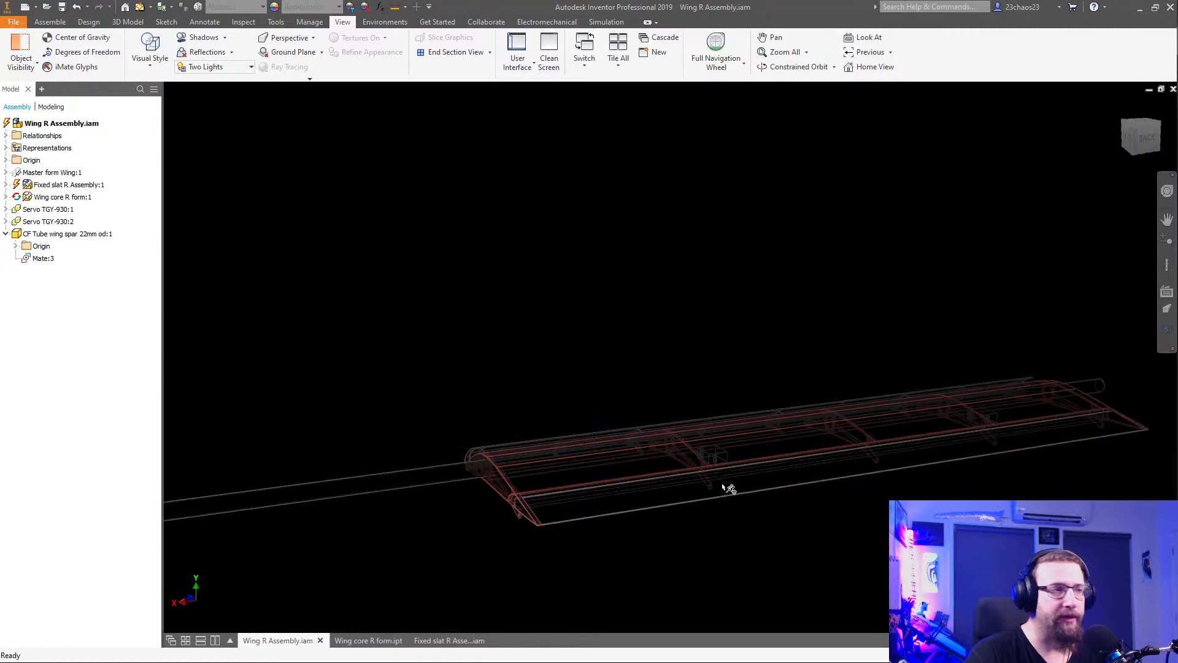
Set the visual style of the wing assembly to Wireframe
shift+middle_drag(568, 549, 673, 530)
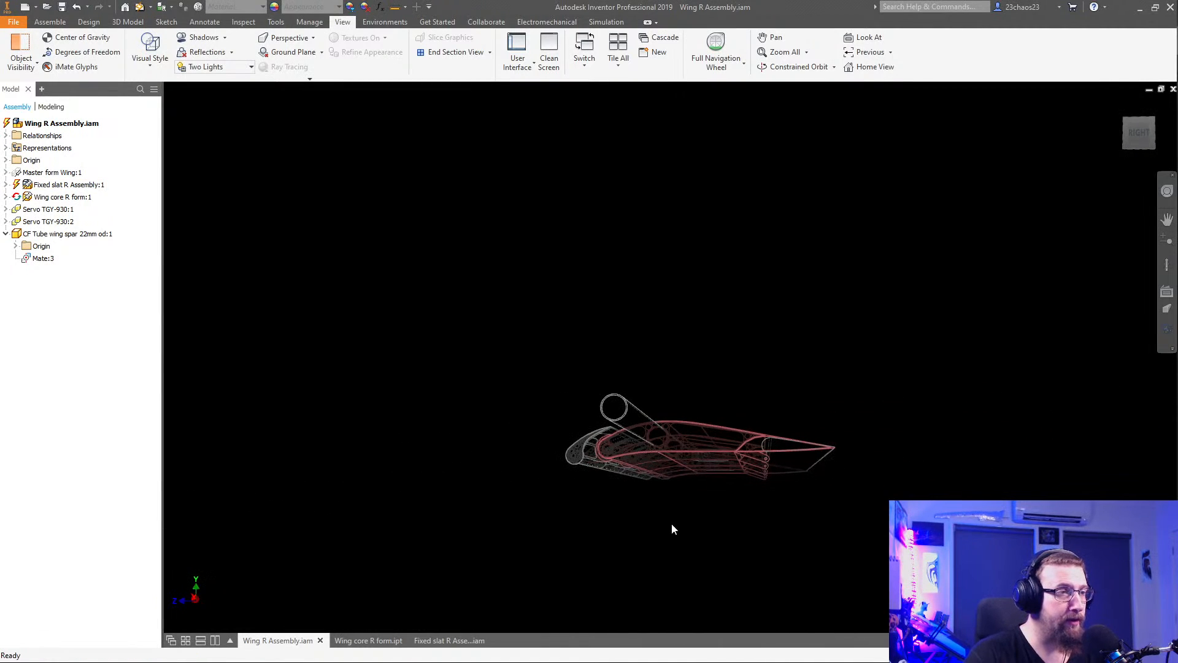
shift+middle_drag(702, 485, 823, 557)
shift+middle_drag(751, 568, 859, 613)
shift+middle_drag(797, 589, 838, 538)
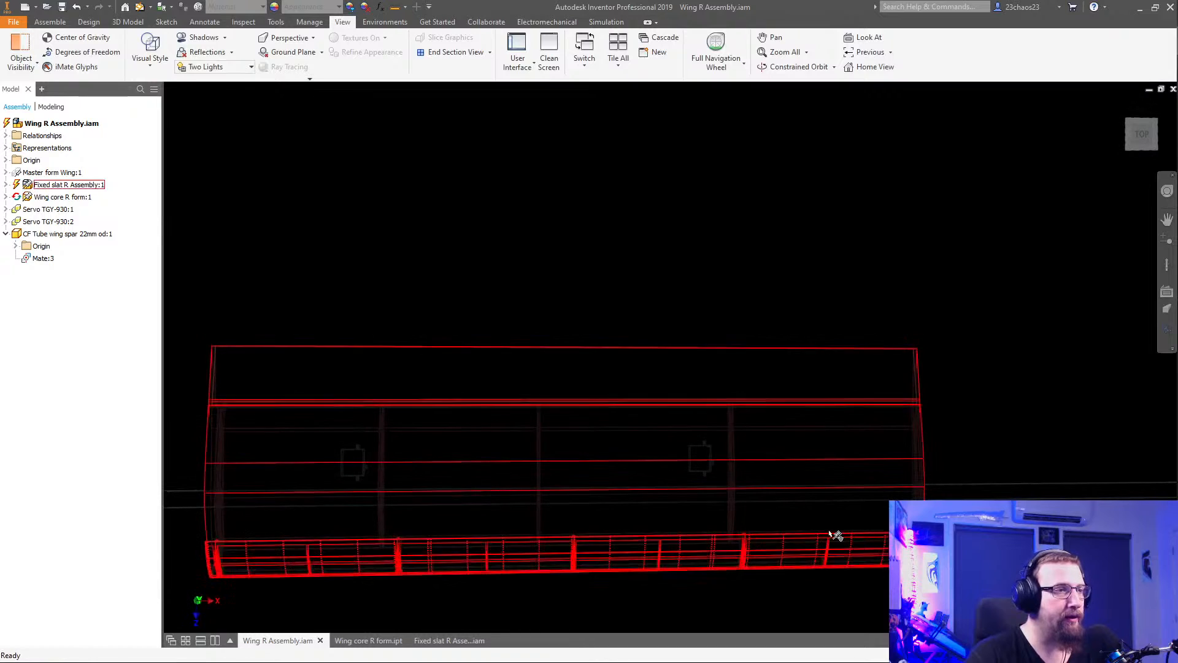
click(1168, 331)
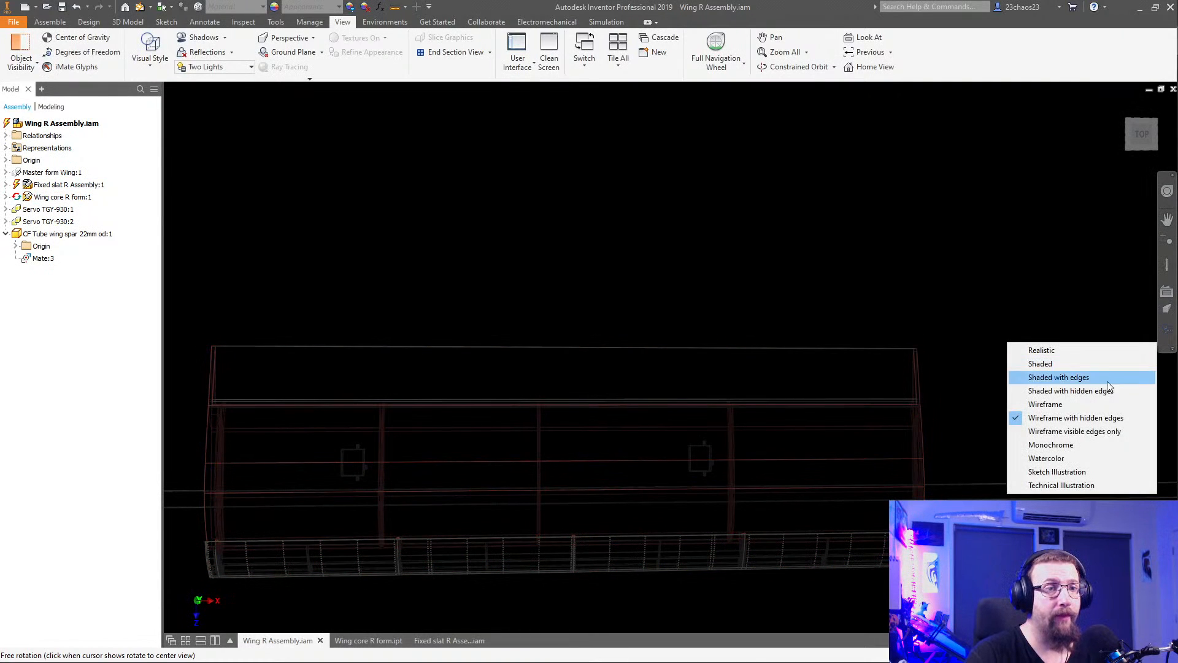
click(1022, 408)
Switch the wing assembly's view from perspective to orthographic projection
middle_drag(605, 320, 607, 320)
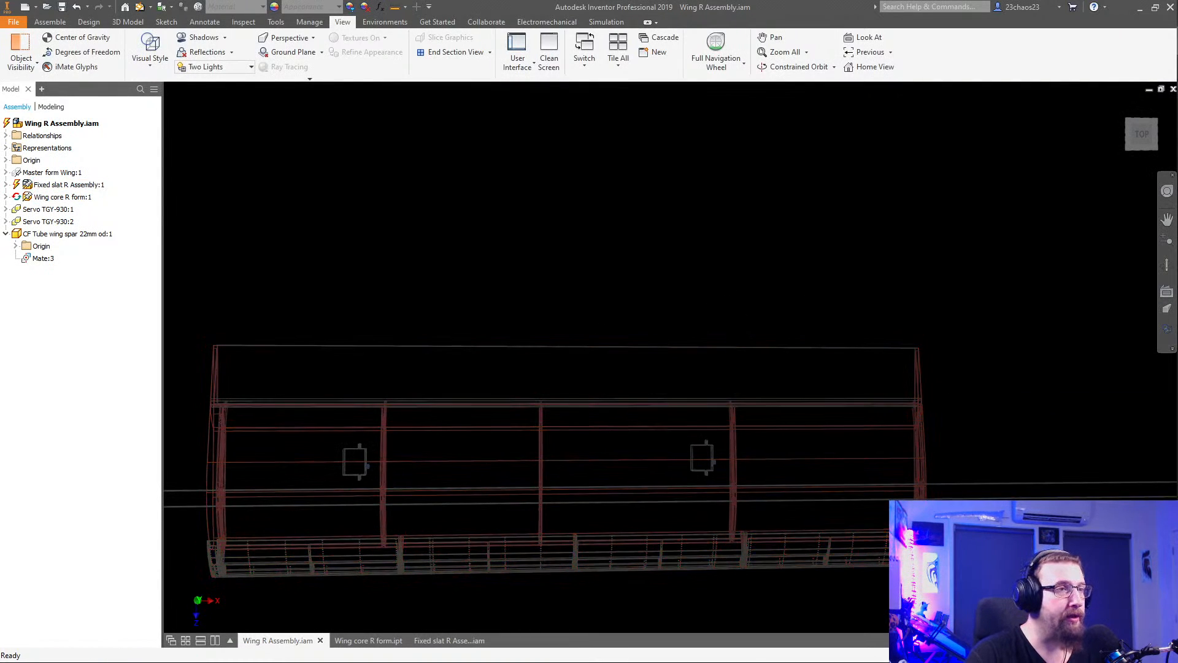
middle_drag(625, 431, 882, 396)
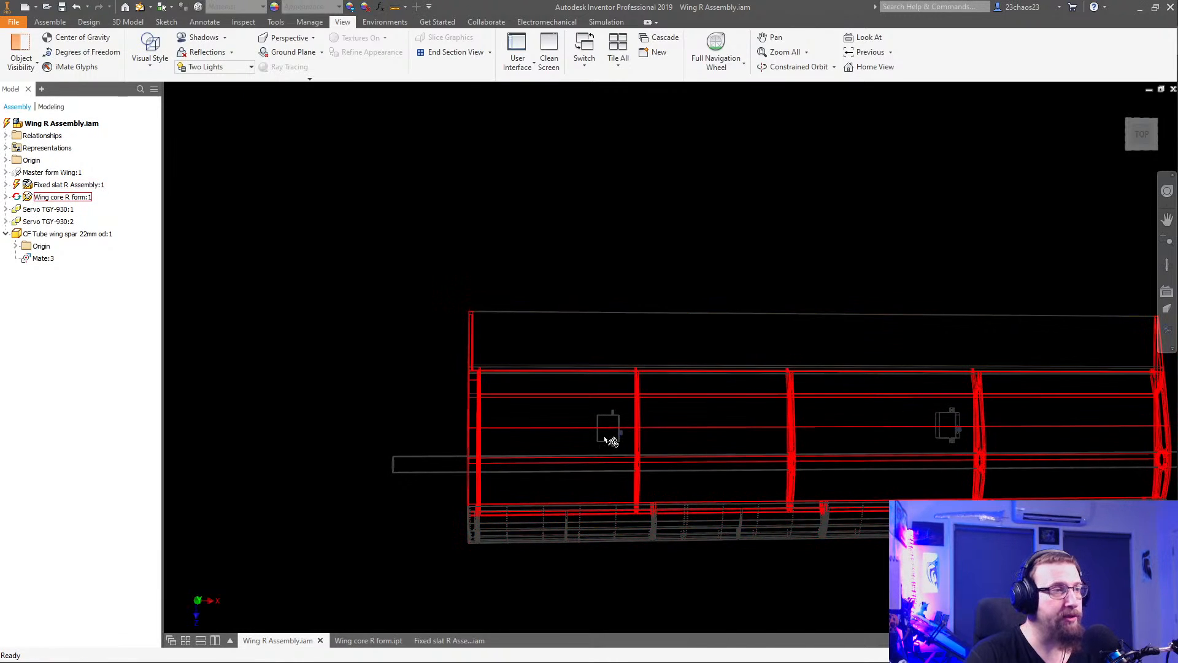
shift+middle_drag(918, 471, 908, 473)
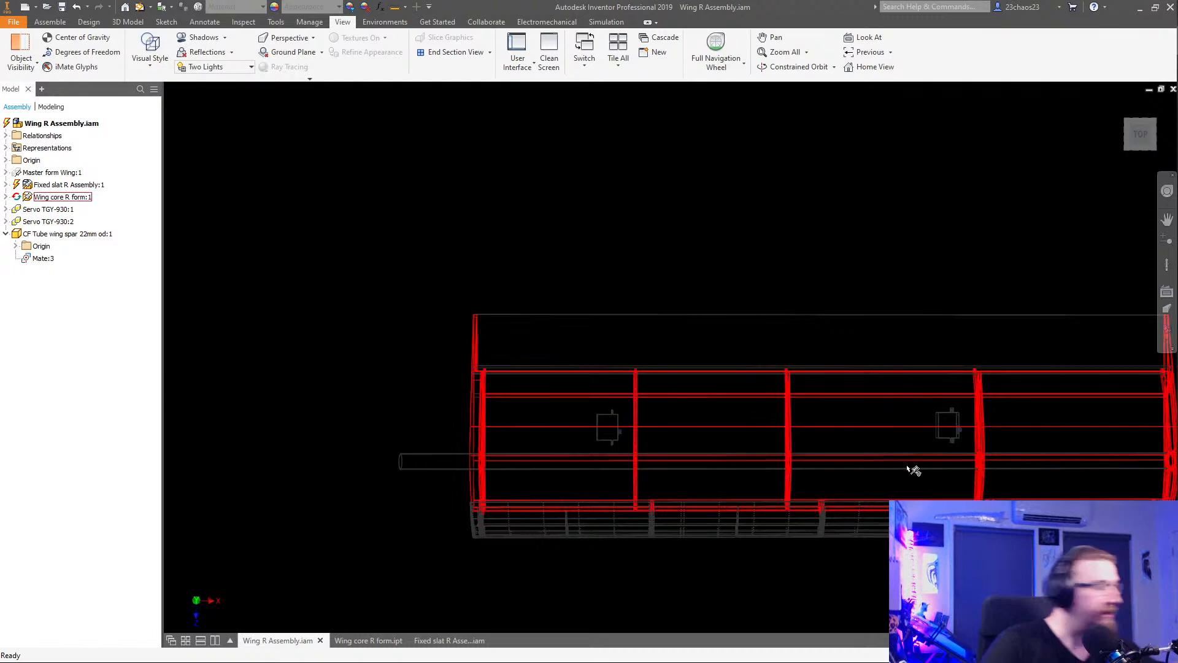
mouse_move(926, 485)
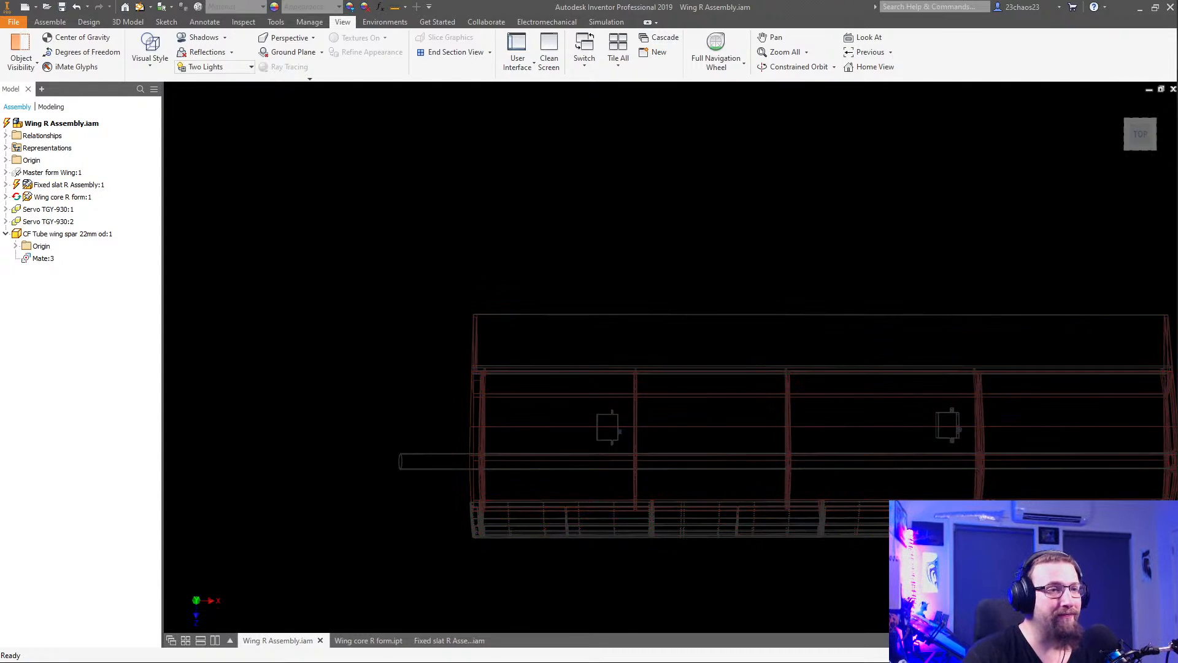
shift+middle_drag(814, 547, 460, 427)
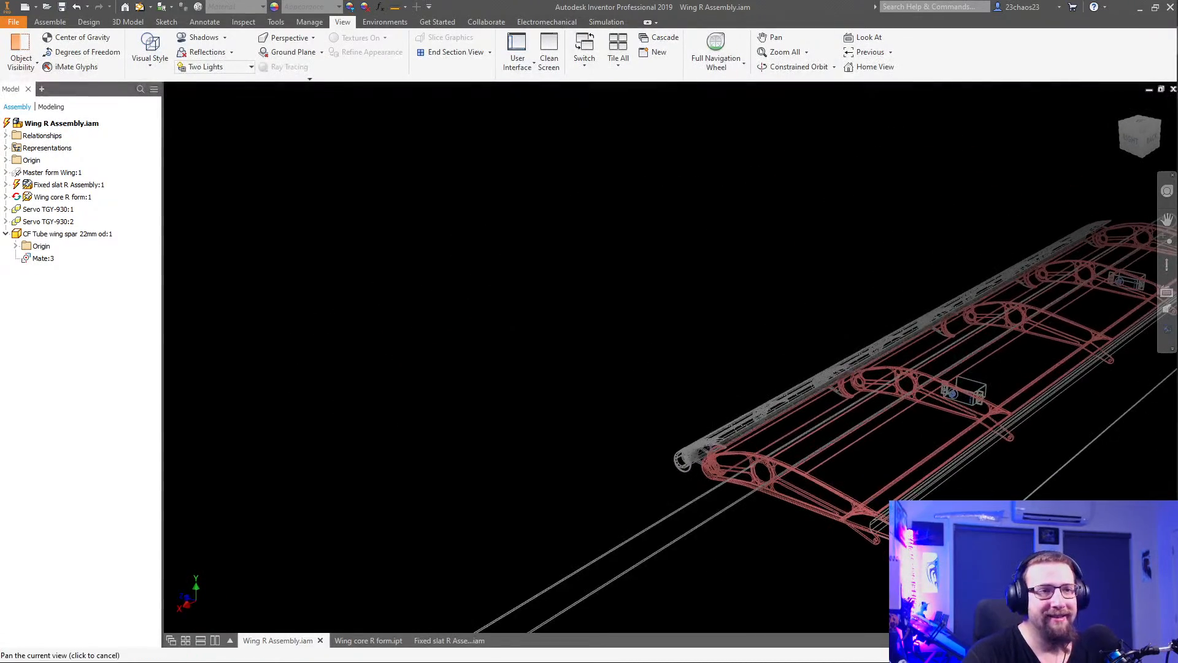
middle_drag(850, 538, 601, 537)
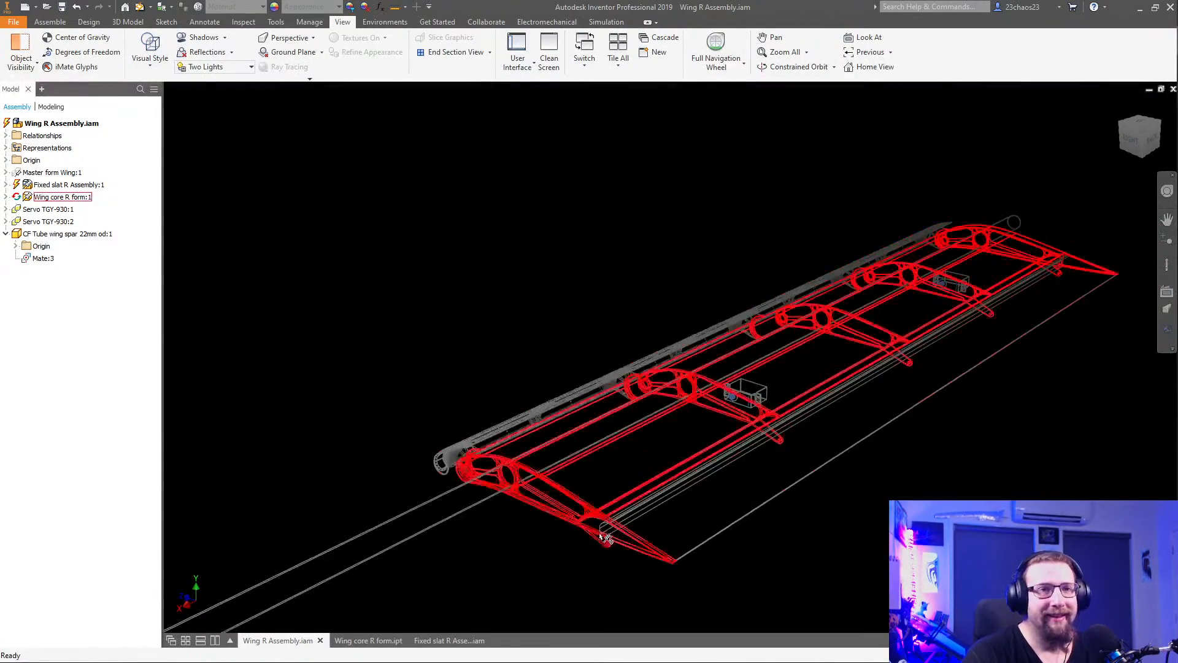
click(1168, 331)
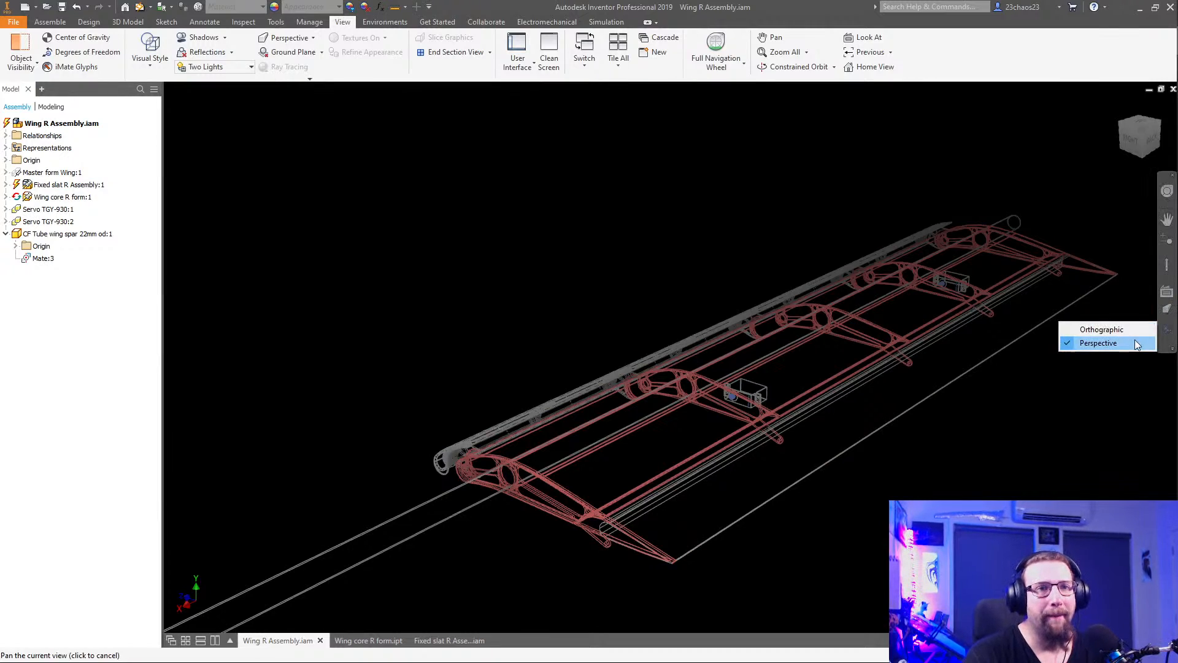
click(1138, 328)
Examine how the TGY-930 servos sit between the ribs of the wing core
scroll(994, 420, down, 3)
scroll(671, 368, down, 6)
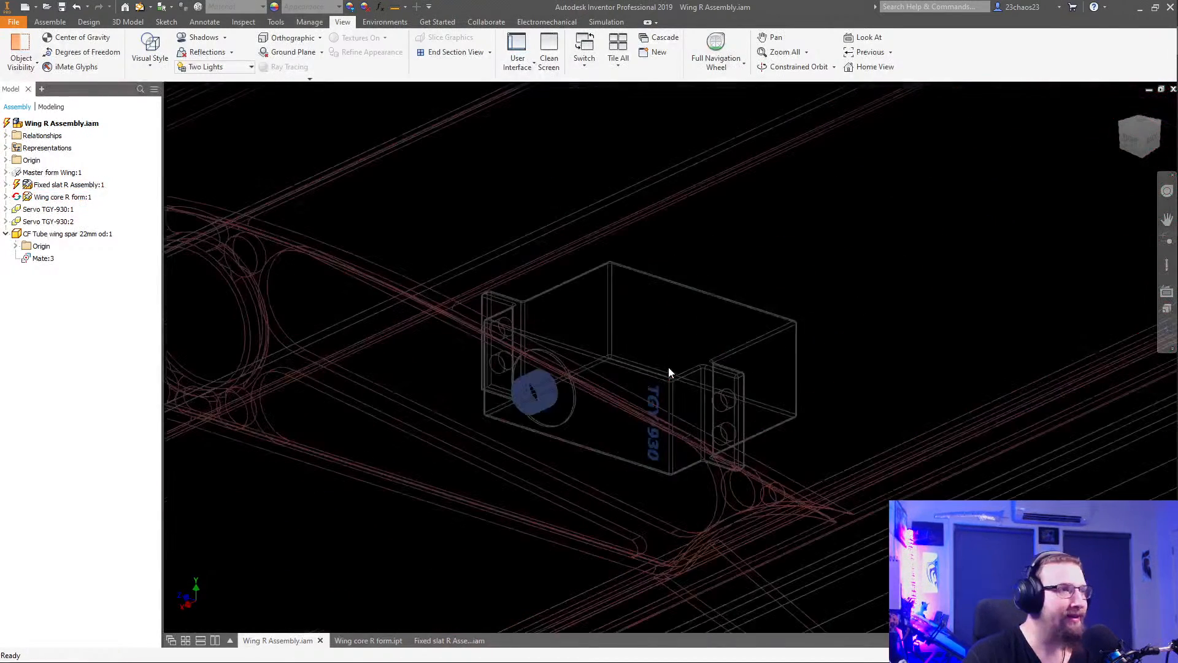
scroll(735, 446, up, 5)
shift+middle_drag(735, 444, 935, 270)
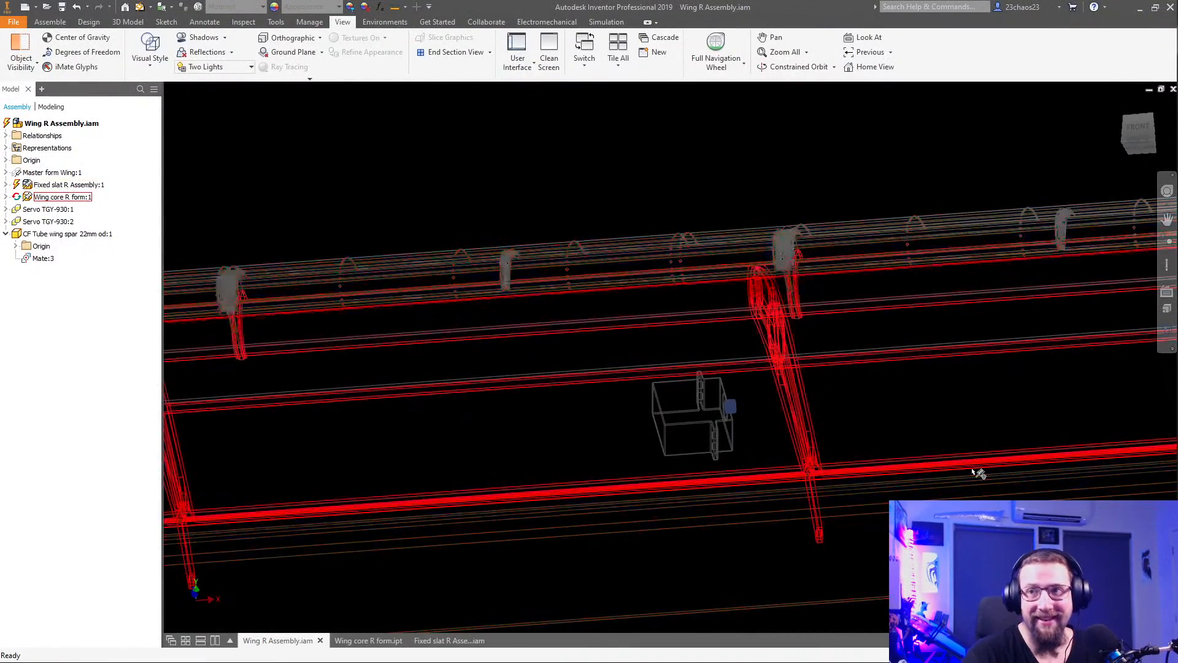
scroll(945, 451, down, 5)
shift+middle_drag(748, 464, 626, 392)
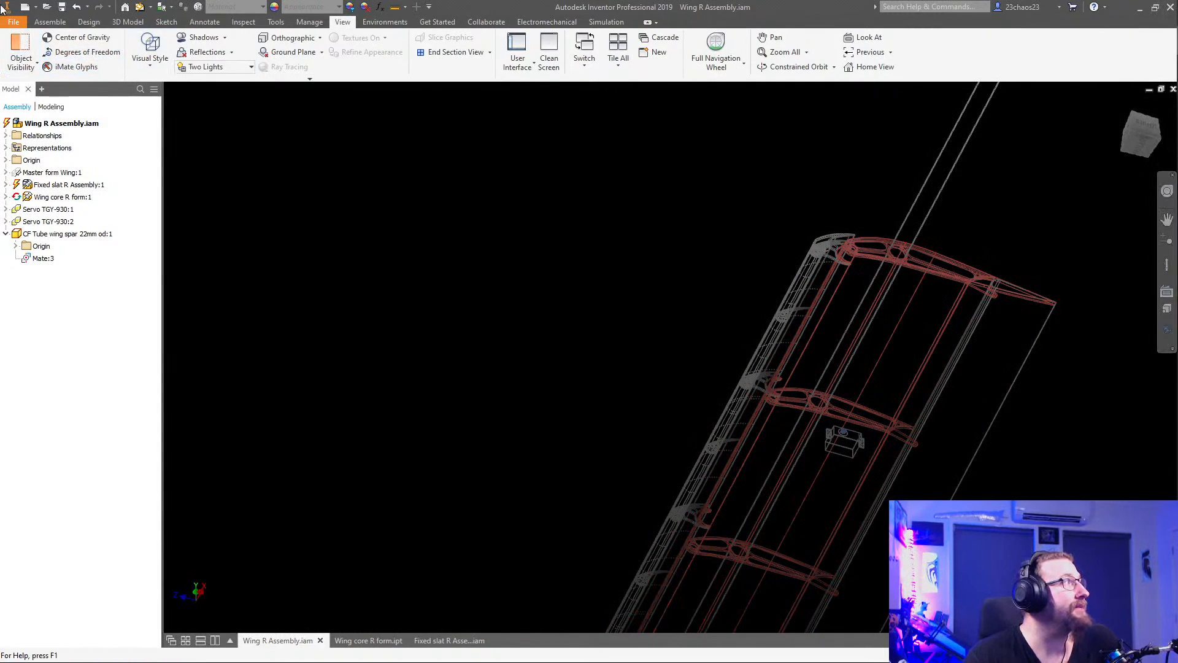
Set the design background to Gradient in the application's colour options, apply it and close the options
click(13, 23)
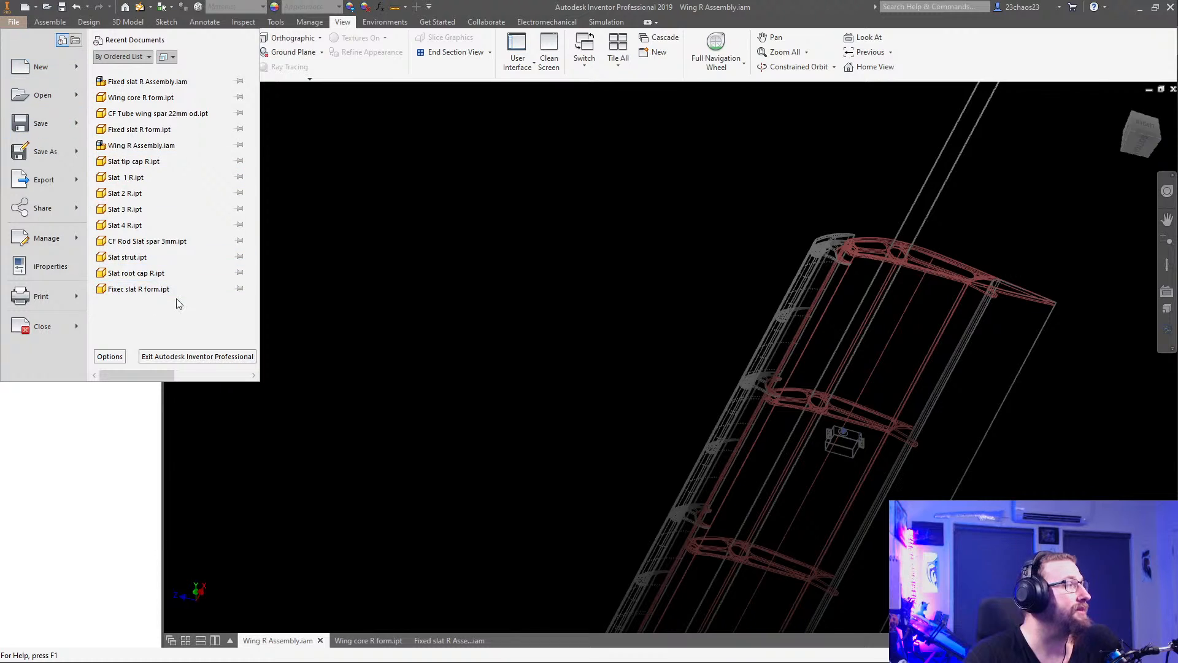
click(109, 357)
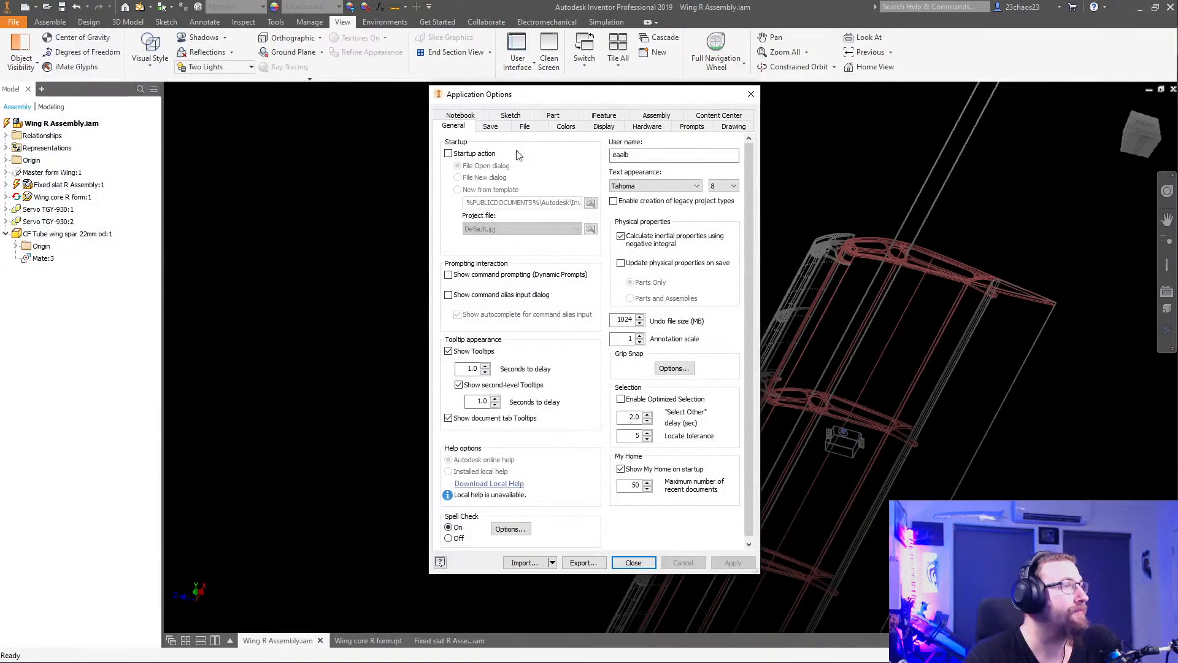
click(565, 126)
click(614, 342)
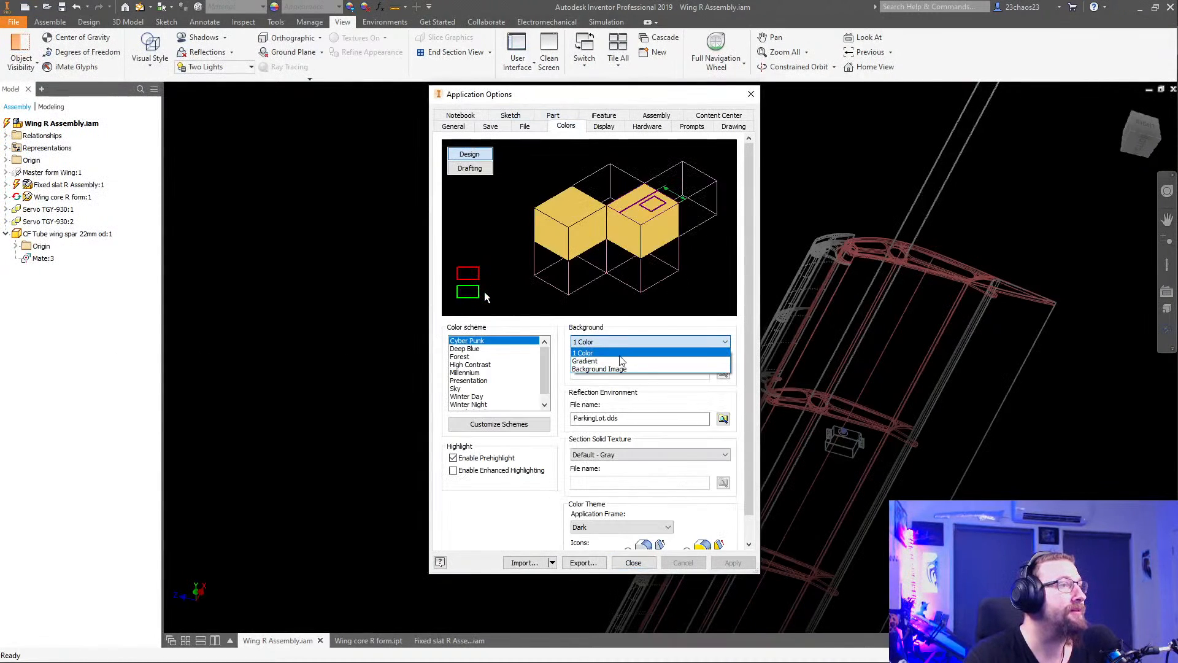
click(614, 357)
click(732, 563)
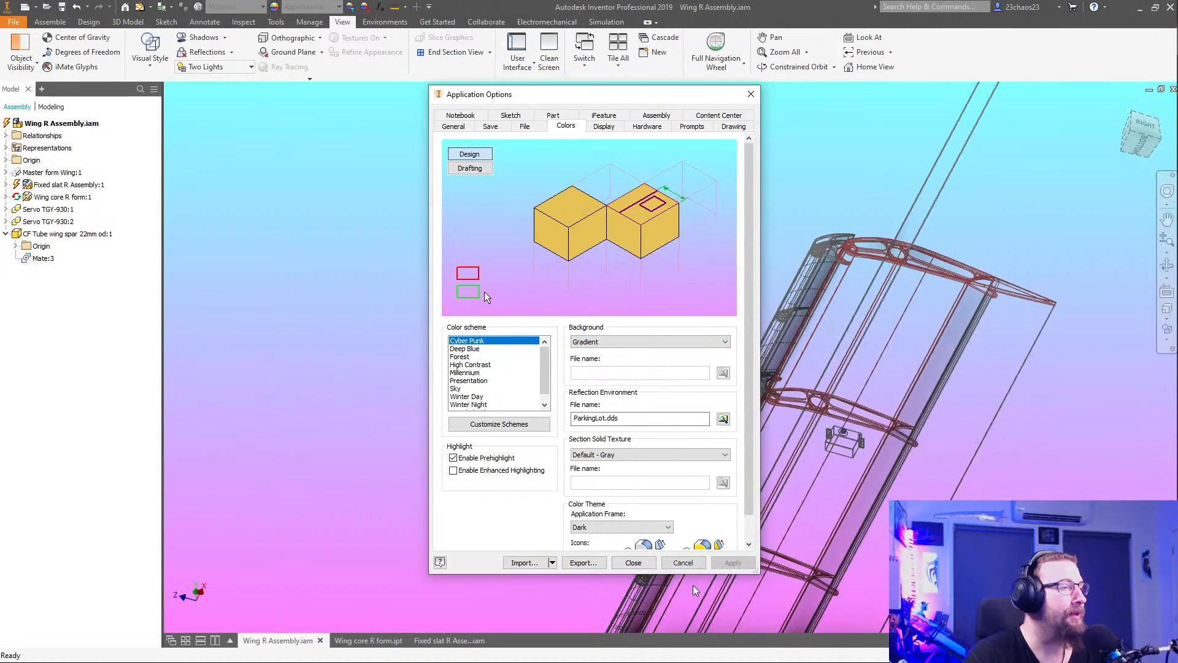
click(751, 94)
Switch to Fixed slat R Assembly.iam and set its visual style to Shaded with hidden edges
click(367, 640)
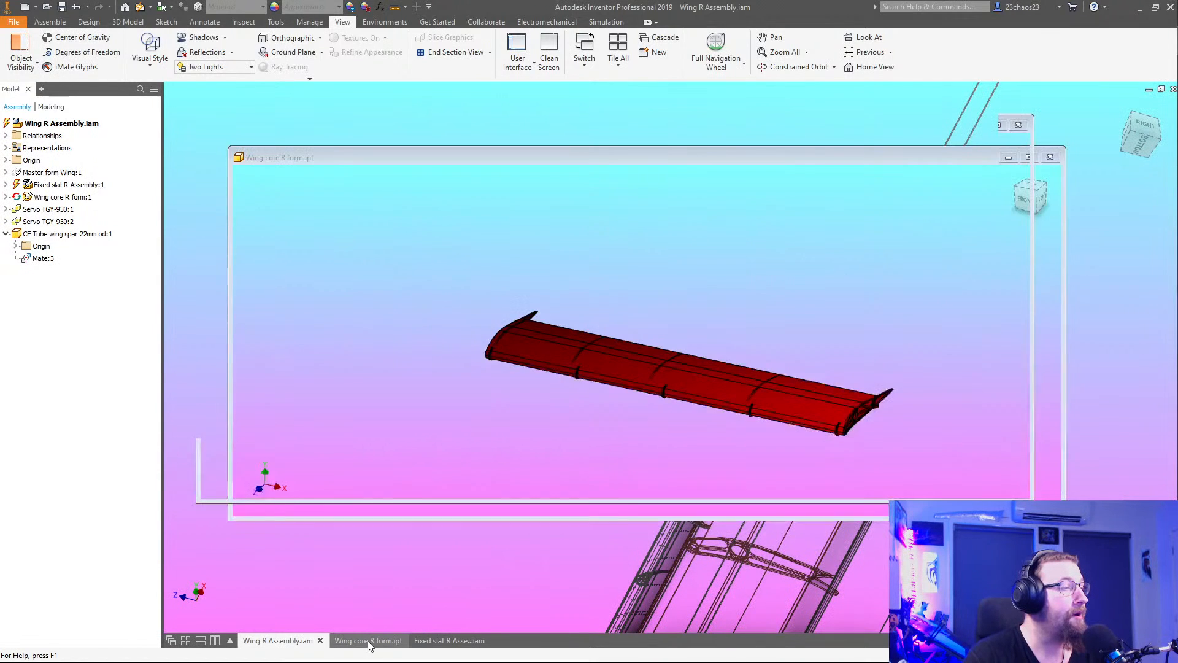
click(428, 643)
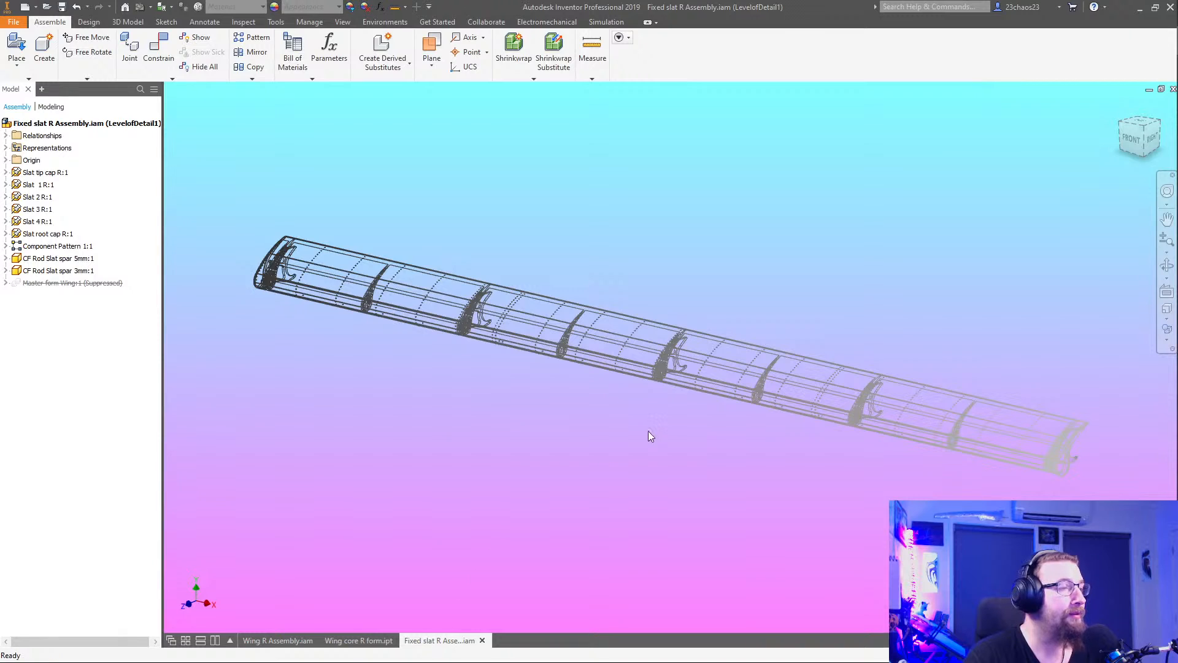
click(1166, 330)
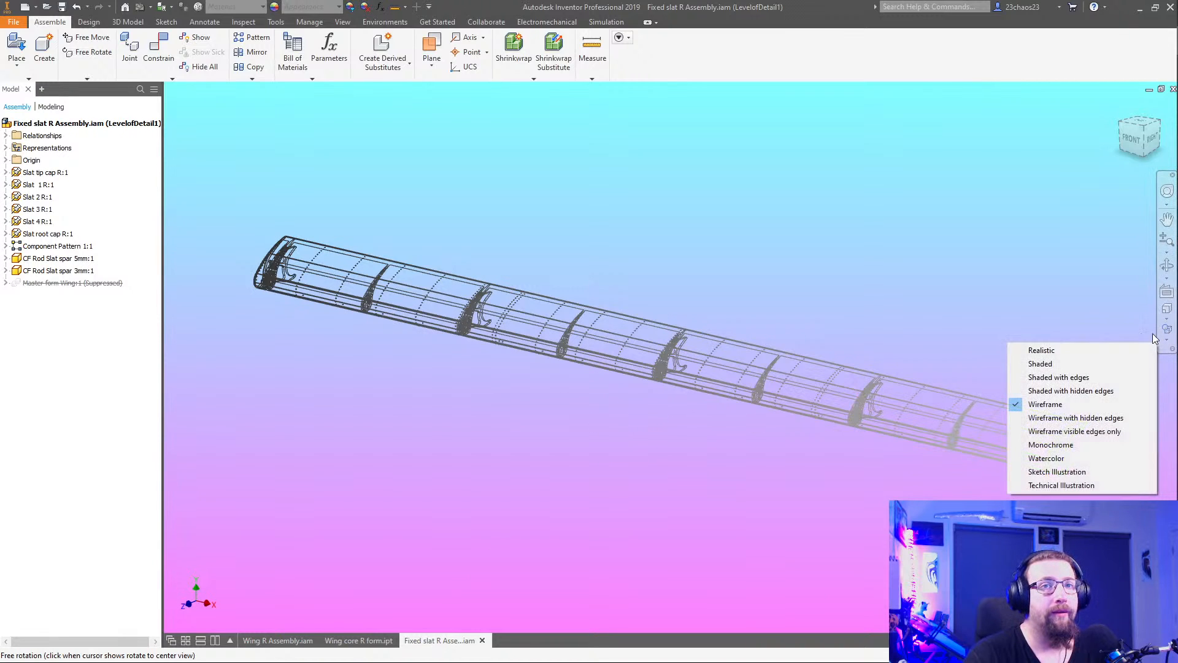
click(1052, 472)
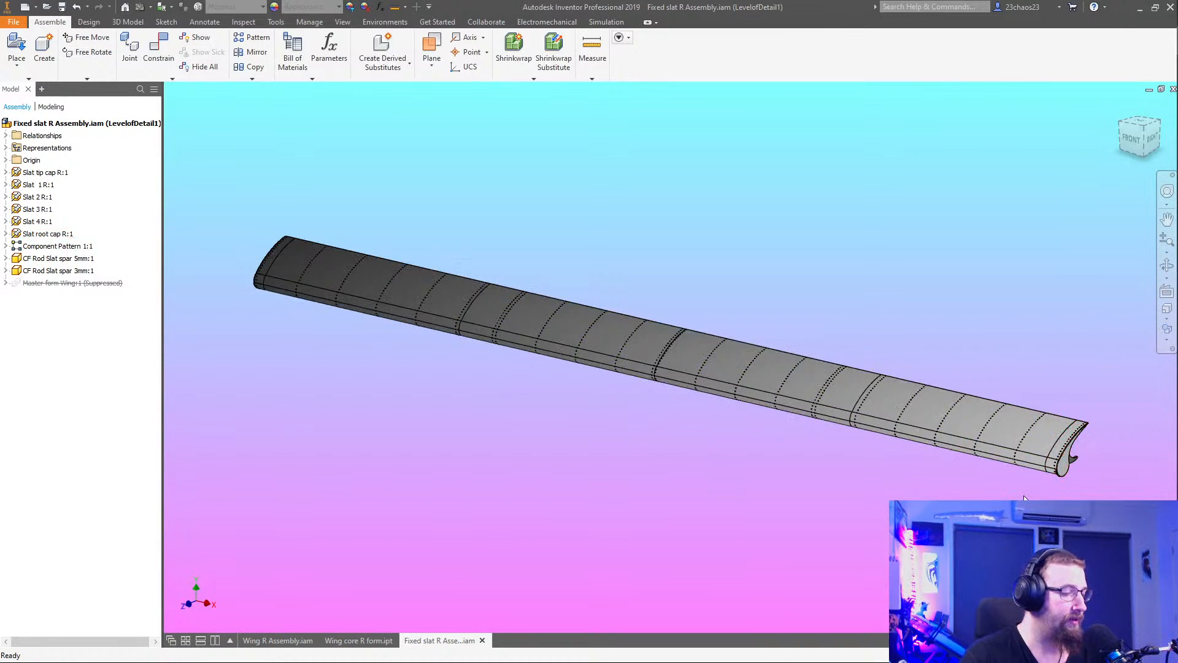
Save the fixed slat assembly, declining to save its level of detail representation changes
key(ctrl+s)
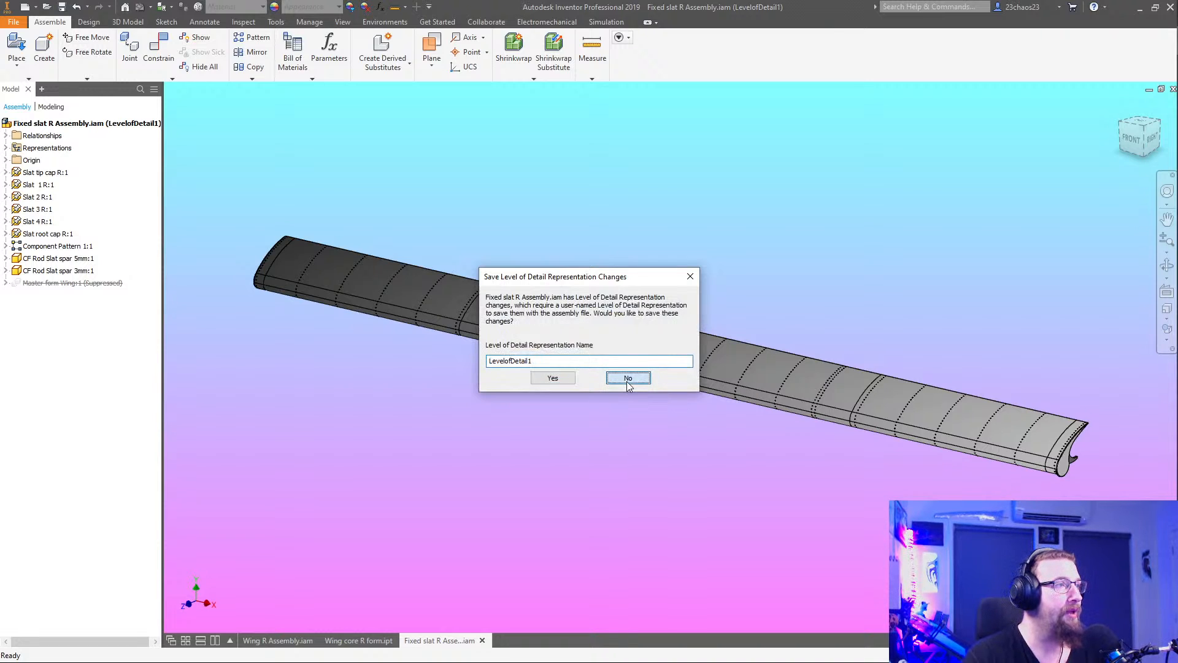
click(627, 379)
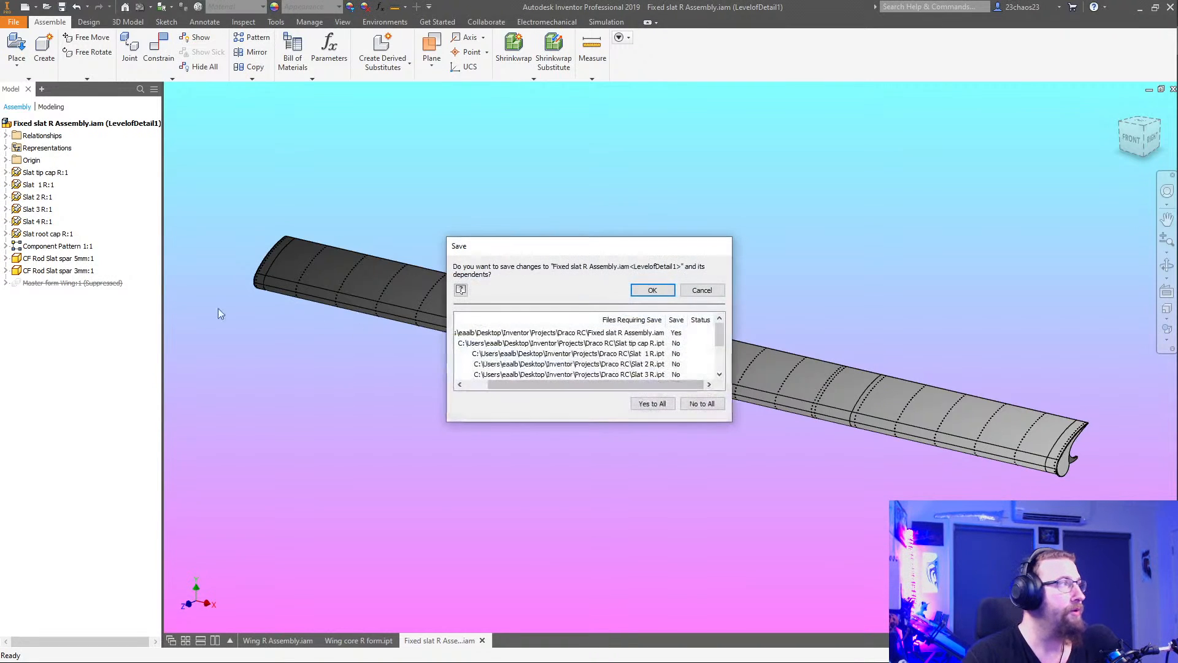
click(661, 298)
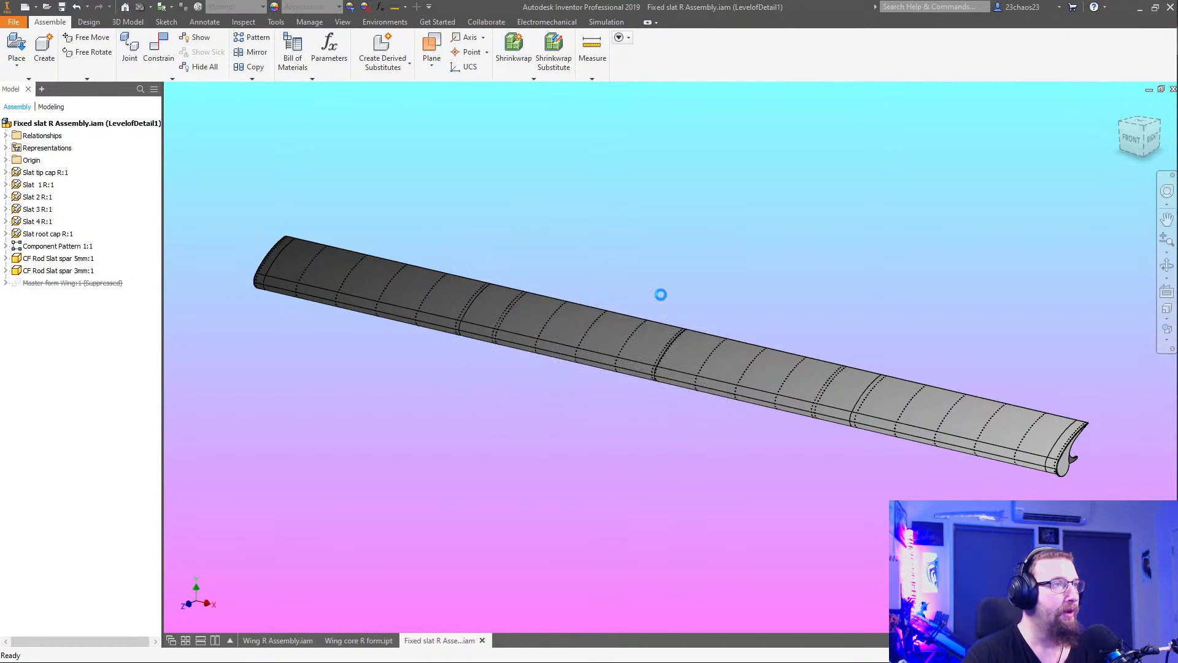
Unsuppress the Master form Wing component in the fixed slat assembly and delete it
right_click(92, 289)
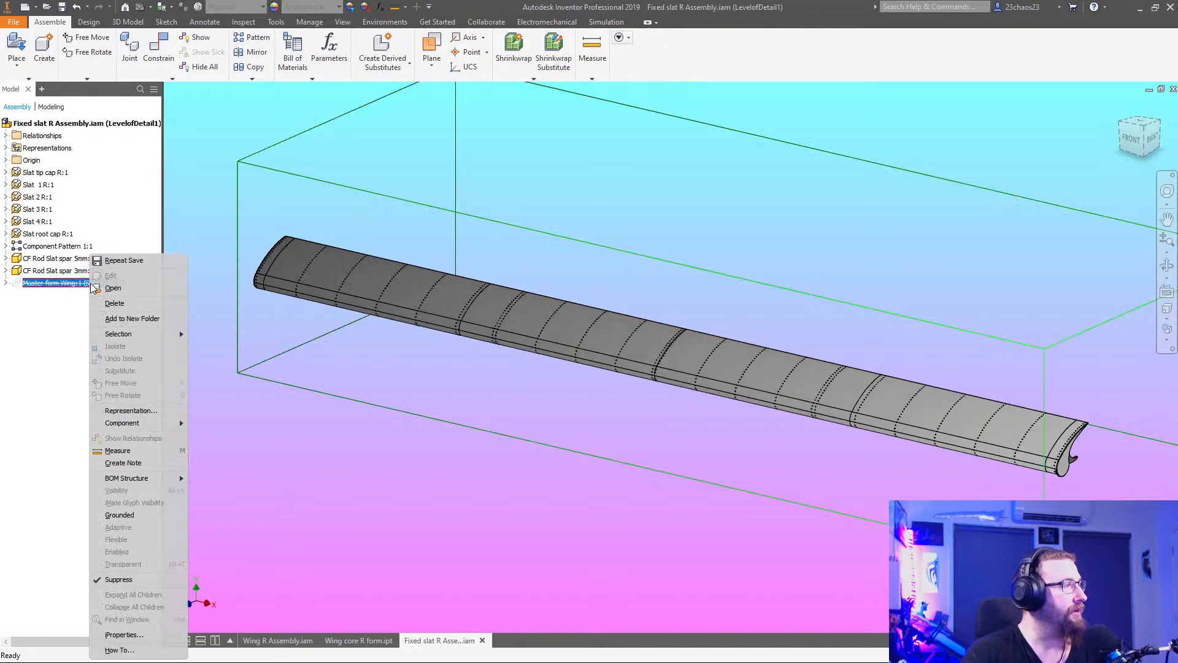
click(147, 579)
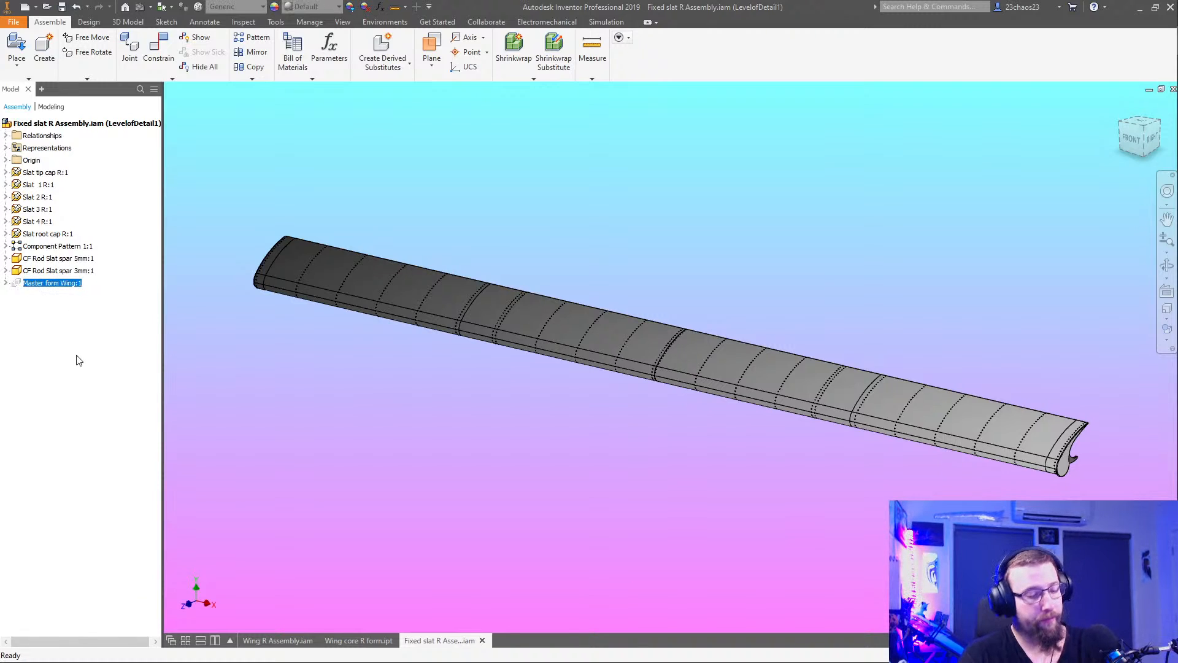
key(Delete)
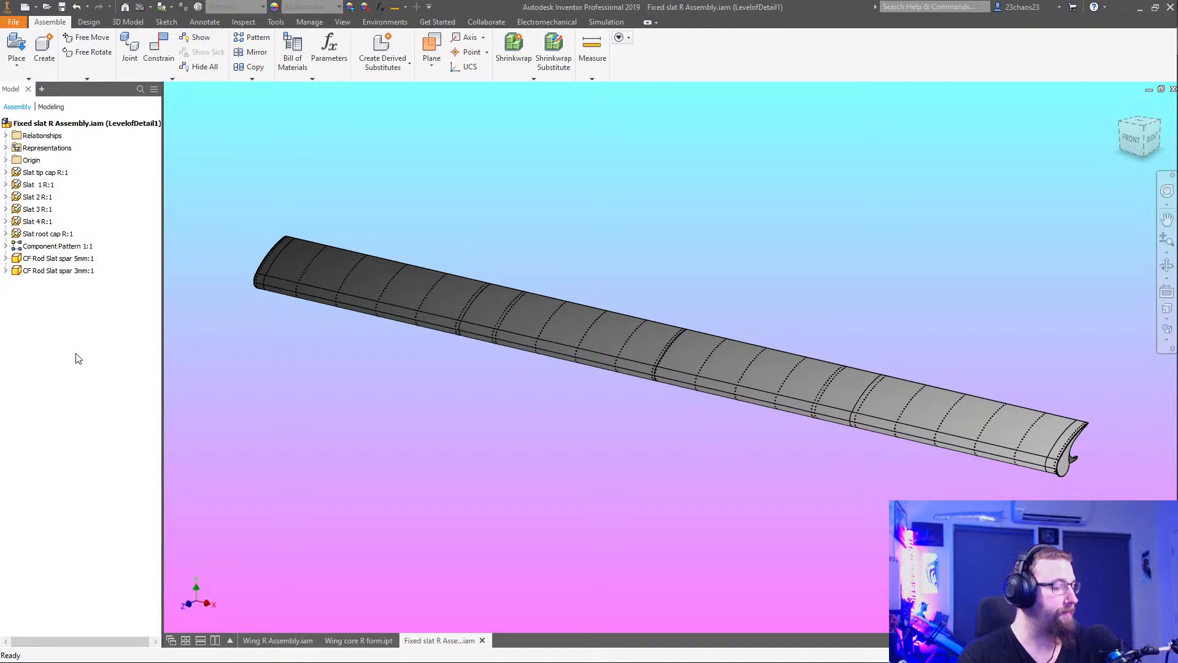
key(ctrl+s)
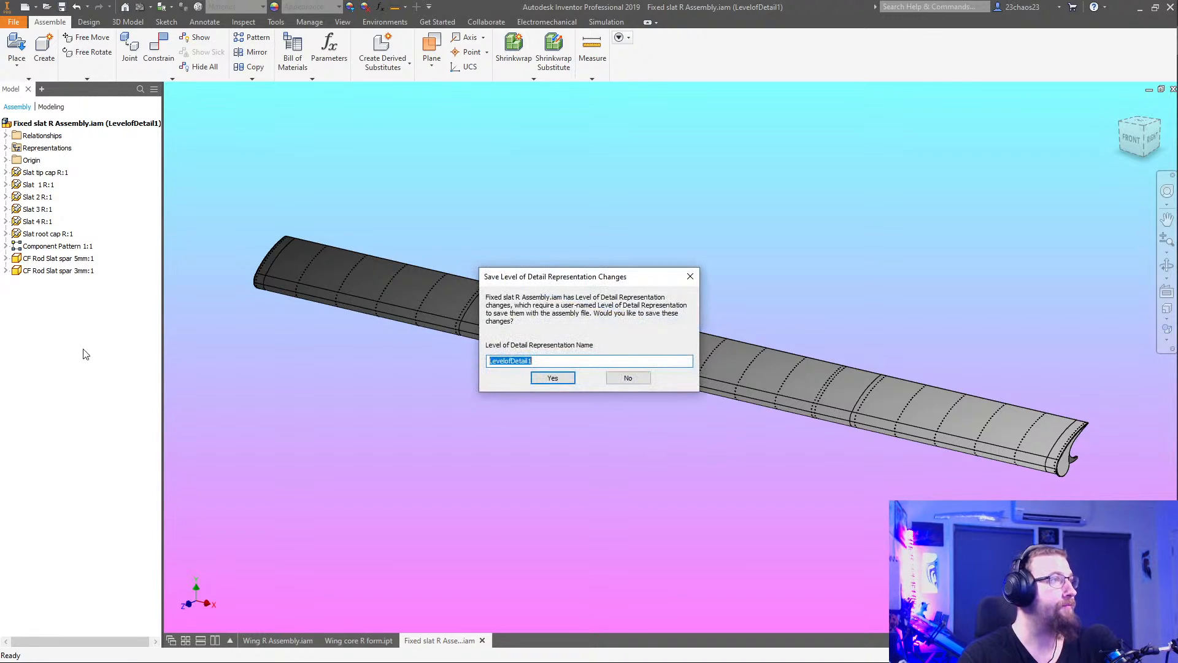
click(626, 378)
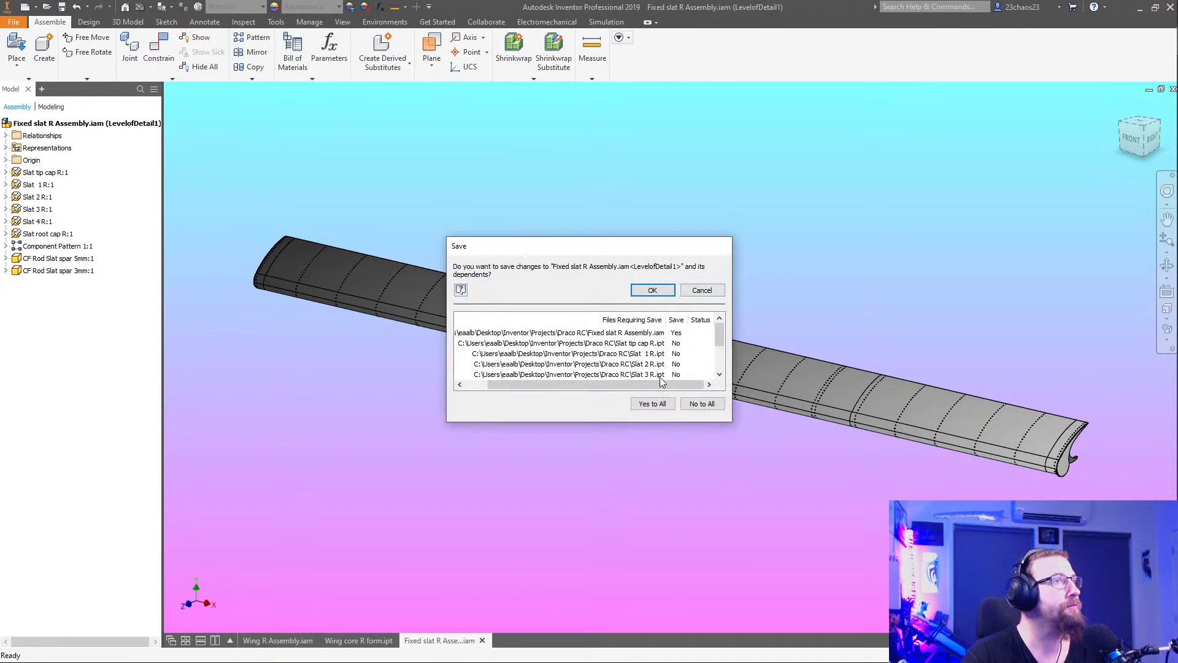
click(702, 288)
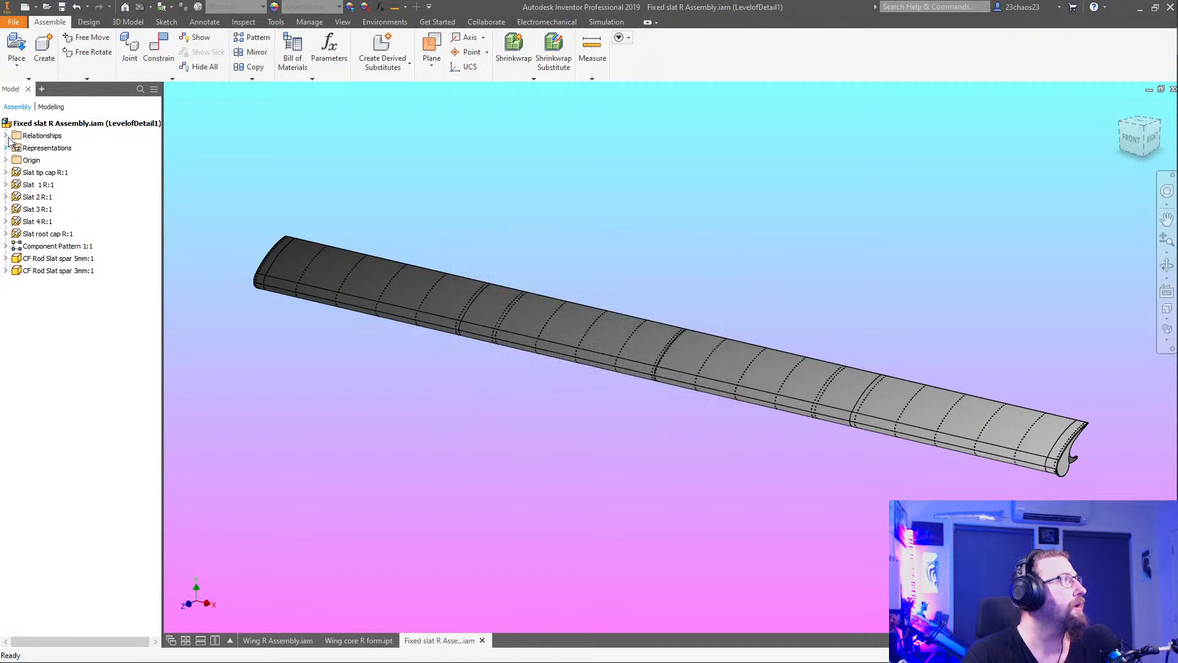
Activate the Master level of detail representation and save the fixed slat assembly
click(6, 148)
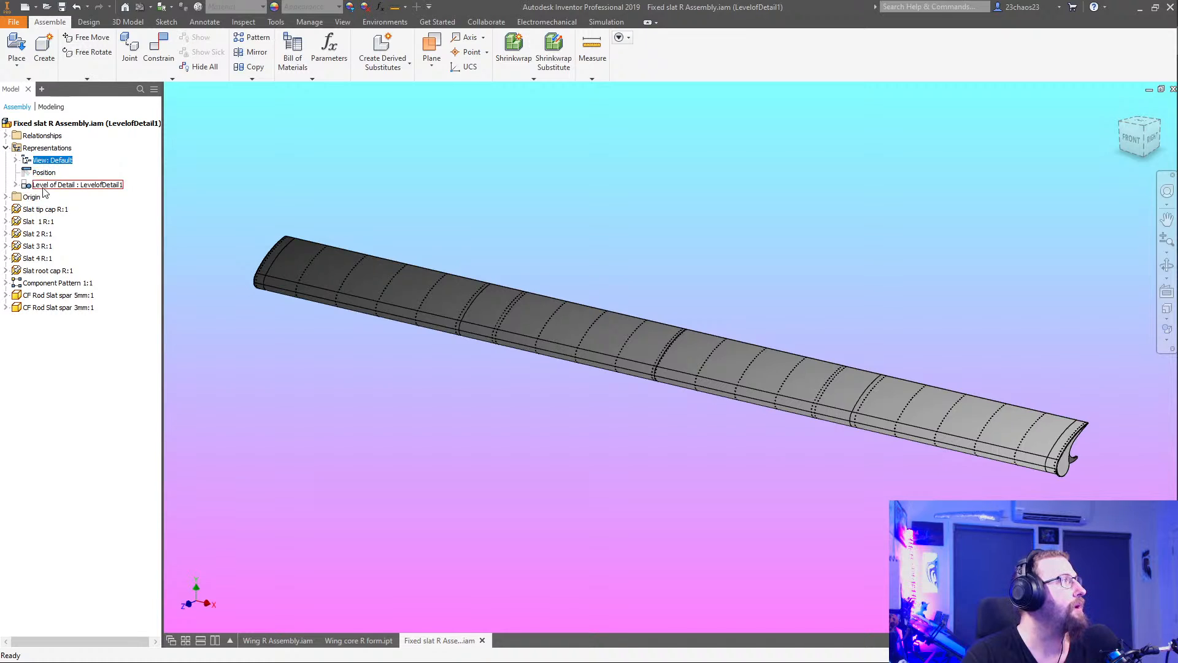
click(15, 185)
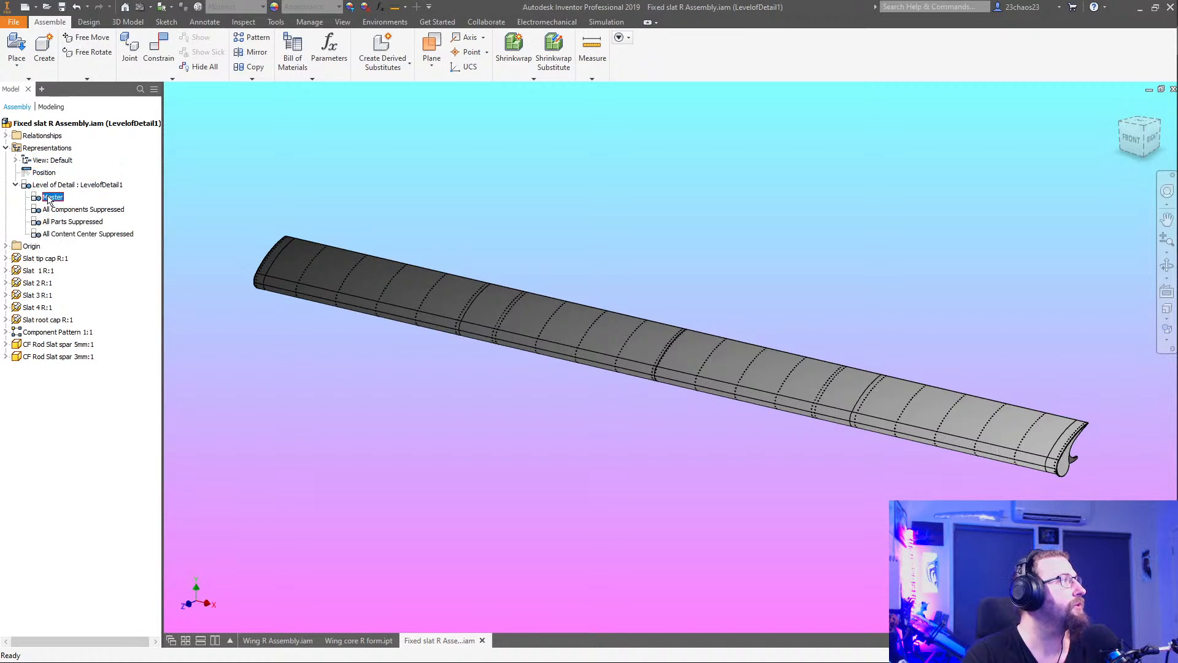
double_click(39, 199)
right_click(37, 201)
click(61, 203)
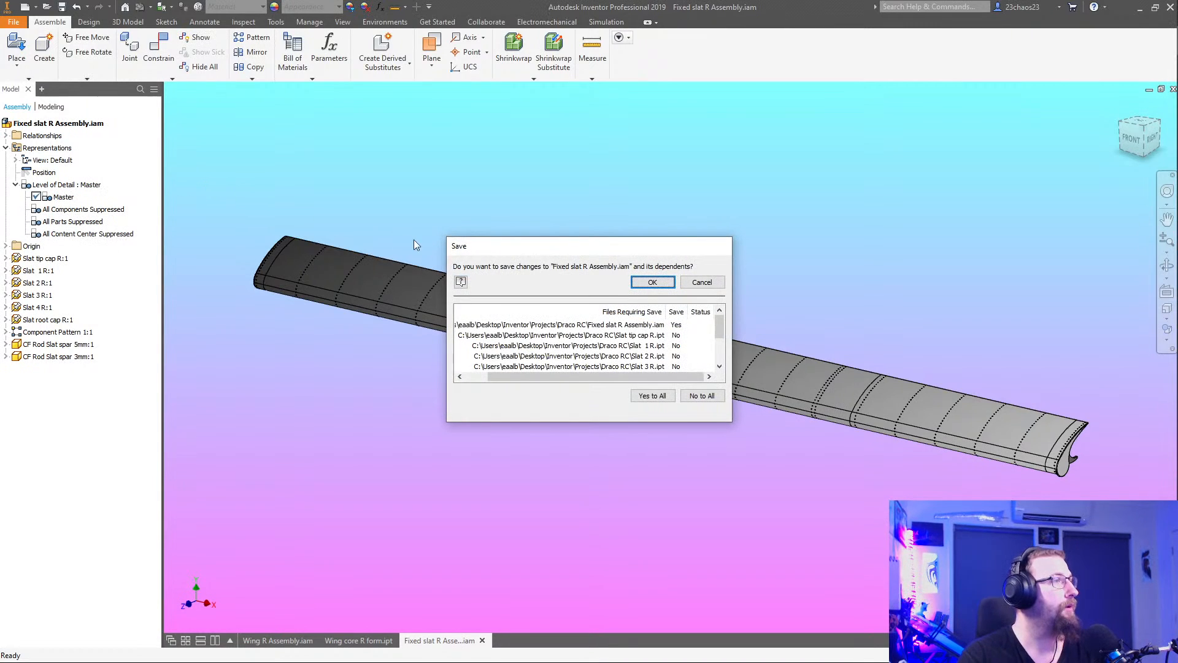
click(653, 282)
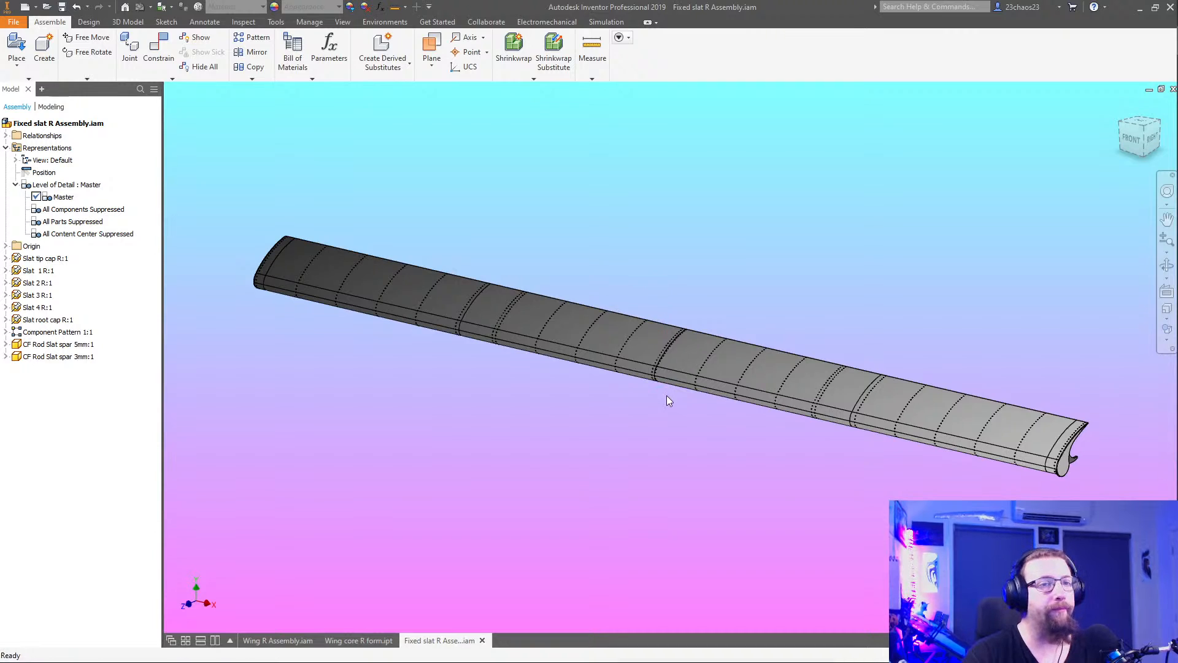
click(16, 185)
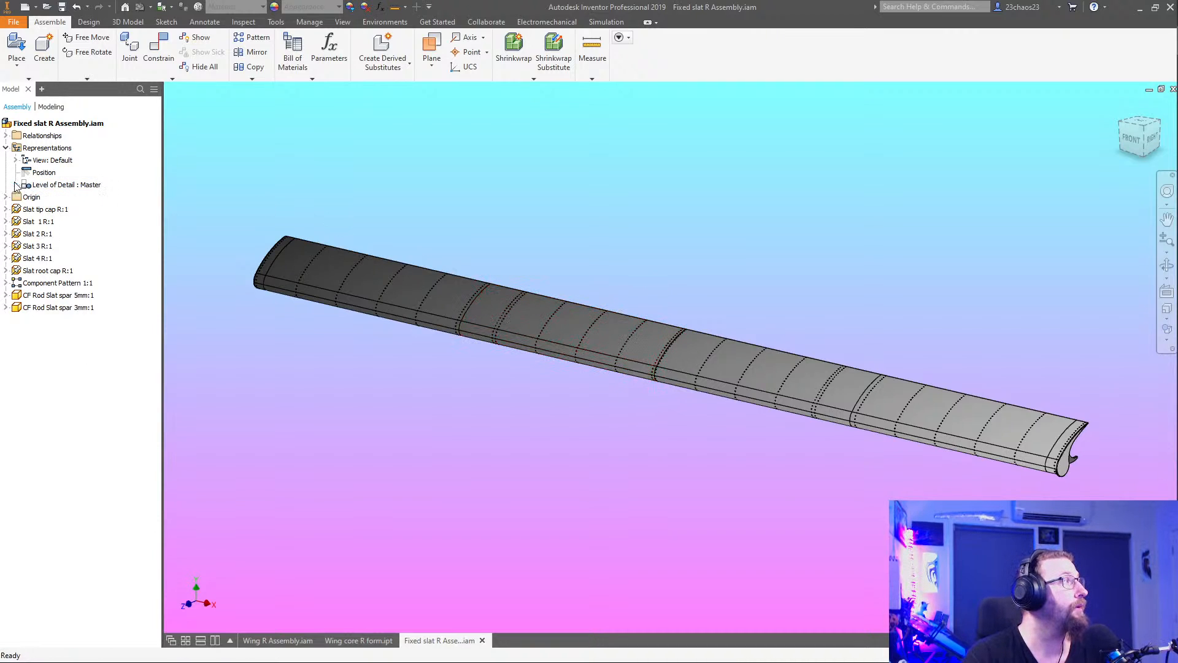
Set the fixed slat assembly's visual style to Wireframe and inspect its internal ribs and spars
click(6, 148)
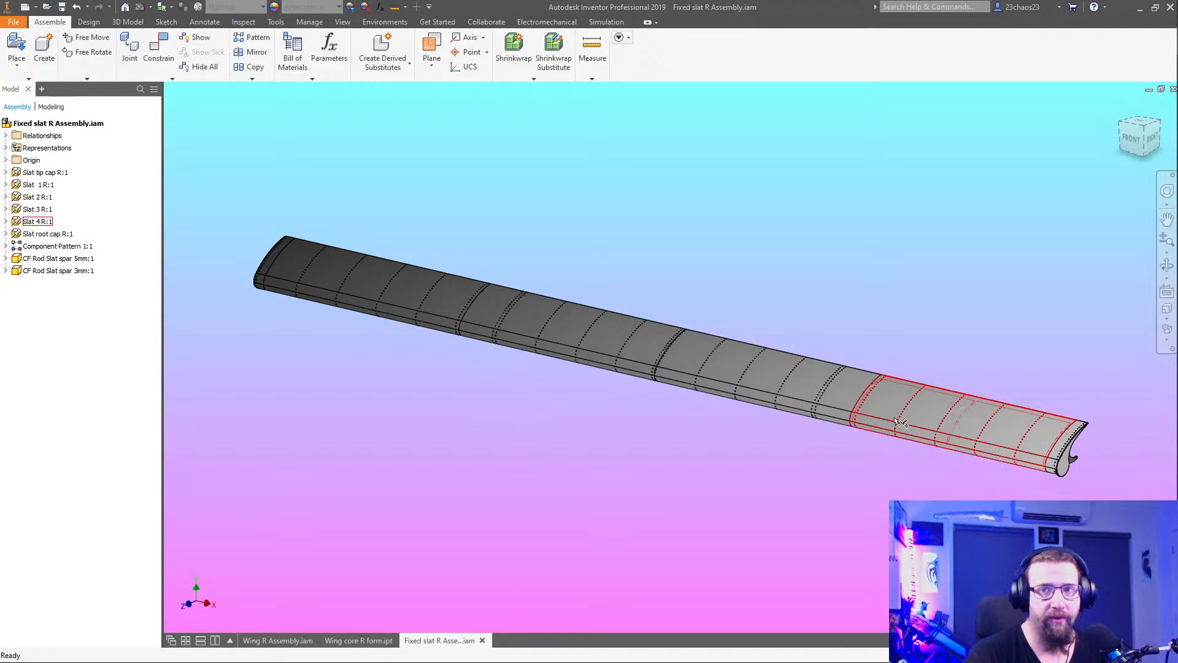
shift+middle_drag(899, 425, 810, 377)
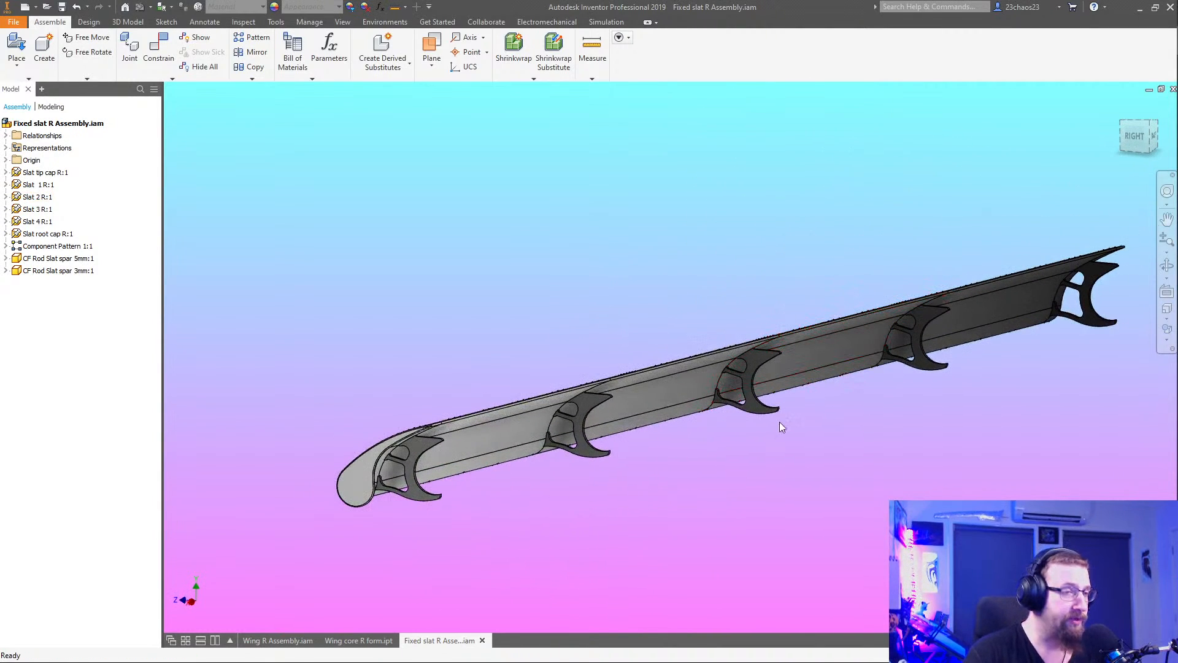
shift+middle_drag(714, 473, 806, 438)
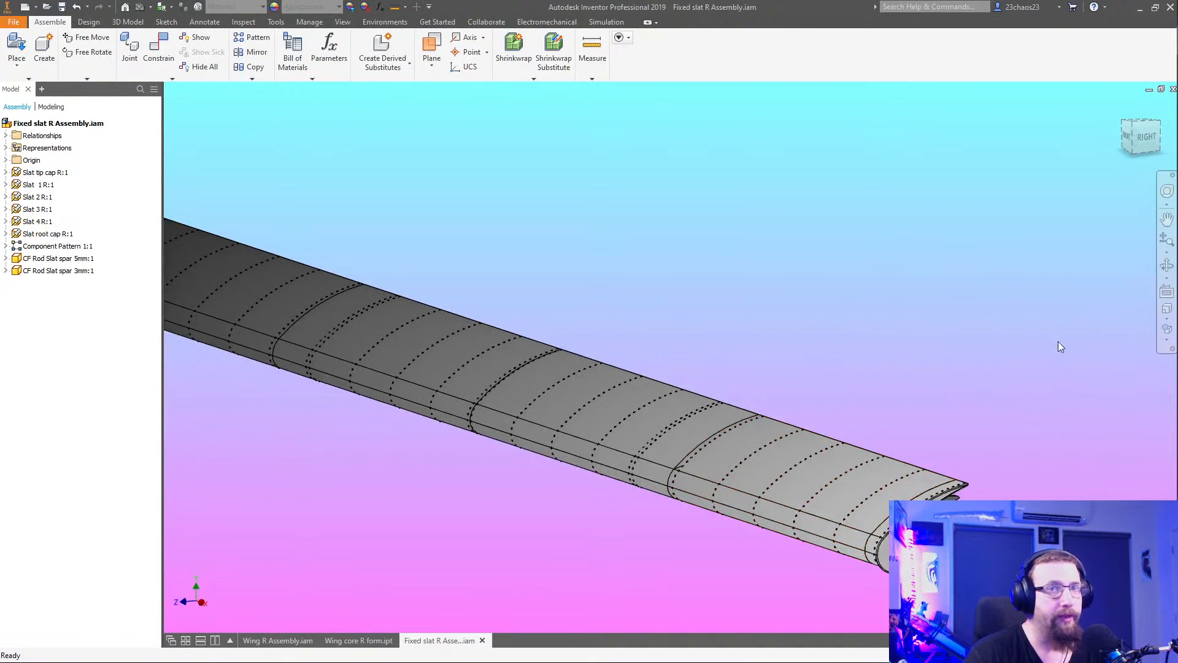
click(1166, 332)
click(1089, 406)
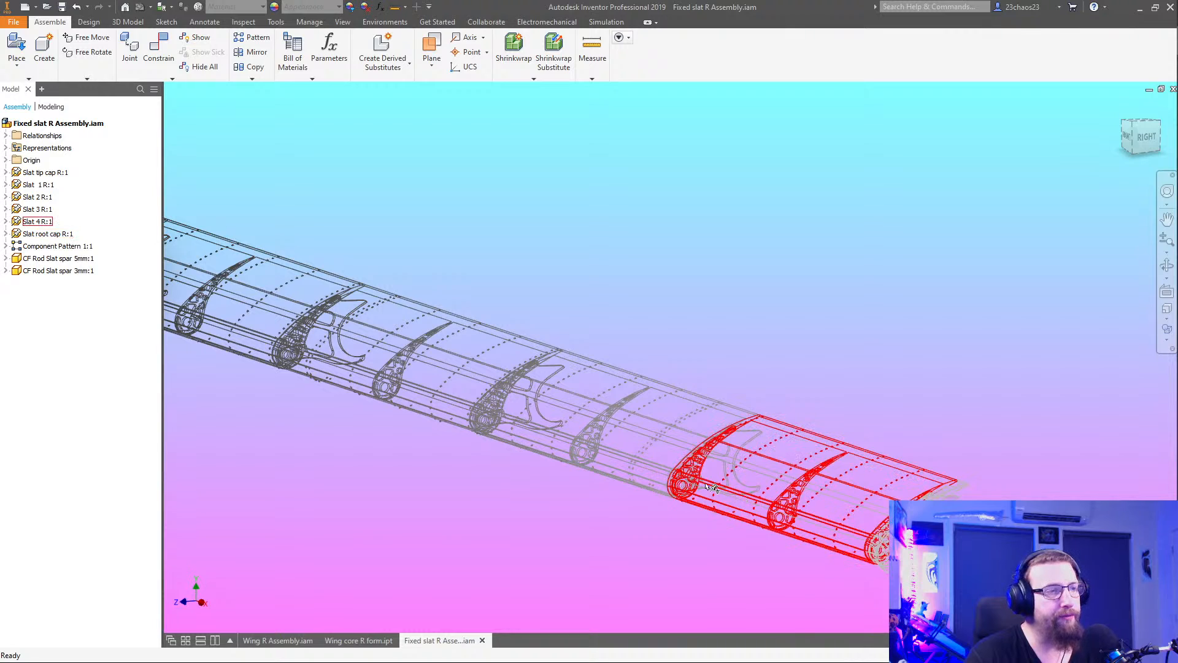
middle_drag(670, 462, 806, 468)
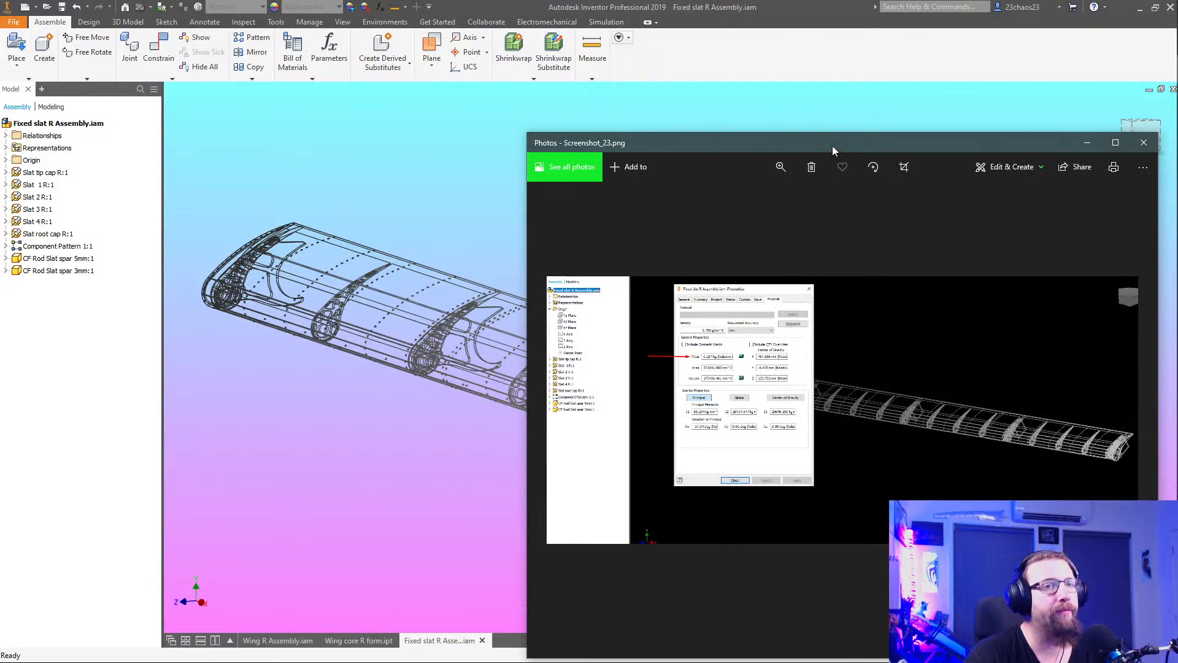
Compare the mass values in Screenshot_23.png and Screenshot_30.png, then close both images
drag(832, 146, 464, 99)
scroll(339, 317, up, 5)
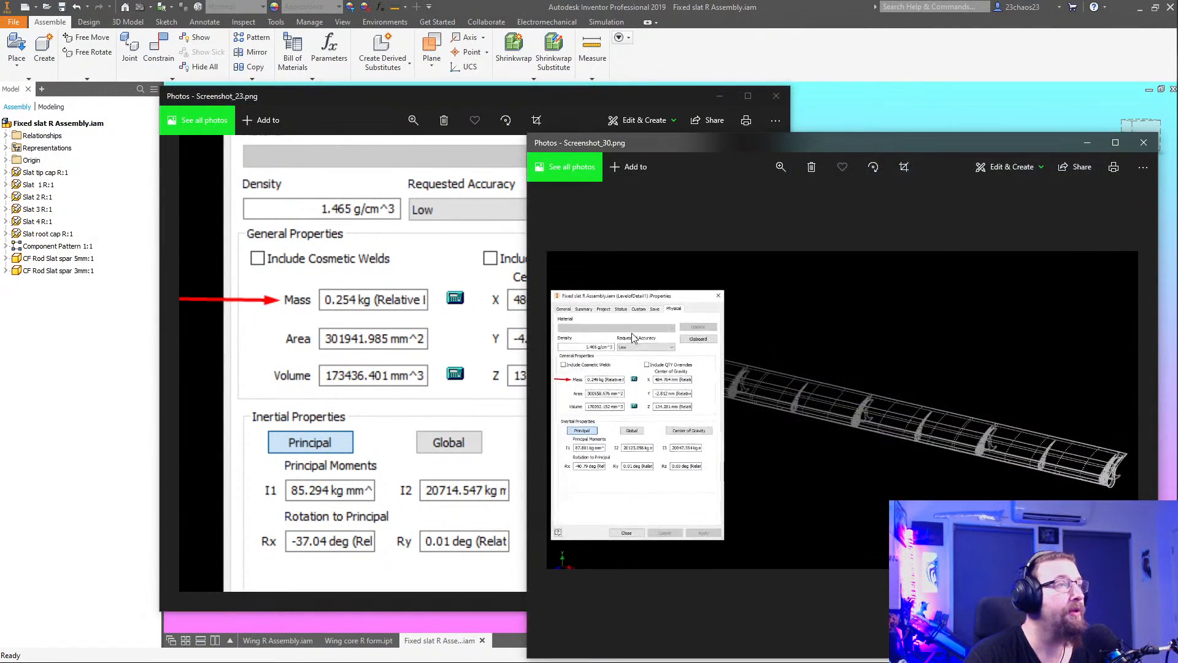
scroll(633, 338, up, 3)
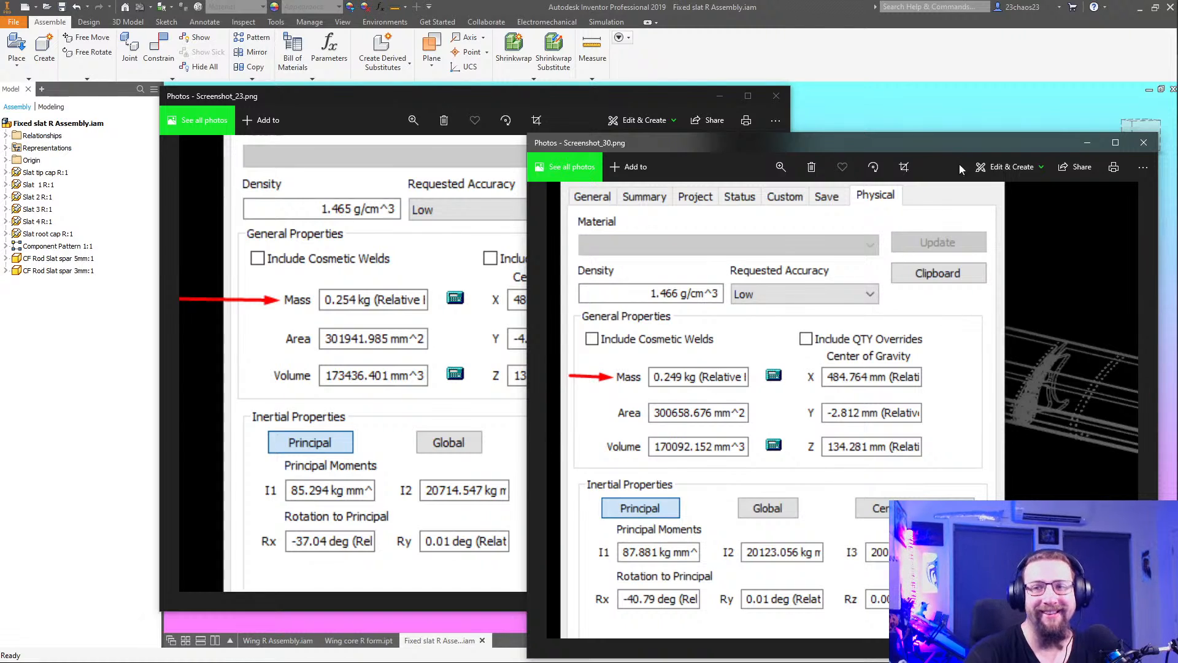
click(1143, 143)
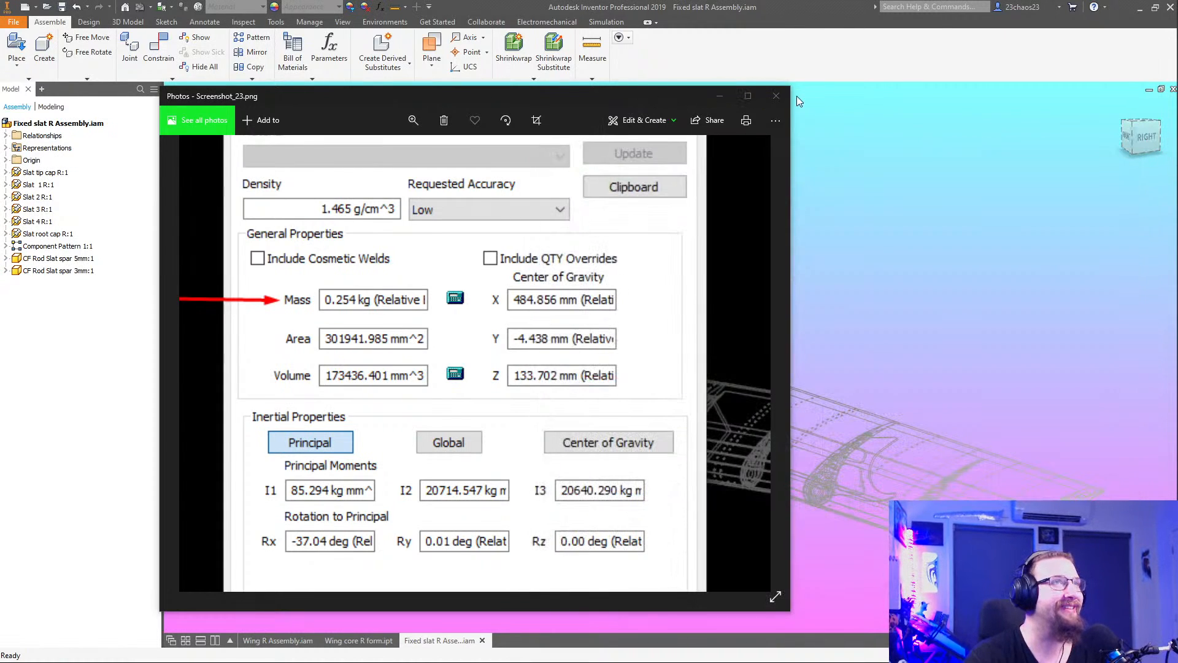
click(780, 97)
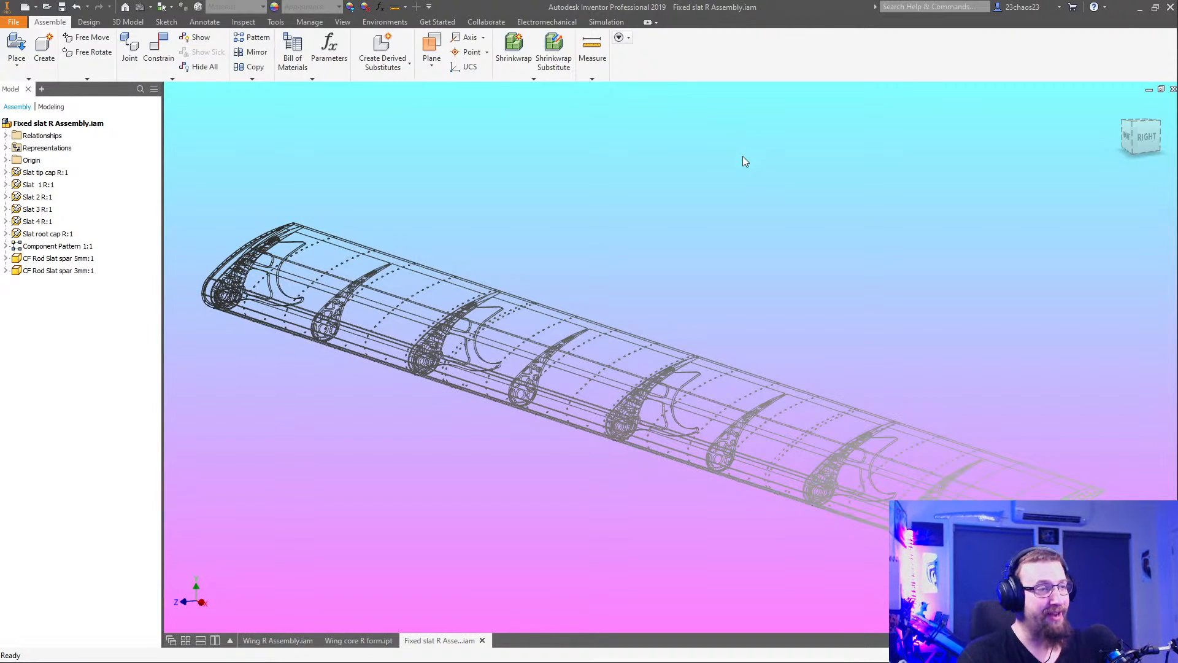
Save the fixed slat assembly while it is shown in wireframe
shift+middle_drag(526, 434, 581, 464)
shift+middle_drag(588, 430, 638, 502)
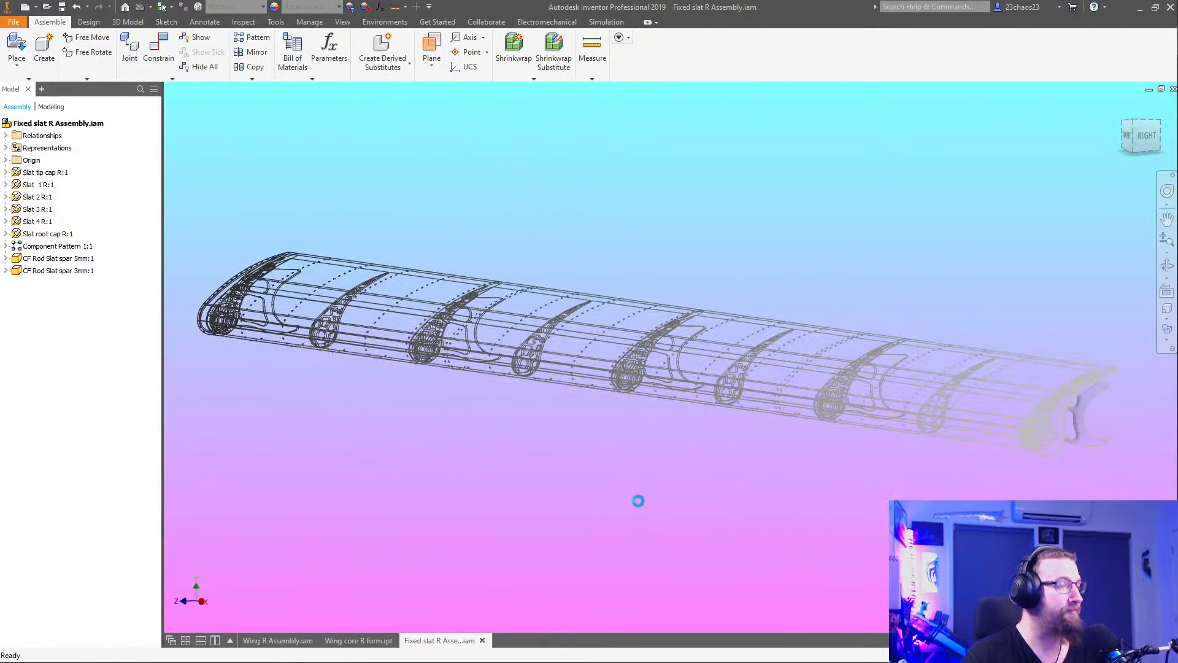
key(ctrl+s)
click(650, 285)
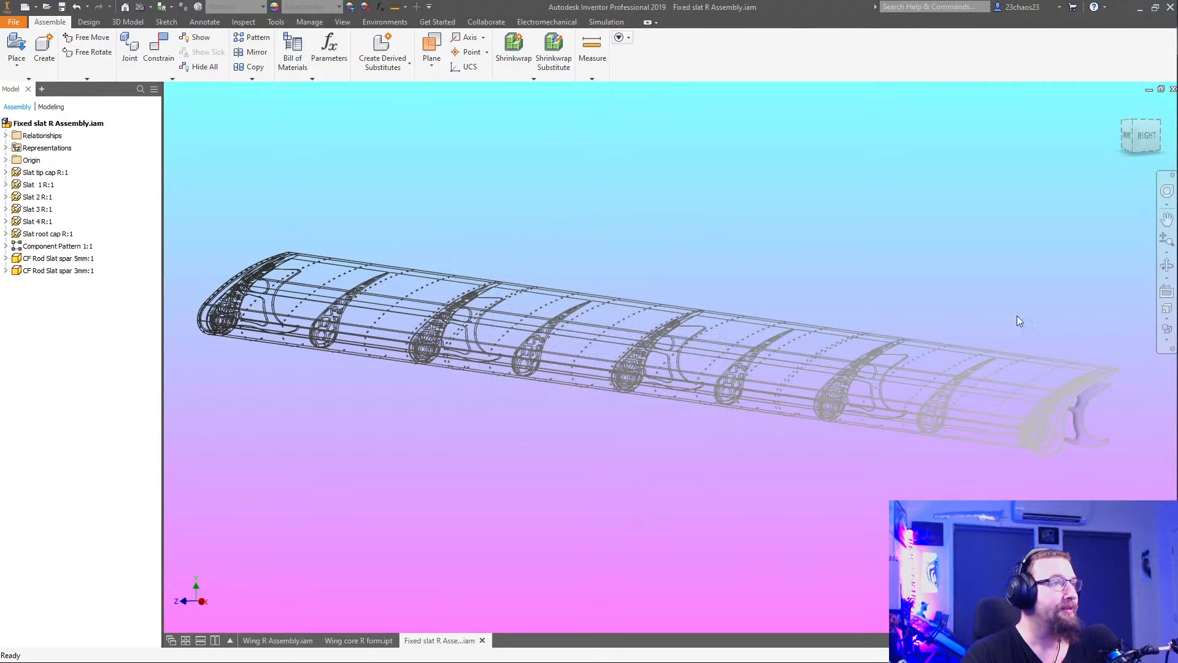
Set the fixed slat assembly's visual style to Technical Illustration and save it together with all its dependents
click(1167, 336)
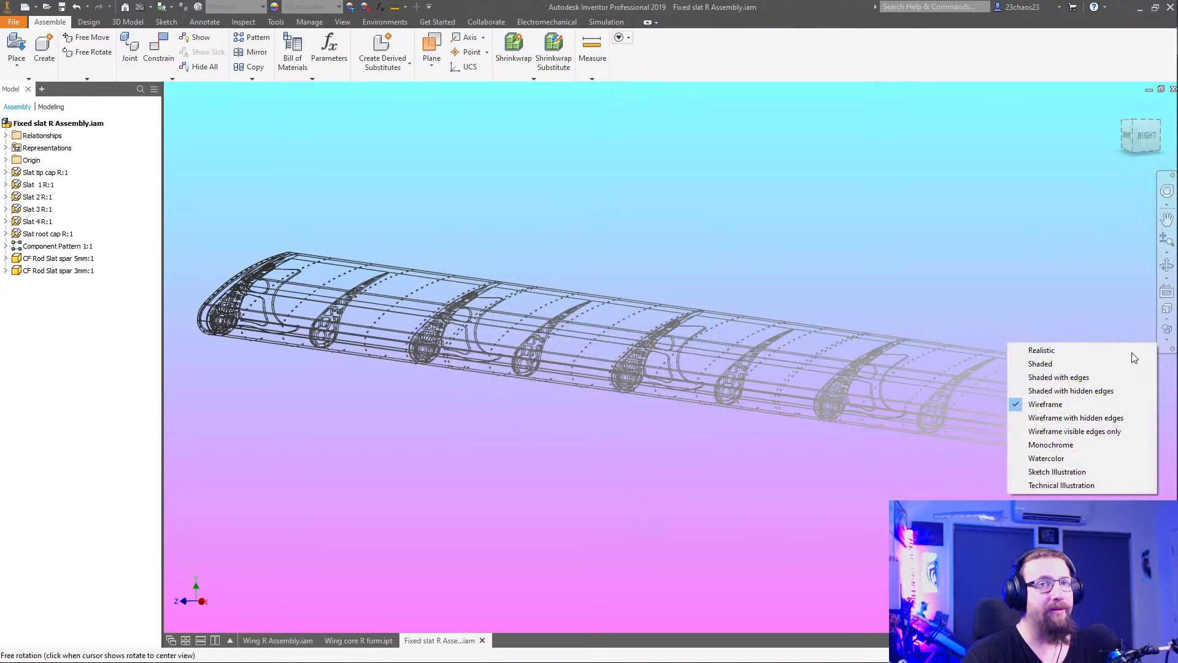
click(1065, 484)
key(ctrl+s)
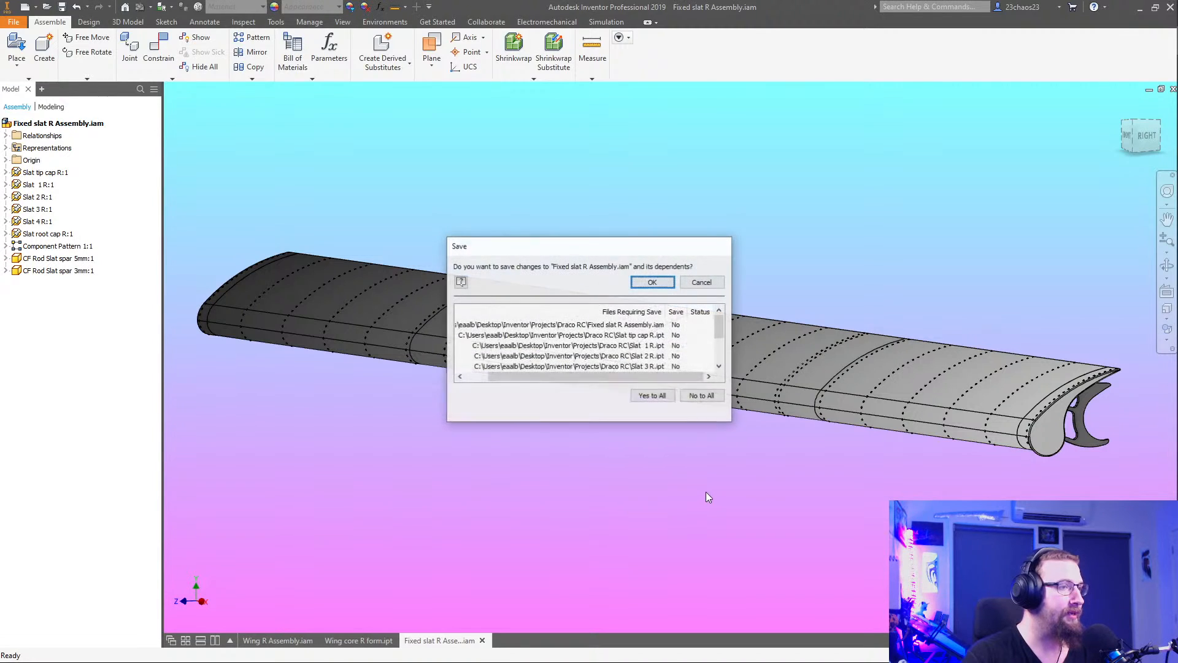
click(652, 396)
click(654, 282)
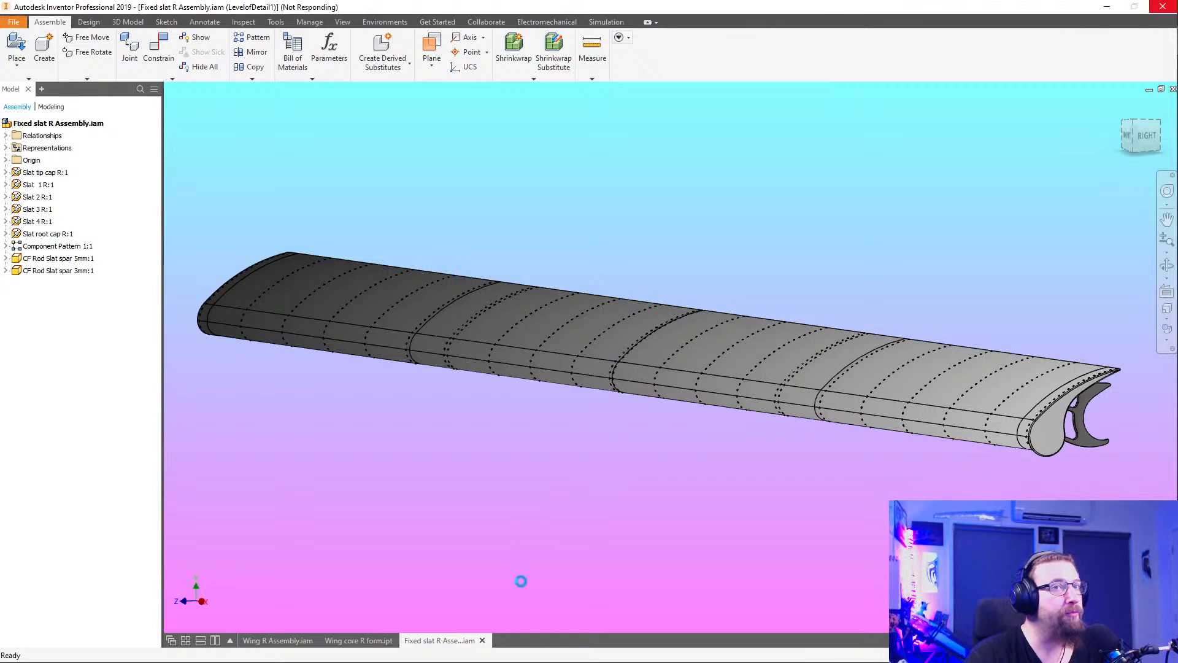
Close the fixed slat assembly and set the visual style of Wing R Assembly.iam to Technical Illustration
click(482, 640)
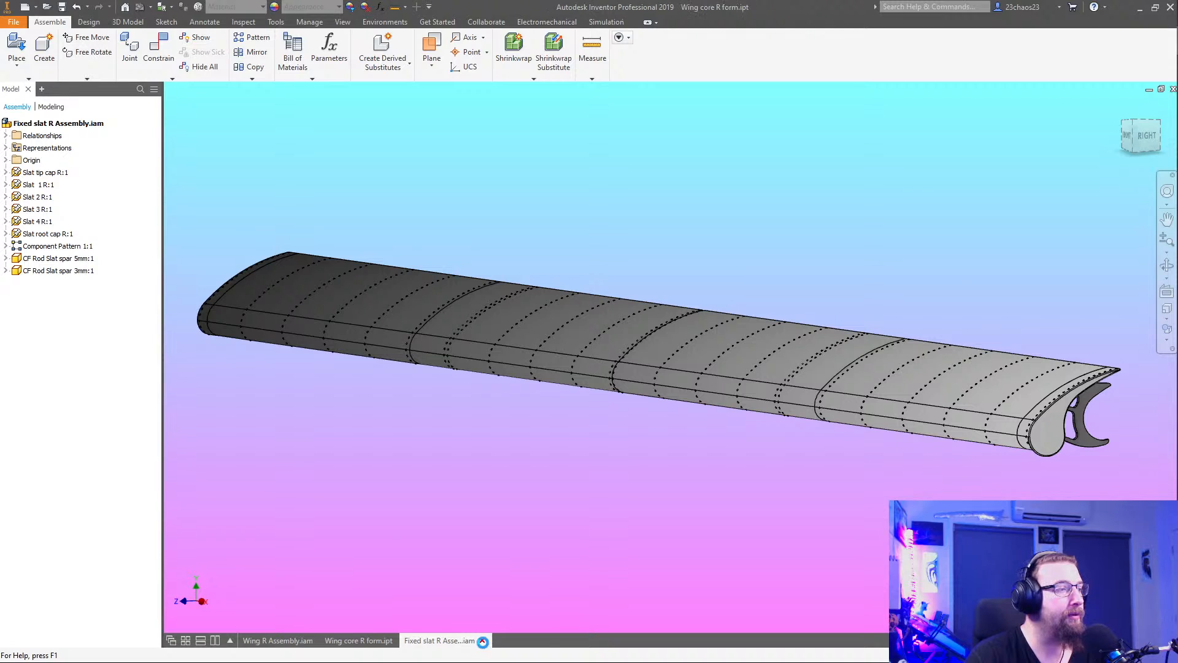
click(280, 640)
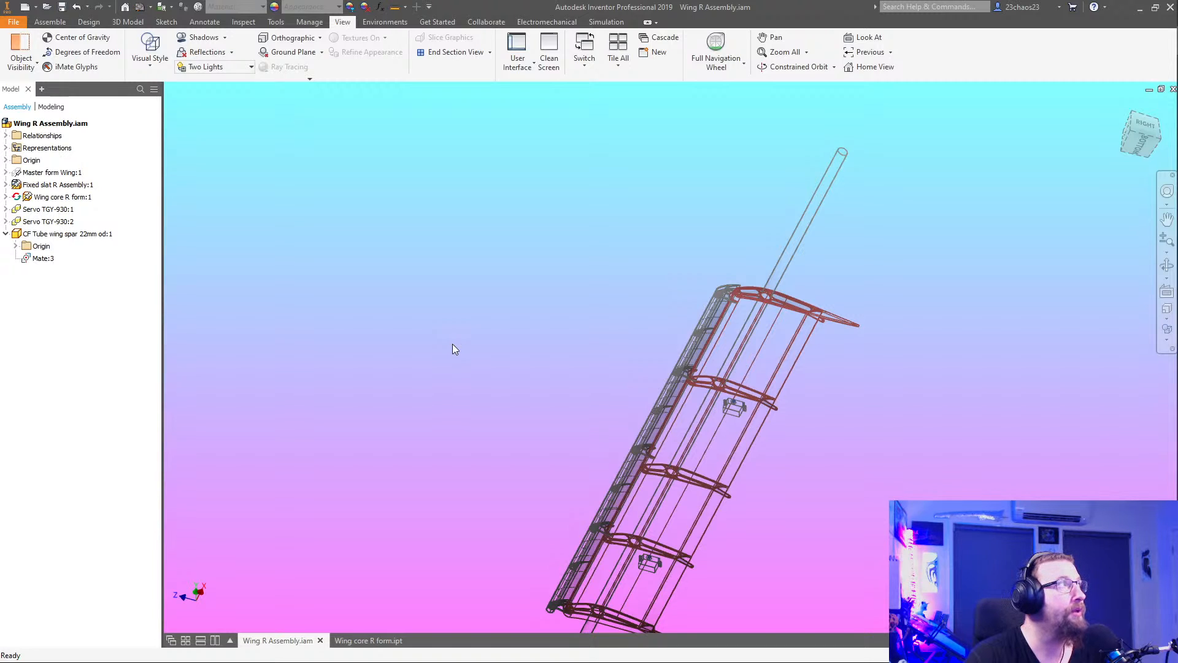
shift+middle_drag(561, 517, 515, 542)
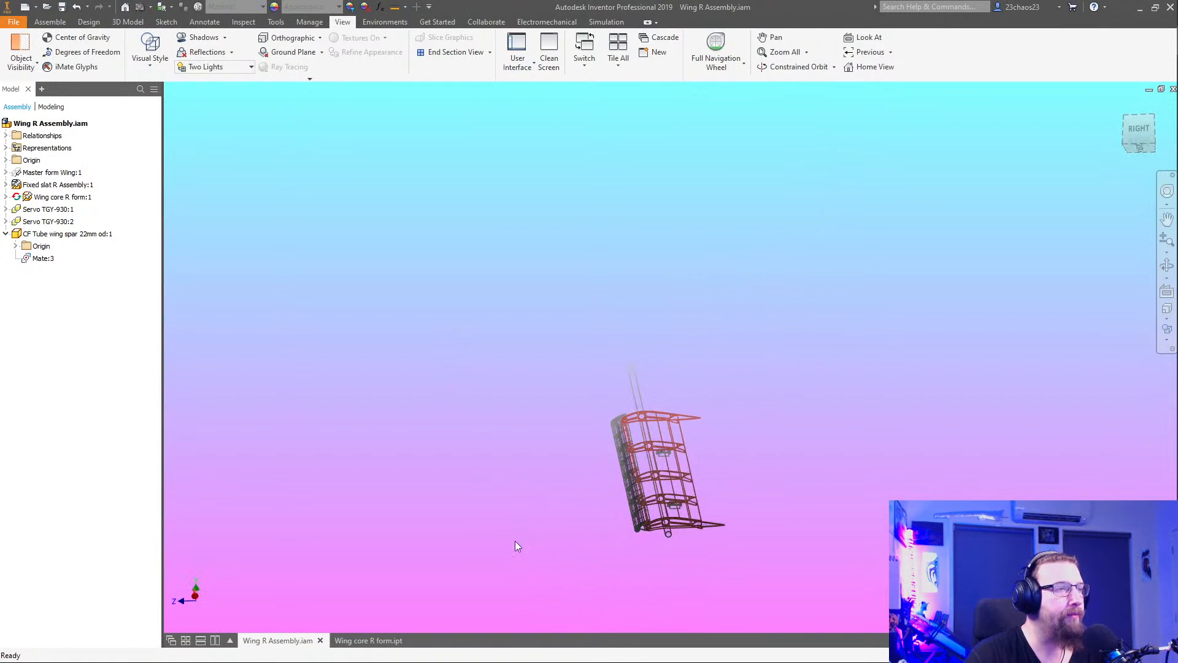
click(1166, 334)
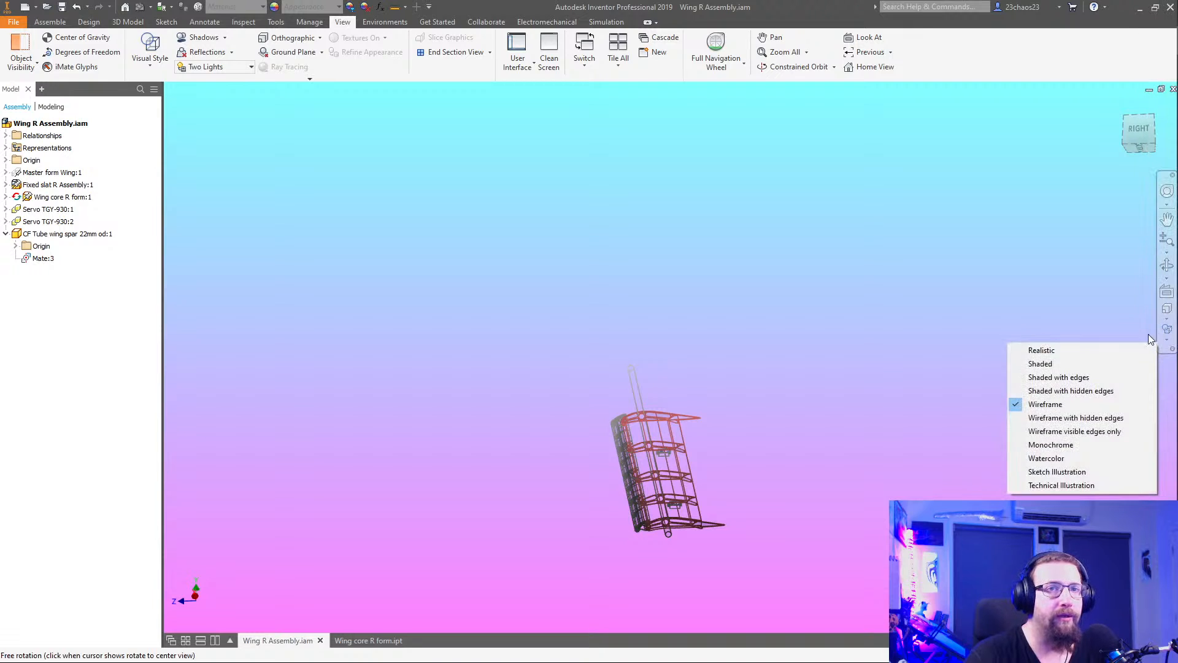
click(1048, 484)
scroll(719, 517, down, 3)
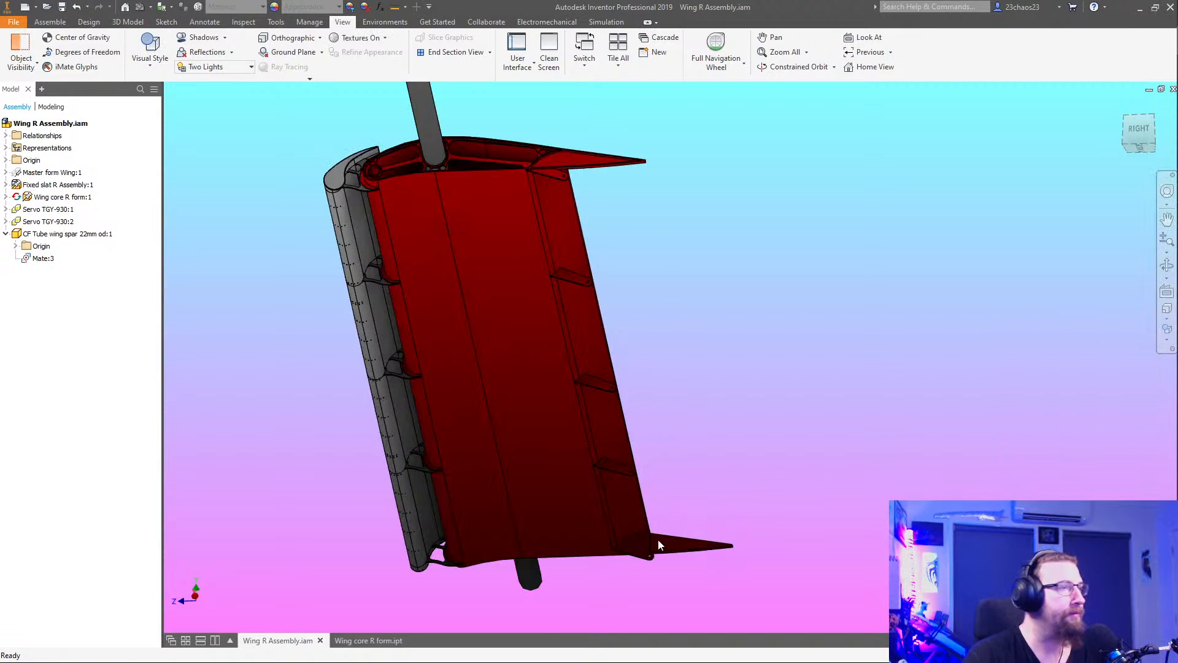
mouse_move(660, 544)
shift+middle_down()
mouse_move(657, 517)
mouse_move(652, 558)
shift+middle_up()
middle_drag(666, 424, 785, 488)
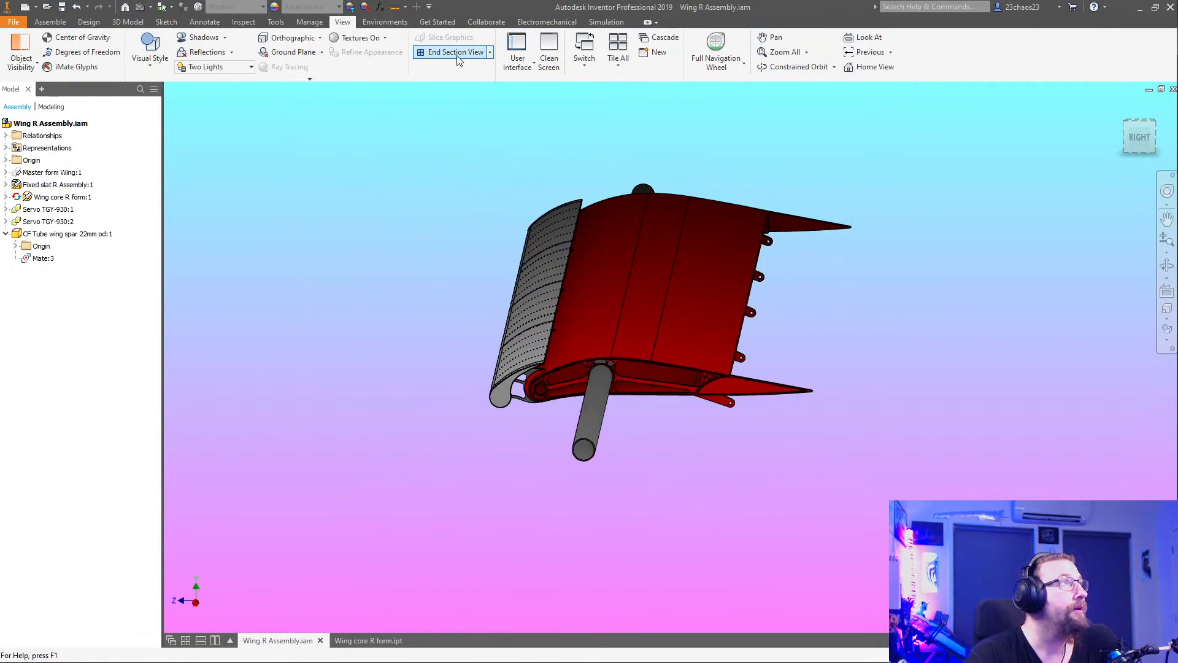
Create a half section view of the wing assembly using the servo's upper face as the cutting plane
click(490, 52)
click(447, 92)
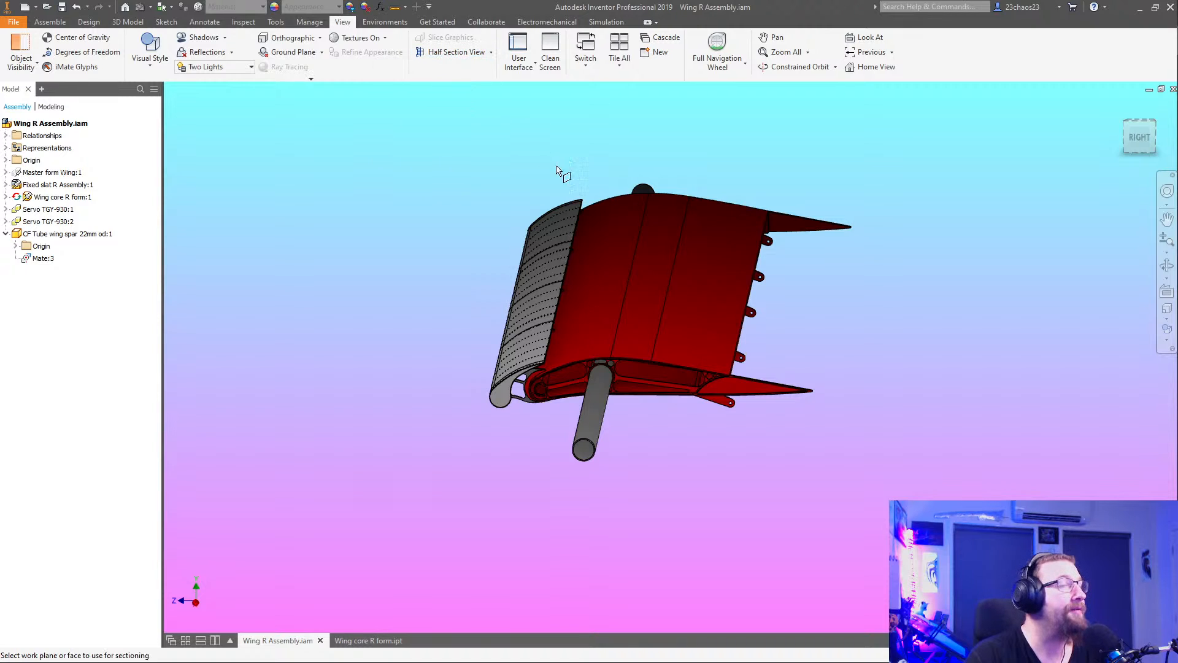
click(665, 348)
scroll(639, 313, up, 5)
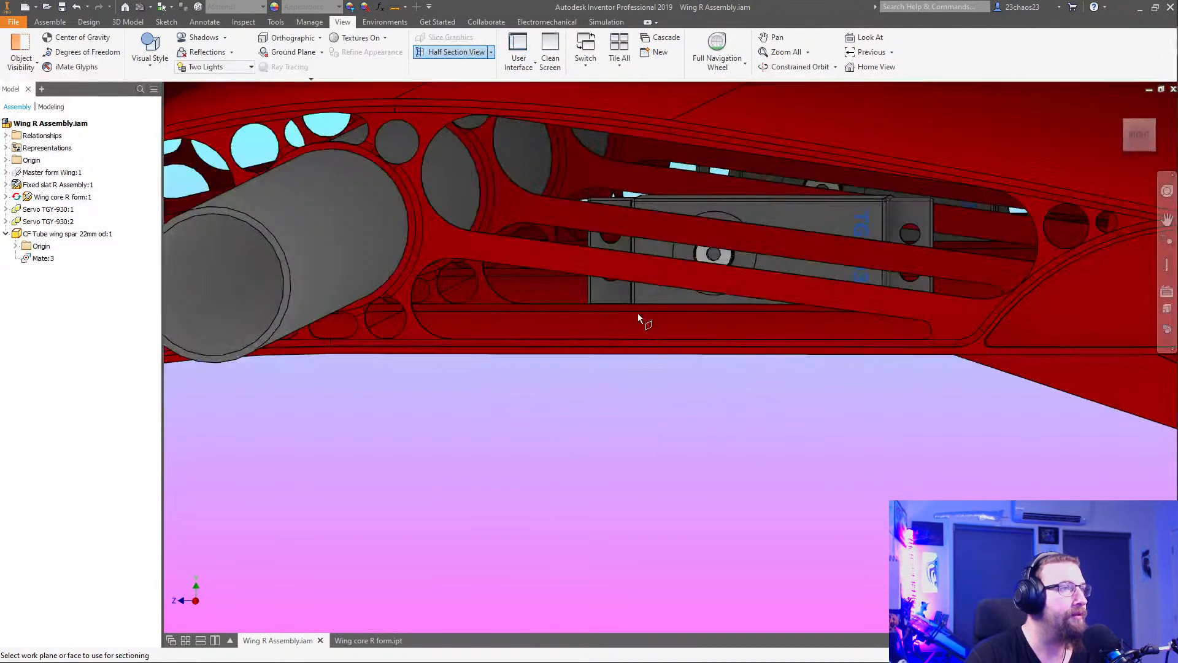
click(690, 201)
scroll(686, 318, down, 8)
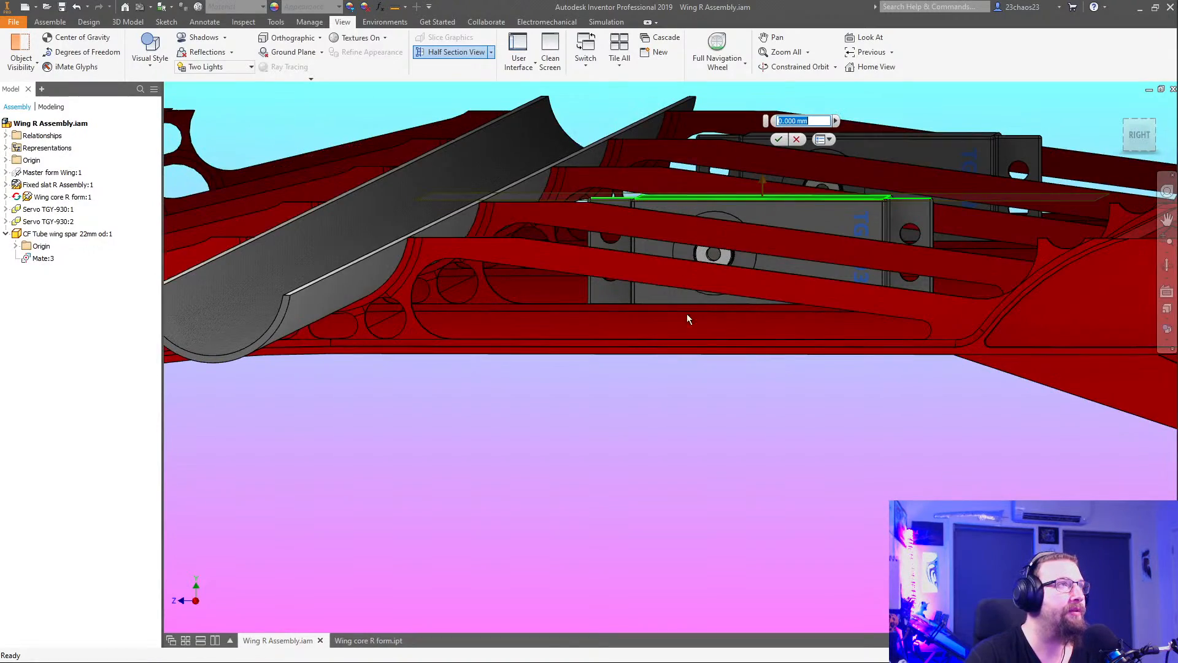
shift+middle_drag(689, 376, 689, 284)
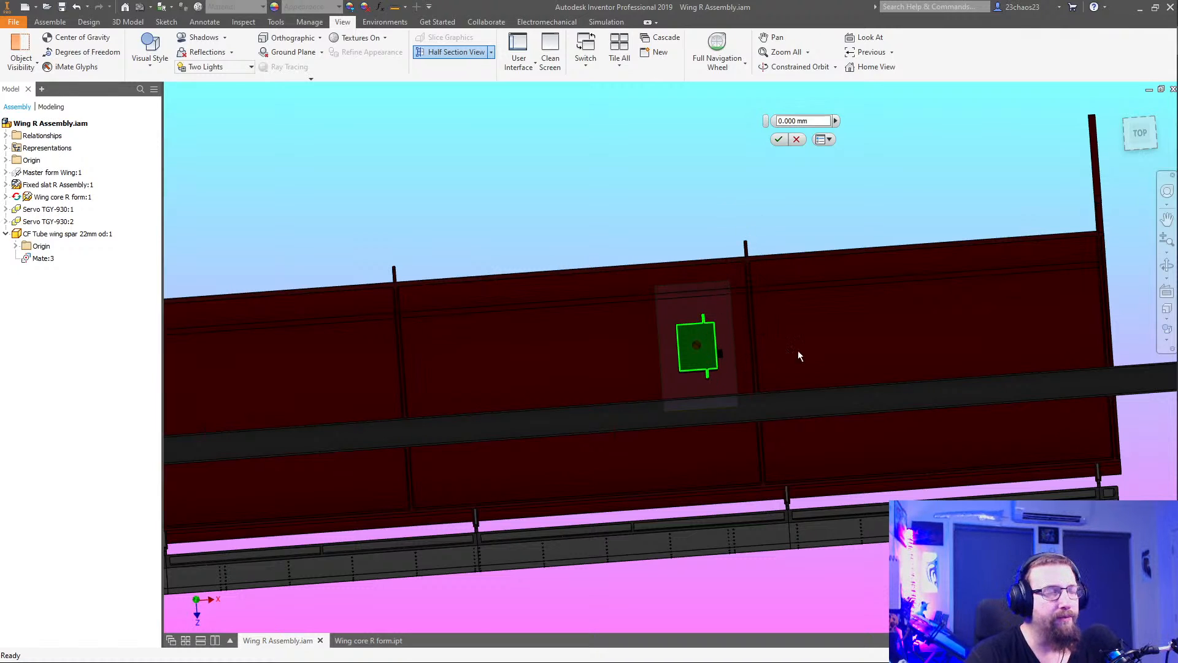
Capture a screen region around the wing core's trailing-edge hinge arms and draw a red vertical line beside the second arm
shift+middle_drag(798, 351, 658, 397)
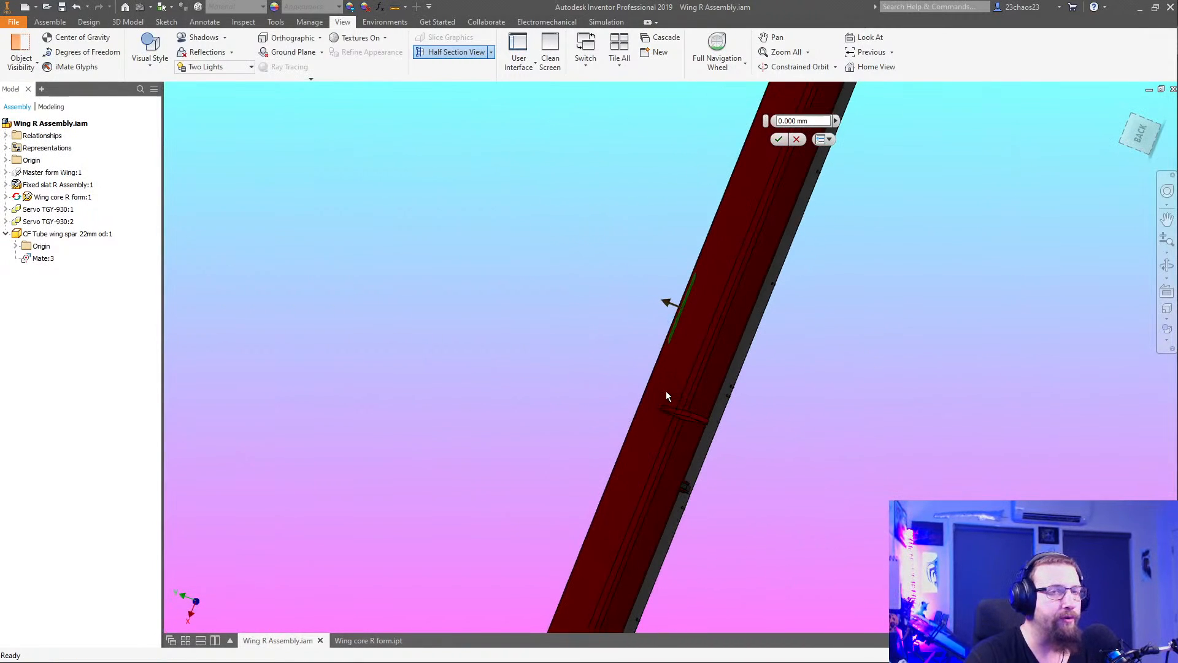
shift+middle_drag(667, 392, 705, 287)
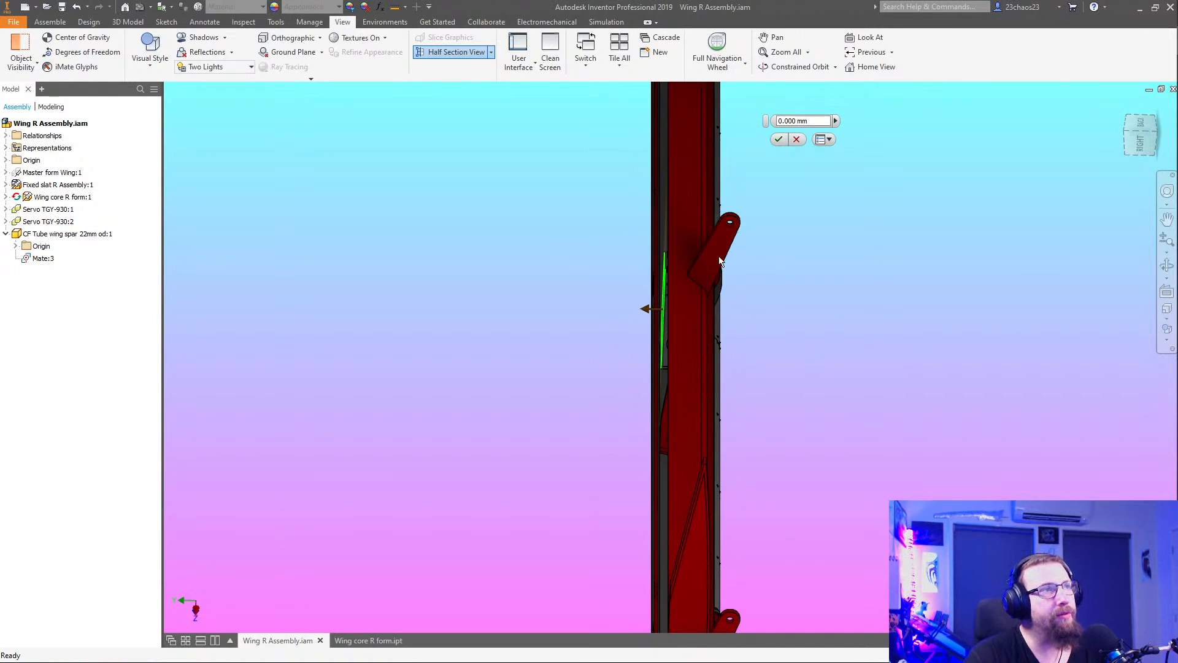
shift+middle_drag(784, 468, 781, 429)
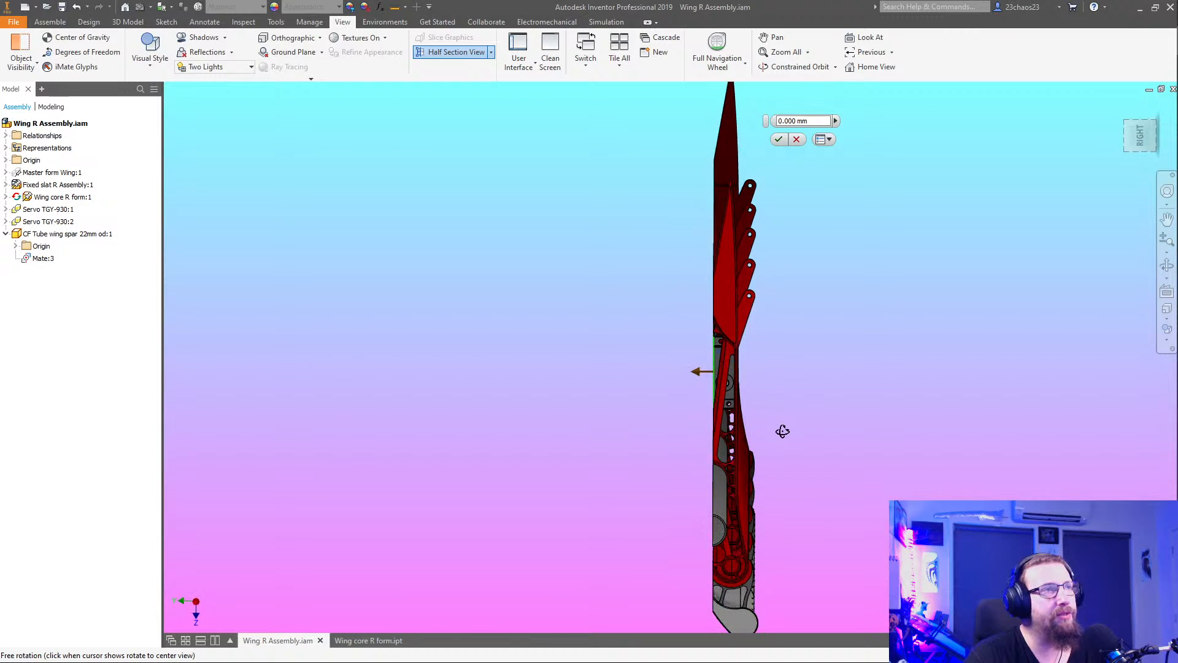
shift+middle_drag(788, 369, 794, 386)
scroll(757, 239, down, 6)
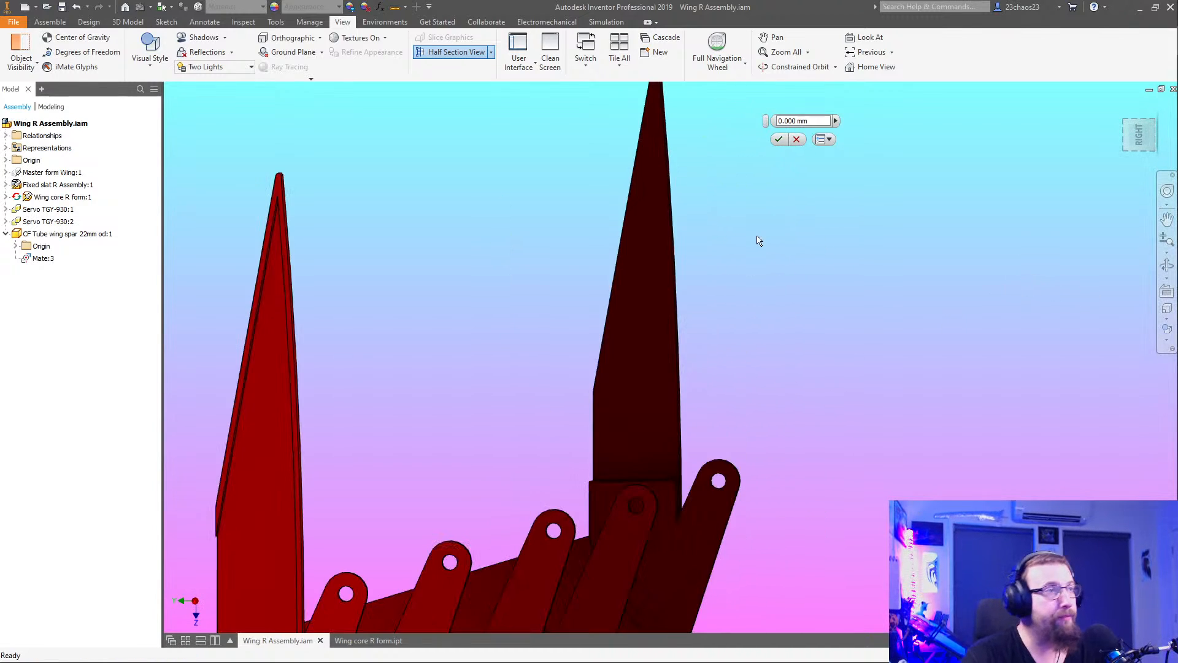
key(Print)
drag(383, 95, 1054, 613)
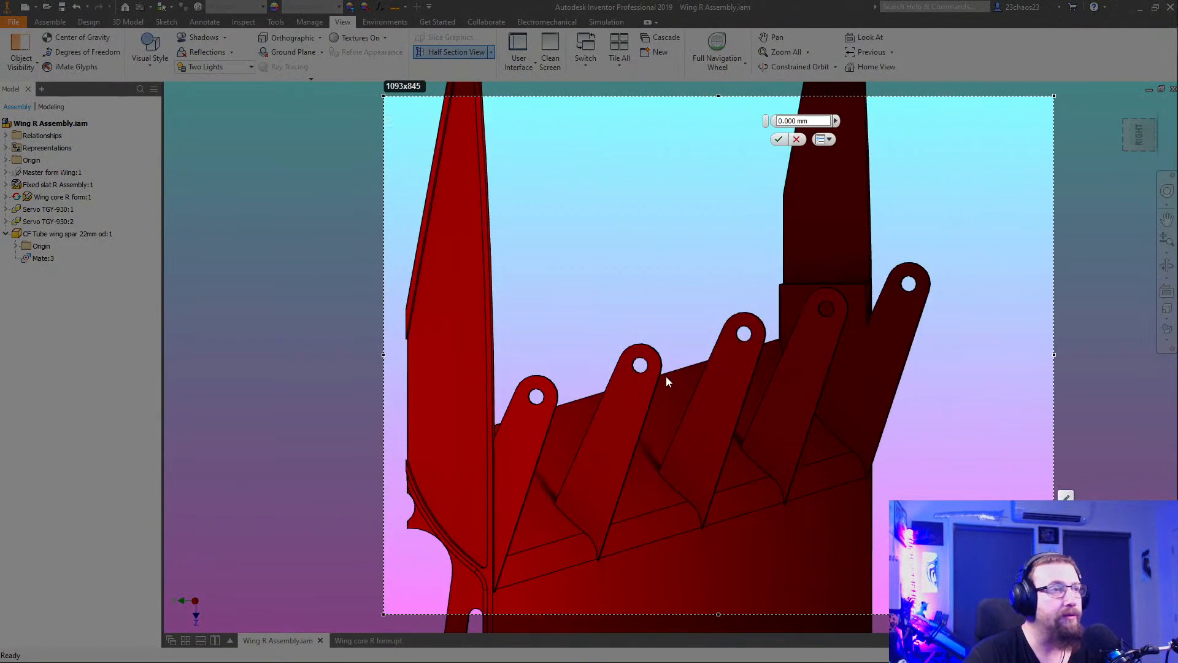
mouse_move(652, 445)
mouse_down()
mouse_move(649, 264)
mouse_move(652, 336)
mouse_up()
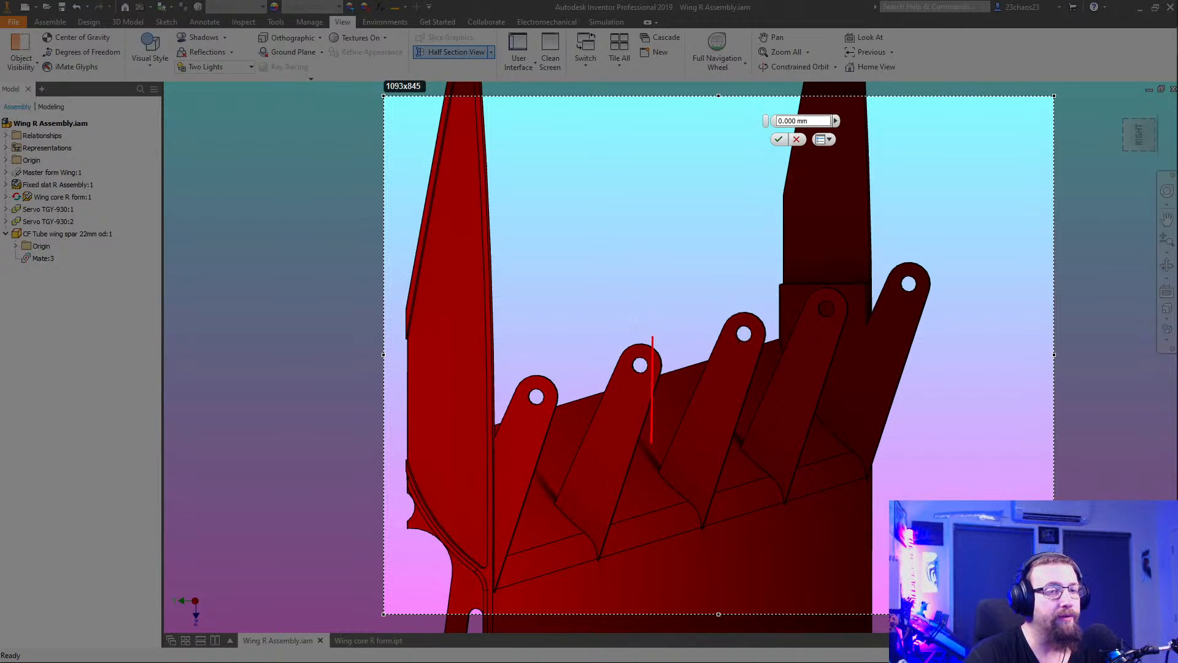
Change the annotation colour to lime green, sketch arrows showing the path to and from the third arm's hinge hole, and discard the capture
click(1065, 589)
click(959, 472)
click(959, 460)
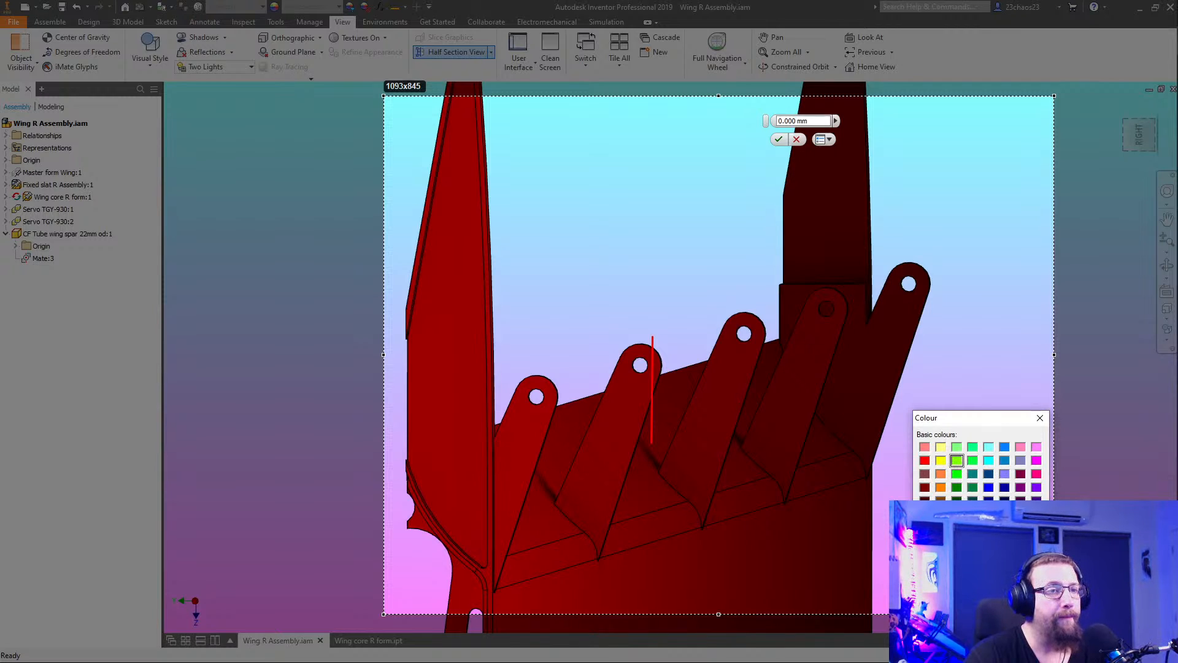
click(937, 599)
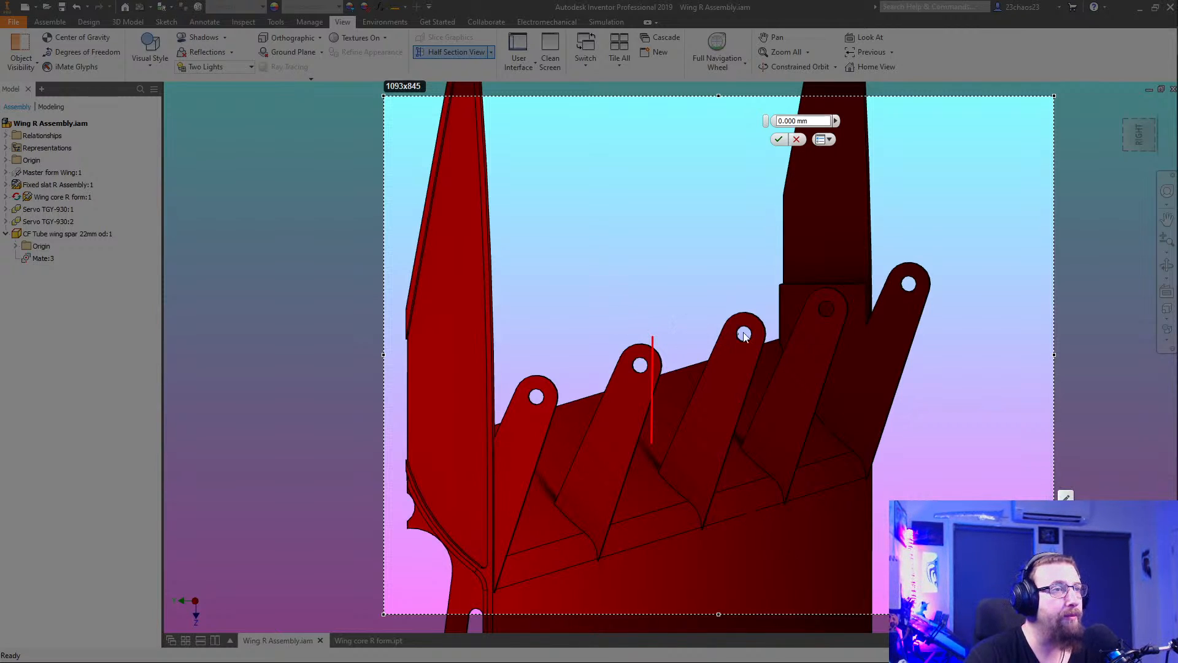
drag(744, 335, 650, 330)
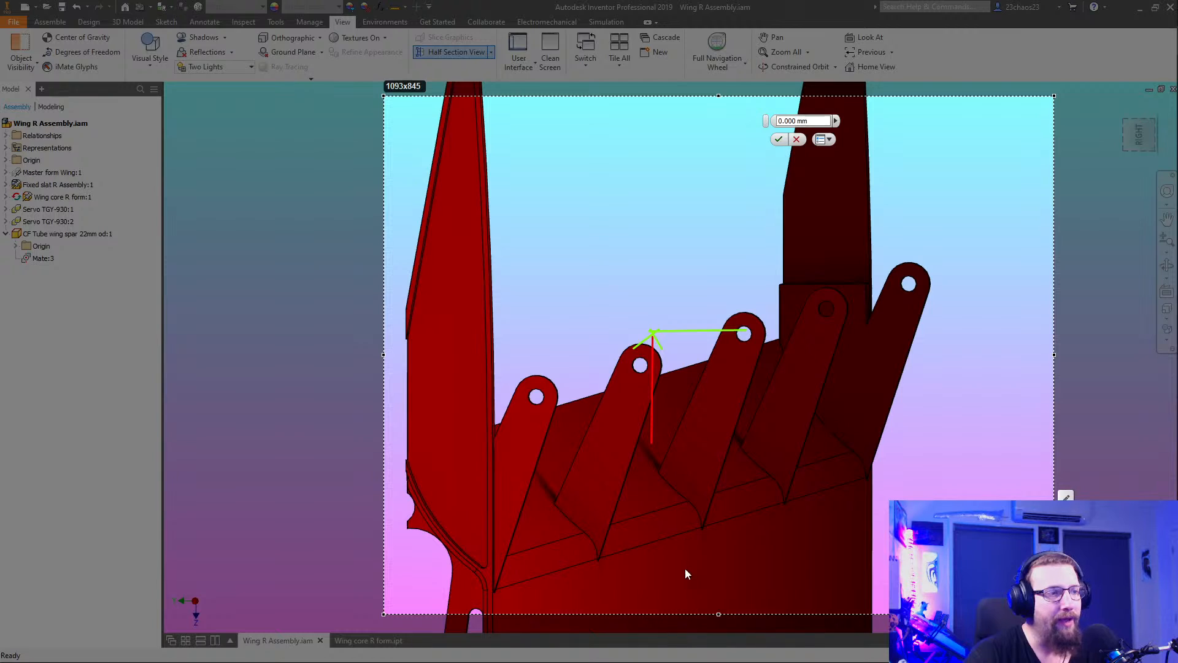
mouse_move(684, 571)
mouse_down()
mouse_move(768, 567)
mouse_move(763, 332)
mouse_move(742, 334)
mouse_move(759, 345)
mouse_up()
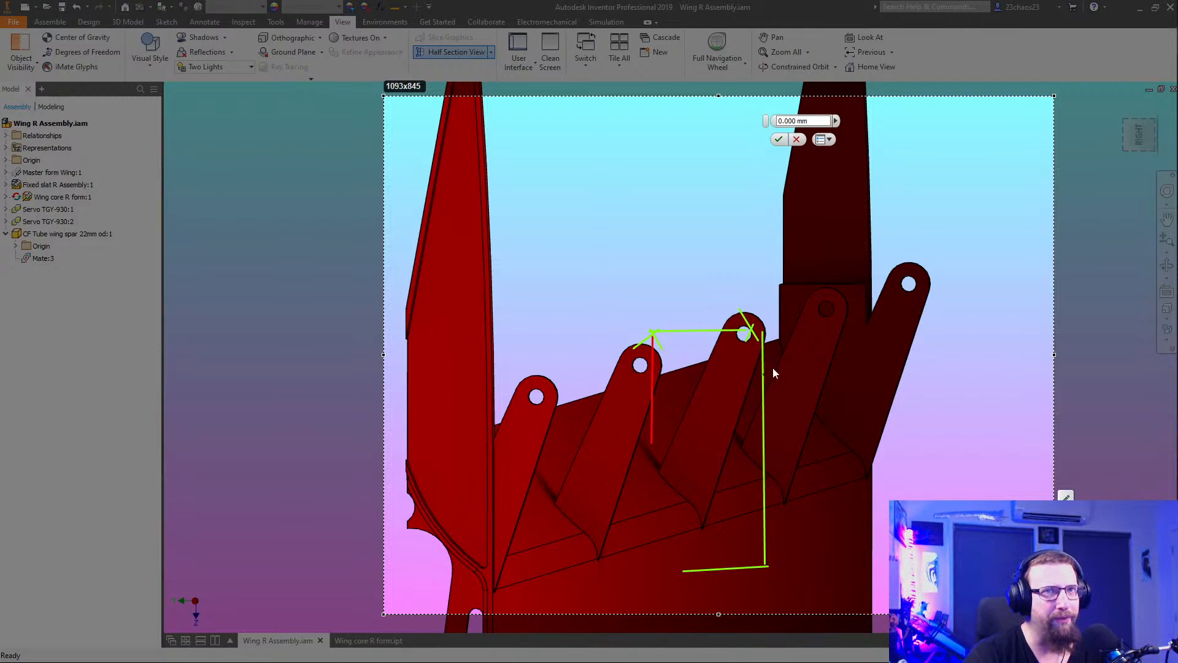
key(Escape)
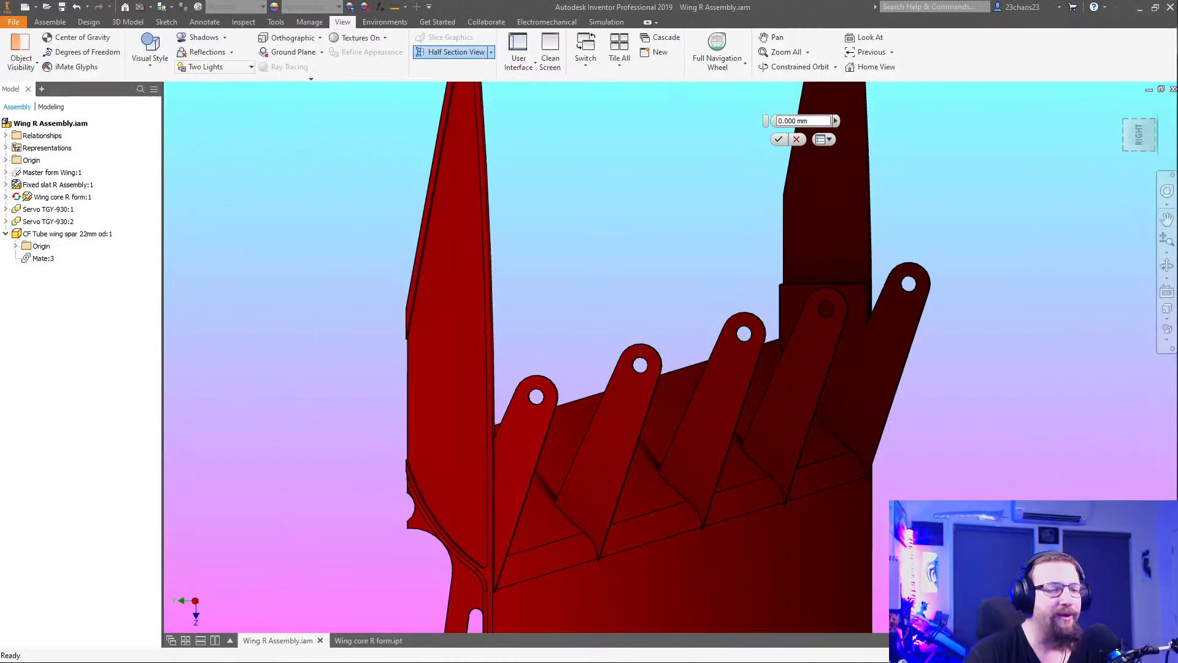
Inspect the hinge arms and servo in the sectioned wing assembly, and cancel the half section view
scroll(677, 441, up, 5)
mouse_move(677, 441)
shift+middle_down()
mouse_move(723, 449)
mouse_move(810, 392)
shift+middle_up()
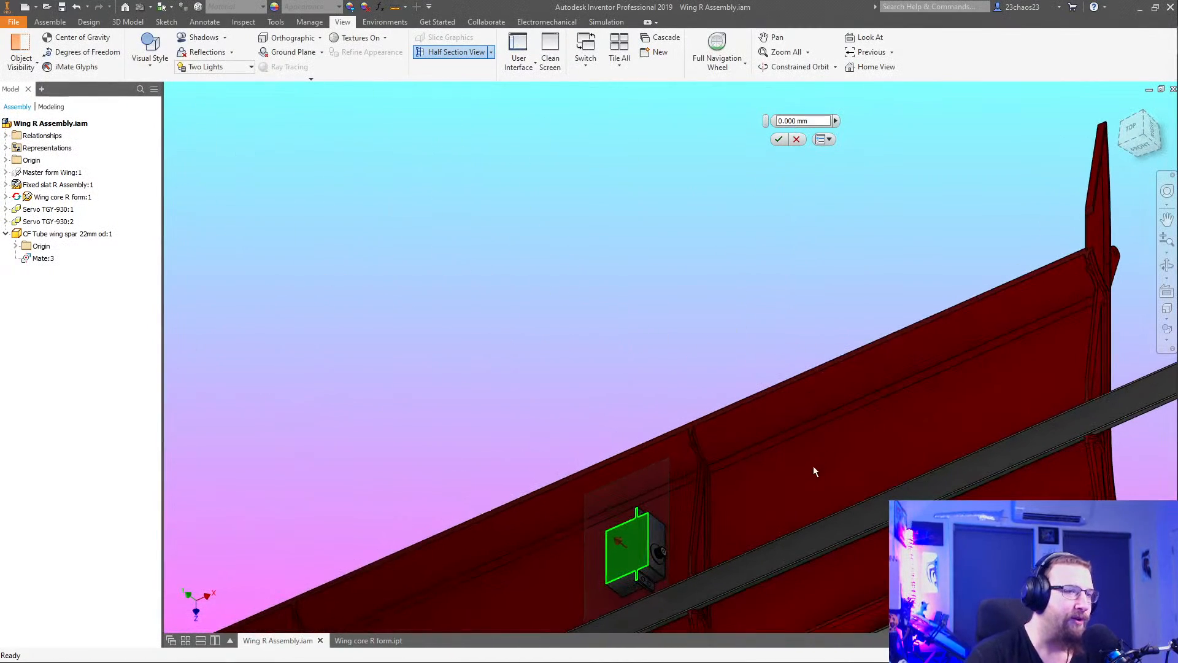
shift+middle_drag(814, 470, 749, 471)
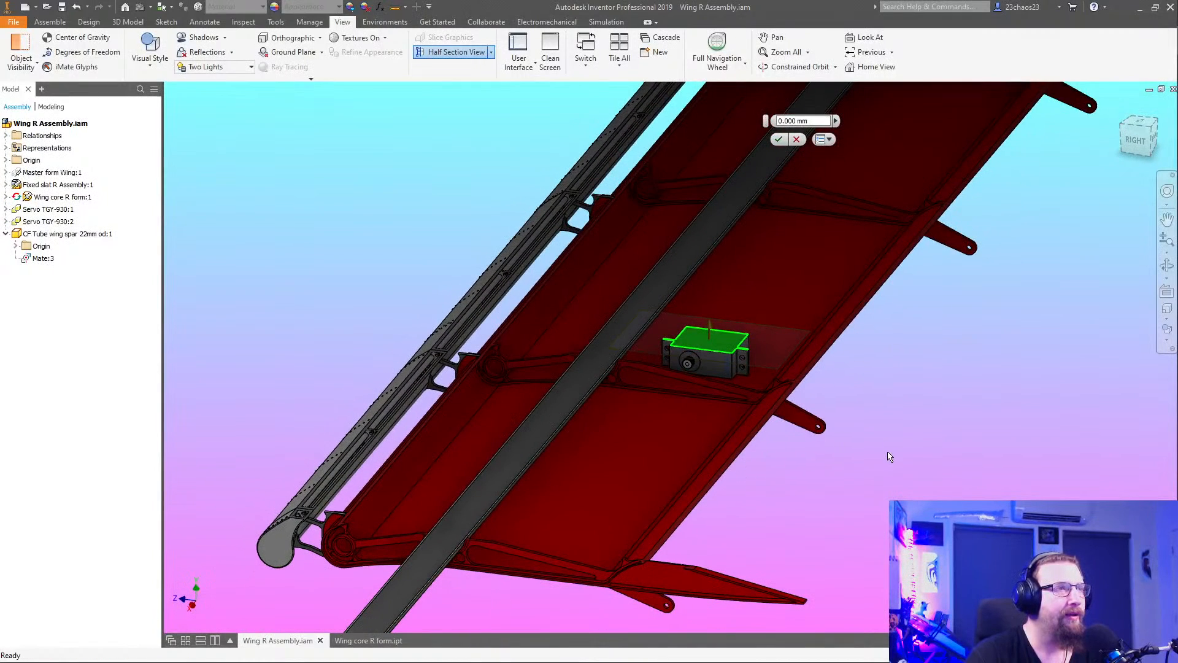
key(Escape)
scroll(808, 436, down, 3)
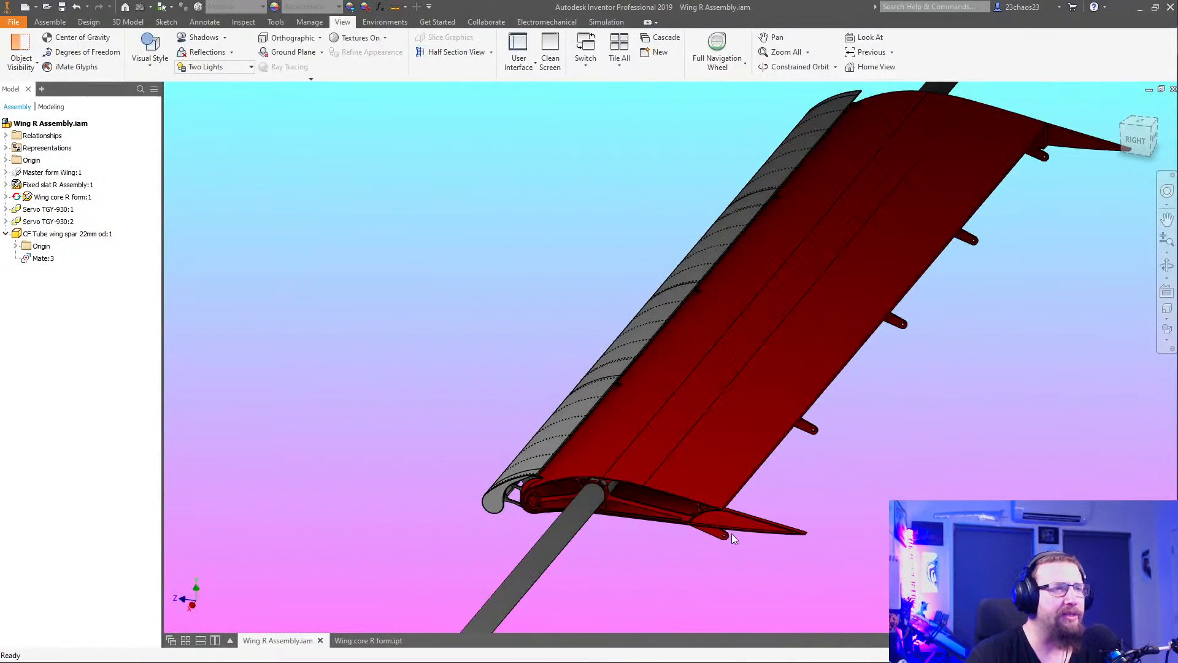
Examine the wing core's open end, spar tube, servo bay and hinge arms from the end, underside and upper surface
shift+middle_drag(749, 513, 750, 507)
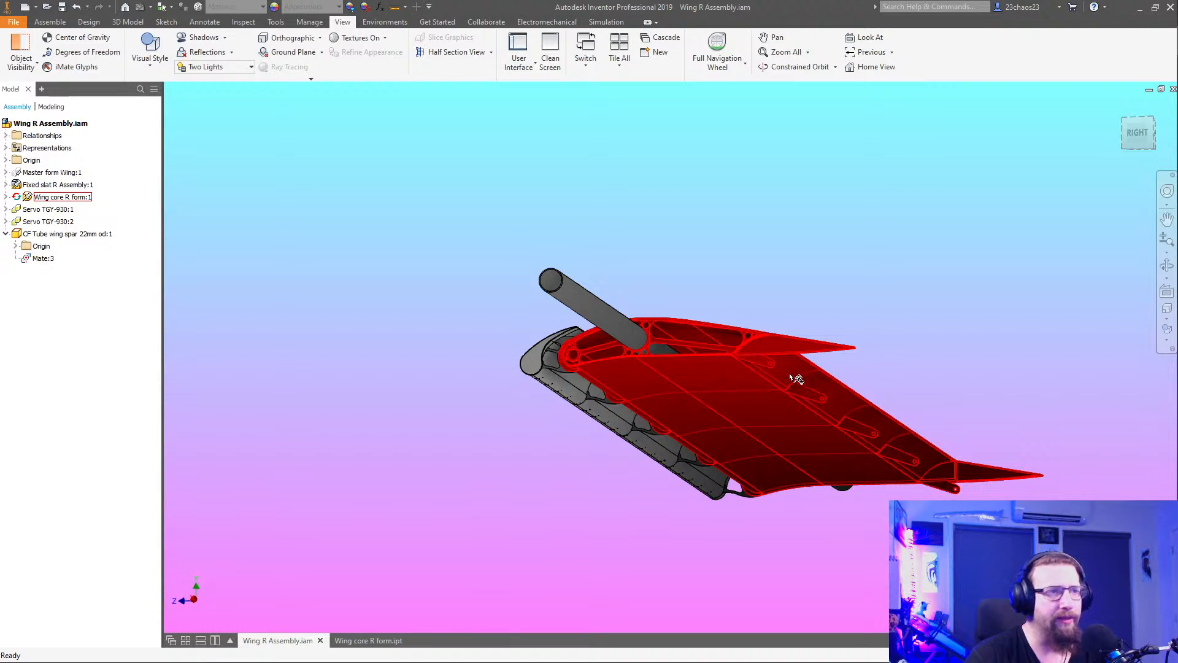
shift+middle_drag(982, 473, 894, 481)
scroll(782, 381, up, 5)
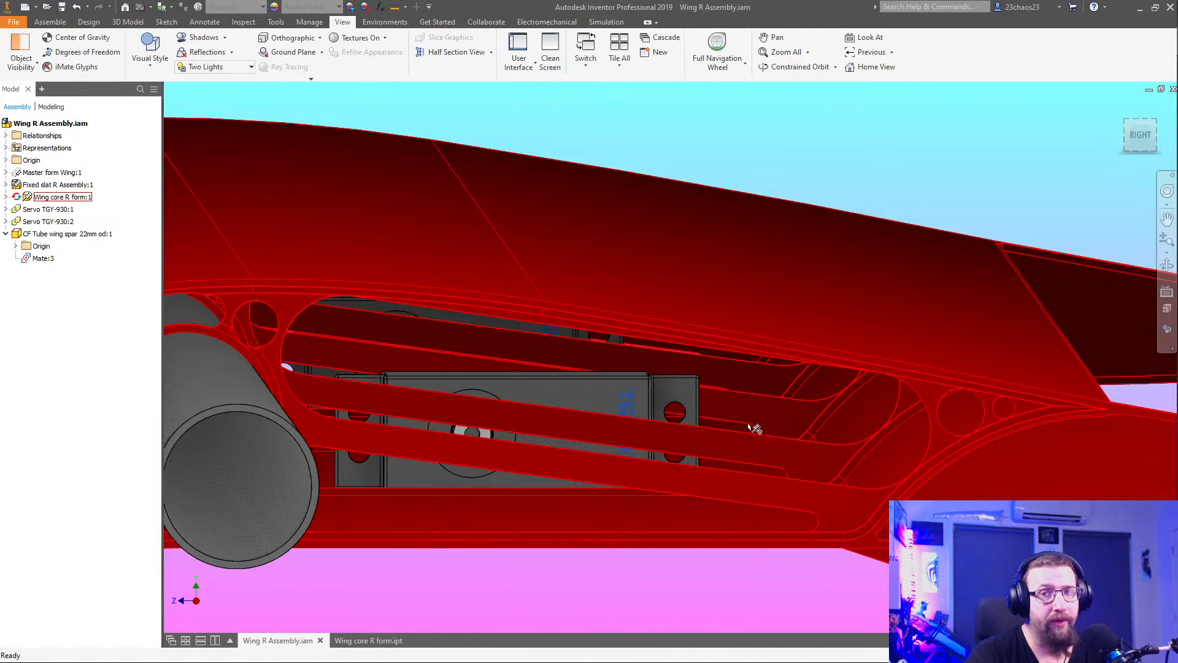
scroll(673, 513, down, 5)
middle_drag(673, 513, 796, 423)
shift+middle_drag(797, 465, 813, 499)
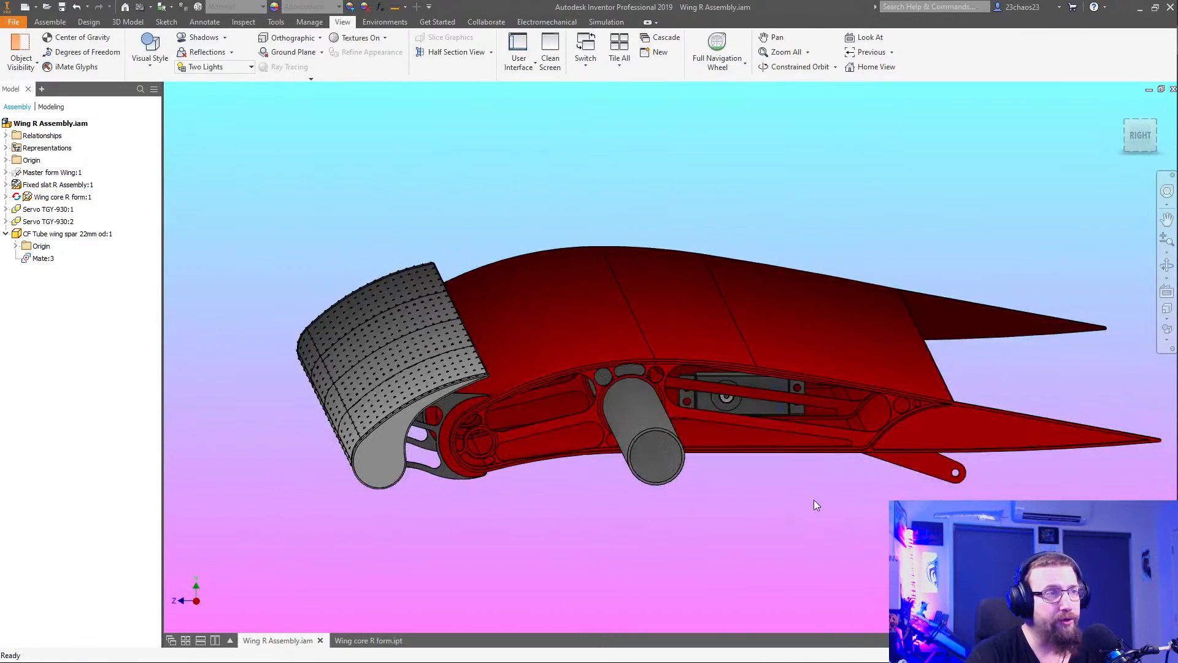
shift+middle_drag(881, 534, 856, 540)
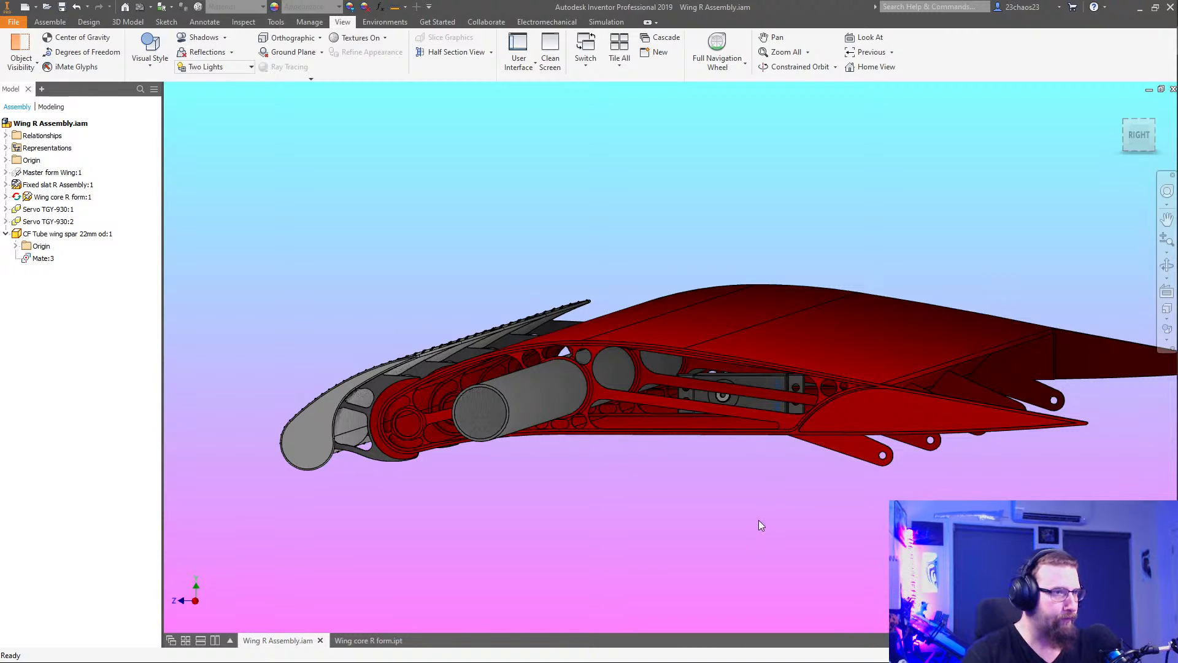
shift+middle_drag(827, 517, 799, 515)
scroll(788, 514, down, 5)
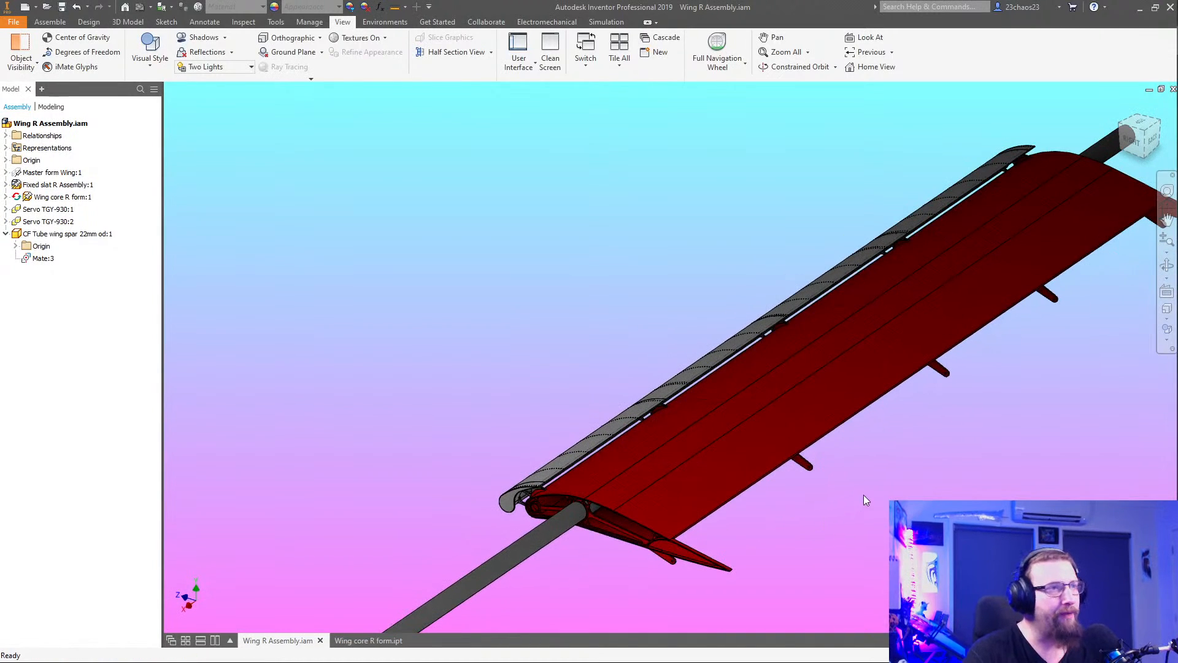
shift+middle_drag(863, 494, 757, 526)
scroll(783, 517, down, 2)
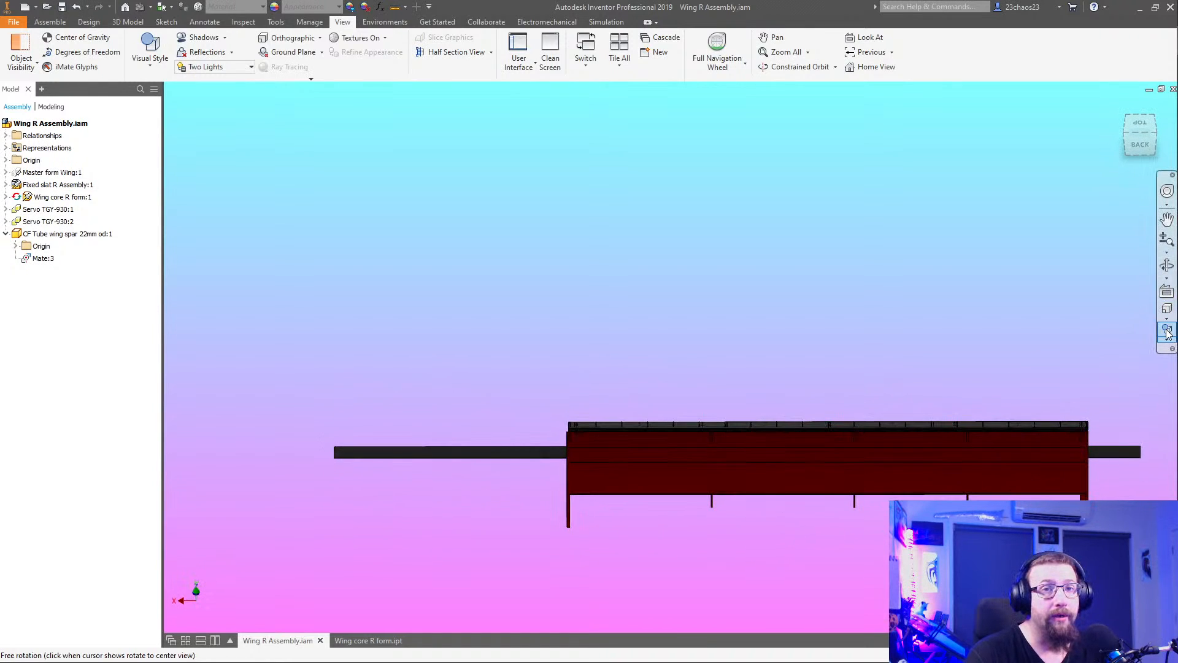
Examine the wing assembly in top view, checking the hinge arms along the trailing edge close up
click(1139, 126)
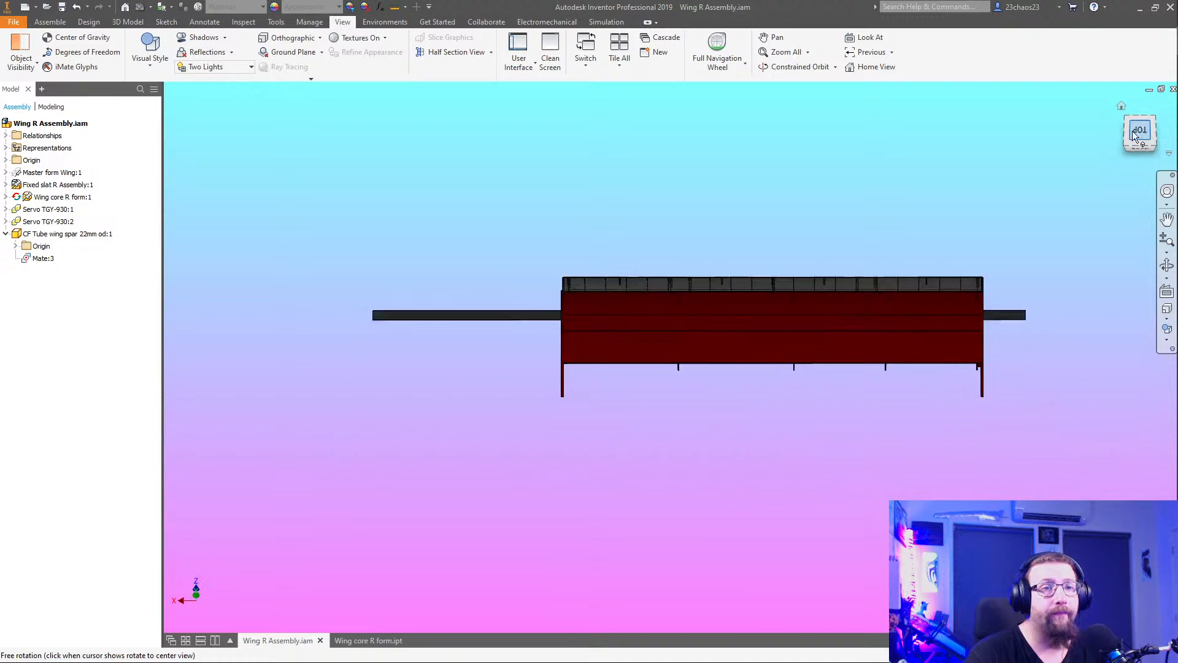
scroll(708, 337, up, 5)
scroll(708, 348, down, 3)
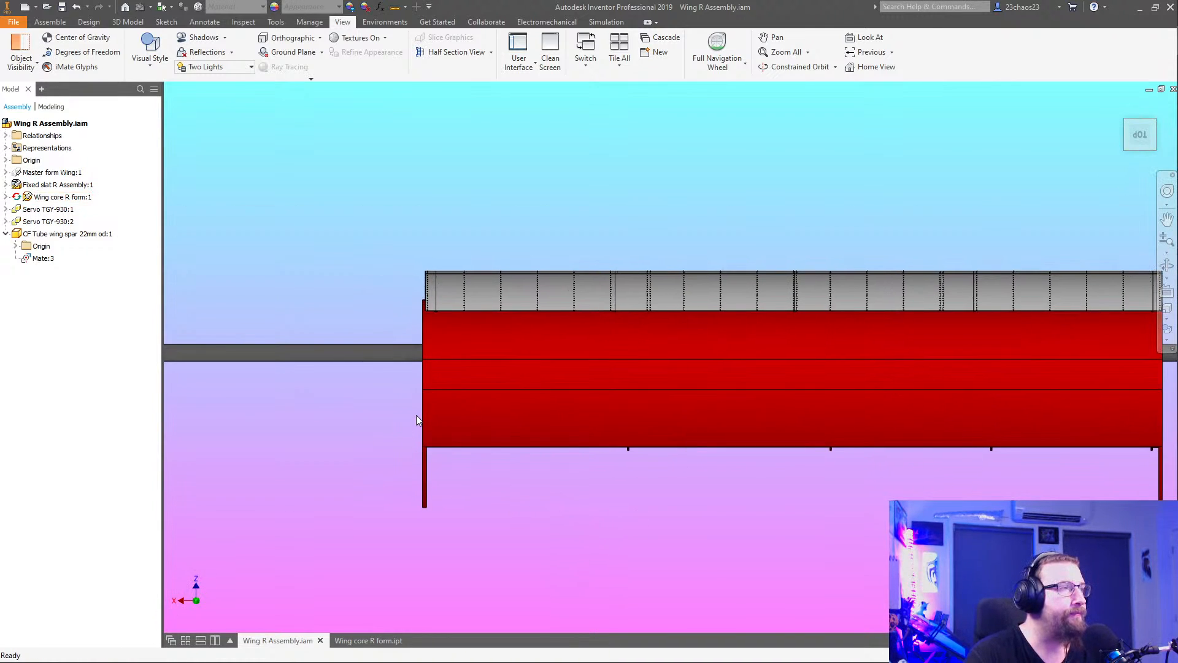
middle_drag(720, 517, 644, 538)
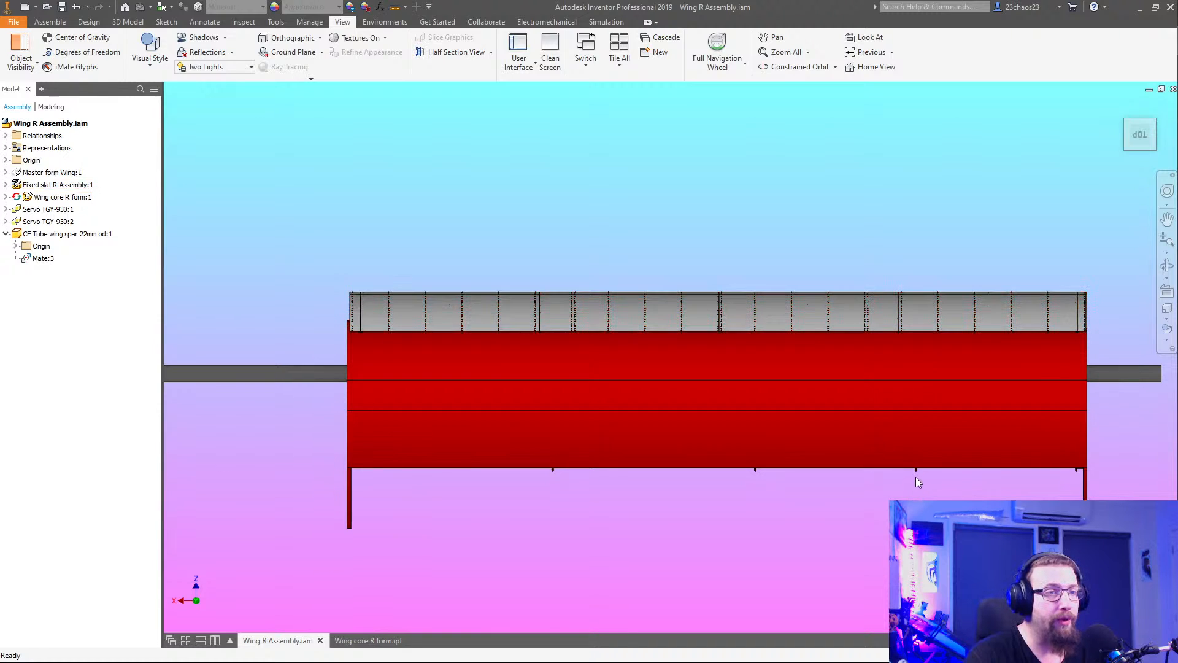
scroll(916, 477, up, 5)
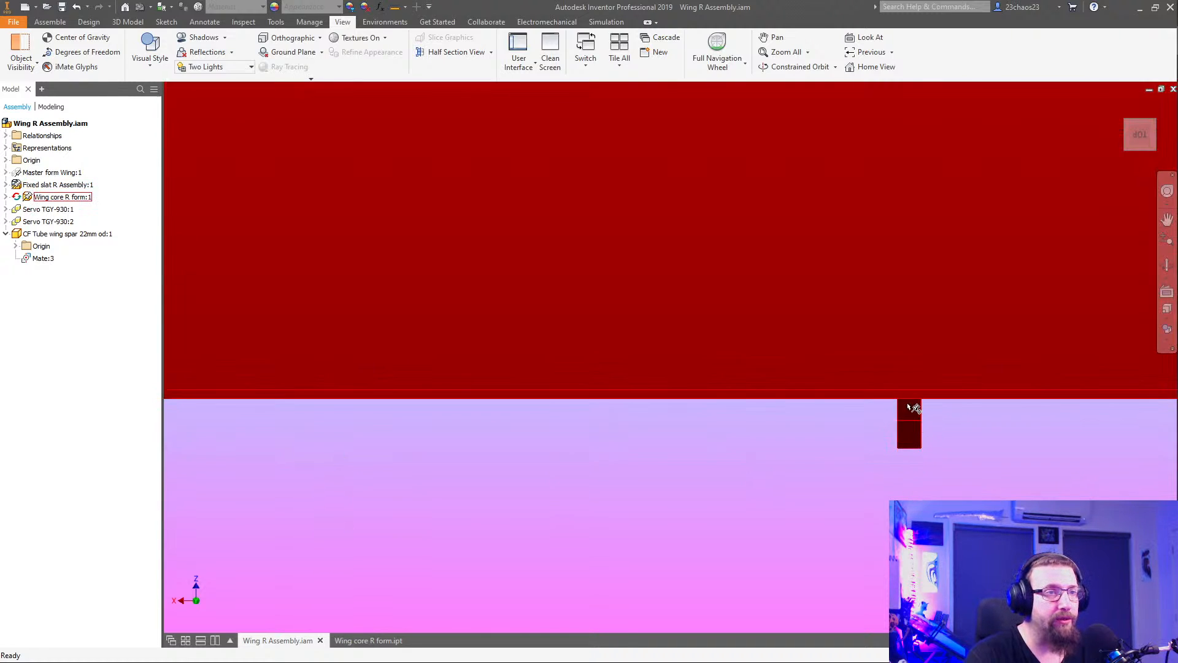
scroll(908, 424, down, 1)
scroll(587, 419, up, 3)
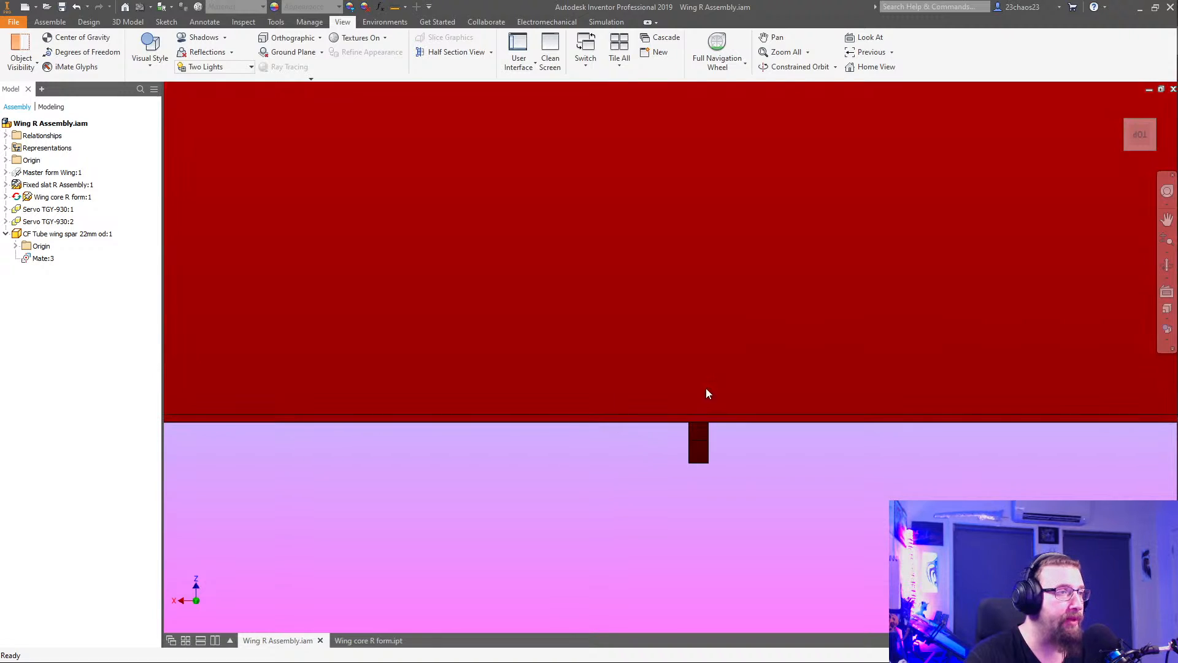
scroll(692, 476, down, 4)
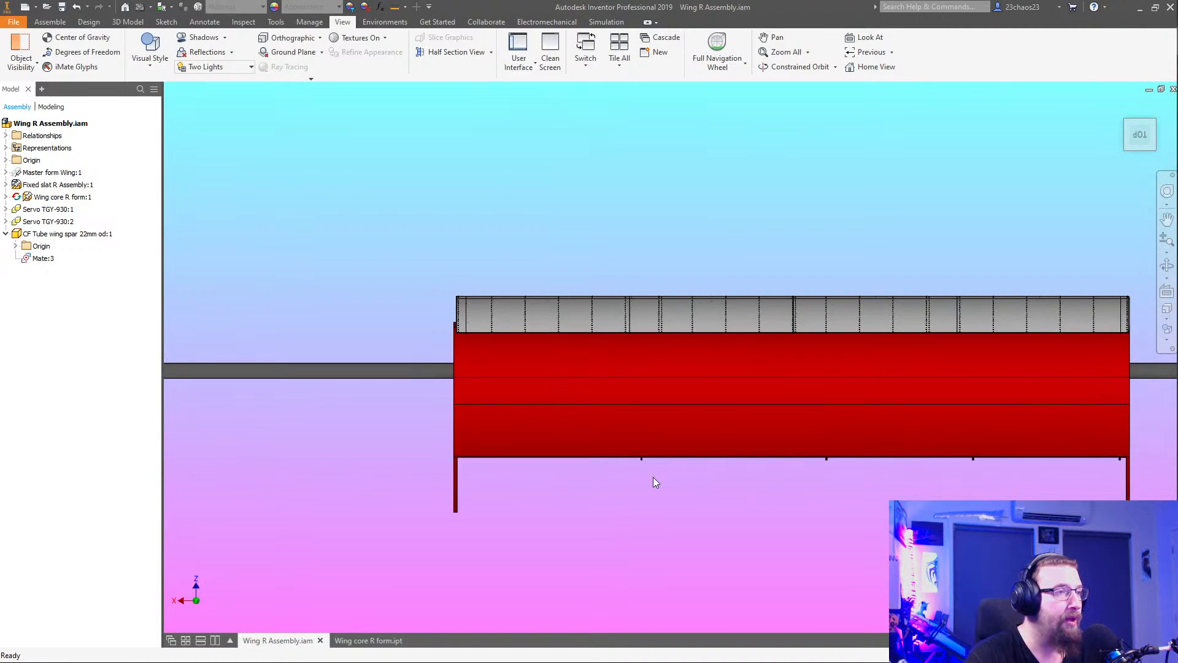
Select the component Servo TGY-930:1 through the wing's underside and shift it slightly inside the wing core
key(F4)
drag(688, 515, 582, 328)
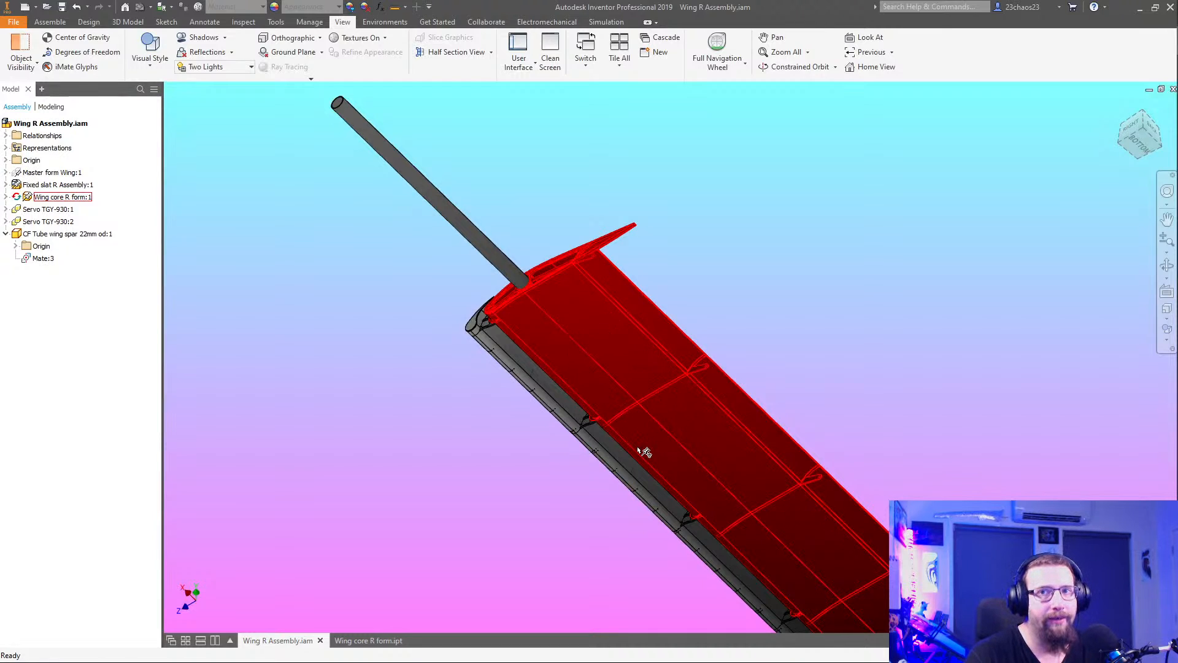
shift+middle_drag(744, 466, 678, 458)
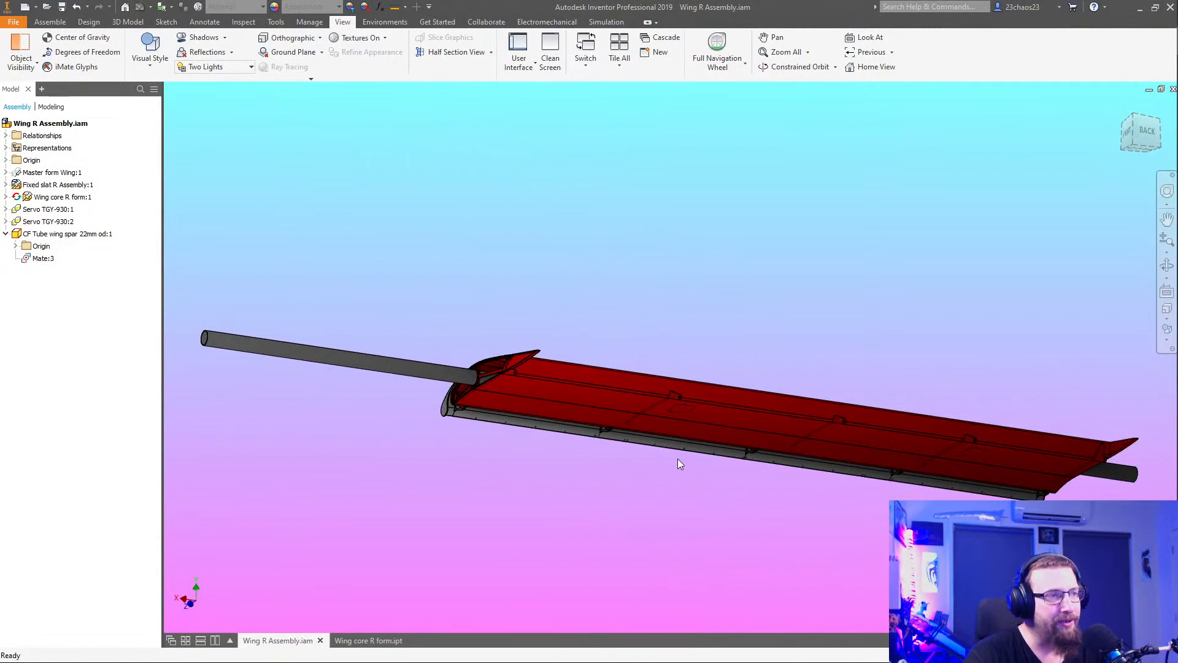
click(681, 415)
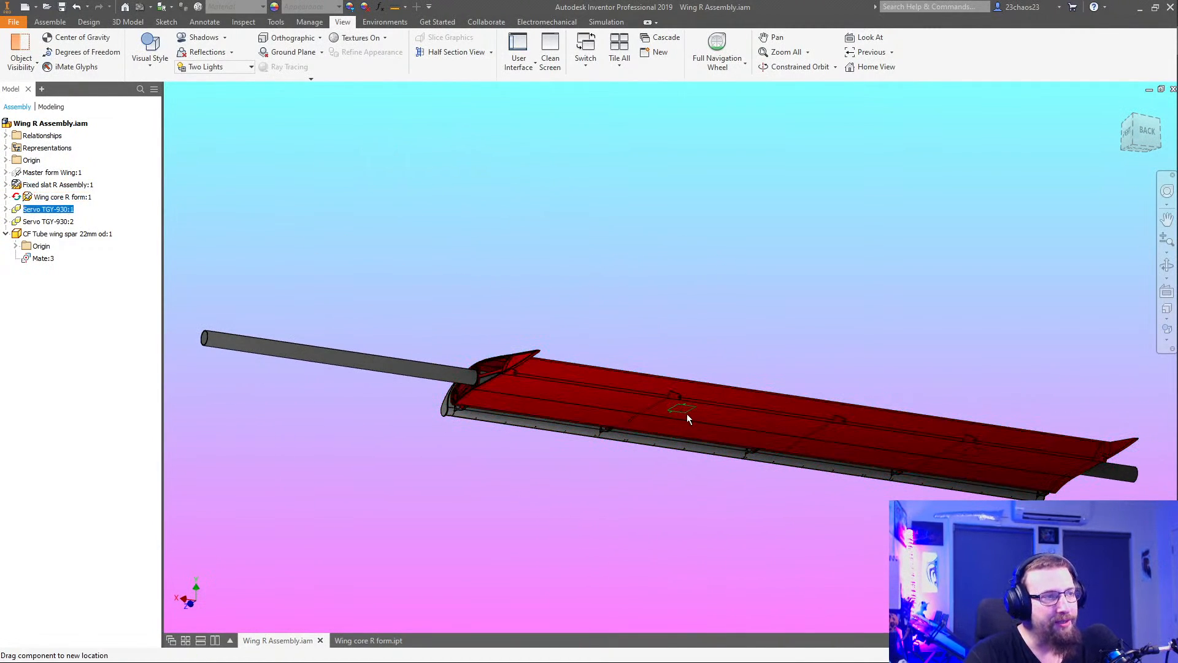
drag(710, 419, 687, 413)
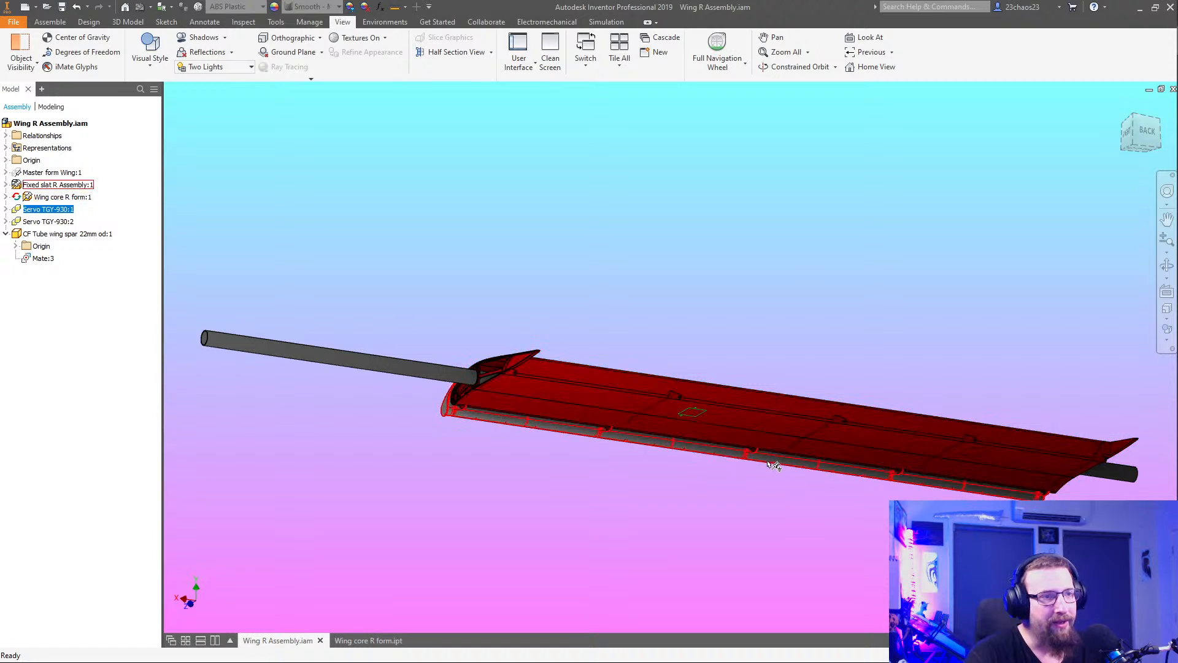
Examine the wing assembly's underside, end profile and upper surface around the selected servo, spar tube and hinge arms
shift+middle_drag(776, 462, 734, 460)
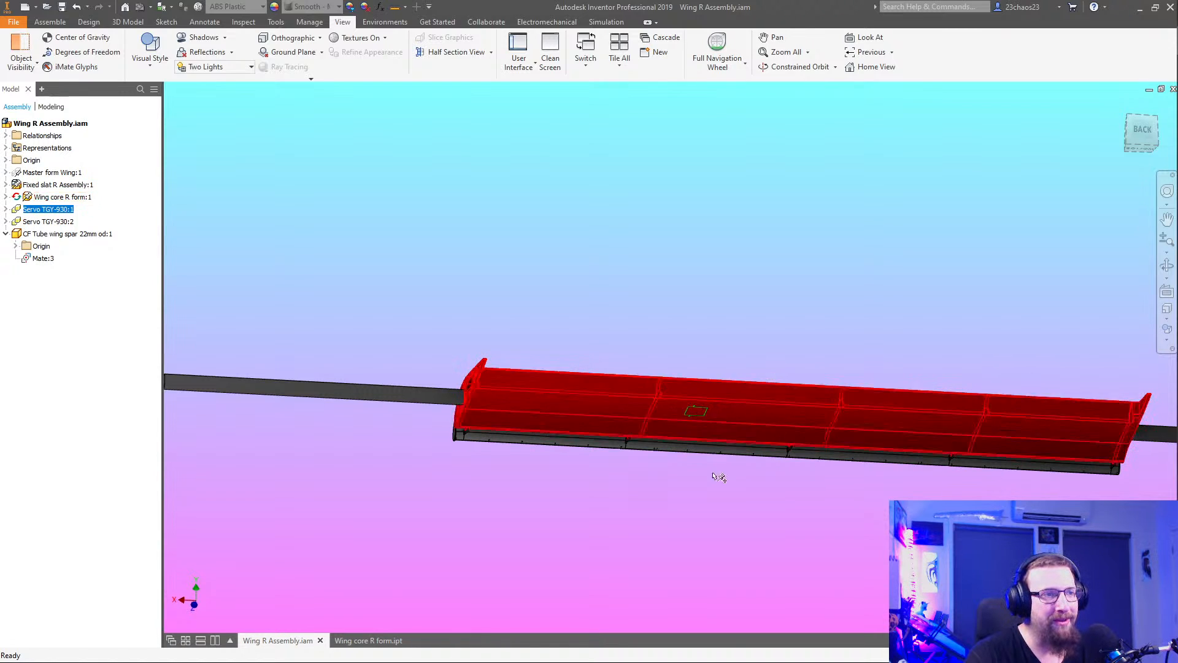
shift+middle_drag(699, 492, 836, 527)
scroll(627, 455, up, 5)
shift+middle_drag(628, 455, 673, 499)
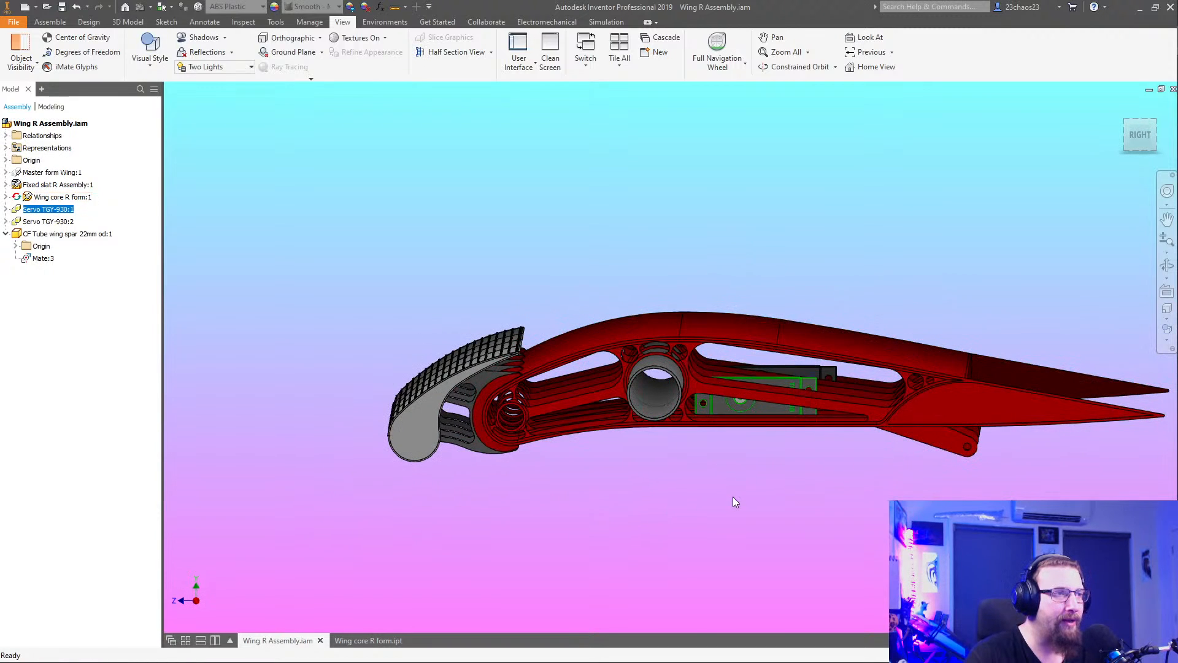
shift+middle_drag(763, 513, 644, 441)
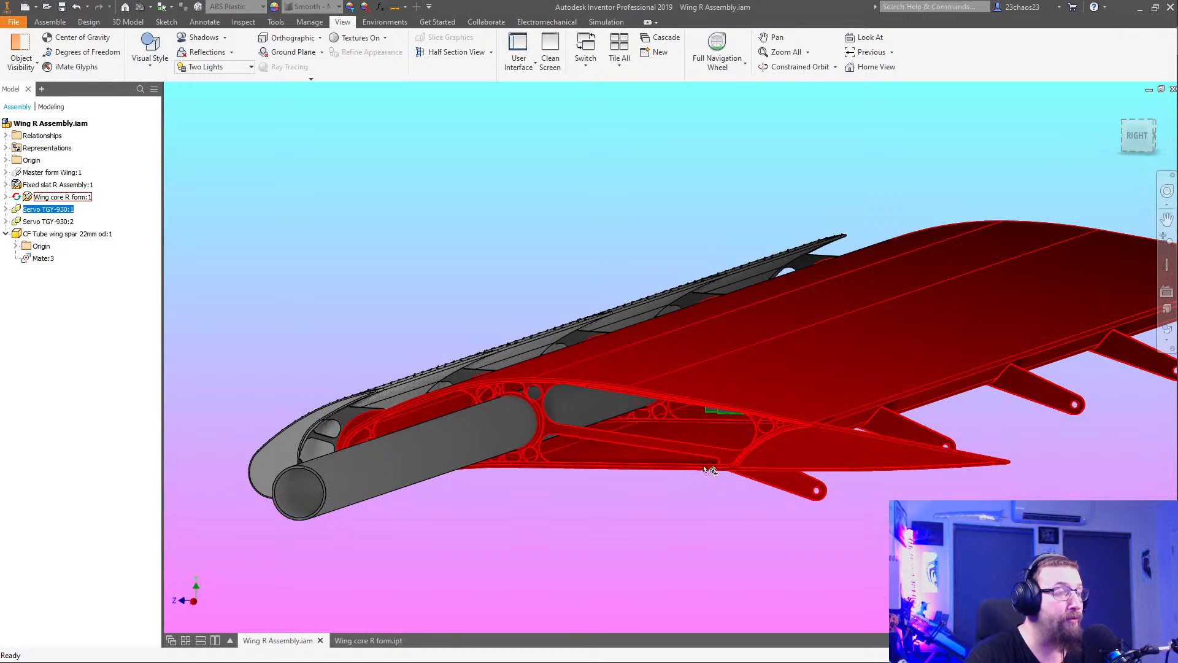
scroll(706, 469, down, 5)
shift+middle_drag(727, 480, 798, 421)
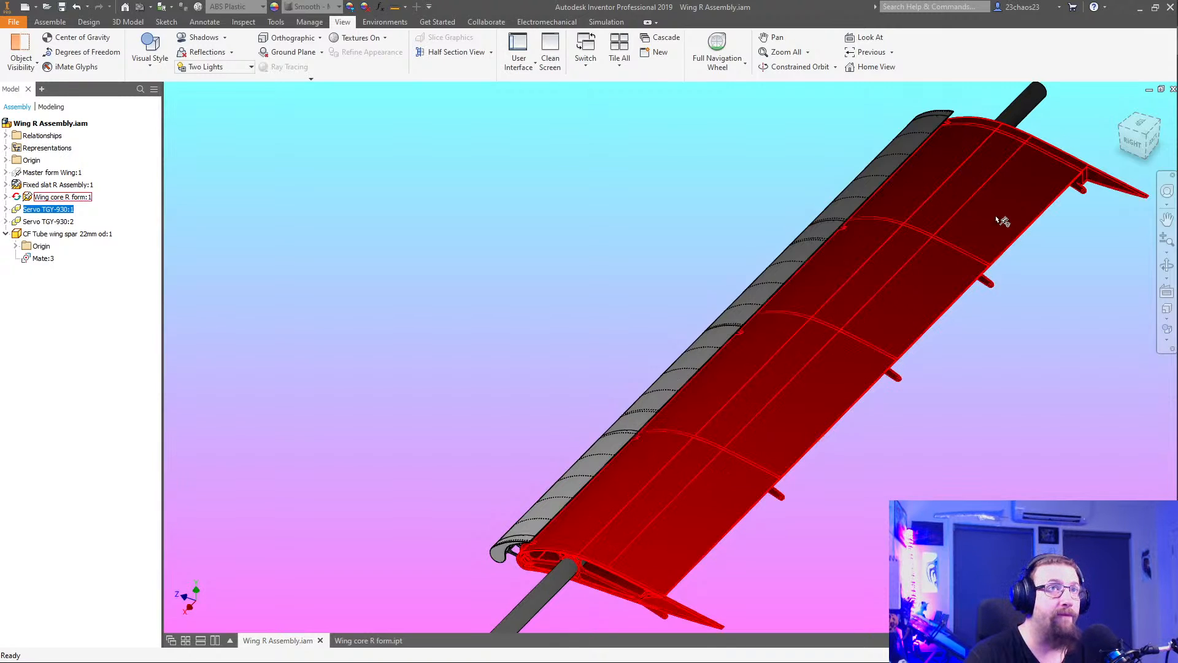
scroll(1002, 218, down, 3)
middle_drag(985, 442, 626, 389)
scroll(726, 516, up, 4)
scroll(626, 389, up, 4)
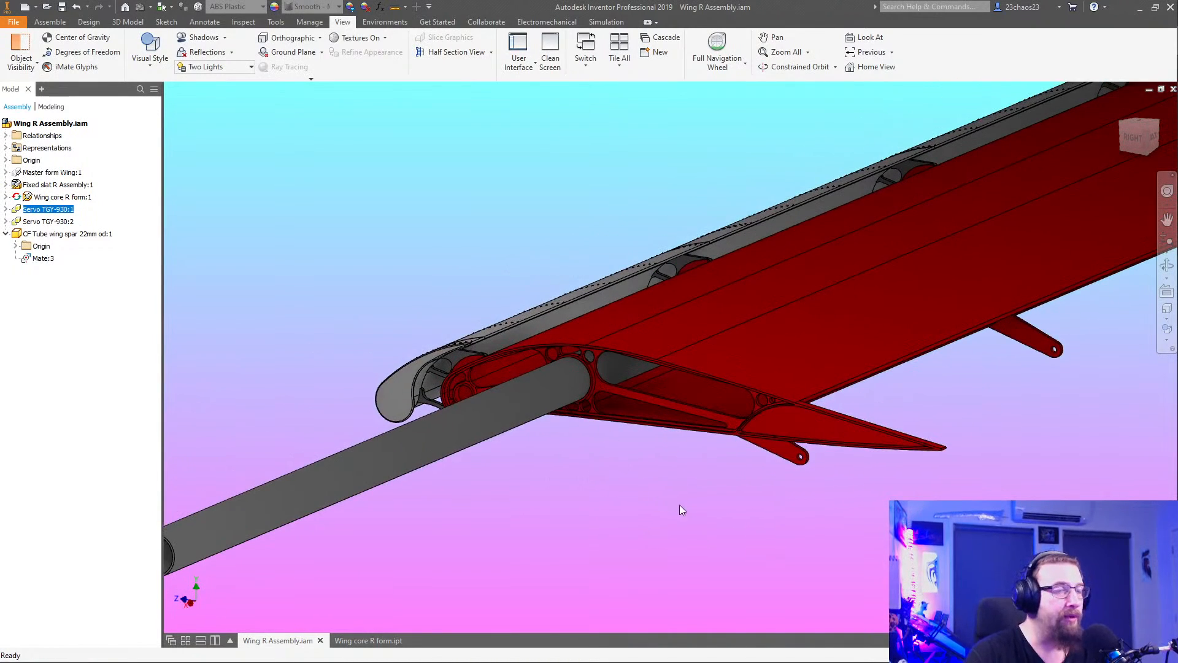
Switch to Wing core R form.ipt and highlight Extrusion13, Extrusion14 and Fillet1 to identify the rib they form, then clear the selection
click(363, 640)
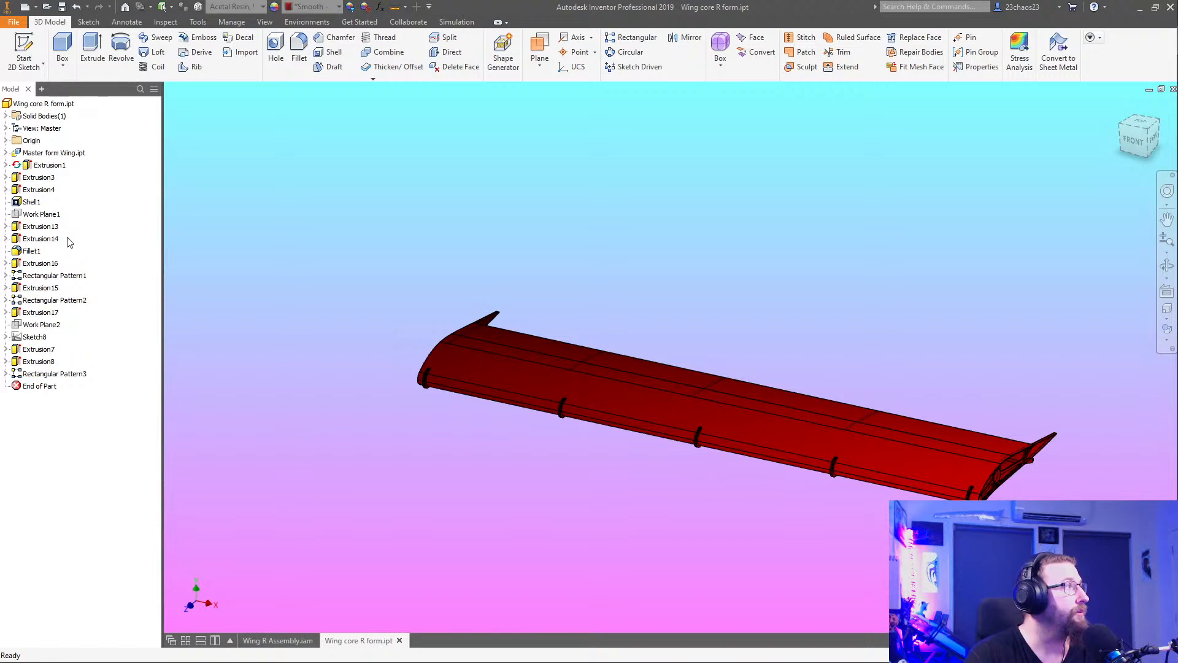
click(43, 228)
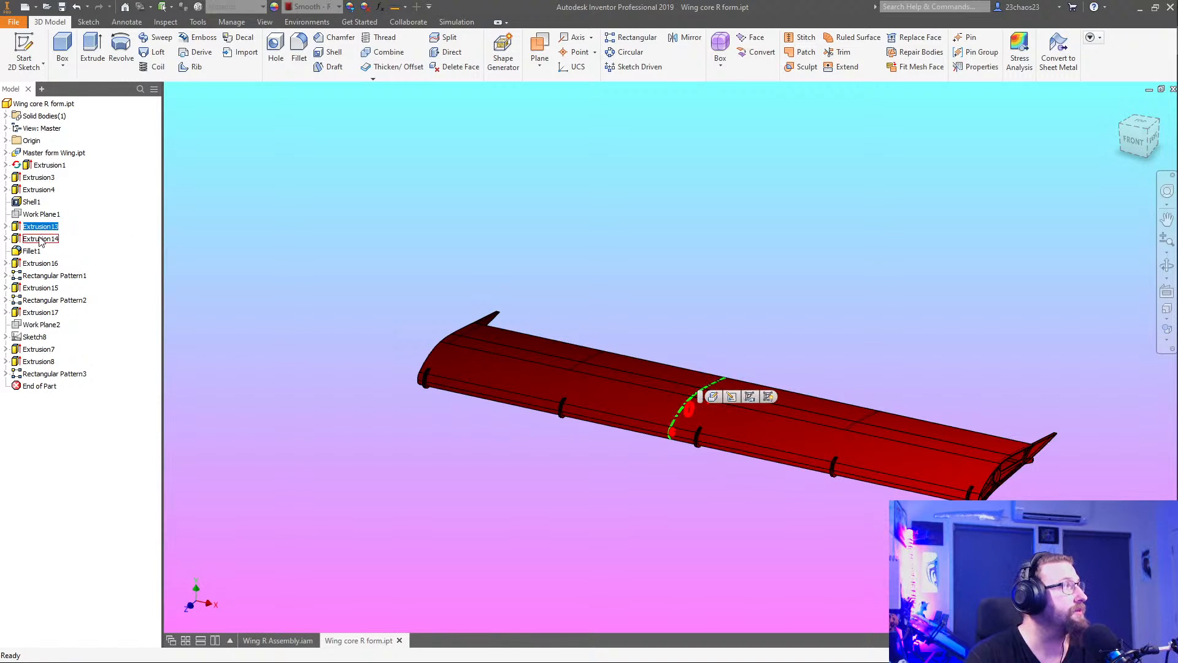
shift+click(40, 239)
shift+click(29, 252)
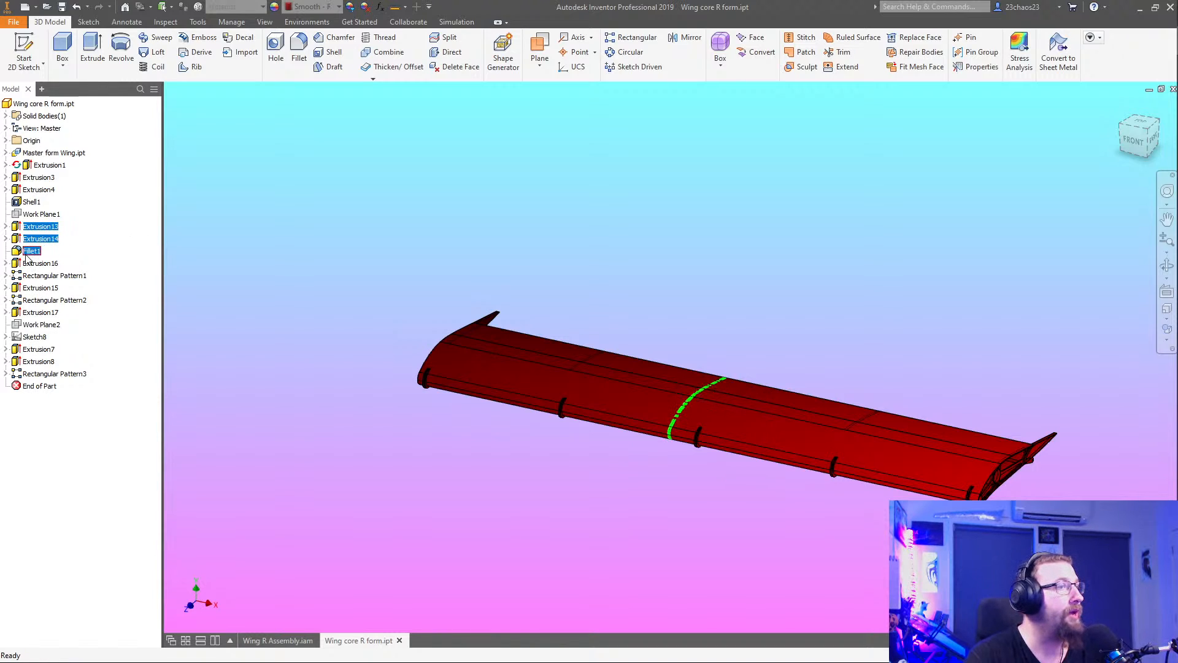
shift+middle_drag(567, 466, 454, 433)
scroll(625, 411, down, 6)
shift+middle_drag(625, 411, 372, 379)
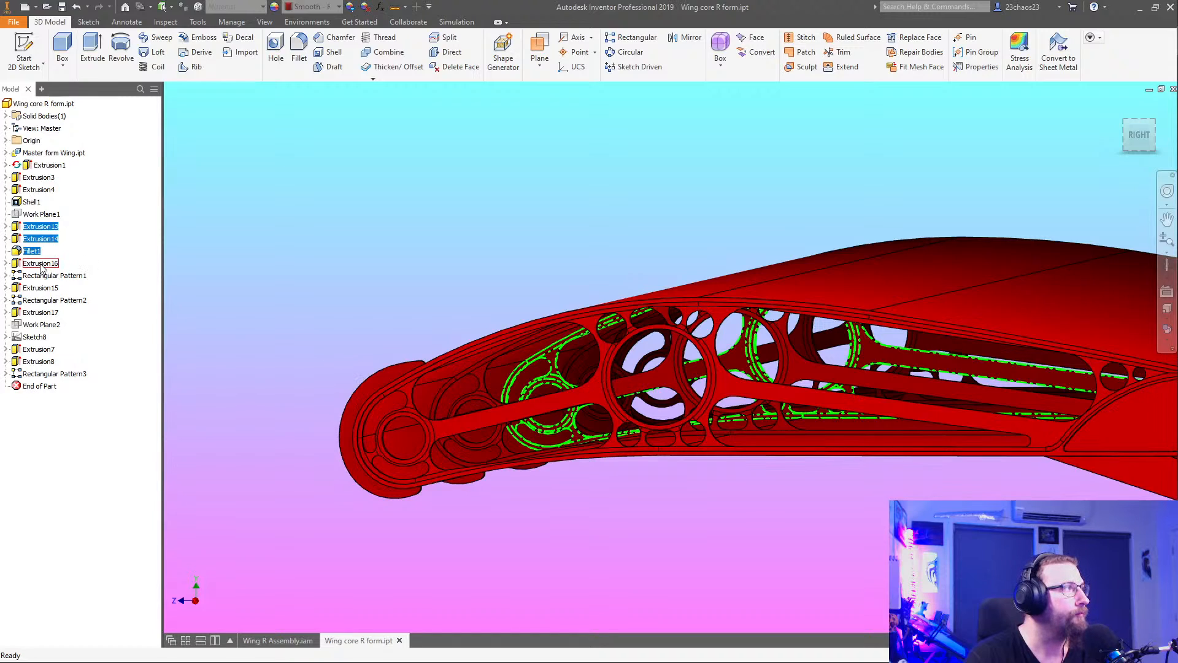
click(170, 265)
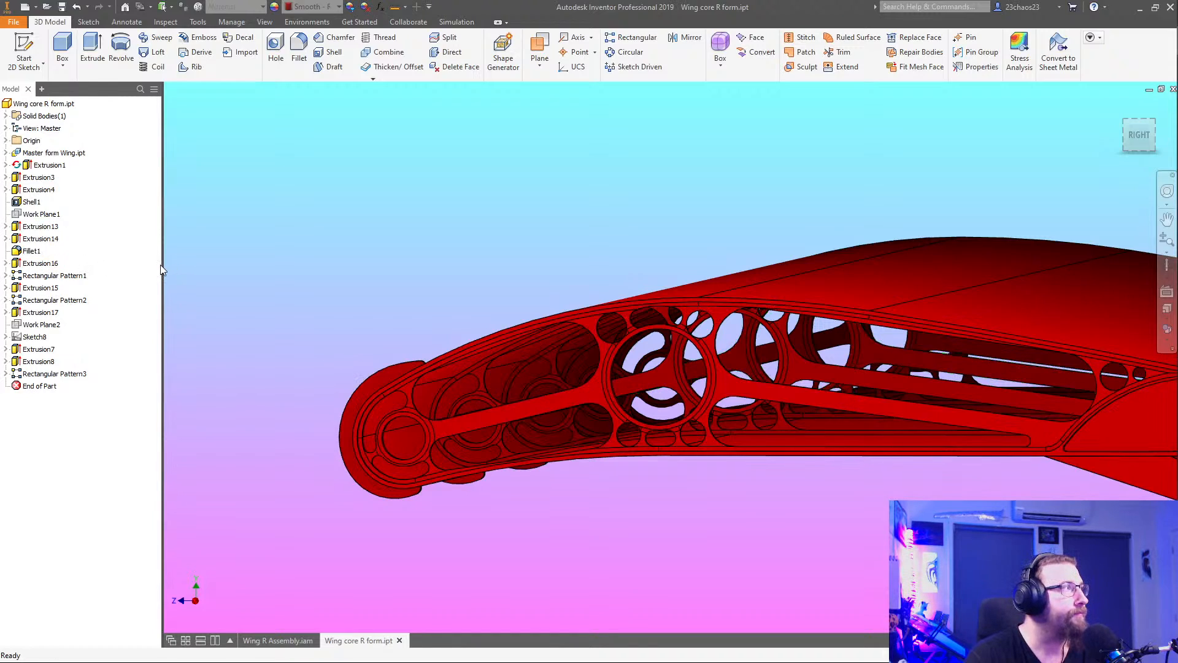
Start a rectangular pattern of Extrusion13, Extrusion14 and Fillet1 with the origin's X Axis as its first direction
click(38, 227)
ctrl+click(38, 239)
ctrl+click(32, 251)
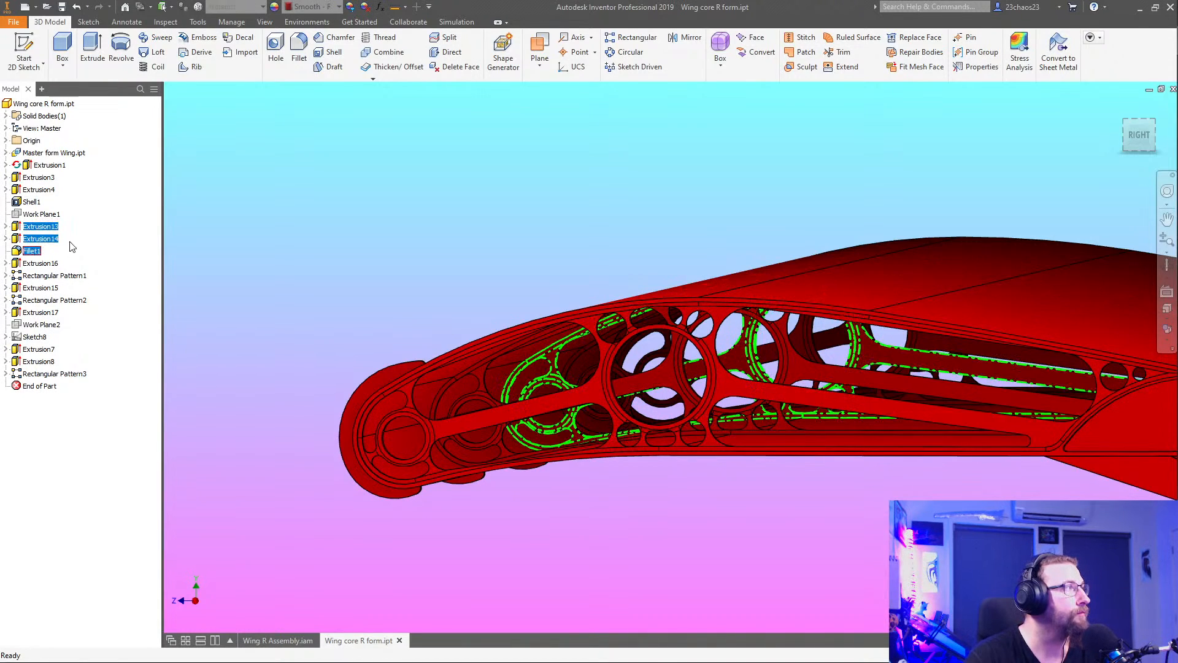
click(632, 37)
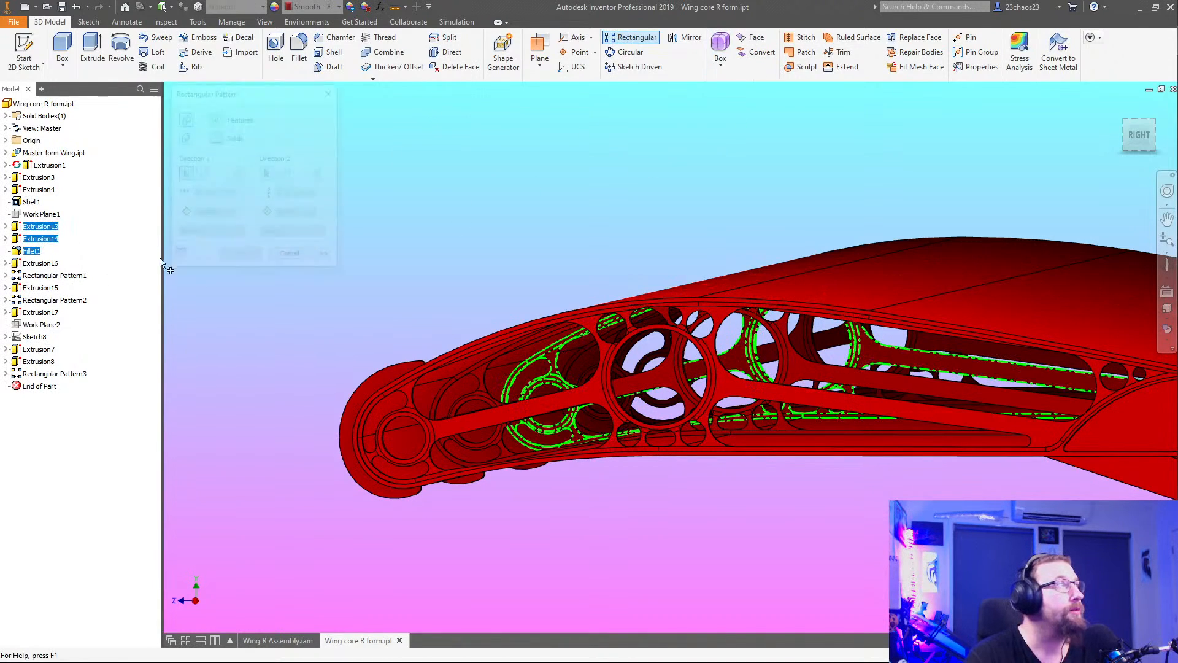
click(6, 140)
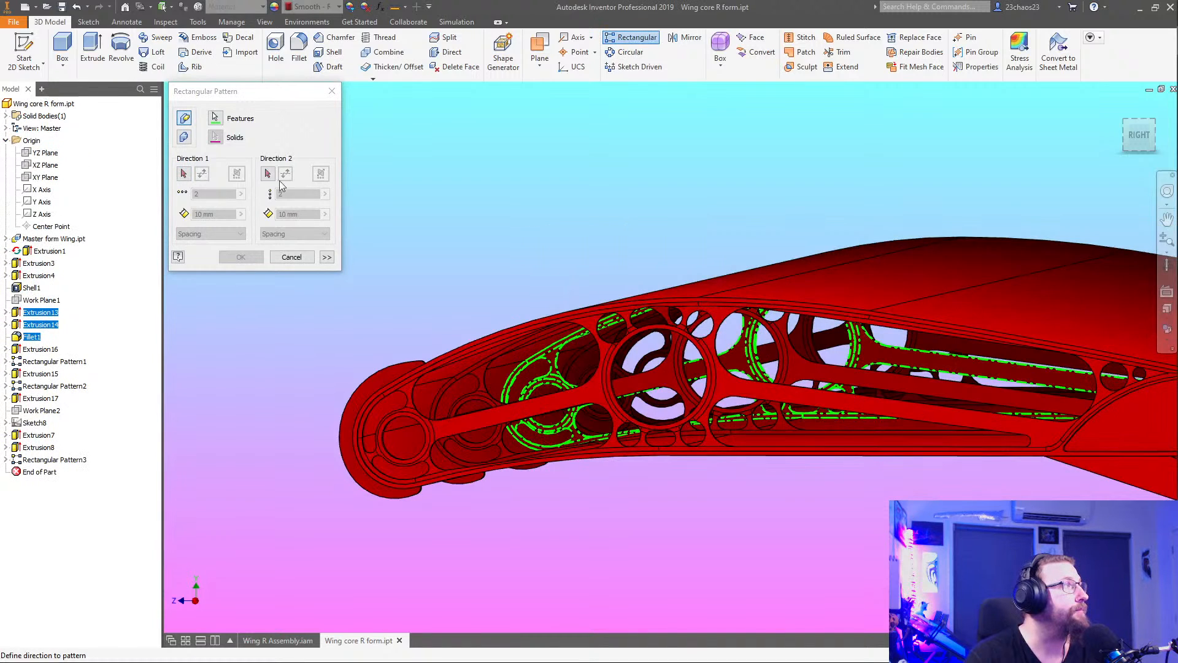
click(183, 173)
click(43, 191)
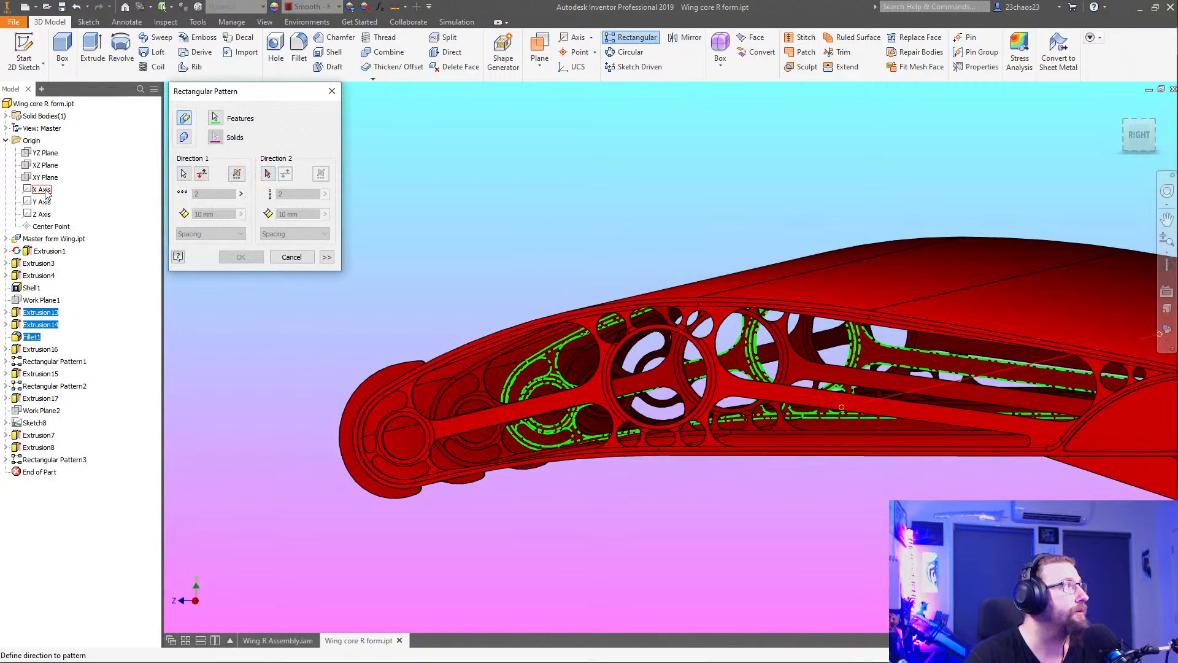
Set the wing core part's visual style to Wireframe with hidden edges to inspect the ribs and pattern direction
scroll(457, 270, down, 2)
shift+middle_drag(457, 270, 718, 362)
click(1167, 331)
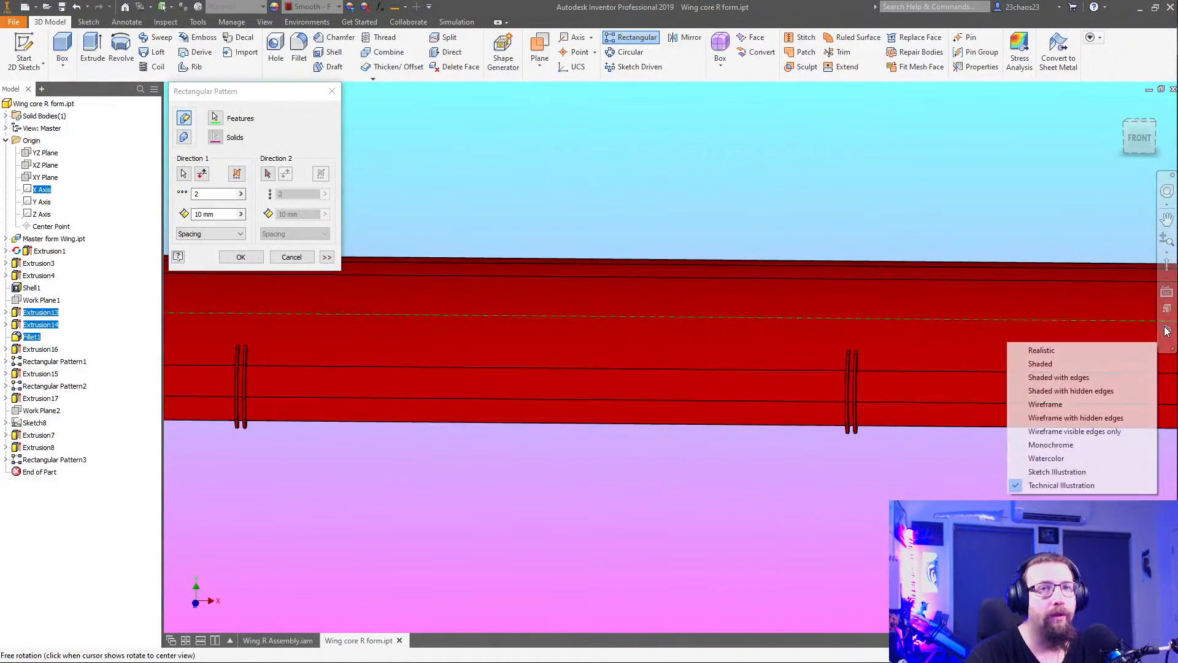
click(1075, 418)
scroll(797, 399, down, 2)
shift+middle_drag(798, 399, 821, 449)
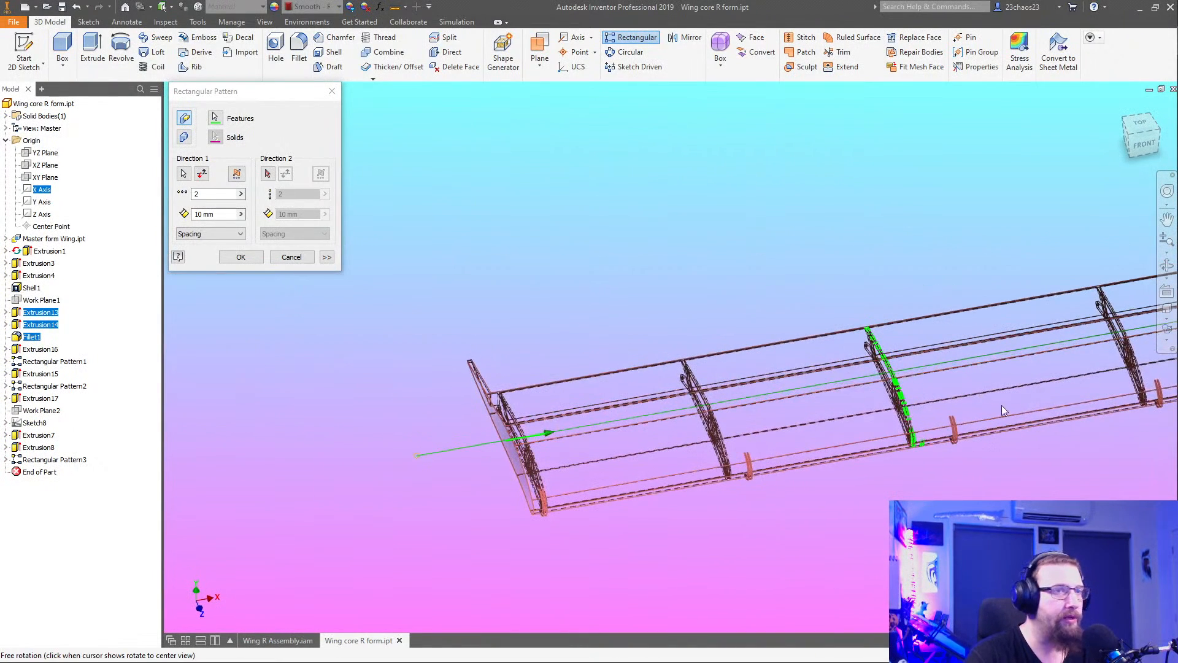
Set the wing core part's visual style to Wireframe
middle_drag(1066, 338, 898, 325)
click(1167, 330)
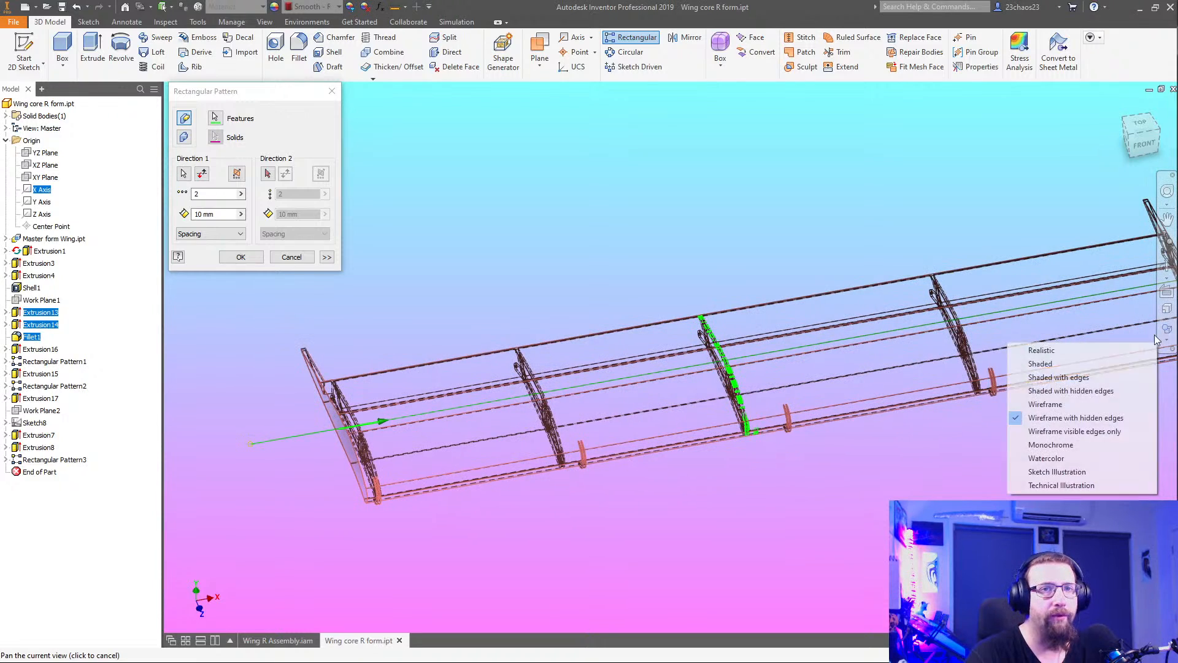
click(1079, 405)
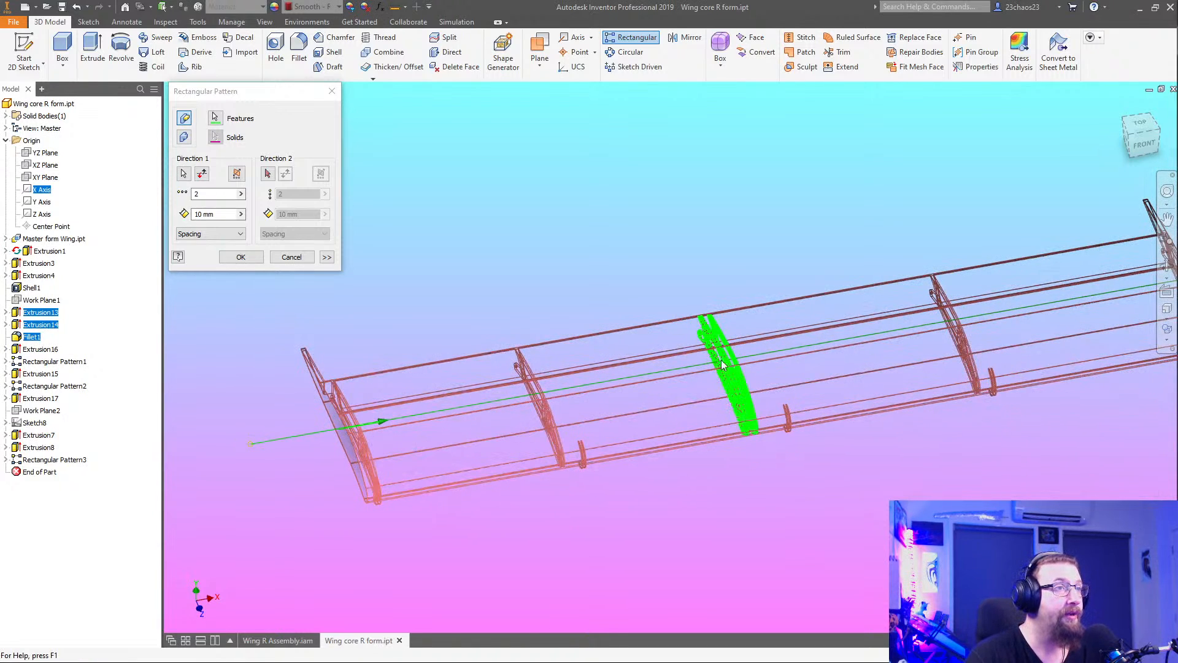
Examine the highlighted rib and its pattern preview along the wing span from the front and back, and cancel the rectangular pattern
shift+middle_drag(734, 417, 654, 475)
scroll(756, 435, up, 5)
scroll(656, 477, down, 2)
scroll(699, 485, down, 5)
middle_drag(729, 510, 694, 461)
scroll(705, 483, up, 3)
scroll(694, 461, down, 4)
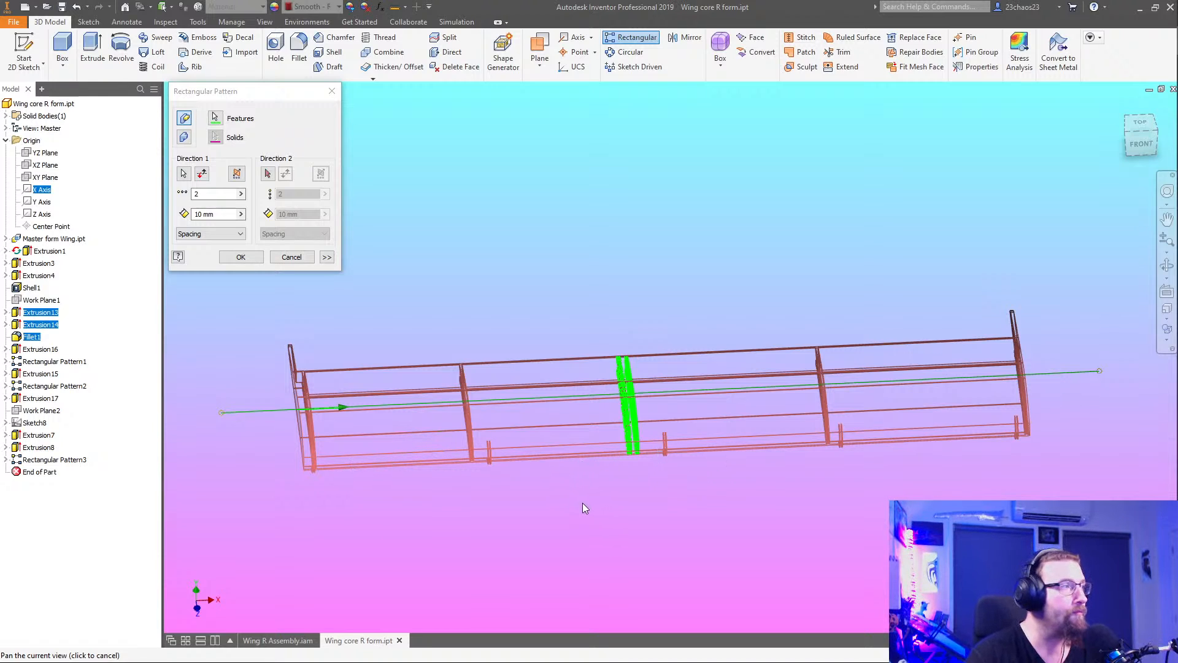
shift+middle_drag(583, 482, 903, 487)
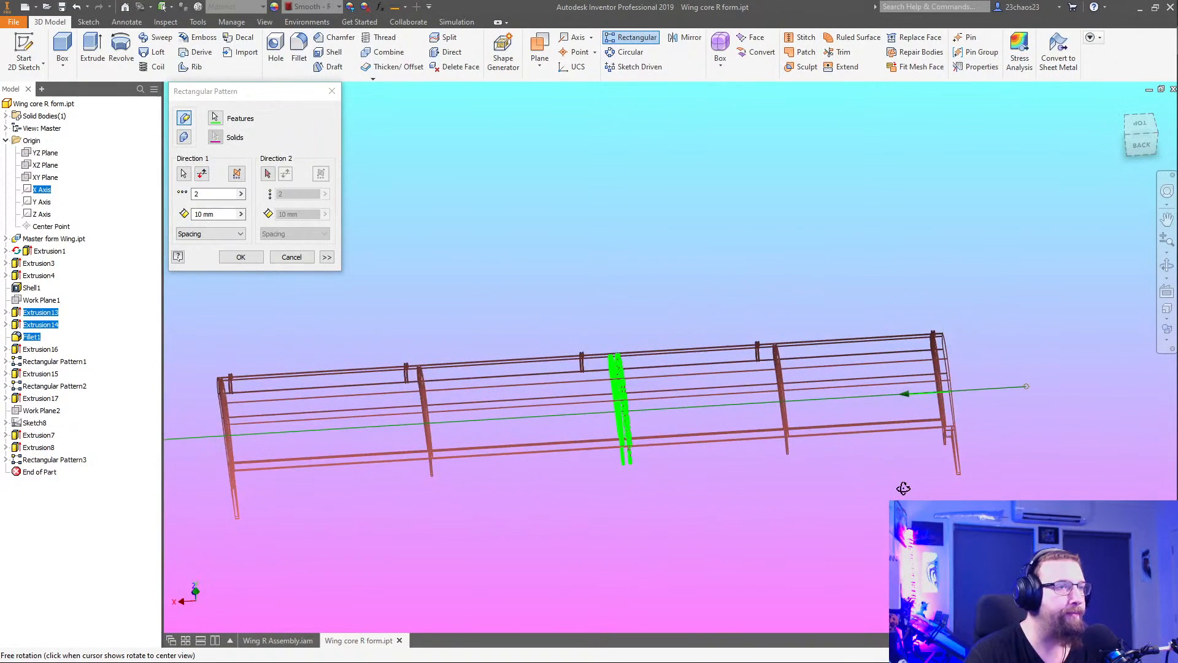
middle_drag(746, 466, 803, 406)
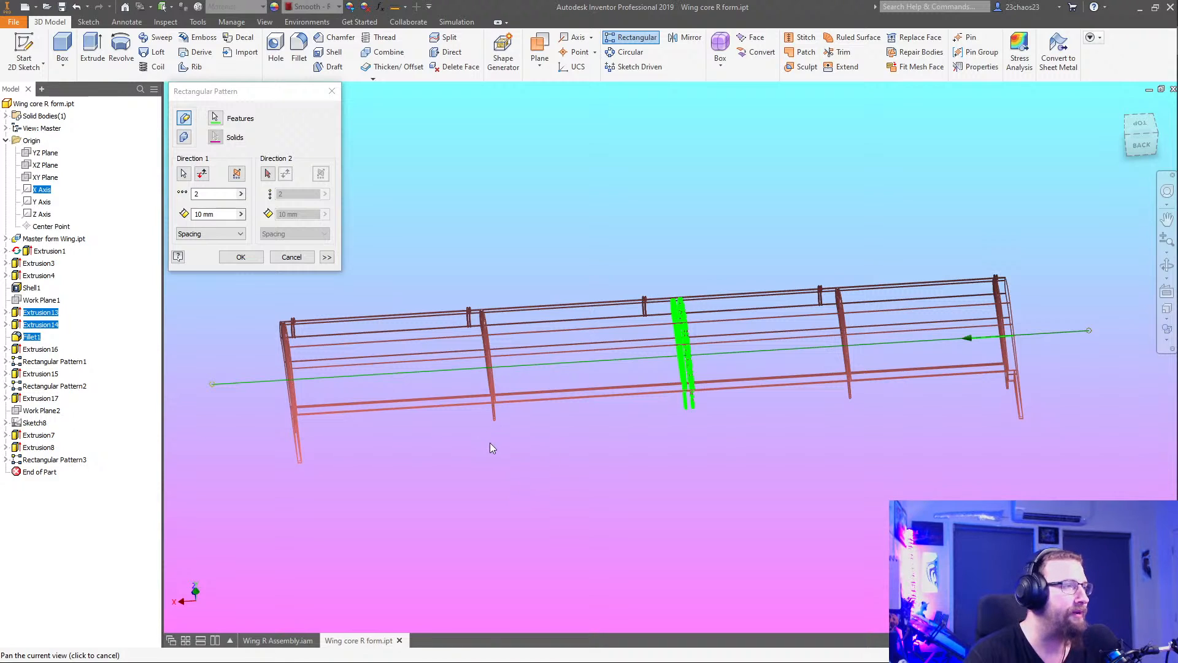
shift+middle_drag(490, 444, 497, 467)
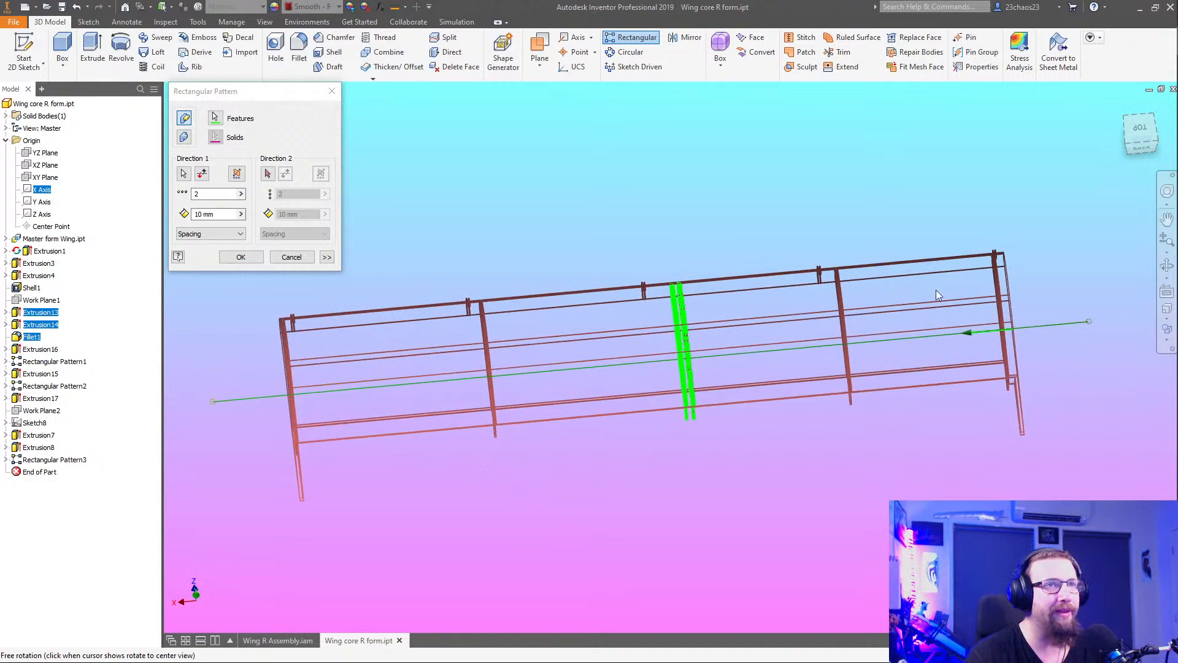
mouse_move(755, 491)
shift+middle_down()
mouse_move(736, 477)
mouse_move(754, 468)
shift+middle_up()
scroll(711, 406, up, 3)
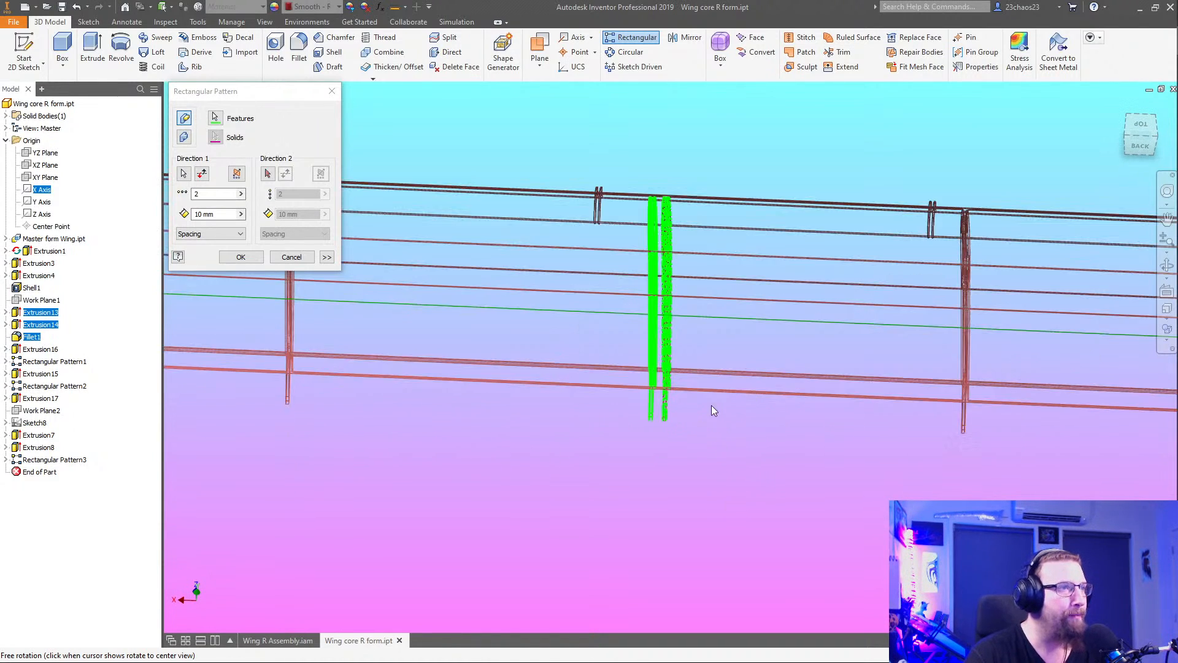
middle_drag(699, 420, 907, 469)
middle_drag(632, 485, 726, 477)
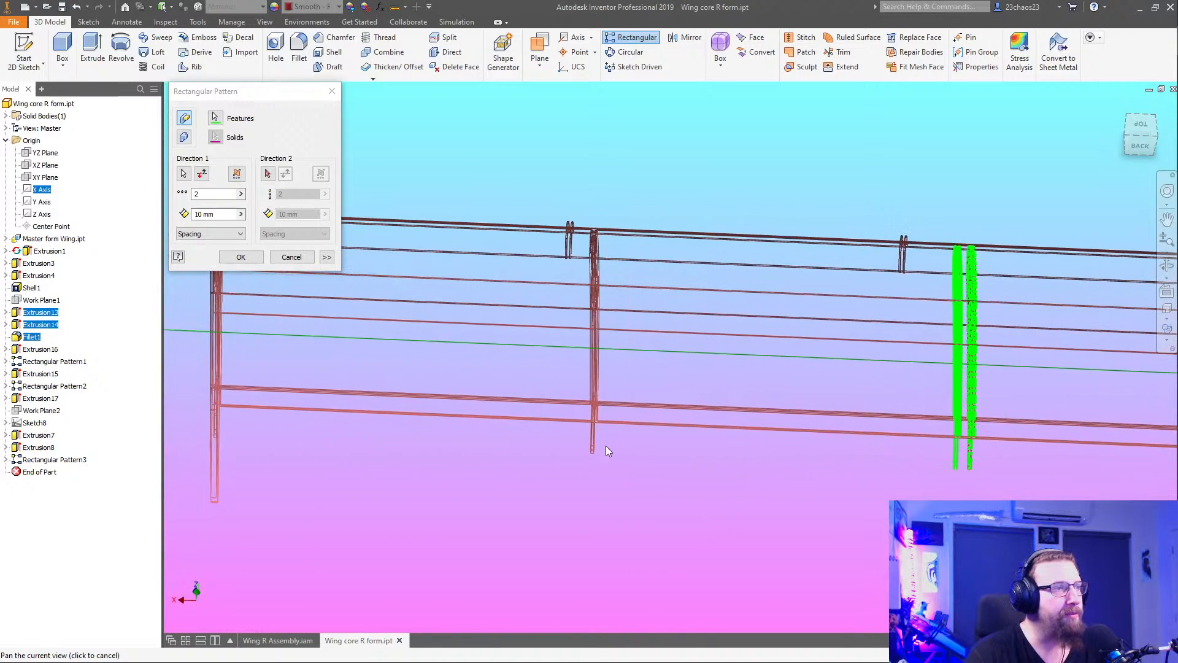
key(Escape)
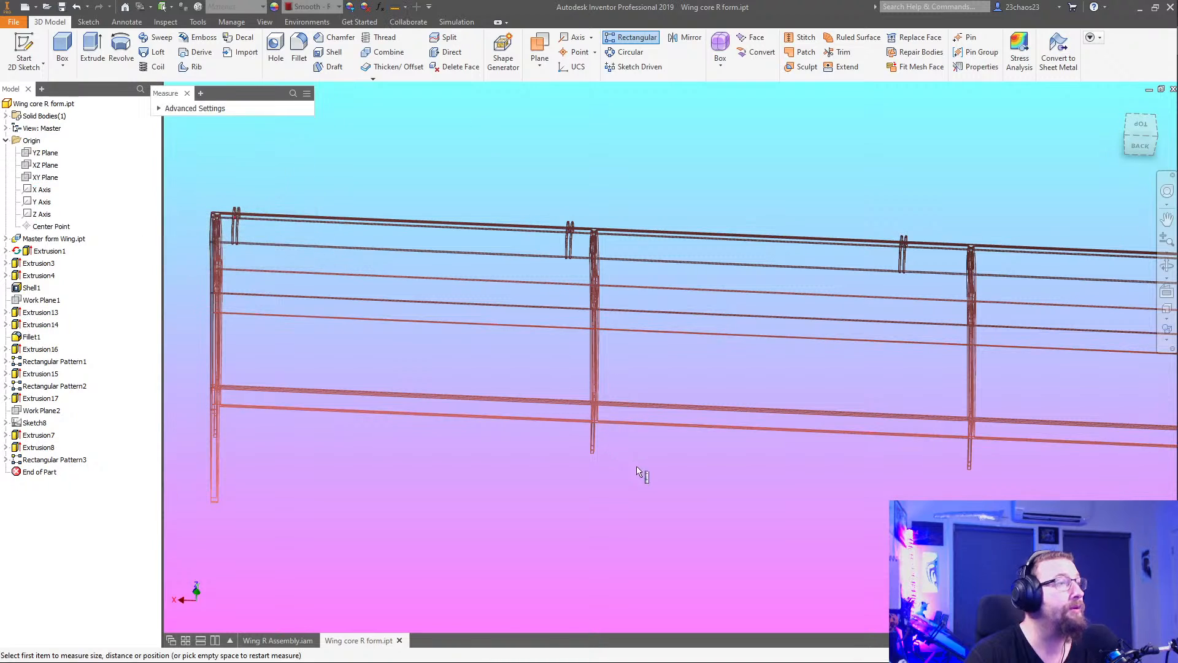
Measure the distance between matching side faces on the trailing arms of the central rib and its neighbour
shift+middle_drag(639, 474, 624, 490)
scroll(625, 470, up, 4)
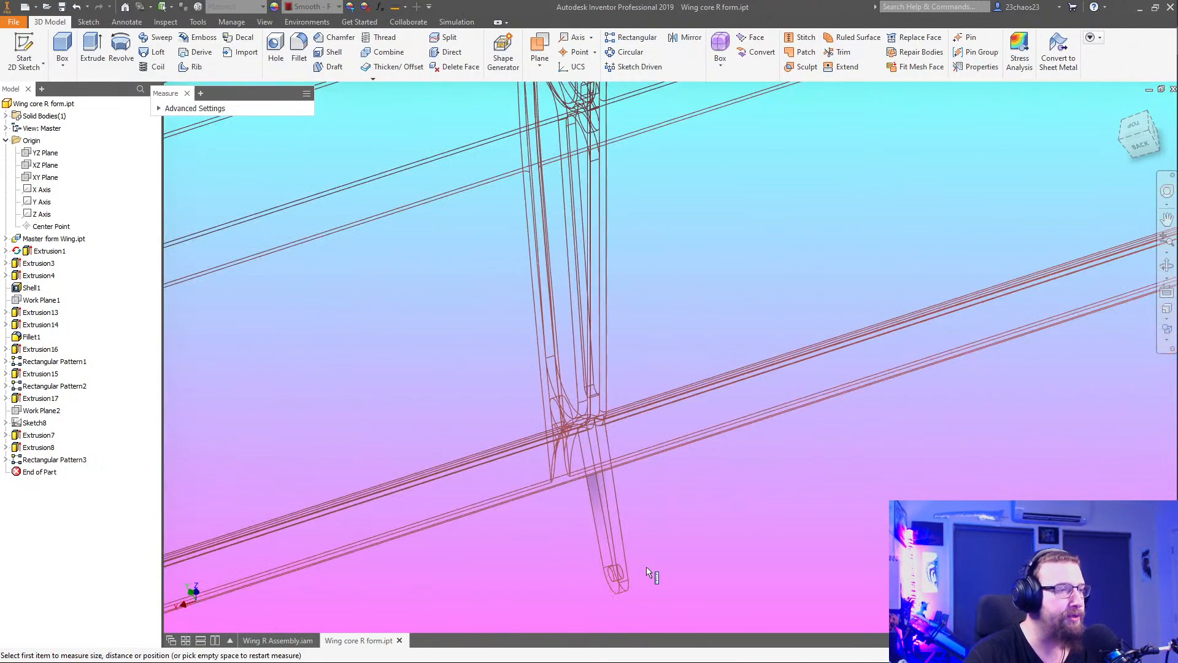
click(616, 533)
scroll(616, 532, down, 3)
shift+middle_drag(616, 532, 778, 557)
scroll(840, 455, up, 4)
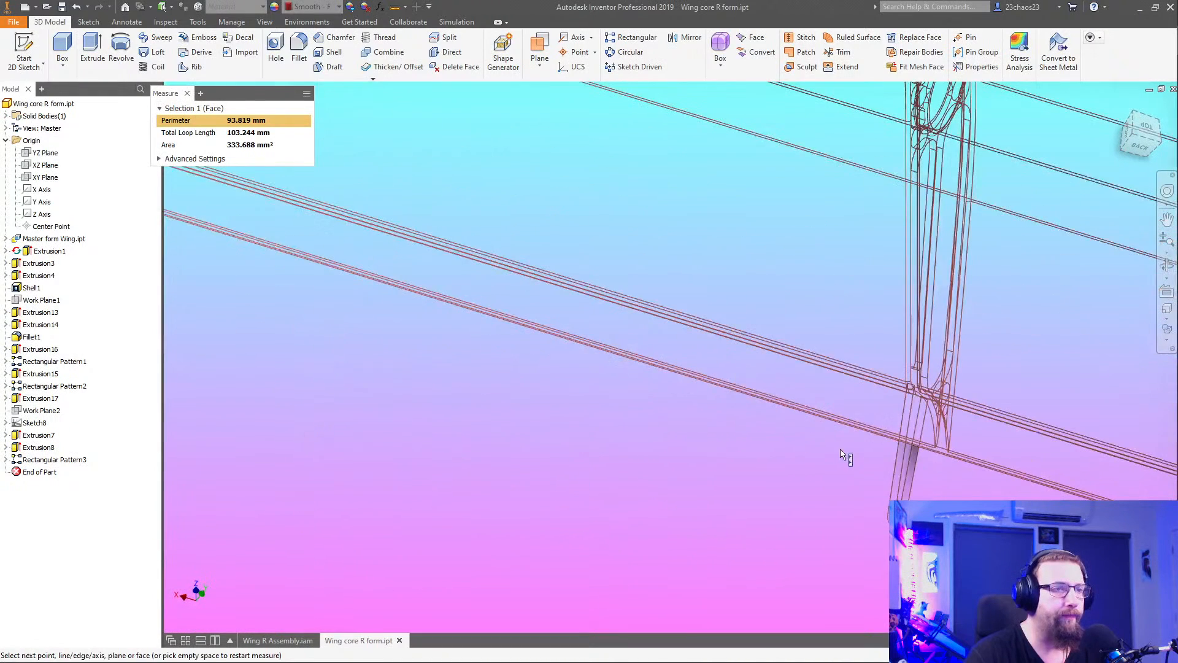
click(900, 469)
scroll(763, 526, down, 3)
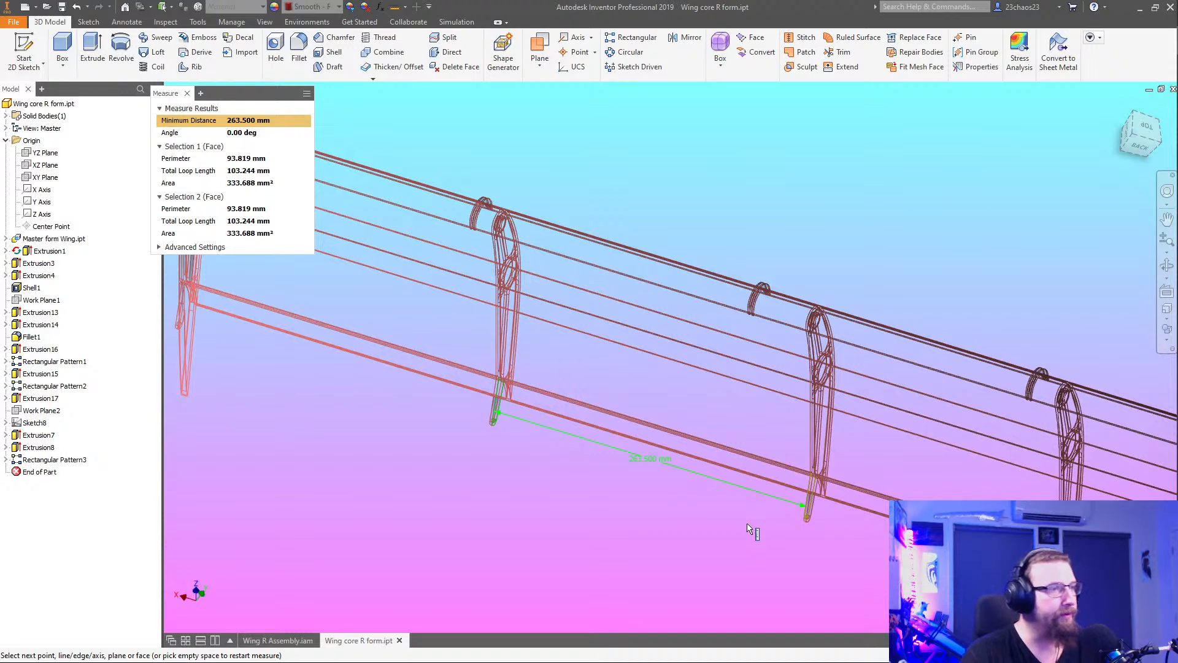
shift+middle_drag(749, 529, 710, 534)
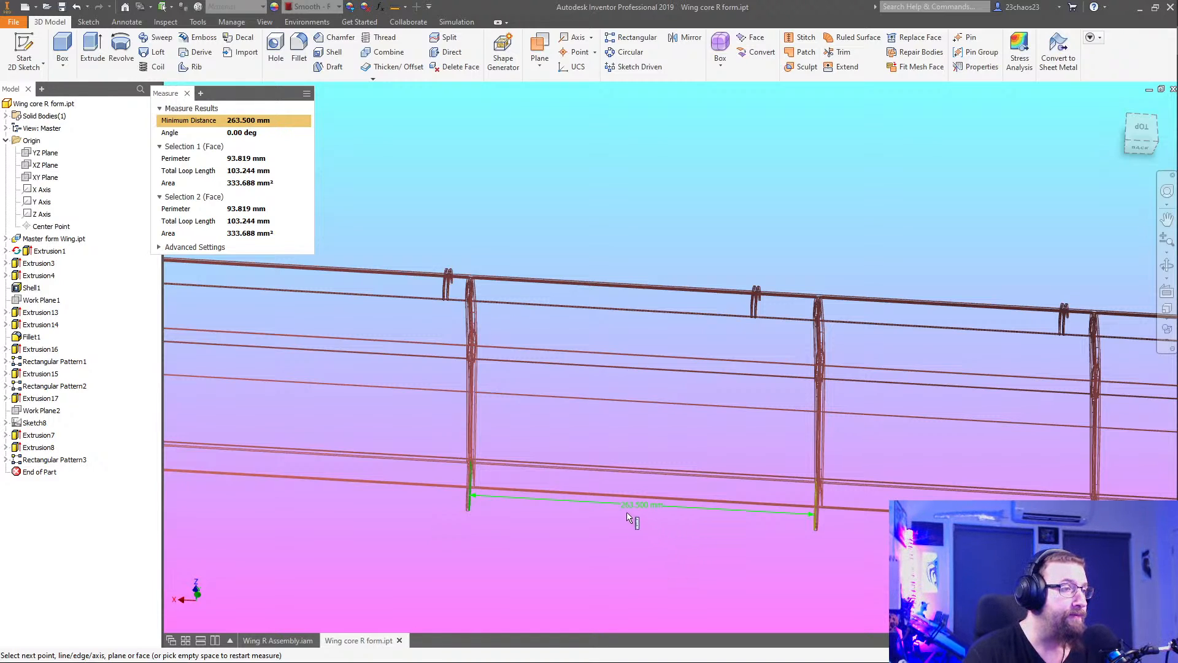
key(Escape)
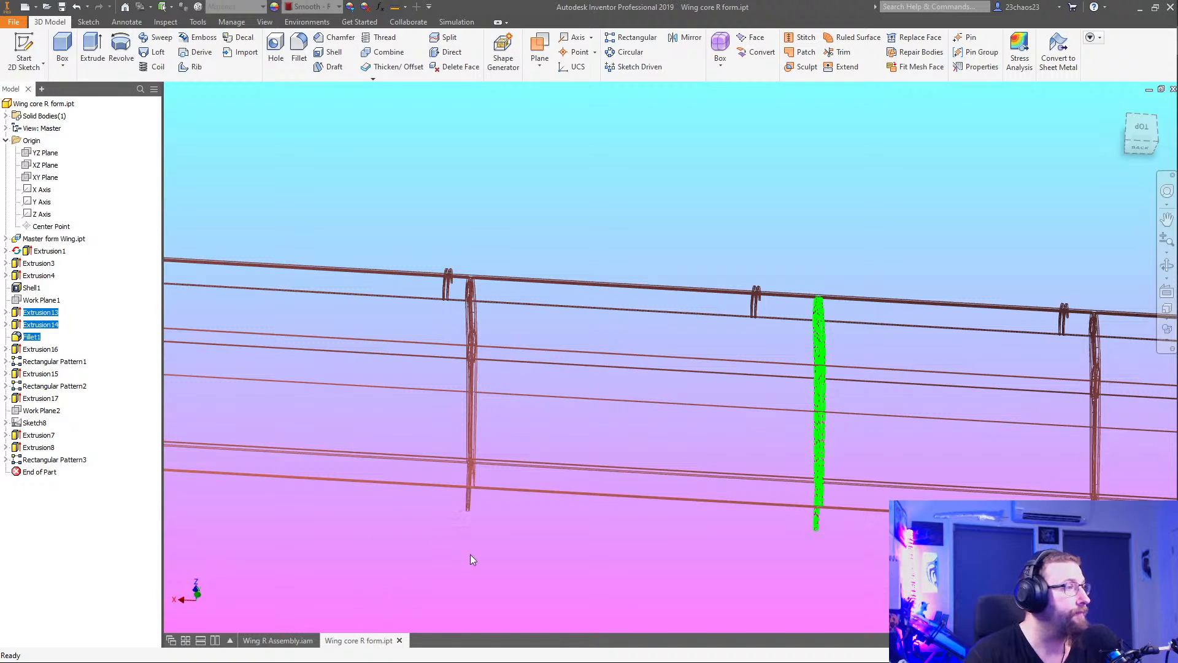
Create a midplane work plane between the side faces on the trailing arms of the central rib and its neighbour
middle_drag(514, 517, 649, 426)
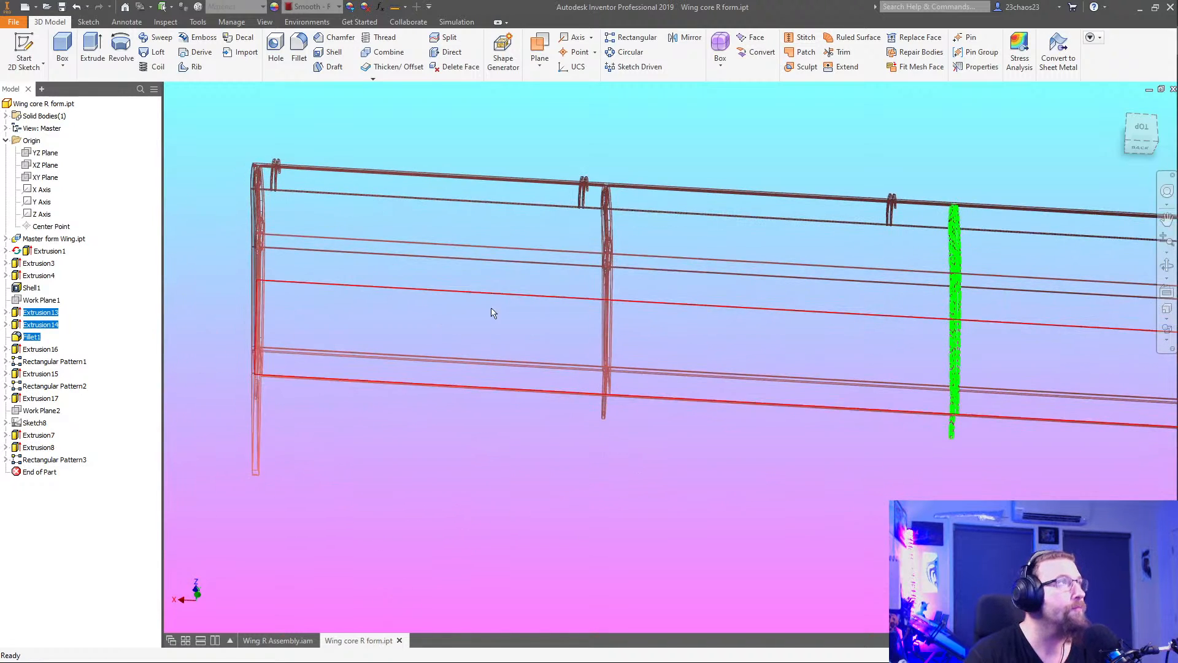
click(542, 65)
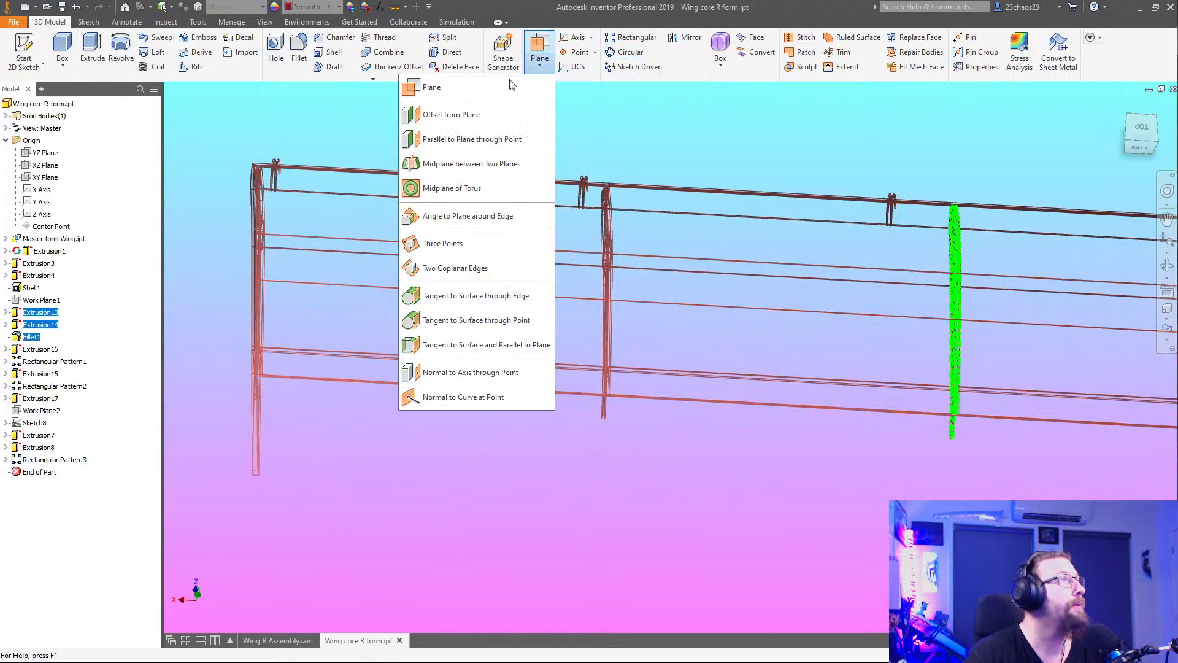
click(463, 162)
shift+middle_drag(749, 514, 683, 531)
scroll(685, 516, up, 5)
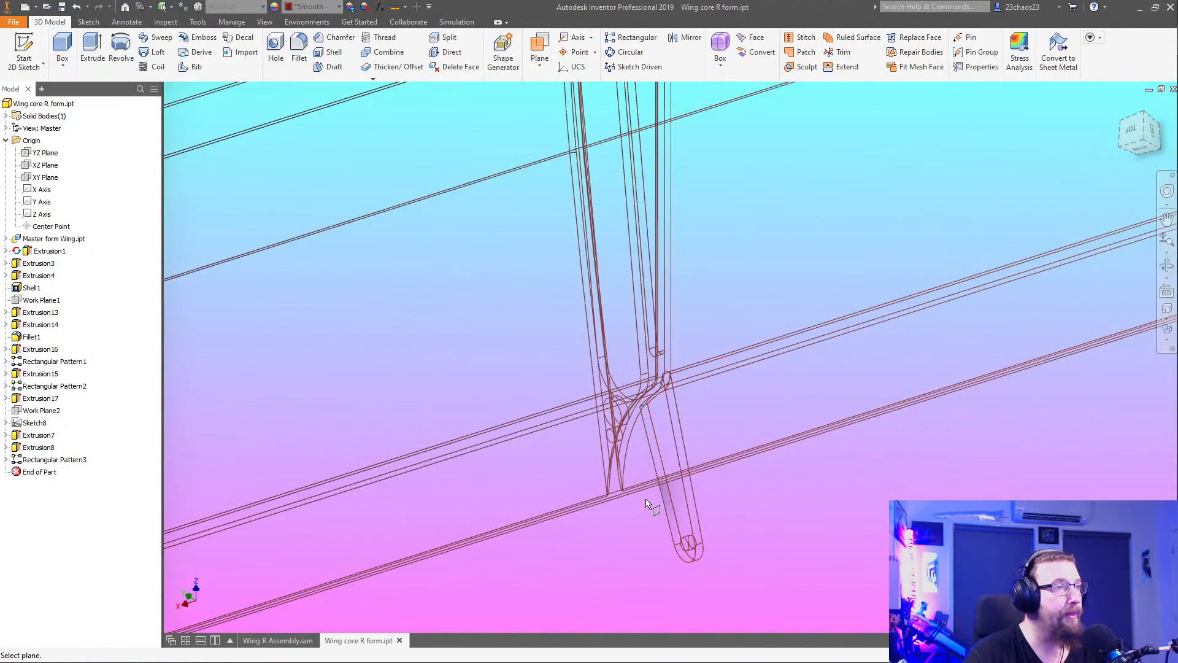
click(687, 506)
scroll(686, 506, down, 5)
shift+middle_drag(726, 536, 881, 521)
scroll(884, 452, up, 5)
click(818, 336)
scroll(800, 325, down, 5)
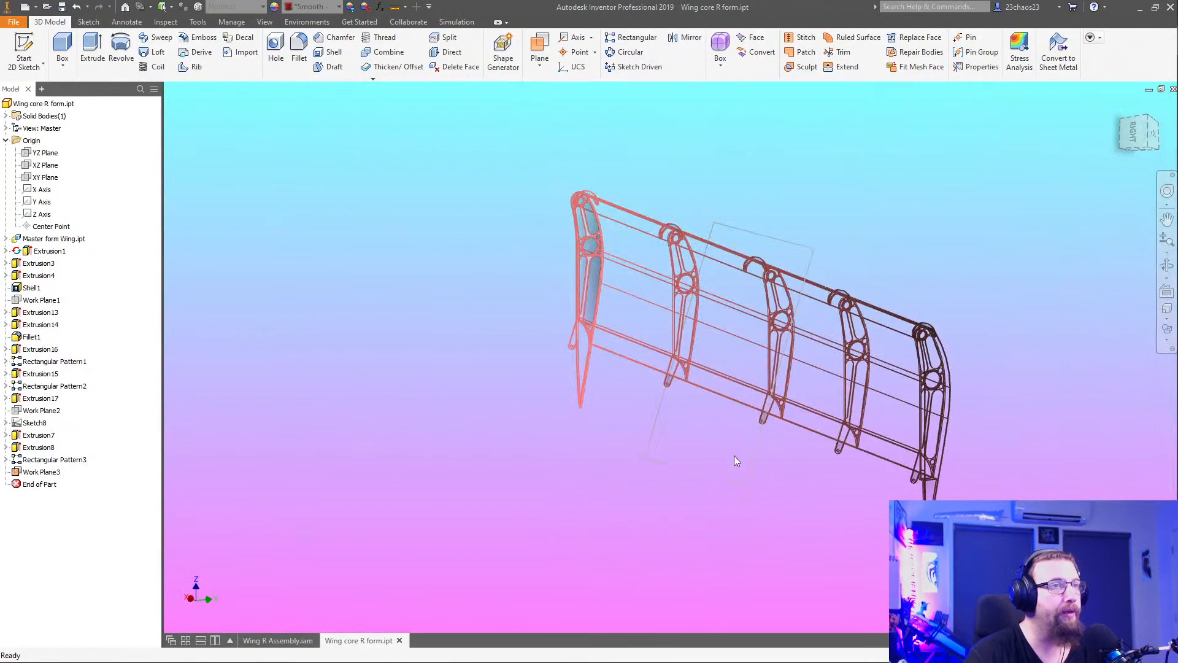
Measure the distance from the central rib's rounded trailing arm edge to the midplane work plane
shift+middle_drag(734, 456, 655, 481)
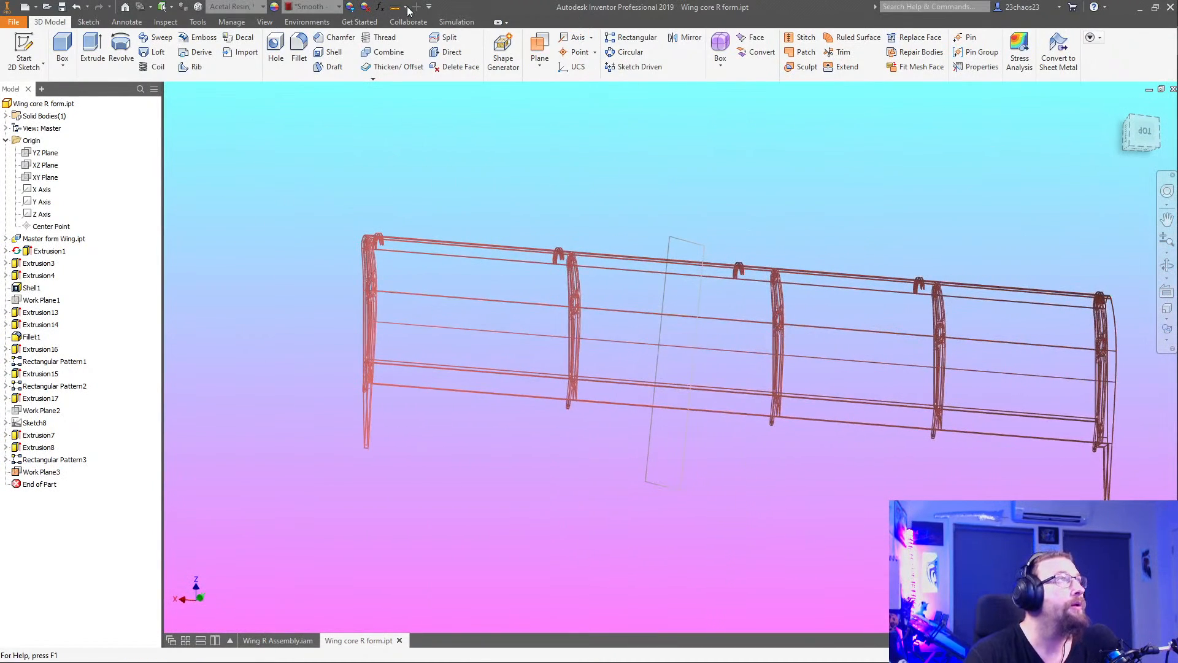
scroll(726, 412, up, 5)
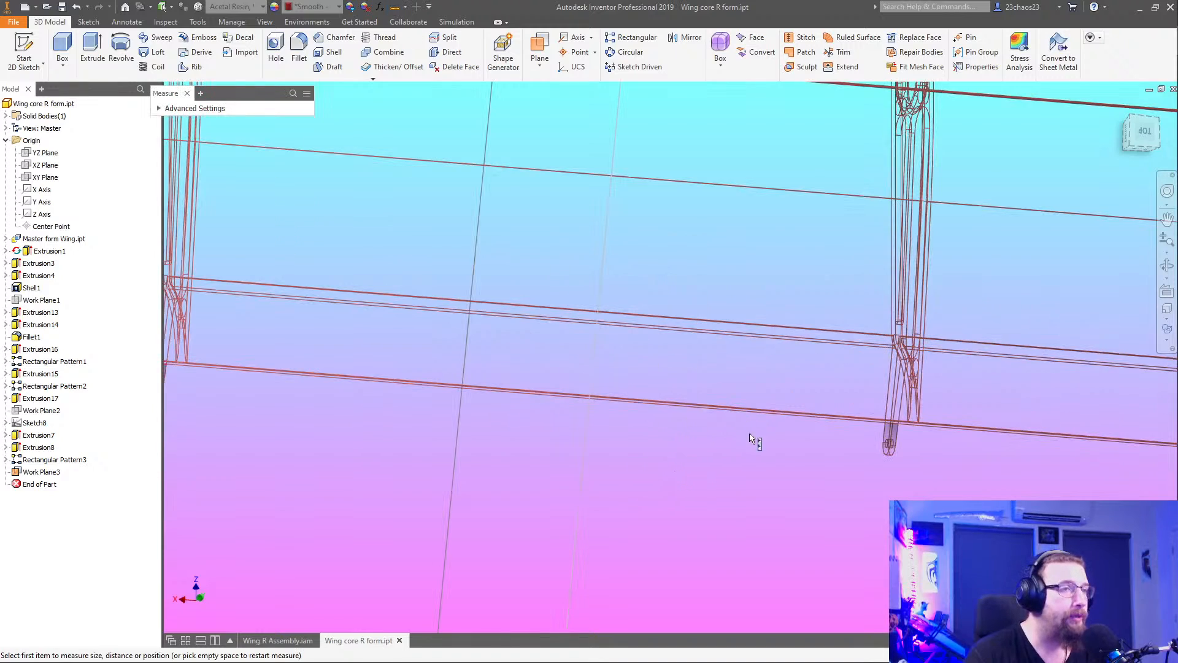
click(885, 446)
click(582, 478)
scroll(583, 491, down, 5)
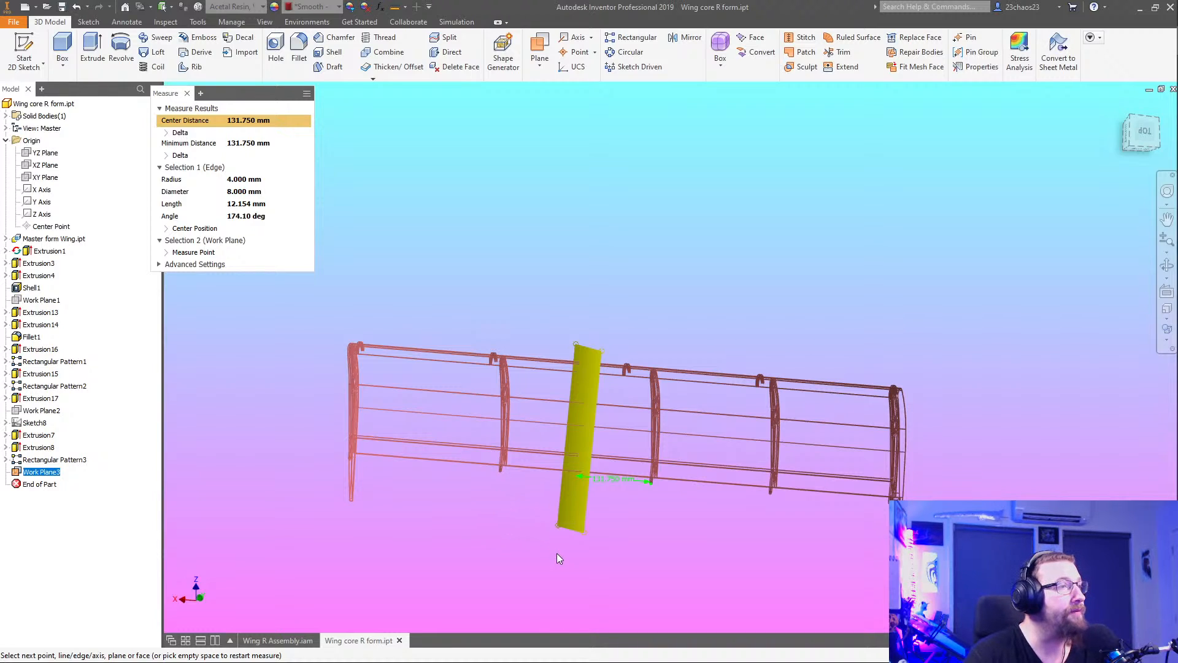
key(Escape)
Delete the midplane work plane between the two ribs
scroll(560, 540, down, 5)
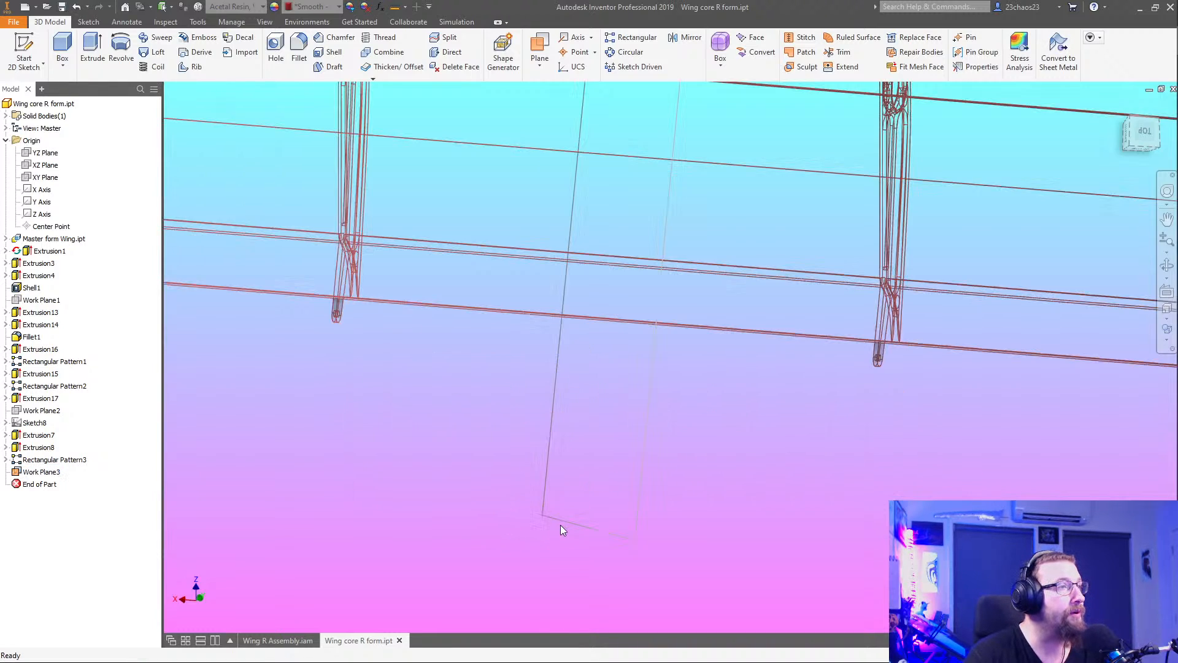
right_click(594, 530)
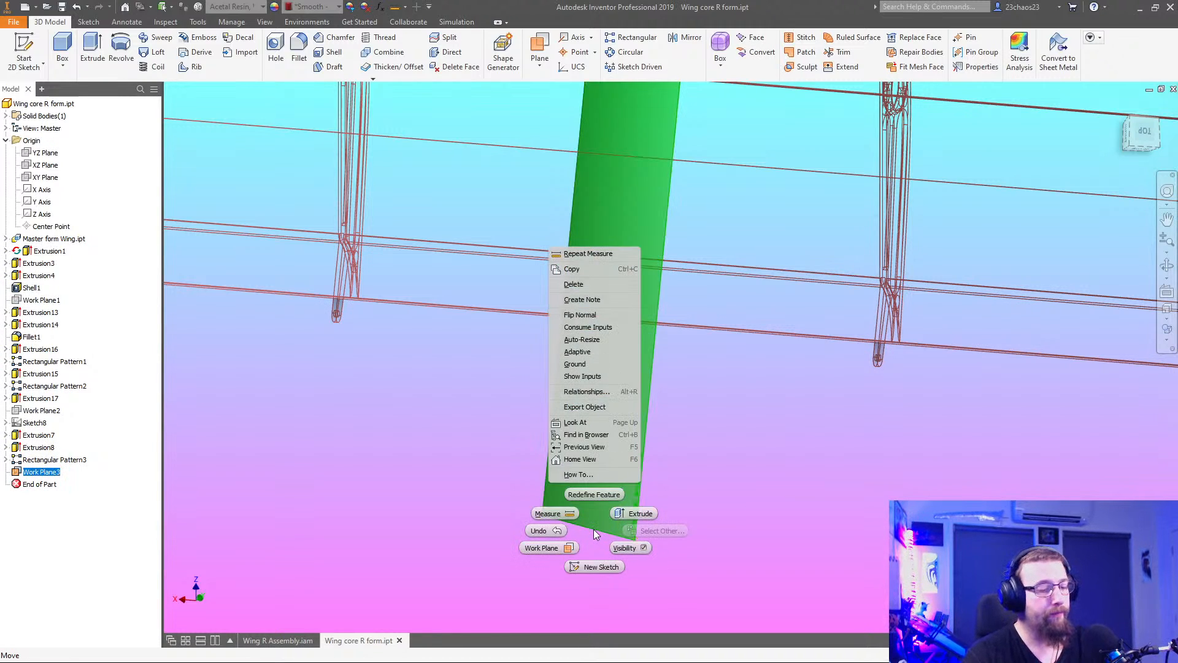
click(590, 284)
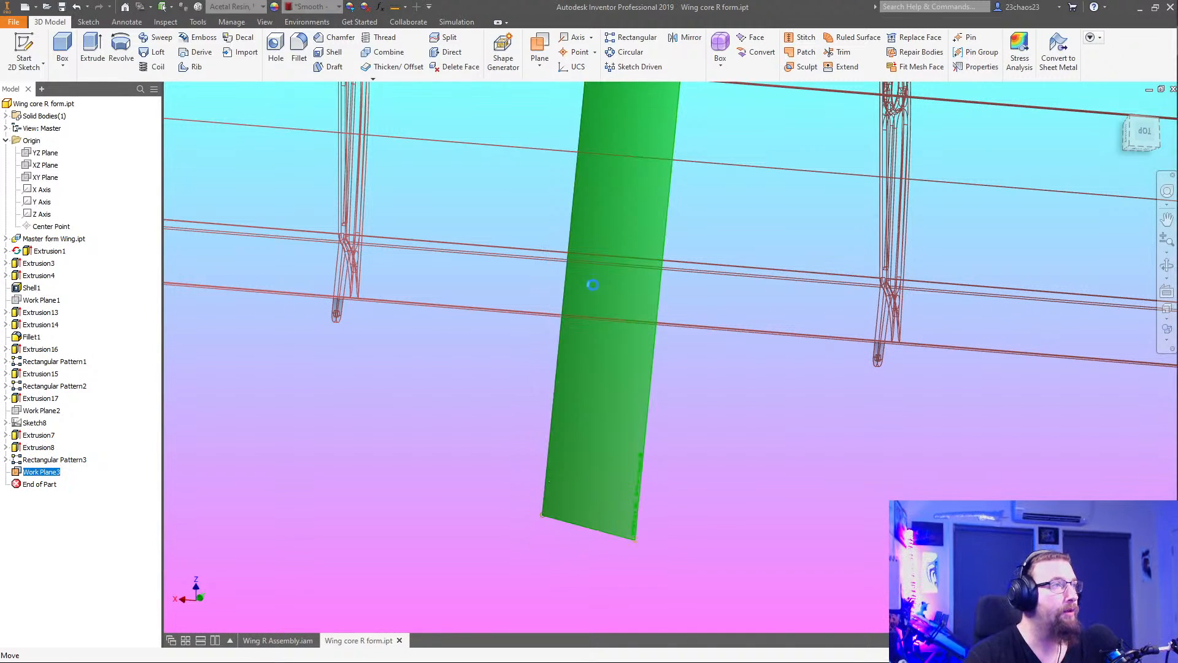
Open Rectangular Pattern1 for editing to check its rib count and spacing, and cancel the edit
scroll(629, 453, up, 5)
shift+middle_drag(628, 453, 715, 529)
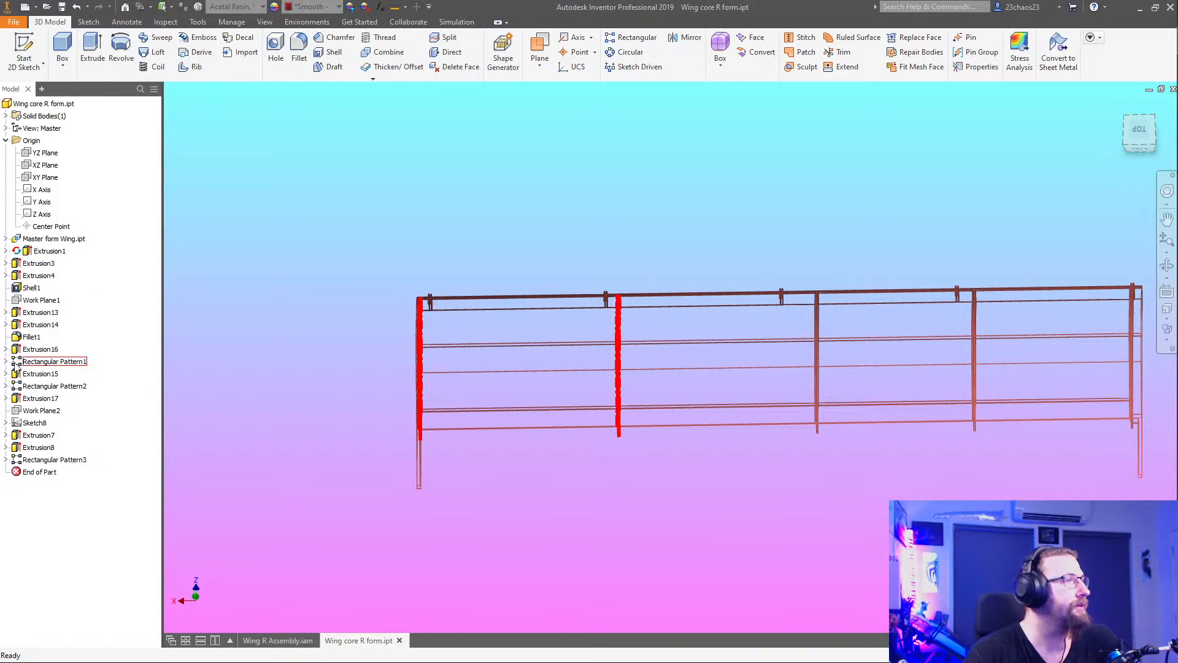
double_click(17, 363)
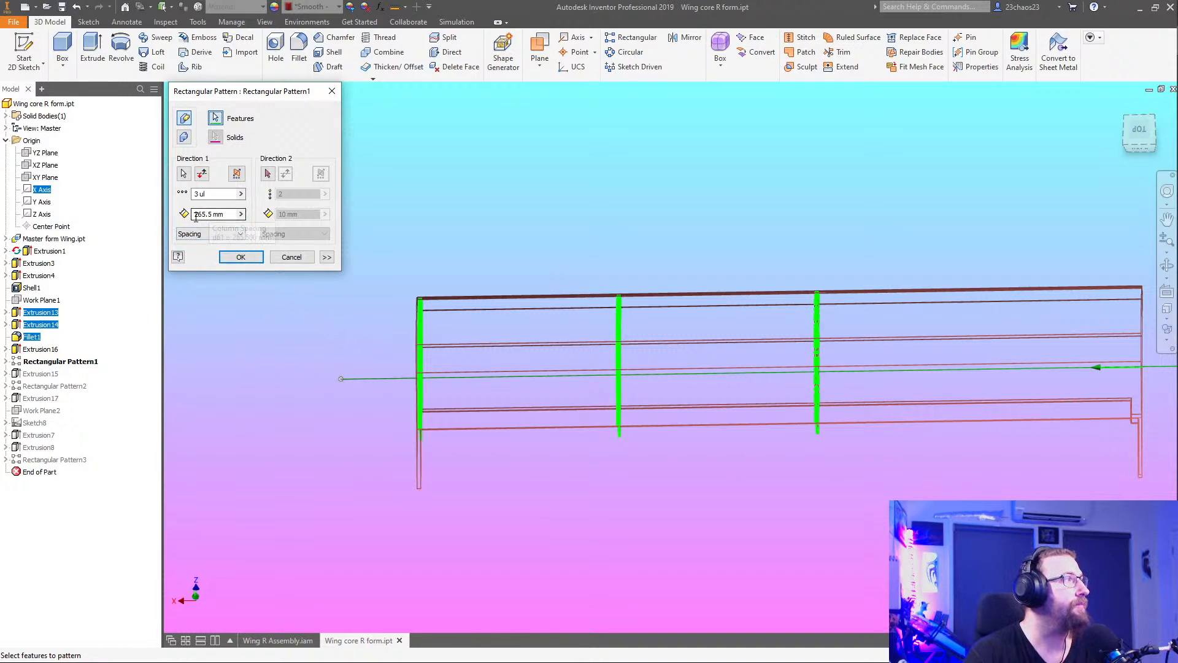
click(226, 215)
double_click(226, 215)
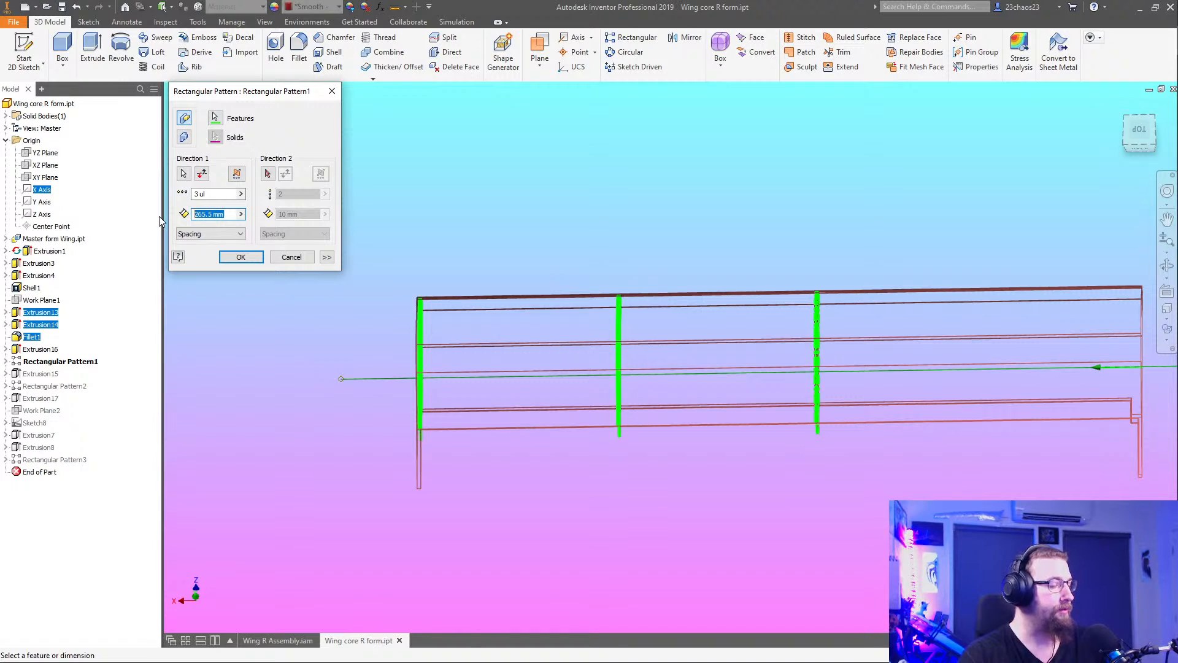
click(291, 257)
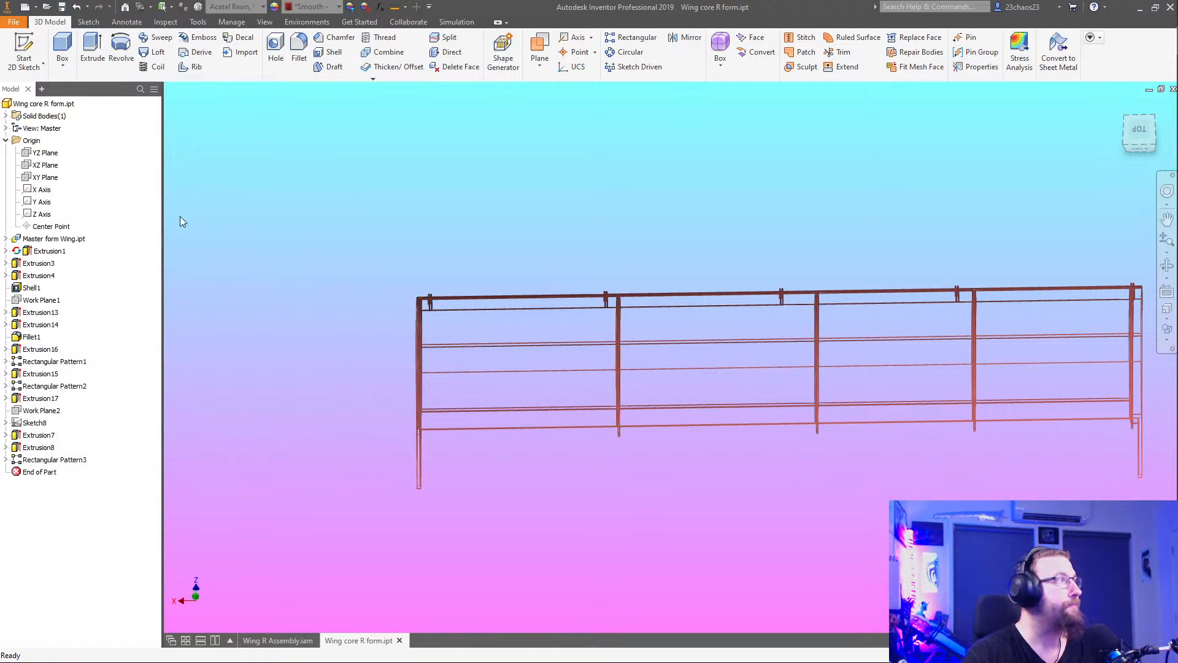
click(632, 38)
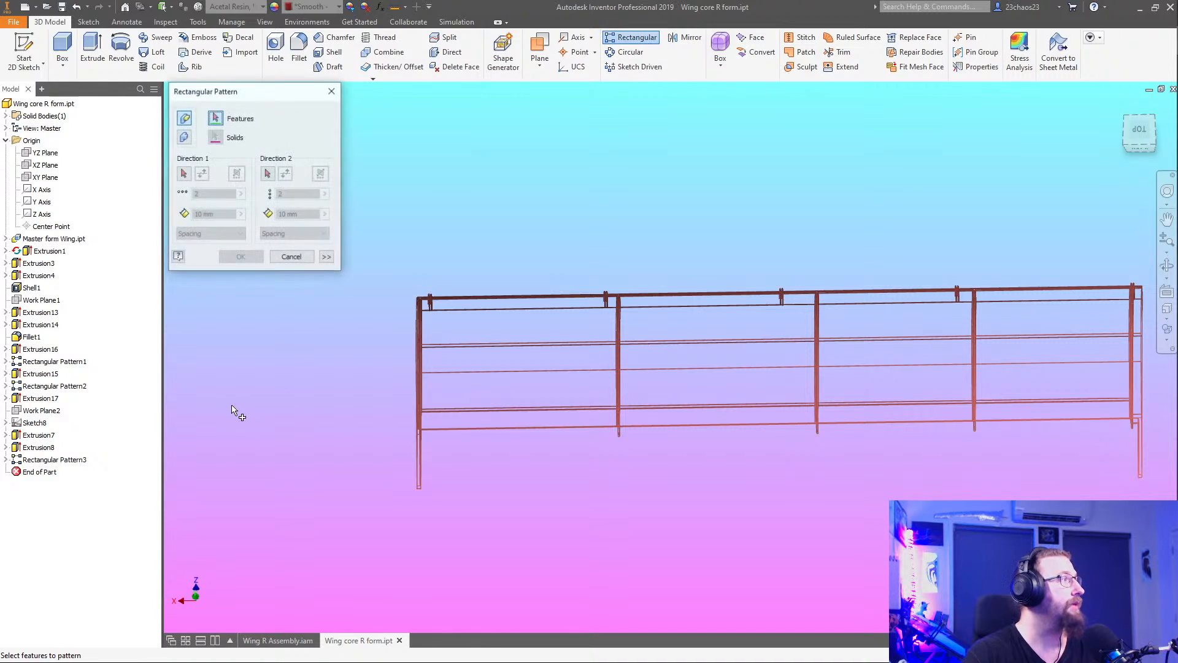
click(21, 313)
ctrl+click(28, 325)
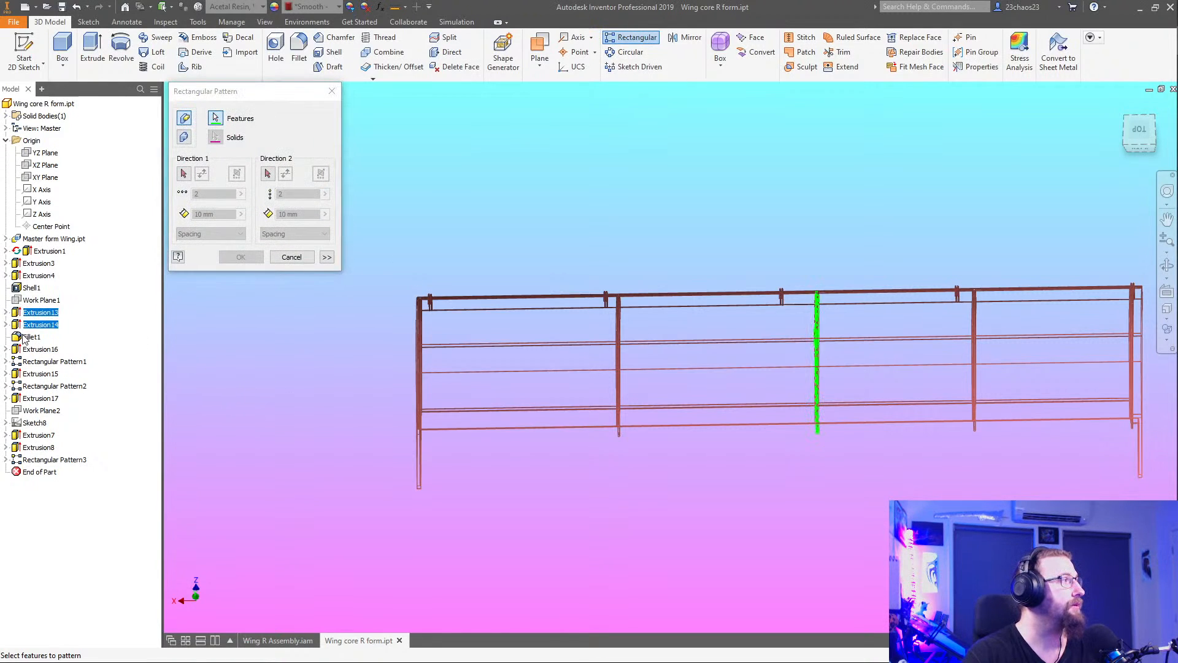
ctrl+click(27, 337)
click(184, 173)
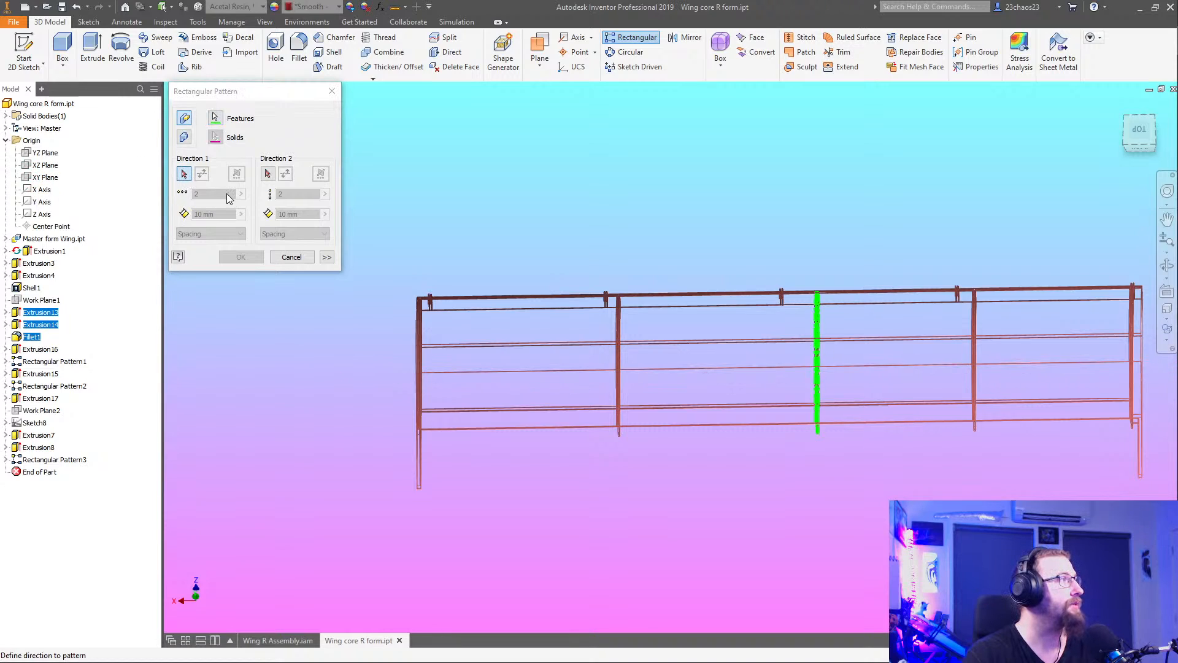
click(41, 190)
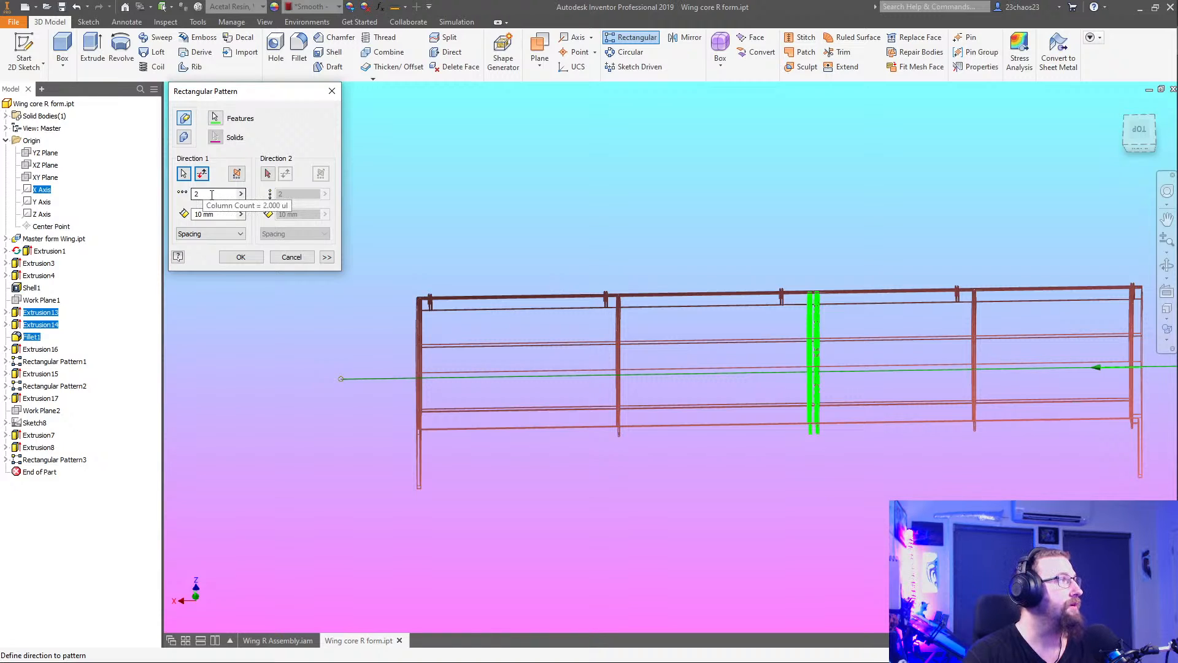
key(Tab)
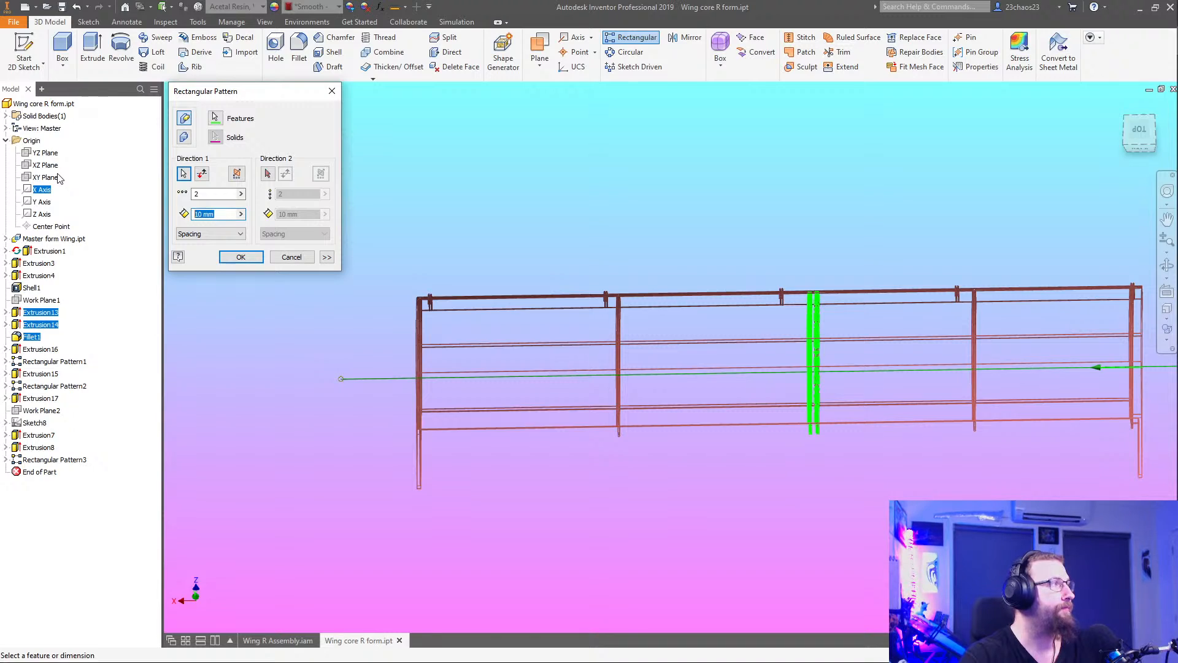
click(282, 258)
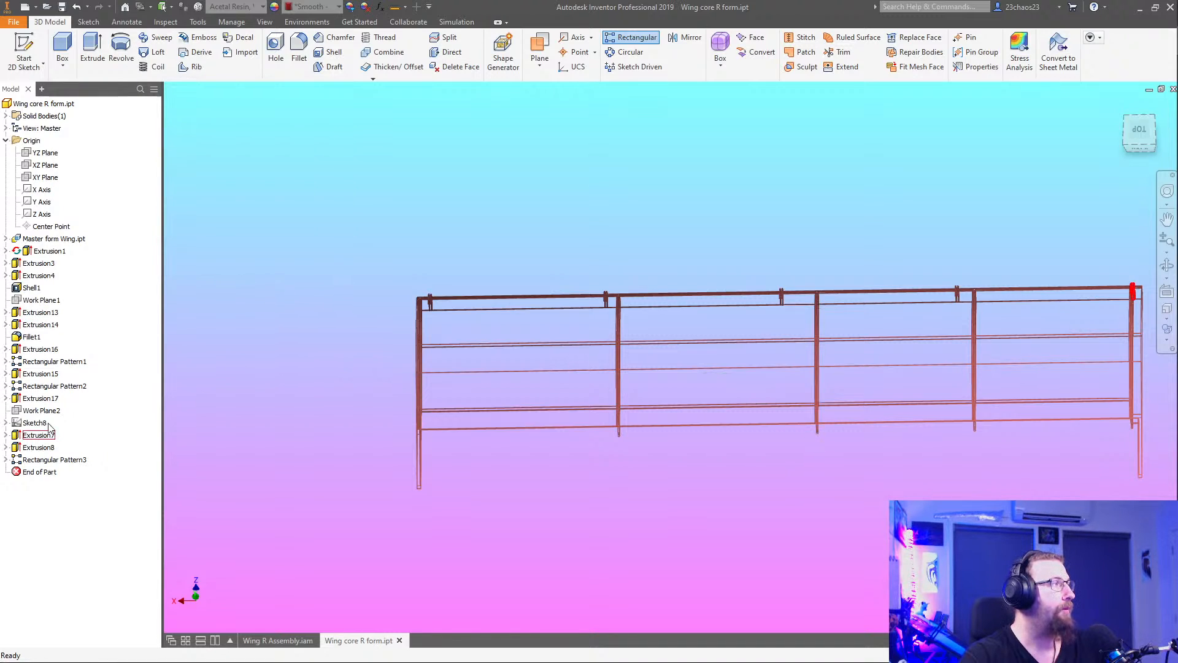
Roll the part history back by moving the End of Part marker directly below Fillet1
drag(8, 469, 24, 352)
click(18, 352)
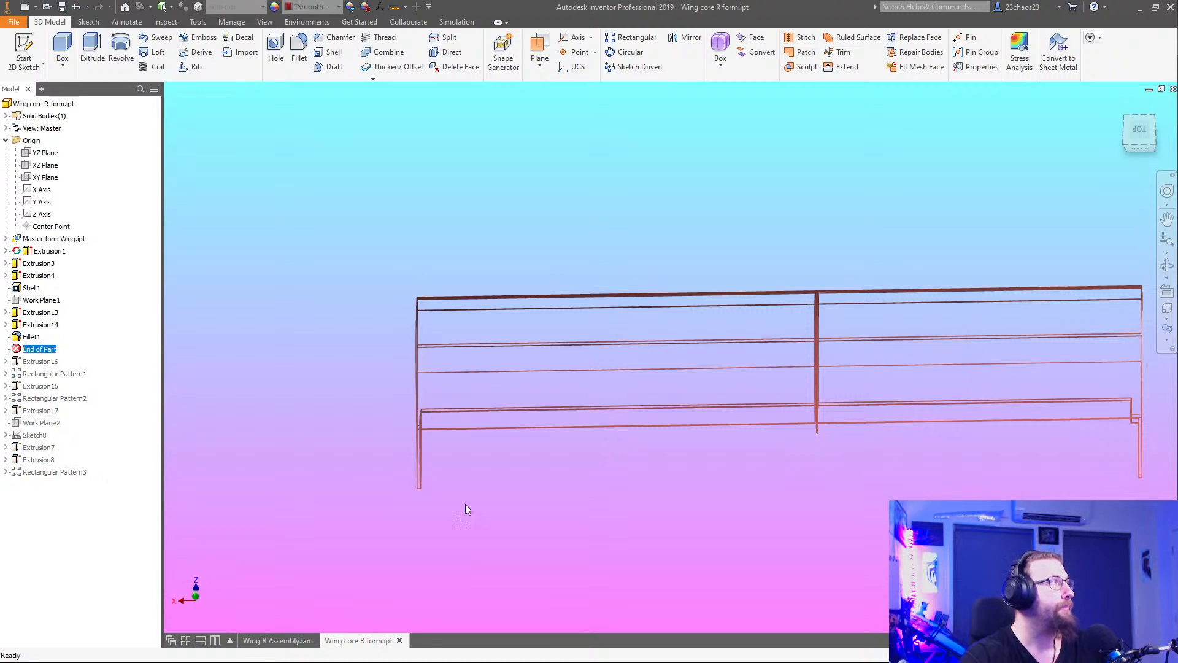
Pattern Extrusion13, Extrusion14 and Fillet1 along the X axis as a rectangular pattern with 2 occurrences spaced 265.5 mm/2
shift+middle_drag(565, 534, 601, 534)
click(632, 38)
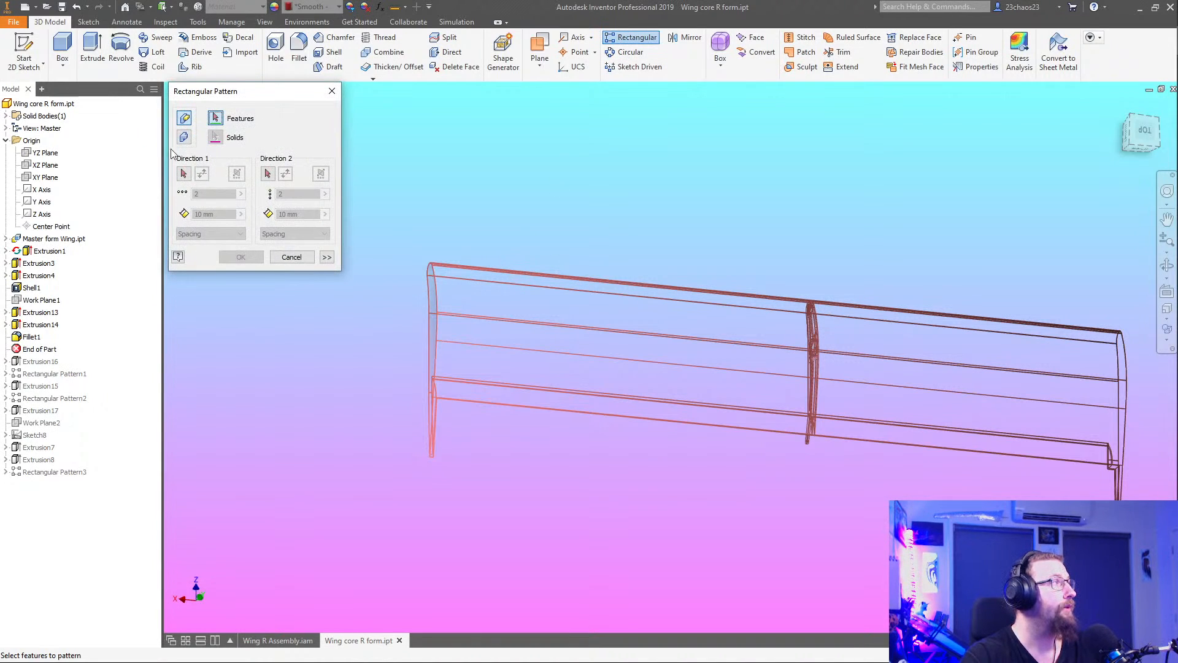
click(41, 313)
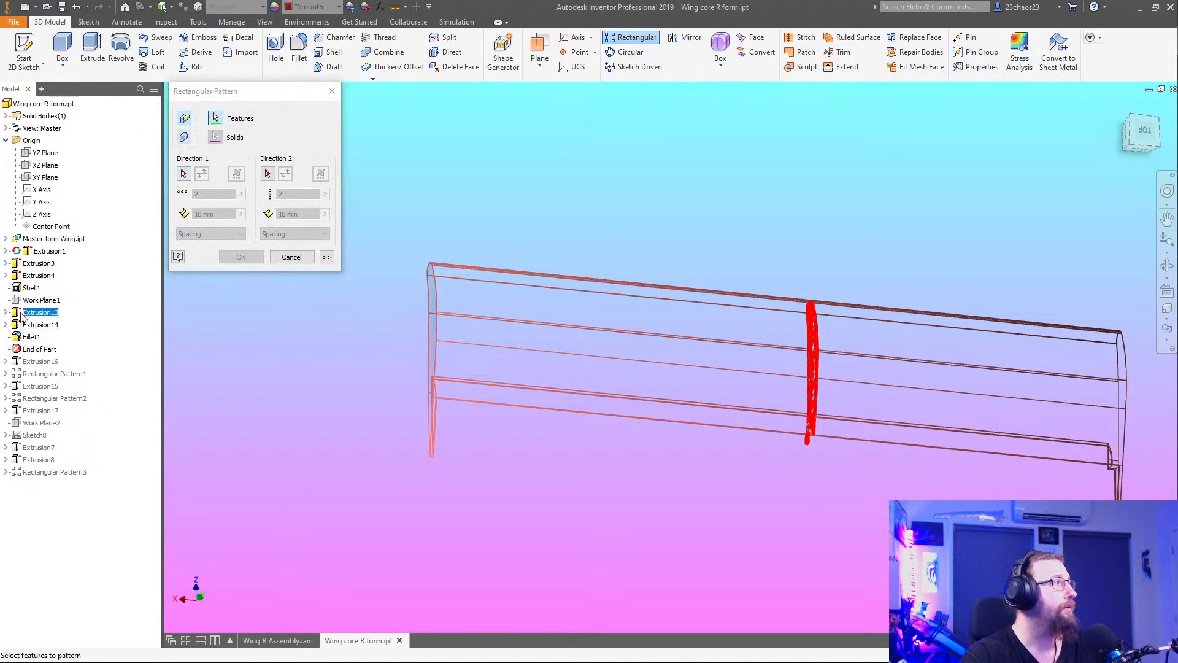
shift+click(31, 337)
click(184, 175)
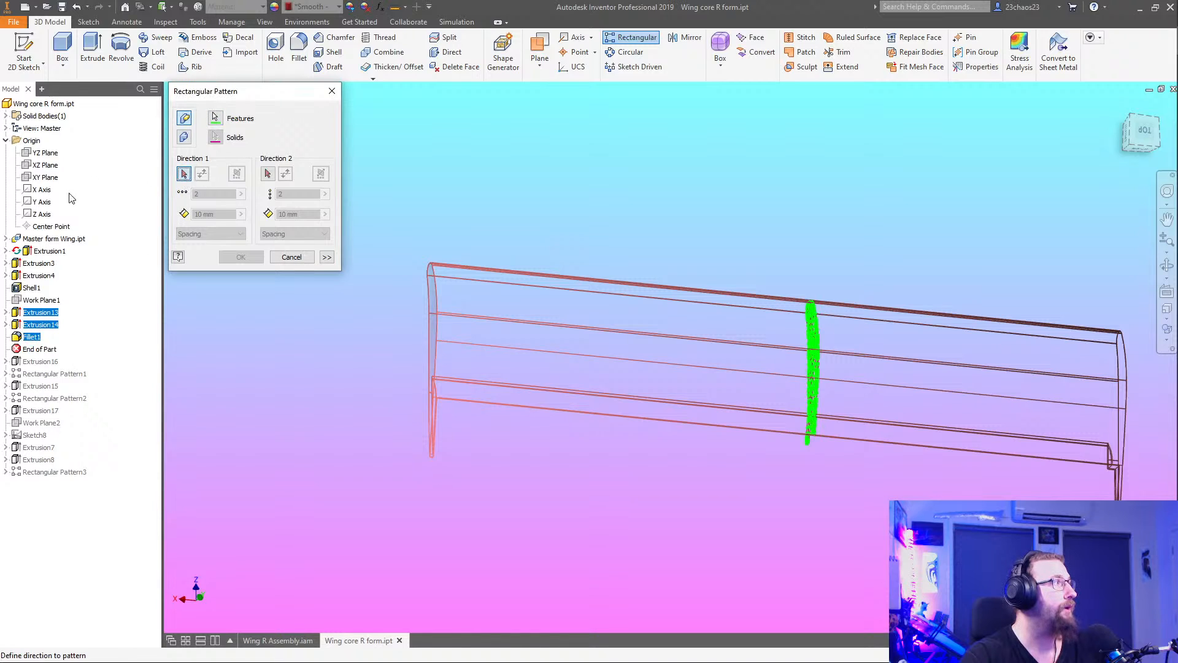
click(54, 191)
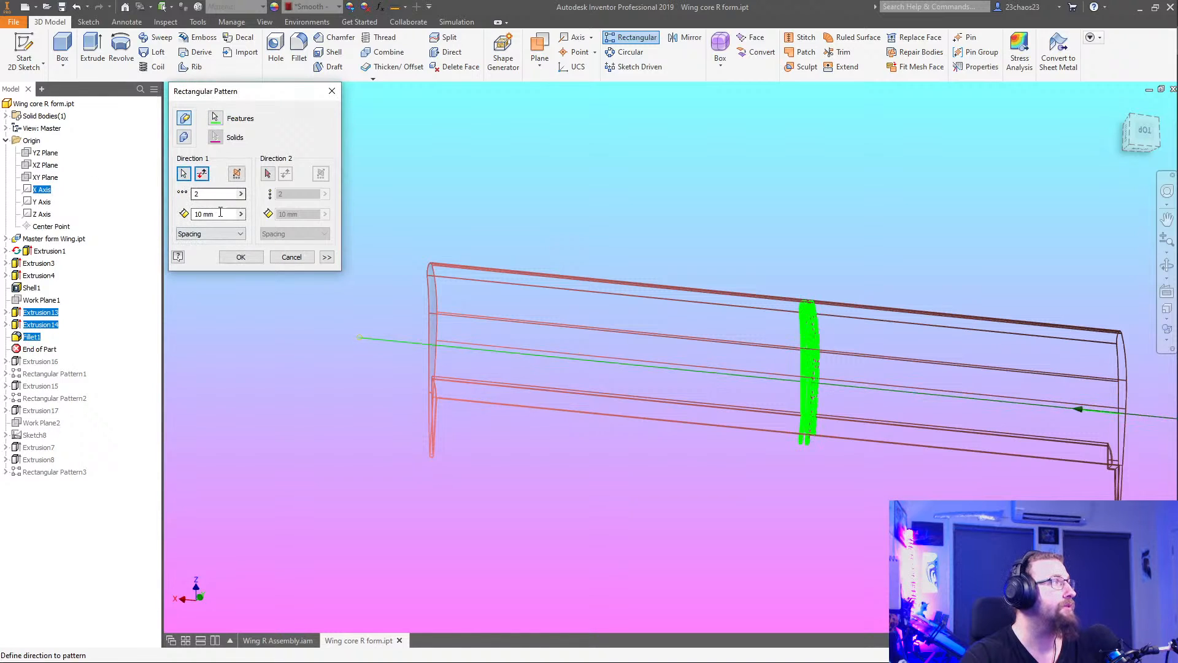
drag(221, 214, 120, 215)
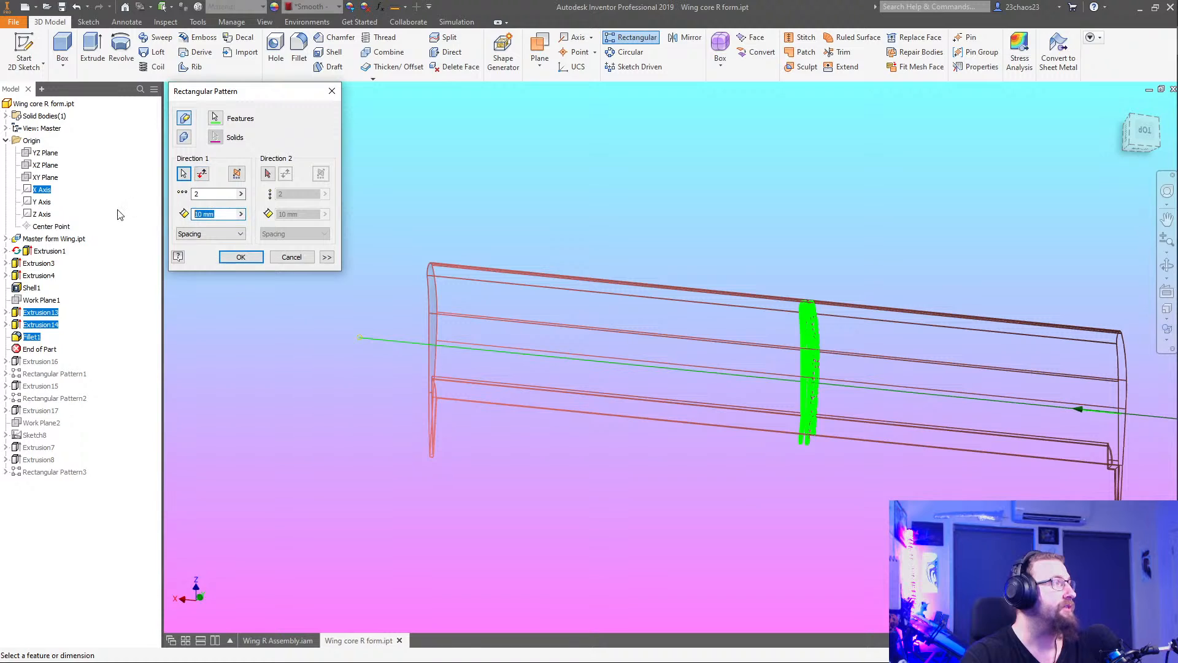
text(265.5 mm/2)
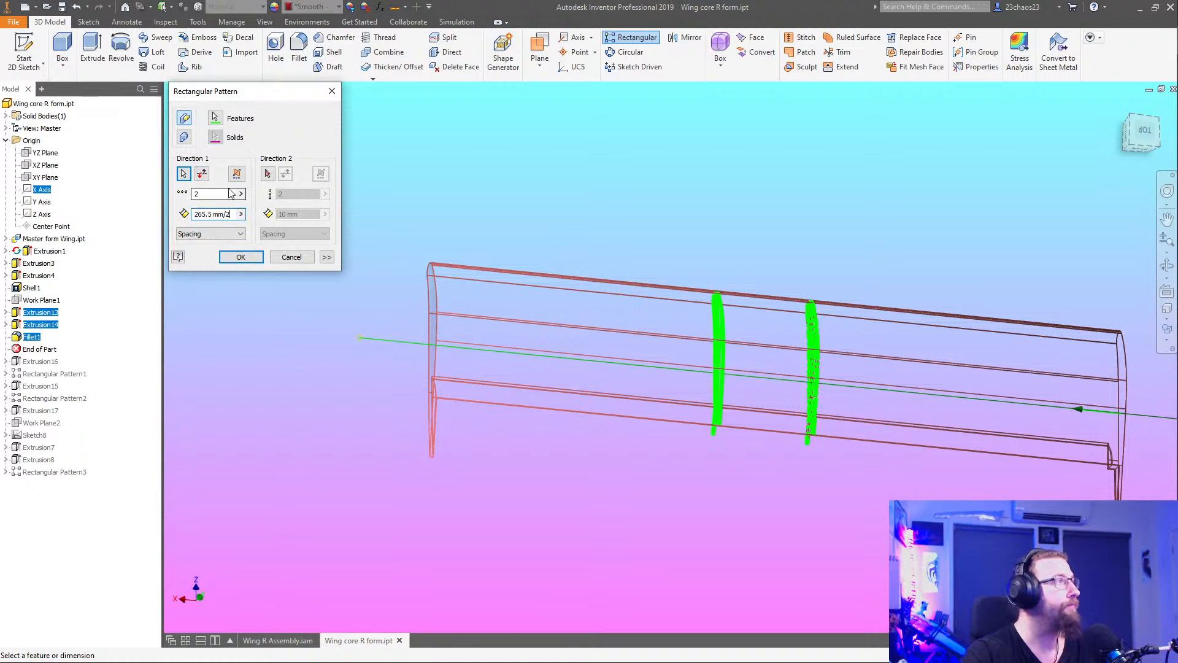
shift+middle_drag(518, 428, 480, 394)
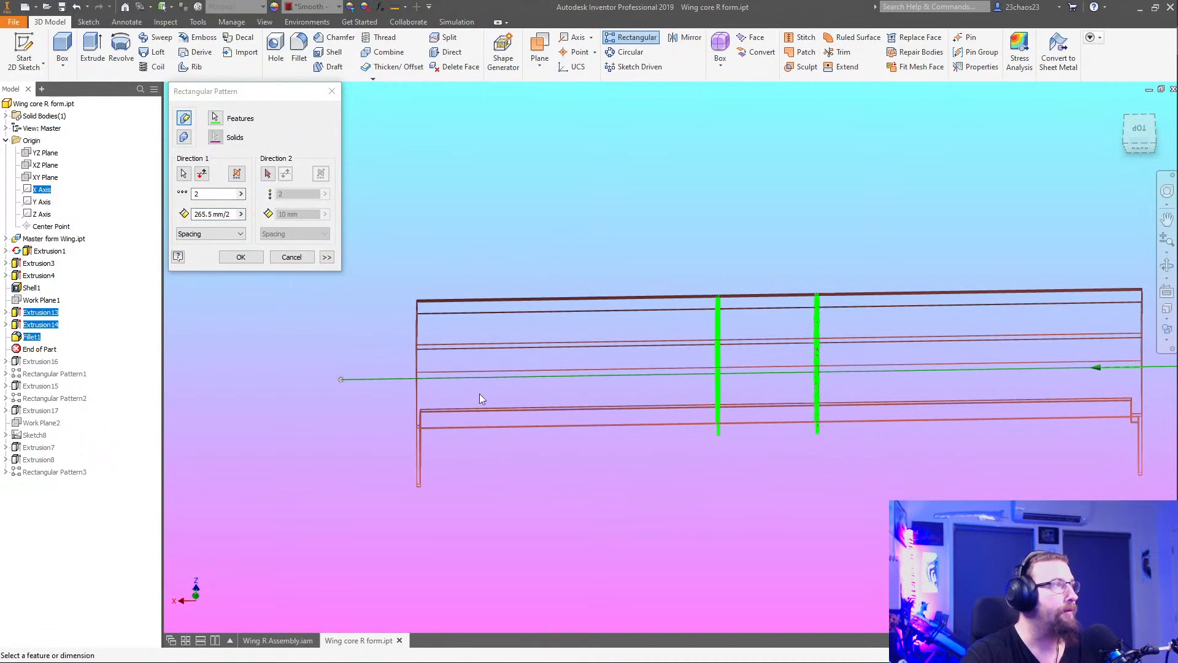
click(241, 257)
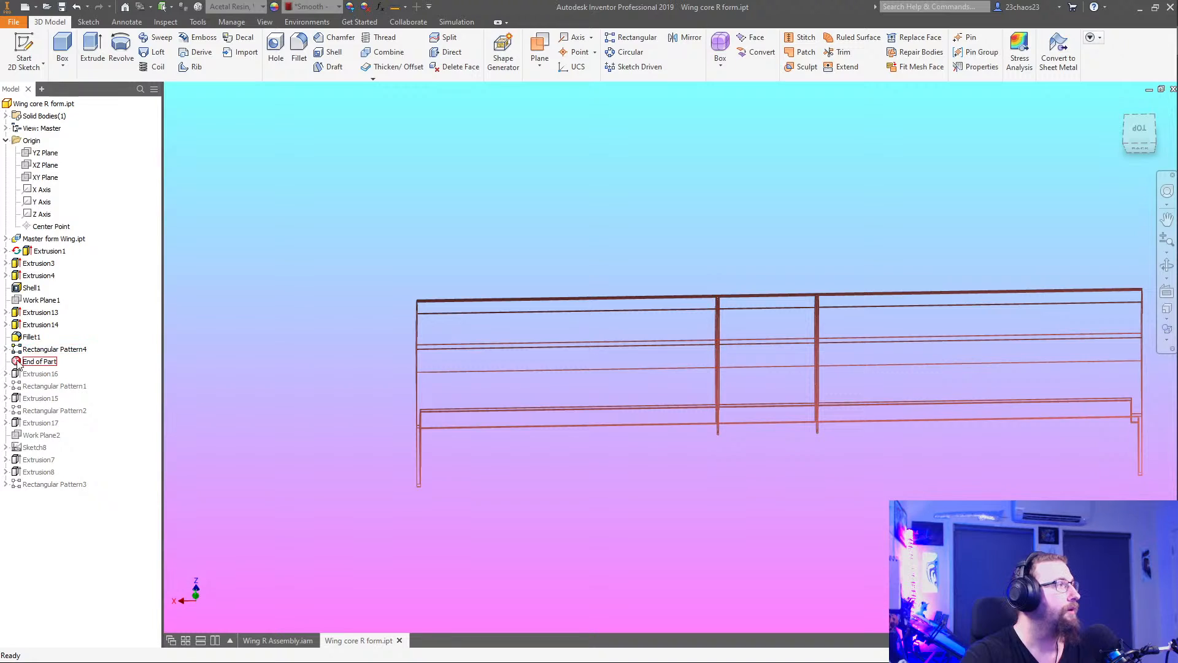
Move the End of Part marker below Rectangular Pattern2 and open that pattern to check its rib spacing, keeping its settings
drag(19, 364, 21, 470)
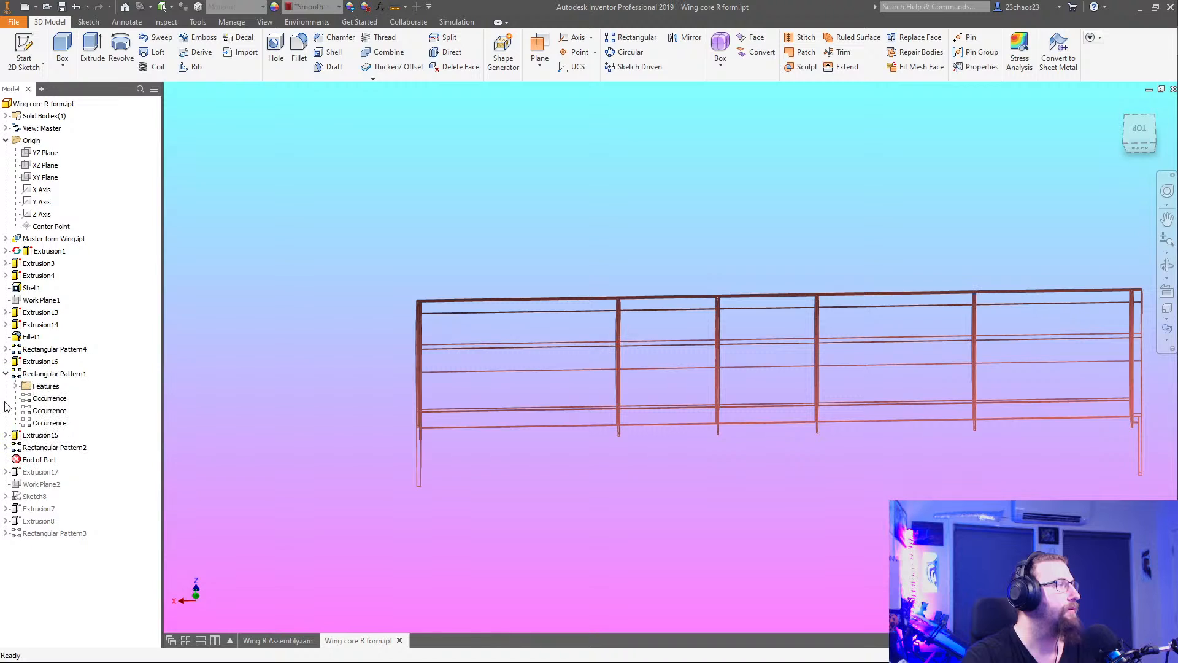
click(5, 374)
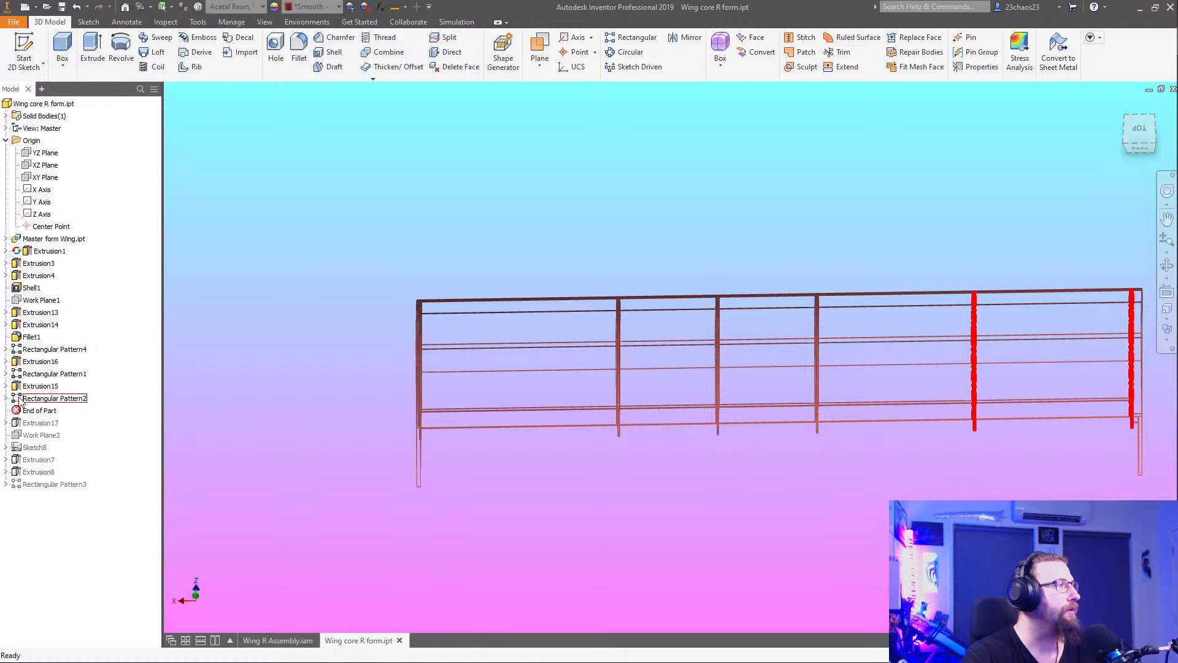
double_click(20, 399)
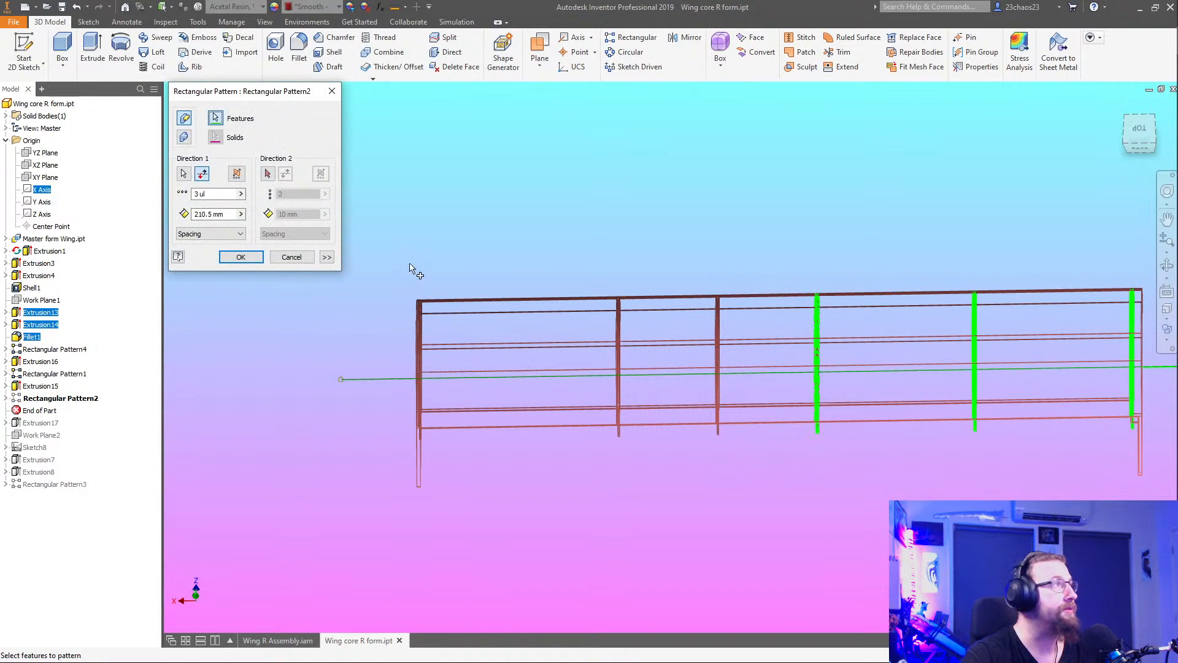
click(212, 213)
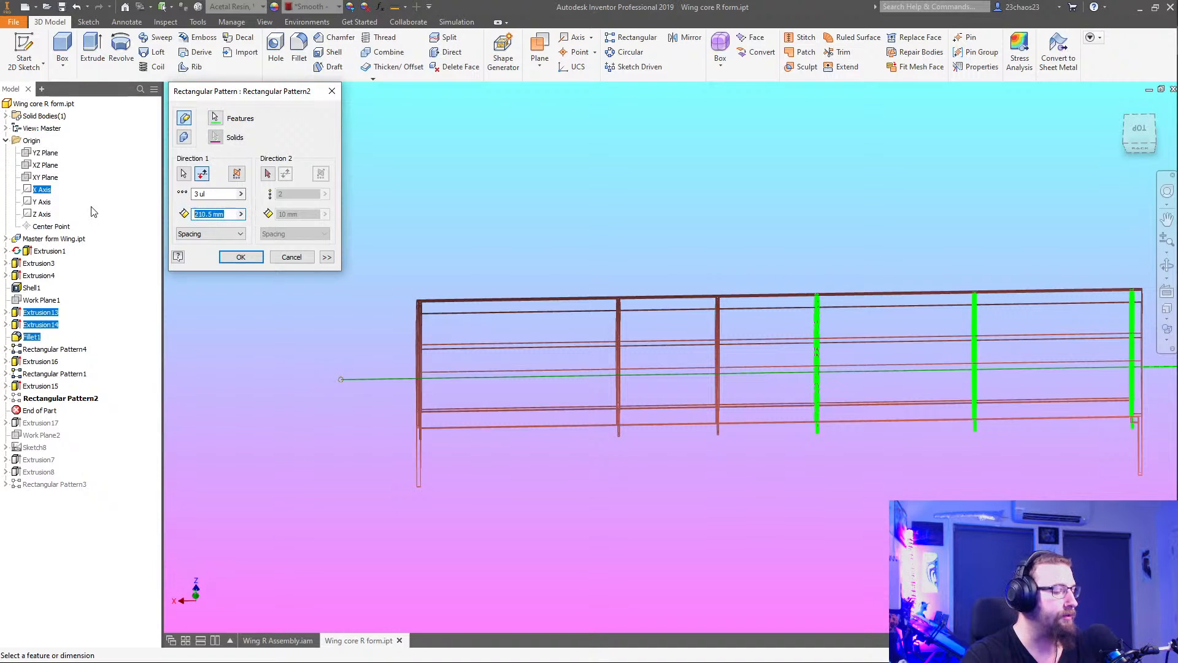
click(248, 257)
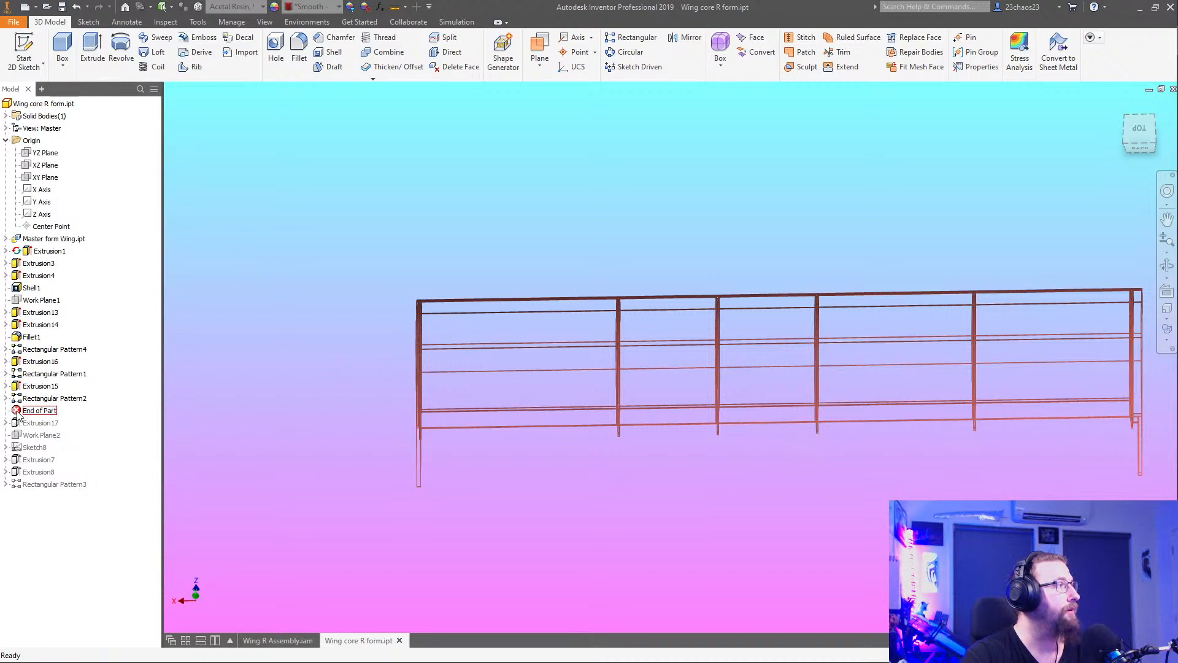
Roll back to directly below Rectangular Pattern4 and pattern Extrusion13, Extrusion14 and Fillet1 along the reversed X axis, 2 occurrences spaced 210.5 mm/2
drag(18, 411, 15, 362)
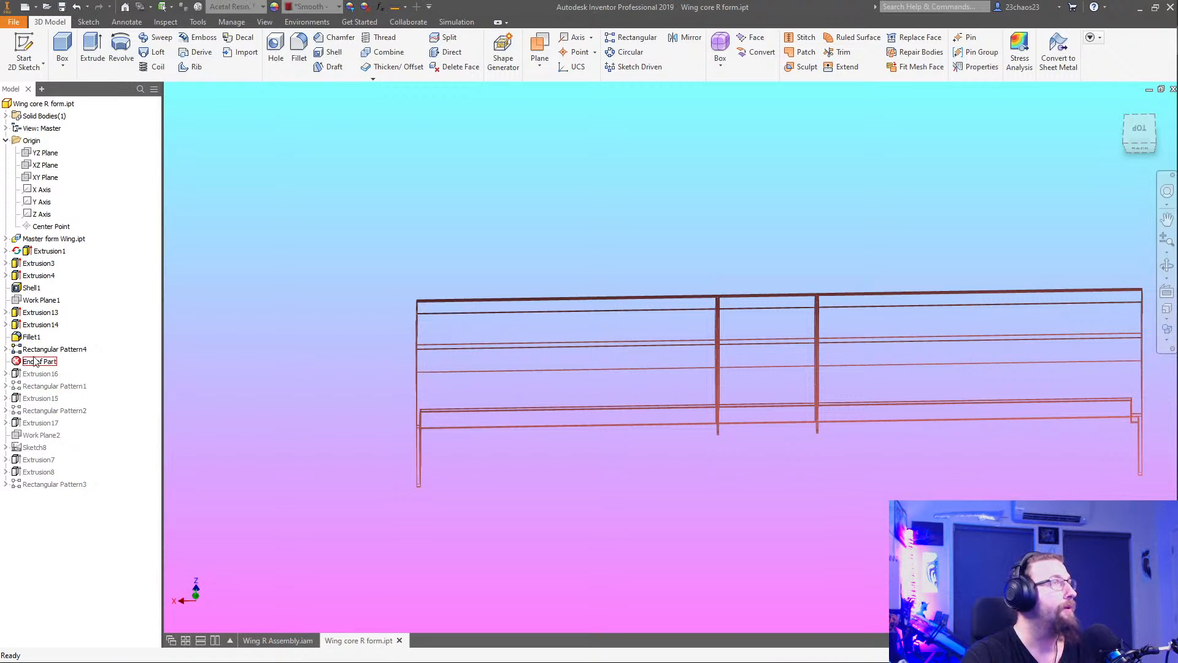
click(643, 39)
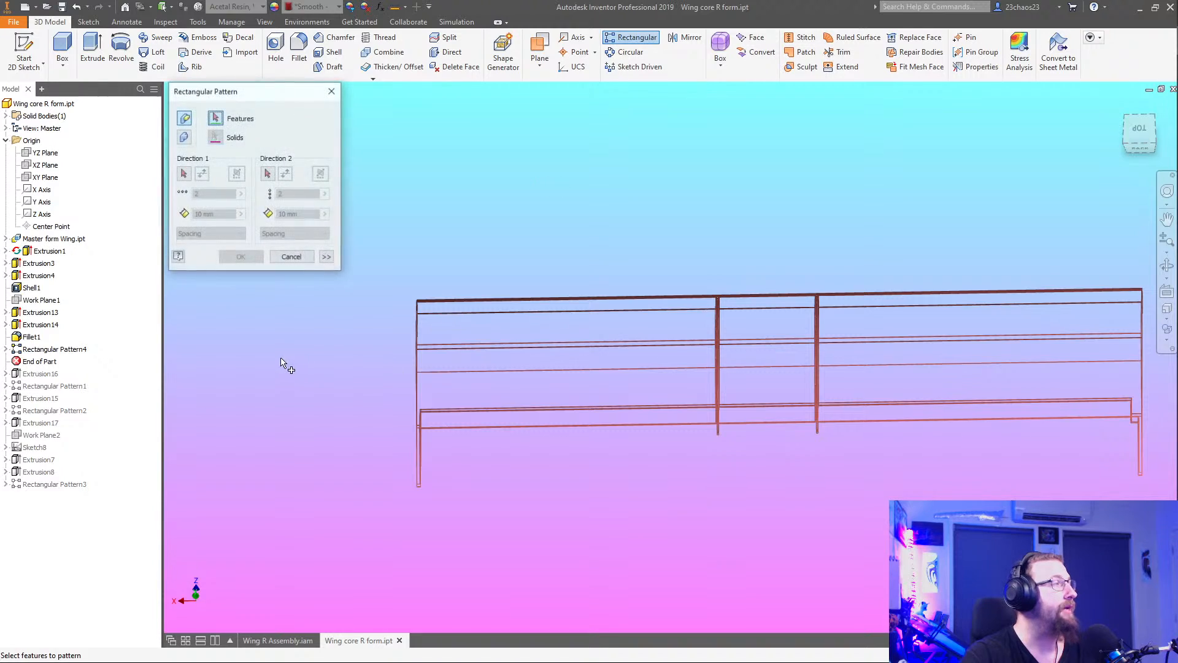
click(36, 312)
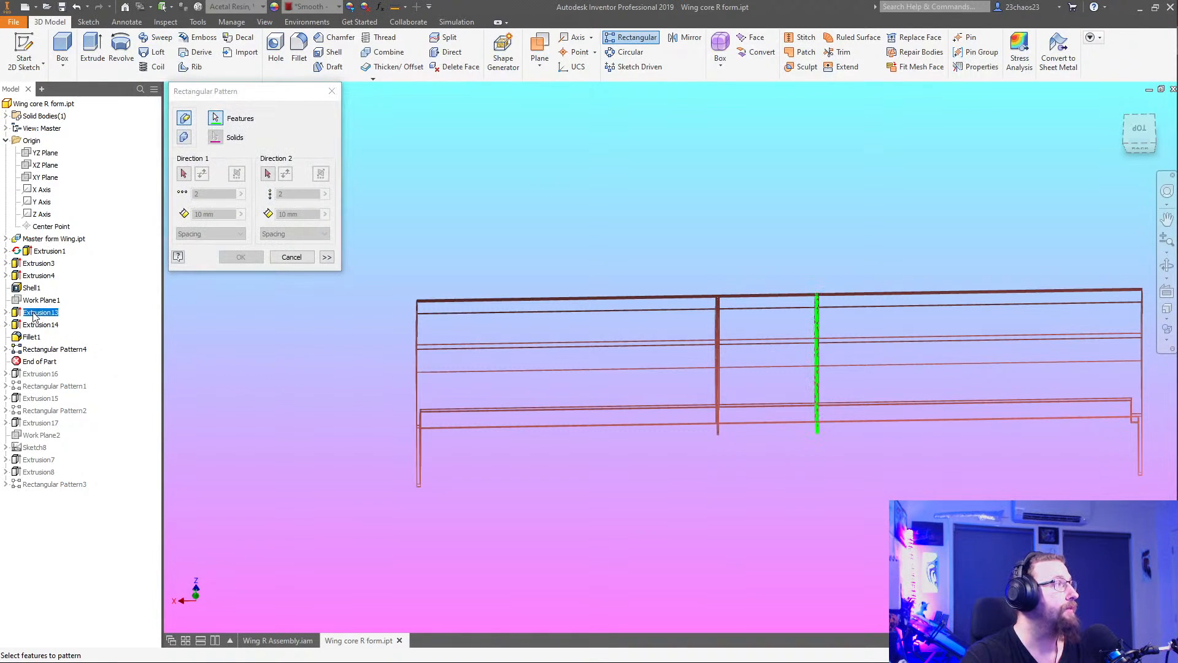
ctrl+click(37, 323)
ctrl+click(28, 337)
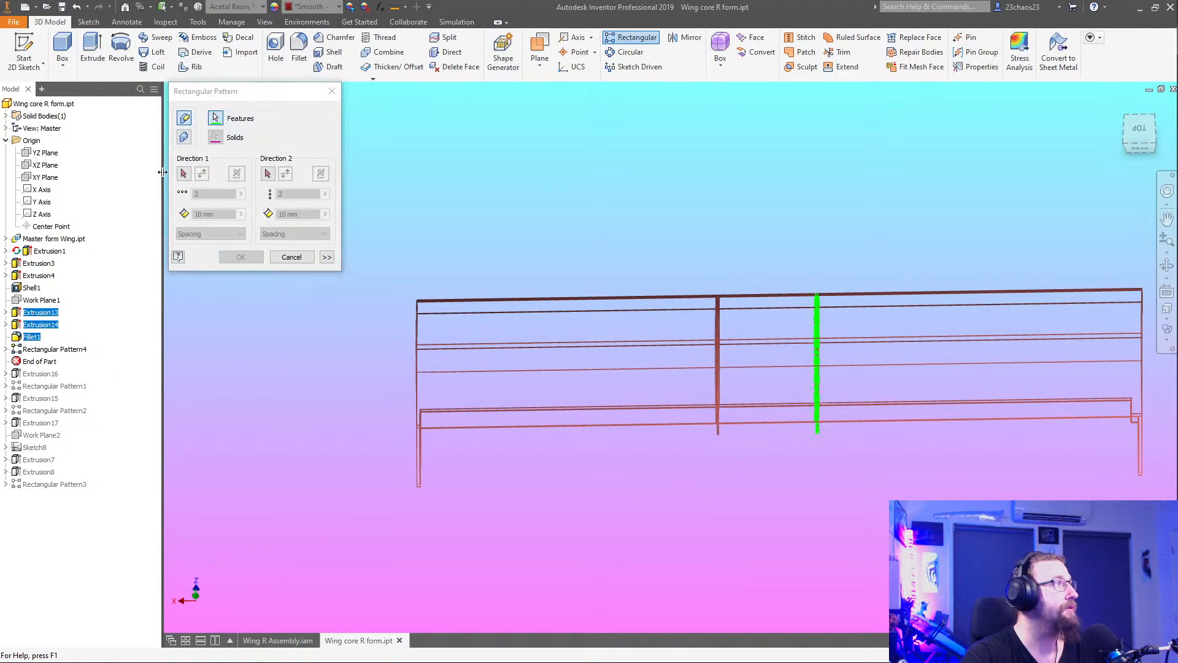
click(184, 174)
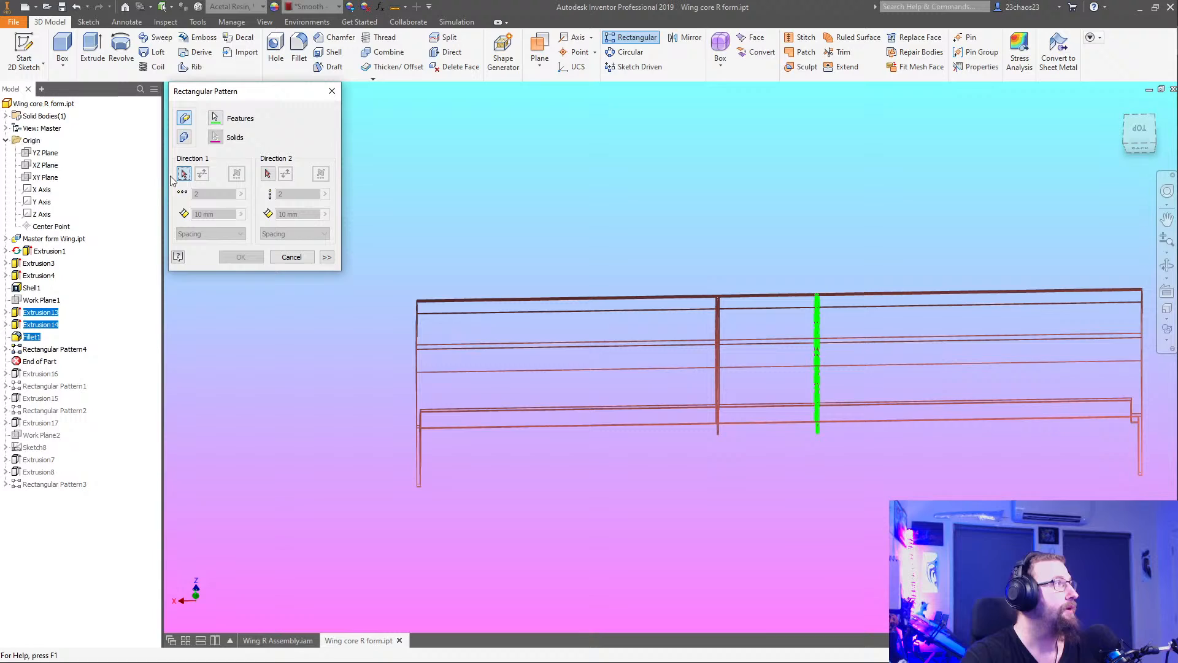
click(42, 189)
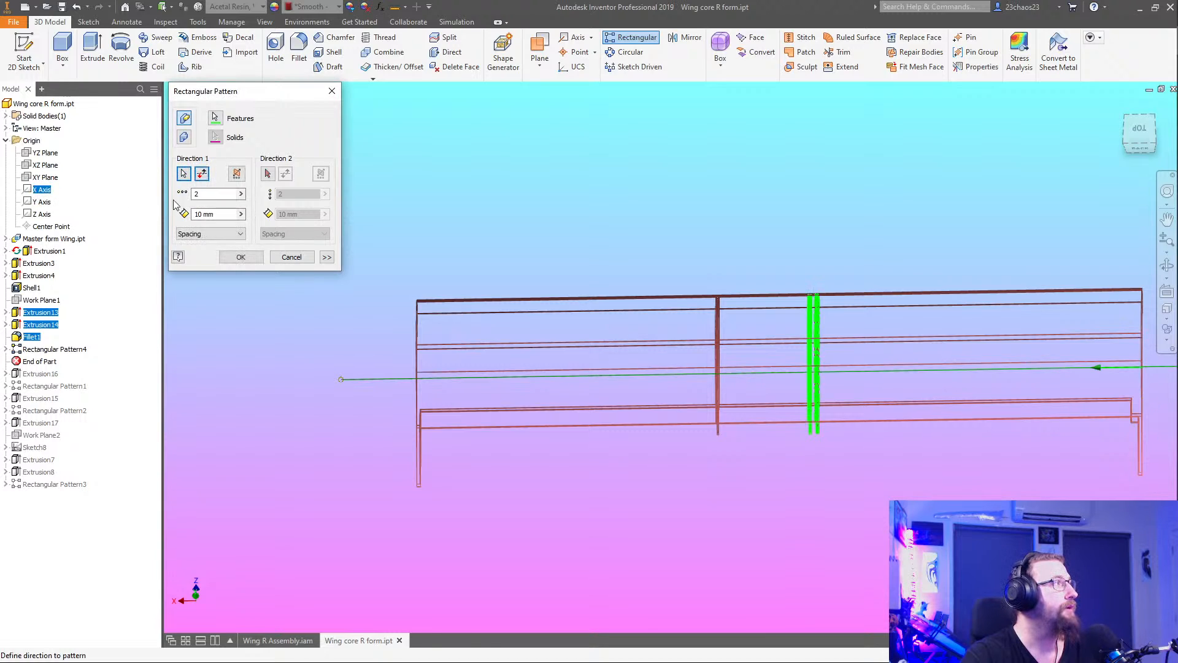
click(203, 174)
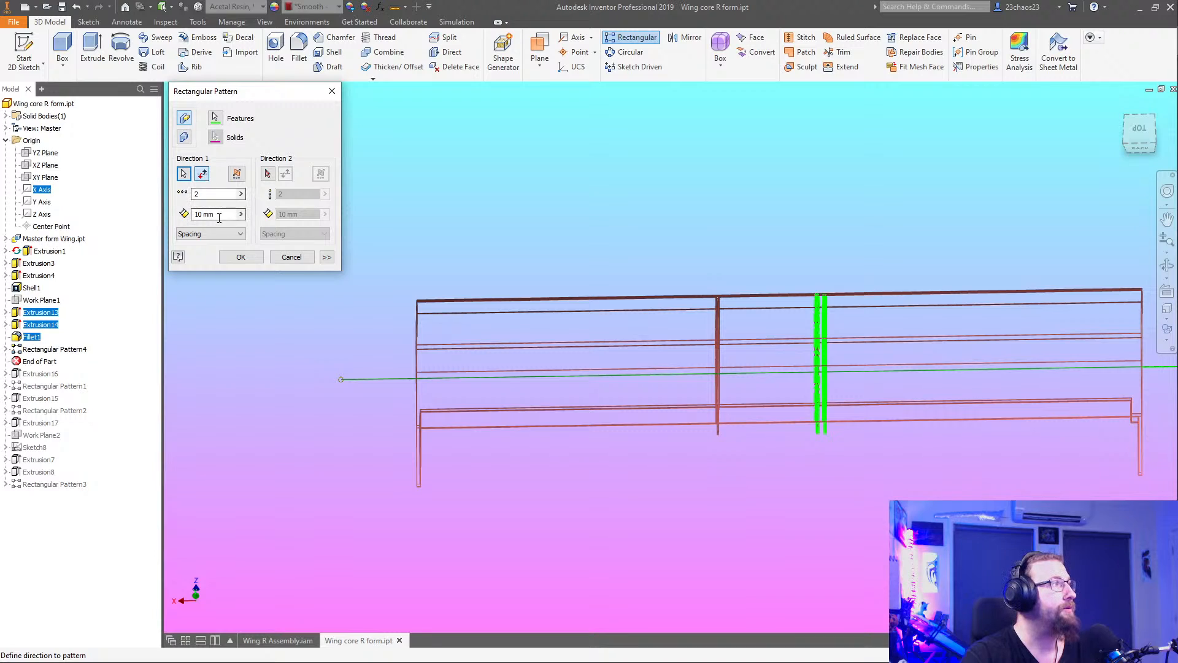
text(210.5 mm)
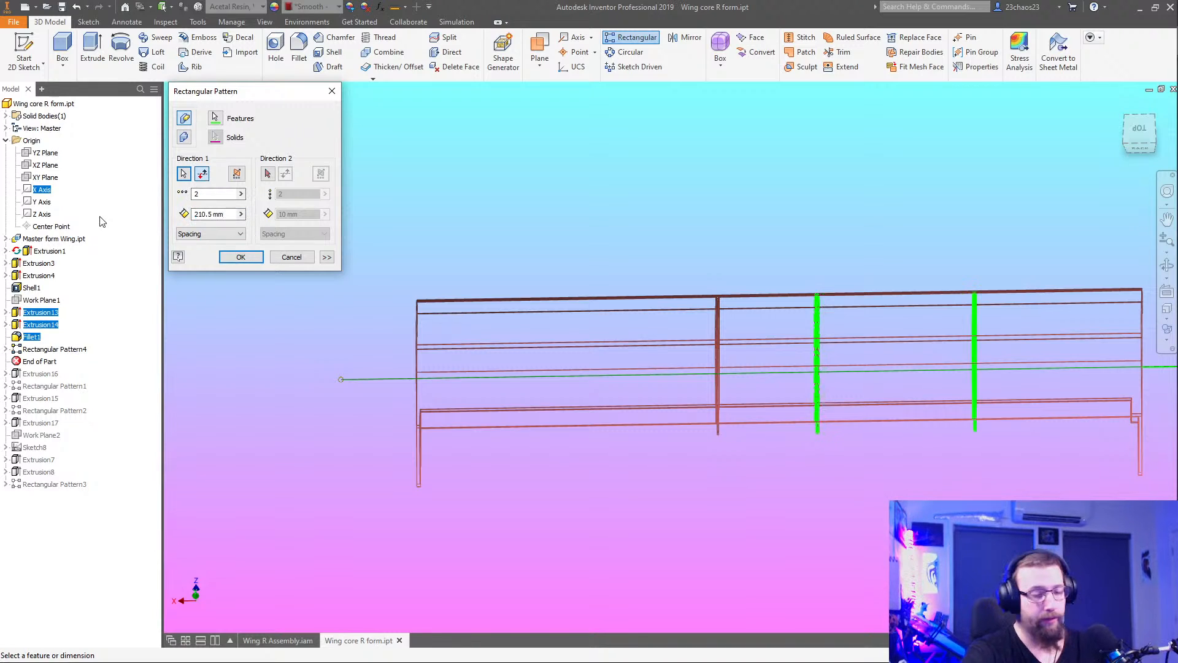
text(/2)
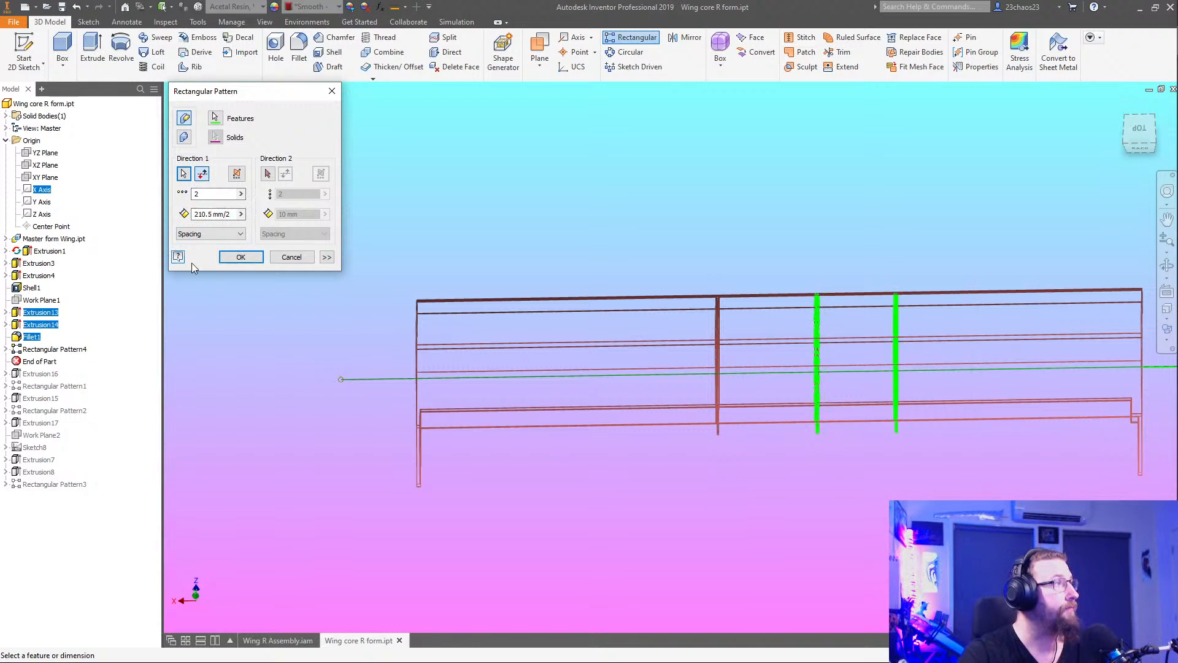
key(Return)
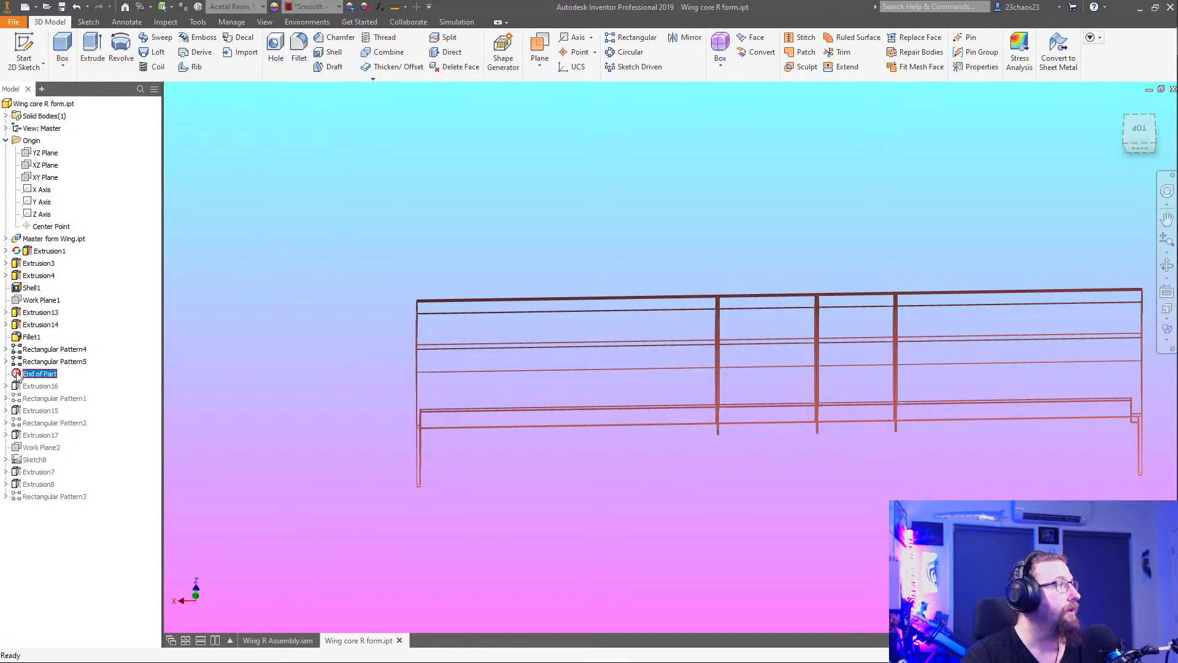
Move the End of Part marker to the end of the history and add Rectangular Pattern4 to the features of Rectangular Pattern1
drag(17, 376, 31, 502)
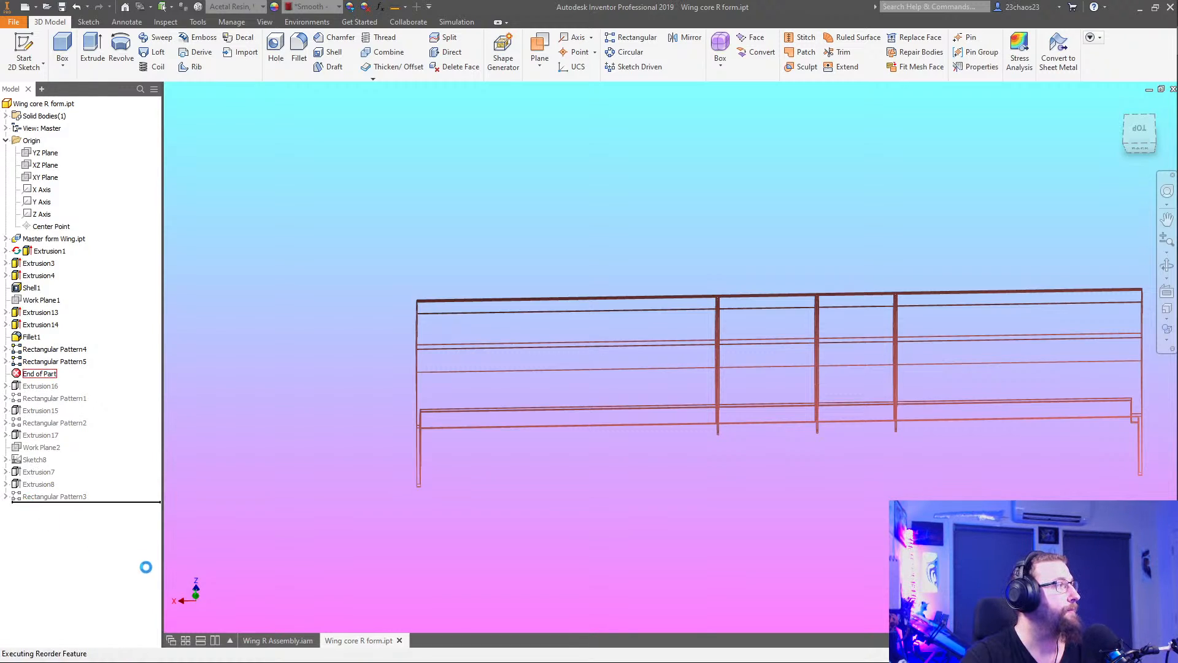
double_click(18, 387)
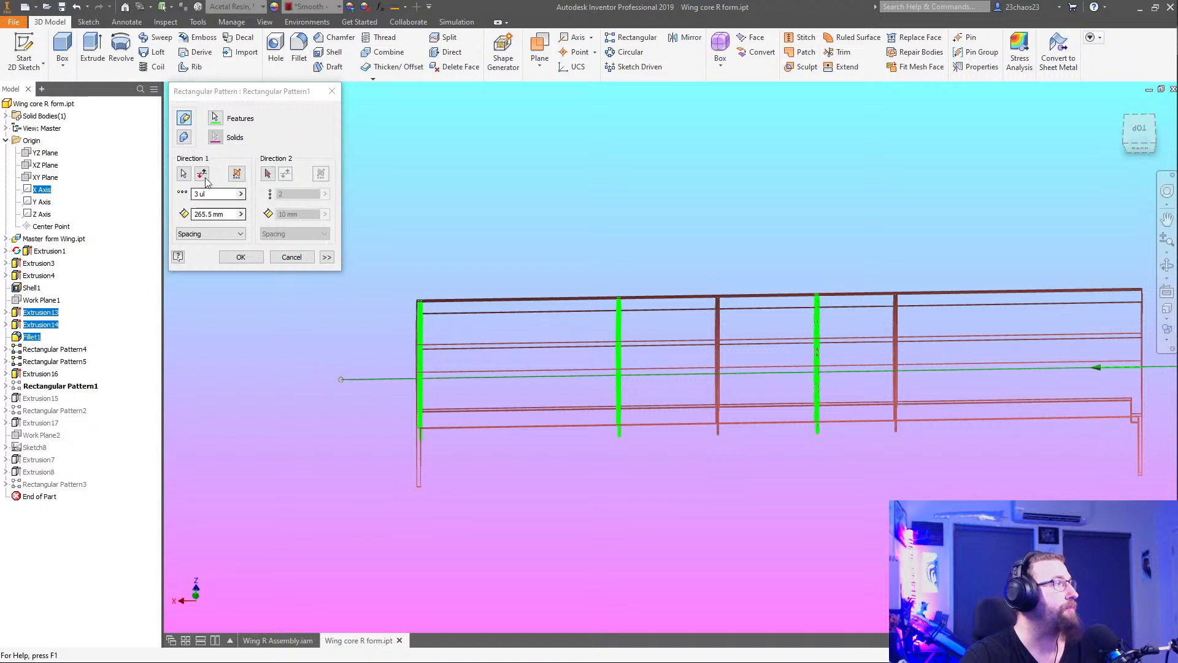
click(50, 350)
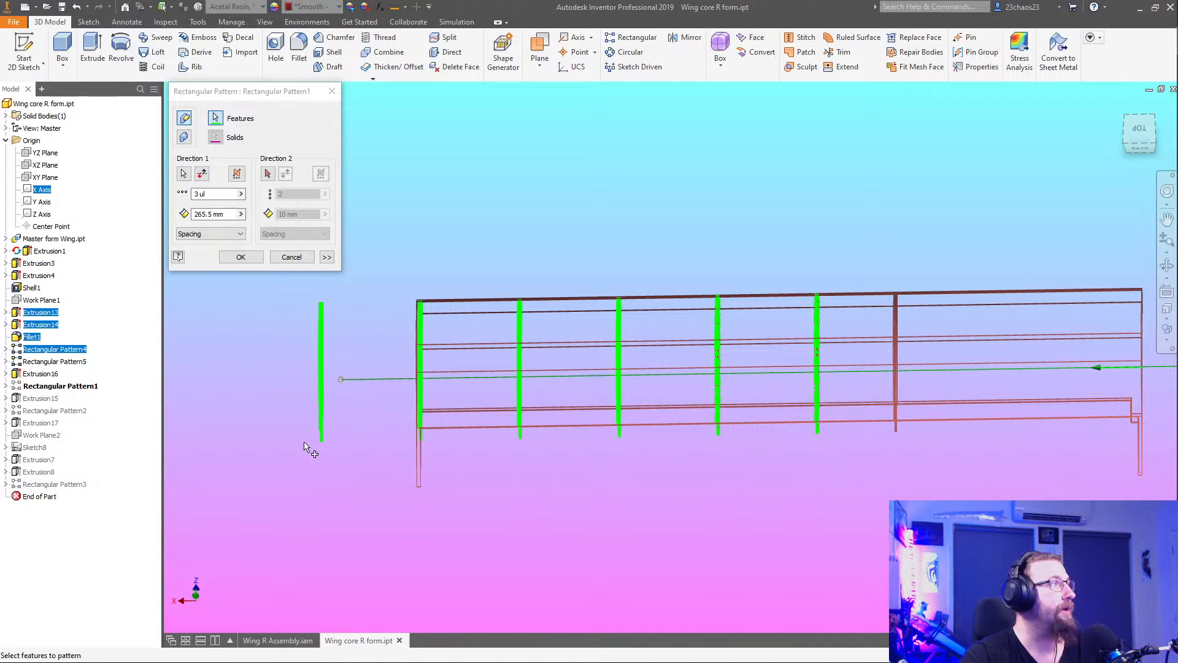
click(243, 258)
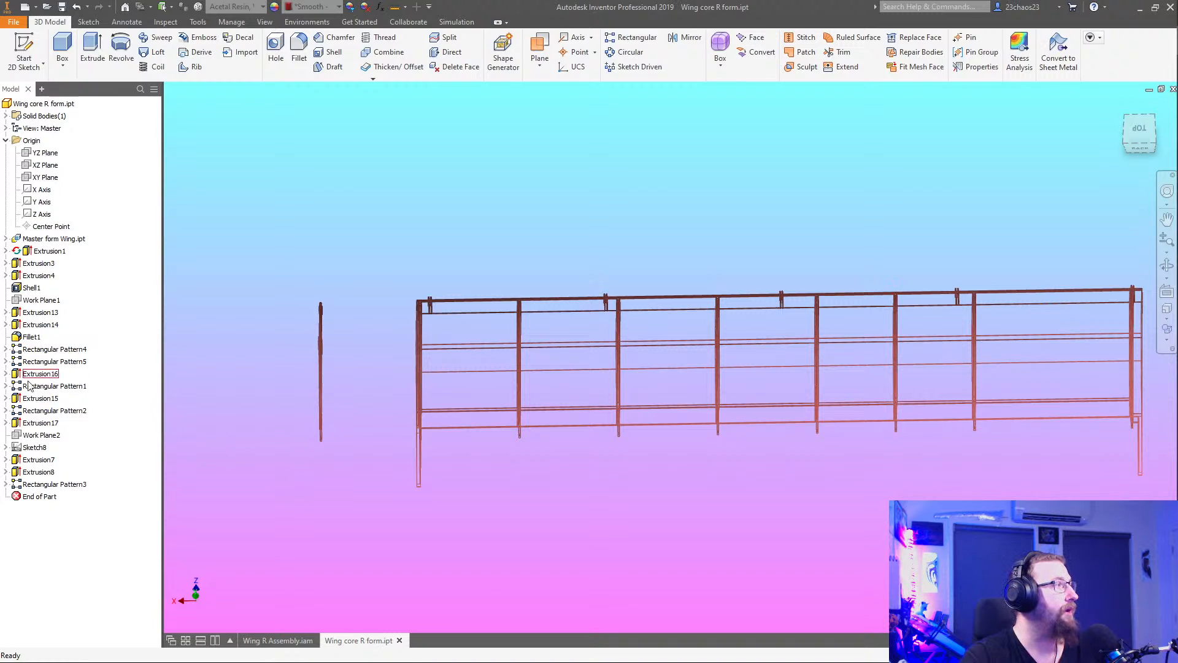
Edit Rectangular Pattern2 to include Rectangular Pattern5 among its patterned features
double_click(18, 414)
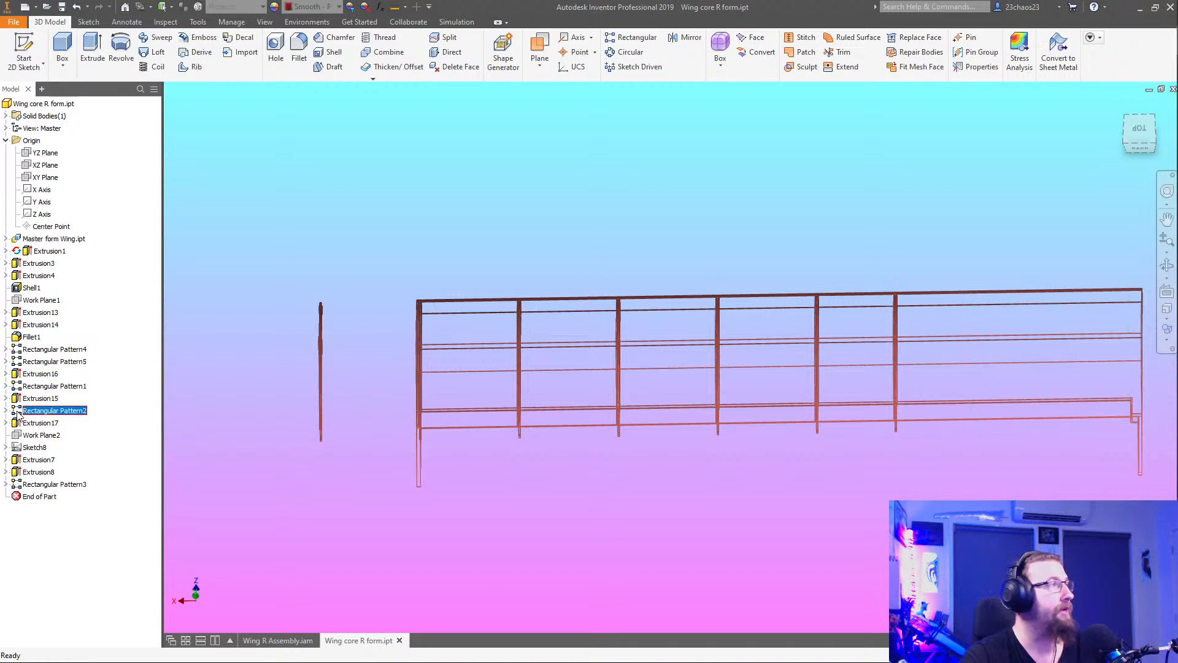
click(18, 361)
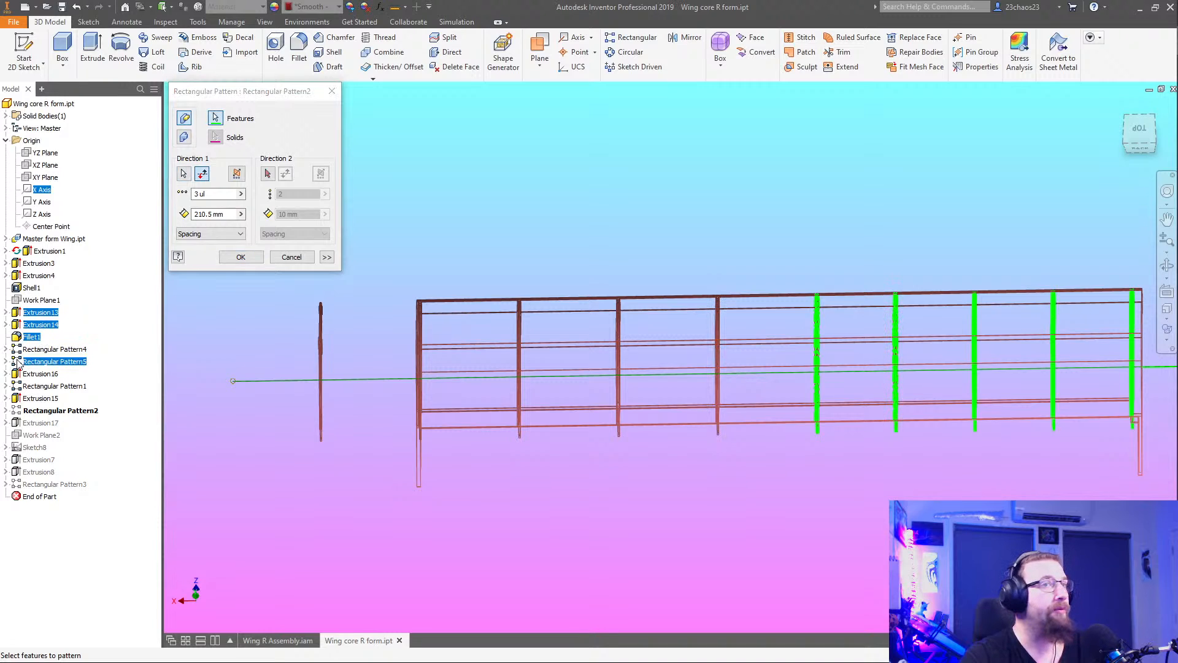
click(252, 263)
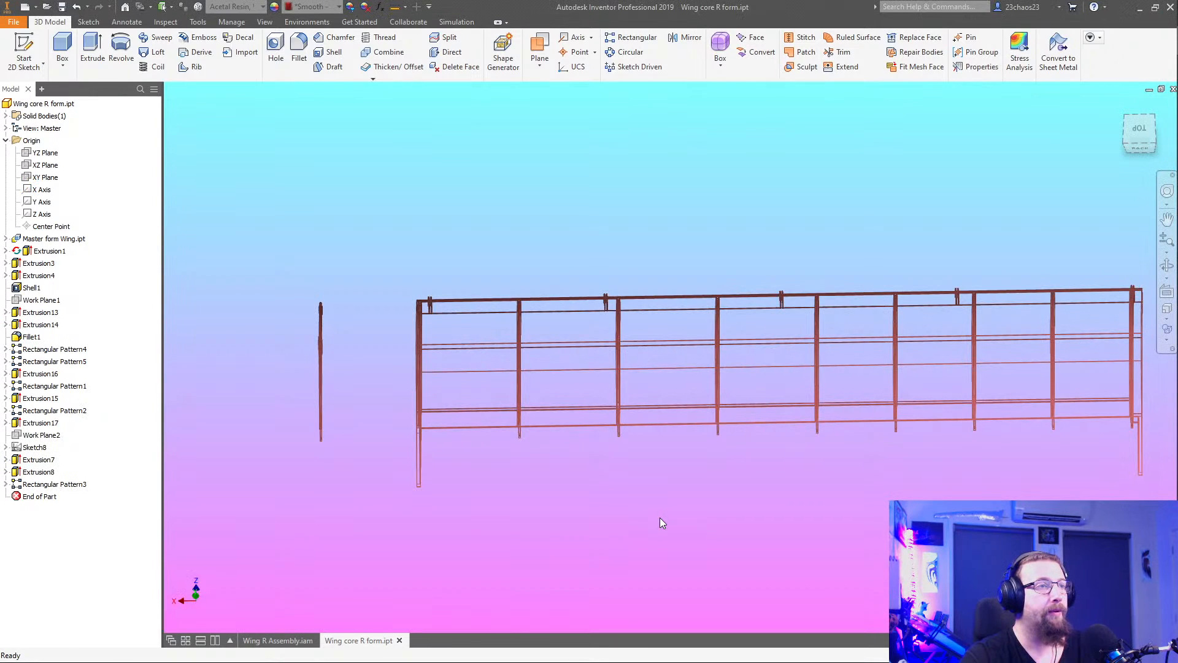
Suppress the last occurrence of Rectangular Pattern1, the one that places a stray rib beyond the wing's end
middle_drag(661, 517, 561, 495)
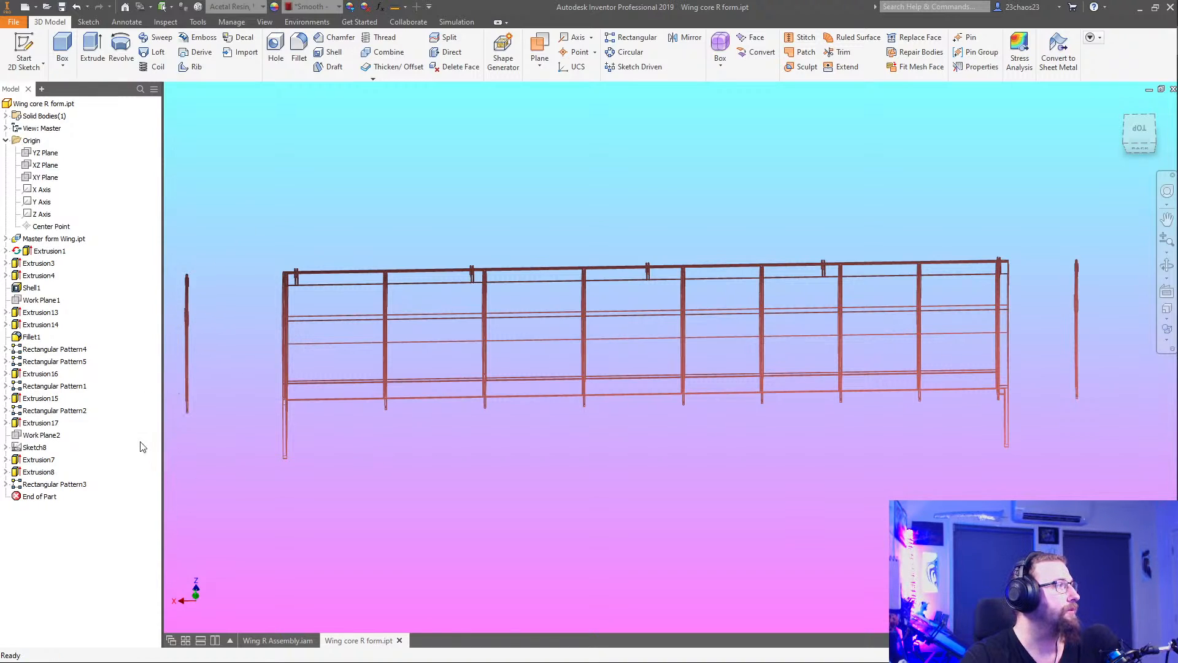
click(5, 386)
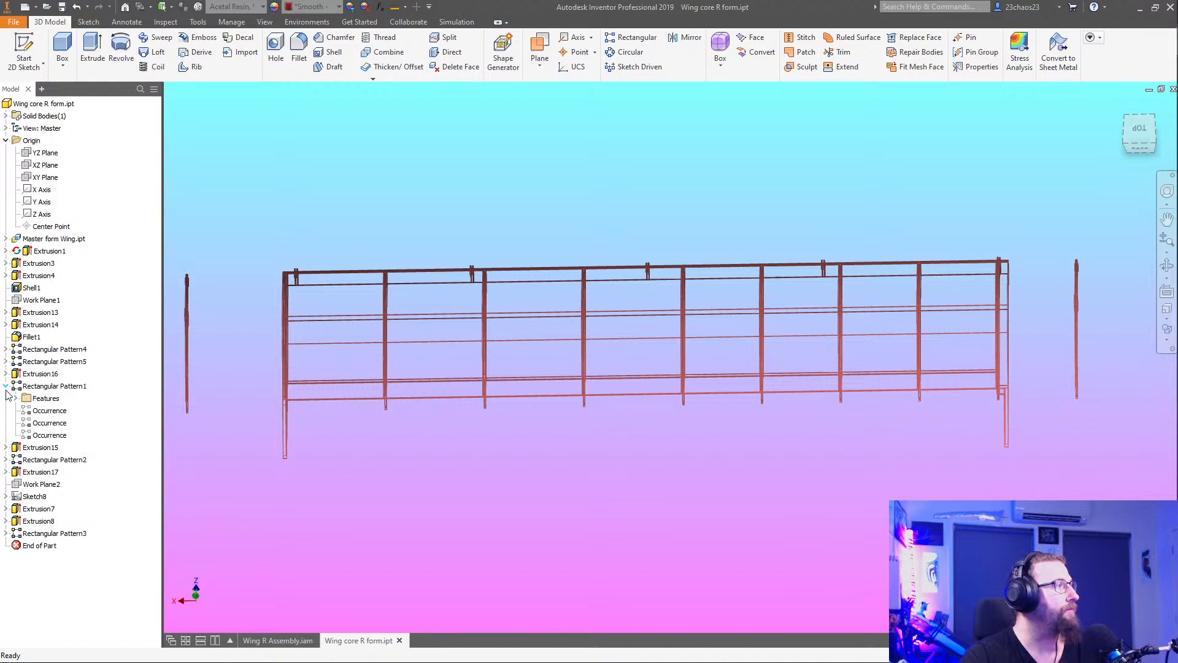
click(23, 438)
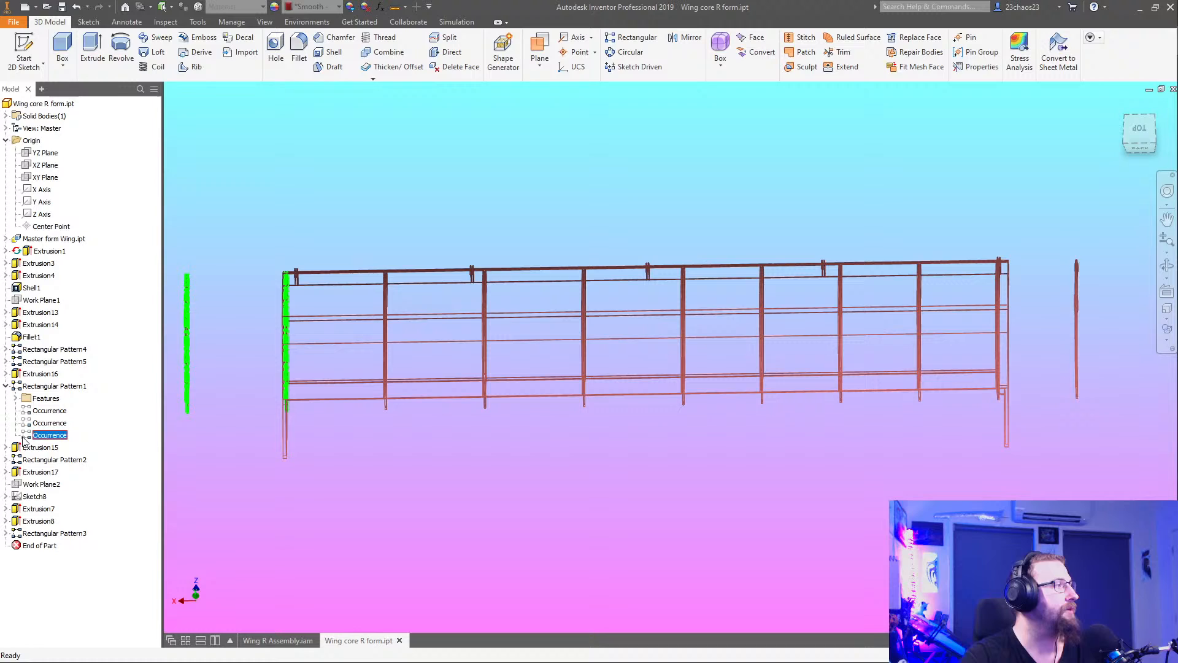
click(16, 398)
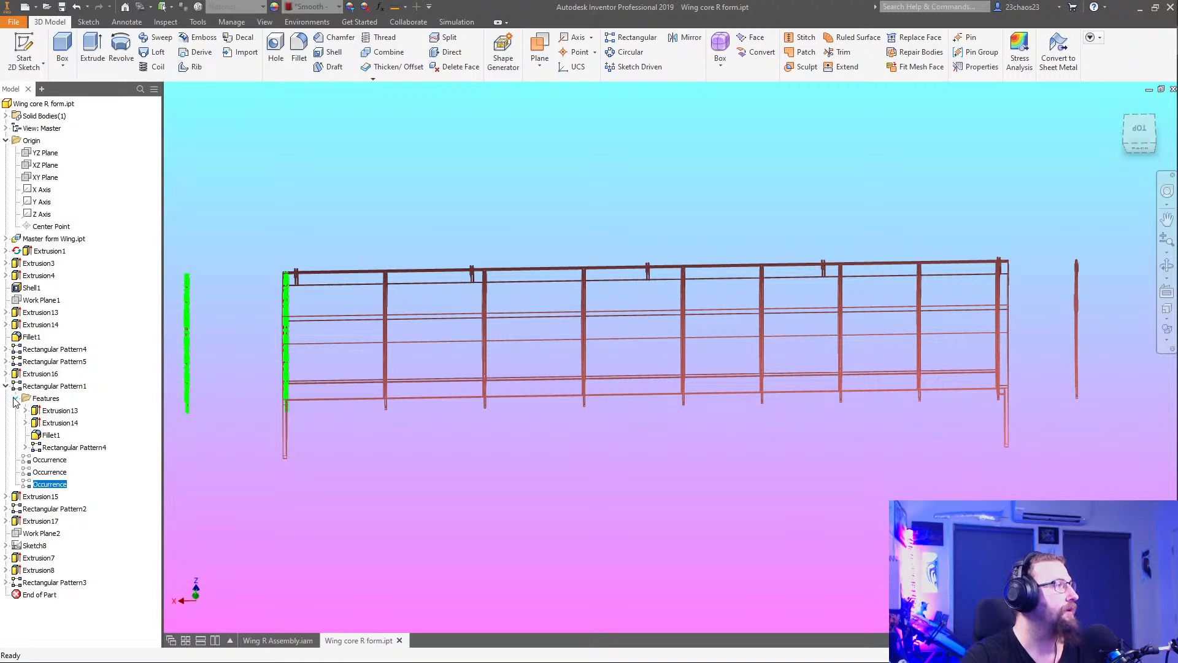
click(25, 447)
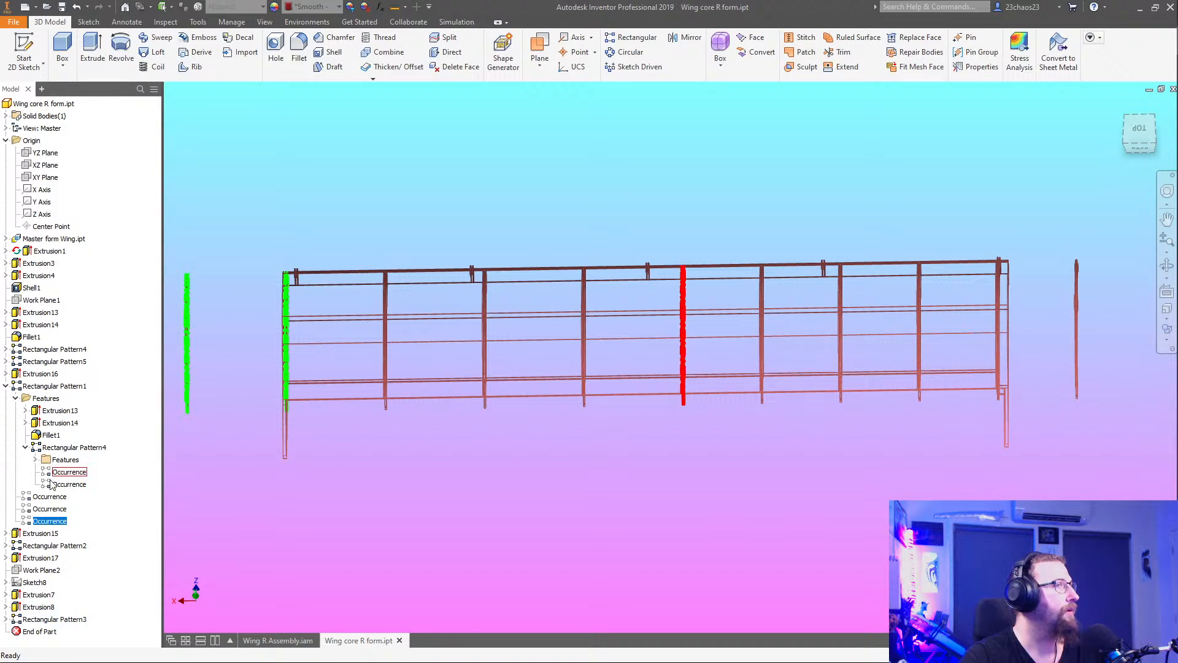
click(25, 447)
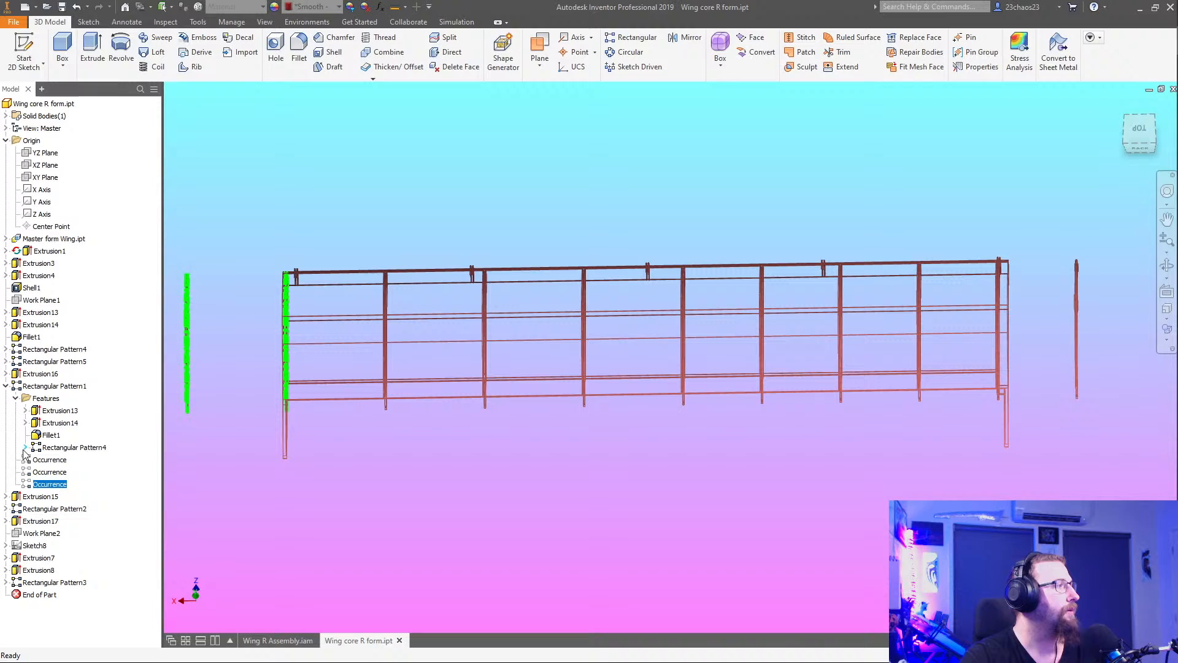
right_click(46, 485)
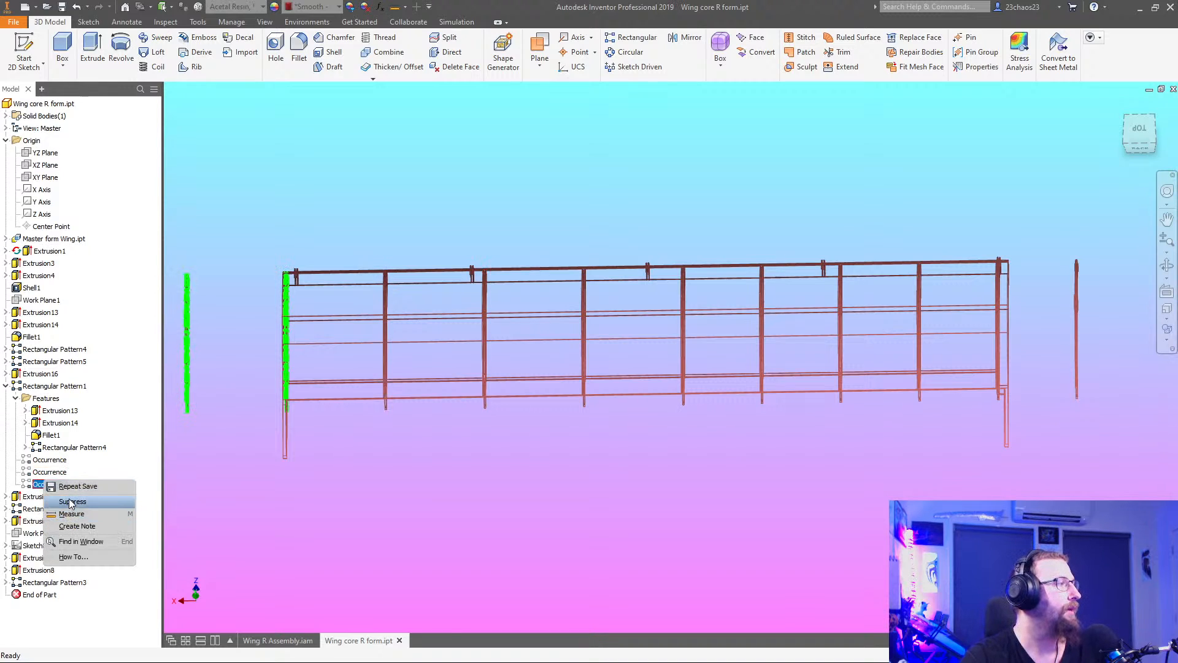
click(68, 500)
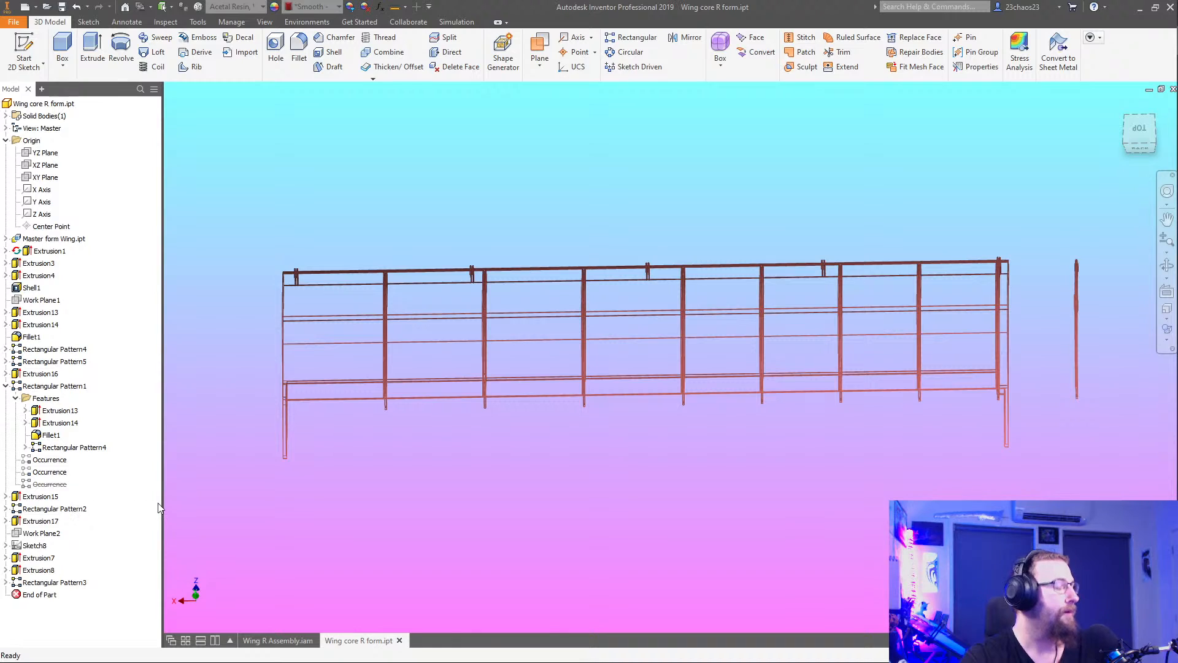
Undo the occurrence suppression and the edits that added Rectangular Pattern5 to Rectangular Pattern2 and Rectangular Pattern4 to Rectangular Pattern1
key(ctrl+z)
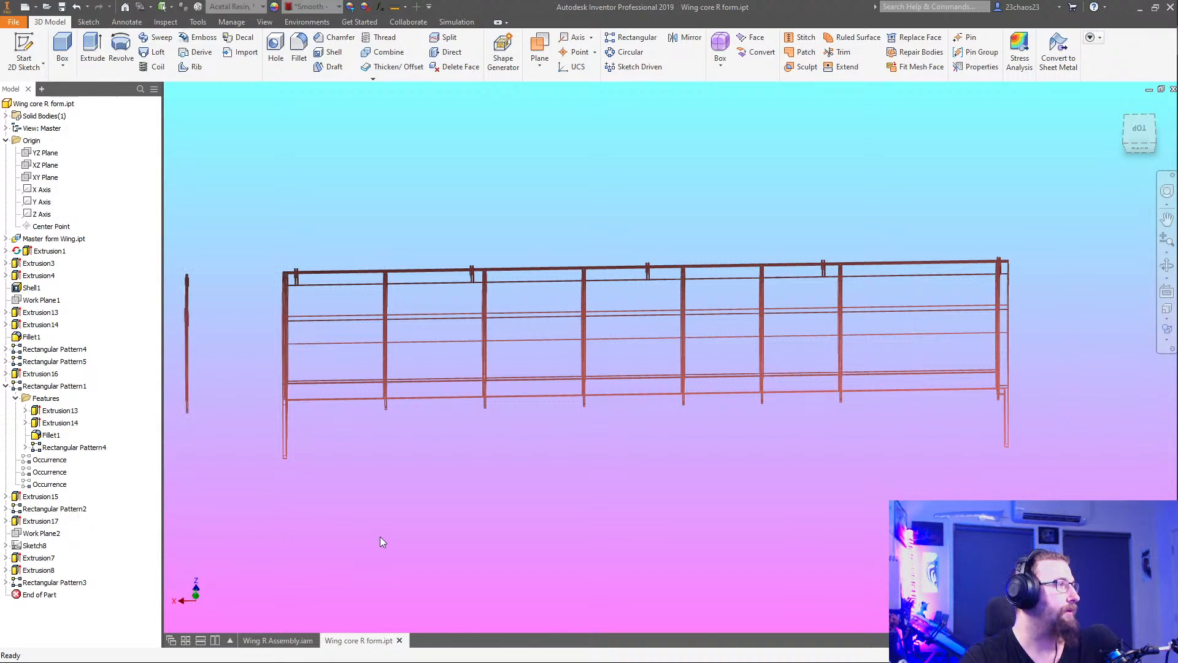
key(ctrl+z)
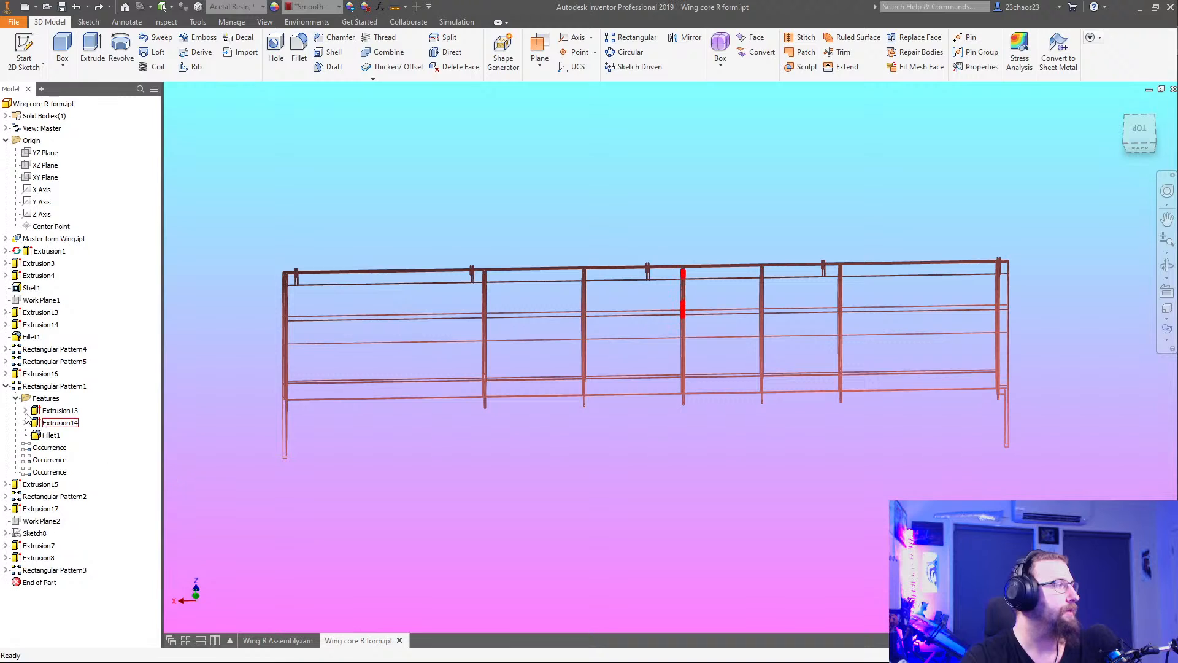
click(6, 386)
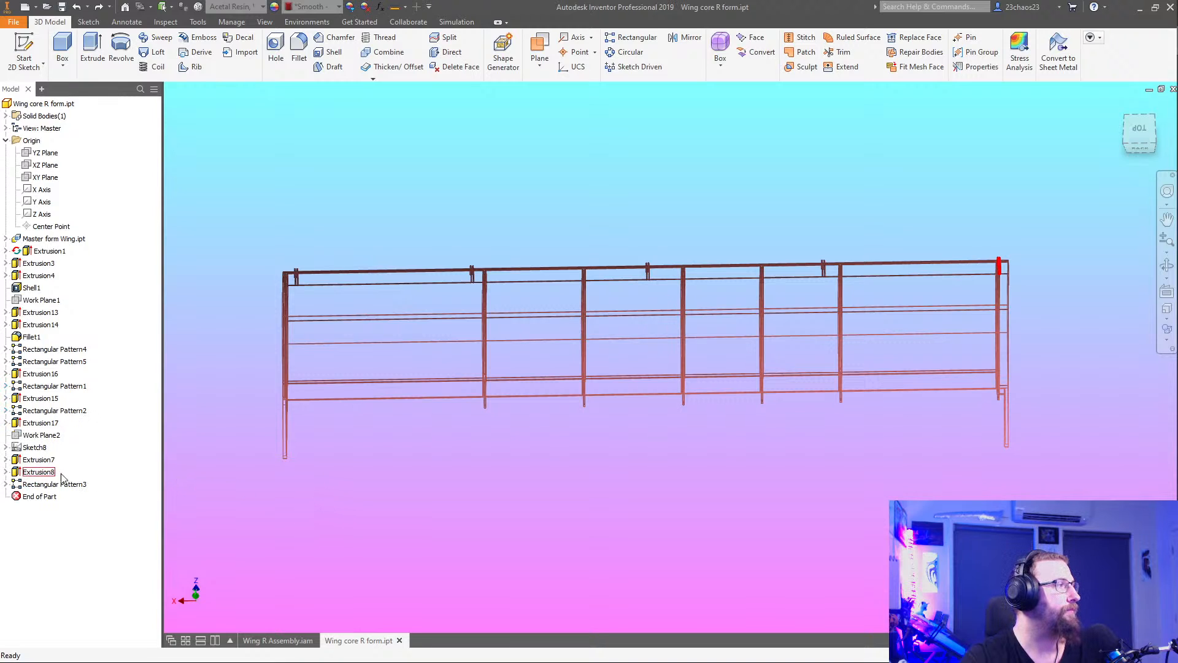
Inspect the remaining ribs, identify those from Rectangular Pattern2 and Rectangular Pattern5, and expand the occurrences of Rectangular Pattern5 and Rectangular Pattern4
shift+middle_drag(516, 504, 581, 499)
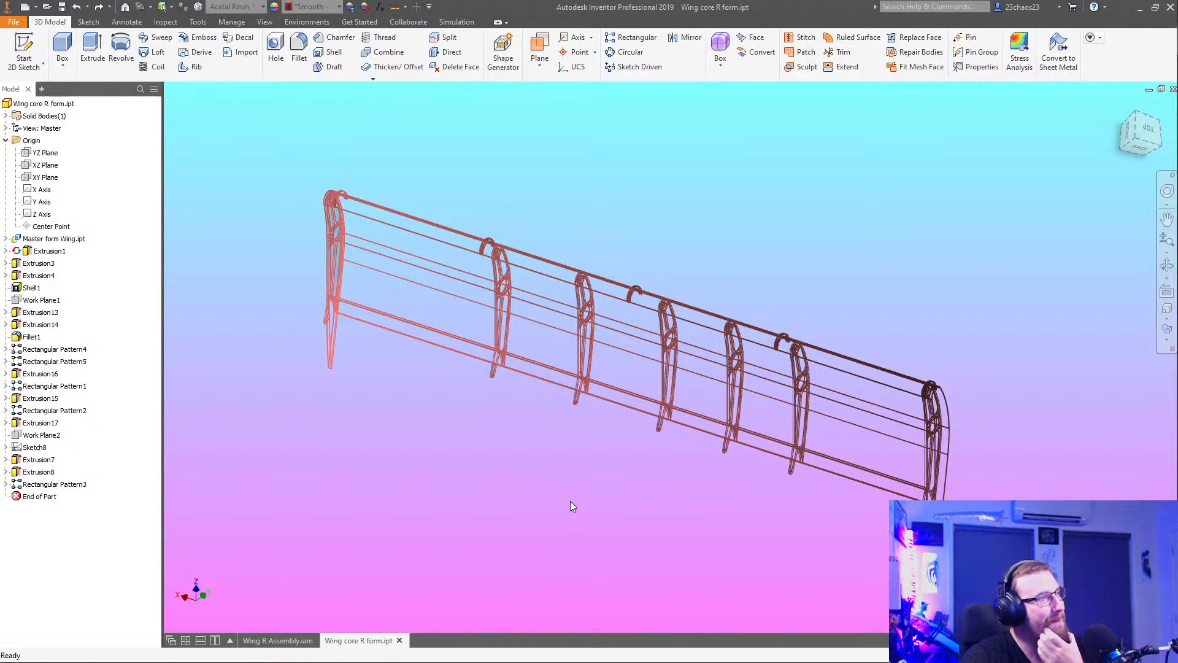
shift+middle_drag(569, 501, 513, 499)
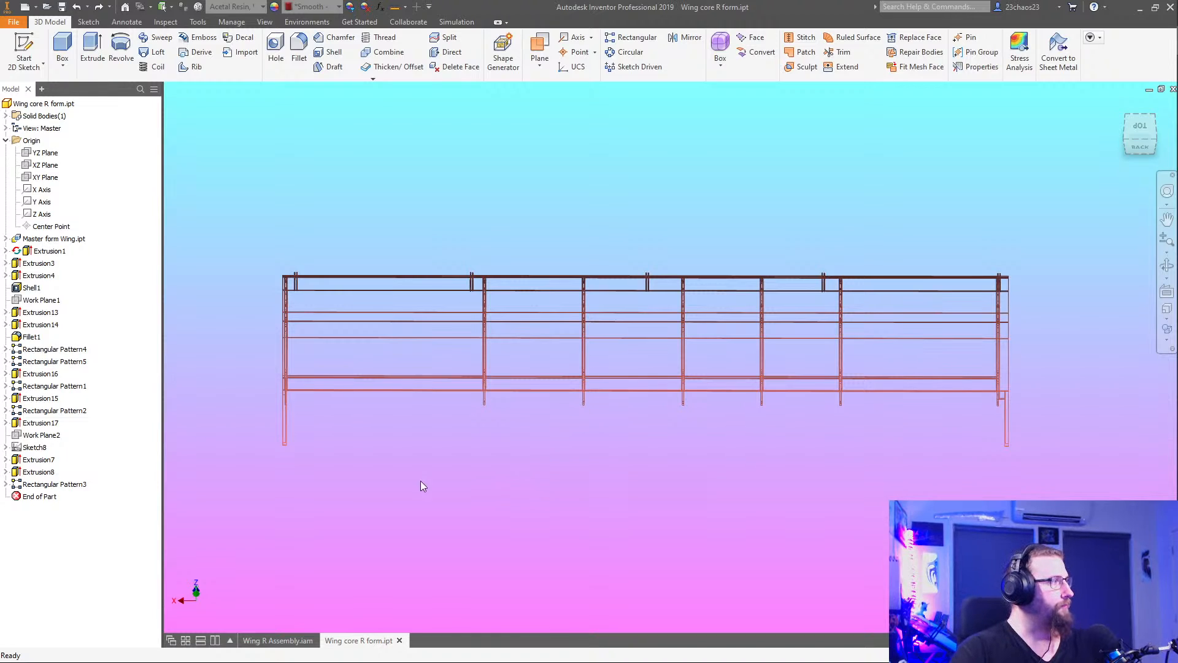
click(78, 412)
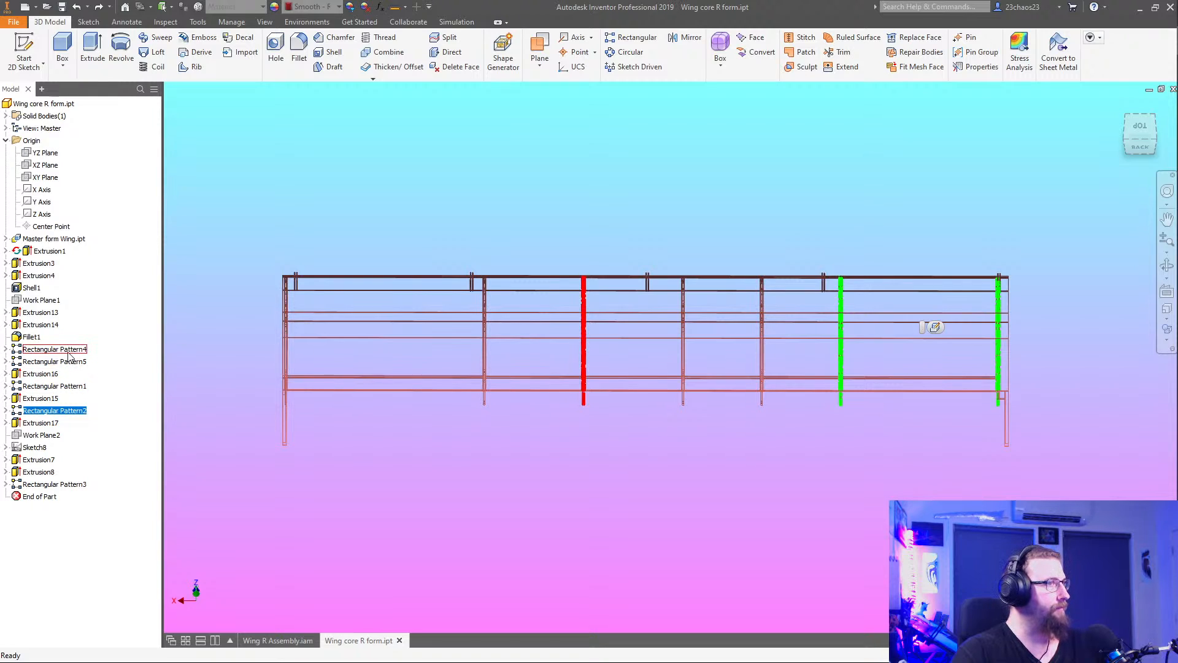
click(26, 362)
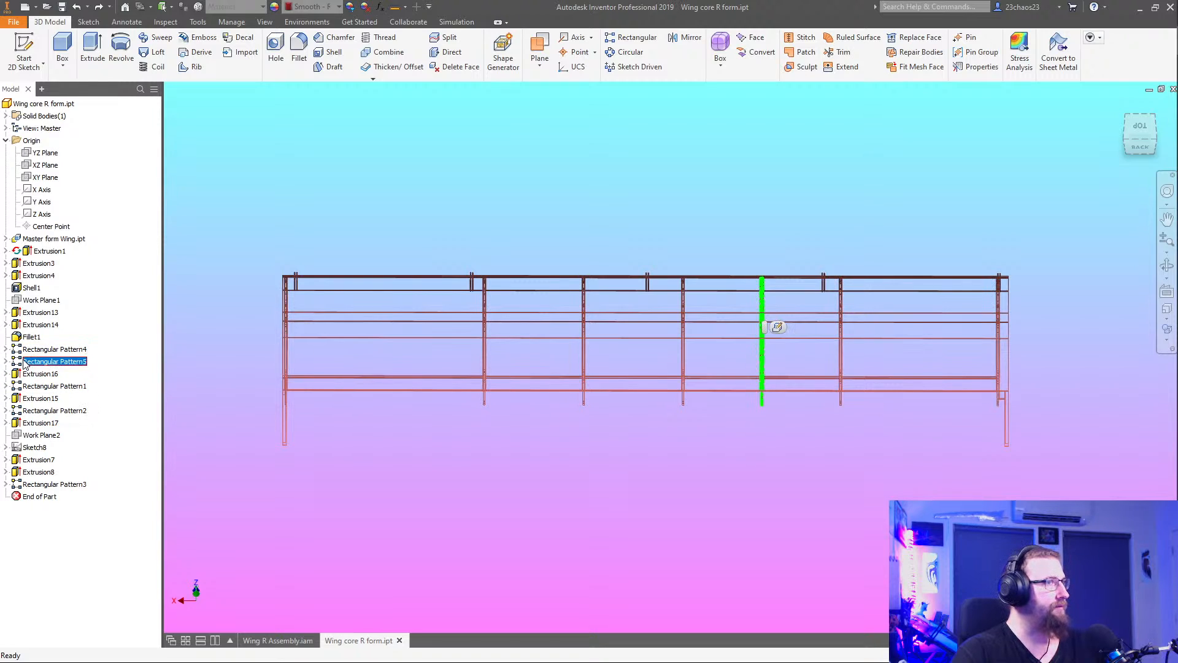
click(6, 362)
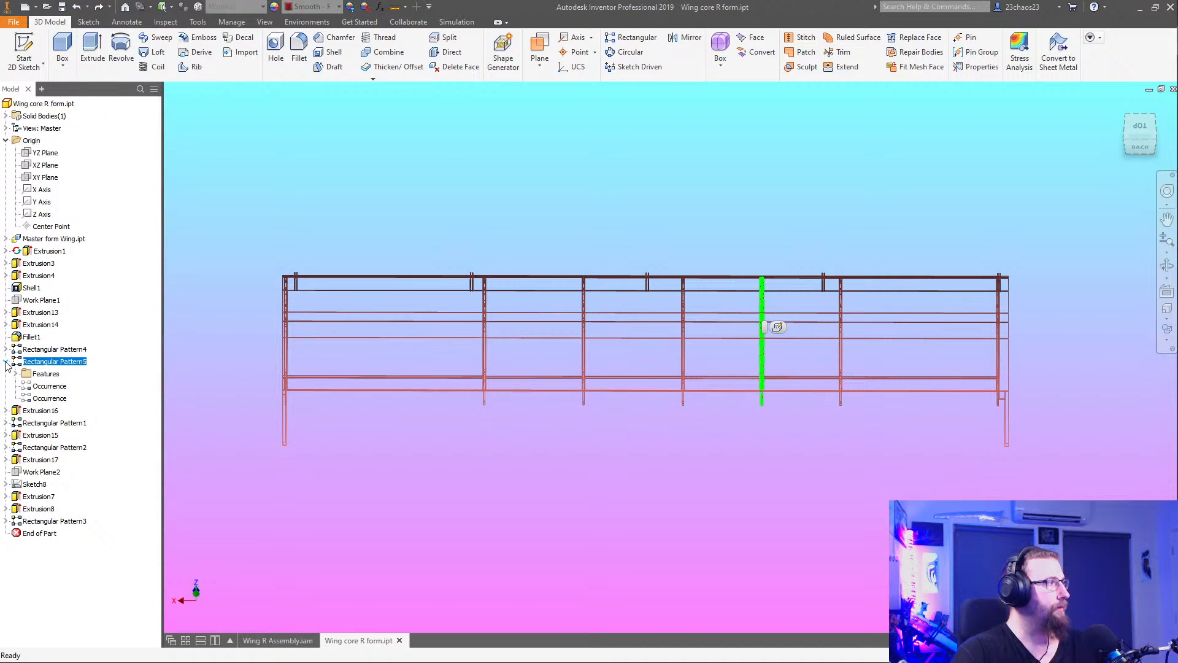
click(6, 349)
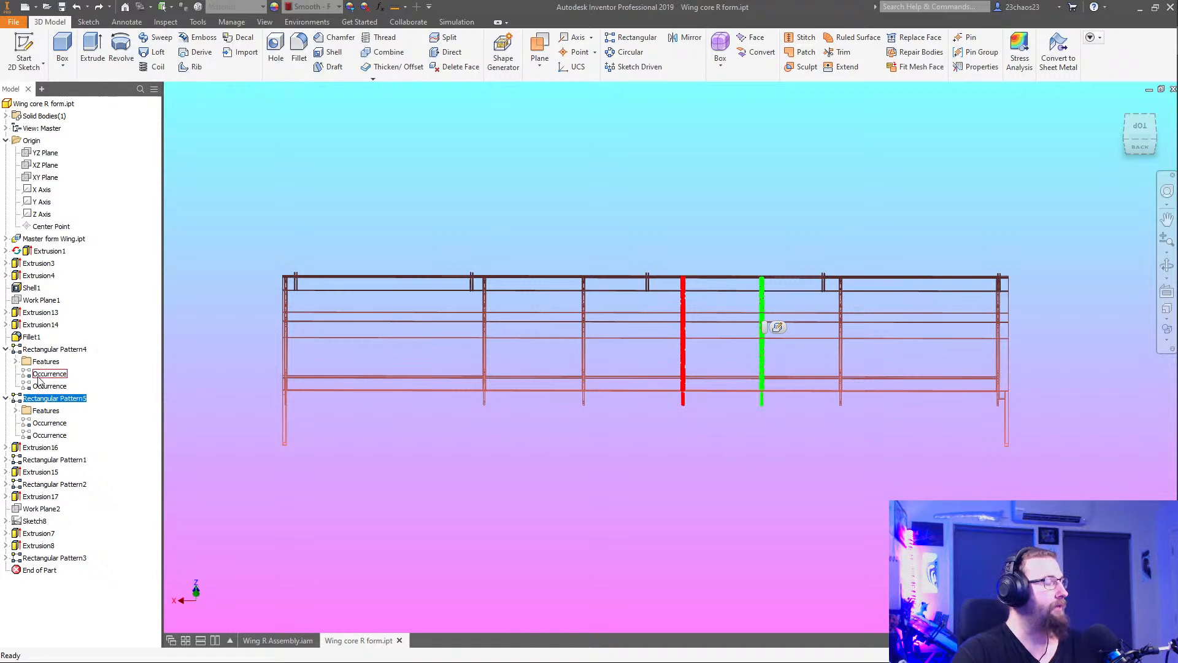
Redo the nested pattern edits and check which ribs Rectangular Pattern4's occurrences represent and whether the first can be suppressed
click(99, 7)
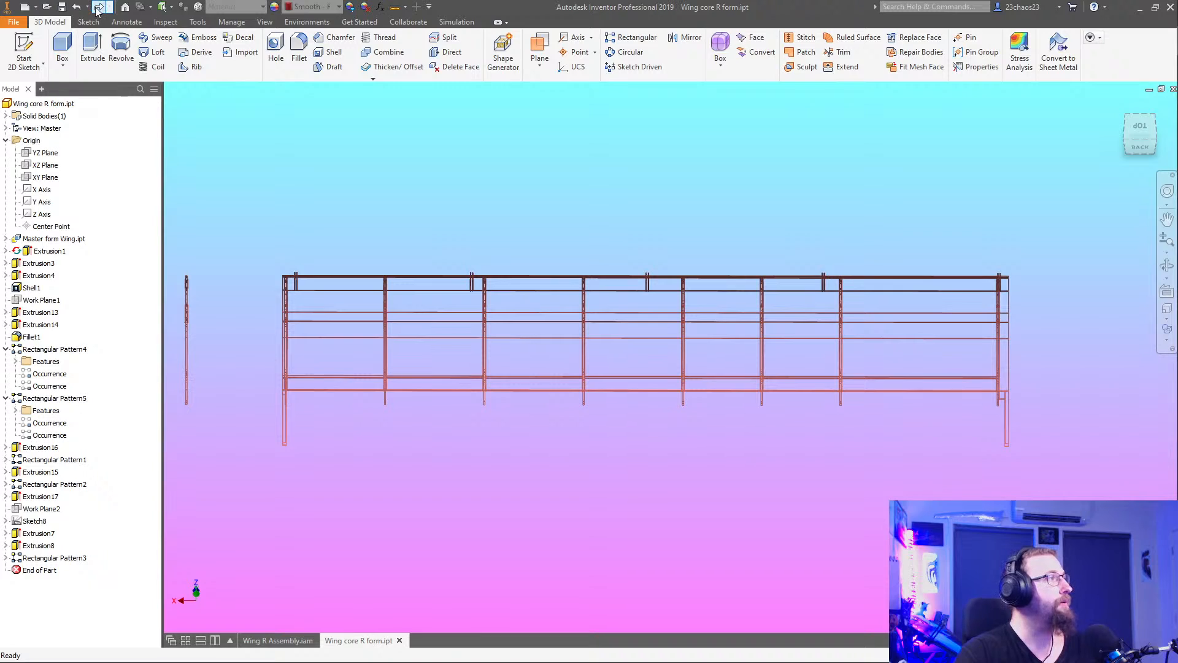
click(98, 7)
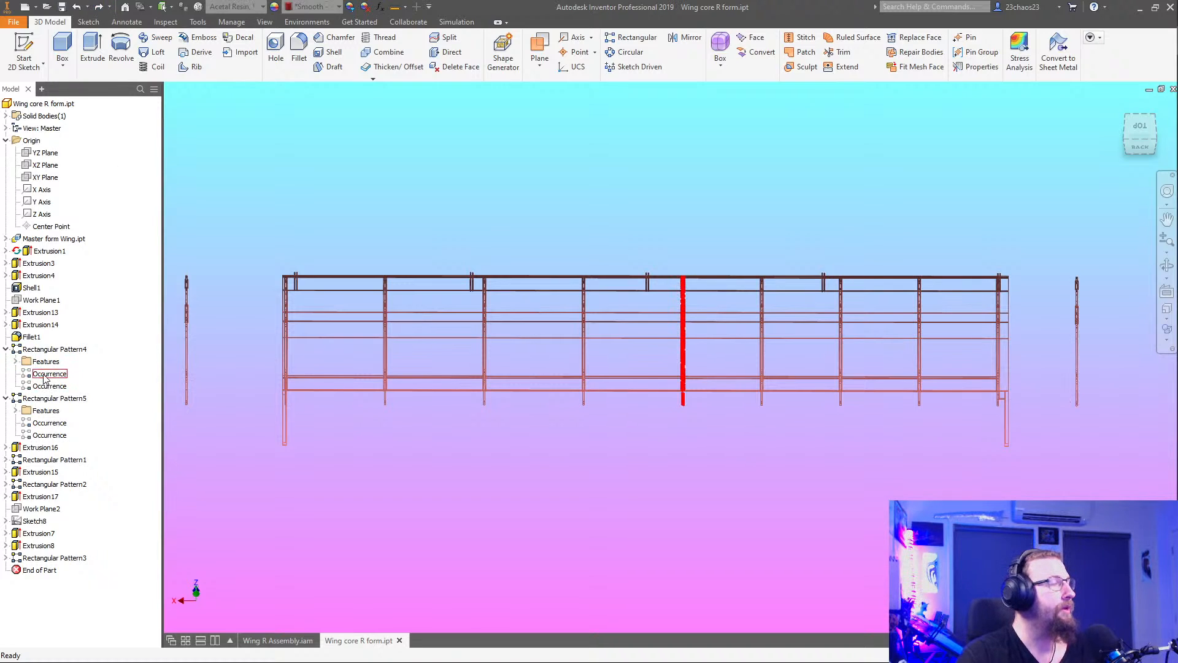
right_click(36, 375)
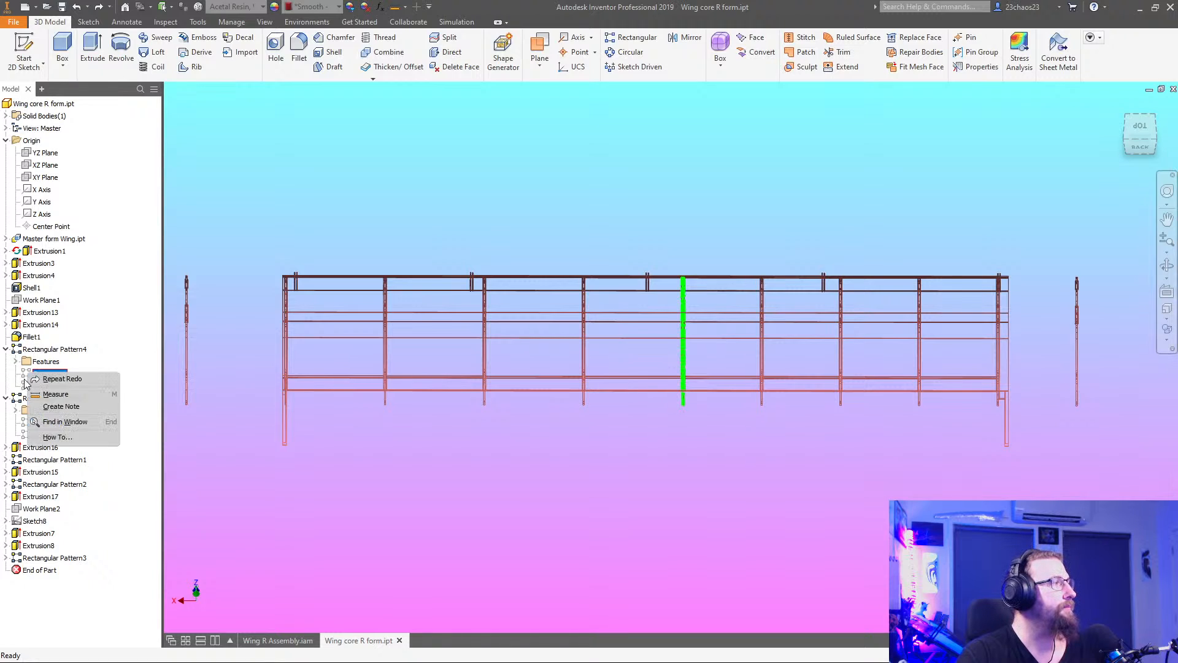
right_click(35, 377)
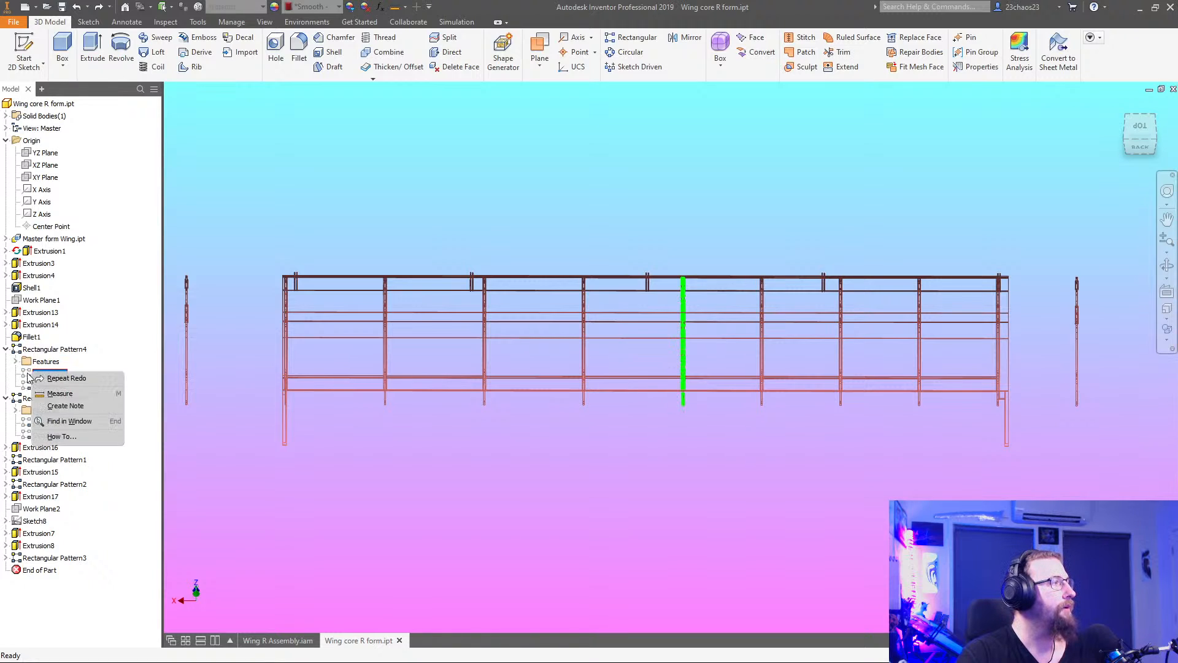
click(28, 374)
right_click(47, 373)
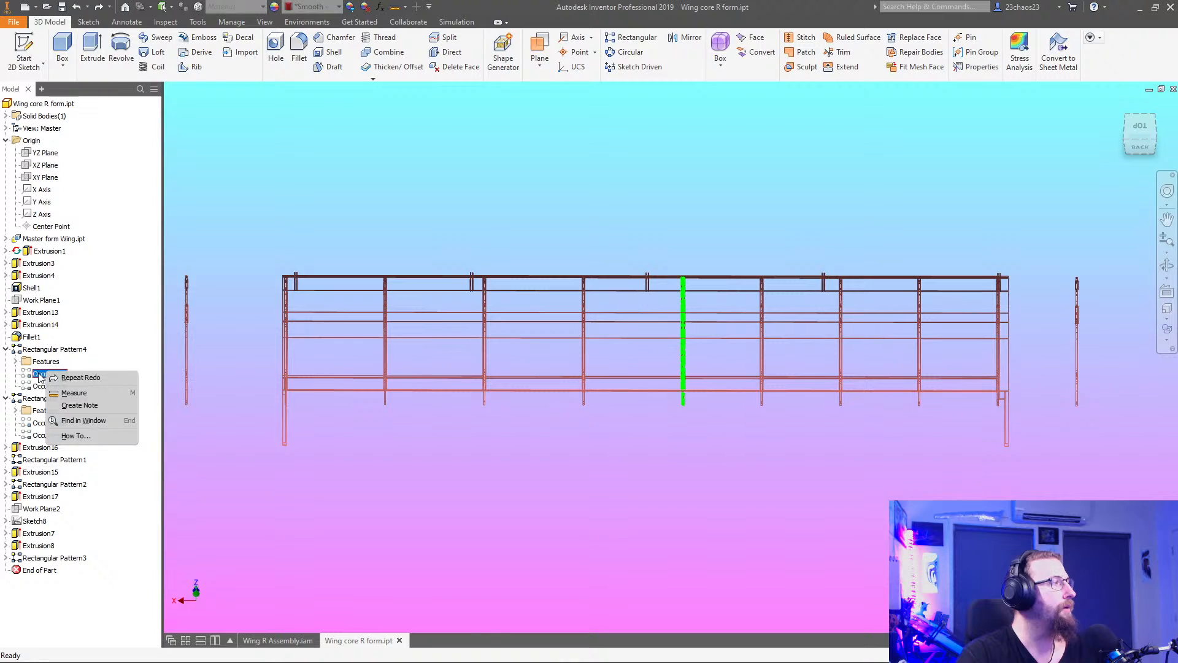
click(38, 374)
click(46, 387)
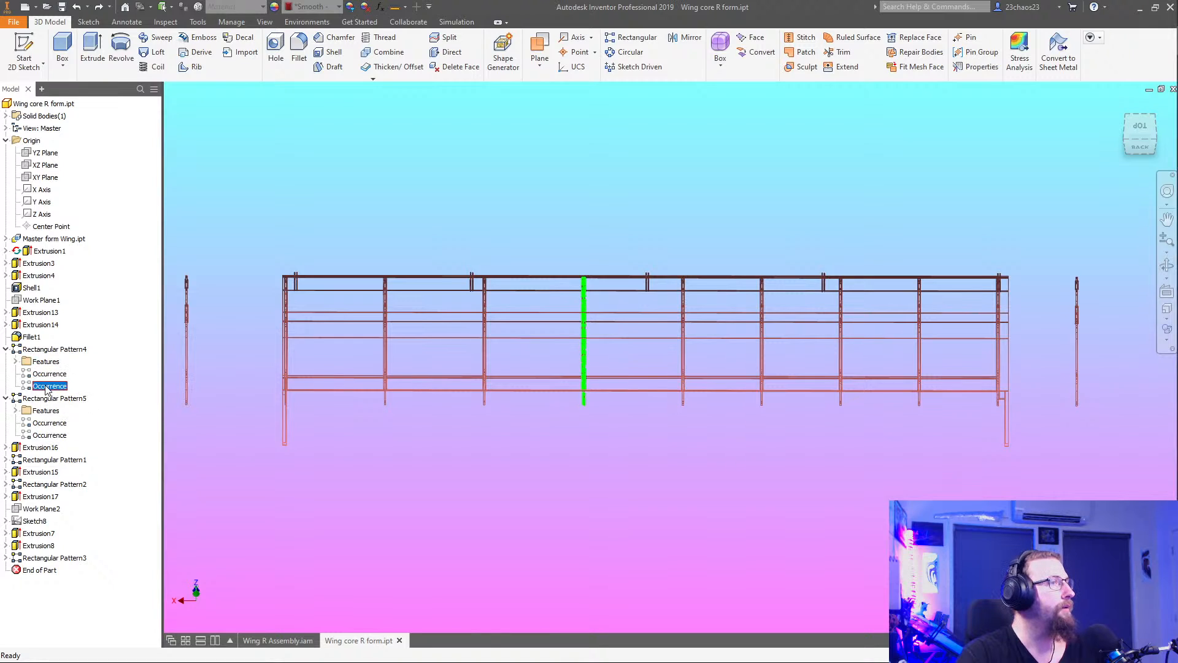
Check which ribs the two occurrences of Rectangular Pattern5 represent and whether they can be suppressed
click(45, 424)
click(44, 436)
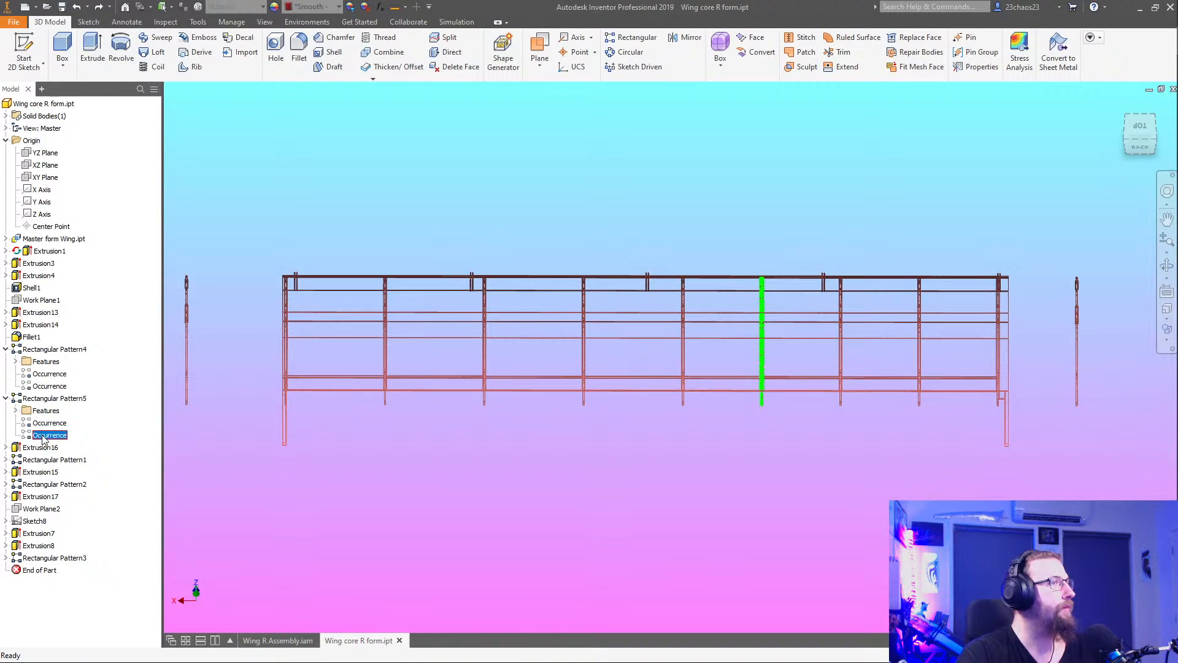
click(44, 424)
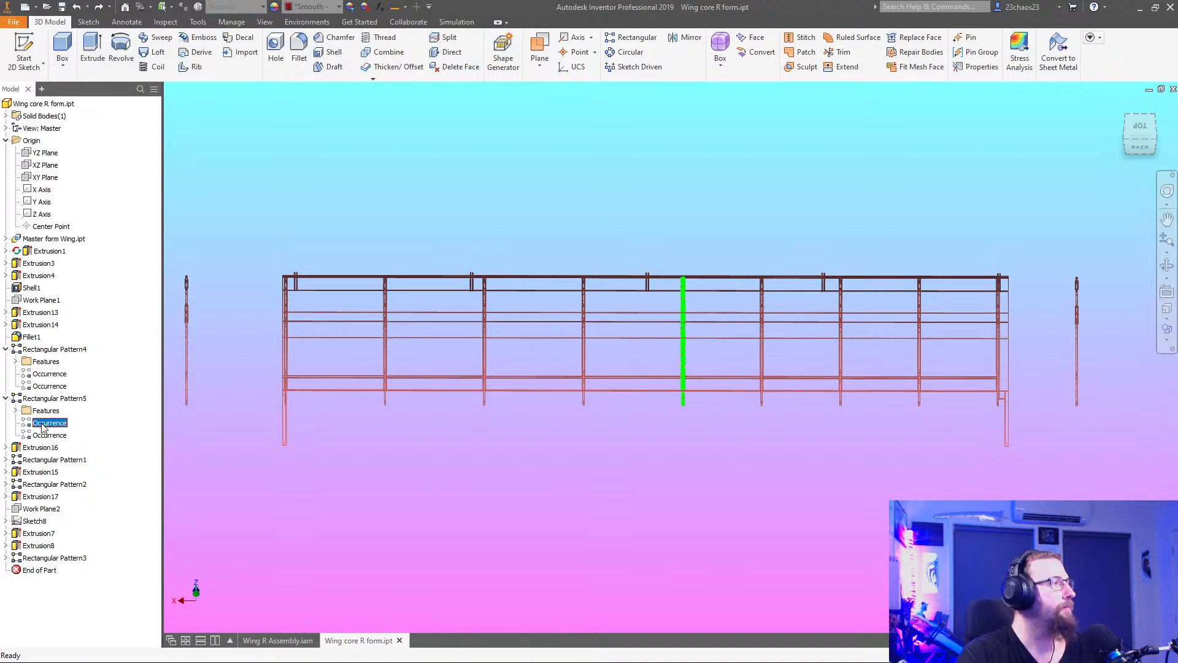
right_click(41, 423)
key(Escape)
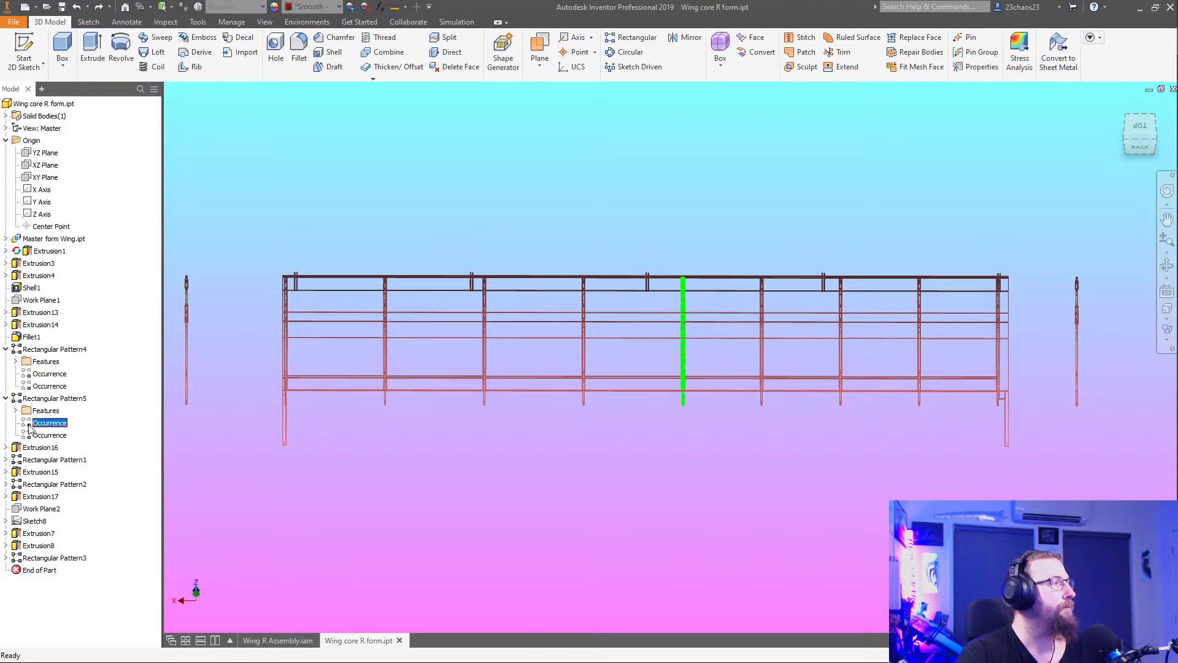
click(34, 436)
right_click(35, 433)
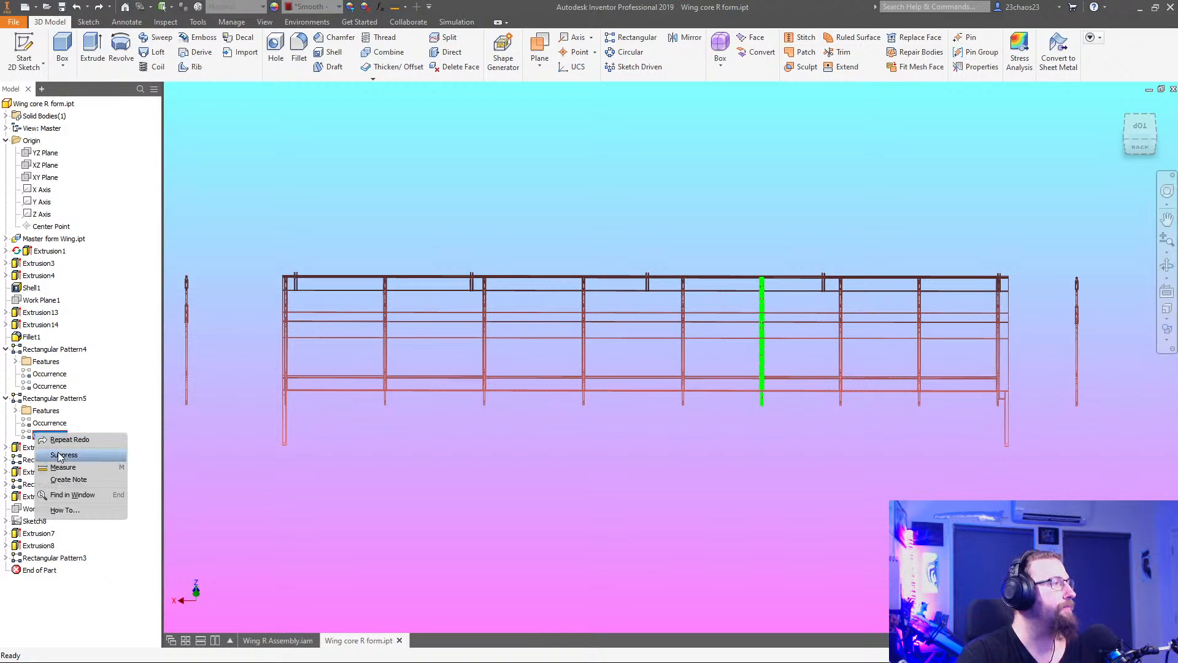
click(30, 433)
Open Rectangular Pattern5 for editing and review its extended compute and orientation options, keeping its settings
double_click(38, 398)
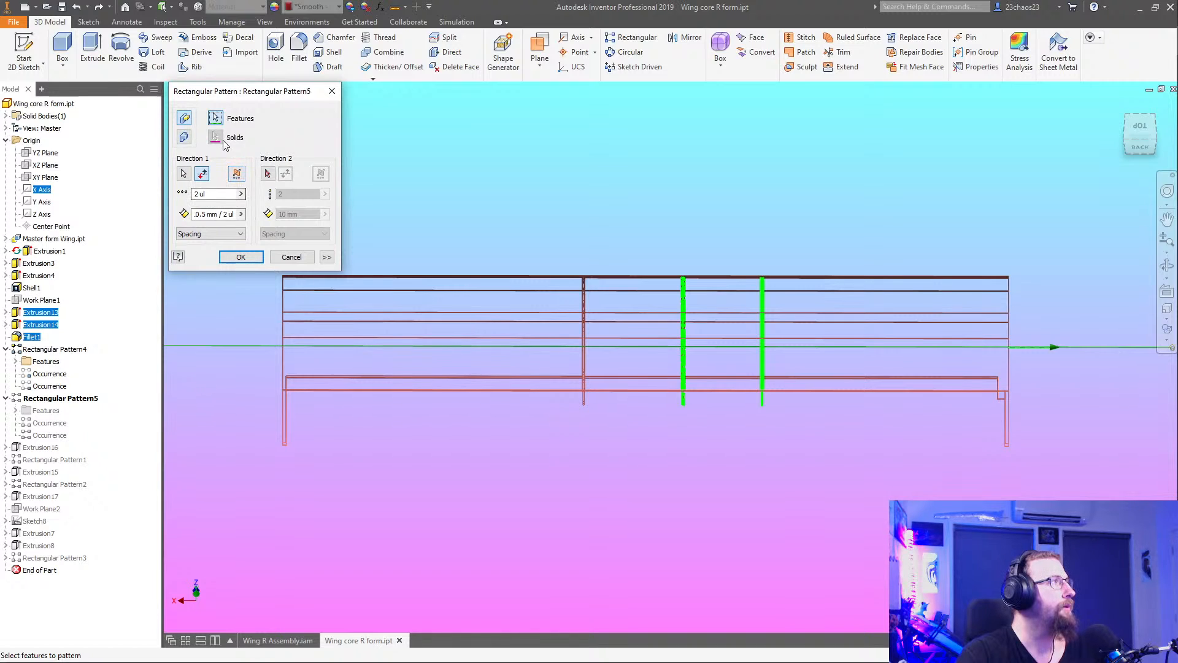
click(326, 257)
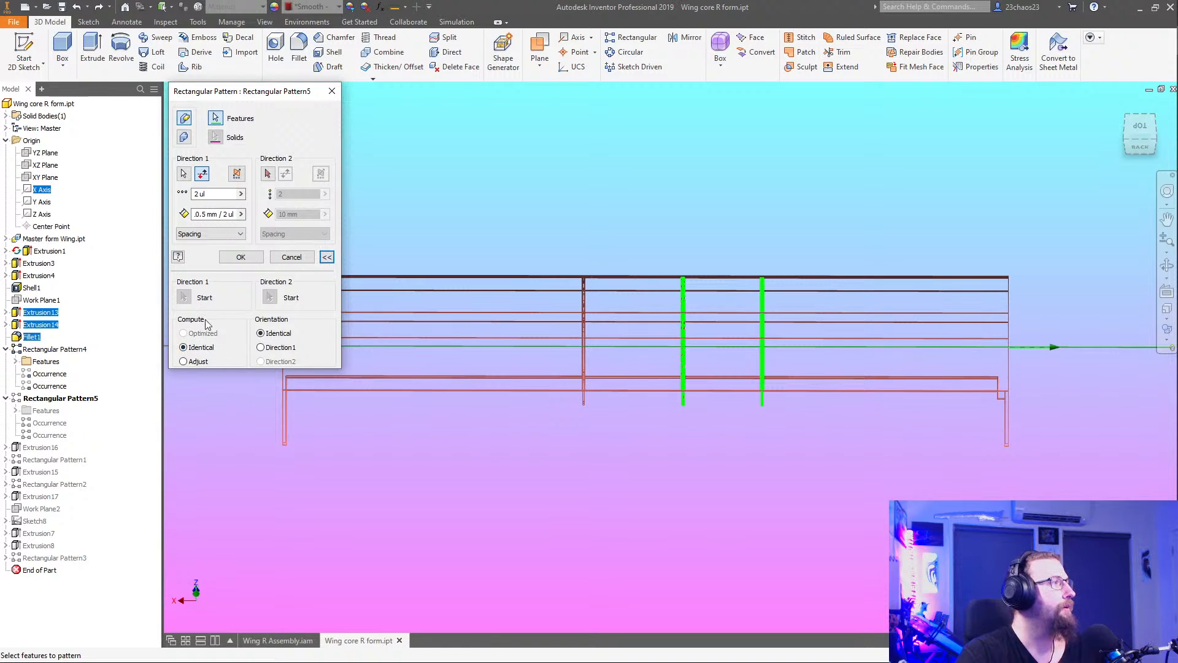
click(333, 93)
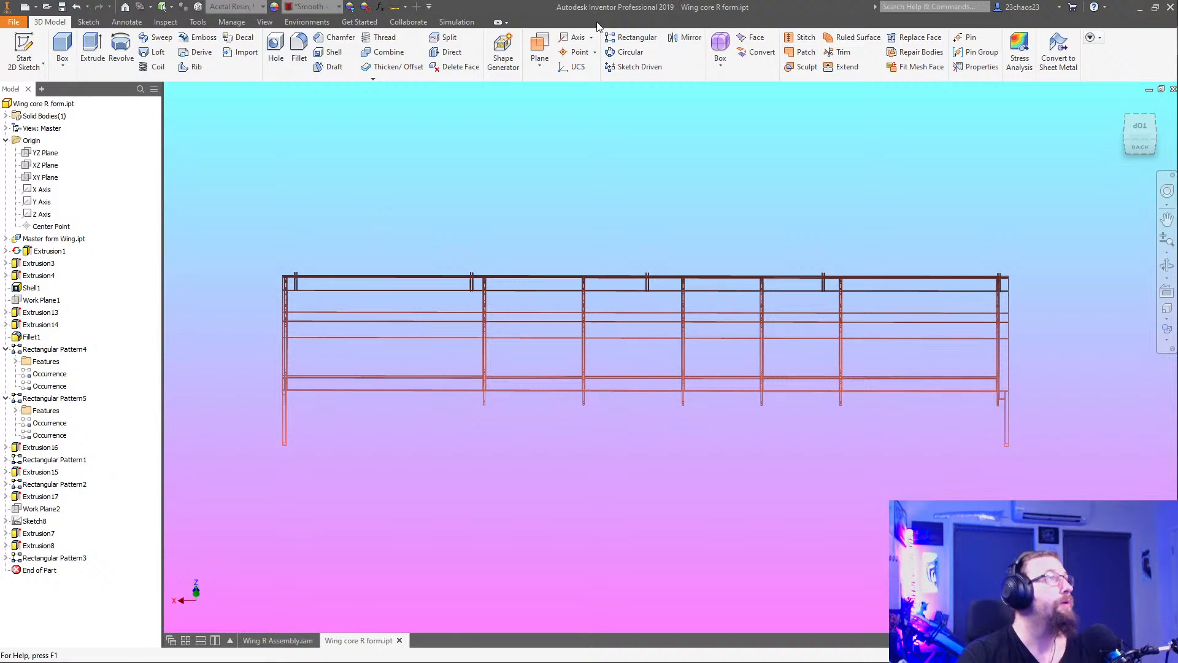
click(548, 71)
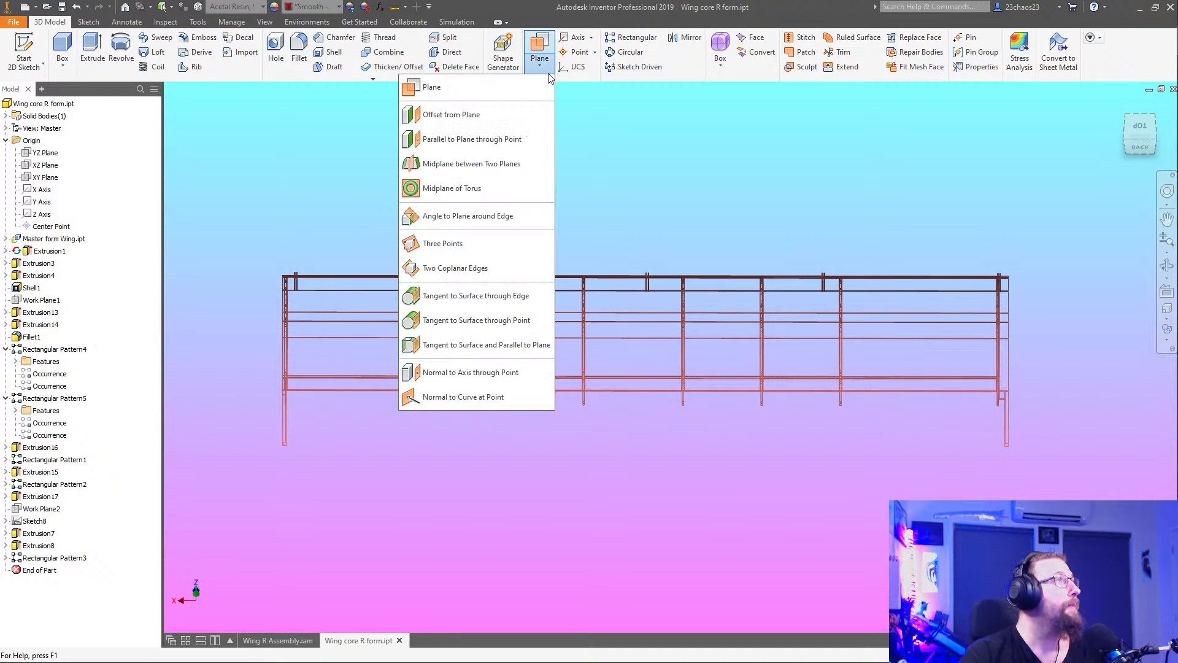
click(517, 109)
scroll(408, 403, up, 5)
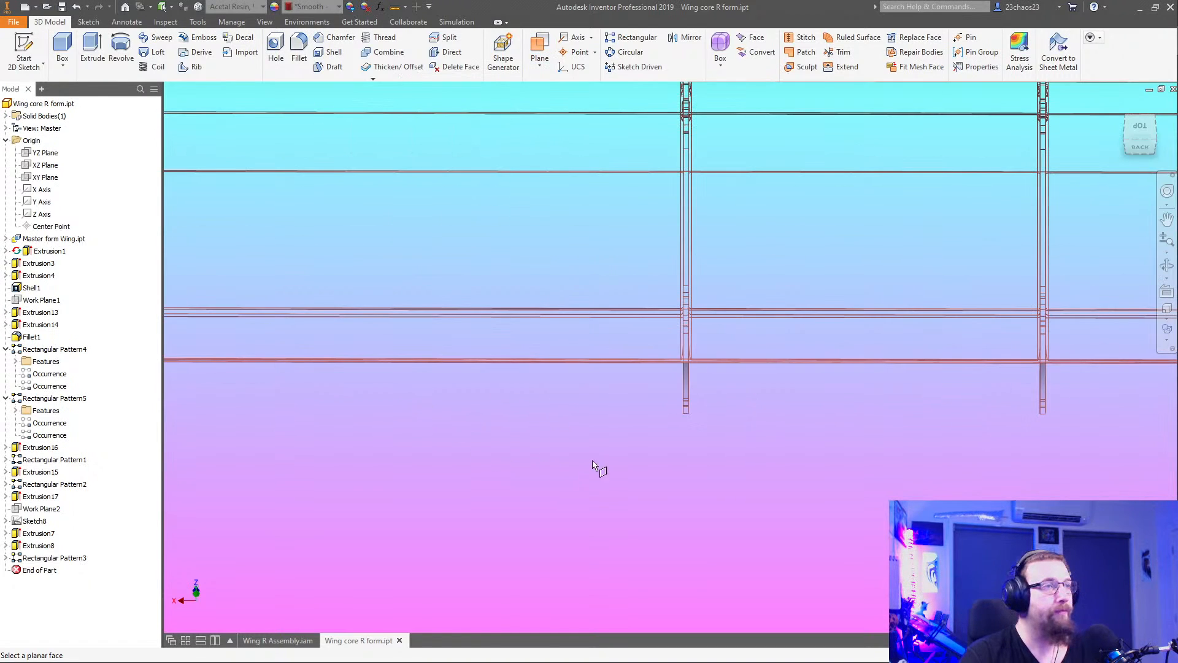
shift+middle_drag(593, 461, 608, 449)
scroll(714, 270, up, 5)
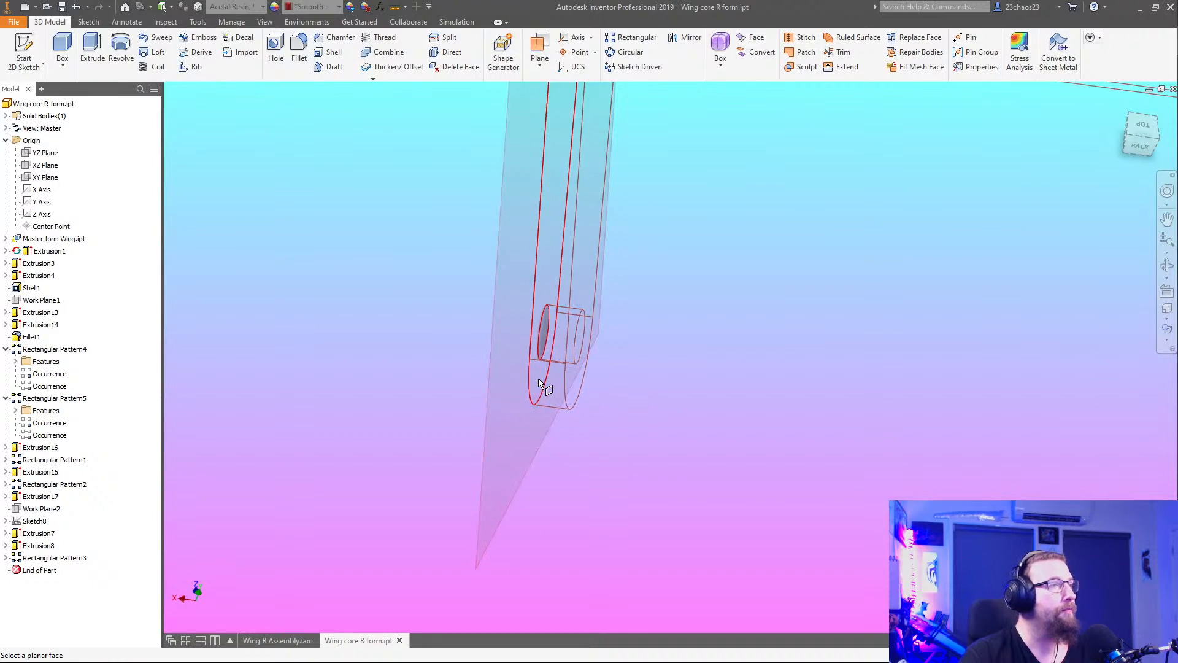
click(583, 428)
scroll(583, 427, down, 10)
scroll(615, 303, up, 6)
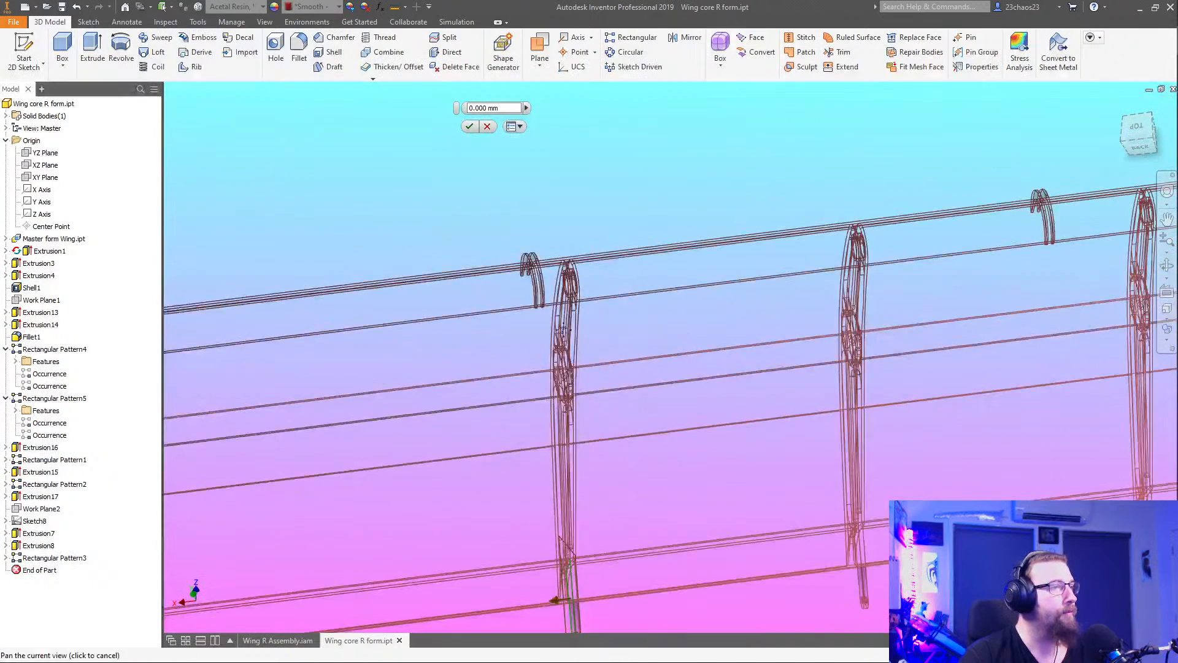
scroll(615, 302, up, 4)
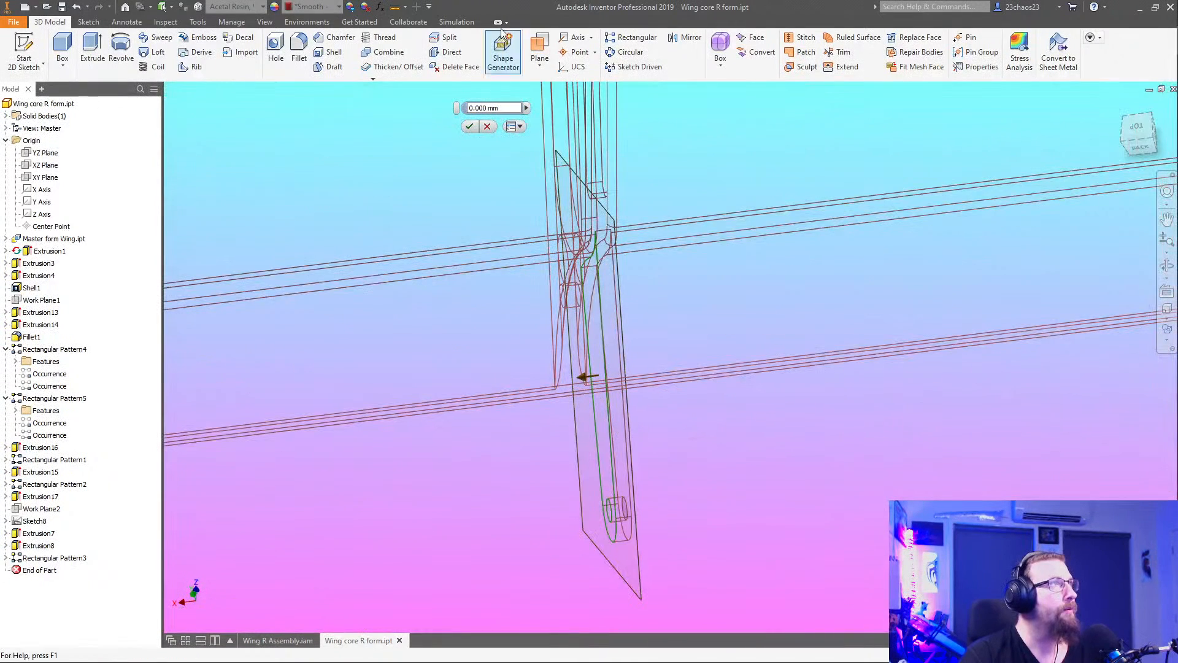
click(538, 70)
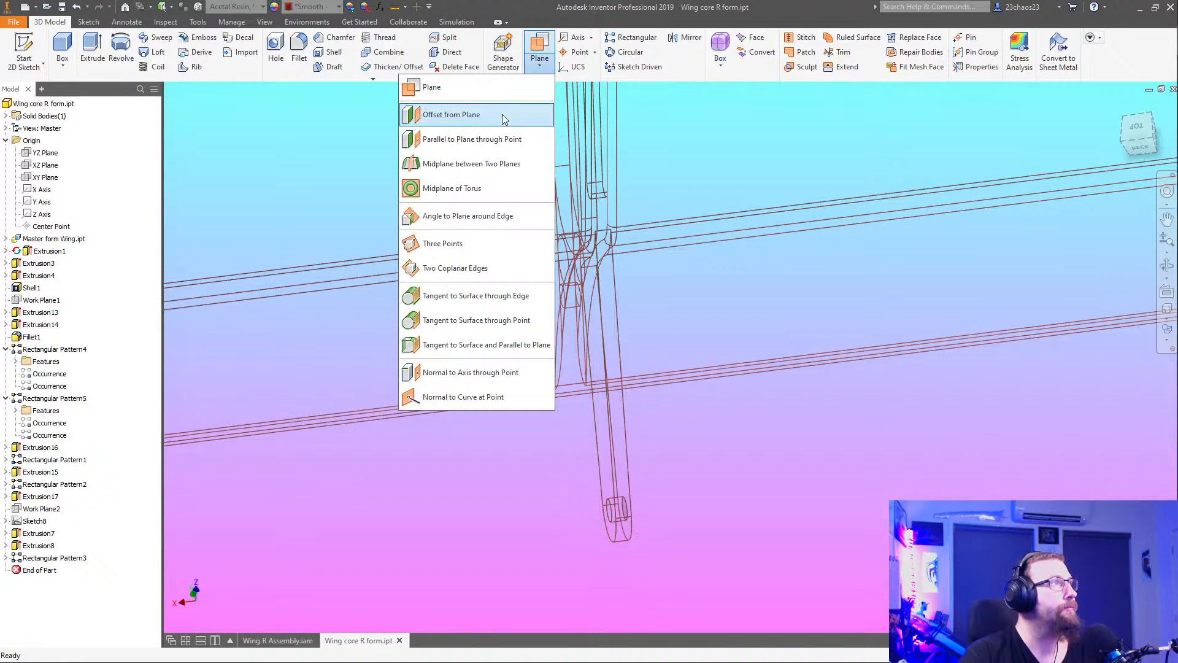
click(467, 167)
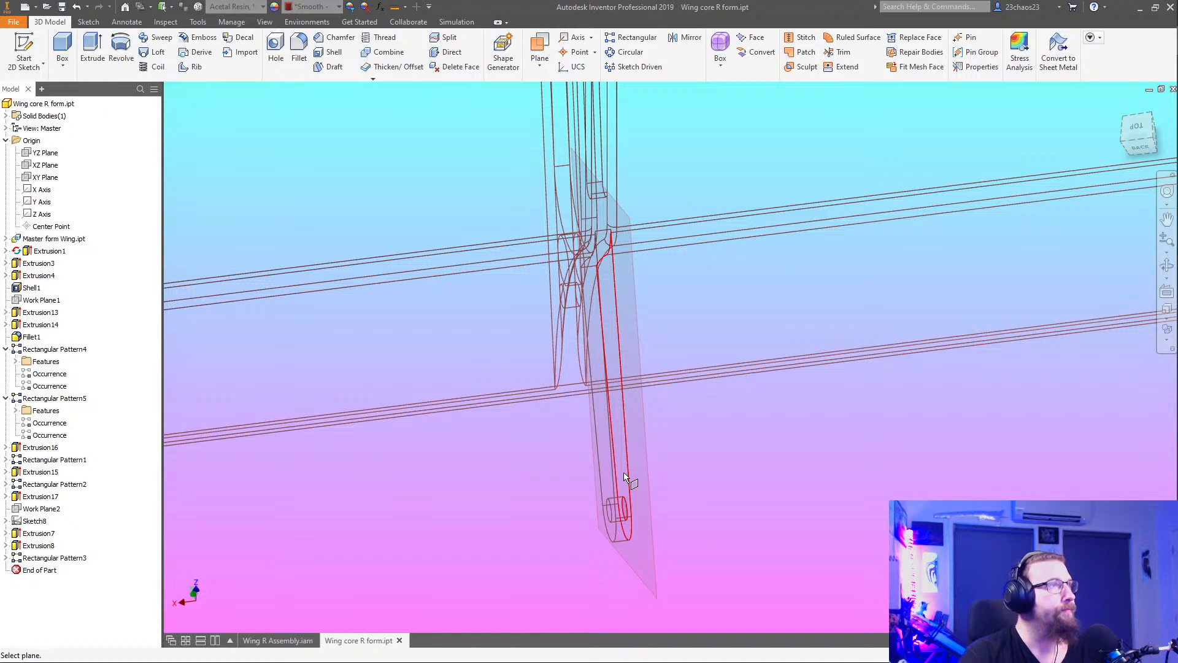
Create a work plane offset -1 mm from the side face of the intermediate rib nearest the wing's +X end
click(540, 63)
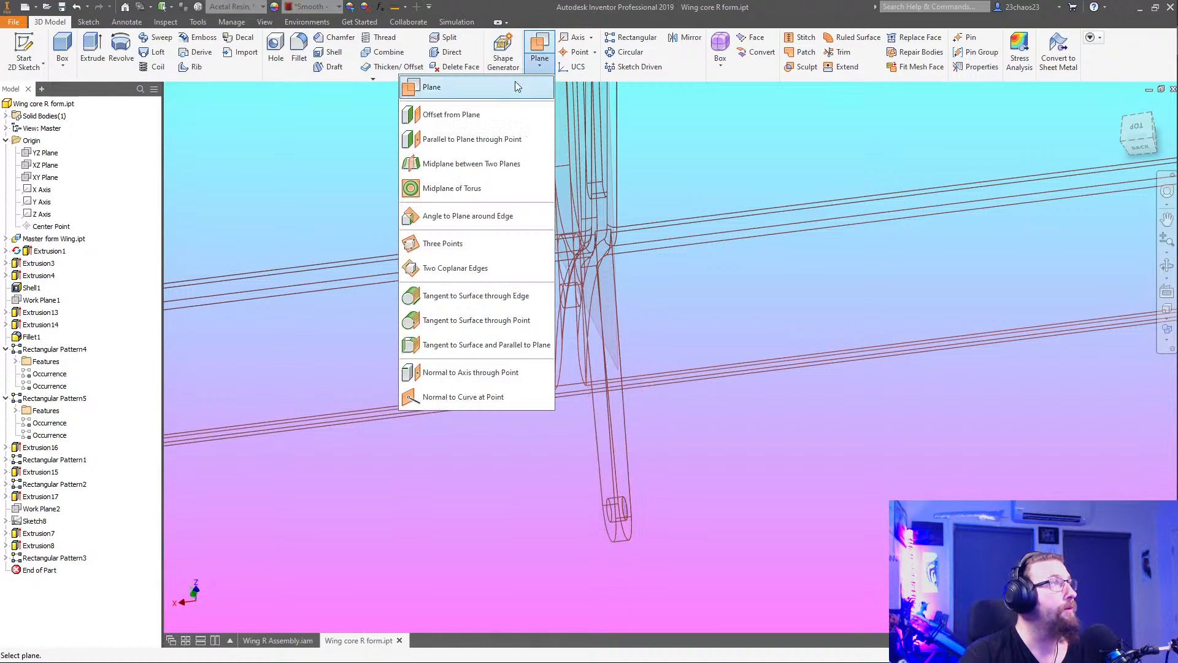
click(466, 116)
click(623, 416)
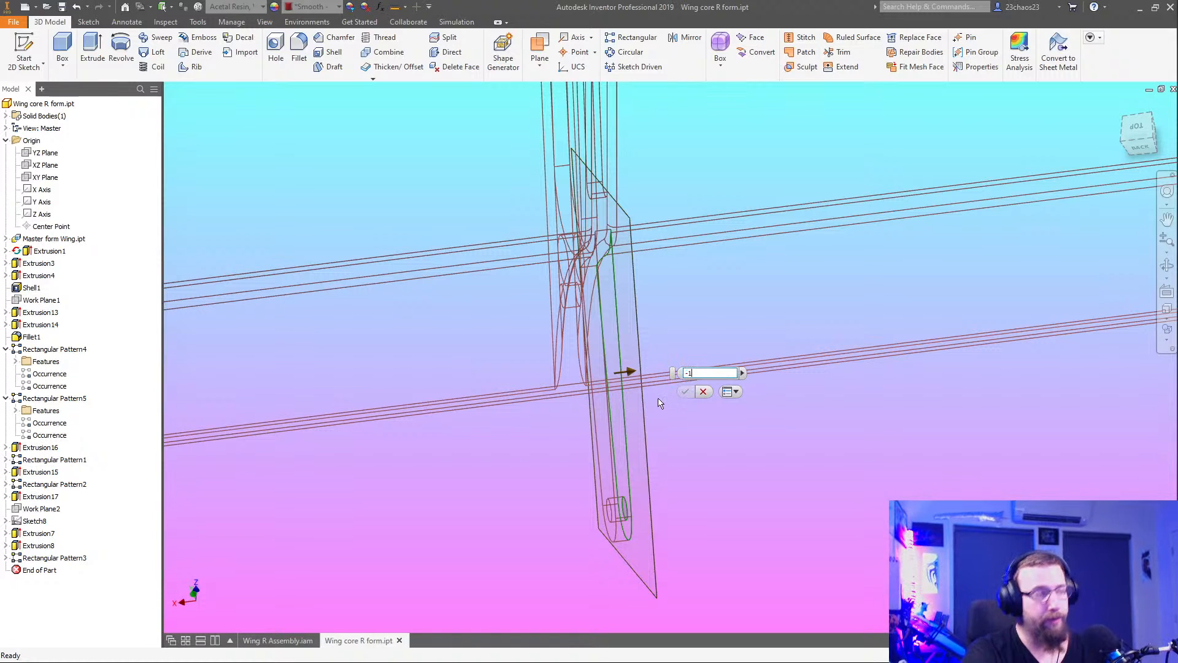
key(Escape)
scroll(715, 416, down, 6)
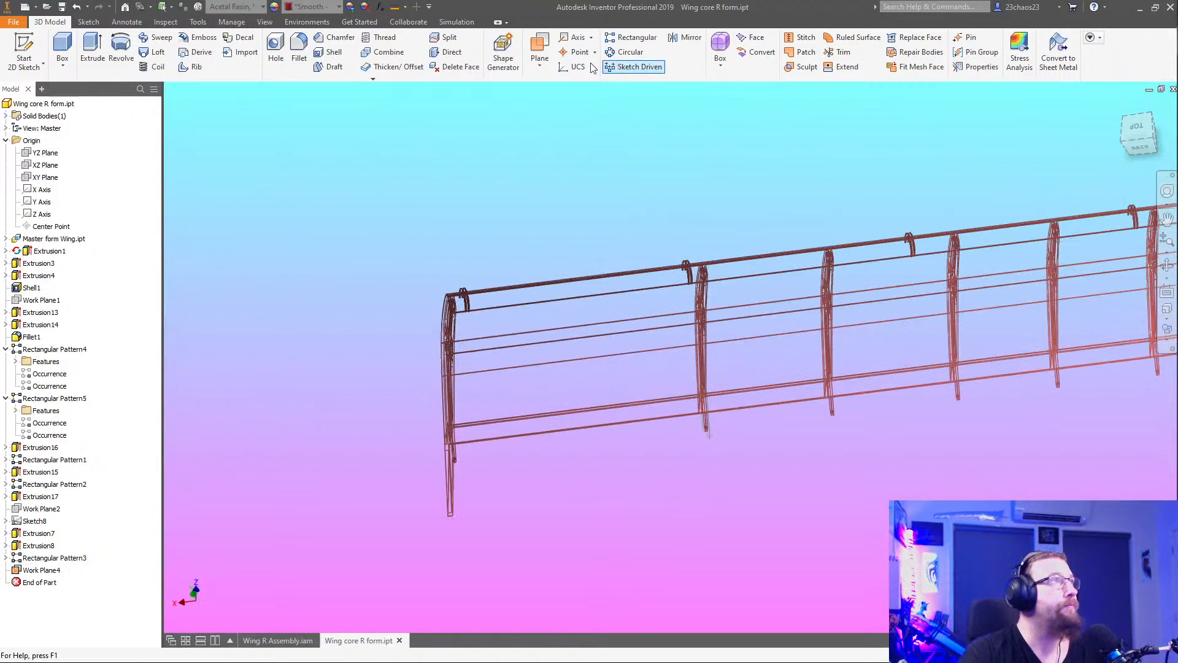
Create a second work plane offset -1 mm from the side face of the last intermediate rib toward the wing's opposite end
click(540, 49)
click(430, 114)
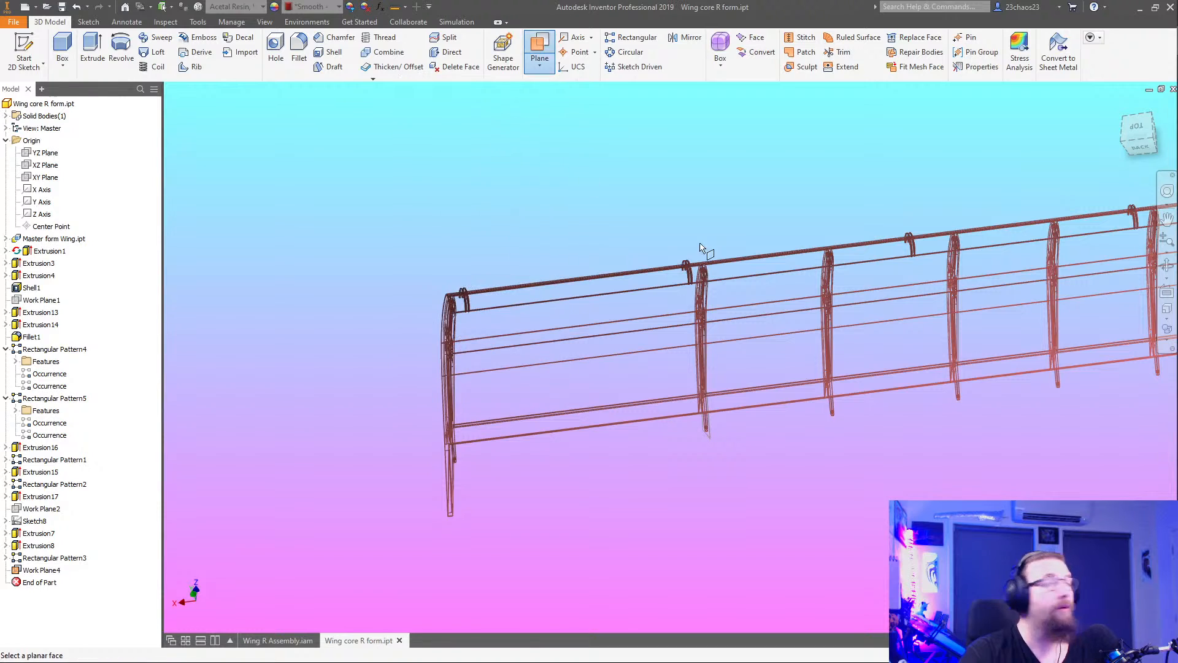
middle_drag(933, 381, 655, 394)
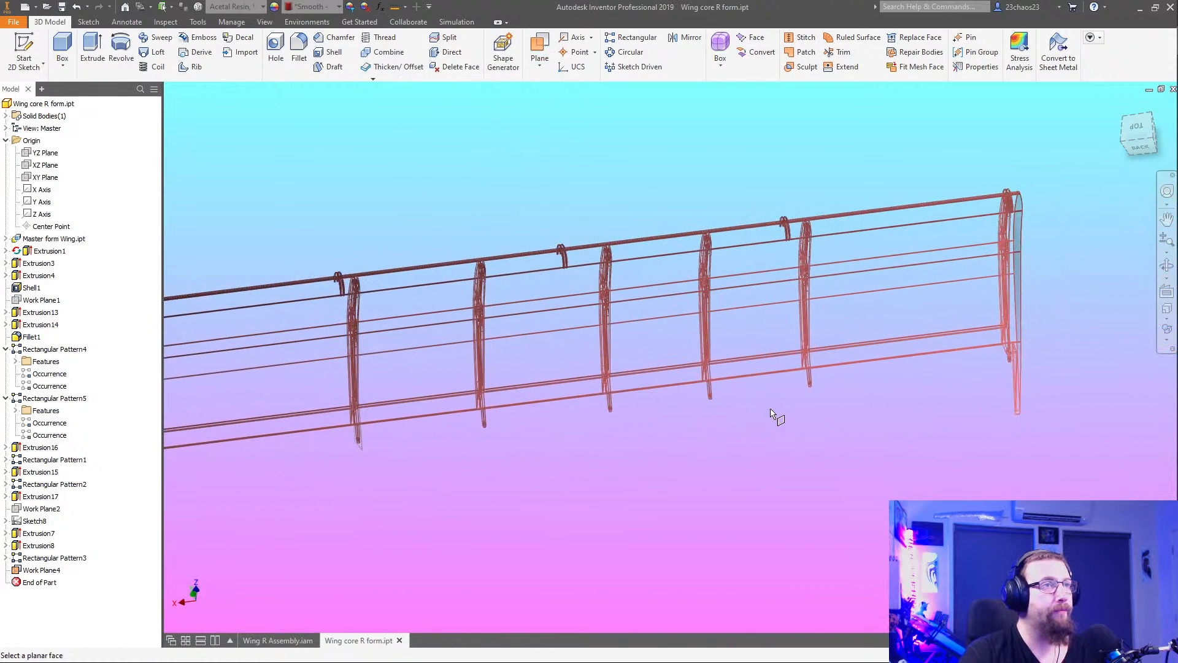
scroll(816, 404, up, 3)
scroll(817, 341, up, 3)
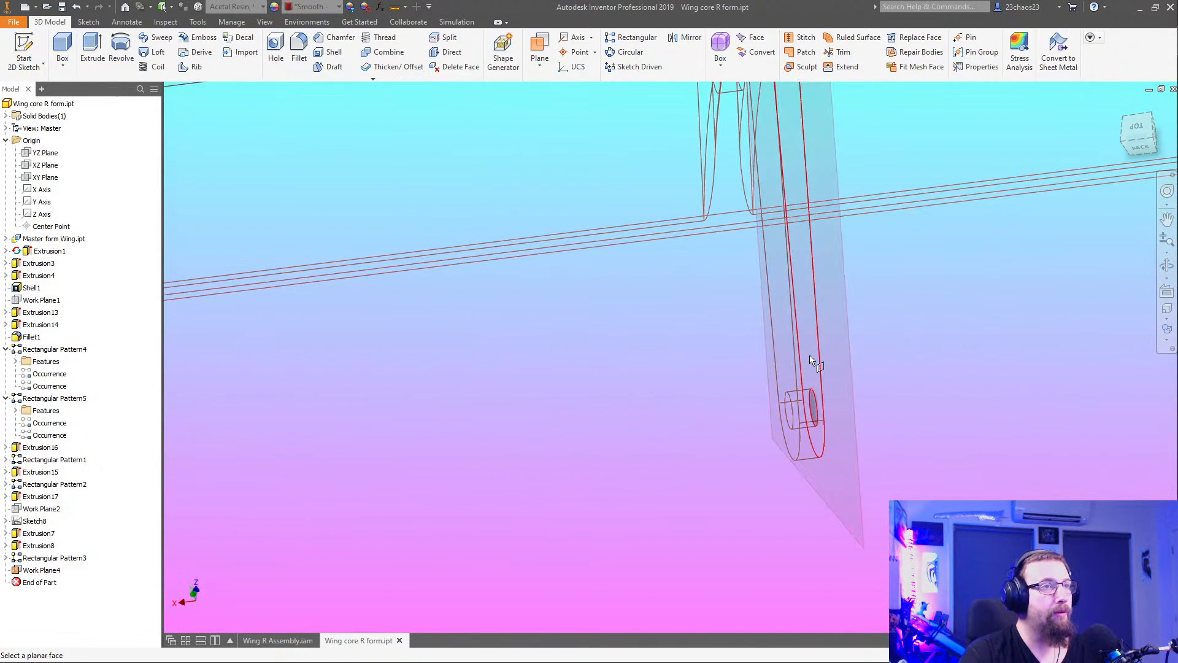
click(810, 359)
text(-1)
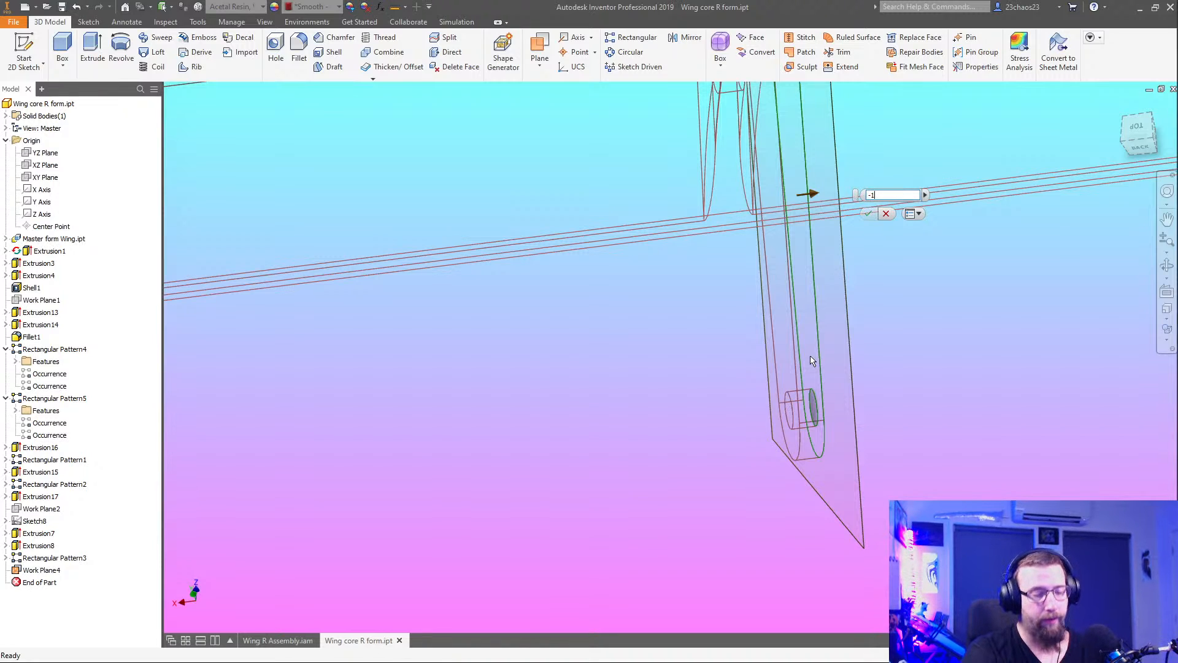
key(Return)
key(Home)
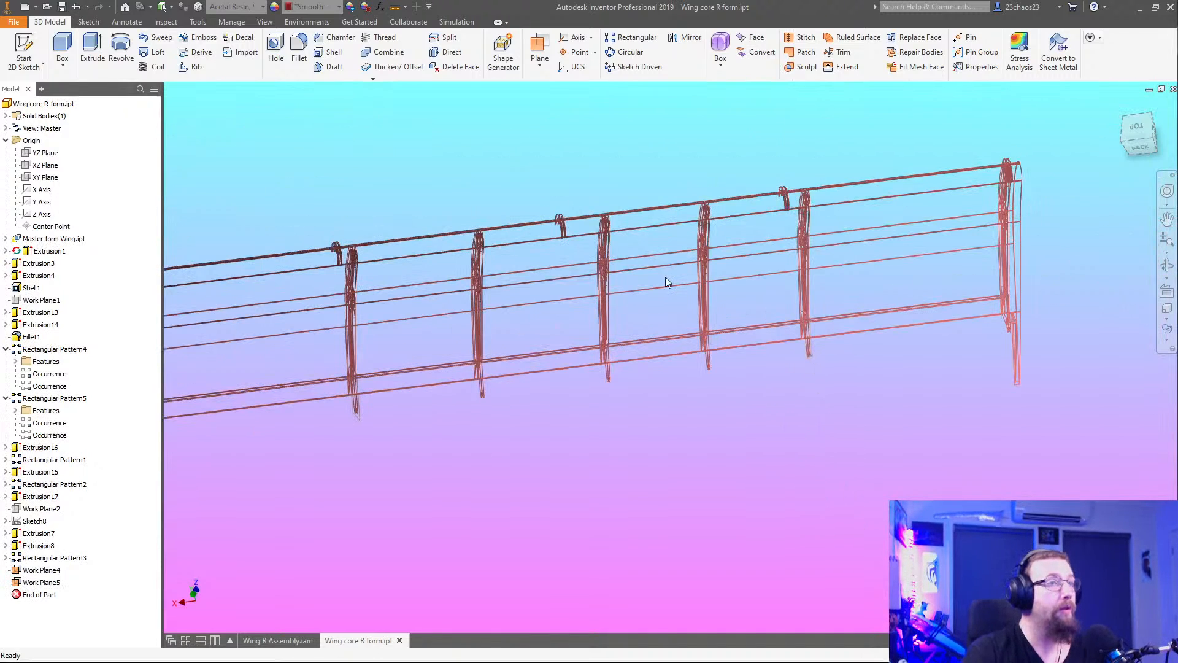
click(686, 38)
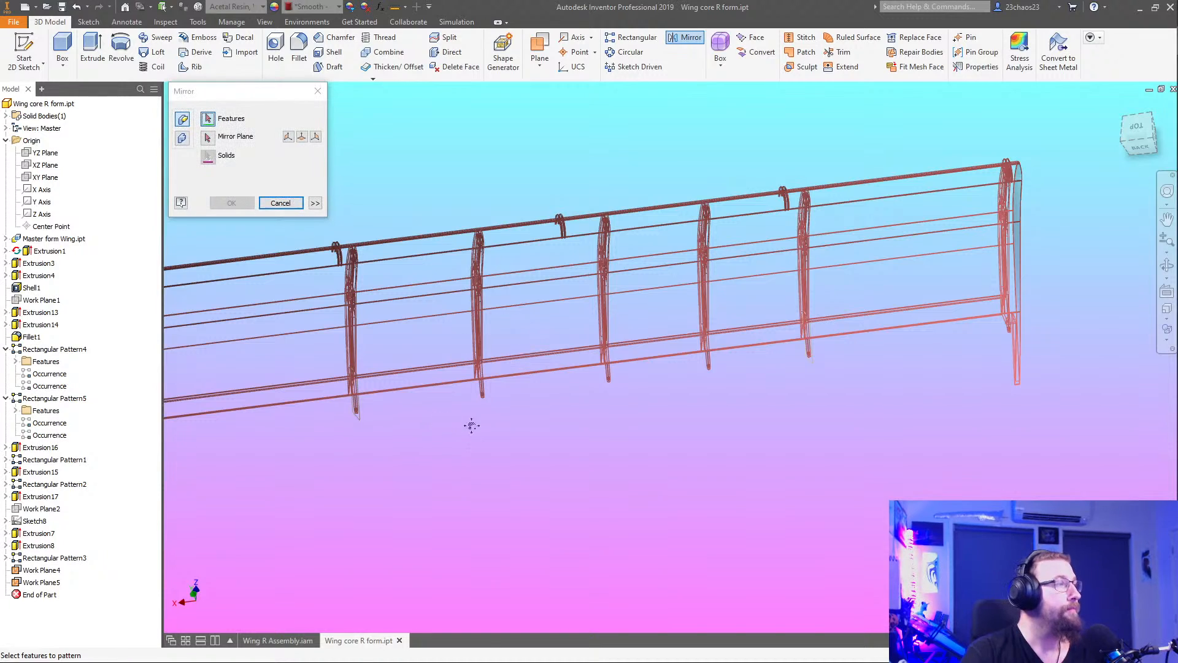
middle_drag(471, 424, 775, 420)
scroll(691, 412, up, 5)
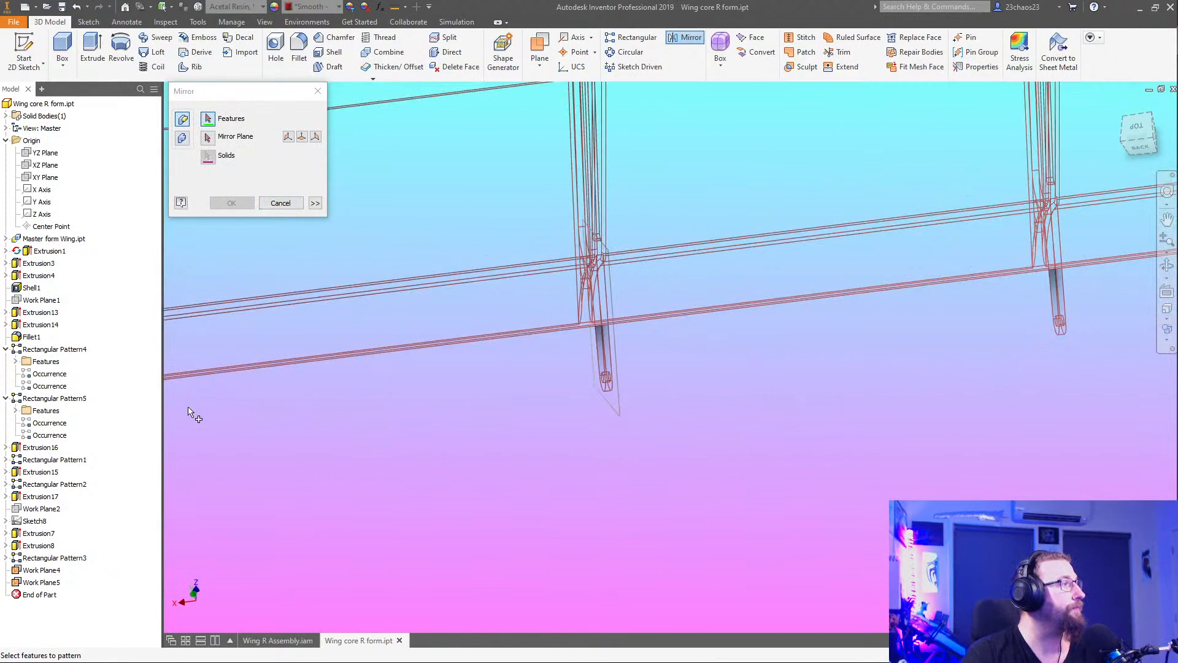
scroll(323, 455, down, 5)
middle_drag(578, 453, 572, 454)
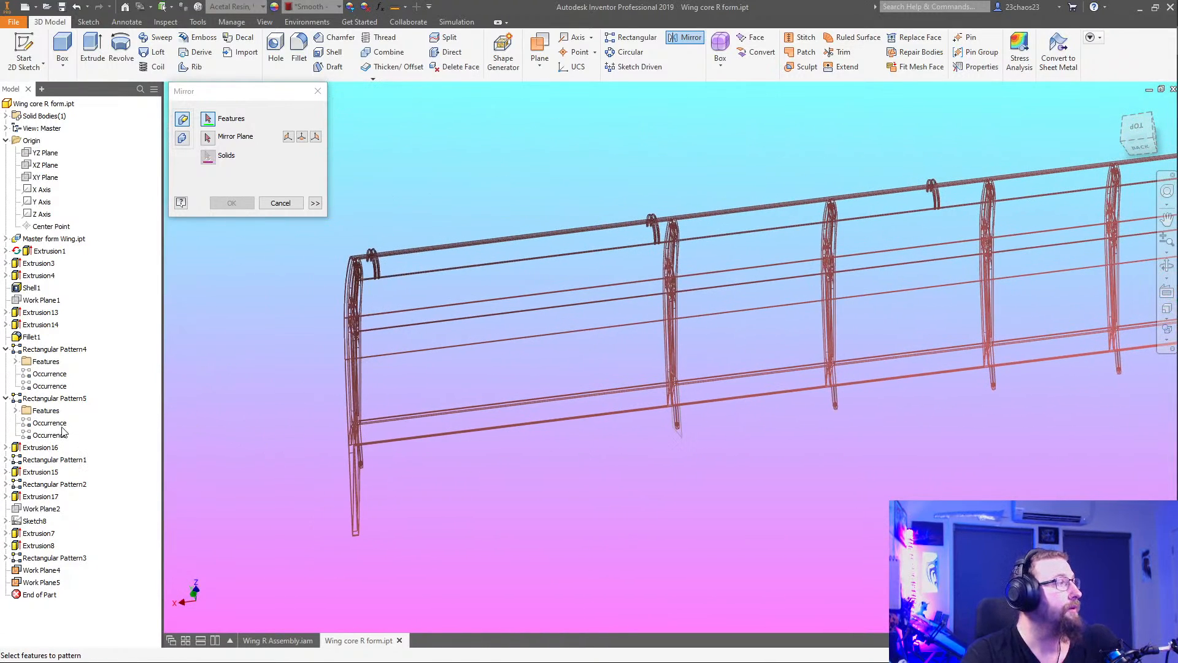
click(209, 137)
click(208, 118)
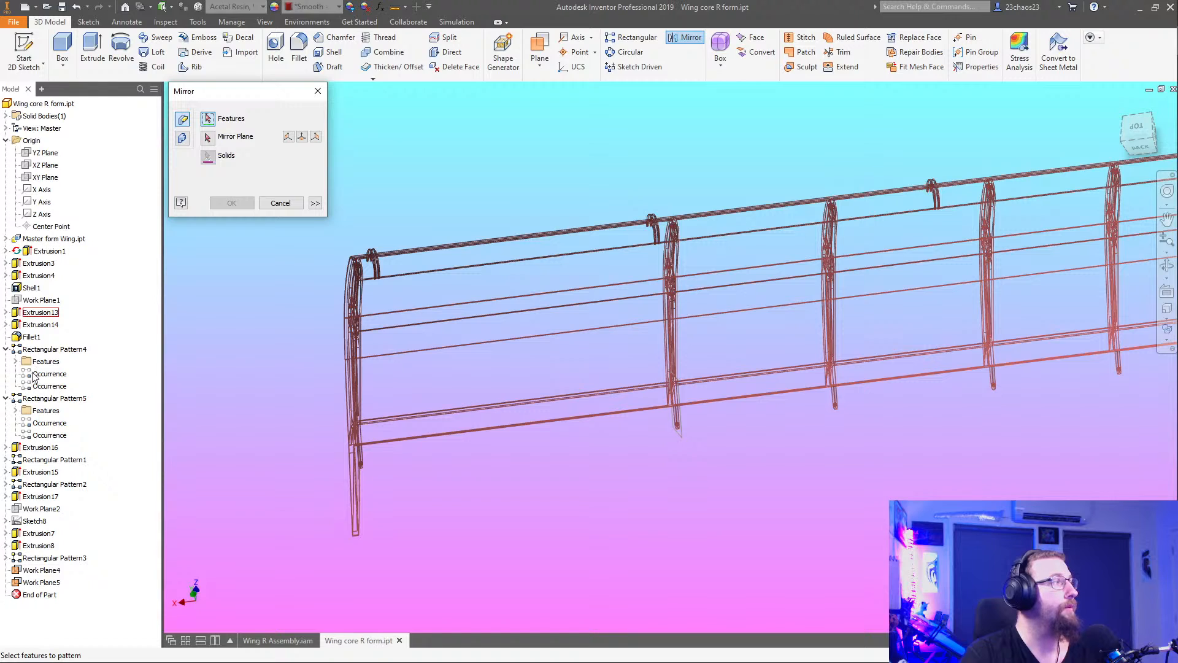
click(5, 348)
click(6, 361)
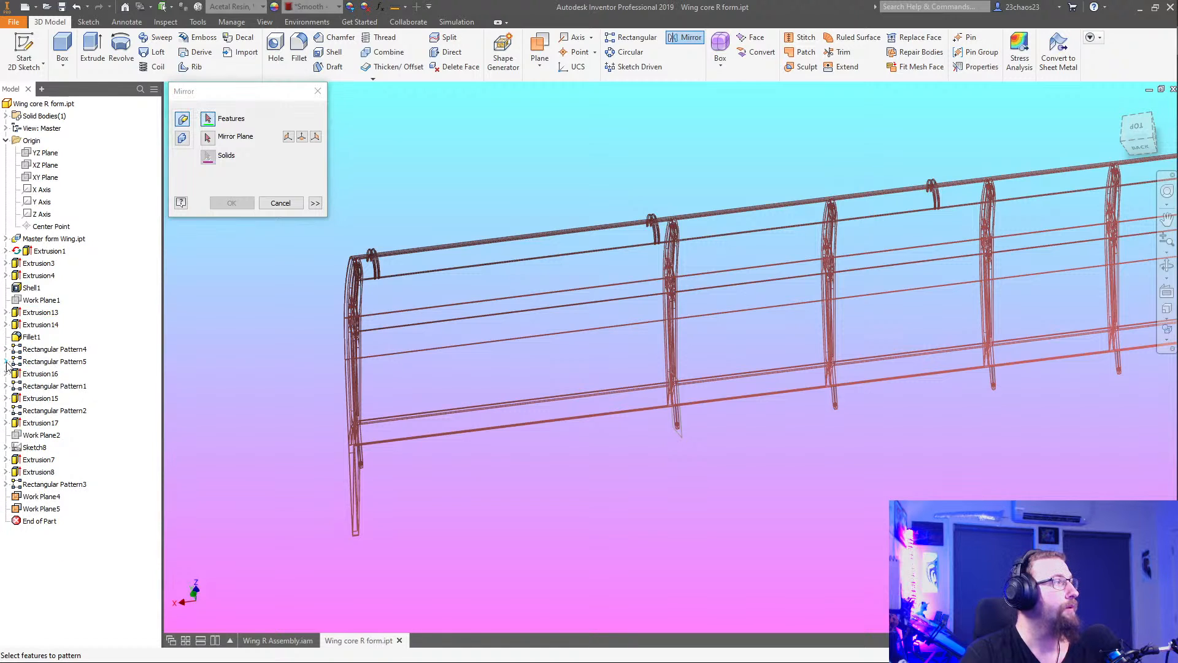
shift+middle_drag(414, 427, 484, 468)
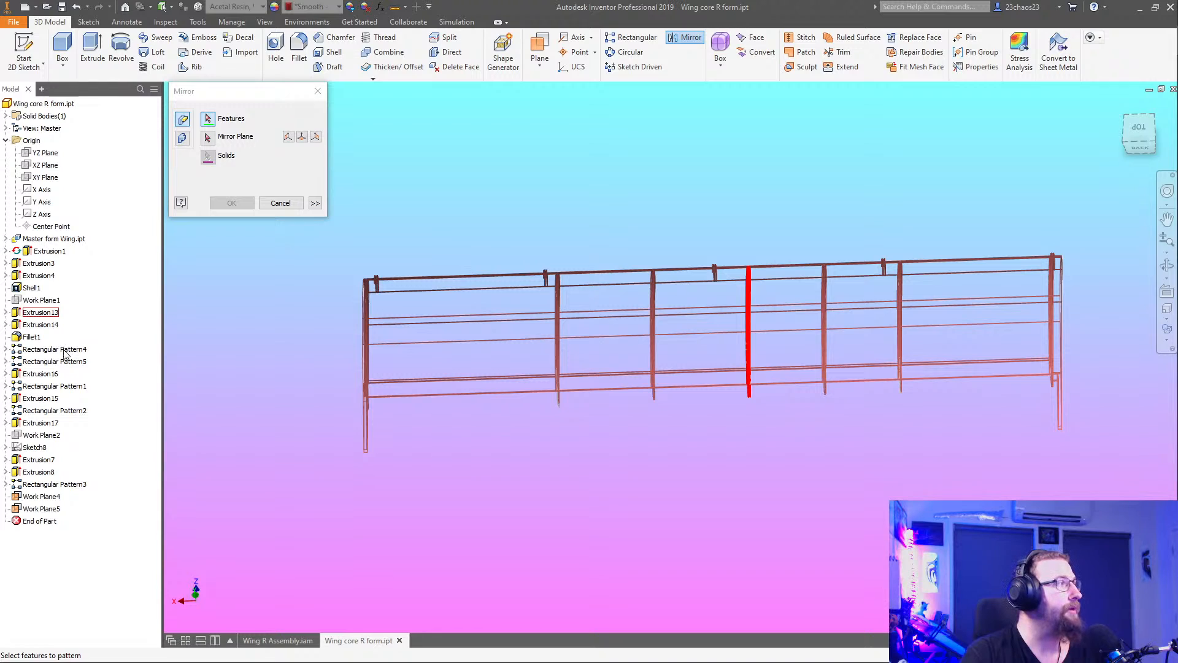
click(5, 349)
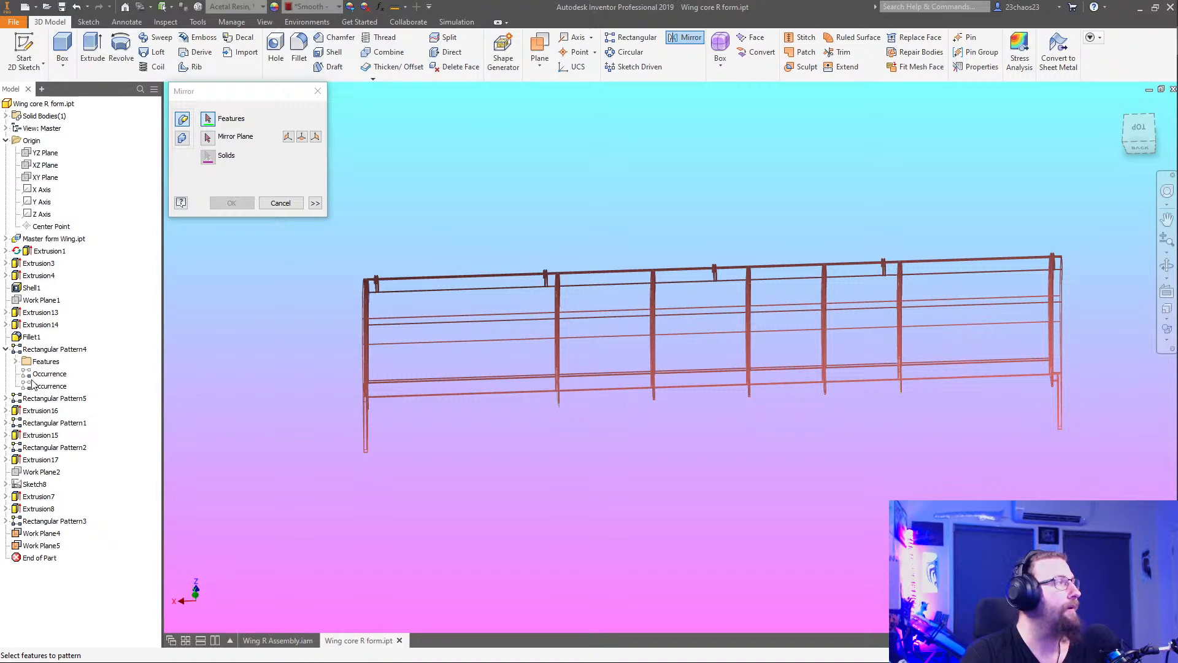
click(15, 361)
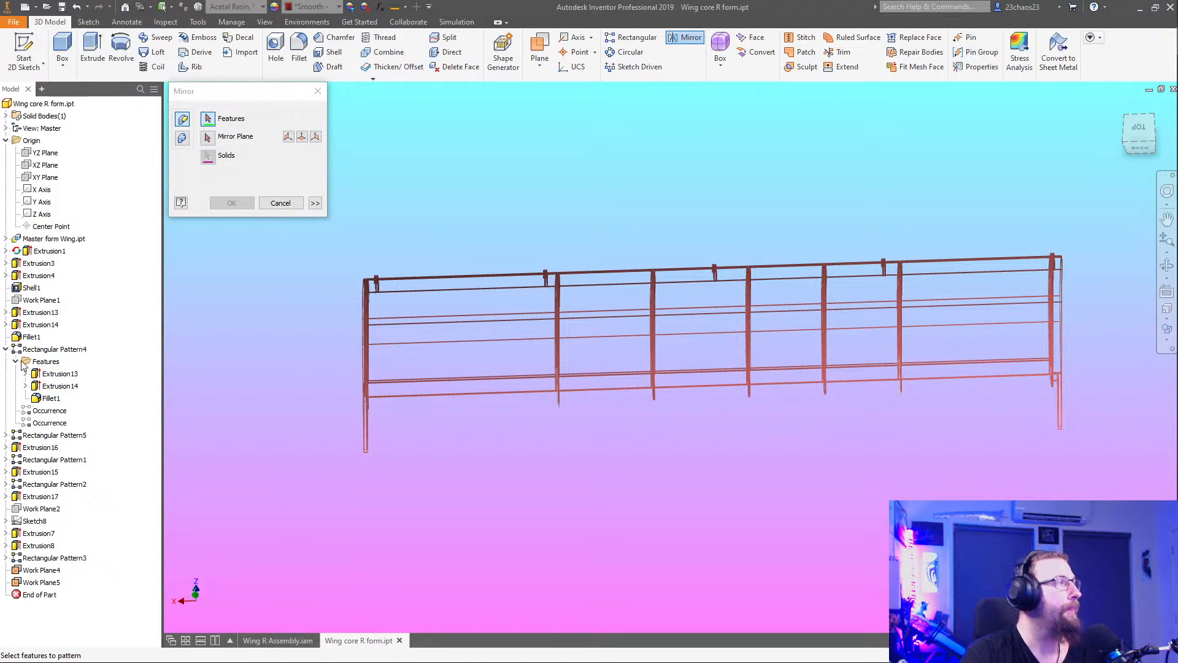
click(6, 349)
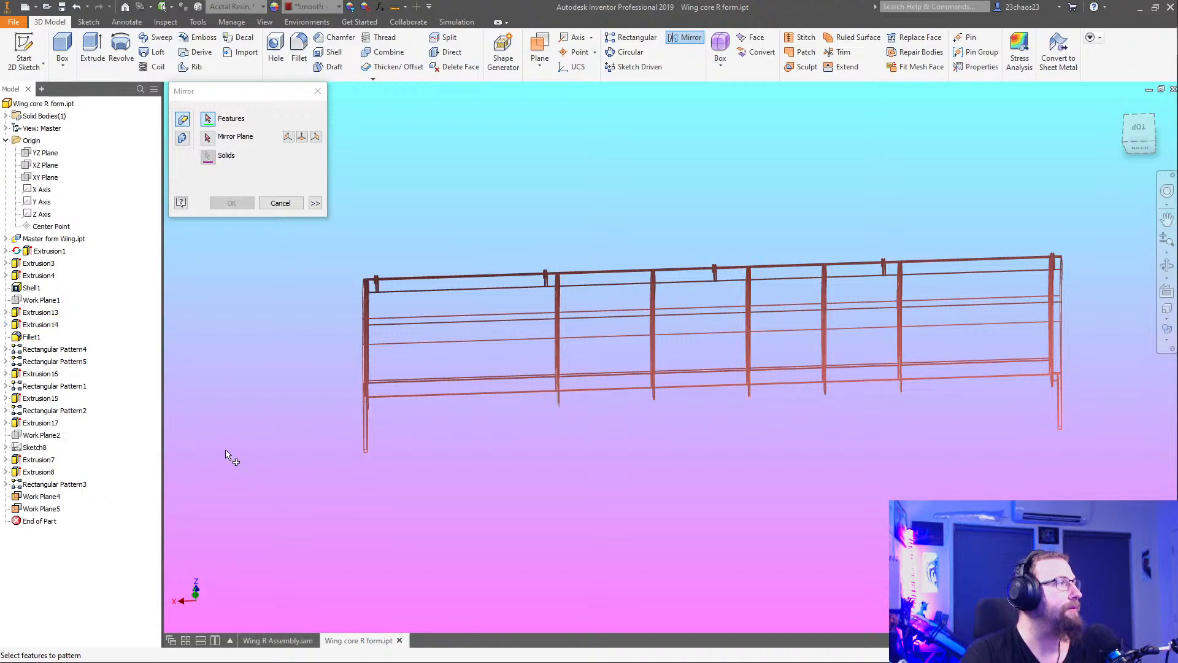
key(Escape)
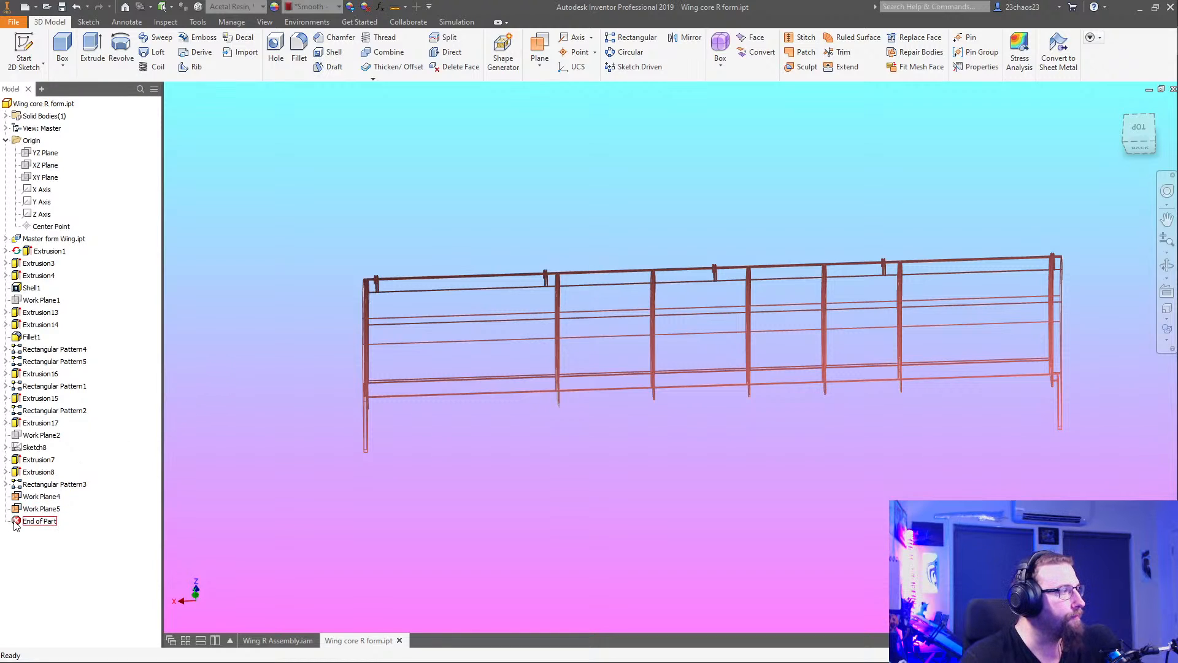
Roll the part history back by moving the End of Part marker to directly after Rectangular Pattern5
drag(15, 525, 16, 381)
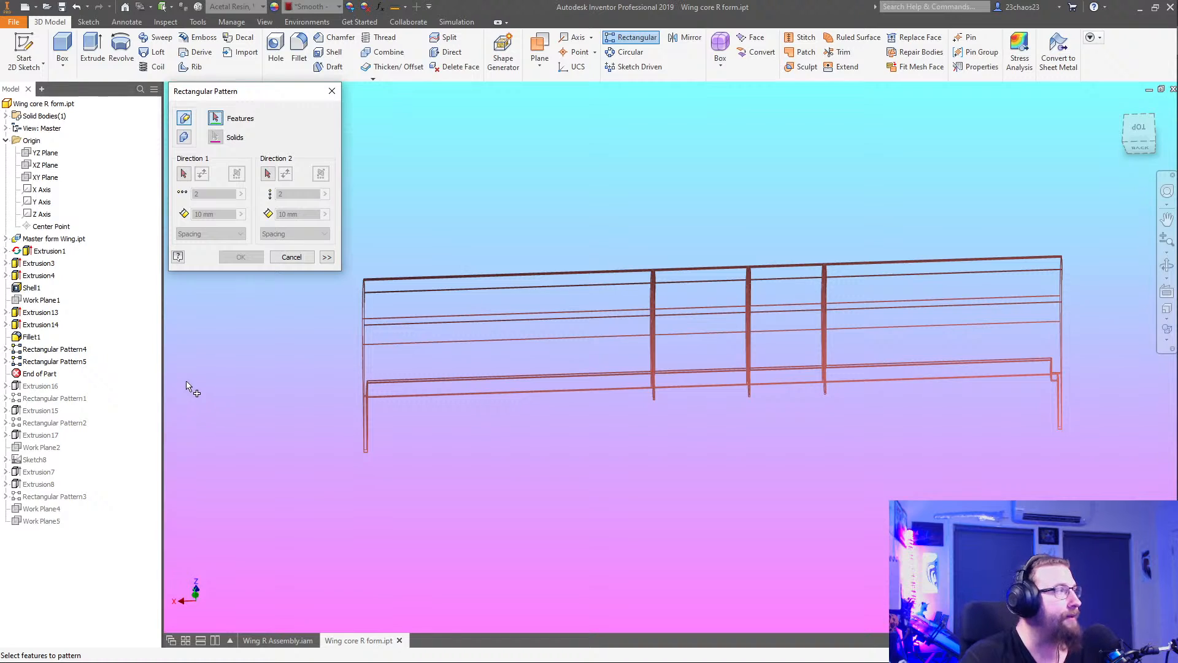
click(184, 174)
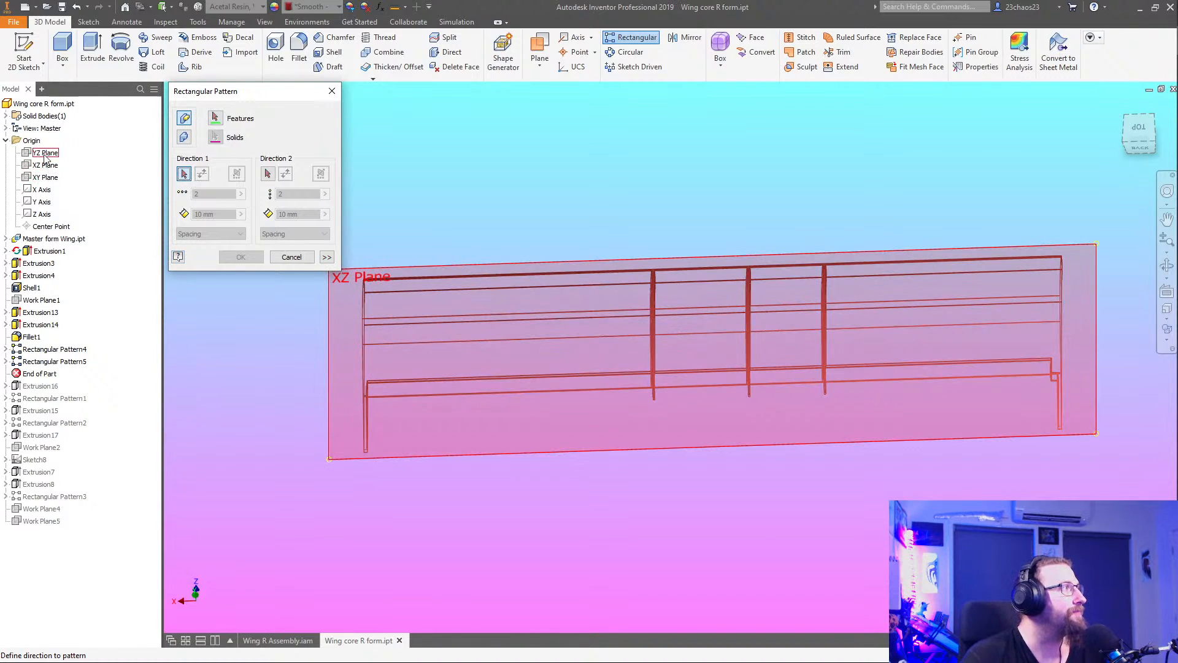
click(43, 191)
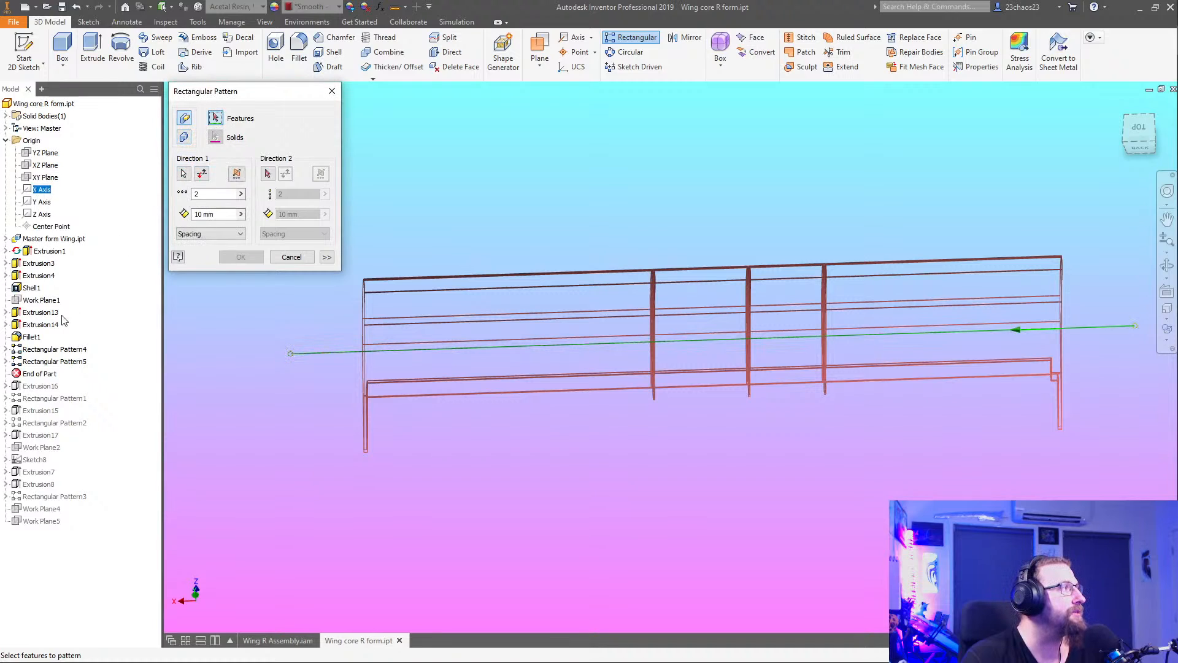
click(40, 316)
click(35, 325)
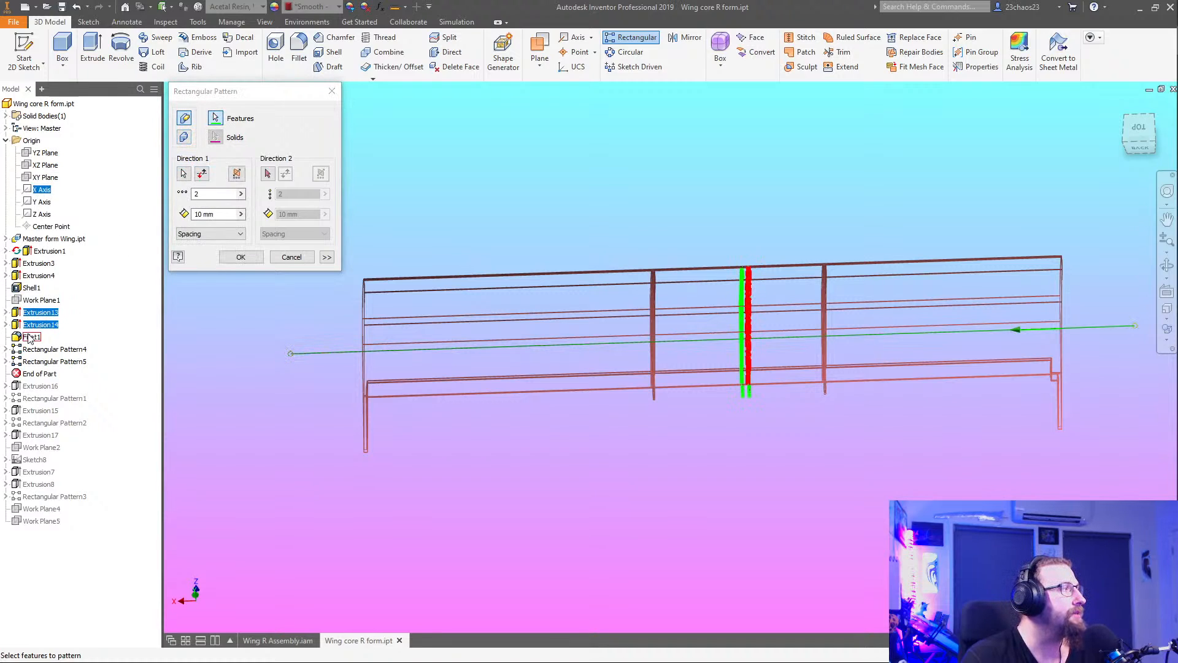
click(29, 336)
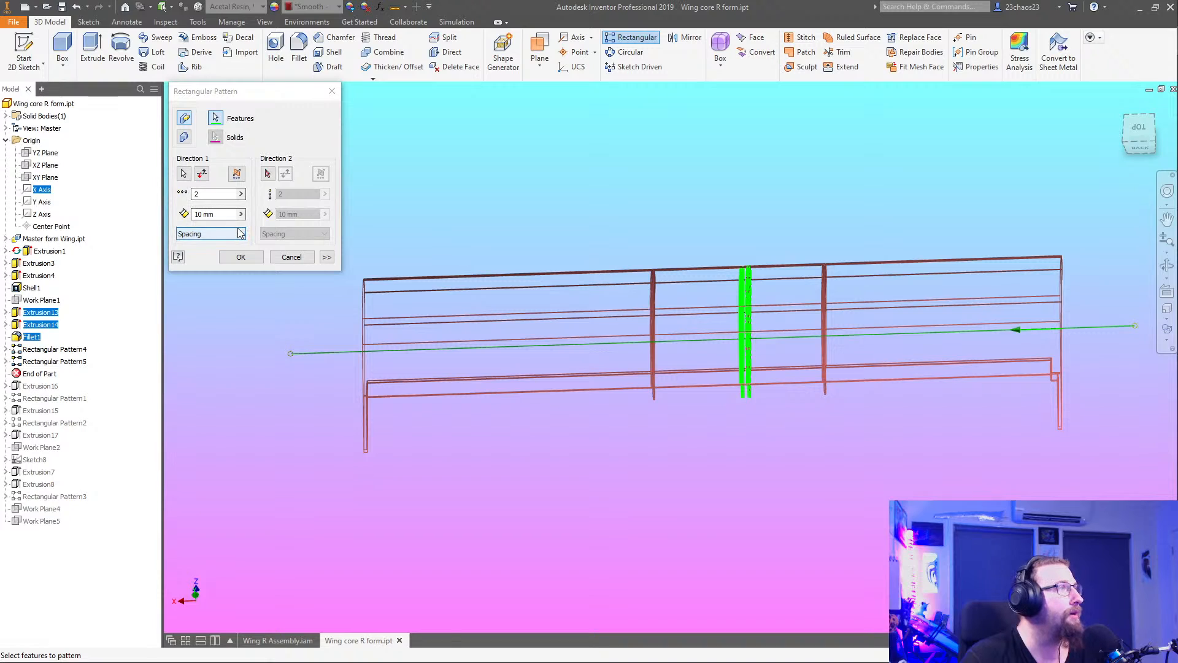
drag(230, 215, 92, 232)
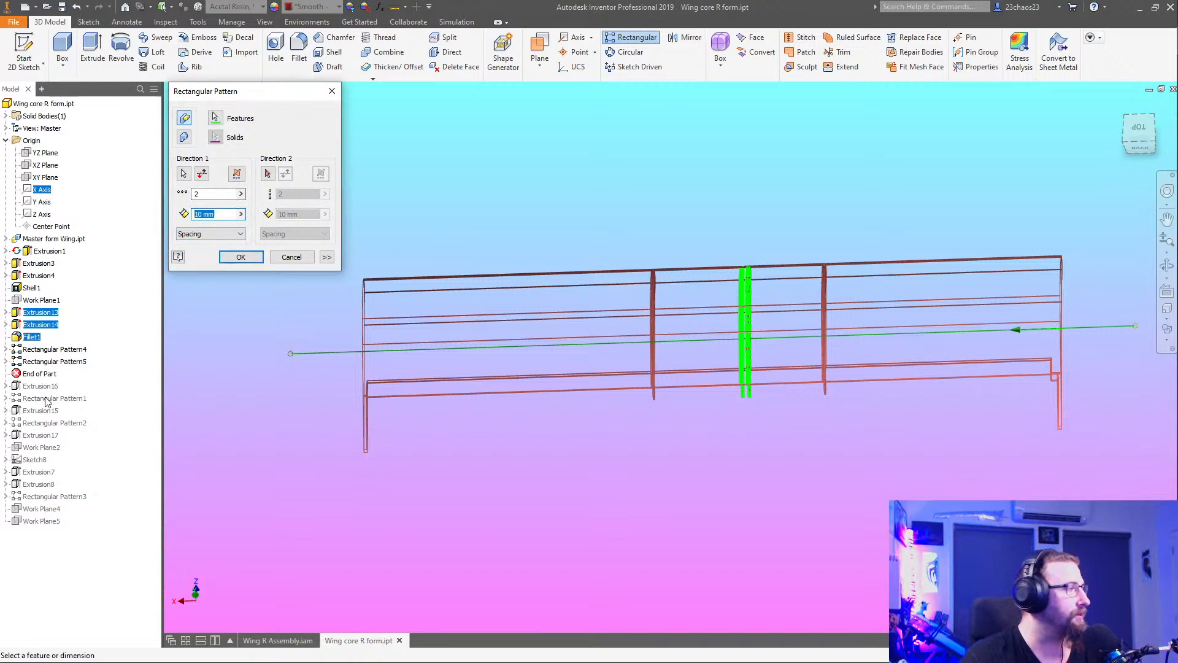
click(292, 257)
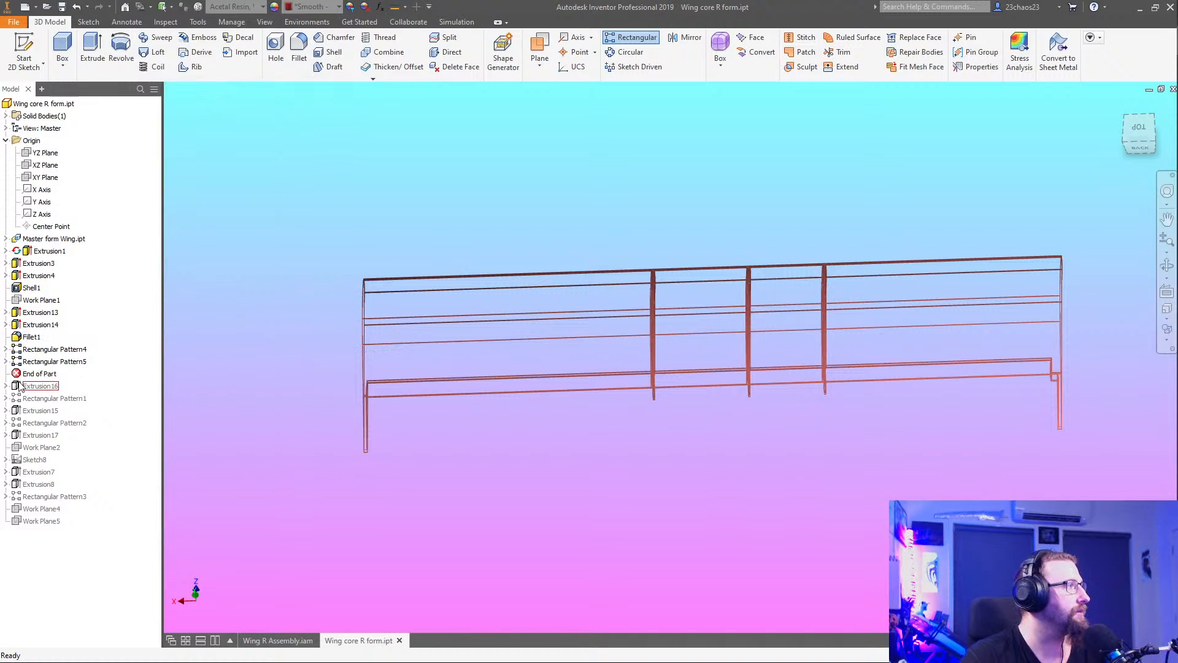
Open Rectangular Pattern4 for editing, copy its spacing expression, and close it with its settings kept
double_click(24, 352)
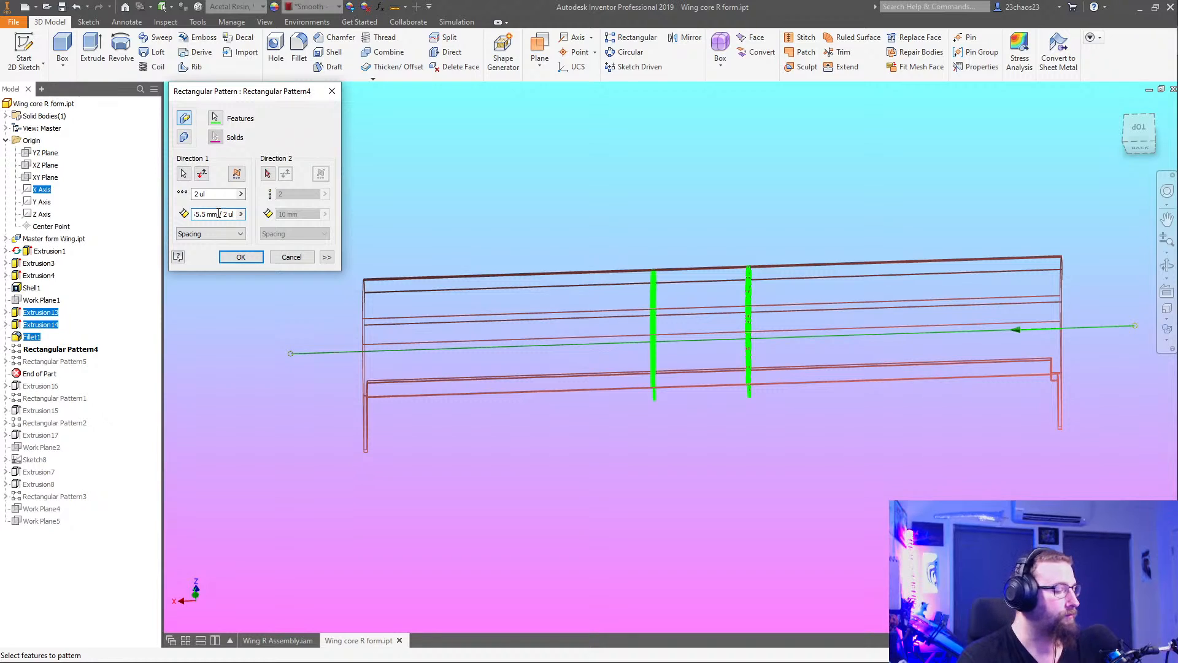
click(219, 213)
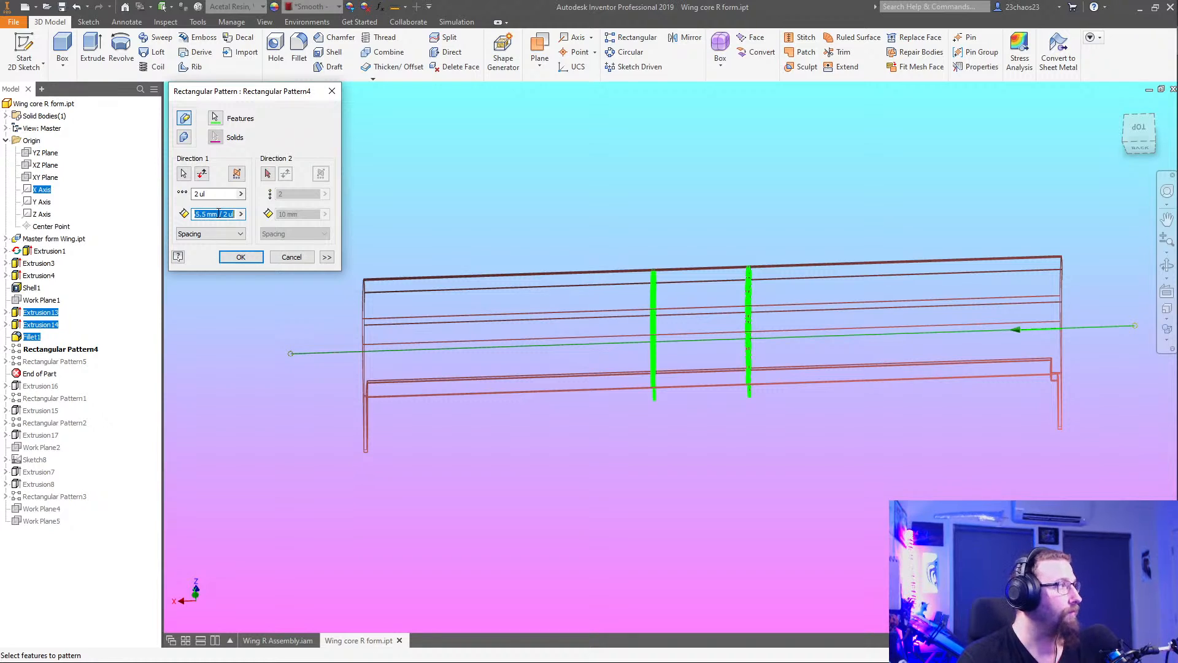
click(240, 256)
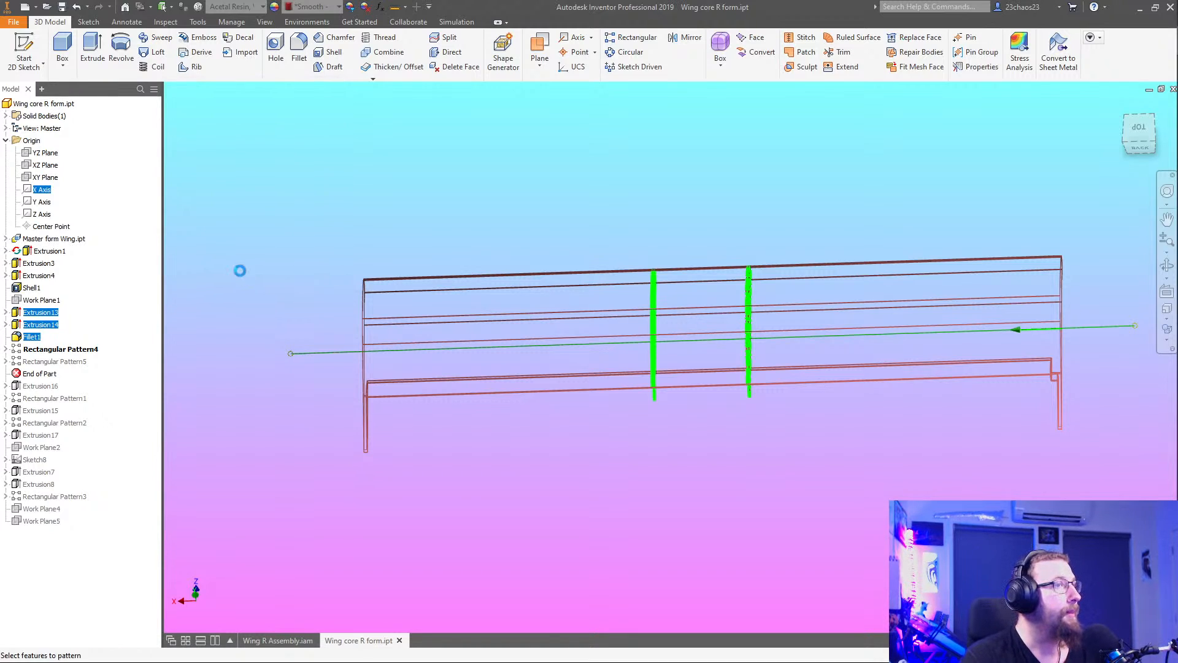
Set up a rectangular pattern of Extrusion13, Extrusion14 and Fillet1 along the X Axis, spaced by the copied expression 265.5 mm / 2 ul
click(631, 37)
click(40, 312)
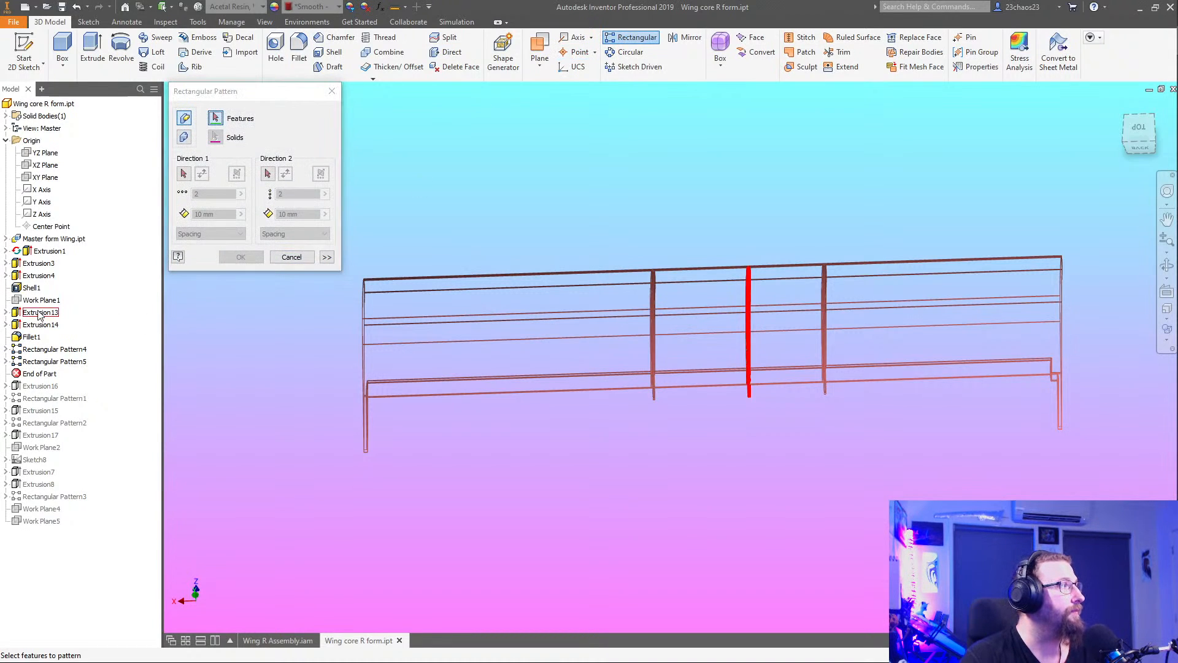
ctrl+click(40, 324)
ctrl+click(31, 336)
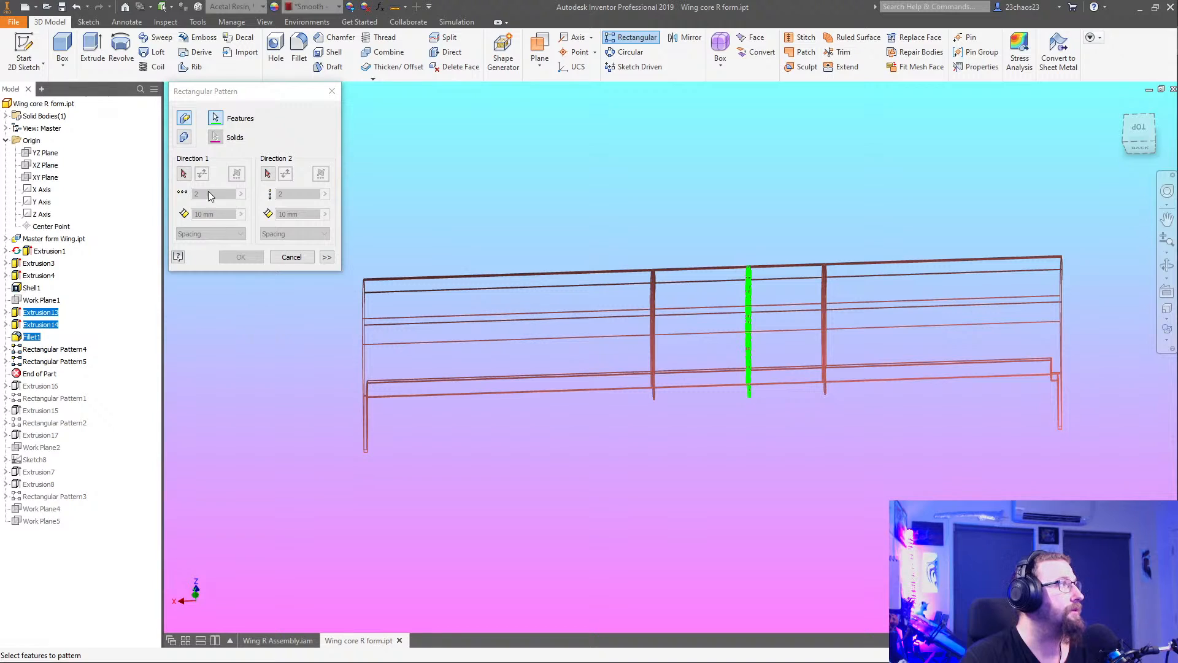
click(184, 173)
click(31, 191)
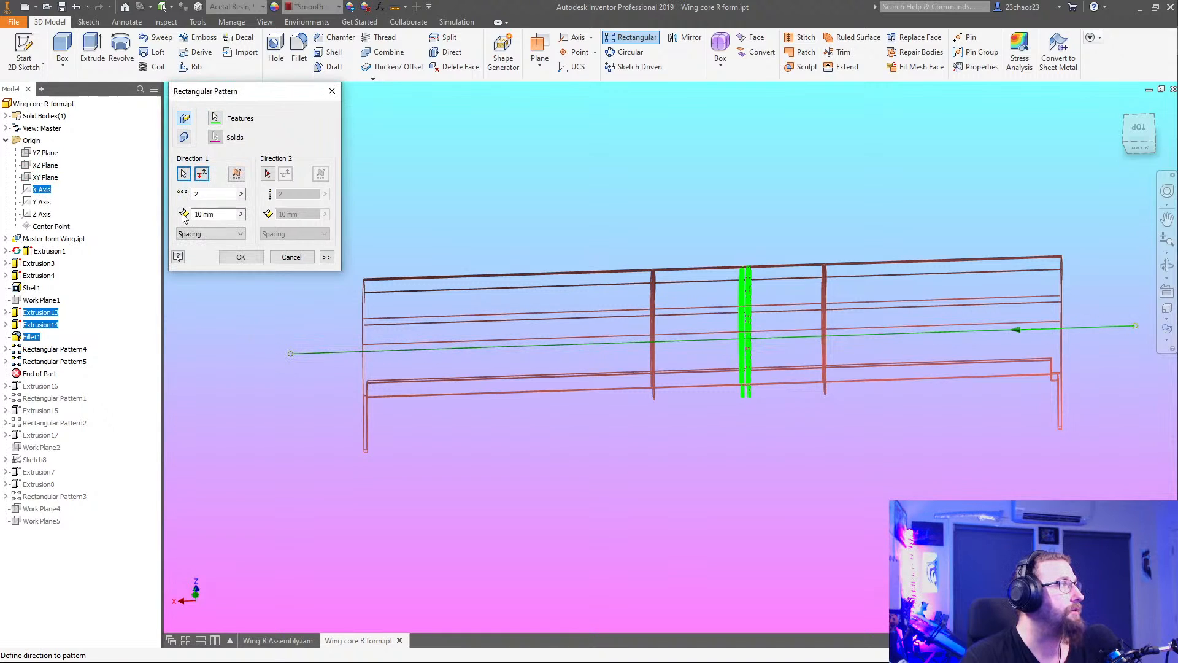
click(202, 213)
key(ctrl+v)
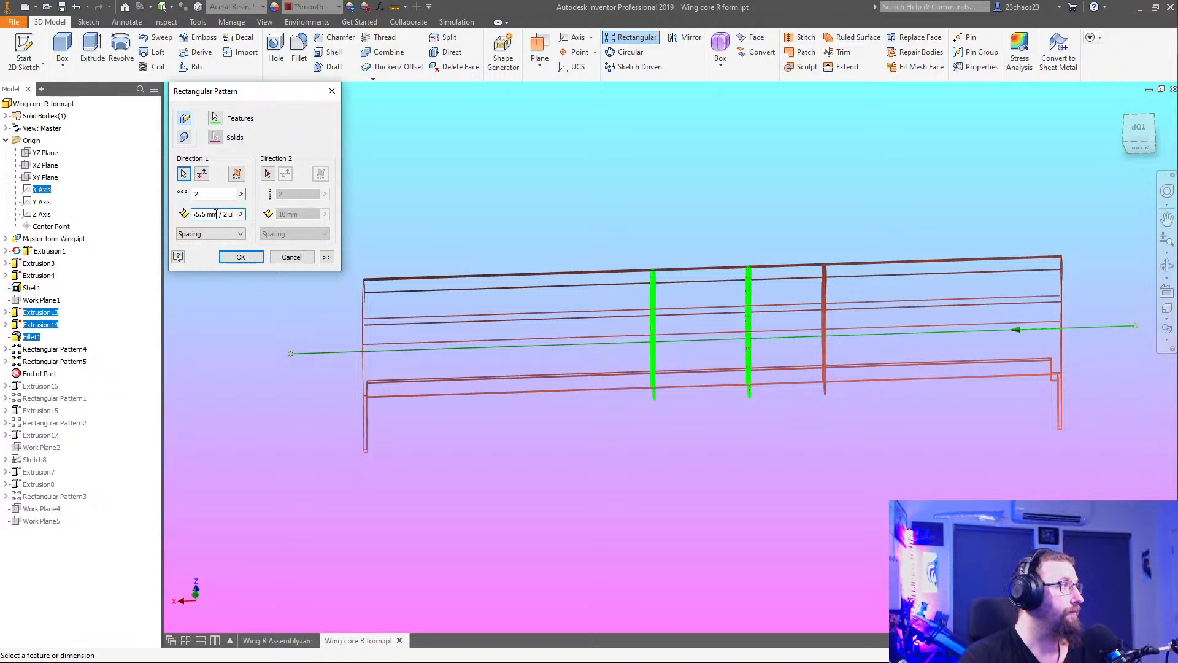
Change the new pattern's spacing expression to (265.5 mm / 2 ul)*3 and create the pattern with two instances
drag(216, 214, 111, 214)
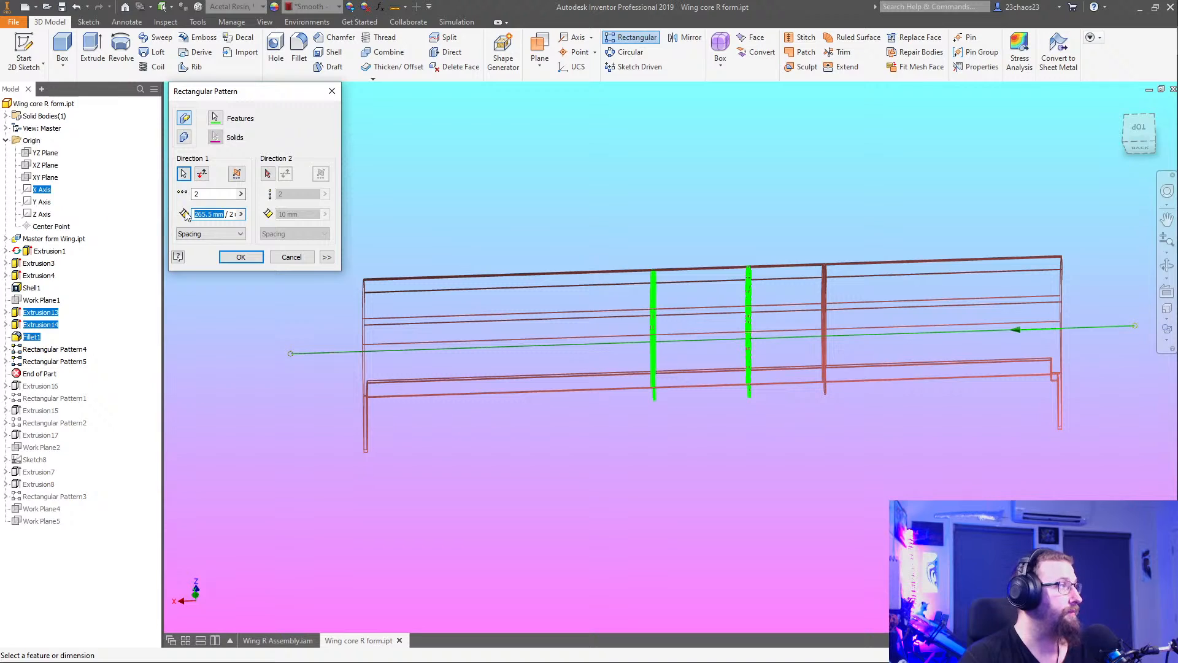
key(Right)
key(End)
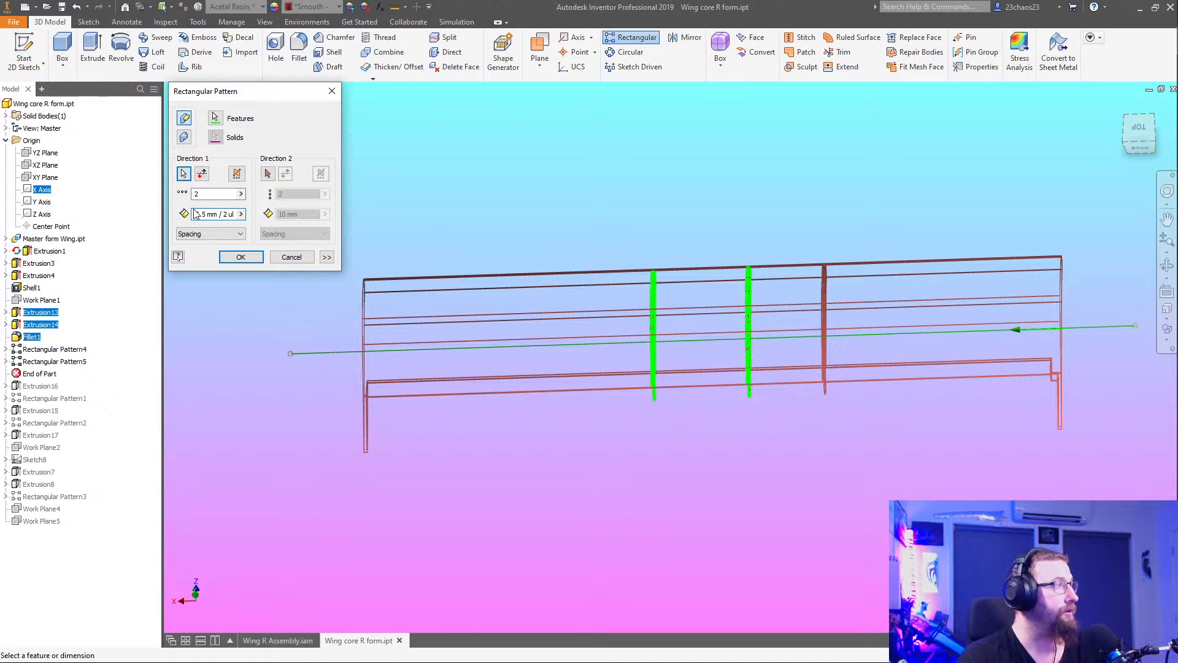
text(+)
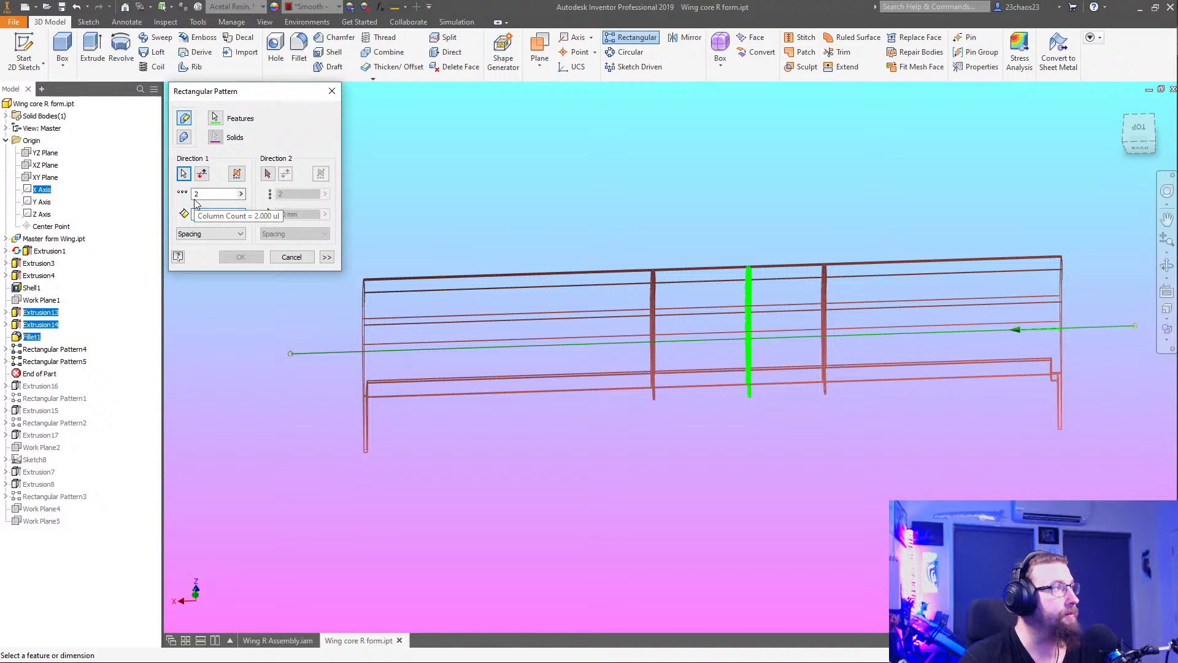
key(BackSpace)
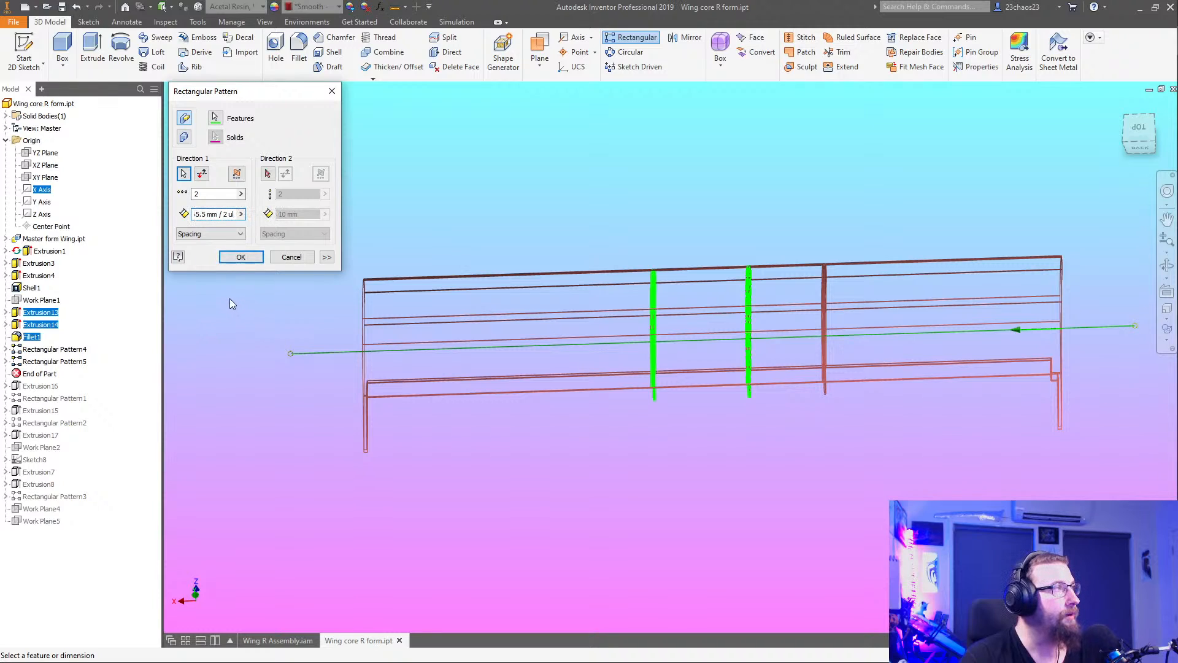
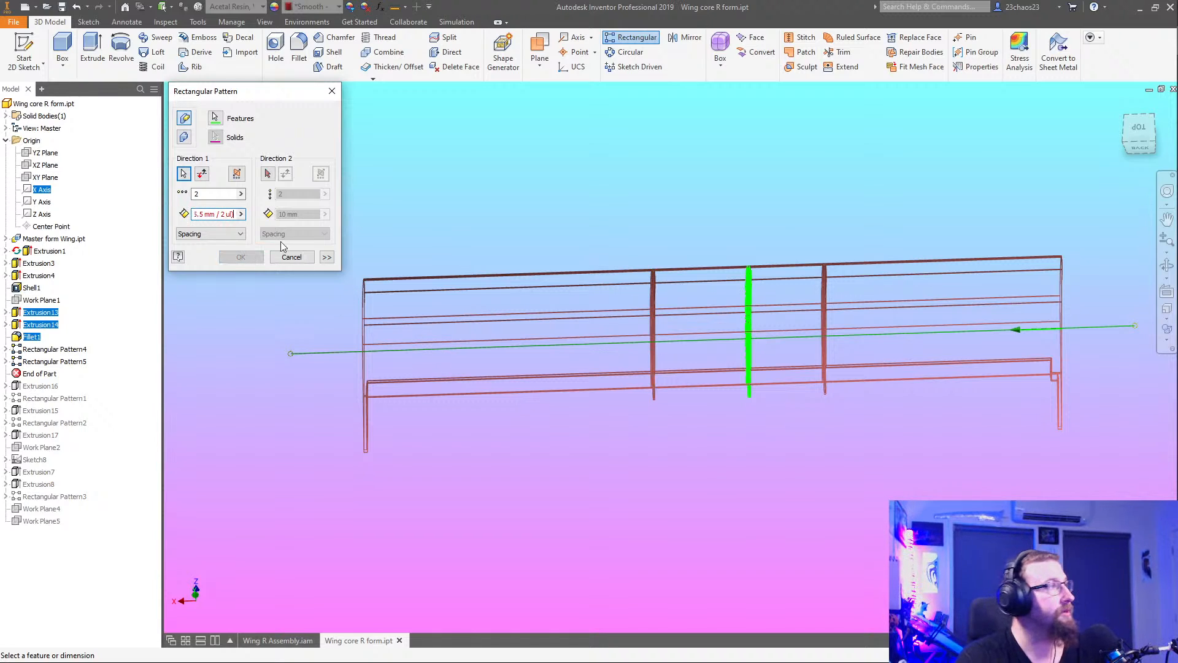
drag(212, 214, 148, 213)
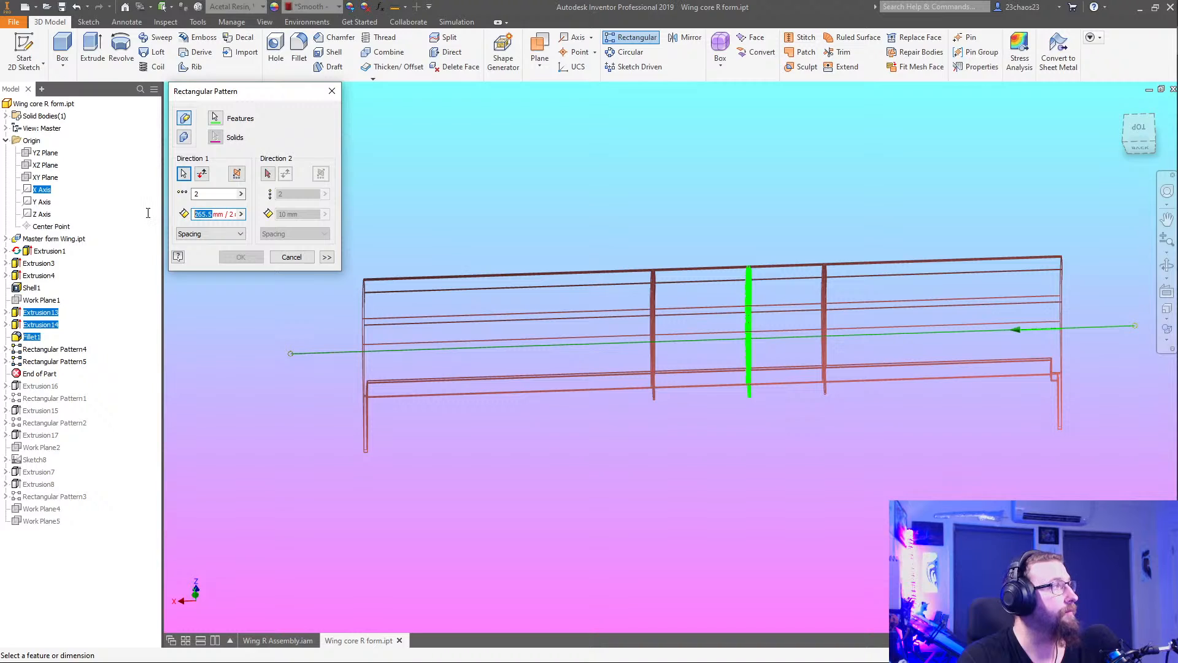
click(195, 213)
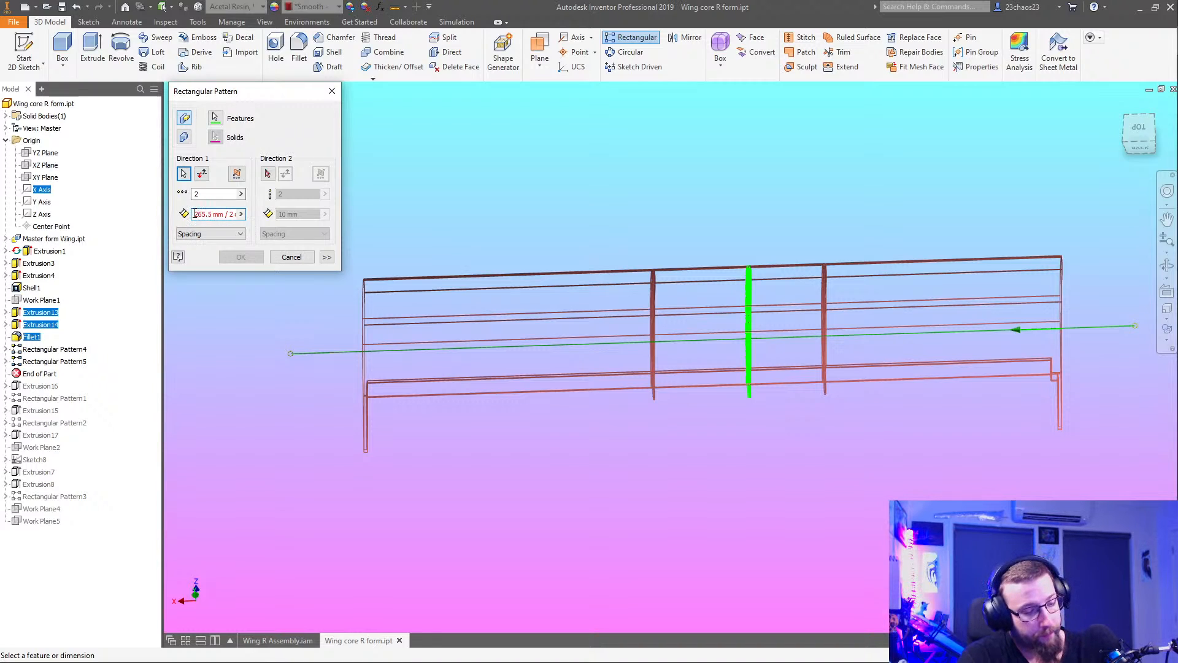
text(()
drag(226, 213, 265, 217)
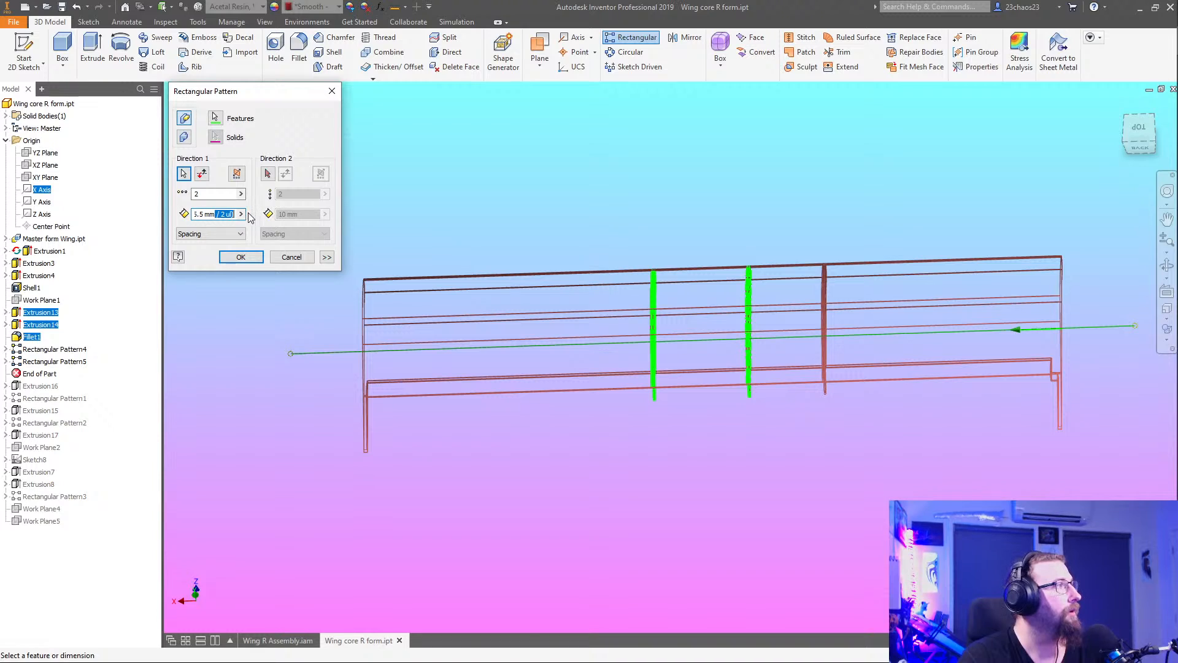
click(237, 214)
text(*3)
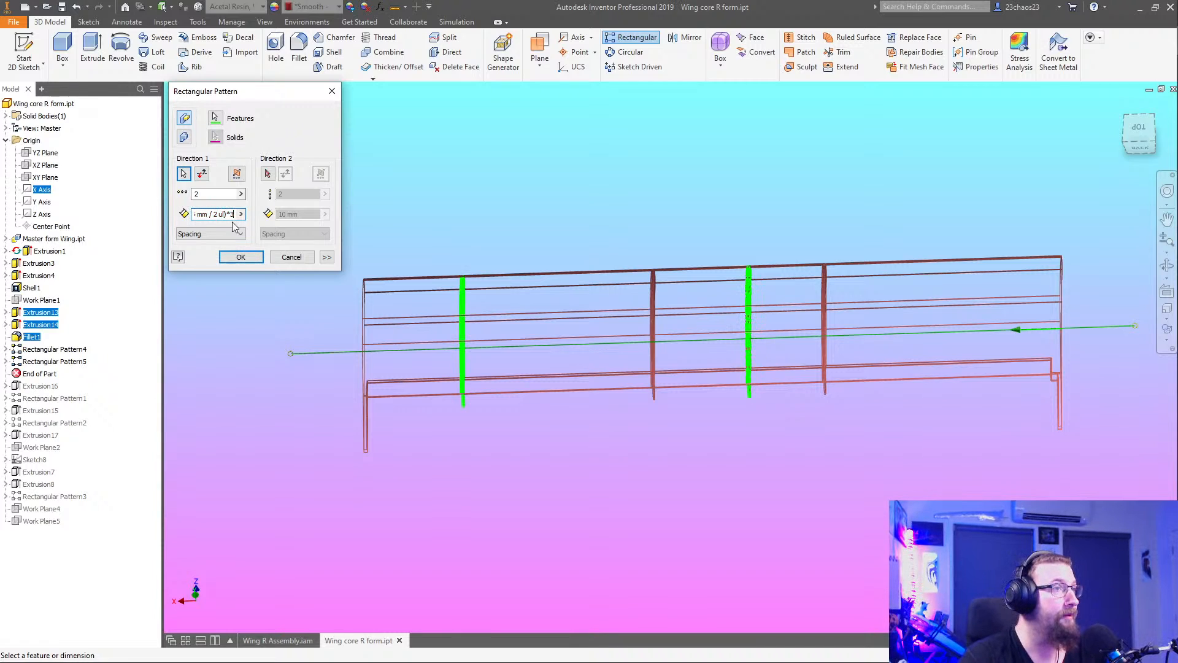
click(250, 260)
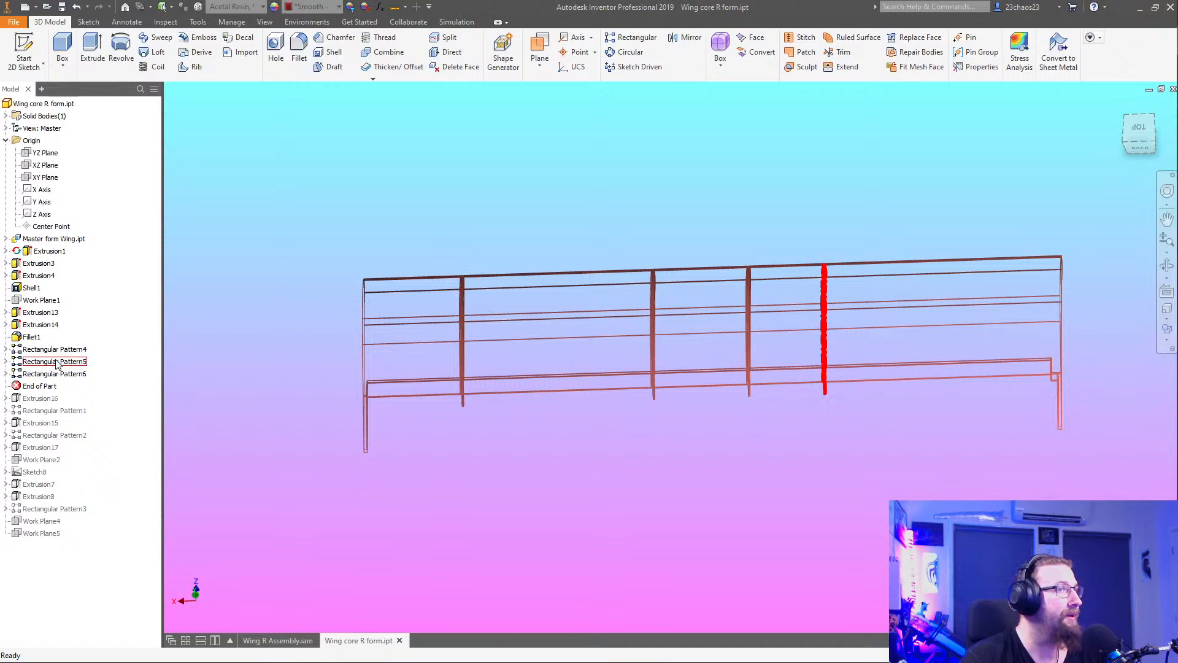
Open Rectangular Pattern5 for editing, copy its spacing expression, and close it without changing its settings
double_click(20, 362)
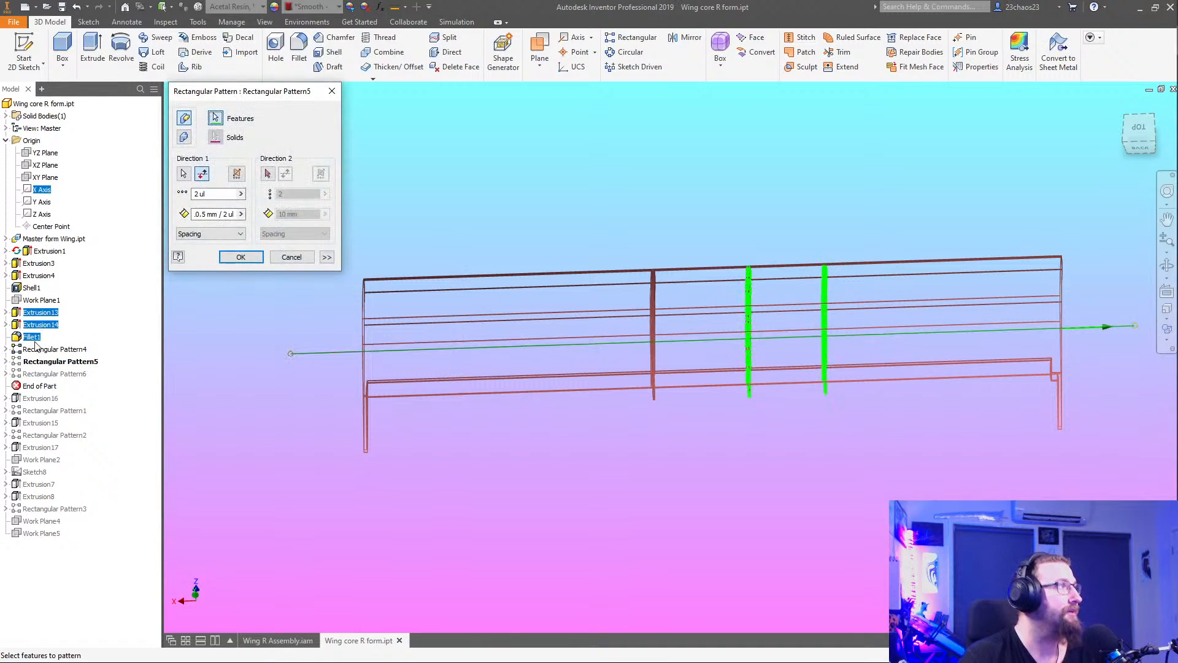
click(227, 213)
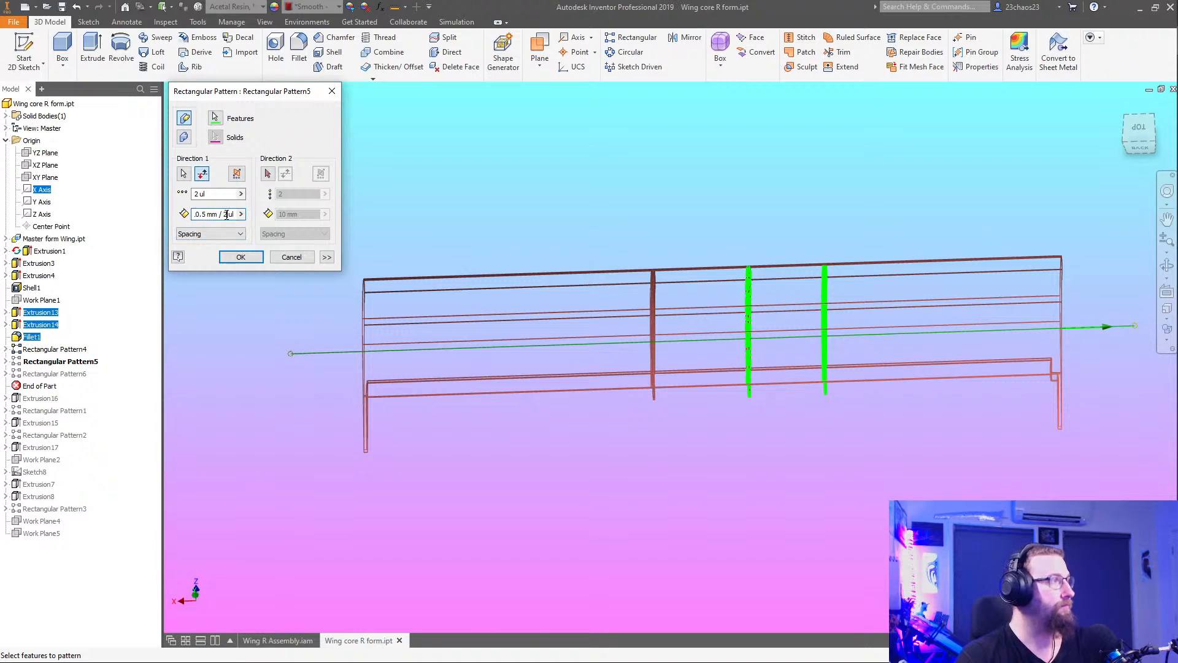
double_click(221, 215)
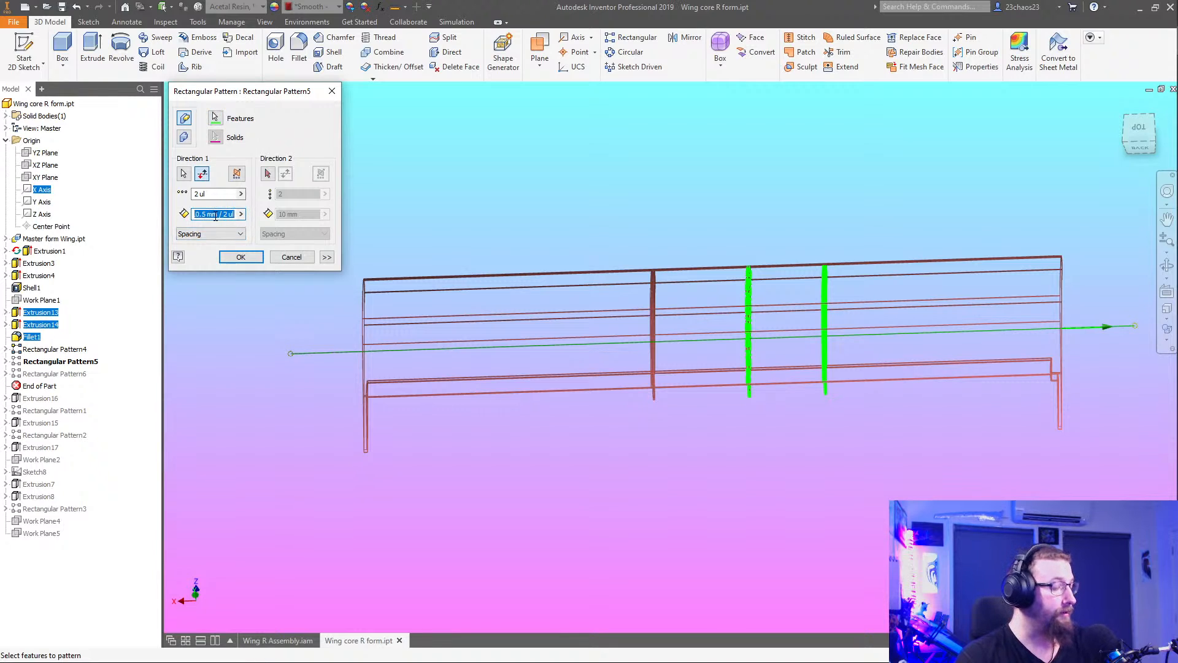
click(288, 257)
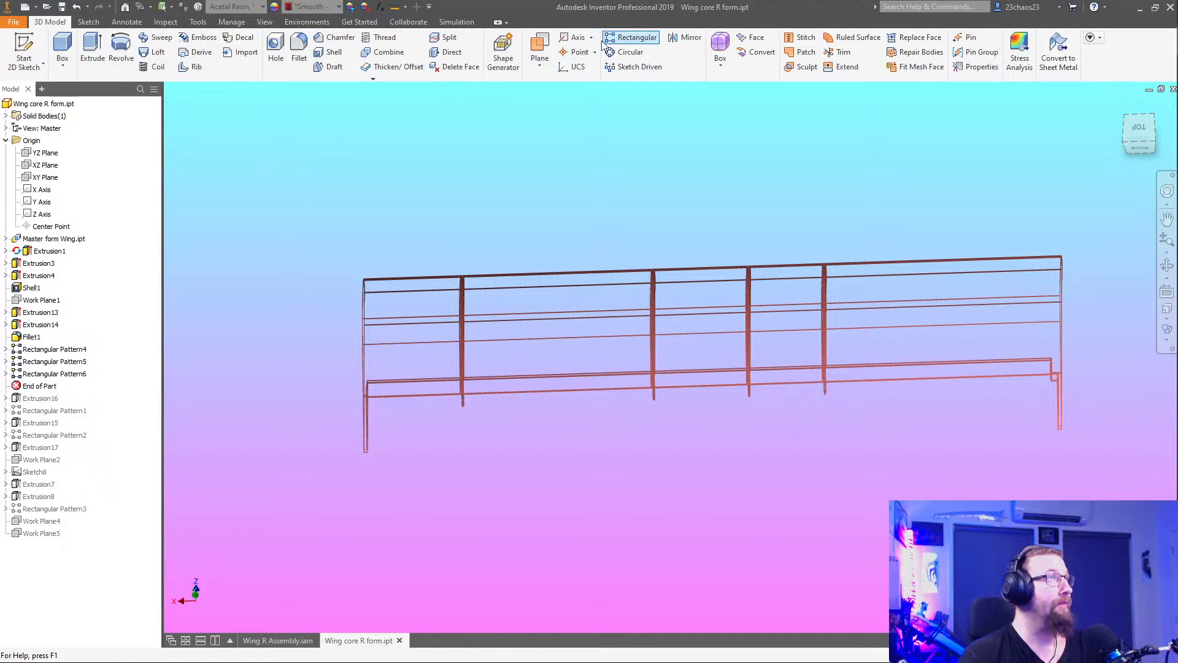
Set up another rectangular pattern of Extrusion13, Extrusion14 and Fillet1 along the X Axis in the reversed direction
click(632, 37)
click(38, 312)
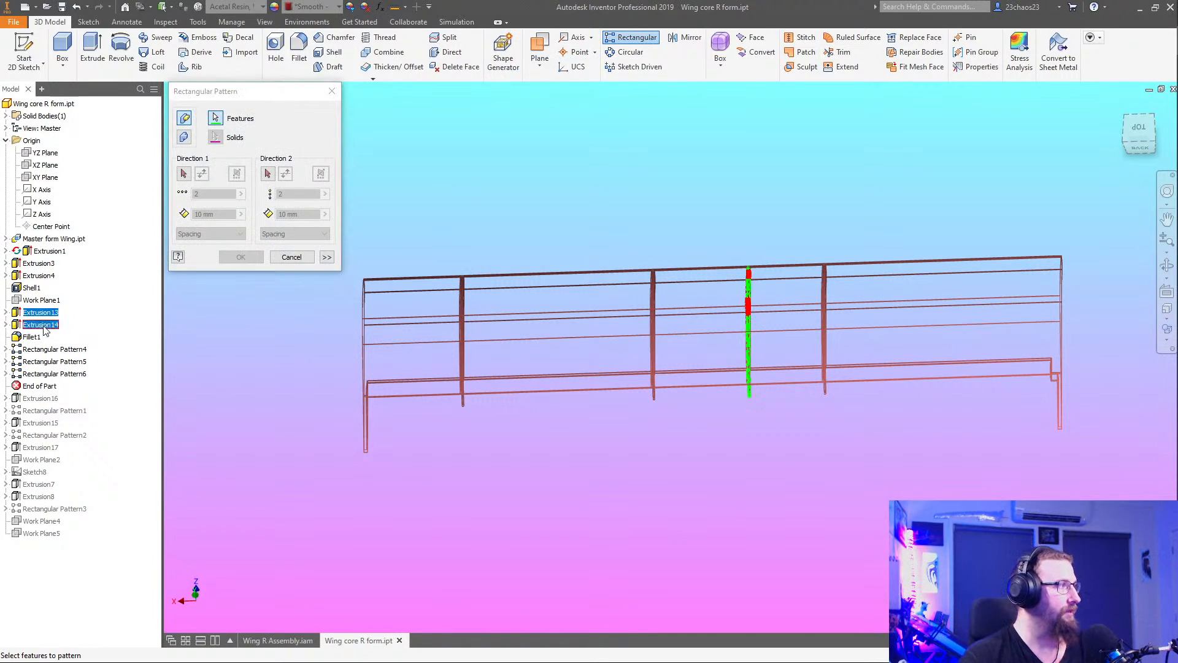
shift+click(27, 337)
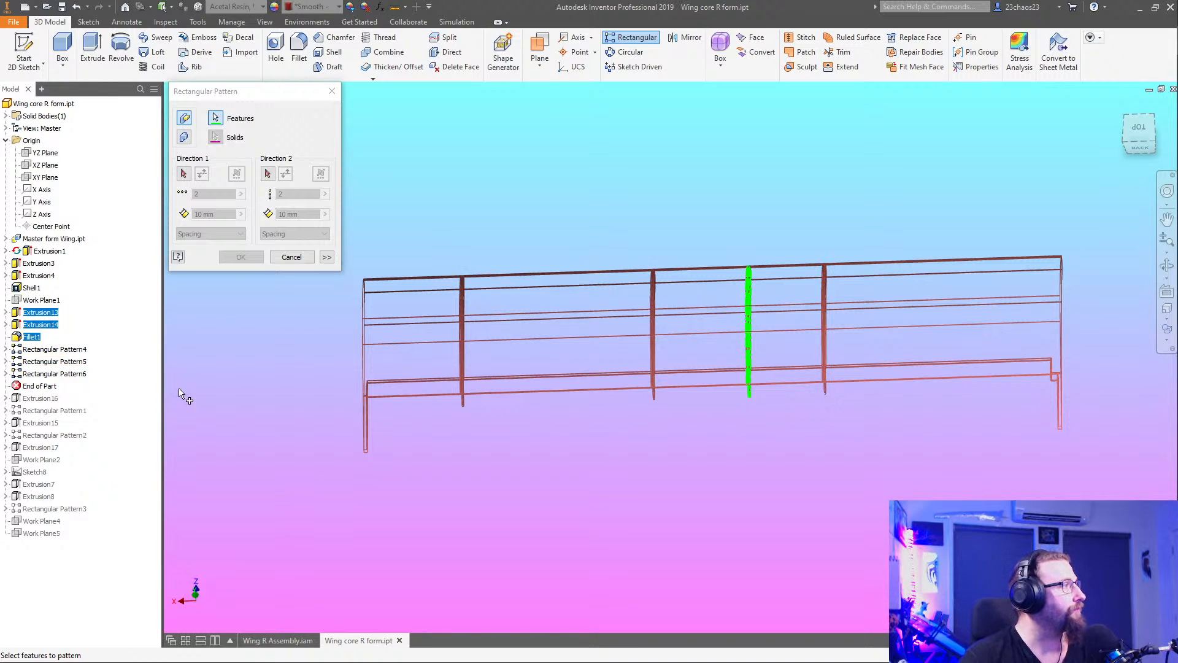
click(183, 173)
click(41, 189)
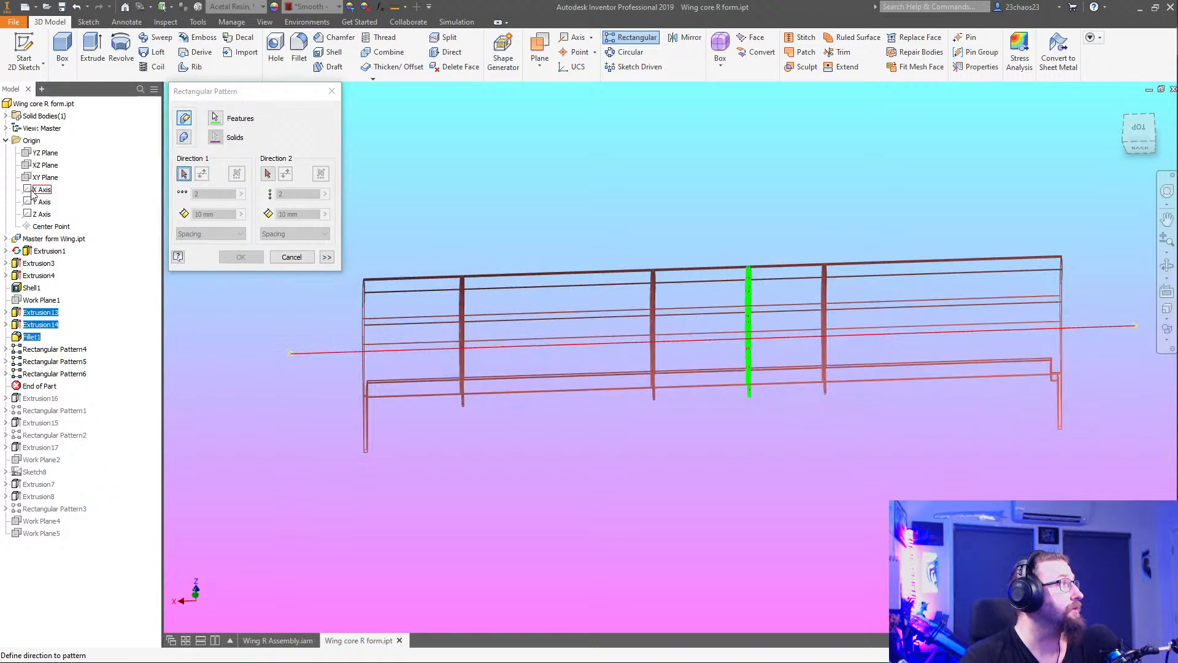
click(202, 173)
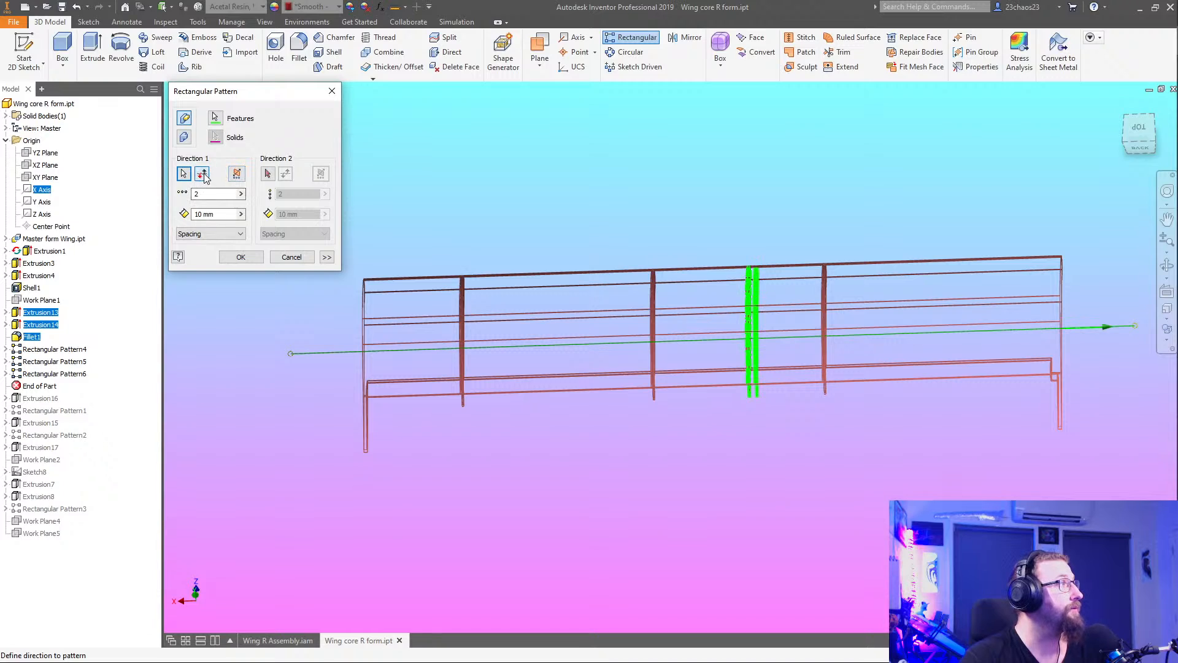
Set the reversed pattern's spacing to Rectangular Pattern5's copied expression in parentheses multiplied by 3, and create the pattern with two instances
click(209, 214)
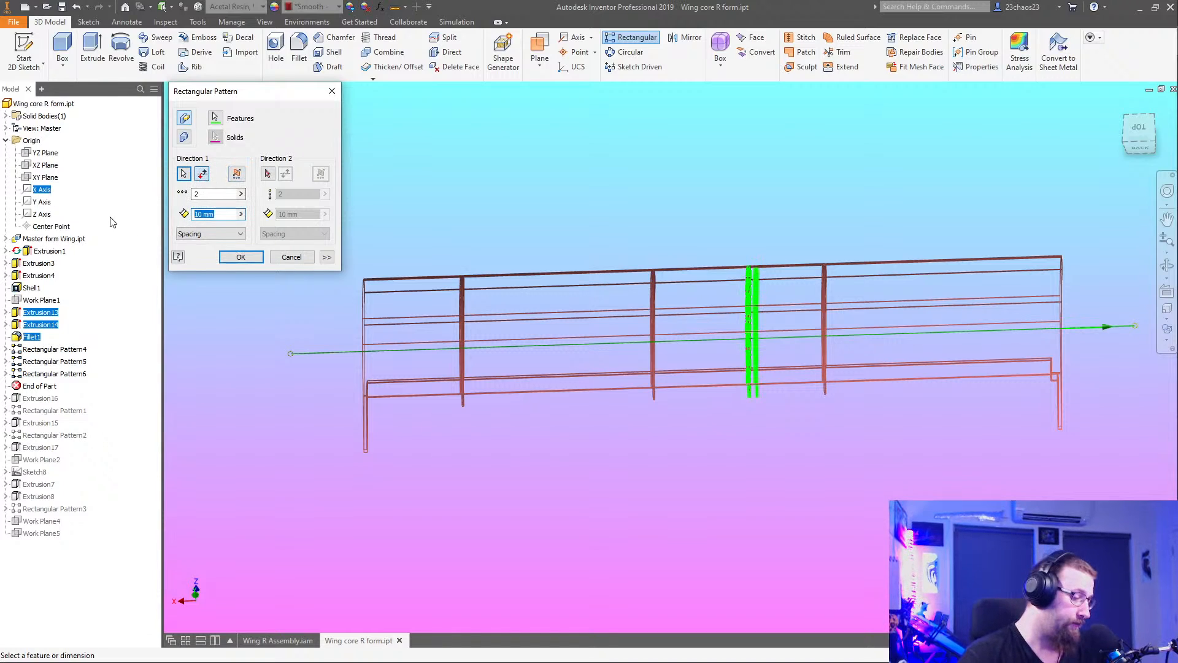
text(()
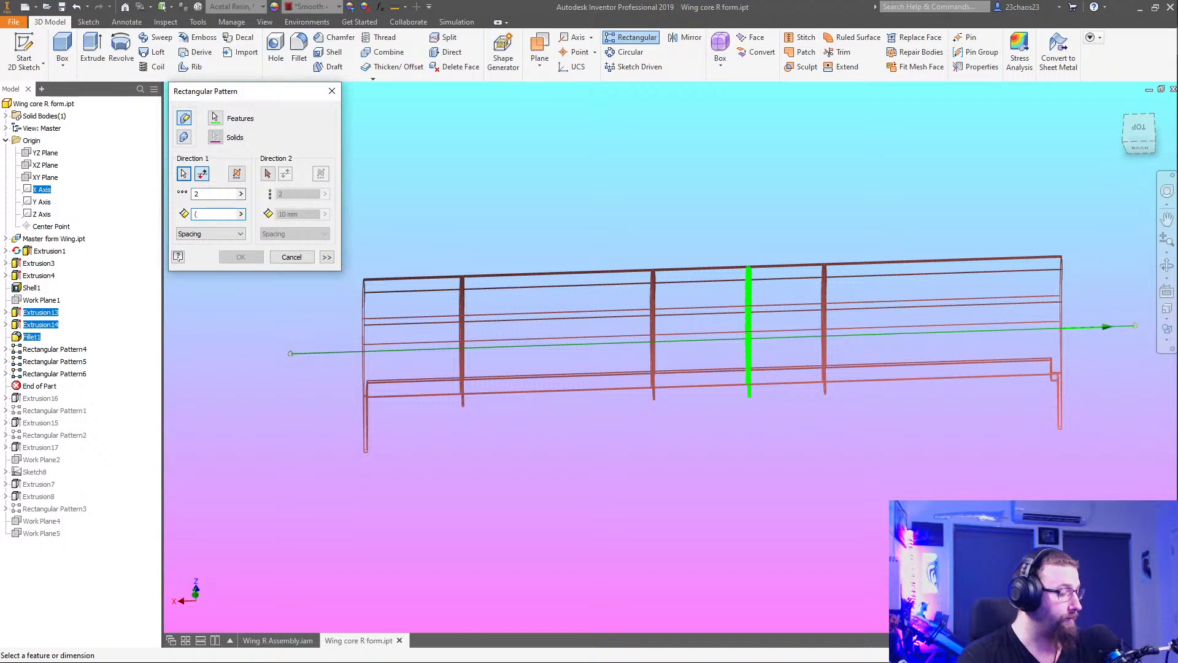
text(0.5 mm / 2 ul)
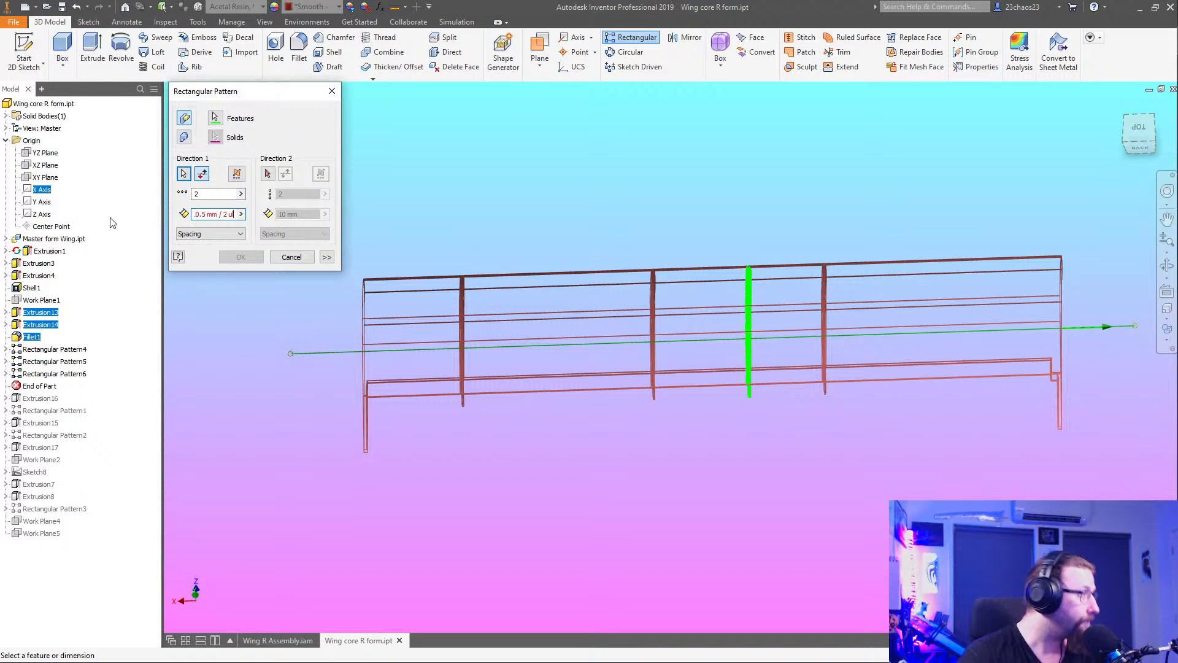
text())
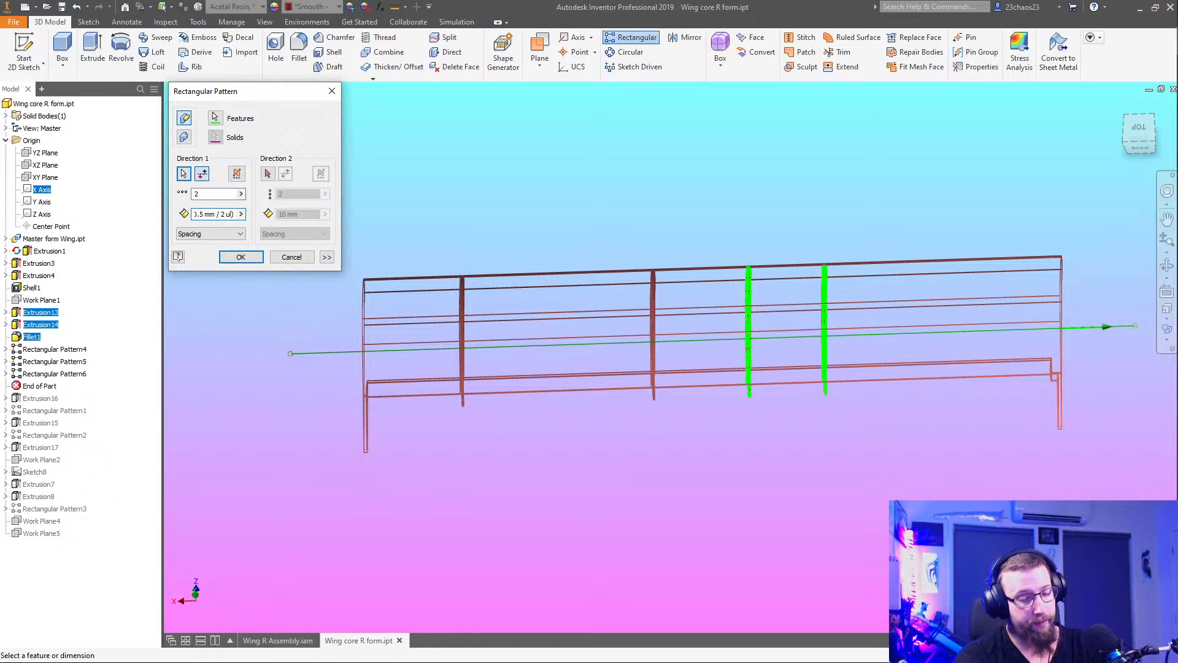
text(*3)
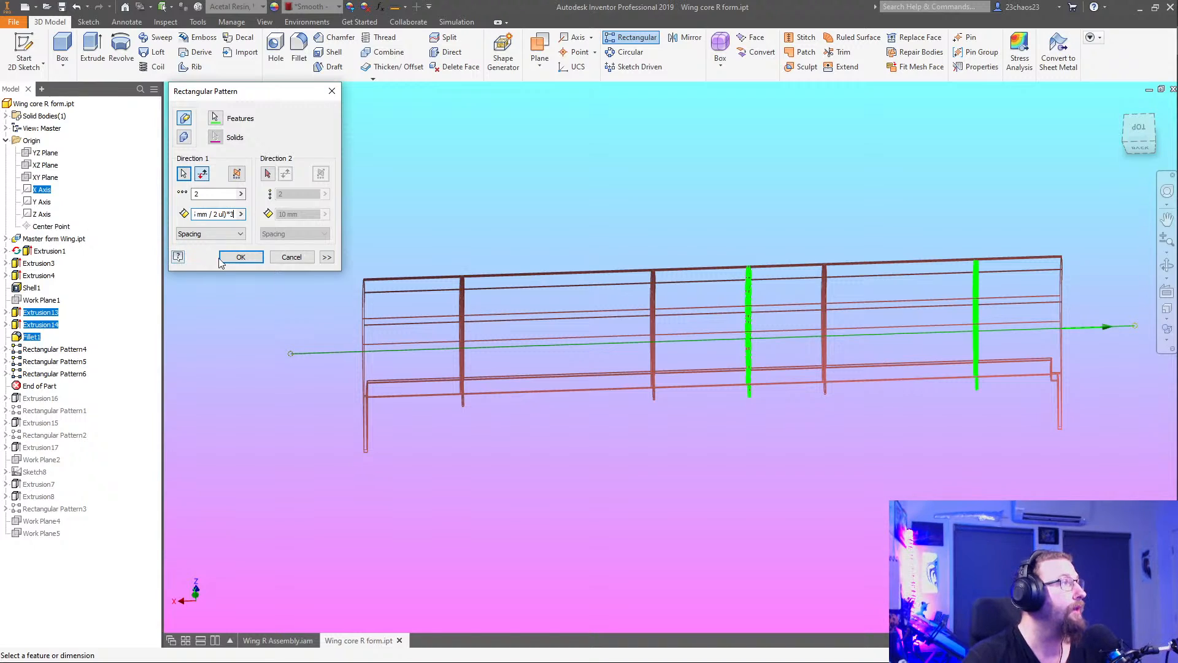
click(241, 257)
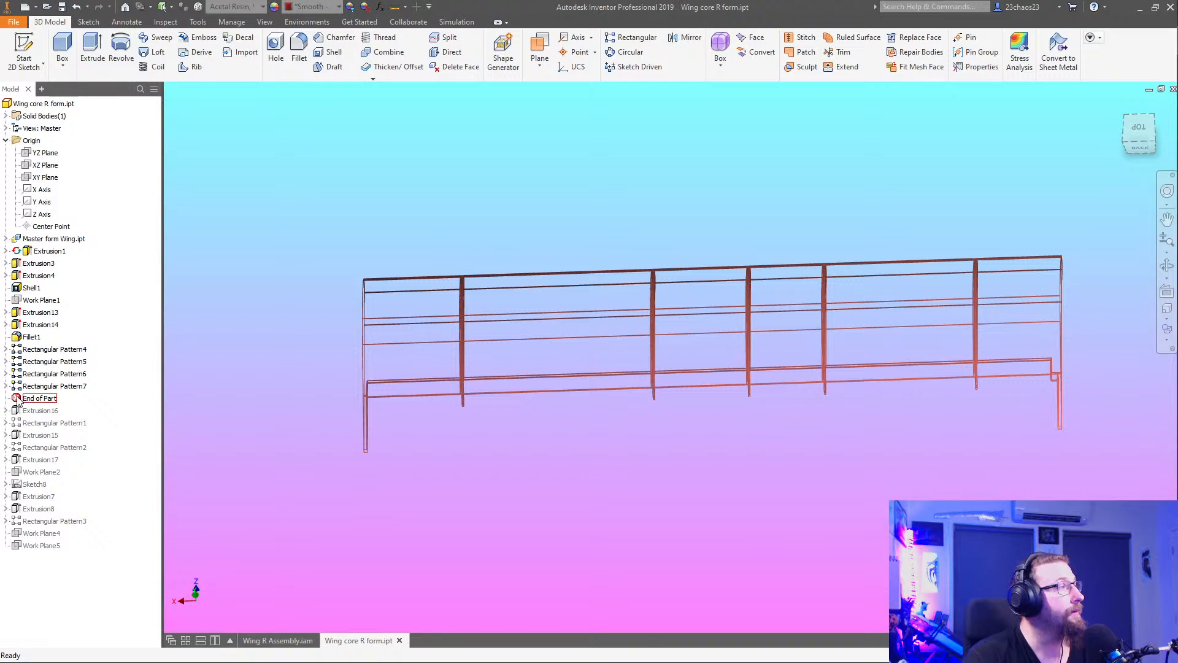
Restore the full part history by moving the End of Part marker below Work Plane5, and save the part
drag(18, 400, 24, 550)
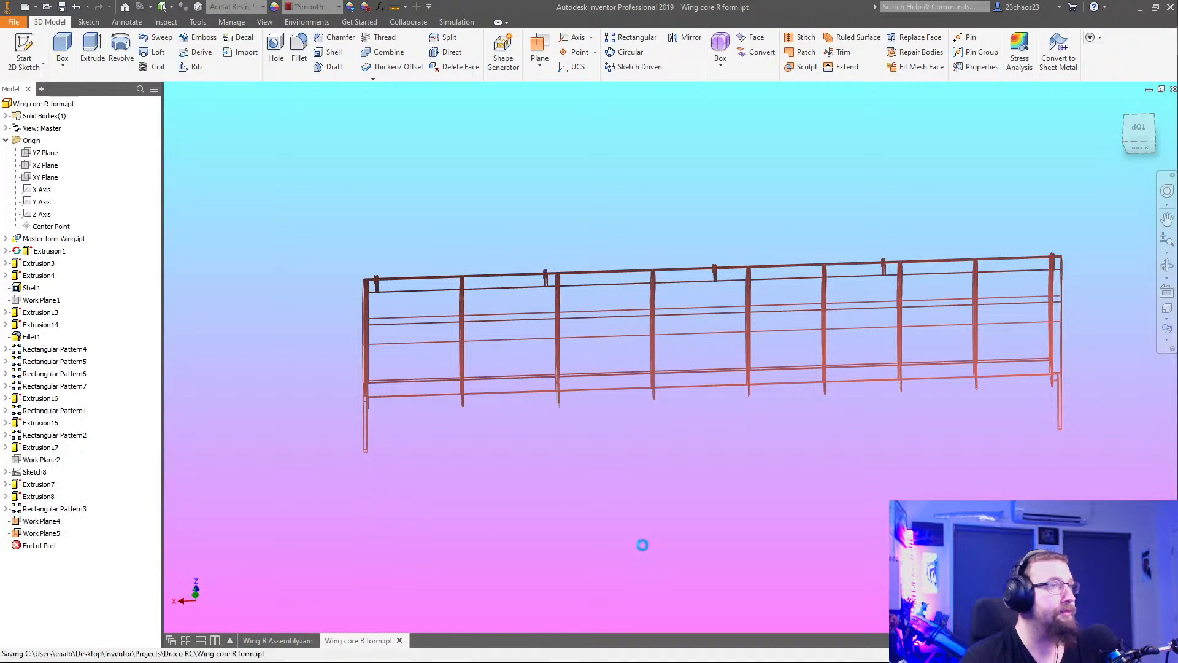
shift+middle_drag(626, 543, 595, 518)
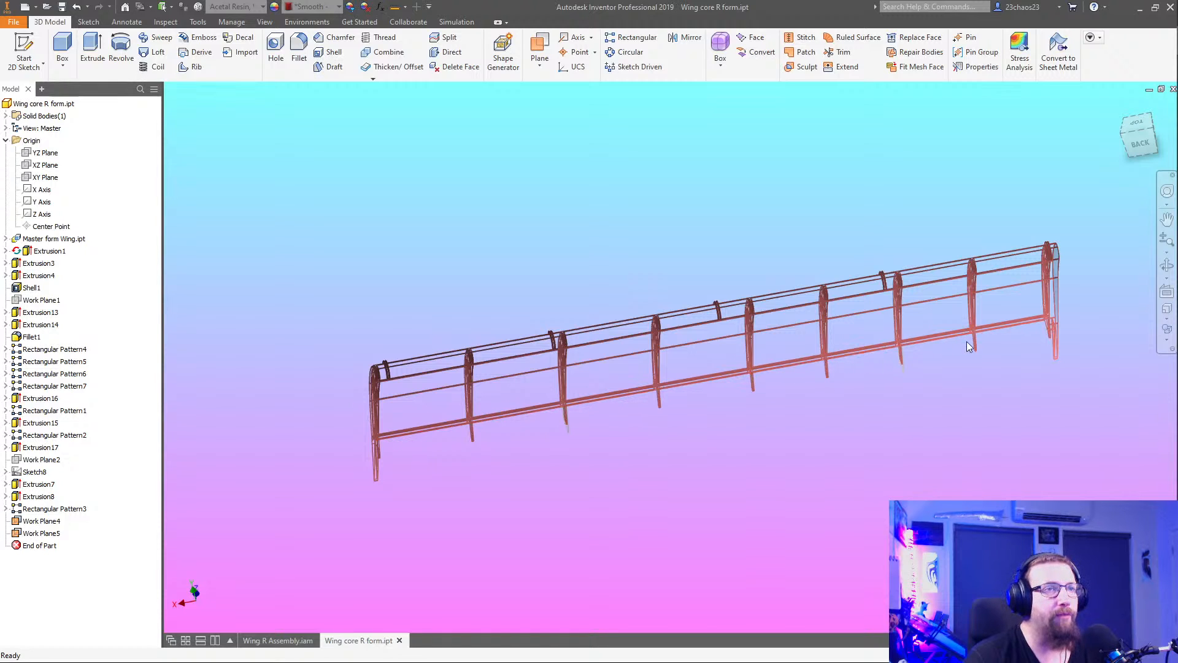
shift+middle_drag(634, 483, 583, 571)
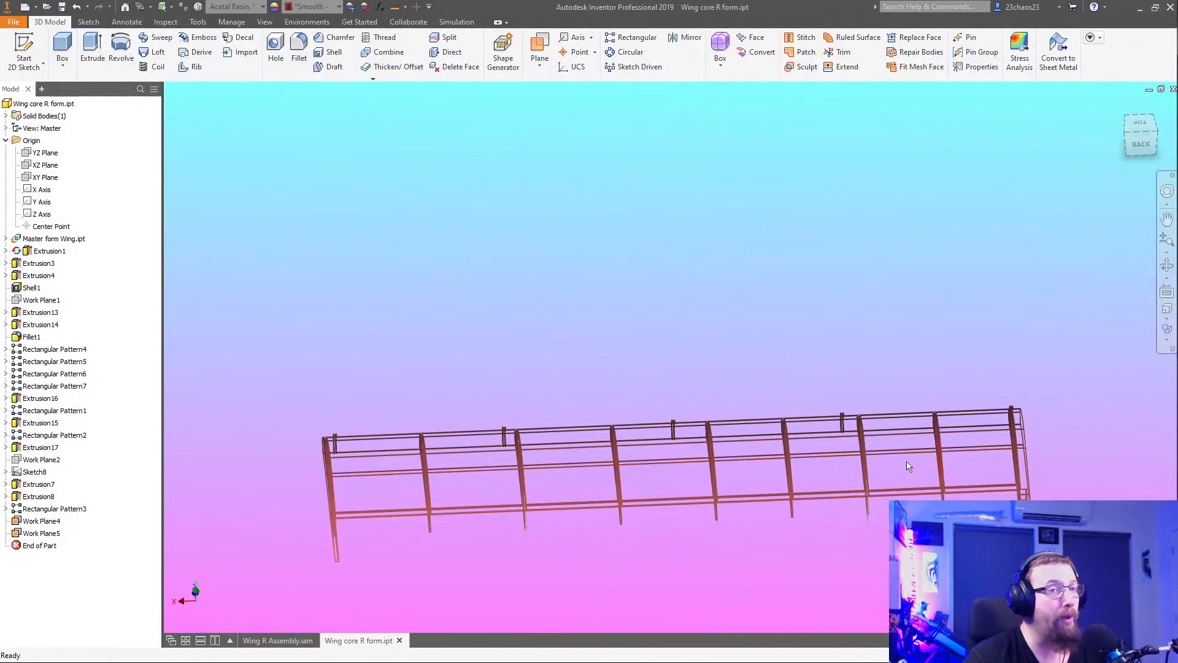
shift+middle_drag(770, 583, 842, 494)
shift+middle_drag(809, 451, 735, 424)
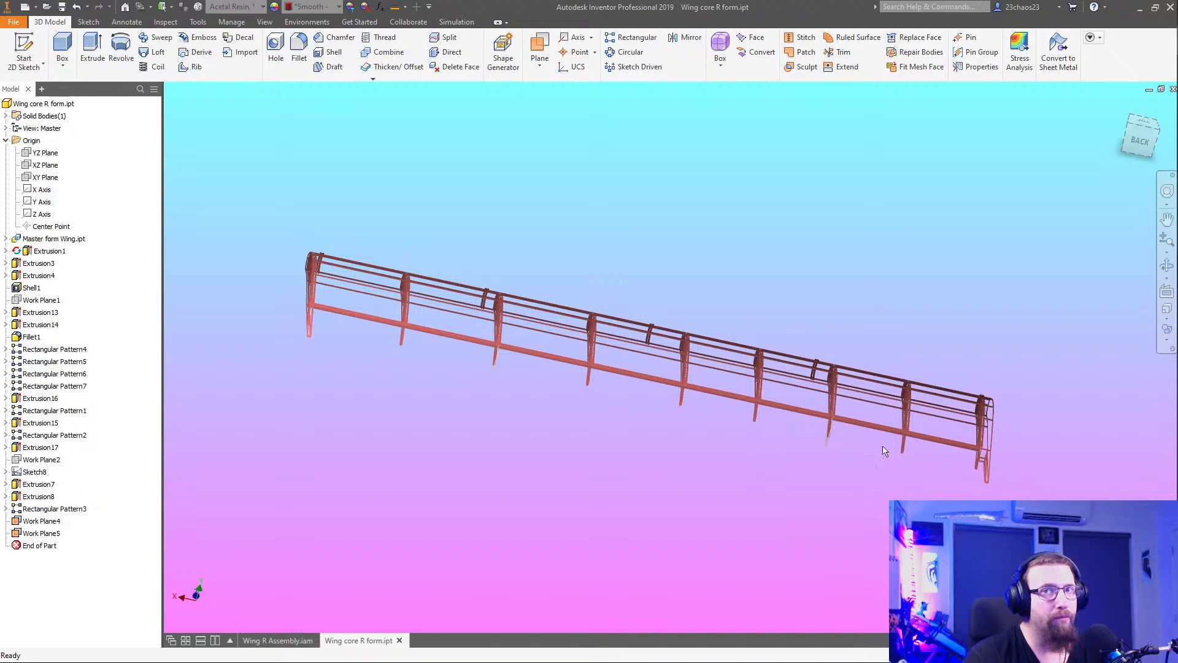
Delete the two offset work planes, Work Plane5 and Work Plane4, from the wing core
shift+middle_drag(772, 434, 808, 428)
click(807, 423)
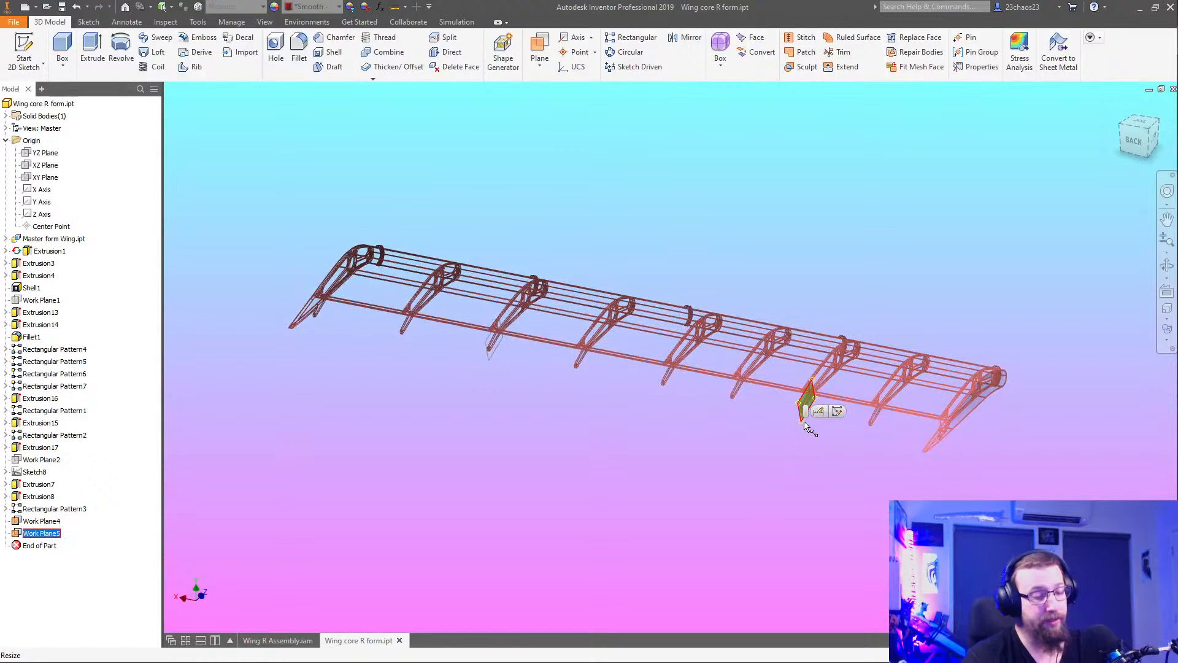
key(Delete)
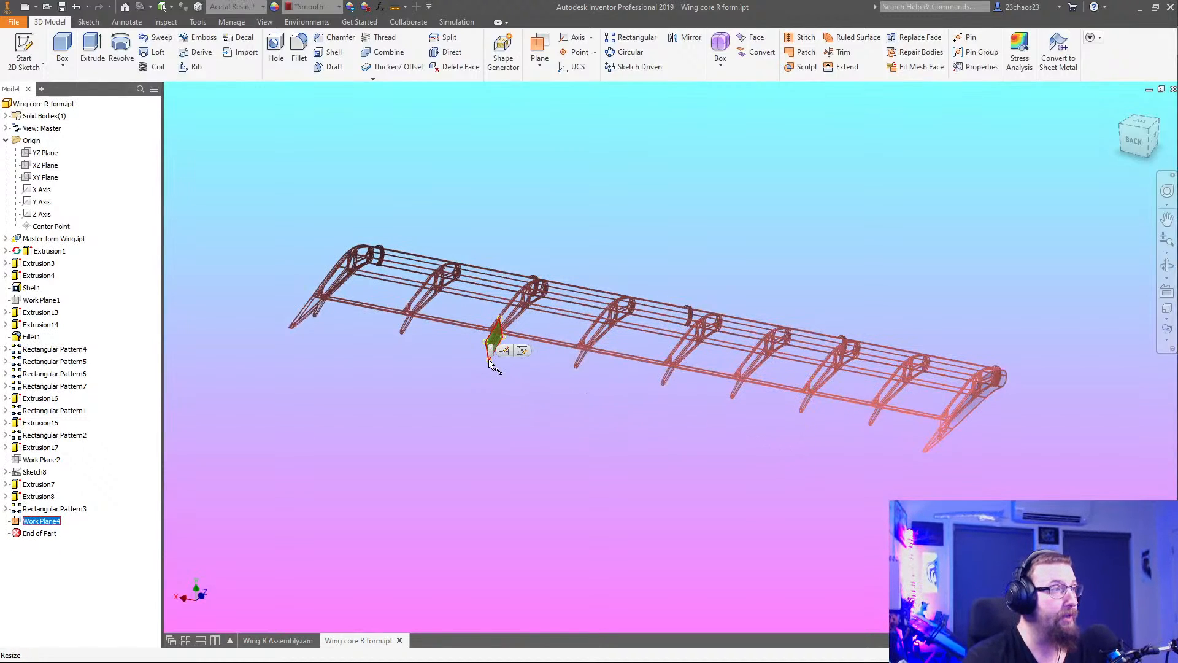
click(491, 352)
key(Delete)
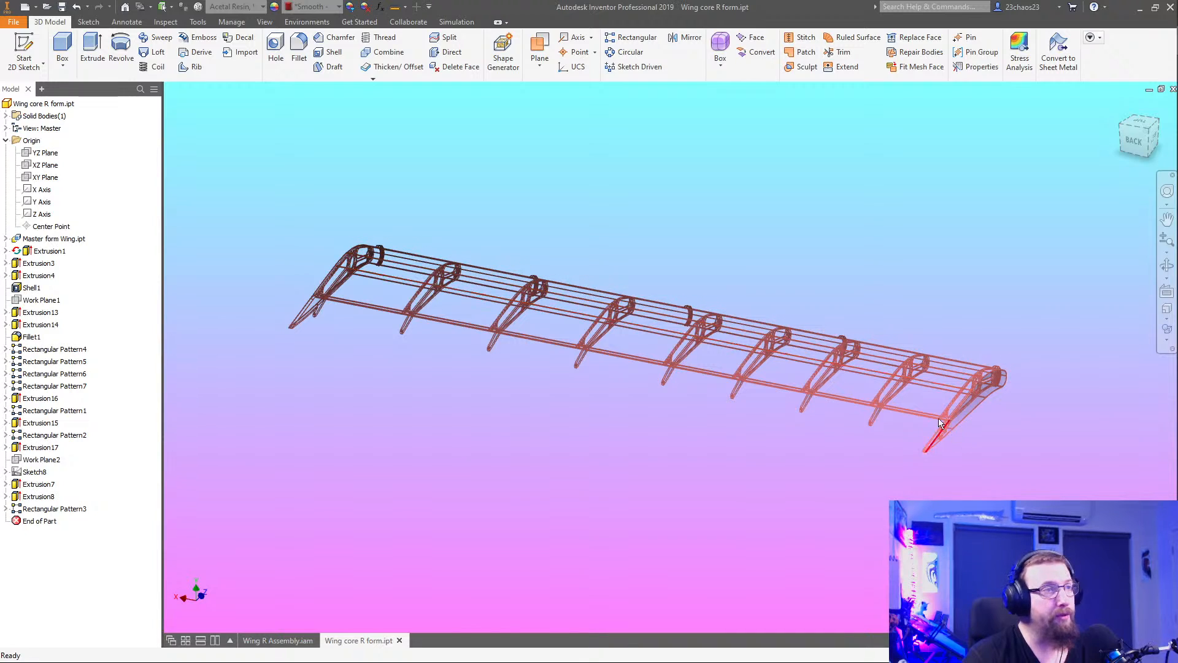
Examine the wireframe wing core from the back, the end and along its span to check the rib layout and spacing
shift+middle_drag(771, 451, 973, 306)
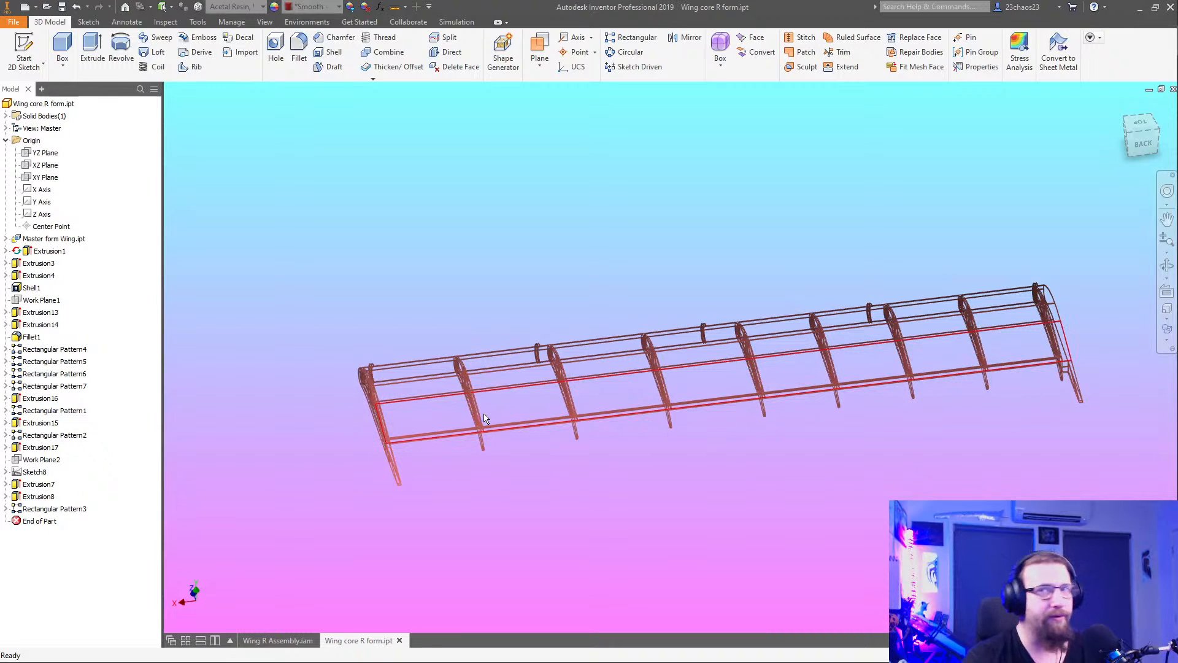
shift+middle_drag(710, 457, 924, 474)
scroll(715, 464, down, 5)
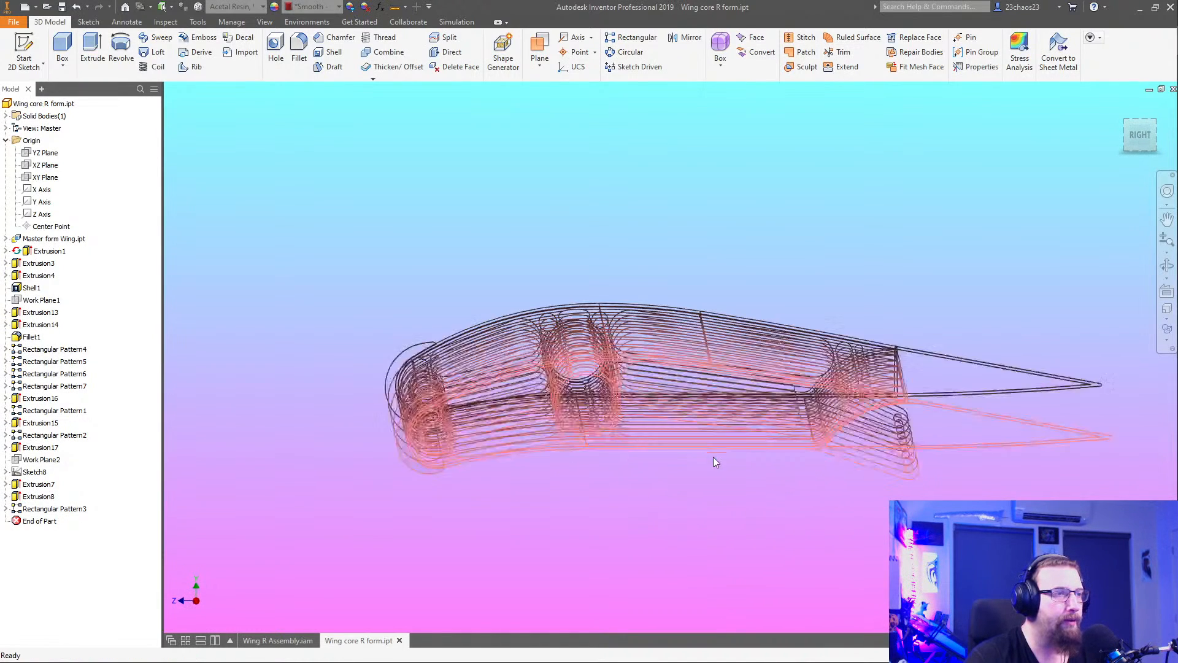
shift+middle_drag(750, 526, 830, 535)
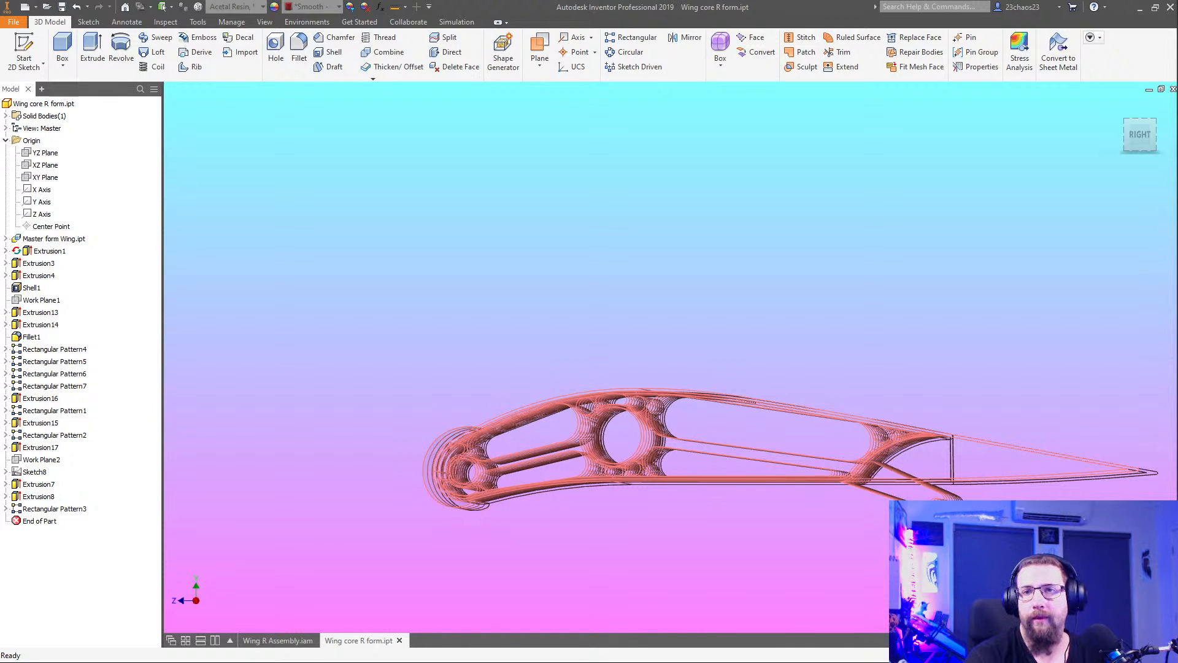
scroll(723, 518, down, 2)
shift+middle_drag(723, 518, 812, 533)
scroll(759, 548, down, 4)
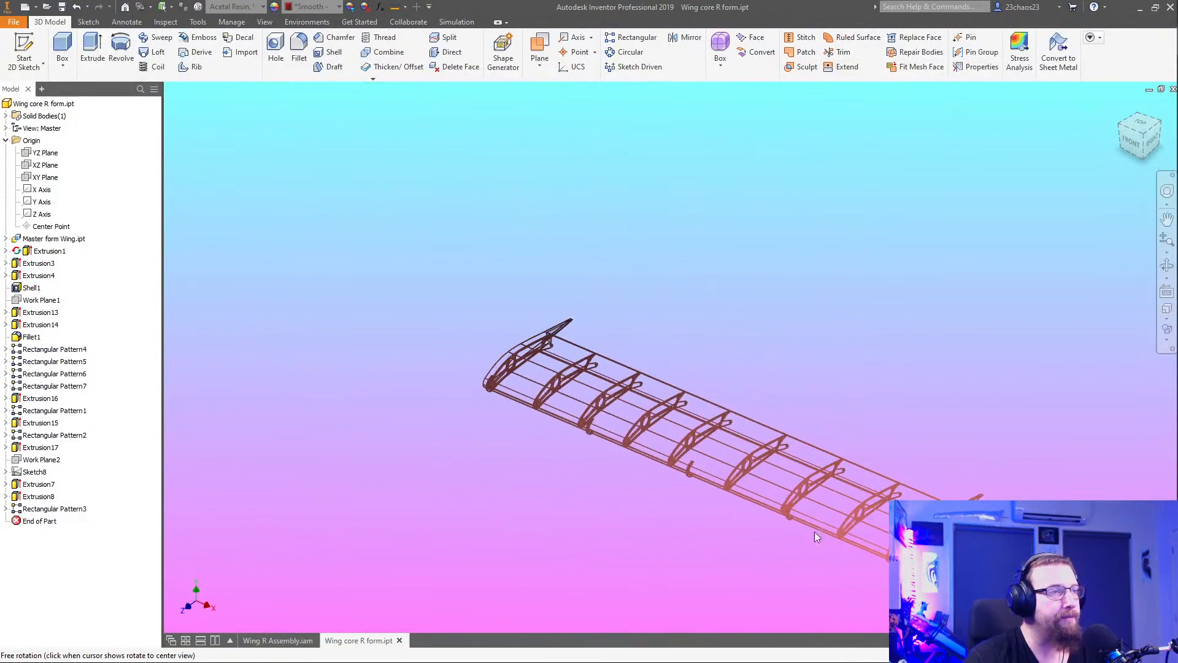
shift+middle_drag(605, 500, 677, 557)
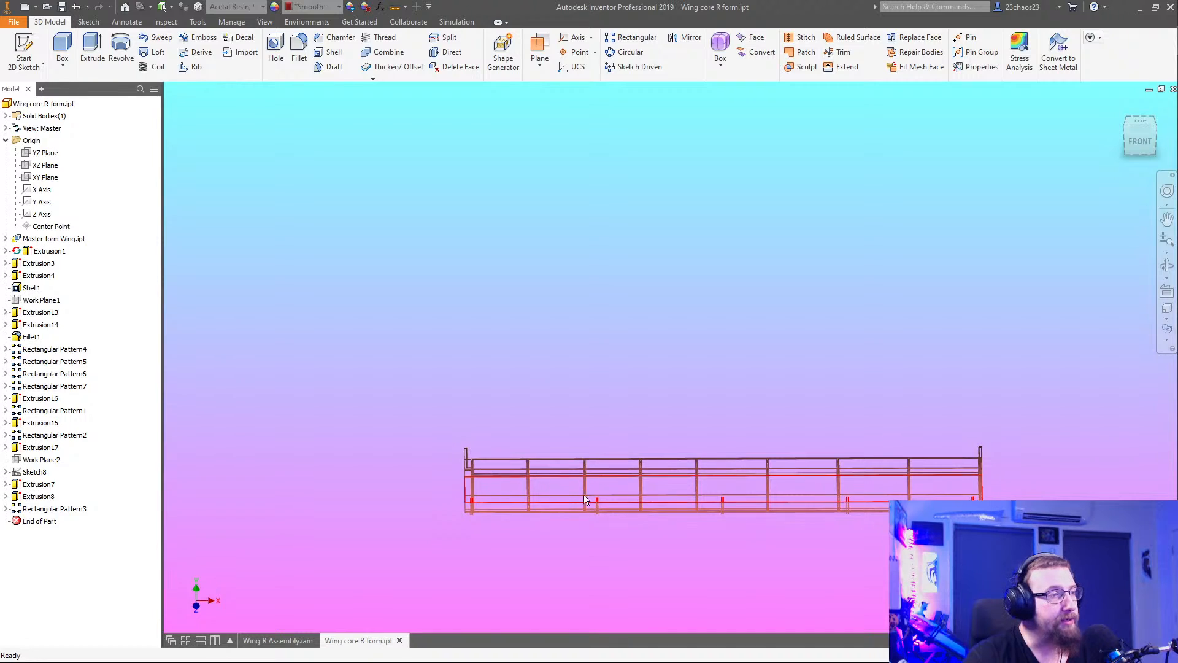
shift+middle_drag(805, 551, 858, 572)
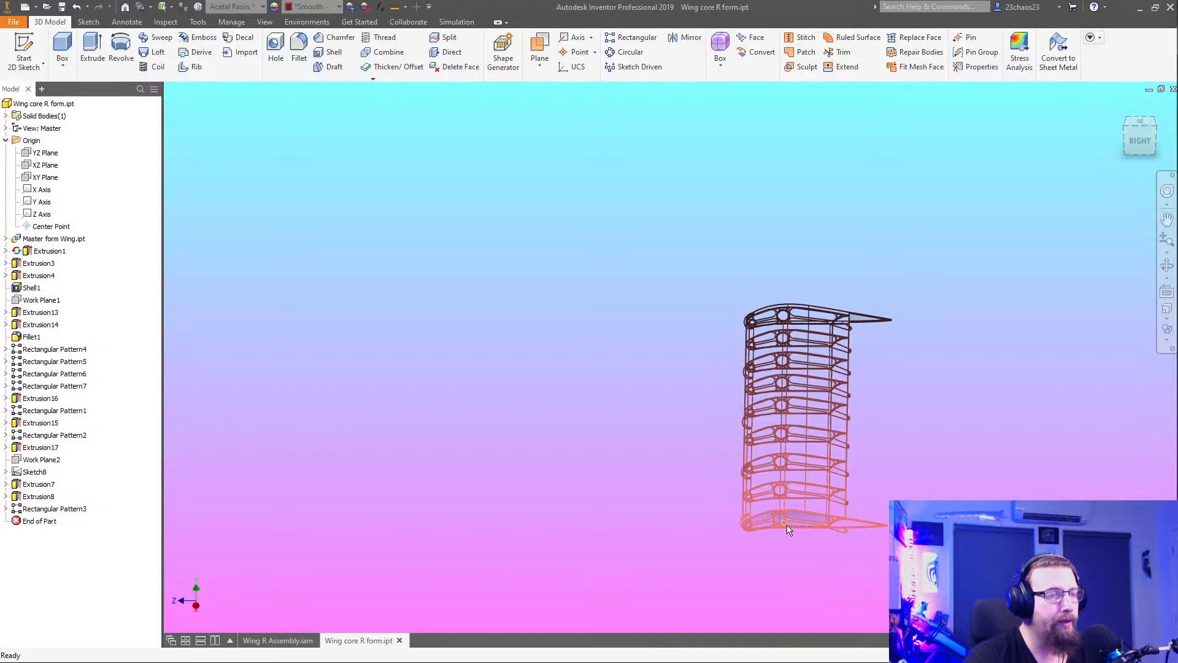
scroll(764, 533, up, 3)
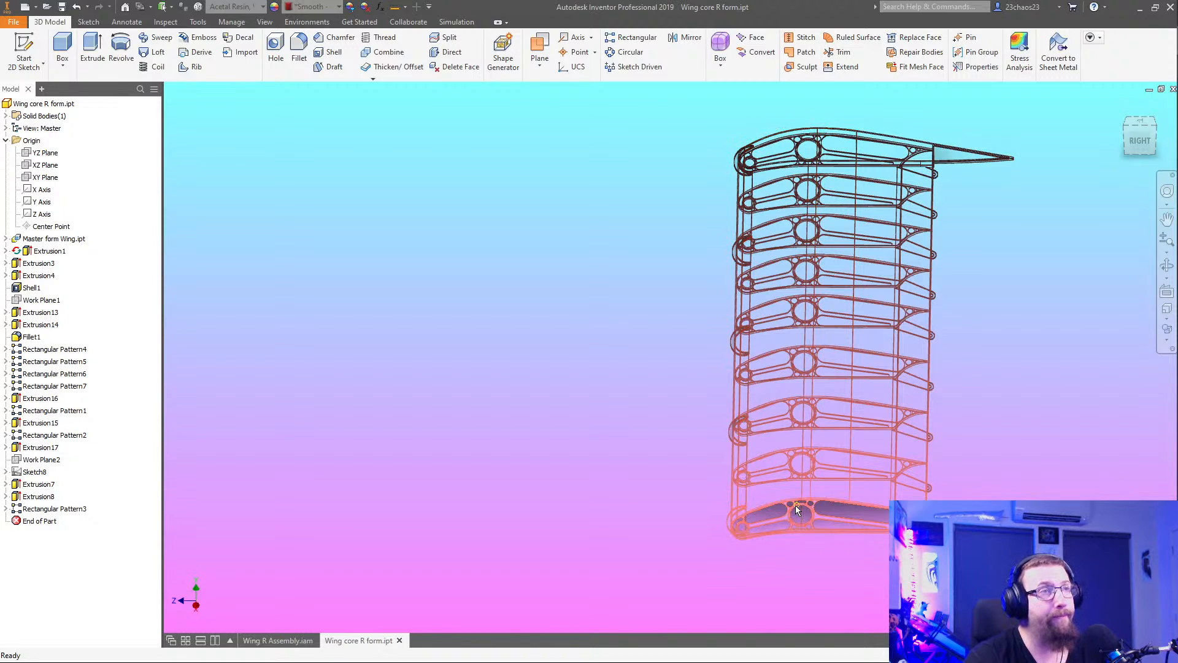
shift+middle_drag(804, 547, 813, 524)
shift+middle_drag(724, 516, 639, 562)
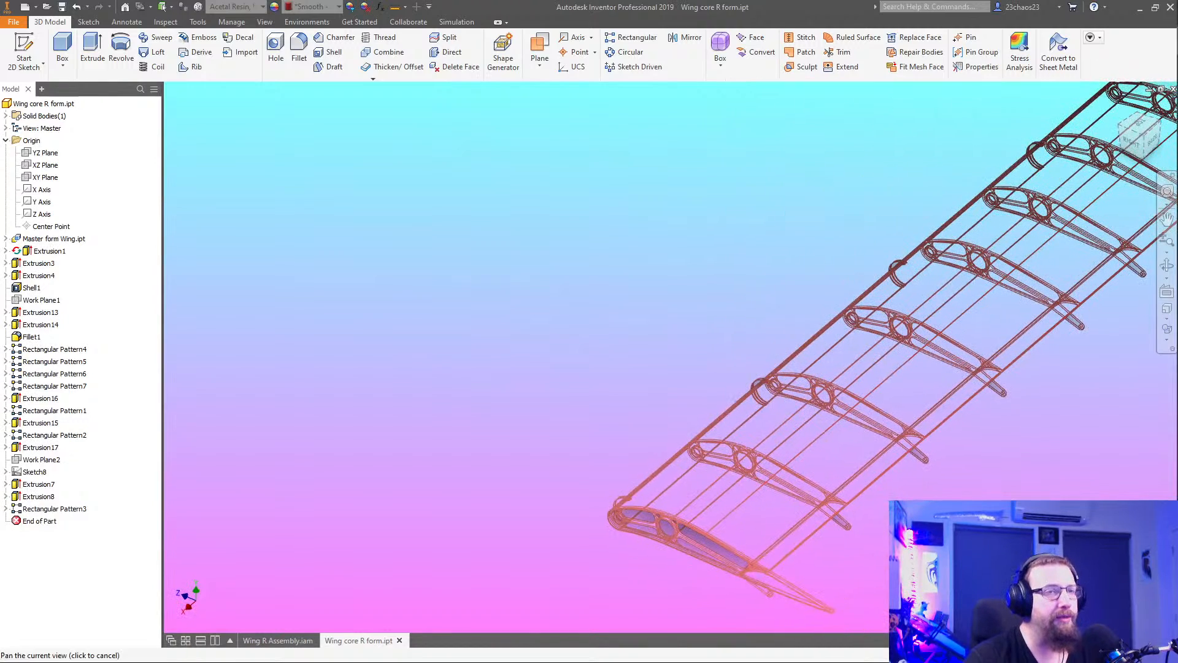
middle_drag(922, 523, 740, 502)
shift+middle_drag(806, 524, 680, 530)
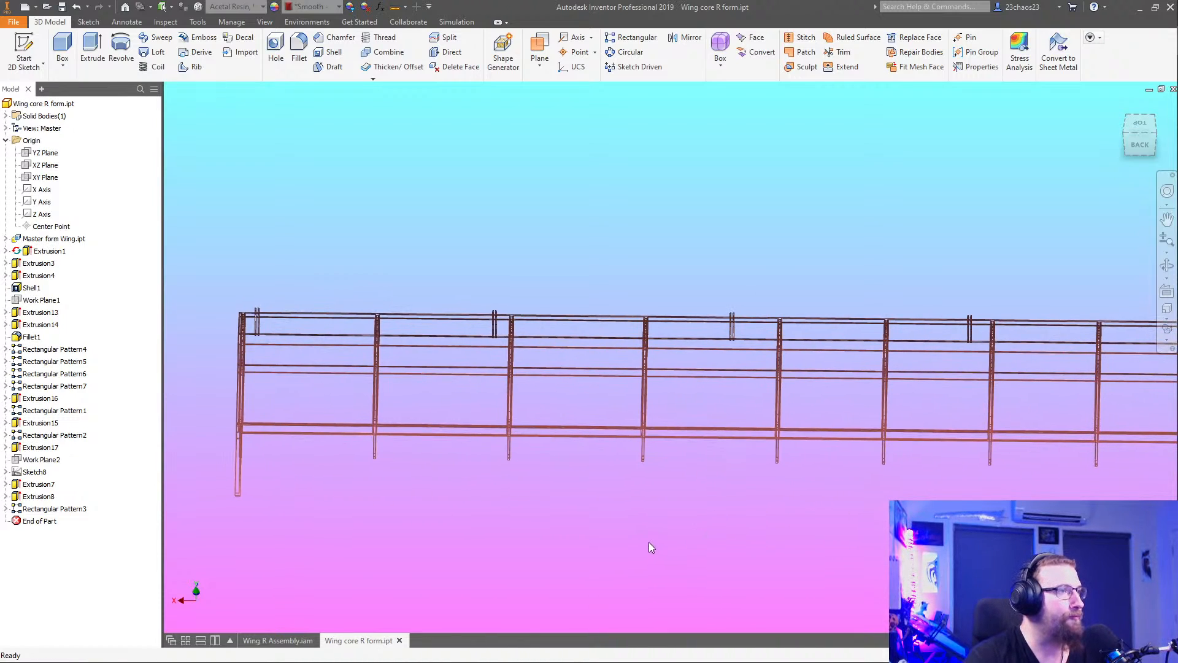
scroll(651, 543, up, 3)
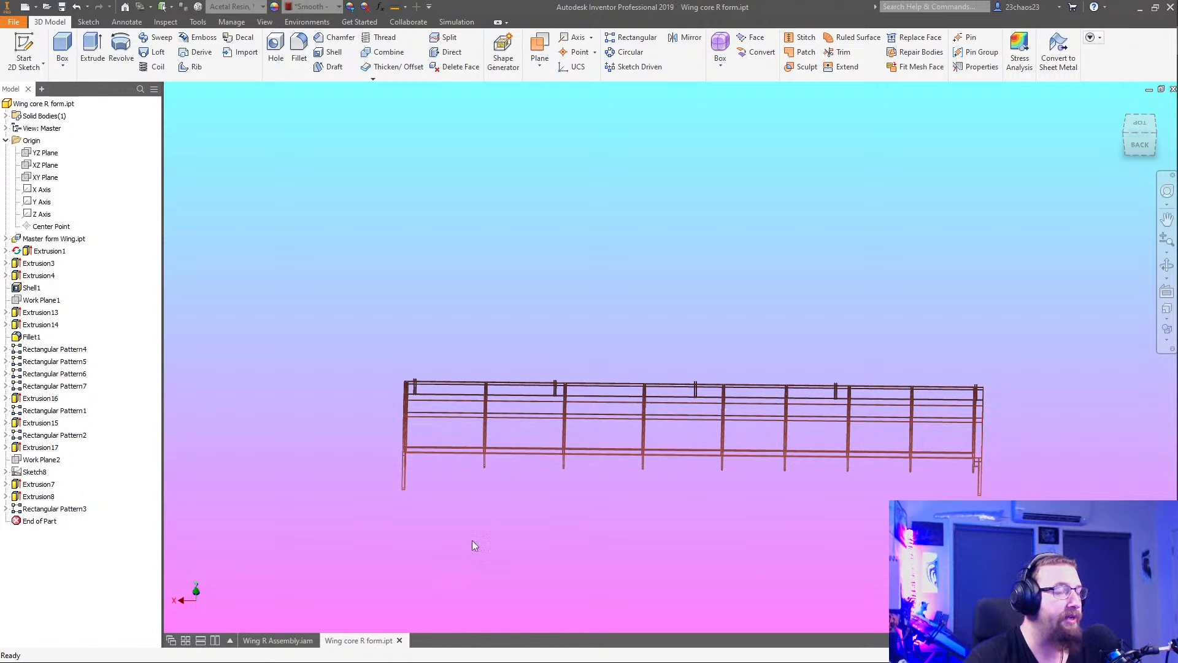
shift+middle_drag(650, 514, 605, 478)
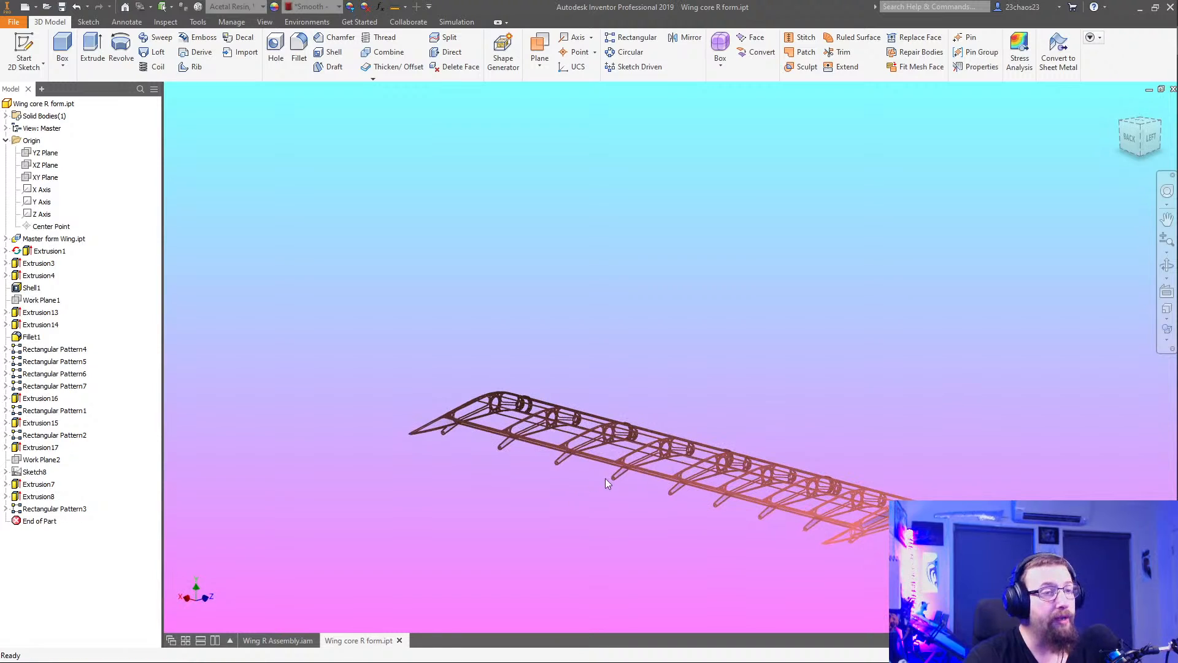
Display the wing core in the Technical Illustration visual style and measure the distance between its two outer end faces
click(1167, 329)
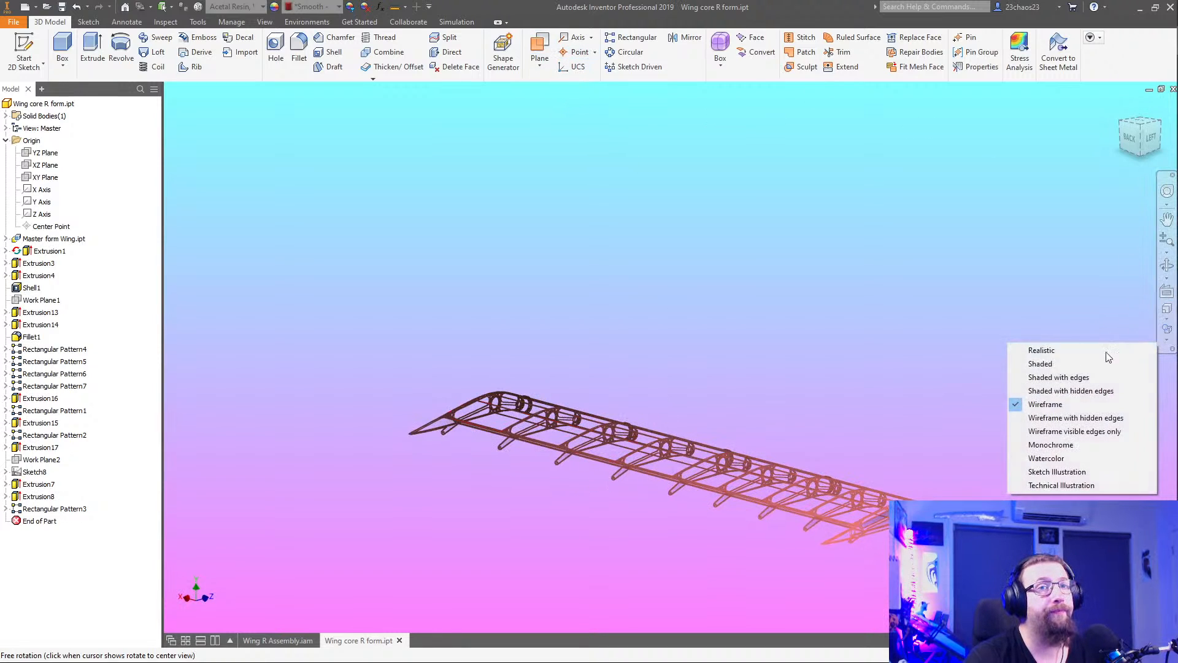
click(1050, 484)
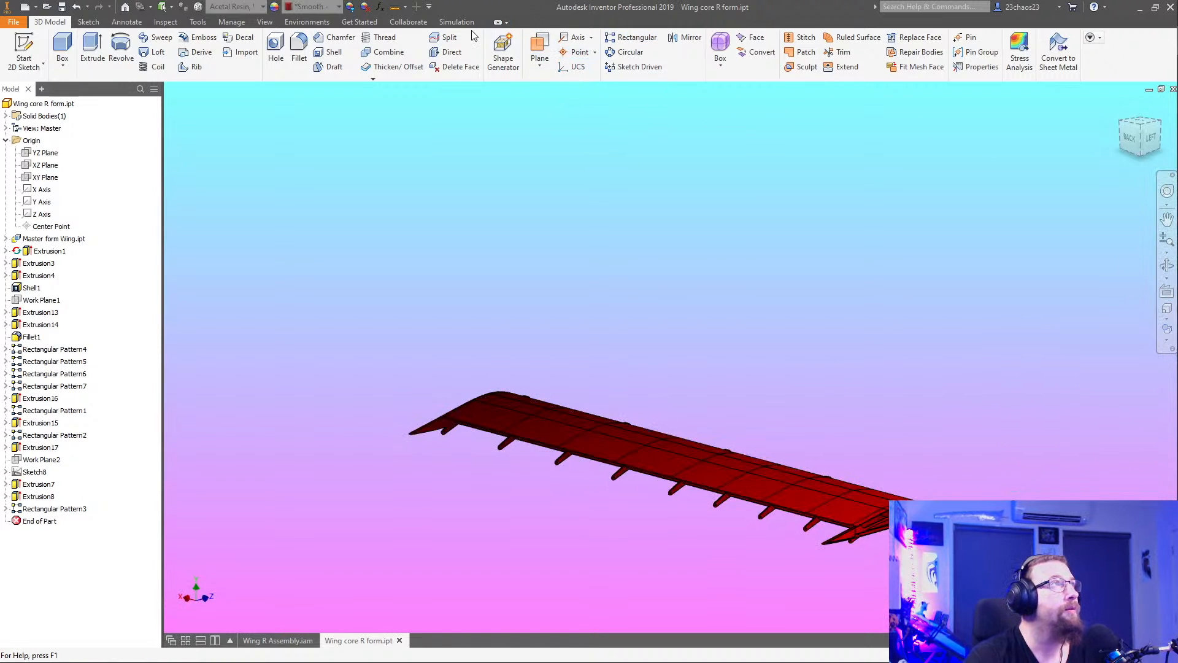
click(395, 8)
scroll(478, 476, up, 3)
scroll(373, 395, up, 3)
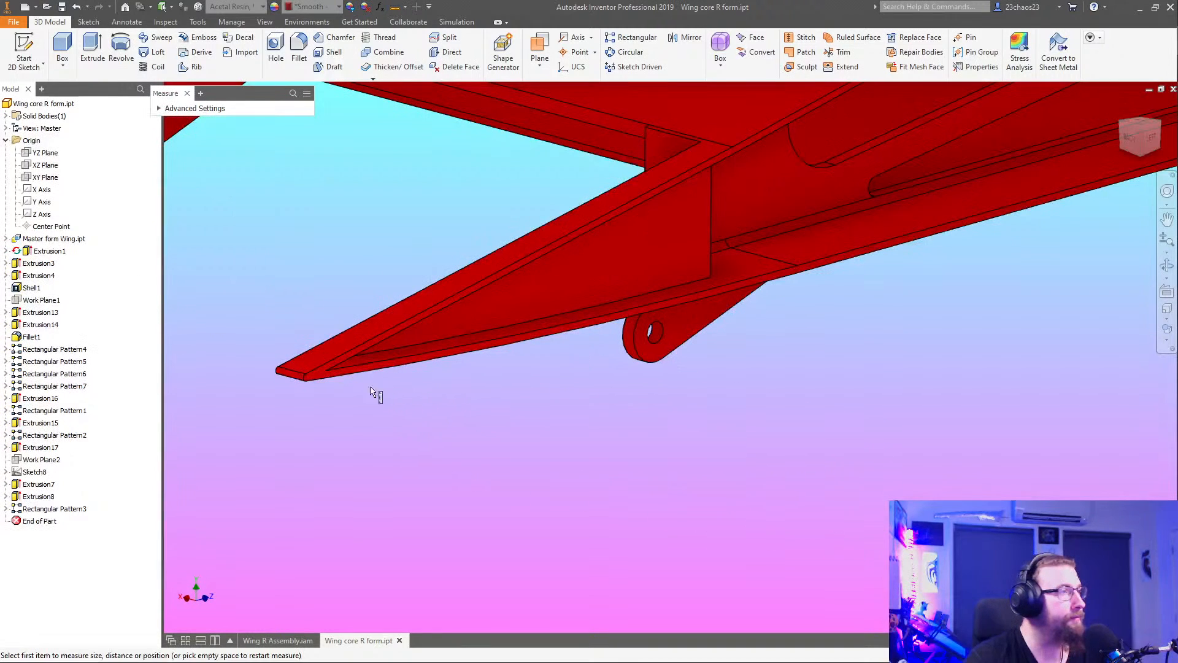
click(316, 380)
scroll(331, 417, down, 5)
shift+middle_drag(350, 447, 977, 477)
scroll(652, 448, up, 5)
scroll(858, 434, up, 4)
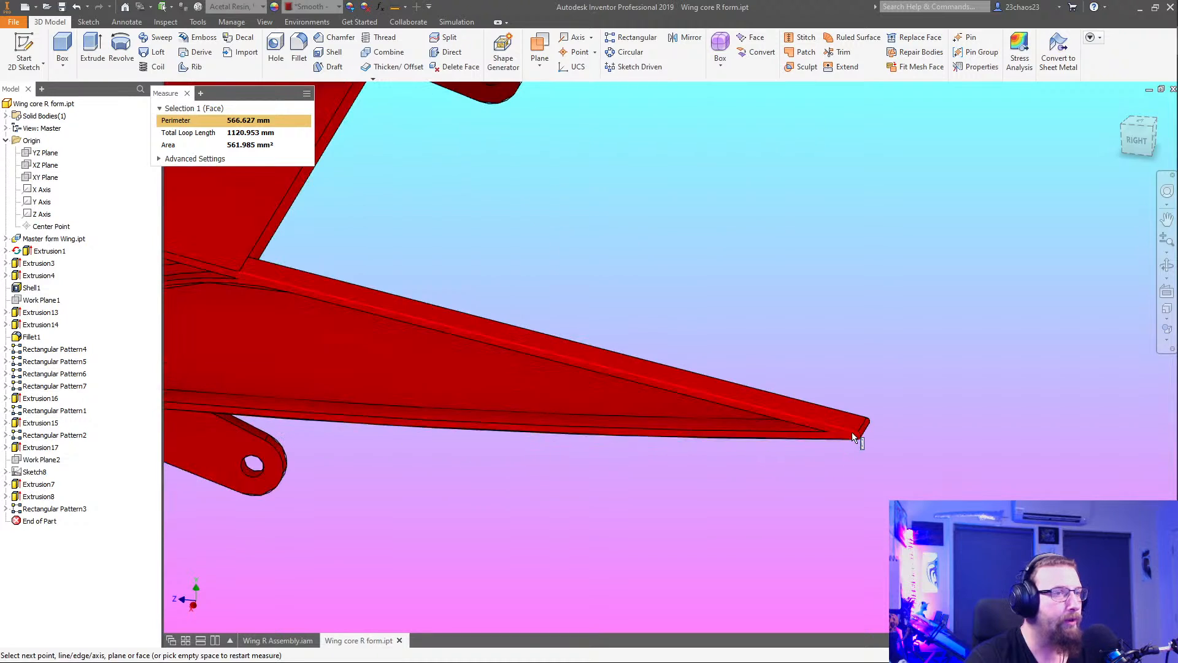
click(844, 439)
scroll(844, 438, down, 8)
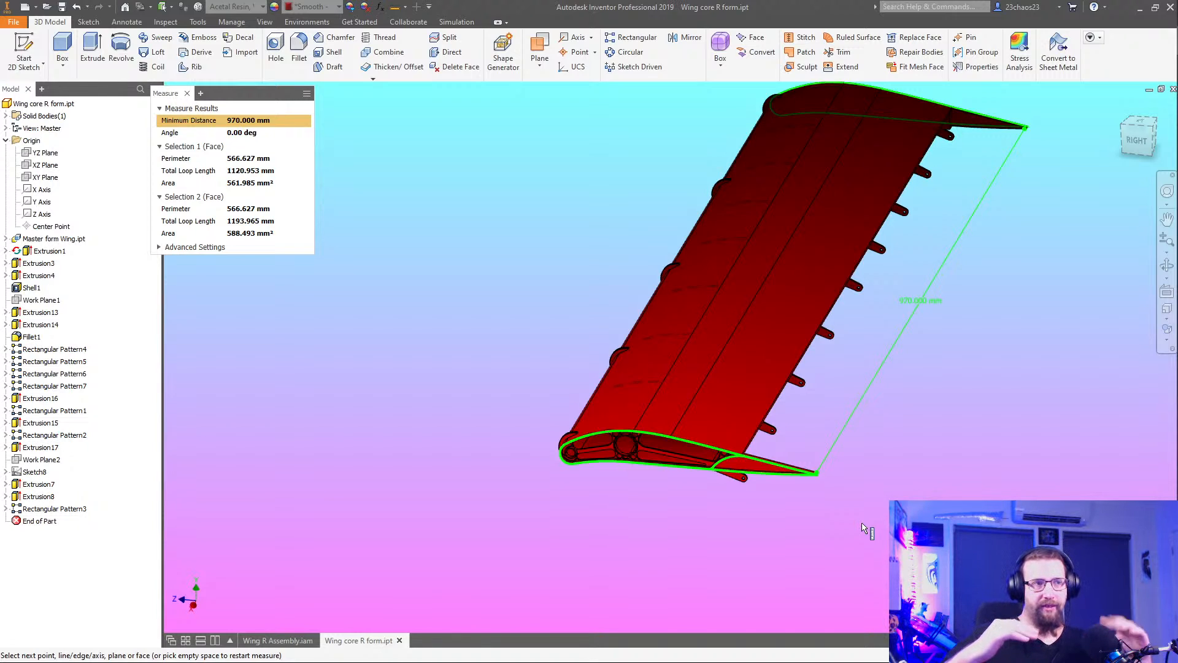
Finish the measurement and inspect the end rib up close, selecting its web face beside the large spar hole
scroll(586, 471, up, 5)
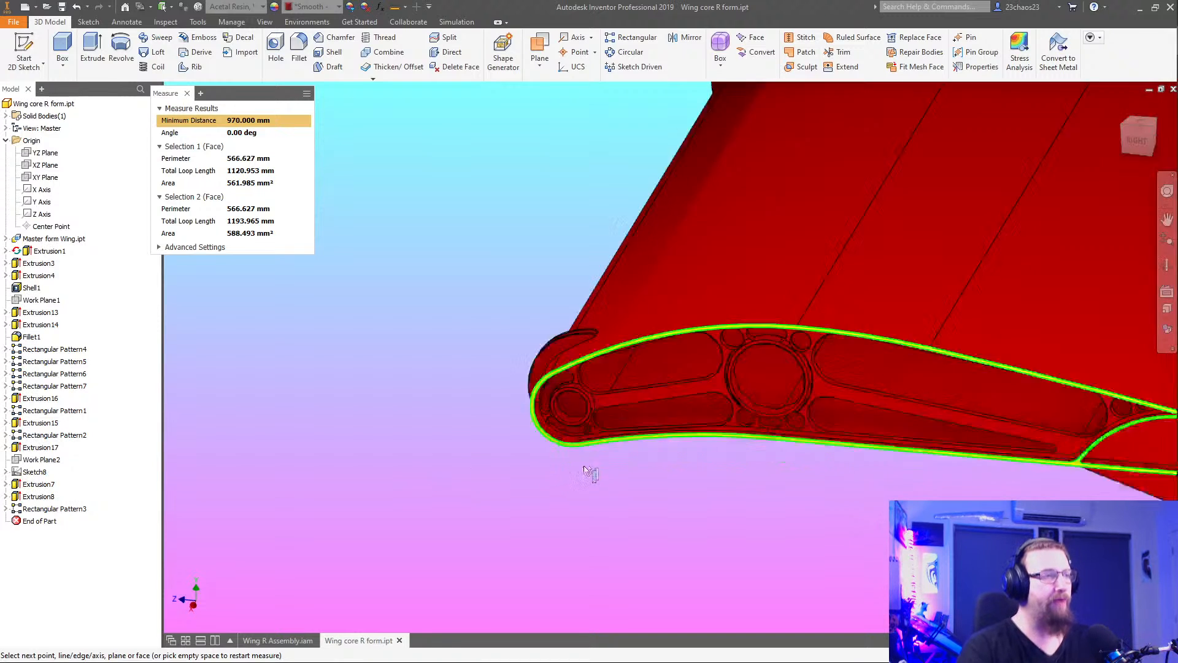
scroll(589, 472, up, 3)
shift+middle_drag(601, 486, 819, 624)
scroll(582, 484, down, 4)
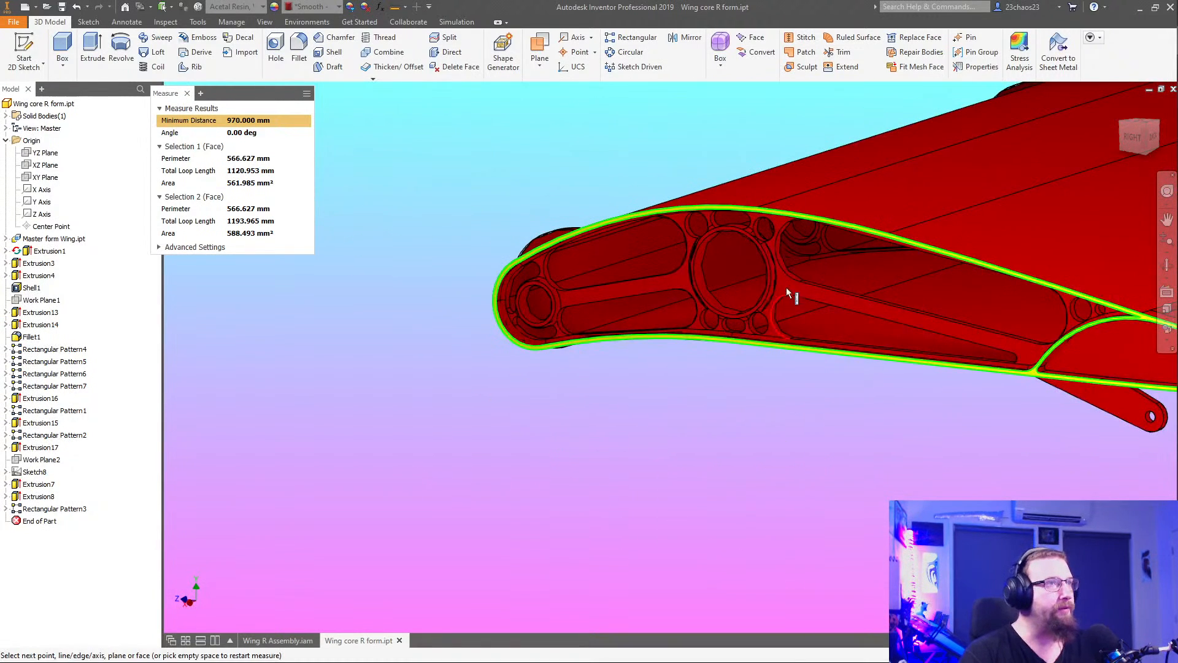
scroll(786, 287, up, 3)
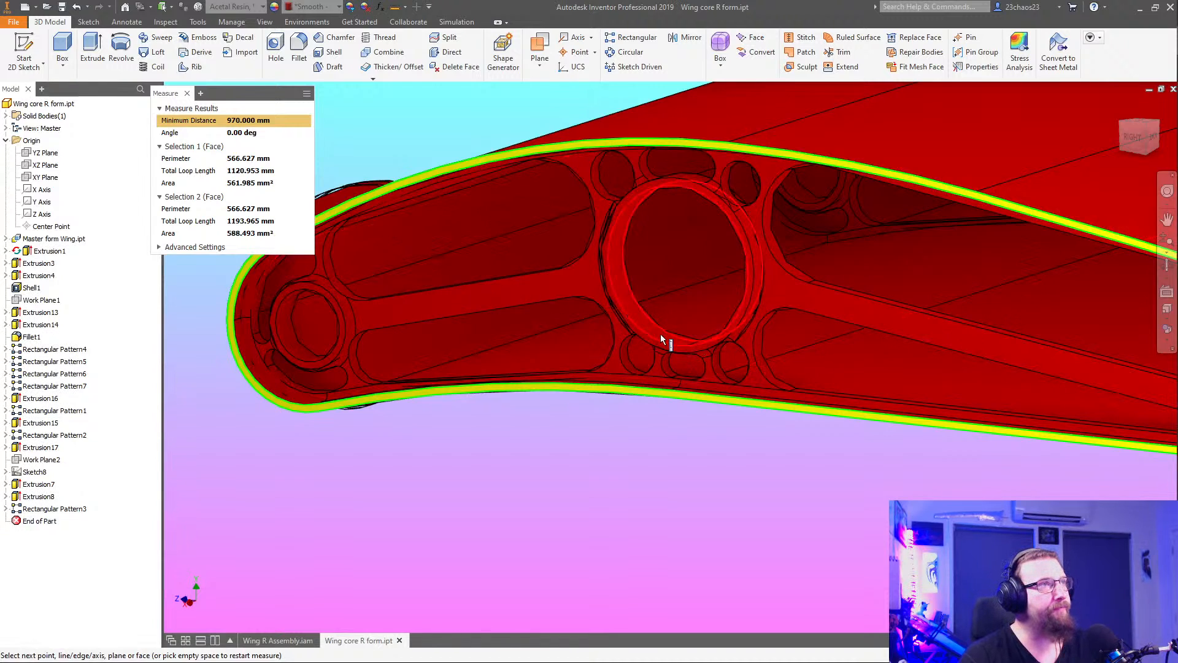
right_click(655, 375)
click(690, 376)
middle_drag(671, 425, 669, 483)
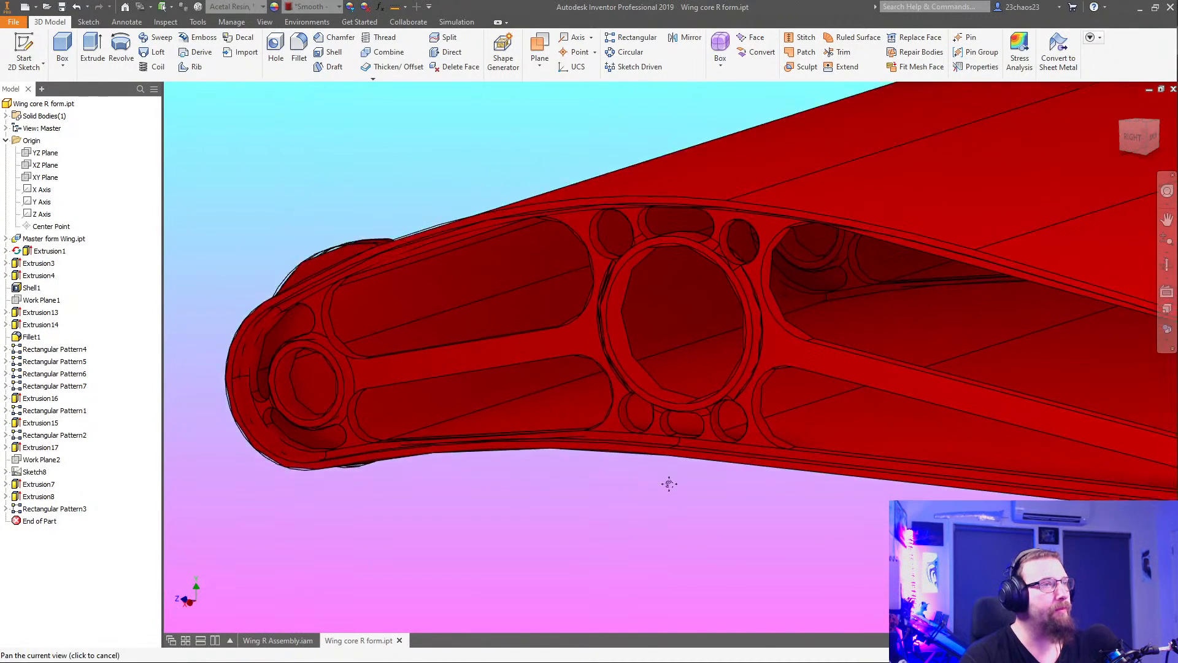
scroll(681, 393, up, 3)
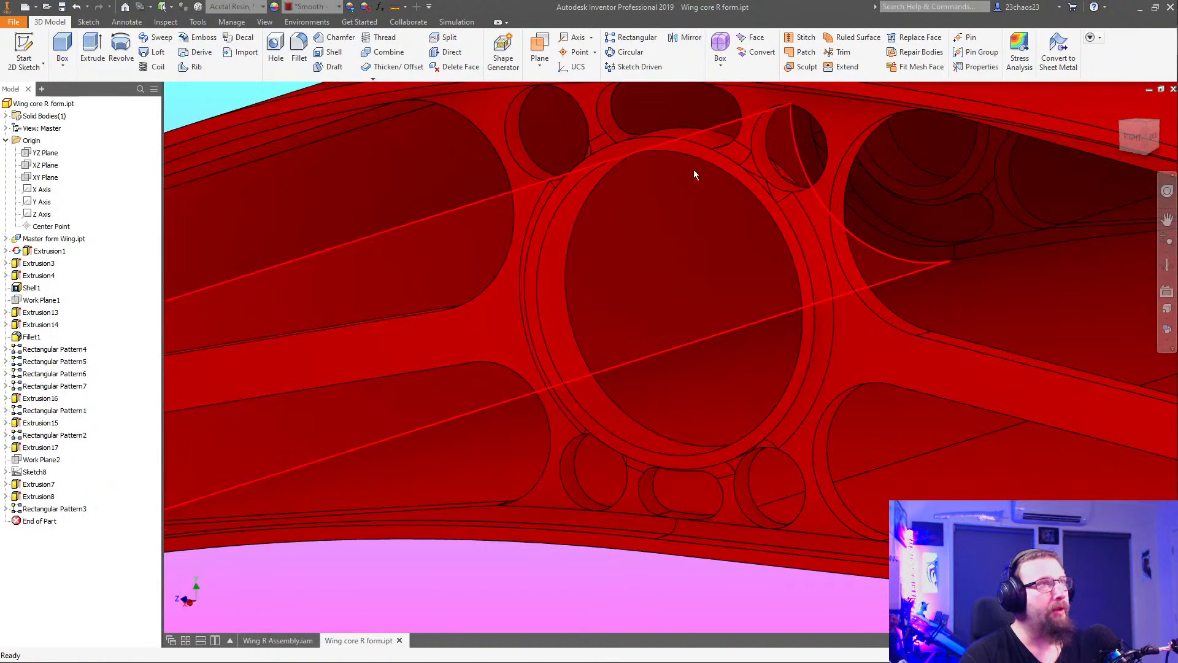
click(951, 371)
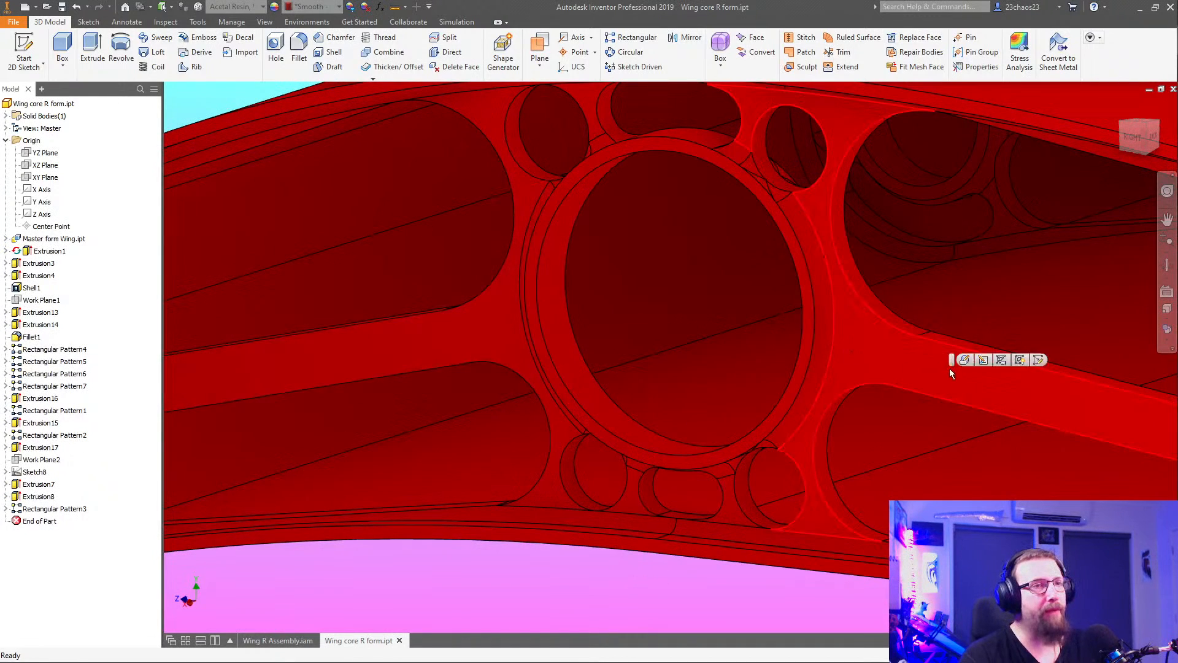
click(856, 336)
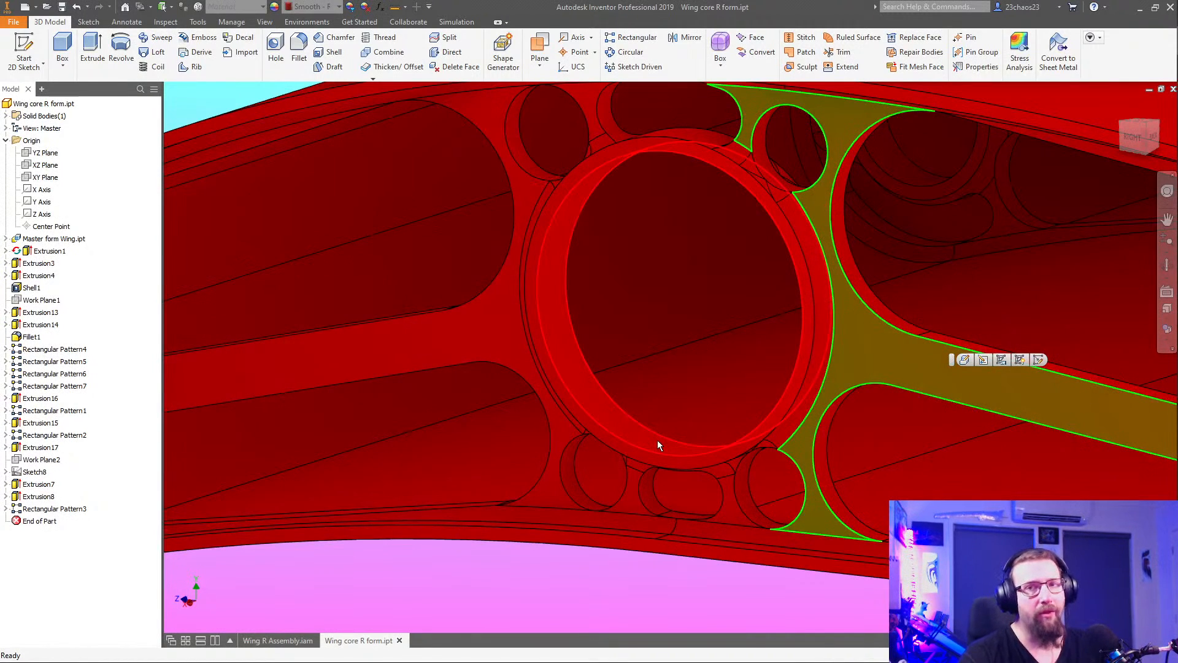
scroll(660, 437, up, 4)
shift+middle_drag(646, 455, 613, 423)
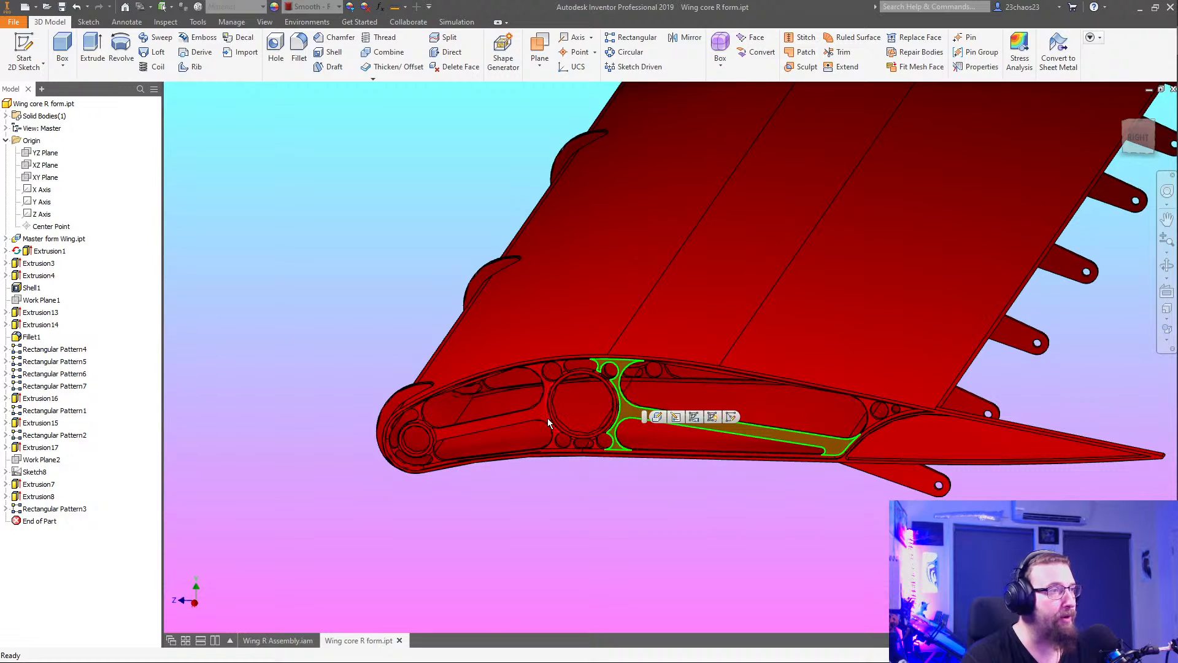
Examine the whole wing core, checking the skin, hinge brackets and leading edge along the span and the interior through the open end
shift+middle_drag(718, 555, 597, 399)
scroll(742, 558, down, 3)
scroll(673, 528, up, 3)
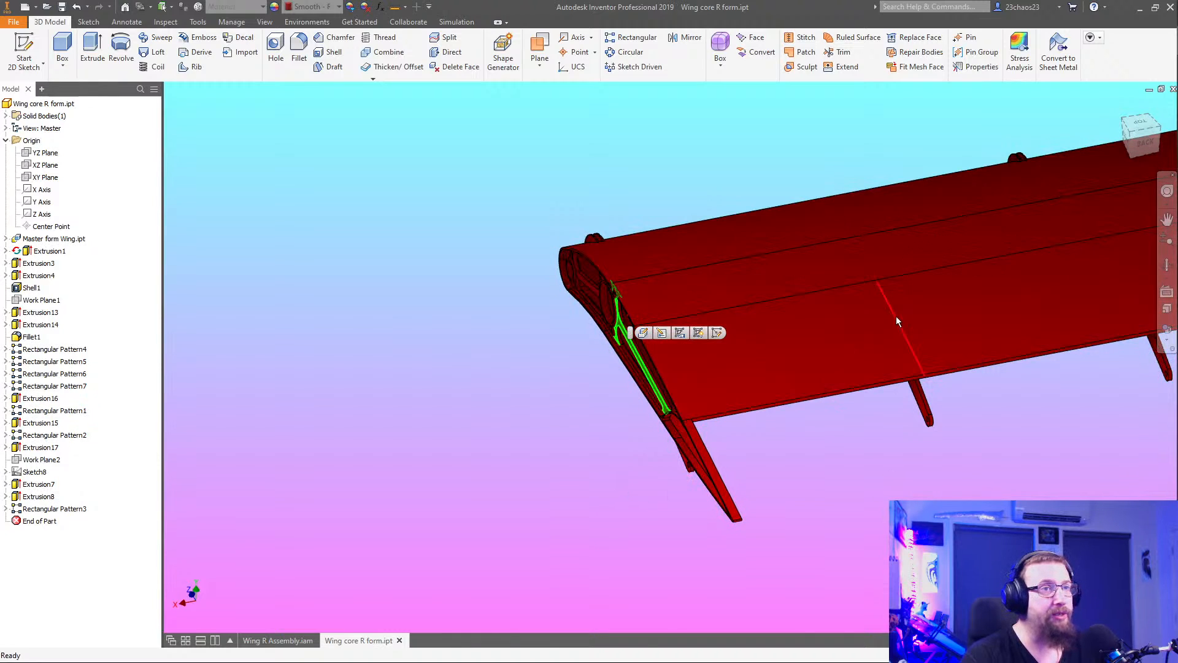
middle_drag(795, 506, 608, 514)
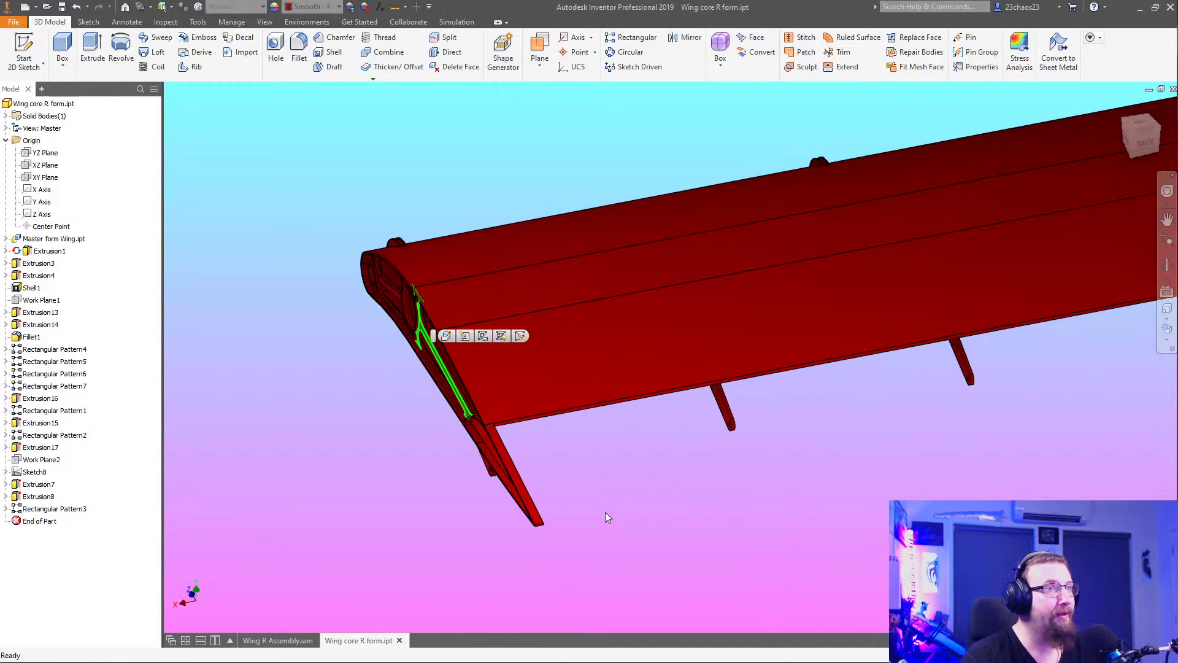
scroll(658, 540, down, 3)
middle_drag(965, 327, 605, 348)
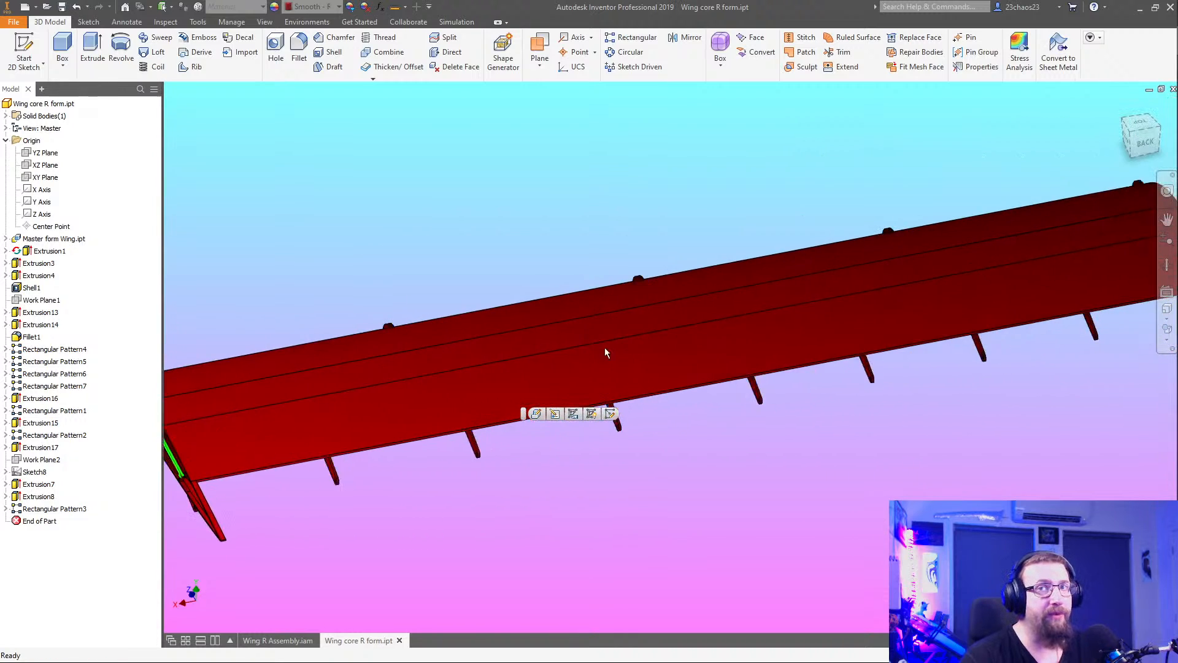
scroll(687, 510, down, 5)
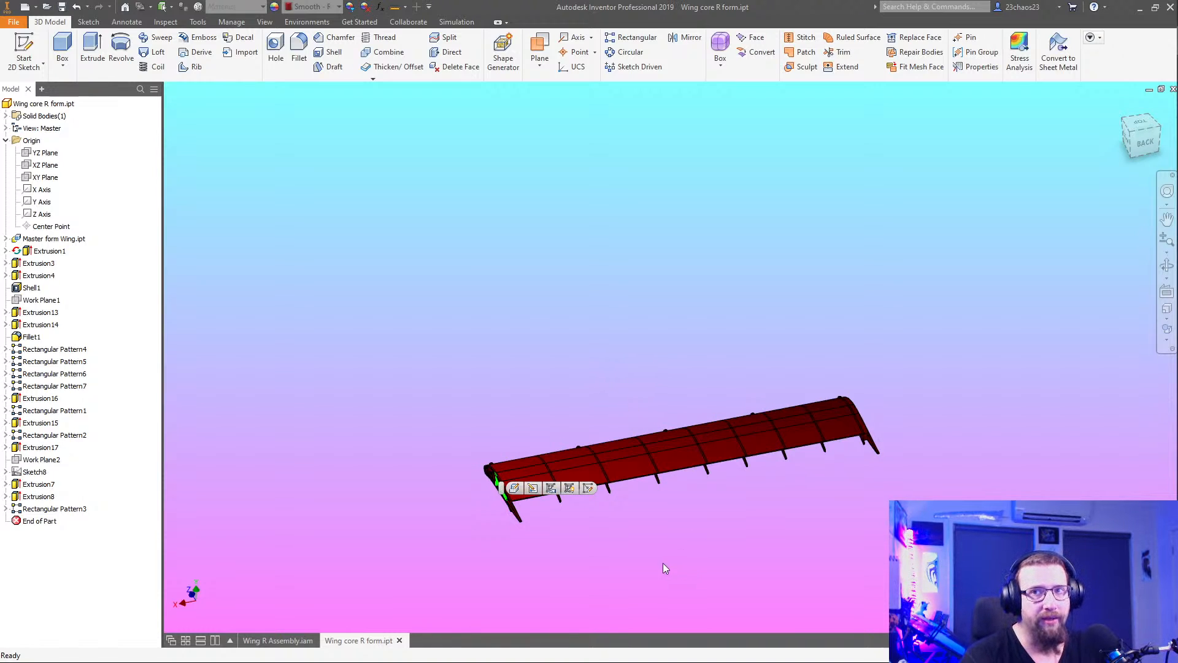
shift+middle_drag(663, 562, 779, 479)
scroll(561, 248, up, 6)
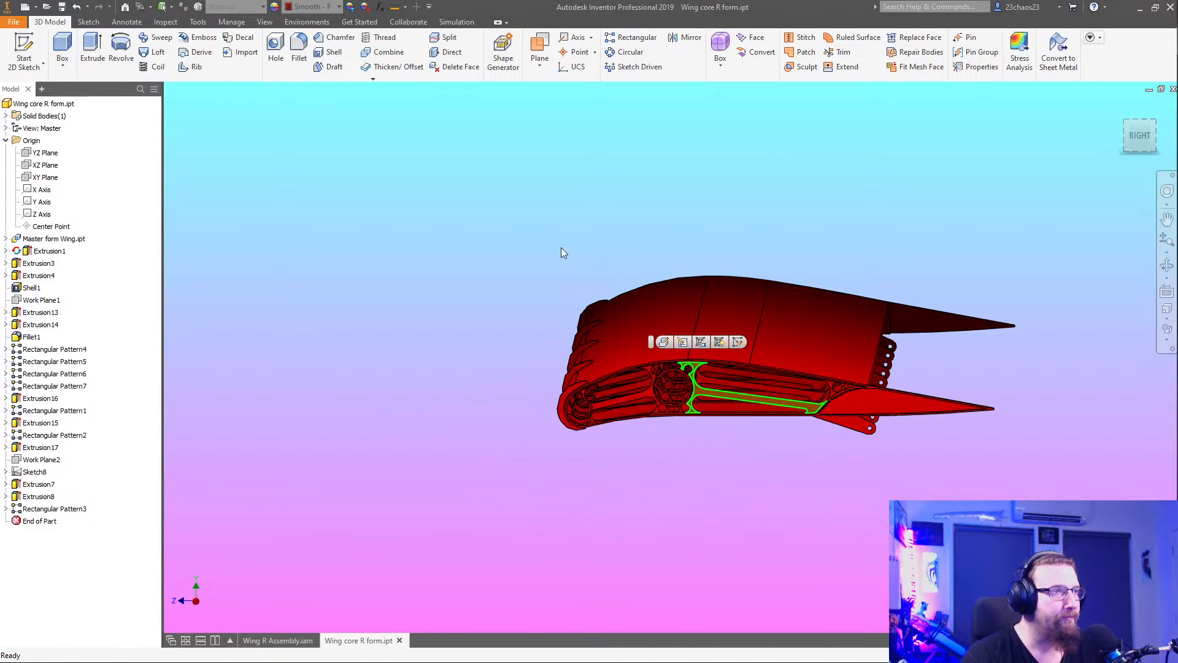
shift+middle_drag(636, 476, 531, 400)
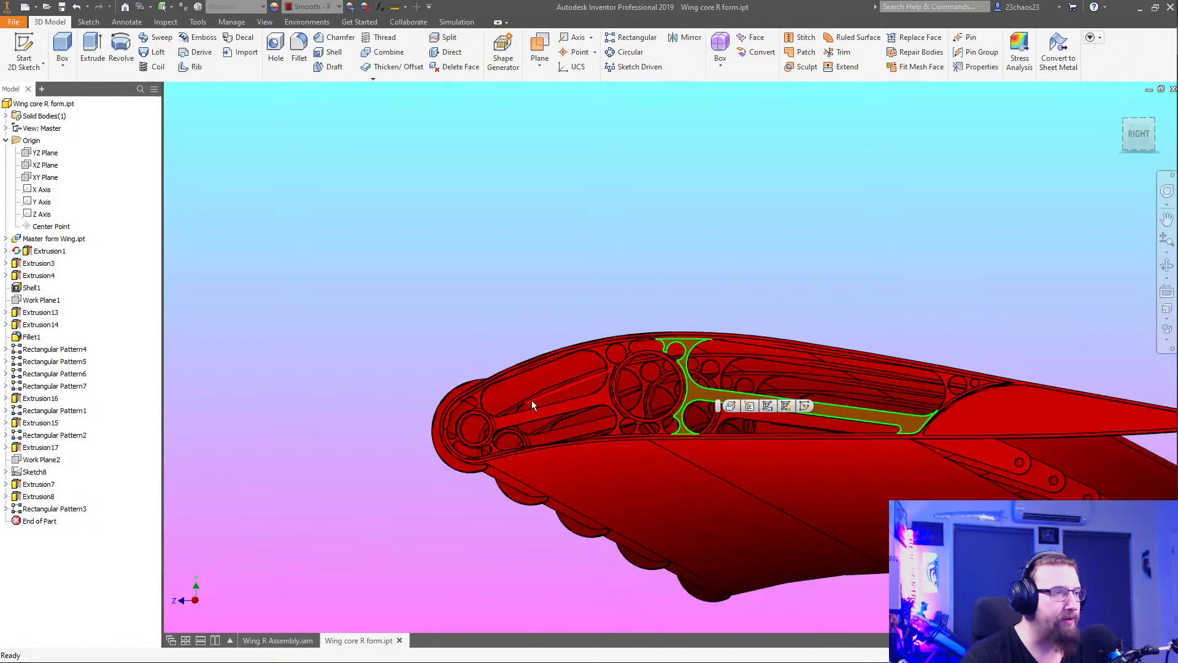
shift+middle_drag(630, 558, 643, 561)
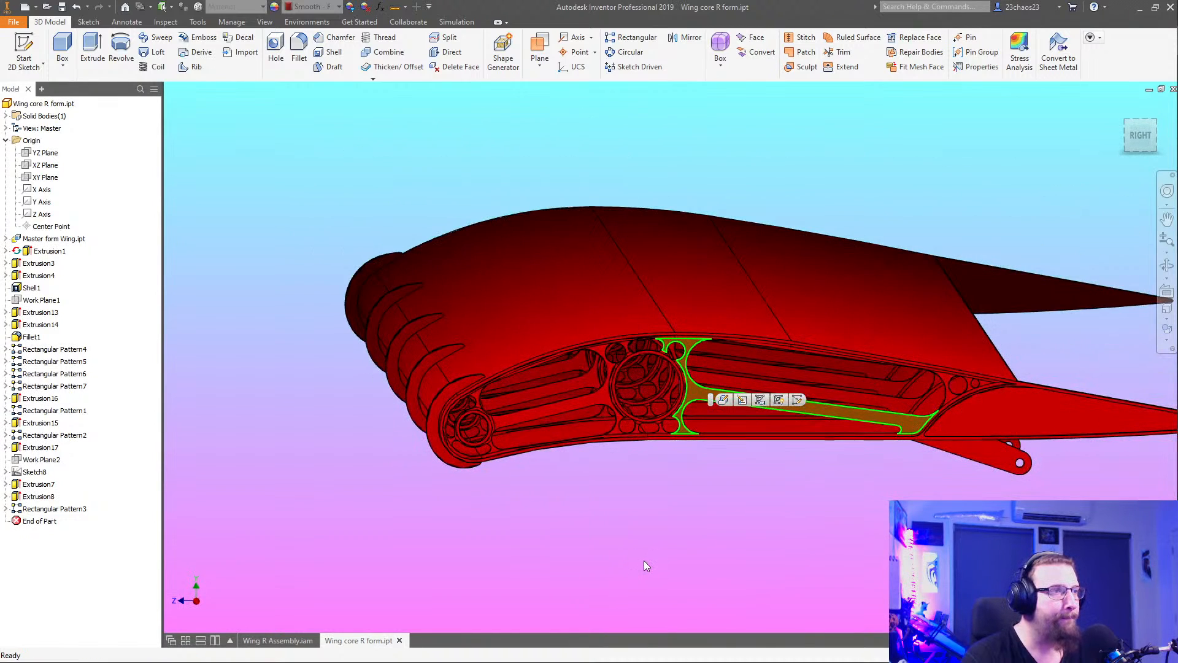
shift+middle_drag(629, 556, 661, 553)
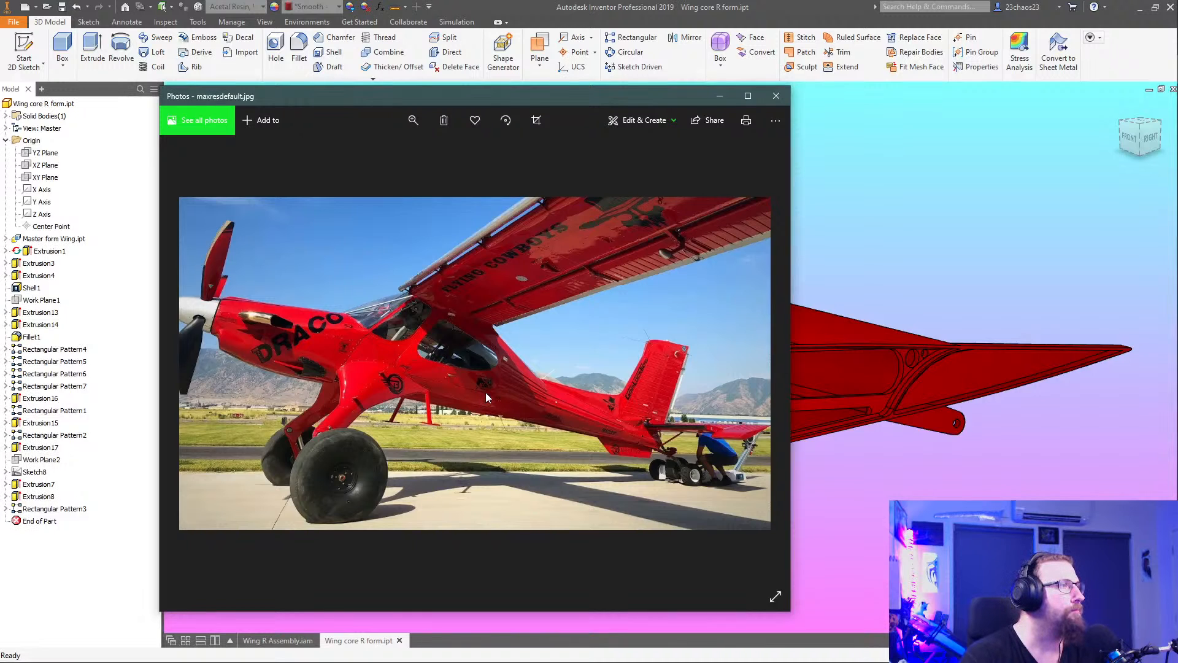
Examine the underside of the wing root and the flap gap in the reference photo, moving outboard past the lettering and back
scroll(475, 248, up, 2)
scroll(477, 246, up, 2)
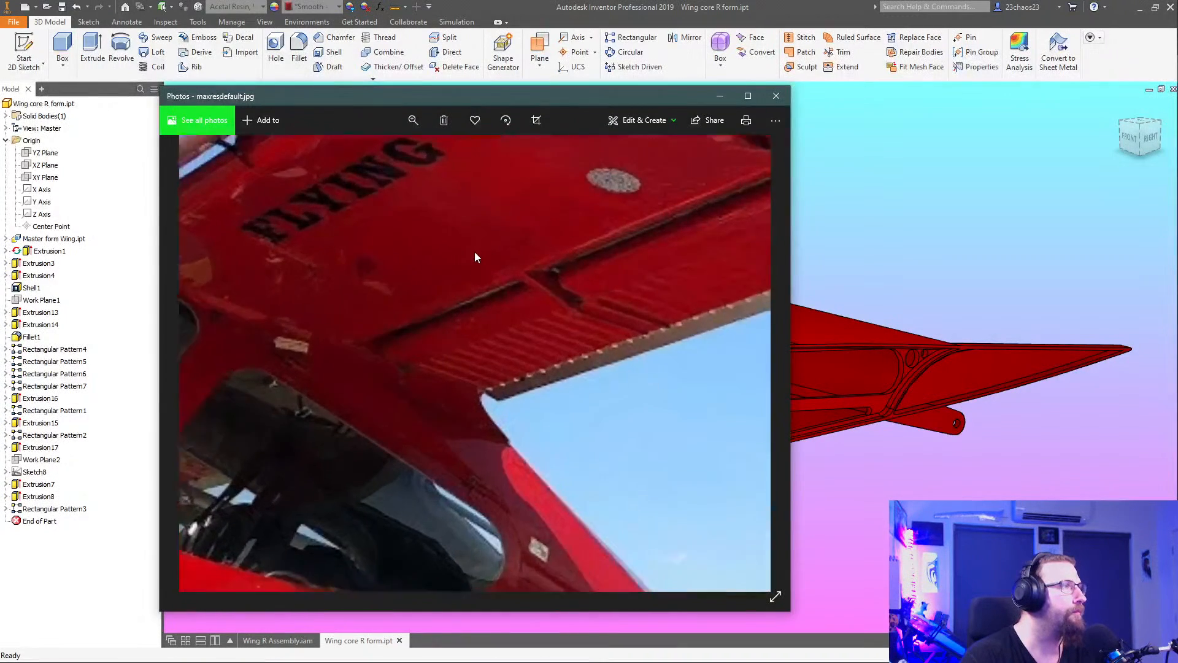
scroll(554, 359, up, 1)
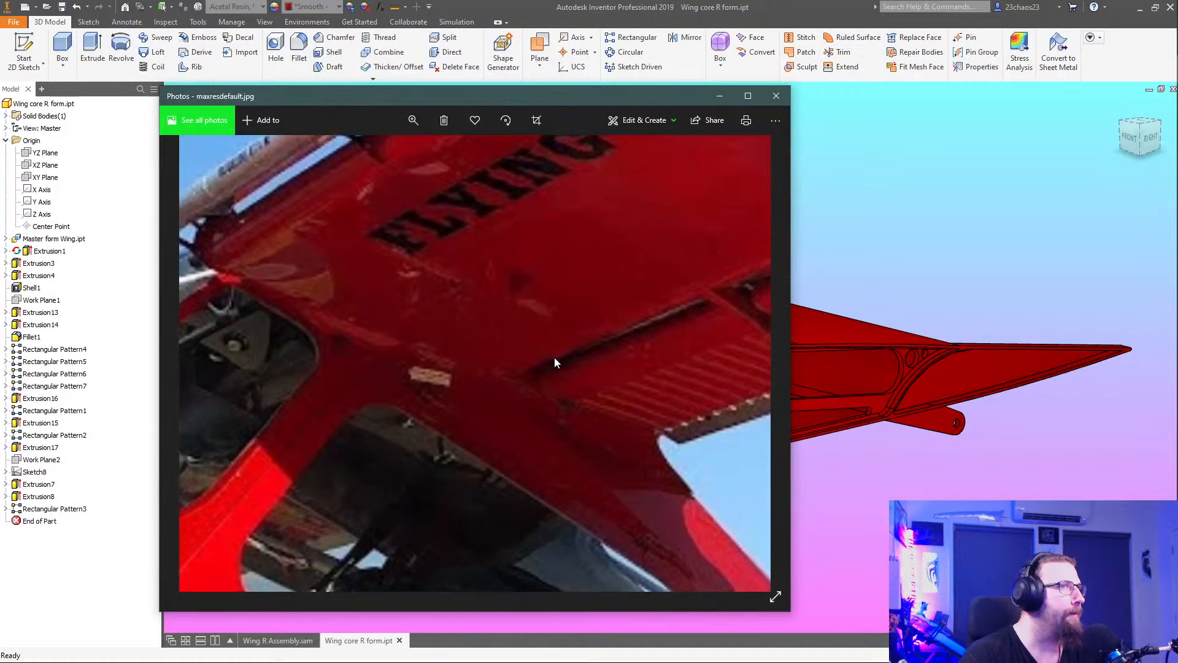
scroll(556, 355, down, 1)
drag(601, 316, 437, 374)
drag(591, 286, 432, 380)
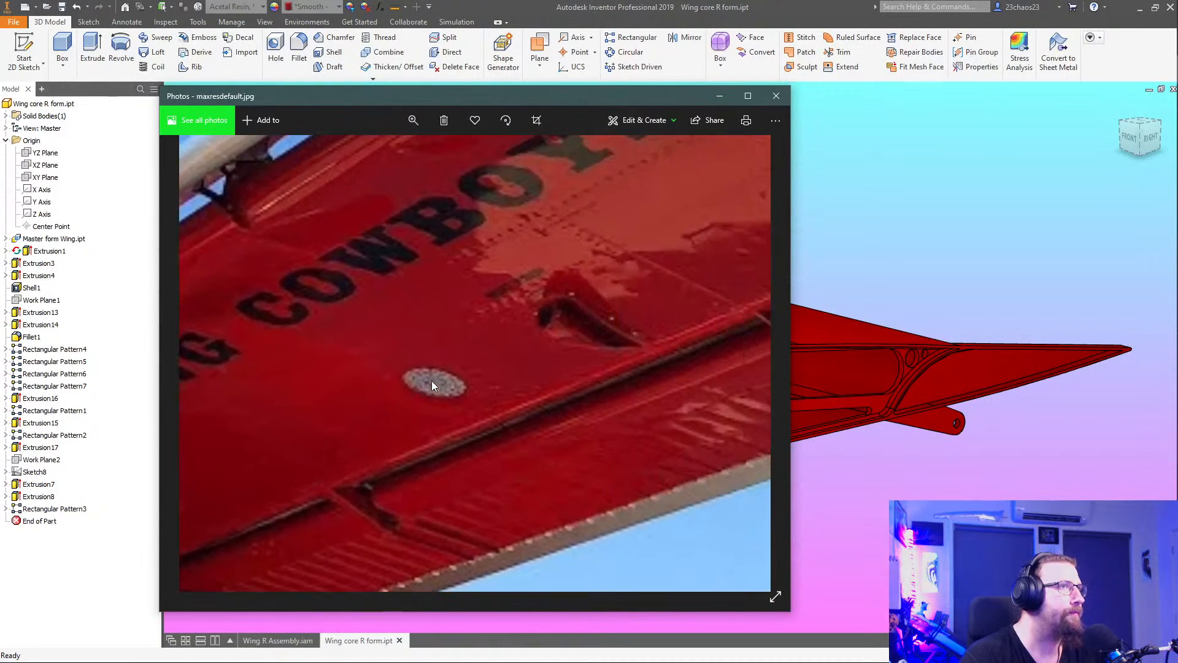
drag(388, 345, 670, 259)
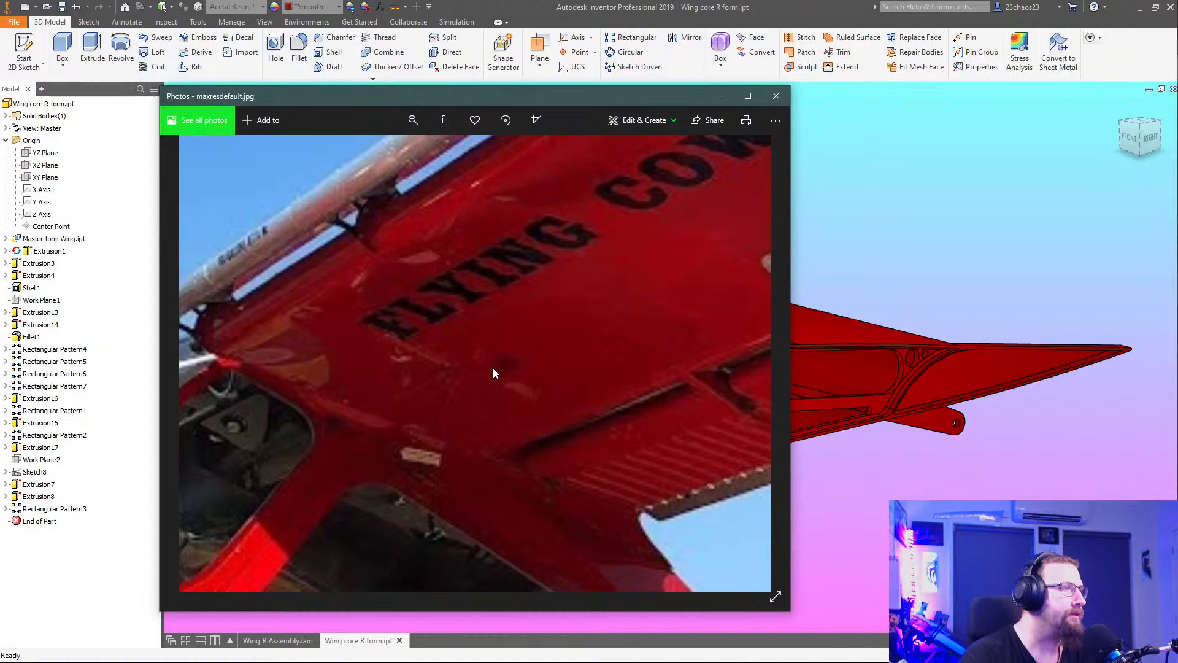
scroll(513, 379, down, 3)
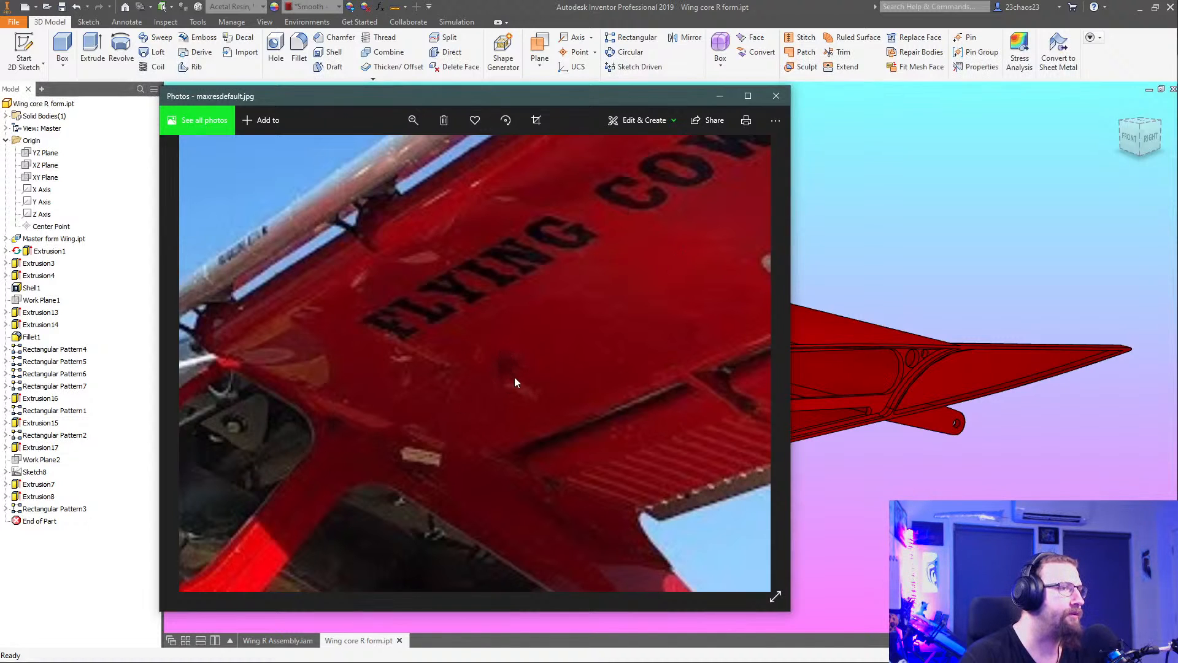
Examine the flap hinges and ribbed trailing edge along the wing's underside in the reference photo, and close the photo
drag(591, 337, 477, 402)
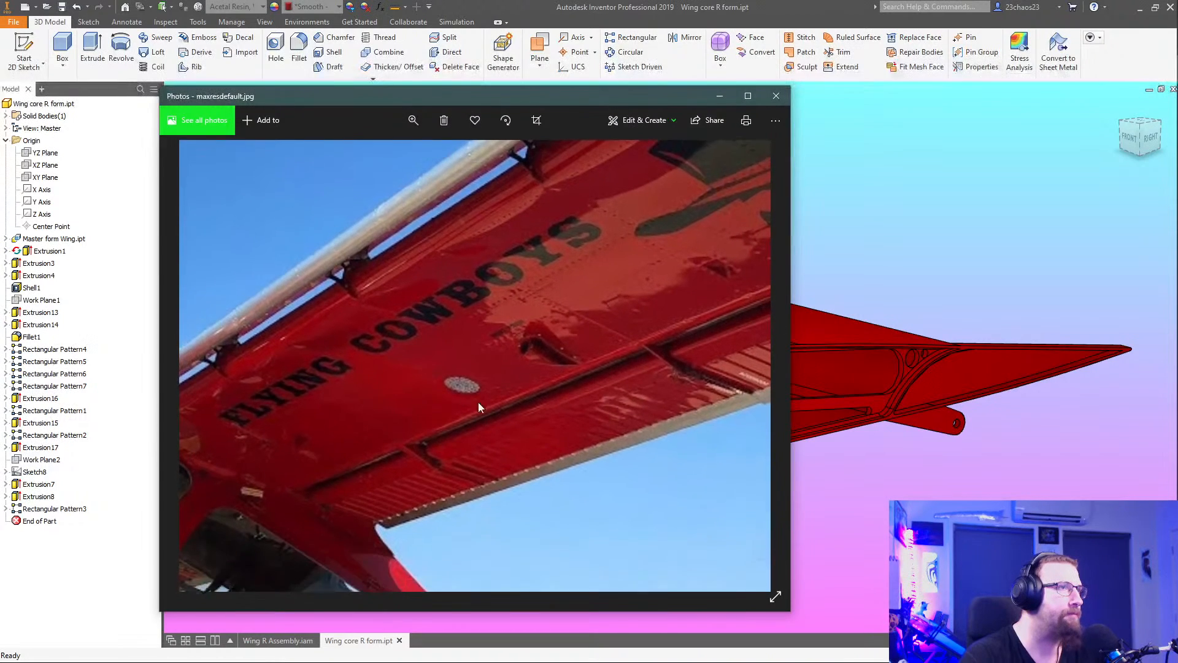
drag(595, 369, 507, 431)
drag(661, 211, 513, 367)
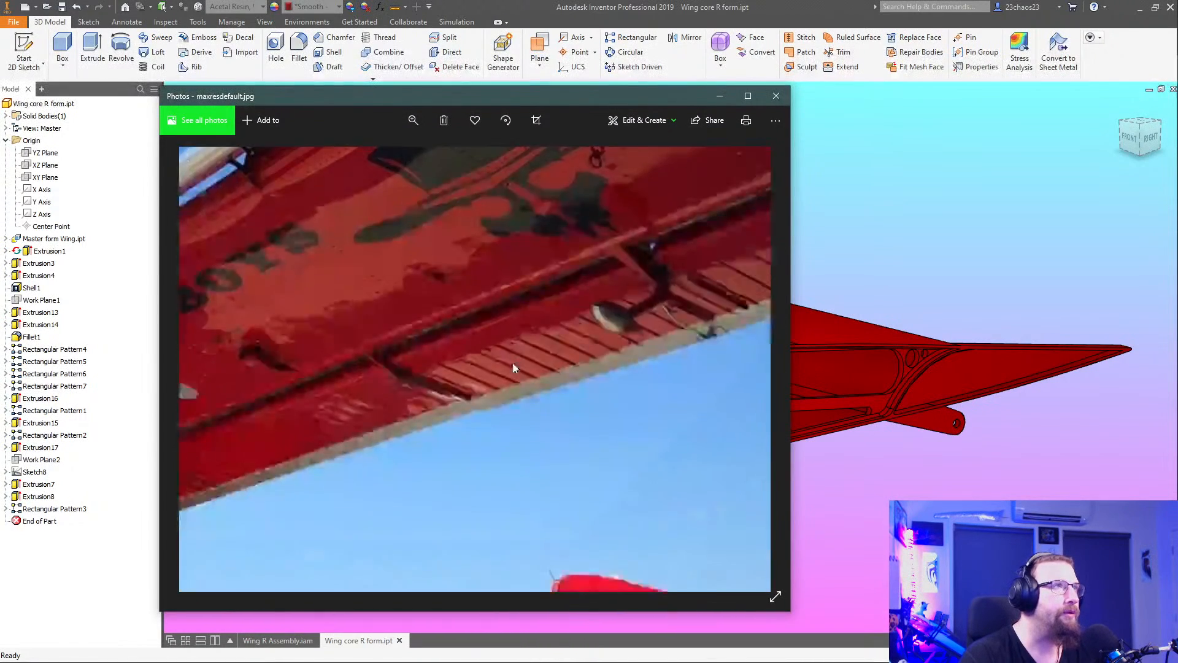
drag(664, 270, 531, 363)
drag(618, 302, 565, 362)
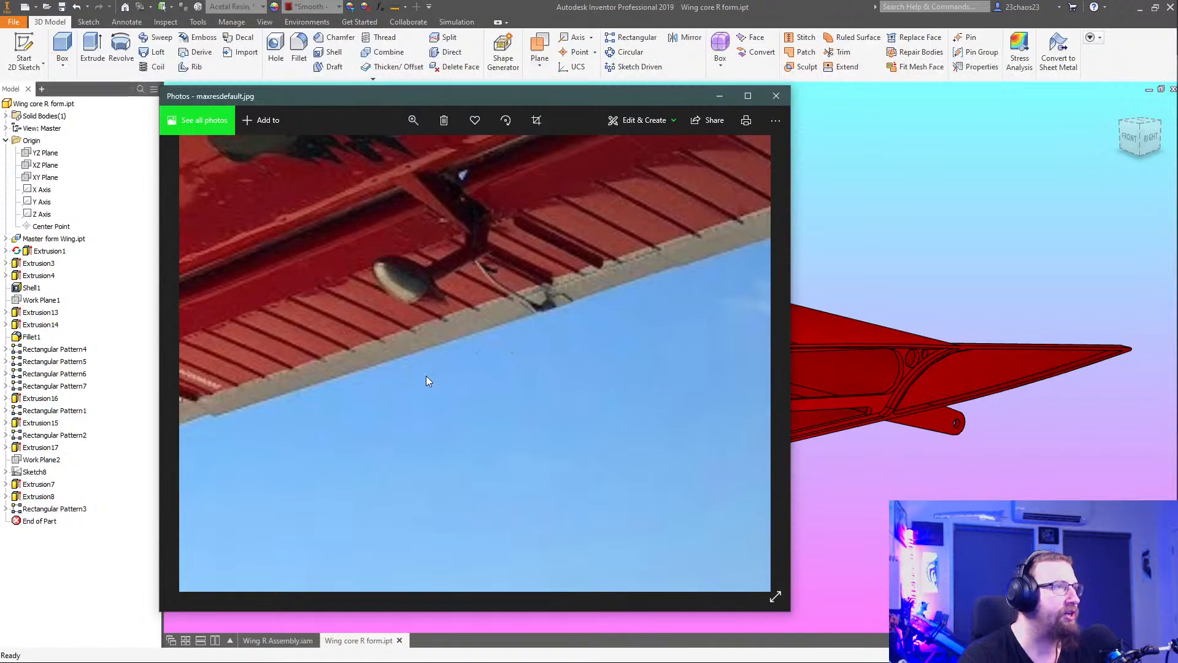
drag(429, 381, 529, 355)
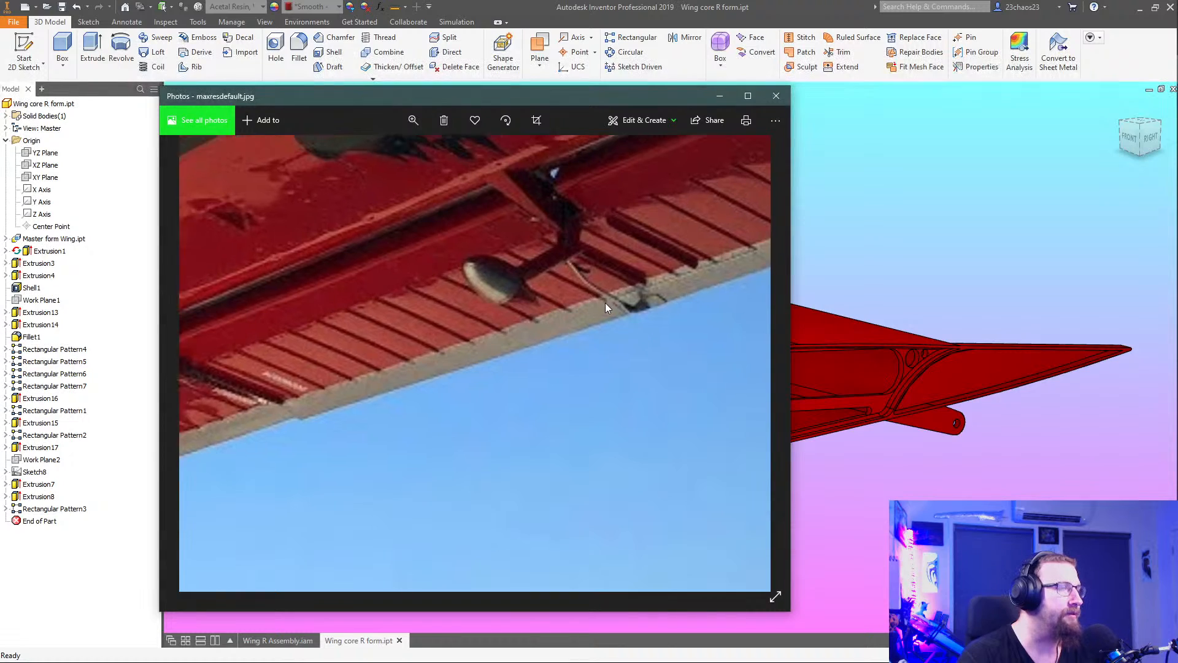
scroll(605, 303, down, 3)
scroll(669, 389, down, 2)
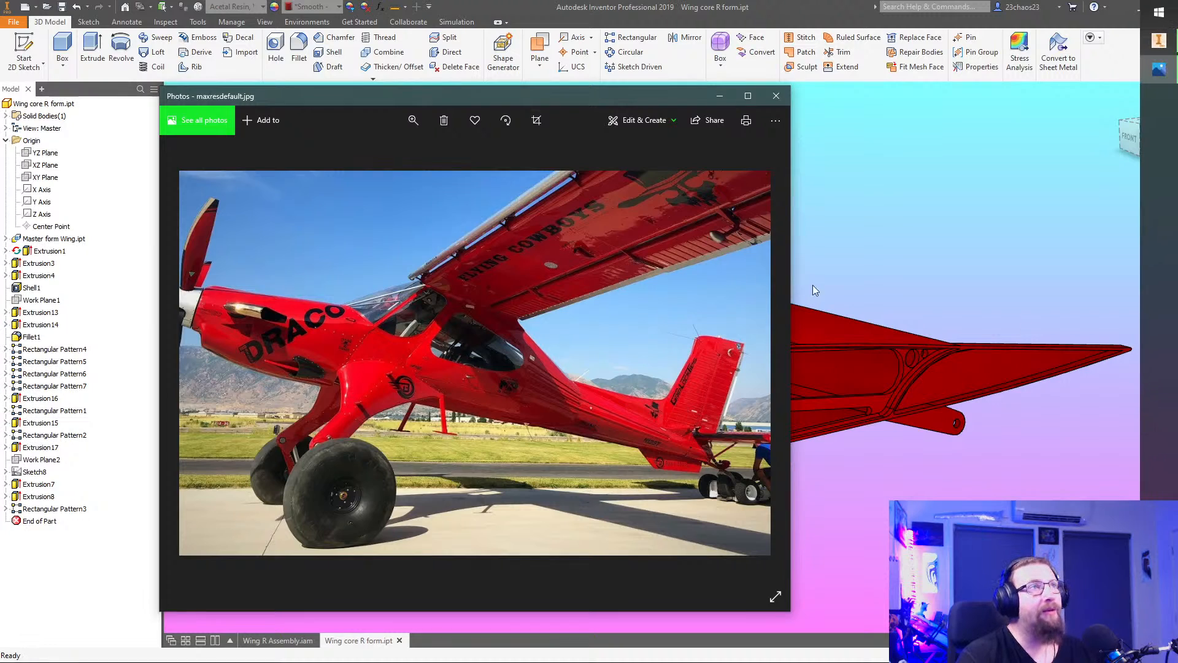
click(777, 98)
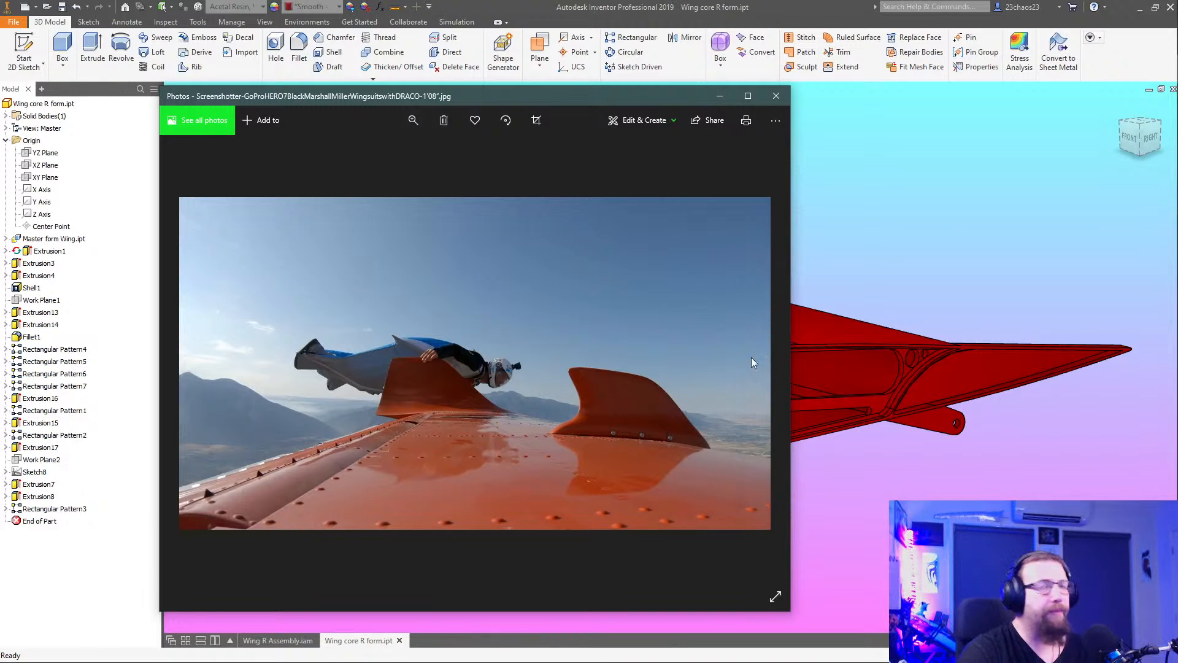
Close the wingsuit photo and examine the wing root, pipe fitting and slat end in the aircraft's front-view photo
mouse_move(1177, 185)
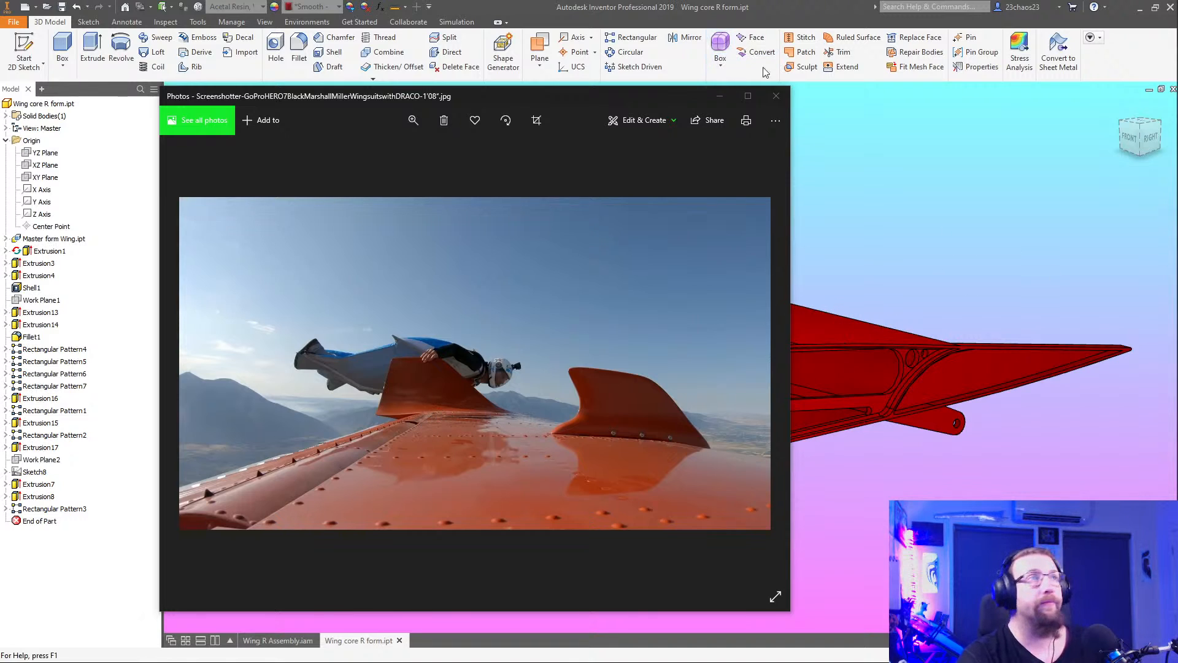
click(776, 95)
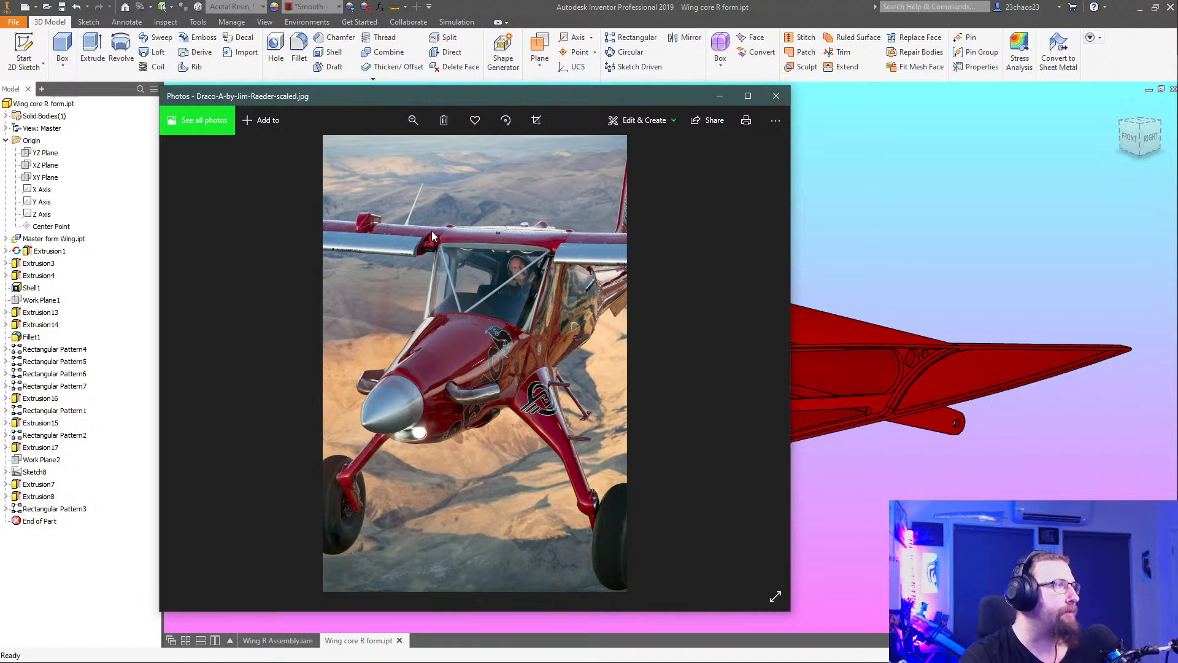
ctrl+scroll(428, 234, up, 5)
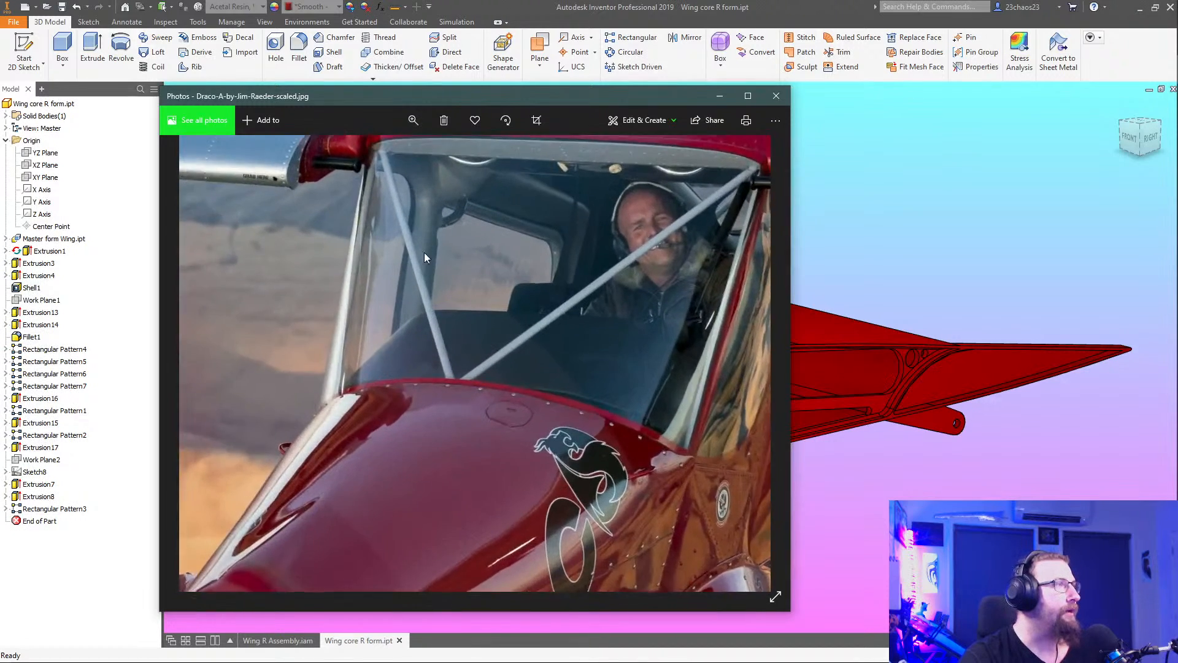
ctrl+scroll(475, 395, up, 2)
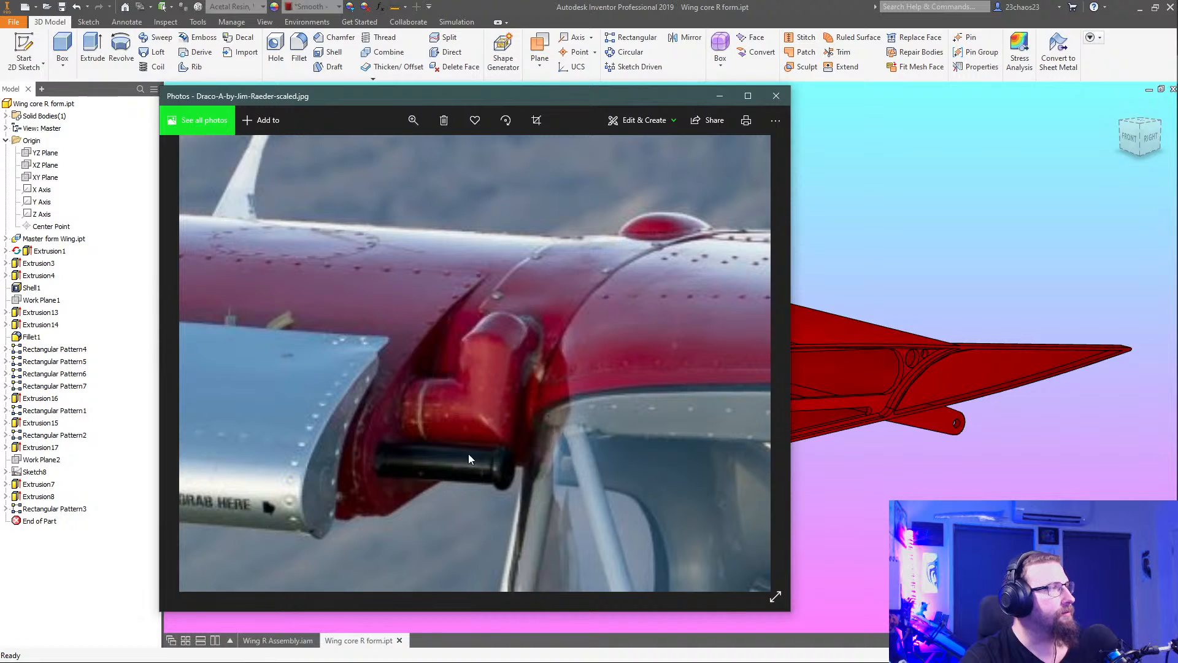
drag(440, 297, 496, 257)
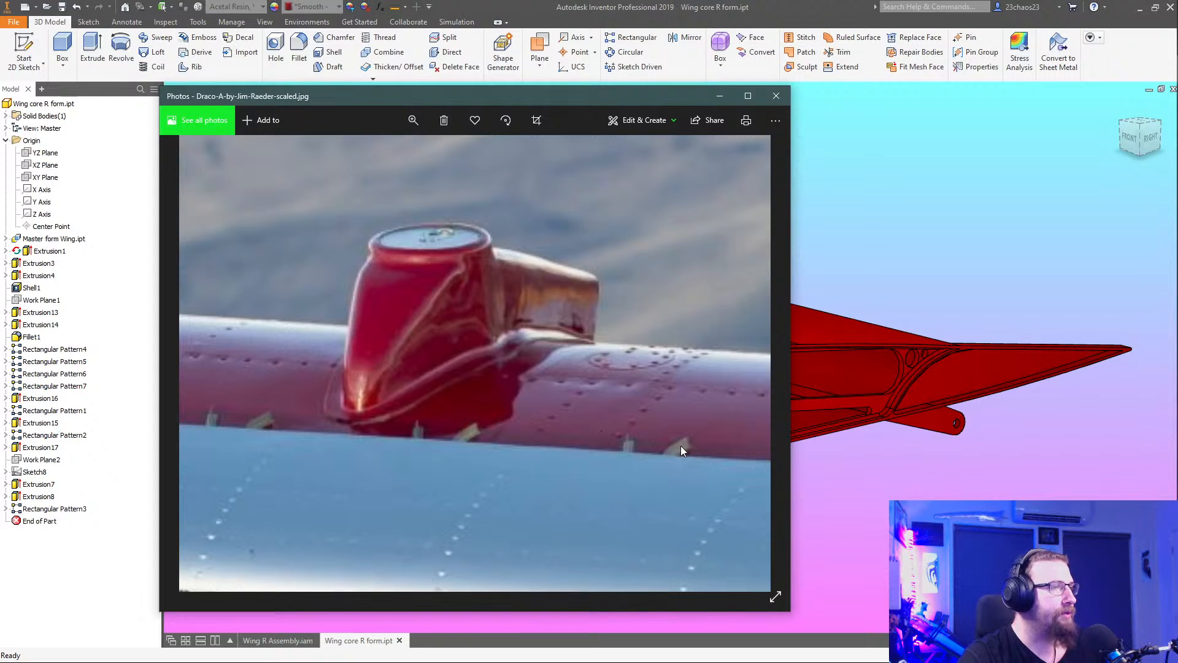
Examine the slat's rivet rows and support brackets along the leading edge out to the air scoop, and close the photo
drag(459, 377, 621, 379)
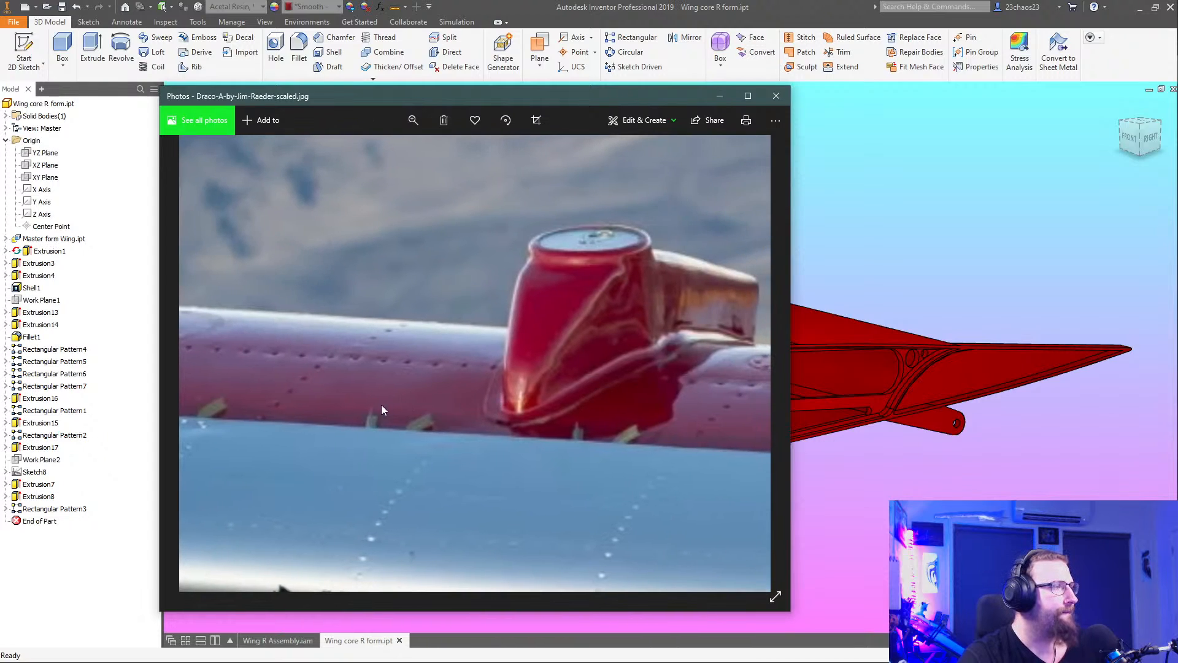
drag(415, 425, 409, 330)
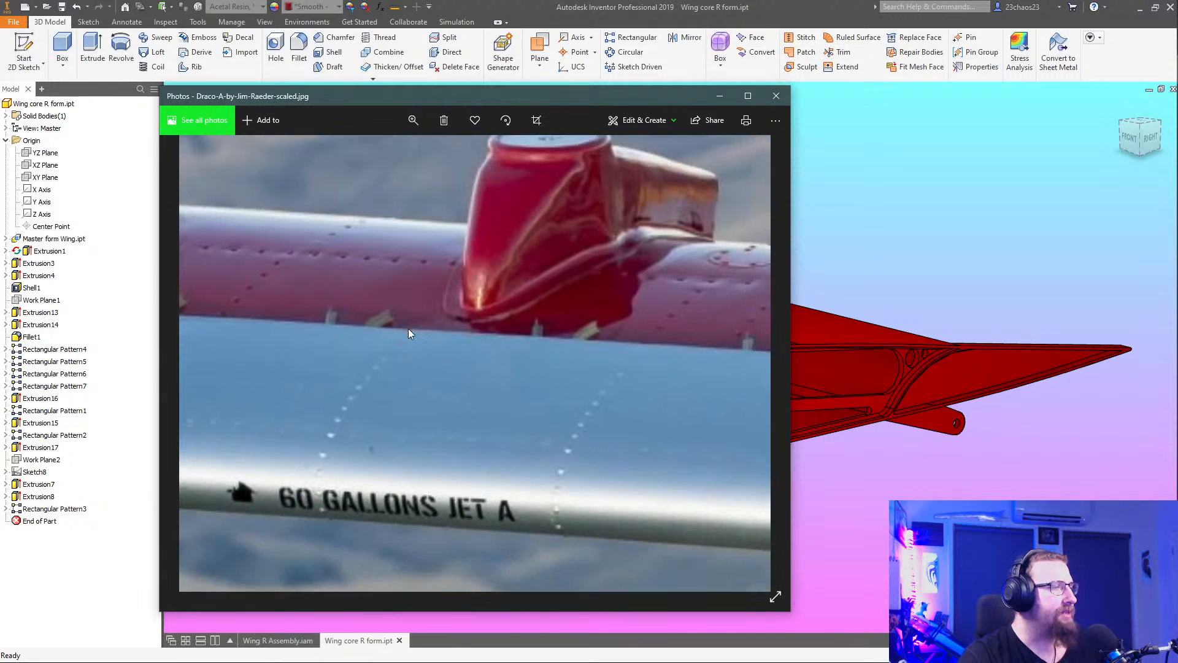
drag(610, 386, 315, 406)
drag(514, 403, 351, 432)
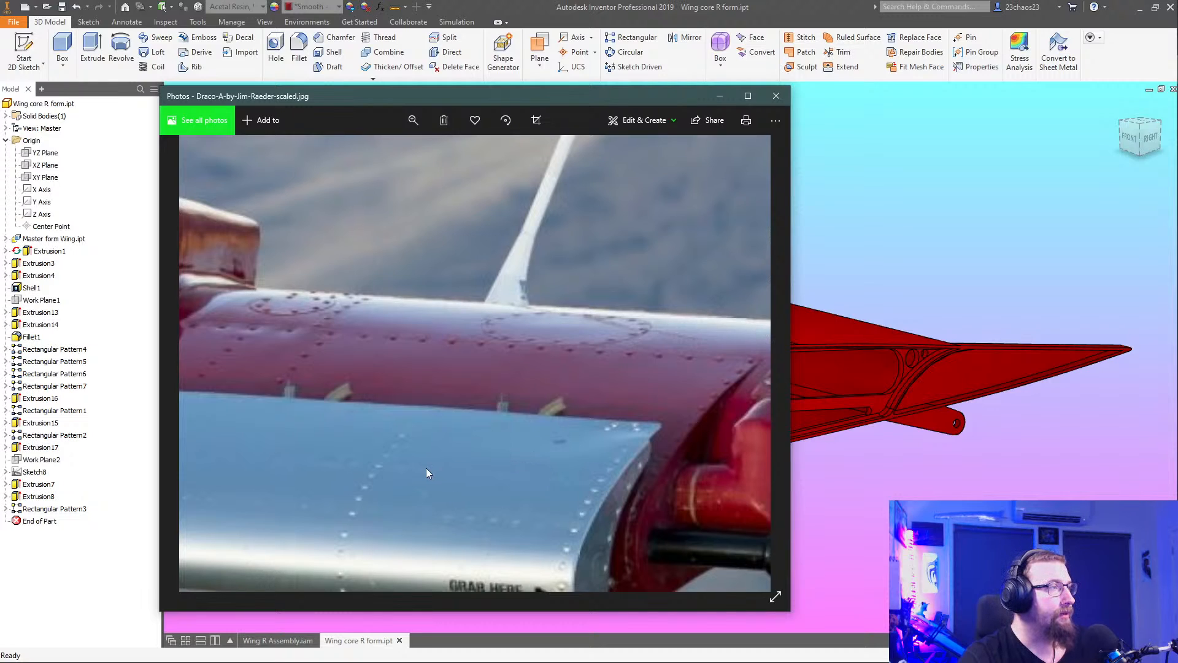
drag(426, 468, 436, 384)
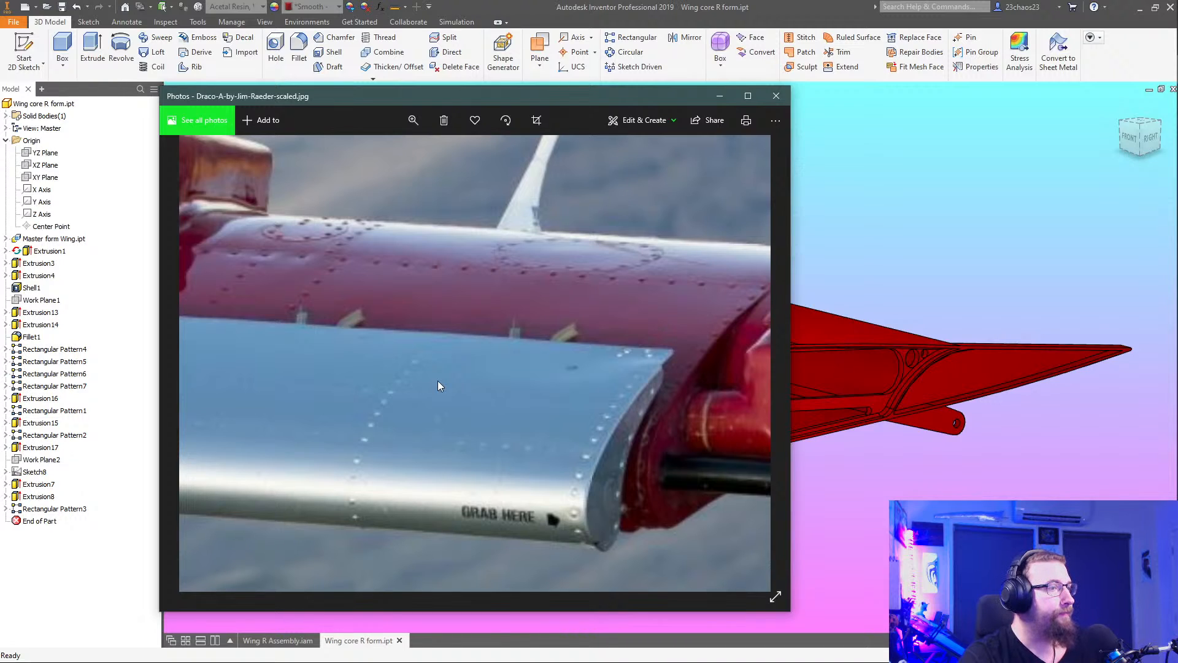
drag(567, 341, 437, 397)
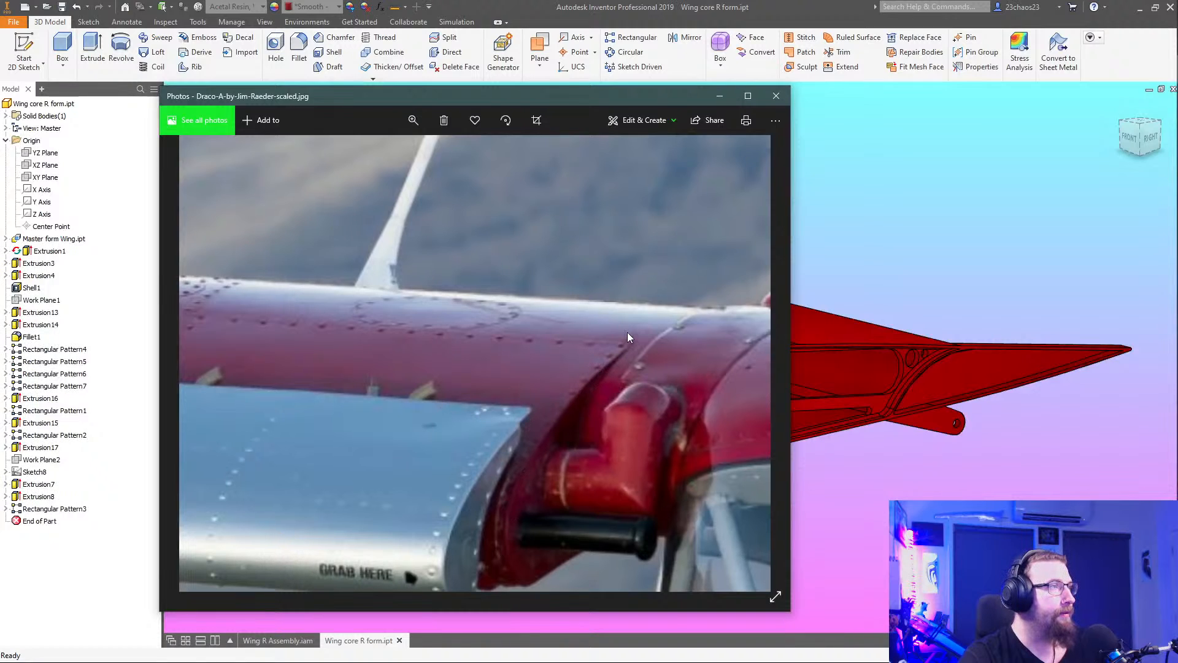
drag(509, 342, 854, 347)
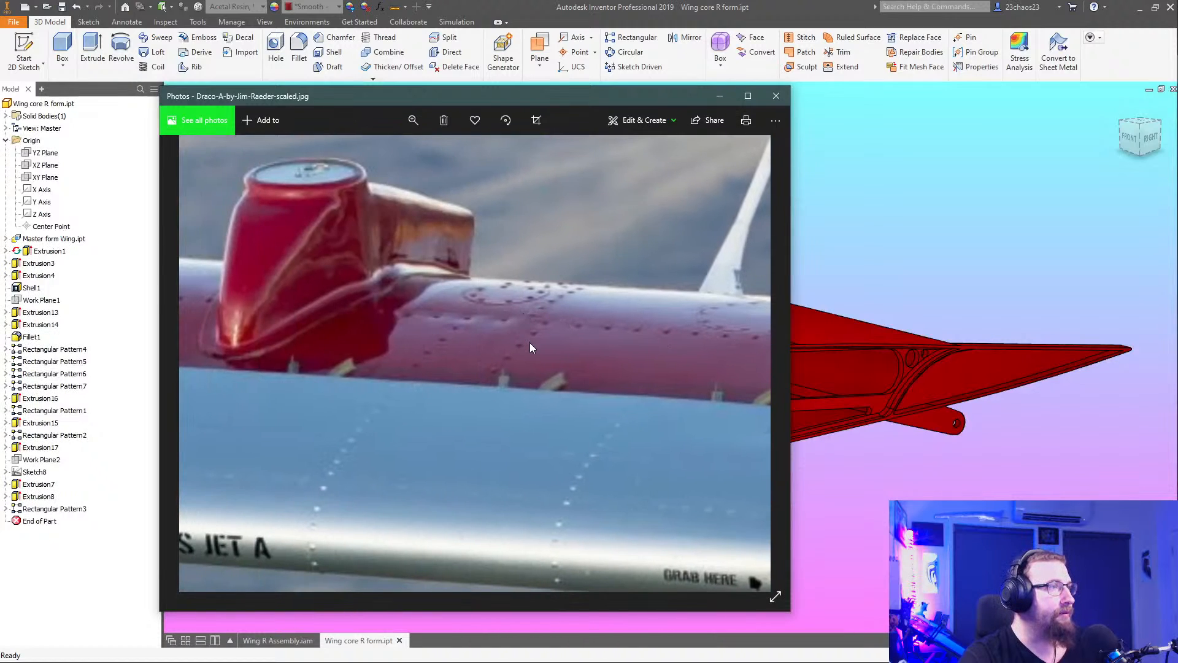
drag(531, 348, 703, 370)
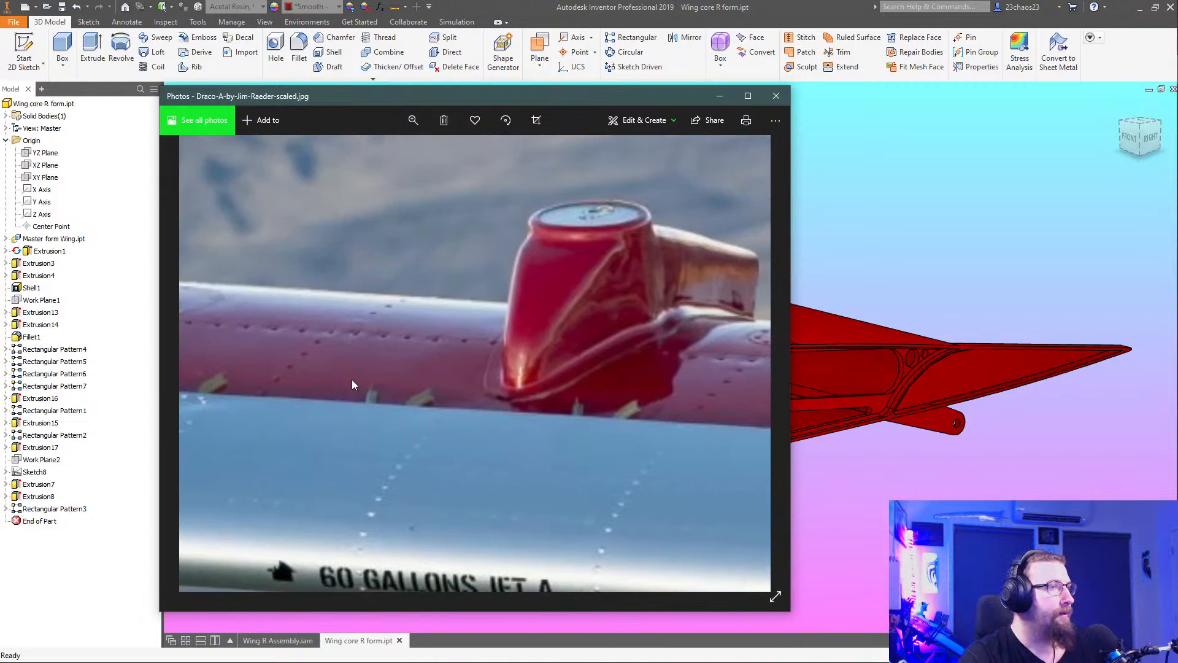
click(775, 96)
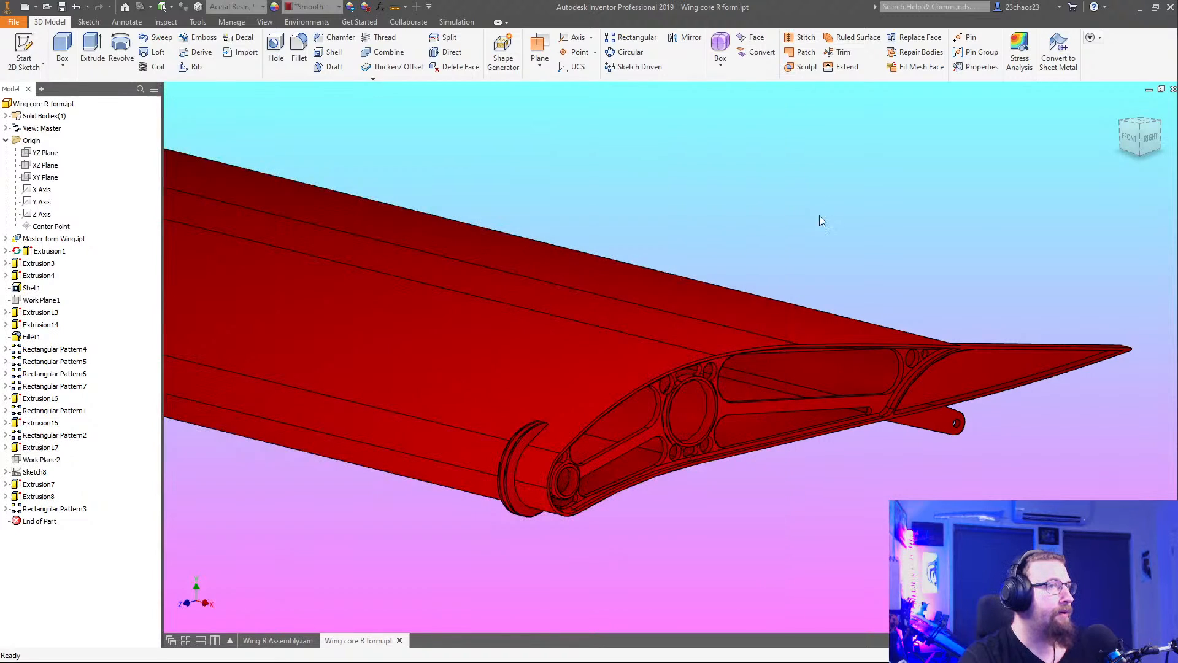
View the wing core from the front, compare it with the slat end and wing root in the front-view photo, and close the photo
shift+middle_drag(623, 441, 733, 522)
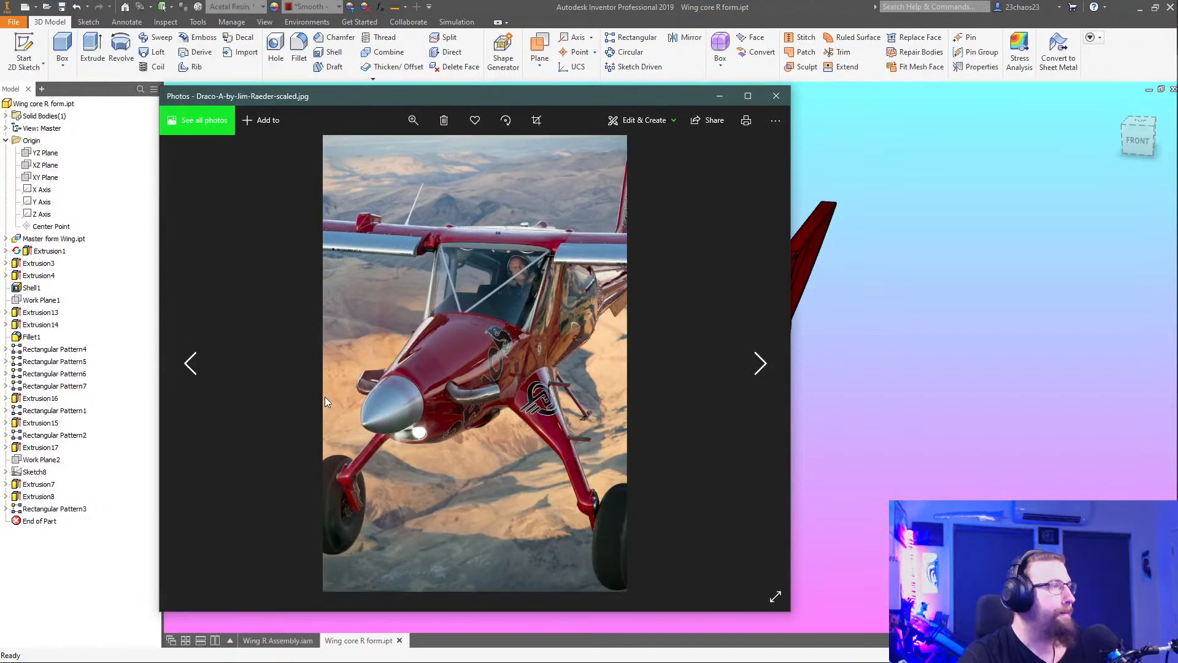
scroll(421, 198, up, 7)
drag(364, 286, 694, 528)
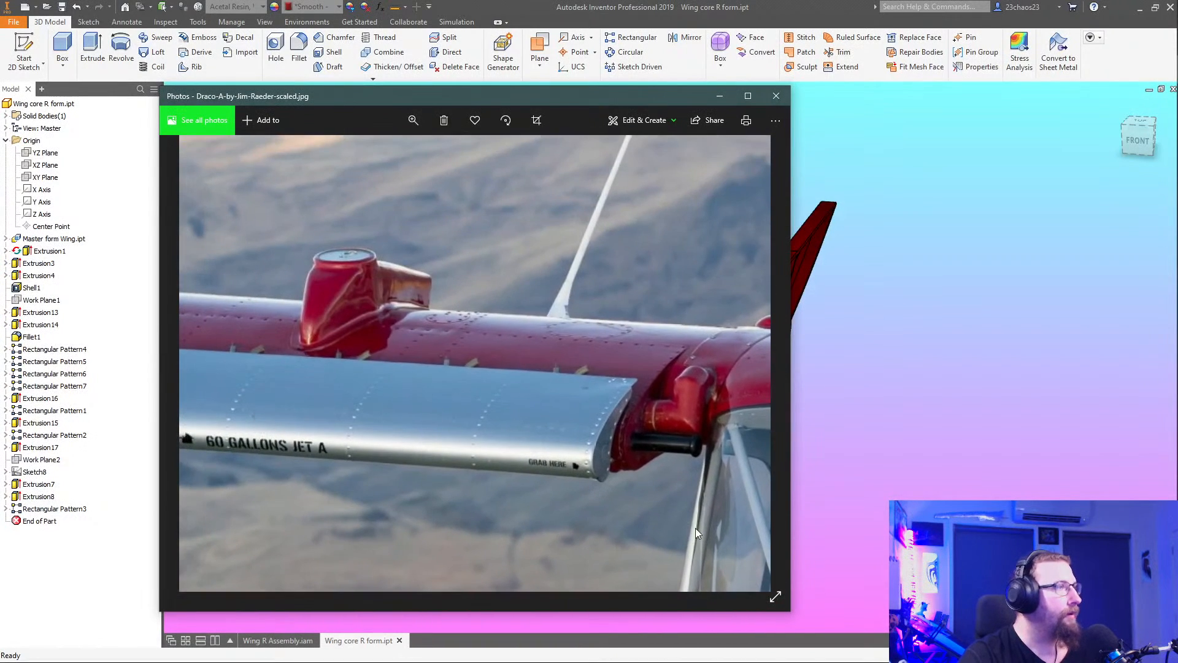
scroll(622, 445, up, 2)
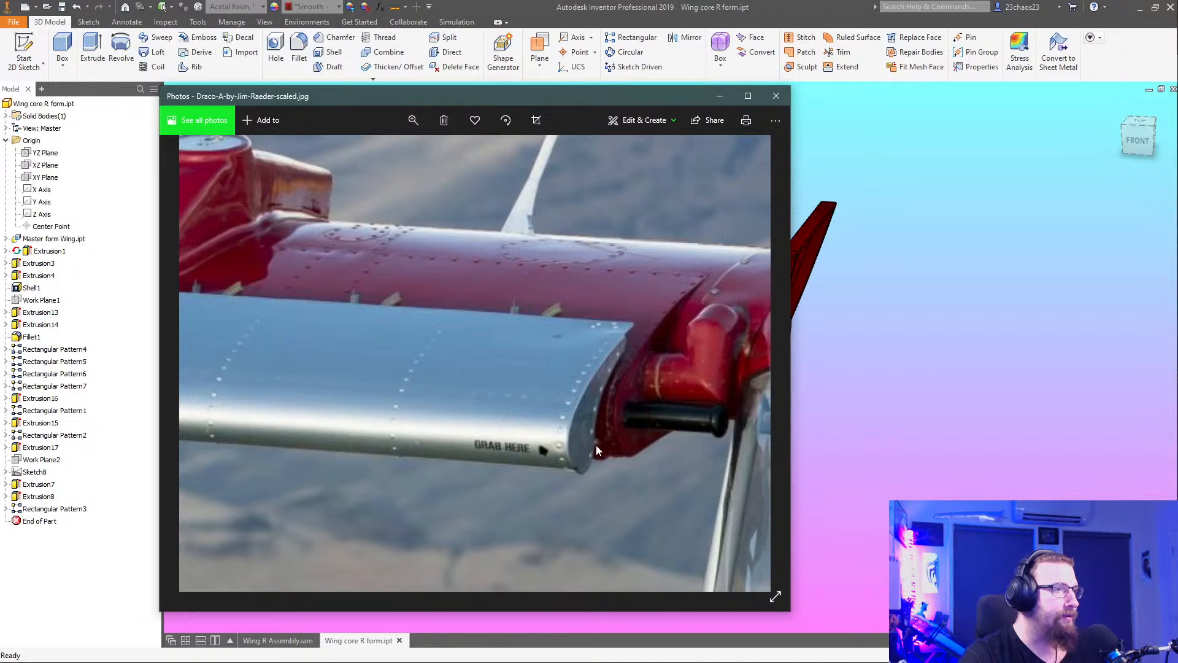
click(775, 99)
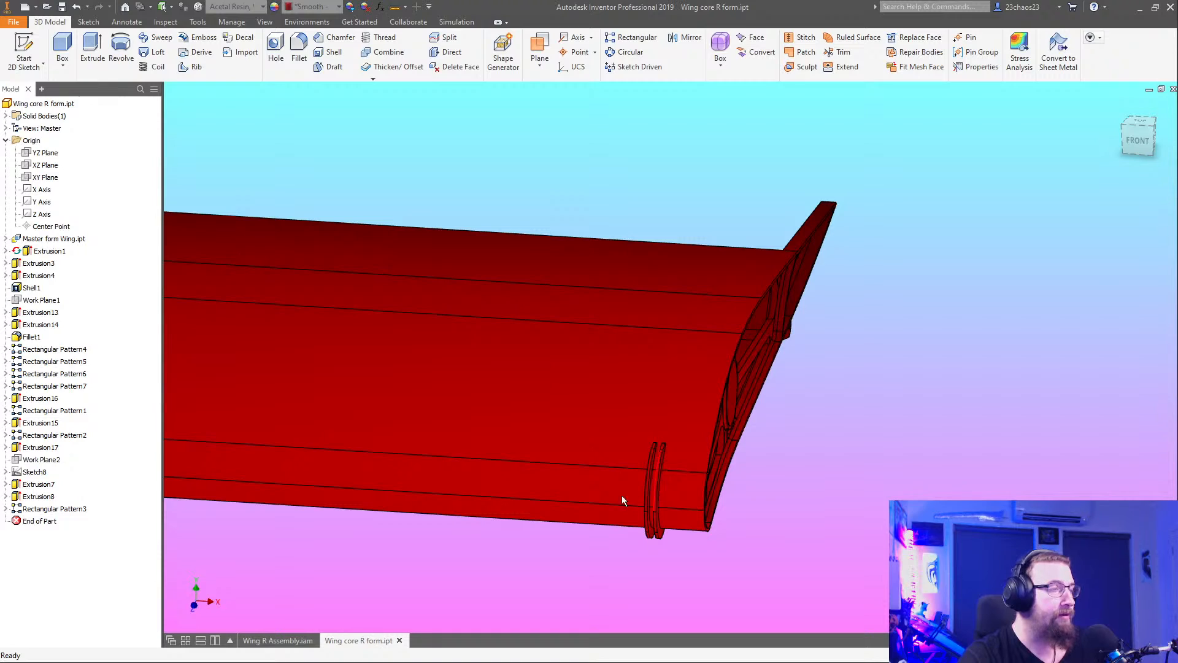
Switch to the Wing R Assembly and examine how the fixed slat's inner end lines up with the wing root
click(260, 641)
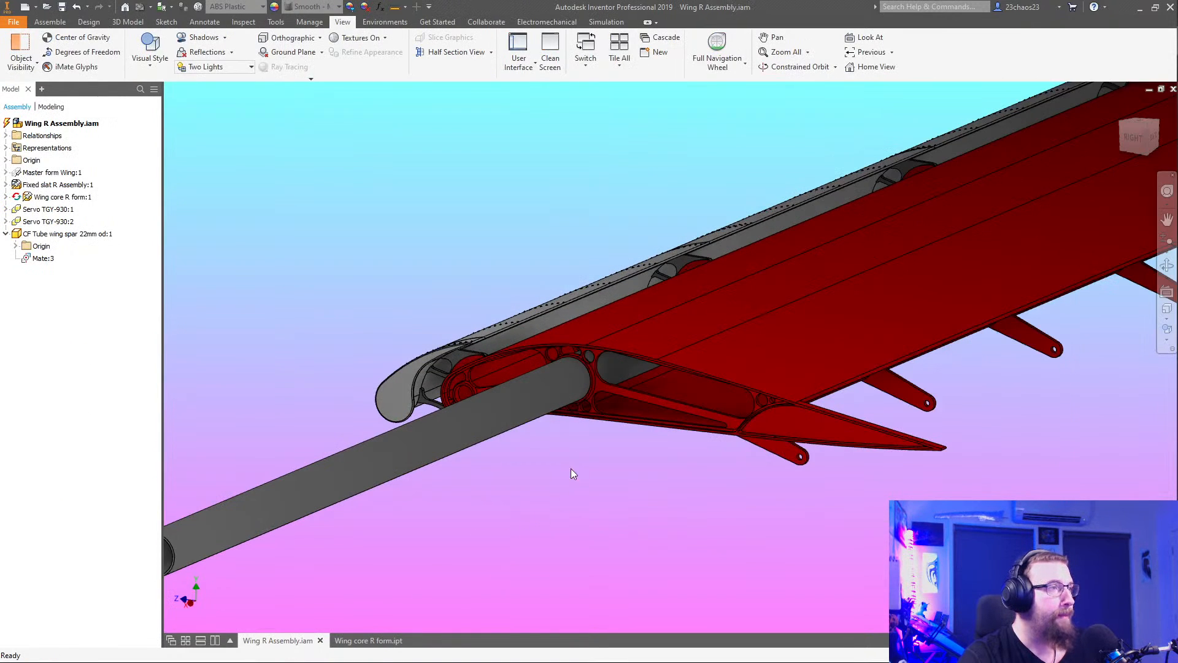
shift+middle_drag(571, 469, 158, 480)
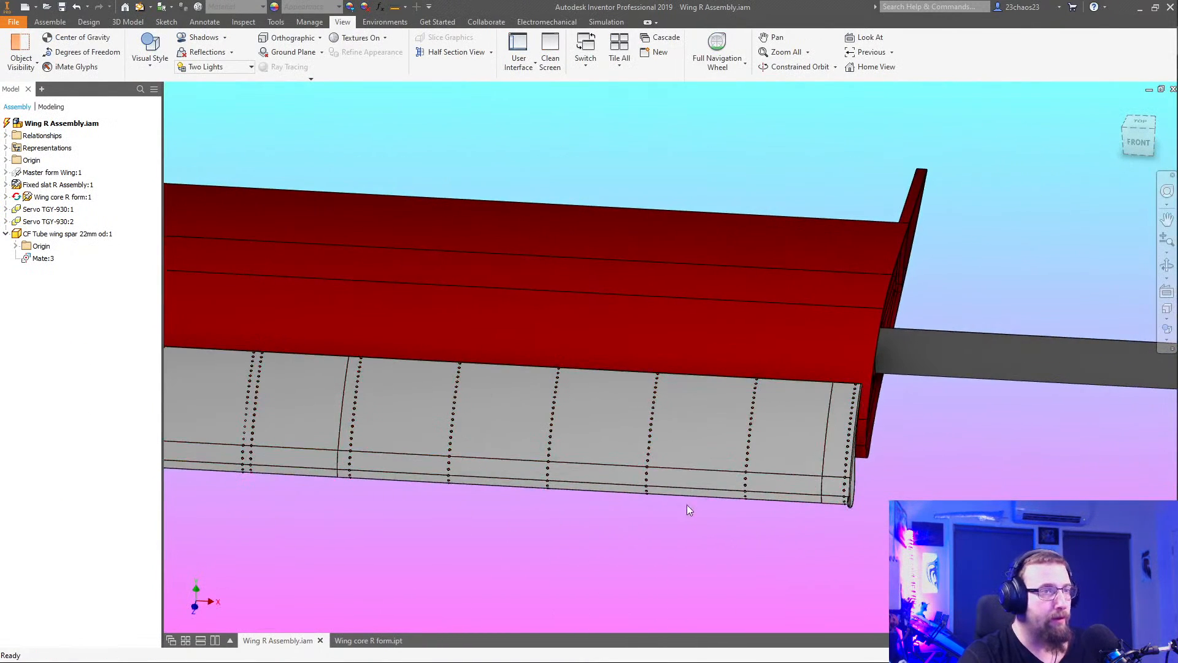
shift+middle_drag(689, 510, 715, 544)
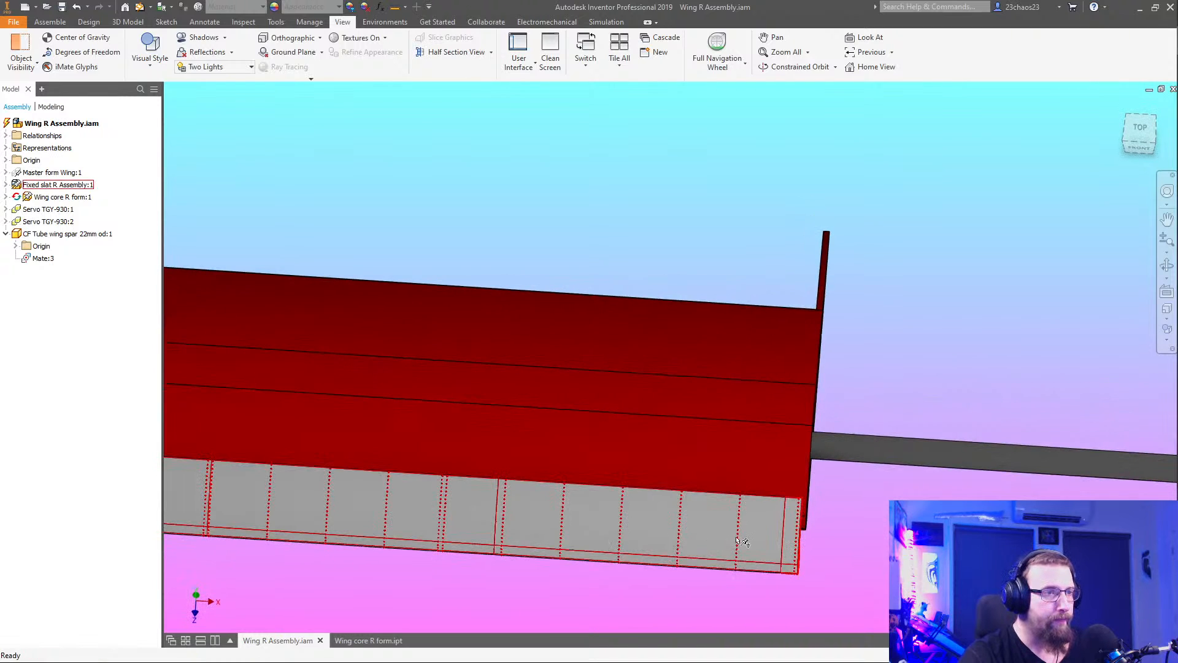
shift+middle_drag(800, 543, 763, 407)
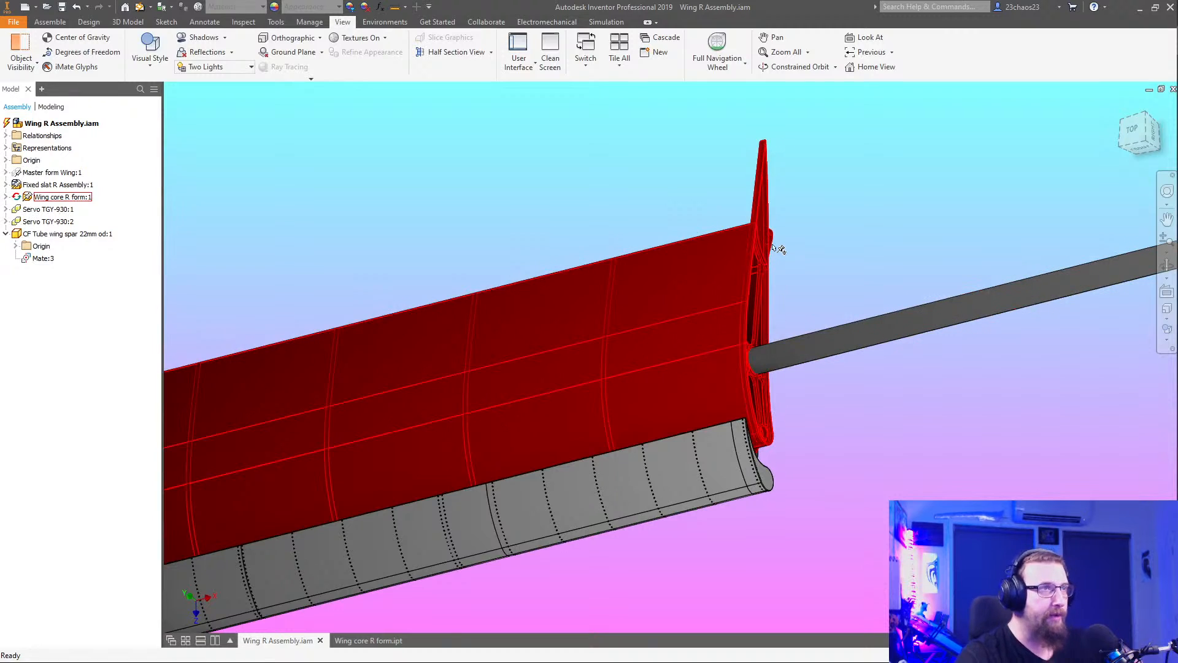
Return to the Wing core R form part, start a 2D sketch on the end rib face and begin projecting geometry at its leading edge
click(362, 640)
shift+middle_drag(867, 579, 786, 575)
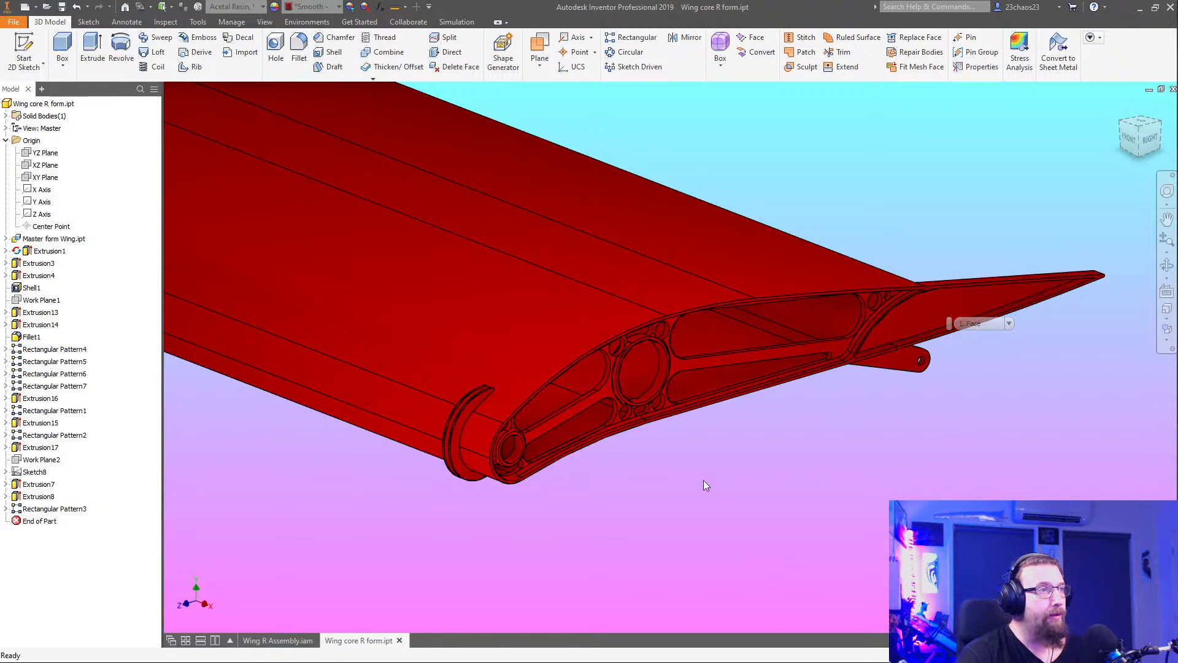
click(24, 52)
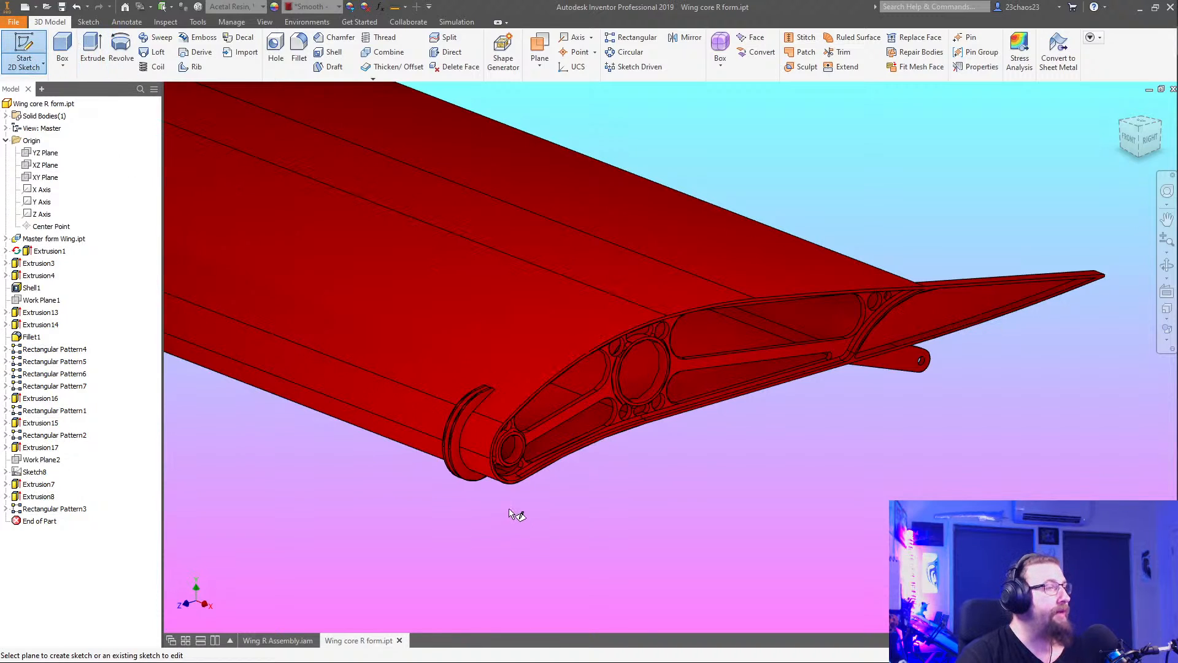
scroll(513, 514, up, 5)
click(534, 378)
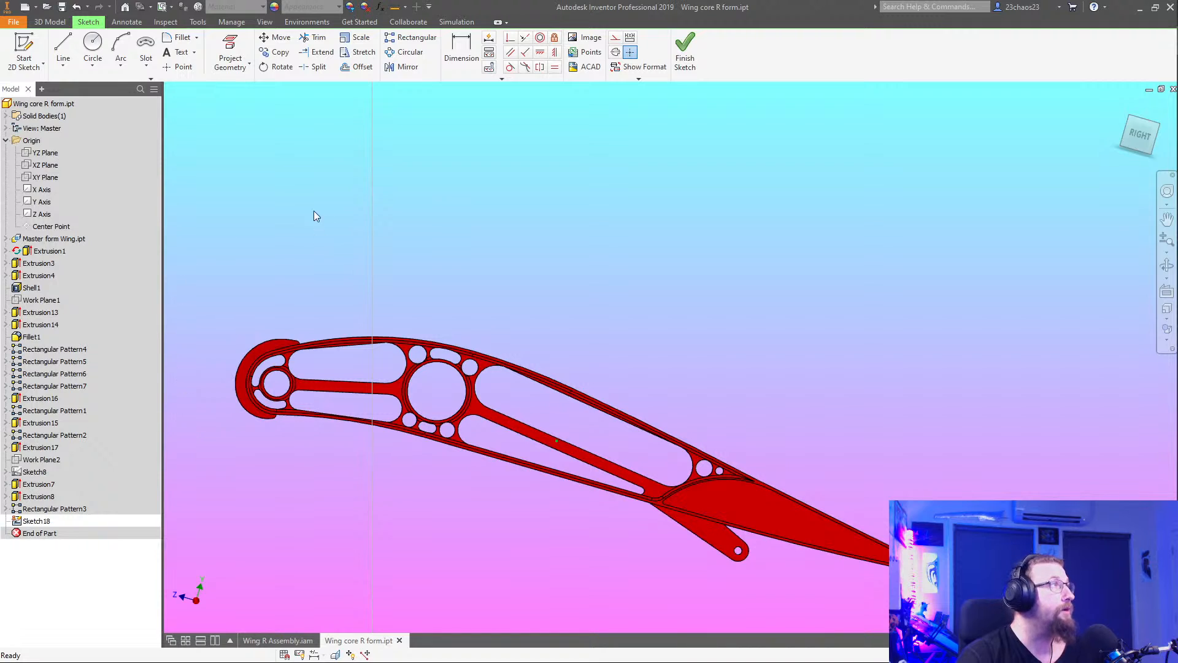
click(230, 52)
scroll(381, 374, up, 5)
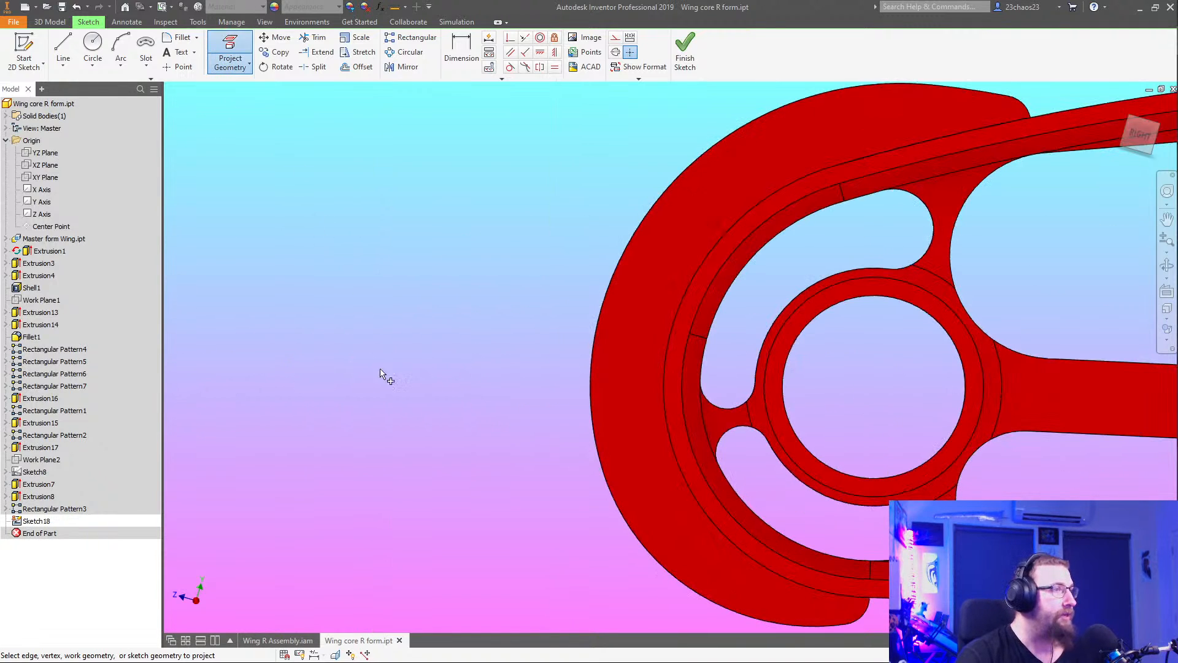
Project the wing's end profile edges into the sketch and finish the sketch
click(683, 329)
scroll(552, 350, down, 5)
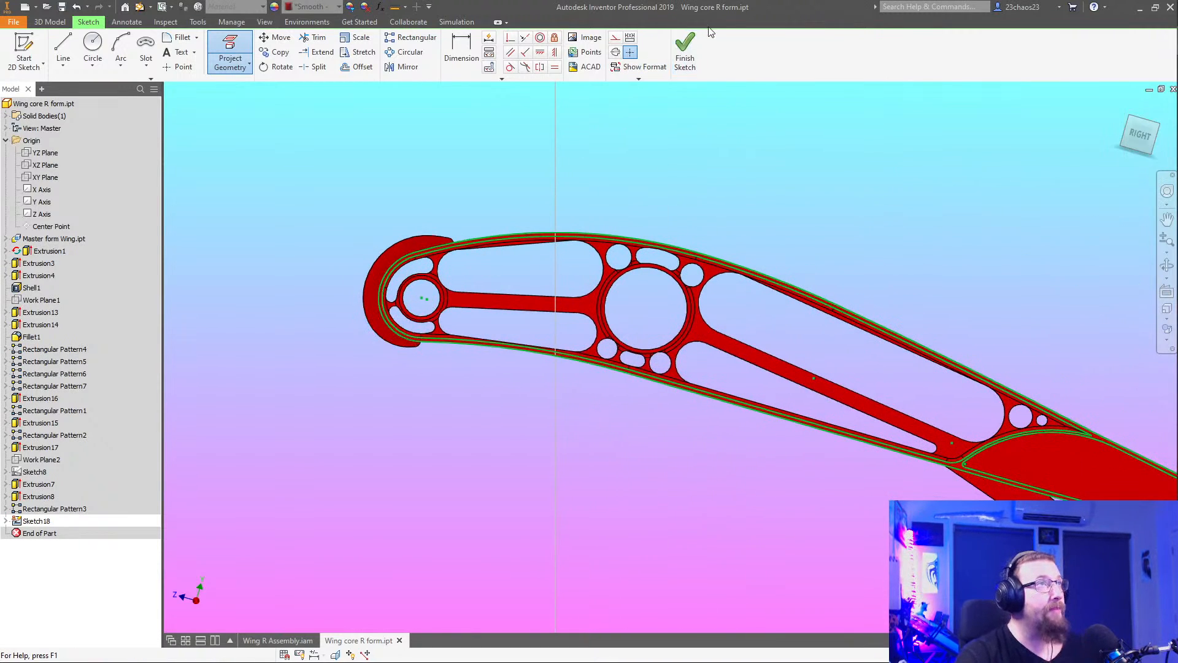
click(685, 53)
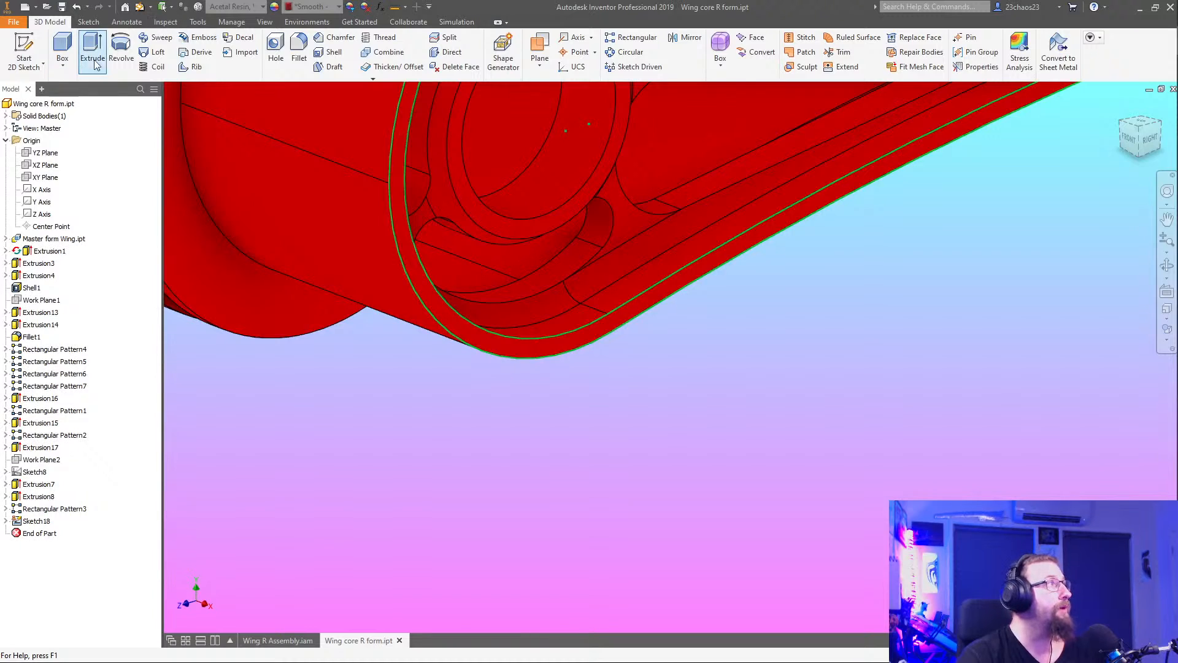
Extrude the wing's rim profile together with the enclosed end regions by 1 mm to close off the wing end
click(92, 49)
click(522, 349)
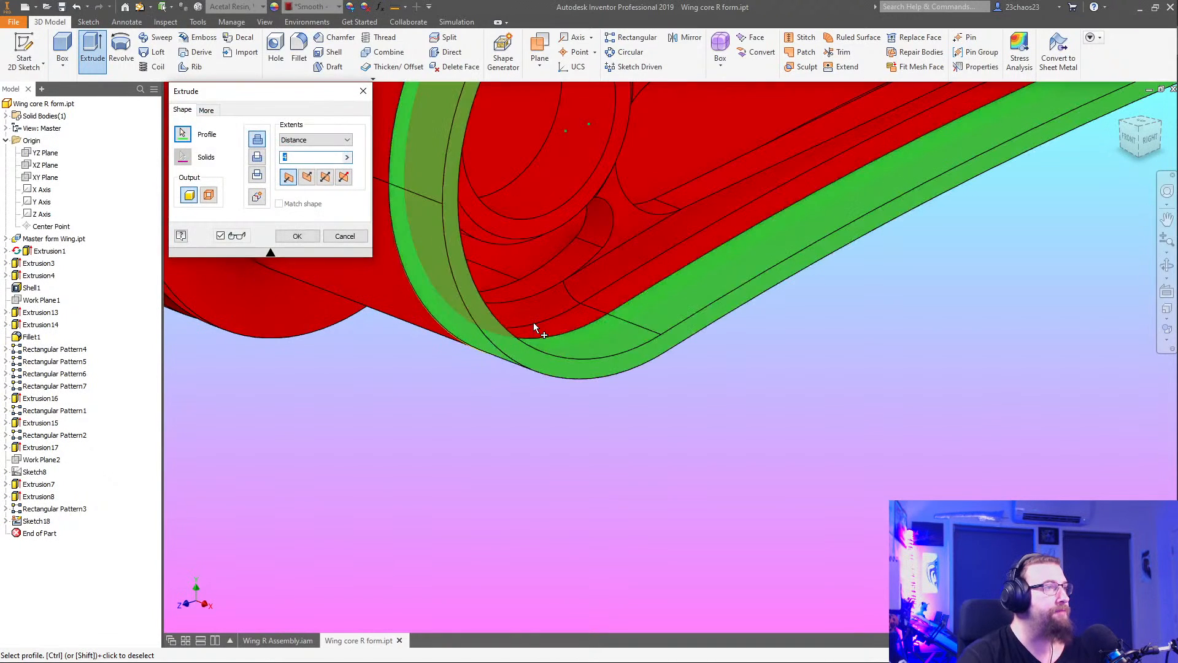
mouse_move(533, 322)
shift+middle_down()
mouse_move(605, 383)
mouse_move(548, 333)
shift+middle_up()
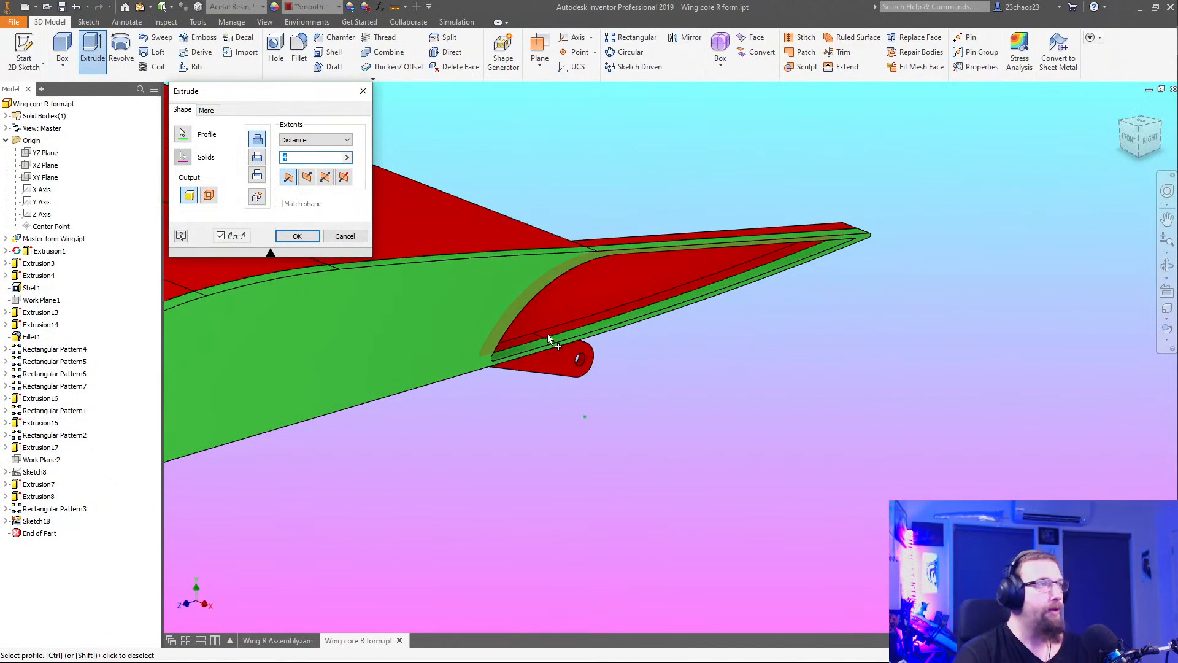
ctrl+click(569, 311)
double_click(301, 157)
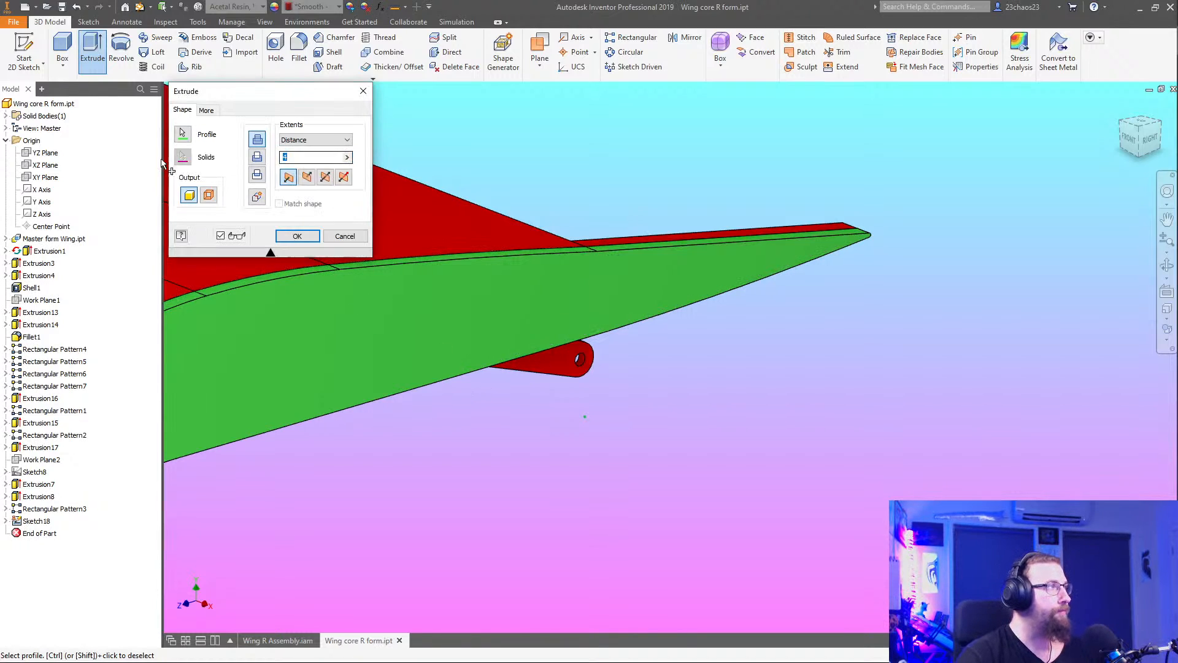
text(1)
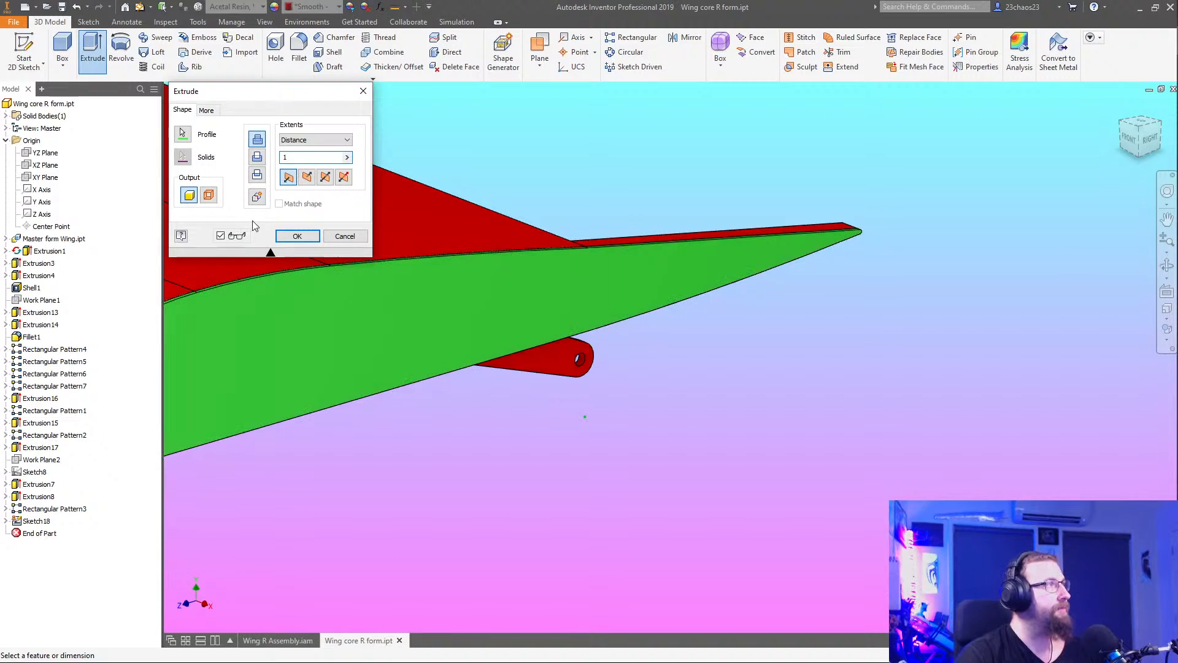
key(Return)
Start a 1 mm radius fillet on the outer edge of the wing's end cap
scroll(359, 450, up, 5)
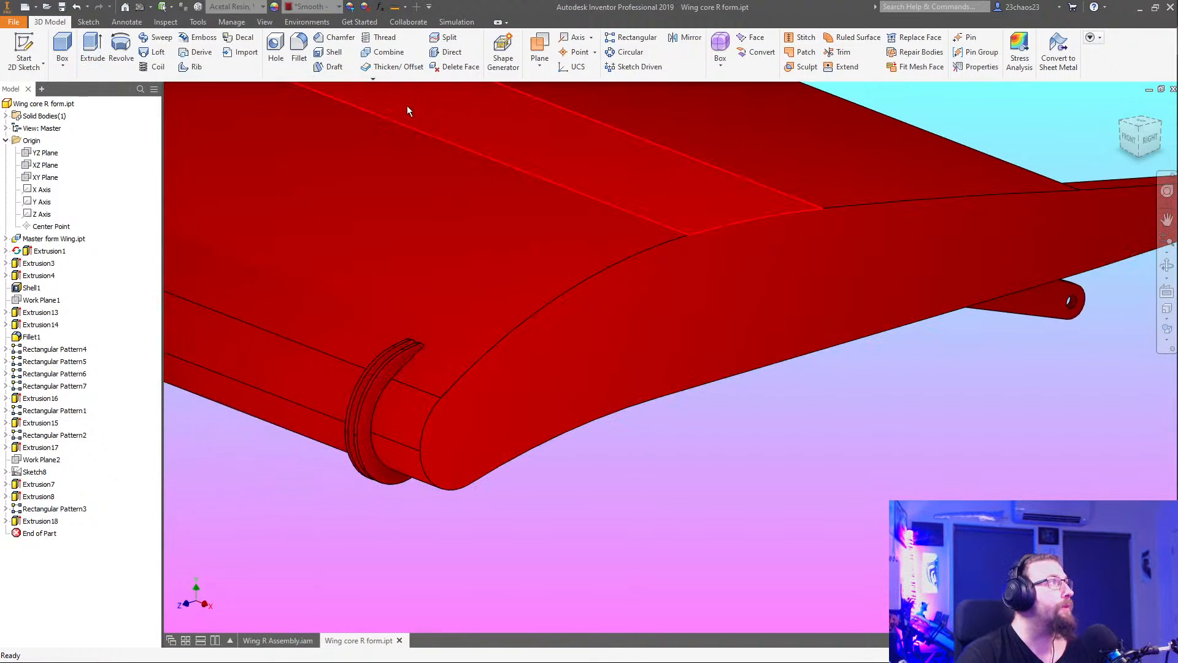
click(299, 51)
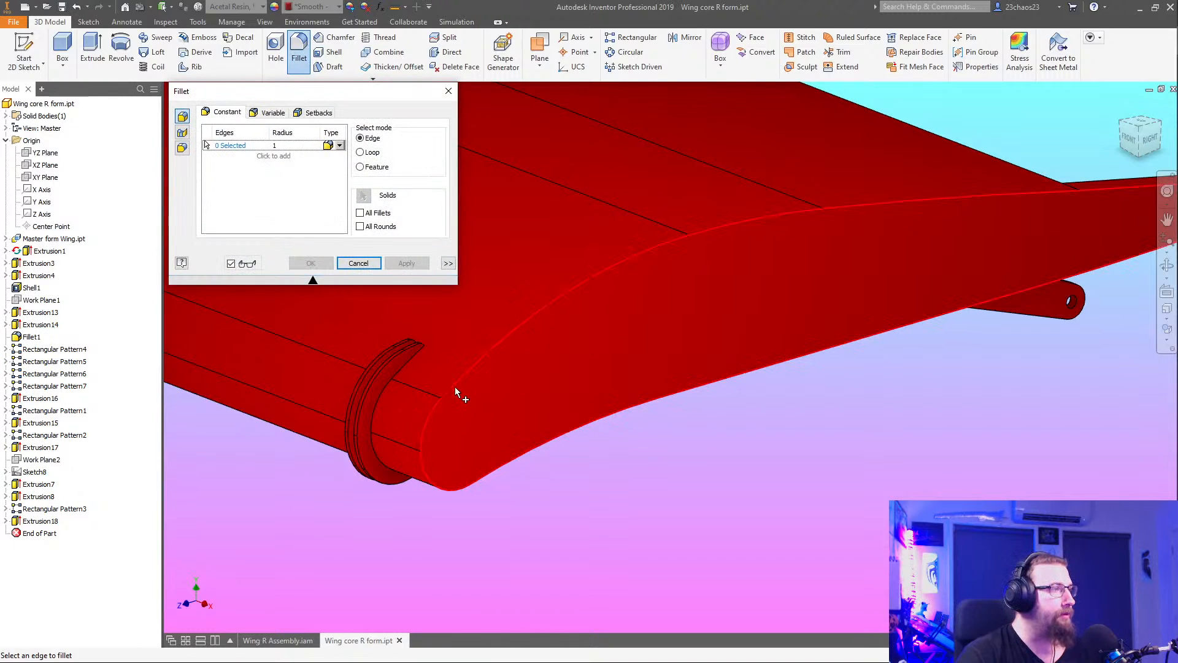
scroll(457, 388, down, 2)
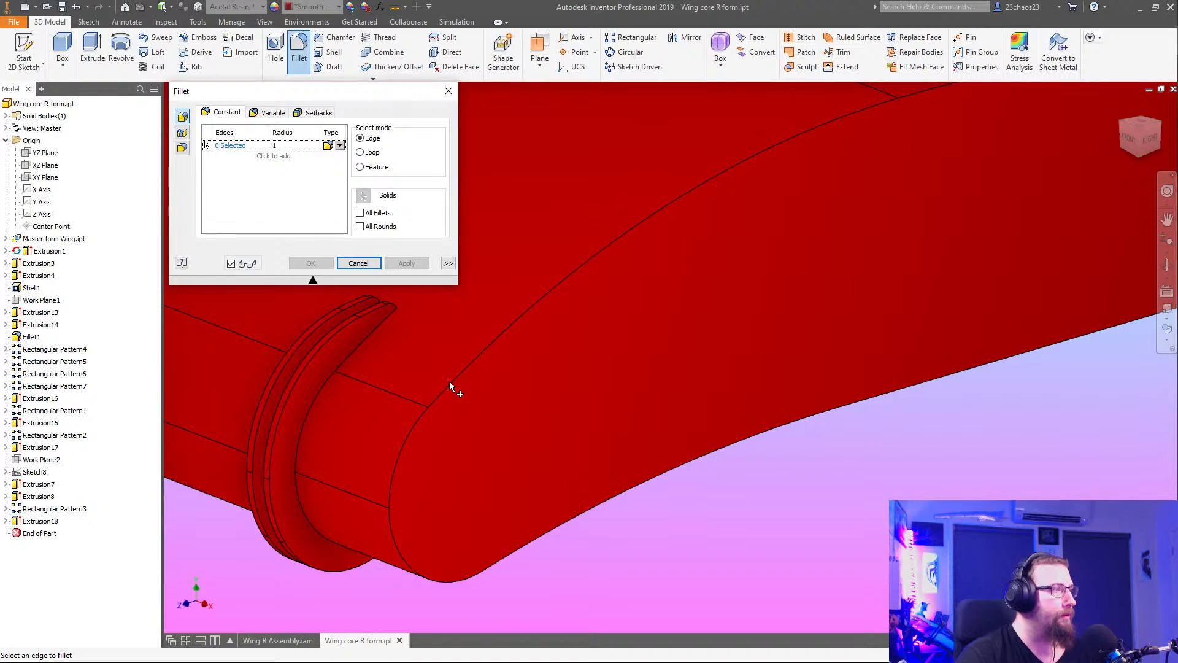
scroll(454, 391, down, 3)
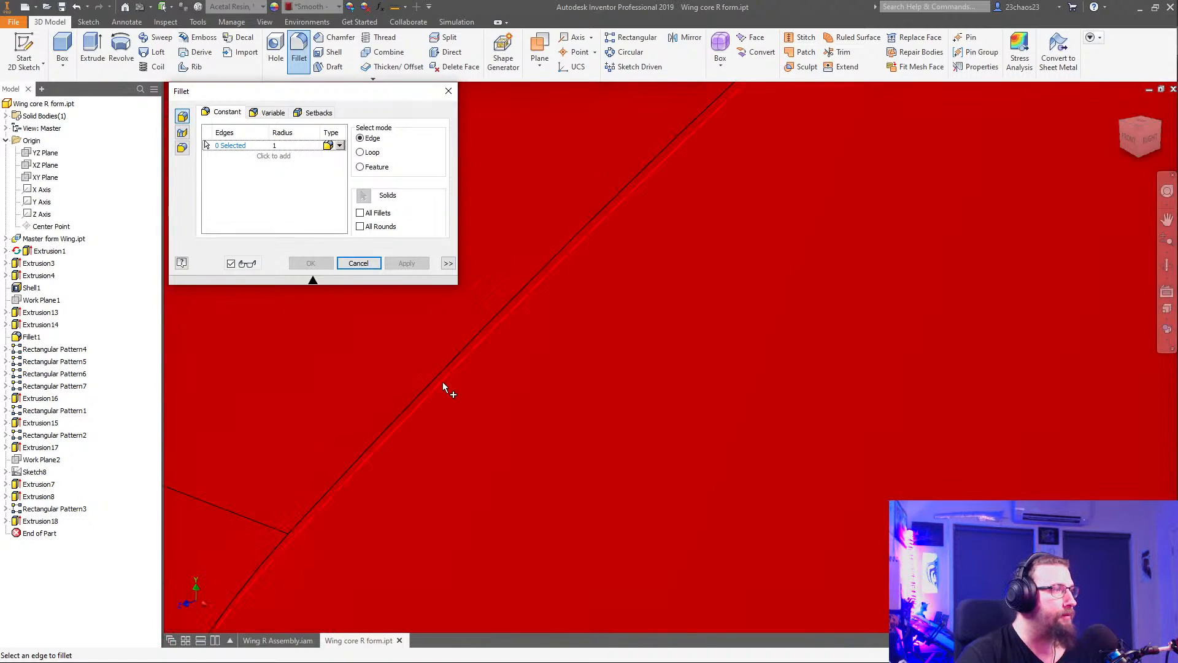
click(440, 381)
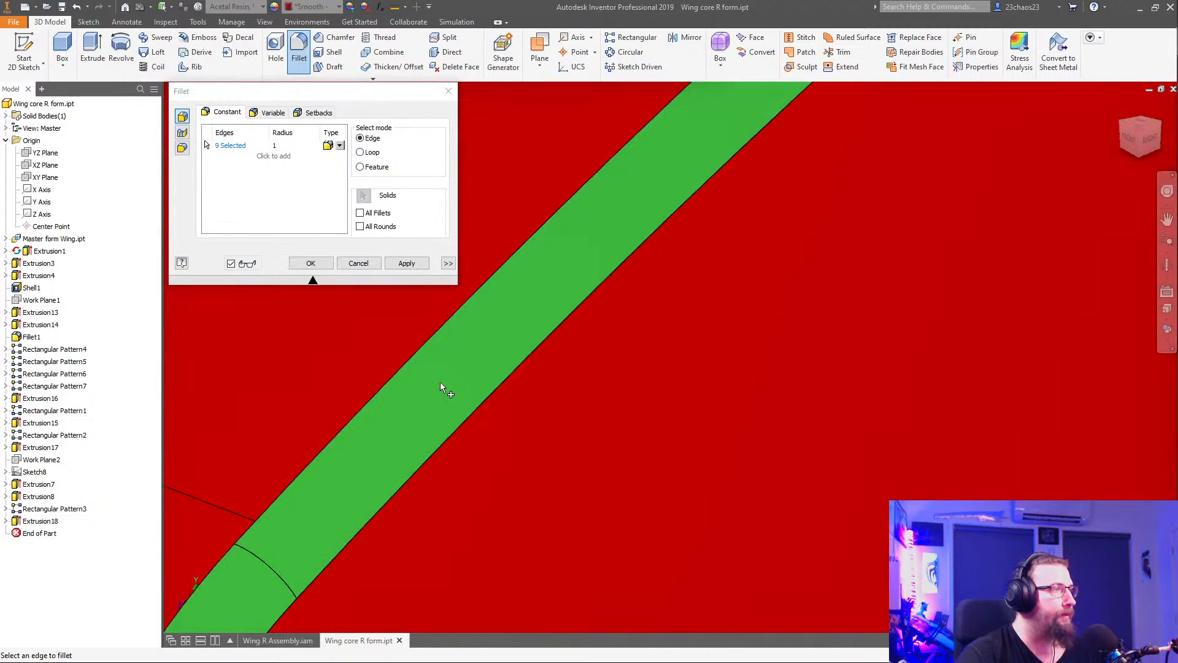
Add the curved seam and trailing section edges to the 1 mm fillet and apply it
scroll(651, 339, up, 4)
middle_drag(922, 326, 350, 500)
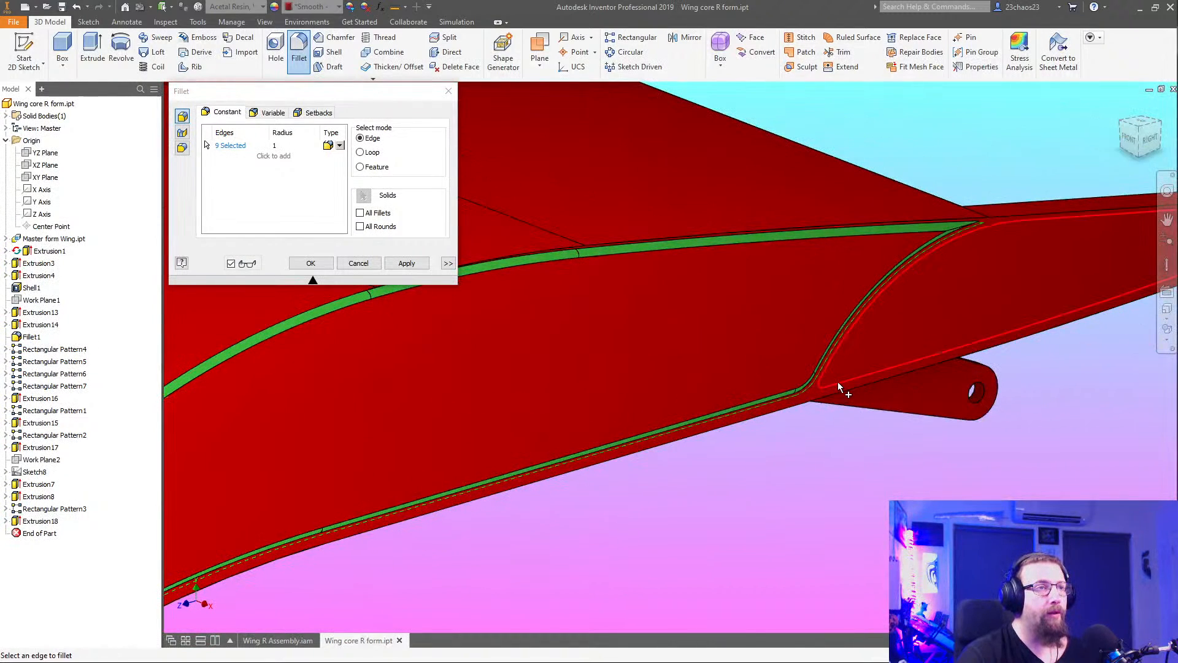
click(838, 385)
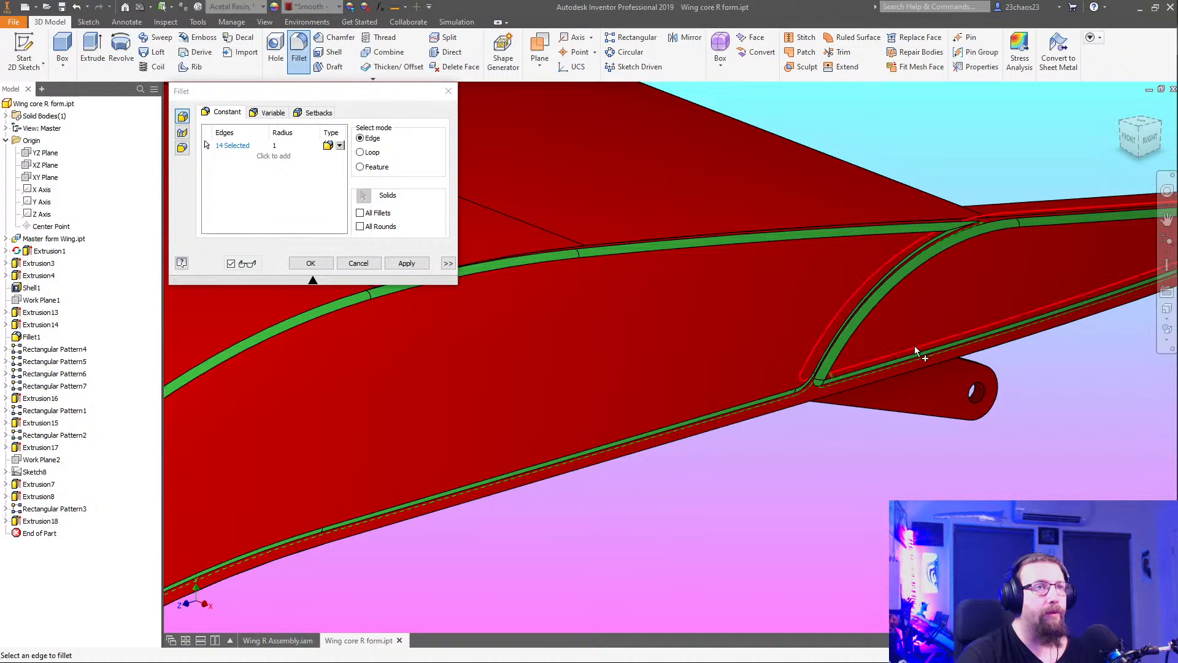
click(917, 348)
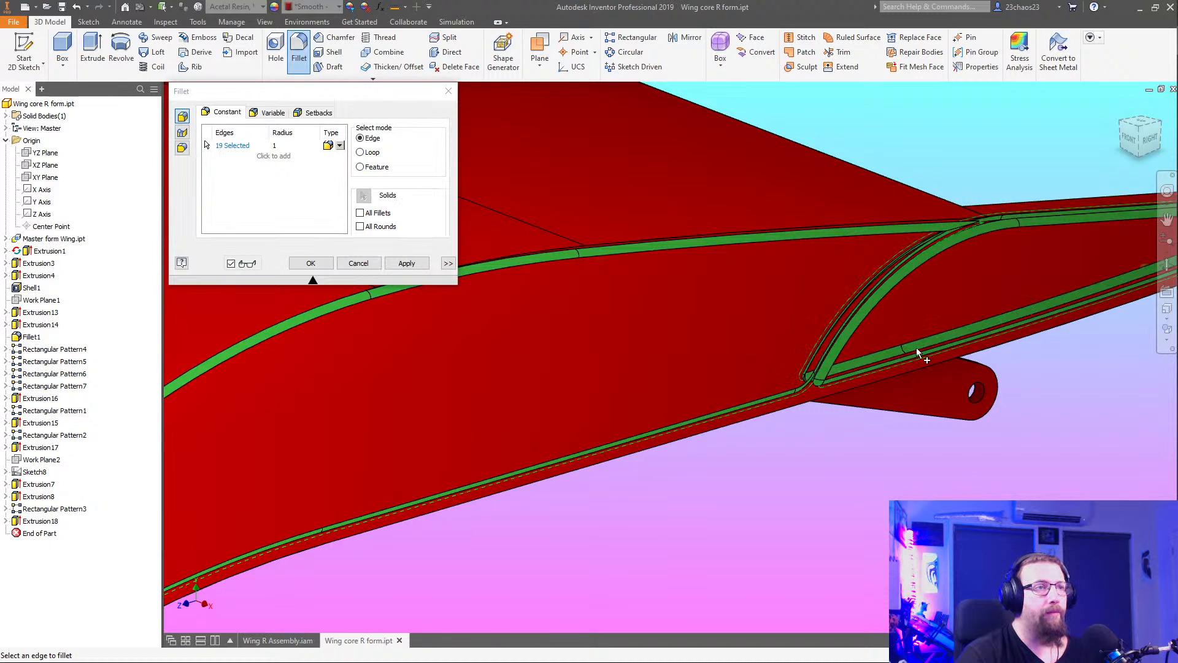
scroll(915, 348, down, 3)
middle_drag(583, 409, 767, 335)
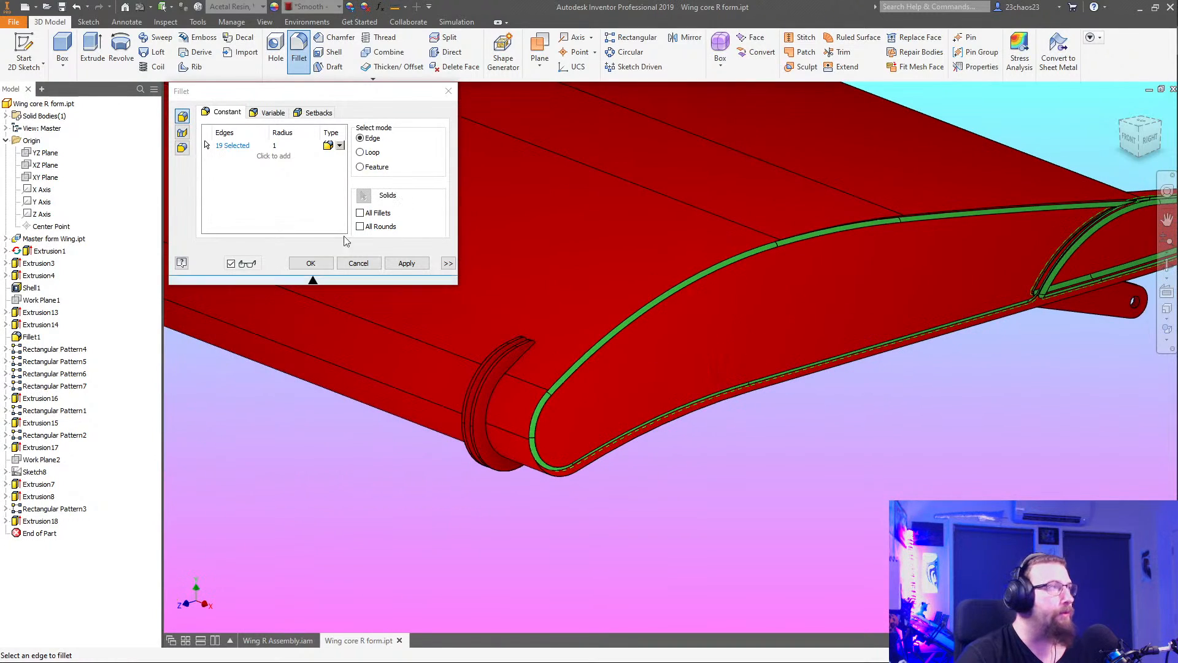
click(263, 156)
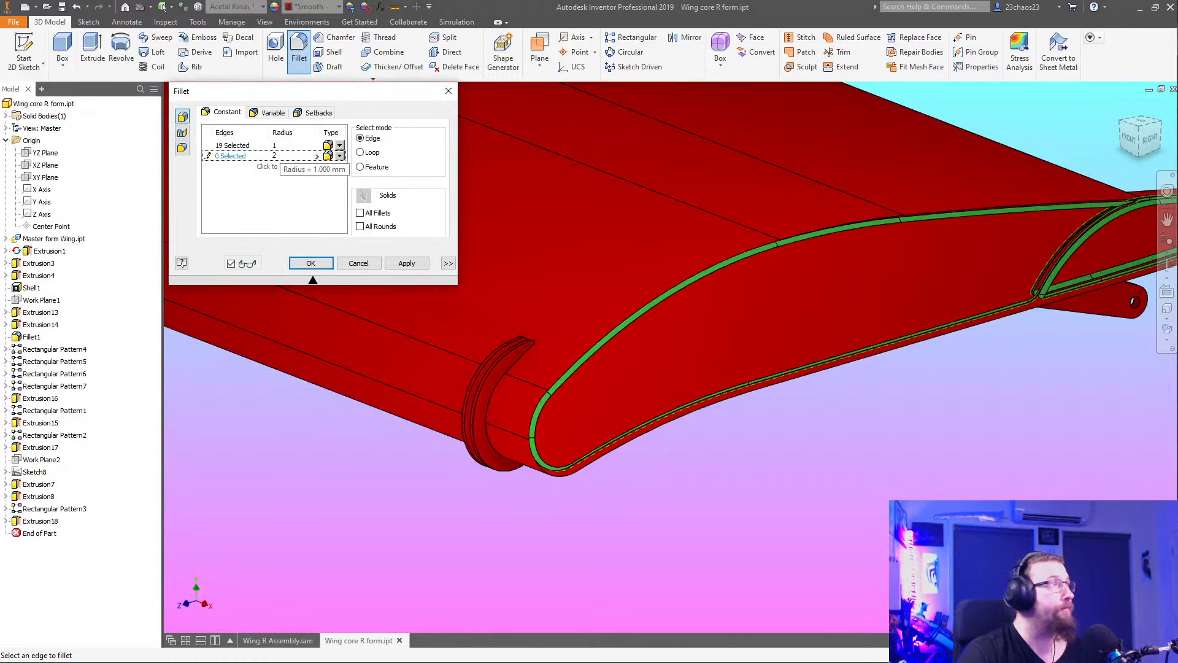
click(407, 264)
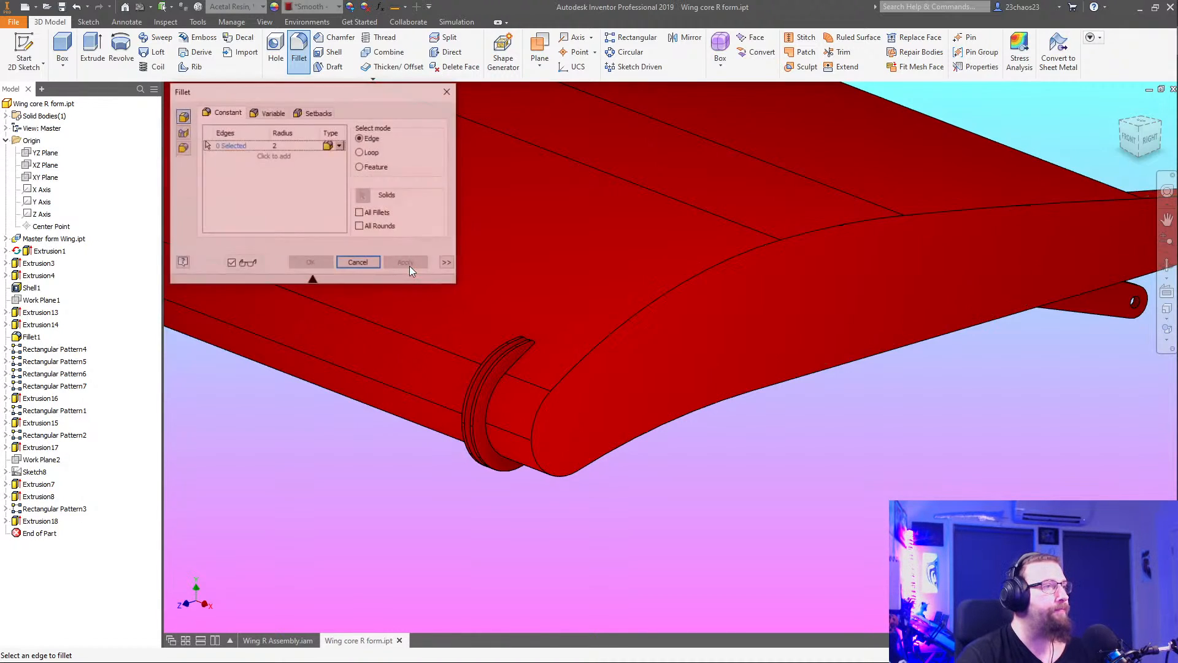
click(453, 93)
Create a new sketch on the wing's end cap face and project the face's outline into it
middle_drag(798, 371, 640, 421)
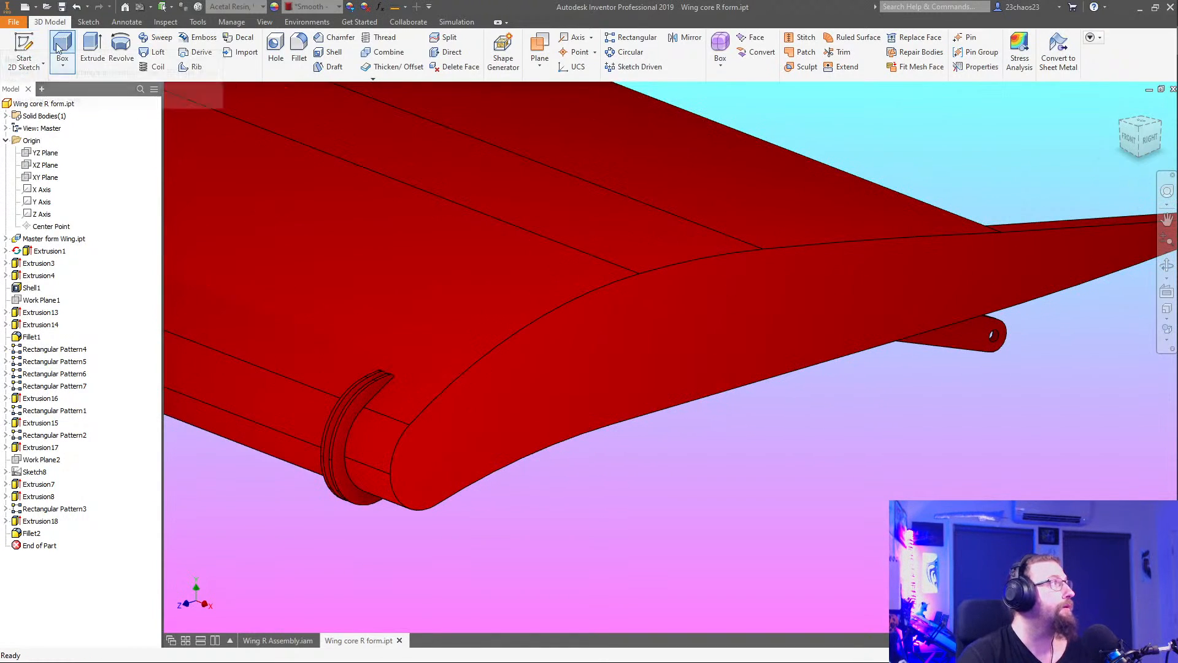
click(24, 52)
click(687, 350)
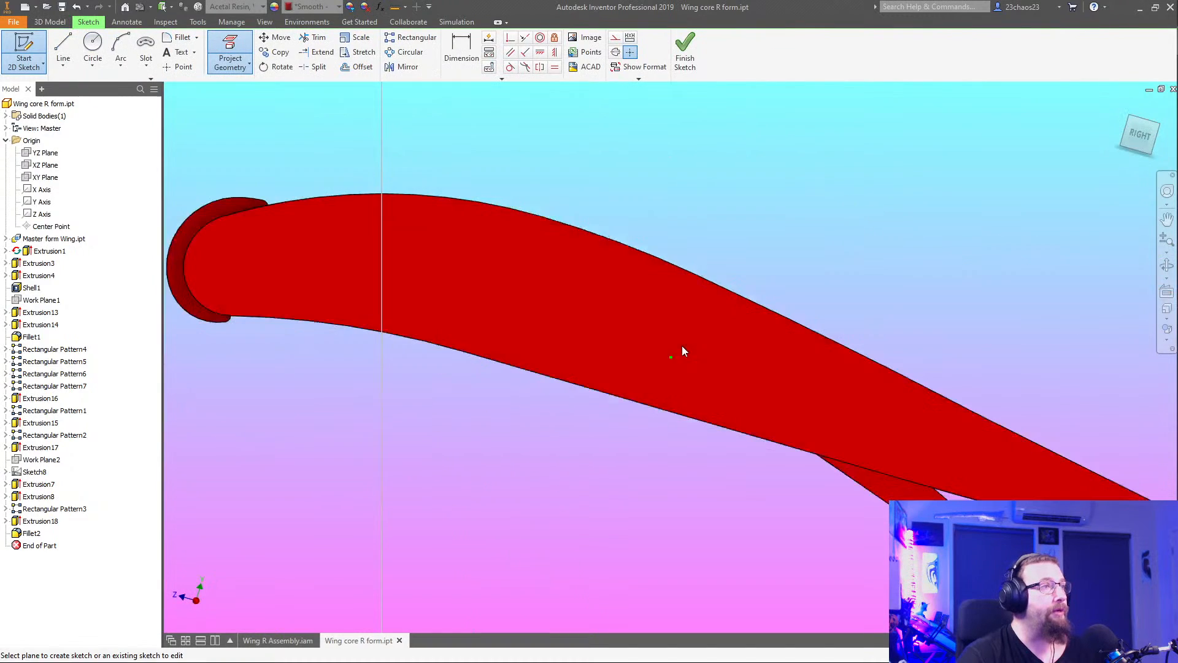
click(221, 42)
click(620, 323)
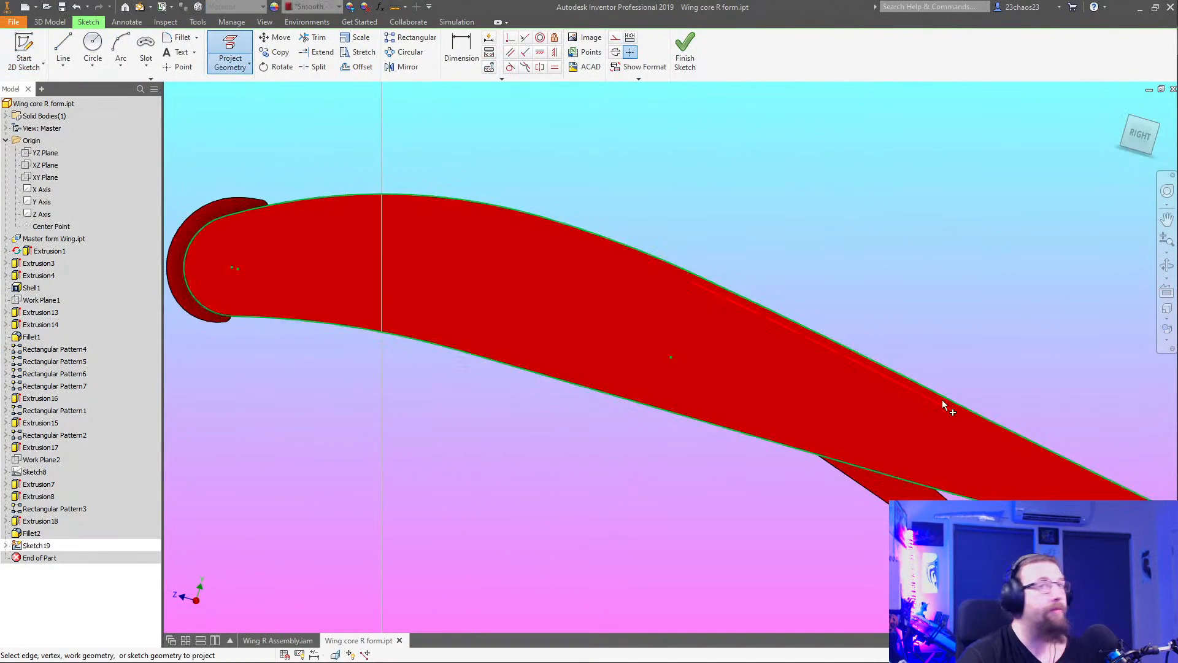
Change the visual style to wireframe to expose the internal ribs and cutouts behind the end cap
click(1166, 332)
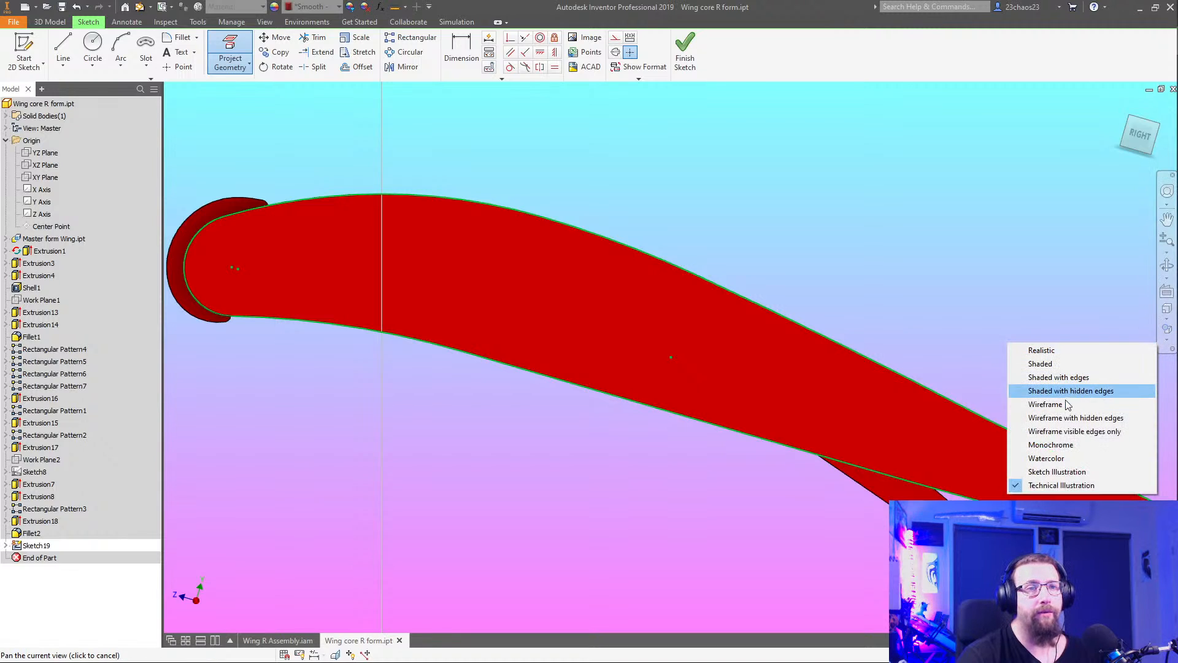
click(1056, 412)
middle_drag(484, 443, 780, 479)
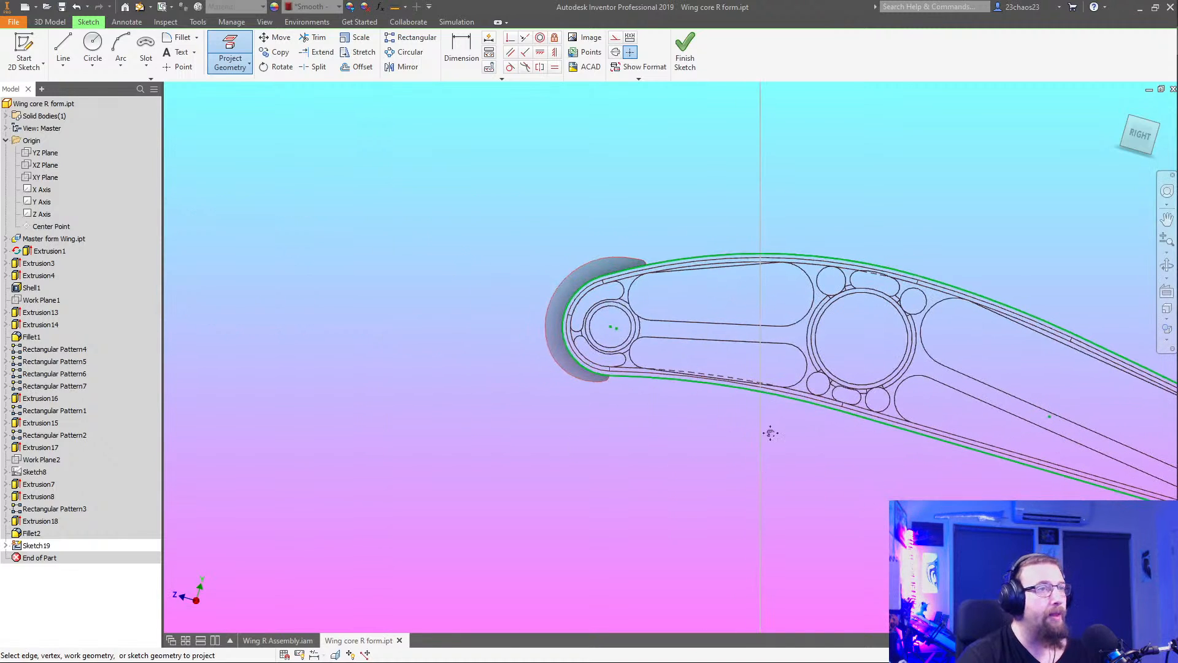
Examine the reference picture Screenshot_14.png of the wing cross-section, close it and return to the wing sketch
middle_drag(770, 434, 692, 435)
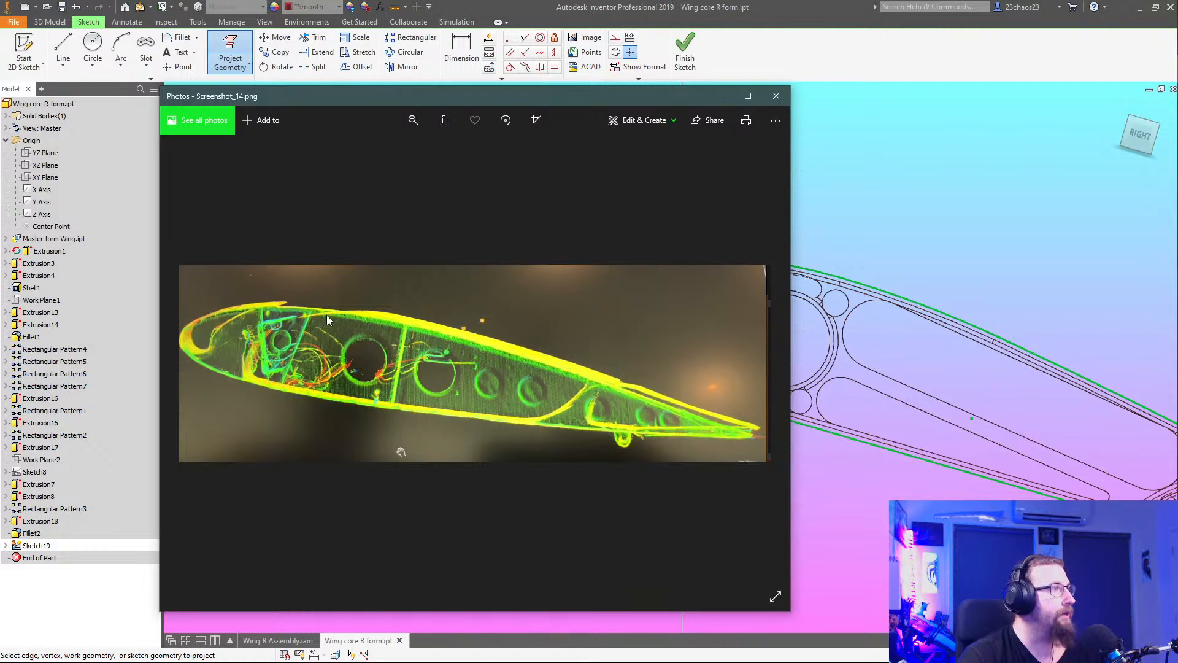
click(775, 98)
scroll(516, 447, up, 2)
mouse_move(576, 408)
middle_down()
mouse_move(483, 481)
mouse_move(436, 495)
middle_up()
middle_drag(578, 489, 447, 484)
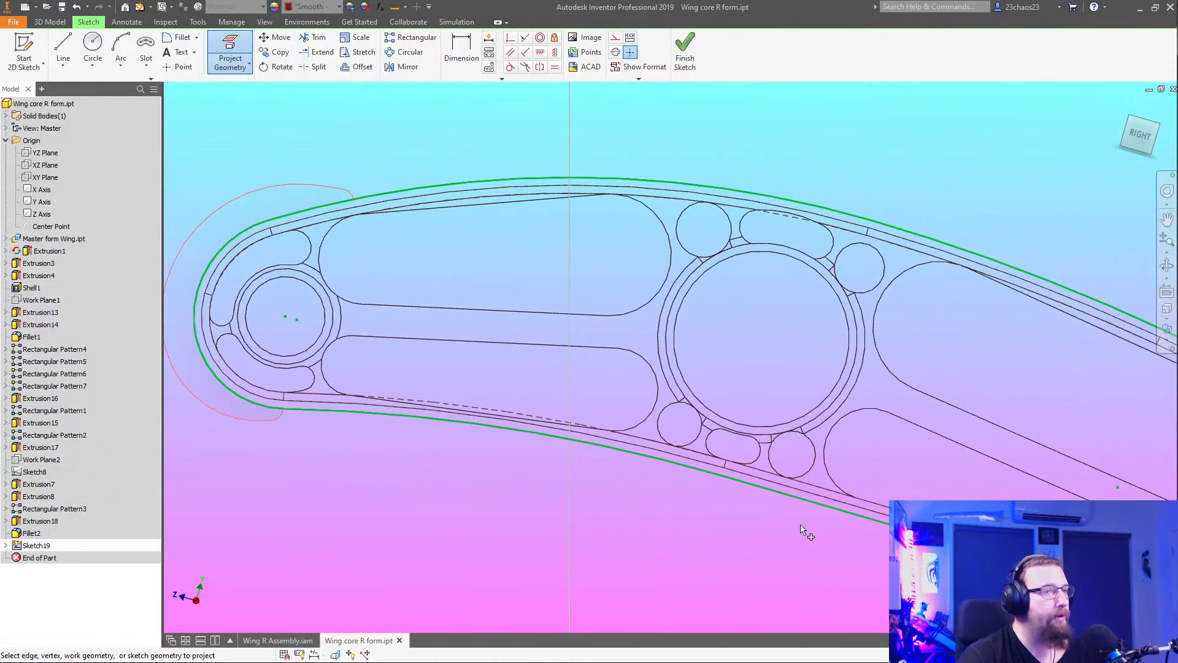
Draw a line from the vertex on the lower wing outline below the large circle forward into the lower front slot
click(341, 351)
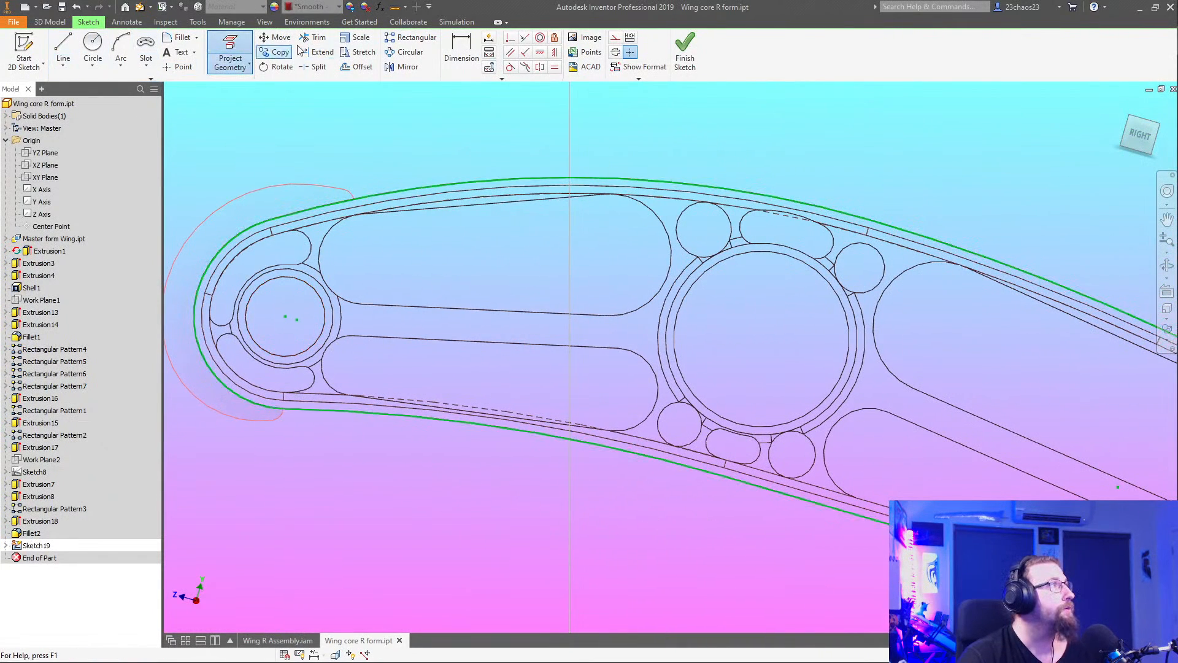
click(319, 52)
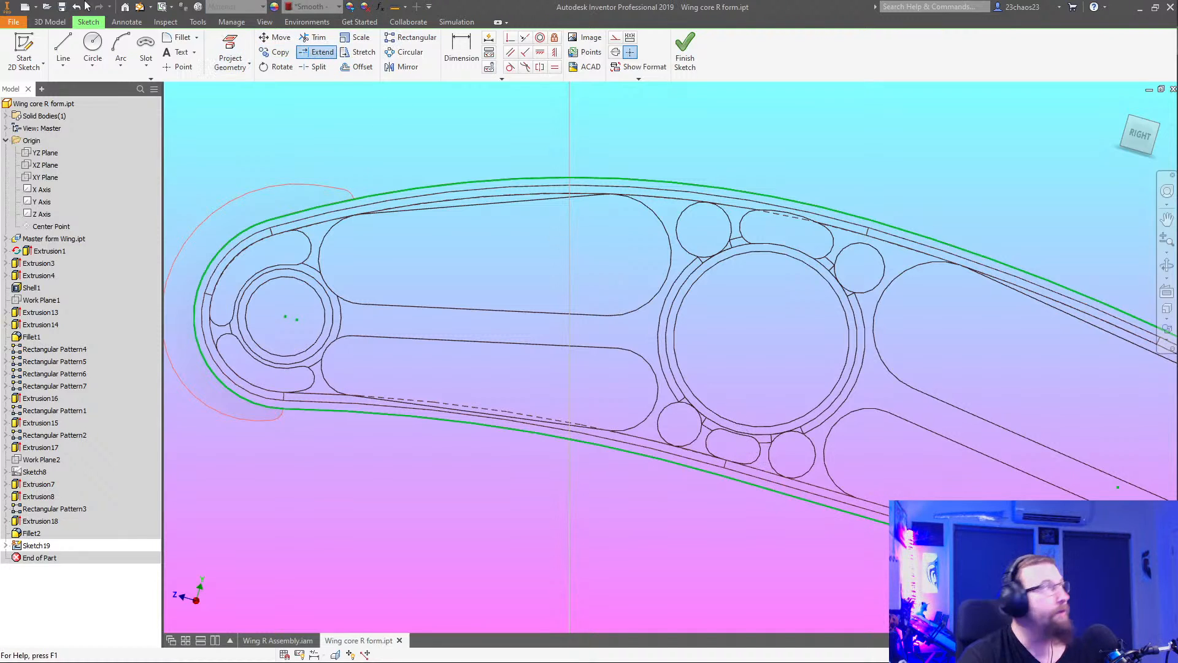
click(63, 50)
middle_drag(730, 424, 725, 345)
click(718, 396)
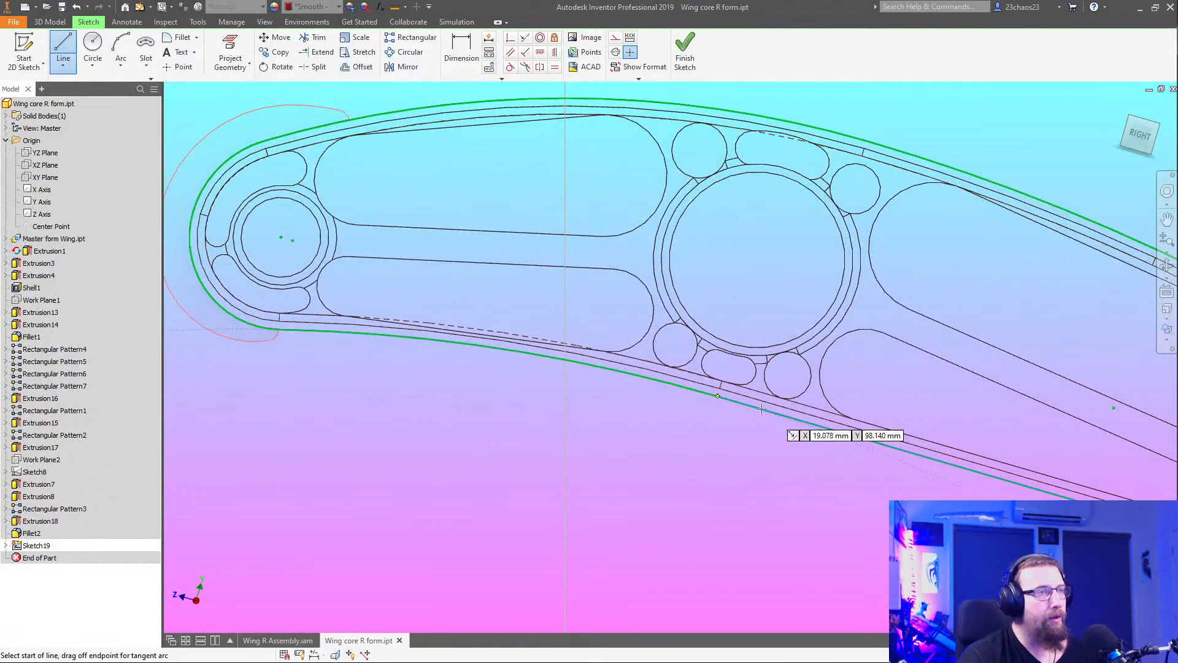
click(718, 397)
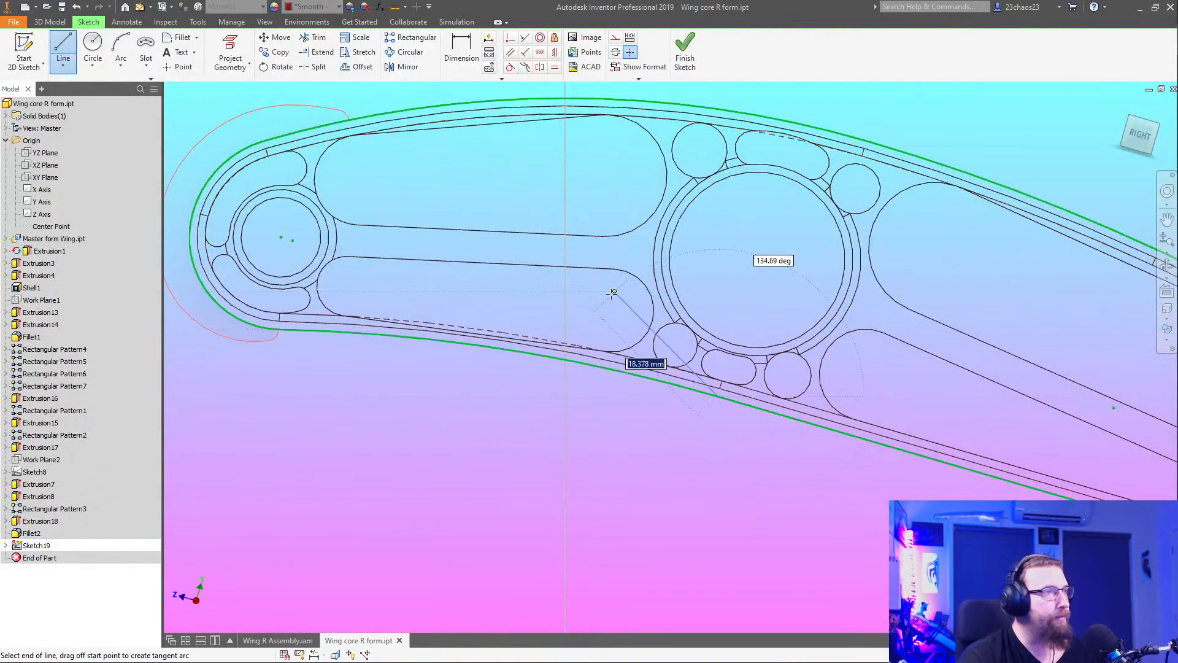
click(553, 328)
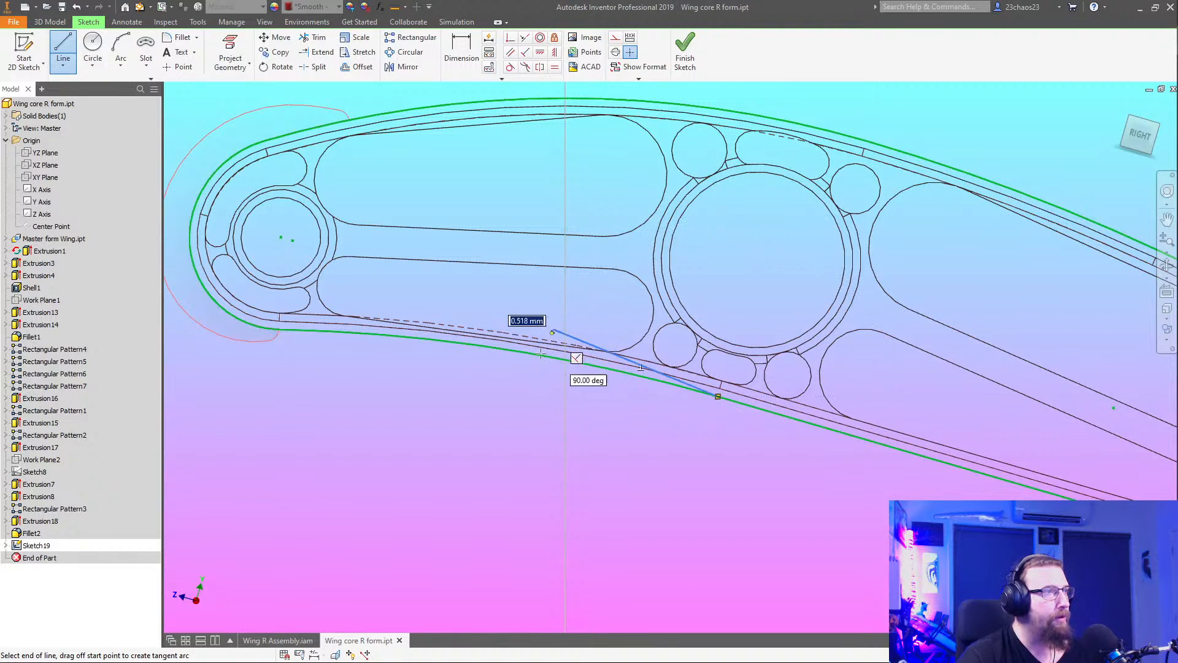
middle_drag(452, 347, 427, 422)
right_click(485, 344)
click(486, 302)
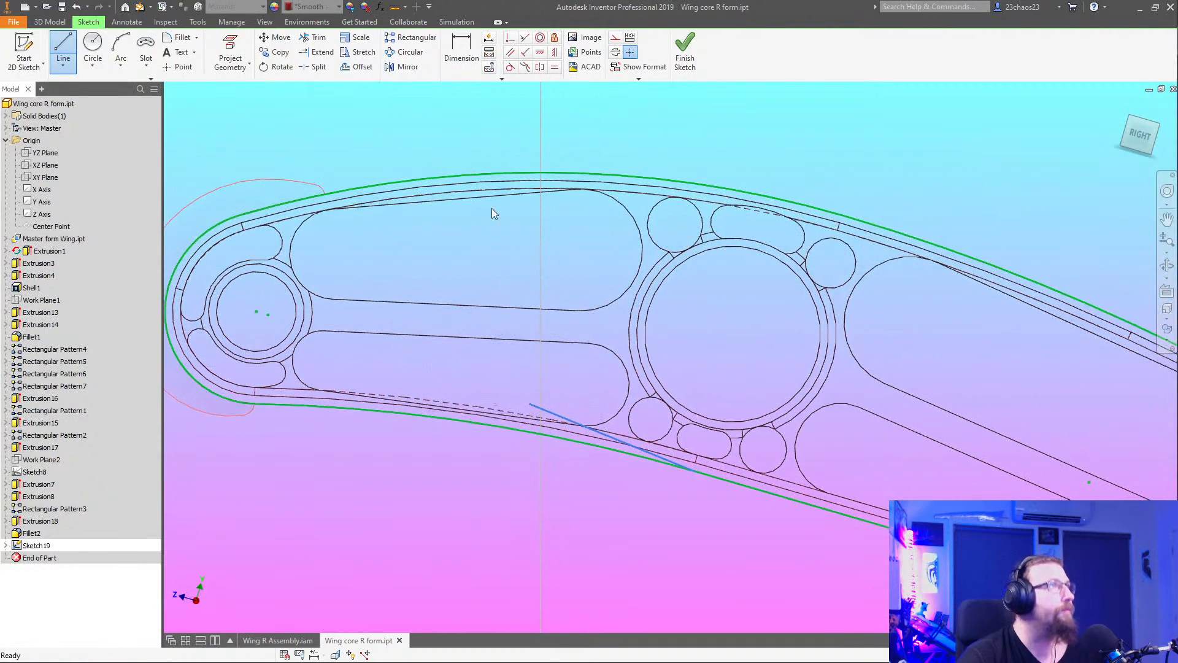
Constrain the new line parallel to the straight lower edge of the wing outline
click(525, 37)
click(642, 450)
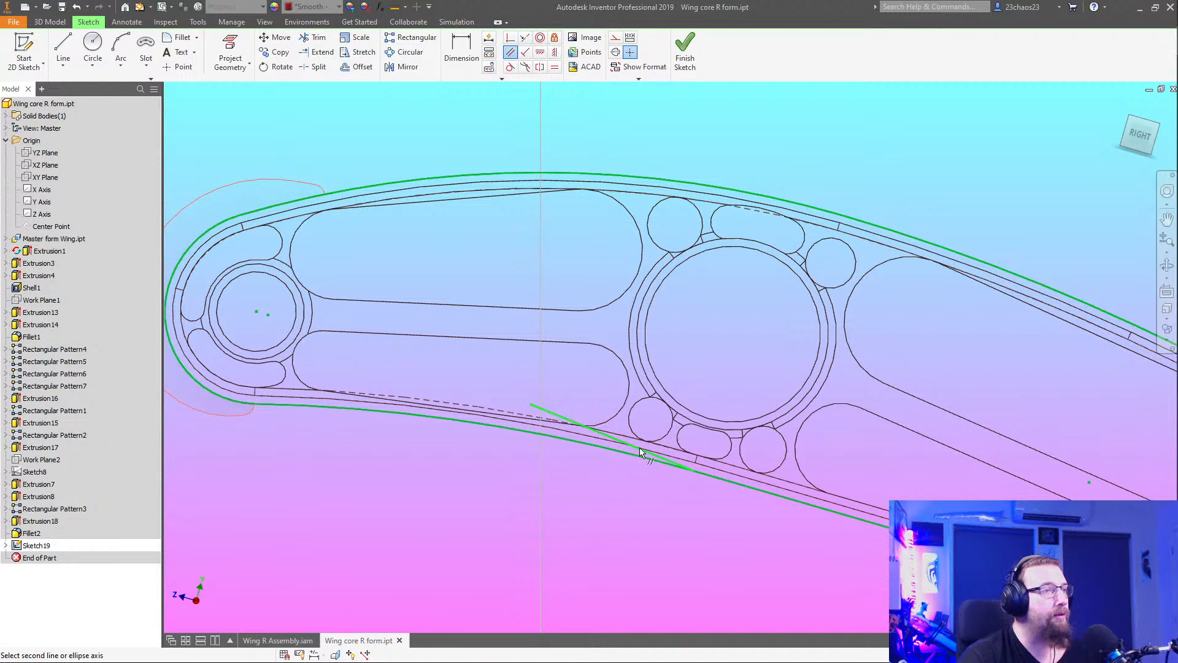
click(735, 485)
right_click(572, 479)
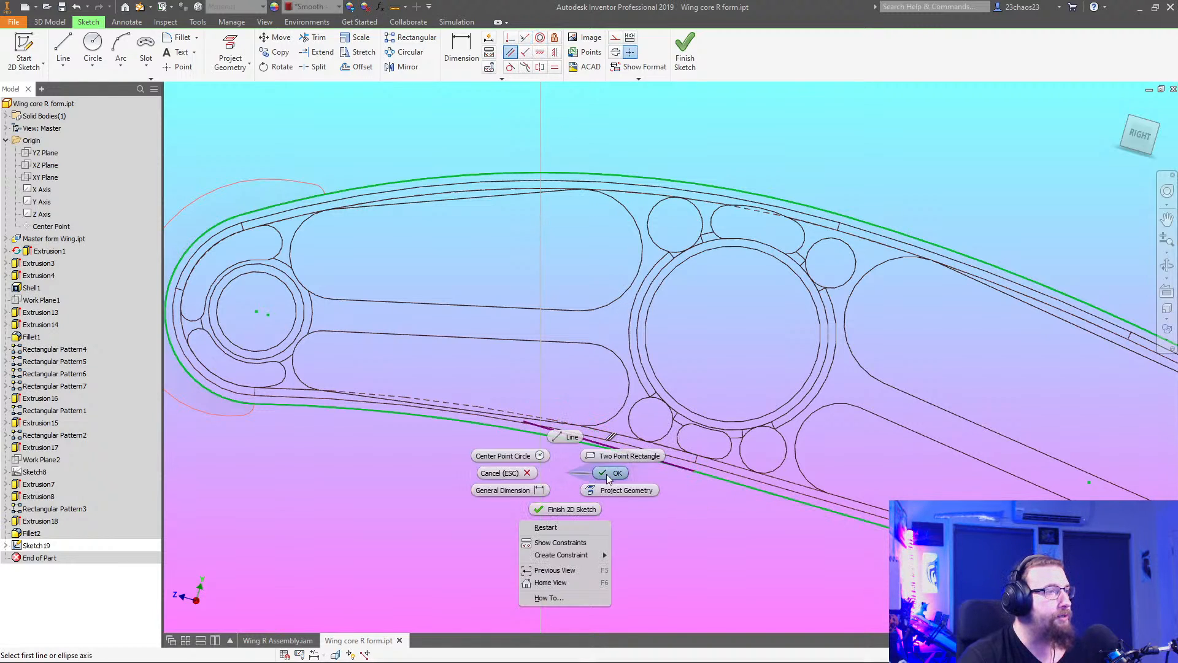
click(607, 474)
Draw a circle inside the lower front slot and constrain it coincident with the front endpoint of the new line
click(93, 43)
click(528, 366)
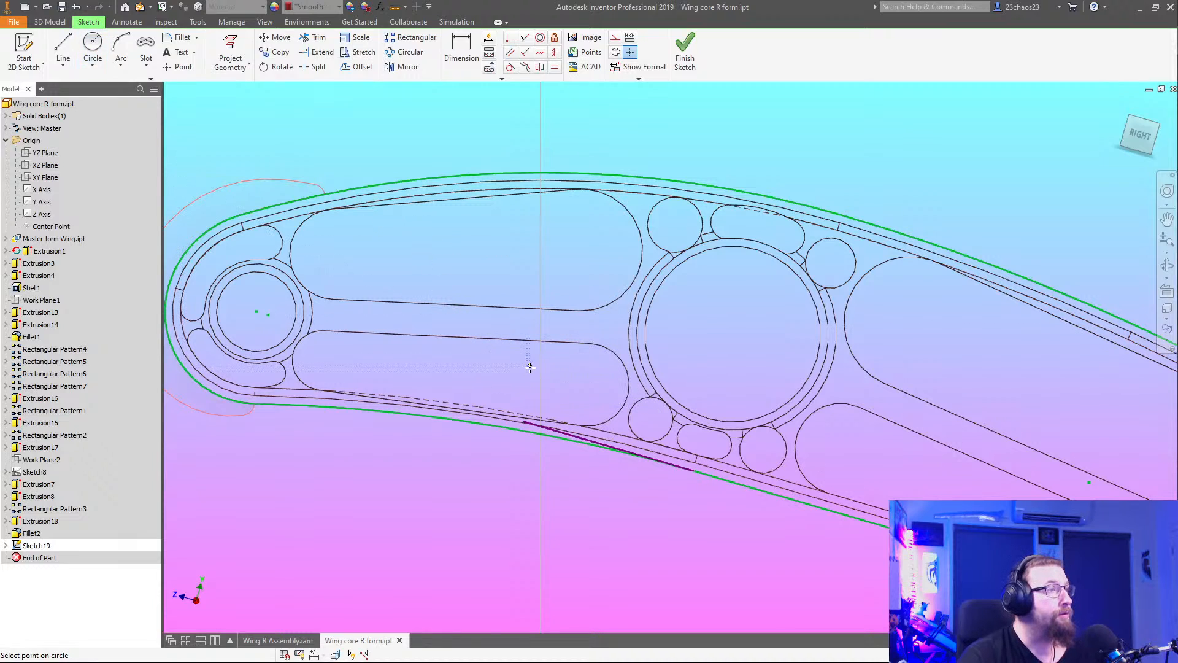
click(511, 39)
click(502, 398)
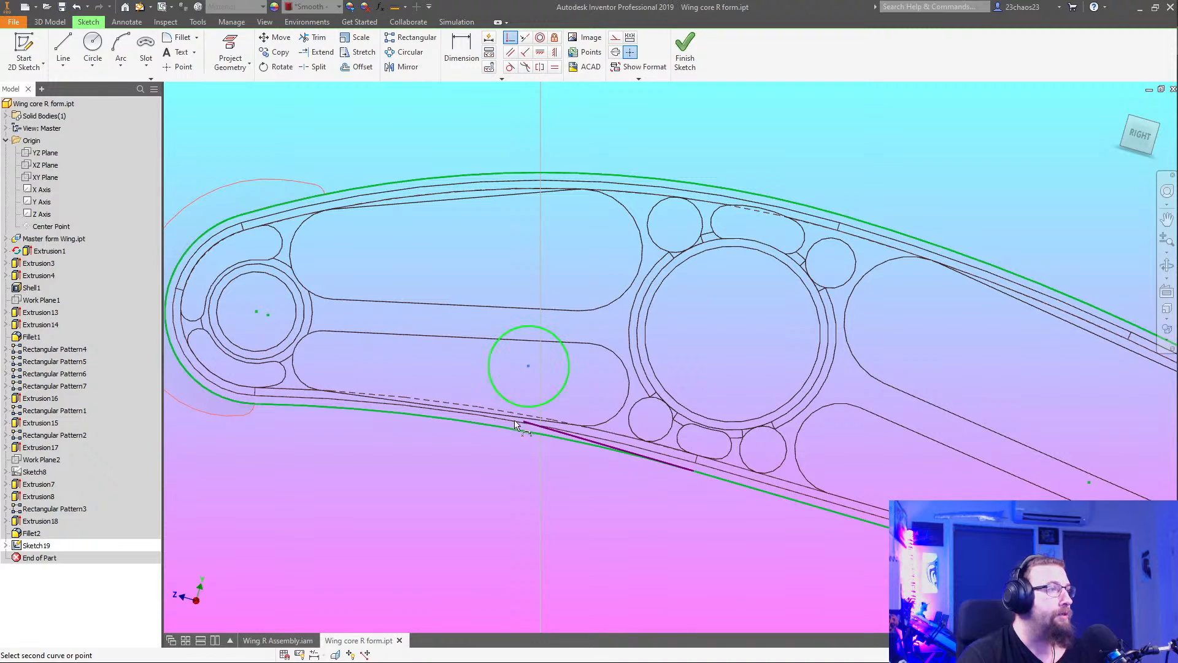
click(522, 424)
Make the circle tangent to the line along the lower wing outline
click(510, 66)
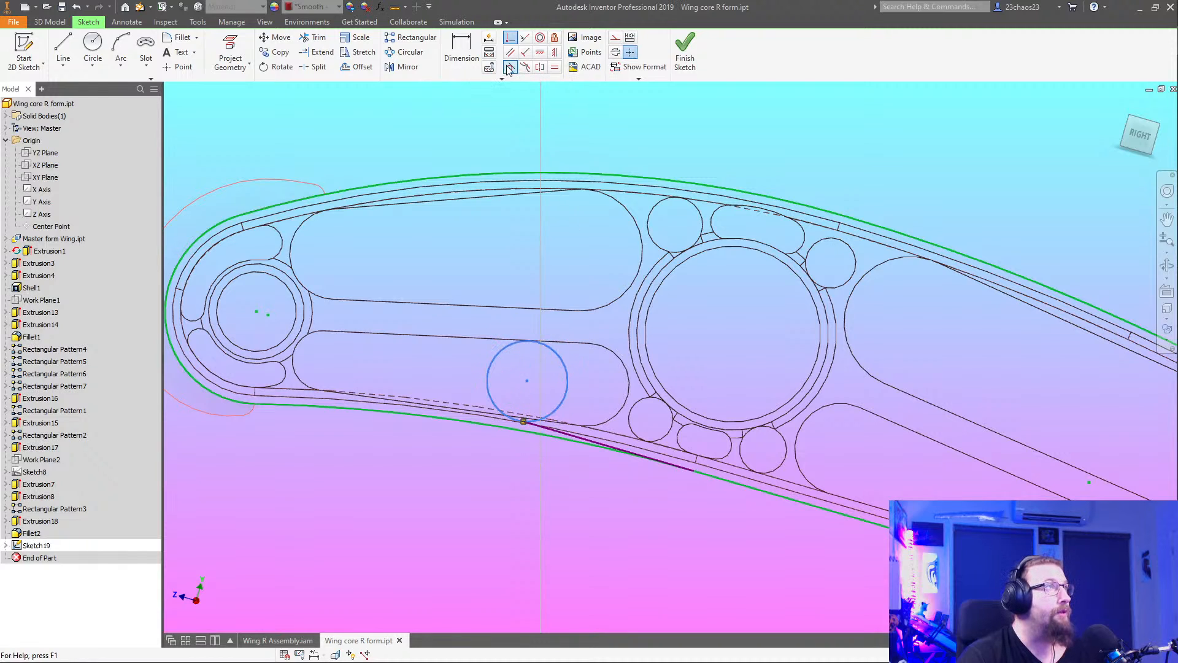
click(557, 398)
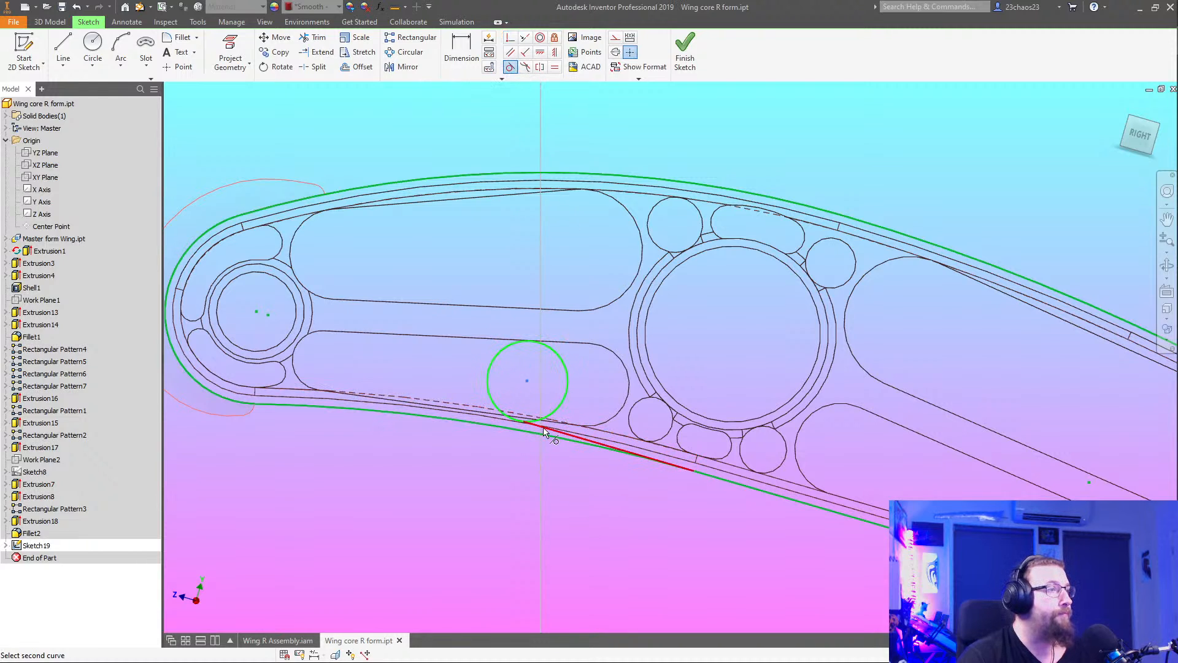
click(543, 428)
right_click(580, 378)
click(624, 380)
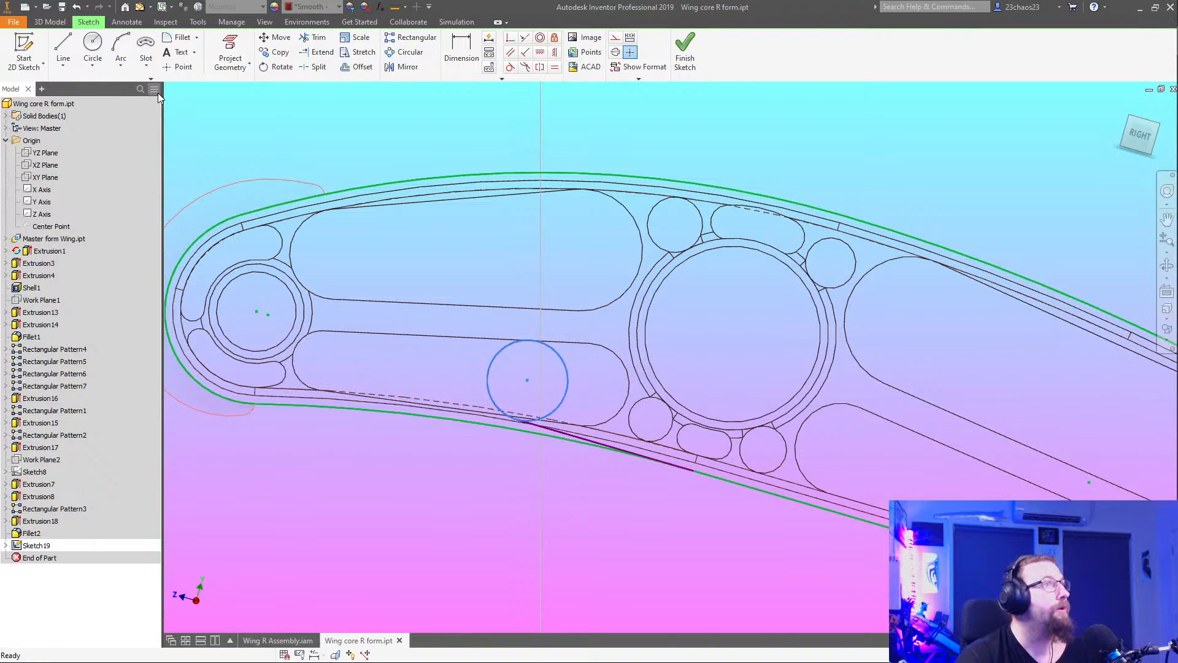
Draw a three-point arc from the upper front of the circle up into the upper front slot, bulging forward
click(130, 44)
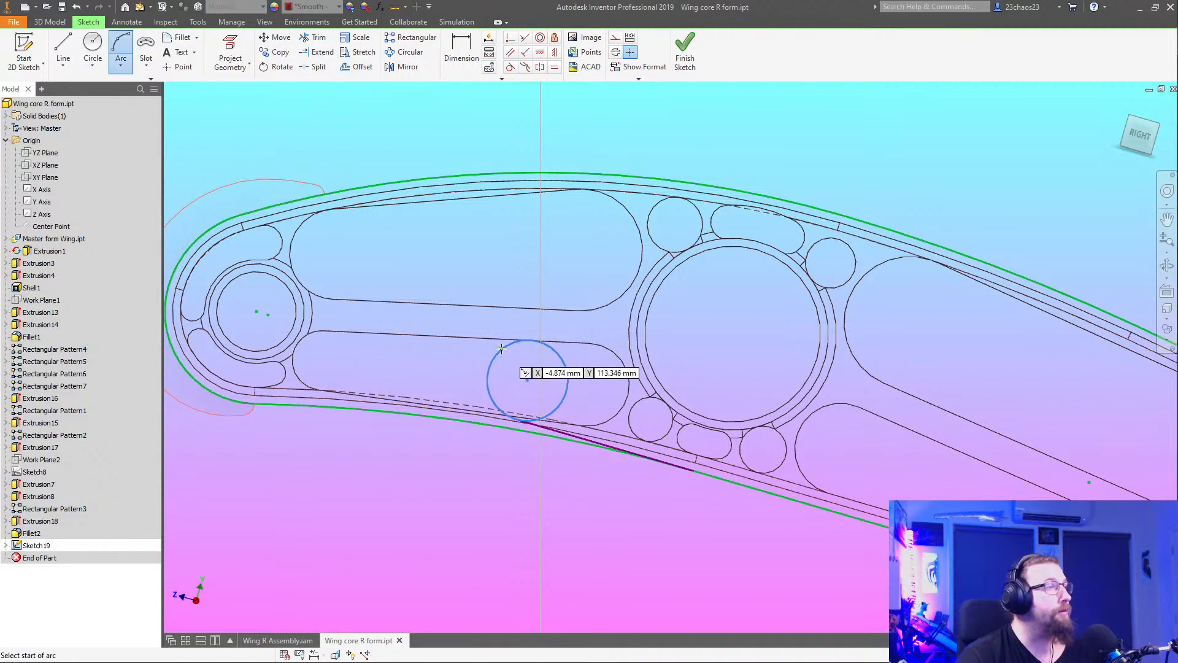
click(501, 348)
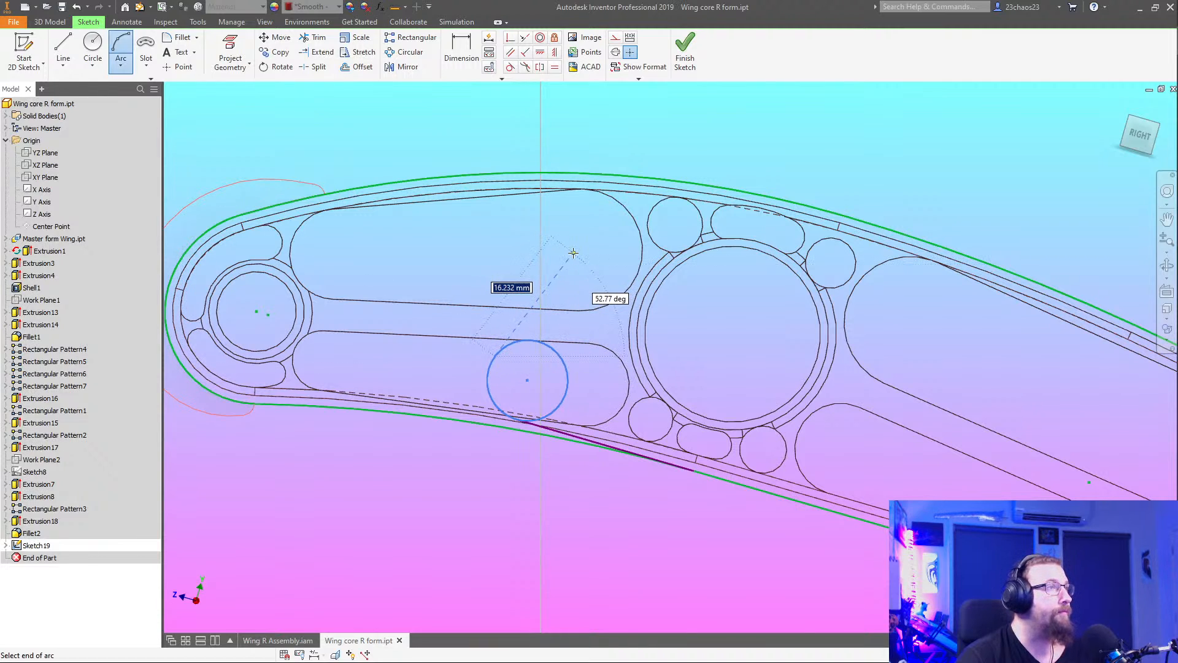
click(573, 257)
click(523, 281)
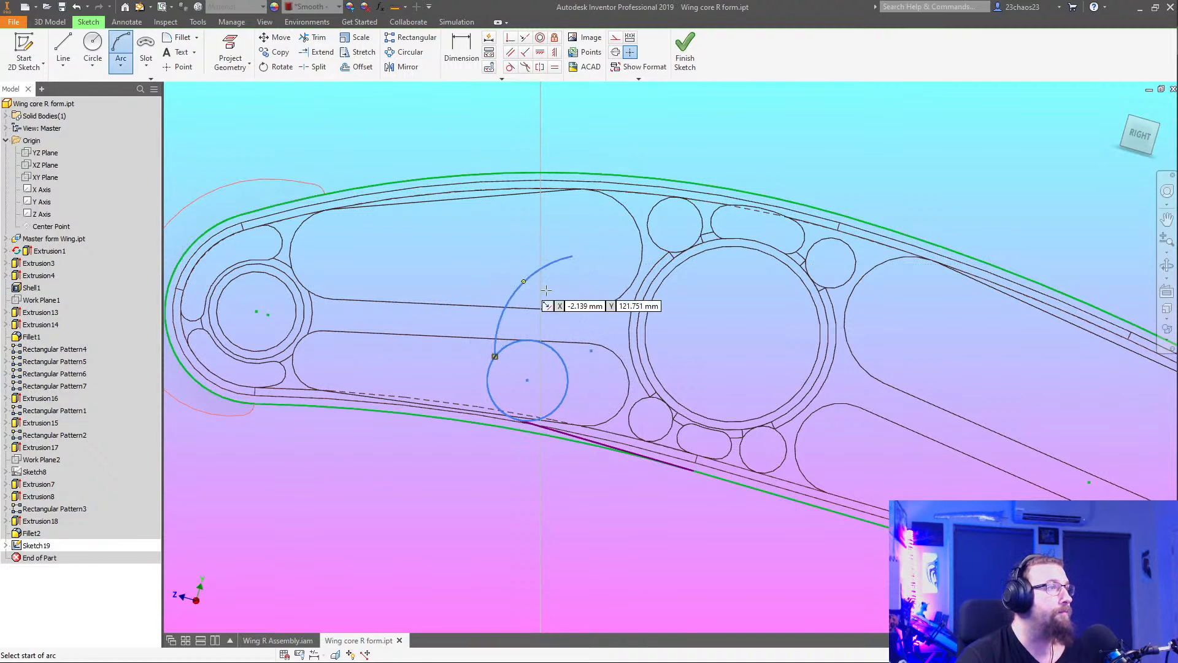
Draw a second three-point arc from the first arc's upper end to the vertex on the upper wing outline behind the large circle
click(573, 257)
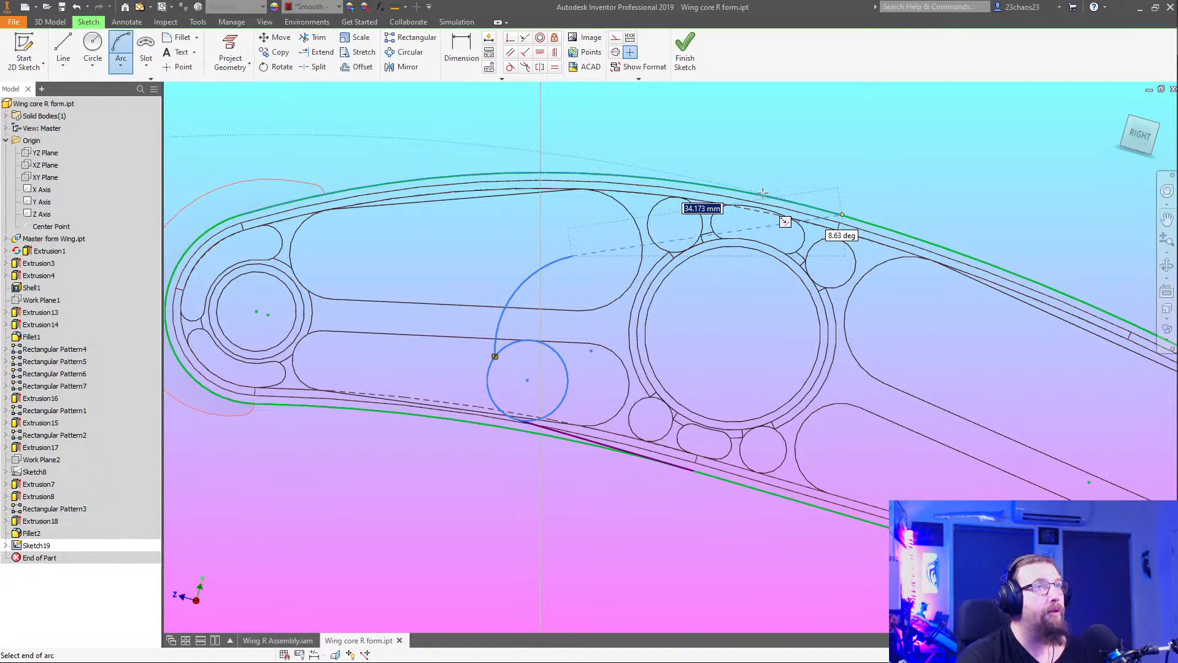
click(745, 190)
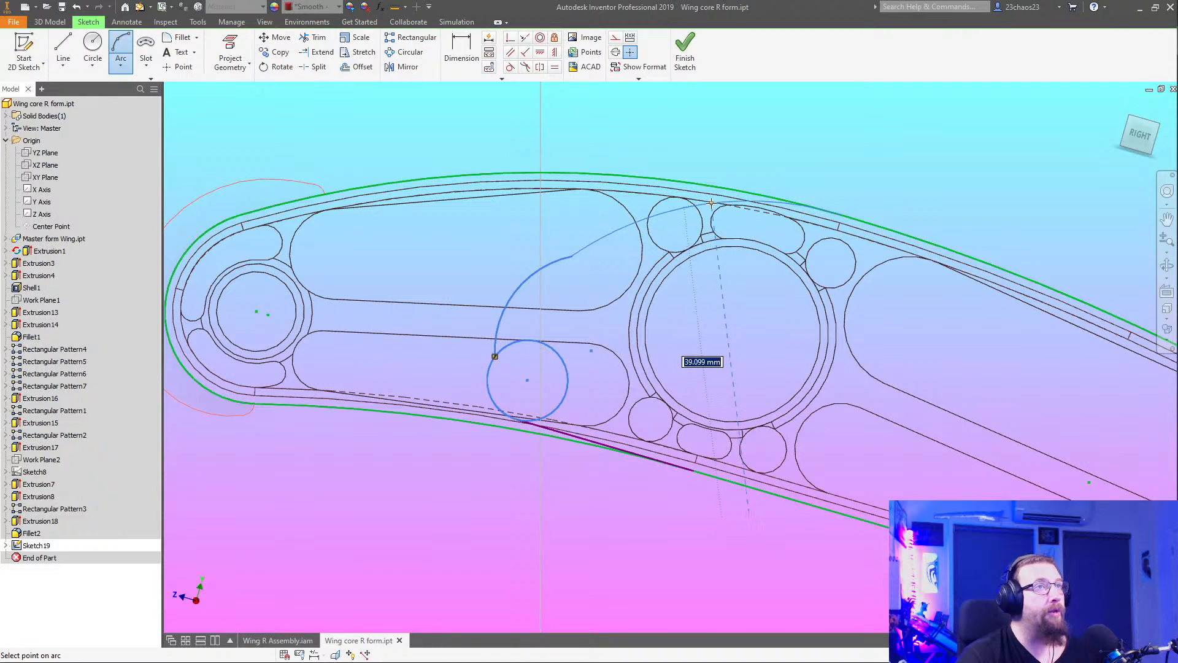
click(706, 211)
right_click(702, 242)
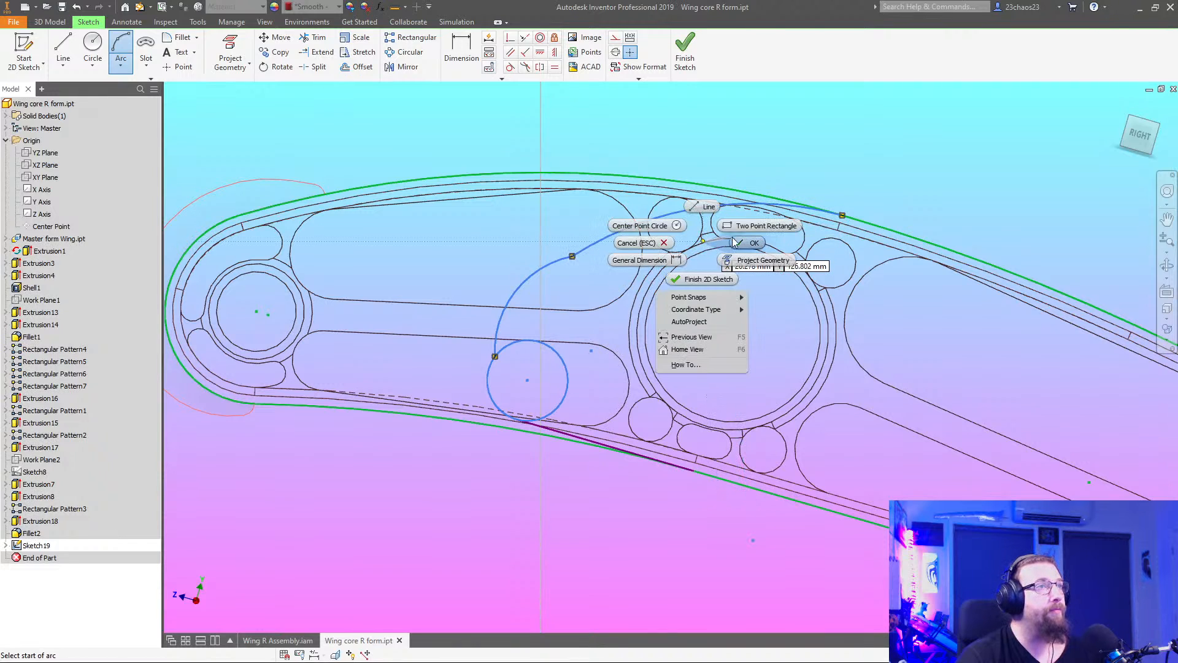
click(744, 243)
Make the upper arc tangent to the wing outline, the two arcs tangent to each other, and the lower arc tangent to the circle
click(510, 67)
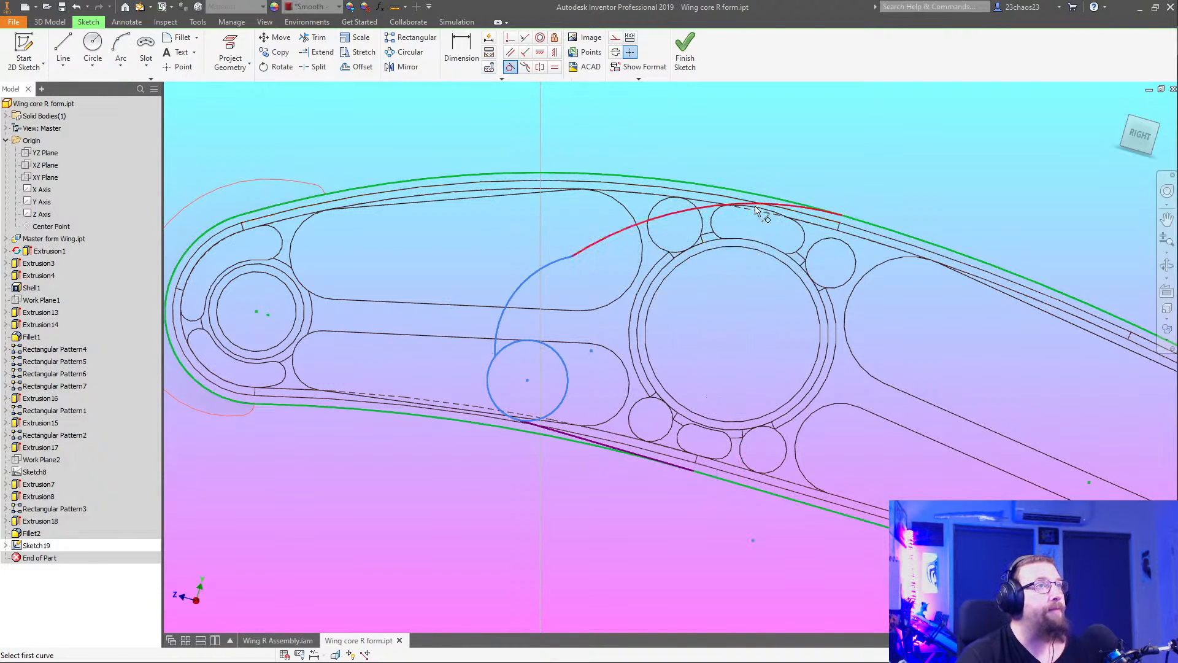
click(749, 193)
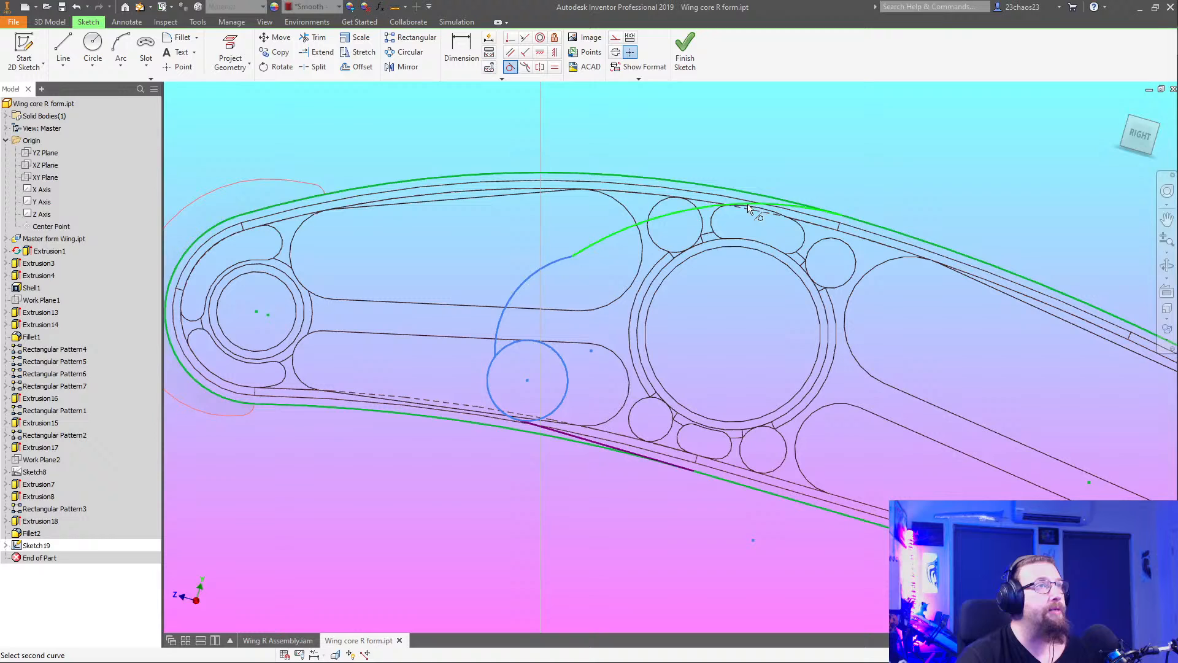
click(870, 223)
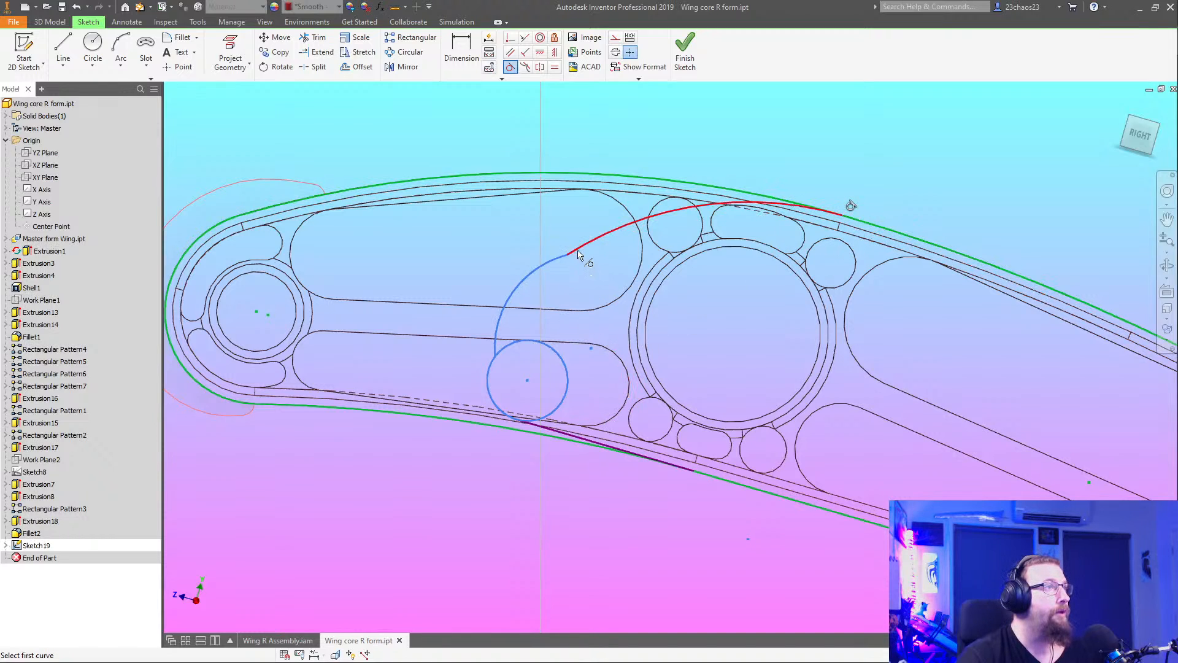
click(578, 256)
click(513, 327)
click(512, 328)
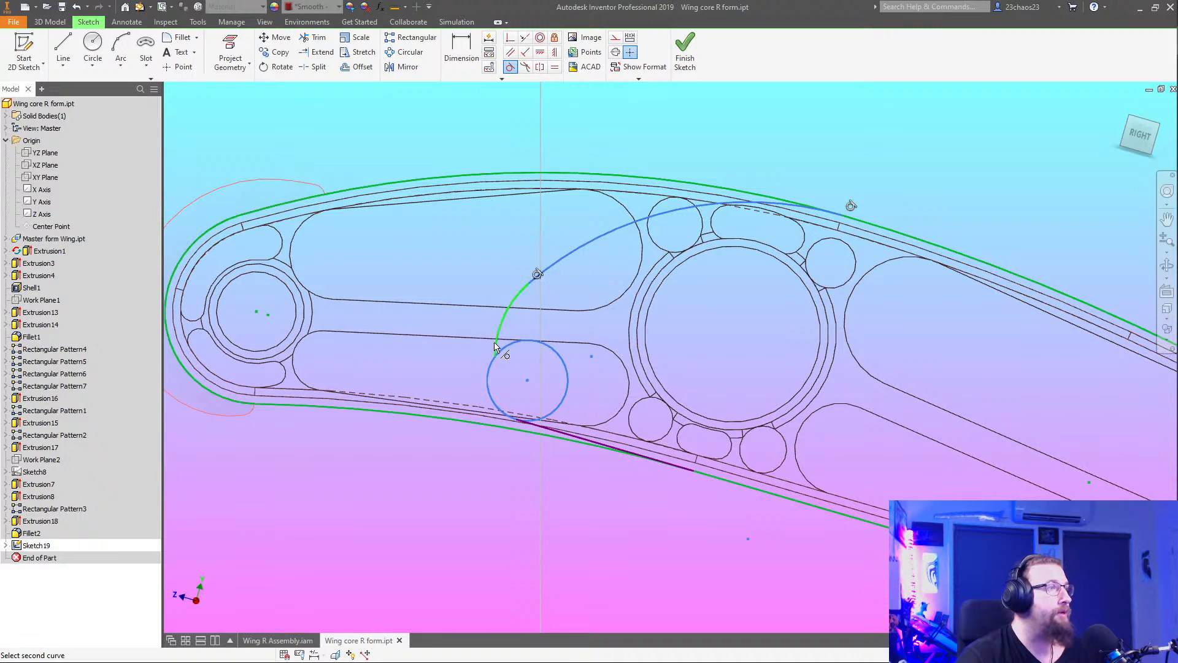
click(520, 350)
right_click(571, 291)
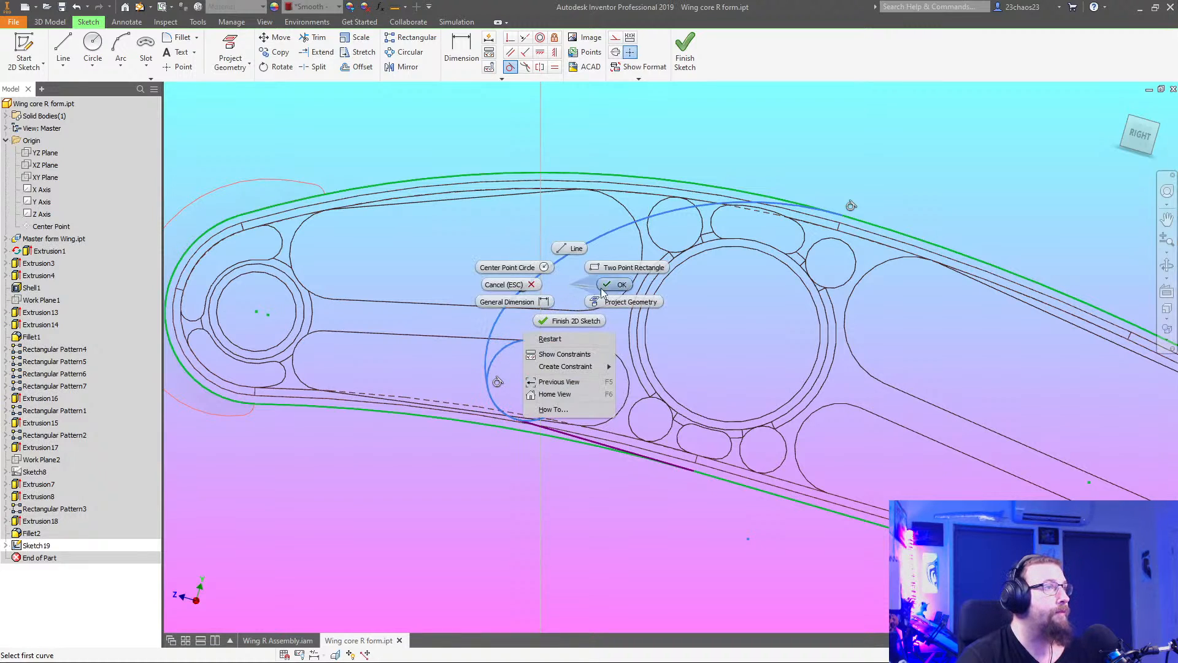
click(593, 362)
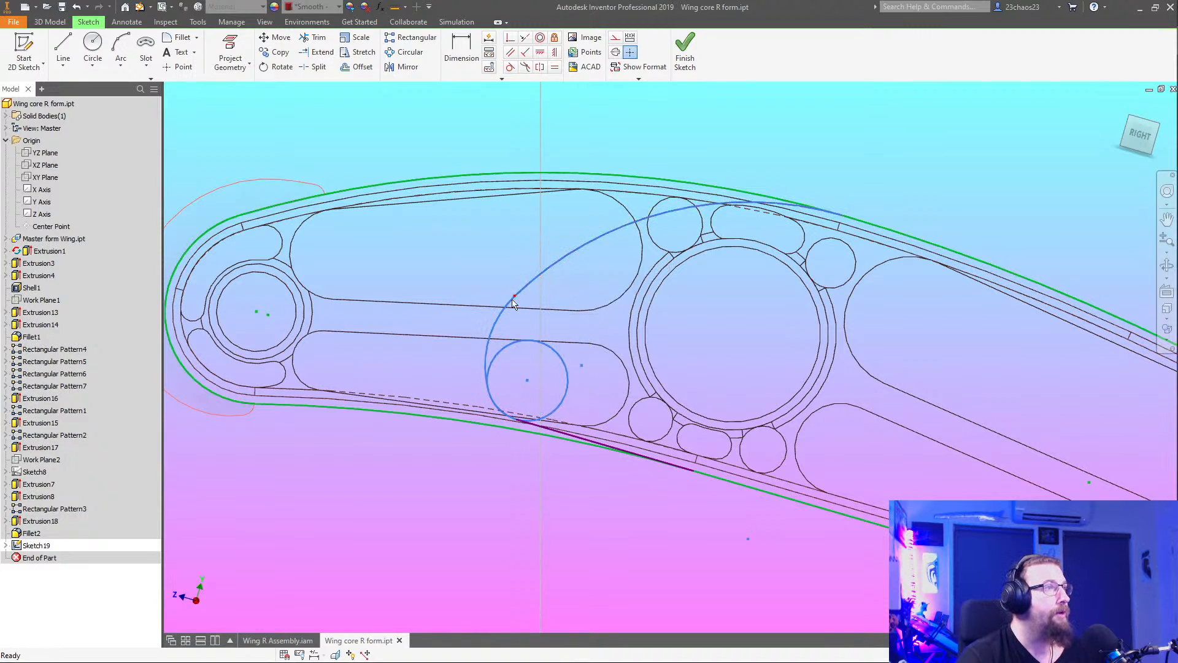
Adjust the curve freehand by shifting the joint between the two arcs rearward and the circle's centre slightly forward
drag(516, 293, 532, 286)
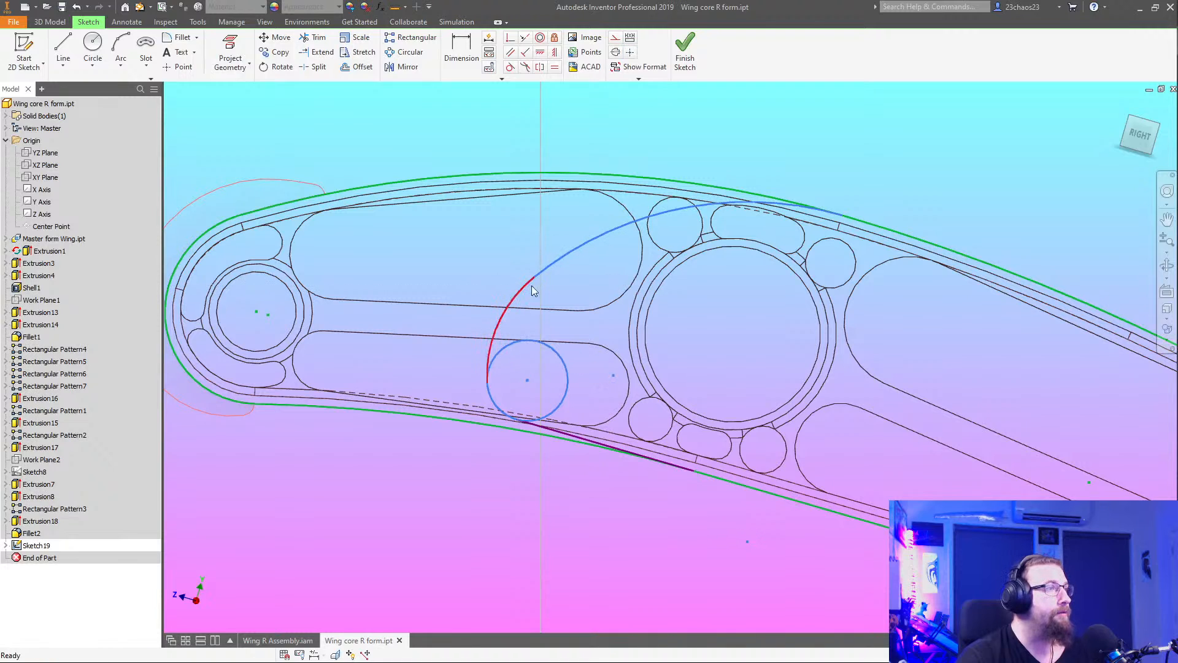
mouse_move(526, 385)
mouse_down()
mouse_move(509, 375)
mouse_move(521, 380)
mouse_up()
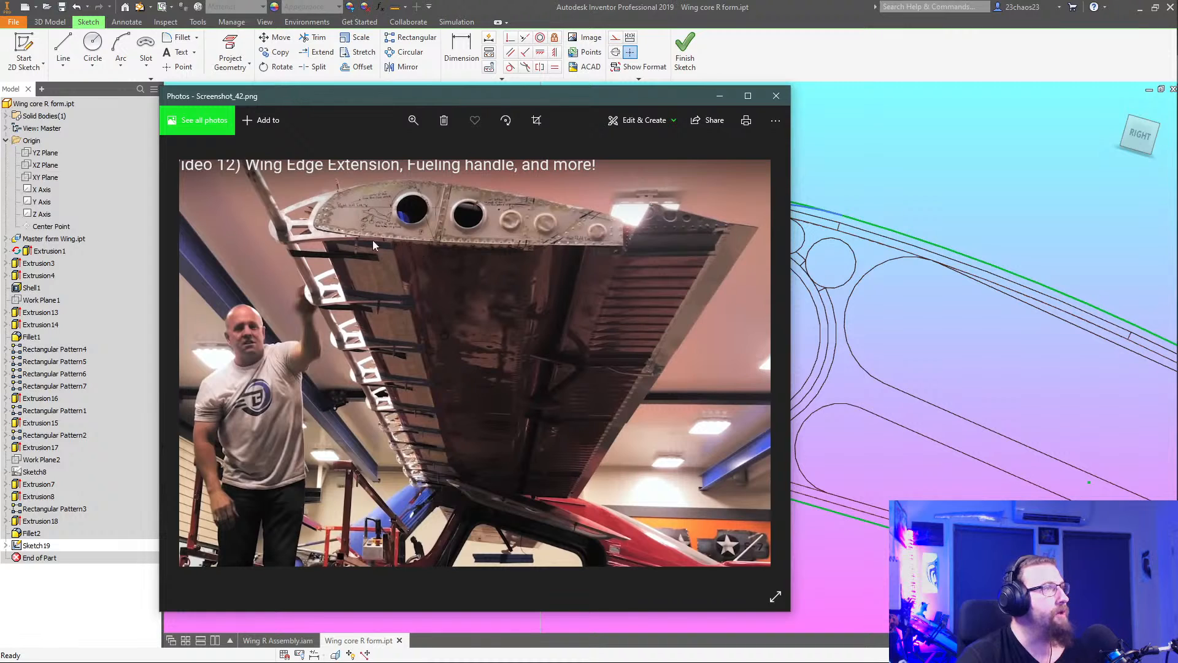
Close the reference picture Screenshot_42.png and delete the straight line running forward from the lower wing outline
click(777, 97)
click(565, 440)
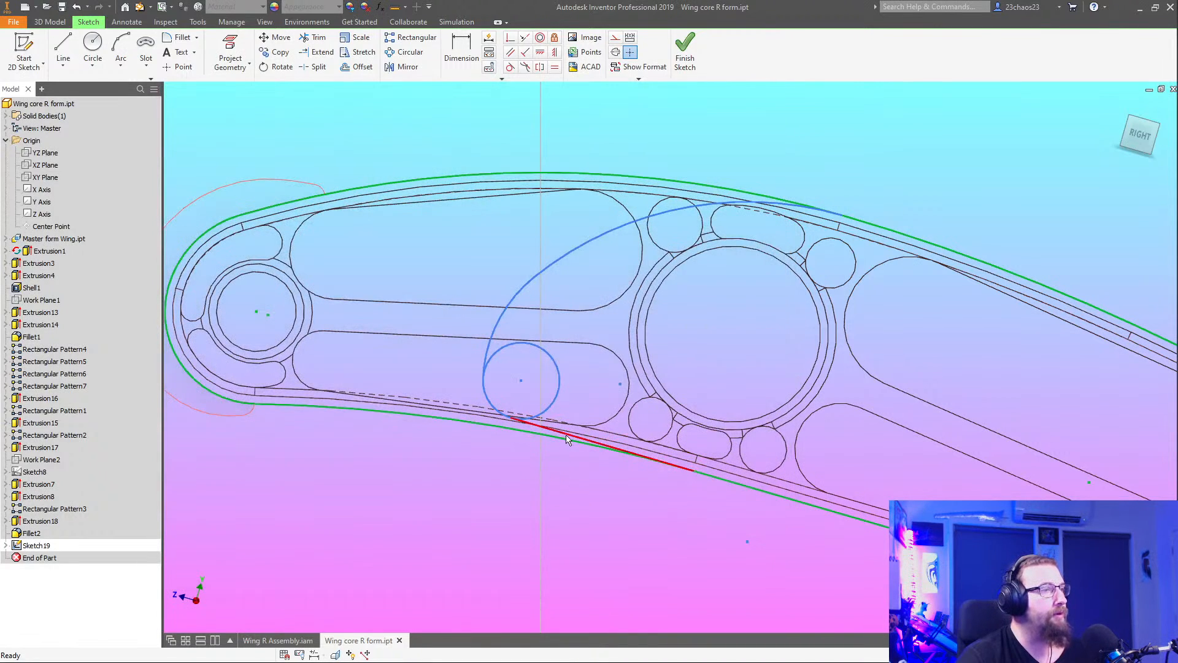
key(Delete)
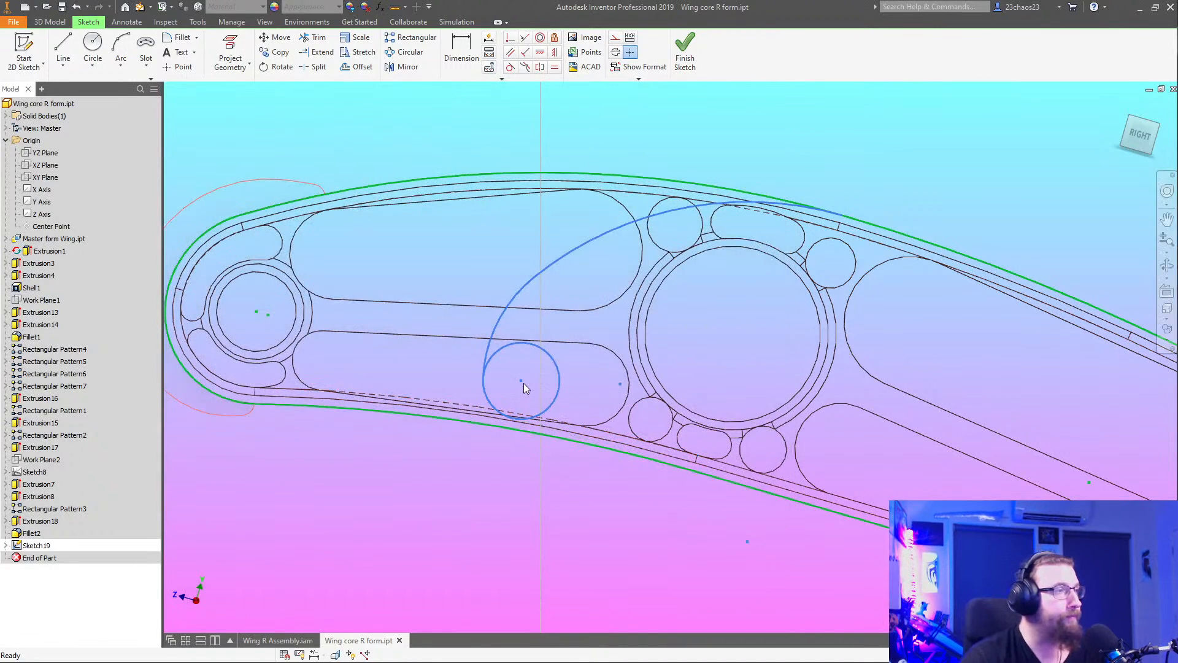
Move the circle up off the lower outline and draw an arc from its lower front edge to the vertex on the lower wing outline
drag(521, 381, 525, 351)
key(a)
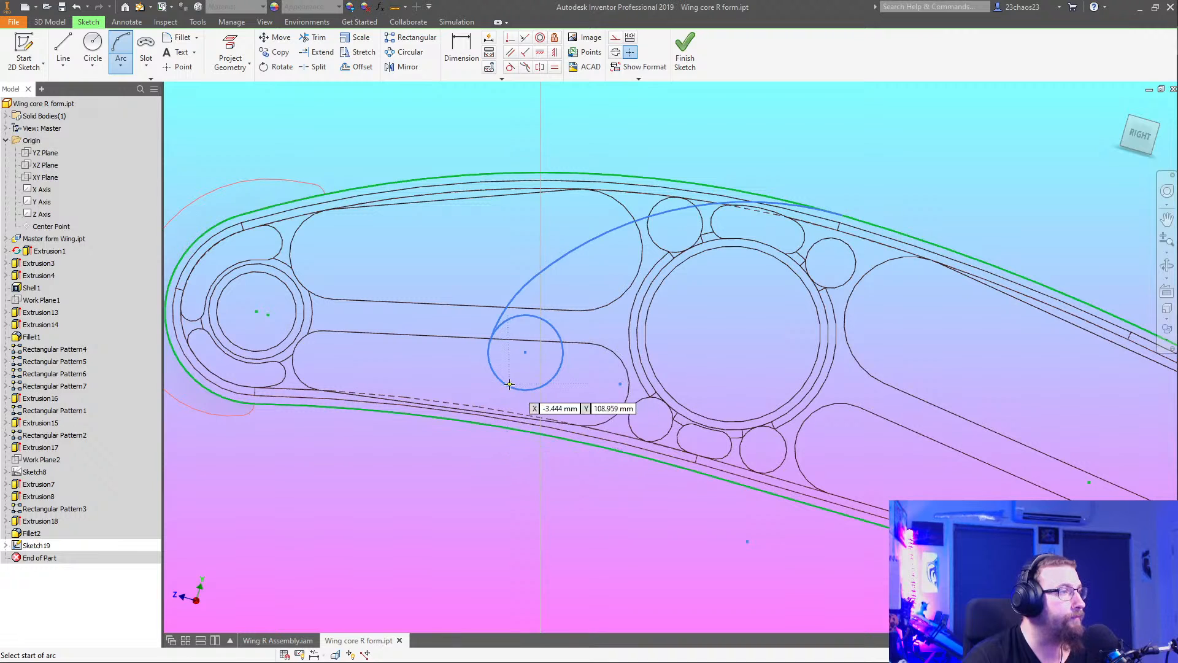
scroll(510, 386, up, 4)
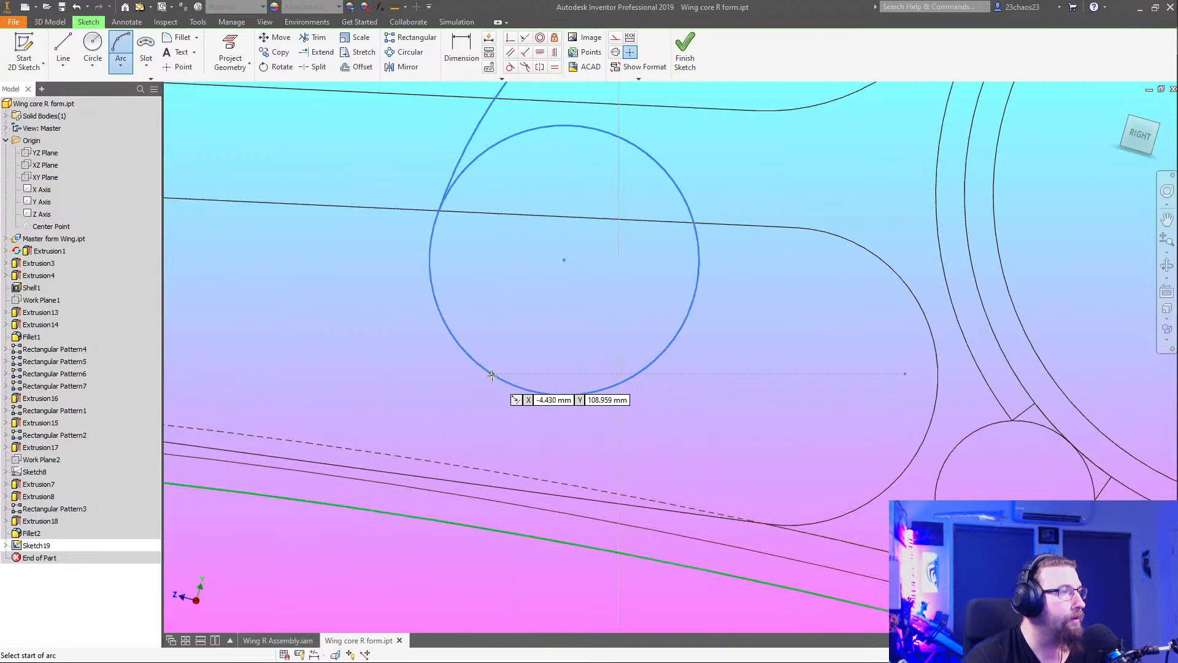
click(485, 371)
scroll(429, 376, down, 5)
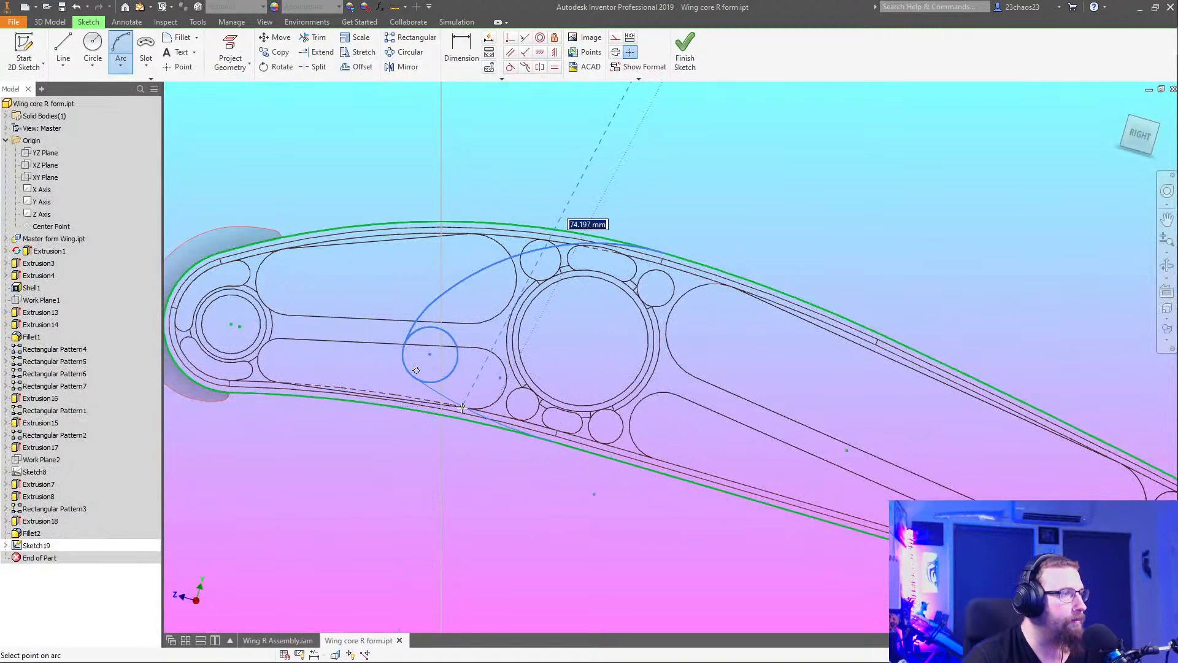
key(Escape)
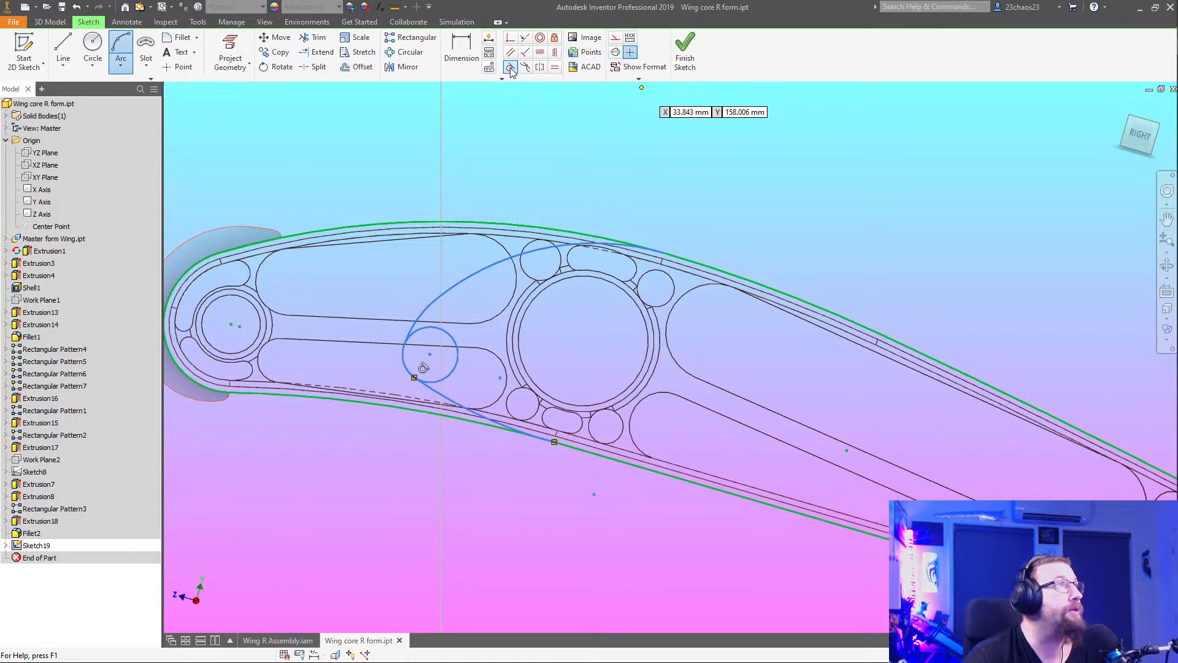
Make the new lower arc tangent to the straight lower edge of the wing outline
click(510, 67)
click(509, 429)
click(570, 446)
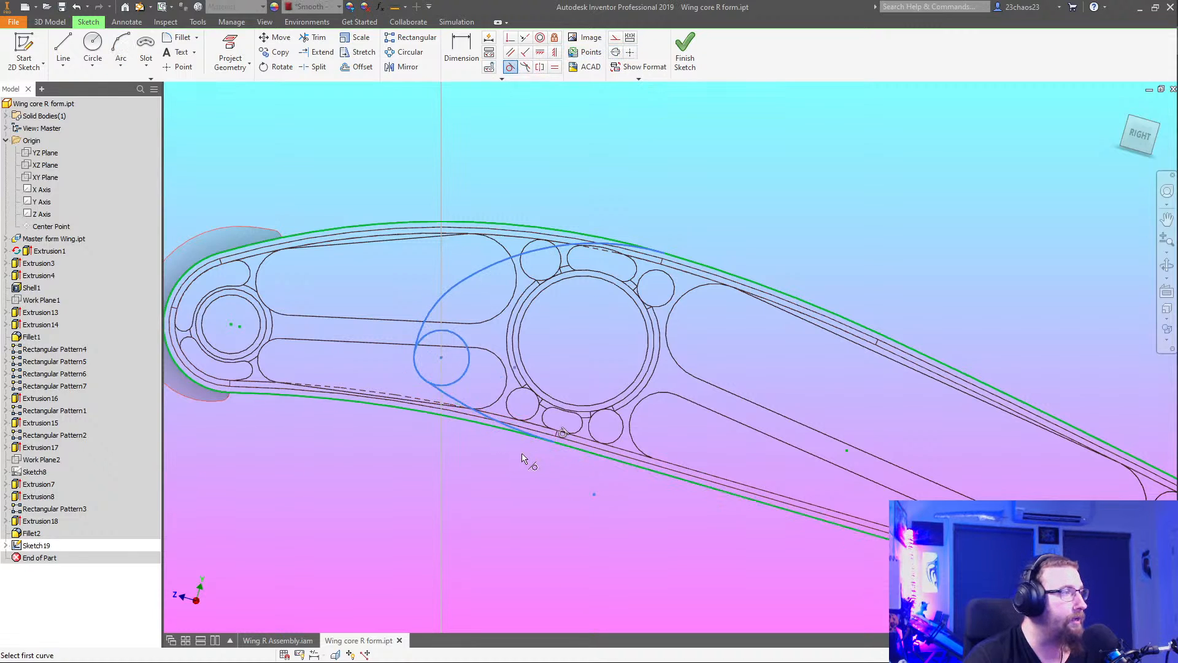
right_click(546, 369)
click(590, 368)
Dimension the circle's centre 5 mm from the straight lower edge of the wing outline
middle_drag(476, 361, 645, 350)
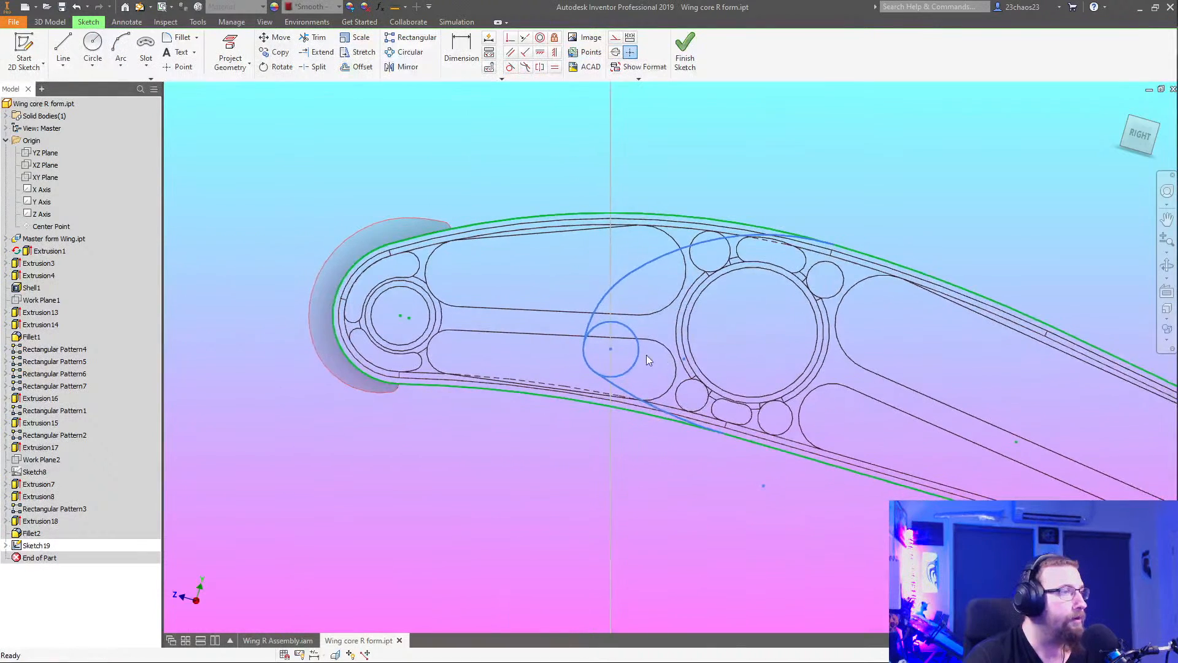
scroll(645, 350, up, 5)
scroll(645, 300, down, 6)
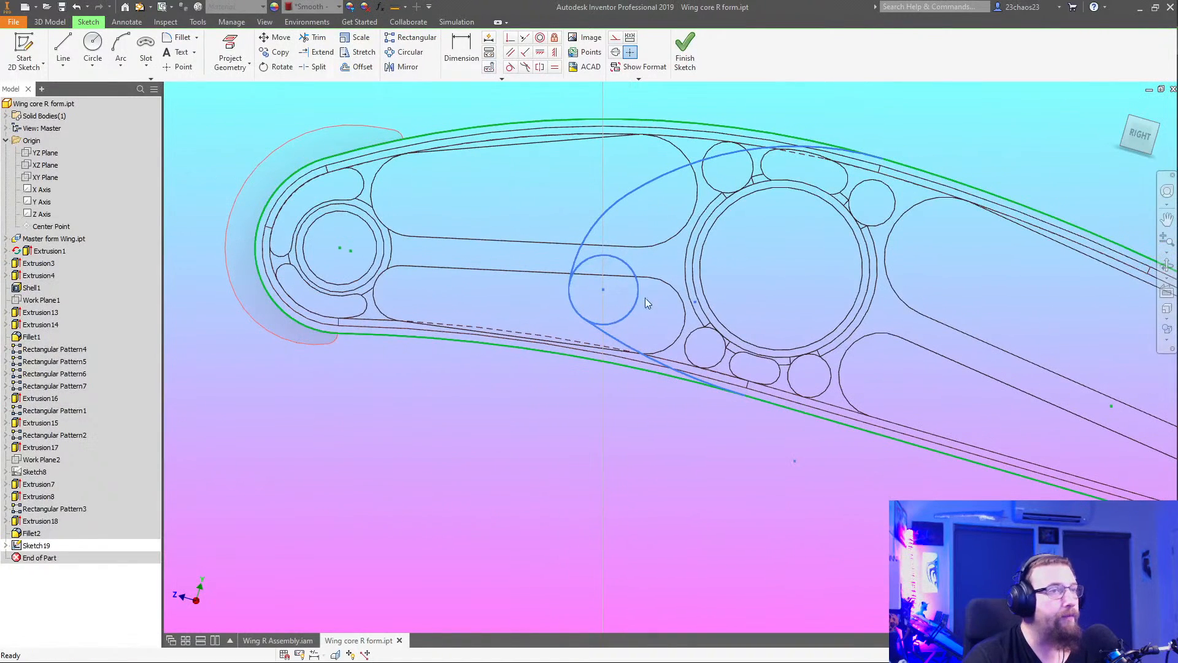
click(458, 56)
click(817, 417)
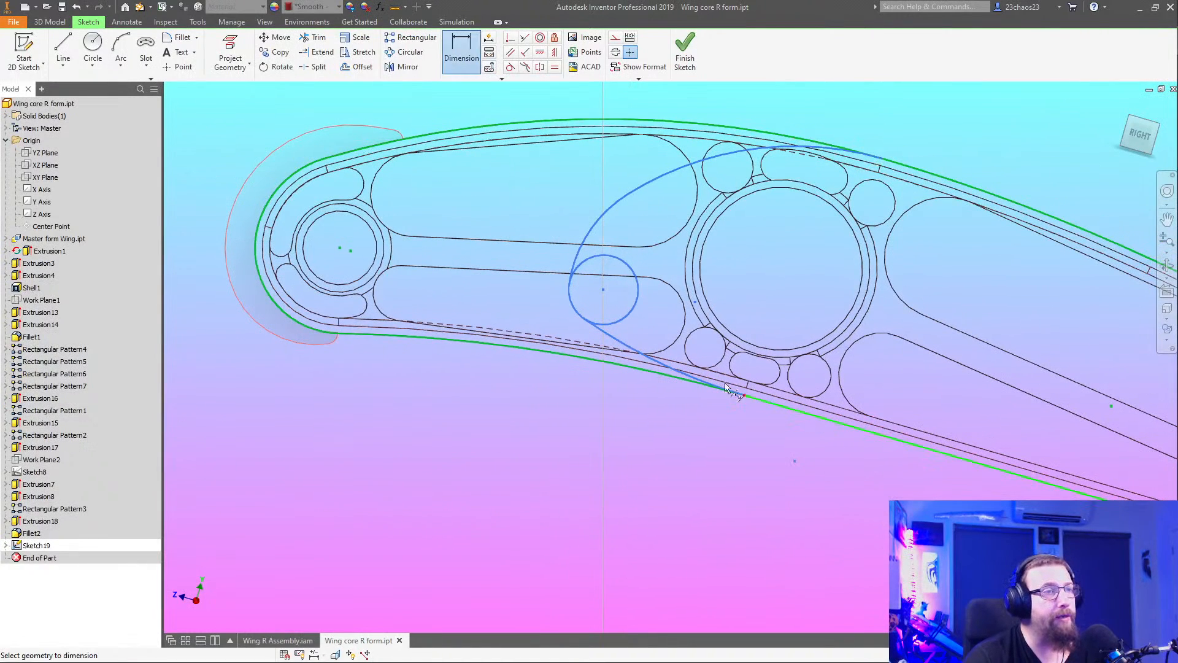
click(602, 290)
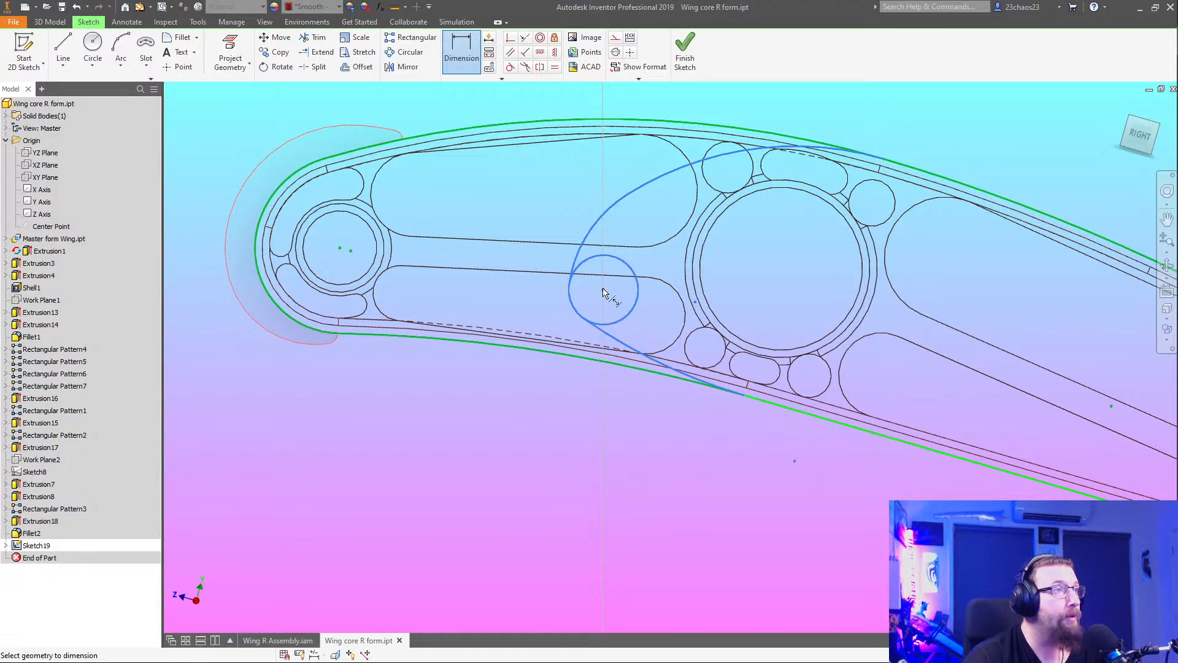
click(813, 397)
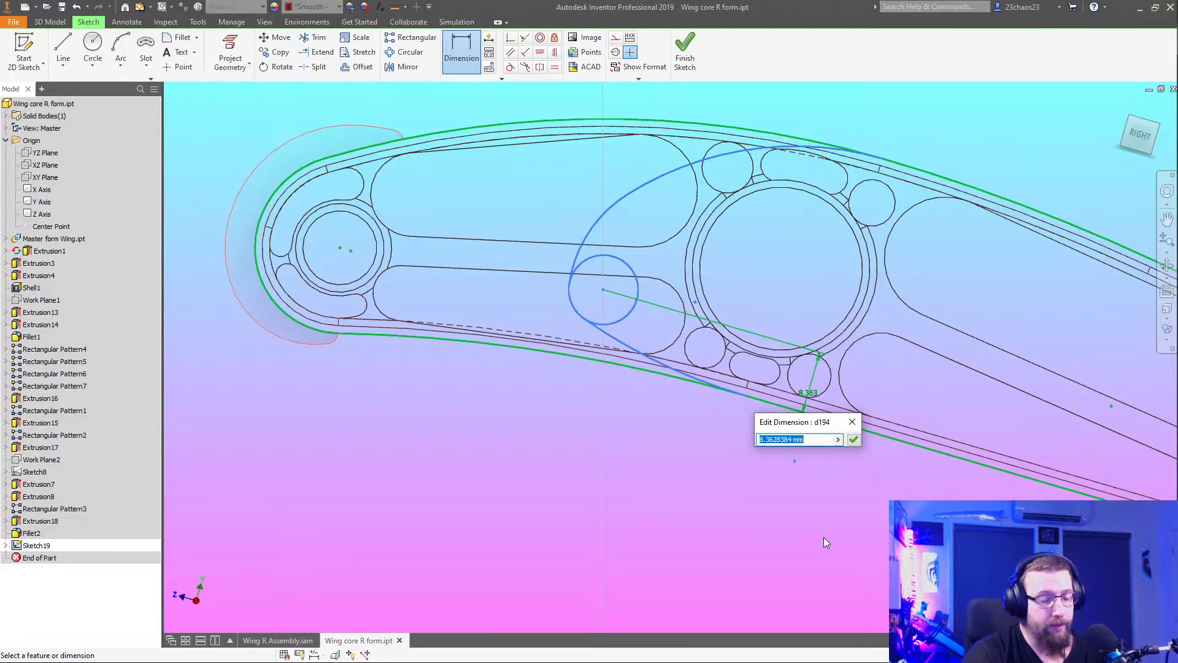
text(5)
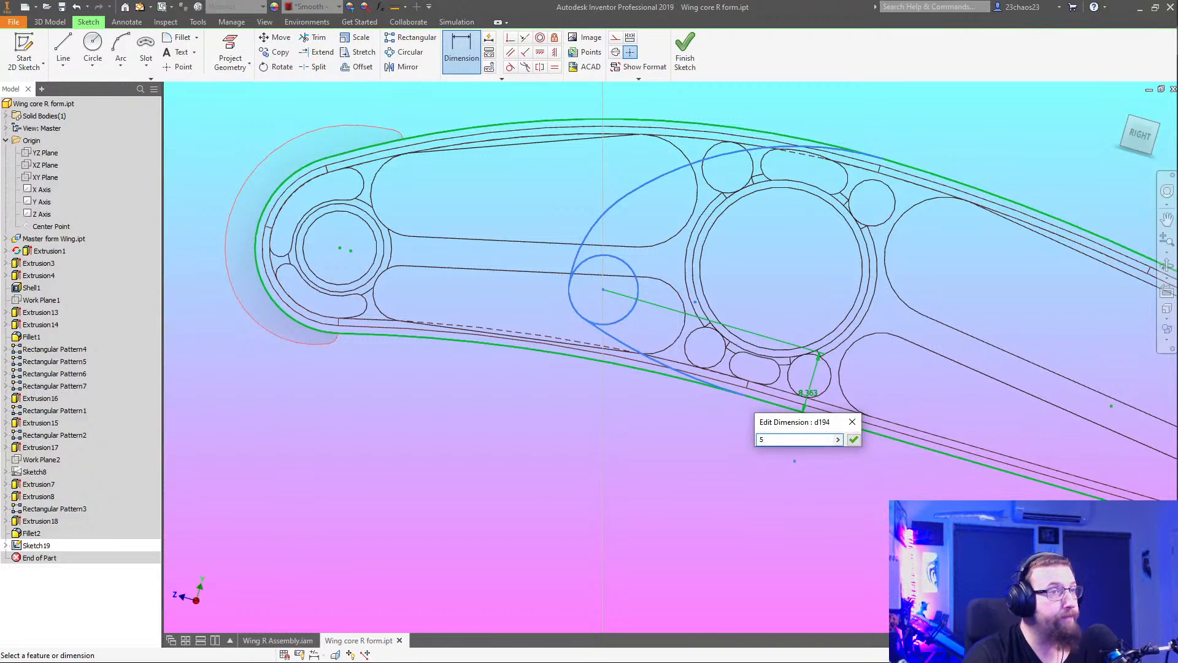
key(Return)
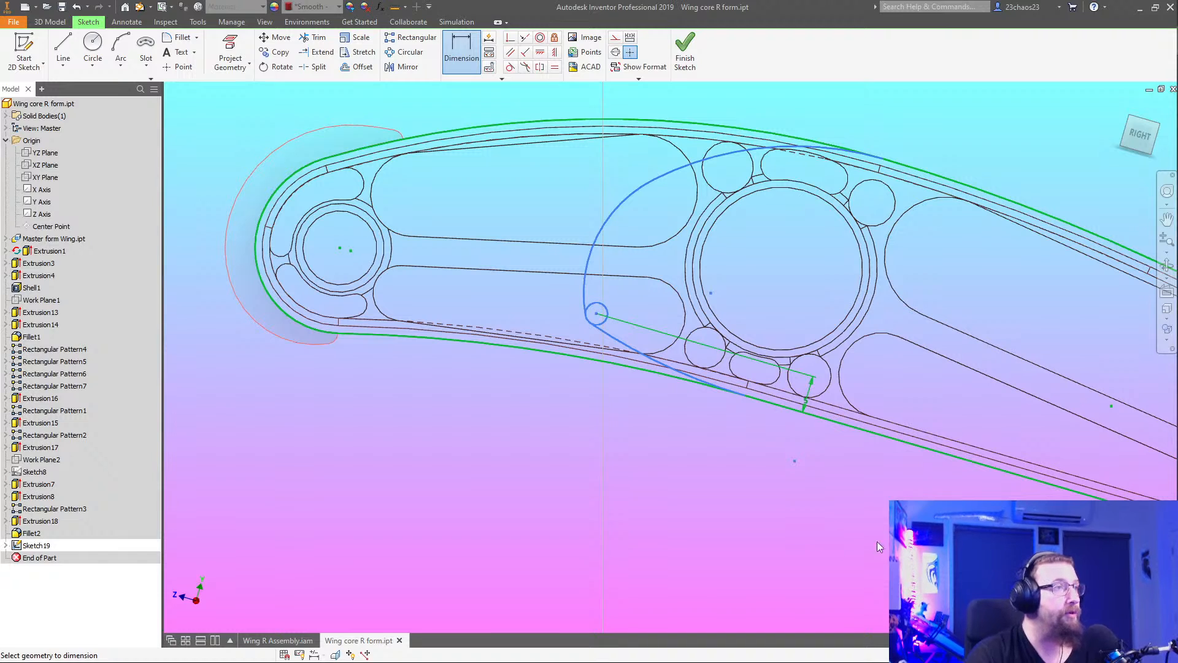
Dimension the small circle's diameter as 8 mm
click(588, 324)
click(488, 389)
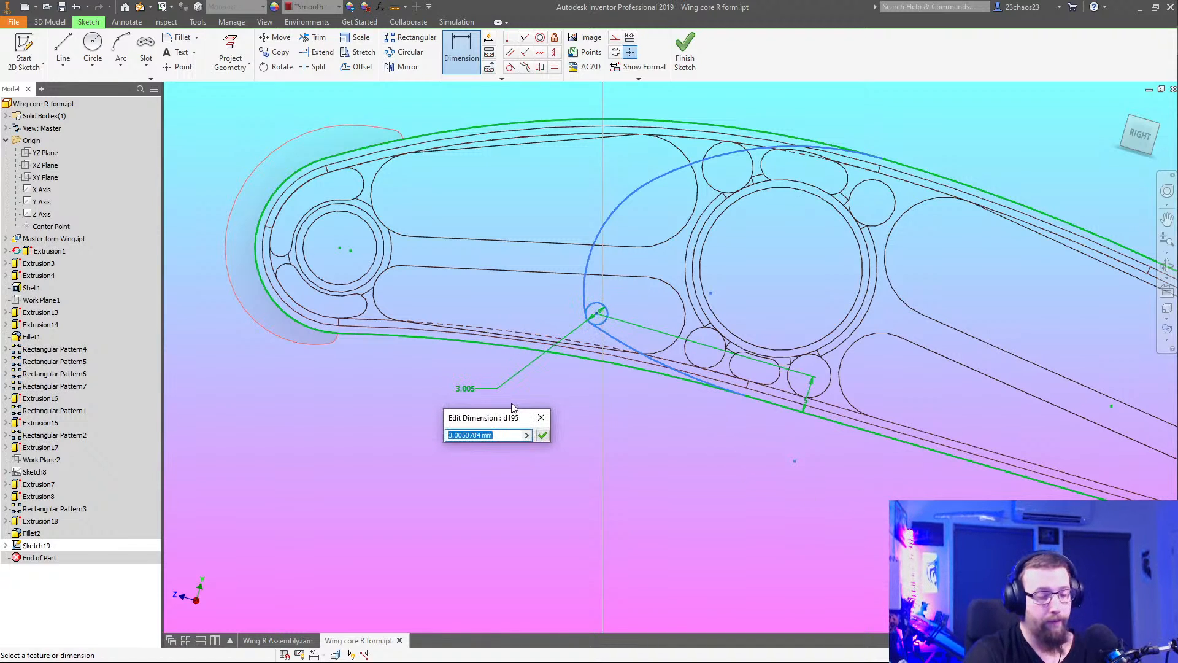
text(8)
key(Return)
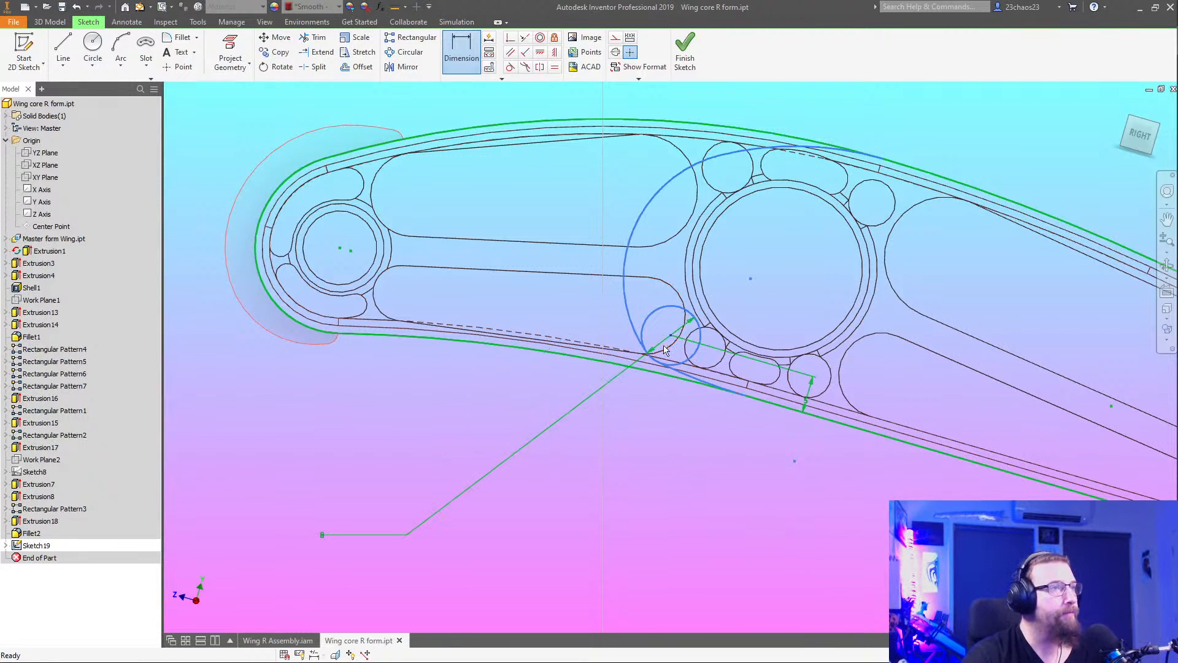
Move the small circle forward and slightly up, away from the lower wing outline
key(Escape)
drag(671, 340, 567, 305)
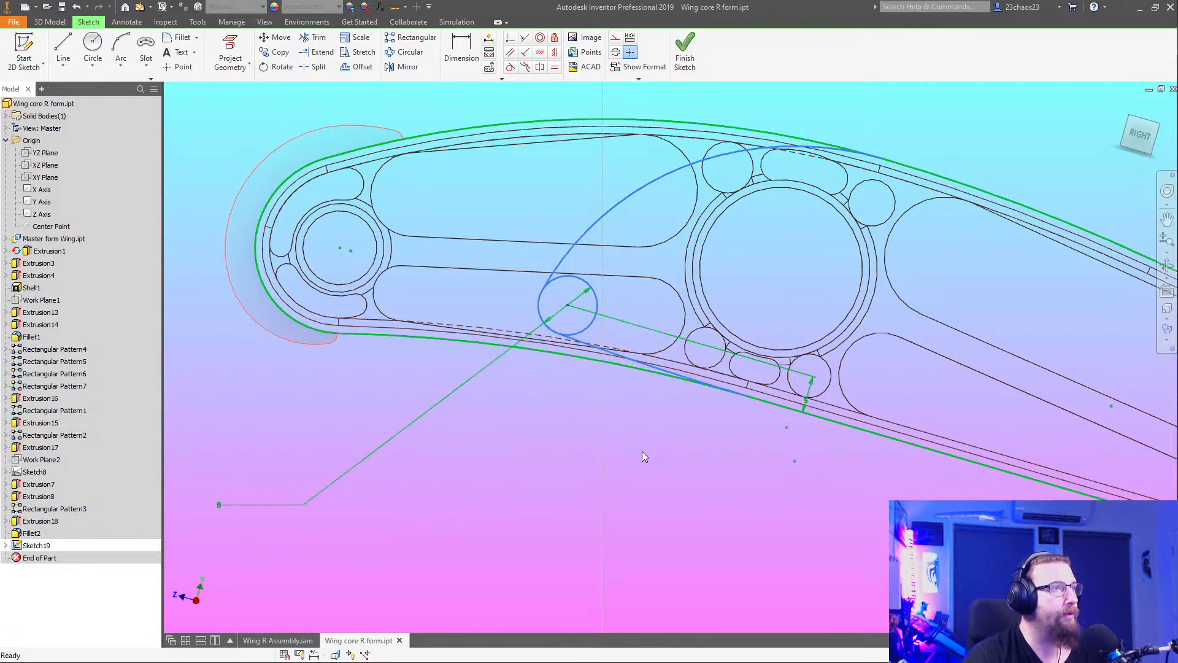
Try a 7 mm distance between the small circle's centre and the straight lower edge, and undo it
double_click(808, 402)
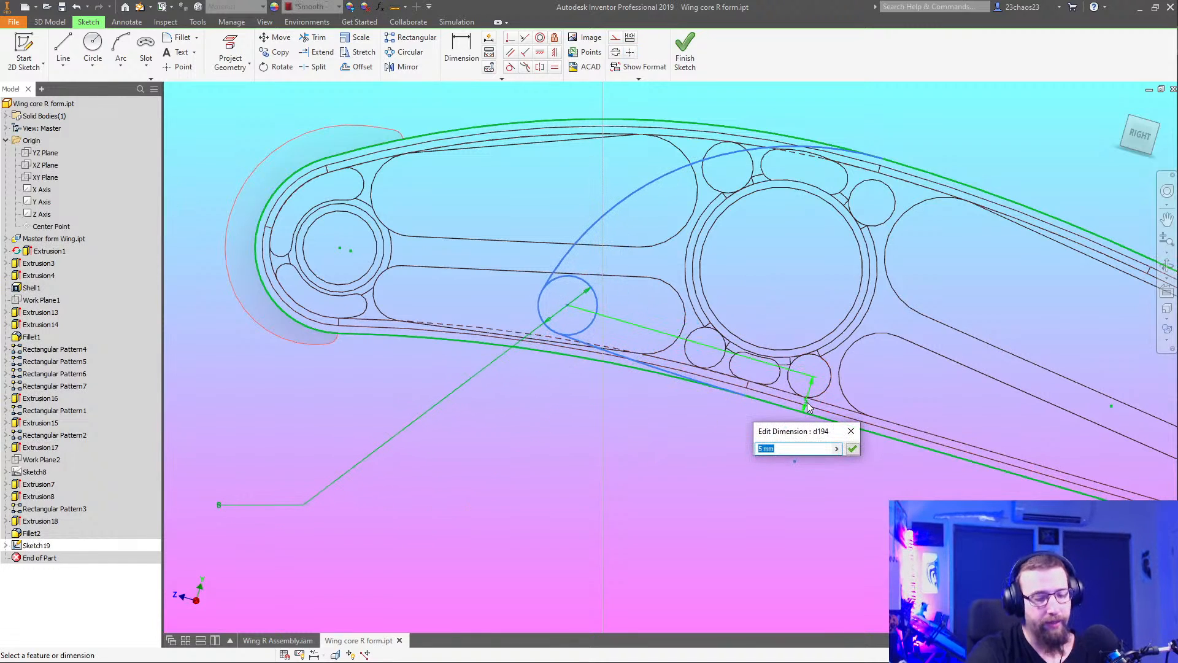
text(7)
key(Return)
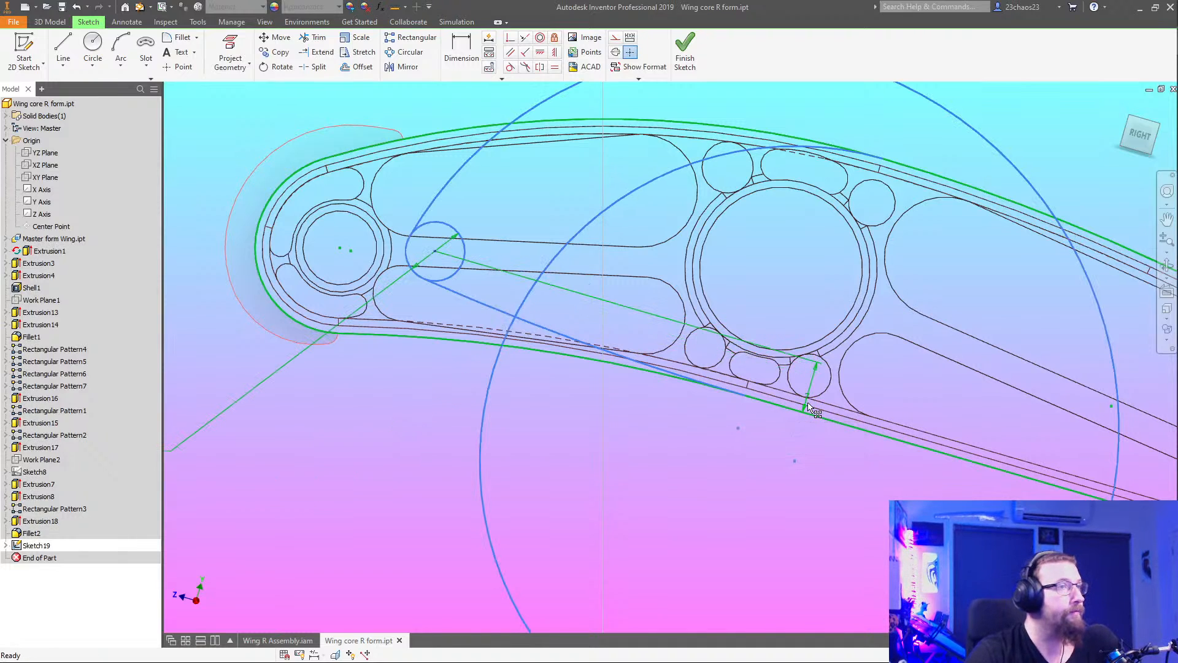
key(ctrl+z)
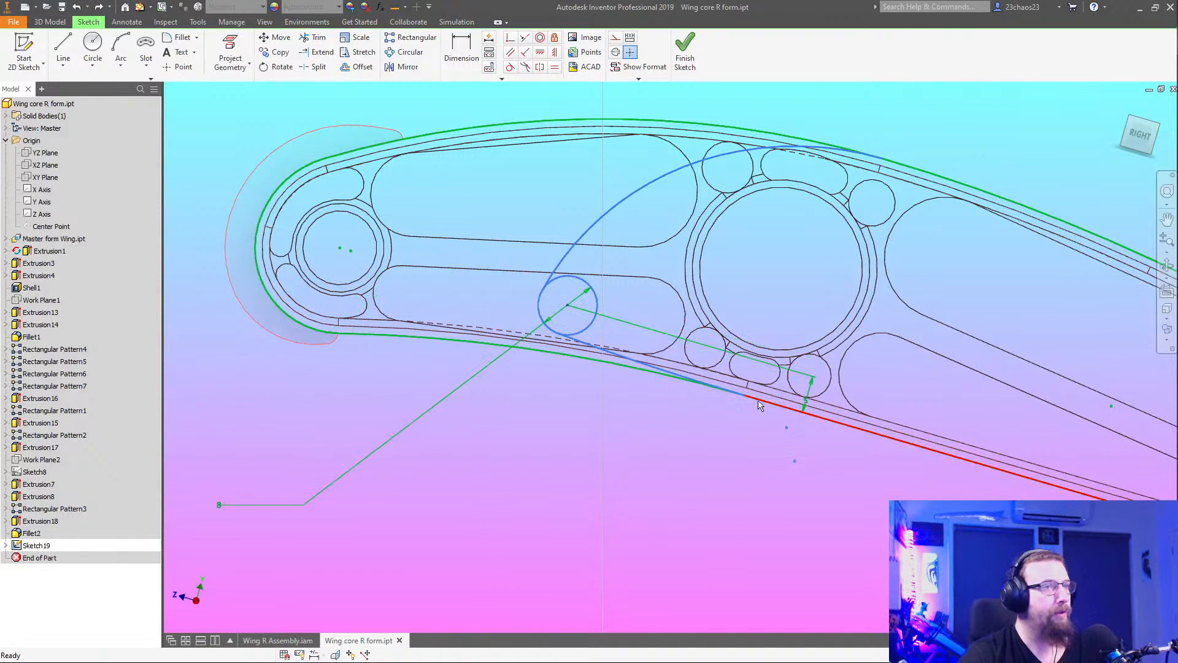
Set the distance from the small circle's centre to the straight lower edge to 6 mm
double_click(808, 407)
text(6)
key(Return)
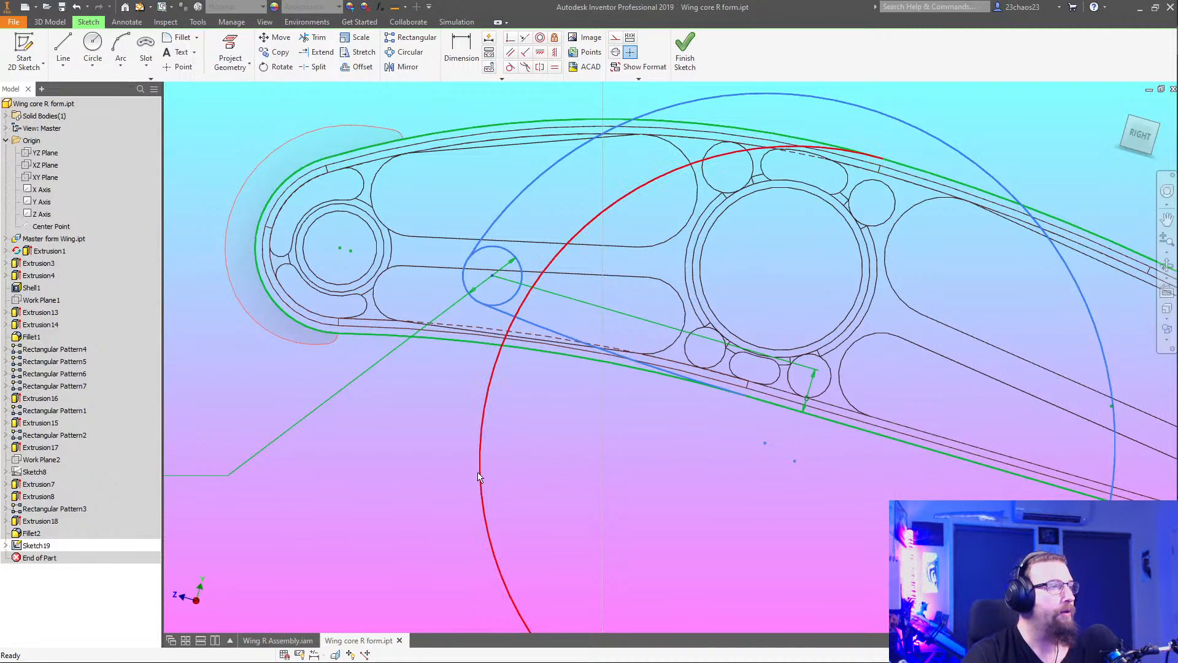
Bring the junction of the two upper arcs back from below the wing to the area above the small circle
scroll(479, 476, down, 4)
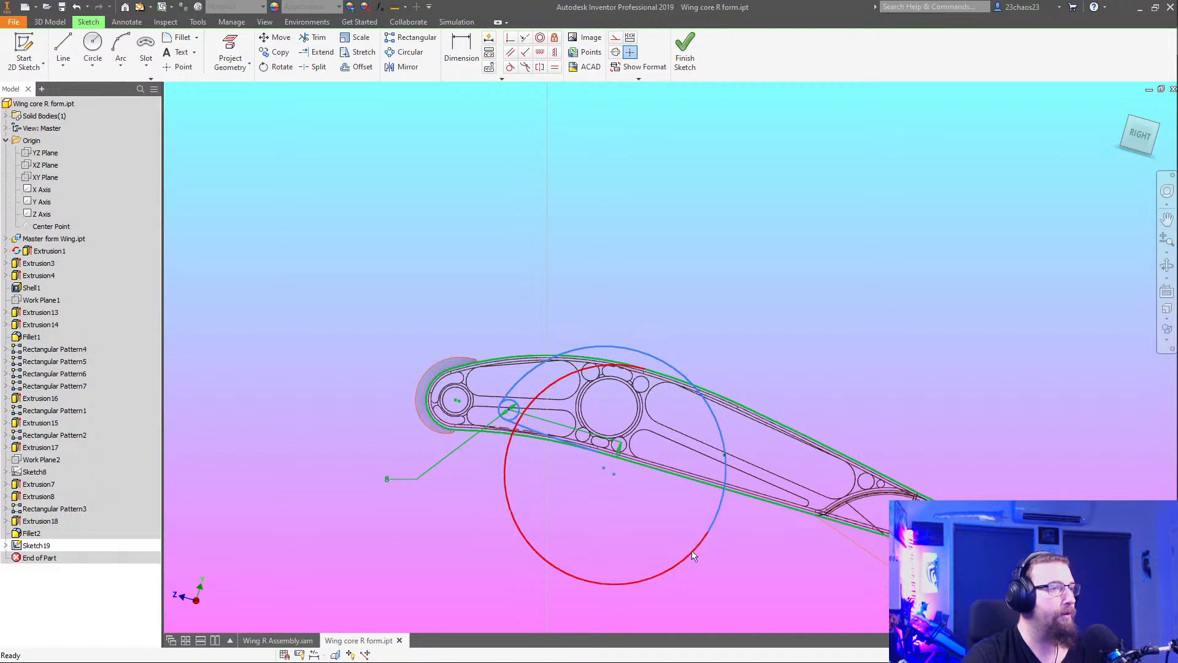
drag(709, 538, 508, 388)
scroll(500, 402, up, 9)
scroll(510, 417, down, 3)
middle_drag(561, 405, 523, 336)
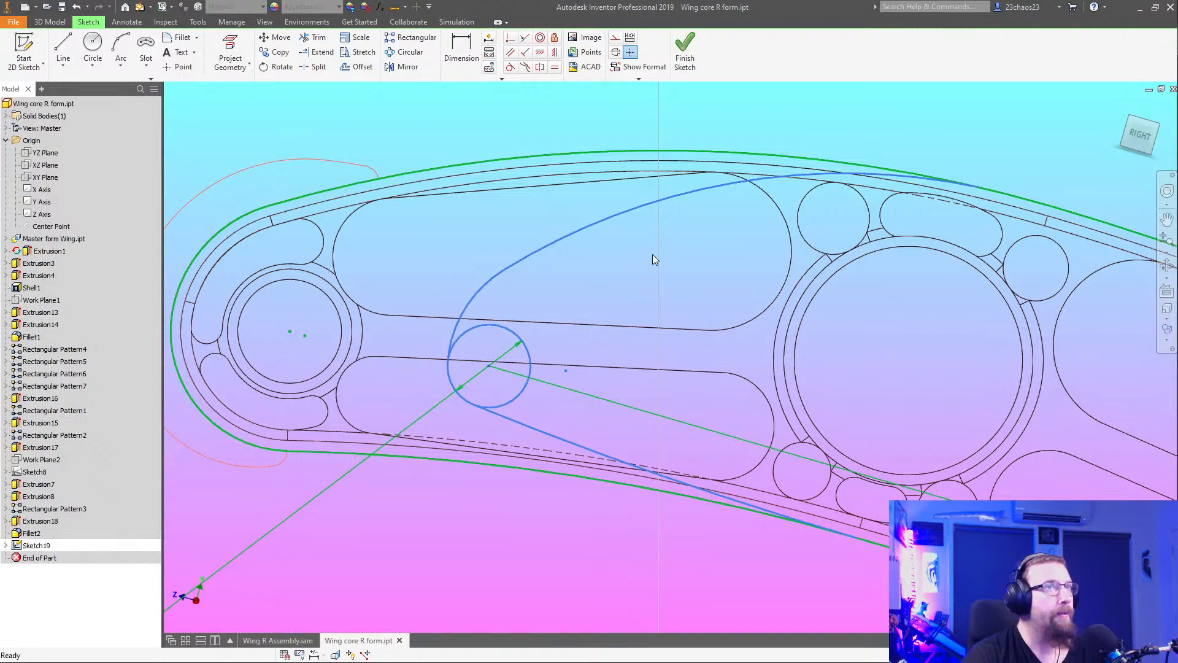
Raise the arc junction to the upper wing outline, shift the small circle slightly rearward, and slide the junction back along the outline
drag(509, 265, 594, 180)
scroll(596, 240, up, 3)
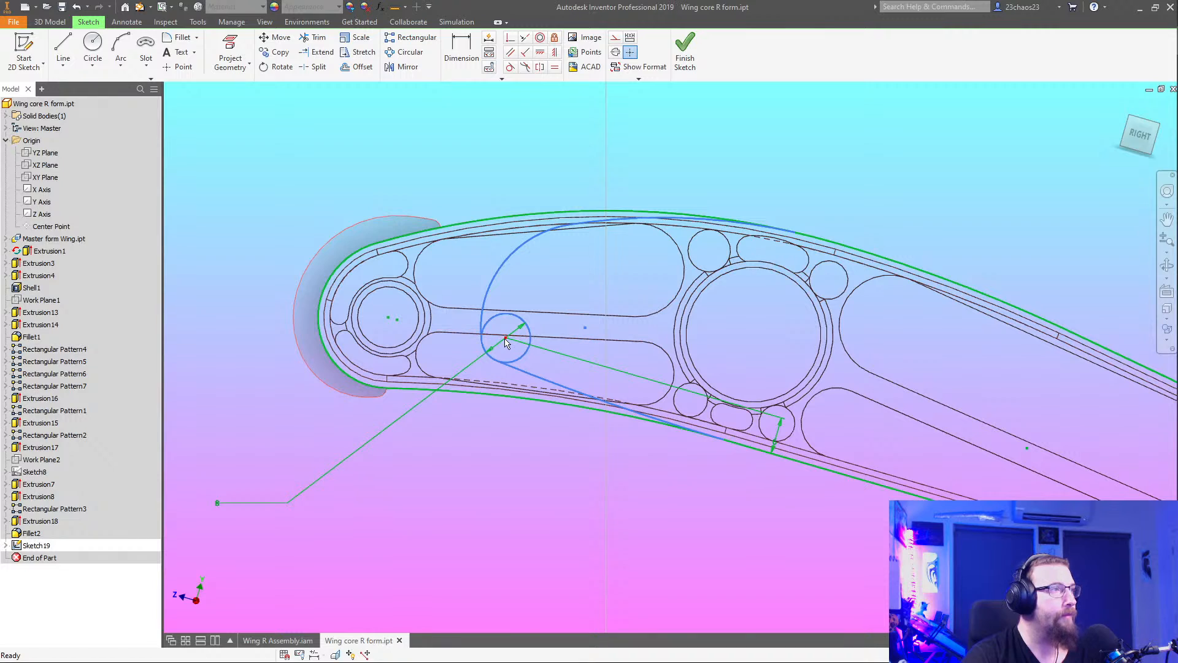
drag(501, 338, 520, 343)
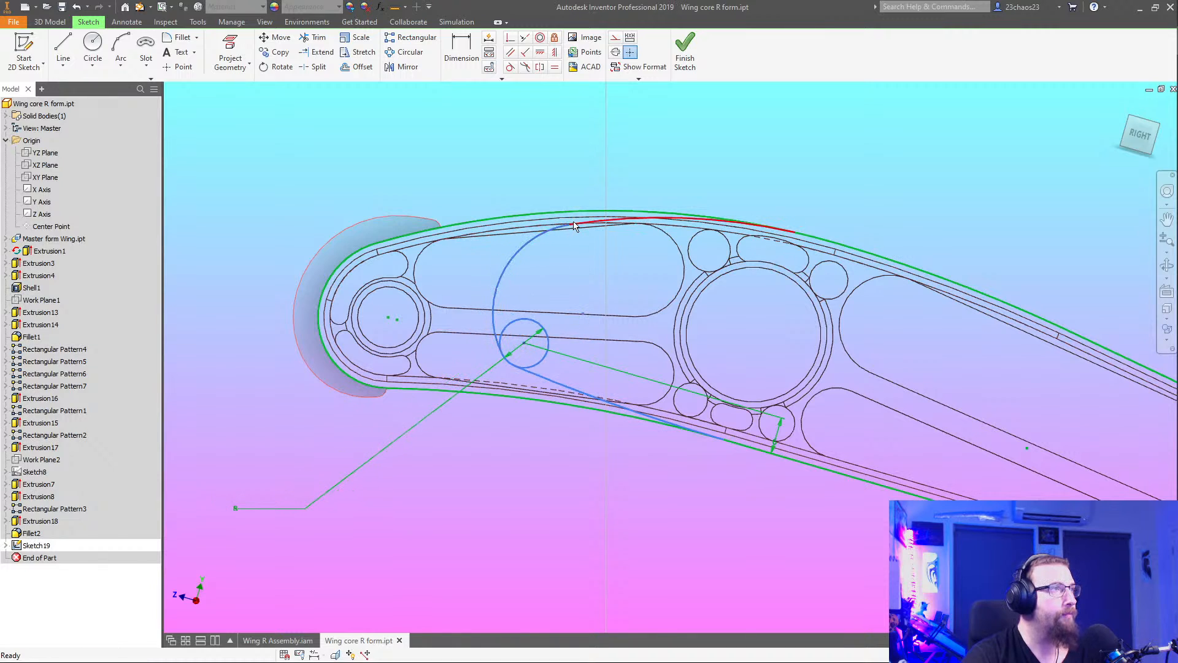
drag(571, 225, 641, 224)
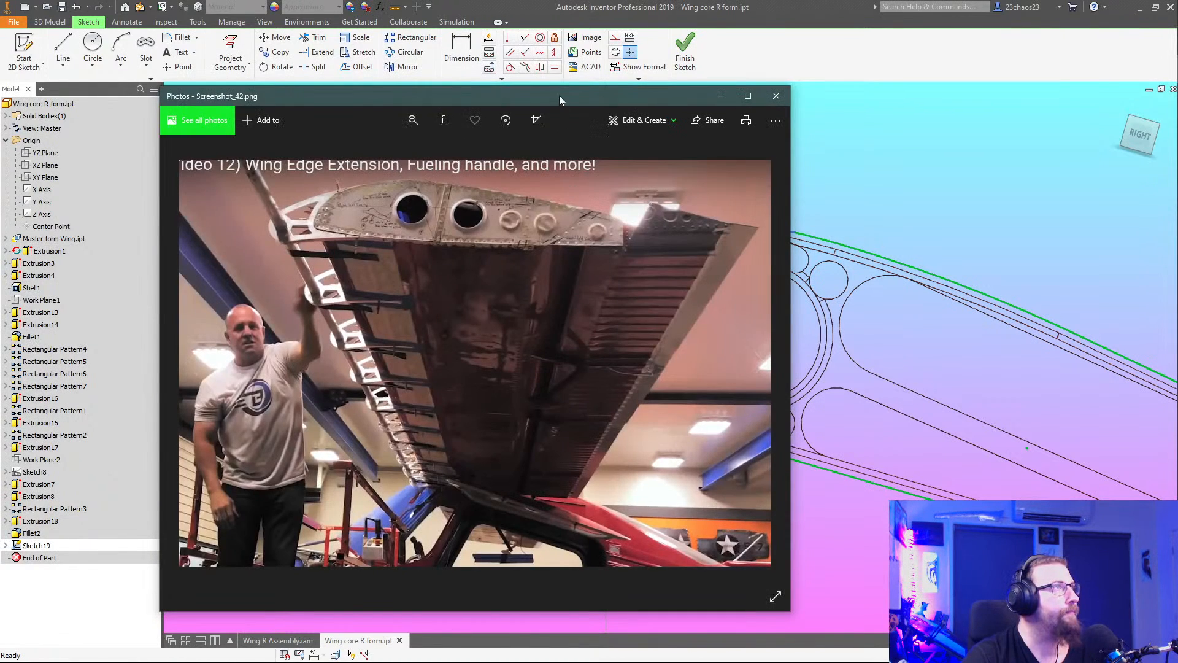
Move the Screenshot_42.png reference photo aside and lower the arc junction slightly below the upper wing outline
mouse_move(558, 94)
mouse_down()
mouse_move(1170, 121)
mouse_move(1085, 160)
mouse_up()
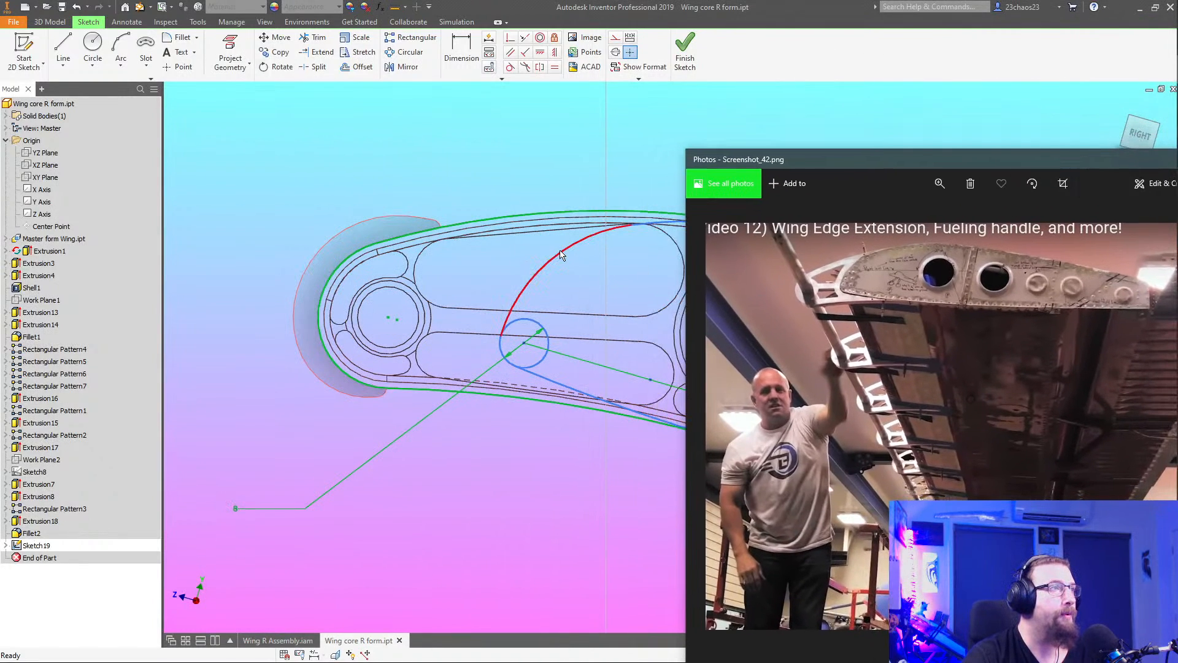
drag(630, 229, 615, 238)
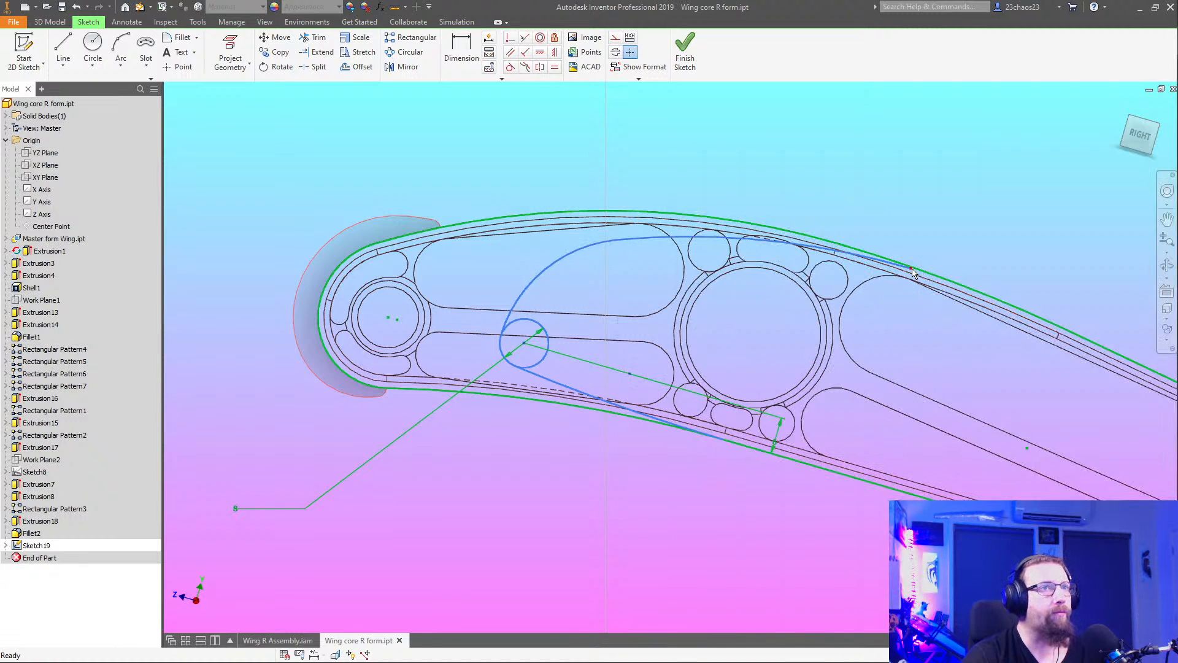
Make the rear endpoint of the upper arc coincident with the vertex on the upper wing outline
click(510, 37)
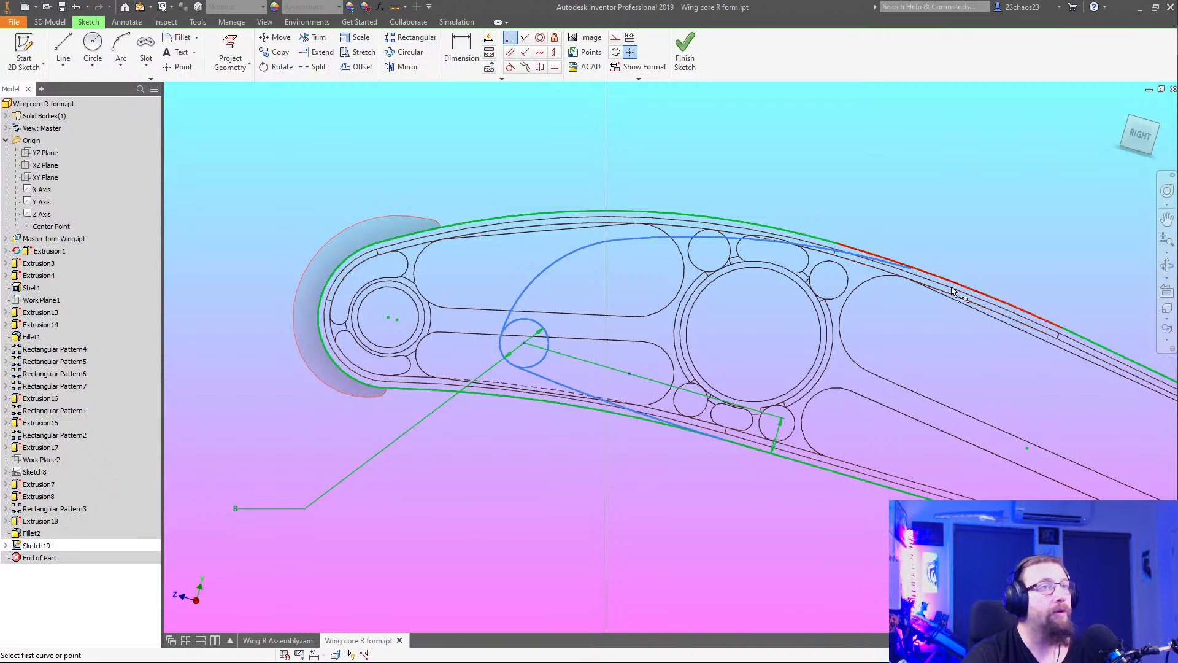
click(911, 268)
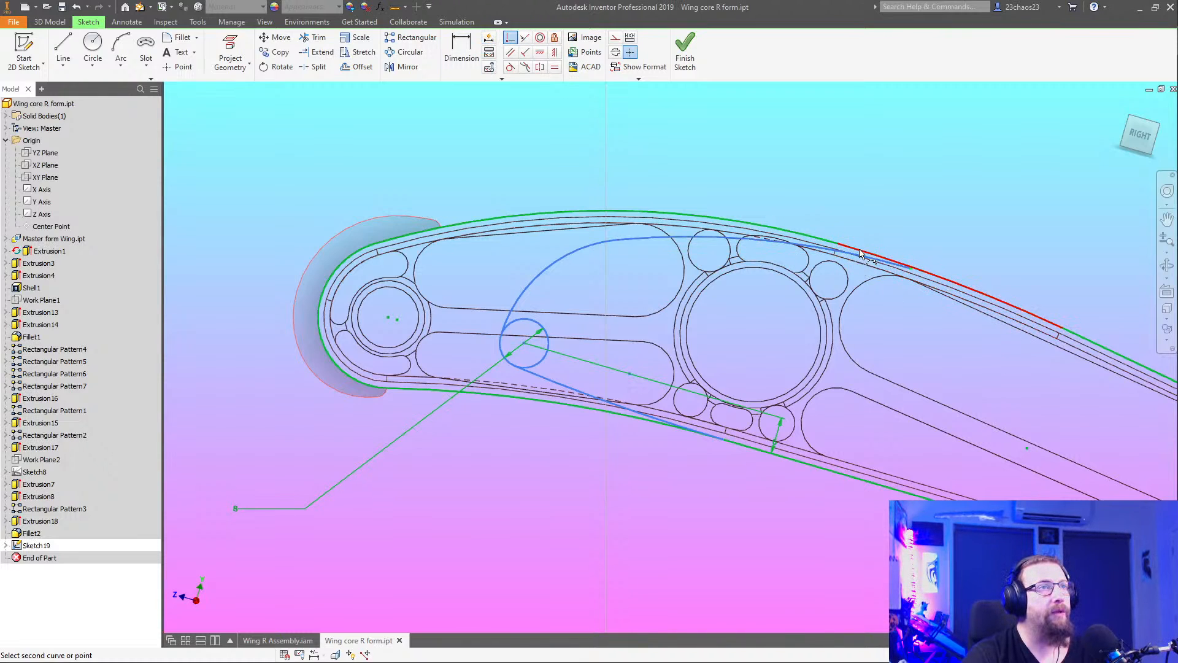
click(837, 246)
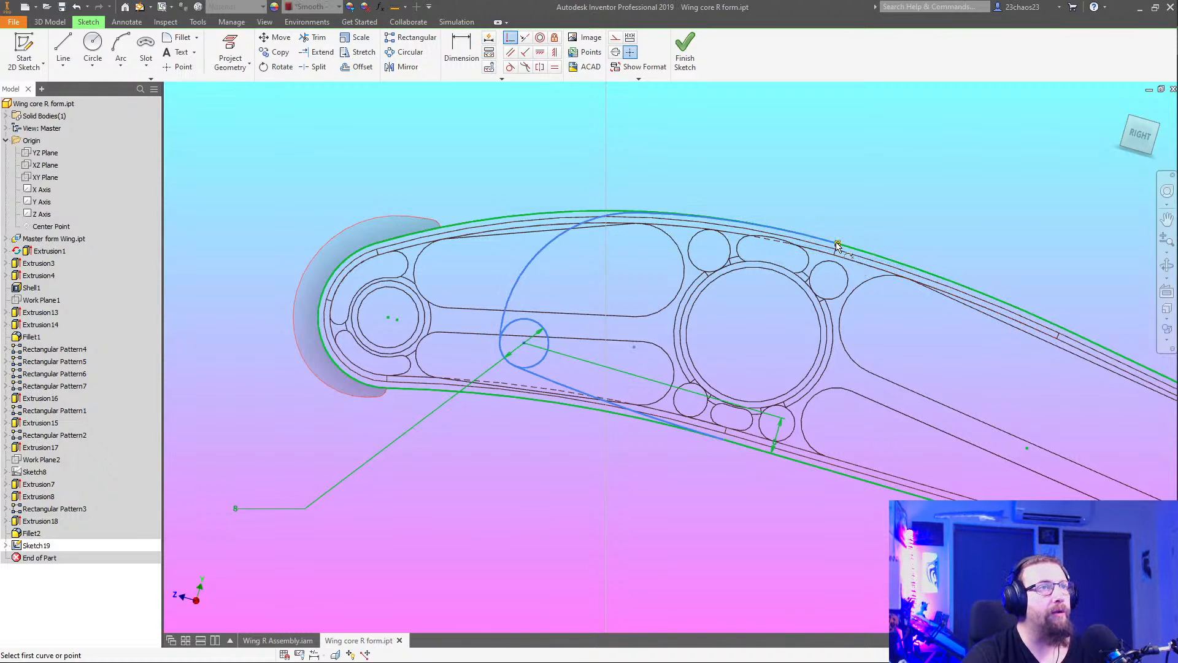
right_click(609, 266)
click(644, 268)
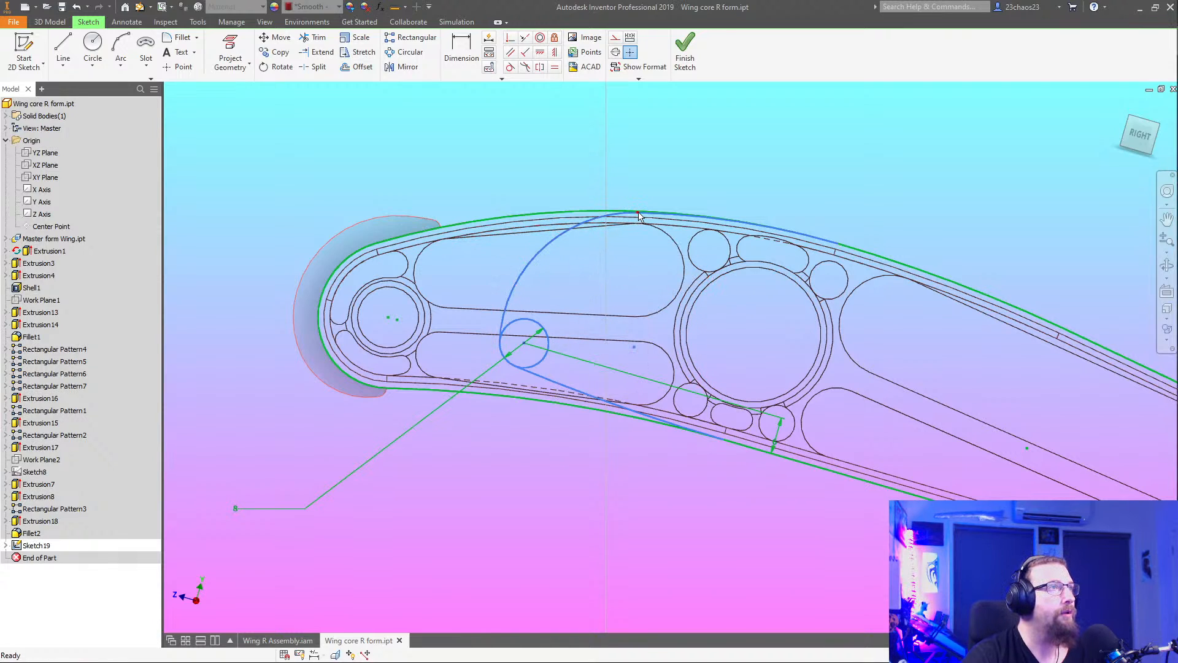
Move the arc junction forward and down inside the upper outline, shaping the nose curve against the Screenshot_42.png reference photo
drag(641, 217, 580, 240)
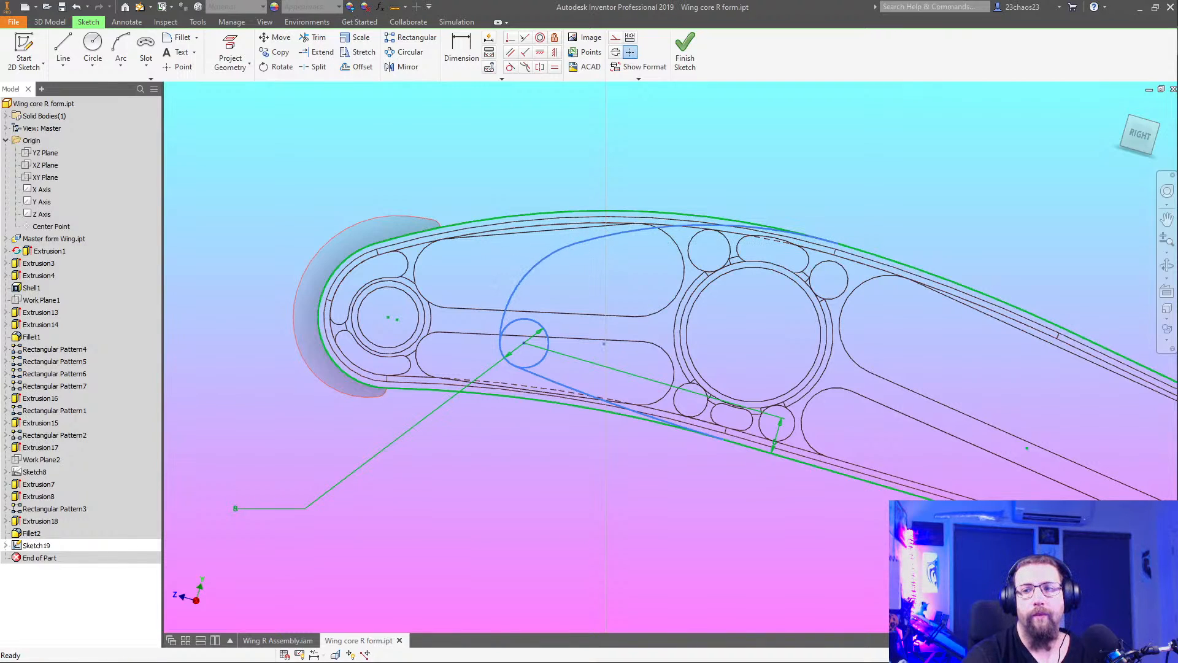
mouse_move(1177, 380)
click(1158, 75)
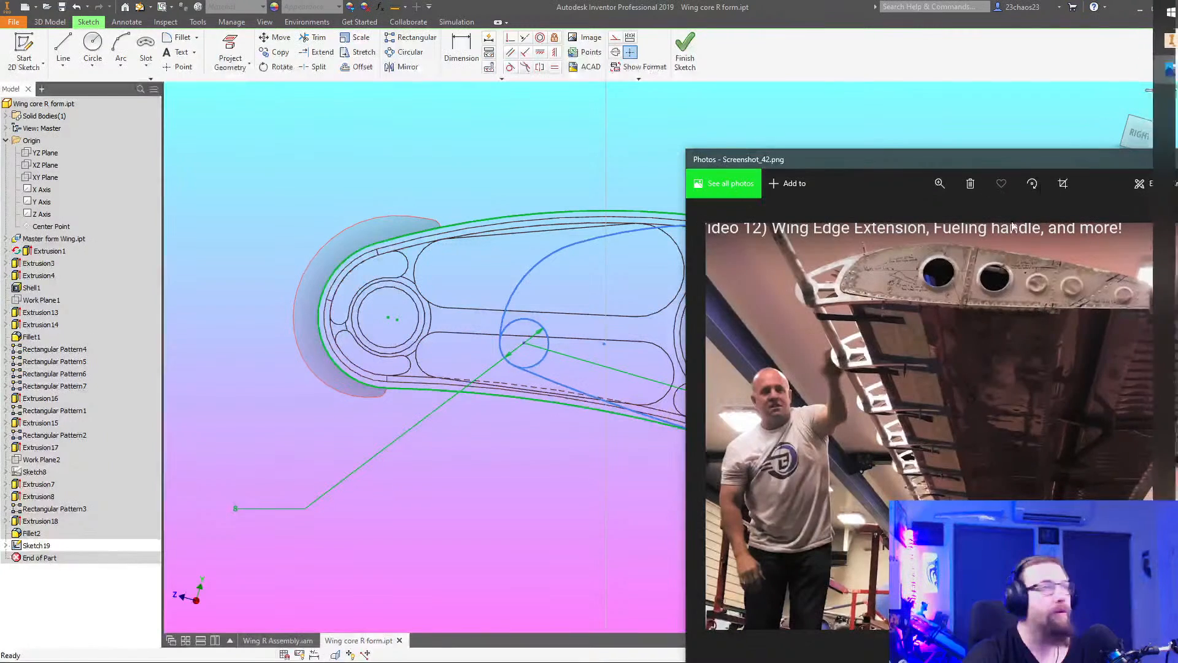
drag(861, 159, 976, 152)
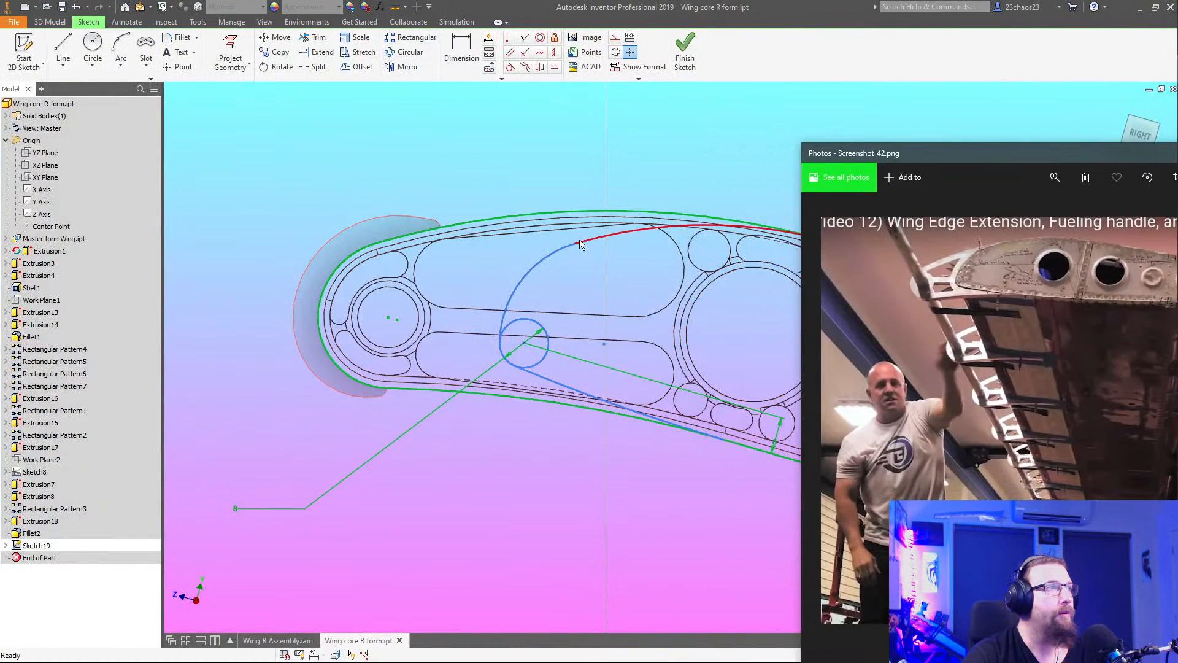
drag(576, 247, 576, 248)
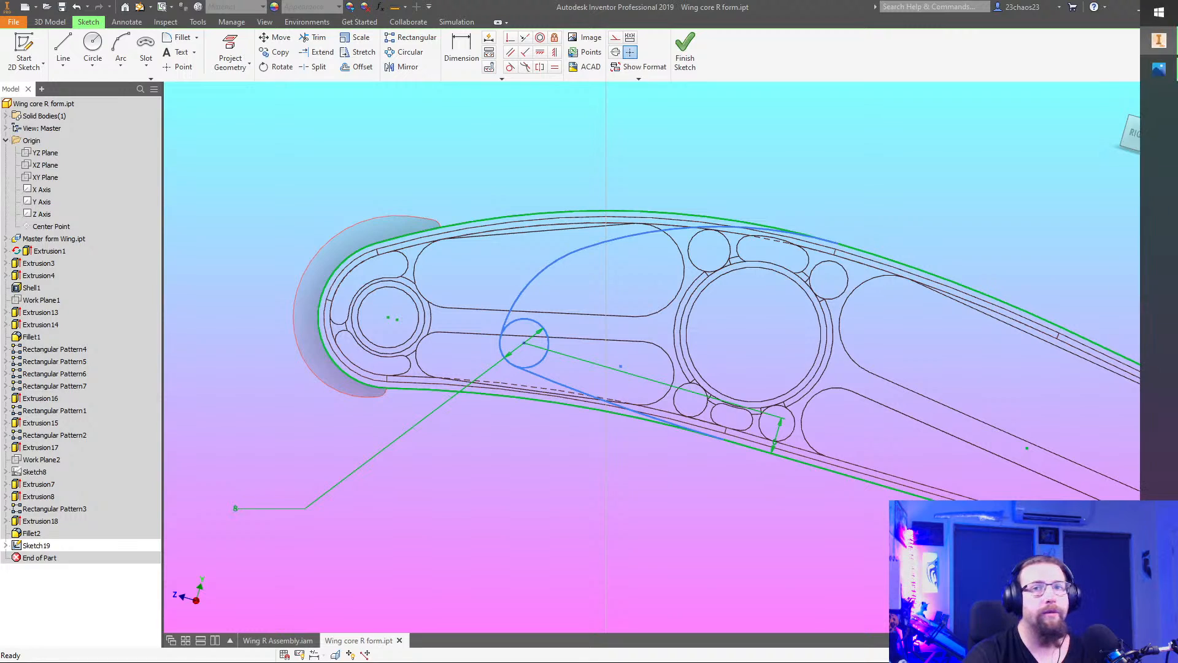
Set the small circle's diameter to 10 mm and move the circle forward along its offset from the lower edge
click(1160, 38)
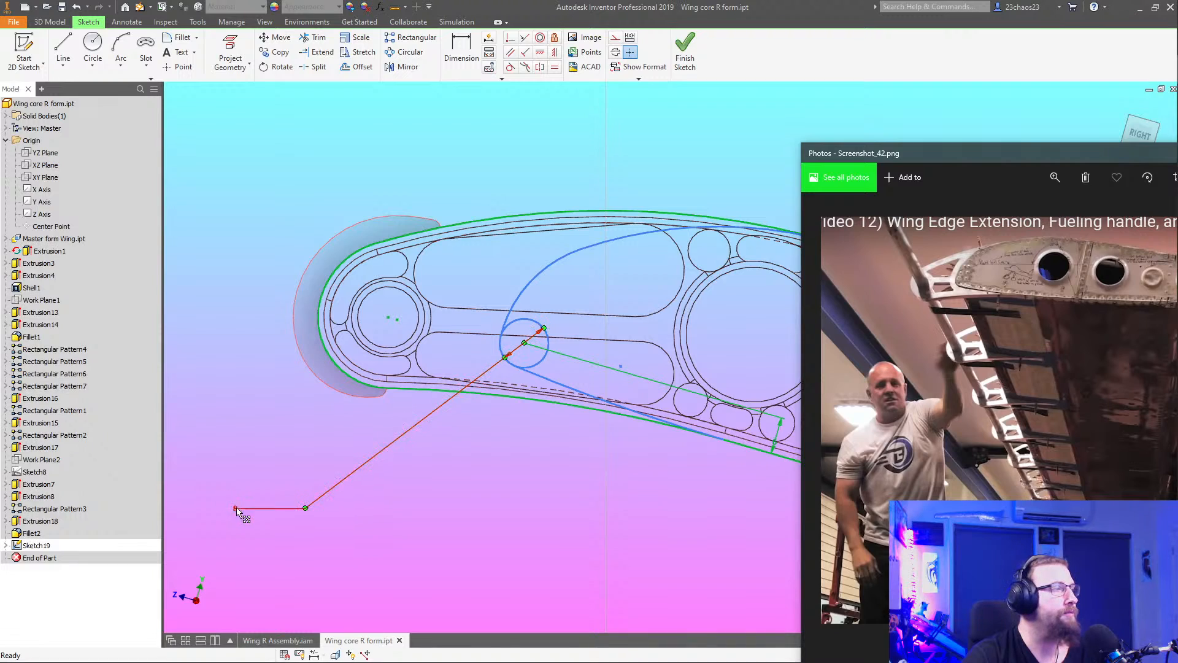
click(238, 508)
double_click(243, 510)
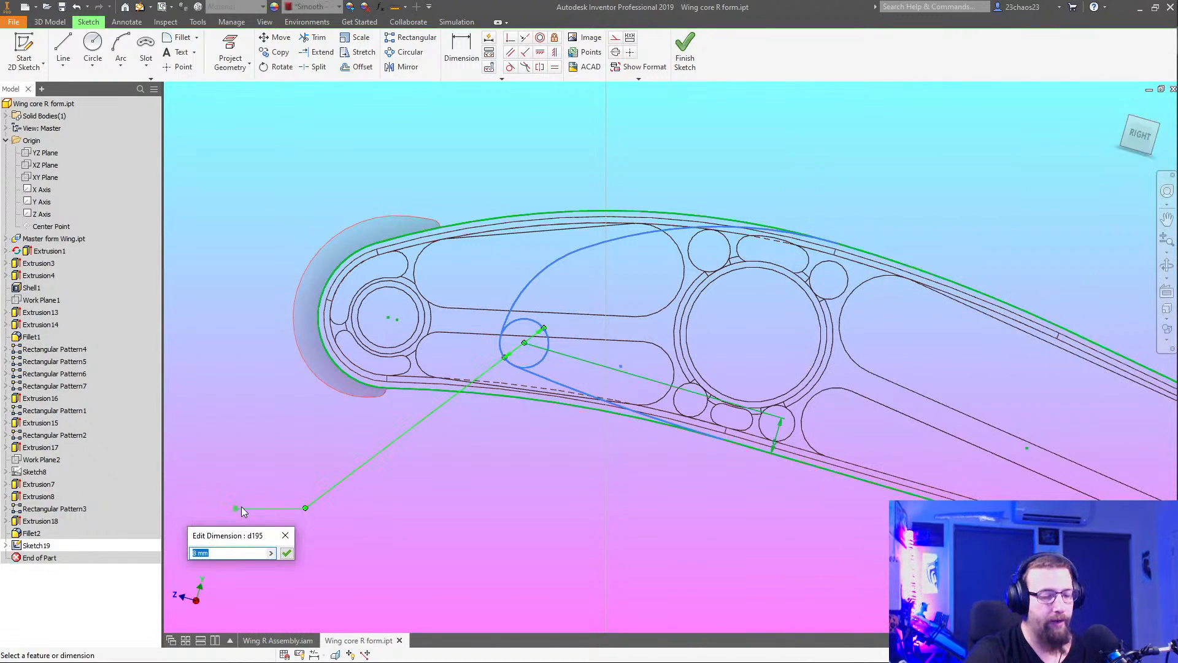
text(10)
key(Return)
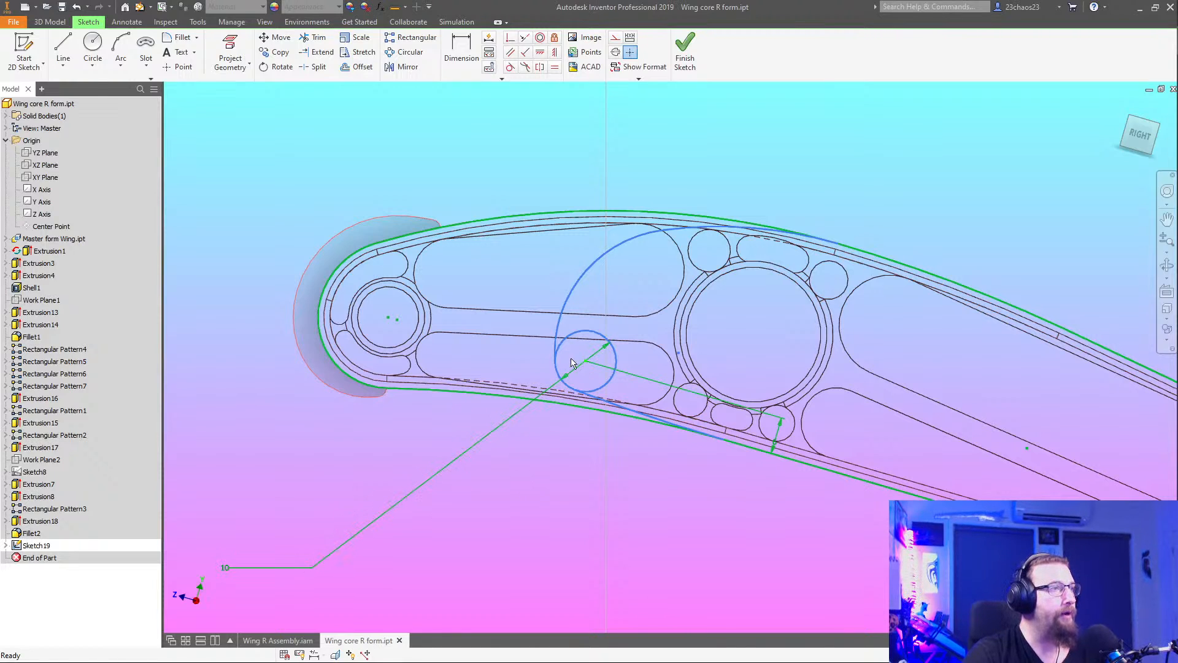
drag(576, 359, 537, 347)
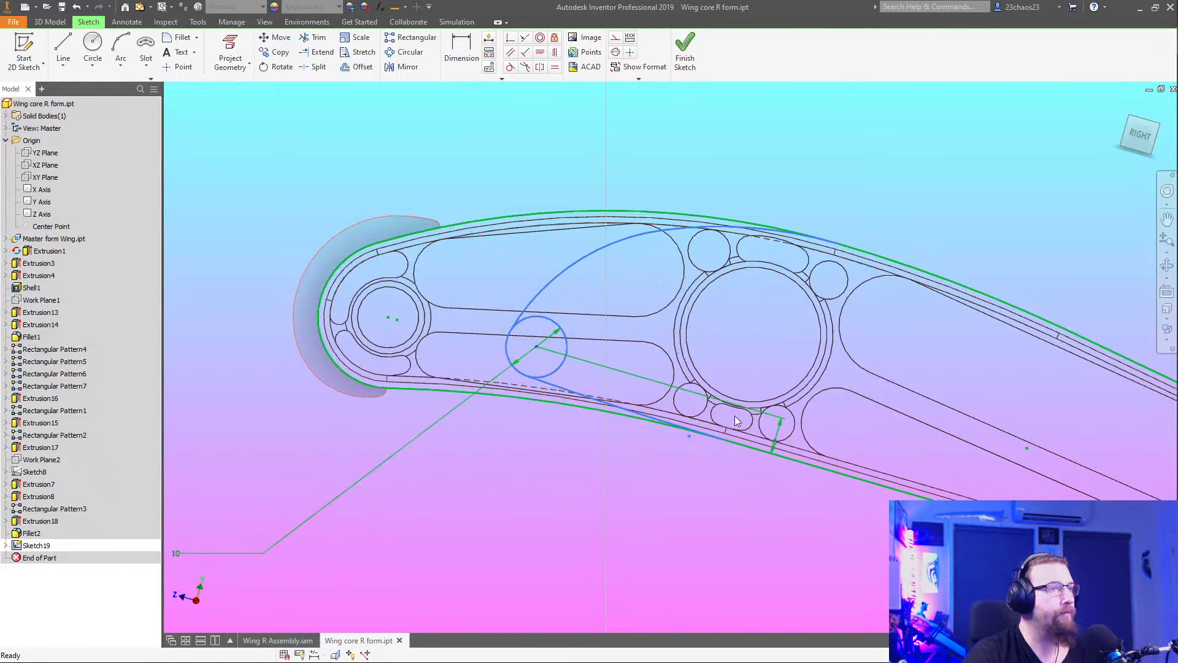
Link the circle centre's distance from the straight lower edge to its diameter with the expression (d195/2)+(d195/3)
click(774, 443)
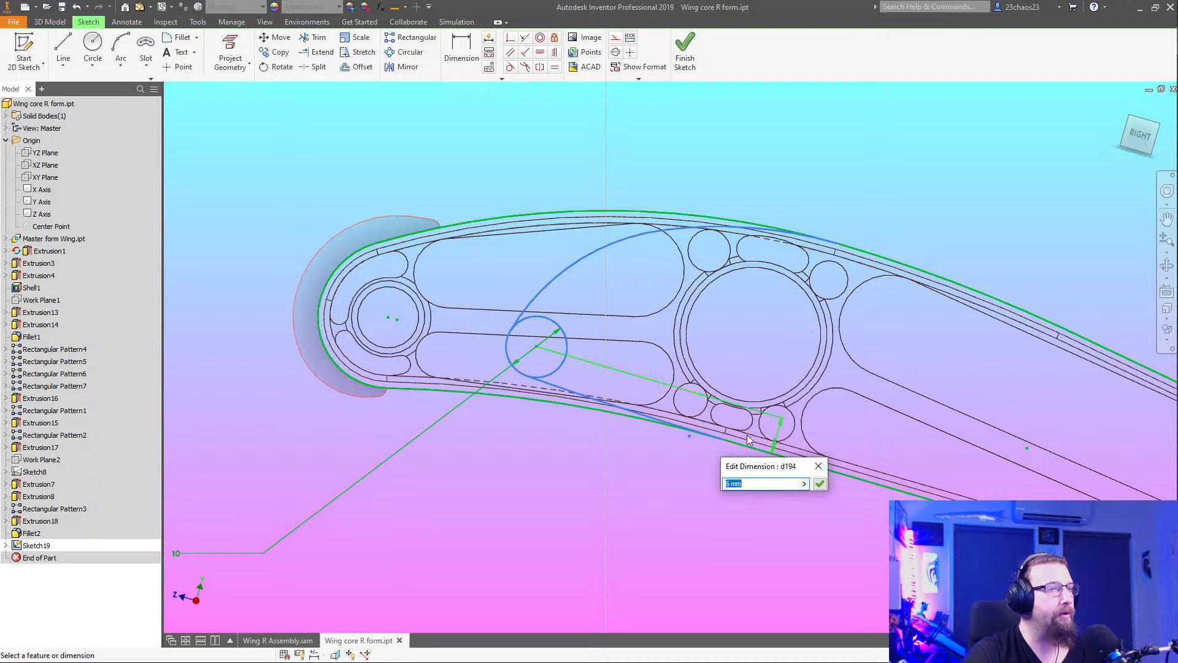
click(221, 553)
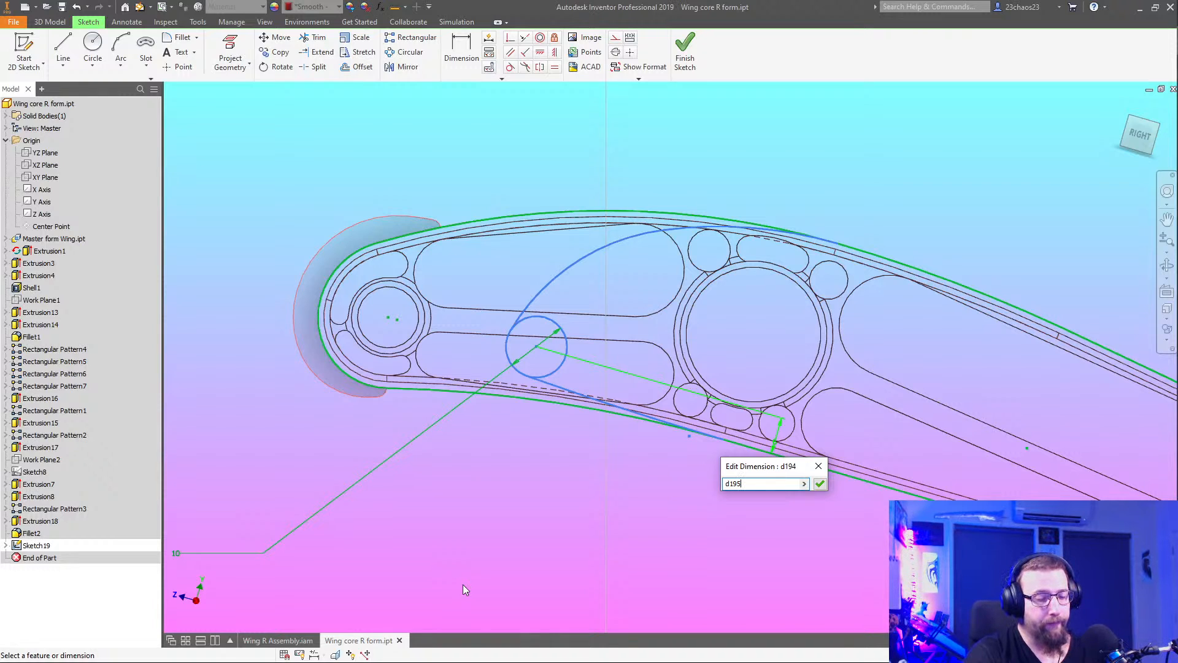
text(+(d)
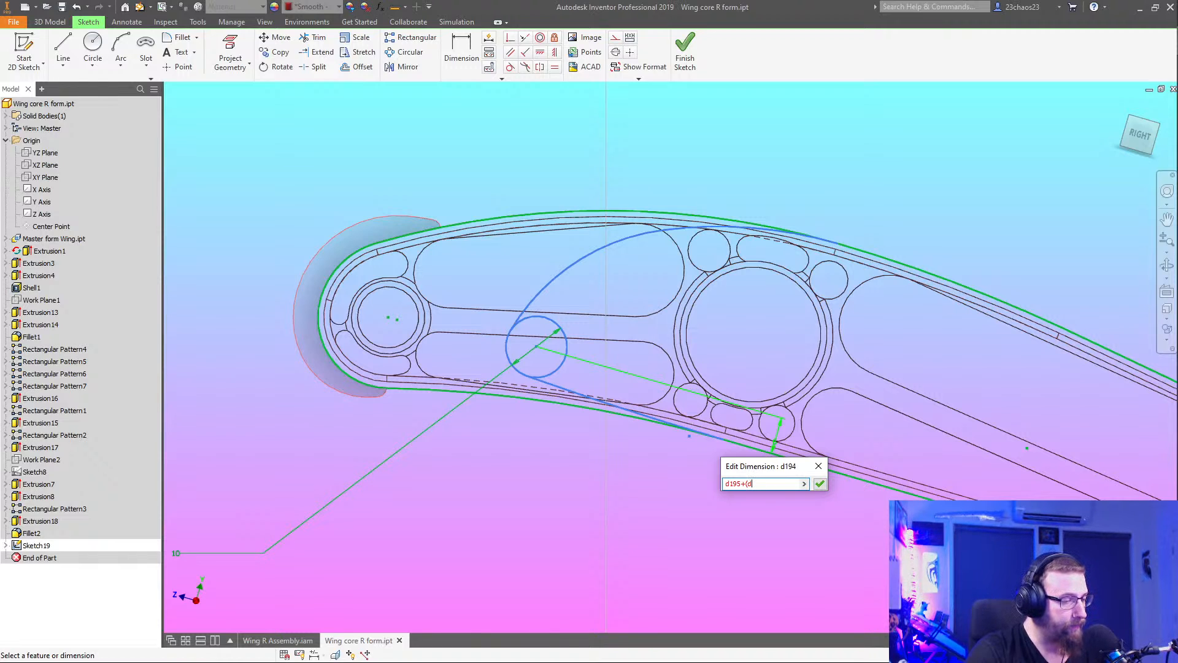
text(195)
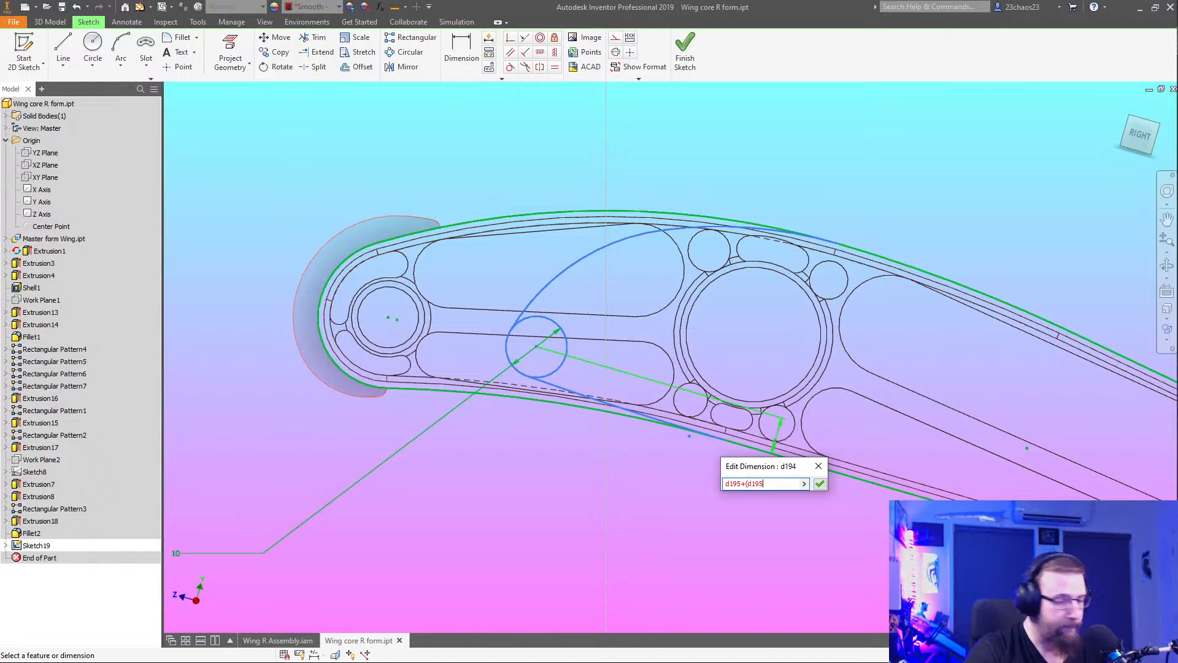
text(/3)
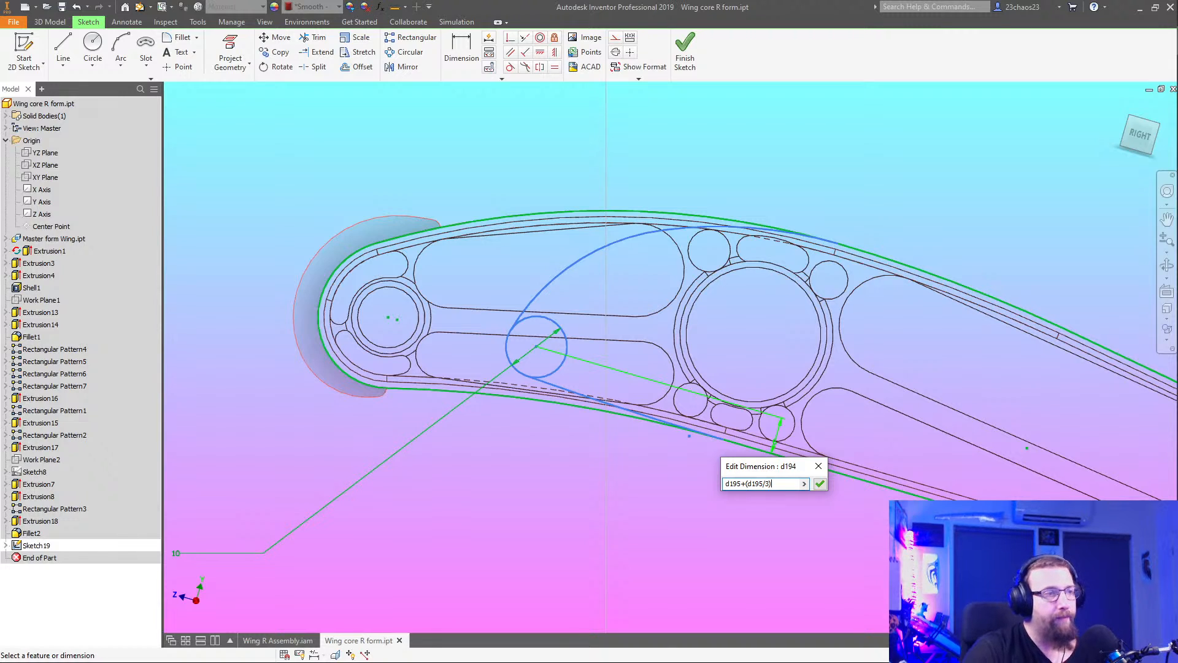
click(743, 483)
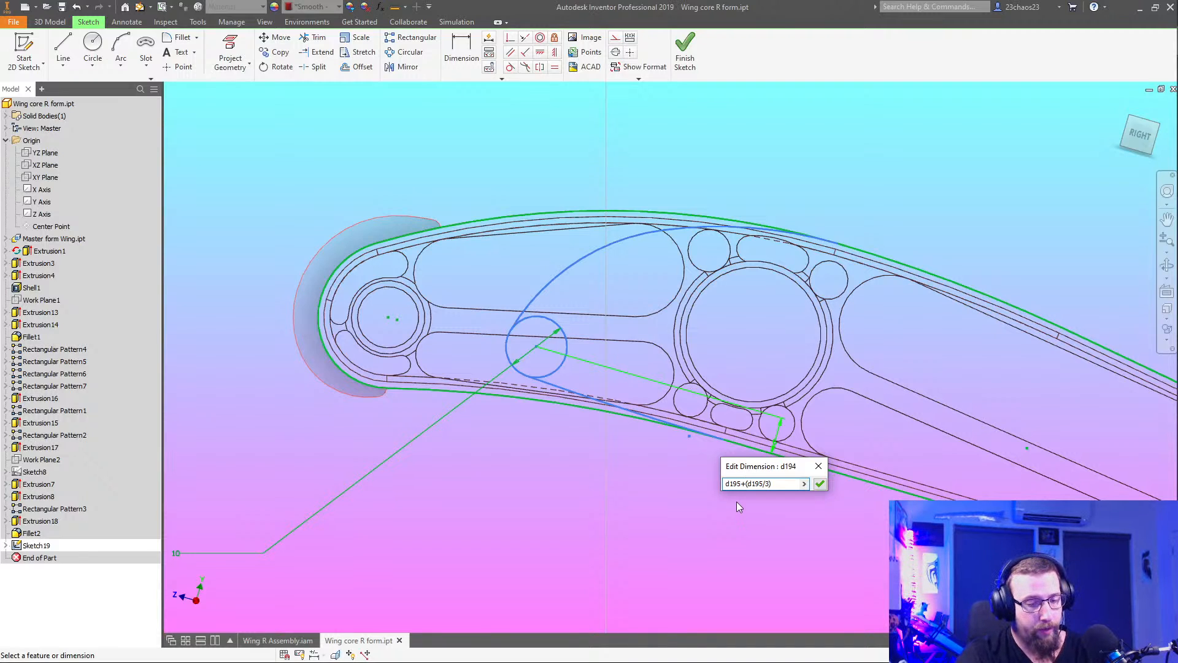
text(/2)
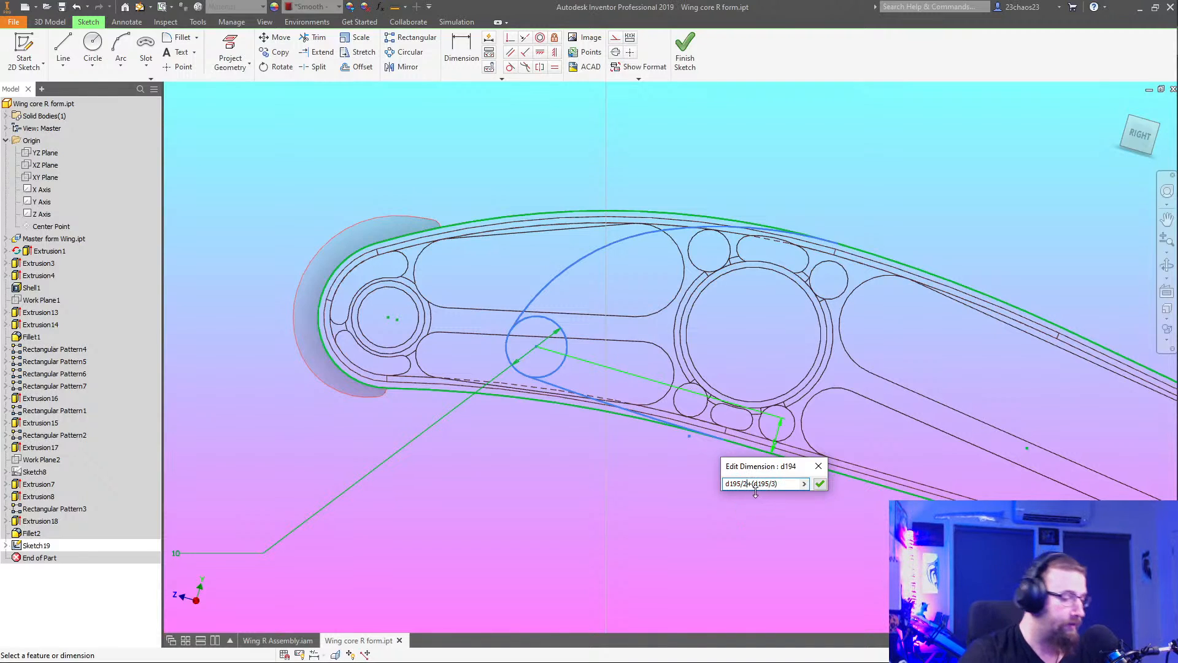
text()+)
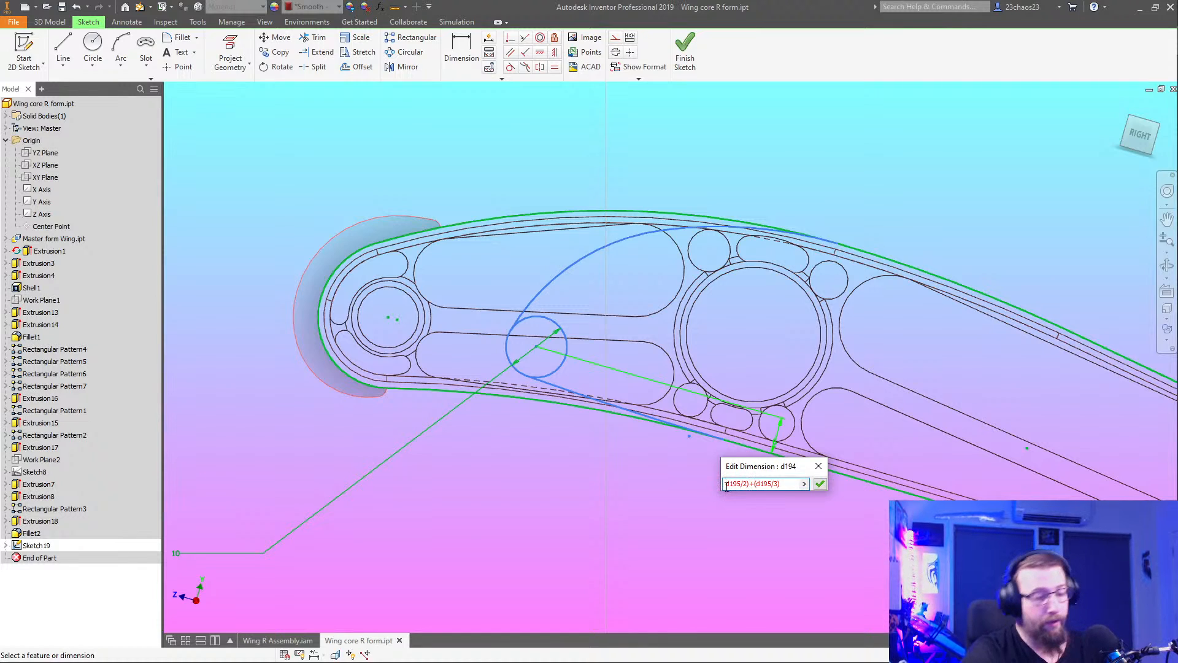
text(()
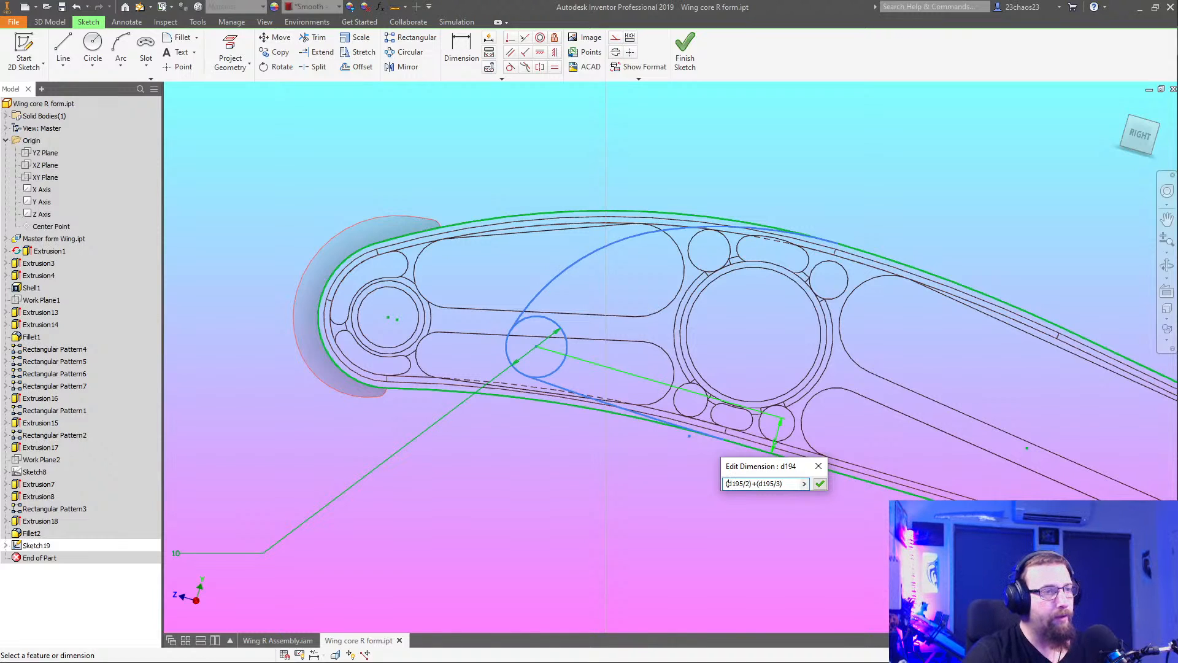
key(Return)
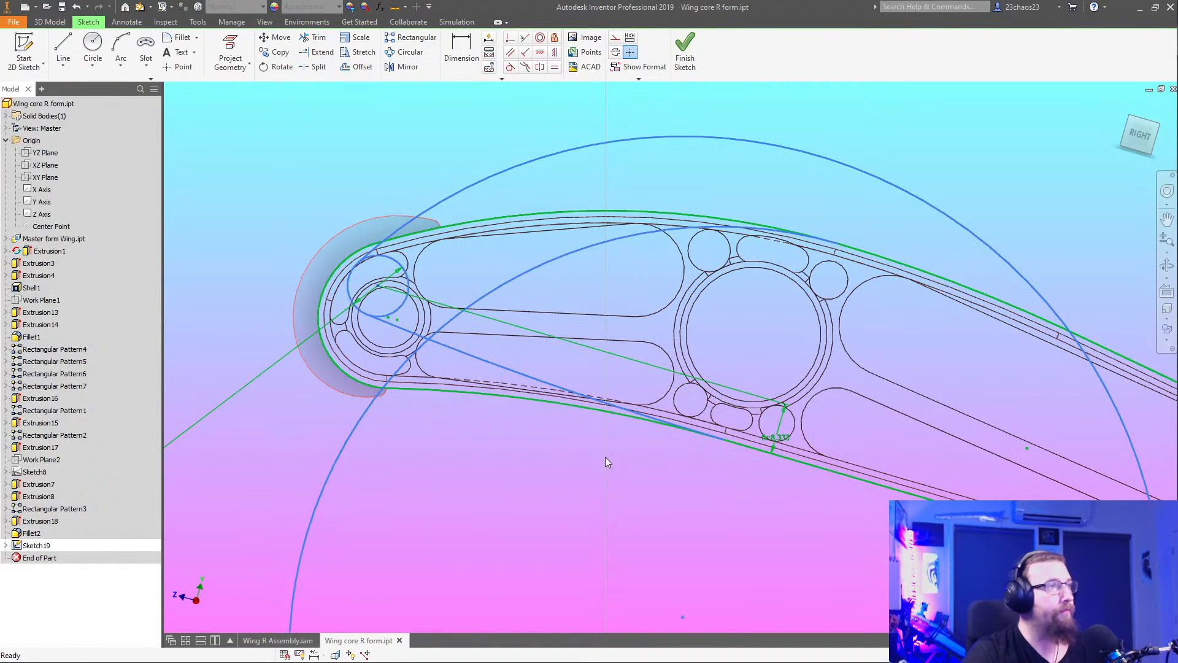
scroll(601, 460, down, 3)
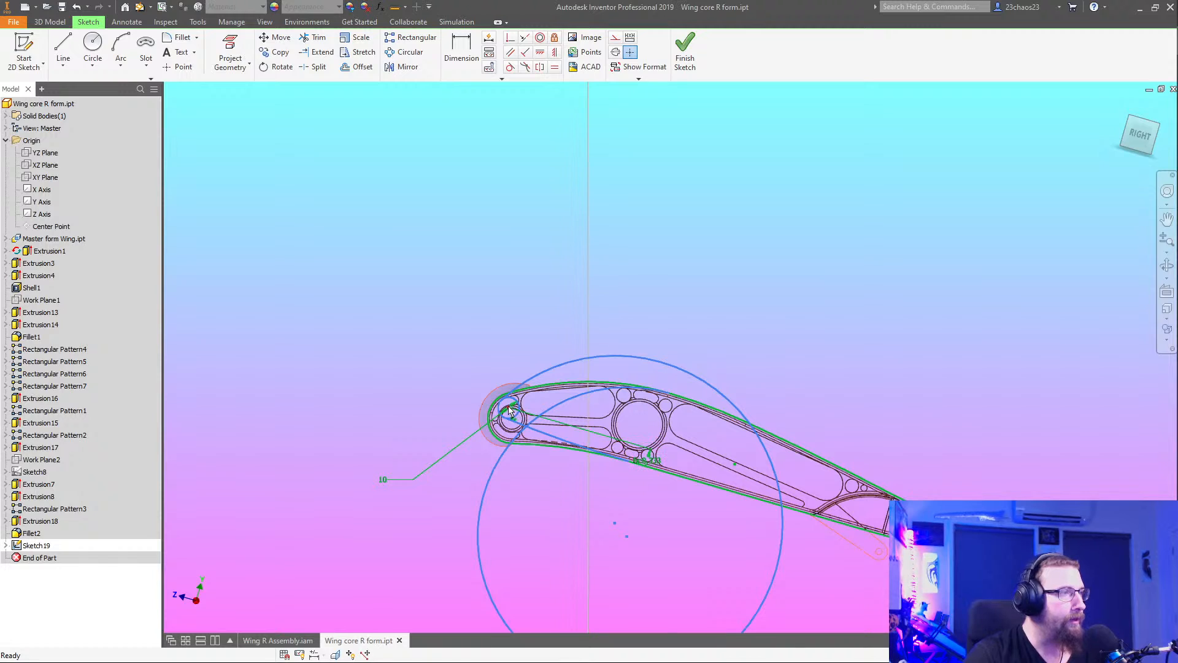
Move the small nose circle rearward and reposition the arc junction just inside the upper outline, comparing the curve with the Screenshot_42.png photo
drag(525, 415, 565, 433)
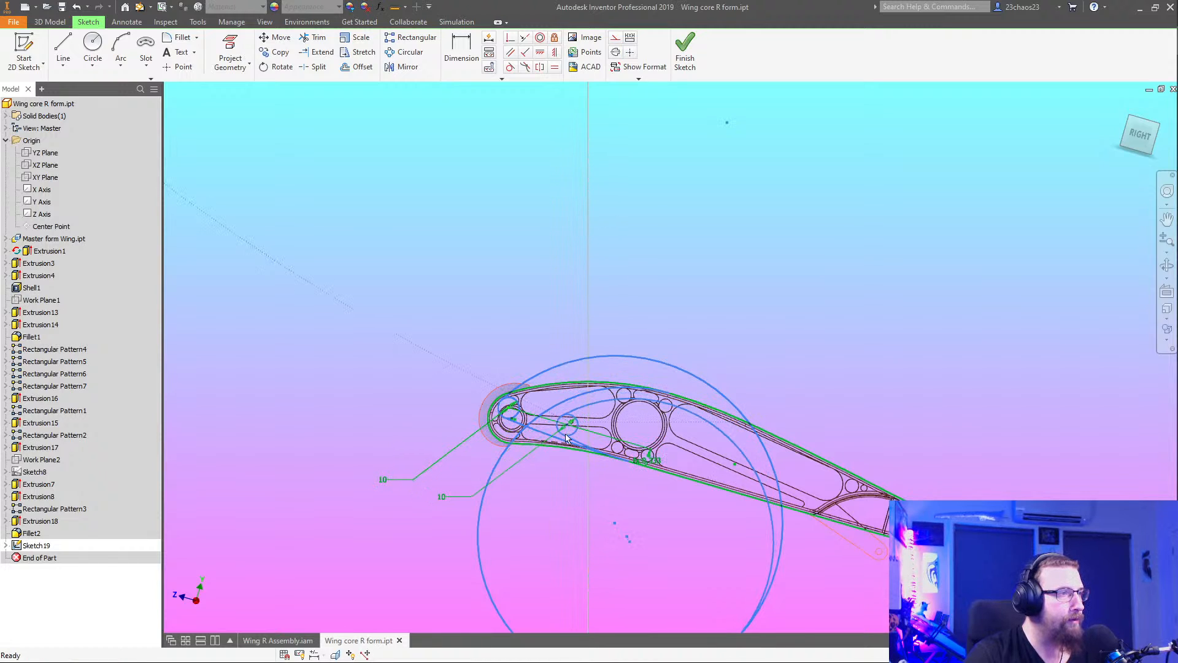
middle_drag(727, 508, 780, 394)
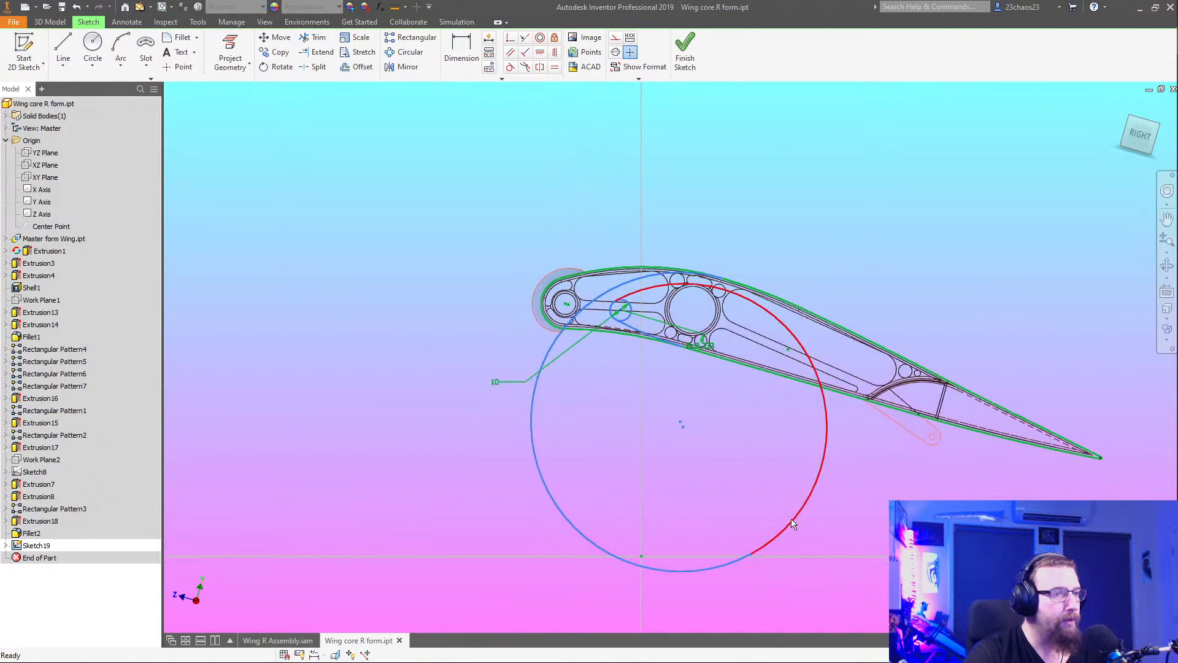
mouse_move(731, 572)
mouse_down()
mouse_move(664, 568)
mouse_move(615, 290)
mouse_move(640, 293)
mouse_up()
scroll(640, 289, up, 5)
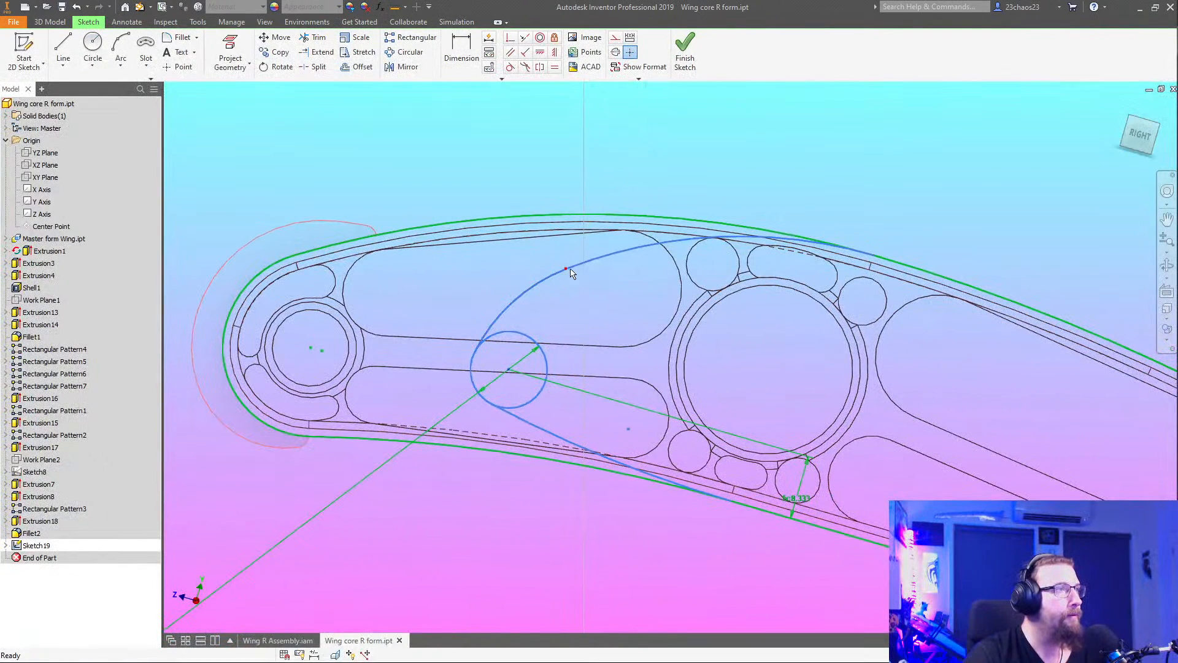
drag(566, 269, 578, 255)
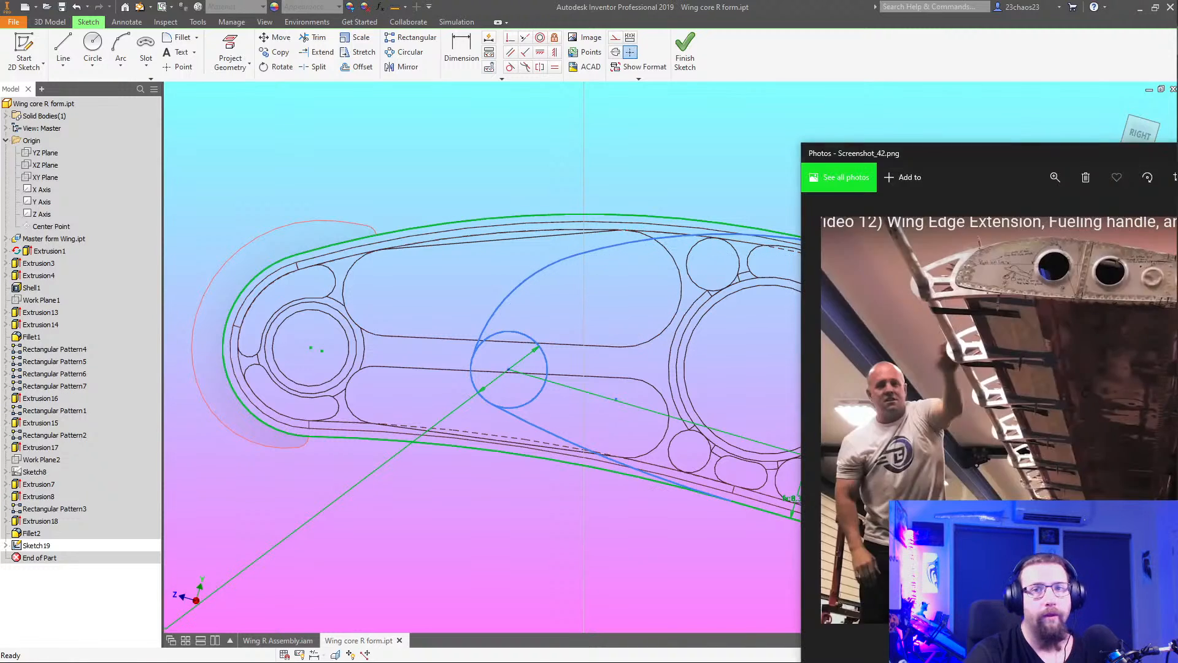
key(Right)
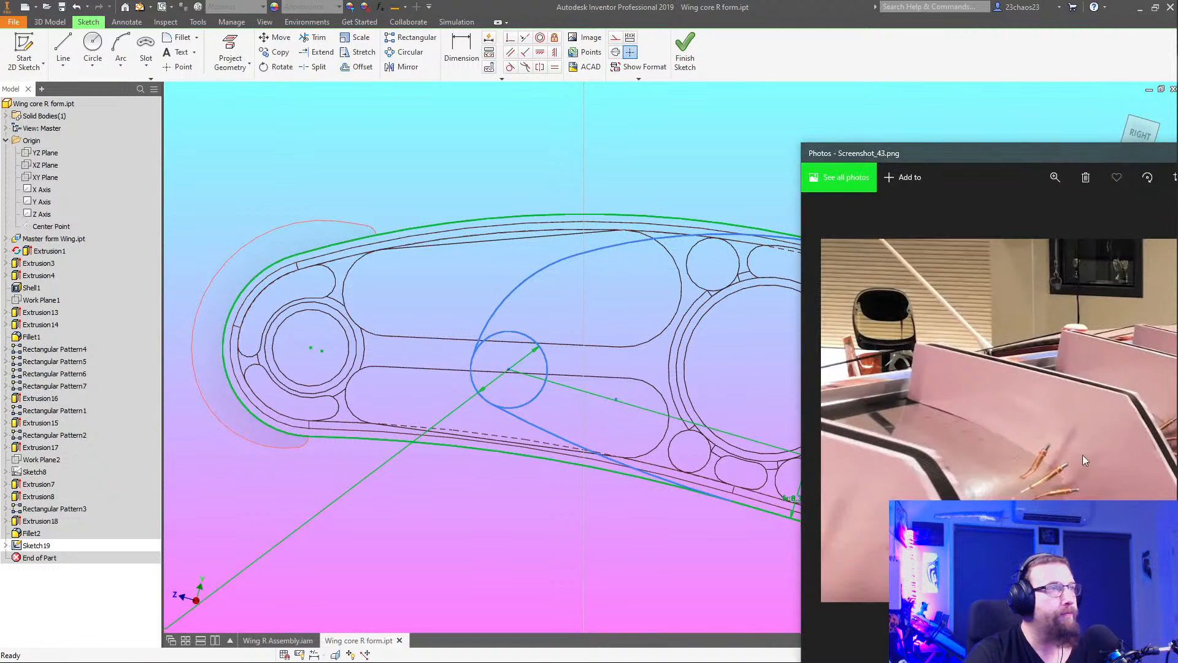
click(838, 410)
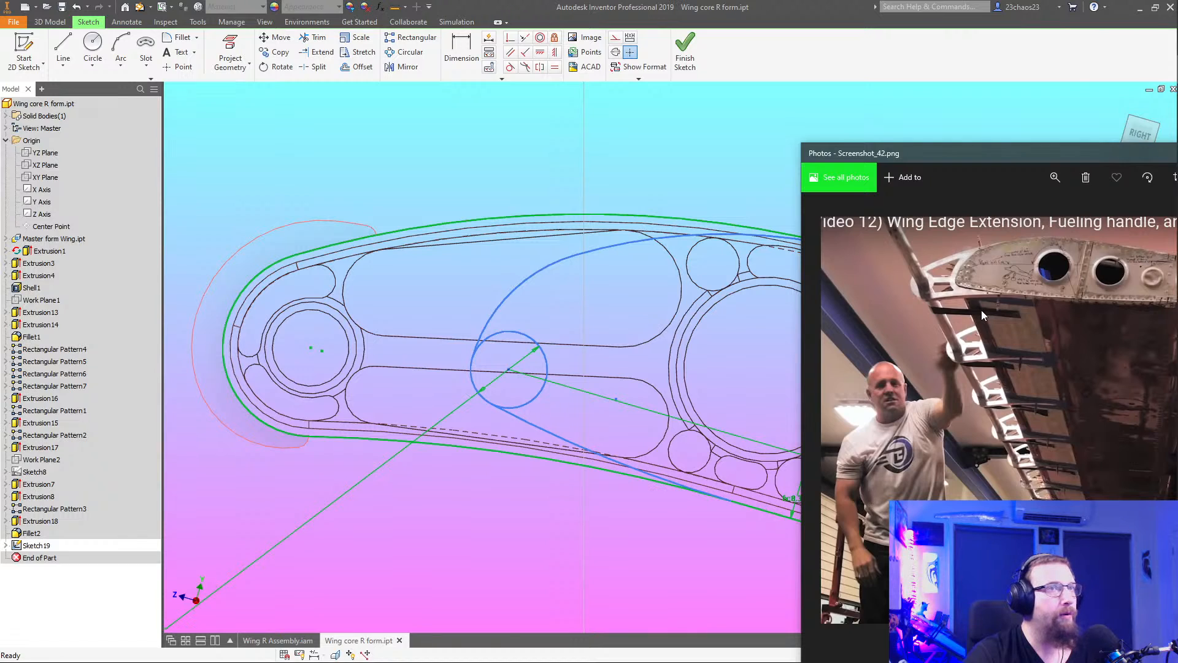
Set the small nose circle's diameter to 9 mm
scroll(488, 457, up, 3)
middle_drag(491, 451, 478, 404)
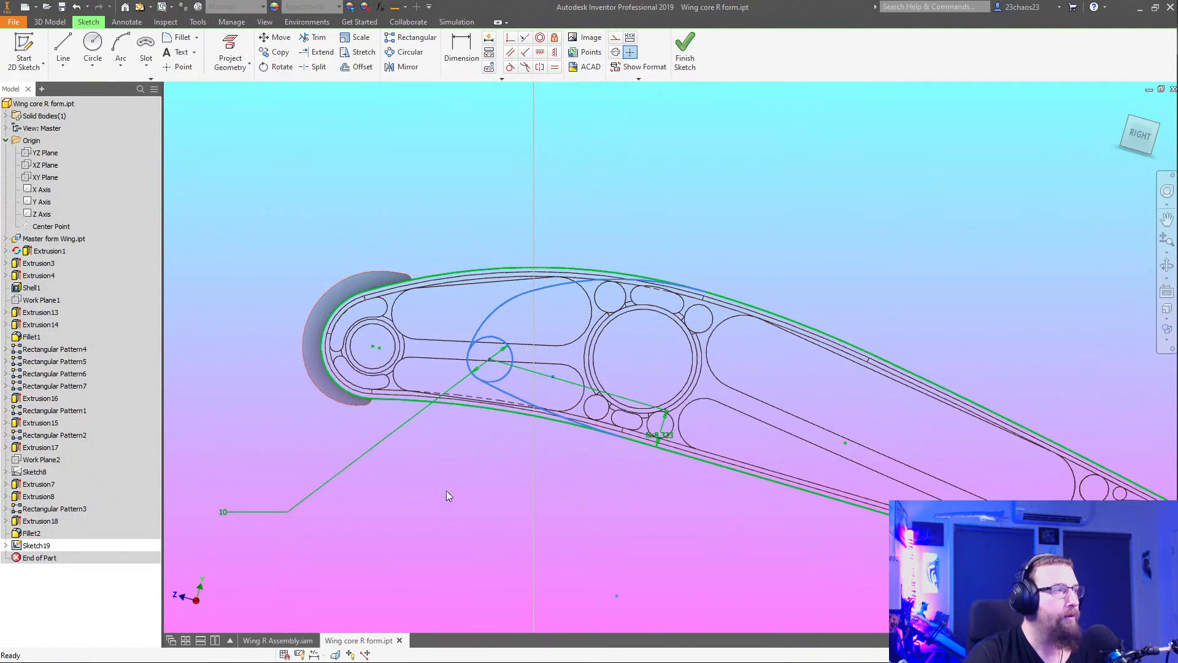
double_click(225, 512)
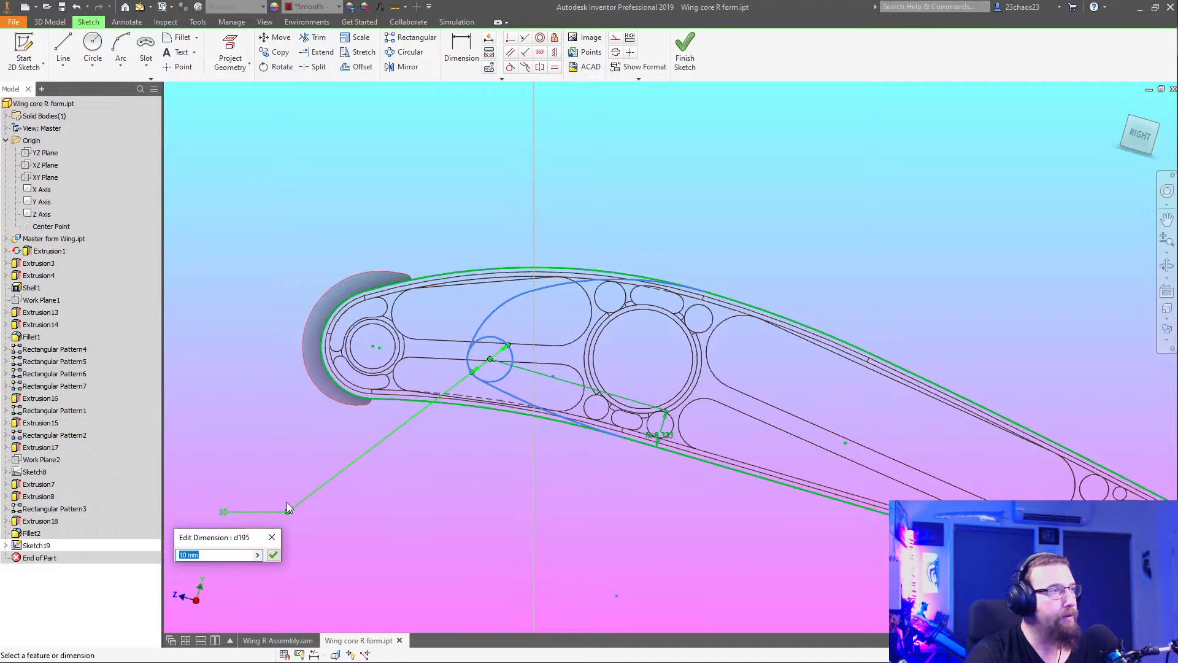
text(8)
key(Return)
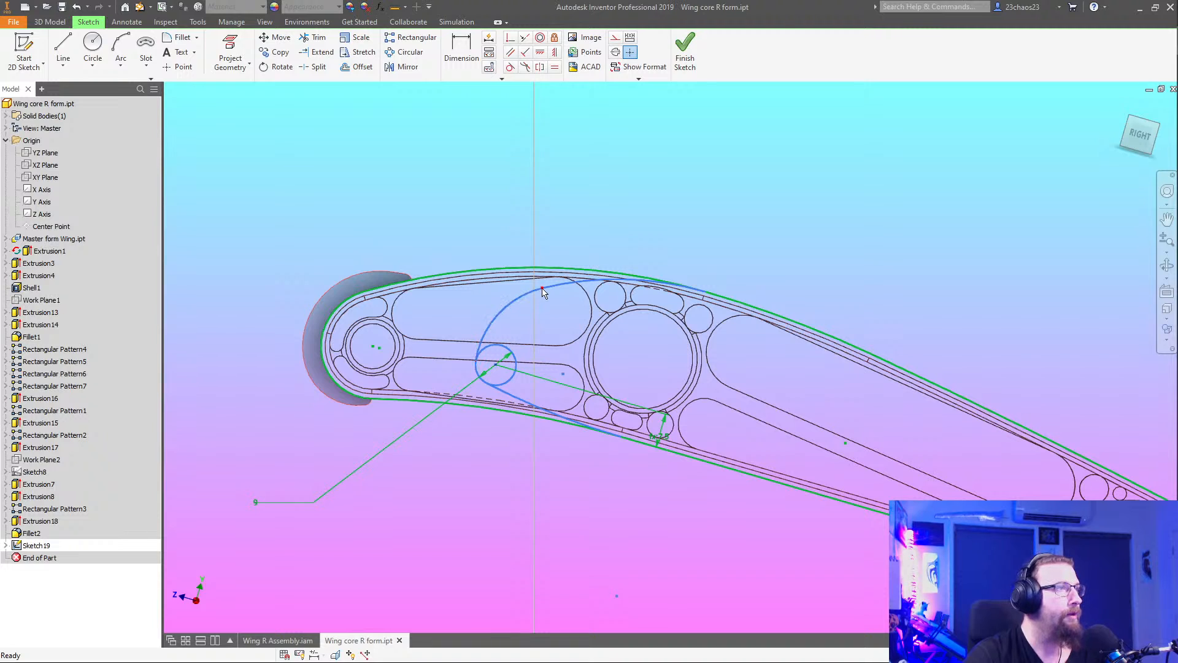
Nudge the upper arc junction rearward to refine the nose curve against the Screenshot_42.png photo, and close the photo
drag(541, 287, 537, 294)
key(alt+Tab)
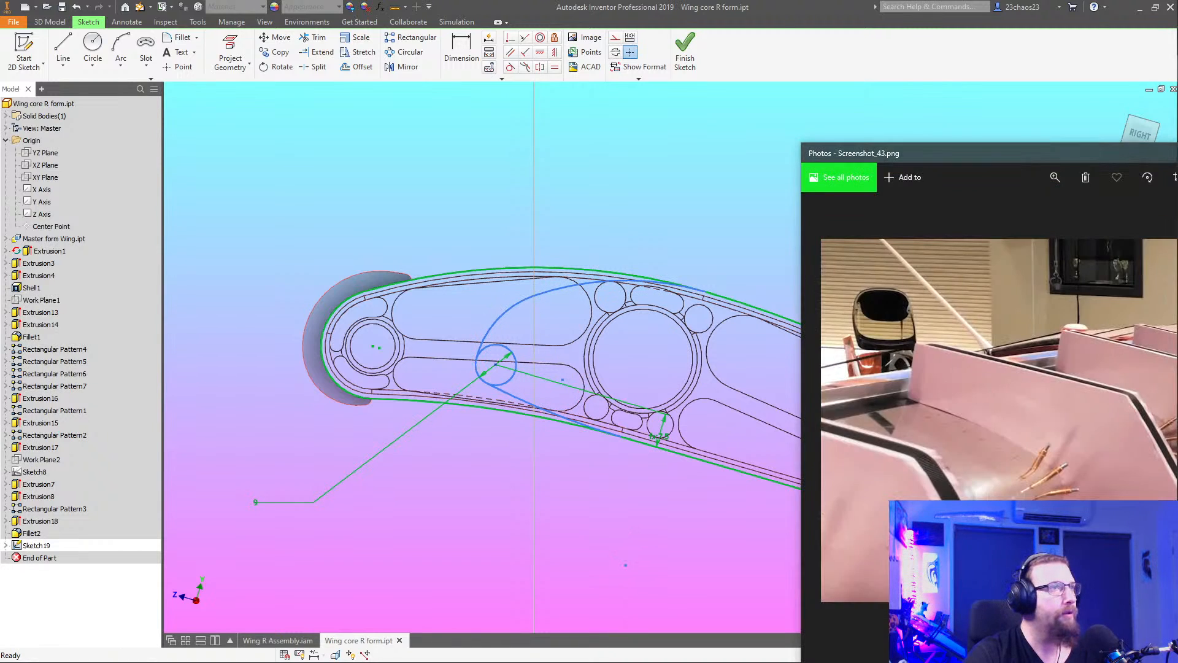
click(833, 421)
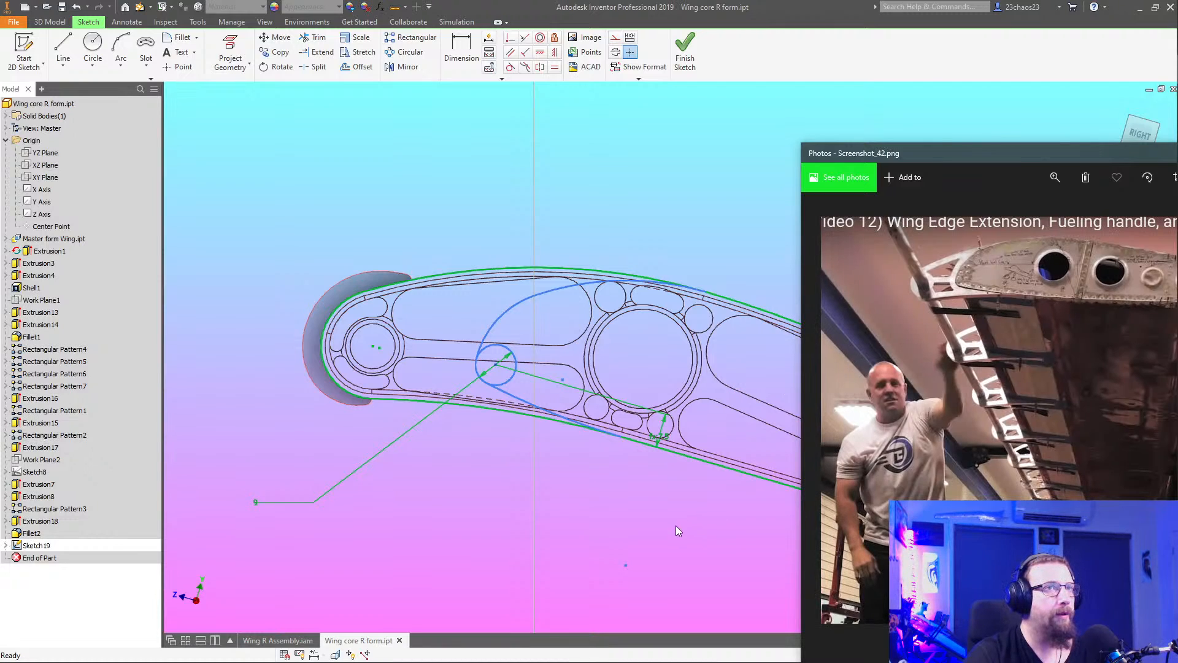
click(535, 296)
drag(535, 296, 551, 295)
key(alt+Tab)
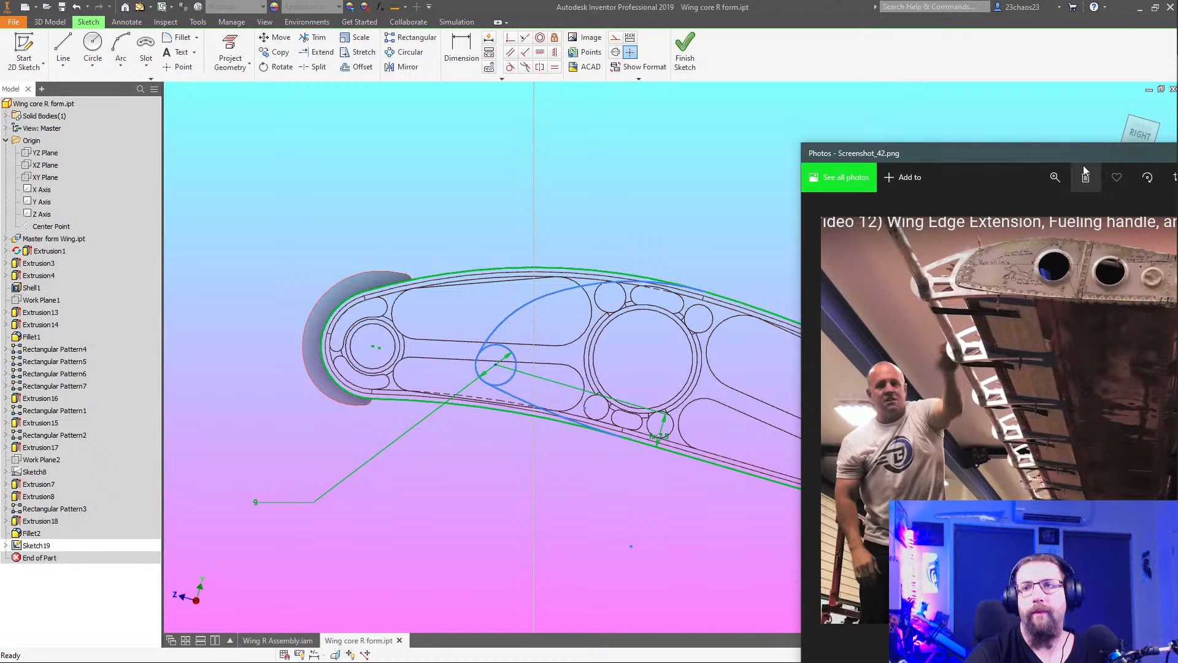
drag(1110, 154, 826, 147)
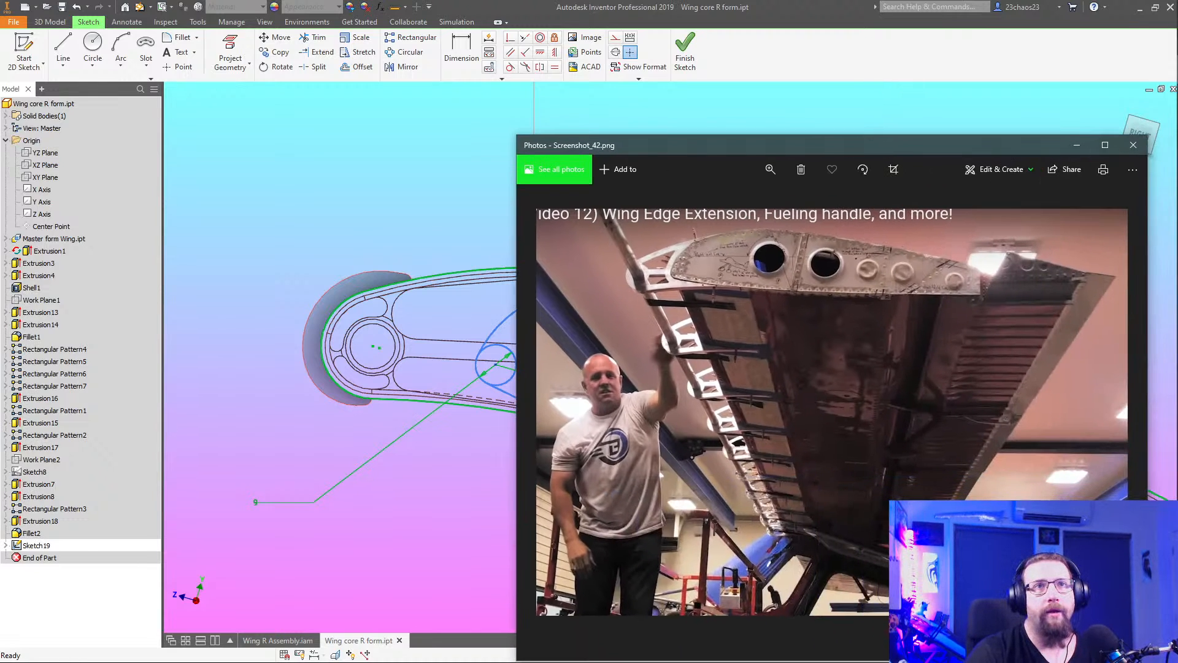
click(1133, 144)
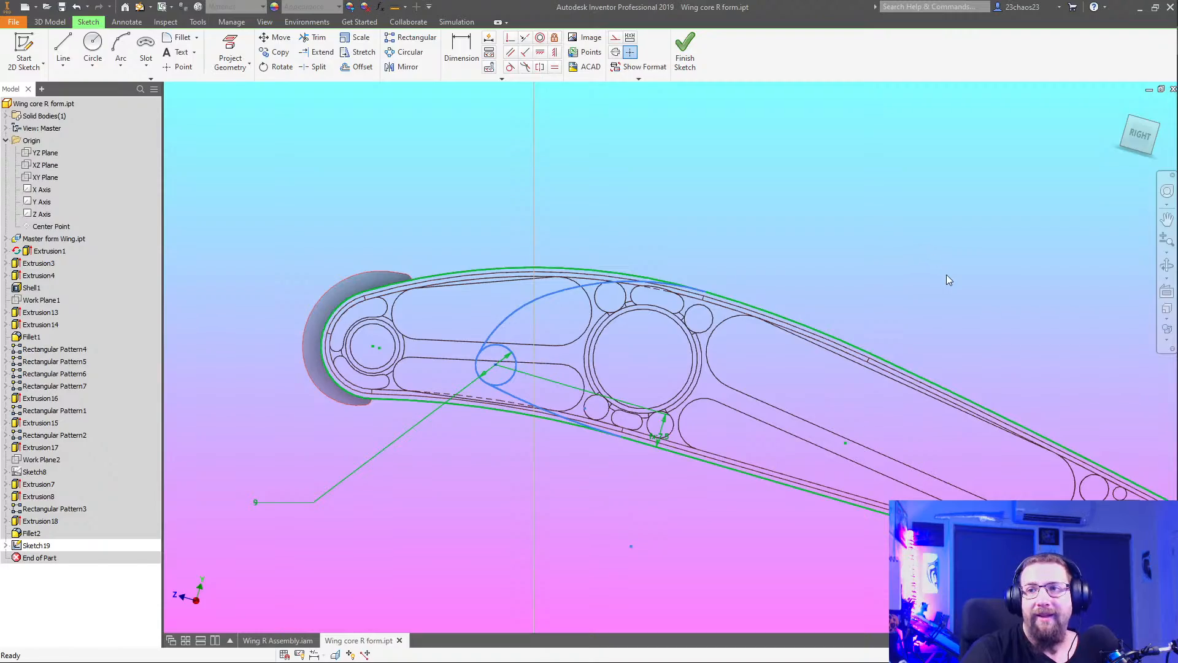
Convert the small nose circle to construction geometry
middle_drag(822, 272, 655, 157)
mouse_move(642, 329)
shift+middle_down()
mouse_move(732, 407)
mouse_move(660, 395)
mouse_move(702, 410)
mouse_move(529, 439)
shift+middle_up()
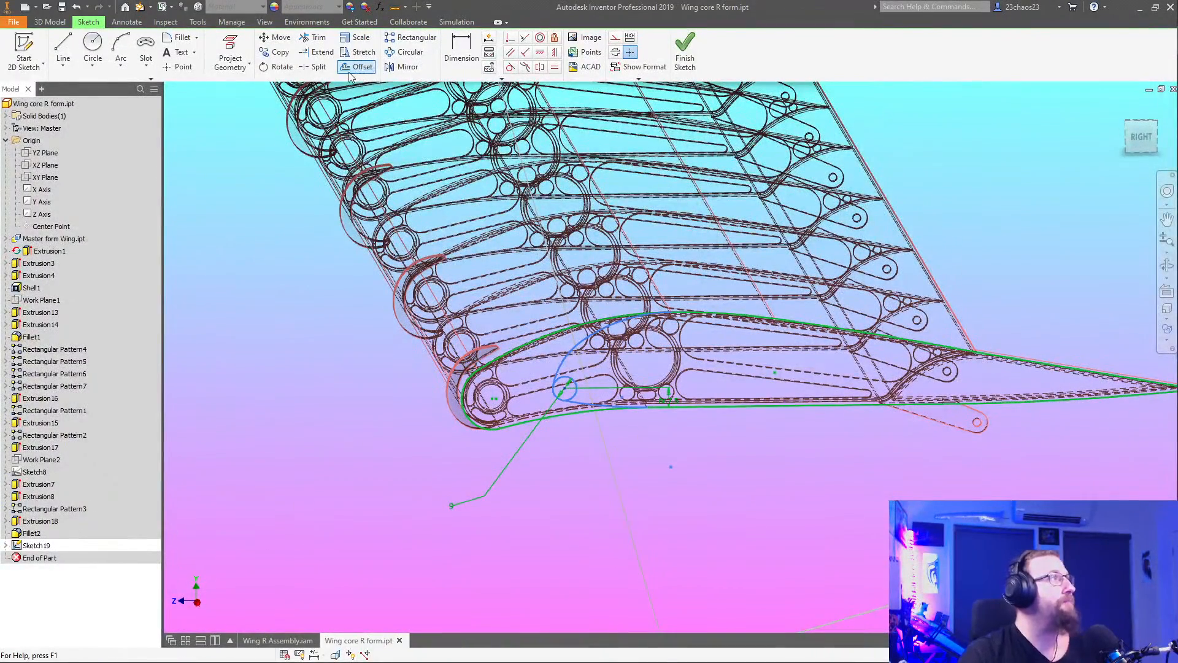
click(316, 67)
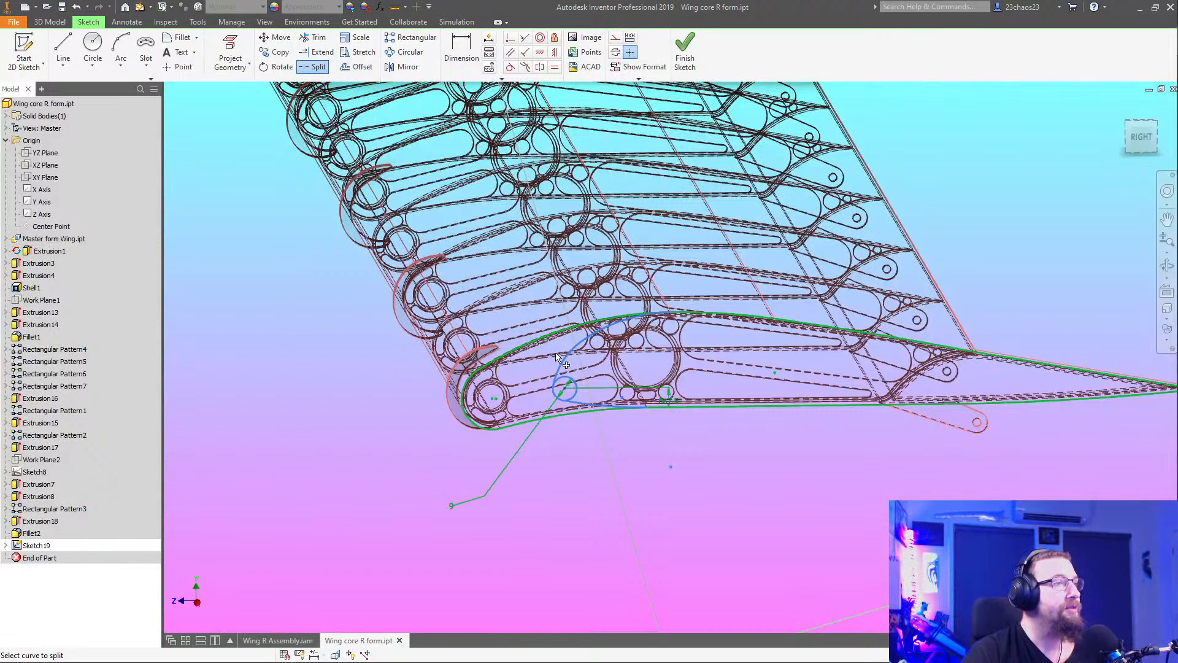
click(569, 382)
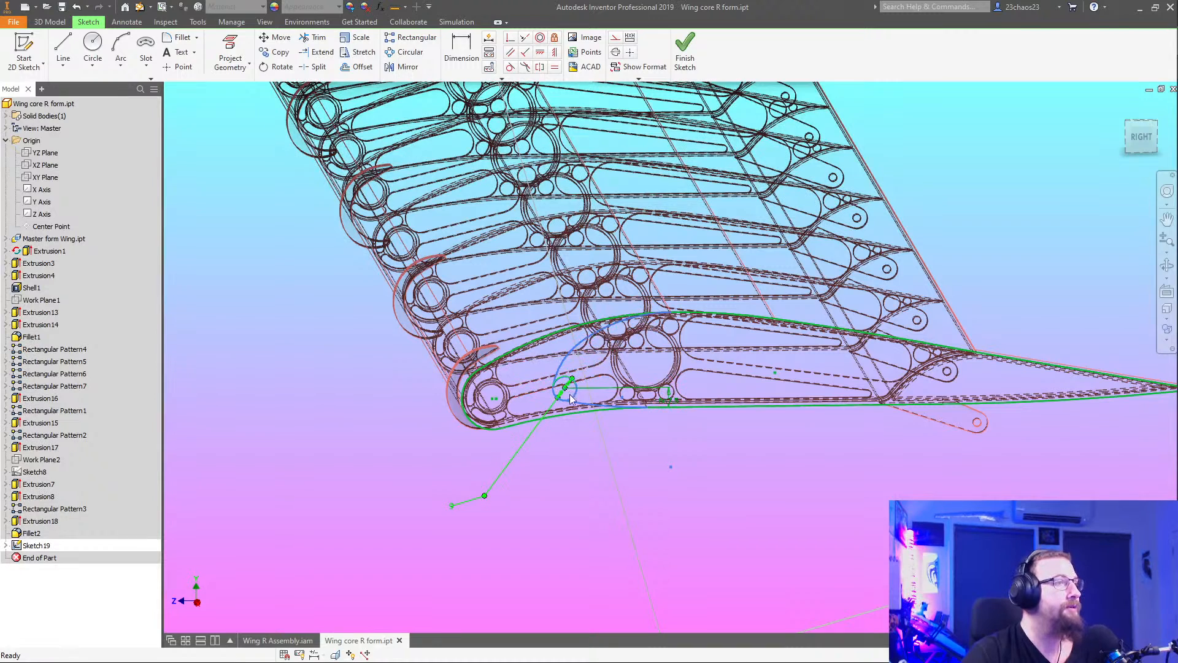
click(617, 38)
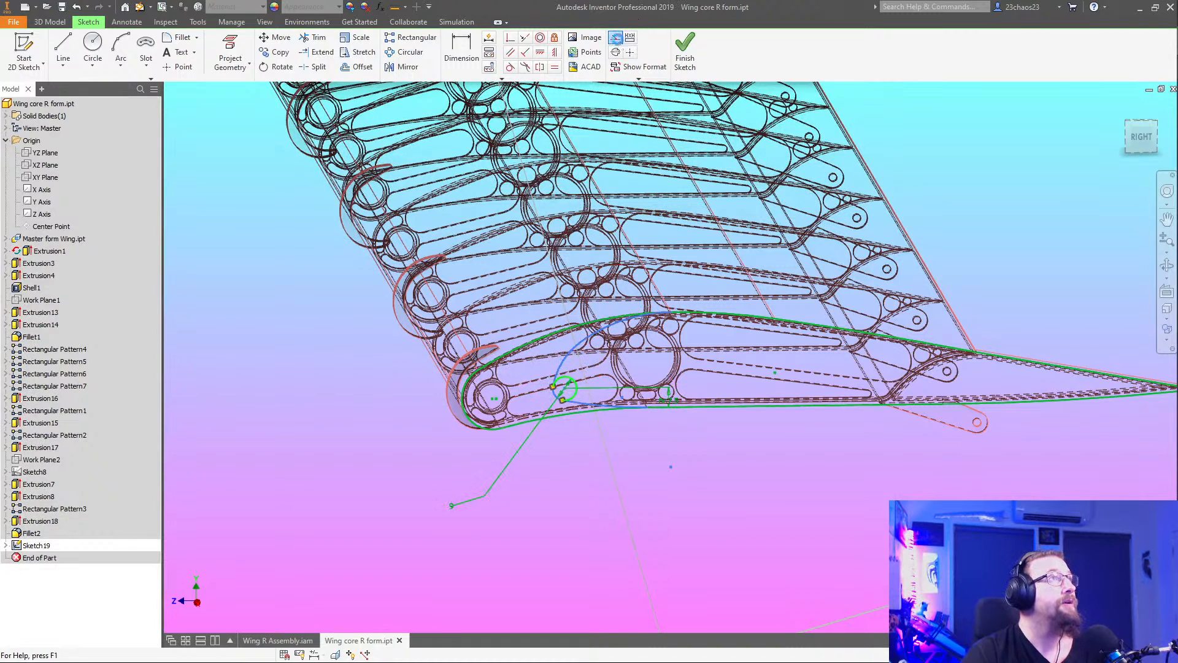
click(568, 497)
middle_drag(575, 491, 518, 499)
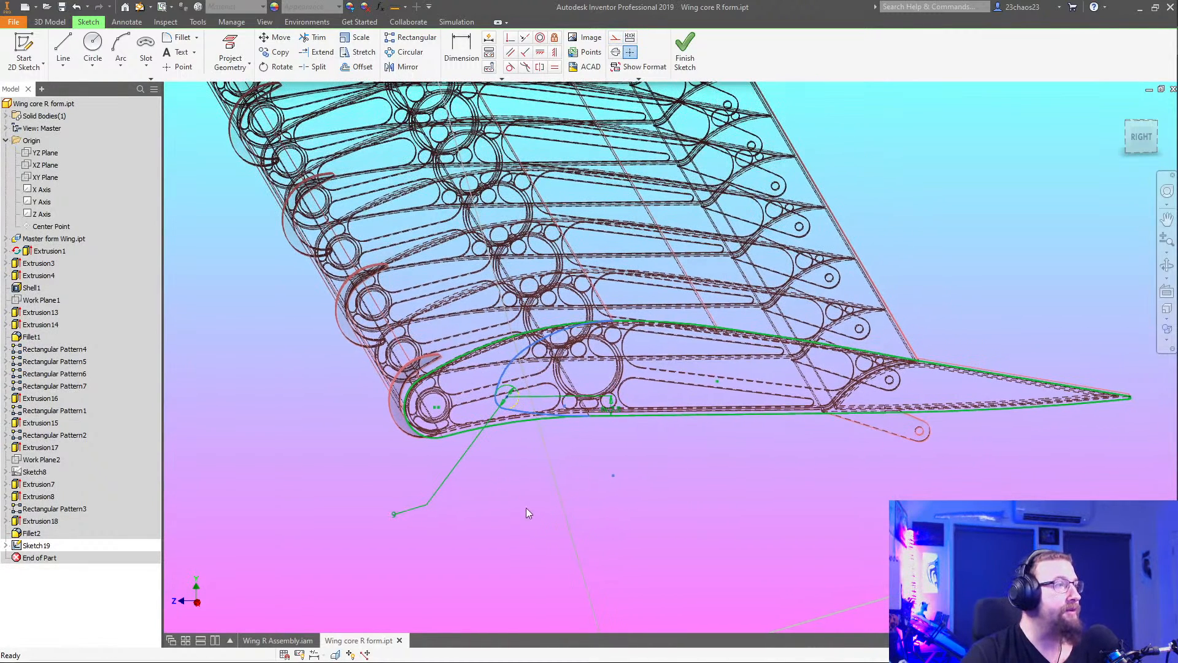
Finish the sketch and extrude the end profile behind the curved nose by 5 mm
click(685, 52)
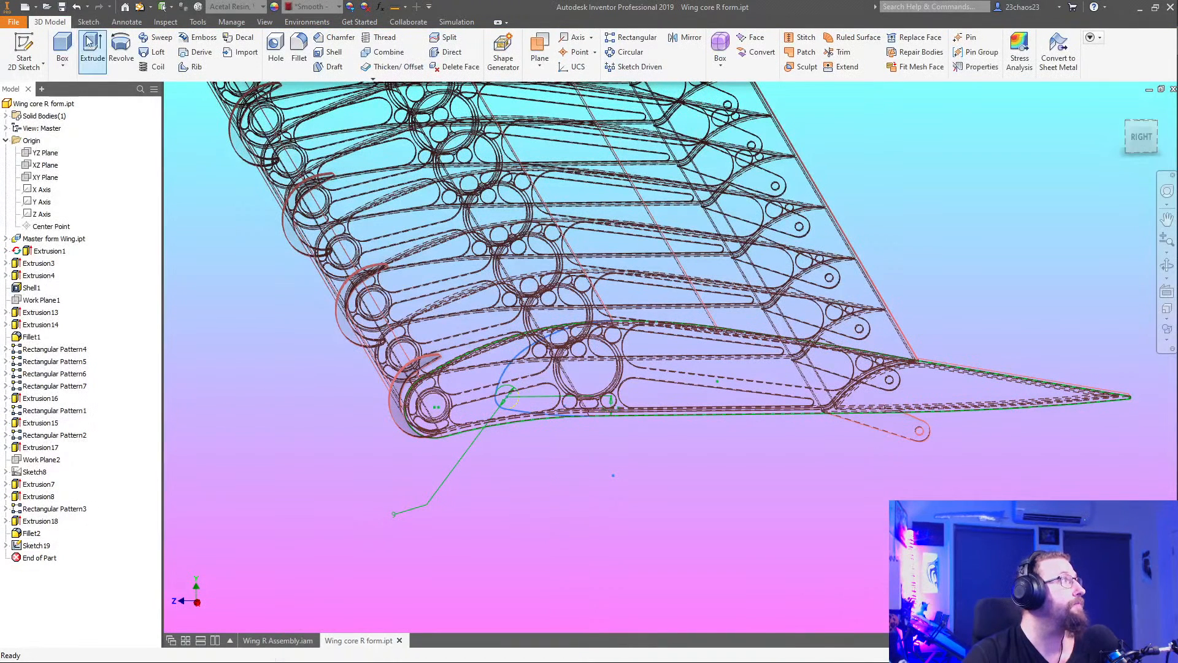
click(90, 42)
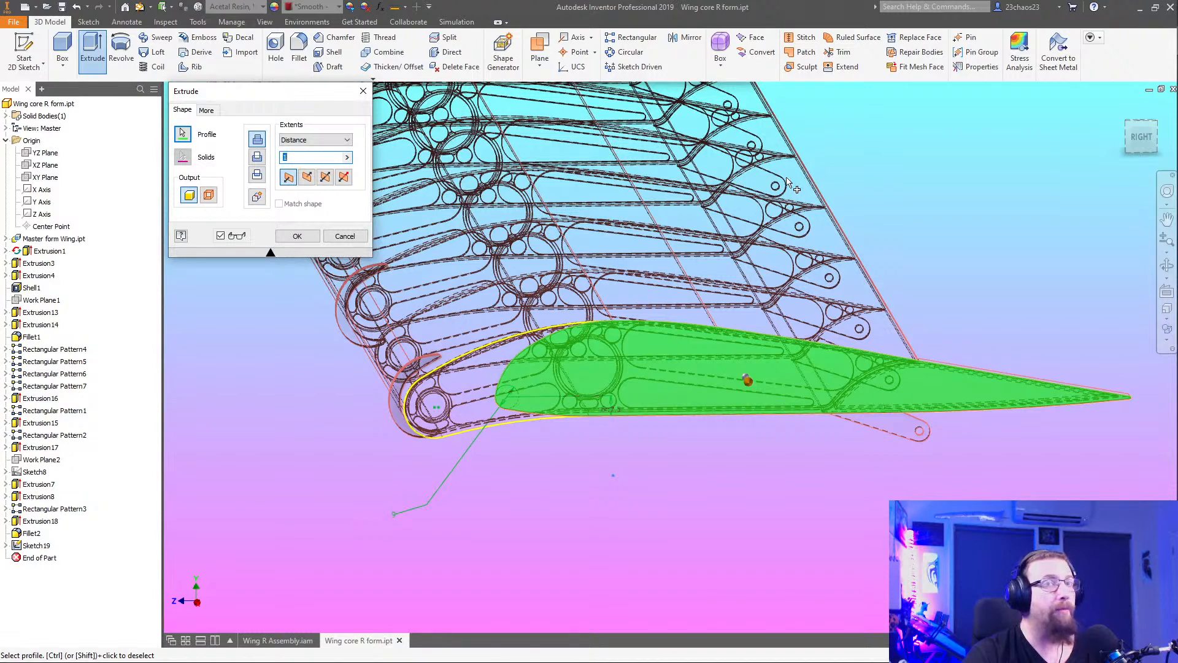
text(5)
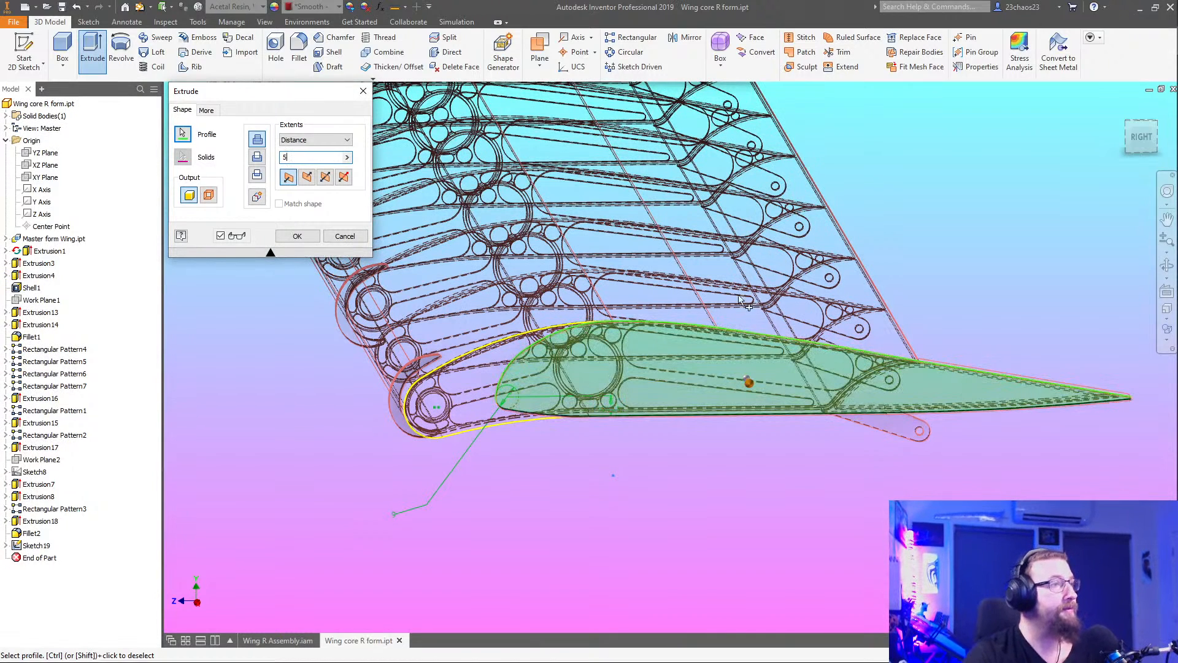
click(318, 237)
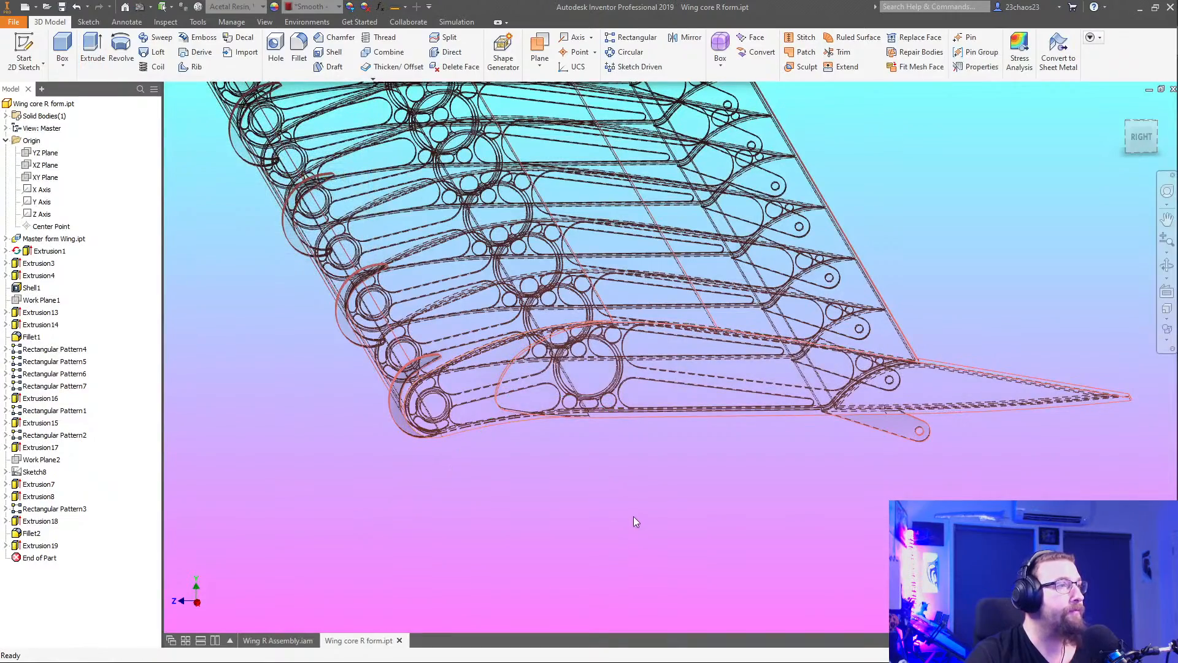
Examine the new end extrusion on the wing core and the wing-root leading edge in the Draco aircraft reference photo
shift+middle_drag(587, 482, 1056, 449)
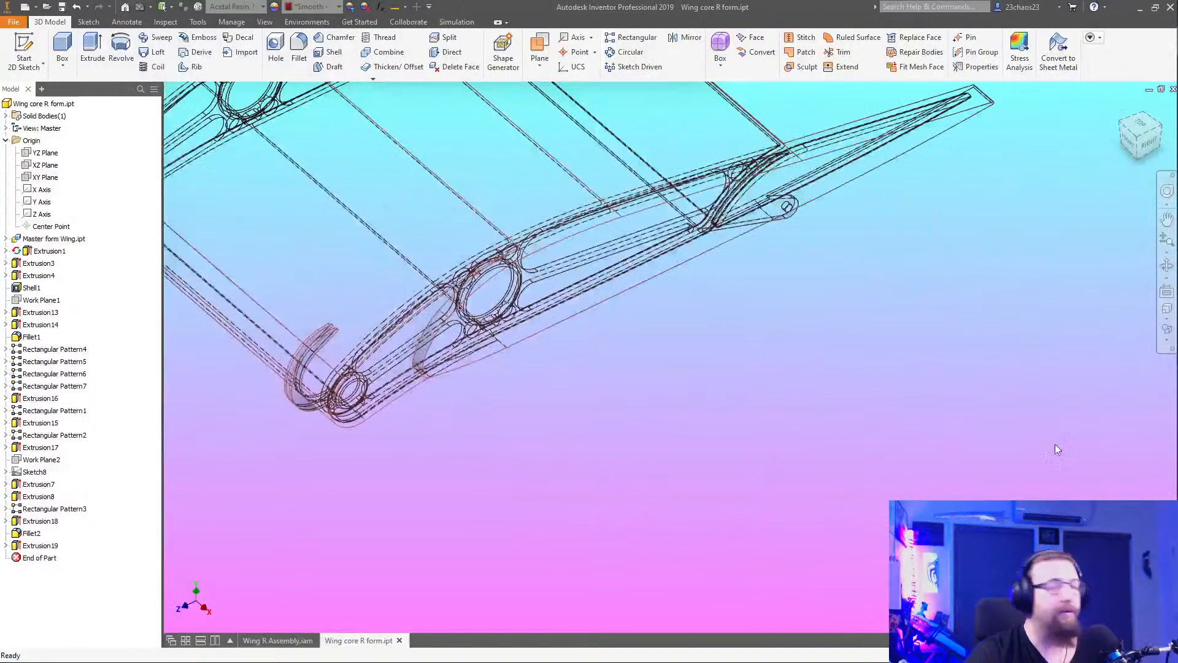
shift+middle_drag(897, 234, 899, 235)
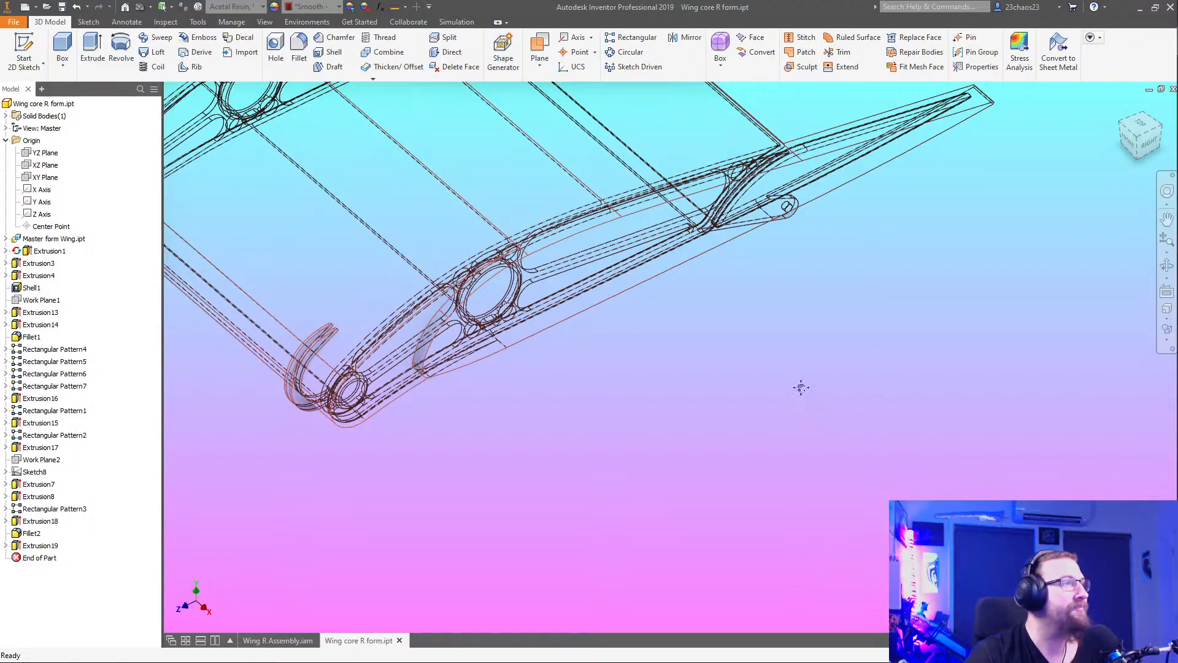
middle_drag(800, 387, 1110, 506)
scroll(994, 526, down, 3)
shift+middle_drag(1006, 509, 846, 519)
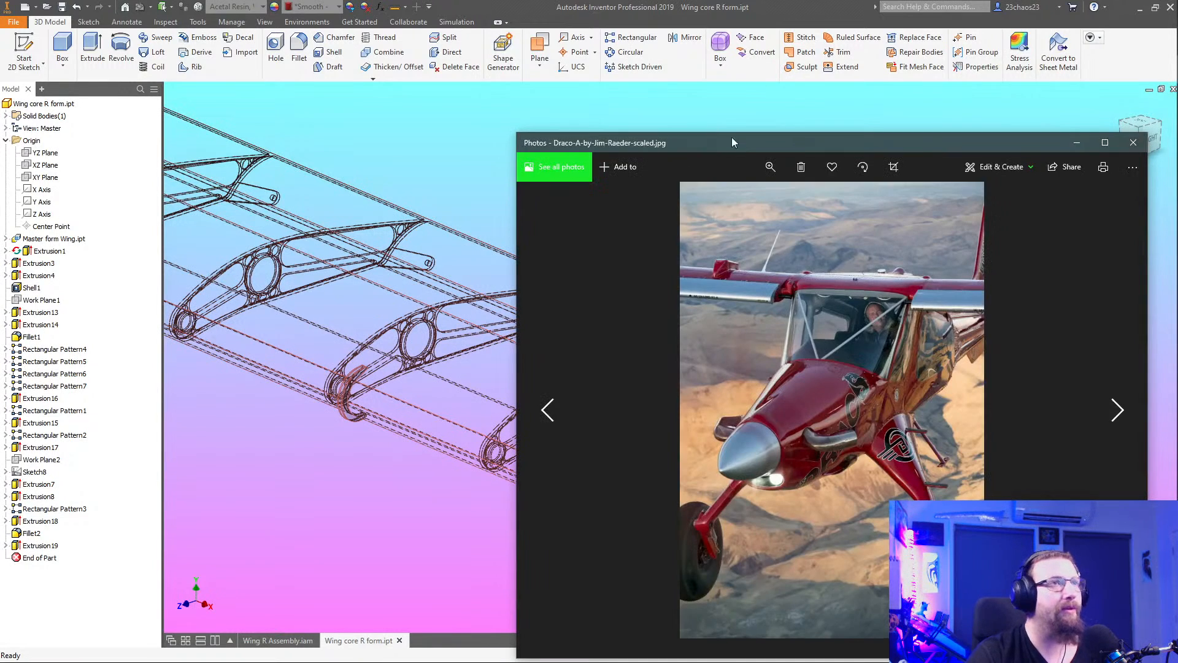
drag(745, 141, 659, 111)
scroll(723, 240, up, 2)
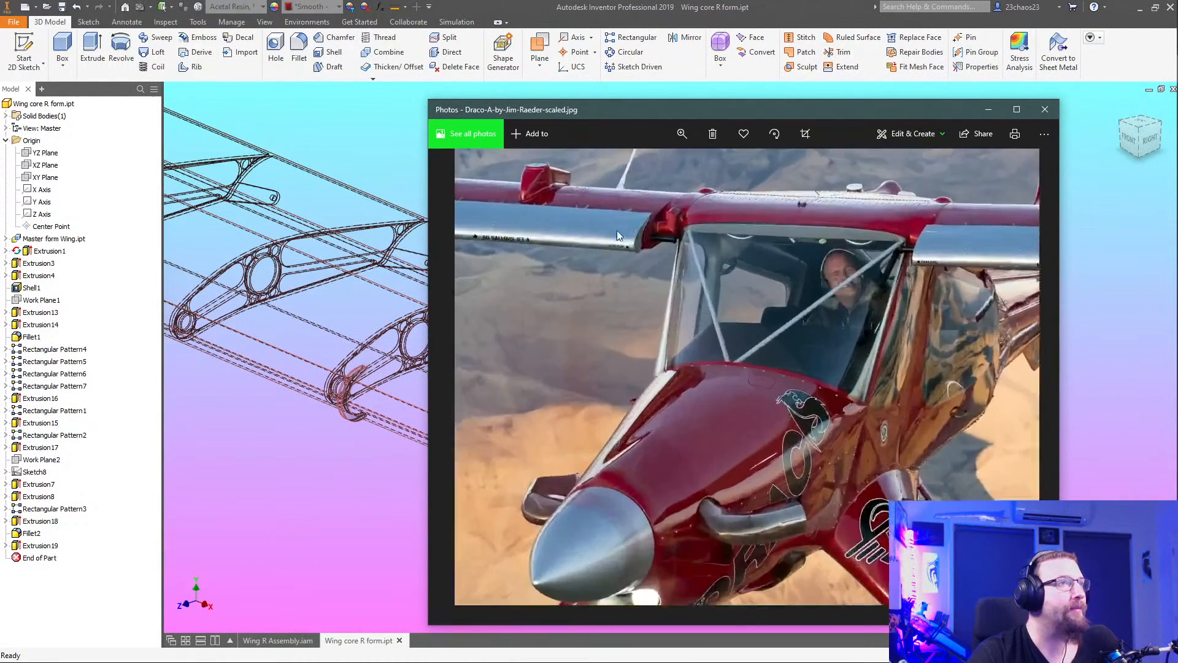
scroll(619, 232, up, 3)
drag(644, 224, 679, 414)
scroll(661, 331, up, 1)
drag(661, 331, 669, 444)
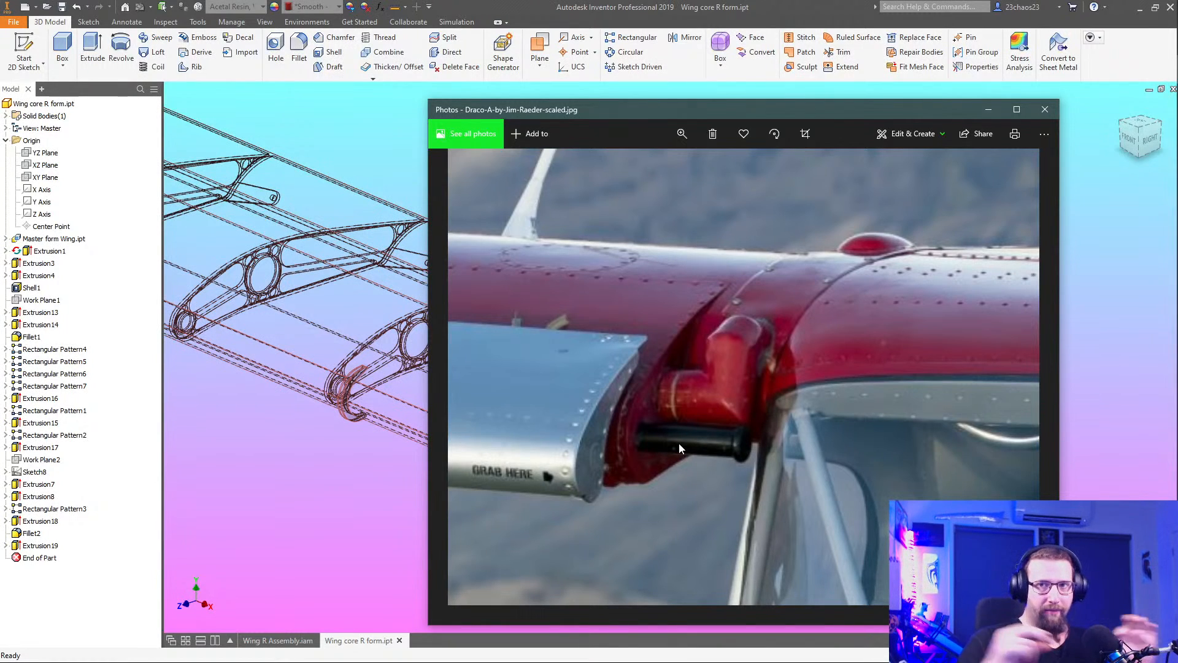
click(1044, 110)
Set the wing-end extrusion's distance to 7 mm
middle_drag(713, 408, 750, 335)
shift+middle_drag(756, 507, 758, 504)
scroll(759, 433, down, 3)
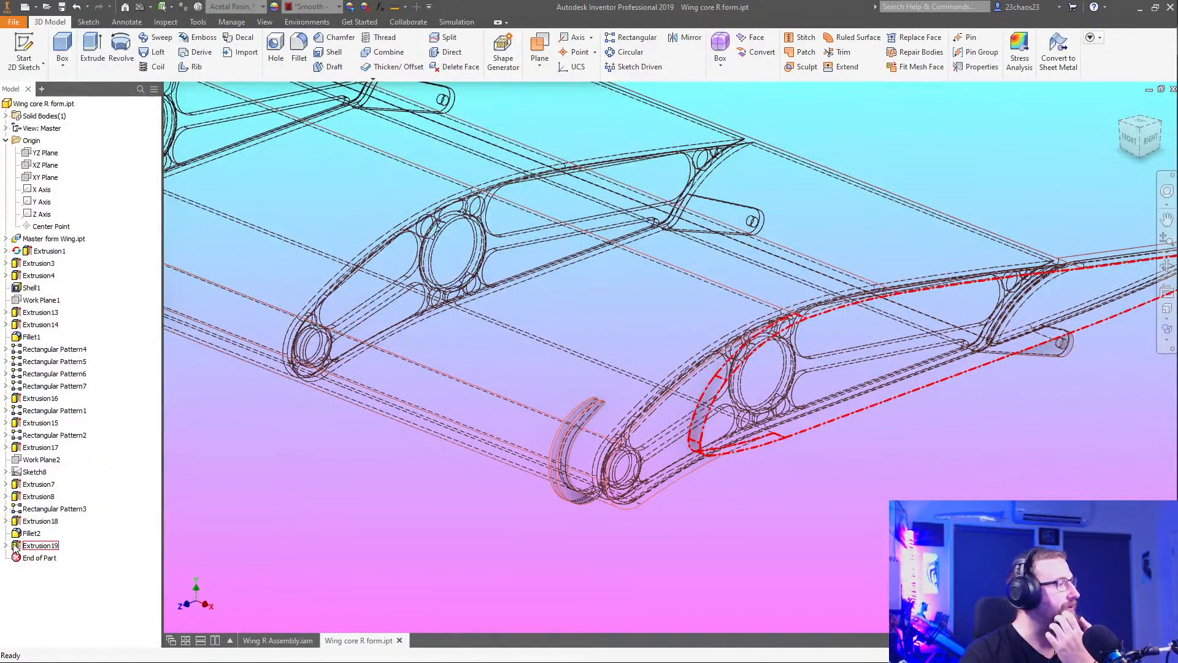
double_click(34, 546)
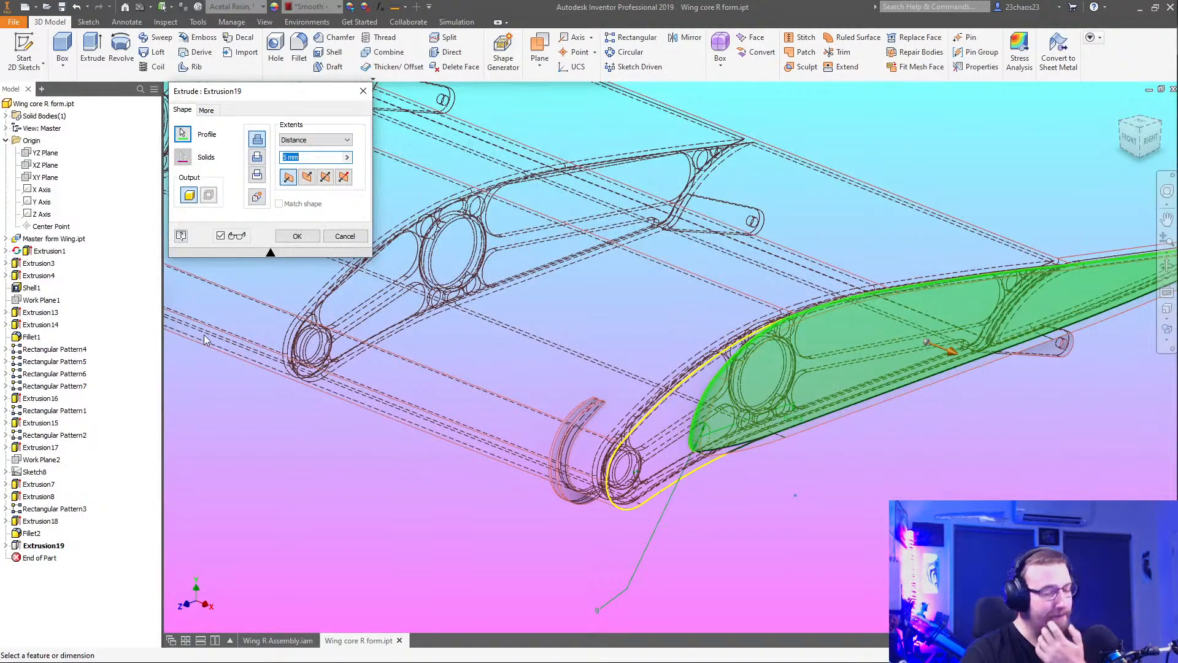
text(7)
key(Return)
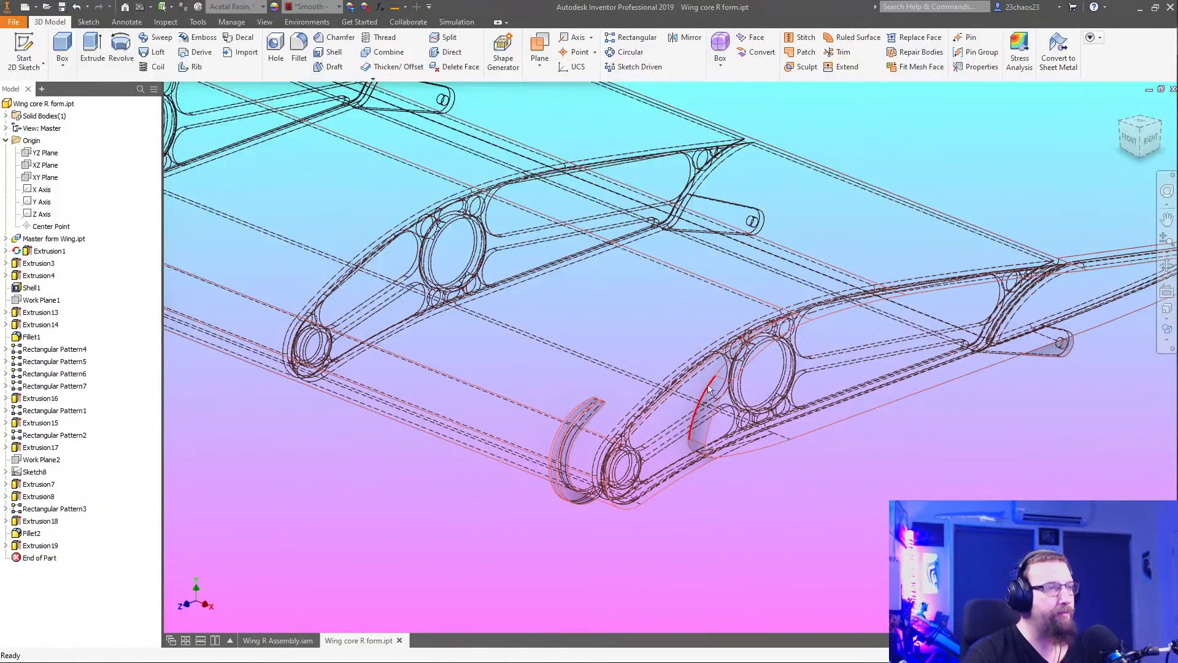
Sketch on the wing core's outer end face, project the face outline and offset the projected loop inward
shift+middle_drag(734, 586, 610, 549)
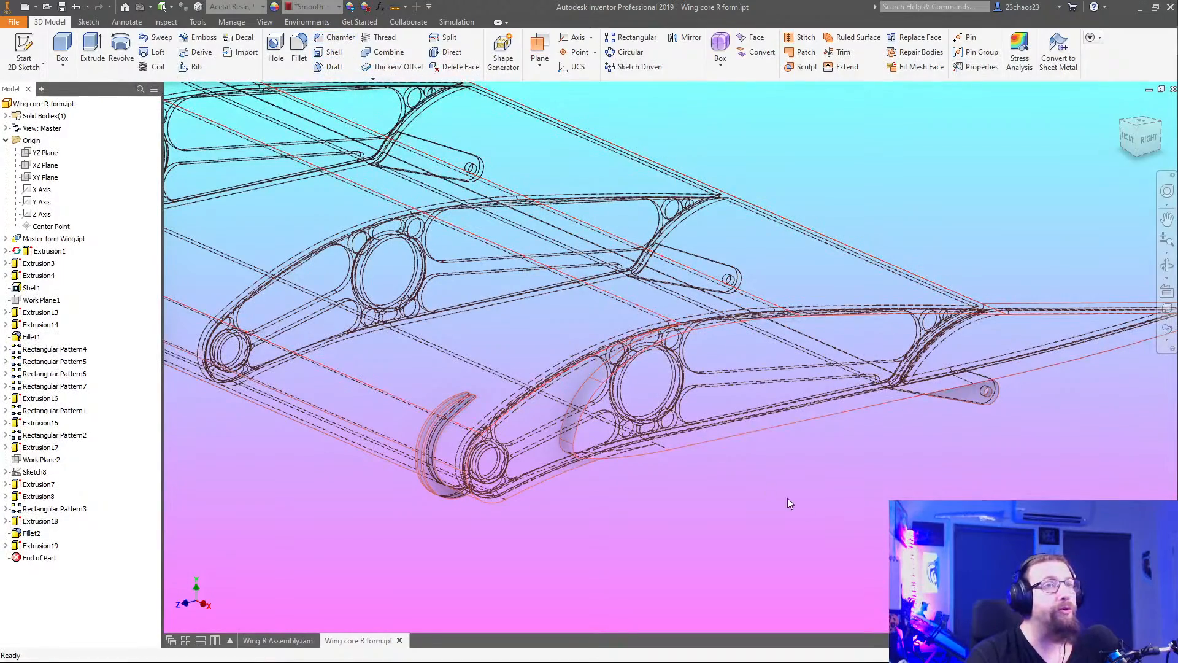
mouse_move(786, 499)
shift+middle_down()
mouse_move(571, 493)
mouse_move(797, 529)
shift+middle_up()
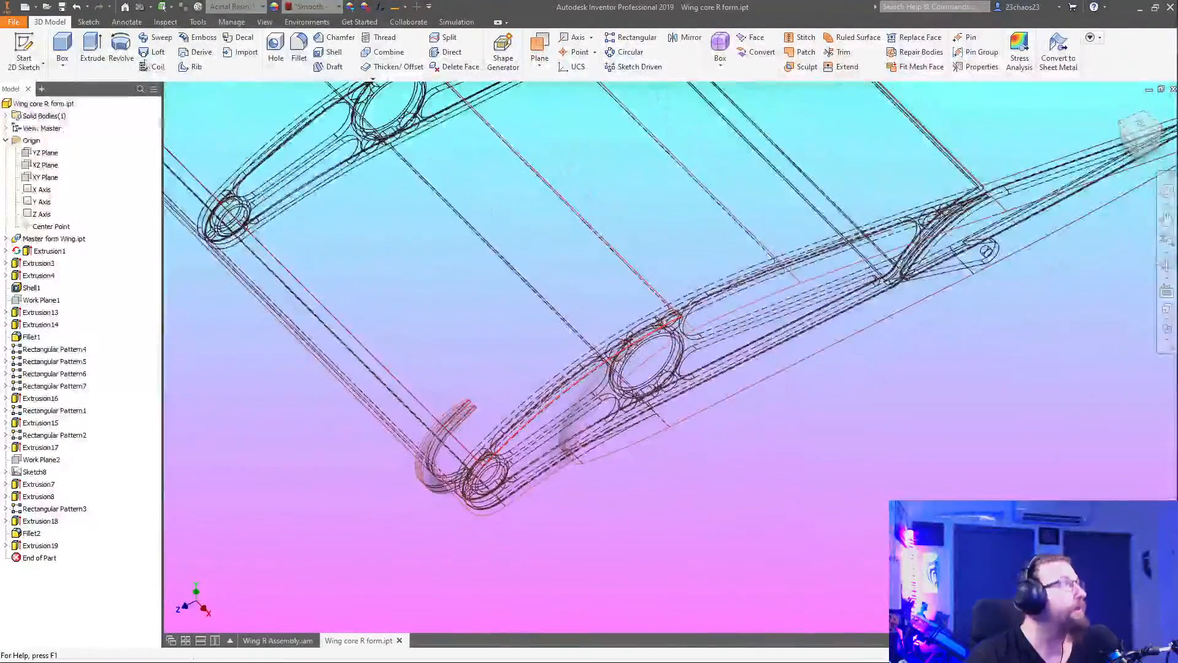
click(24, 49)
click(682, 399)
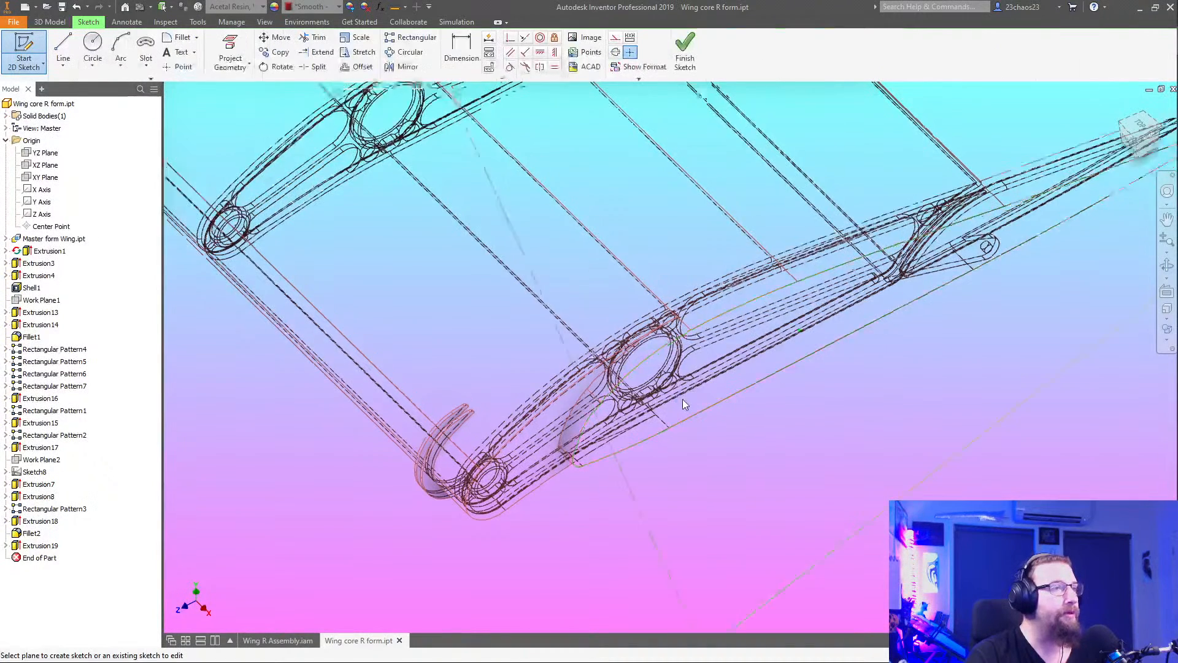
click(229, 54)
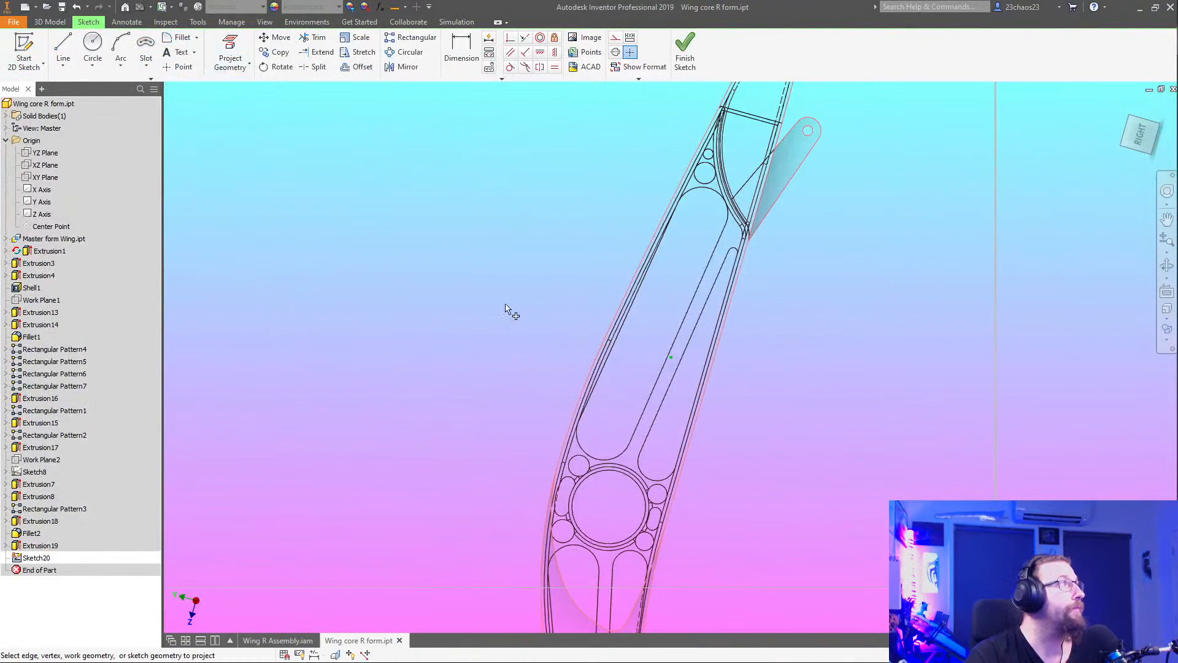
click(655, 325)
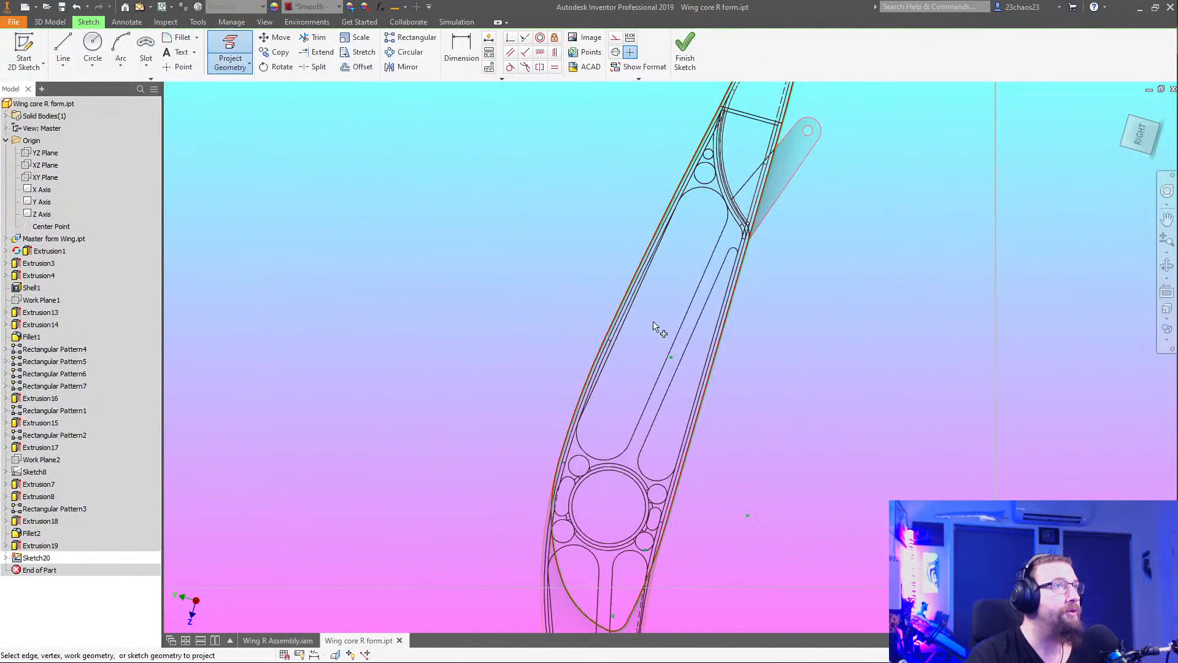
click(357, 66)
click(624, 319)
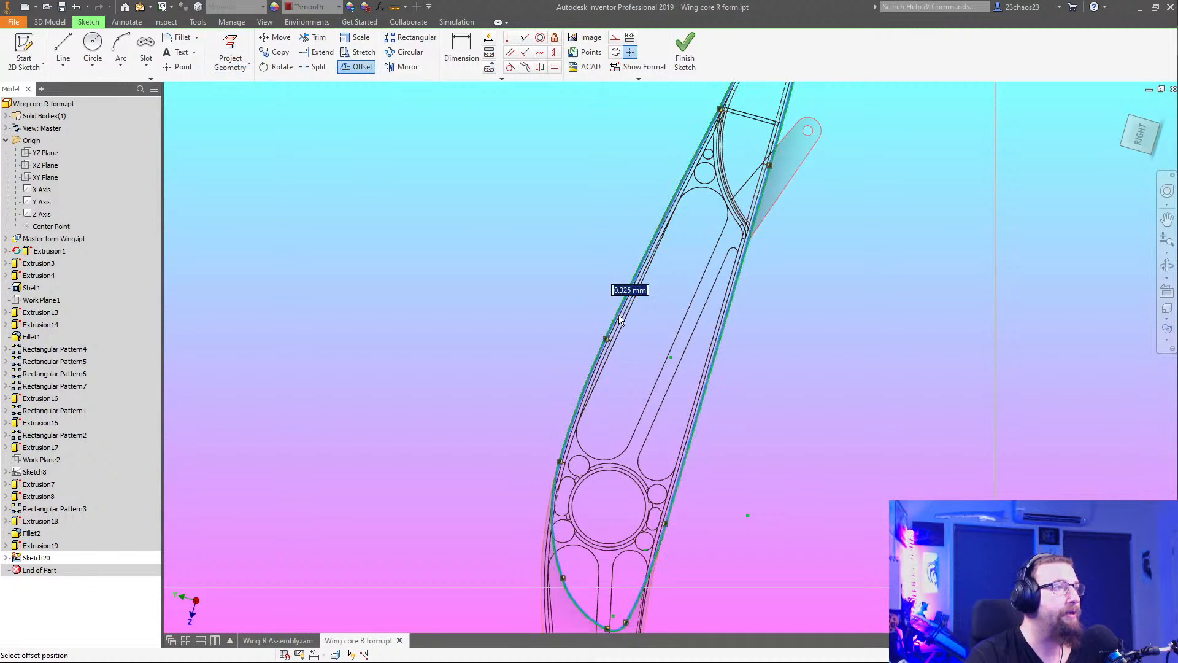
click(623, 321)
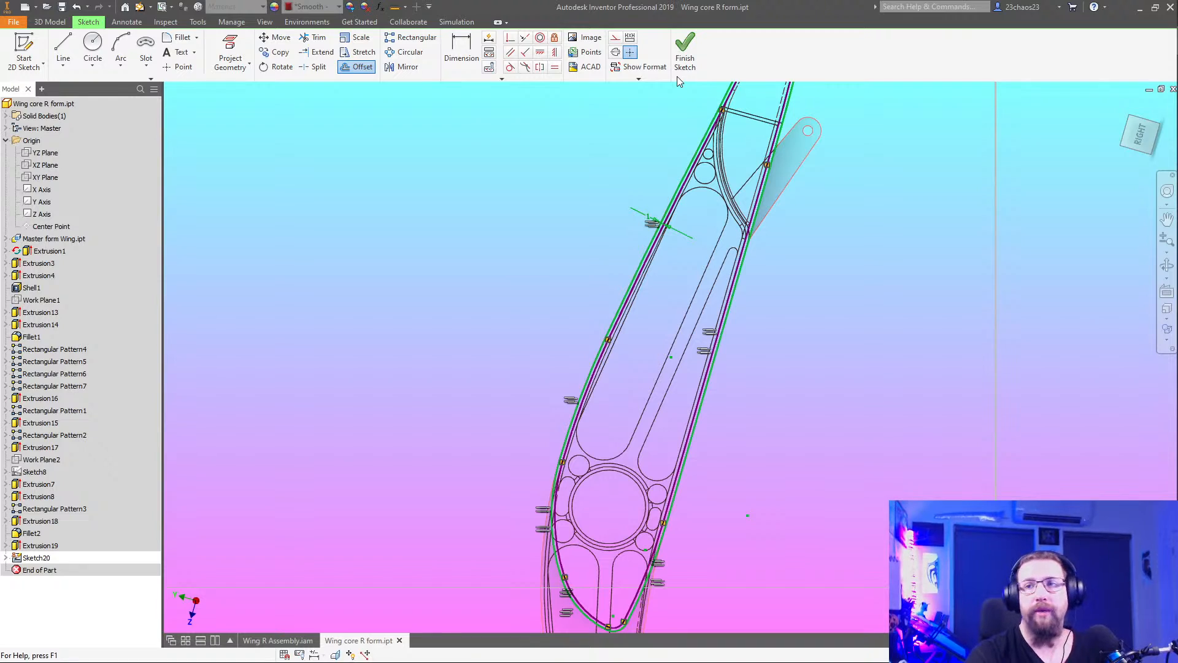
Finish the sketch and extrude the inner offset profile as a 6 mm cut into the wing core's end
click(683, 59)
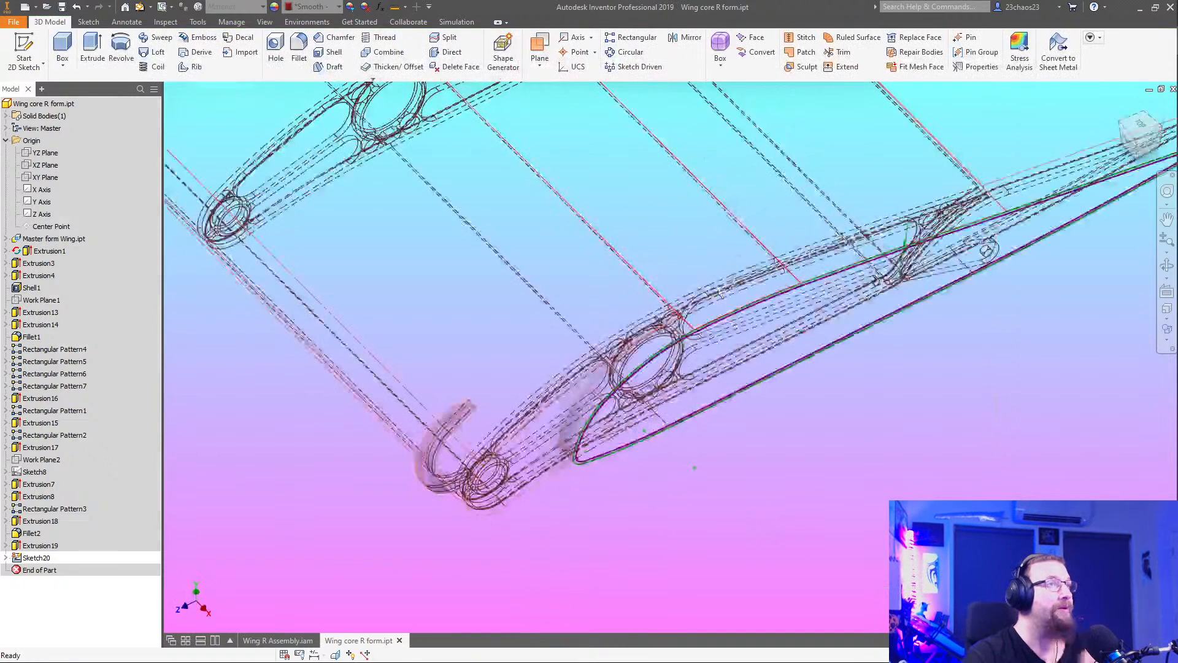
click(92, 52)
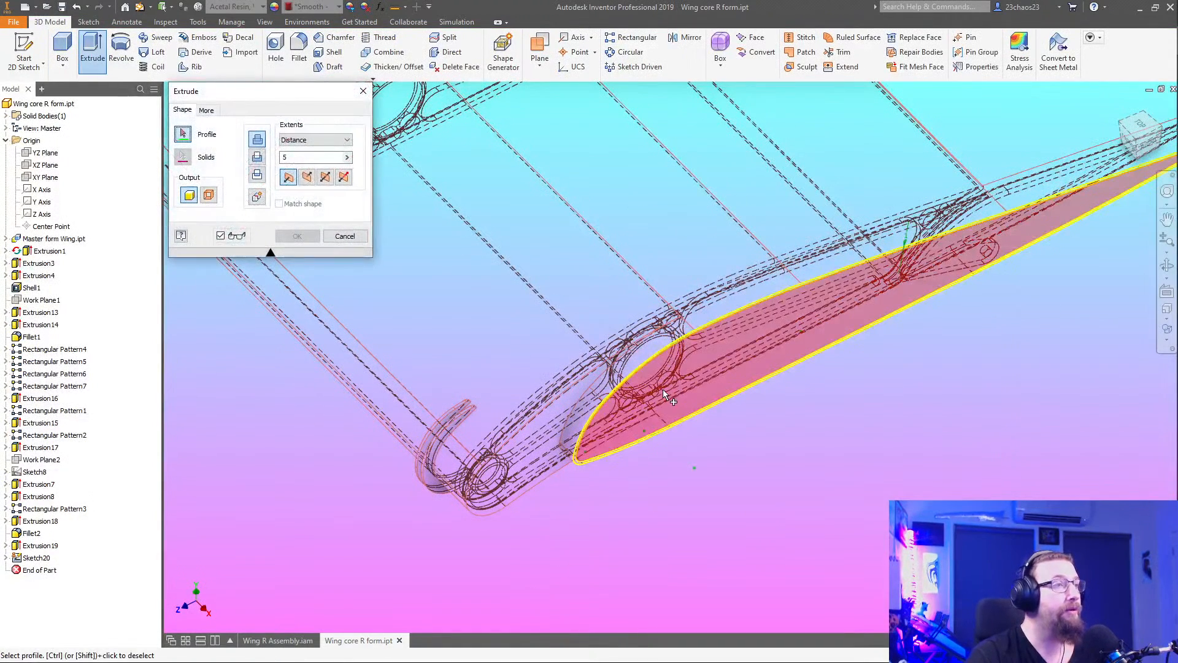
click(663, 389)
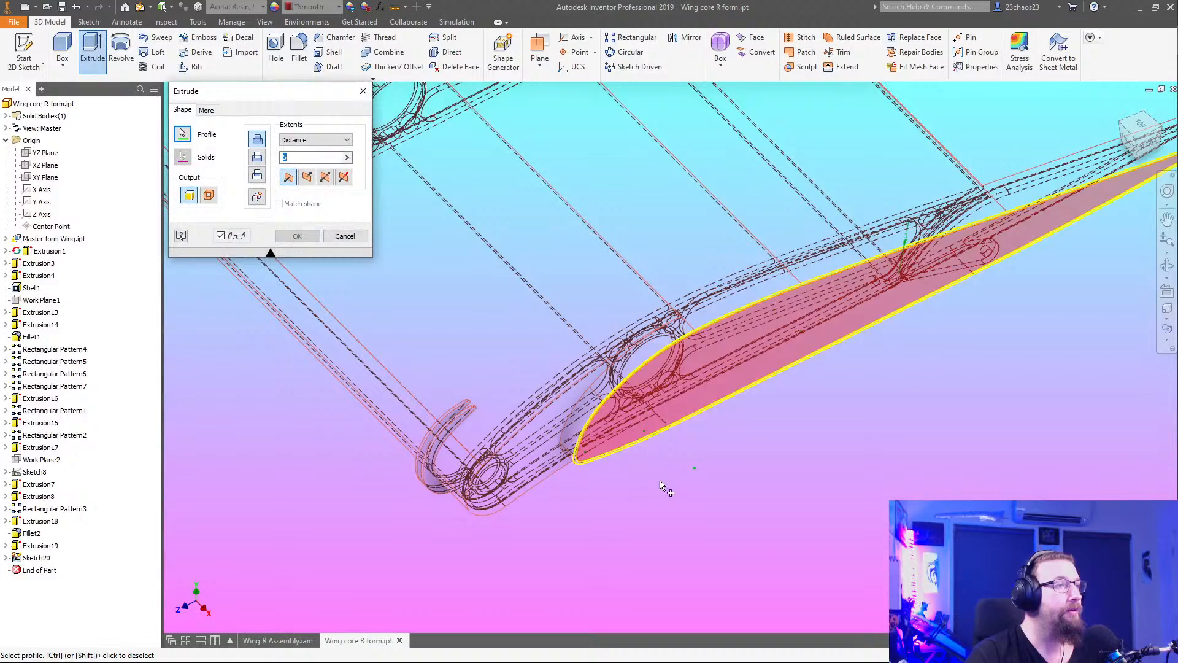
click(307, 177)
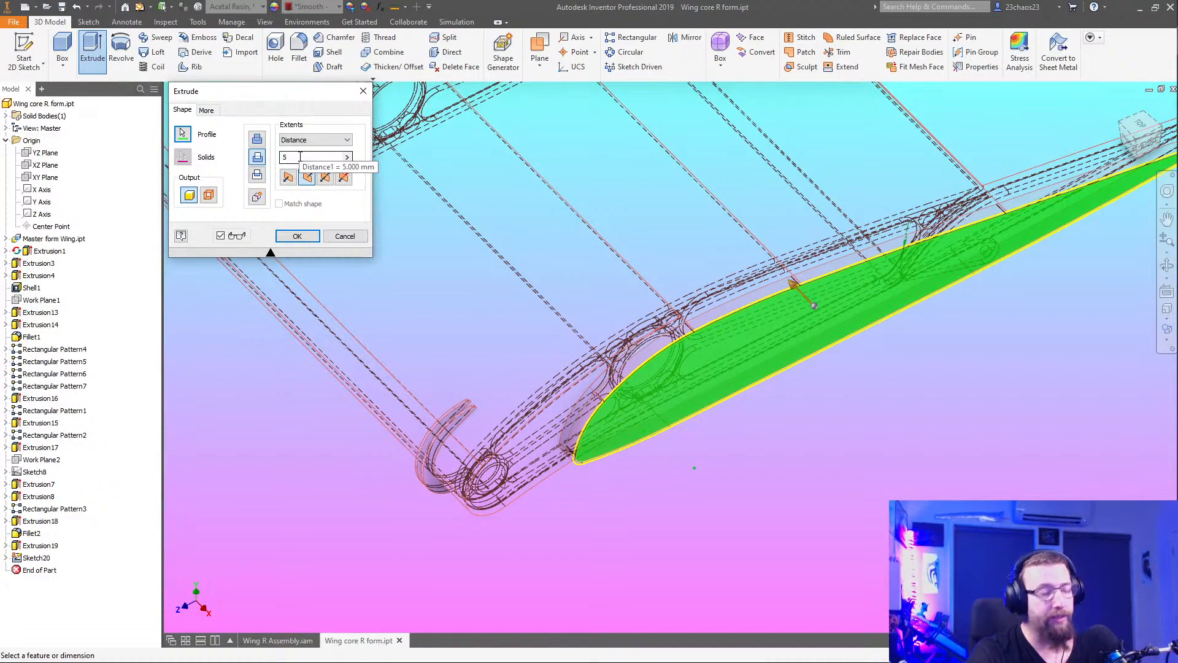
double_click(300, 157)
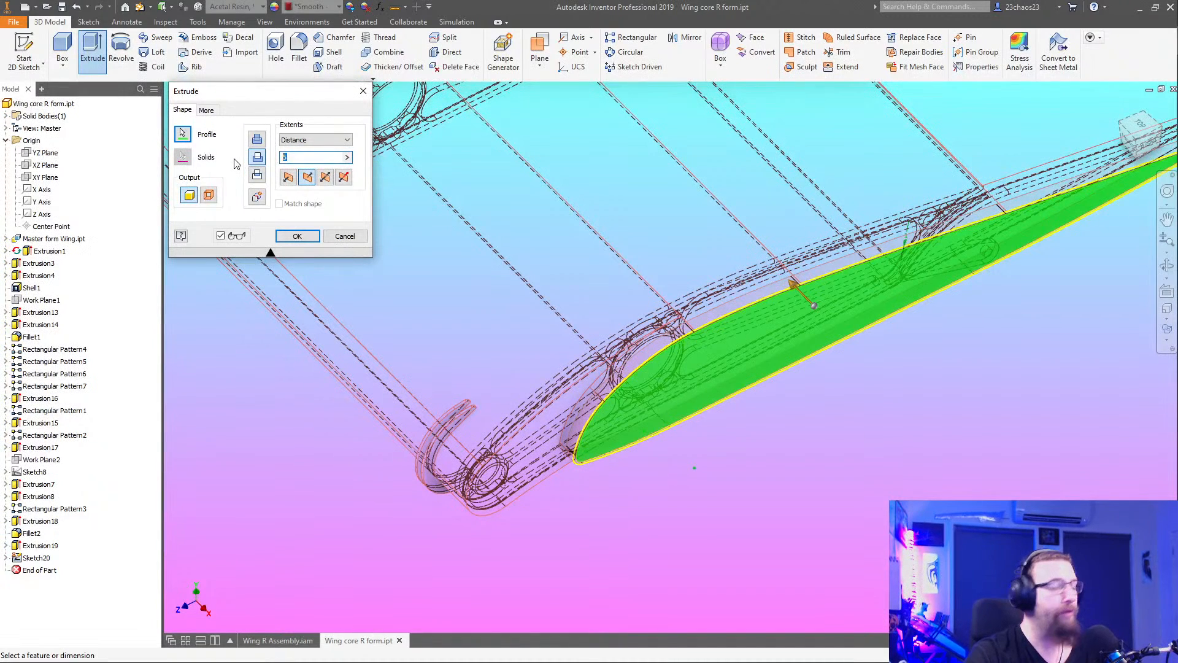
text(6)
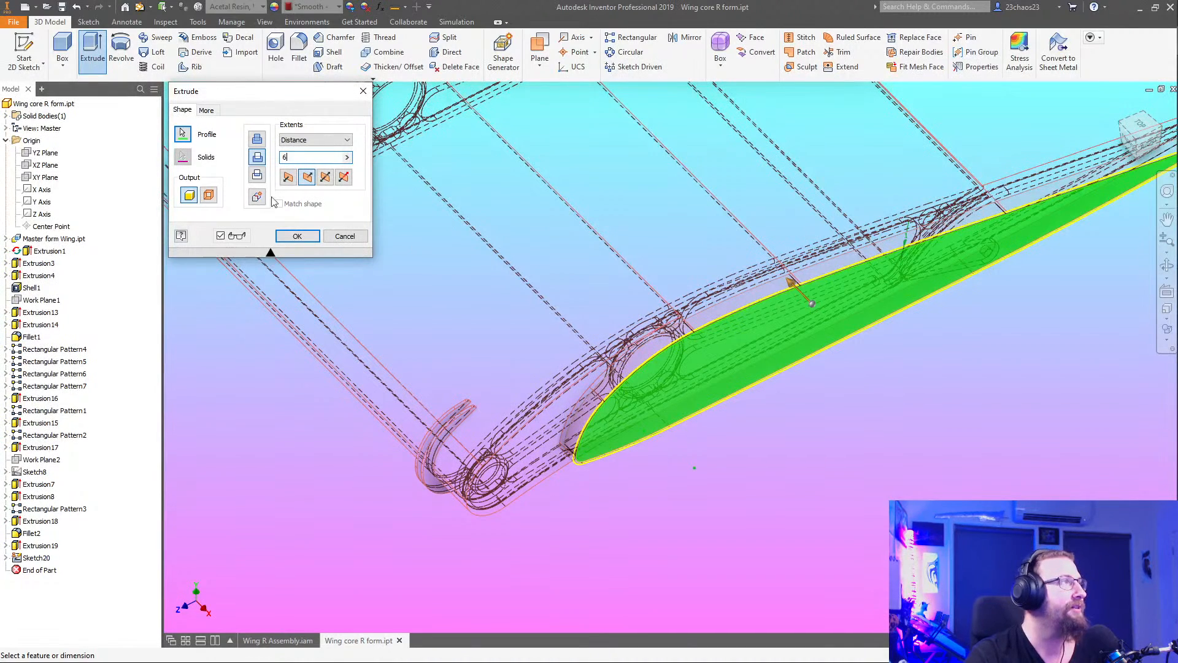
click(297, 237)
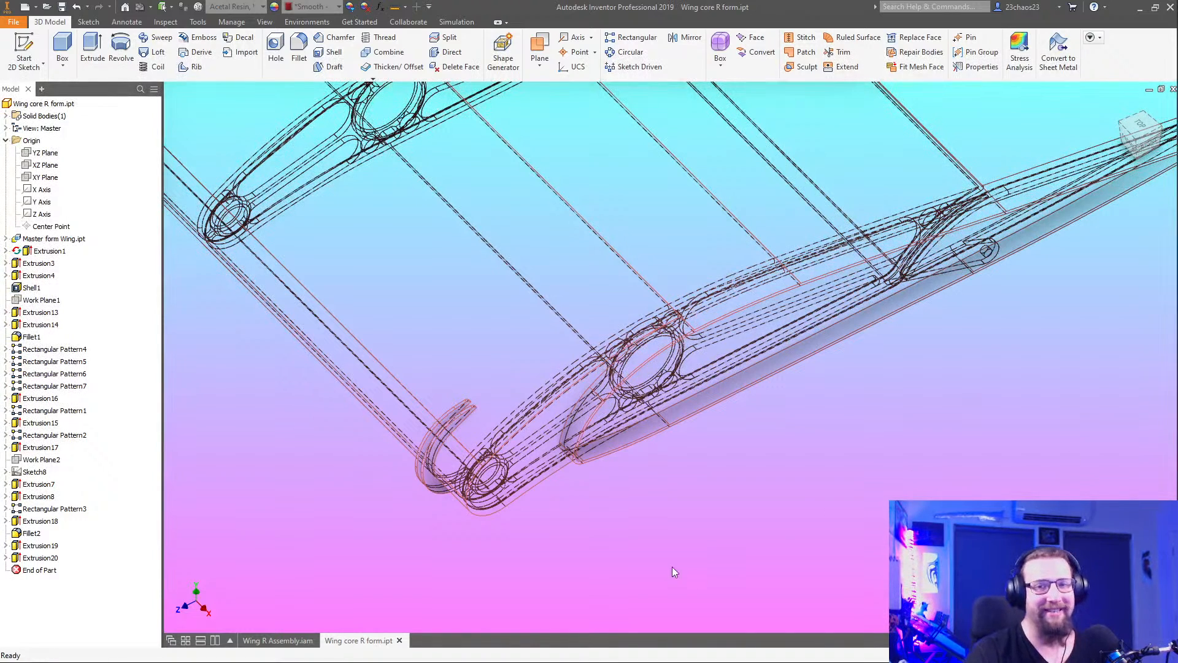
Switch the model's visual style to Technical Illustration and view the recessed wing end
scroll(702, 467, up, 3)
shift+middle_drag(702, 468, 790, 553)
drag(860, 559, 810, 565)
key(Escape)
click(1166, 339)
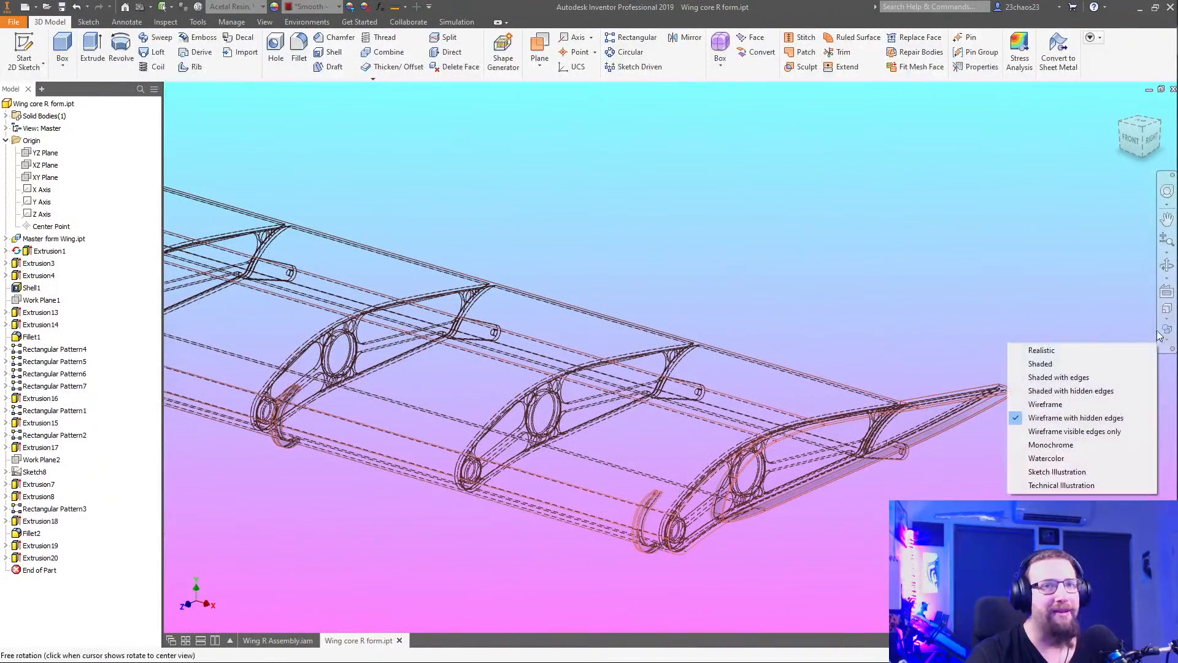
click(1060, 486)
mouse_move(854, 520)
mouse_down()
mouse_move(884, 537)
mouse_move(702, 526)
mouse_move(709, 546)
mouse_move(767, 556)
mouse_up()
key(Escape)
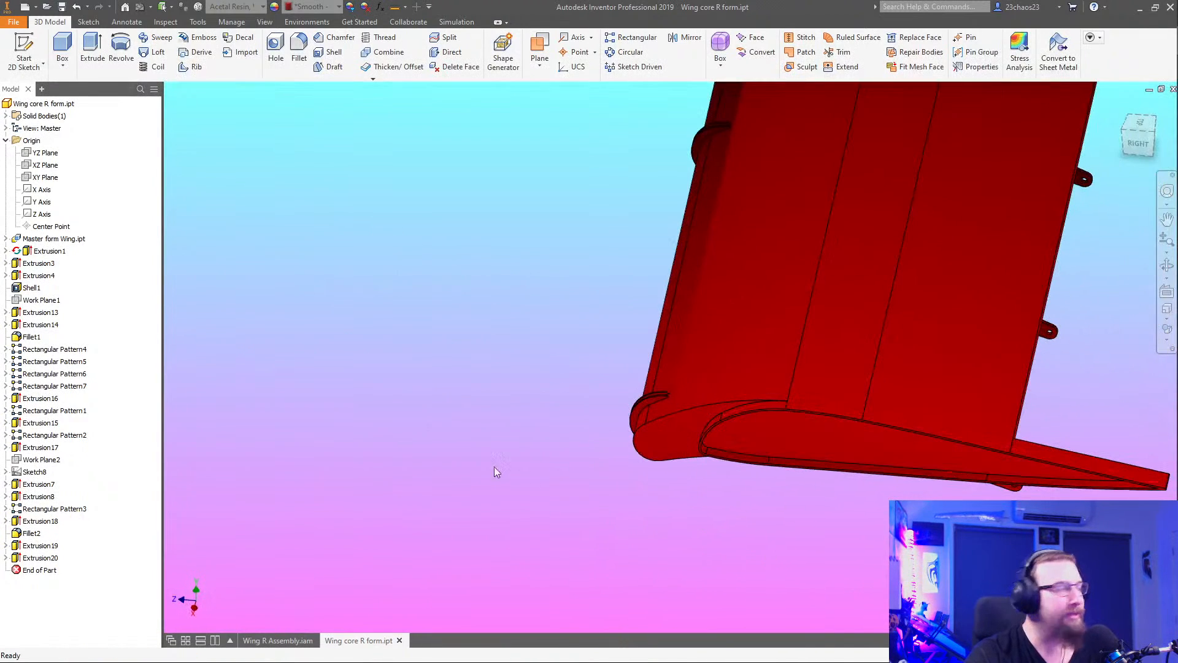
Set the wing-end recess cut's distance to 8 mm
double_click(16, 562)
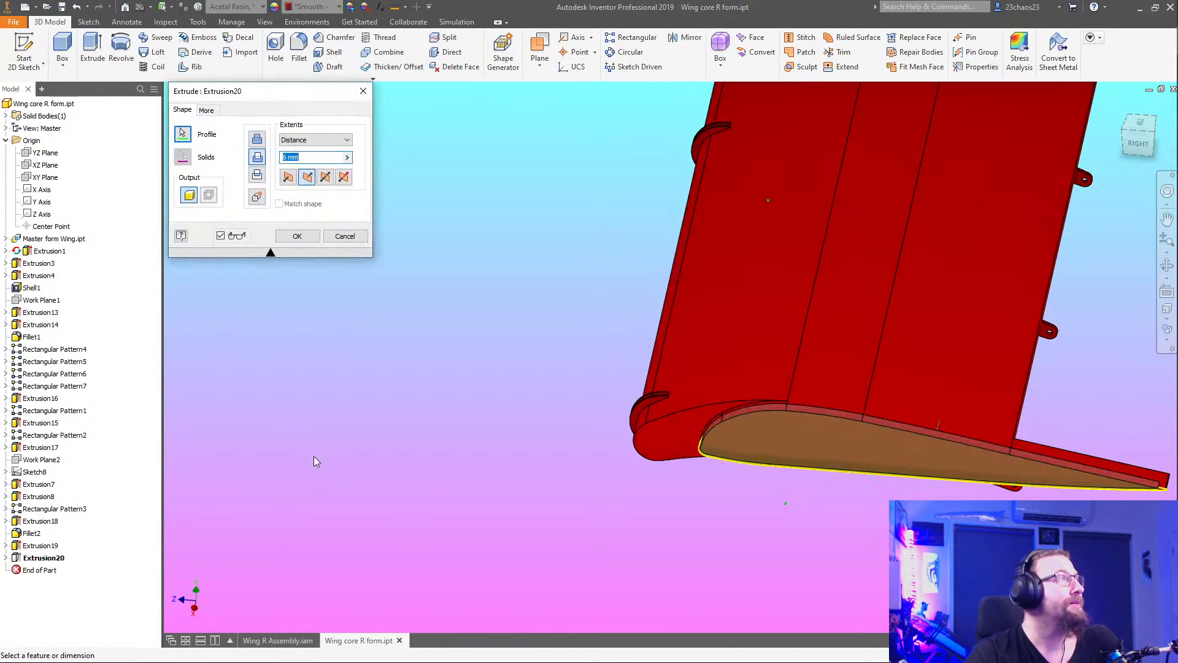
key(Escape)
key(F4)
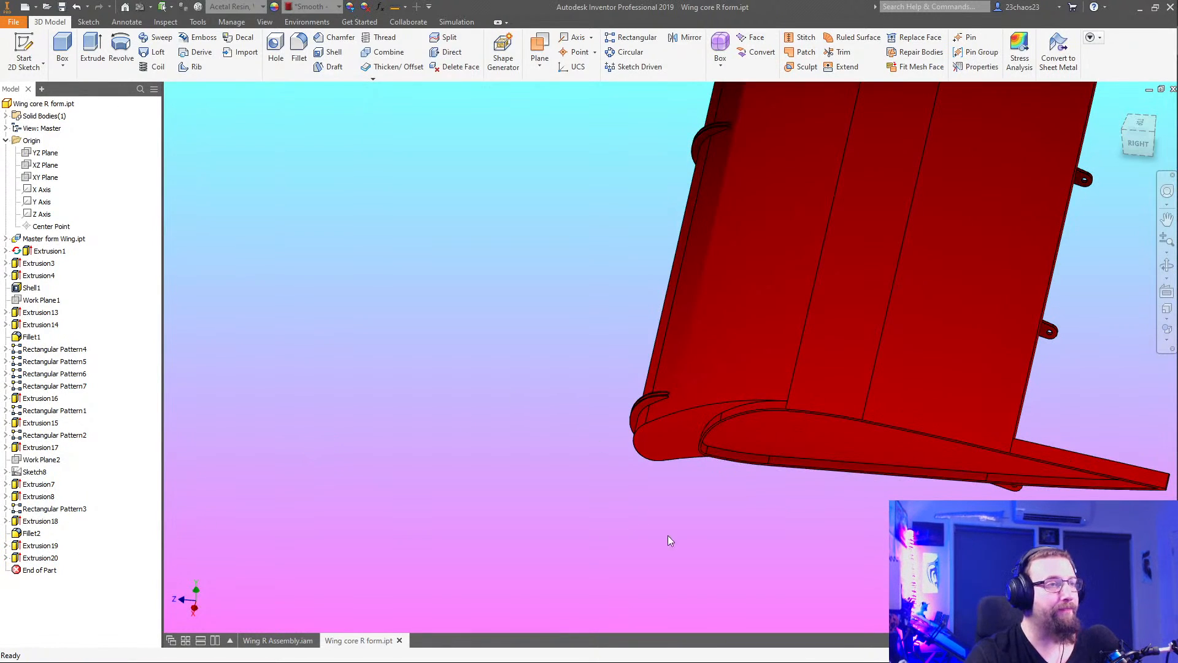
drag(671, 542, 599, 536)
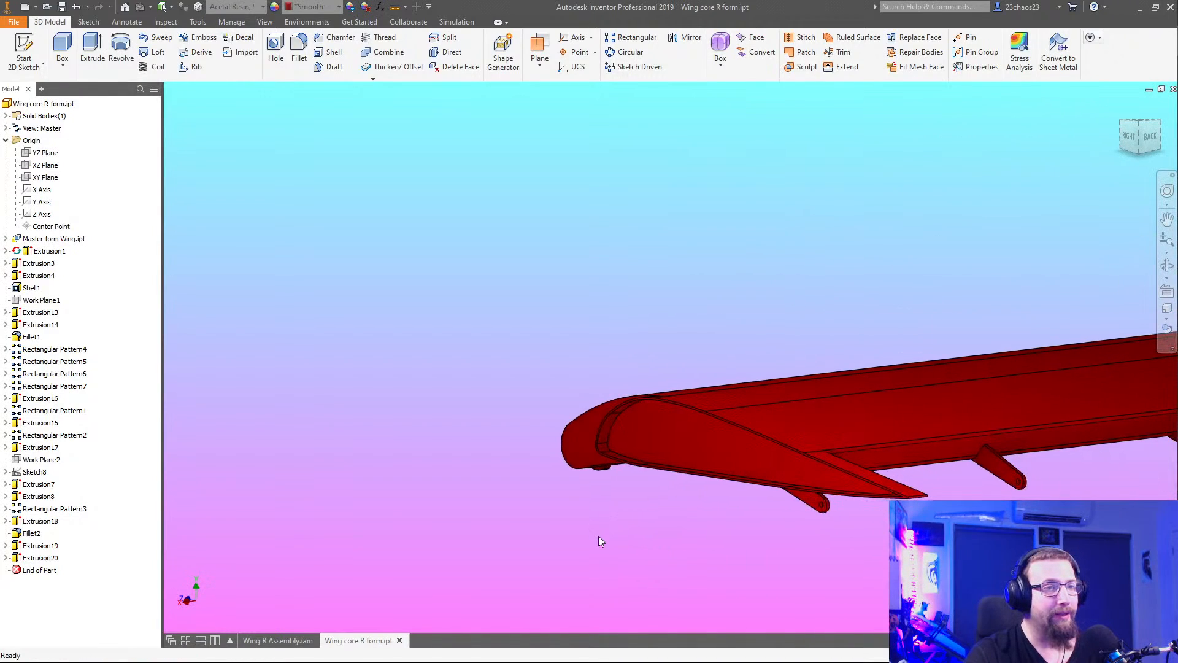
double_click(17, 561)
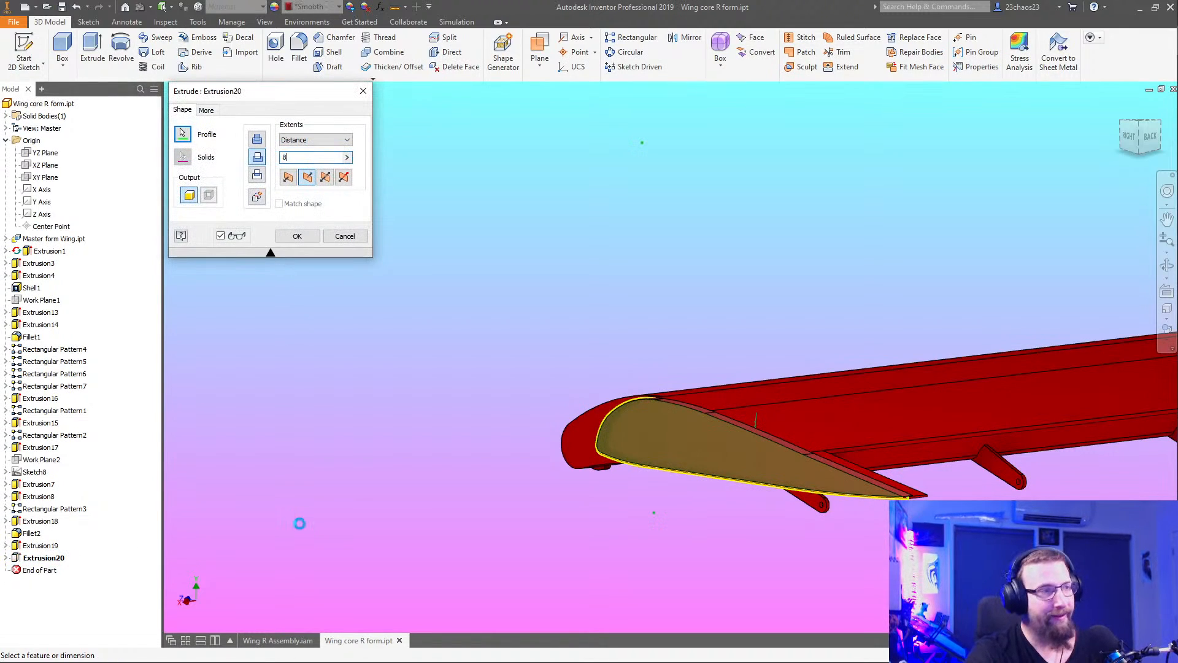
key(Return)
Examine the recess opening at the wing end and check the distance setting of the end extrusion behind it
shift+middle_drag(605, 486, 760, 484)
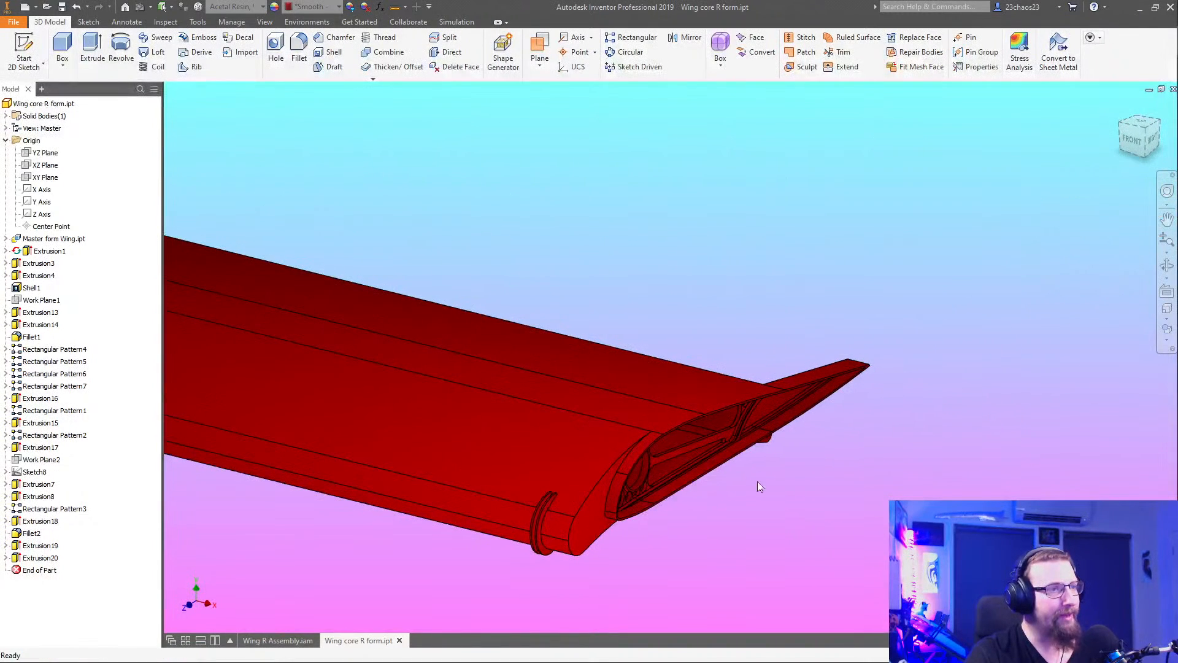
scroll(760, 484, down, 5)
scroll(756, 469, down, 5)
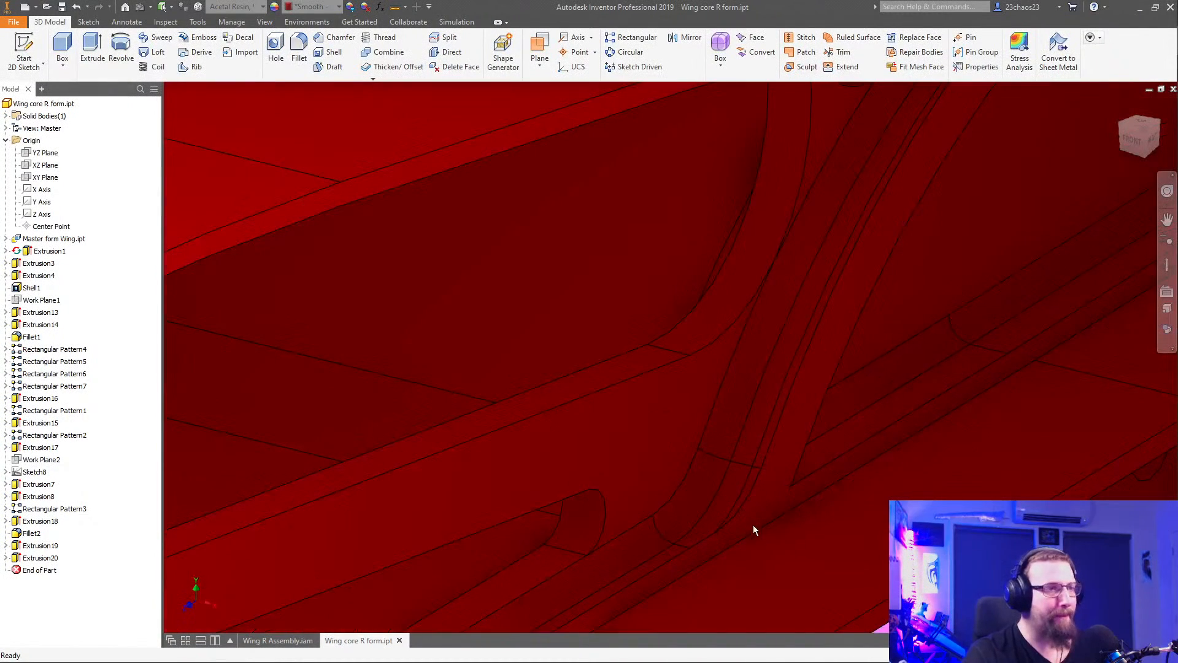
scroll(750, 524, up, 5)
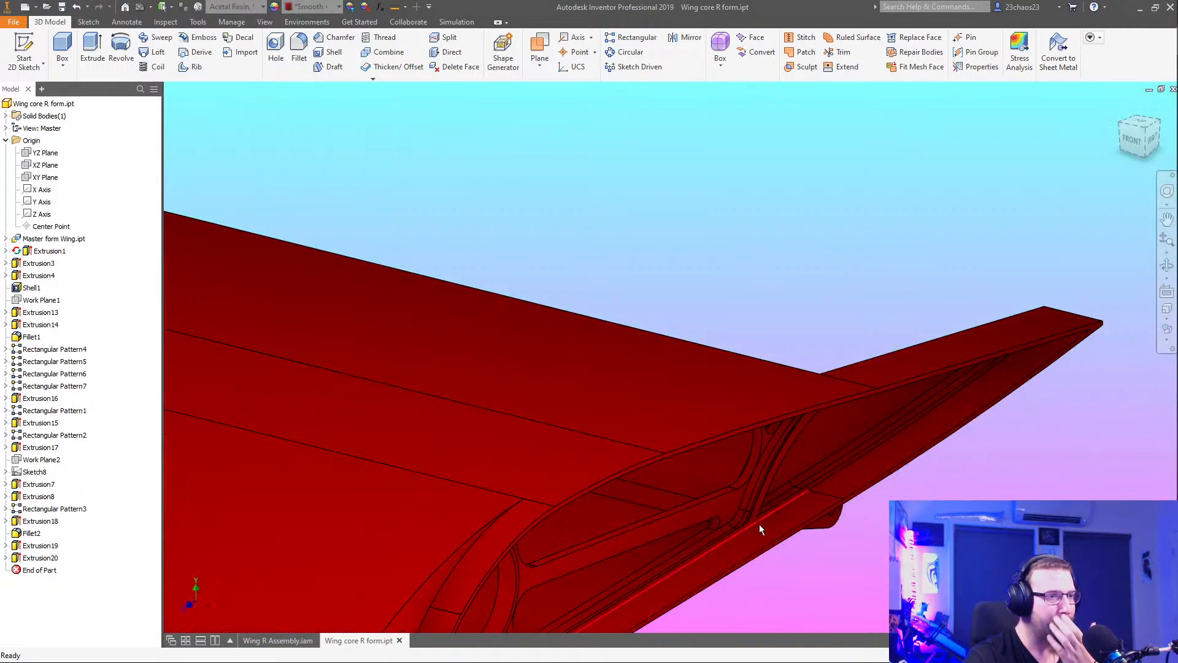
shift+middle_drag(760, 524, 839, 436)
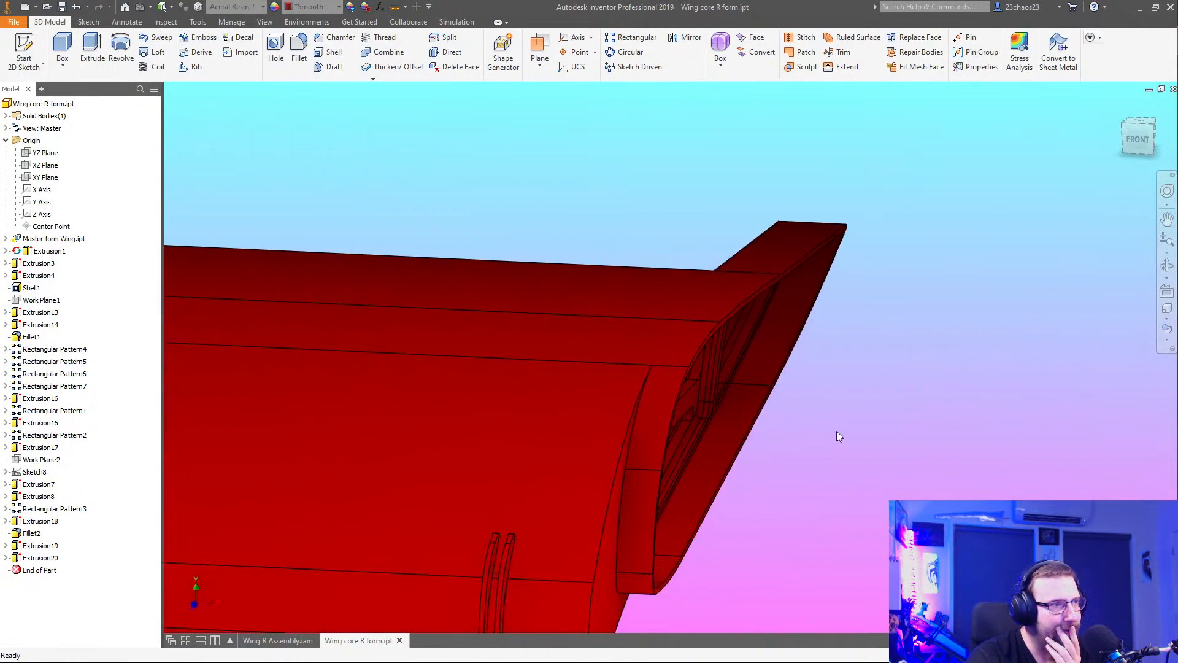
double_click(18, 546)
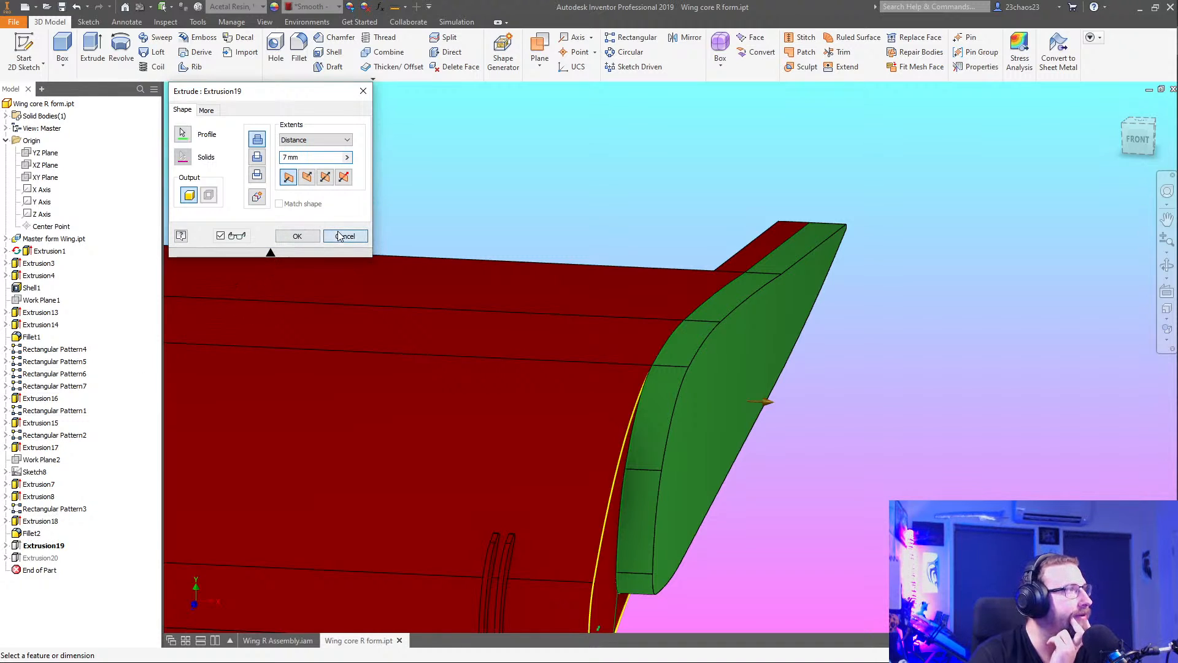
click(297, 236)
Delete Fillet2 while keeping its dependent sketches and features
click(24, 533)
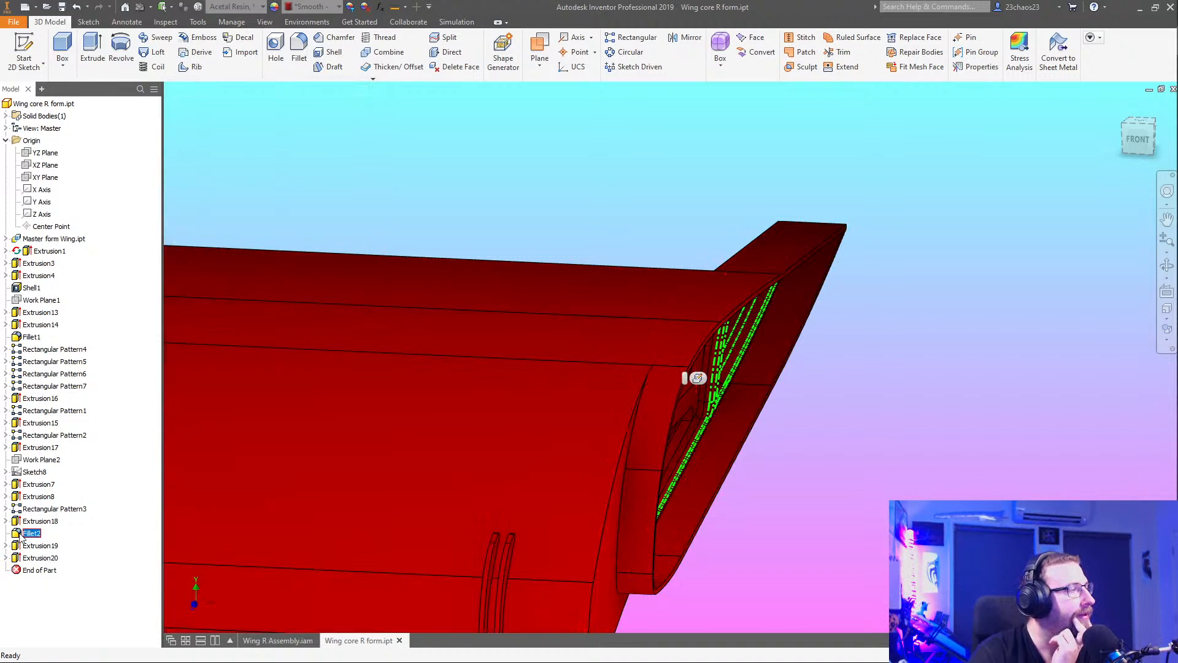
key(Delete)
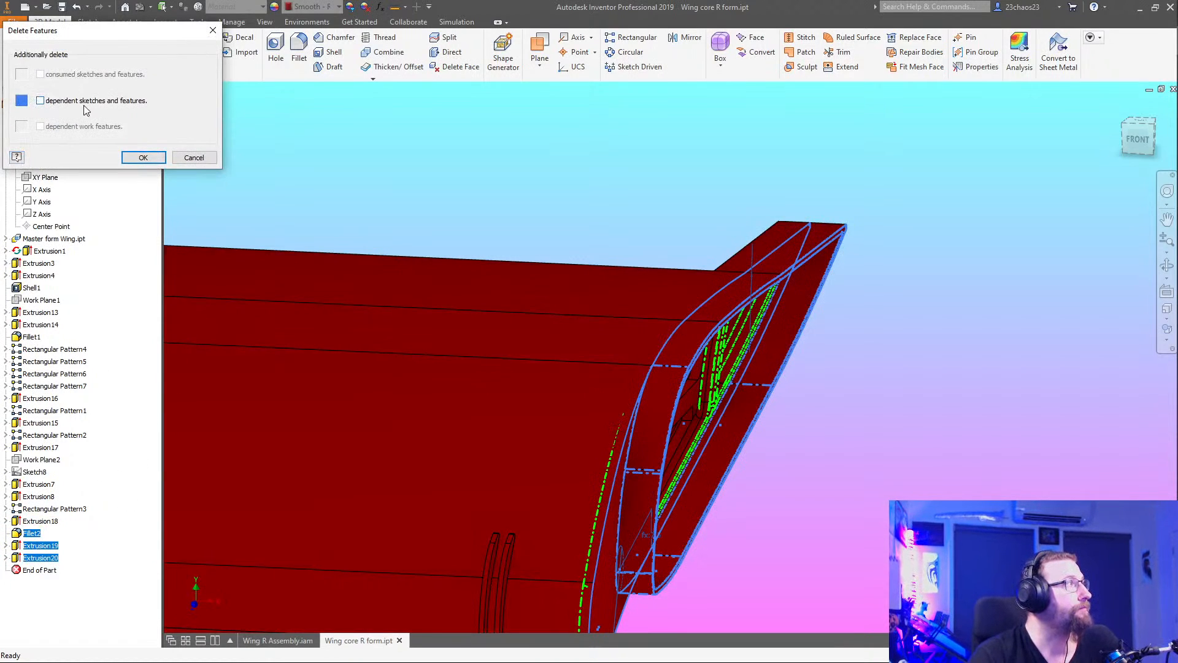
click(143, 157)
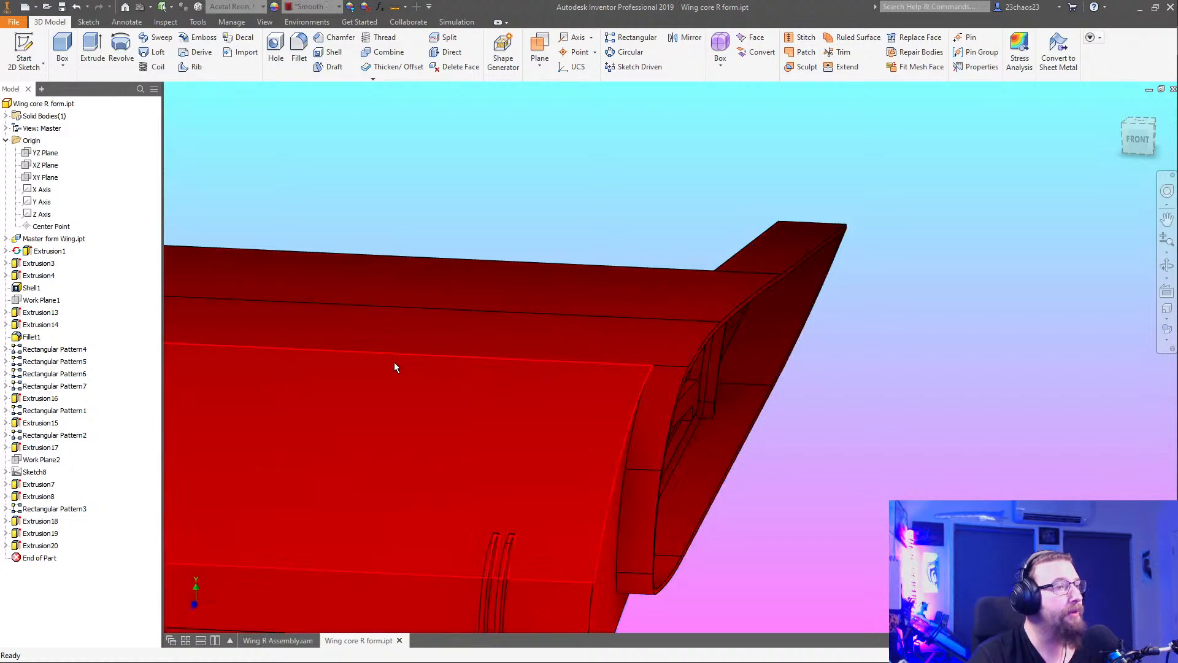
Set up a 2 mm fillet on the inner edge chain of the curved nose and the rear triangular face's outline at the wing end
shift+middle_drag(394, 362, 532, 510)
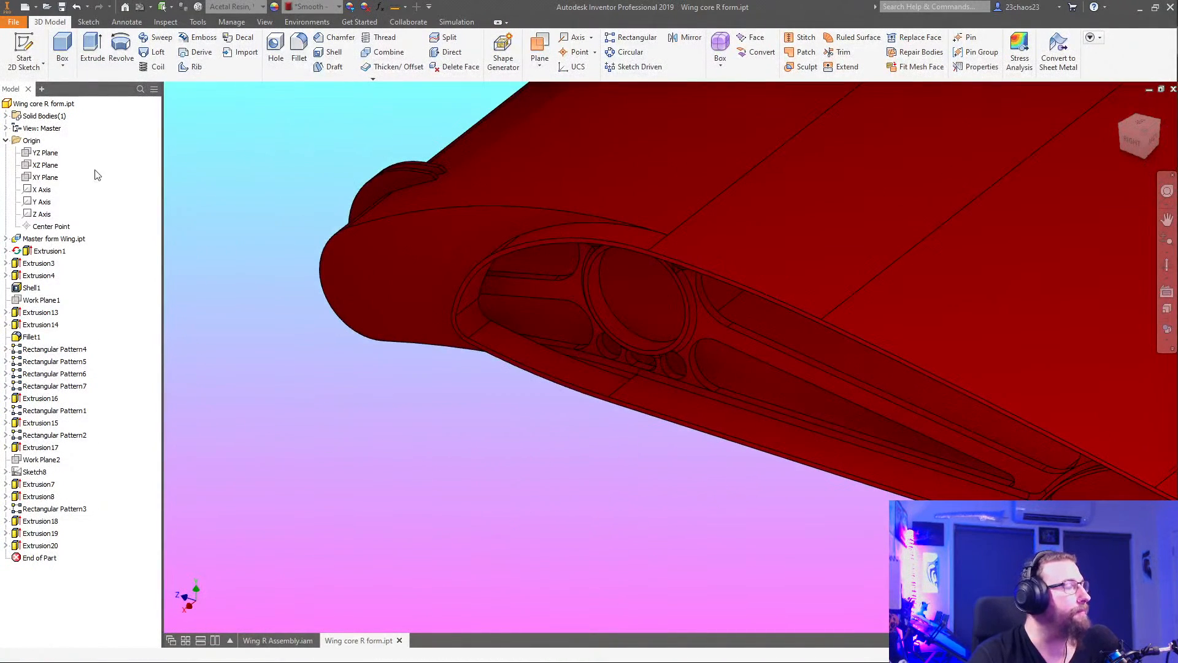
click(298, 49)
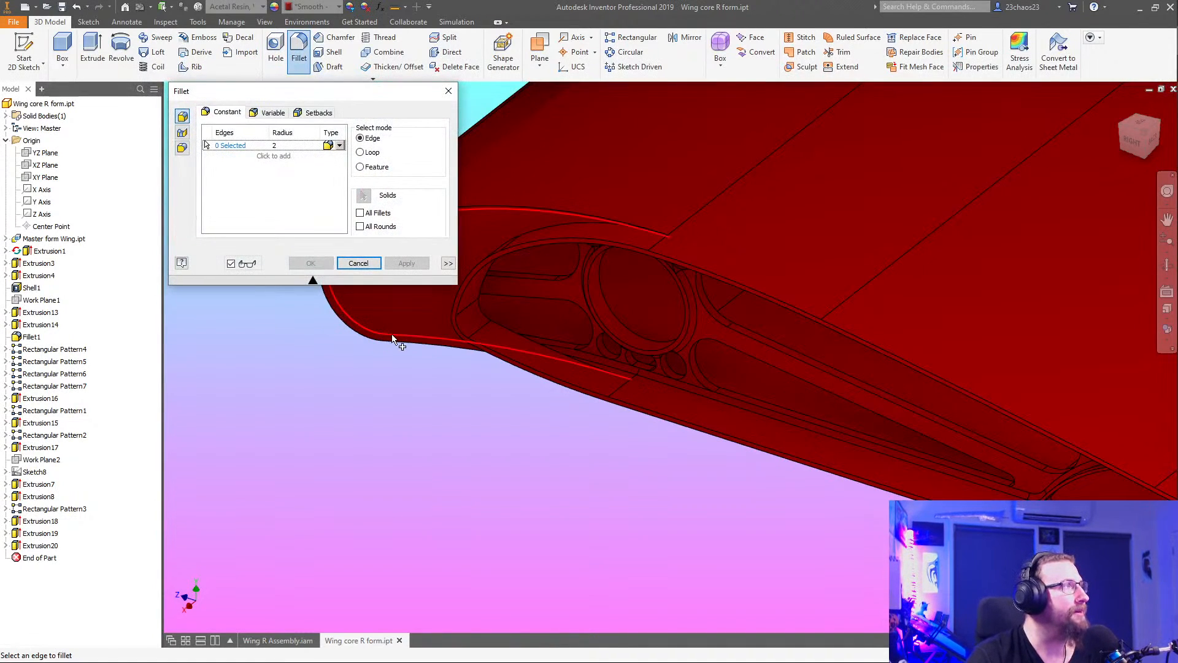
click(275, 144)
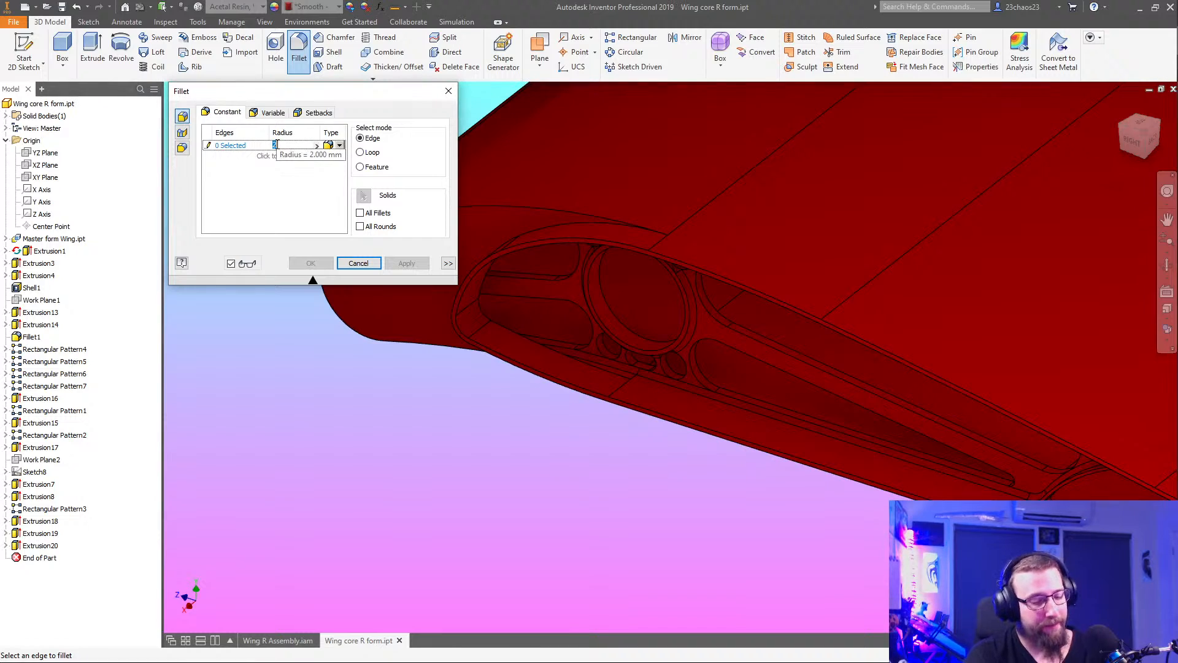
text(1)
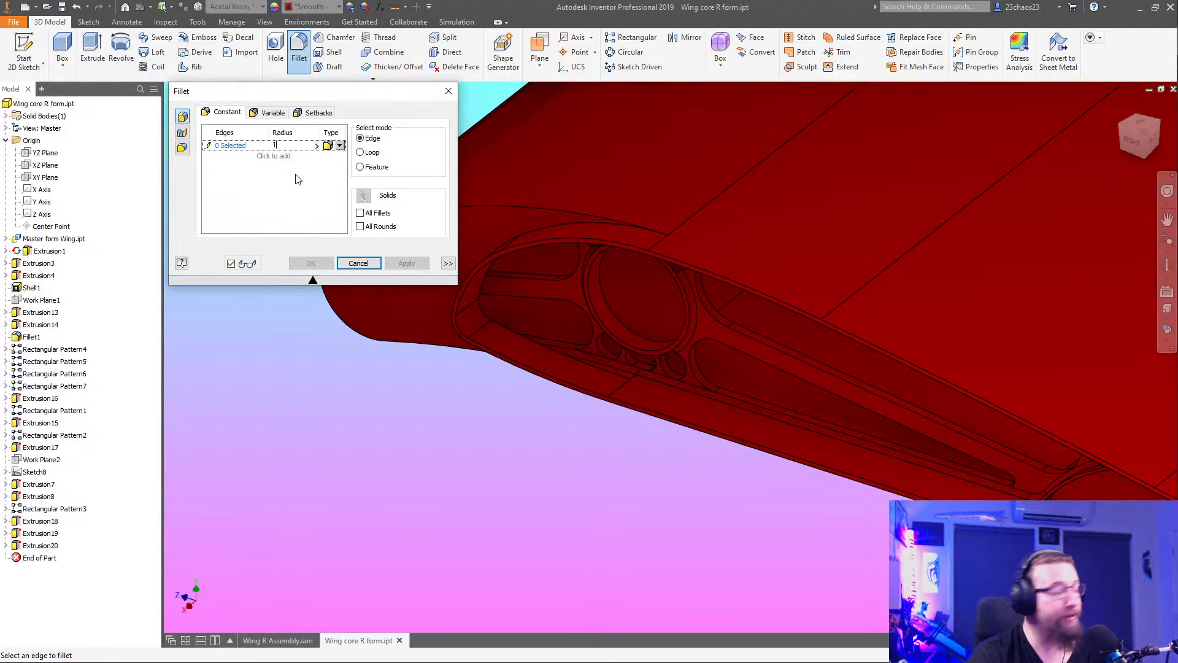
key(BackSpace)
text(2)
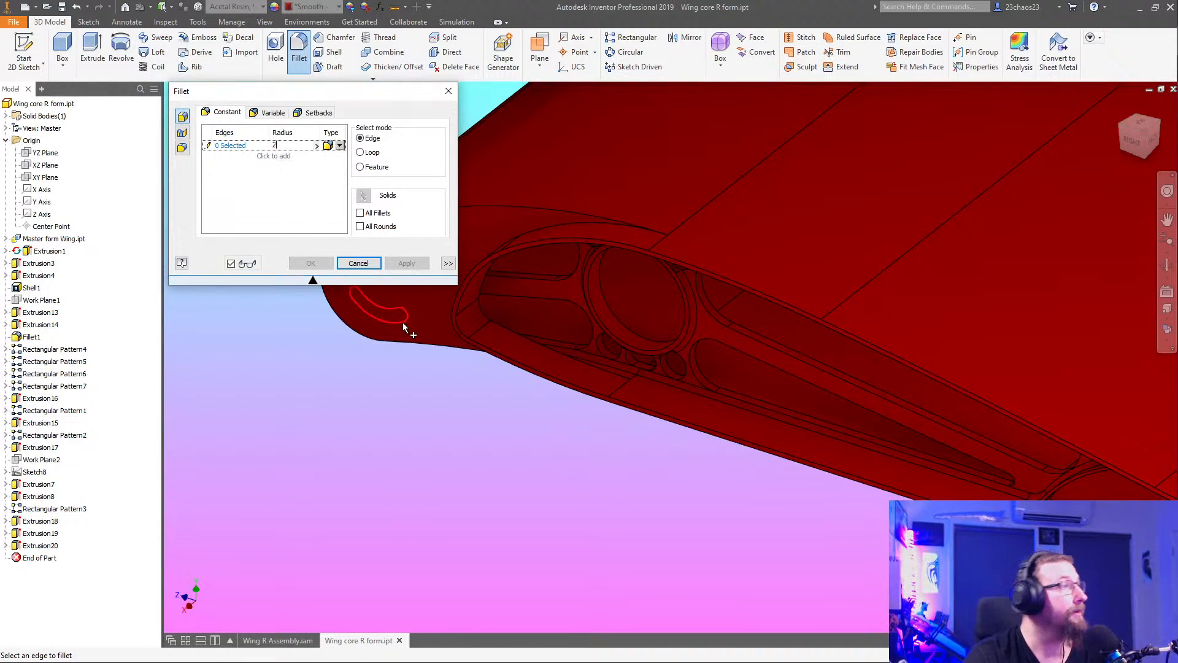
click(403, 327)
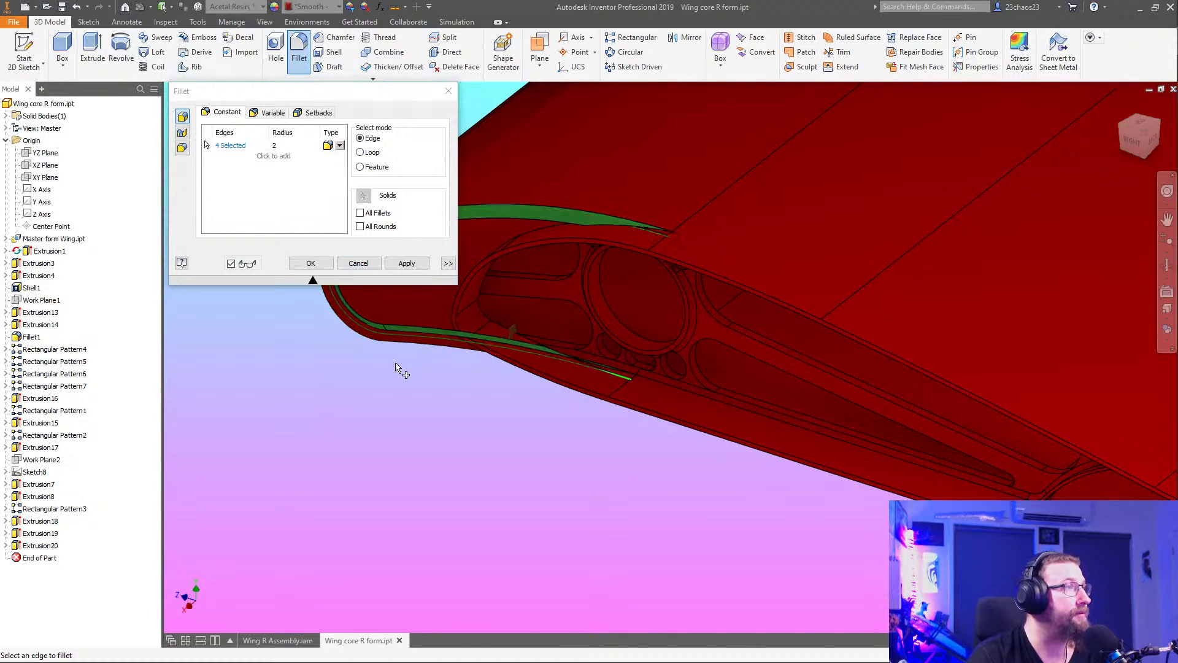
shift+middle_drag(399, 369, 442, 377)
middle_drag(649, 458, 246, 346)
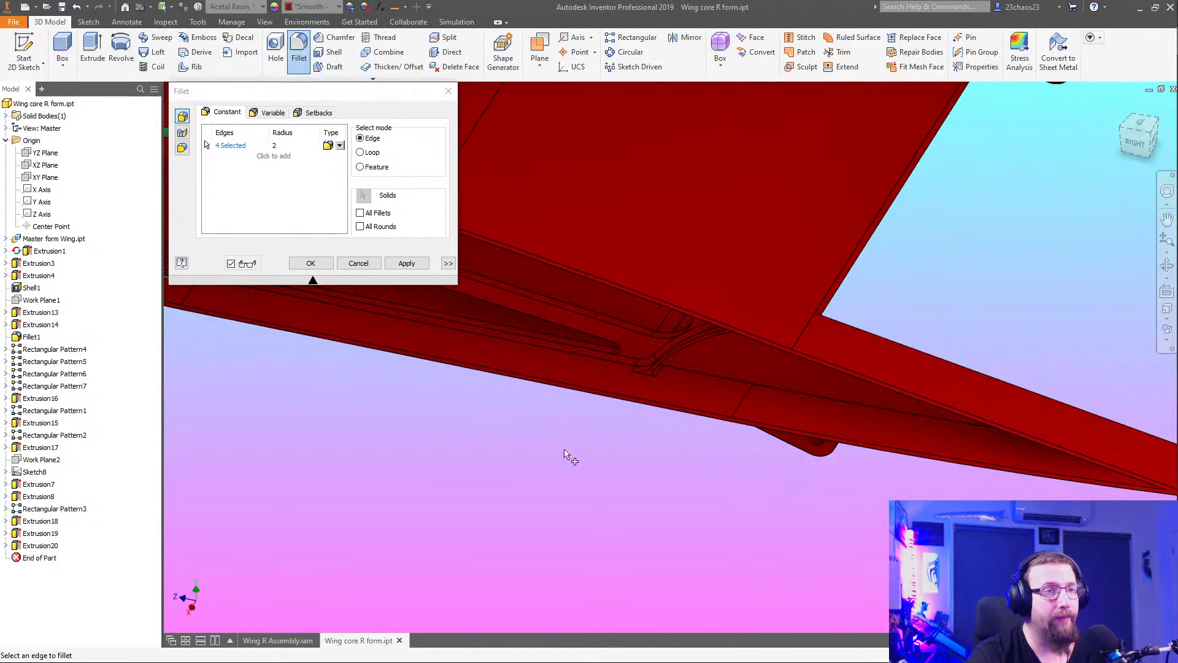
click(693, 378)
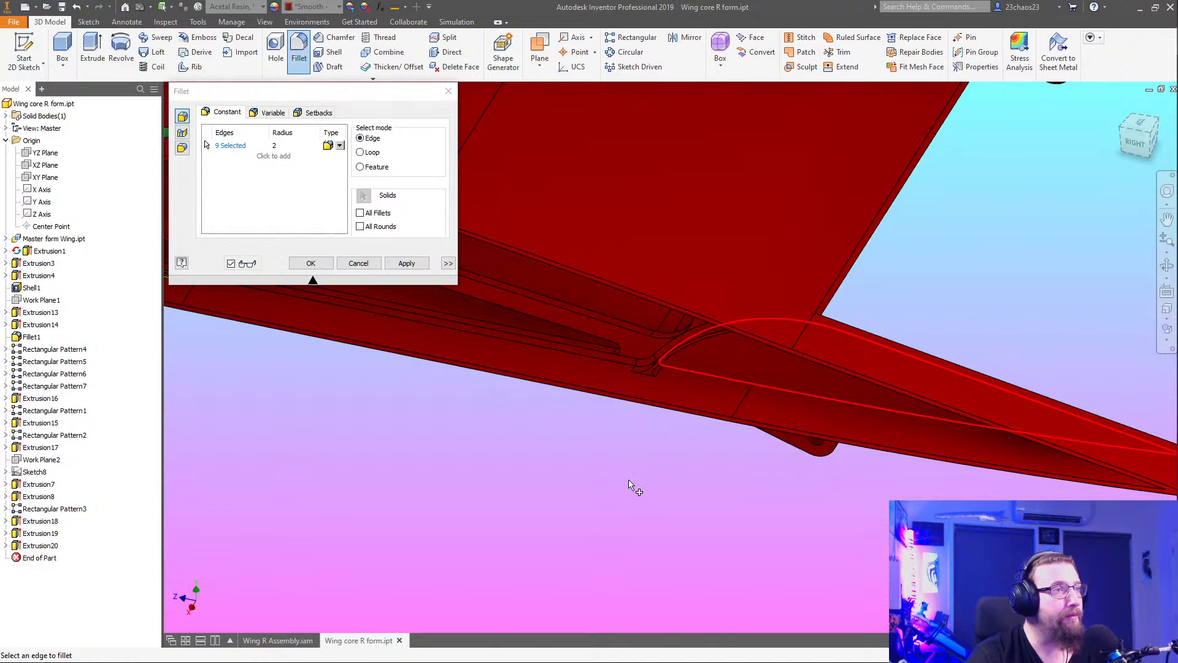
Add a second fillet set of 1 mm radius on the curved edge where the nose face meets the raised end extrusion
shift+middle_drag(627, 480, 796, 458)
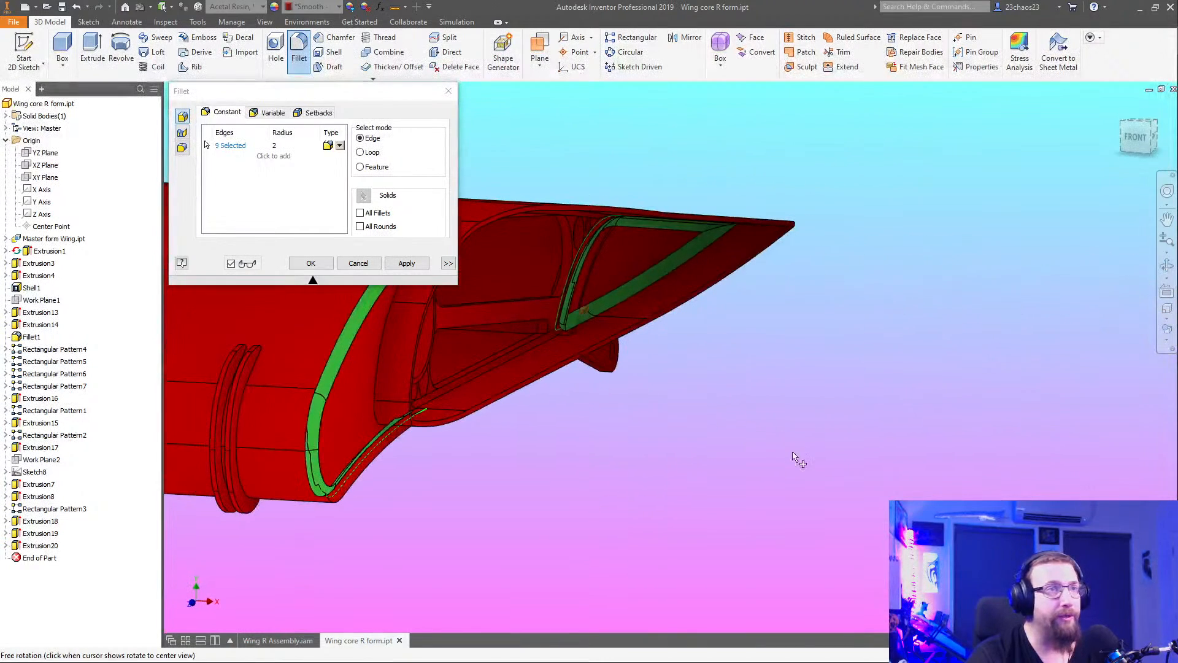
middle_drag(589, 423, 933, 405)
scroll(860, 460, up, 2)
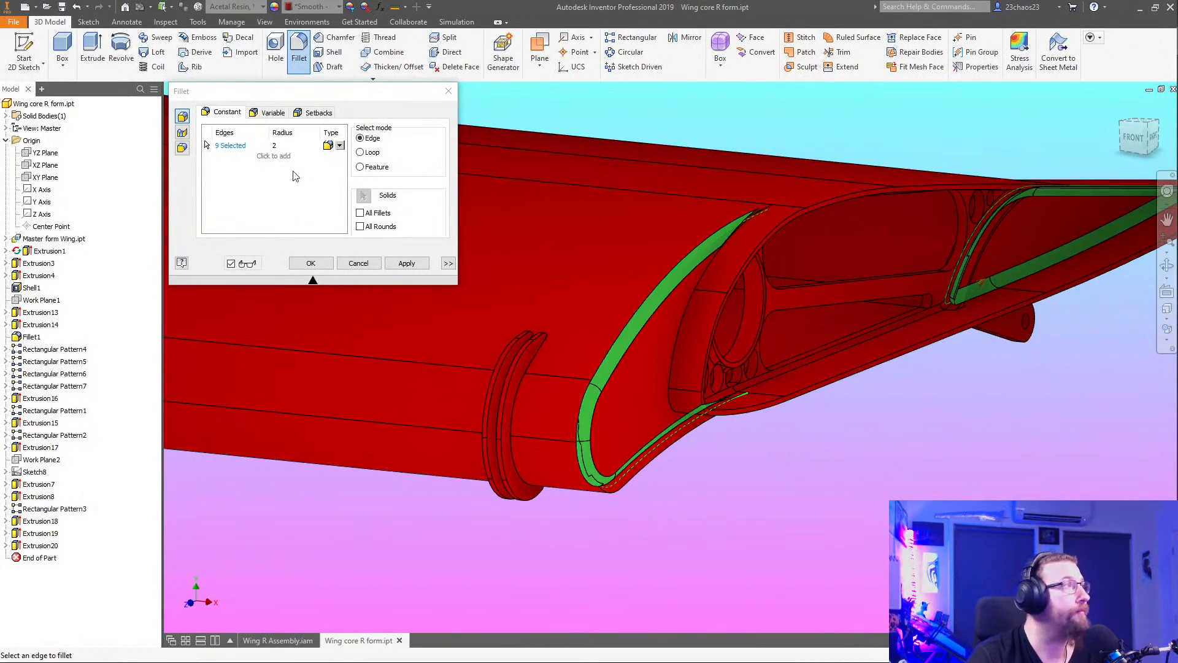
click(273, 157)
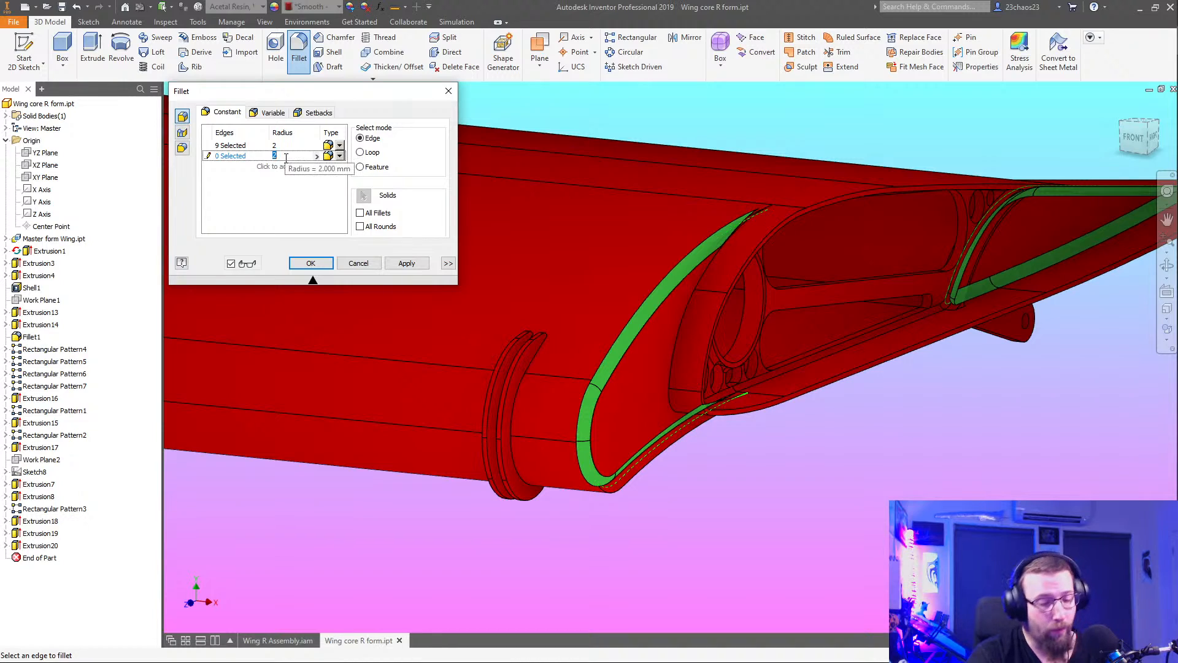
text(1)
click(678, 352)
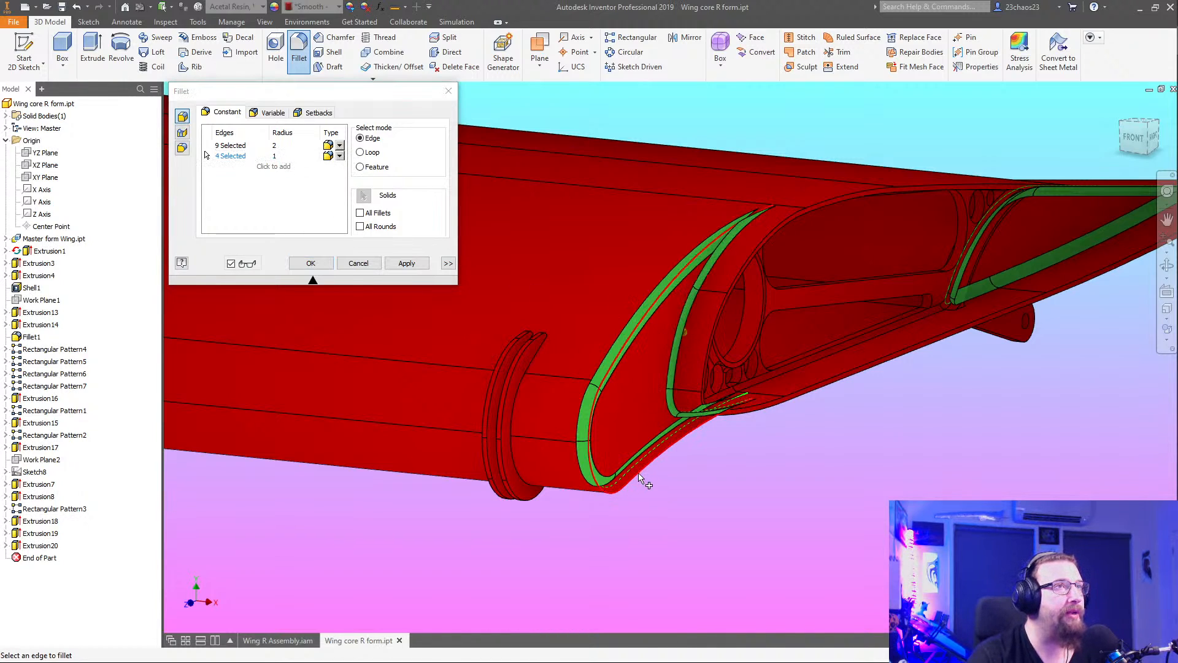
Examine the wing root and its fittings in the reference photo of the aircraft
shift+middle_drag(634, 481, 688, 451)
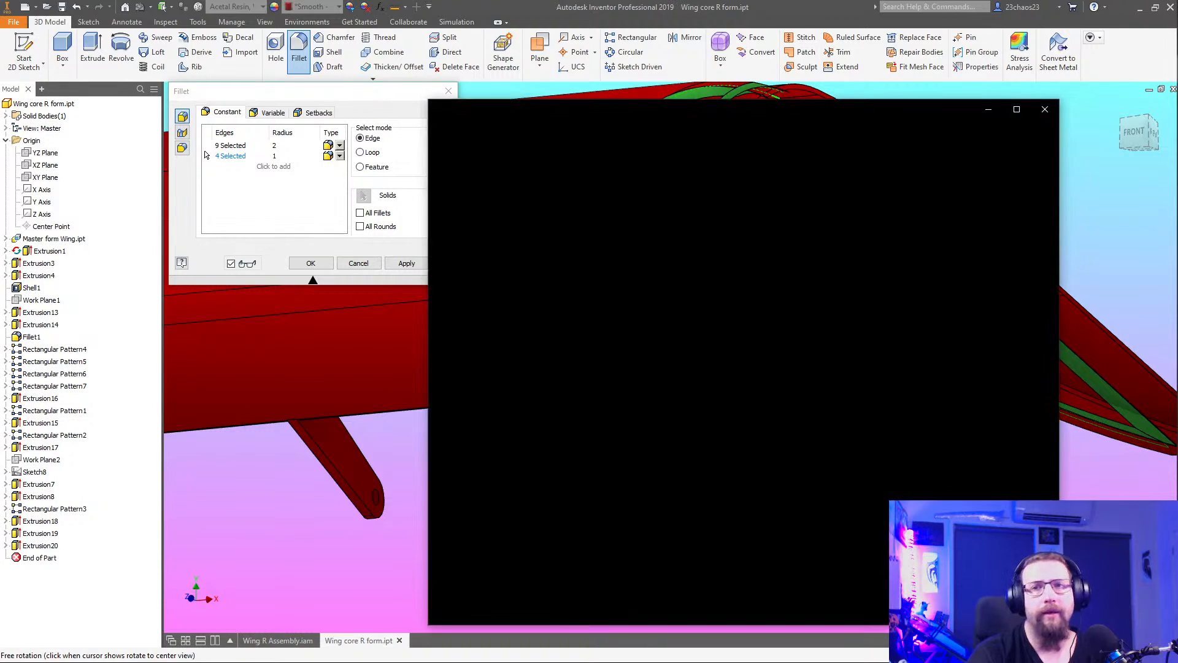
scroll(697, 230, up, 6)
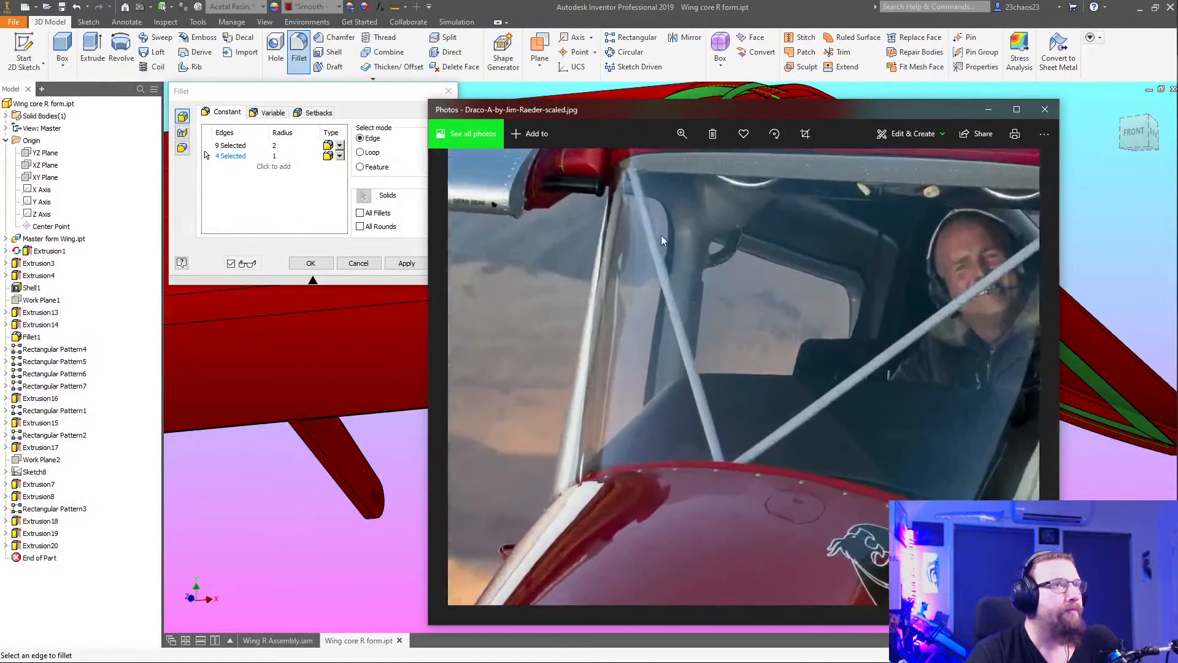
scroll(635, 397, up, 4)
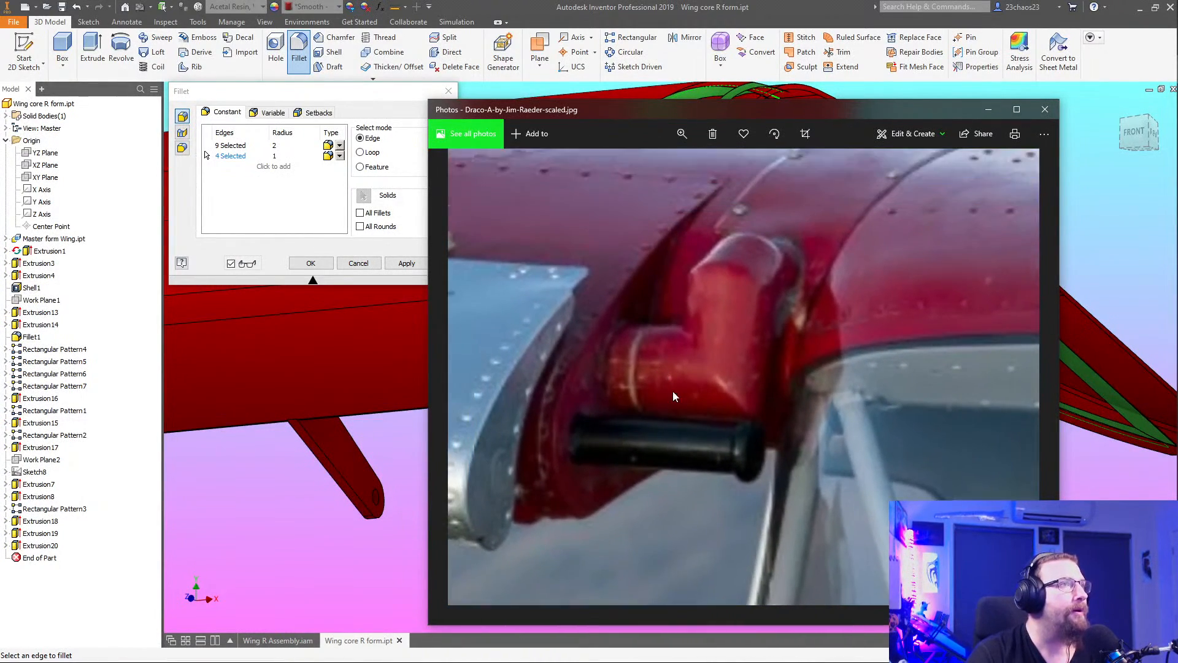
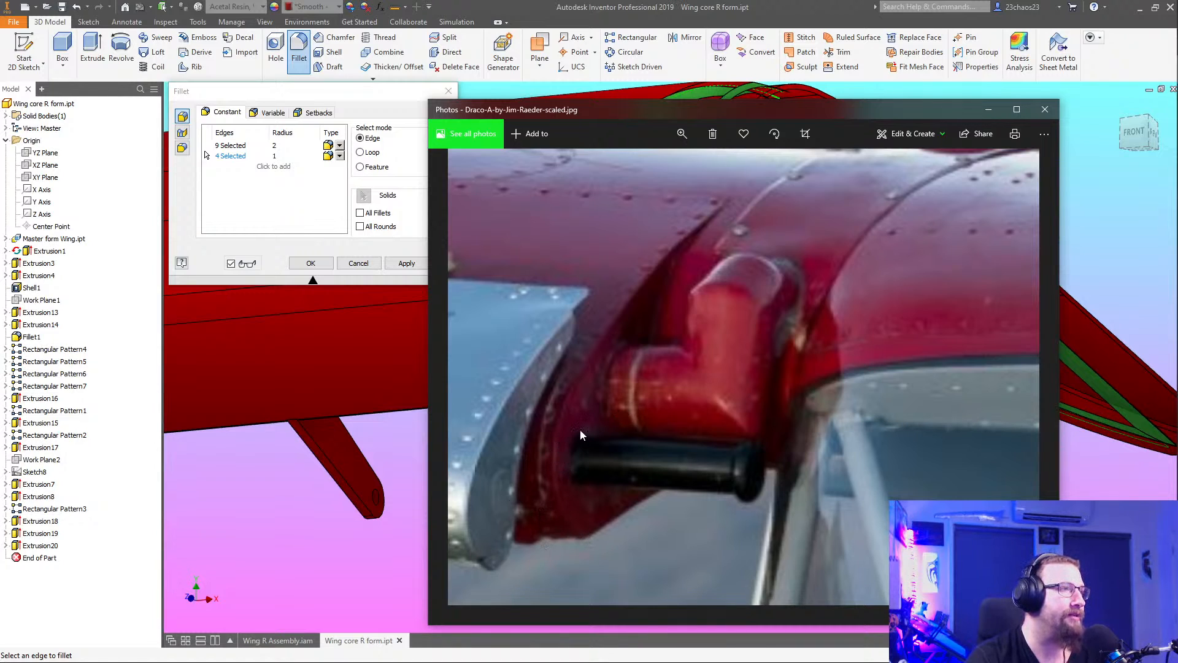
click(1045, 109)
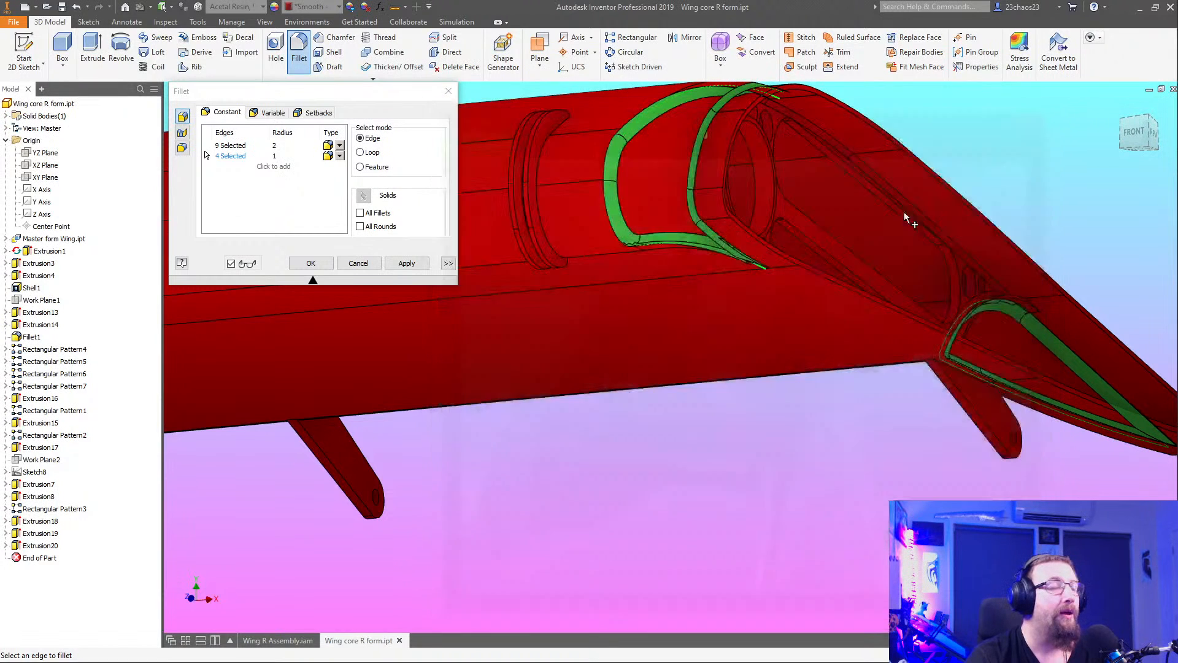
Add the nose's outermost edge chain to the 1 mm fillet set and create the 2 mm and 1 mm fillets
middle_drag(724, 258, 726, 377)
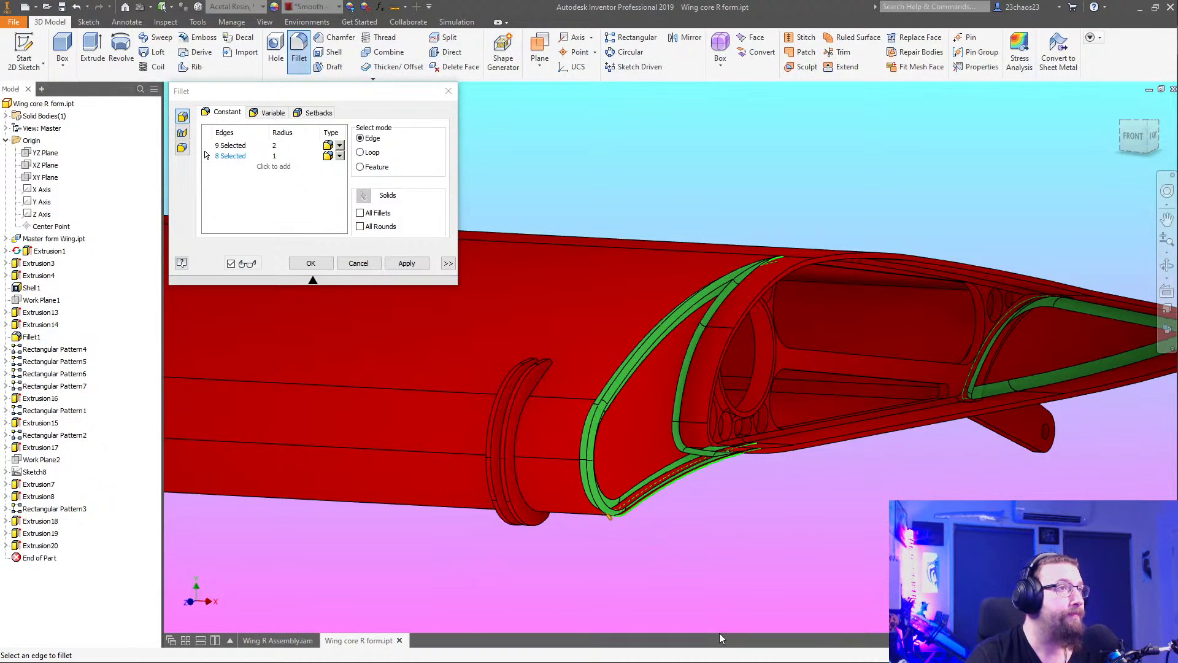
shift+middle_drag(730, 615, 771, 605)
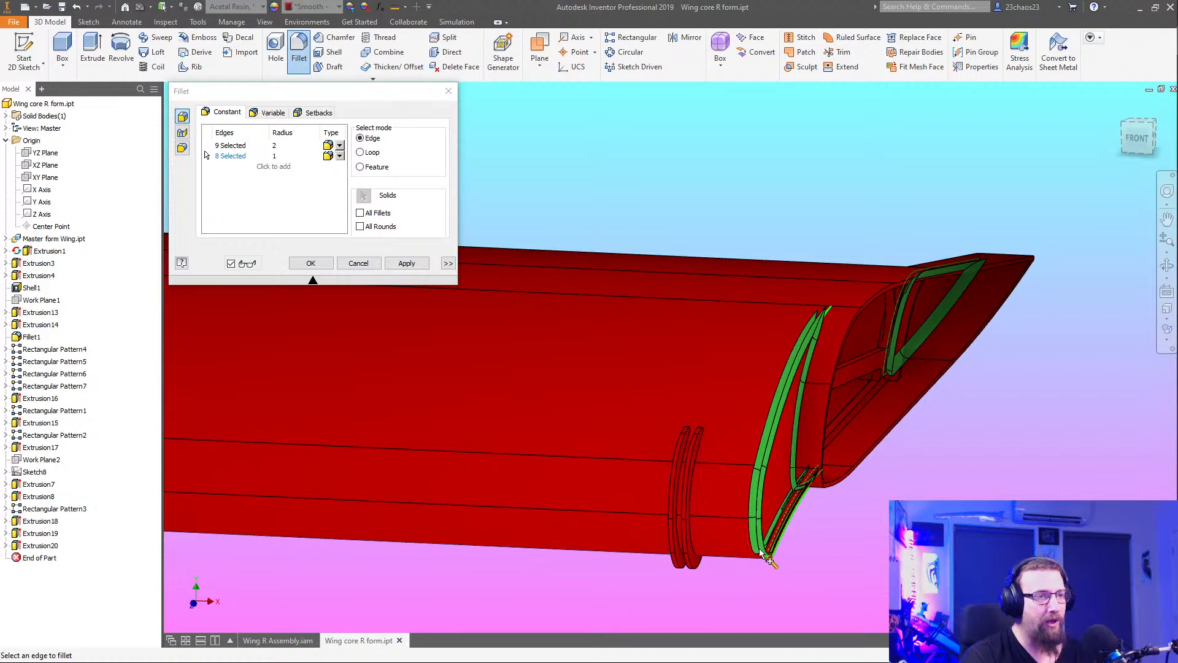
scroll(775, 555, up, 5)
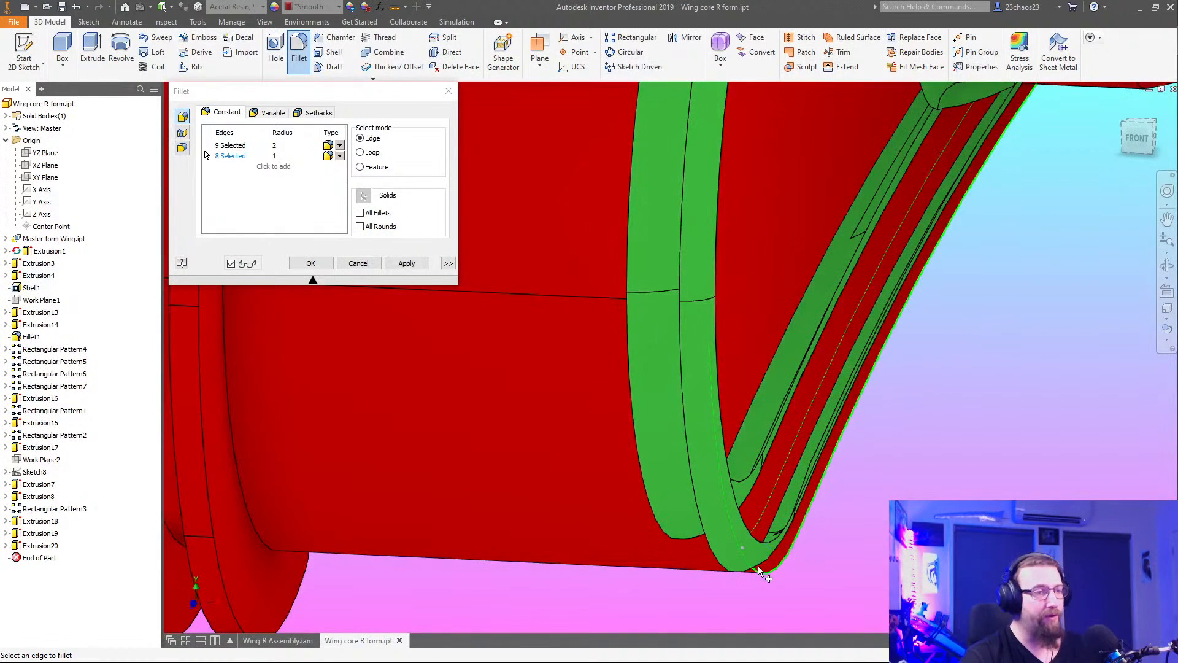
scroll(746, 568, up, 5)
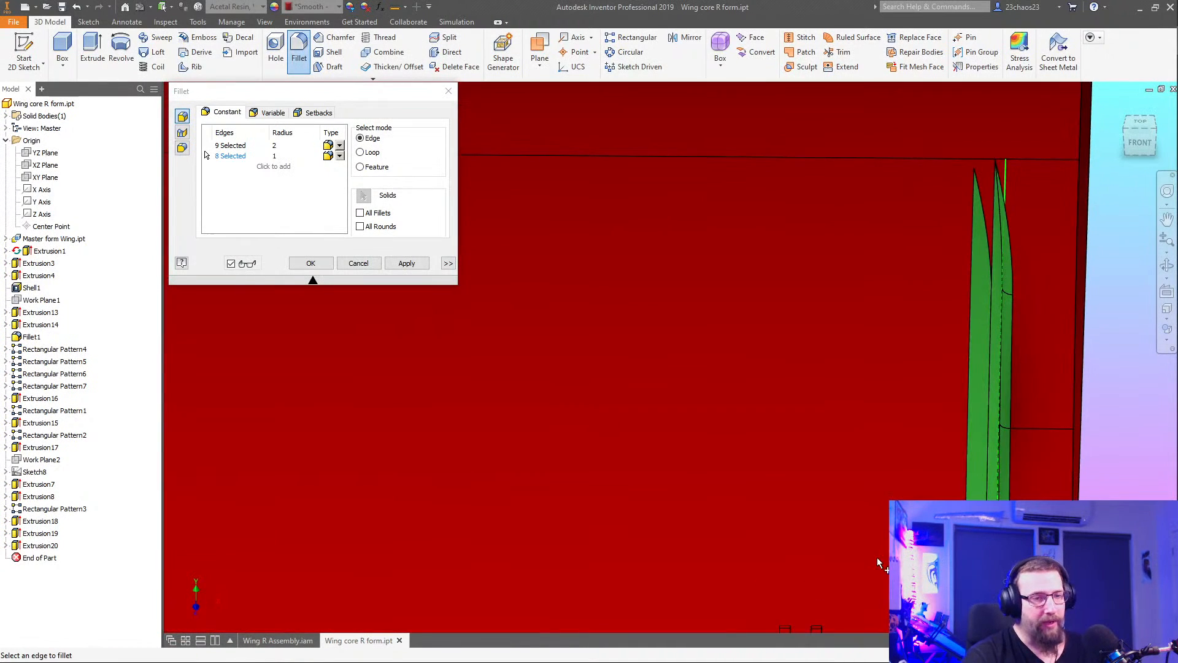
scroll(878, 564, down, 3)
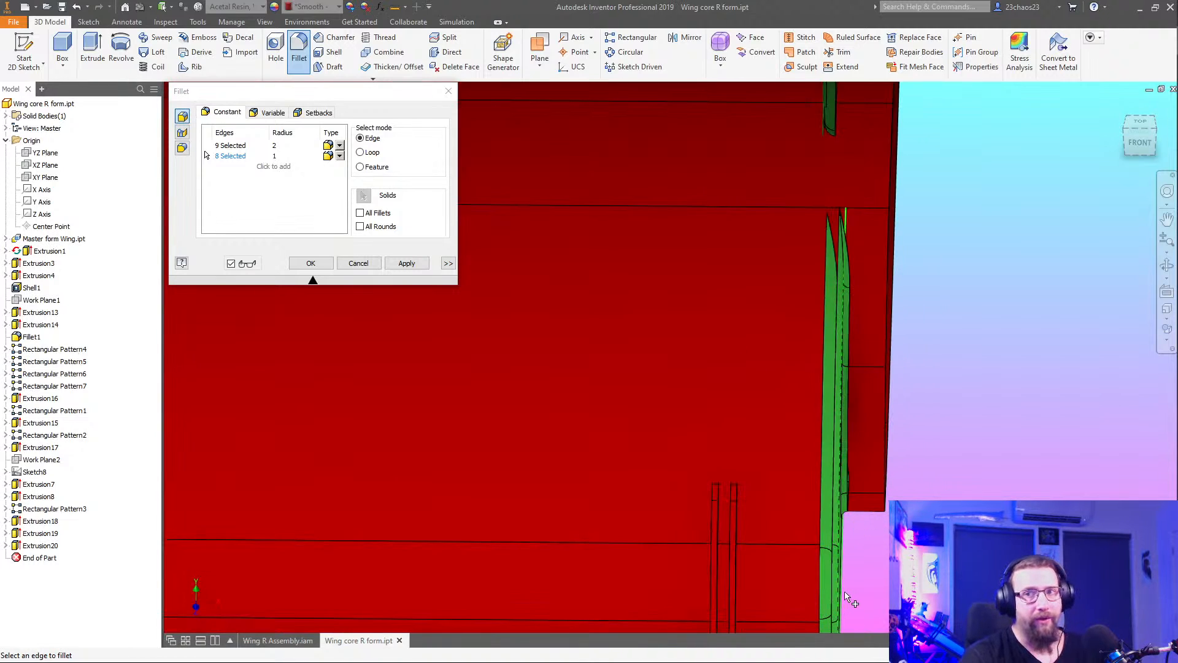
scroll(853, 621, down, 3)
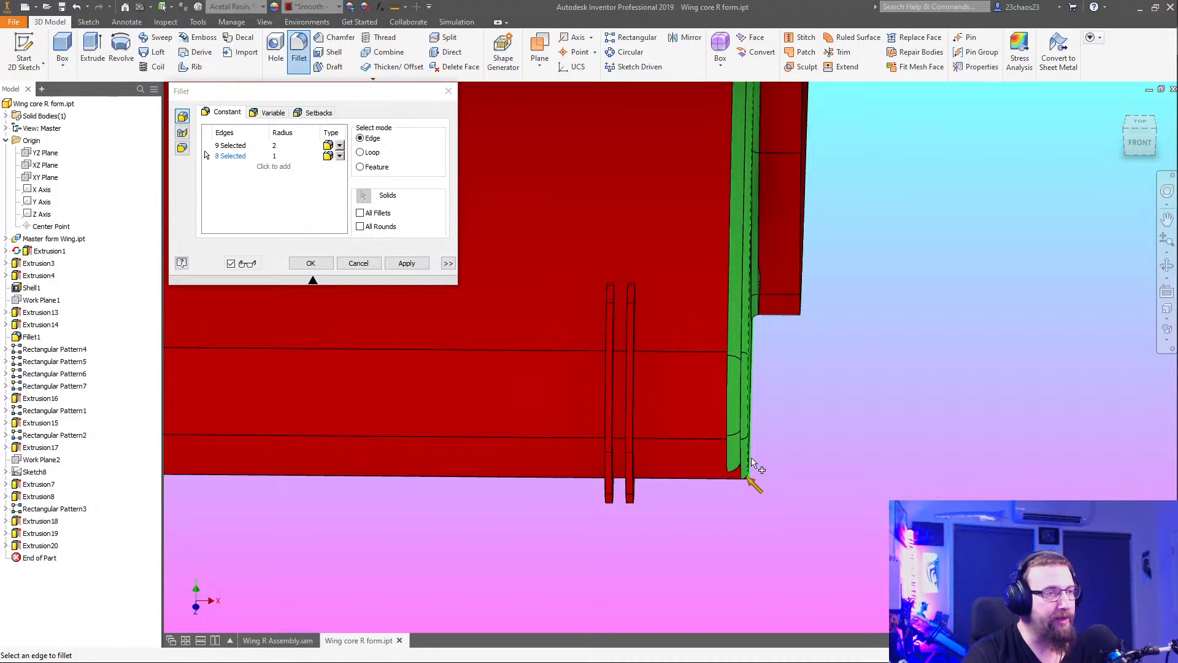
scroll(752, 506, down, 3)
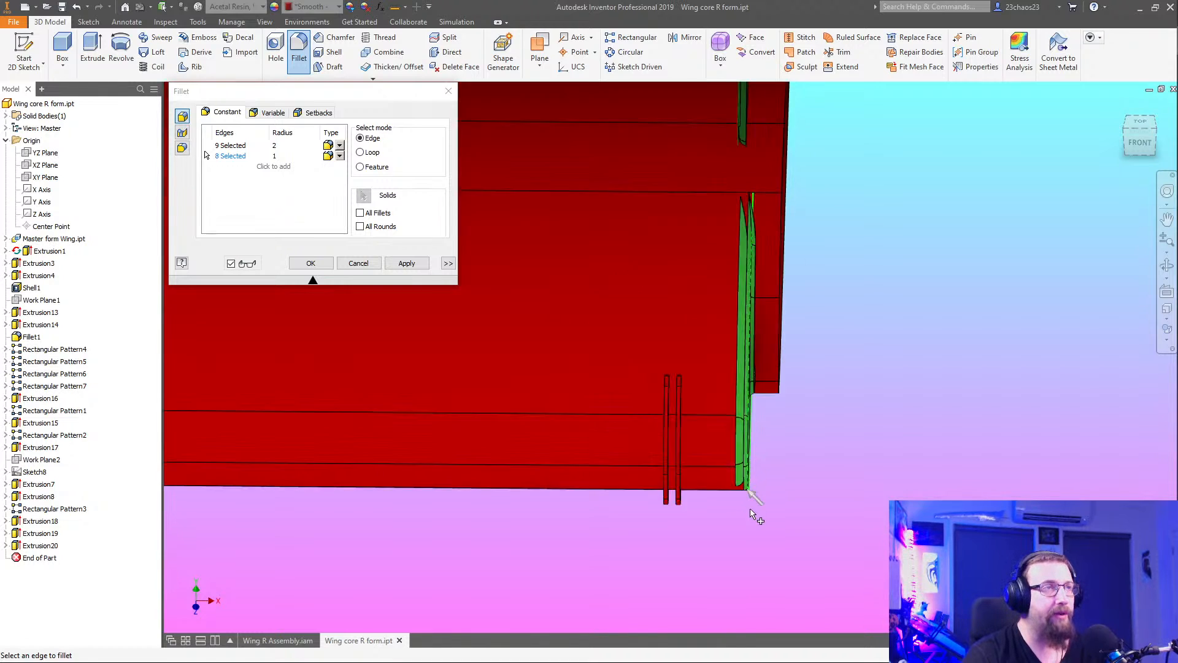
shift+middle_drag(756, 520, 578, 481)
scroll(578, 481, up, 3)
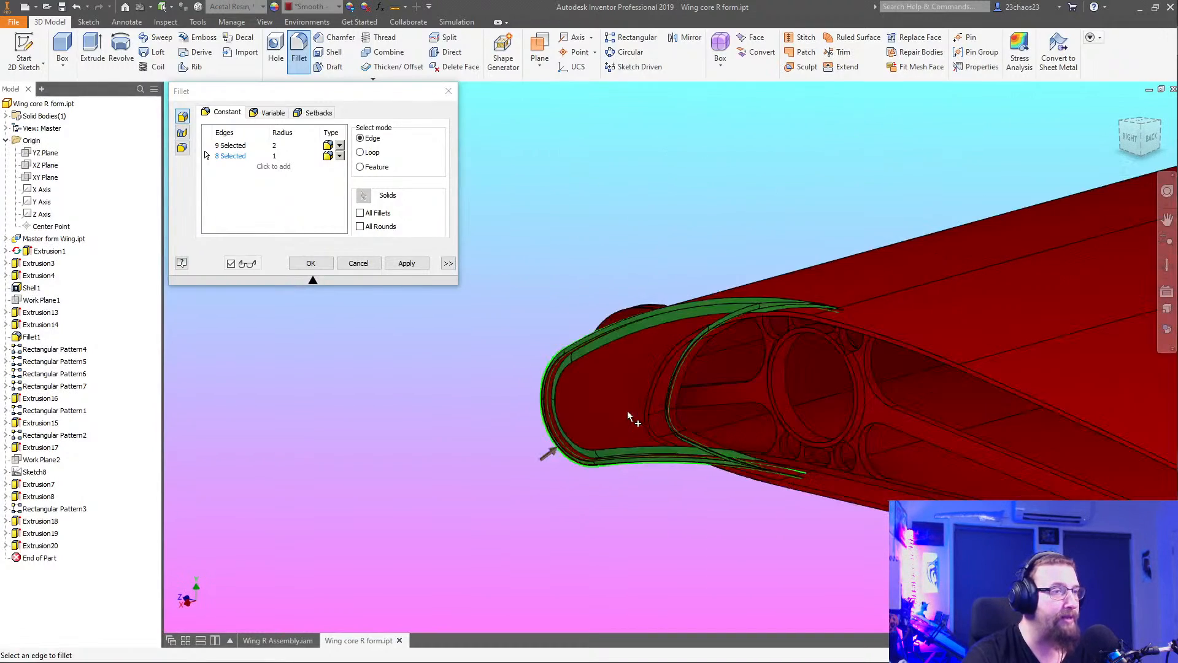
shift+middle_drag(798, 529, 779, 489)
scroll(970, 485, up, 4)
scroll(961, 490, down, 4)
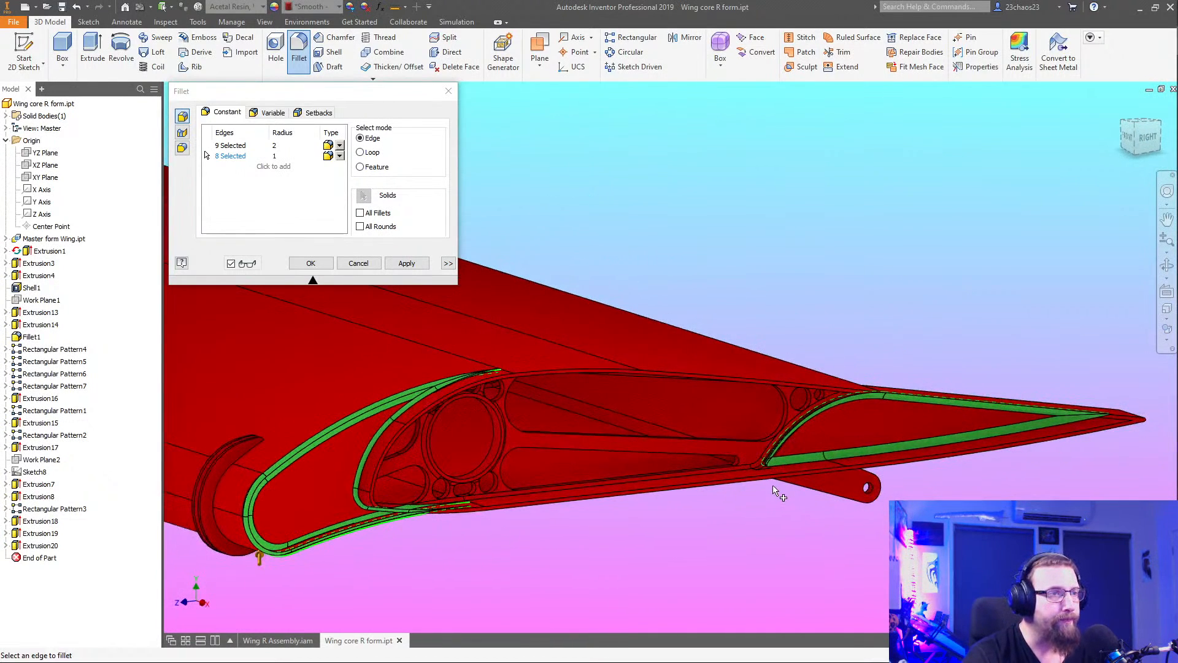
click(311, 262)
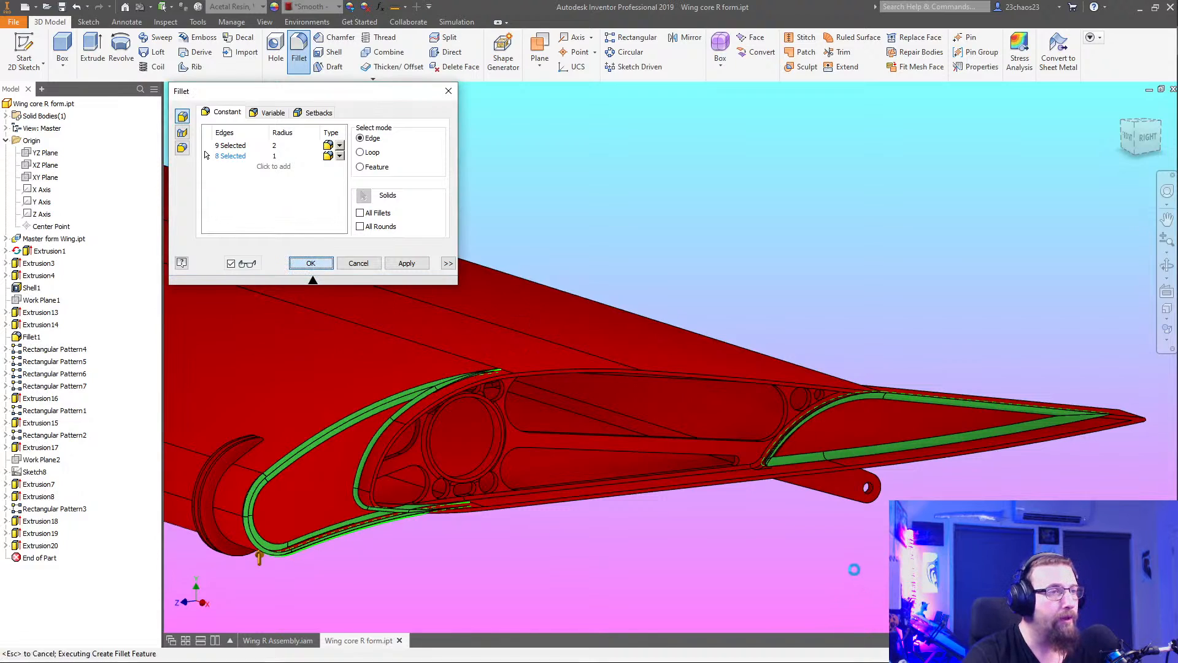
Edit Sketch18 under Extrusion18 and project the round spar hole's inner edge into it
shift+middle_drag(831, 556, 787, 555)
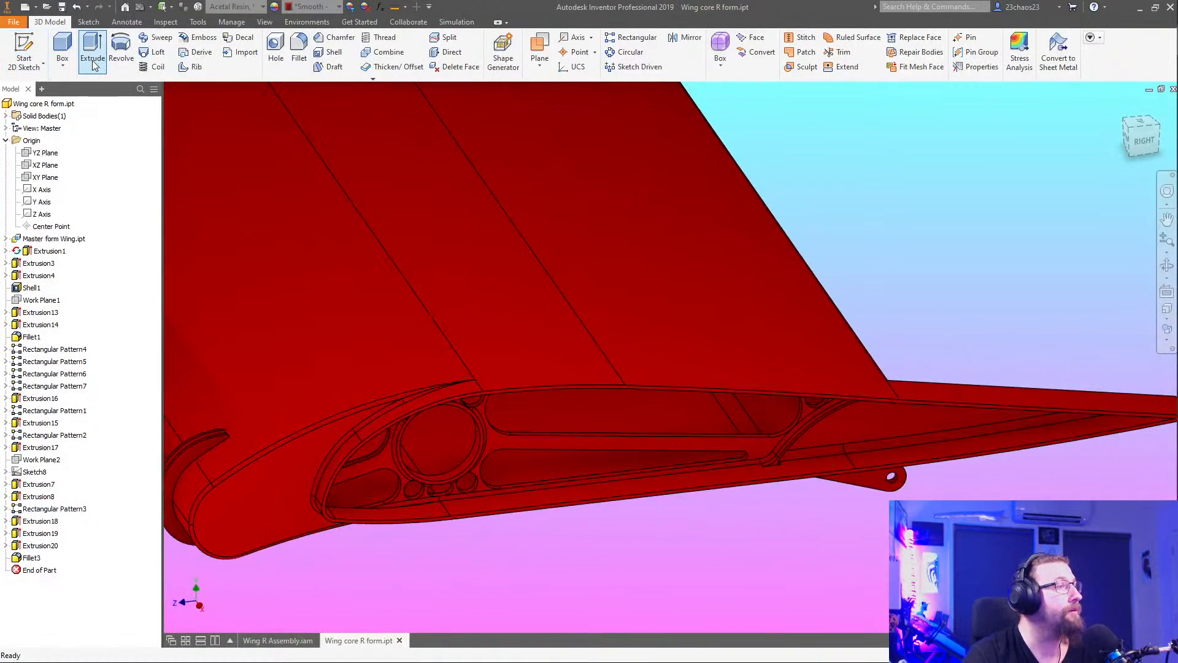
middle_drag(429, 244, 481, 195)
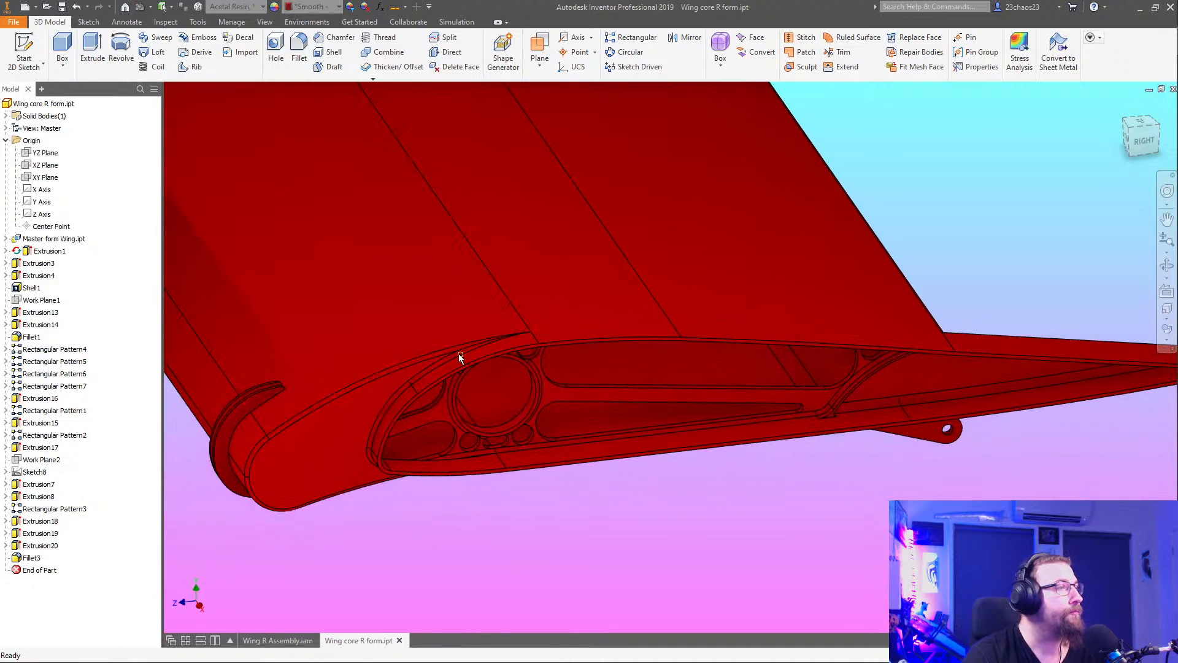
middle_drag(309, 492, 386, 473)
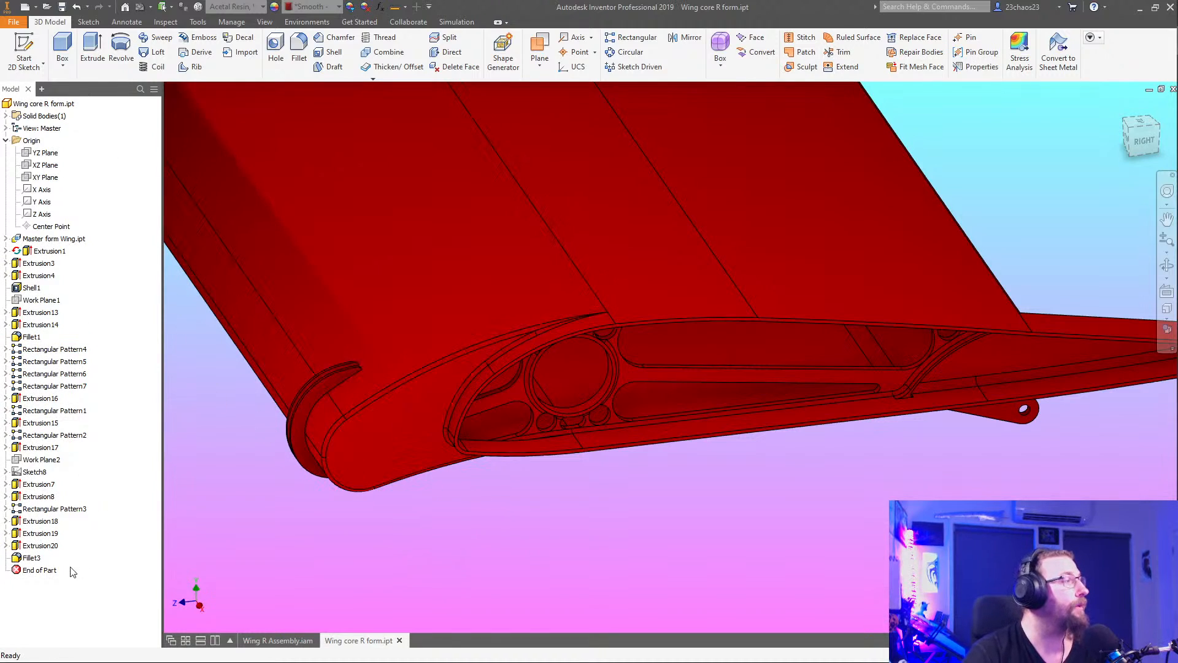
click(6, 521)
double_click(27, 534)
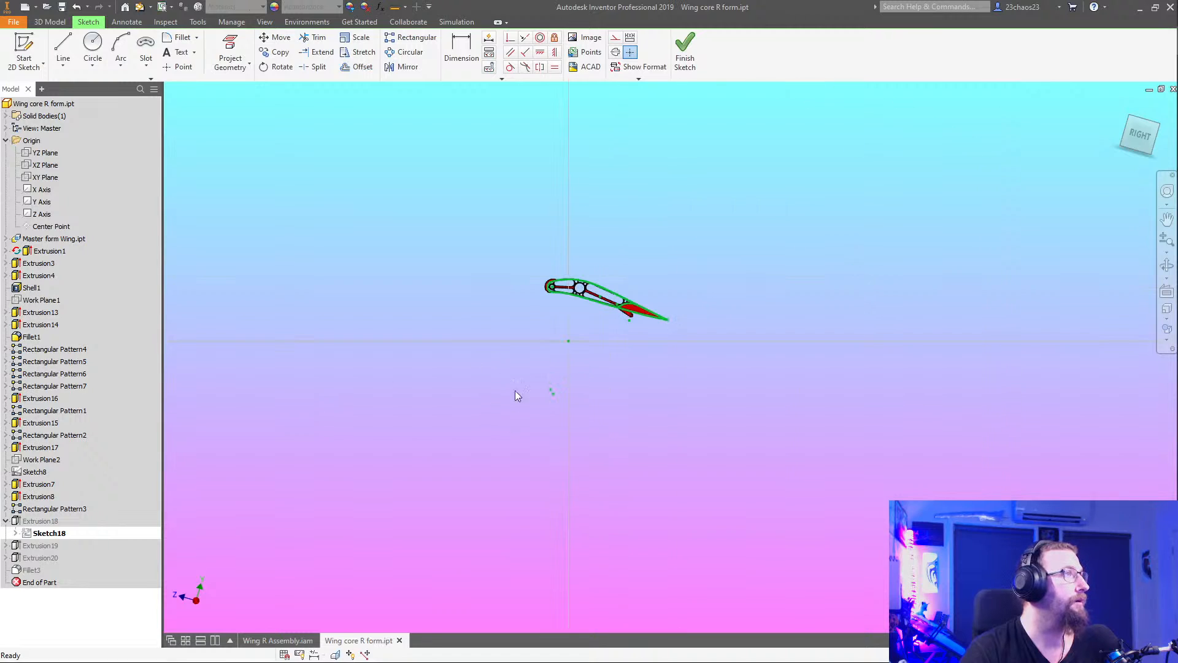
scroll(491, 410, up, 8)
scroll(491, 406, down, 3)
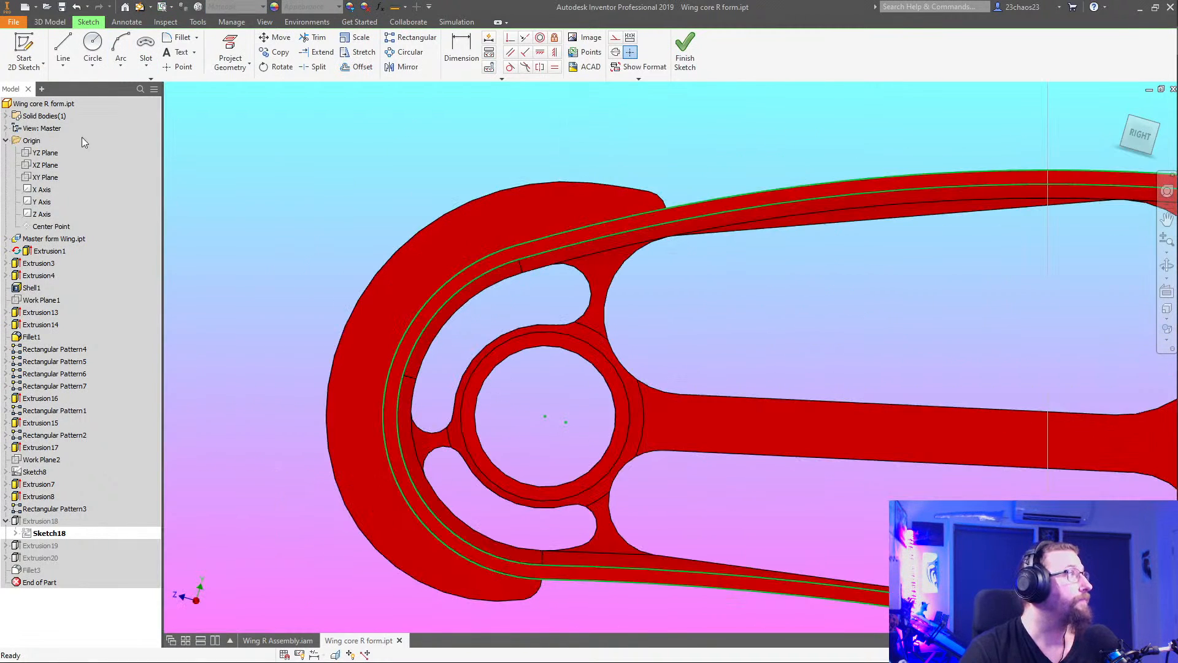
click(230, 52)
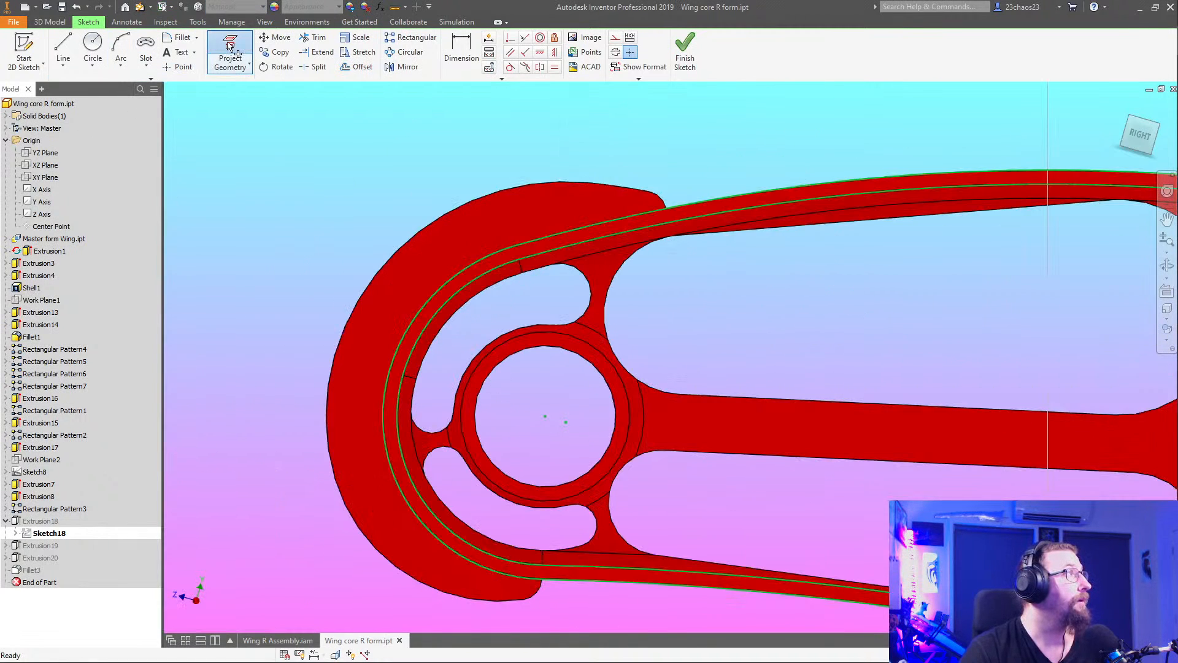
click(525, 350)
click(682, 62)
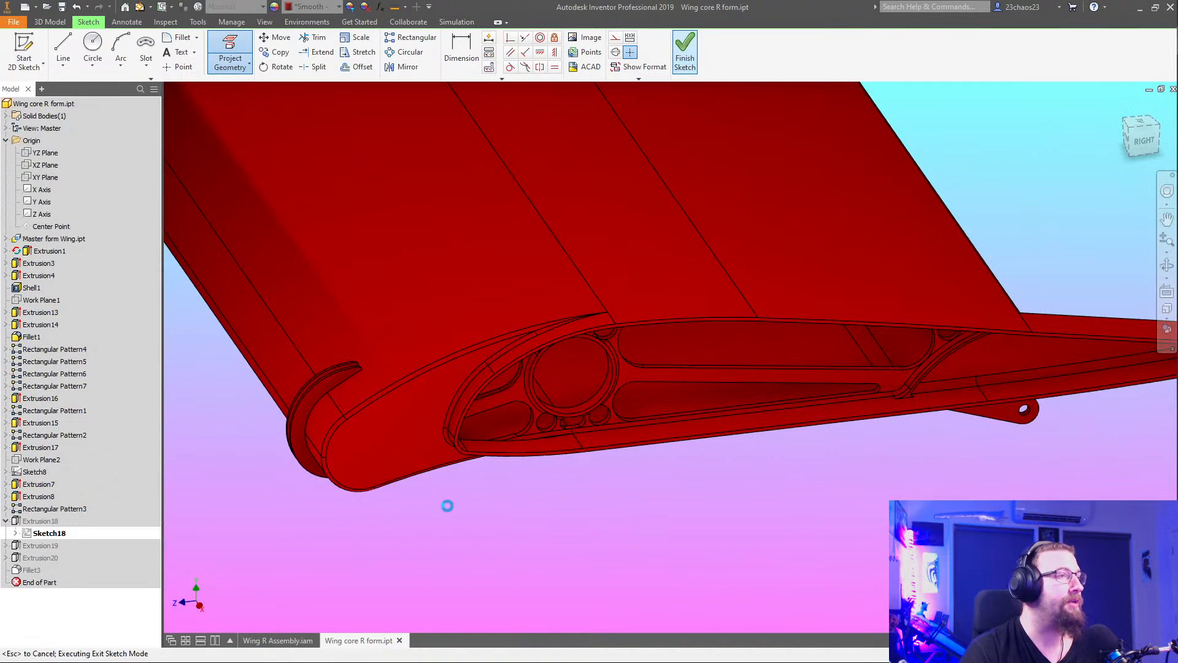
Edit Extrusion19 and add the nose area to its 7 mm extrusion profile
double_click(13, 544)
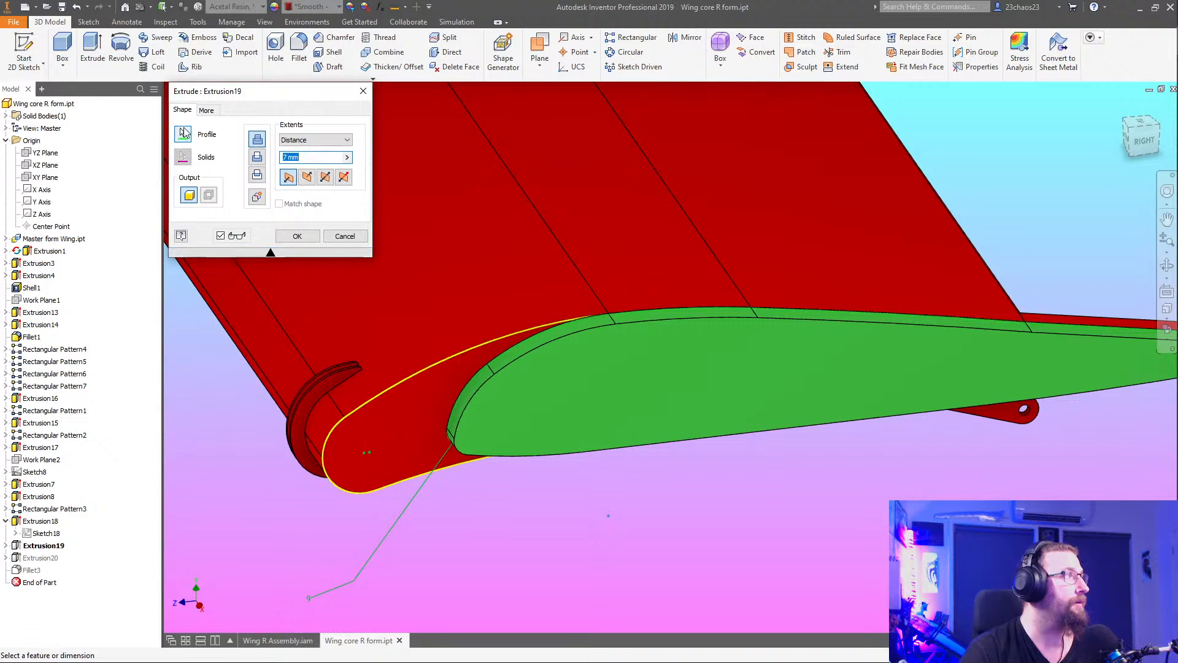
click(183, 132)
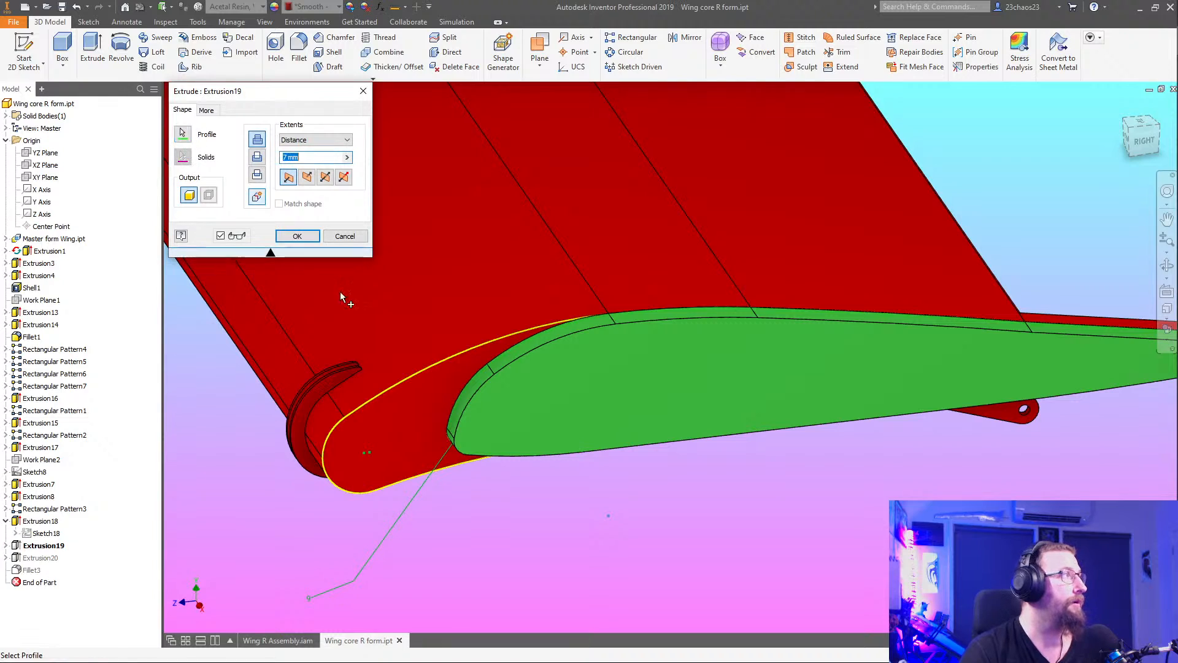
click(364, 437)
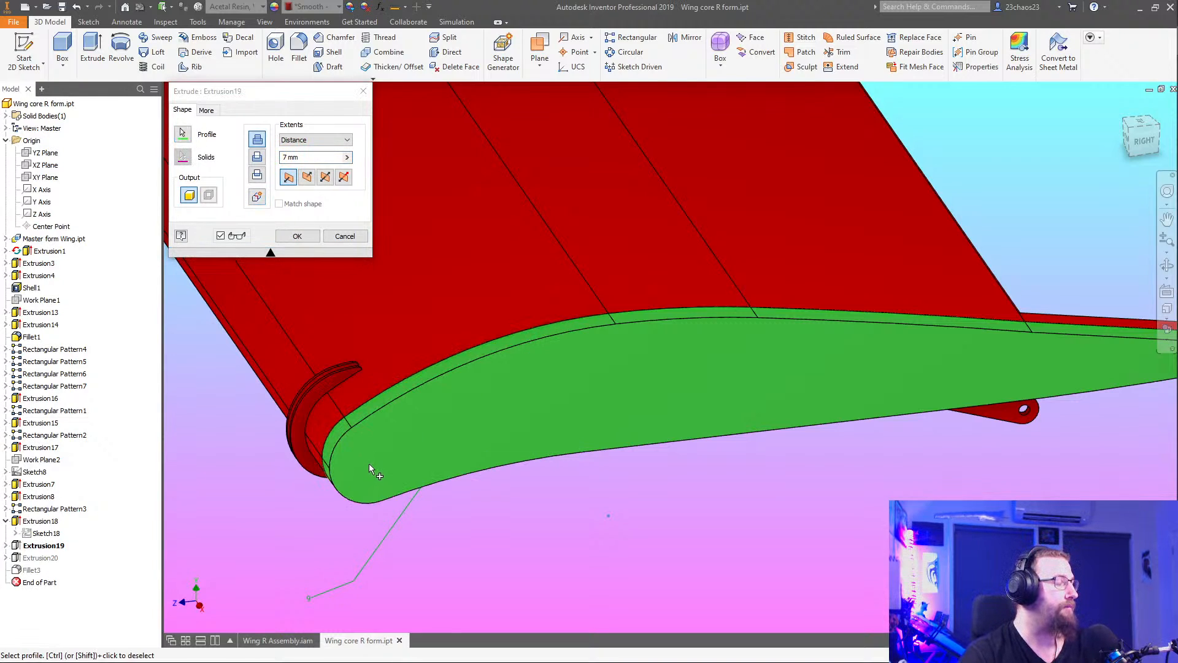
key(Return)
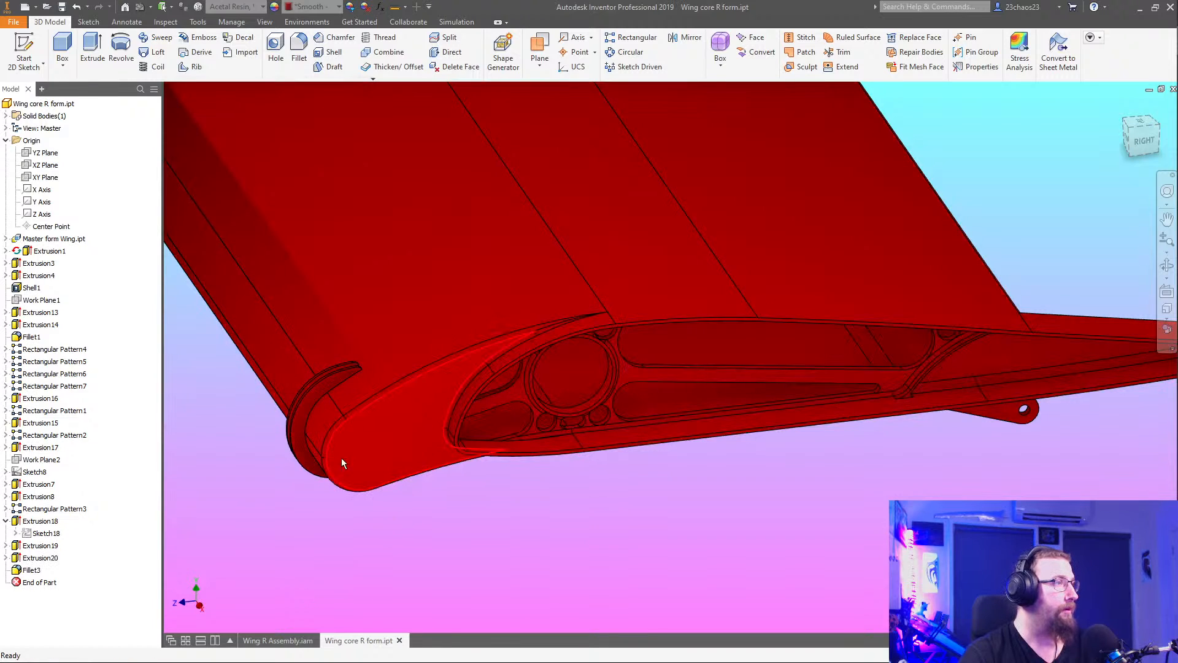
Edit Extrusion18 and take the projected round spar hole out of its profile to open the hole in the nose face
double_click(34, 521)
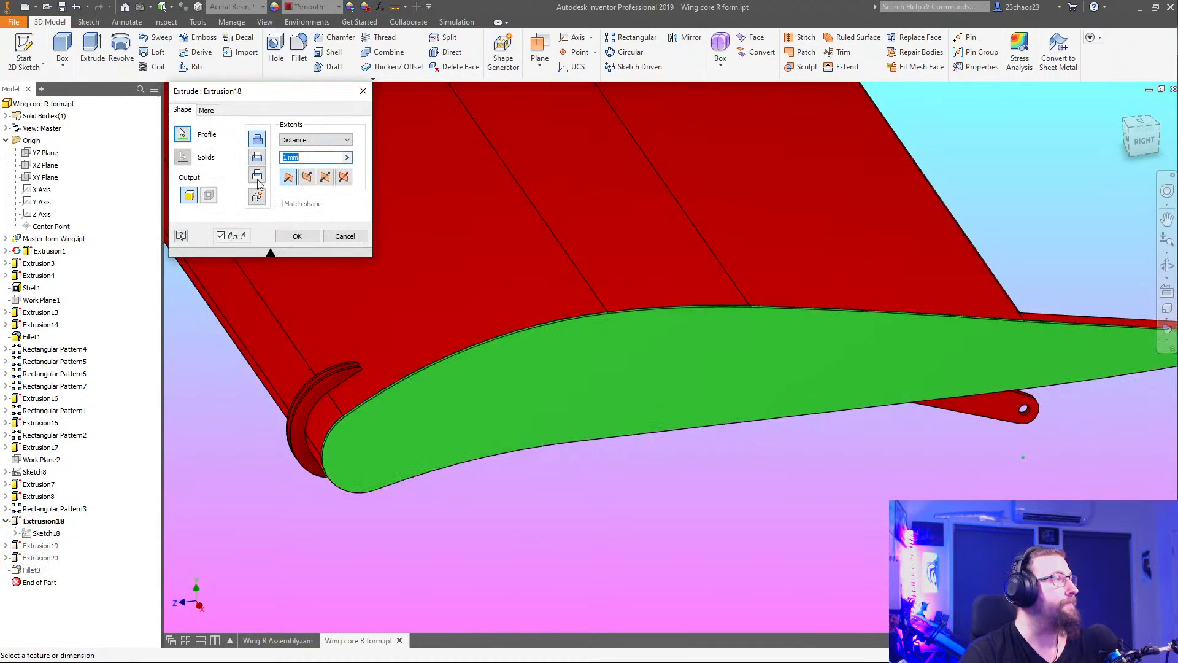
click(177, 135)
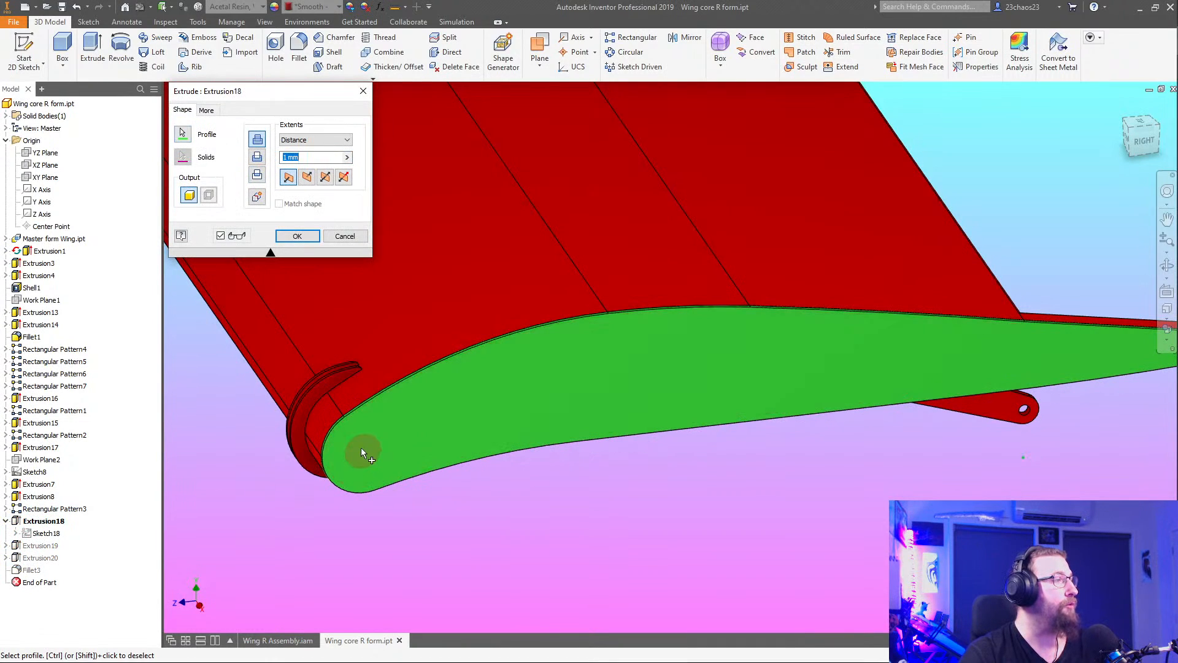
click(297, 236)
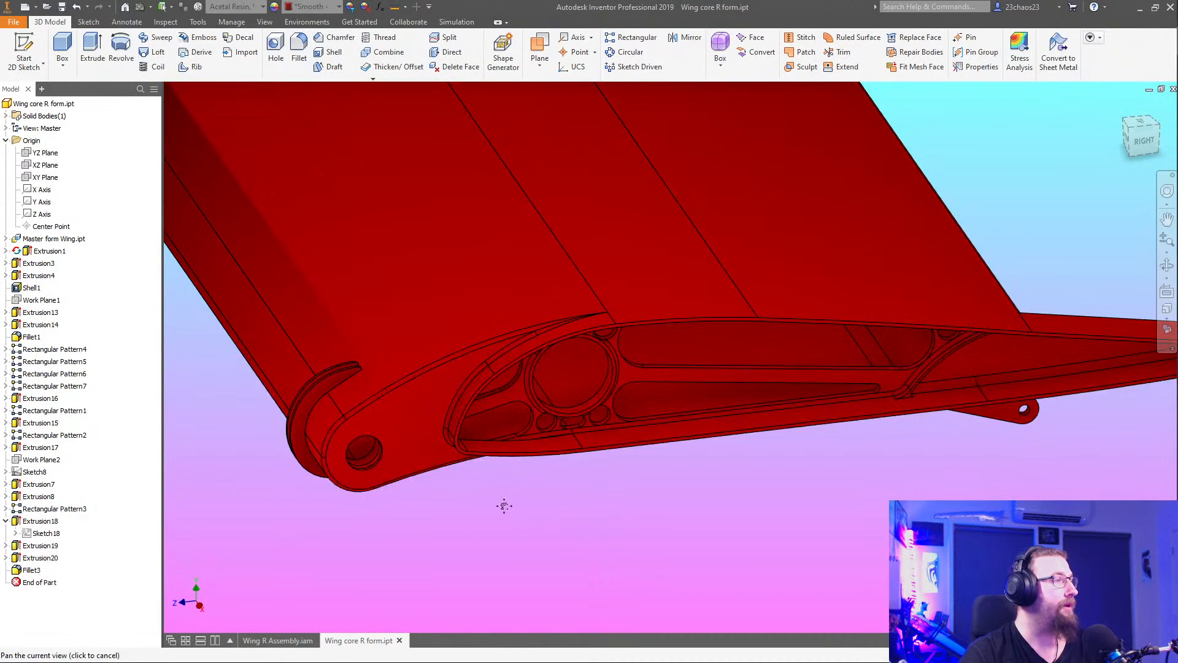
Sketch on the recessed ring face inside the nose's round hole, project its circular edges, and finish the sketch
shift+middle_drag(504, 506, 552, 508)
scroll(273, 468, up, 3)
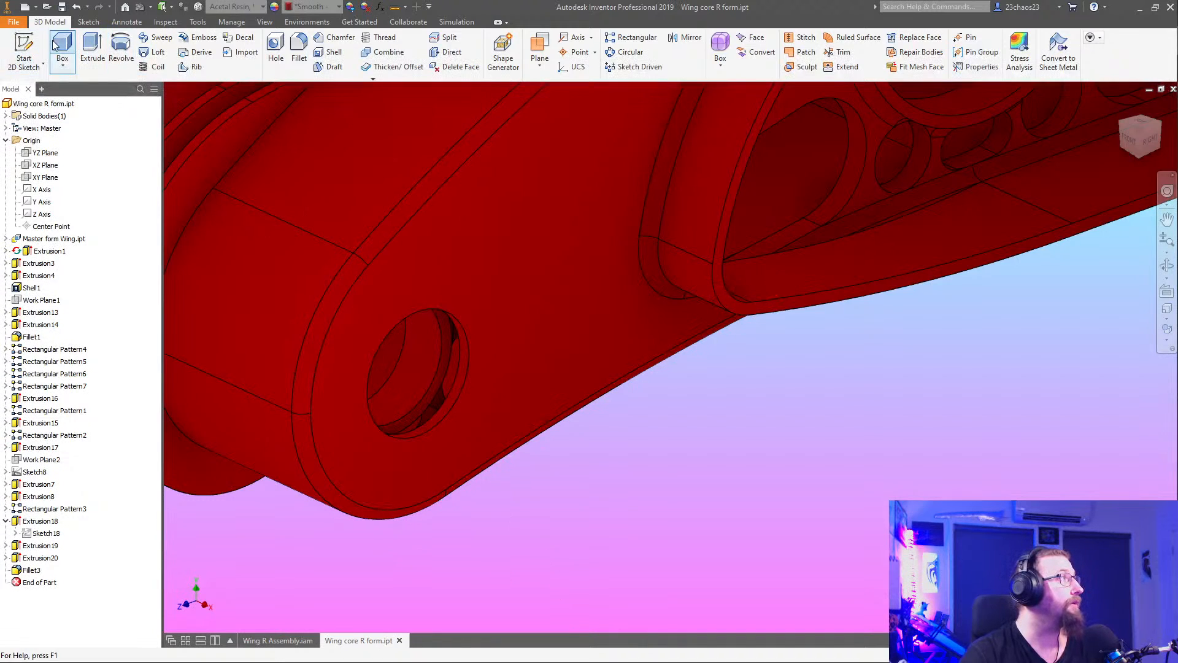
click(23, 52)
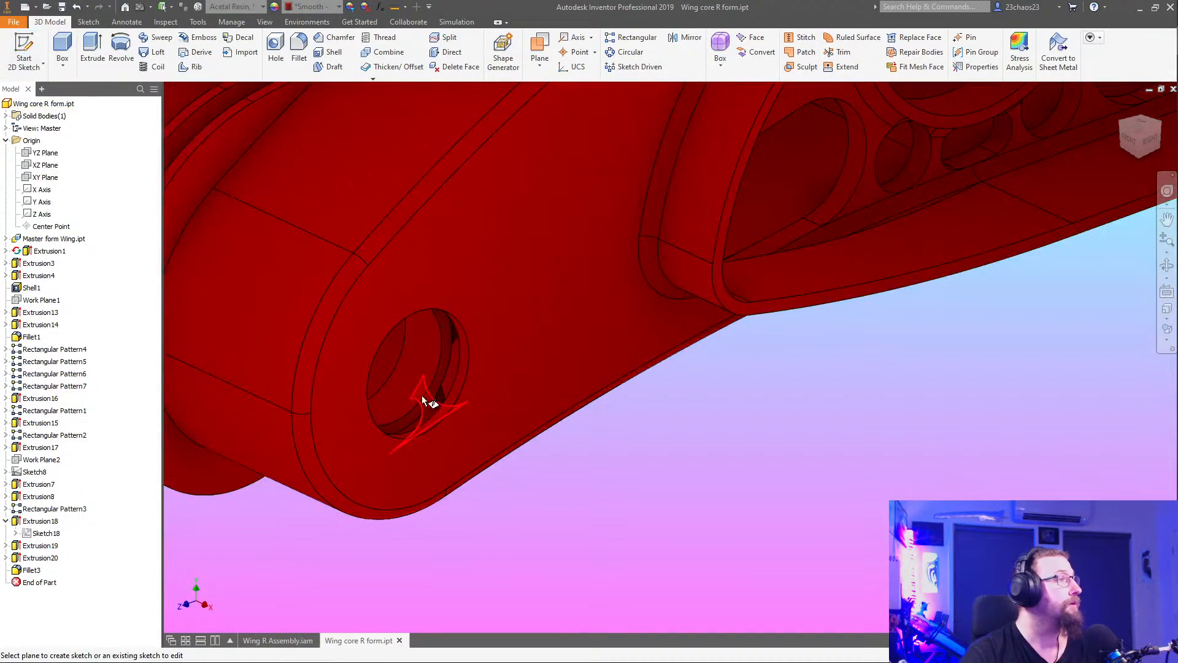
click(440, 387)
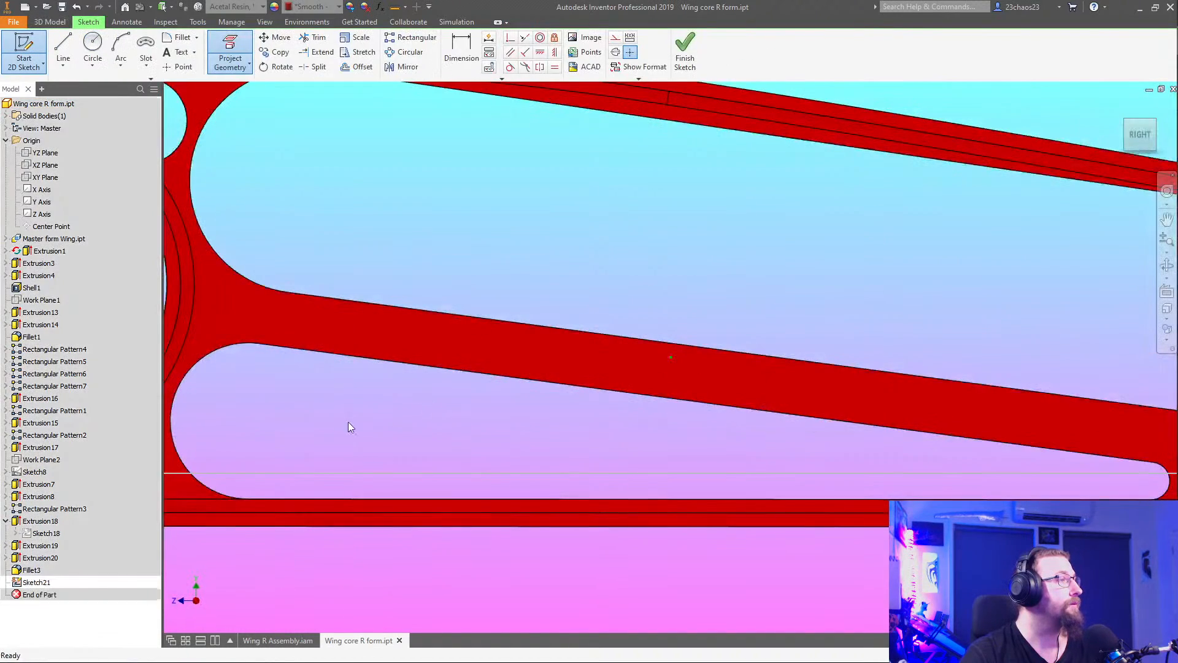
middle_drag(454, 392, 1153, 438)
mouse_move(184, 571)
middle_down()
mouse_move(429, 554)
mouse_move(516, 500)
mouse_move(536, 507)
middle_up()
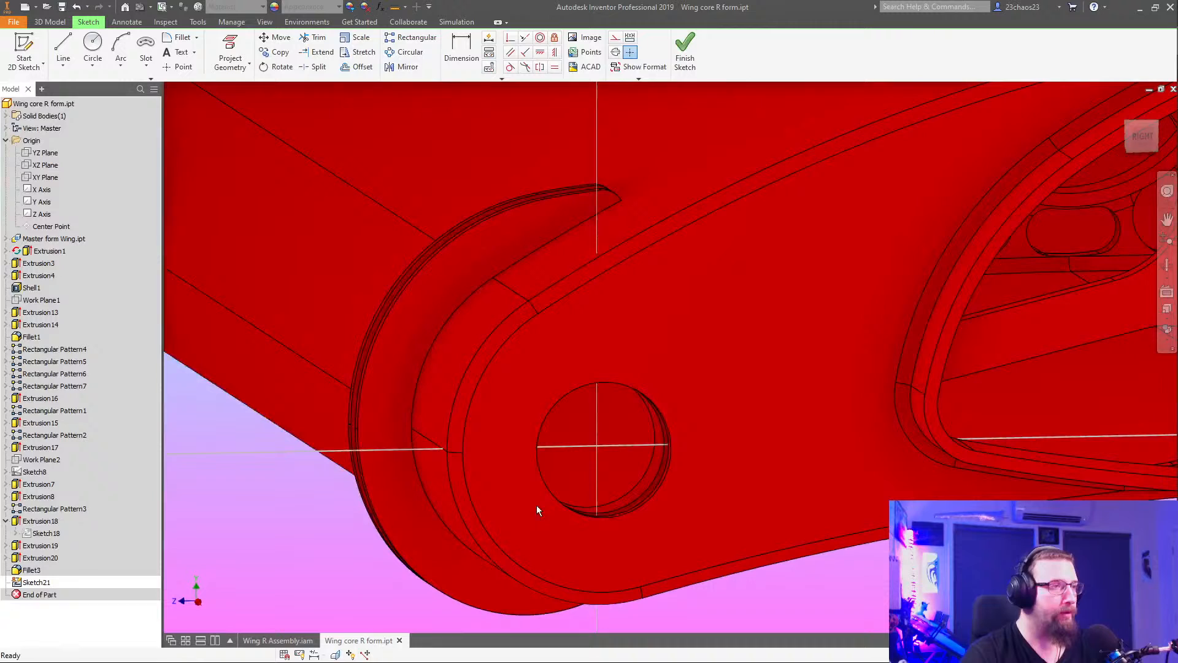
click(244, 40)
scroll(620, 546, up, 3)
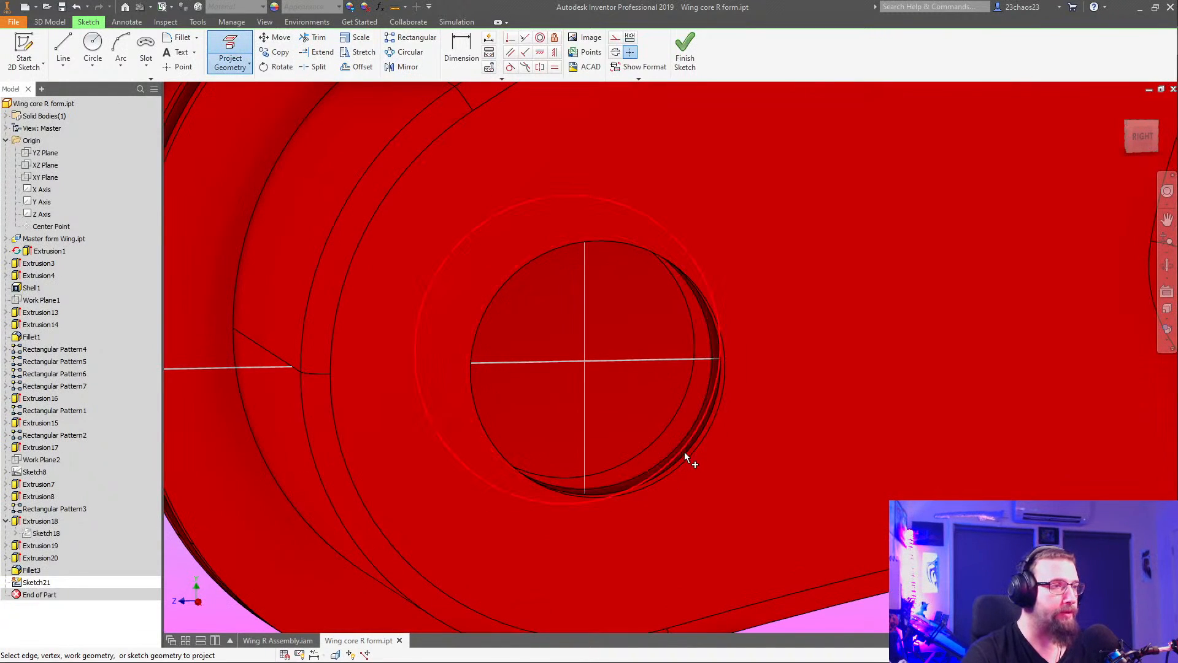
scroll(685, 452, up, 3)
scroll(690, 435, down, 5)
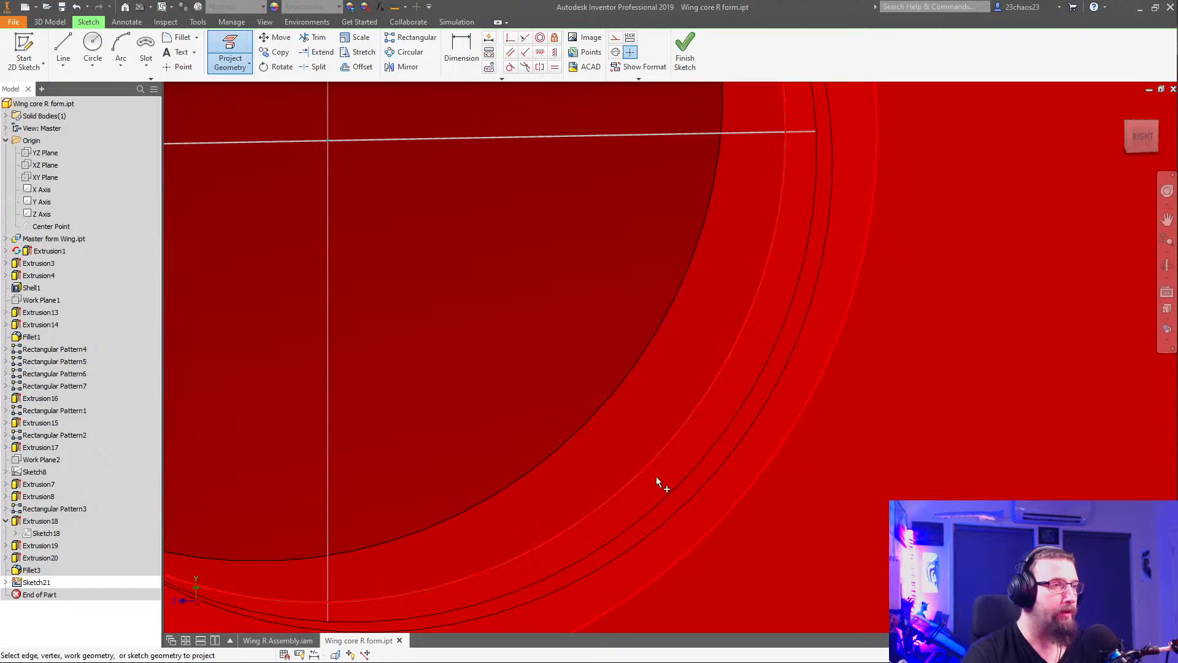
click(682, 49)
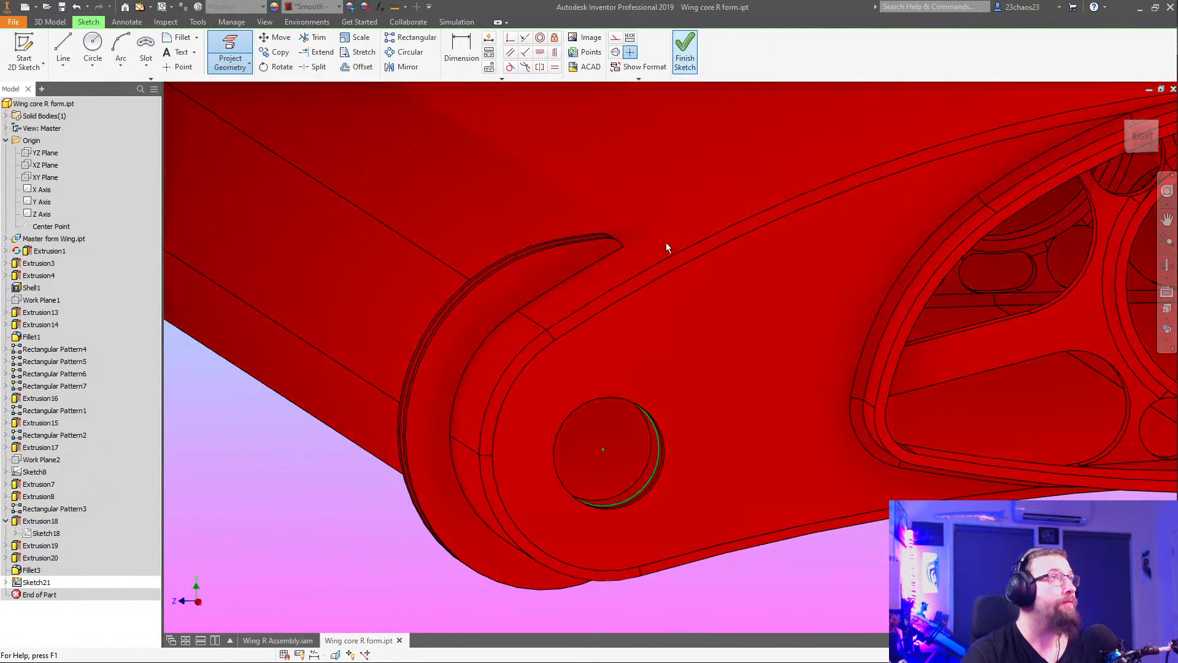
Extrude the projected ring inside the nose hole outward by 2 mm
key(e)
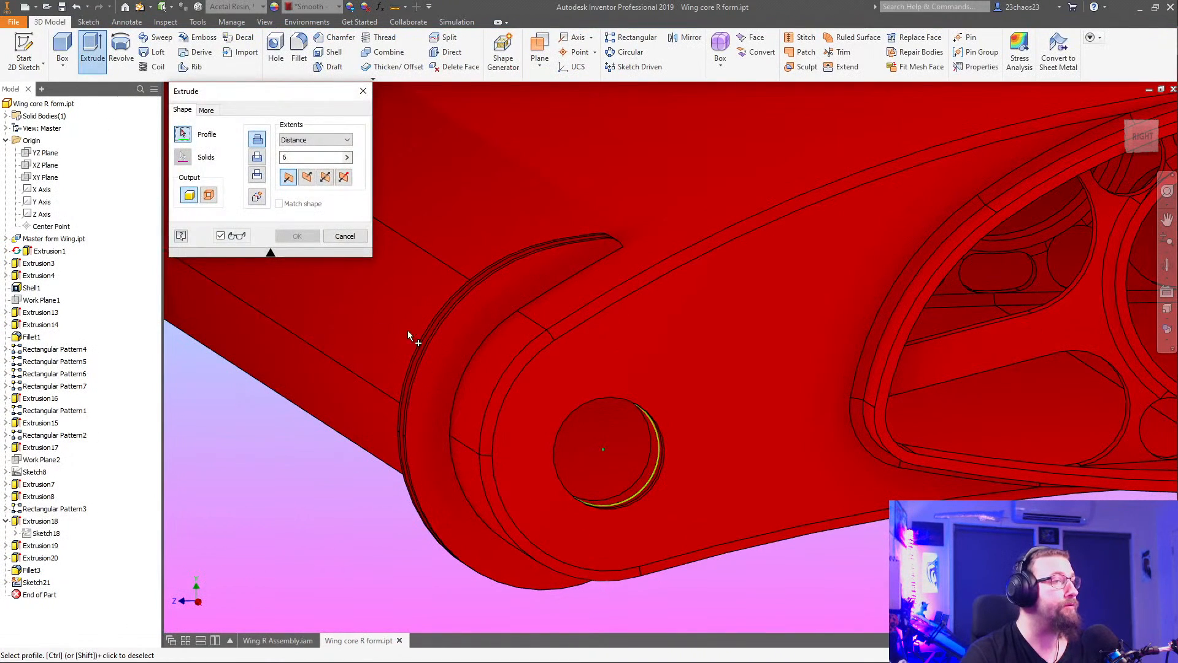
click(665, 451)
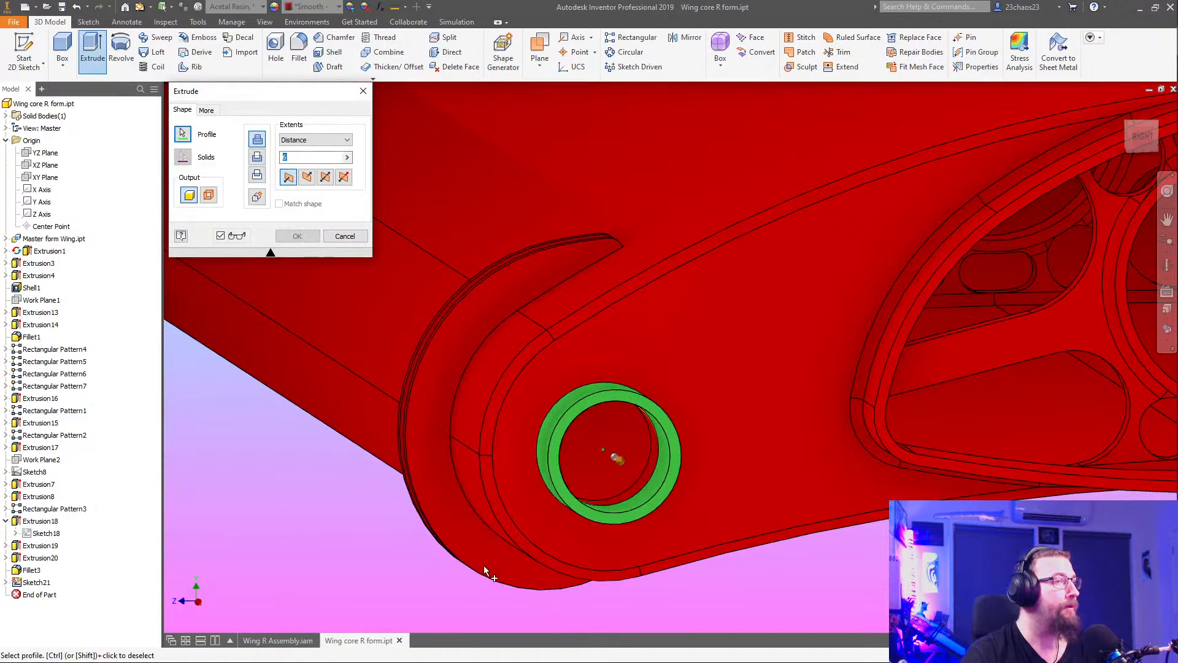
scroll(454, 400, down, 1)
shift+middle_drag(460, 404, 532, 437)
scroll(531, 437, down, 8)
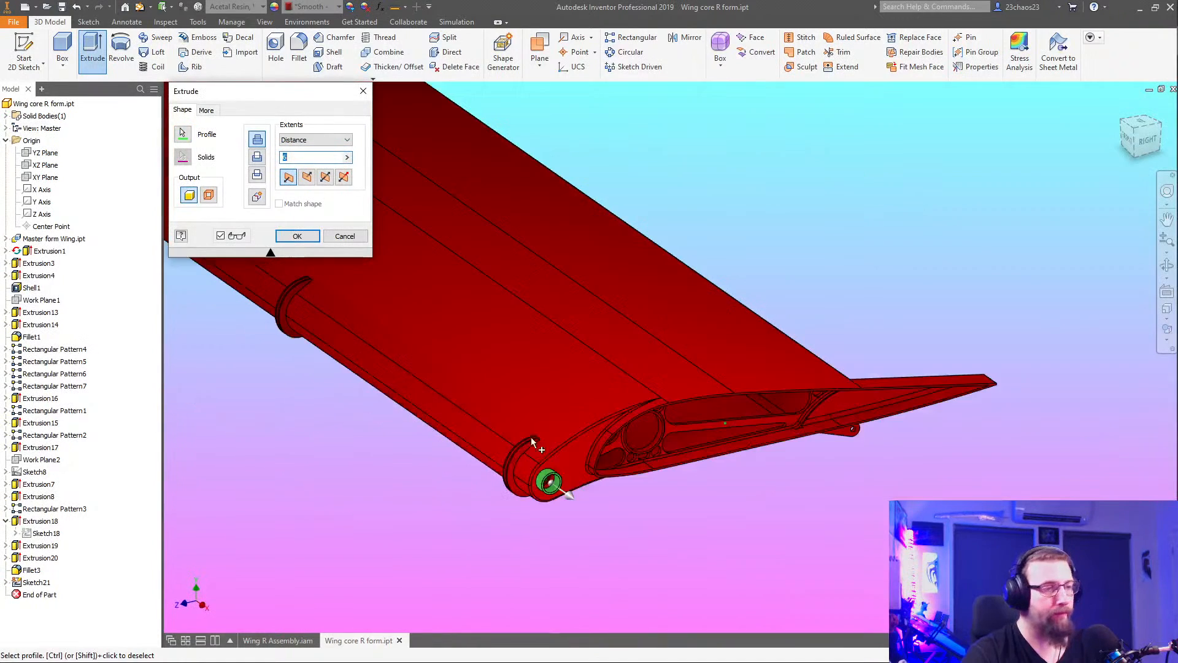
scroll(723, 508, down, 1)
shift+middle_drag(723, 503, 807, 561)
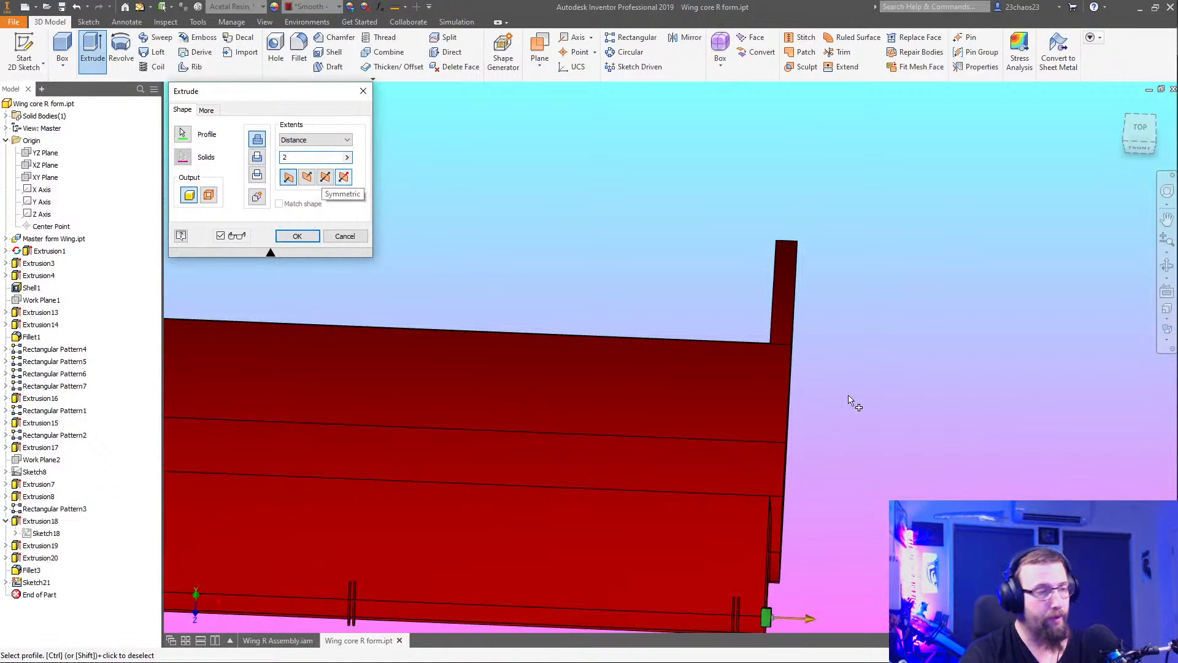
shift+middle_drag(804, 560, 606, 484)
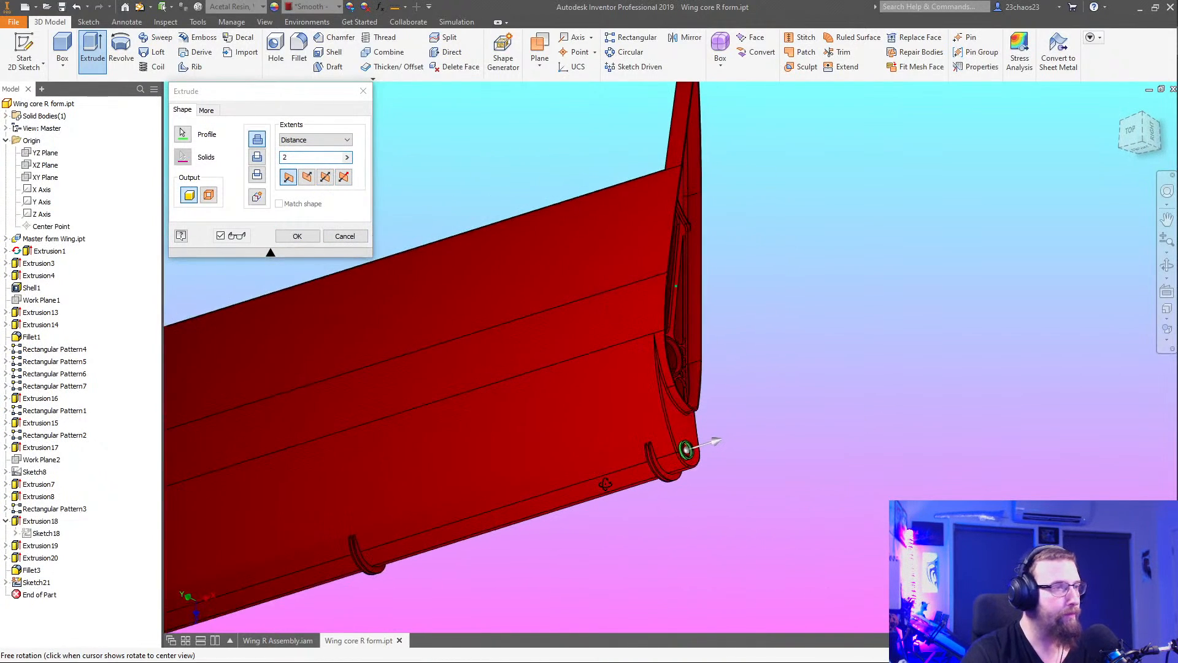
scroll(687, 451, up, 5)
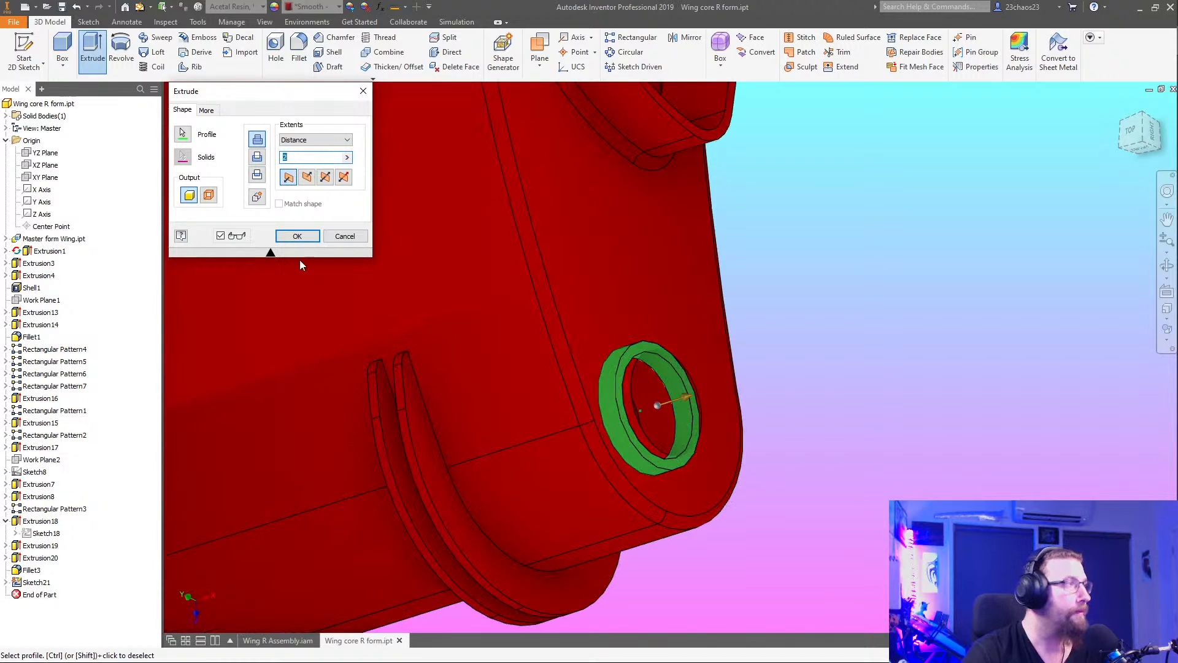
click(299, 236)
scroll(778, 443, down, 2)
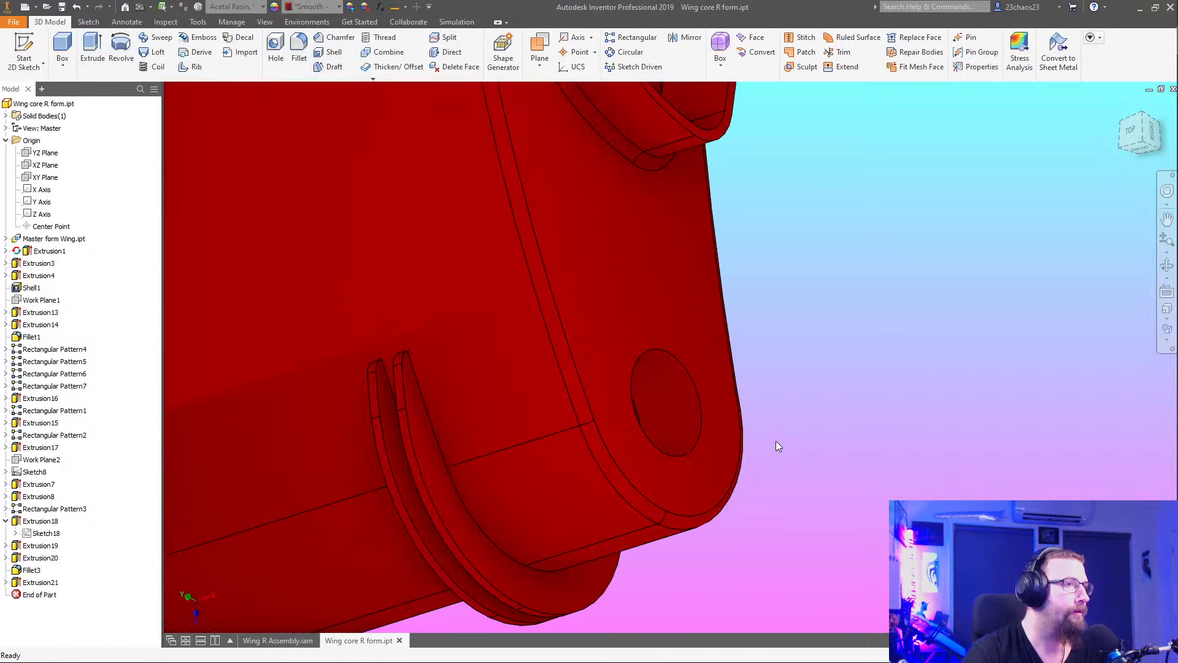
shift+middle_drag(702, 429, 705, 505)
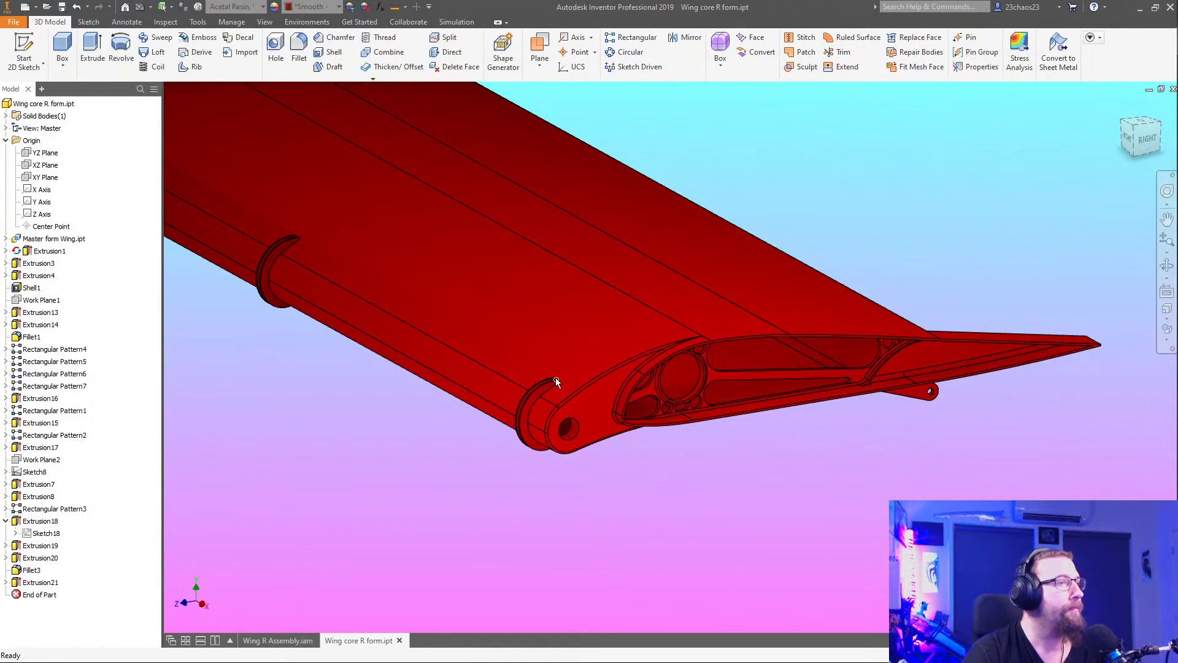
Start a new sketch on the narrow end face of the curved rib wall at the rear of the wing's open end
mouse_move(555, 379)
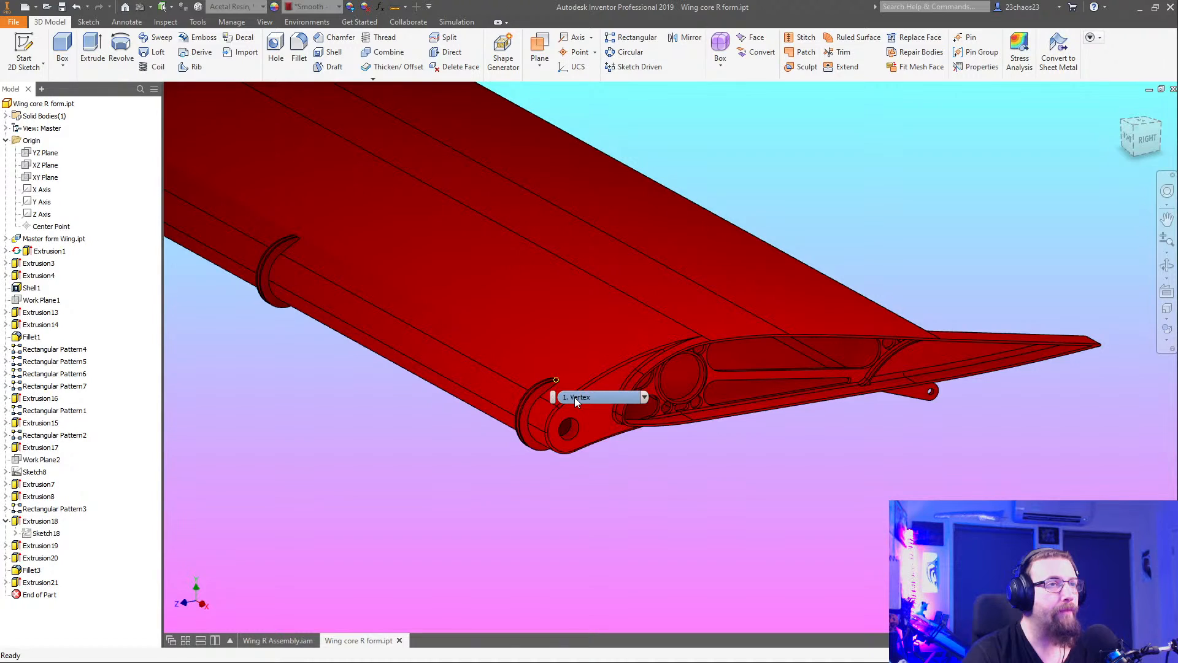
scroll(884, 398, up, 5)
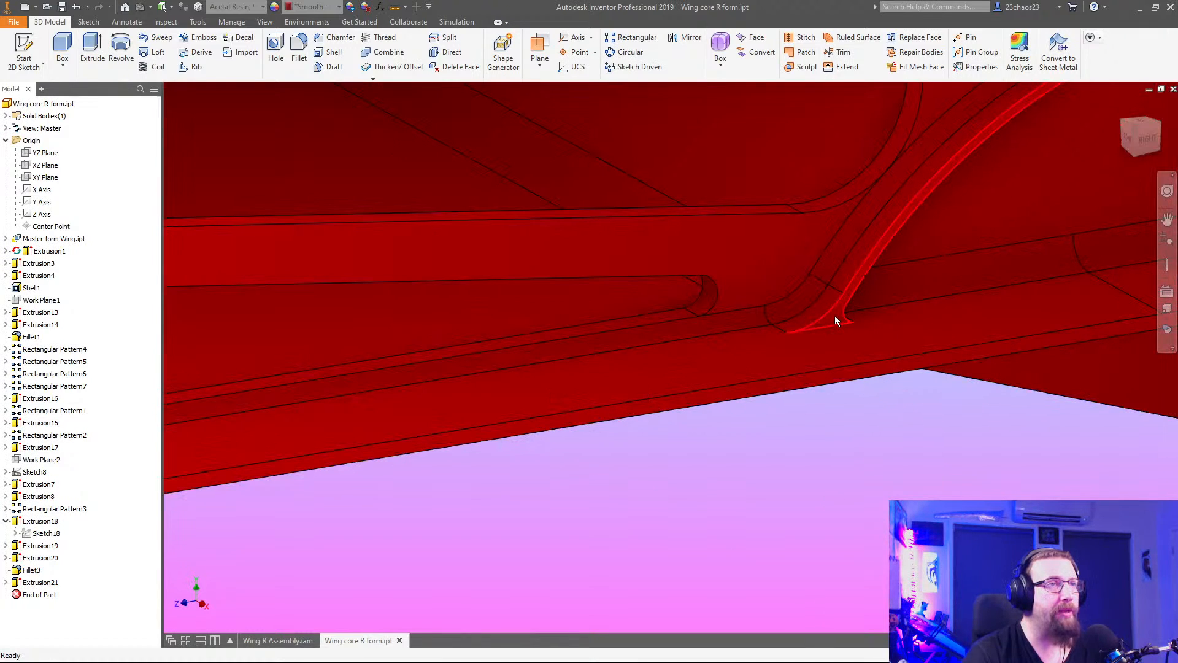
click(835, 319)
scroll(836, 319, down, 3)
scroll(835, 318, down, 3)
shift+middle_drag(812, 497, 694, 479)
click(267, 436)
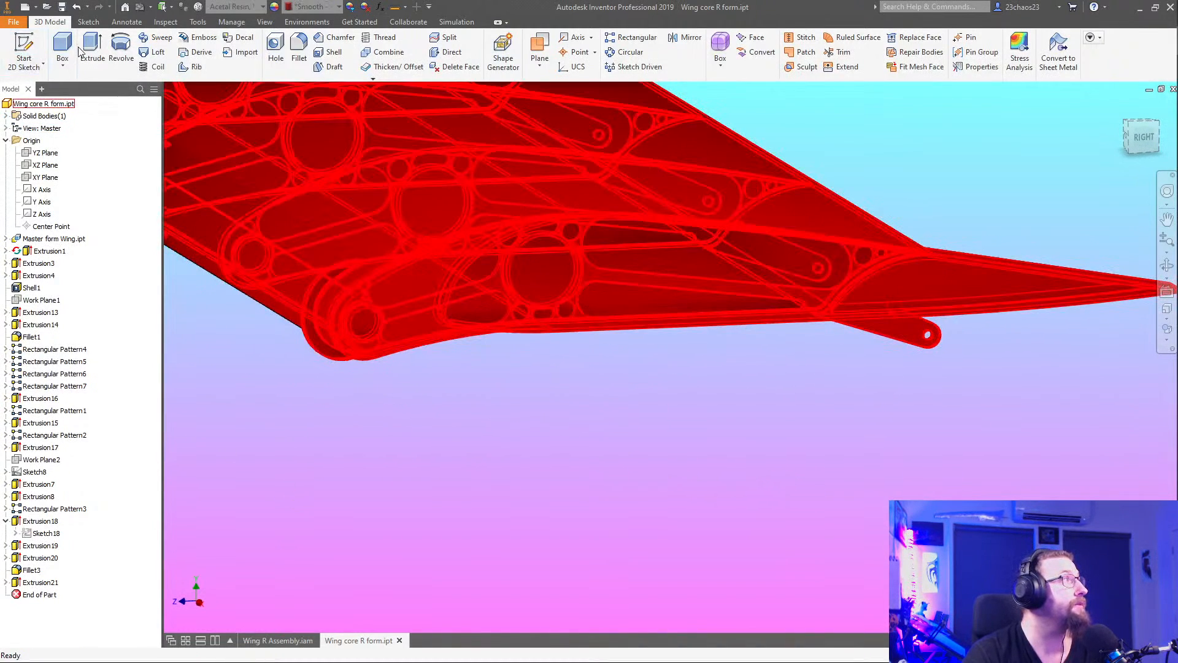
click(27, 46)
scroll(878, 302, up, 5)
scroll(574, 348, up, 3)
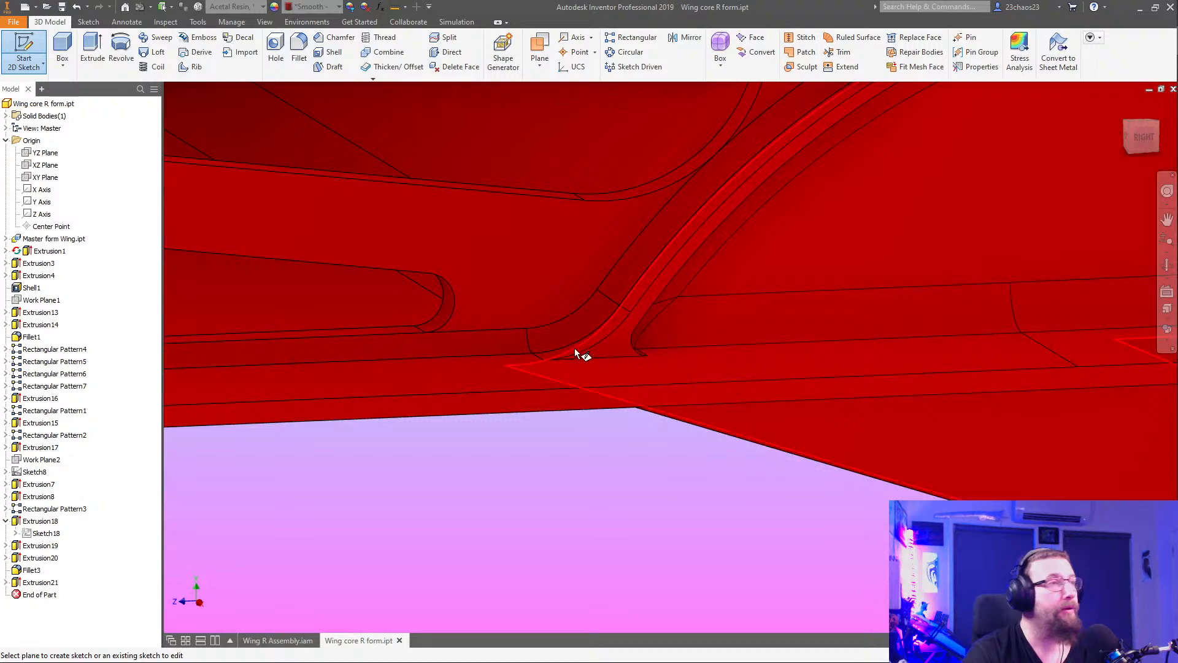
click(615, 352)
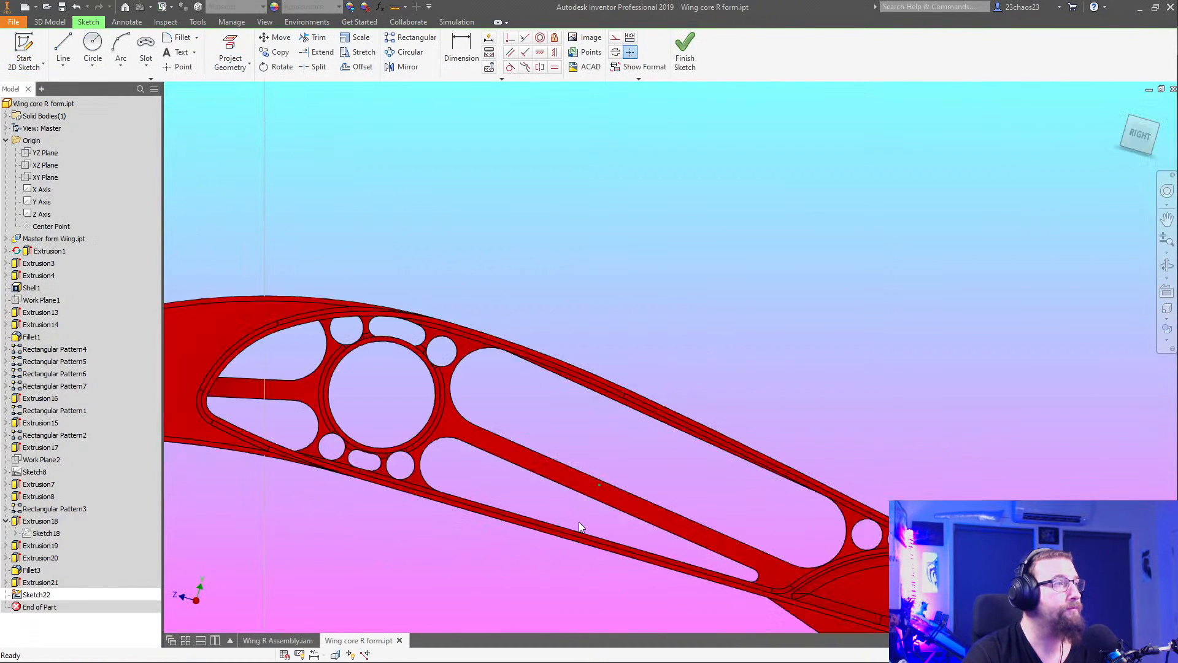
Project the curved rib wall's end face outline into the sketch and finish the sketch
middle_drag(568, 513, 557, 432)
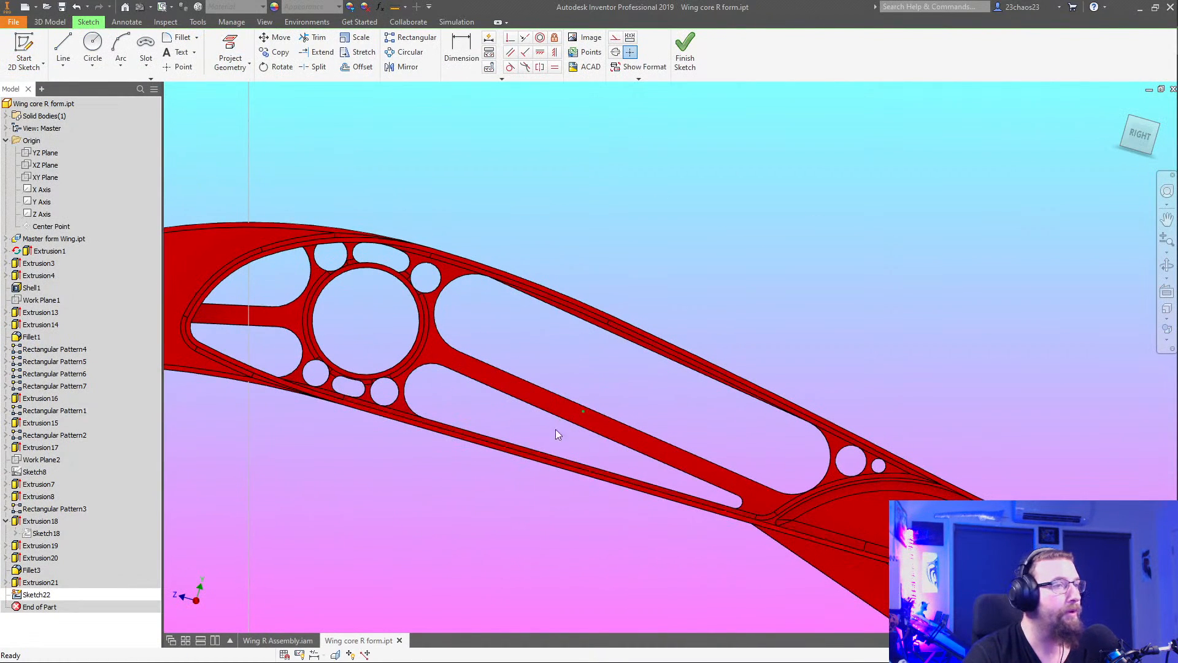
click(230, 52)
scroll(712, 488, up, 4)
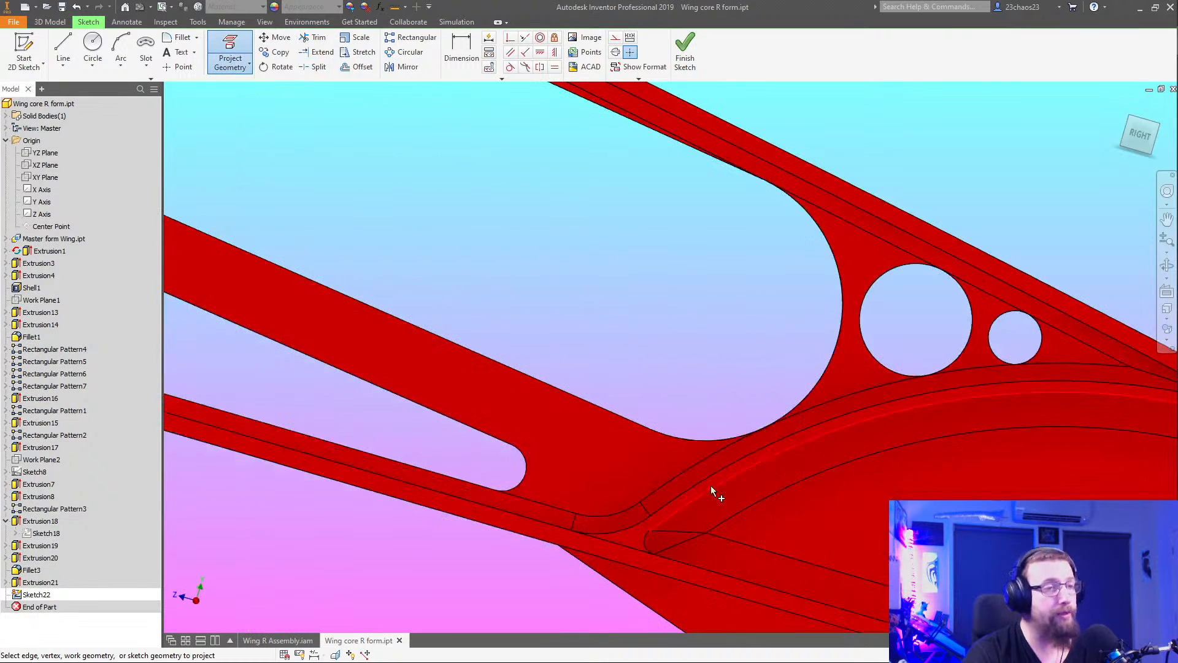
click(628, 535)
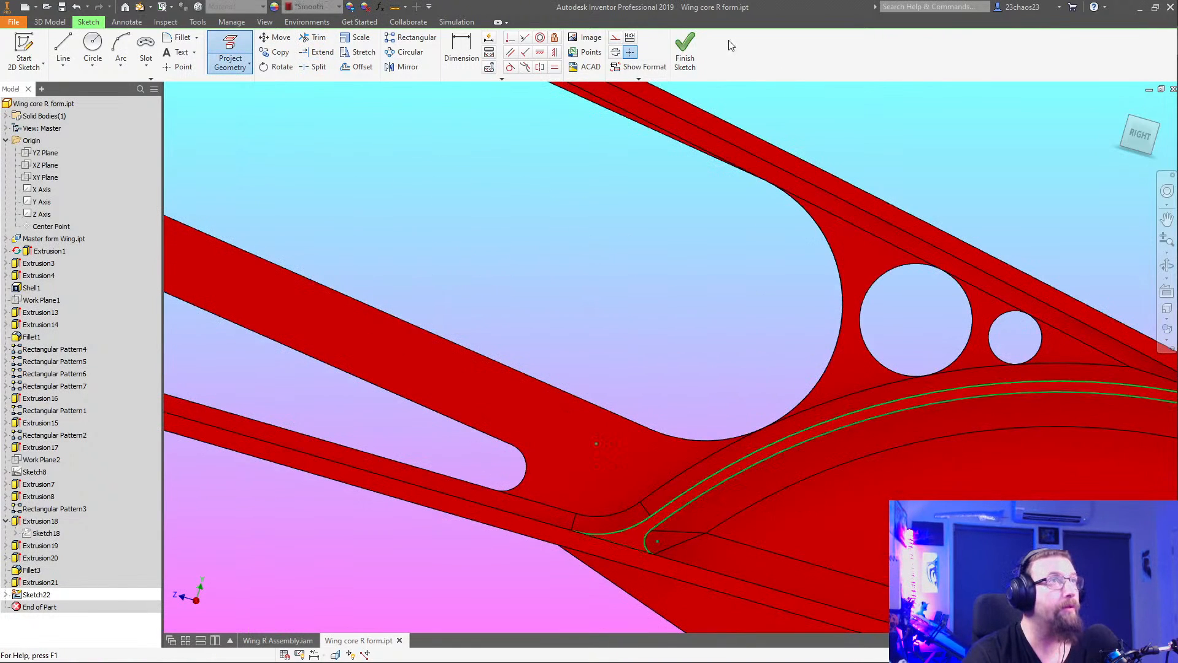
click(685, 52)
Extrude the projected curved rib wall profile up to the wing's outer end face using the To extent
key(e)
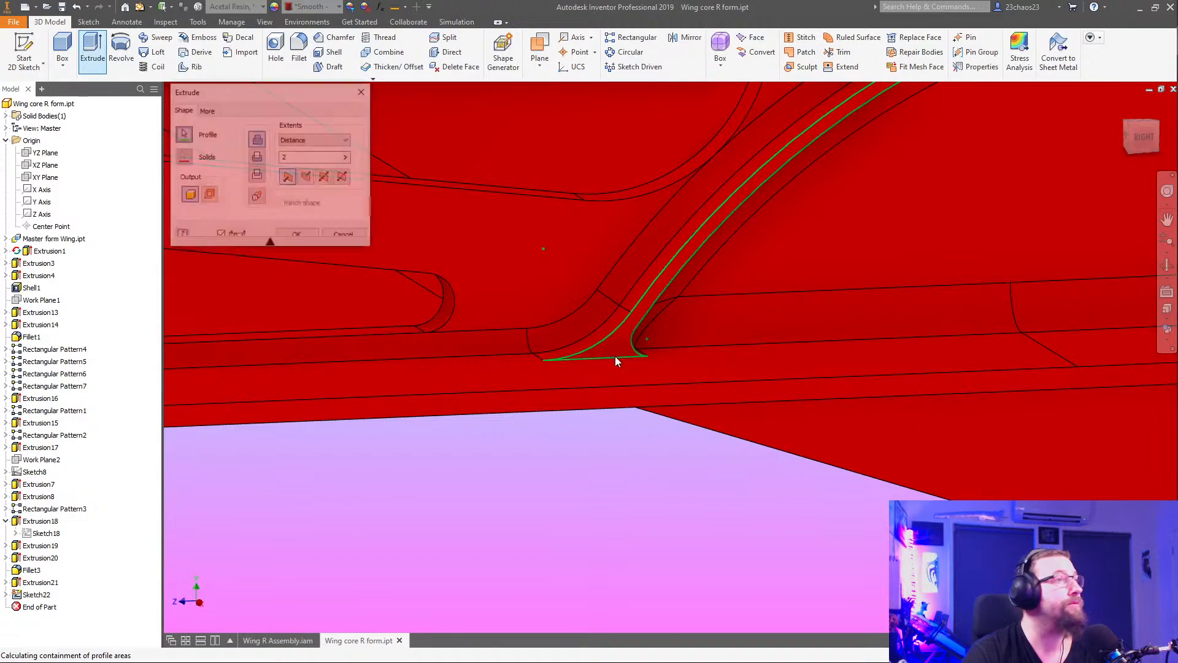
click(307, 141)
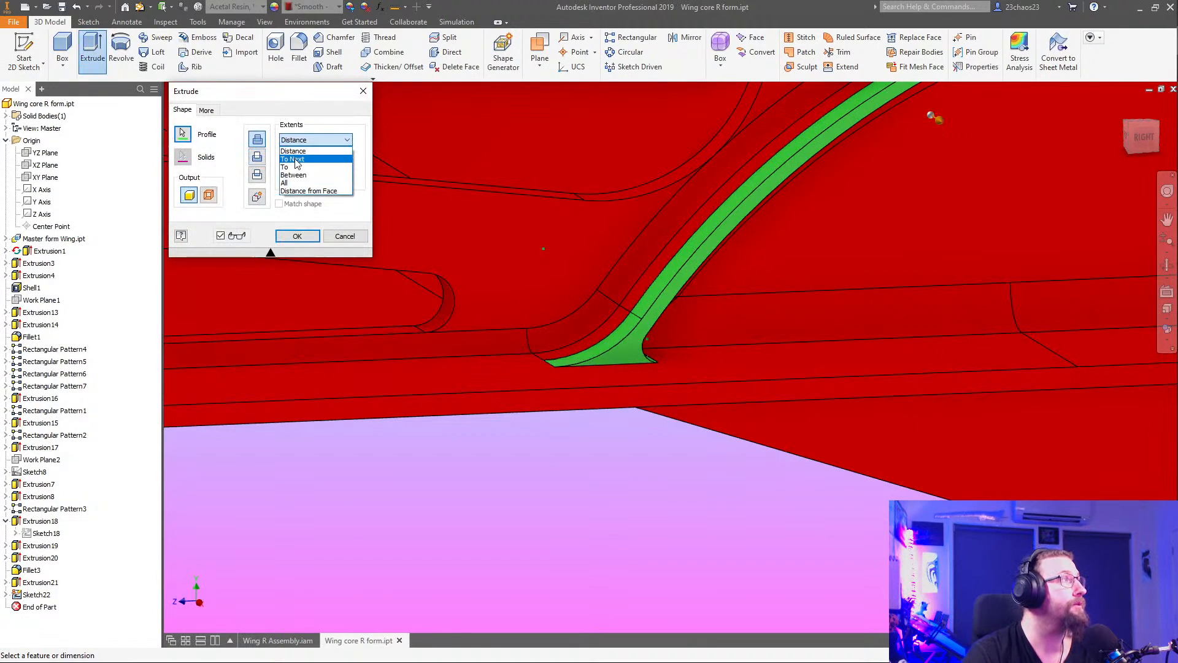
click(300, 158)
click(257, 157)
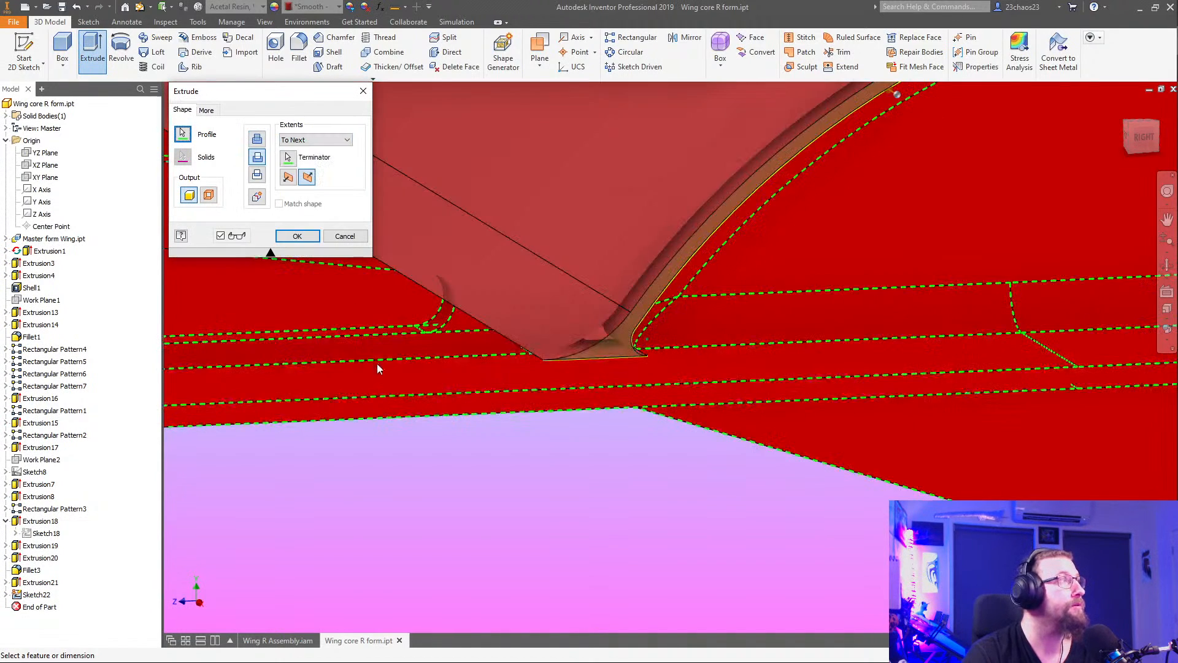
click(288, 177)
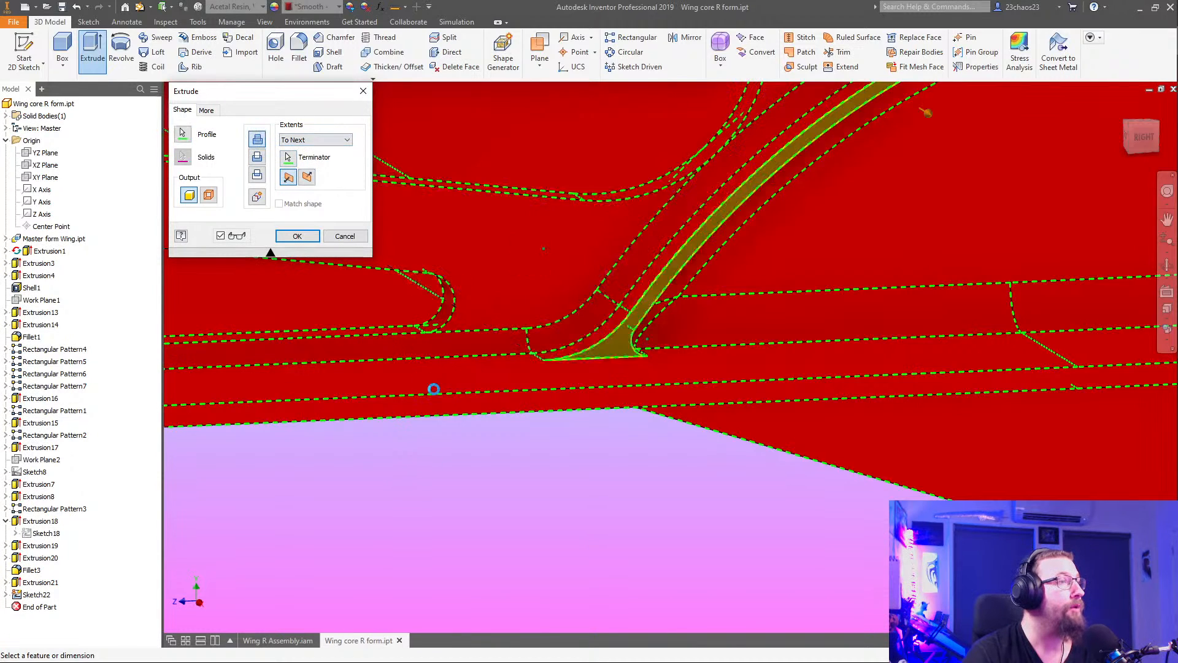
click(322, 142)
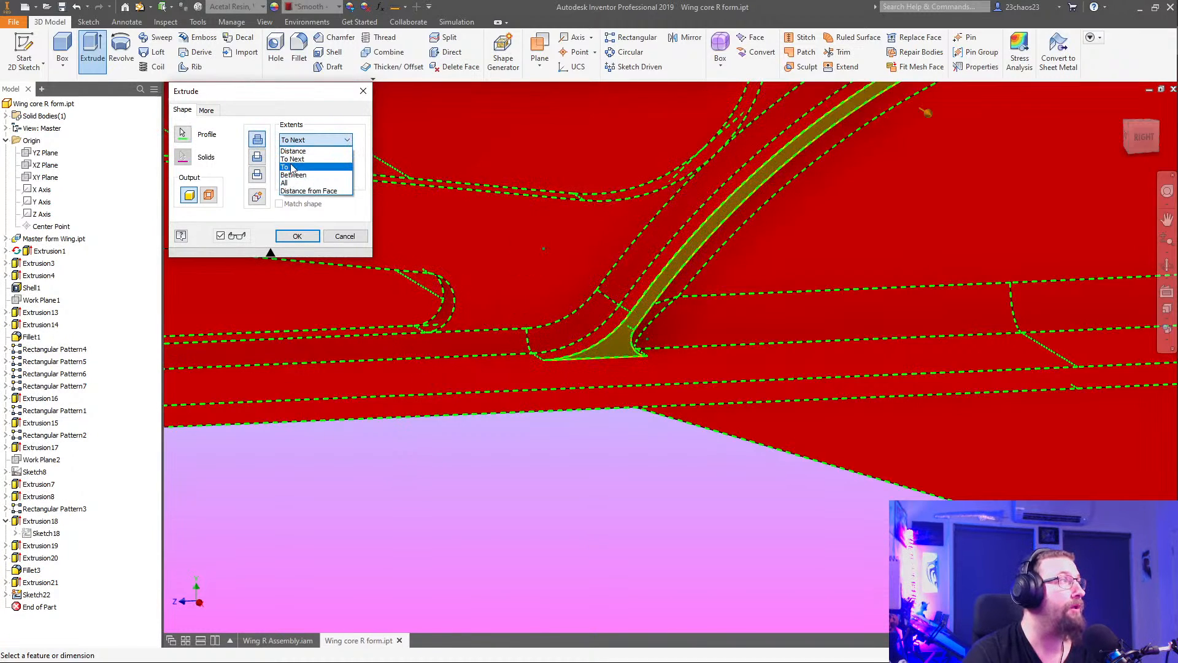
click(301, 169)
click(634, 418)
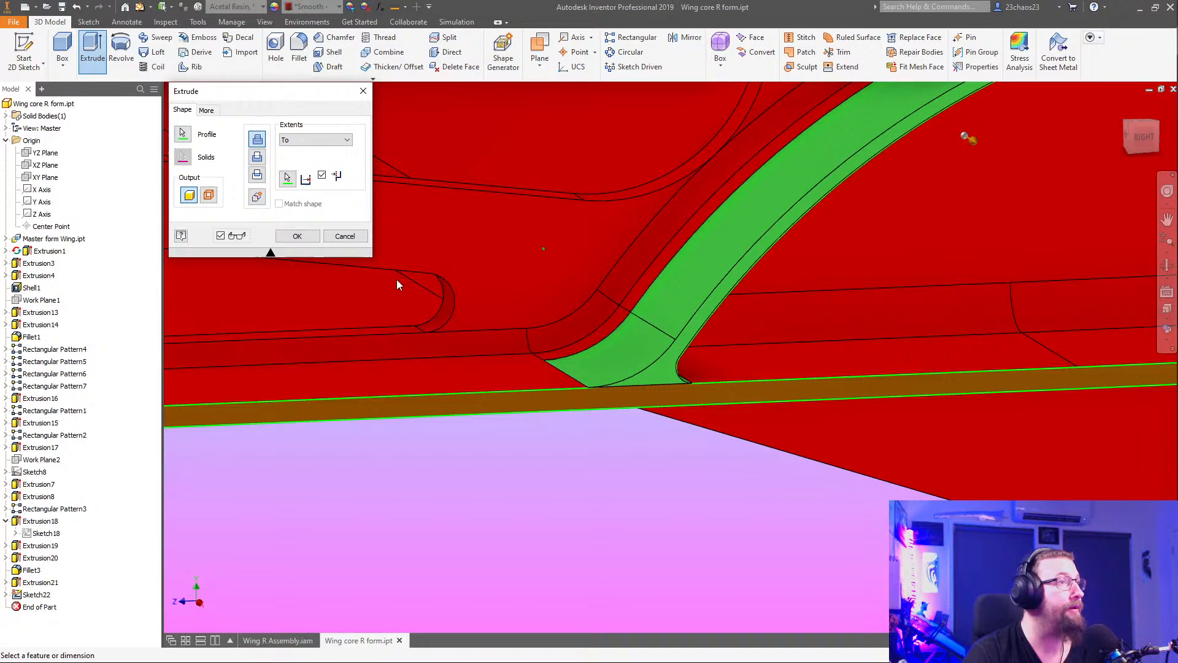
click(296, 236)
scroll(571, 484, down, 5)
shift+middle_drag(573, 481, 857, 459)
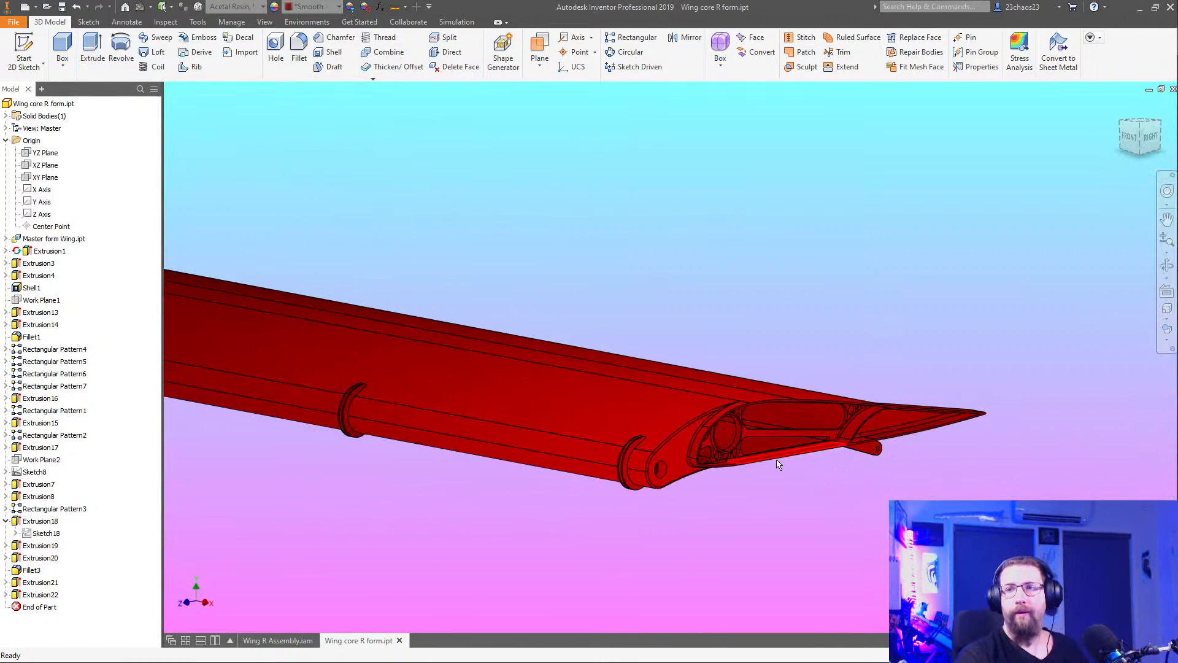
shift+middle_drag(701, 447, 652, 508)
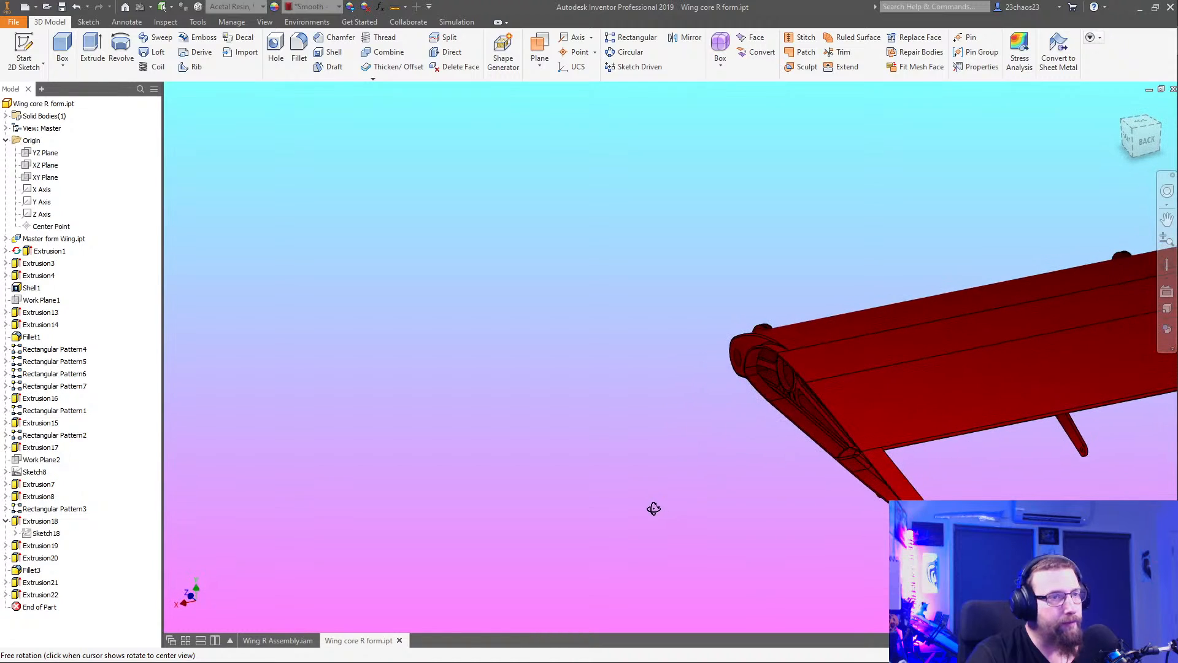
scroll(894, 489, up, 3)
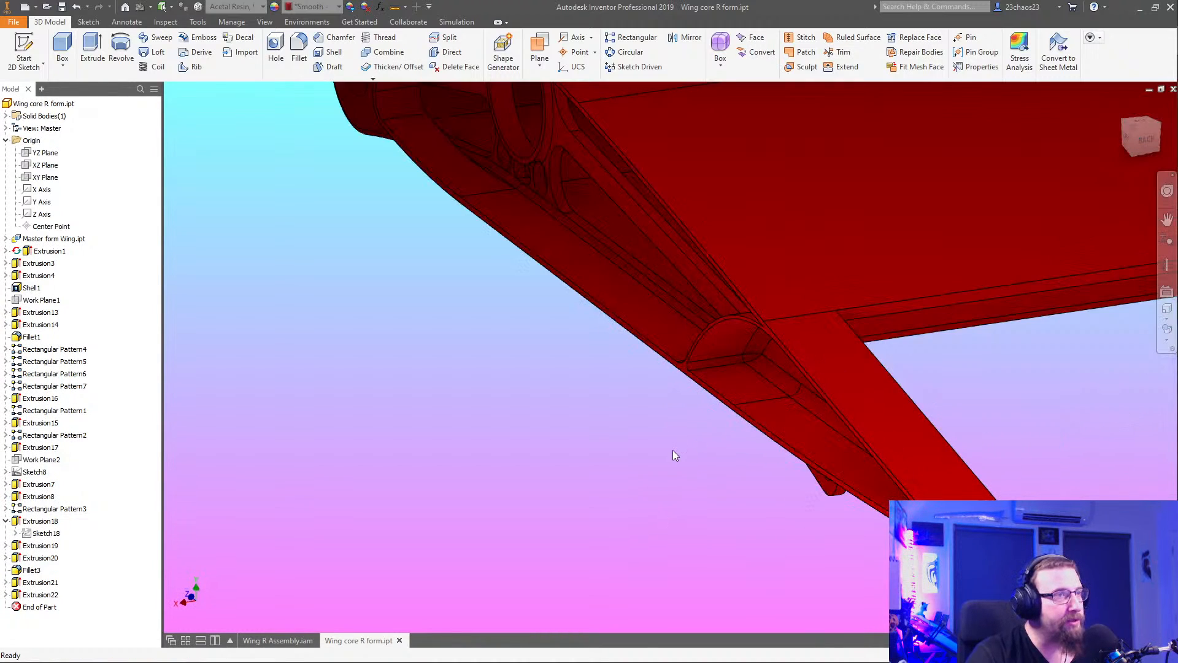
shift+middle_drag(673, 455, 608, 499)
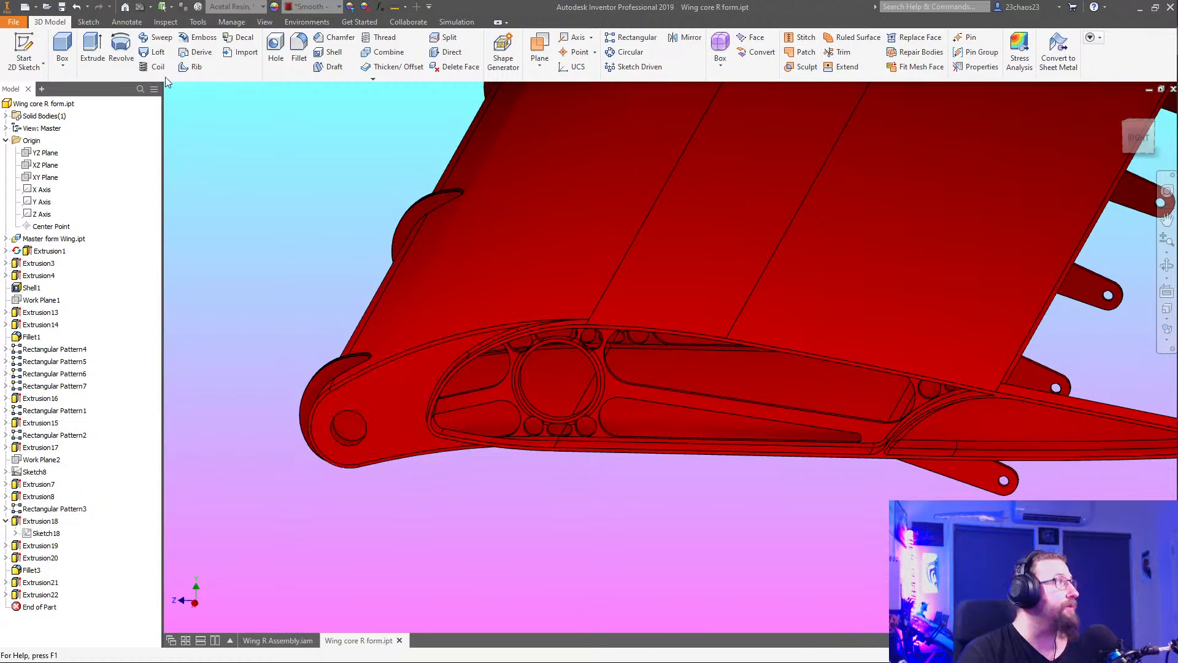
Start a sketch on the wing's open-end rim face and project the rib web faces around the spar hole plus the rim outline
click(23, 55)
scroll(547, 441, up, 5)
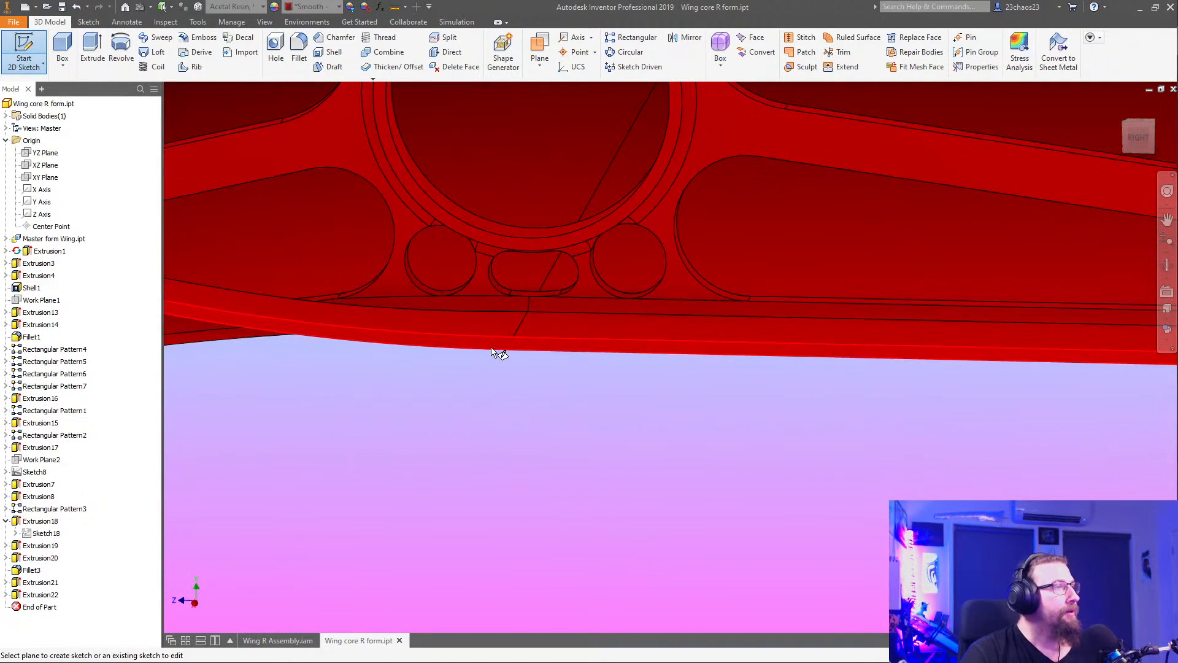
click(506, 421)
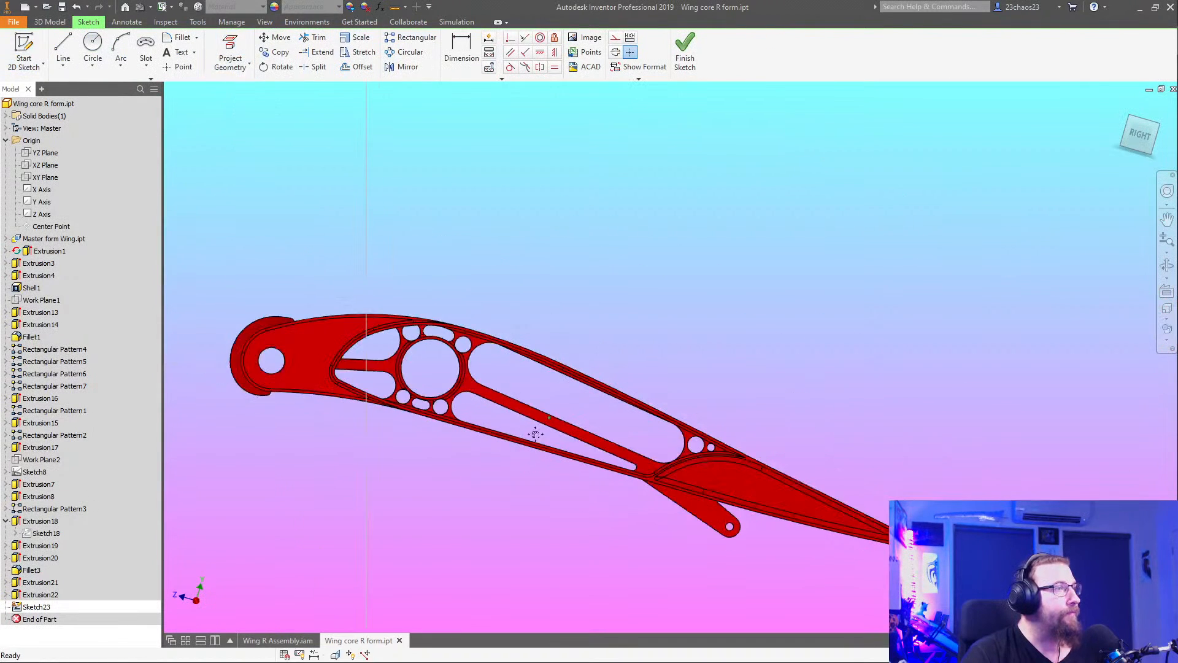
scroll(603, 420, up, 3)
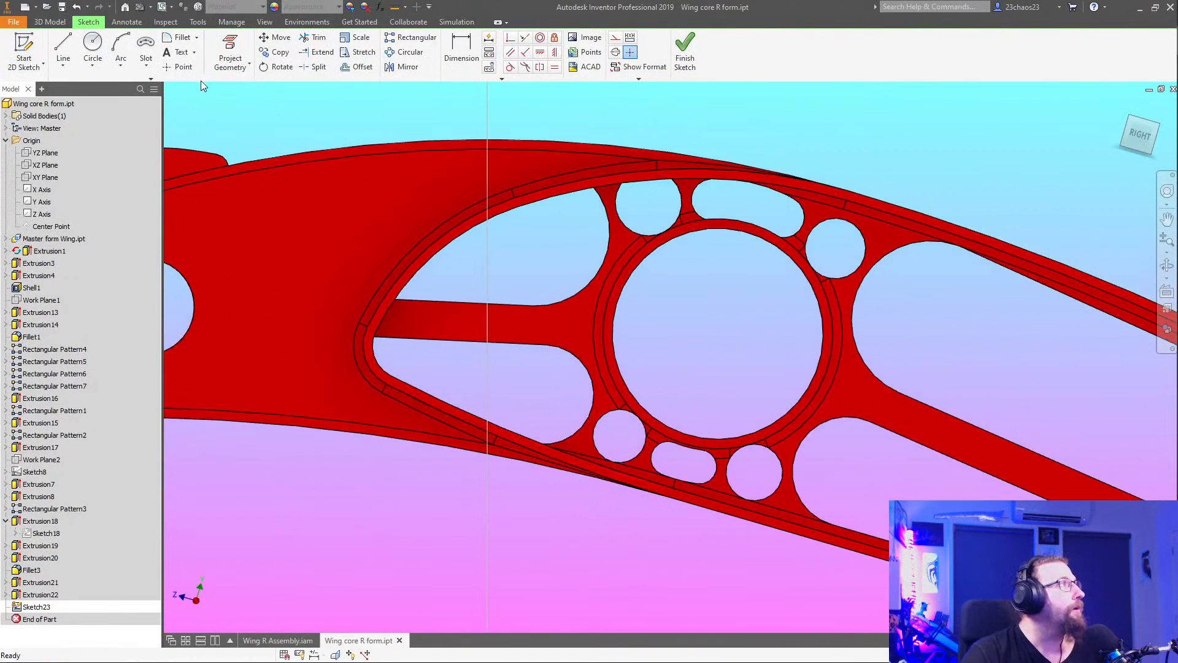
click(230, 49)
click(558, 326)
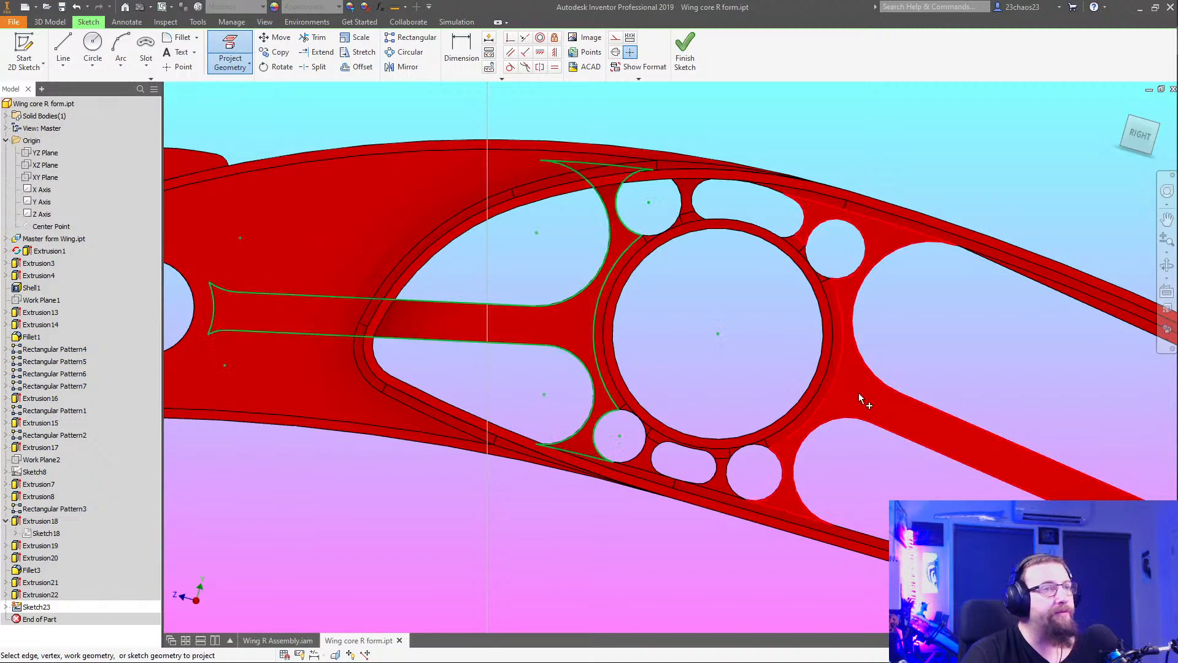
click(859, 396)
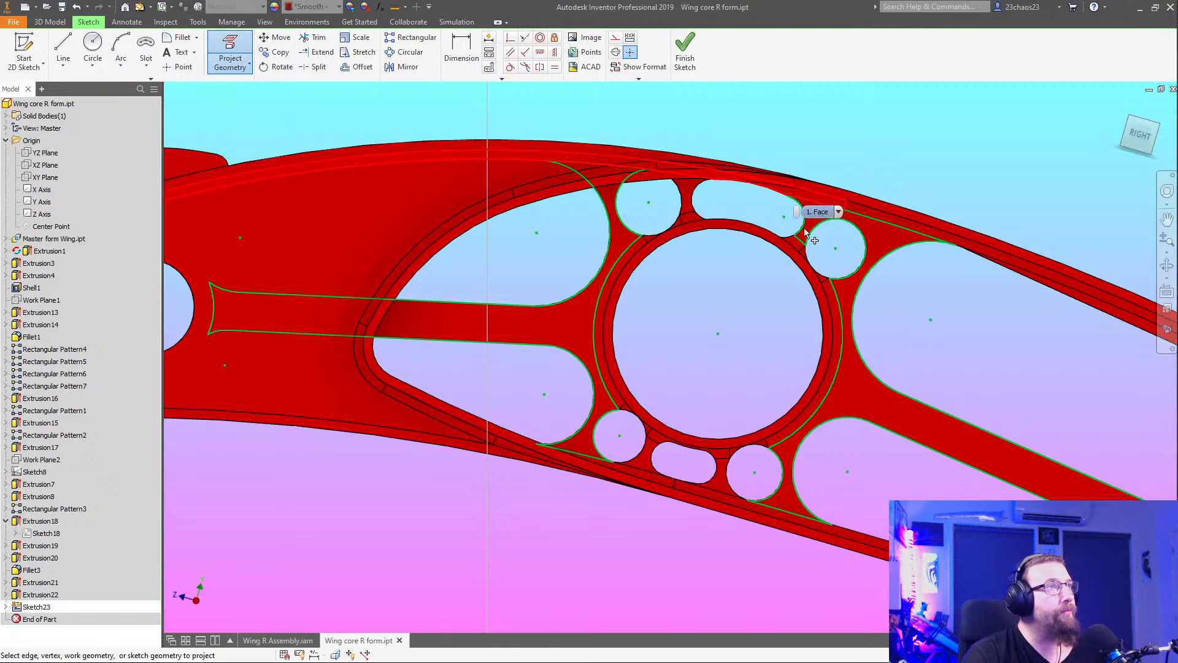
middle_drag(725, 336, 699, 335)
click(393, 242)
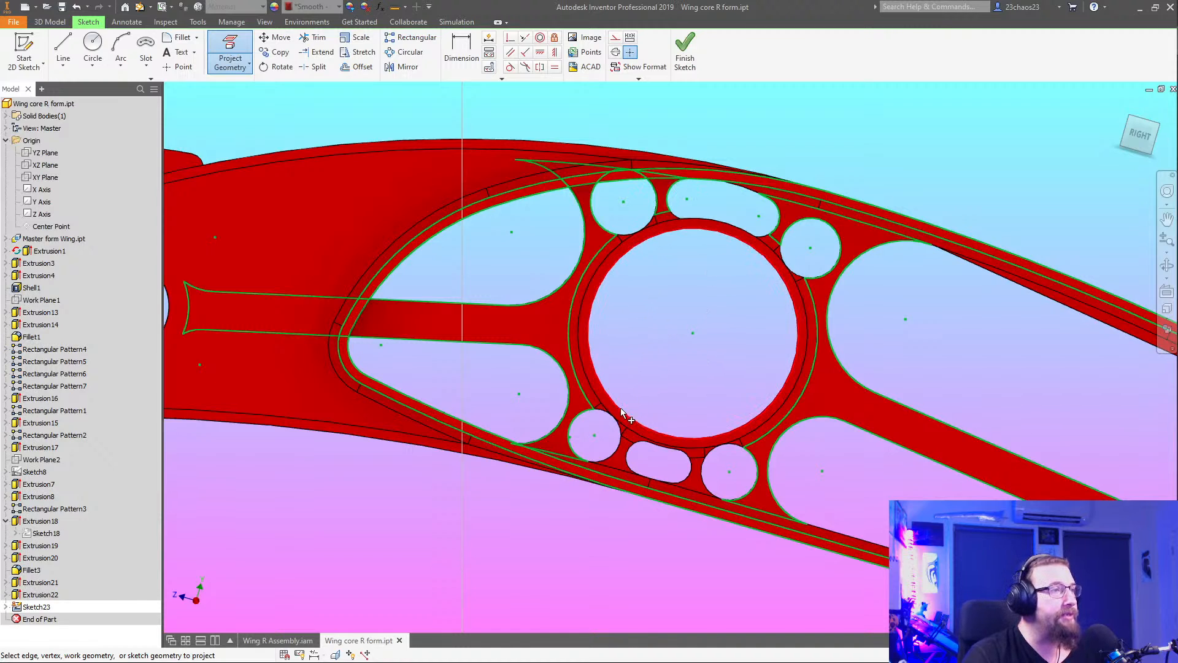
Project the spar hole's ring face and the small wall segments between the surrounding cutouts into the sketch
click(598, 390)
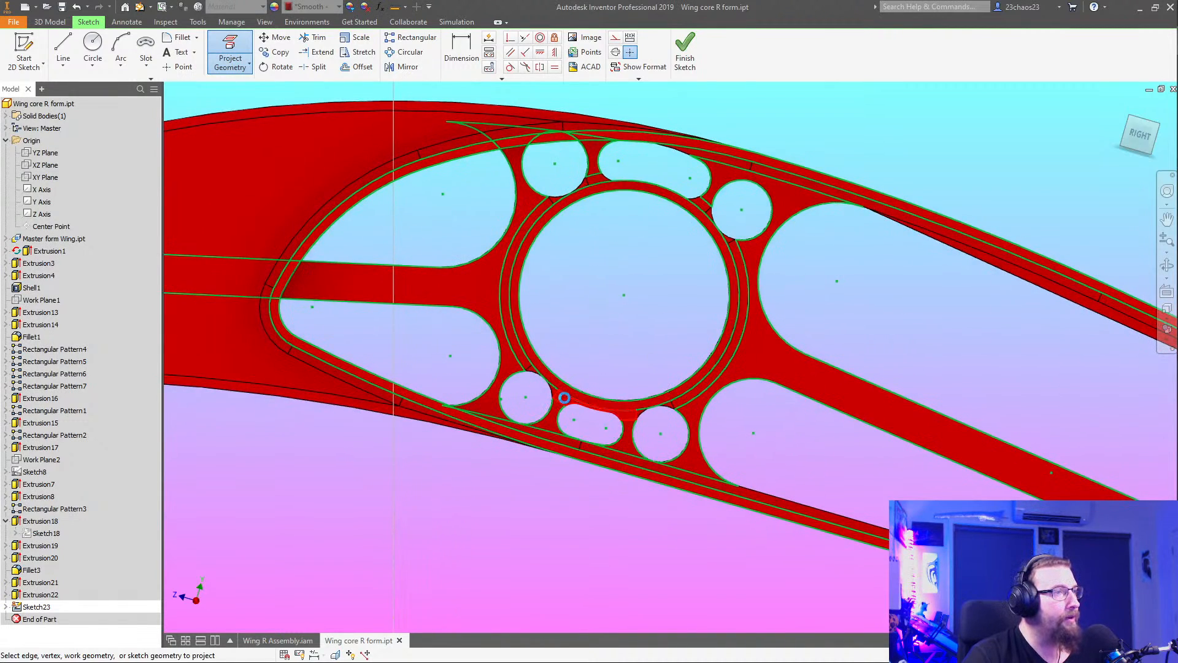
scroll(672, 408, up, 4)
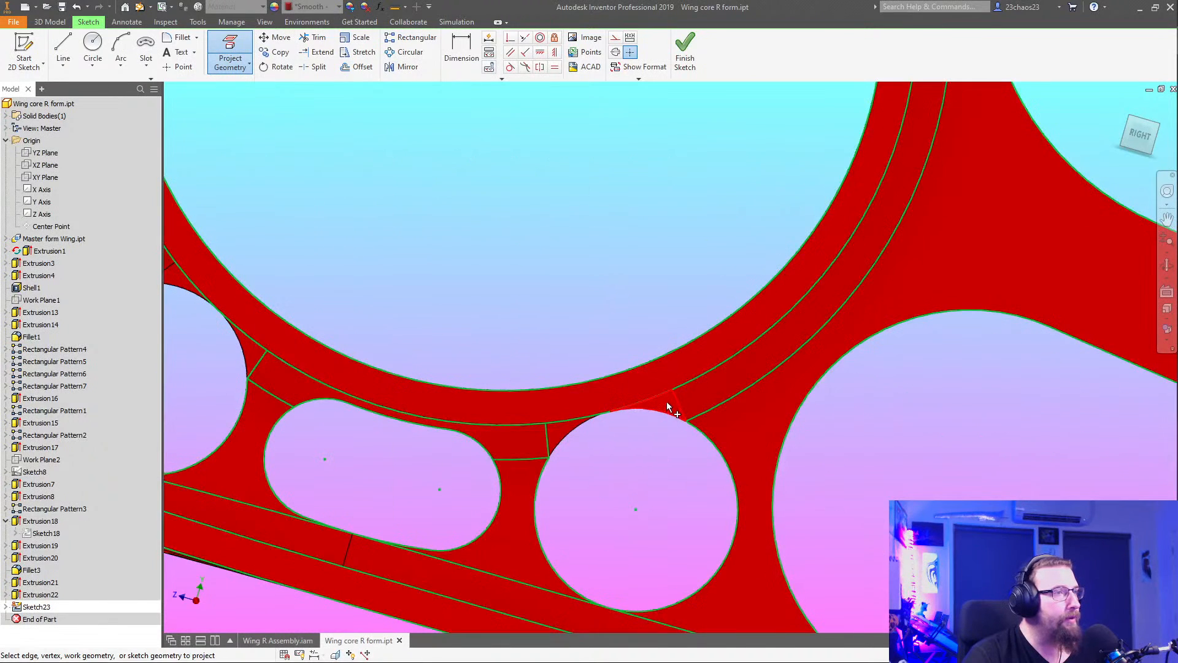
click(556, 432)
middle_drag(608, 448, 958, 515)
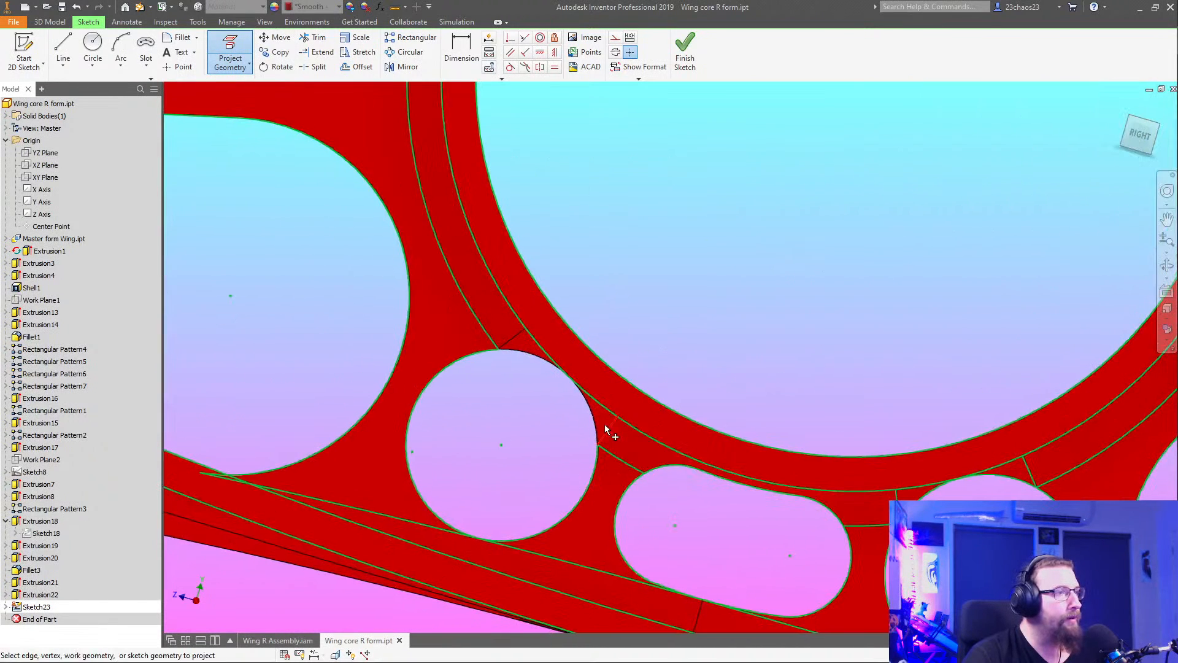
scroll(526, 360, down, 6)
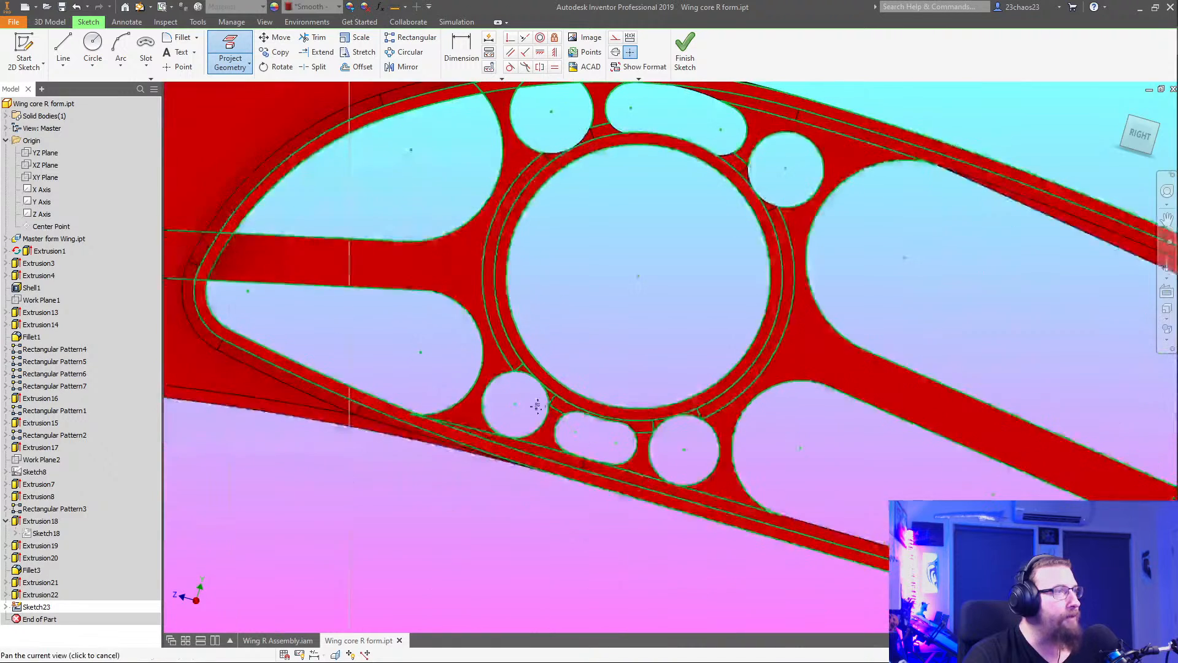
scroll(535, 317, up, 2)
click(533, 318)
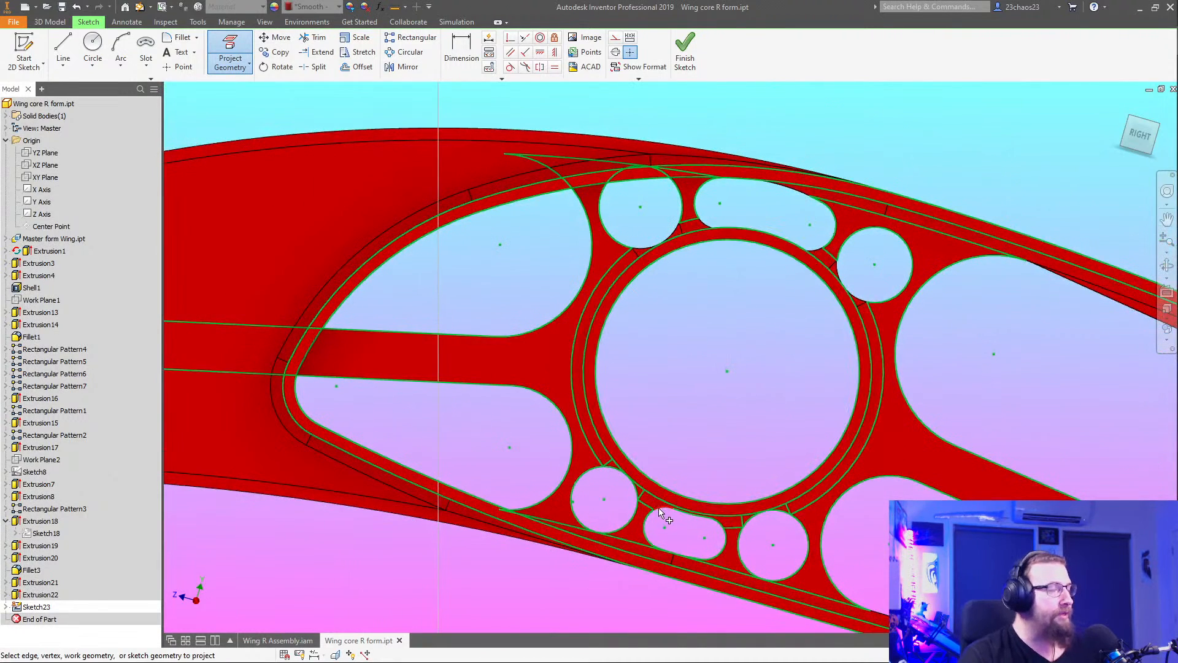
Finish the sketch of projected rib geometry and delete it from the part
key(Escape)
scroll(655, 505, down, 5)
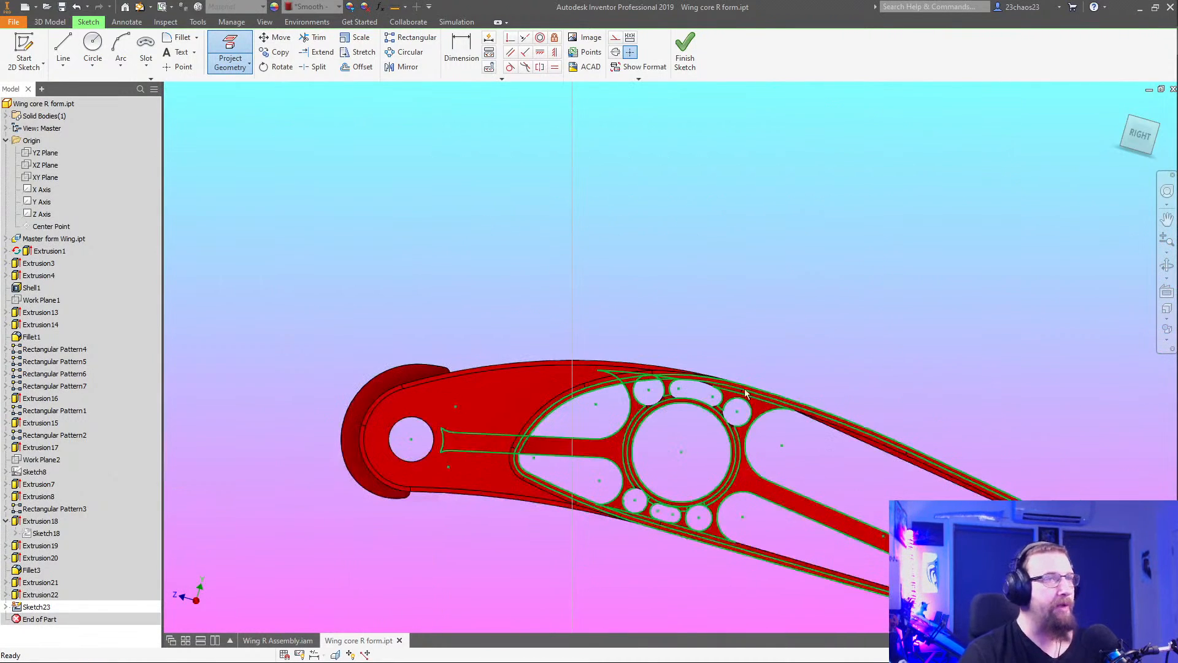
middle_drag(793, 380, 633, 267)
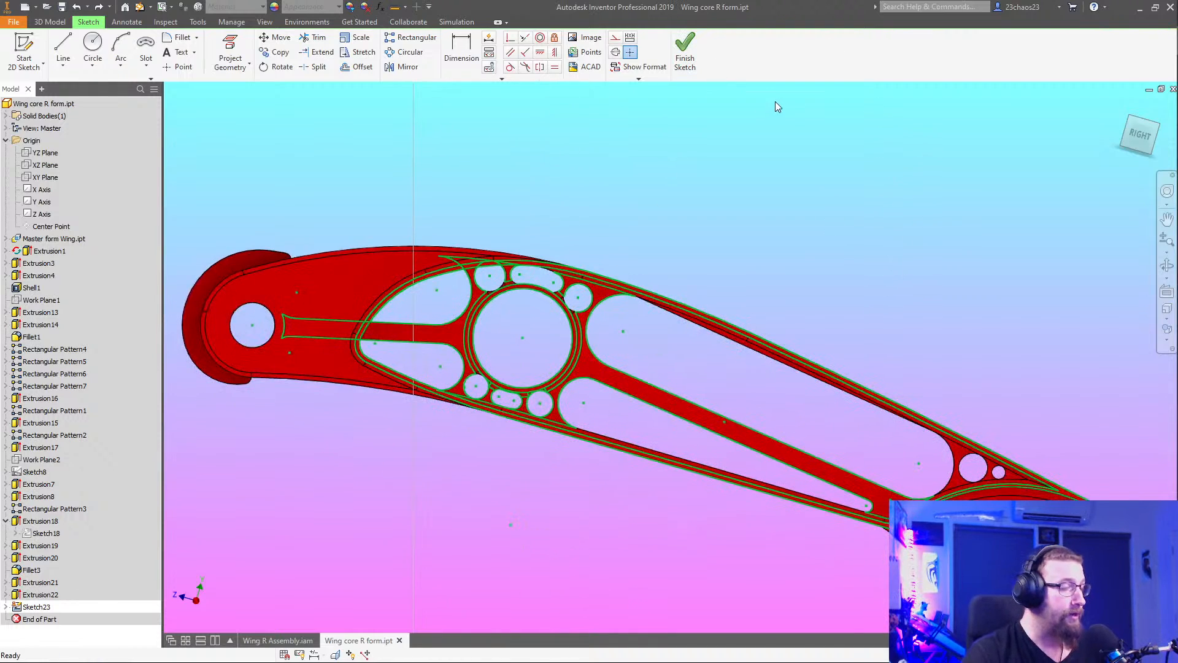
click(685, 49)
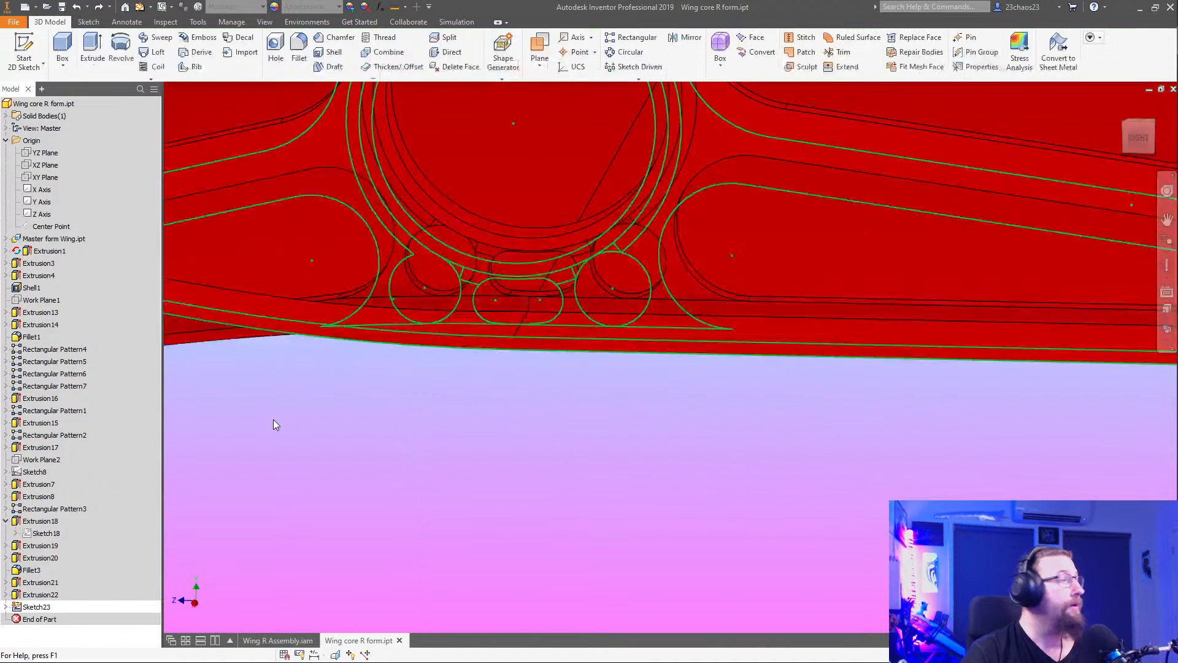
click(18, 606)
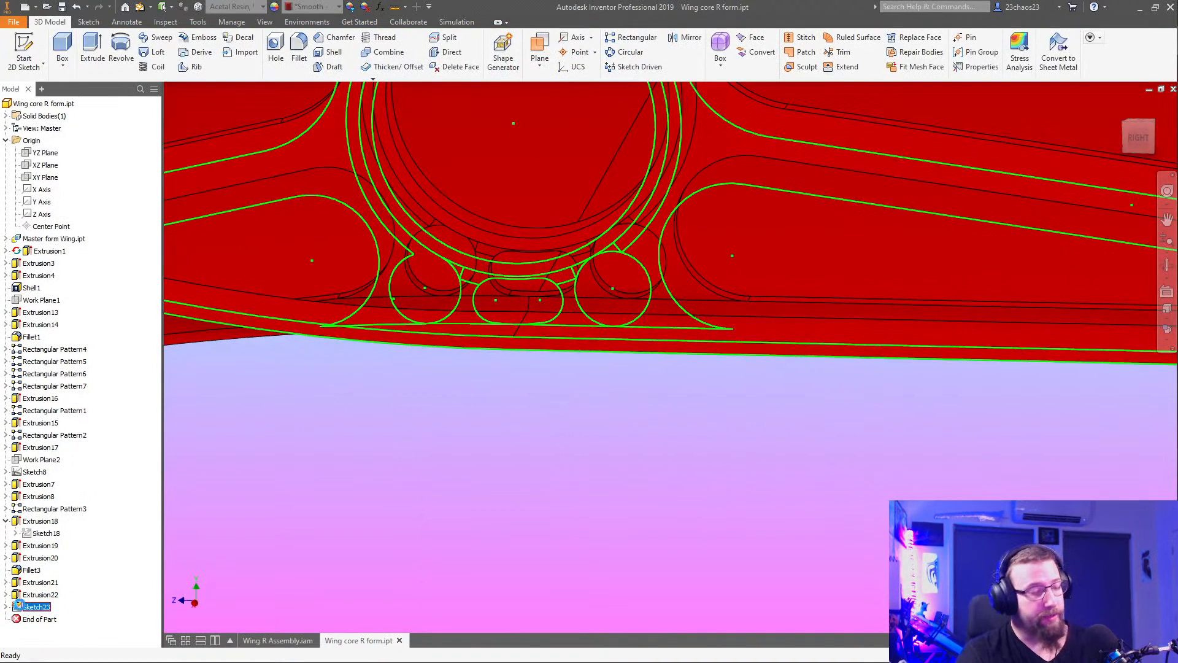
key(Delete)
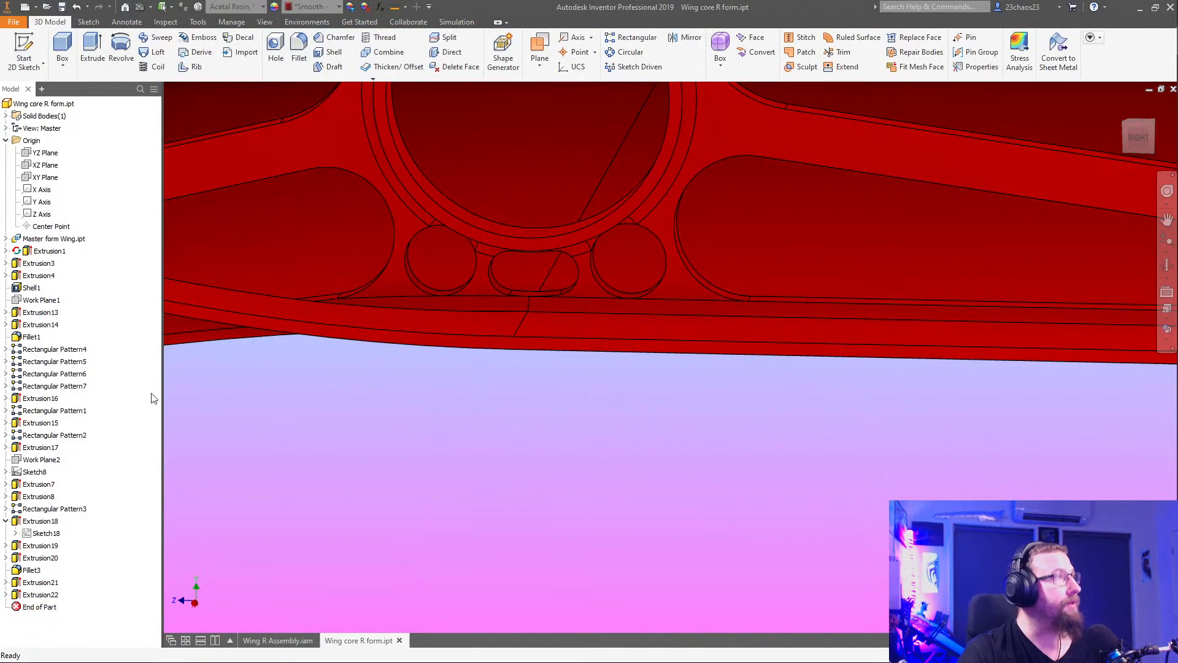
Start a new sketch on the wing's open-end rim face and project the circular edges of the ring around the spar hole
scroll(474, 471, down, 2)
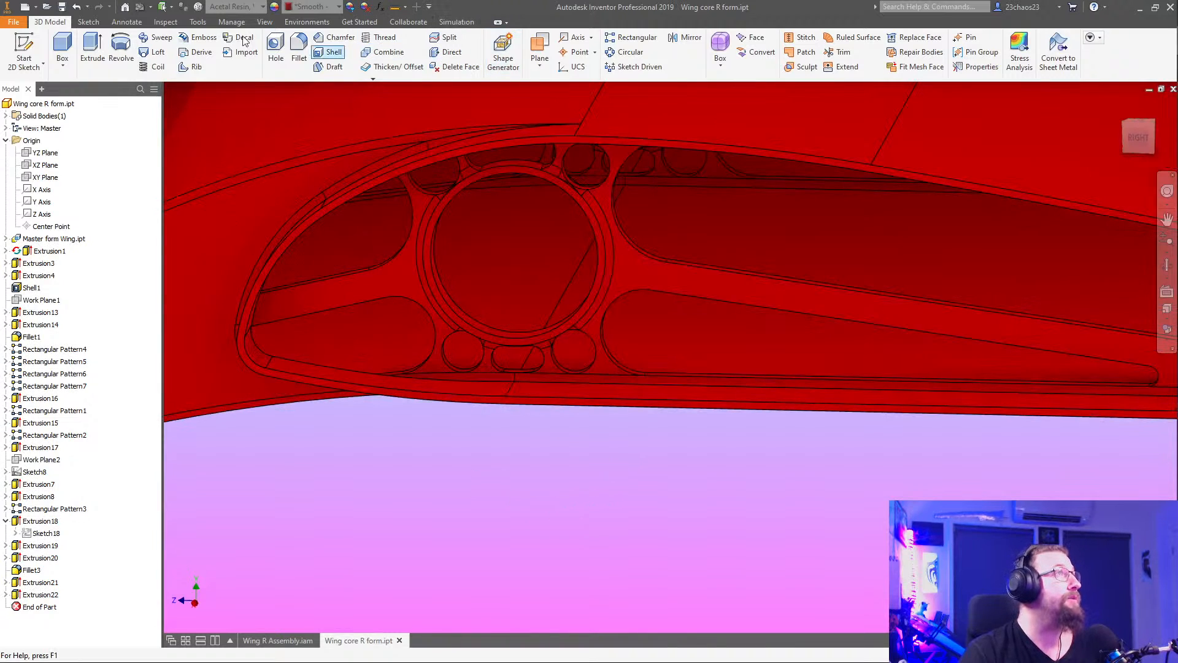
click(23, 49)
scroll(320, 374, up, 3)
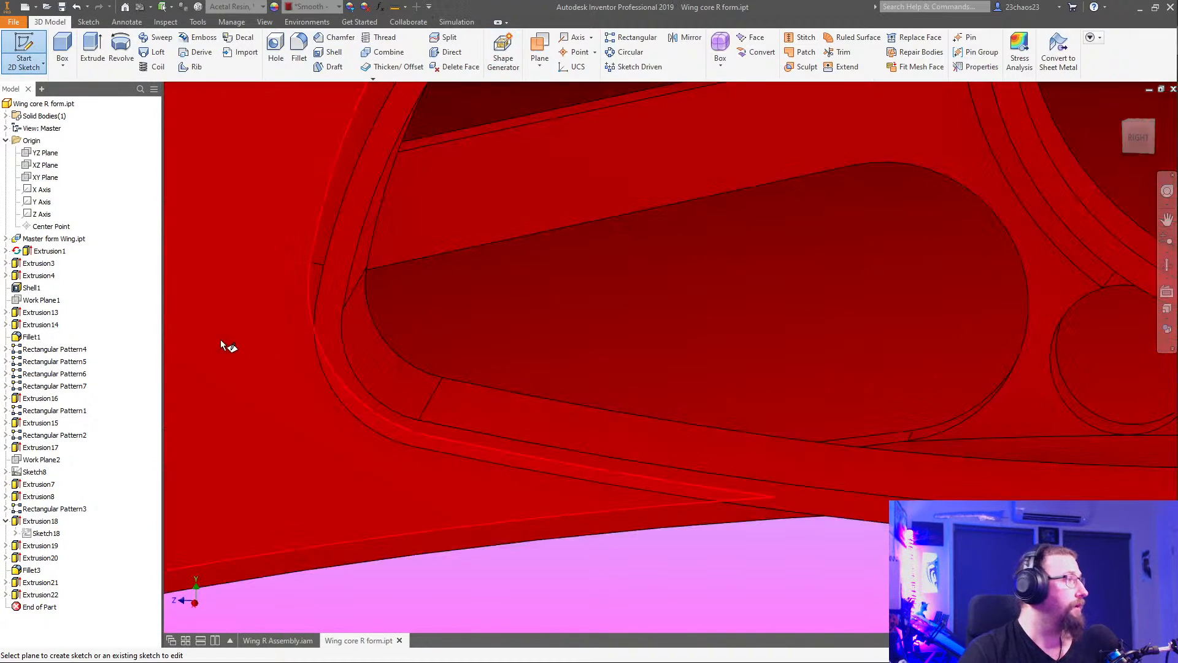
click(351, 391)
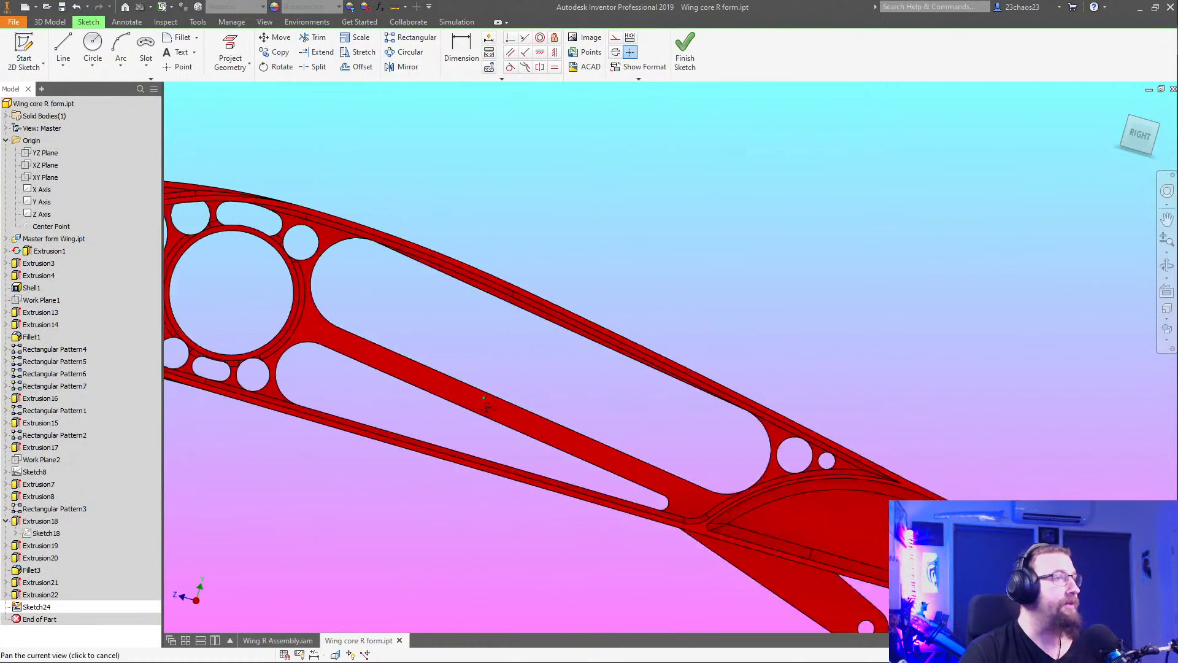
middle_drag(484, 387, 715, 480)
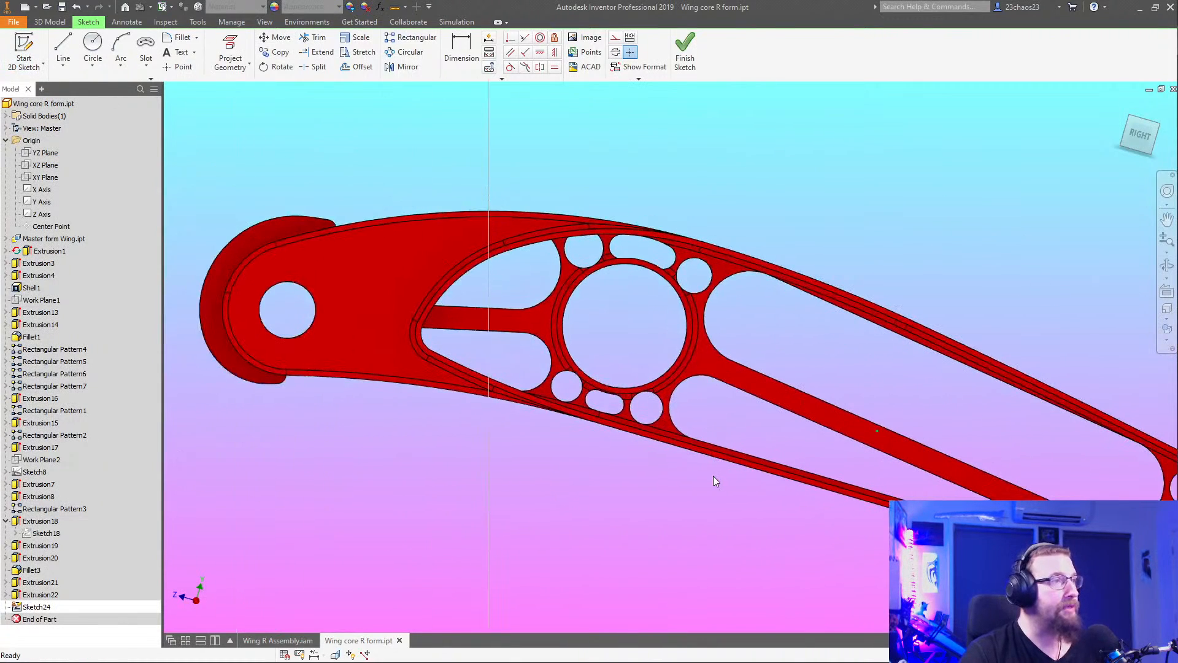
click(230, 52)
scroll(566, 314, down, 5)
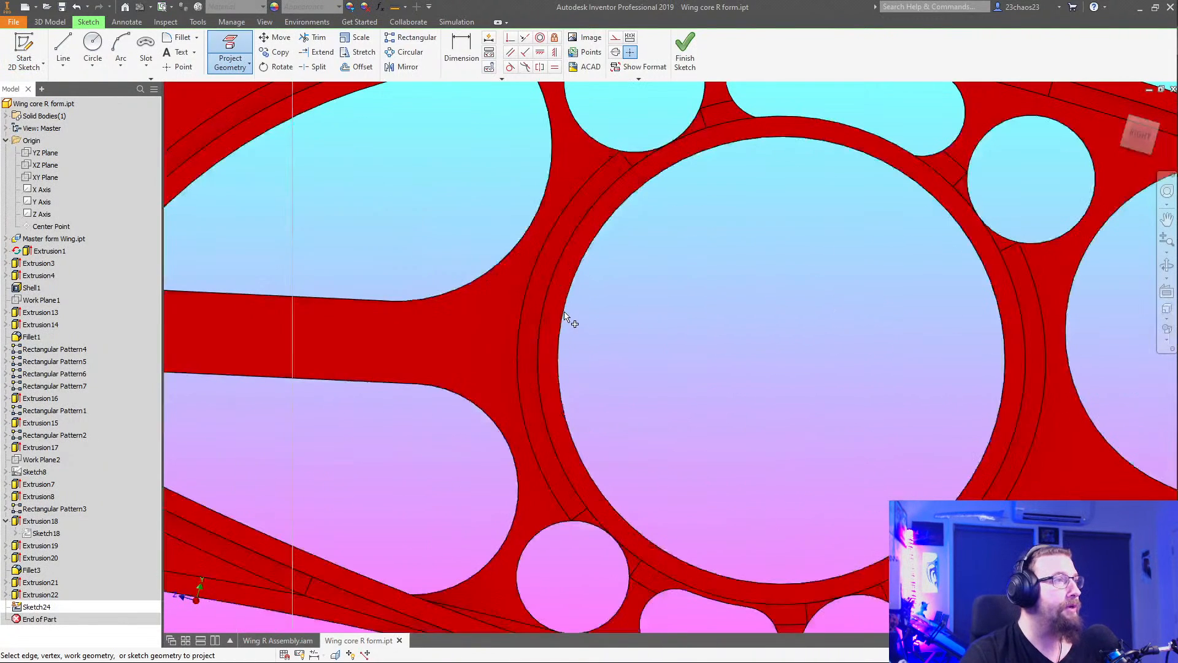
click(551, 319)
scroll(632, 346, up, 8)
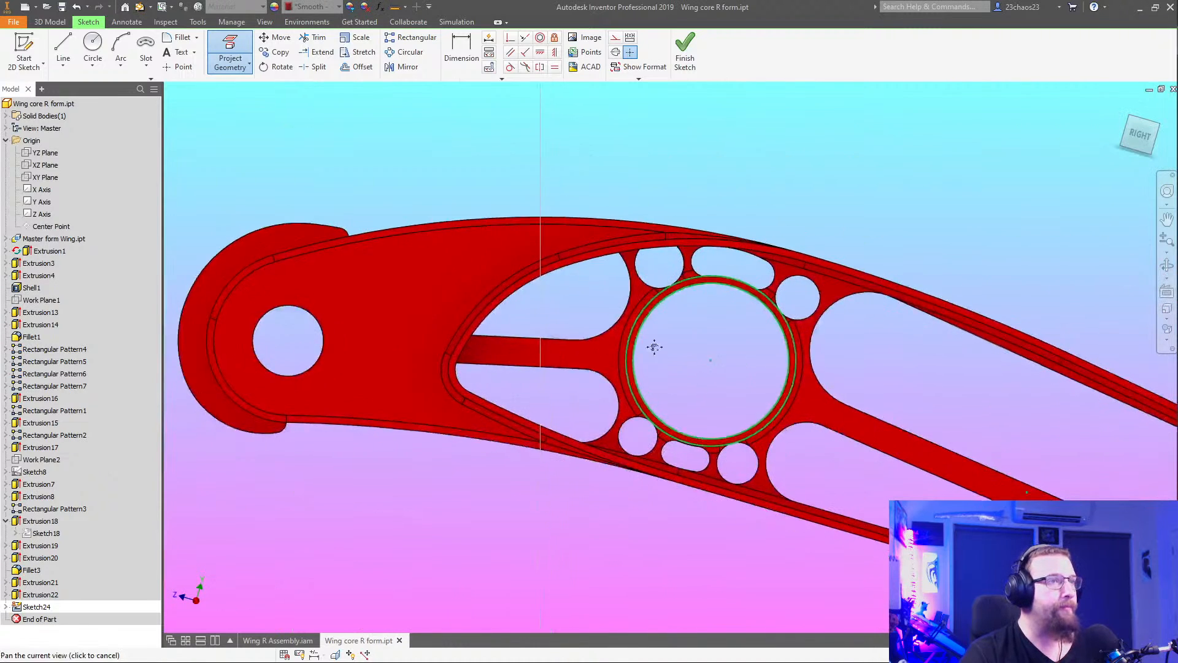
Project the outline of the long tapered cutout behind and below the spar hole into the sketch
scroll(538, 294, down, 4)
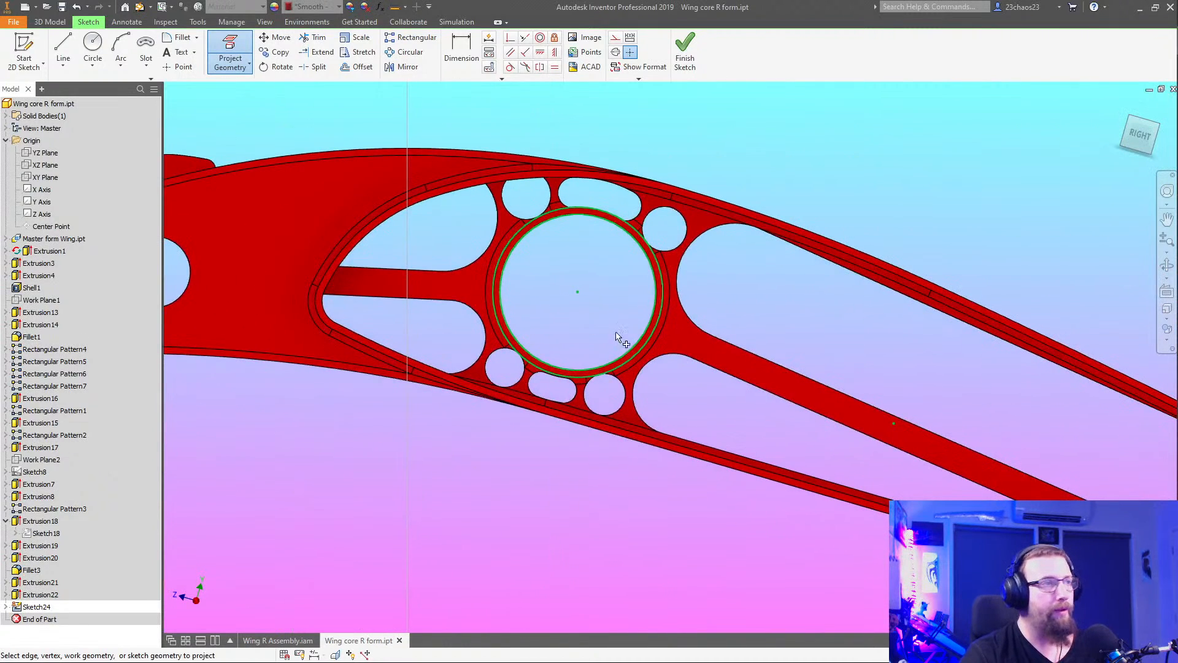
click(677, 436)
click(711, 368)
Project the straight edges and rounded ends of the large upper cutout behind the spar hole into the sketch
scroll(826, 454, up, 3)
middle_drag(969, 491, 728, 418)
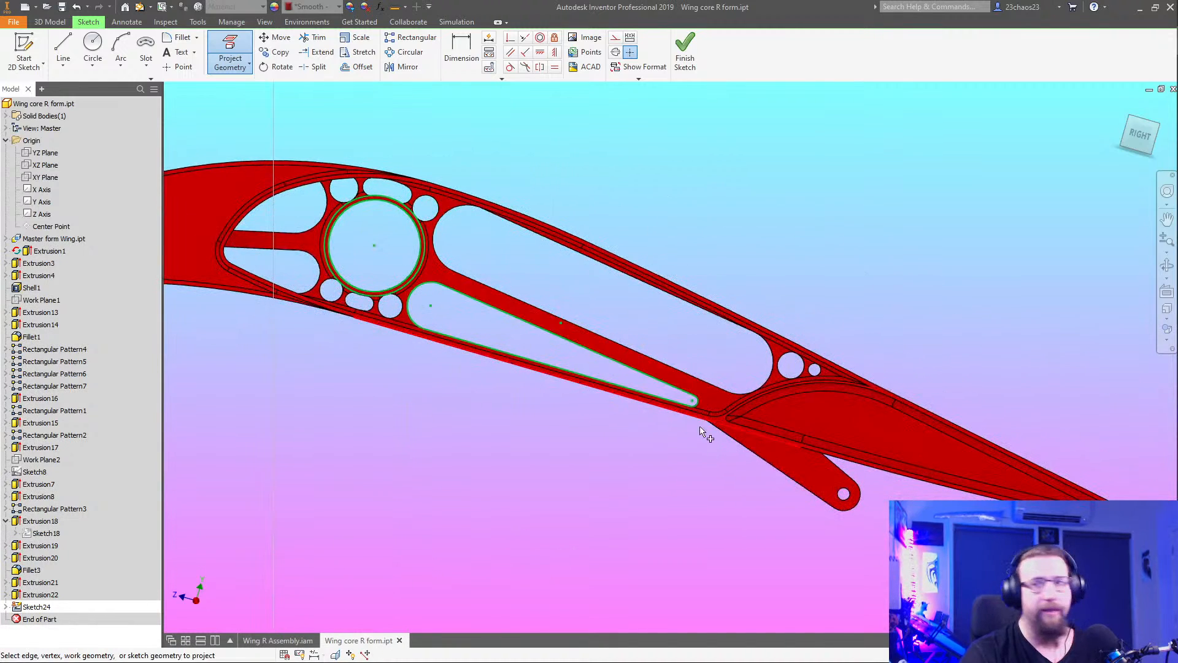
scroll(700, 406, down, 5)
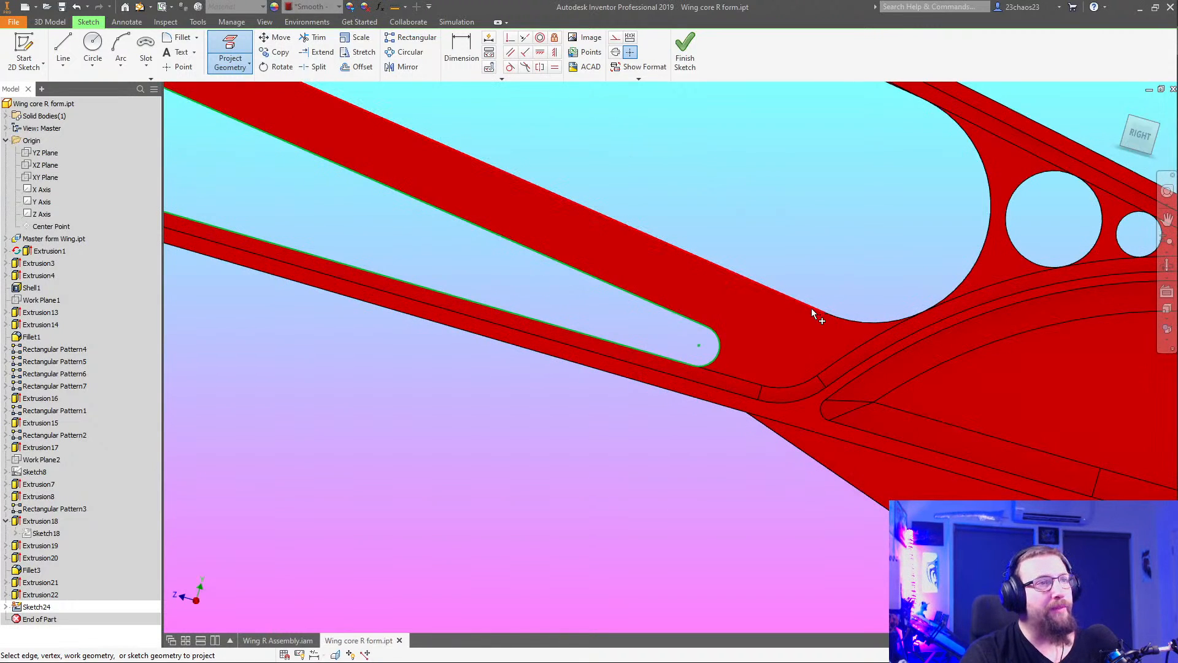
click(813, 308)
click(850, 321)
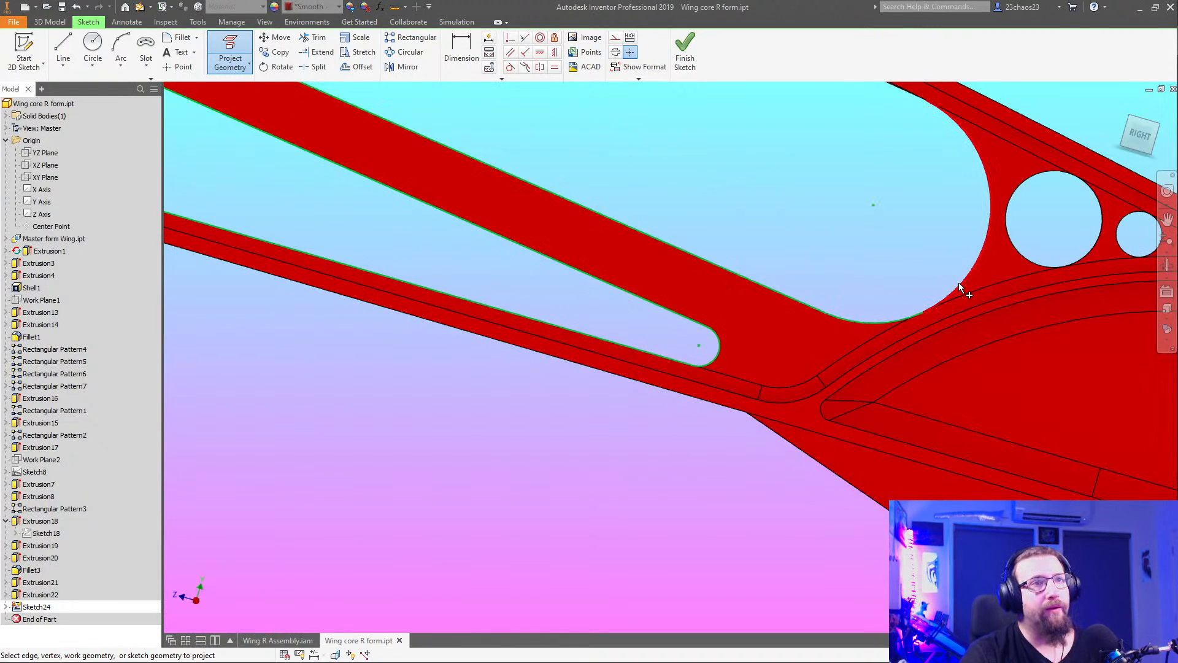
click(959, 284)
middle_drag(918, 156, 901, 326)
middle_drag(776, 257, 1047, 467)
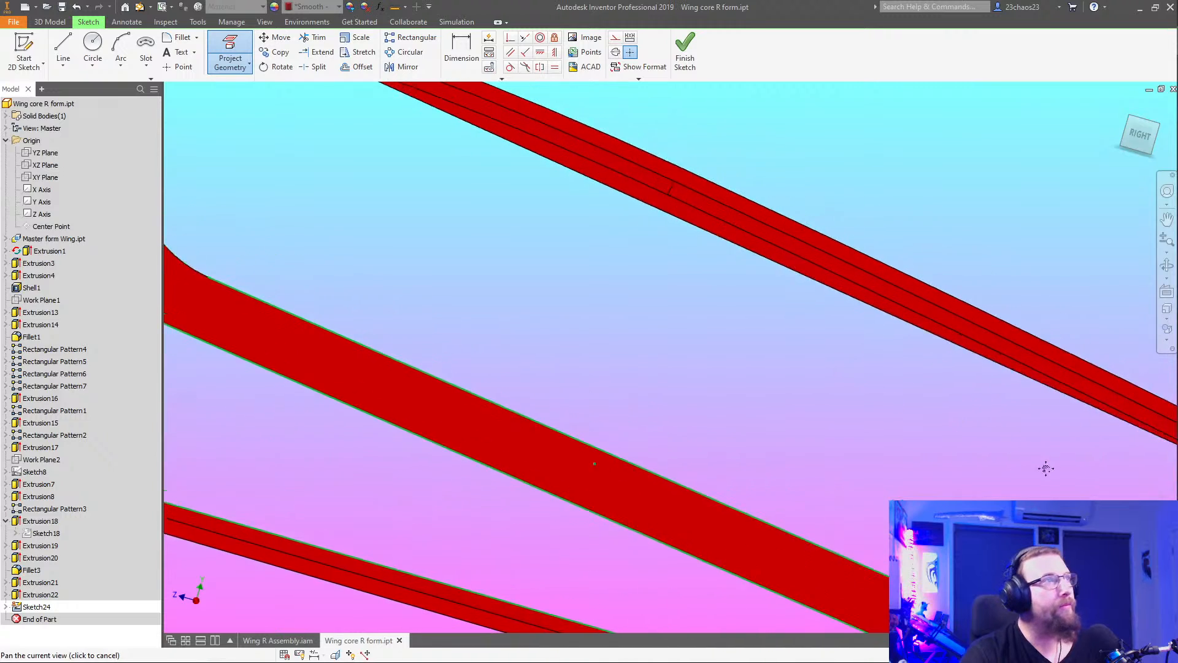
click(630, 203)
middle_drag(570, 249, 1019, 460)
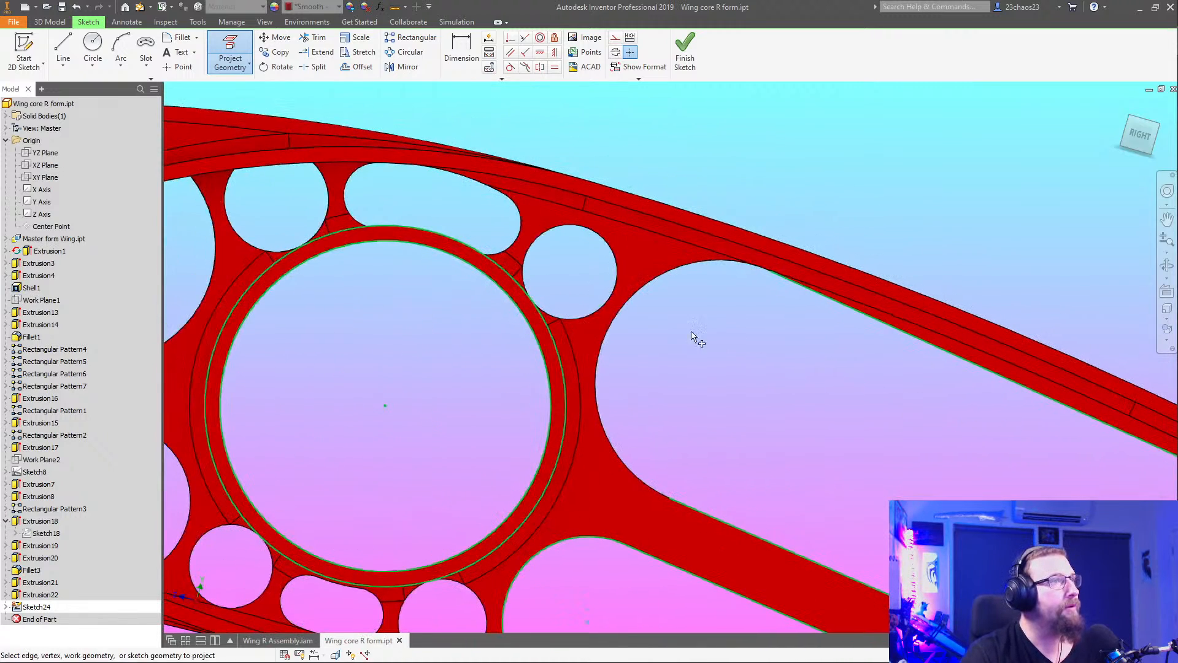
click(608, 313)
scroll(773, 270, up, 5)
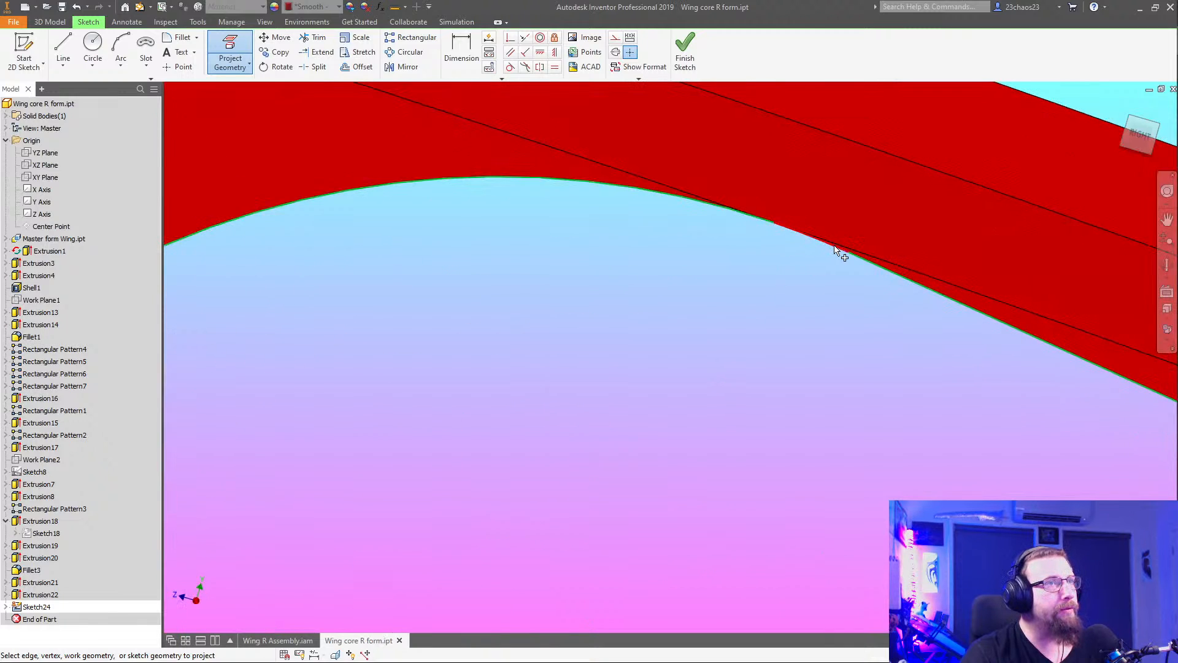
scroll(756, 346, down, 3)
scroll(691, 260, down, 4)
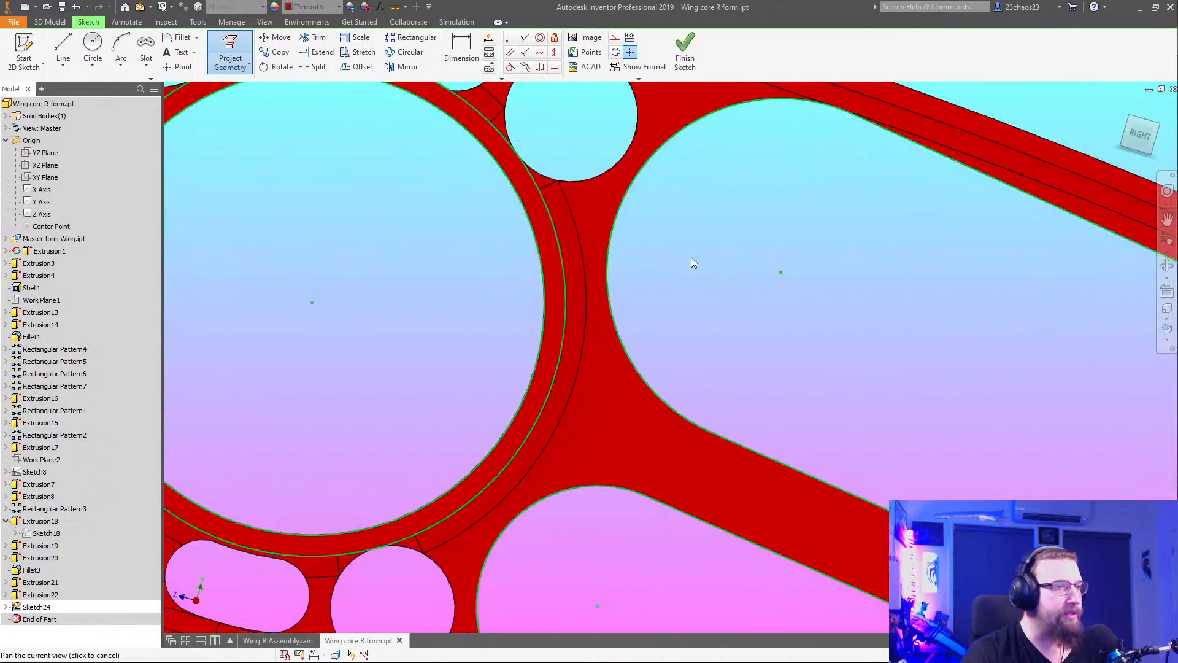
Project all circular edge segments of the small round cutout between the spar hole ring and the large upper cutout
scroll(744, 350, up, 5)
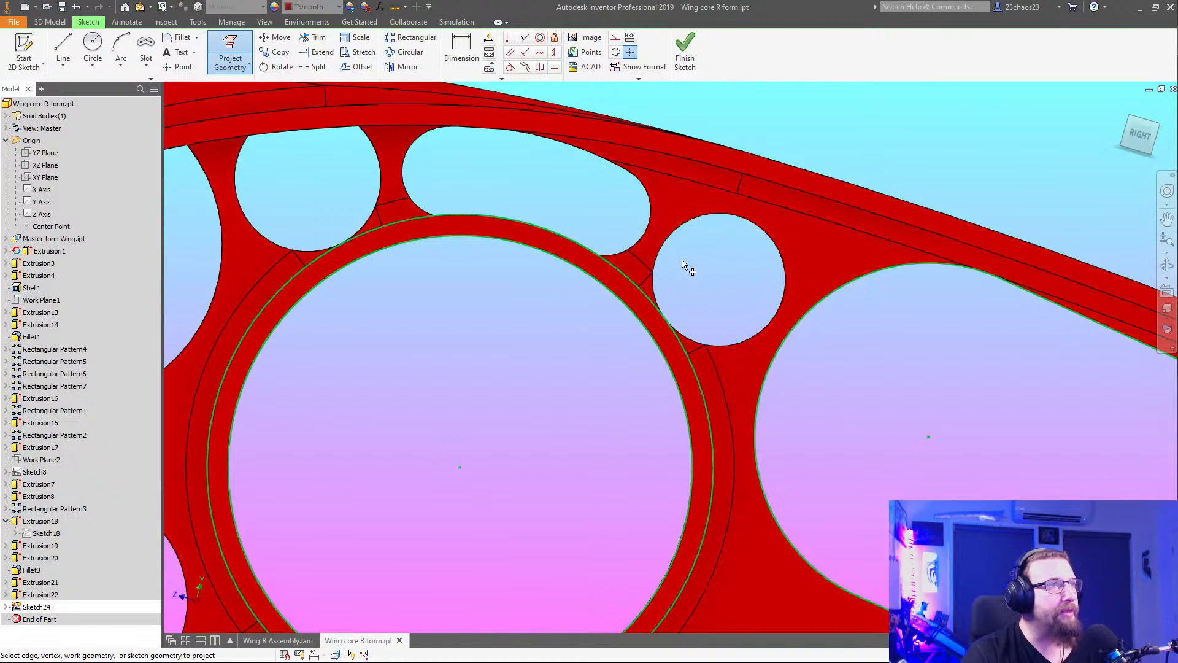
click(769, 239)
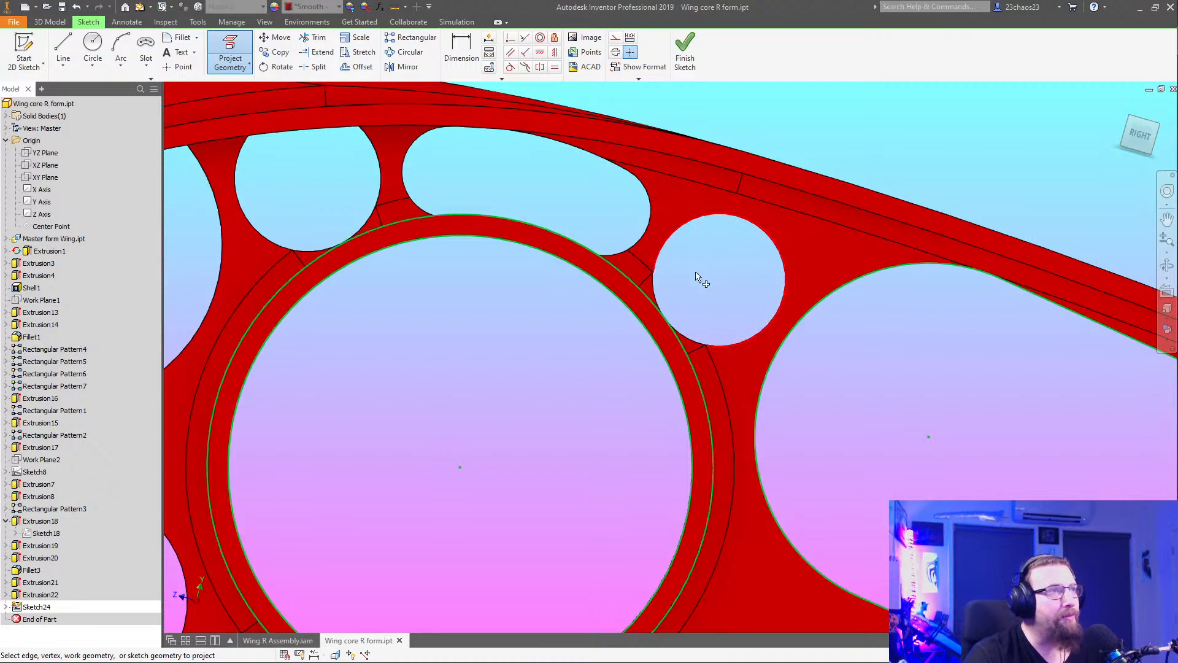
scroll(655, 282, up, 5)
click(651, 281)
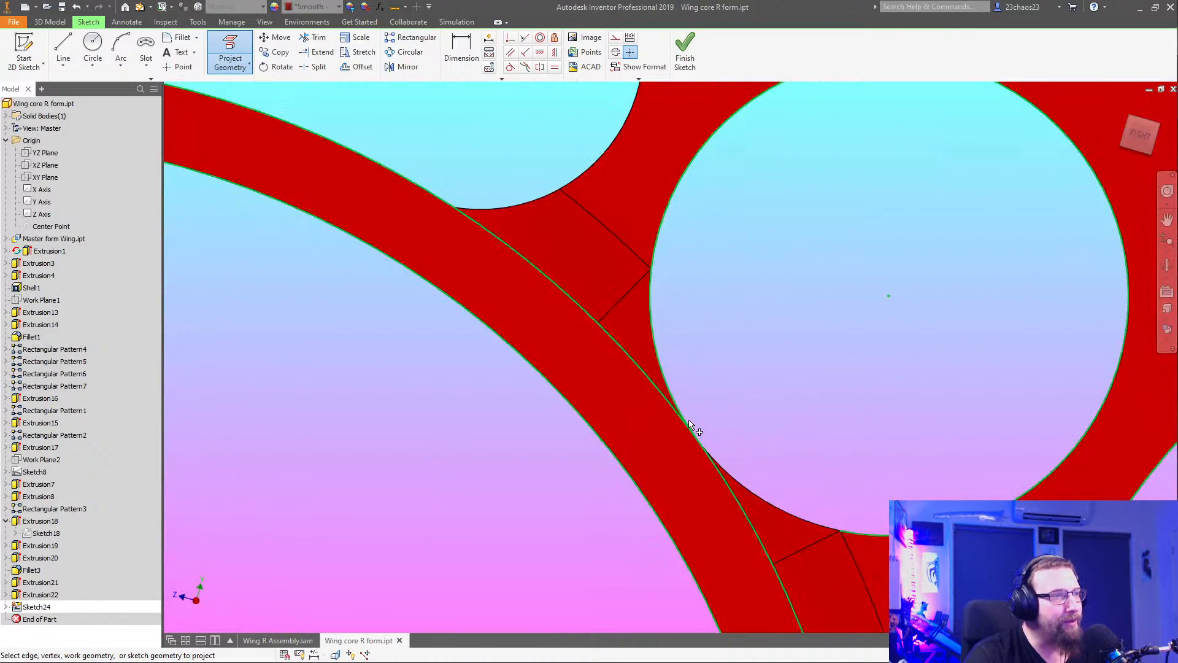
click(729, 473)
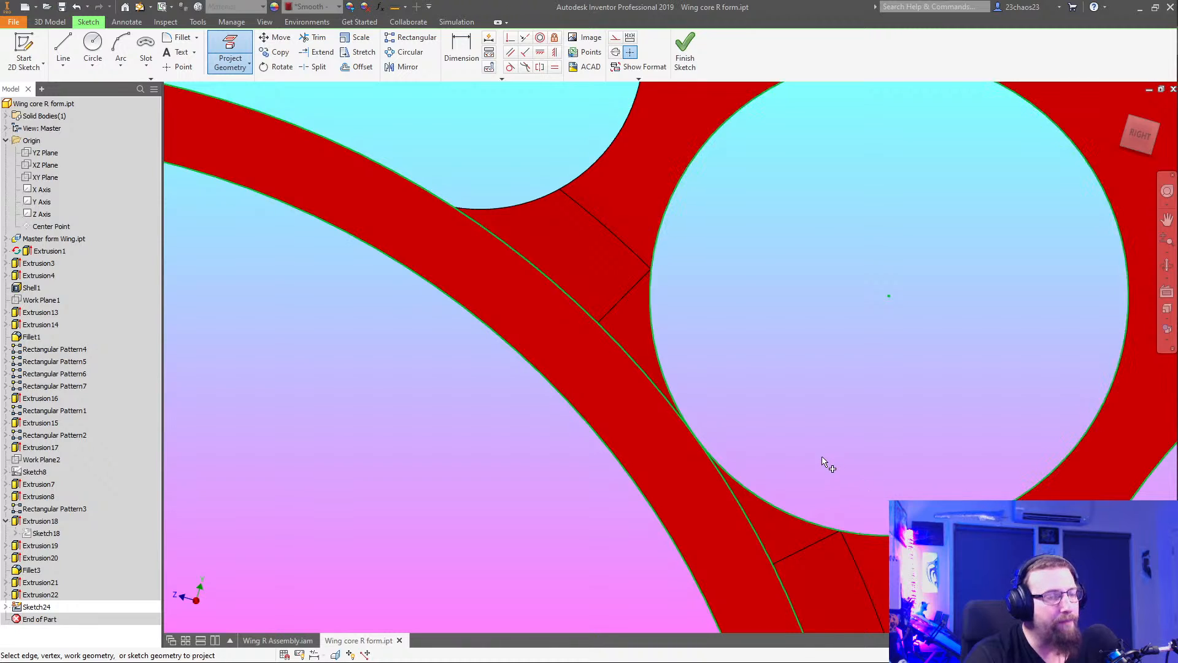
Try projecting the curved slot cutout above the spar hole ring together with the adjoining rim face outline
scroll(823, 463, down, 4)
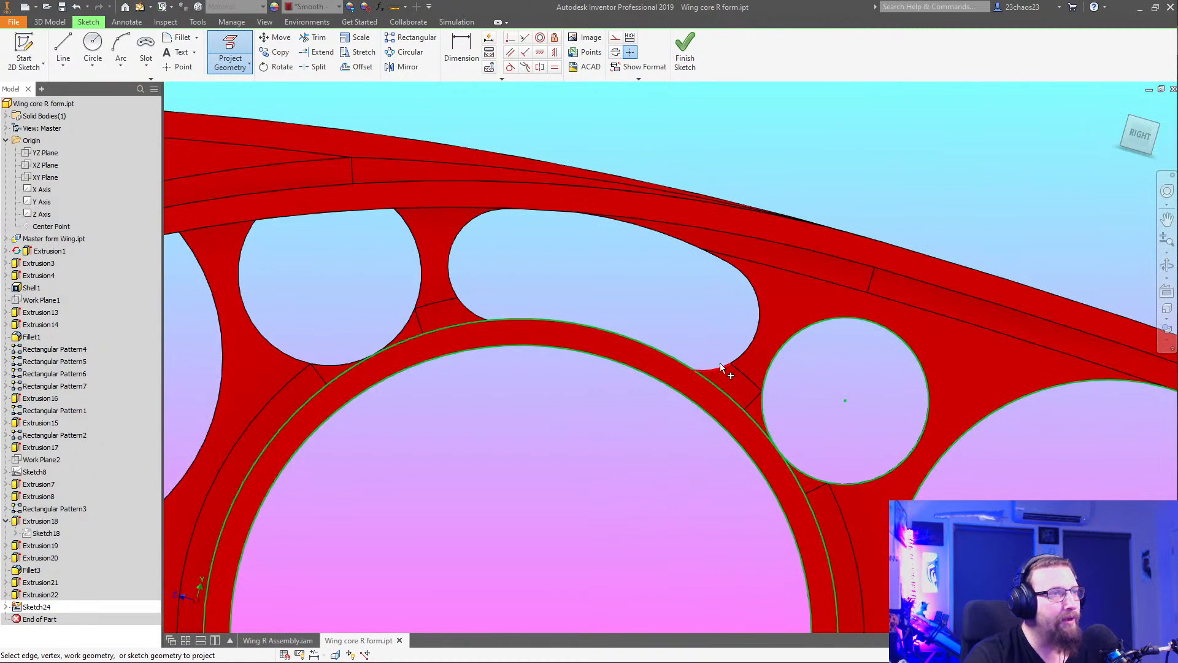
click(746, 347)
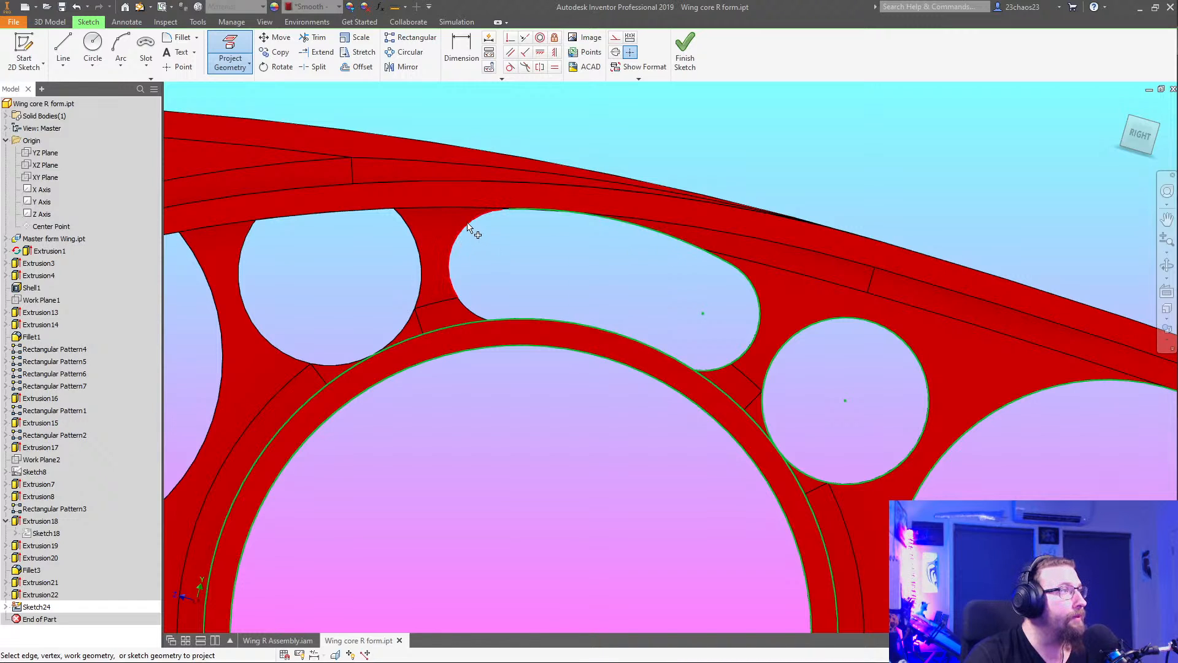
click(464, 245)
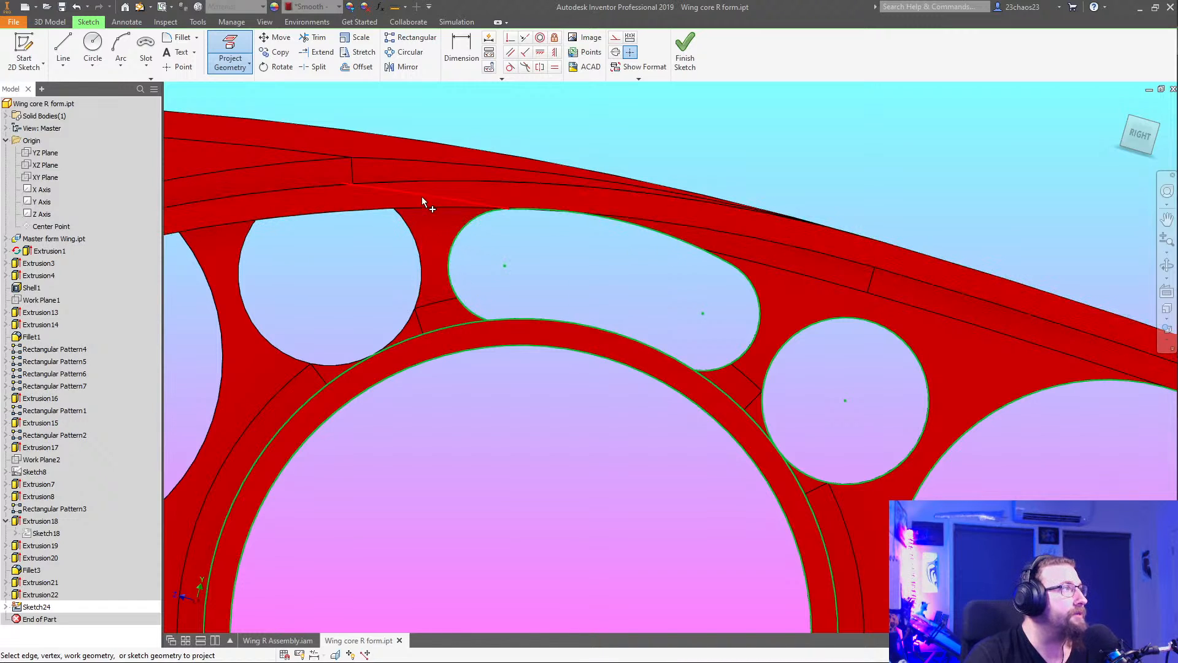
click(352, 196)
middle_drag(367, 259, 634, 260)
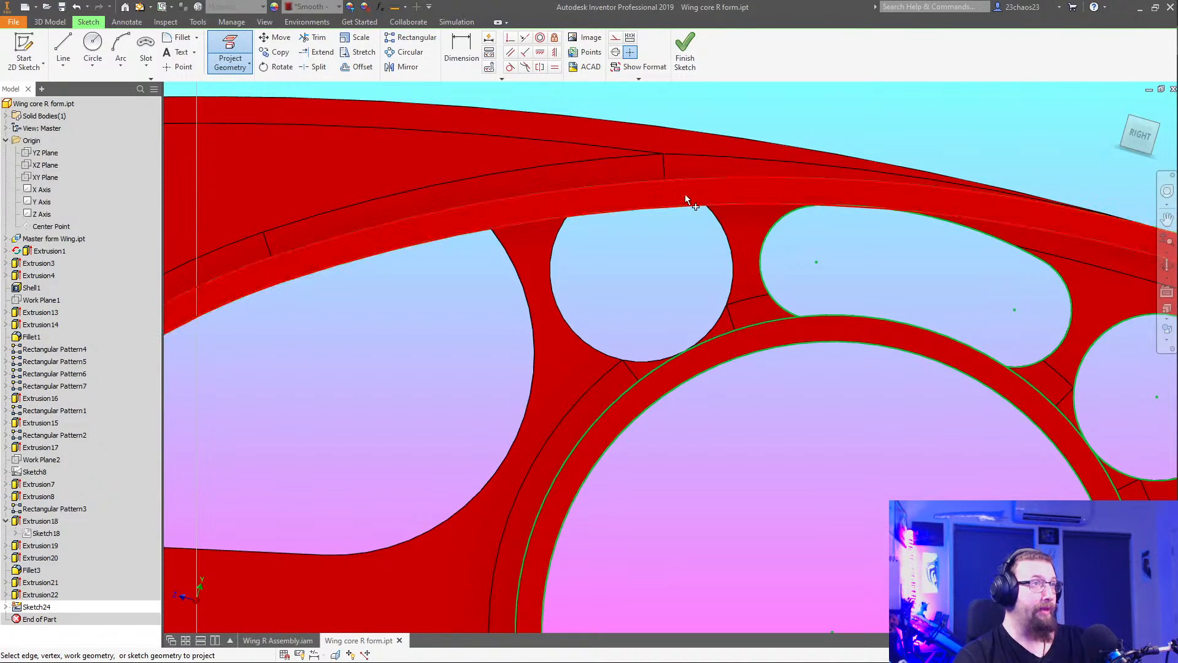
scroll(784, 256, down, 5)
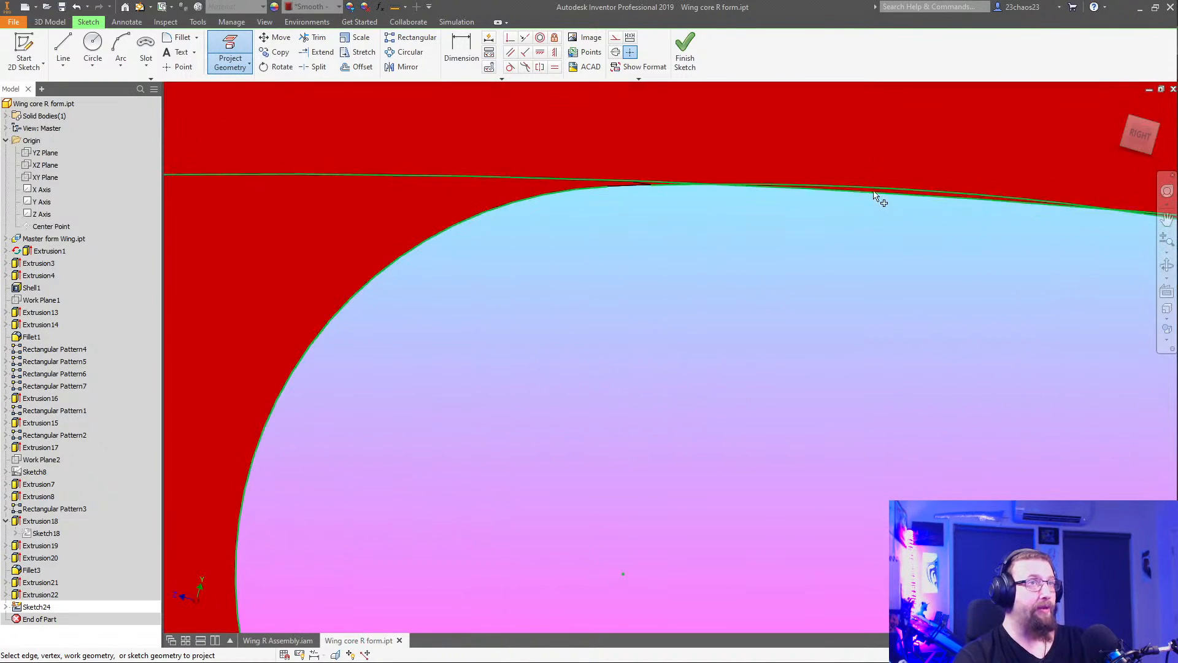
scroll(765, 205, up, 4)
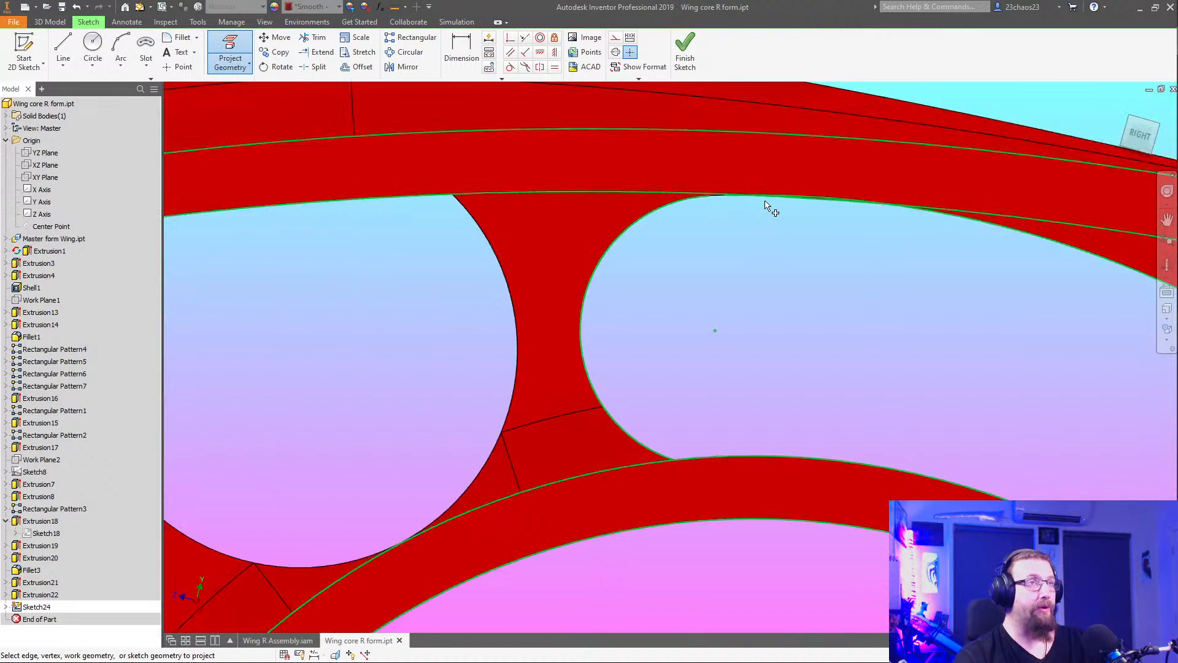
Undo the projected rim outline and the projected edges of the curved slot above the spar hole
key(ctrl+z)
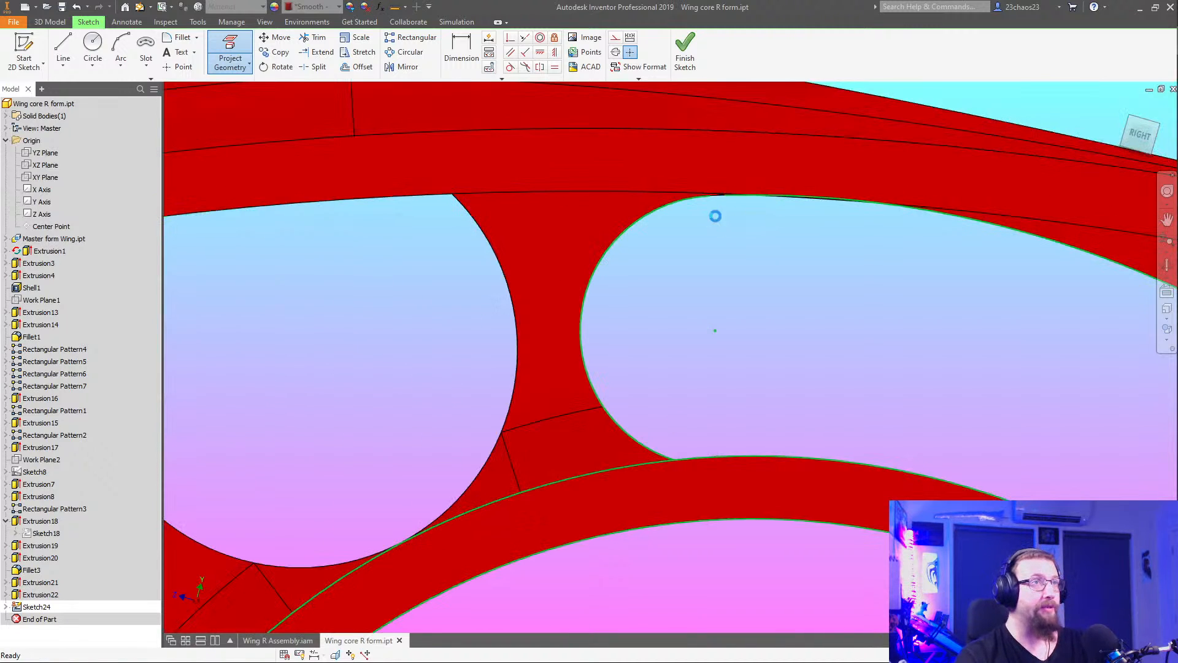
scroll(715, 216, up, 2)
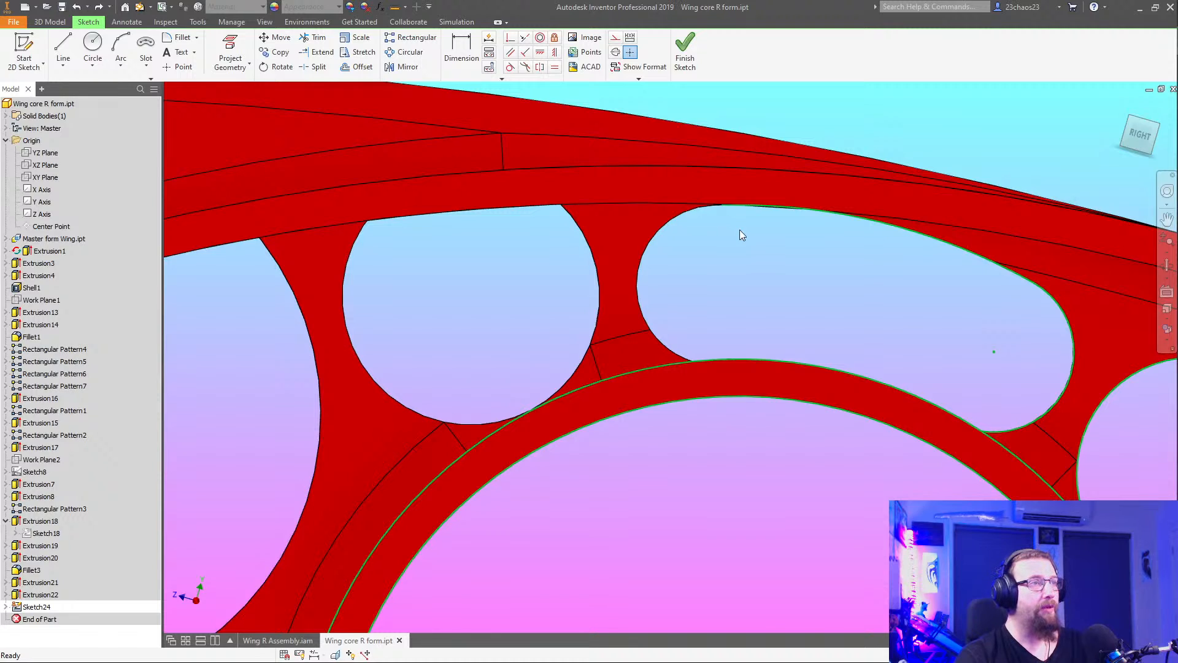
key(ctrl+z)
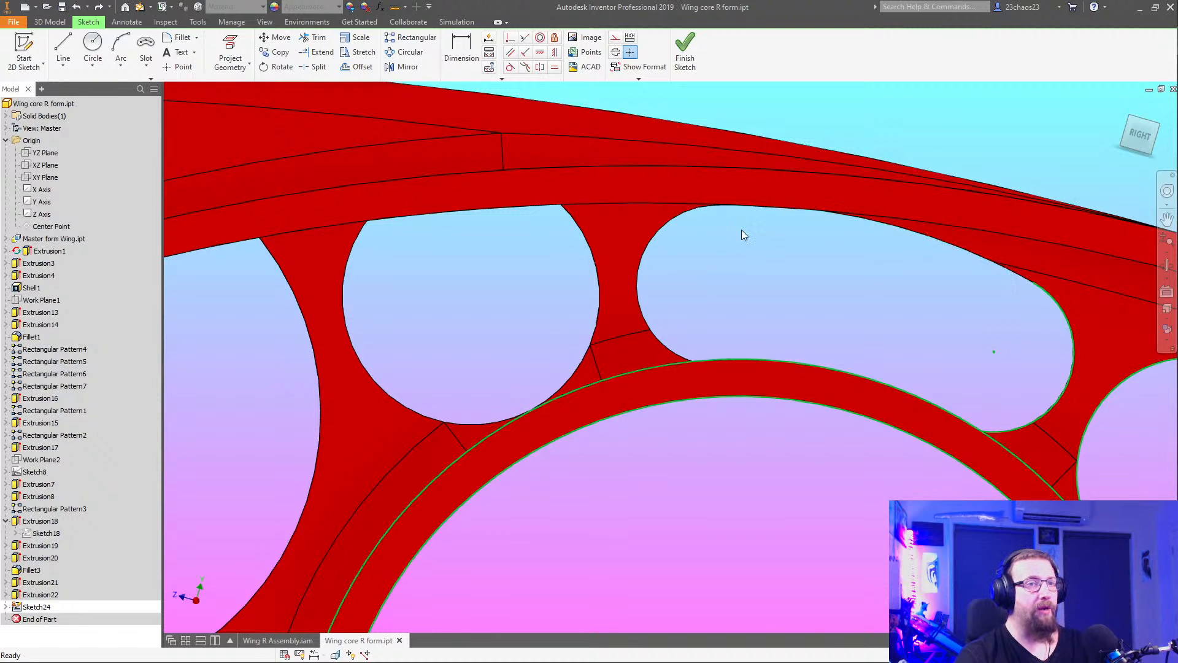
key(ctrl+z)
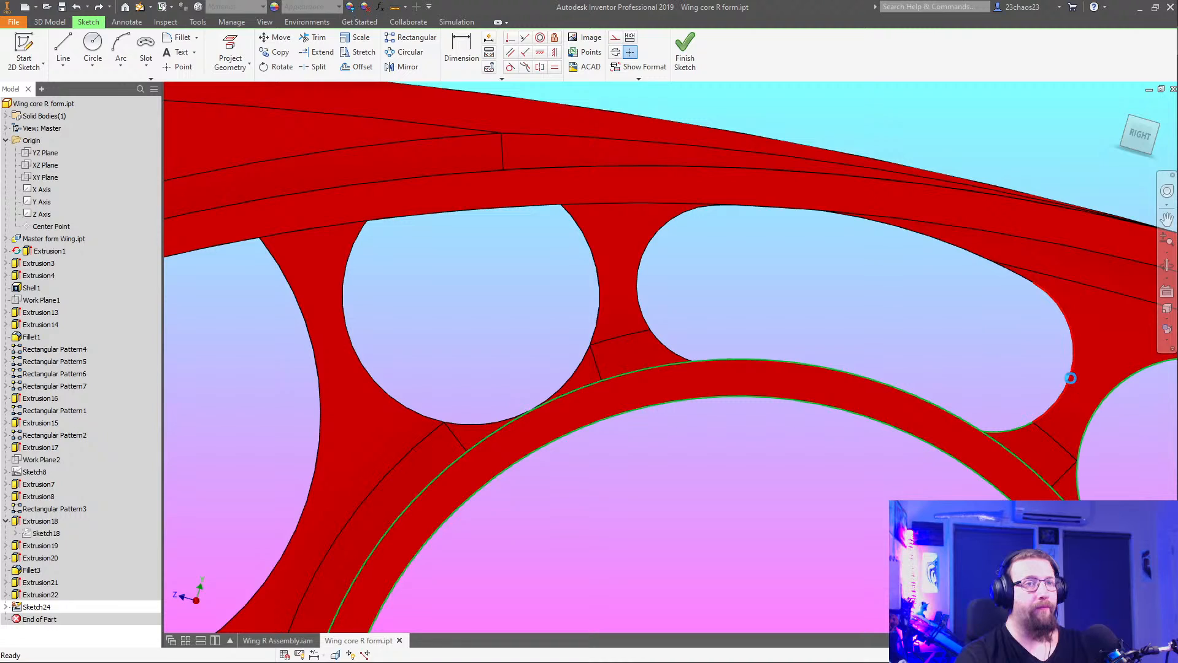
key(ctrl+z)
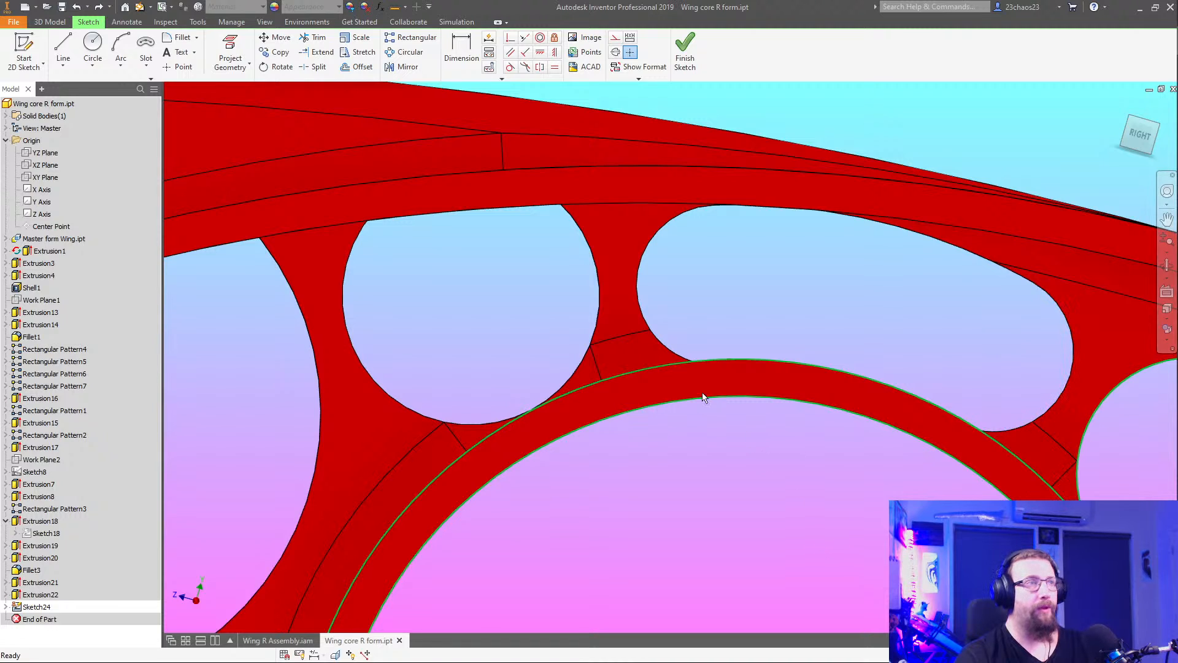
Project the rim face outline into the sketch and set the visual style to Wireframe with hidden edges
click(241, 52)
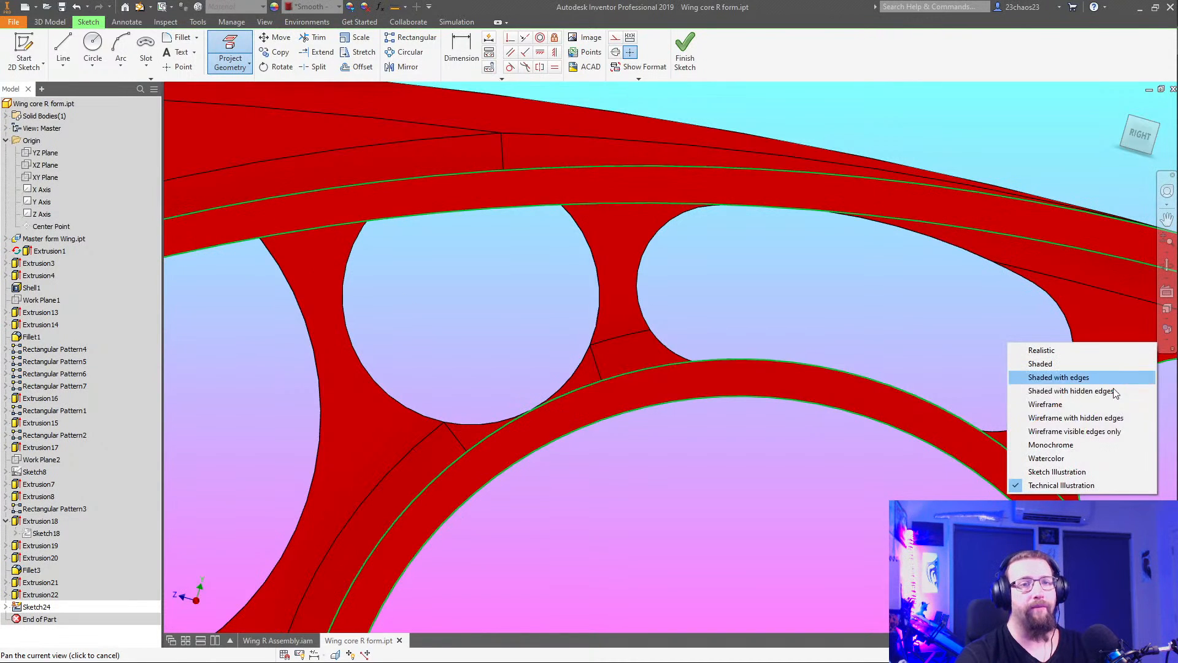
click(1070, 418)
scroll(847, 368, down, 3)
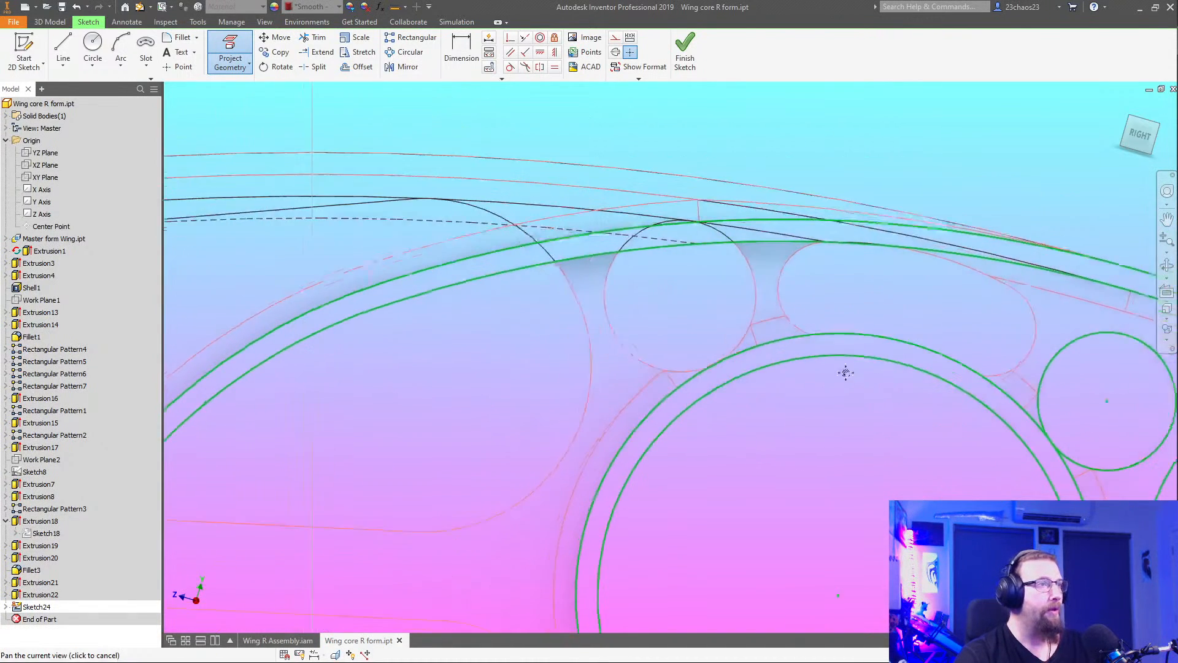
mouse_move(735, 448)
middle_down()
mouse_move(888, 345)
mouse_move(697, 351)
middle_up()
middle_drag(452, 308, 765, 150)
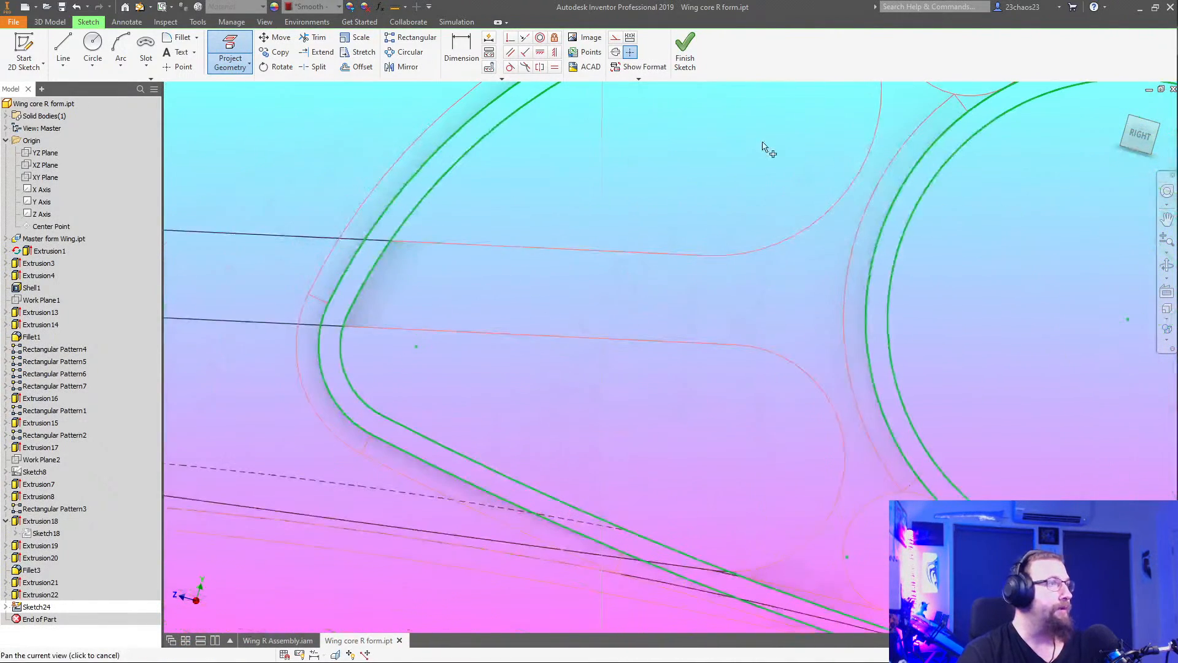
Project every arc of the nose-side round cutout below the spar hole ring into the sketch
middle_drag(647, 413, 477, 211)
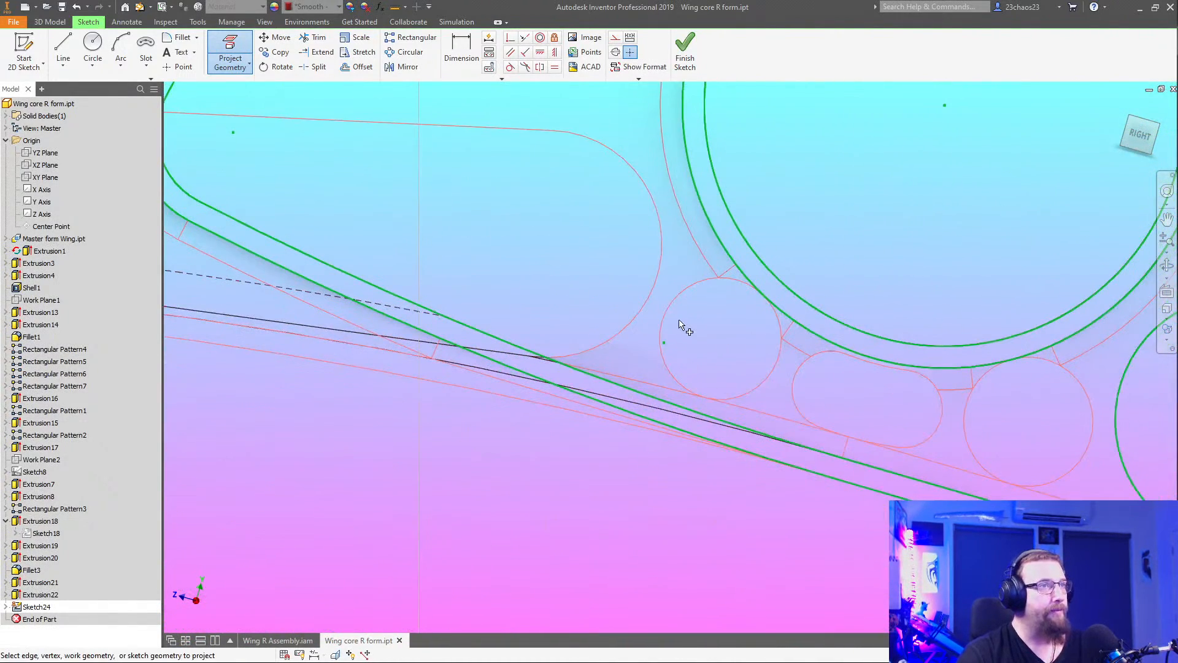
click(669, 330)
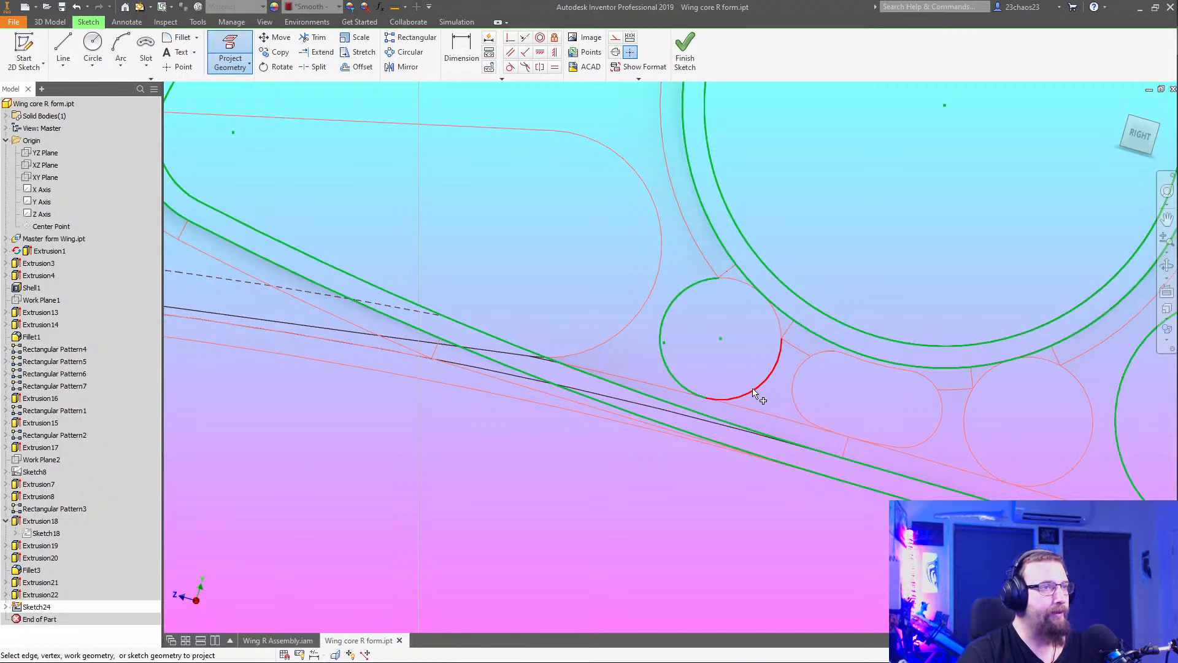
click(774, 368)
click(740, 287)
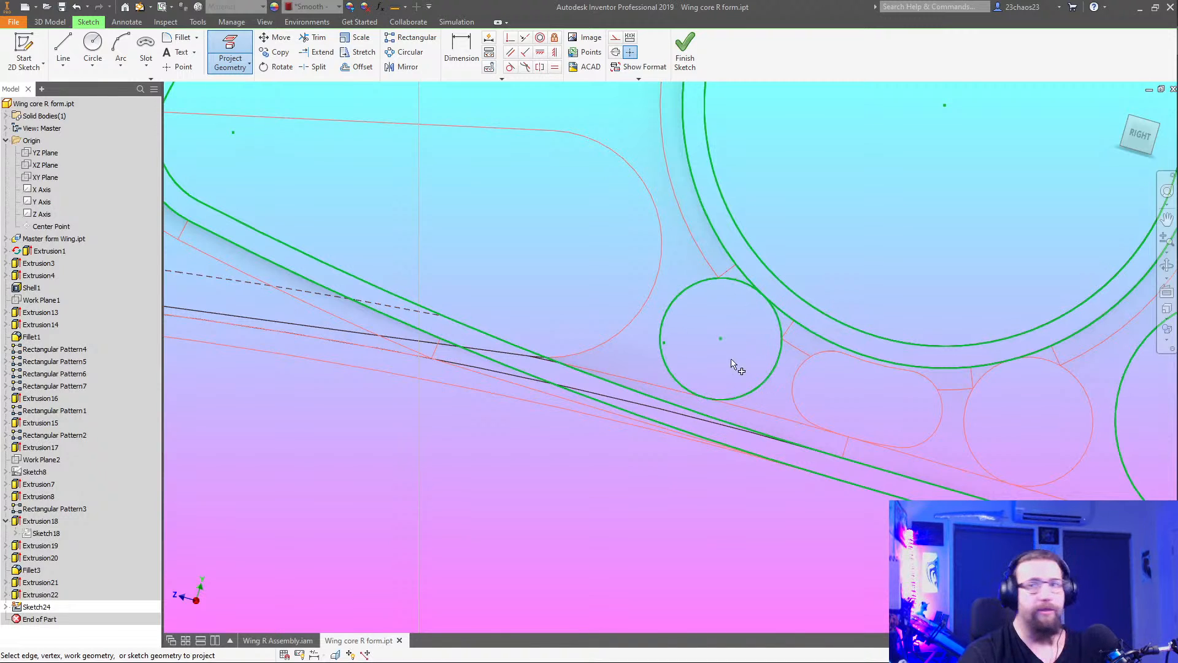
Project the end arcs and long edges of the small curved slot below the spar hole ring
mouse_move(739, 367)
middle_down()
mouse_move(639, 332)
mouse_move(570, 328)
middle_up()
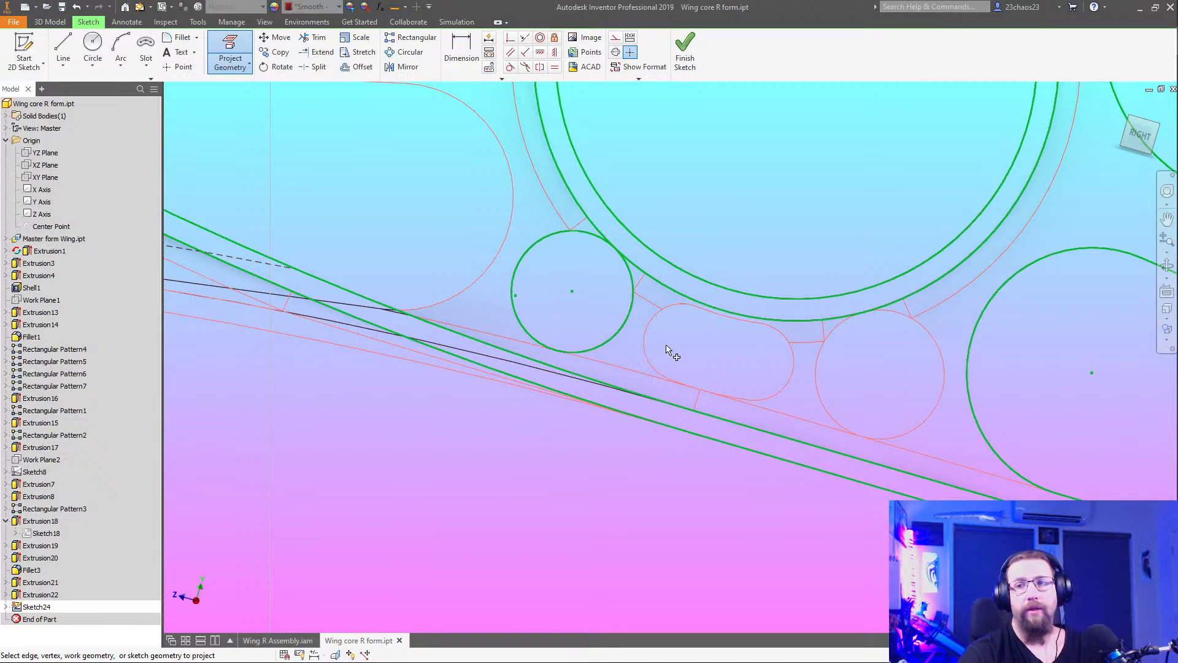
click(662, 328)
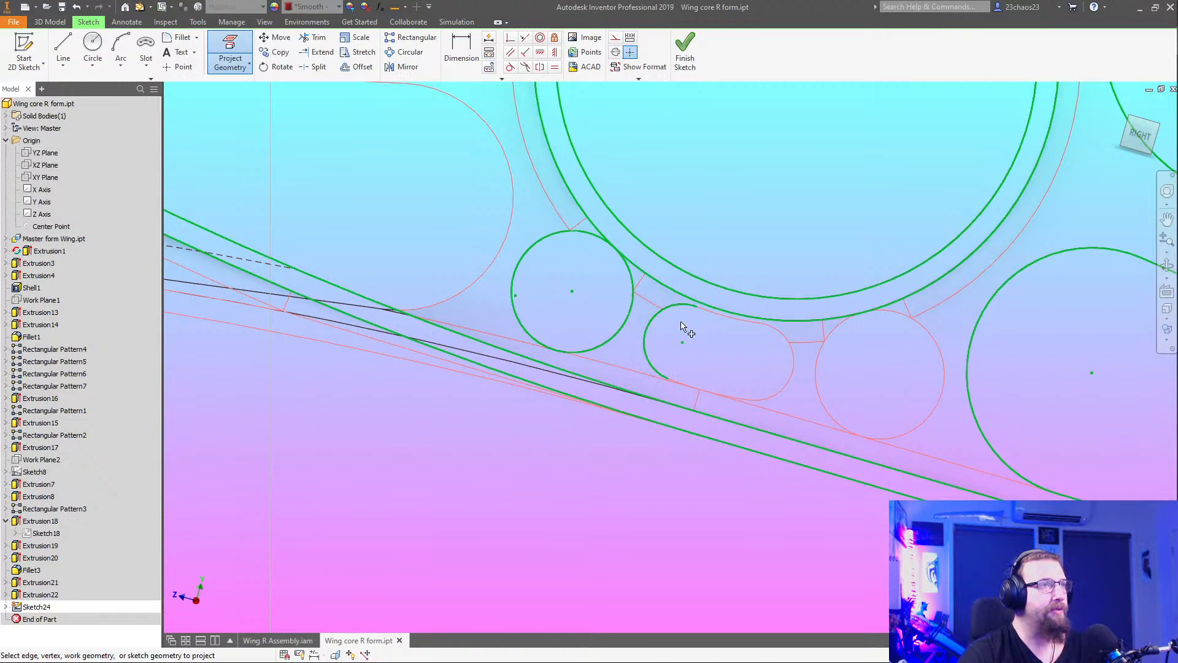
click(681, 384)
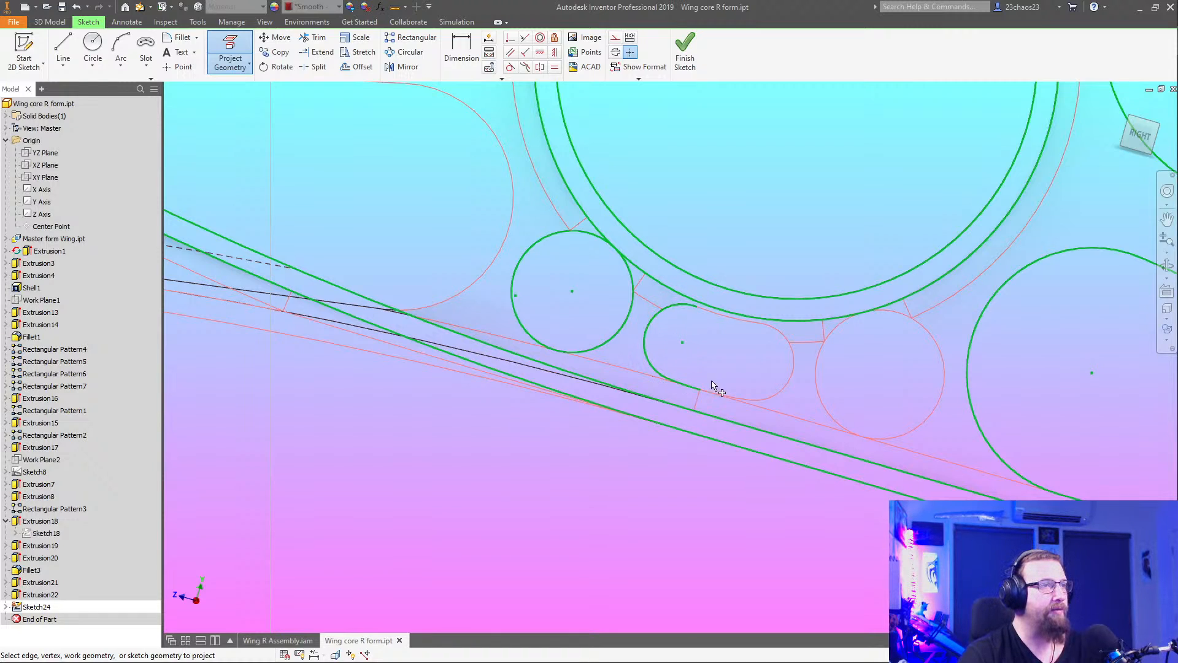
click(743, 397)
click(765, 399)
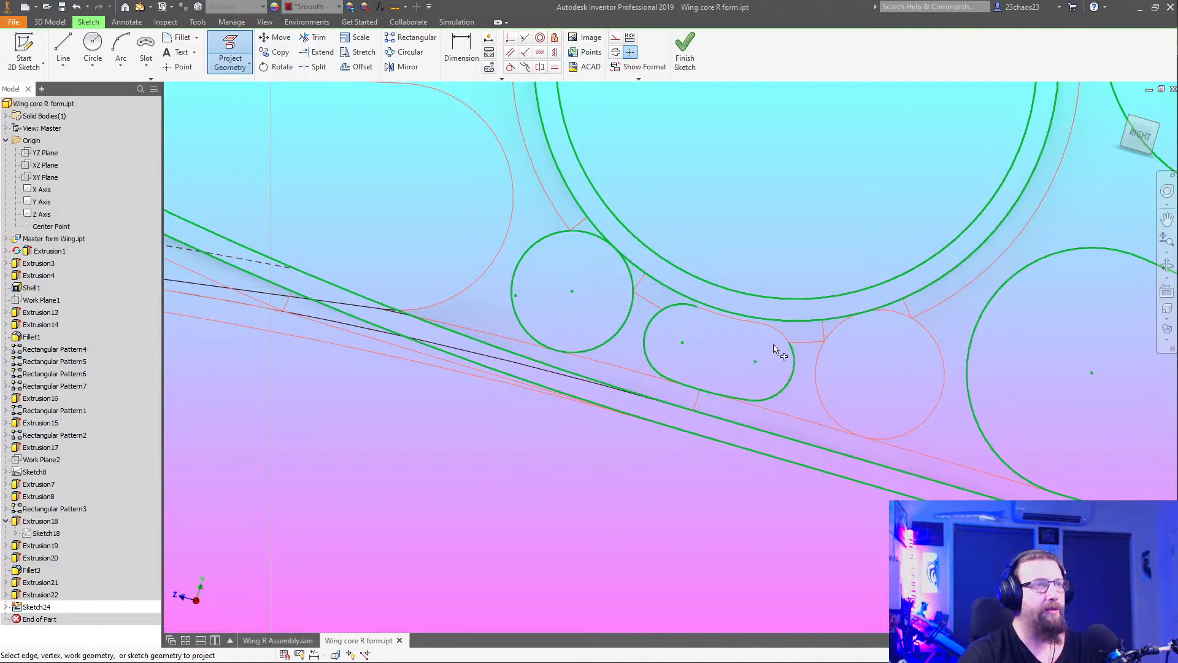
click(775, 329)
click(727, 318)
Project the arcs of the round cutout between the small lower slot and the long tapered cutout
middle_drag(686, 352, 589, 349)
click(722, 368)
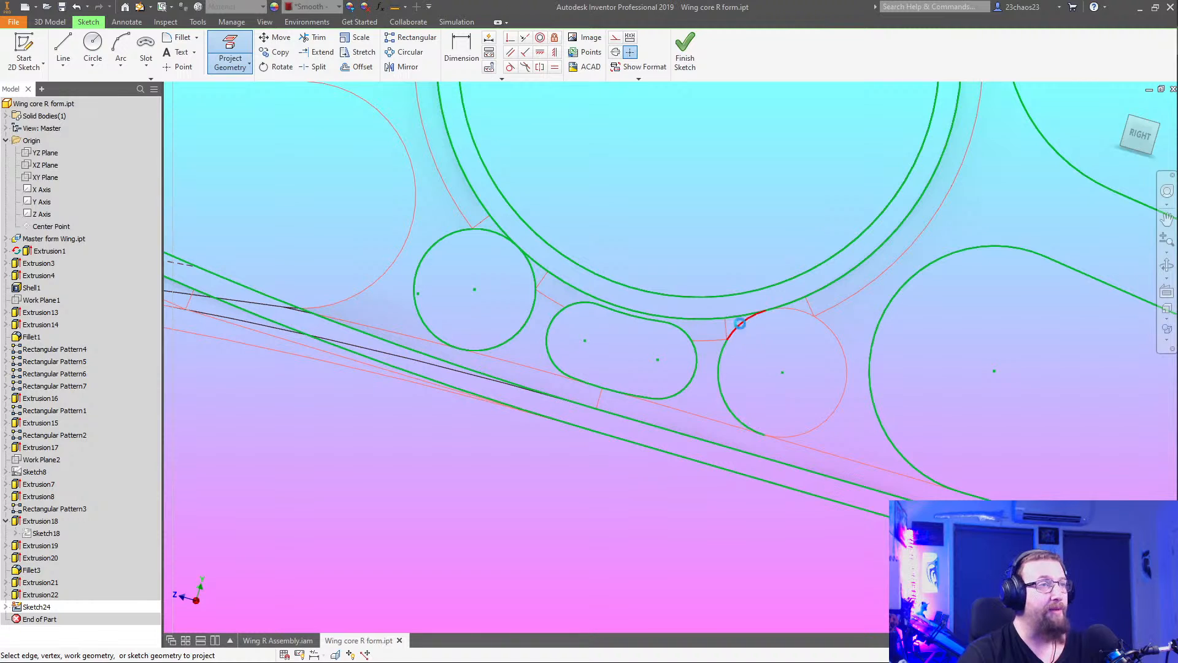
click(736, 324)
click(807, 316)
click(835, 338)
middle_drag(721, 365, 600, 352)
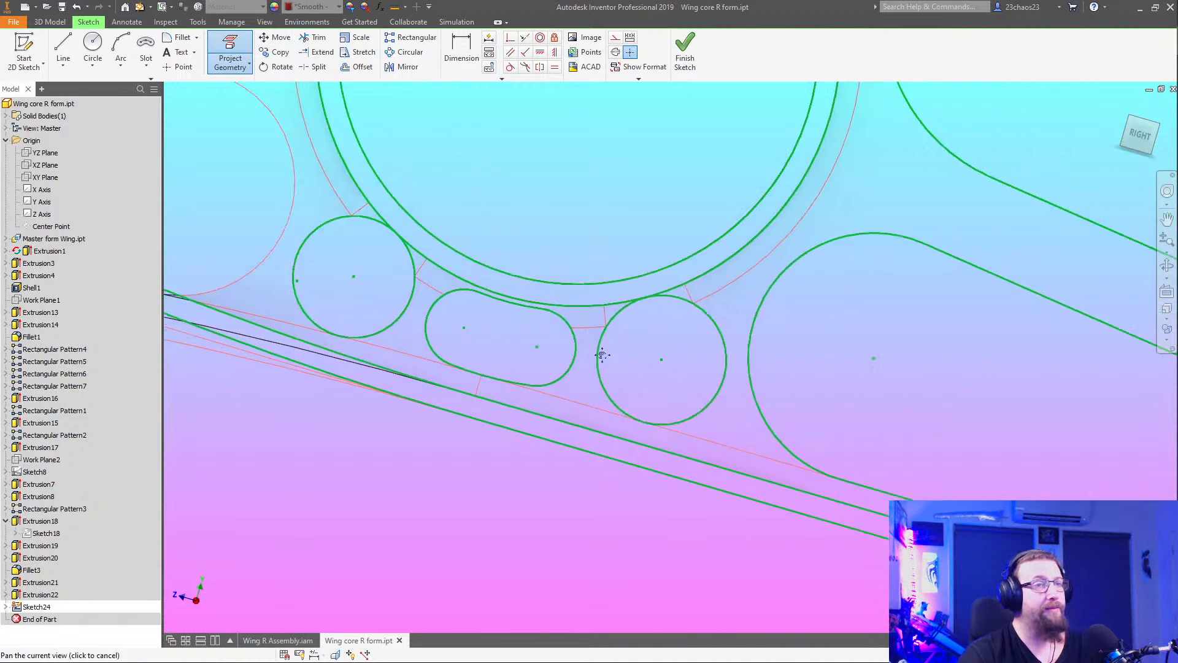
Project the outlines of the two small round cutouts between the long tapered cutout and the trailing-edge recess into the sketch
scroll(602, 369, down, 5)
middle_drag(757, 407, 573, 356)
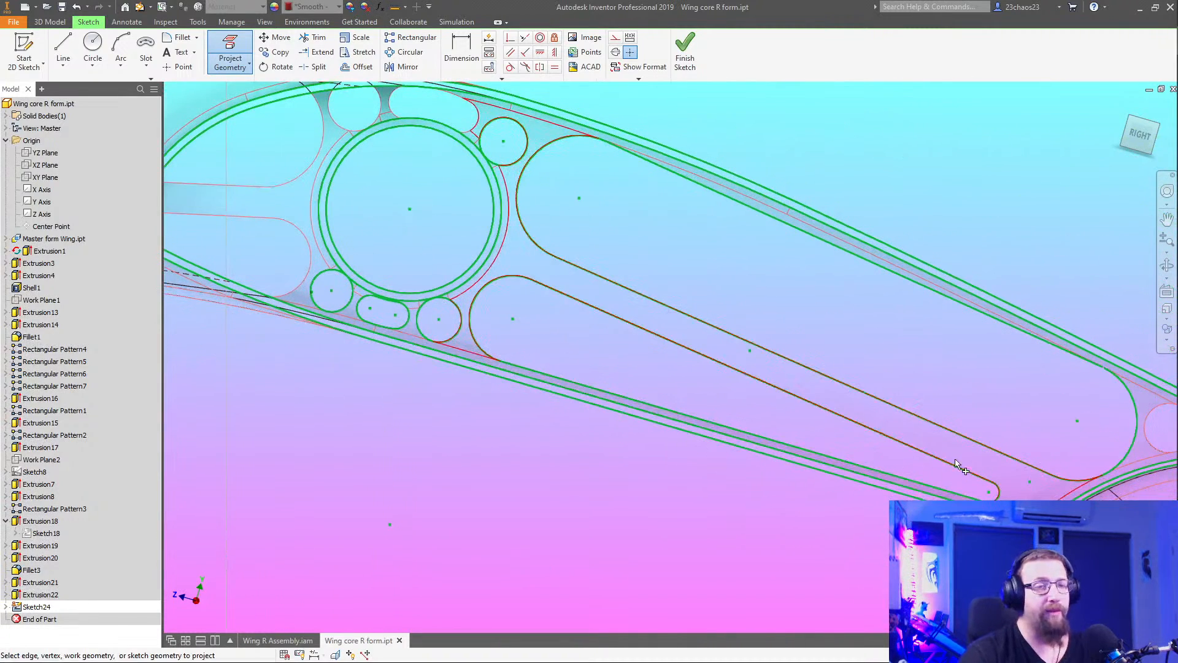
middle_drag(699, 452, 464, 405)
click(913, 398)
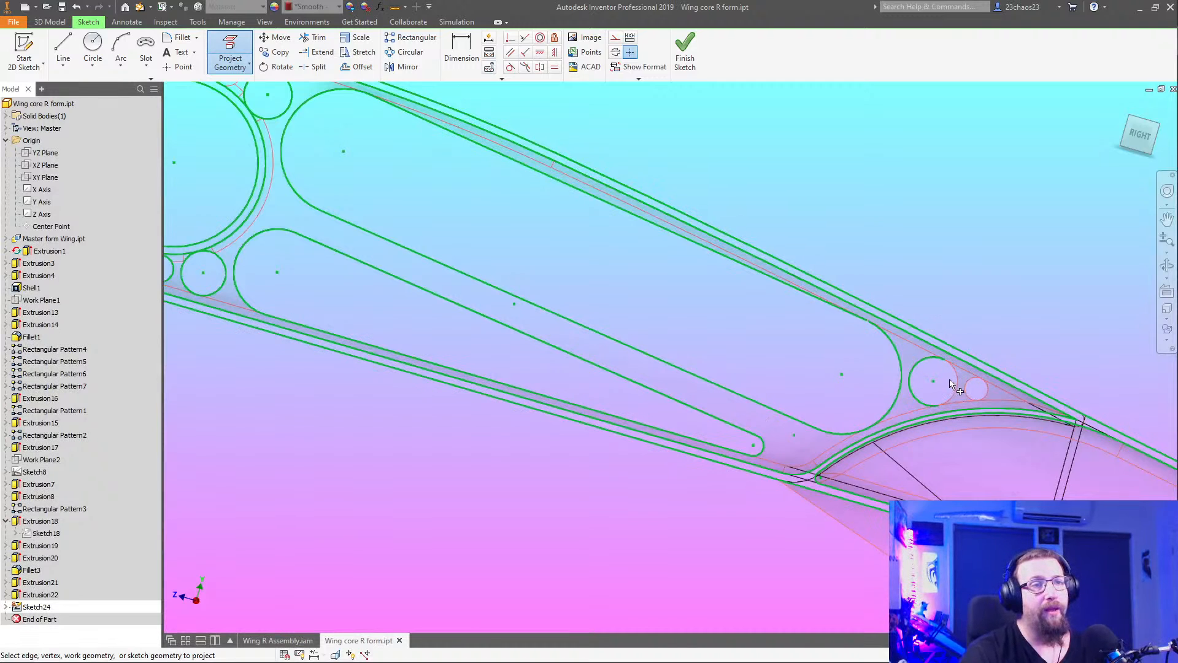
scroll(966, 390, up, 5)
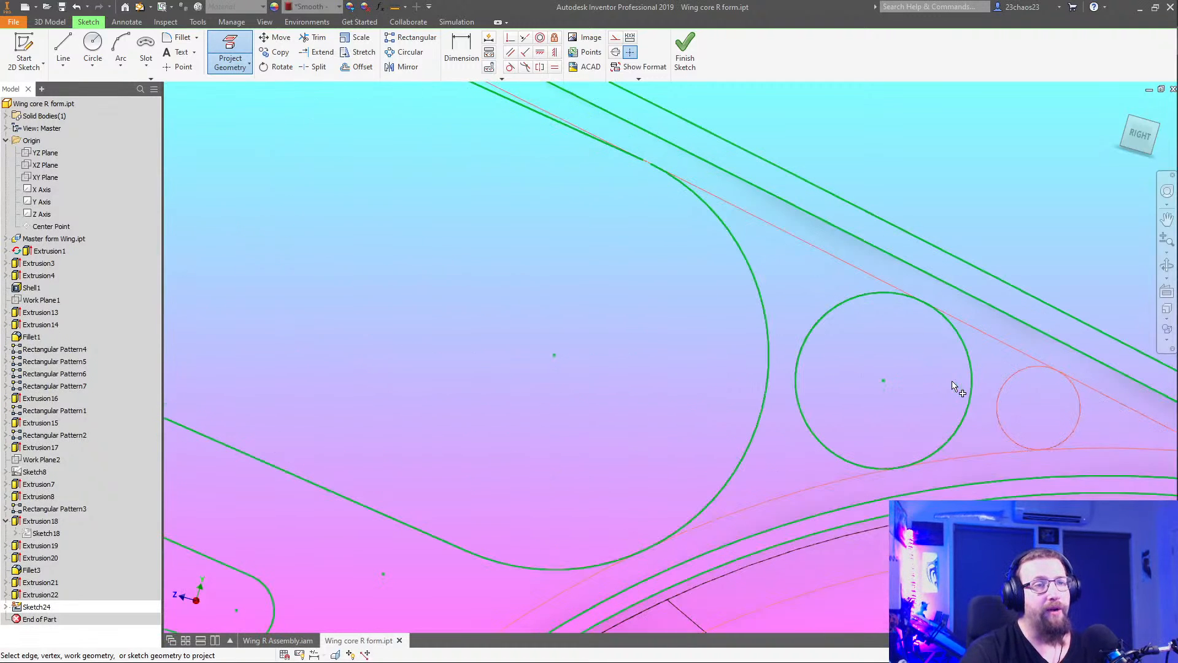
click(1004, 412)
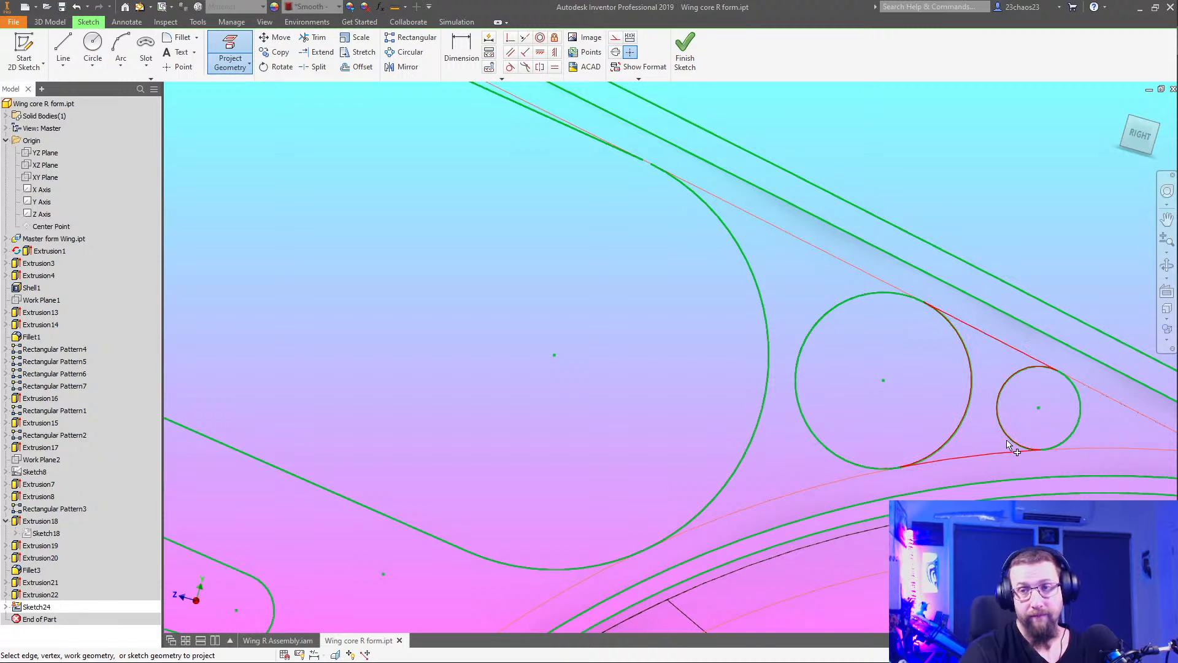
mouse_move(1026, 459)
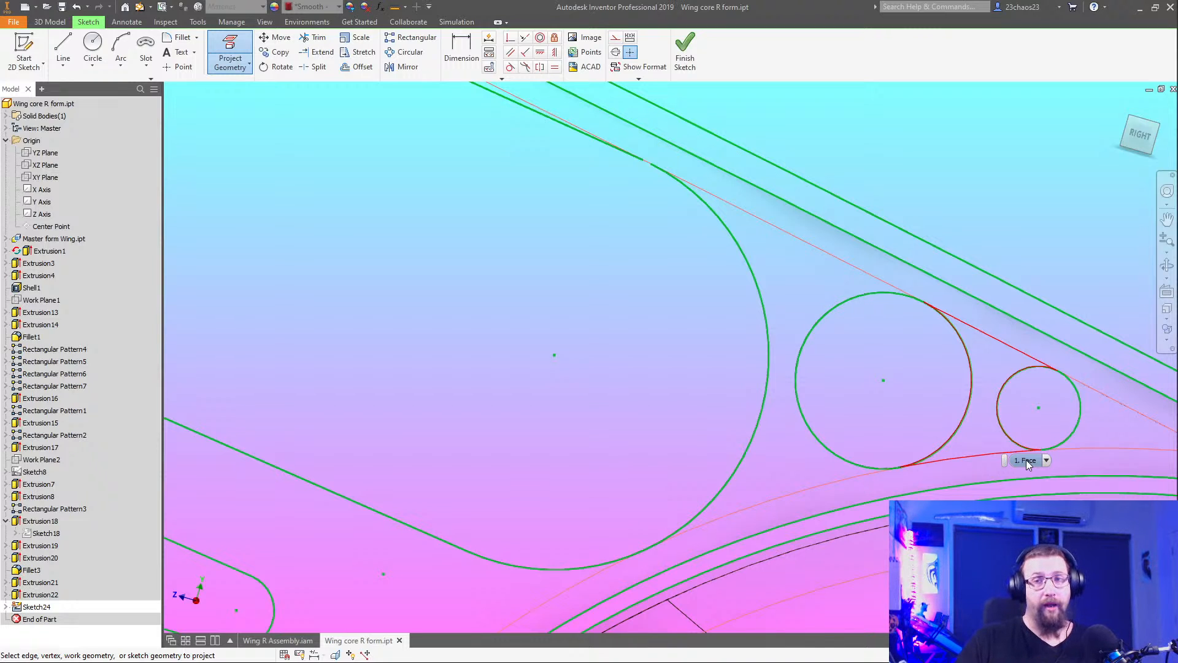
scroll(777, 368, up, 5)
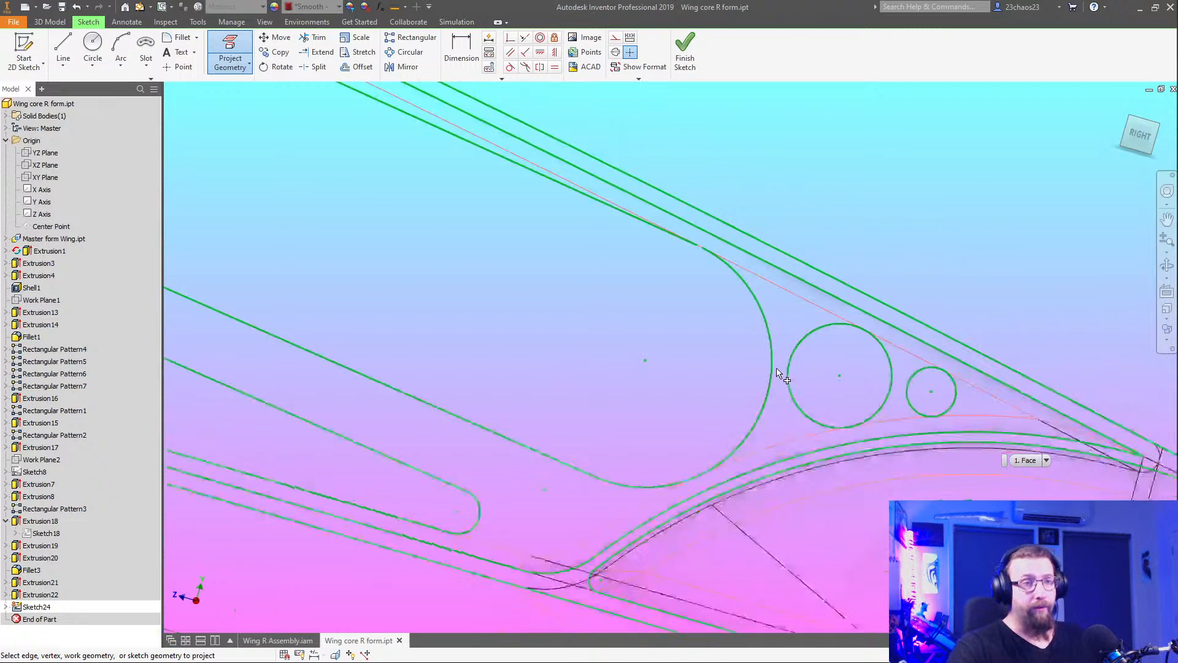
middle_drag(654, 391, 810, 382)
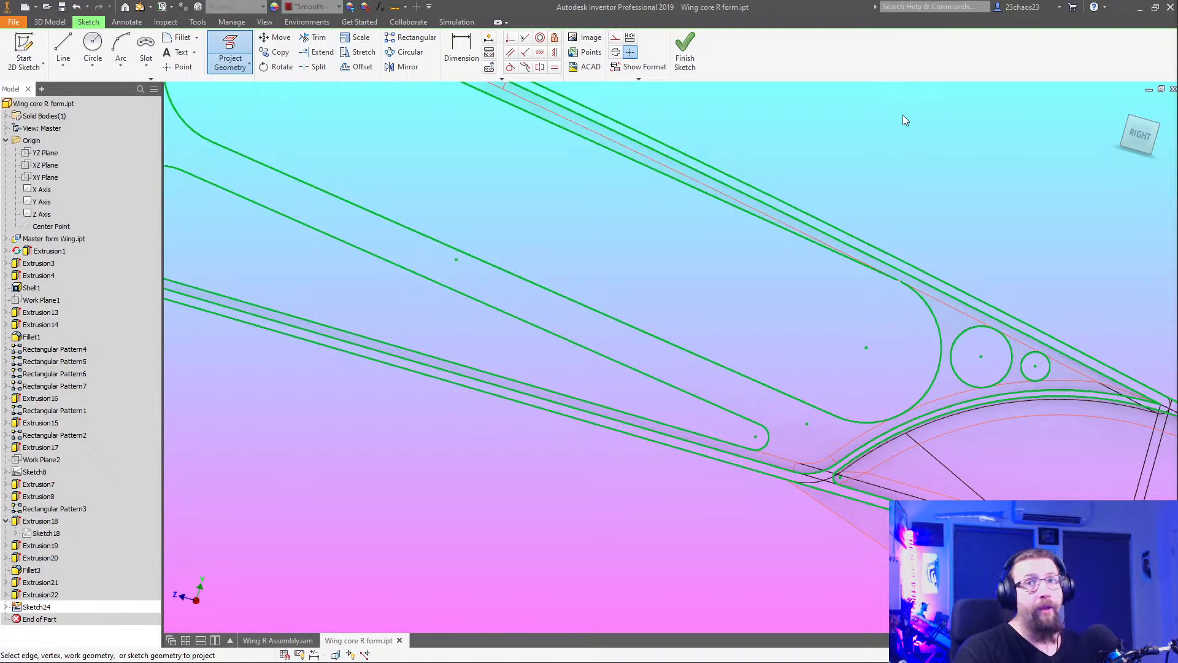
Switch to the browser and view the Front Quarter photo in the RCGroups thread on the 3D printed EDF Avro Vulcan
key(alt+Tab)
drag(918, 79, 670, 64)
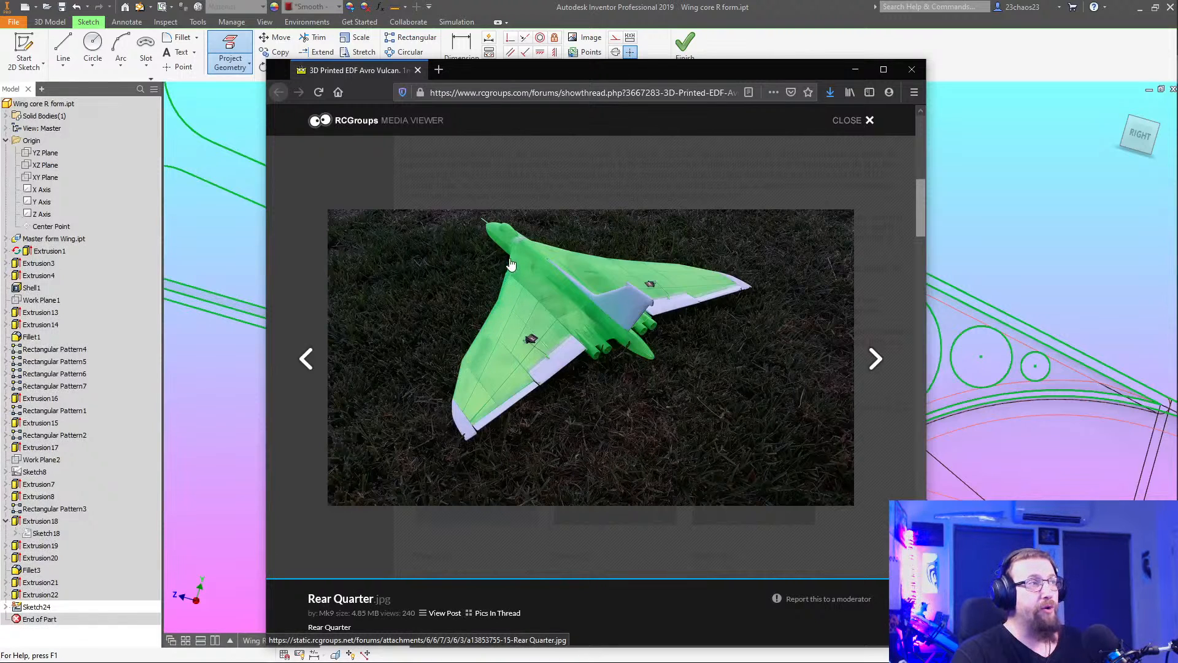
scroll(503, 258, down, 3)
scroll(538, 322, up, 1)
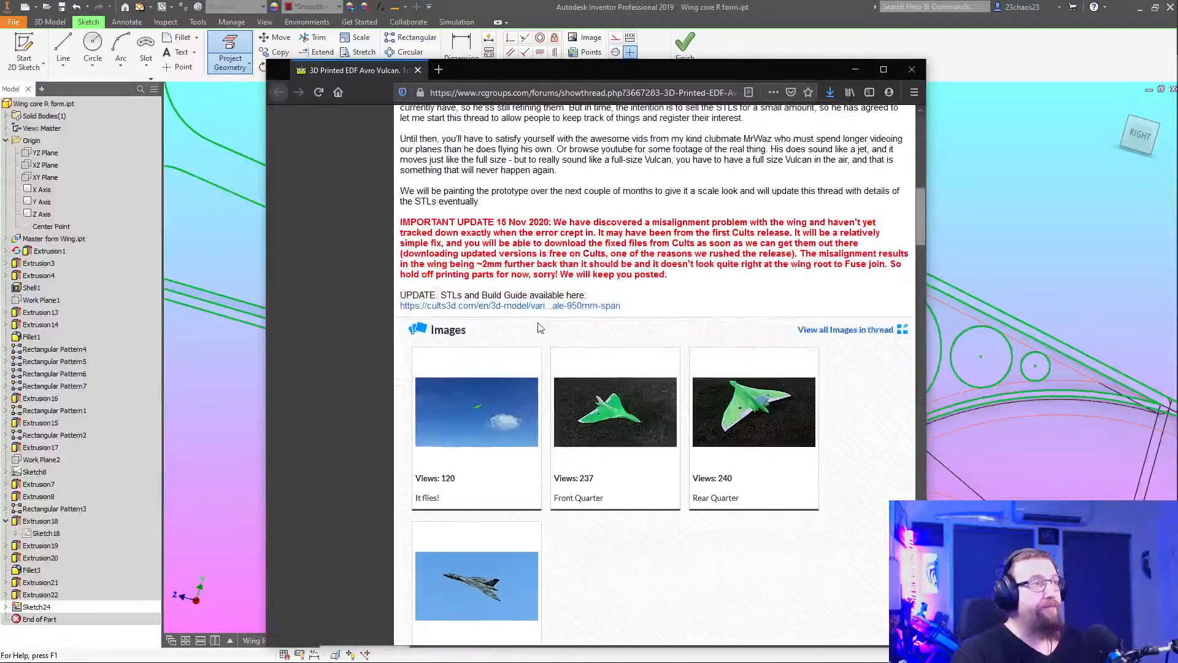
click(615, 443)
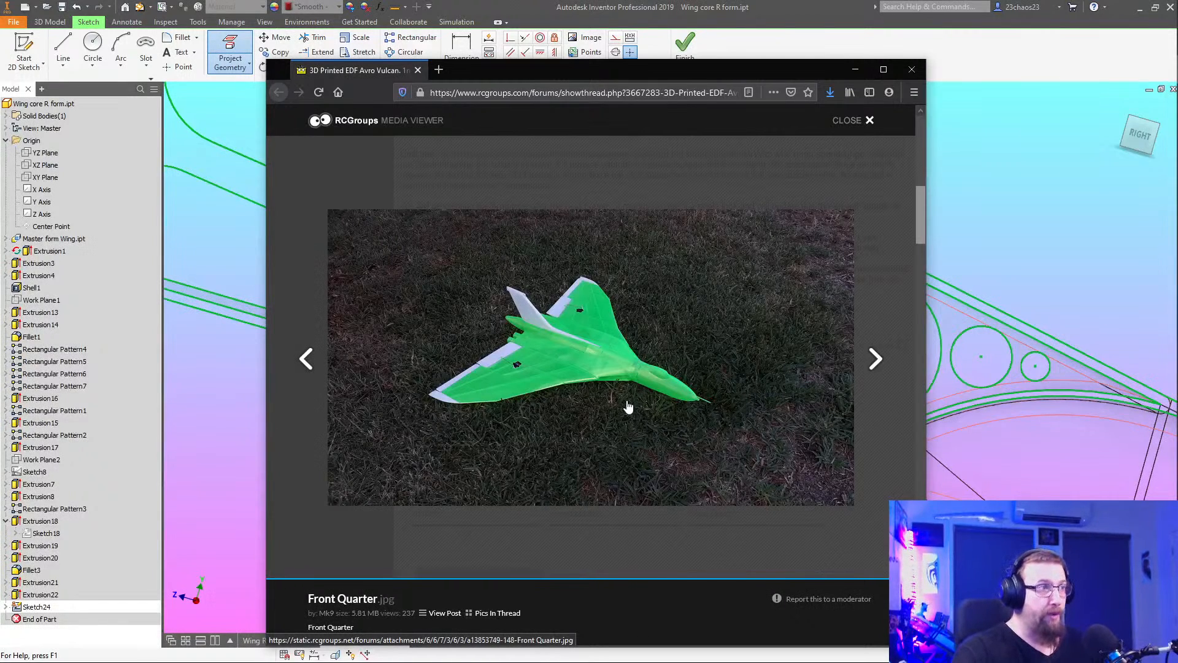
click(848, 125)
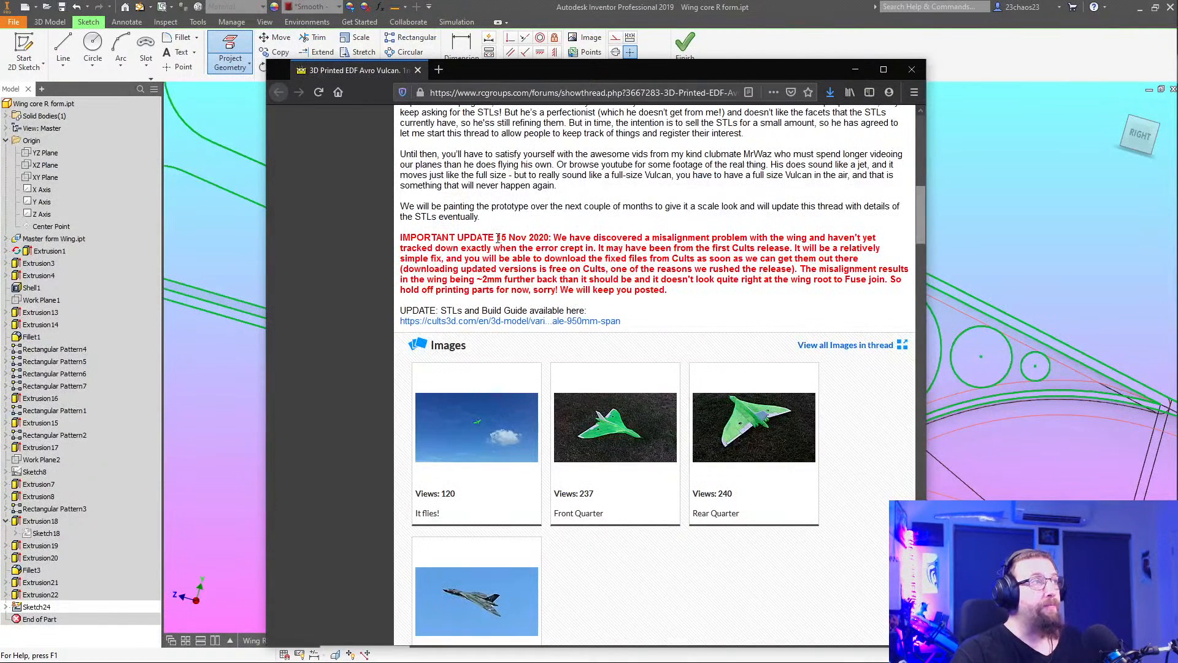
Read the thread's 15 Nov 2020 update about the wing misalignment and view the Rear Quarter photo
drag(499, 238, 693, 270)
click(680, 301)
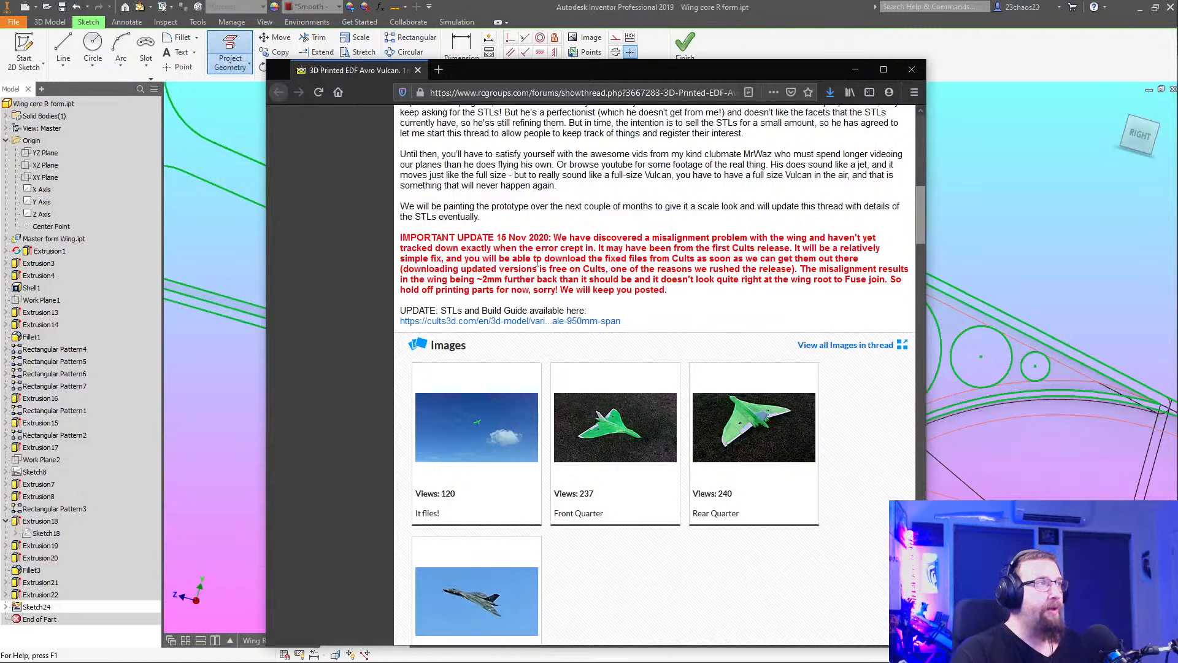
drag(552, 248, 500, 259)
drag(599, 269, 589, 259)
click(483, 267)
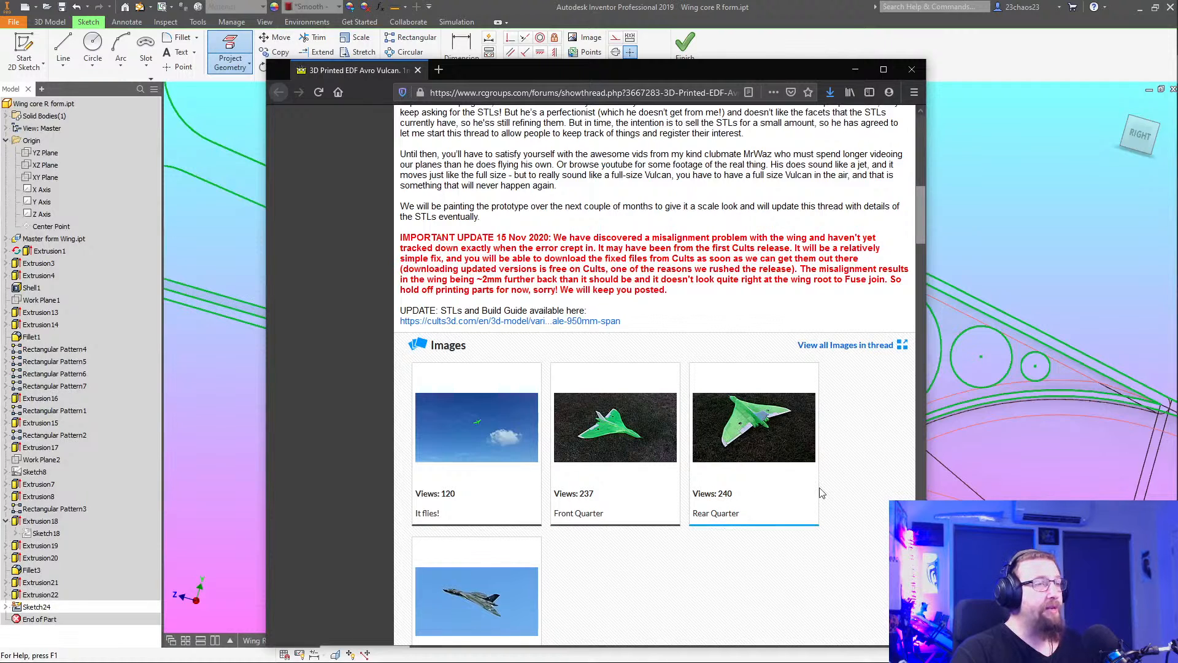
click(754, 440)
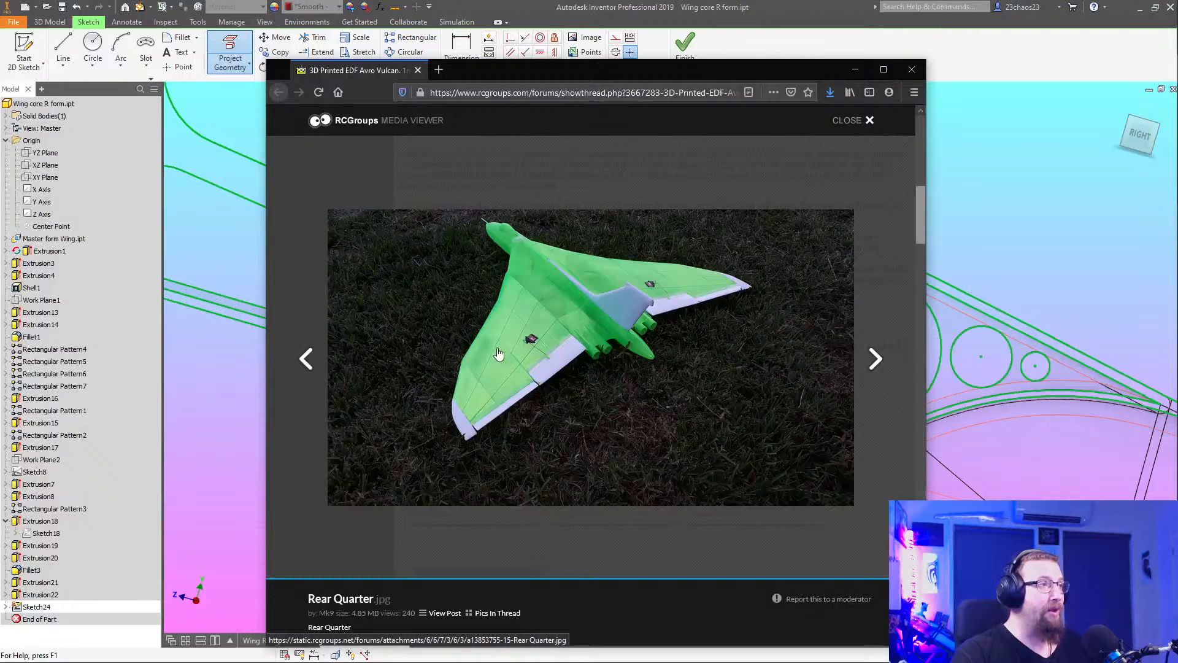
click(868, 122)
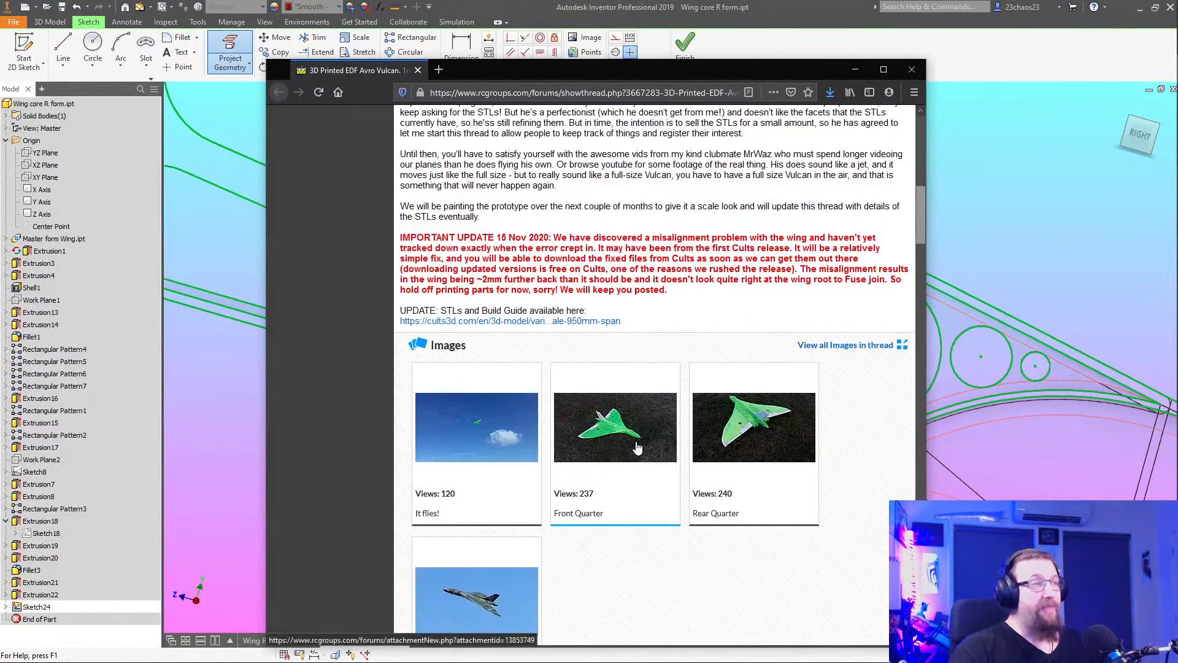
Open the linked Cults page for the Avro Vulcan B2 RC model, look through its gallery and close the page
click(571, 321)
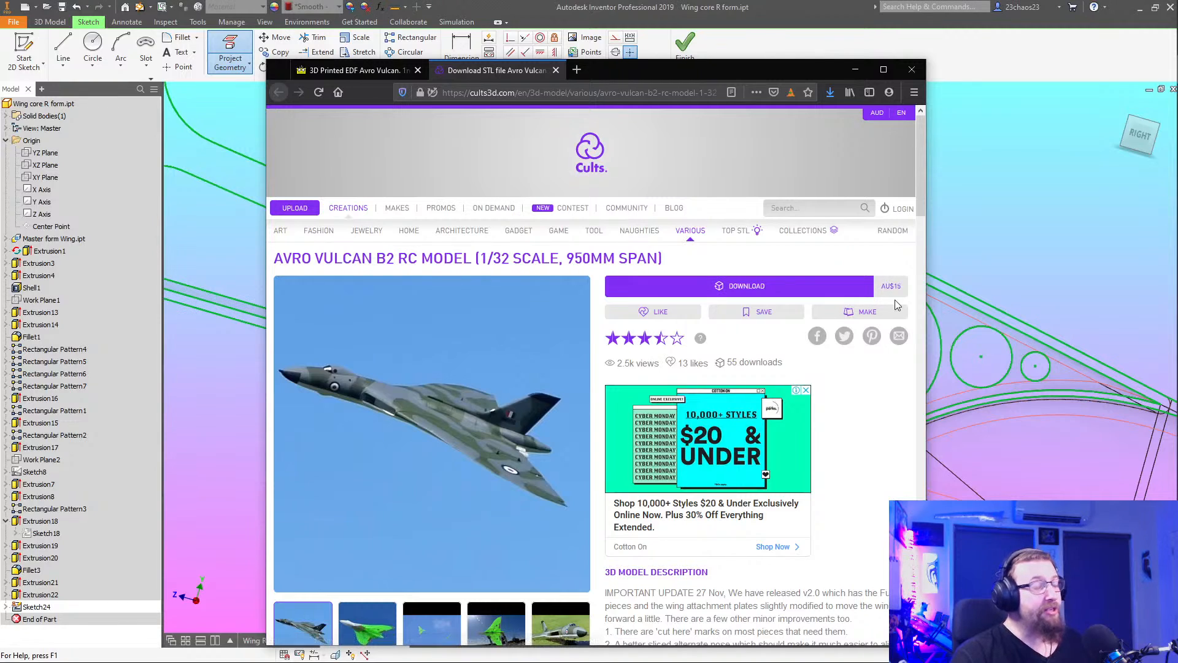
click(516, 638)
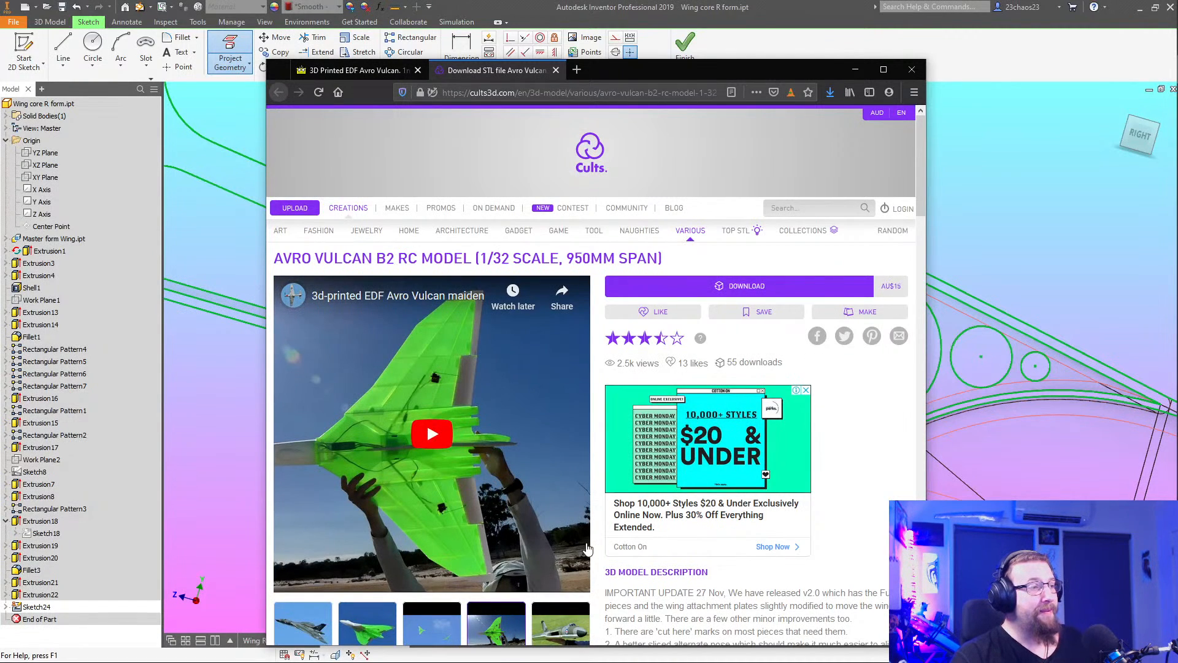
click(377, 613)
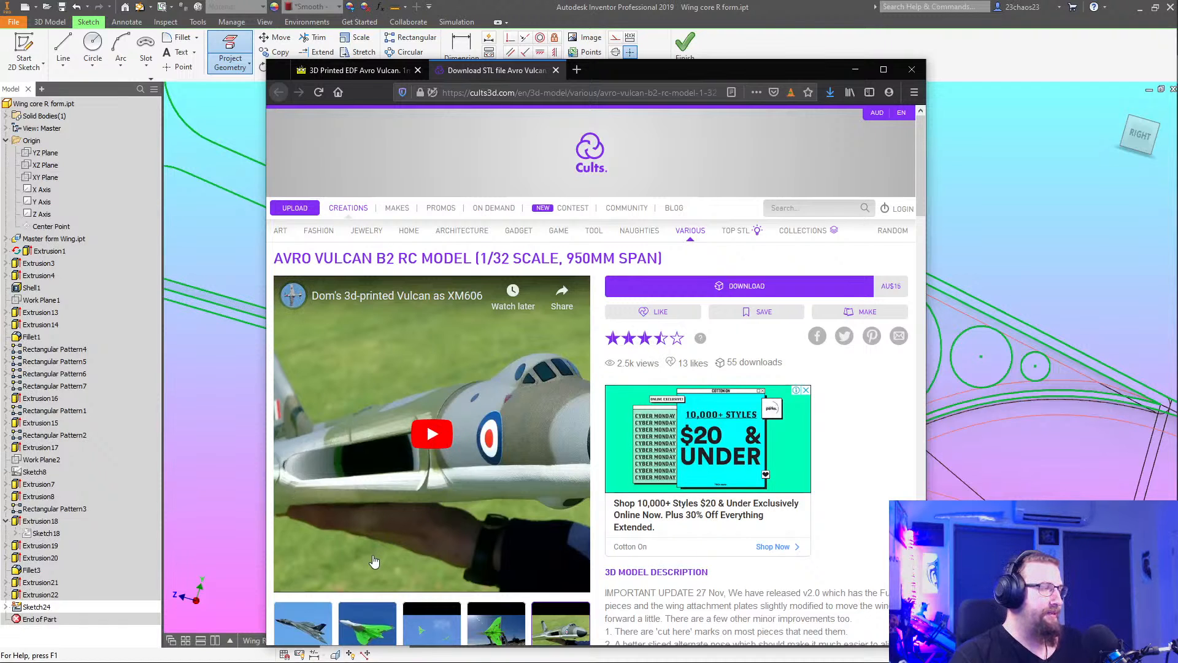
scroll(373, 561, down, 3)
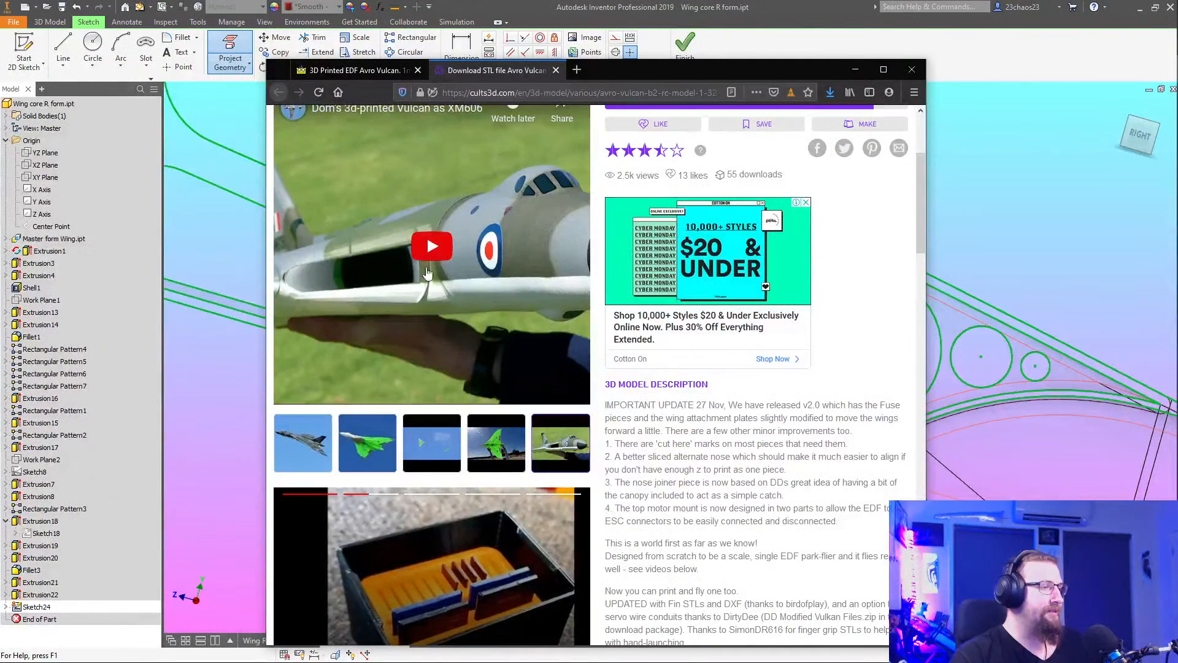
key(ctrl+w)
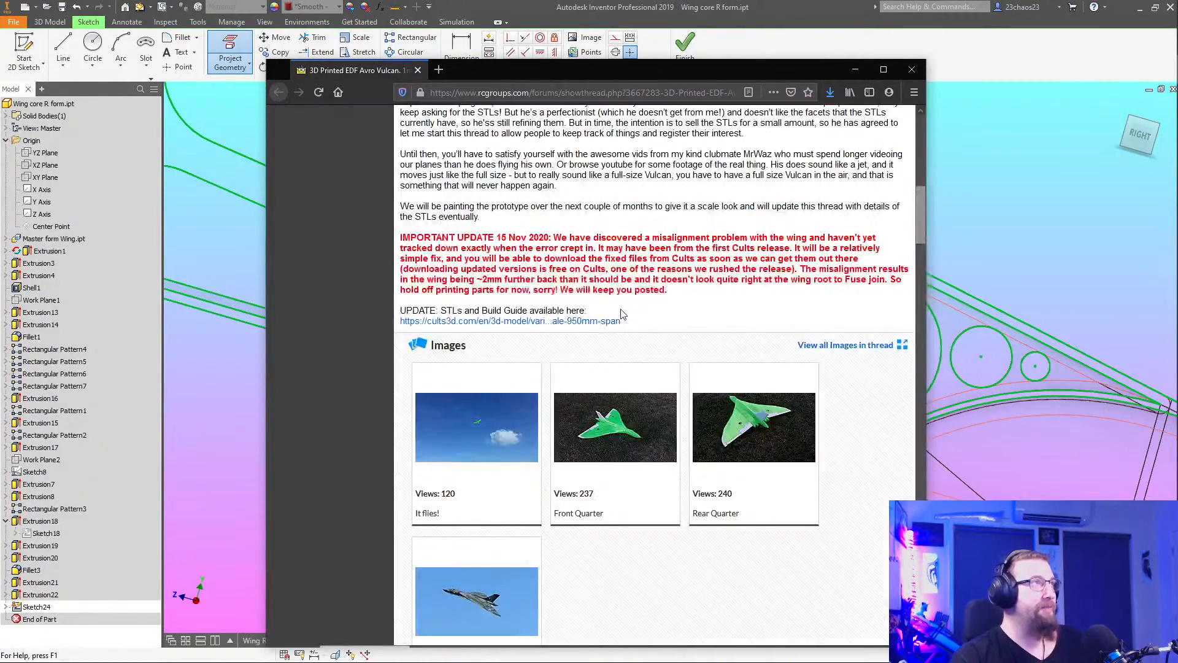
Skim the opening post of the Avro Vulcan thread and close the browser window to return to Inventor
scroll(649, 403, down, 1)
scroll(649, 403, up, 8)
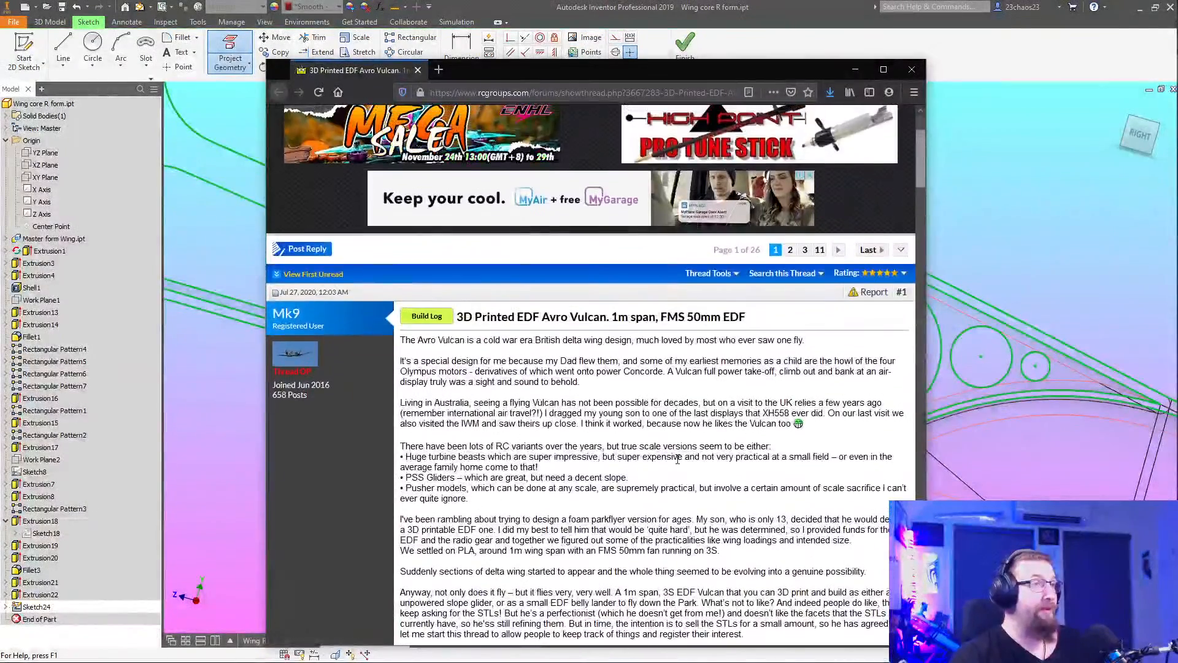
scroll(676, 457, down, 2)
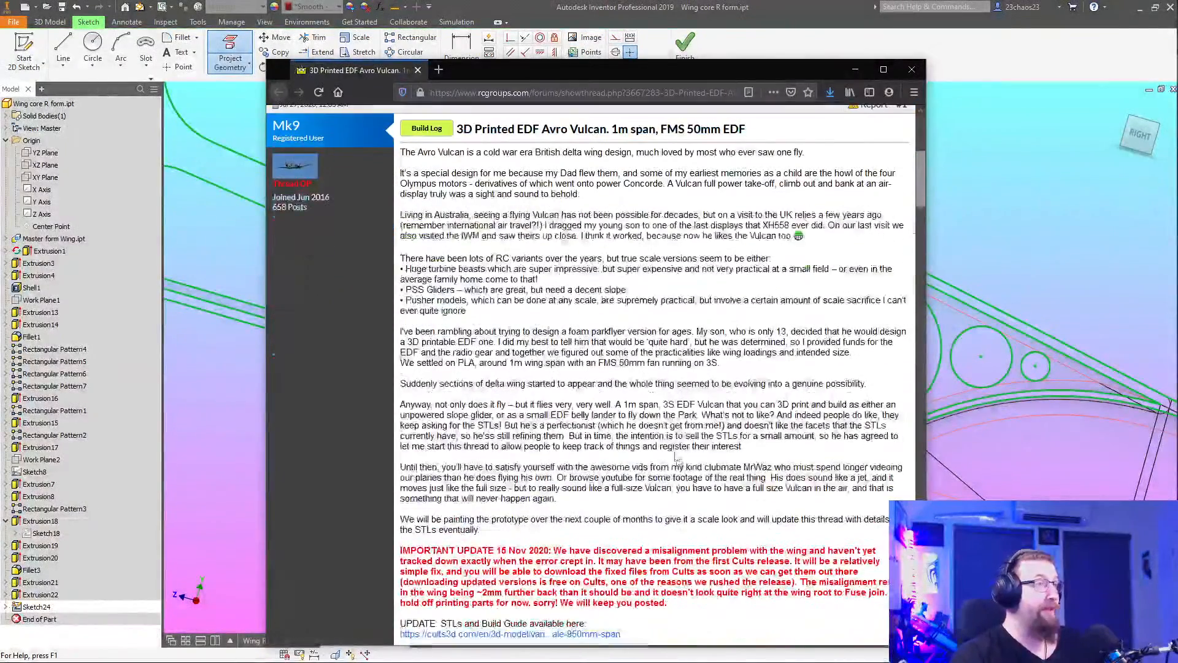
click(913, 70)
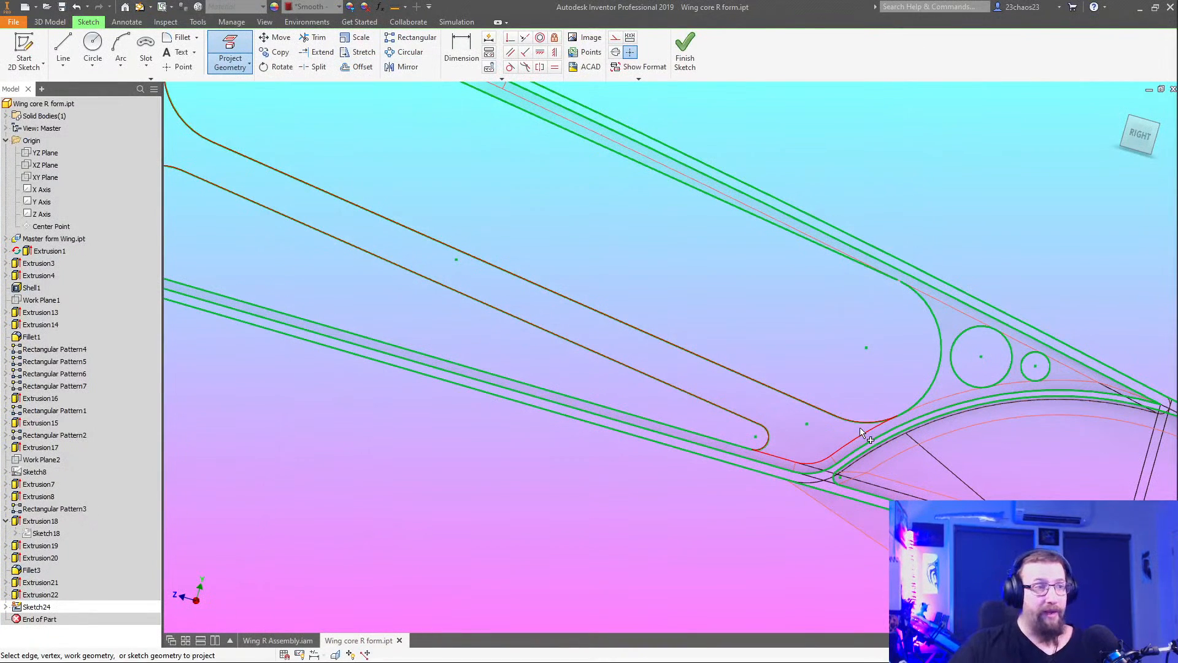
Examine the projected outlines along the whole wing section, especially around the nose and spar hole, and end geometry projection
scroll(757, 462, down, 5)
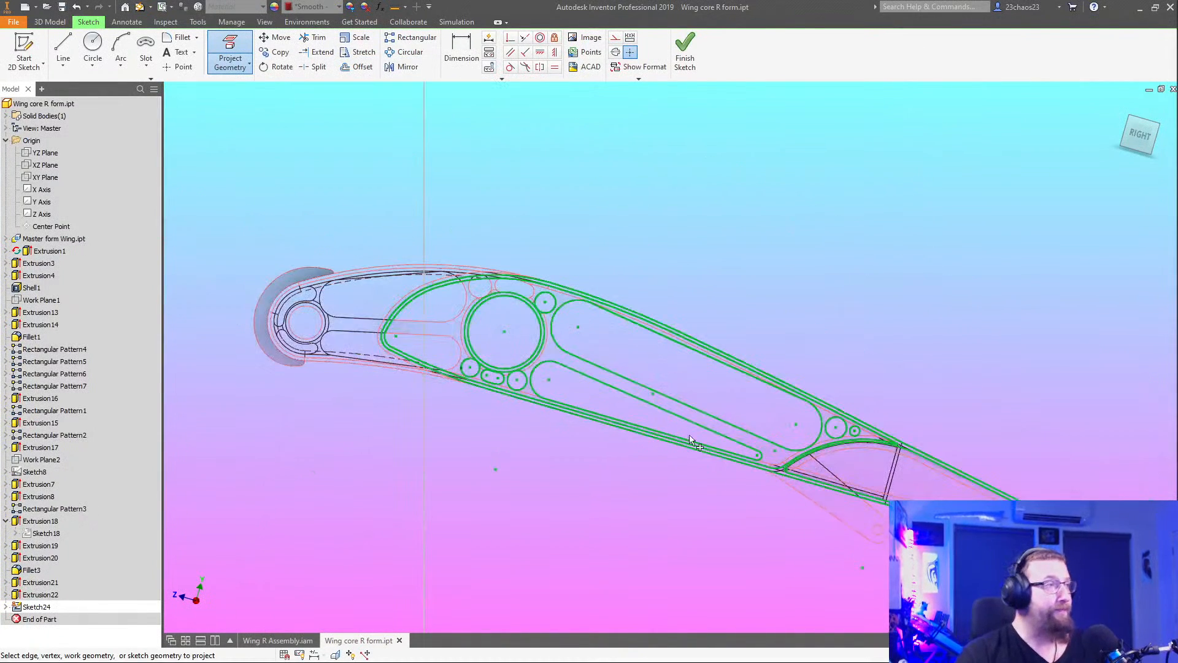
middle_drag(690, 434, 839, 408)
middle_drag(746, 398, 668, 387)
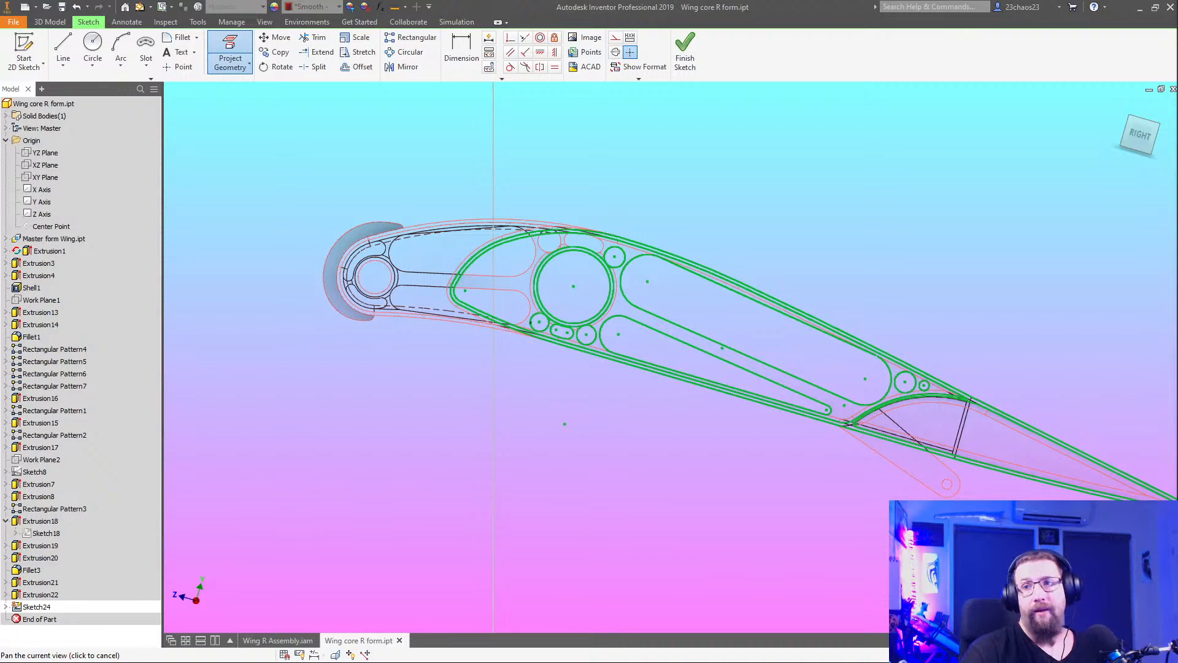
scroll(527, 353, down, 2)
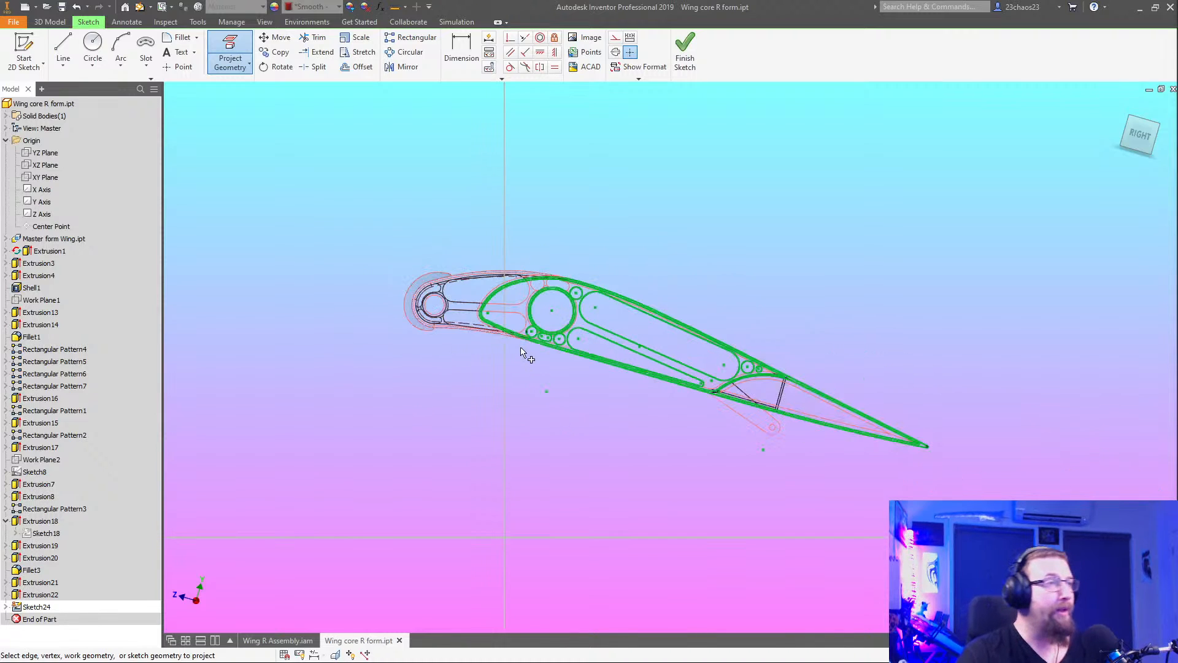
scroll(510, 334, up, 5)
middle_drag(527, 352, 638, 425)
middle_drag(705, 424, 463, 362)
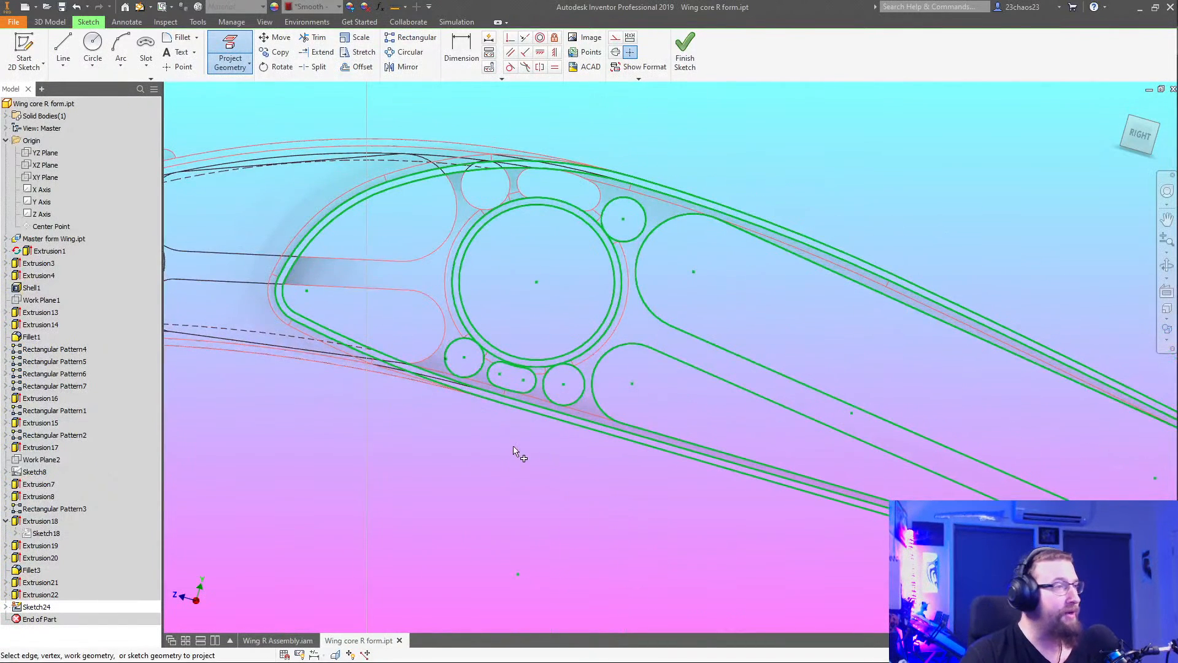
middle_drag(407, 407, 610, 462)
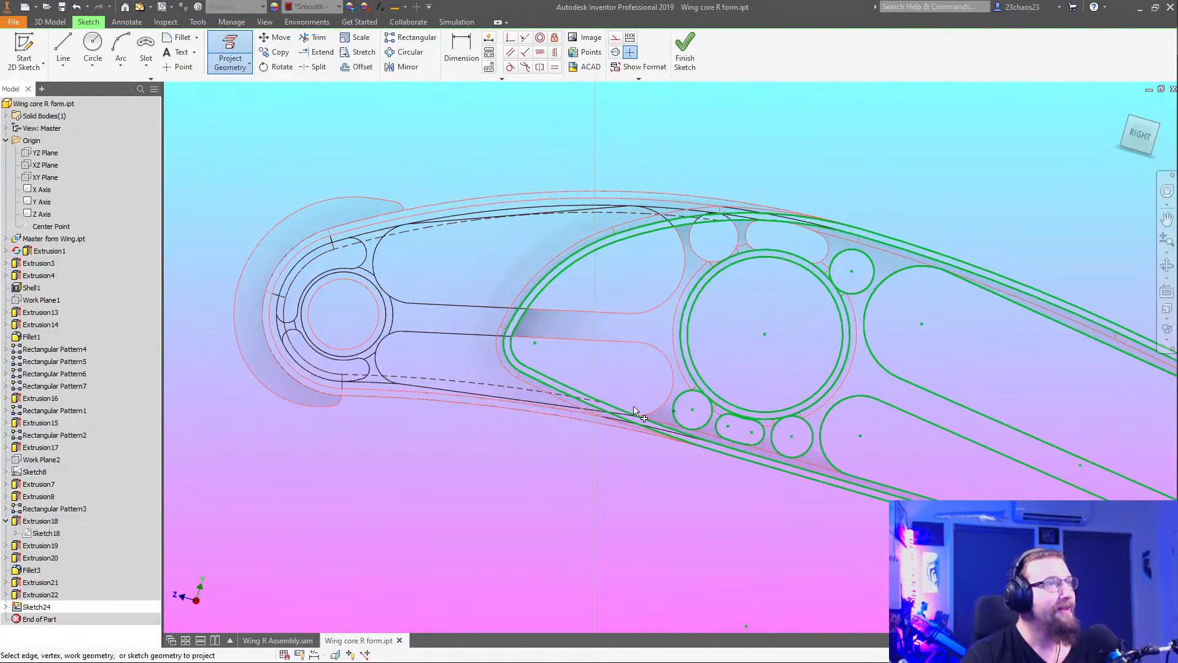
scroll(641, 374, up, 3)
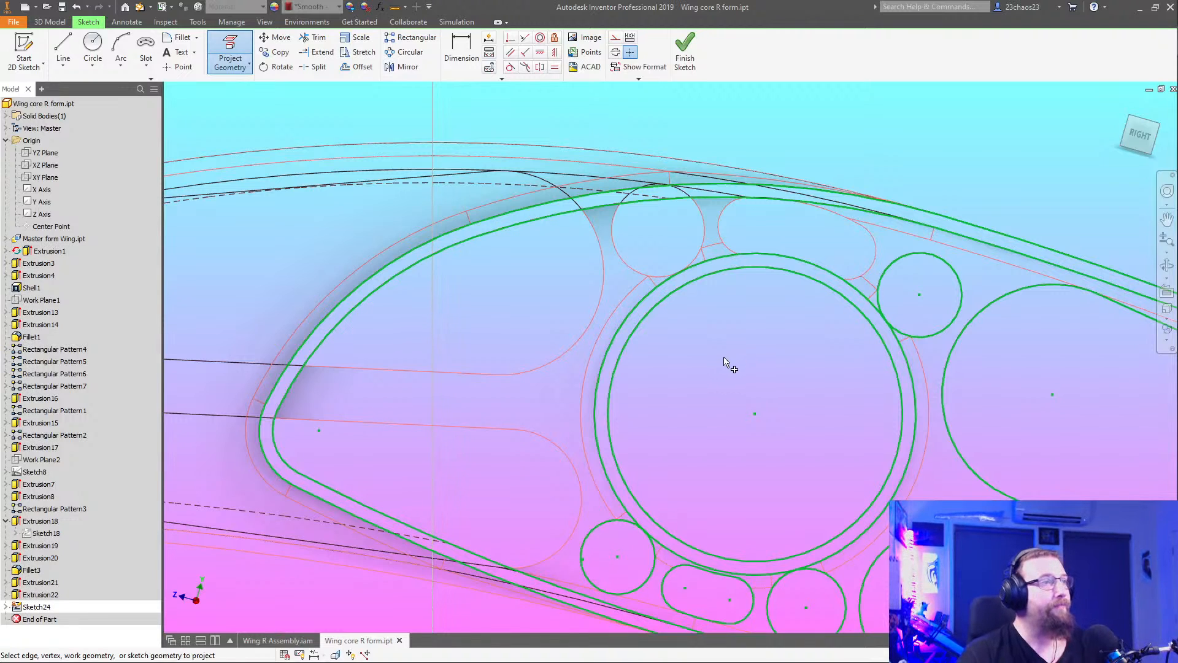
key(Escape)
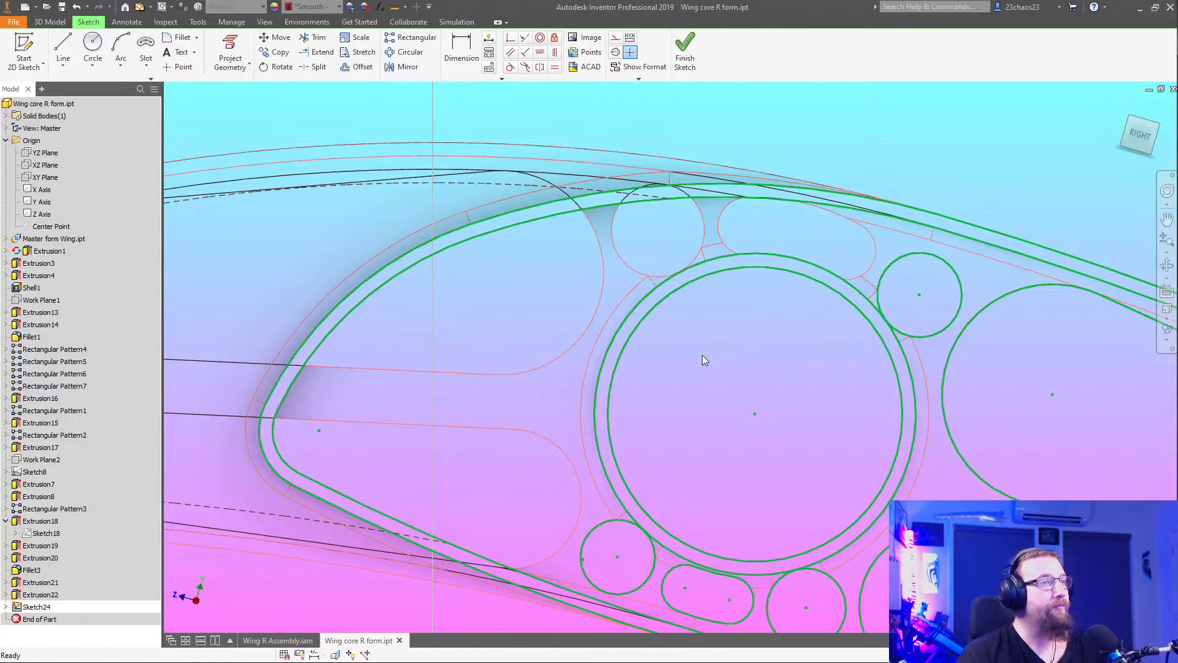
Offset the inner rim outline inward by about 0.96 mm as construction geometry
click(92, 42)
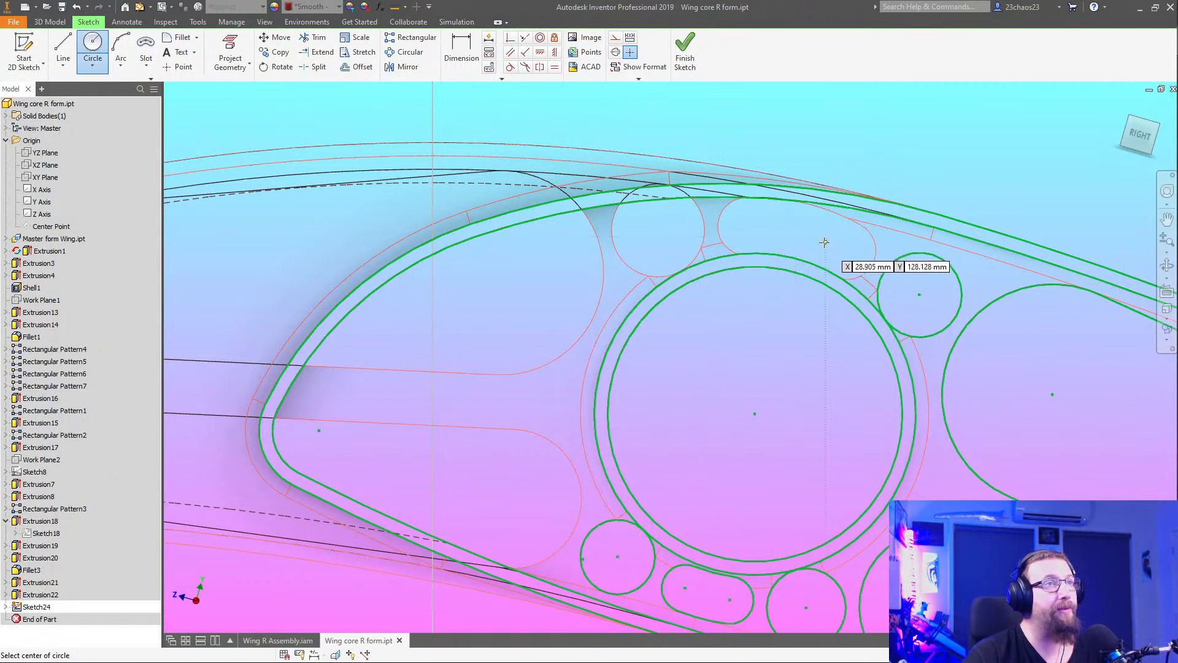
key(Escape)
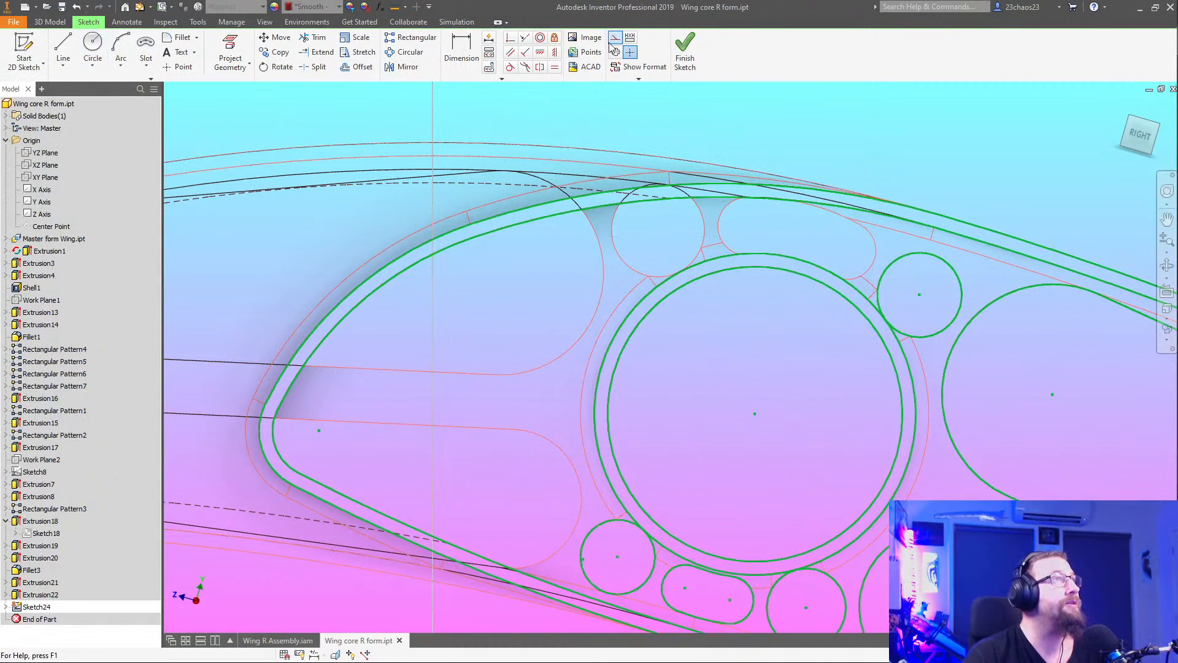
click(358, 66)
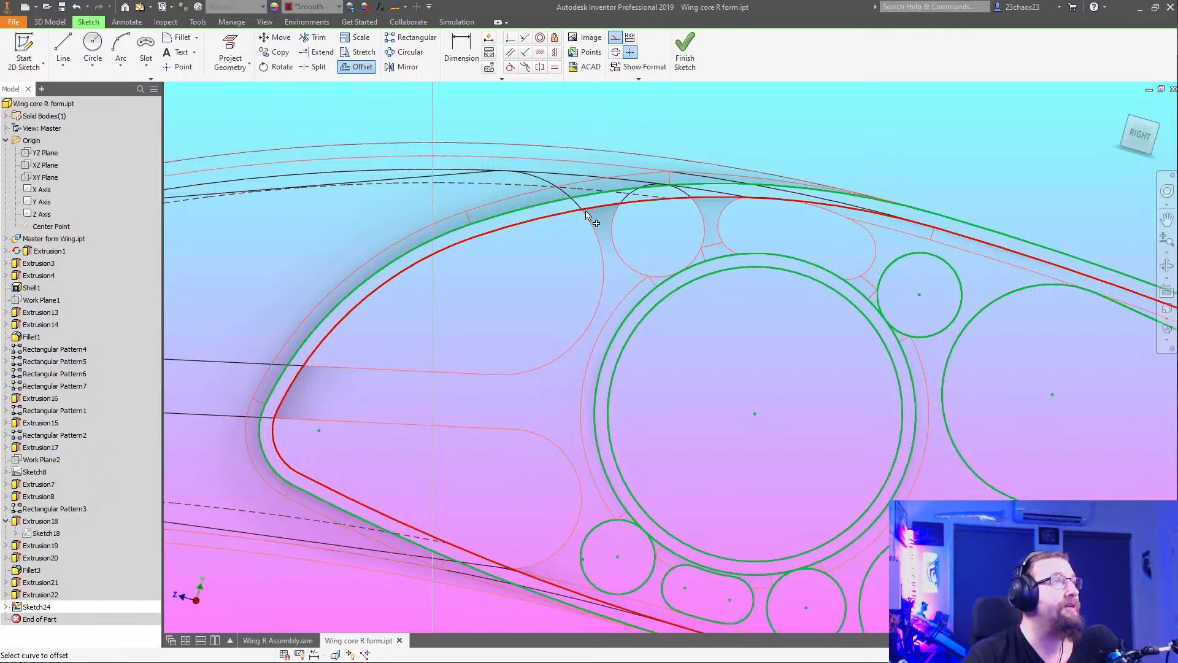
click(575, 215)
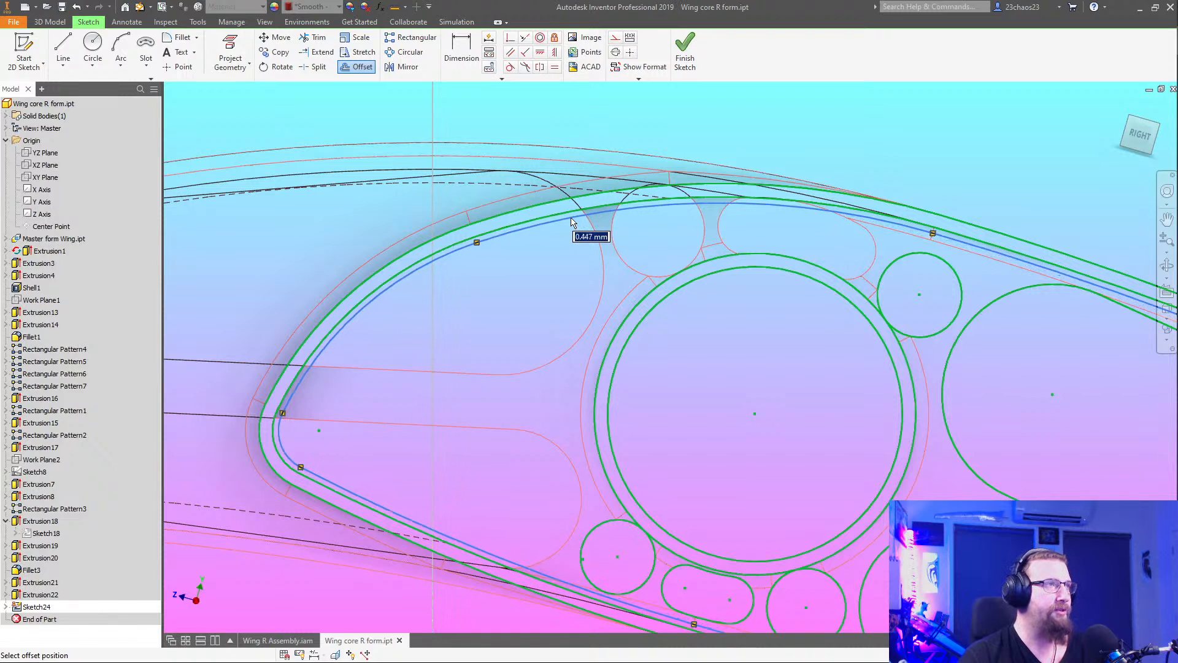
middle_drag(572, 222, 522, 135)
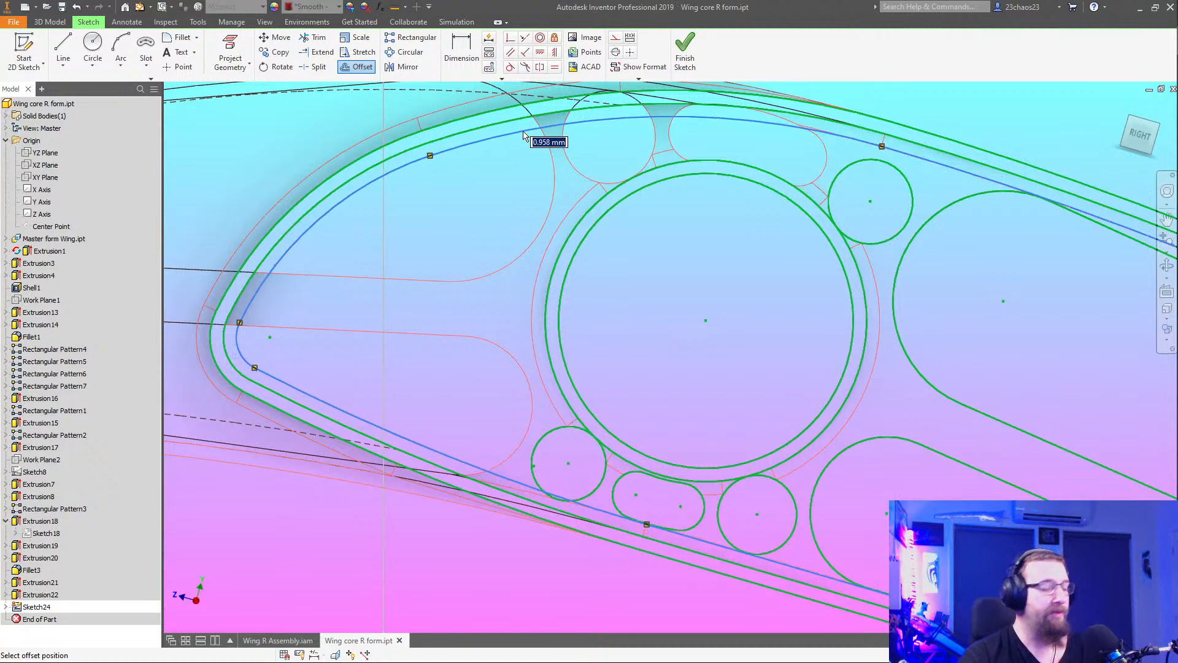
click(525, 136)
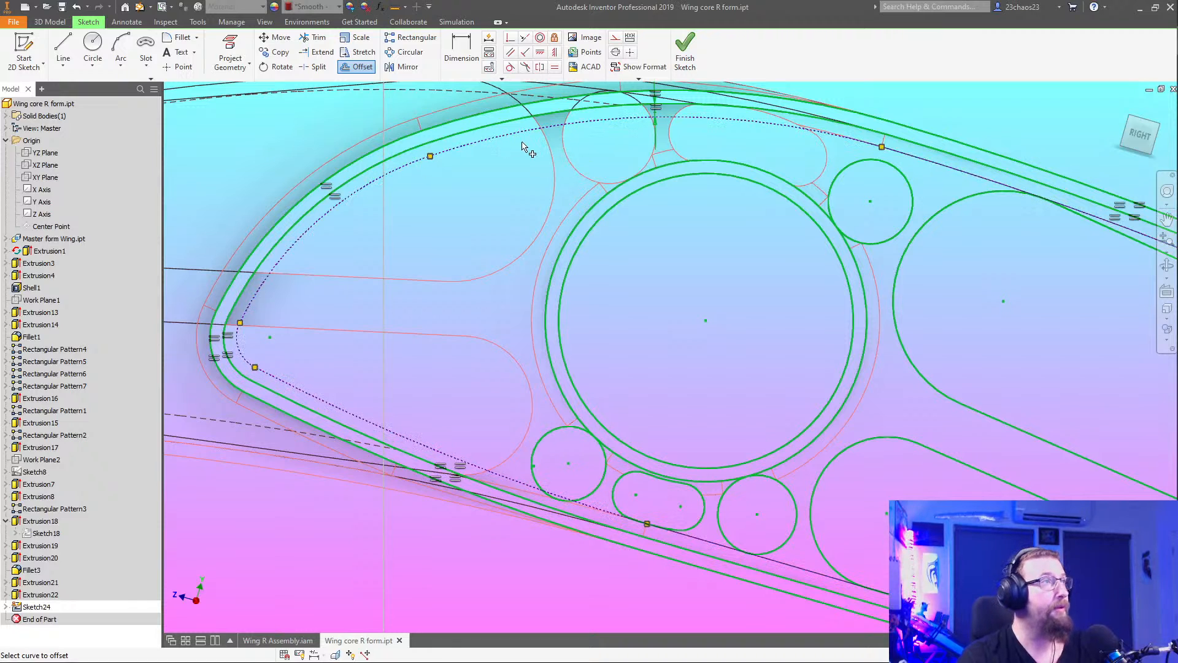
middle_drag(498, 200, 661, 190)
key(Escape)
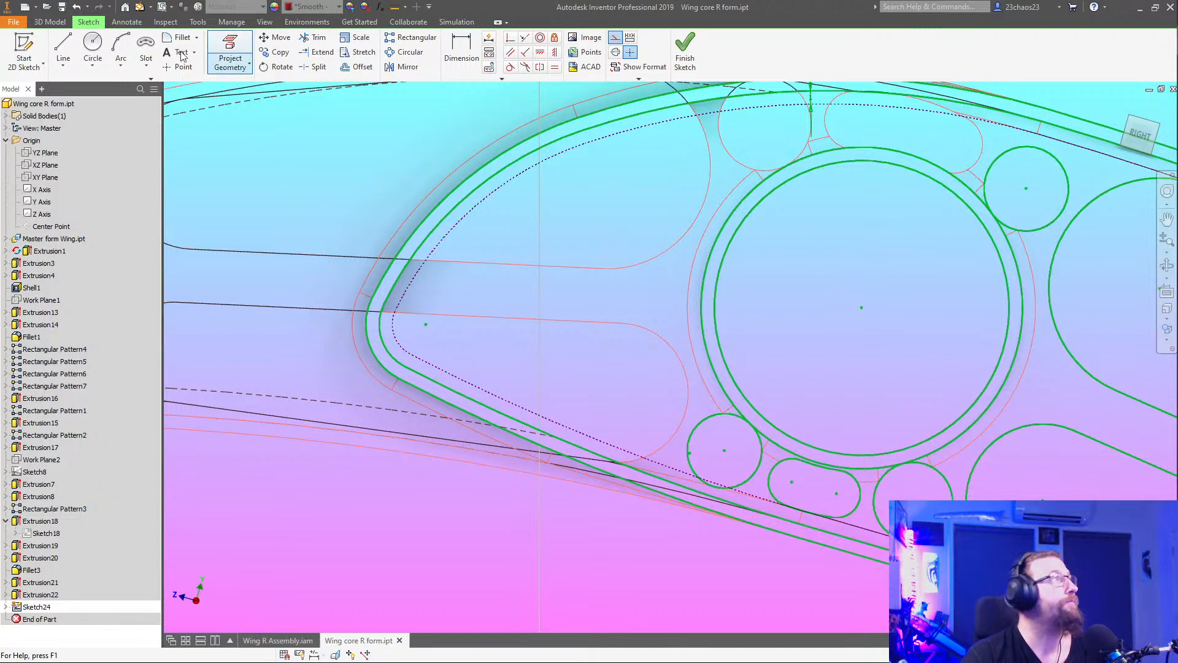
Draw a circle in the nose area between the rim offset and the spar ring, and make it regular instead of construction geometry
click(92, 44)
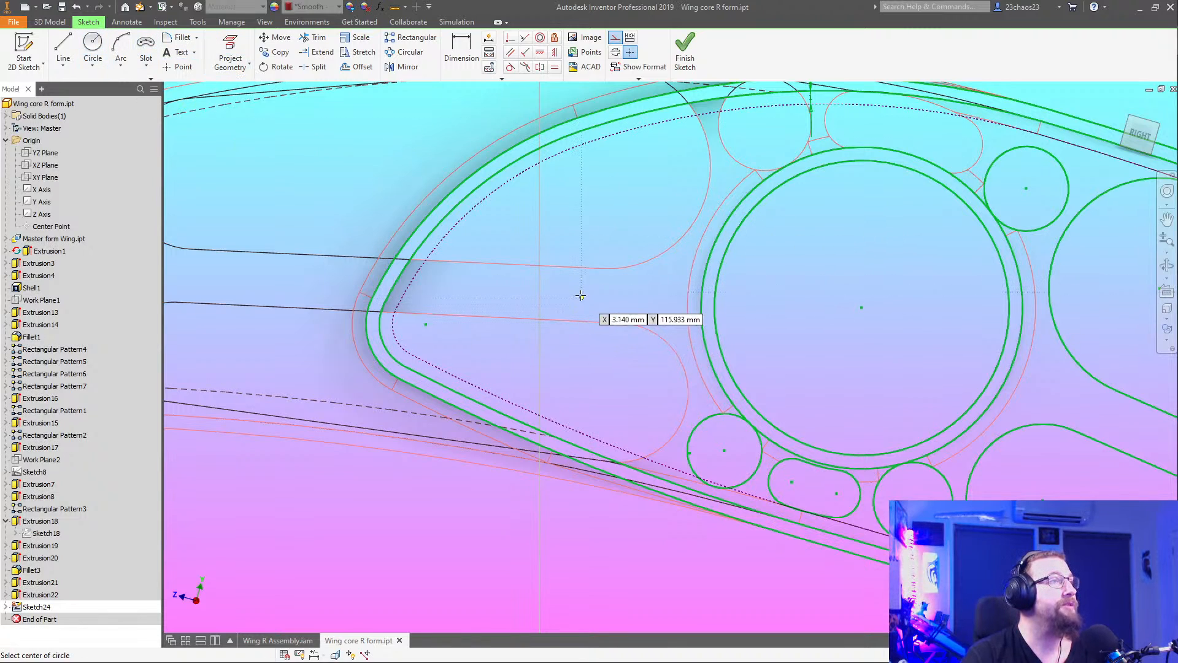
click(566, 292)
click(627, 395)
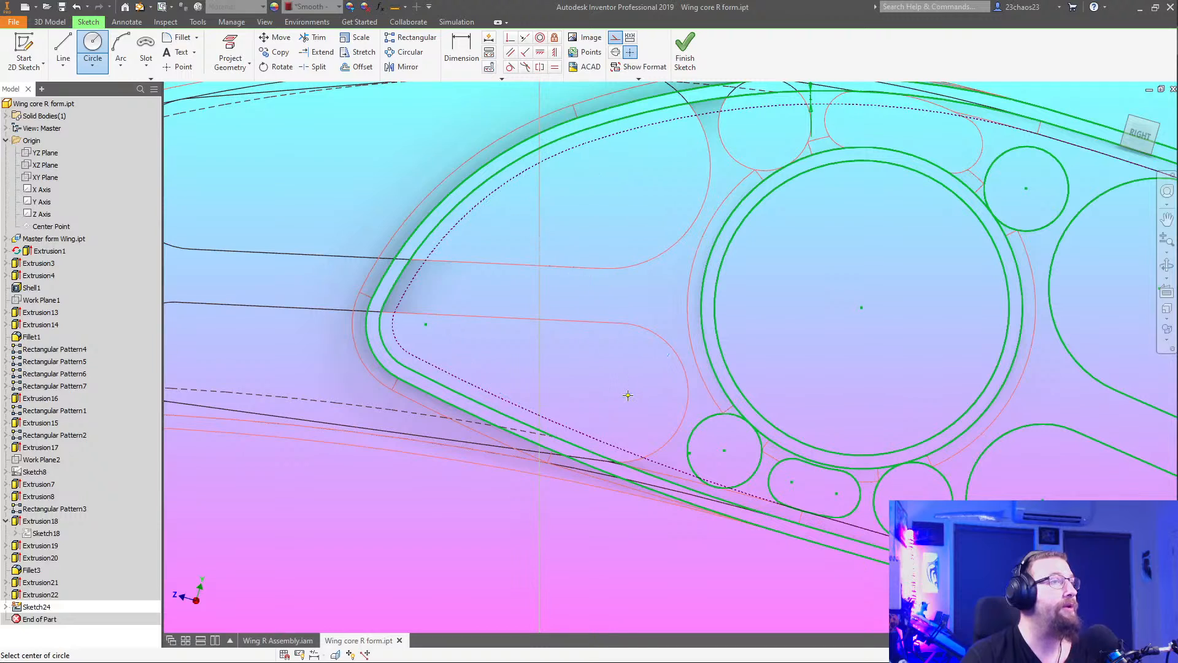
key(Escape)
click(615, 182)
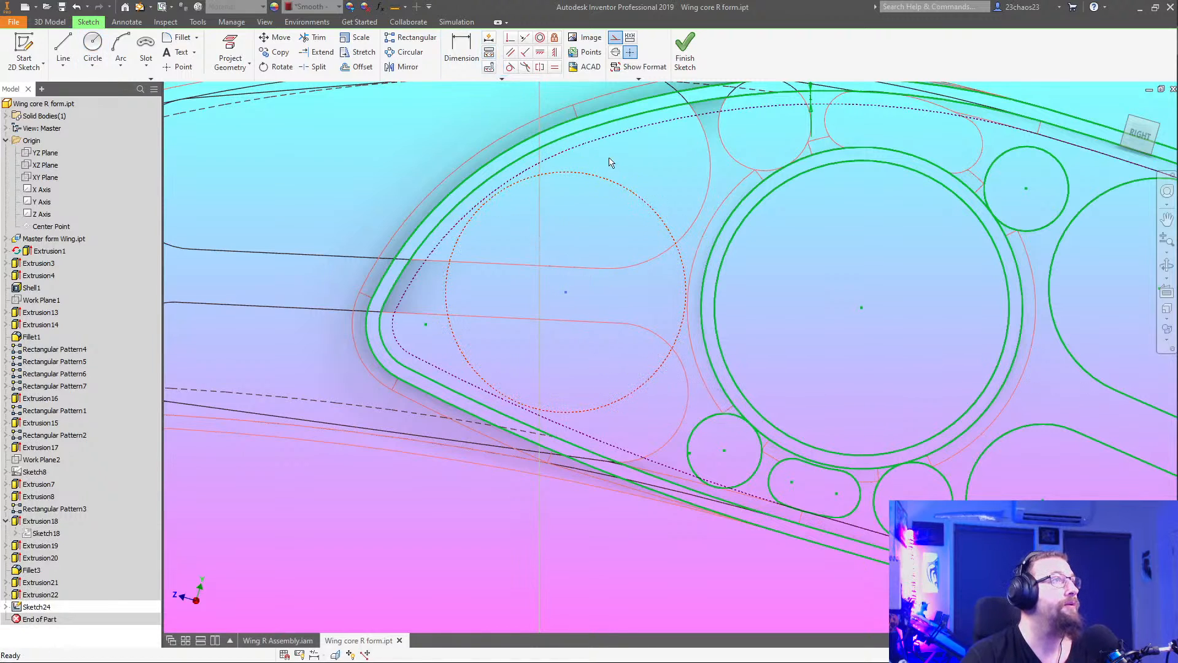
click(616, 39)
click(667, 163)
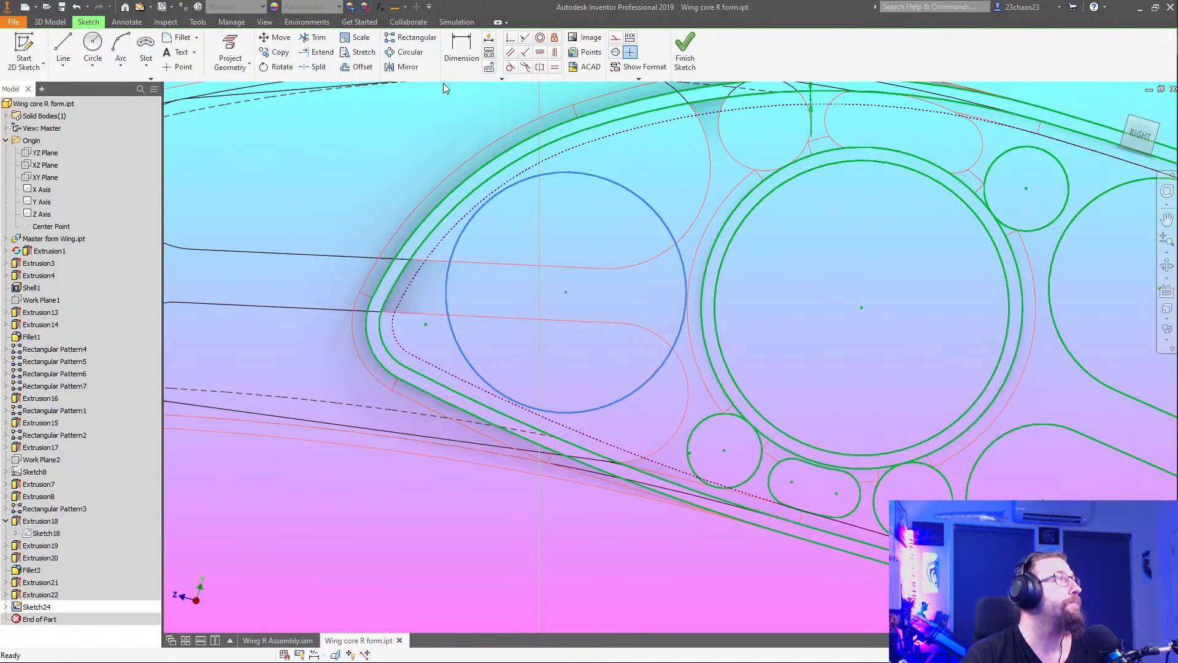
Constrain the nose circle tangent to the lower and upper curves of the construction offset and to the spar ring's outer circle
click(510, 68)
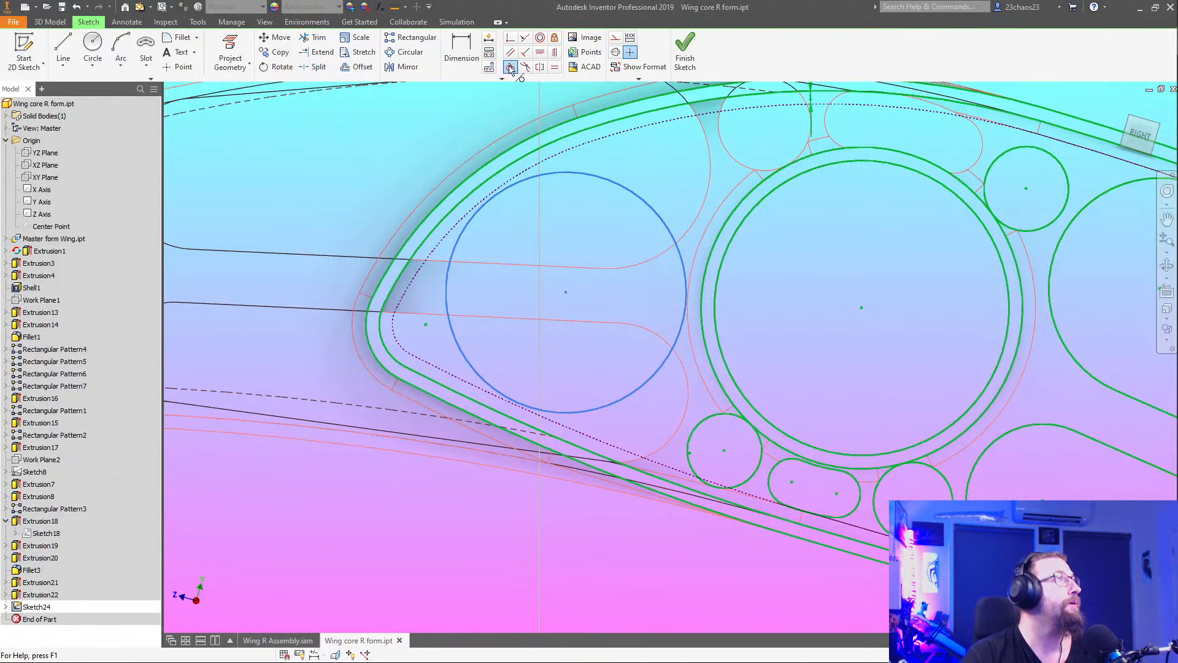
click(457, 337)
click(473, 385)
click(457, 247)
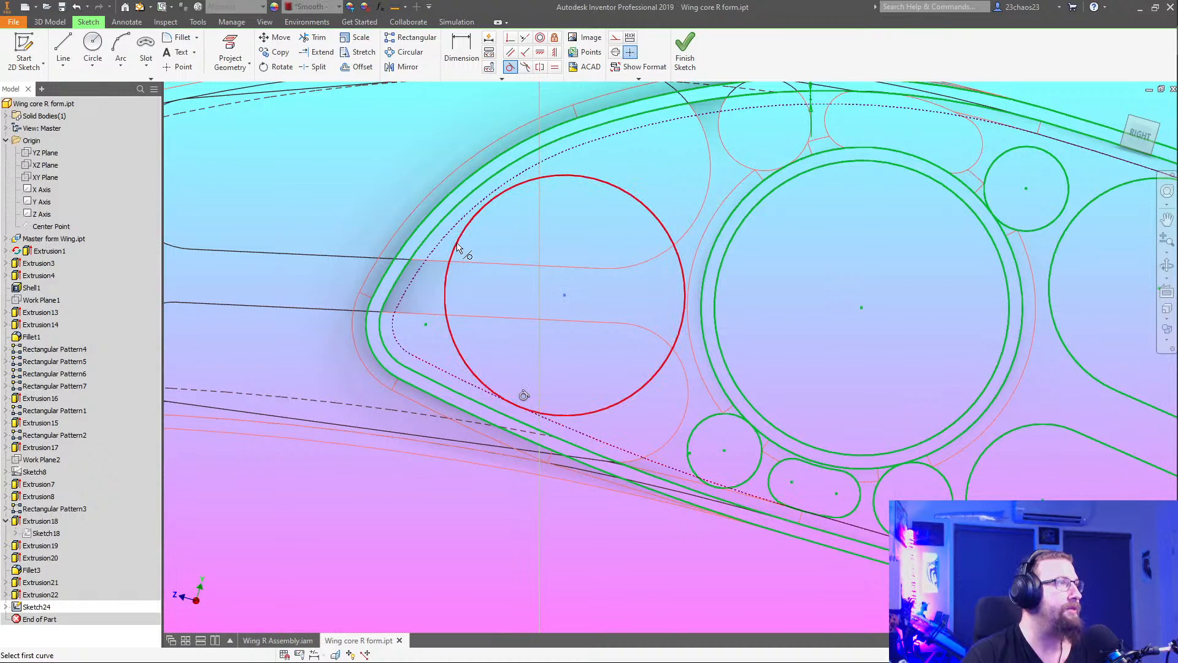
click(453, 238)
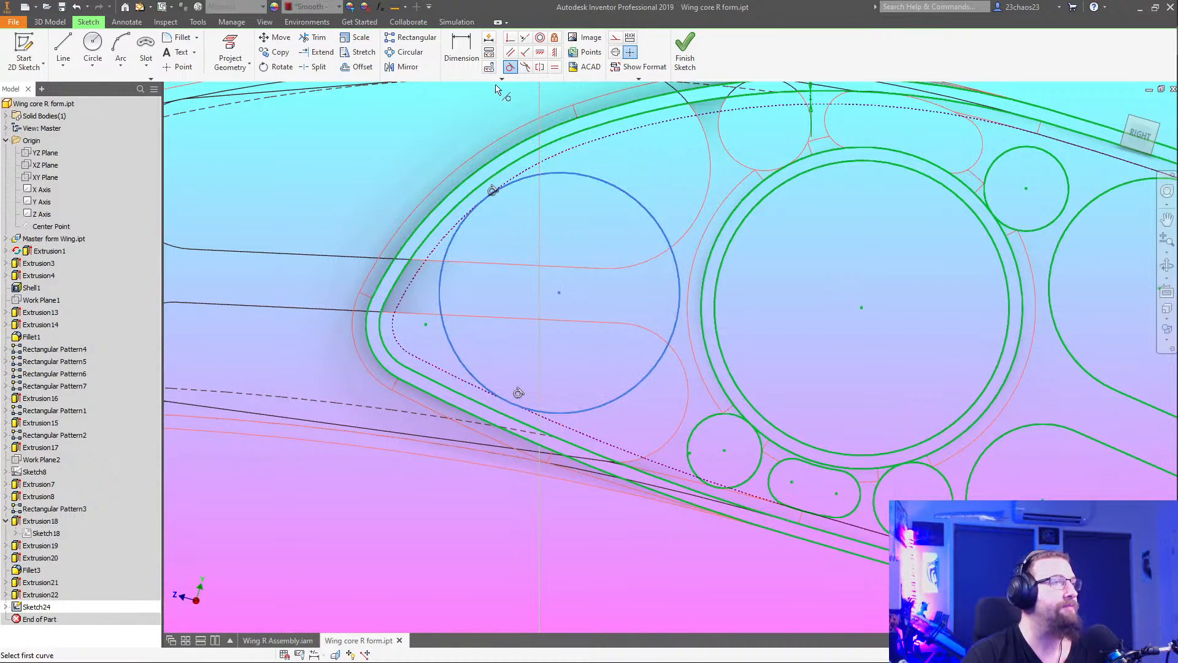
click(664, 230)
click(703, 316)
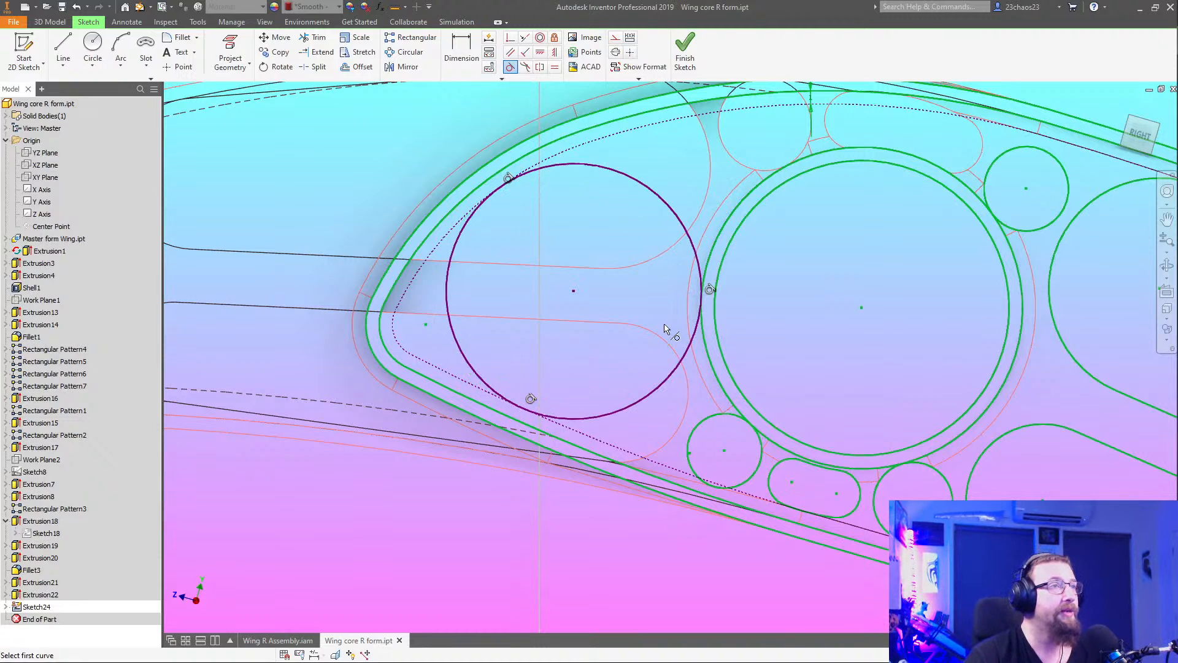
Examine the wing core sketch's existing lightening cutouts from the leading edge to the trailing edge, including the ribs behind it
right_click(577, 230)
click(606, 232)
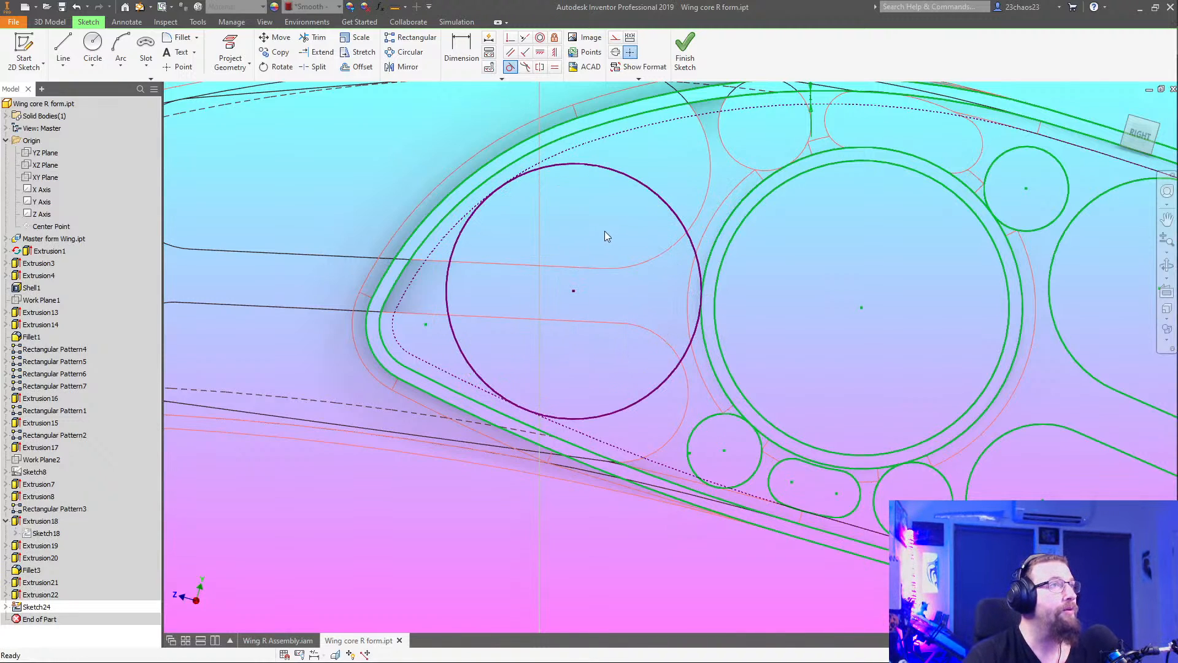
middle_drag(626, 200, 573, 194)
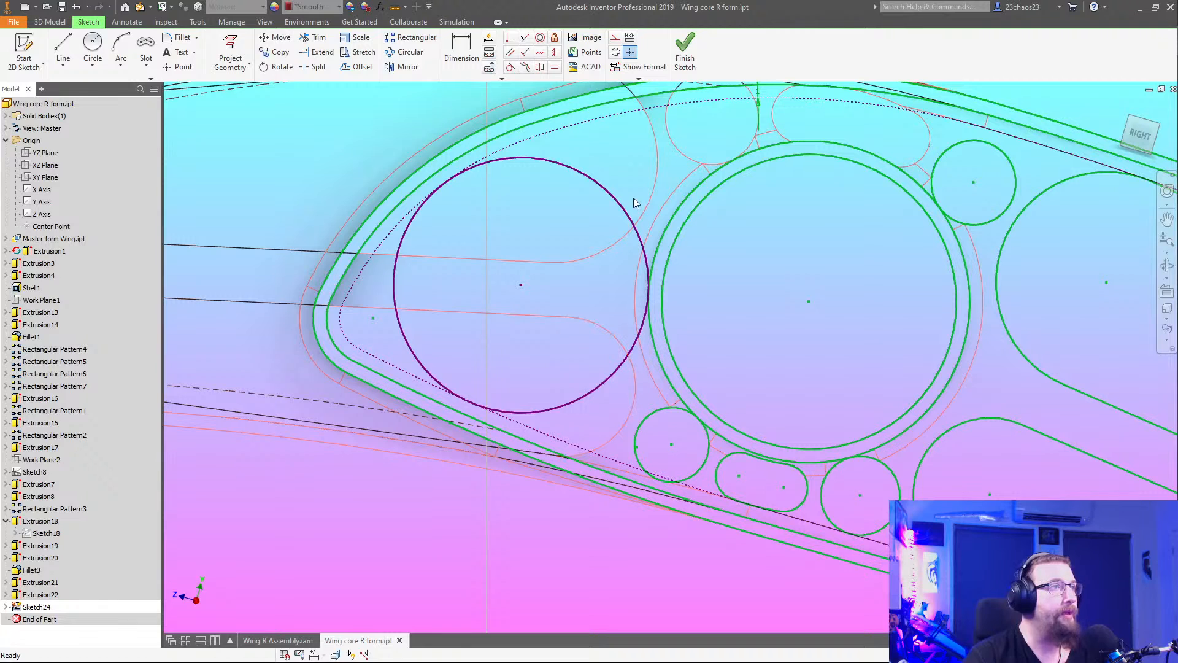
scroll(529, 223, down, 8)
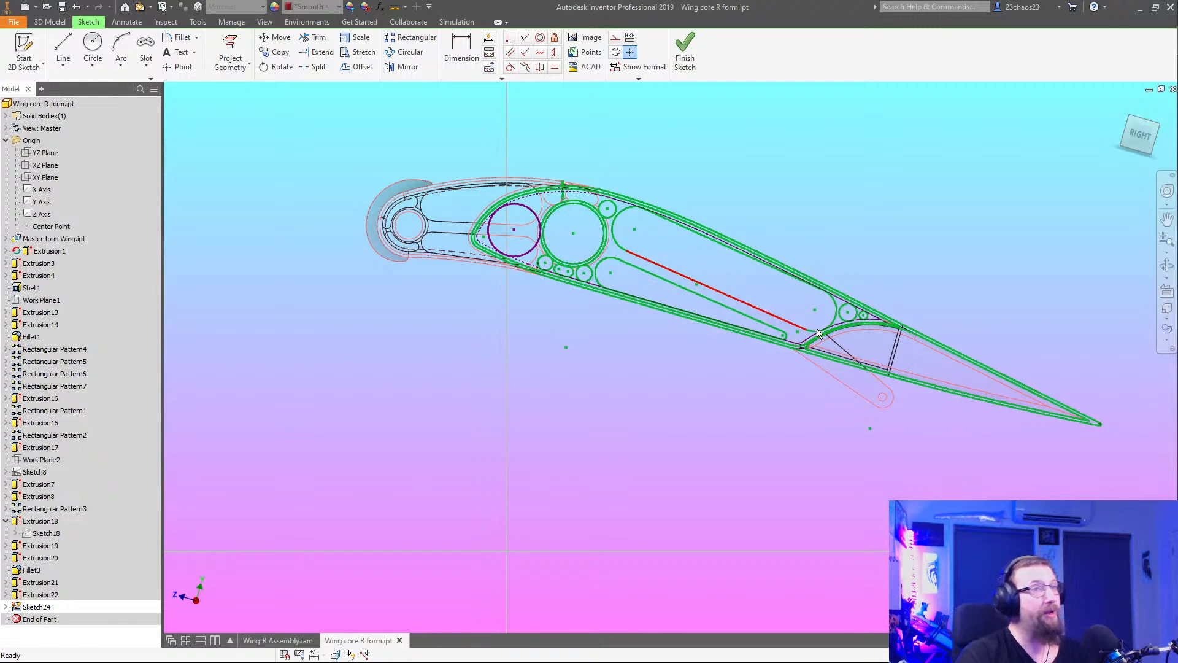
scroll(845, 313, up, 5)
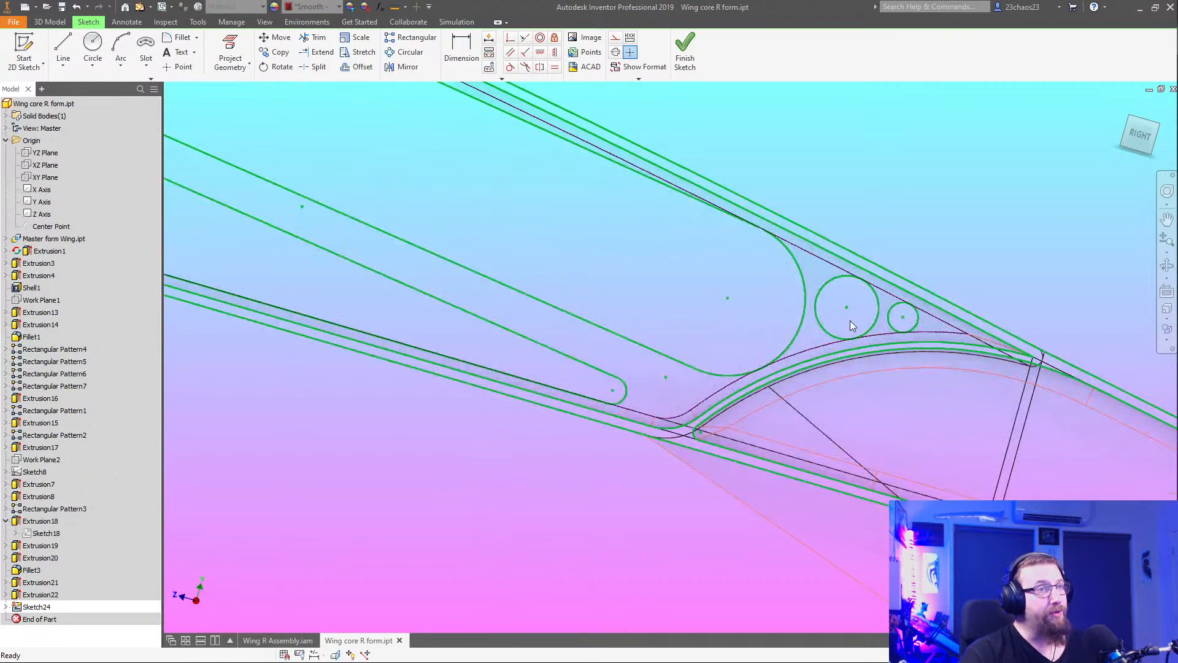
scroll(847, 316, down, 5)
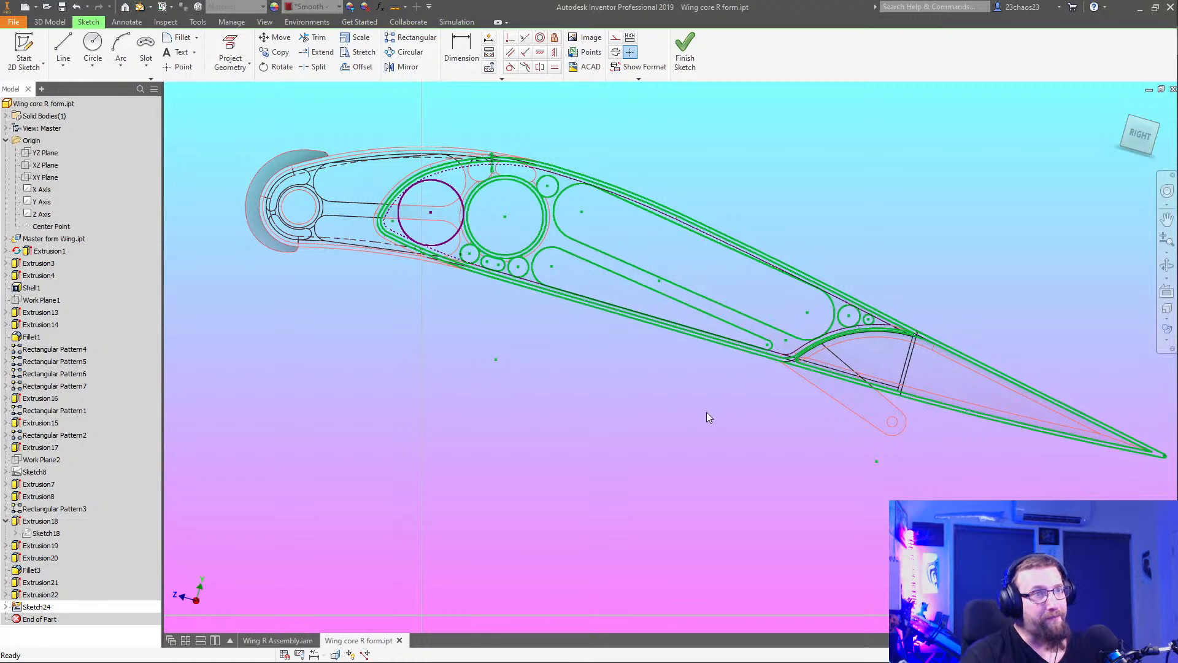
scroll(869, 320, up, 5)
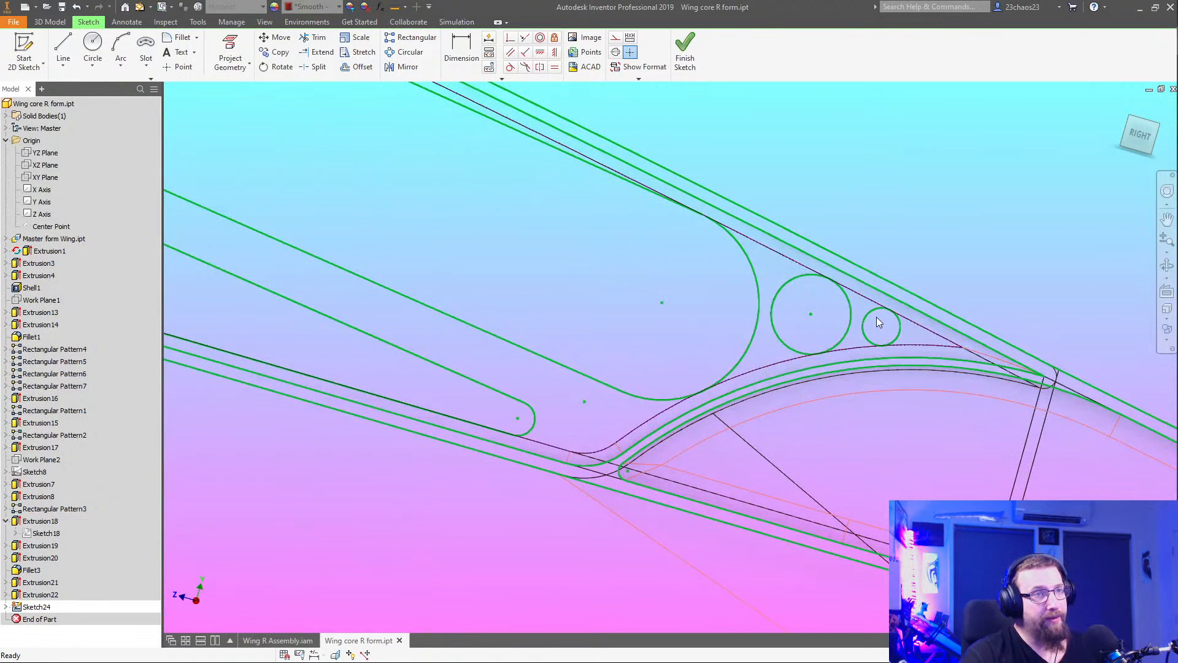
middle_drag(669, 285, 841, 364)
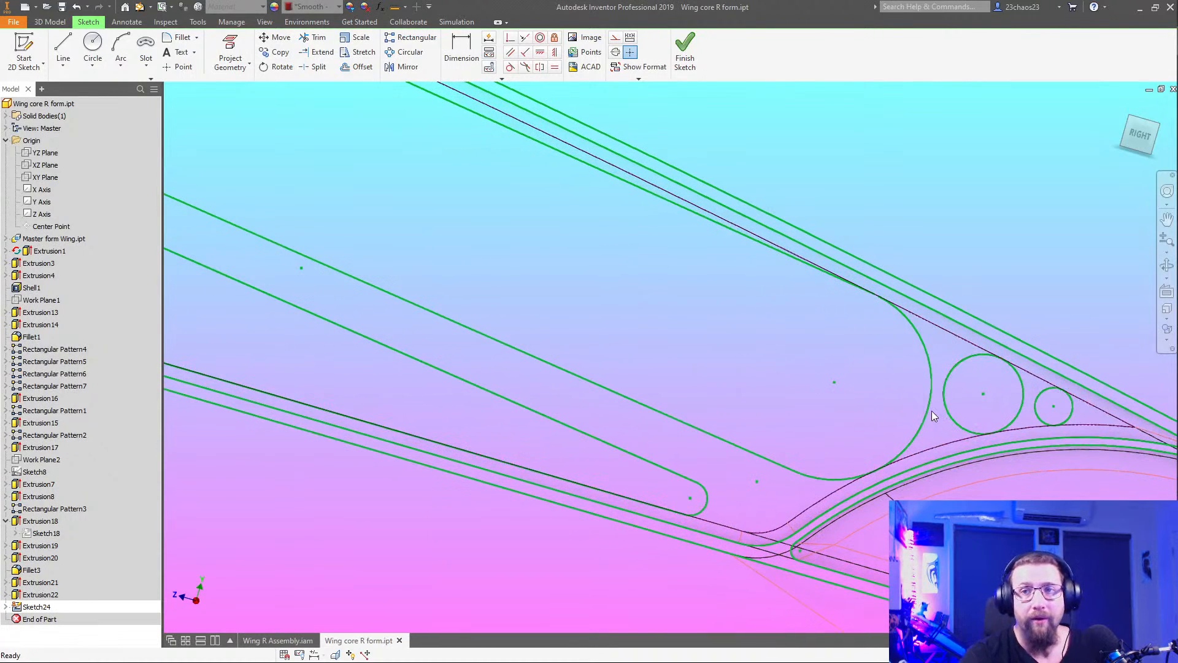
scroll(413, 344, down, 5)
scroll(546, 344, up, 1)
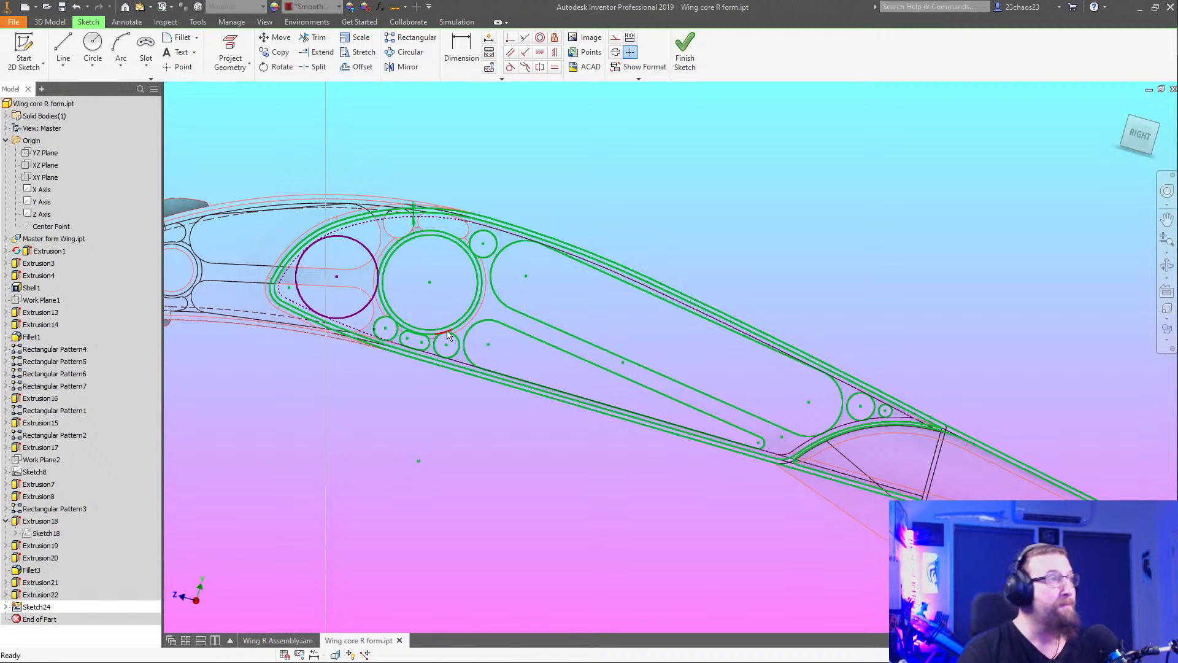
scroll(529, 438, down, 3)
shift+middle_drag(555, 445, 508, 429)
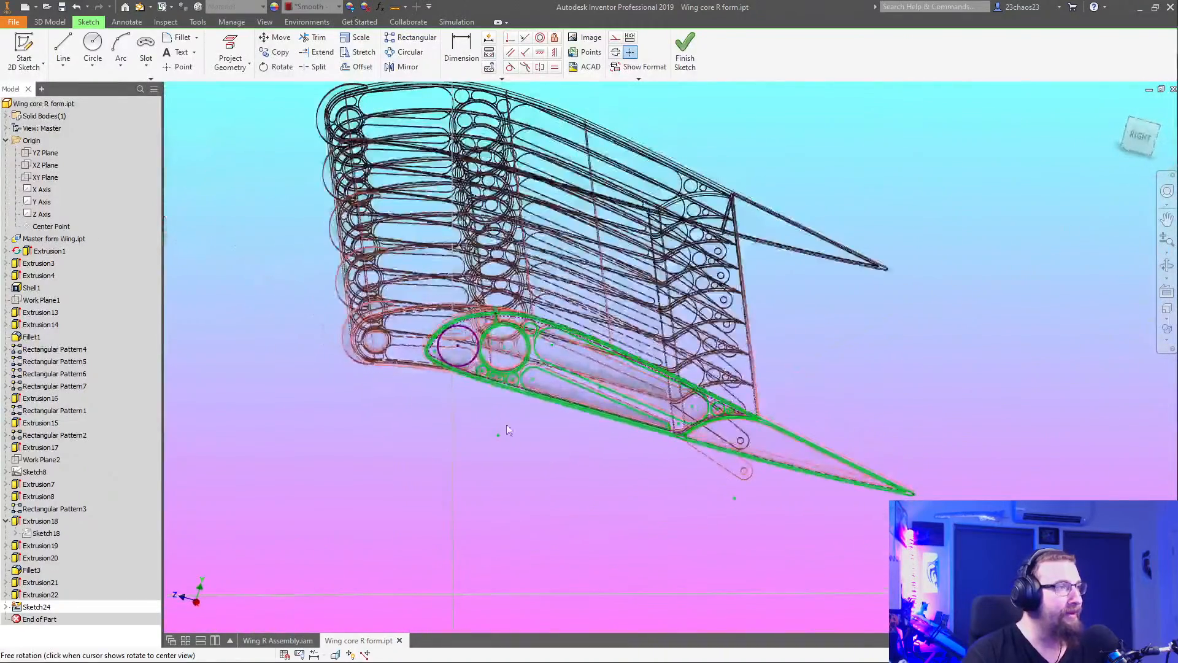
scroll(470, 331, up, 8)
scroll(624, 359, up, 3)
middle_drag(626, 358, 637, 309)
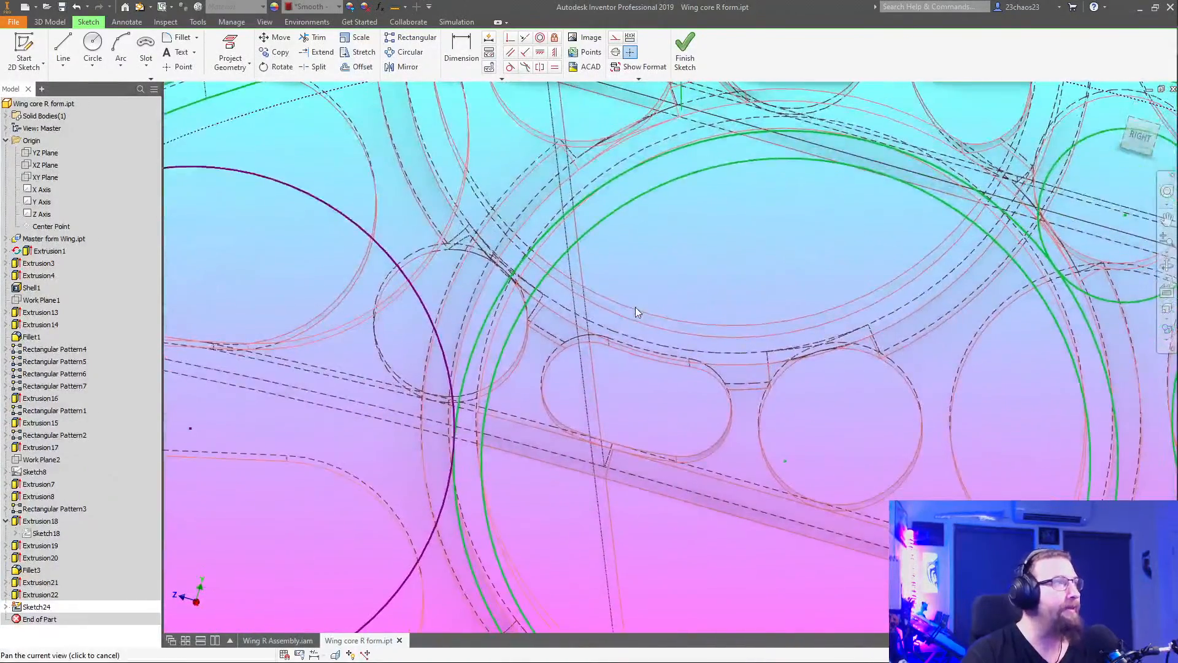
scroll(636, 307, down, 5)
middle_drag(620, 408, 660, 419)
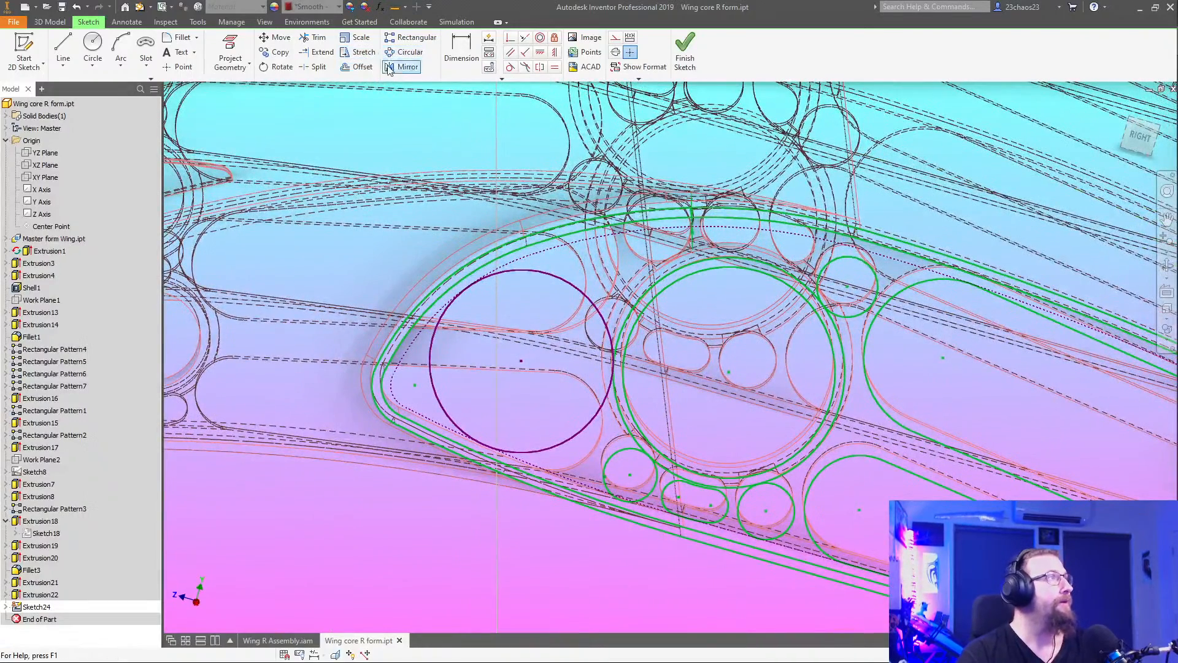
Offset the large circle inside the leading edge outward by 0.5 mm
click(358, 66)
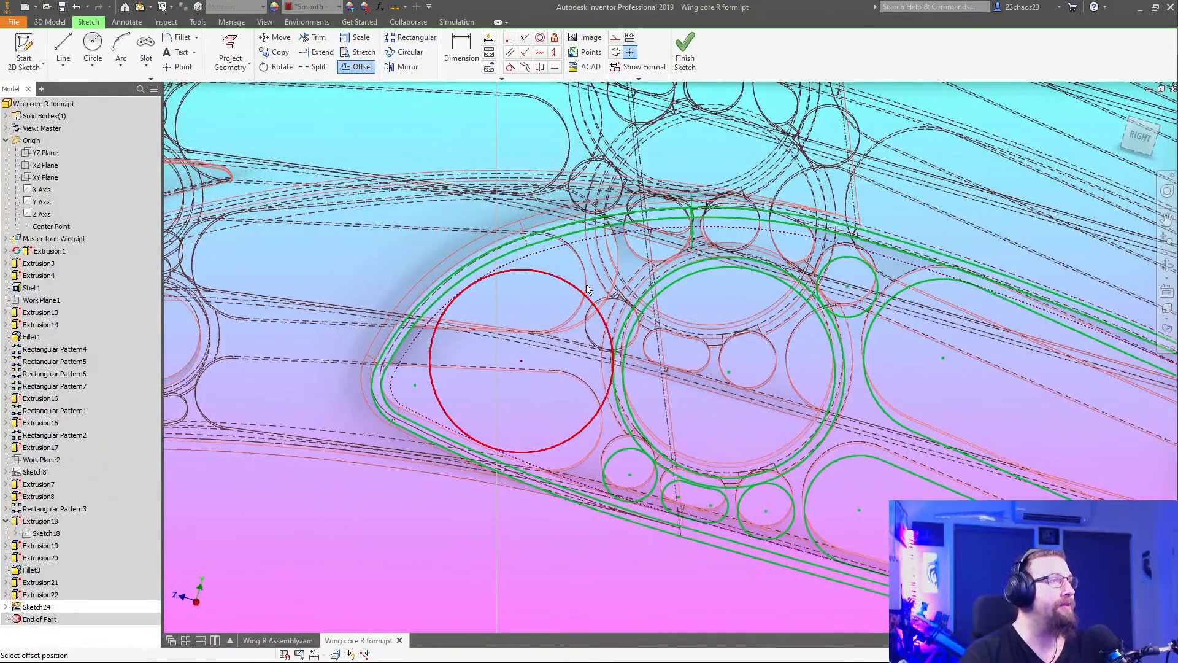
text(.5)
key(Return)
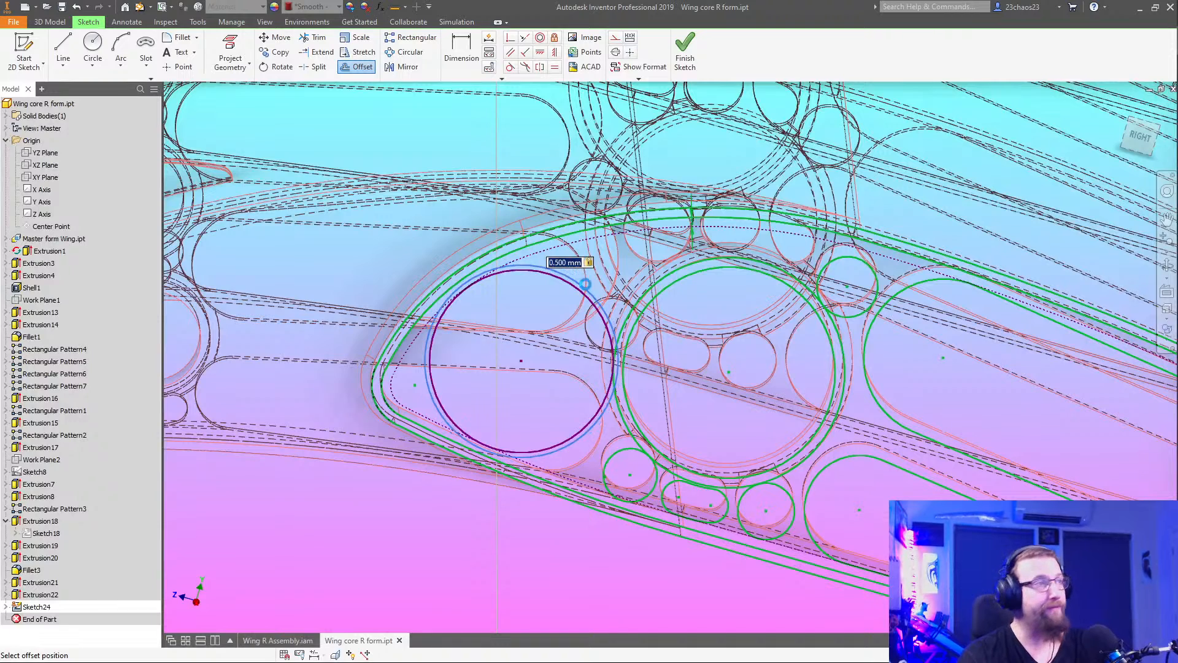
key(Escape)
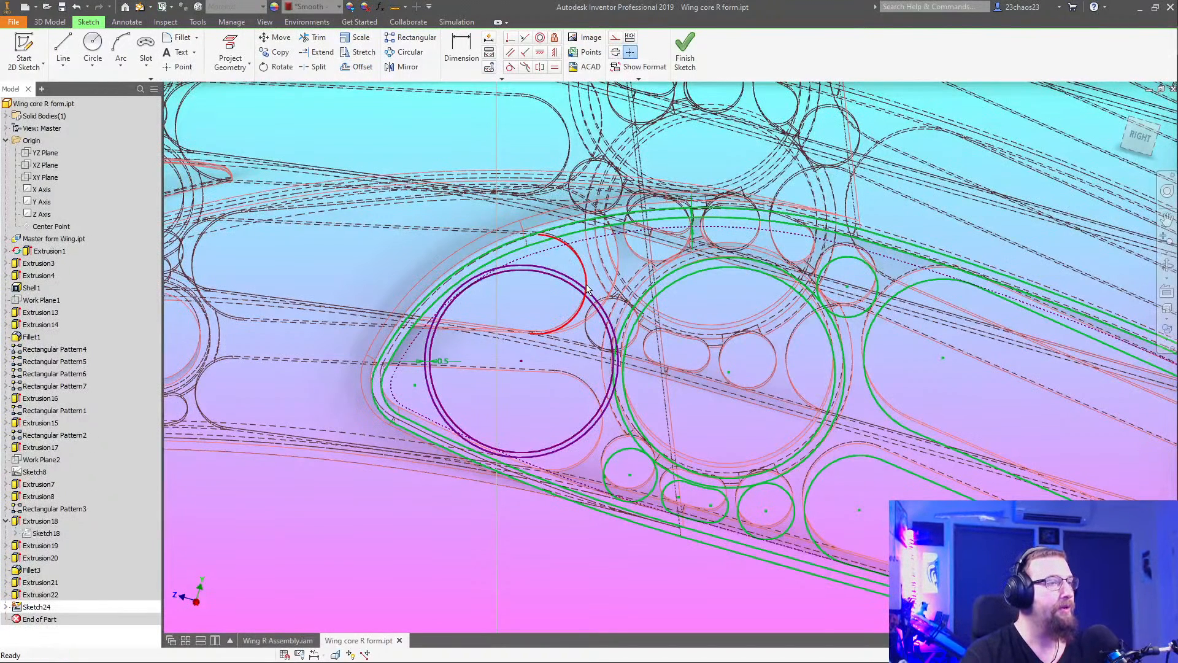
Link the large circle's offset distance to the existing 1 mm skin offset dimension and make the outer circle construction geometry
double_click(440, 361)
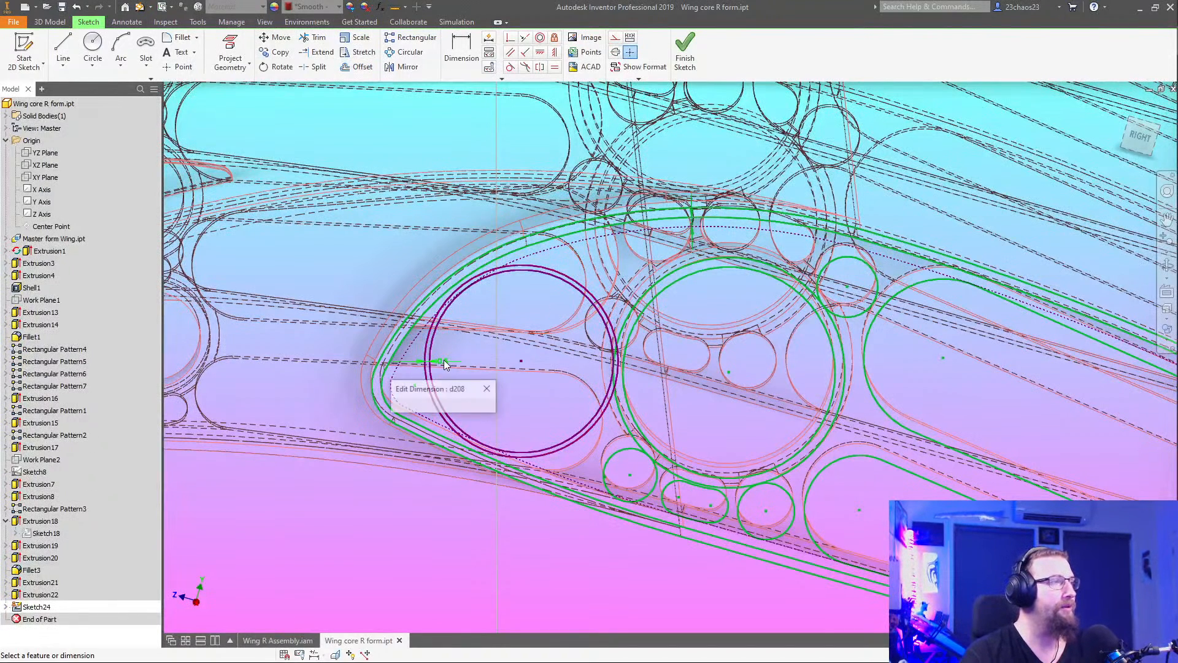
click(692, 224)
click(491, 408)
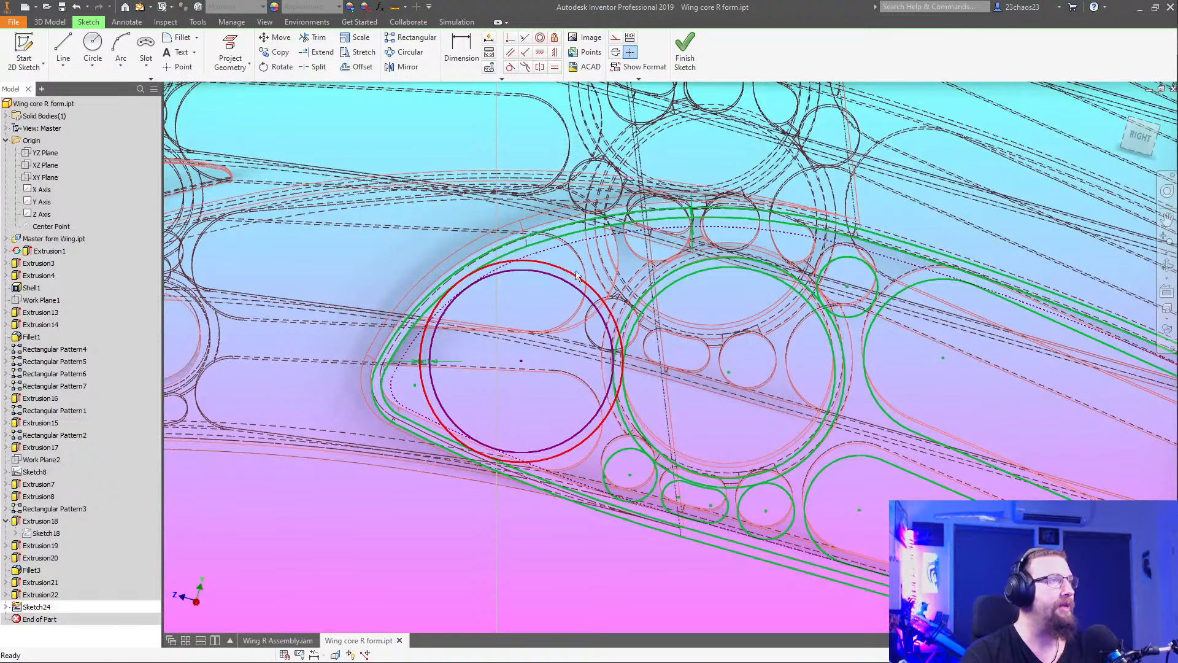
click(616, 39)
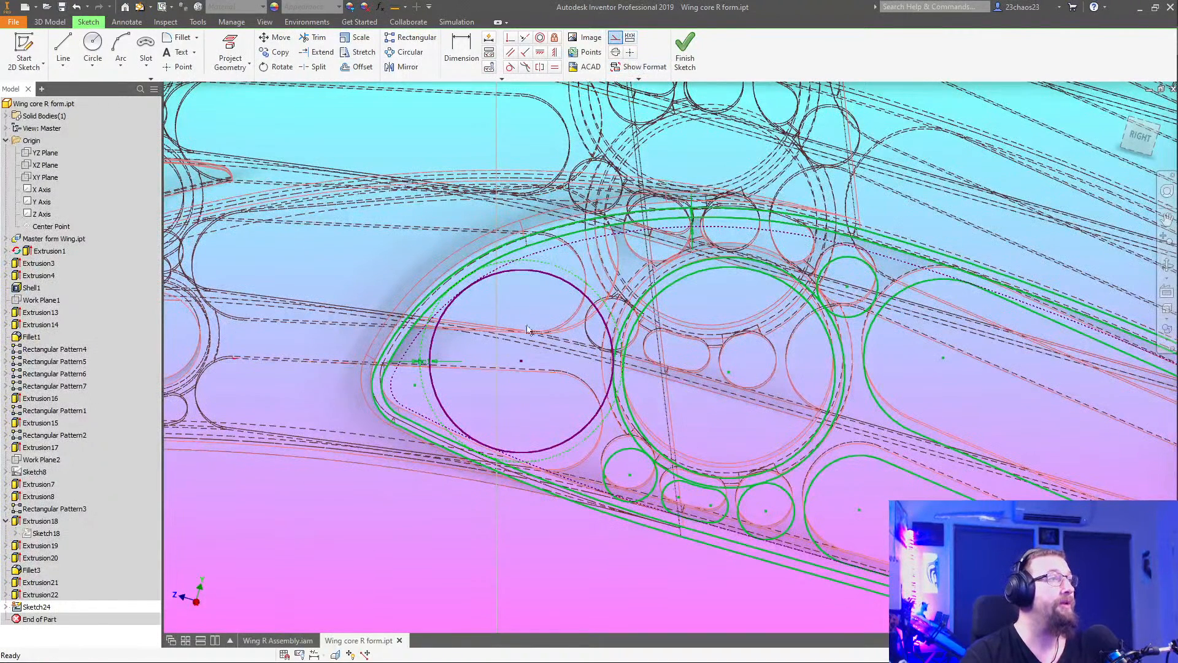
Sketch a circle about 4.1 mm in diameter in the gap between the two large circles and the upper skin
click(93, 46)
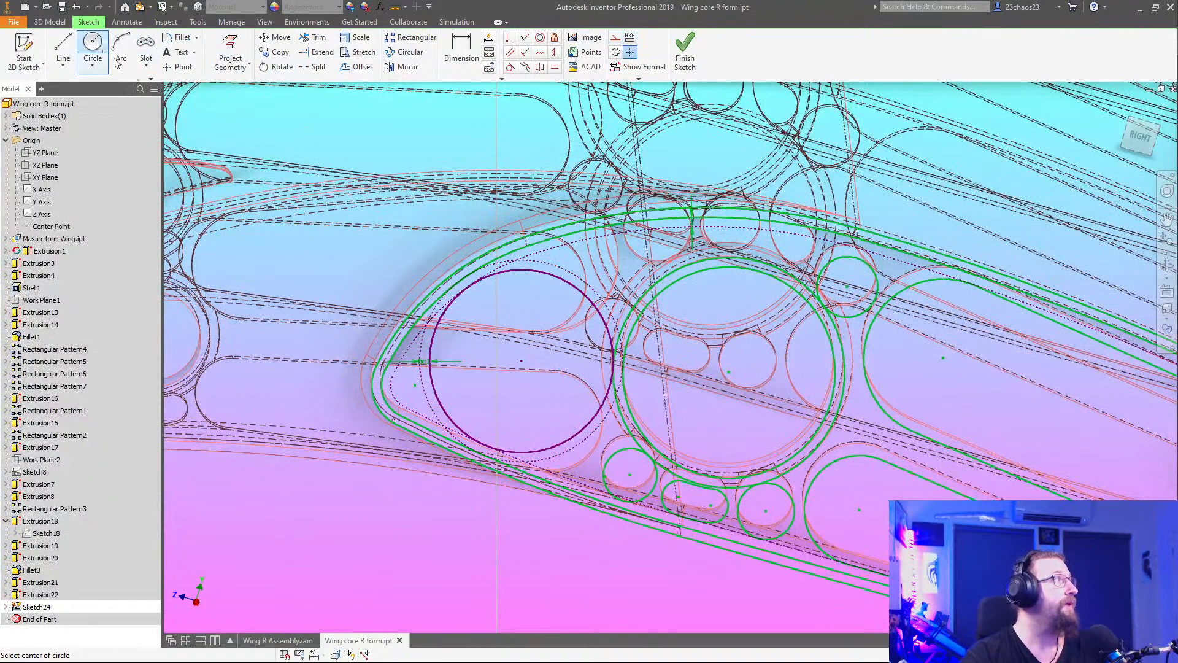
scroll(644, 250, down, 3)
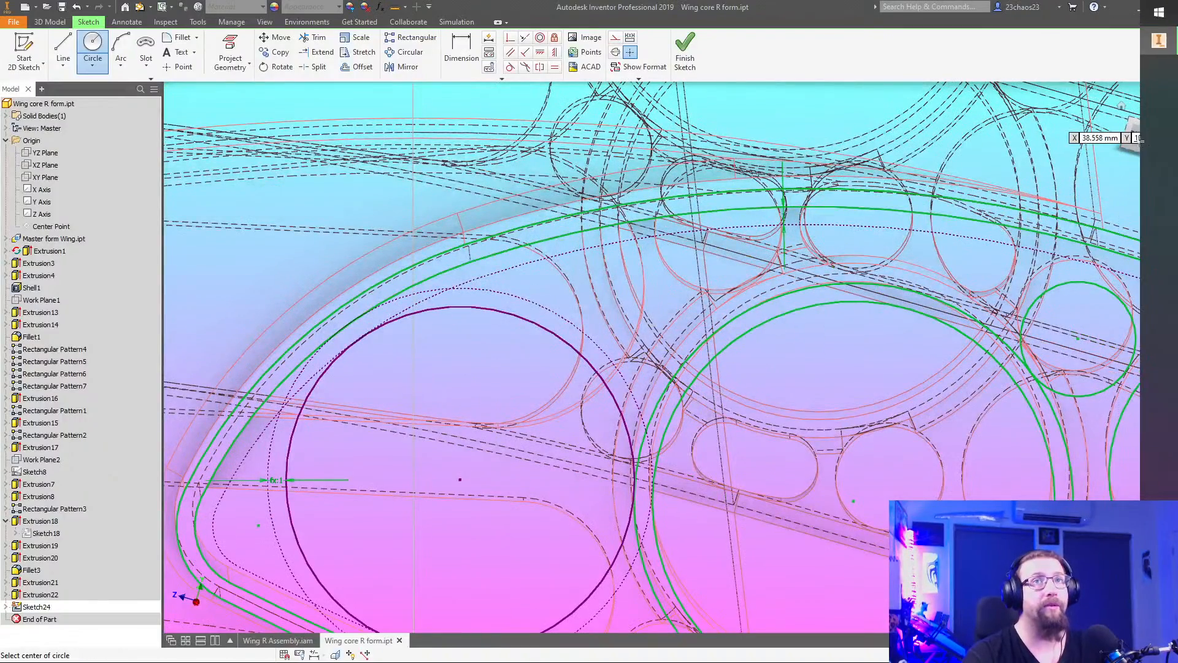
scroll(669, 313, up, 10)
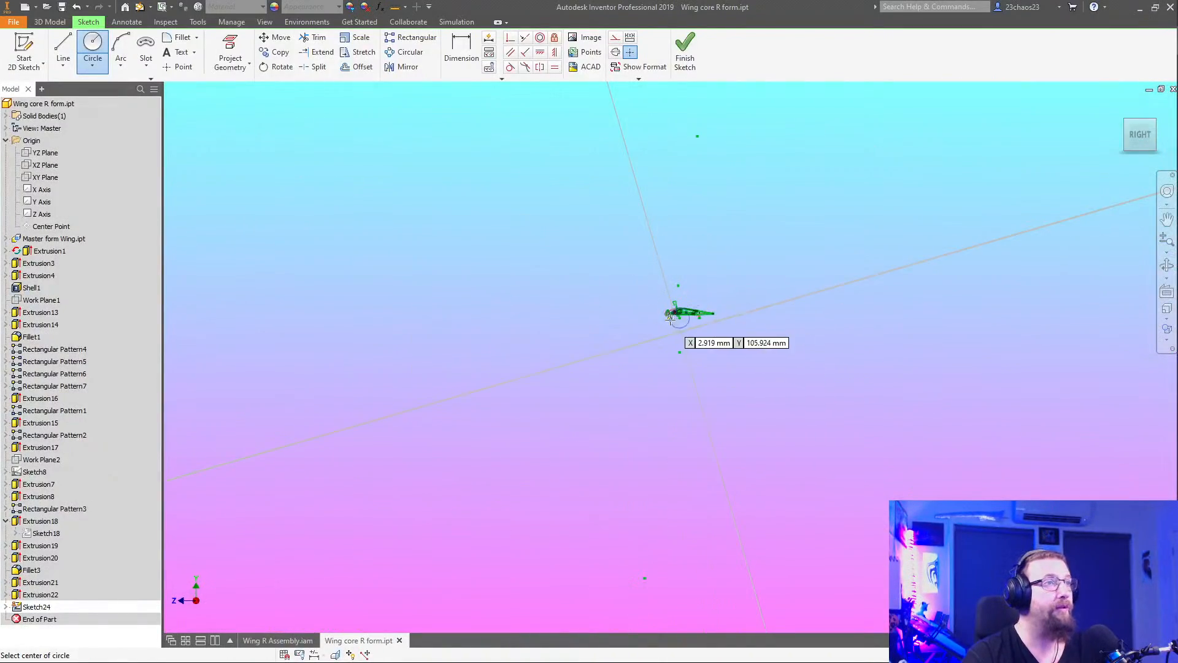
scroll(671, 316, down, 15)
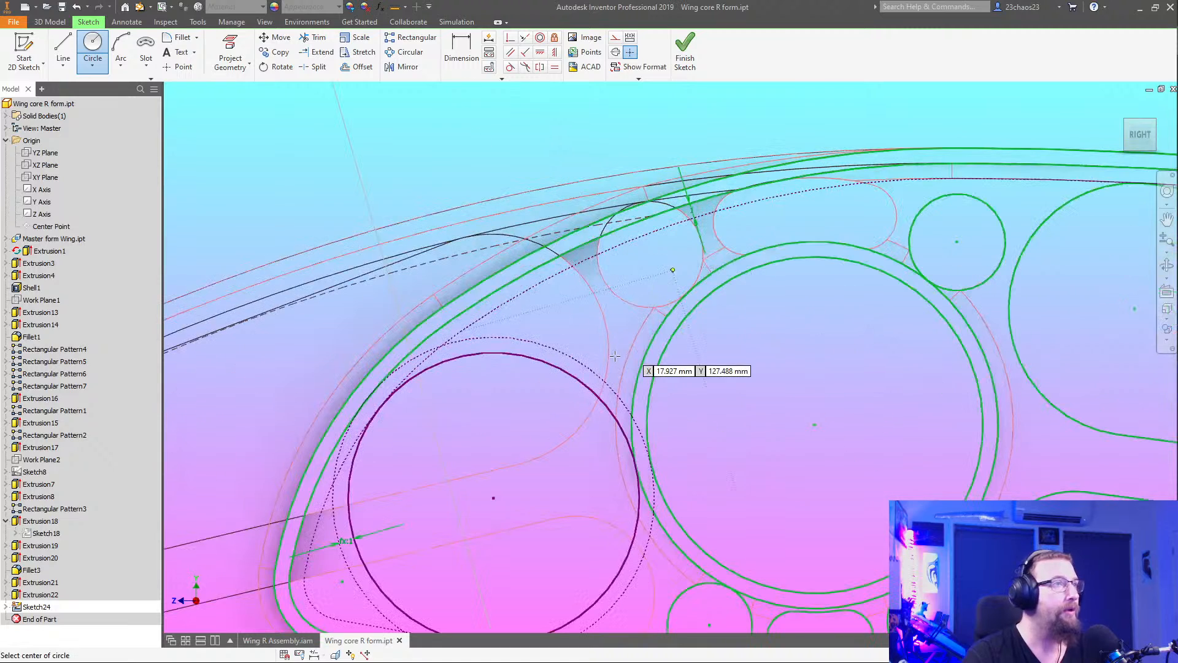
click(616, 306)
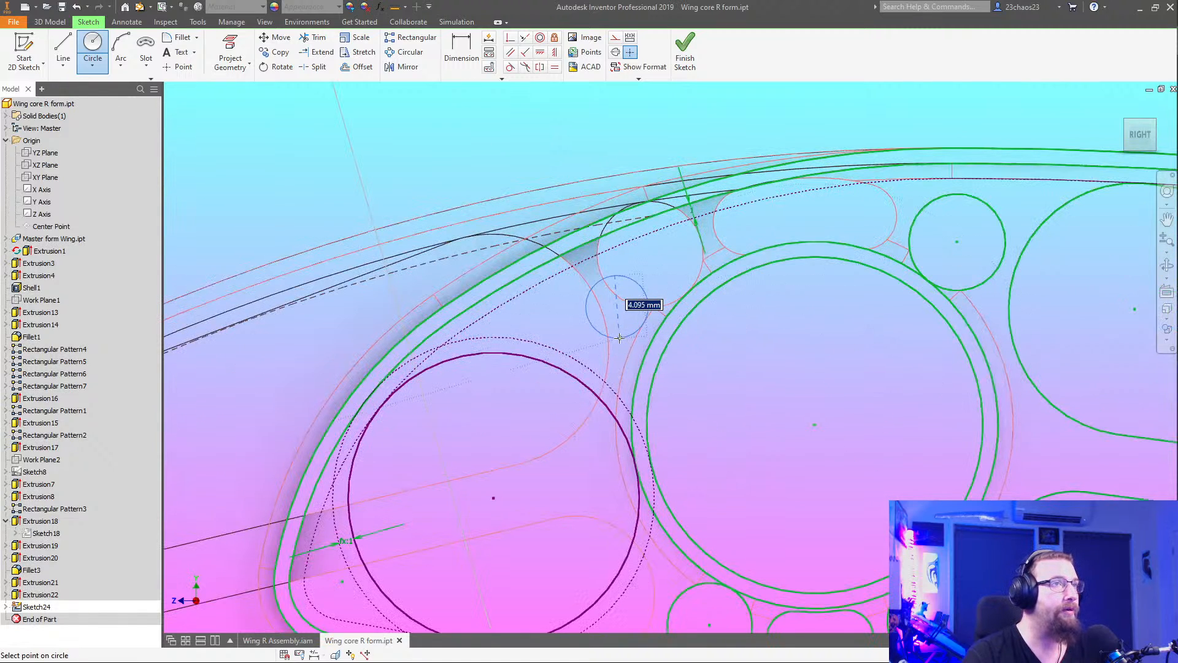
click(620, 337)
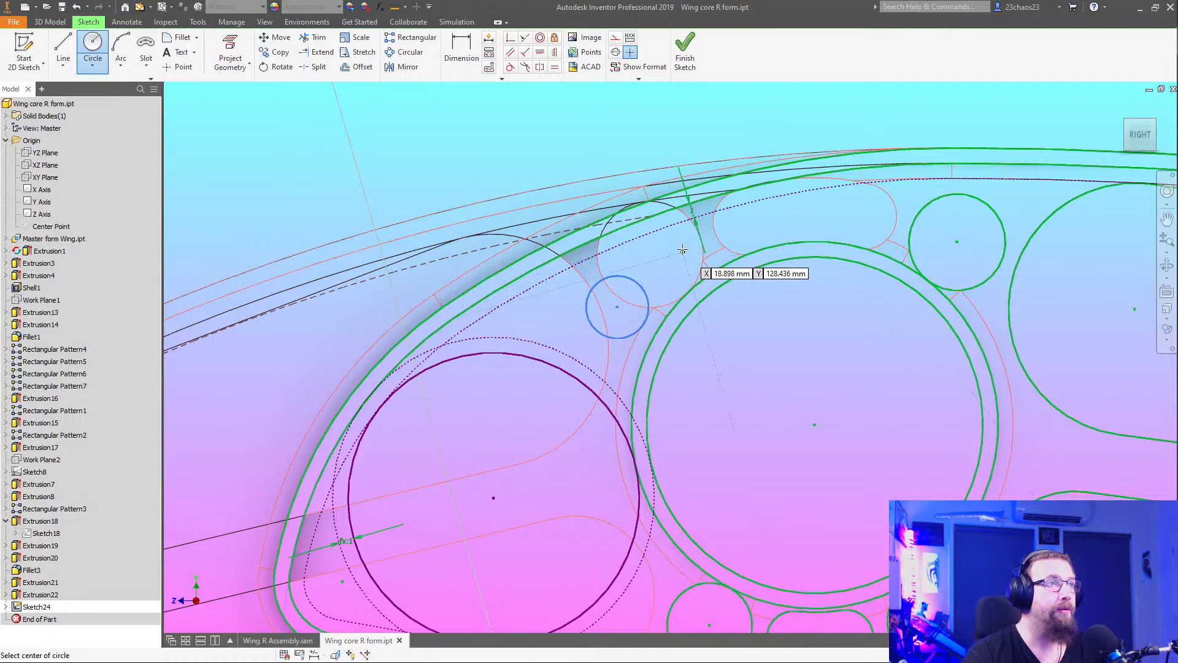
key(Escape)
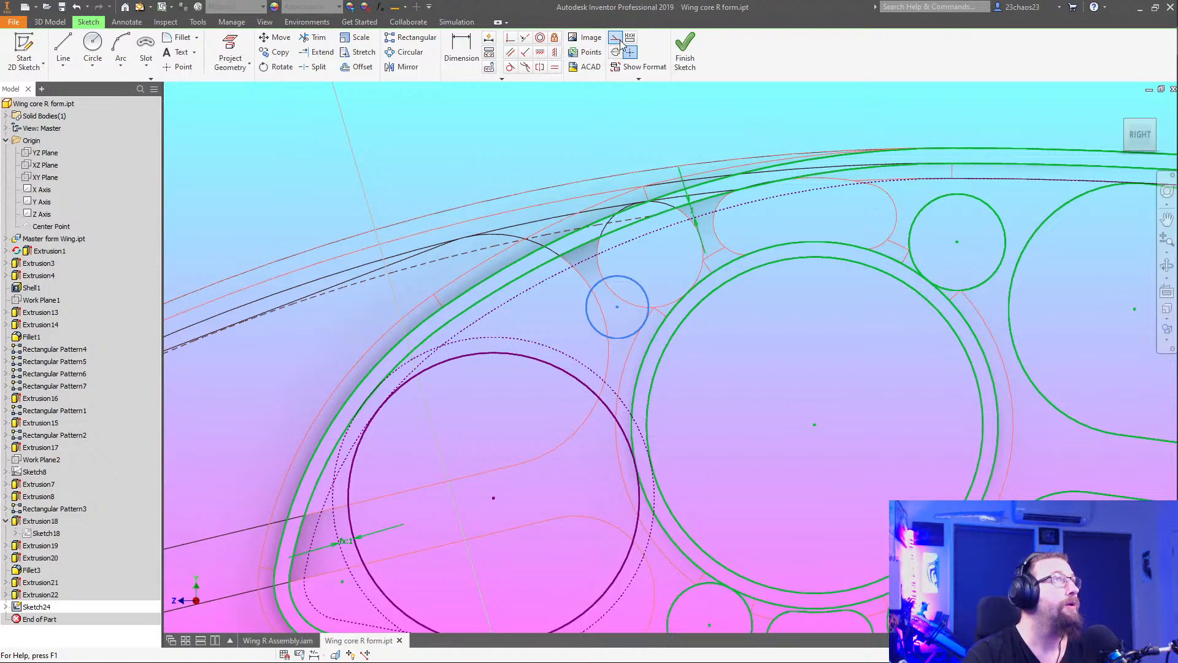
Offset the small circle outward by about 0.58 mm as a construction circle
click(361, 68)
click(638, 287)
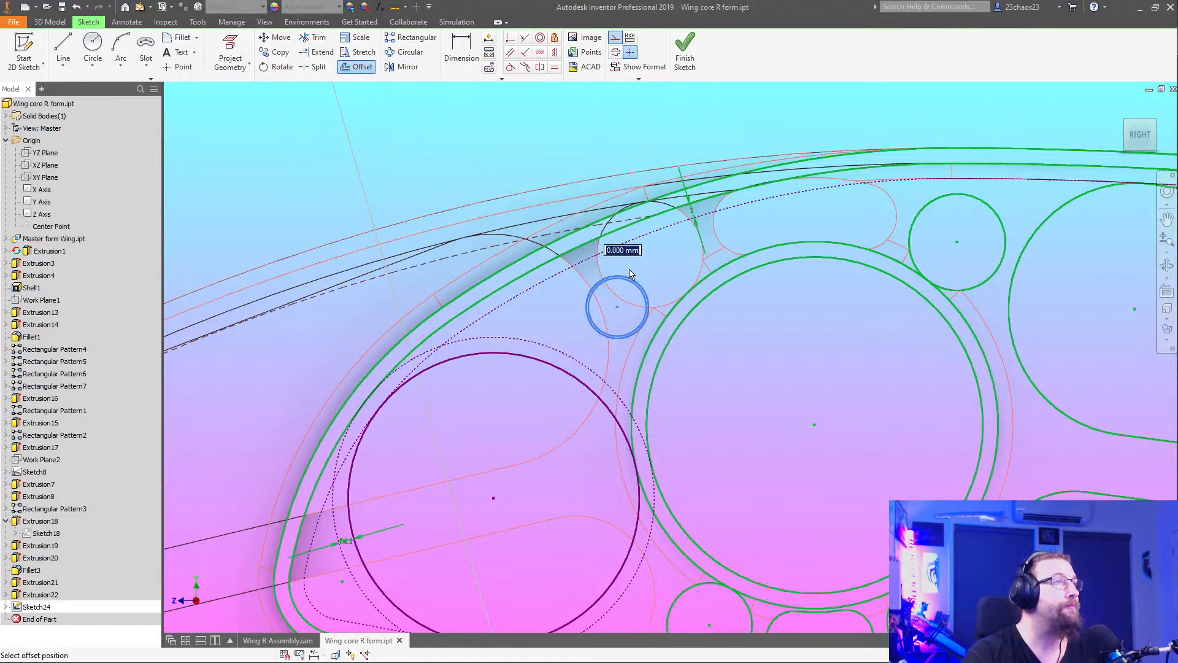
click(631, 273)
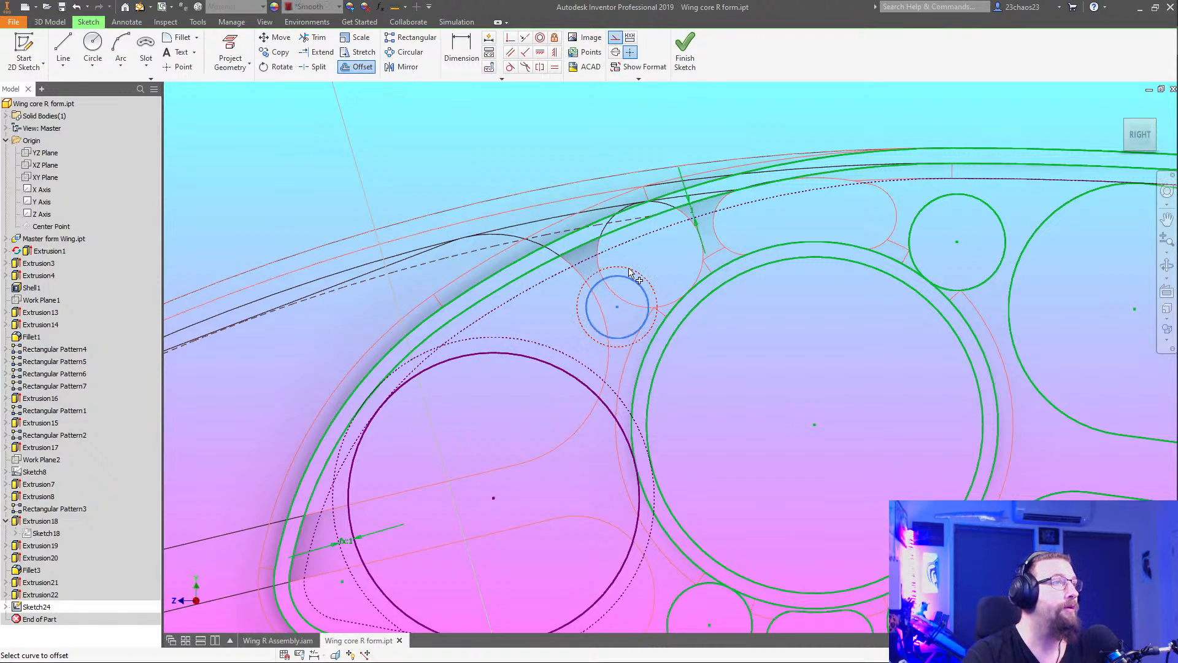
key(Escape)
Dimension the gap between the small circle and its construction offset, linking it to the existing dimension d207
key(d)
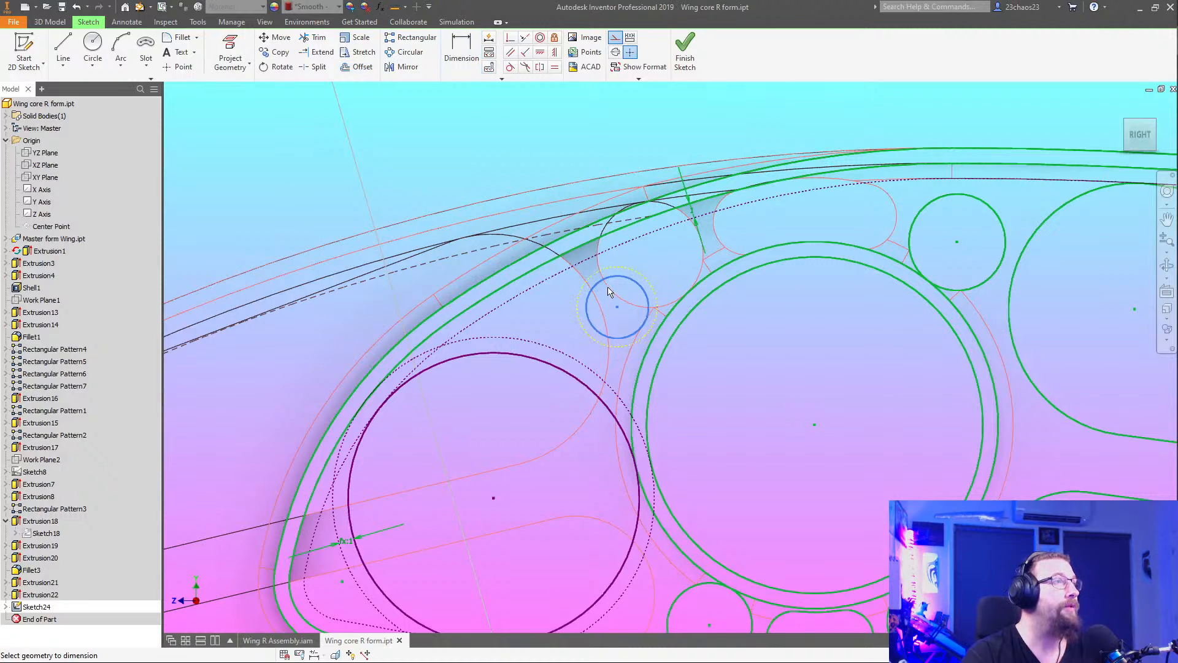
click(621, 273)
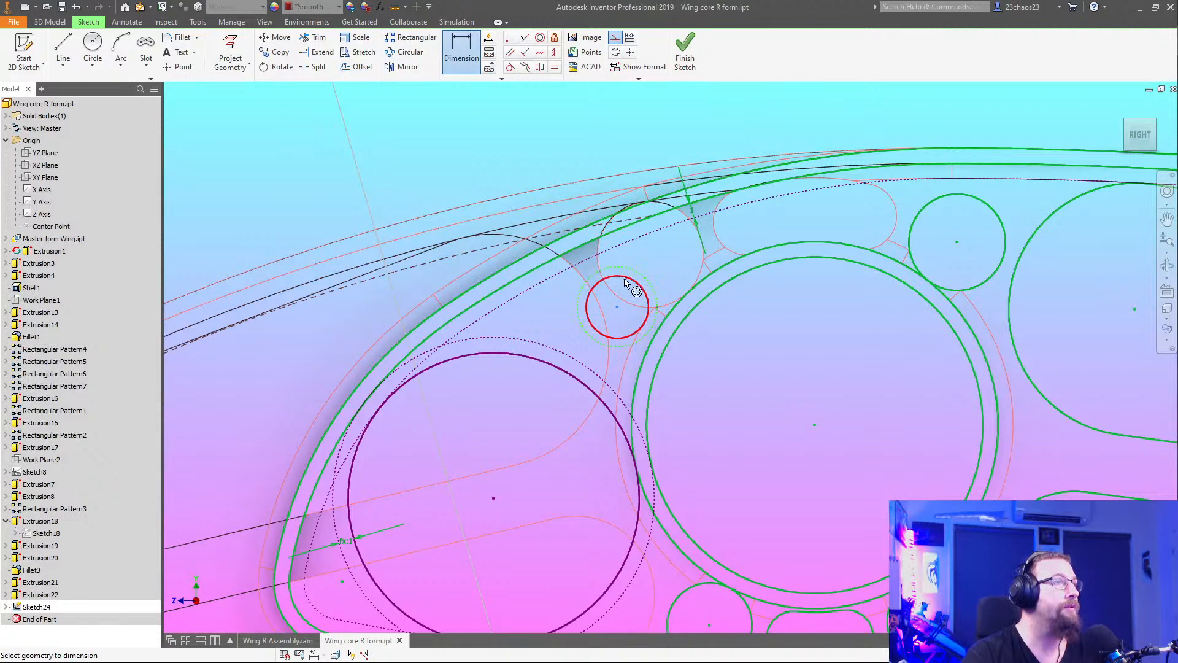
click(623, 275)
click(632, 279)
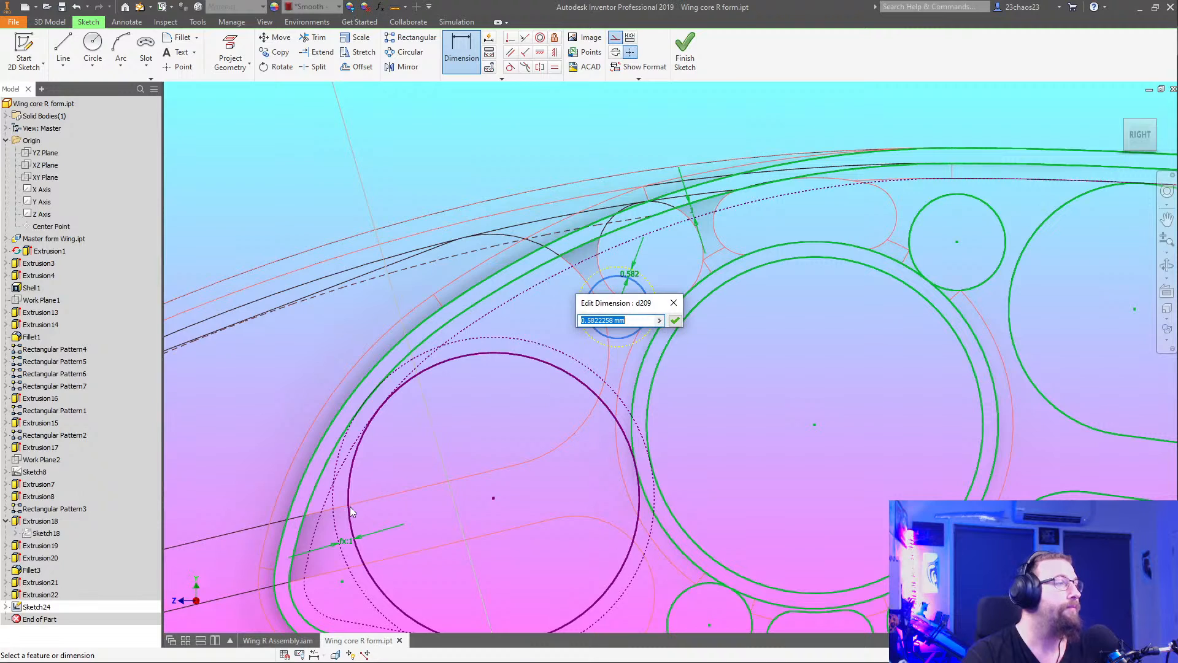
click(345, 539)
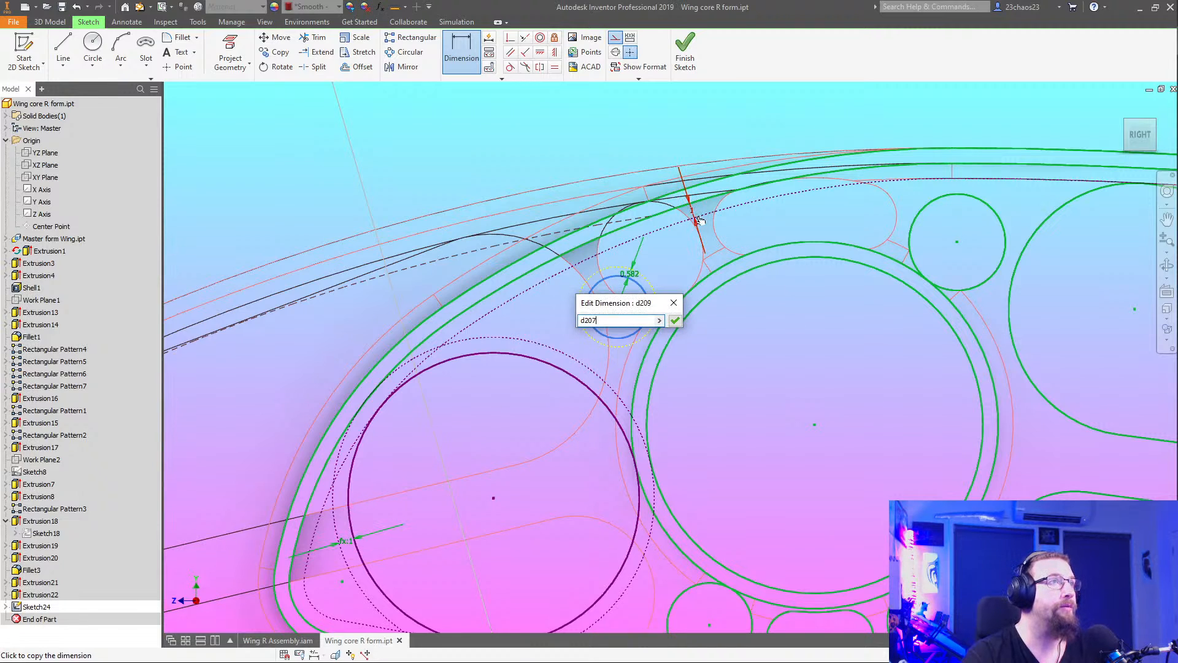
click(675, 320)
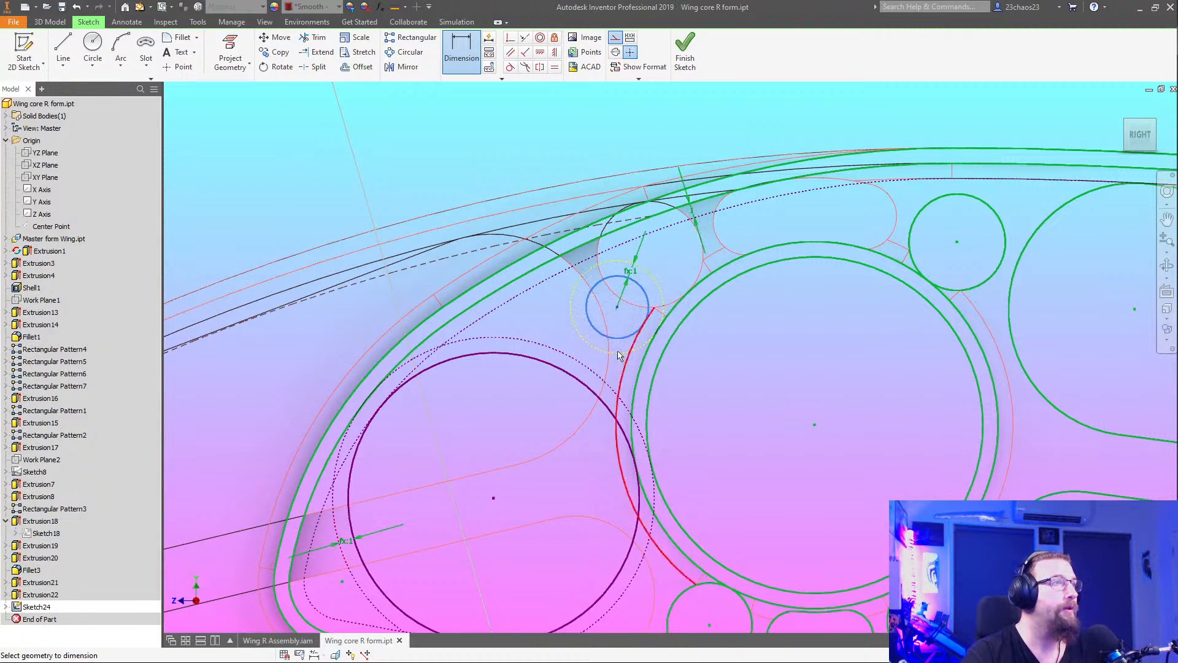
key(Escape)
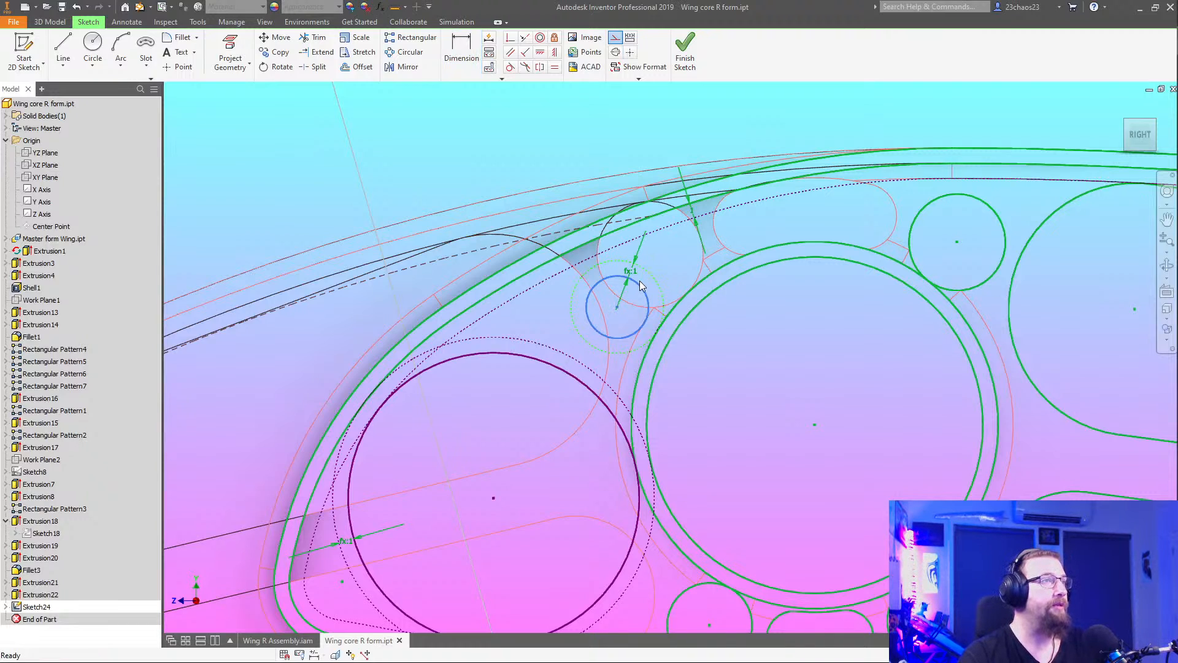
Duplicate the small circle together with its construction offset and linked gap dimension
click(640, 281)
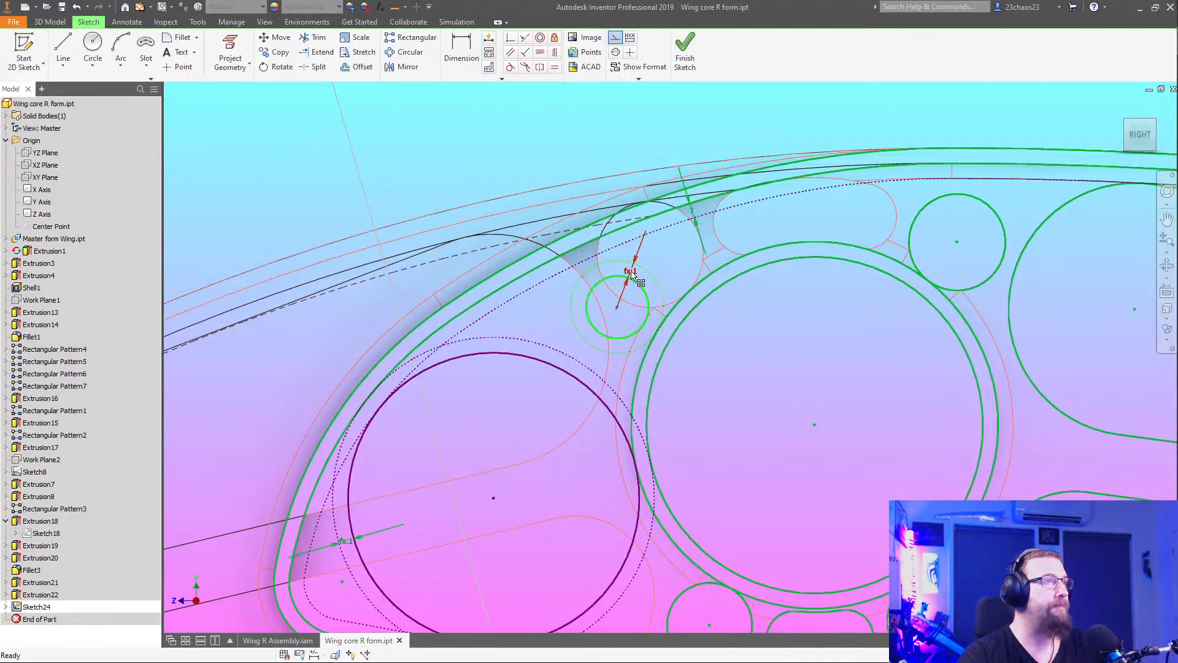
ctrl+click(632, 271)
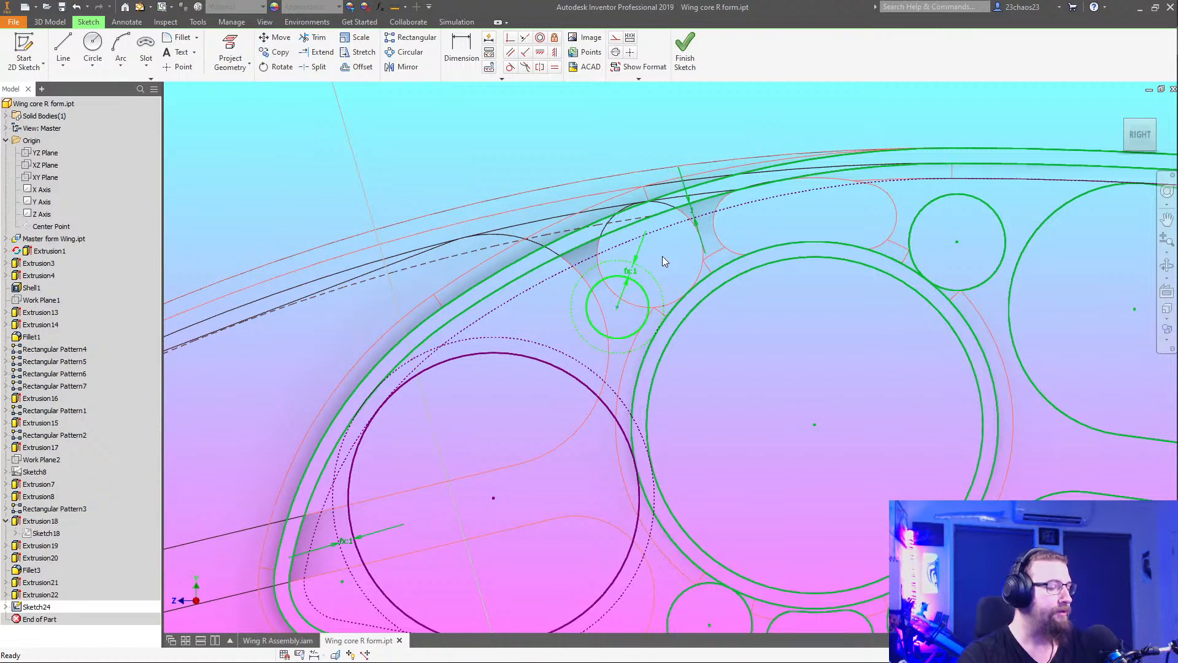
key(ctrl+c)
key(ctrl+v)
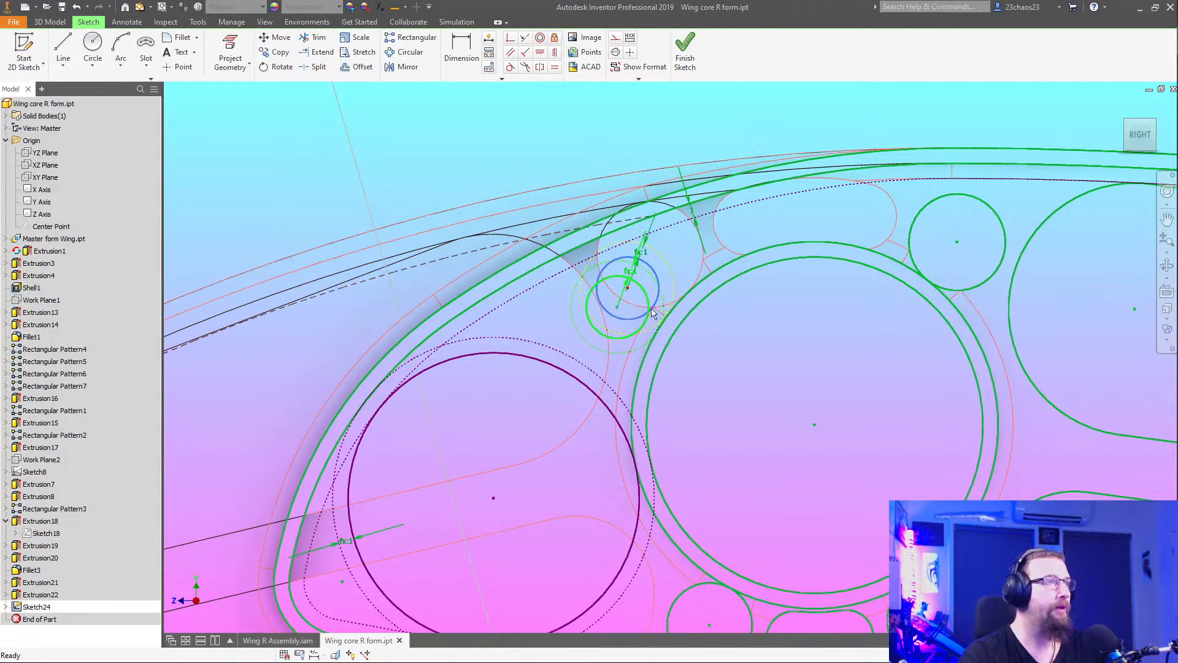
Place the duplicated circle inside the large spar circle and paste two more copies with their construction offsets and gap dimensions
click(928, 417)
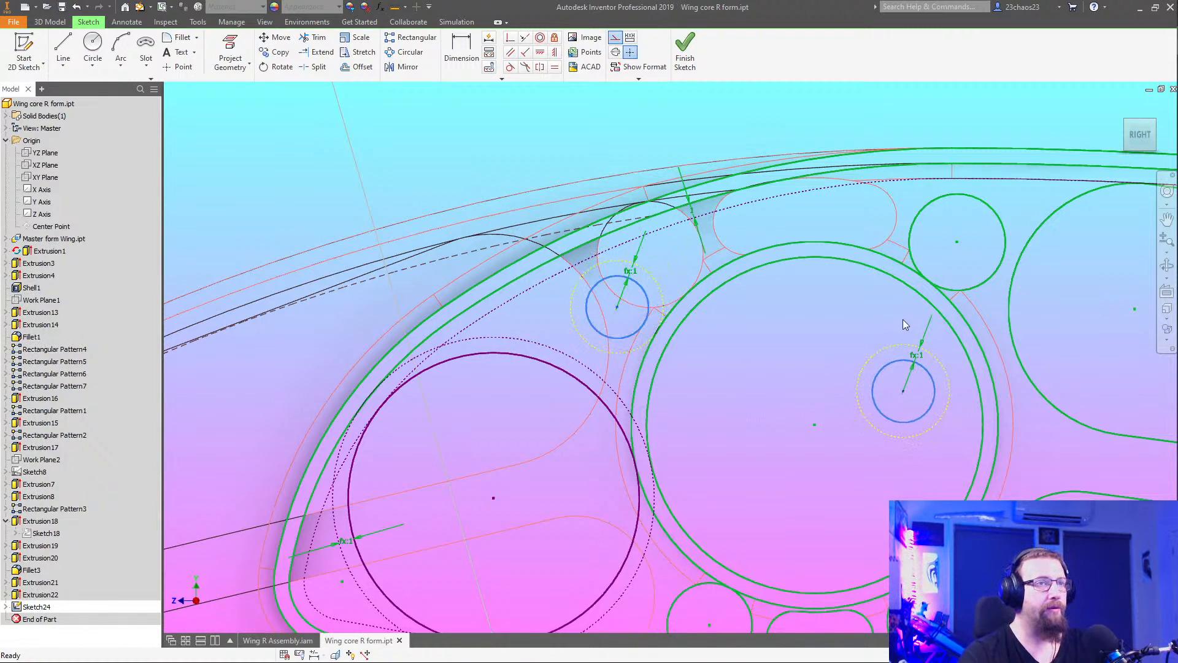
drag(944, 341, 900, 378)
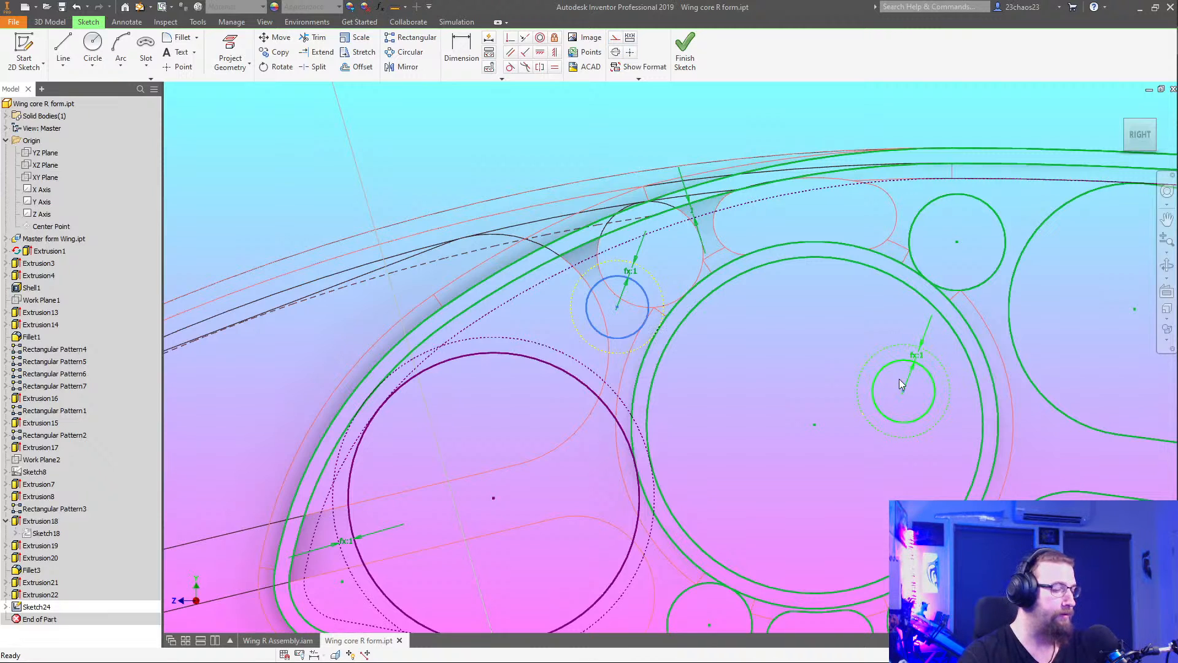
key(ctrl+c)
key(ctrl+v)
key(ctrl+v)
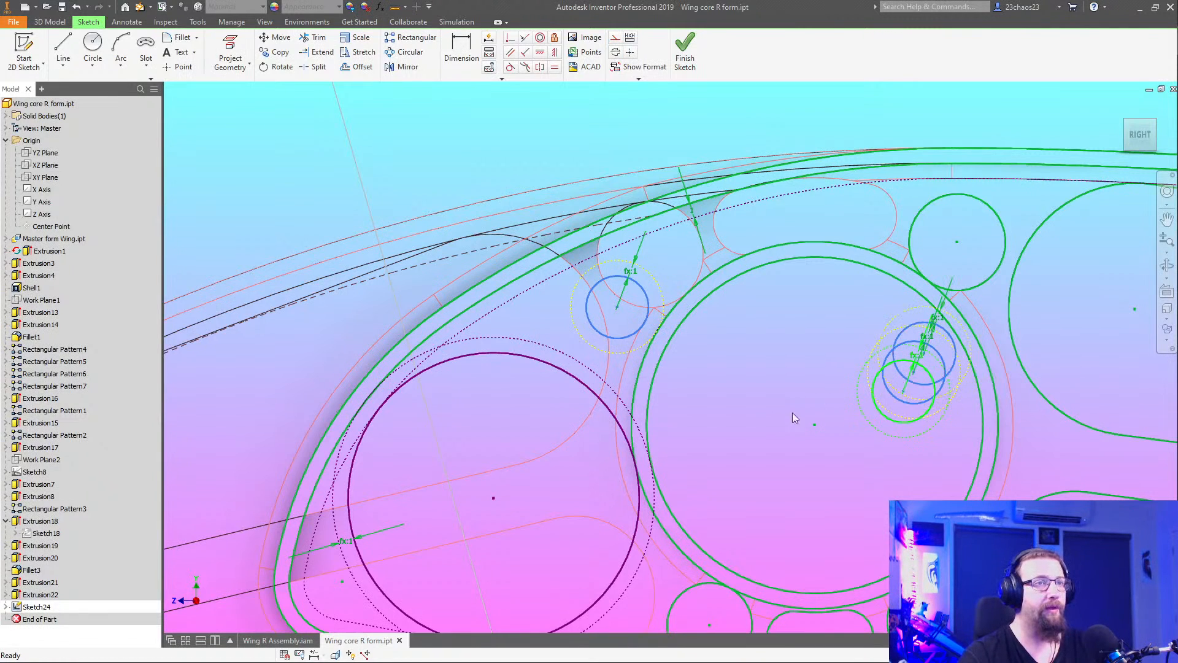
key(Escape)
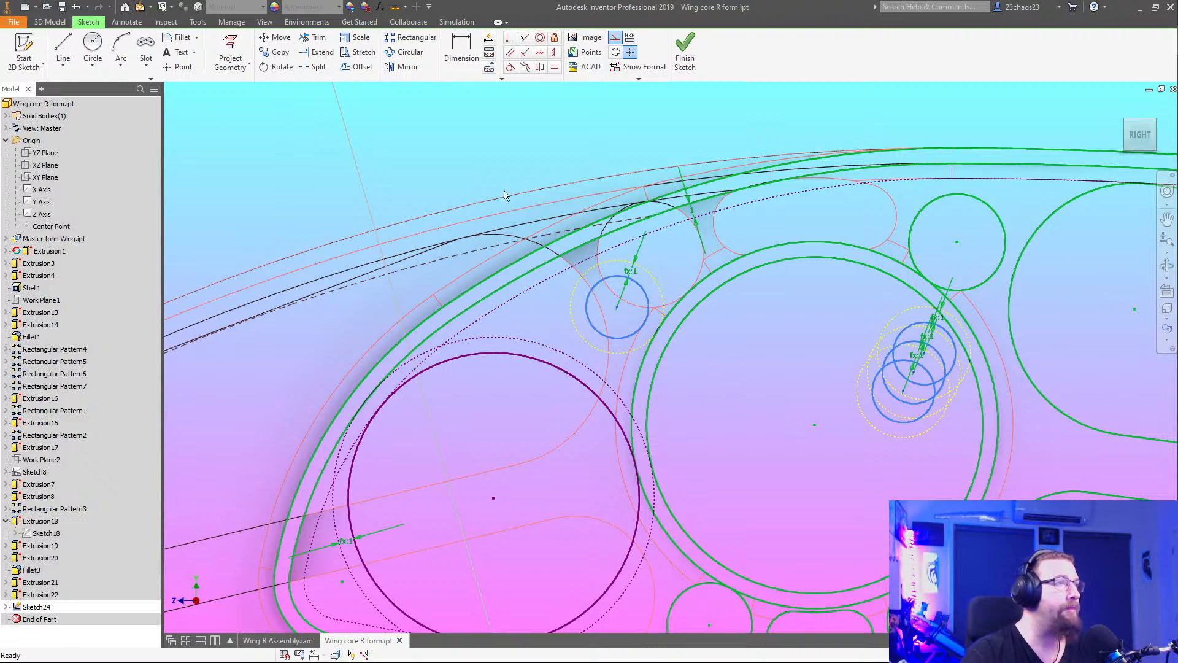
Constrain the original small circle with tangents to the large leading-edge circle, the upper skin offset and the outer spar ring
click(509, 68)
click(613, 351)
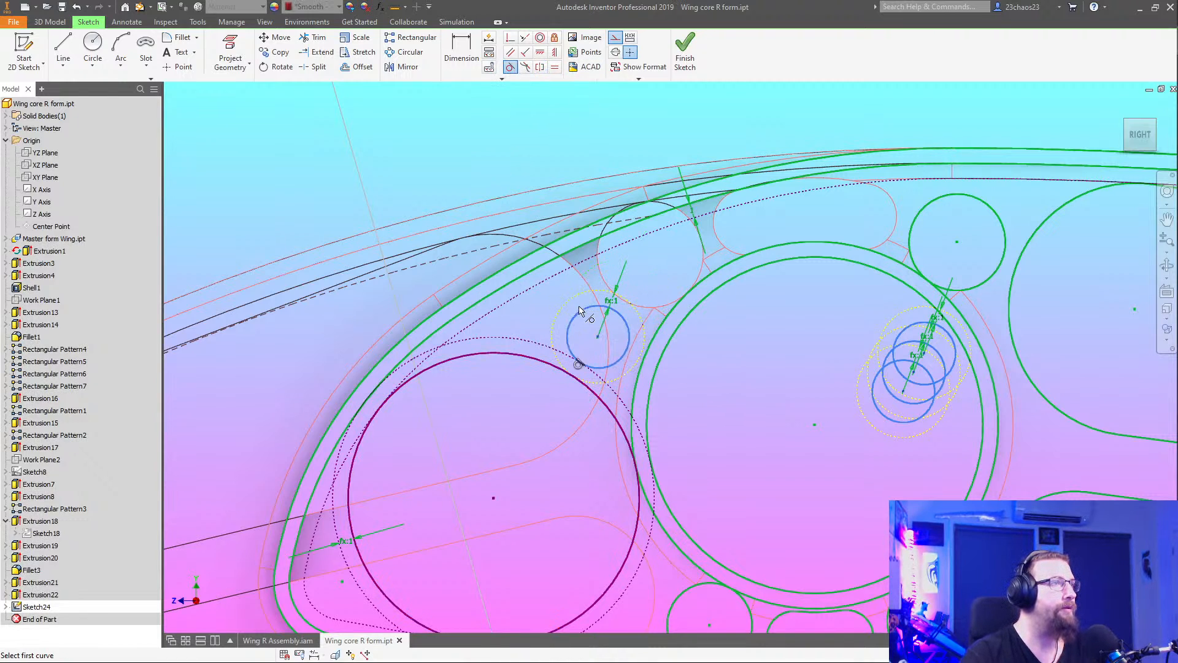
click(580, 309)
click(571, 273)
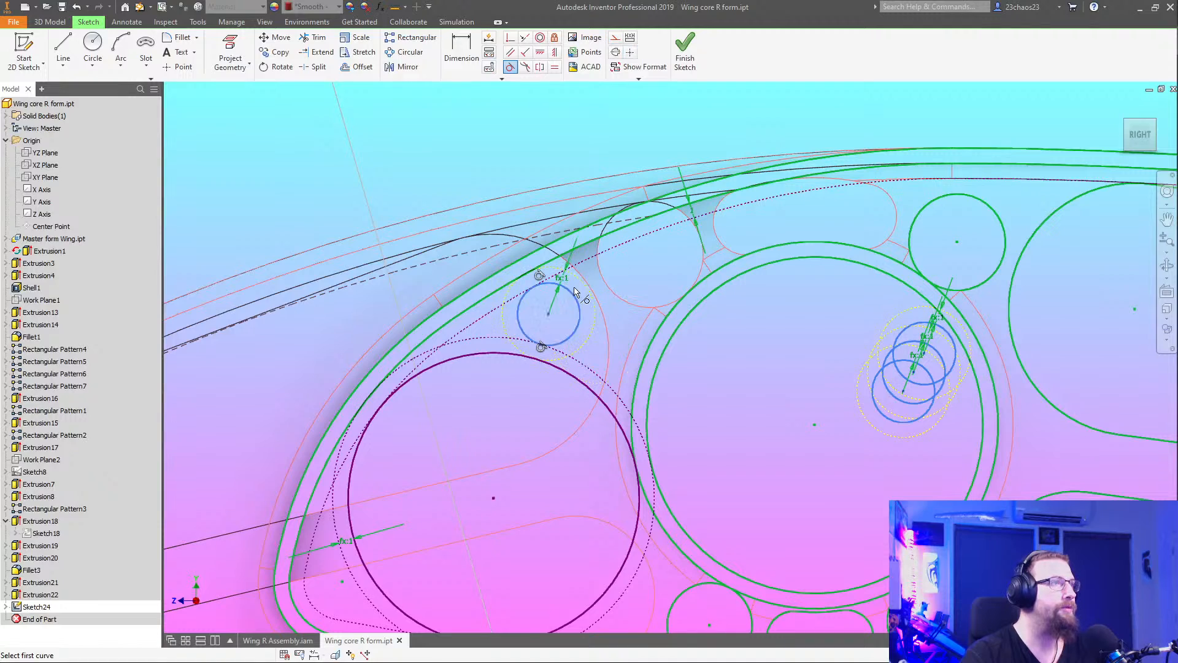
click(580, 318)
click(641, 359)
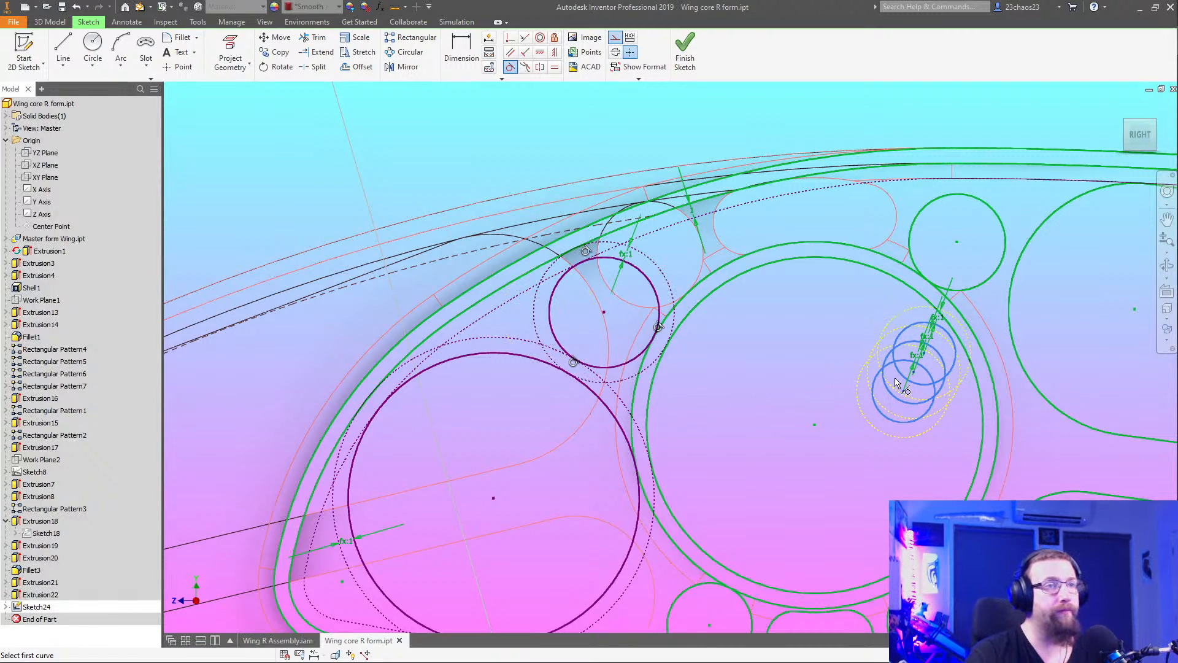
Fit one copied circle with tangents between the upper skin, the outer spar ring and the circle just constrained
click(902, 337)
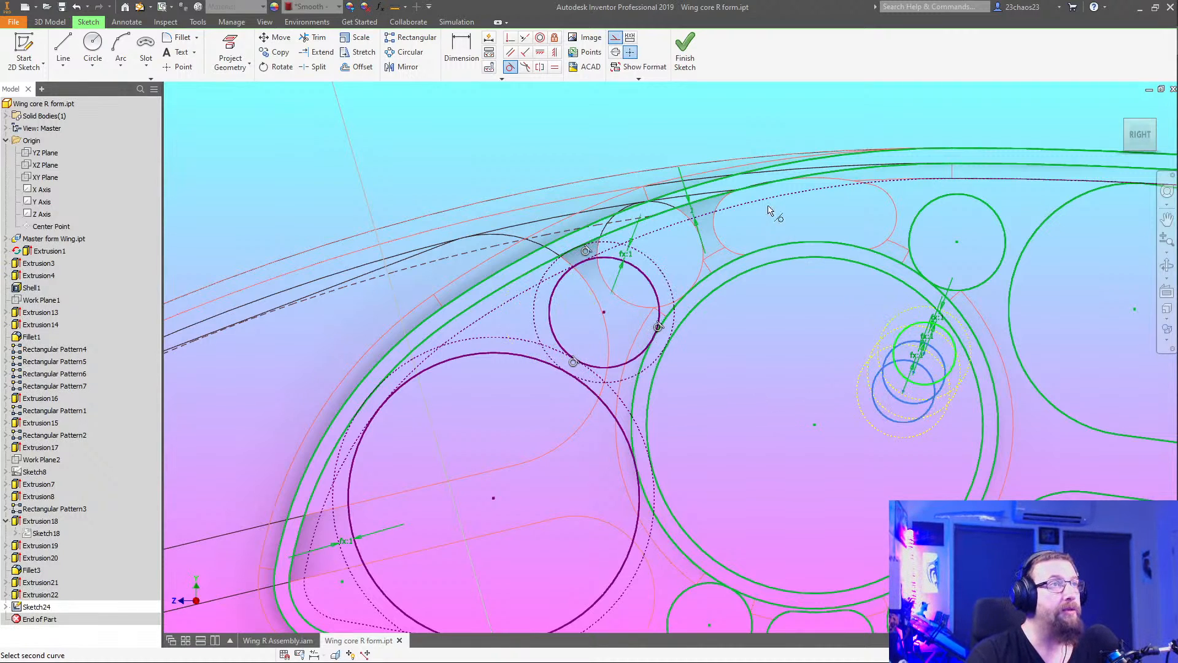
click(769, 206)
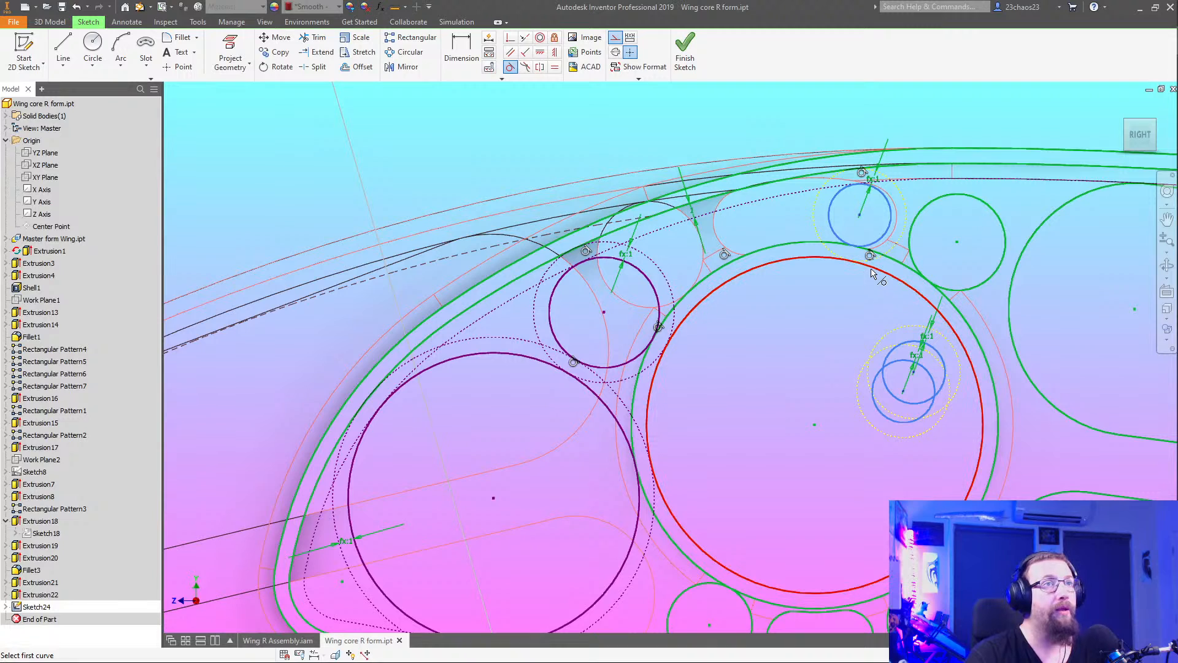
click(774, 244)
click(650, 283)
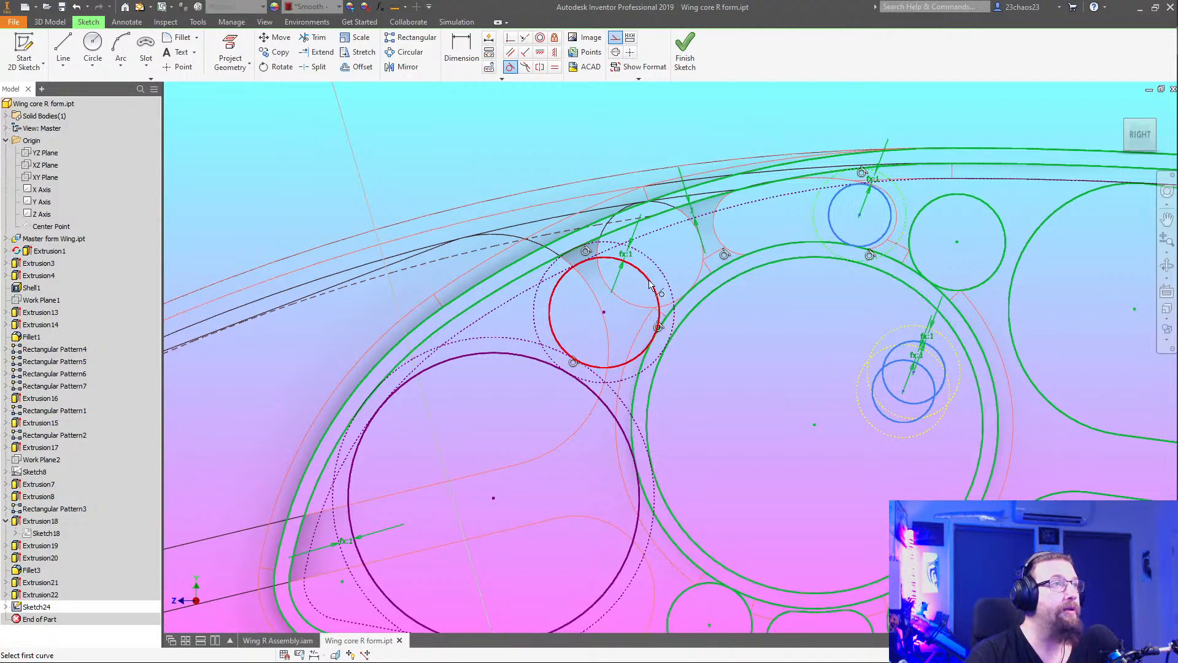
Constrain the second copy's construction offset tangent to the inner skin curve and the existing aft circle, and the copy itself to the outer spar ring
click(901, 338)
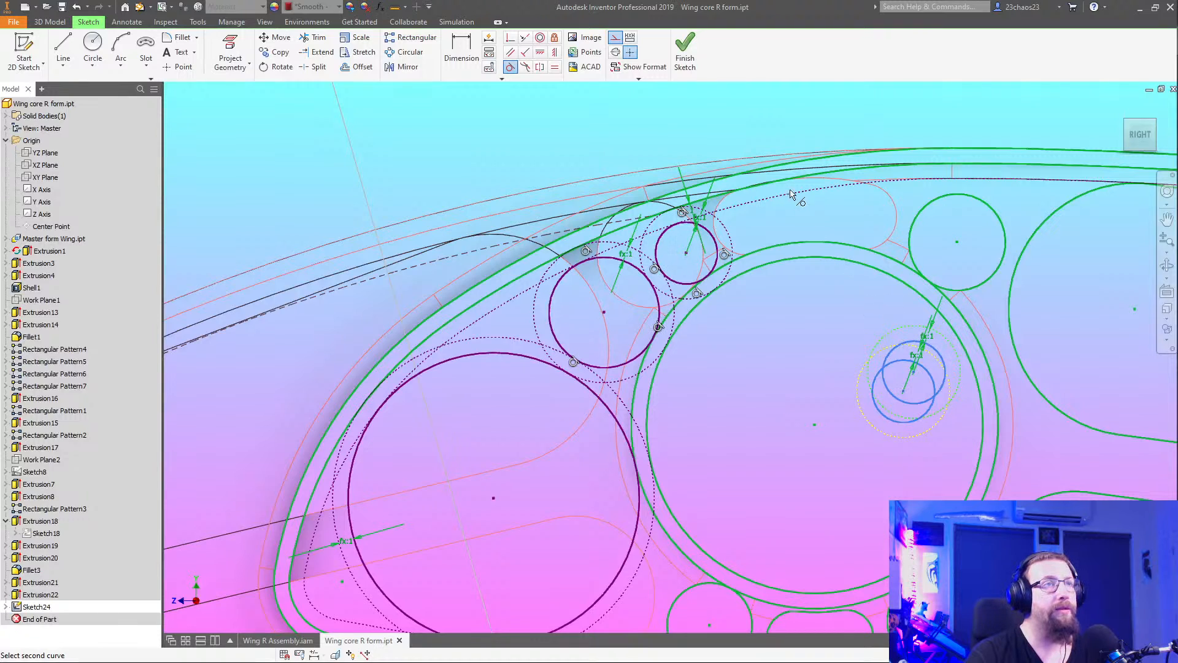
click(836, 178)
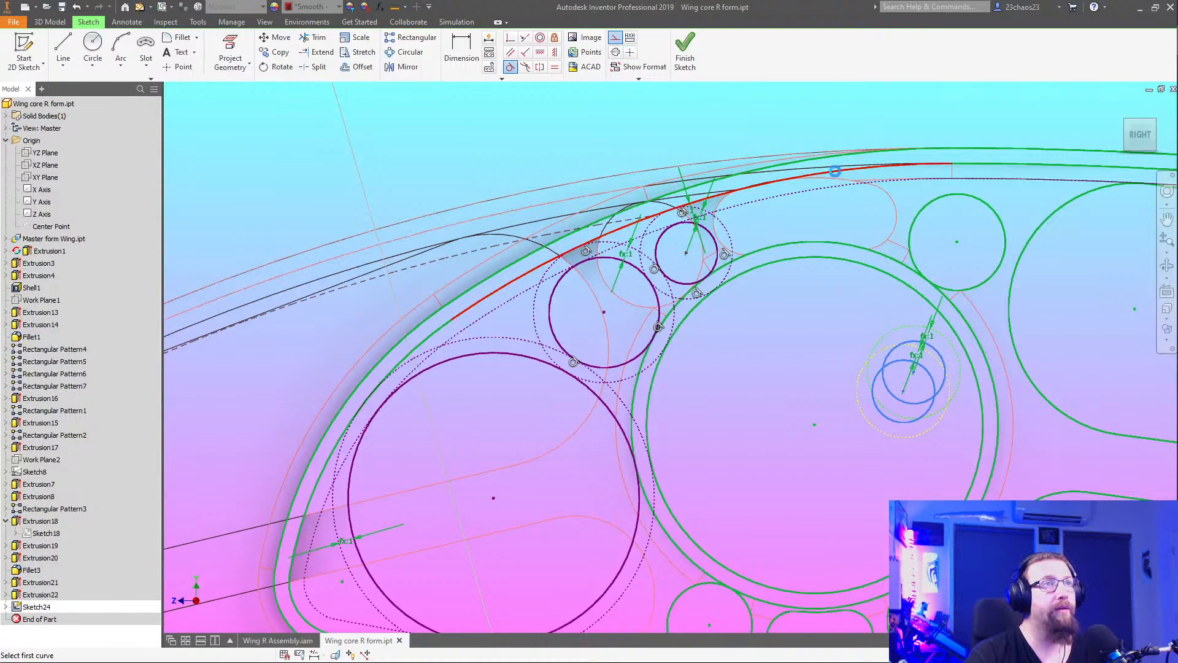
click(892, 240)
click(851, 246)
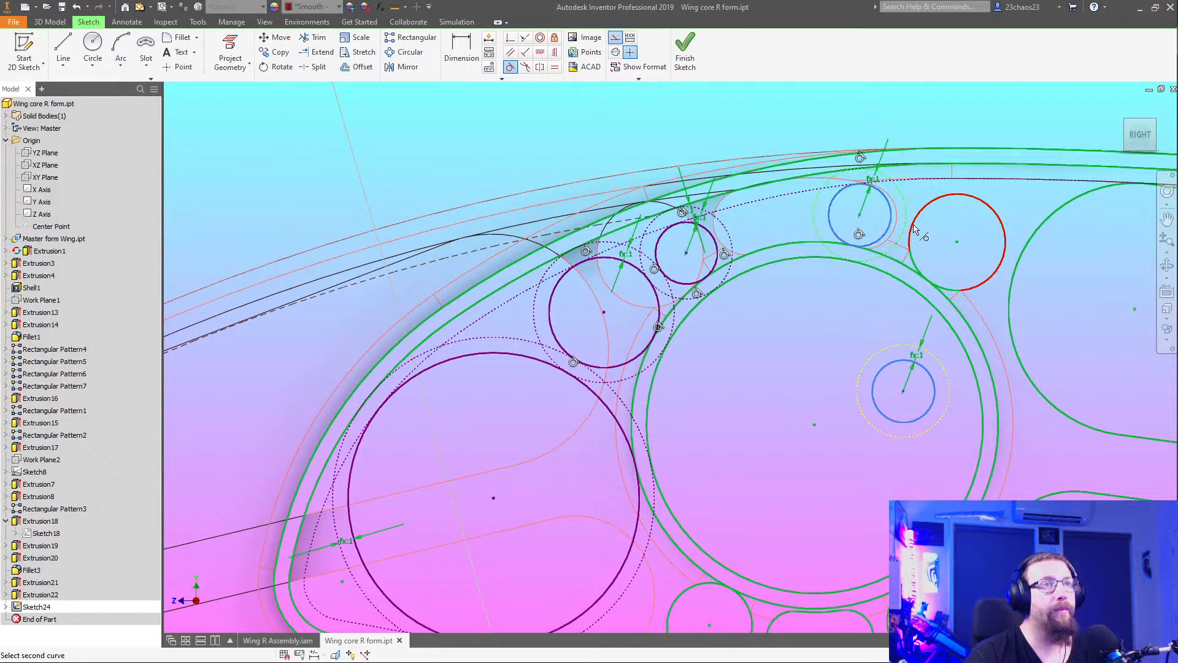
click(906, 260)
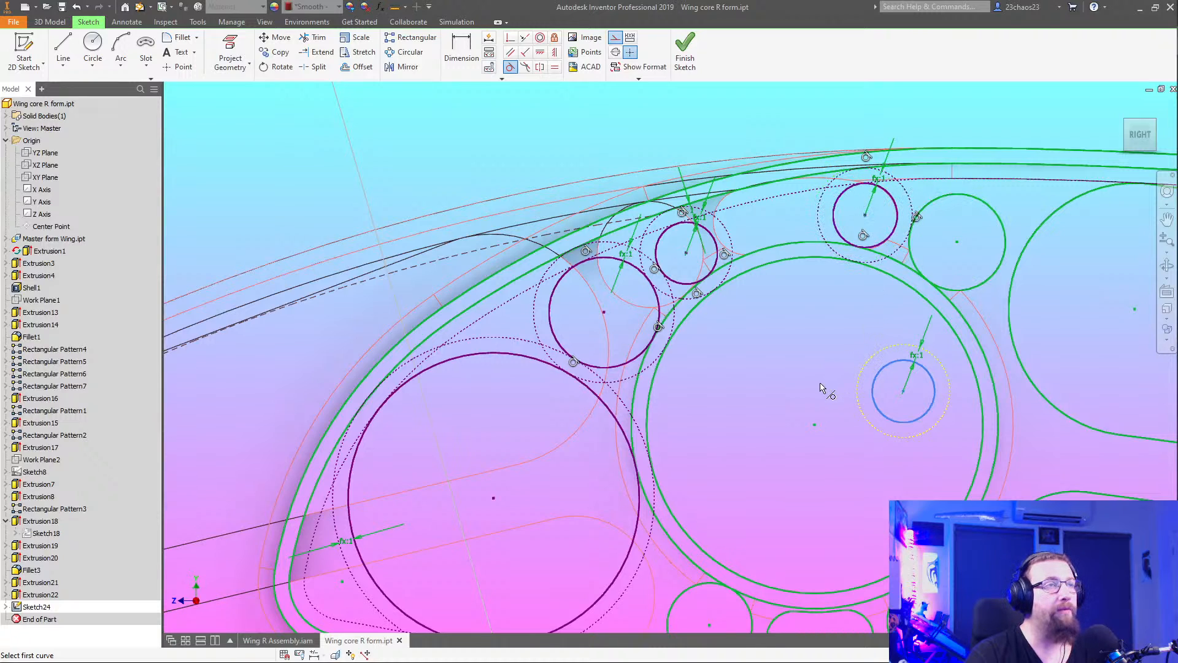
Make the last copy's construction offset tangent to the inner skin curve and move the copy between the two small constrained circles
click(883, 350)
click(757, 189)
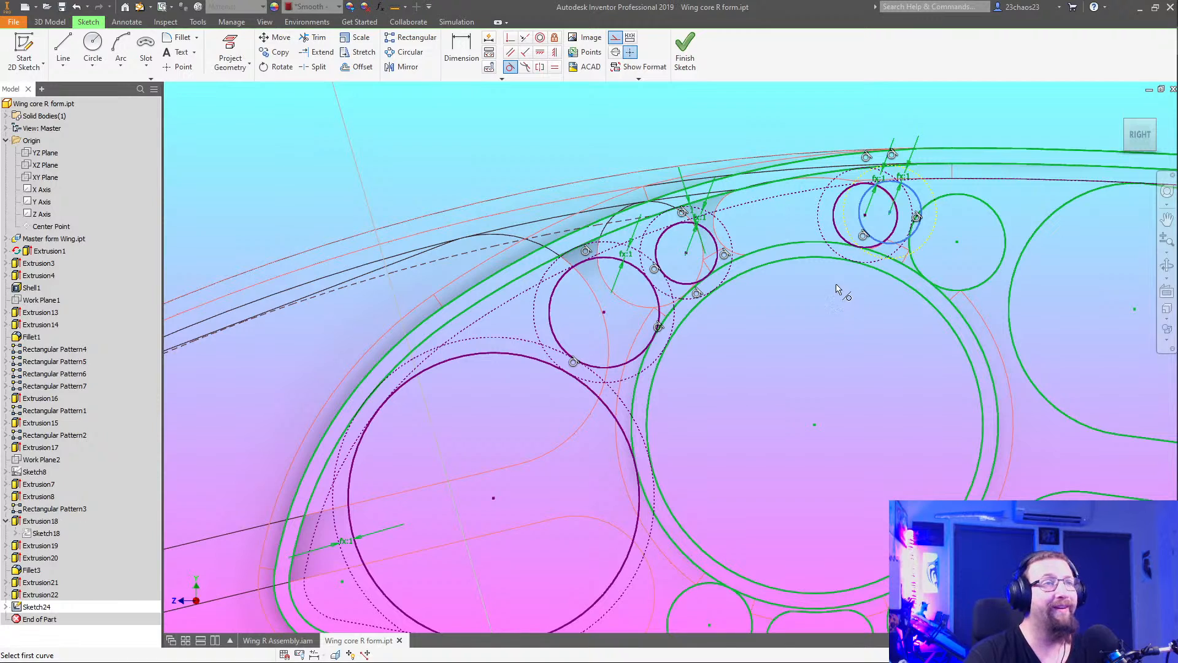
key(Escape)
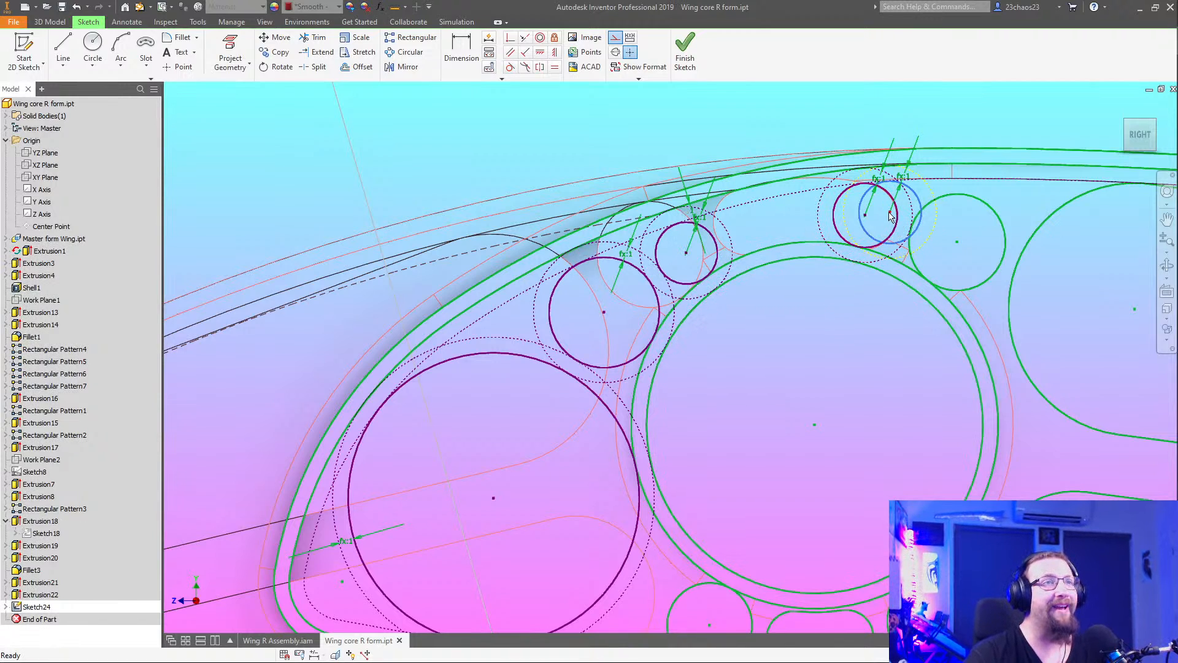
drag(812, 220, 776, 220)
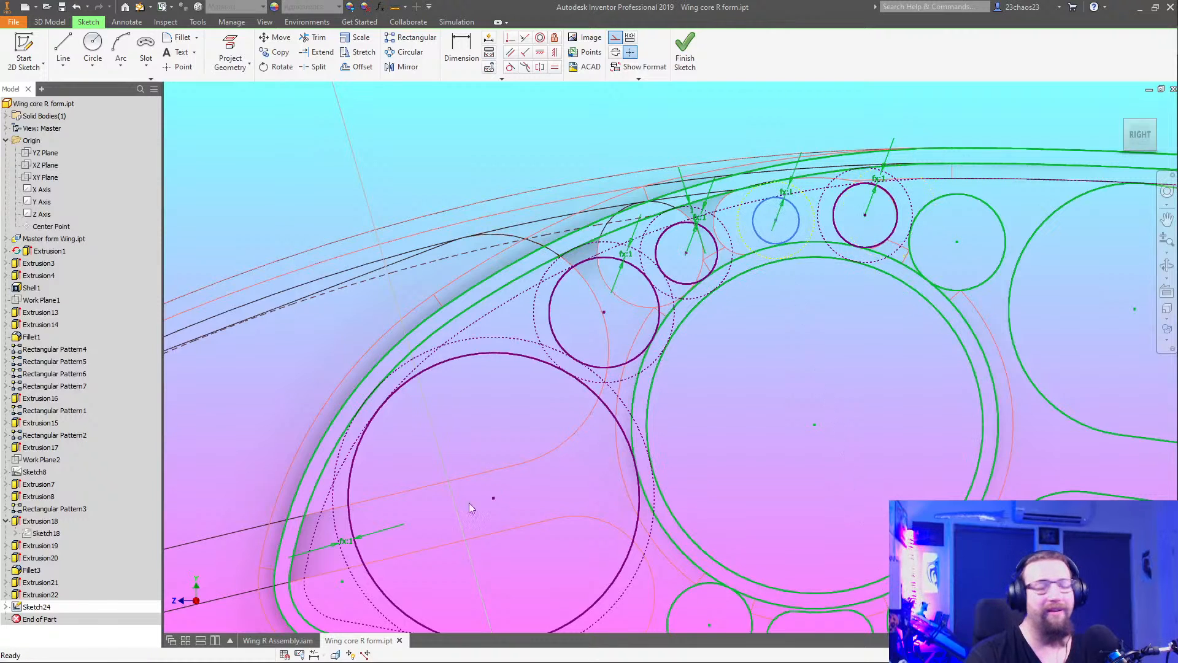
Switch to the Wing R Assembly, display it in wireframe and examine the ribs and spars along the wing
click(264, 639)
scroll(706, 418, down, 5)
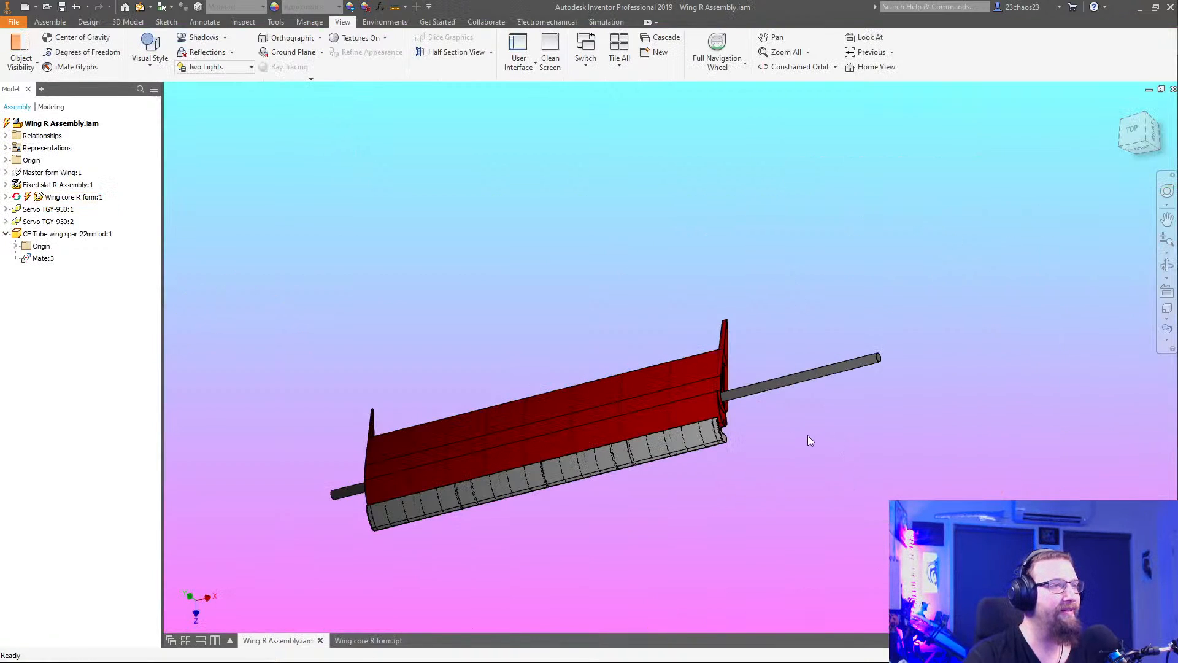
shift+middle_drag(807, 437, 765, 489)
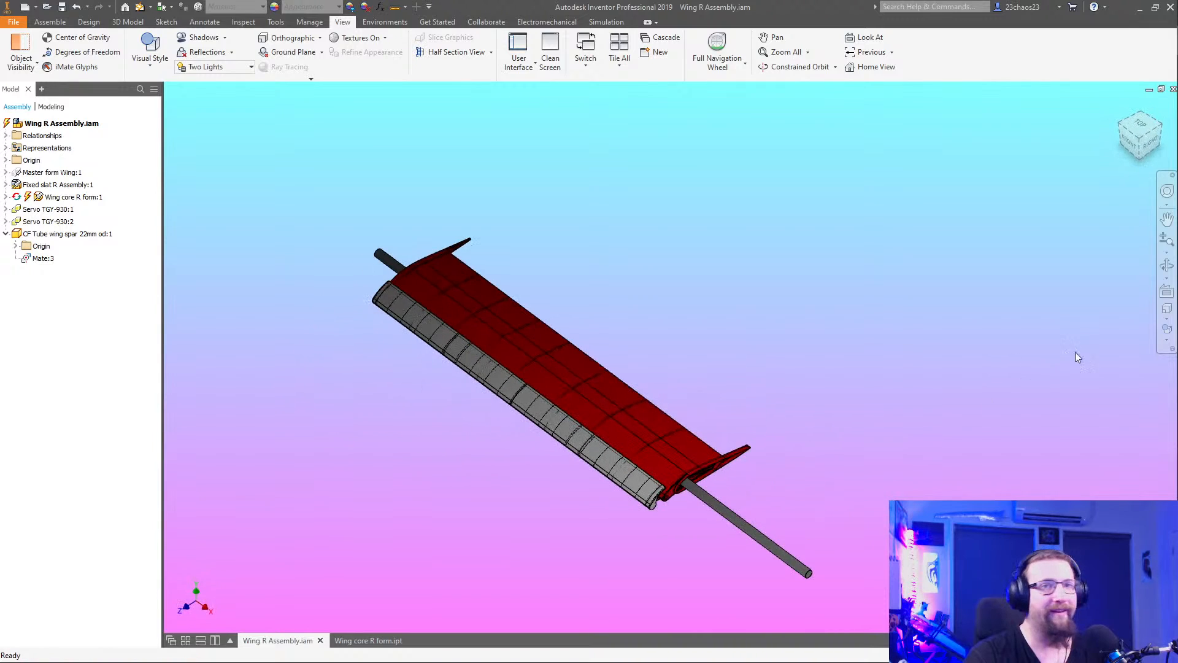
click(1165, 338)
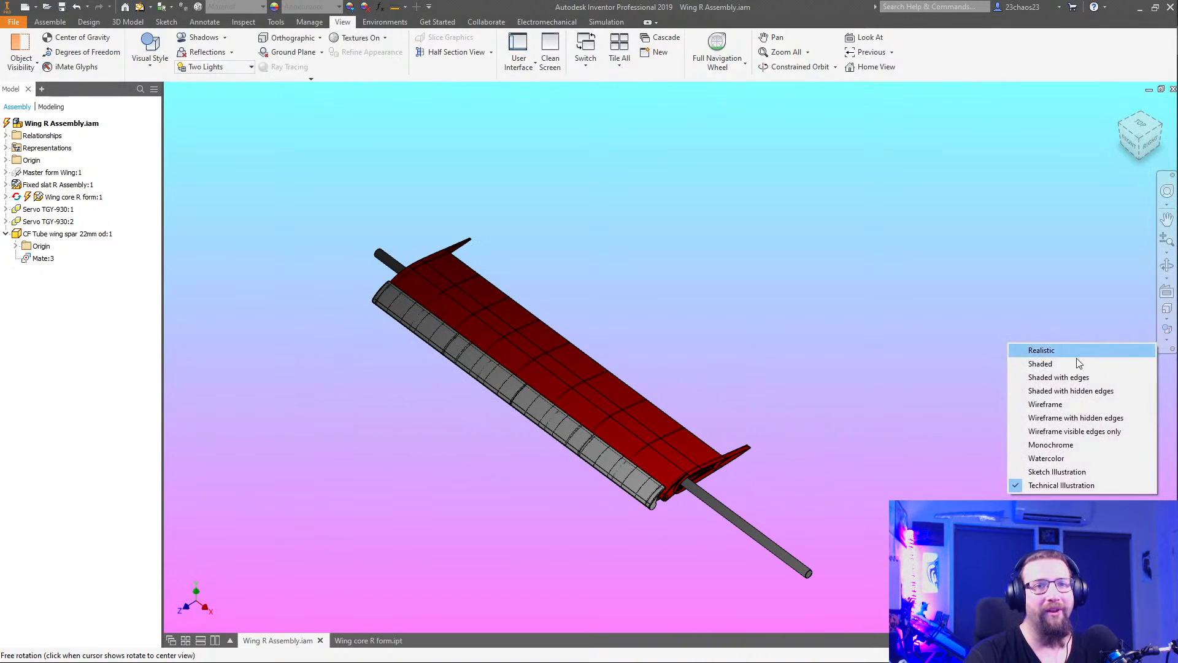
click(1059, 417)
scroll(791, 514, up, 4)
middle_drag(807, 508, 847, 498)
middle_drag(1087, 503, 1129, 505)
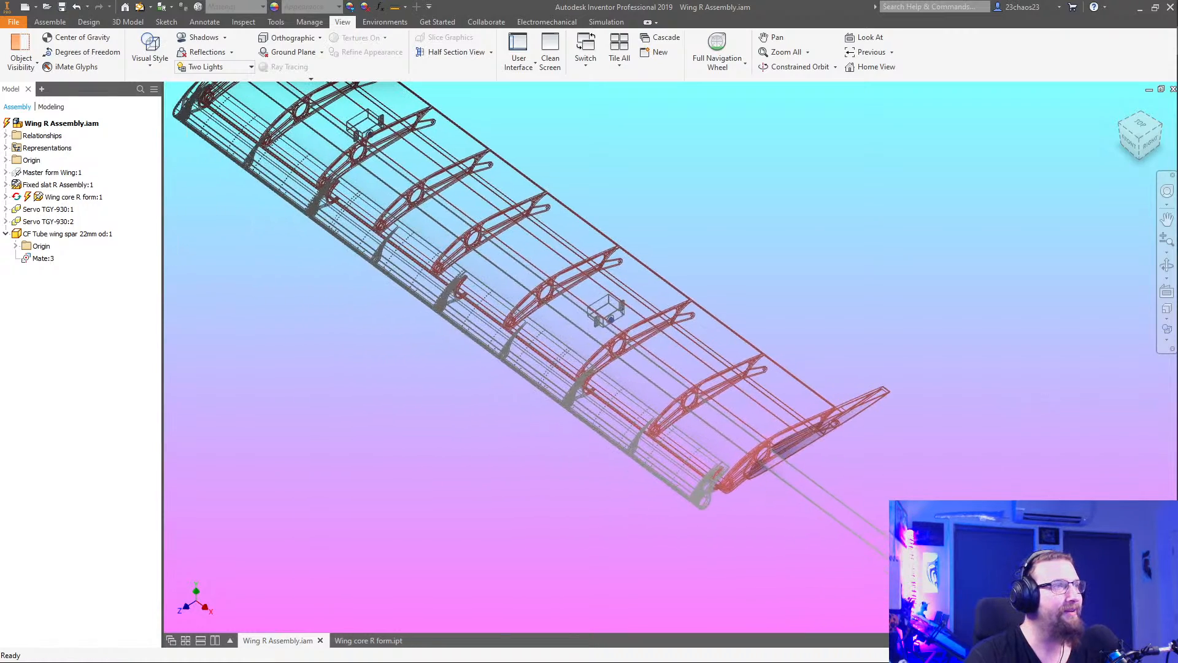
shift+middle_drag(1043, 504, 1012, 503)
shift+middle_drag(745, 495, 822, 455)
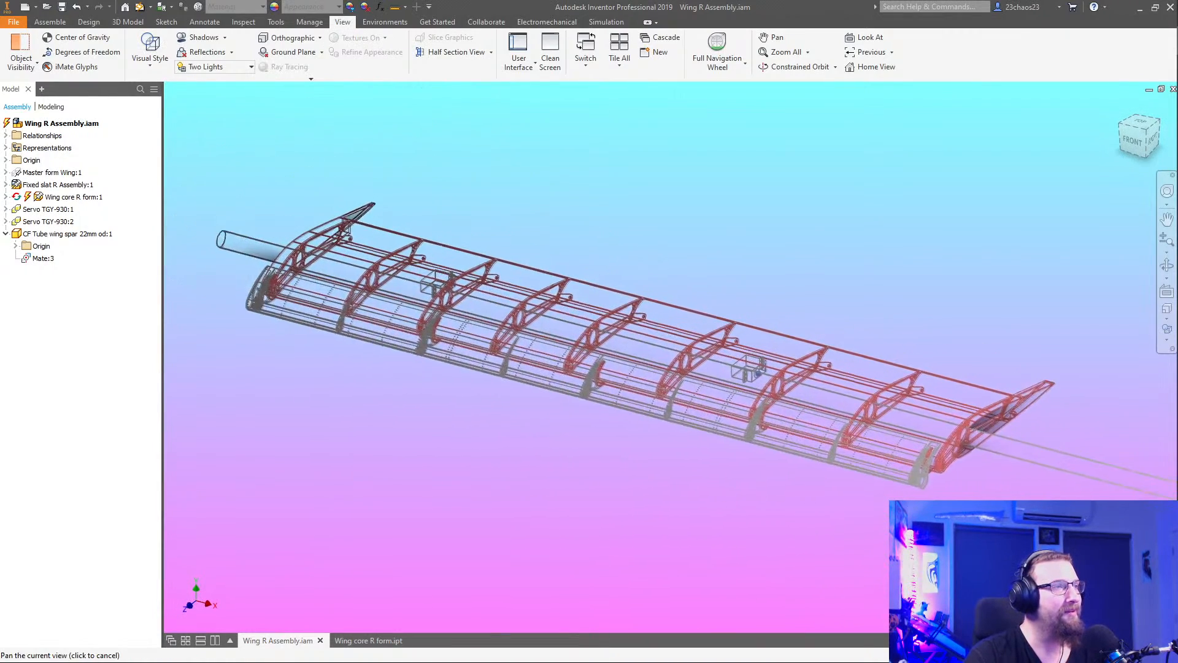
Open the Fixed slat R Assembly in its own window and set its visual style to Wireframe
right_click(856, 430)
click(857, 430)
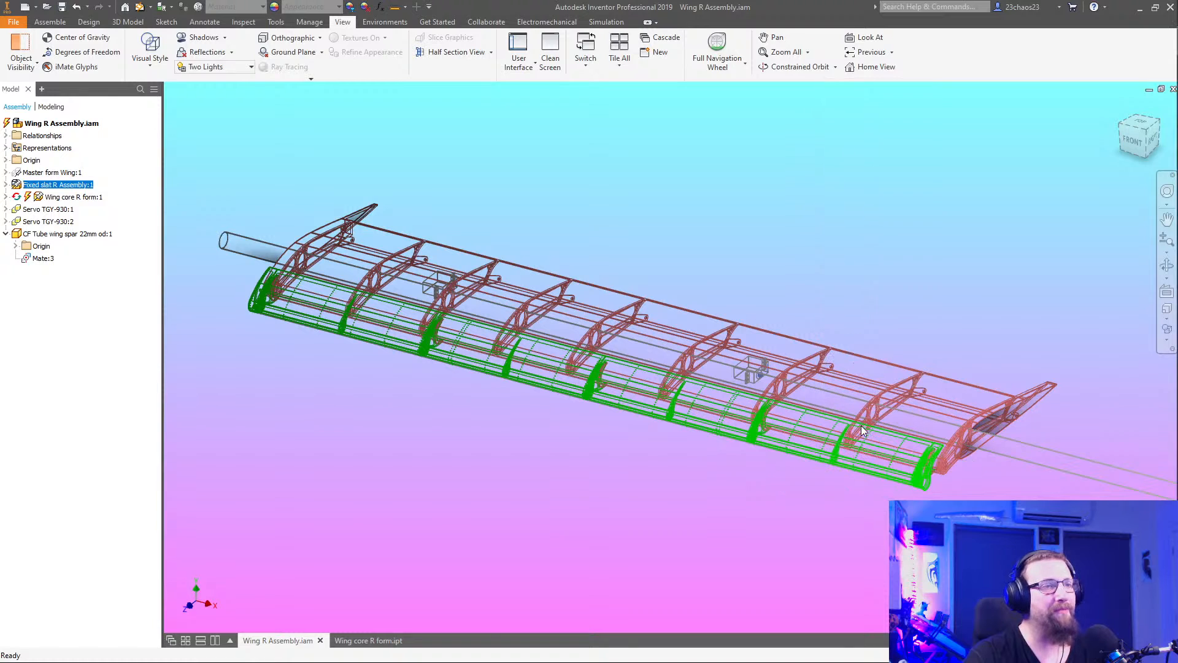
shift+middle_drag(888, 555, 500, 552)
click(1169, 330)
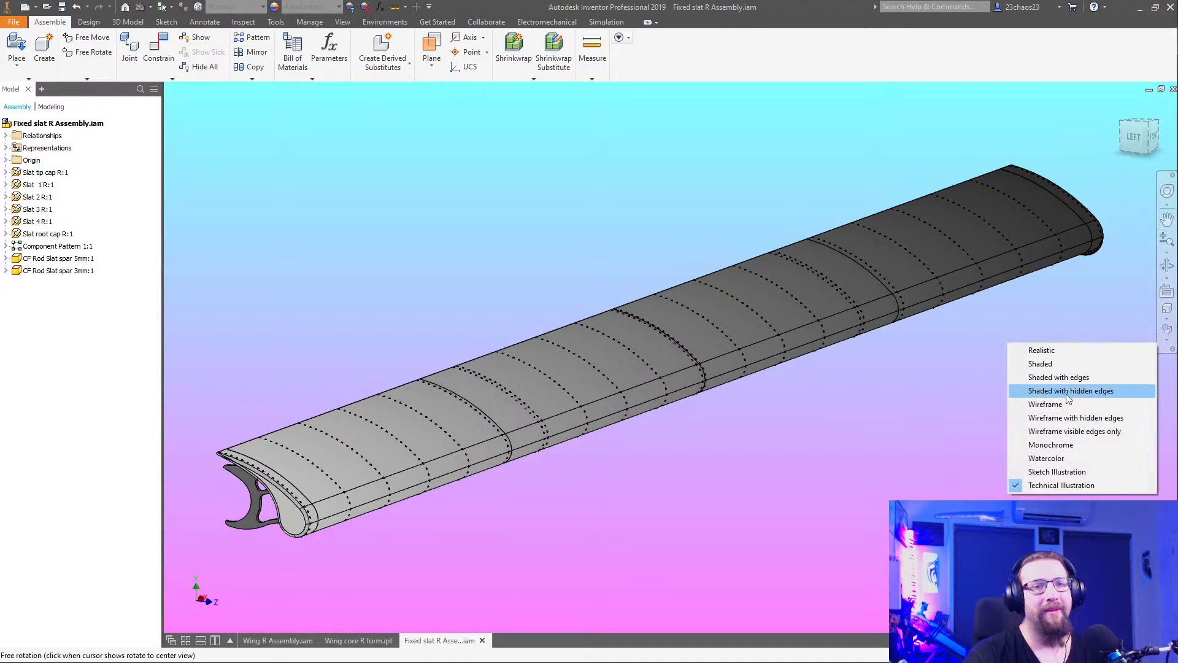
click(1043, 407)
Examine the lightening cutouts in the slat ribs and the patterned brackets along the slat assembly
shift+middle_drag(835, 433, 851, 432)
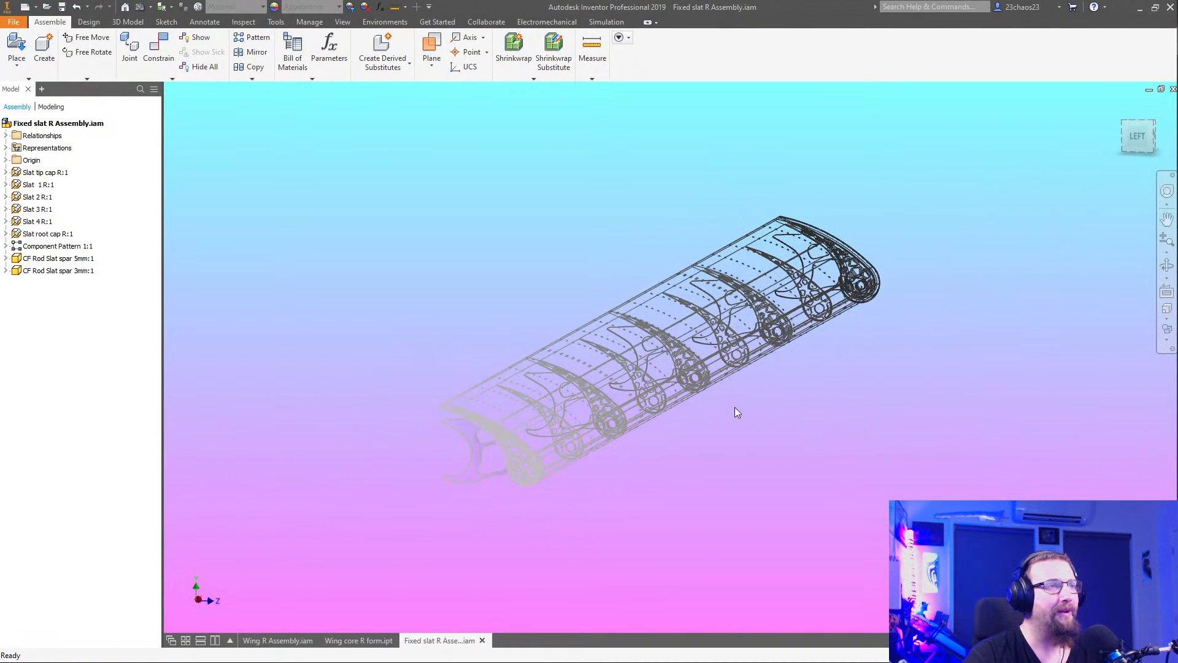
scroll(736, 407, up, 6)
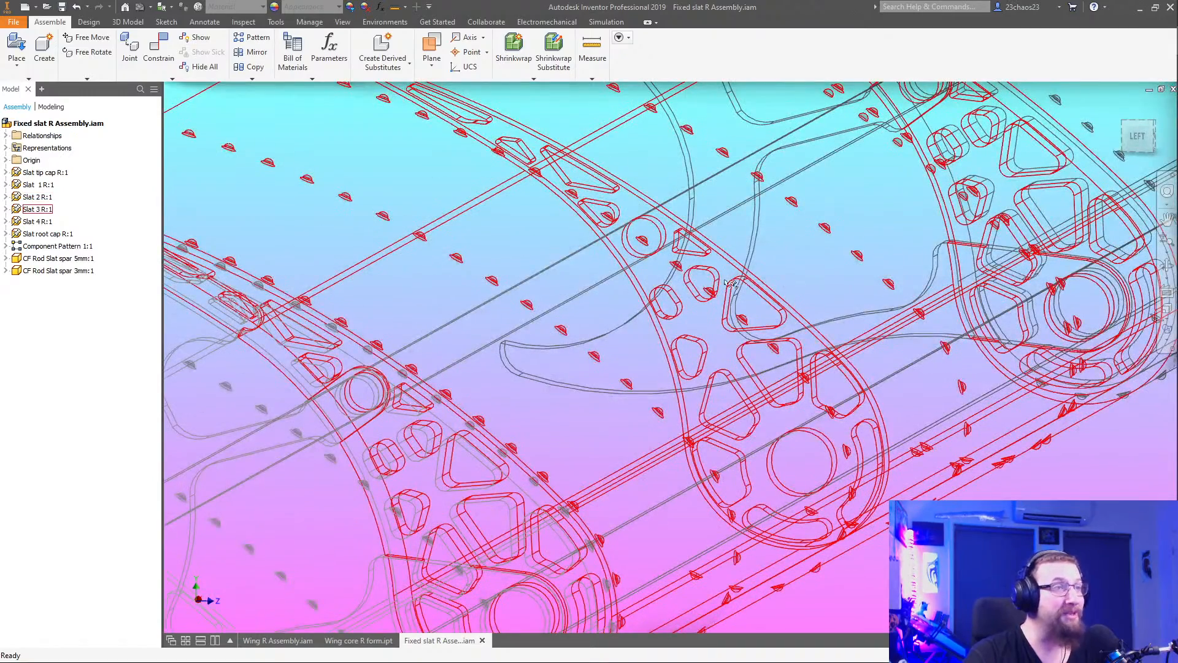
scroll(747, 427, down, 8)
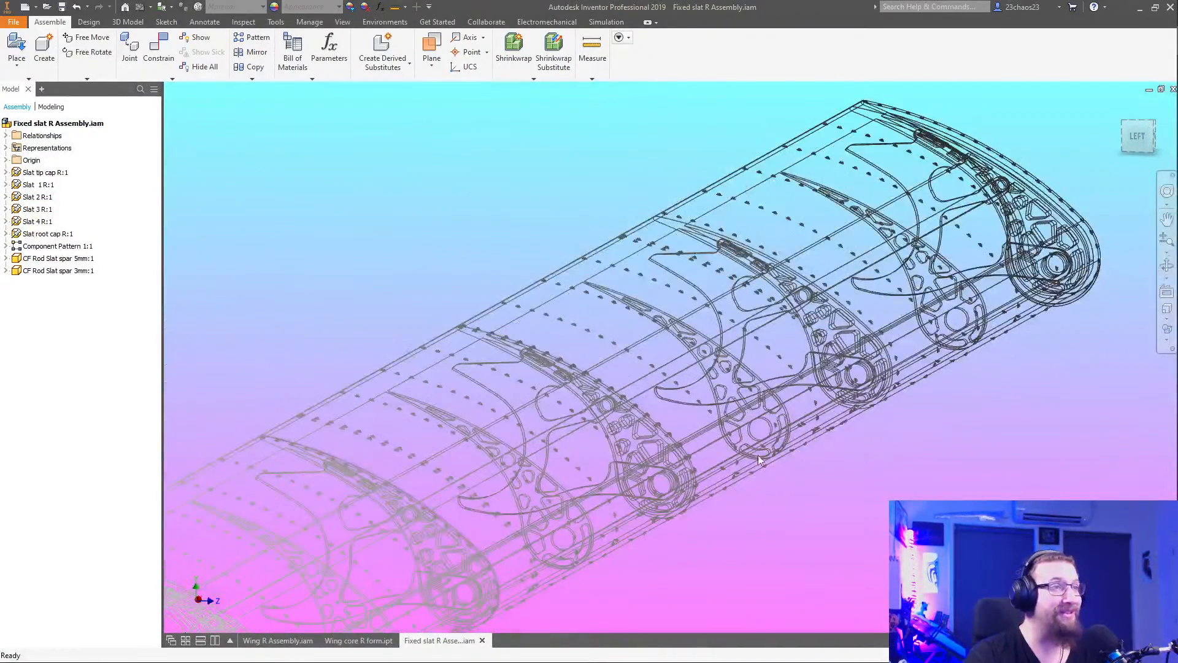
mouse_move(823, 507)
shift+middle_down()
mouse_move(812, 499)
mouse_move(842, 498)
mouse_move(710, 519)
mouse_move(809, 522)
shift+middle_up()
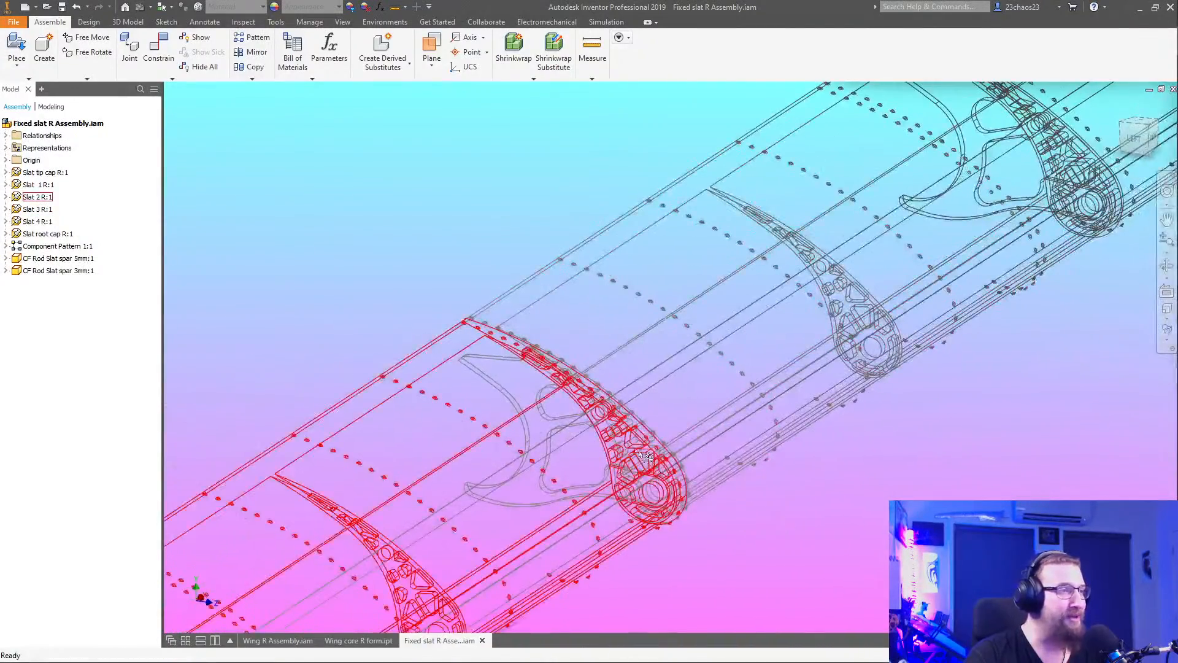
scroll(635, 444, up, 6)
scroll(635, 444, down, 3)
scroll(787, 418, down, 5)
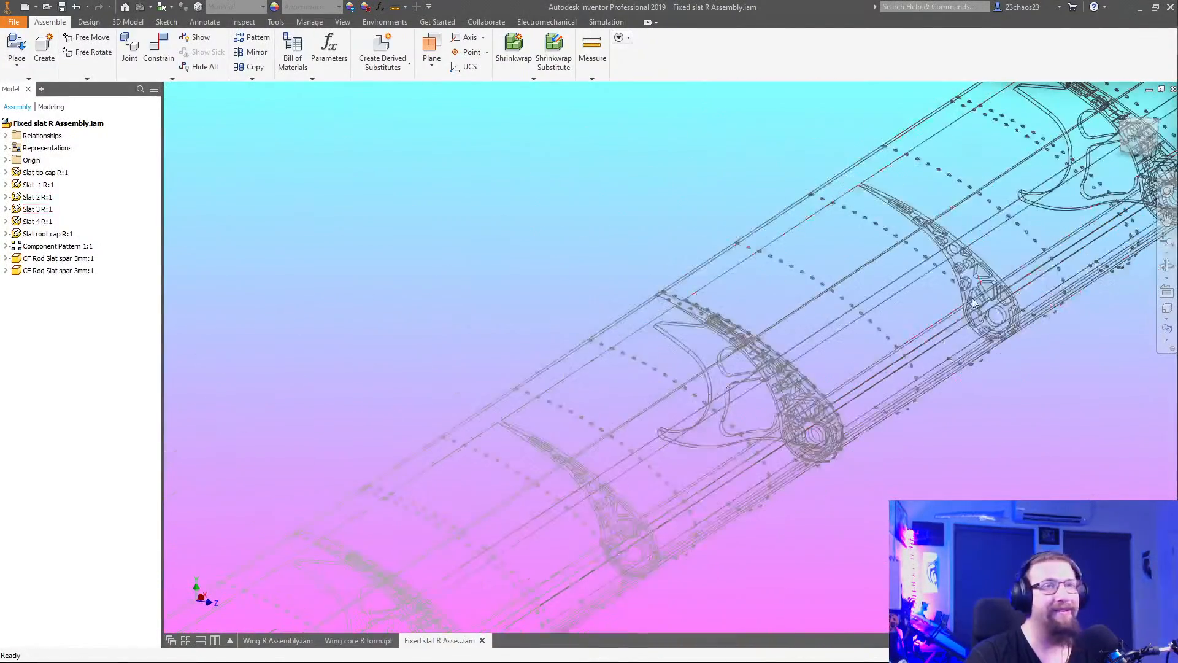
middle_drag(1050, 341, 860, 510)
scroll(679, 474, up, 1)
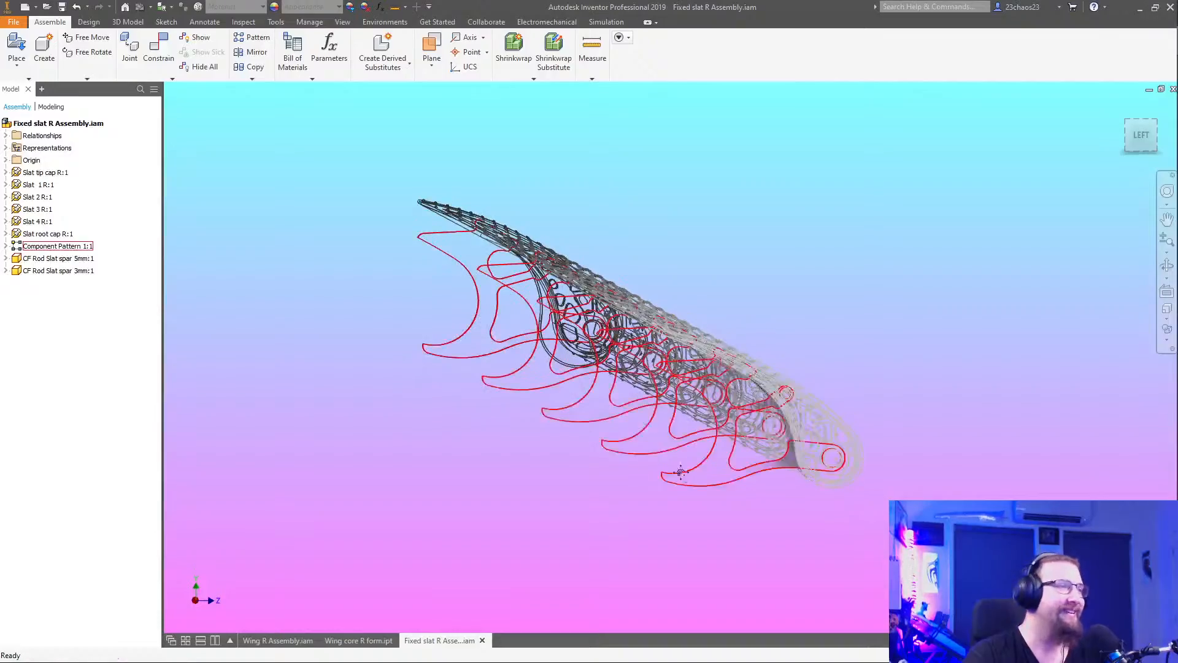
mouse_move(644, 491)
middle_down()
mouse_move(662, 456)
mouse_move(679, 474)
mouse_move(632, 473)
middle_up()
scroll(662, 456, up, 5)
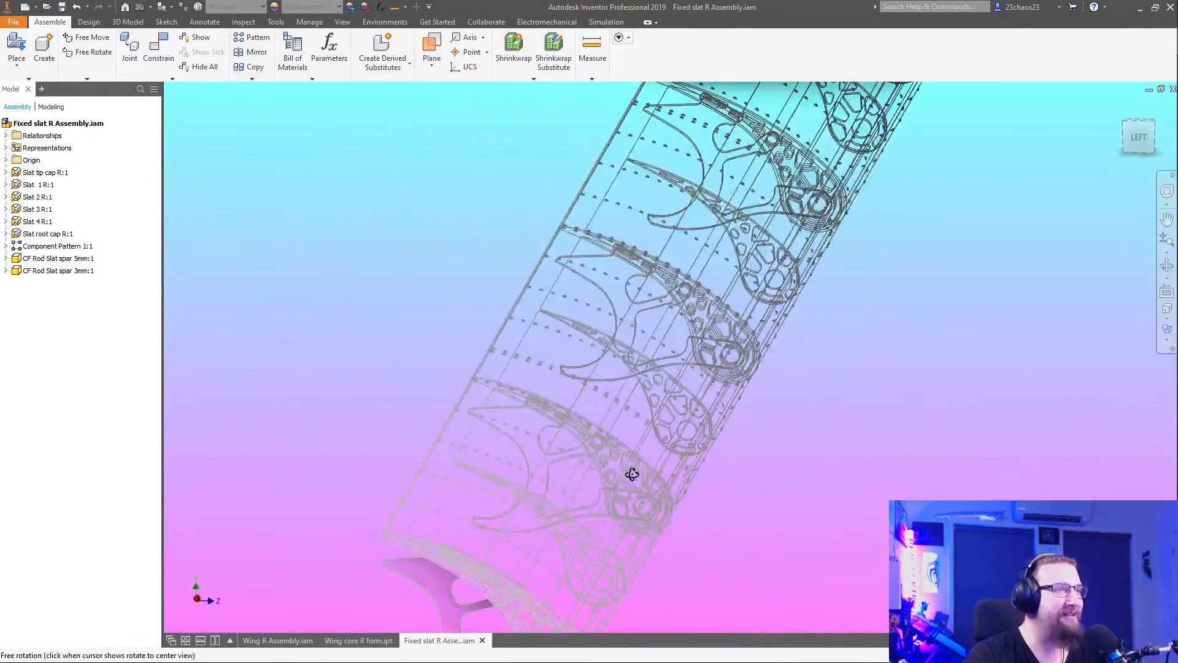
scroll(705, 455, down, 4)
shift+middle_drag(705, 455, 991, 481)
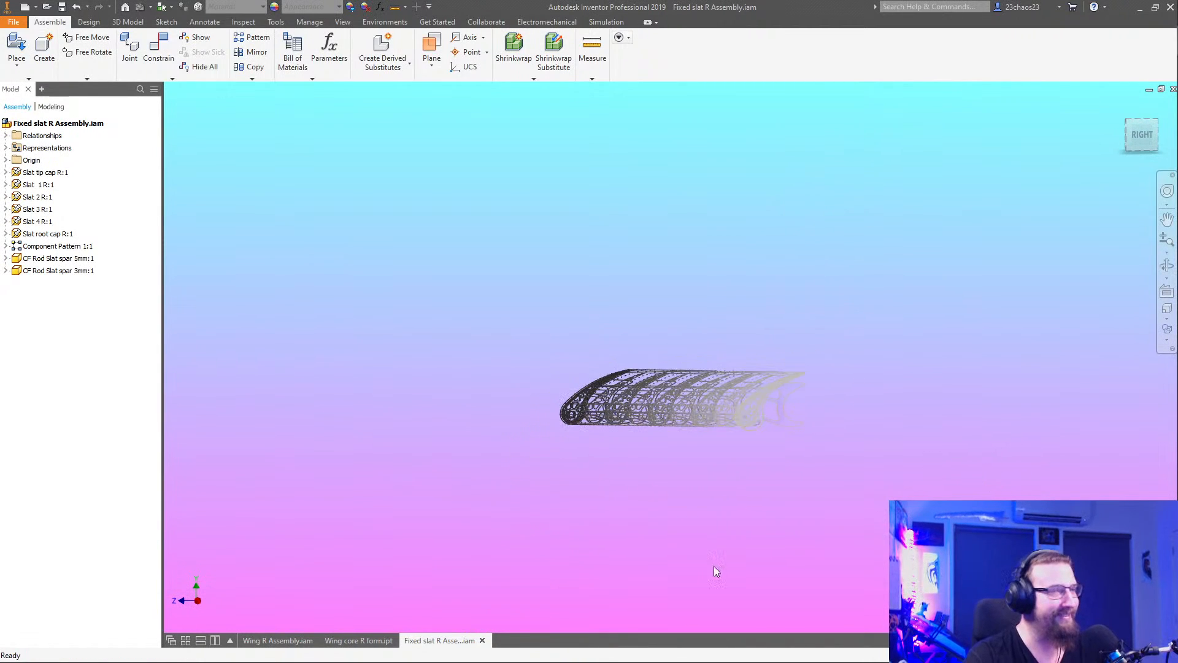
Close the slat assembly and return to the row of small circles in the Wing core R form sketch
click(482, 640)
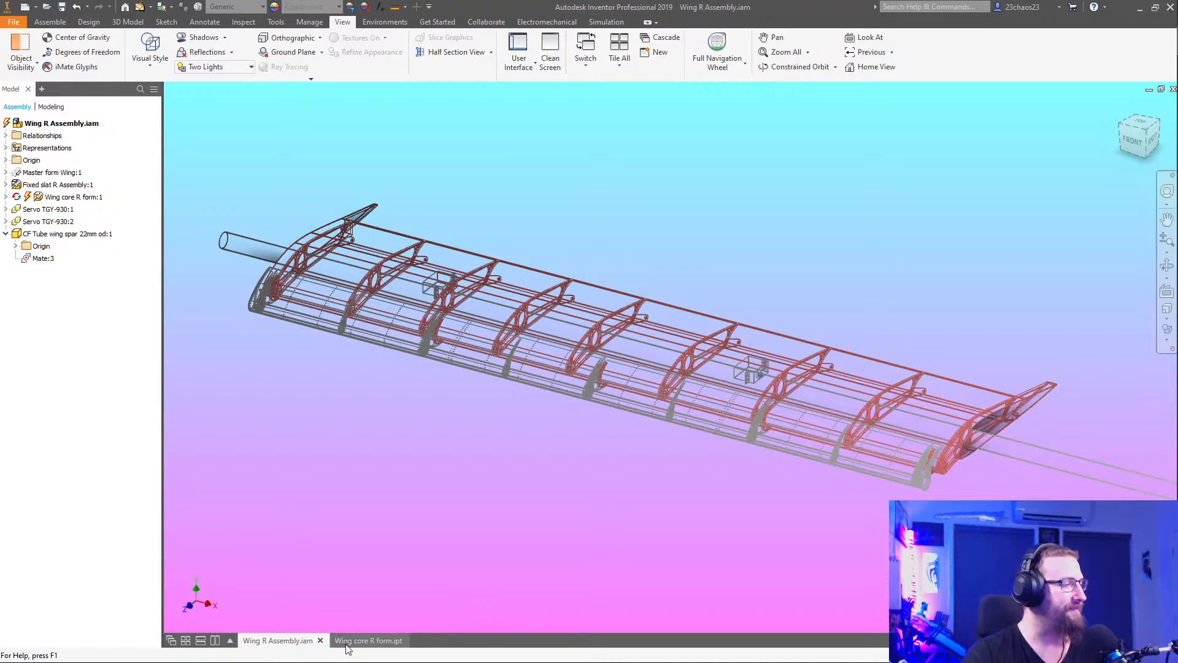
click(369, 640)
scroll(786, 500, up, 5)
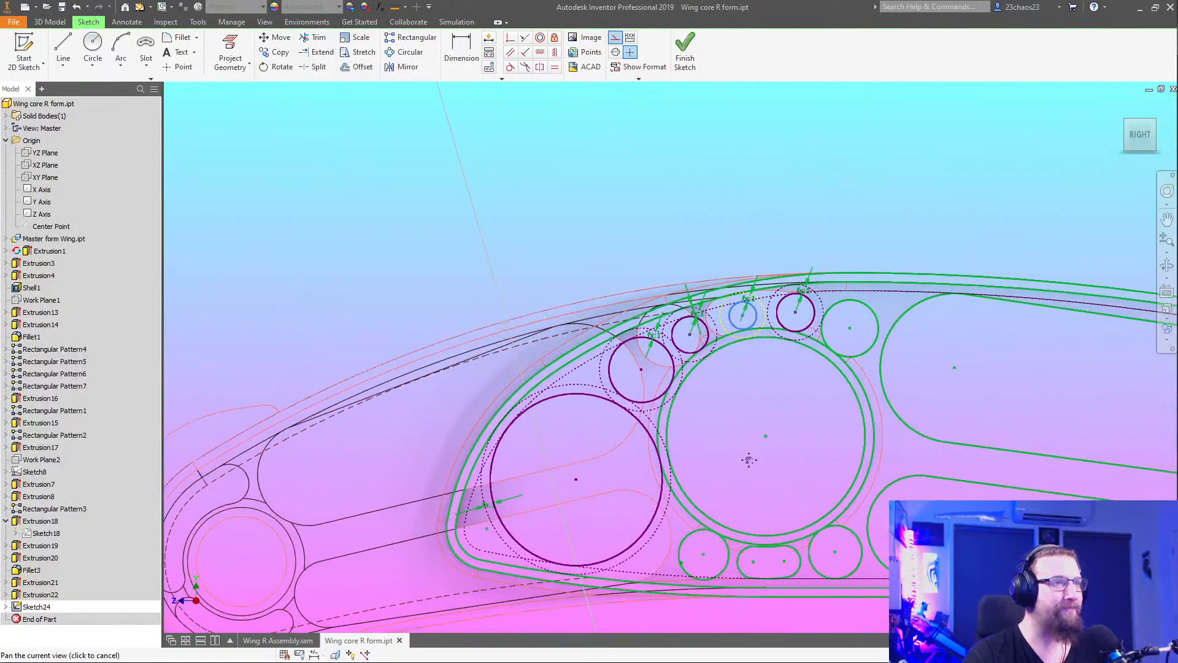
scroll(730, 288, down, 6)
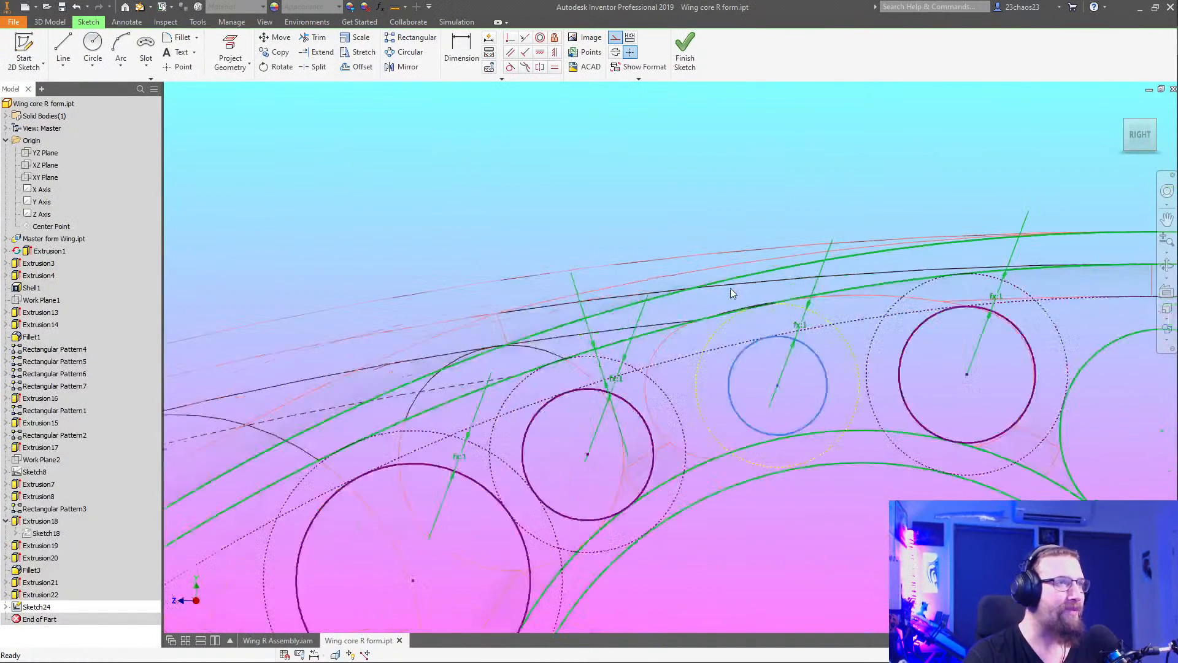
Constrain the smallest circle in the upper row tangent to the large spar hole's outer circle
click(510, 67)
click(767, 436)
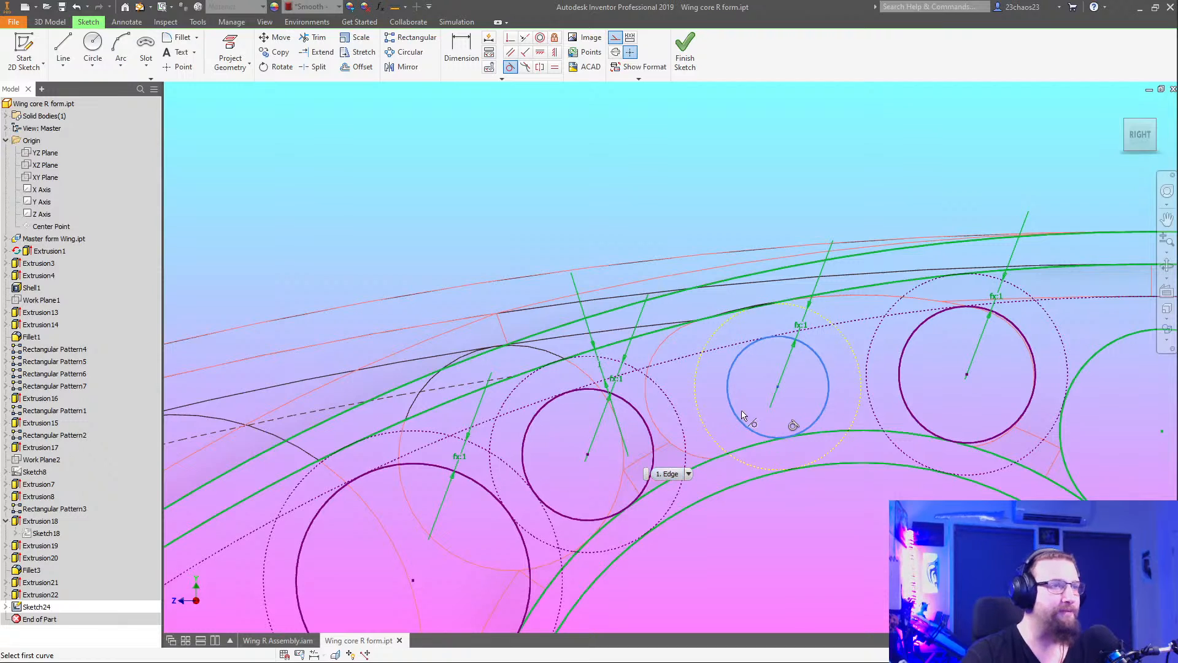
key(Escape)
Draw two connected construction lines joining the centres of the three neighbouring small circles in the upper row
click(58, 45)
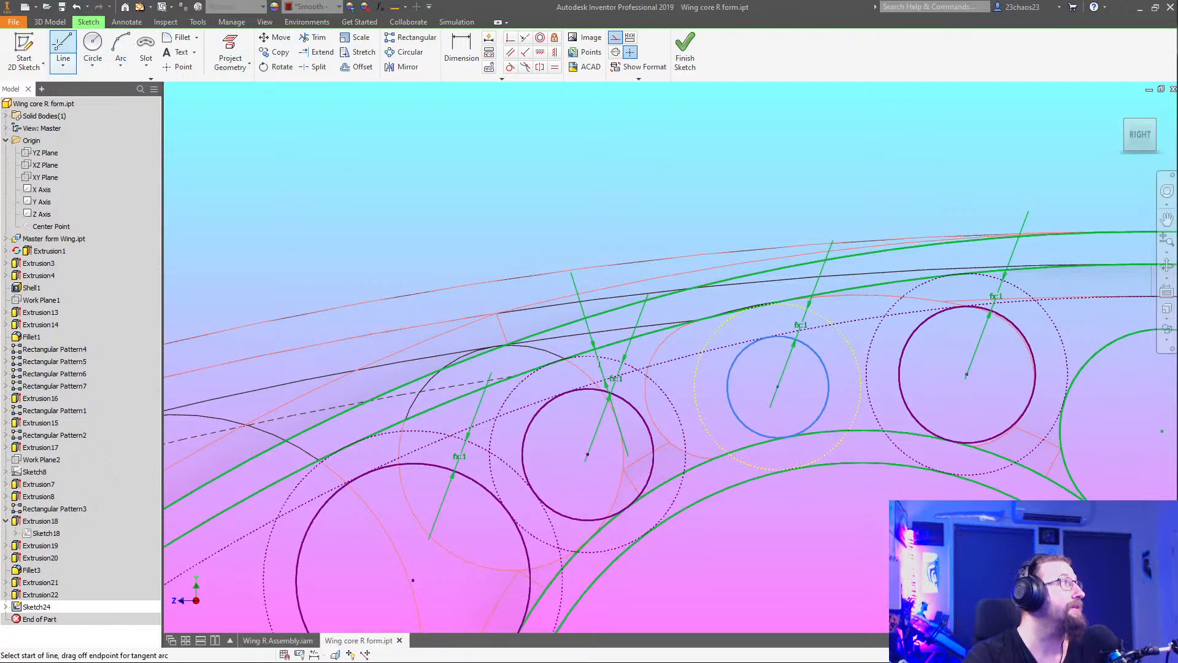
click(587, 455)
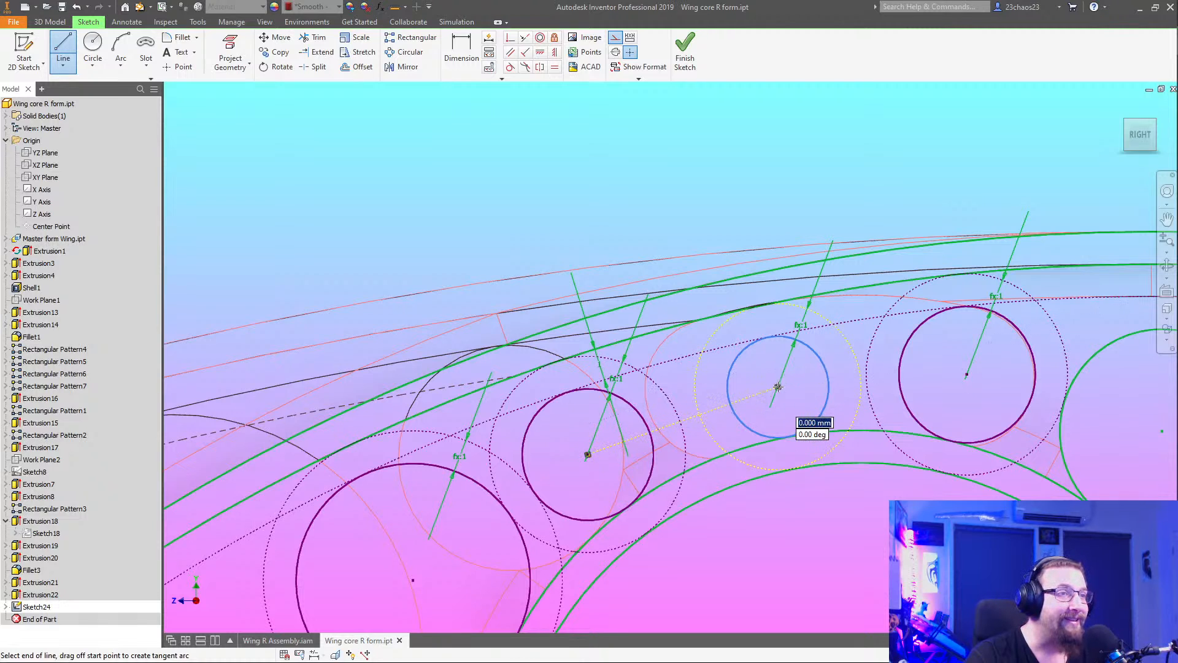
click(779, 387)
click(968, 374)
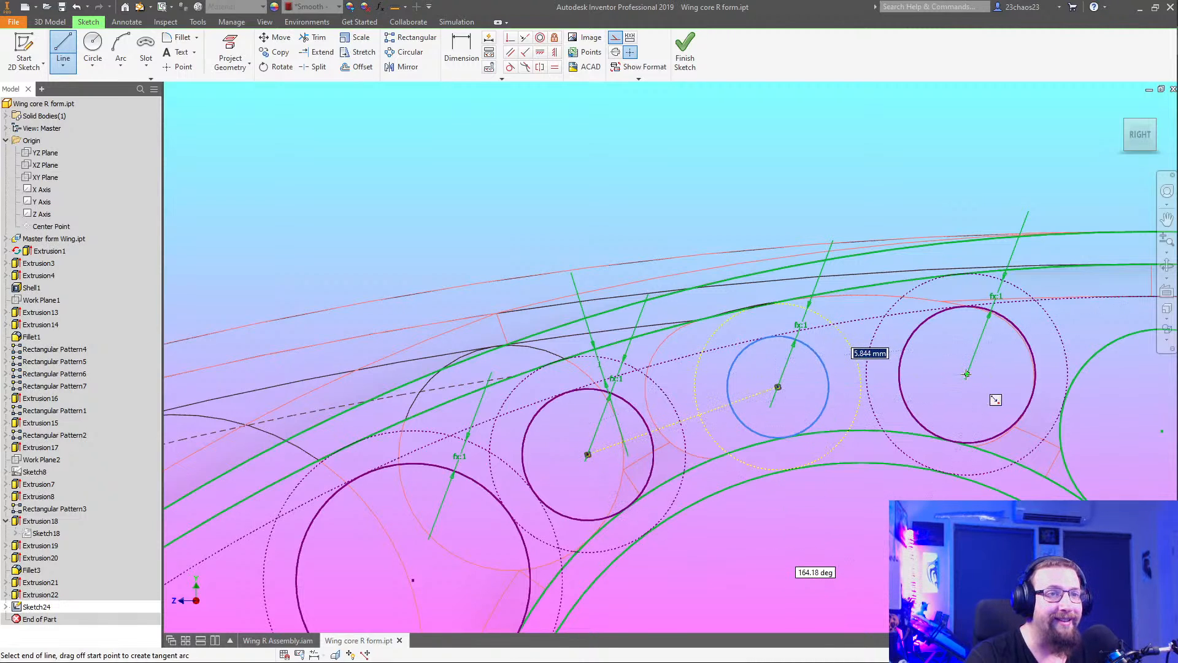
right_click(939, 407)
click(984, 407)
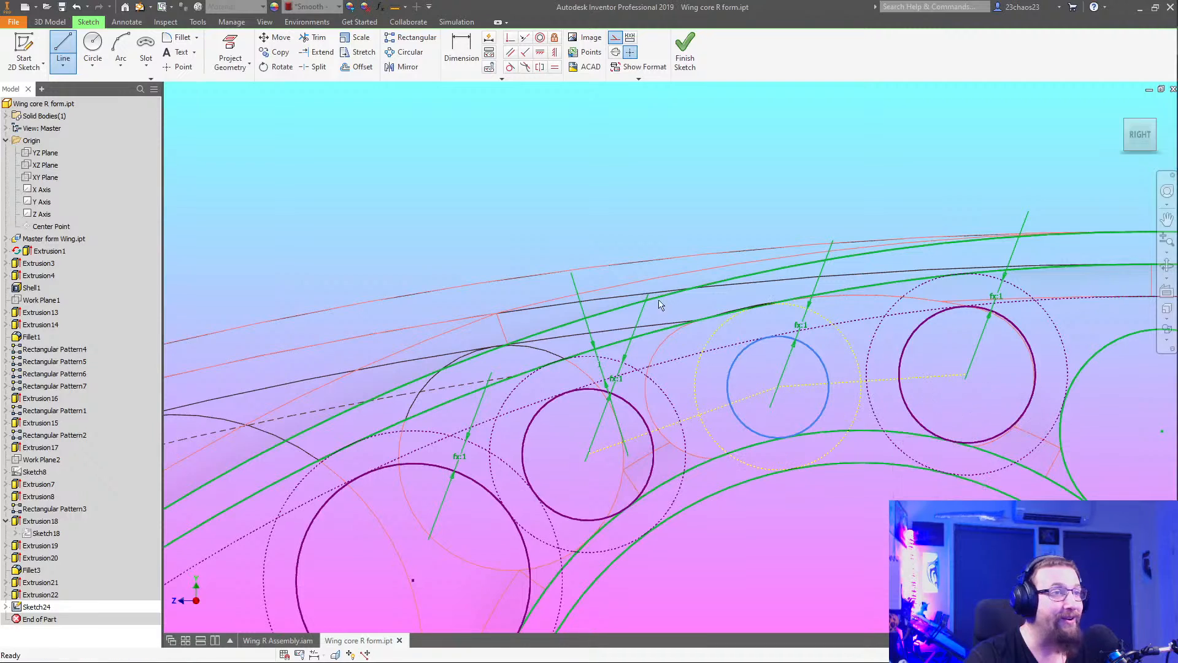
Make the two centre-to-centre construction lines equal in length to space the small circles evenly
click(554, 67)
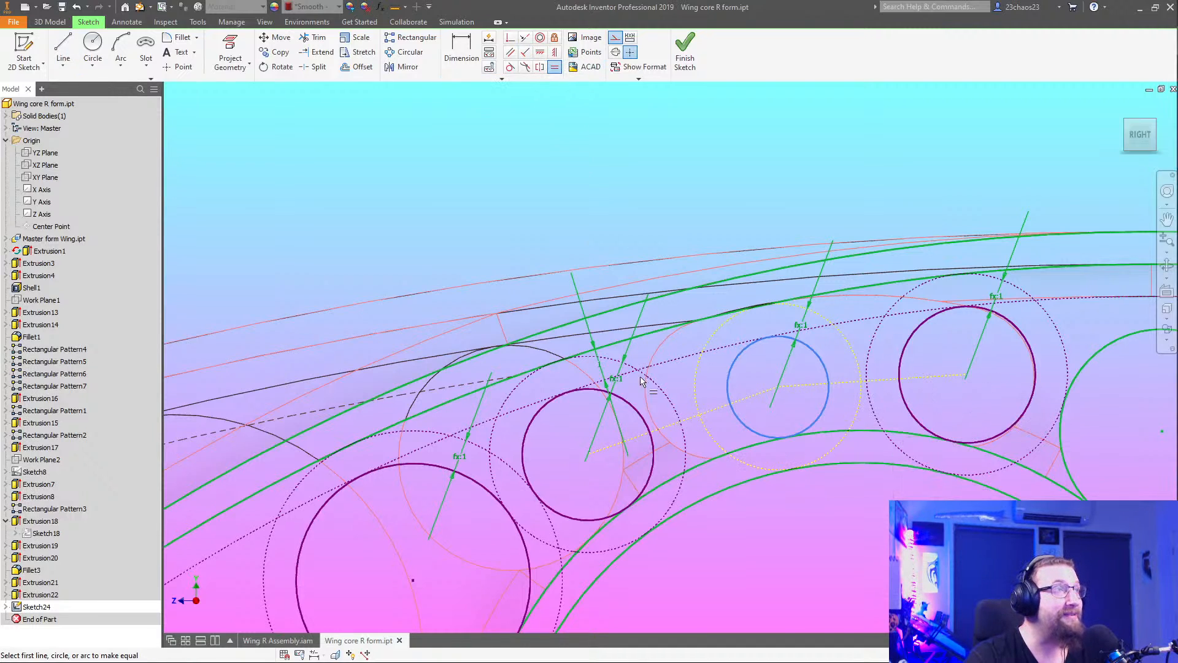
click(715, 410)
click(818, 394)
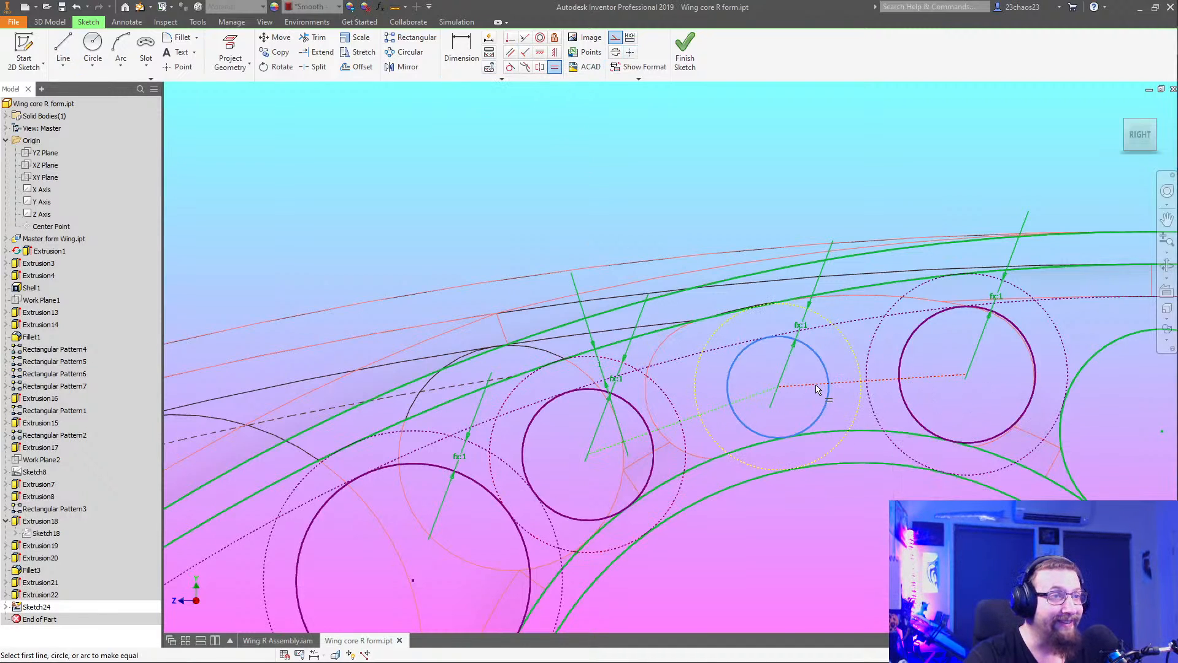
right_click(797, 395)
click(831, 402)
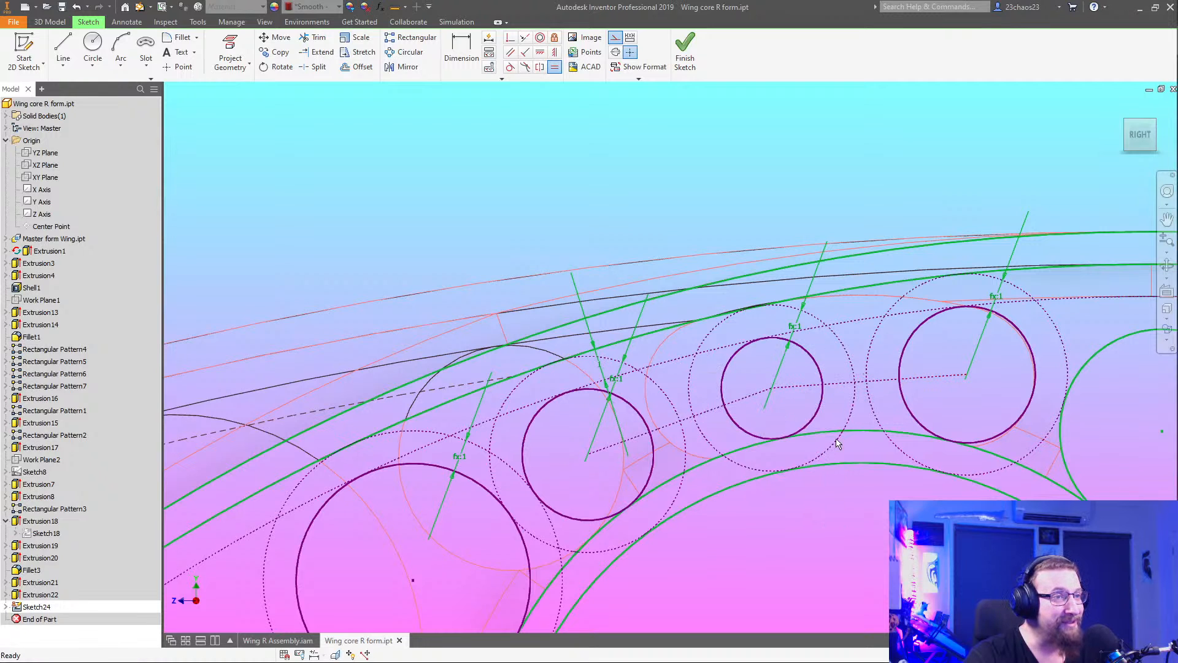
Review the circular cutout layout against the ribs along the wing and finish the sketch
scroll(833, 554, down, 5)
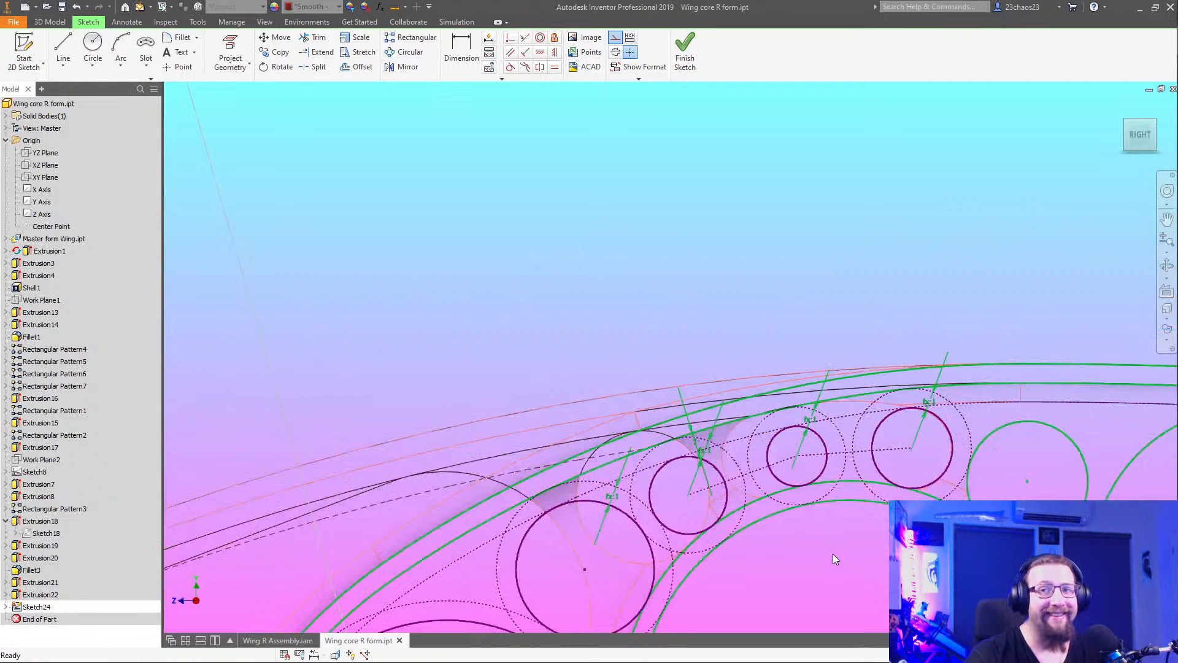
scroll(832, 553, down, 5)
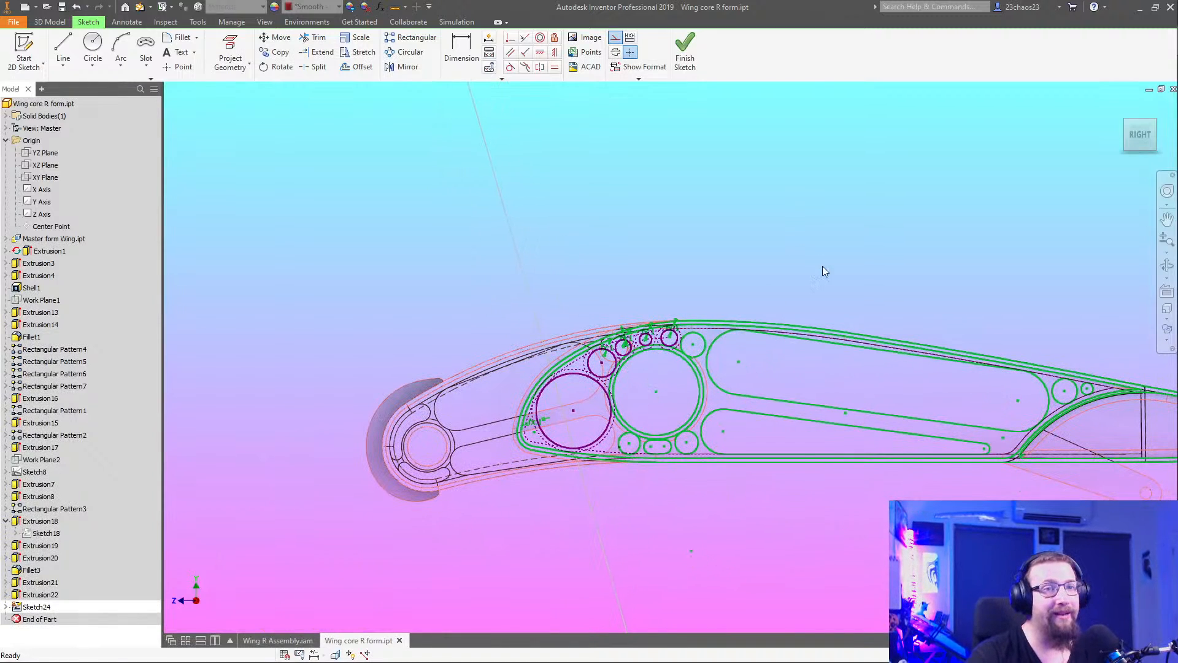
middle_drag(822, 266, 678, 236)
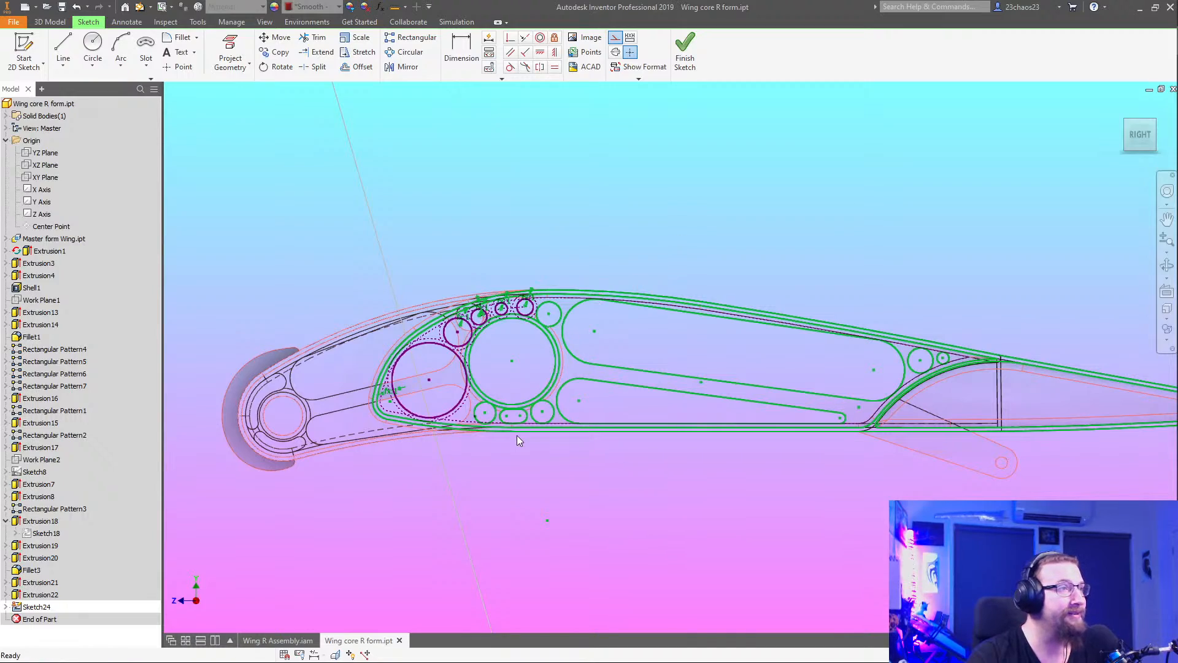
mouse_move(647, 444)
shift+middle_down()
mouse_move(721, 472)
mouse_move(729, 488)
mouse_move(981, 352)
shift+middle_up()
middle_drag(1026, 411, 781, 416)
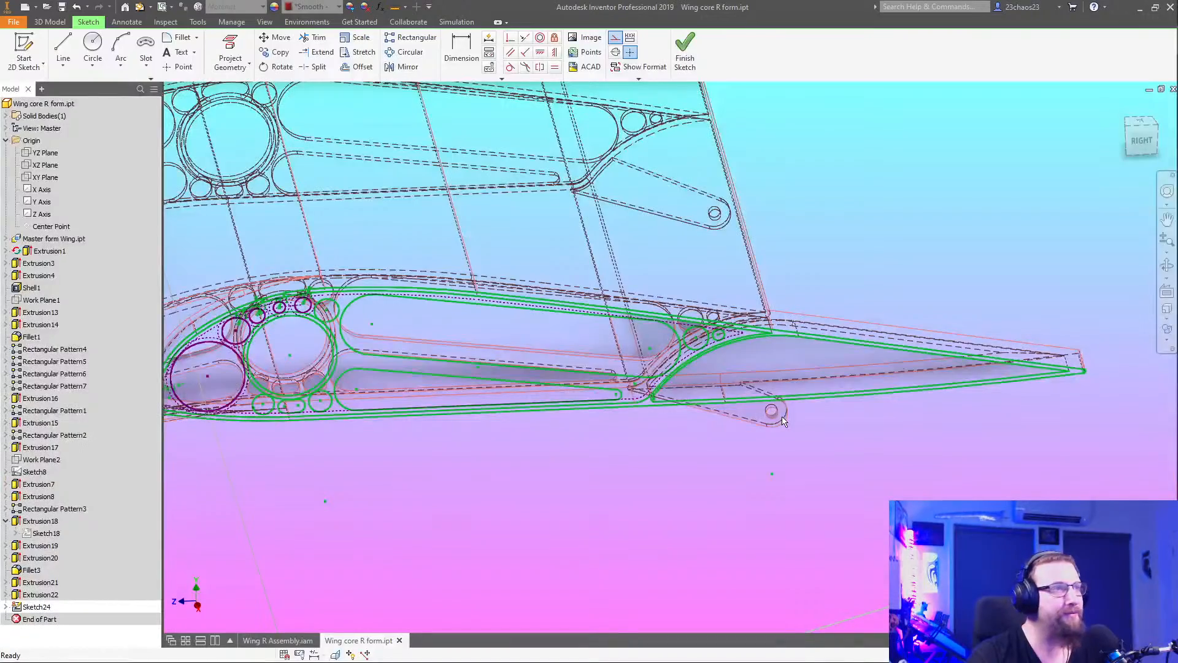
mouse_move(634, 452)
shift+middle_down()
mouse_move(607, 434)
mouse_move(565, 438)
mouse_move(594, 444)
mouse_move(624, 473)
mouse_move(613, 426)
mouse_move(800, 464)
shift+middle_up()
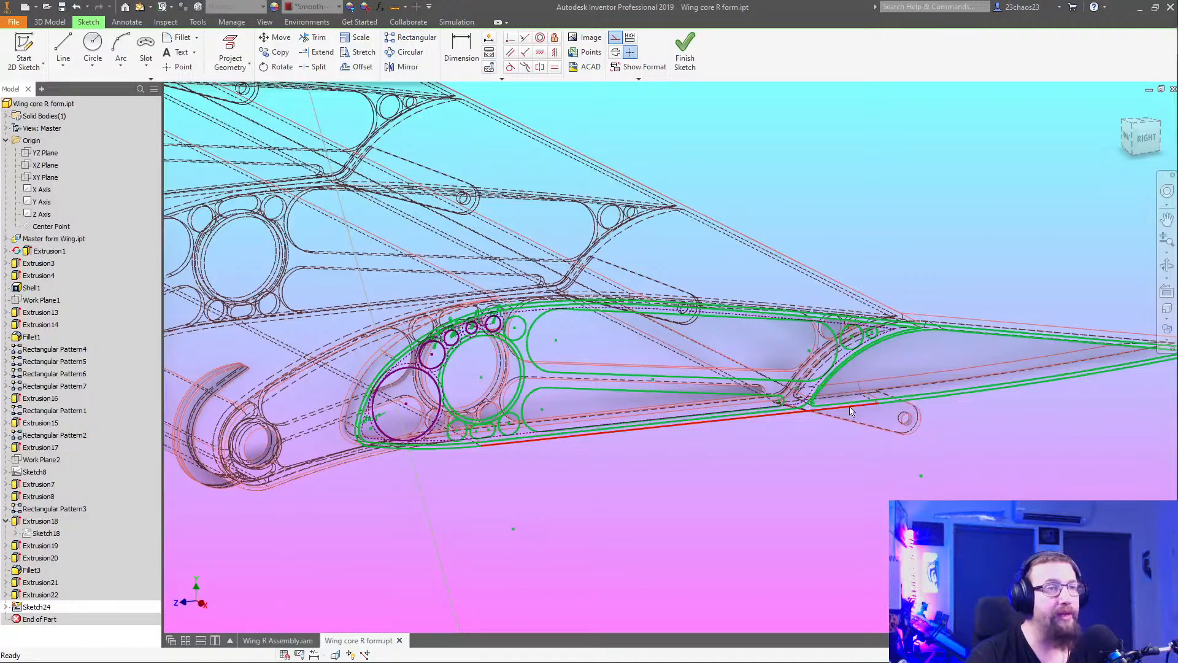
middle_drag(1026, 356, 842, 371)
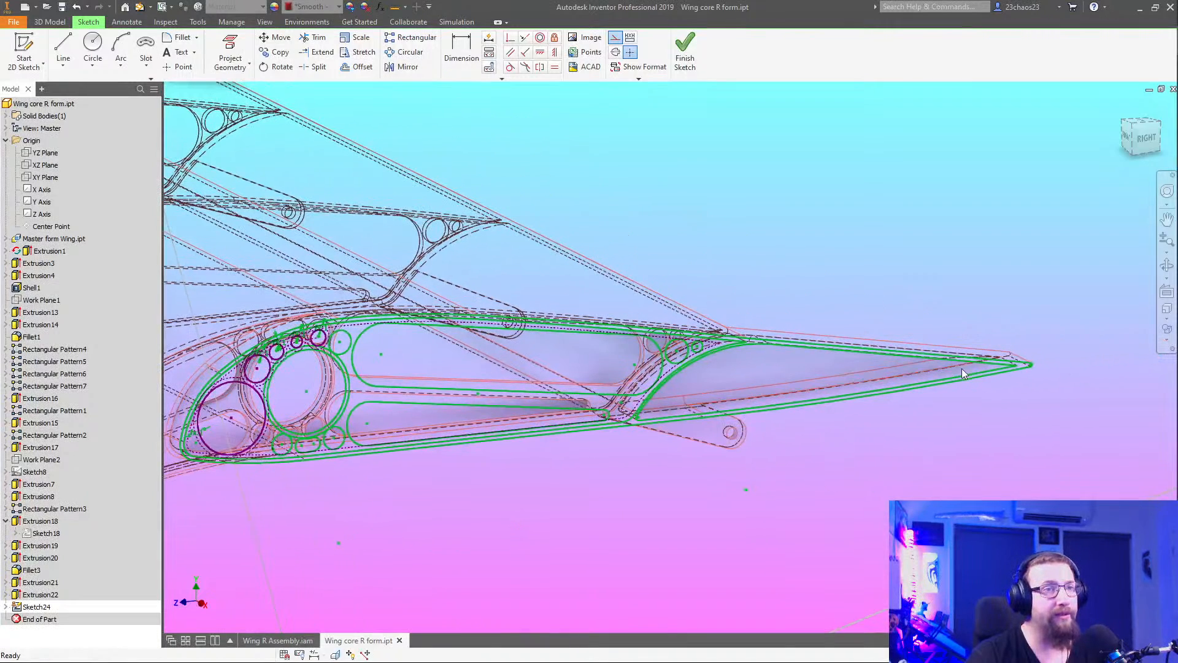
scroll(826, 405, down, 3)
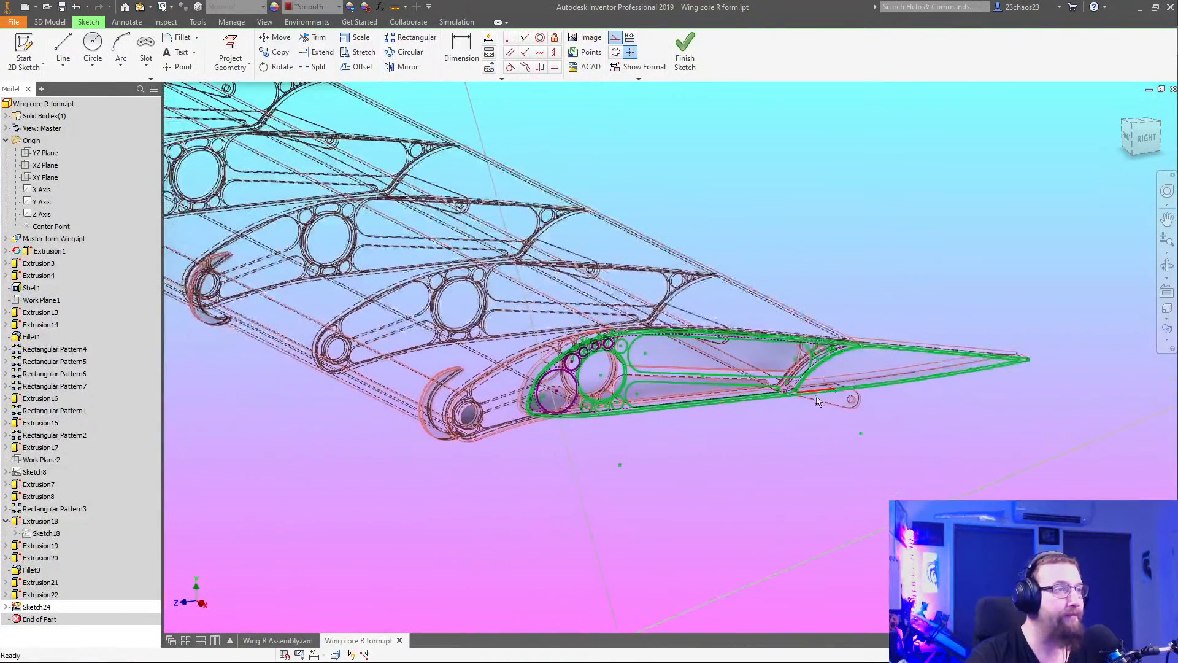
middle_drag(638, 388, 708, 381)
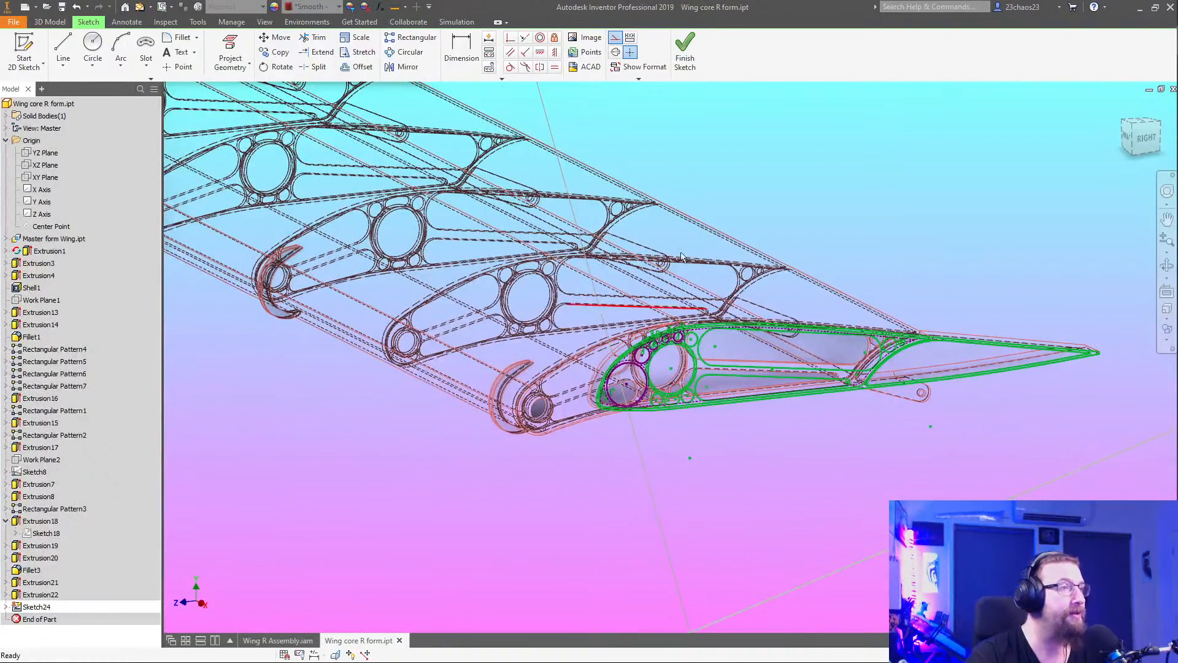
click(684, 54)
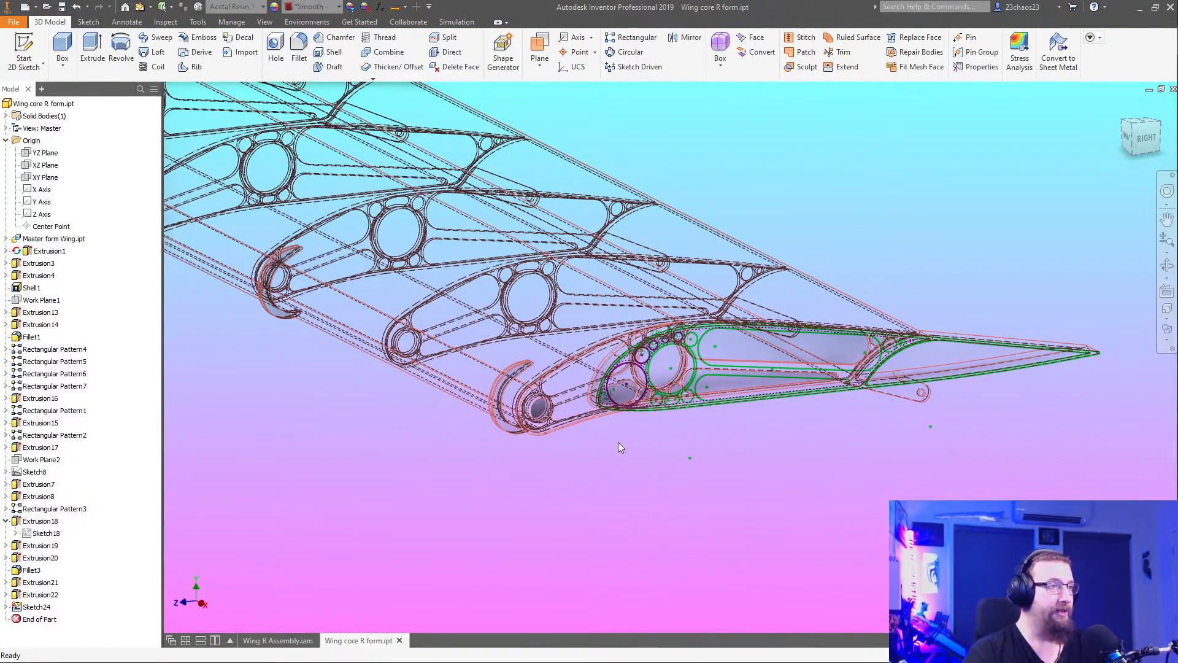
scroll(618, 446, up, 5)
key(s)
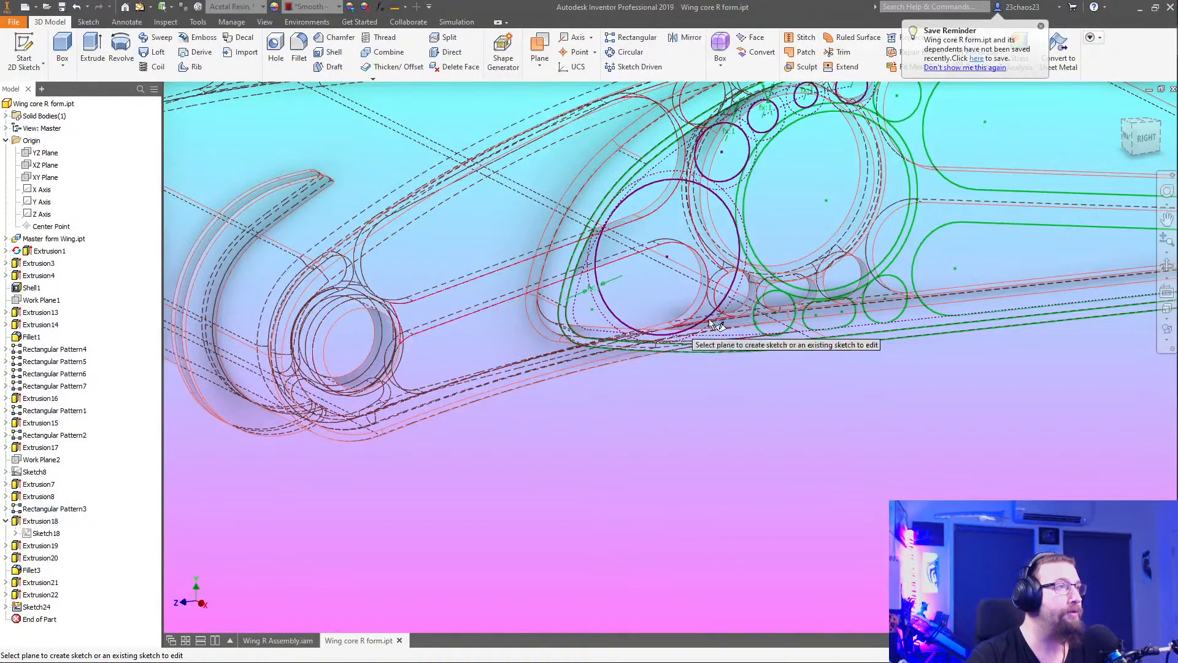
scroll(706, 334, up, 3)
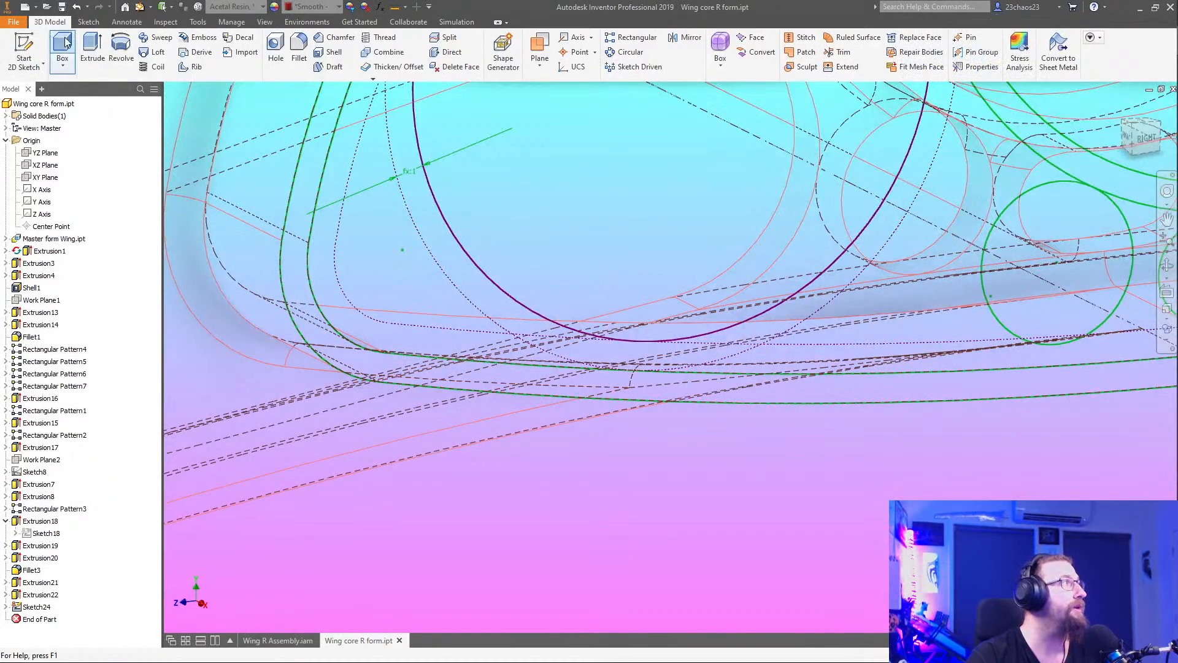
click(92, 52)
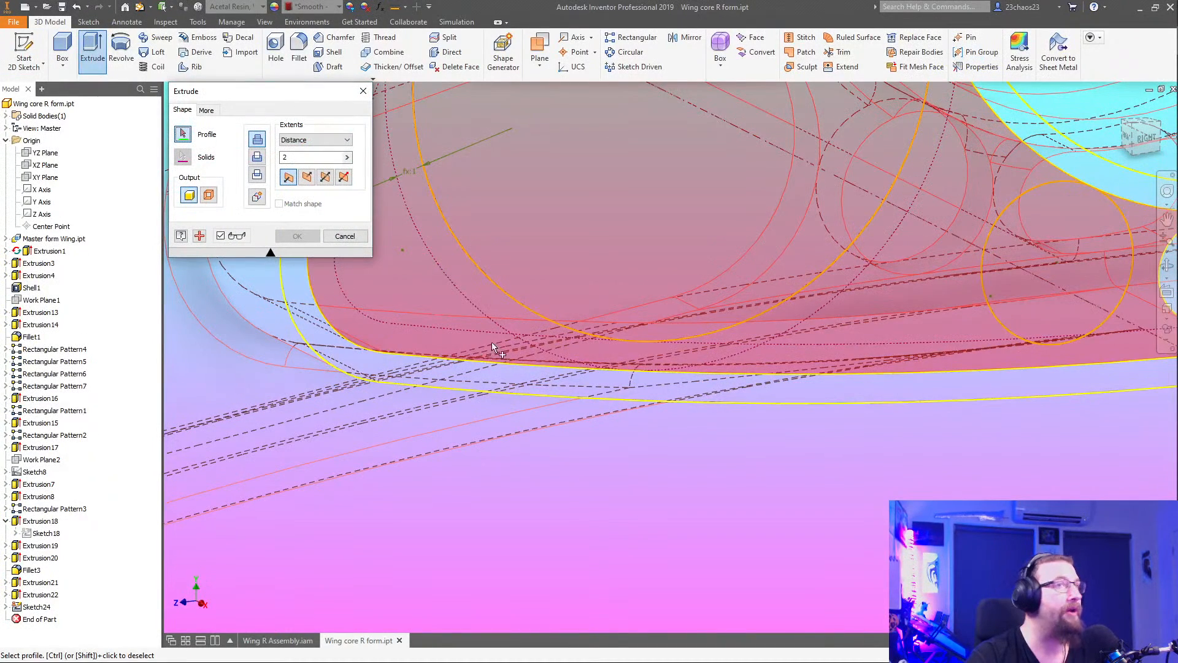
scroll(715, 366, down, 2)
scroll(793, 279, down, 3)
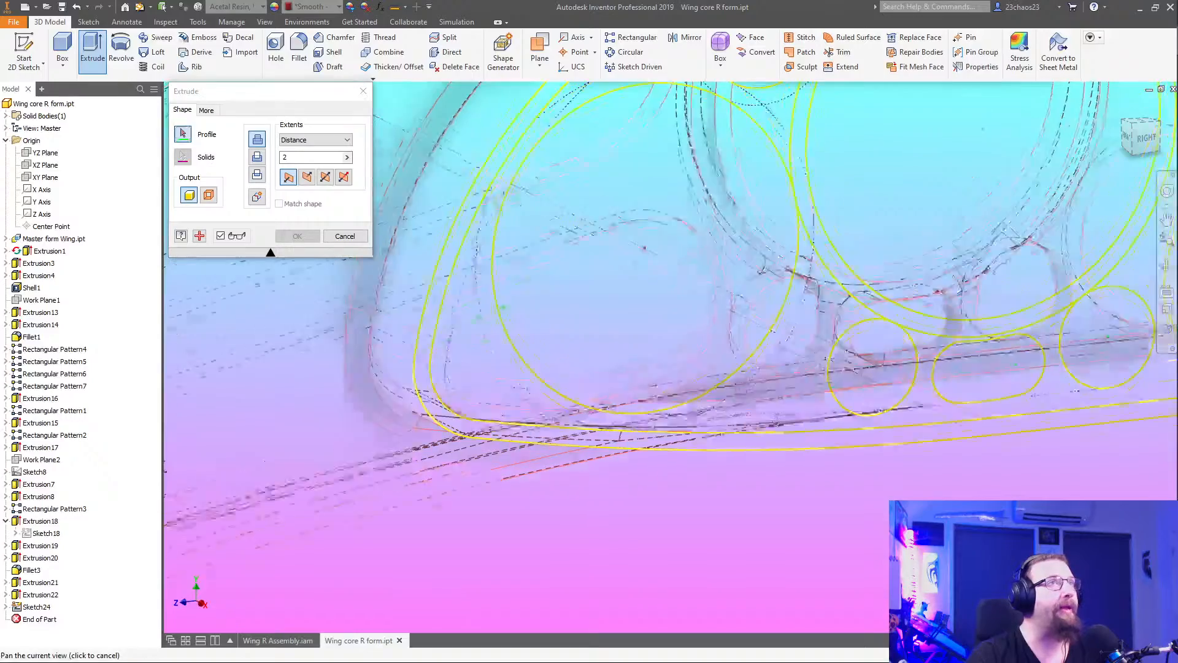
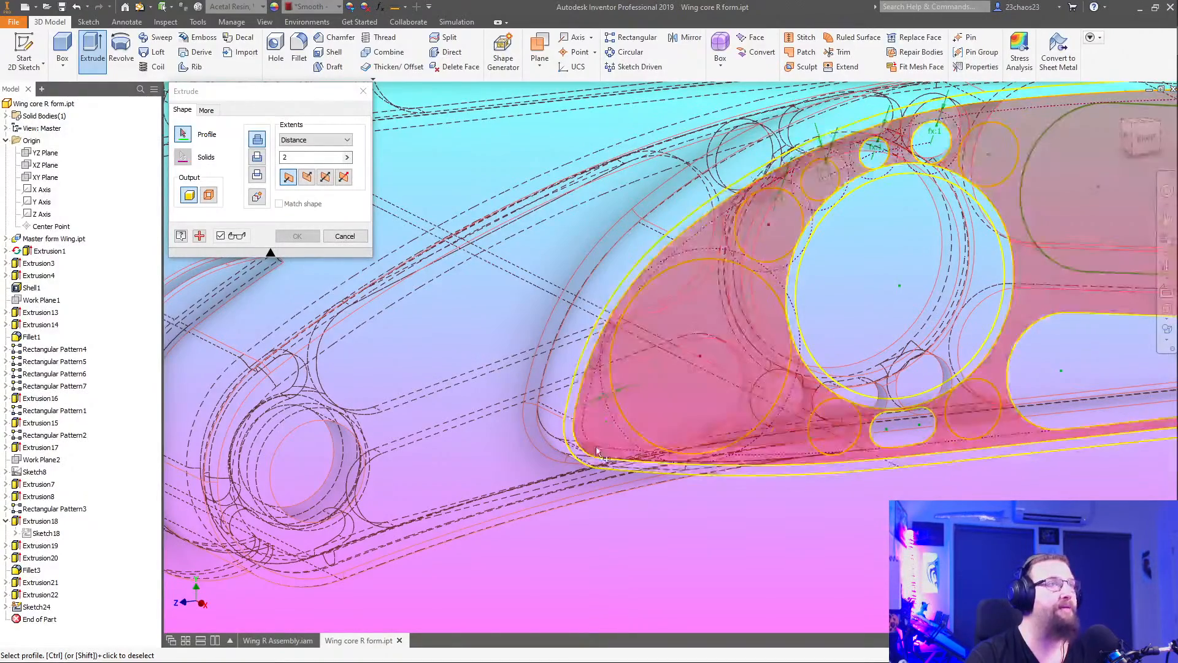
middle_drag(1025, 412, 808, 440)
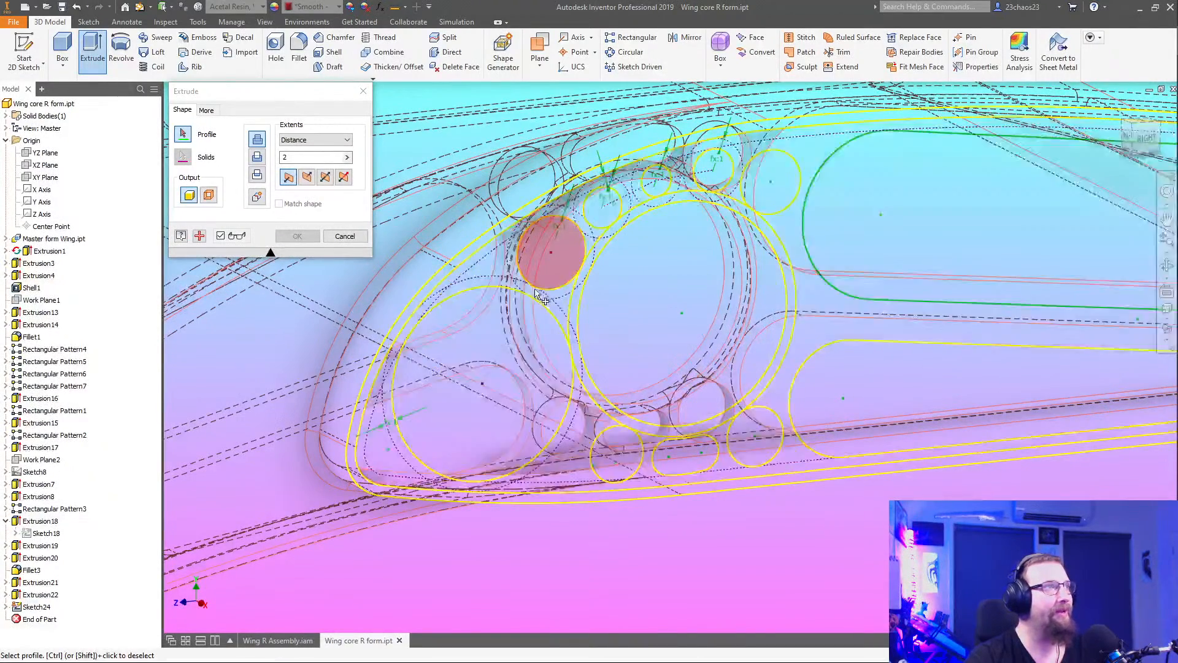
key(Escape)
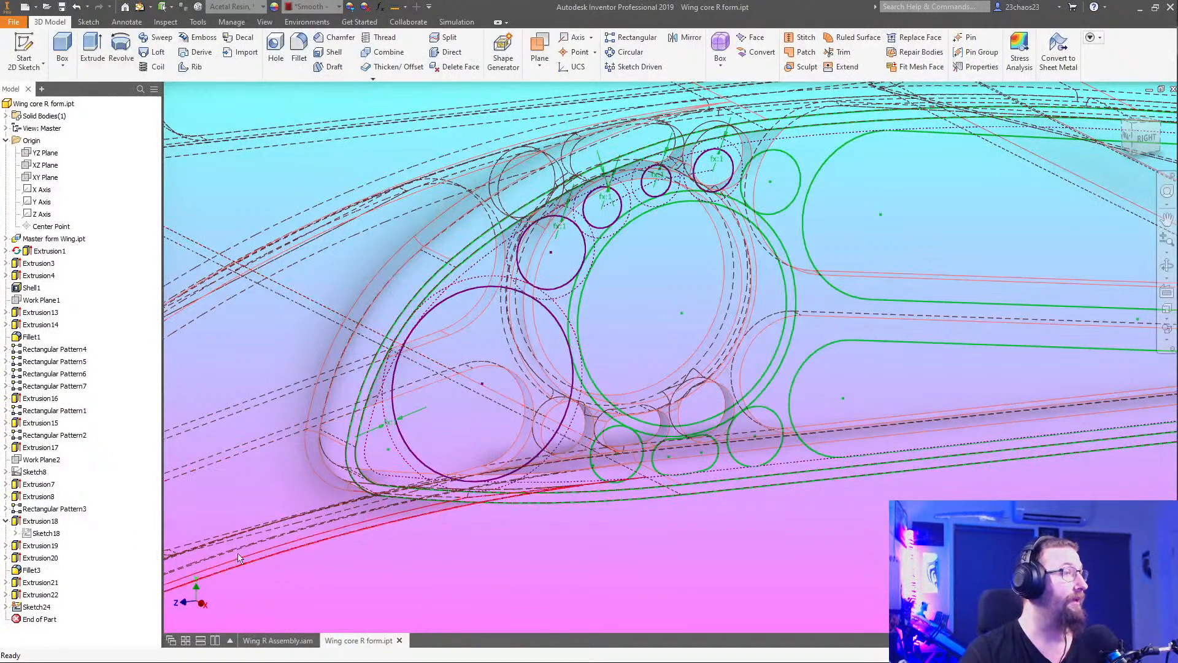
Roll the part history back above Sketch24 and start a new sketch on the end rib's face
drag(17, 619, 22, 605)
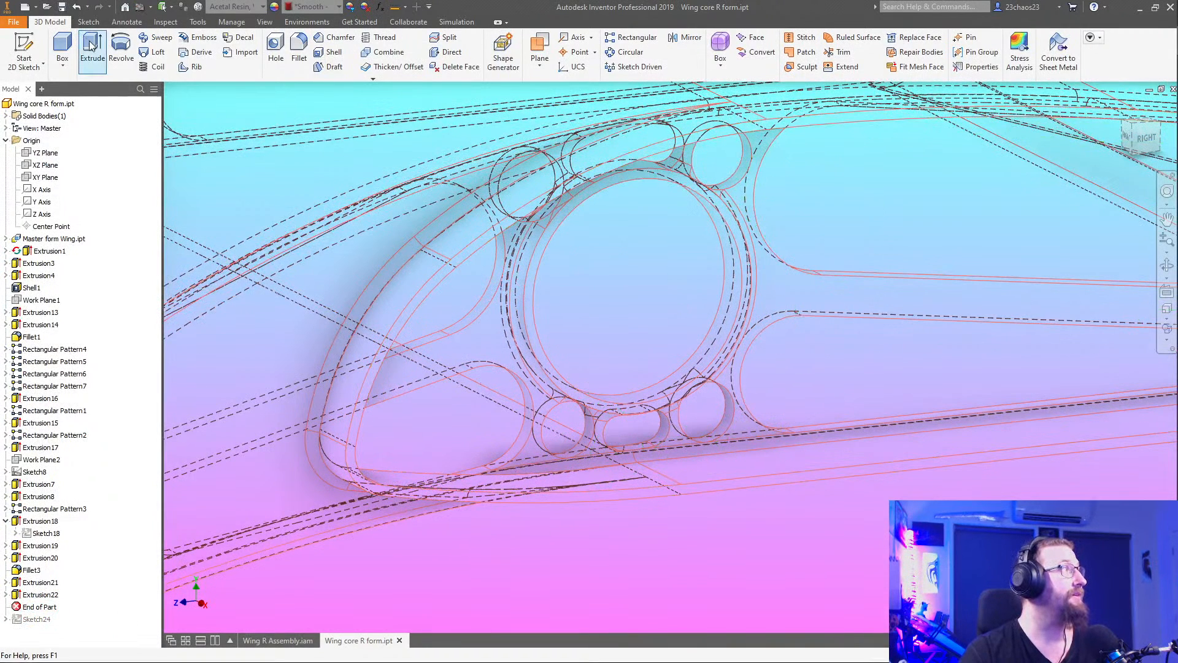
click(23, 49)
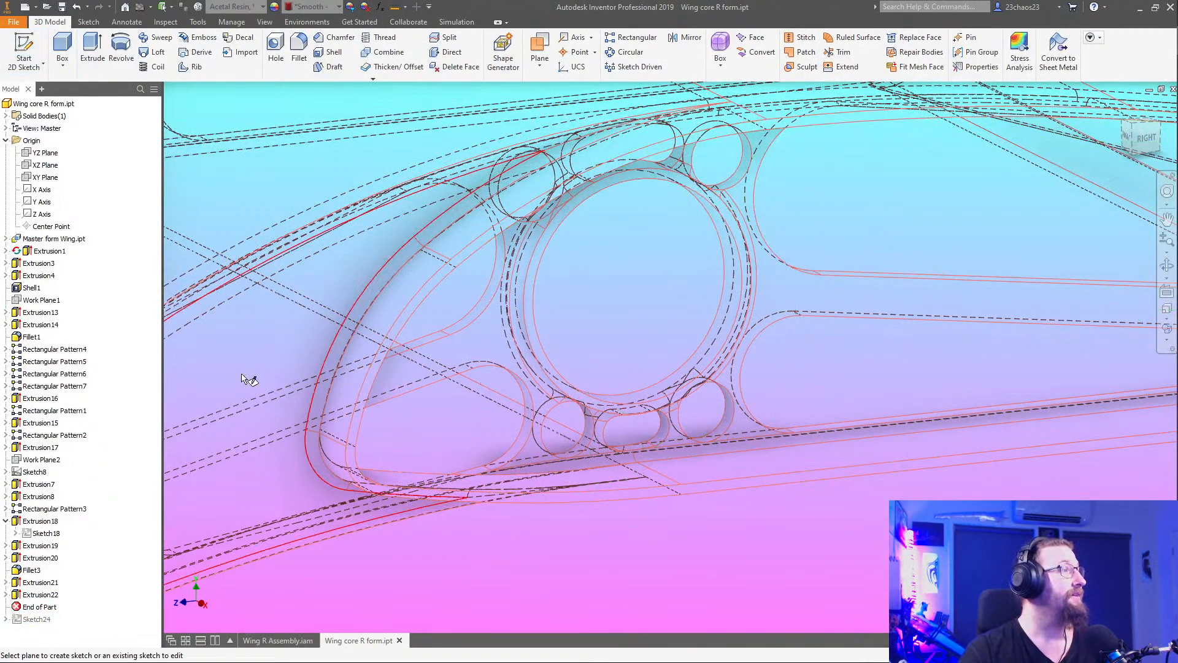
click(354, 474)
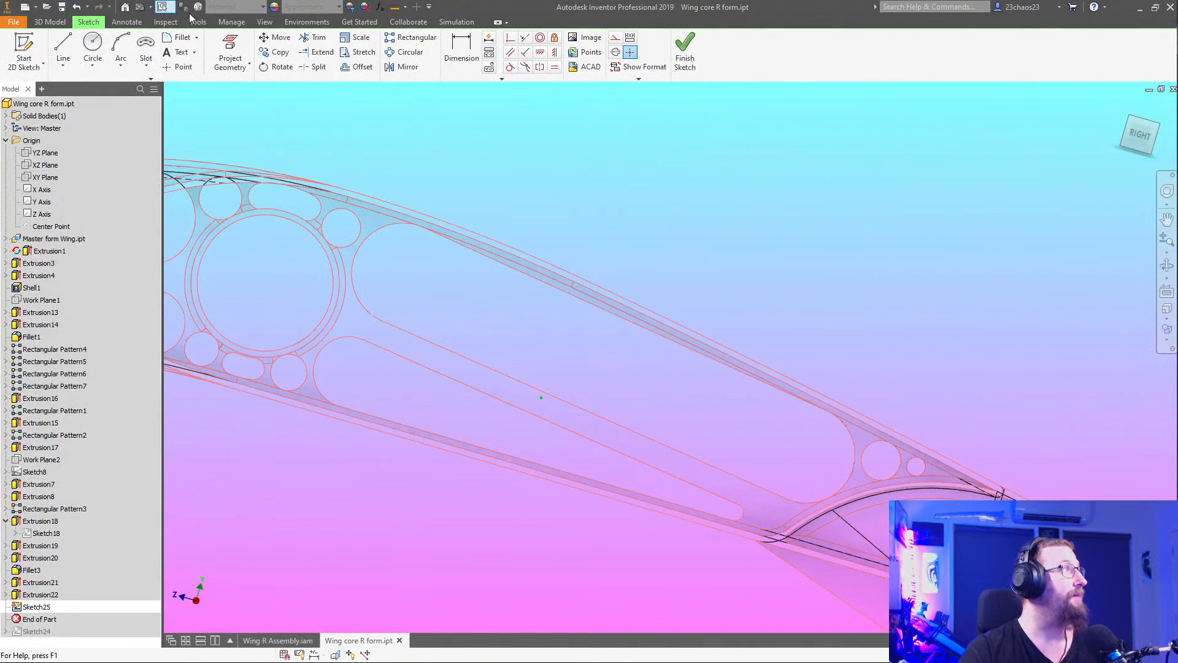
Project the rib's inner and outer outline edges into the new sketch and finish the sketch
click(230, 53)
scroll(295, 408, down, 3)
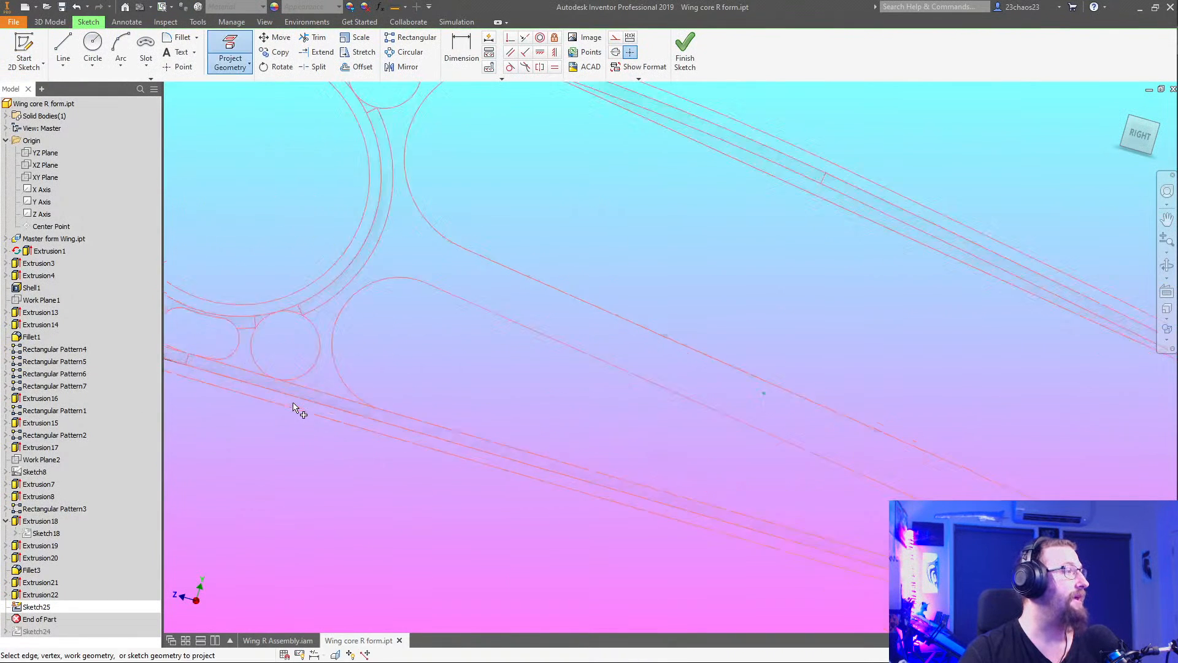
scroll(301, 409, down, 3)
click(318, 413)
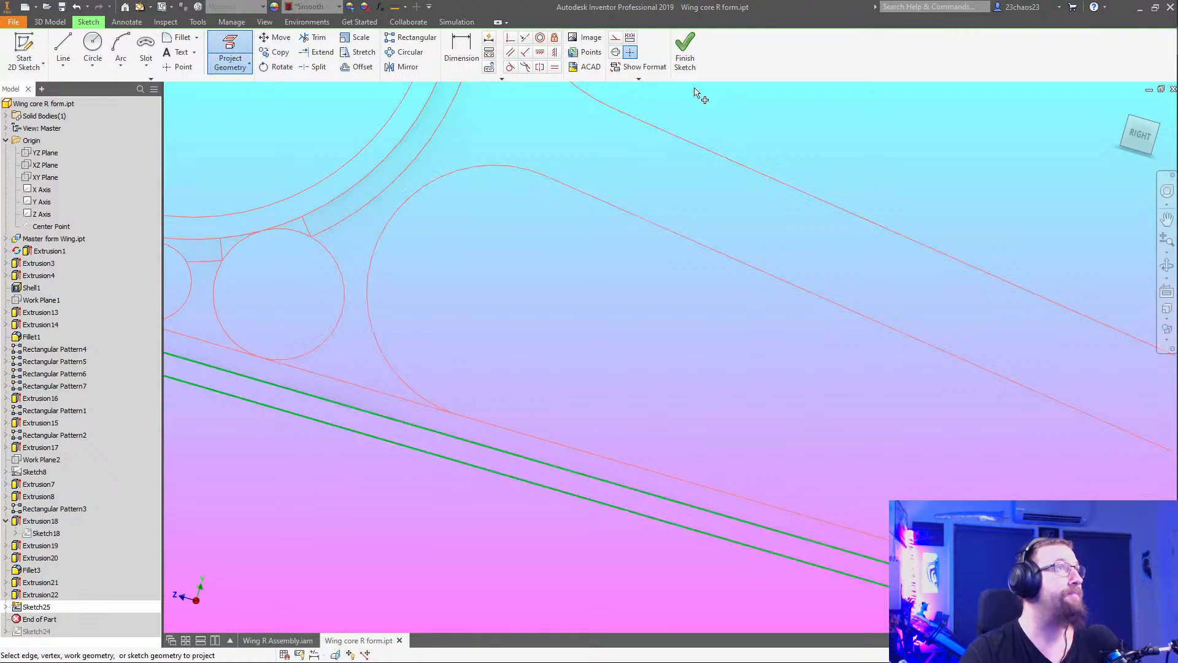
click(685, 53)
Extrude the area inside the rib's inner outline by 1 mm in the reversed direction as a joined solid
click(92, 52)
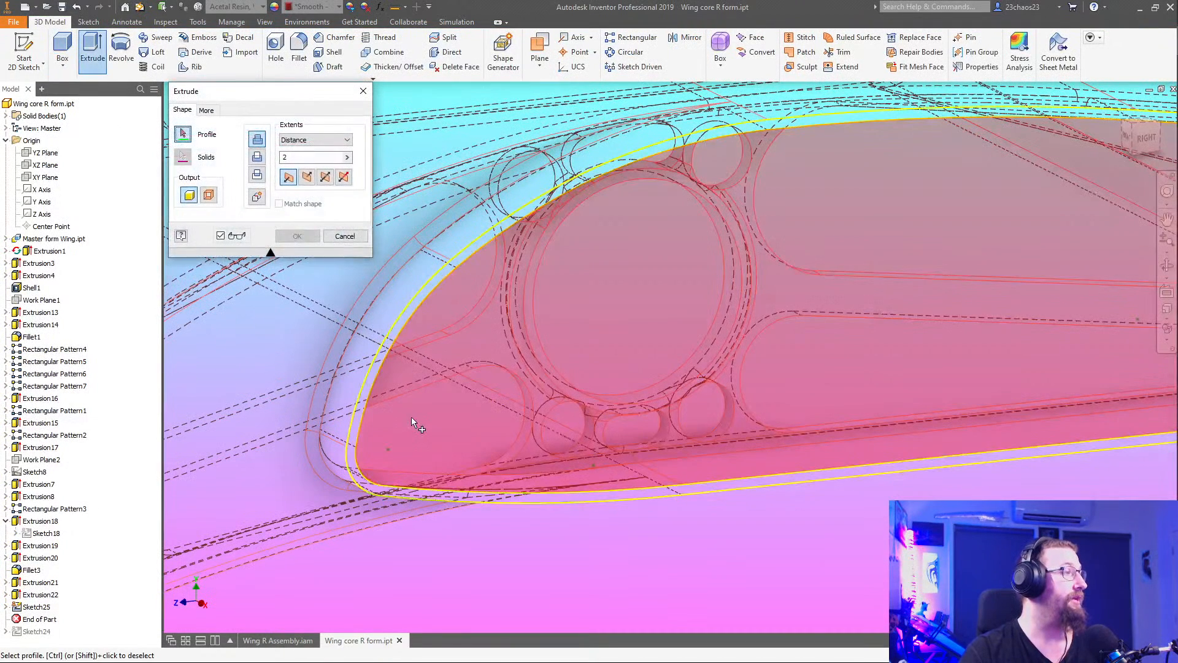
click(410, 417)
click(412, 491)
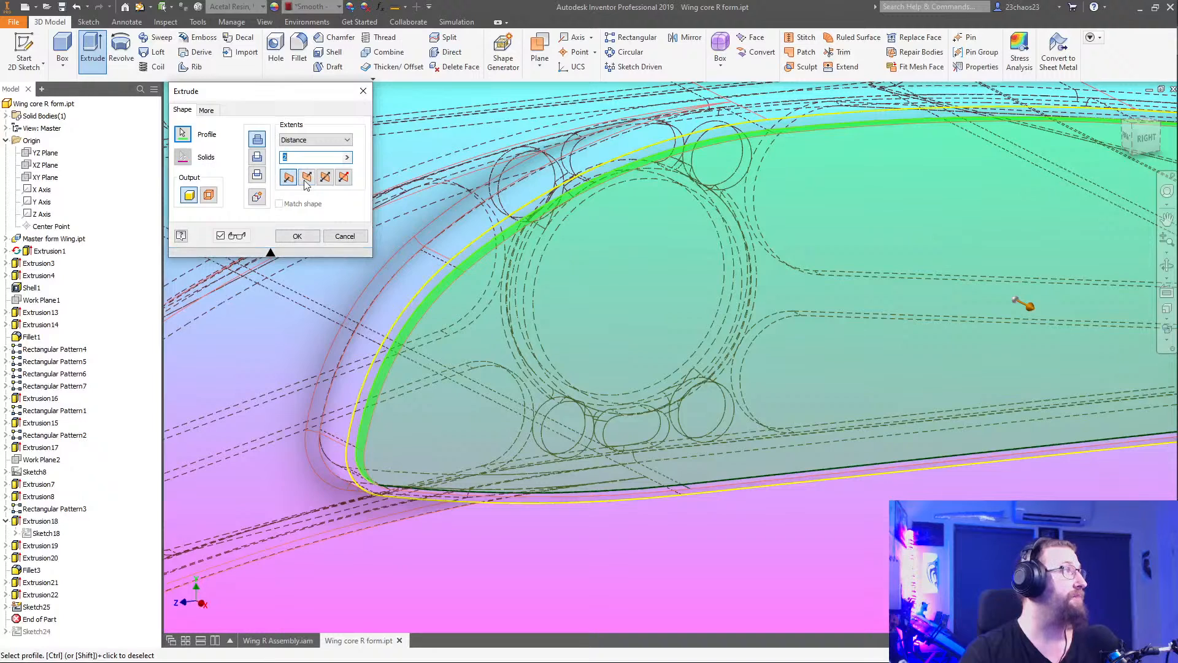
click(308, 158)
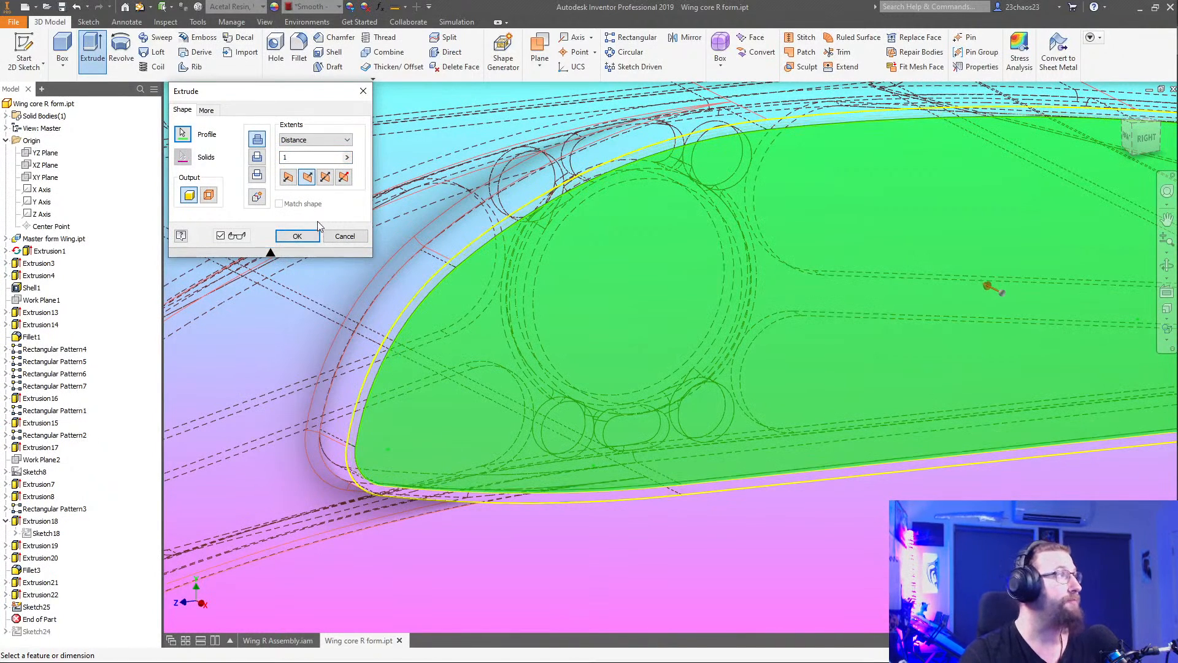
click(298, 237)
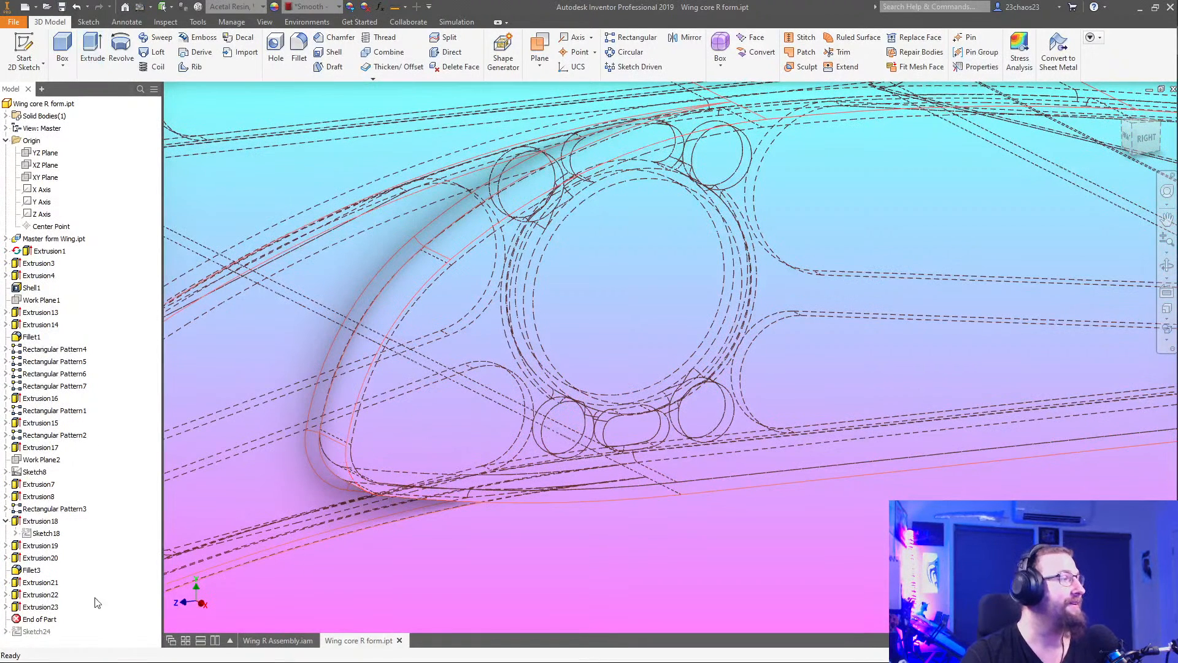
Restore Sketch24 to the active part history and start extruding its leading-edge circles, spar circle and the small circles and slot around it
drag(20, 632, 21, 638)
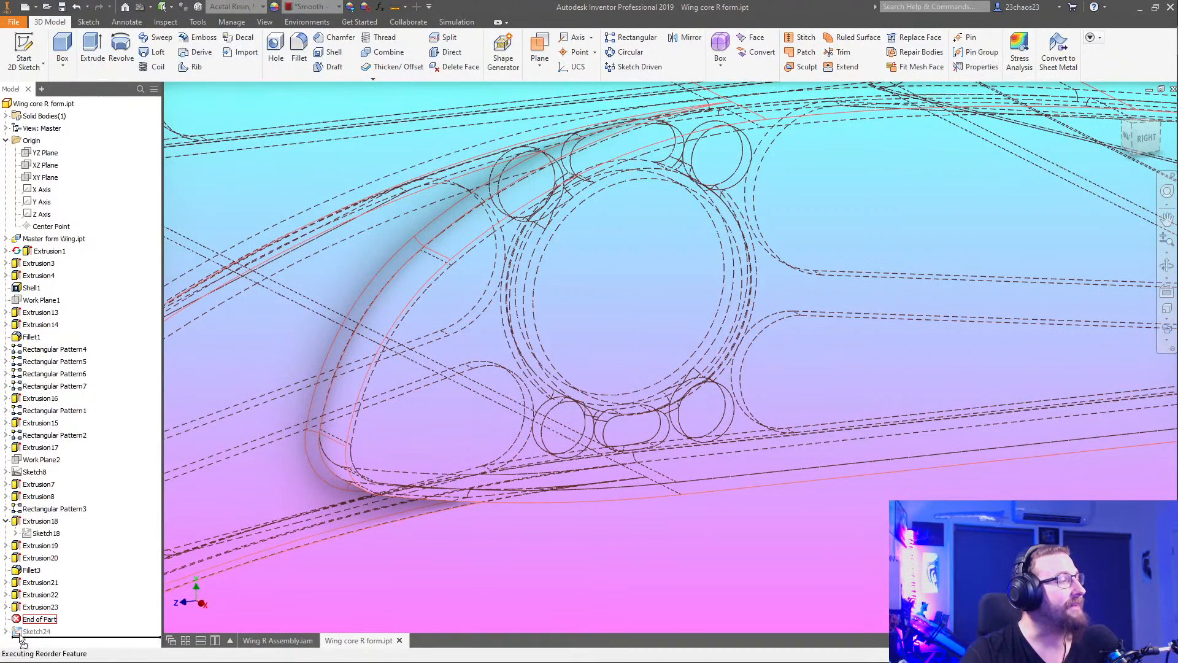
click(92, 51)
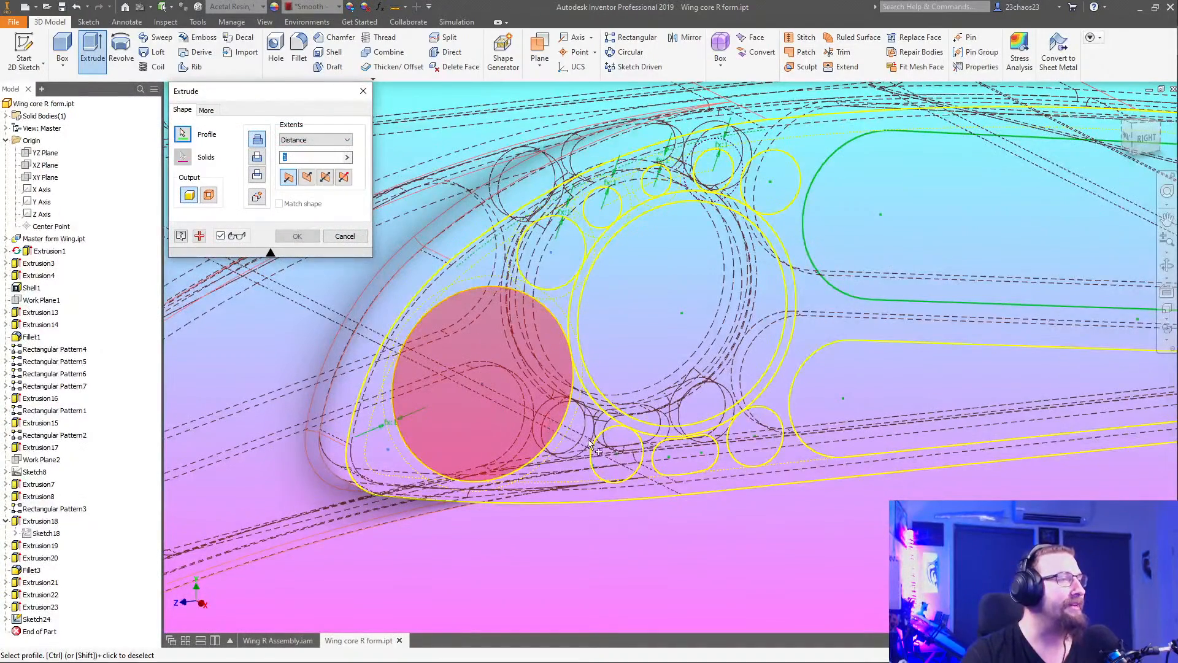
click(549, 423)
click(609, 455)
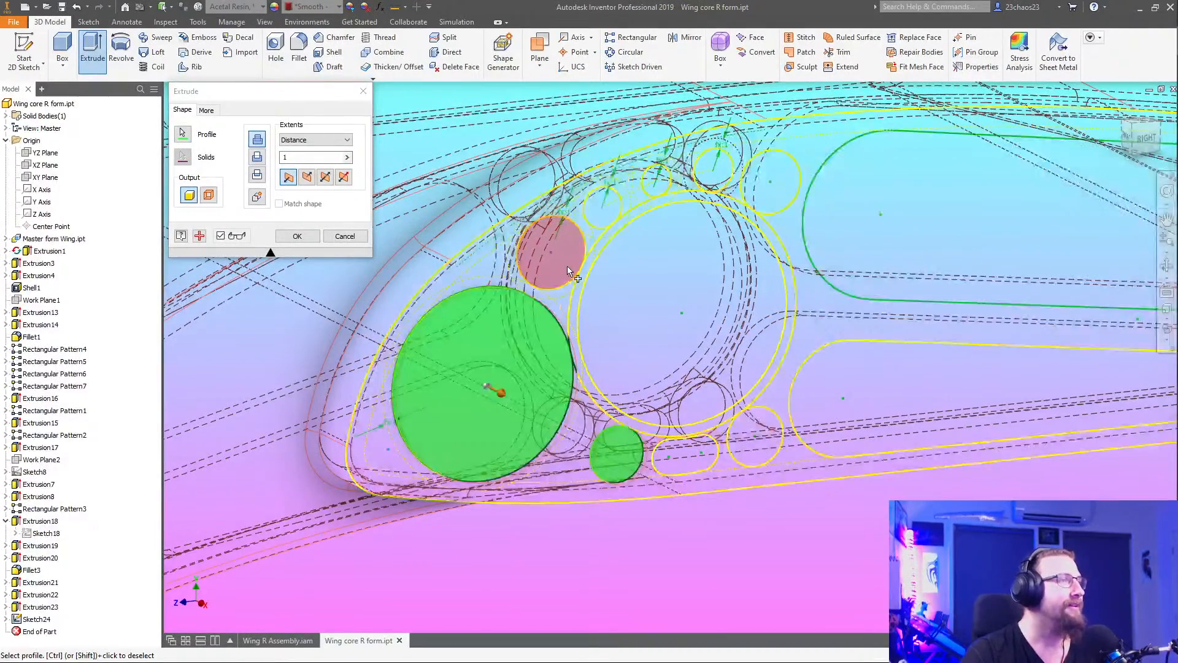
click(580, 247)
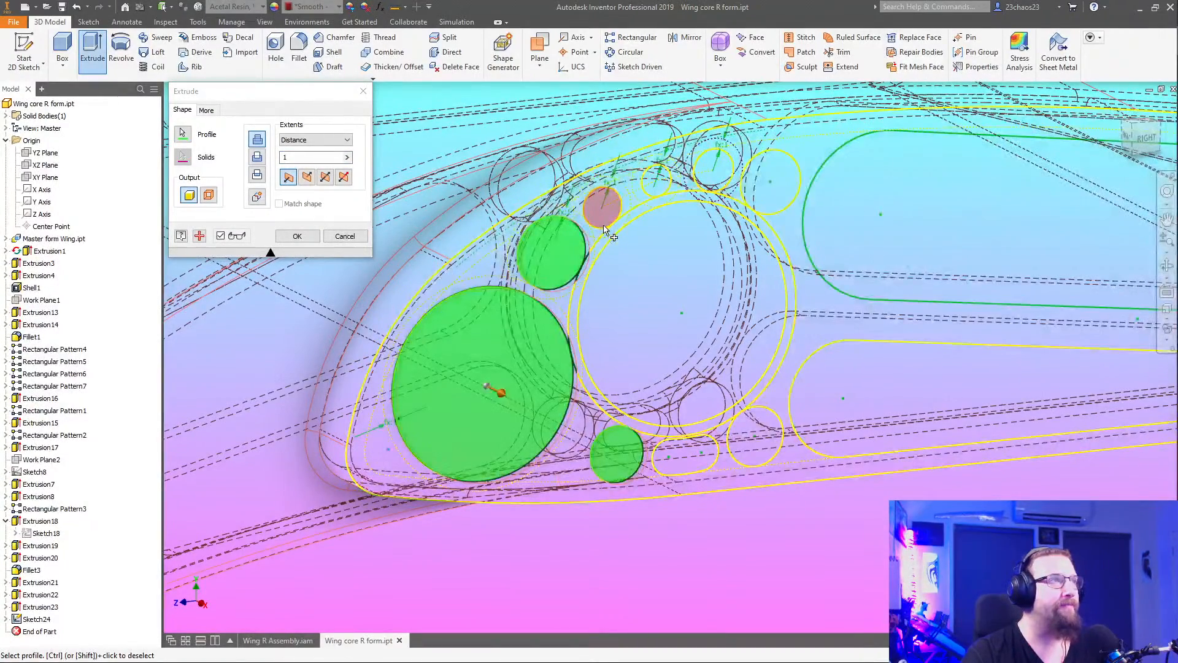
click(604, 206)
click(663, 190)
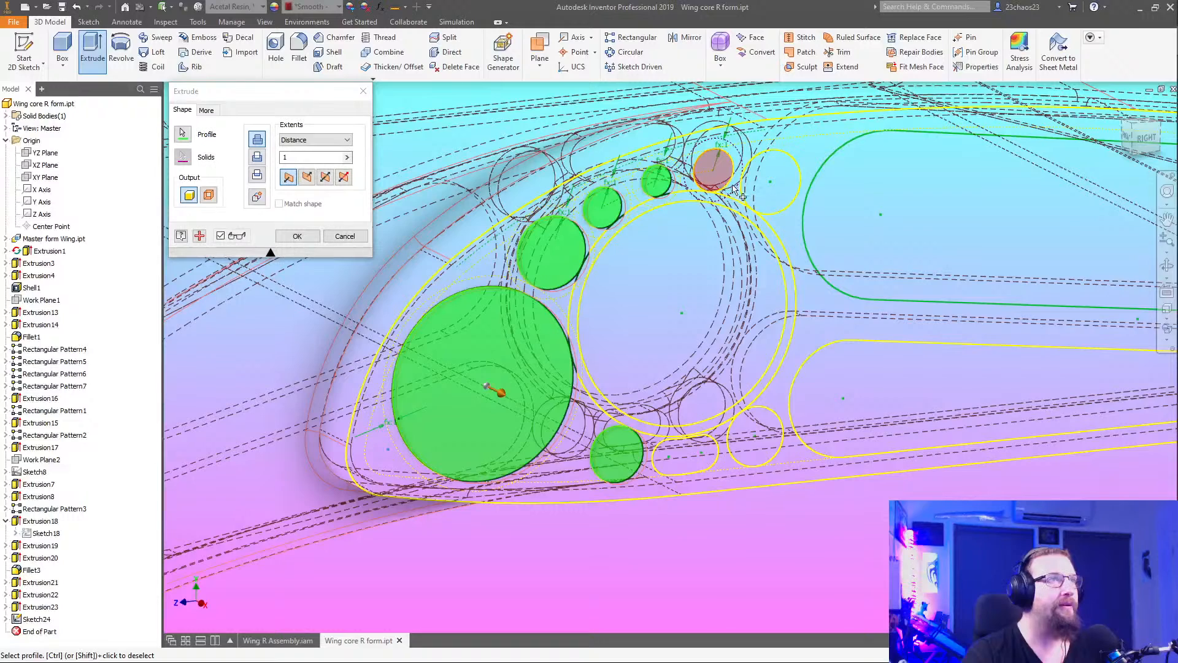
click(732, 186)
click(767, 211)
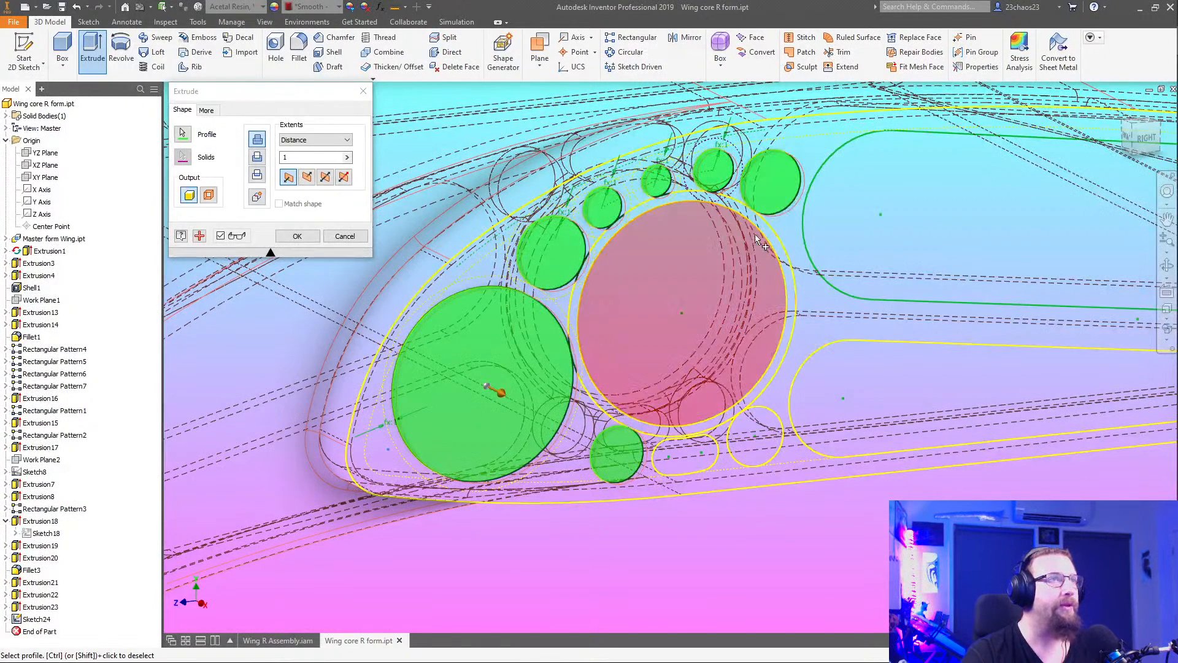
click(745, 314)
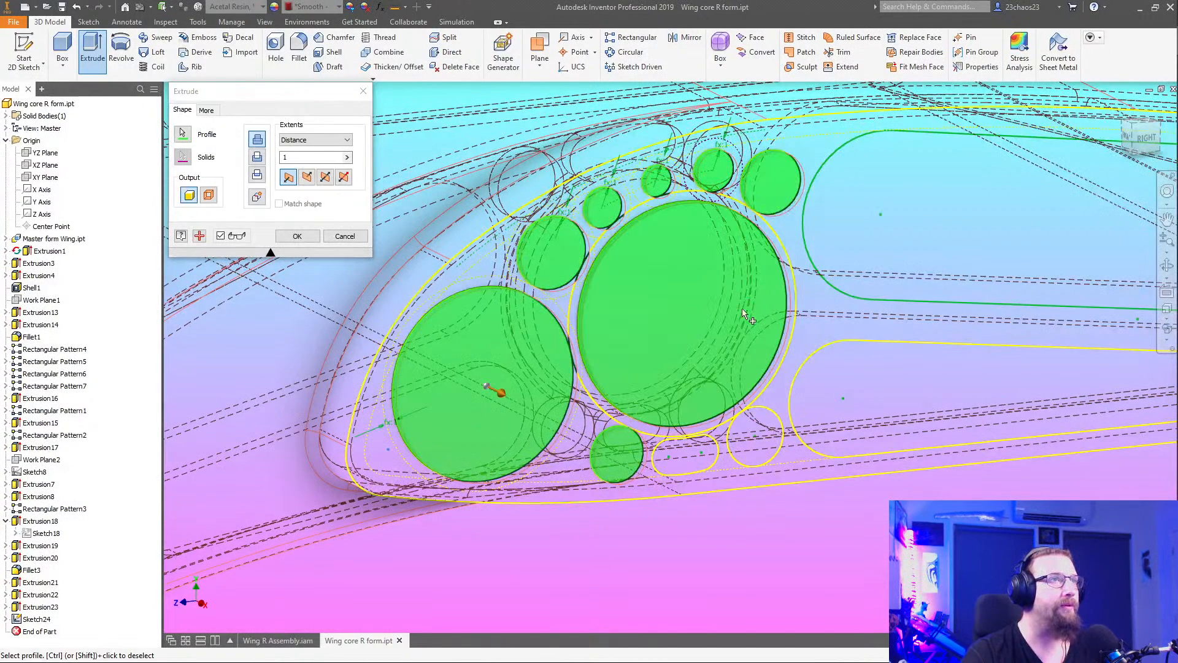
click(711, 460)
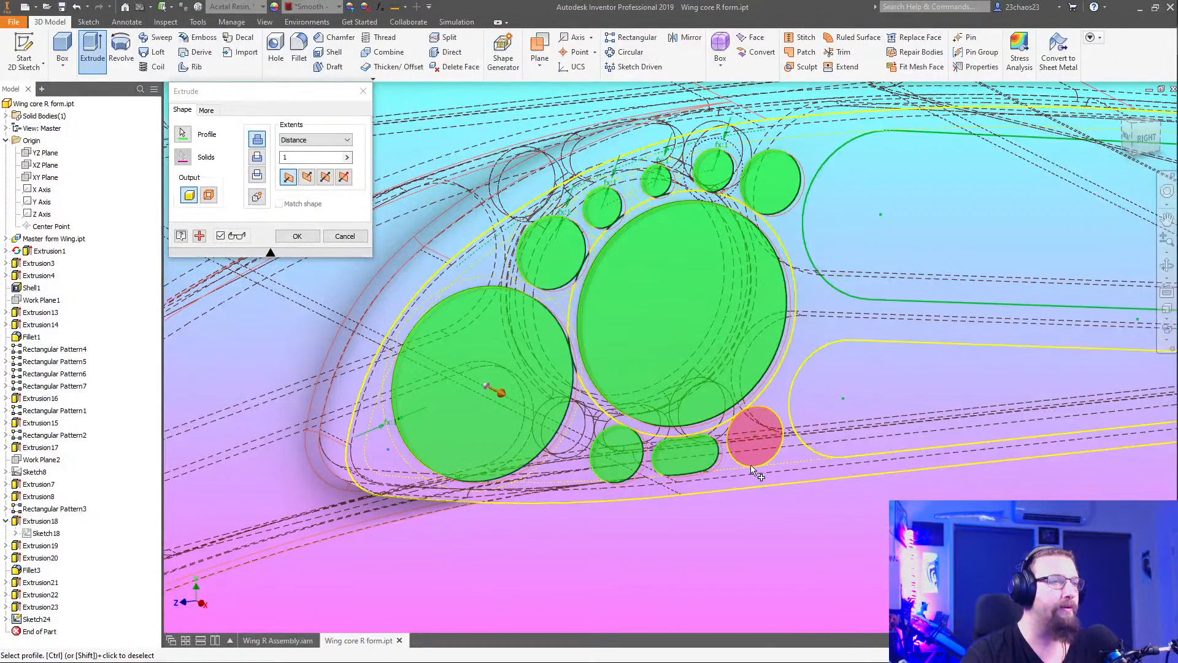
click(751, 466)
Add the long lower tapered slot and the two small circles near the rib's trailing edge to the extrusion profiles
middle_drag(828, 492, 527, 522)
click(588, 458)
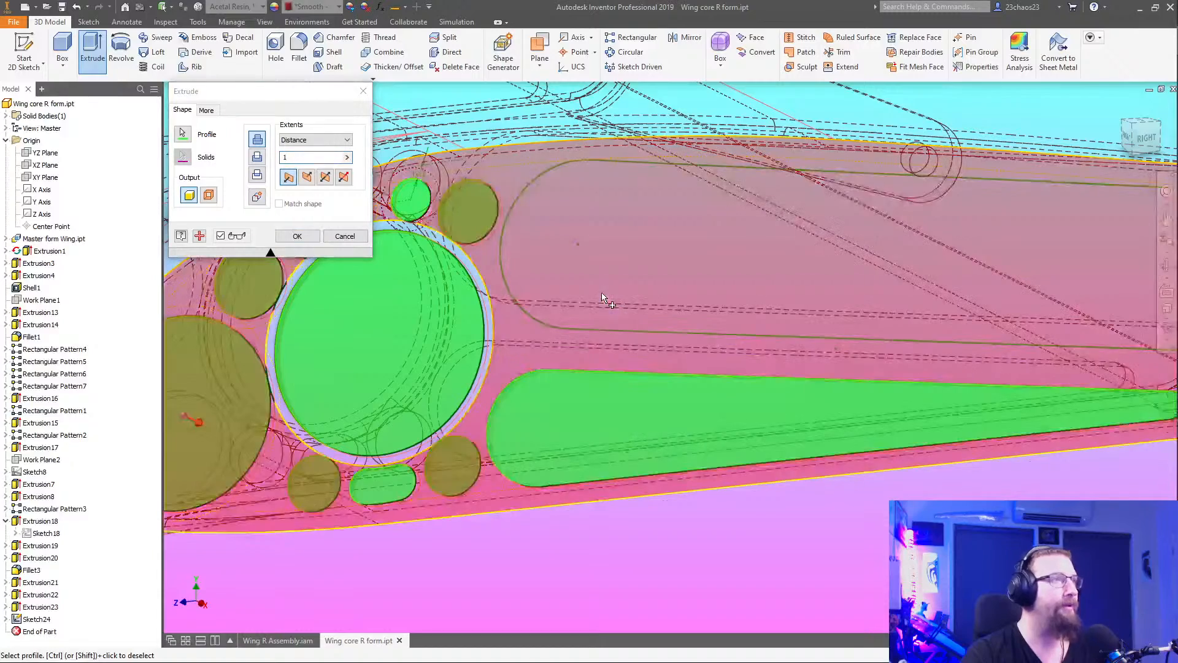
scroll(605, 333, down, 4)
scroll(860, 300, up, 2)
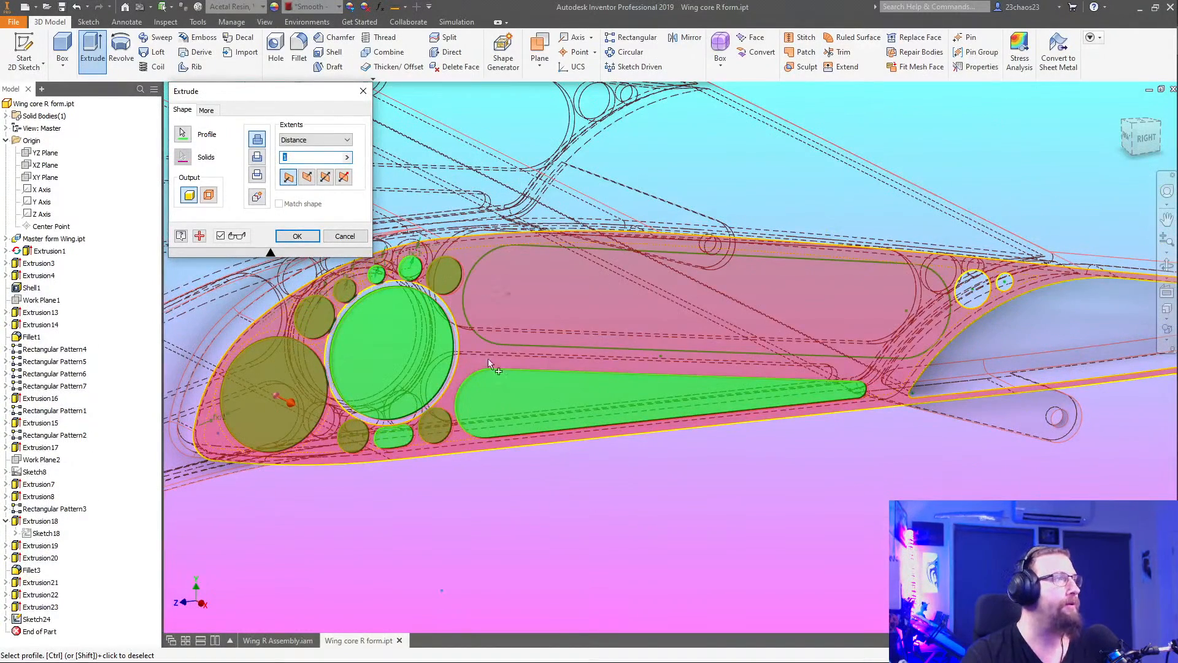
mouse_move(620, 491)
shift+middle_down()
mouse_move(589, 482)
mouse_move(627, 498)
mouse_move(537, 481)
mouse_move(601, 486)
shift+middle_up()
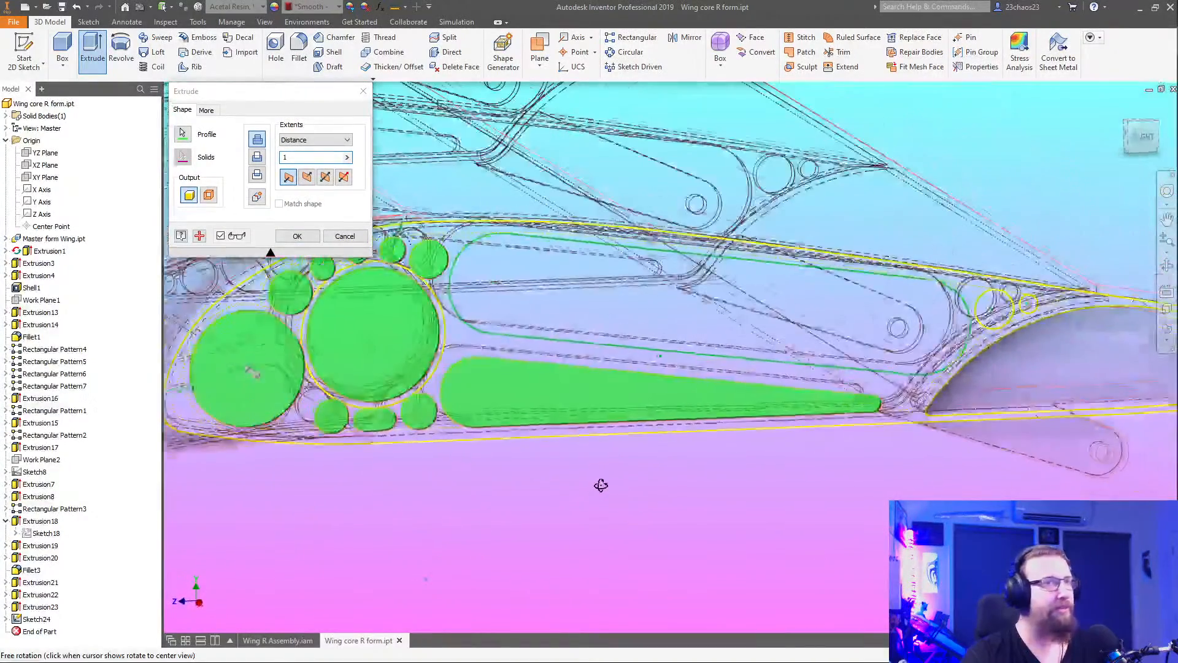
click(994, 305)
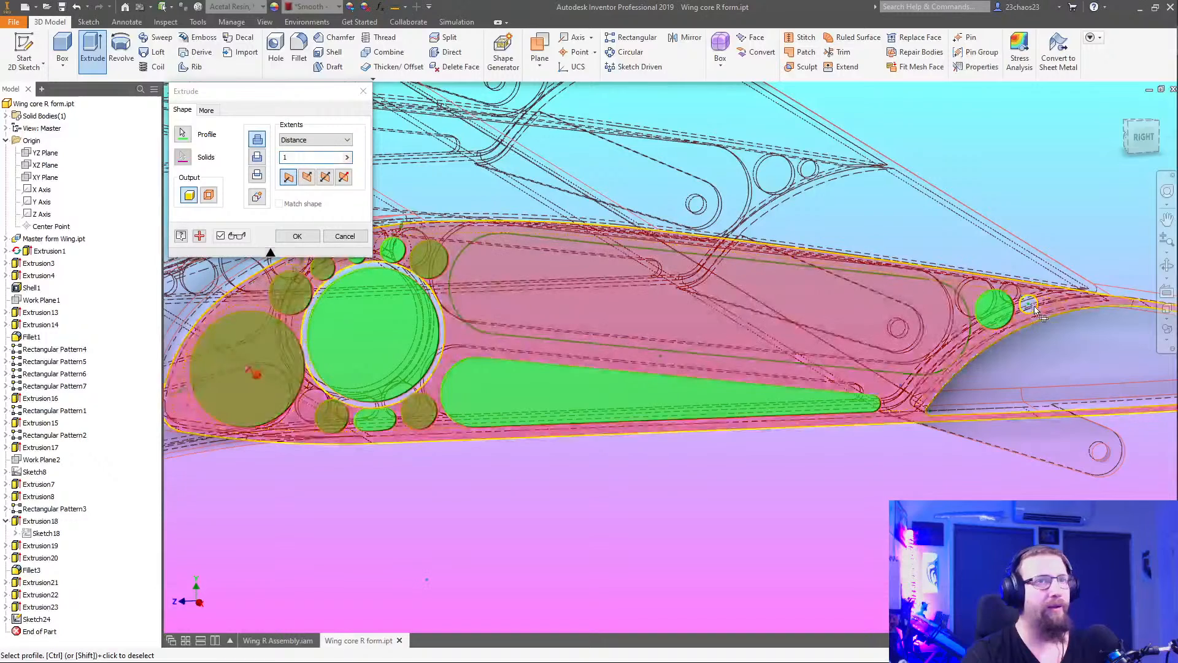
click(1036, 311)
ctrl+click(1041, 307)
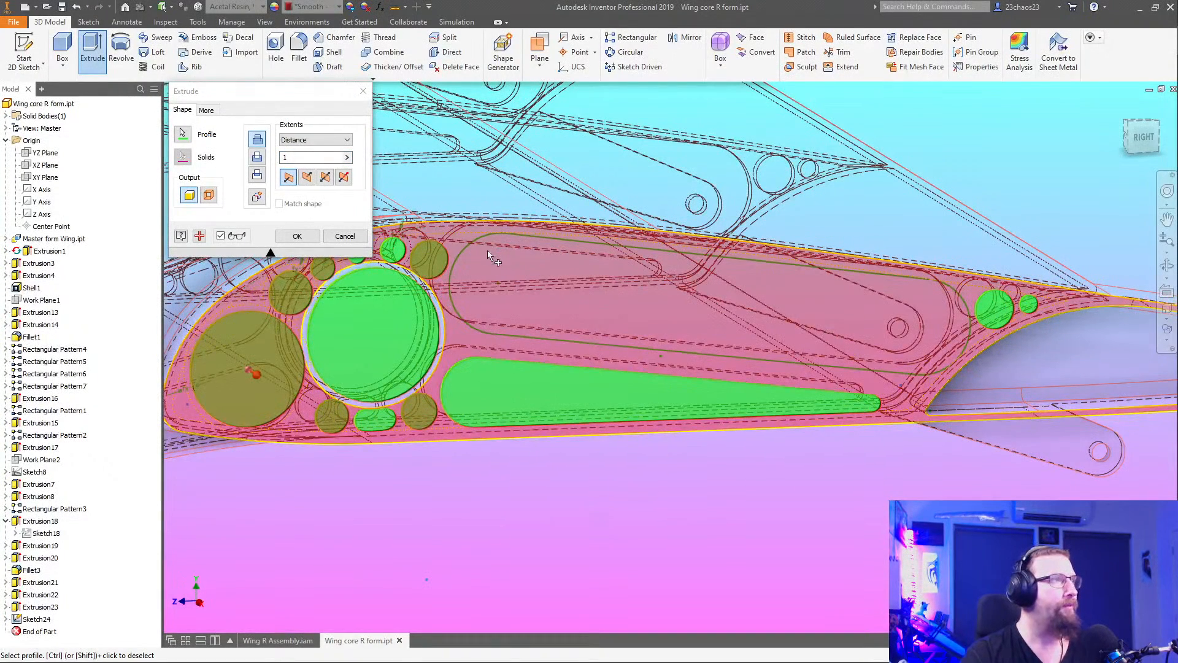
Inspect the rear end of the upper slot's outline and accept the 1 mm extrusion of the selected cutouts
scroll(928, 310, up, 5)
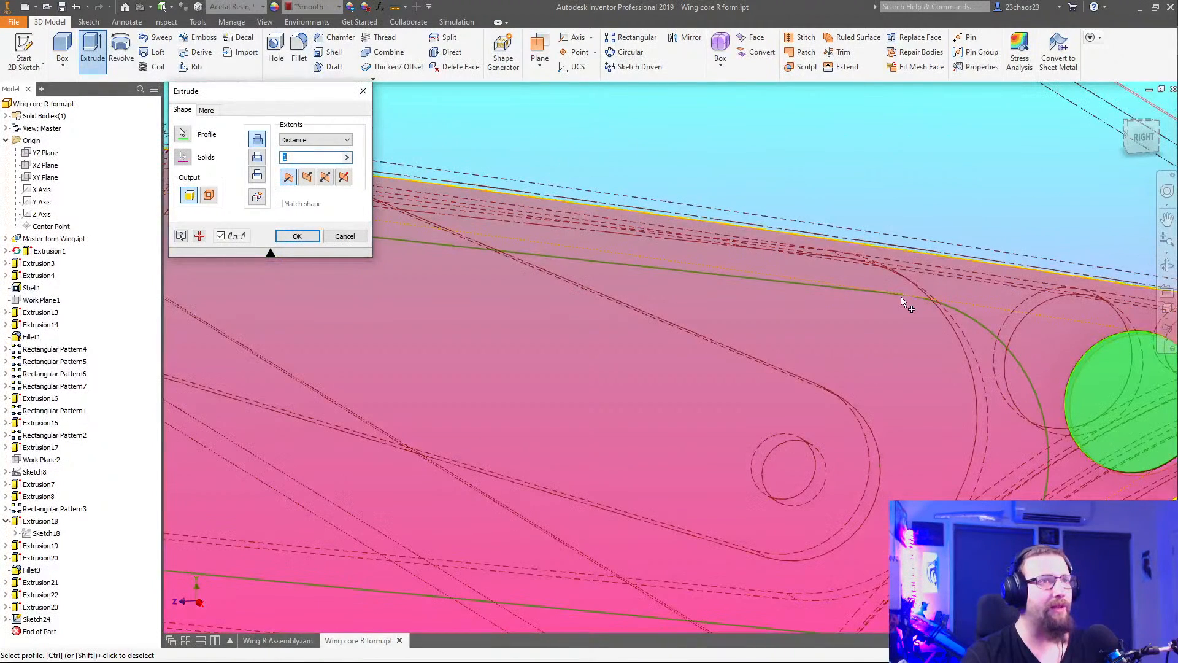
scroll(910, 303, up, 3)
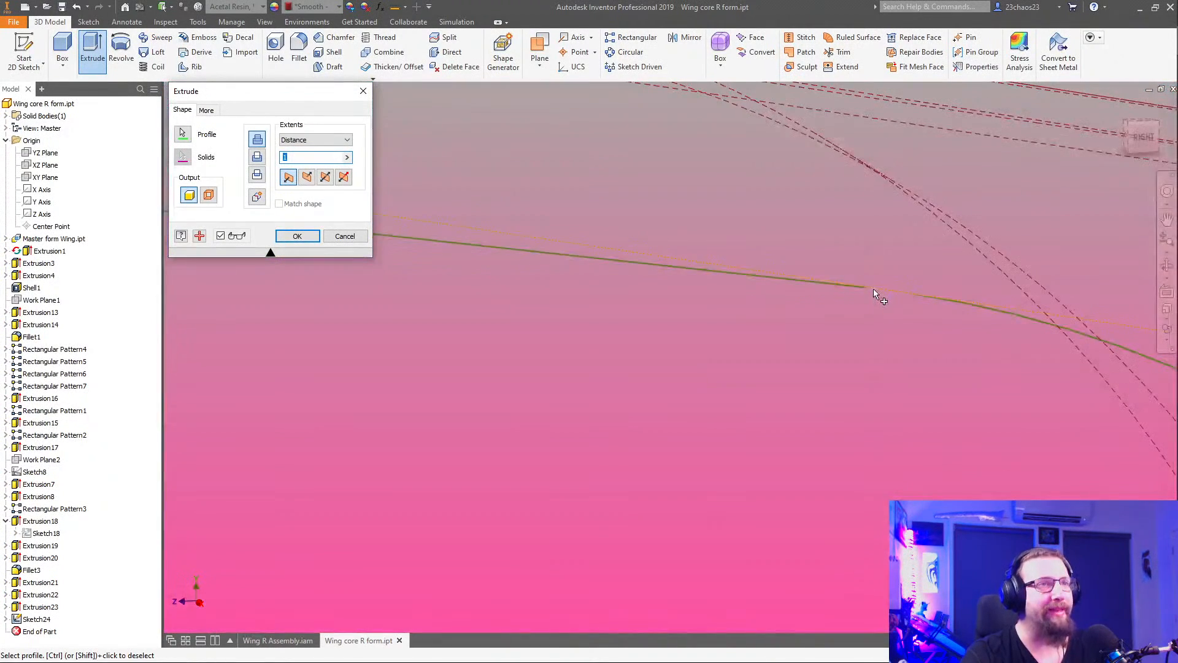
scroll(766, 412, down, 8)
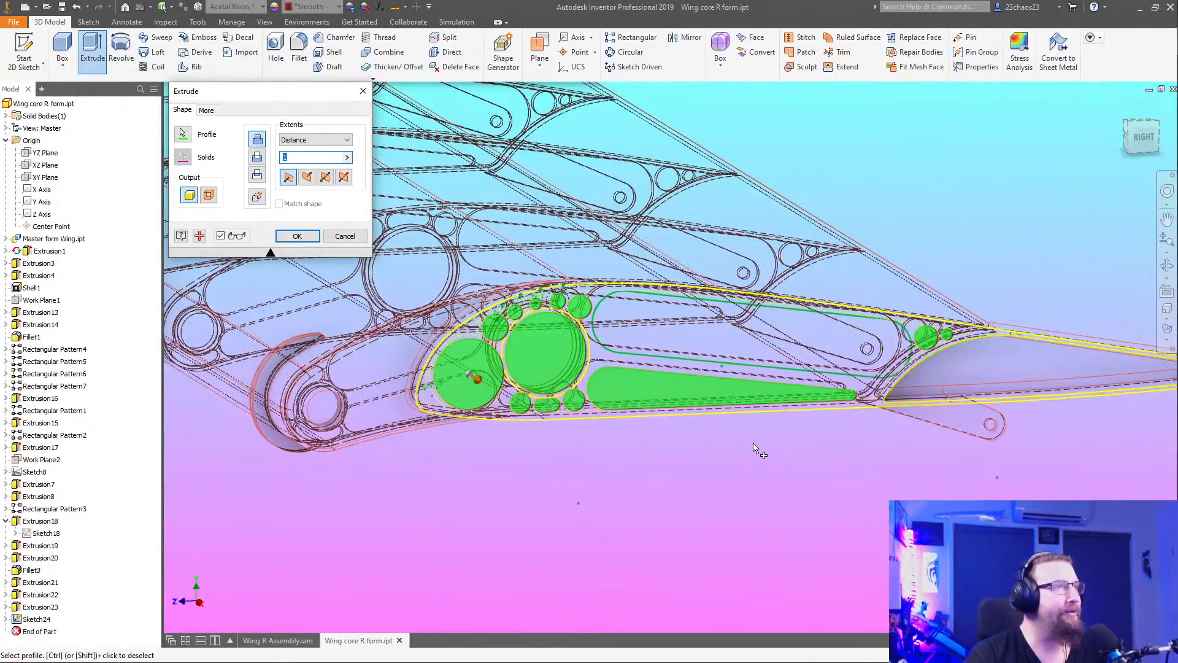
click(301, 235)
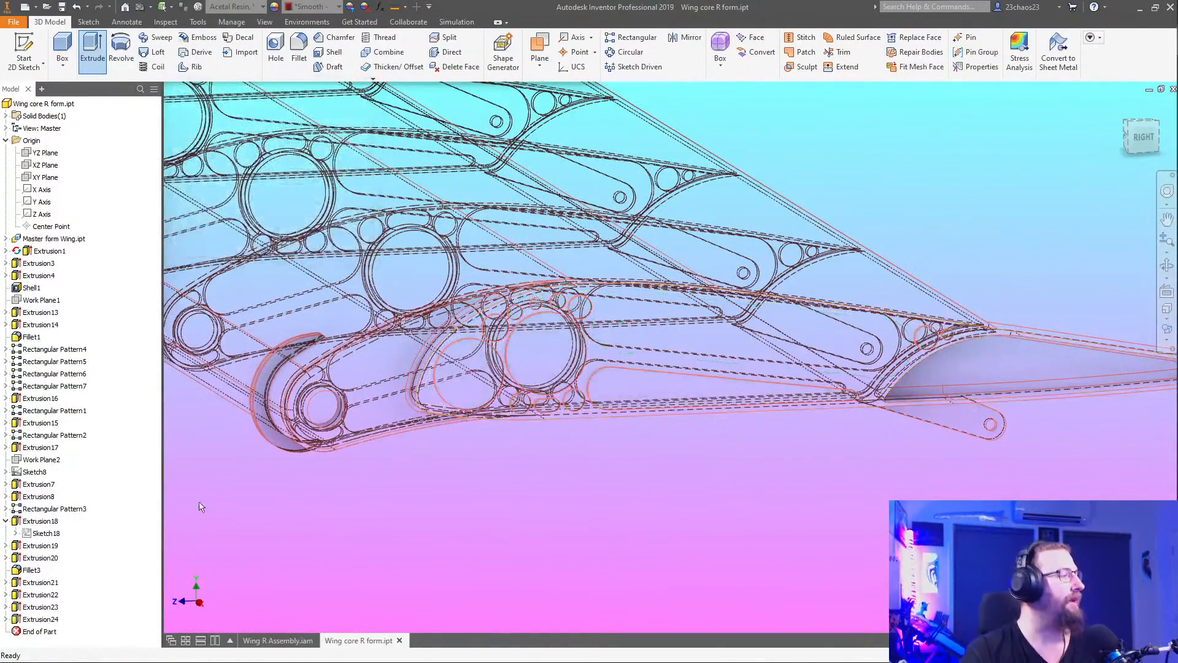
Reopen Sketch24 and project the short edge bridging the gap between the upper slot's straight side and its rear arc
click(5, 620)
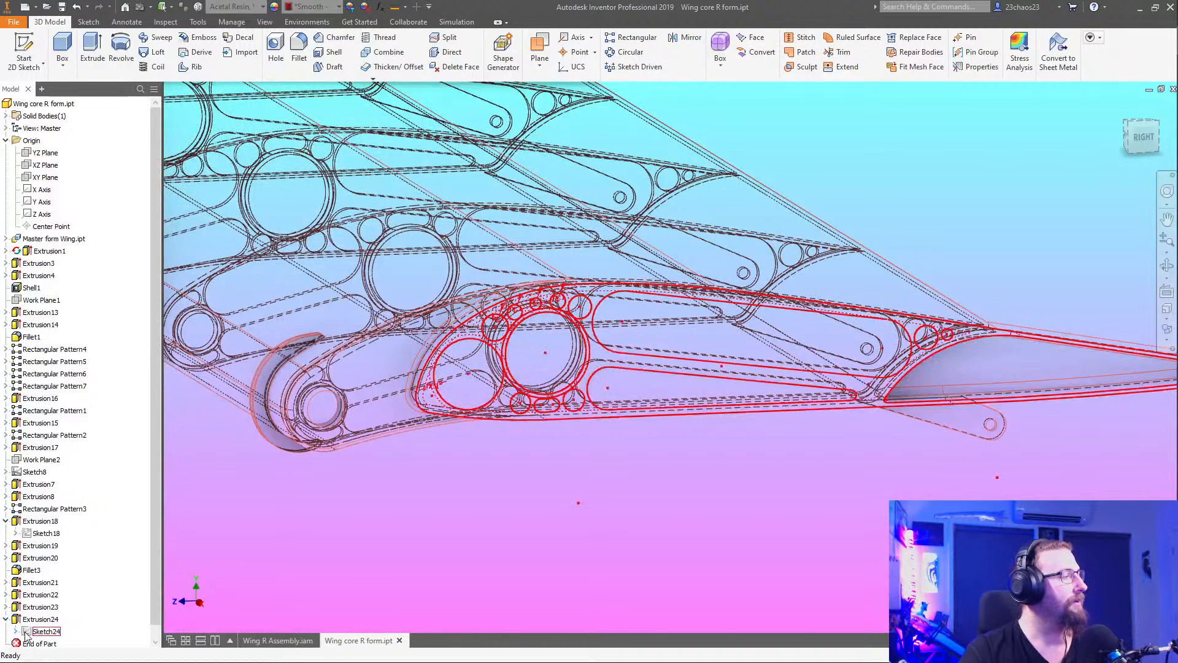
double_click(26, 633)
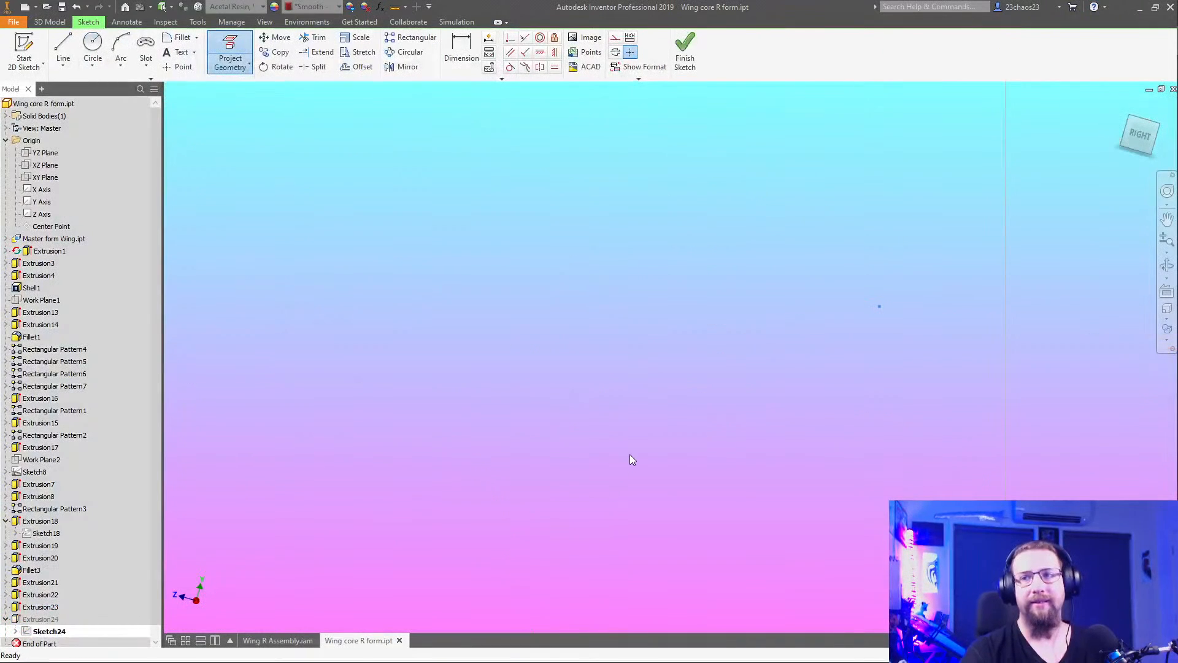
scroll(706, 380, down, 5)
middle_drag(937, 210, 774, 471)
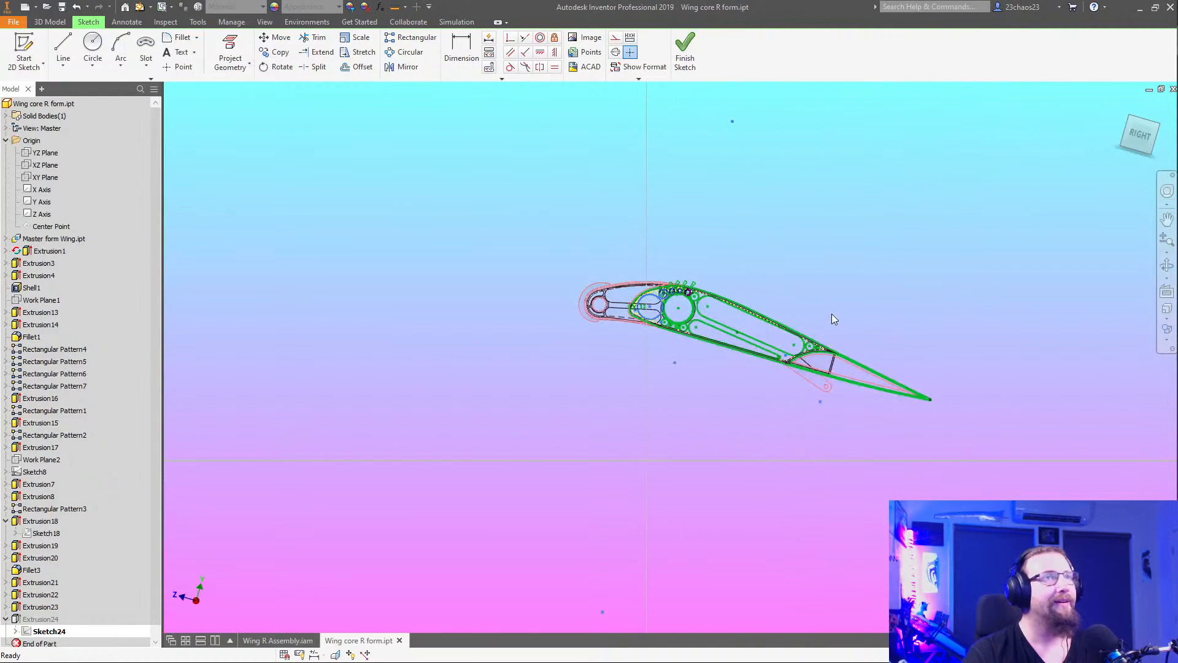
scroll(808, 335, up, 7)
scroll(725, 361, up, 6)
middle_drag(782, 317, 756, 350)
scroll(729, 236, up, 6)
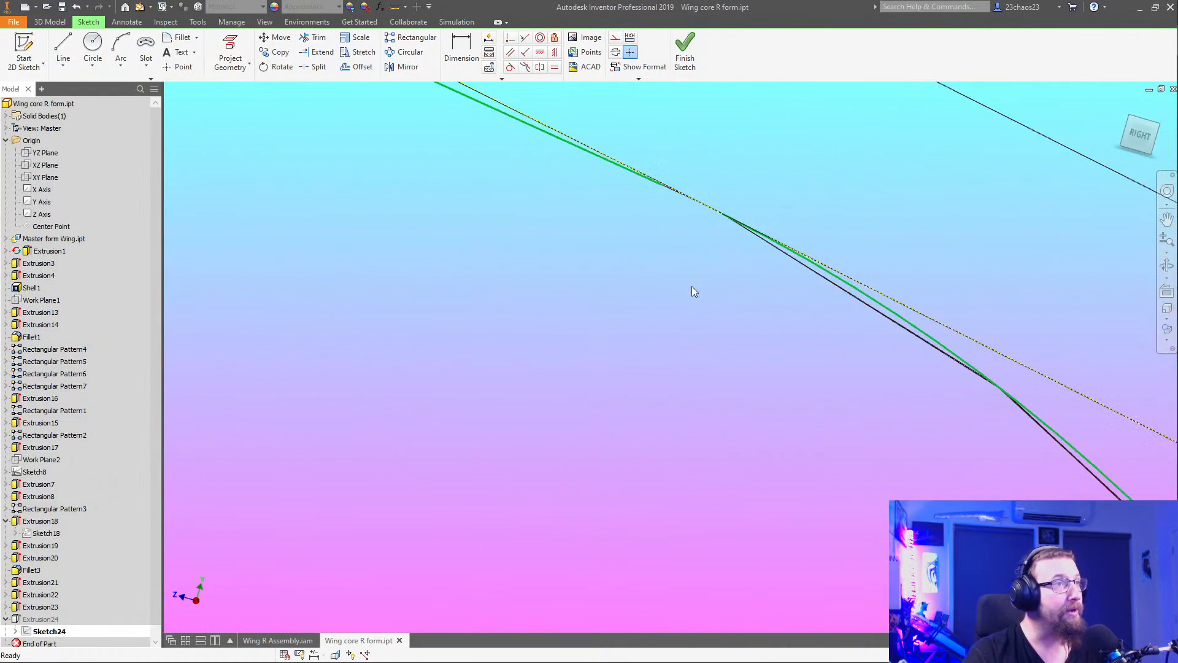
middle_drag(696, 282, 676, 370)
key(p)
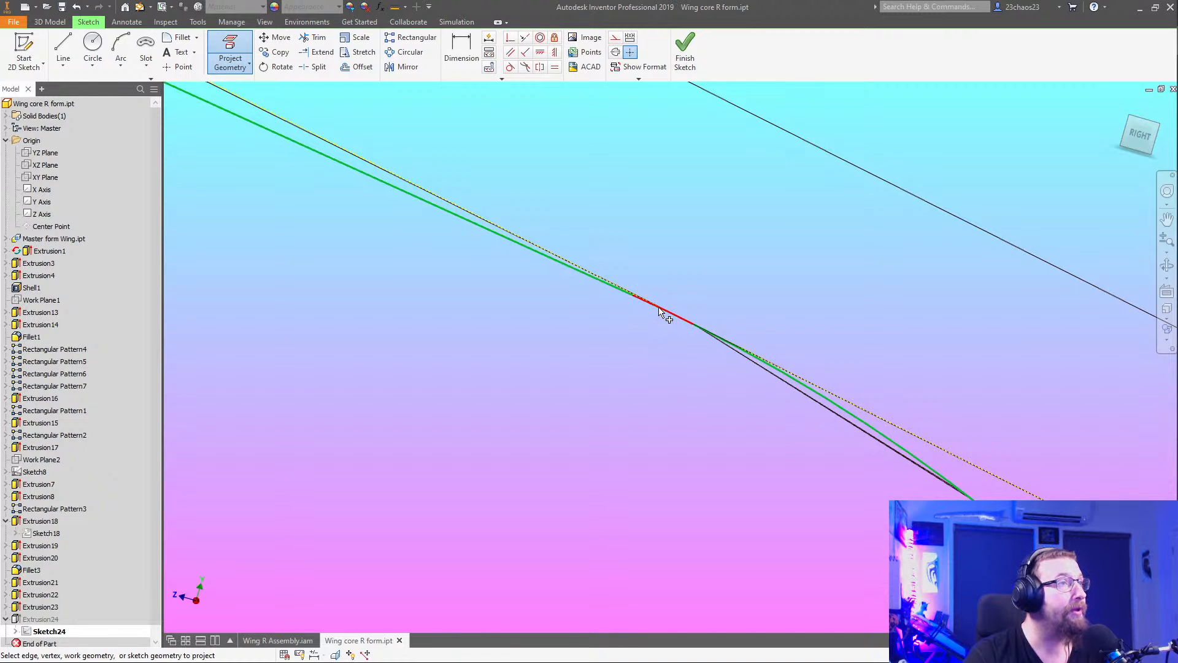
Check the slot and circle outlines along the whole rib for other gaps and finish the sketch
scroll(599, 397, down, 6)
scroll(477, 426, down, 6)
middle_drag(479, 426, 895, 452)
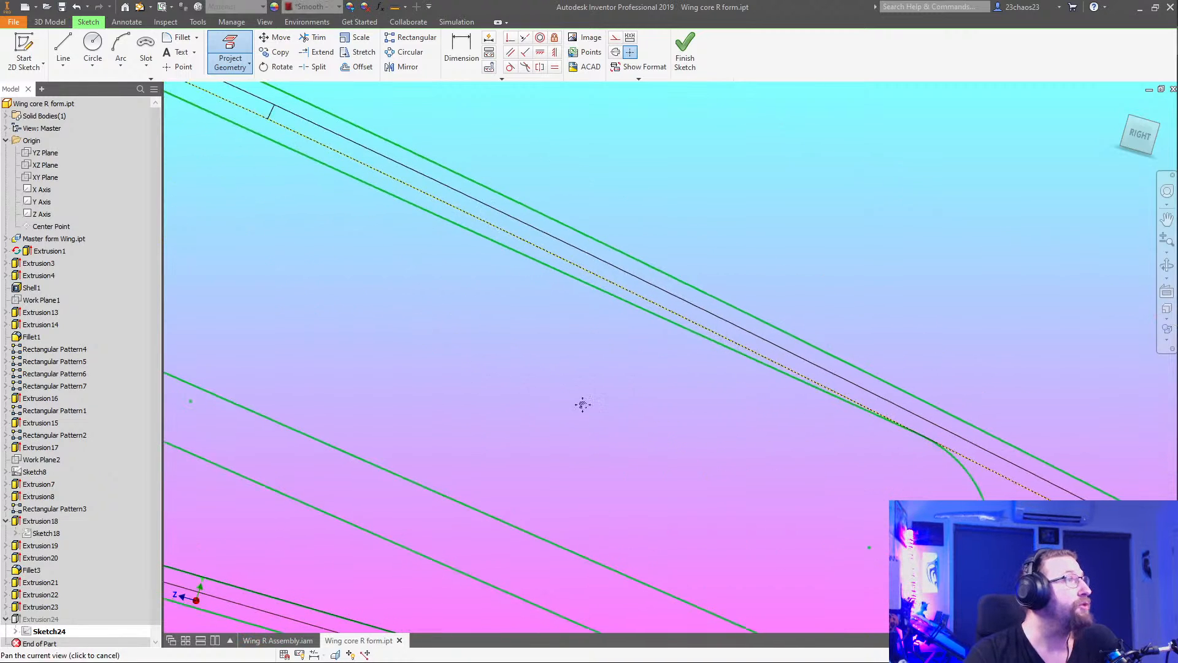
scroll(614, 396, down, 5)
scroll(675, 389, up, 3)
scroll(632, 390, down, 3)
scroll(617, 387, up, 3)
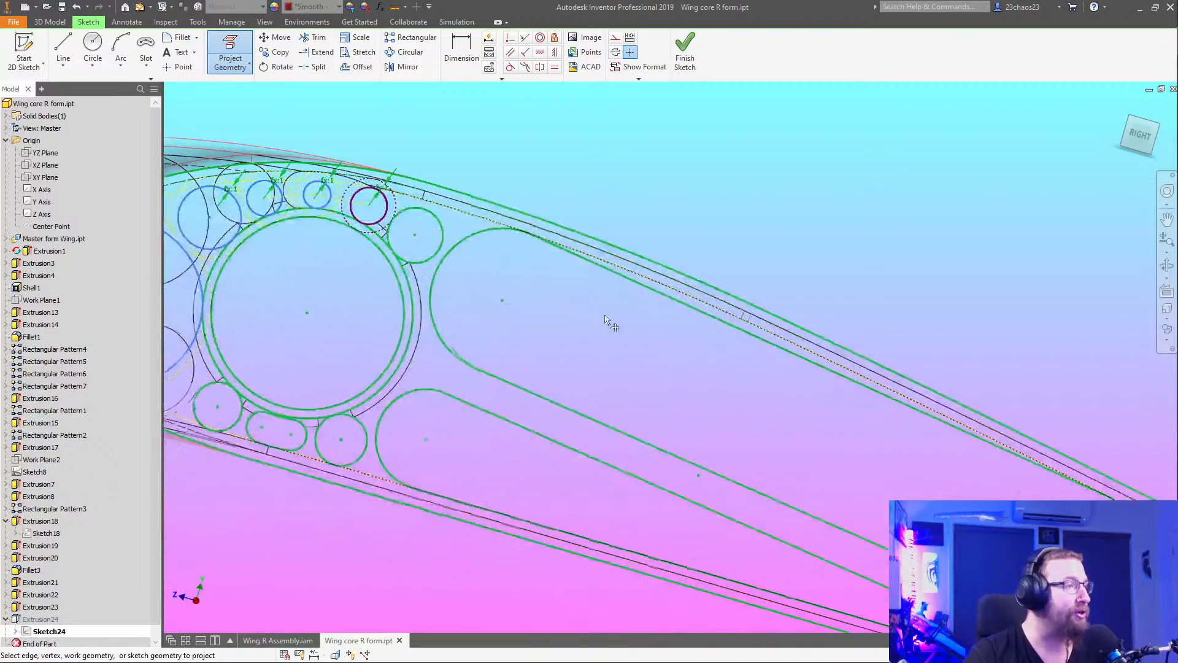
scroll(613, 344, down, 3)
scroll(583, 345, up, 3)
scroll(810, 448, up, 2)
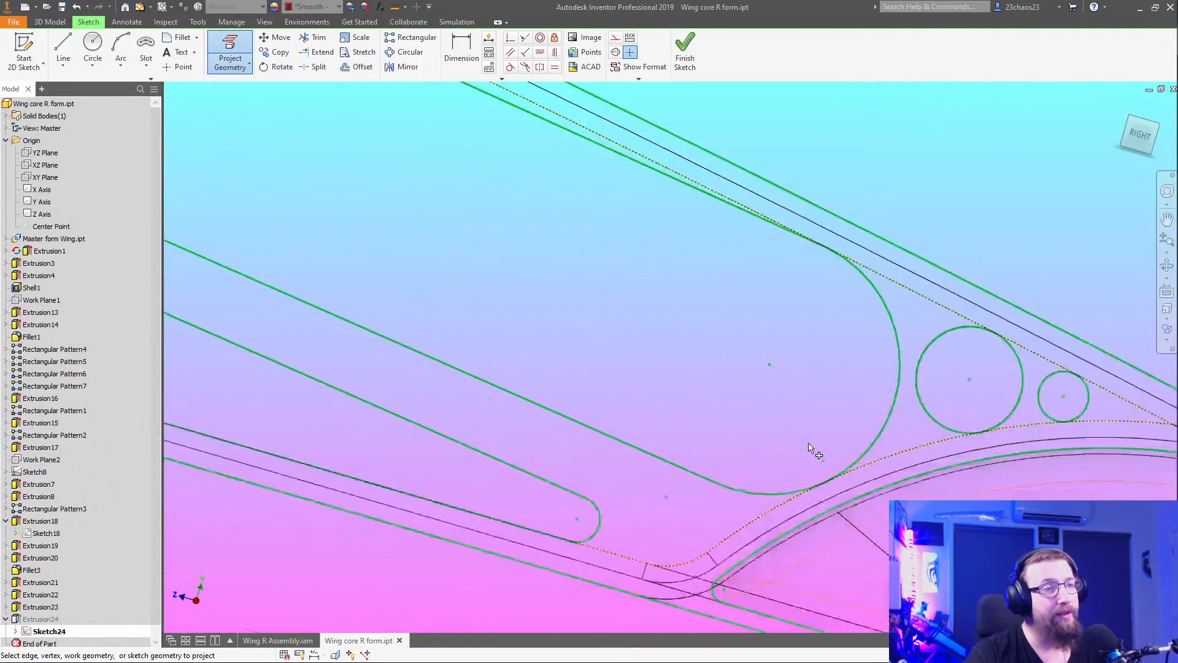
scroll(808, 448, up, 3)
scroll(809, 471, down, 5)
middle_drag(562, 398, 1080, 492)
mouse_move(435, 368)
middle_down()
mouse_move(541, 390)
mouse_move(618, 449)
middle_up()
middle_drag(429, 363, 650, 450)
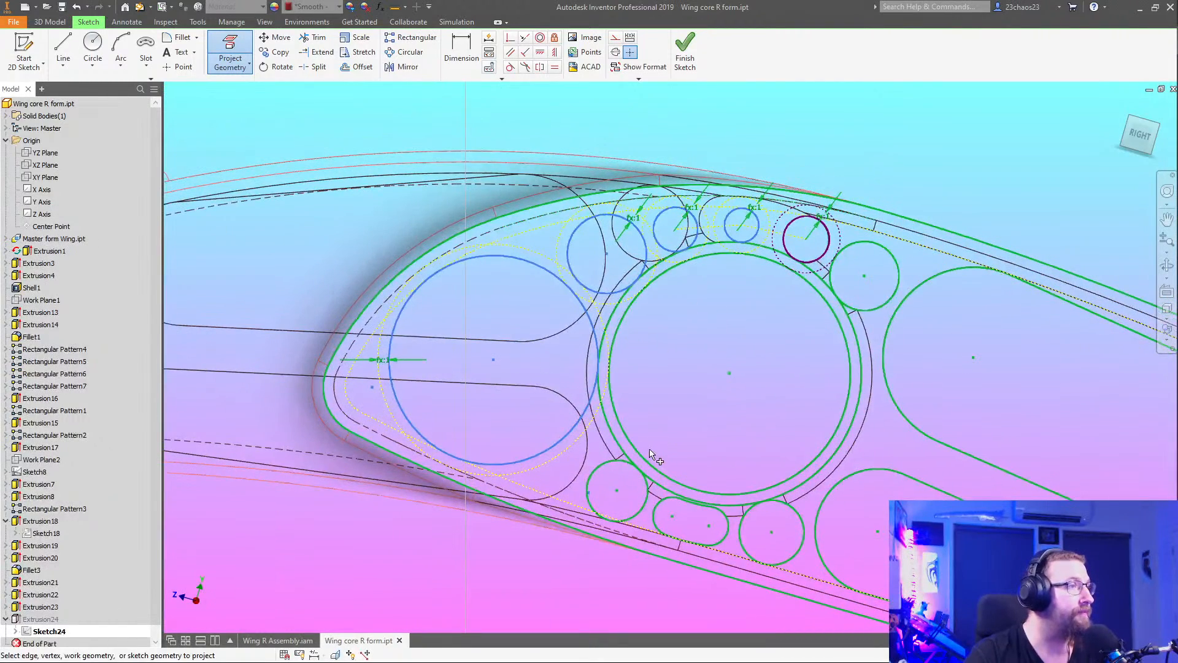
click(685, 55)
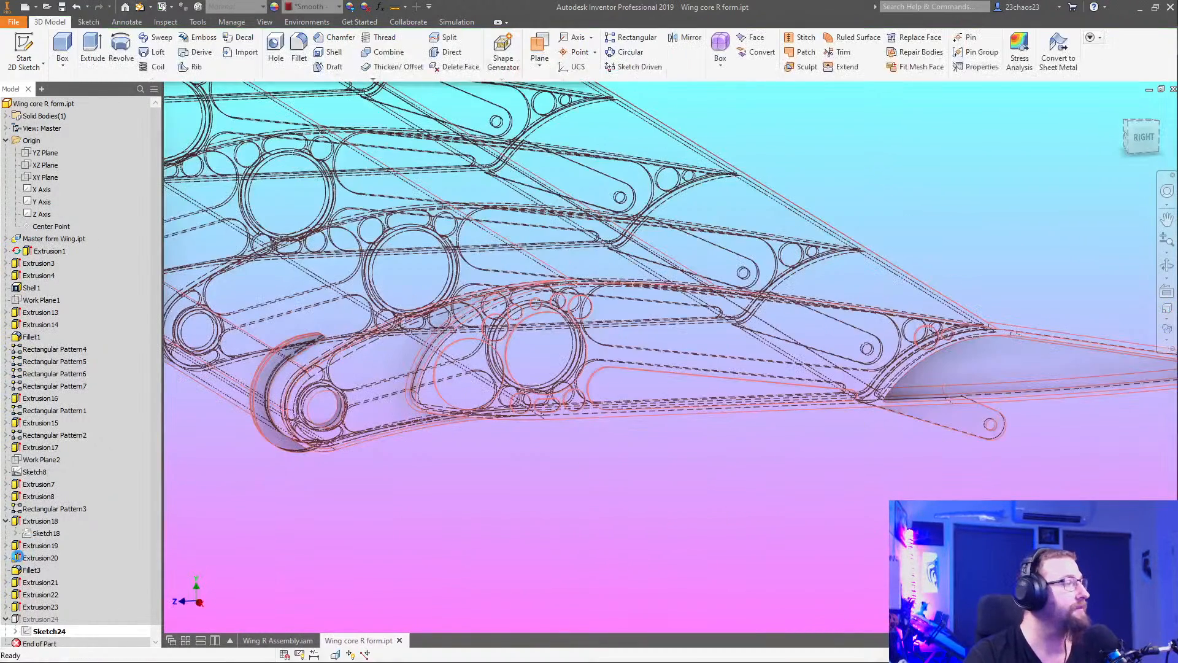
Edit Extrusion24 to include the upper slot profile, reverse its direction and change it to a cut
click(23, 620)
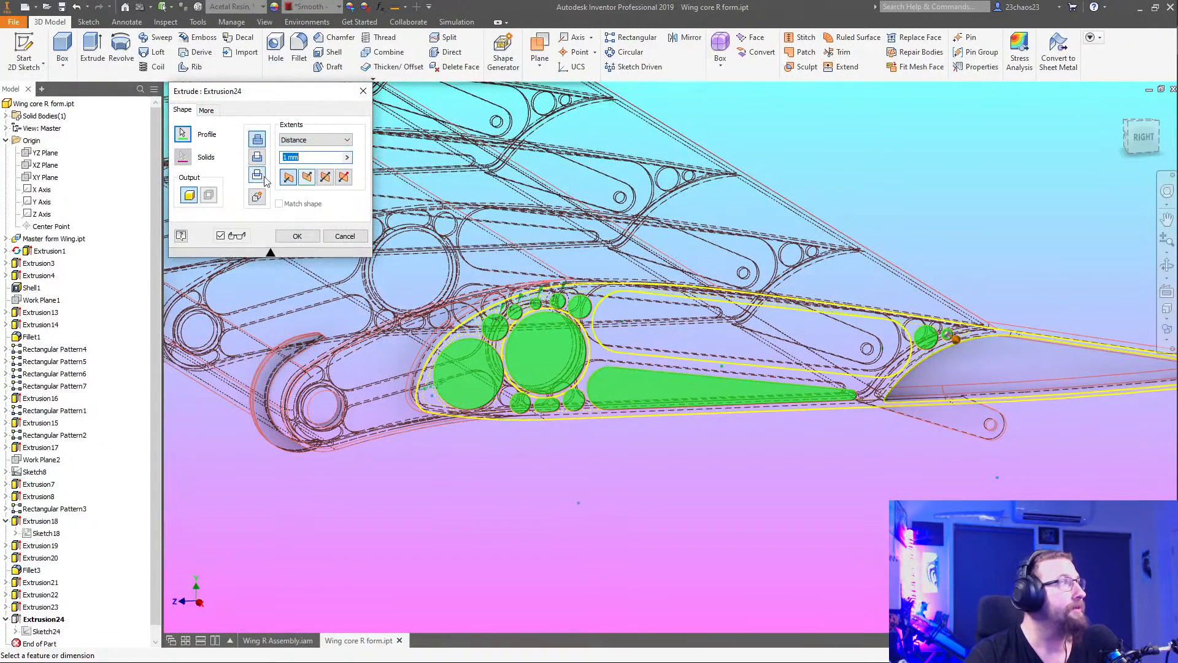
click(184, 138)
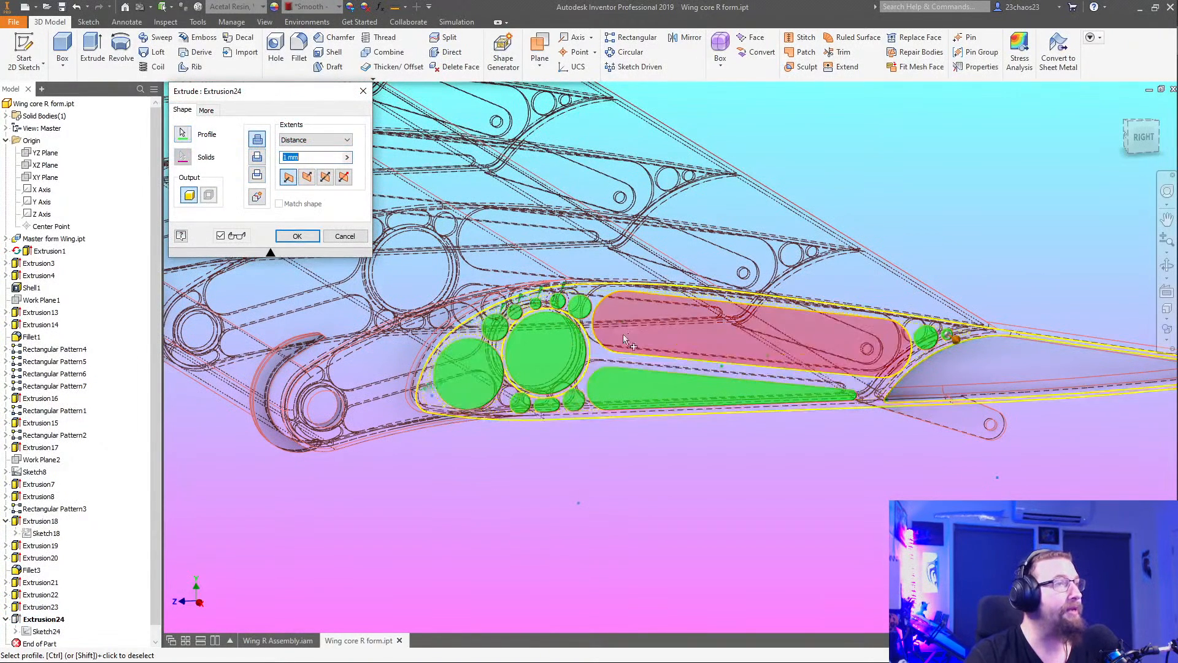
click(638, 330)
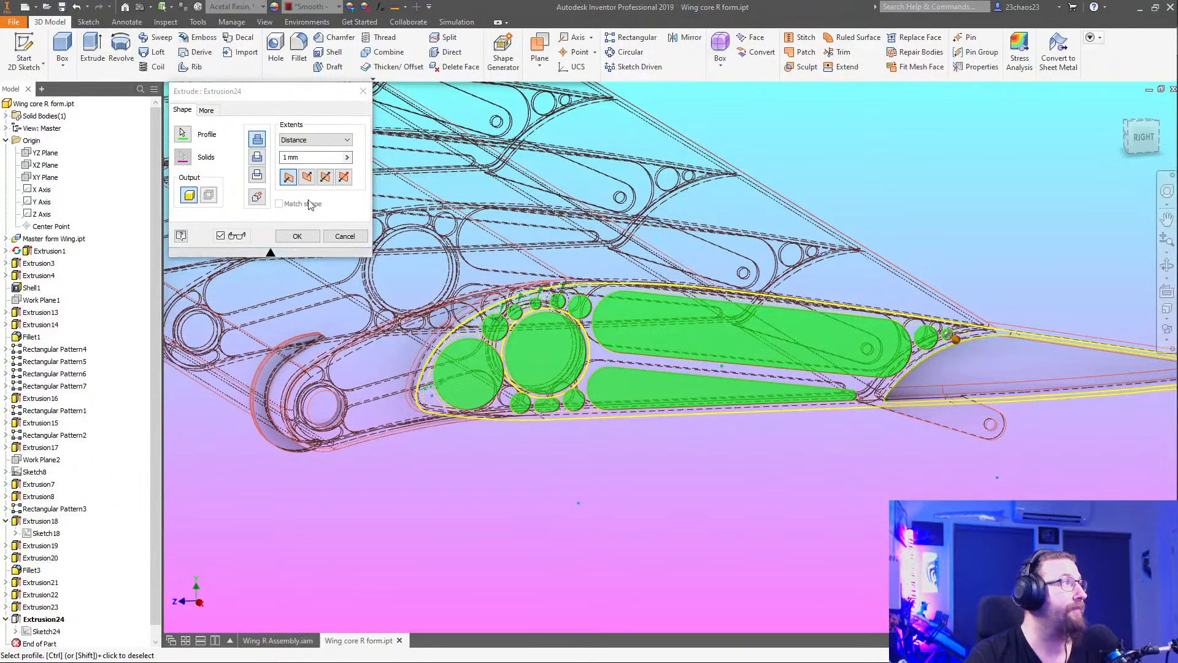
click(307, 177)
click(259, 158)
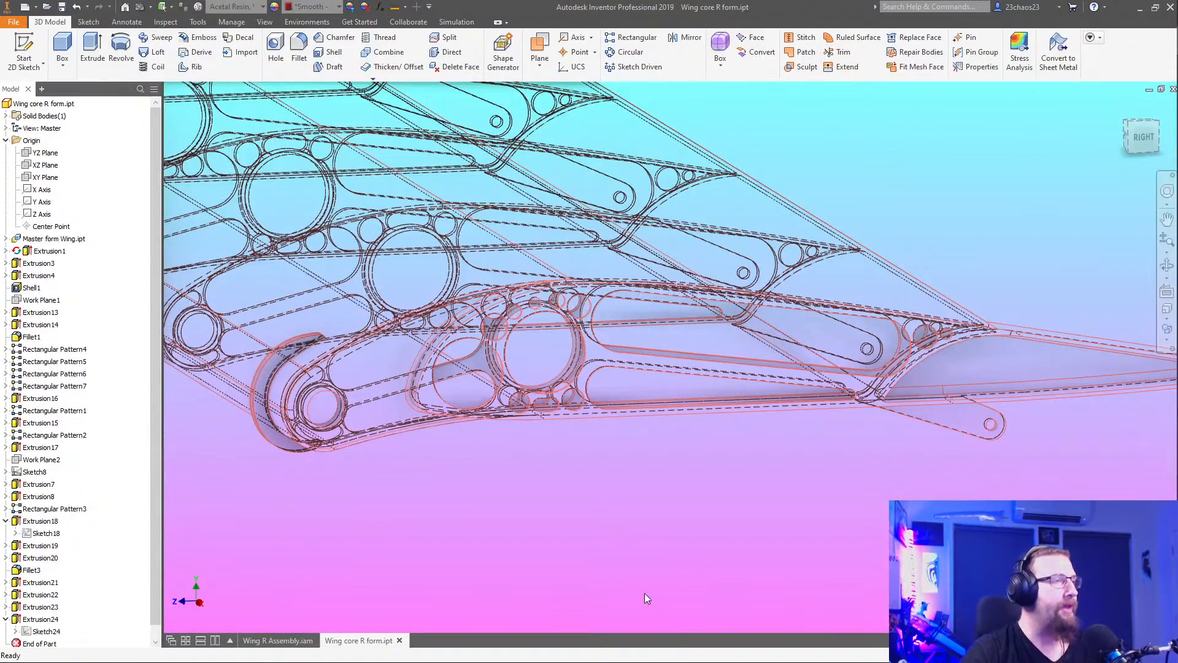
Display the wing shaded with visible edges and orbit to the end rib's cutouts
shift+middle_drag(644, 519, 718, 513)
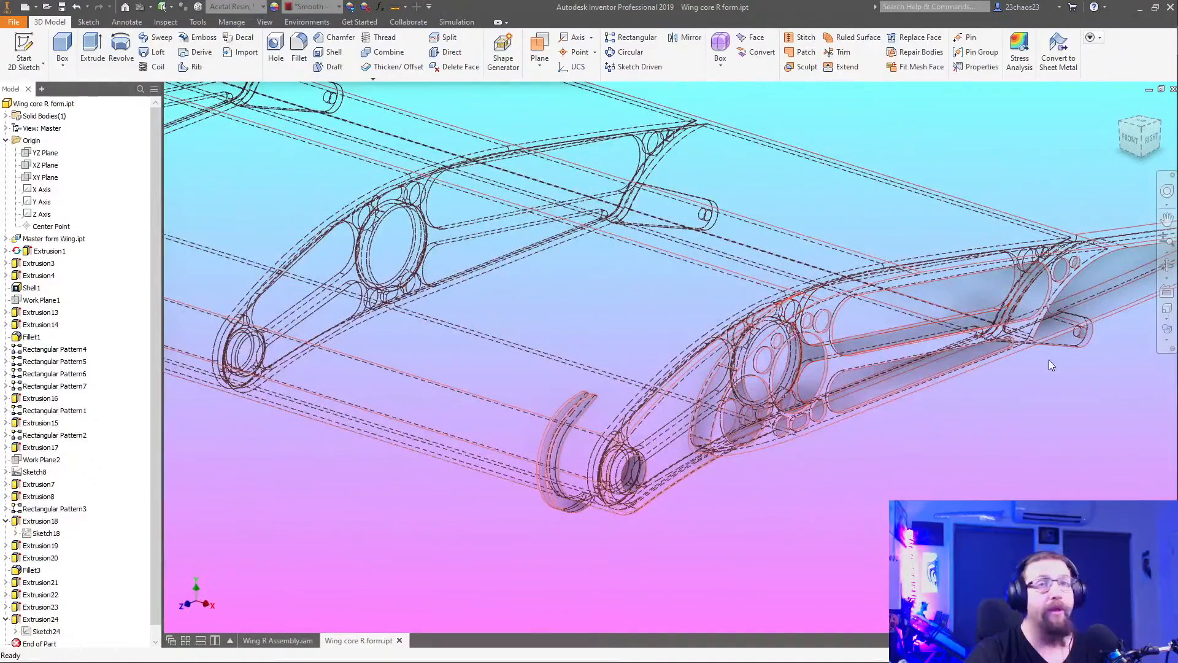
click(1166, 339)
click(1047, 487)
shift+middle_drag(922, 467, 632, 503)
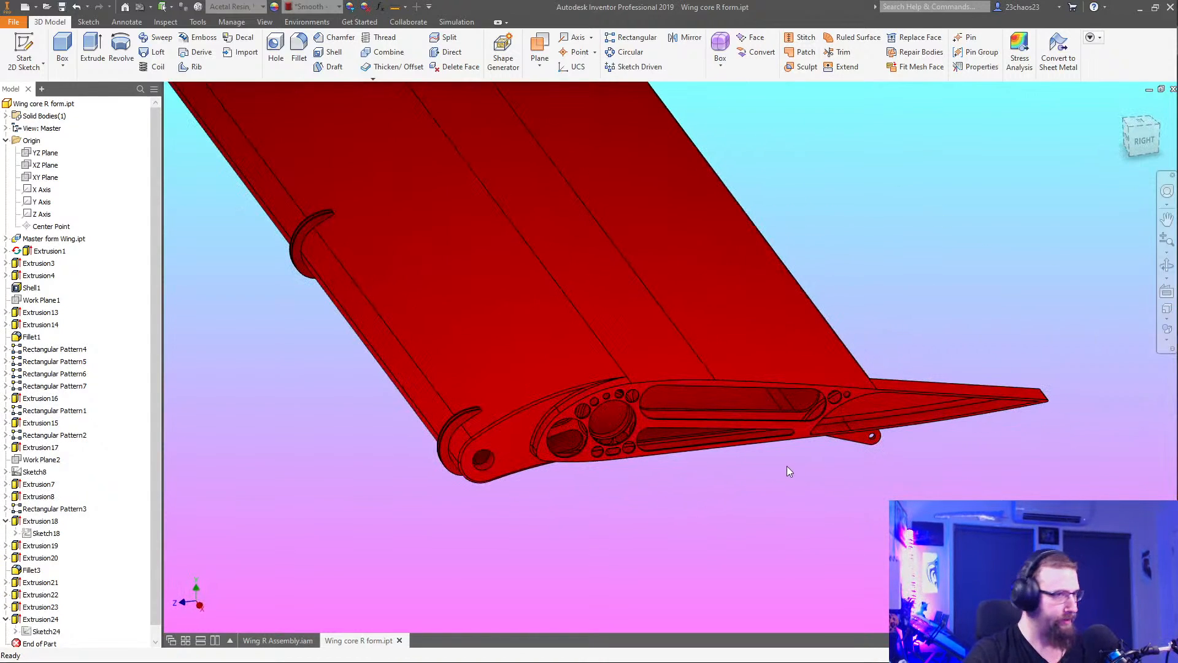
Measure the diameter of the larger circular cutout near the end rib's trailing edge
scroll(866, 369, up, 8)
scroll(701, 326, down, 5)
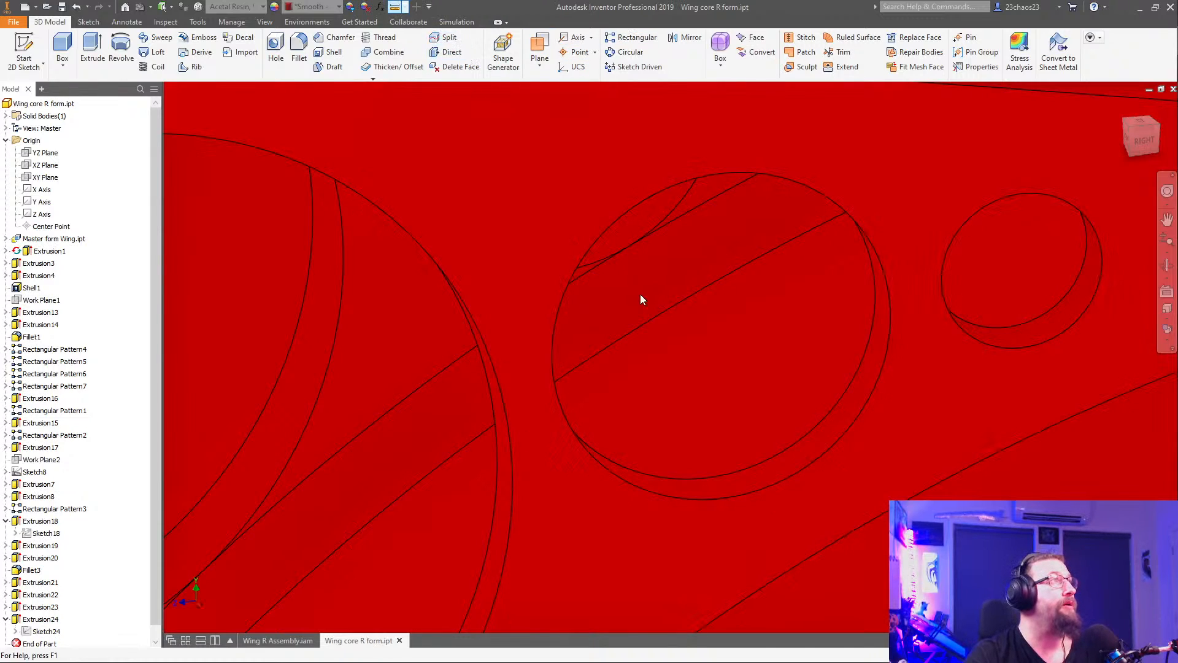
key(m)
click(873, 365)
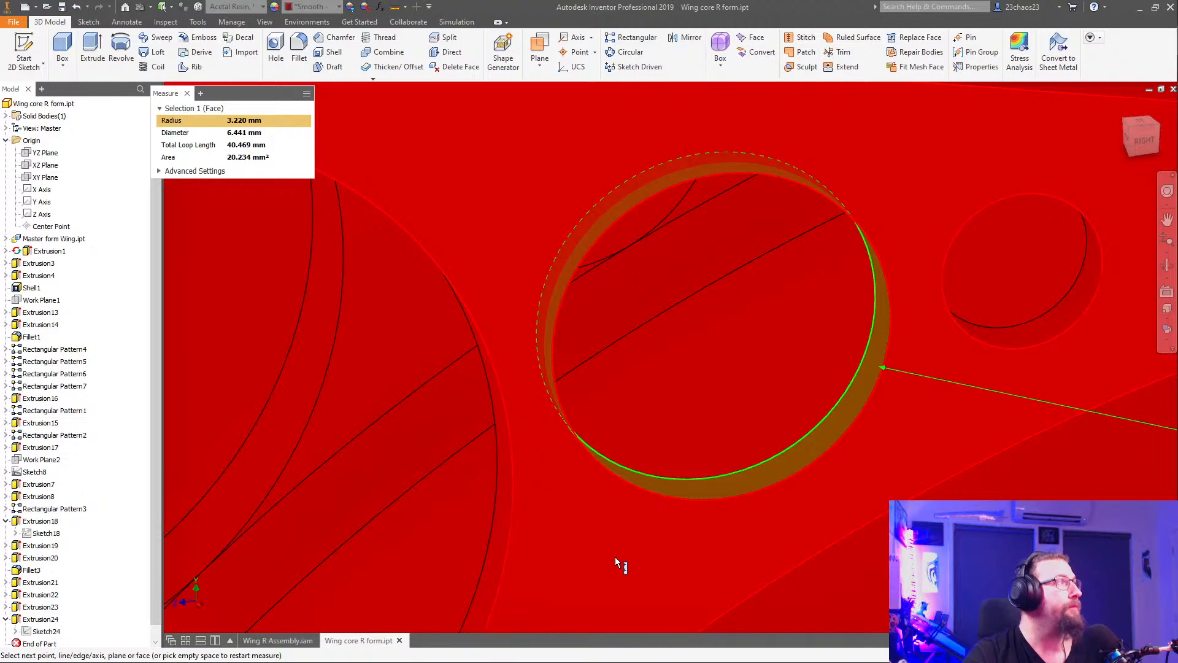
Measure the spacing between the two round cutouts near the end rib's trailing edge, and the smaller cutout against the rib face
scroll(662, 411, down, 5)
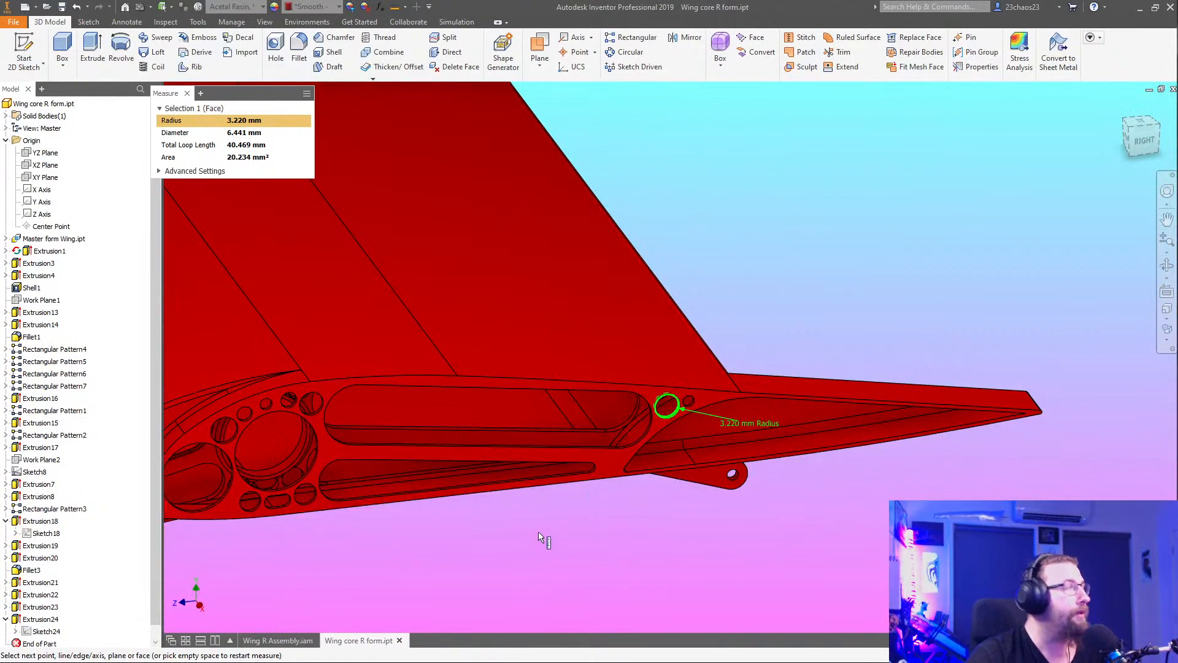
scroll(696, 406, up, 5)
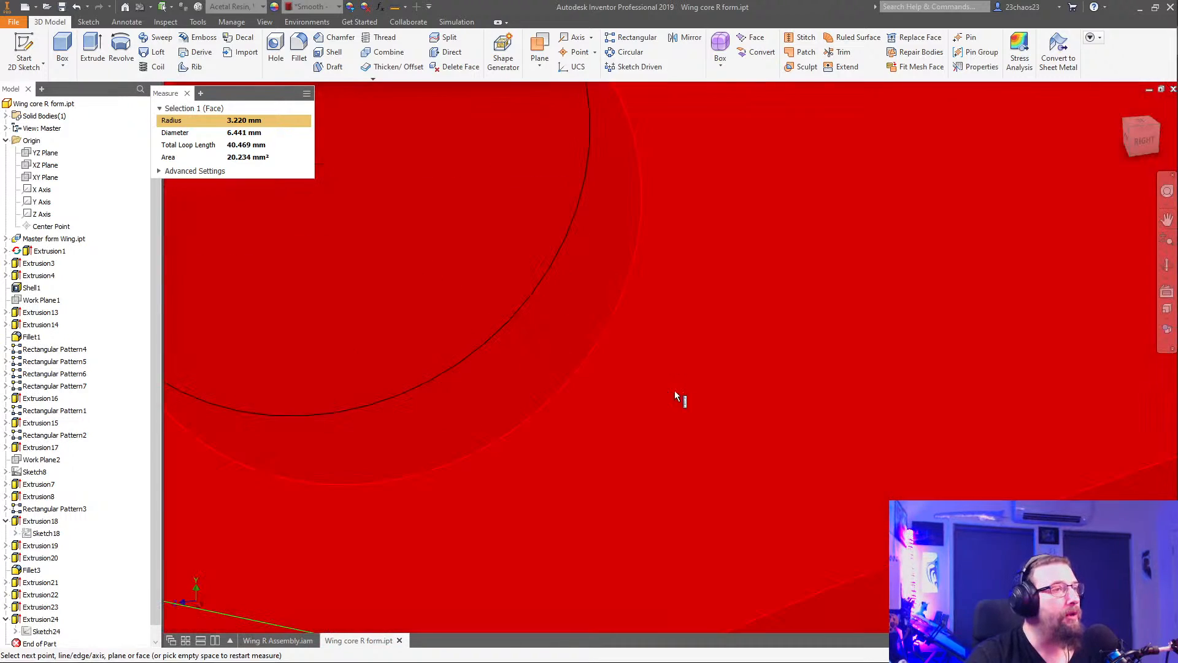
click(508, 385)
scroll(510, 399, down, 4)
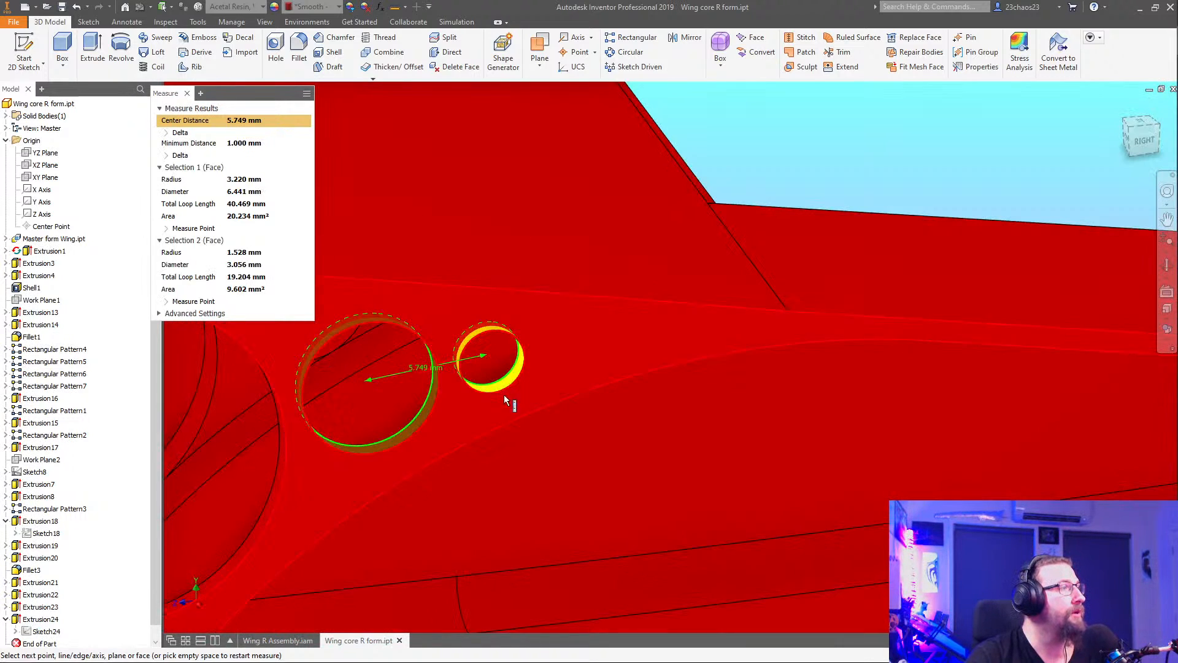
click(502, 416)
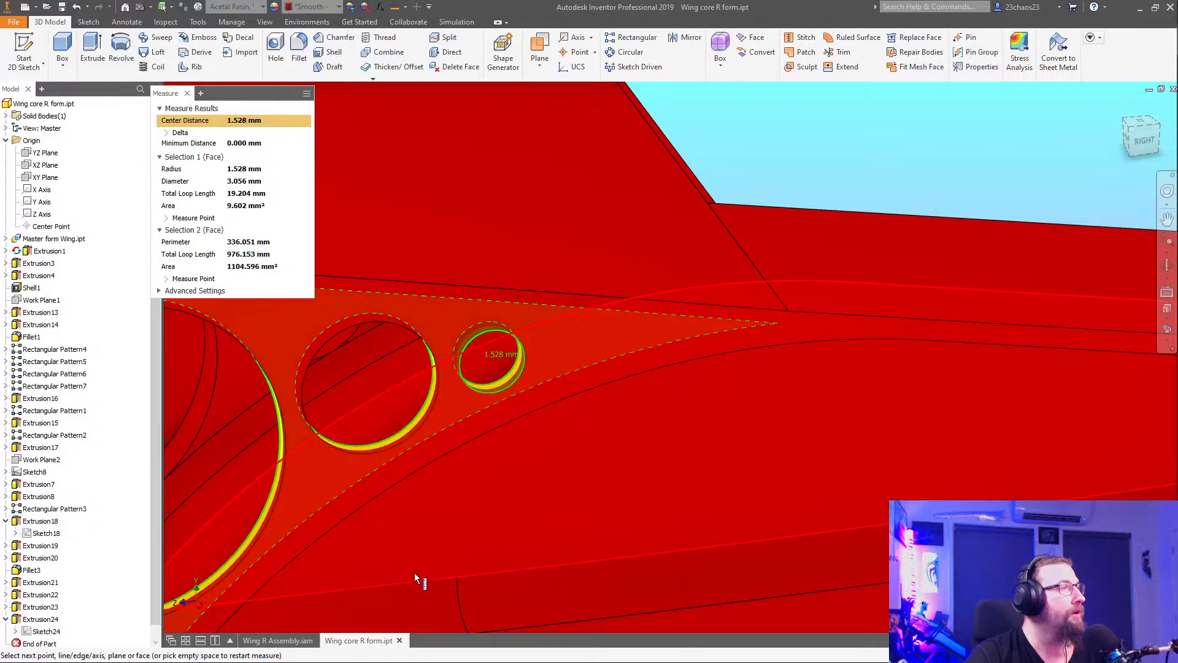
scroll(414, 573, down, 2)
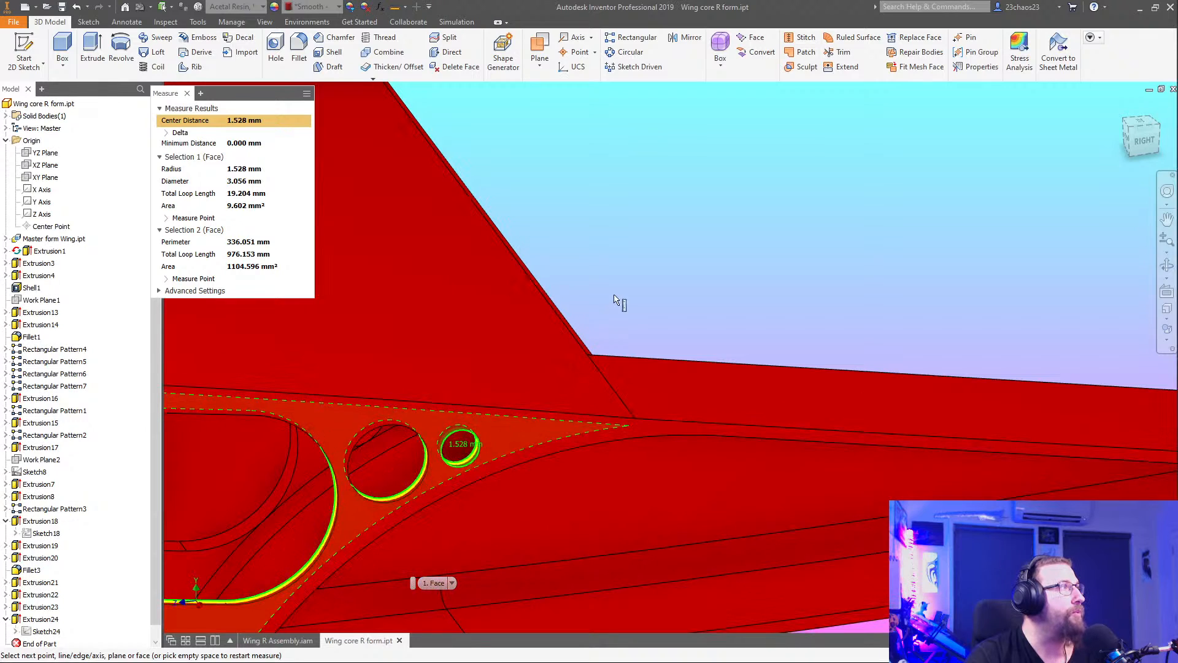
middle_drag(620, 297, 808, 182)
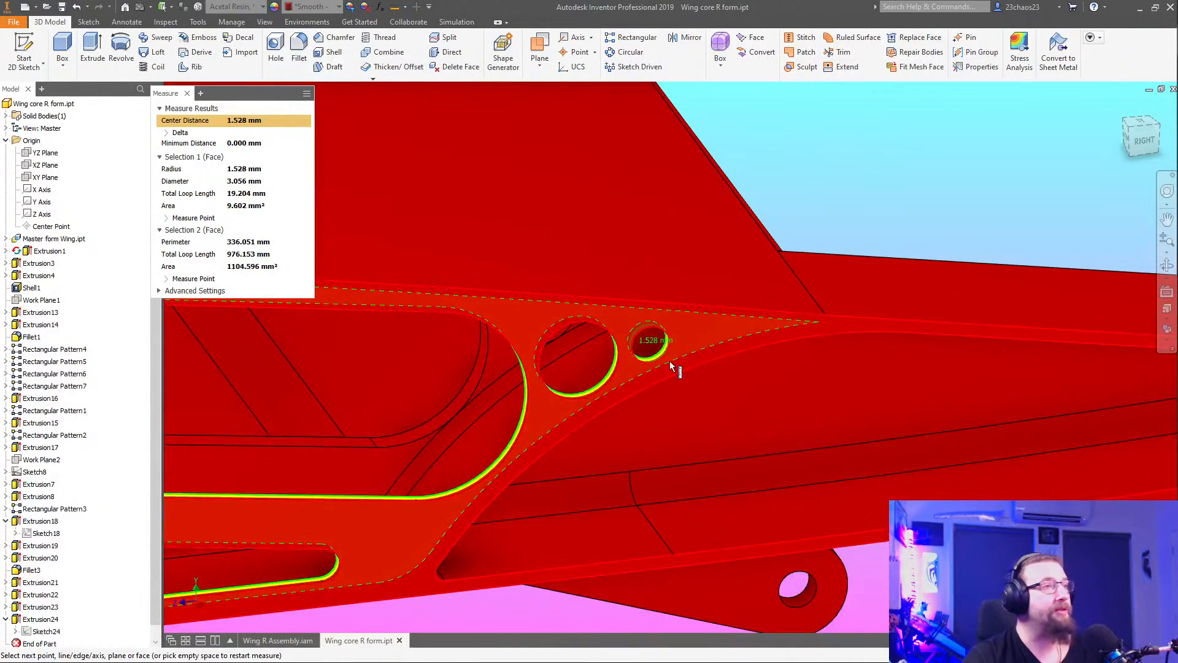
scroll(669, 361, down, 5)
key(Escape)
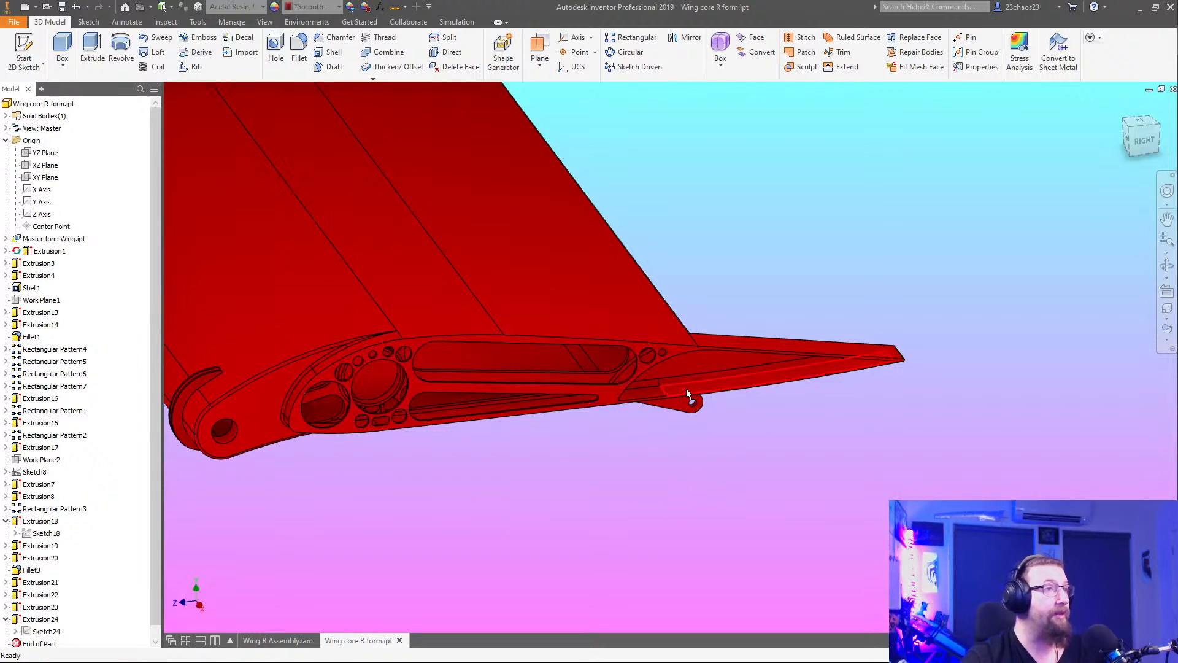
Switch to Wing R Assembly, bring the whole wing into view and update the assembly with the edited wing core
click(274, 640)
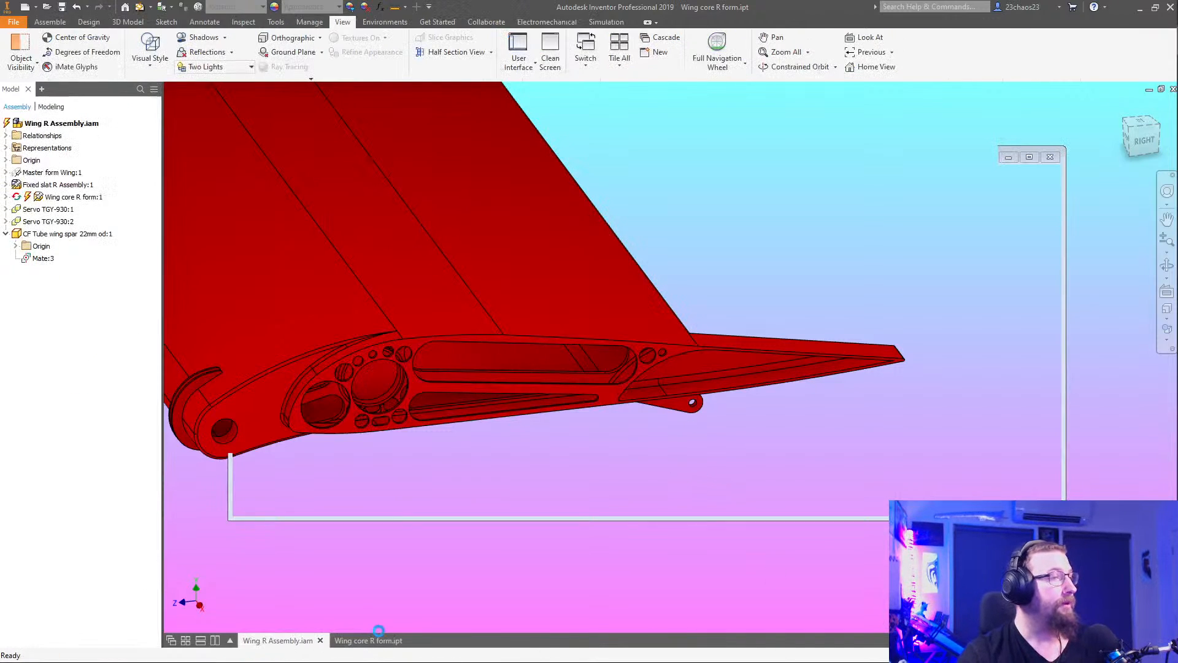
middle_drag(642, 554, 554, 543)
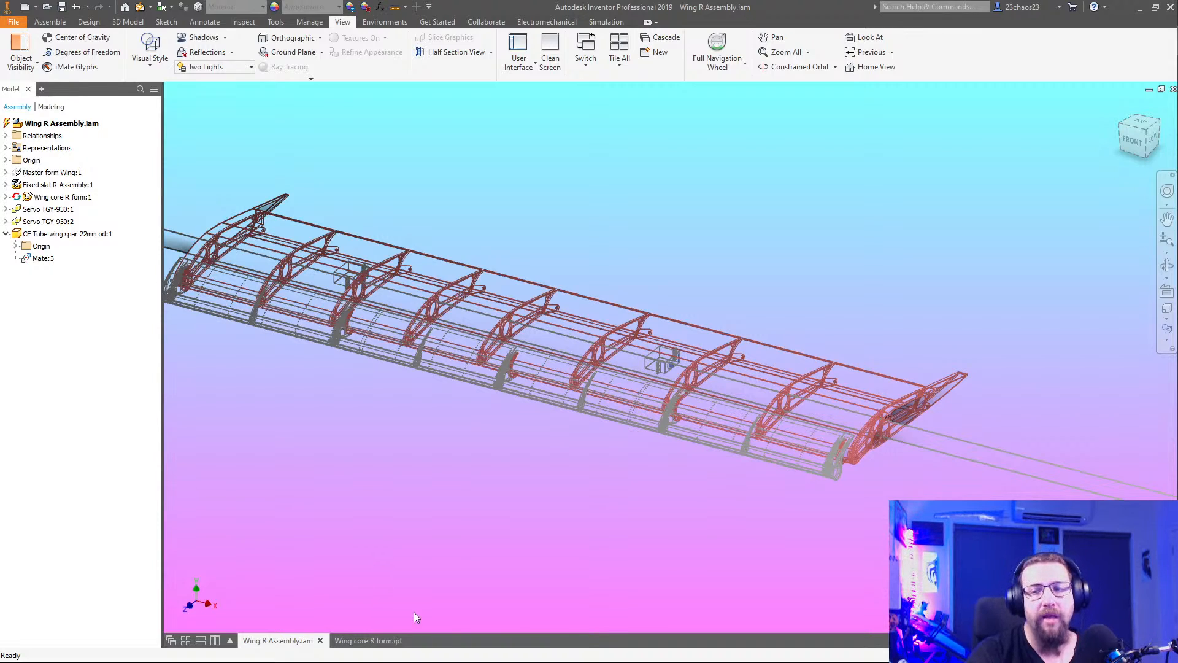
scroll(822, 504, down, 5)
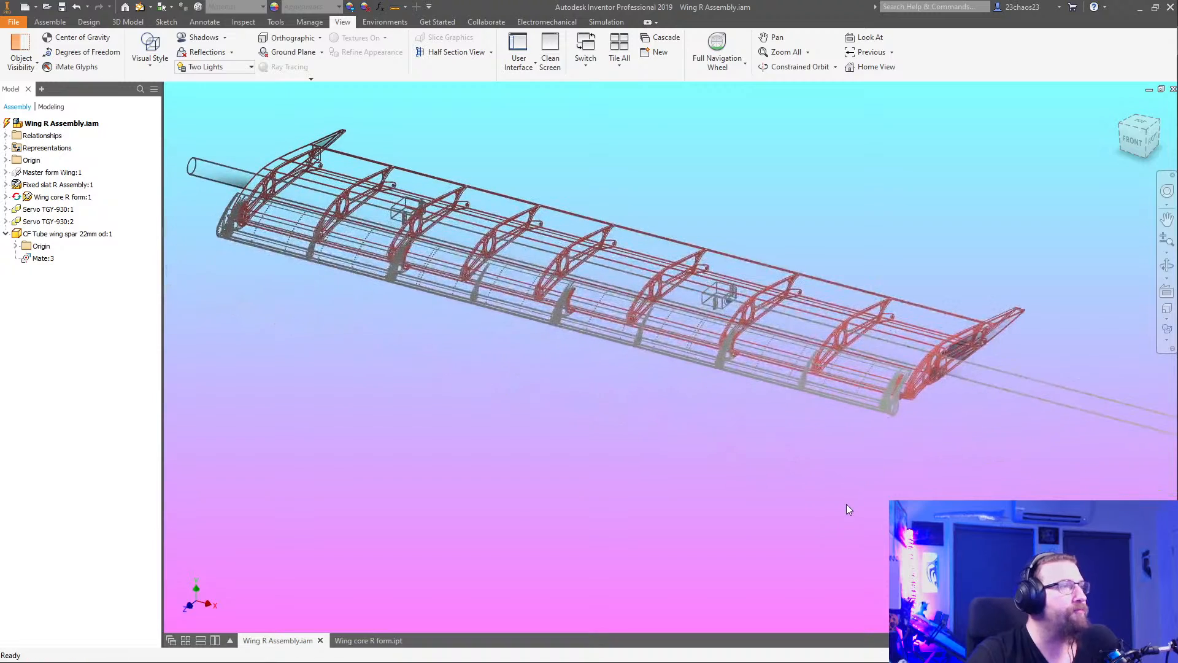
shift+middle_drag(708, 513, 739, 546)
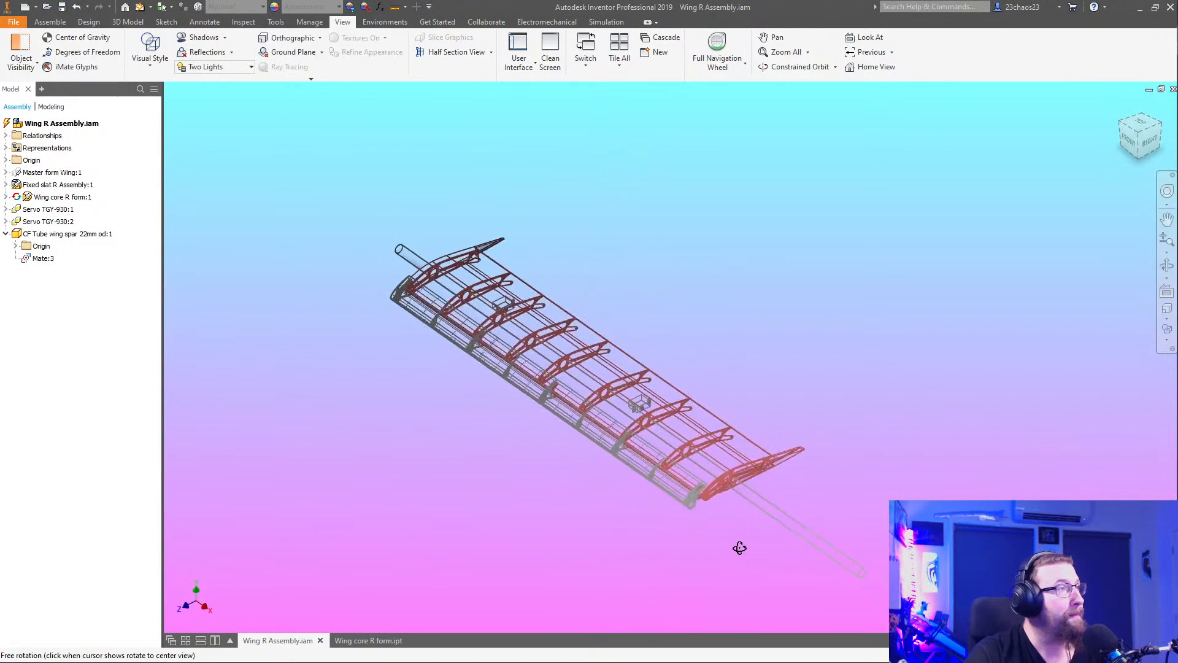
scroll(808, 474, up, 3)
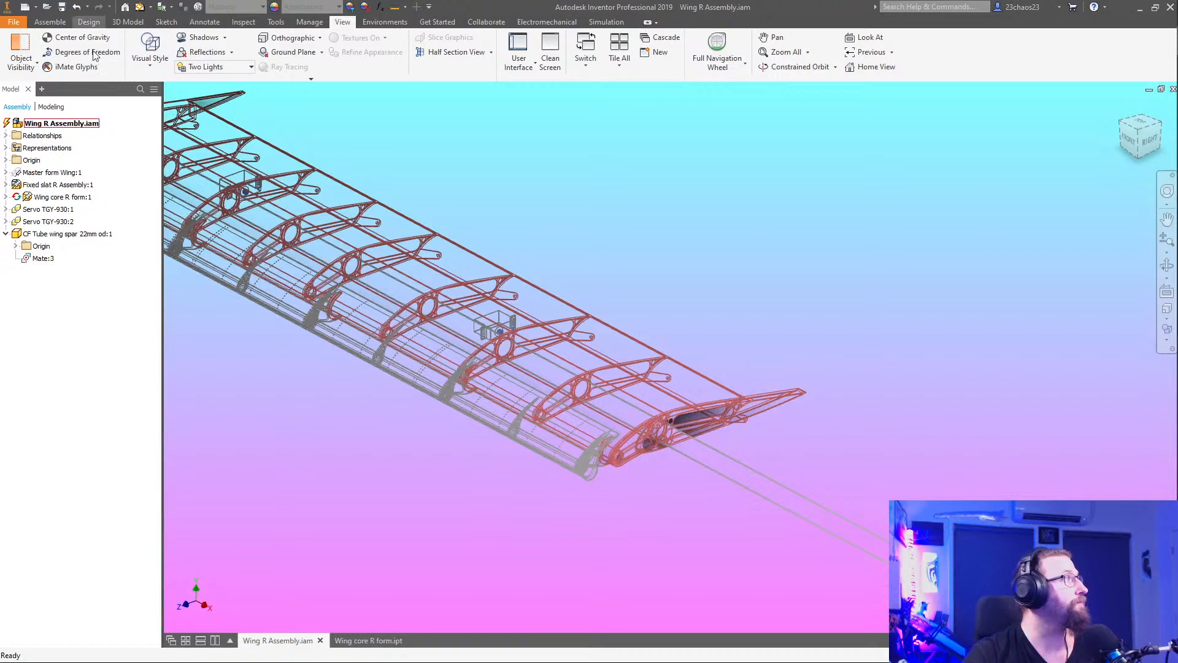
click(52, 23)
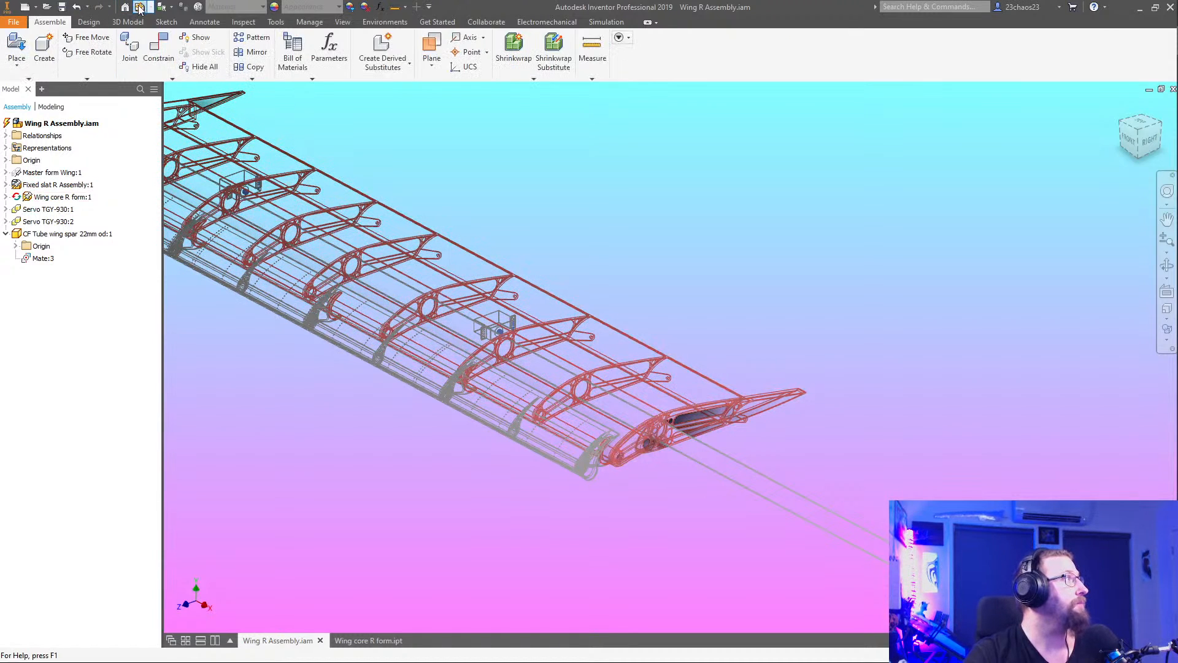
click(140, 6)
Create an in-place part named "CF Core wing alignement spar 3mm" from Standard.ipt and place it in empty space beside the wing
click(45, 49)
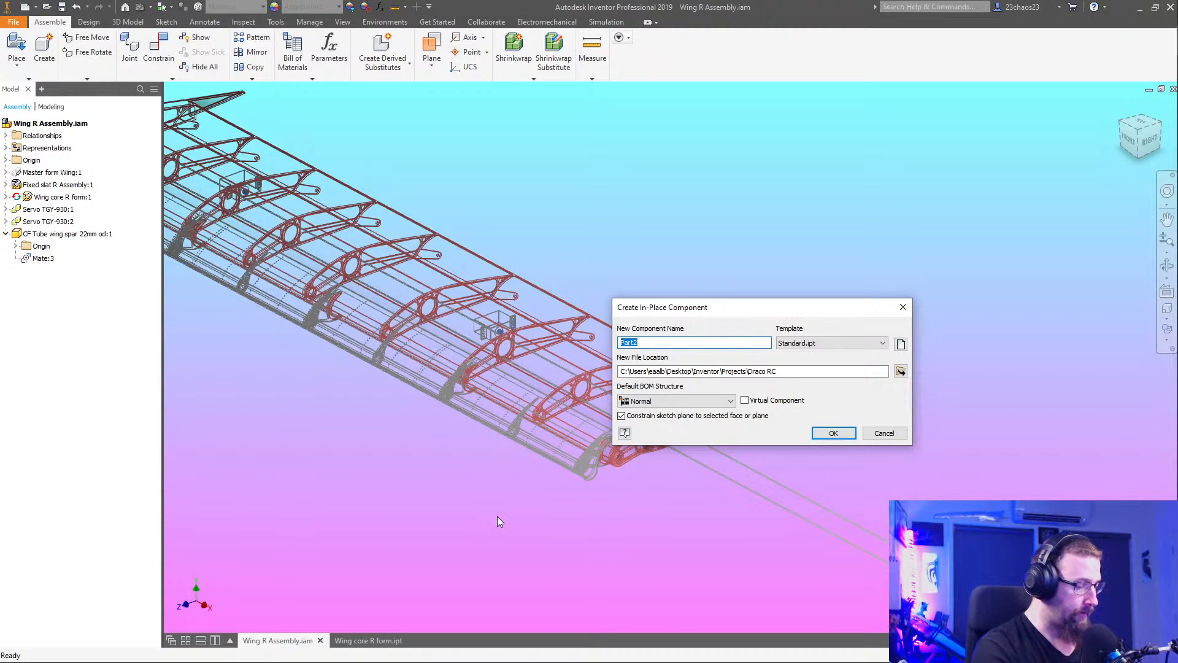
text(C)
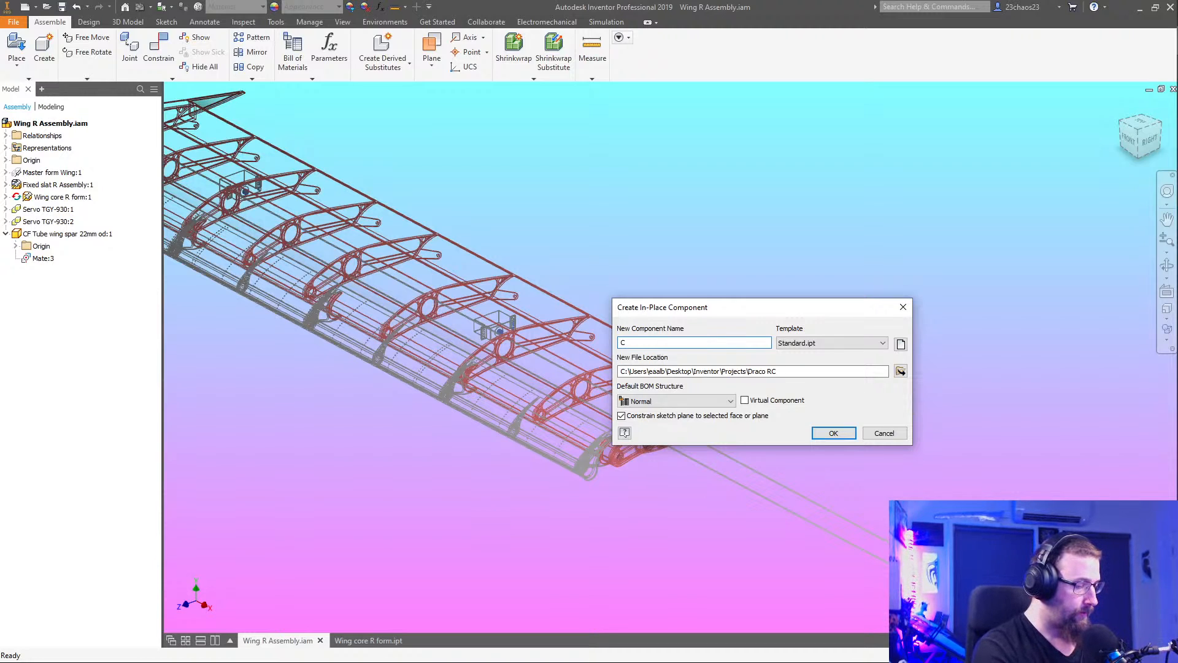
text(ore win)
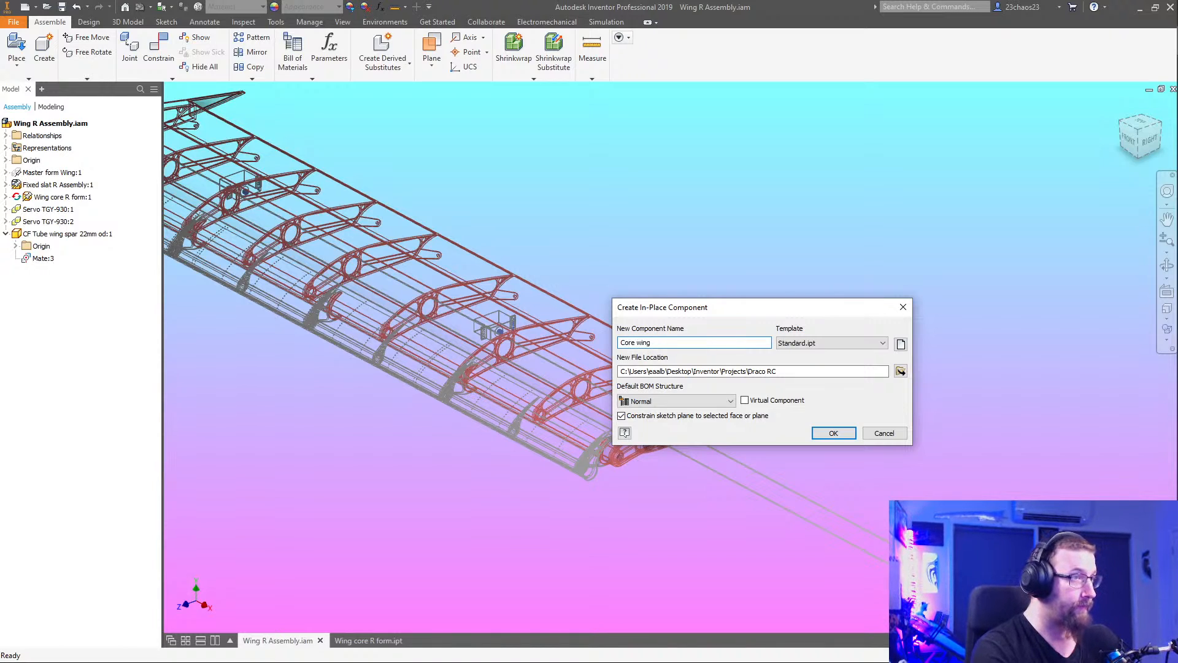
text(g )
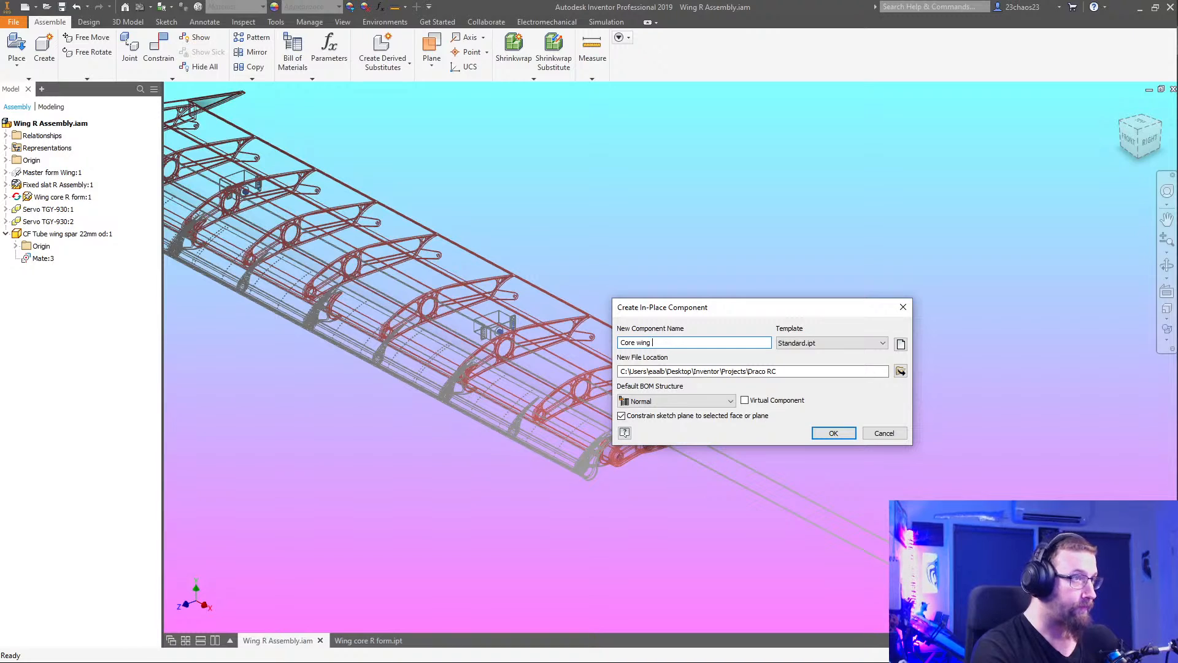
text(alignem)
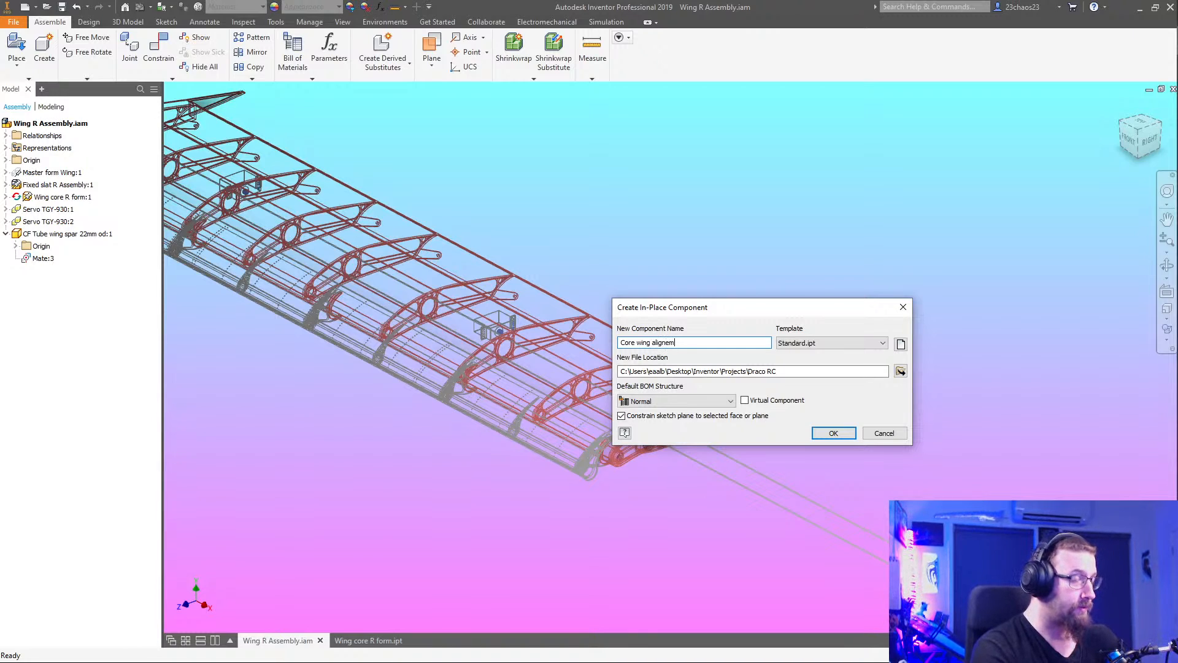
text(ent spar 3mm)
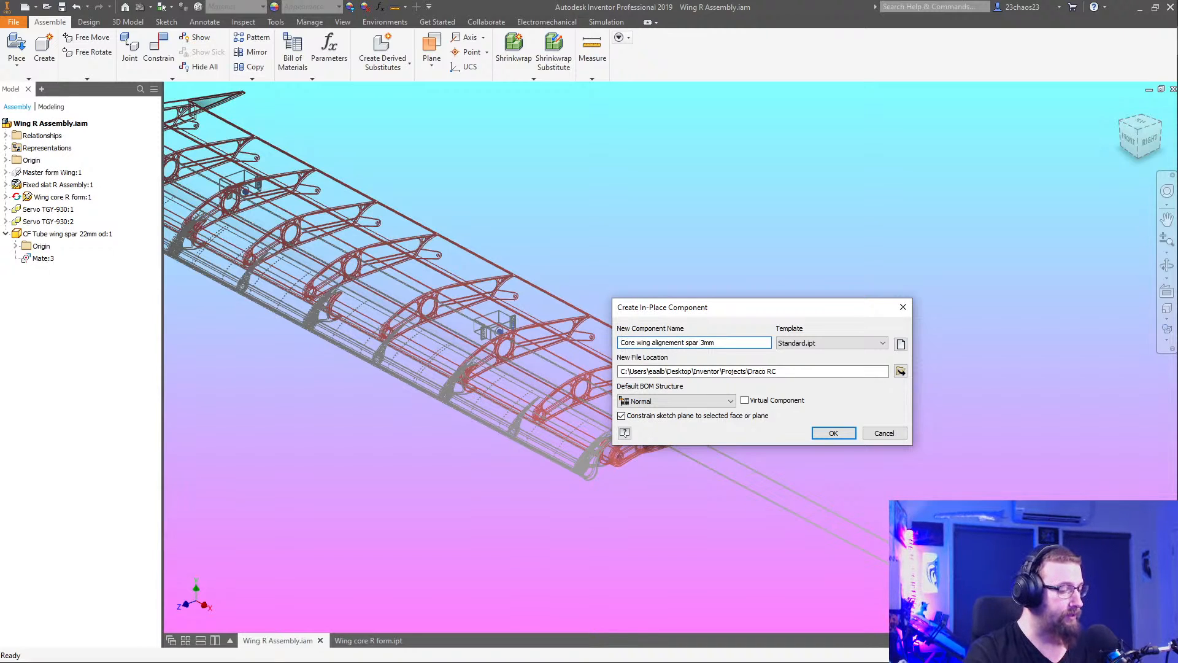
text(CF)
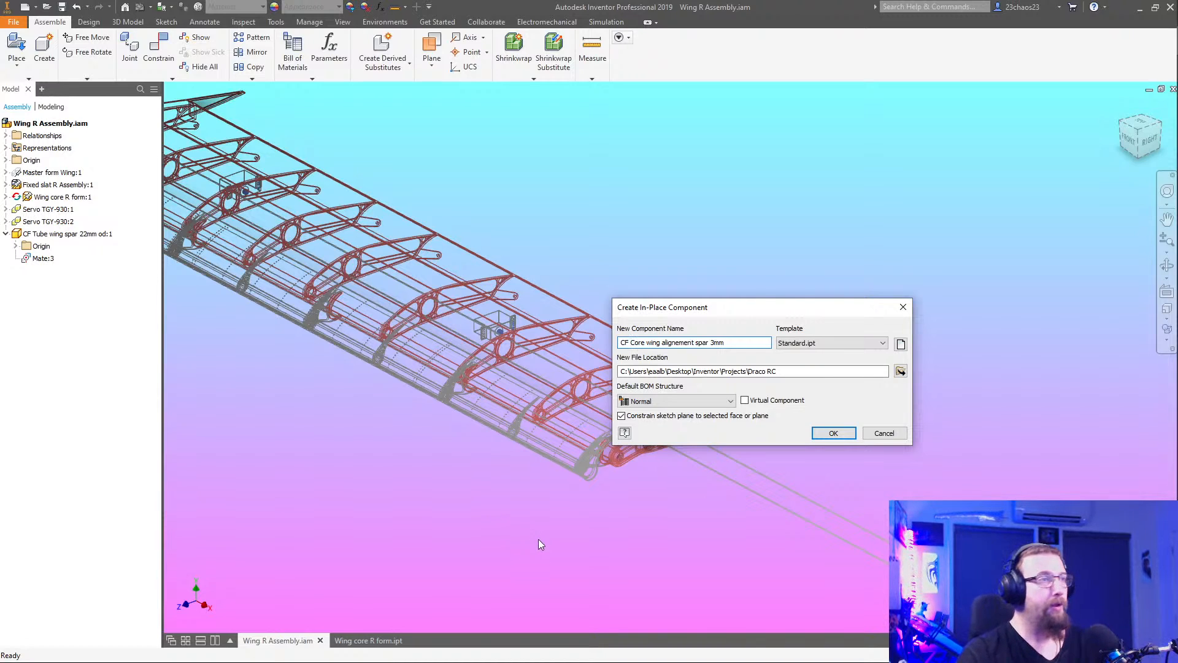
click(834, 432)
click(712, 267)
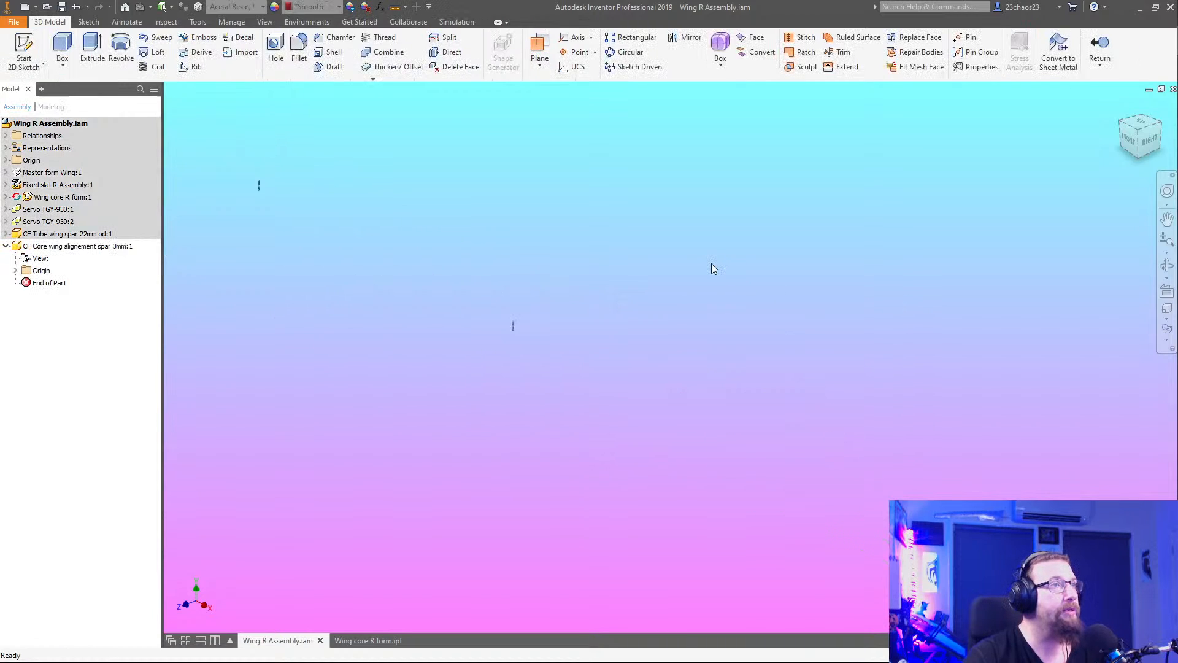
Sketch a 3 mm diameter circle centred on the origin of the new part's YZ plane and finish the sketch
click(23, 52)
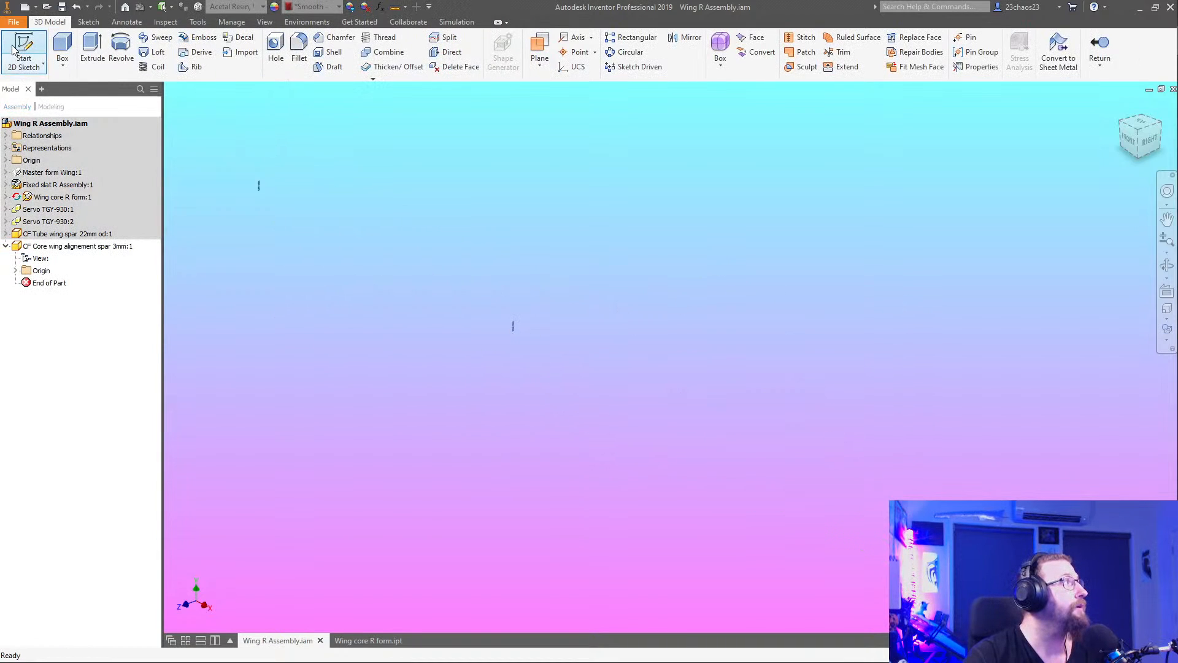
click(738, 324)
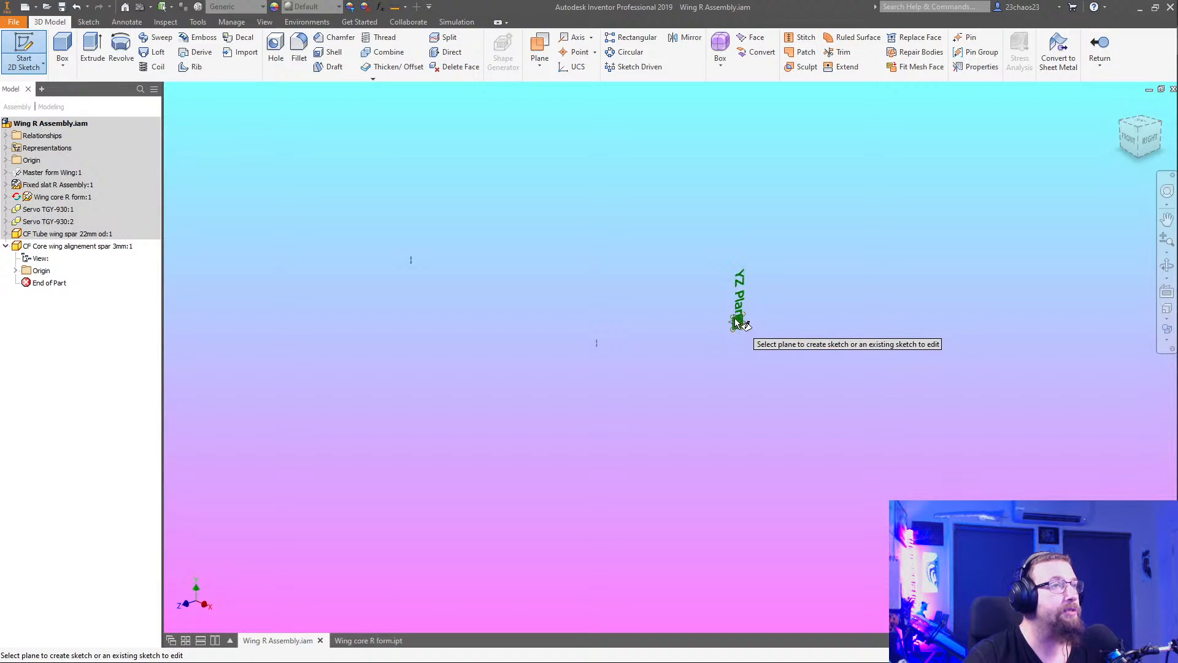
click(92, 44)
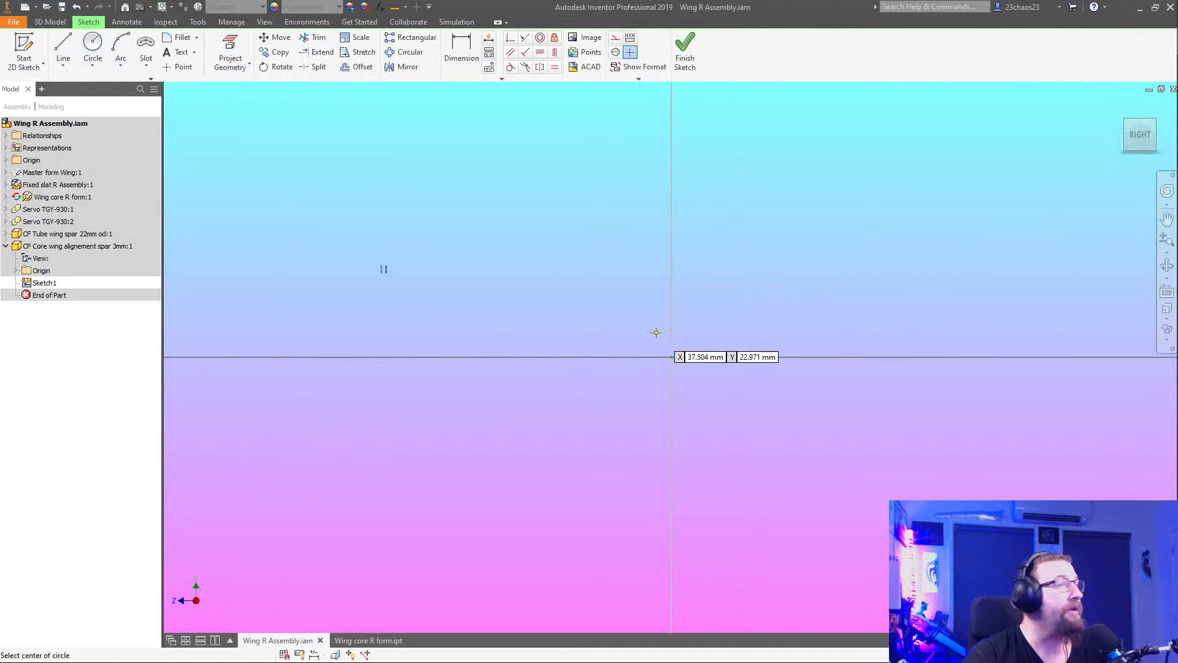
click(671, 357)
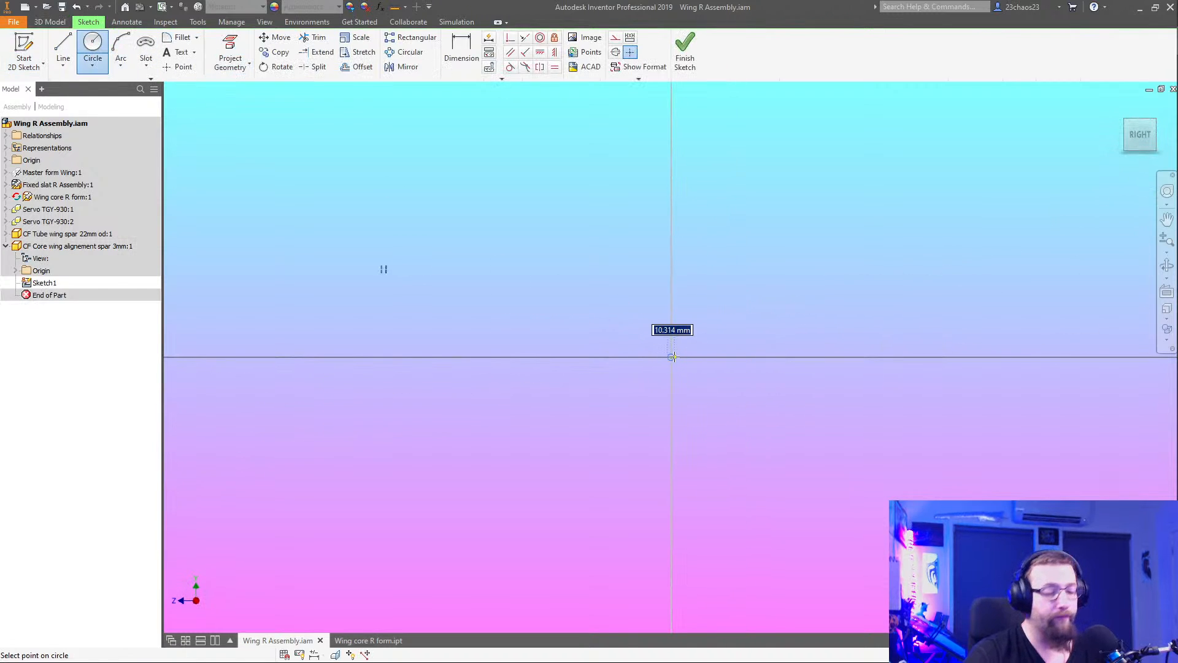
text(3)
key(Return)
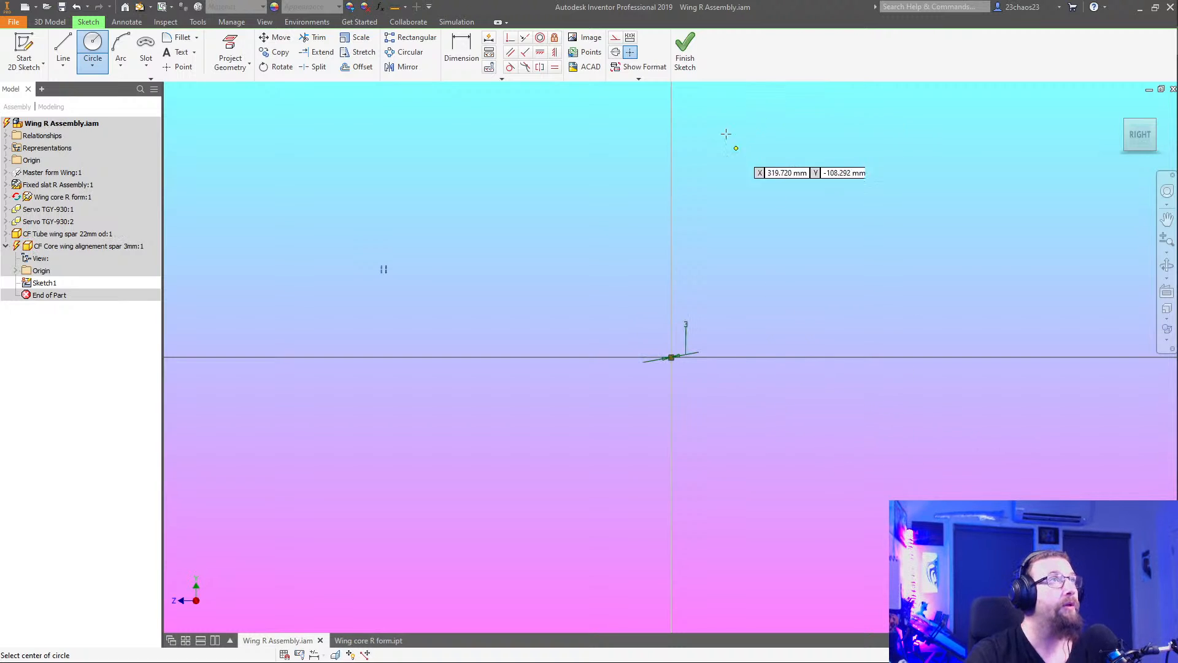
click(684, 50)
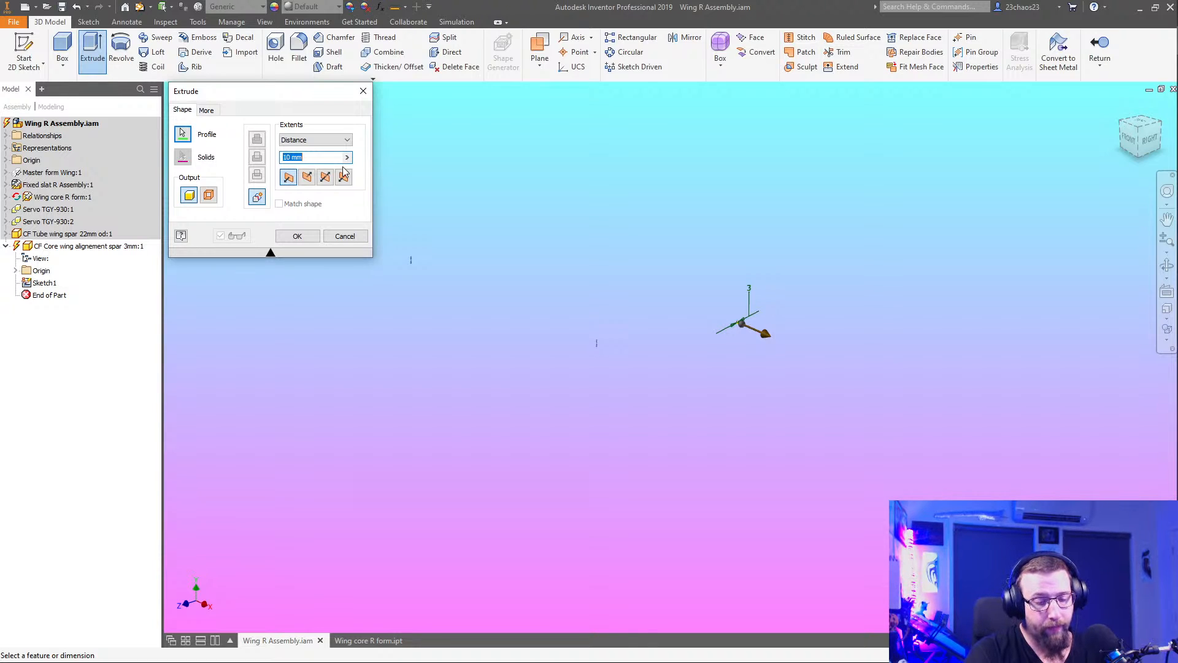
Extrude the spar's circle 1000 mm and set the part's material to GFRC
text(1000)
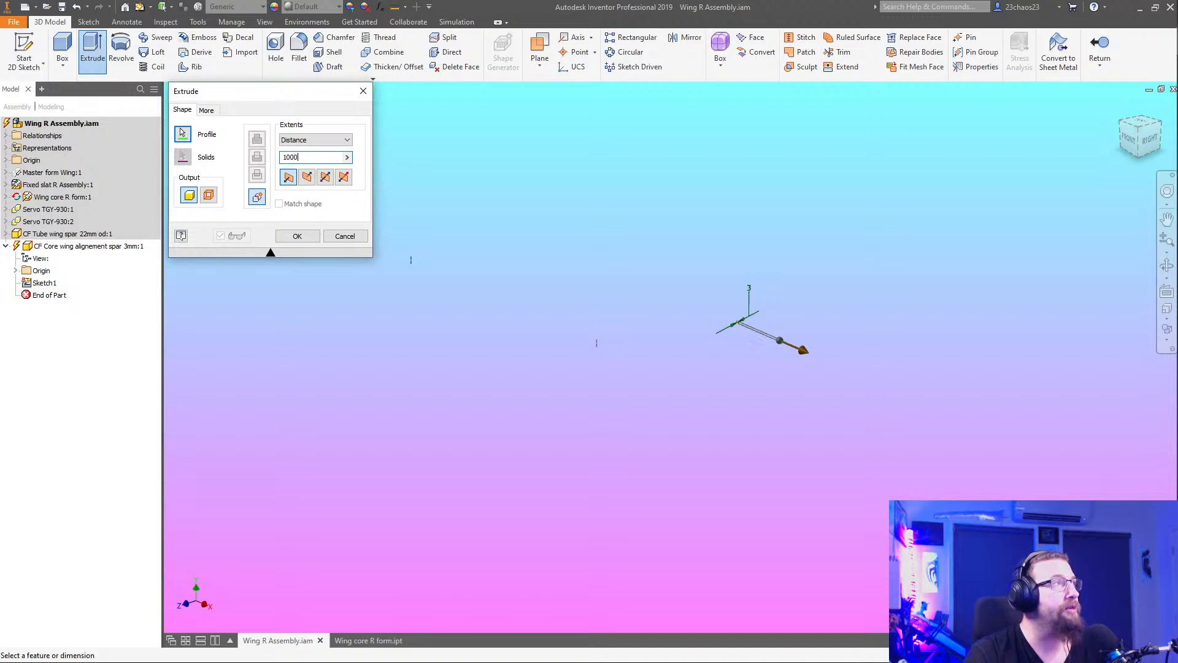
key(Return)
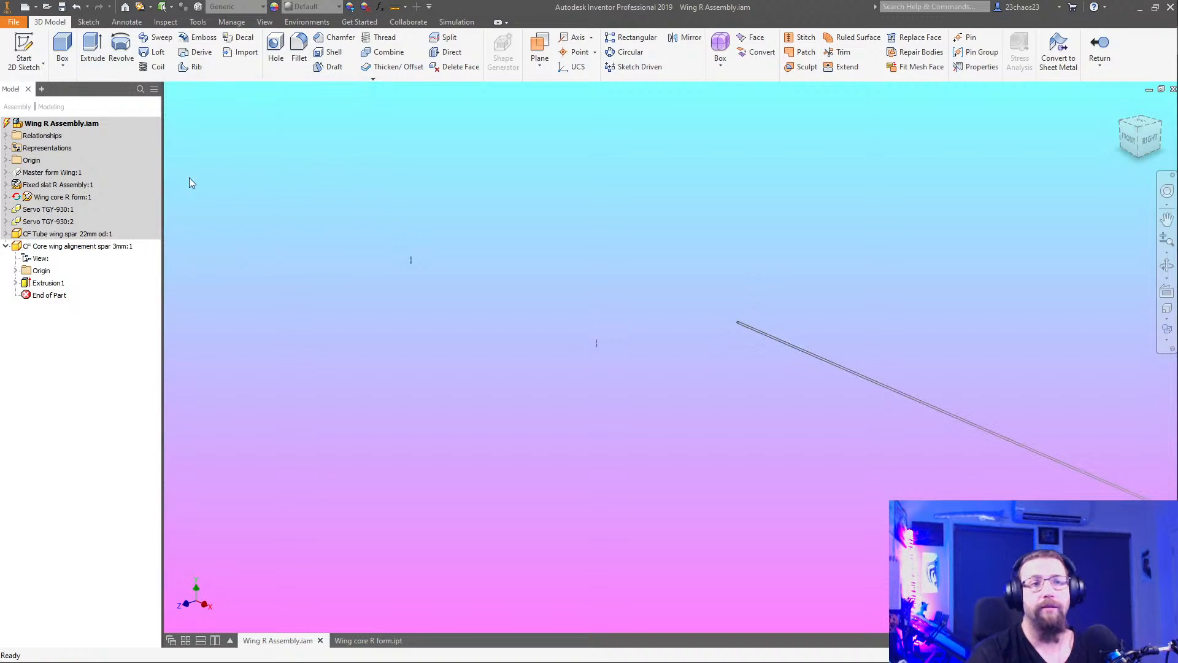
click(246, 8)
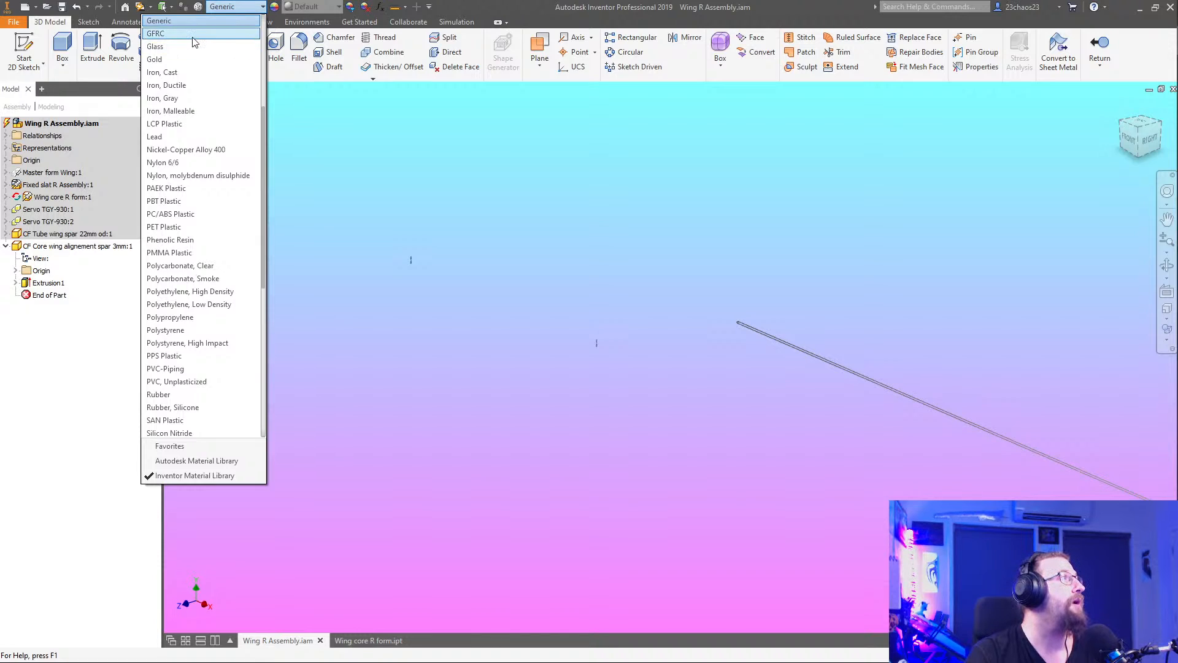
click(160, 34)
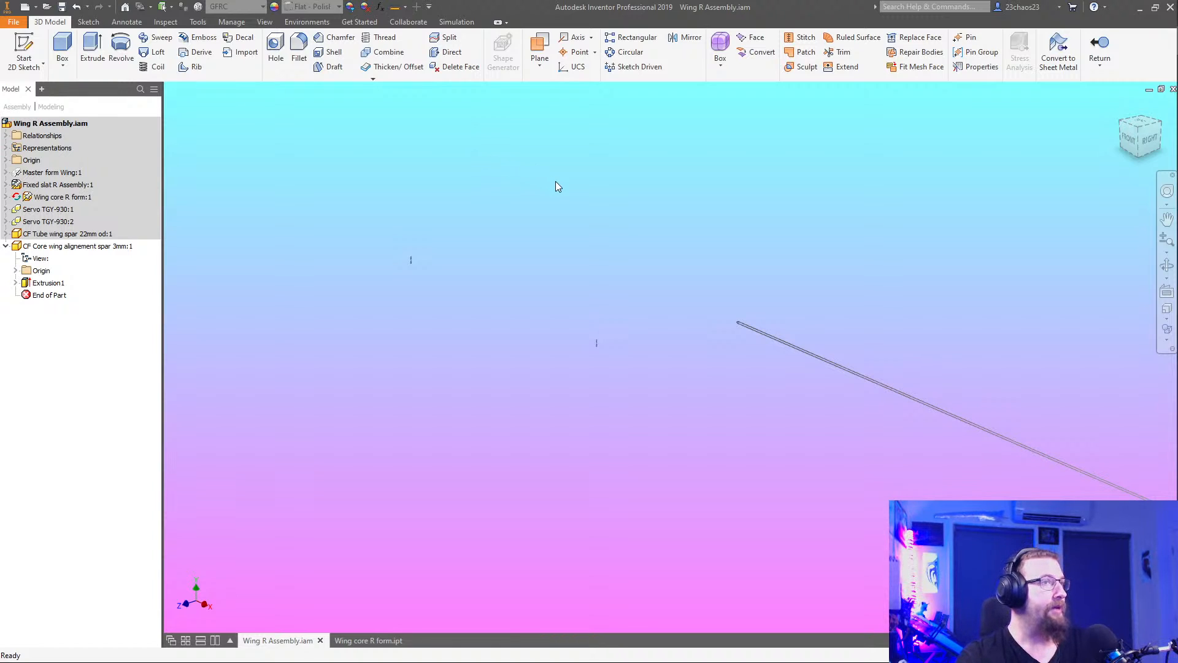
Return to the wing assembly and mate the alignment spar's axis to the small rear hole in the wing core's end rib with 0 mm offset
click(1100, 49)
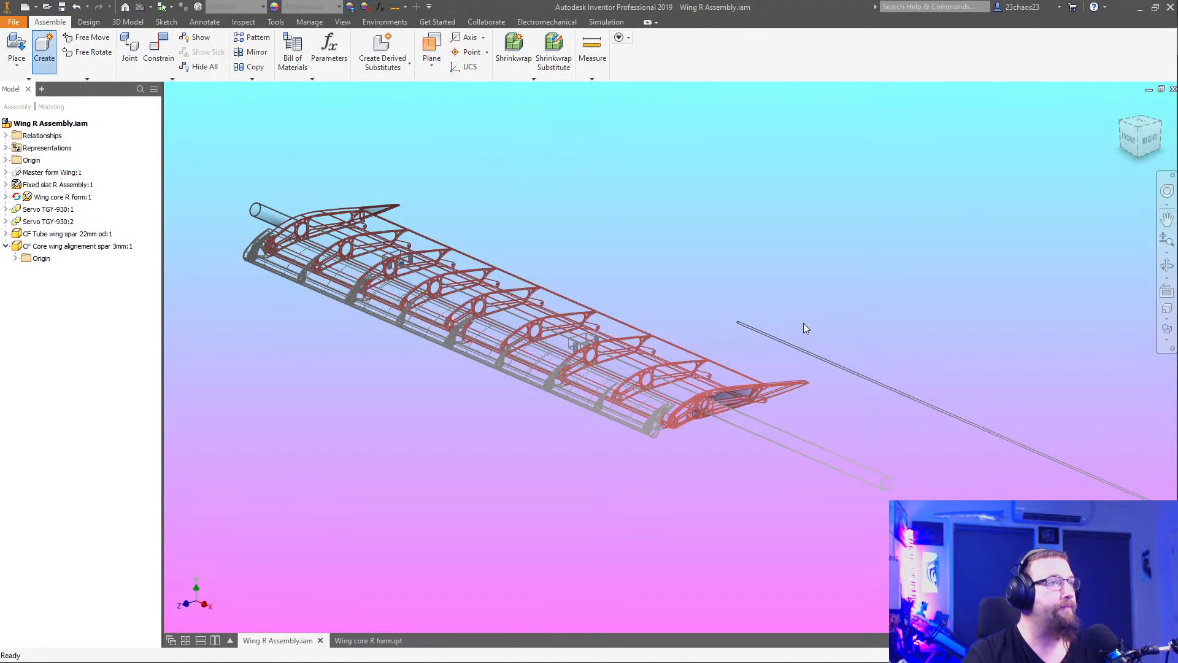
click(161, 62)
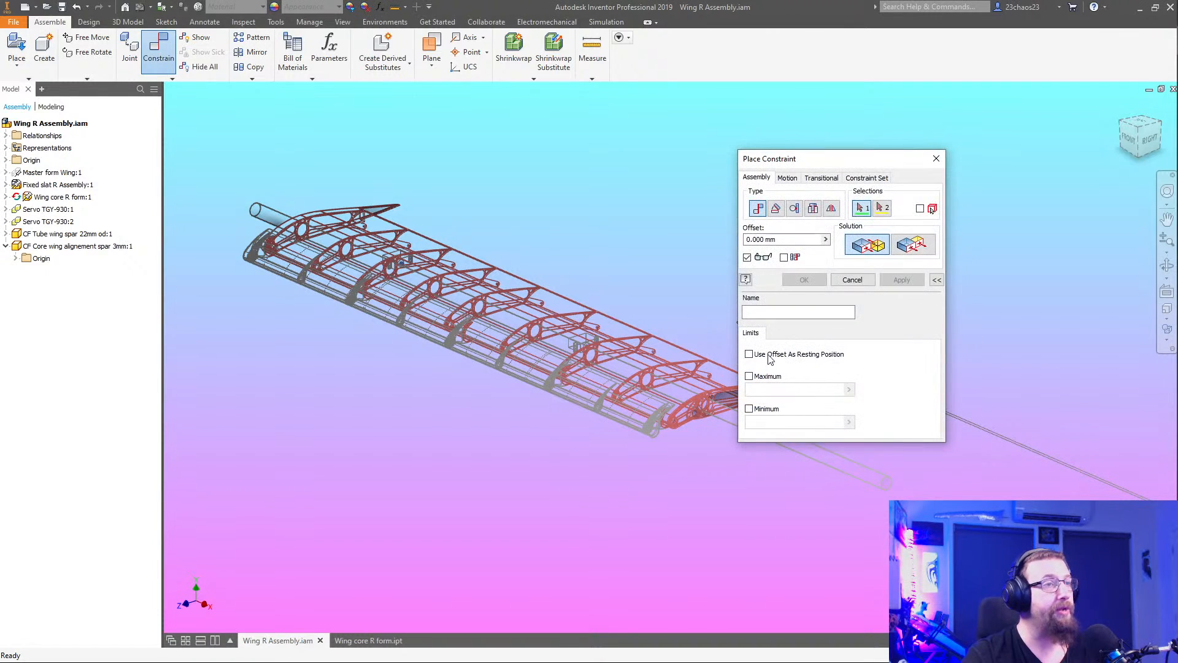
click(1003, 443)
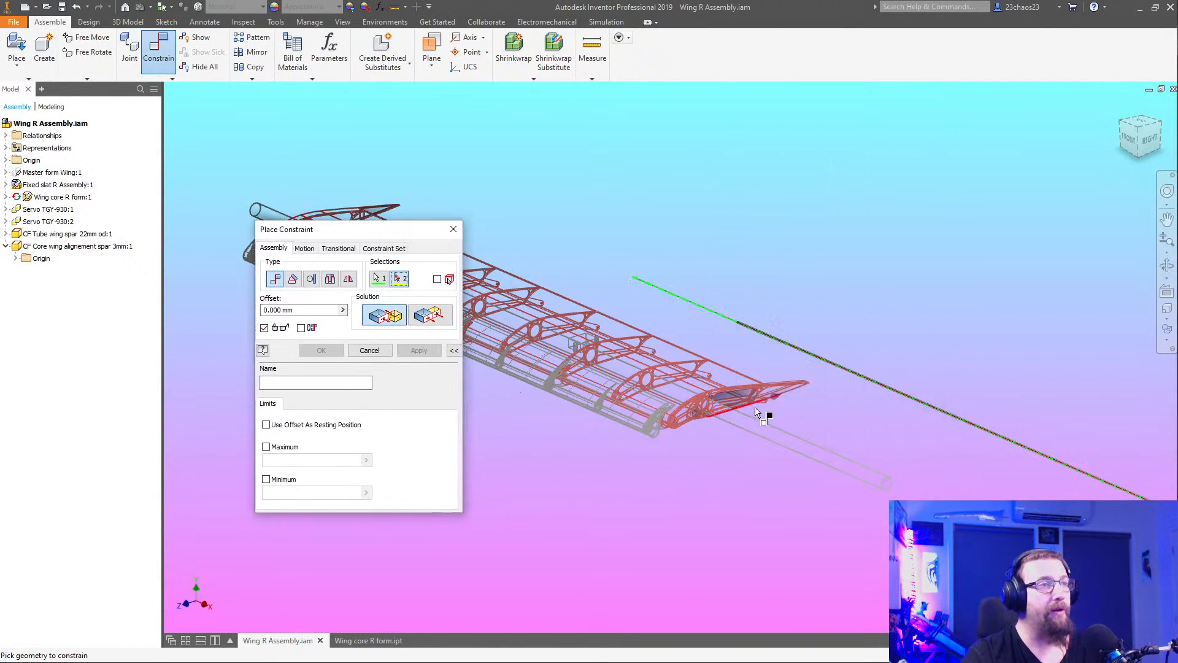
scroll(761, 417, down, 6)
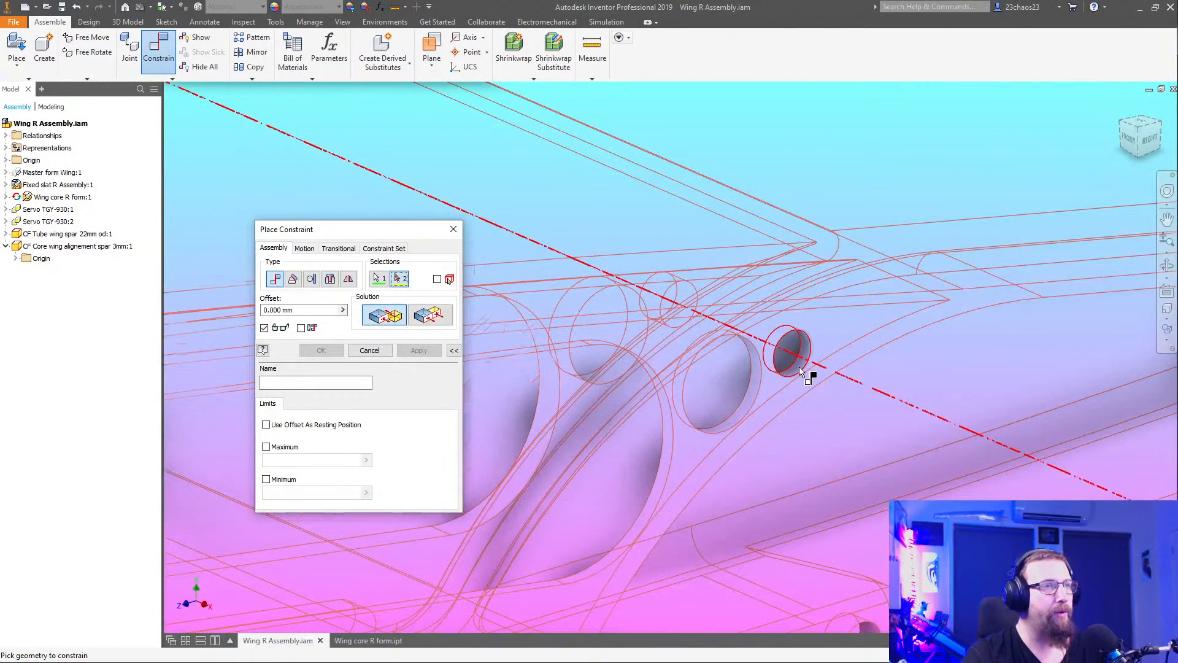
scroll(801, 371, down, 3)
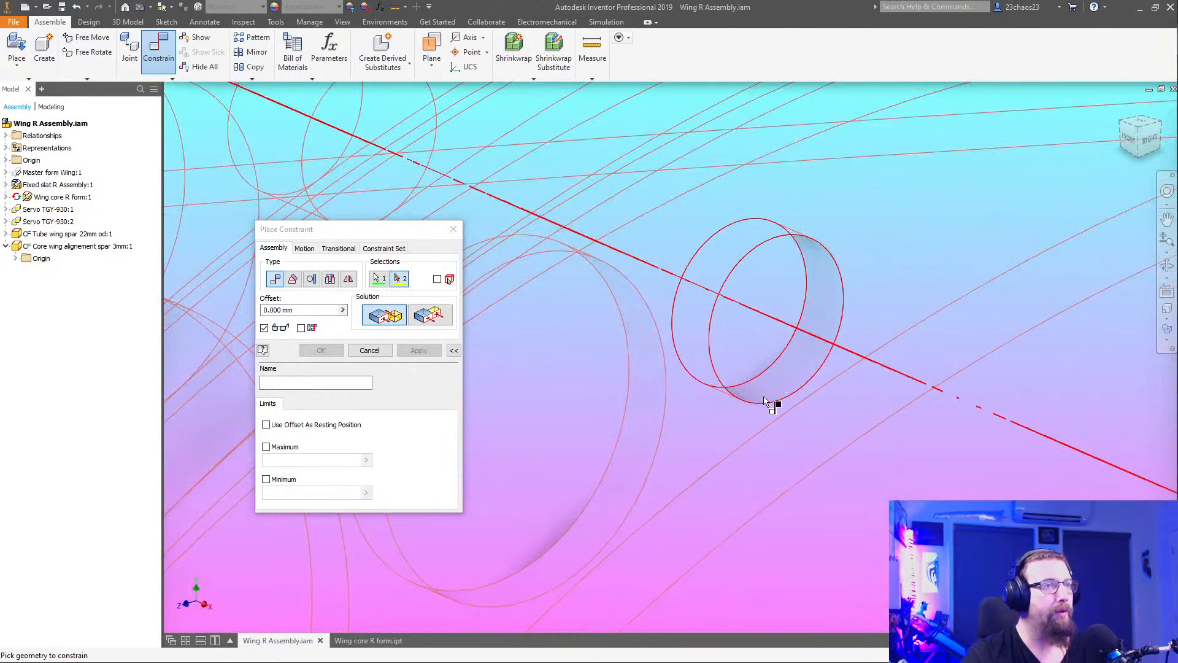
click(785, 380)
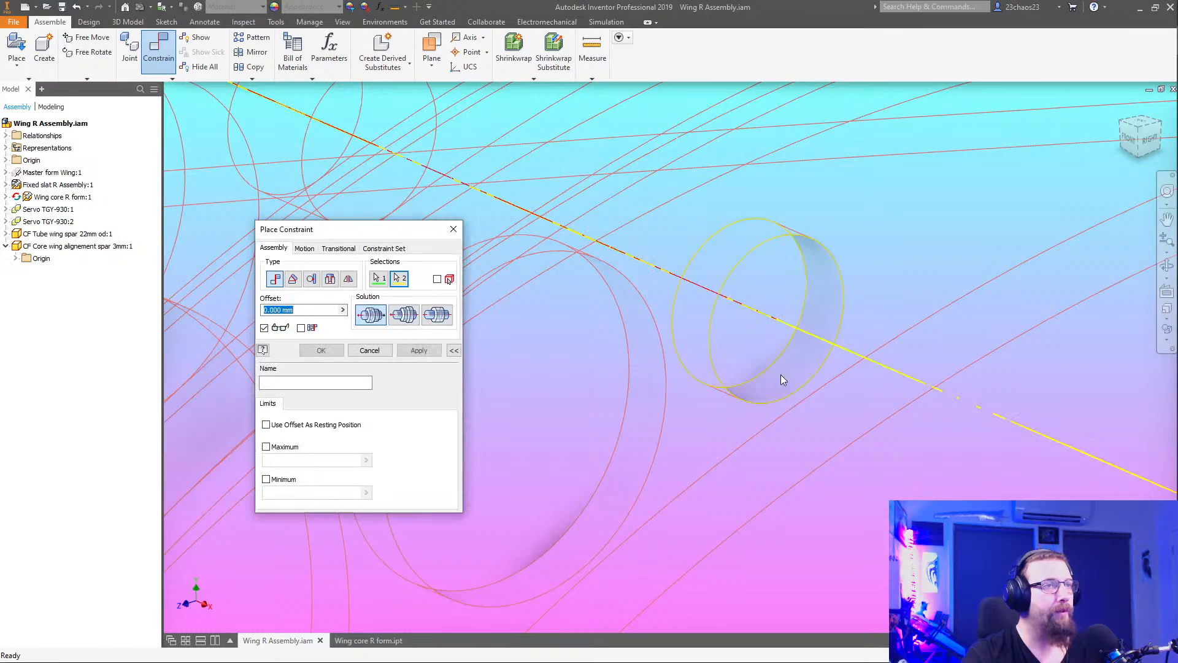
scroll(776, 379, down, 5)
click(317, 354)
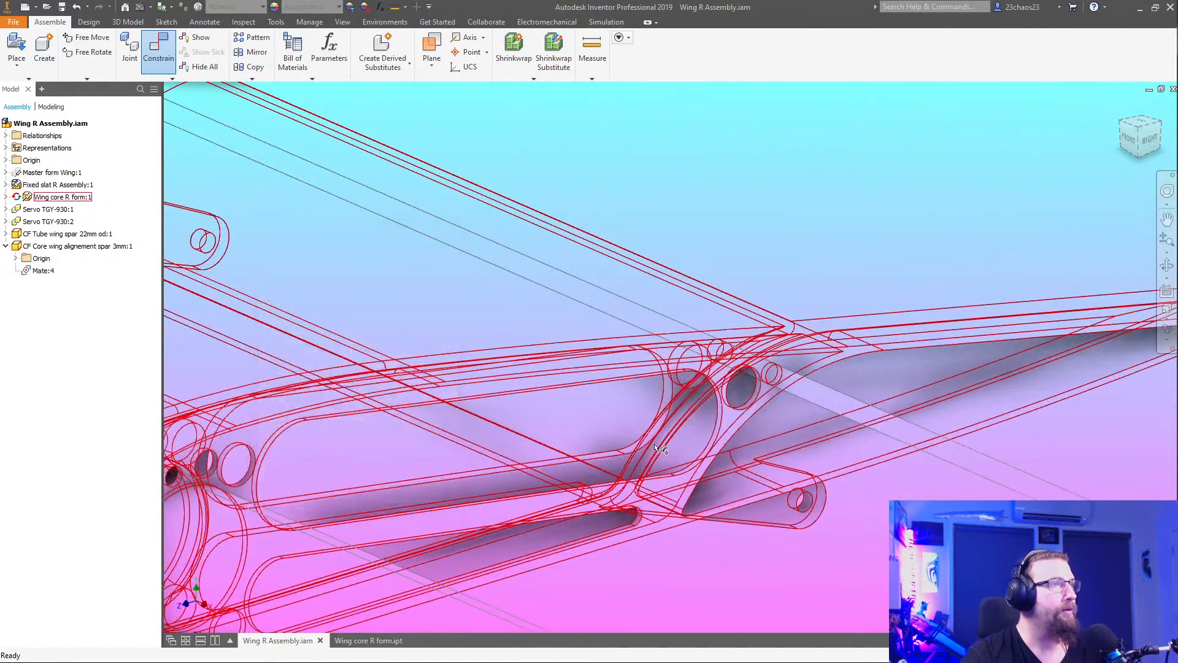
scroll(661, 444, down, 8)
middle_drag(666, 450, 841, 375)
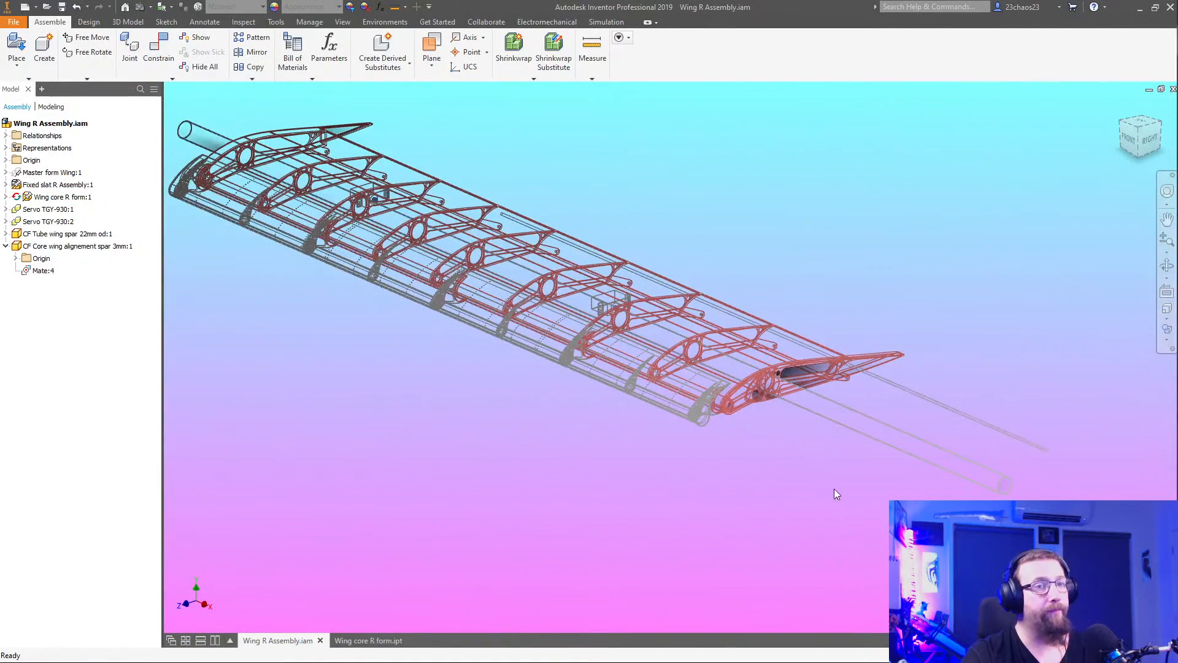
Slide the alignment spar along its axis into the wing so its end sticks out slightly past the end rib
drag(1046, 455, 956, 431)
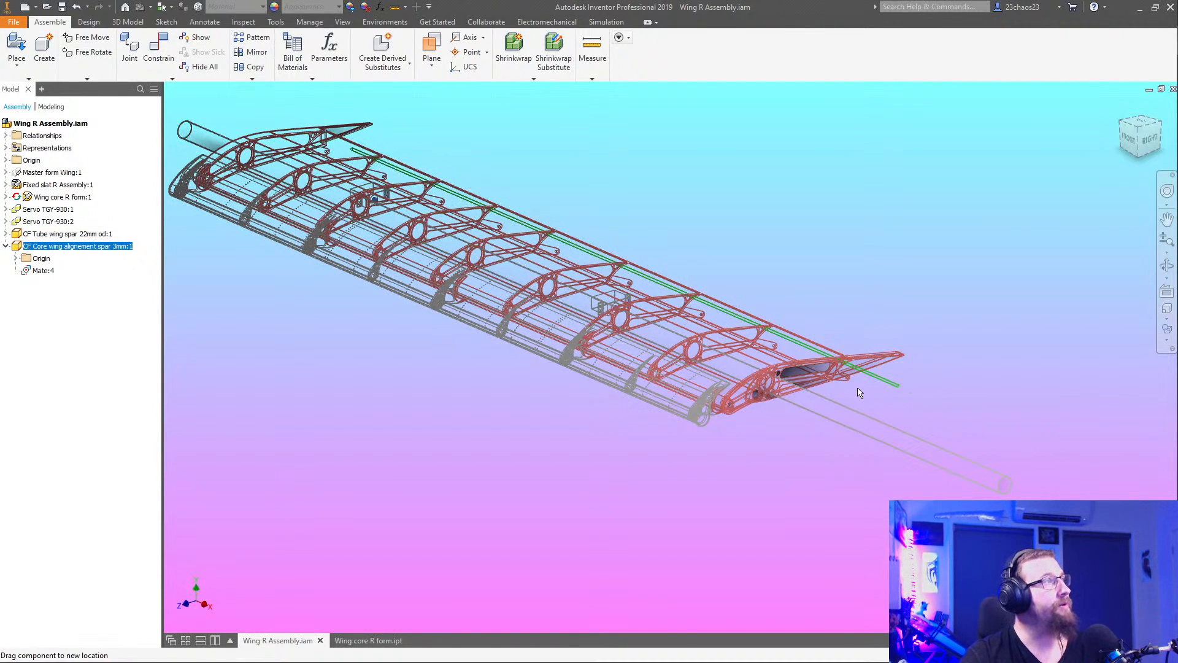
drag(859, 393, 845, 384)
click(808, 464)
Examine how the alignment spar runs through the ribs and its hole near the trailing edge from several angles
middle_drag(563, 471, 859, 472)
scroll(1052, 282, down, 7)
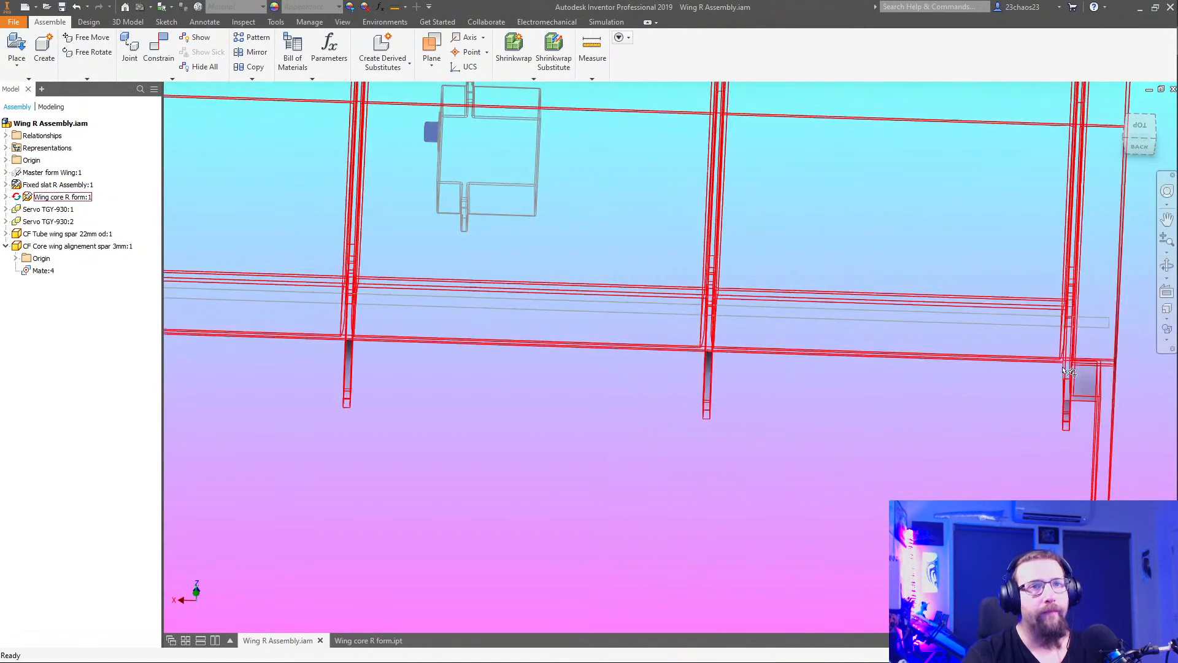
scroll(703, 395, up, 5)
middle_drag(570, 407, 942, 478)
shift+middle_drag(811, 480, 620, 454)
shift+middle_drag(520, 459, 717, 485)
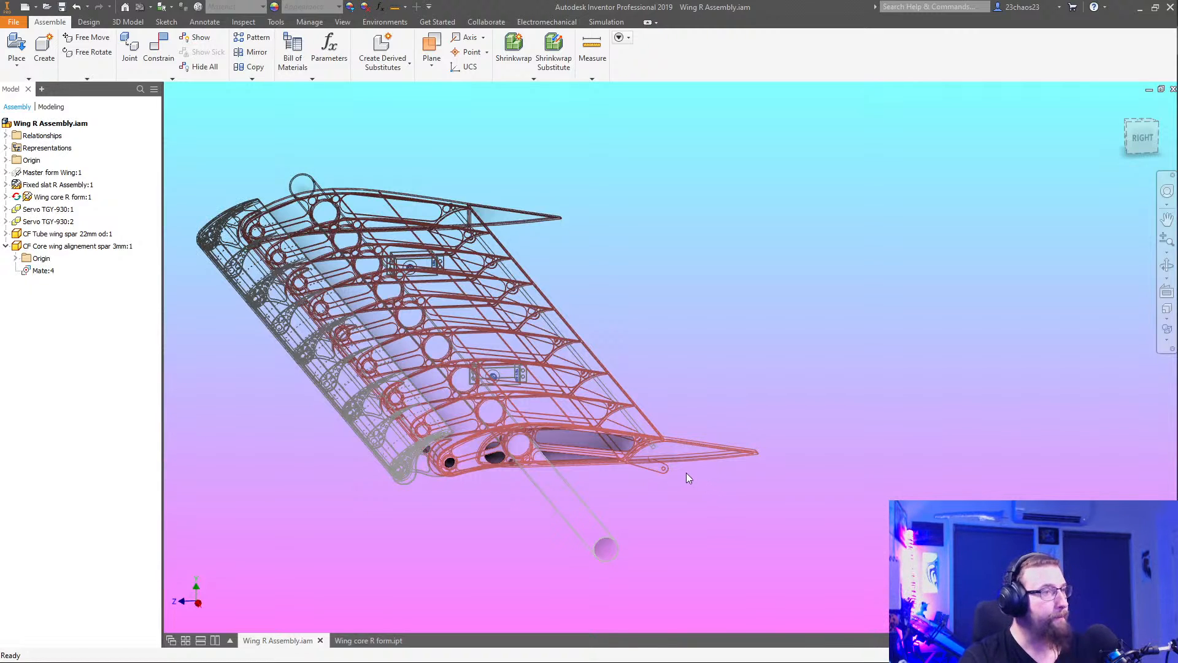
scroll(639, 433, up, 5)
scroll(689, 482, up, 8)
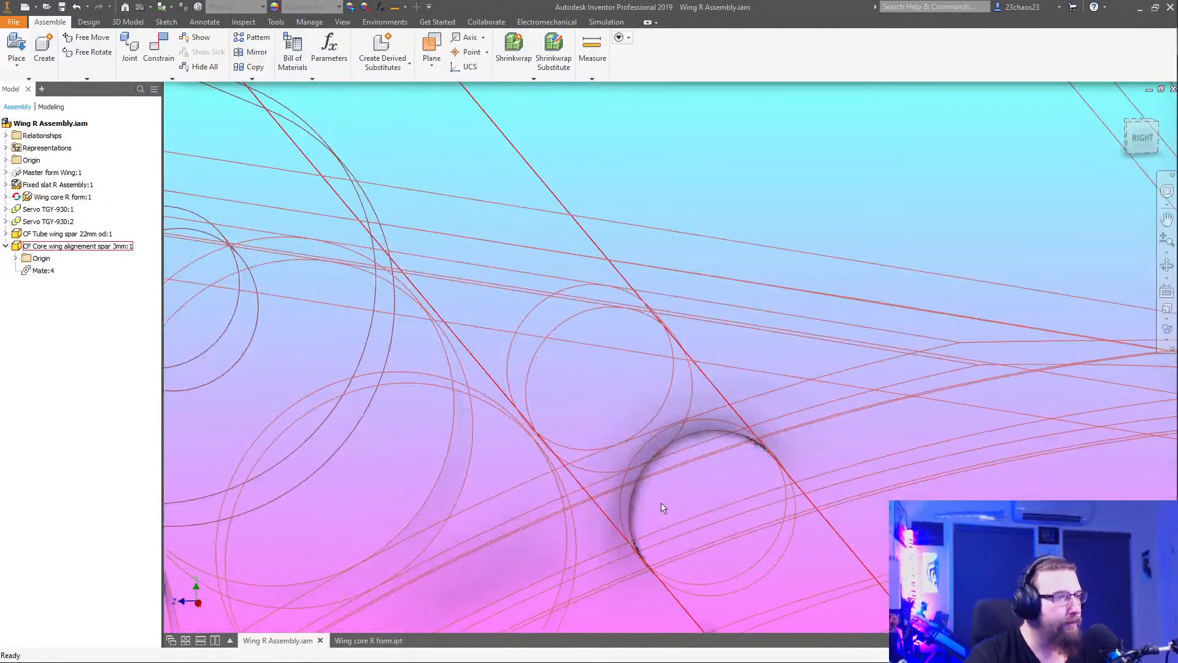
scroll(660, 511, down, 10)
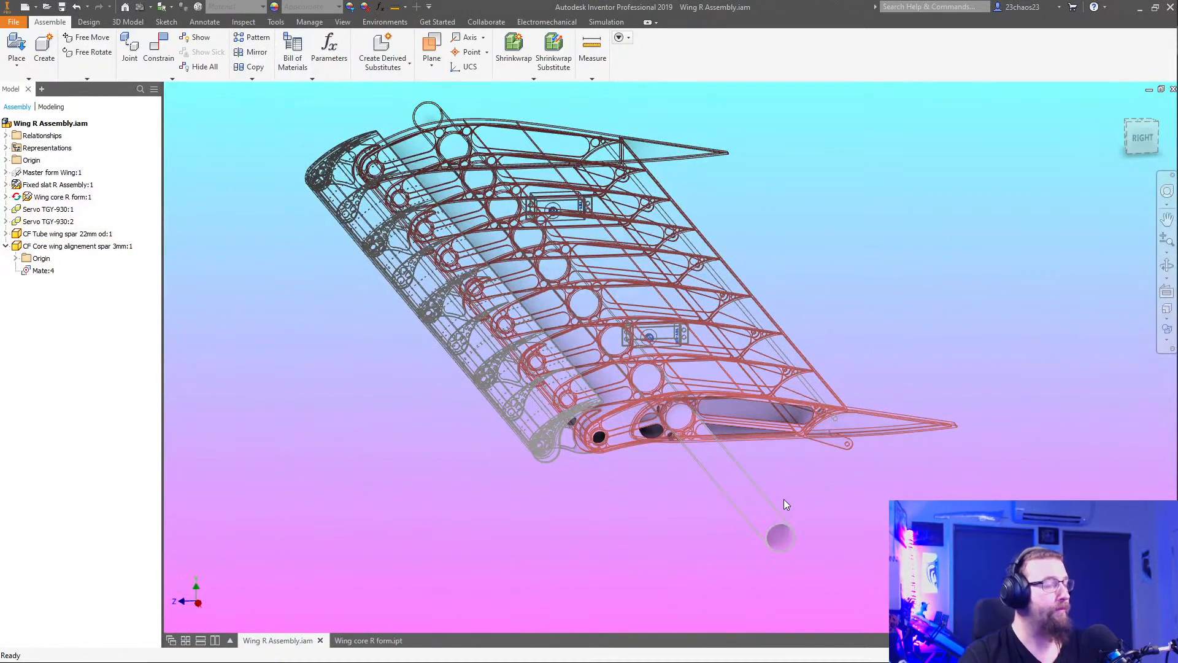
Save Wing R Assembly and its changed dependents, and switch to Wing core R form.ipt
key(ctrl+s)
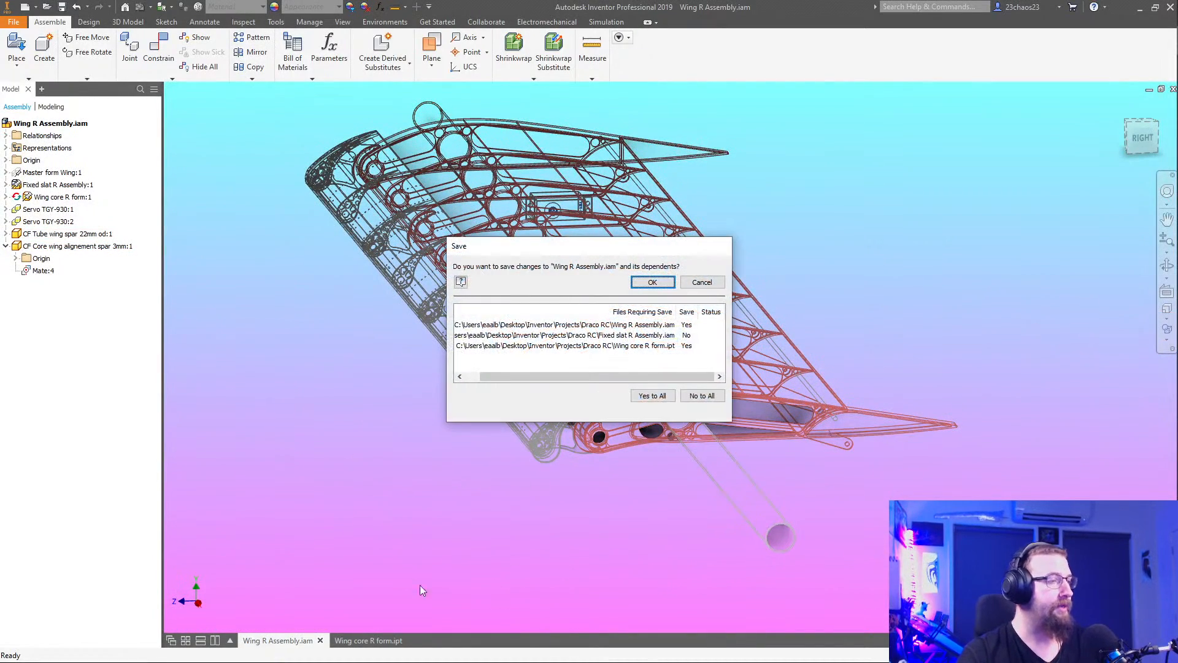
click(652, 282)
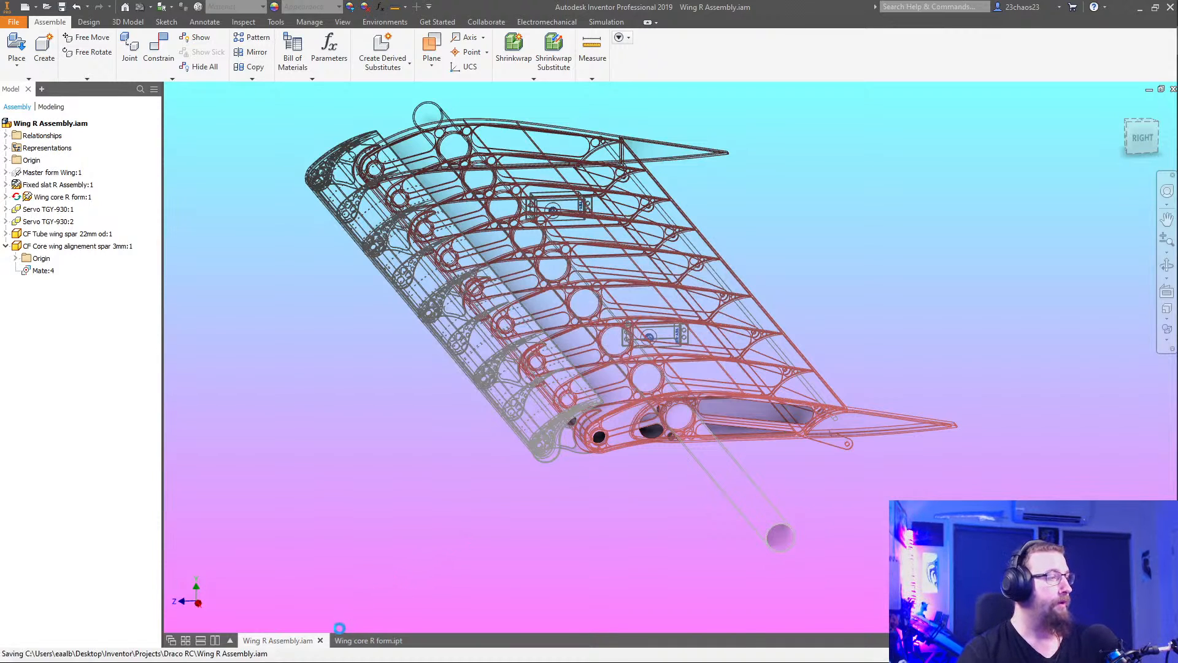
click(362, 640)
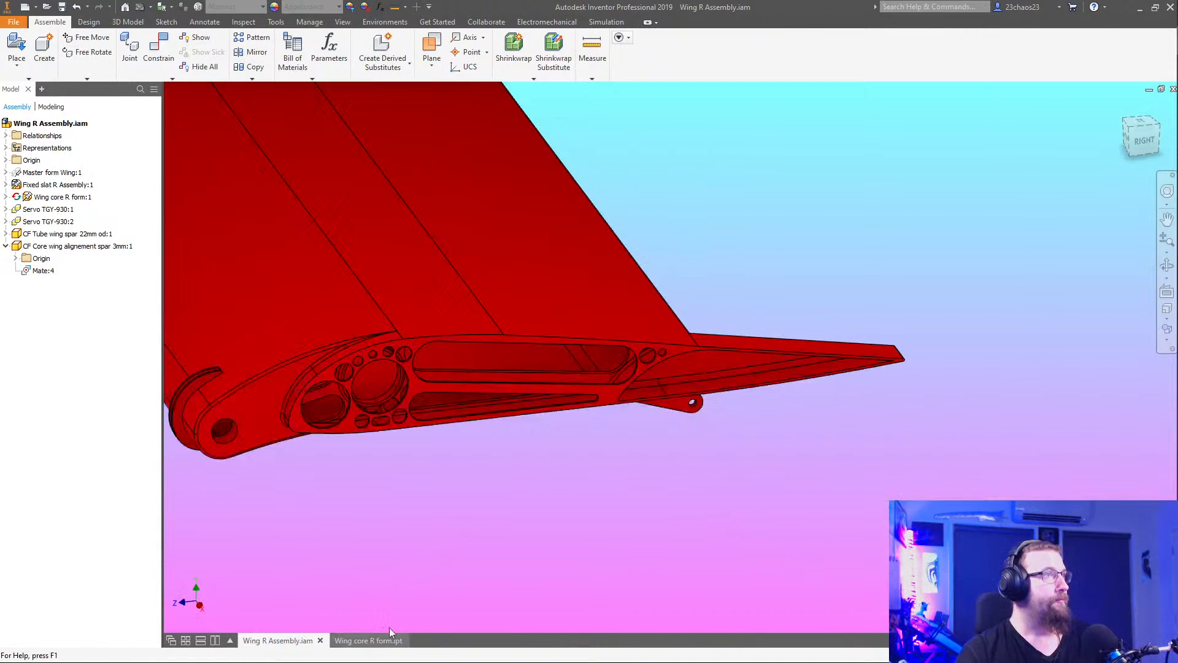
Create a sketch on the end rib's face, project the circular edges of the ring behind the large spar hole, and finish it
shift+middle_drag(609, 444, 646, 527)
scroll(603, 392, up, 3)
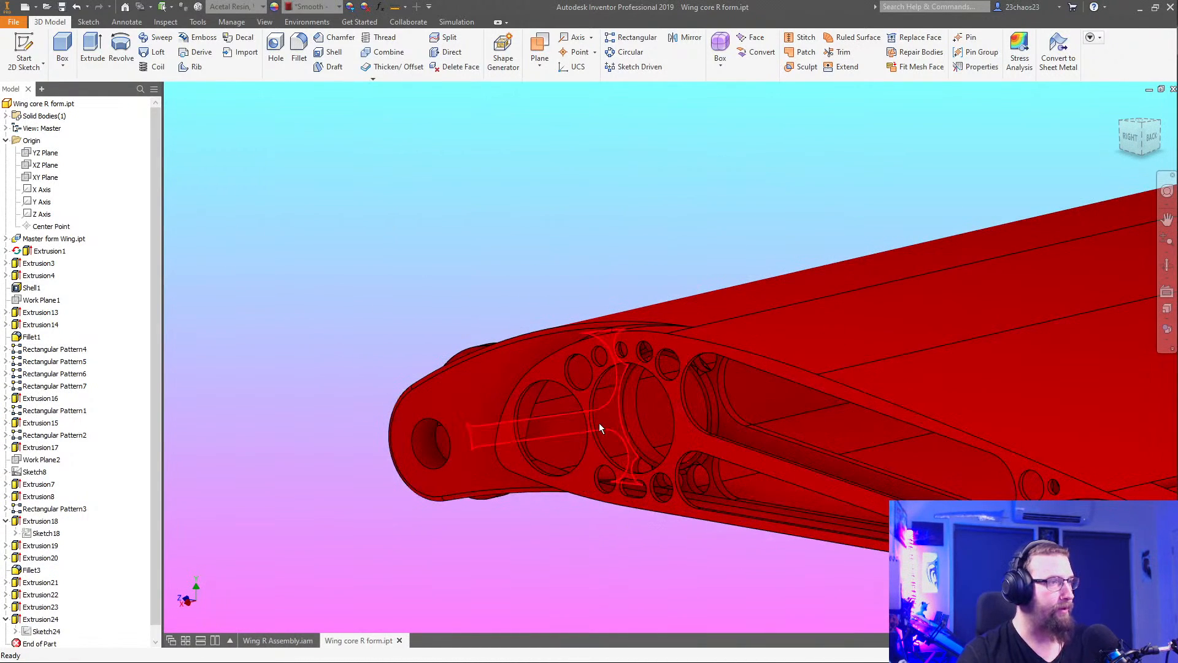
click(28, 44)
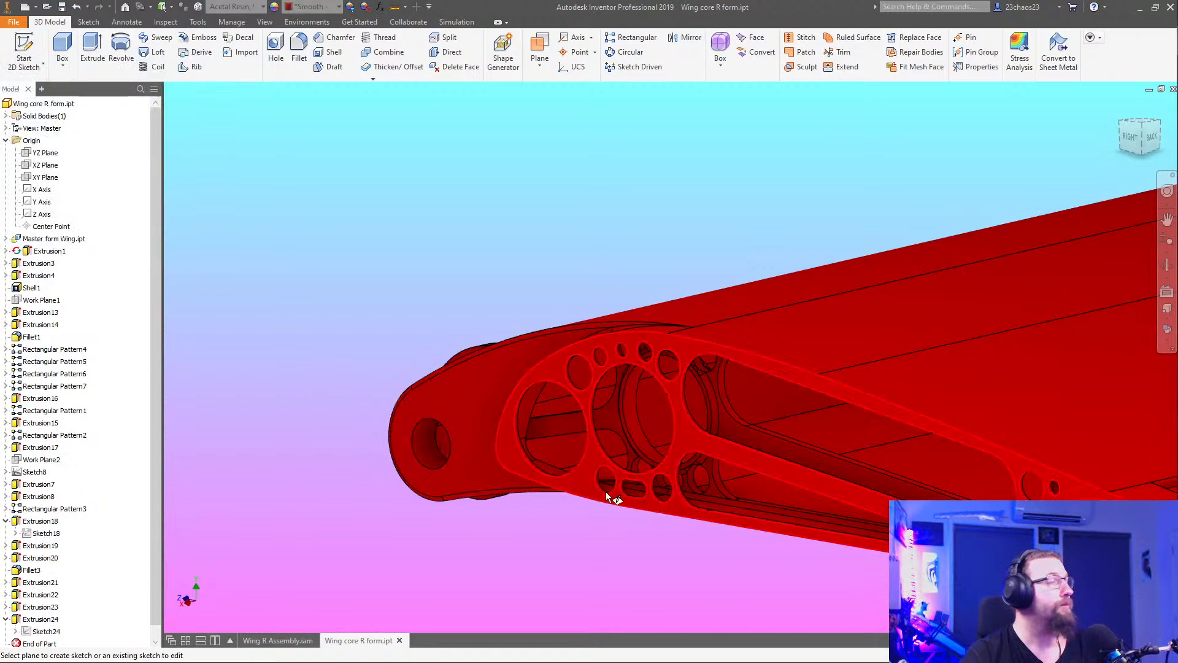
scroll(626, 465, up, 5)
click(861, 291)
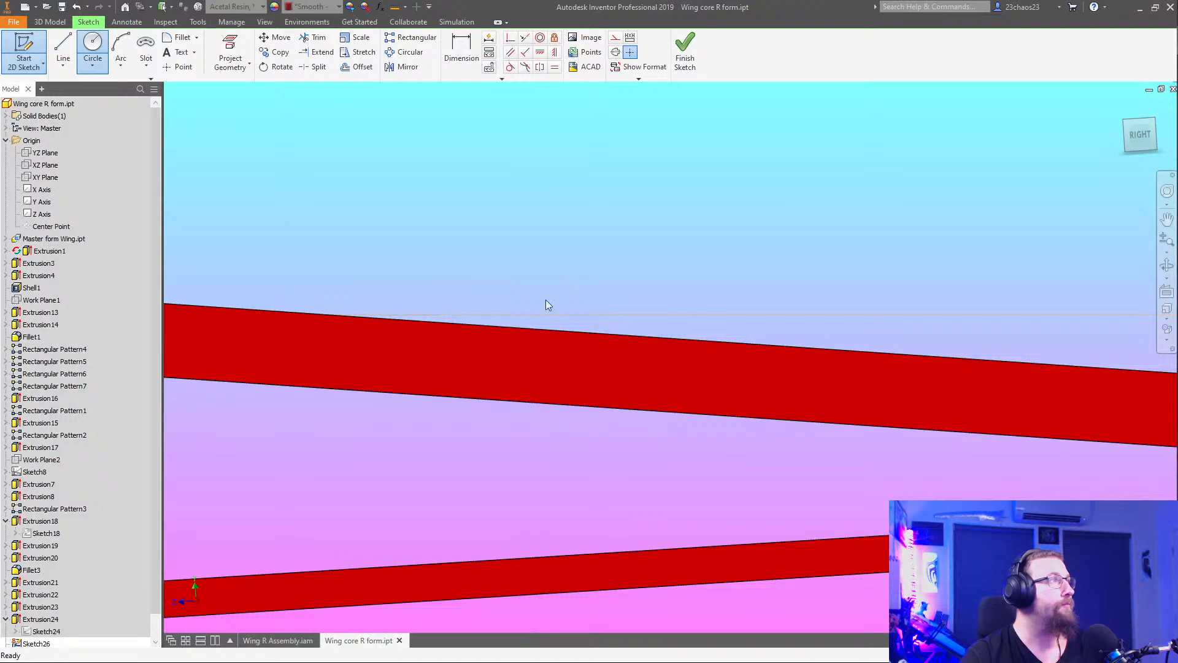
scroll(566, 331, down, 7)
middle_drag(569, 334, 843, 319)
mouse_move(798, 488)
shift+middle_down()
mouse_move(747, 434)
mouse_move(723, 436)
shift+middle_up()
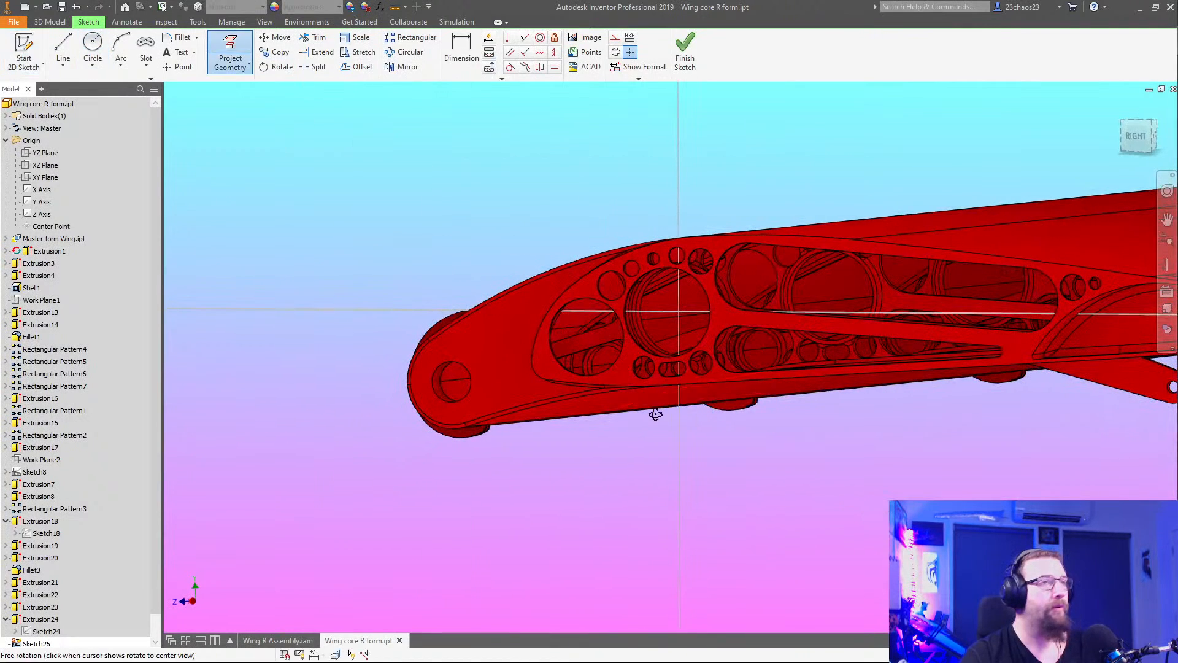
shift+middle_drag(655, 414, 634, 453)
scroll(724, 290, up, 7)
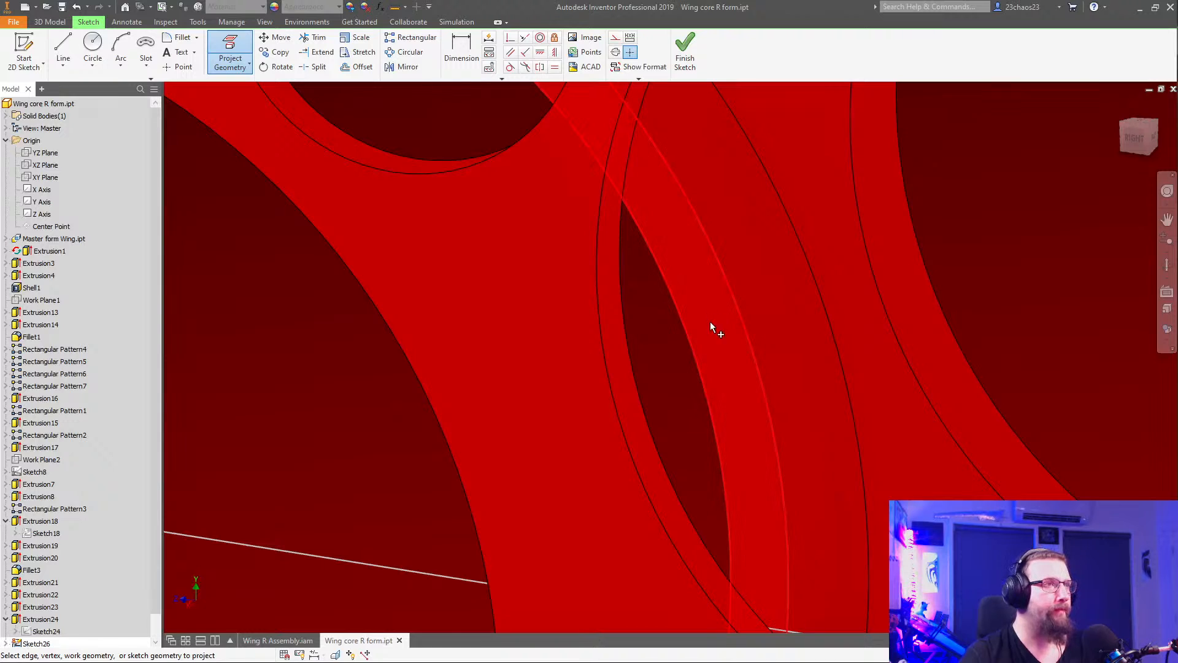
scroll(711, 325, down, 7)
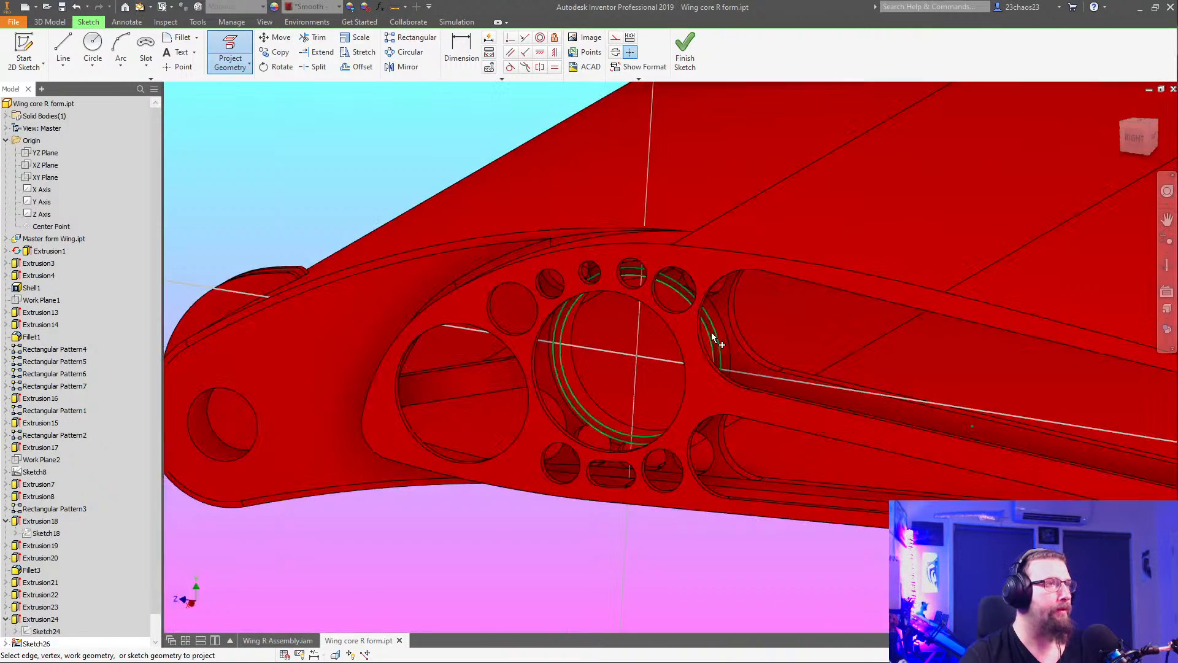
click(683, 52)
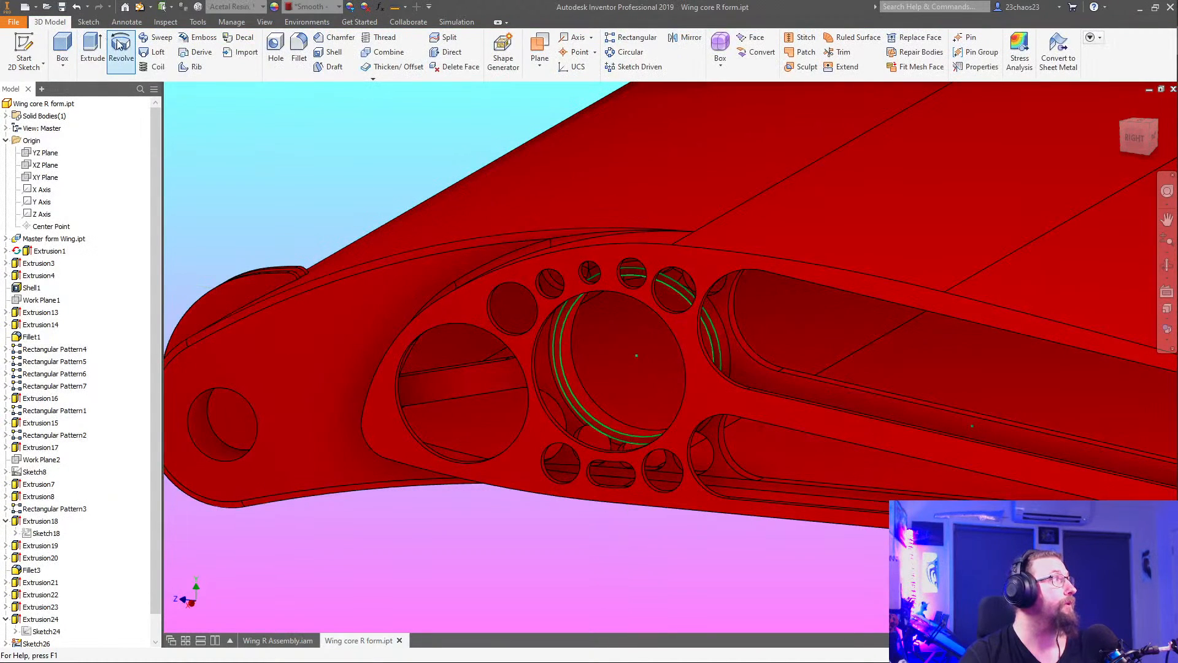
Extrude the projected ring profile with the To Next extent to join it to the end rib
click(92, 49)
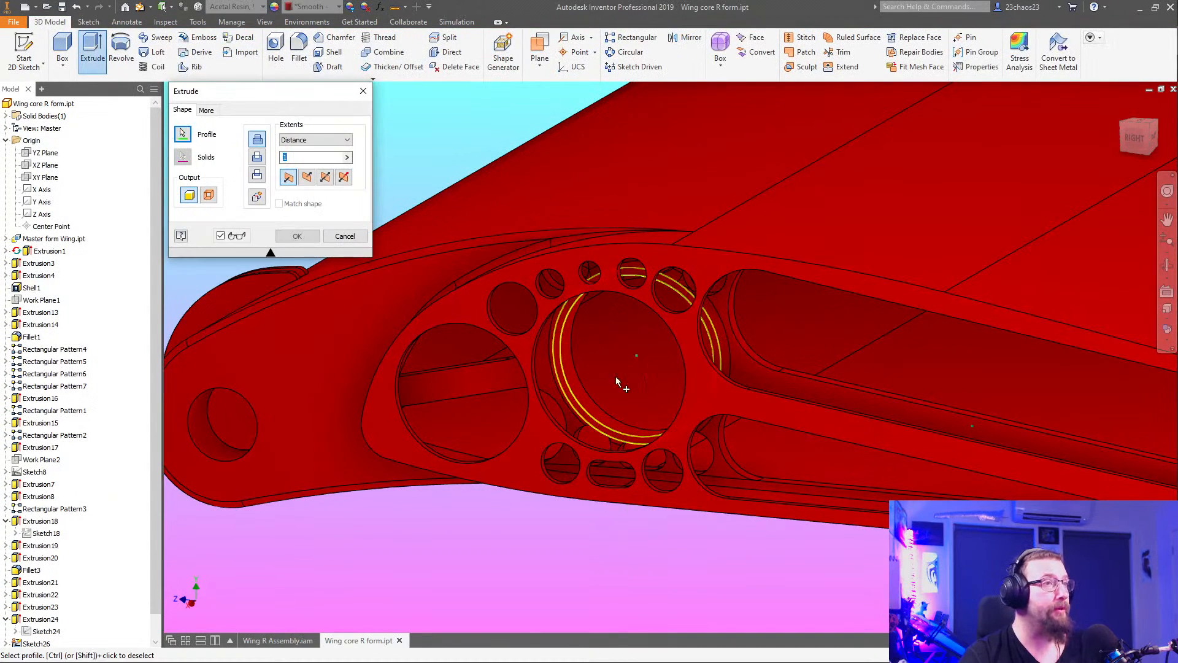
click(712, 330)
click(310, 140)
click(295, 159)
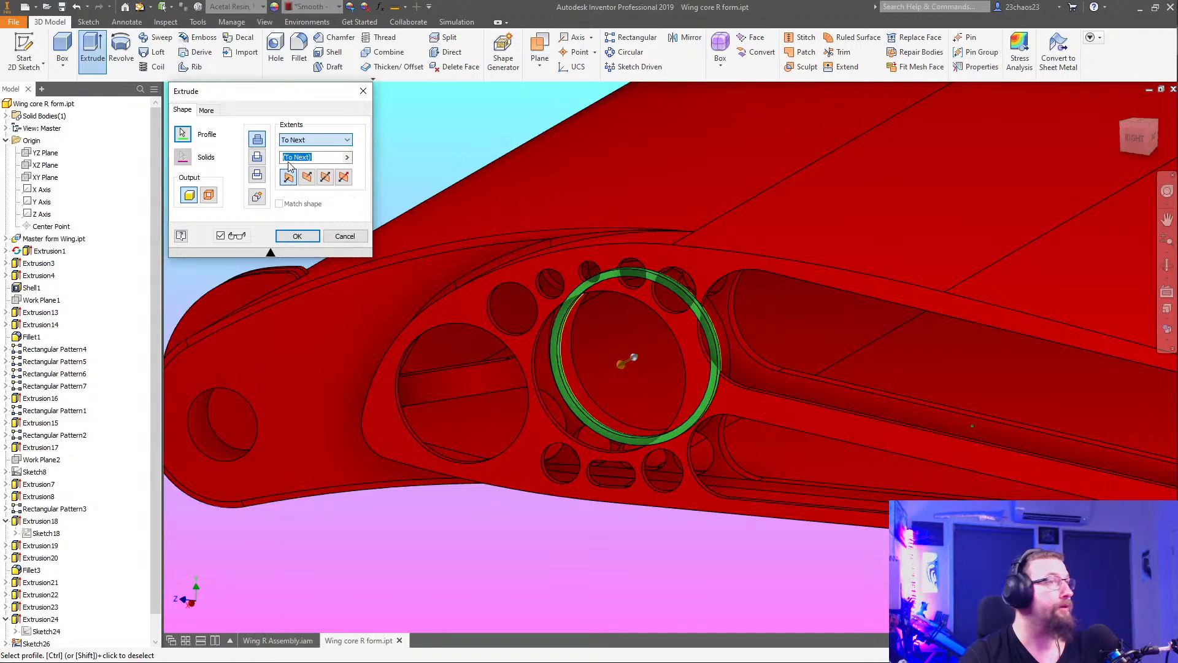
click(297, 236)
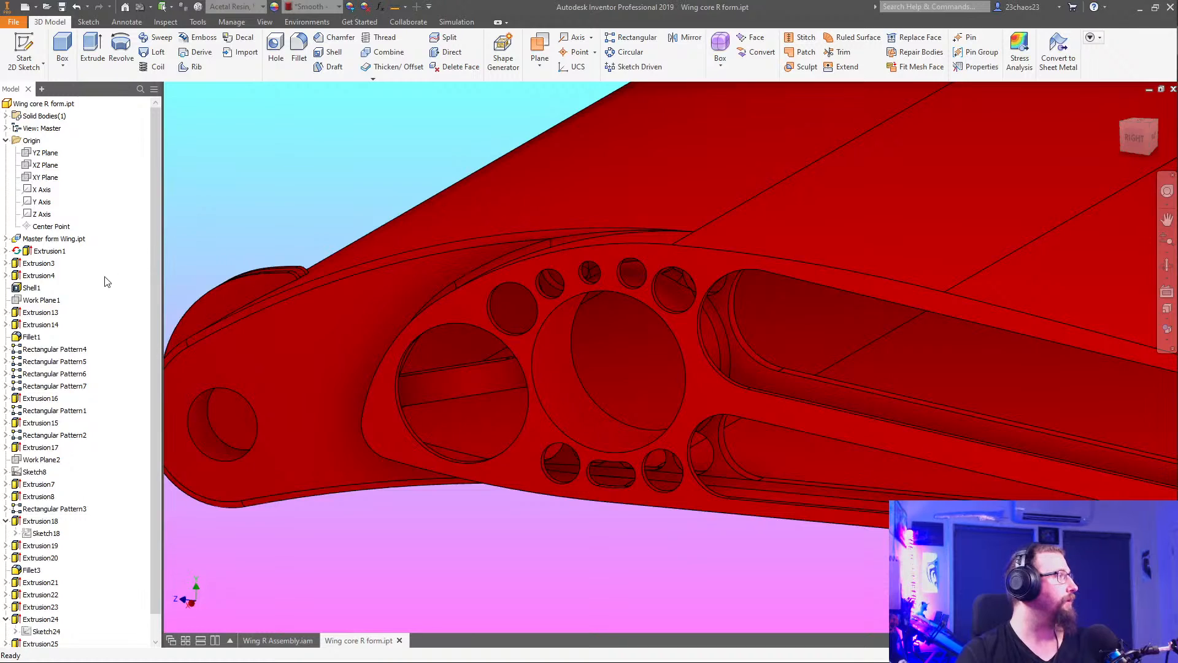
Start a fillet with radius 1 on the edge segments where the reinforcing ring around the large spar hole meets the end rib
double_click(13, 335)
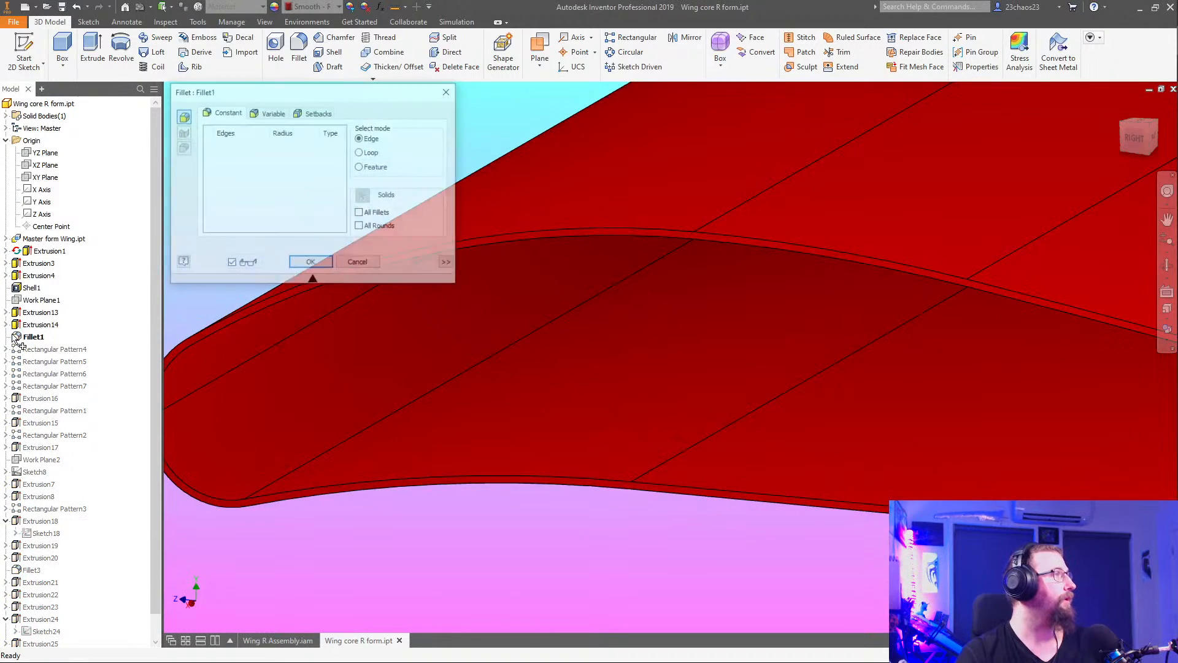
click(451, 92)
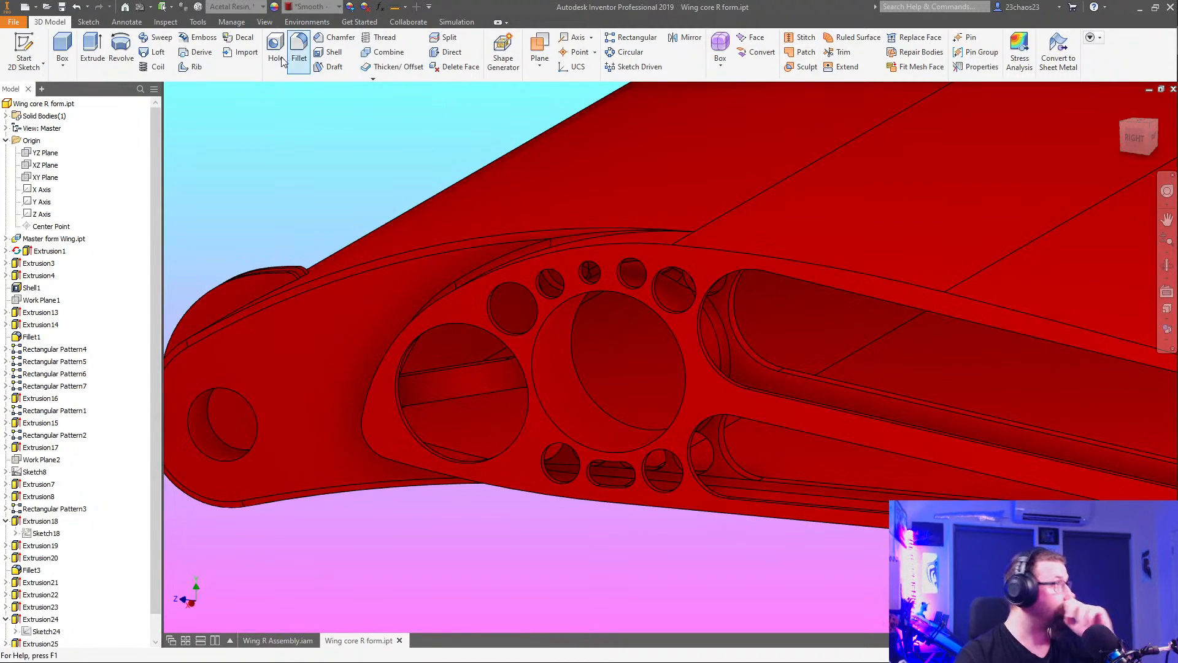
click(301, 41)
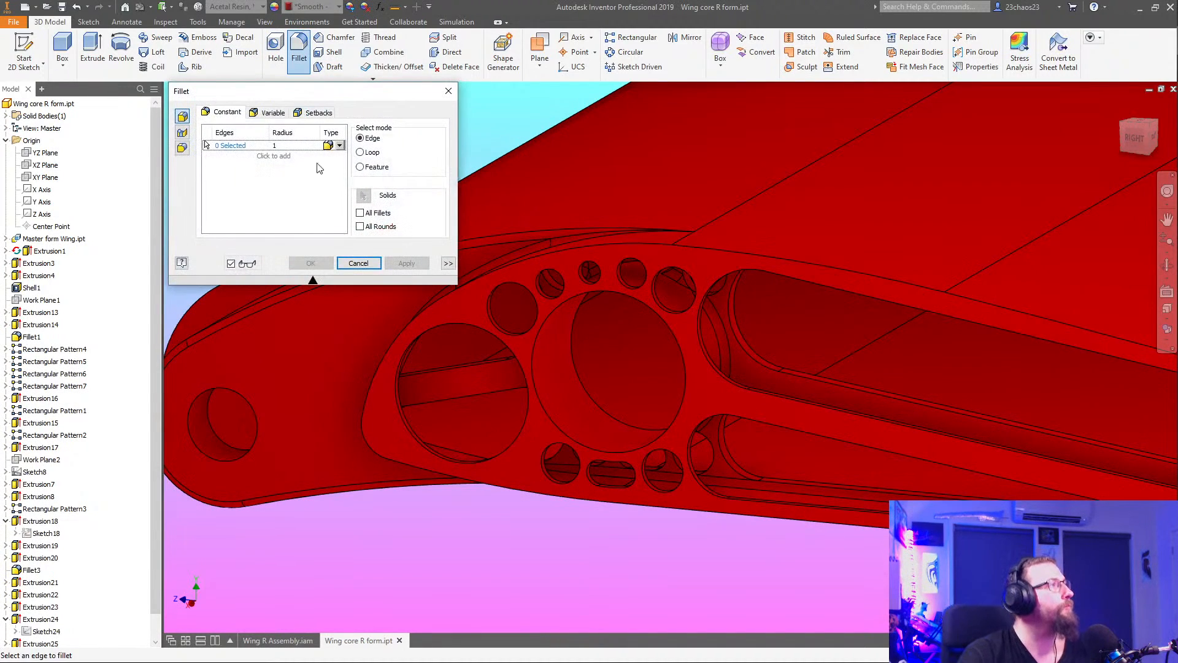
click(556, 431)
click(526, 345)
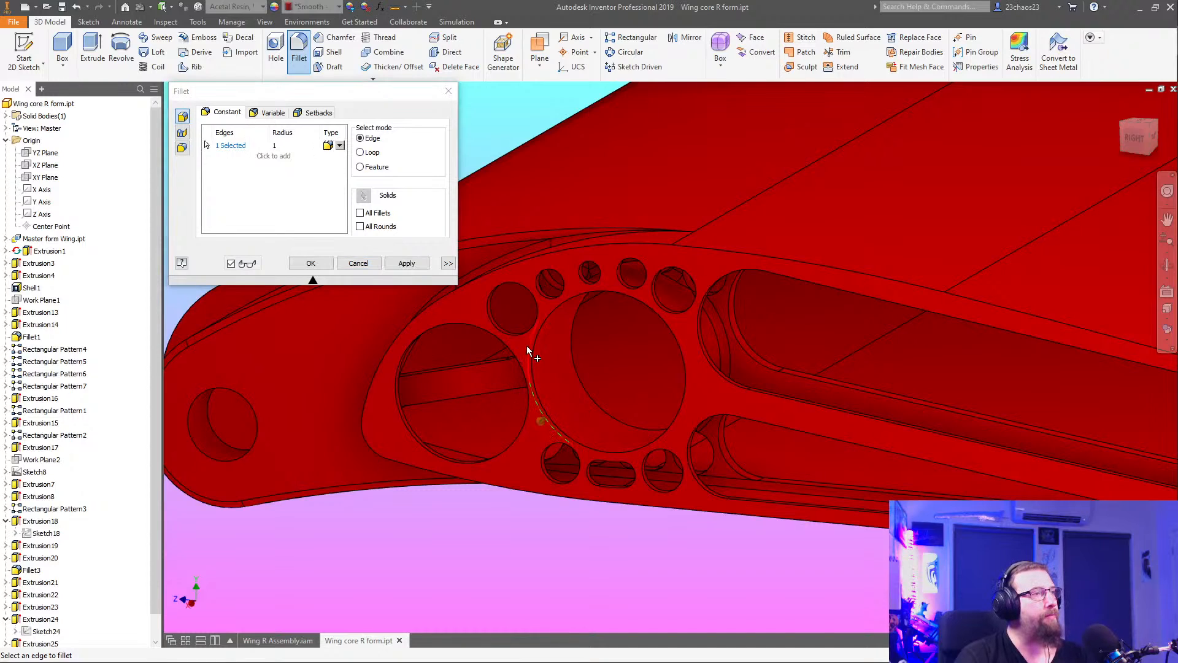
click(551, 303)
click(576, 289)
click(594, 286)
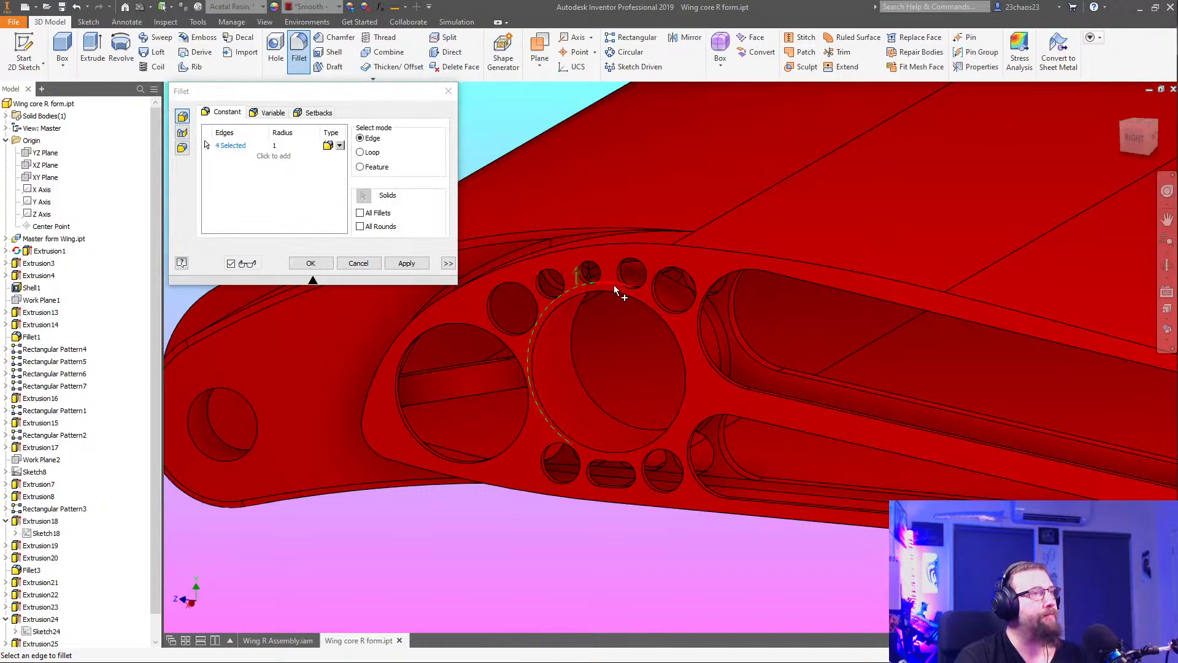
click(670, 319)
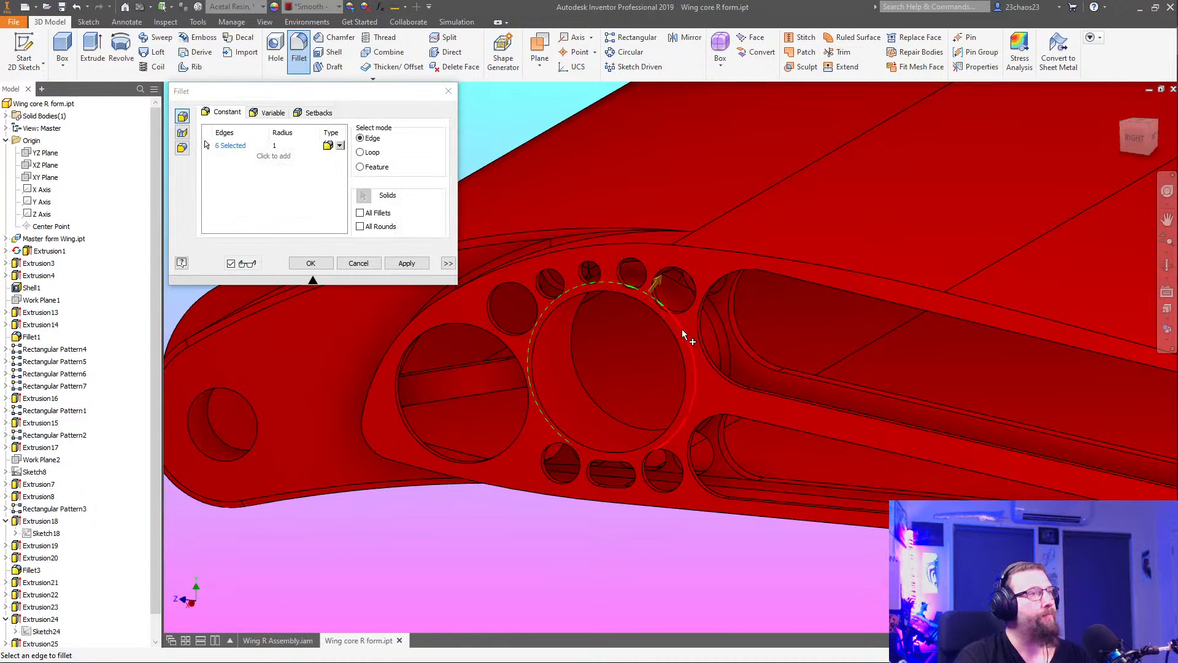
click(683, 332)
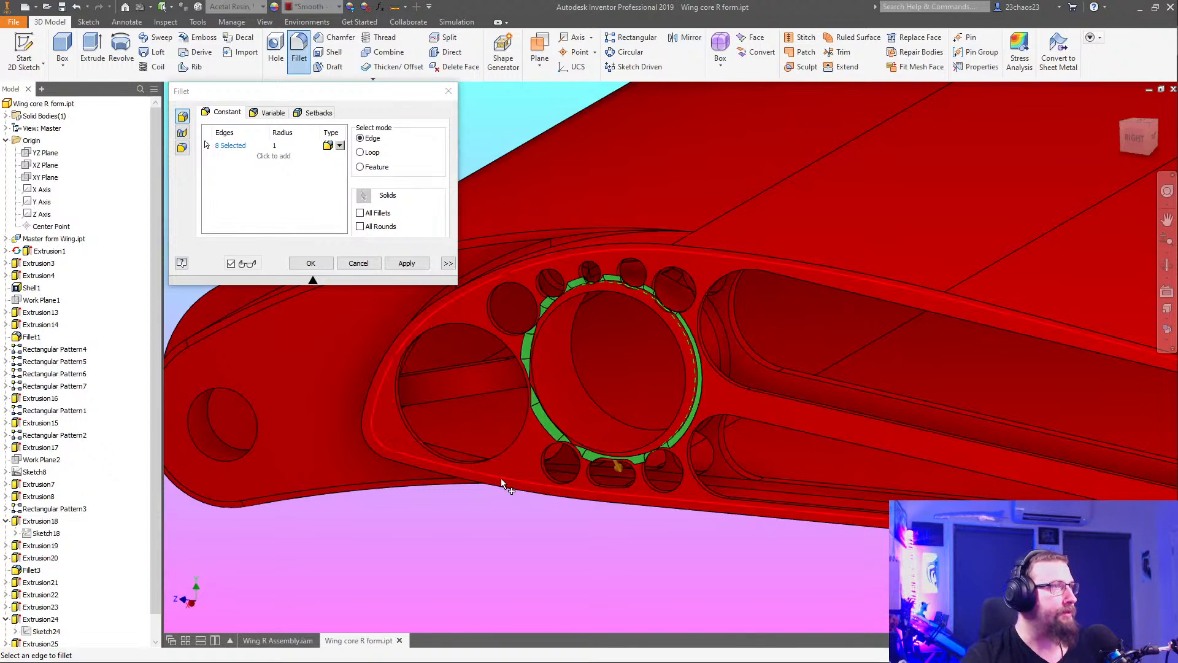
Include the edges around the end rib's outer perimeter in the radius 1 fillet, check the preview from several angles and apply it
middle_drag(565, 497, 250, 439)
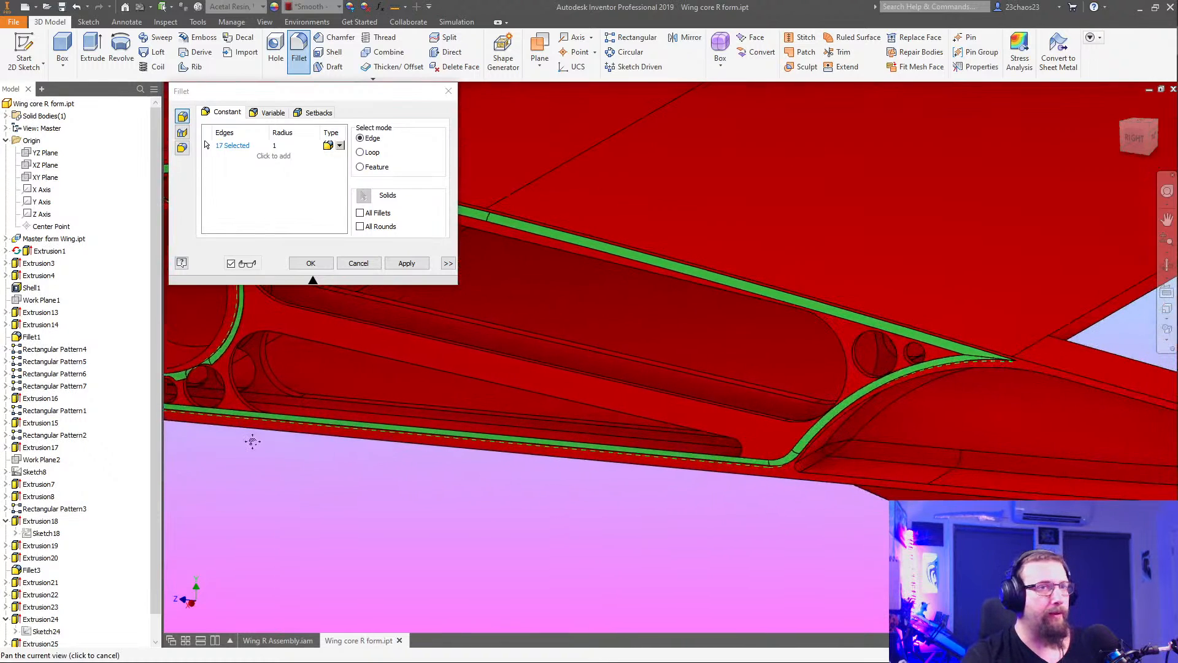
middle_drag(517, 477, 975, 508)
mouse_move(566, 496)
shift+middle_down()
mouse_move(541, 505)
mouse_move(564, 498)
shift+middle_up()
click(1166, 265)
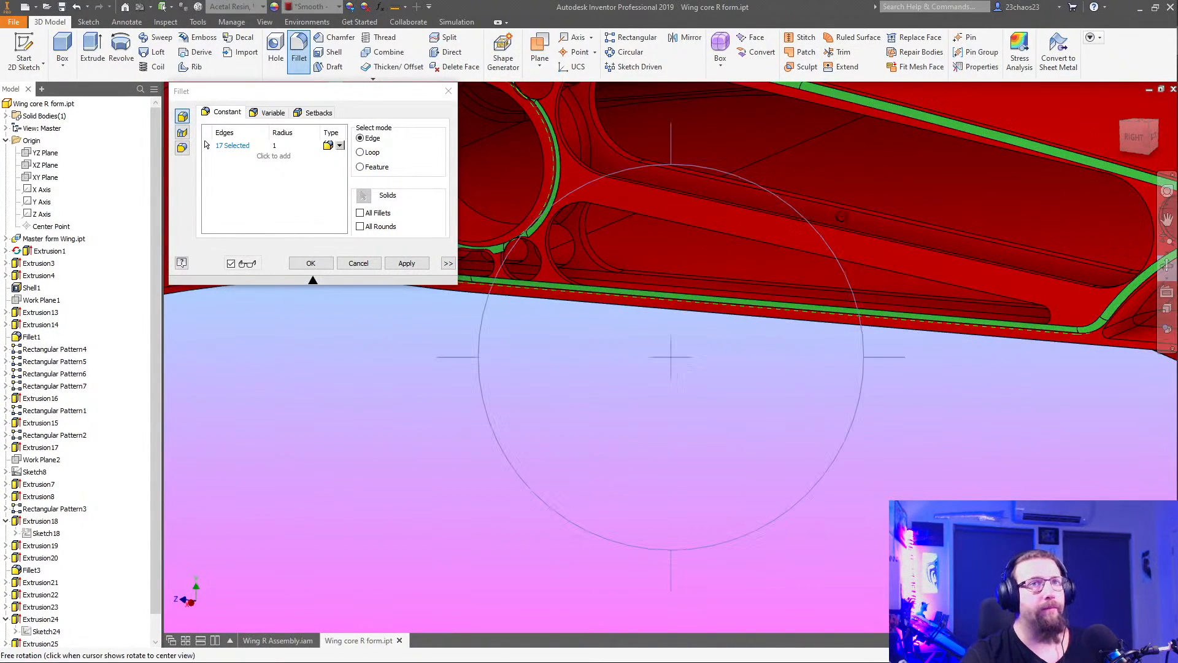
click(562, 179)
drag(478, 432, 831, 440)
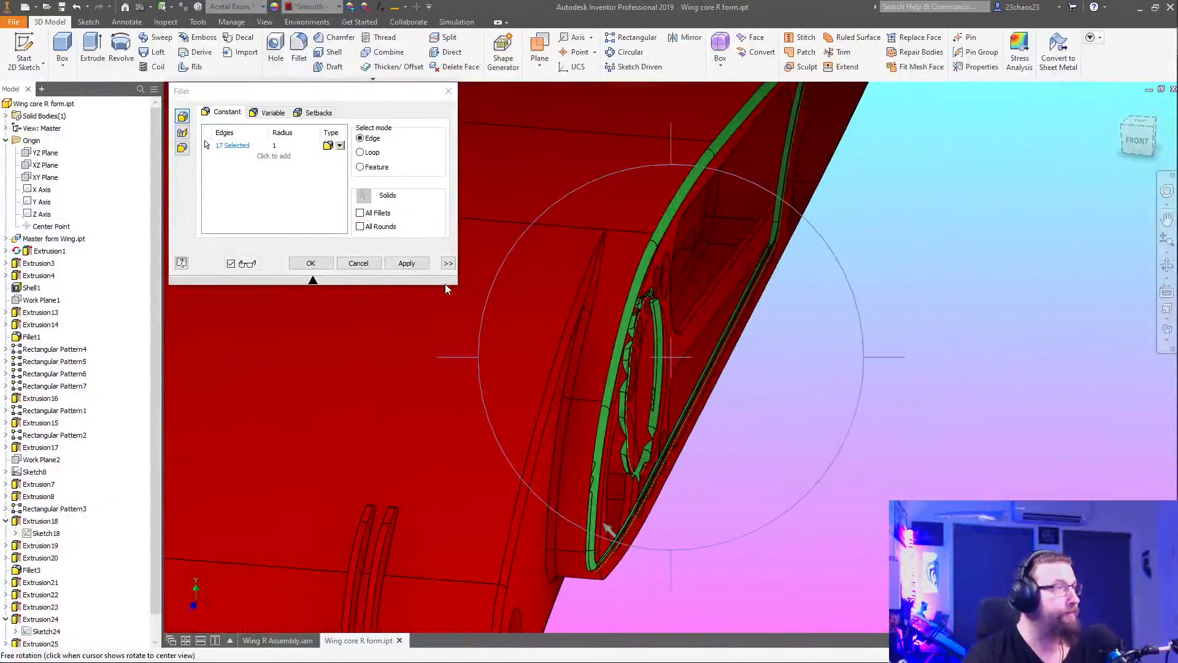
click(311, 263)
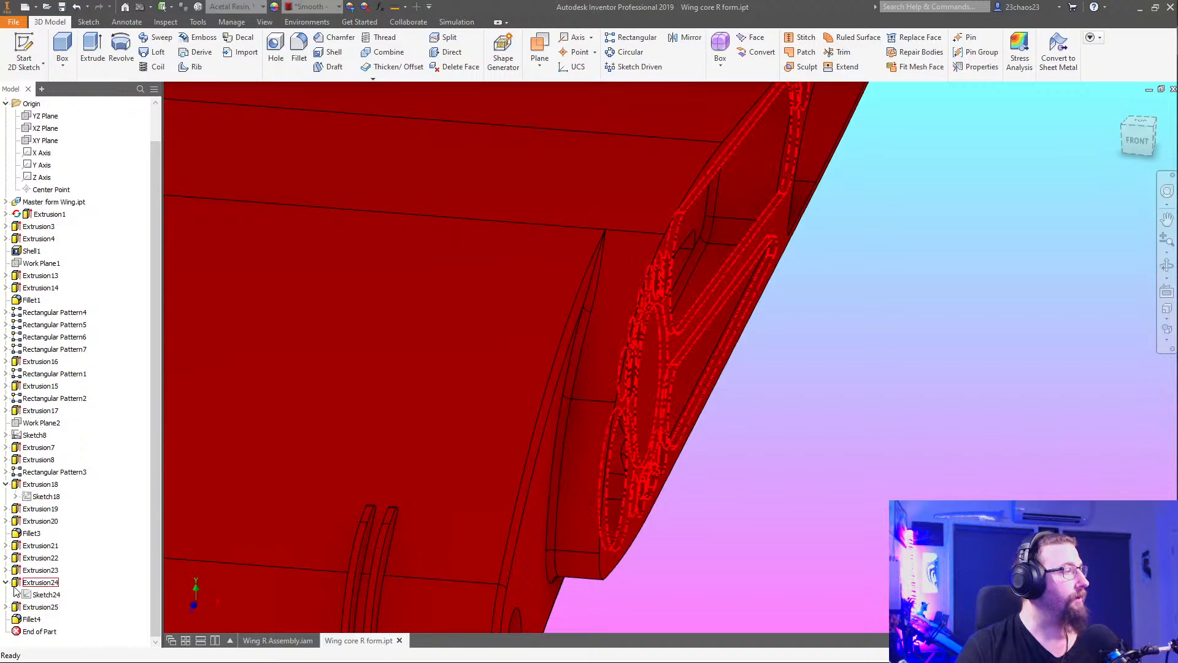
Set the cut depth of the end rib's lightening holes (Extrusion24) to 2 mm
double_click(16, 586)
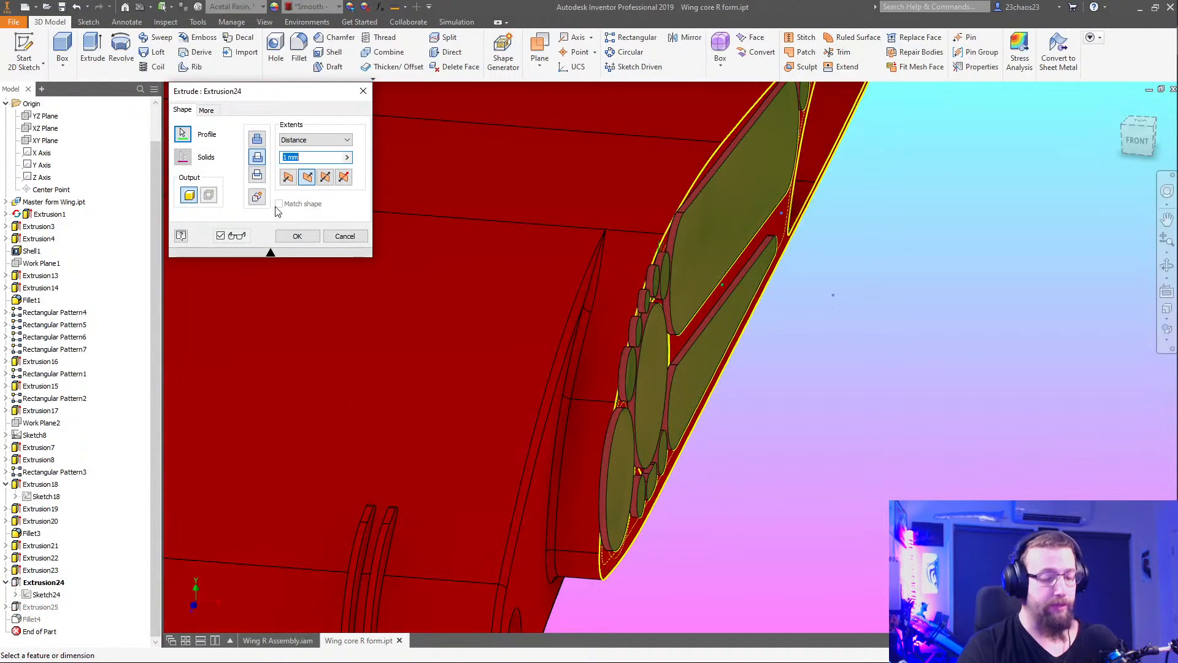
text(2)
click(297, 237)
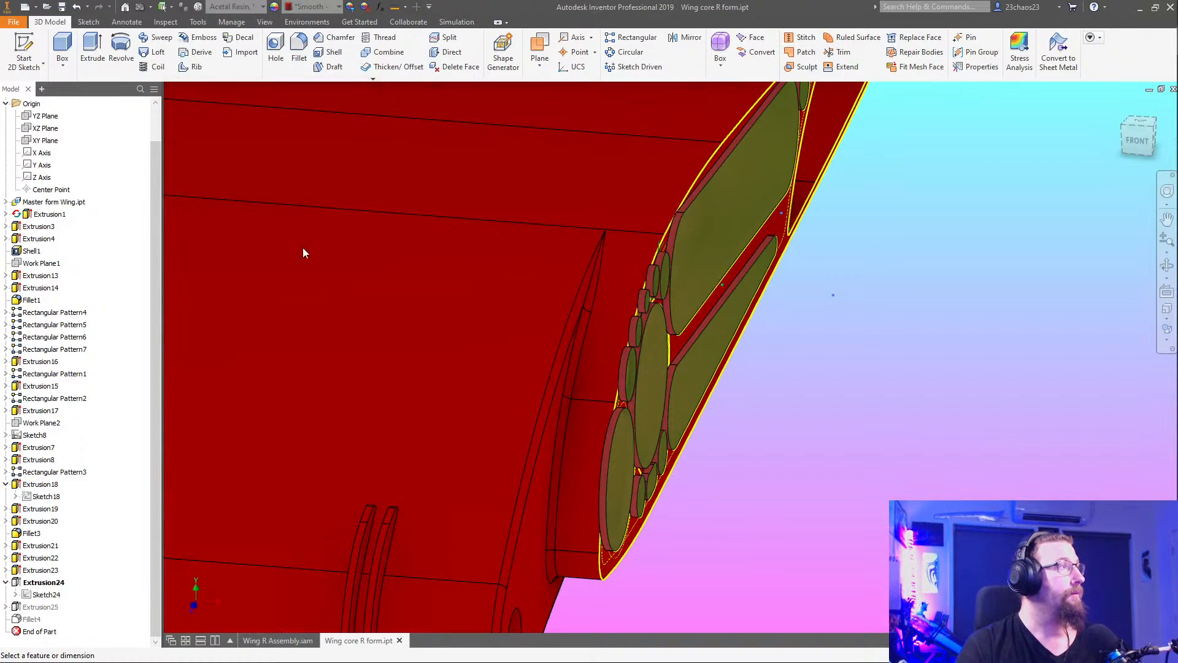
Review the extrude settings of the spar hole's ring and of the end rib's base body (Extrusion23)
double_click(20, 607)
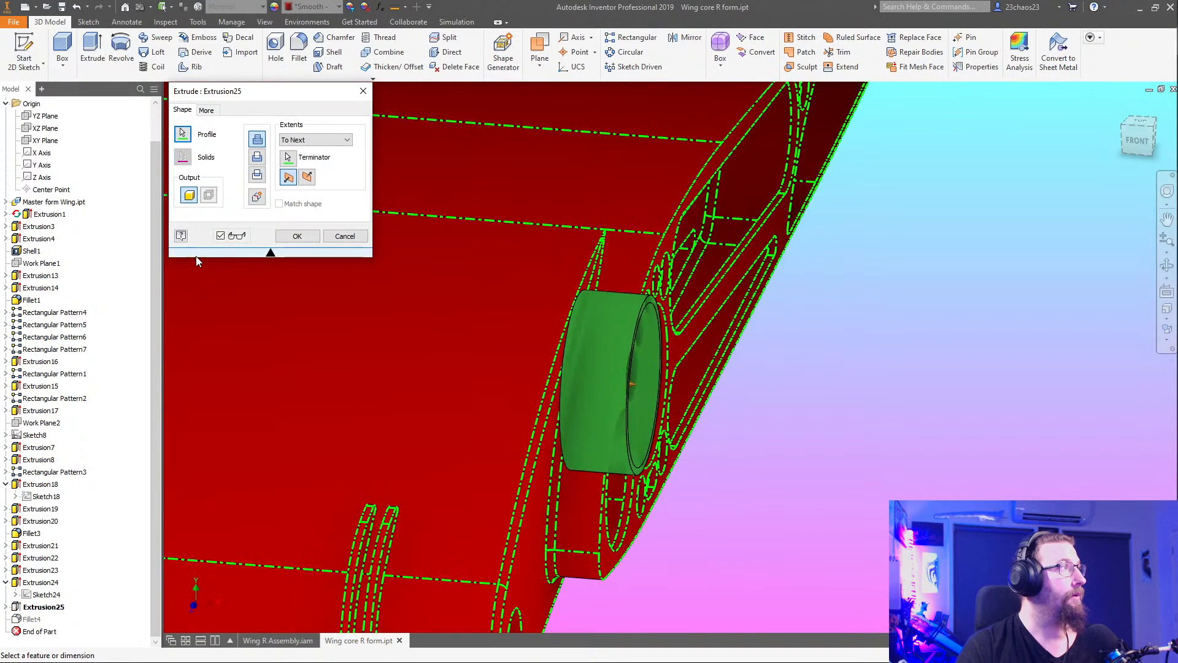
click(335, 235)
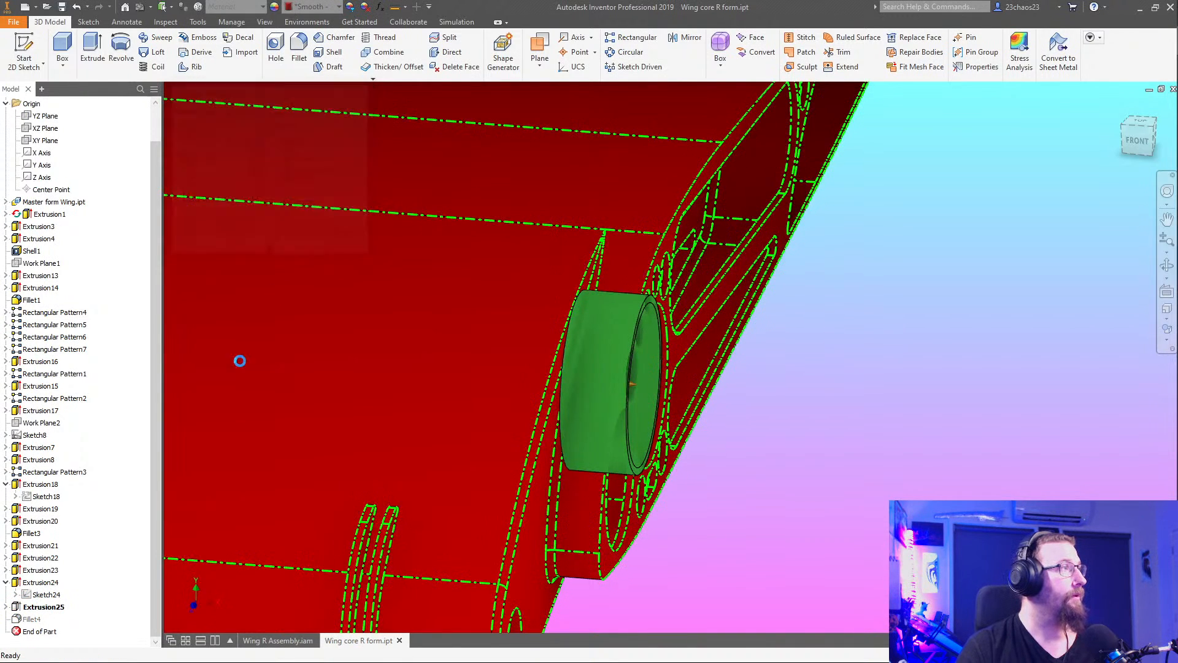
double_click(18, 573)
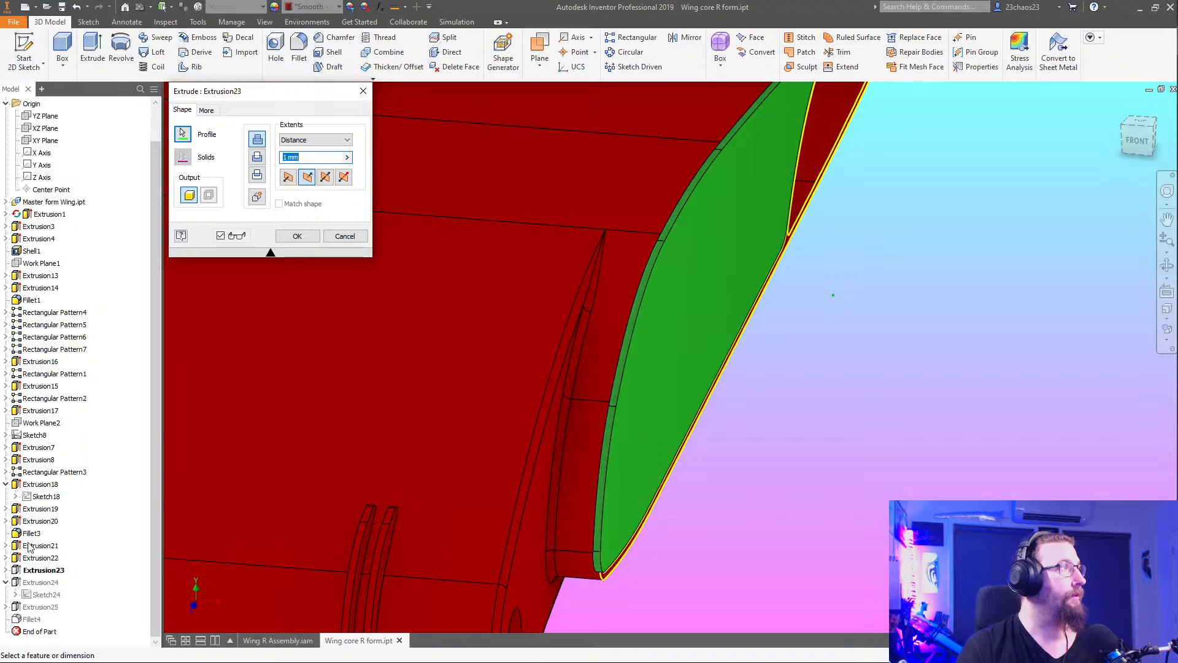
key(Return)
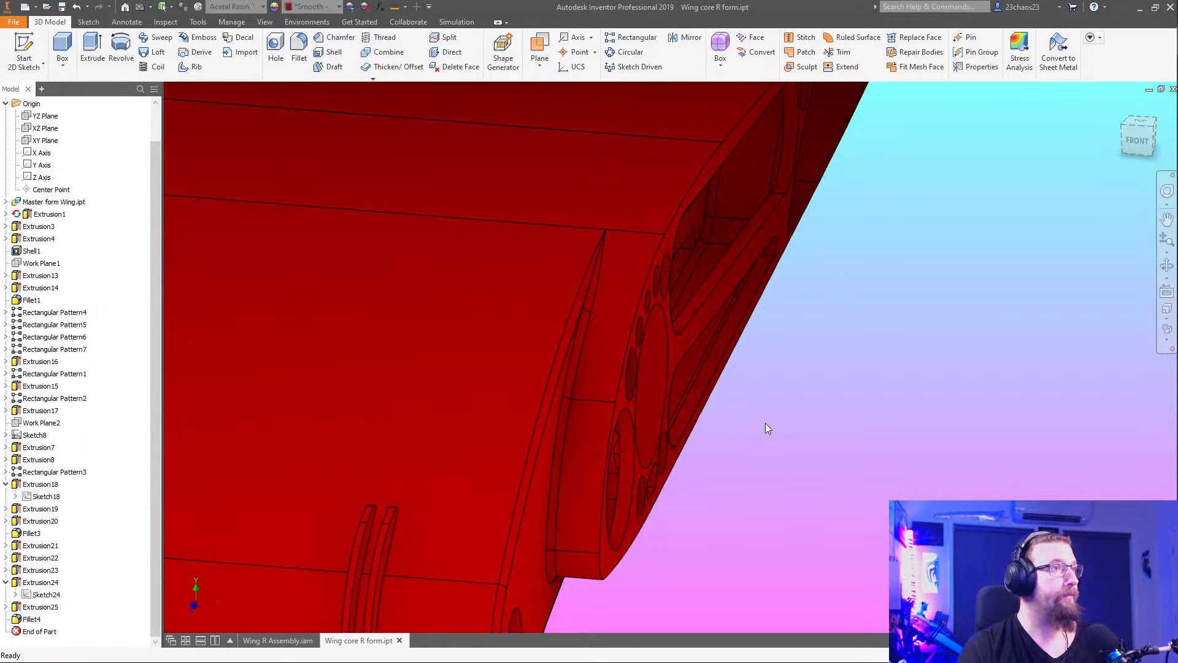
Examine the rebuilt end rib close up and the whole wing core from several angles
scroll(764, 422, down, 5)
shift+middle_drag(793, 474, 768, 370)
scroll(730, 378, up, 6)
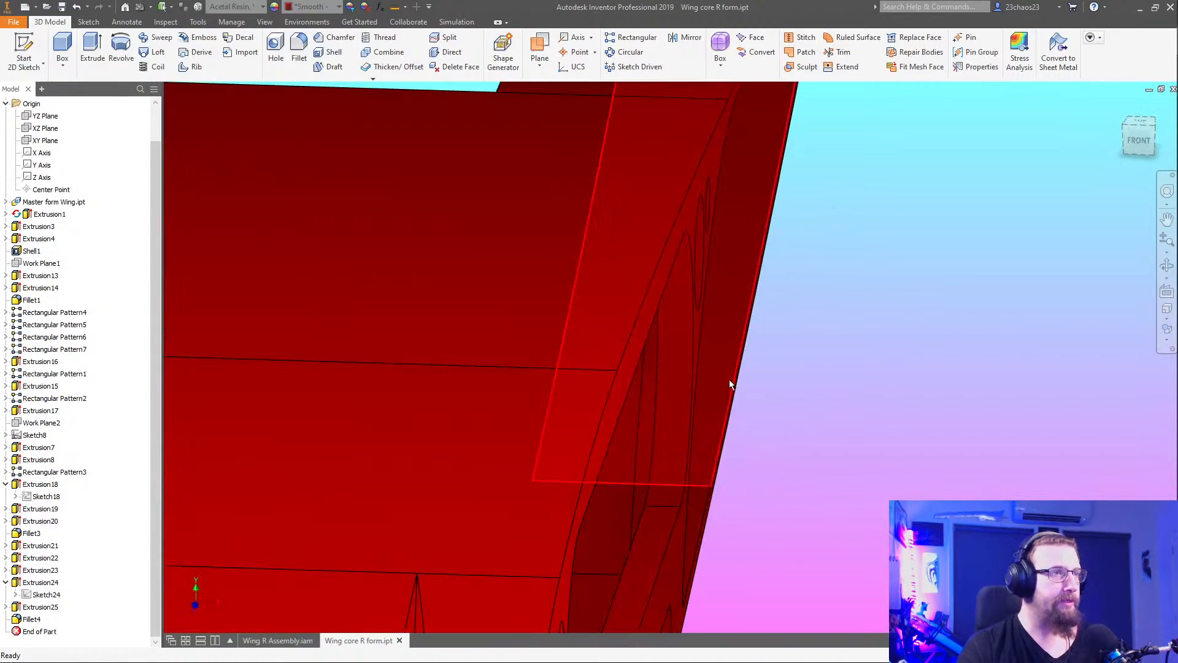
scroll(760, 488, down, 4)
shift+middle_drag(792, 544, 810, 516)
shift+middle_drag(617, 531, 775, 498)
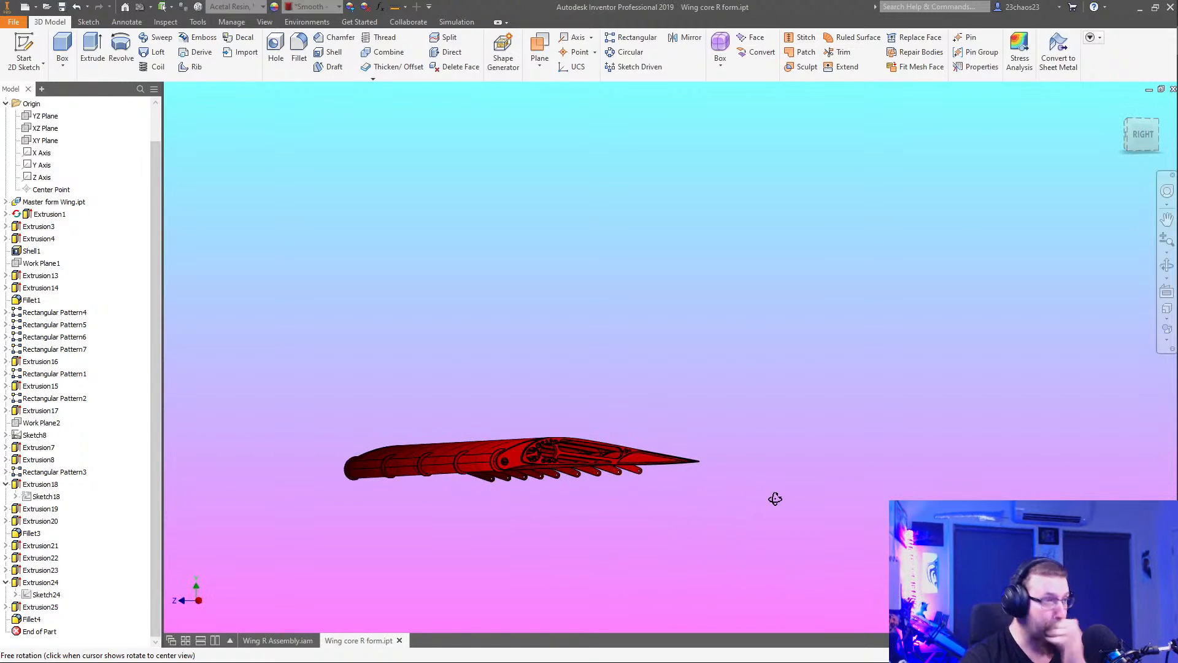
shift+middle_drag(775, 498, 579, 499)
Open Master form Wing.ipt, expand its list of solid bodies, and switch back to Wing core R form.ipt
middle_drag(802, 489, 557, 489)
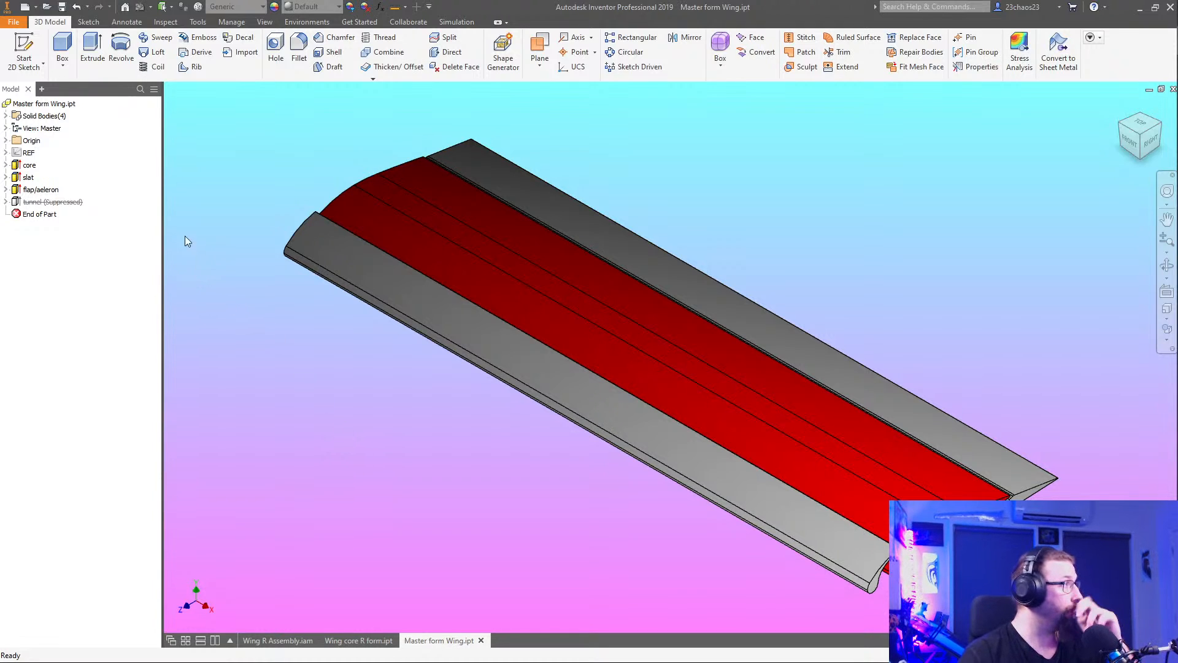
click(6, 116)
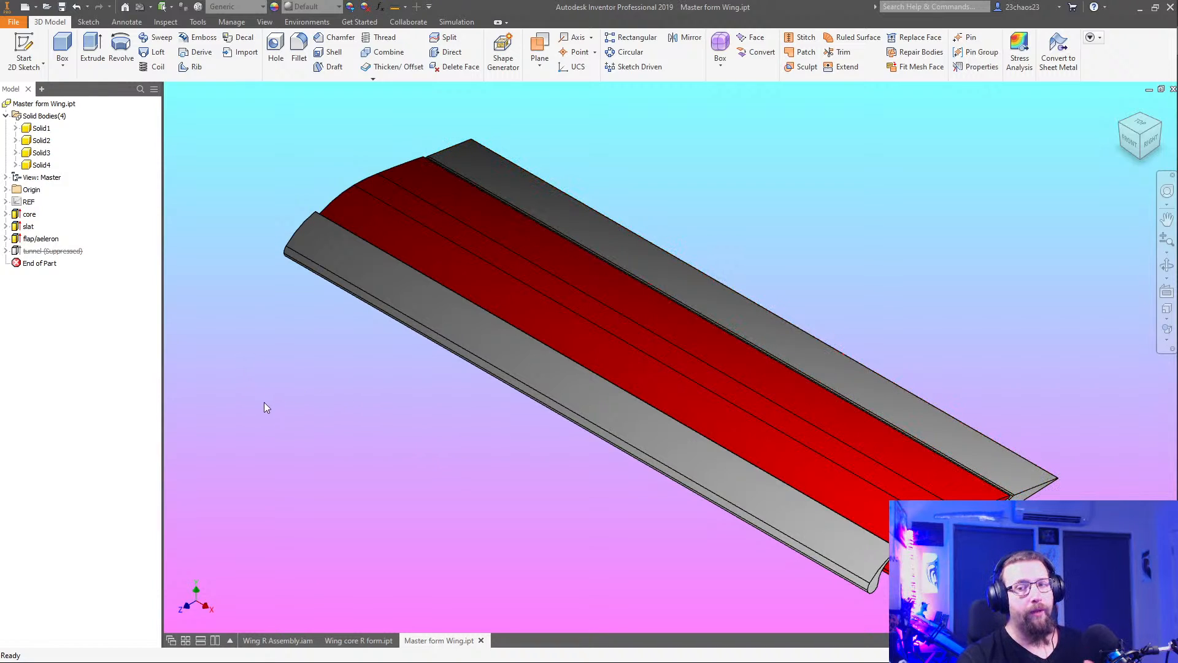
click(359, 640)
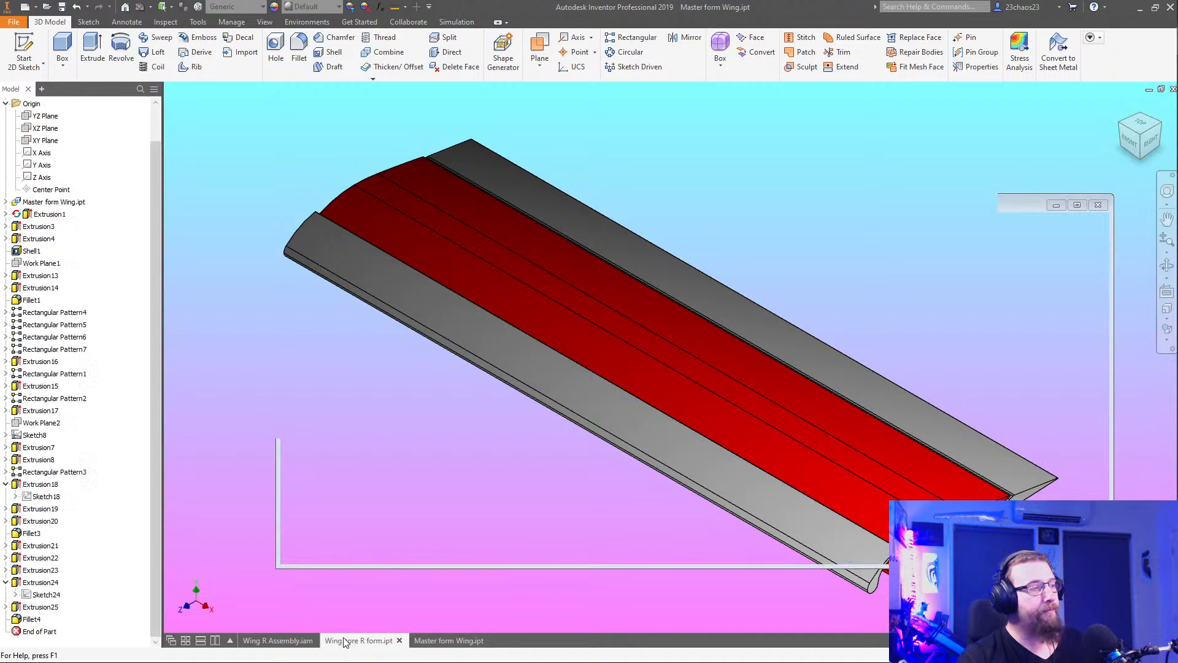
Examine the trailing-edge brackets and the end rib's extension at the far end of the wing core
shift+middle_drag(822, 499, 413, 434)
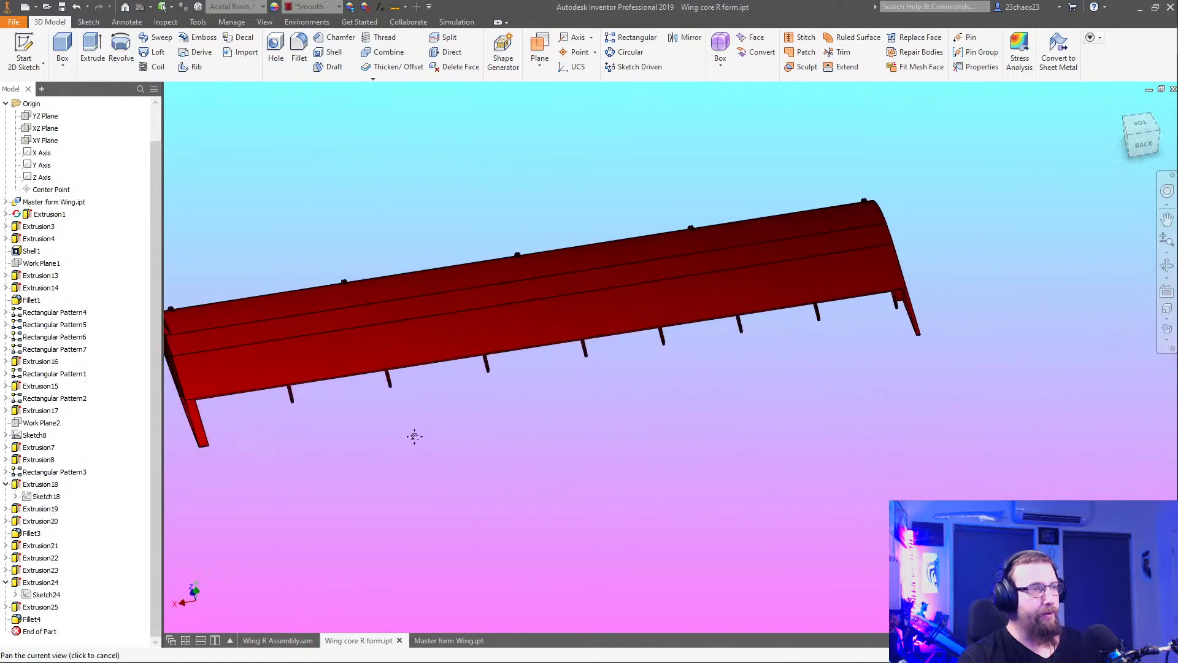
middle_drag(865, 330, 957, 369)
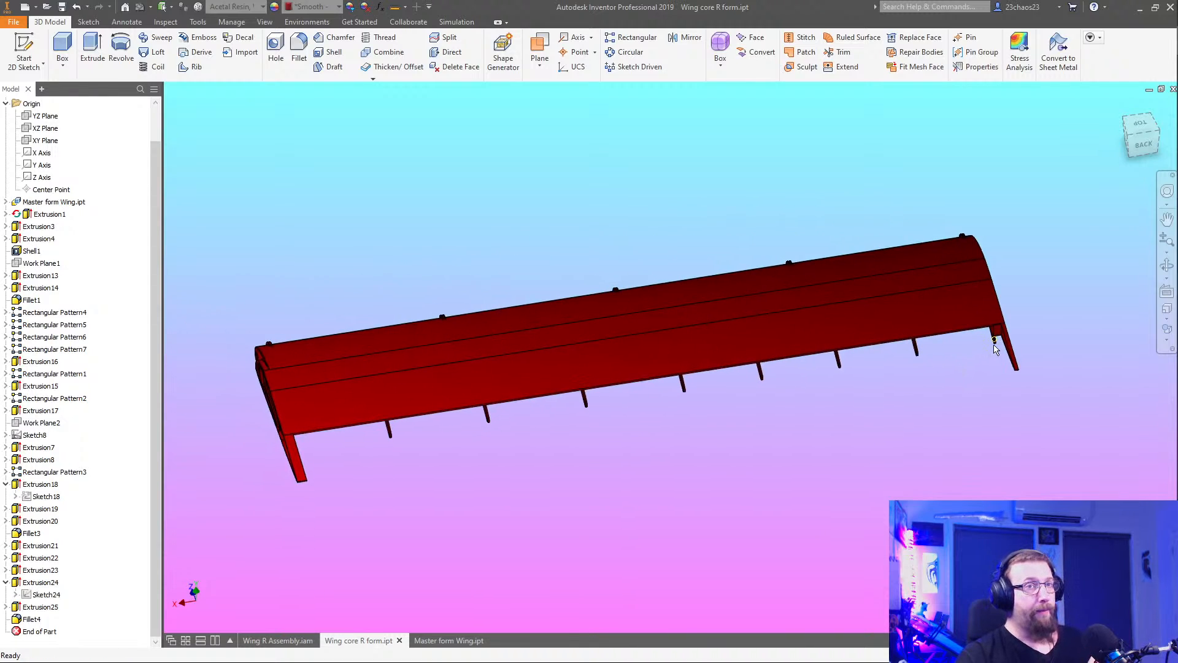
scroll(995, 344, down, 5)
scroll(994, 348, up, 3)
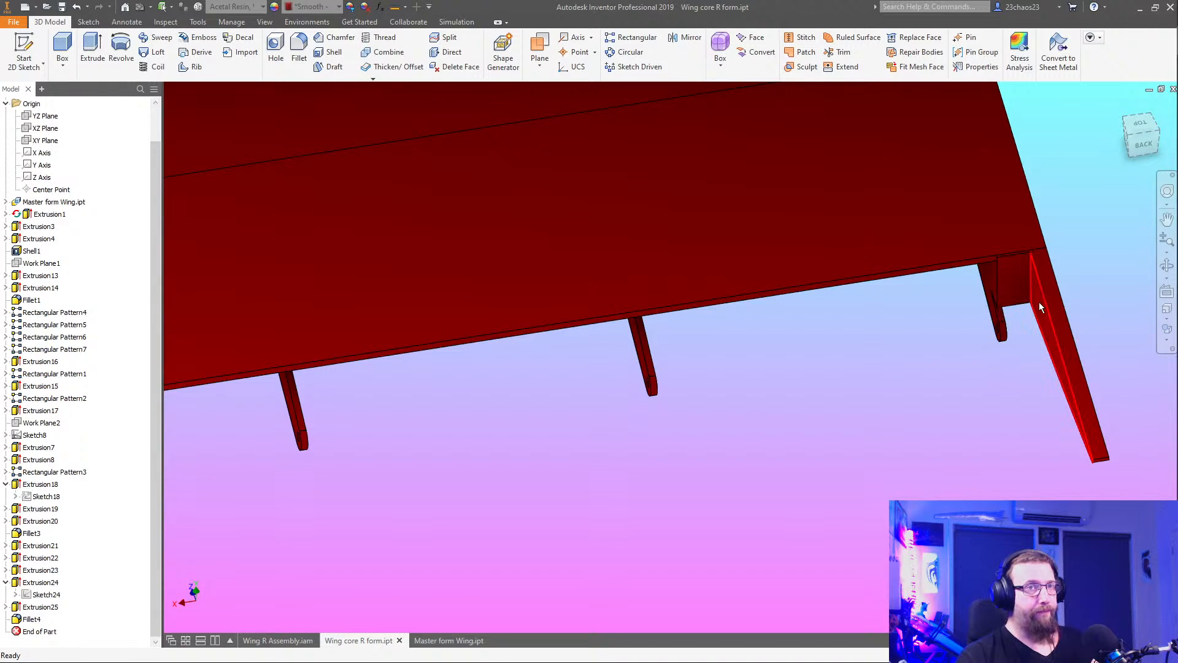
scroll(1042, 318, up, 4)
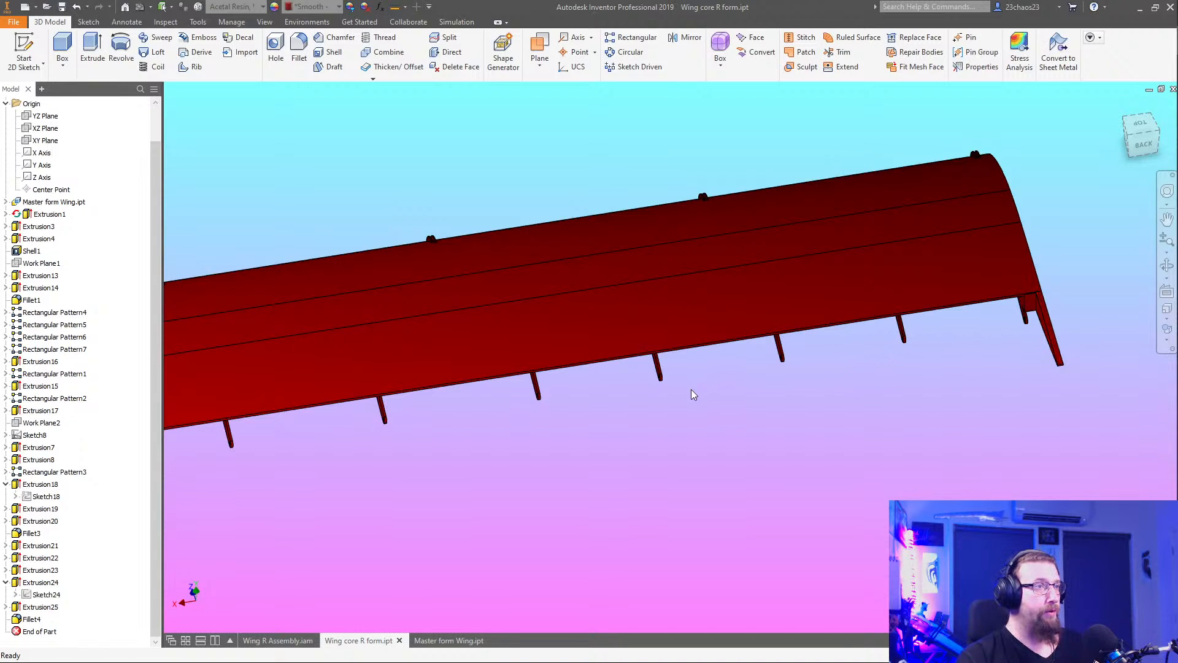
View the reference photo 98X5odV.jpg of the red aircraft, study the wing's flap area up close, and close the photo
shift+middle_drag(691, 394, 737, 474)
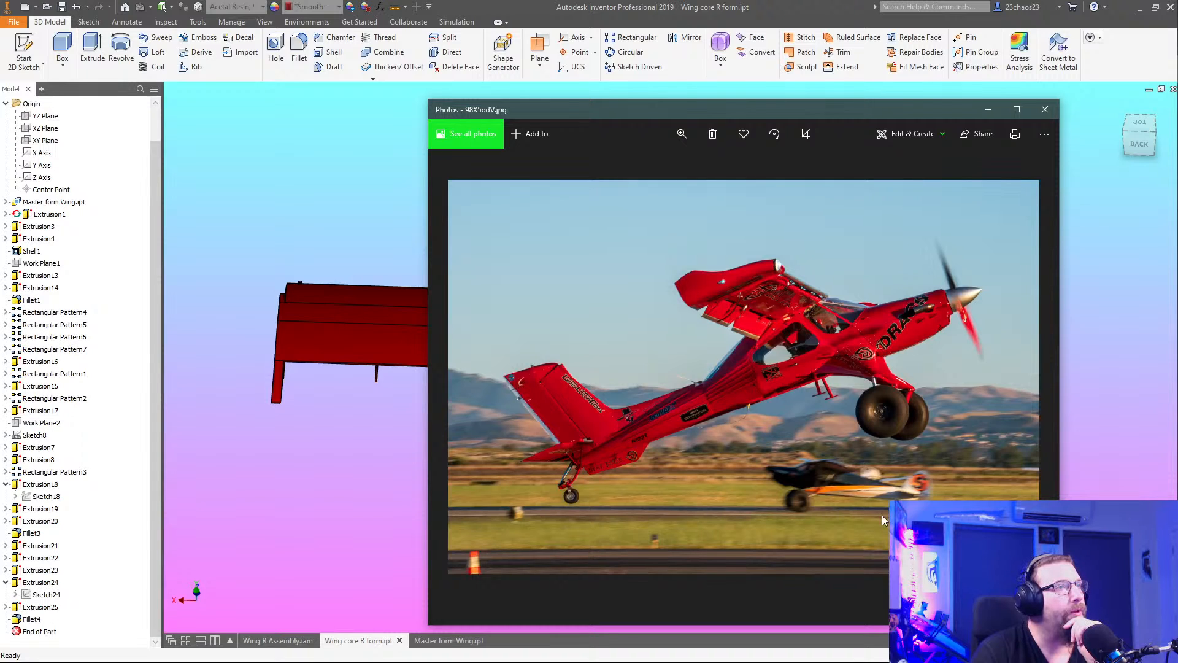
scroll(755, 300, up, 5)
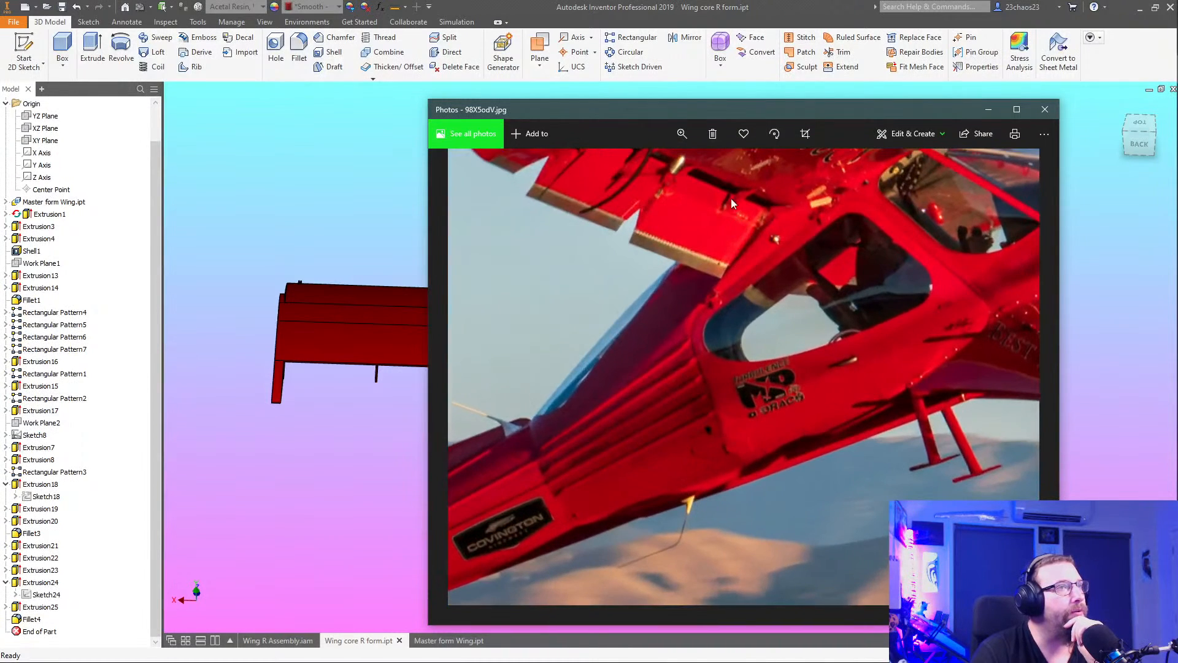
click(1045, 109)
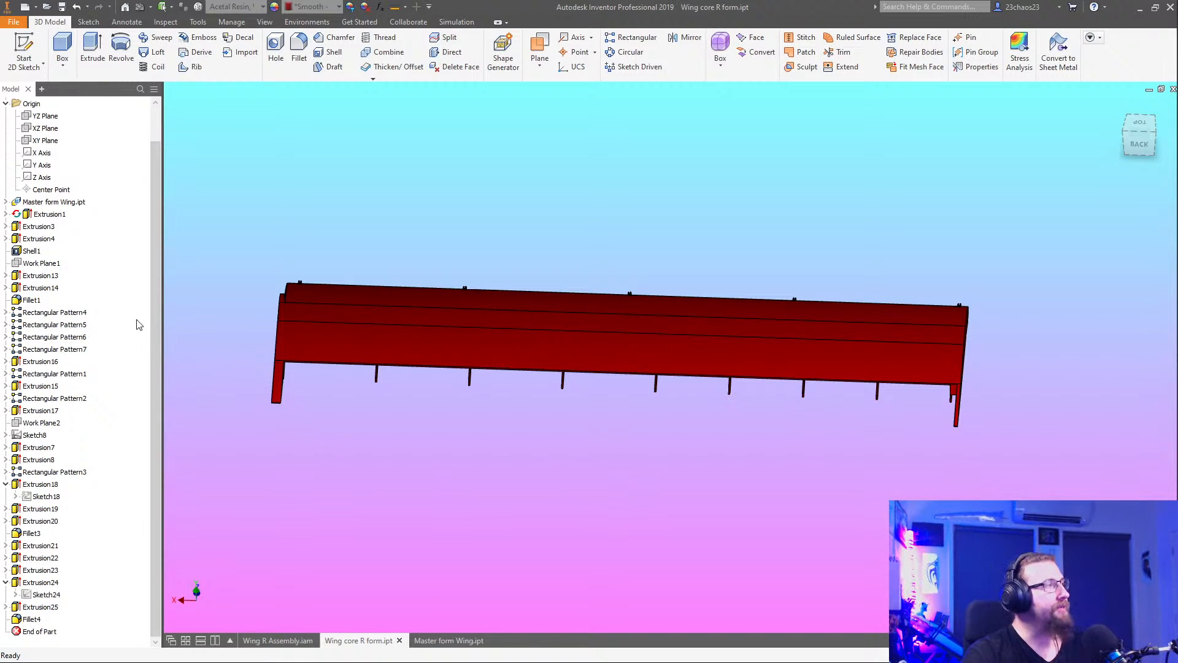
Identify the rectangular rib patterns and the source rib Extrusion13 in the model, and inspect its trailing-edge bracket and the overall wing
click(52, 337)
click(58, 312)
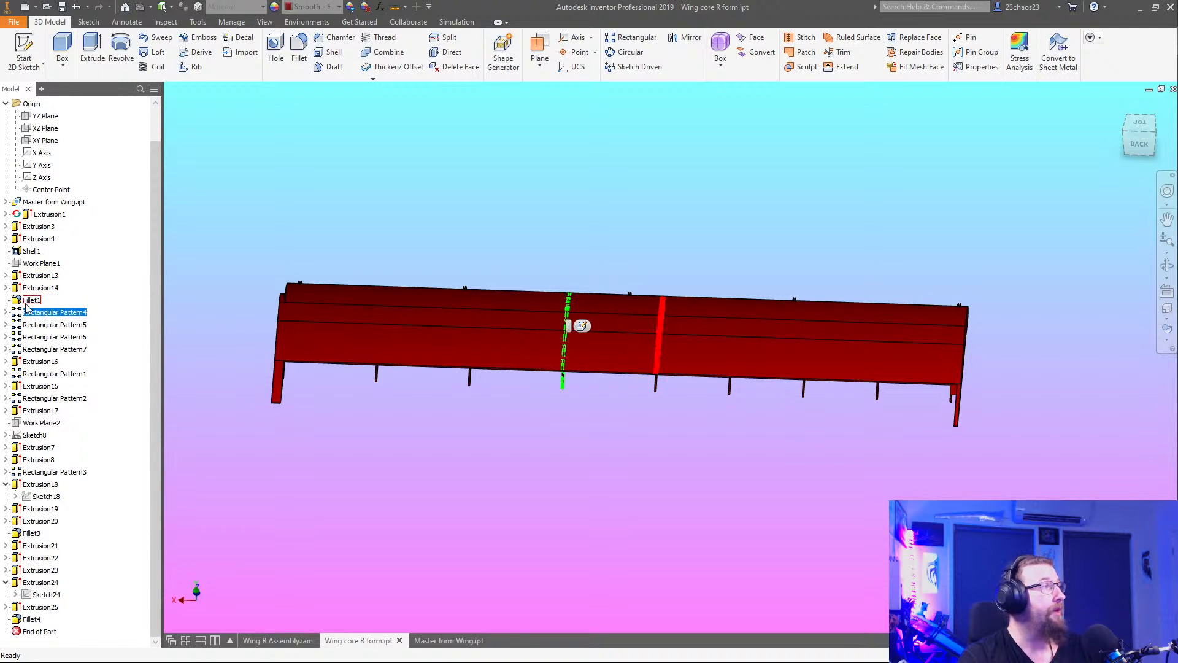
click(27, 276)
shift+middle_drag(667, 538, 594, 532)
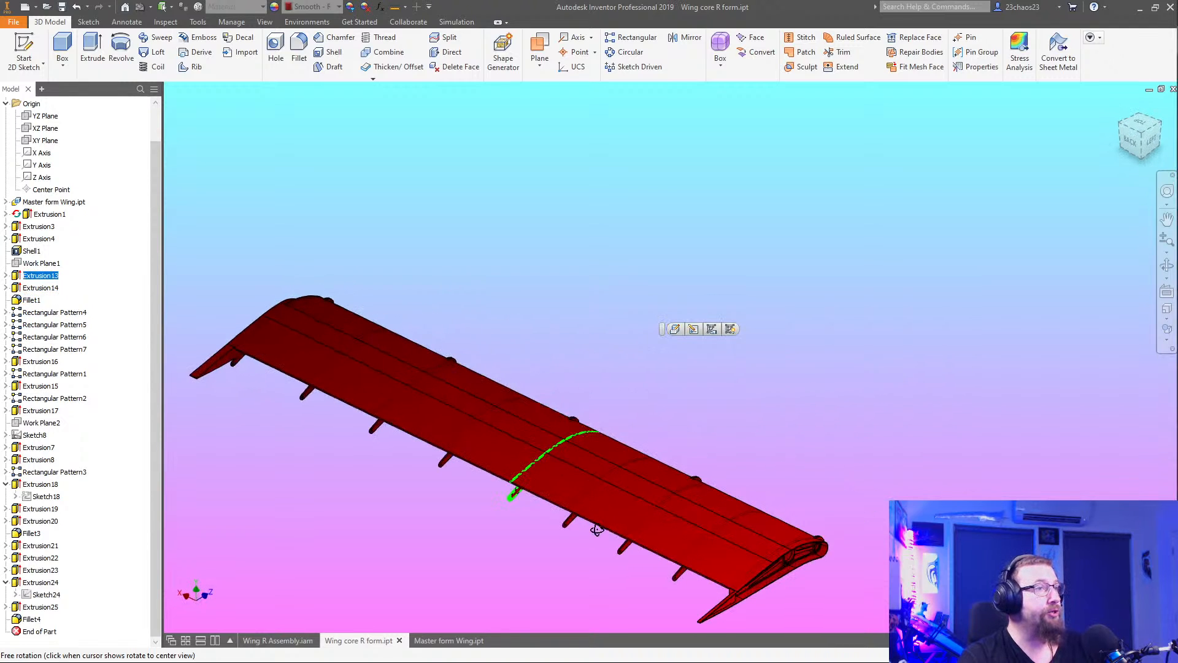
scroll(515, 499, up, 4)
middle_drag(501, 498, 601, 411)
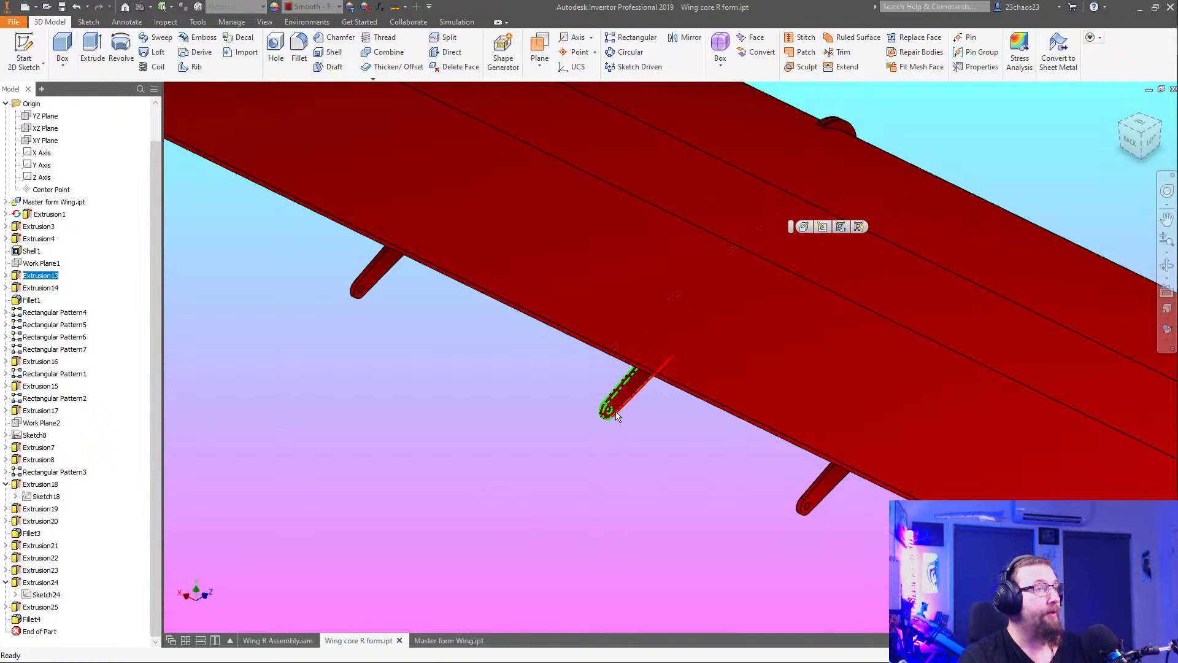
scroll(614, 411, down, 5)
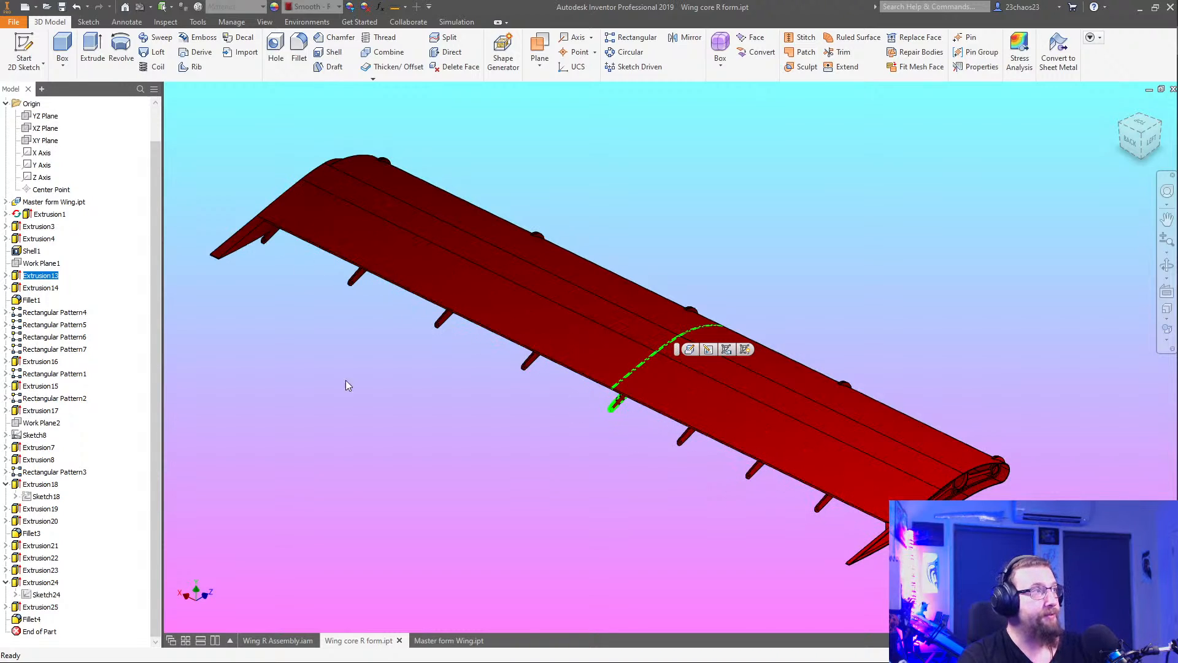
click(526, 612)
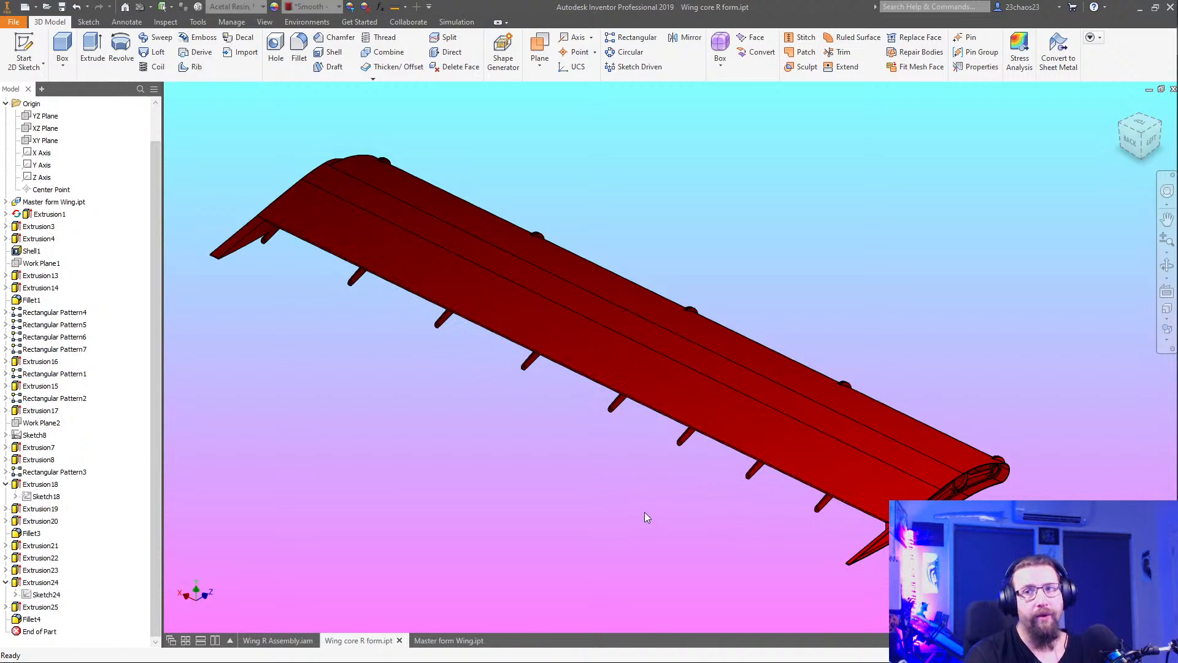
shift+middle_drag(634, 448, 591, 423)
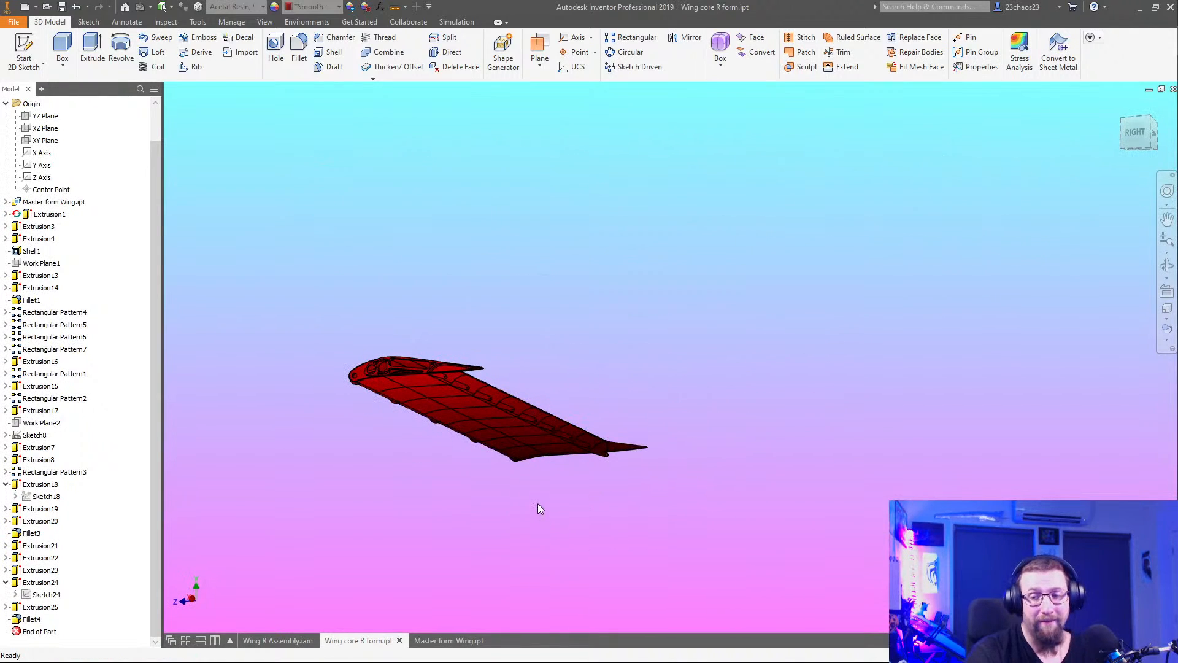
Measure the distance between the side faces of the first and third trailing-edge brackets from the near end rib
scroll(472, 496, up, 5)
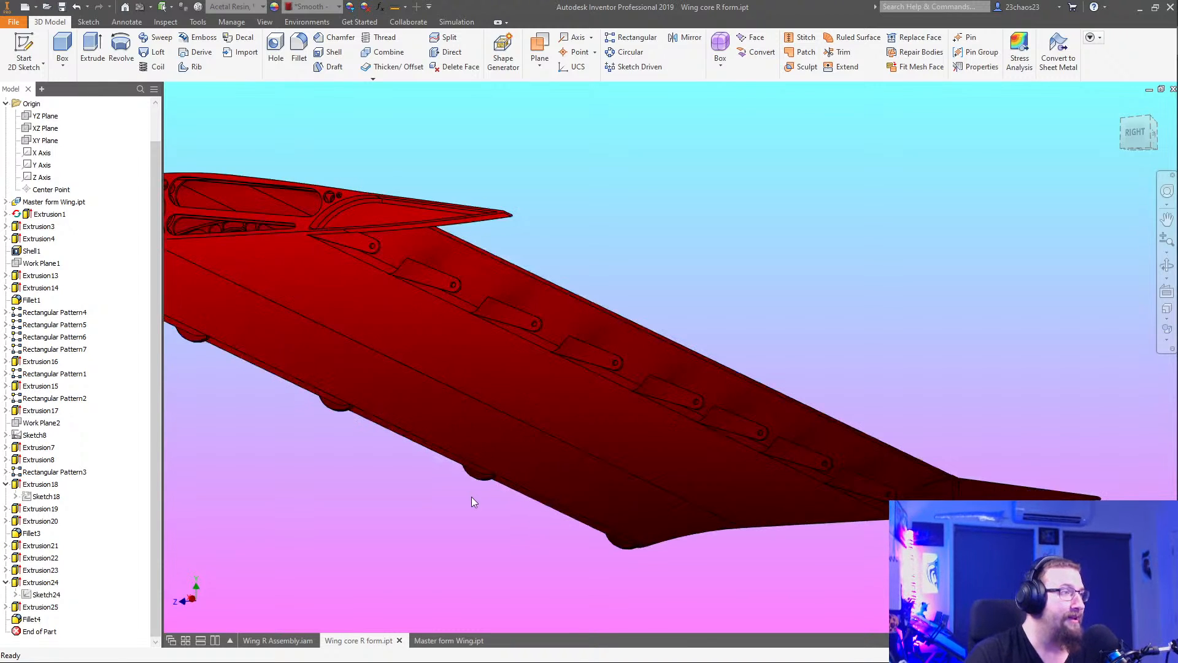
middle_drag(471, 496, 730, 512)
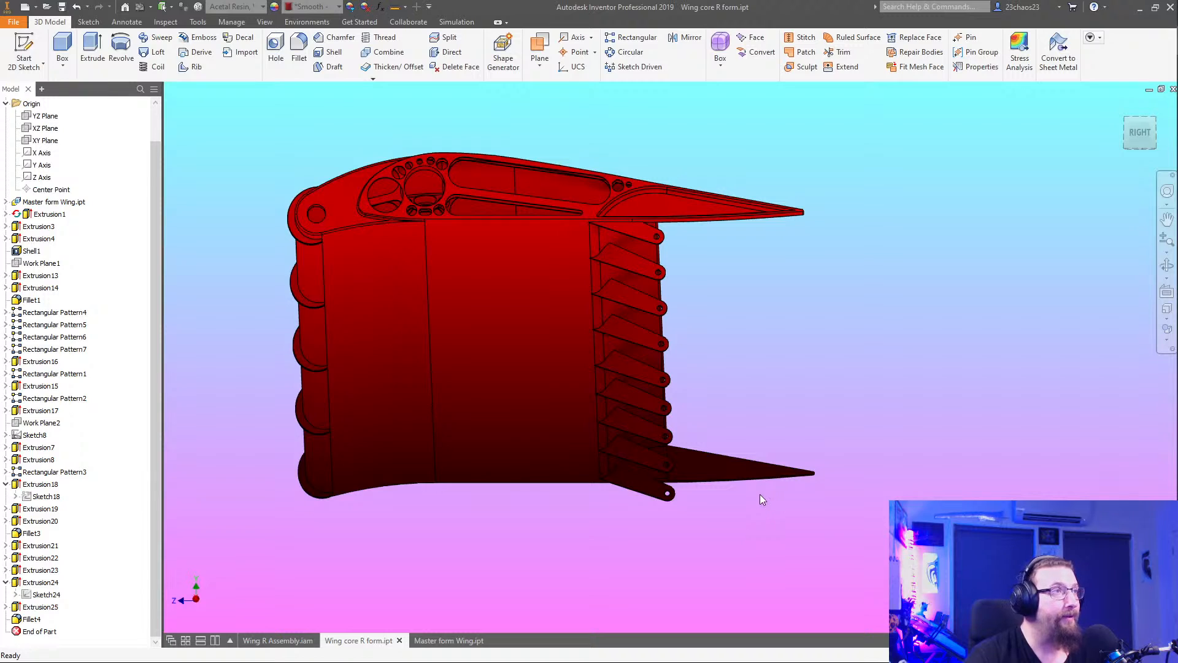
shift+middle_drag(740, 480, 542, 511)
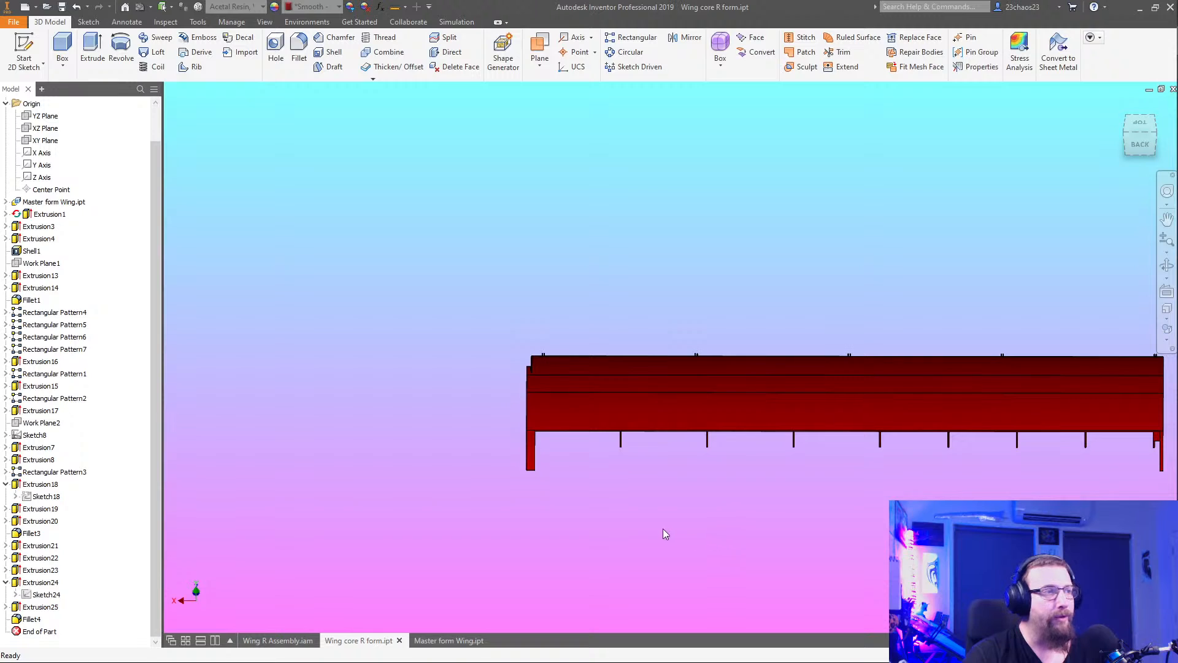
shift+middle_drag(663, 528, 744, 520)
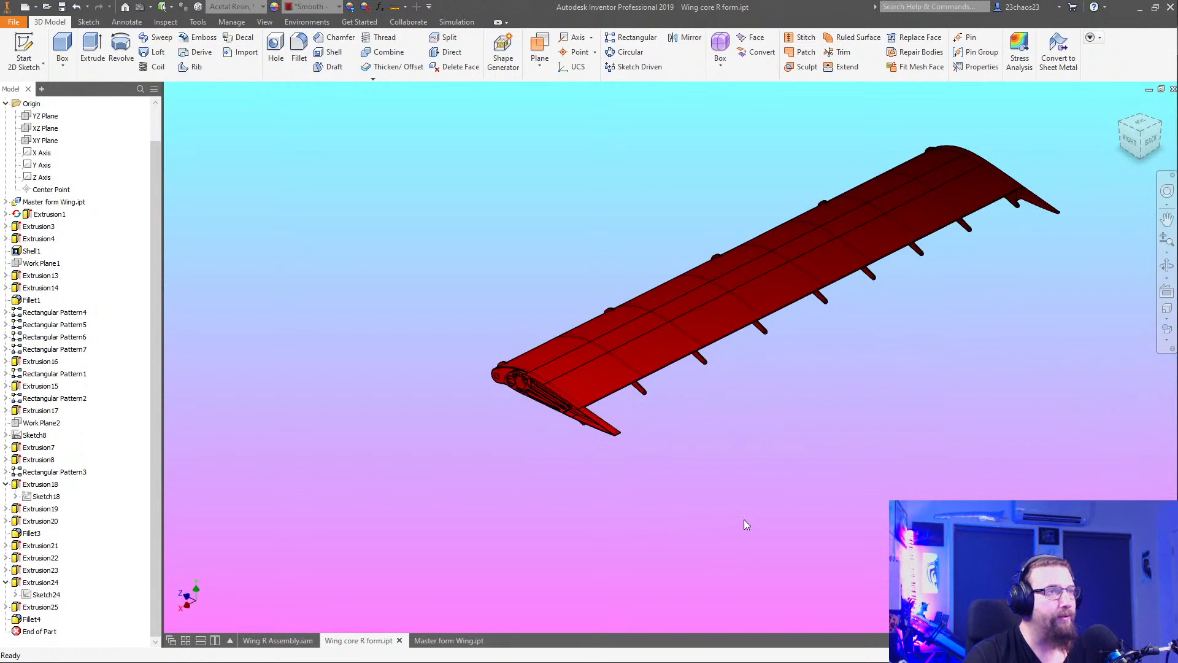
click(396, 8)
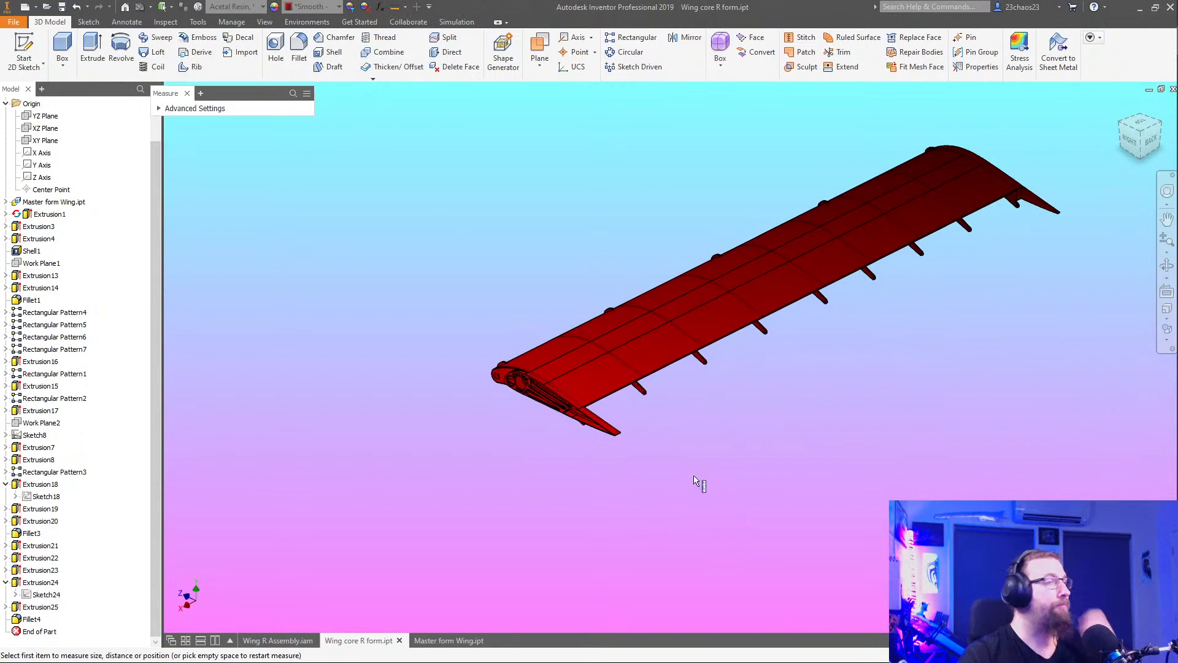
scroll(631, 389, up, 5)
click(565, 284)
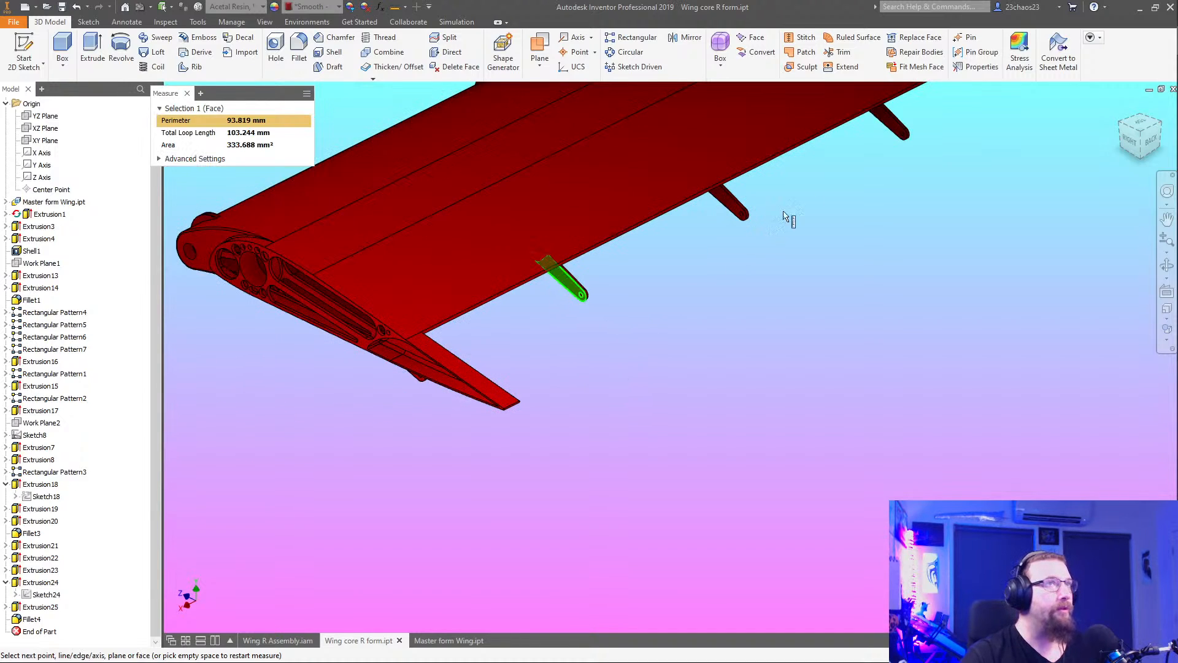
click(870, 141)
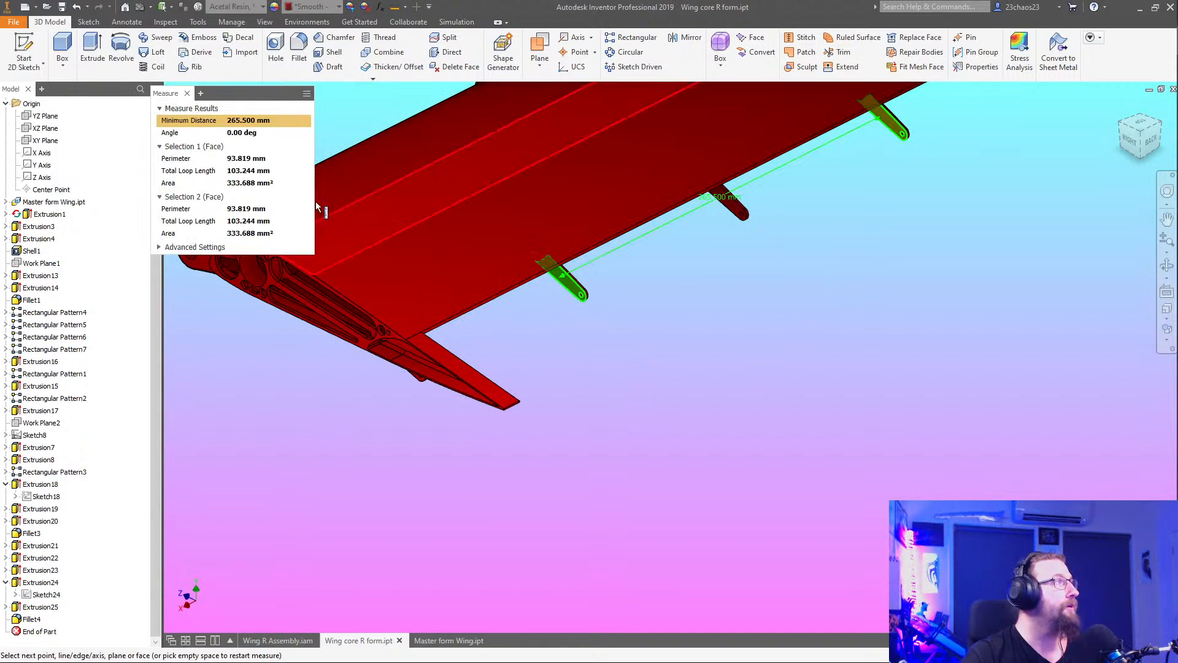
Add the measured bracket distance to the accumulated total, copy the minimum distance value, and end the measurement
click(303, 122)
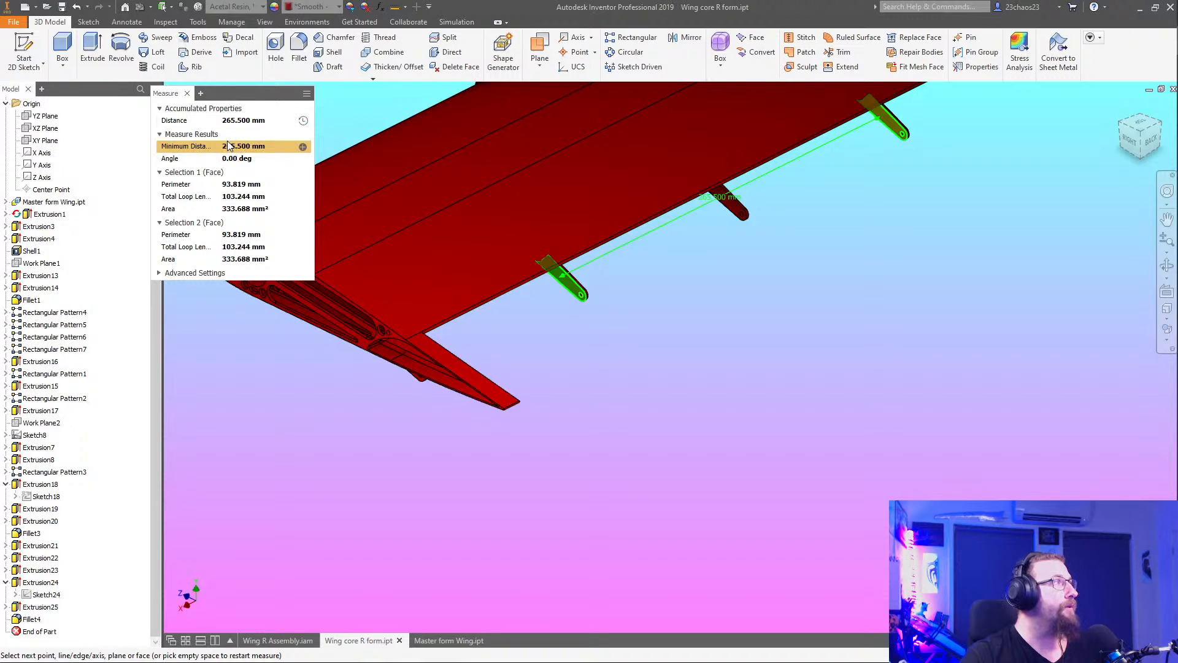
right_click(264, 147)
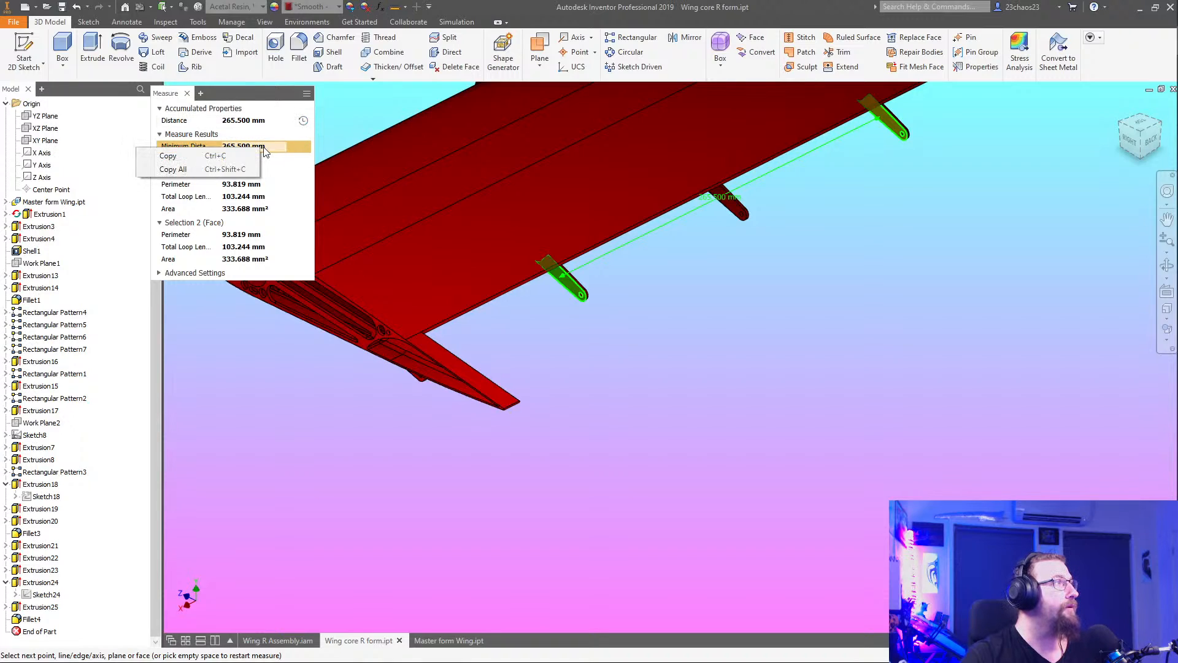
click(214, 156)
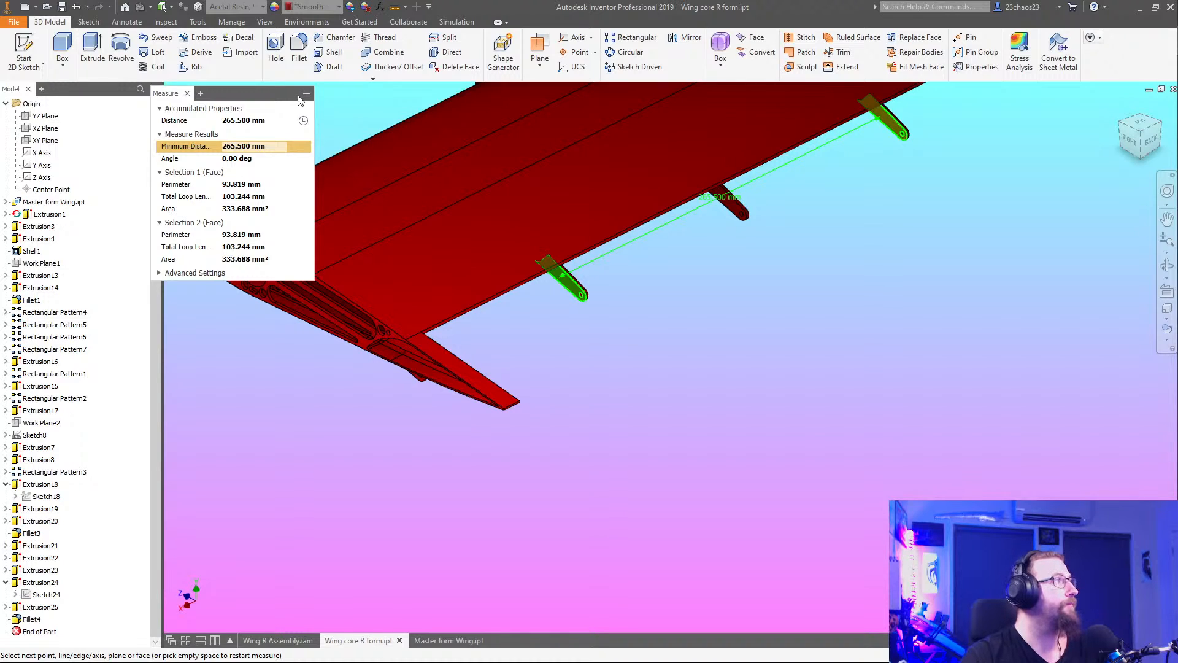
key(Escape)
Sketch on the side face of the first trailing-edge bracket beside the near end rib, projecting the bracket's outline
middle_drag(658, 352, 553, 416)
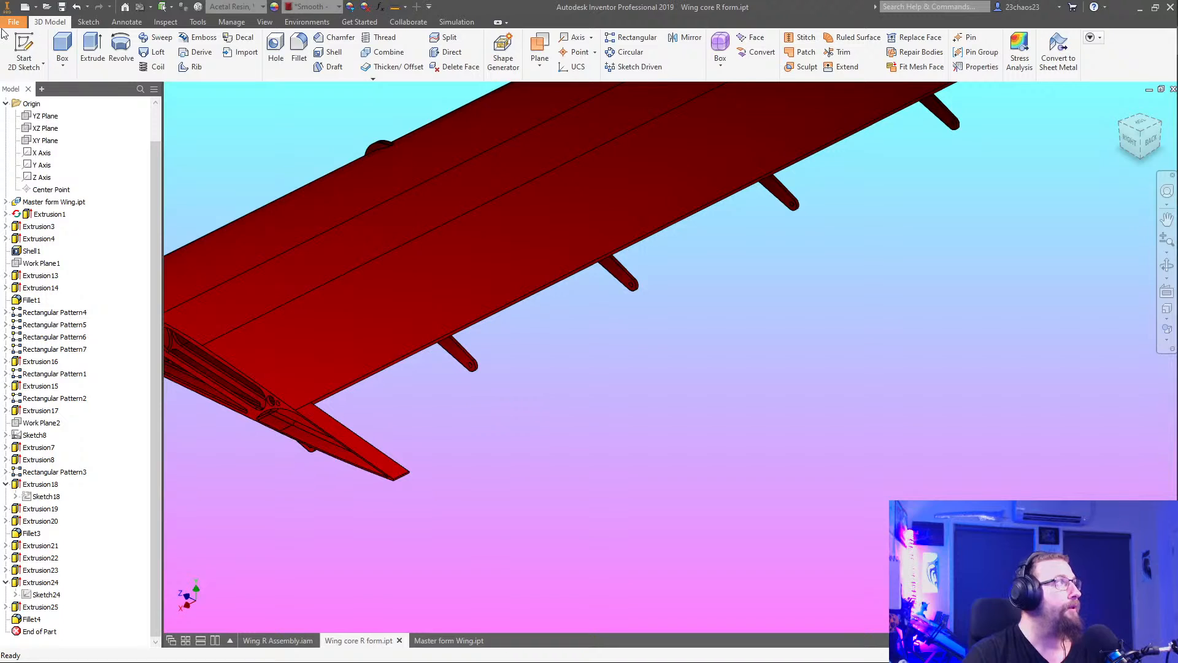
click(24, 52)
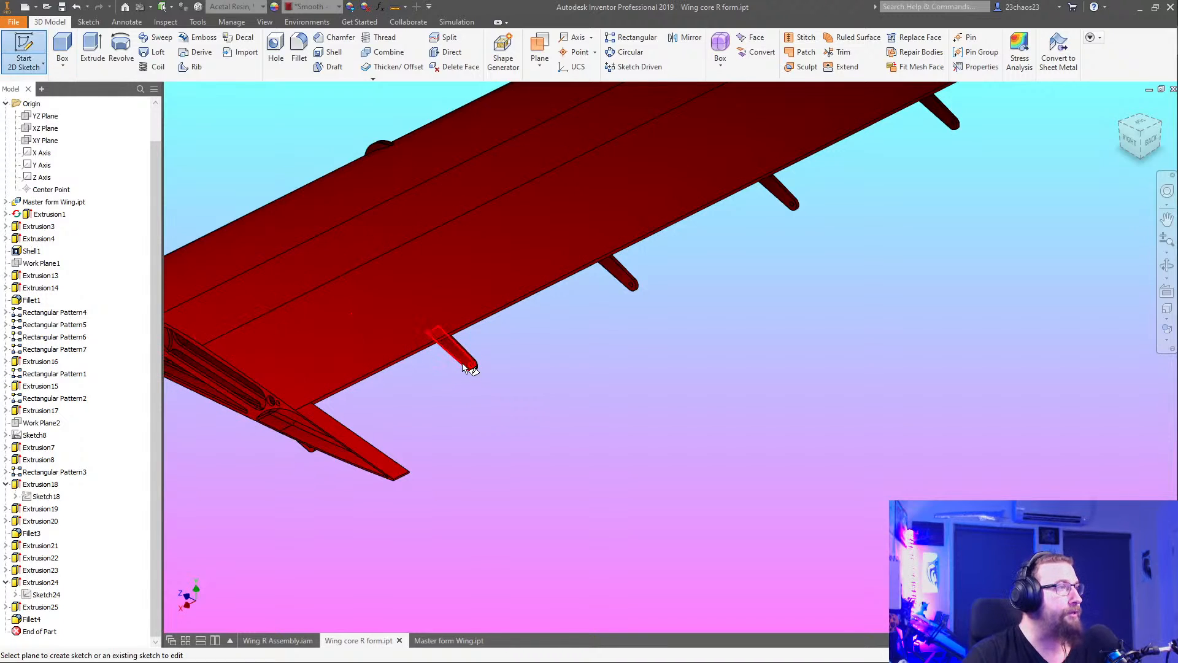
click(458, 359)
click(458, 360)
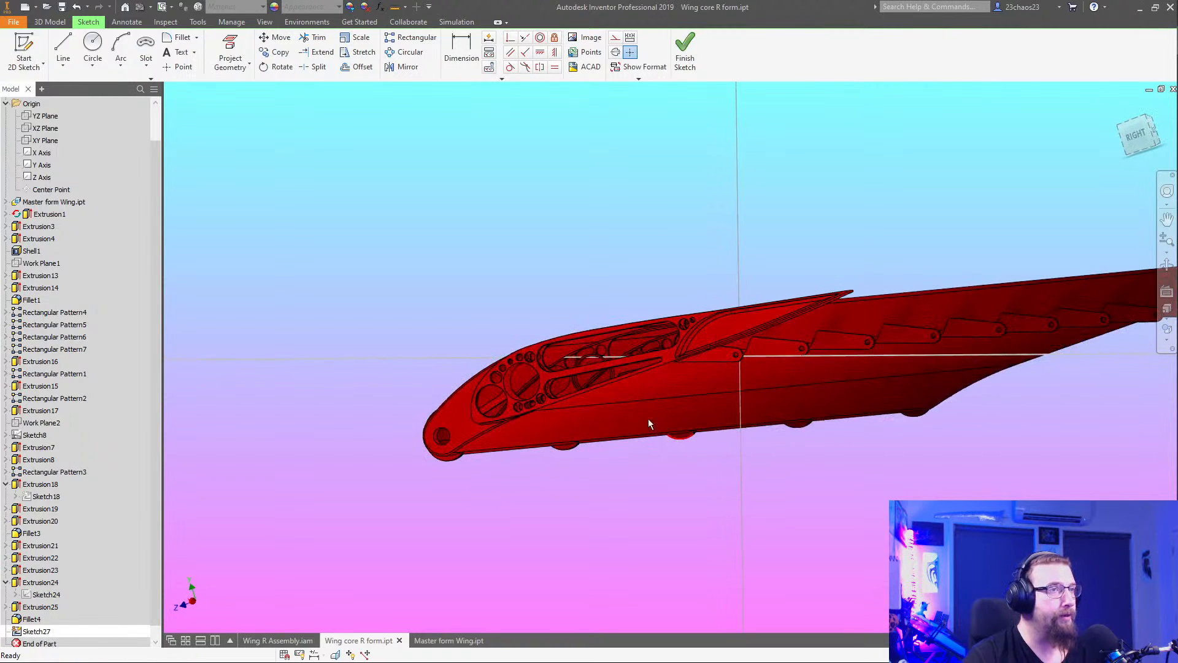
click(231, 42)
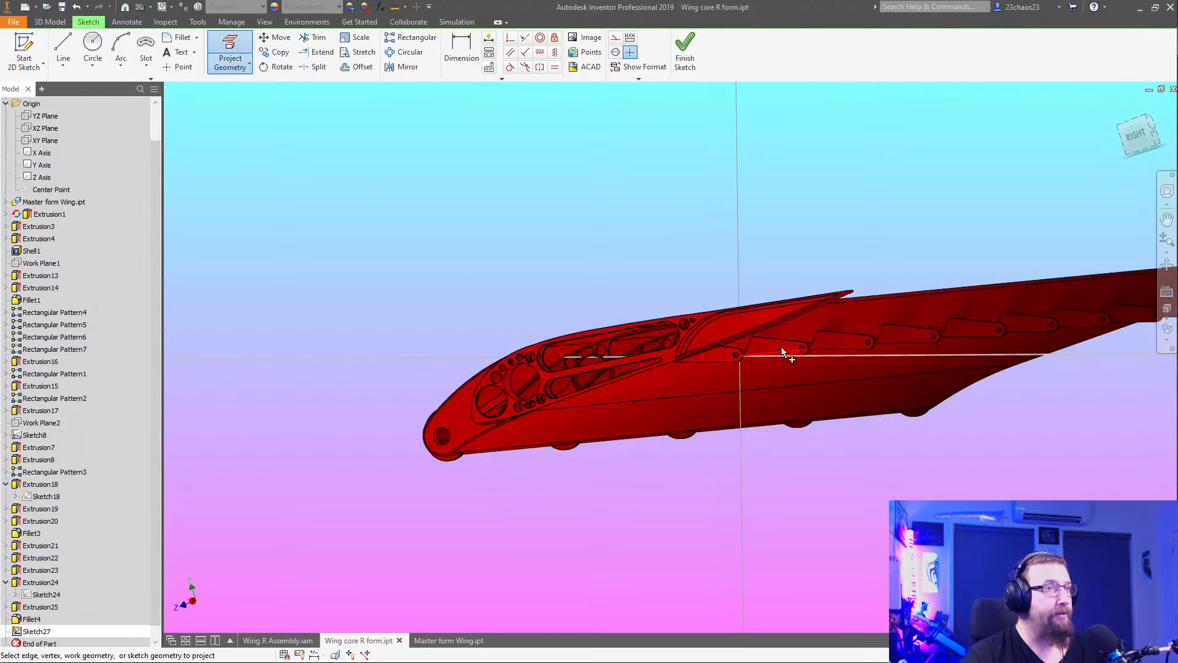
scroll(775, 344, up, 5)
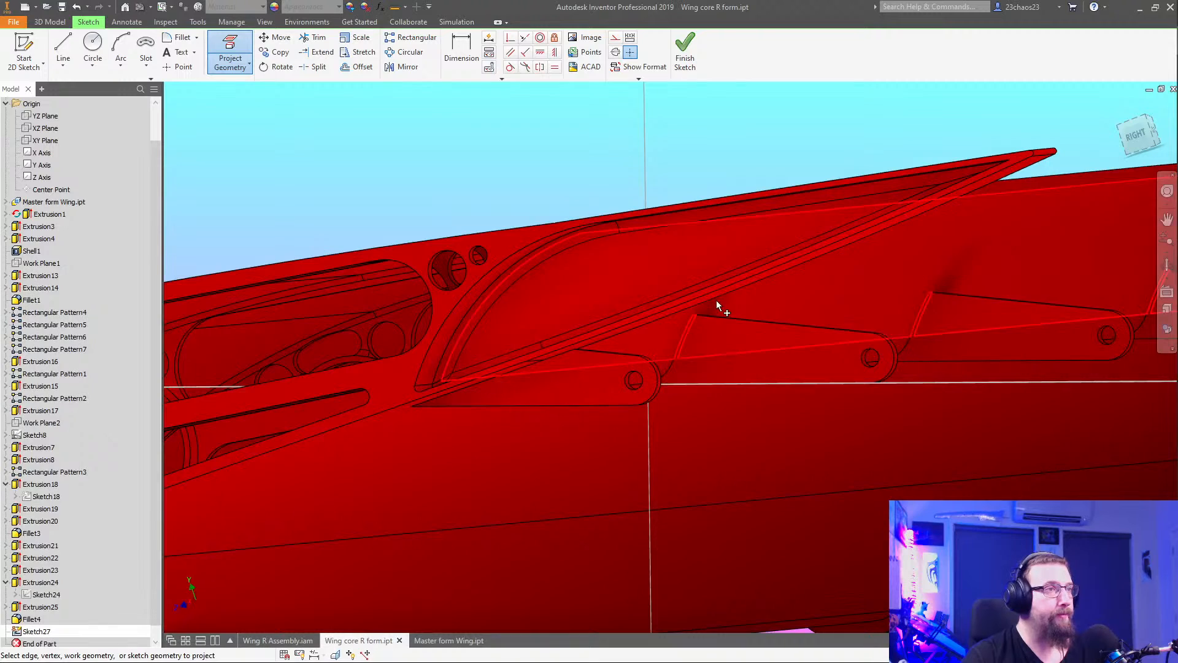
click(712, 322)
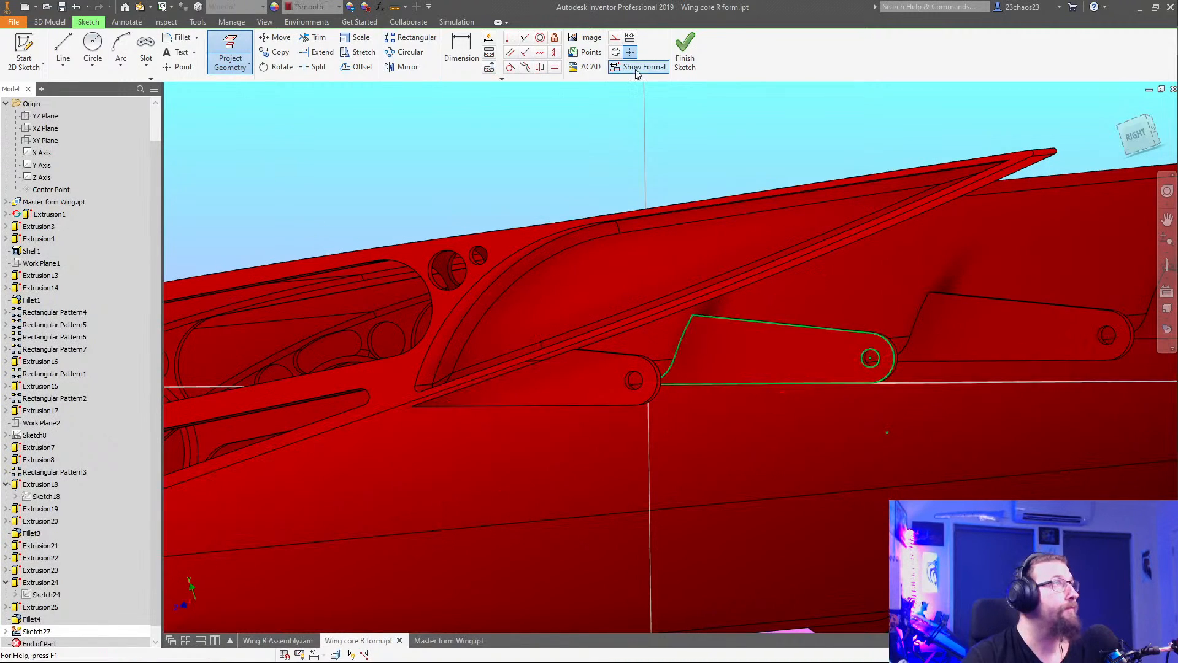
click(685, 52)
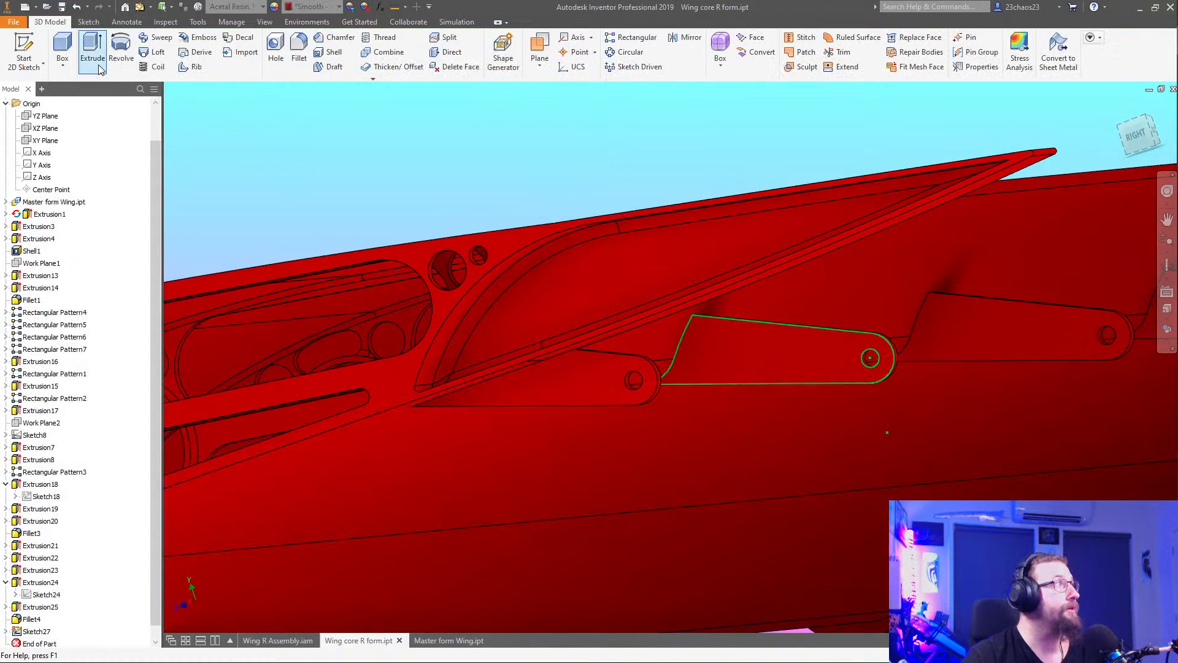
Cut away the first bracket by extruding its projected profile as a symmetric 40 mm cut
click(94, 55)
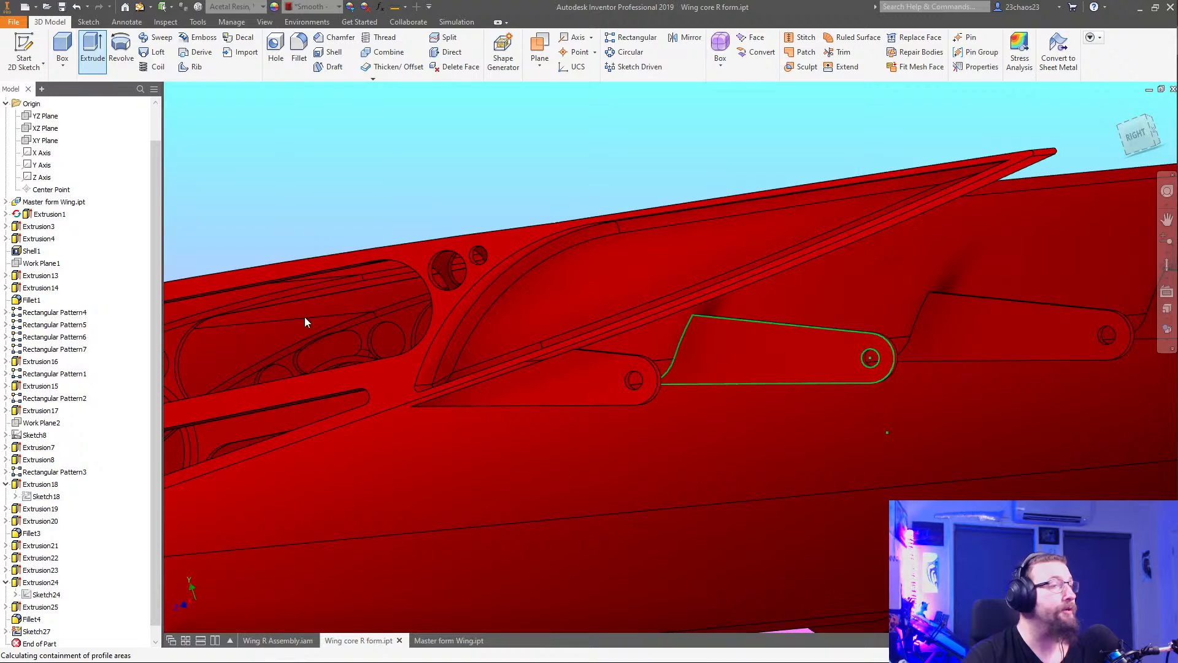
click(796, 359)
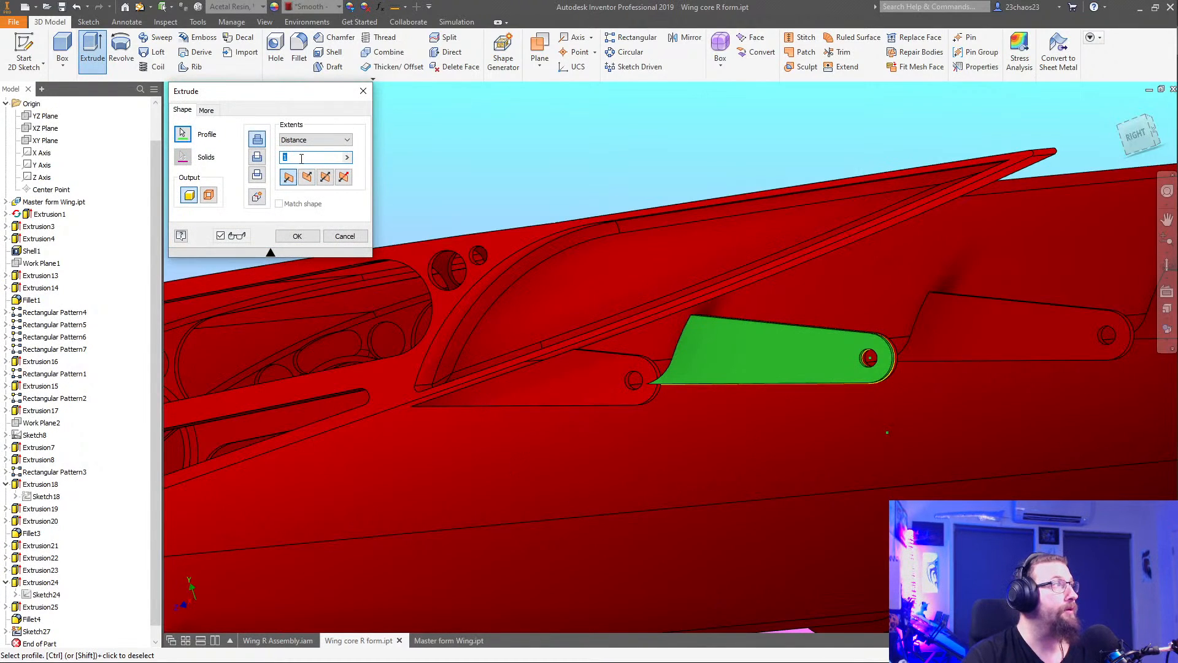
click(315, 140)
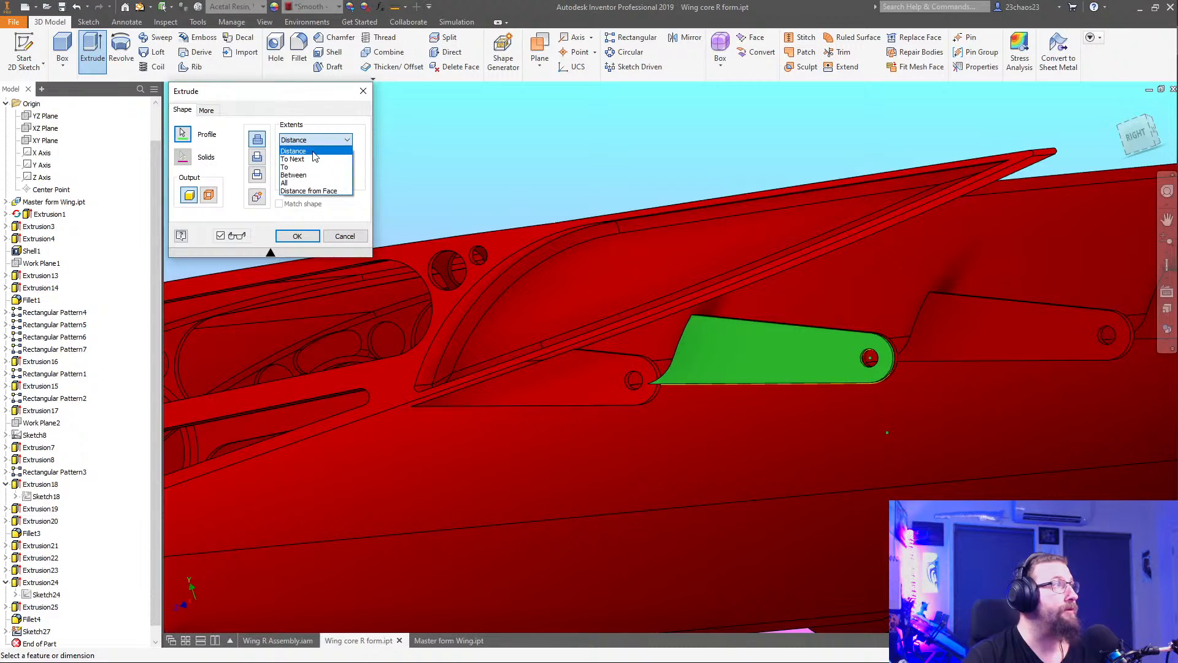
click(314, 151)
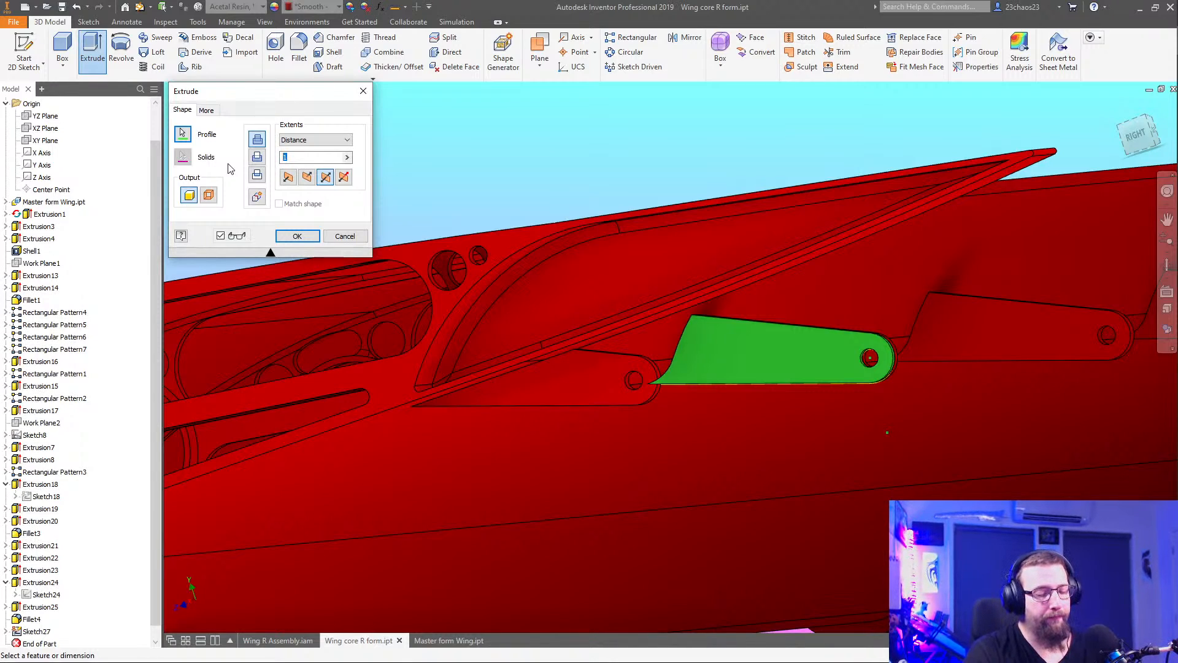
text(40)
scroll(595, 258, down, 2)
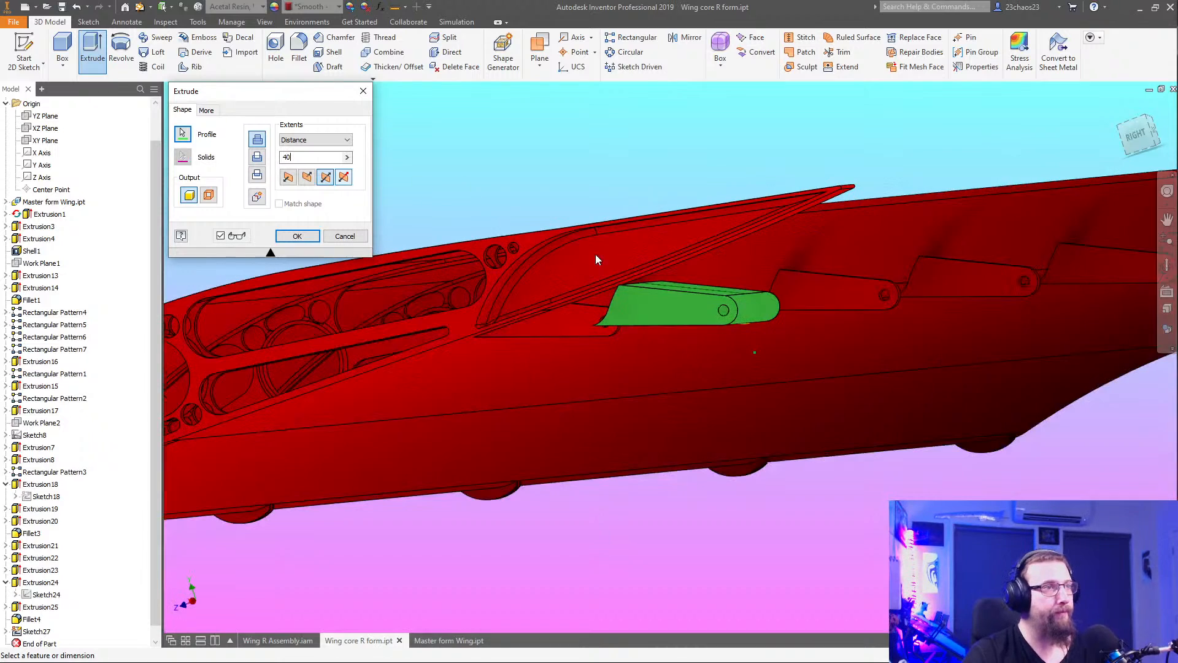
scroll(728, 377, down, 4)
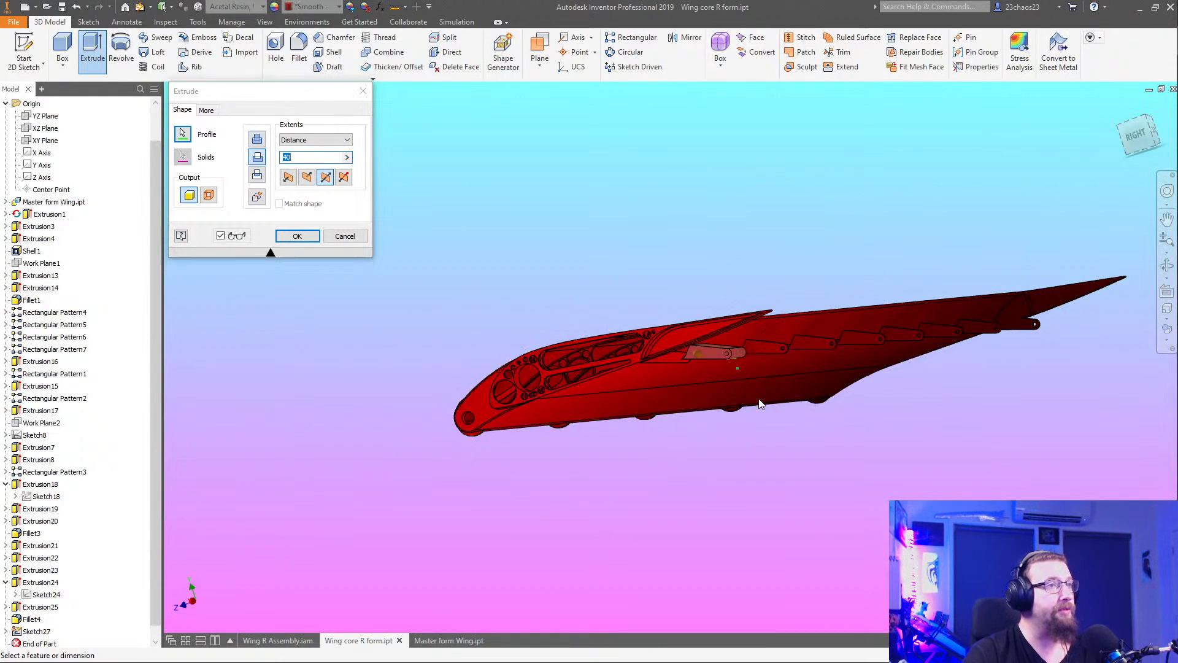
shift+middle_drag(759, 403, 643, 418)
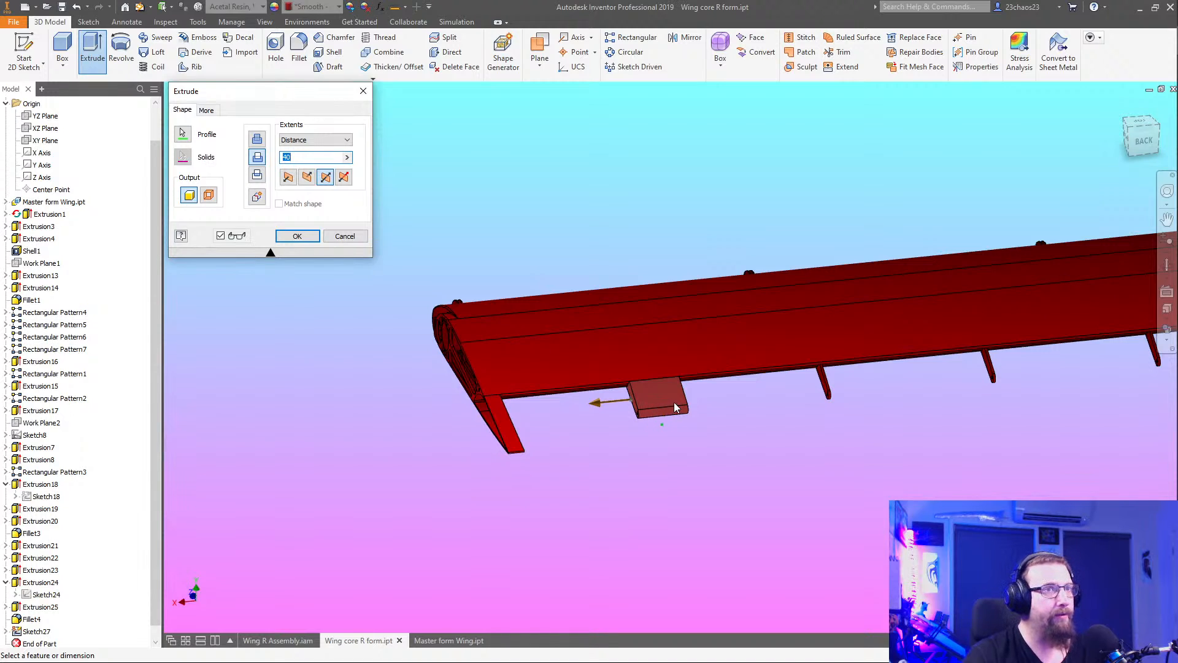
click(293, 236)
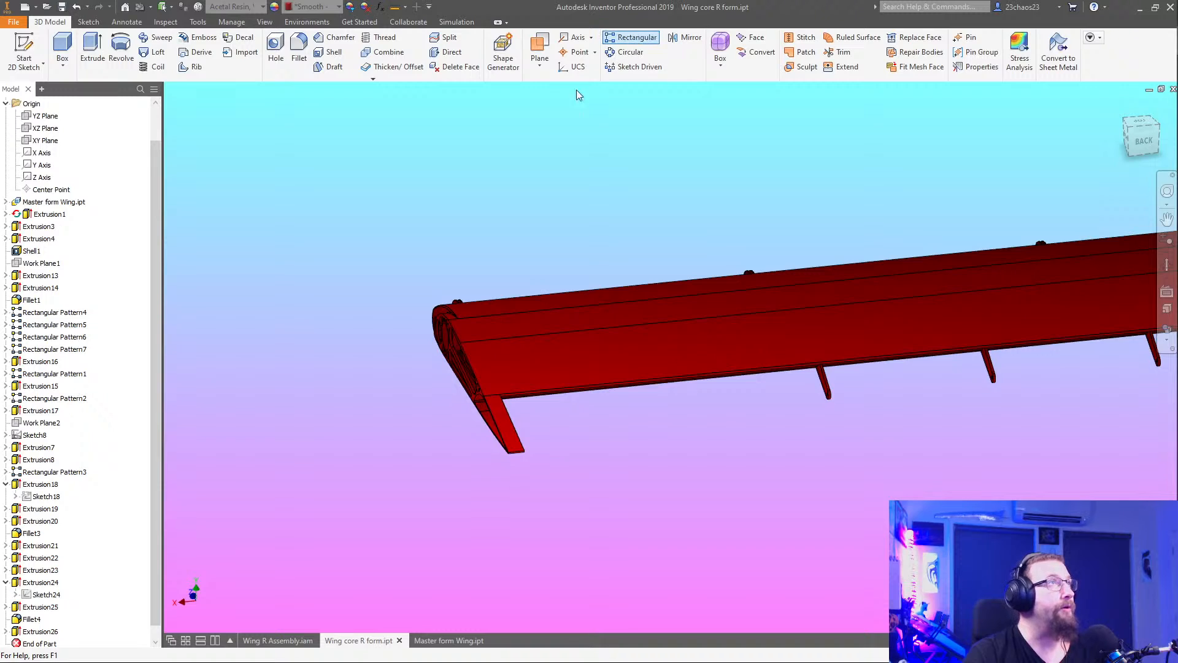
Set up a rectangular pattern of the bracket cut along the X axis, with flipped direction and 265.500 mm spacing
click(632, 38)
scroll(117, 362, down, 1)
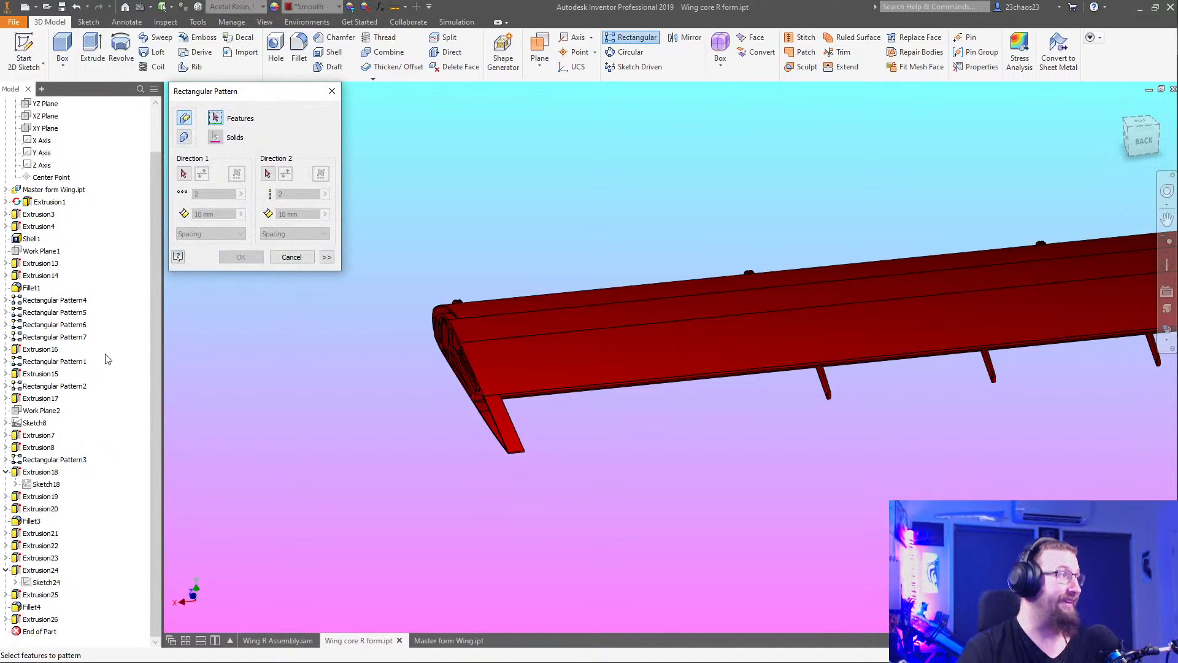
click(54, 619)
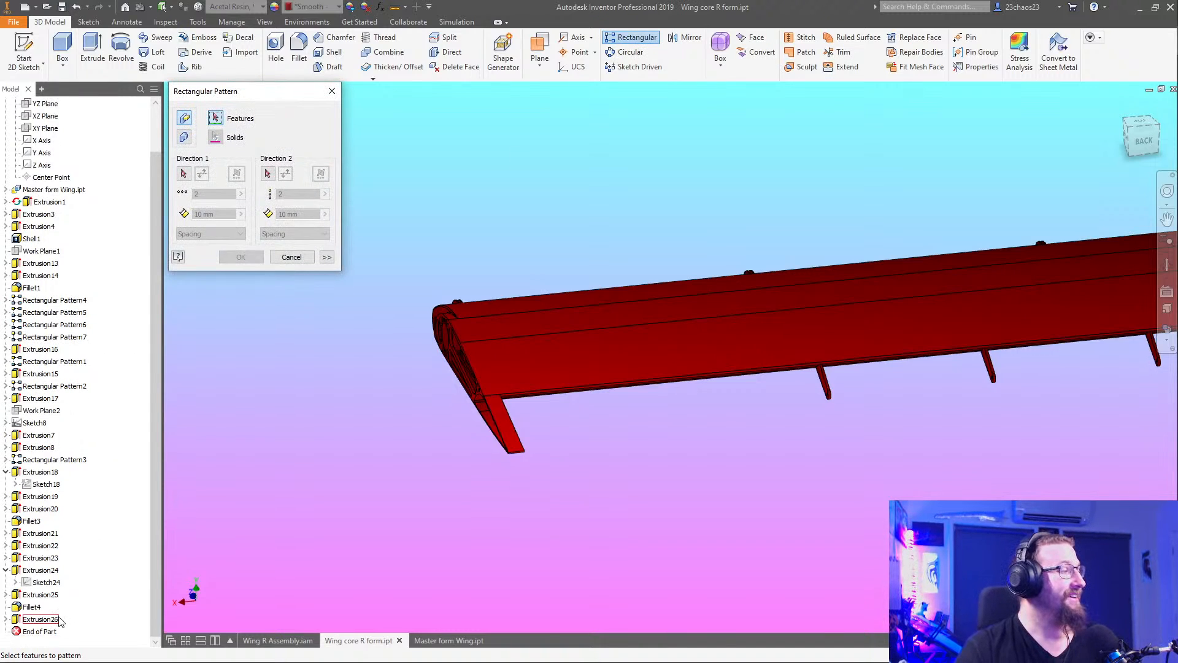
click(184, 174)
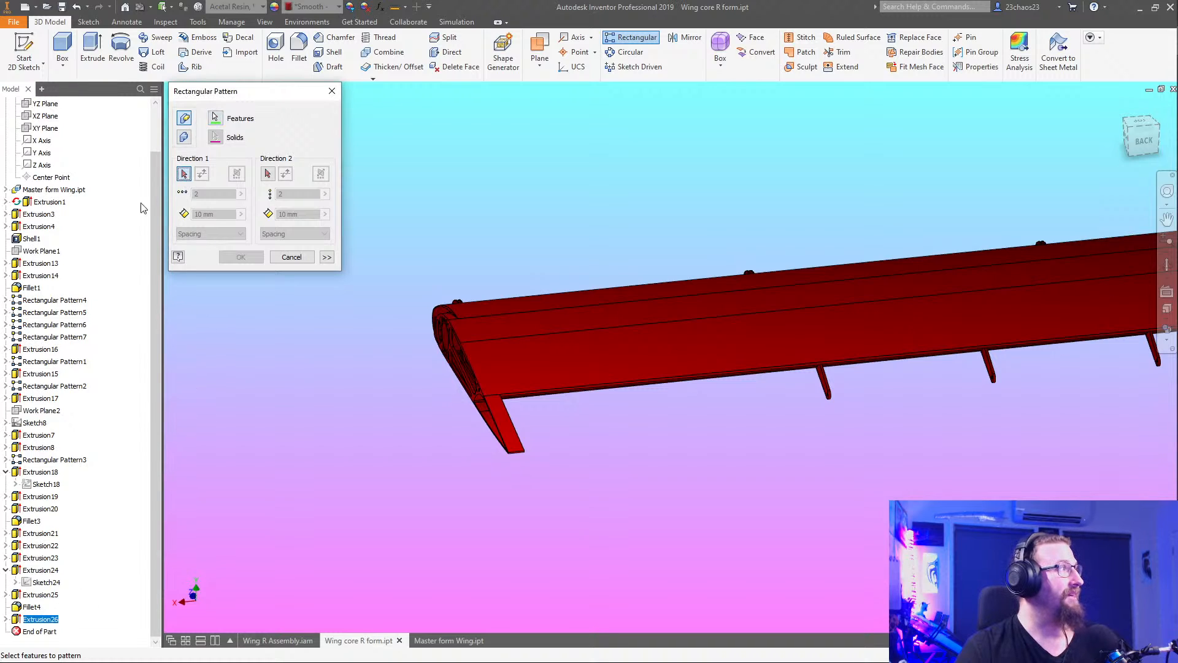
click(43, 142)
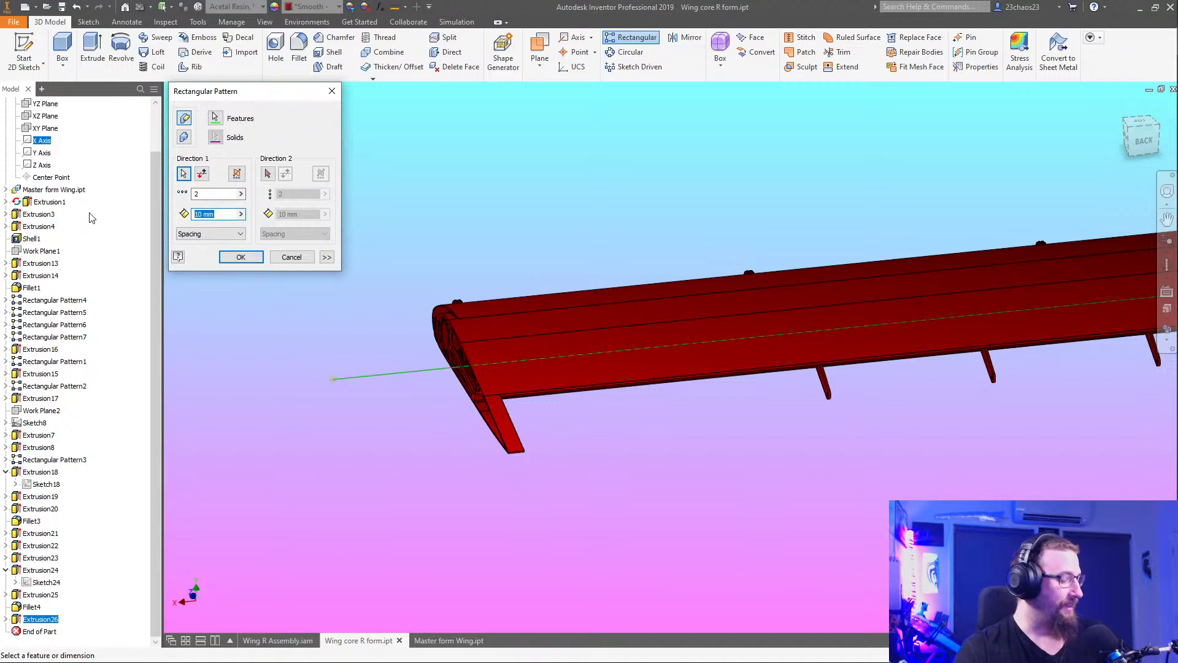
text(265.500 mm)
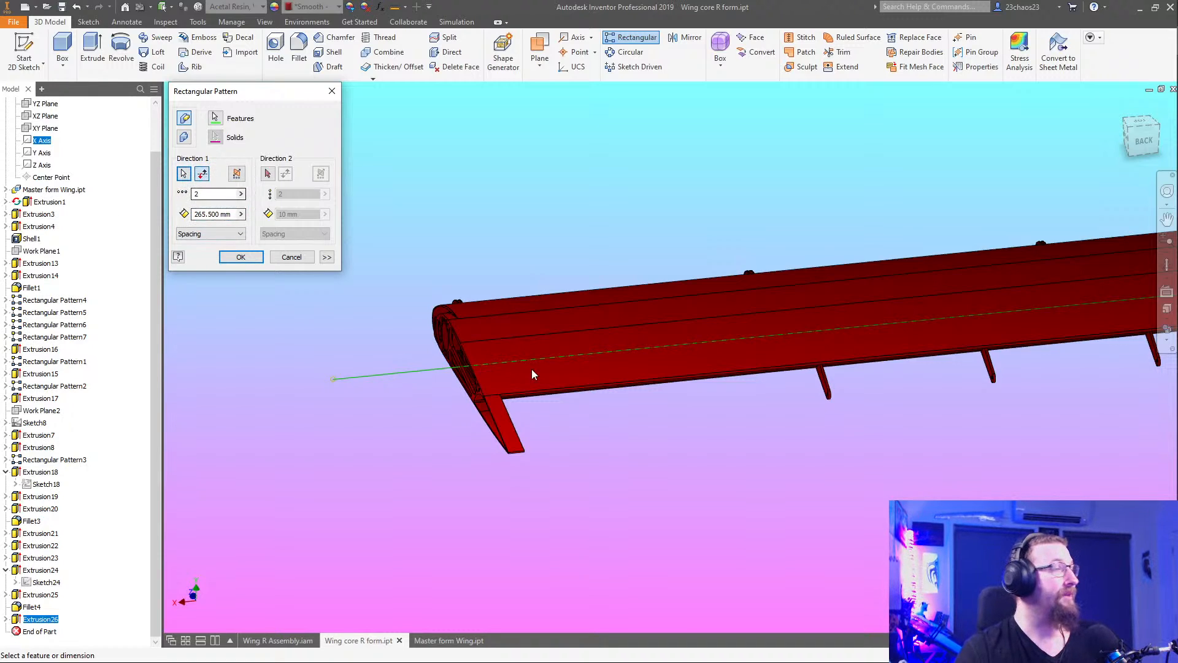
scroll(533, 375, up, 4)
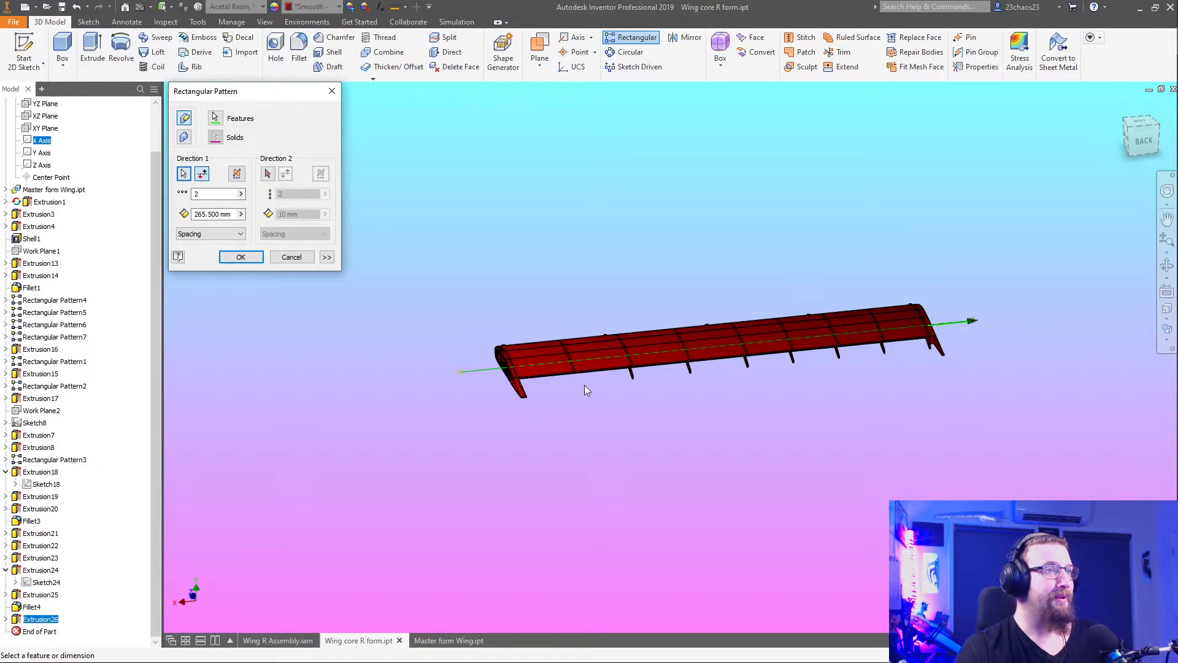
Set the bracket cut pattern to 4 occurrences and create it
click(477, 419)
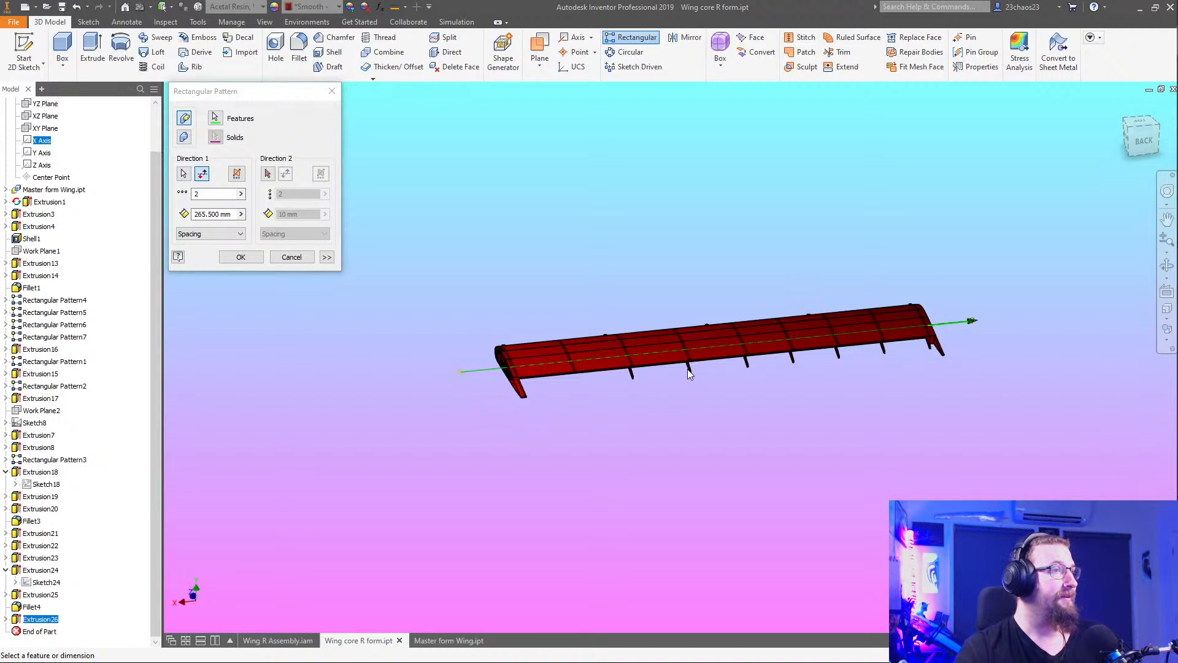
scroll(687, 370, up, 5)
scroll(620, 418, down, 2)
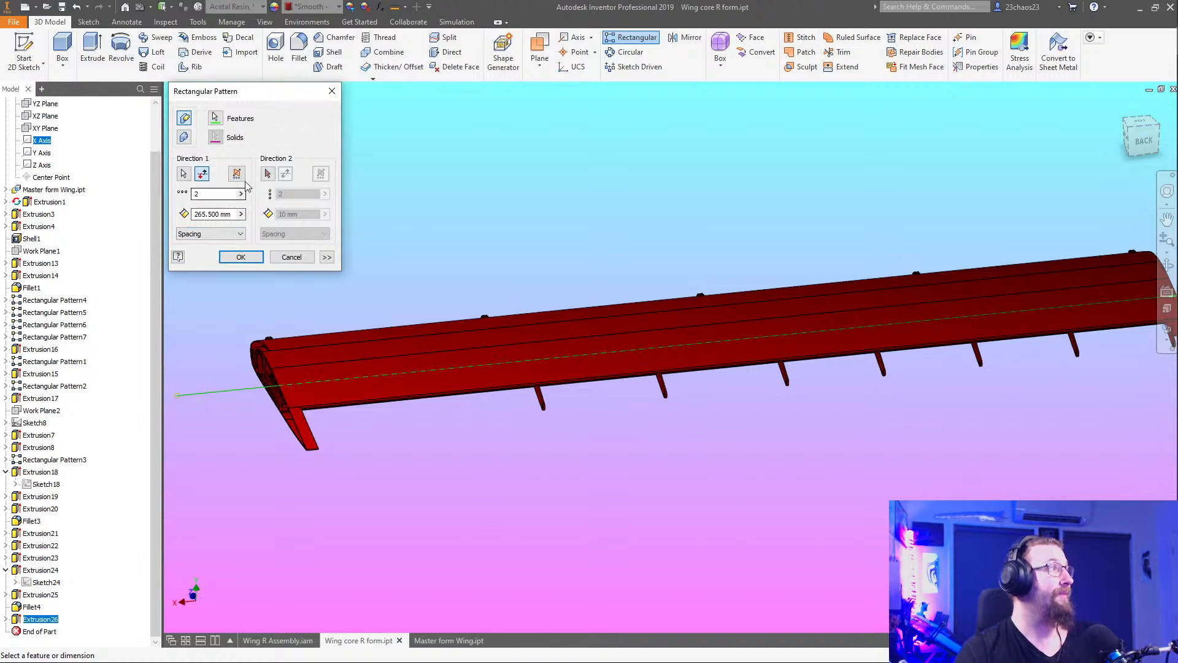
double_click(212, 194)
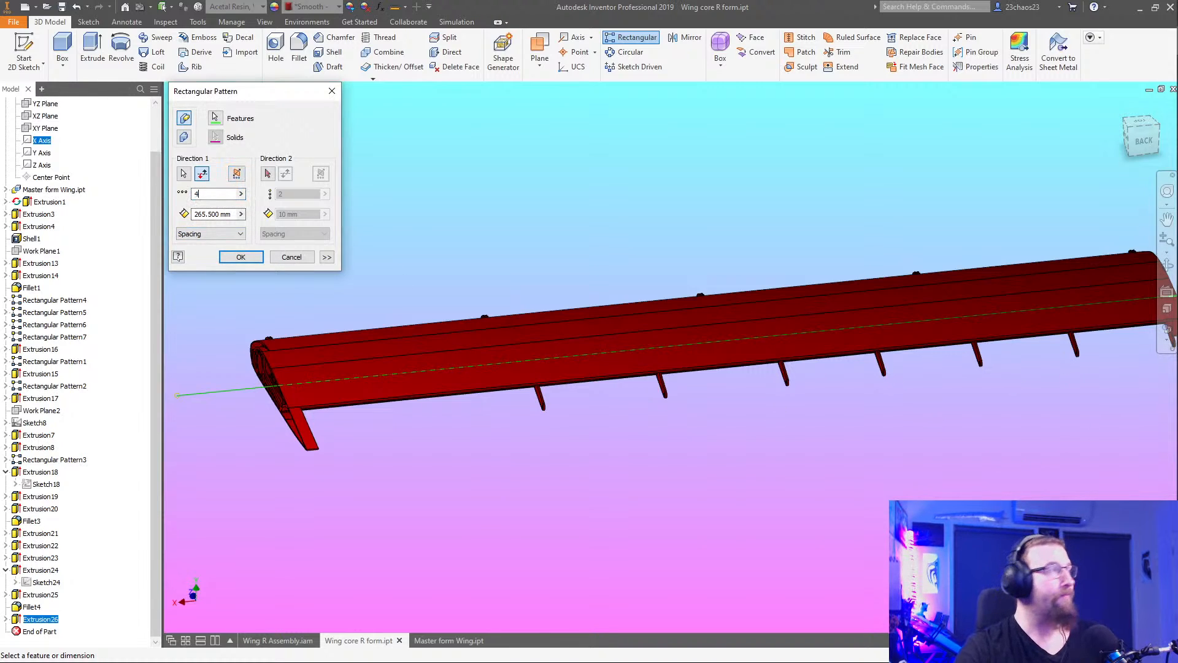
click(240, 257)
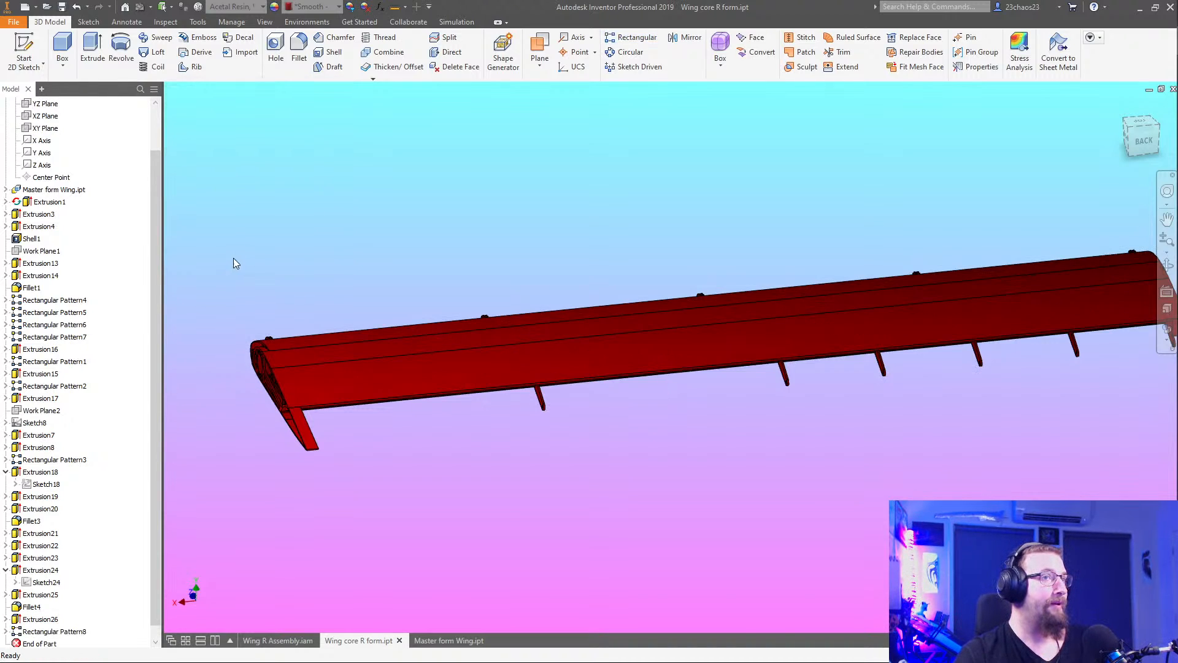
Set the distance of the first bracket's symmetric cut to 80 mm and check the trailing-edge brackets
middle_drag(445, 300, 389, 273)
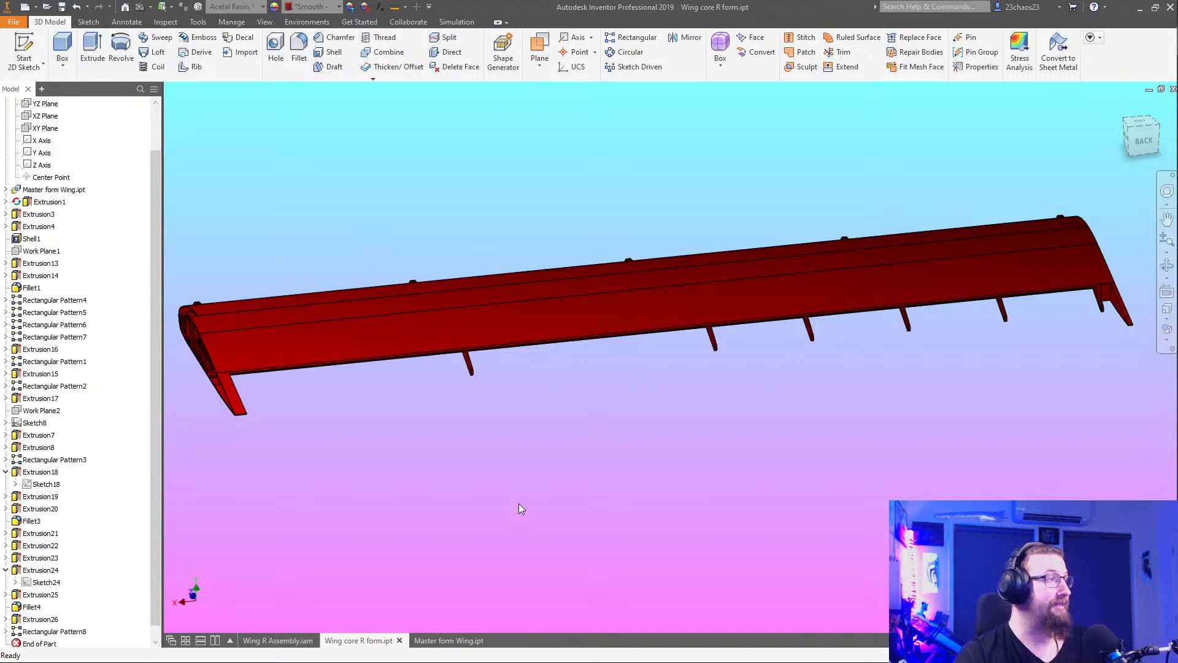
scroll(804, 347, up, 5)
scroll(821, 330, down, 2)
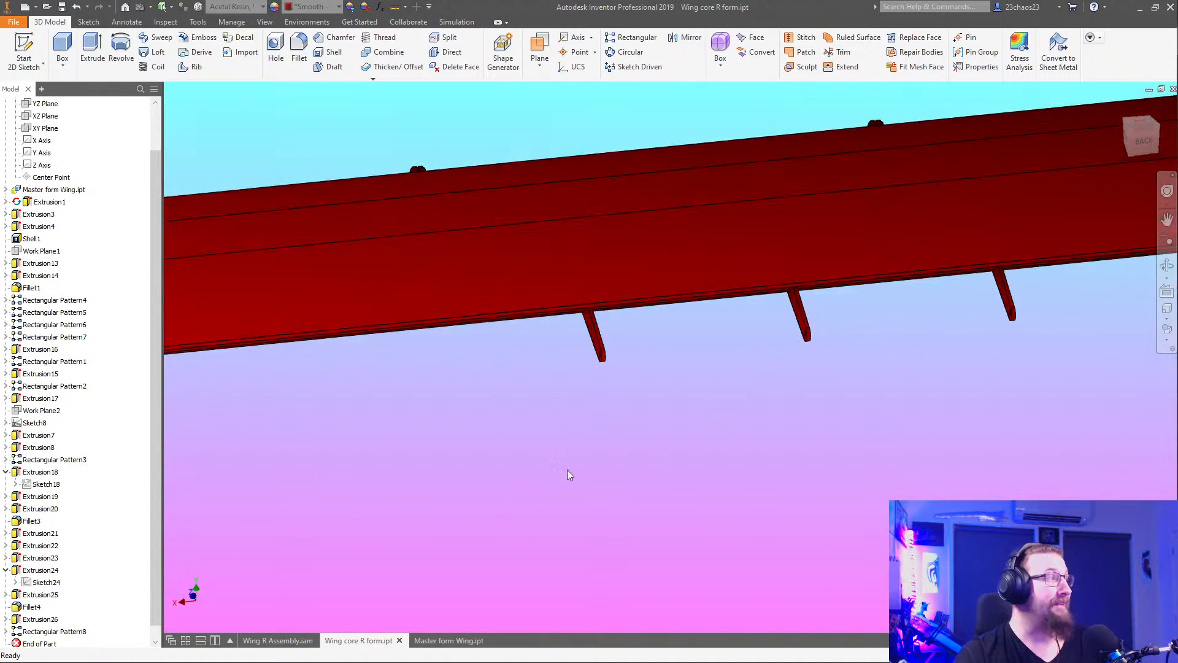
double_click(15, 620)
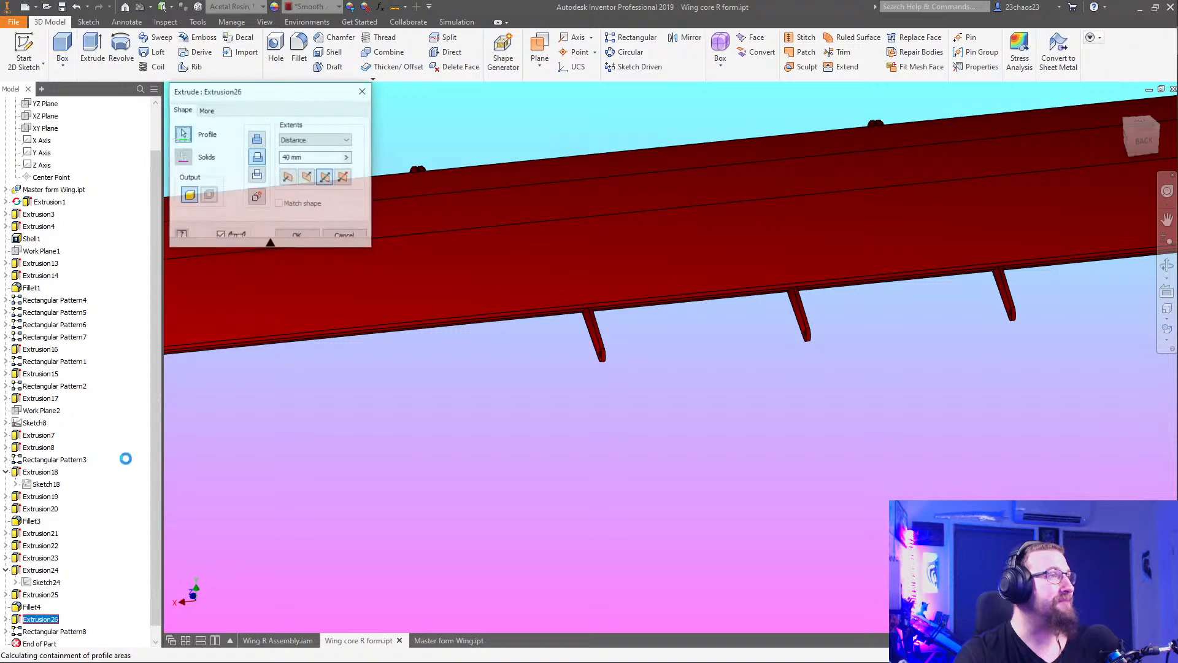
text(80)
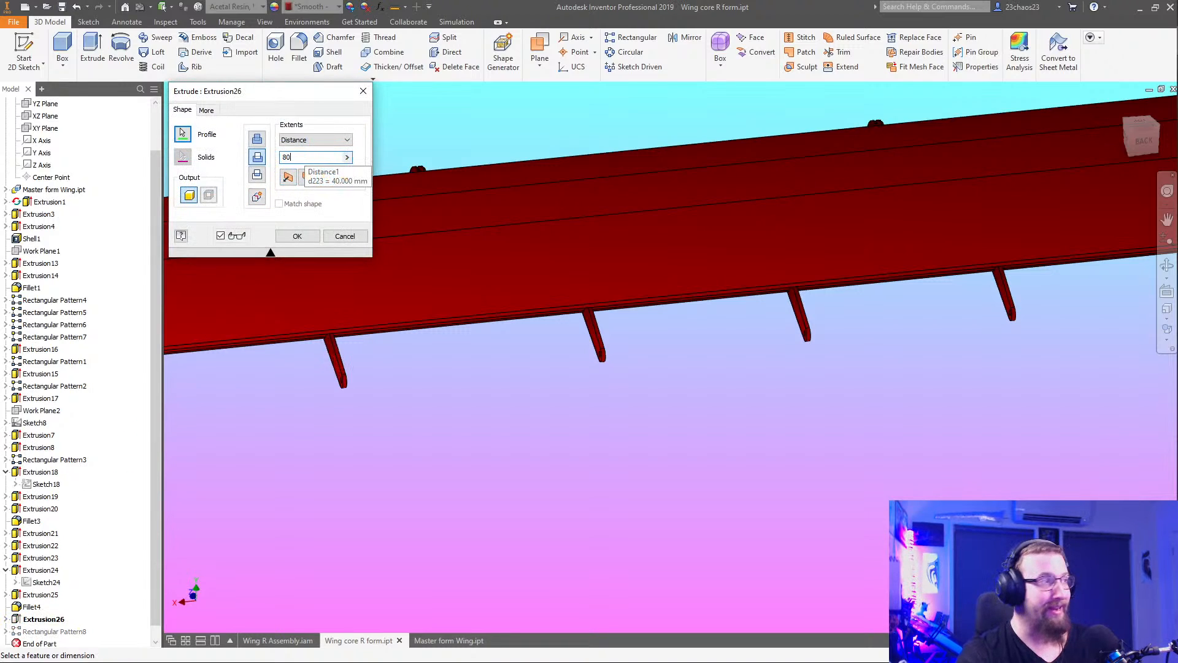
key(Return)
scroll(478, 411, down, 4)
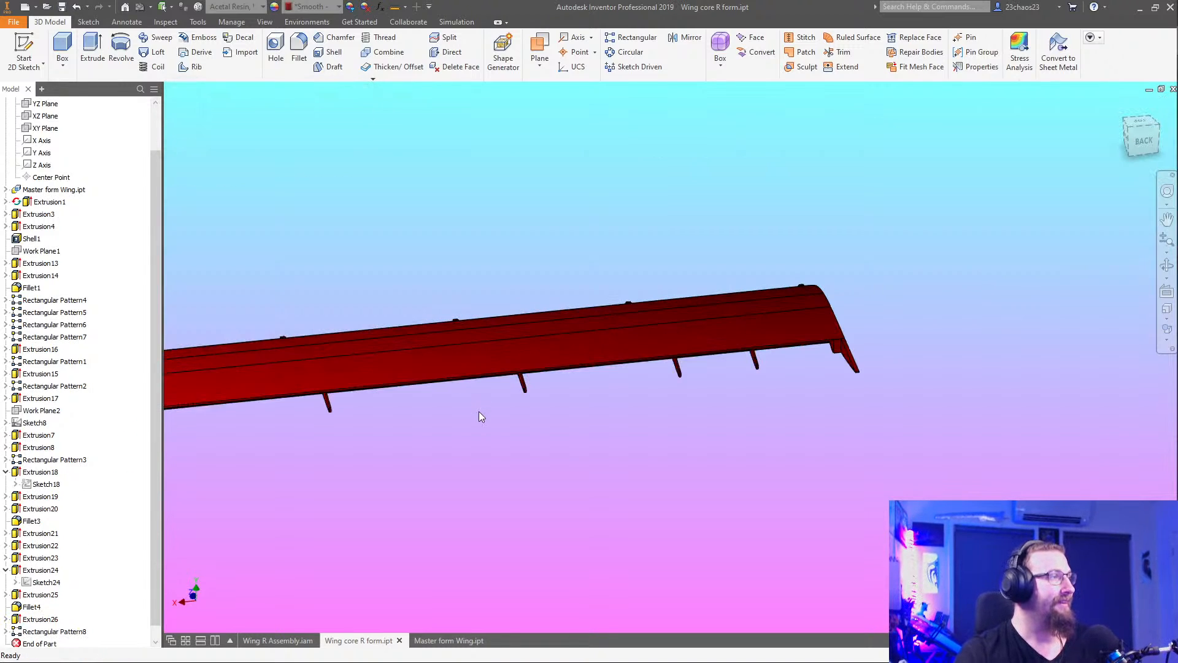
middle_drag(478, 411, 649, 401)
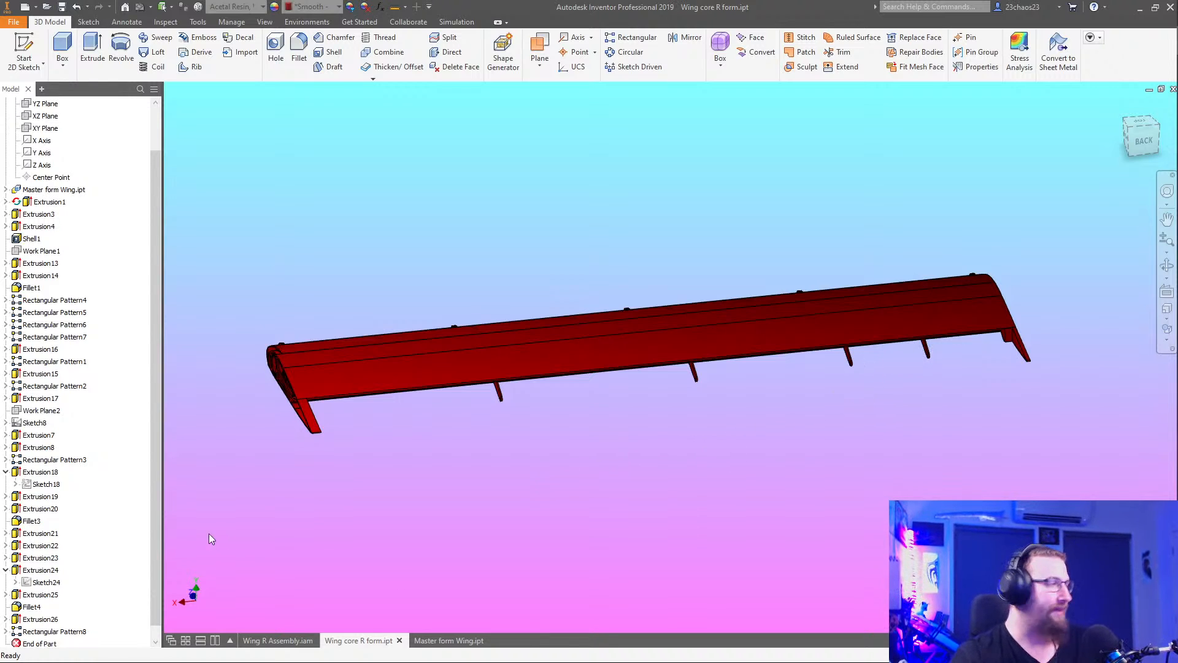
Try to change the bracket cut from symmetric to a one-sided 80 mm cut towards the near end rib
double_click(41, 619)
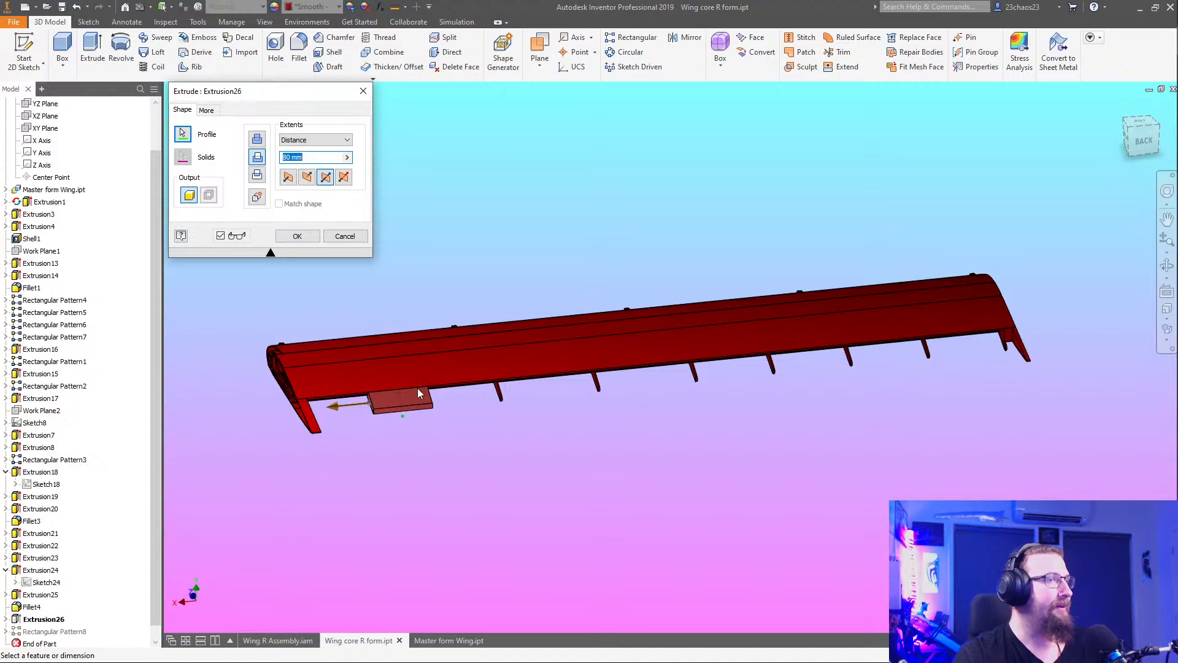
click(308, 178)
click(289, 177)
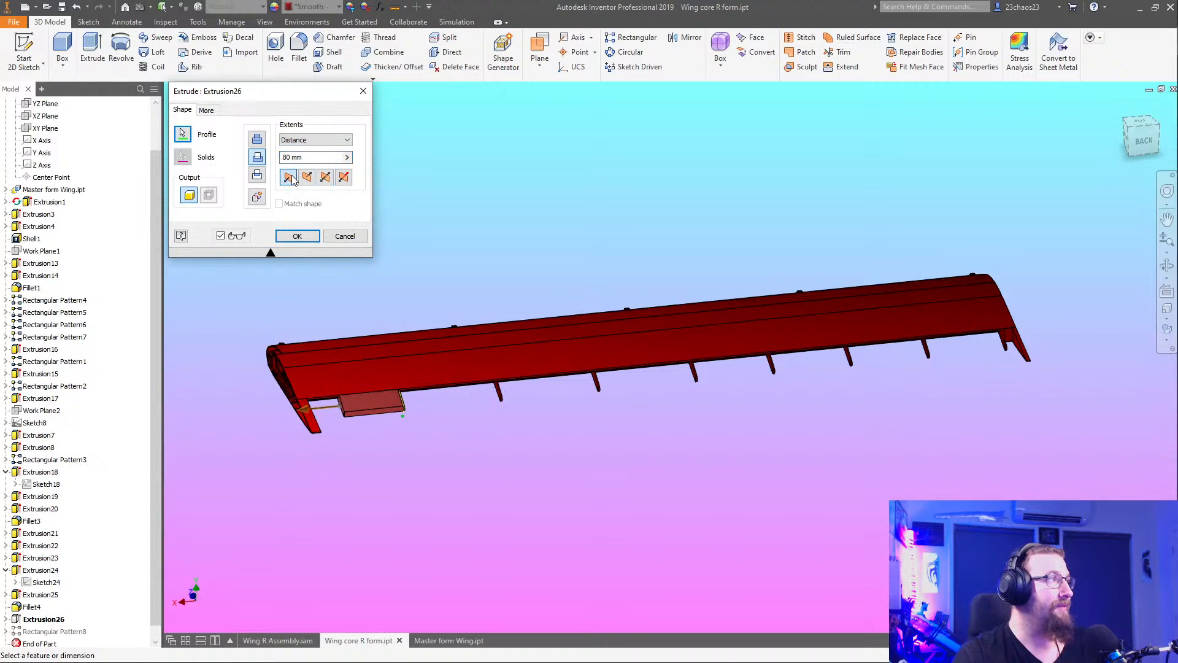
click(307, 238)
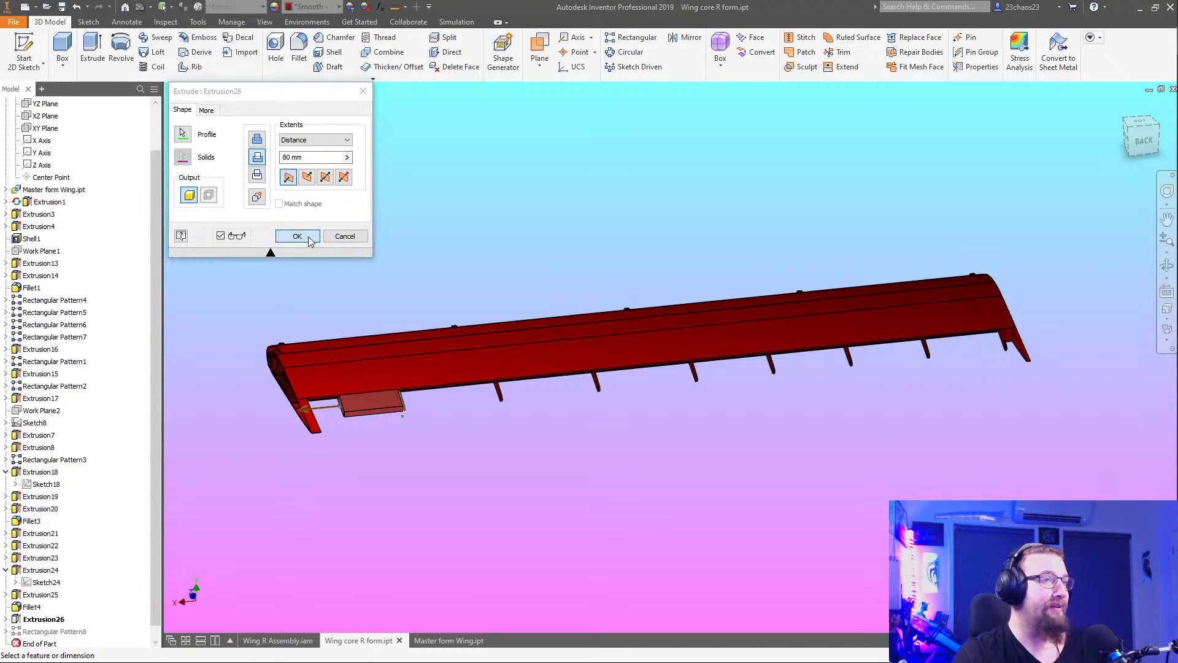
click(256, 115)
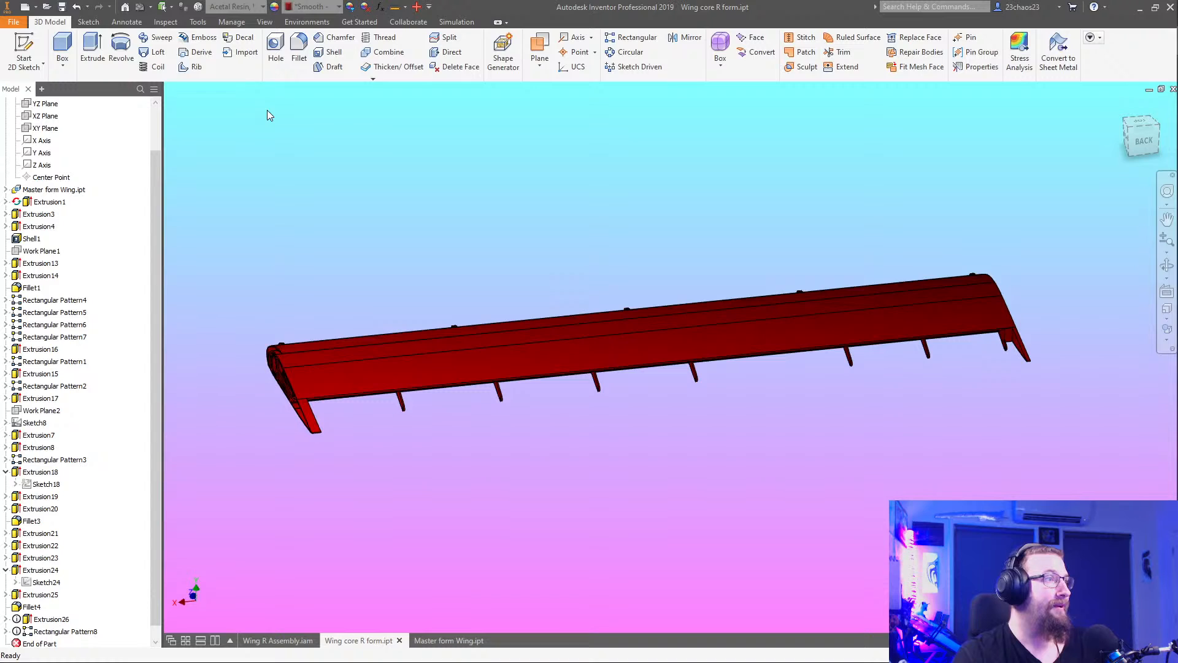
double_click(28, 630)
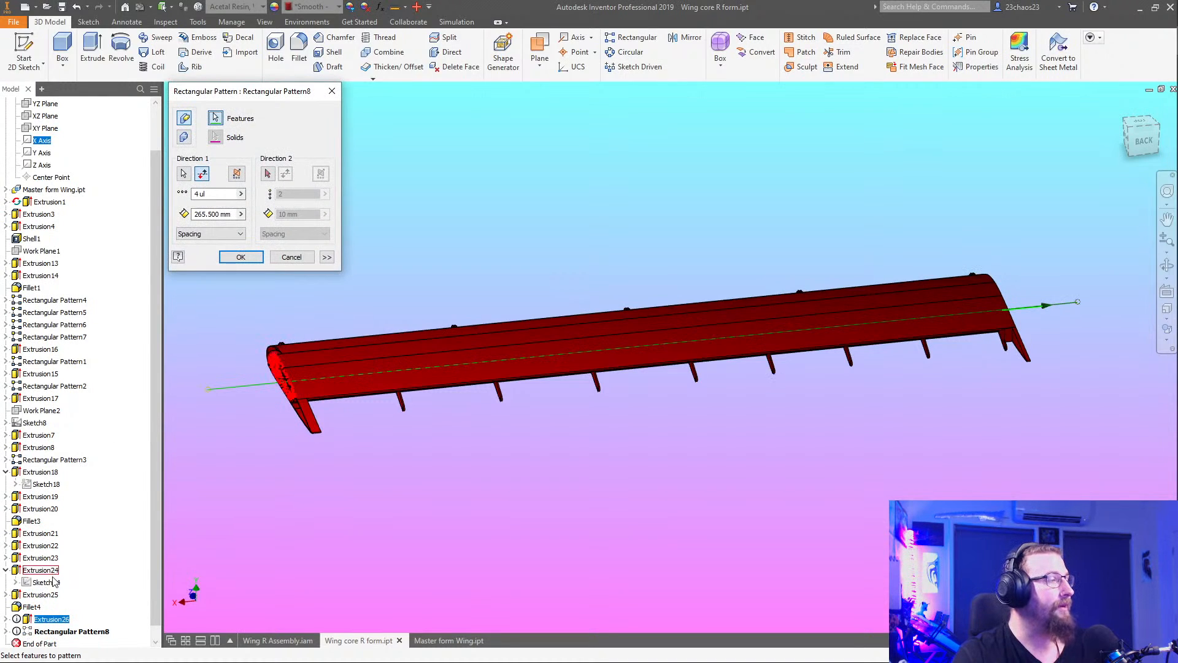
click(26, 620)
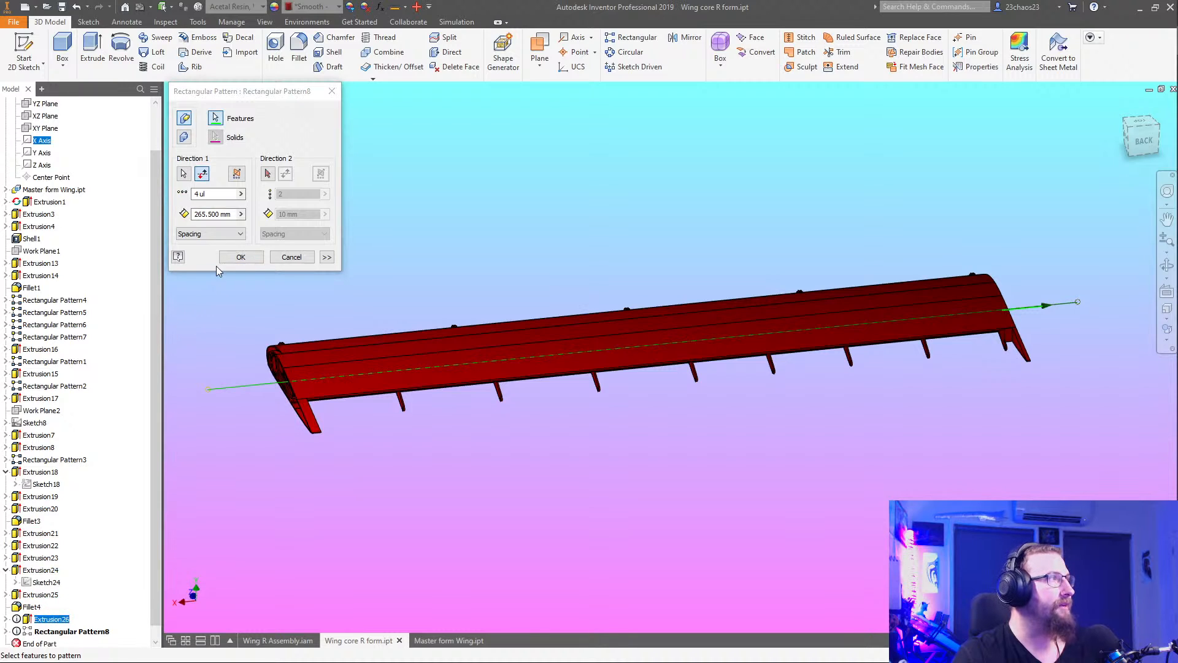
click(307, 258)
Make the bracket cut asymmetric, with distances of 80 mm and 40 mm
click(26, 620)
double_click(27, 620)
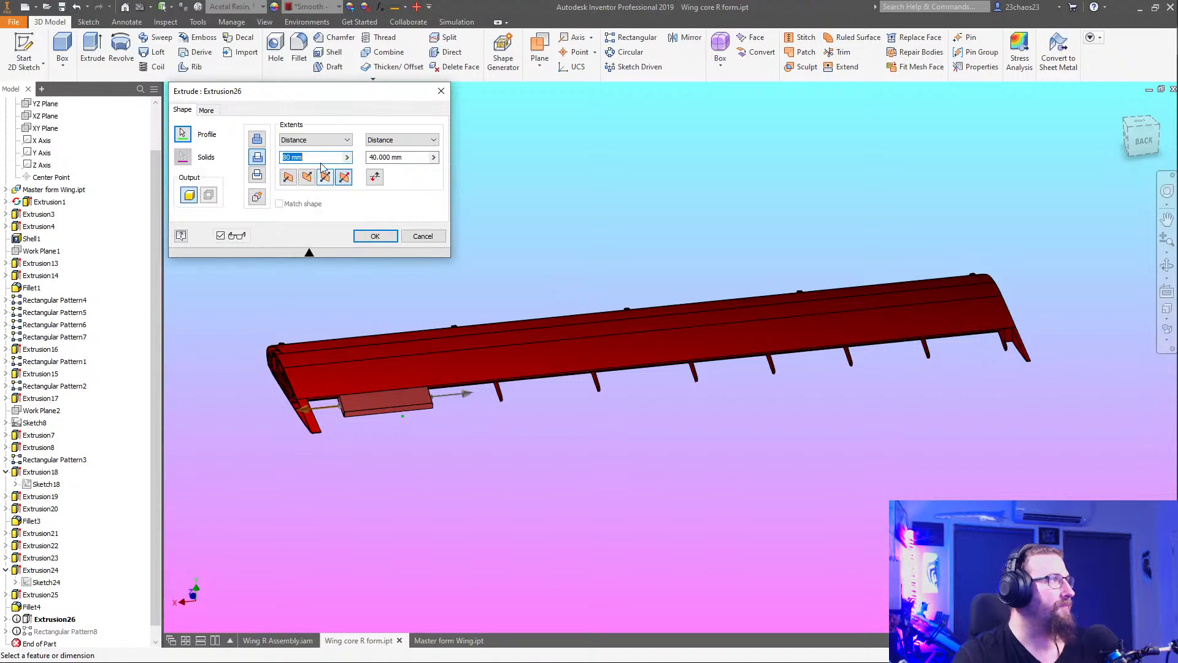
click(385, 235)
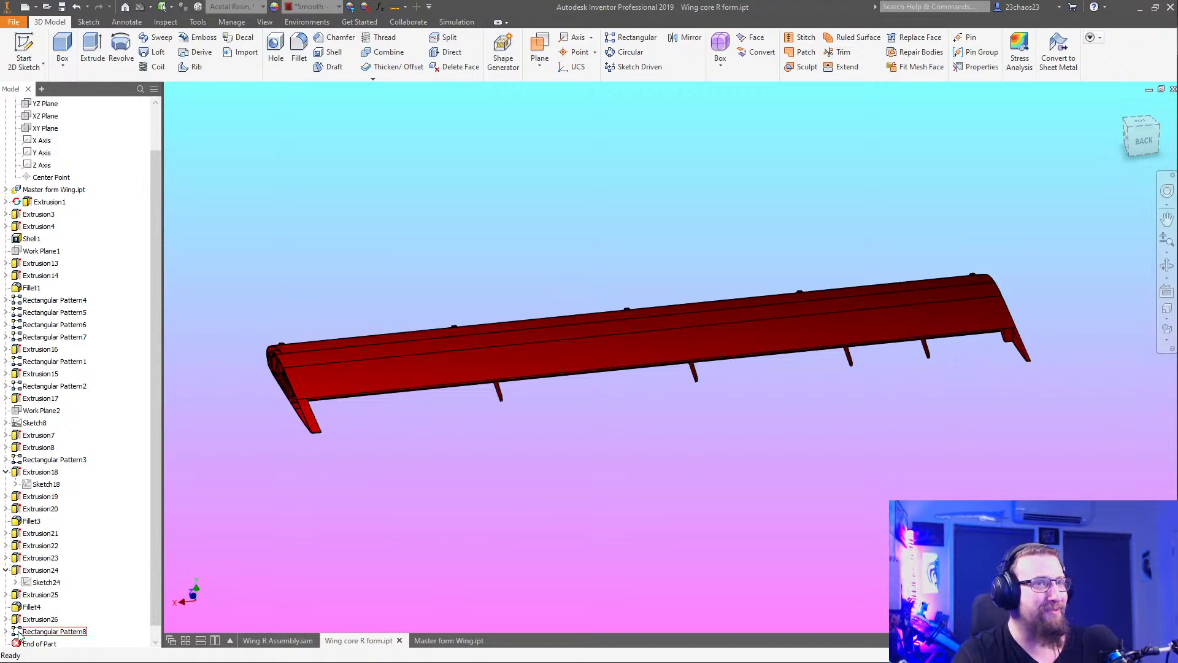
Set the asymmetric bracket cut's first distance to 100 mm and its second distance to 2 mm
scroll(1038, 370, up, 6)
middle_drag(1016, 419, 628, 527)
scroll(813, 557, down, 3)
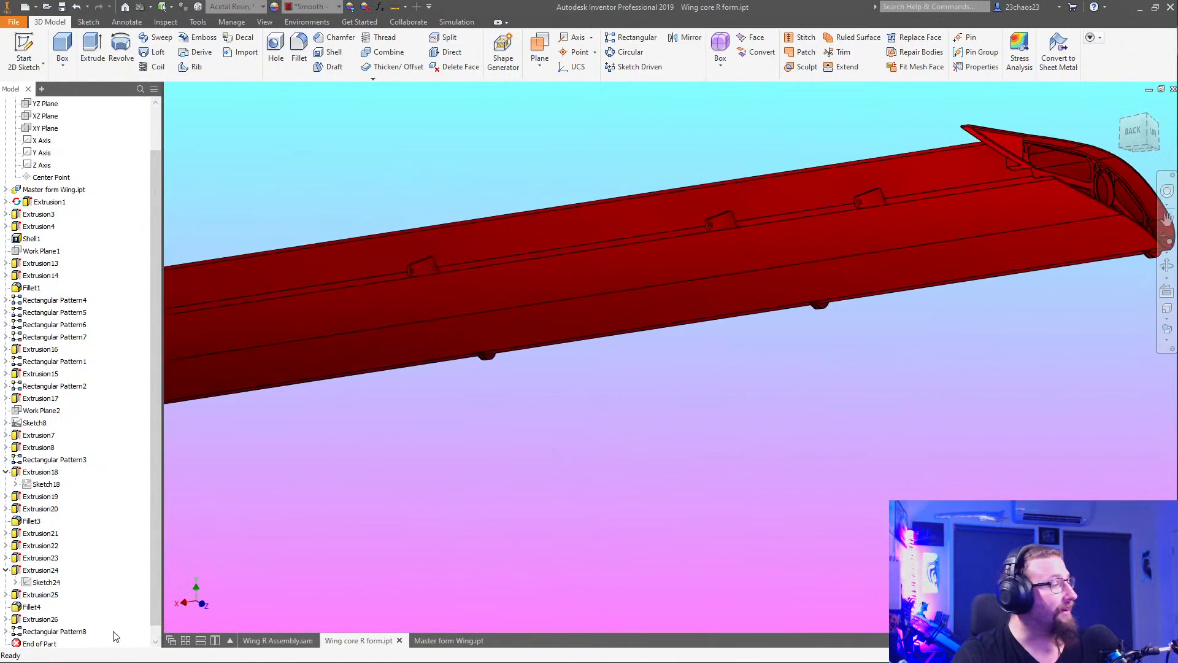
double_click(37, 618)
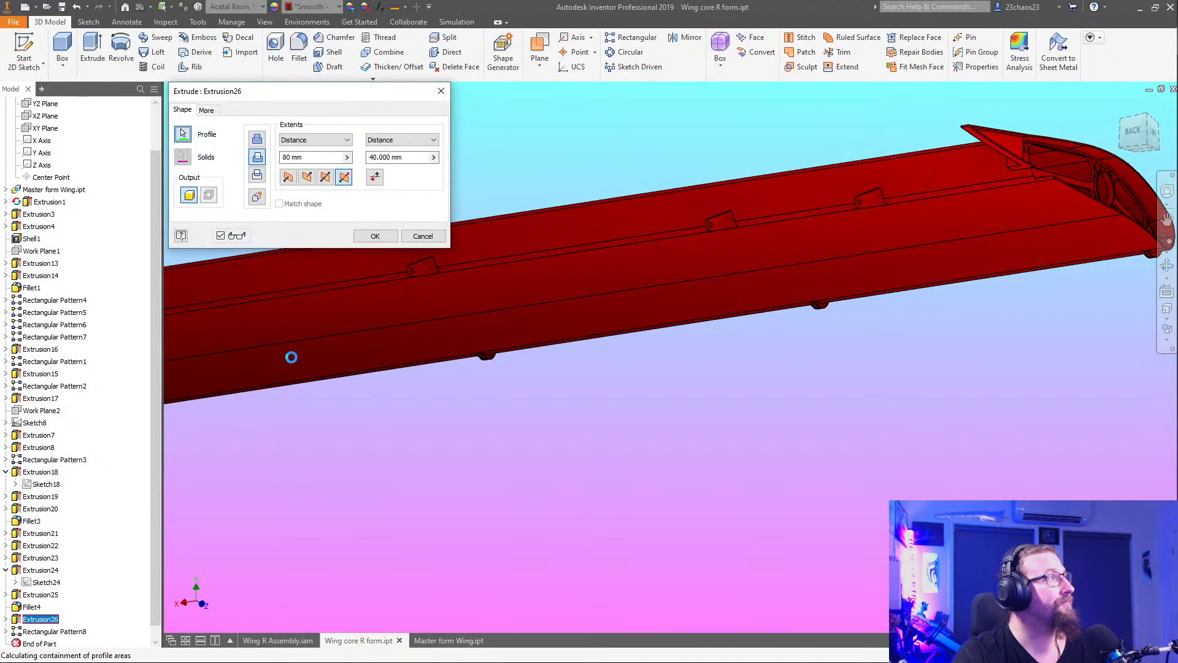
click(405, 157)
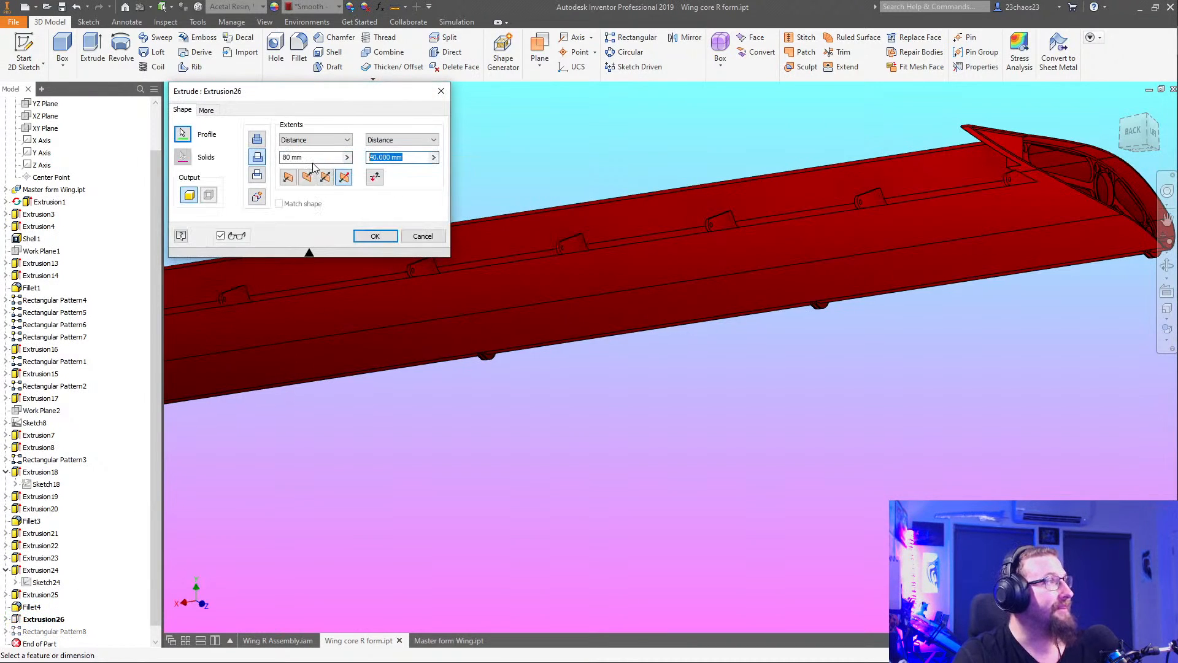
text(2)
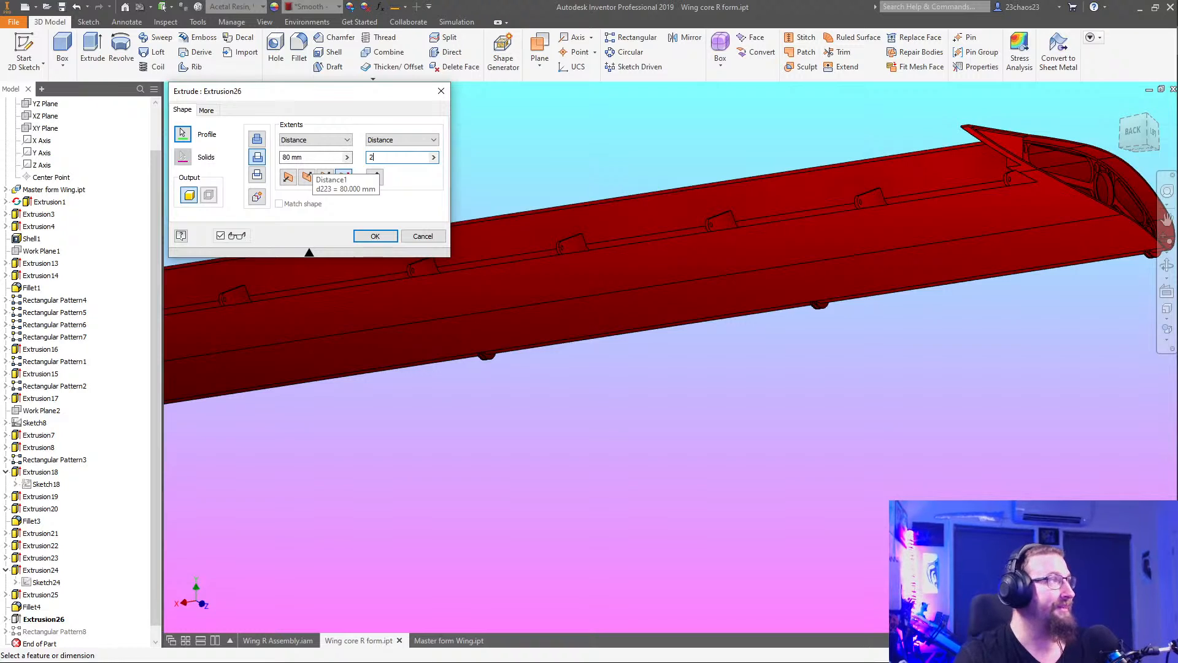
drag(316, 158, 207, 157)
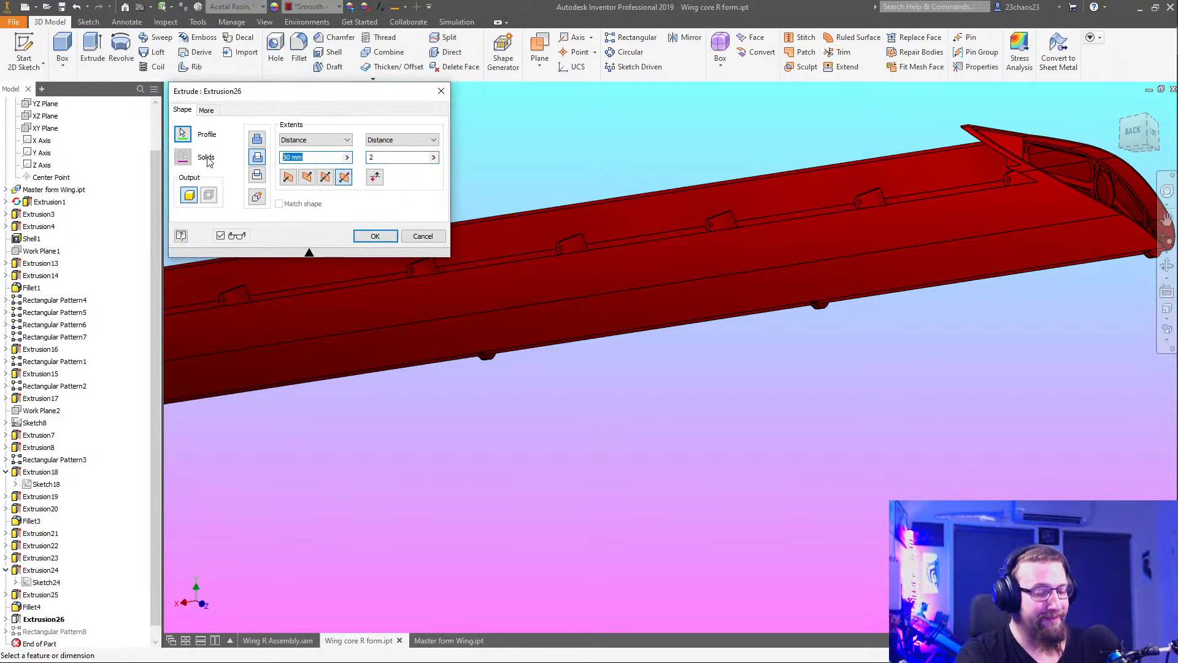
text(100)
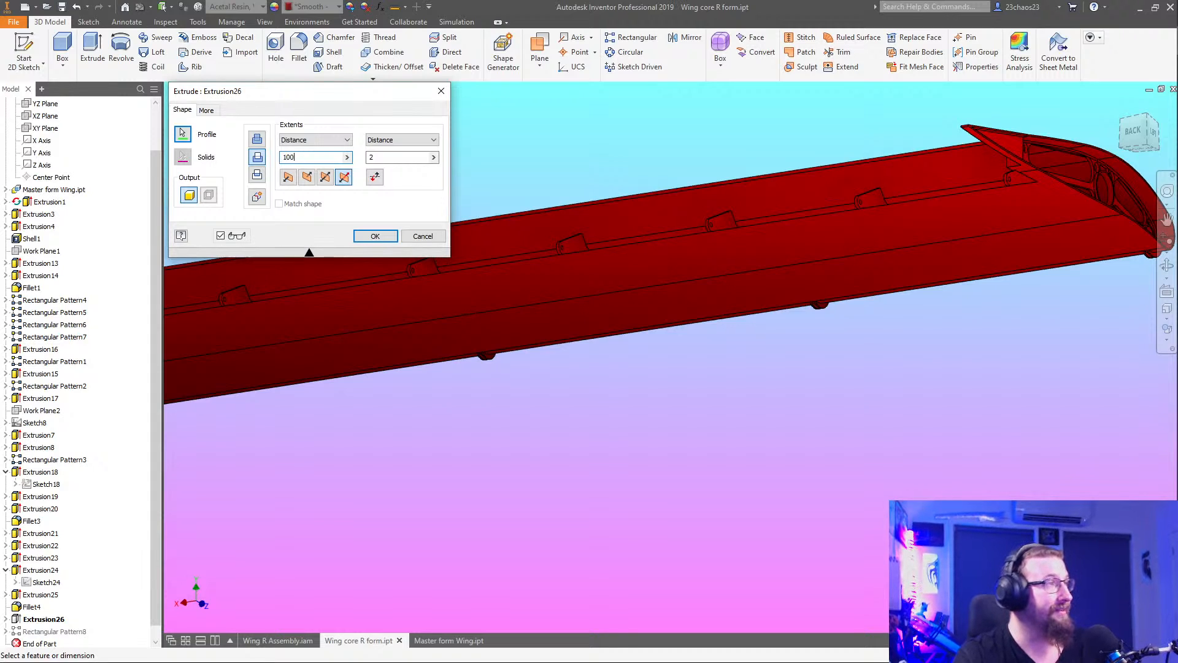
click(375, 235)
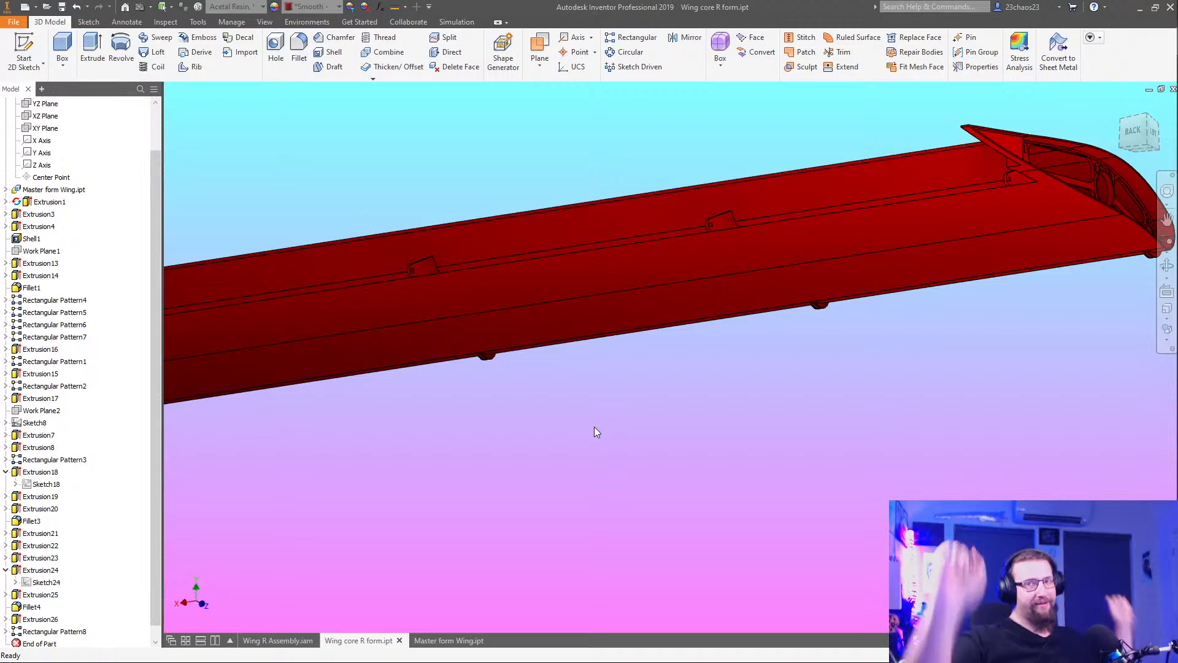
Measure the distance from the far end rib's inner face to the side face of the second bracket from that rib
scroll(662, 386, down, 5)
shift+middle_drag(690, 403, 671, 489)
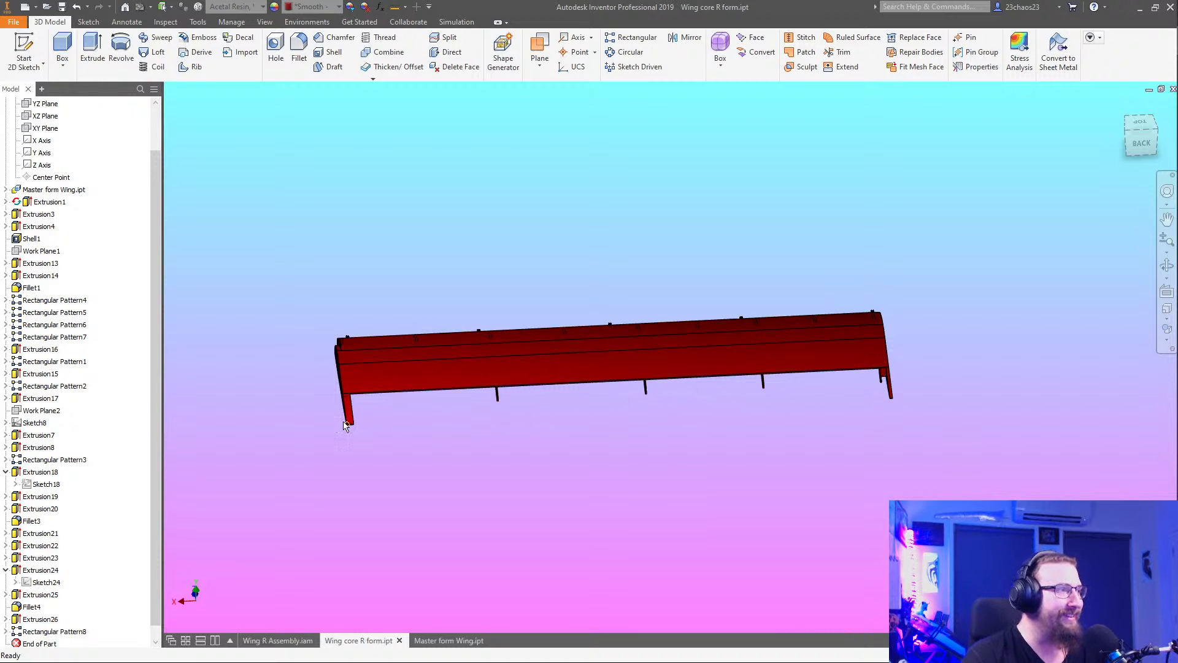
shift+middle_drag(507, 534, 452, 497)
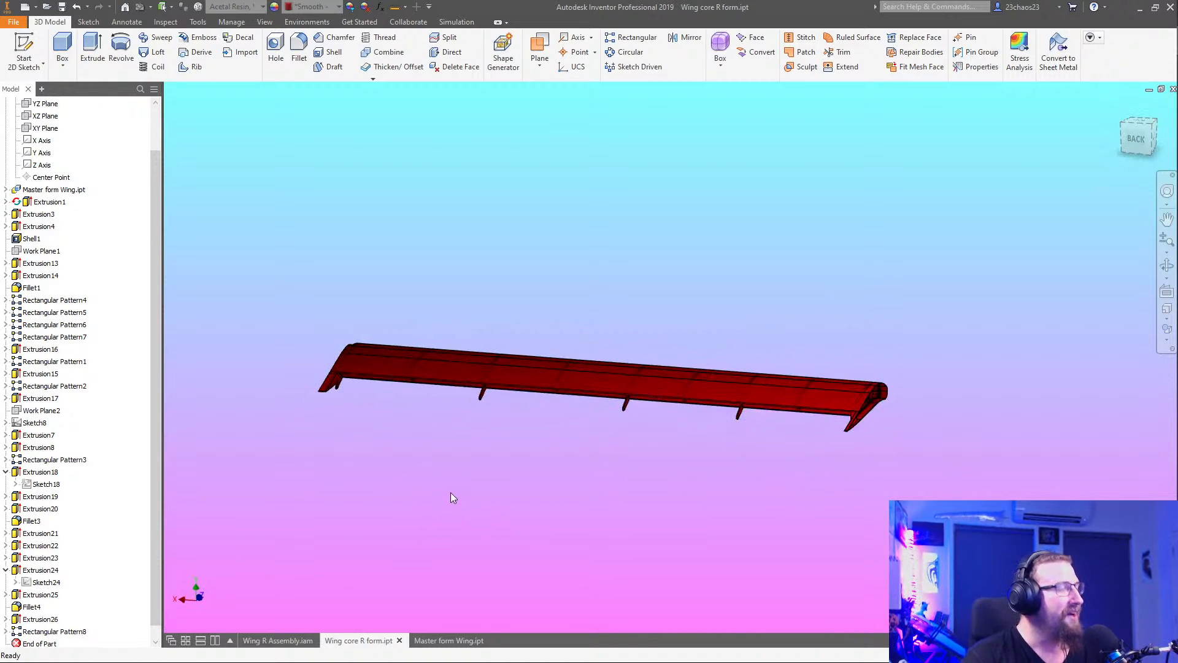
click(395, 8)
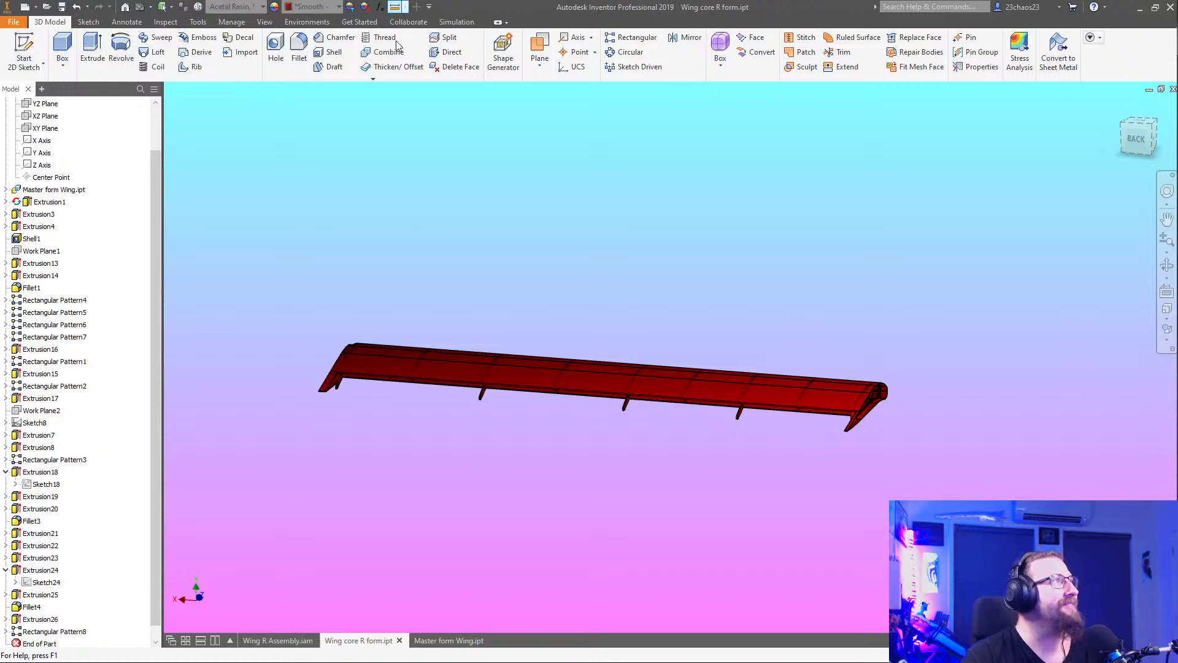
shift+middle_drag(534, 517, 585, 527)
scroll(856, 378, up, 3)
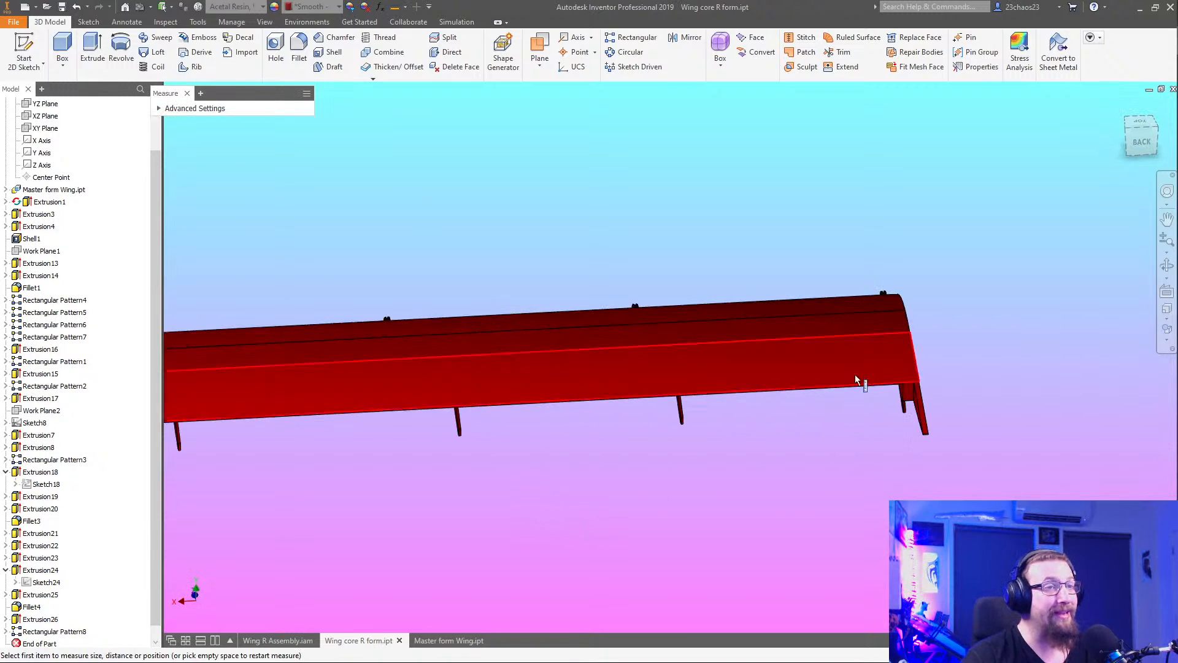
middle_drag(845, 490, 907, 495)
scroll(956, 333, up, 3)
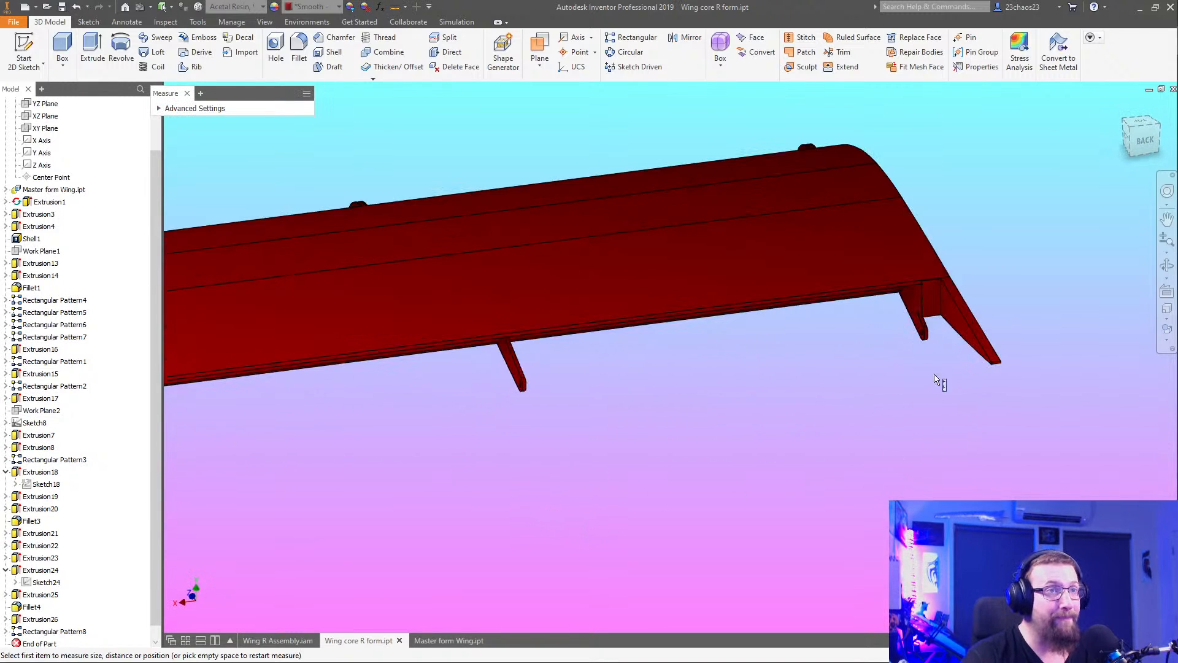
click(952, 296)
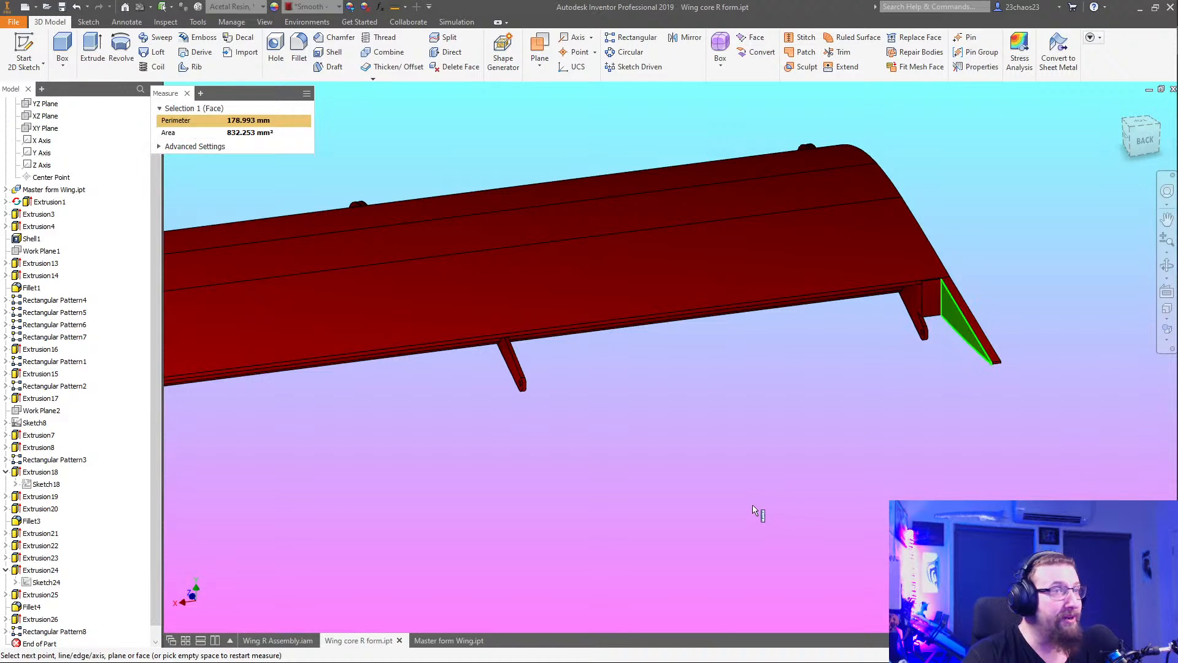
shift+middle_drag(761, 509, 710, 504)
scroll(565, 433, up, 3)
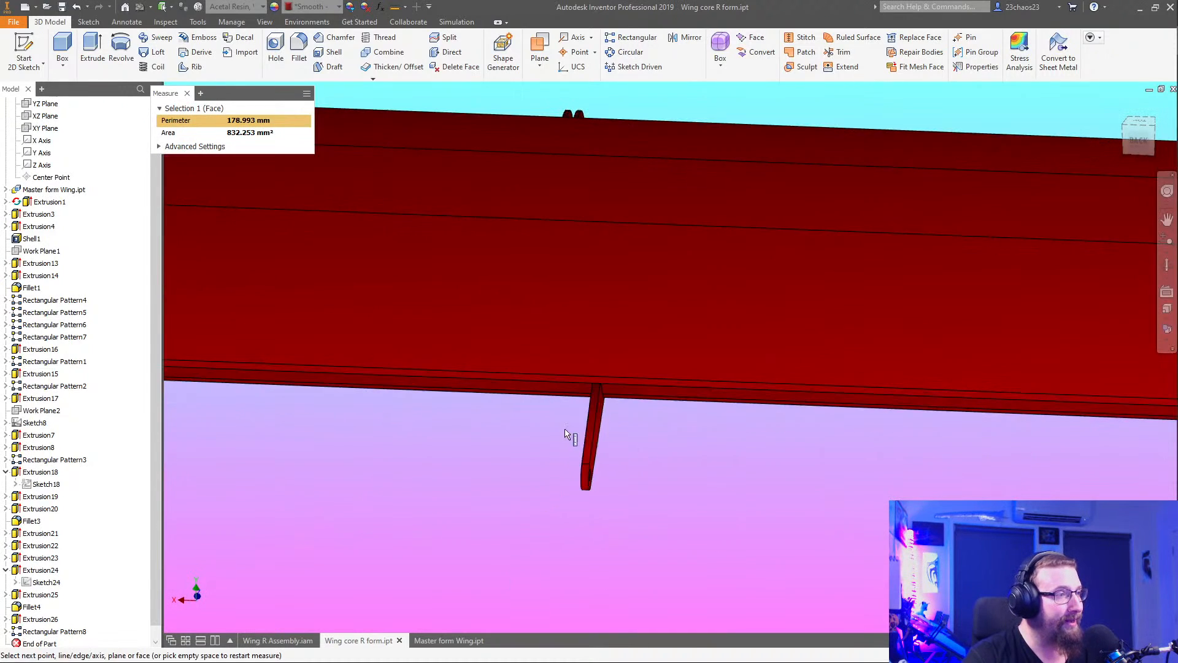
click(600, 443)
scroll(672, 537, down, 3)
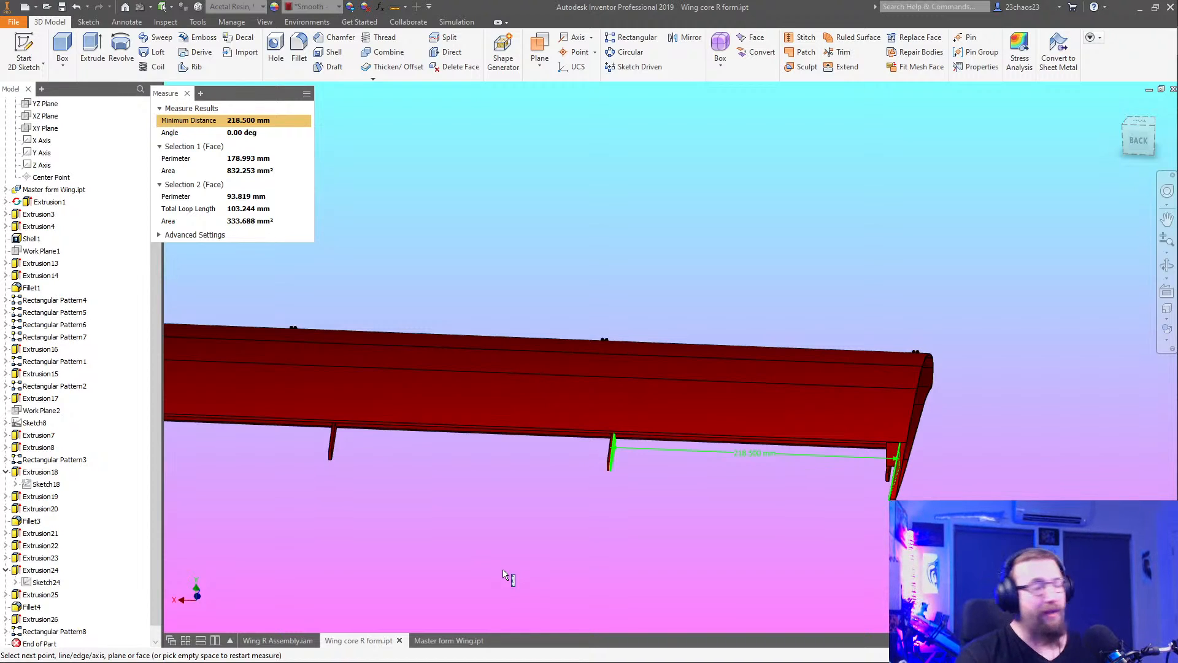
Switch to the Master form Wing part and open the flap/aeleron extrusion to check its length
click(432, 644)
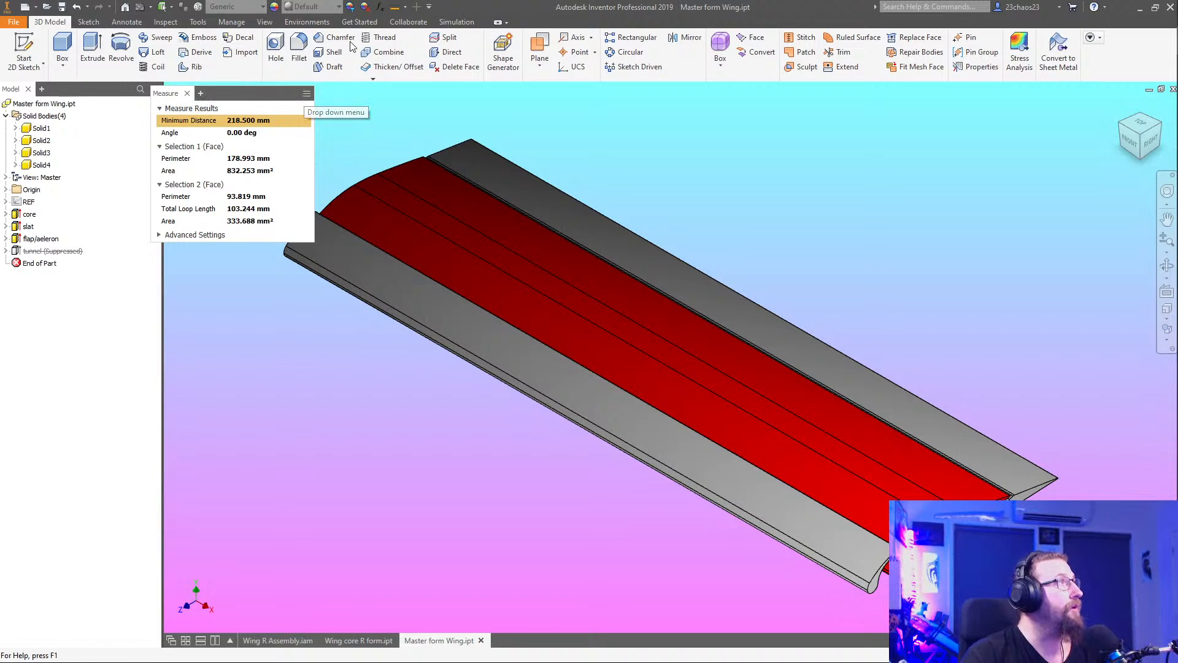
click(398, 8)
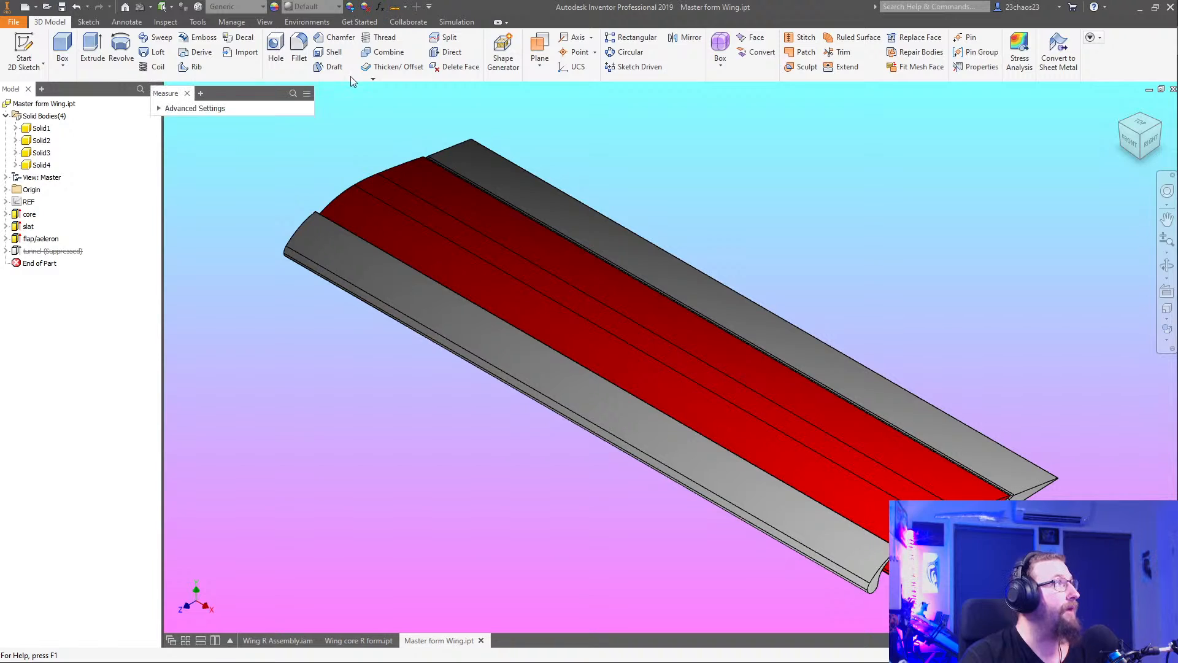
key(Escape)
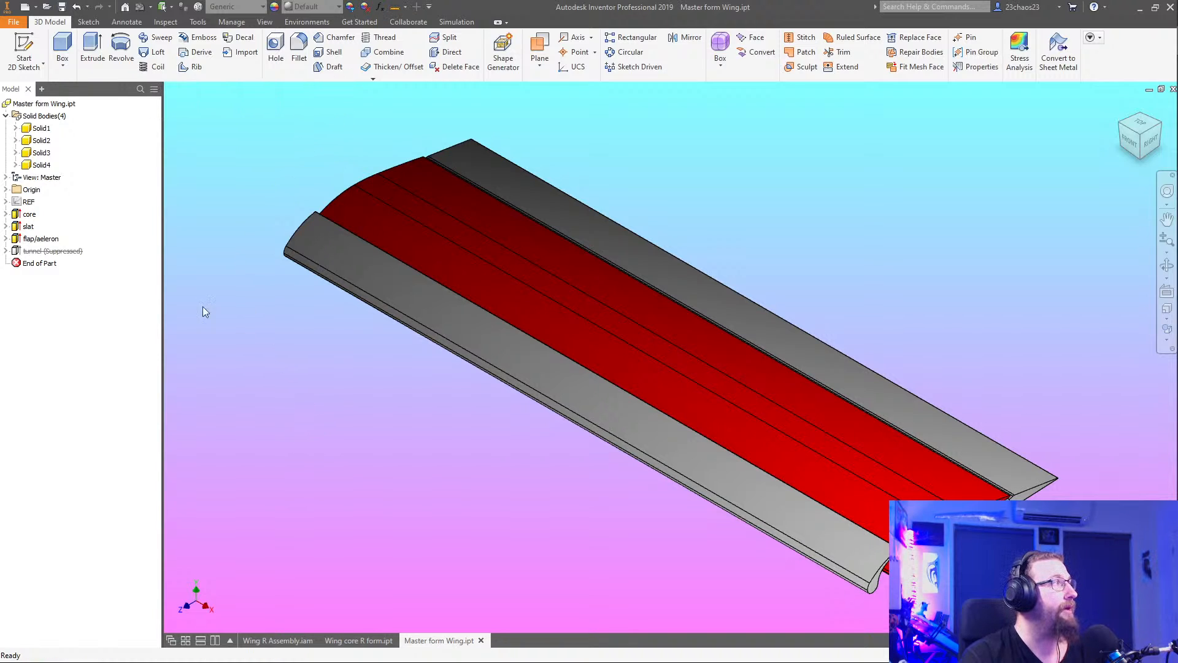
double_click(36, 238)
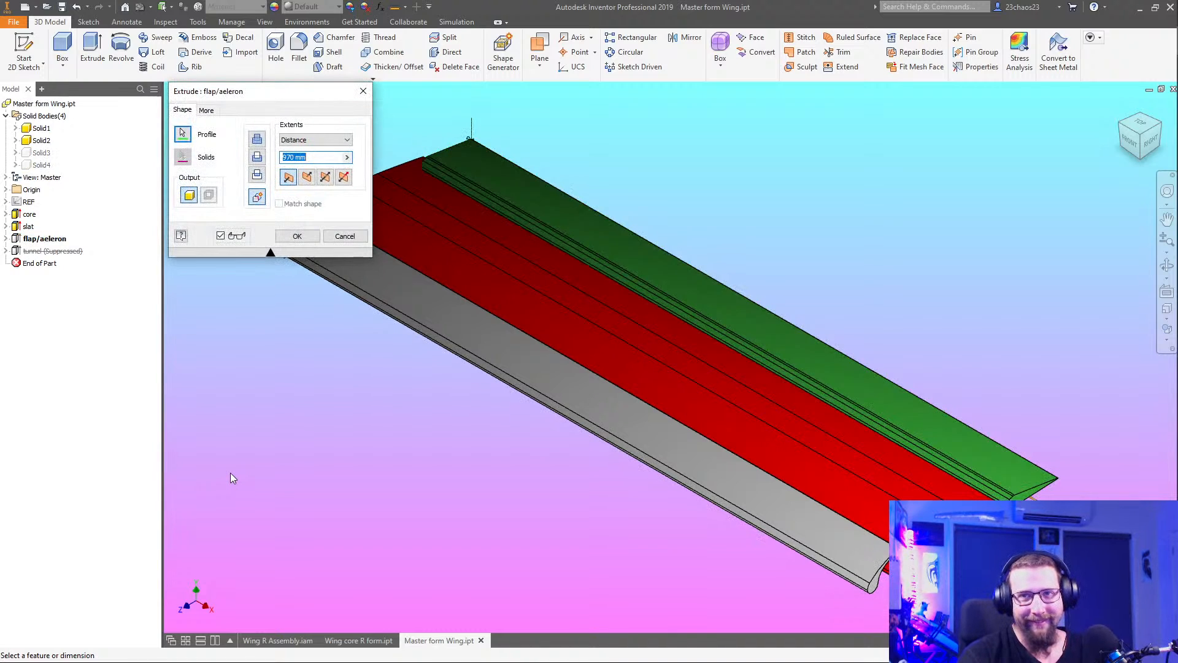
Switch to the Wing core R form part and measure the distance from the middle bracket's side face to the end rib's inner face
click(358, 639)
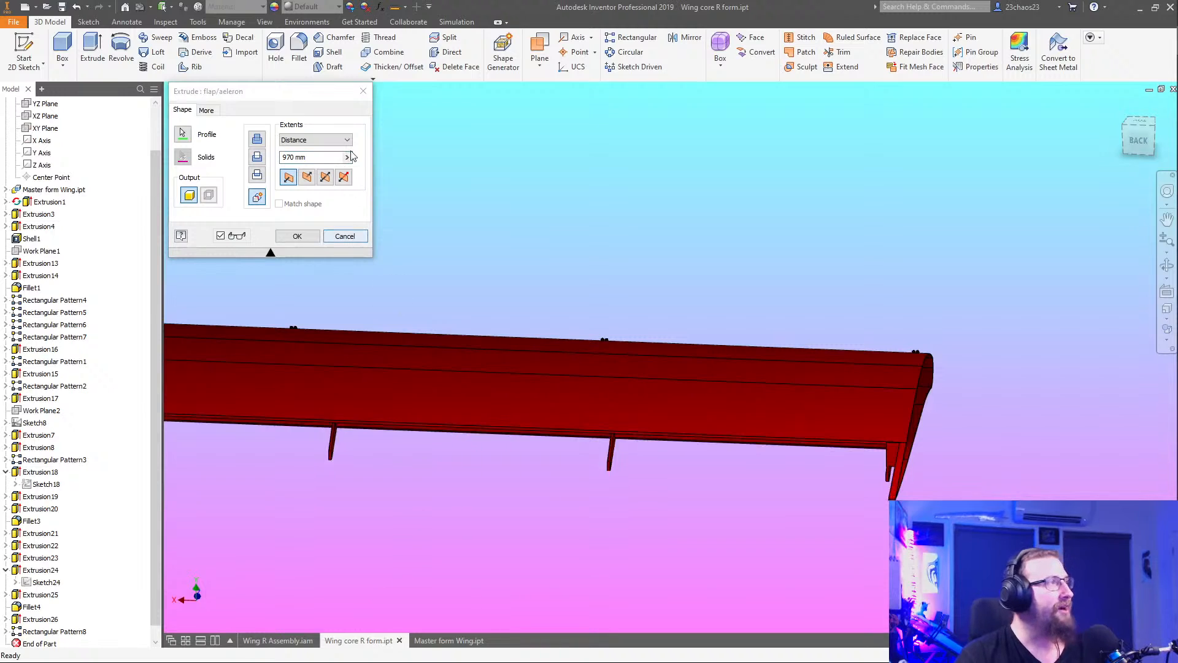
click(363, 92)
key(m)
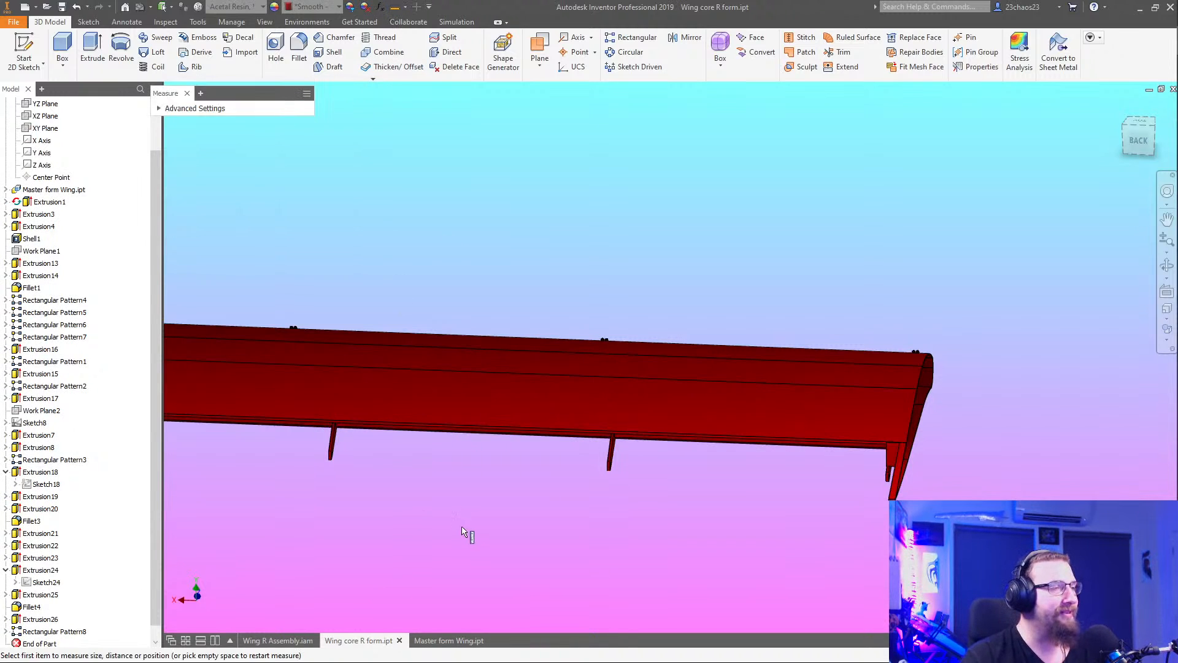
shift+middle_drag(428, 514, 376, 517)
scroll(222, 554, up, 3)
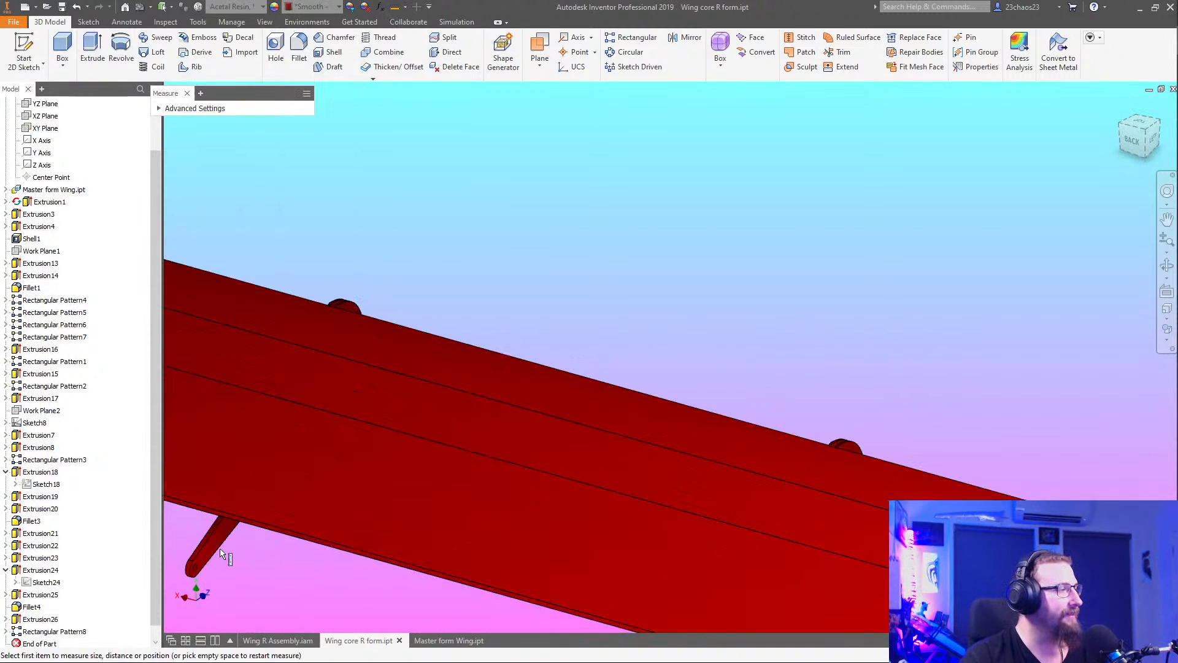
click(215, 555)
scroll(246, 571, down, 5)
shift+middle_drag(282, 592, 389, 517)
scroll(399, 517, up, 2)
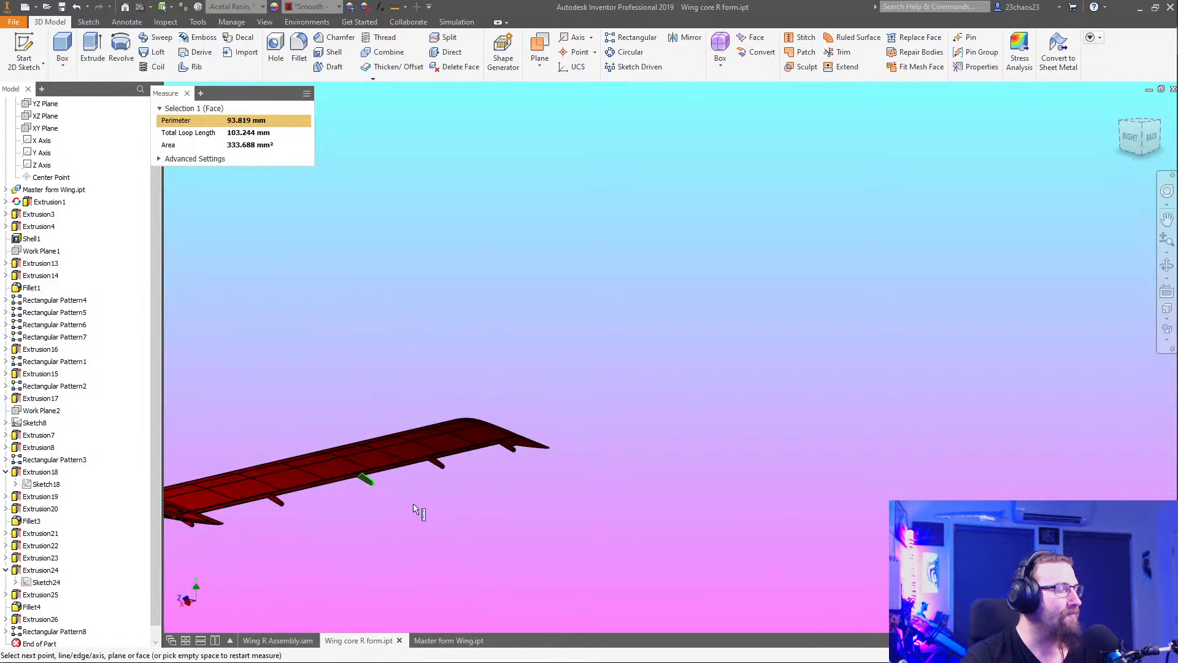
scroll(522, 467, up, 1)
click(554, 446)
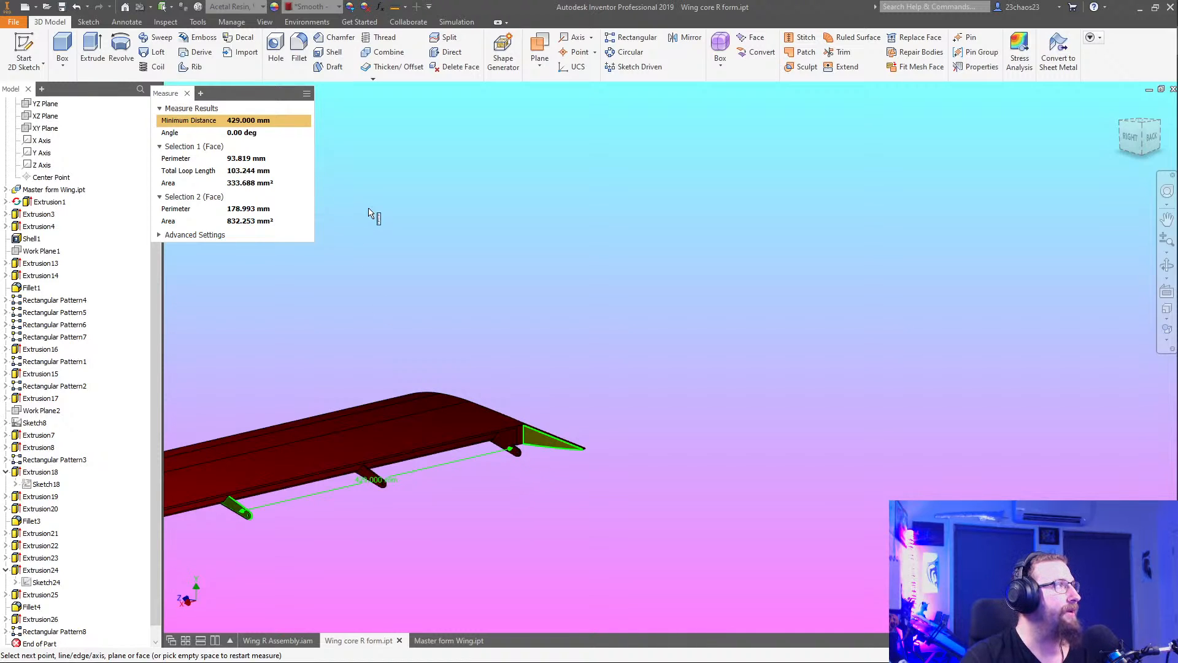
shift+middle_drag(369, 213, 686, 433)
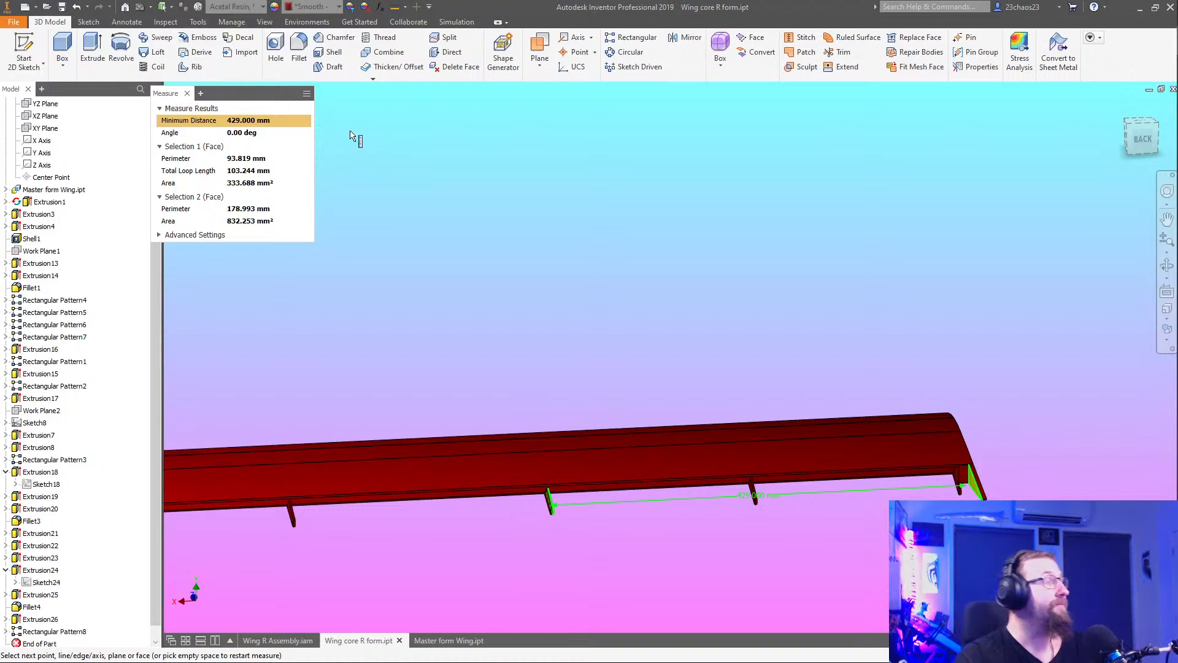
key(Escape)
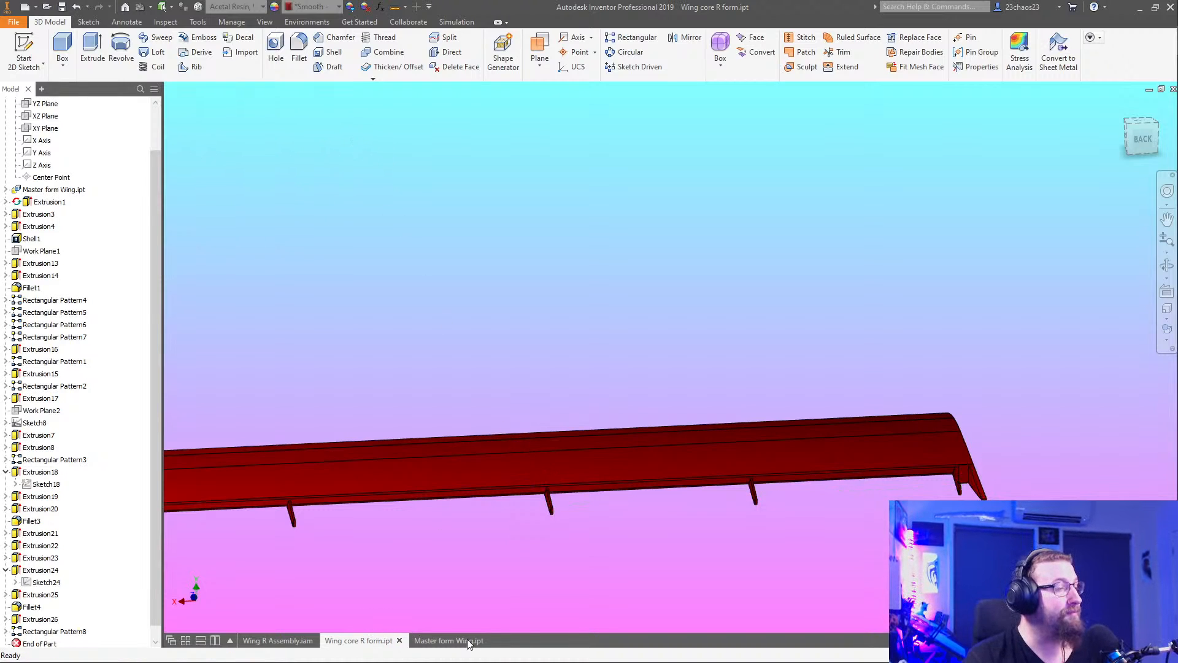
In the Master form Wing part, edit the flap/aeleron extrusion and set its distance to 429 mm
click(449, 640)
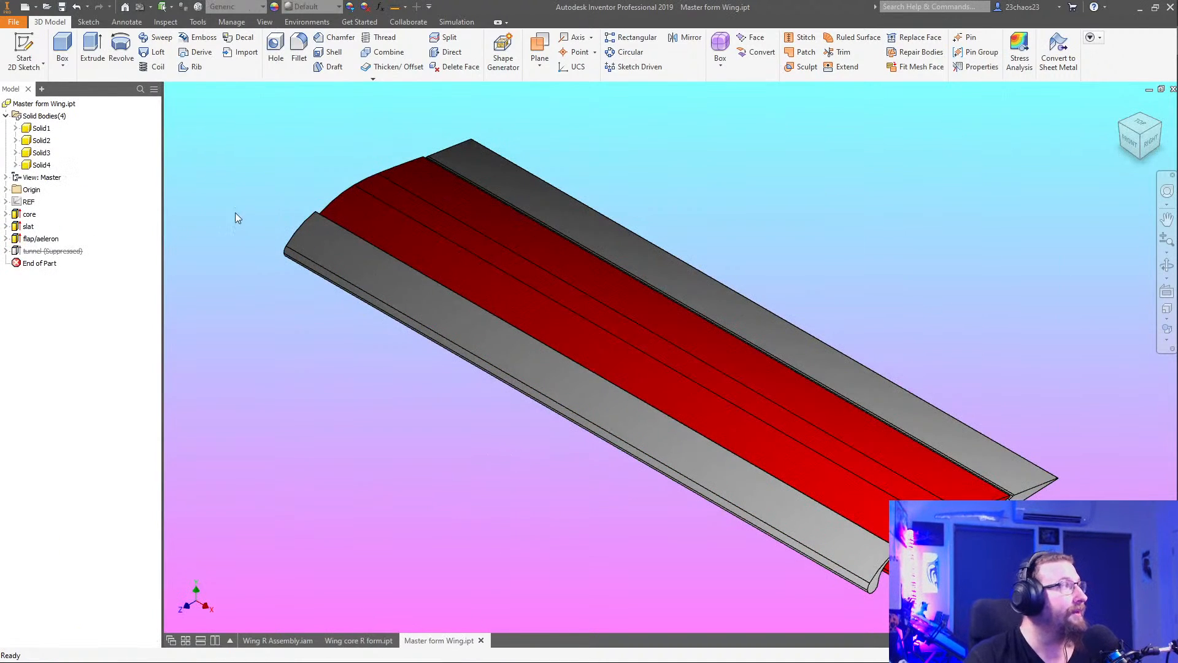
double_click(27, 240)
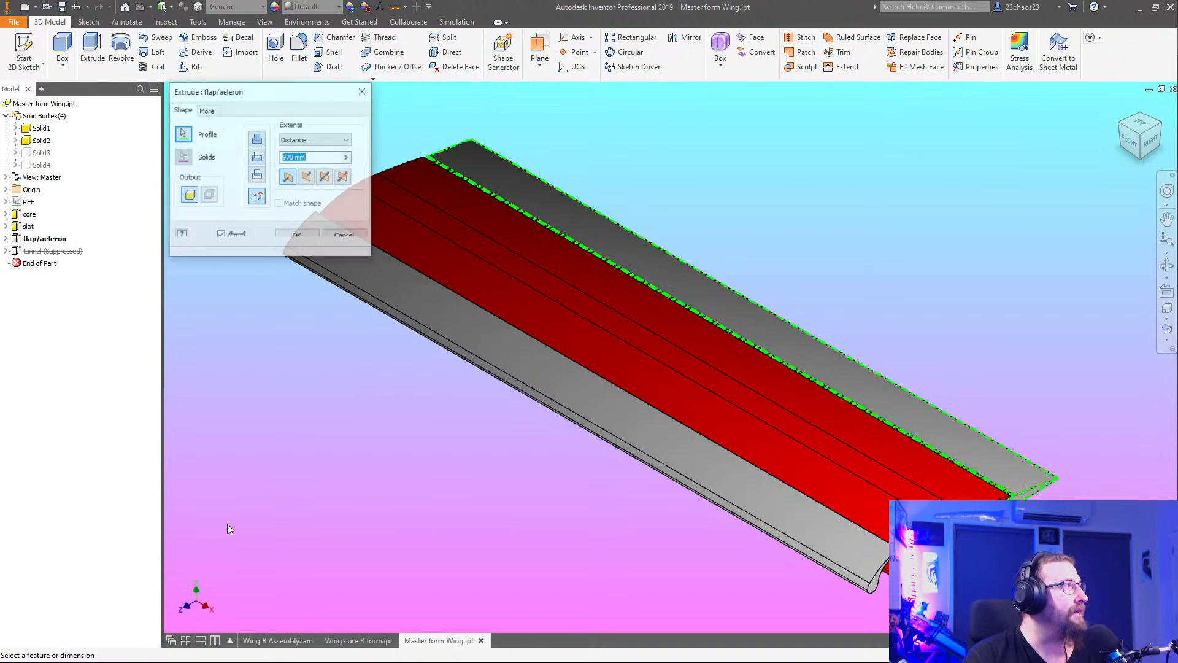
click(347, 640)
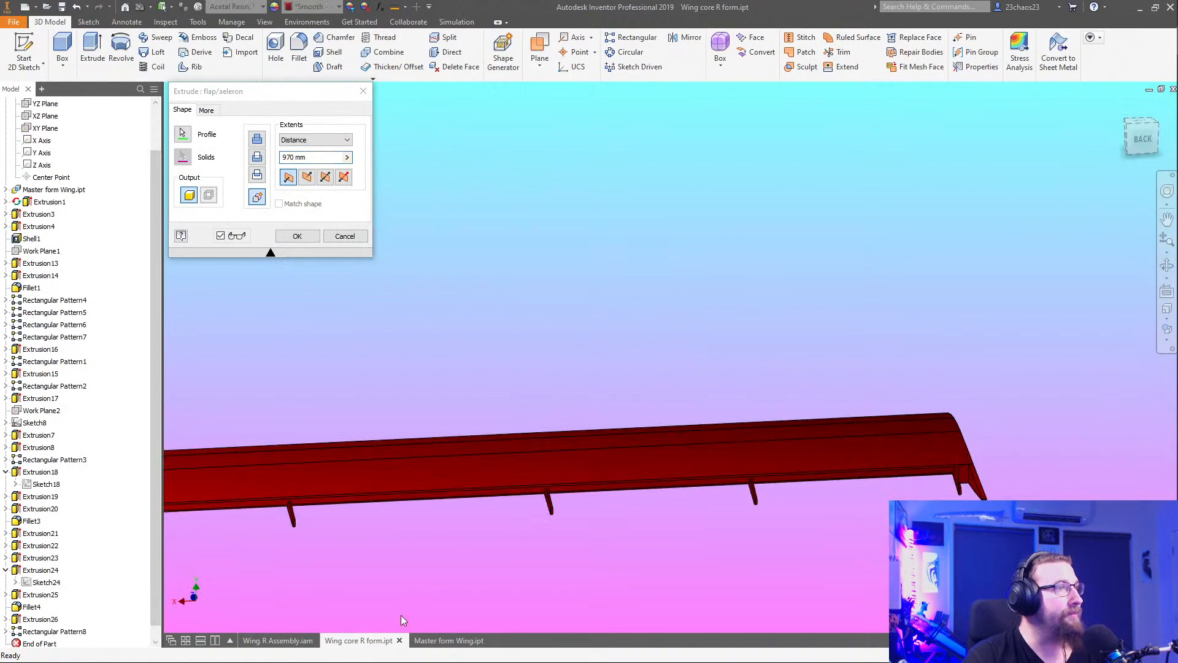
middle_drag(738, 513, 862, 458)
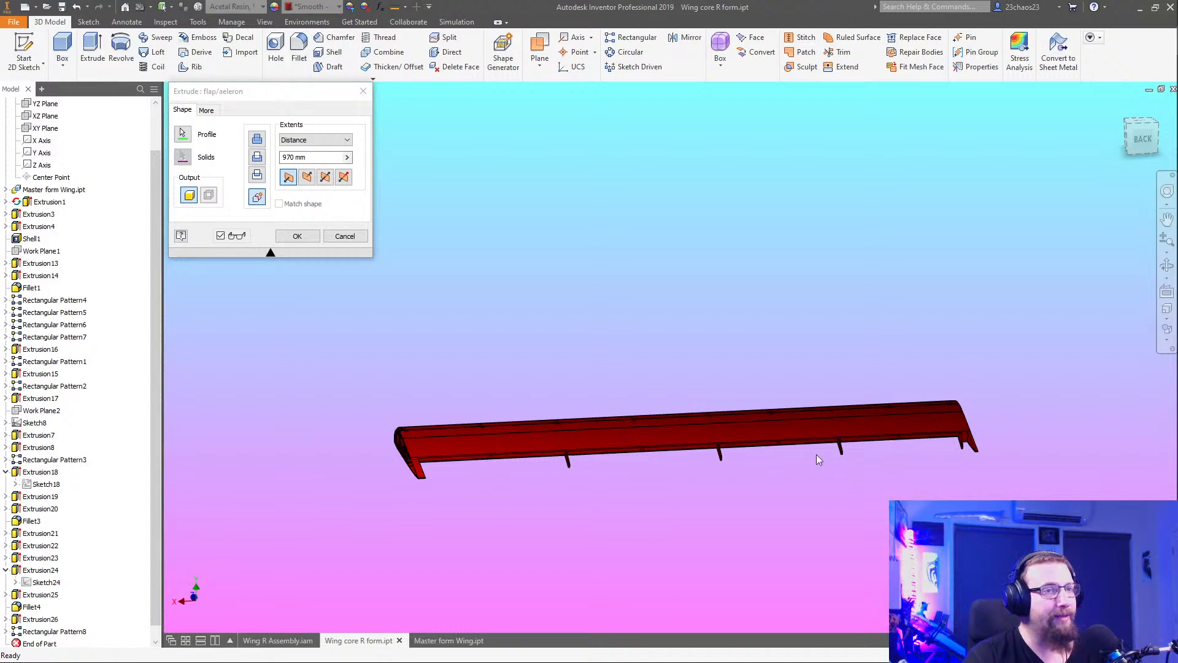
click(429, 640)
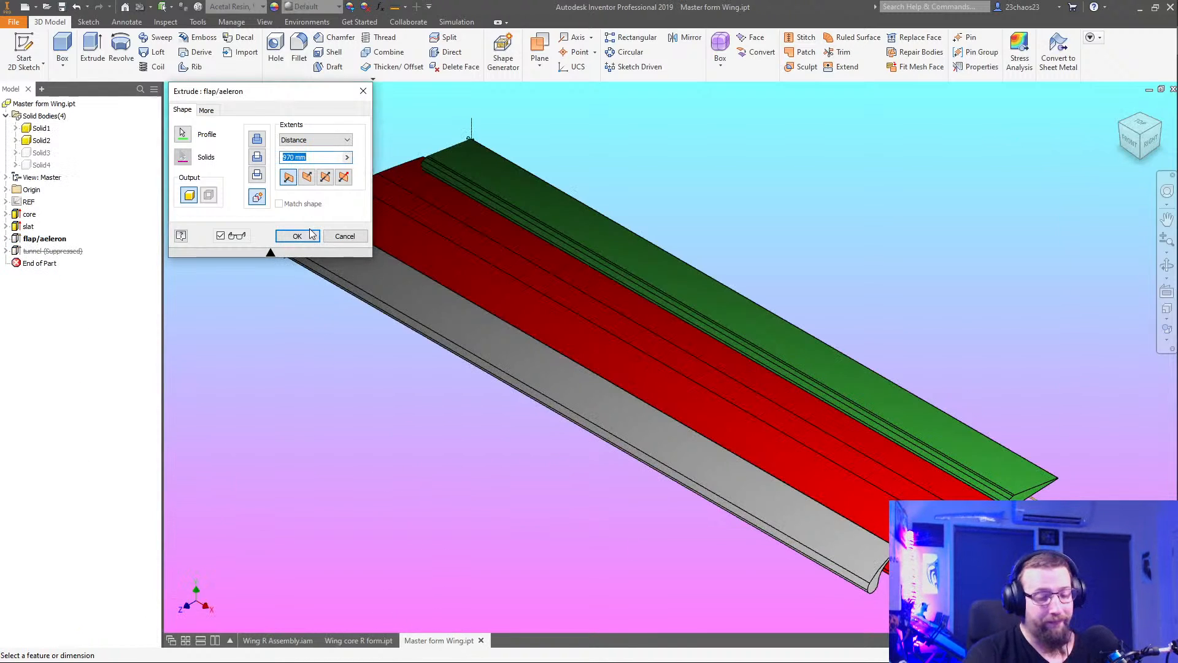
text(428.5)
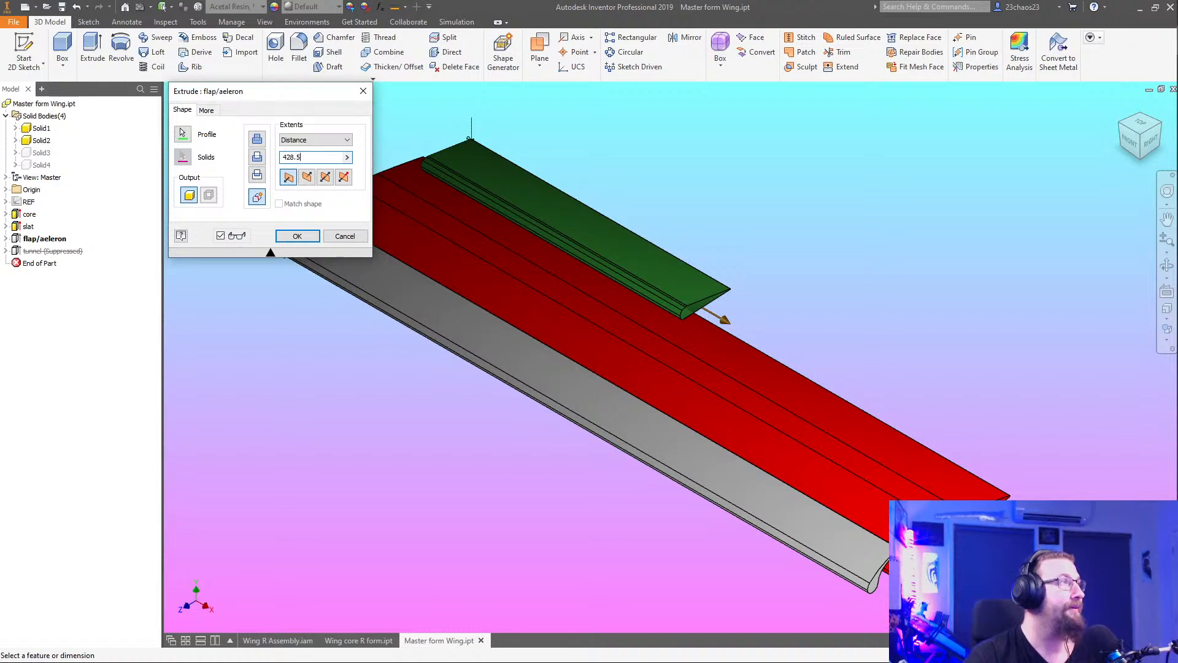
scroll(580, 446, down, 3)
shift+middle_drag(581, 447, 442, 344)
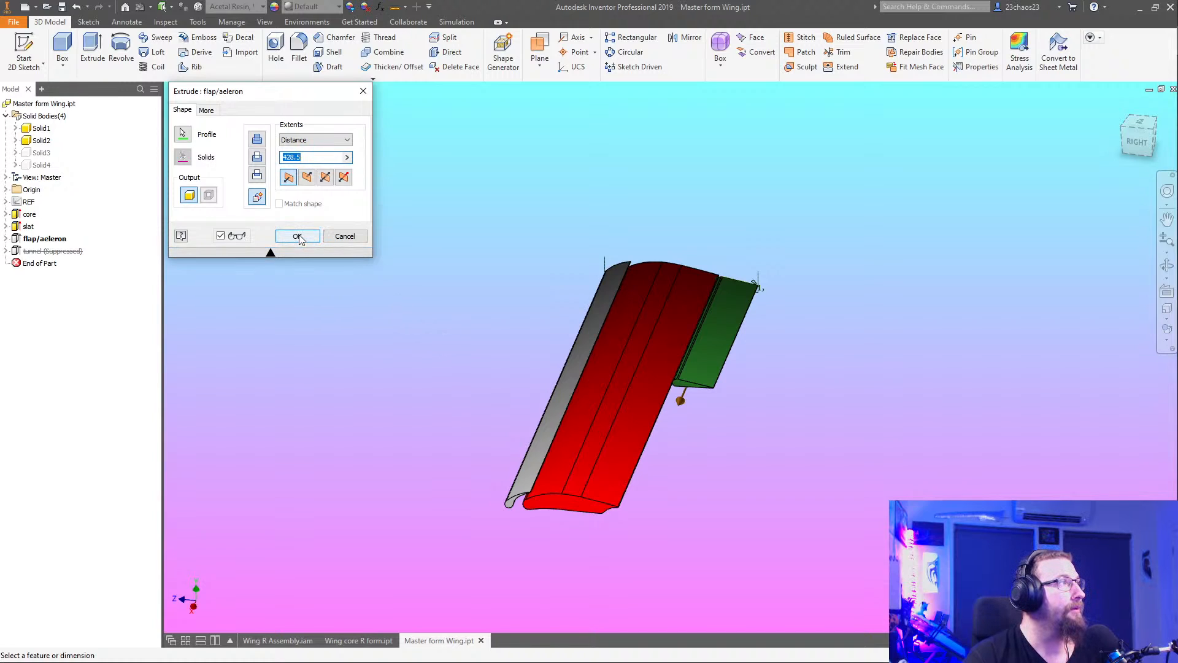
click(313, 158)
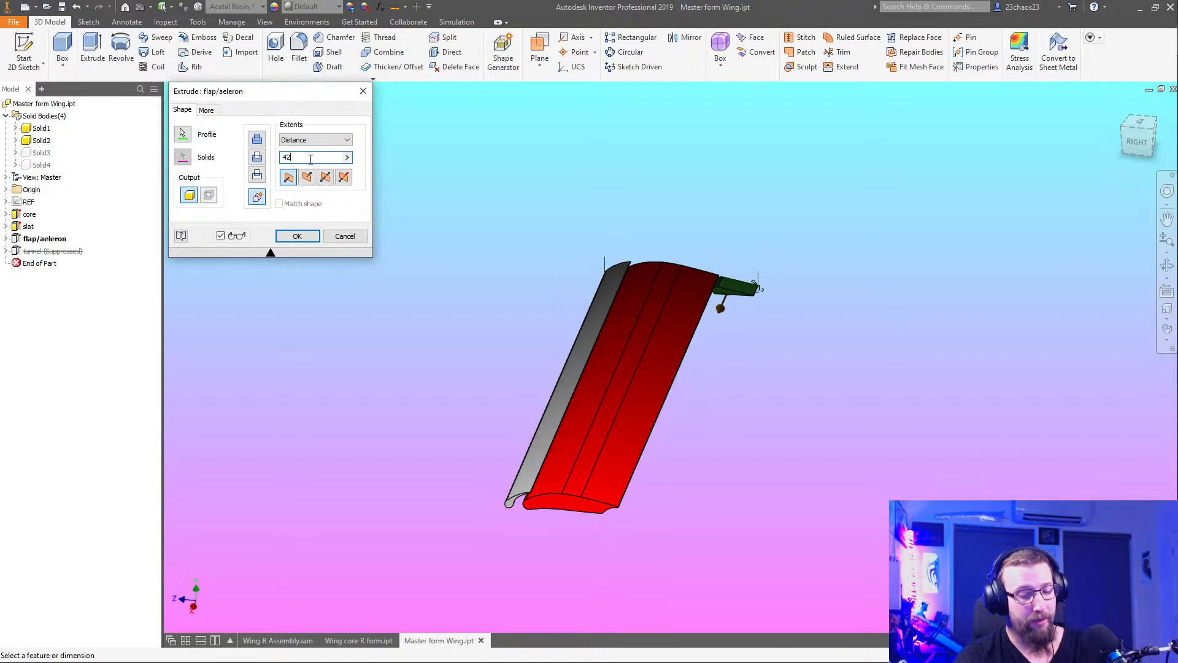
text(20)
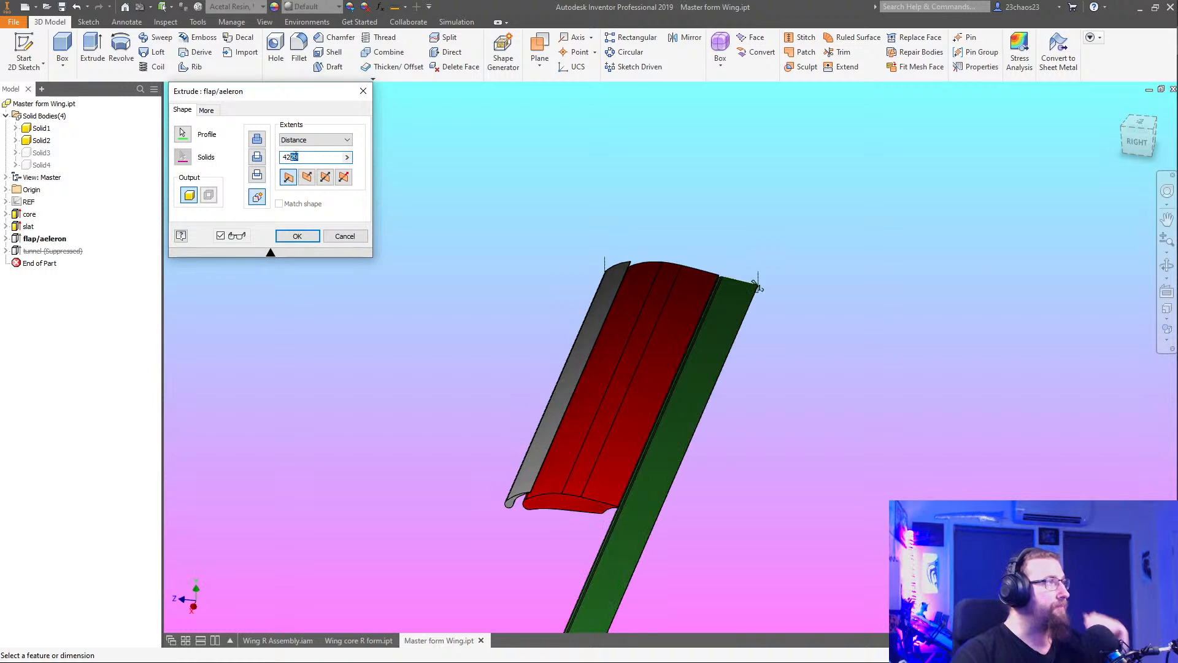
key(BackSpace)
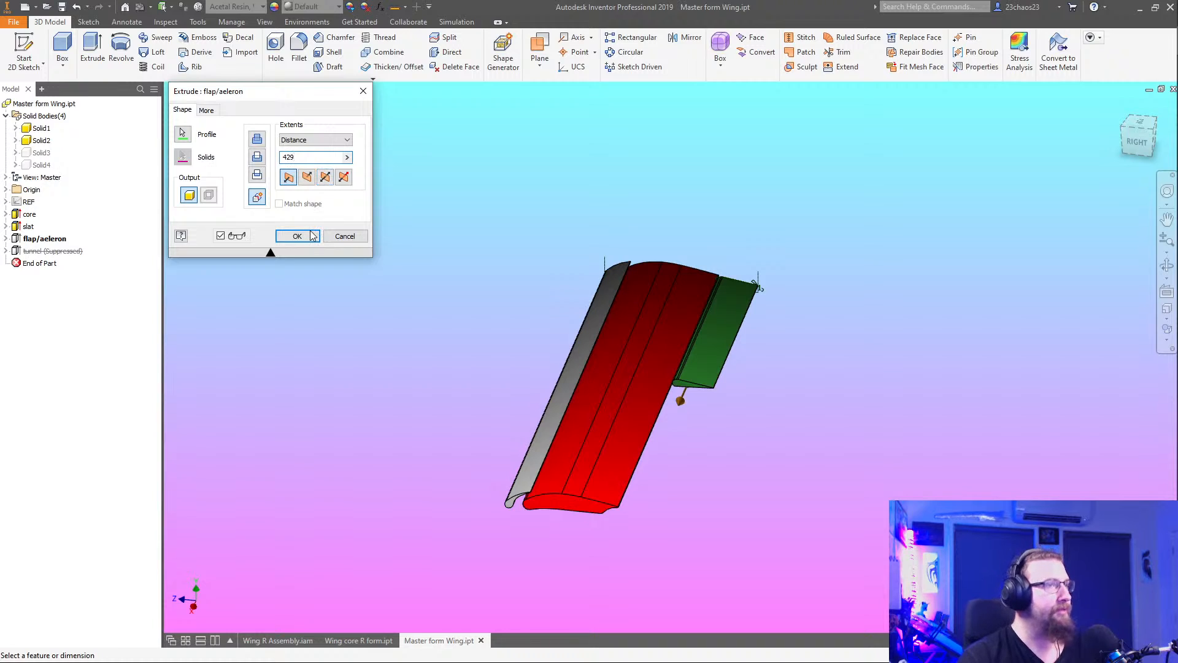
click(297, 237)
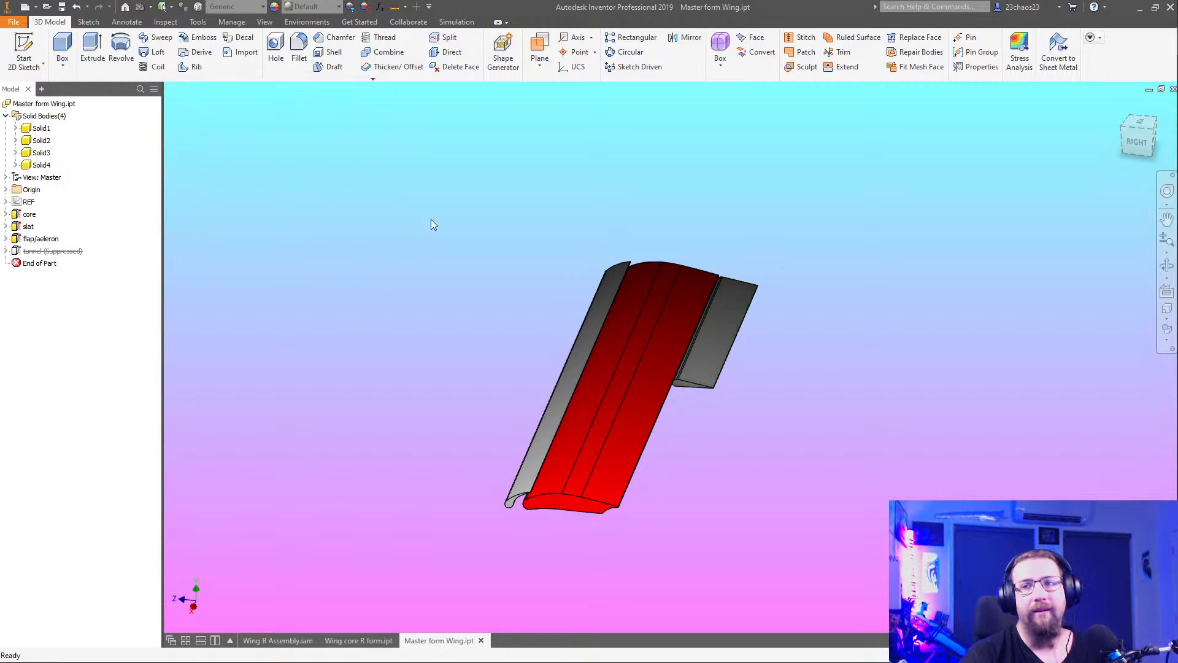
Rename the flap/aeleron extrusion as aeleron
shift+middle_drag(822, 384, 786, 395)
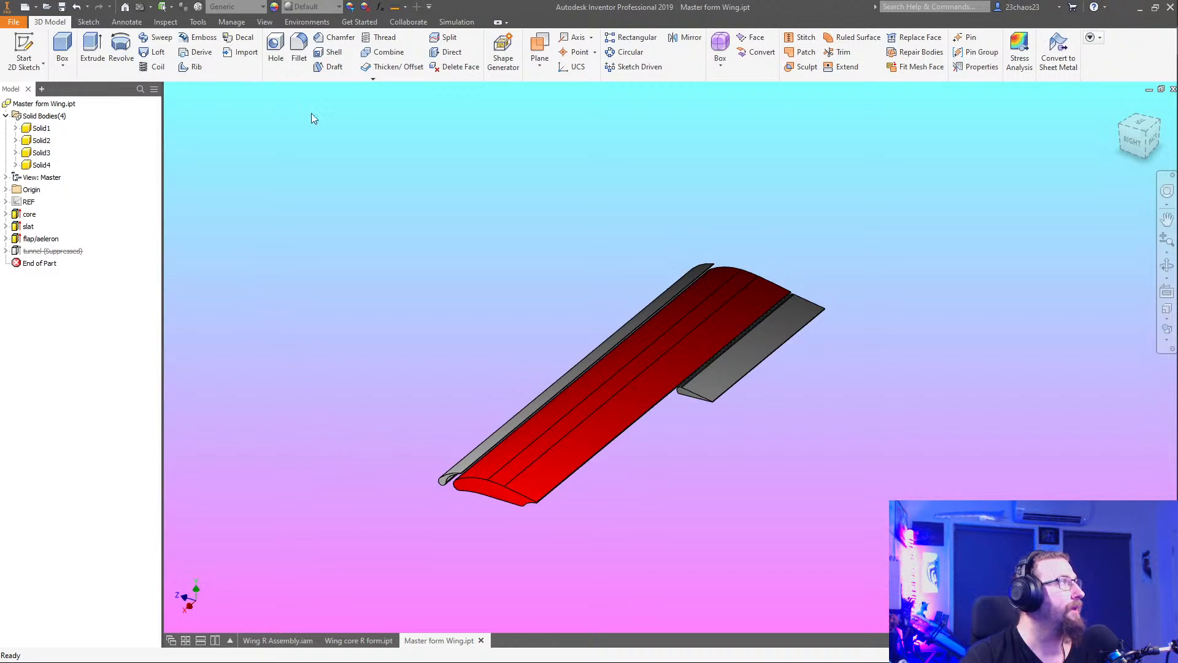
click(38, 243)
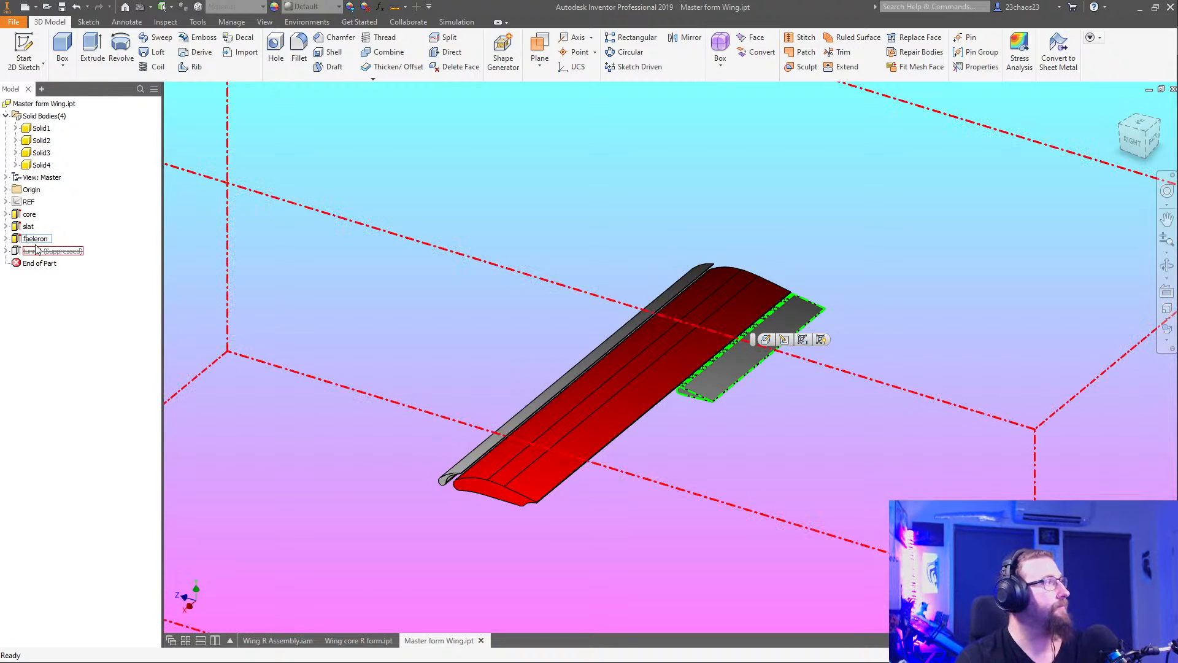
click(45, 317)
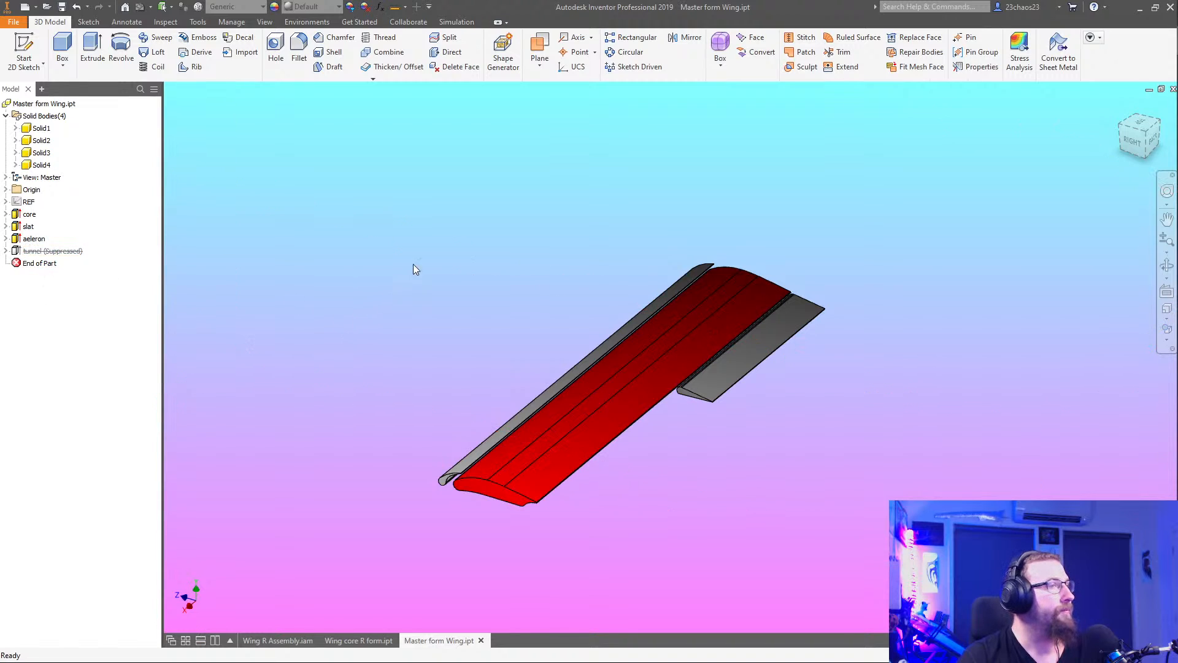
Create a work plane on the shortened aeleron body's cut end face with a 0 mm offset
click(538, 64)
click(451, 114)
scroll(686, 388, up, 4)
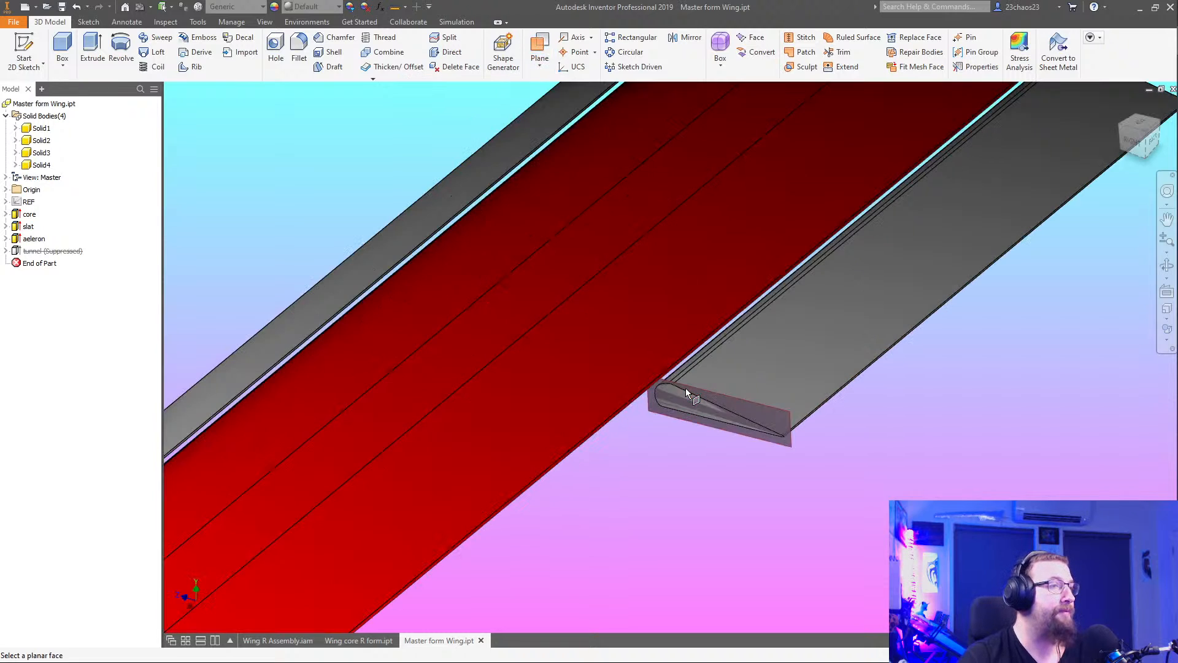
click(697, 407)
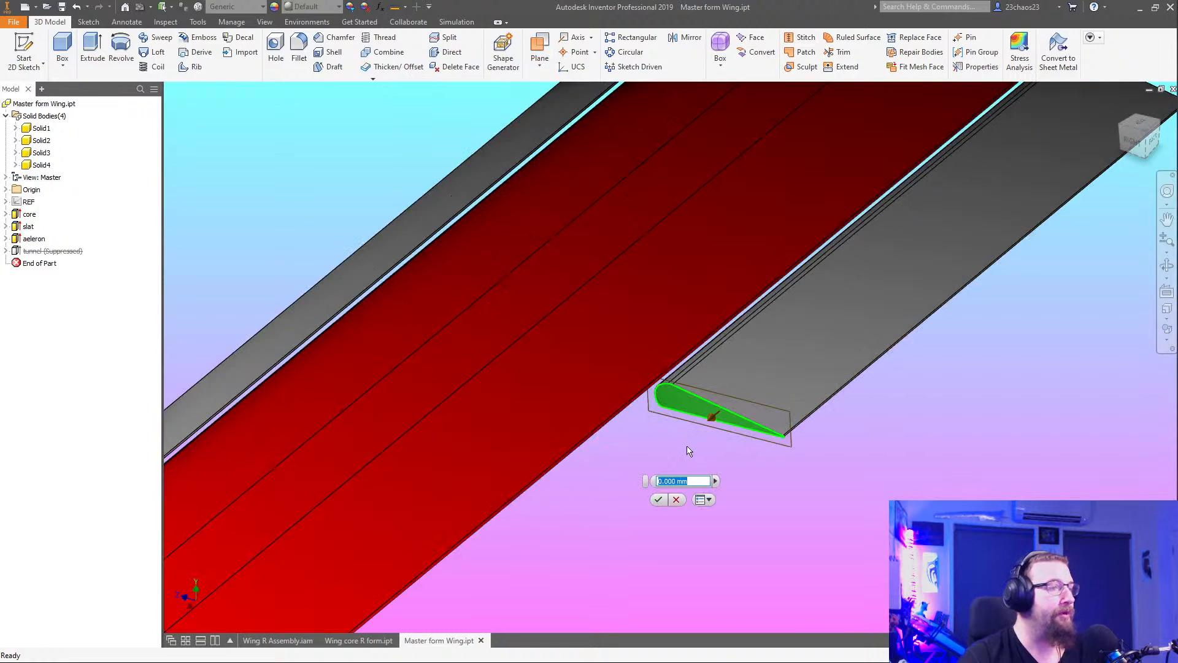
key(Return)
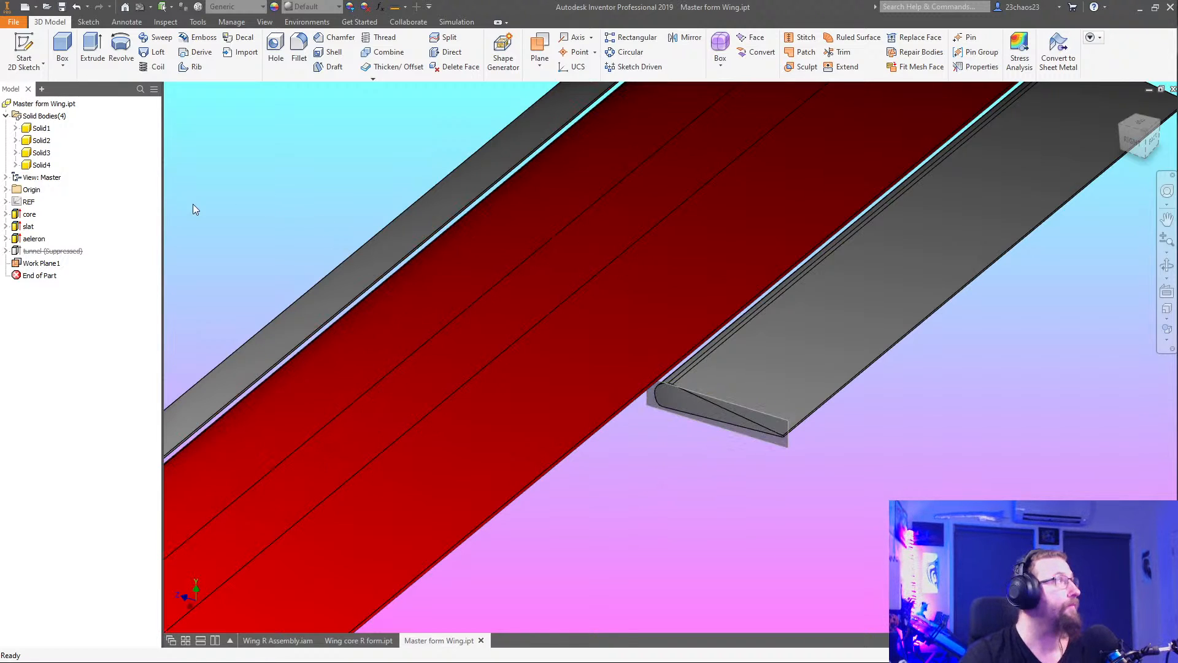
Sketch on the new work plane, projecting the outline of the aeleron's end face, and finish the sketch
click(24, 52)
click(744, 433)
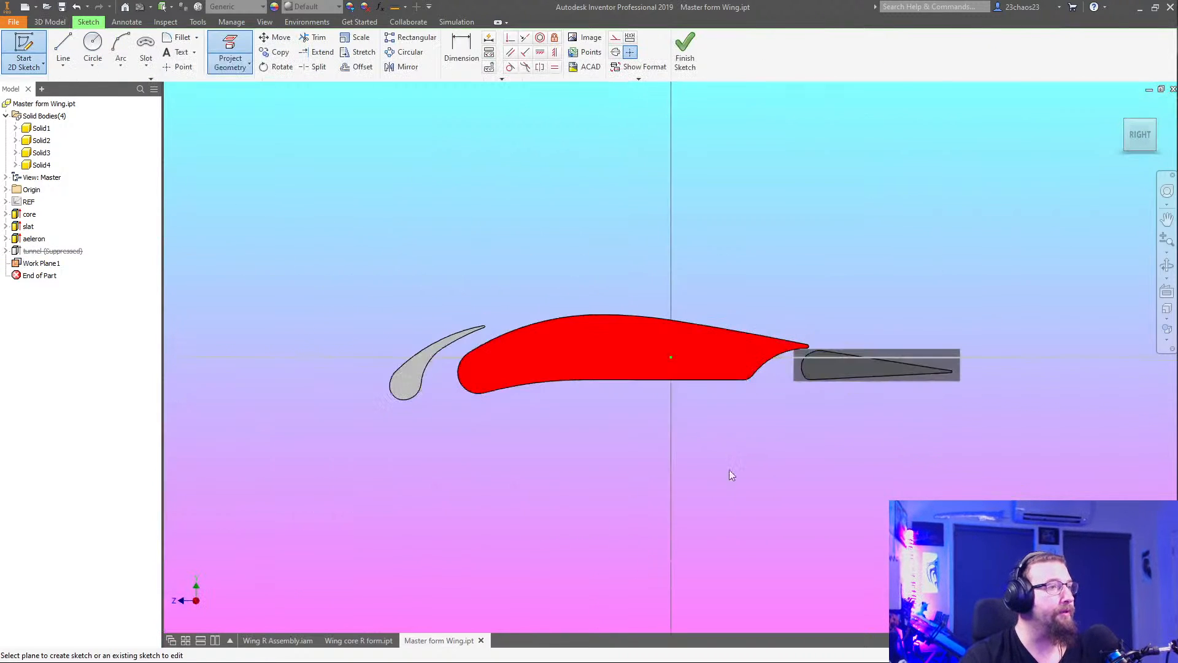
click(815, 365)
click(685, 52)
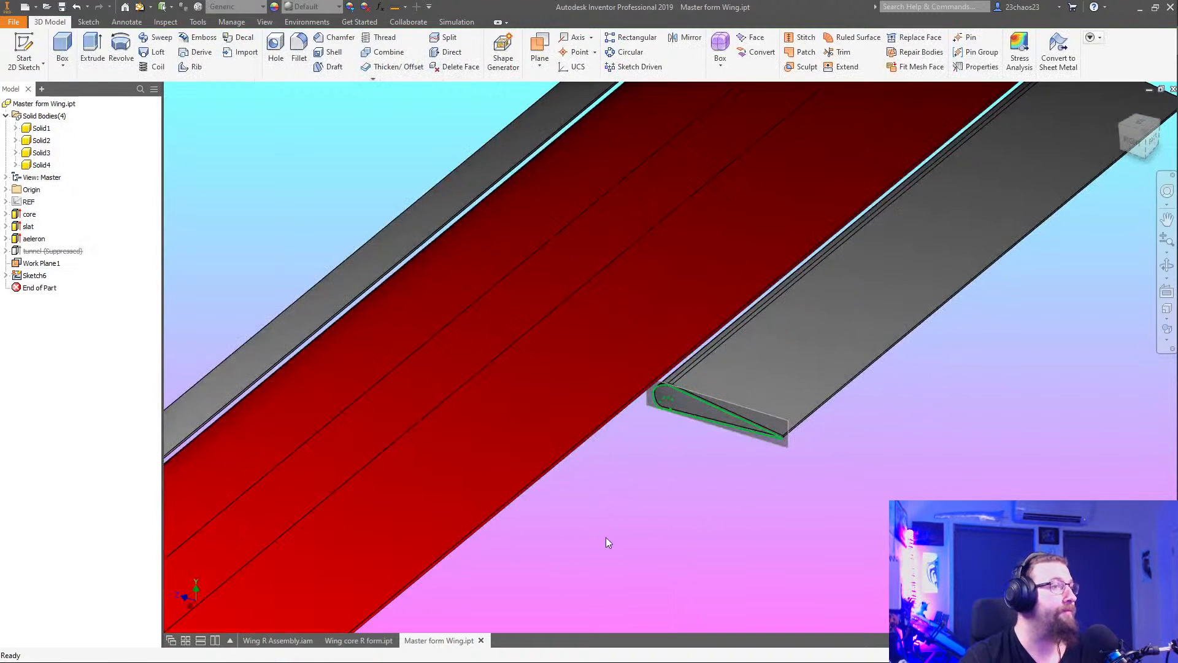
click(92, 50)
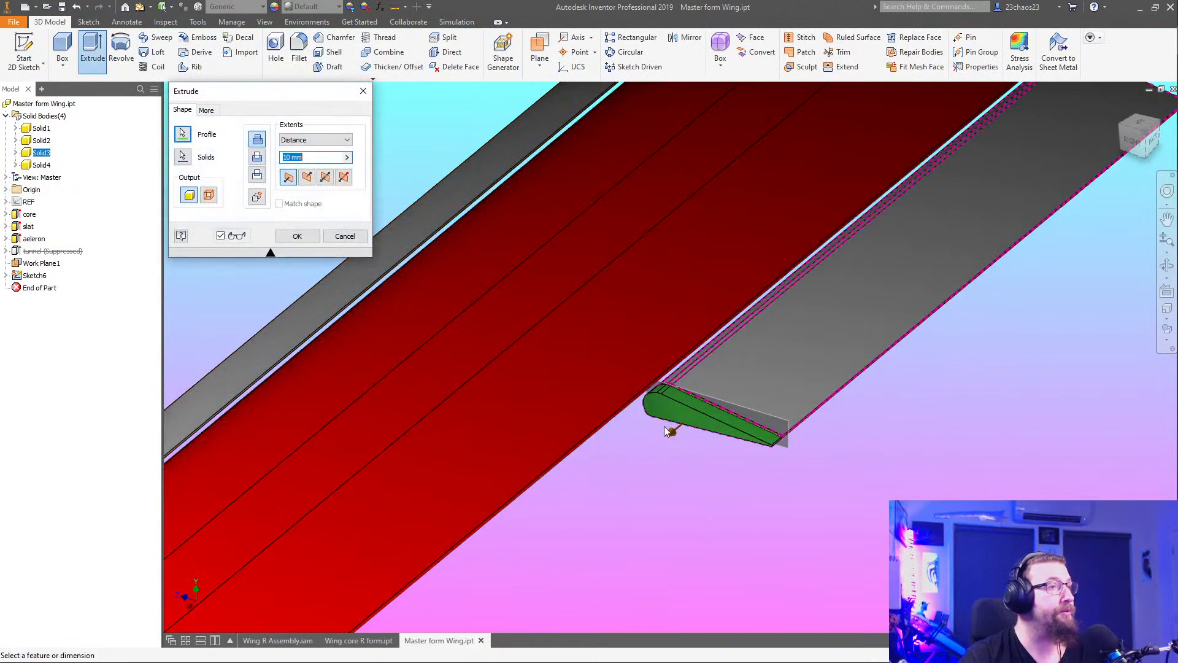
scroll(666, 430, up, 5)
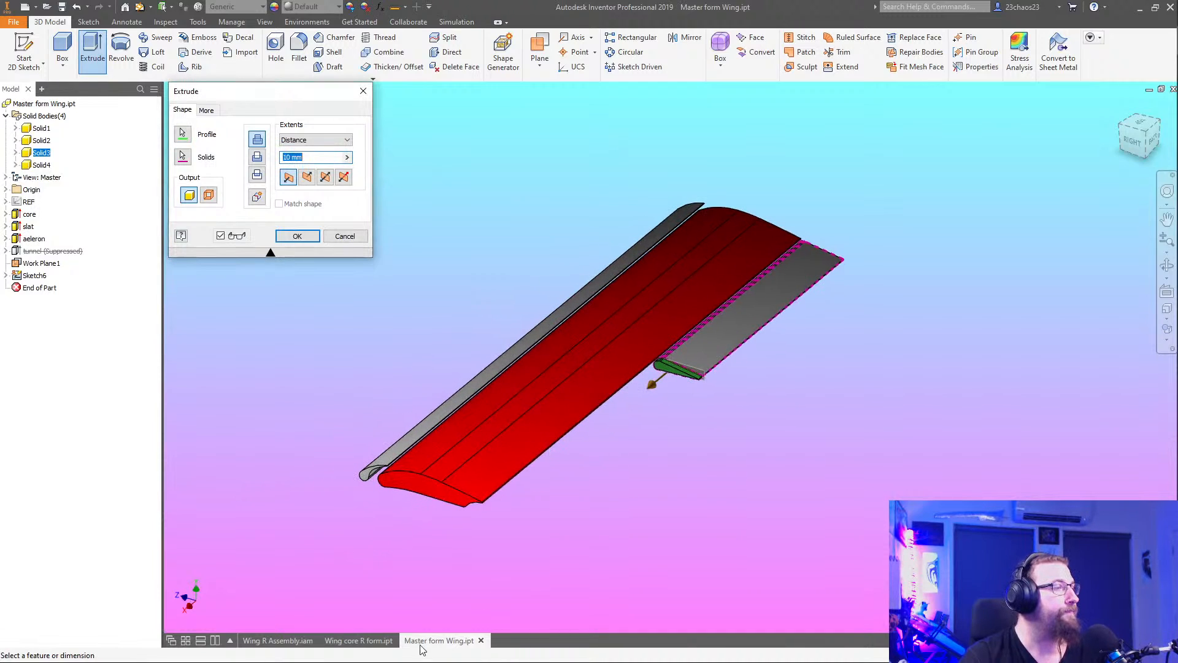
click(358, 640)
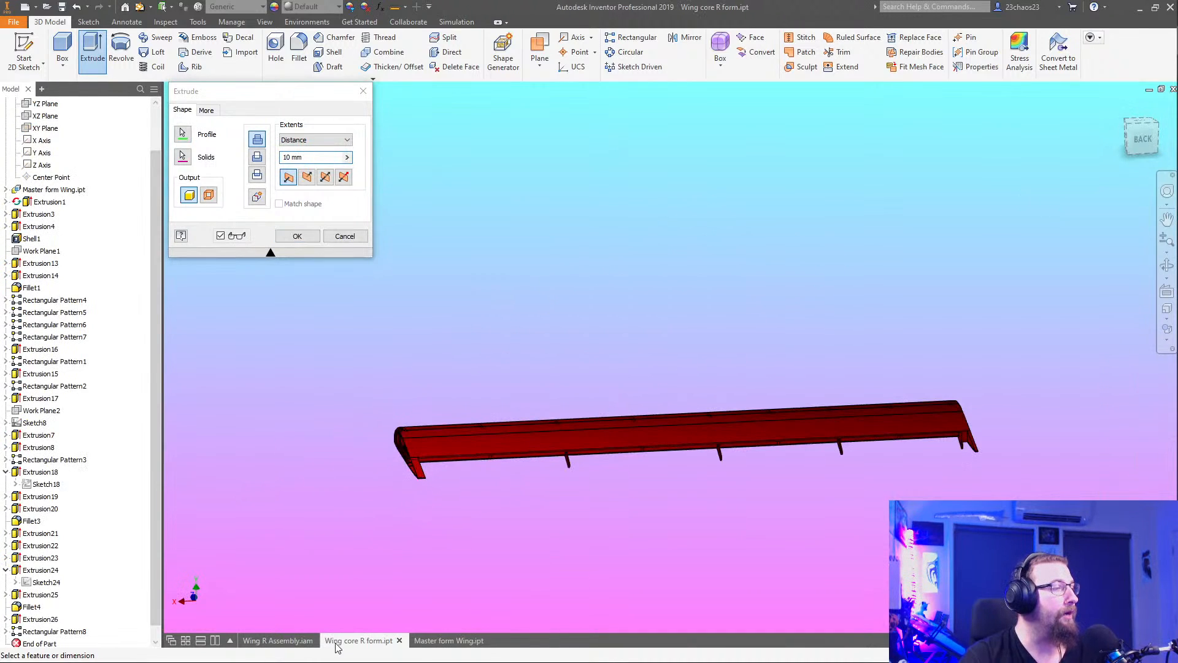
click(363, 90)
In the Wing core R form part, measure from the middle bracket's other side face to the opposite end rib's inner face
click(395, 7)
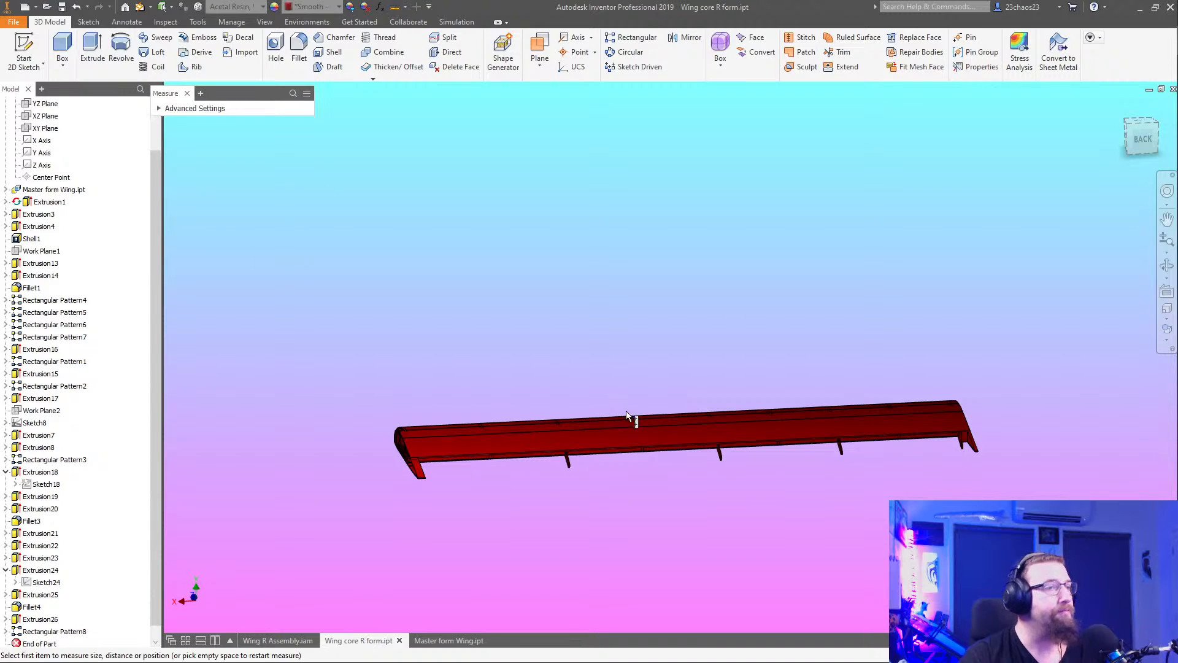
scroll(794, 531, down, 4)
click(734, 415)
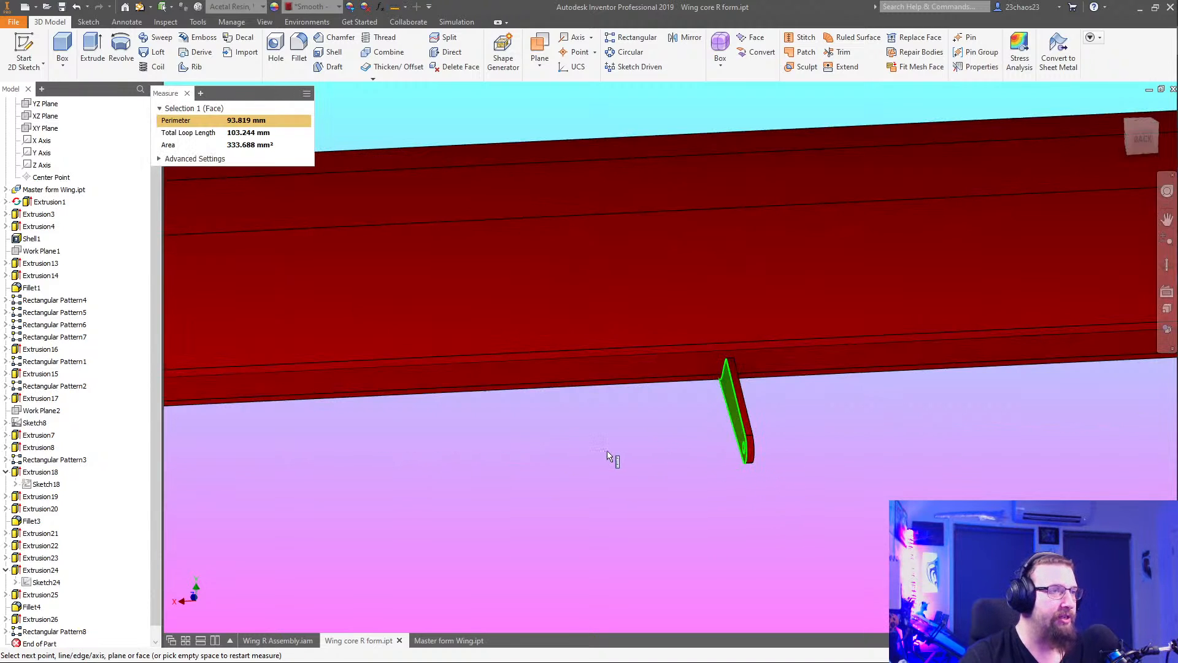
scroll(607, 456, up, 4)
middle_drag(559, 442, 821, 376)
shift+middle_drag(749, 452, 440, 416)
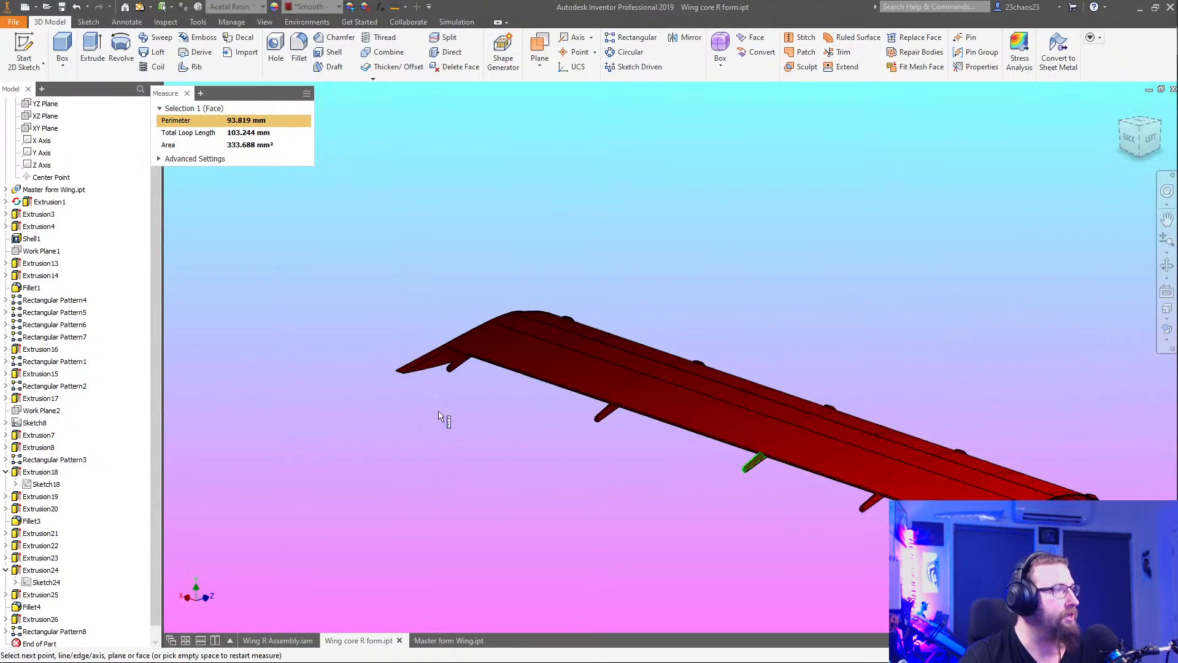
scroll(466, 408, down, 3)
click(528, 363)
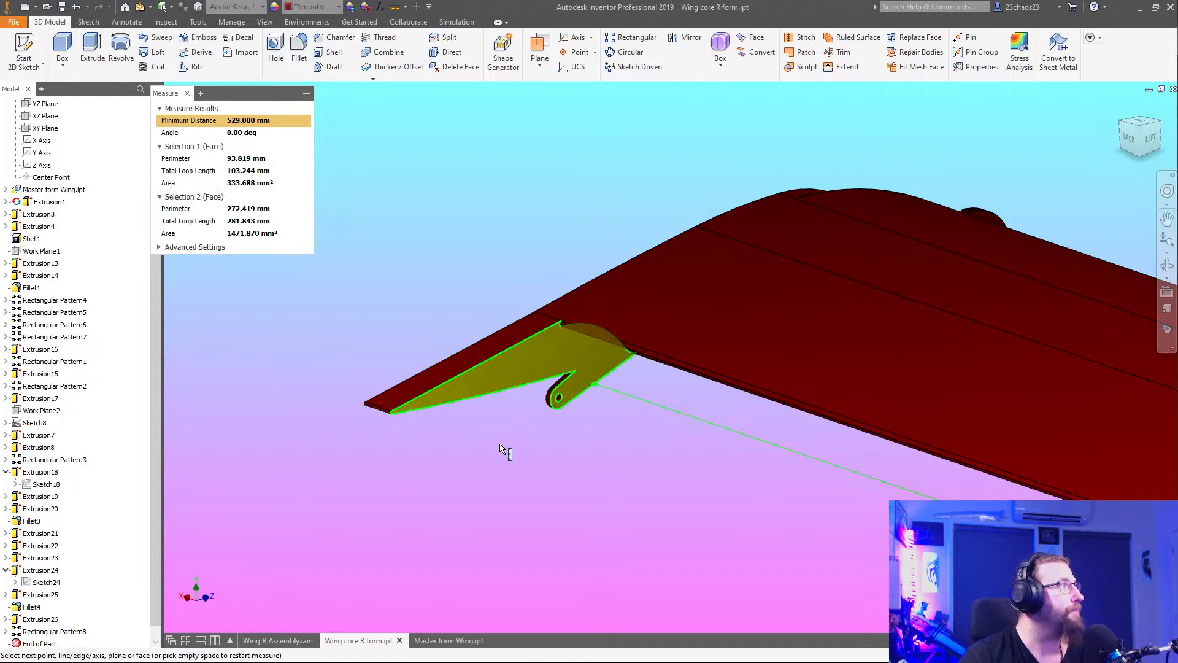
key(Escape)
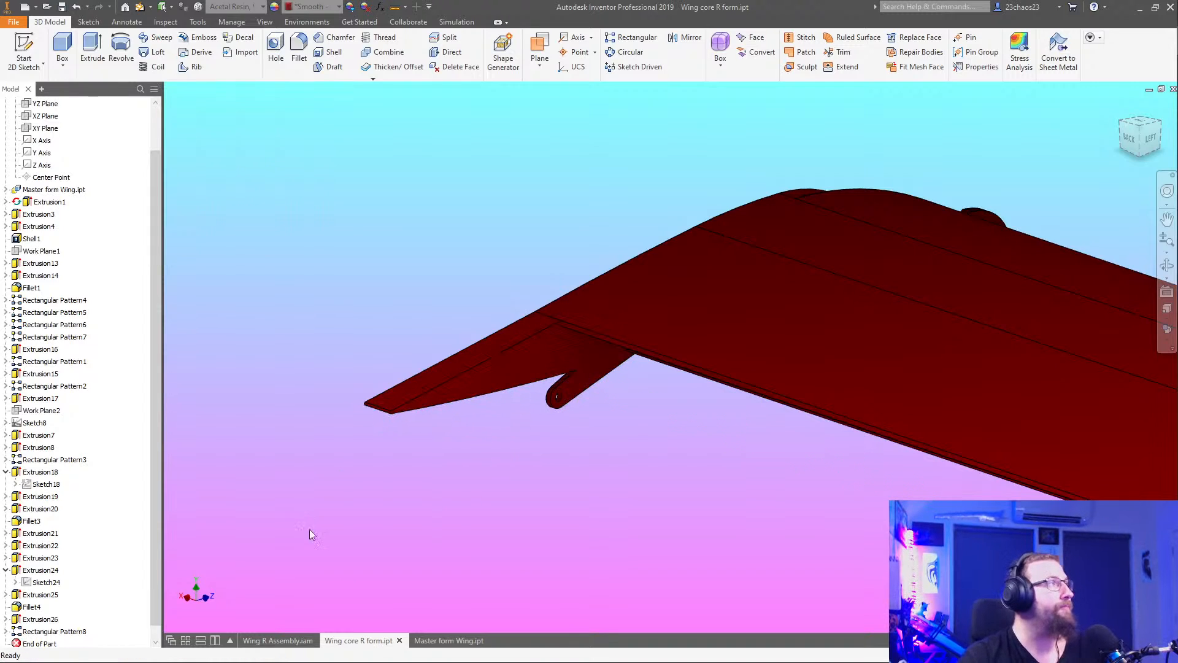
In the Master form Wing part, extrude the projected aeleron profile 529 mm along the remaining trailing edge
click(450, 641)
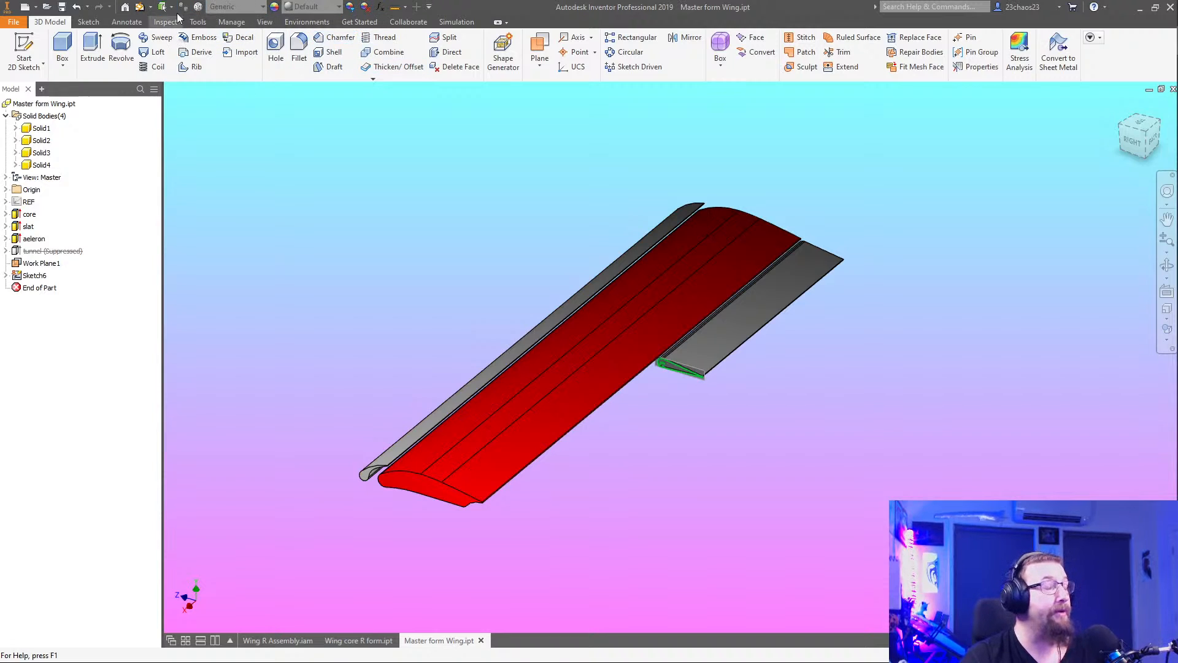
click(92, 49)
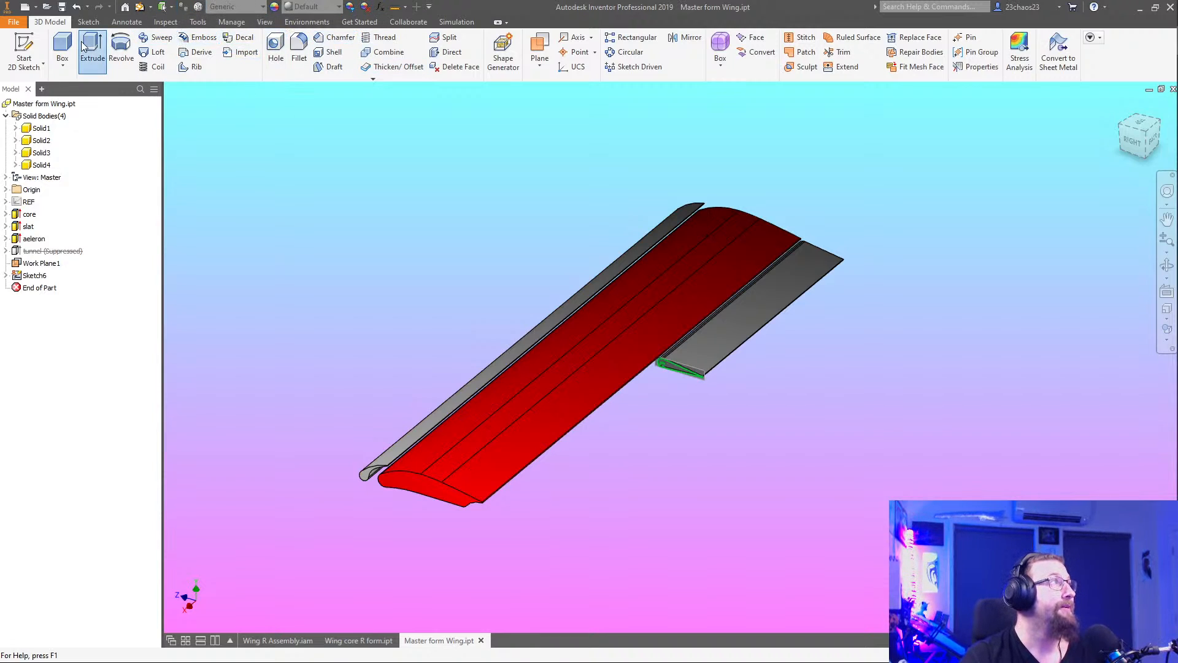
scroll(675, 368, up, 3)
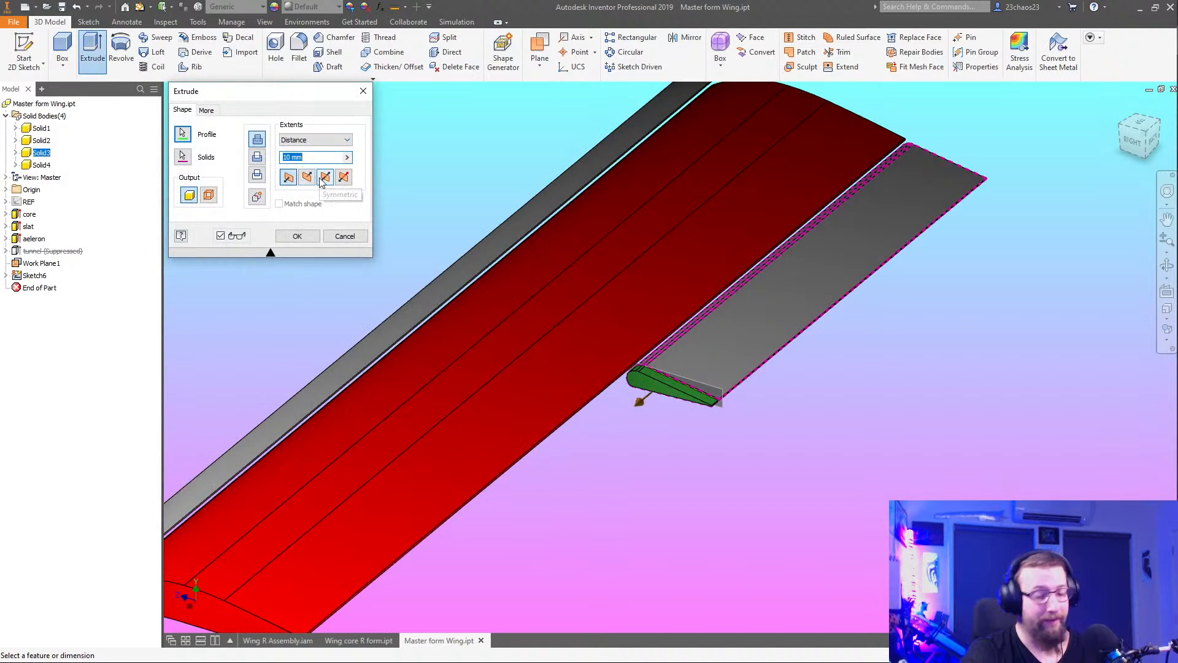
text(5)
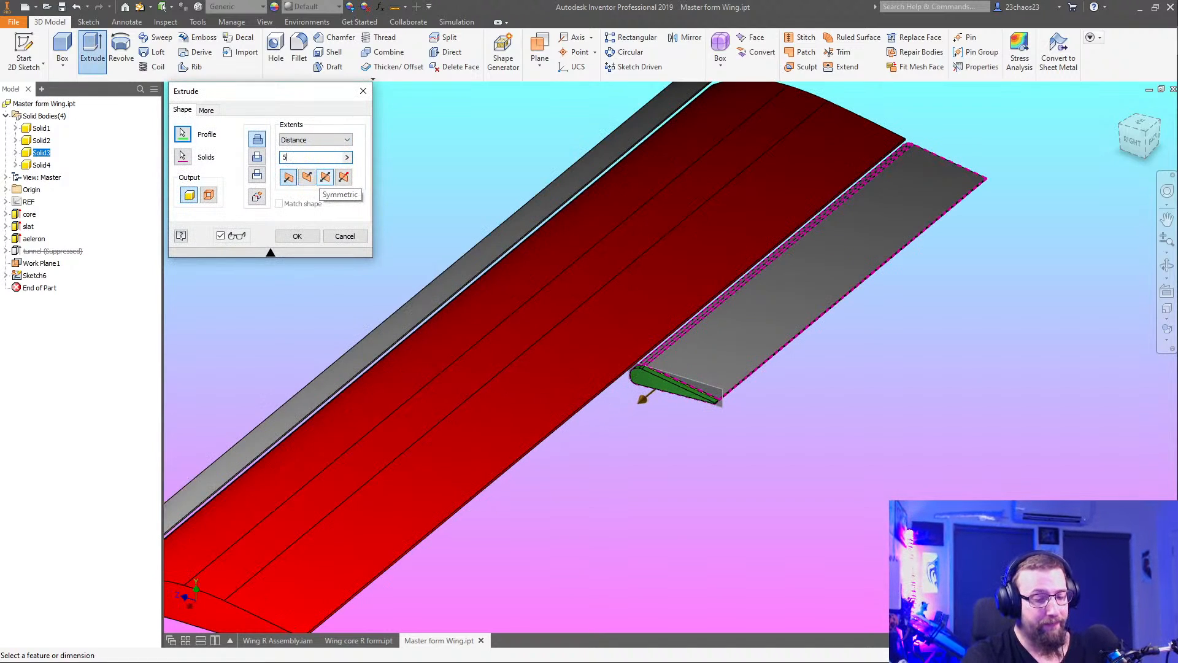
text(29)
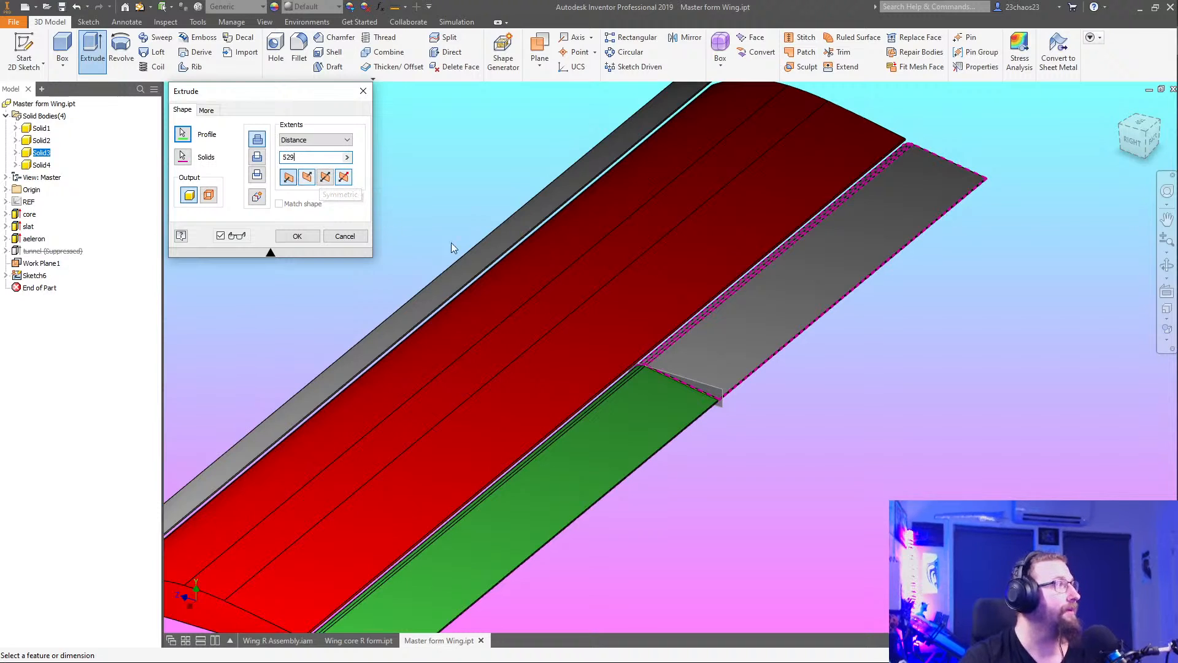
Extrude the trailing-edge profile 529 mm along the remaining span of the wing
scroll(491, 261, down, 3)
middle_drag(535, 280, 571, 280)
shift+middle_drag(606, 404, 499, 434)
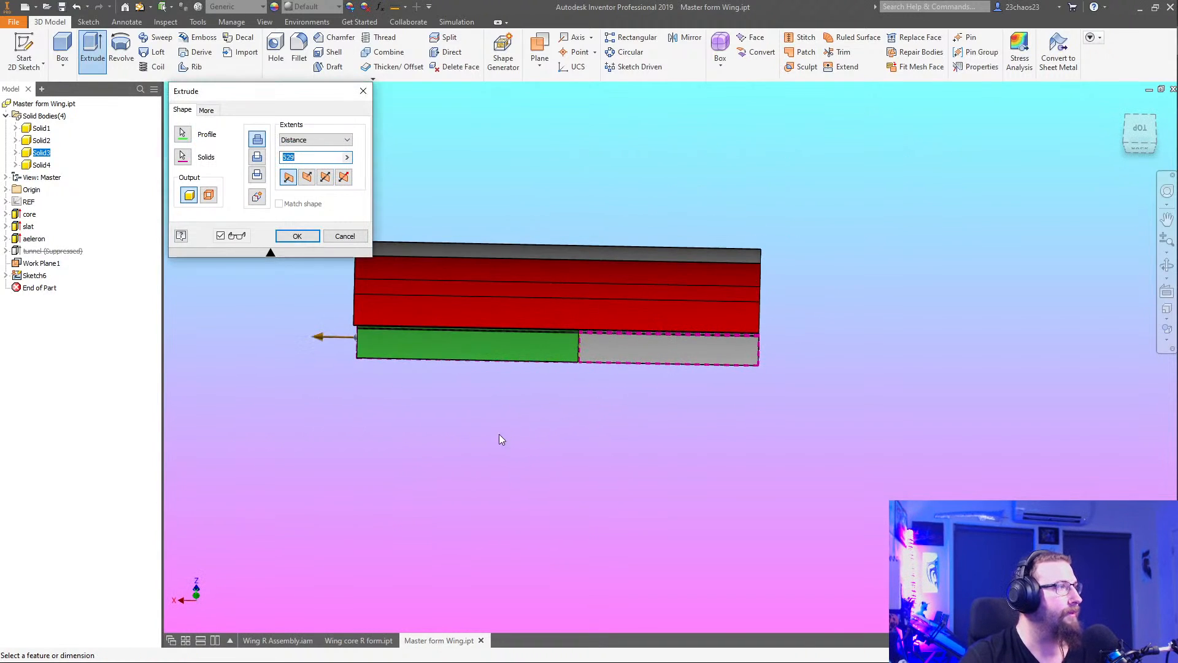
click(297, 236)
scroll(532, 381, up, 3)
shift+middle_drag(532, 380, 551, 342)
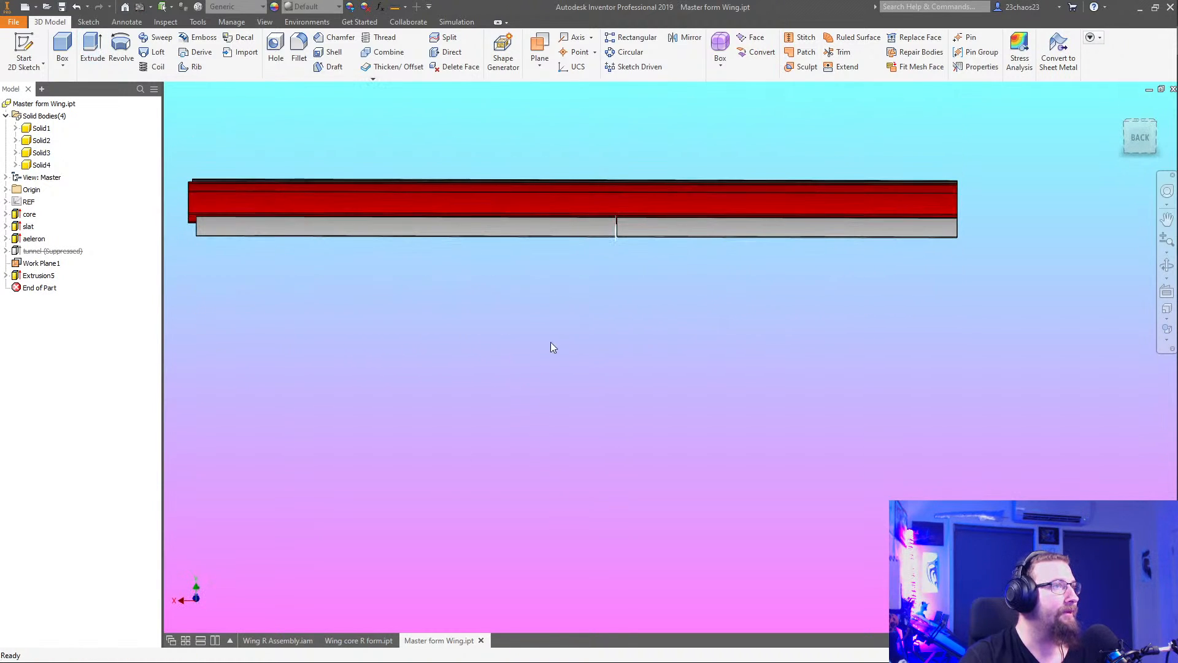
Turn off the visibility of Work Plane1
right_click(43, 265)
key(Escape)
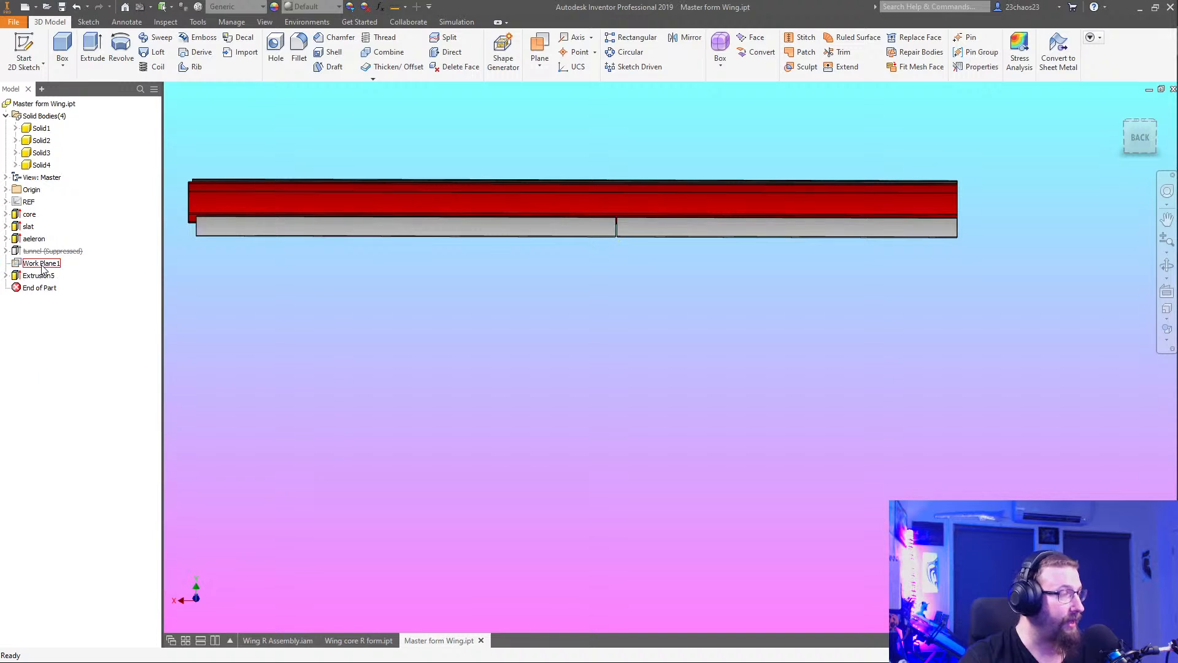
shift+middle_drag(381, 344, 700, 441)
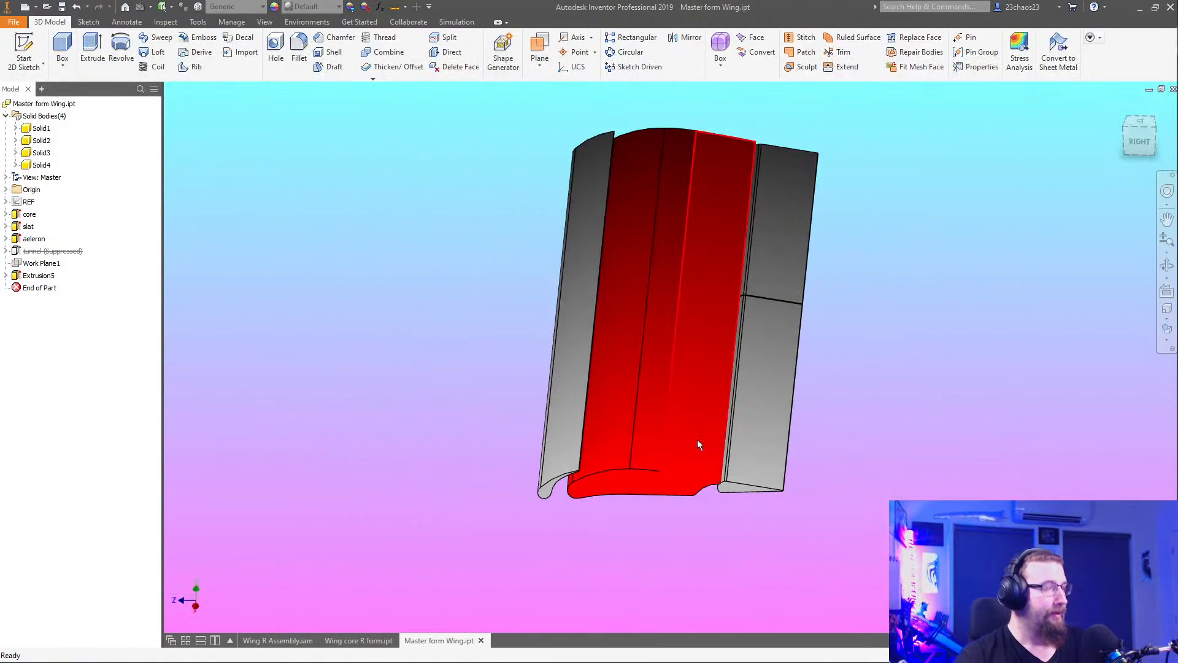
Close Master form Wing.ipt and switch to the Wing R Assembly.iam document
click(482, 640)
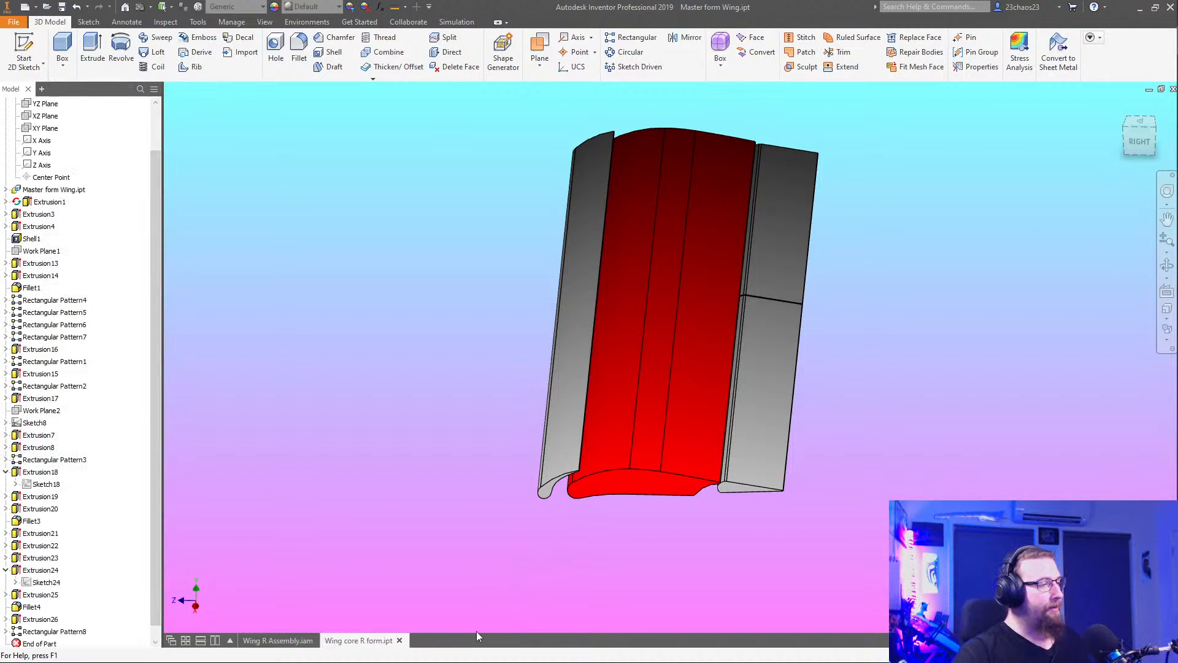
scroll(274, 139, down, 3)
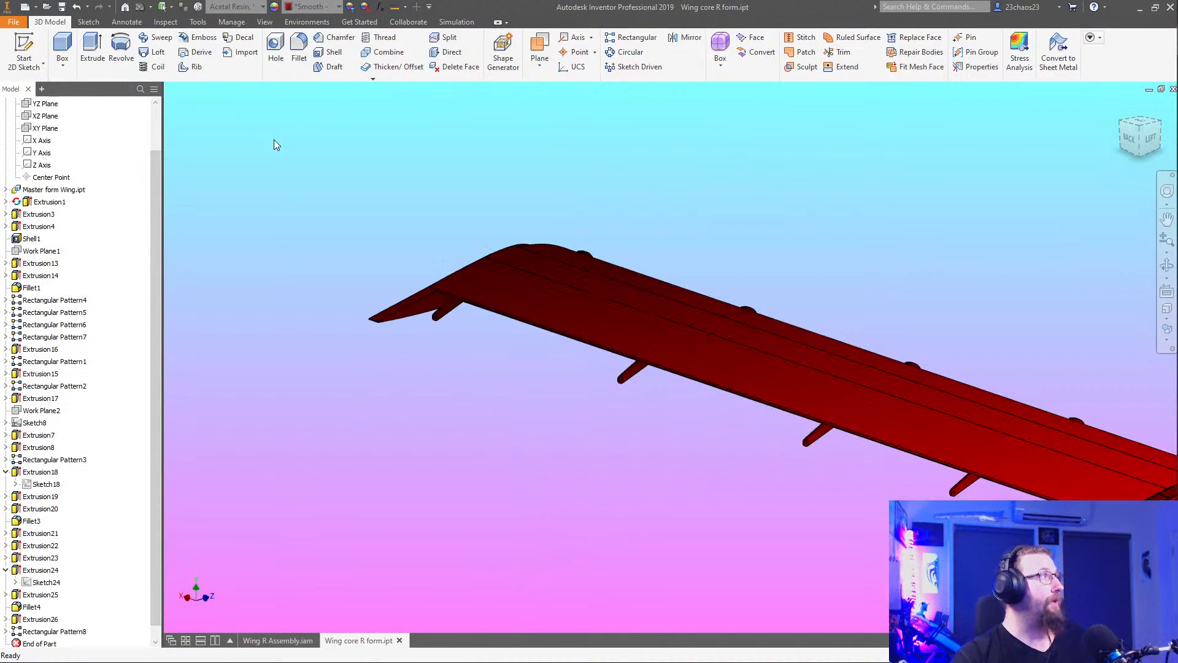
click(274, 642)
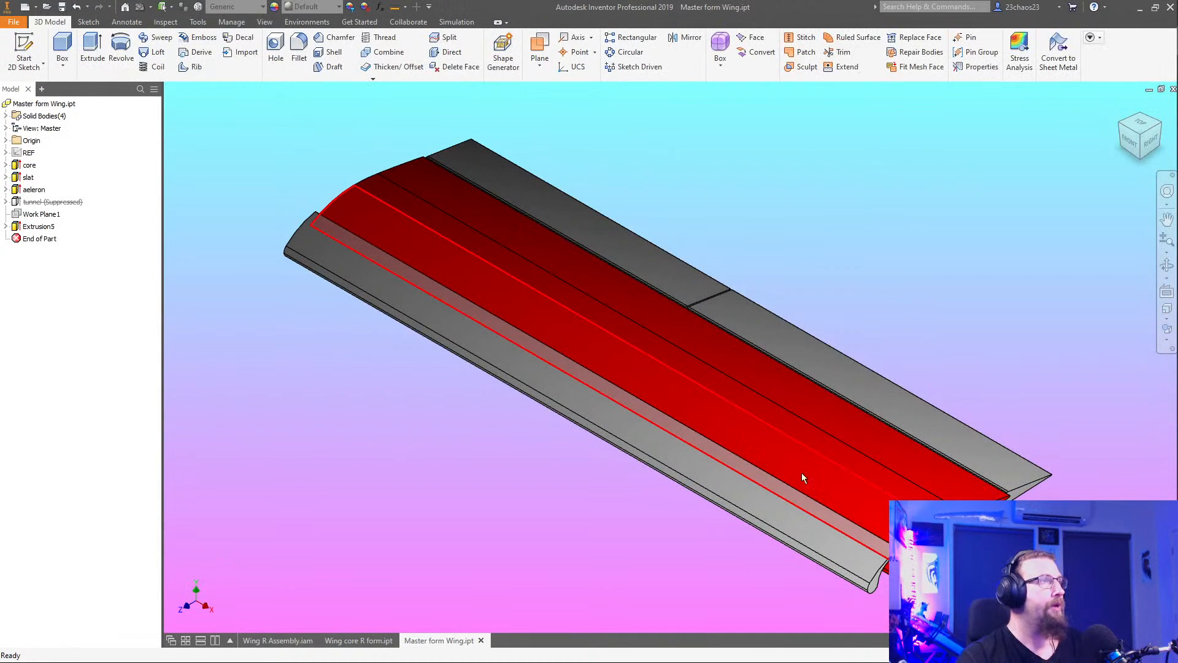
Rename the red central body Solid1 as "wing core"
click(11, 117)
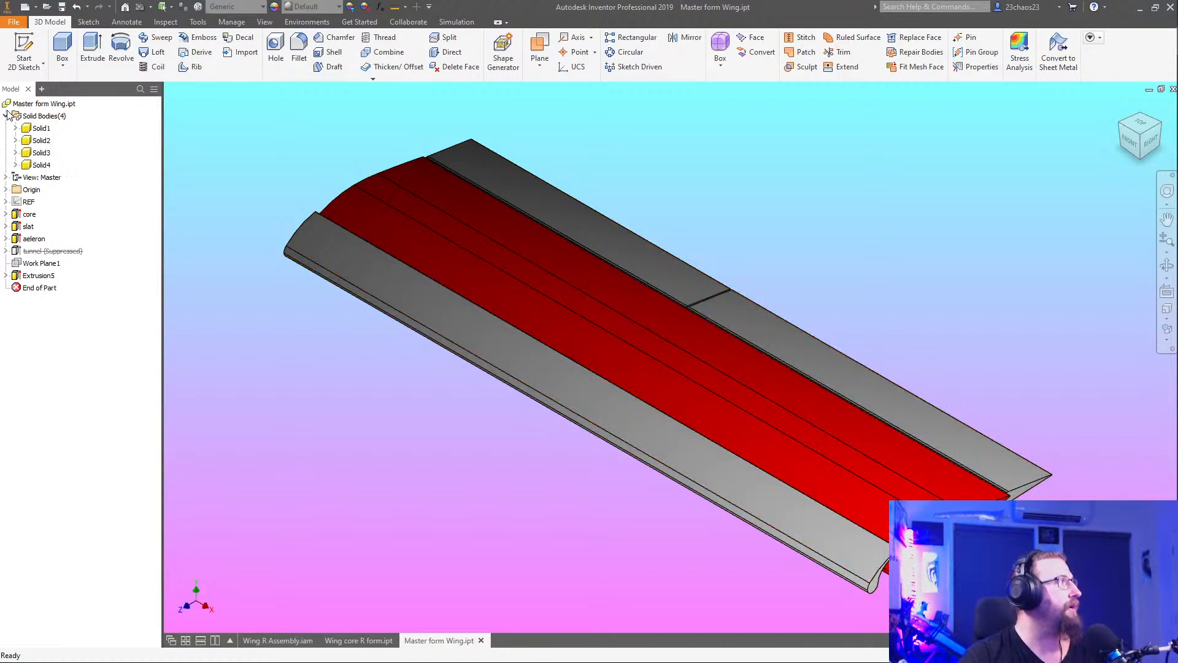
click(49, 128)
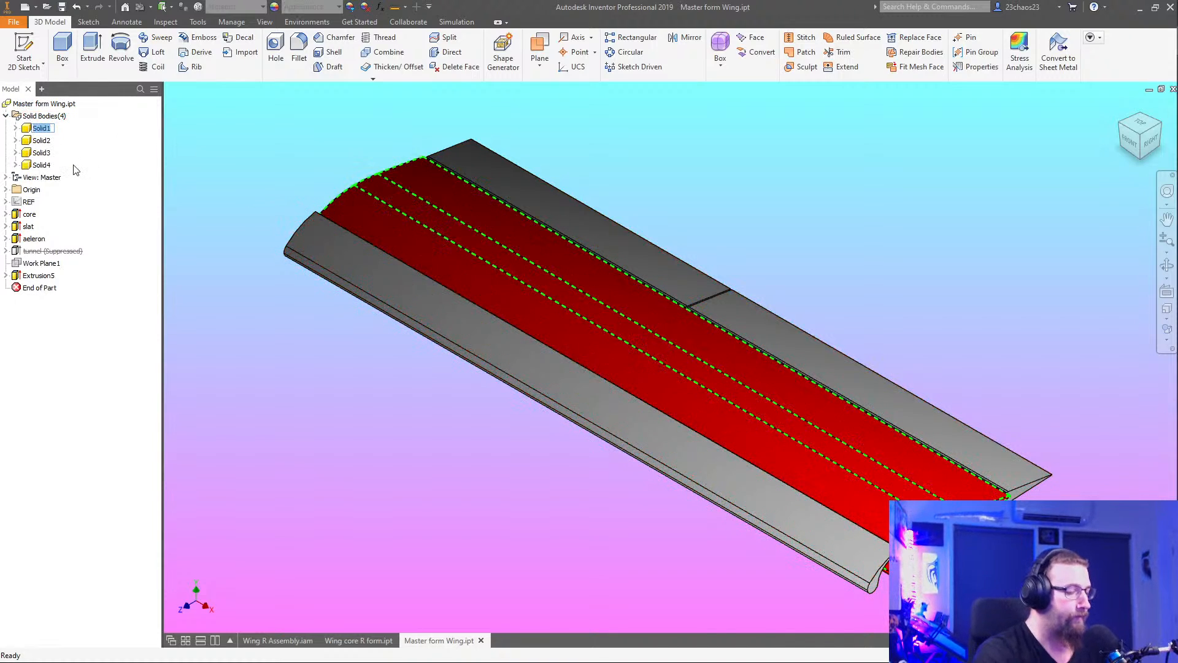
text(wing co)
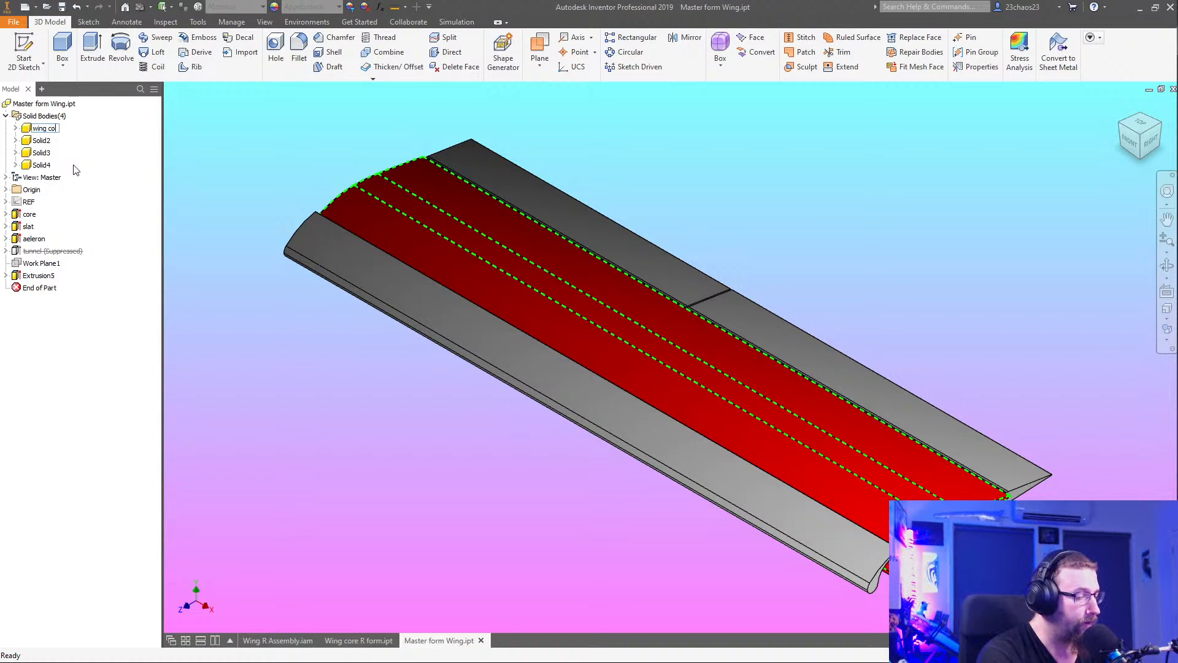
text(re)
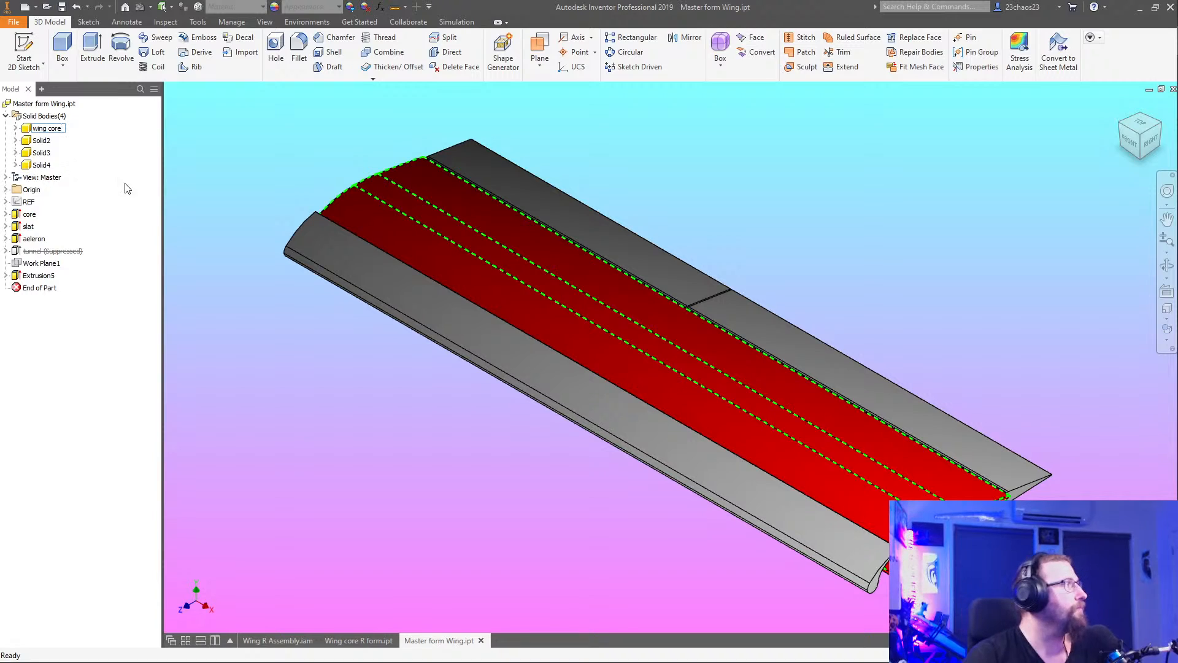
Try to rename the leading-edge body Solid2 as "slat"
click(48, 141)
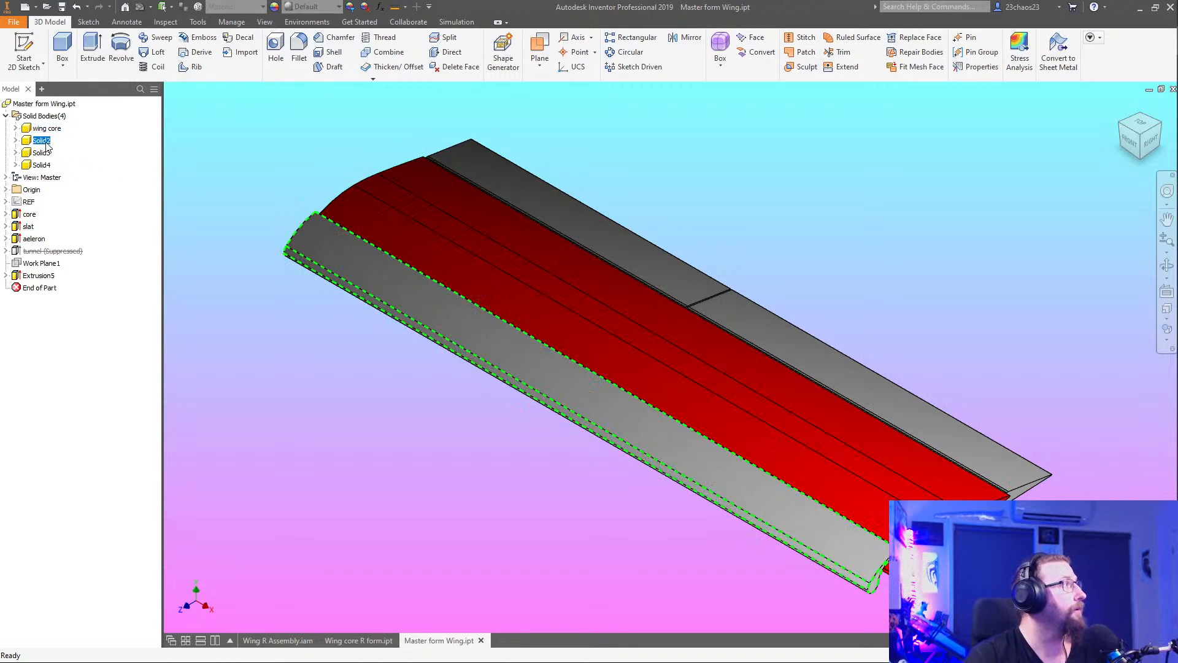
click(47, 145)
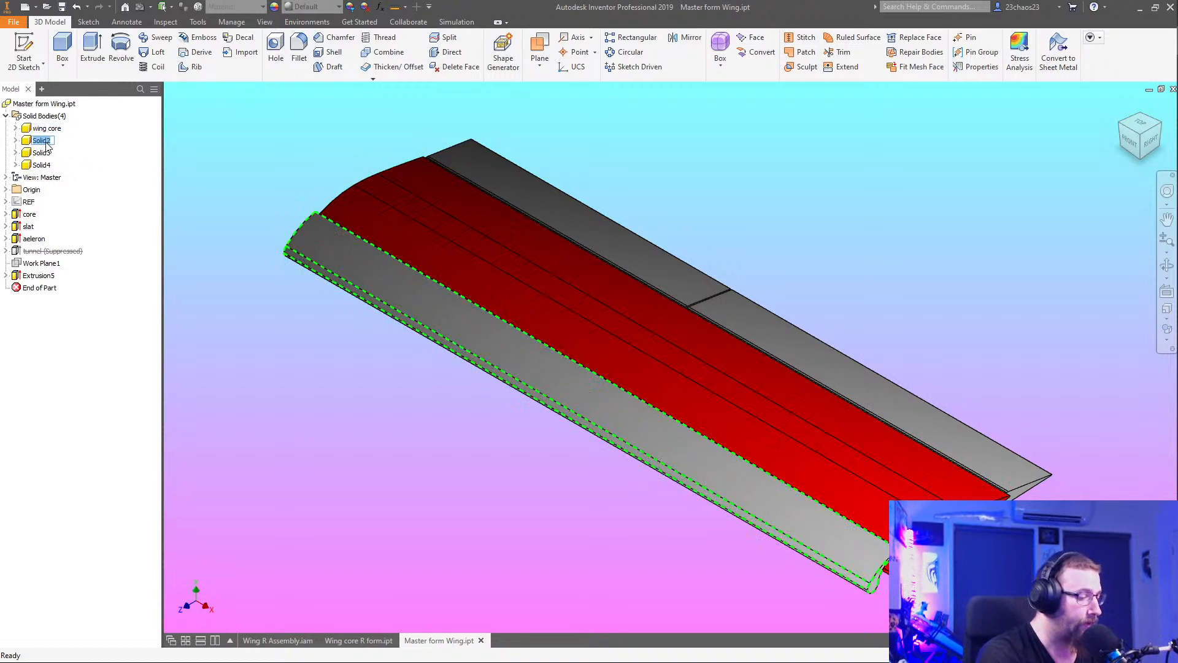
text(s)
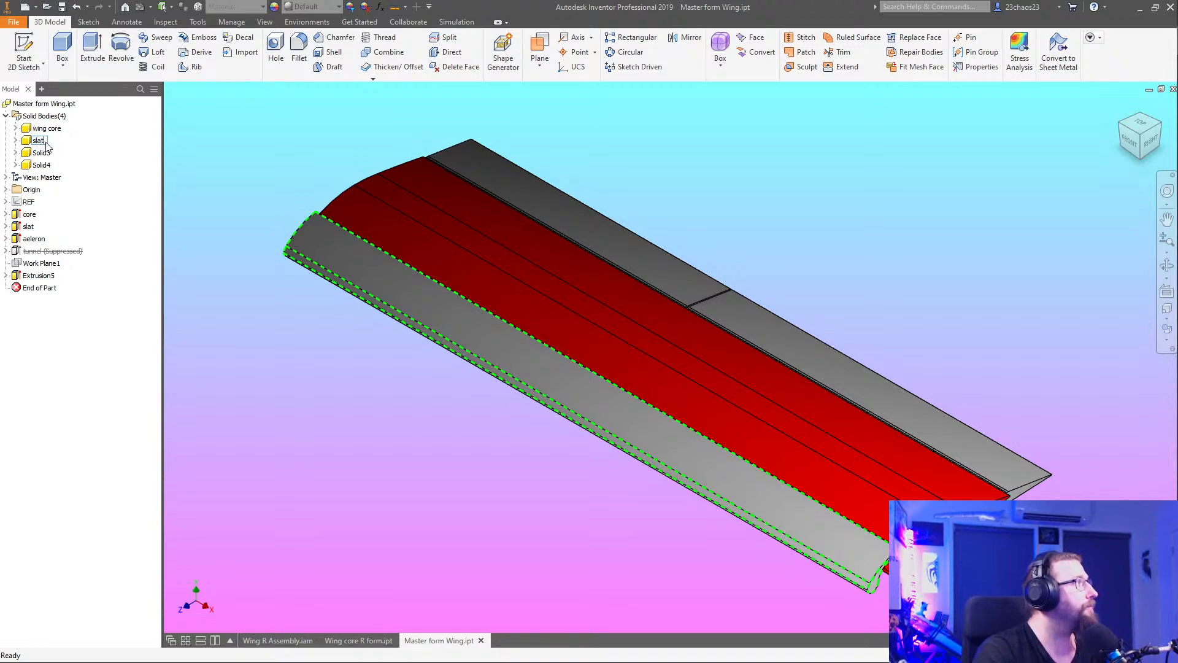
text(lat)
click(41, 152)
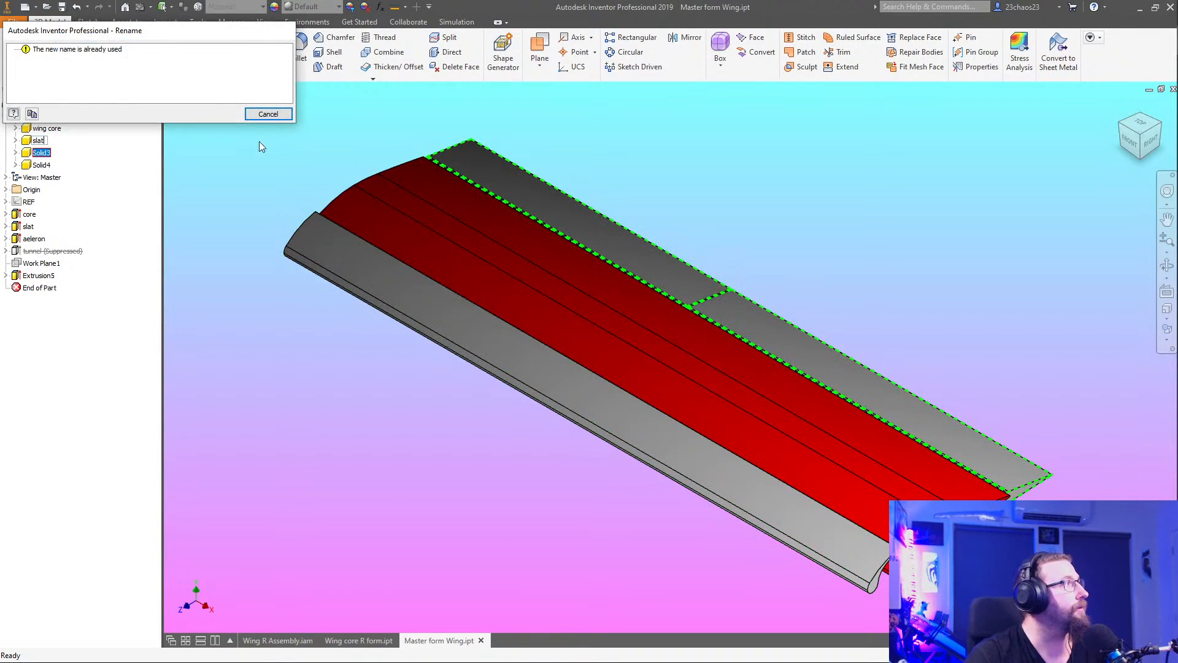
click(286, 114)
Try naming the leading-edge body Solid2 "slat solid", then undo the rename
click(42, 140)
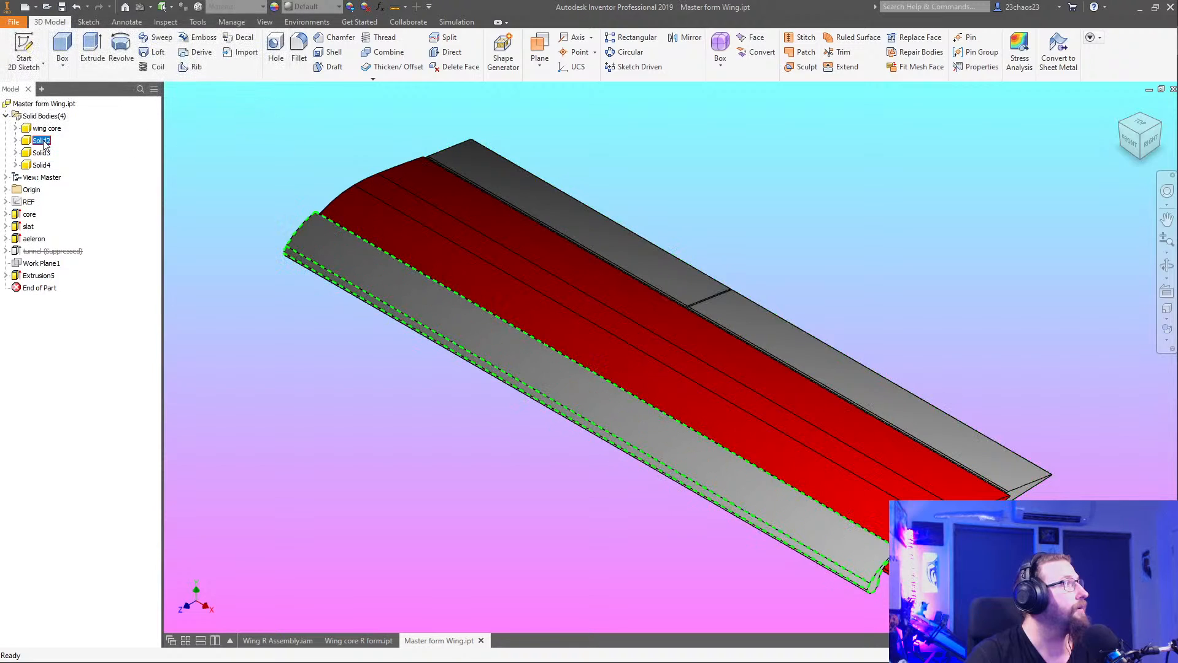
click(44, 141)
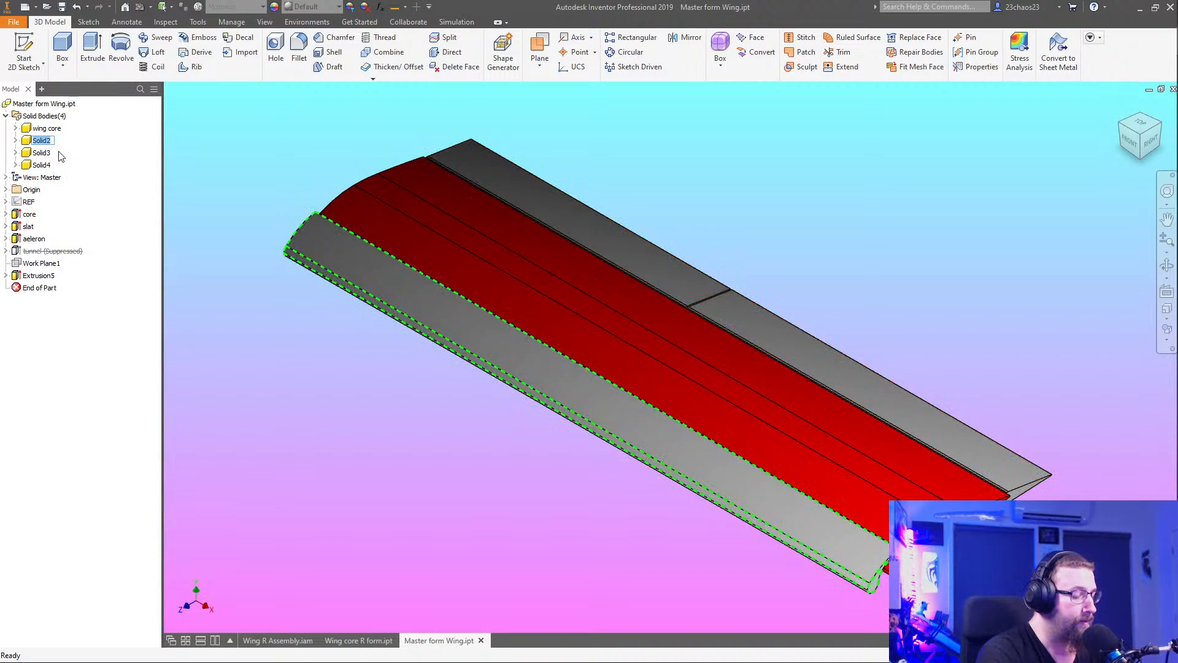
text(s)
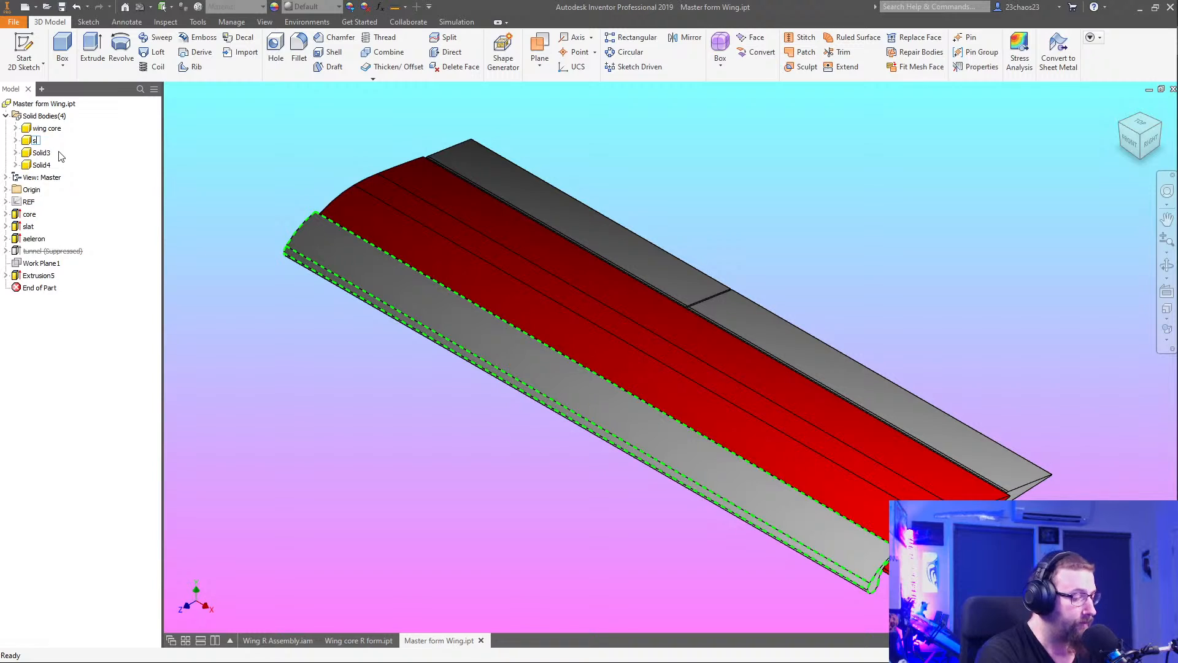
text(lat so)
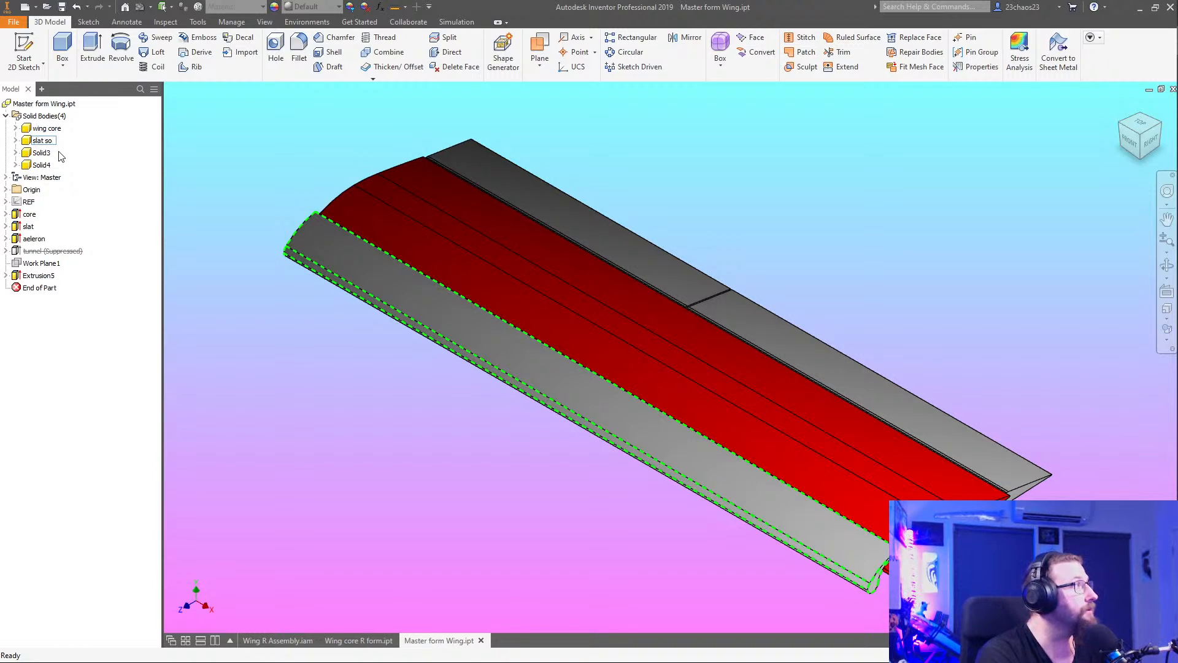
text(lid)
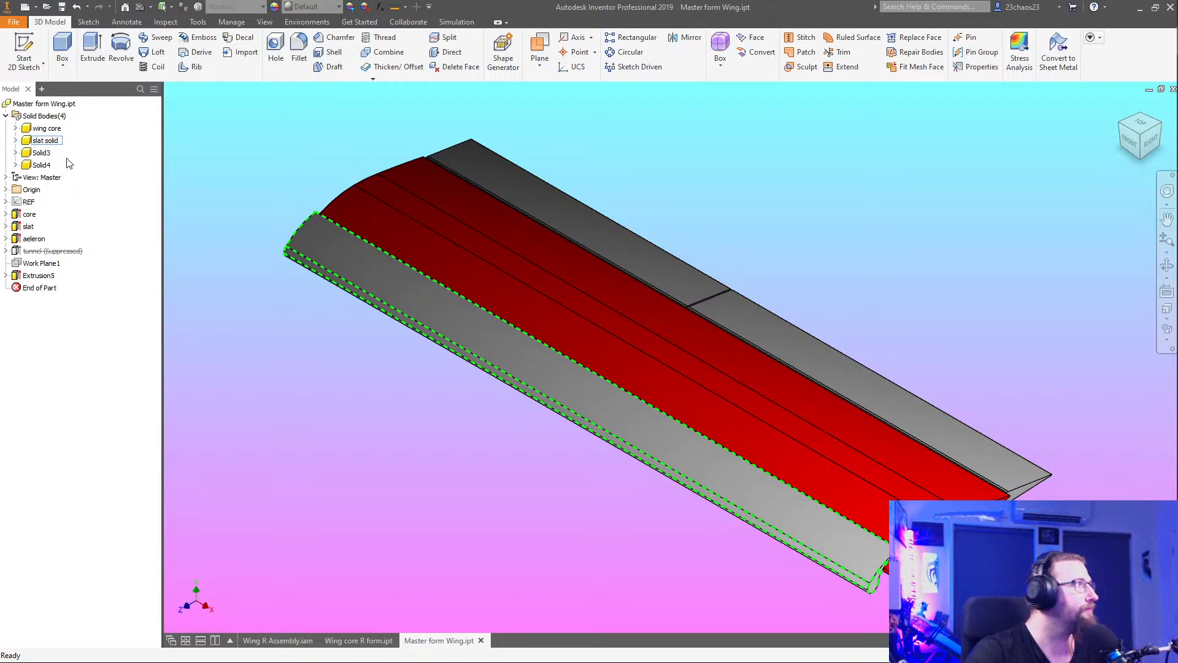
key(Return)
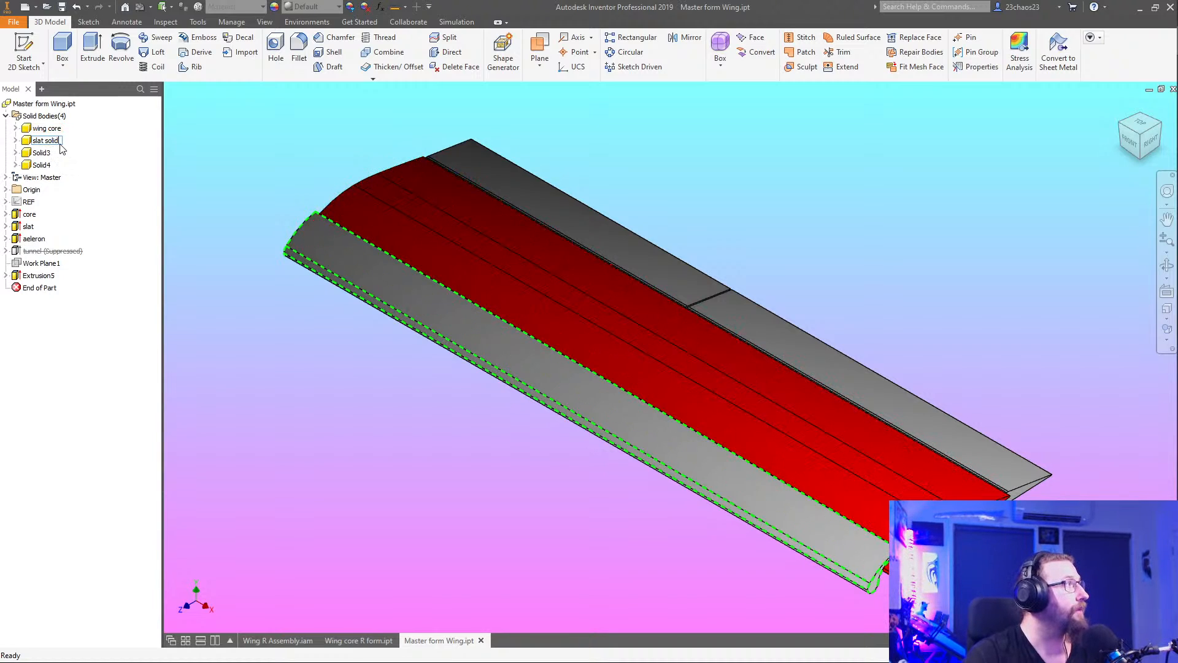
key(ctrl+z)
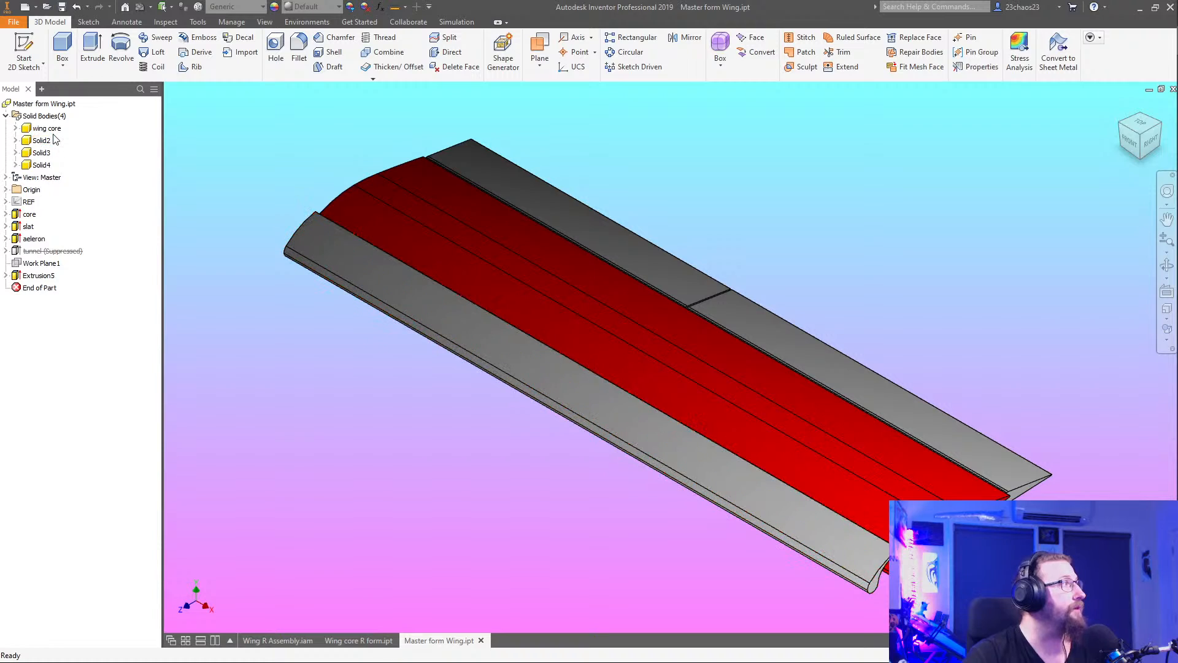
Restore the name of the "wing core" body to Solid1
double_click(58, 131)
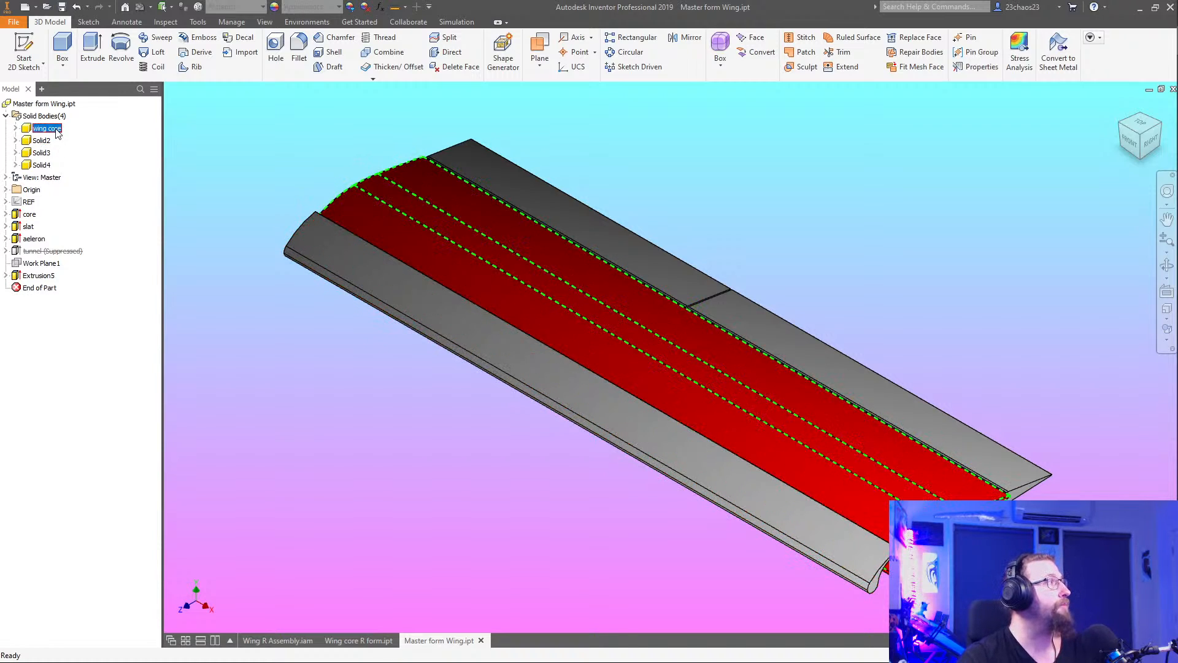
key(Return)
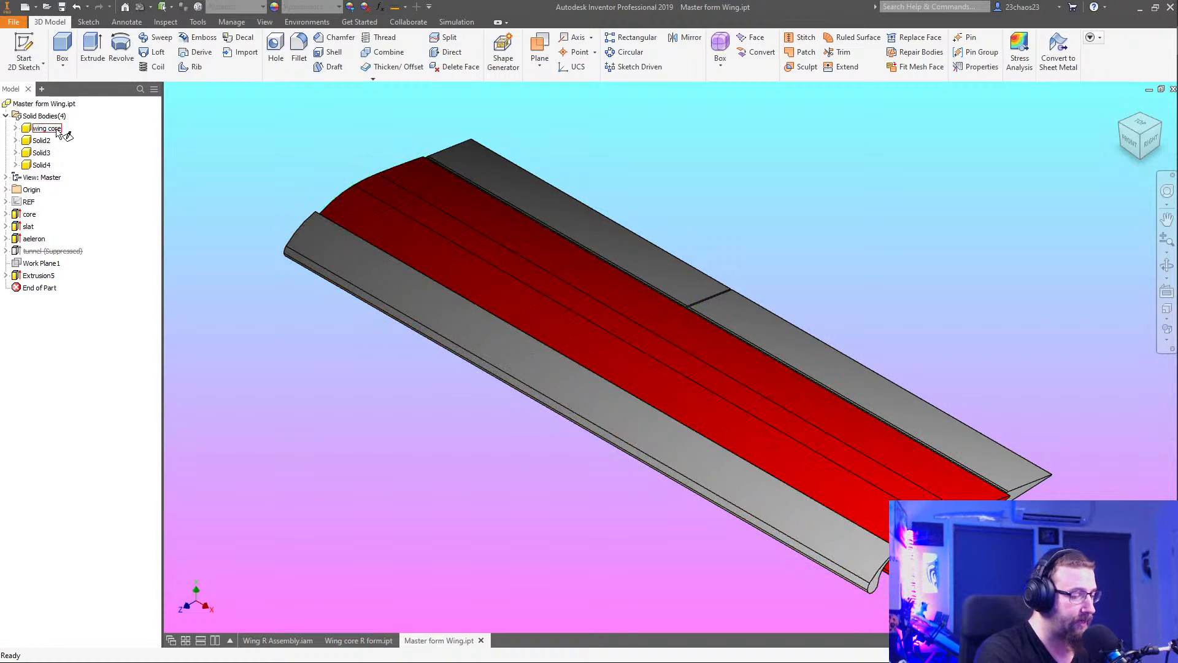
text(solid)
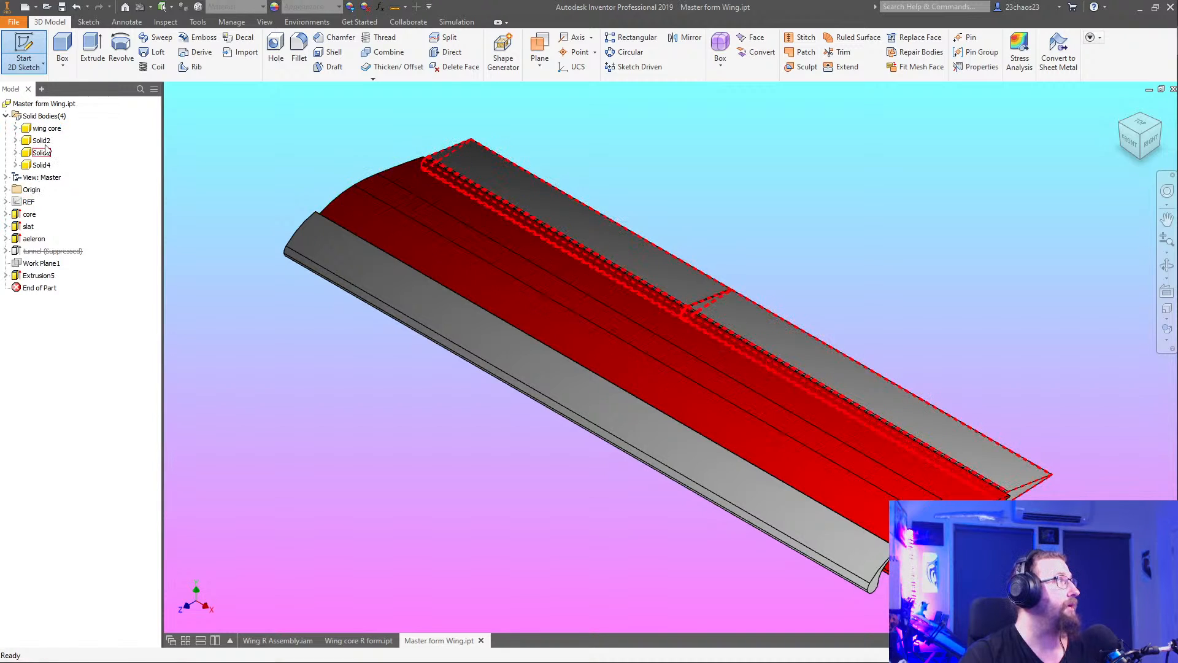
click(49, 128)
text(Sol)
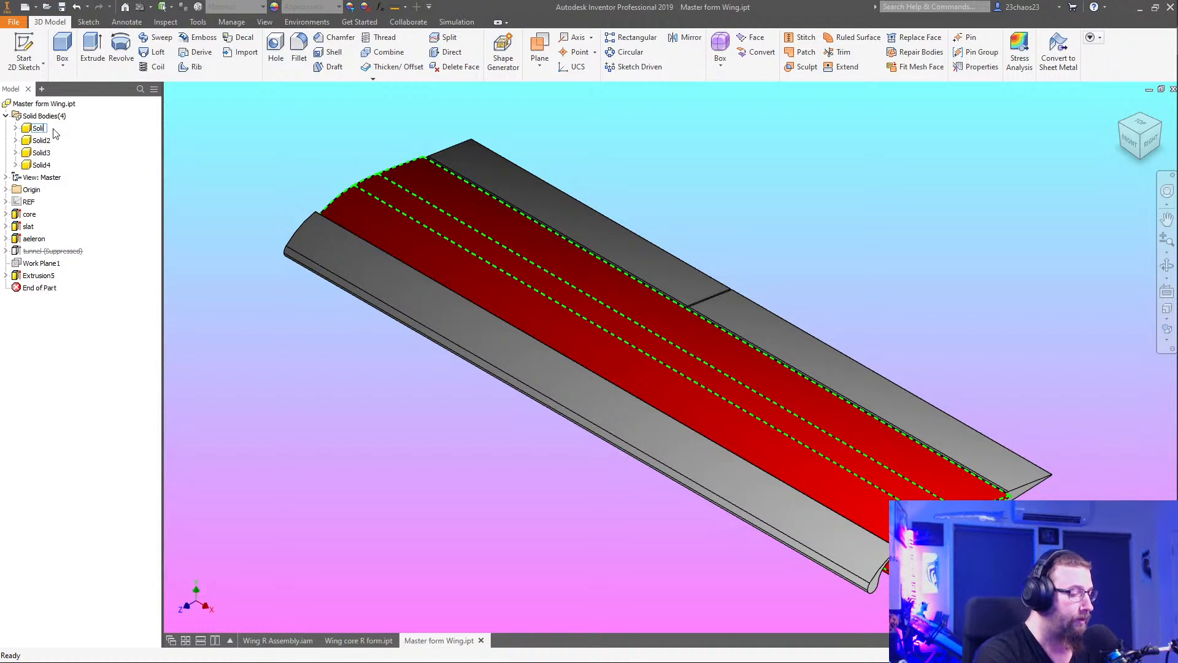
text(id1)
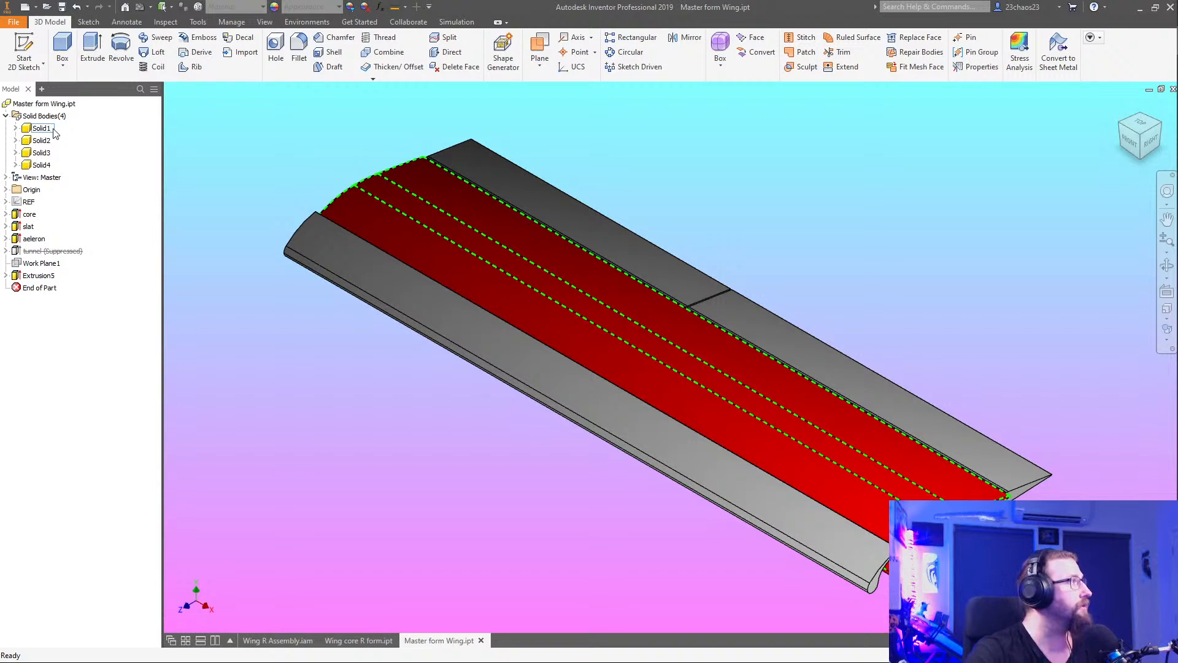
click(89, 347)
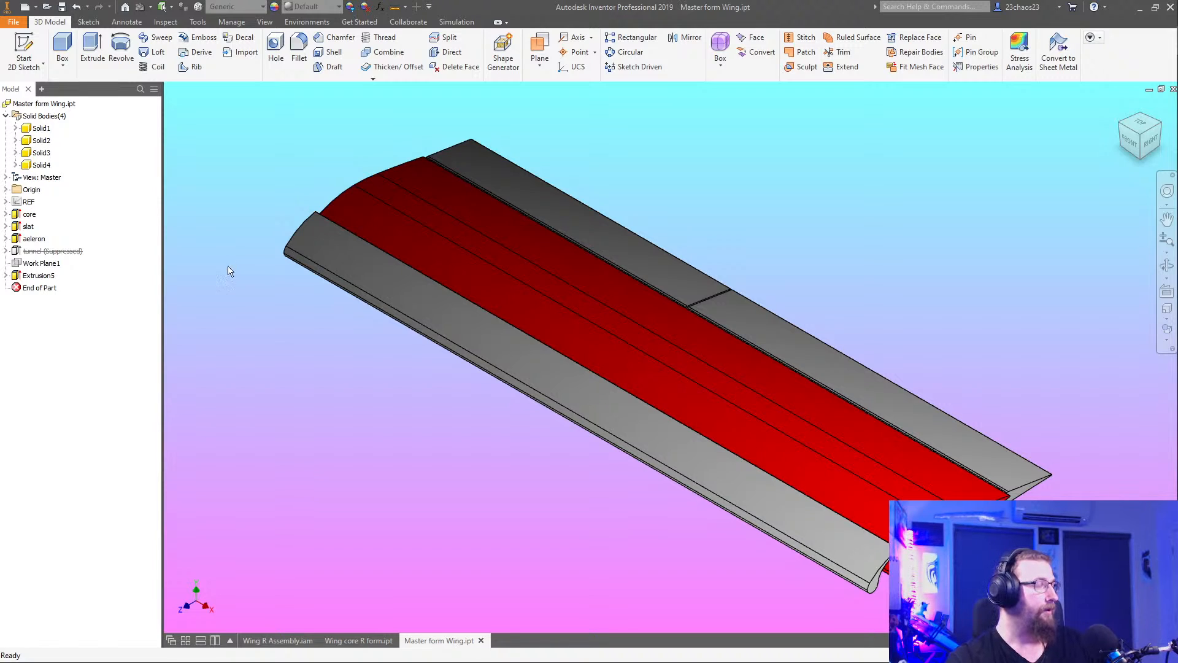
Edit the 529 mm trailing-edge extrusion, Extrusion5, so that it creates a new solid body
click(39, 152)
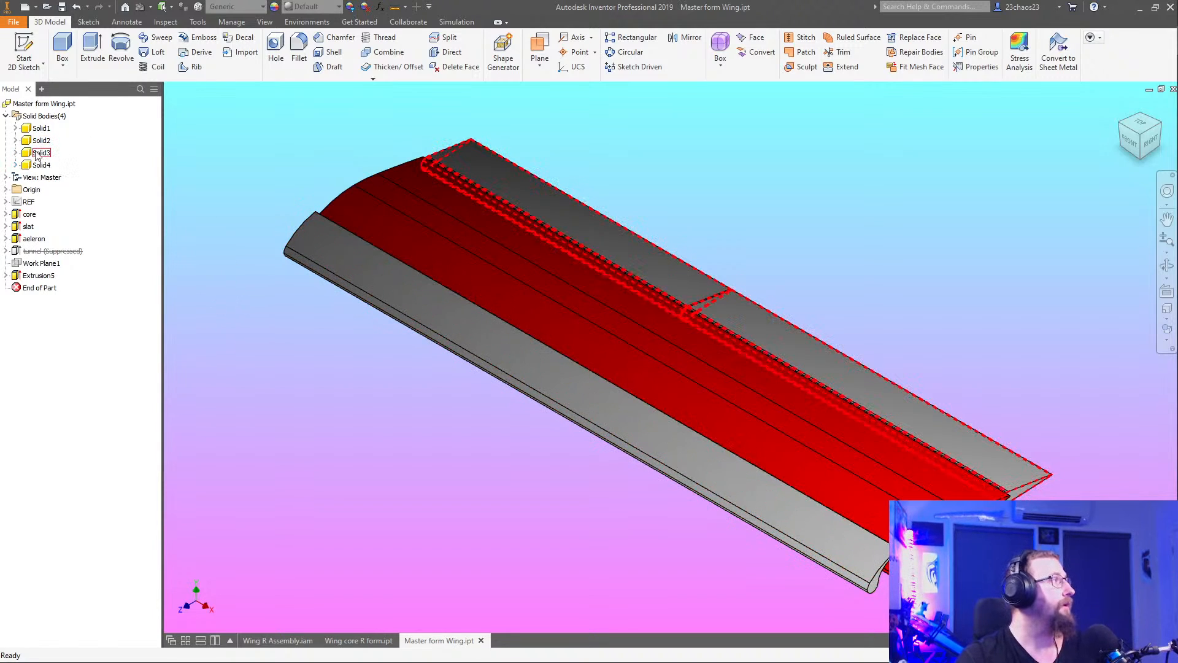
click(39, 165)
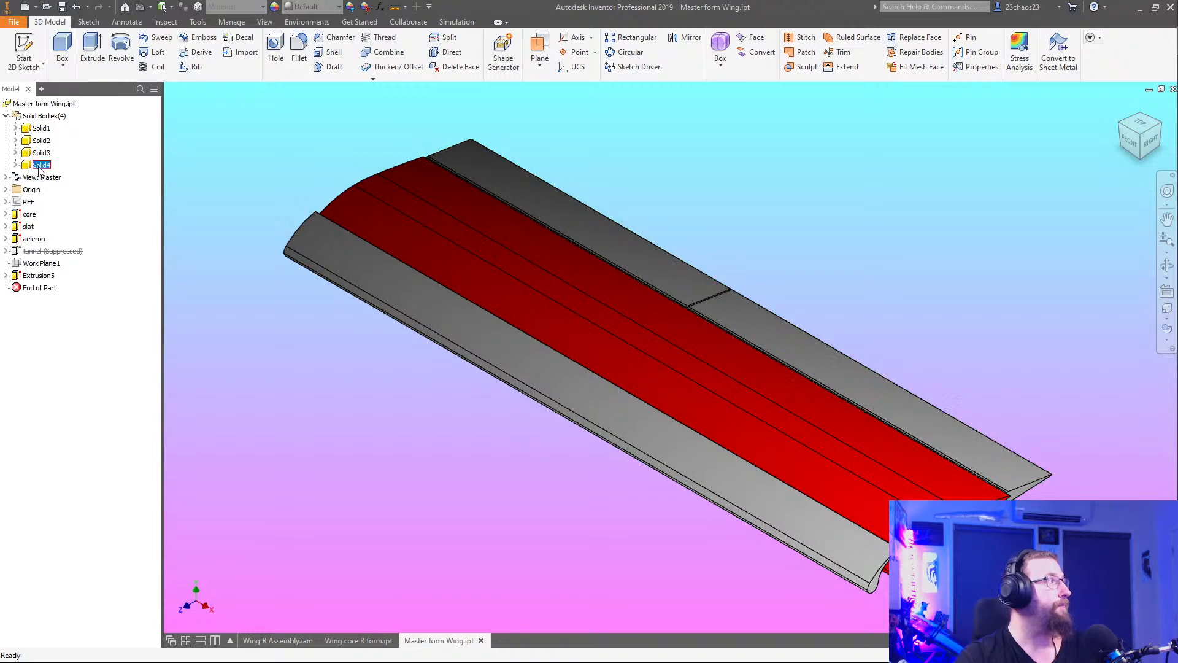
double_click(38, 275)
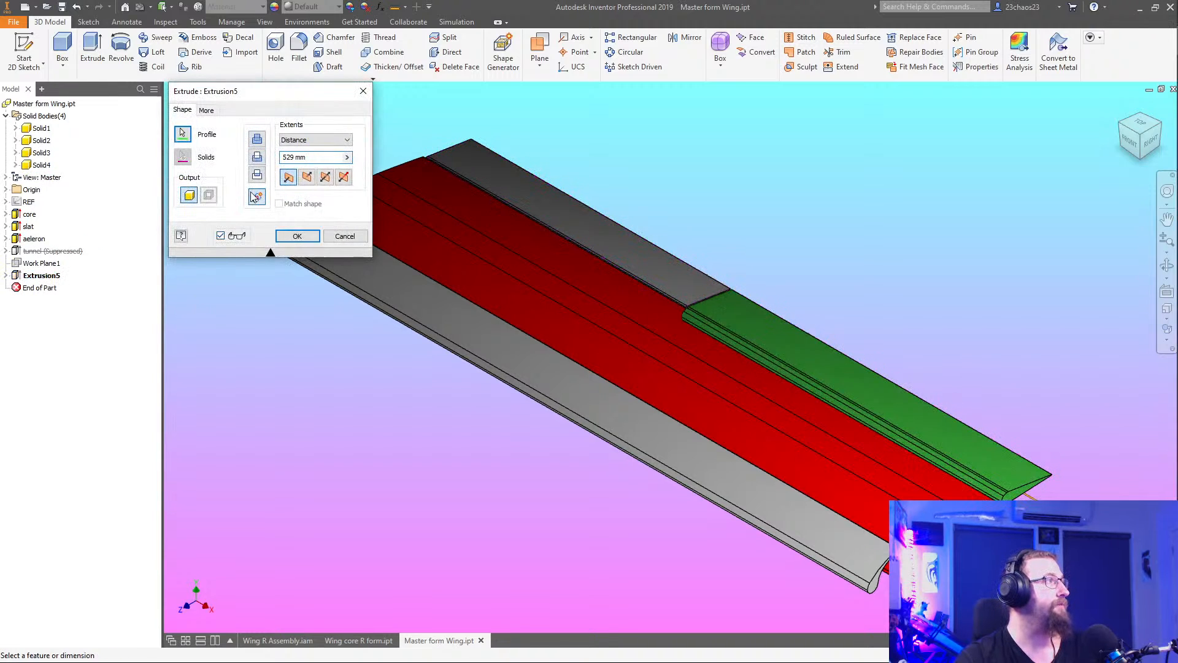
click(295, 235)
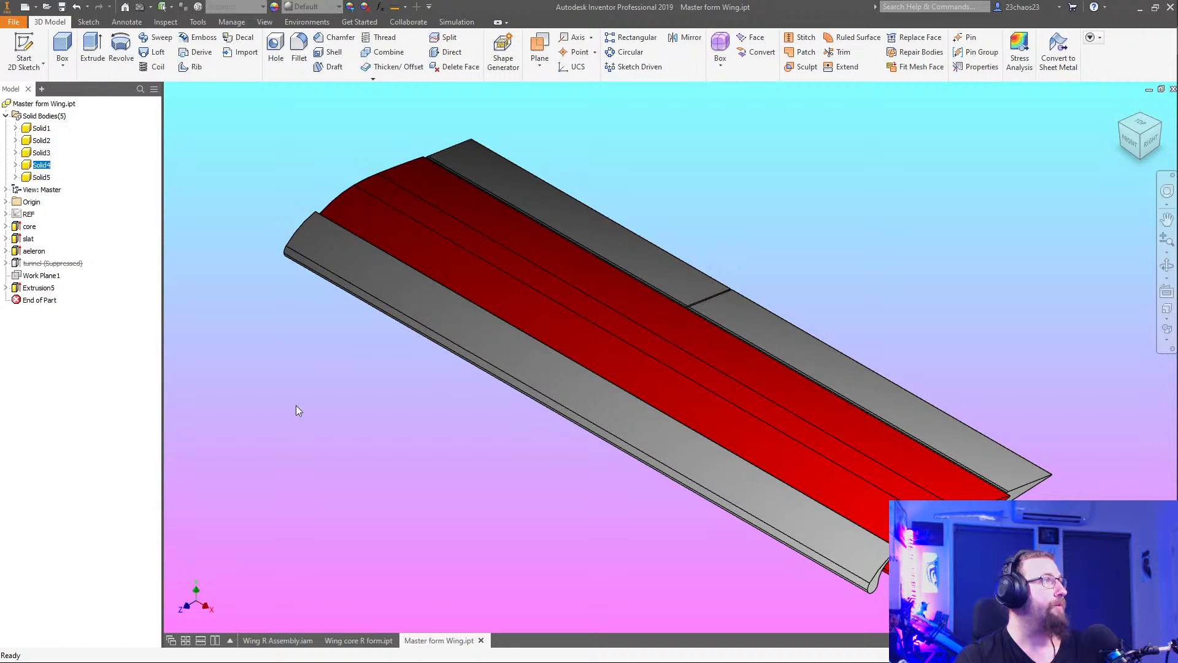
Examine the extent of the suppressed tunnel feature around the wing bodies
shift+middle_drag(297, 407, 241, 406)
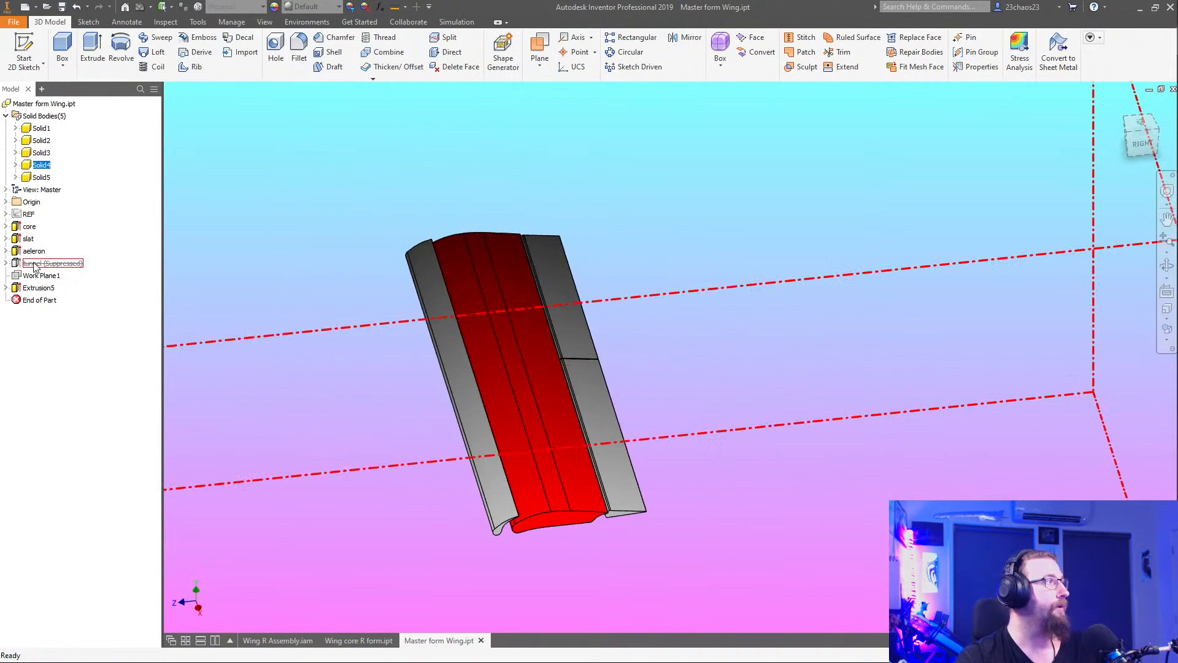
scroll(485, 358, down, 5)
middle_drag(484, 358, 550, 340)
click(495, 338)
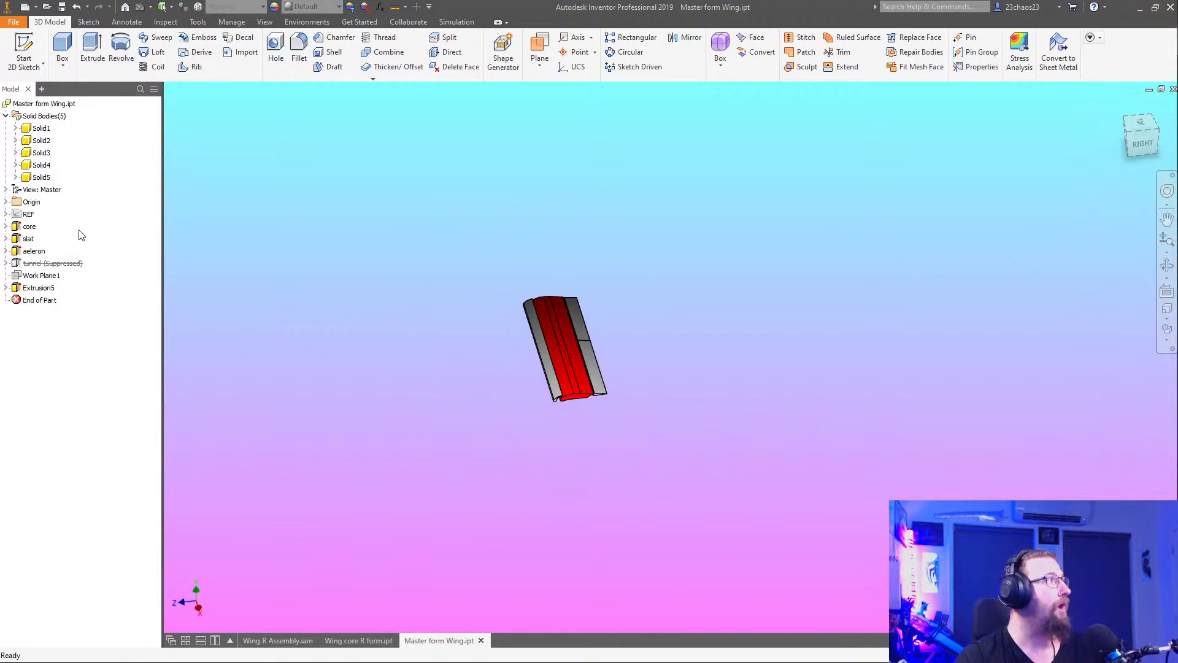
click(55, 263)
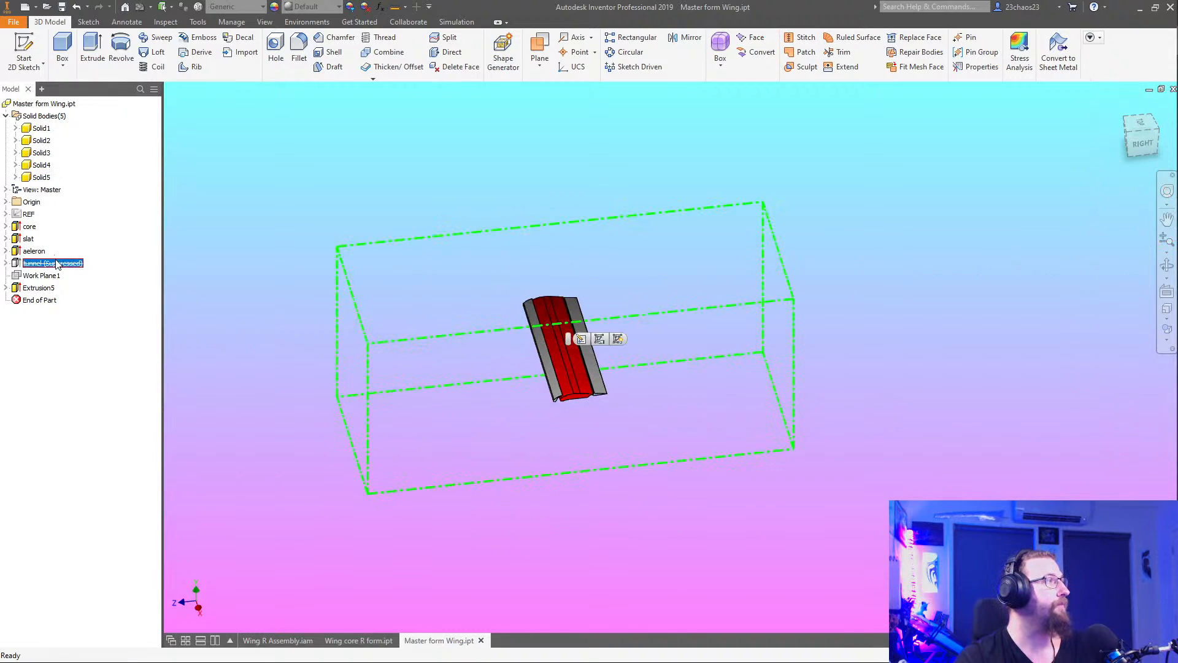
Start Make Part from body Solid3 and set the existing Wing R Assembly.iam in the Draco RC folder as its target assembly
click(45, 154)
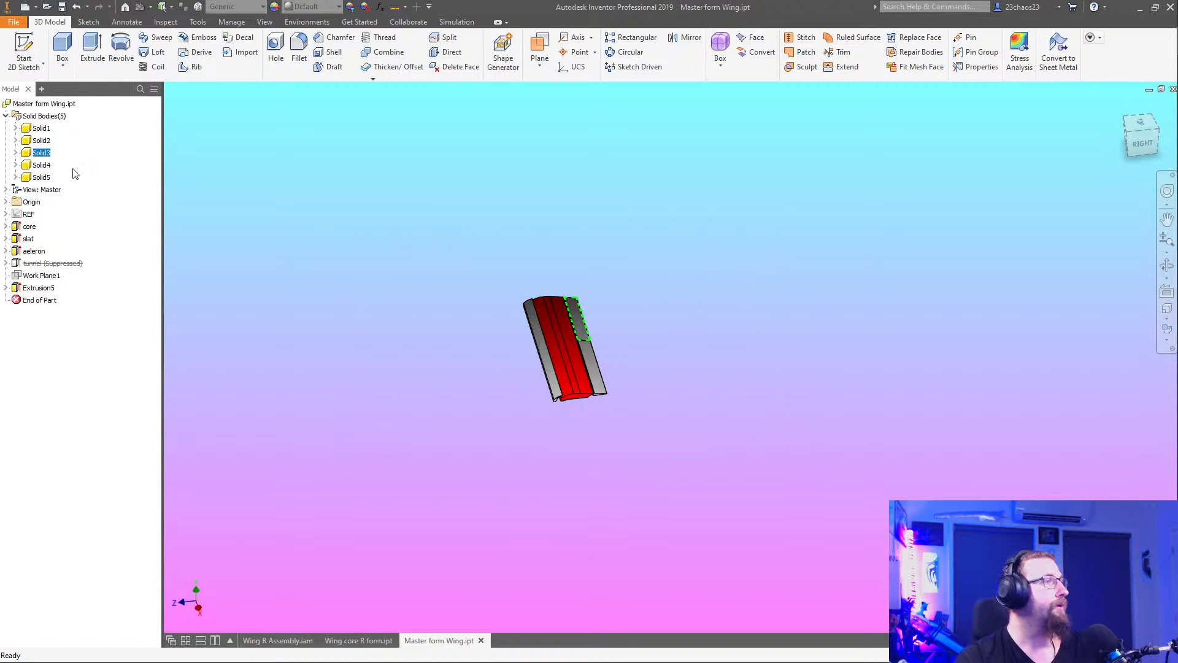
click(233, 22)
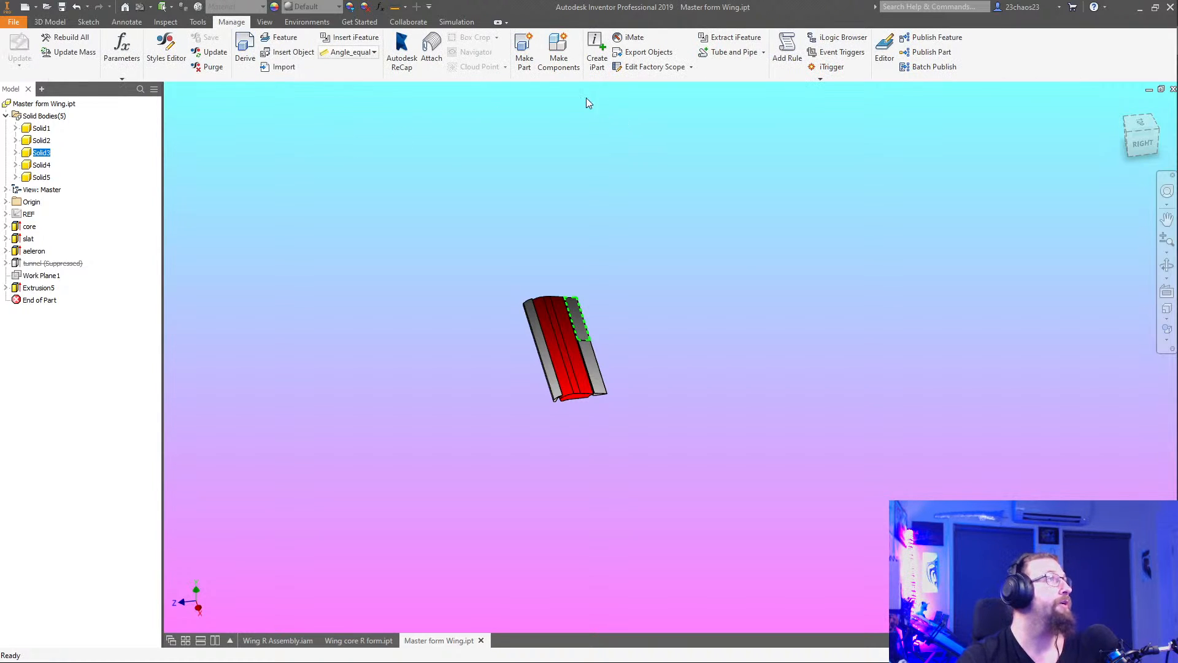
click(525, 54)
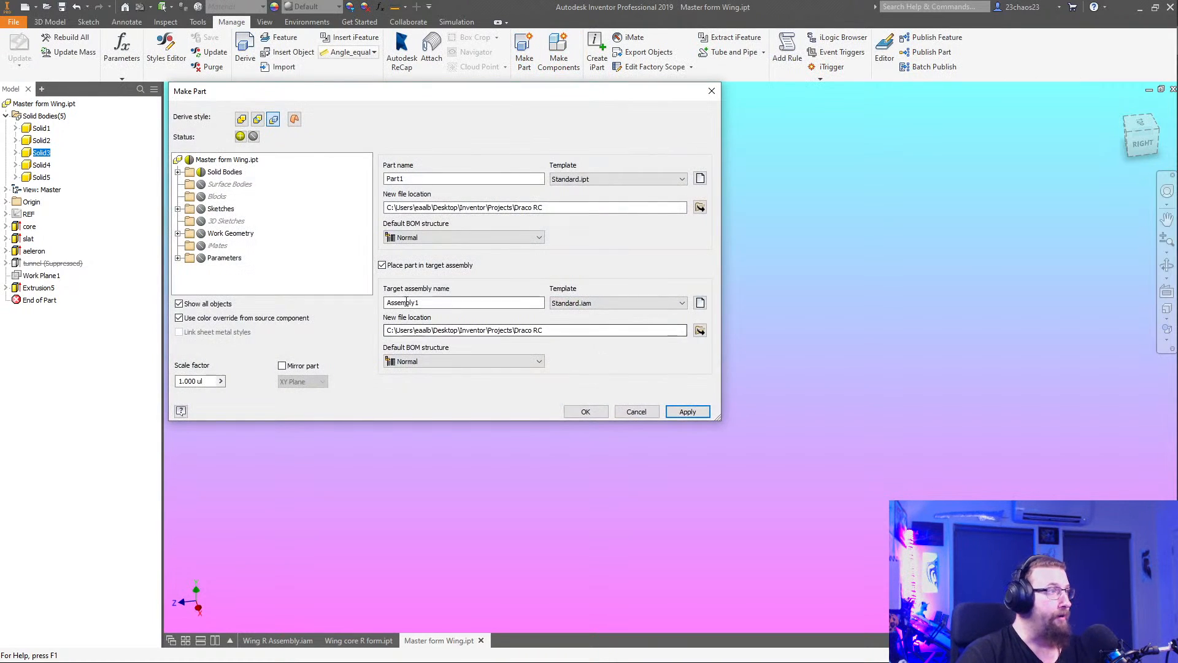
click(382, 265)
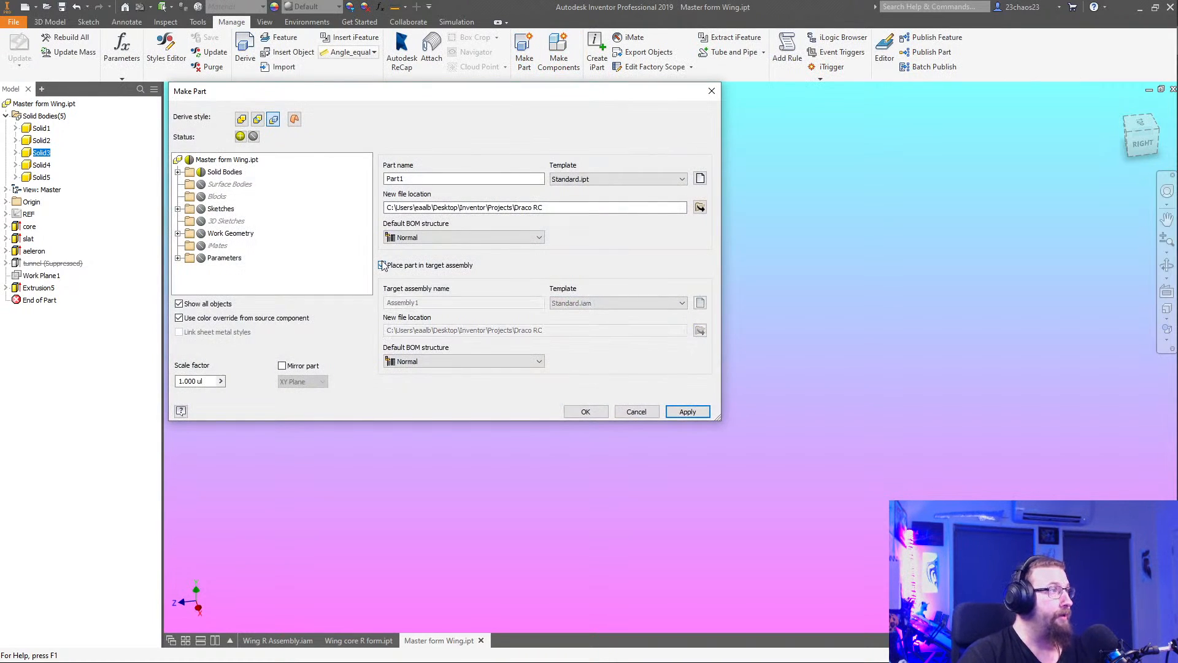
click(444, 266)
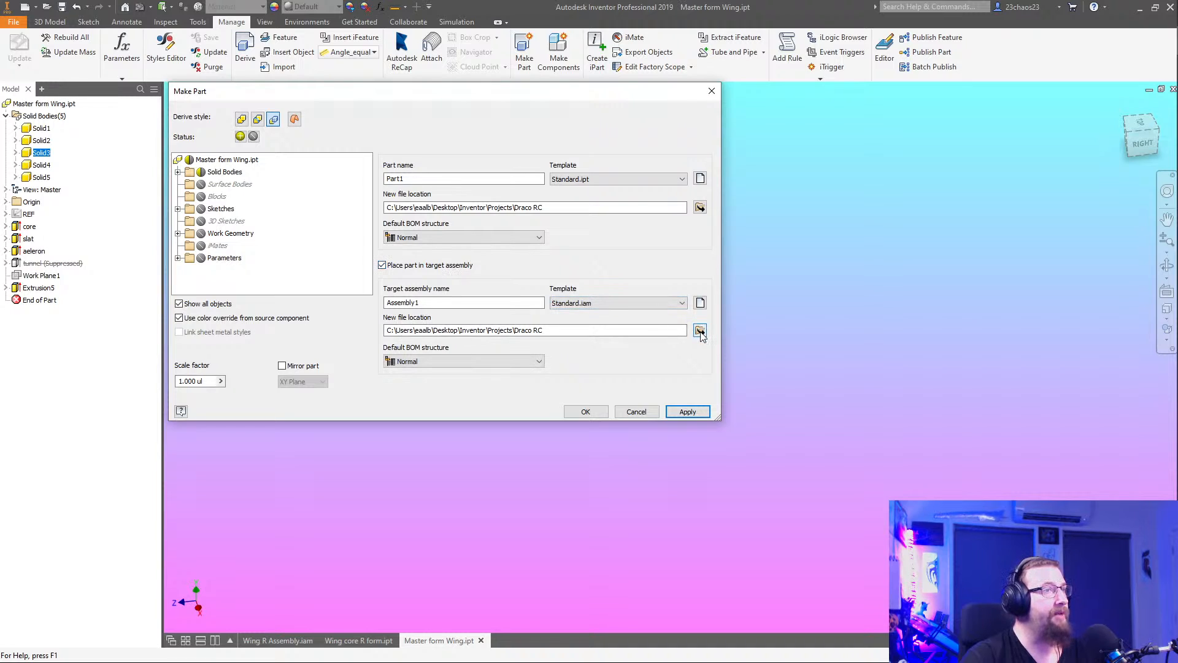
click(701, 331)
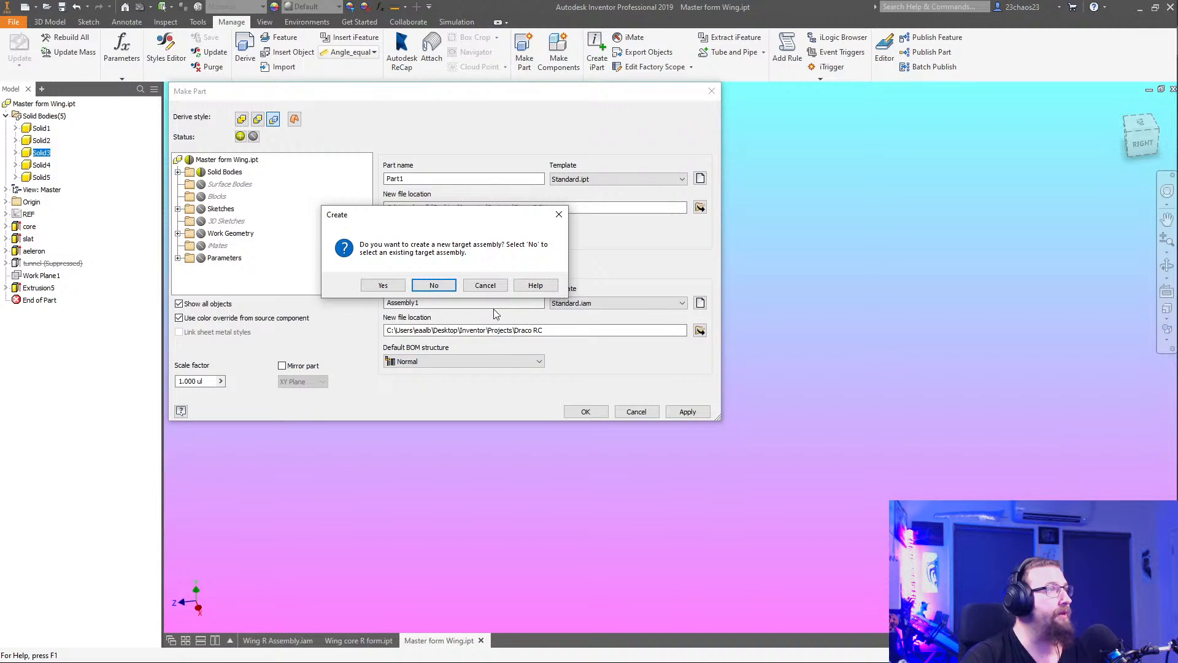
click(442, 286)
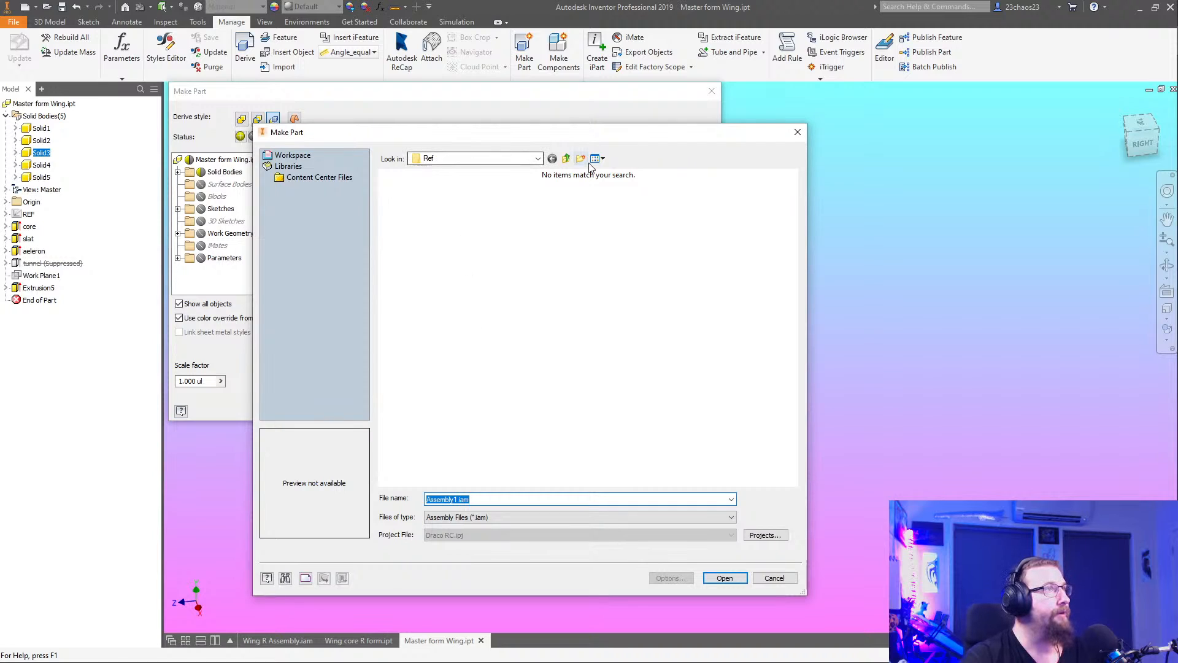
click(566, 158)
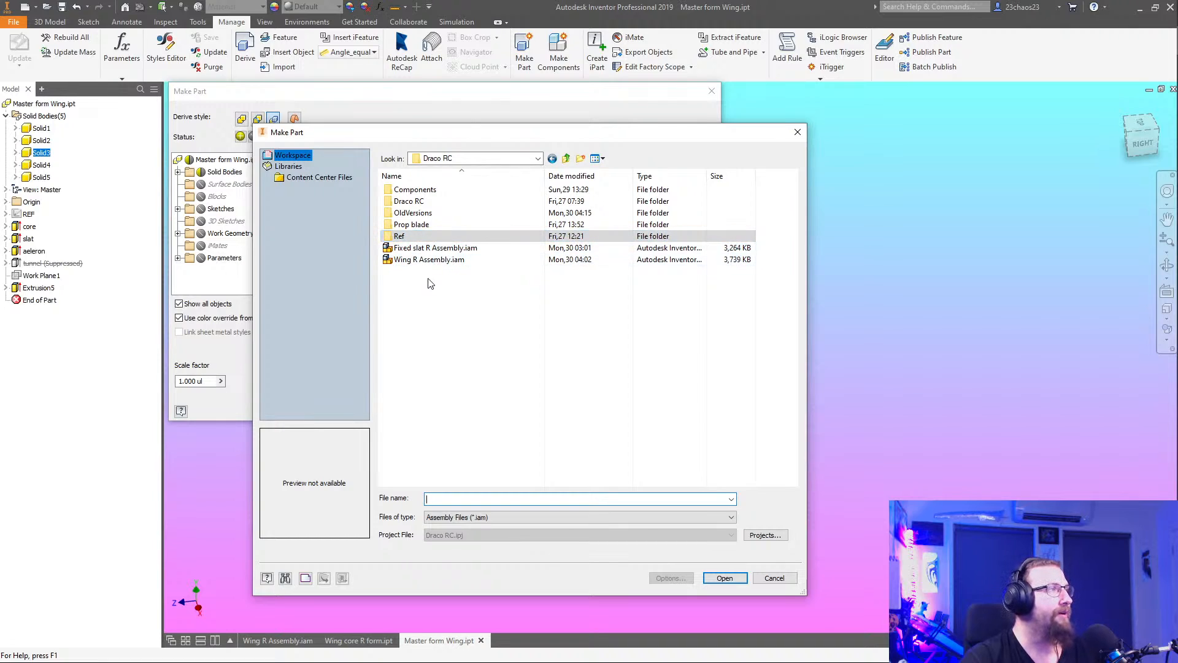
click(437, 259)
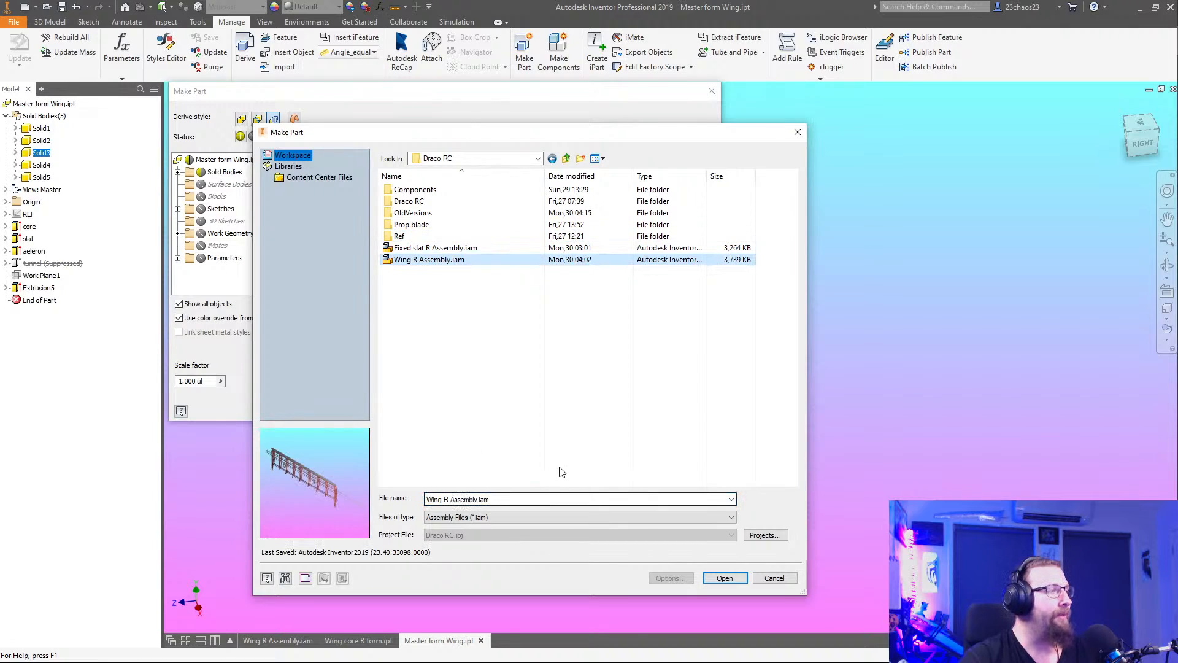
click(723, 579)
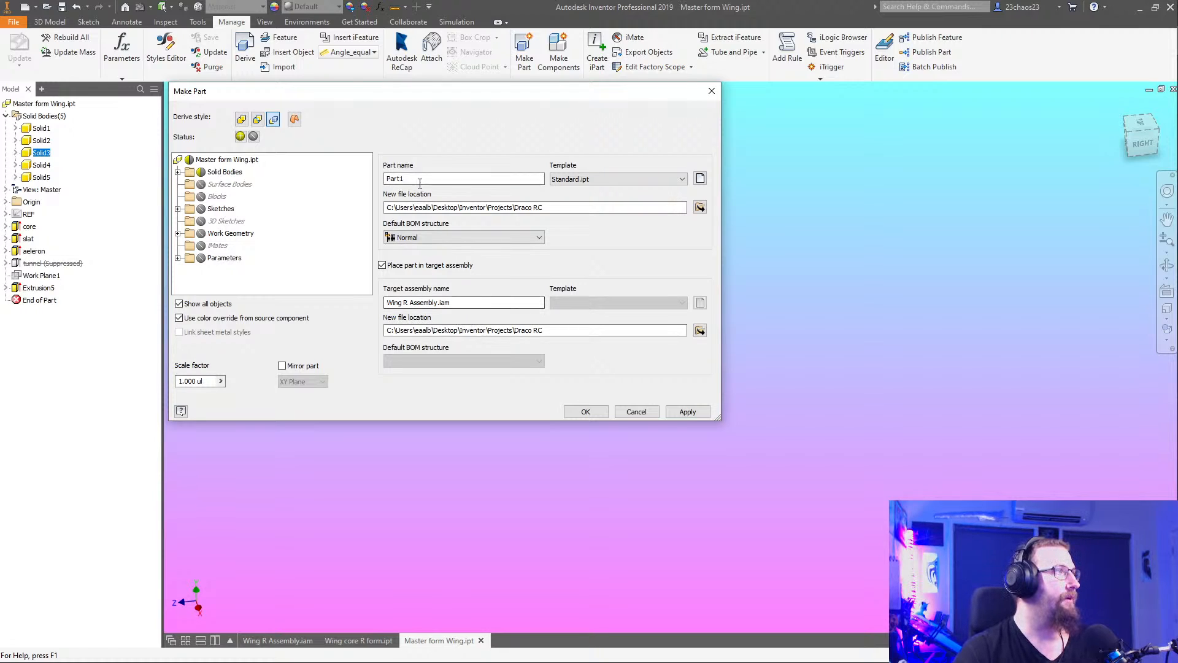
Name the derived part "Aeleron form R" and list the solid bodies it can include
drag(413, 179, 114, 185)
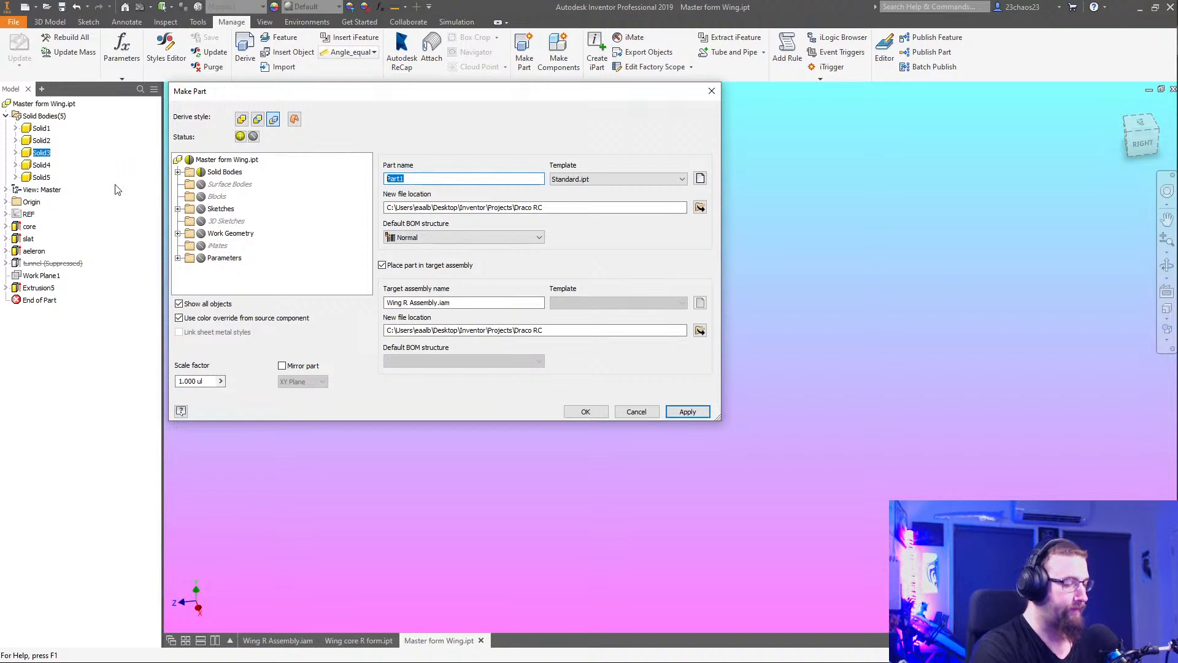
text(Ael)
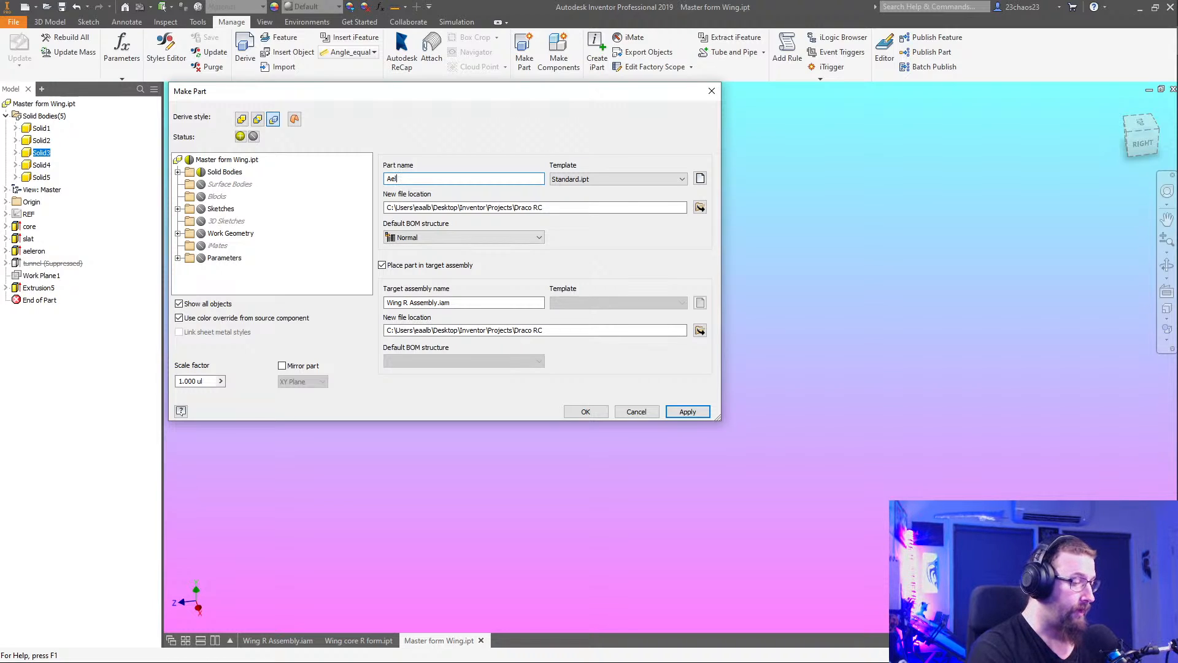
text(er)
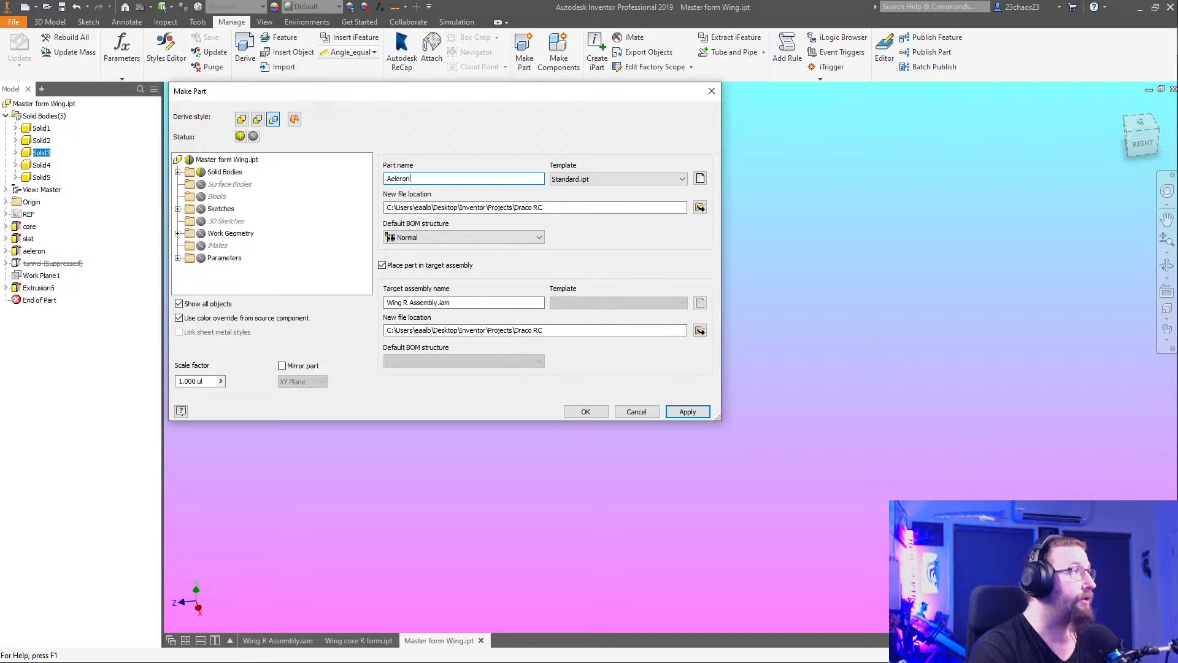
text(on)
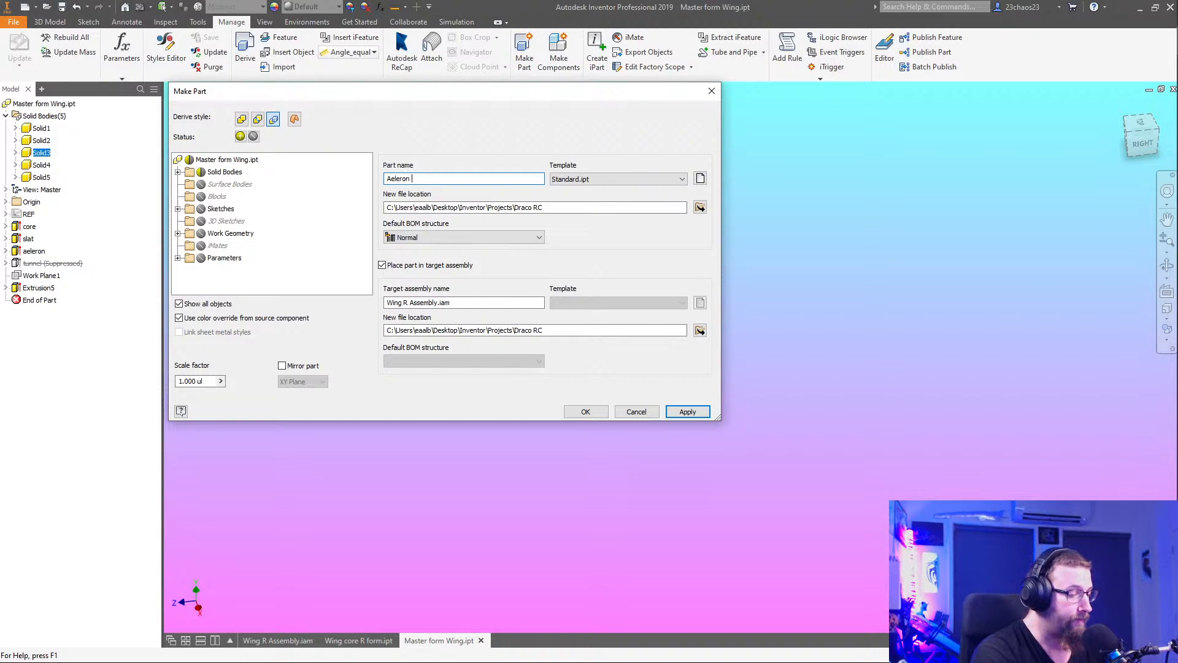
text( form )
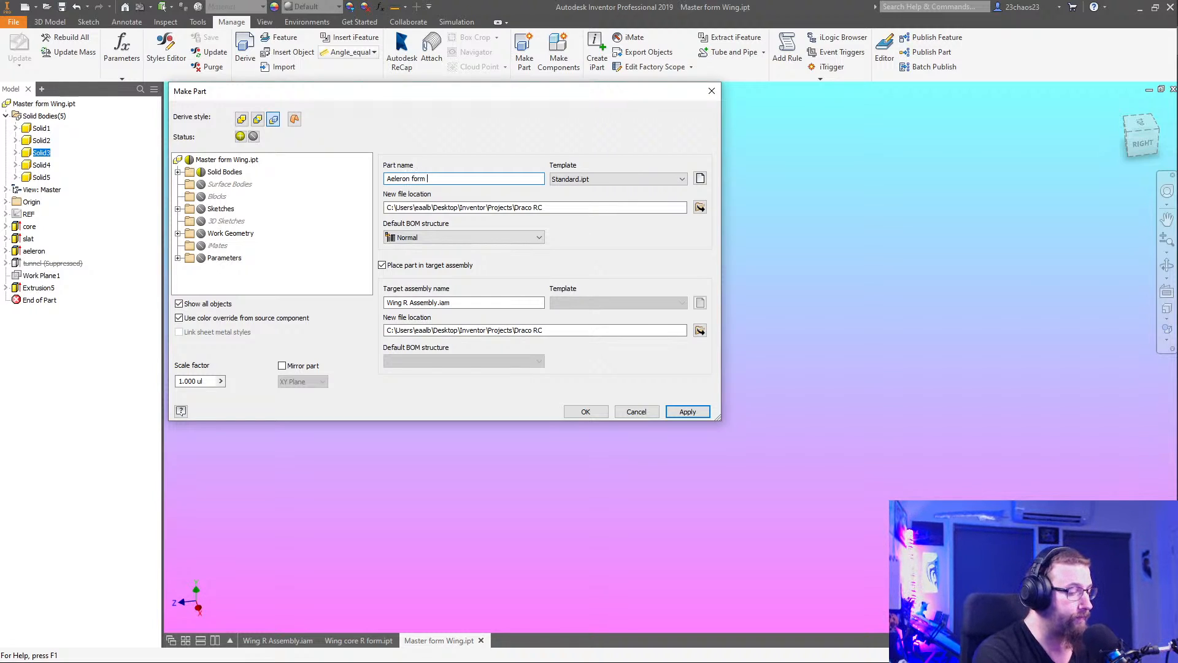
text(R)
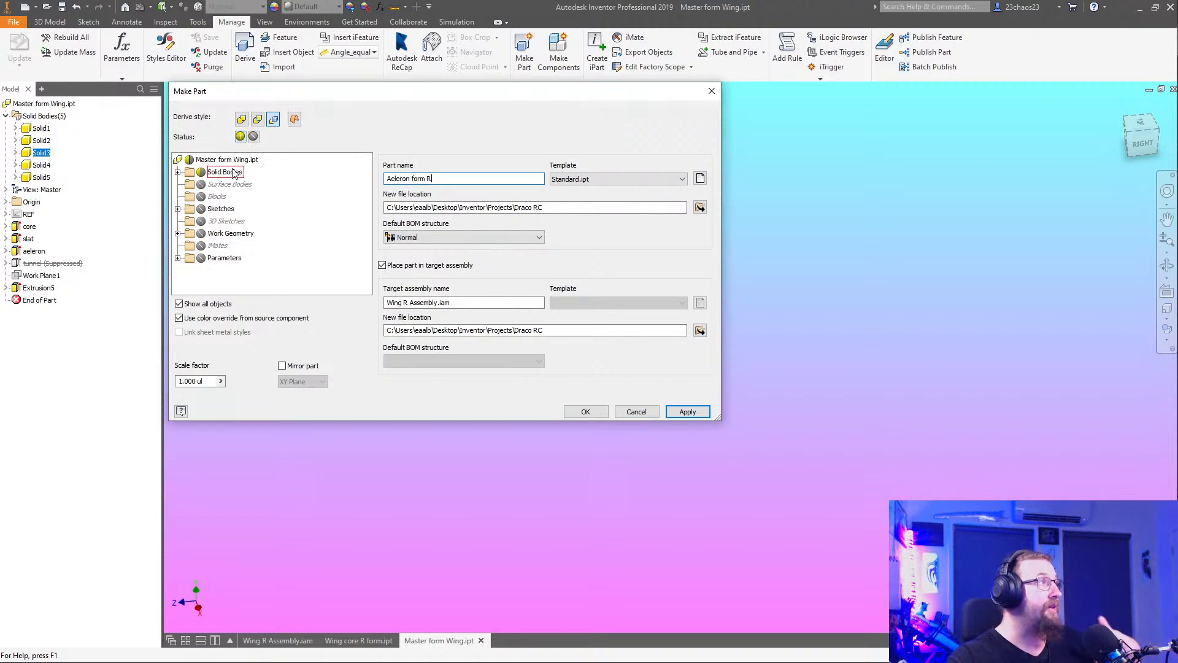
click(178, 172)
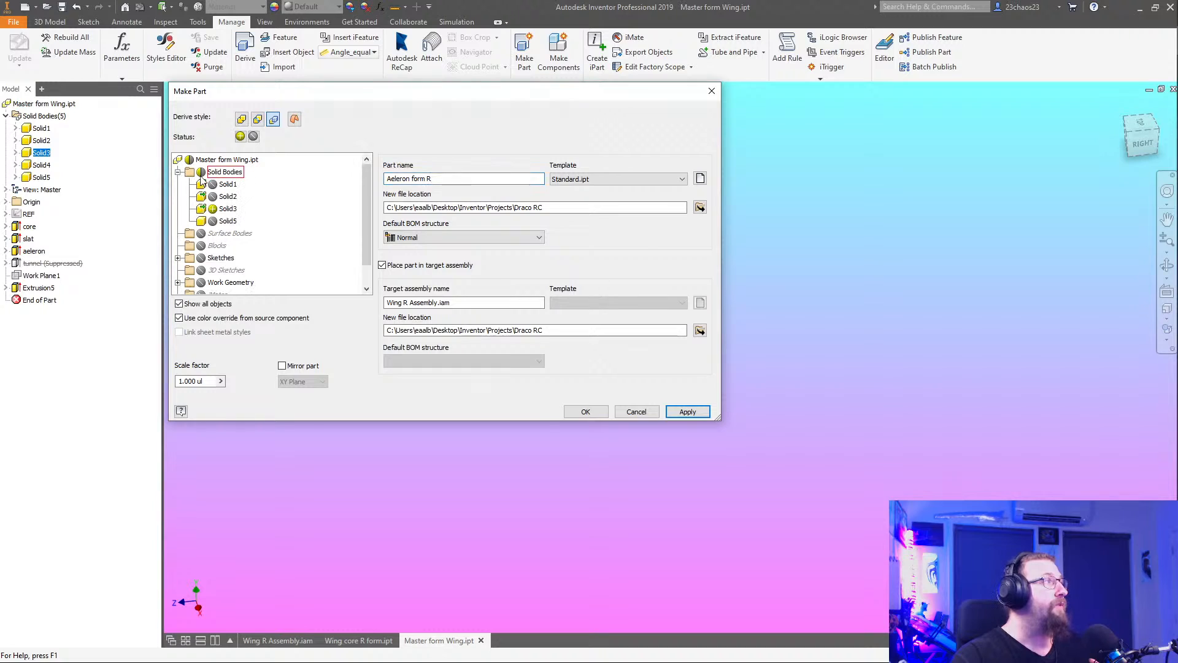
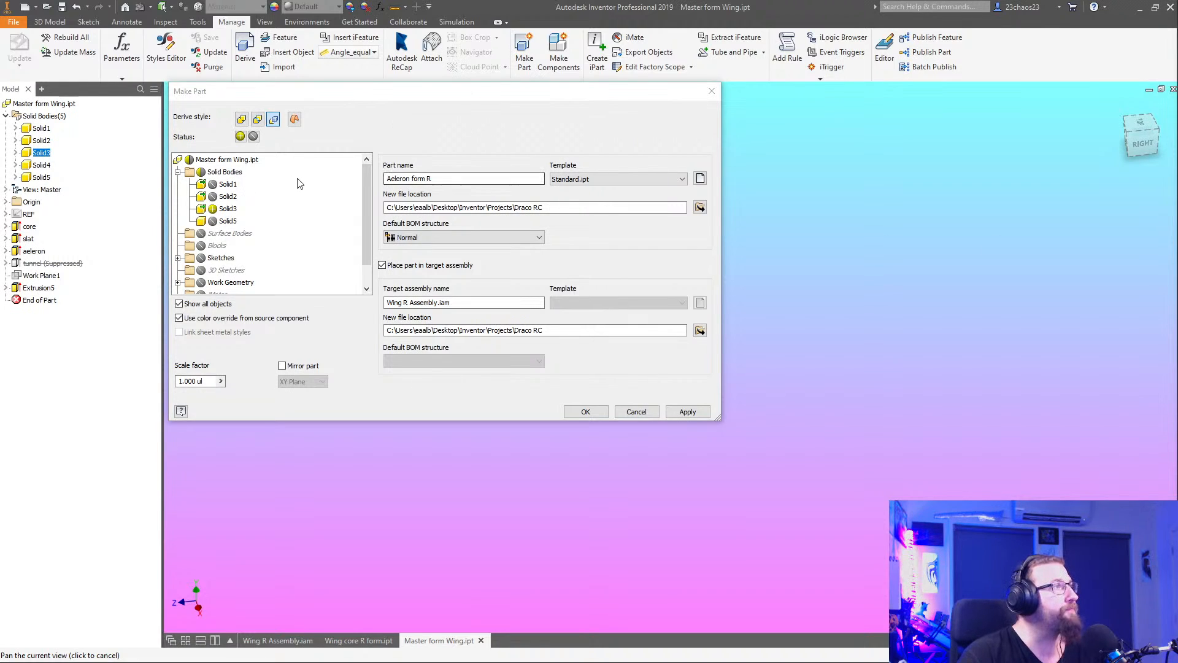
Correct the derived part's name to "Aileron form R", create the part and close the Make Part dialog
click(394, 179)
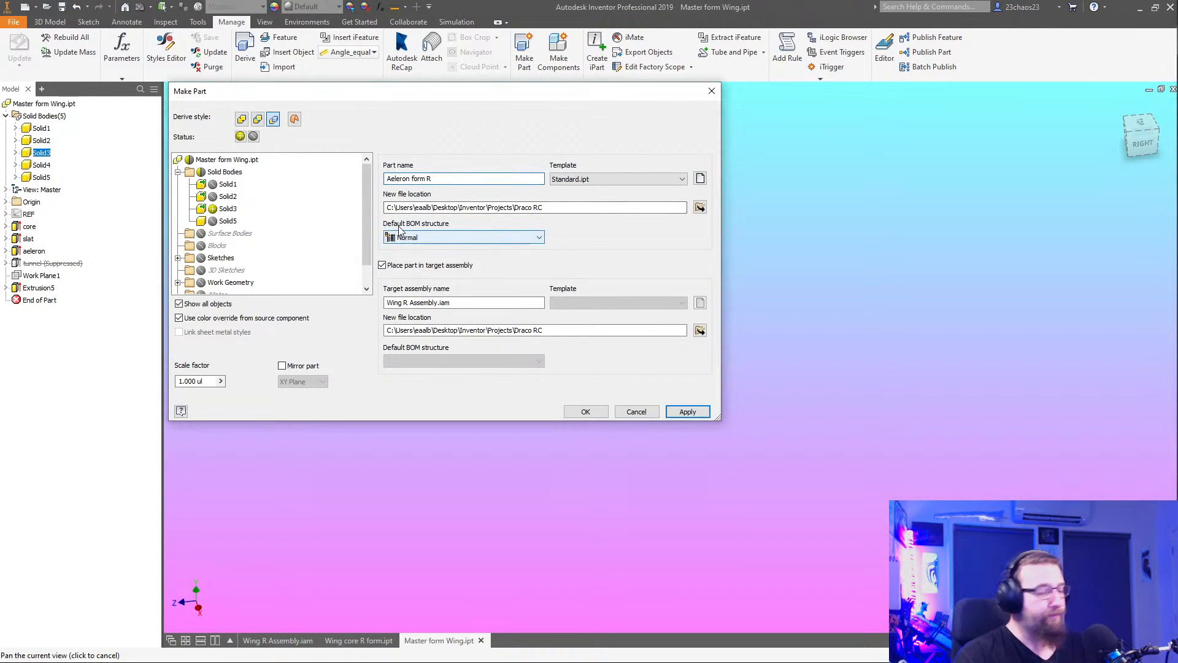
key(BackSpace)
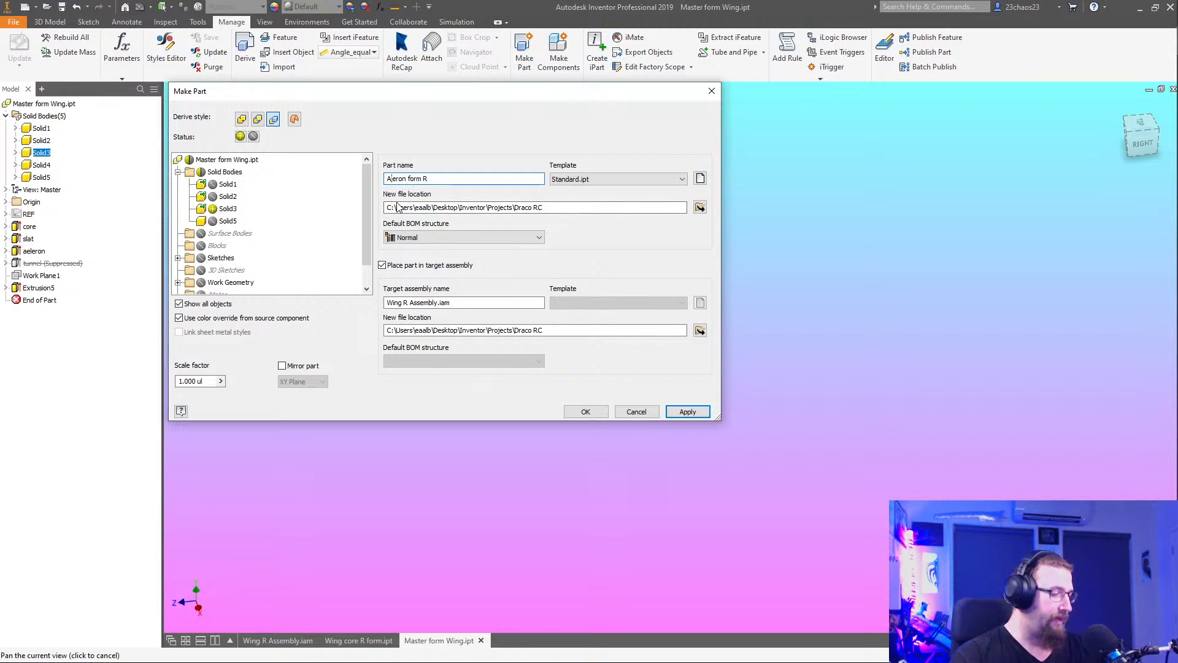
text(il)
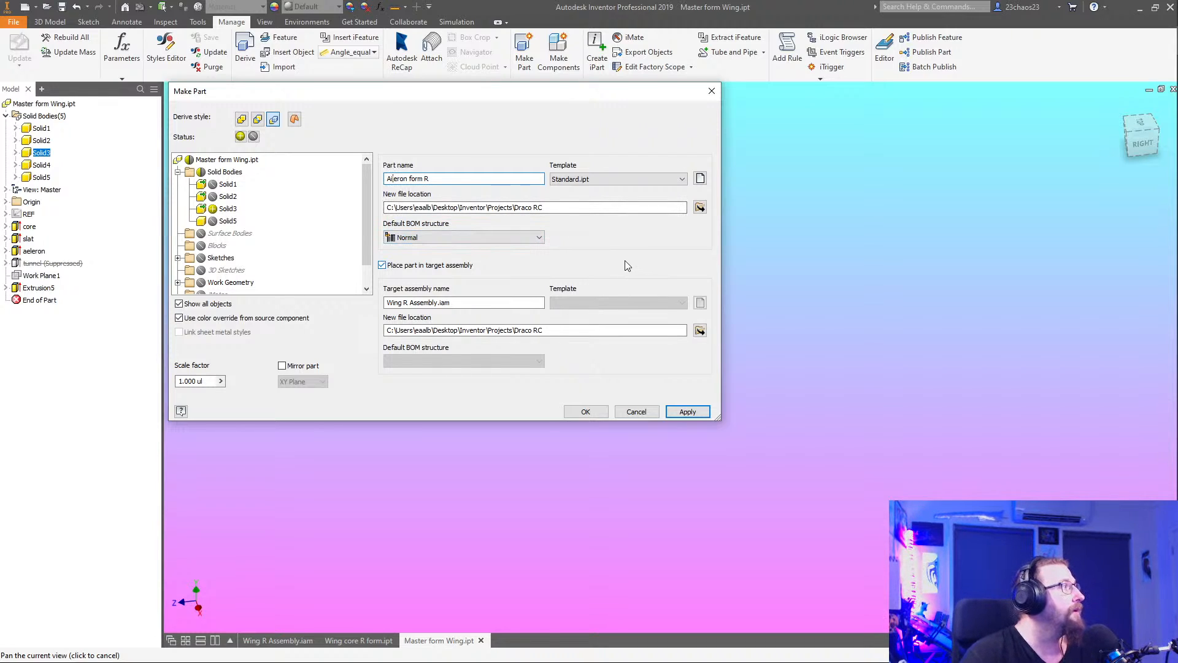
click(685, 413)
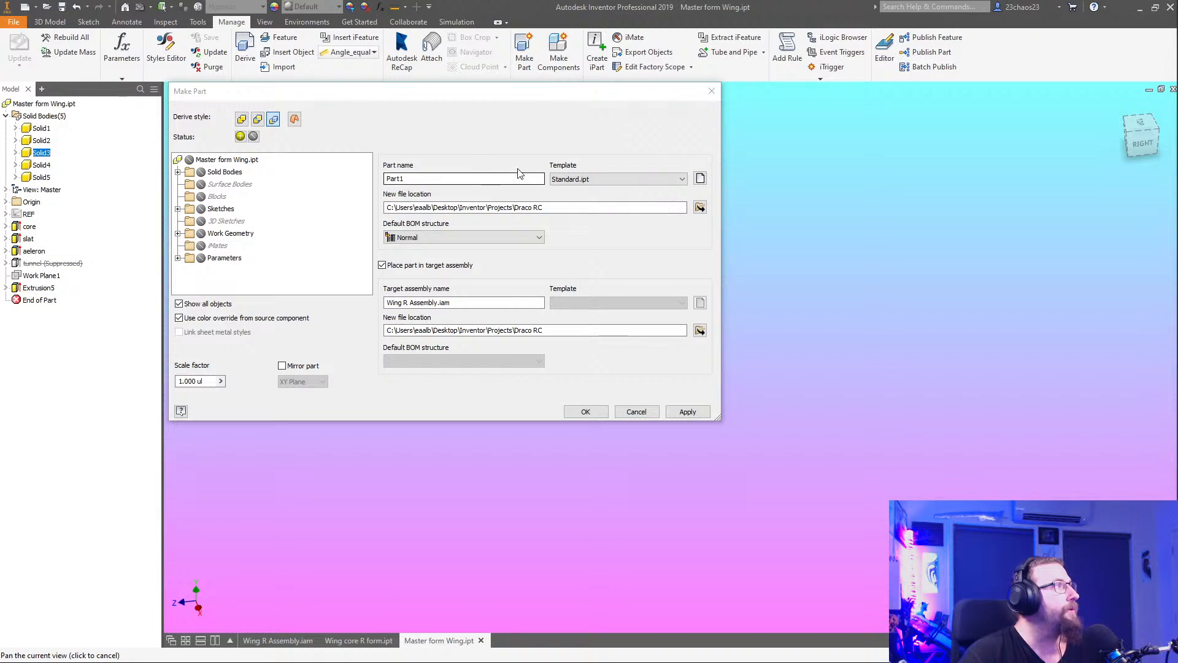
click(710, 92)
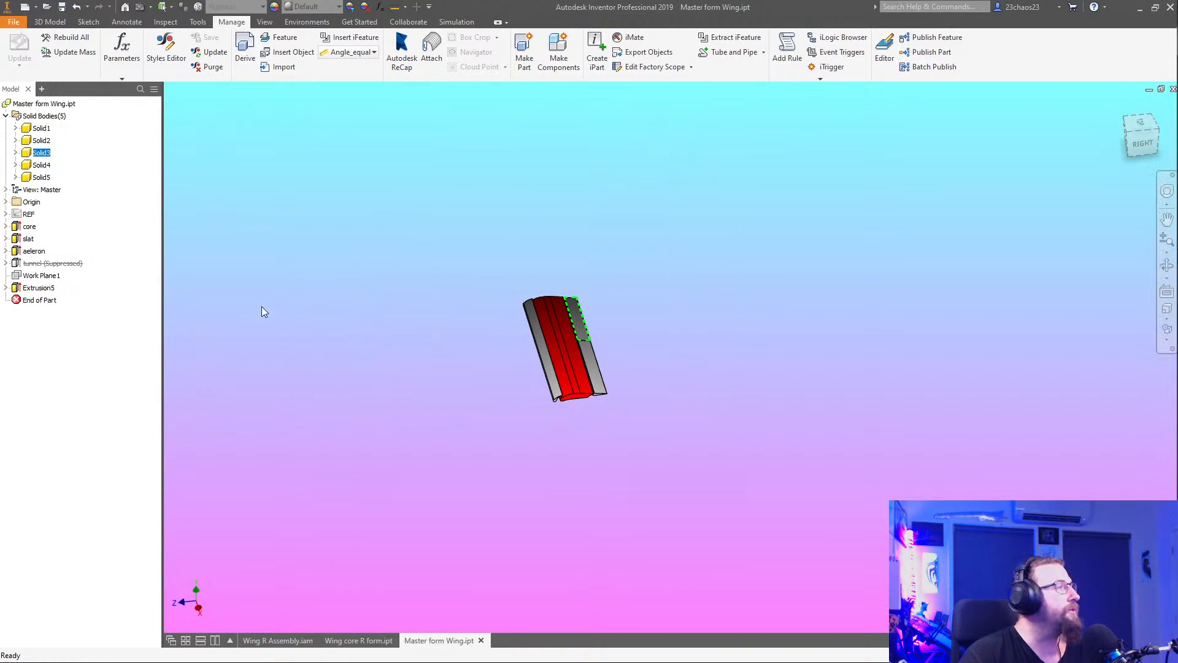
Rename the misspelled "aeleron" feature as "aileron"
click(34, 251)
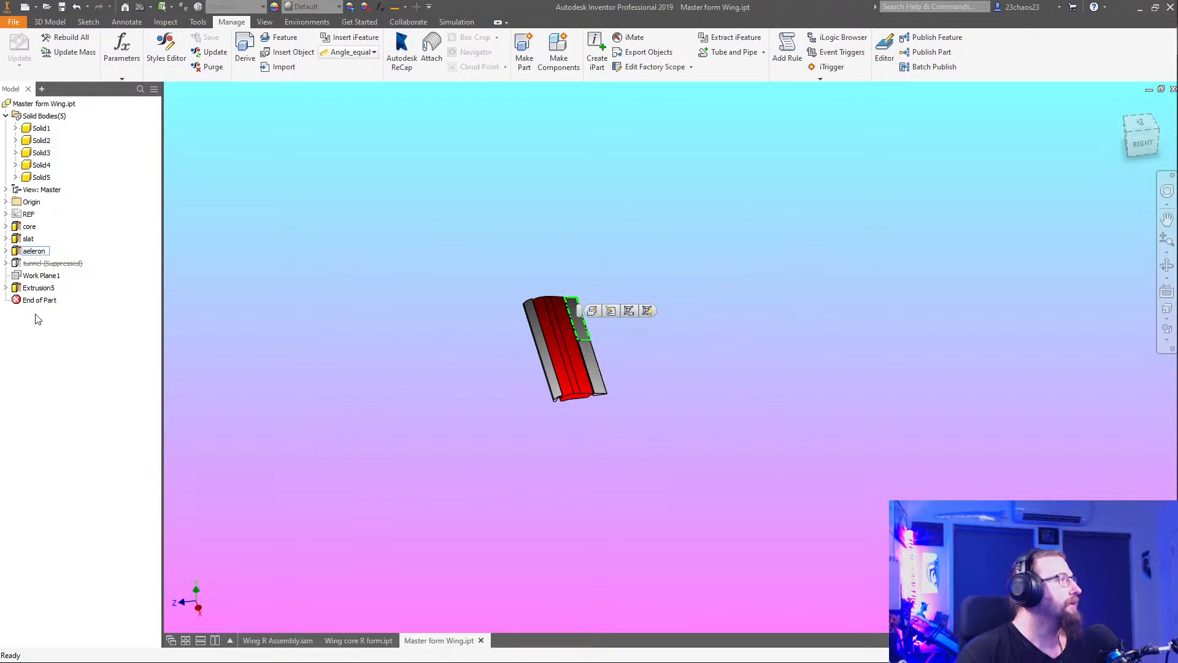
key(BackSpace)
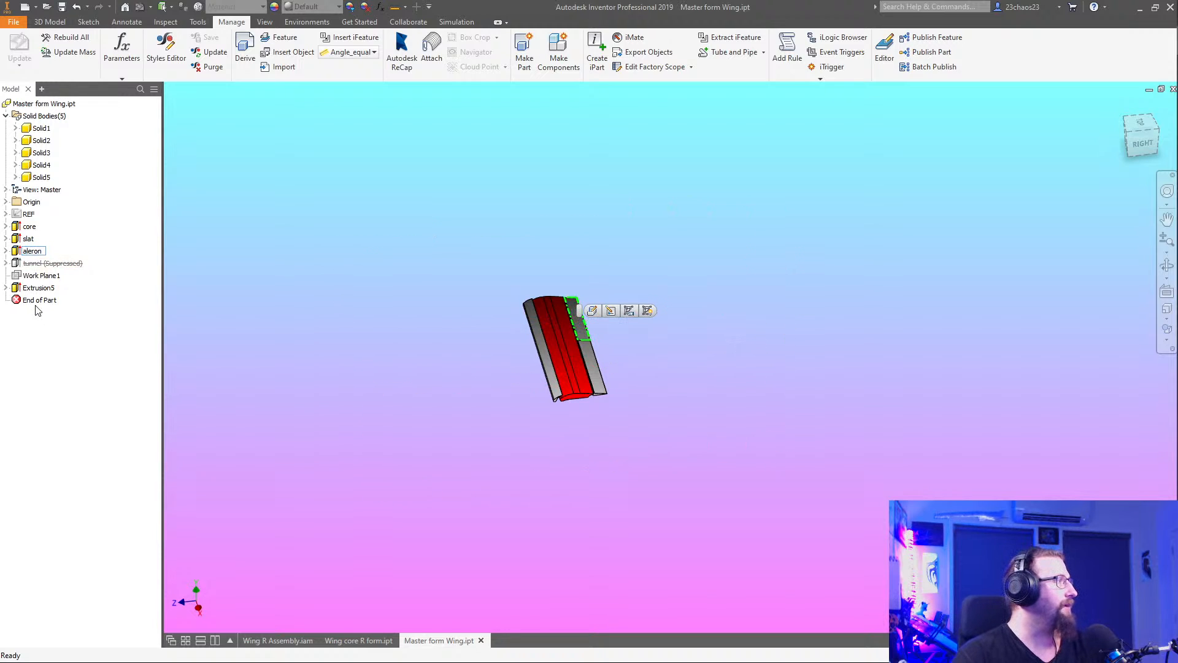
text(i)
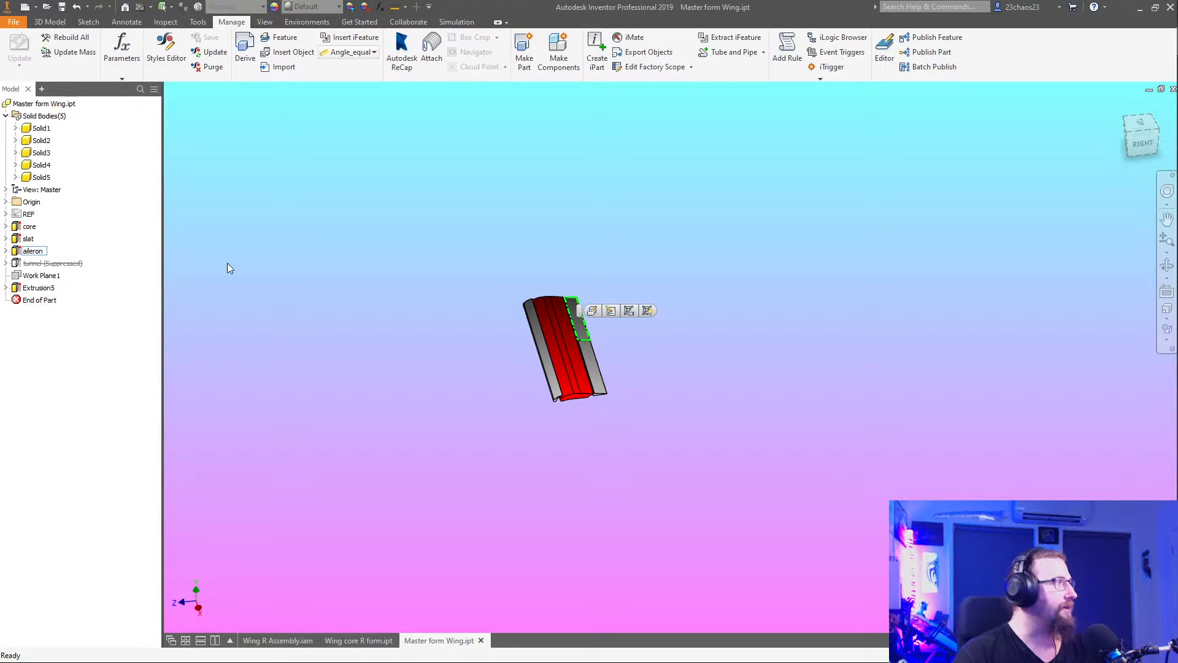
click(268, 262)
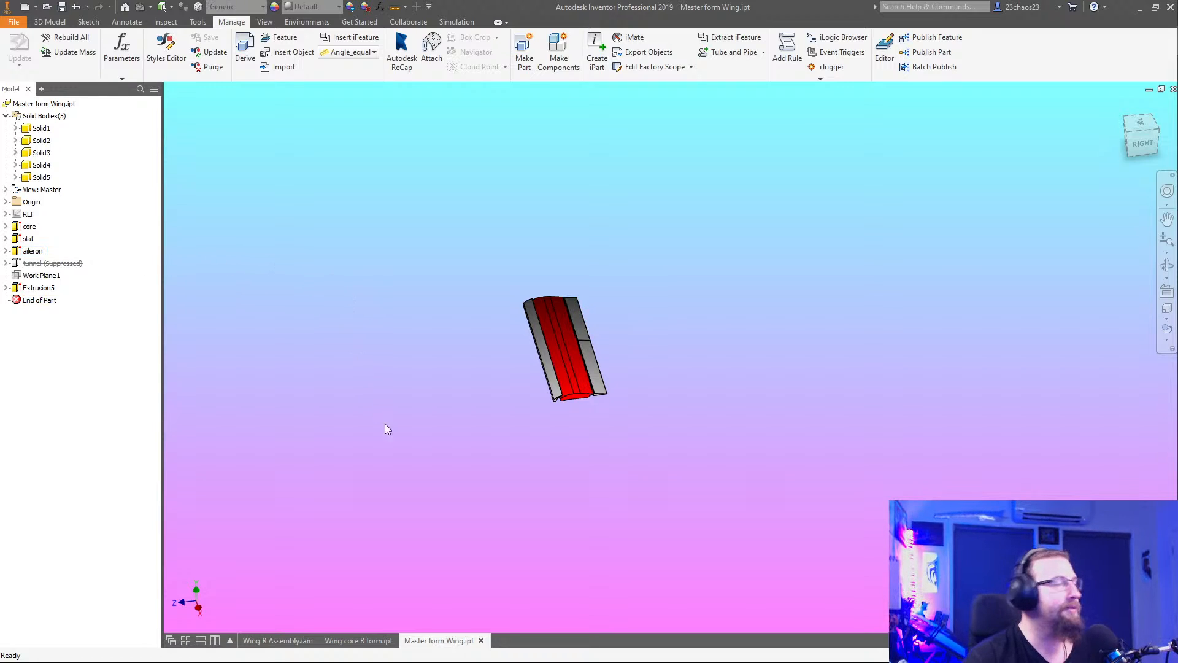
Switch to Wing core R form.ipt and examine the wing core's outer surface, ribs and open end profile
click(364, 642)
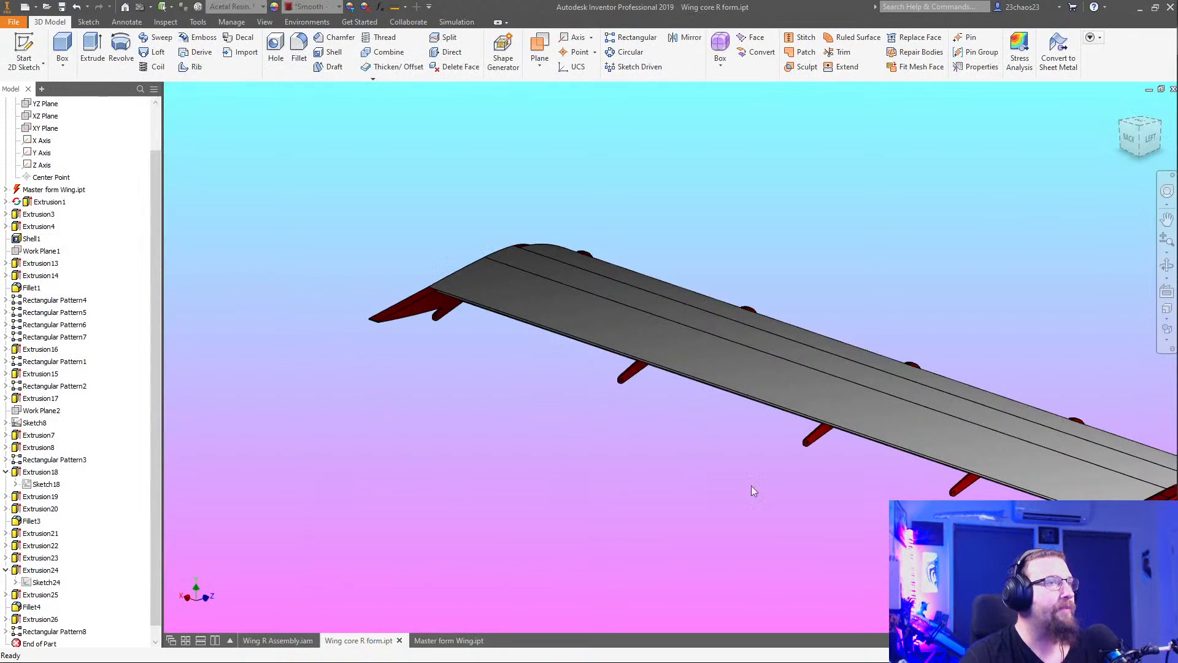
shift+middle_drag(751, 485, 883, 560)
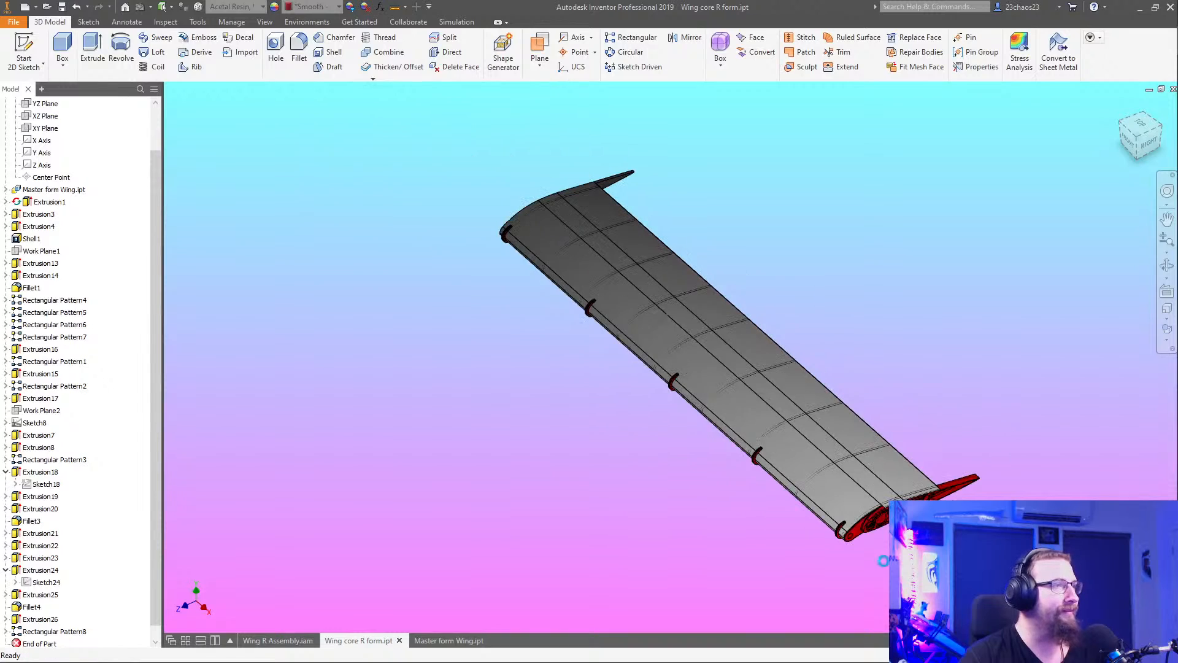
shift+middle_drag(727, 500, 627, 543)
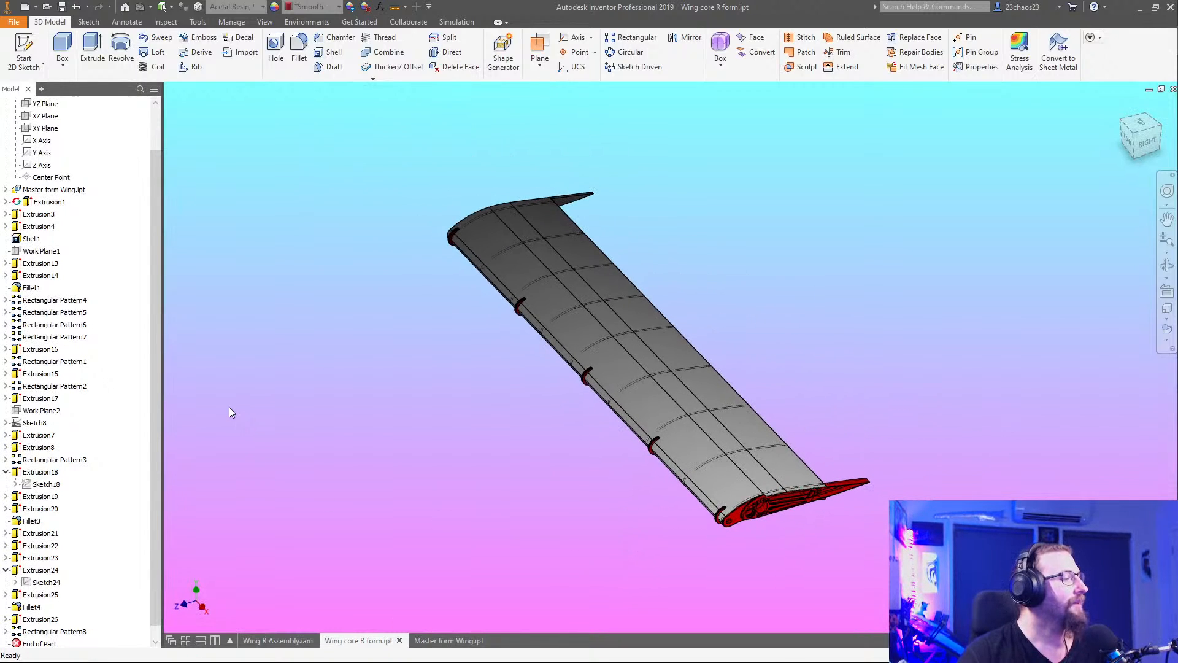
scroll(778, 545, up, 5)
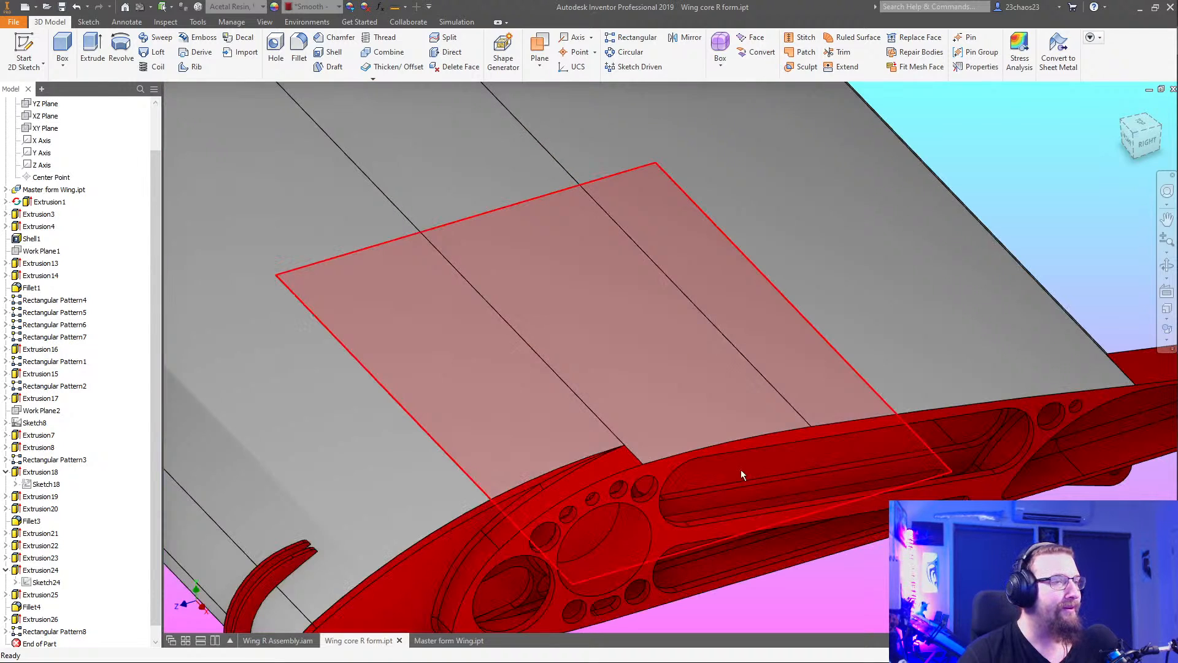
scroll(568, 469, down, 10)
shift+middle_drag(573, 481, 717, 542)
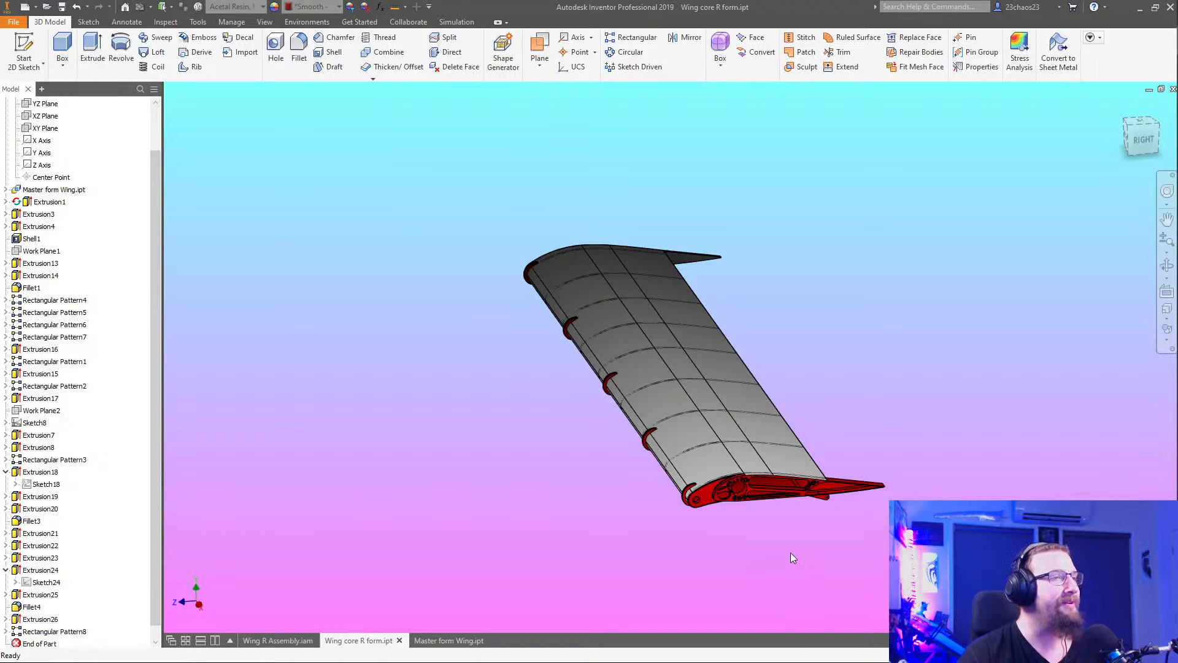
Clear the appearance overrides from the entire wing core part
shift+middle_drag(790, 558, 611, 513)
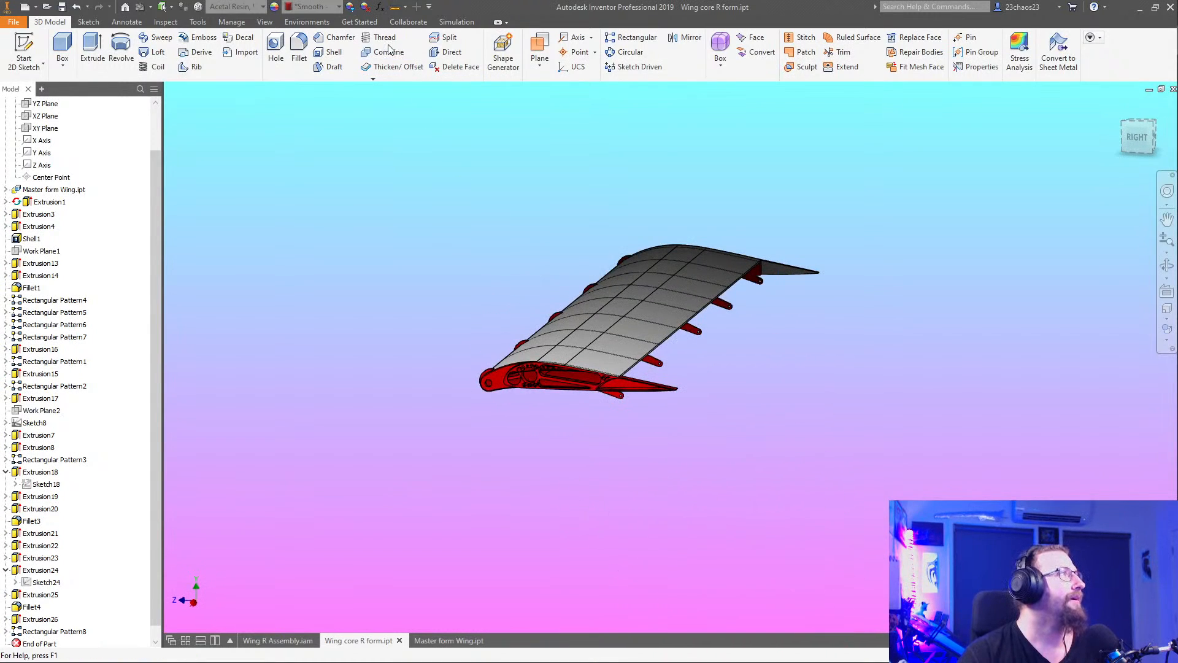
click(365, 7)
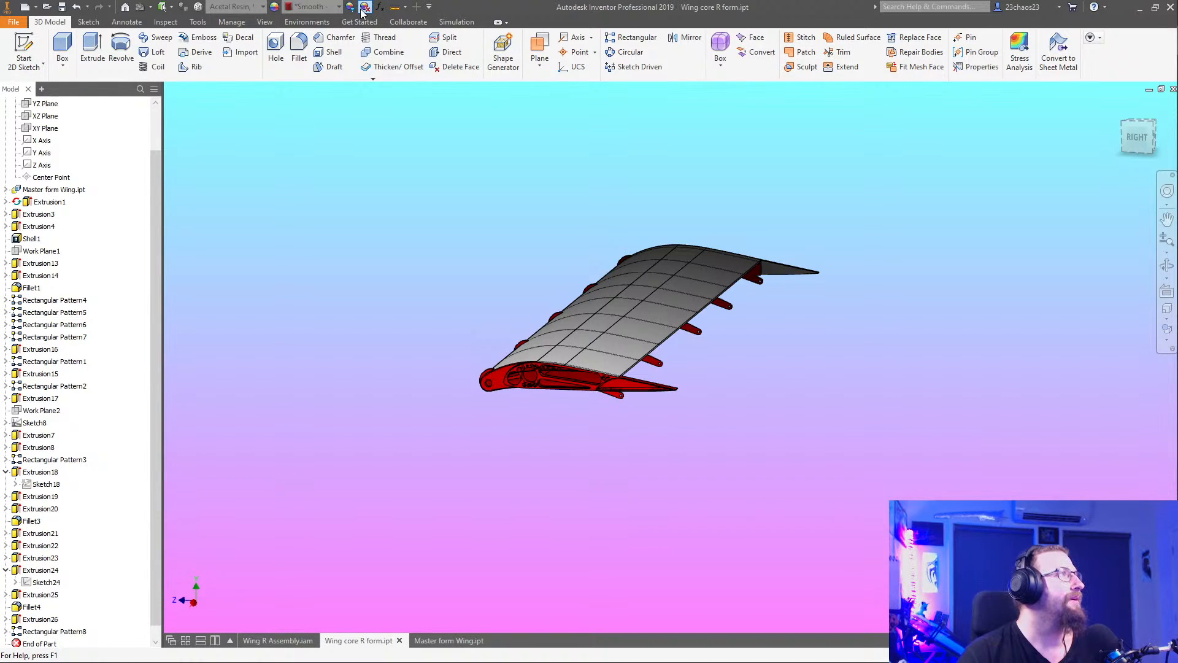
click(761, 108)
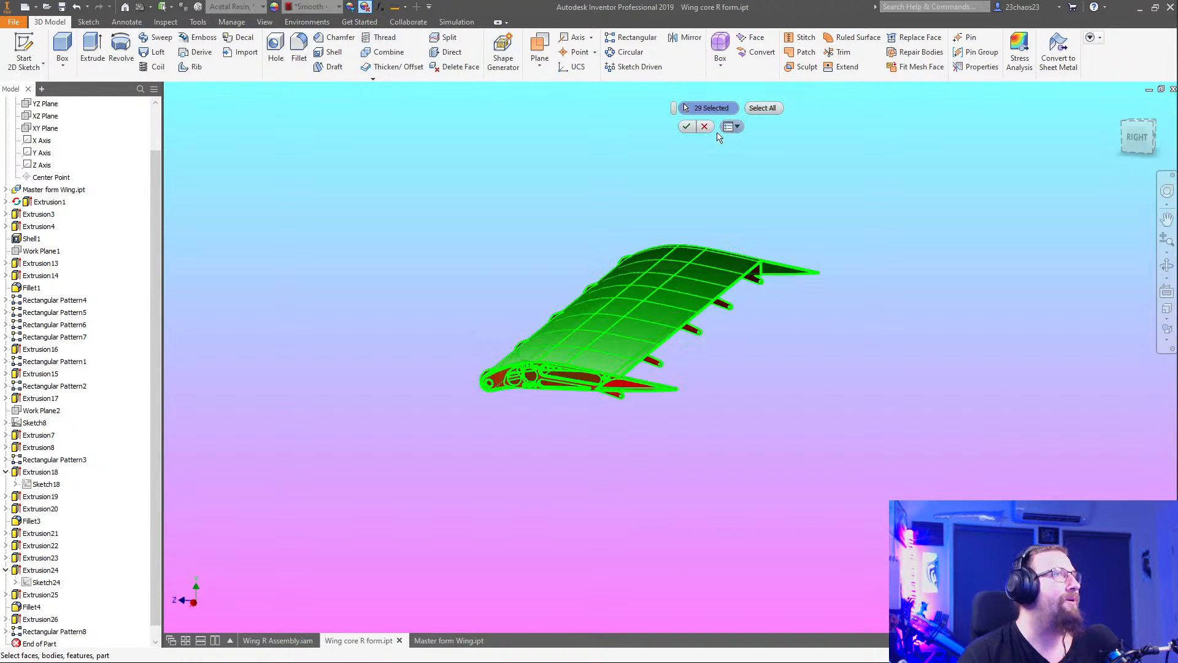
click(690, 127)
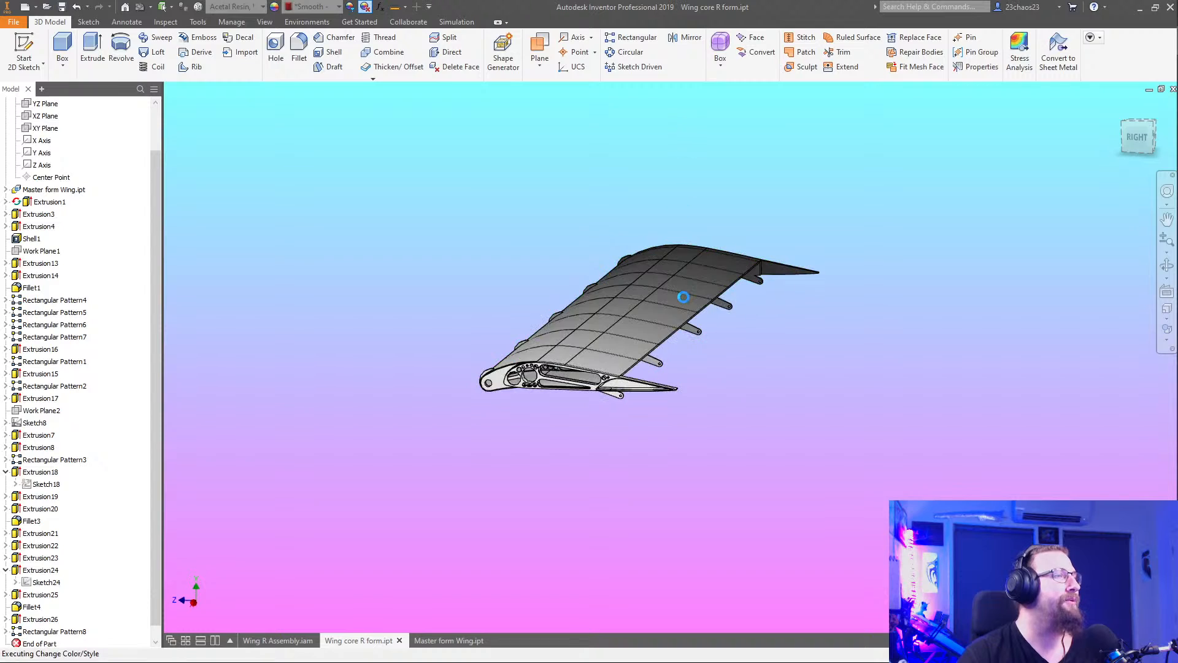
Set the wing core's appearance to Smooth - Red and save the part together with its dependent file
click(313, 7)
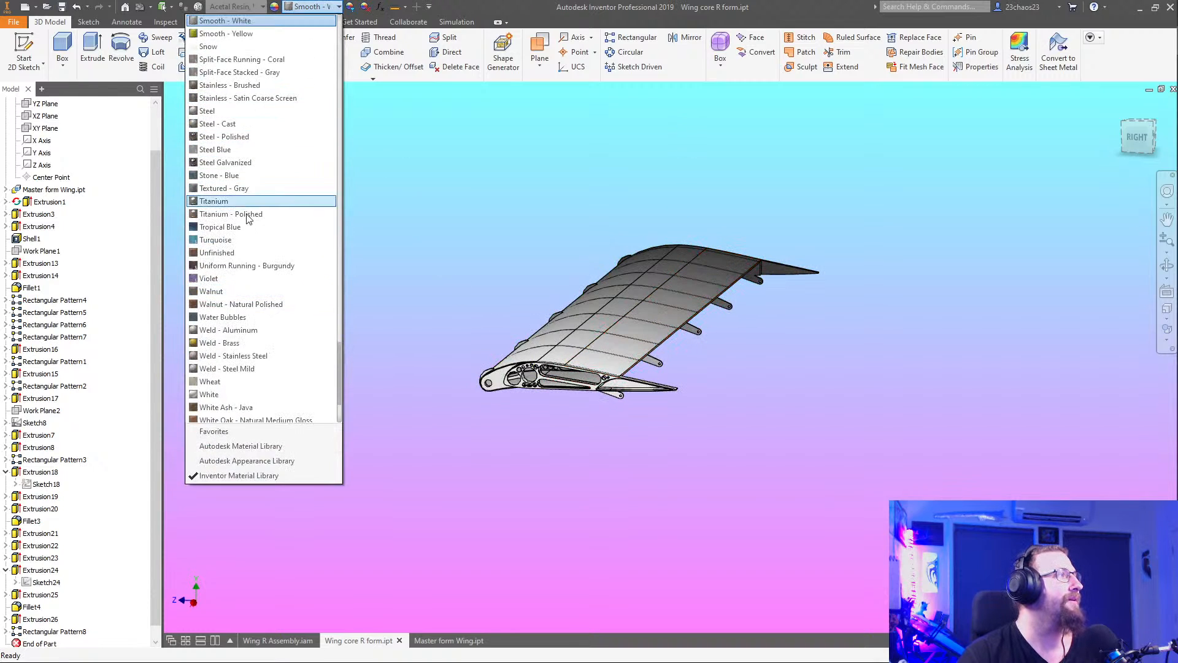
scroll(255, 244, up, 3)
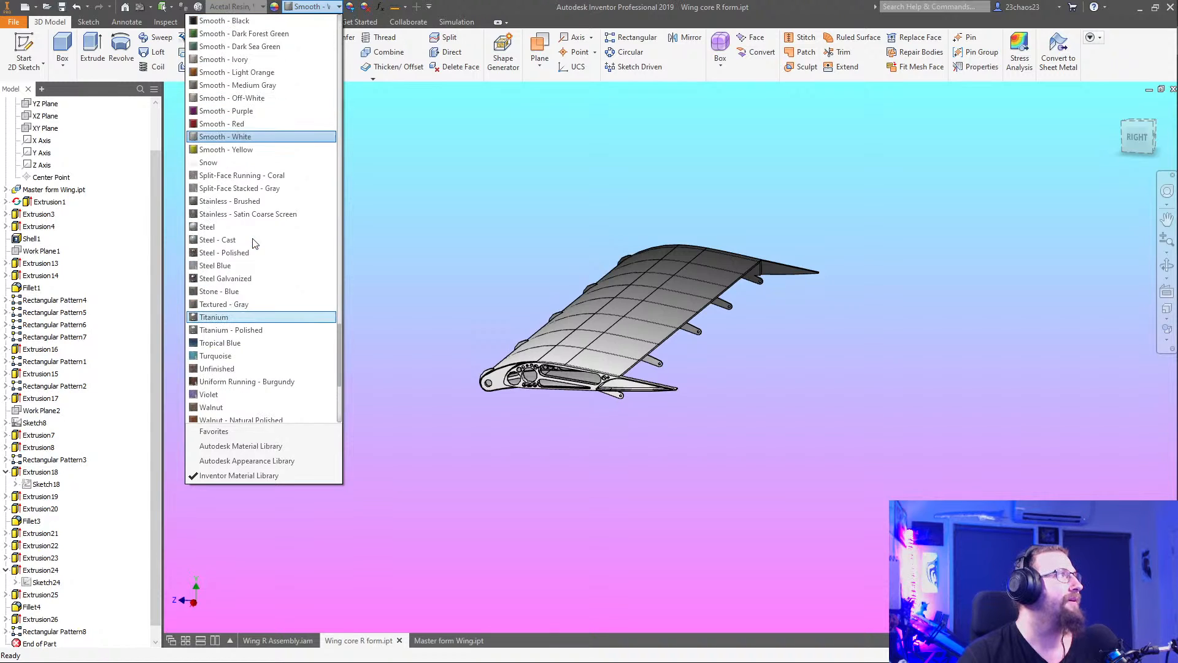
click(246, 131)
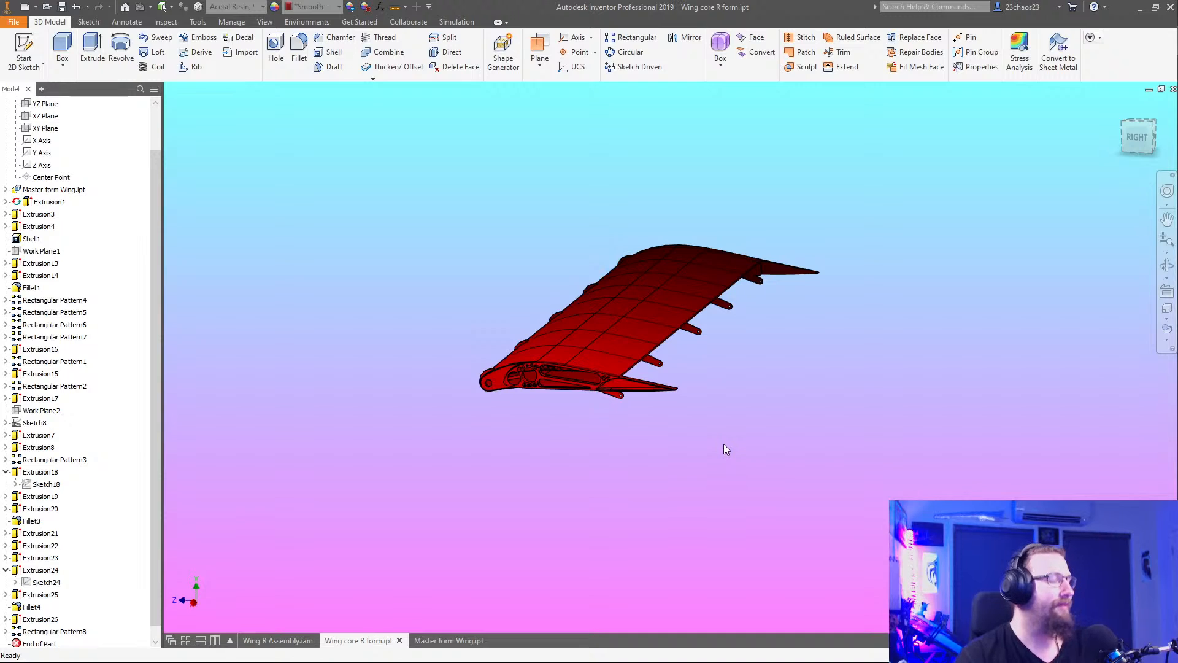
key(ctrl+s)
click(657, 285)
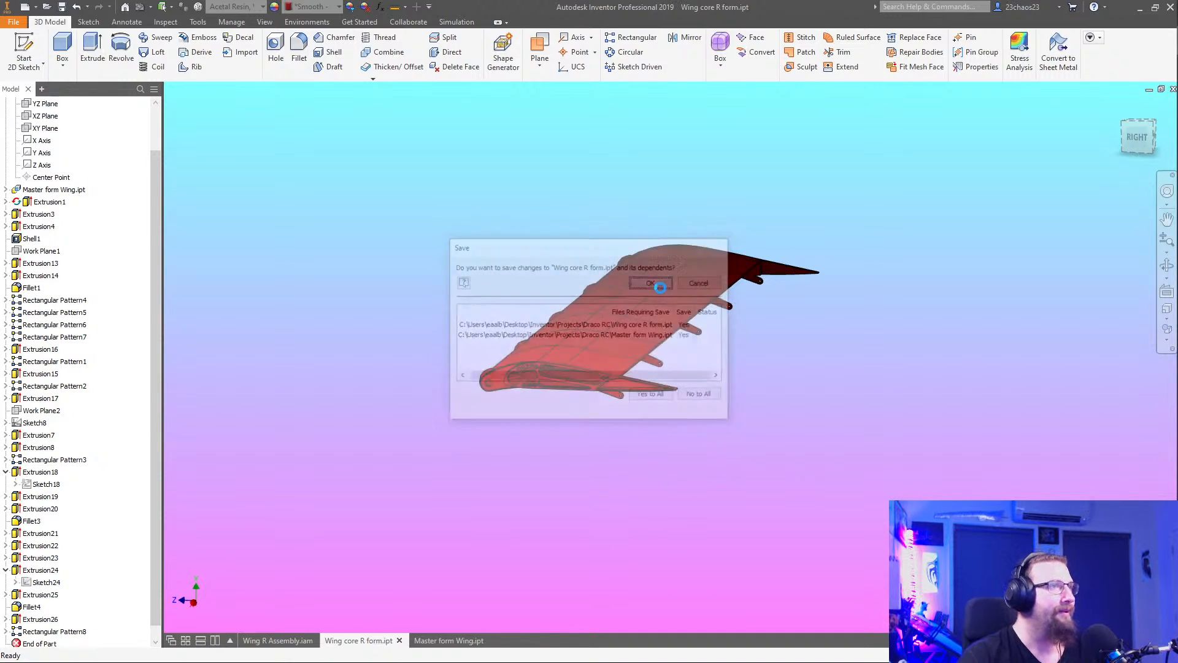
Switch to Wing R Assembly.iam and unground the Aileron form R component
click(276, 639)
shift+middle_drag(445, 450, 721, 437)
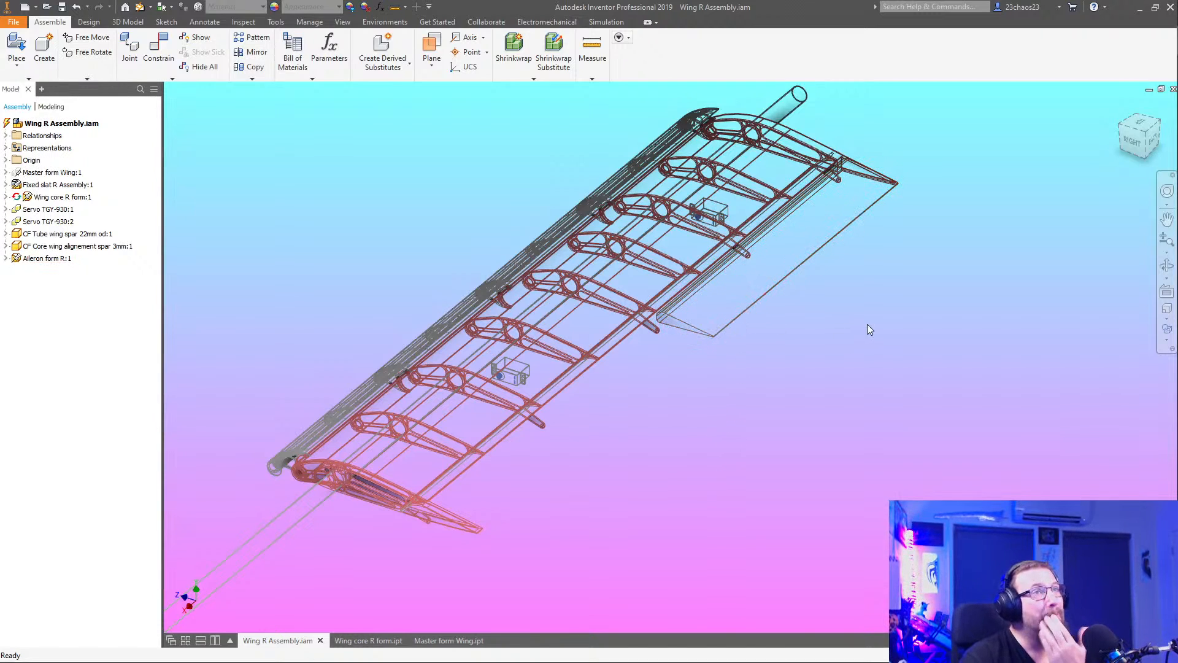
shift+middle_drag(867, 324, 683, 356)
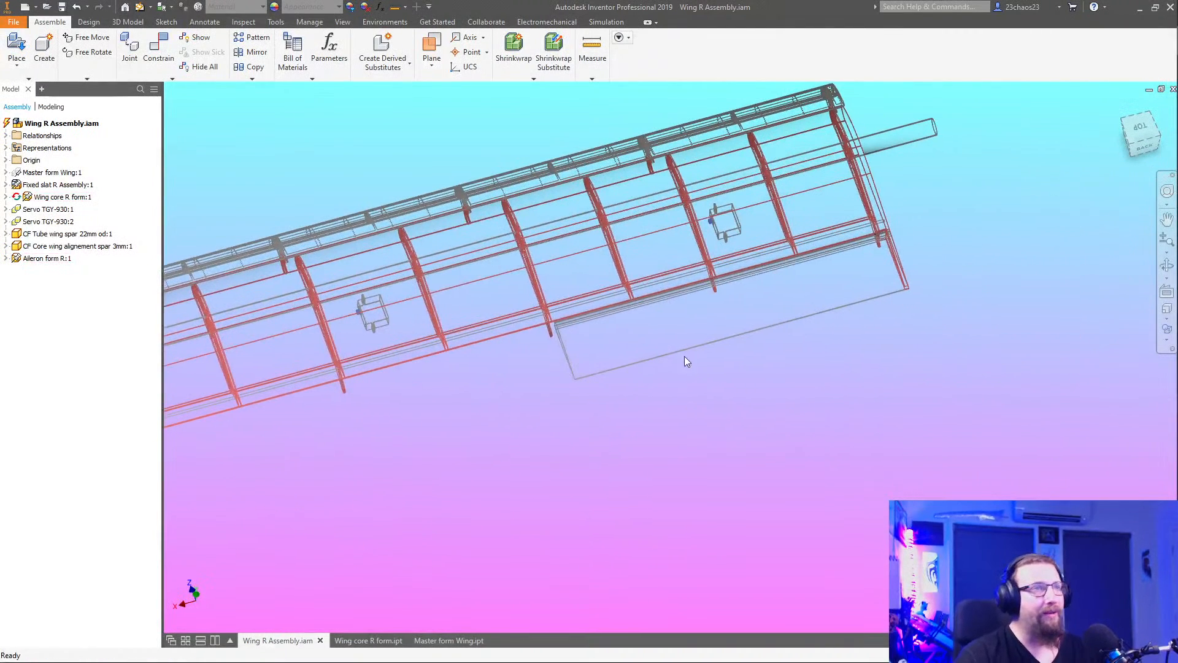
drag(651, 358, 644, 359)
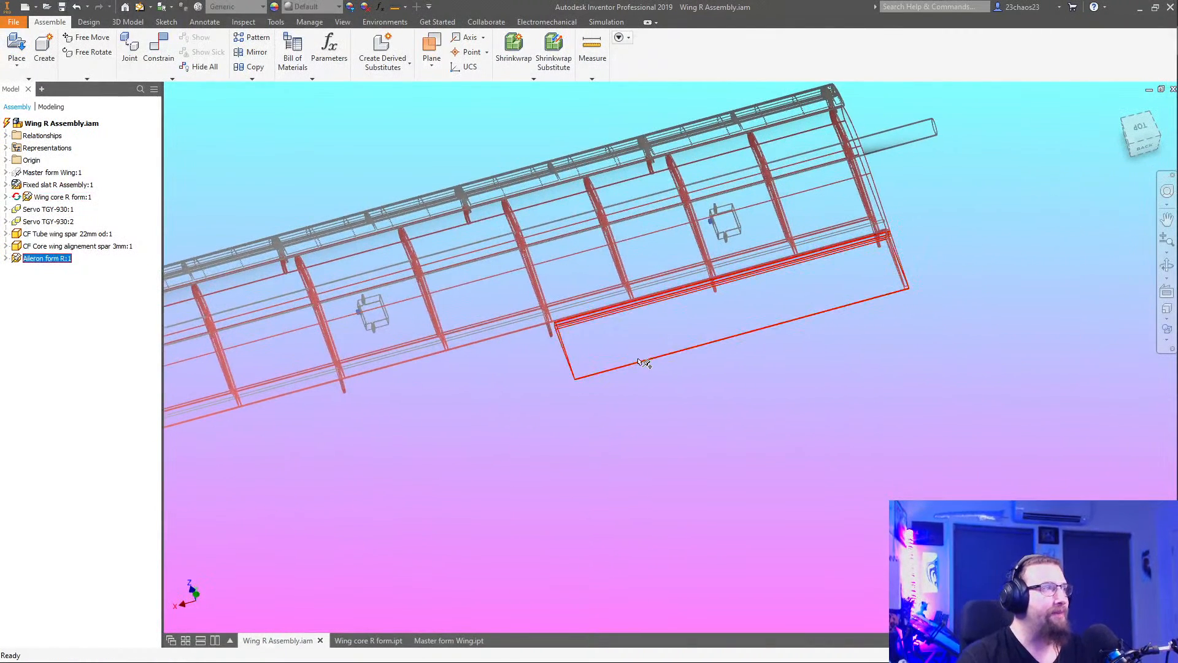
right_click(34, 260)
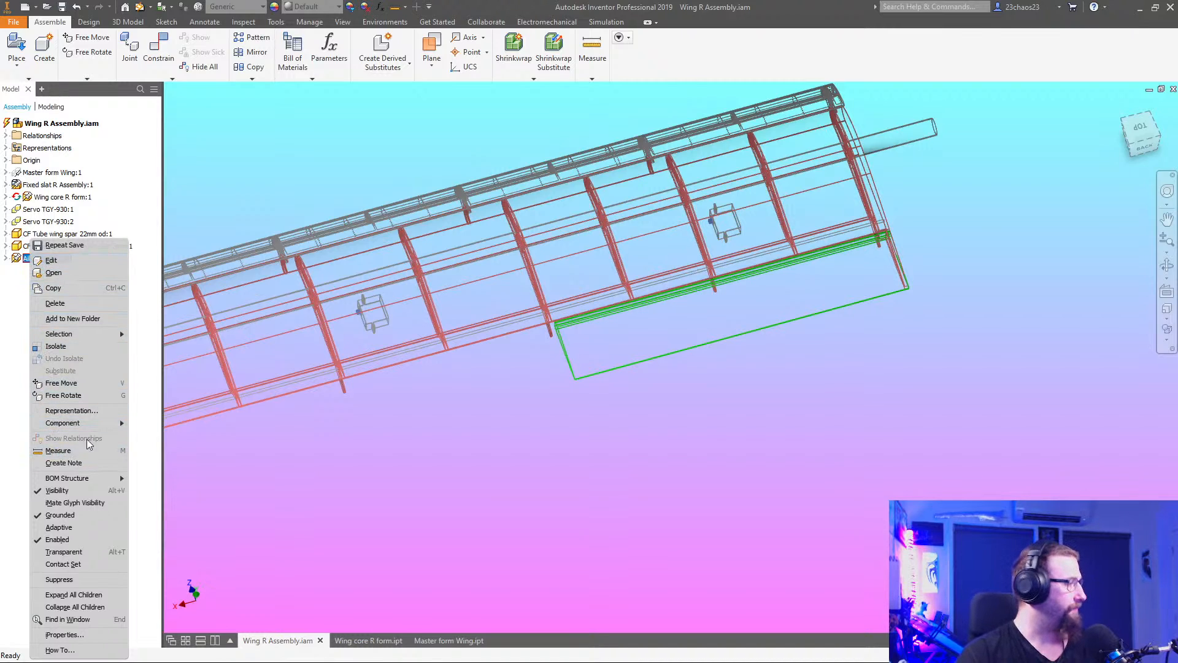
click(68, 522)
In a top view, move the aileron away from the wing core's trailing edge
drag(1141, 128, 1146, 131)
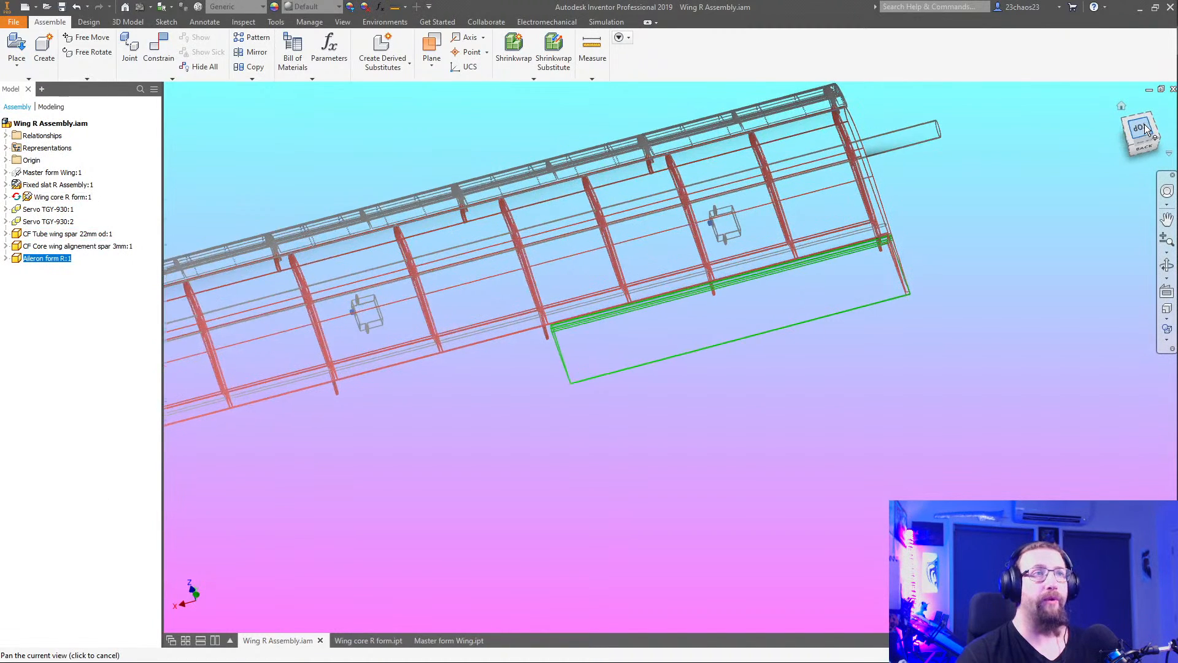
click(1142, 128)
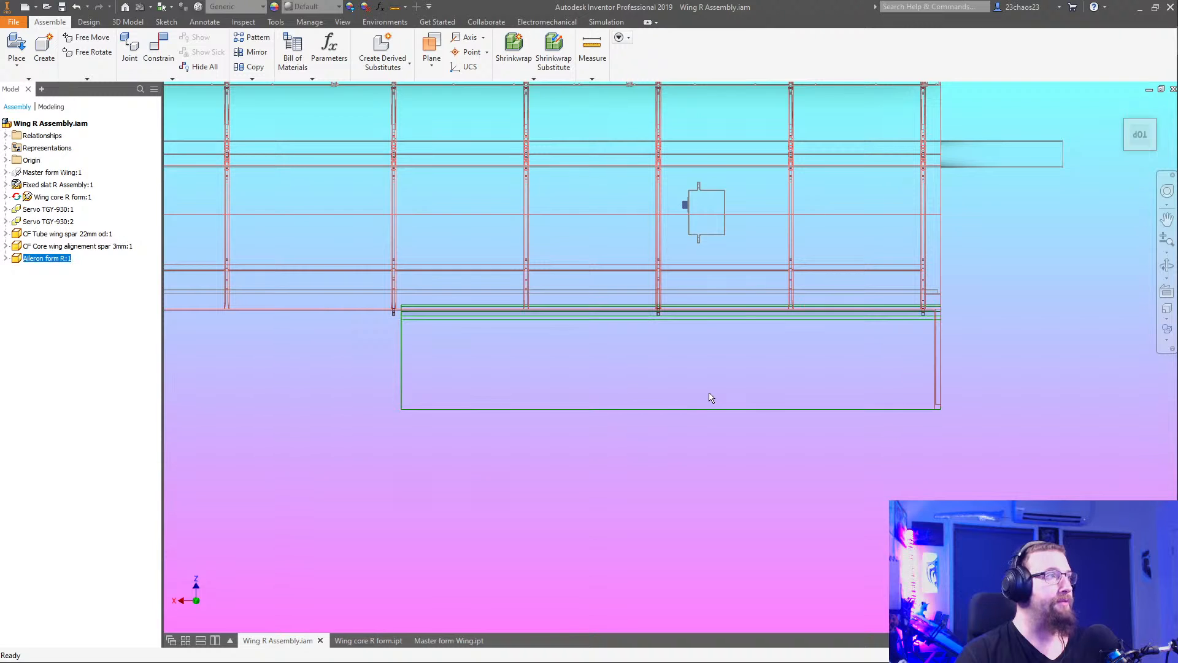
drag(707, 398, 677, 436)
click(968, 443)
Mate the aileron's end face to the side face of the adjacent wing core hinge arm with a 0 mm offset
shift+middle_drag(973, 561, 681, 498)
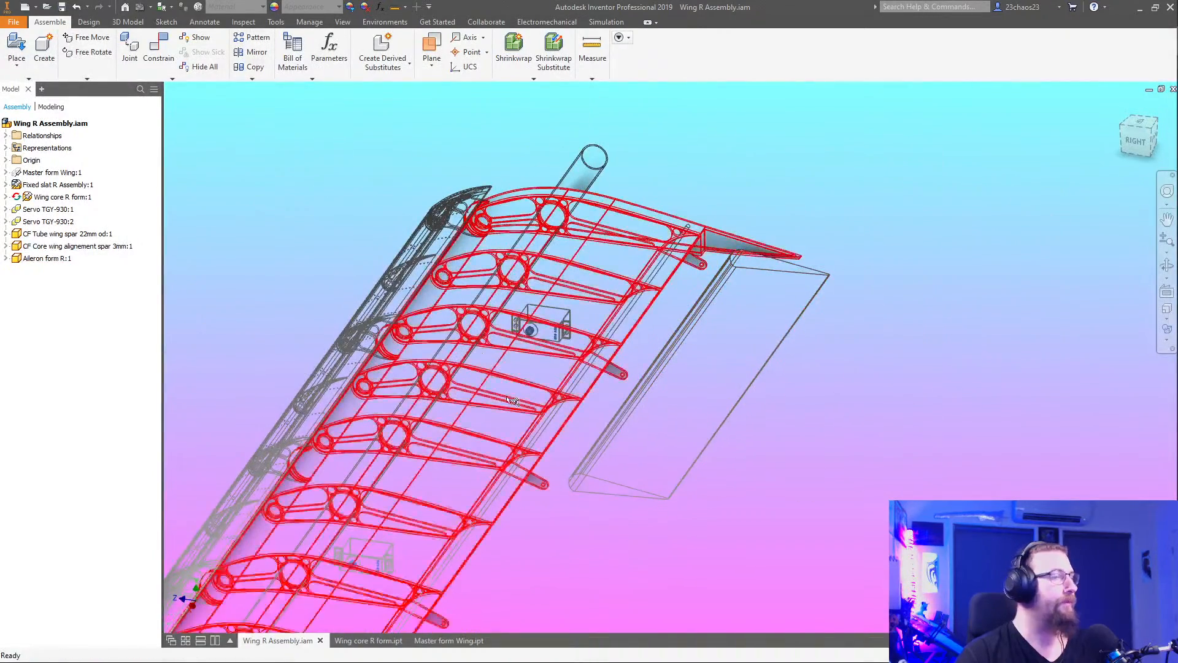
click(159, 48)
click(577, 485)
shift+middle_drag(613, 515, 797, 429)
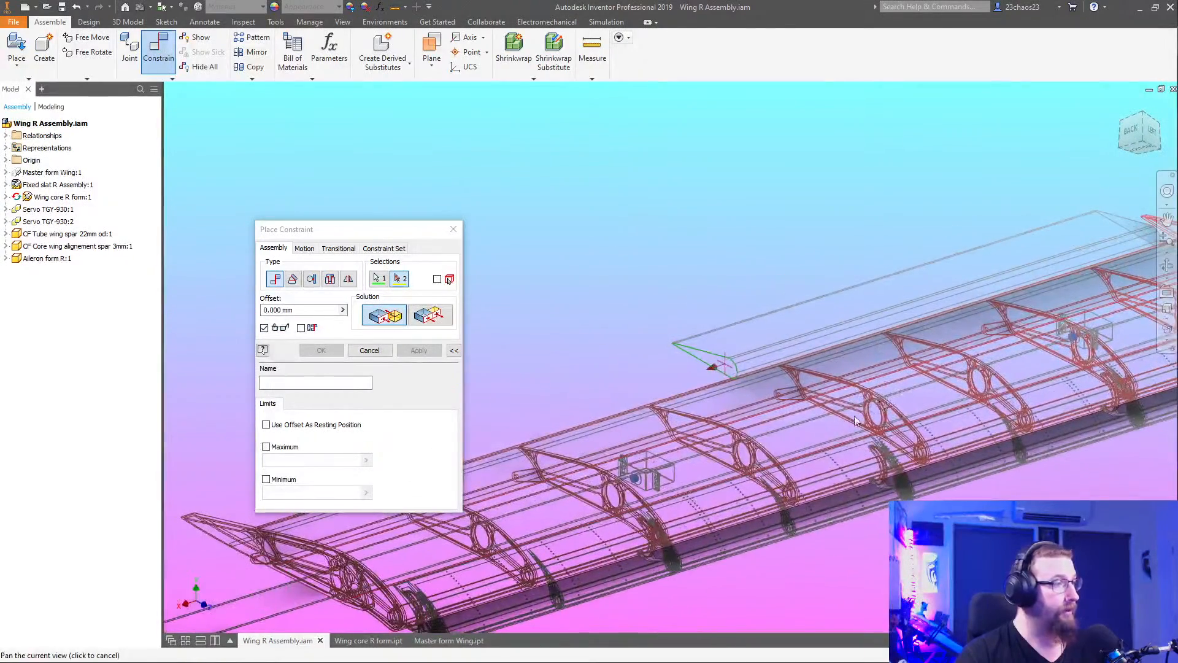
click(793, 394)
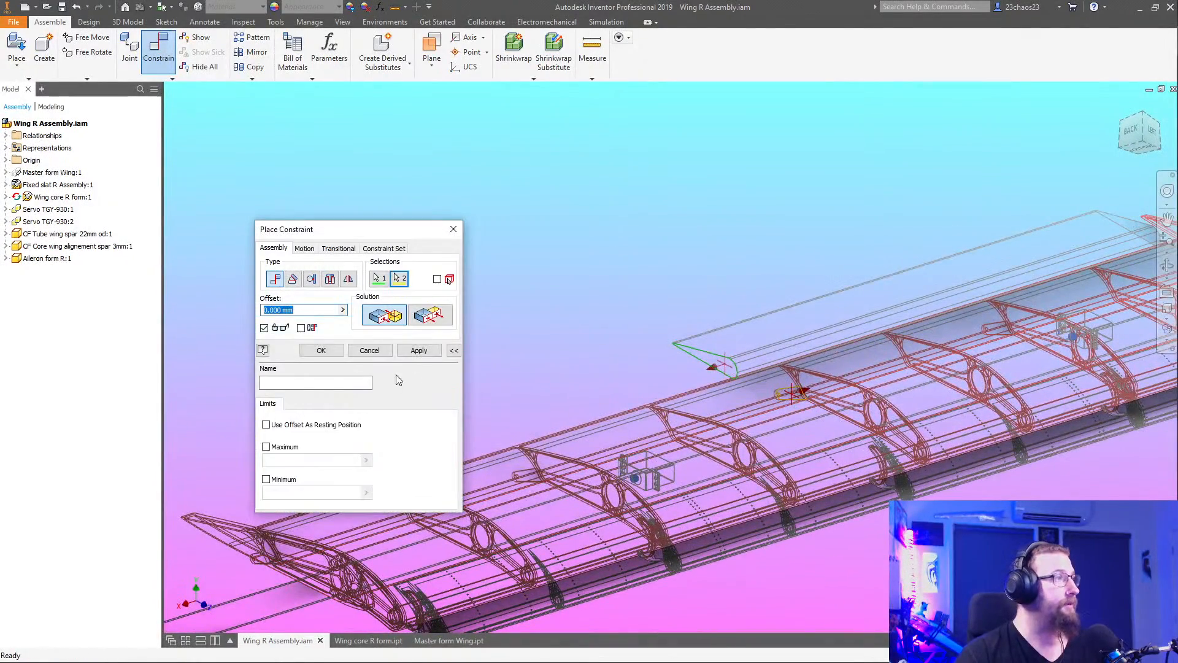
click(419, 350)
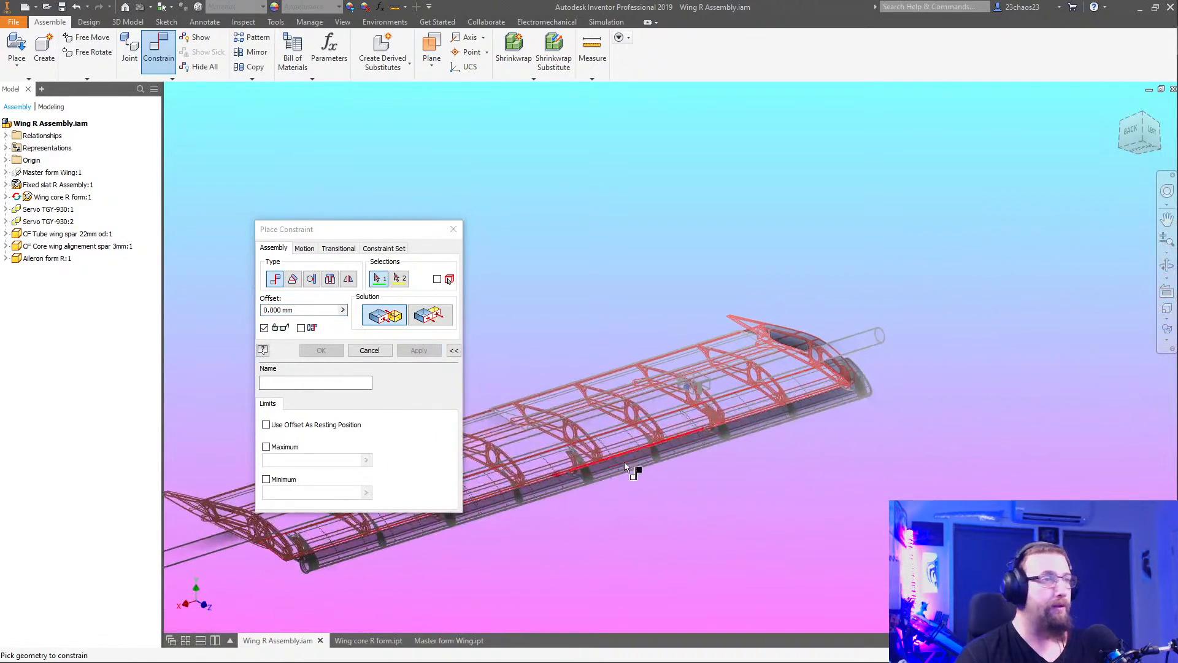
shift+middle_drag(624, 462, 740, 525)
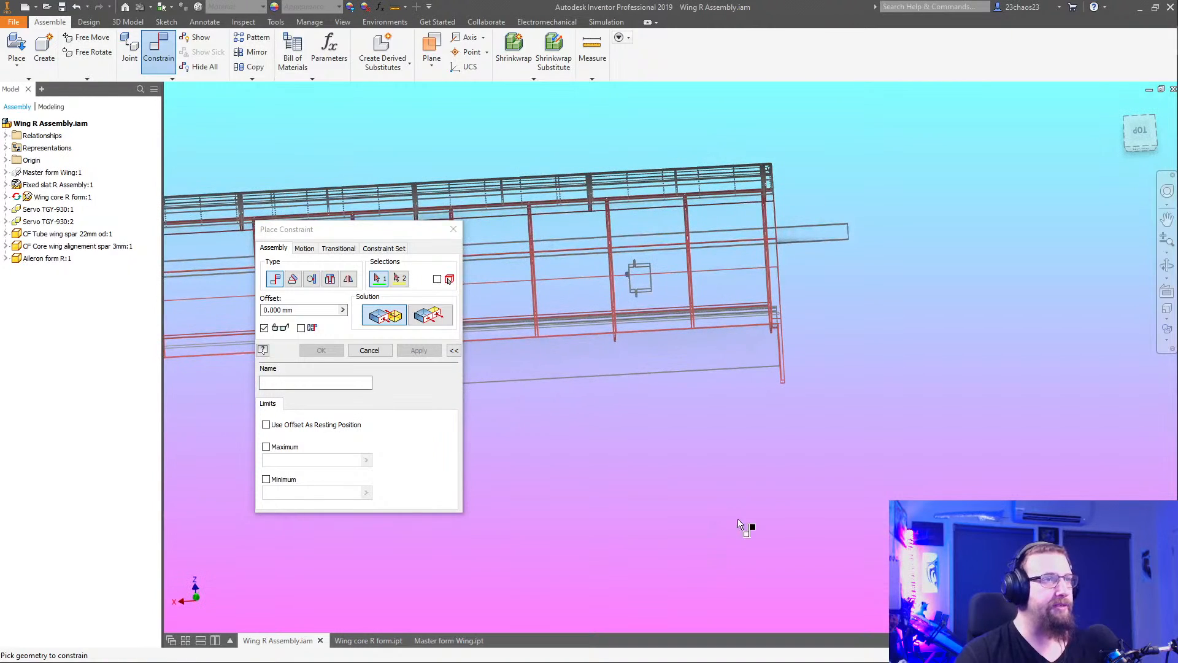
click(1139, 132)
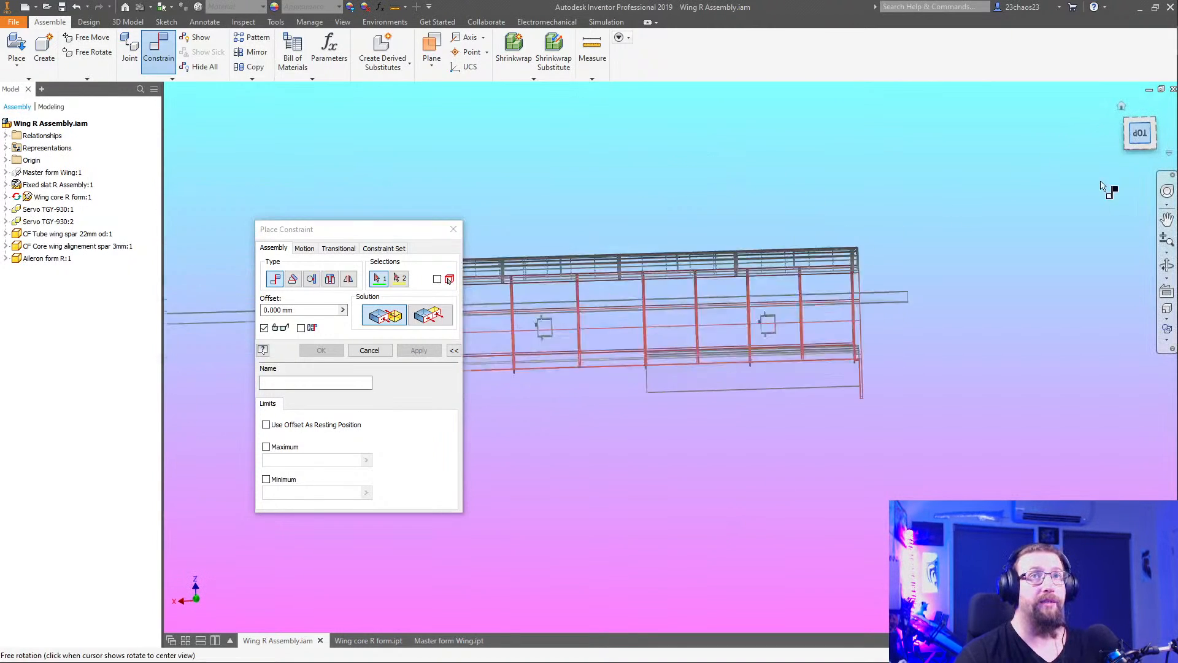
scroll(907, 399, up, 6)
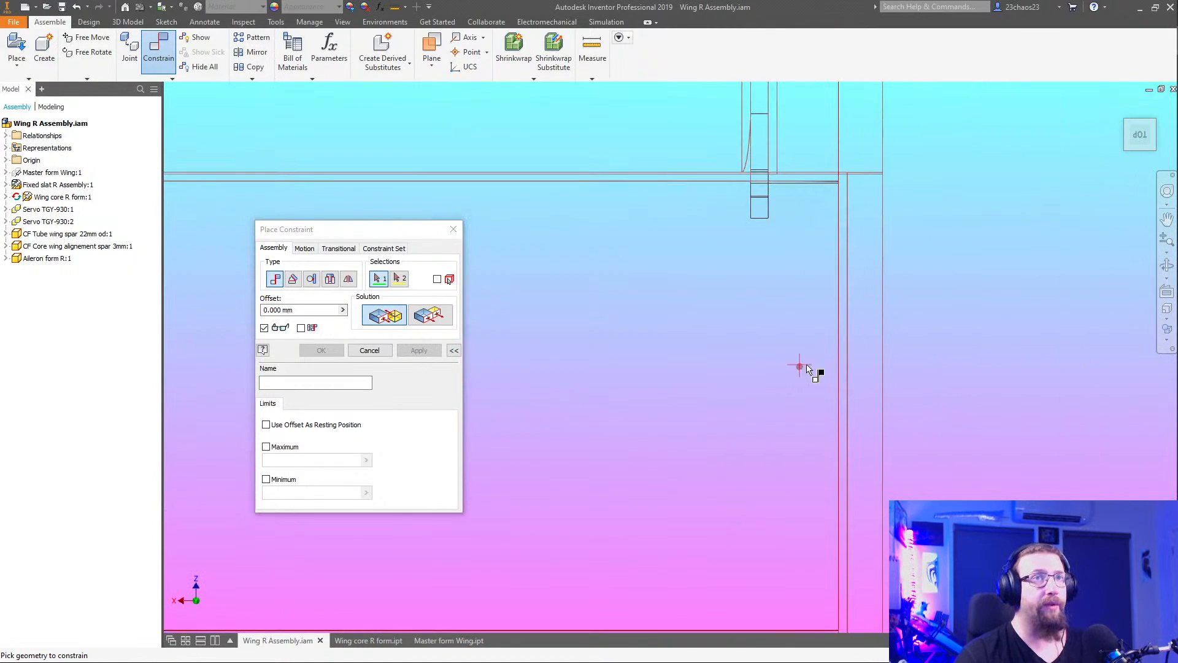
scroll(807, 369, down, 4)
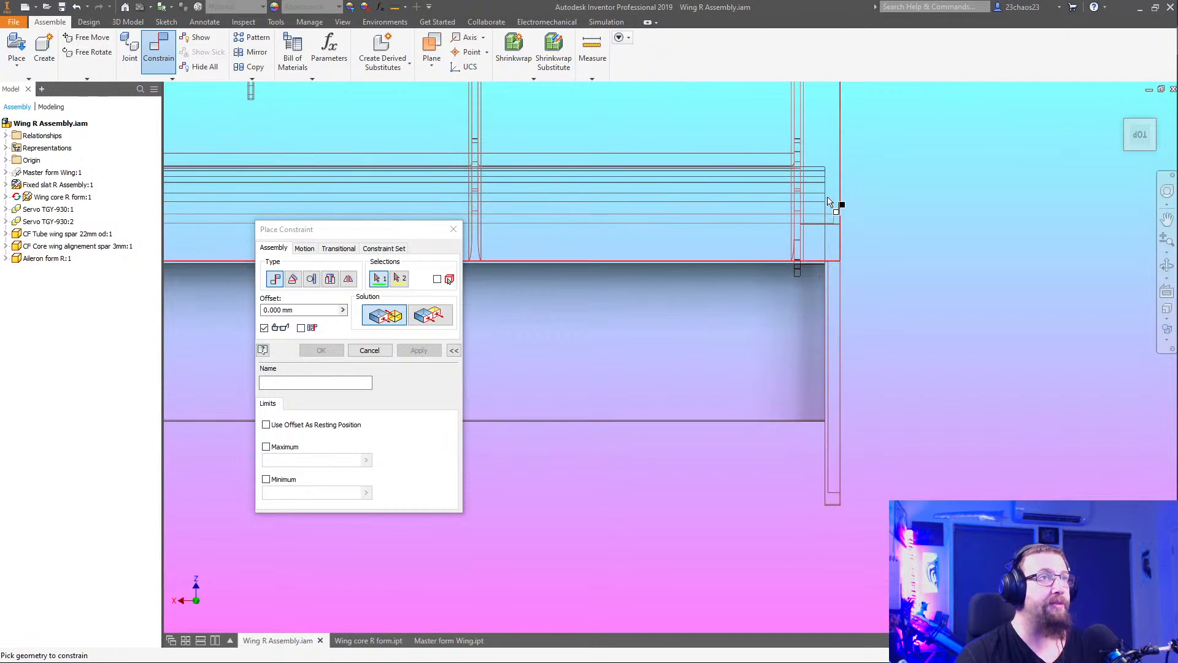
scroll(718, 393, down, 3)
click(369, 351)
Slide the aileron rearward, clear of the wing core's trailing edge
scroll(649, 402, down, 3)
middle_drag(660, 402, 837, 379)
drag(585, 384, 589, 414)
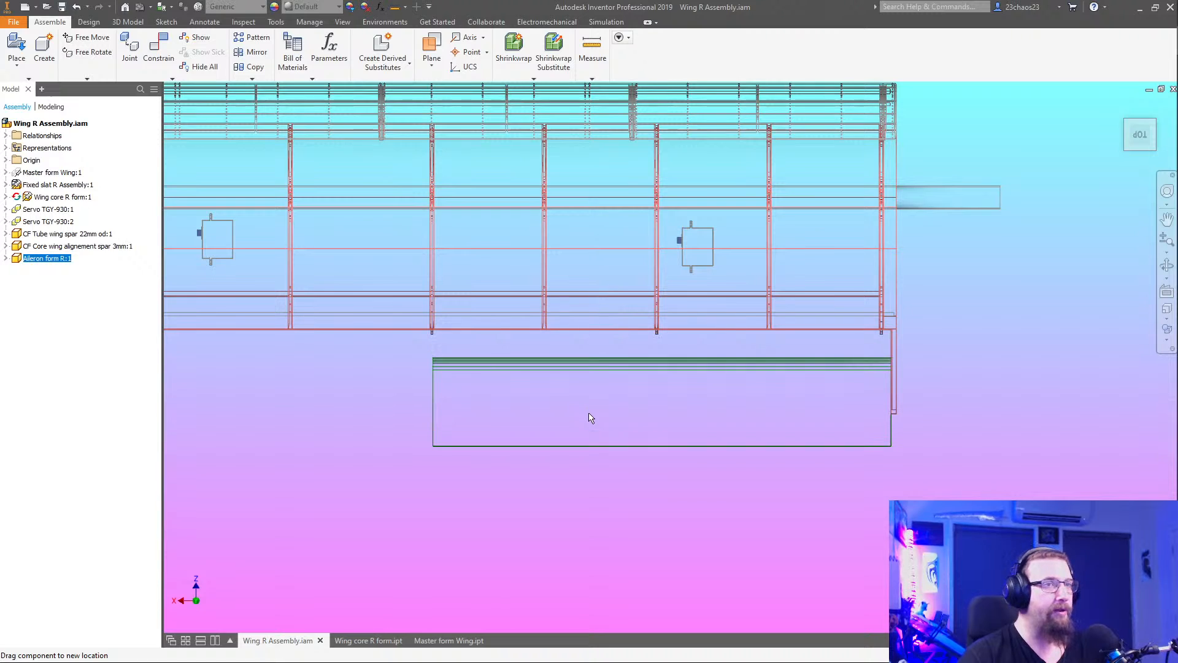
Show the assembly from the back in the Technical Illustration visual style and raise the aileron above the lower ends of the hinge arms
click(1139, 156)
click(1138, 157)
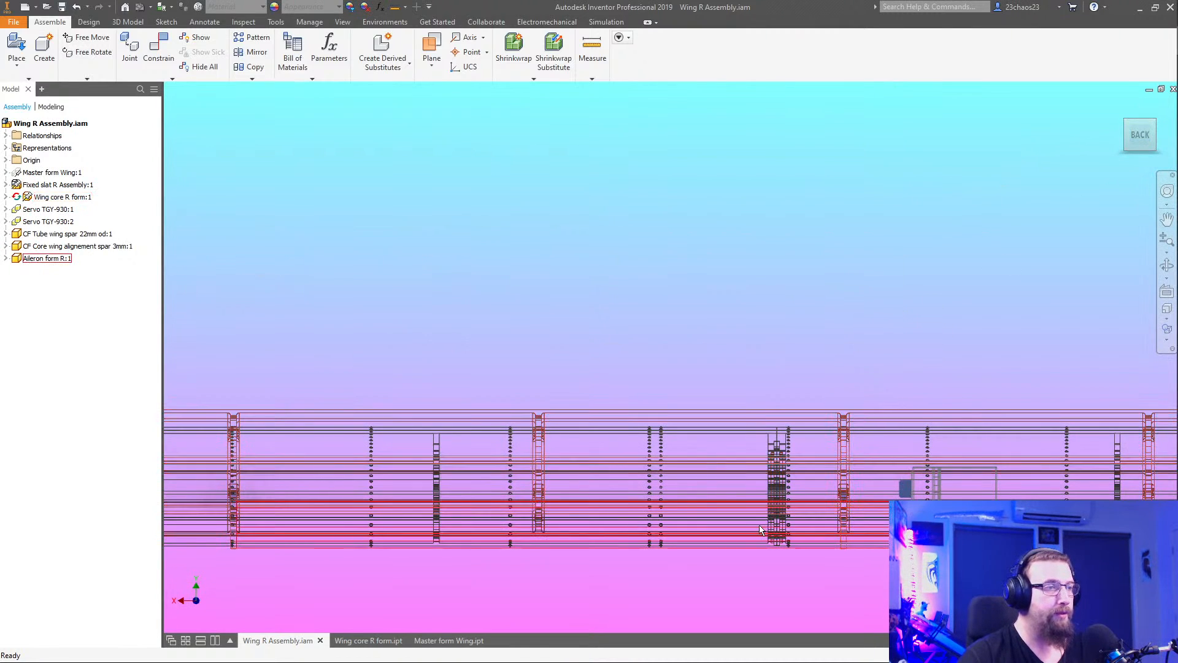
click(1167, 339)
click(1066, 485)
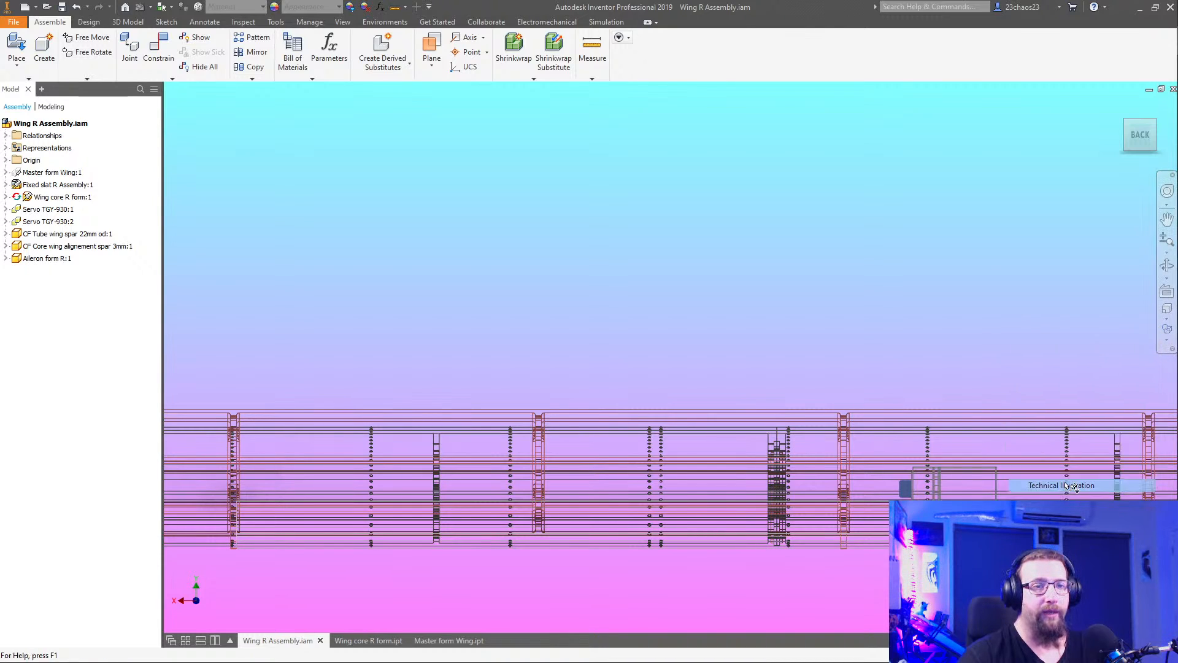
click(694, 545)
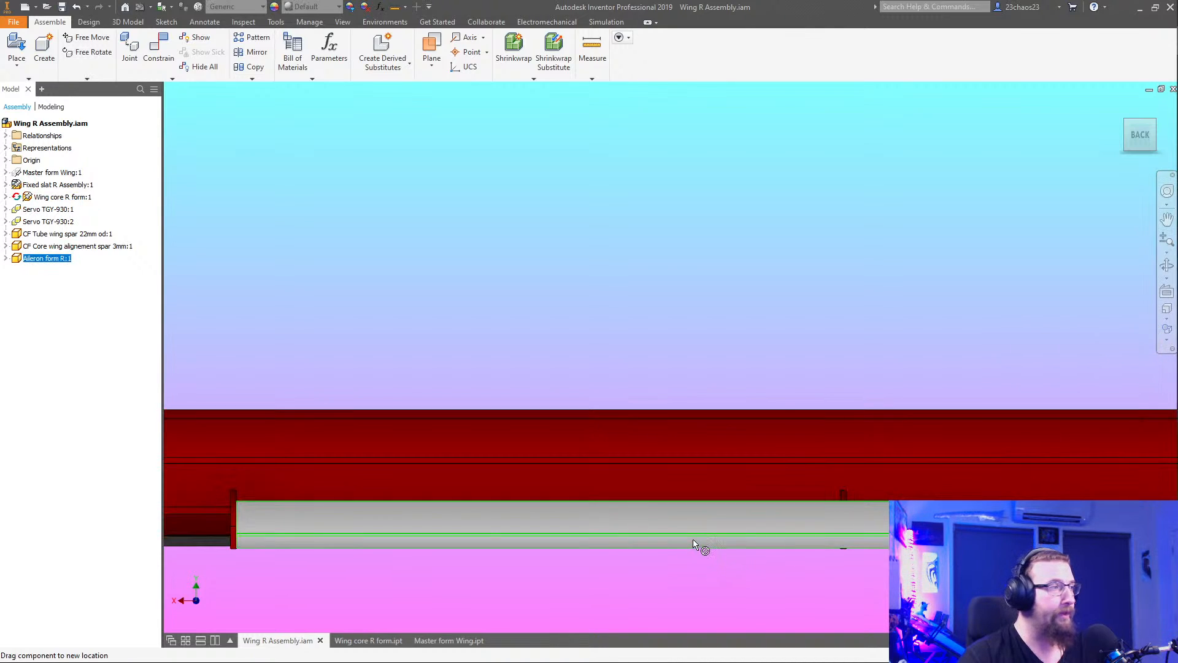
drag(694, 543, 693, 520)
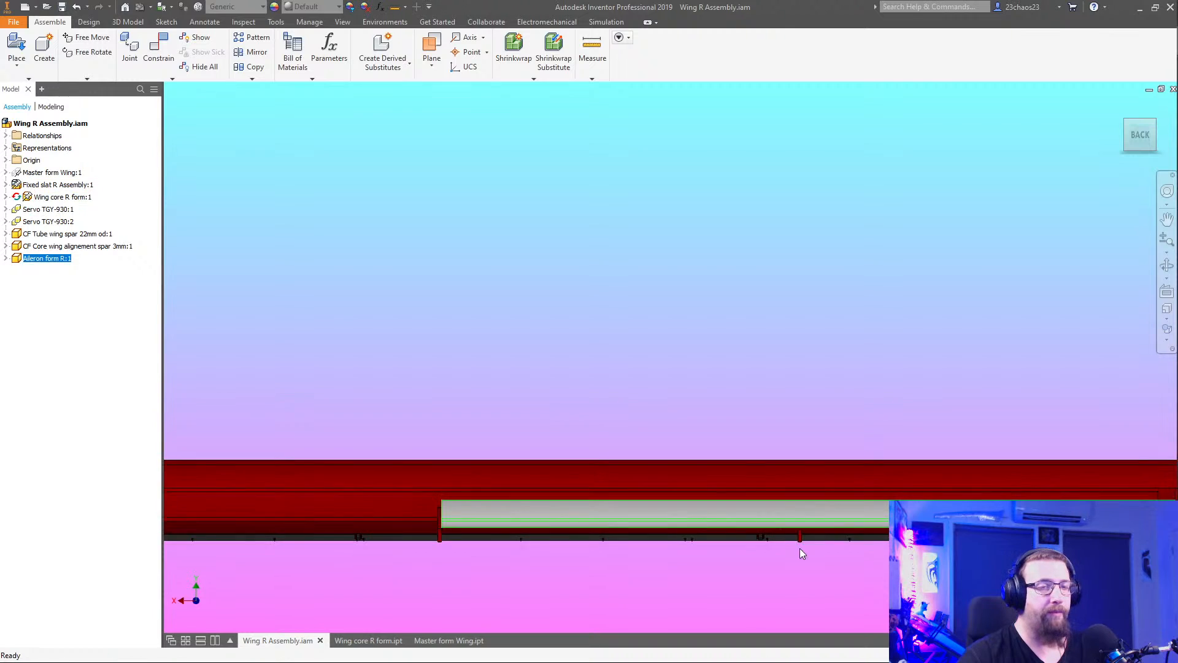
middle_drag(800, 548, 573, 504)
scroll(950, 484, down, 6)
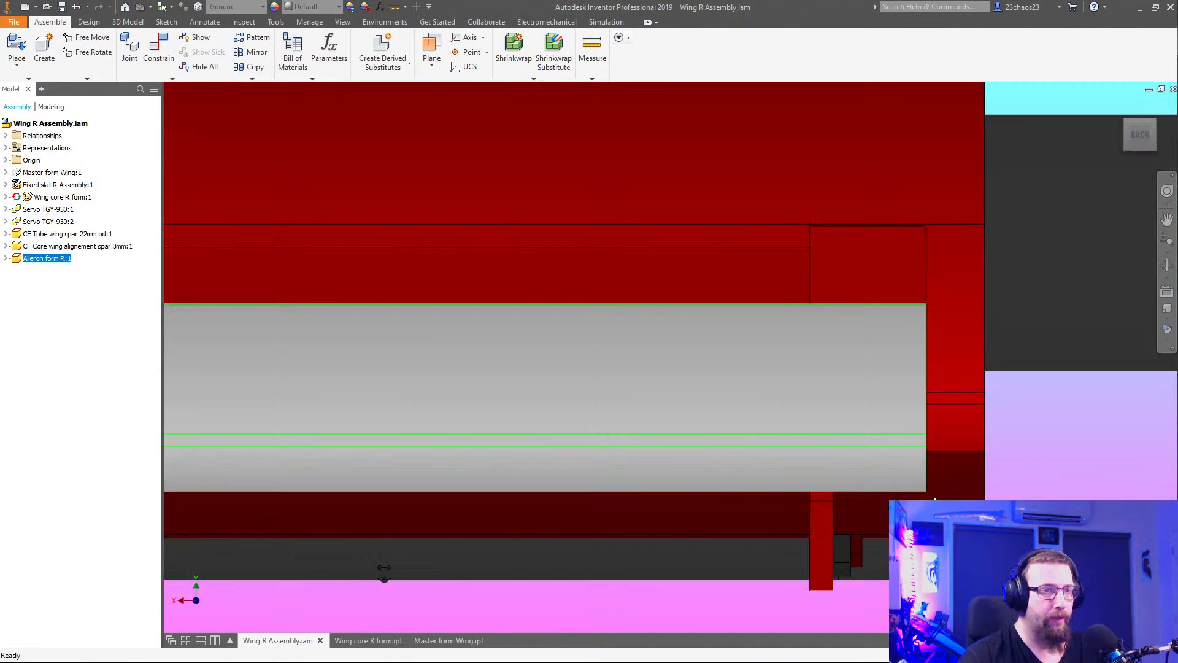
drag(882, 474, 877, 442)
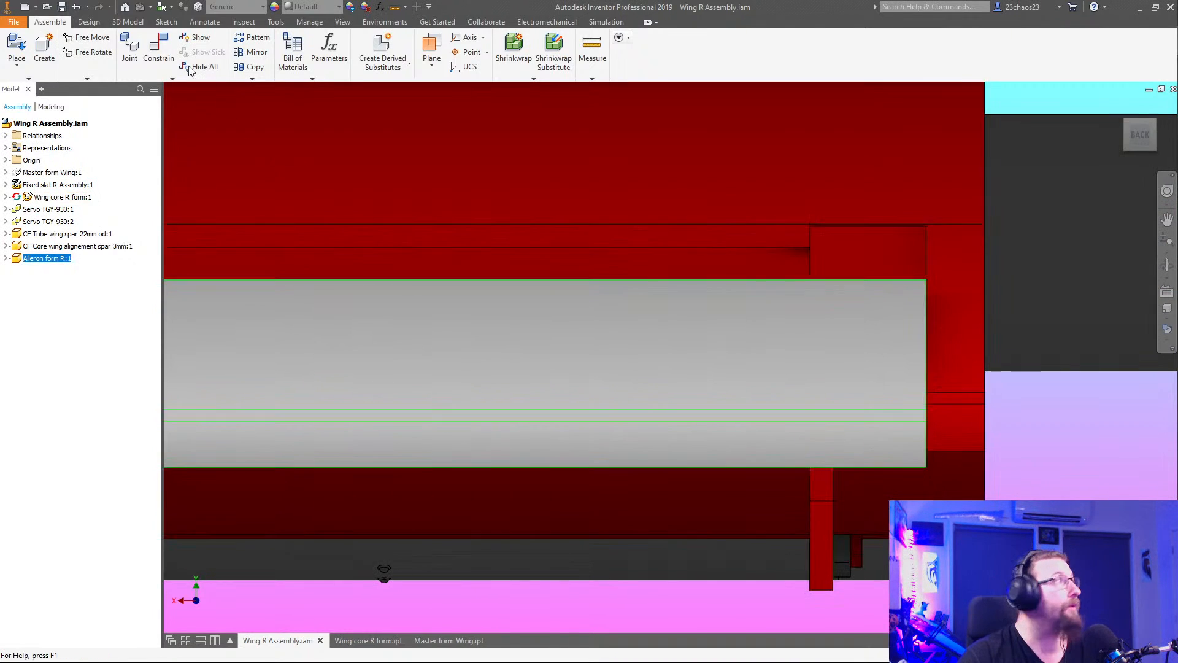
Mate the aileron's lengthwise axis to the matching axis on the wing core's end rib with a 0 mm offset
click(171, 58)
click(901, 418)
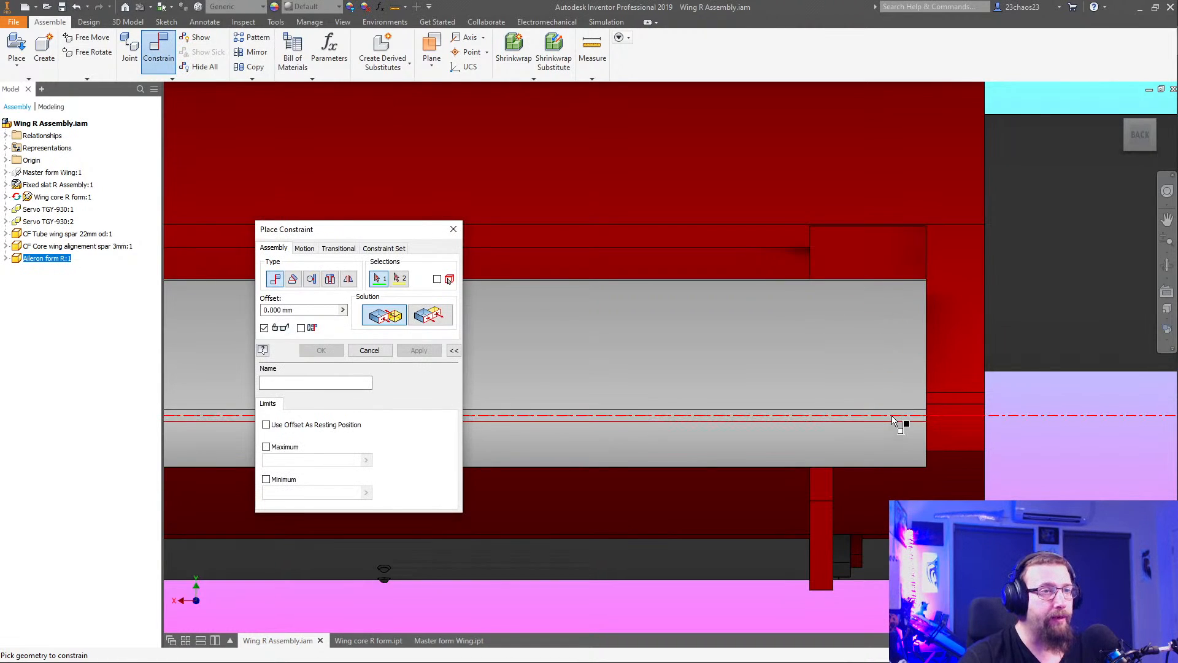
click(951, 400)
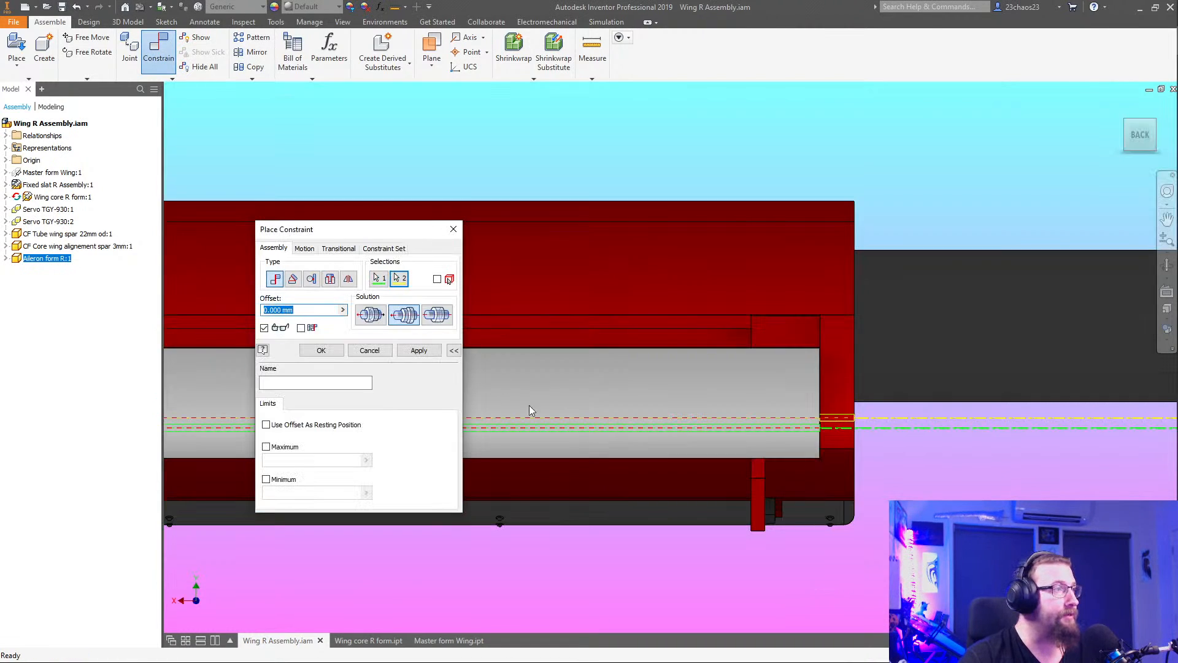
click(409, 353)
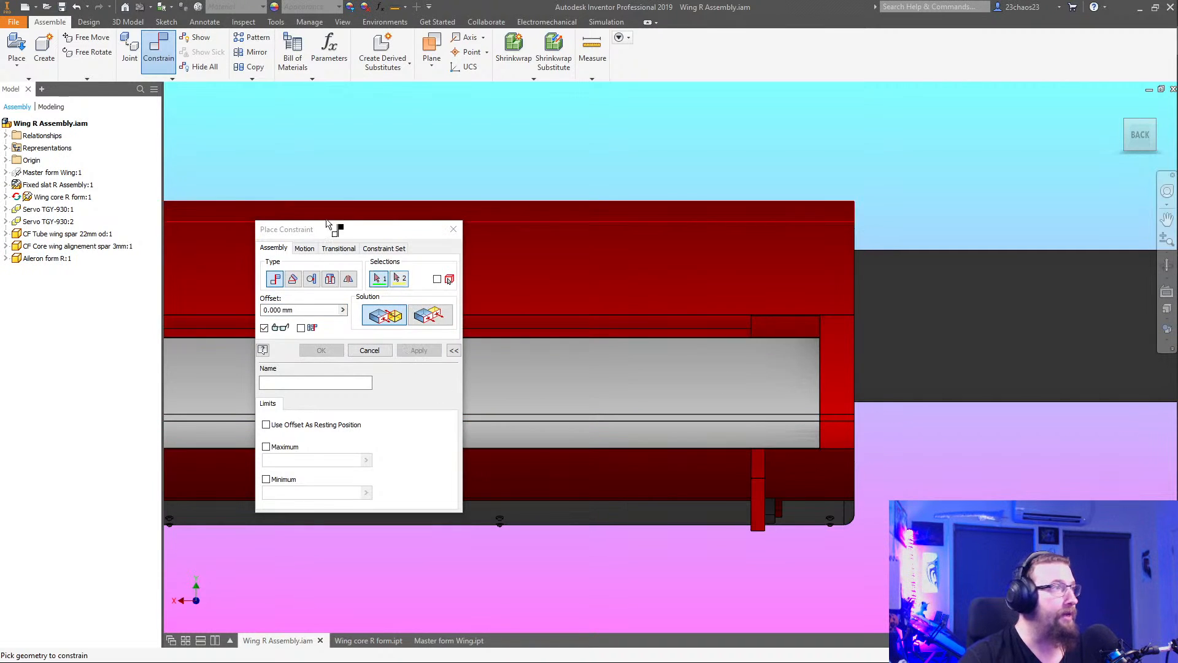
click(454, 229)
Ground the Aileron form R component in its constrained position behind the wing core
middle_drag(505, 527, 913, 481)
scroll(894, 488, down, 4)
middle_drag(307, 514, 560, 561)
scroll(568, 508, down, 2)
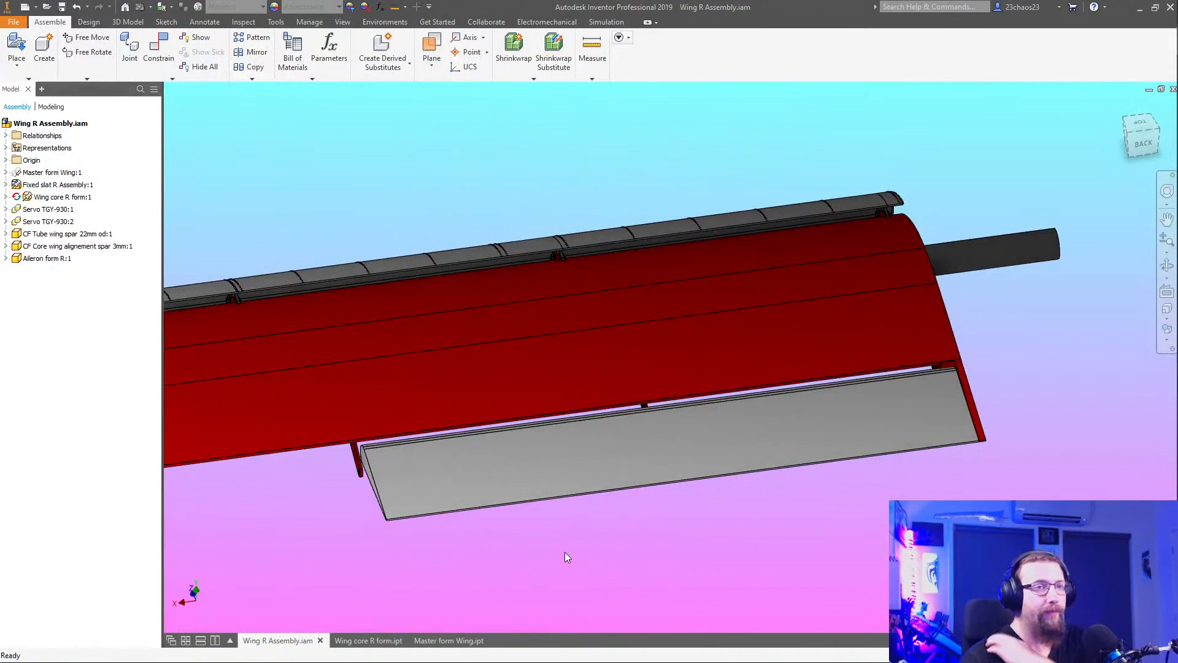
right_click(589, 474)
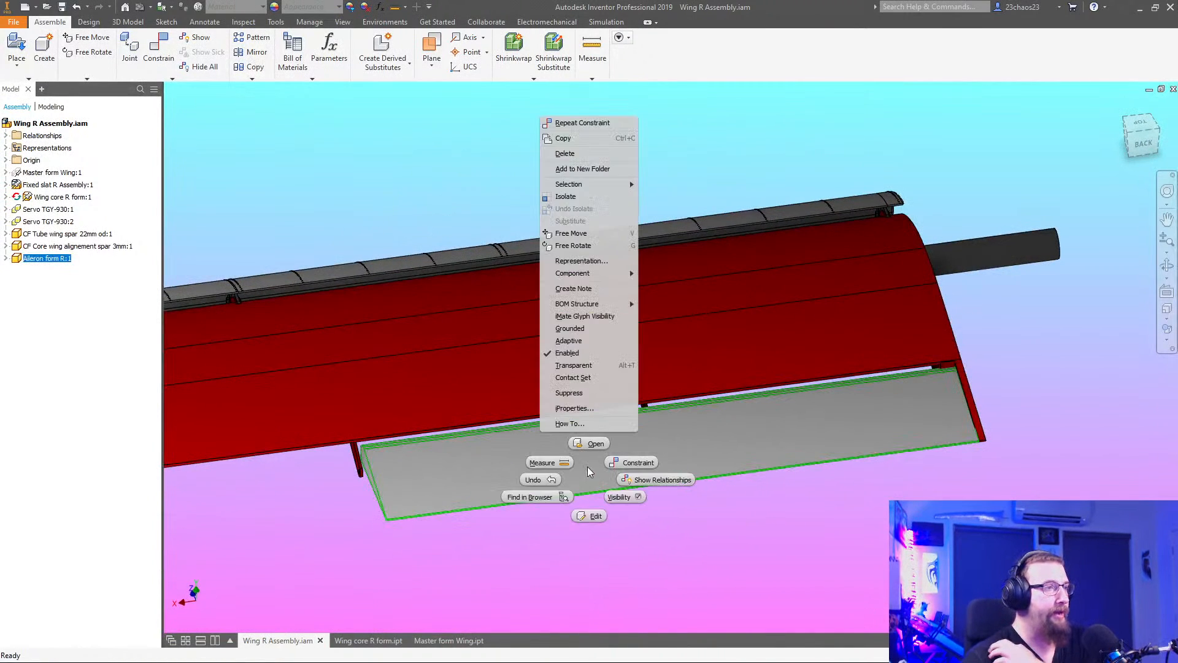
click(593, 335)
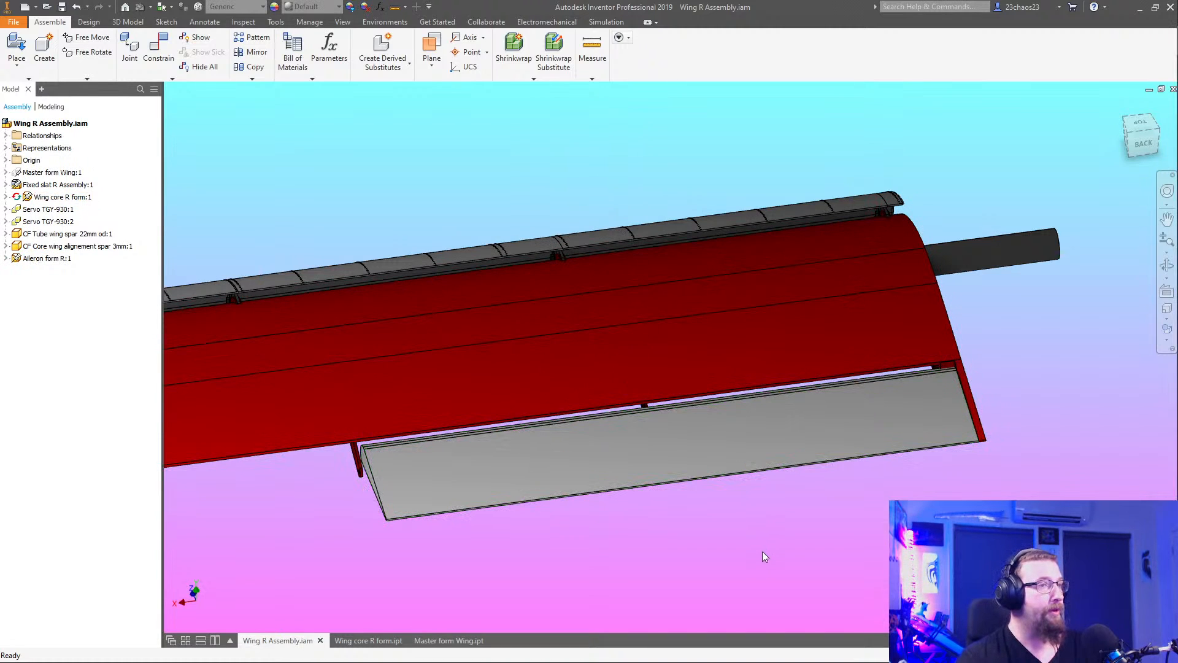
Open the Aileron form R component from the wing assembly for editing in its own window
shift+middle_drag(762, 551, 638, 562)
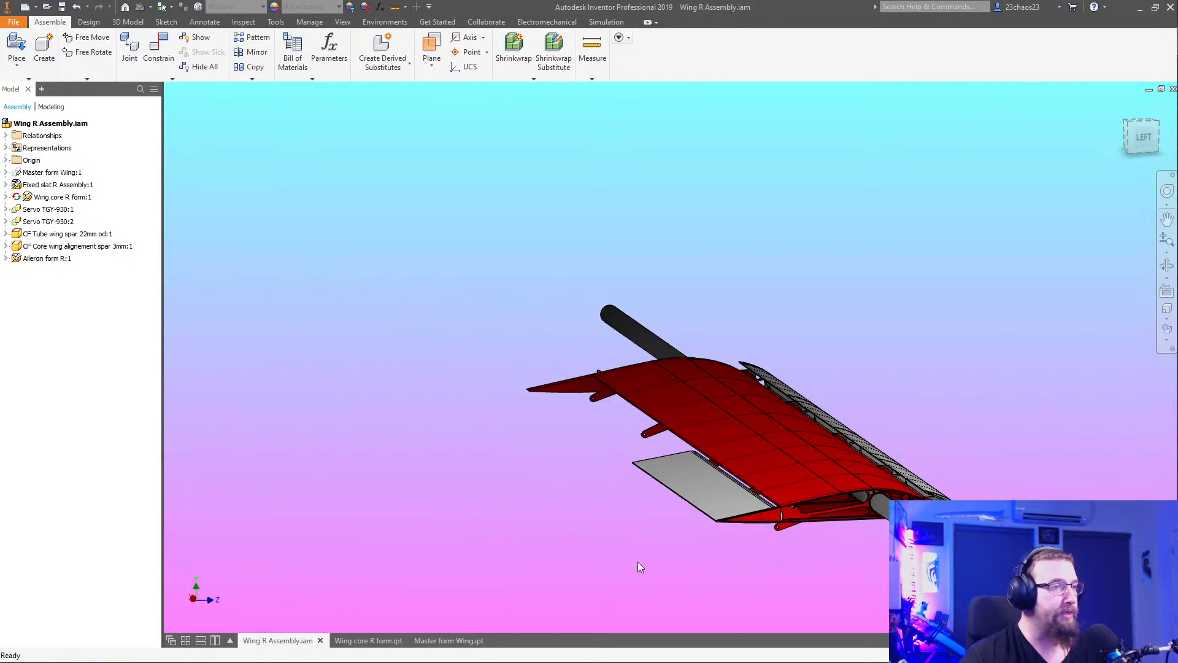
click(680, 486)
right_click(683, 477)
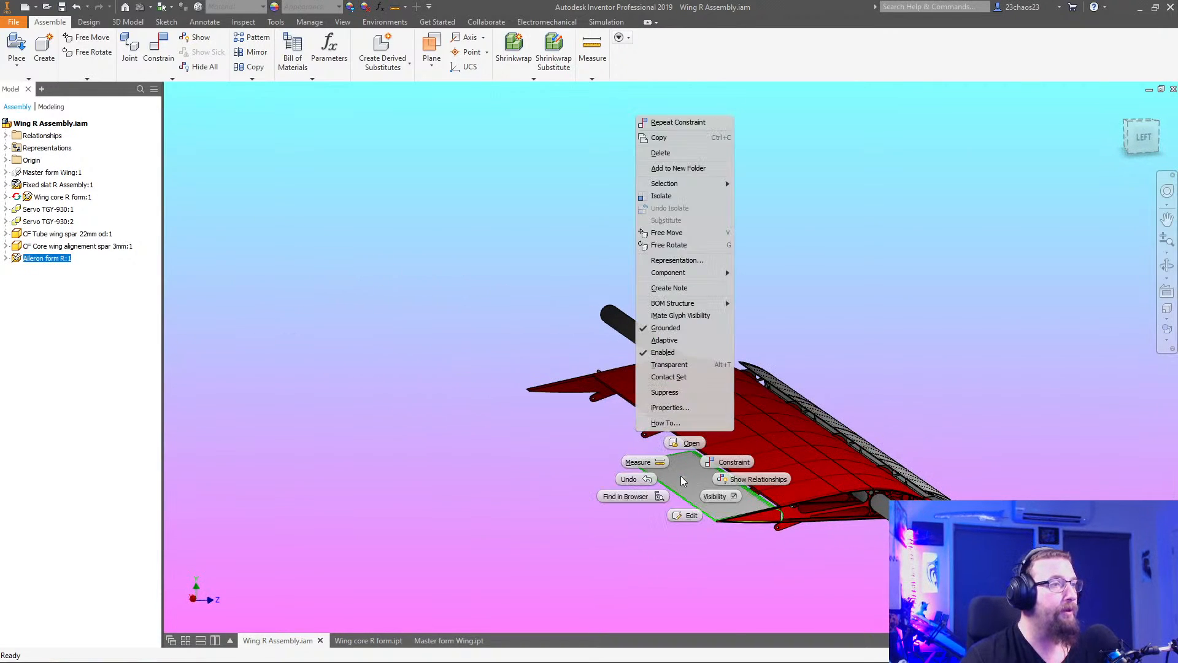
click(689, 445)
Shell the aileron solid inward with a 1 mm wall thickness, without removing any faces
middle_drag(618, 500, 340, 465)
scroll(340, 464, down, 3)
scroll(730, 528, down, 3)
shift+middle_drag(621, 547, 772, 554)
middle_drag(846, 545, 395, 444)
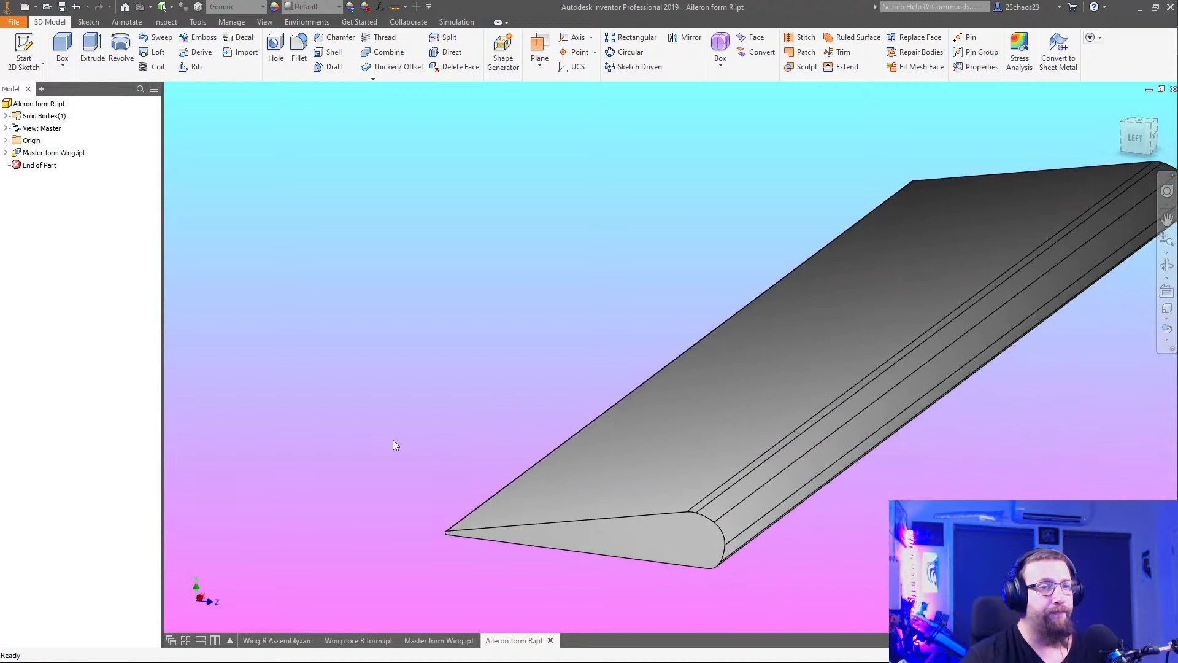
scroll(827, 516, down, 3)
middle_drag(886, 535, 645, 491)
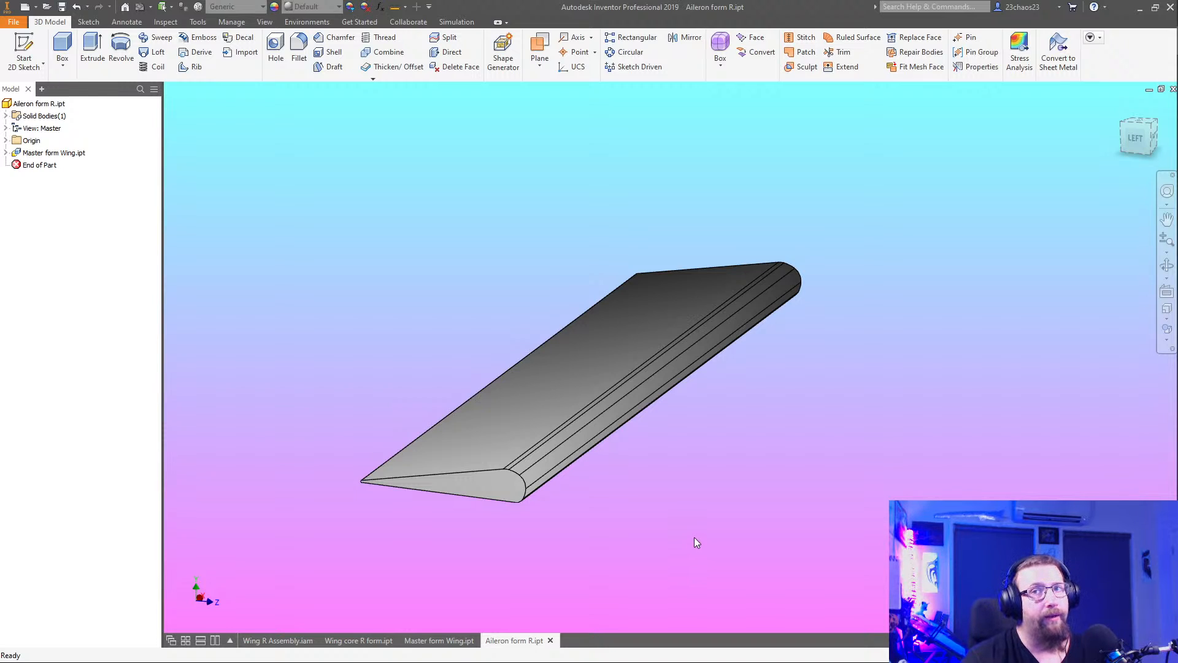
middle_drag(613, 514, 652, 526)
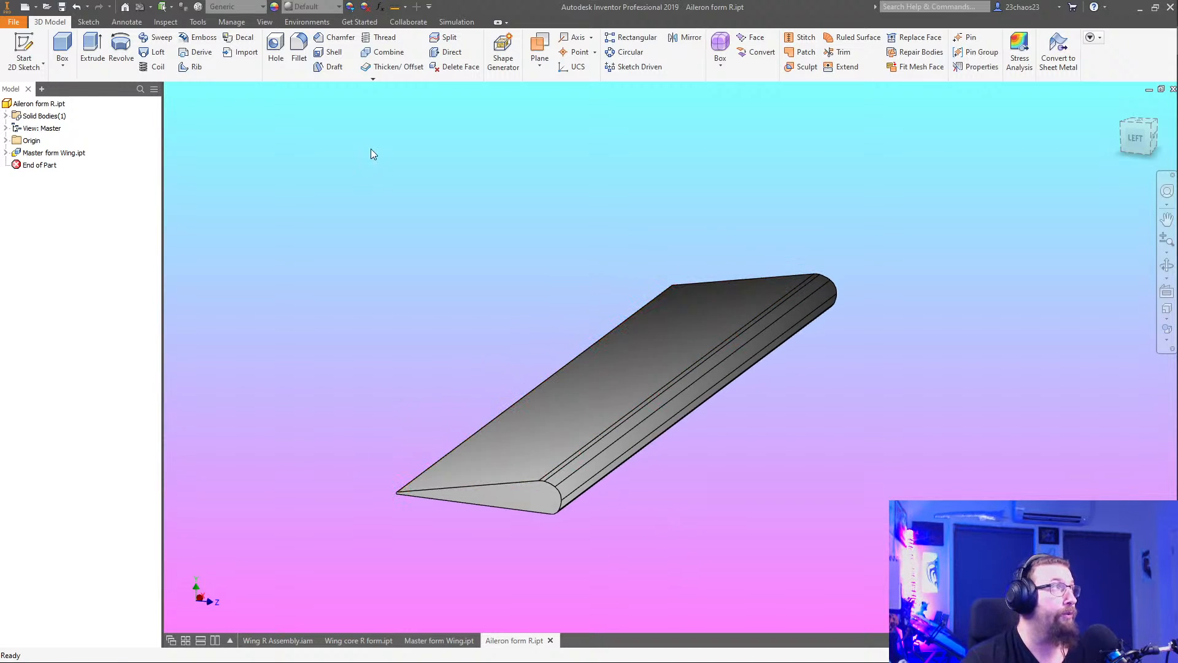
click(330, 52)
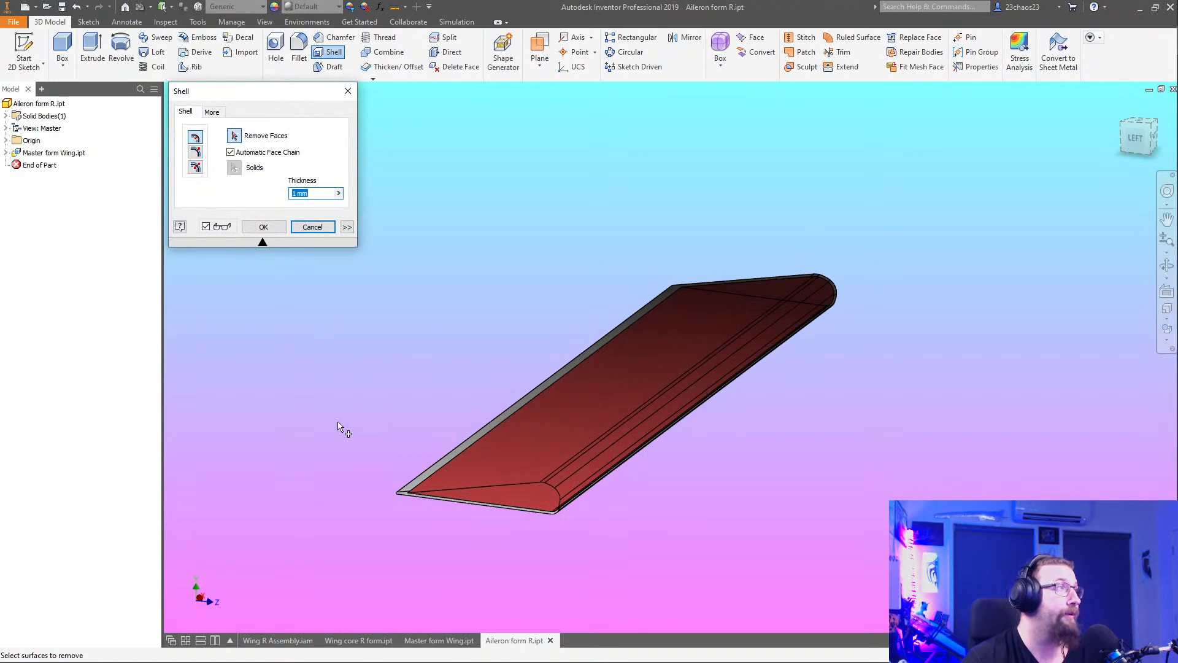
click(280, 228)
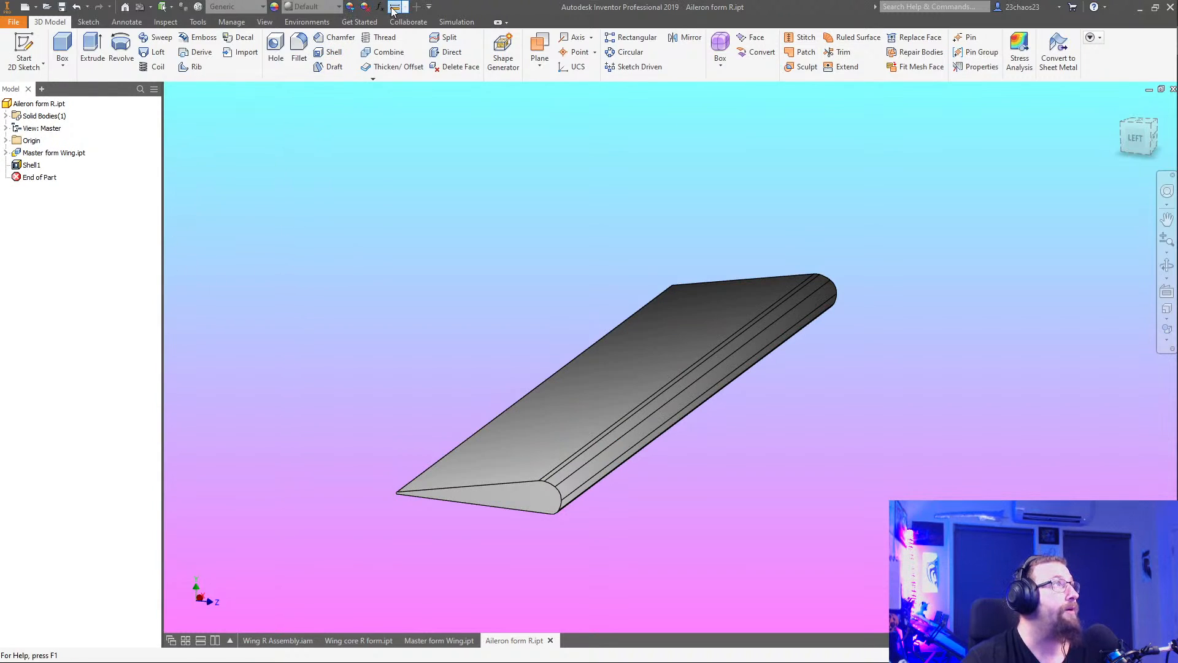
Measure the distance between the aileron's two end faces
key(m)
click(477, 512)
shift+middle_drag(524, 513, 499, 534)
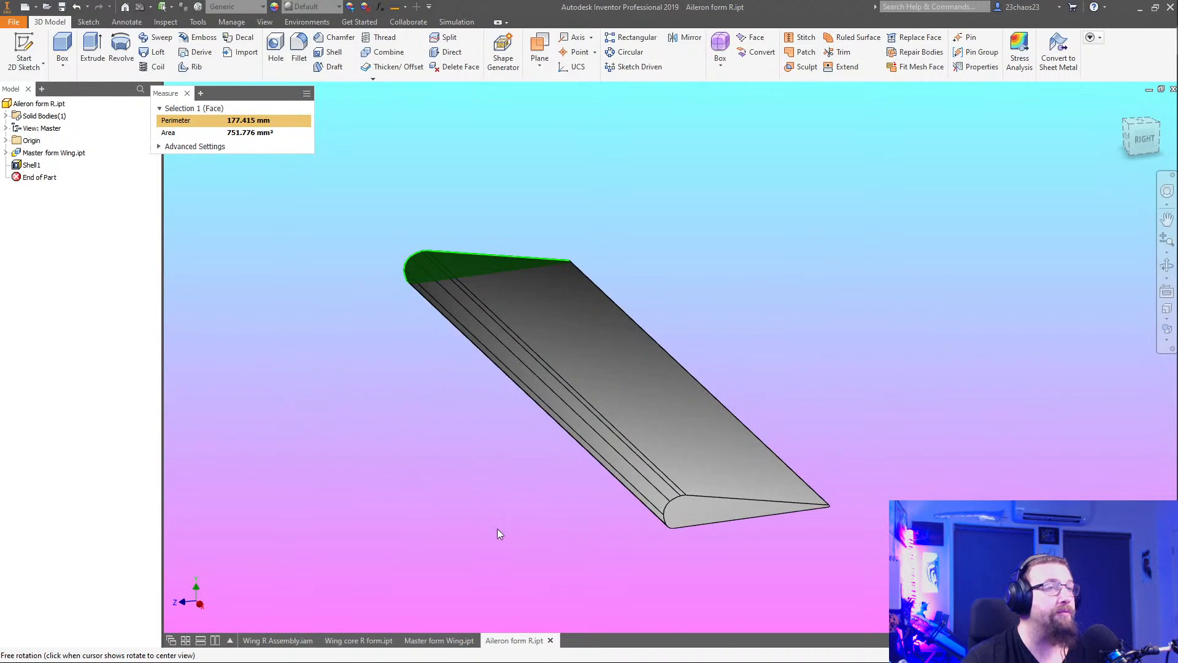
click(711, 521)
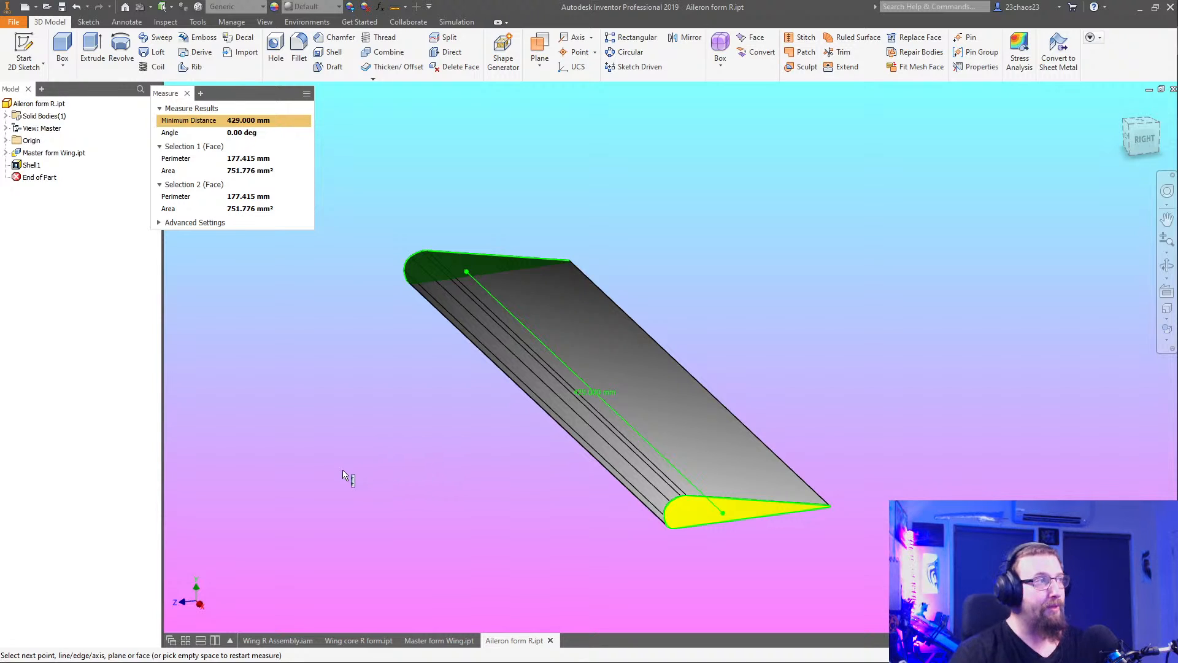
shift+middle_drag(550, 495, 828, 477)
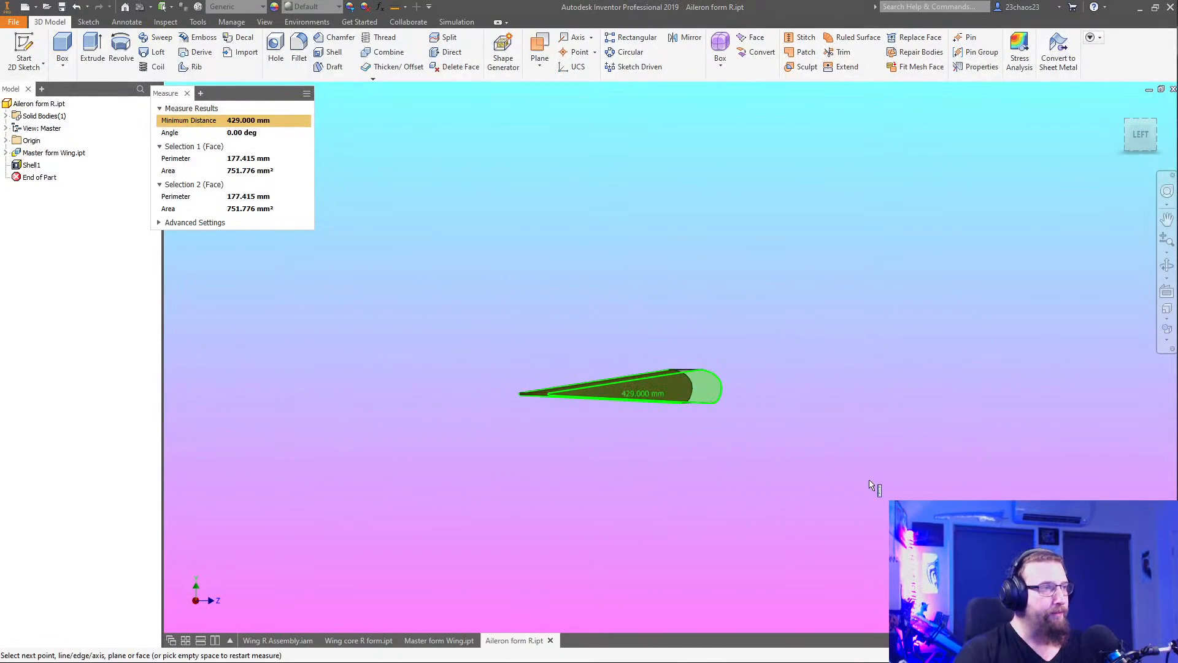
shift+middle_drag(763, 473, 726, 496)
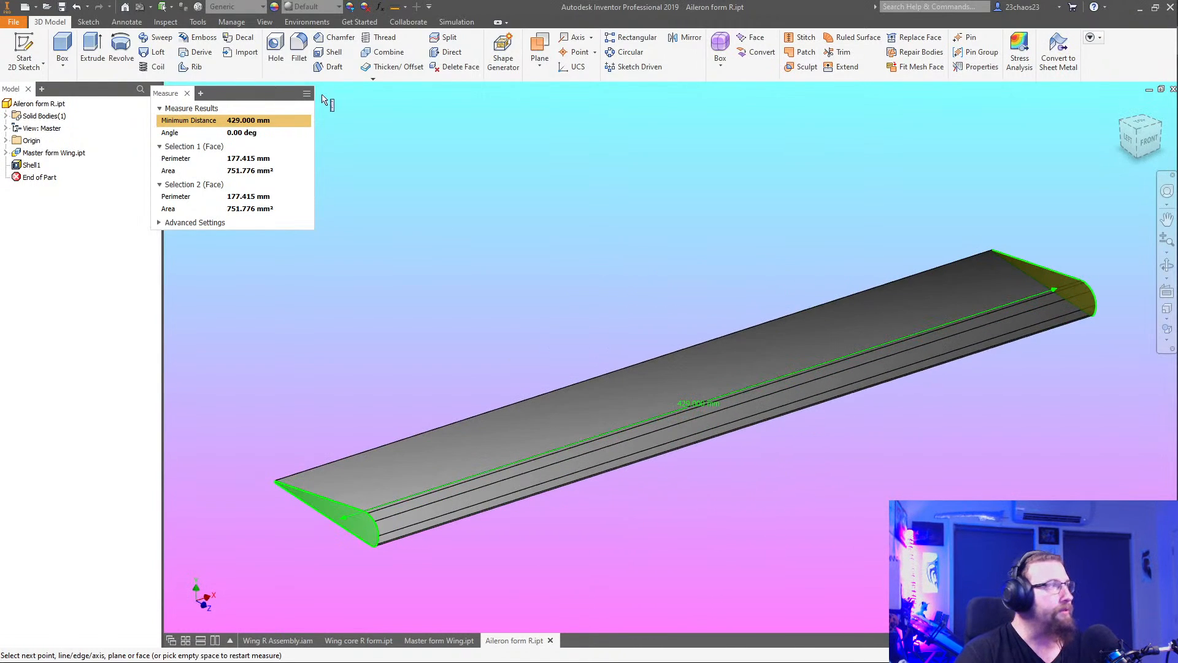
key(Escape)
middle_drag(585, 226, 601, 212)
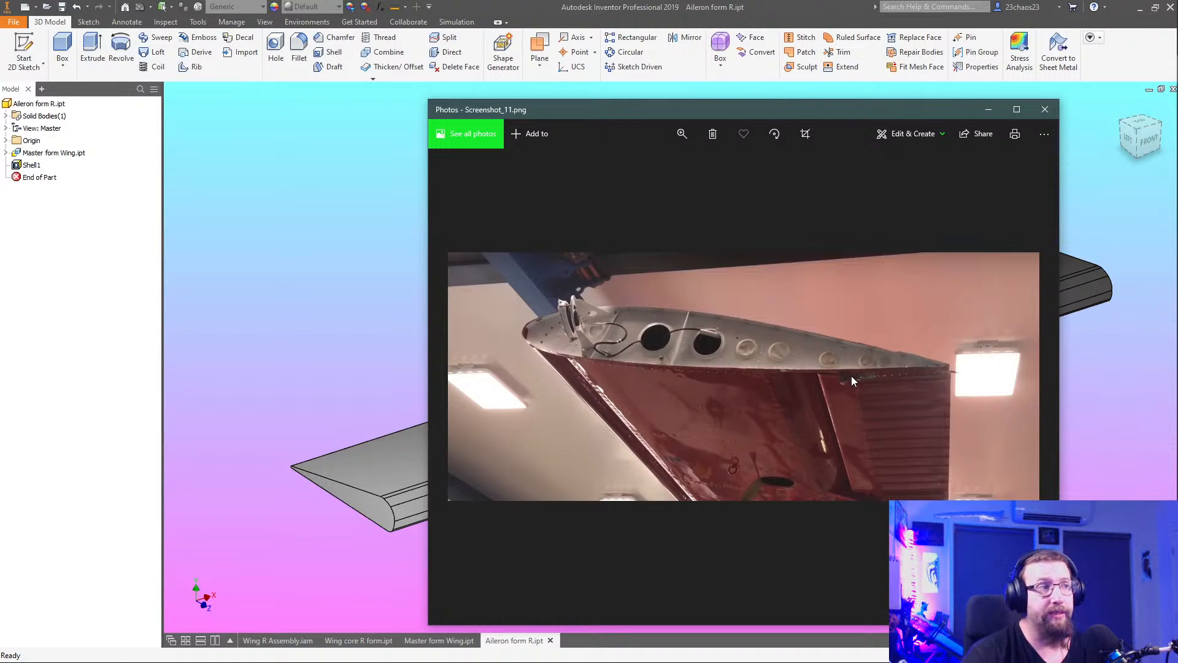
Close the wing reference photo and examine how the outer hinge arm sits against the aileron's leading edge in Wing R Assembly
click(1046, 110)
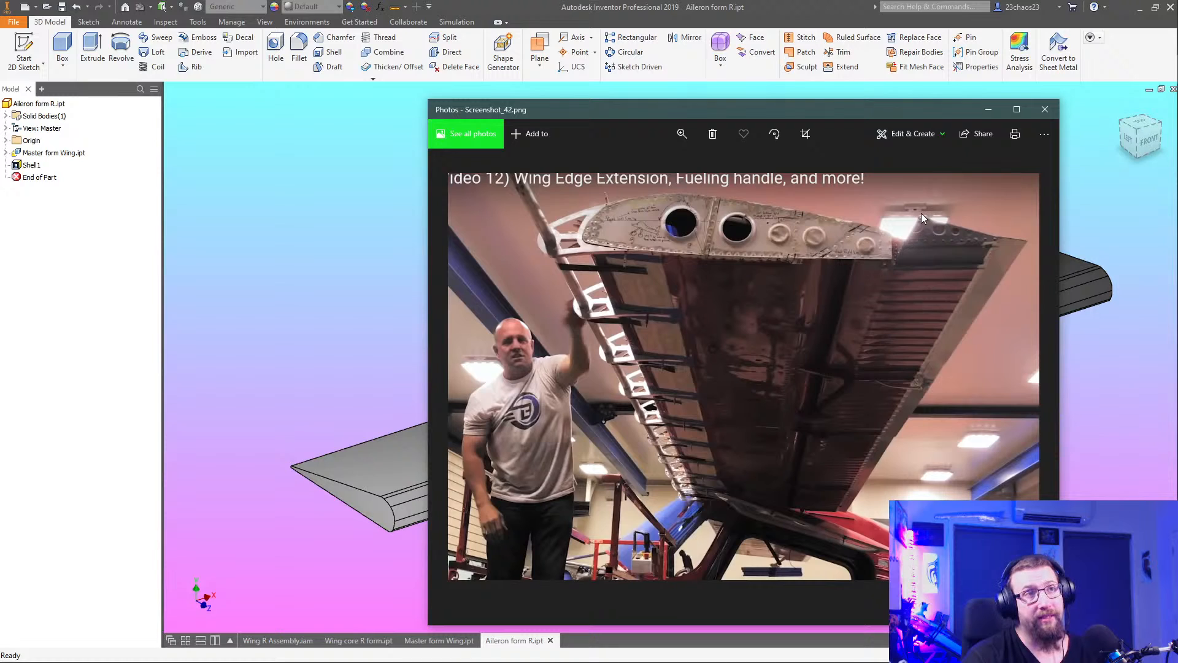
click(438, 640)
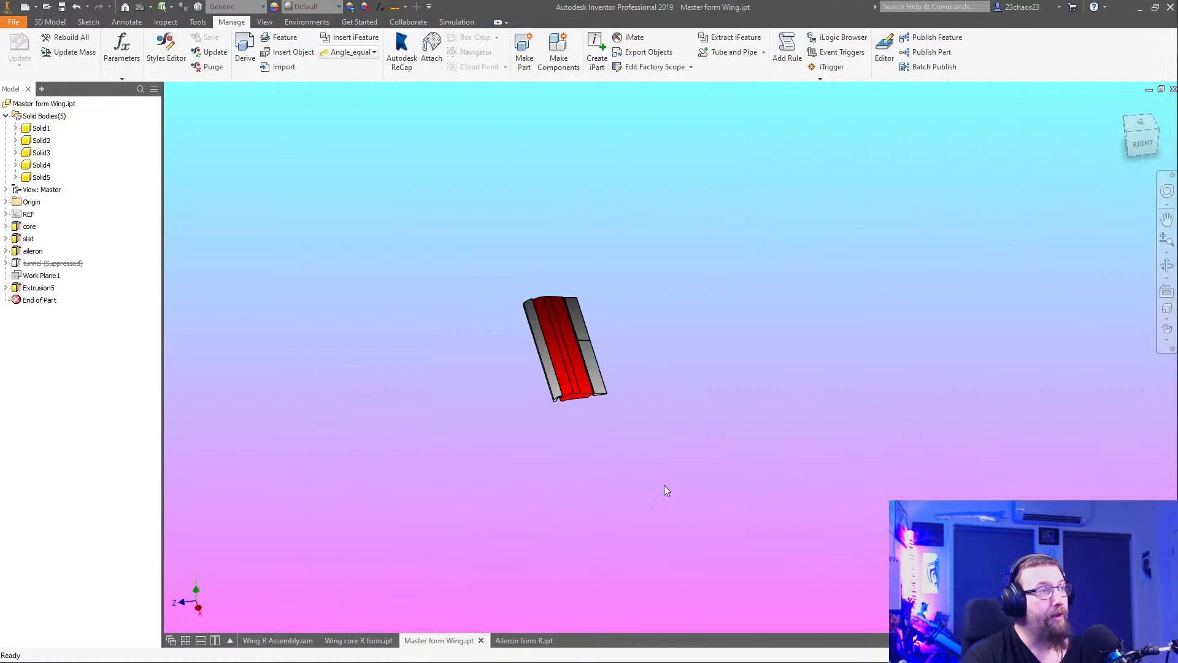
click(295, 638)
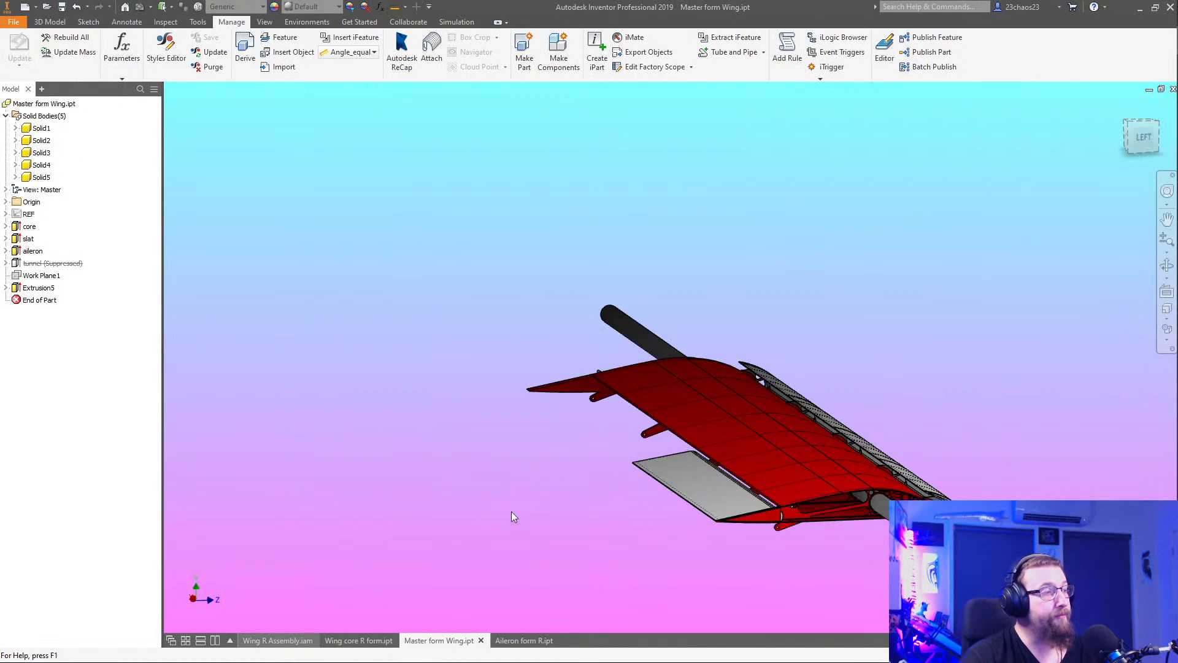
drag(598, 603, 821, 481)
shift+middle_drag(821, 481, 825, 417)
scroll(881, 511, up, 5)
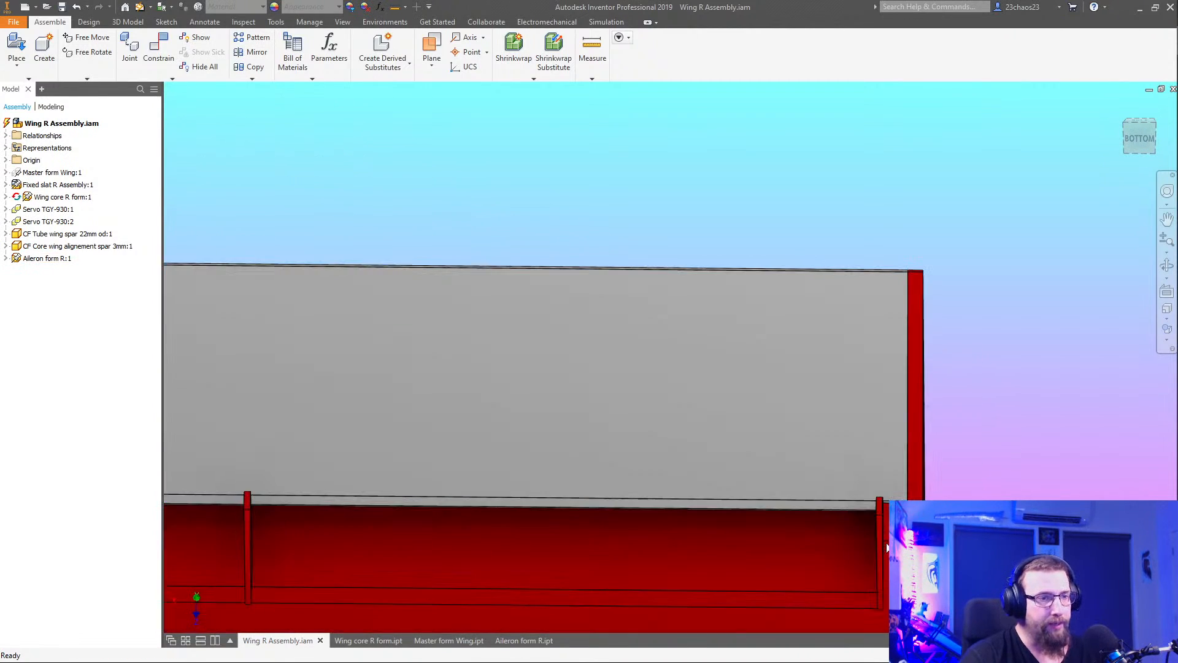
scroll(882, 513, down, 3)
shift+middle_drag(797, 522, 737, 491)
scroll(755, 486, up, 5)
scroll(755, 487, up, 3)
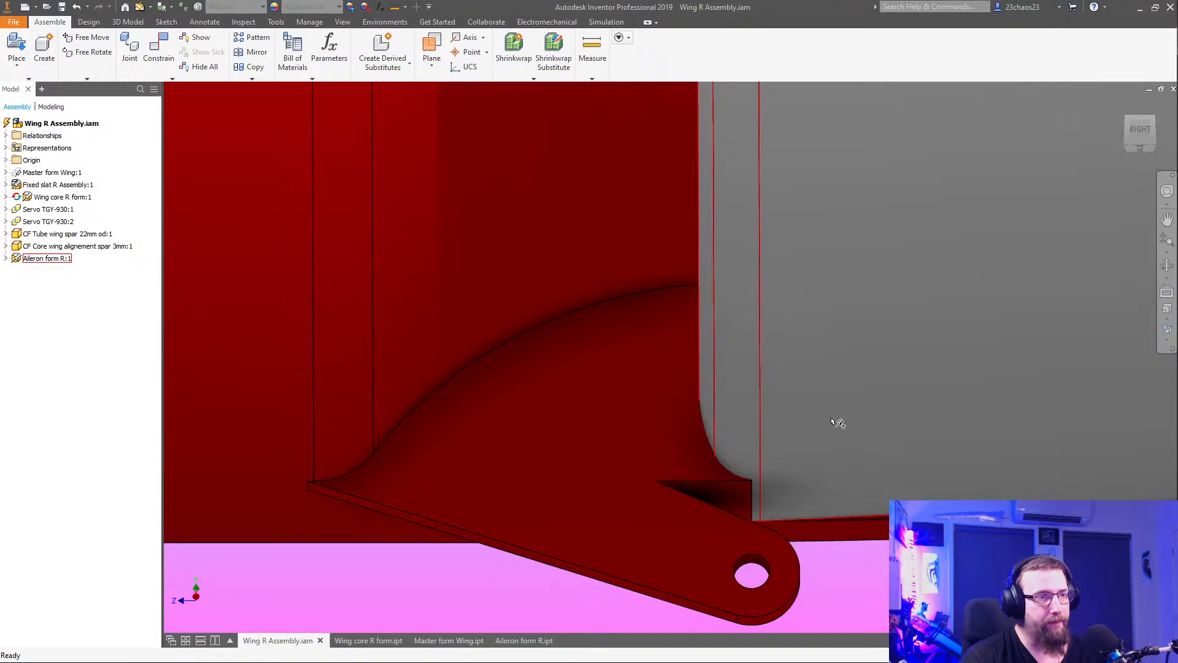
Return to the Aileron form R part and roll its history back to before the shell feature
click(525, 641)
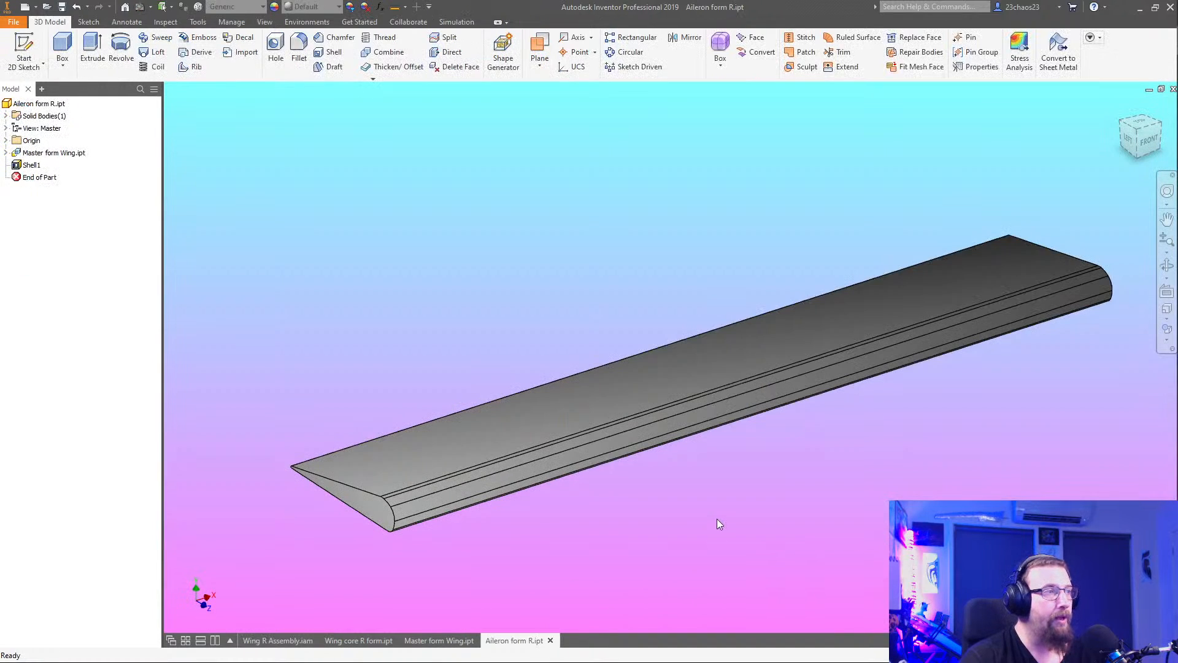
scroll(716, 518, down, 2)
drag(38, 177, 35, 160)
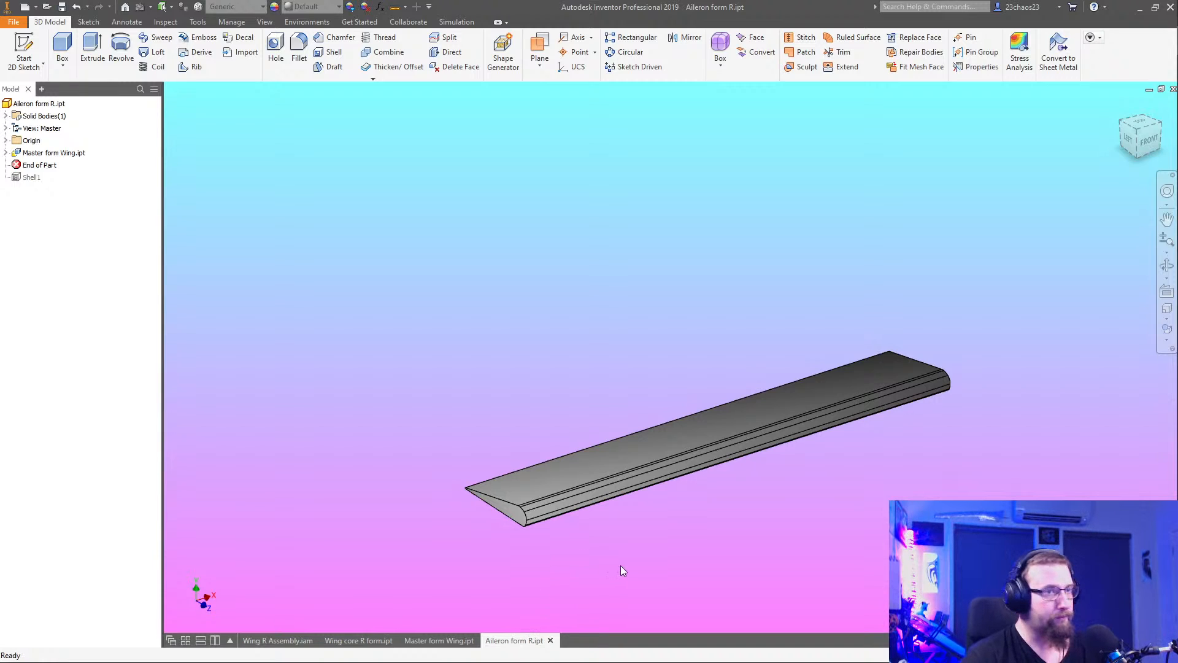
Start a 2D sketch on the aileron's flat end face, facing its airfoil profile
shift+middle_drag(501, 523, 790, 533)
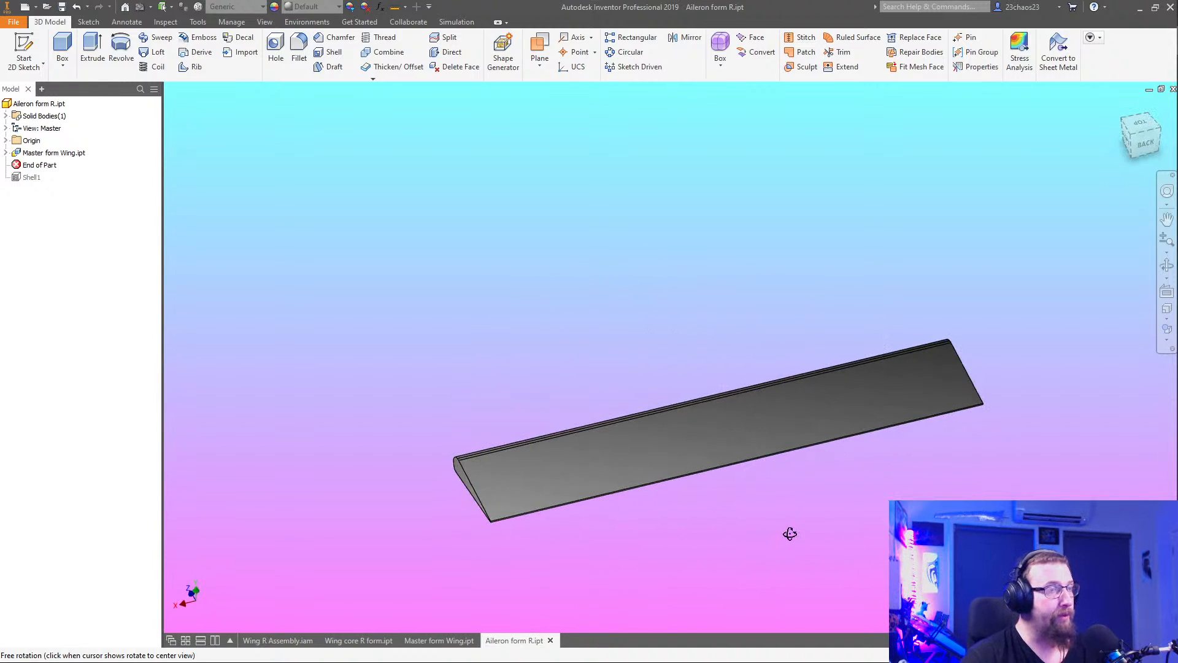
middle_drag(686, 511, 729, 486)
mouse_move(784, 372)
shift+middle_down()
mouse_move(669, 393)
mouse_move(590, 388)
shift+middle_up()
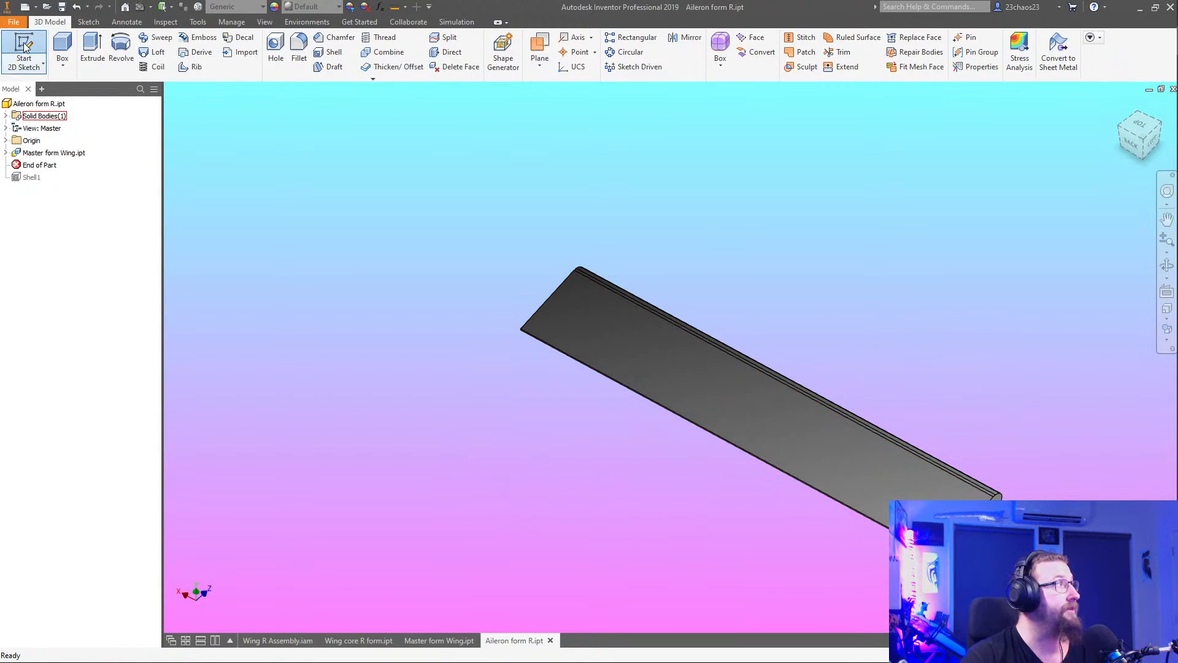
click(24, 47)
click(684, 388)
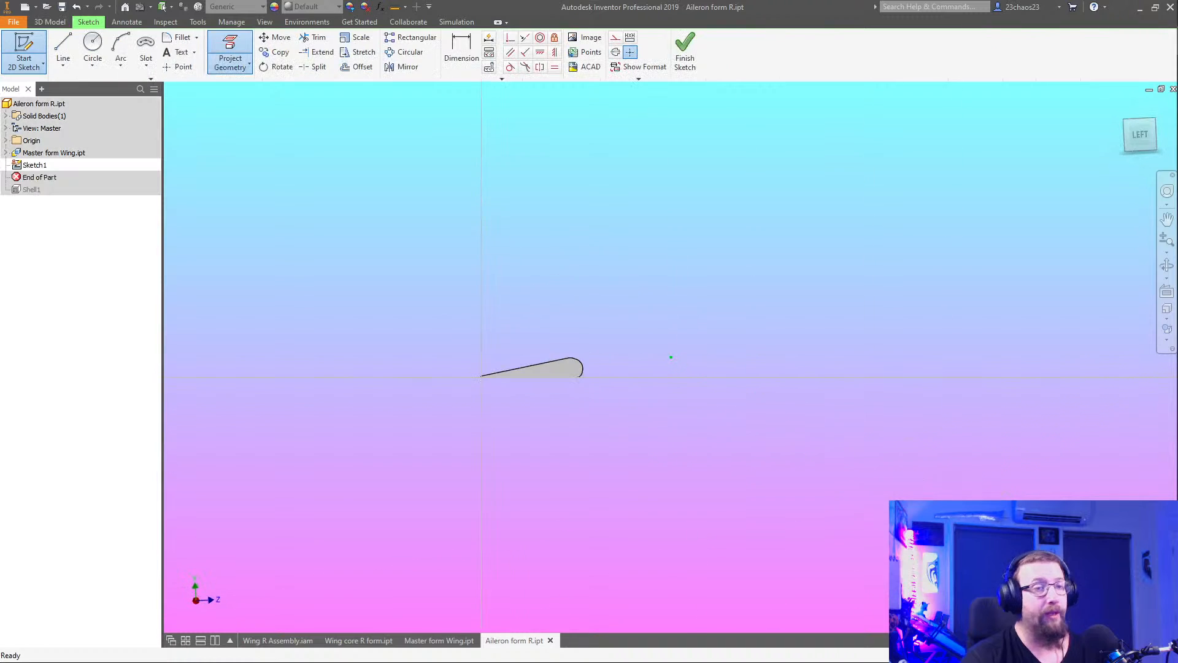
scroll(509, 362, up, 10)
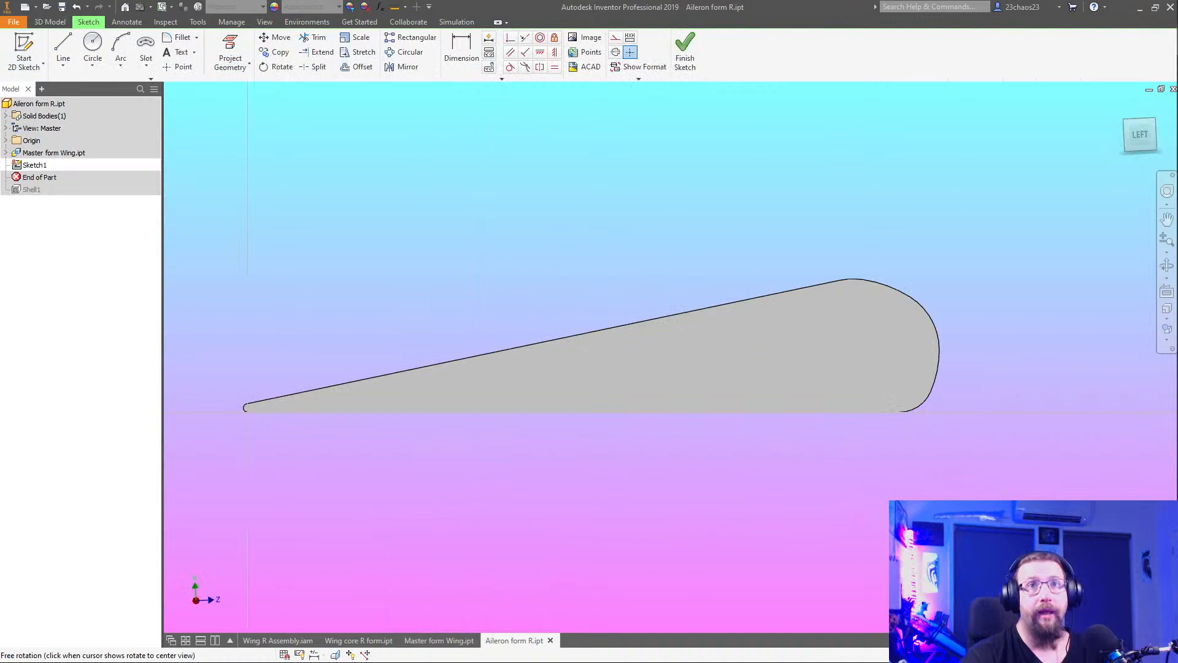
Examine the reference photo Screenshot_42.png for the real wing's aileron and rib layout, and close it
click(1158, 69)
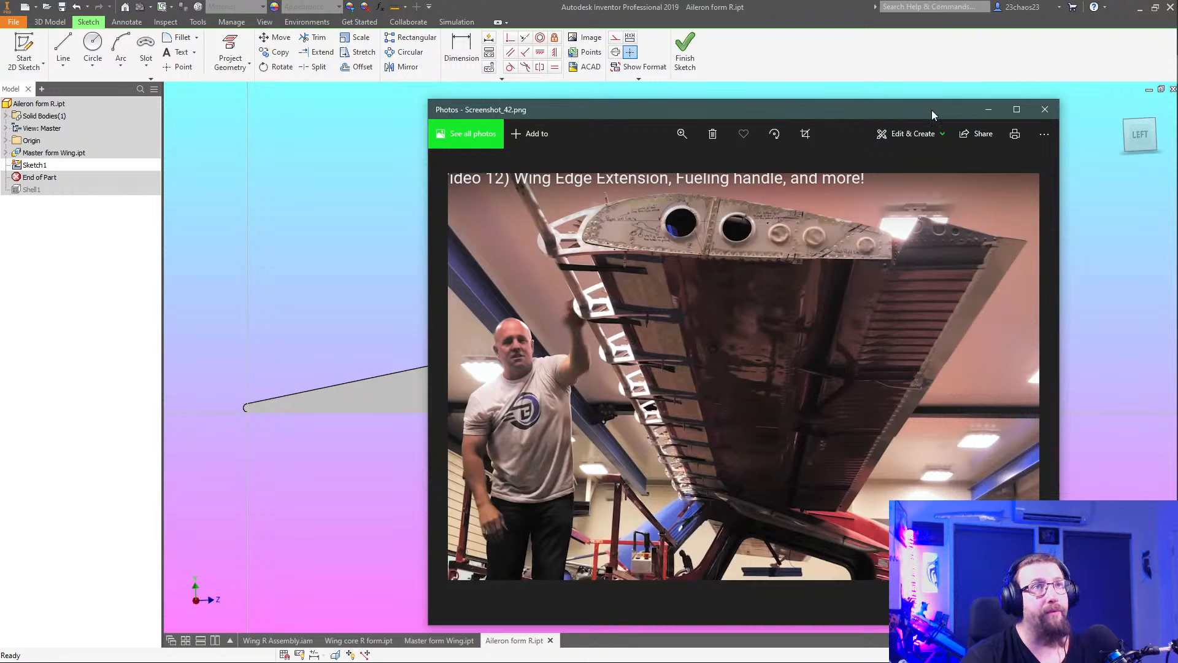
mouse_move(931, 109)
mouse_down()
mouse_move(565, 503)
mouse_move(698, 503)
mouse_up()
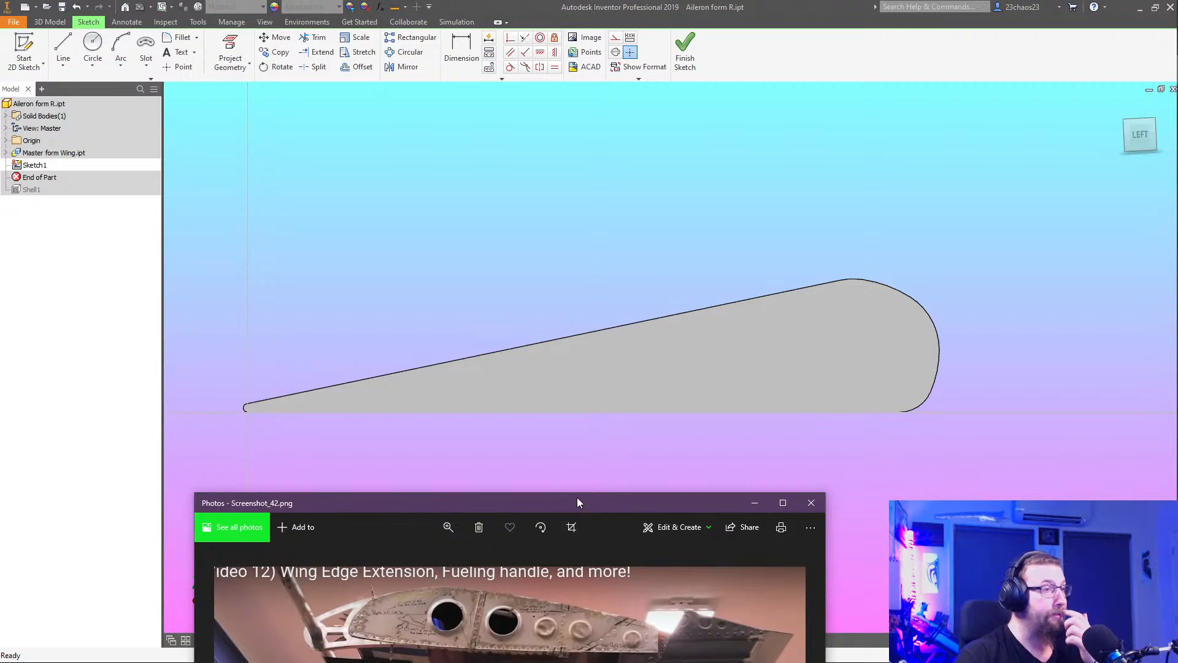
drag(577, 503, 587, 195)
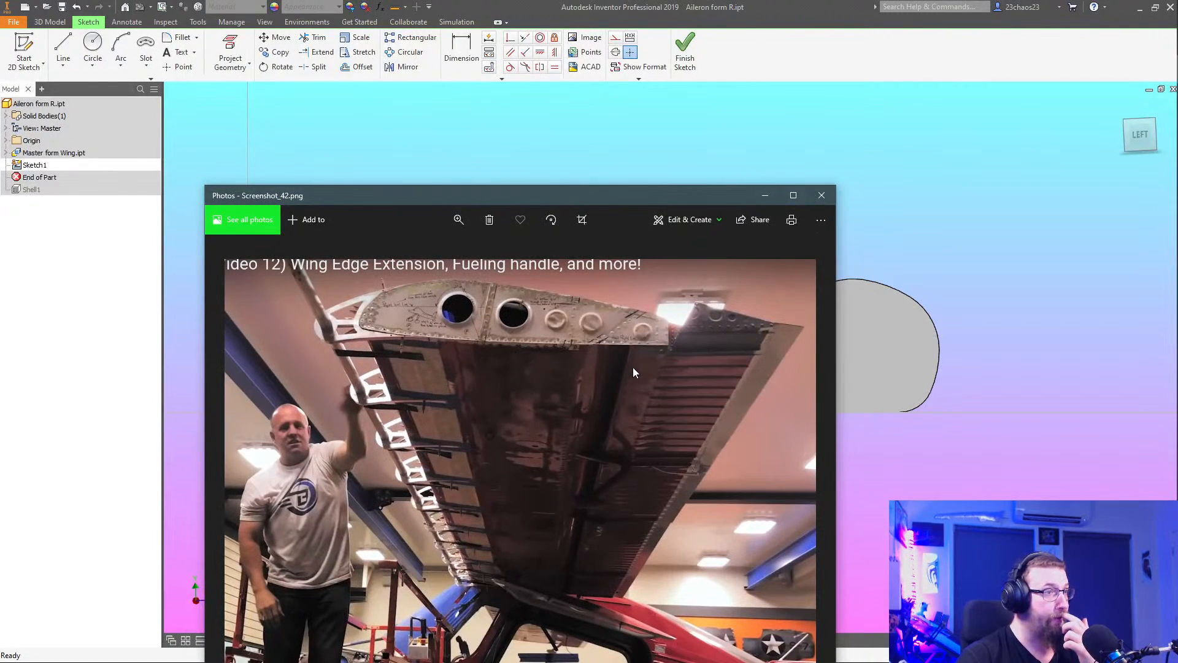
mouse_move(681, 199)
mouse_down()
mouse_move(577, 498)
mouse_move(621, 384)
mouse_move(669, 141)
mouse_up()
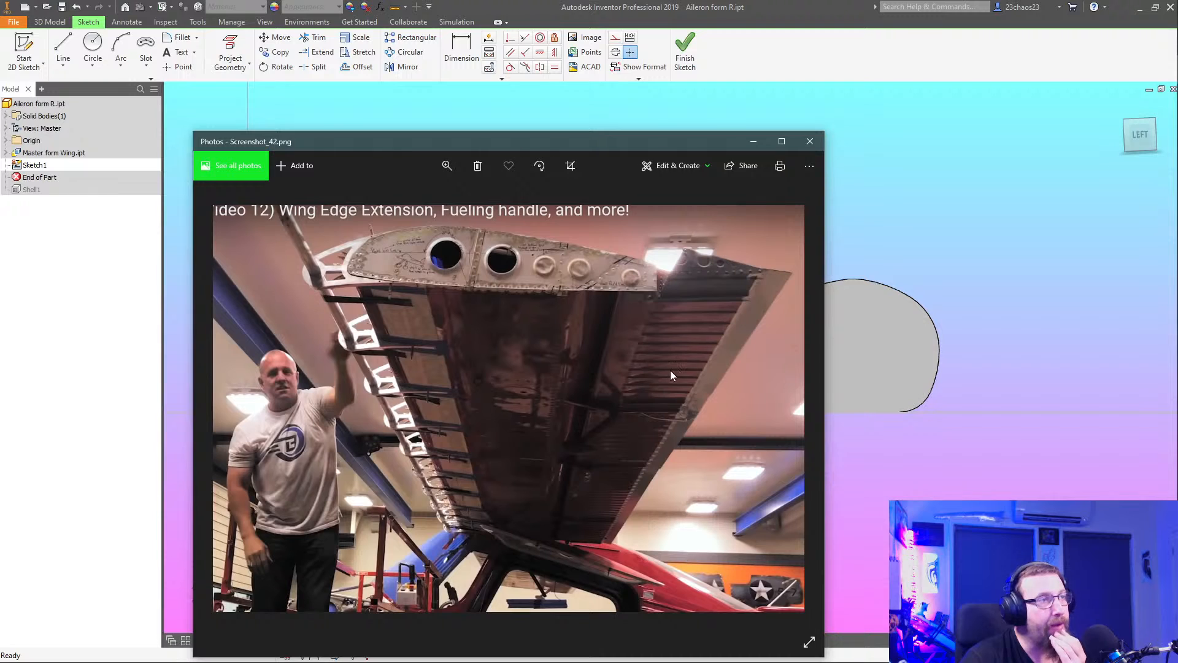
click(810, 141)
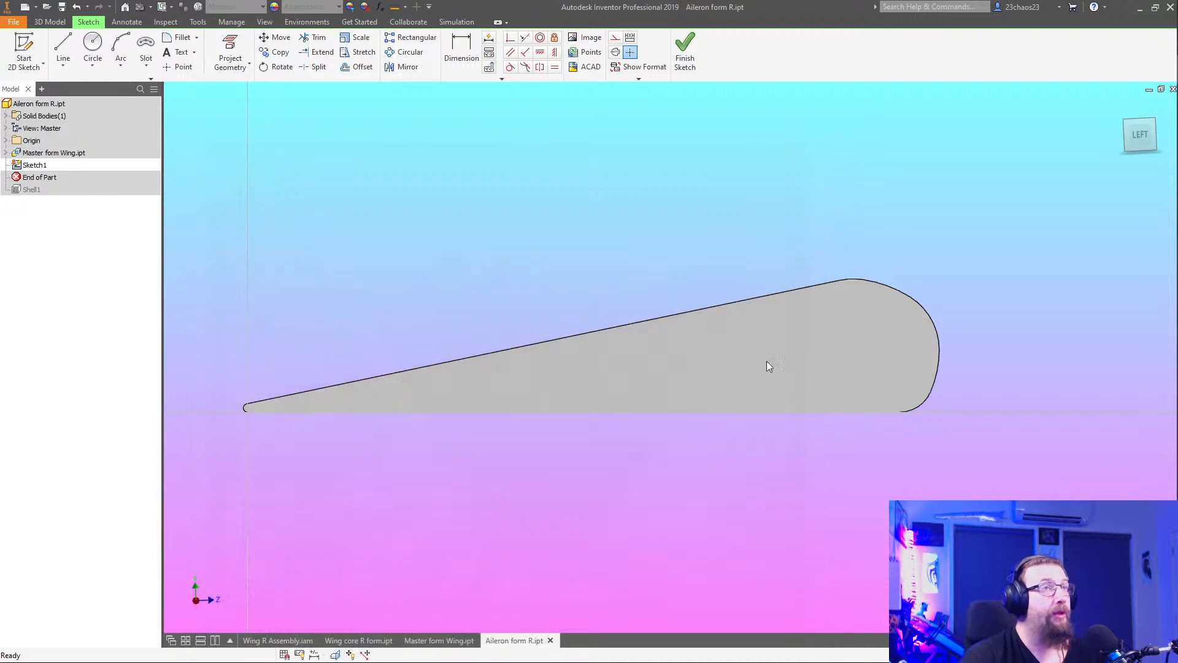
Close Master form Wing.ipt and bring up the Wing core R form part
click(367, 641)
click(440, 641)
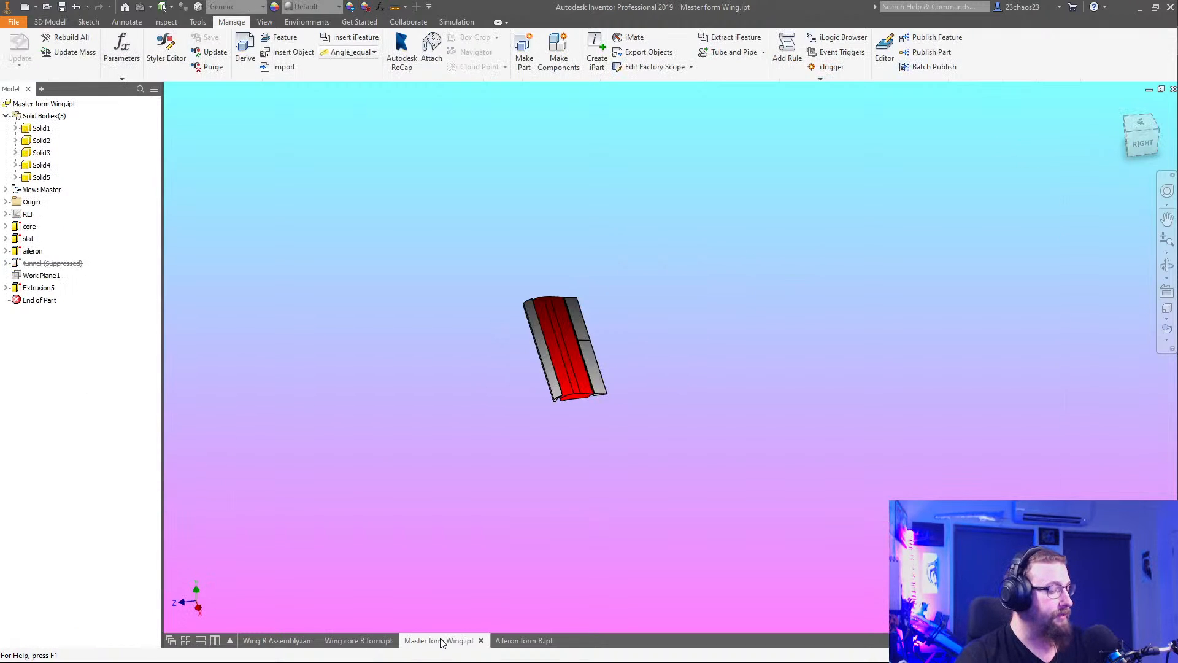
click(481, 640)
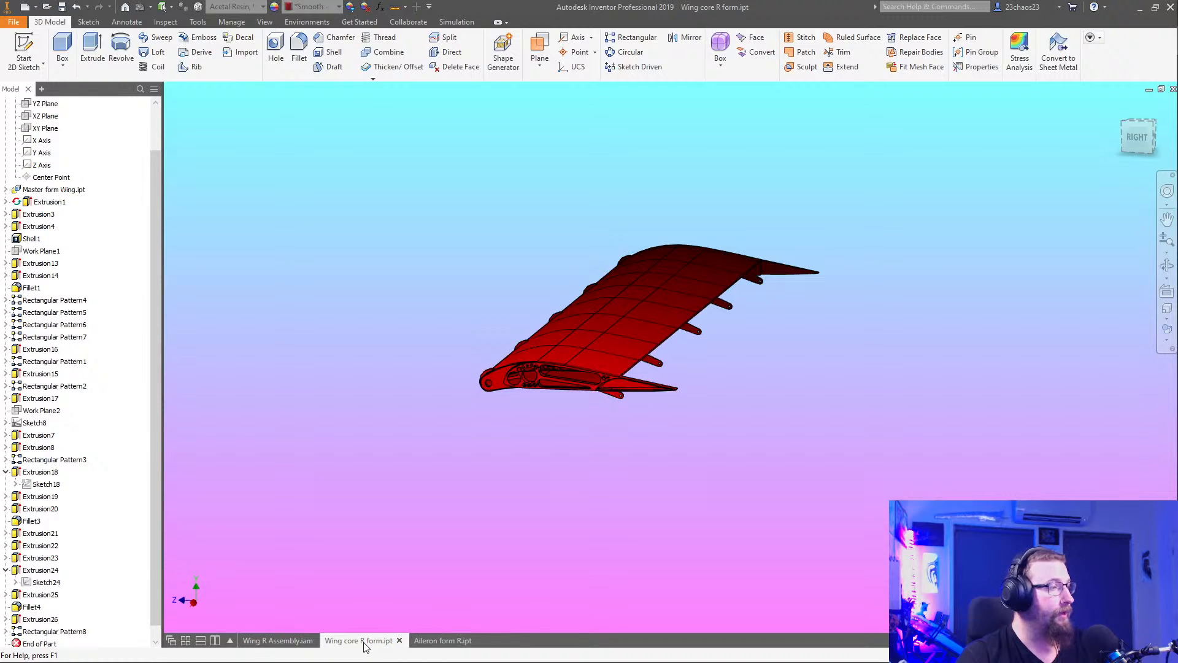
Measure the distance between the end rib's inner face and the adjacent hinge arm's side face on the wing core
middle_drag(692, 442, 505, 551)
middle_drag(741, 345, 571, 405)
scroll(708, 277, down, 5)
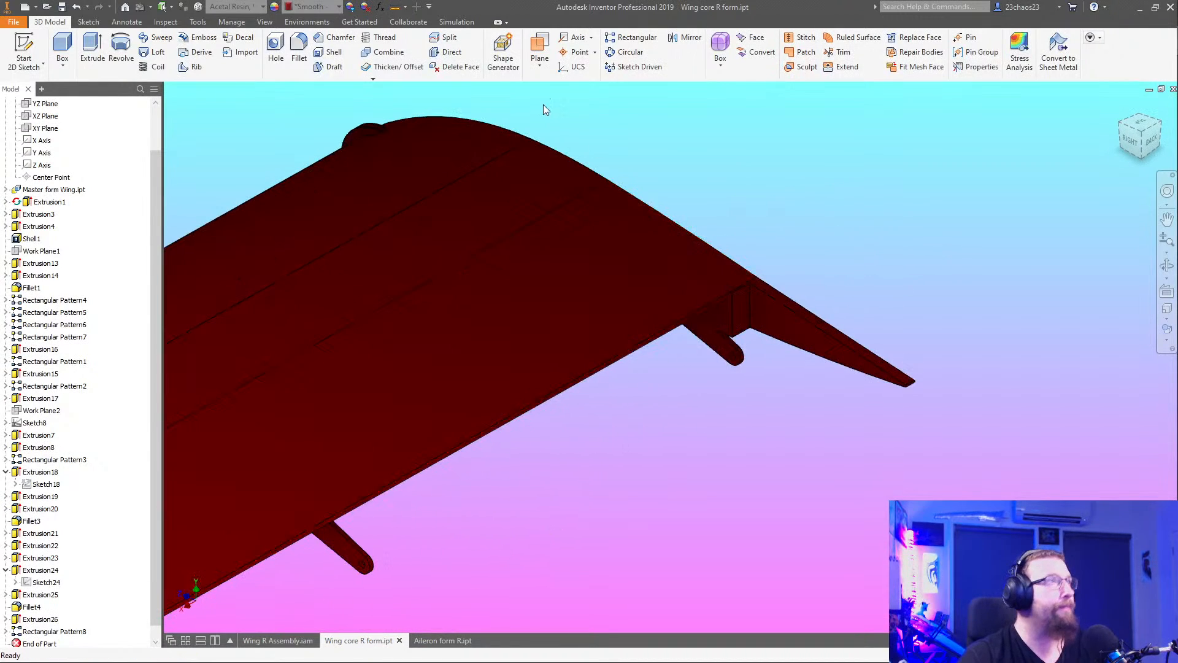
key(m)
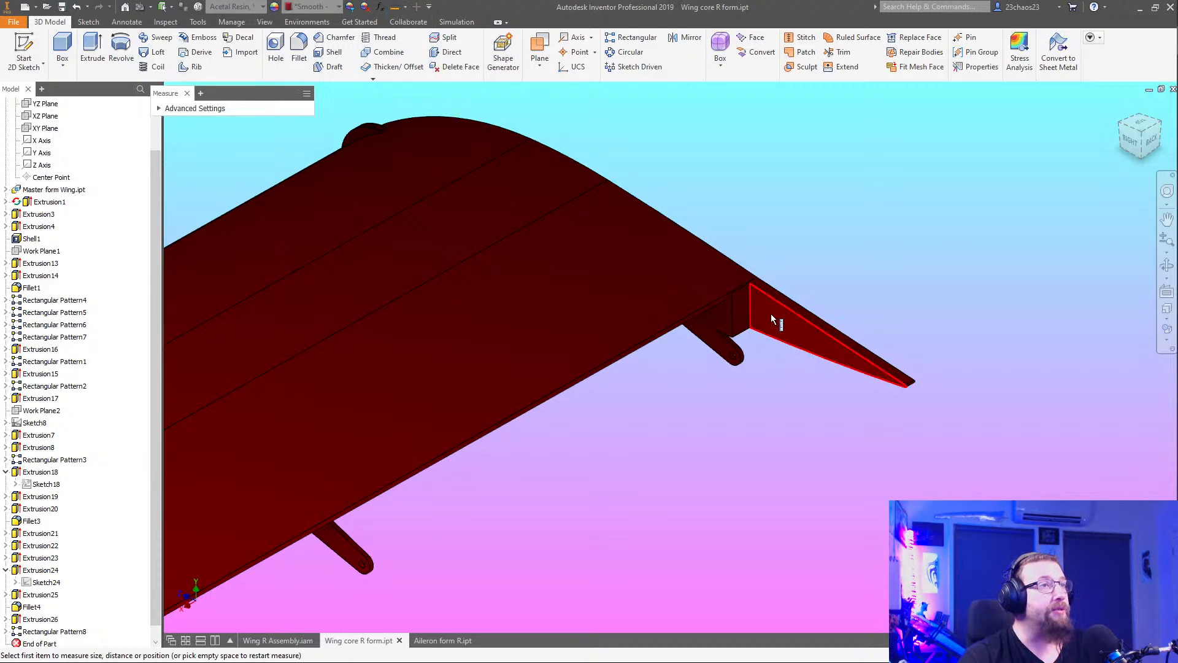
click(771, 314)
click(724, 315)
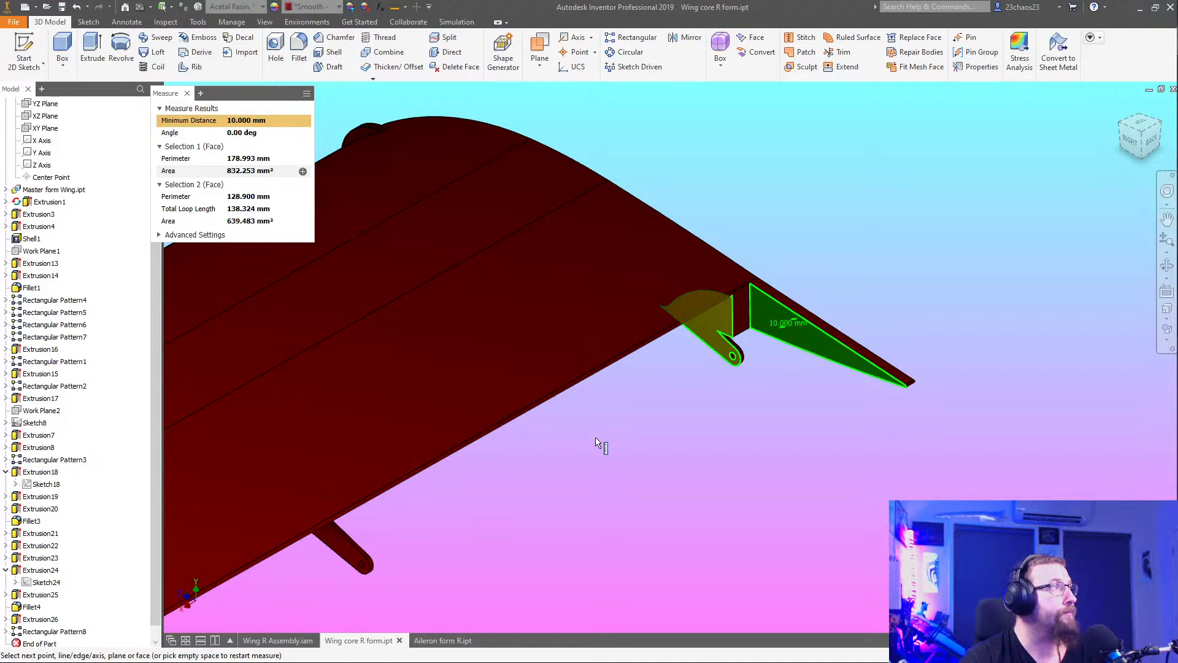
key(Escape)
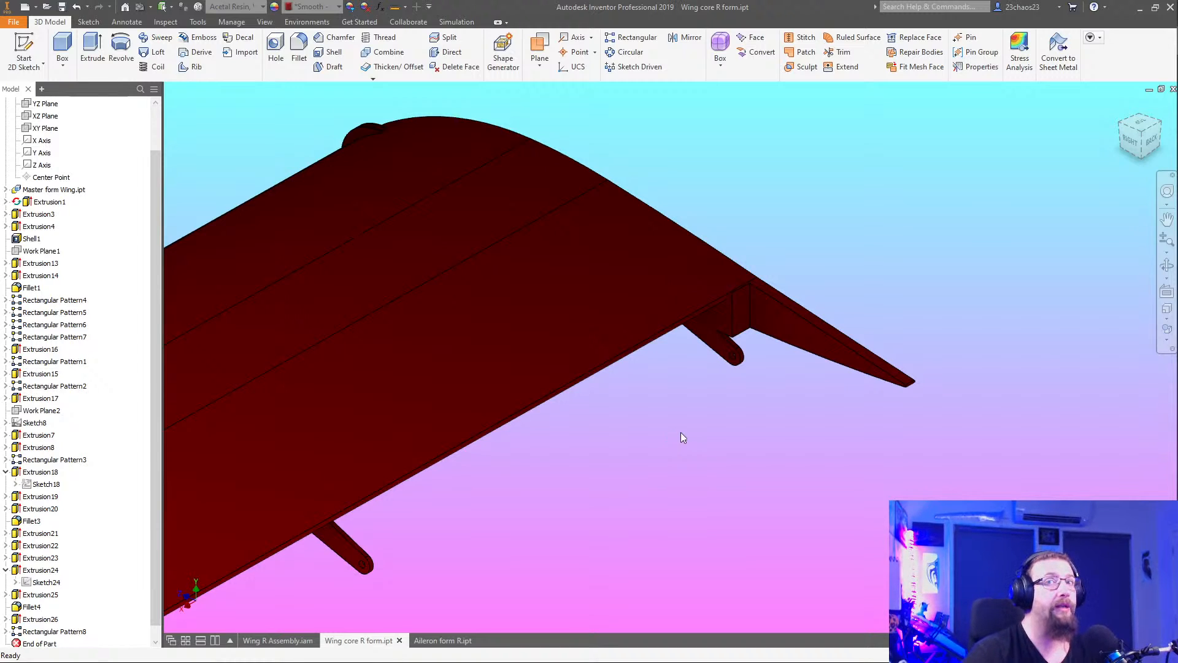
Return to the Aileron form R part and project the end face's airfoil outline into the open sketch
scroll(813, 448, down, 3)
middle_drag(795, 464, 922, 343)
scroll(945, 405, down, 2)
shift+middle_drag(945, 476, 844, 405)
middle_drag(846, 560, 827, 411)
shift+middle_drag(889, 510, 556, 607)
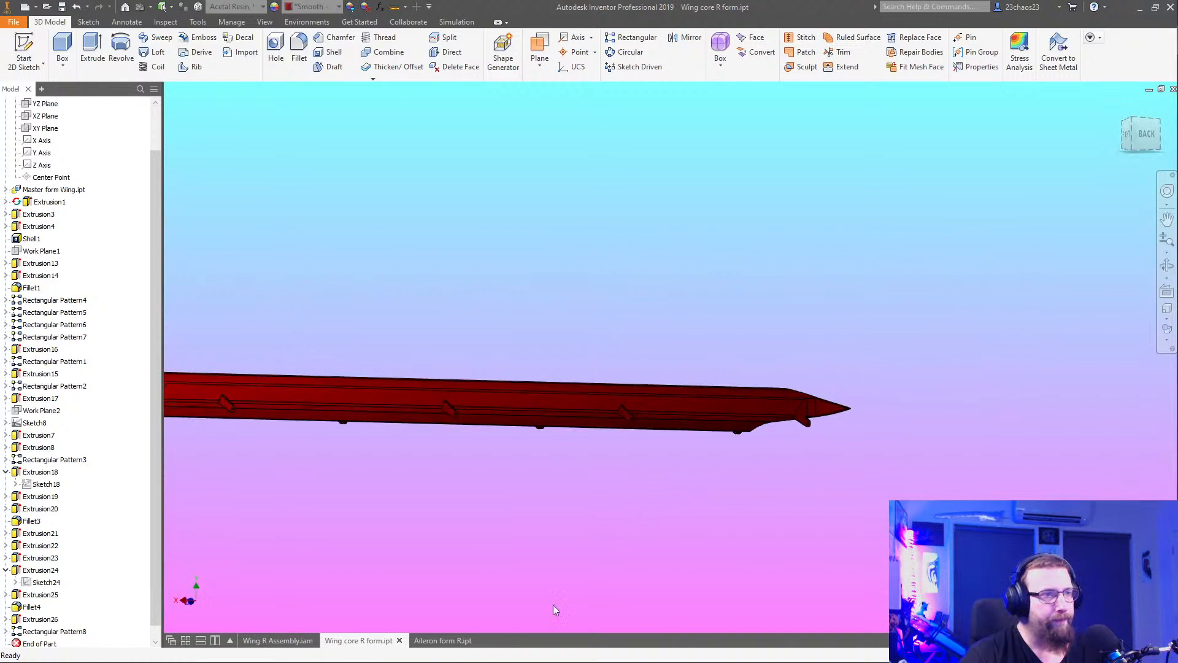
click(437, 640)
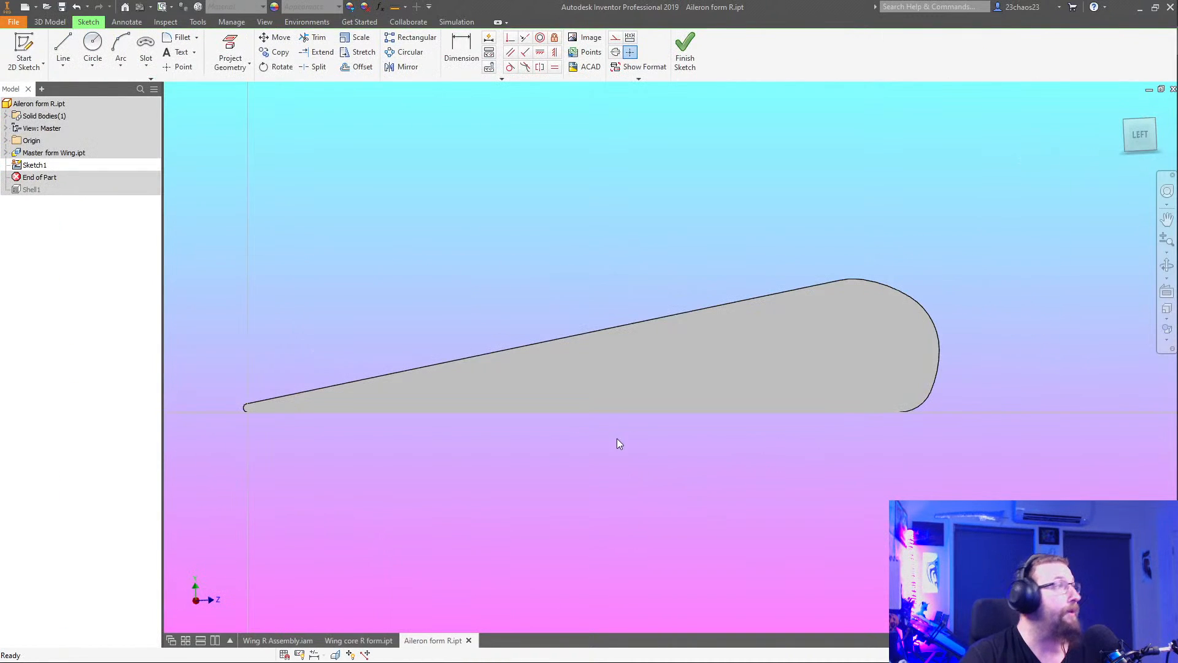
click(230, 52)
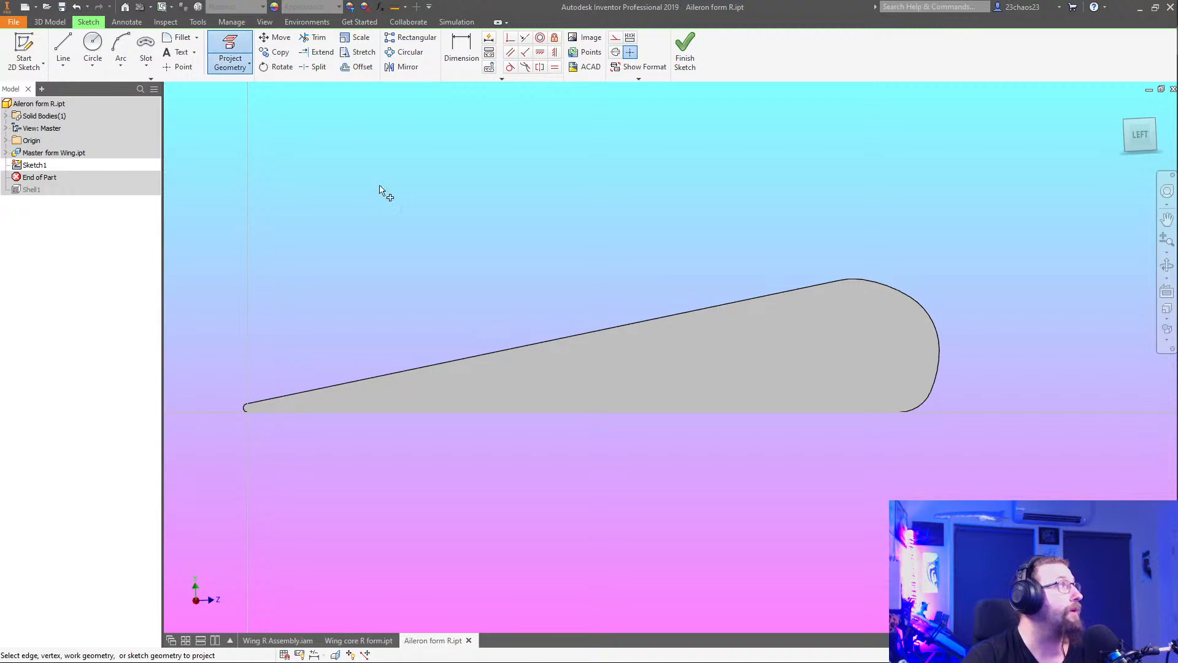
click(728, 340)
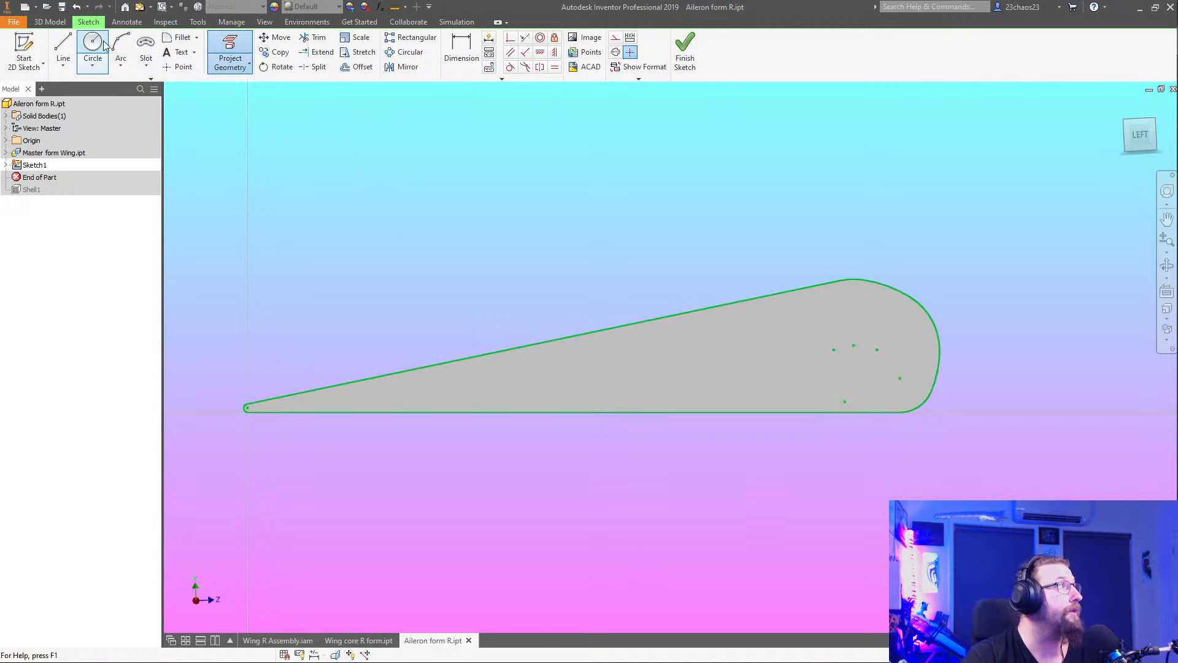
Draw a slanted line across the airfoil from its flat lower edge to its sloping upper edge, ahead of the rounded nose
click(63, 50)
click(798, 412)
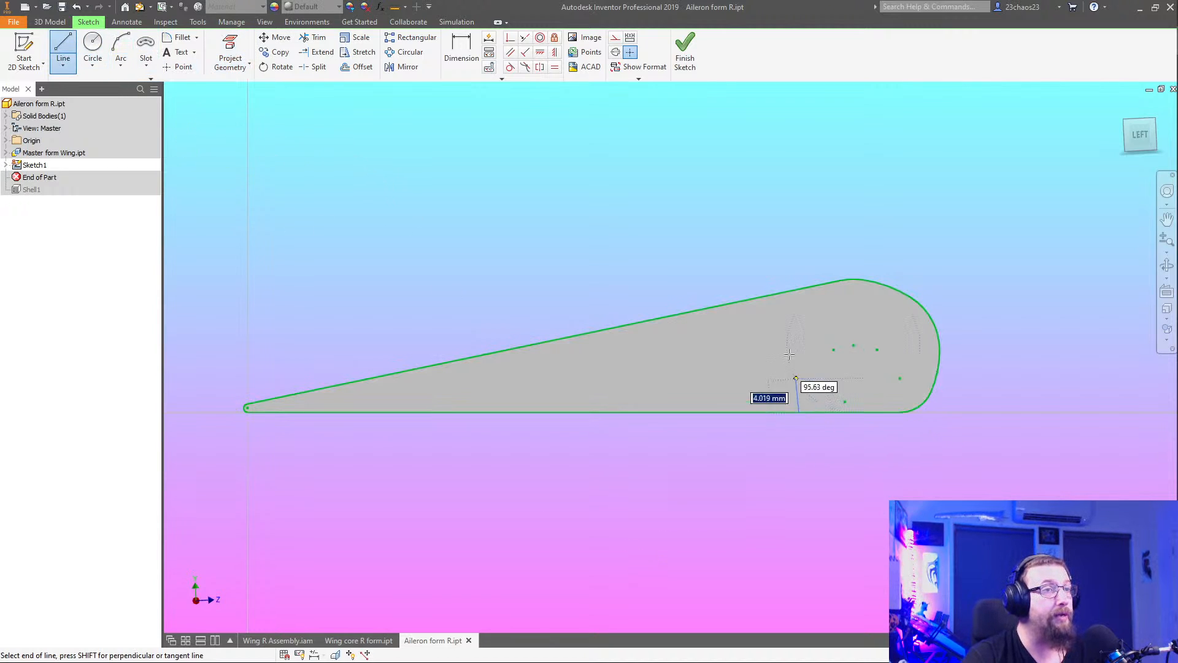
double_click(762, 297)
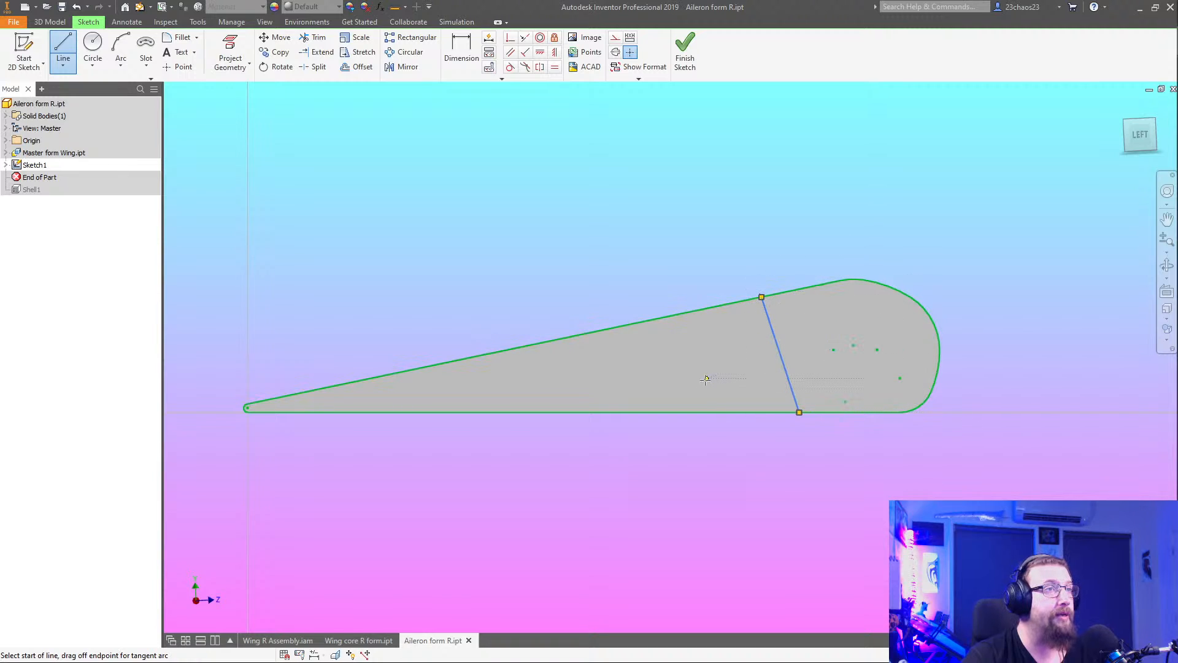
key(Escape)
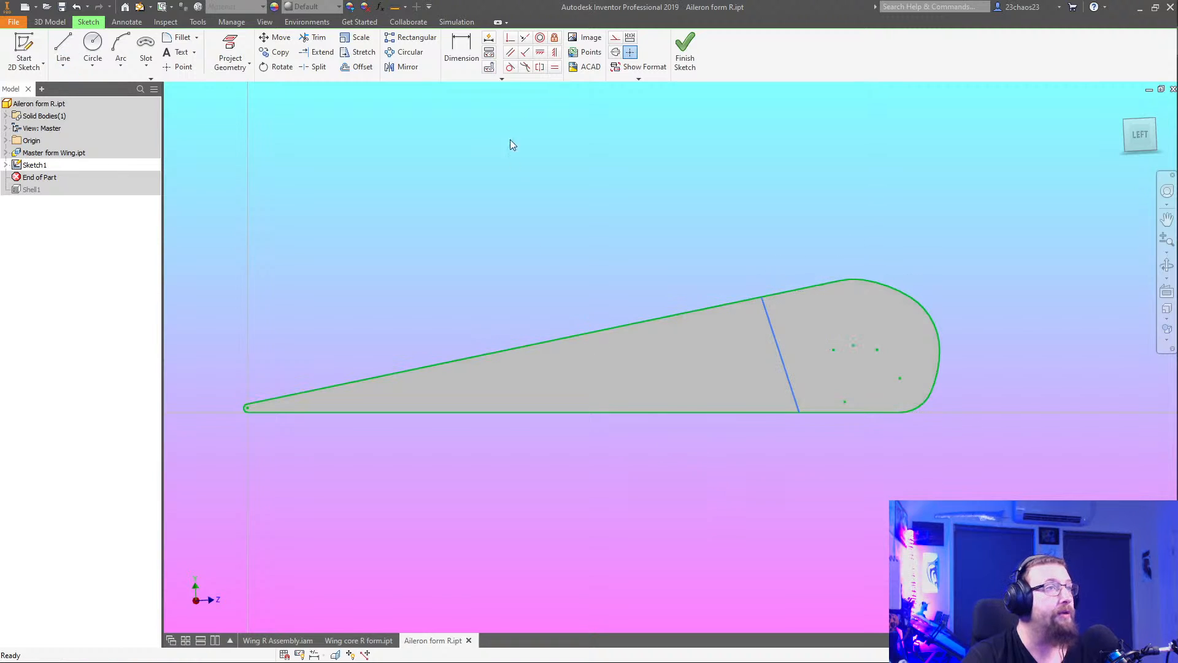
Constrain the slanted dividing line perpendicular to the airfoil's sloping upper edge
click(527, 54)
click(778, 343)
click(810, 287)
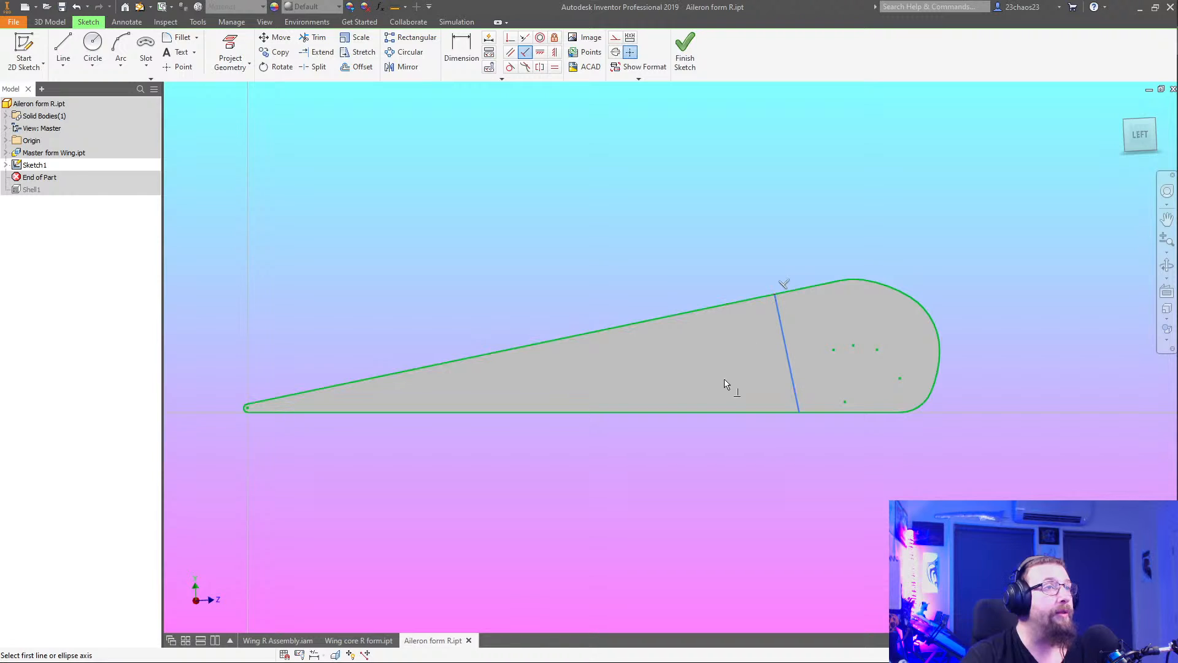
right_click(710, 441)
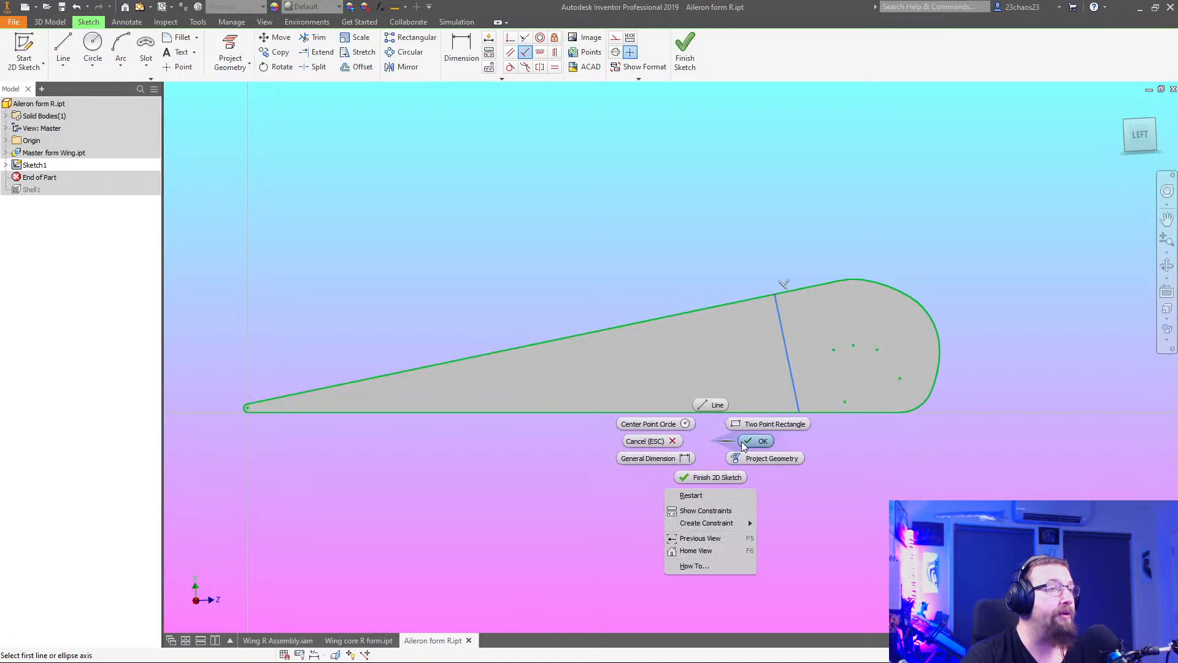
click(756, 440)
Try to add an angular dimension between the dividing line and the airfoil's lower edge
click(458, 51)
click(794, 384)
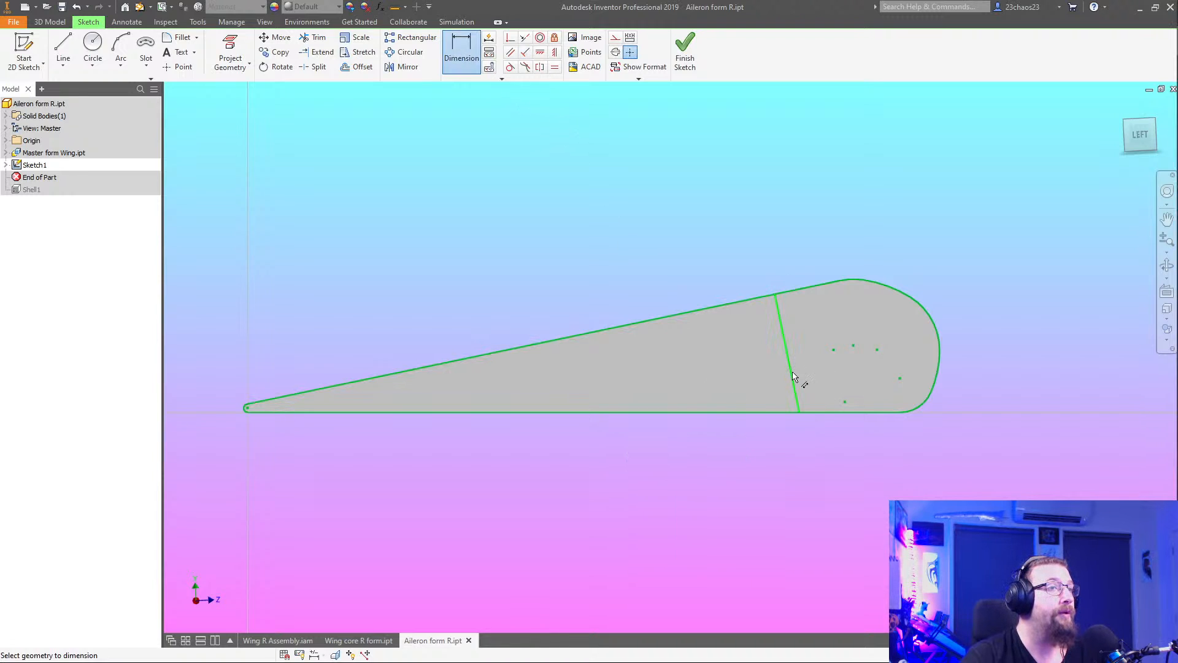
click(781, 412)
click(753, 384)
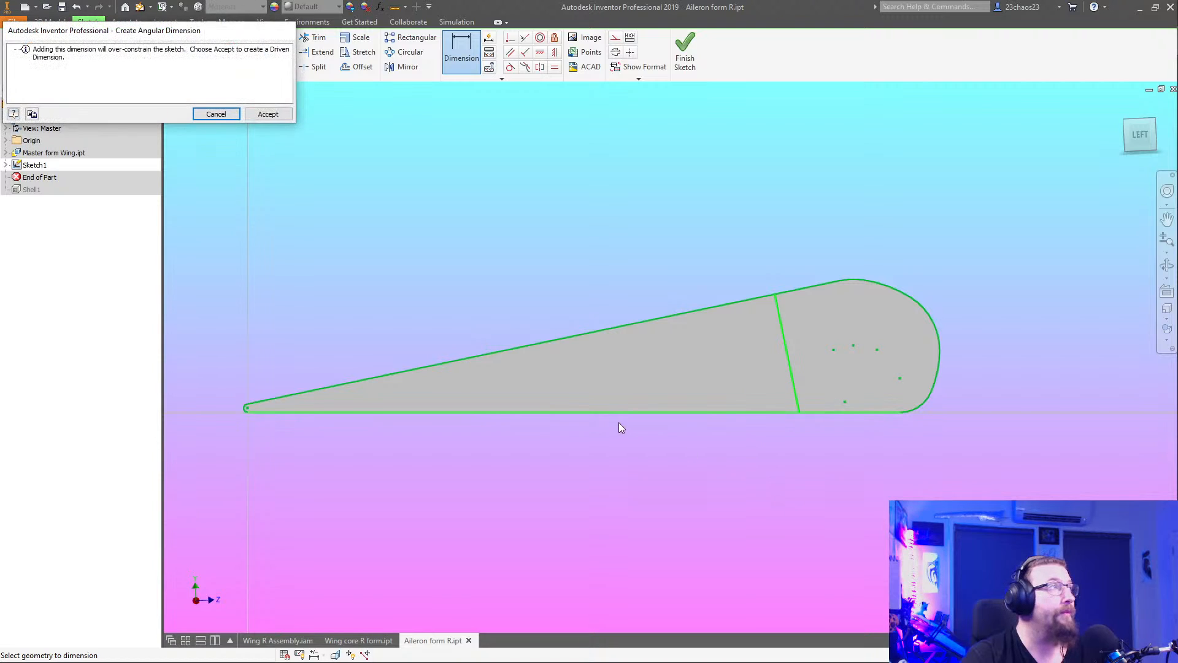
key(Escape)
scroll(757, 419, up, 4)
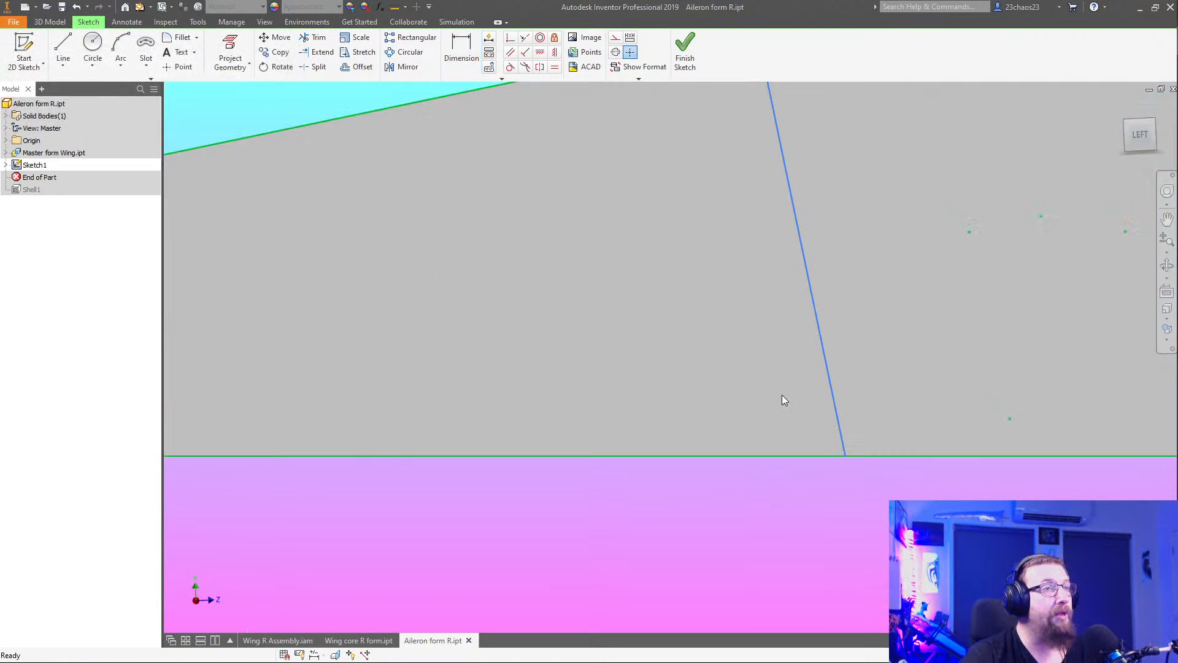
scroll(782, 395, down, 3)
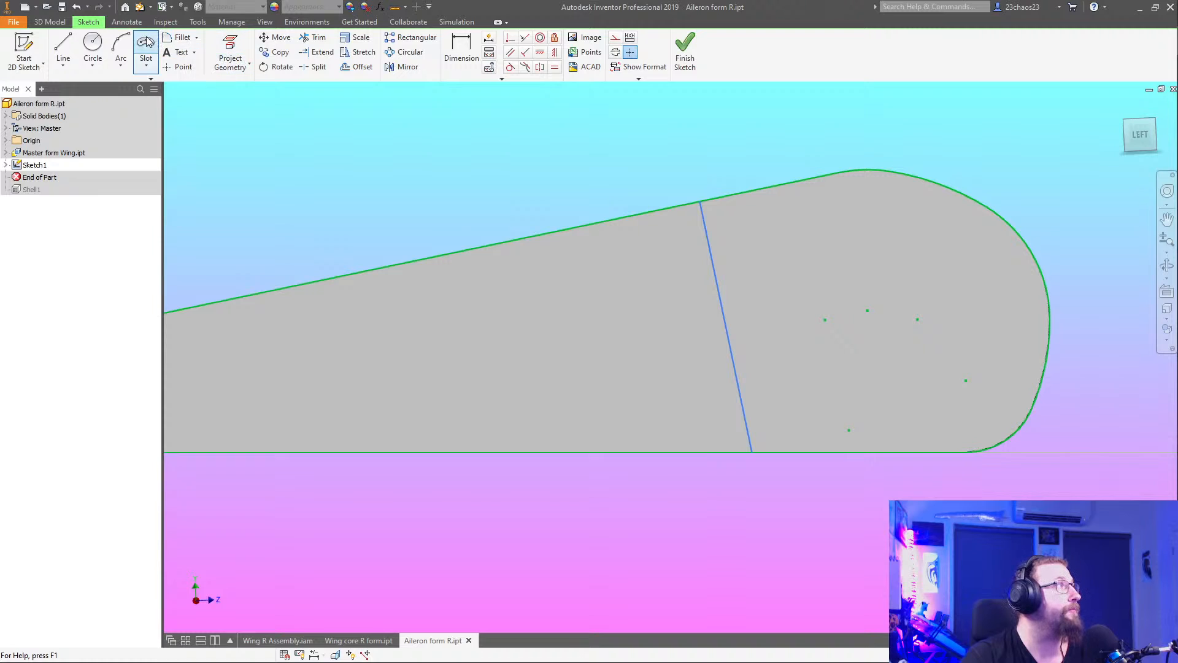
click(461, 52)
click(740, 381)
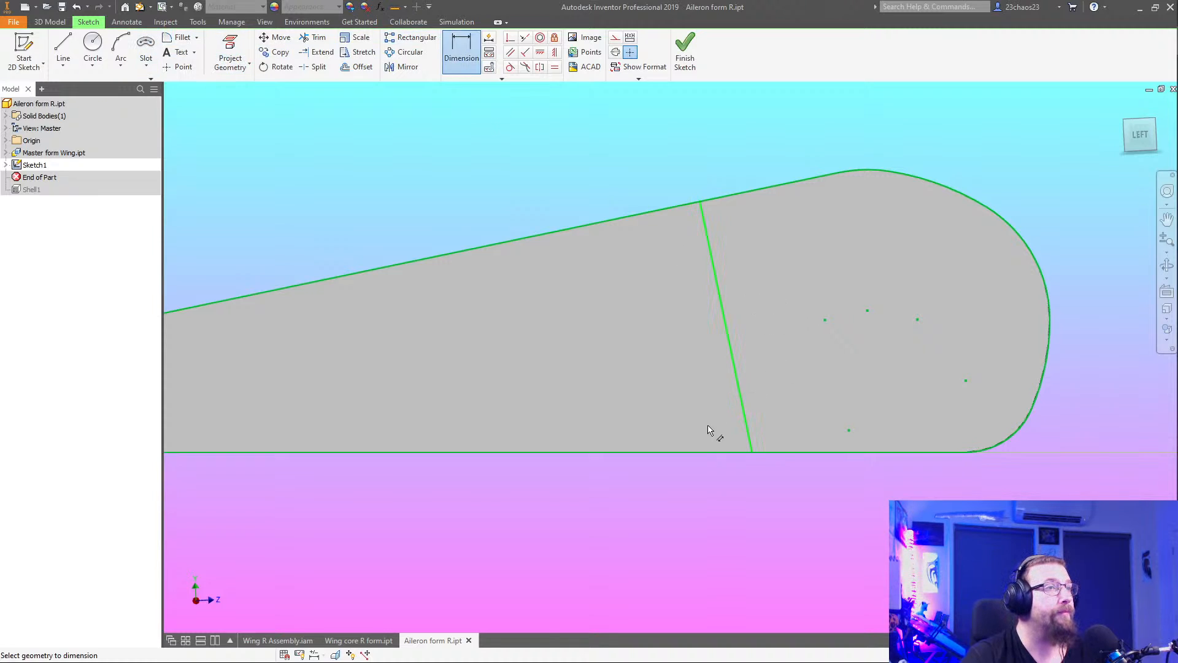
click(710, 453)
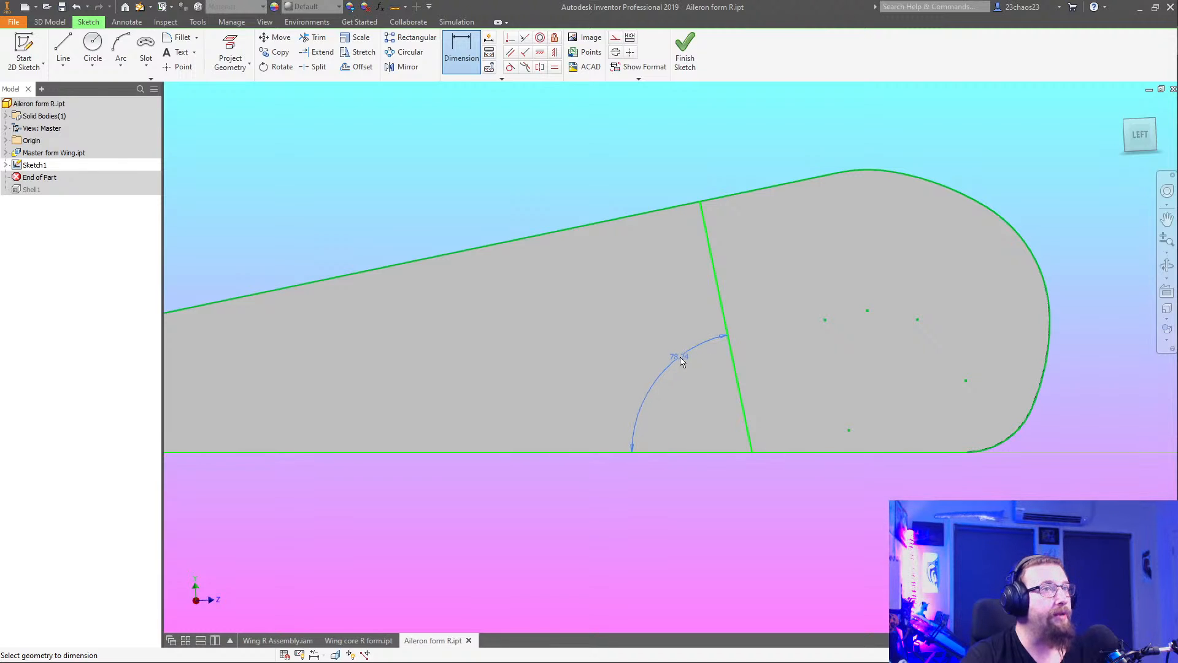
key(Escape)
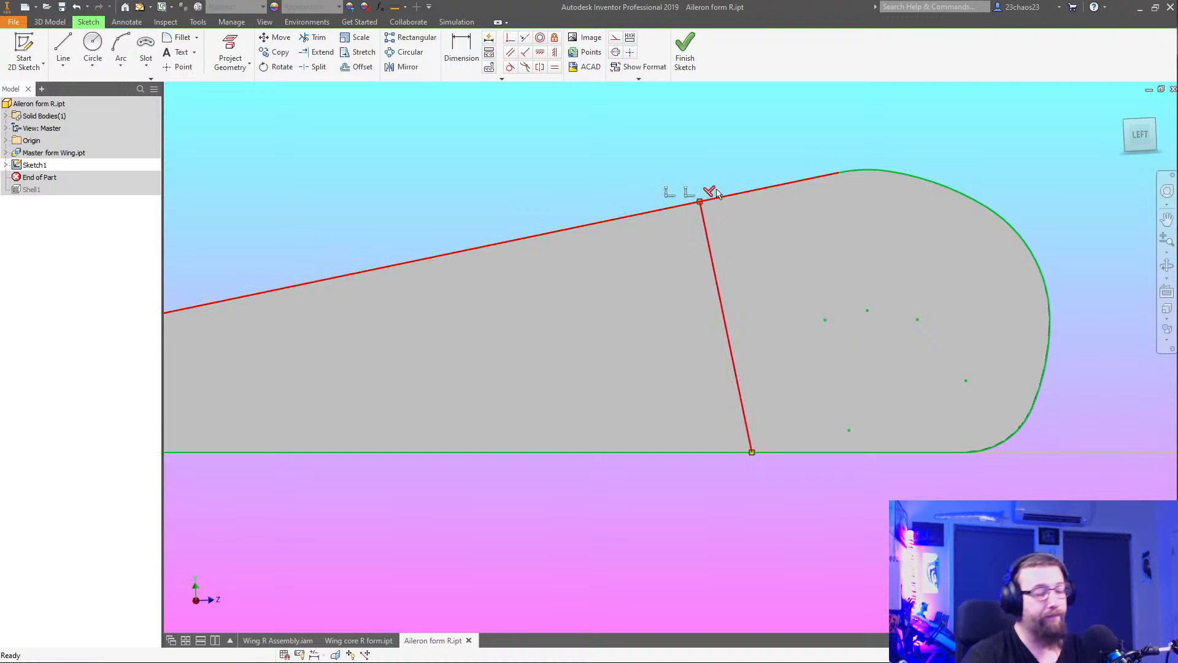
Delete the line's perpendicular constraint and slide its upper end along the sloping edge towards the trailing edge
key(Delete)
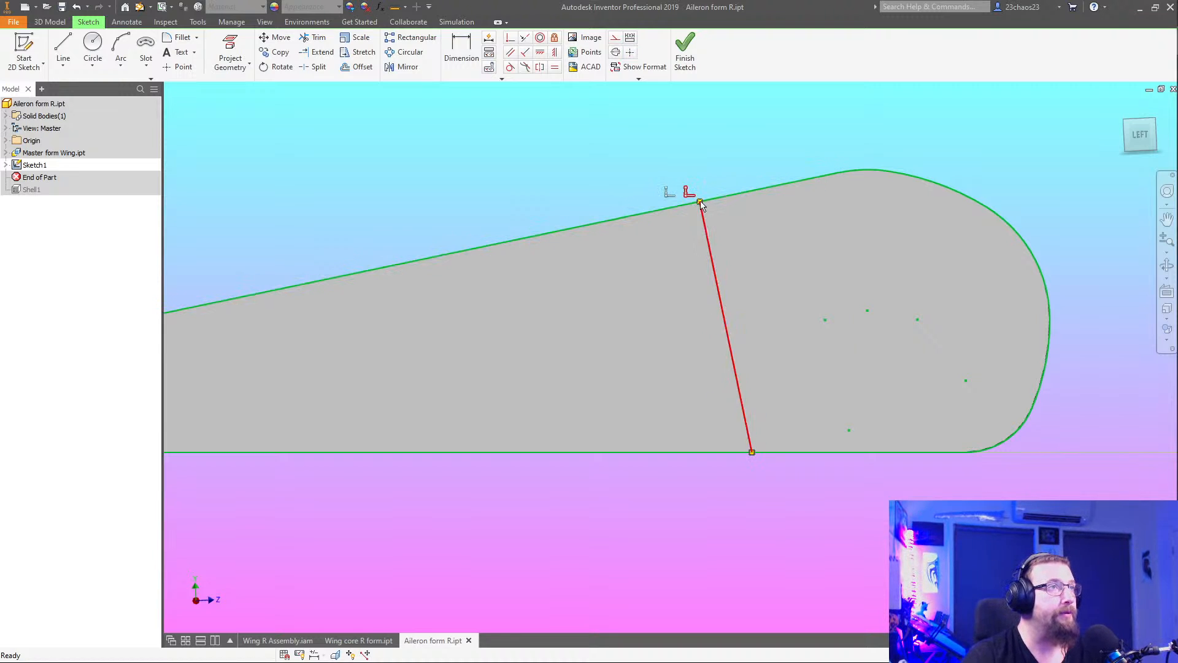
mouse_move(698, 198)
mouse_down()
mouse_move(672, 207)
mouse_move(672, 222)
mouse_move(632, 216)
mouse_up()
click(671, 233)
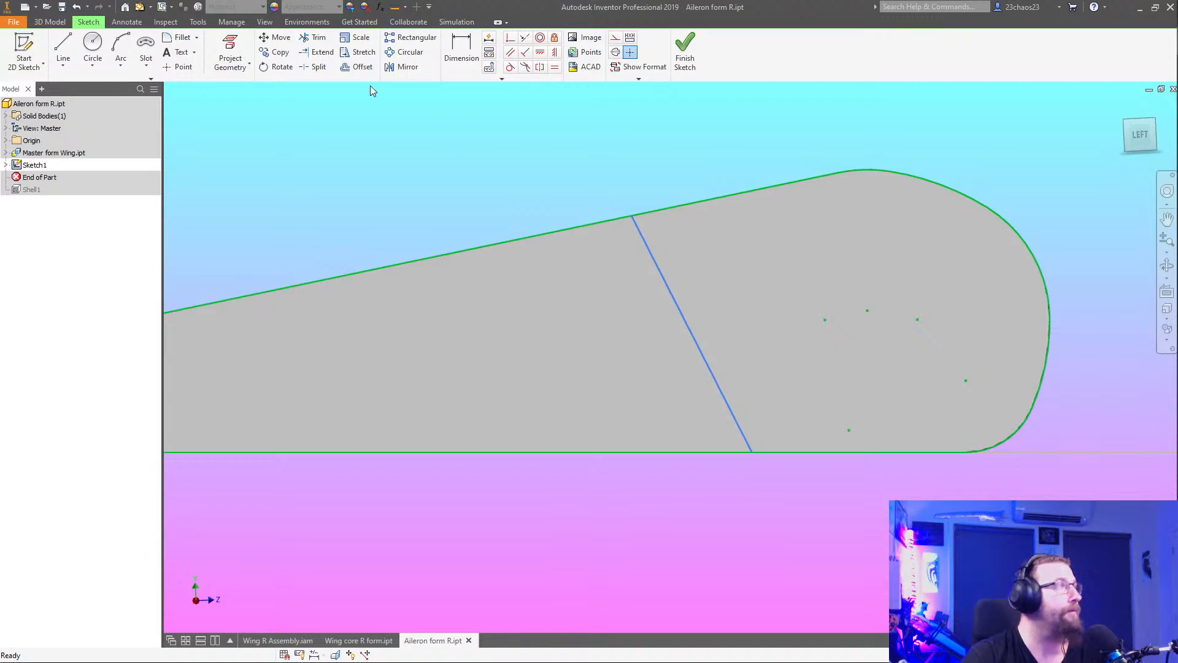
Dimension the angle between the dividing line and the airfoil's lower edge at 60 degrees
click(461, 52)
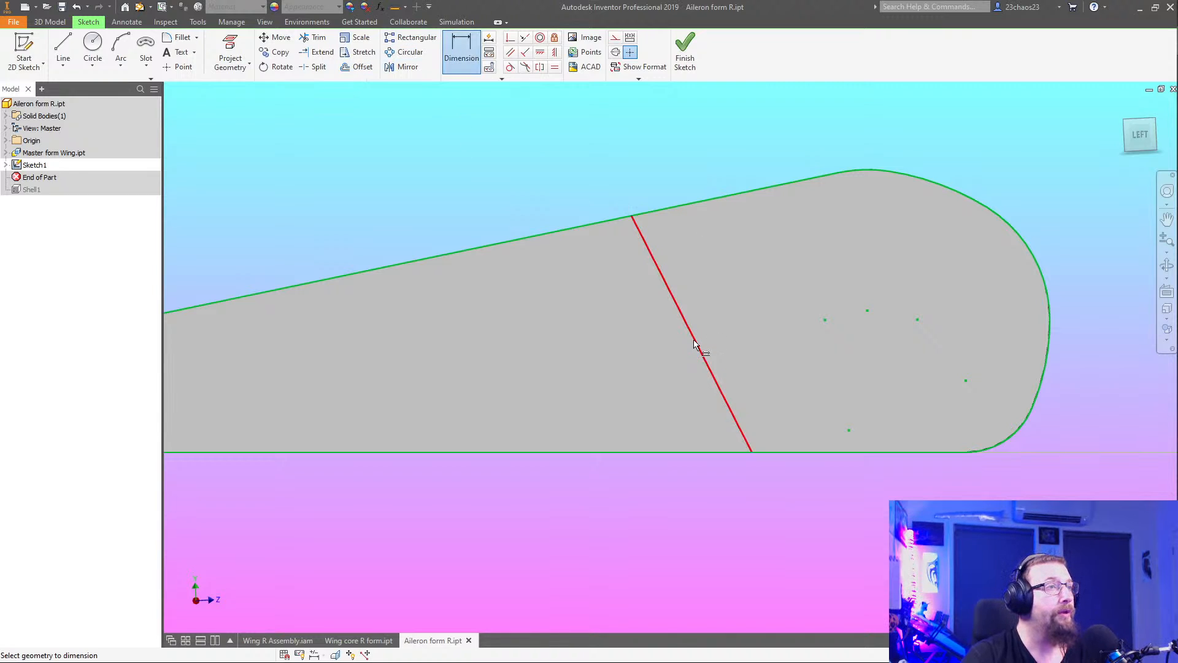
click(675, 452)
click(675, 399)
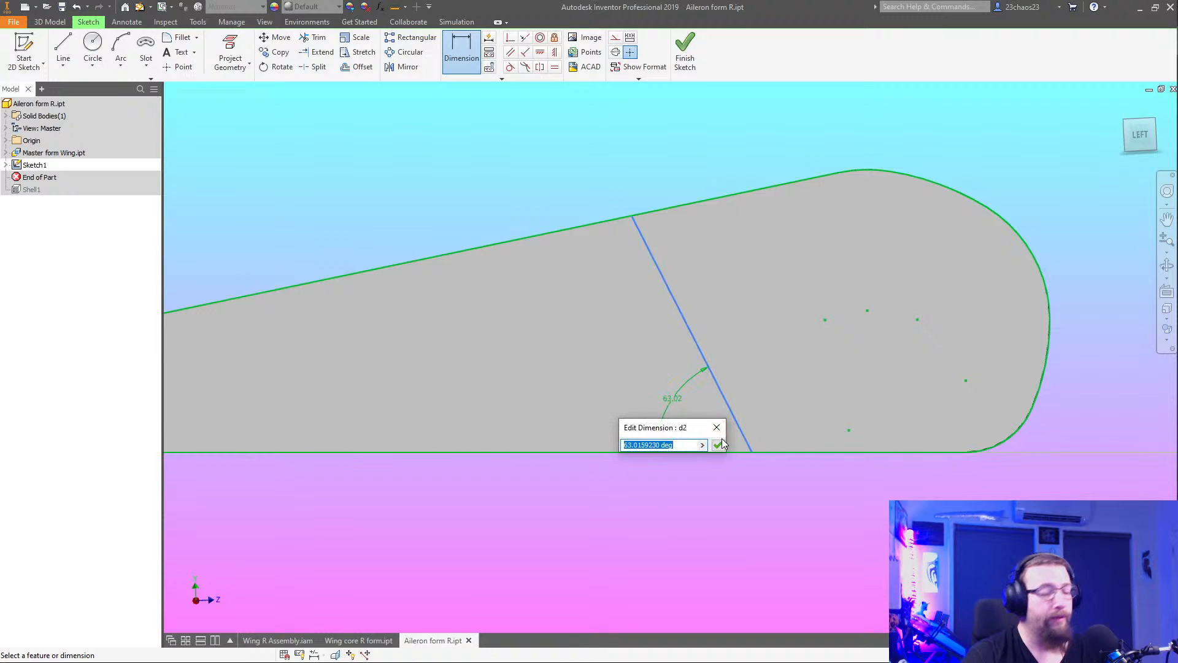
text(60)
click(722, 443)
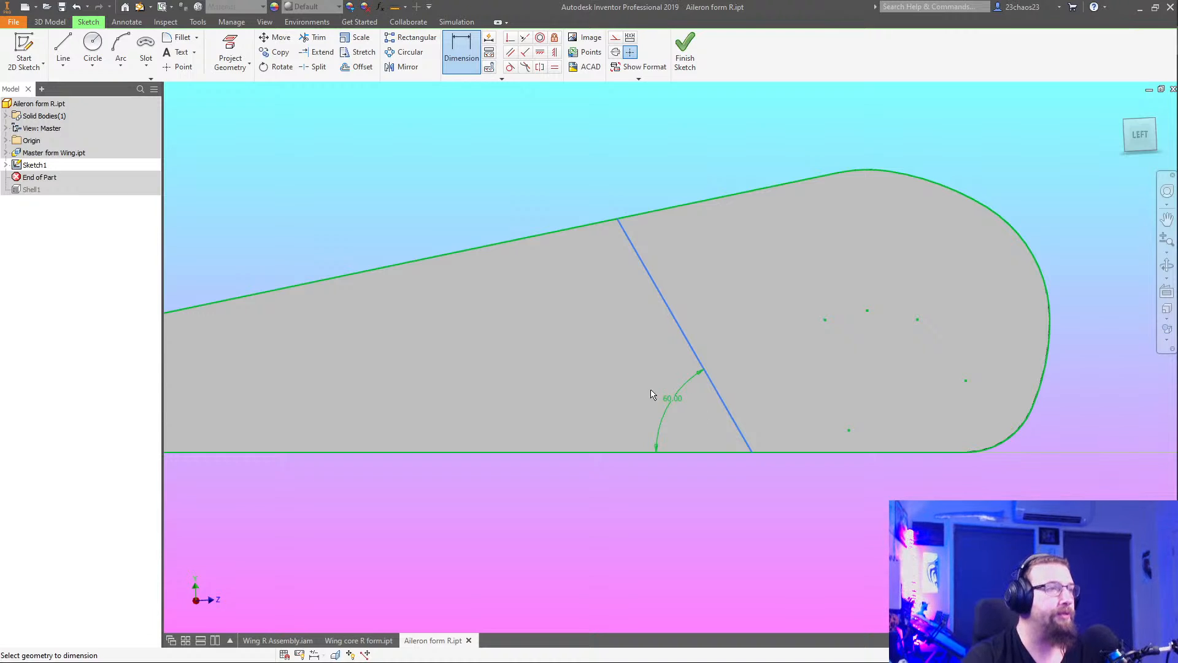
Change the dividing line's angle dimension to 75 degrees
click(671, 399)
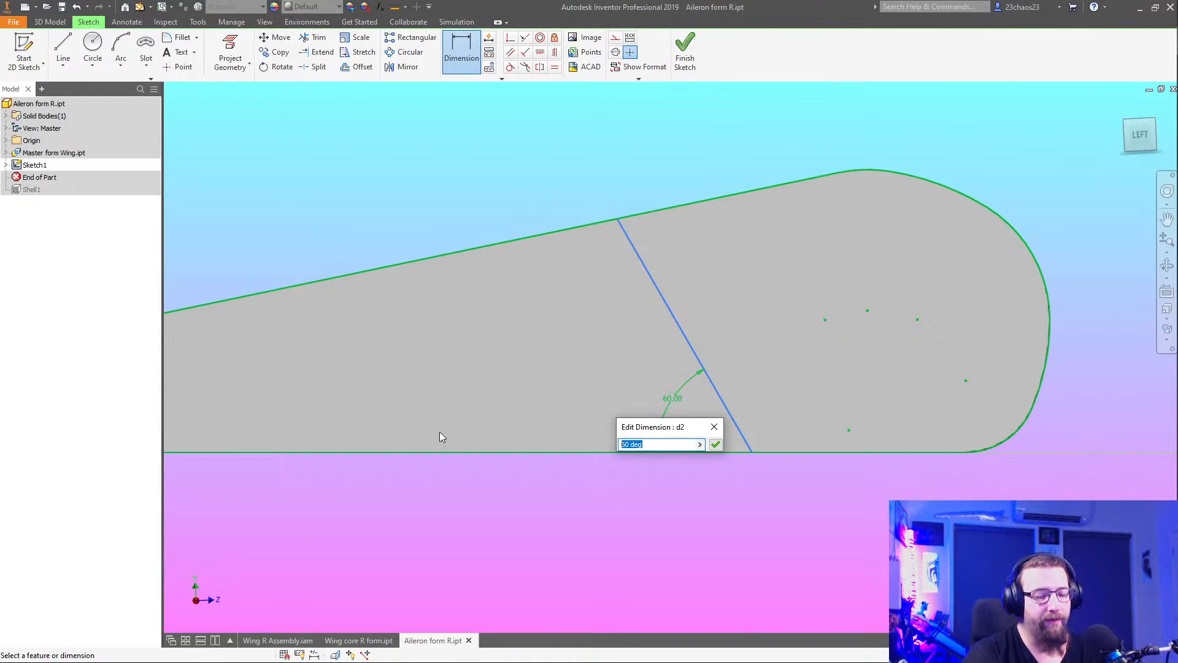
text(75)
key(Return)
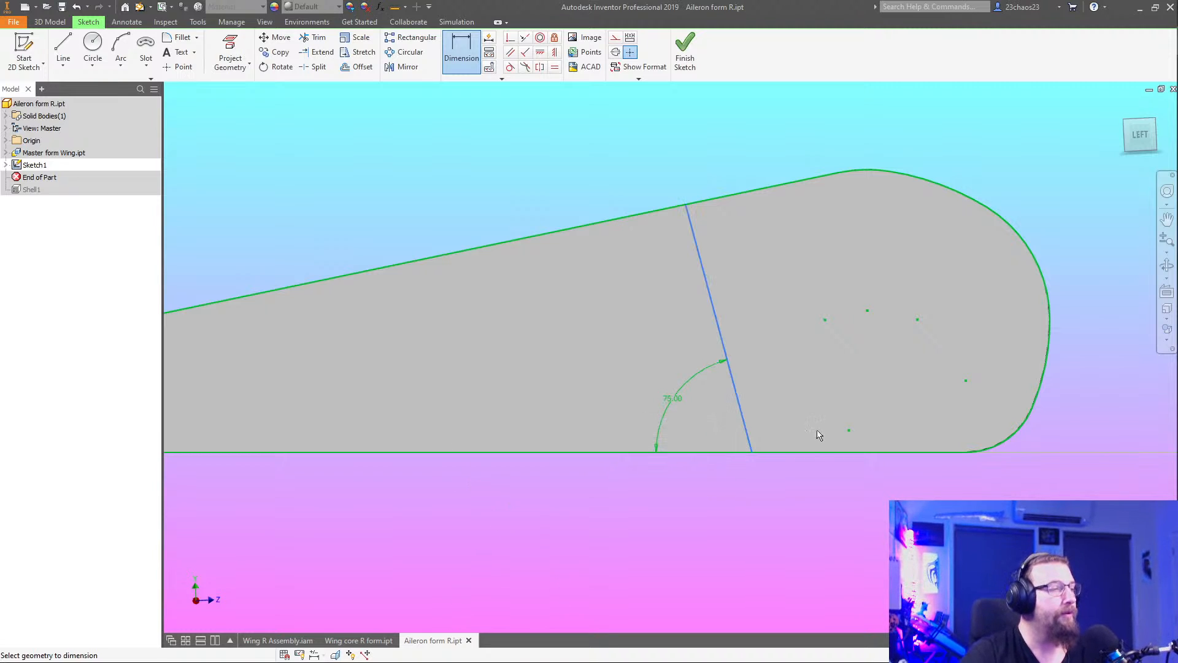
Compare the aileron sketch with the real wing in the reference photo Screenshot_42.png, and close the photo
mouse_move(1176, 214)
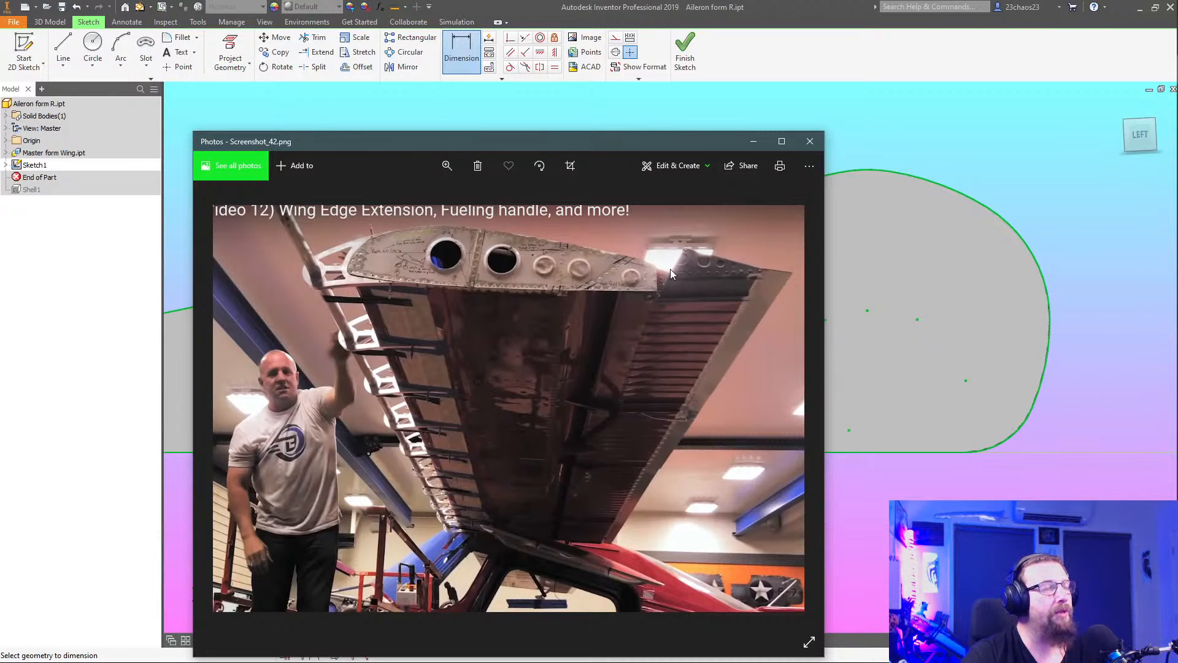
drag(680, 141, 422, 153)
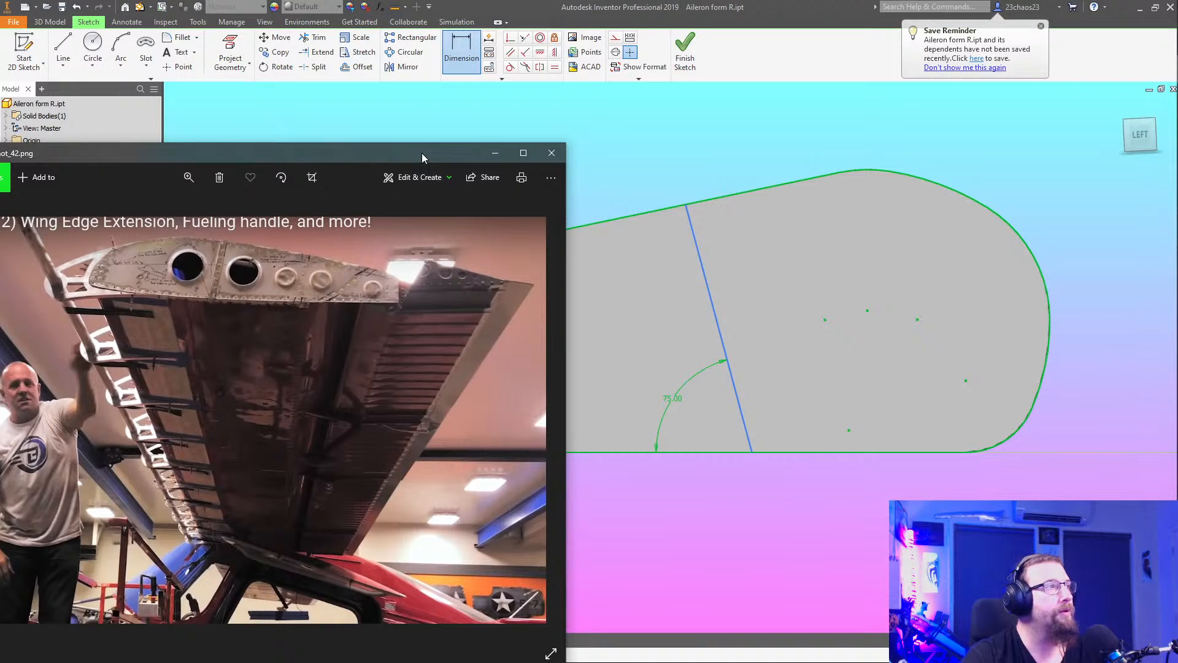
click(551, 153)
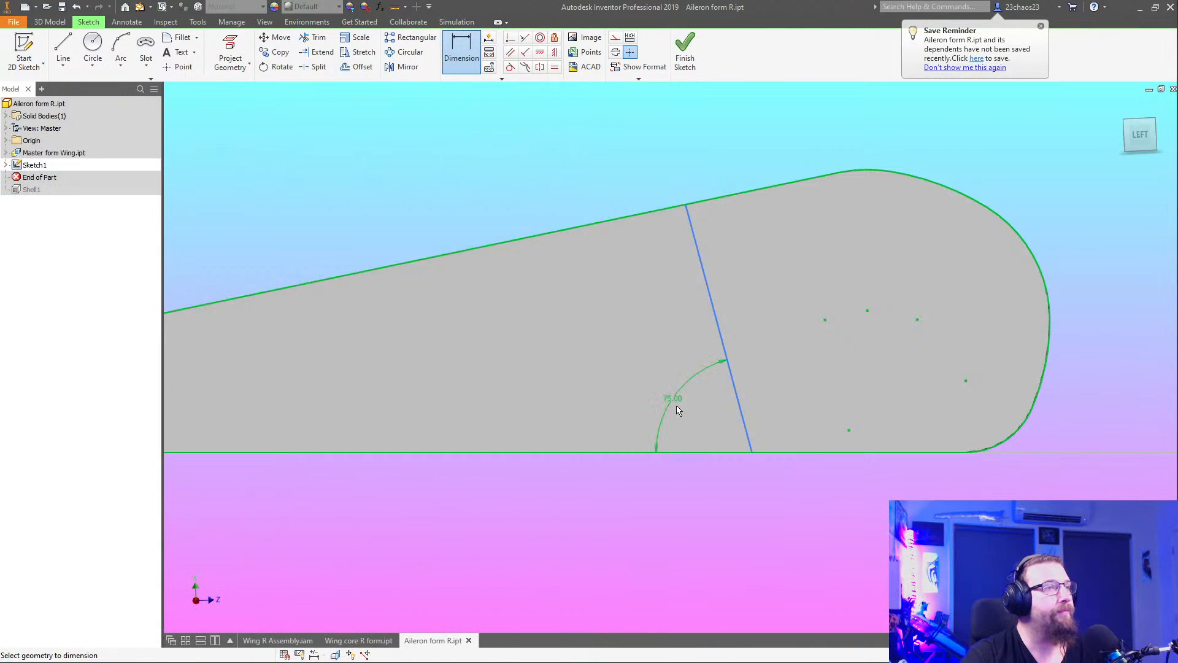
Set the dividing line's angle to 65 degrees and close the reference photo again
double_click(675, 400)
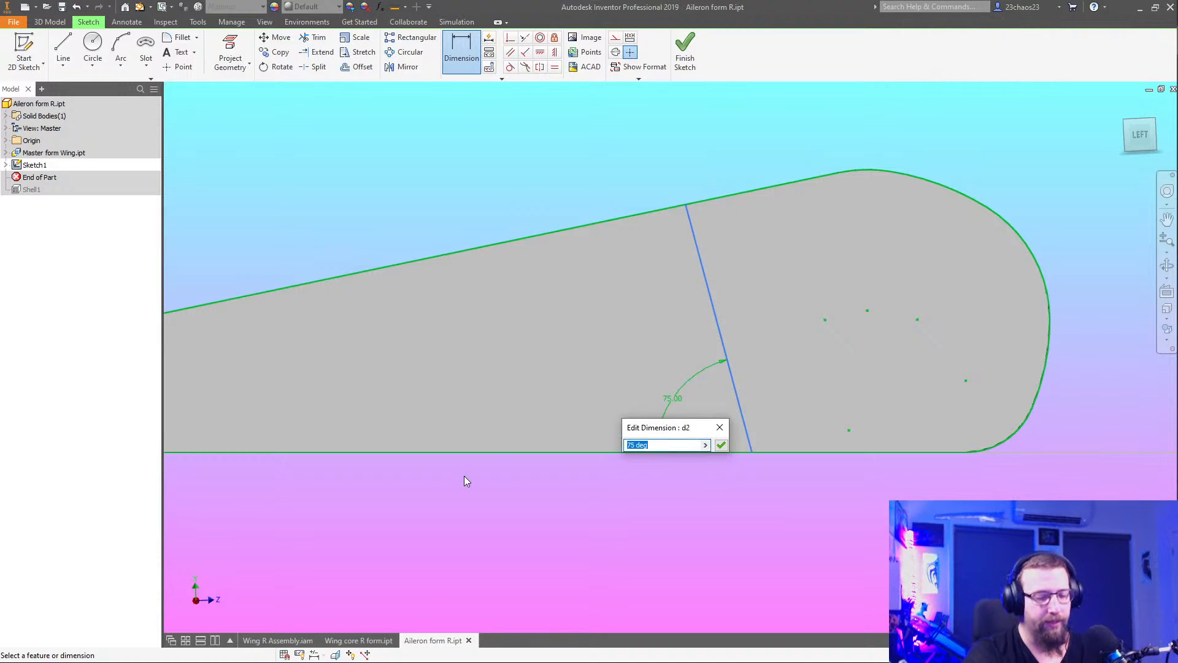
text(65)
key(Return)
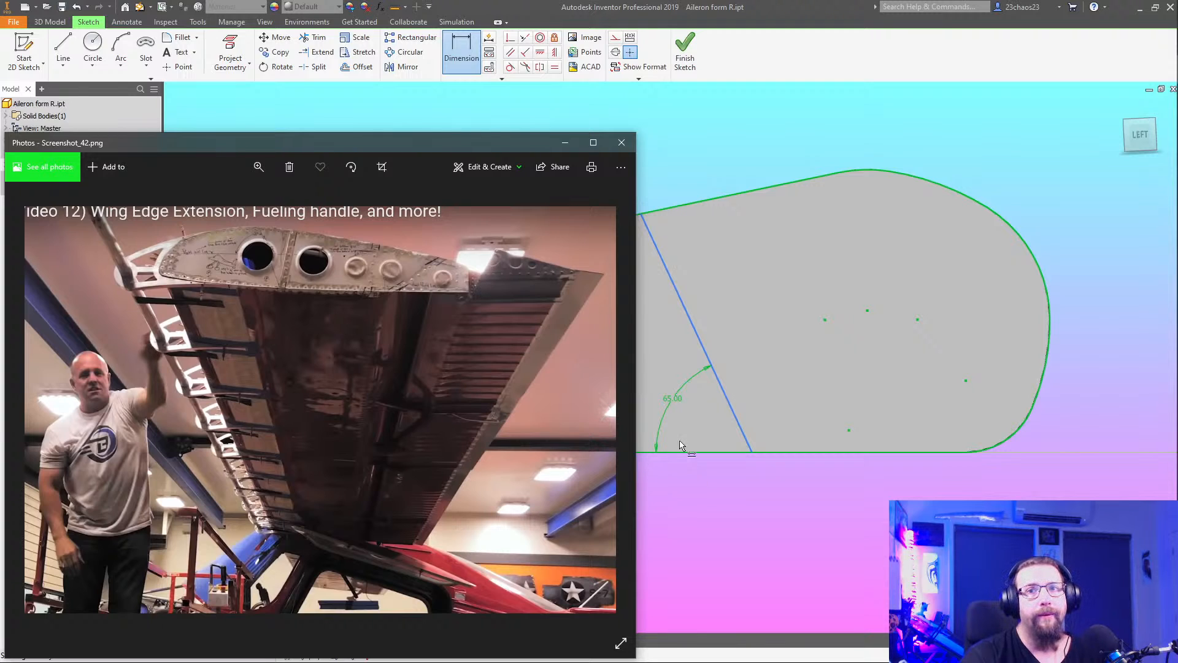
click(622, 143)
Dimension the horizontal distance from the trailing-edge arc's centre to the dividing line's lower endpoint at 65 mm
scroll(785, 411, down, 2)
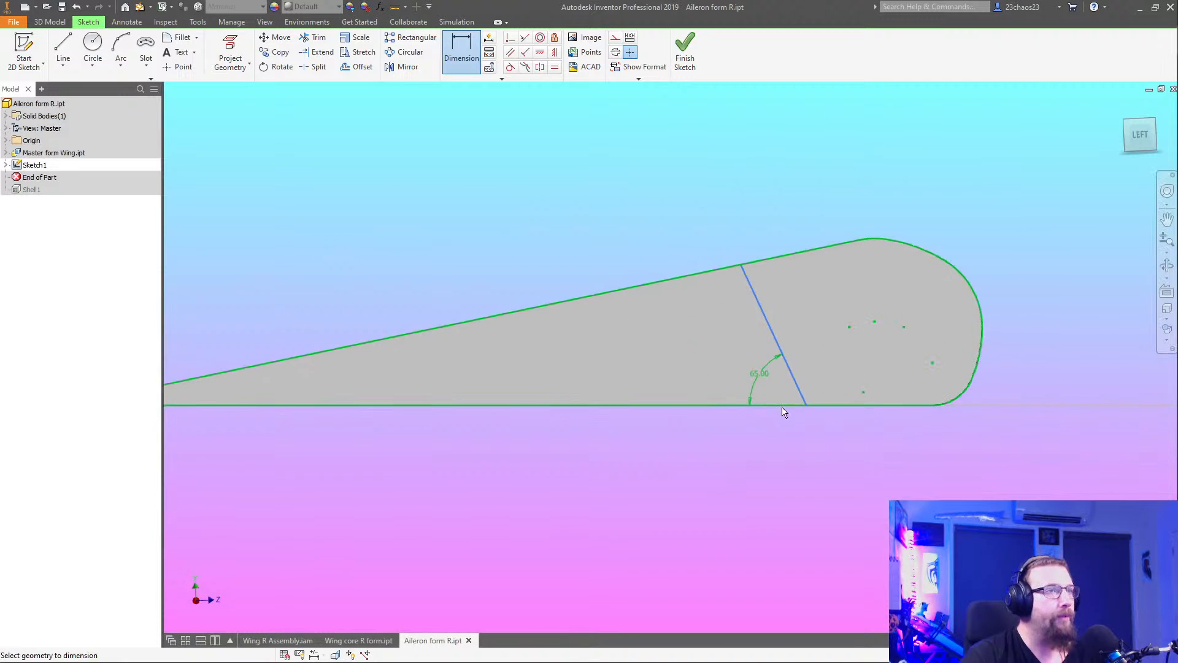
middle_drag(784, 411, 727, 388)
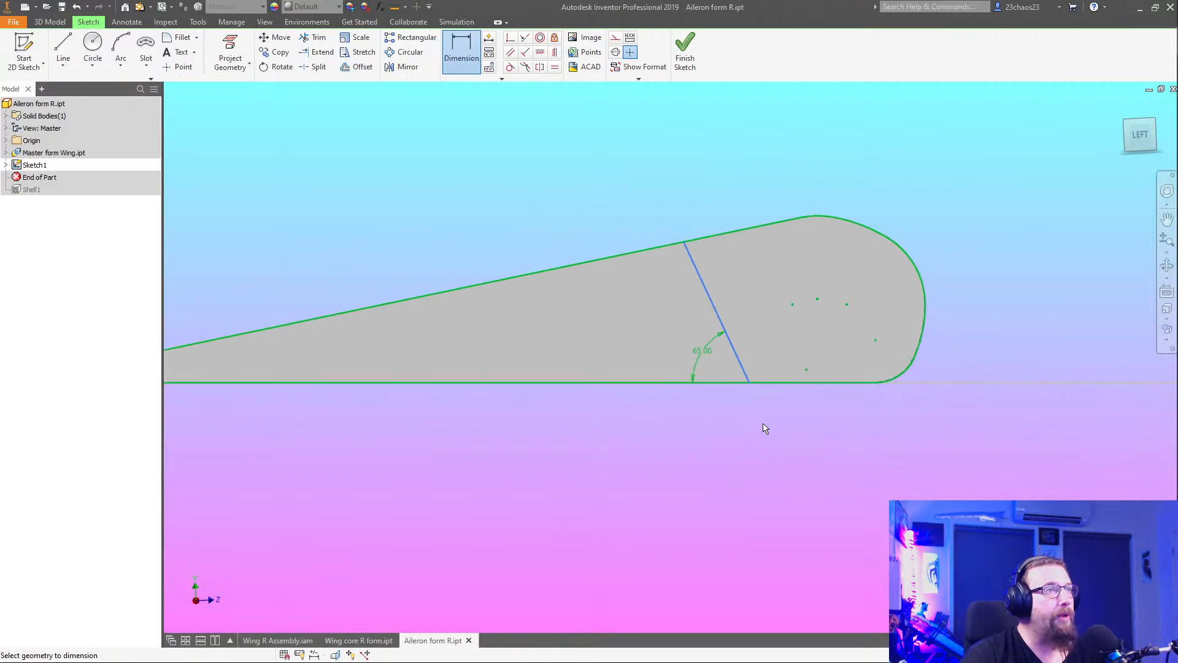
scroll(765, 428, down, 2)
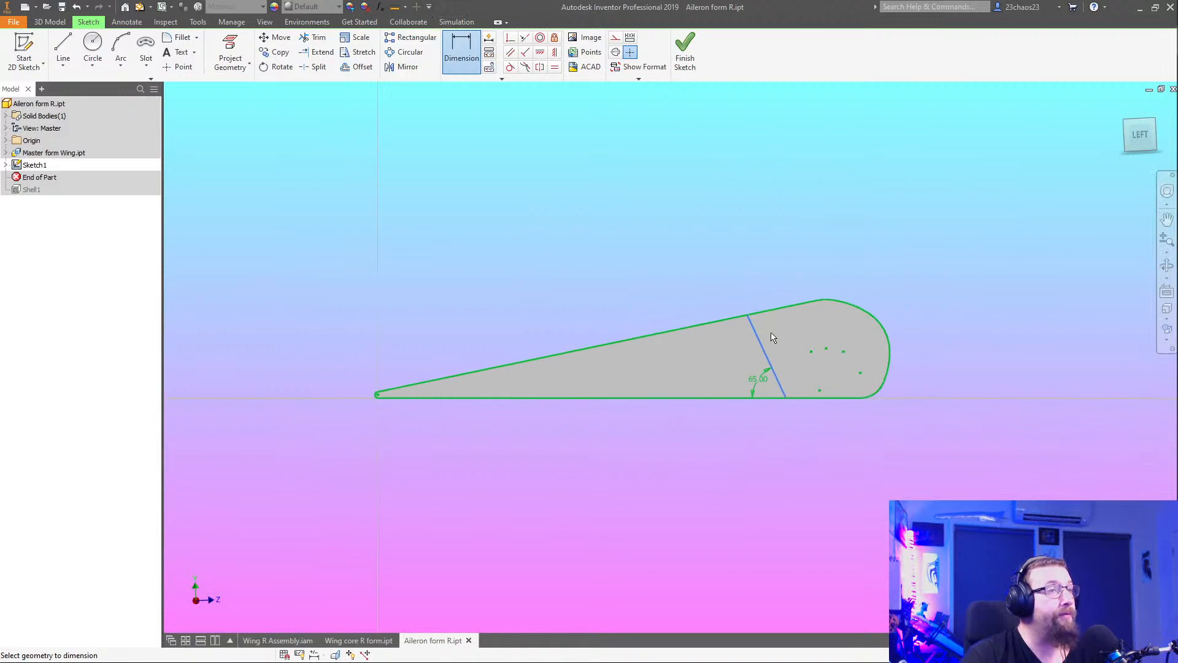
click(760, 344)
key(Escape)
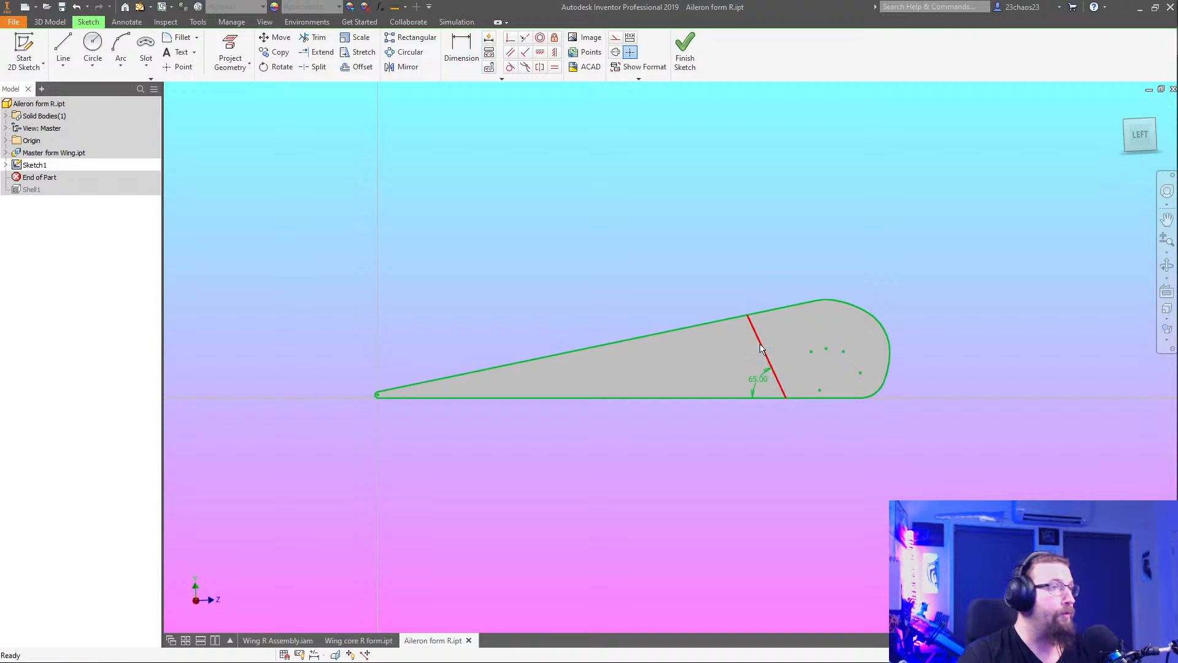
click(467, 57)
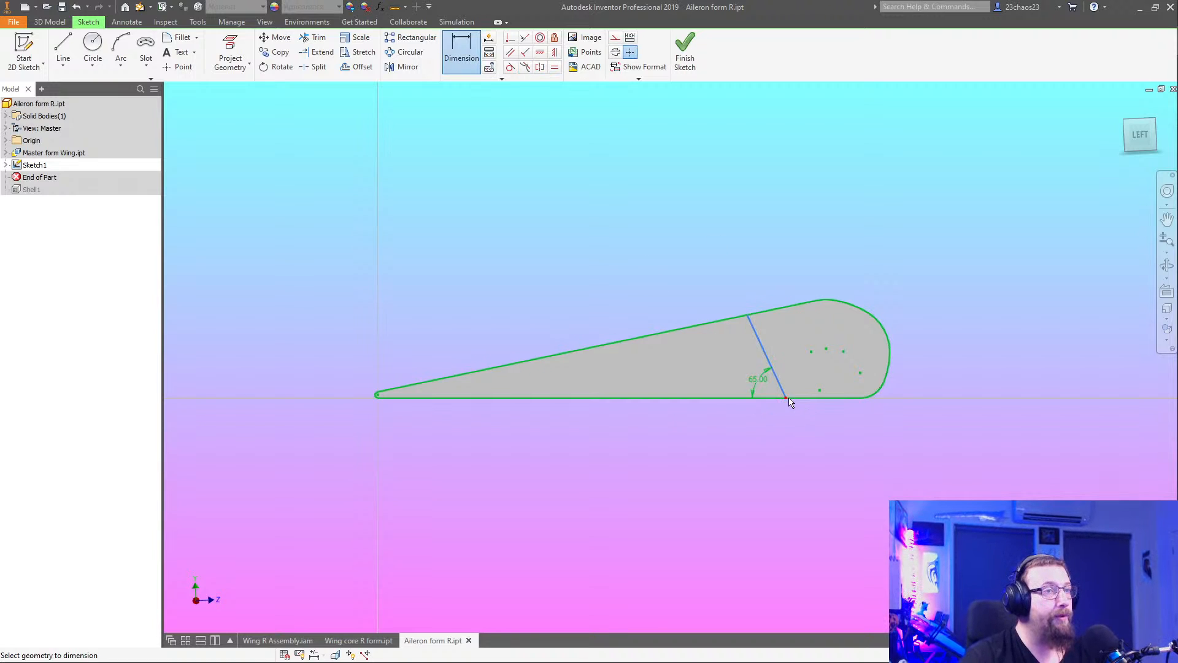
scroll(380, 393, up, 4)
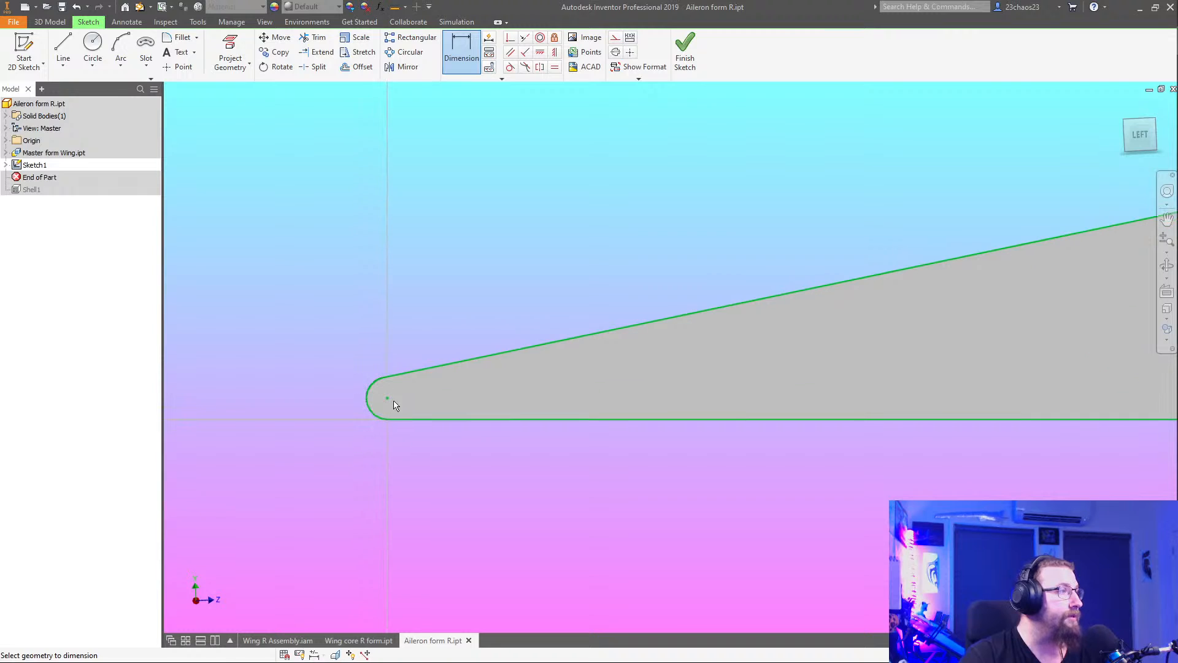
click(385, 400)
scroll(429, 260, down, 5)
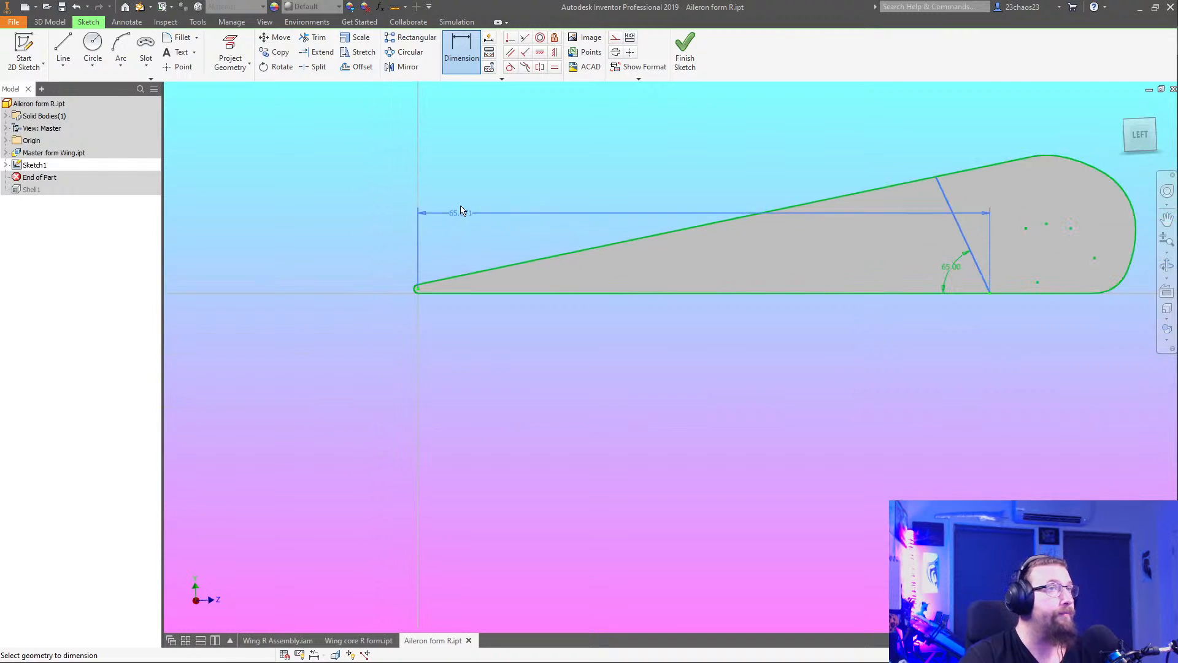
click(440, 384)
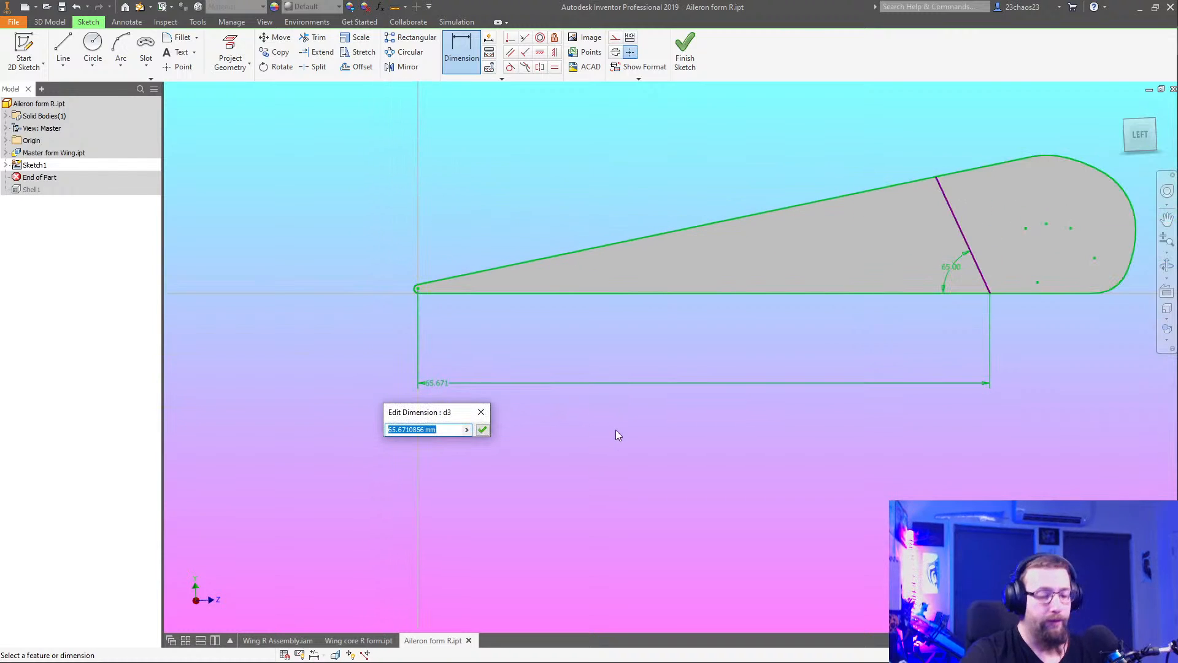
text(65)
key(Return)
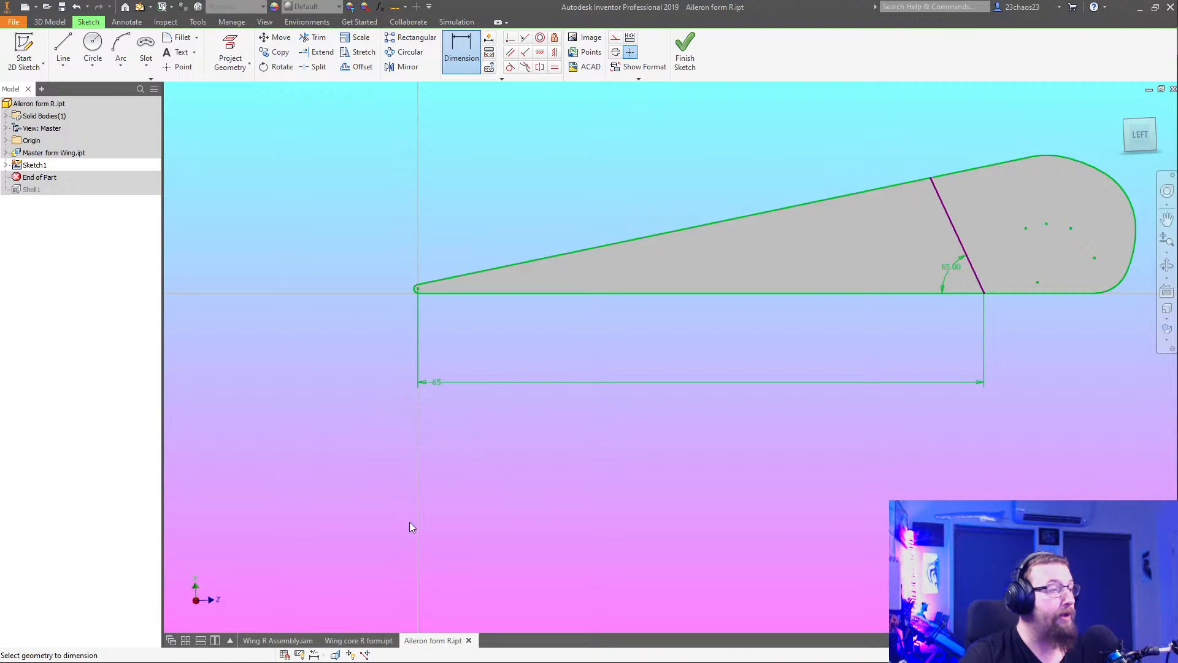
In Wing core R form.ipt, measure the distance from the narrow rectangular face above the hinge arm to the rounded trailing-edge face
click(358, 640)
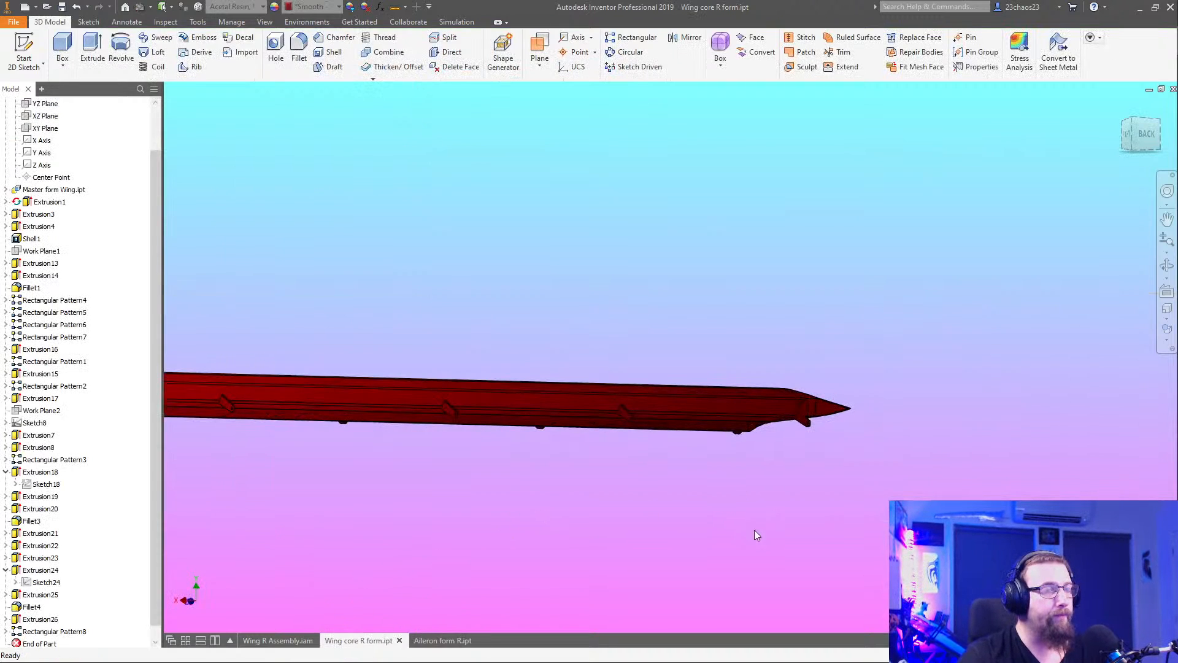
shift+middle_drag(755, 531, 789, 529)
scroll(626, 369, down, 7)
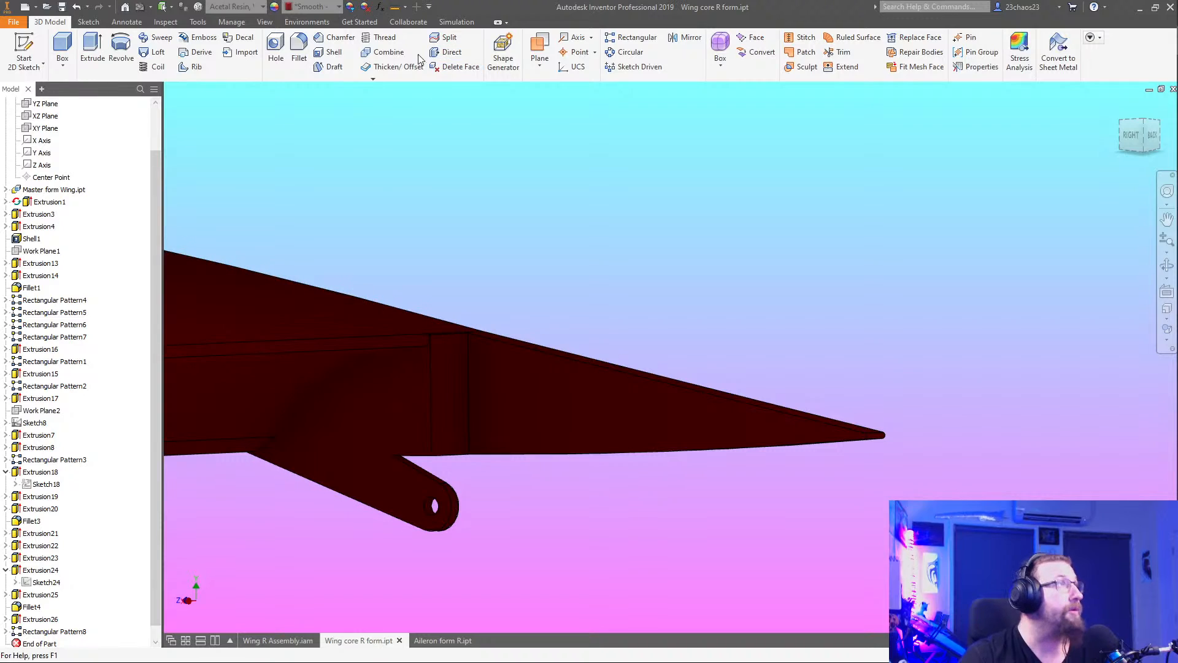
click(394, 7)
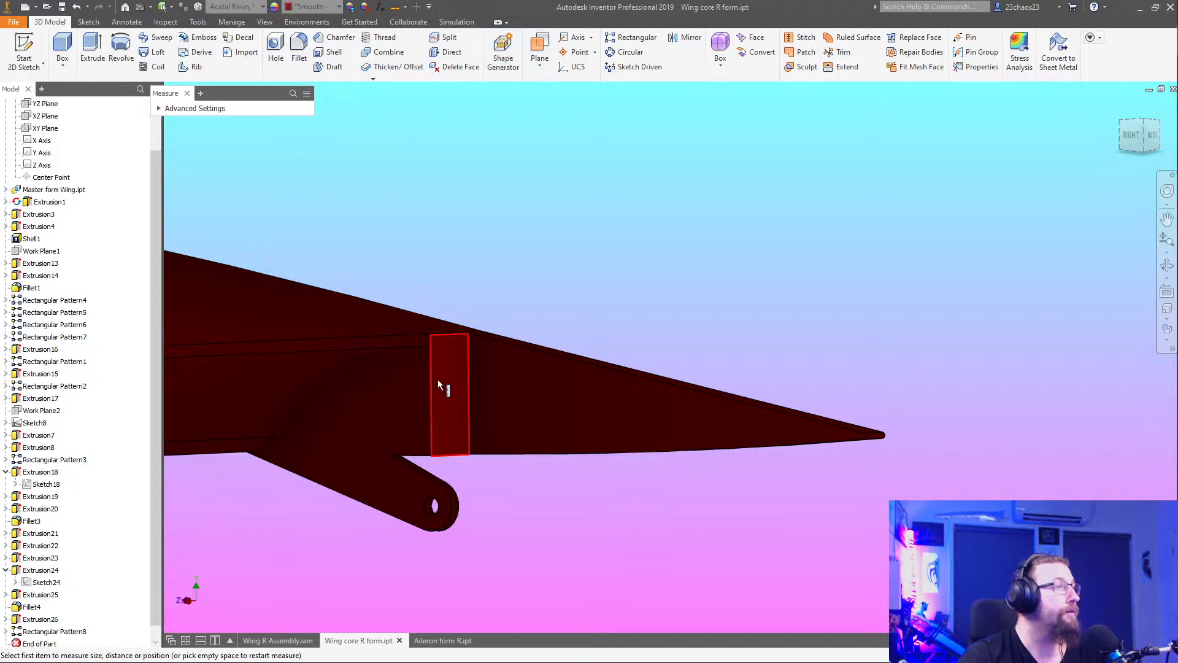
click(448, 391)
click(892, 422)
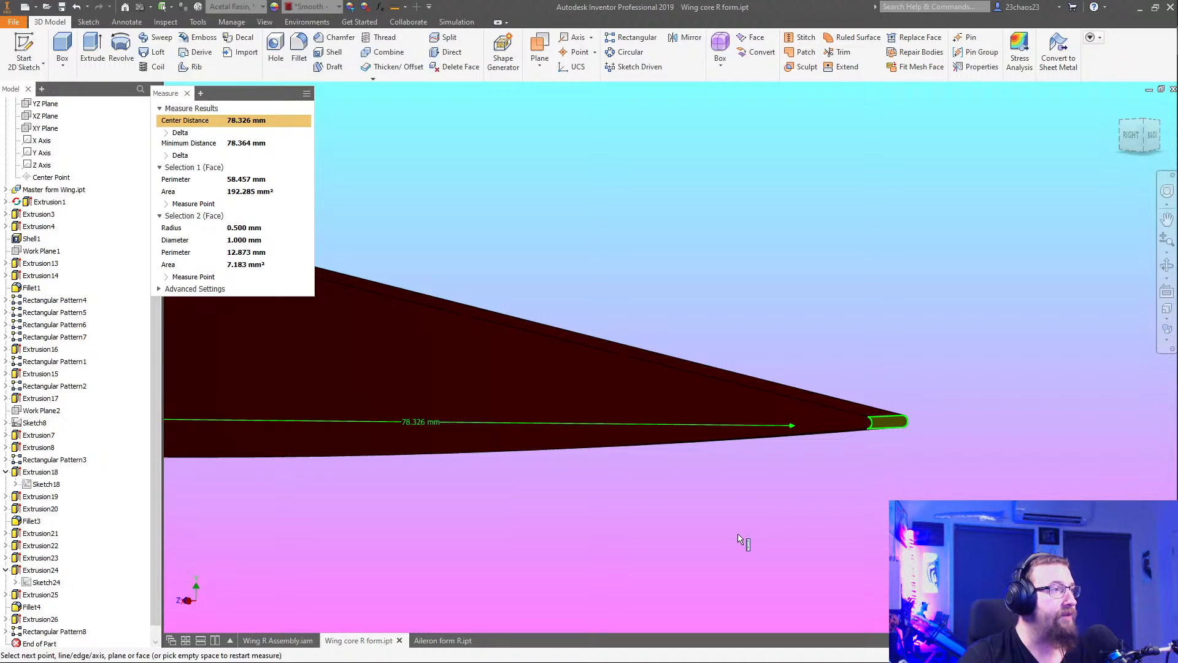
scroll(675, 538, down, 3)
middle_drag(675, 538, 731, 523)
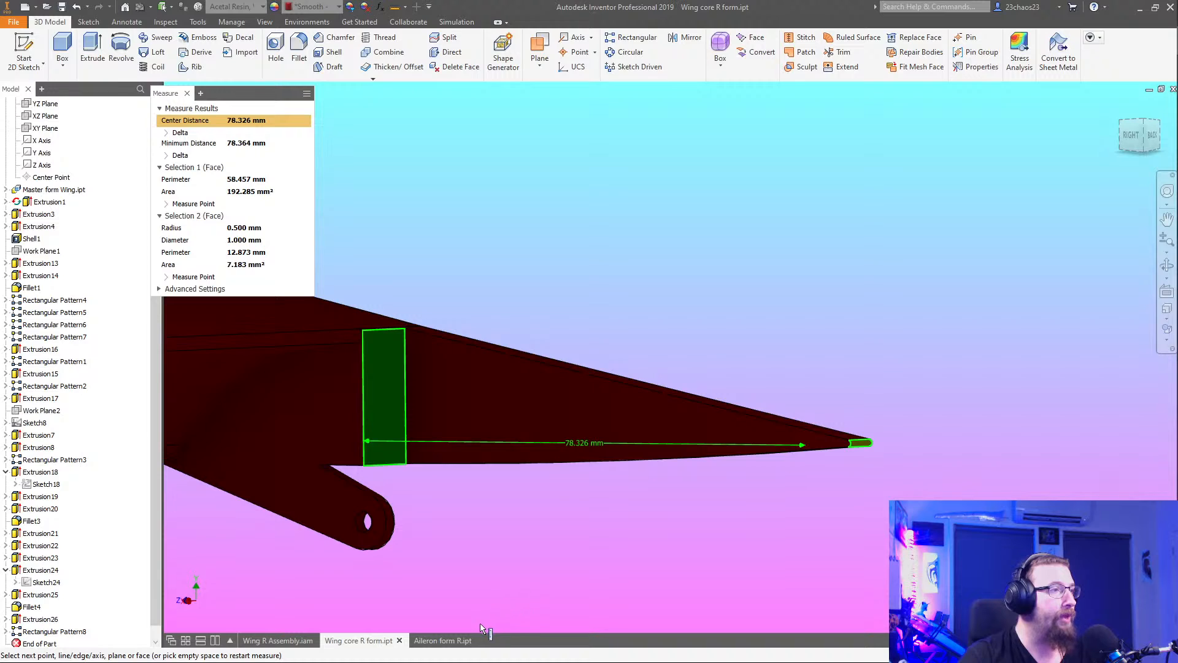
Return to Aileron form R.ipt and set the dividing line's horizontal distance from the trailing-edge centre to 79 mm
mouse_move(462, 635)
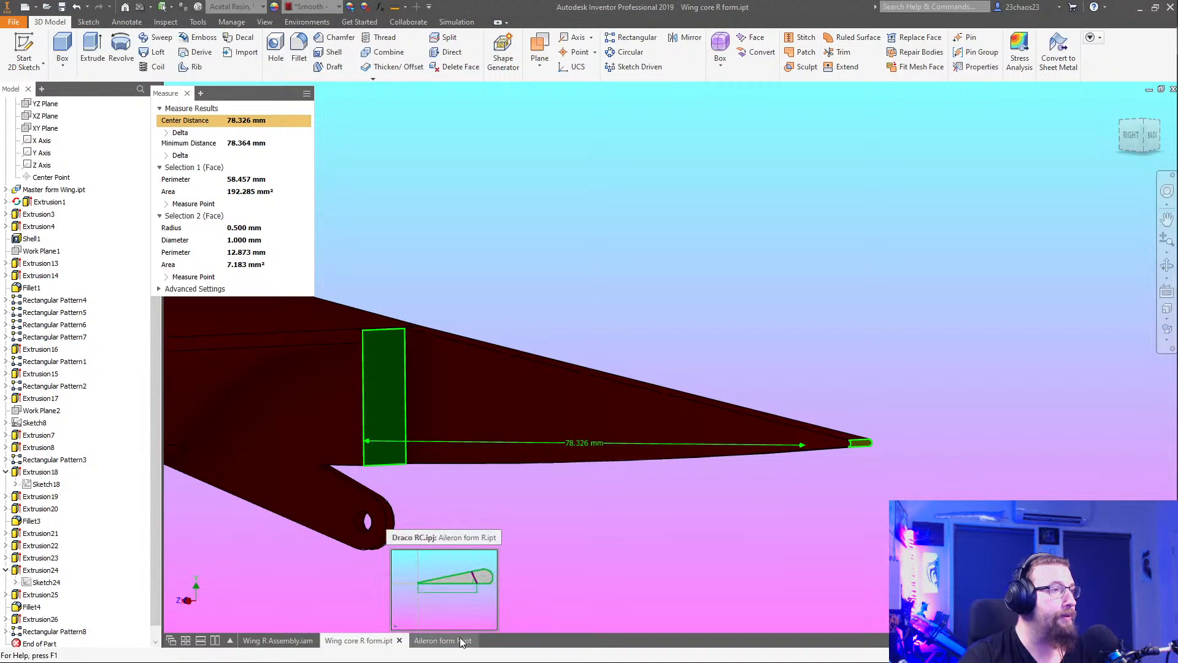
click(459, 639)
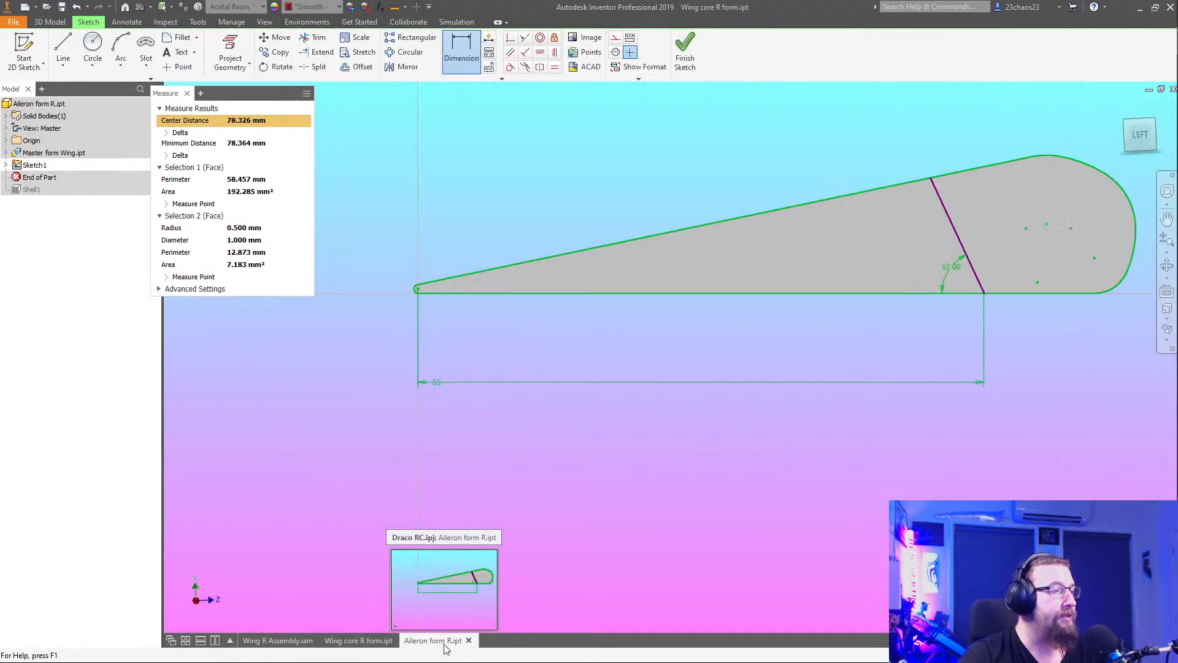
double_click(440, 384)
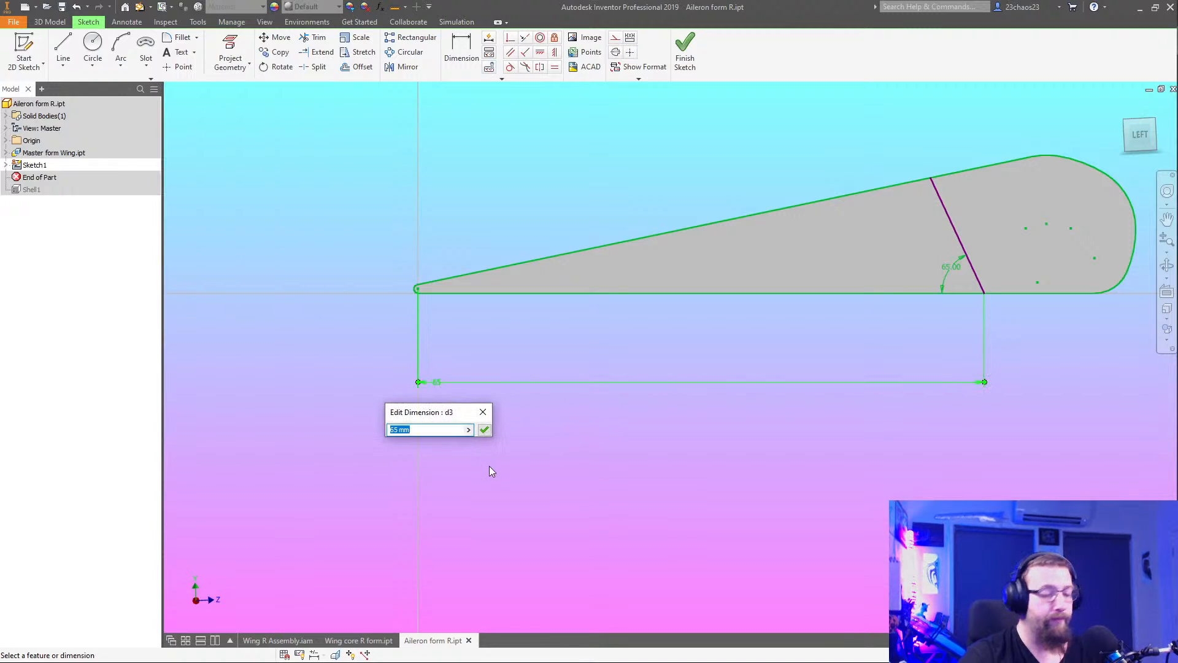
text(79)
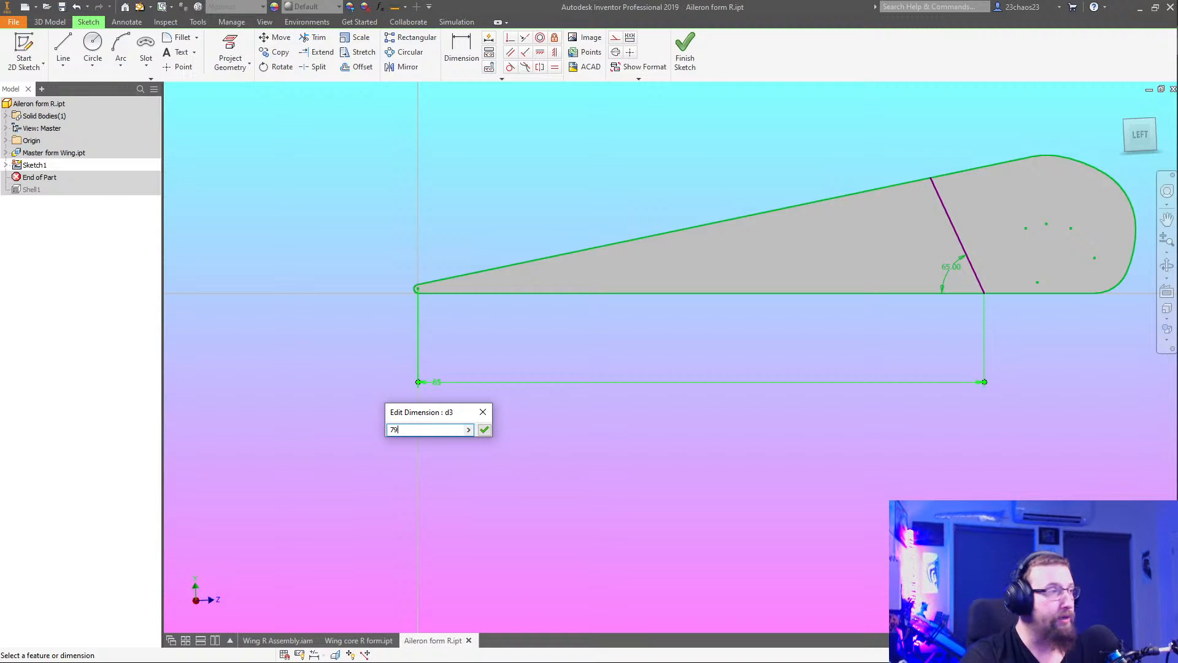
key(Return)
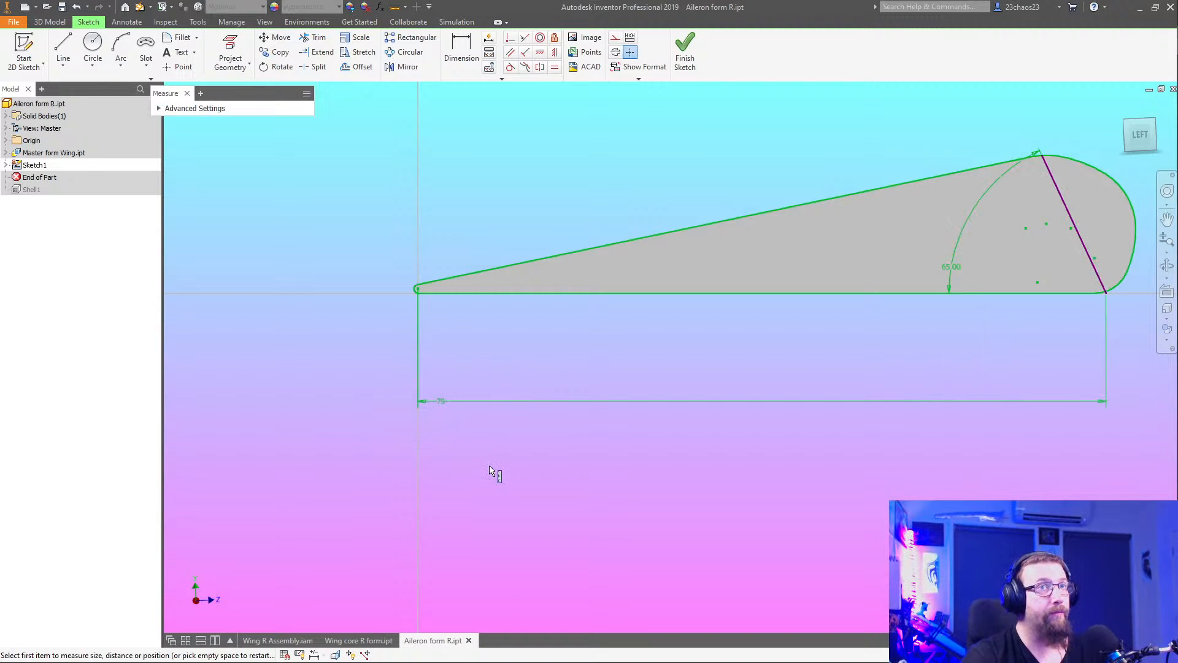
Set the dividing line's distance from the trailing-edge centre to 75 mm and finish the sketch after checking the reference photo
scroll(758, 355, up, 2)
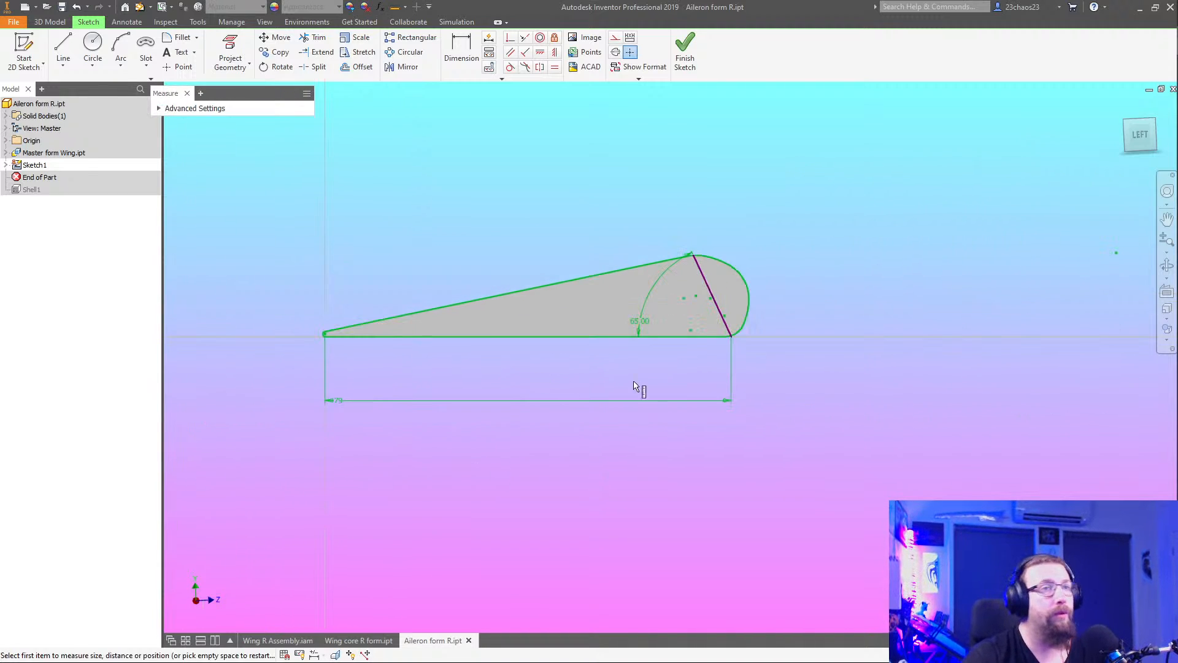
scroll(759, 384, down, 4)
scroll(789, 416, down, 6)
scroll(721, 341, up, 5)
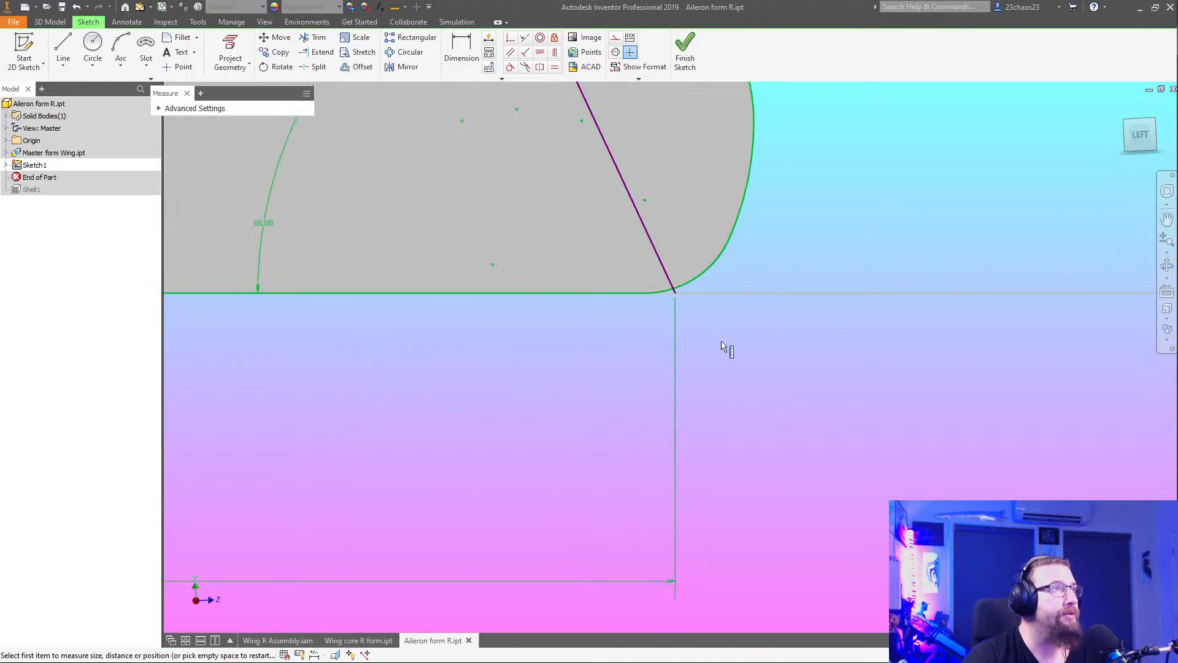
middle_drag(721, 340, 865, 382)
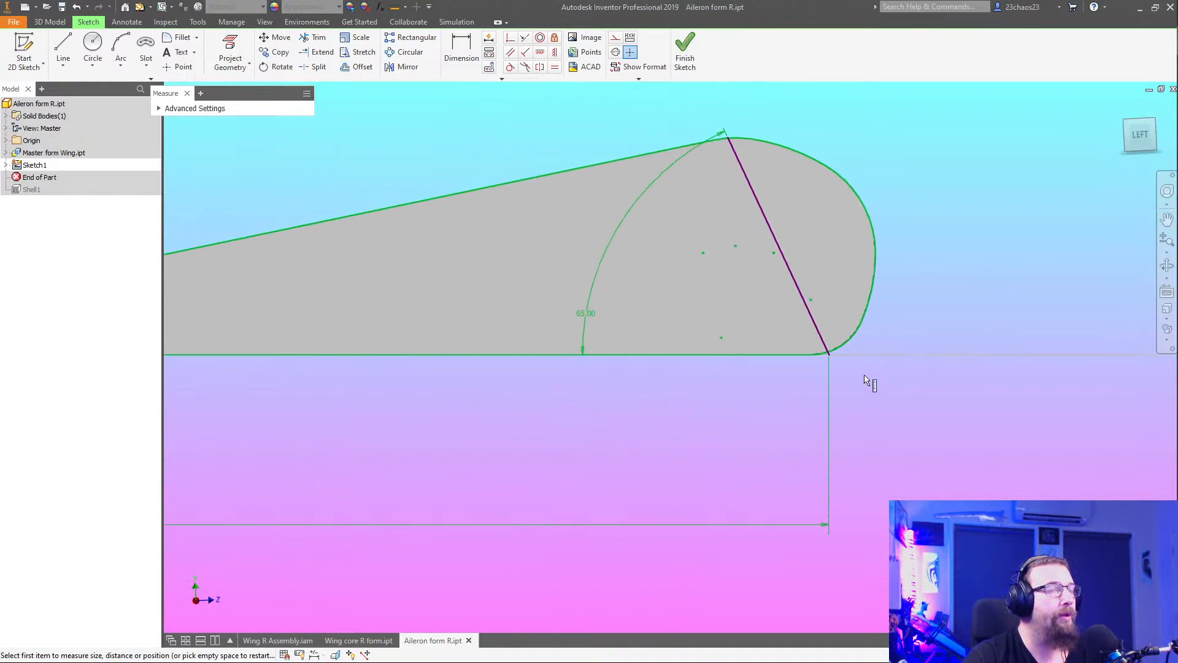
middle_drag(570, 459, 822, 395)
key(Escape)
scroll(581, 447, up, 4)
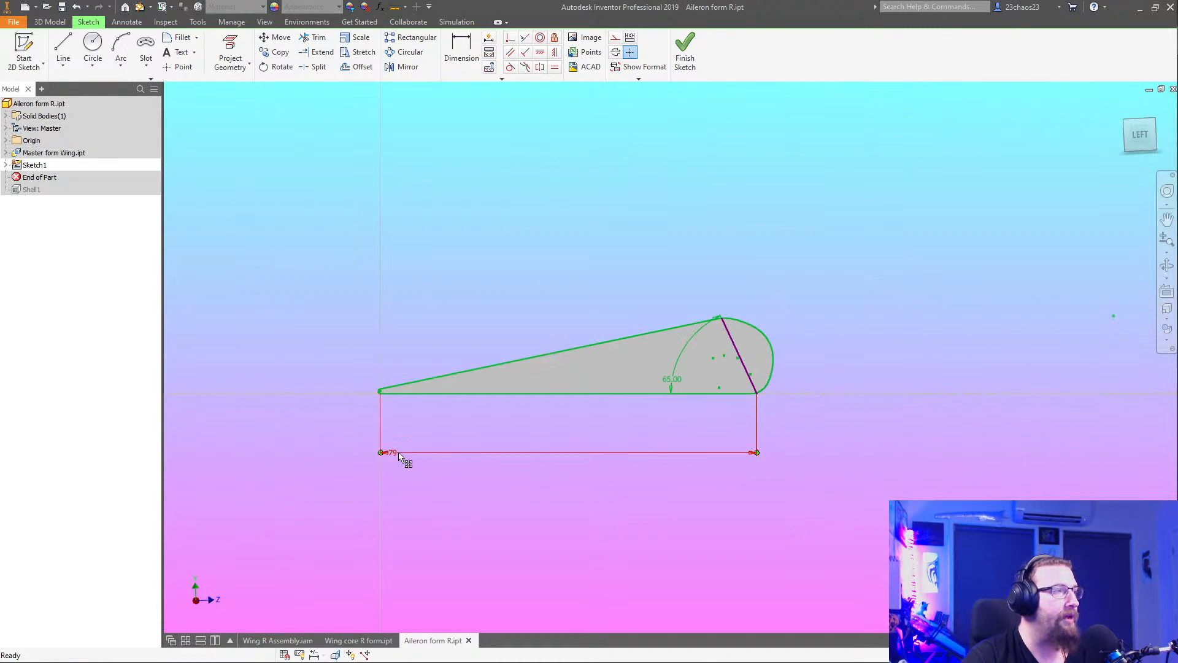
double_click(455, 452)
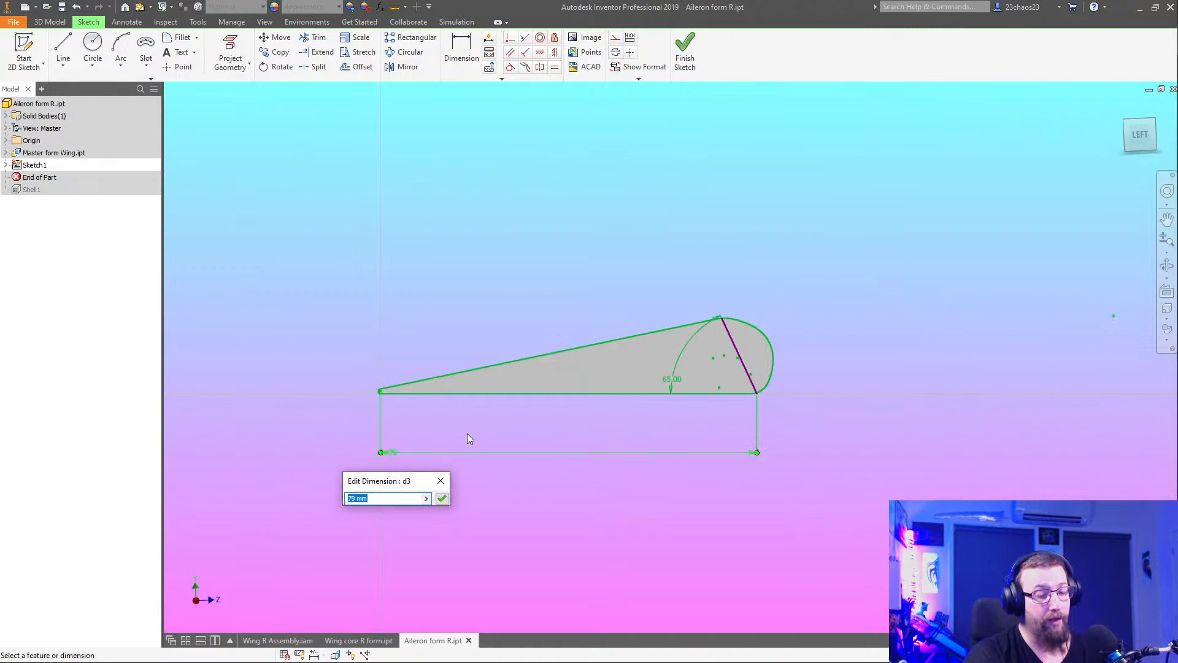
text(75)
key(Return)
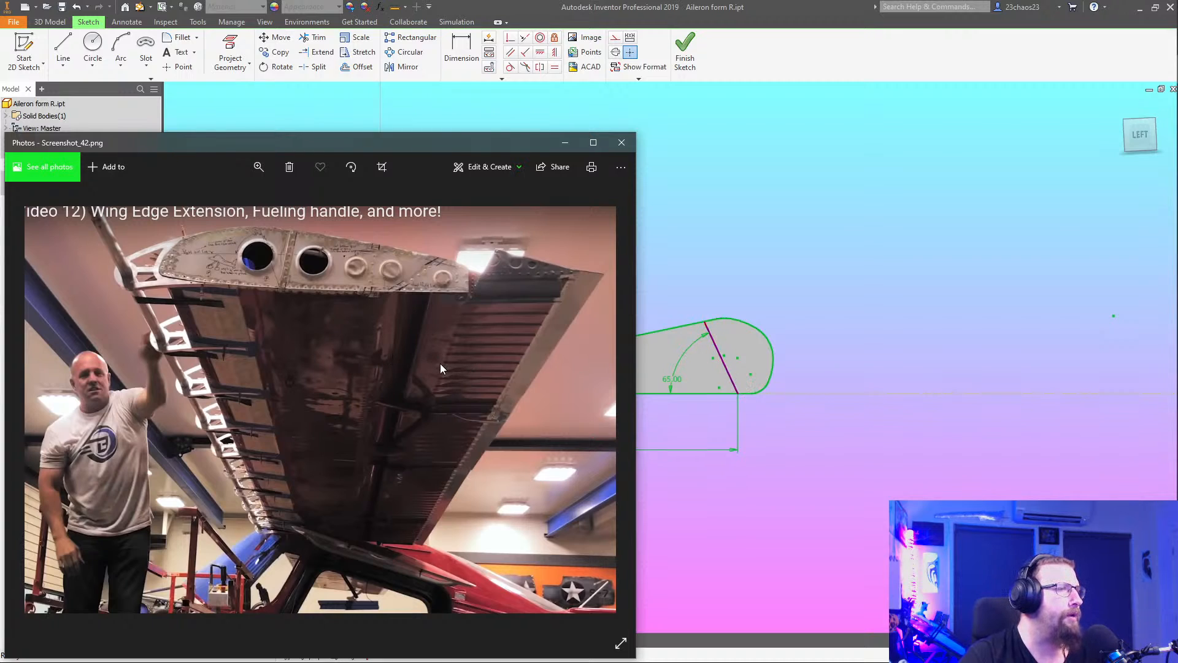
click(611, 148)
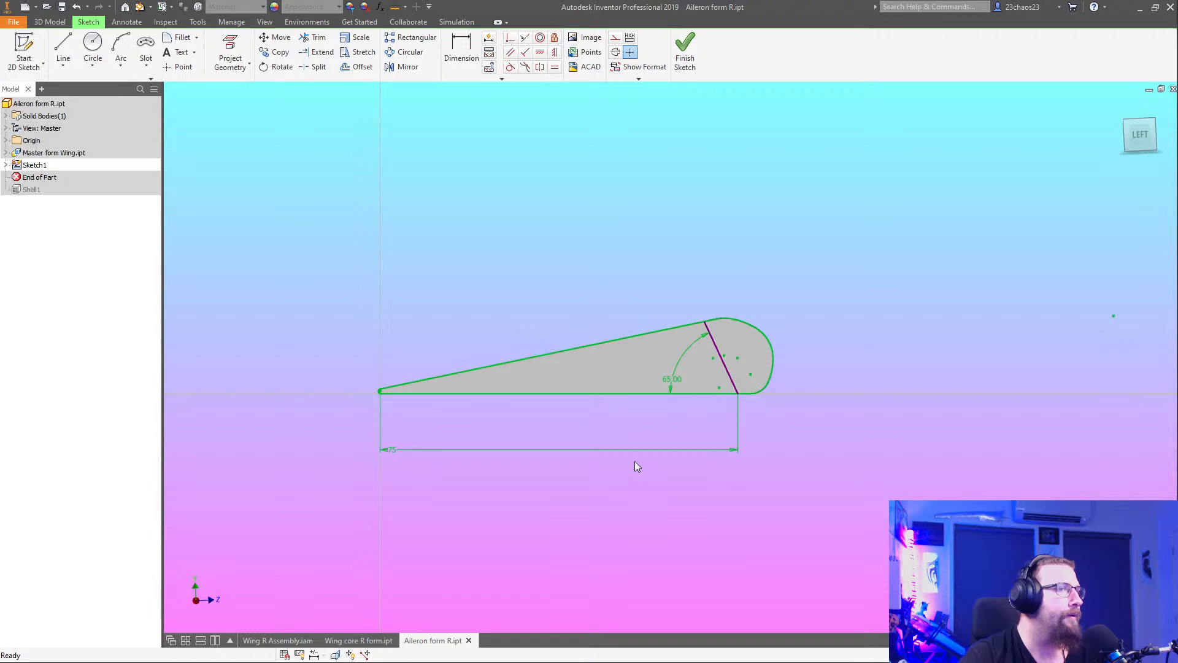
click(684, 49)
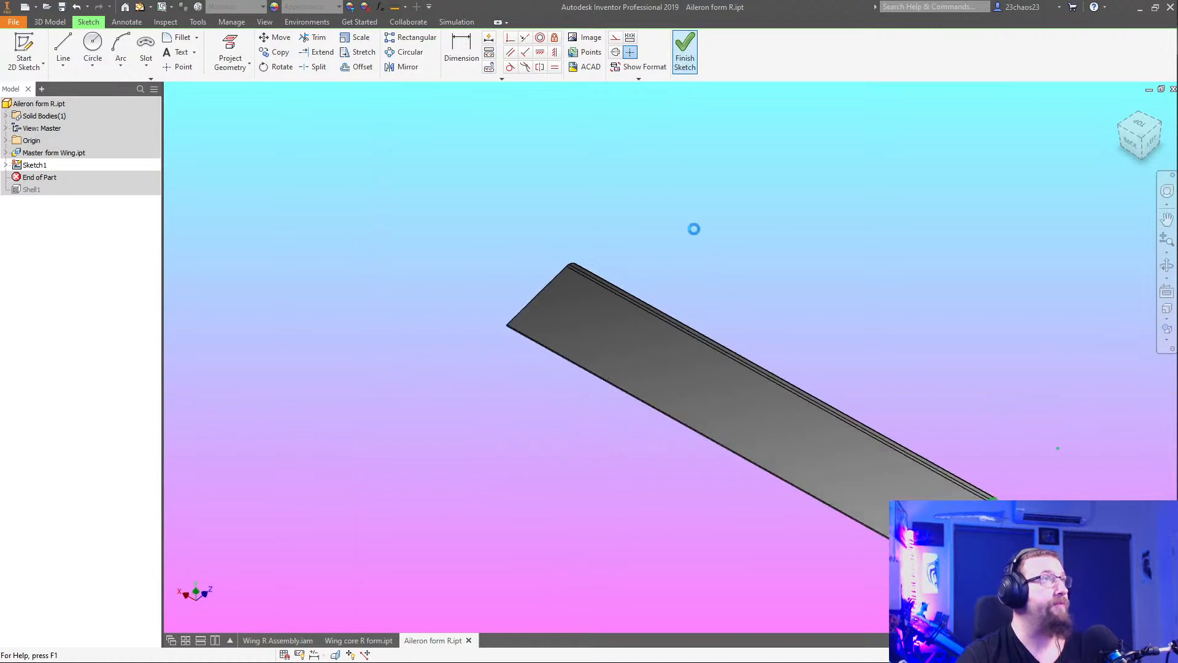
Go through Wing R Assembly.iam to Master form Wing.ipt and open the aileron feature's Sketch4 for editing
click(359, 643)
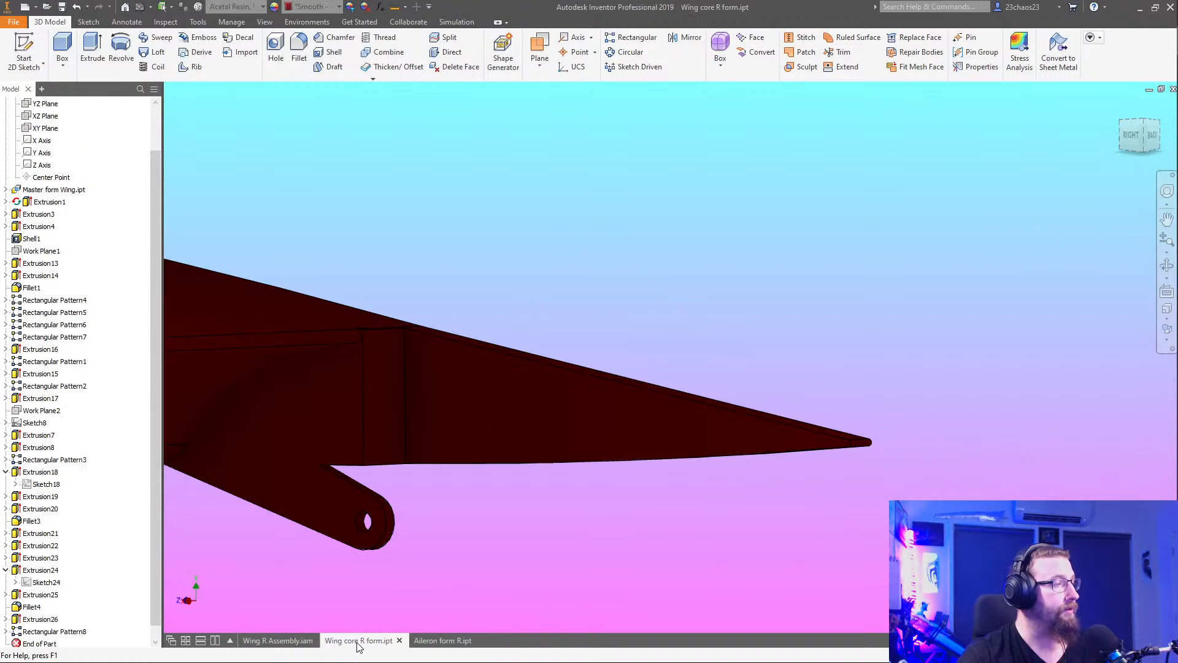
click(258, 643)
scroll(546, 457, down, 5)
middle_drag(547, 458, 866, 557)
scroll(686, 399, down, 6)
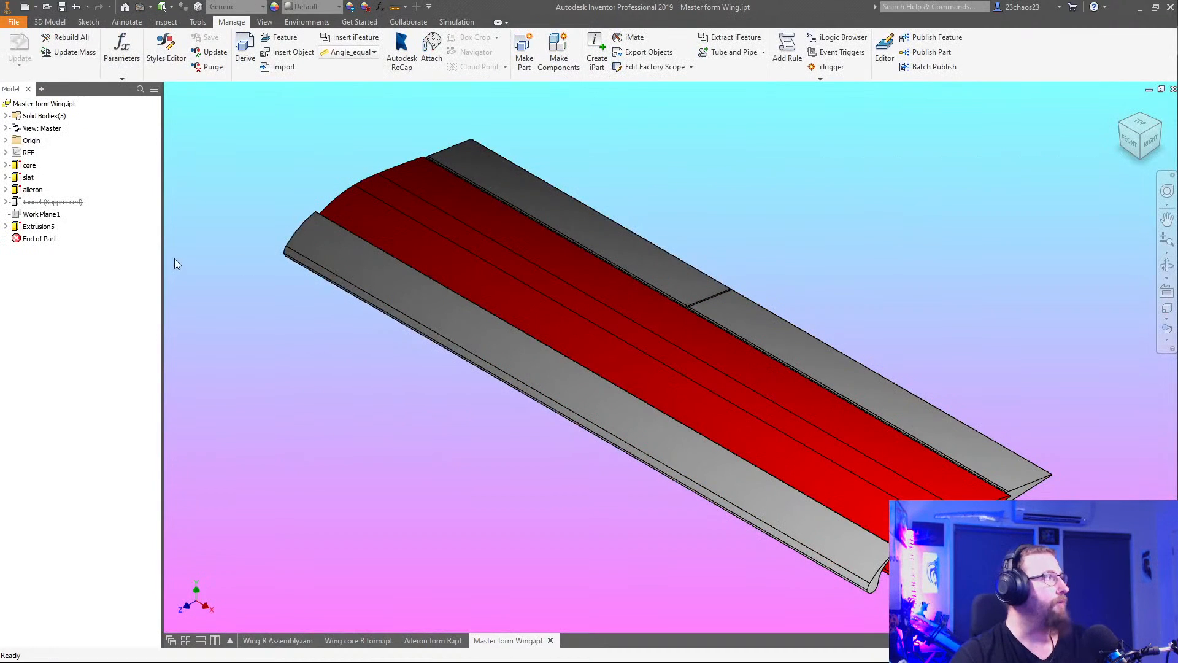
click(5, 189)
double_click(37, 202)
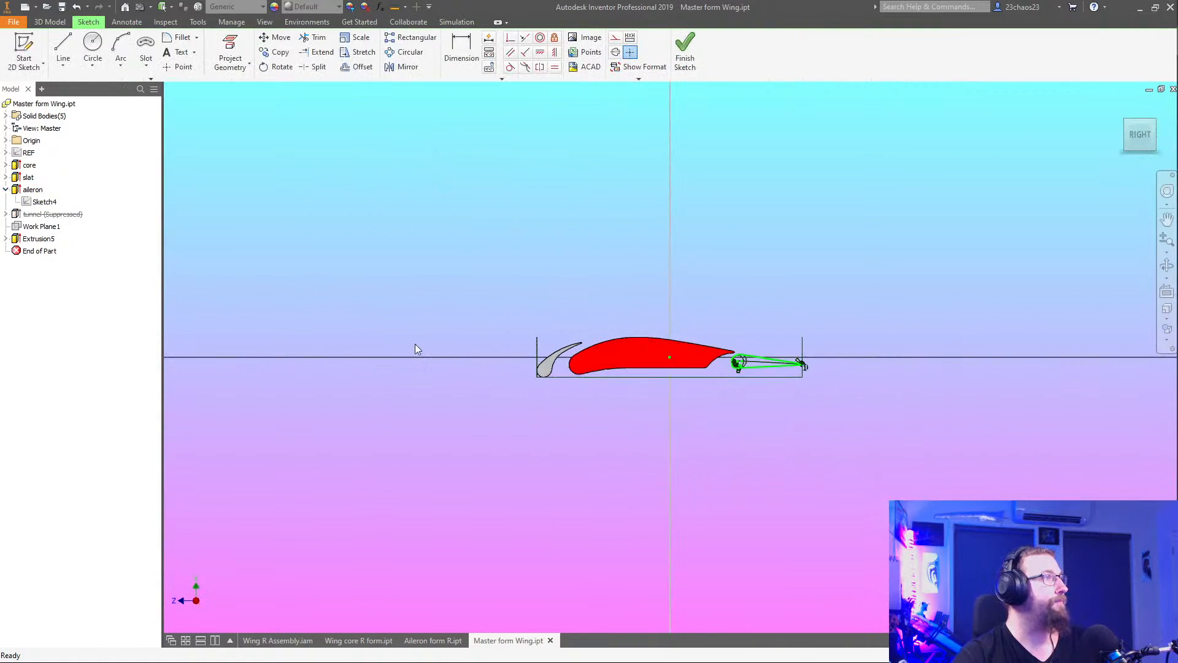
Delete the lower straight edge of the aileron profile between the nose arc and the trailing edge
scroll(730, 348, up, 7)
middle_drag(757, 307, 509, 314)
scroll(590, 315, up, 3)
middle_drag(590, 315, 404, 326)
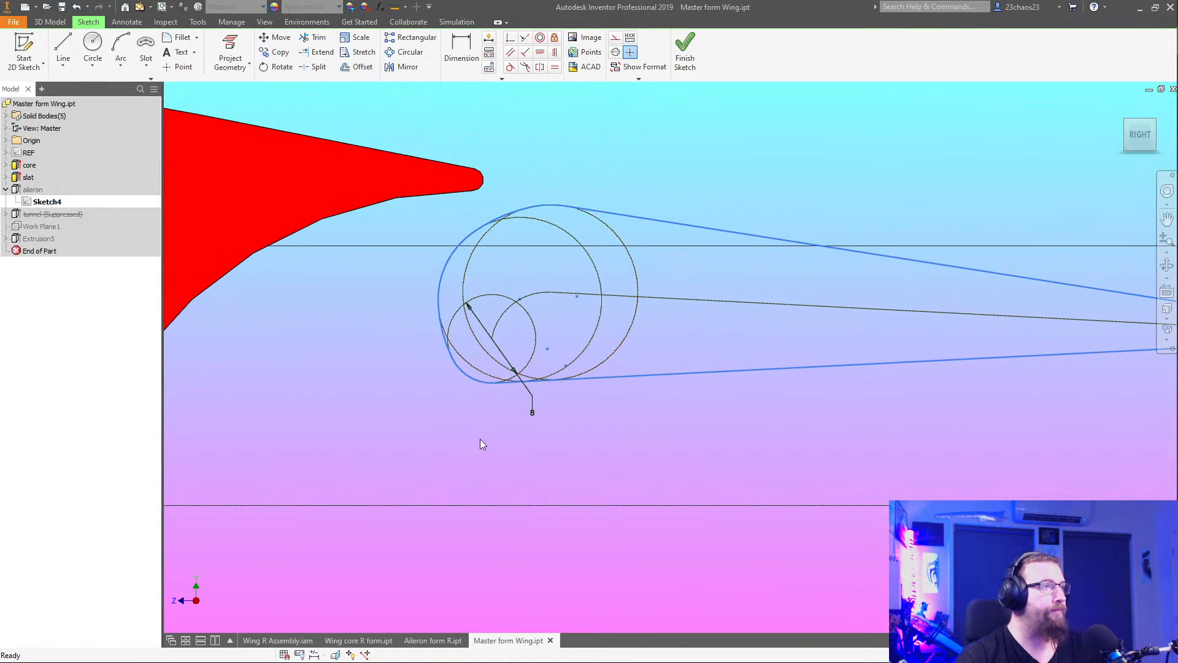
middle_drag(483, 443, 400, 467)
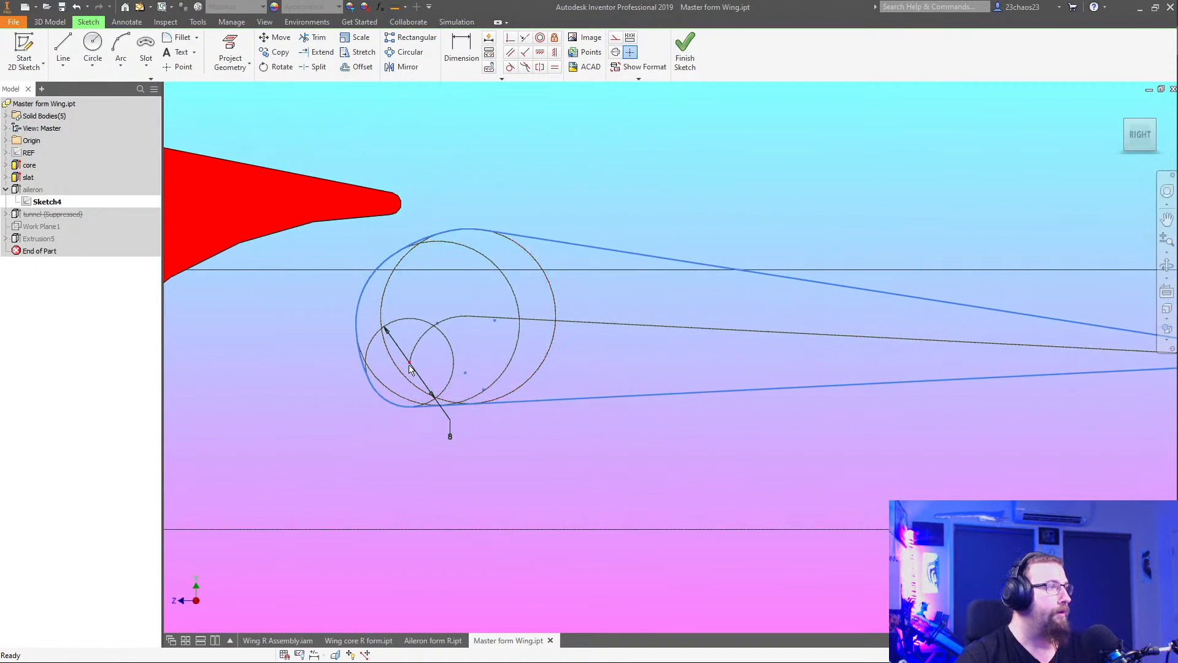
click(454, 409)
scroll(555, 453, down, 2)
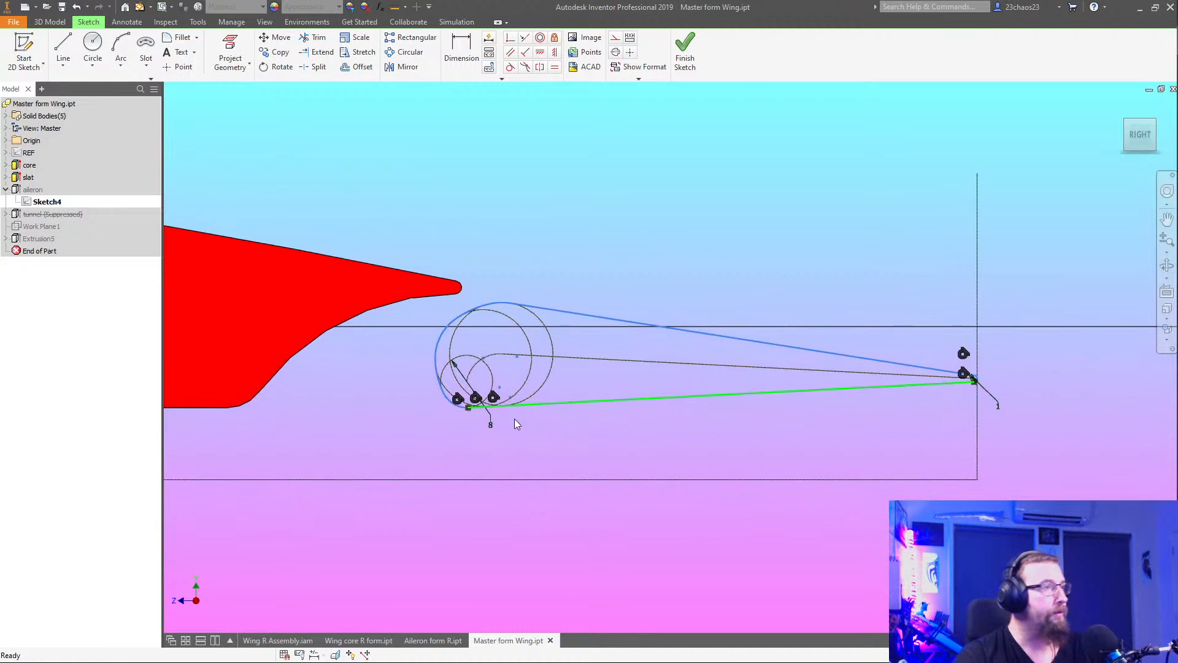
key(Delete)
Try to reshape the aileron's rounded nose by repositioning the construction circles that control it
scroll(474, 387, up, 2)
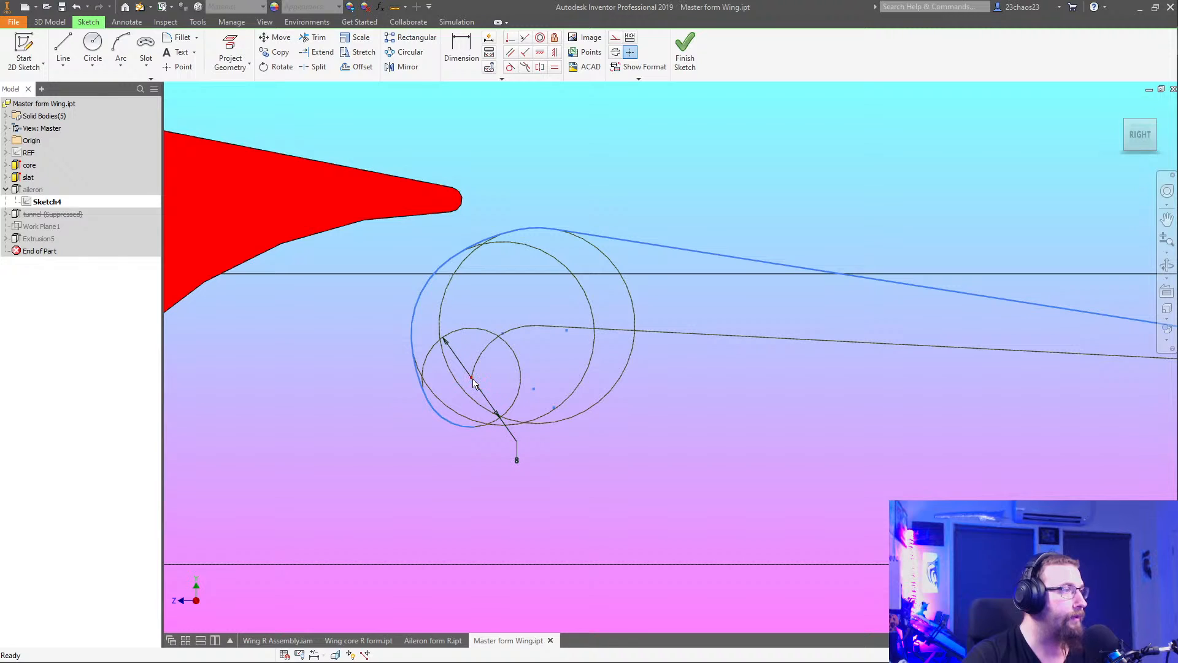
mouse_move(473, 383)
mouse_down()
mouse_move(462, 364)
mouse_move(498, 329)
mouse_up()
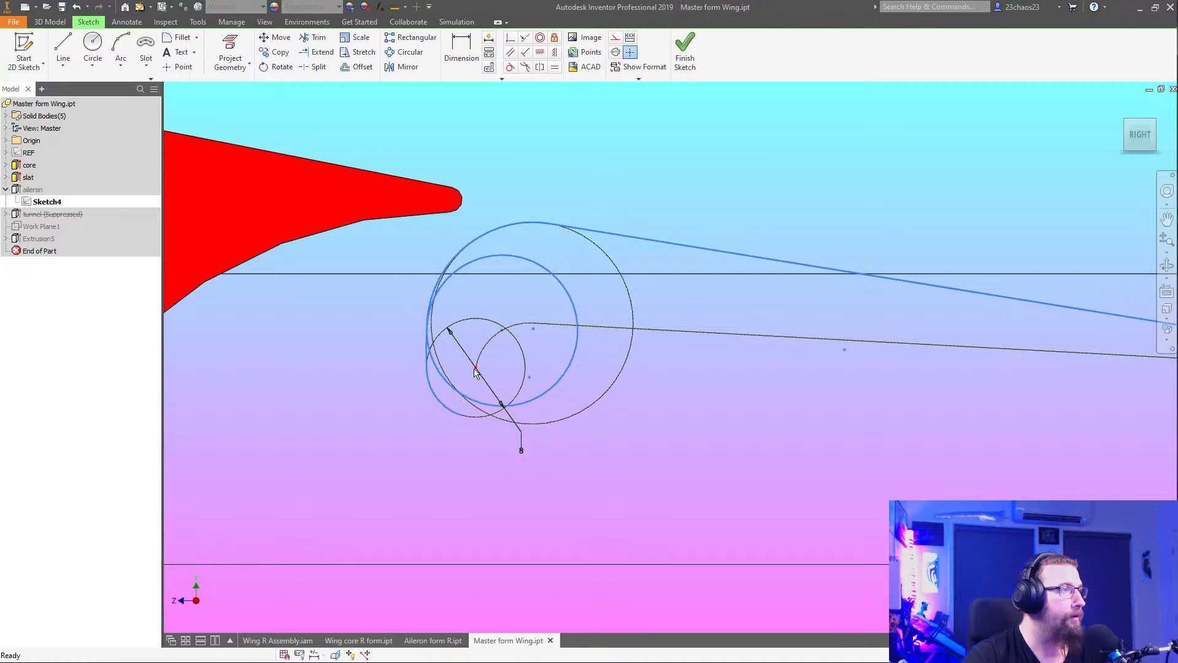
drag(475, 373, 487, 367)
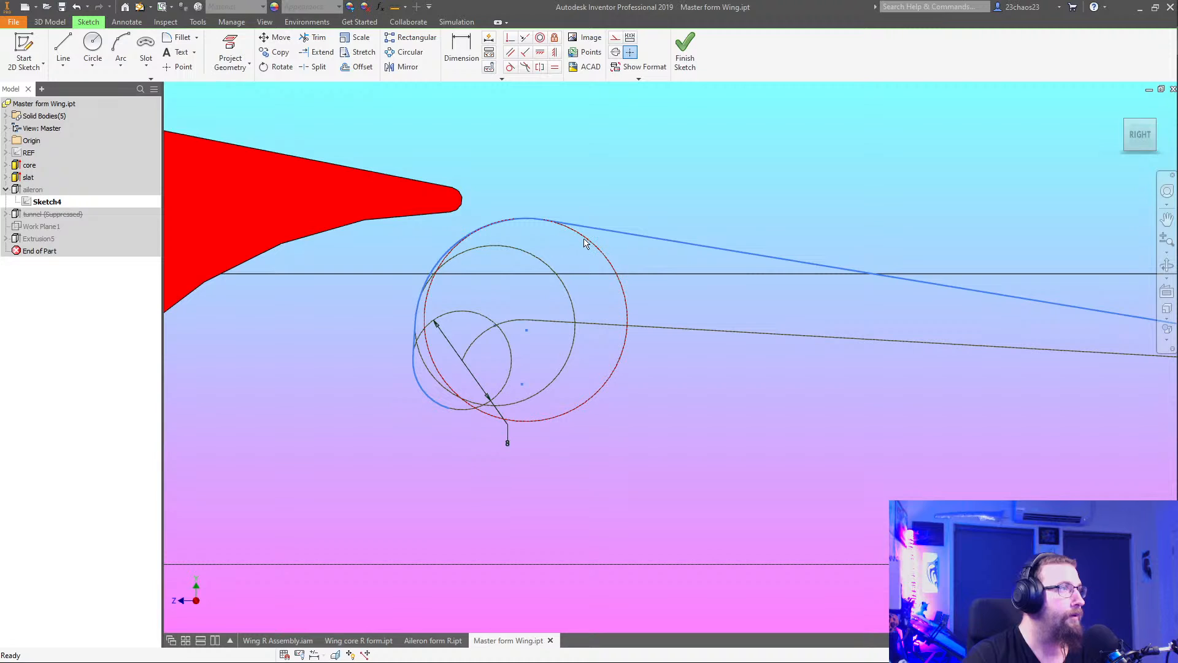
drag(586, 244, 583, 248)
Delete the aileron's nose arcs, construction circles and centre curve, keeping only the upper straight edge
click(513, 229)
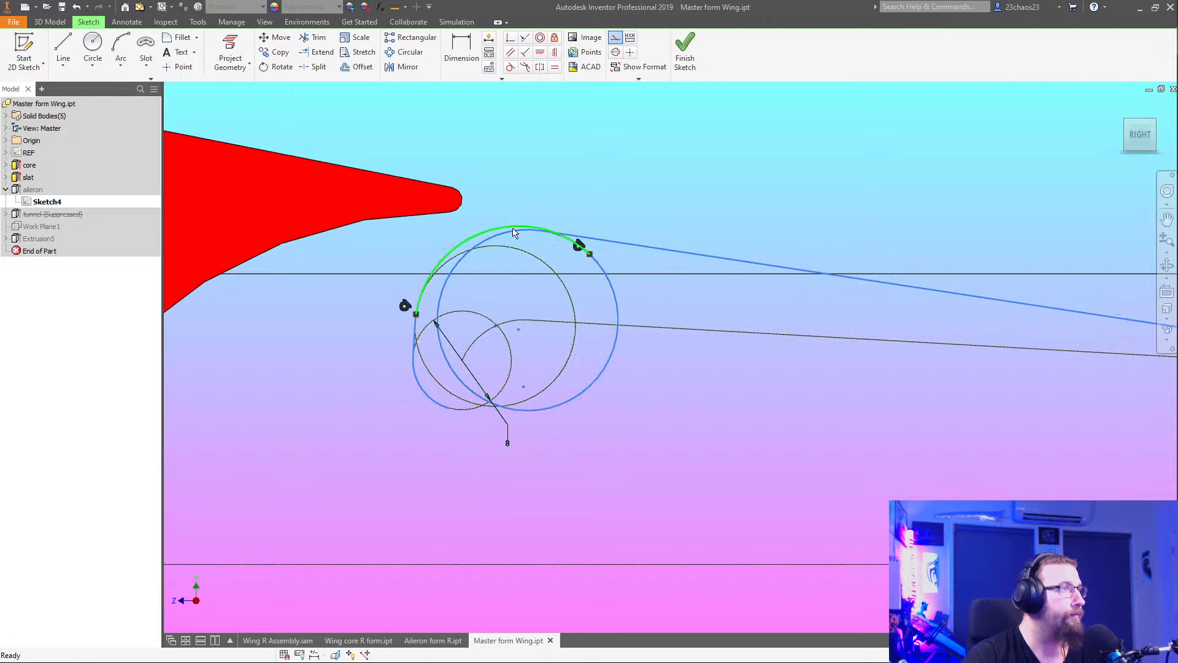
key(Delete)
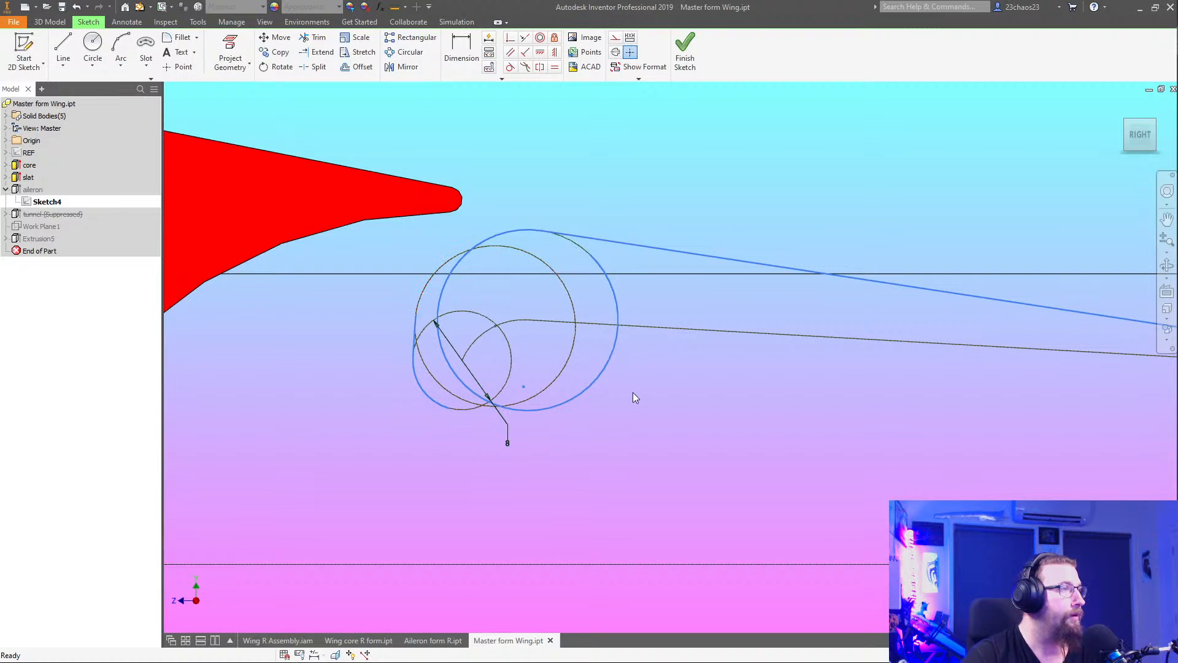
drag(640, 498, 370, 394)
key(Delete)
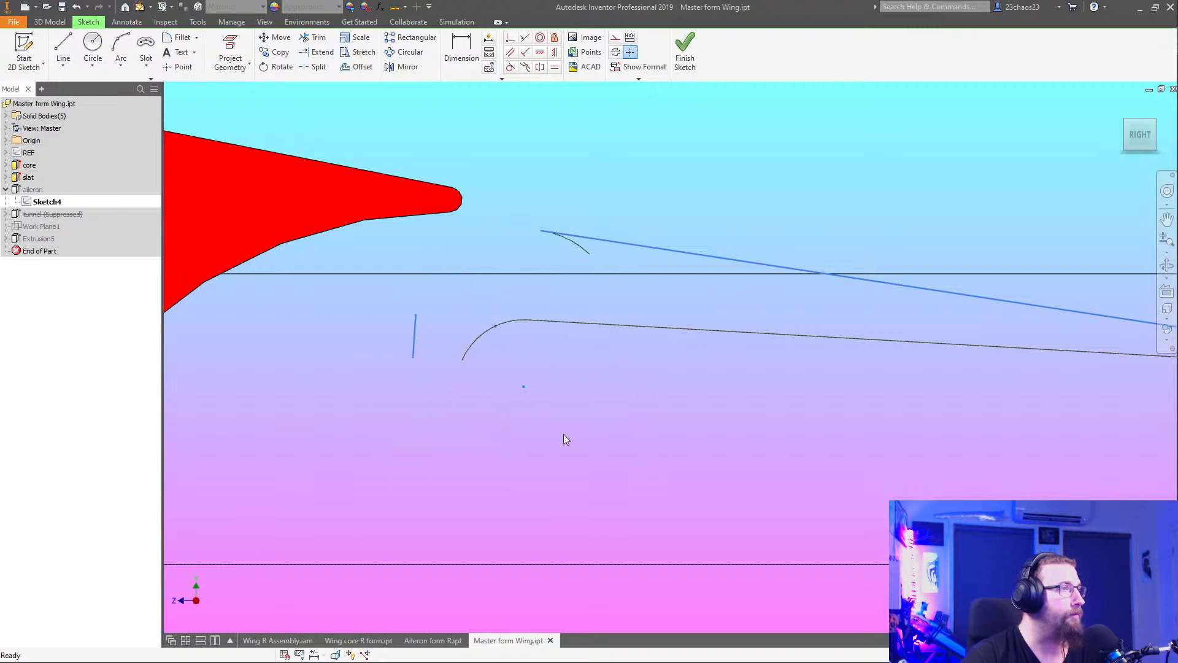
drag(562, 439, 381, 263)
key(Delete)
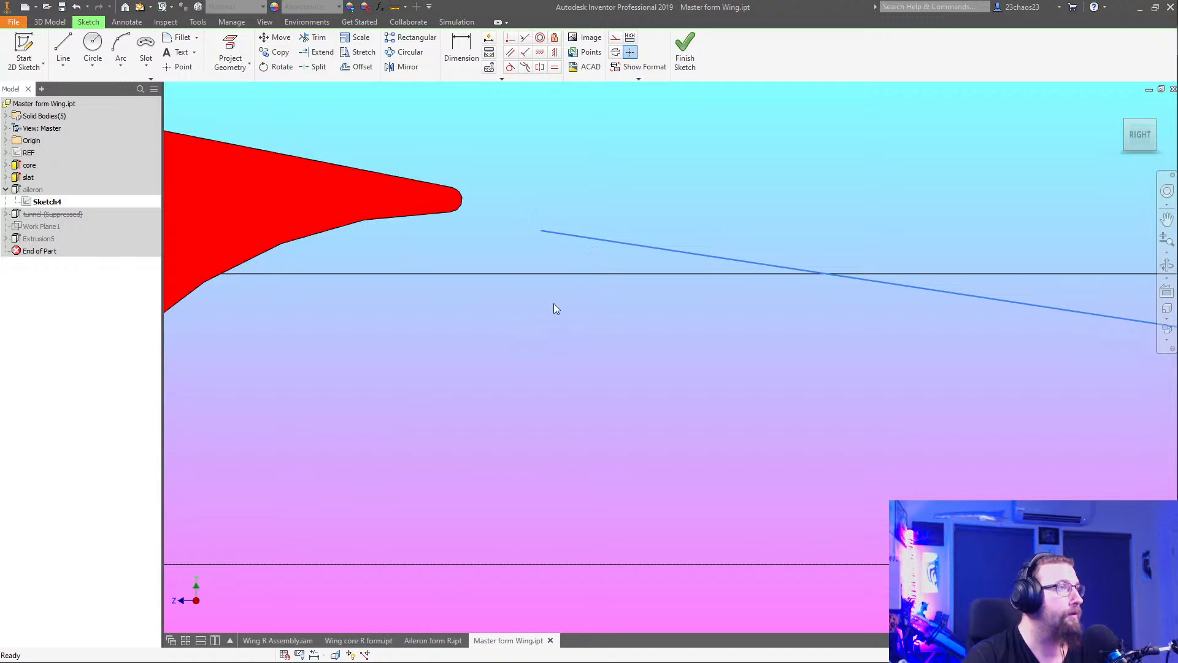
Show the REF reference sketch and clear the remaining upper straight edge from the aileron profile
right_click(28, 153)
click(52, 306)
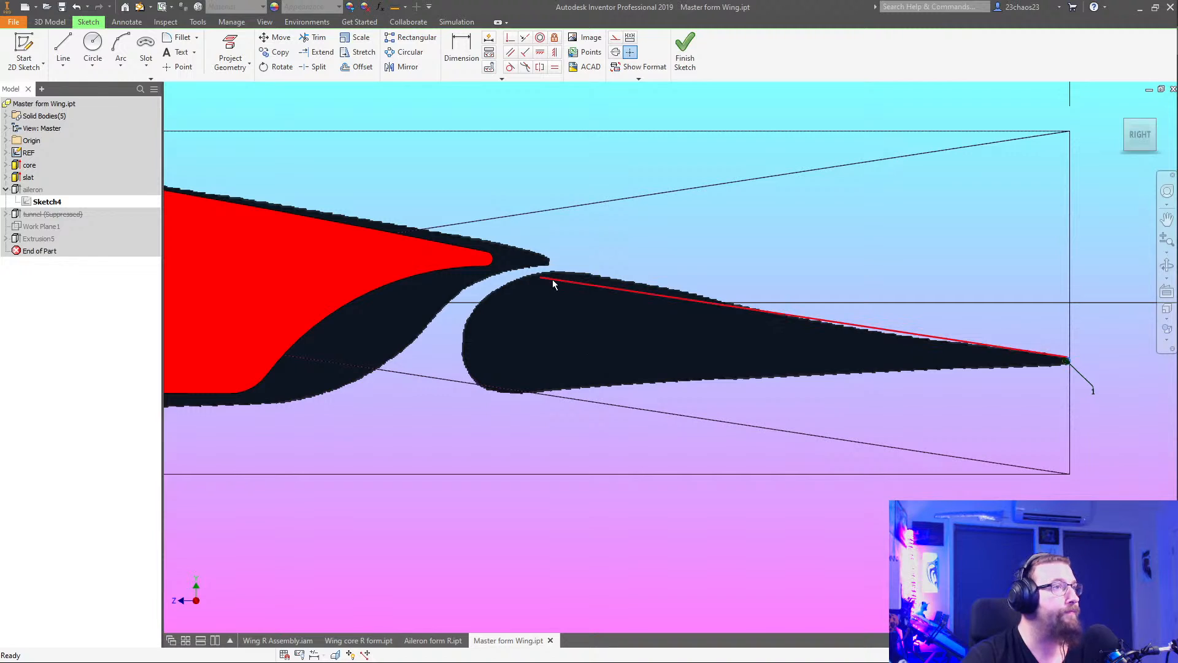
drag(552, 279, 614, 279)
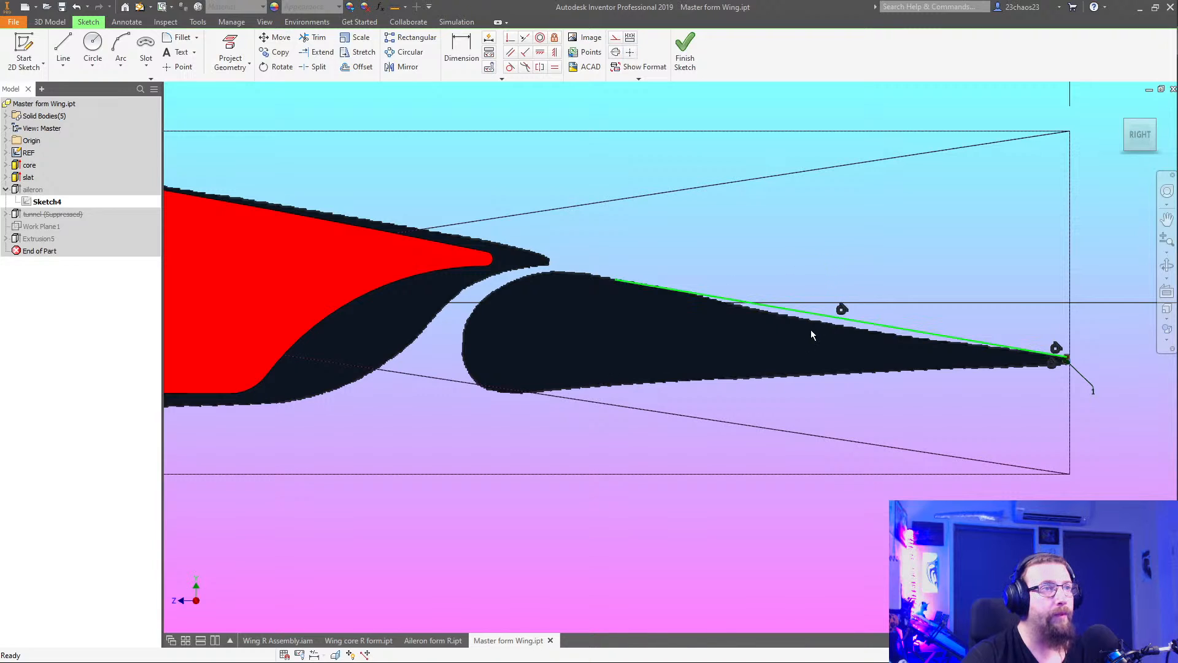
Draw a three-point arc of about 730 mm radius along the aileron's upper rear surface, starting at the trailing-edge arc's upper end
click(118, 56)
scroll(1068, 361, up, 3)
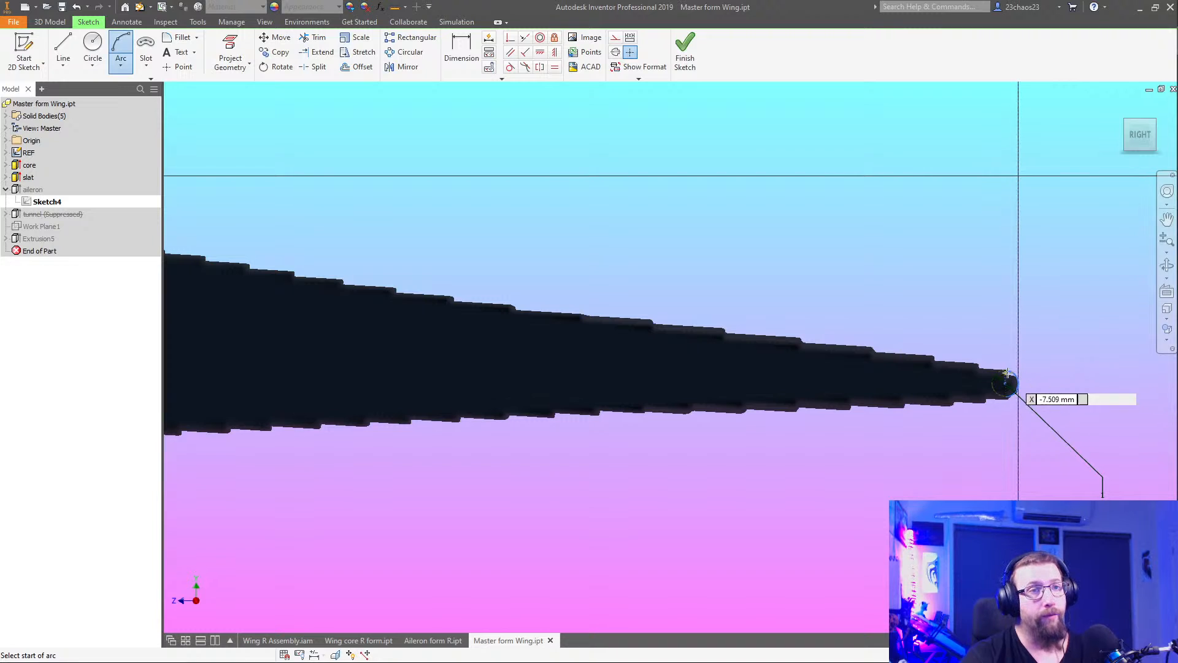
click(1006, 381)
scroll(888, 390, down, 4)
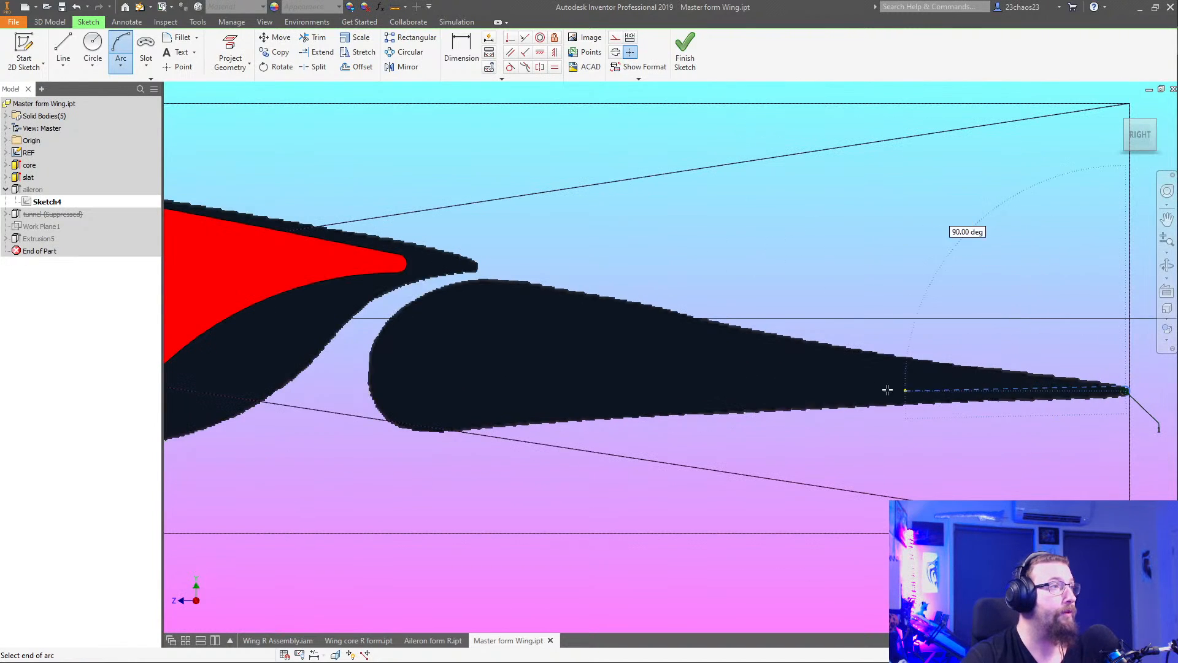
click(663, 310)
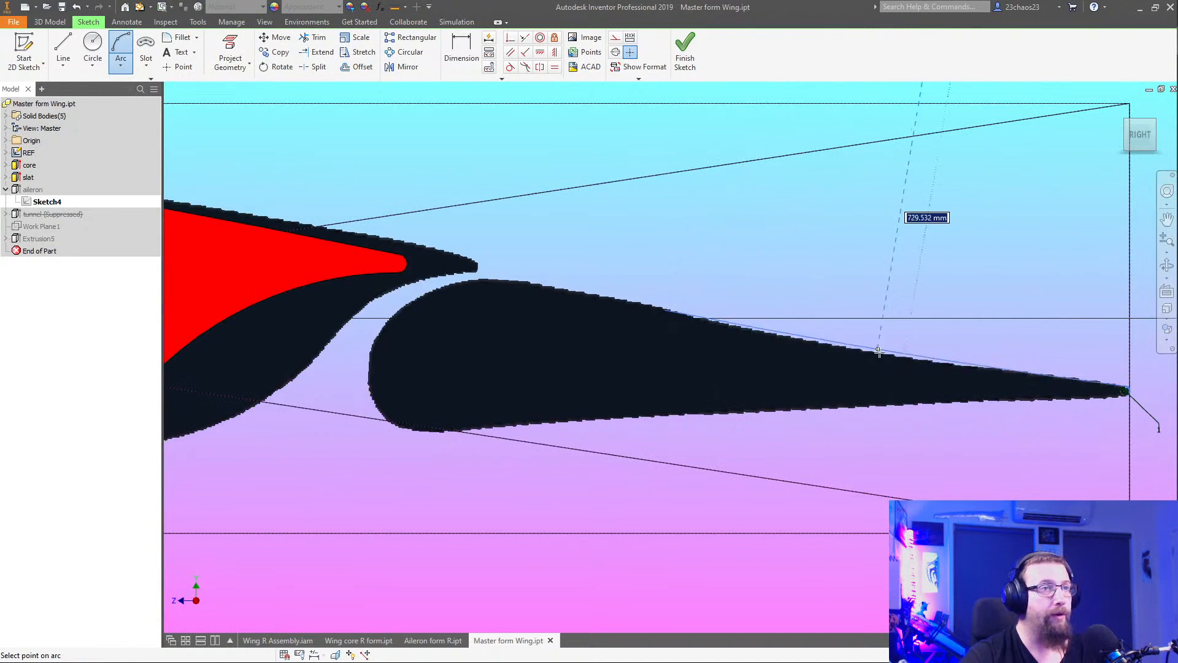
click(878, 351)
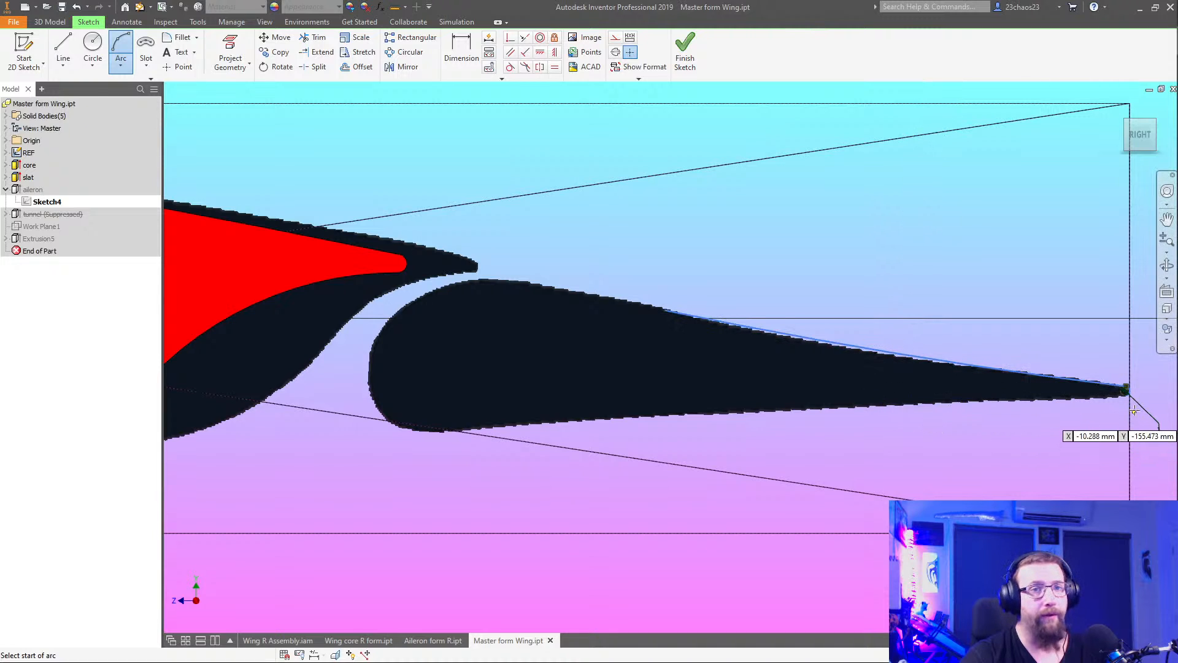
Draw a shallow three-point arc along the aileron's underside from the trailing-edge arc's lower end to the bottom of the nose
scroll(1134, 410, up, 3)
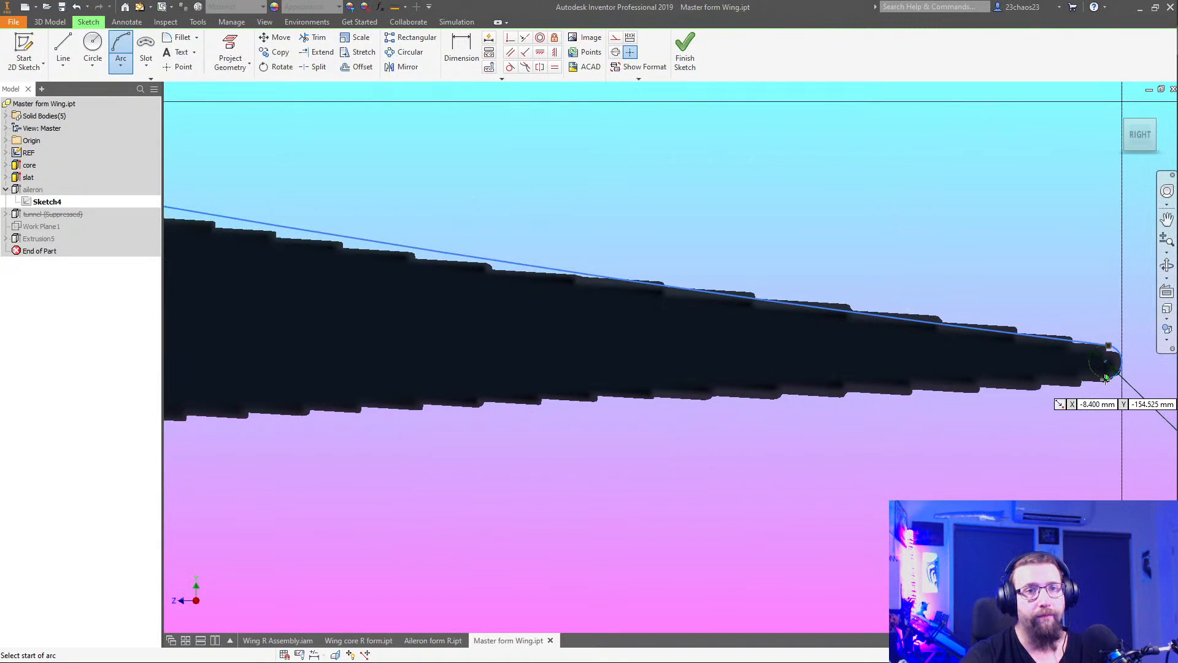
click(1106, 378)
scroll(771, 429, down, 3)
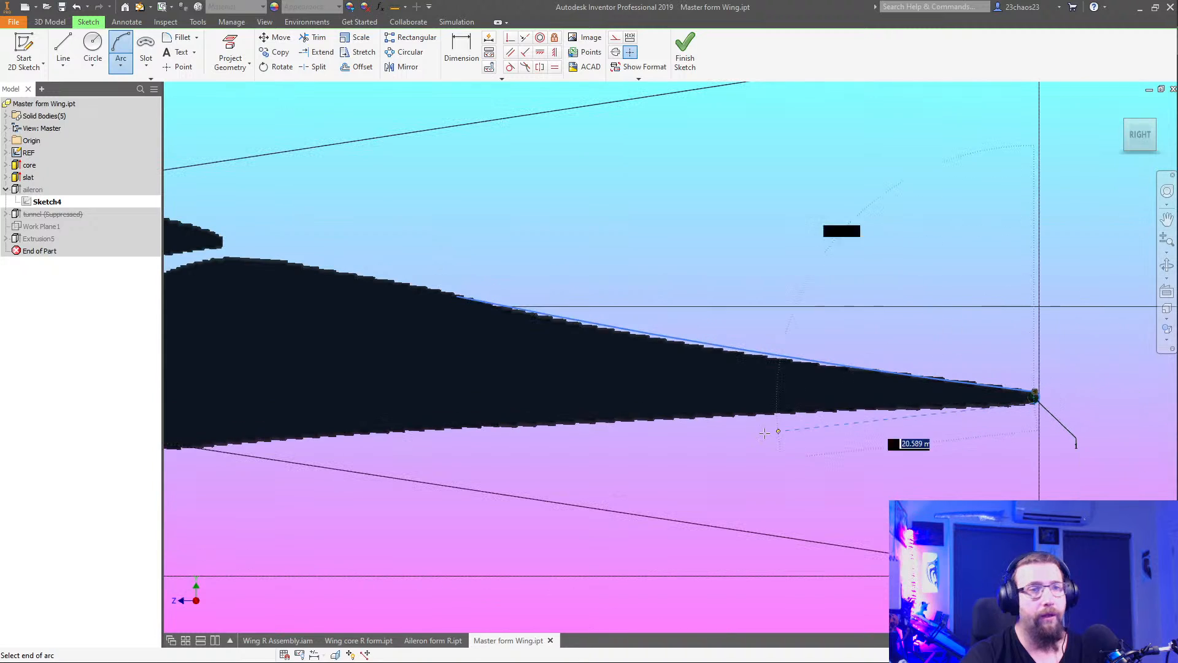
scroll(1021, 371, up, 3)
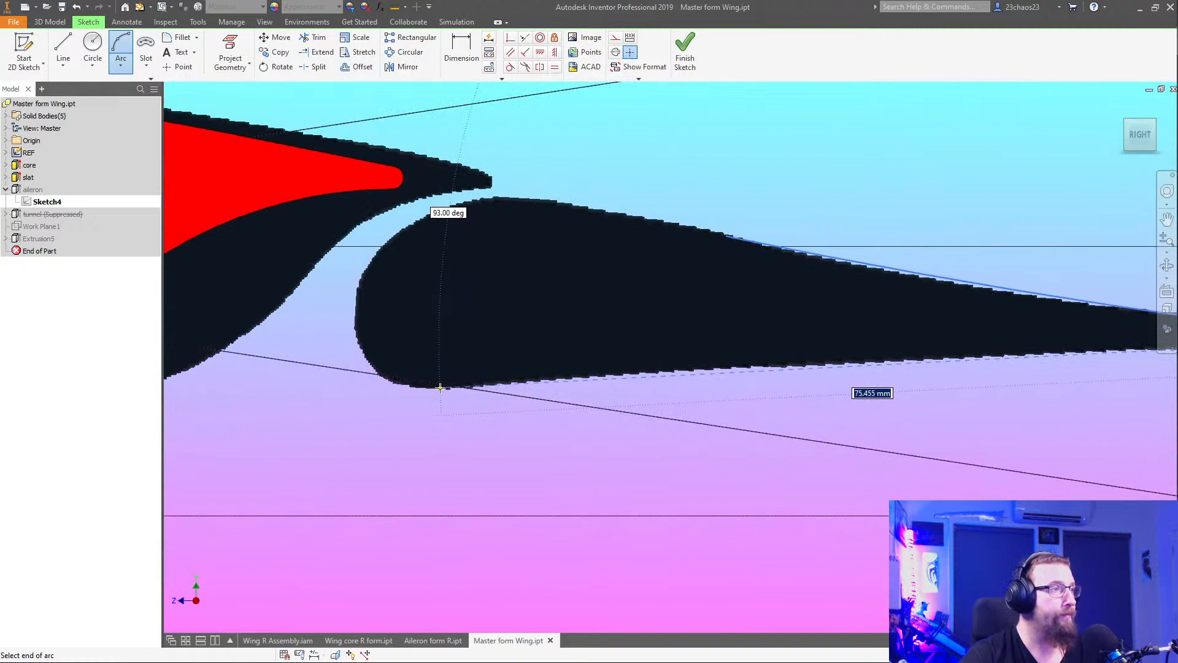
click(459, 385)
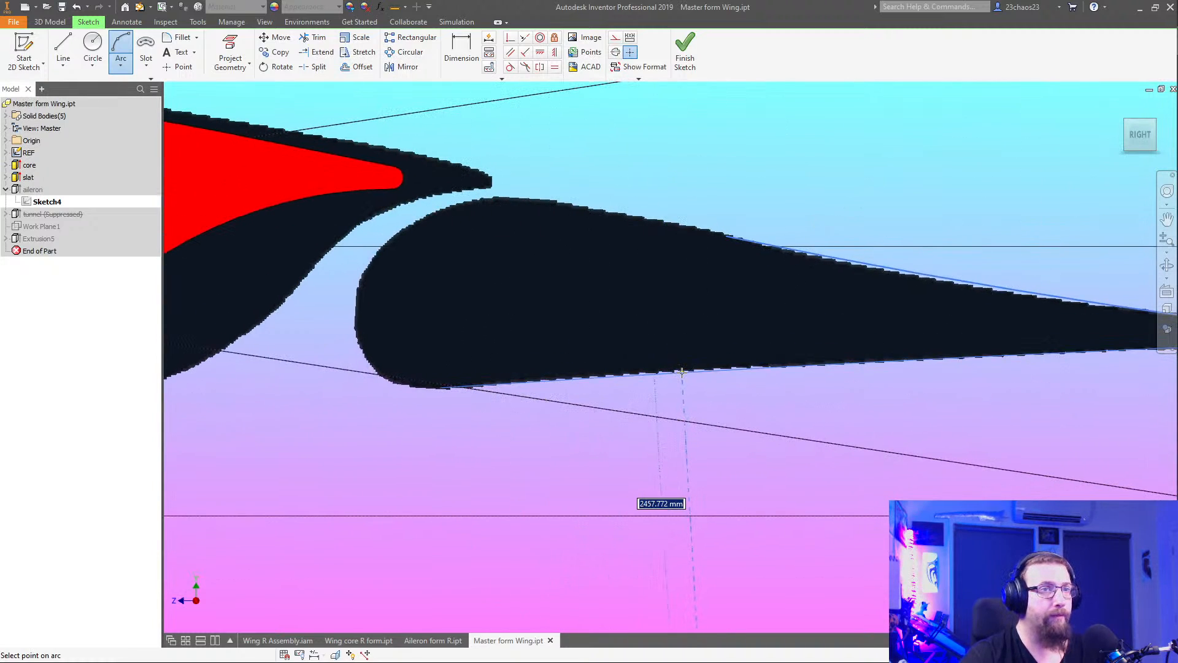
click(675, 372)
Draw a three-point arc of about 7 mm radius around the lower nose, starting at the underside arc's front end
scroll(517, 388, up, 4)
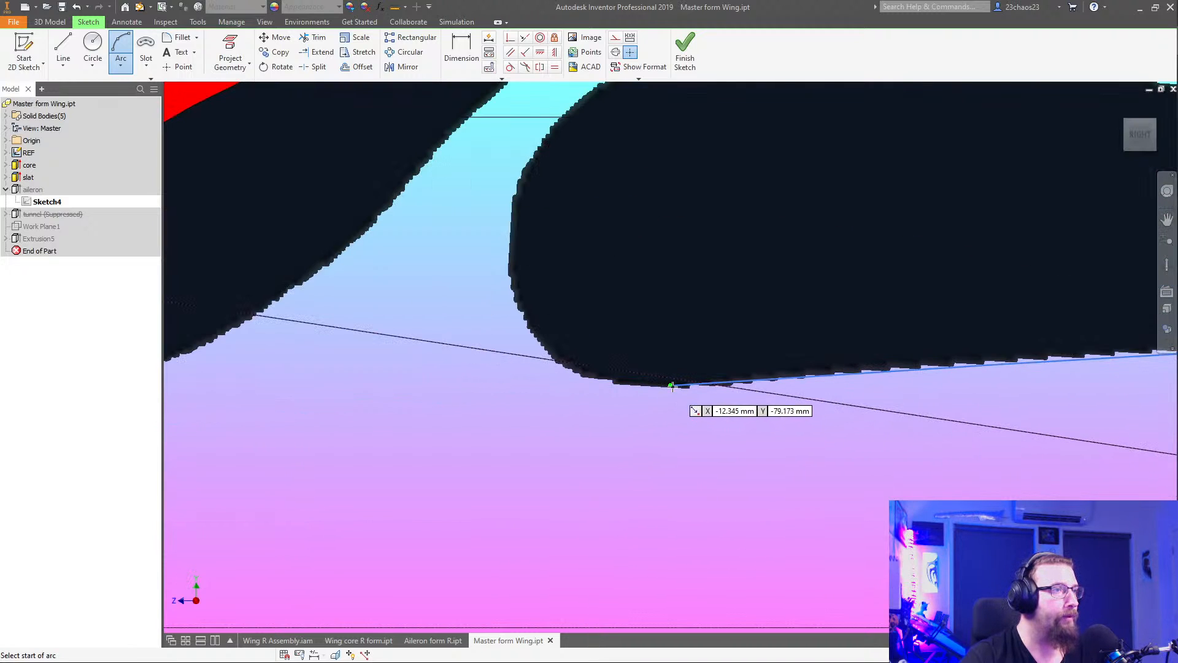
click(671, 386)
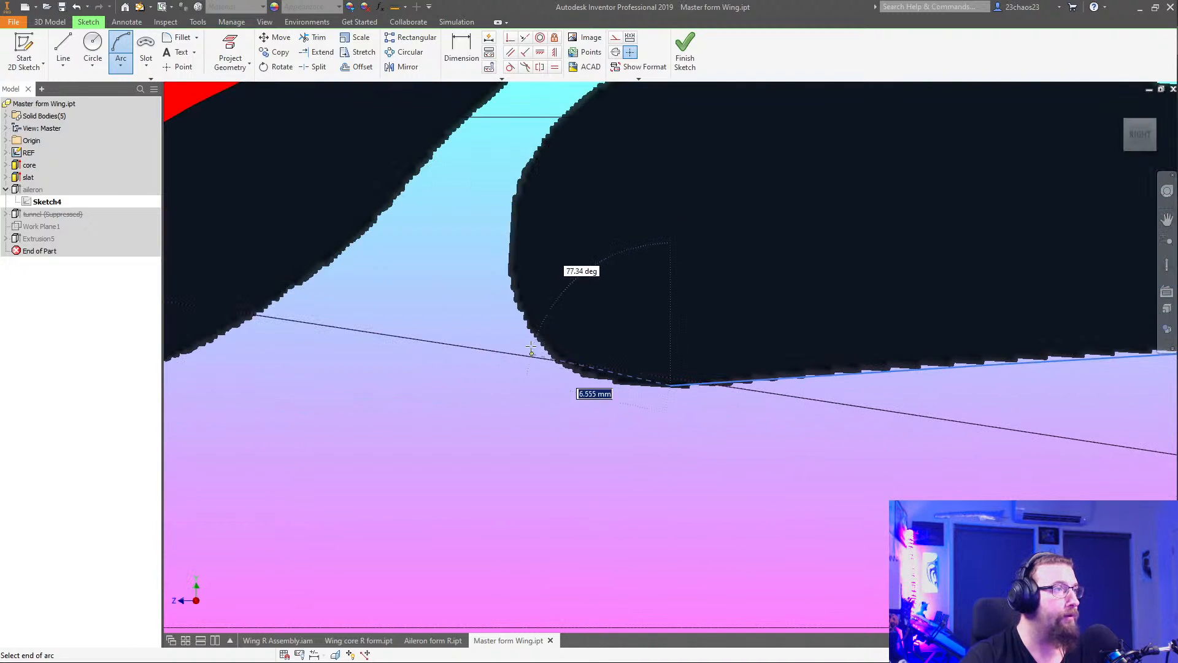
click(509, 278)
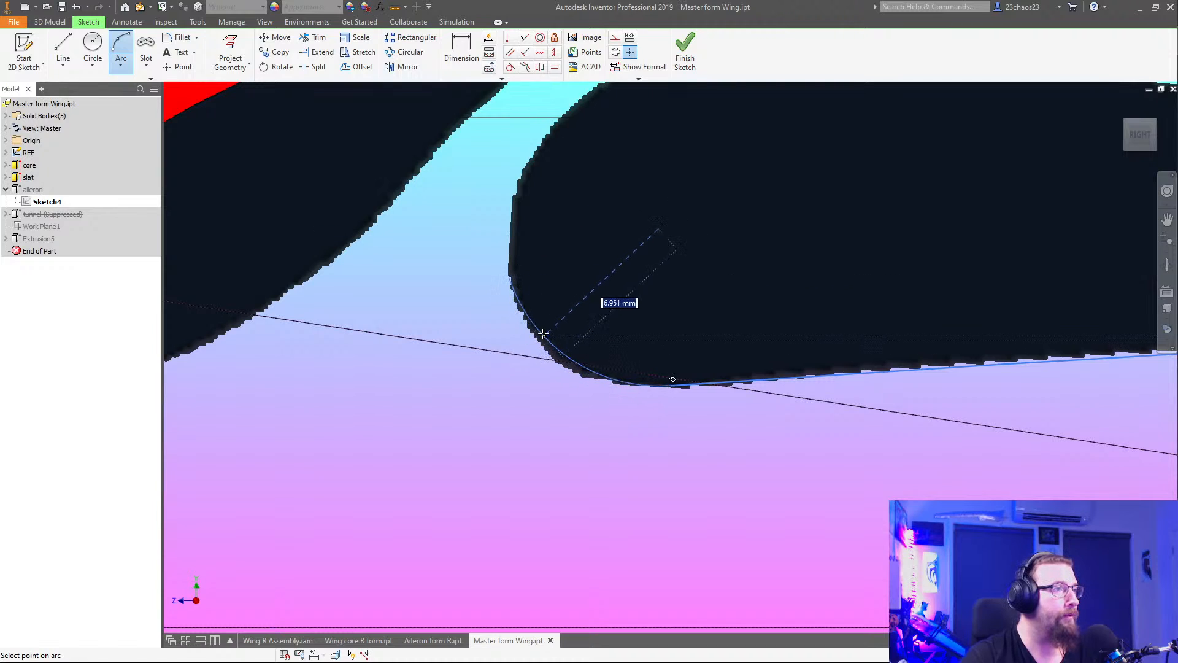
click(540, 334)
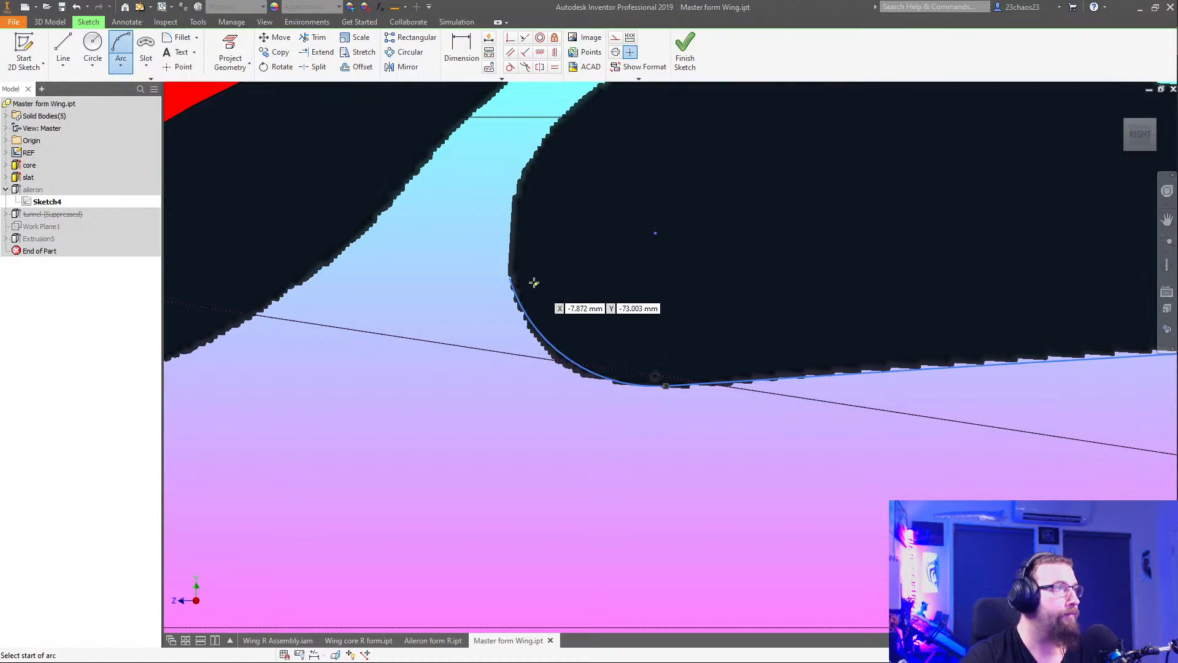
Draw a three-point arc from the lower nose arc's upper end around the front of the nose to the aileron's highest point
click(511, 278)
middle_drag(567, 224, 521, 350)
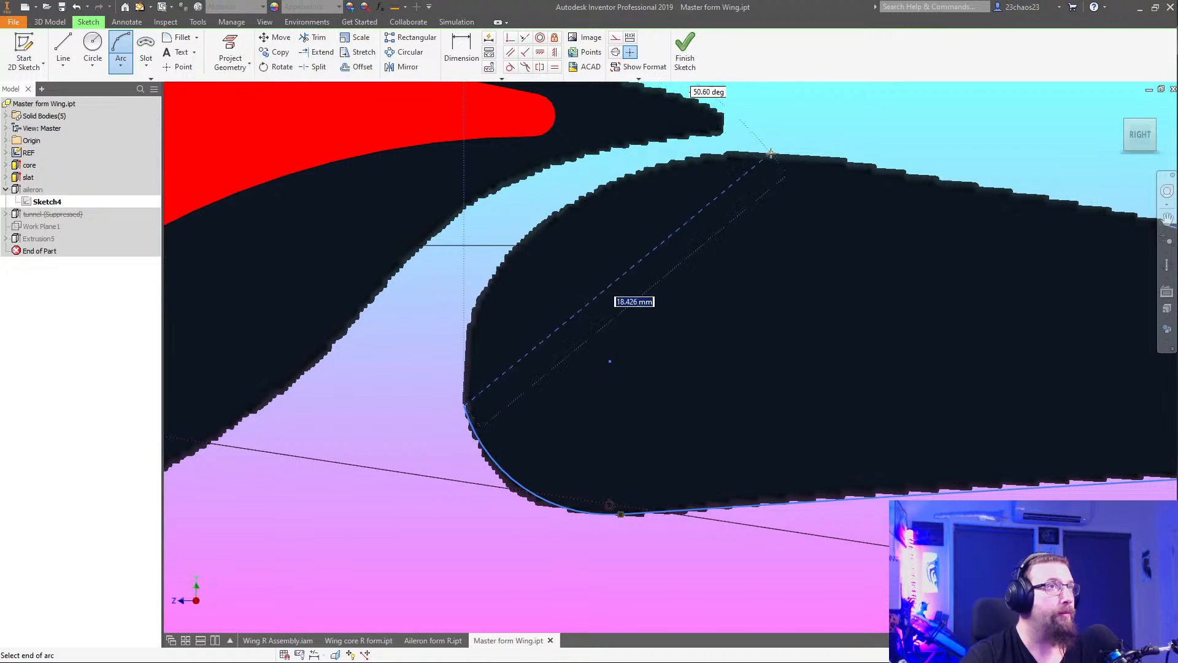
click(729, 154)
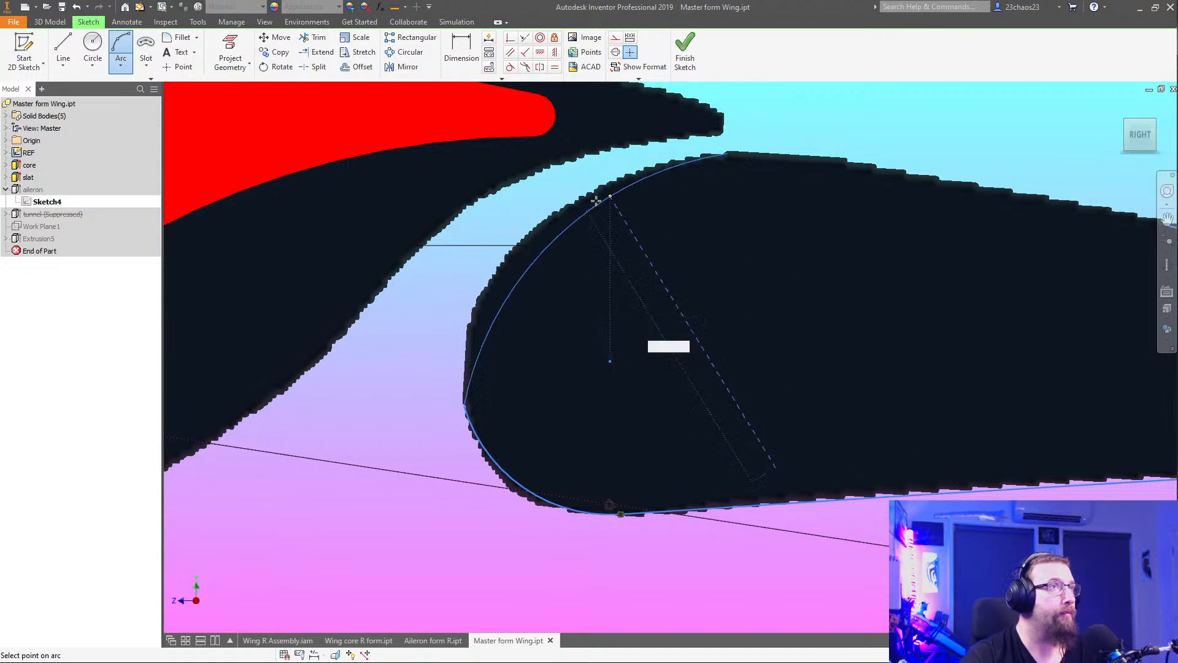
click(571, 205)
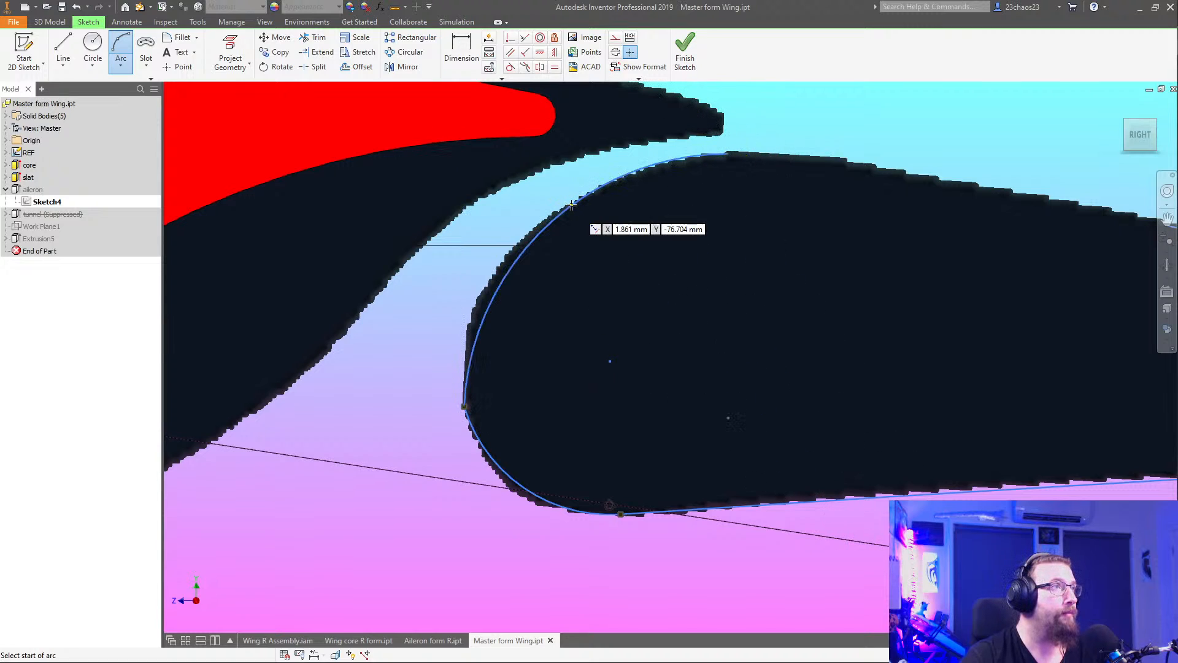
Make the lower and upper nose arcs tangent to each other
click(510, 66)
click(472, 423)
click(469, 390)
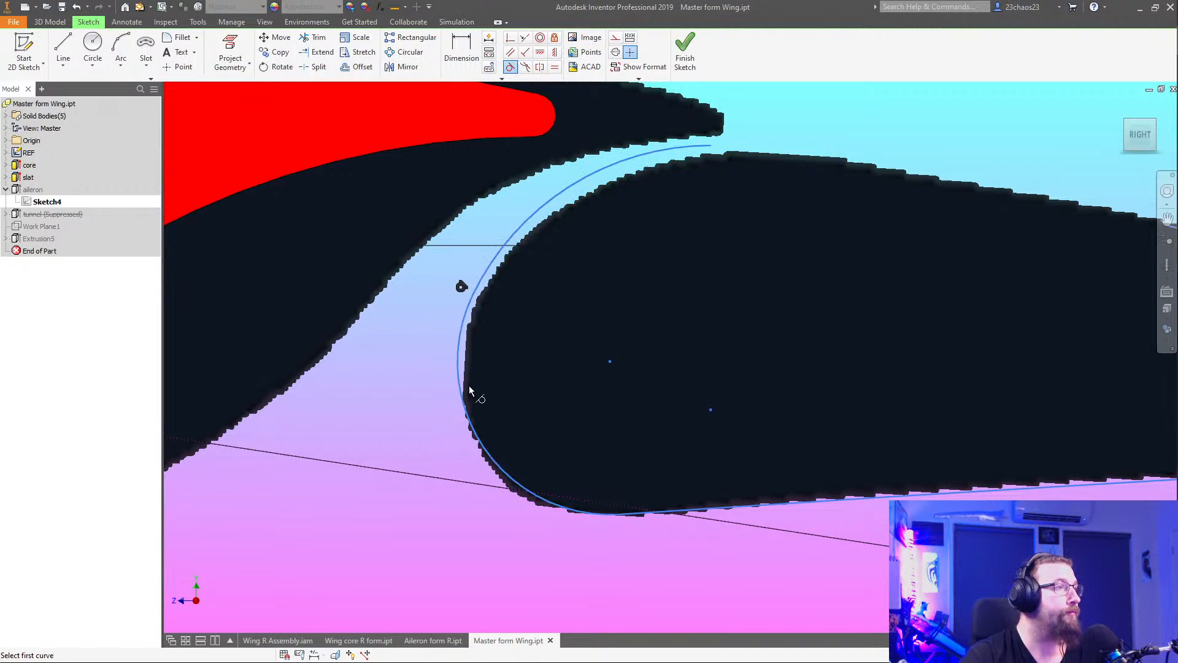
right_click(556, 290)
click(599, 289)
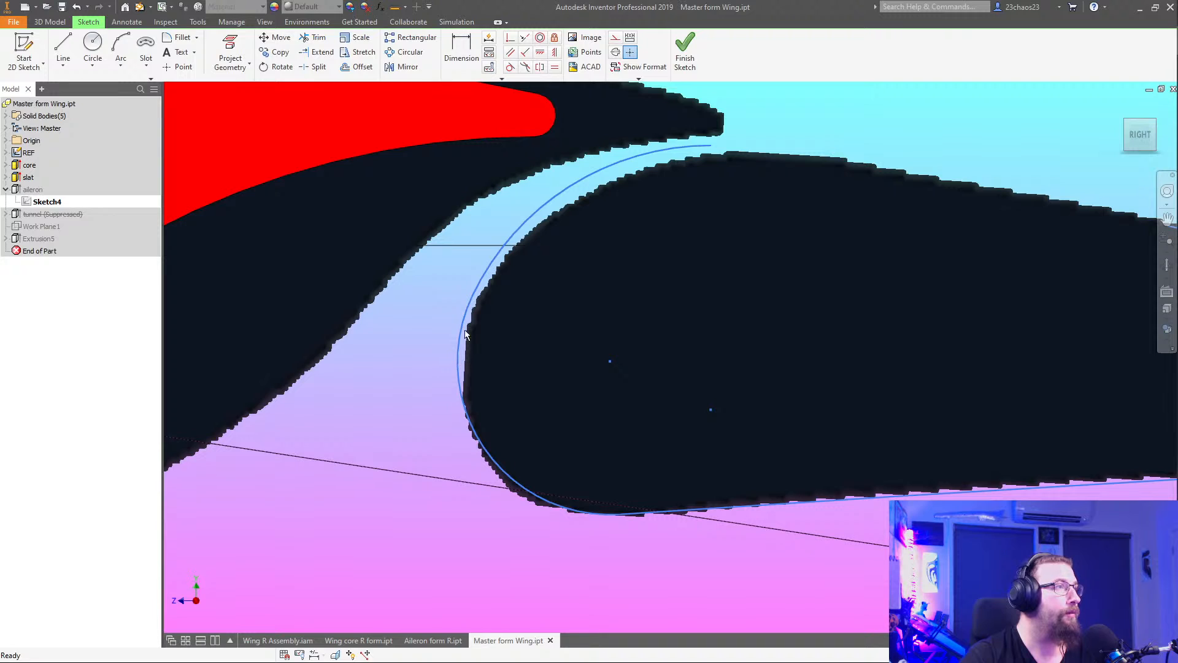
Adjust the nose arcs' junction, the upper arc's centre and its rear endpoint to follow the reference outline
mouse_move(466, 335)
mouse_down()
mouse_move(466, 369)
mouse_move(467, 351)
mouse_up()
drag(711, 147, 756, 153)
mouse_move(601, 175)
mouse_down()
mouse_move(634, 197)
mouse_move(632, 222)
mouse_up()
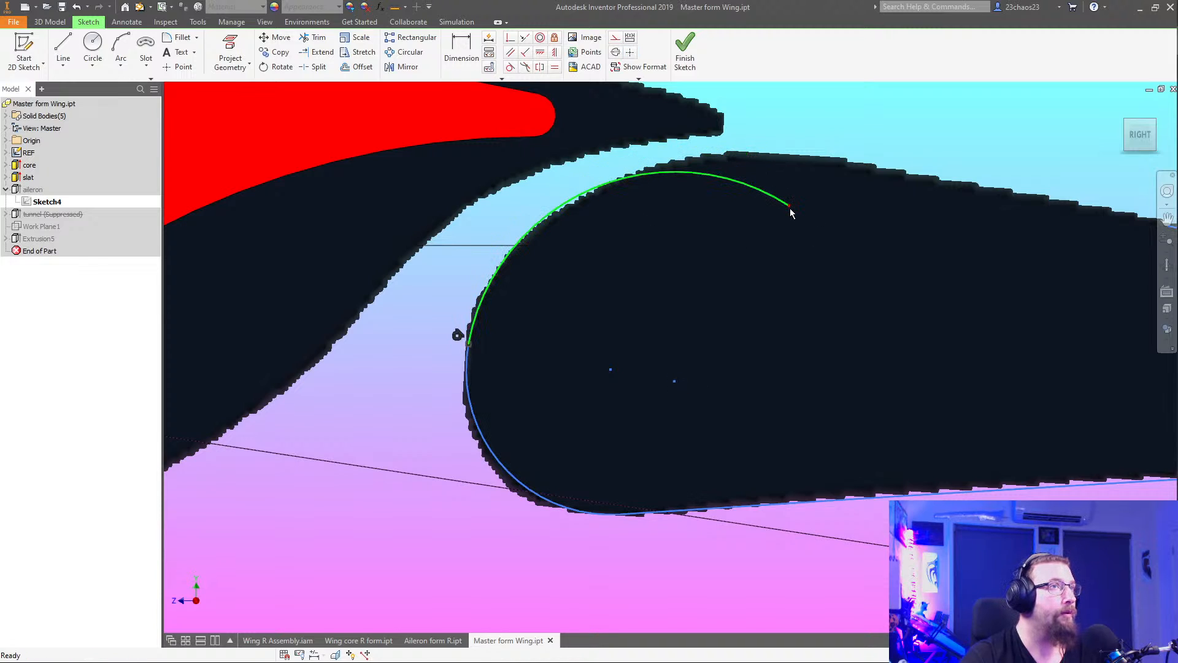
drag(790, 207, 760, 153)
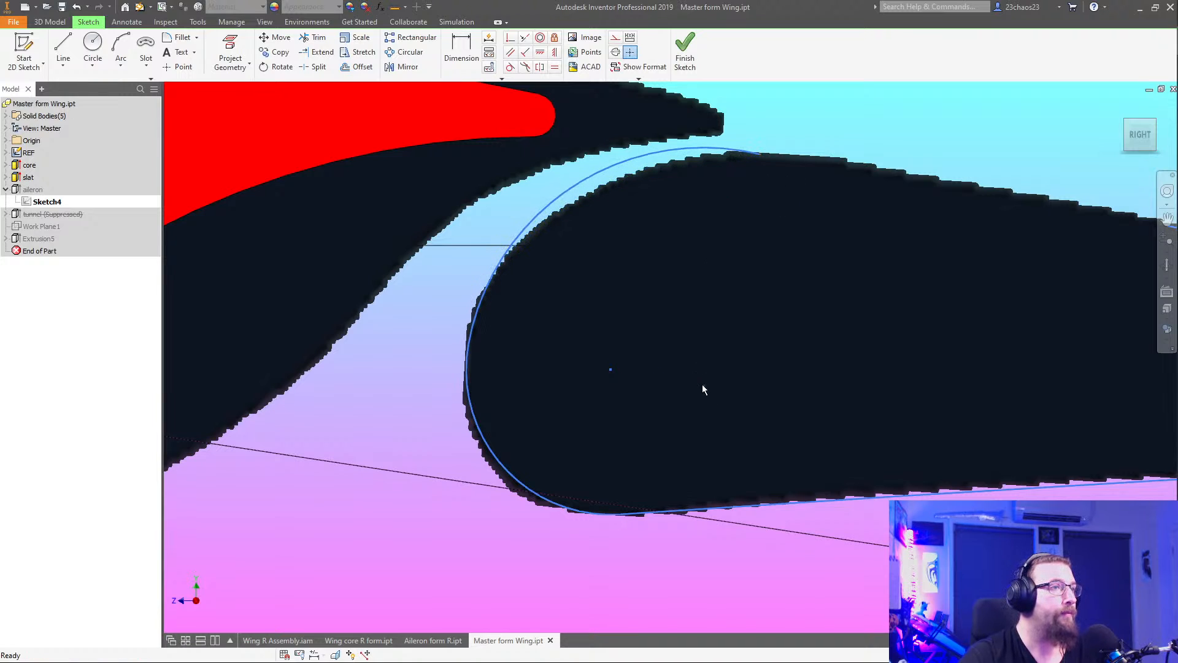
drag(704, 387, 698, 406)
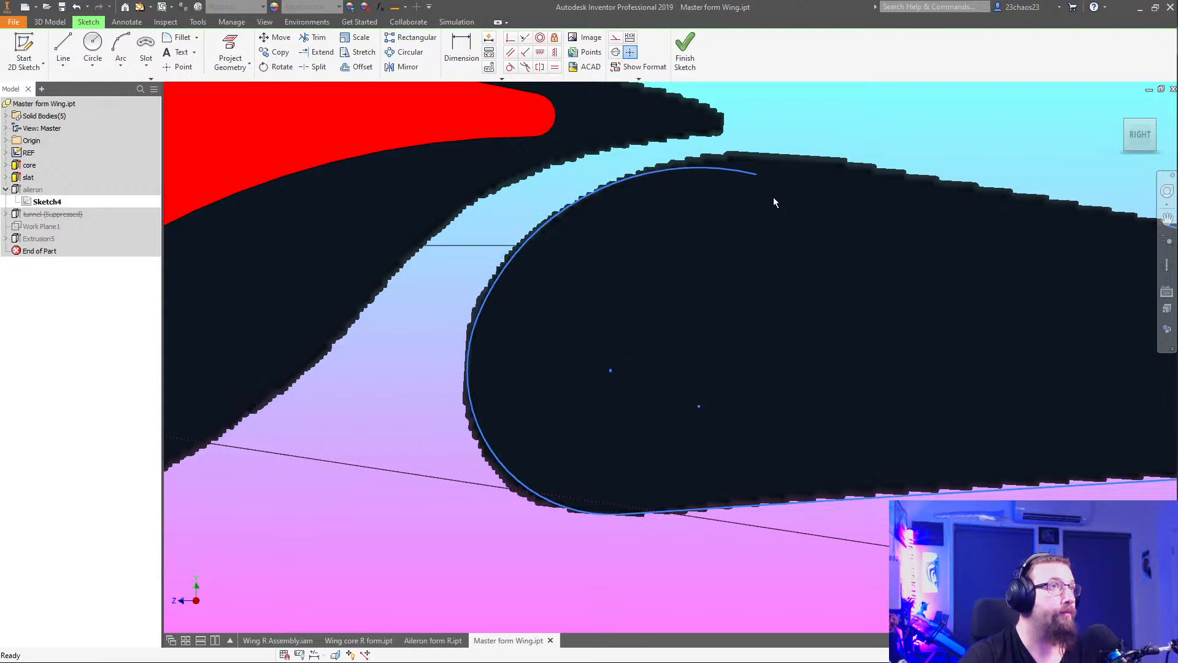
drag(757, 174, 760, 159)
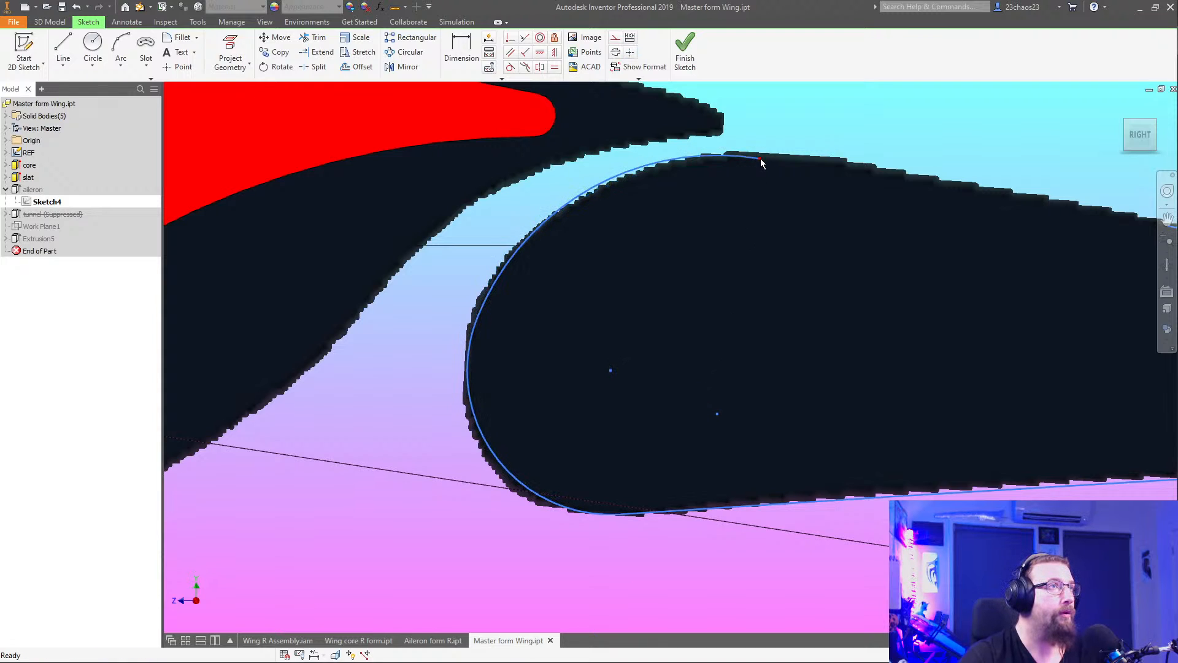
Draw a three-point arc joining the front end of the upper rear arc to the nose arc's rear end along the aileron's upper edge
middle_drag(761, 161, 580, 199)
scroll(564, 268, down, 3)
middle_drag(709, 343, 682, 341)
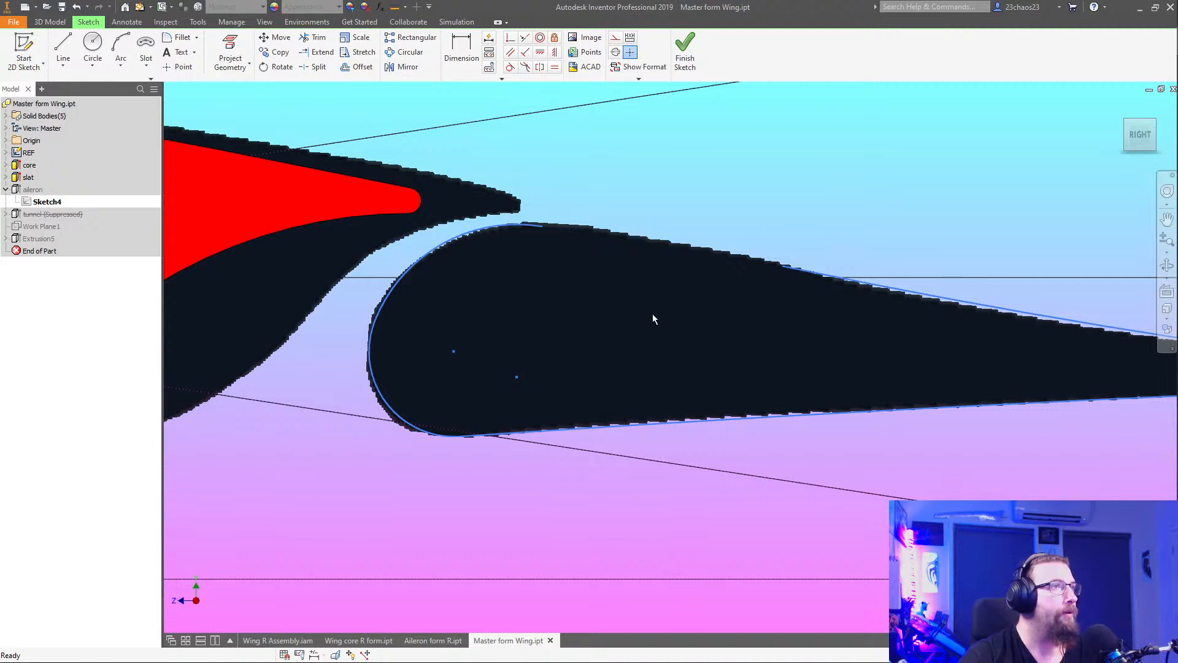
click(121, 50)
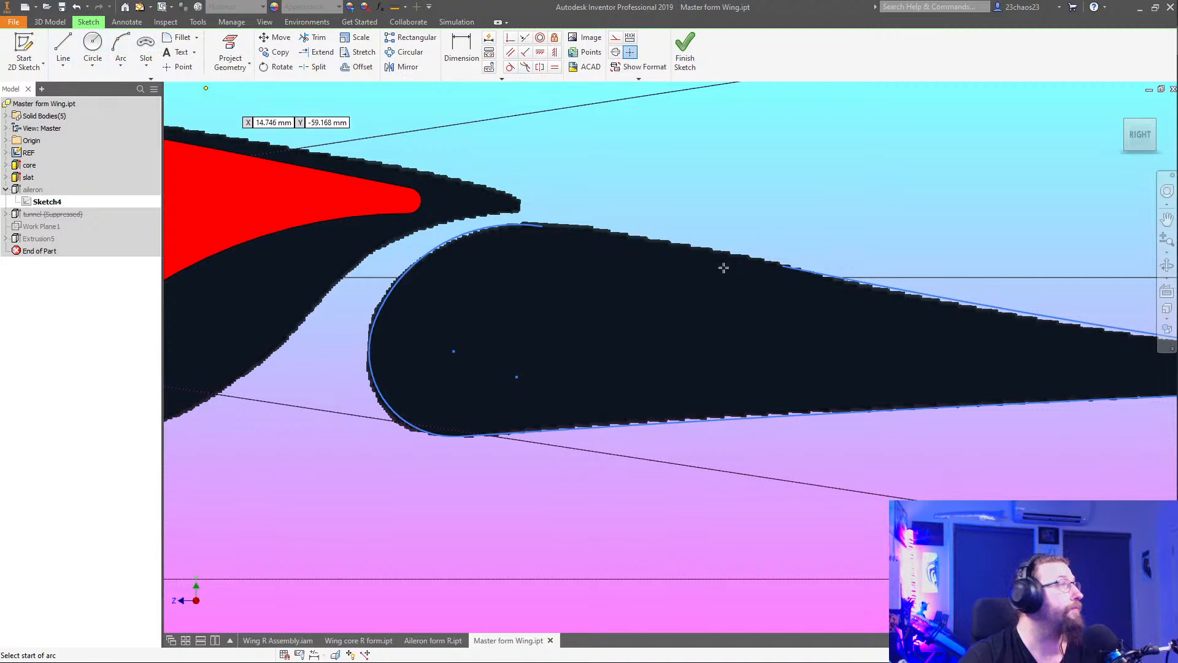
click(784, 265)
click(543, 227)
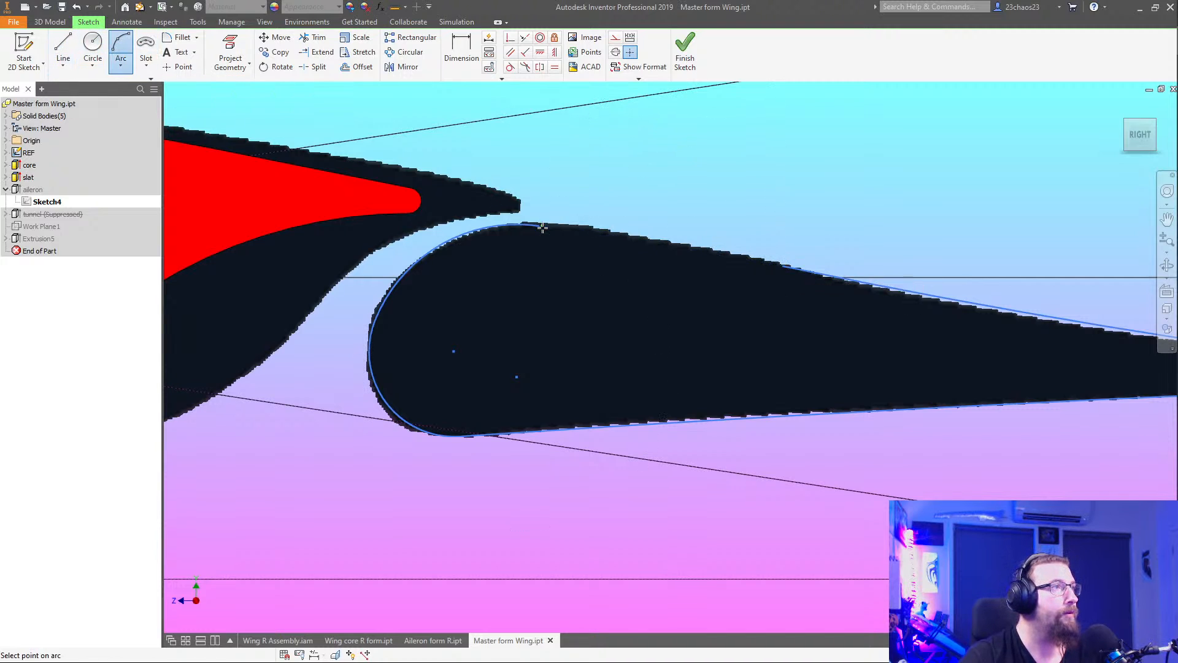
click(592, 231)
right_click(593, 244)
click(637, 244)
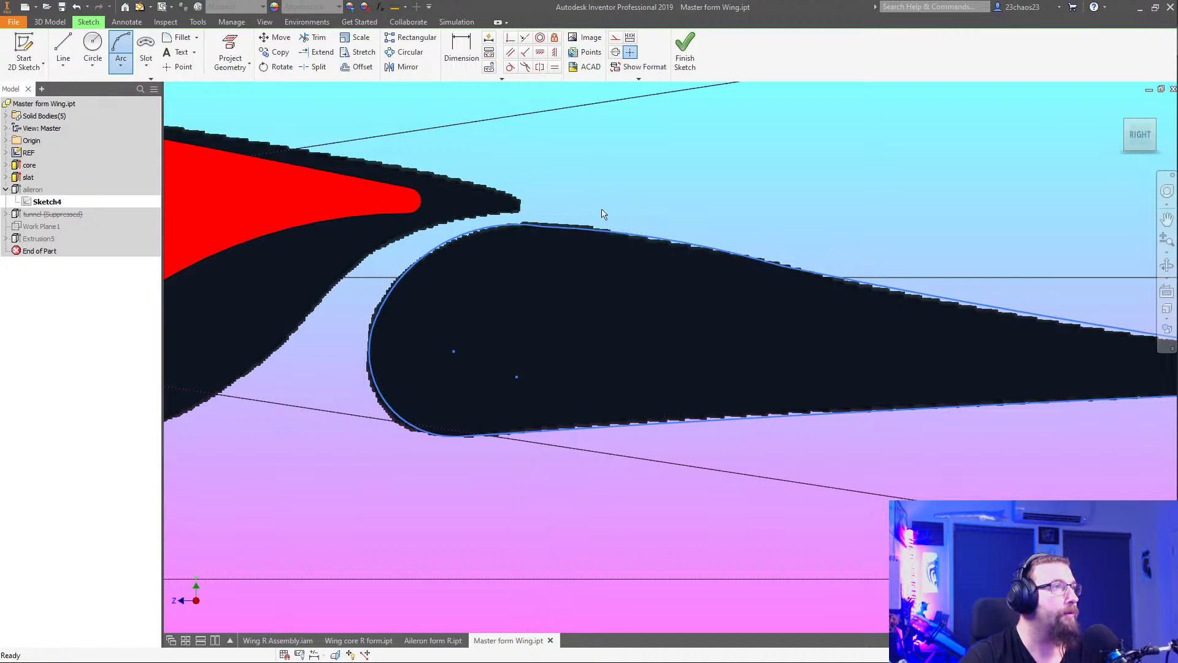
Make the new upper-surface arc tangent to the upper nose arc and to the upper rear arc
click(543, 228)
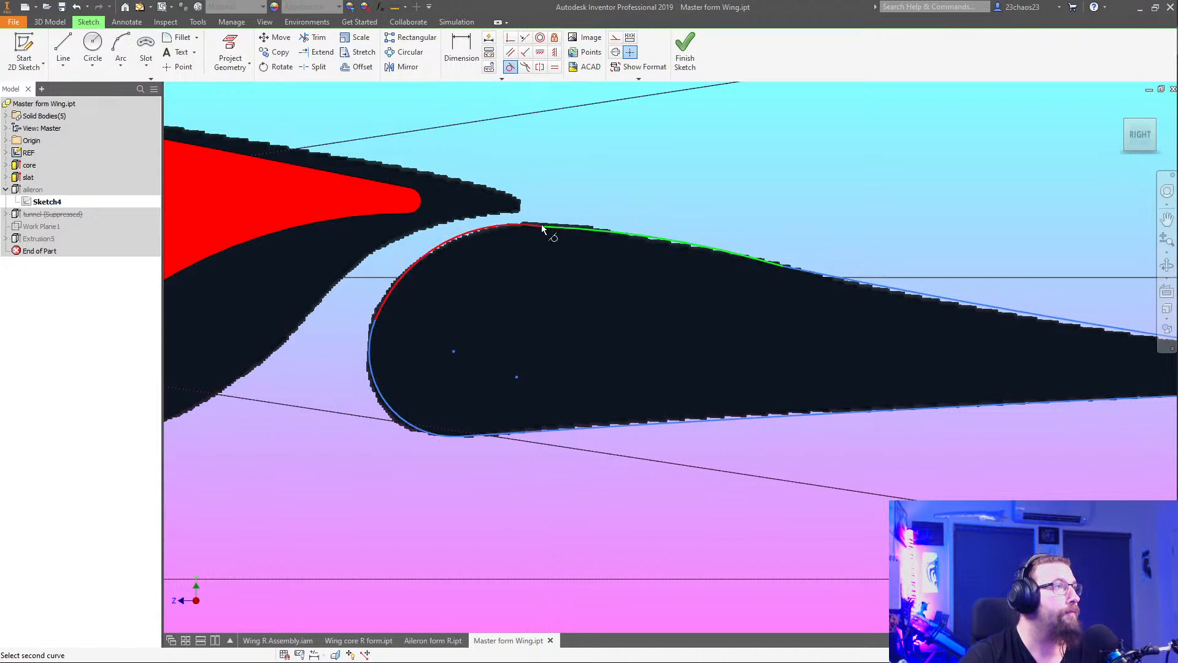
click(542, 228)
click(777, 265)
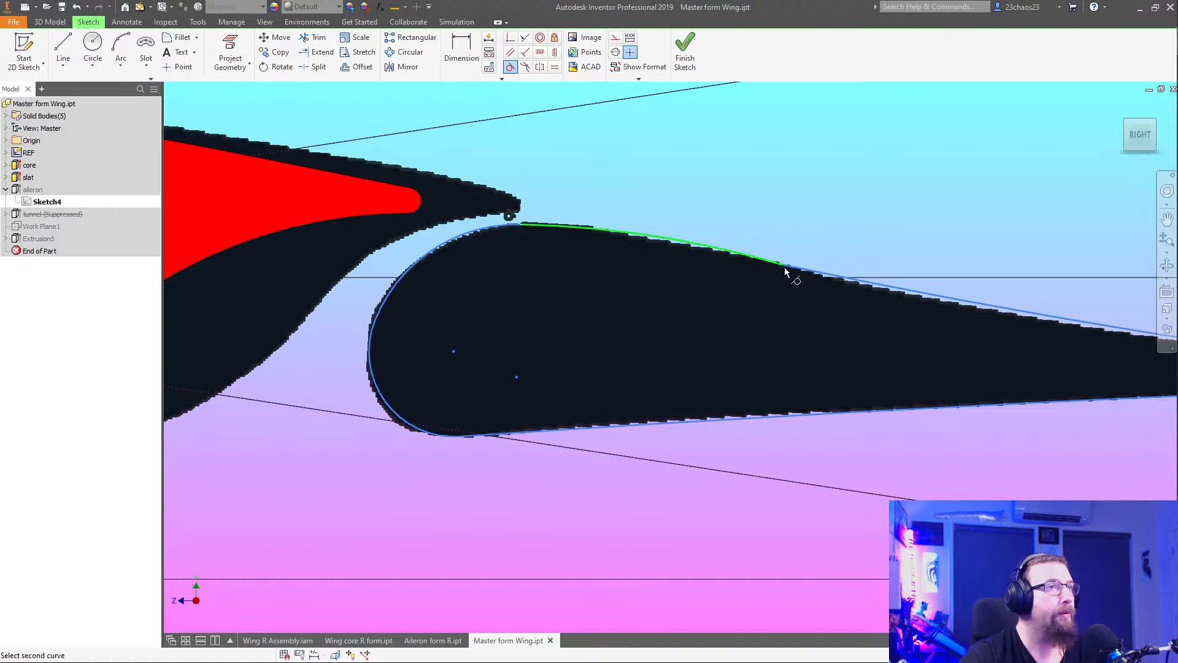
click(778, 266)
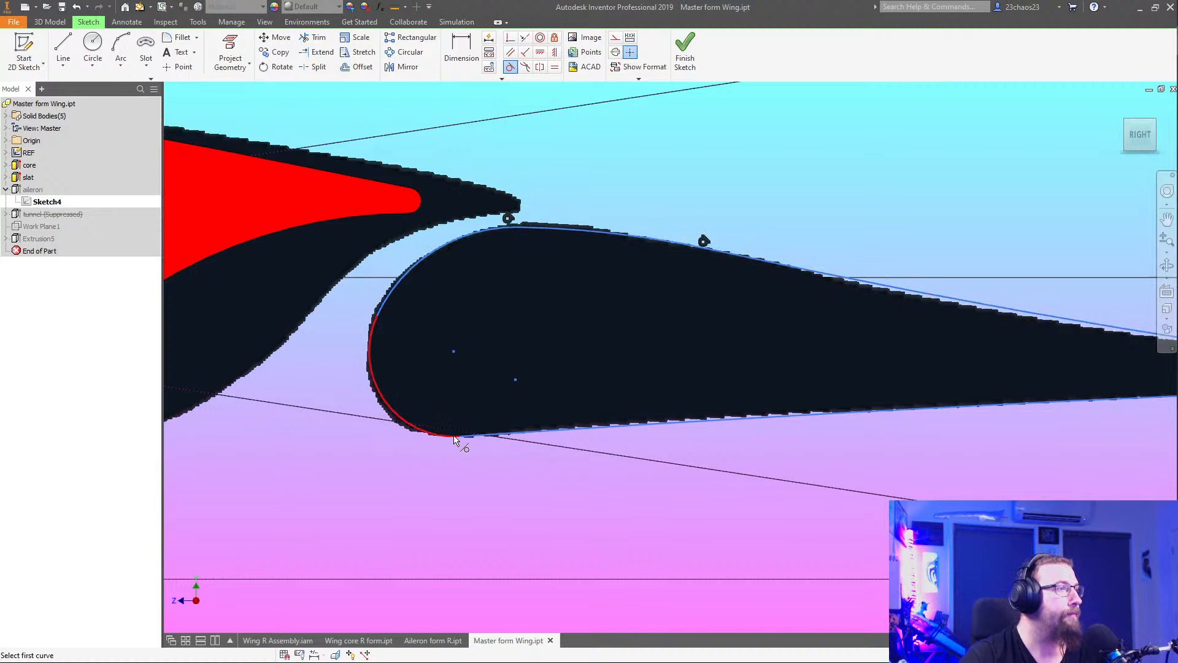
Try to make the lower nose arc tangent to the underside arc
click(454, 437)
click(562, 425)
key(Escape)
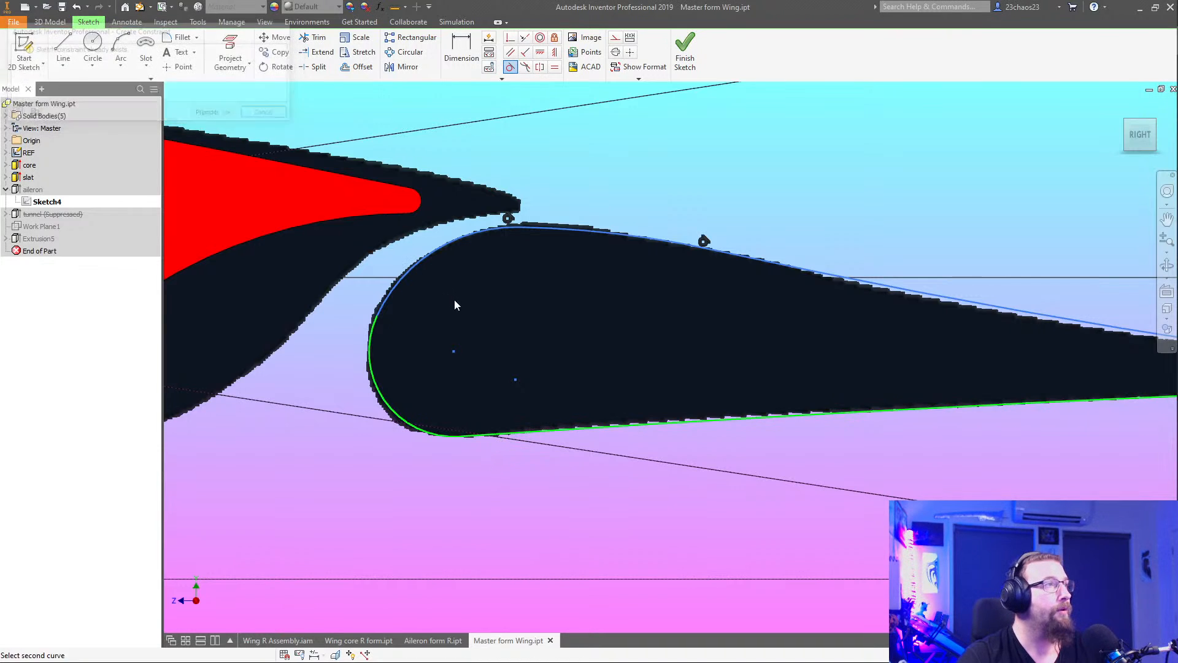
Make the small trailing-edge arc tangent to both the underside arc and the upper rear arc
click(509, 66)
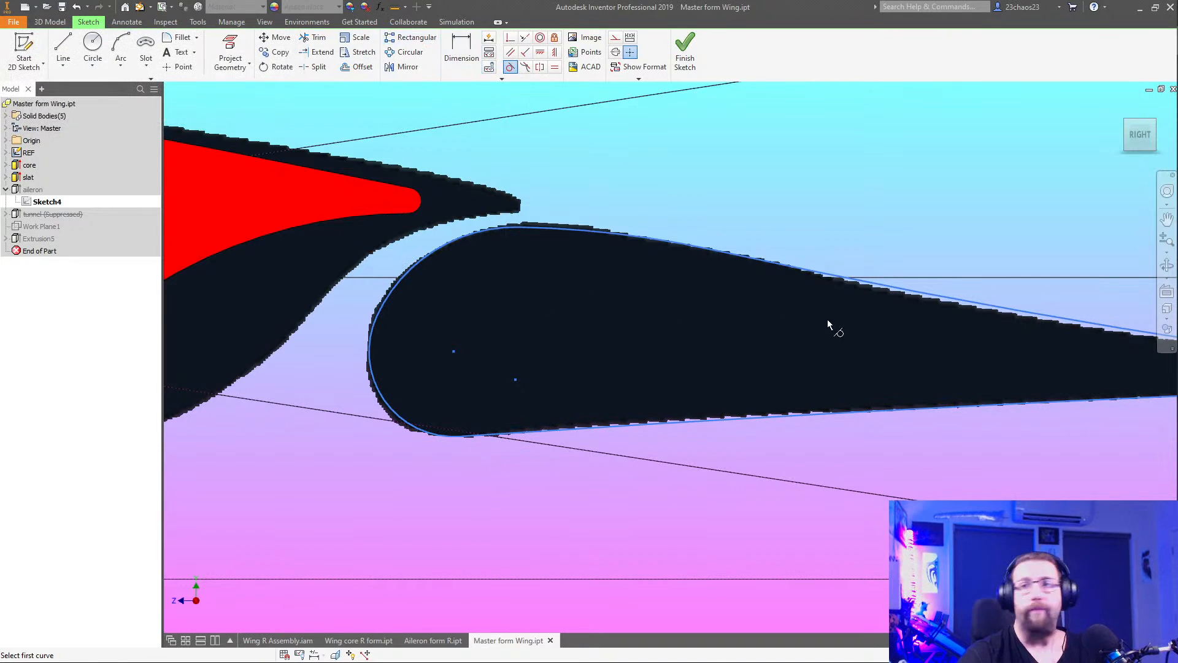
middle_drag(921, 350, 579, 321)
scroll(1031, 359, down, 5)
middle_drag(1074, 356, 574, 367)
click(677, 371)
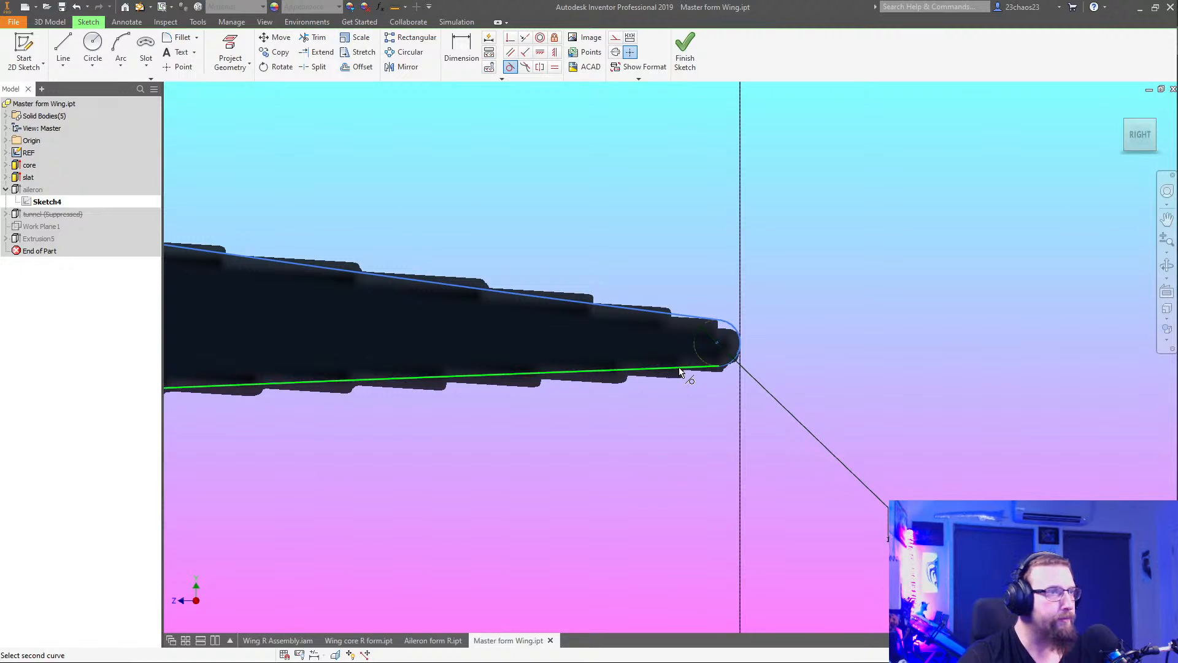
click(728, 368)
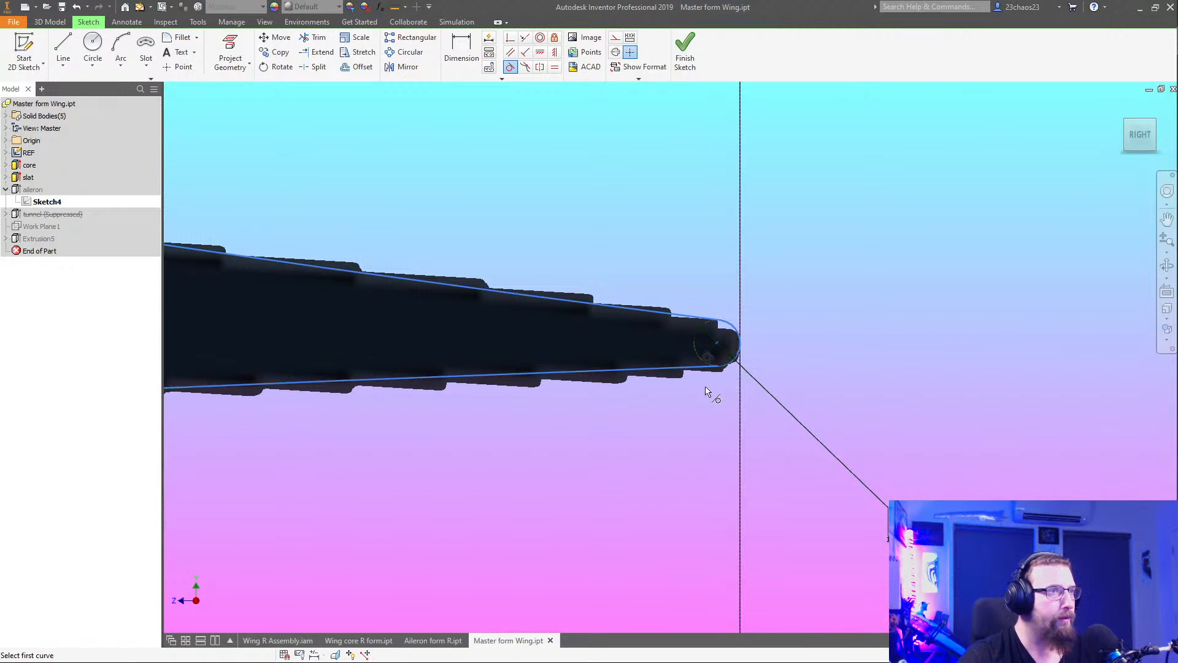
click(698, 319)
click(736, 328)
scroll(614, 380, up, 5)
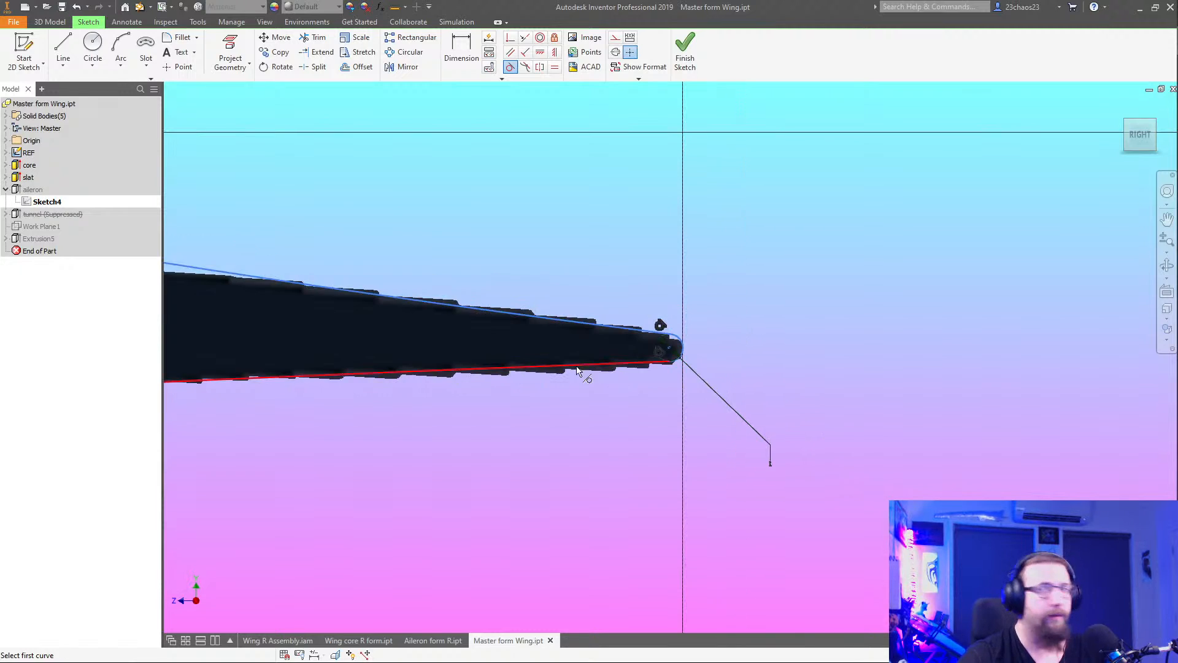
middle_drag(661, 398, 742, 357)
right_click(480, 324)
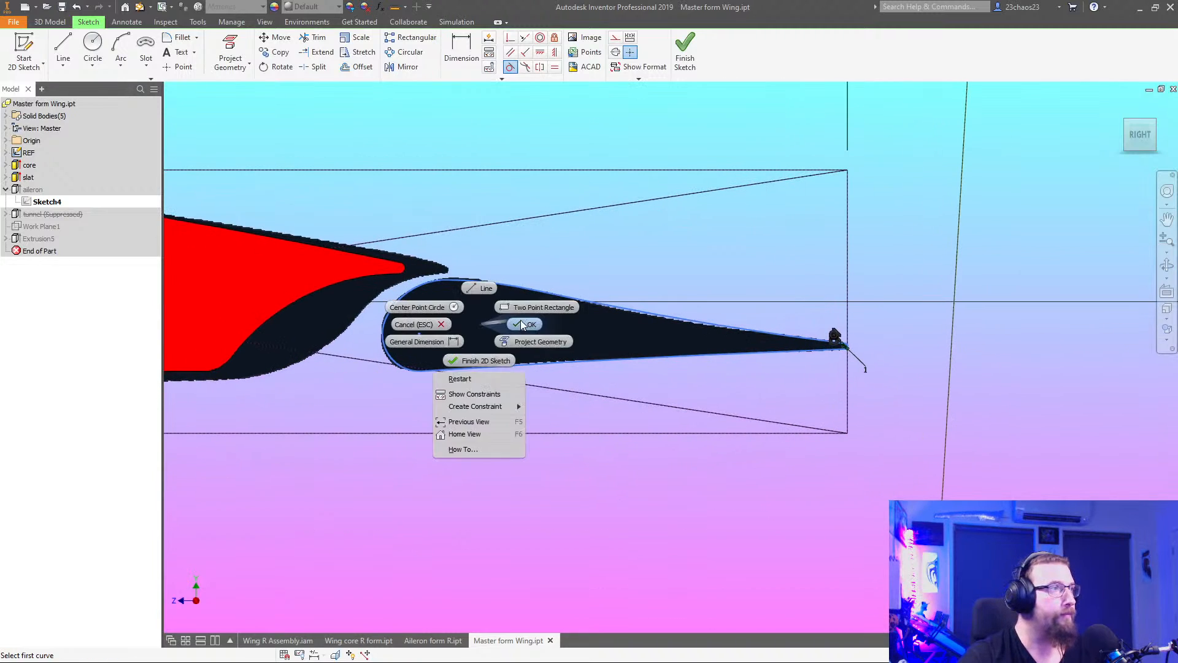
click(519, 324)
Adjust the upper arcs' junction, the nose arc's rear endpoint and the lower nose arc's centre to follow the reference outline
middle_drag(527, 348, 675, 347)
drag(806, 319, 810, 324)
scroll(632, 313, up, 3)
scroll(670, 298, down, 3)
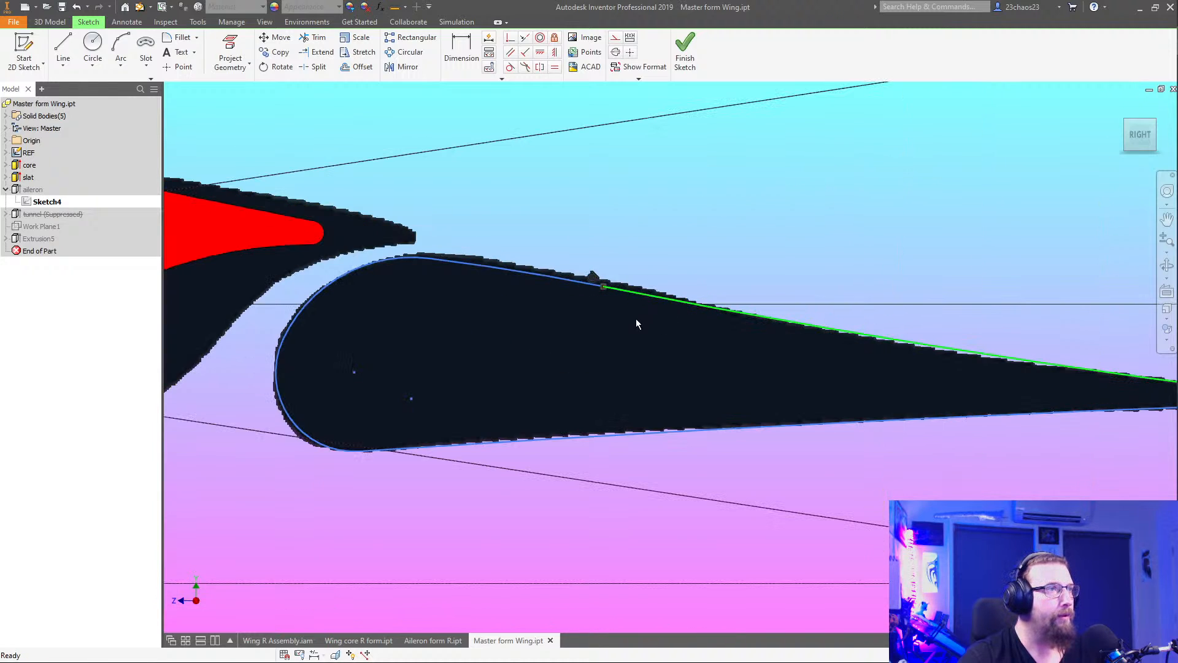
drag(618, 286, 699, 307)
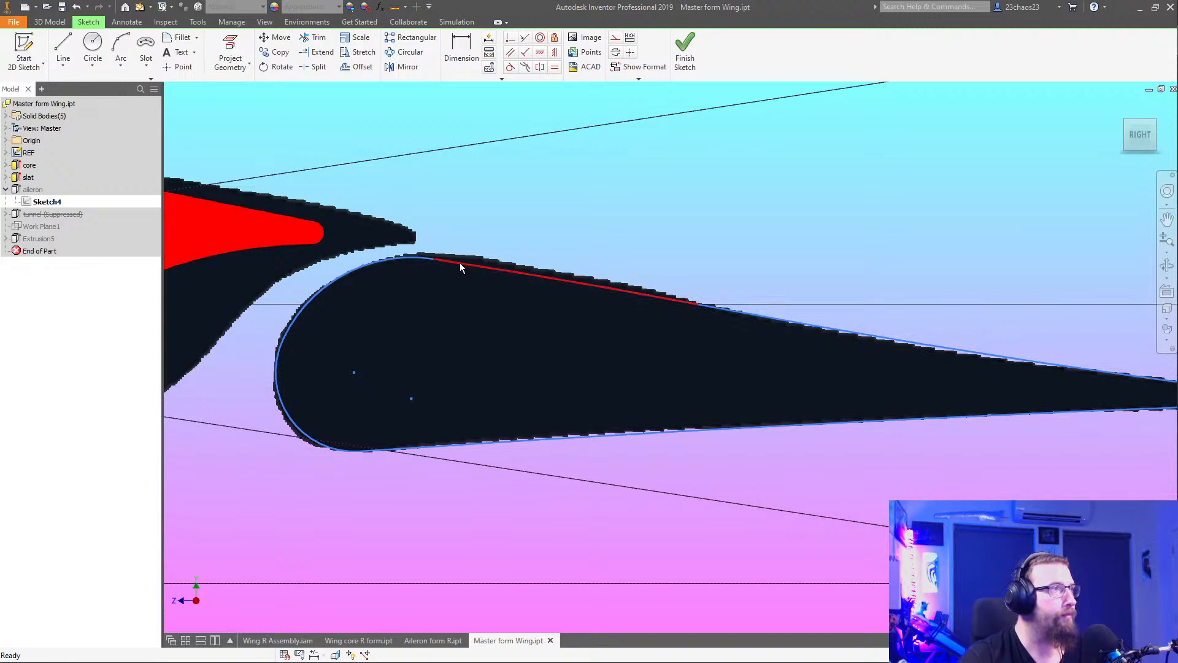
drag(435, 259, 441, 255)
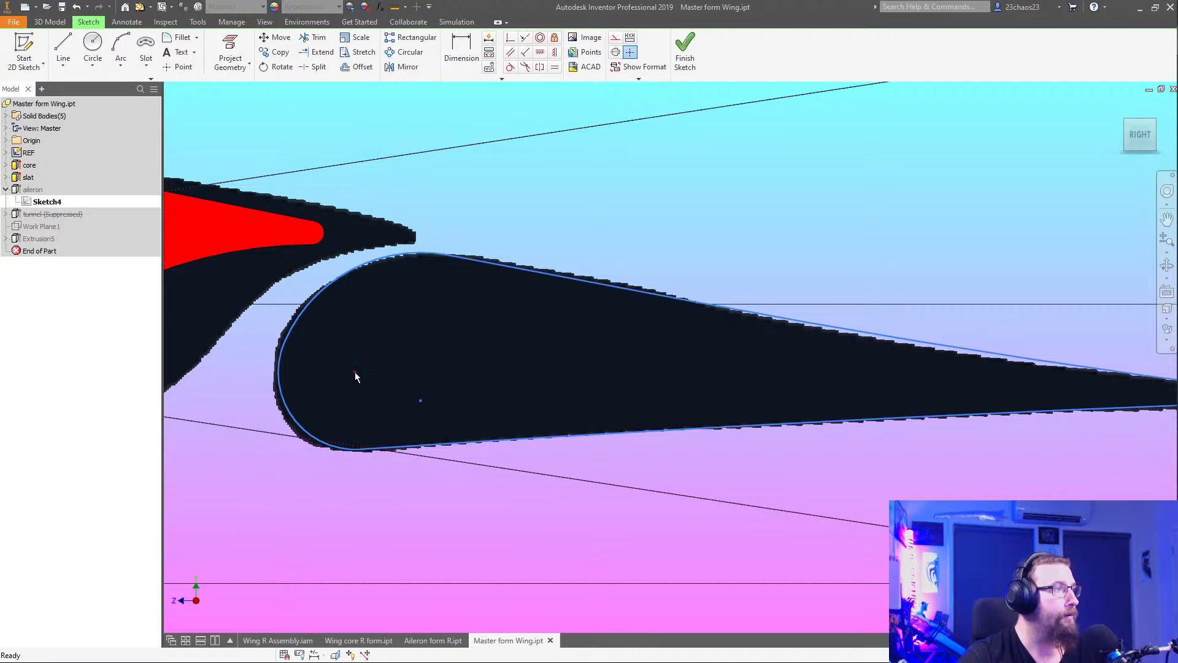
drag(355, 372, 348, 373)
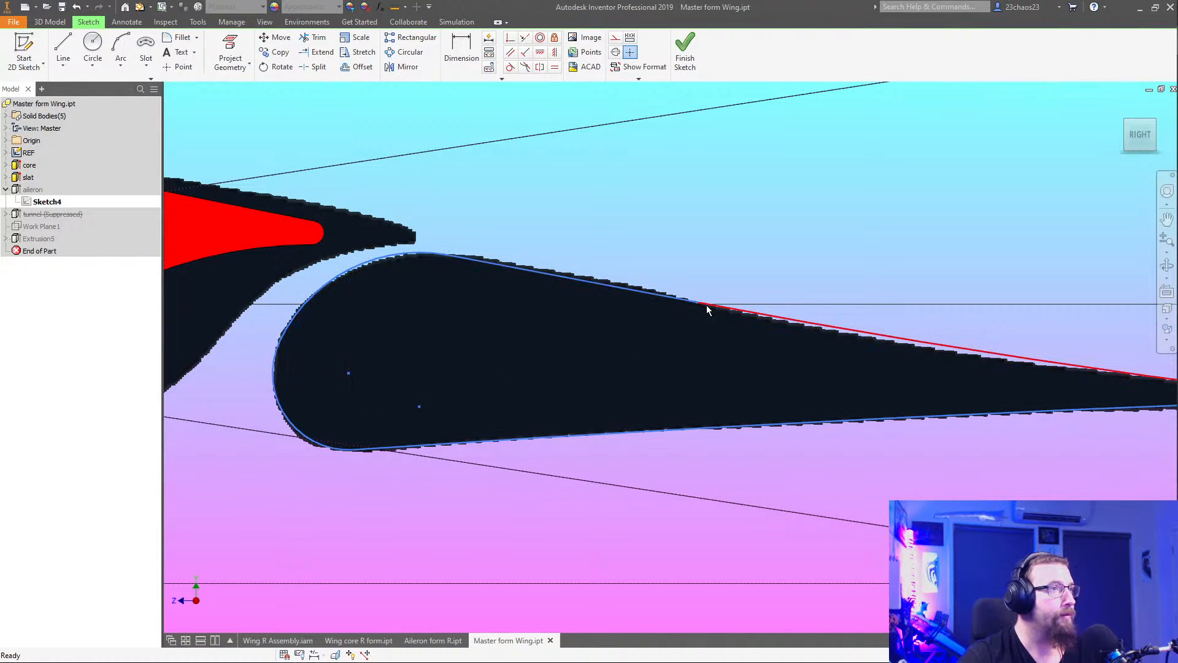
Move the underside arc's distant centre point, far below the wing, closer to the profile
scroll(530, 378, down, 10)
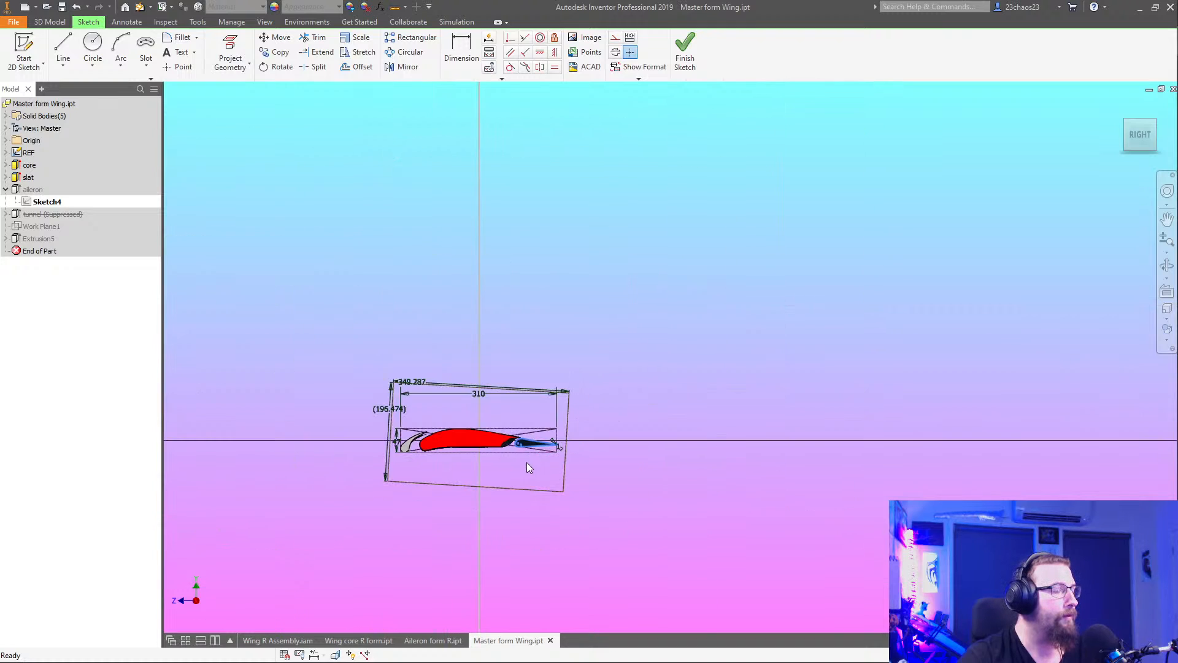
middle_drag(519, 525, 597, 287)
scroll(606, 298, down, 3)
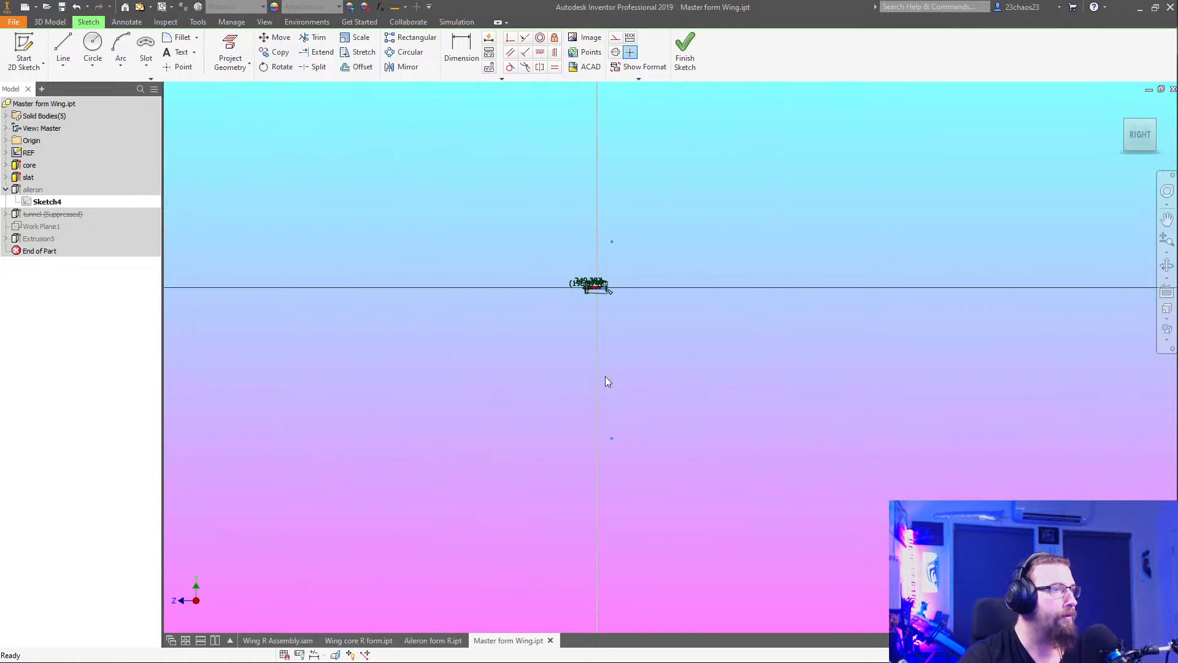
mouse_move(611, 444)
middle_down()
mouse_move(594, 428)
mouse_move(573, 489)
mouse_move(611, 344)
middle_up()
scroll(614, 343, up, 7)
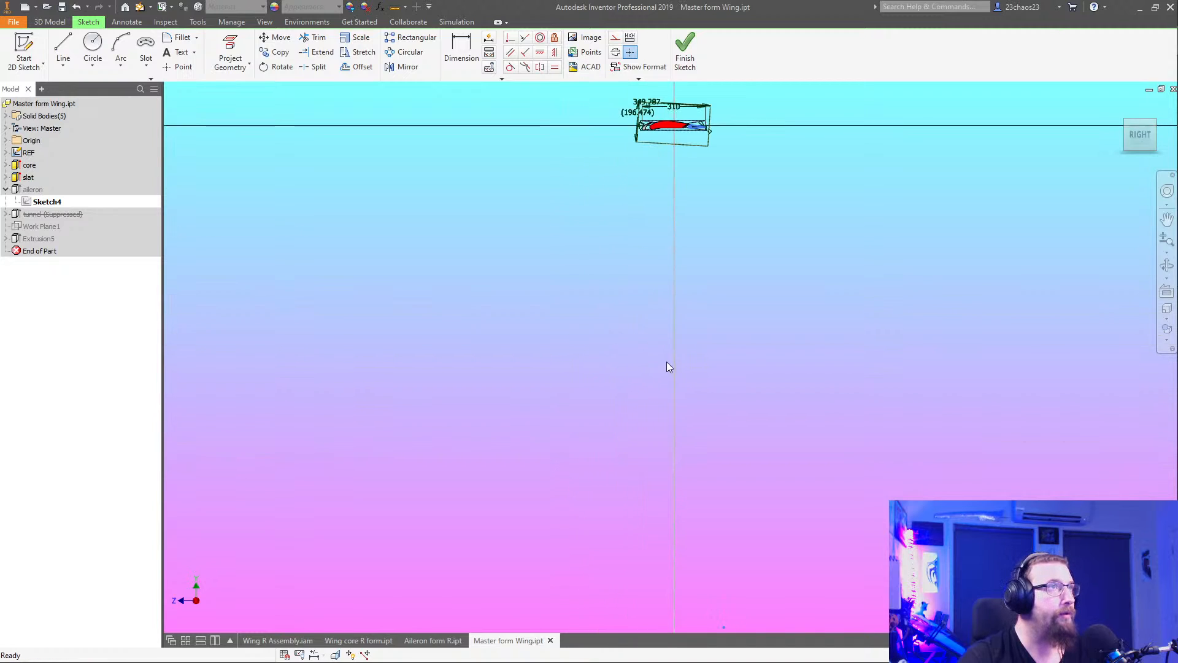
scroll(703, 459, down, 2)
drag(719, 563, 699, 469)
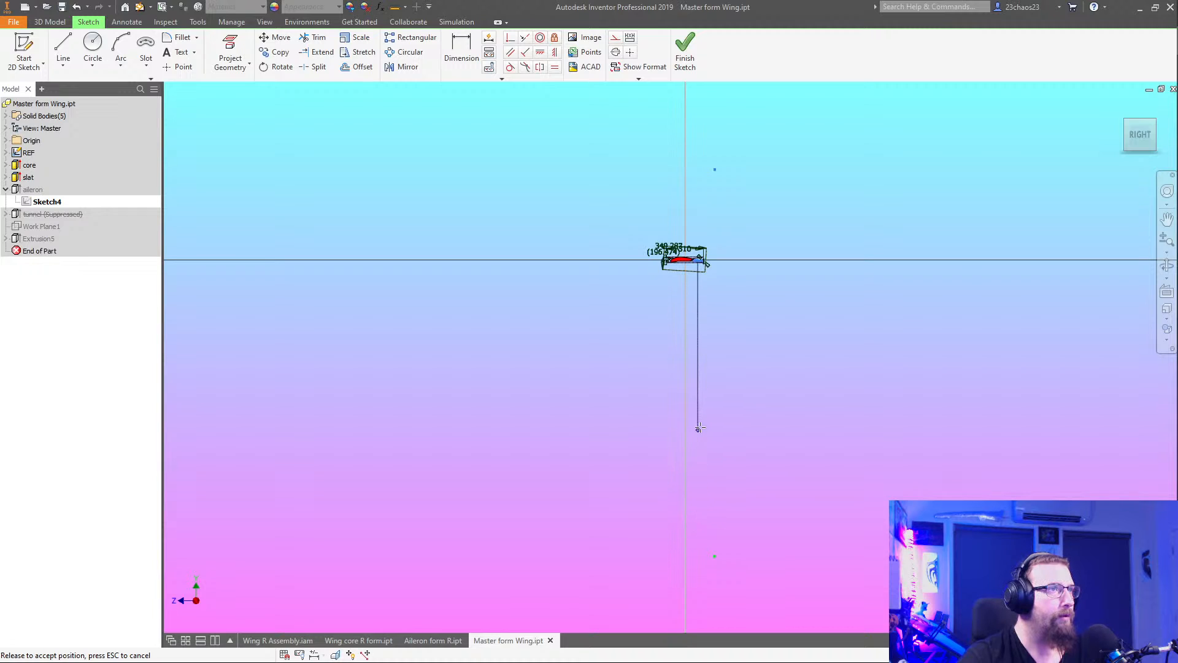
drag(699, 427, 692, 218)
scroll(706, 245, up, 10)
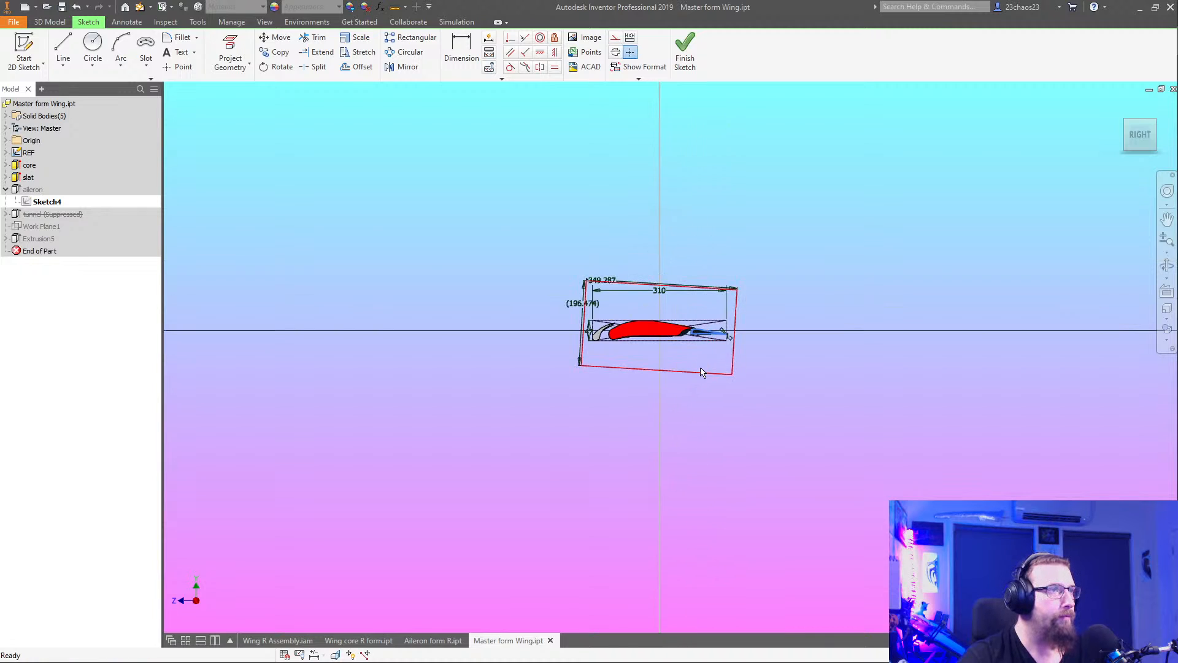
scroll(685, 181, up, 6)
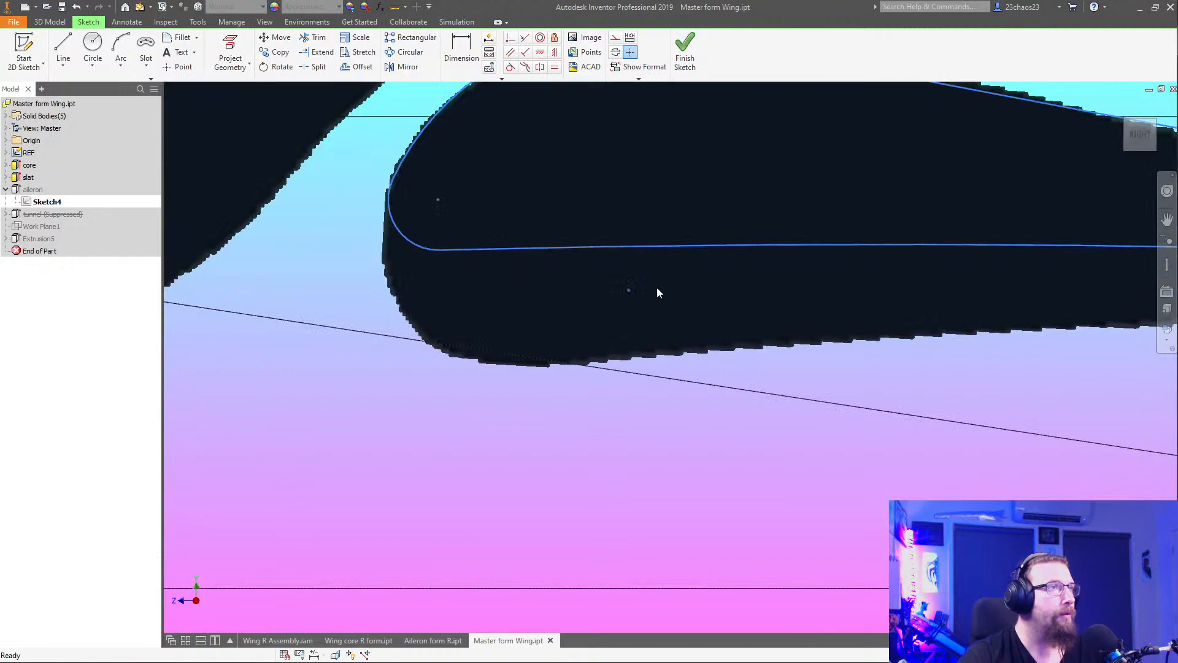
Move the junction of the lower nose arc and underside arc down to the reference outline, undoing the extra underside adjustment
mouse_move(443, 250)
mouse_down()
mouse_move(491, 362)
mouse_move(540, 350)
mouse_move(526, 355)
mouse_up()
scroll(789, 353, down, 3)
scroll(790, 353, down, 3)
drag(647, 341, 641, 347)
key(ctrl+z)
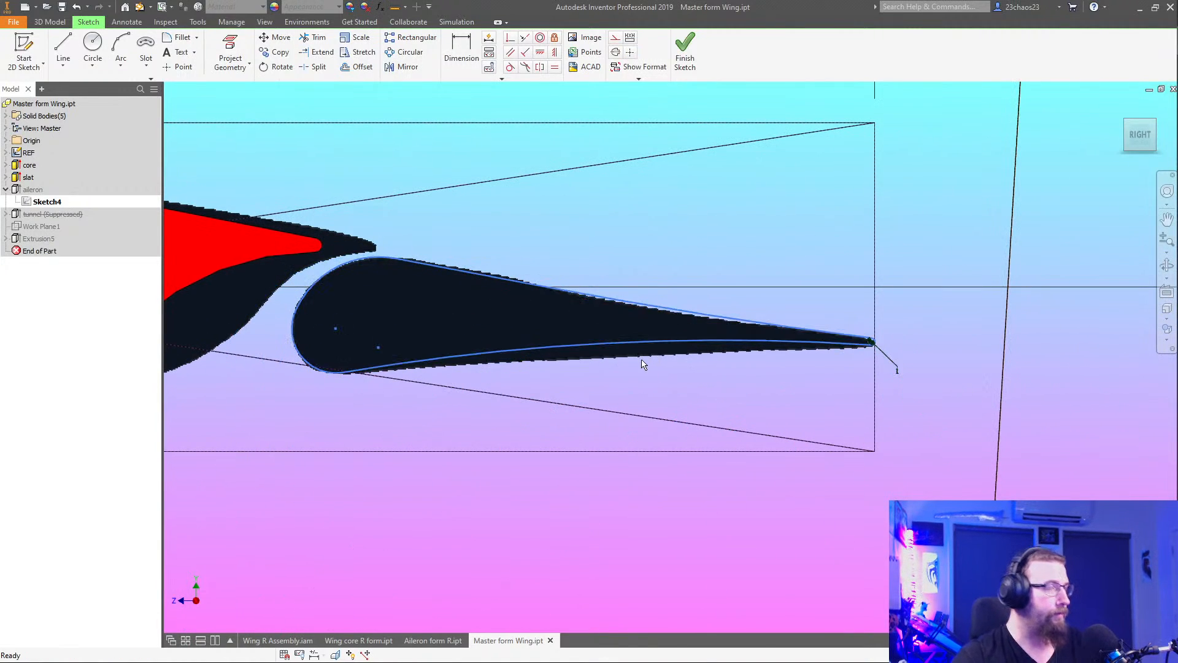
Move the profile's trailing-edge end slightly down to match the tip of the reference outline
scroll(861, 359, up, 3)
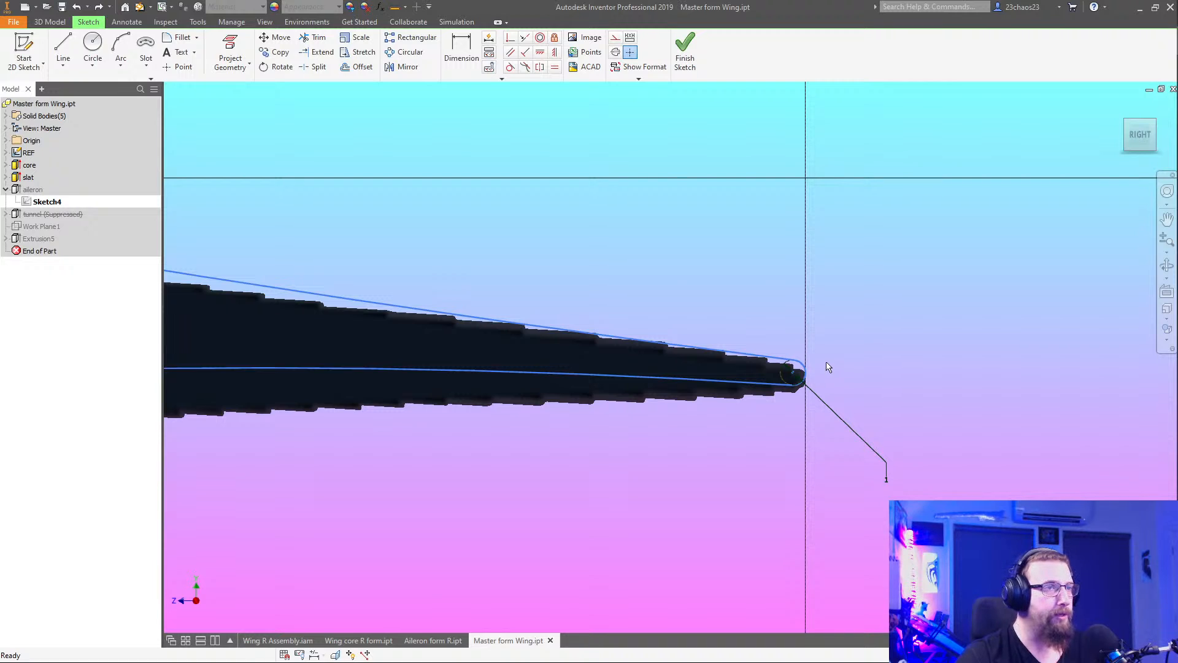
scroll(829, 367, up, 2)
drag(762, 388, 761, 400)
scroll(769, 402, down, 4)
scroll(786, 326, down, 5)
middle_drag(787, 326, 814, 308)
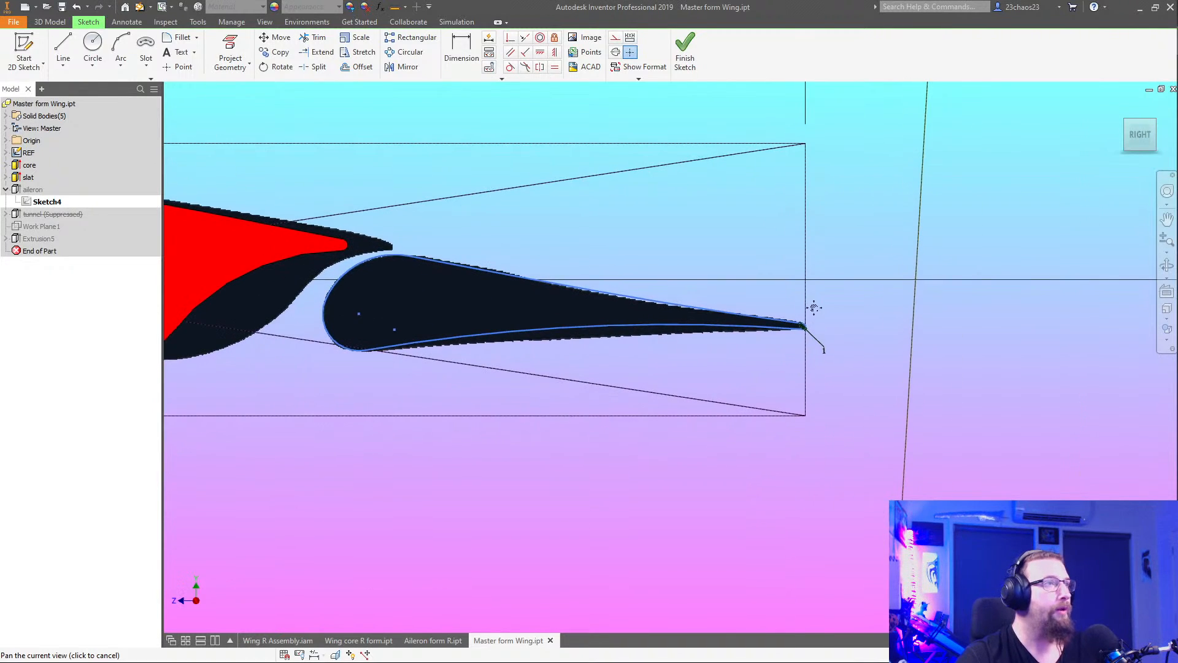
scroll(800, 321, up, 3)
scroll(830, 350, down, 2)
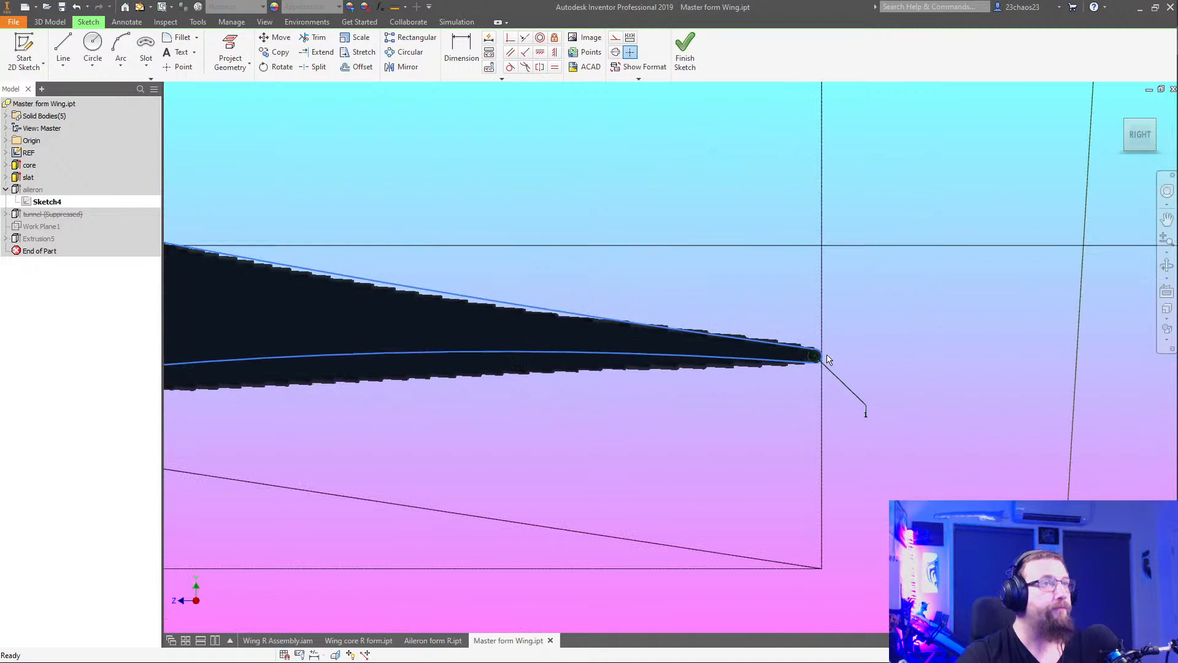
Dimension the trailing-edge arc's centre 16 mm above the lower edge of the reference rectangle
click(461, 52)
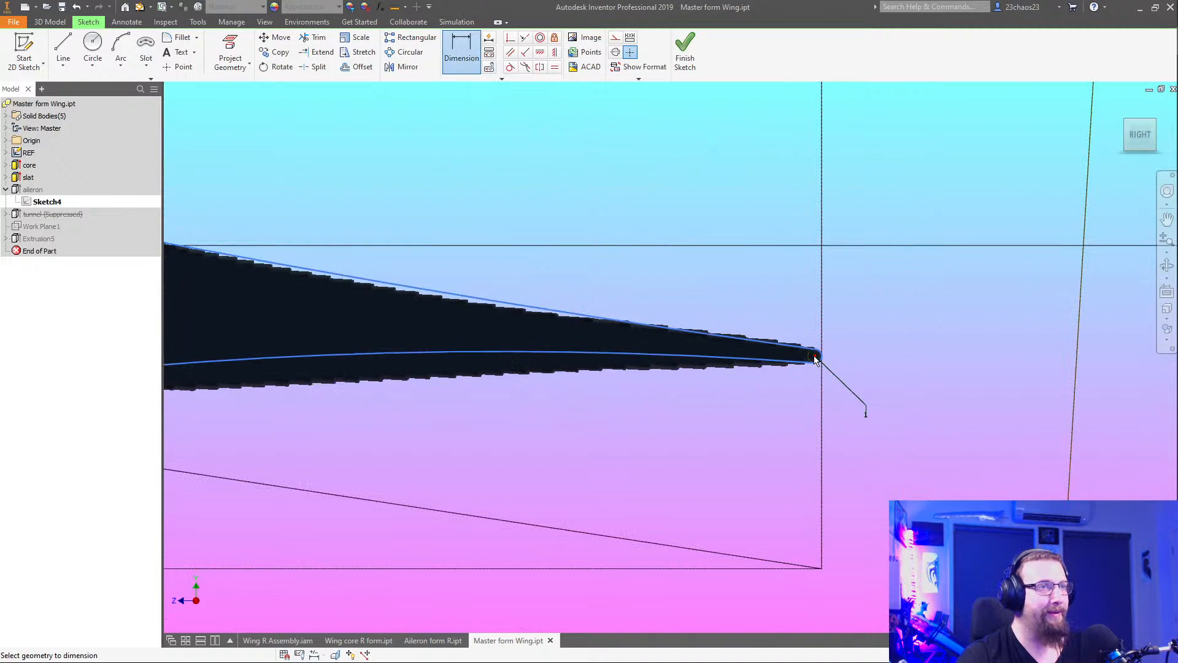
click(799, 575)
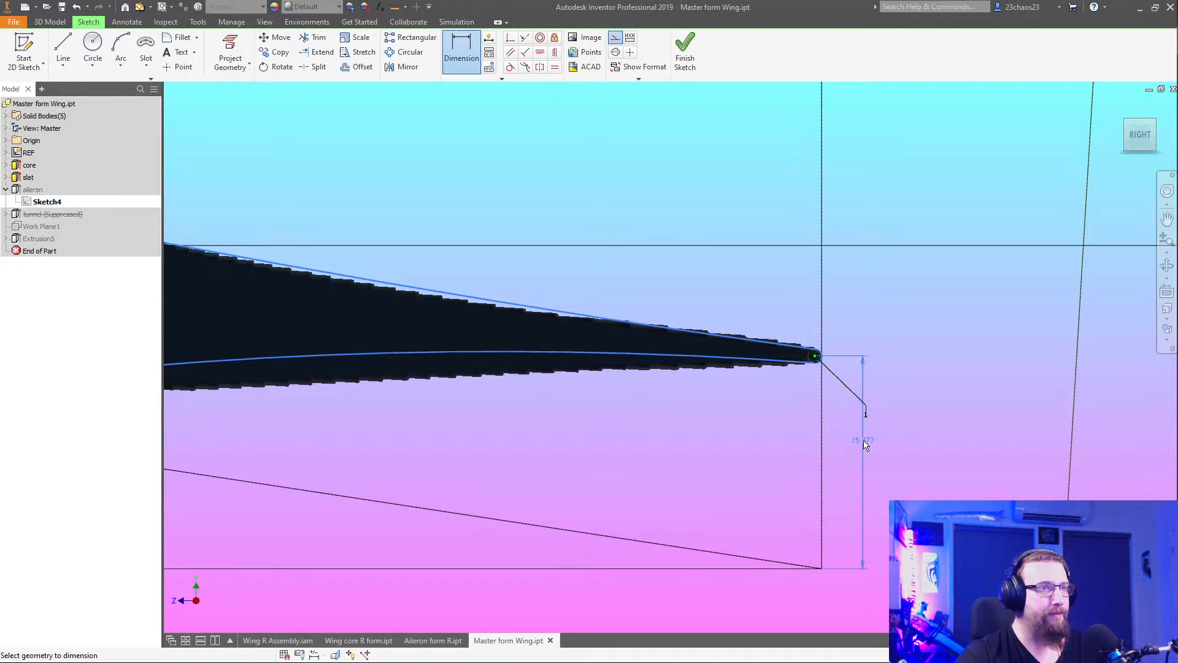
click(883, 455)
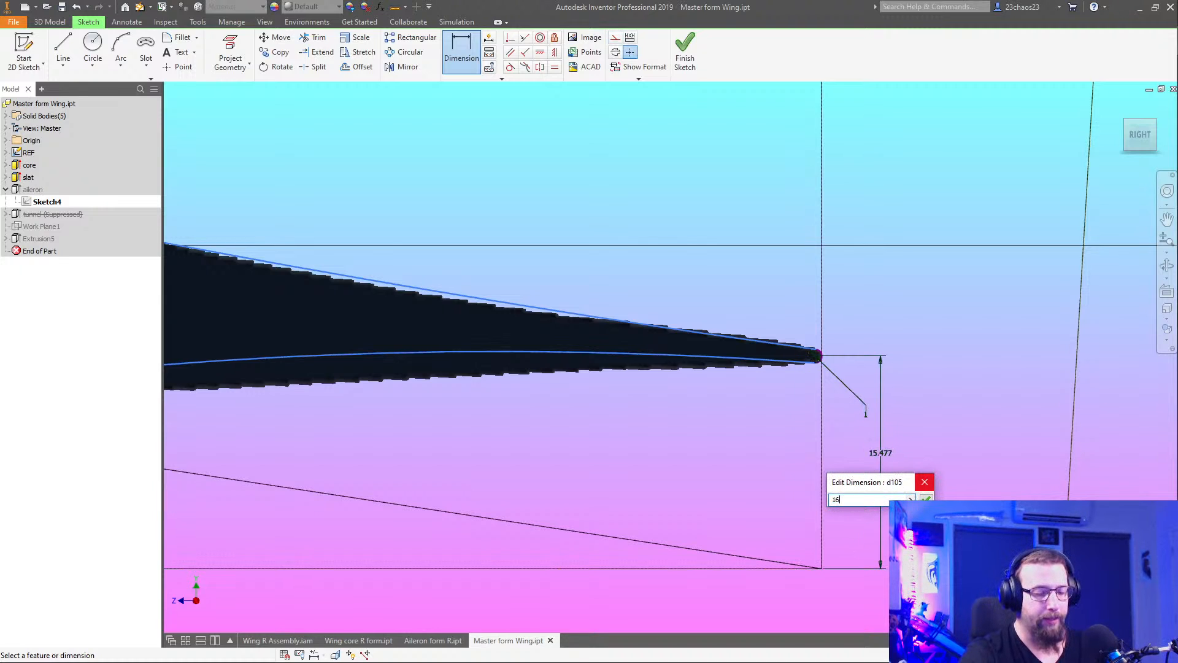
key(Return)
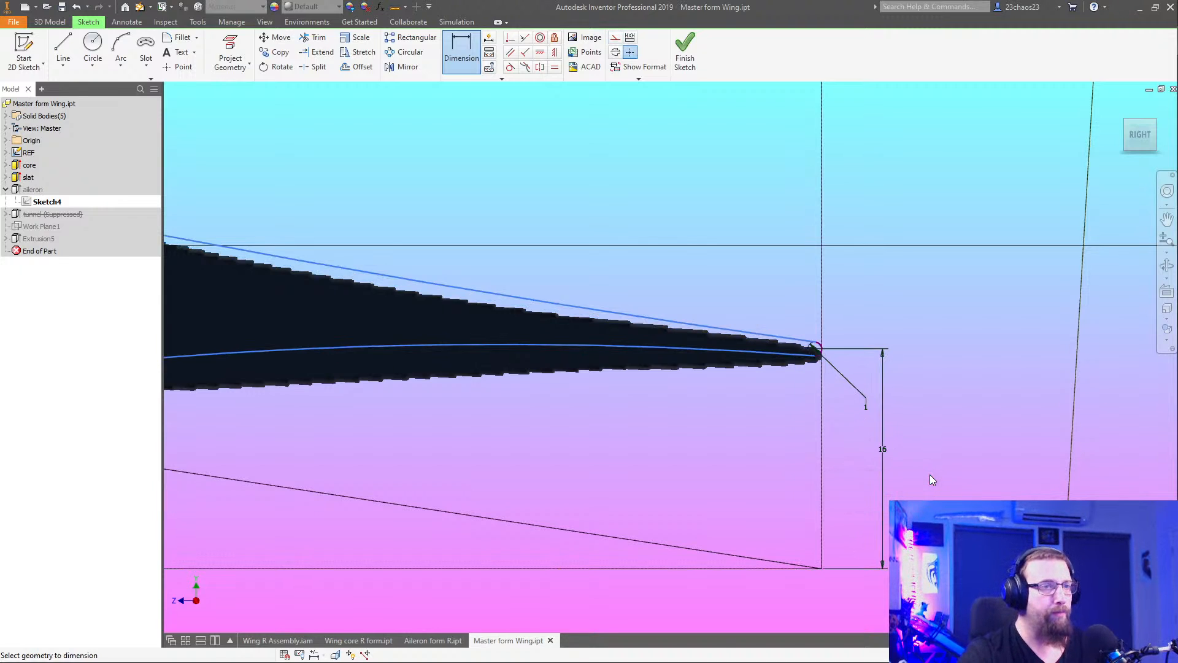
Change the trailing-edge centre's height dimension to 15.5 mm and leave the Dimension command
double_click(884, 451)
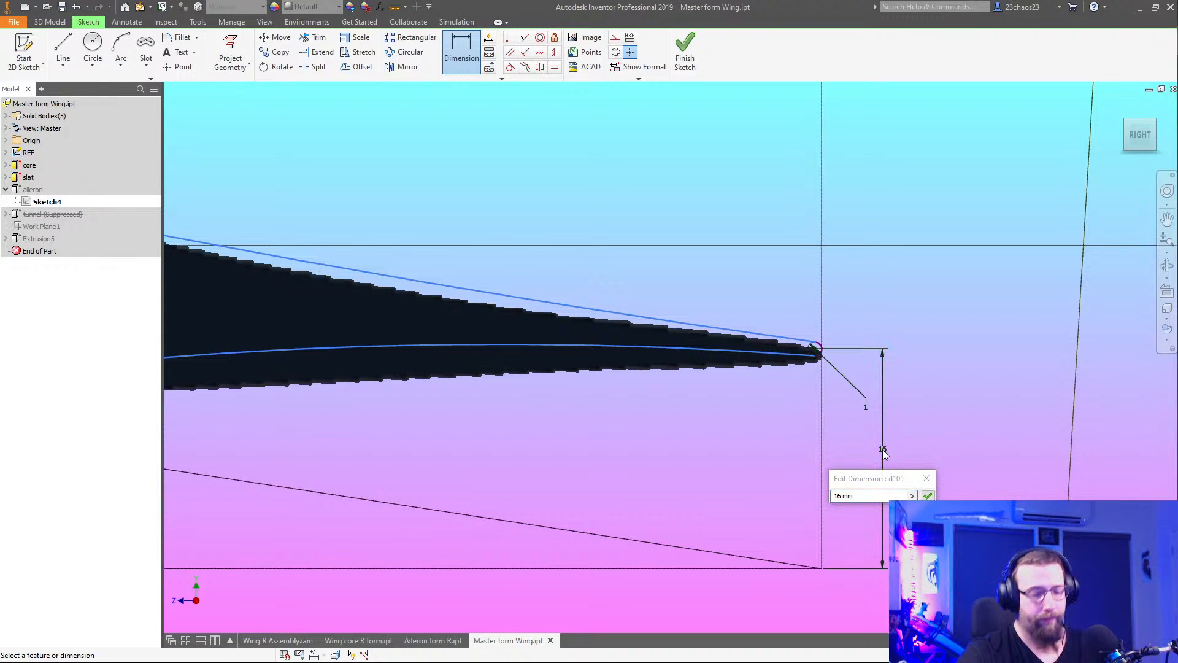
click(860, 496)
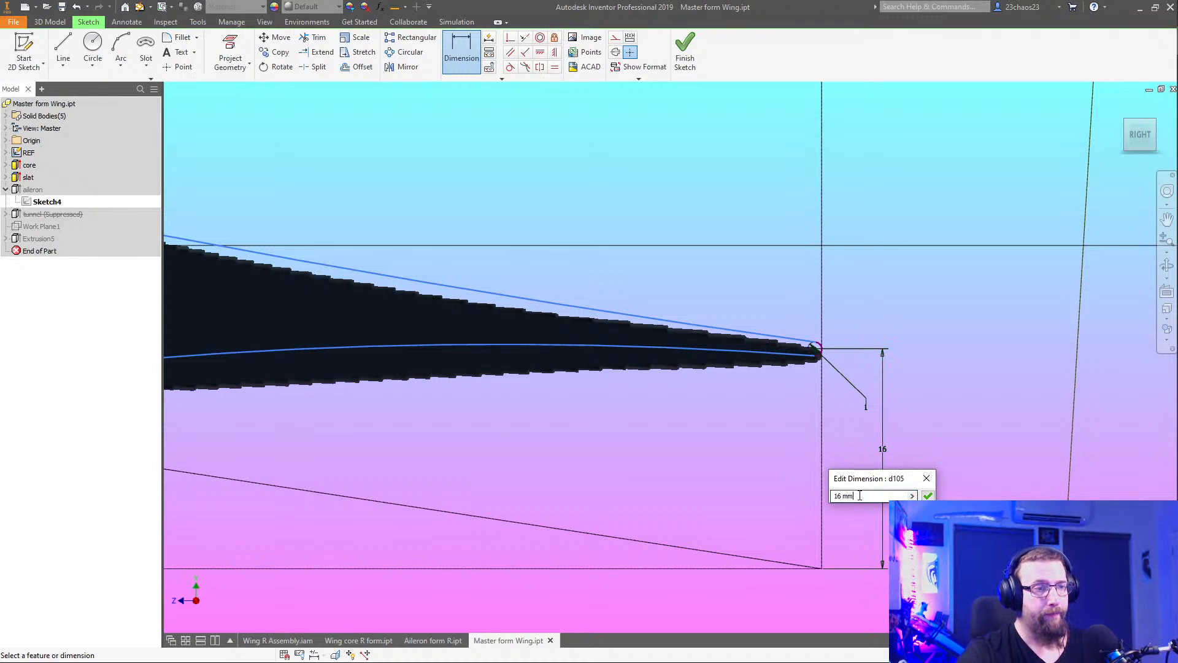
text(15.5)
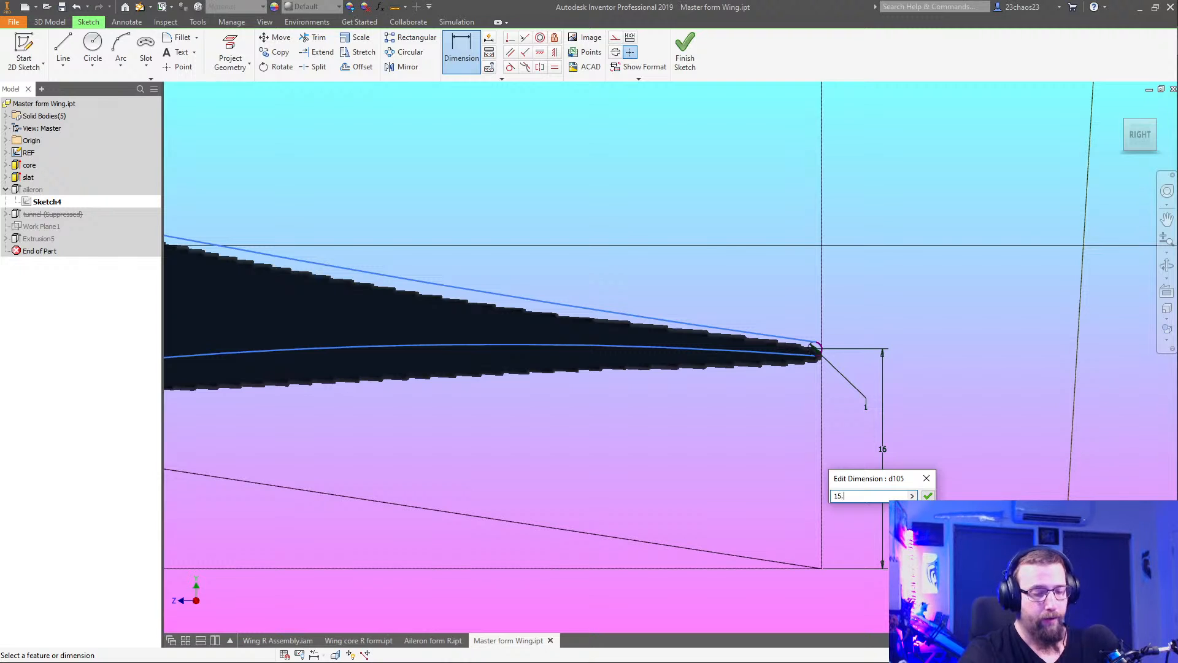
key(Return)
scroll(683, 365, down, 3)
mouse_move(585, 389)
middle_down()
mouse_move(831, 416)
mouse_move(948, 413)
middle_up()
key(Escape)
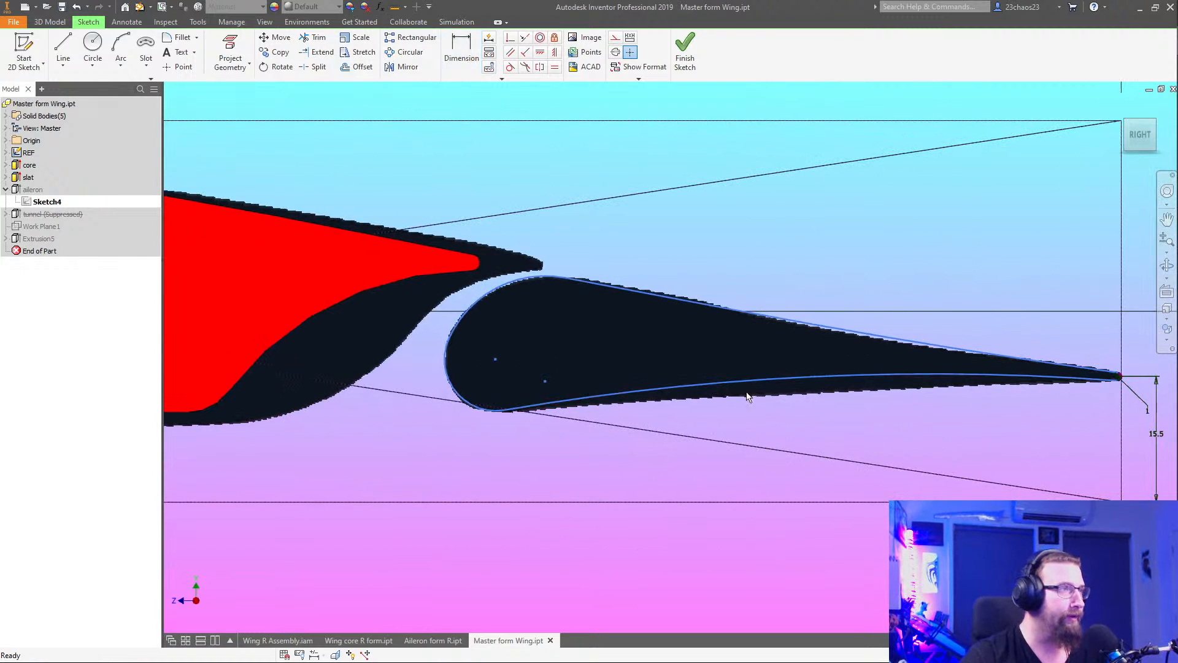
Reshape the underside arc by shifting its distant centre point, and lower the nose arc onto the reference outline
click(772, 381)
mouse_move(771, 382)
mouse_down()
mouse_move(774, 392)
mouse_move(756, 394)
mouse_move(789, 387)
mouse_move(774, 388)
mouse_up()
scroll(818, 433, down, 5)
scroll(809, 368, down, 5)
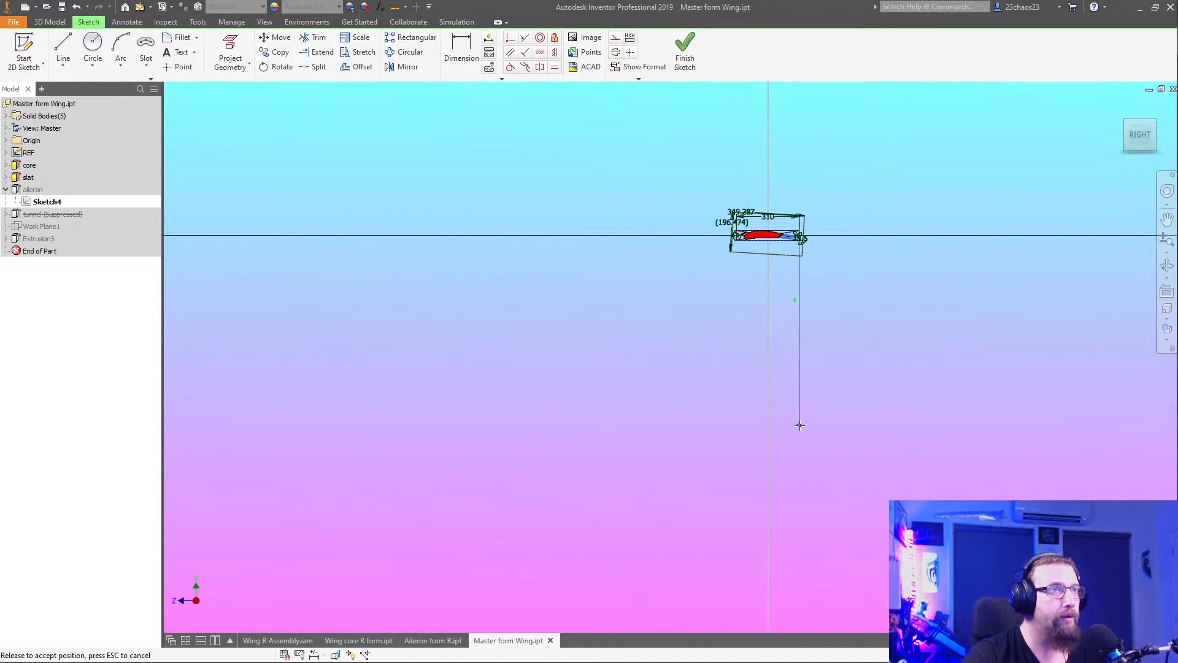
drag(798, 425, 793, 425)
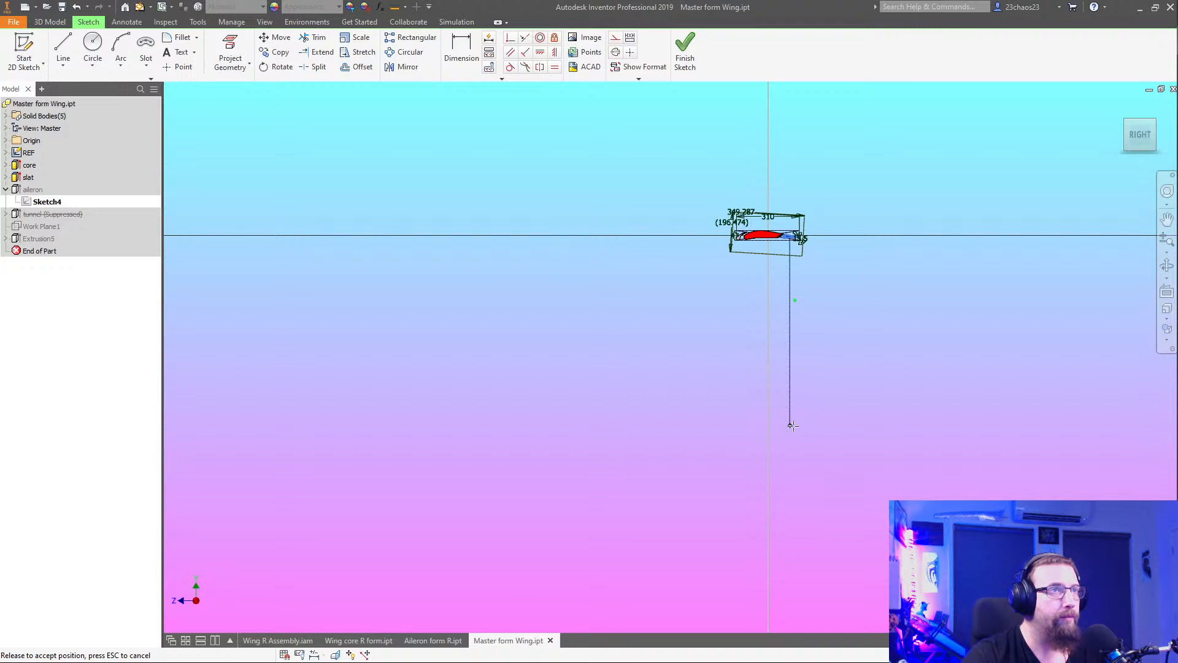
scroll(793, 246, up, 6)
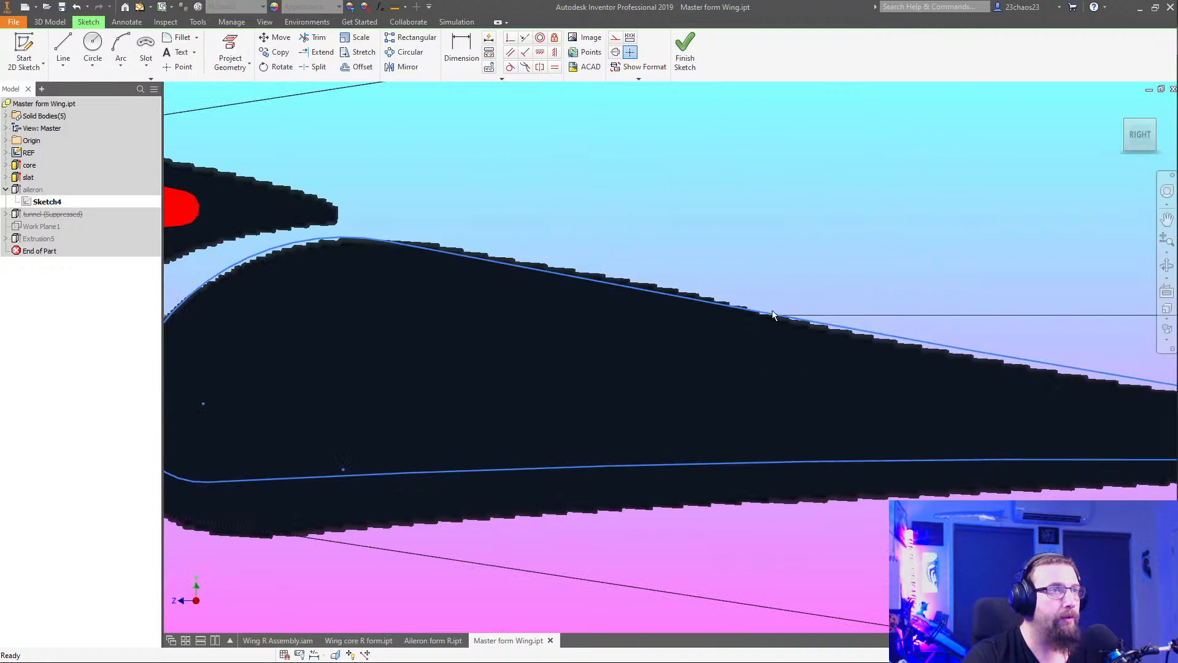
scroll(772, 310, down, 2)
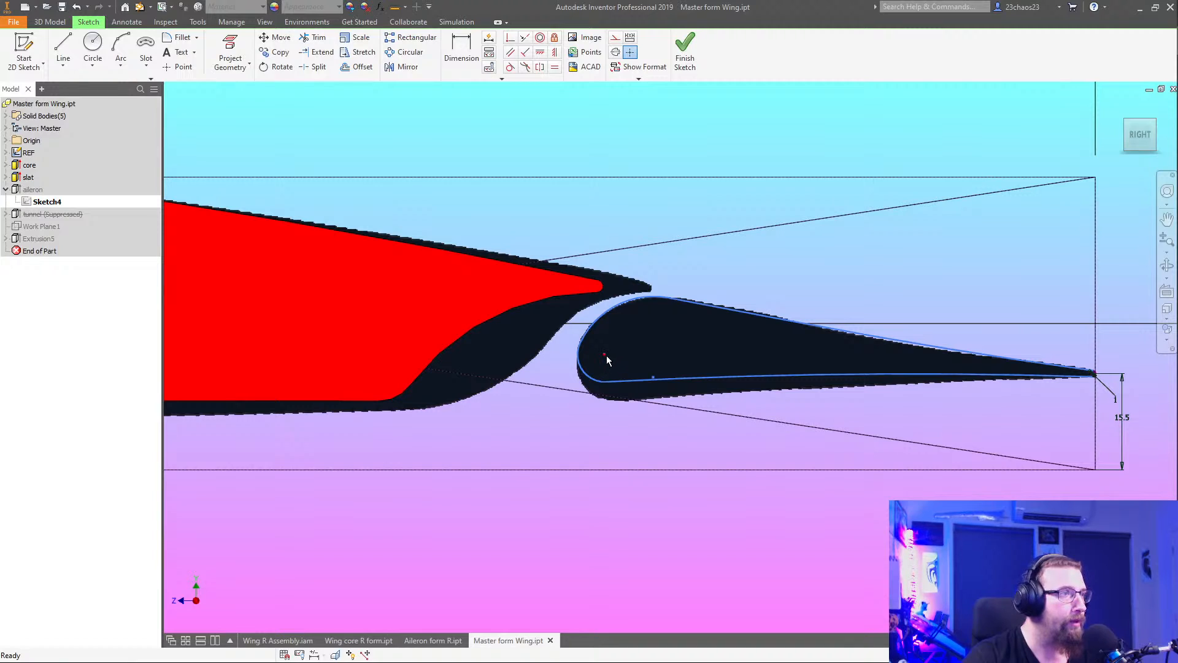
drag(605, 354, 622, 405)
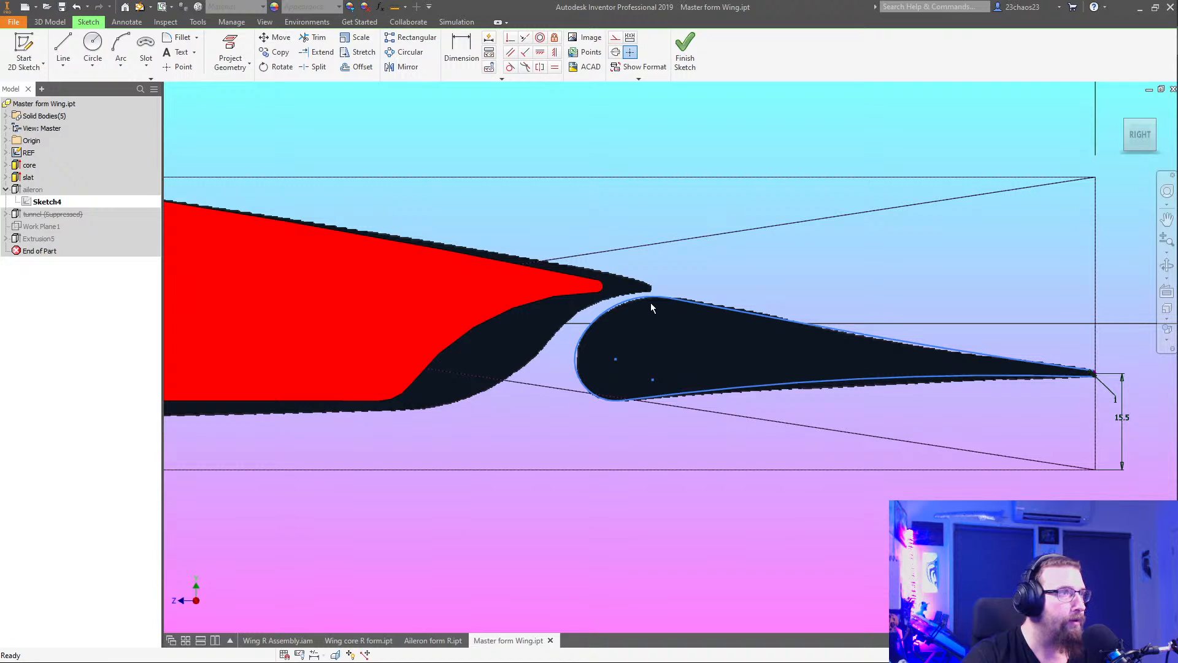
Shift the upper nose arc's rear junction slightly toward the trailing edge and fine-tune the lower nose arc's centre to match the outline
drag(668, 299, 682, 300)
click(616, 361)
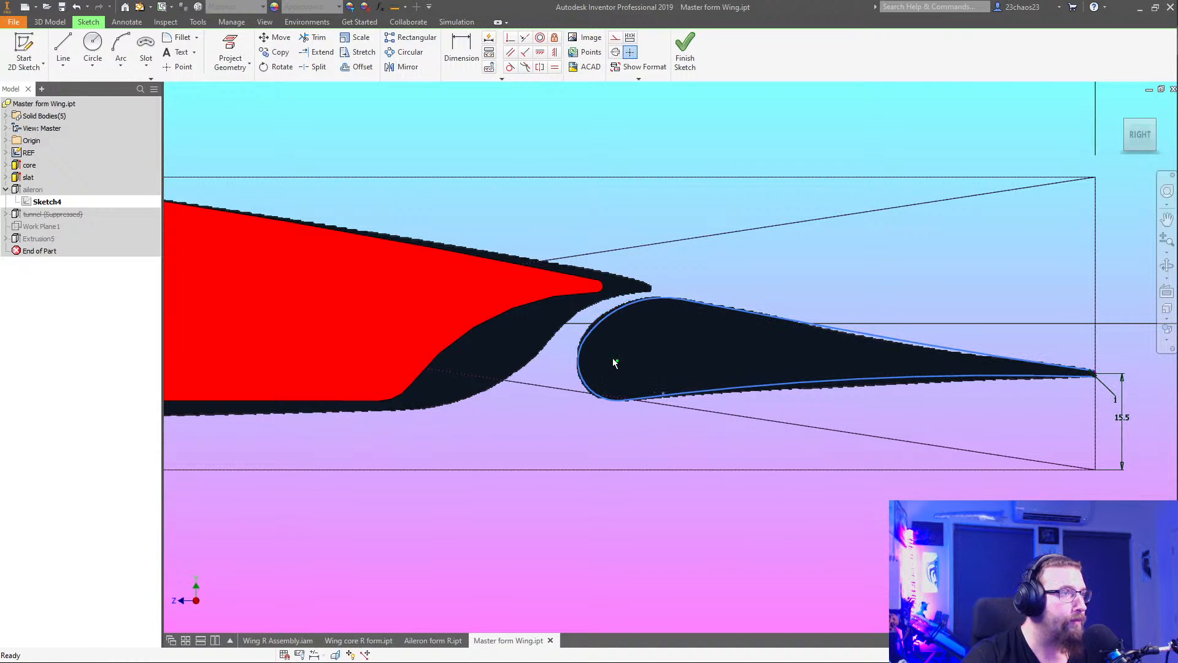
drag(615, 362, 618, 357)
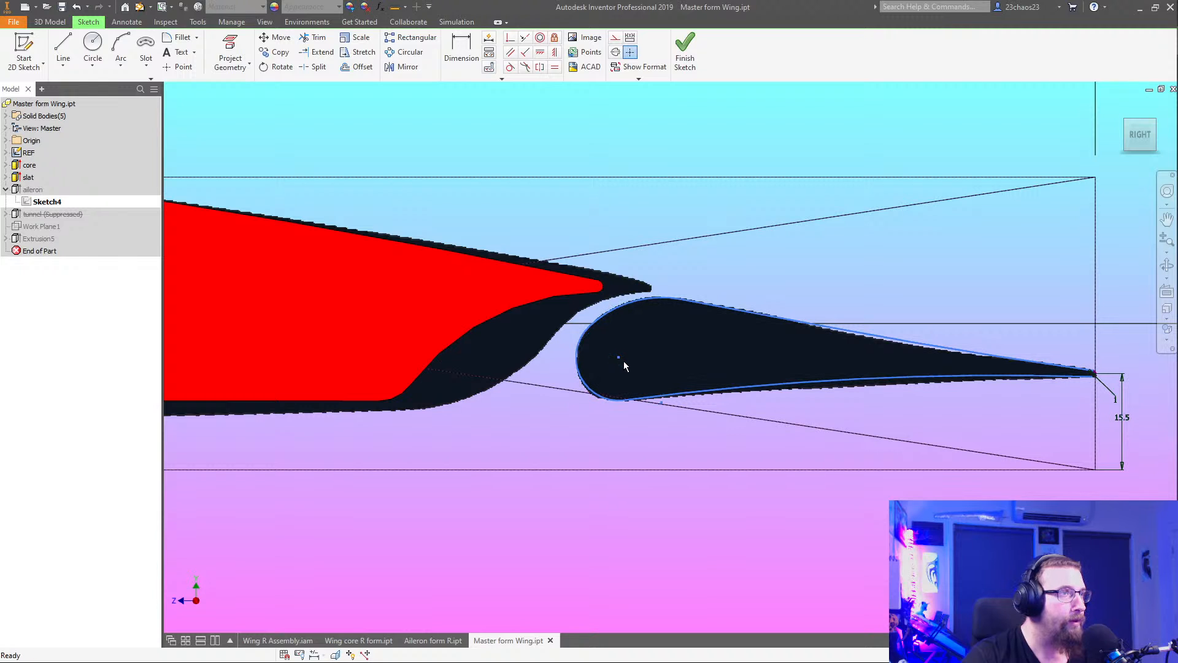
Try to adjust the underside arc's trailing-edge end and pull the nose arc back, undoing both changes
scroll(856, 405, up, 4)
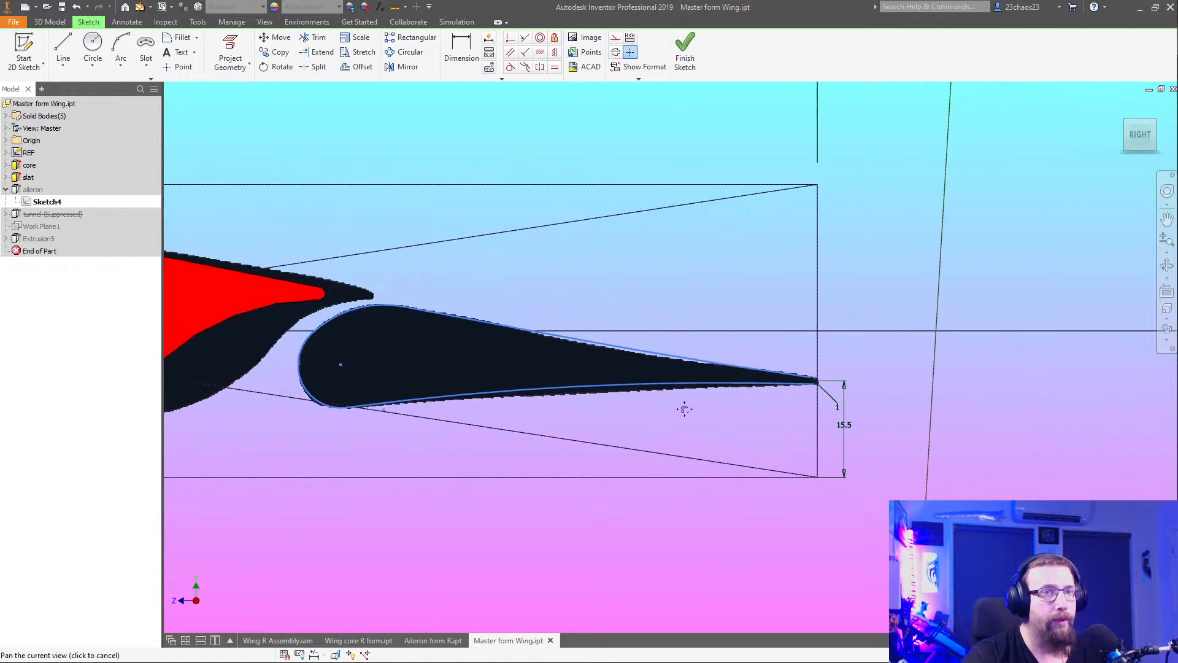
scroll(837, 381, up, 4)
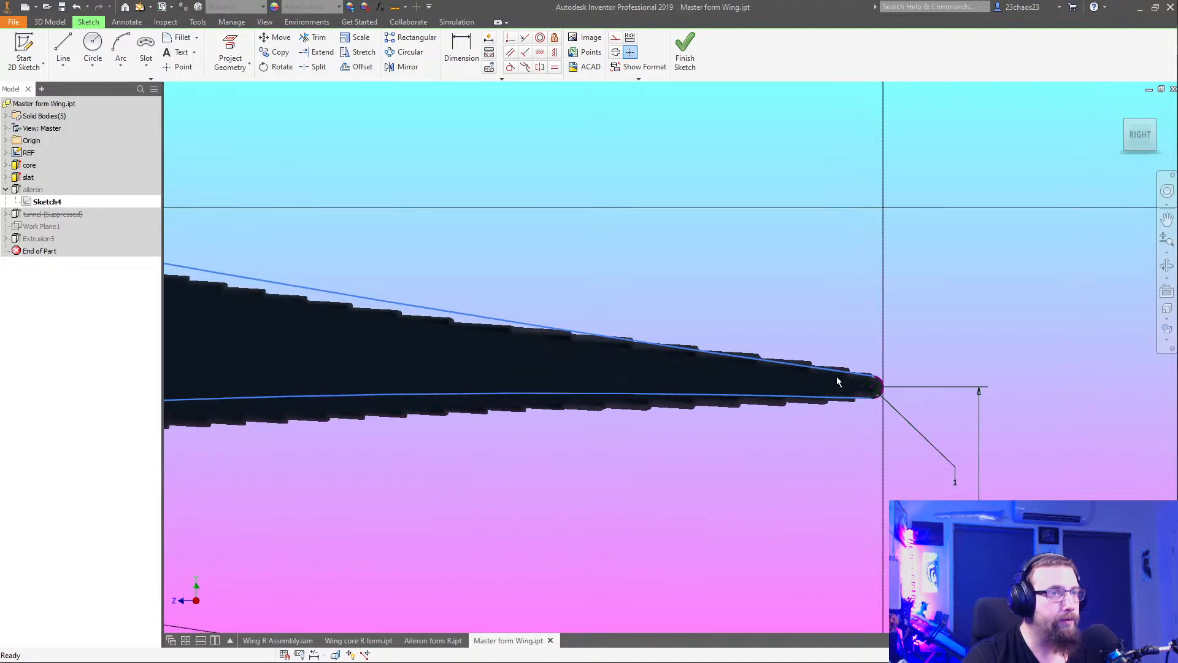
drag(874, 403, 872, 397)
scroll(828, 454, down, 6)
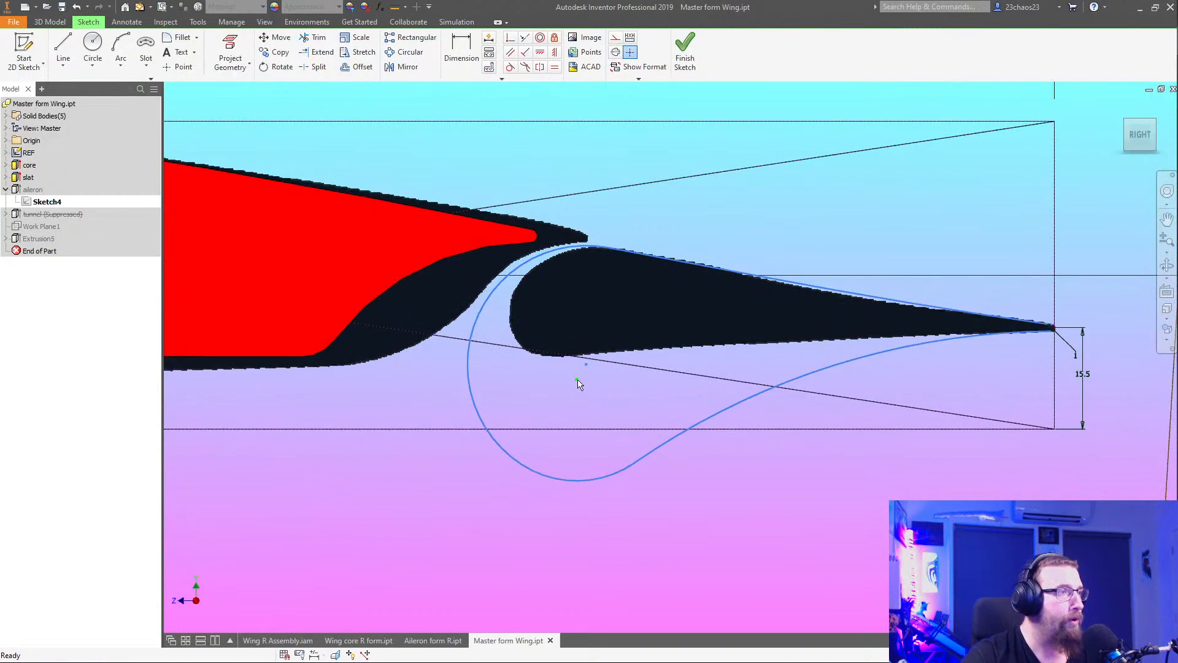
mouse_move(576, 379)
mouse_down()
mouse_move(579, 351)
mouse_move(576, 396)
mouse_up()
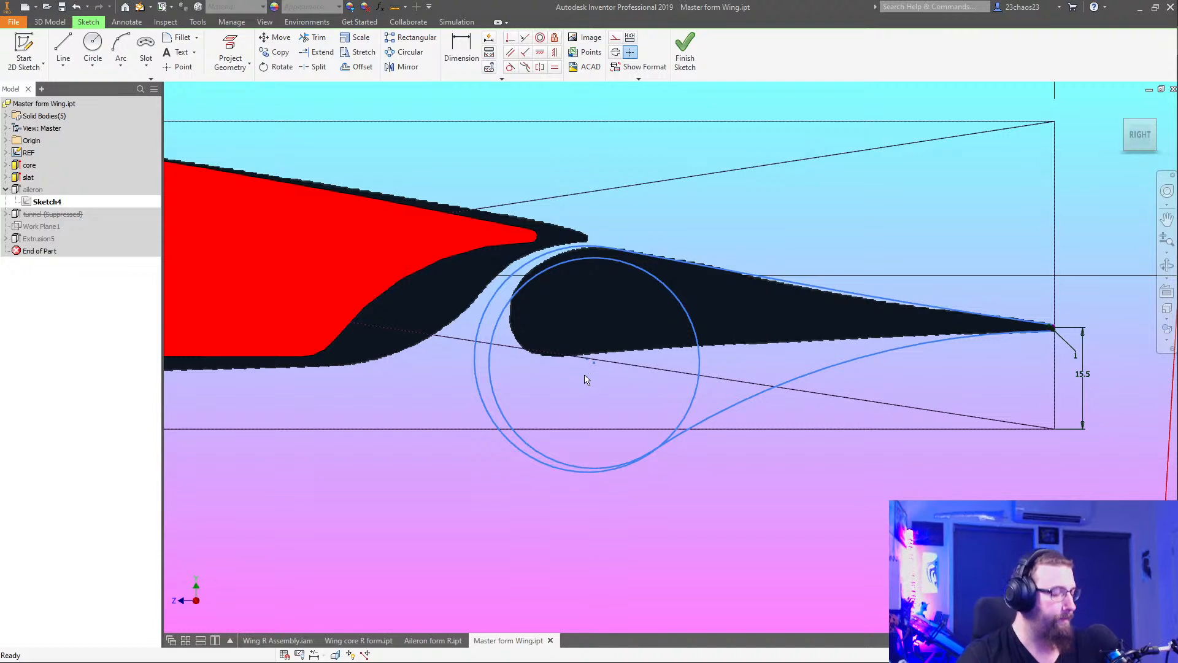
key(ctrl+z)
key(ctrl+z)
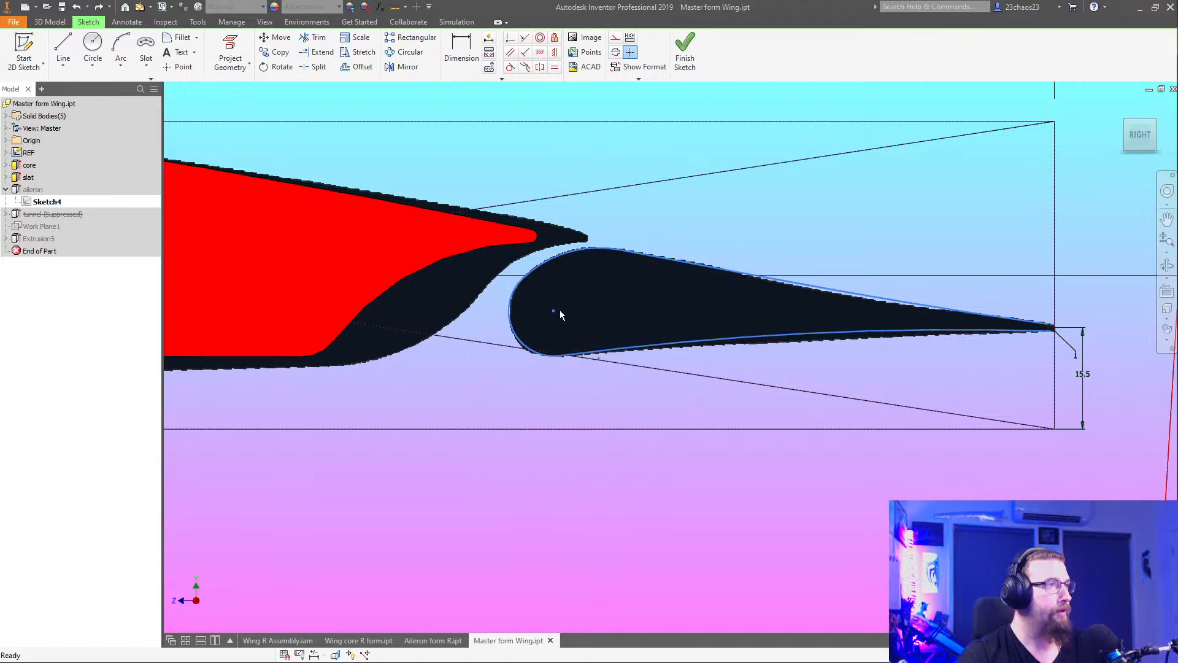
Dimension the lower nose arc's radius as 6.5 mm and leave the Dimension command
key(d)
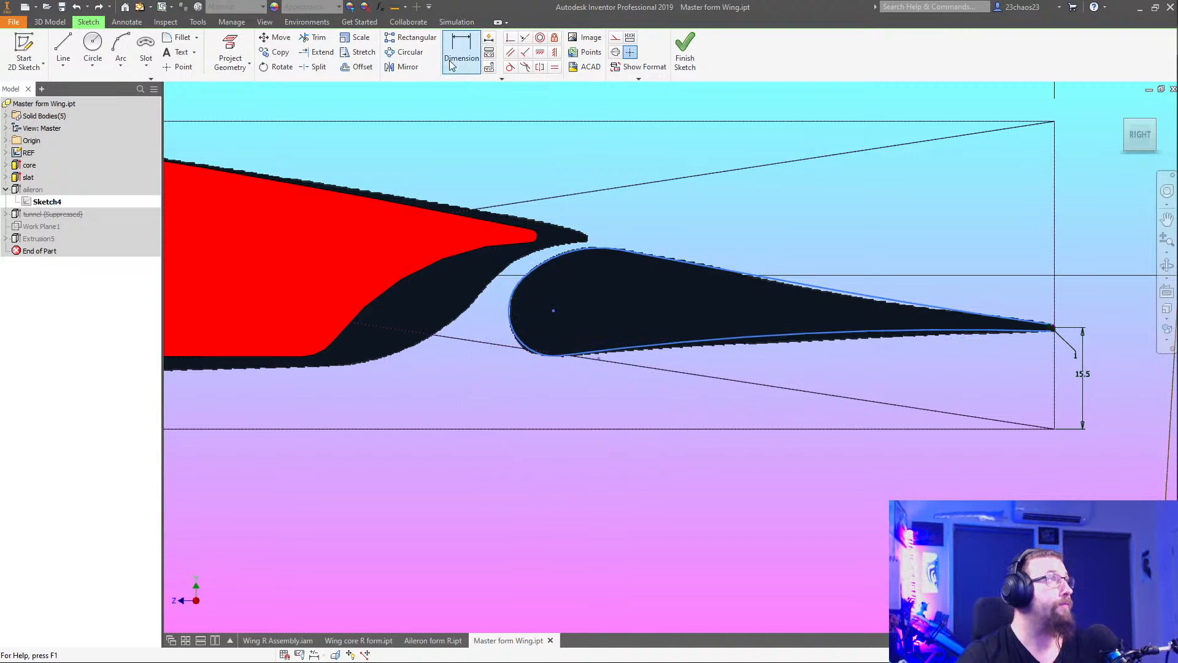
click(520, 343)
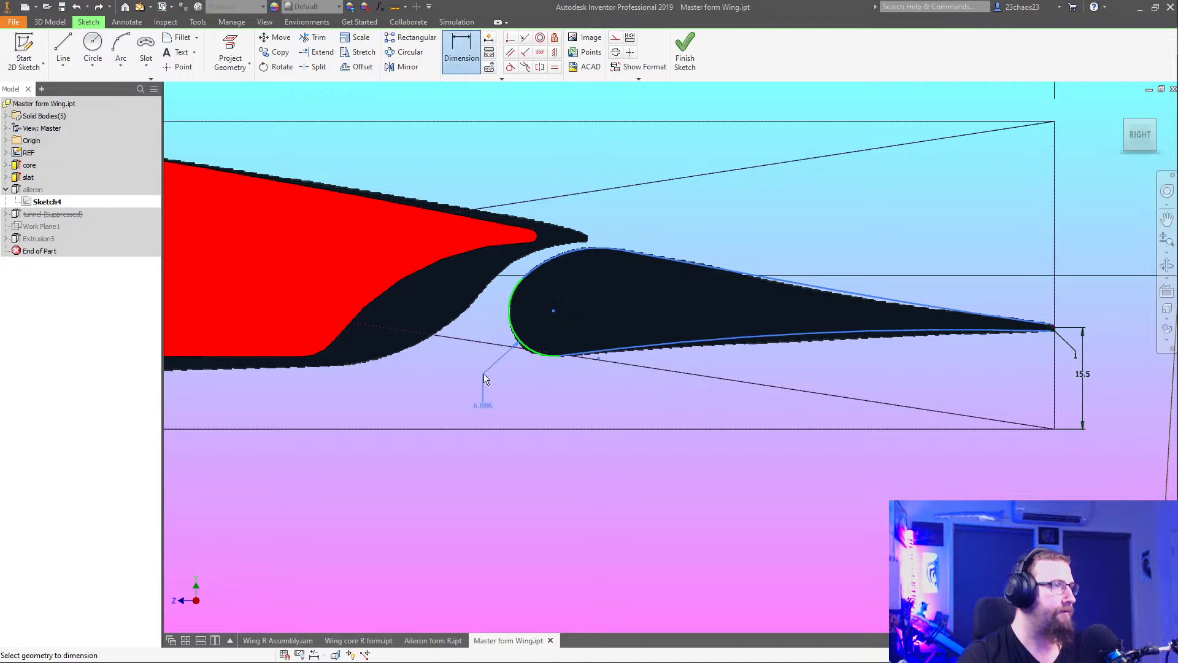
click(485, 394)
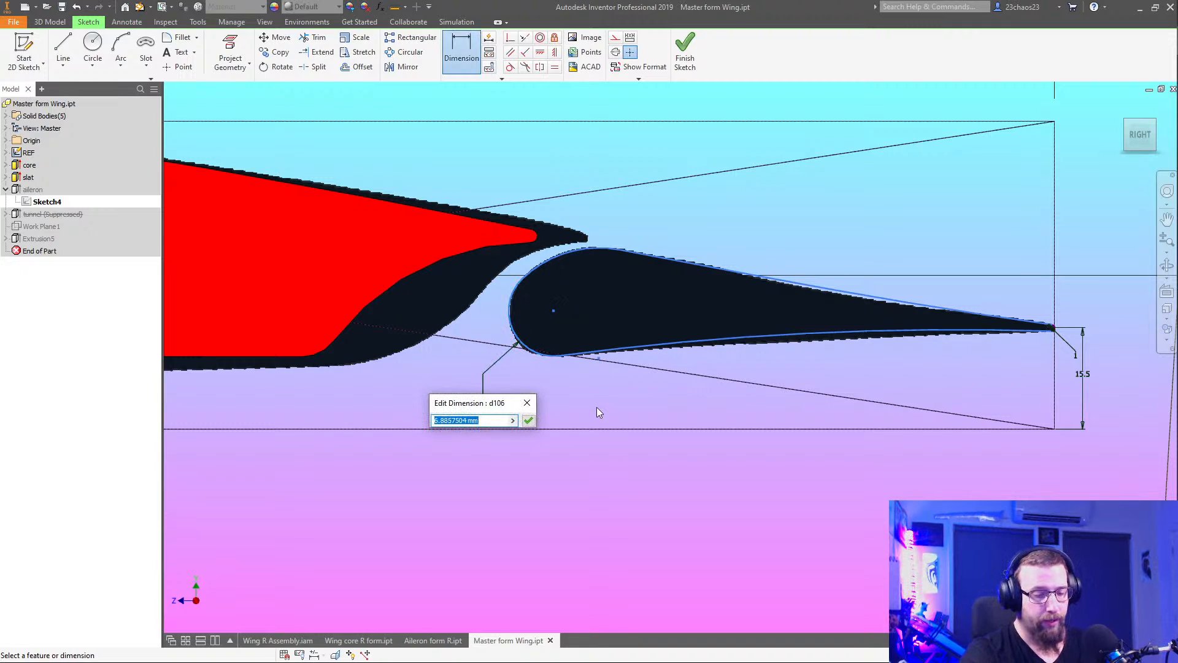
text(6.5)
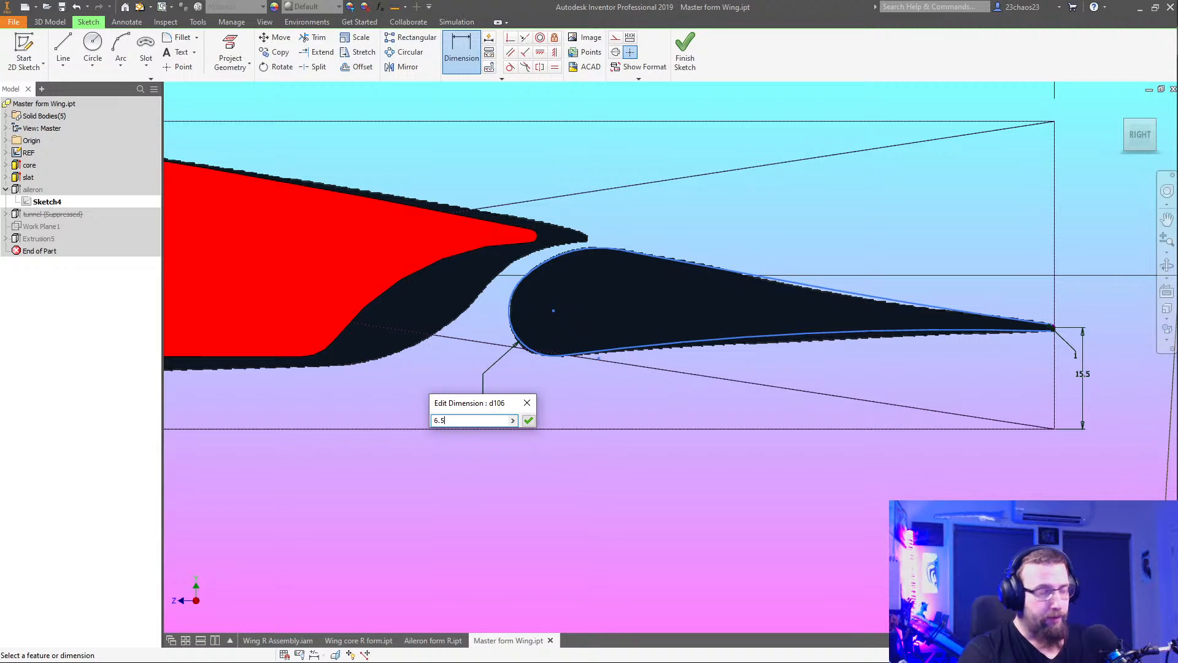
key(Return)
scroll(565, 370, up, 4)
scroll(561, 311, down, 3)
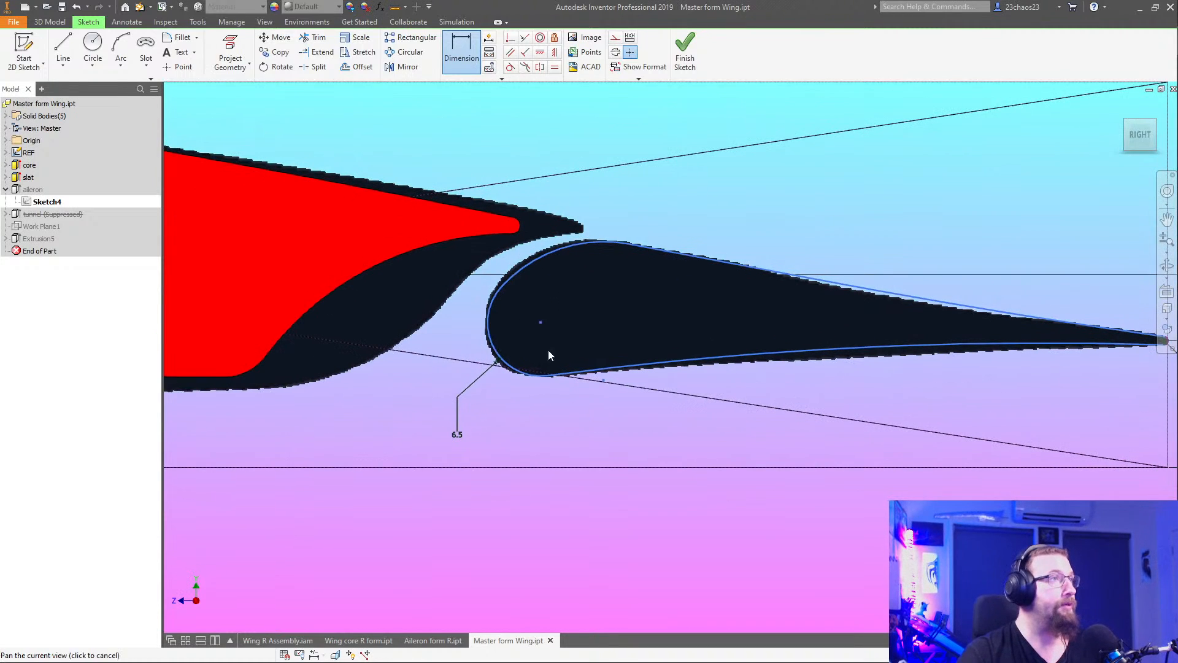
key(Escape)
Move the nose arcs slightly forward and apply a Fix constraint to the lower nose arc's centre point
drag(505, 285, 498, 282)
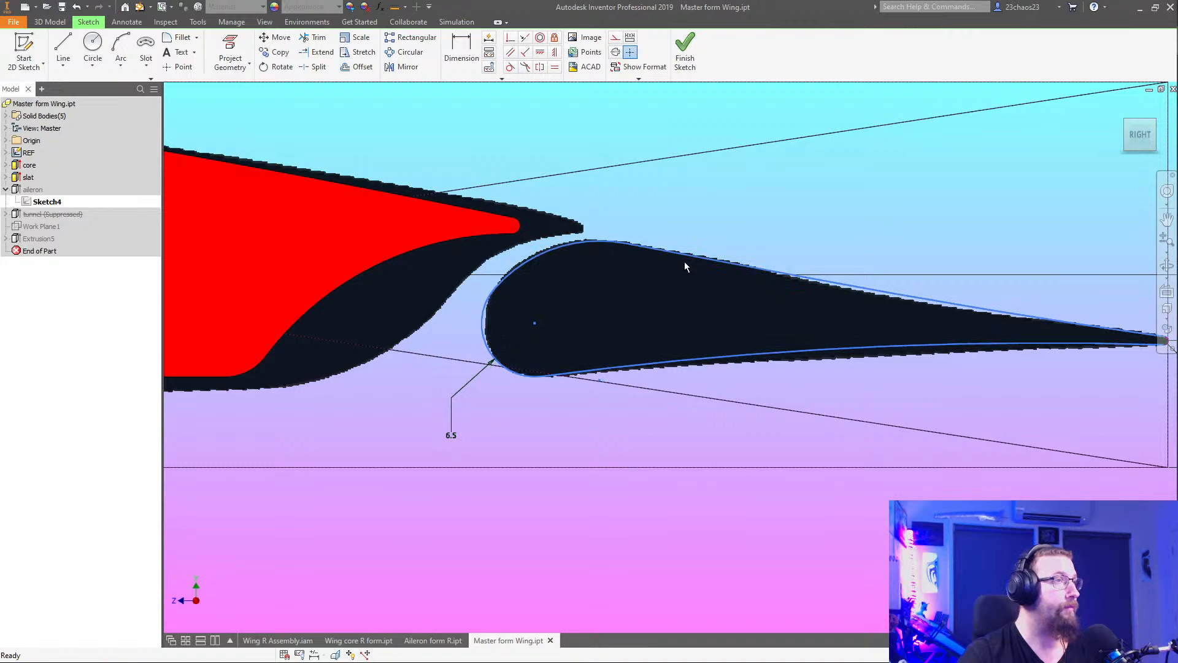
middle_drag(923, 370, 718, 370)
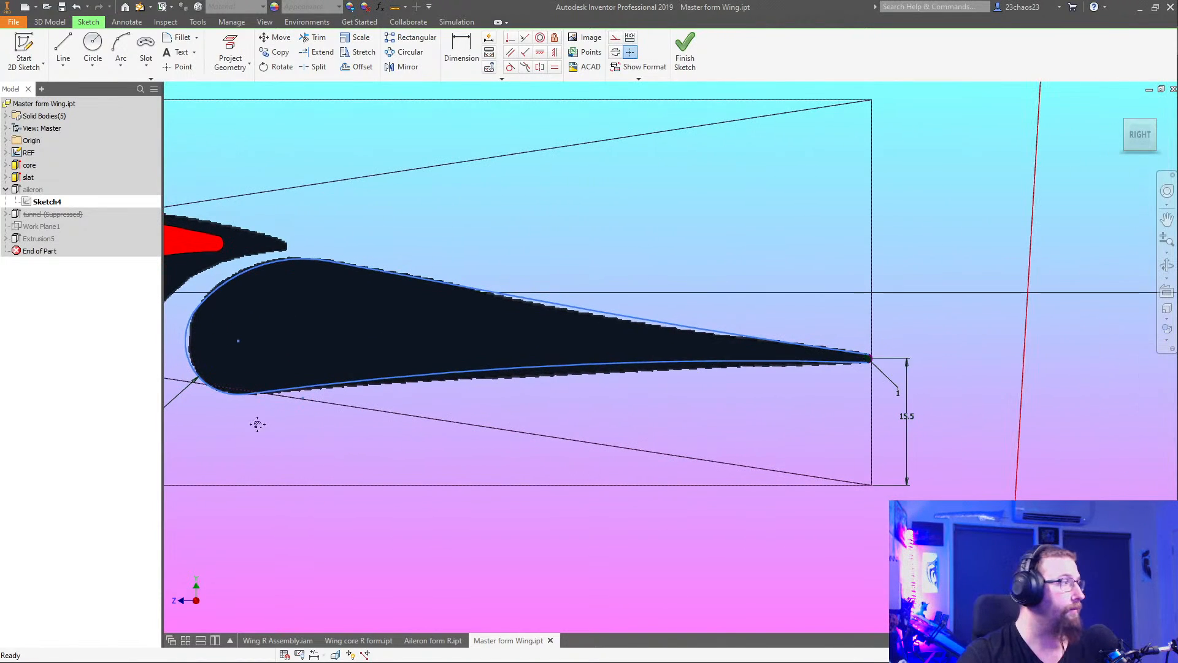
middle_drag(255, 424, 366, 424)
click(350, 342)
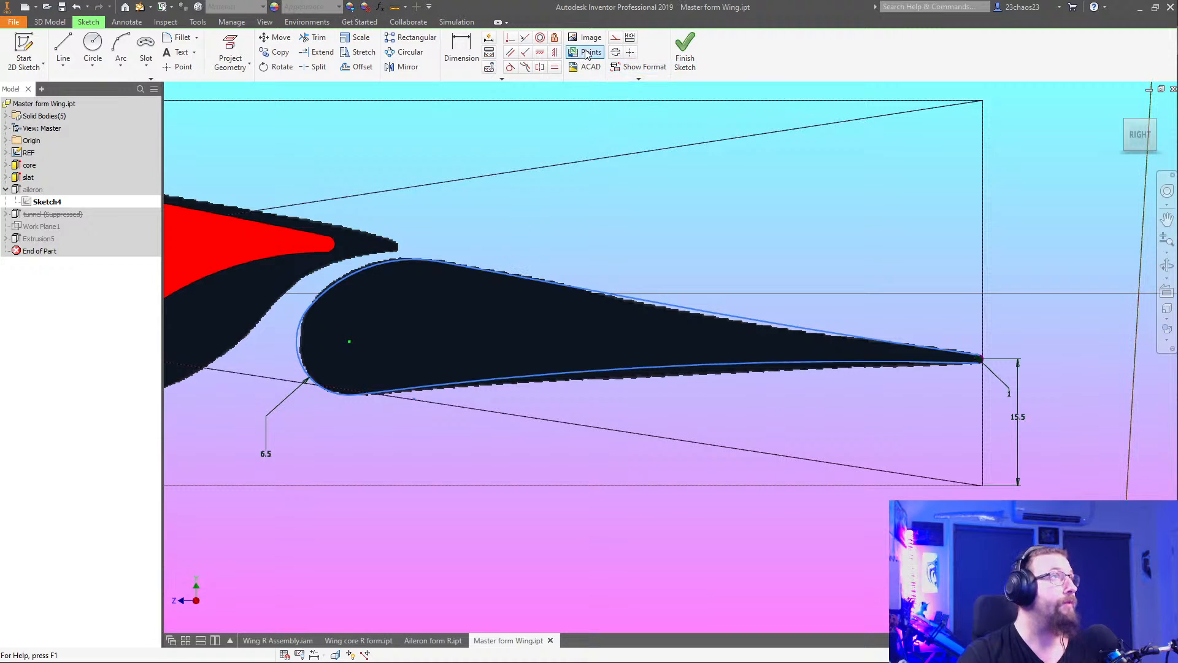
click(555, 38)
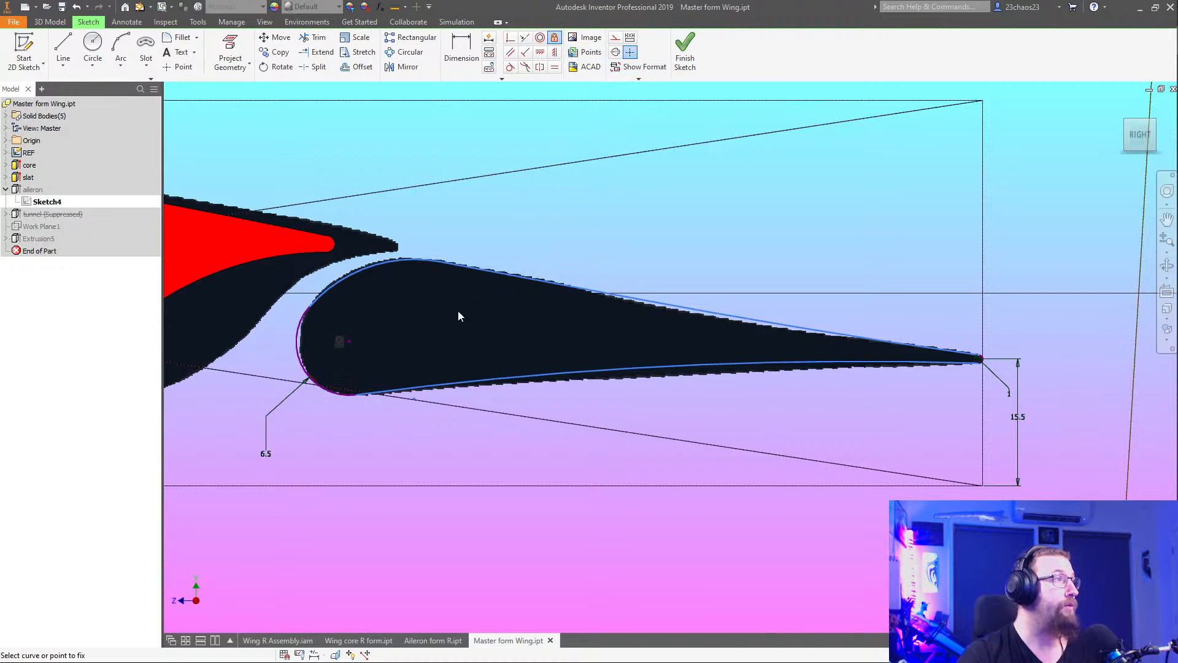
key(Escape)
Adjust the underside curve's trailing-edge end so the underside follows the reference outline
scroll(1006, 387, up, 5)
scroll(734, 264, up, 3)
middle_drag(893, 320, 746, 344)
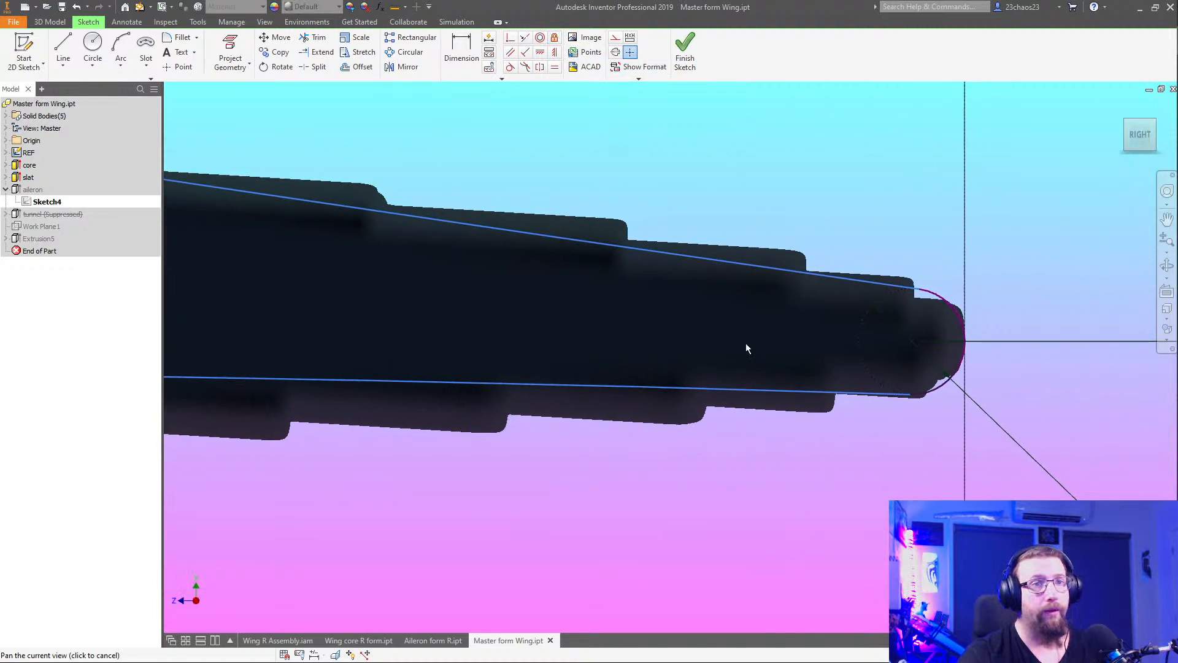
drag(906, 395, 913, 397)
scroll(823, 423, down, 6)
mouse_move(645, 460)
middle_down()
mouse_move(943, 404)
mouse_move(766, 405)
middle_up()
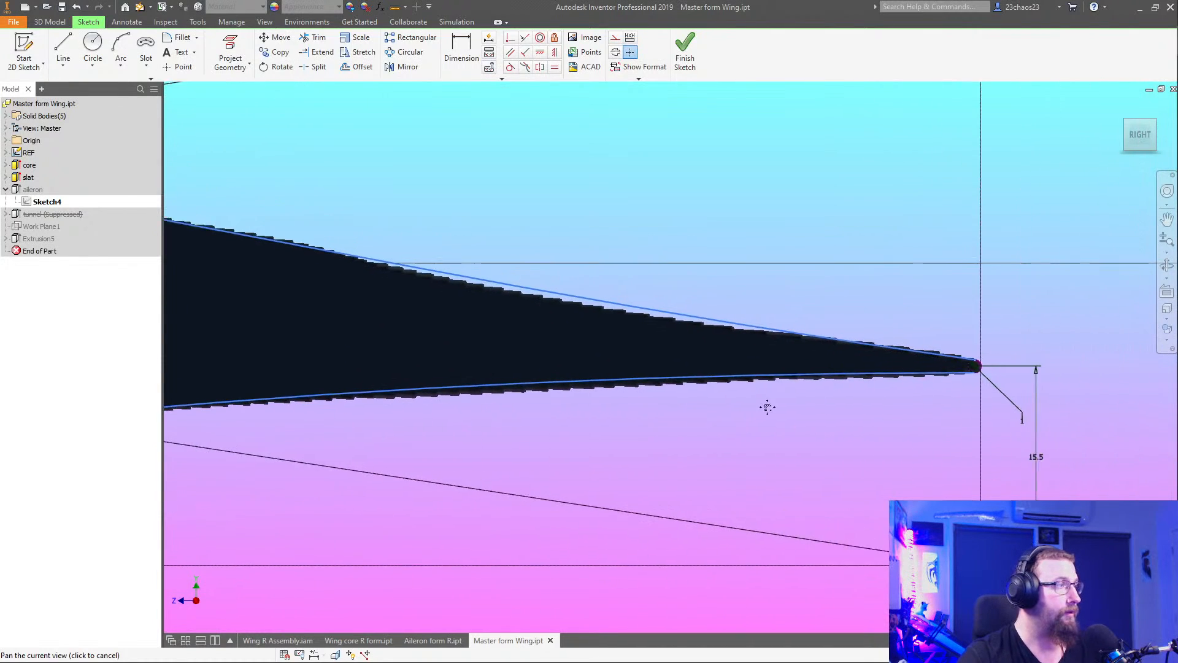
drag(941, 379, 941, 356)
scroll(938, 364, up, 5)
scroll(904, 402, down, 7)
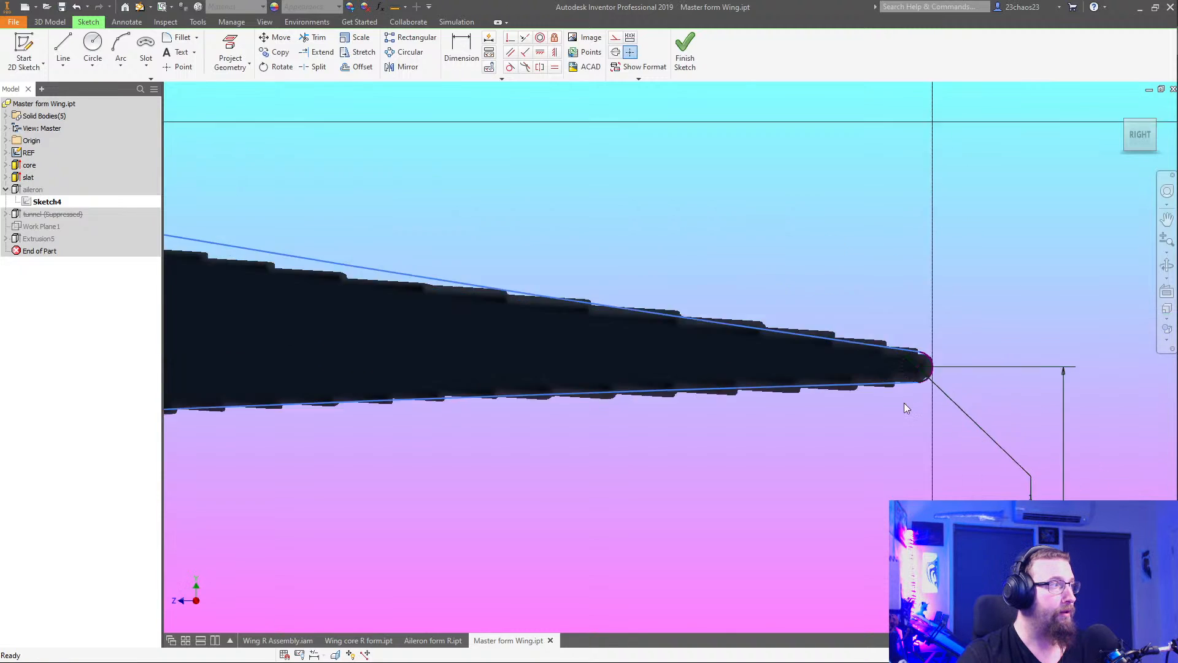
Move the upper nose arc's rear junction slightly forward along the outline, undoing the attempted move of the junction between the nose arcs
mouse_move(804, 410)
middle_down()
mouse_move(941, 369)
mouse_move(1093, 373)
mouse_move(1045, 453)
middle_up()
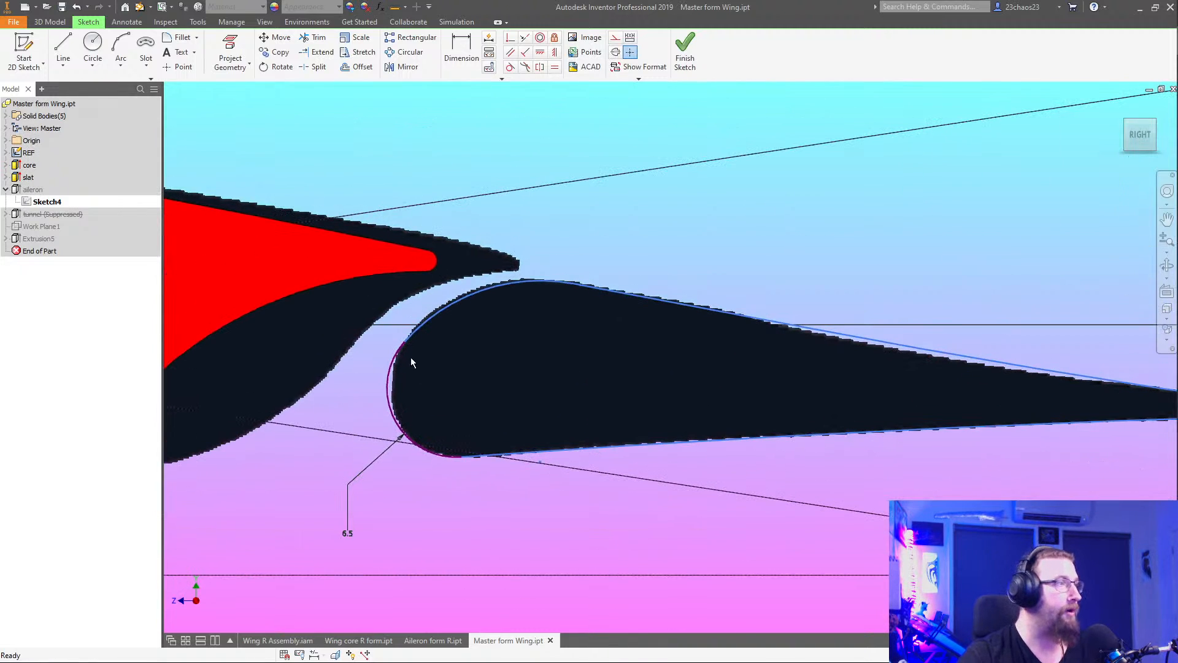
drag(406, 347, 461, 319)
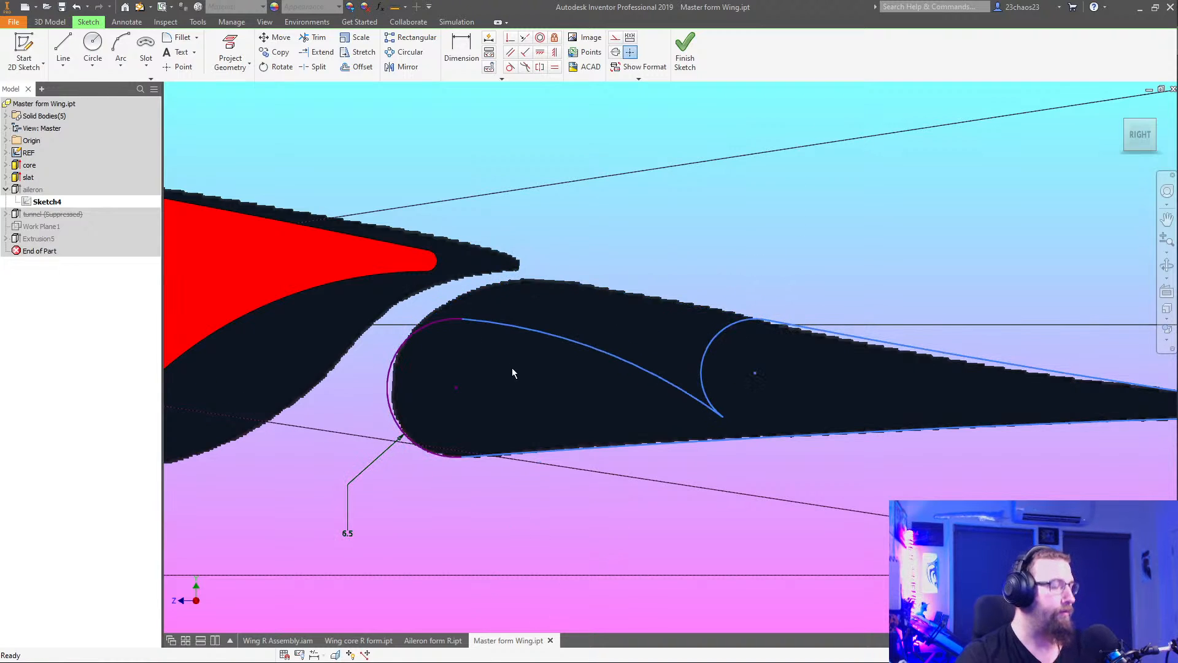
key(ctrl+z)
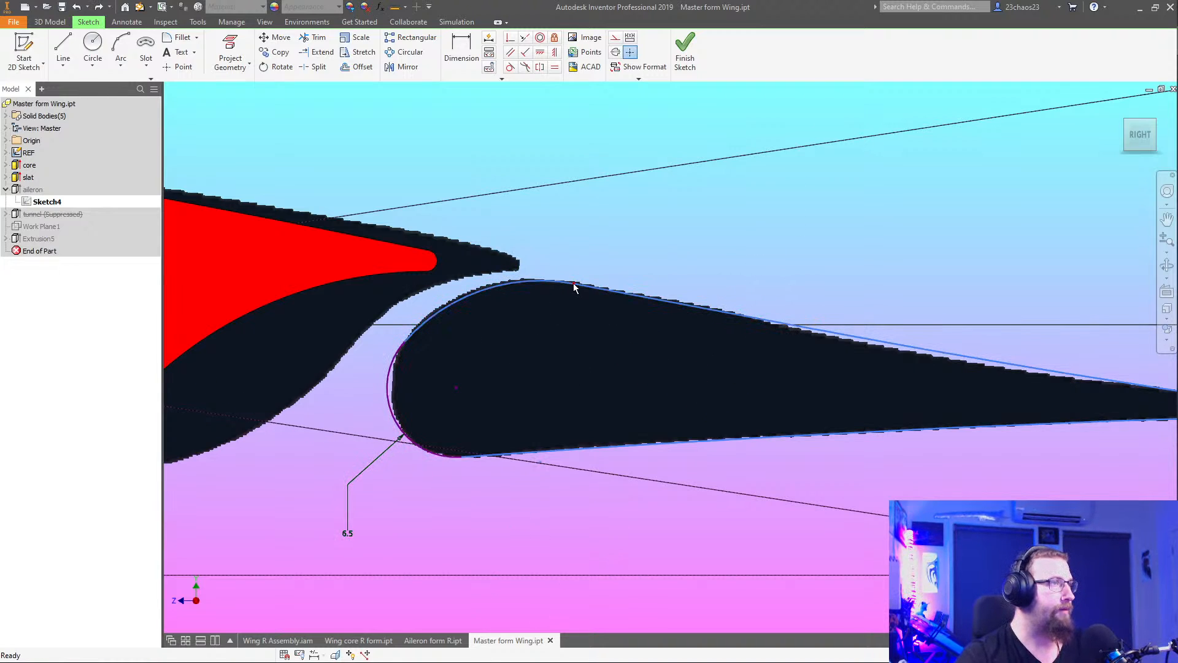
drag(566, 283, 559, 281)
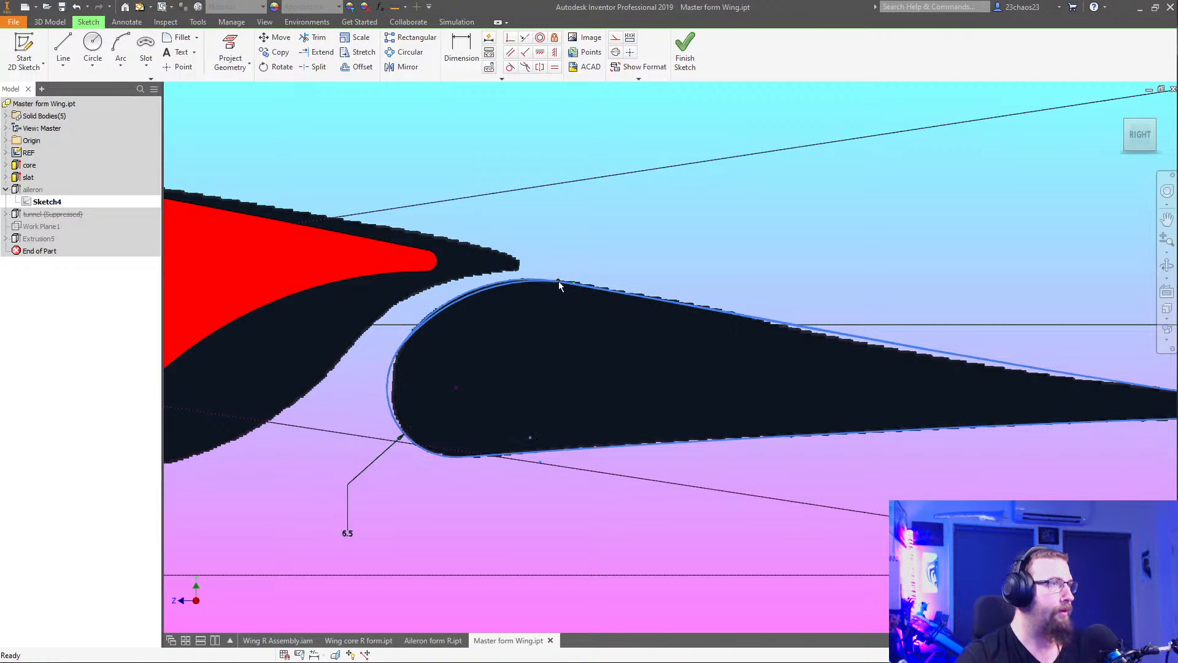
Move the rear end of the upper straight segment onto the reference outline and apply a Fix constraint to it
middle_drag(881, 364, 778, 359)
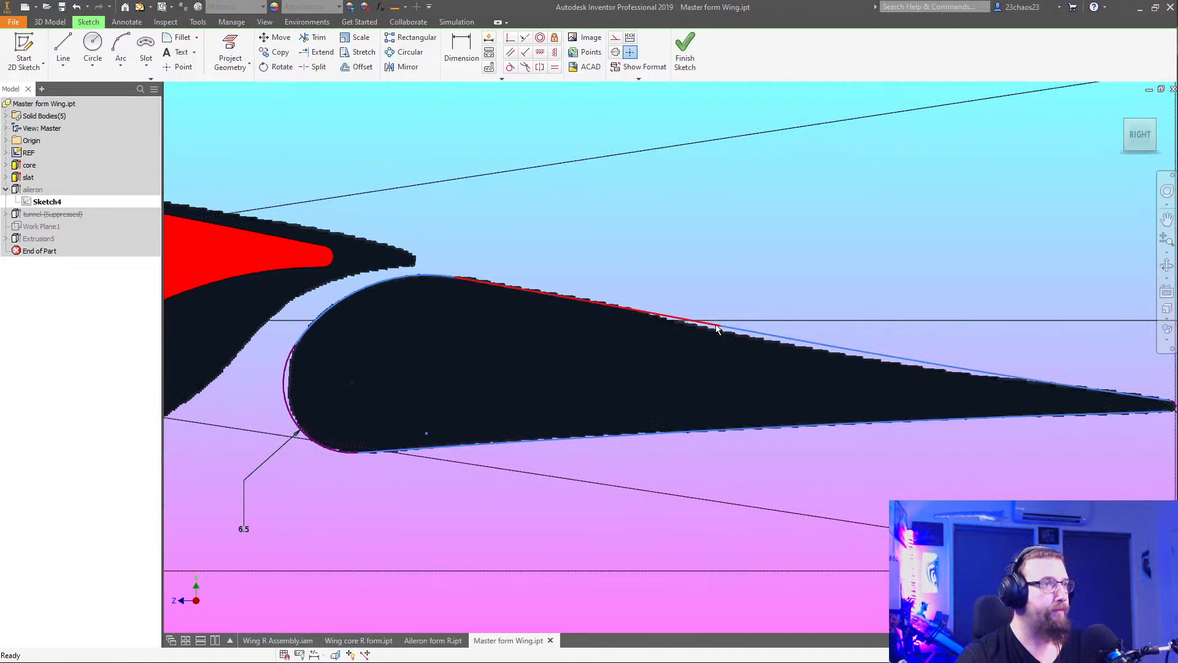
drag(721, 328, 717, 329)
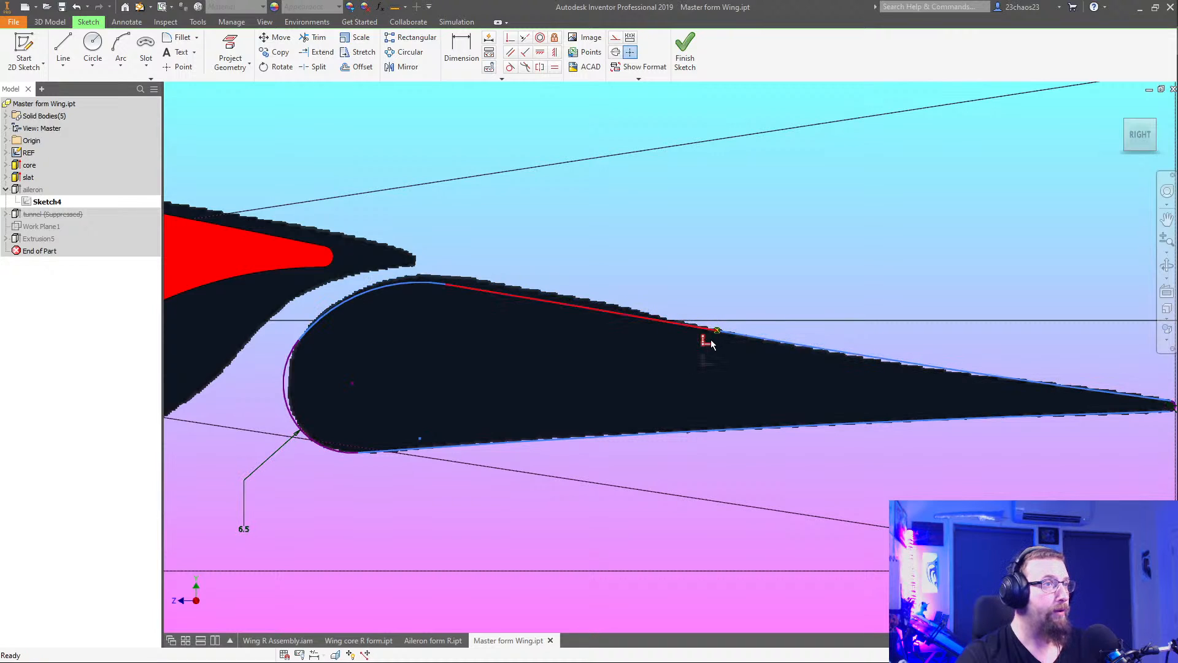
click(554, 37)
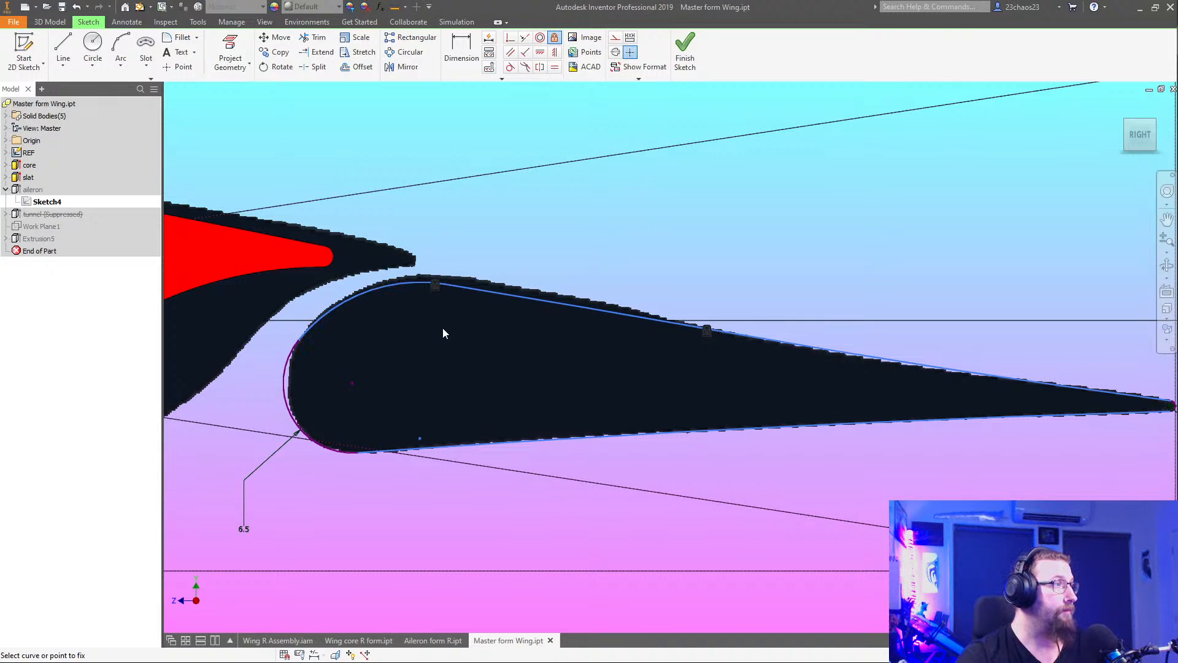
key(Escape)
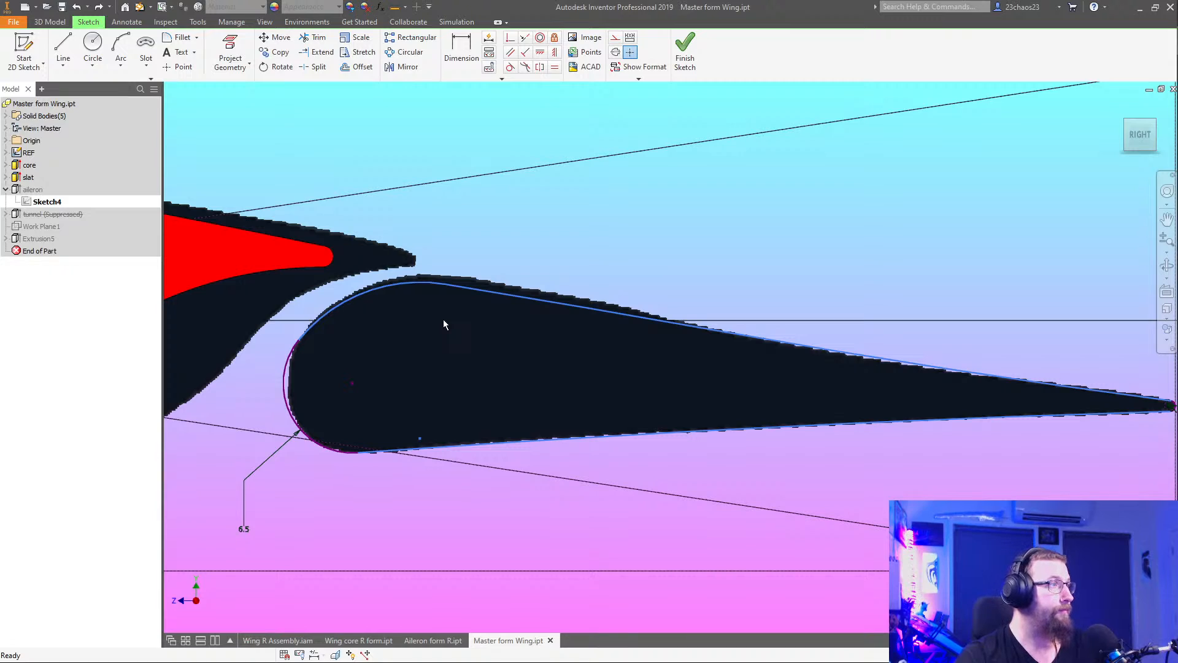
Raise the front end of the upper straight segment to the reference outline and fine-tune the segment's position
drag(454, 290, 462, 277)
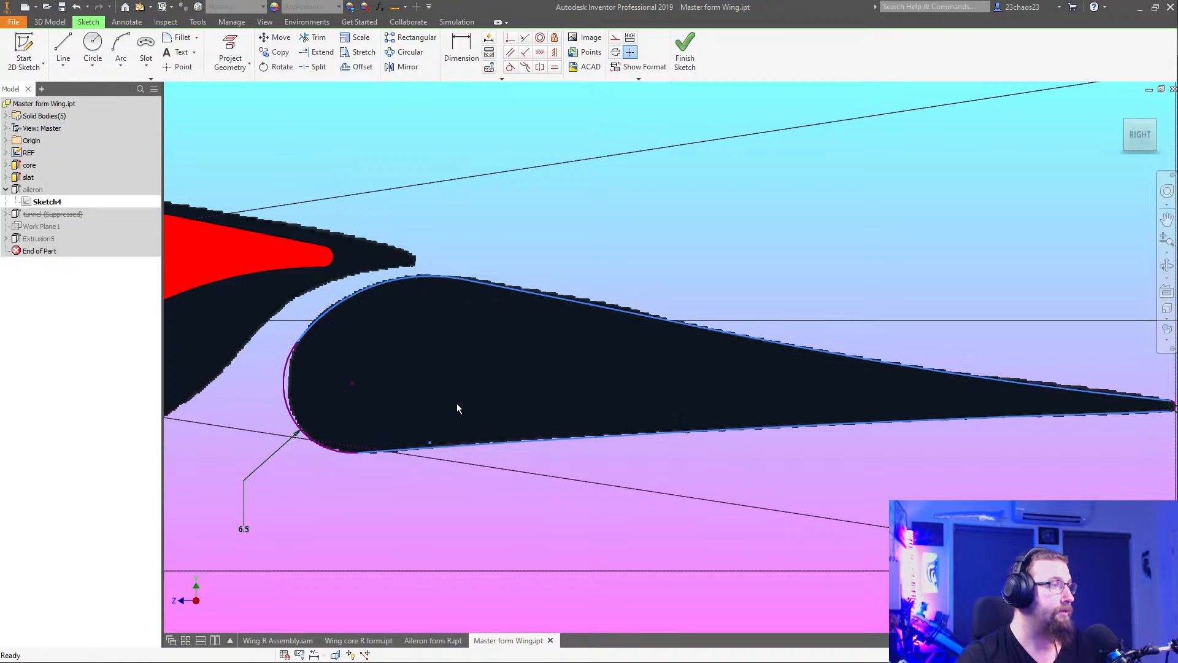
scroll(459, 406, up, 3)
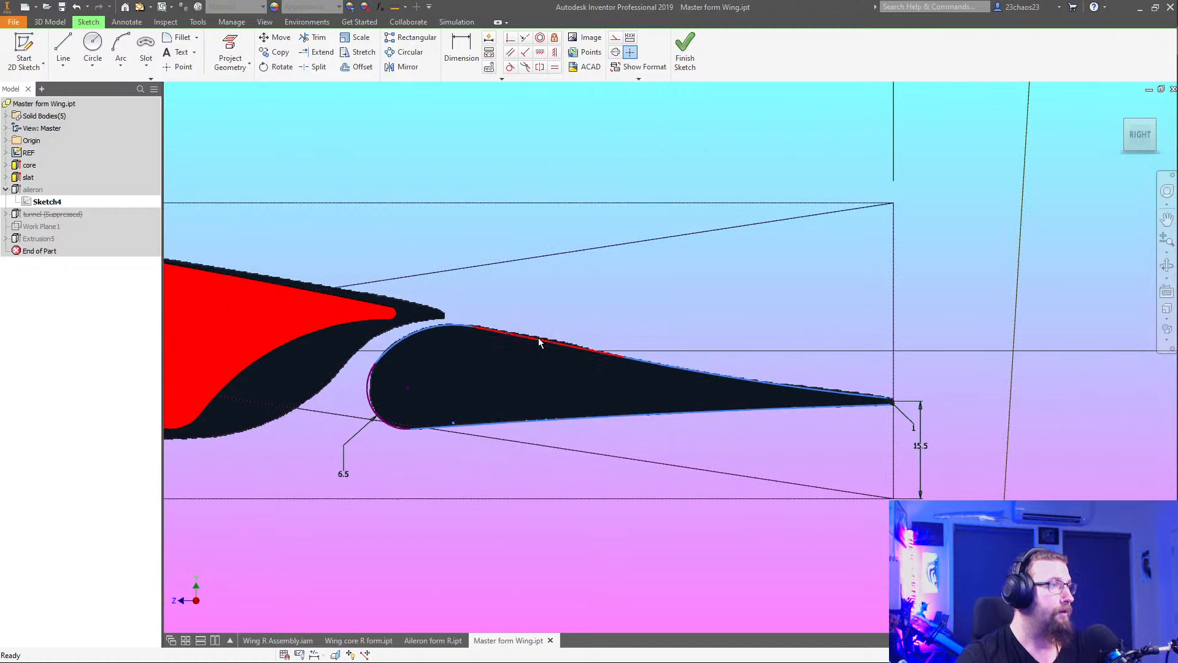
drag(541, 338, 539, 344)
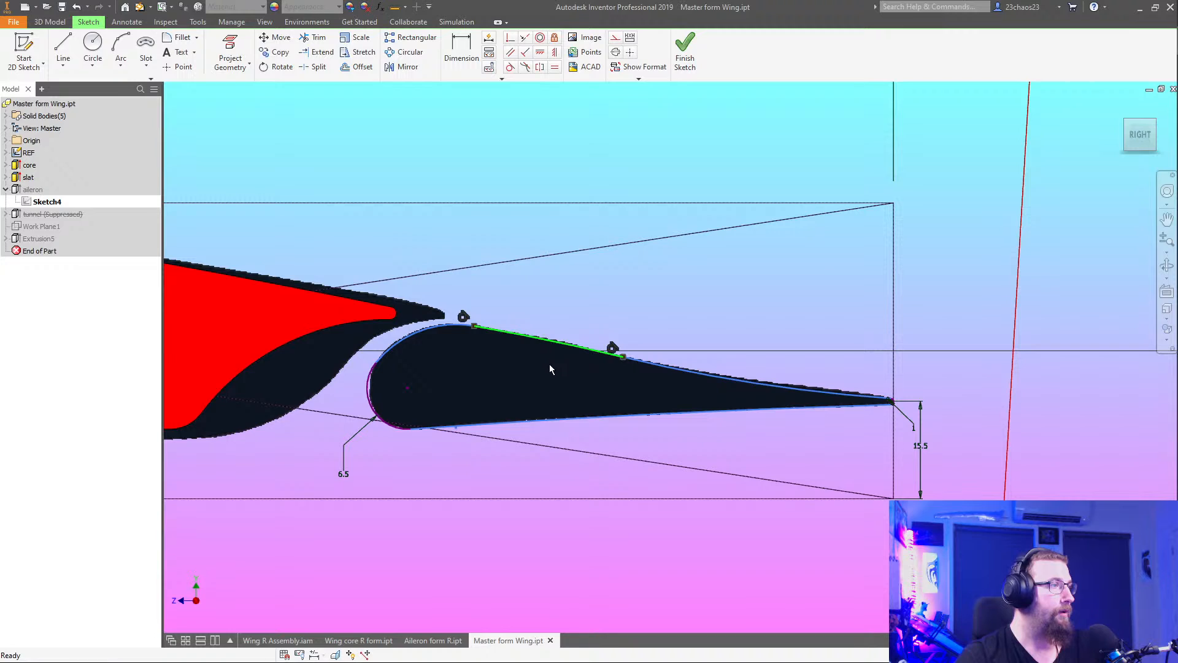
Adjust the aileron's upper rear curve and its junction with the trailing-edge arc to the reference outline, undoing the first attempt
drag(806, 391, 810, 388)
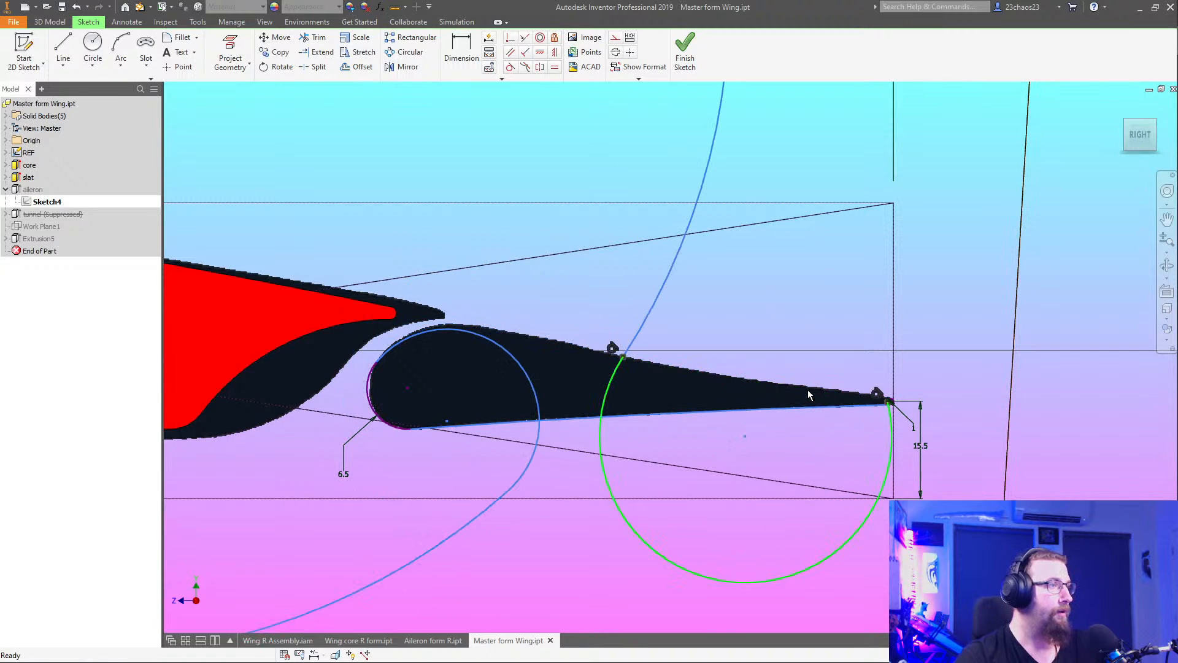
key(ctrl+z)
drag(808, 391, 820, 391)
scroll(853, 430, up, 5)
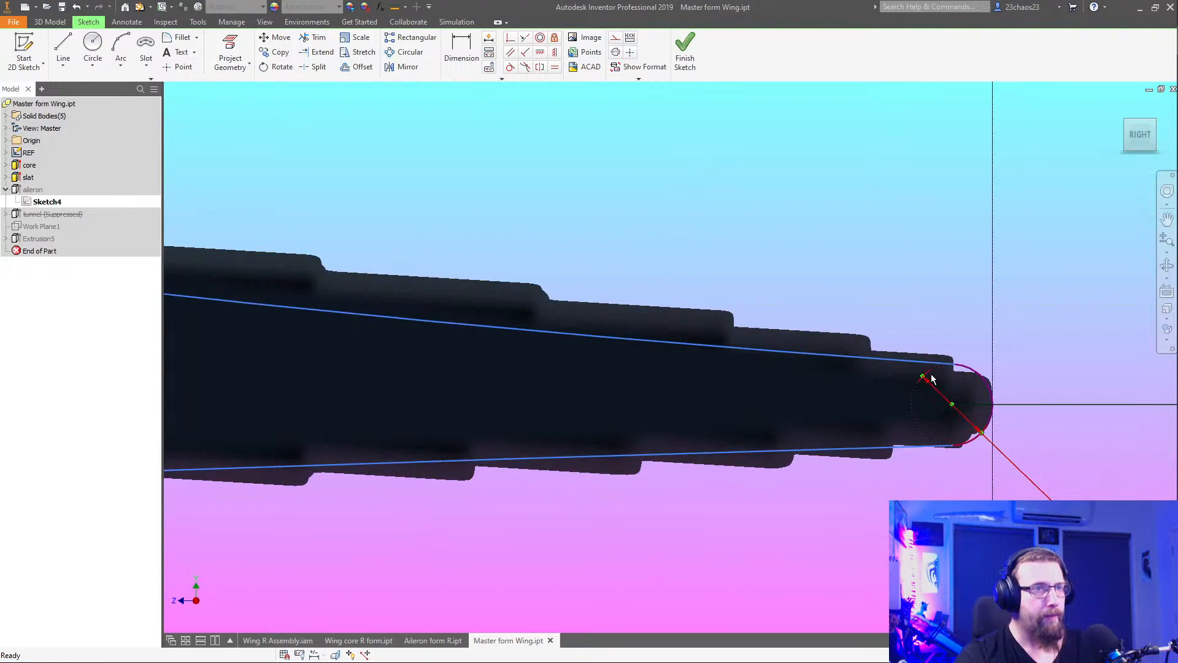
mouse_move(958, 368)
mouse_down()
mouse_move(977, 373)
mouse_move(965, 367)
mouse_up()
scroll(924, 385, down, 3)
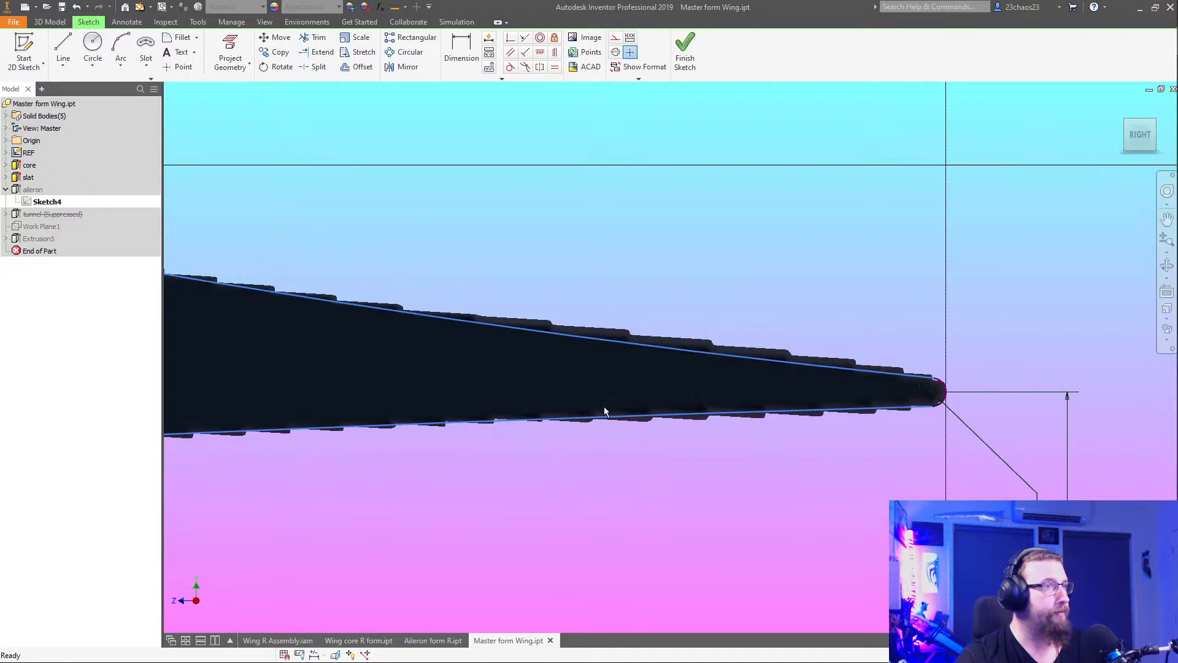
Finish the aileron sketch and hide the REF sketch in the master wing part
scroll(604, 406, down, 3)
middle_drag(684, 416, 945, 449)
scroll(793, 464, down, 3)
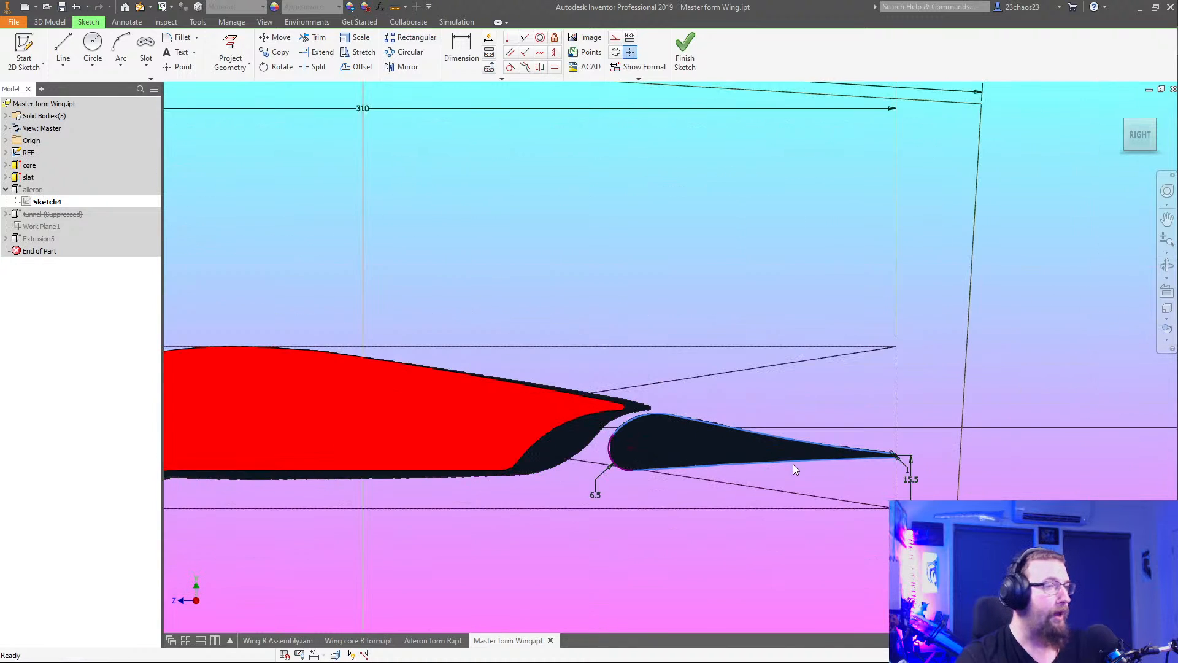
click(683, 52)
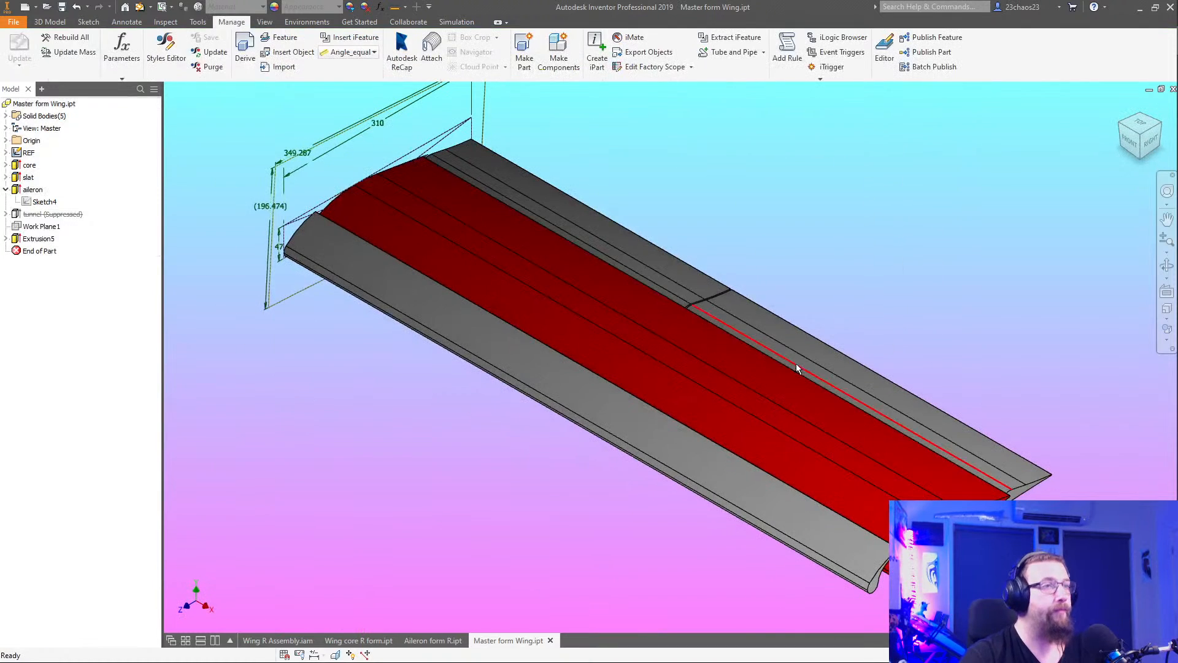
mouse_move(734, 329)
shift+middle_down()
mouse_move(714, 395)
mouse_move(611, 375)
mouse_move(626, 349)
mouse_move(629, 360)
shift+middle_up()
scroll(635, 344, up, 5)
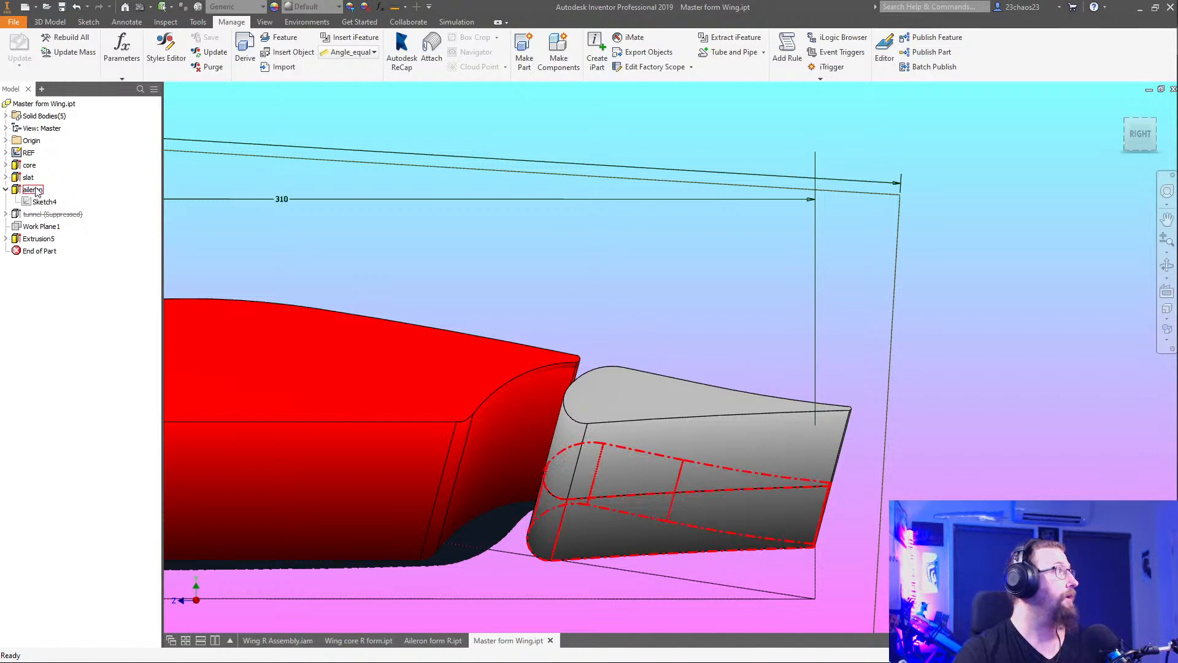
right_click(15, 152)
key(v)
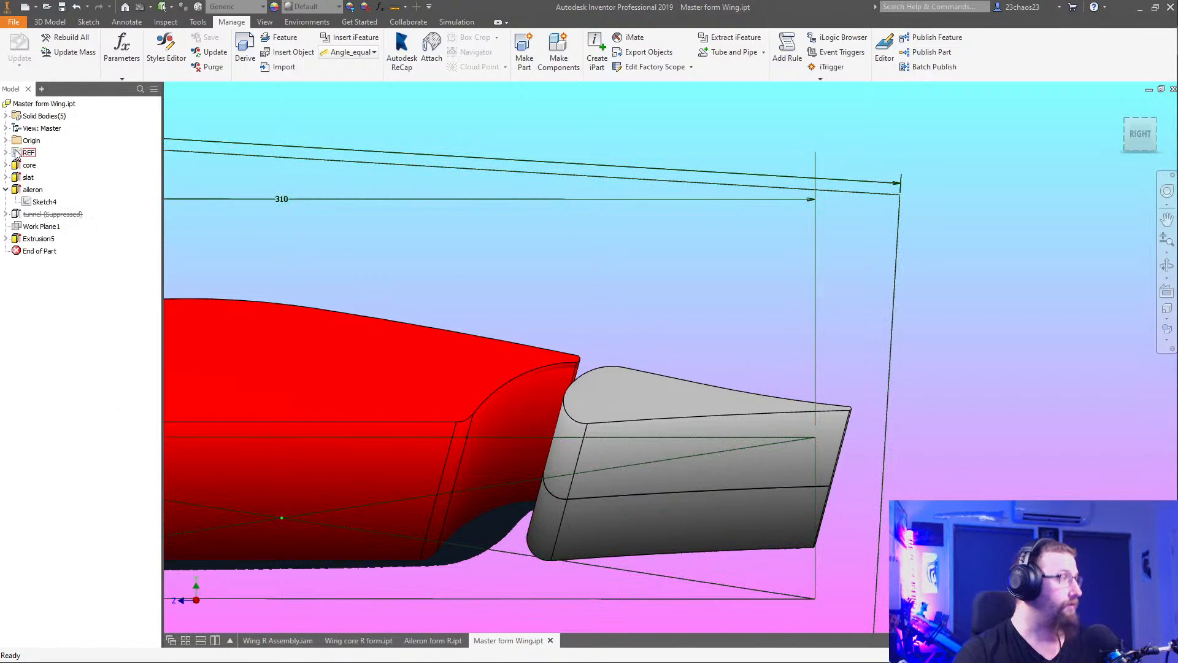
Switch to the Aileron form R part and accept its update despite the reported problems
scroll(410, 228, down, 3)
middle_drag(410, 229, 591, 208)
scroll(592, 207, down, 4)
mouse_move(673, 309)
shift+middle_down()
mouse_move(655, 336)
mouse_move(669, 332)
mouse_move(674, 303)
shift+middle_up()
middle_drag(783, 366, 817, 367)
click(429, 641)
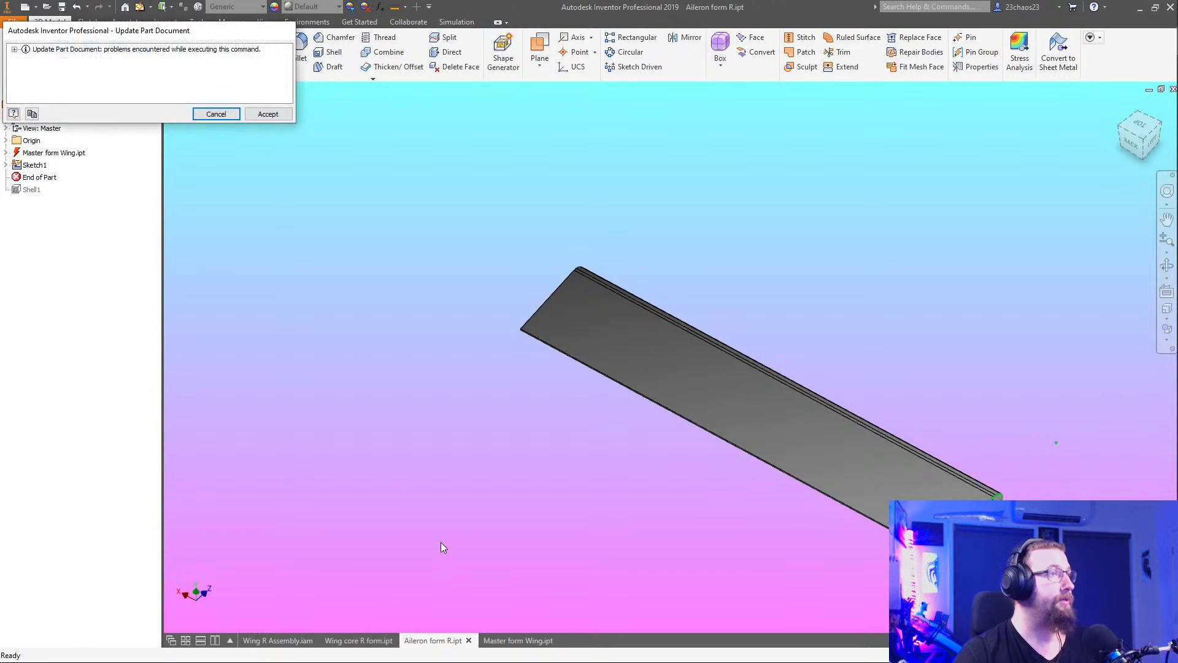
click(270, 114)
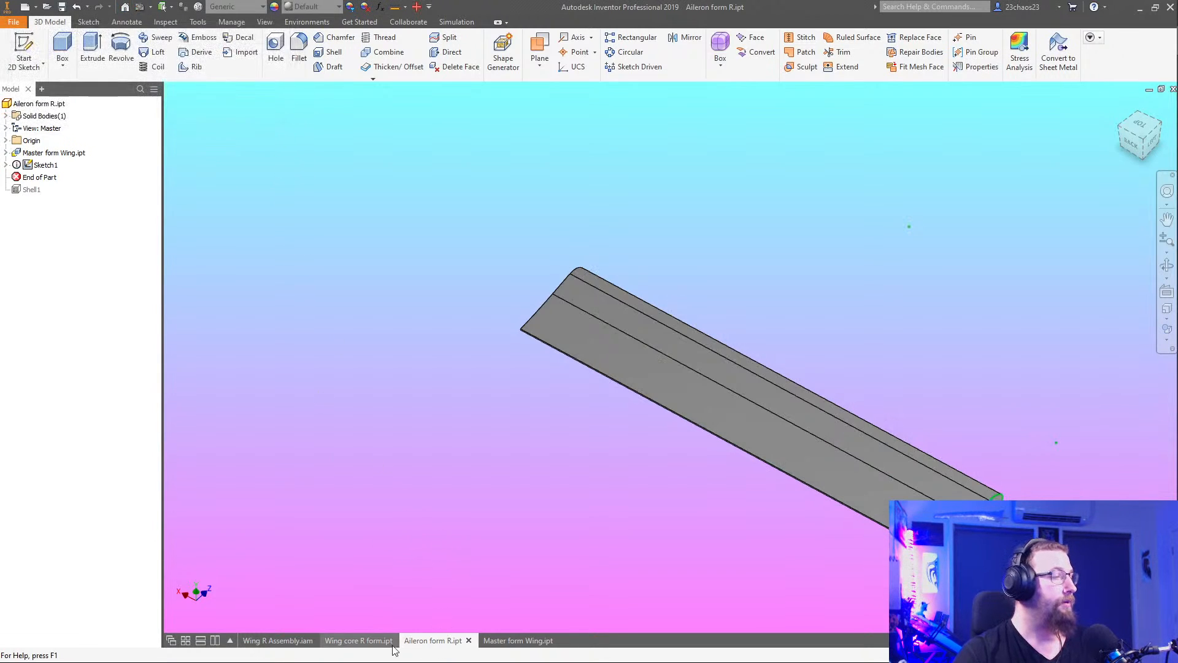
Look over the Wing core R form part, then update the Wing R Assembly and accept the update despite its errors
click(371, 642)
scroll(543, 481, up, 3)
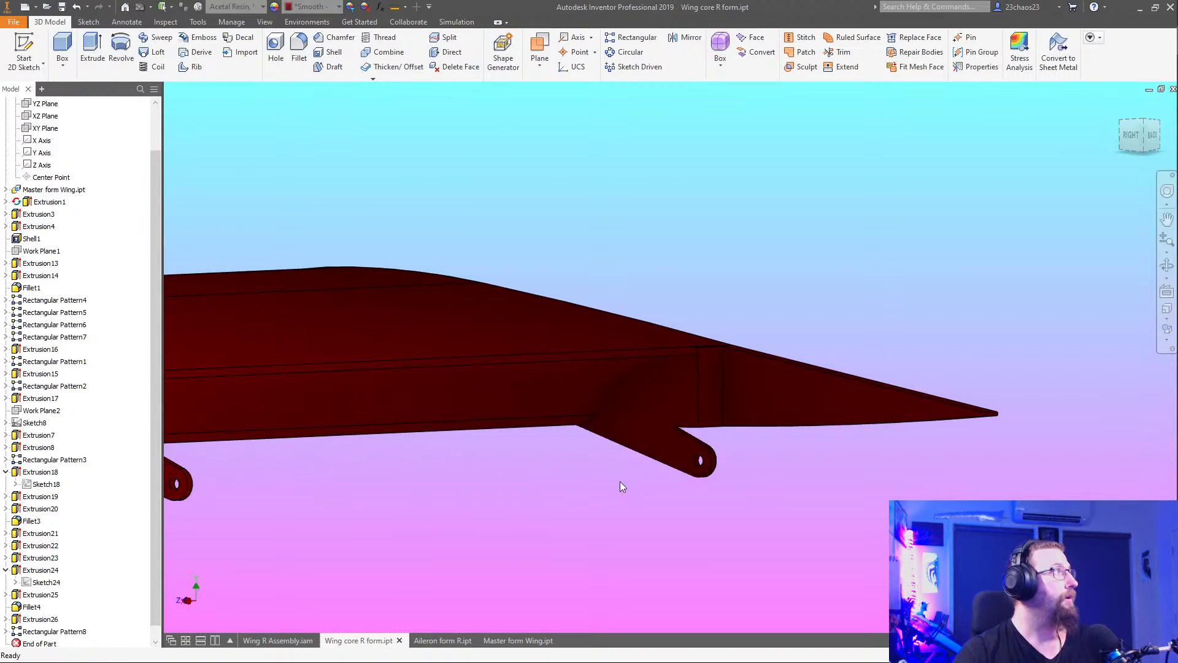
scroll(620, 481, down, 5)
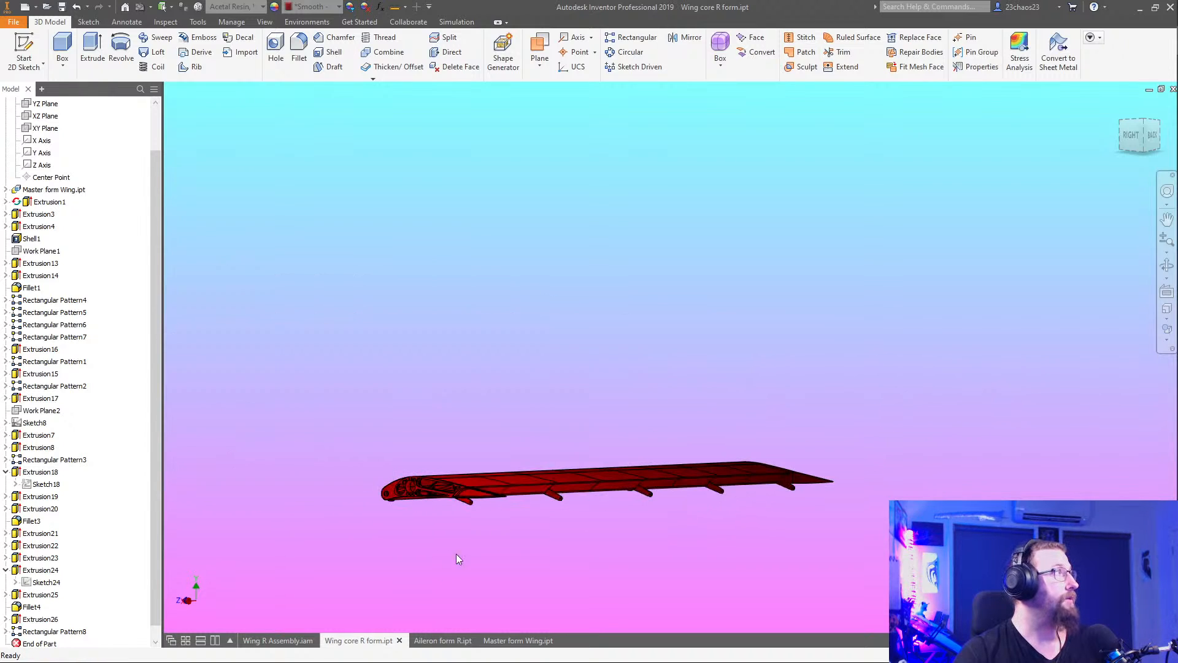
click(277, 640)
click(140, 7)
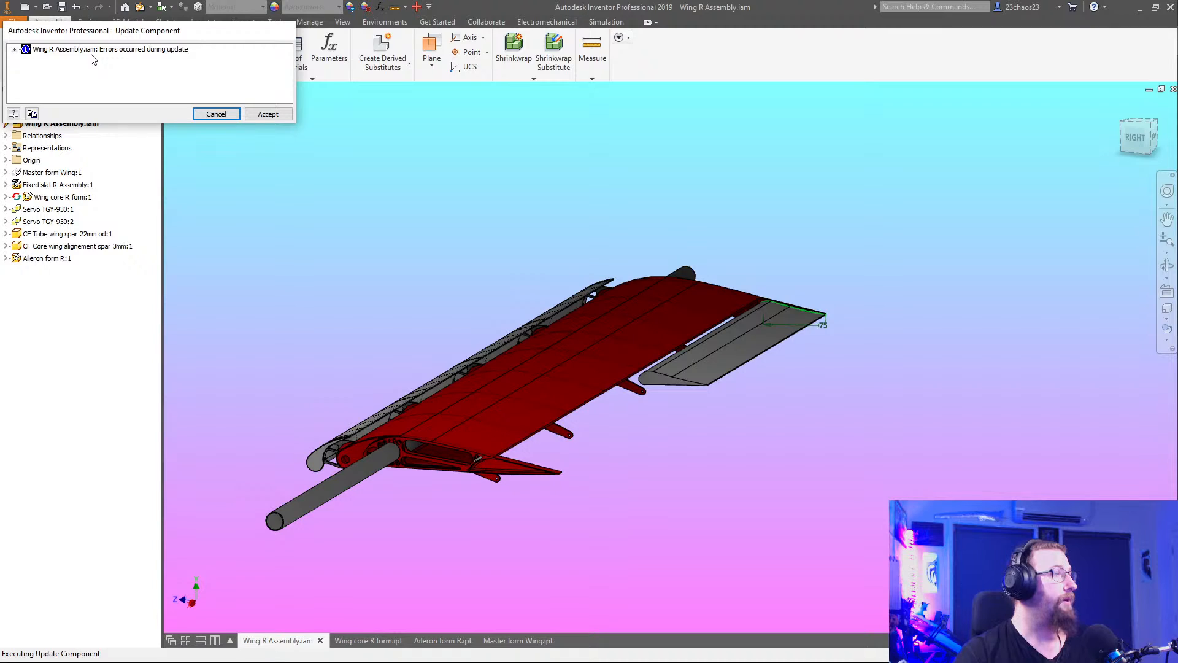
click(268, 113)
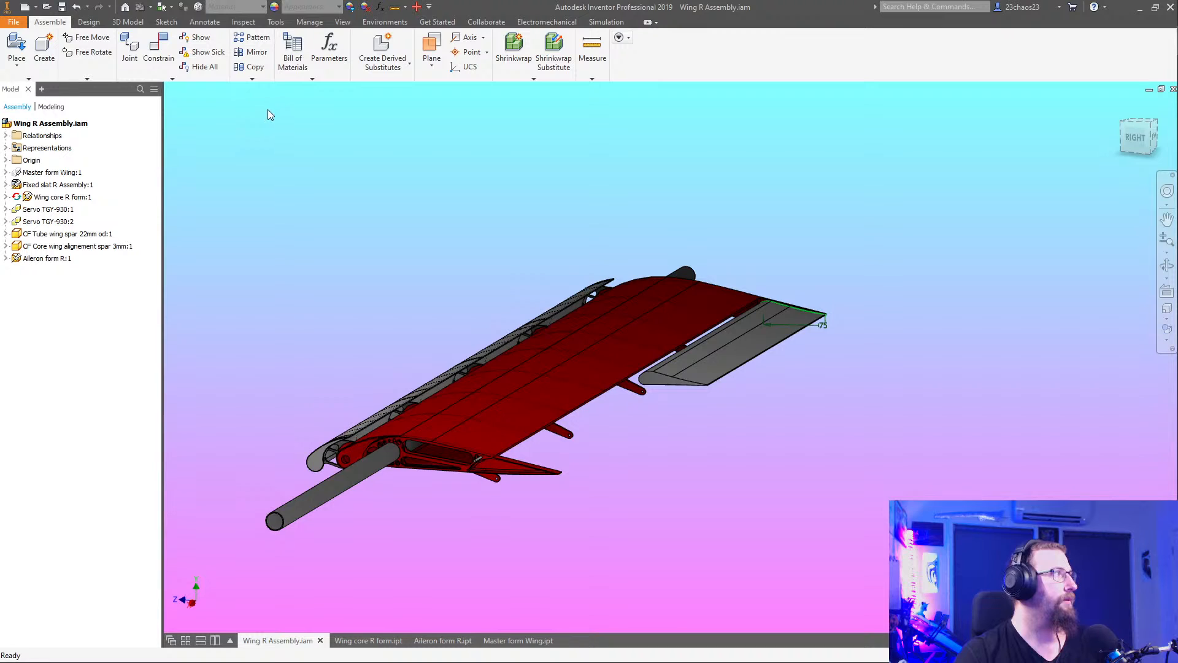
Examine the wing core's far-end trailing rib in its part and compare it with the aileron's profile in the Wing R Assembly
click(381, 640)
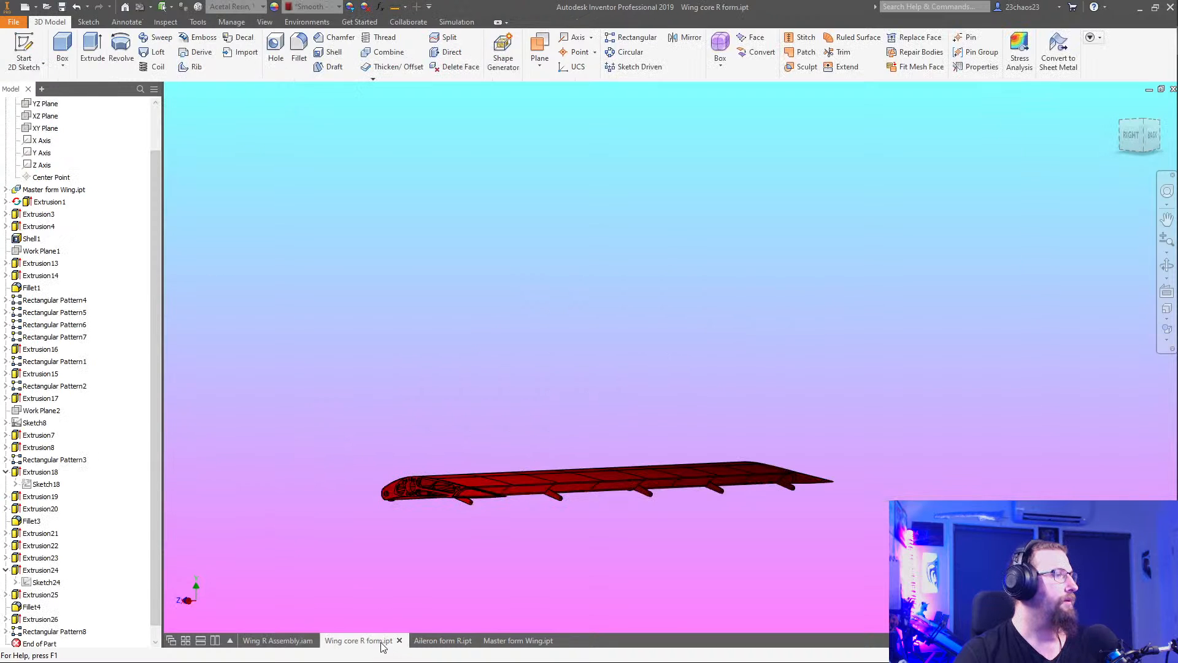
shift+middle_drag(423, 564, 482, 538)
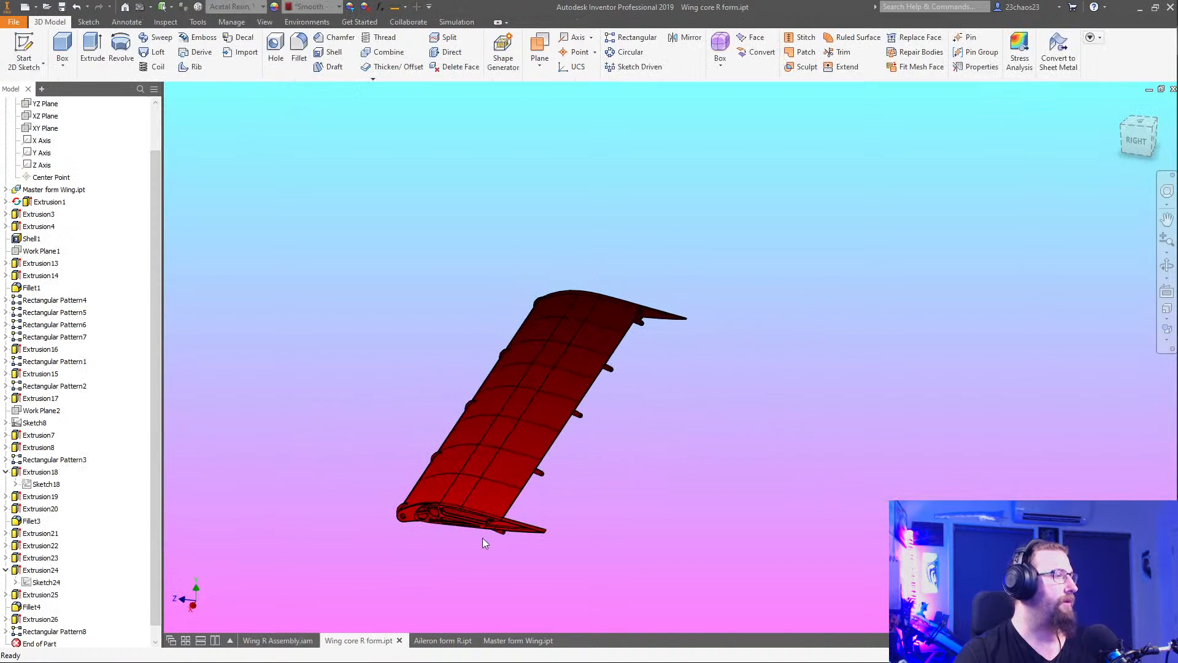
scroll(655, 393, up, 8)
scroll(674, 300, down, 4)
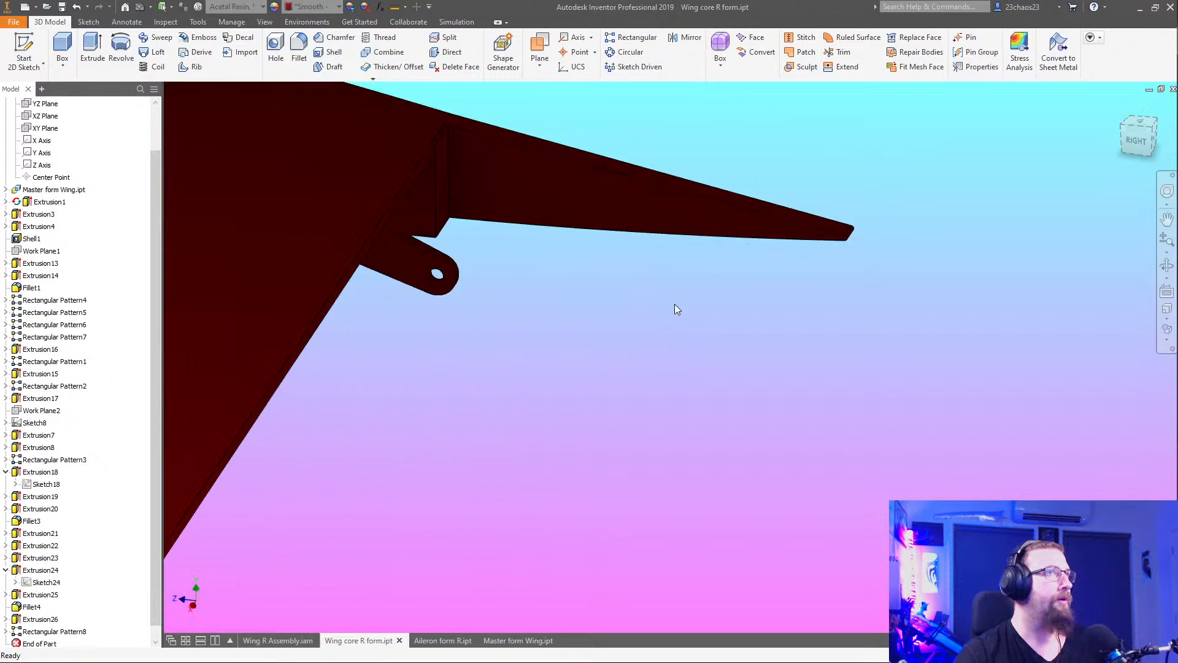
shift+middle_drag(667, 426, 651, 409)
middle_drag(592, 439, 553, 199)
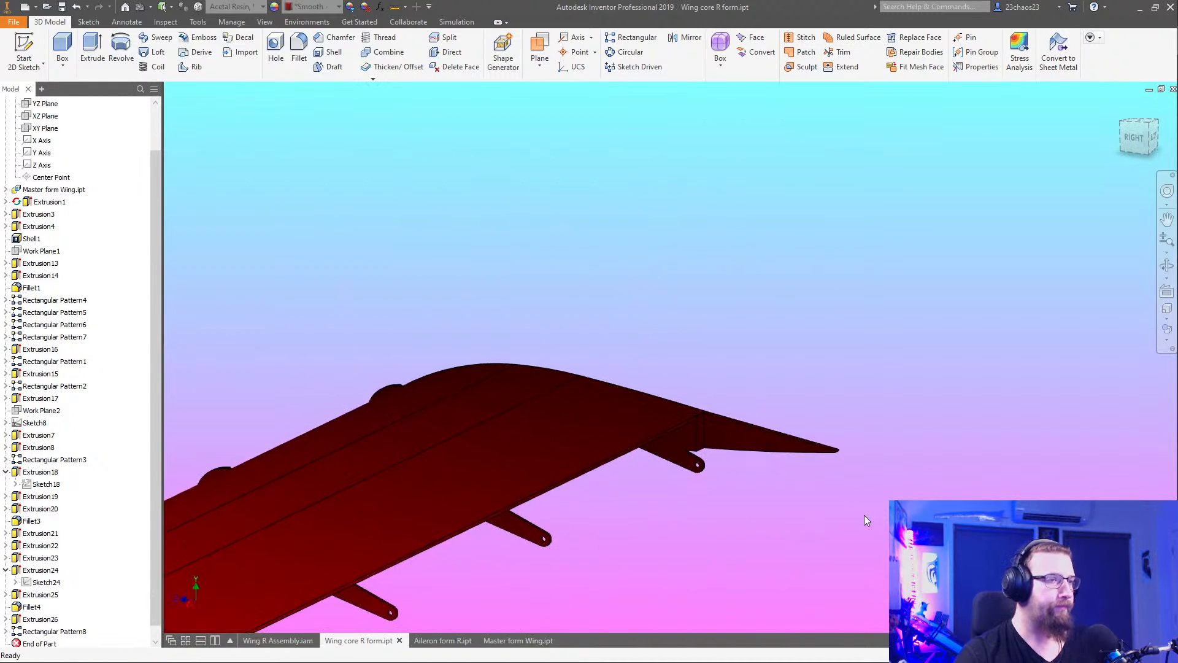
scroll(864, 514, up, 3)
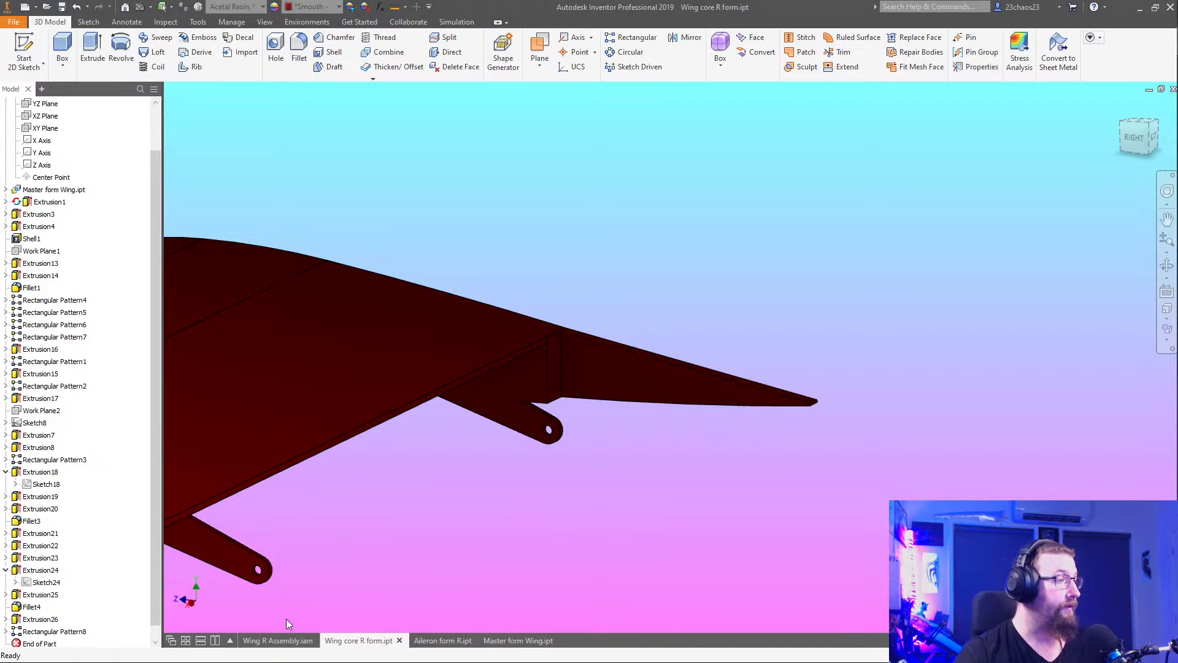
click(283, 640)
scroll(858, 311, up, 6)
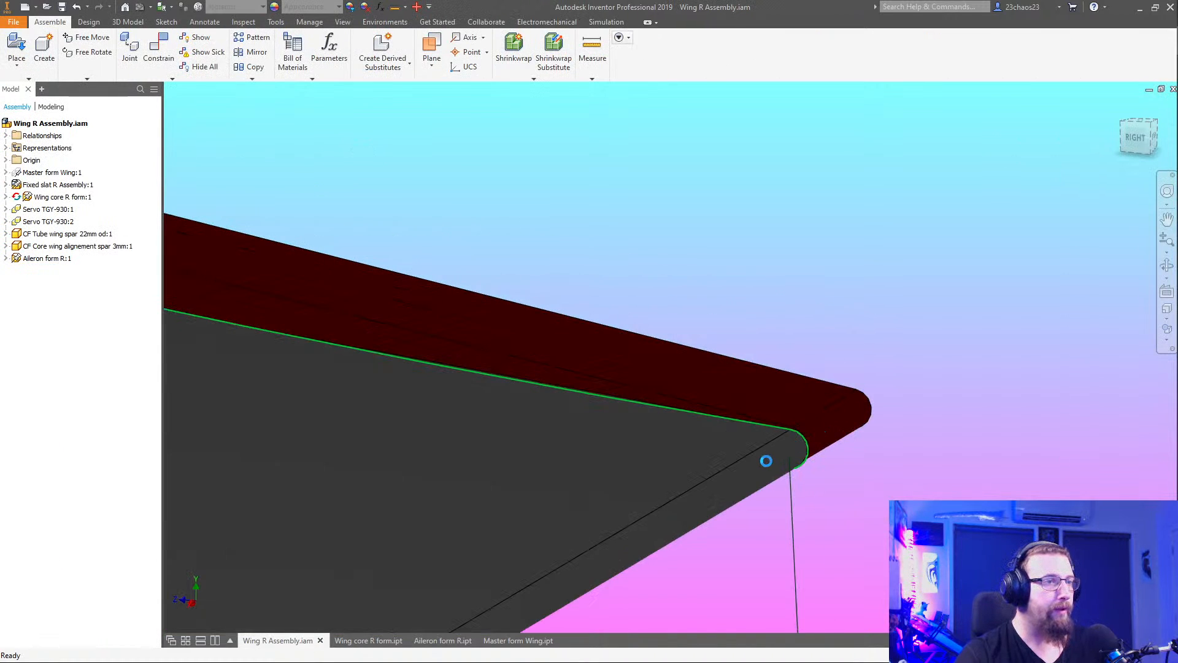
scroll(755, 462, down, 4)
middle_drag(414, 448, 878, 462)
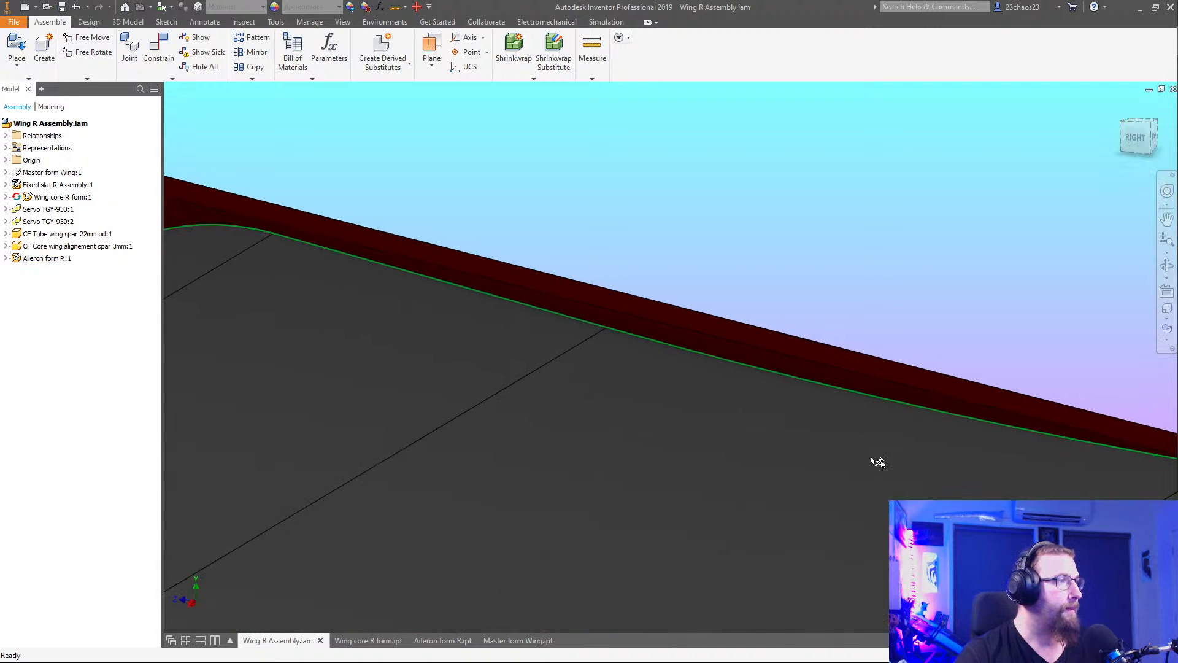
scroll(675, 451, down, 4)
middle_drag(674, 454, 840, 340)
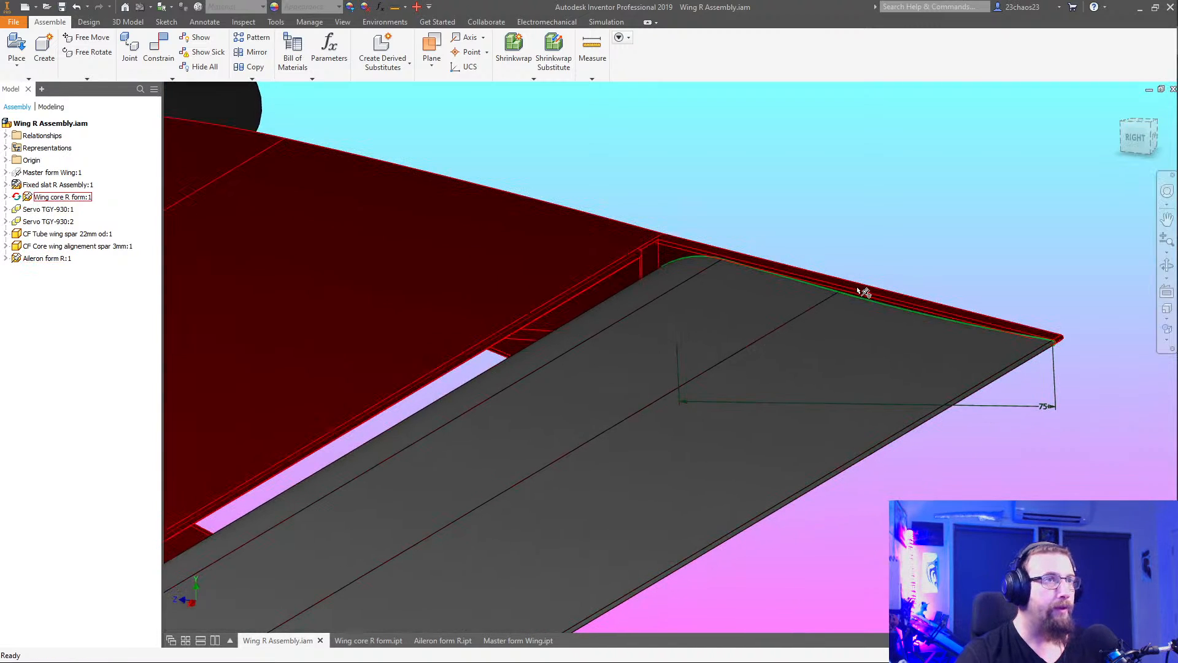
Open the sketch under Extrusion3 in the Wing core R form part, check its trailing outline, and close the sketch
click(383, 638)
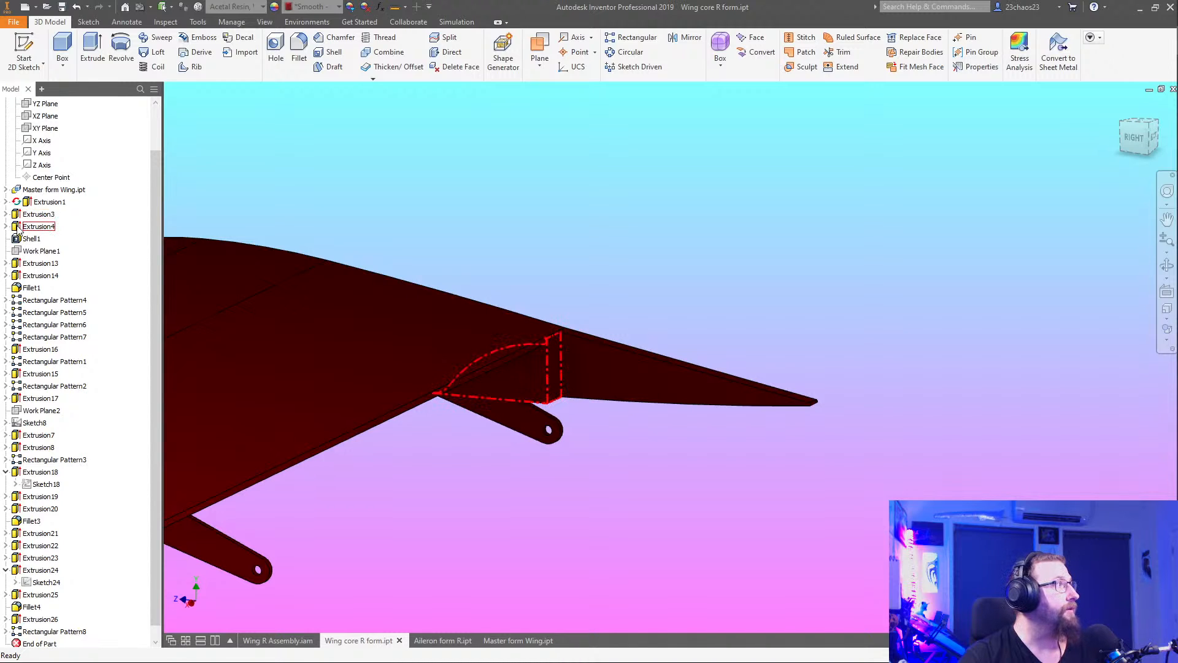
scroll(455, 370, down, 4)
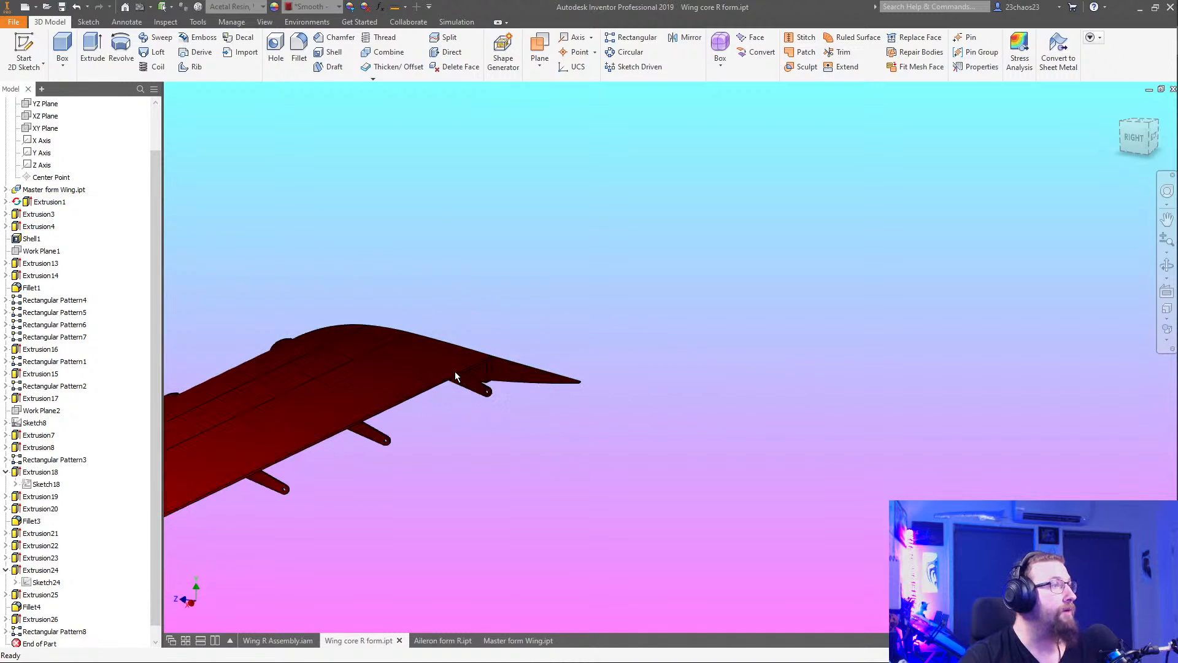
middle_drag(455, 371, 786, 322)
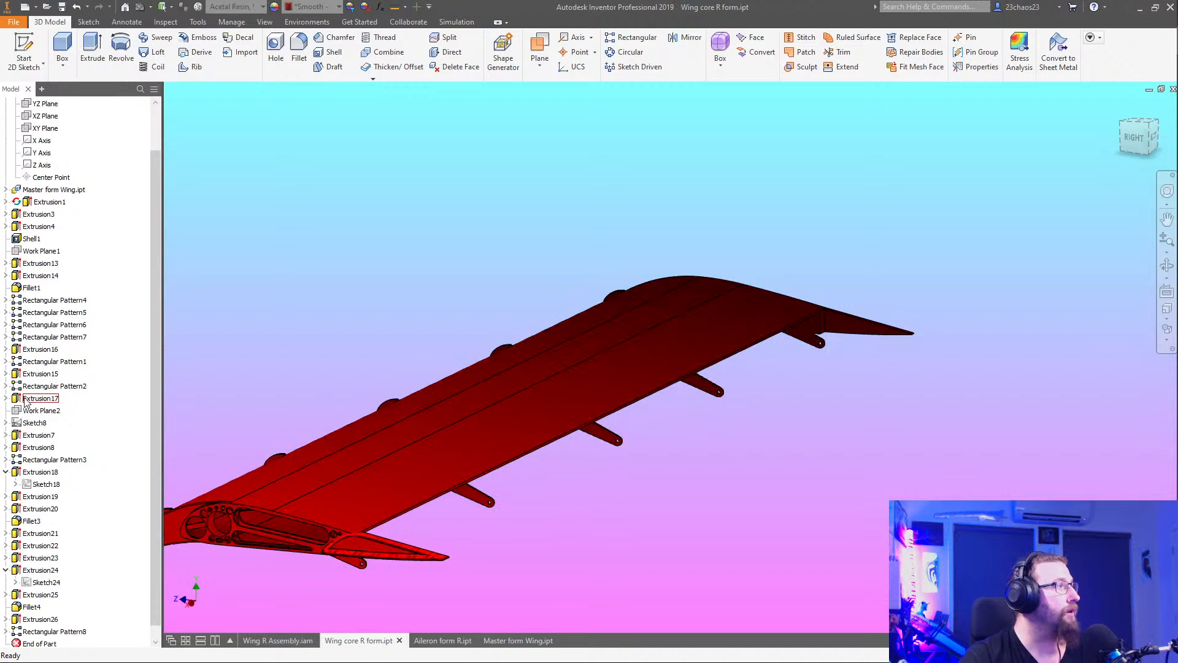
click(6, 214)
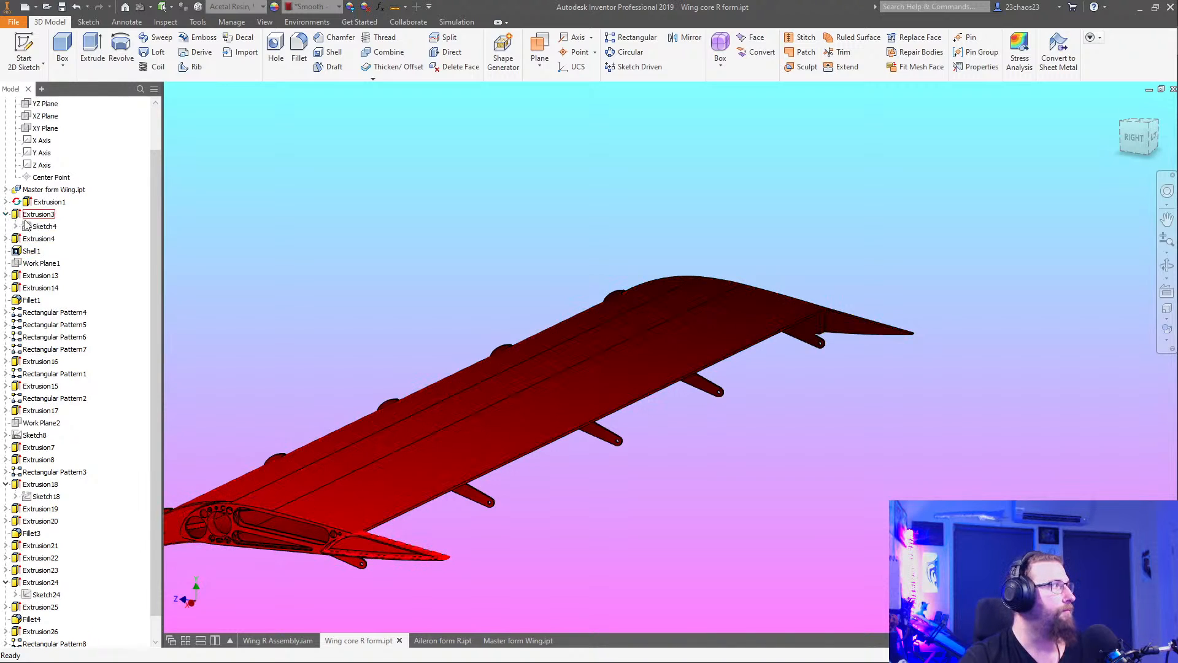
click(40, 226)
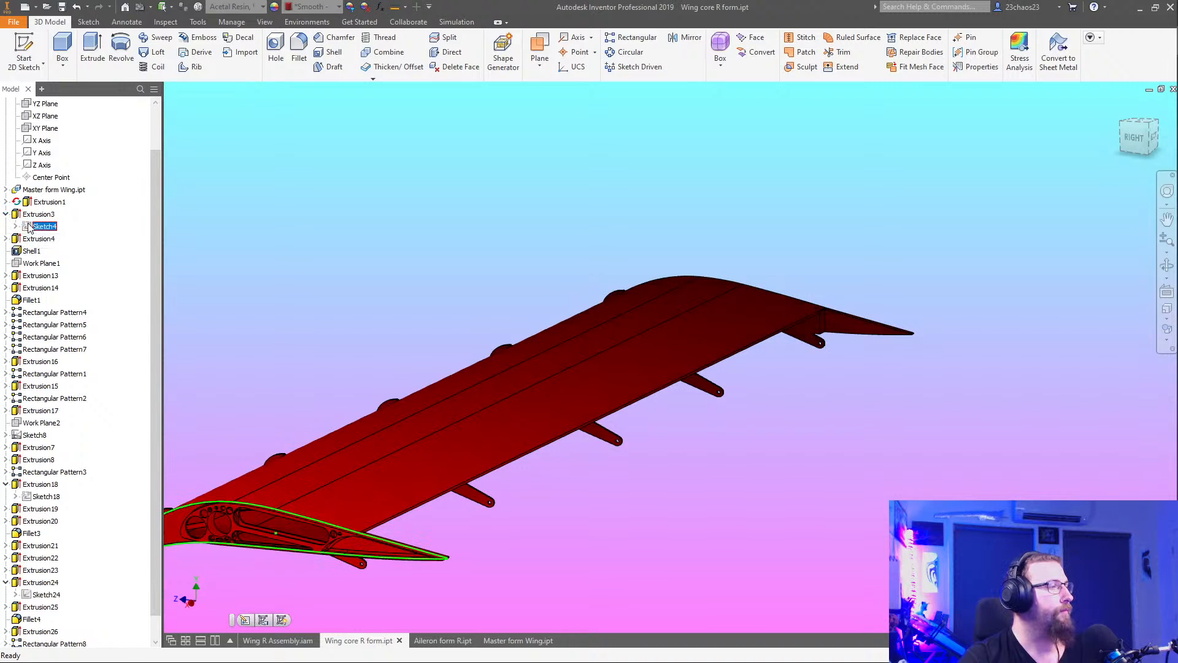
double_click(29, 227)
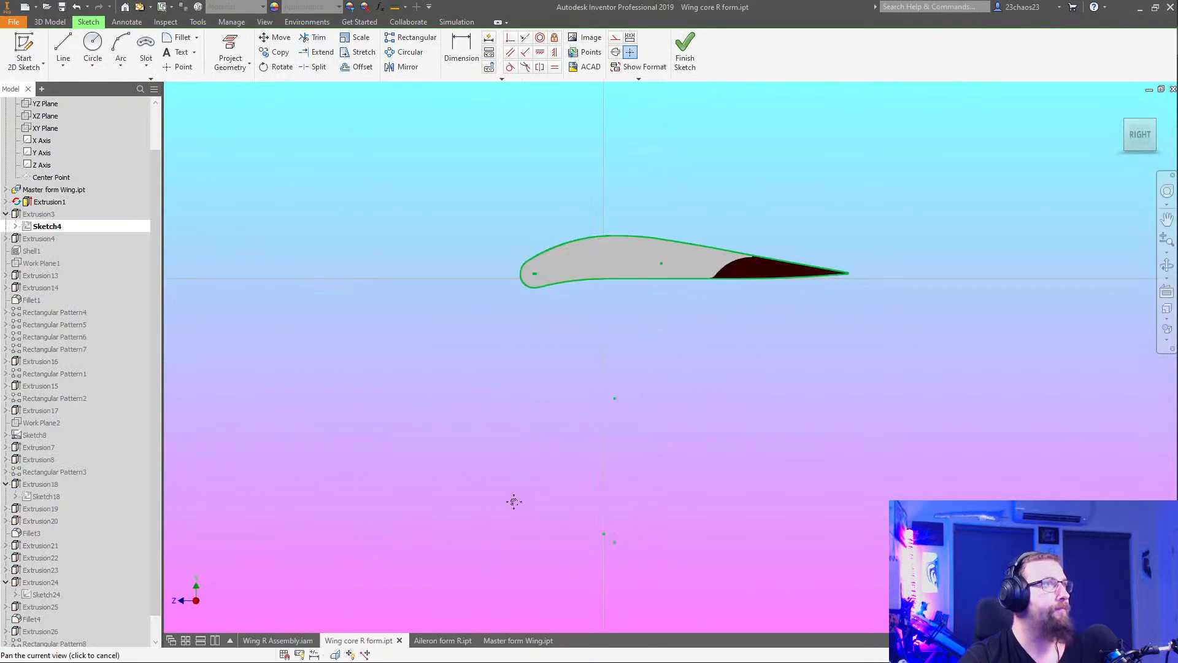
scroll(817, 251, down, 5)
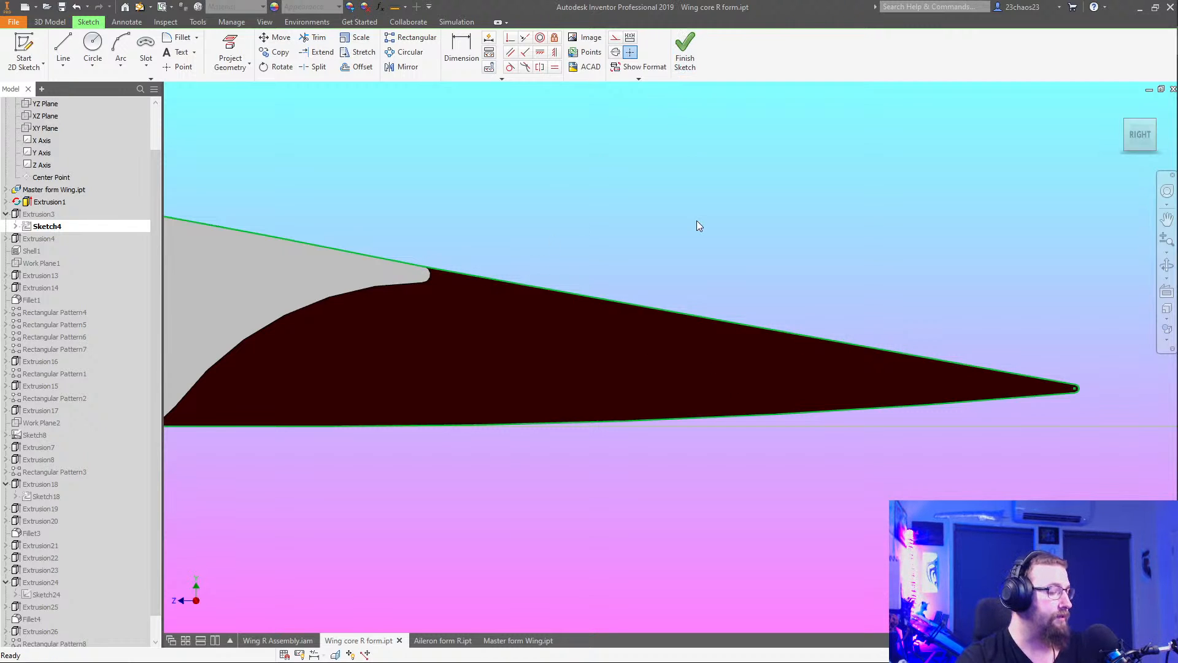
key(s)
scroll(704, 253, down, 6)
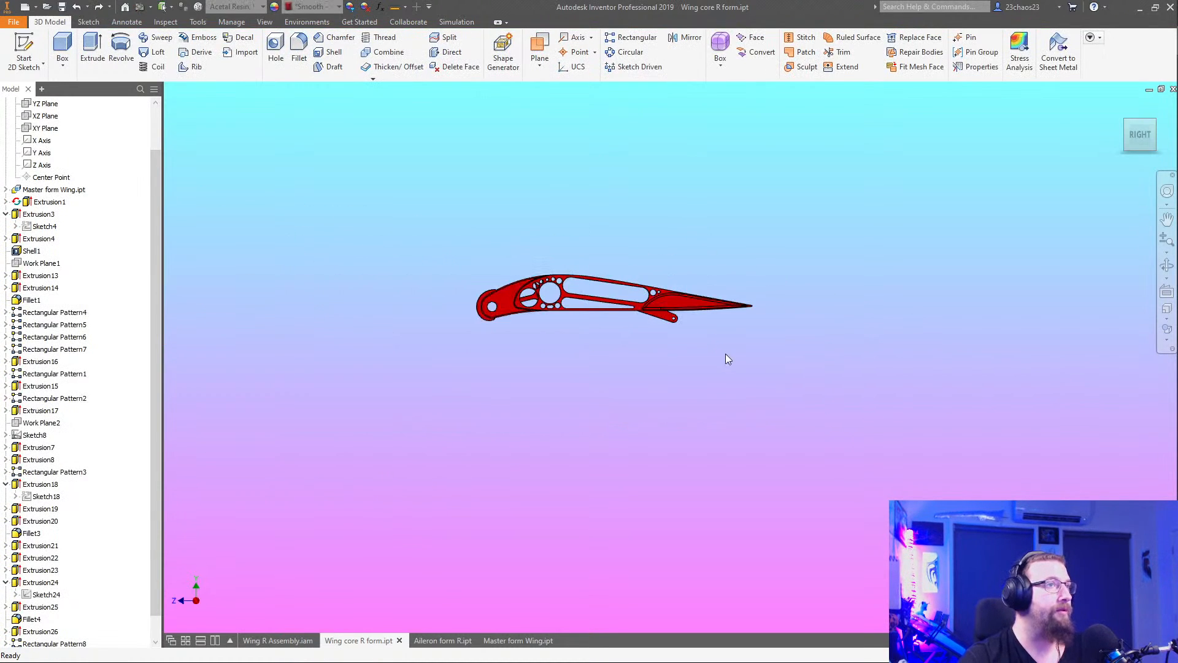
Save the Wing core R form part together with its dependent Master form Wing file
shift+middle_drag(726, 355, 552, 476)
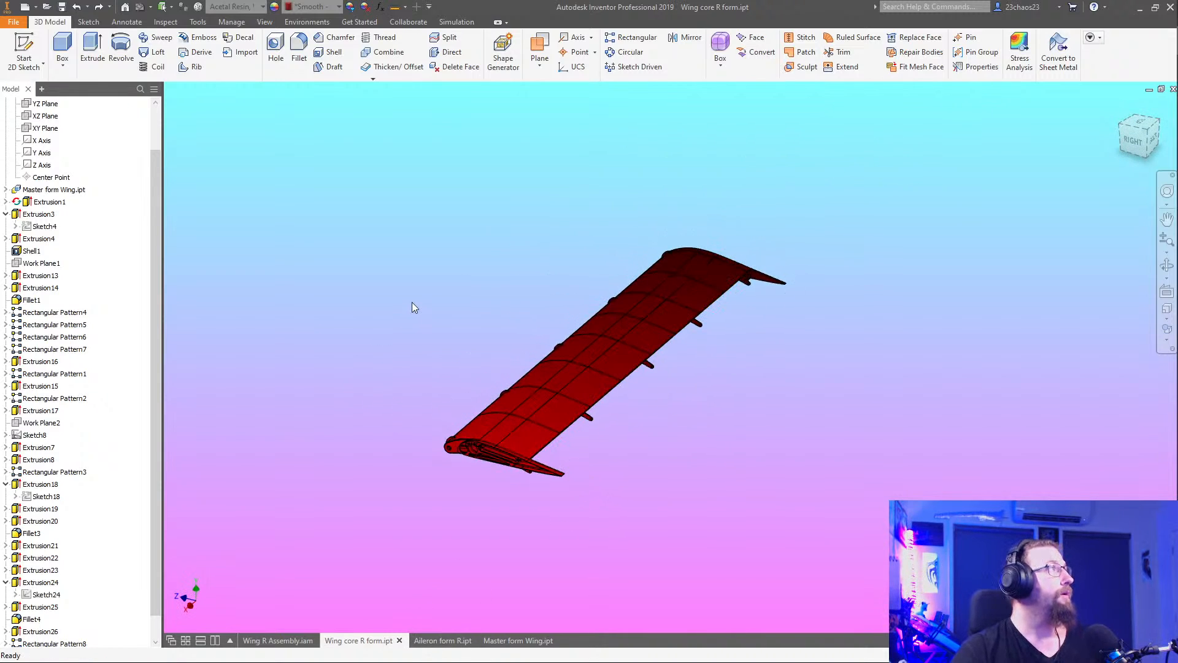
key(ctrl+s)
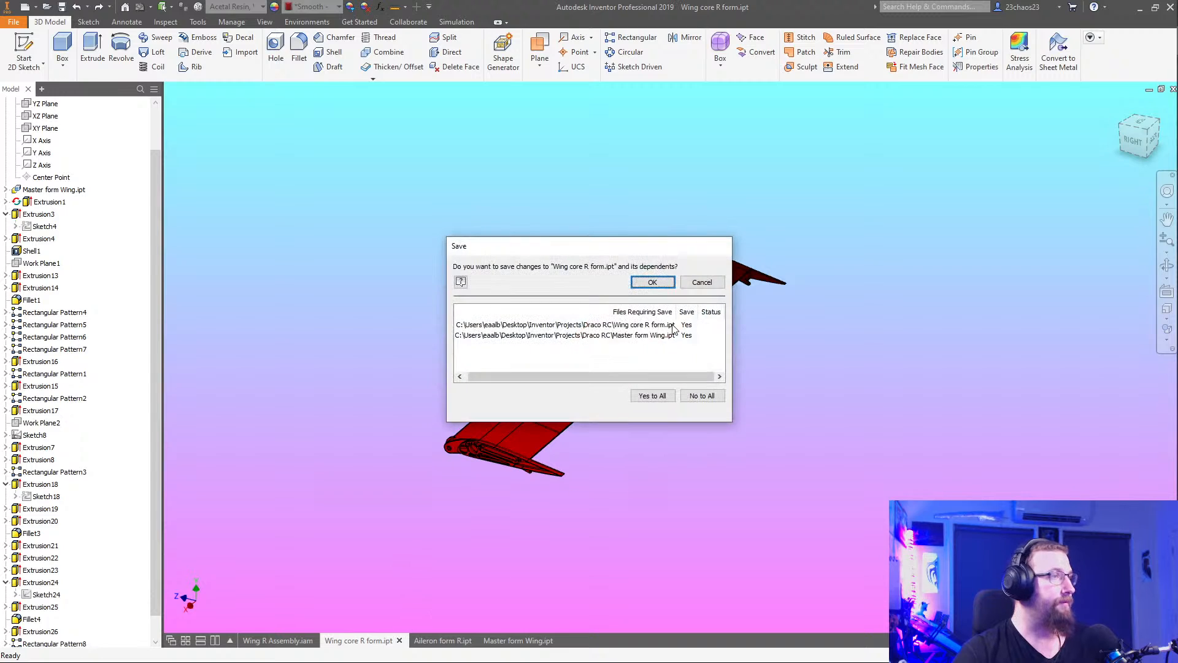
click(652, 283)
Review the aileron's fit in the Wing R Assembly and close the Master form Wing part
click(278, 640)
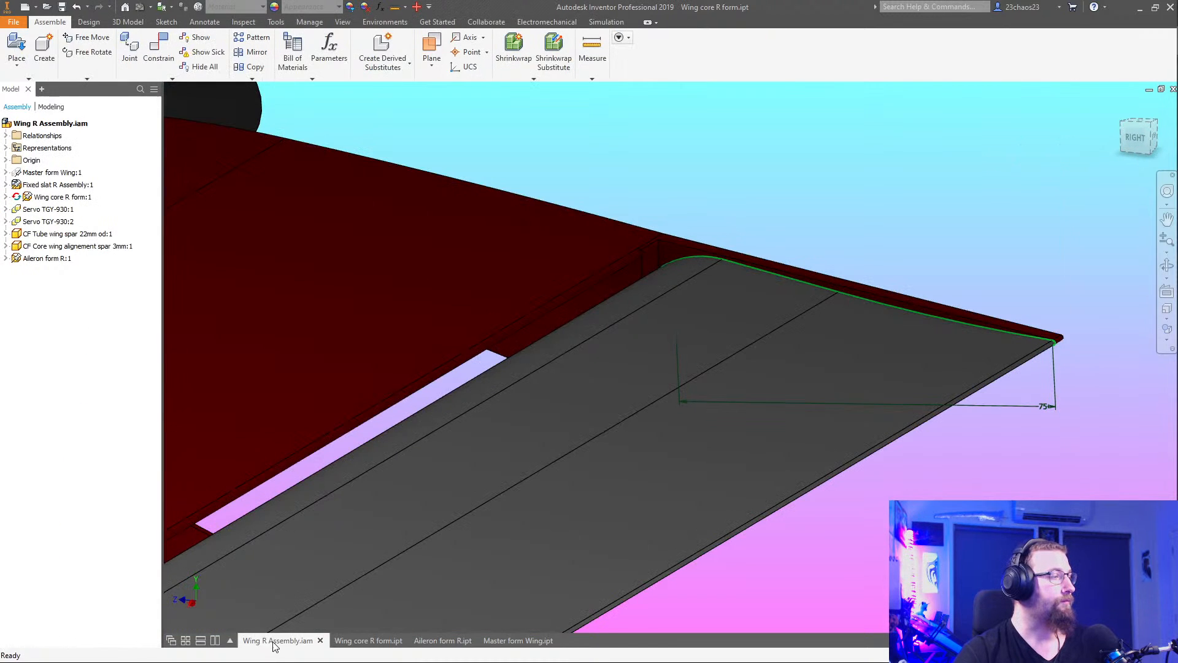
scroll(471, 281, down, 3)
middle_drag(471, 282, 903, 230)
scroll(850, 448, down, 3)
shift+middle_drag(849, 448, 826, 451)
click(518, 640)
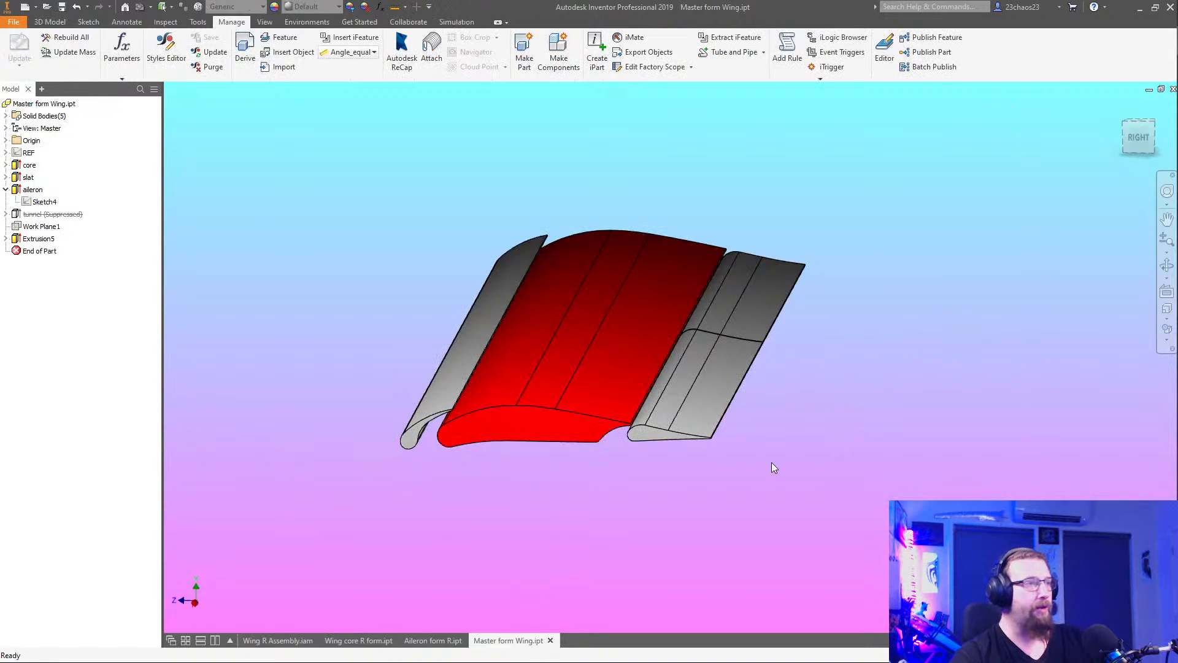
click(550, 640)
Switch to the Aileron form R part and open Sketch1 on the aileron's end profile for editing
click(455, 638)
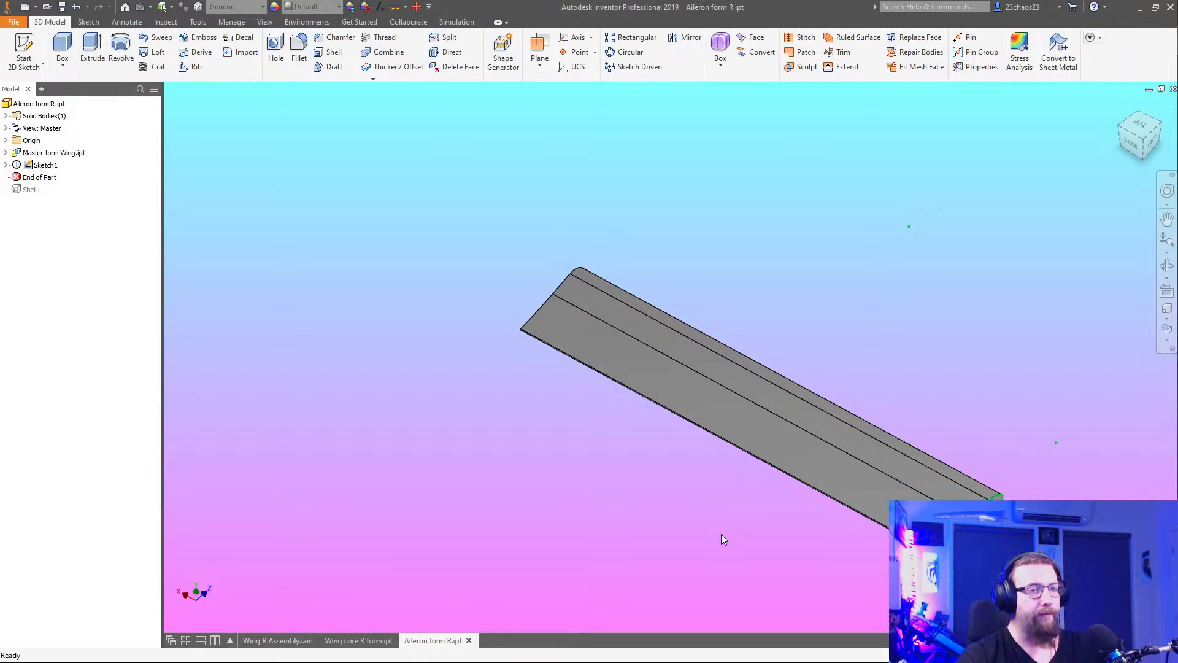
scroll(874, 321, up, 6)
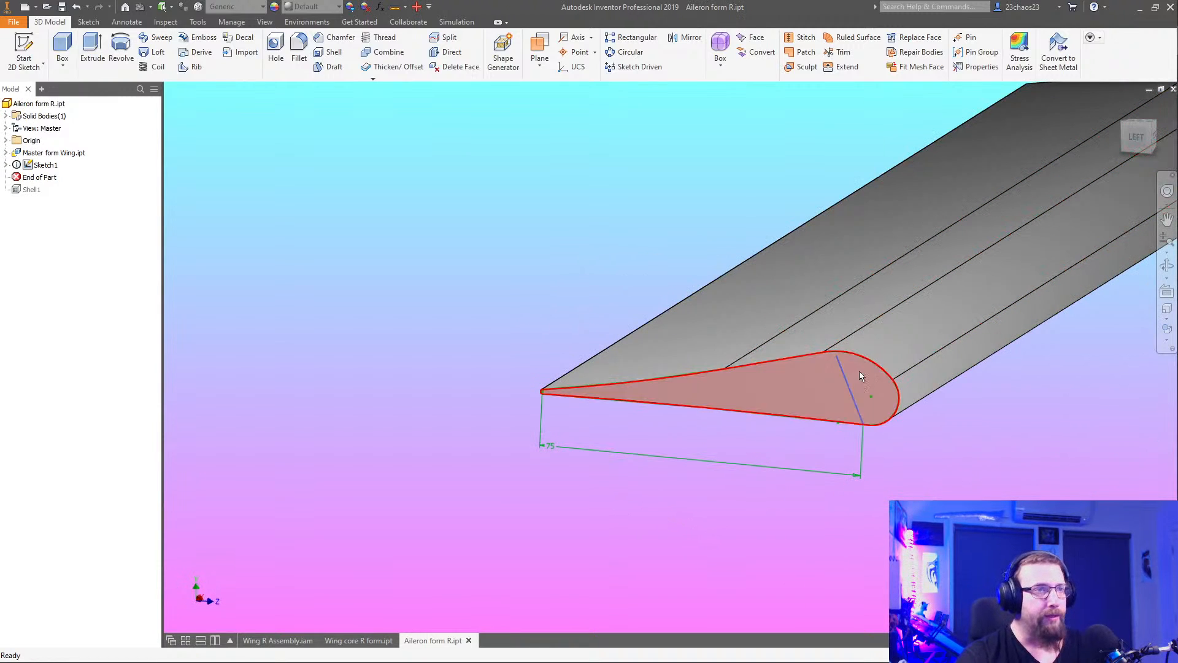
double_click(30, 165)
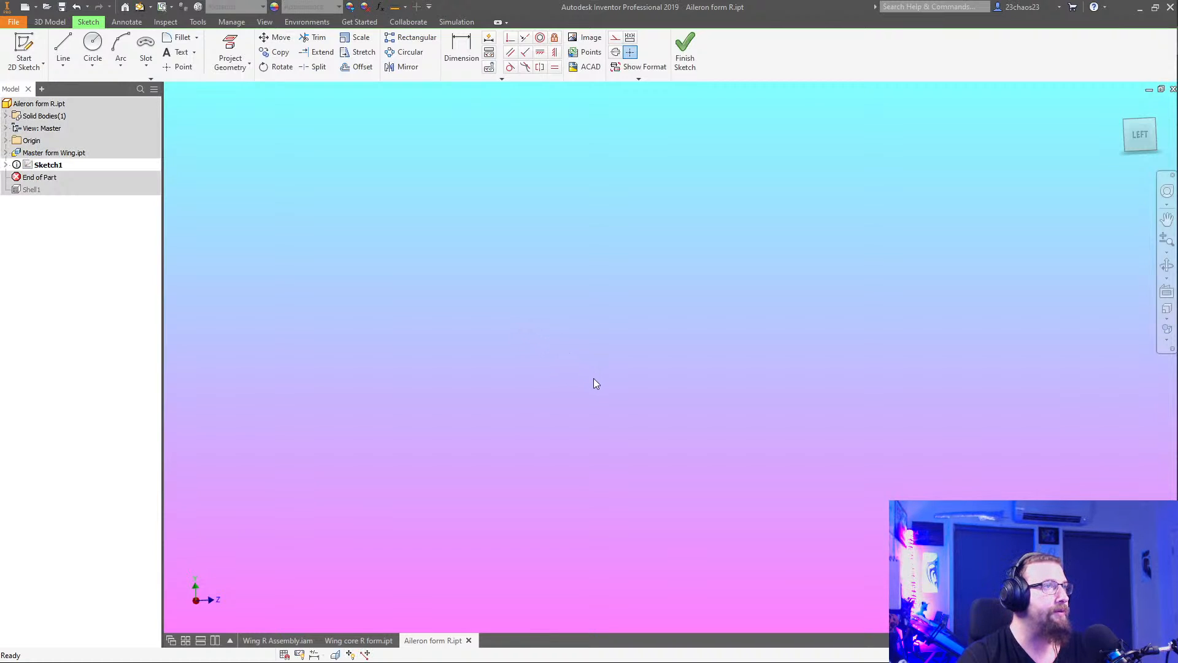
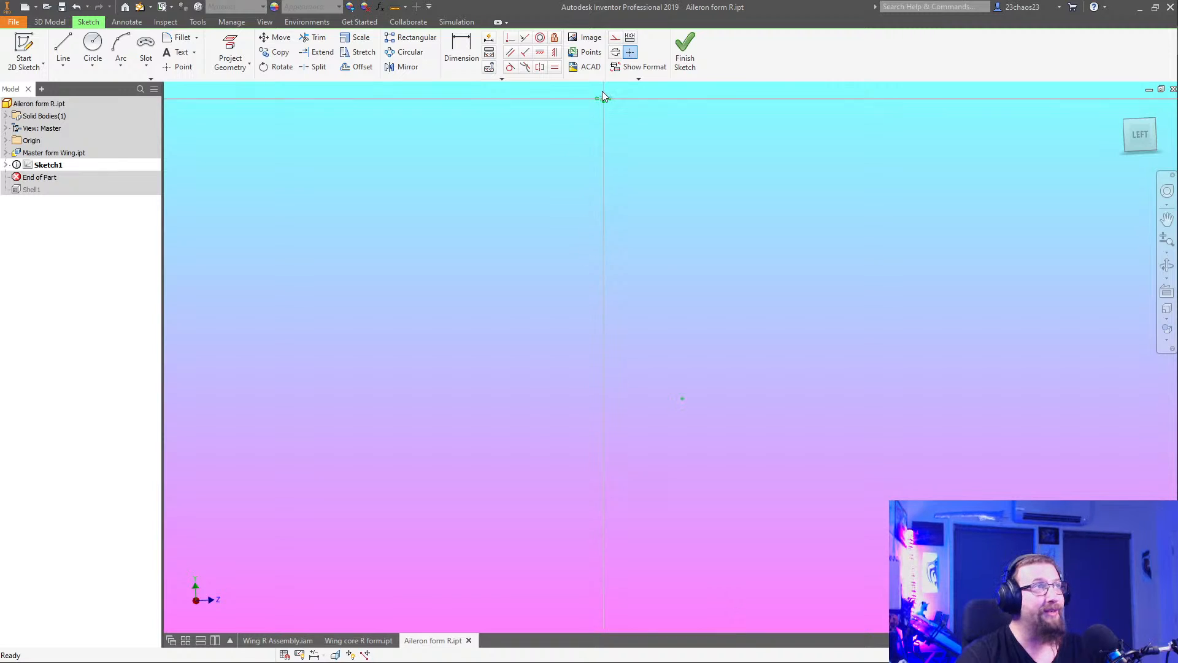
Reposition the slanted line near the aileron's rounded nose, moving its upper end toward the thin trailing edge and just past the upper outline
middle_drag(601, 91, 627, 205)
scroll(628, 200, down, 8)
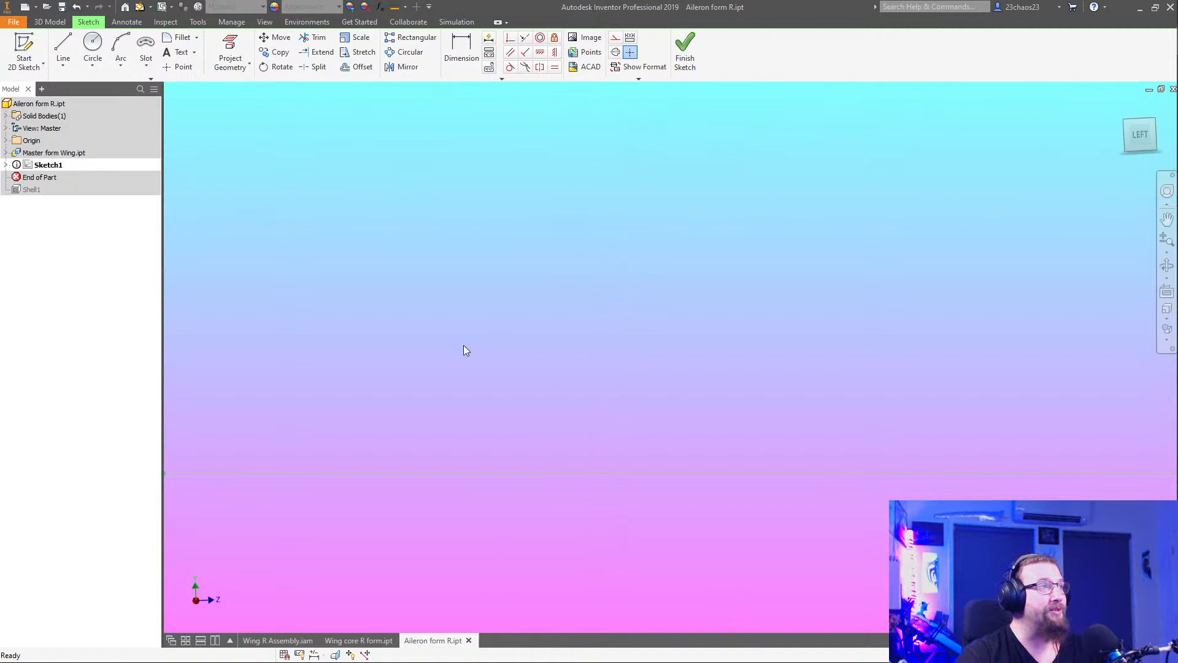
mouse_move(463, 345)
middle_down()
mouse_move(706, 202)
mouse_move(1167, 319)
middle_up()
scroll(883, 463, down, 4)
scroll(697, 486, down, 6)
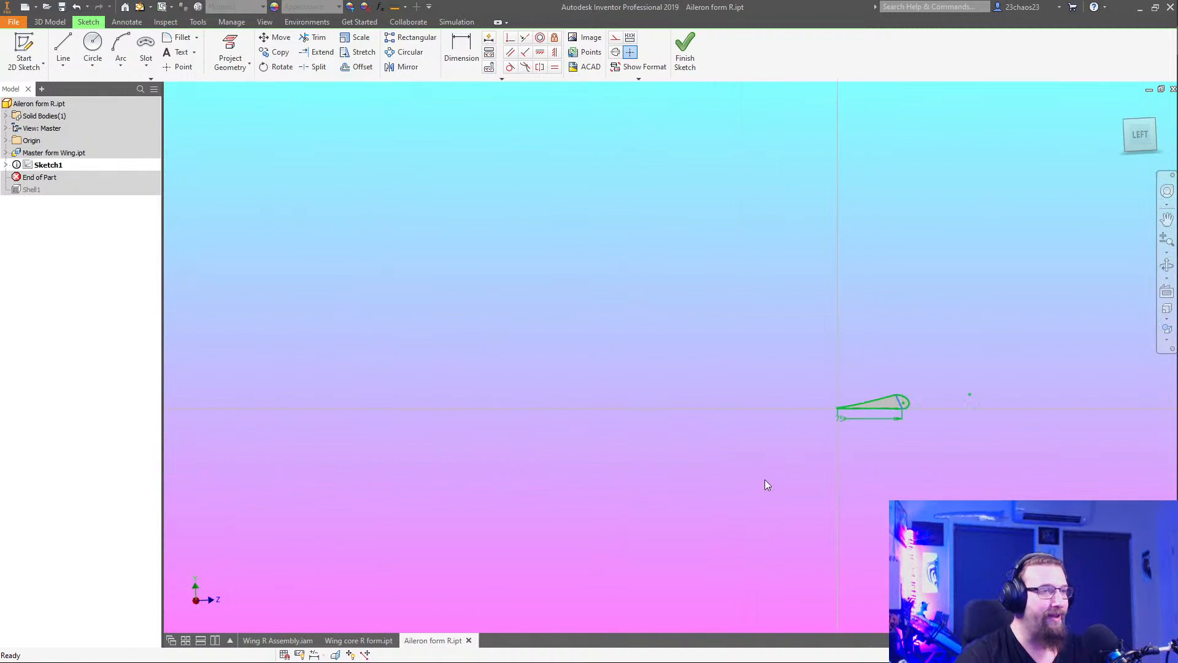
scroll(872, 430, down, 5)
mouse_move(913, 400)
middle_down()
mouse_move(811, 429)
mouse_move(830, 423)
middle_up()
scroll(826, 372, down, 5)
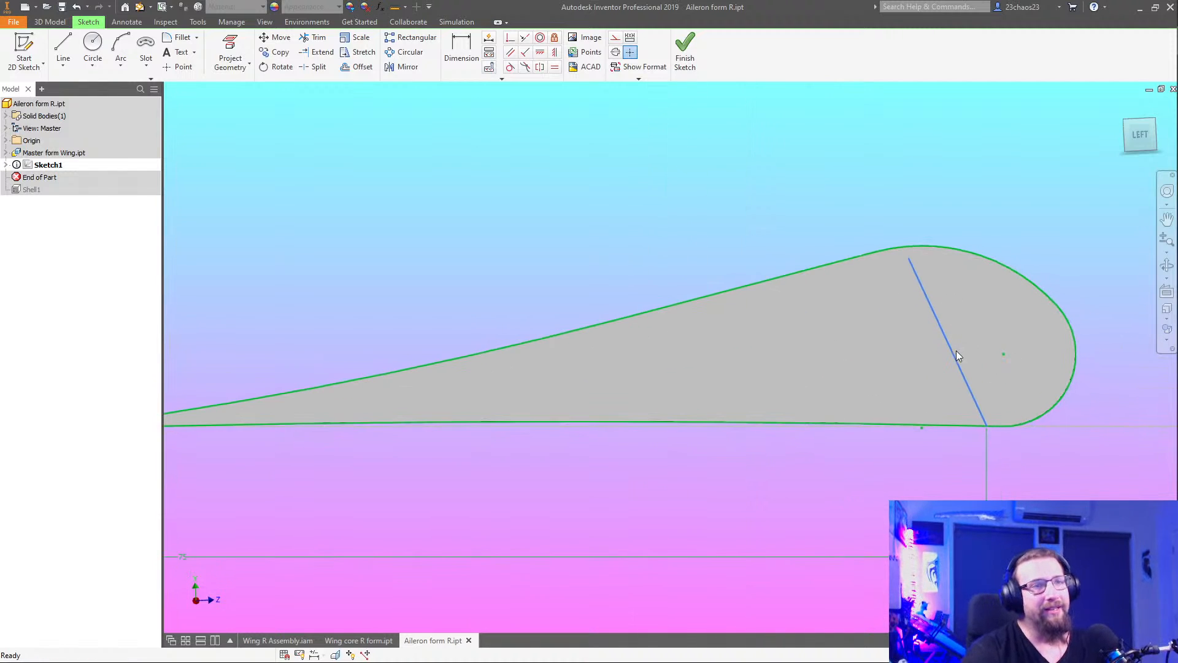
drag(951, 351, 899, 347)
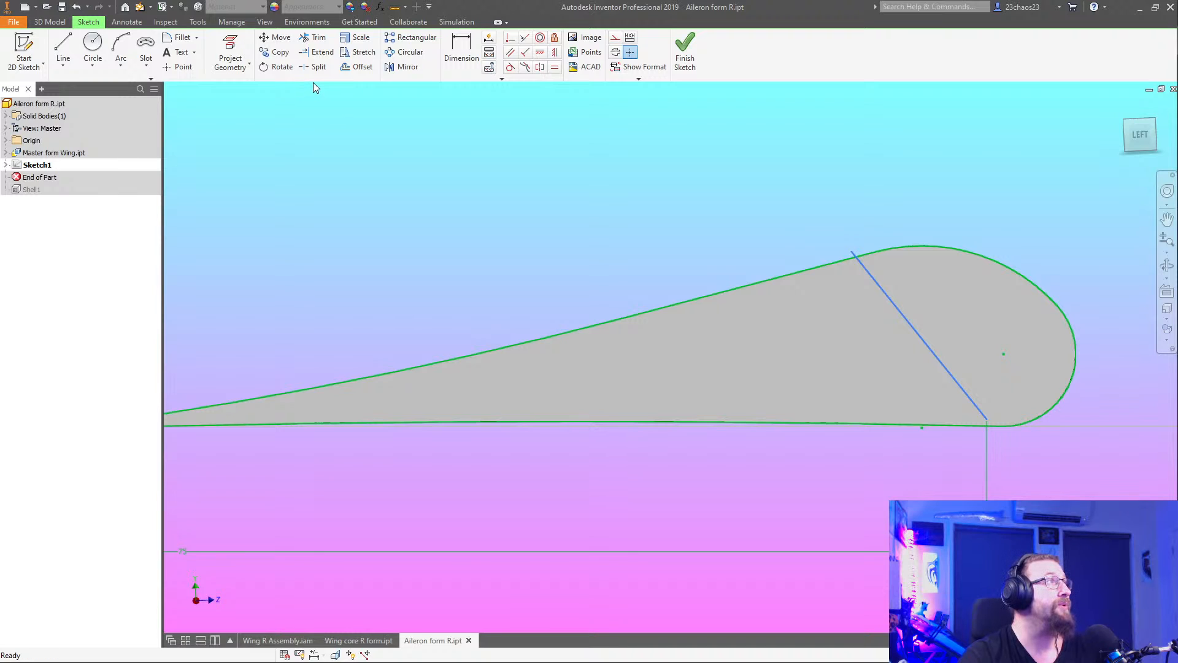
Delete the slanted line's locating dimension and make its upper endpoint coincident with the nose curve's end on the upper profile edge
click(182, 551)
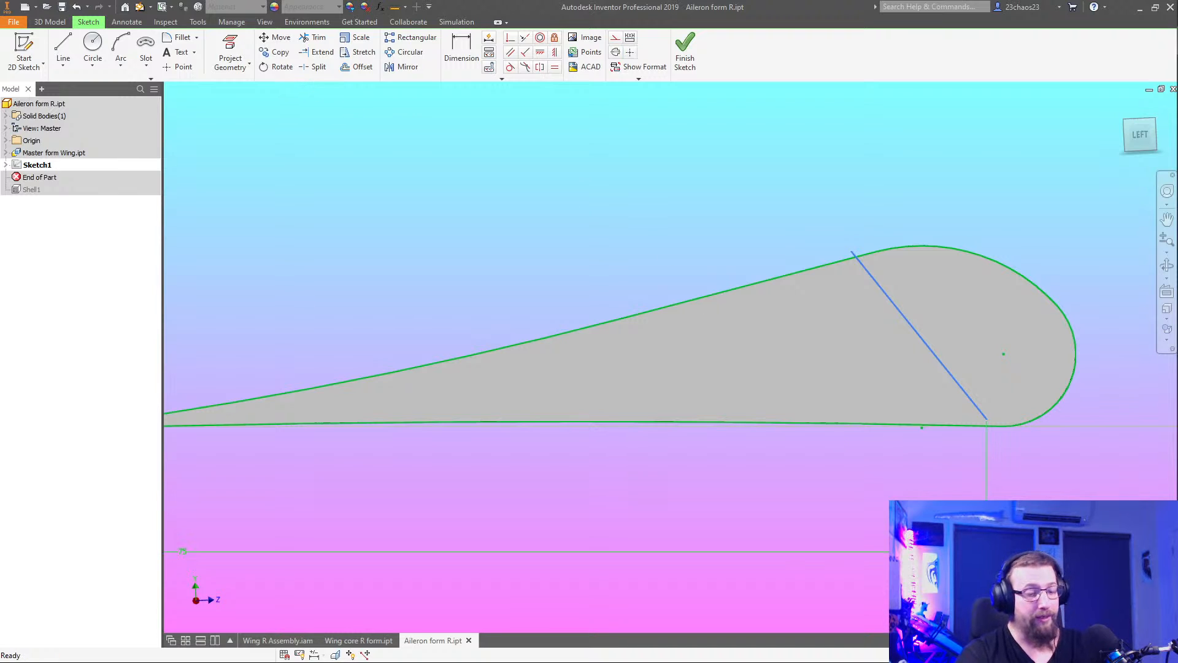
key(Delete)
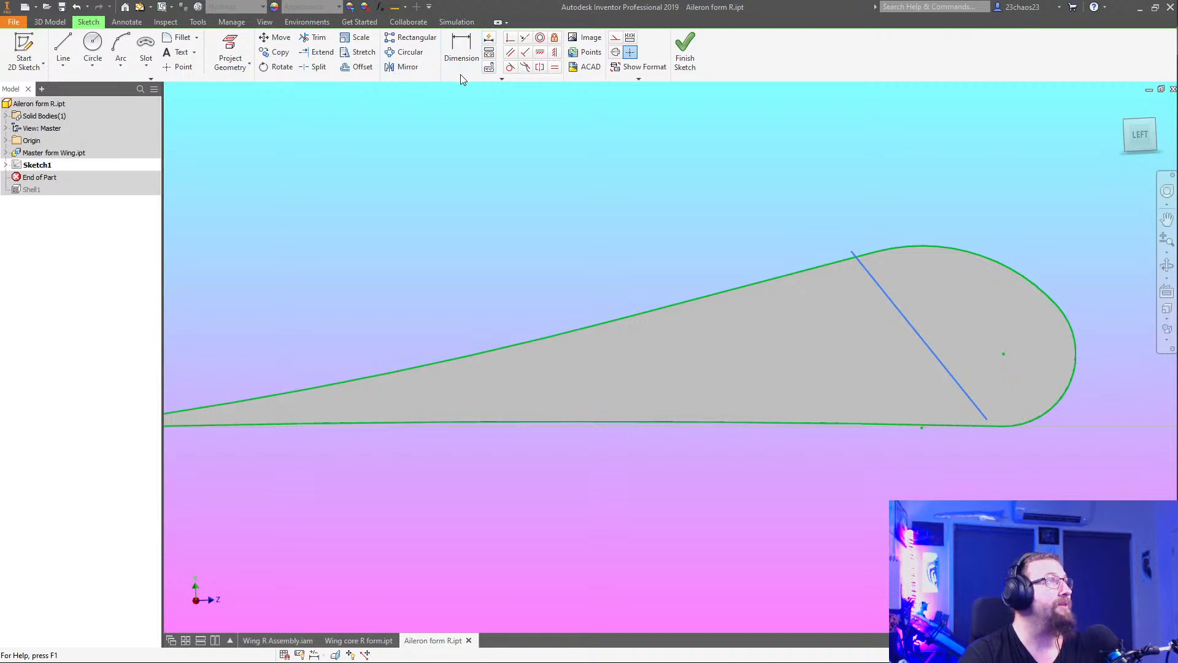
click(510, 37)
click(850, 252)
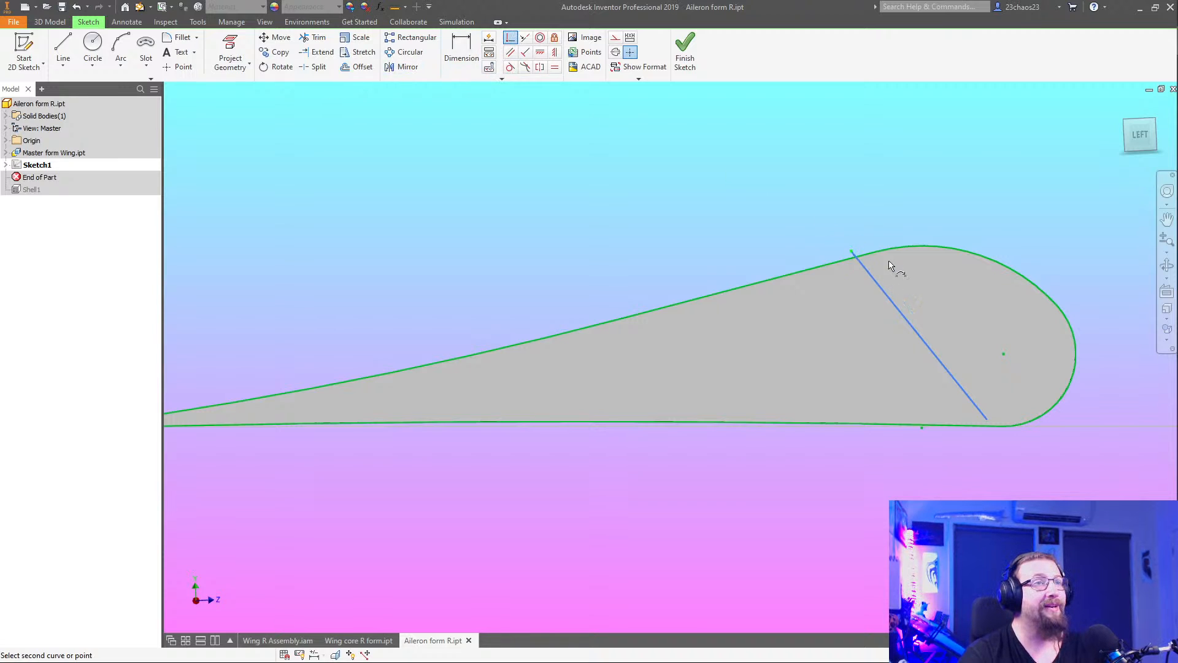
click(879, 254)
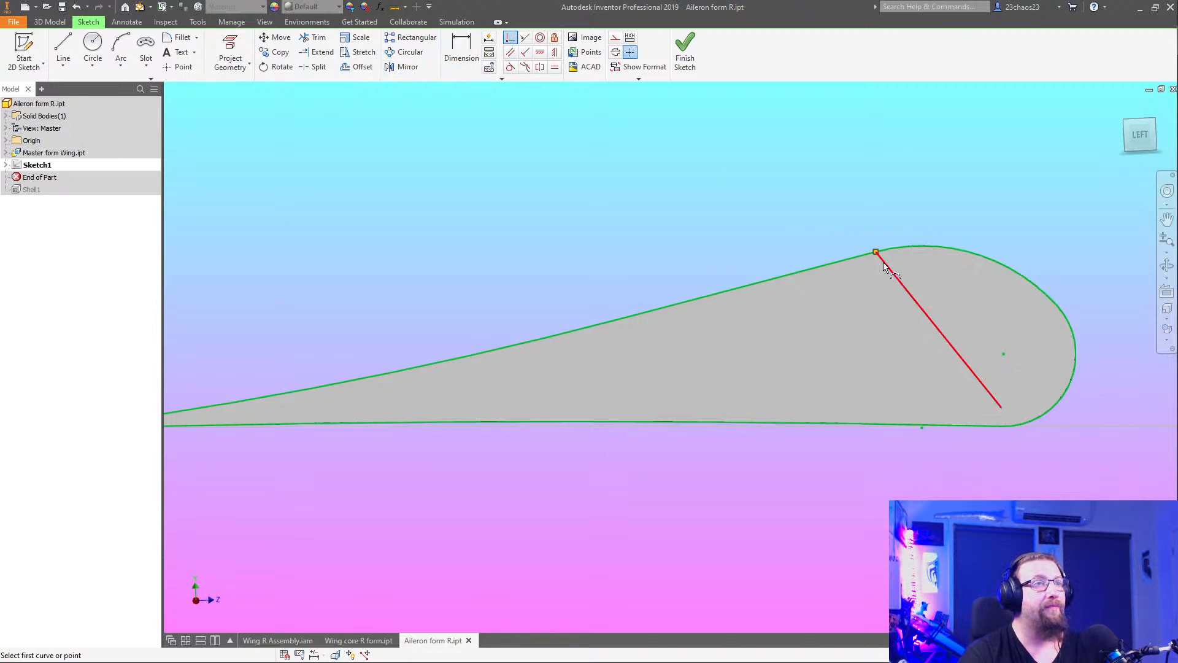
Constrain the slanted line's lower endpoint coincident with the profile's bottom edge
click(1002, 411)
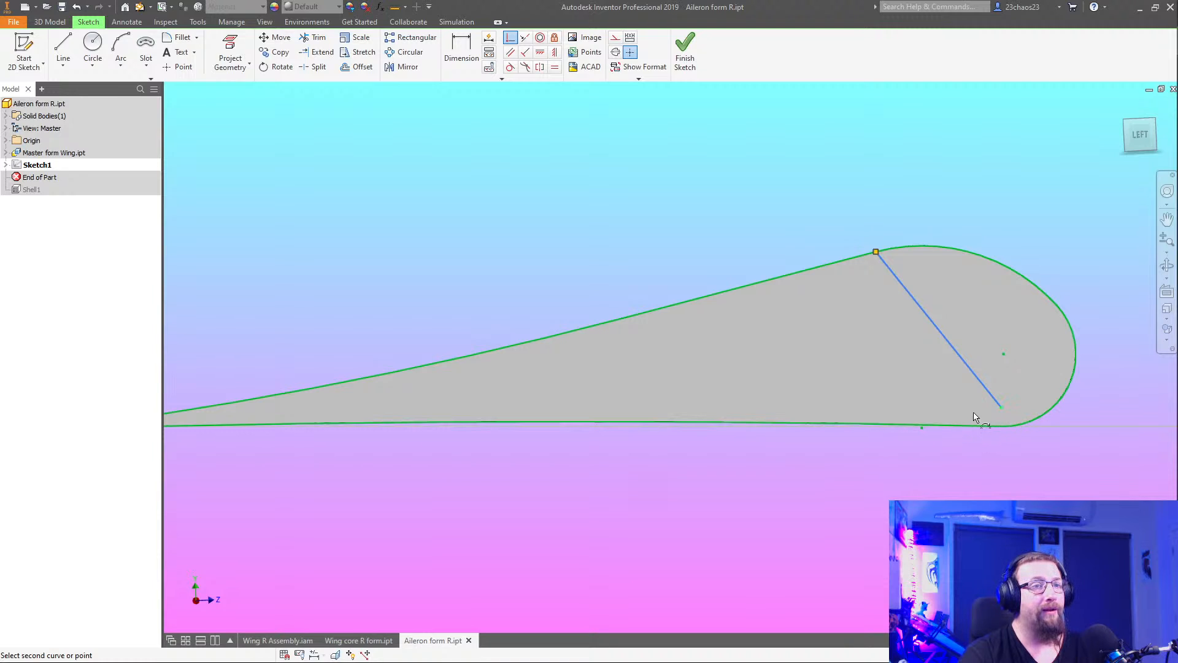
click(935, 427)
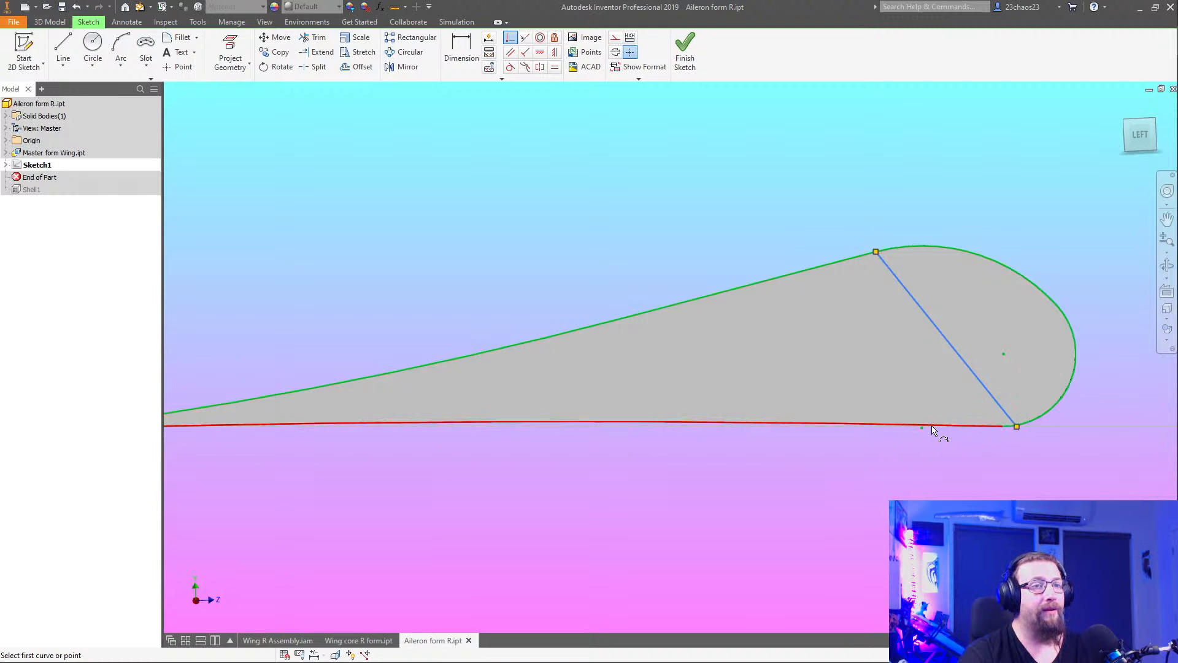
right_click(949, 439)
click(981, 441)
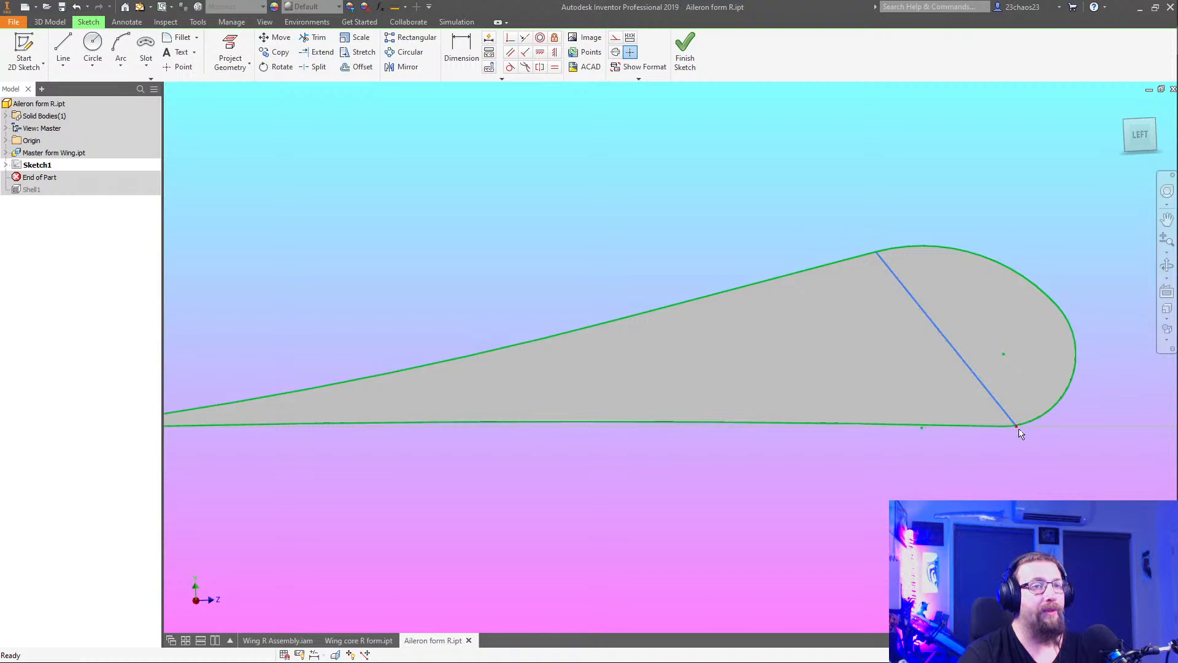
Reposition the line's lower endpoint along the bottom edge and dimension it 75 mm horizontally from the trailing edge
drag(1019, 429, 916, 391)
scroll(841, 321, up, 3)
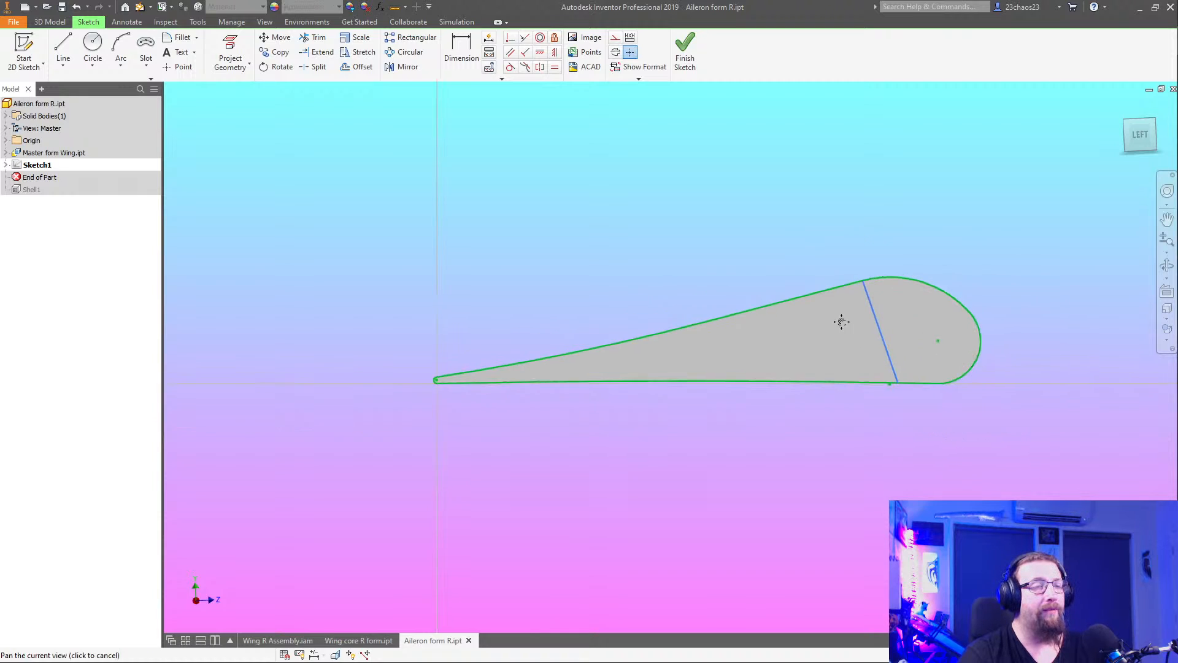
middle_drag(841, 322, 801, 294)
drag(857, 355, 884, 357)
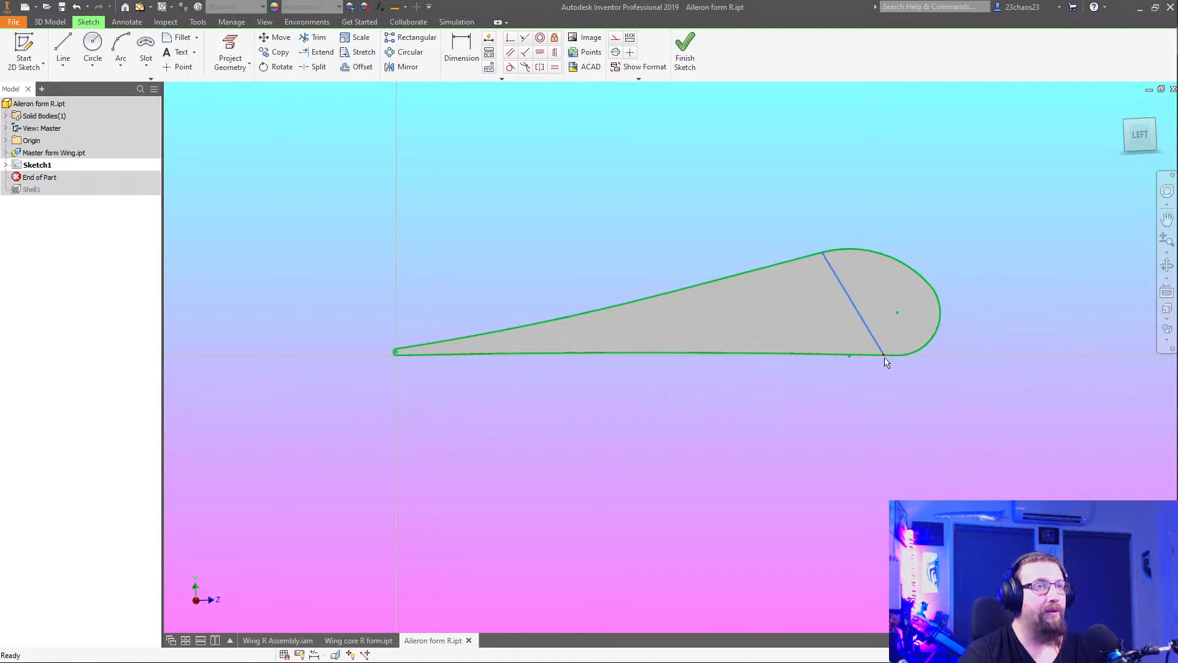
key(d)
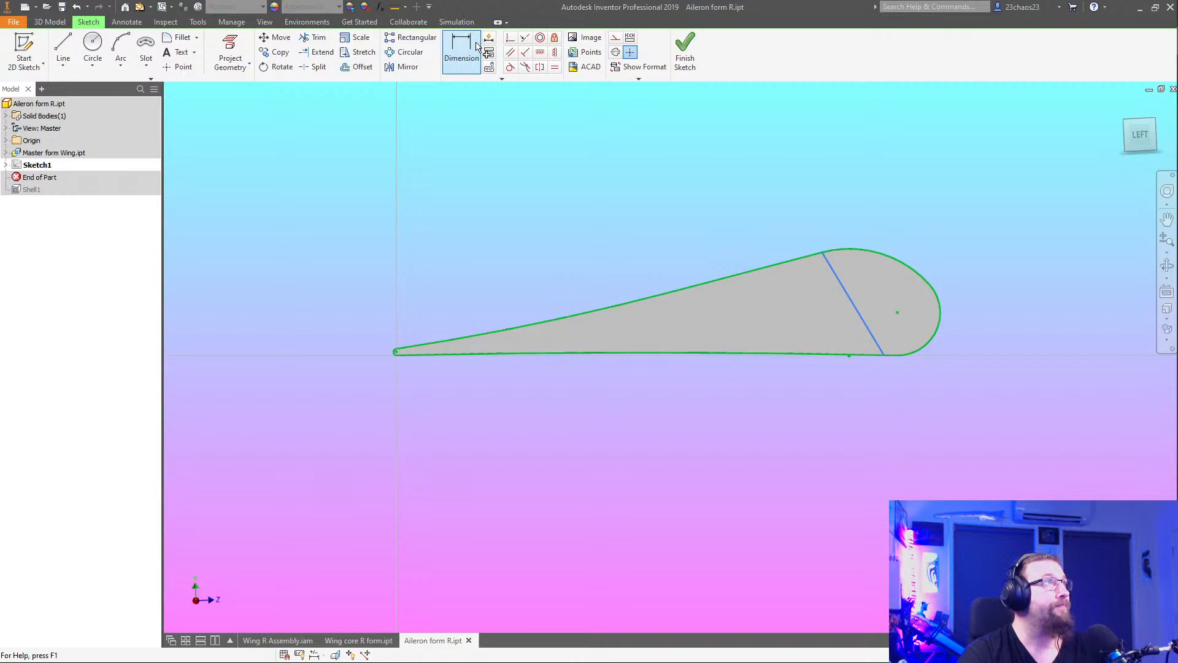
click(396, 352)
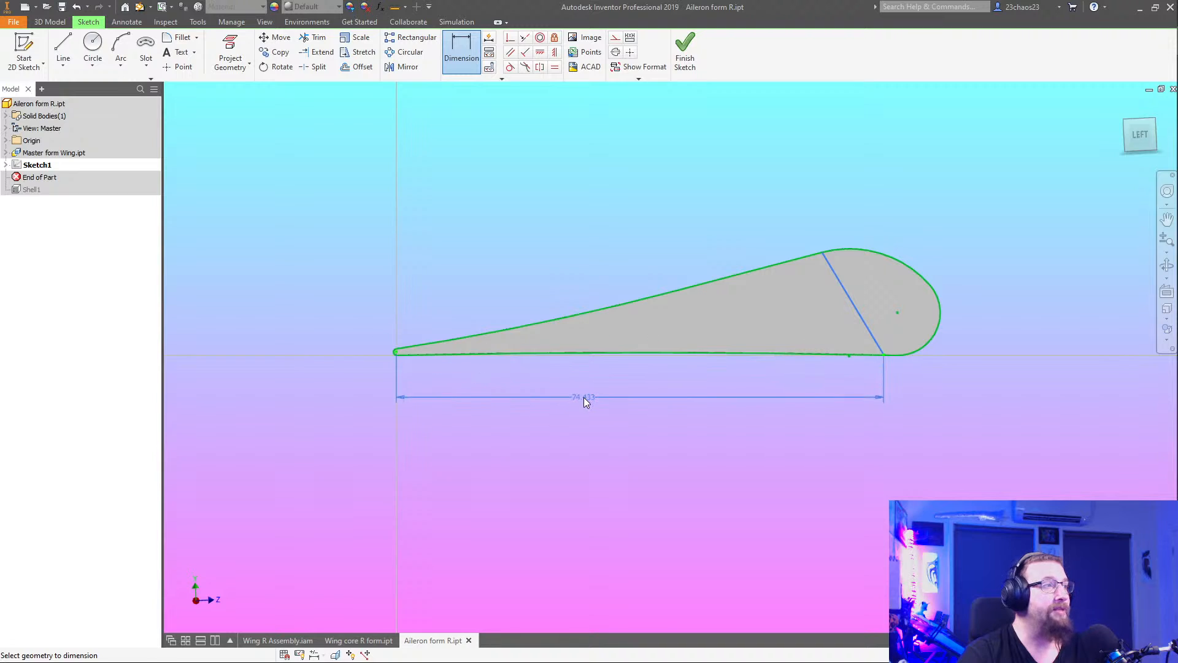
click(584, 396)
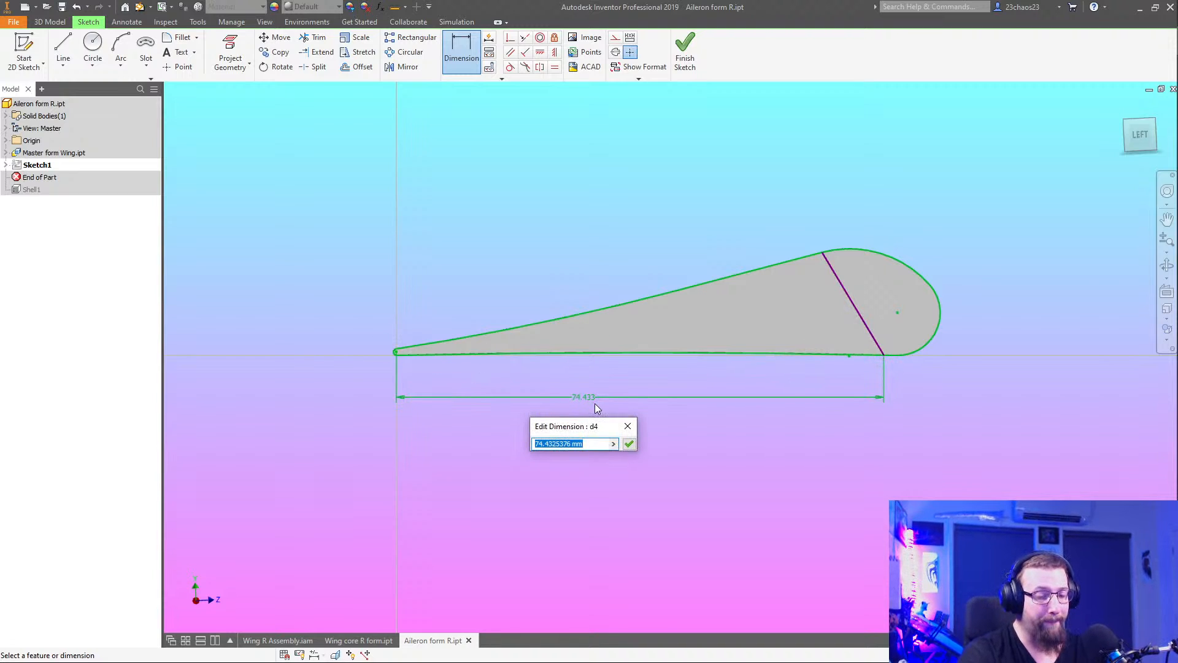
text(75)
key(Return)
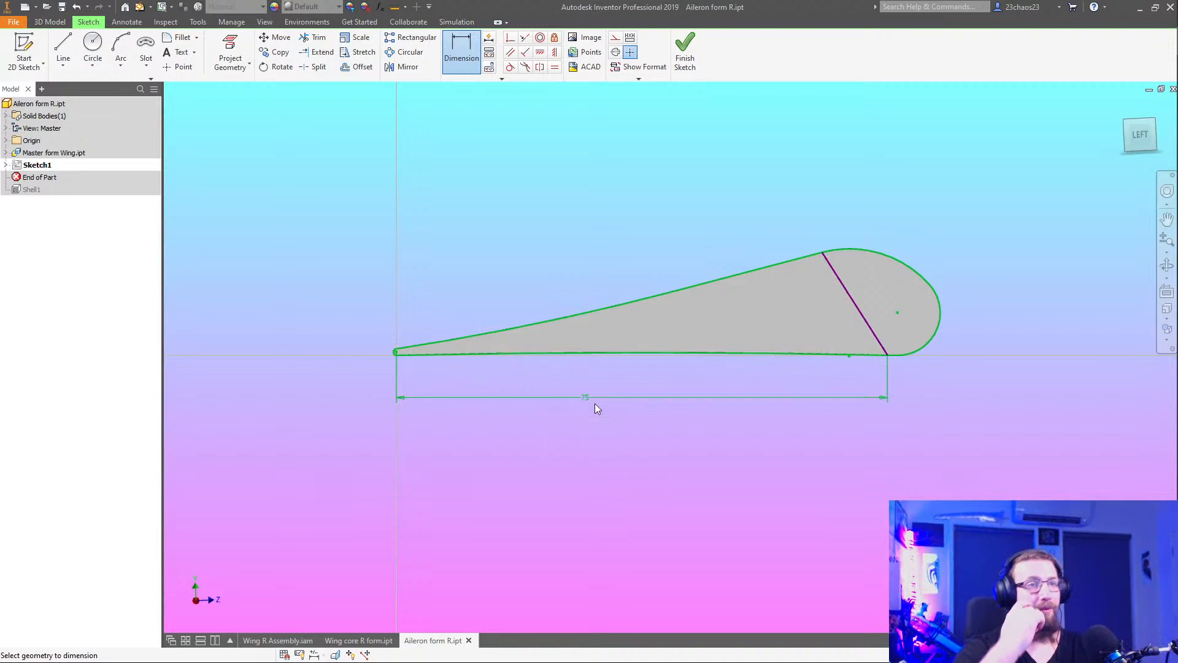
Finish the sketch and cut-extrude the rounded nose region 10 mm into the aileron body
click(686, 54)
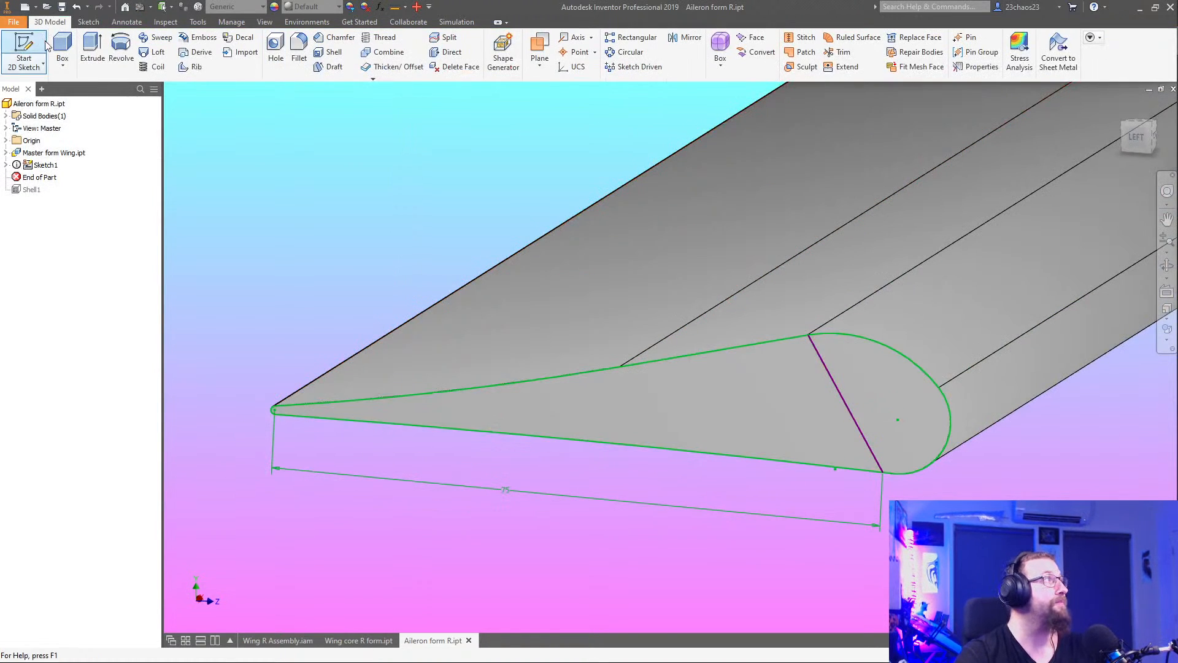
key(e)
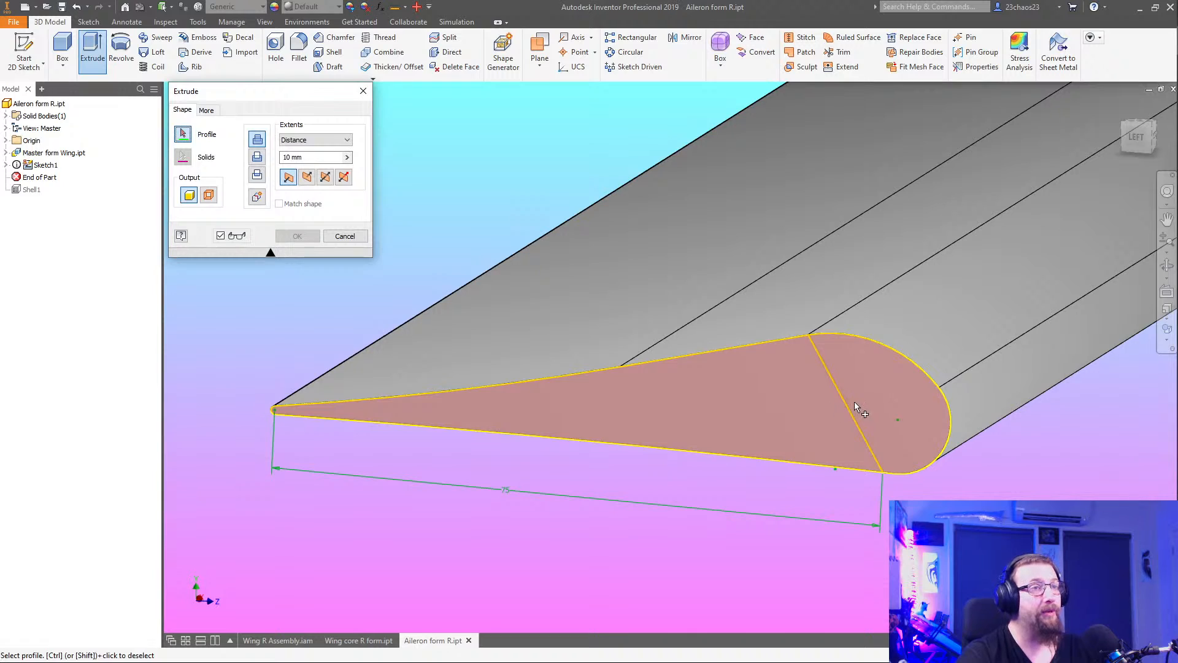
click(902, 461)
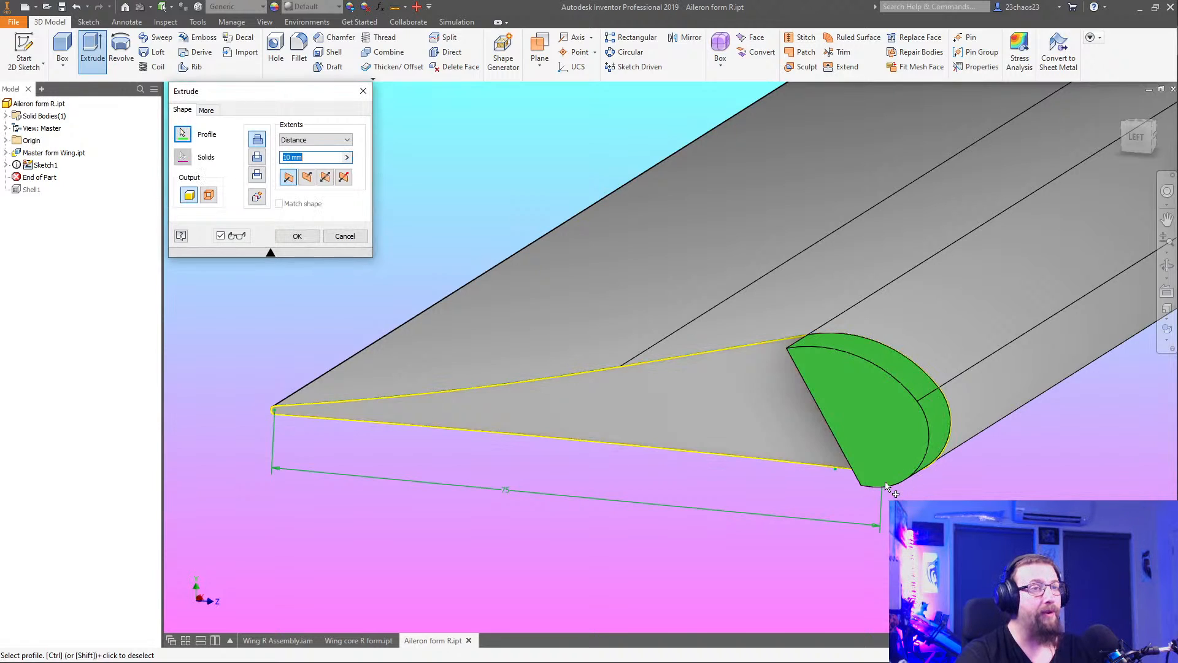
click(307, 177)
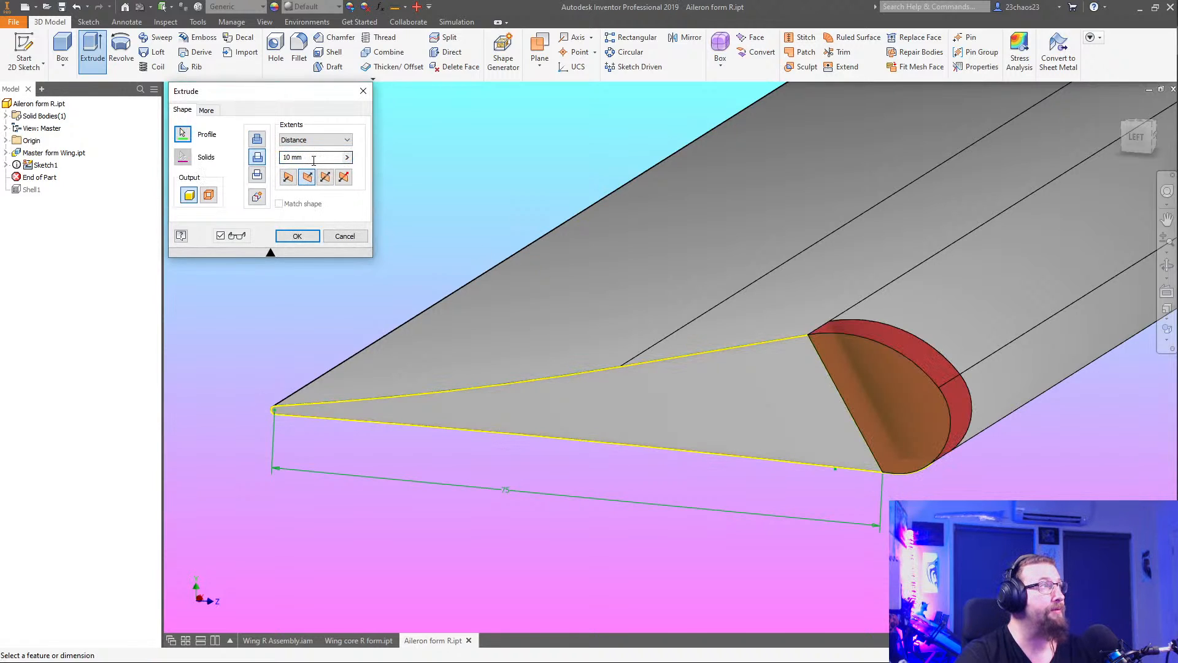
click(298, 236)
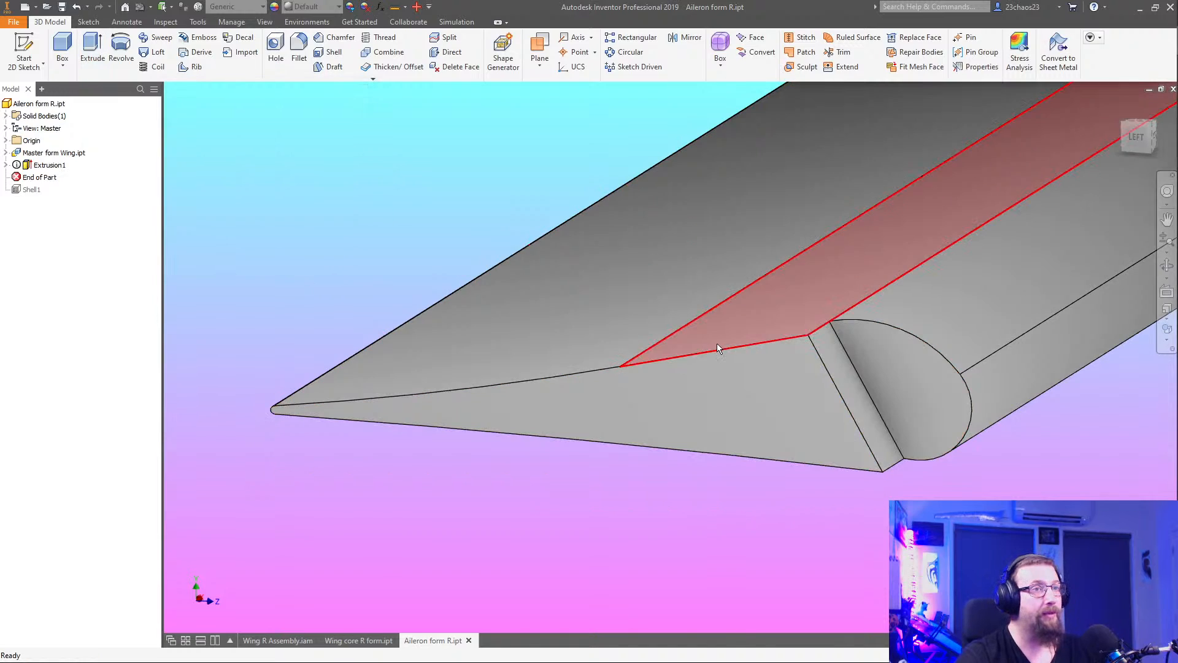
Shell the aileron body with a 1 mm wall thickness, without removing any faces
scroll(717, 344, down, 3)
shift+middle_drag(861, 421, 892, 434)
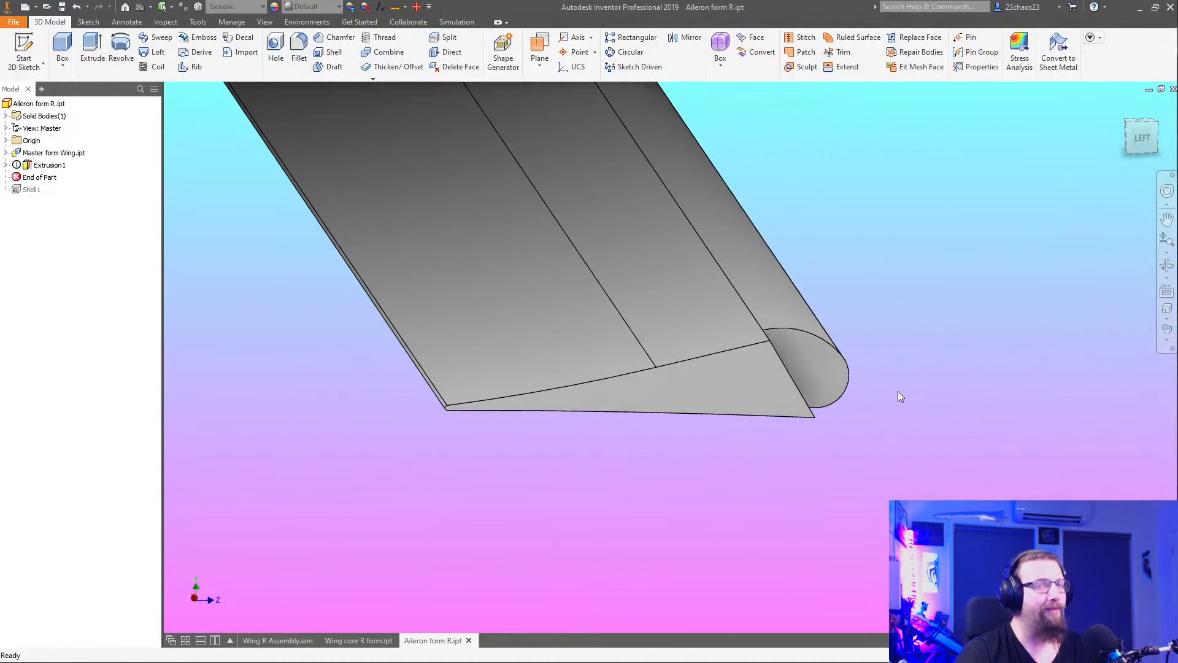
scroll(843, 341, down, 3)
middle_drag(856, 331, 836, 429)
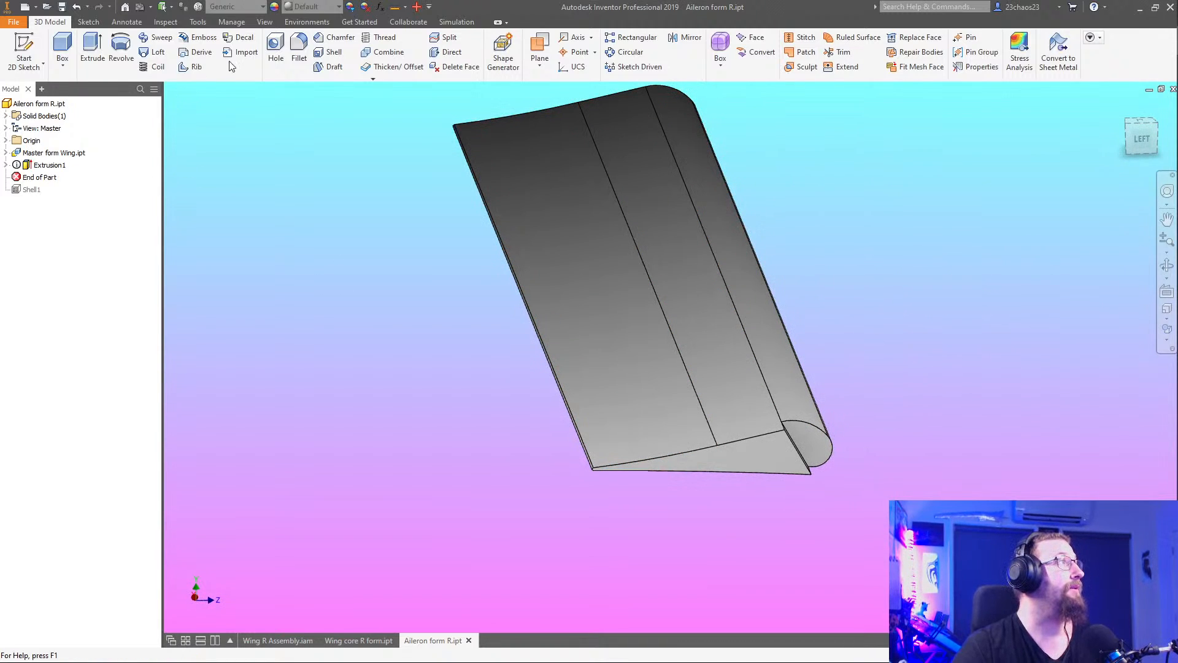
click(330, 52)
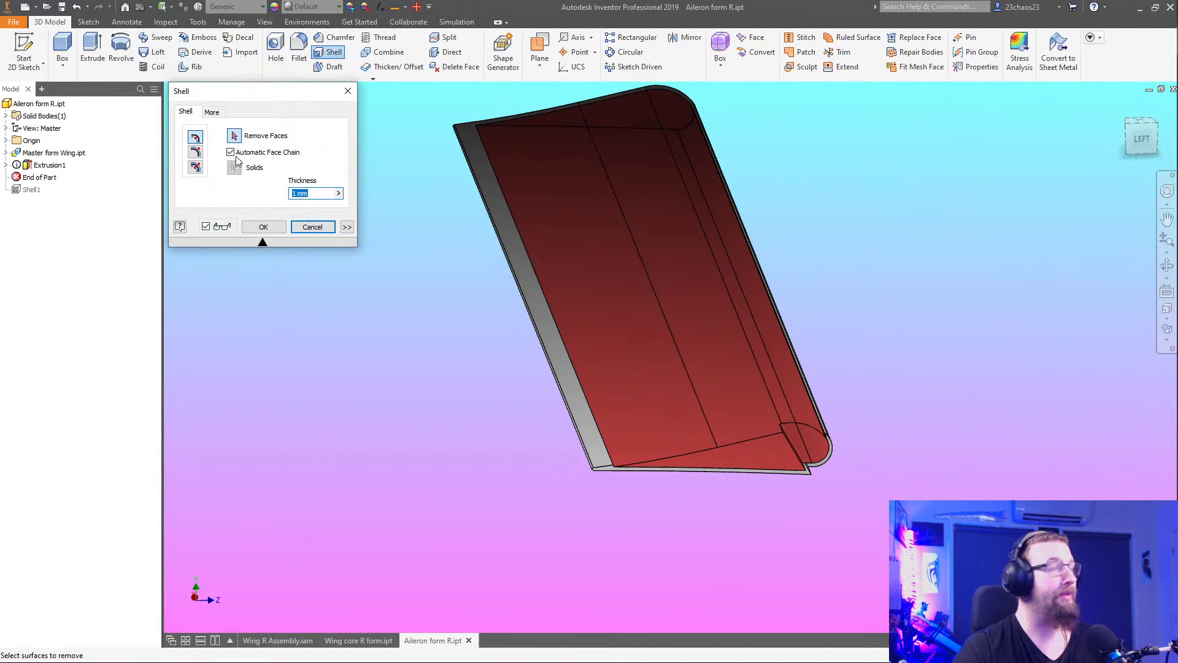
click(264, 227)
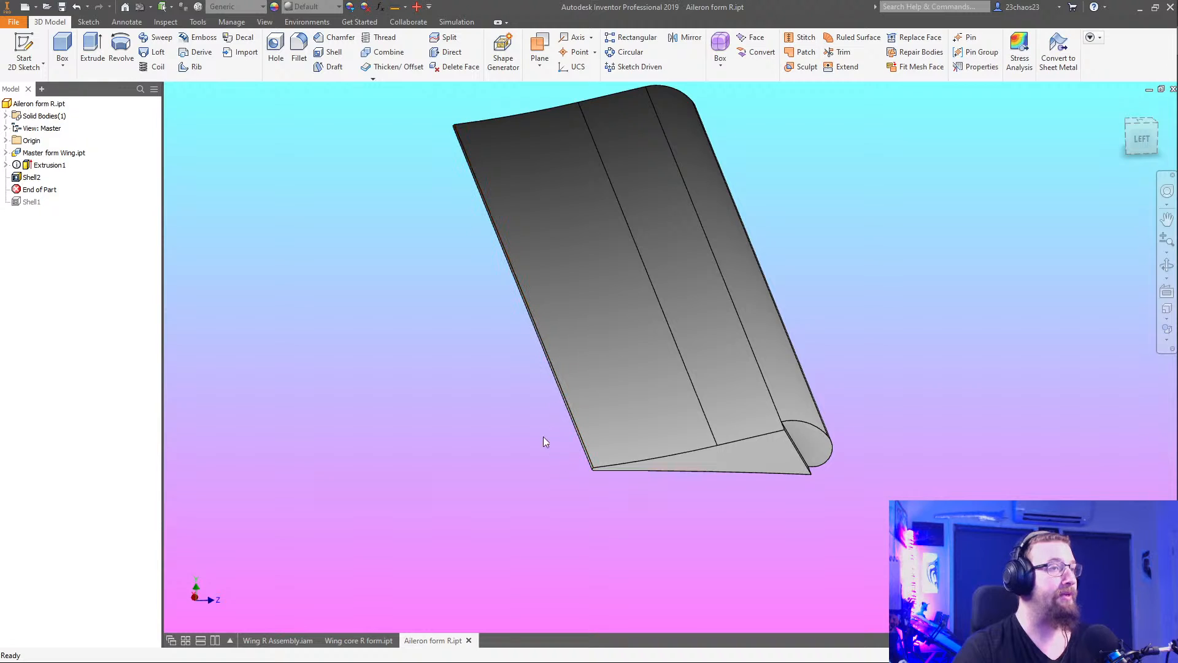
Fillet the shell's inner edge running along the trailing edge with a 0.5 mm radius
click(292, 67)
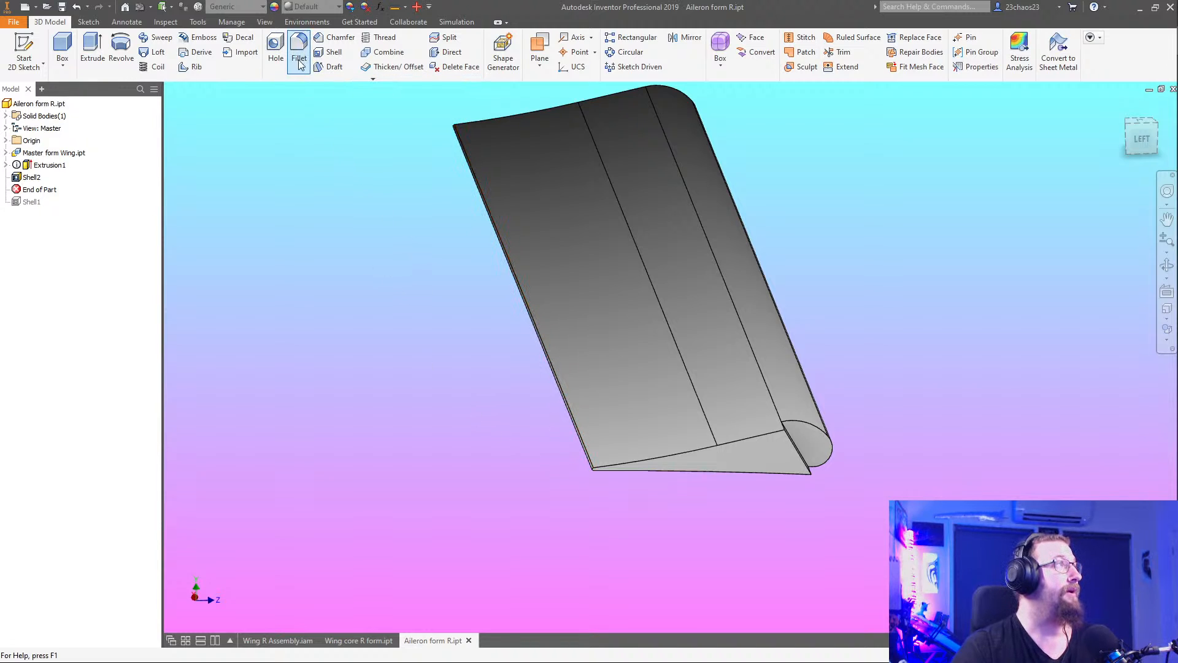
click(583, 385)
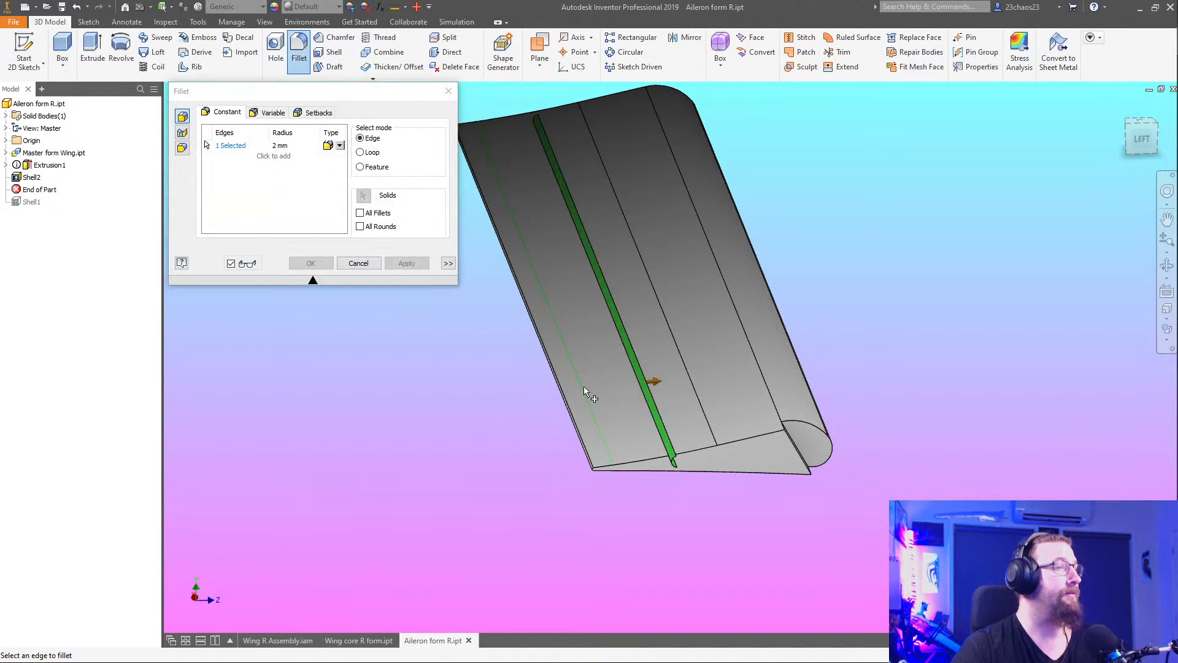
click(294, 148)
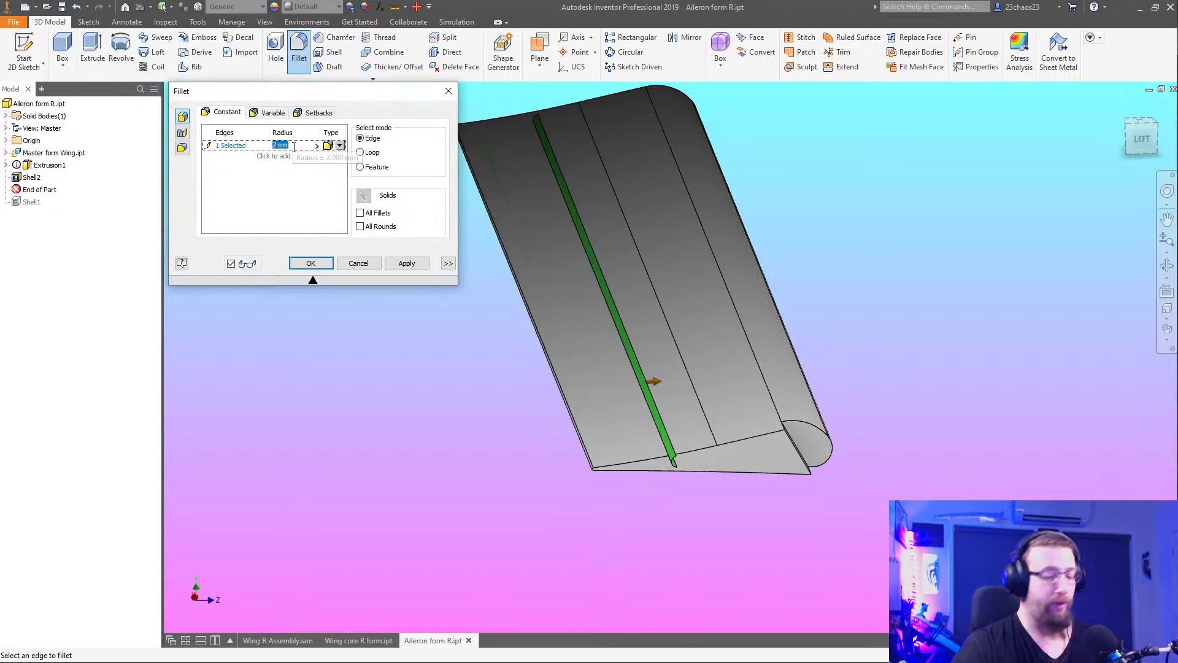
key(BackSpace)
text(5)
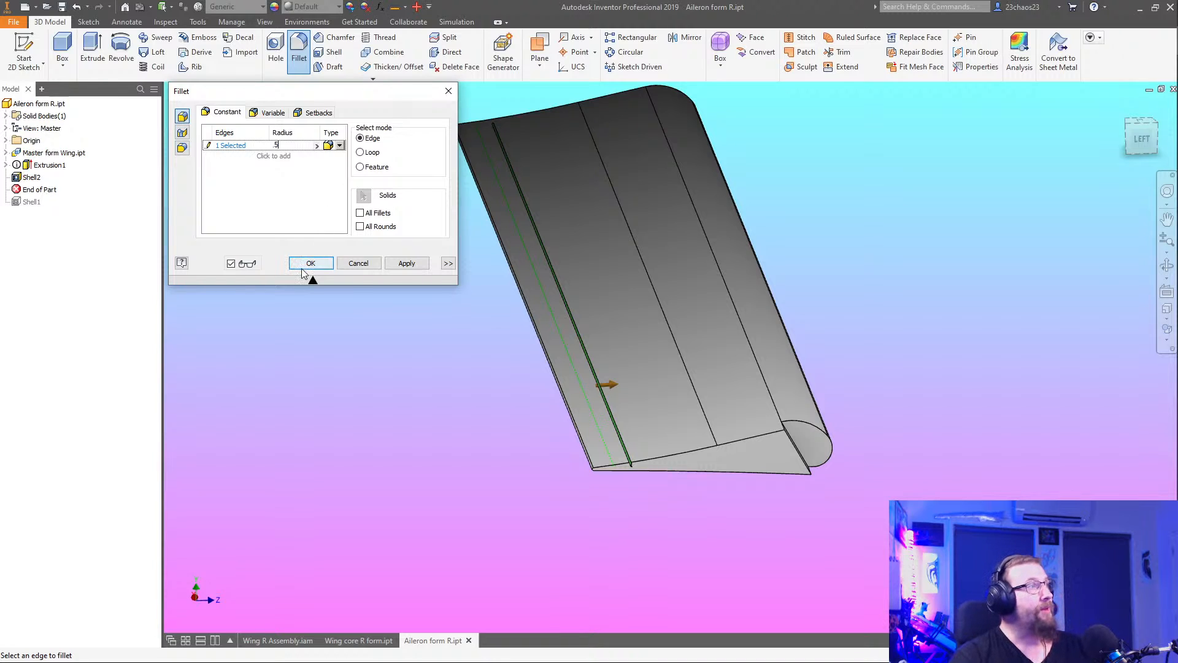
click(315, 260)
Create a midplane work plane between the aileron's two opposite end faces
scroll(507, 299, down, 3)
mouse_move(490, 303)
shift+middle_down()
mouse_move(460, 291)
mouse_move(513, 274)
mouse_move(494, 266)
mouse_move(485, 289)
shift+middle_up()
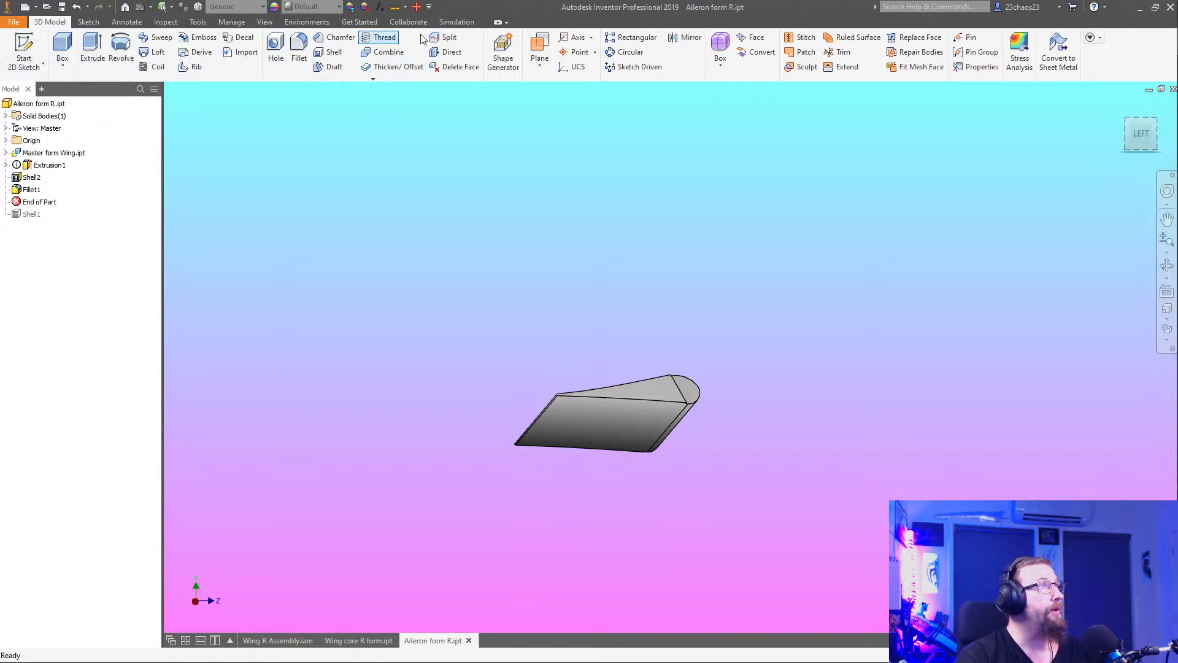
click(543, 65)
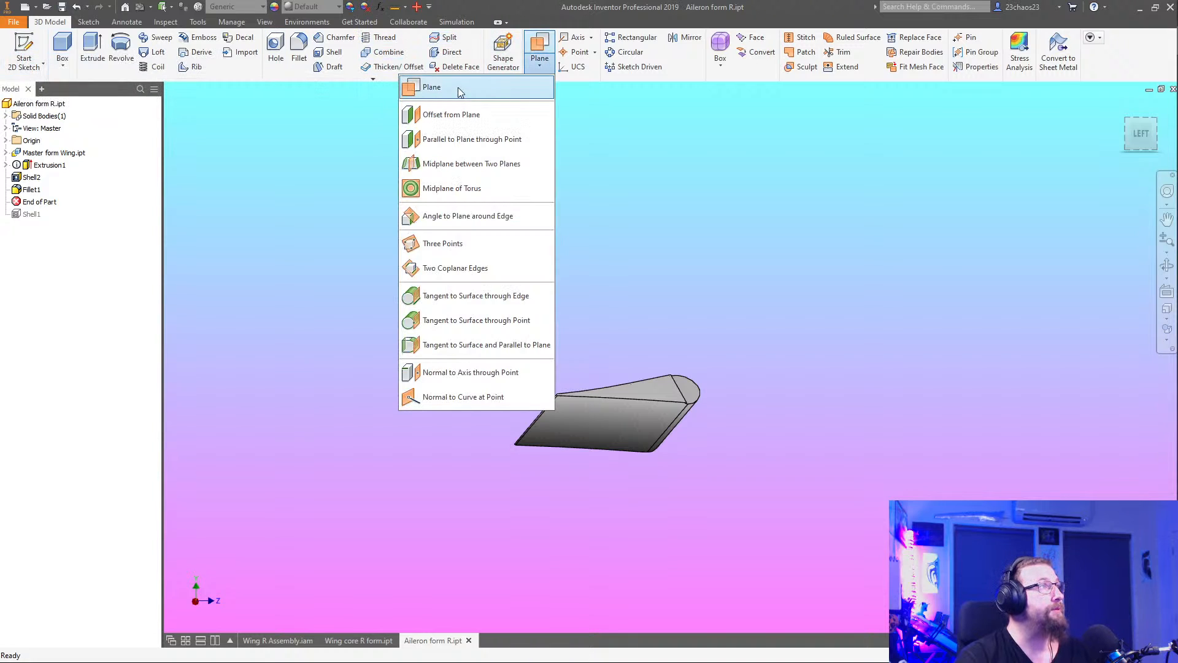
click(440, 167)
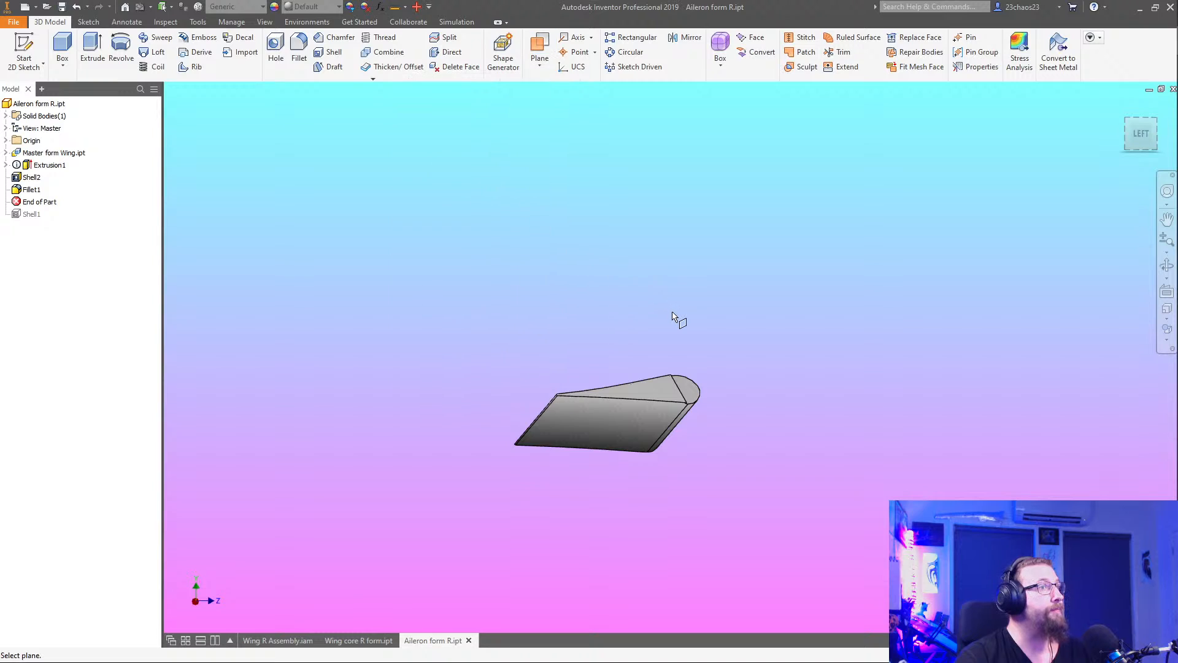
click(668, 390)
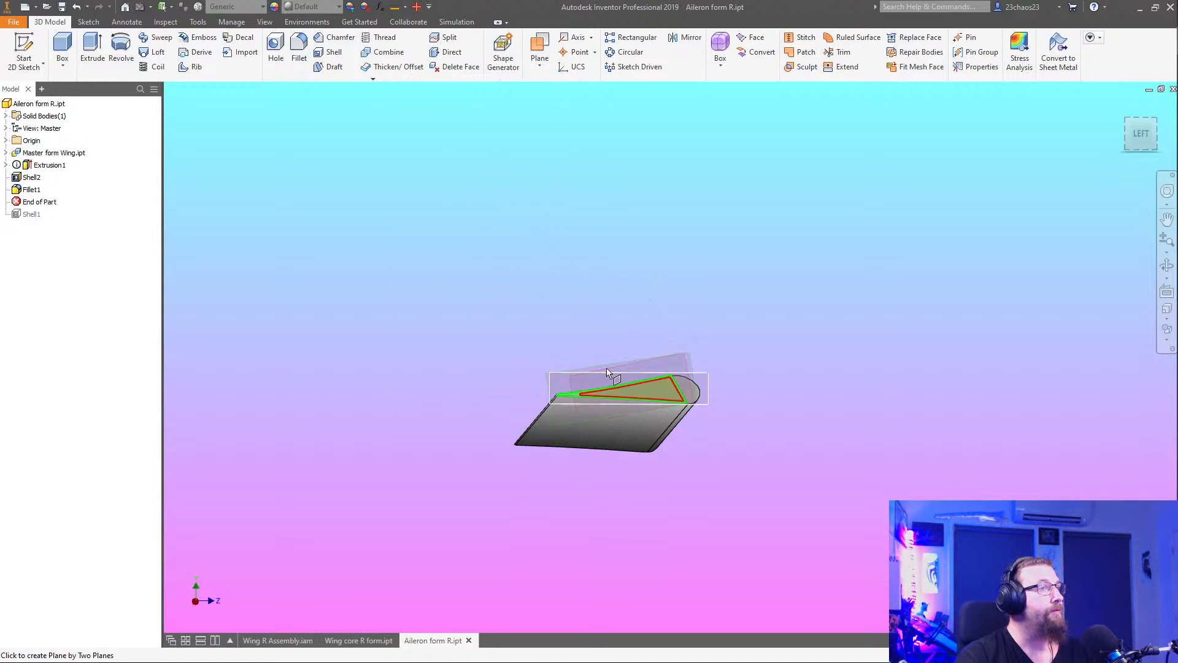
shift+middle_drag(552, 387, 902, 362)
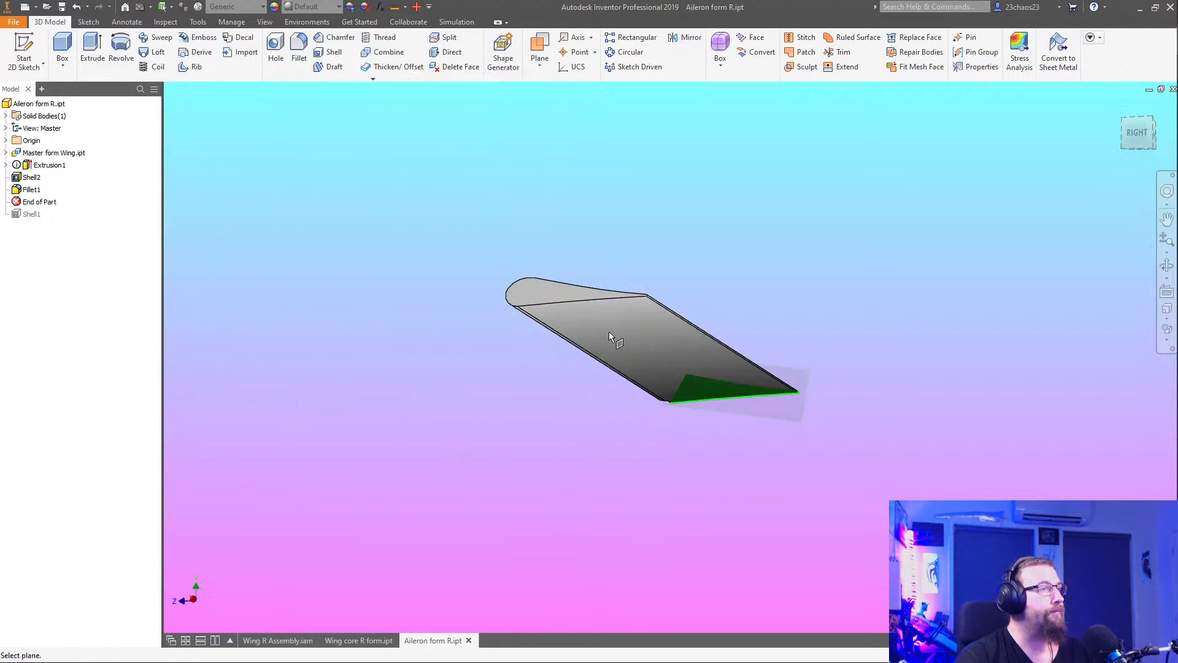
click(522, 293)
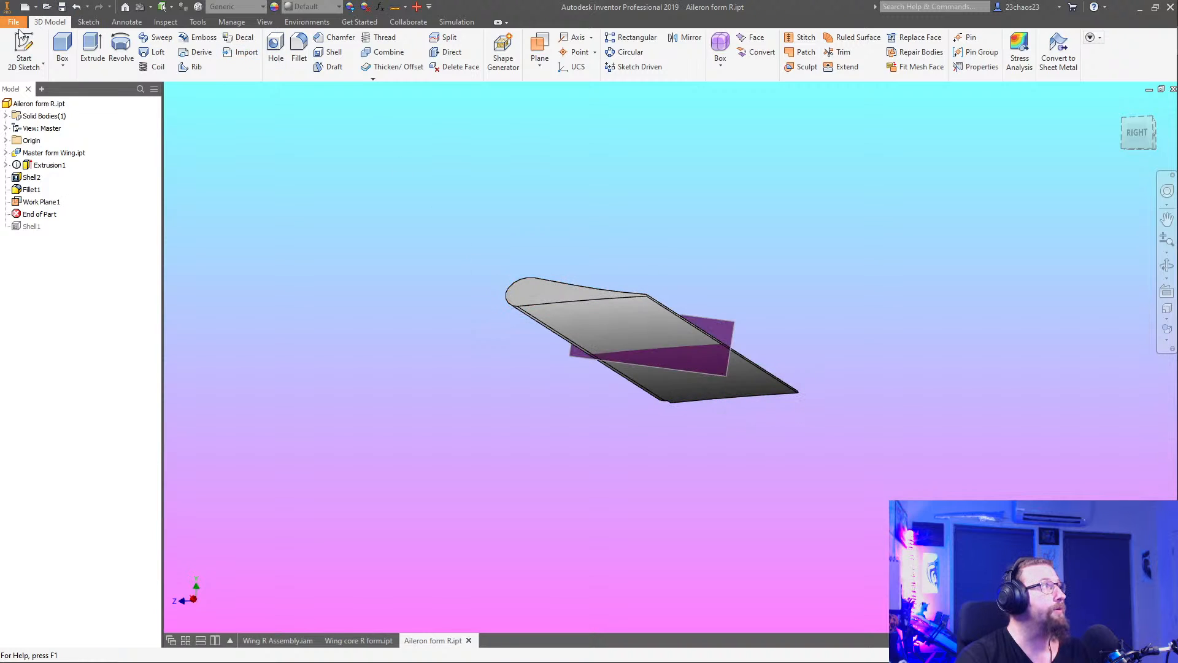
Start a new 2D sketch on the midplane and hide the work plane
click(24, 52)
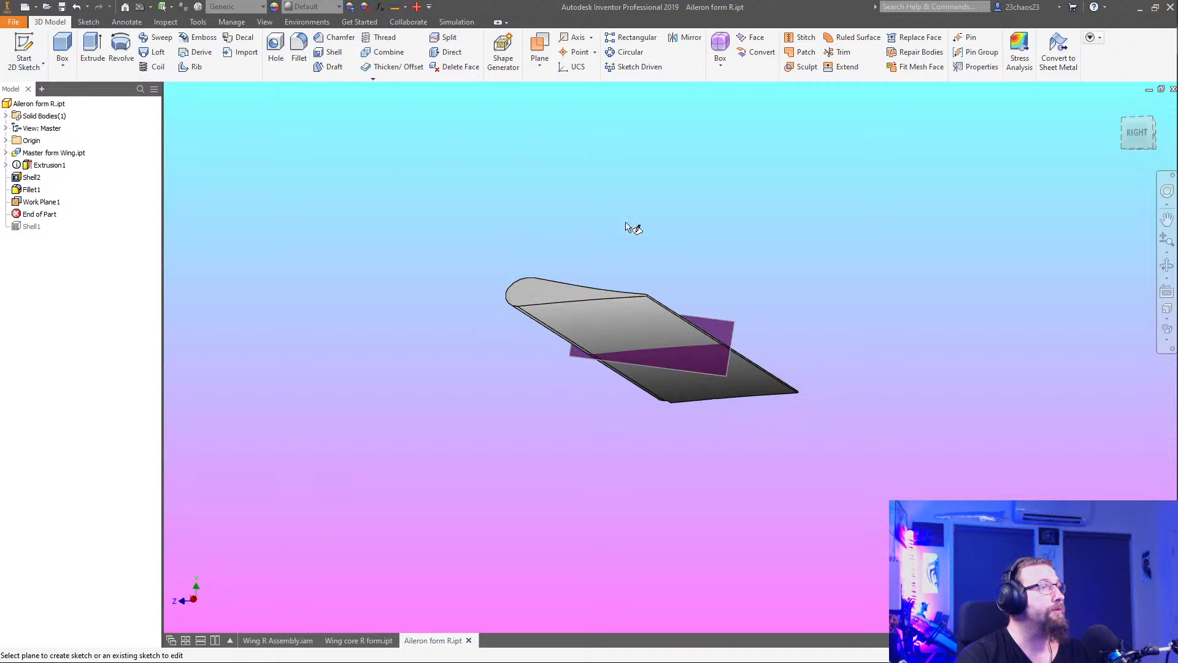
click(730, 315)
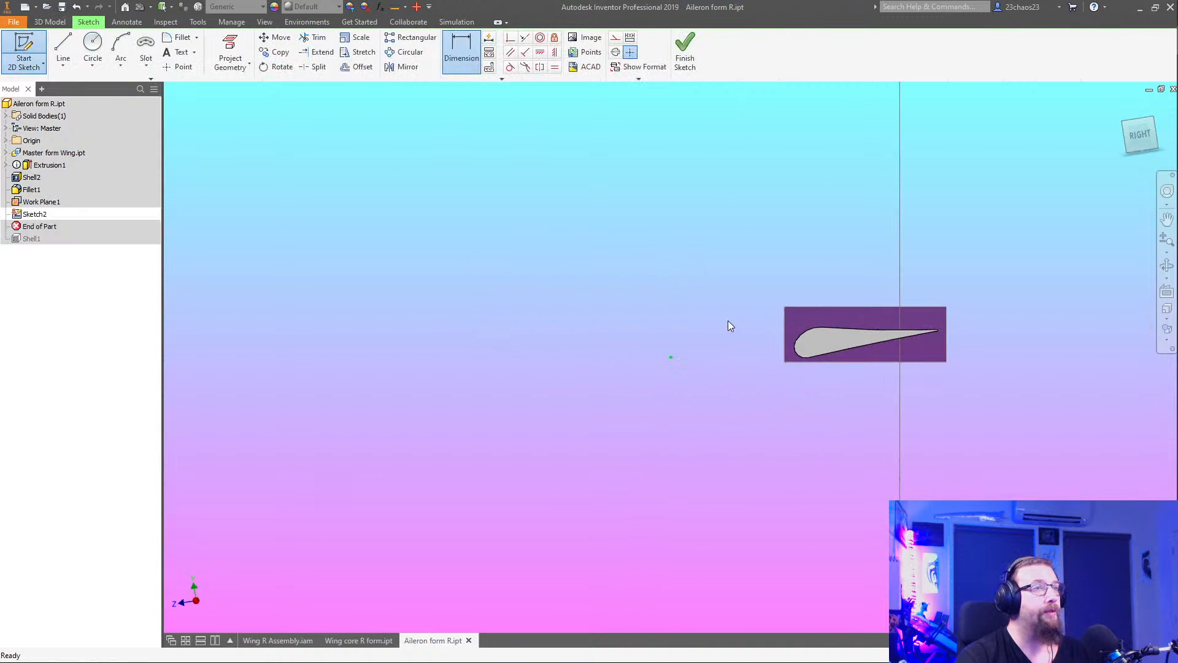
right_click(912, 307)
key(v)
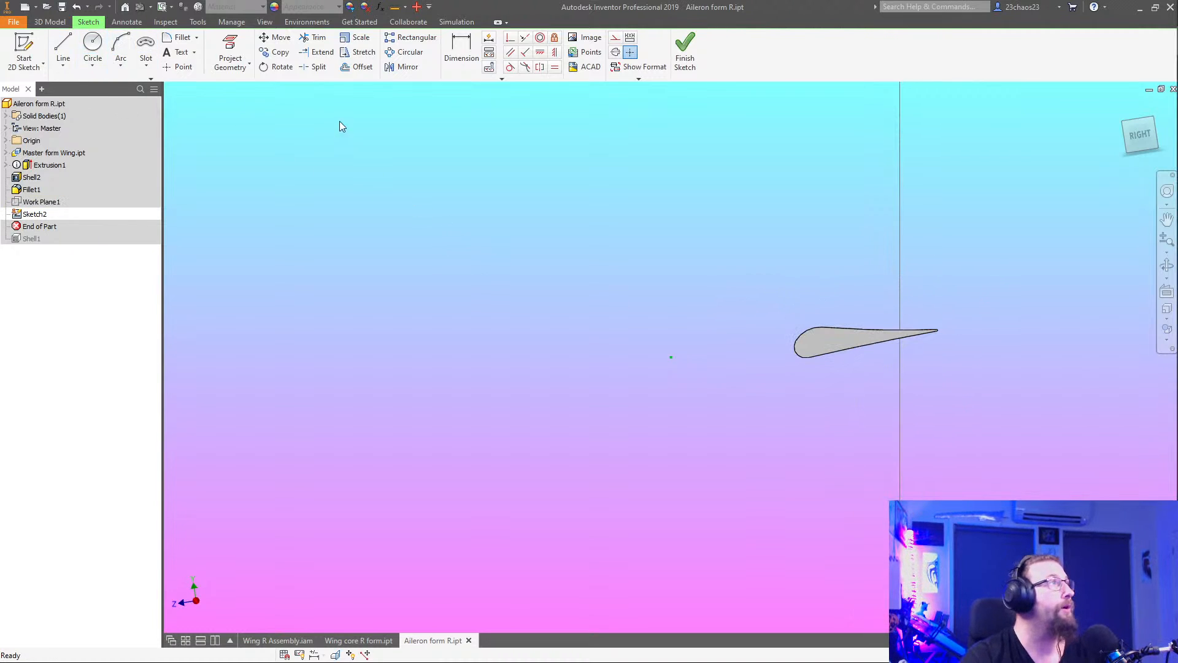
Project the outline of the aileron's end face into the midplane sketch
click(230, 46)
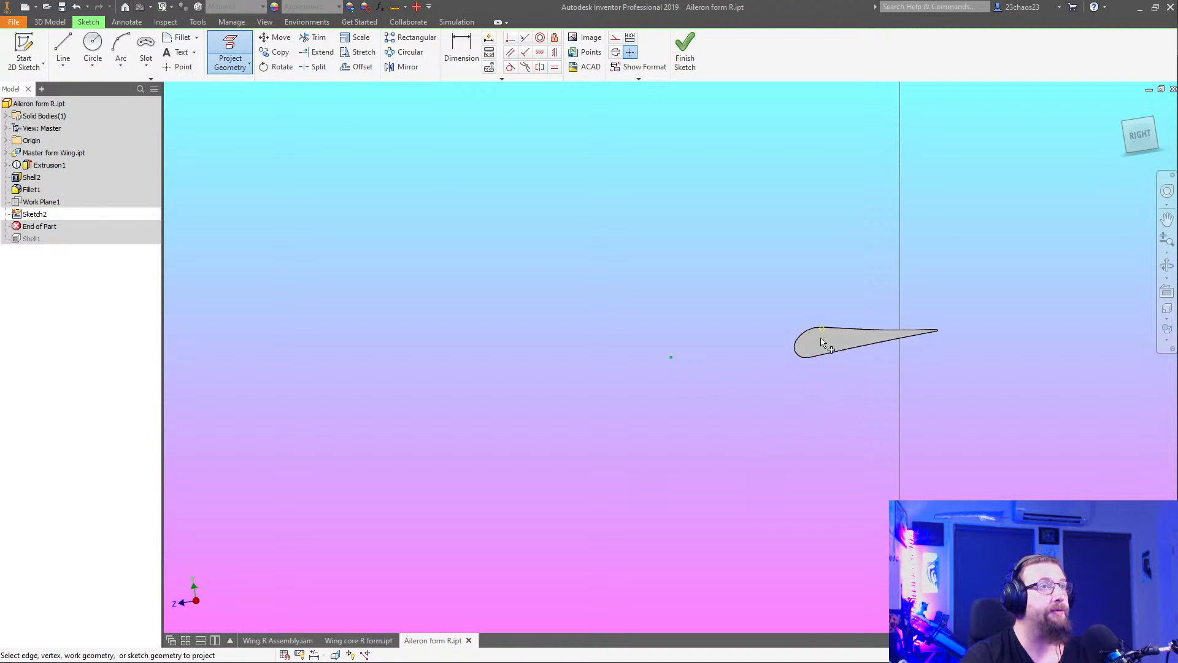
click(847, 345)
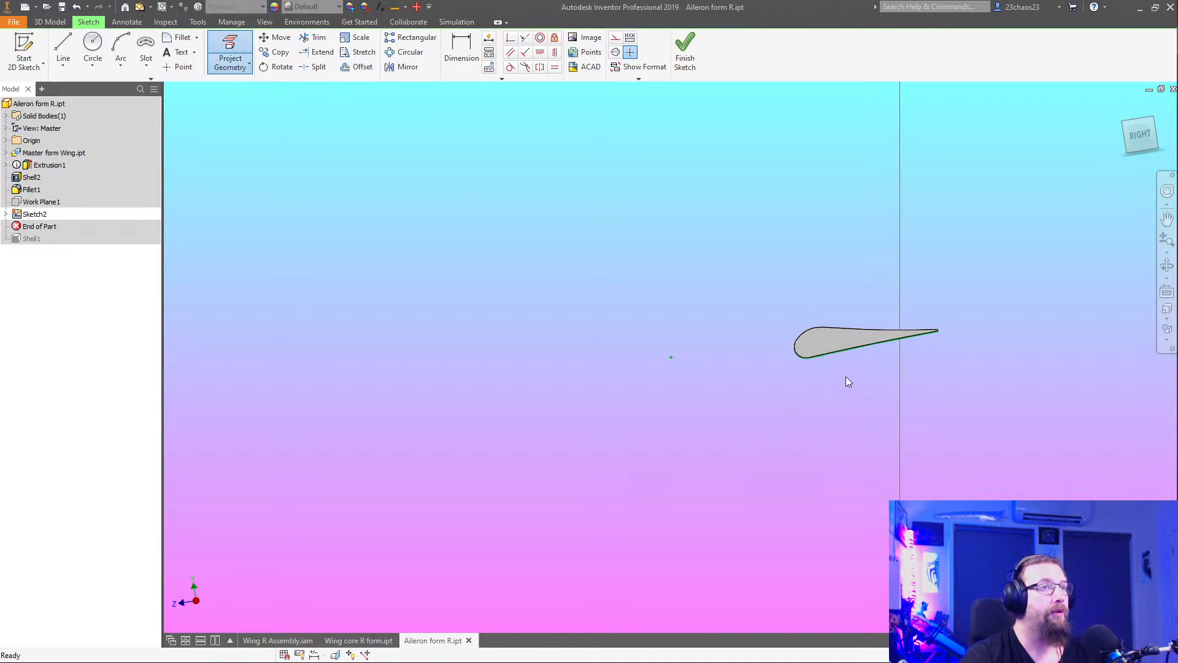
scroll(849, 362, up, 5)
middle_drag(846, 337, 627, 397)
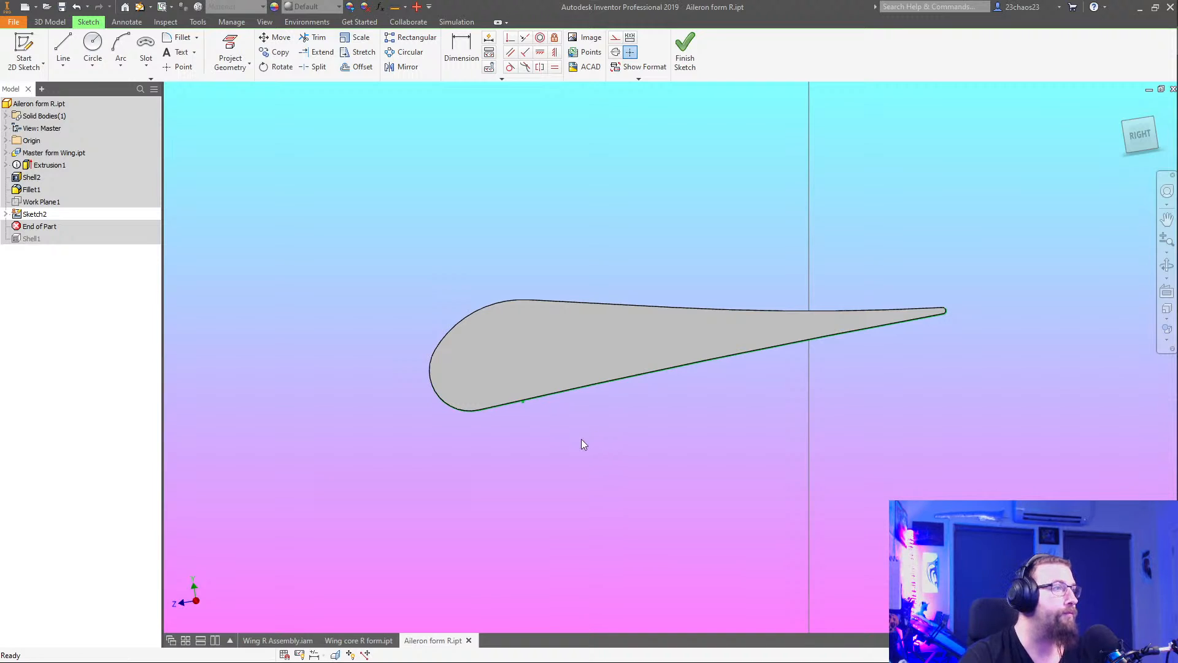
Draw a three-point arc with a 490 mm radius along the profile's lower edge, from the trailing edge toward the nose, and finish the sketch
click(121, 48)
scroll(941, 299, up, 5)
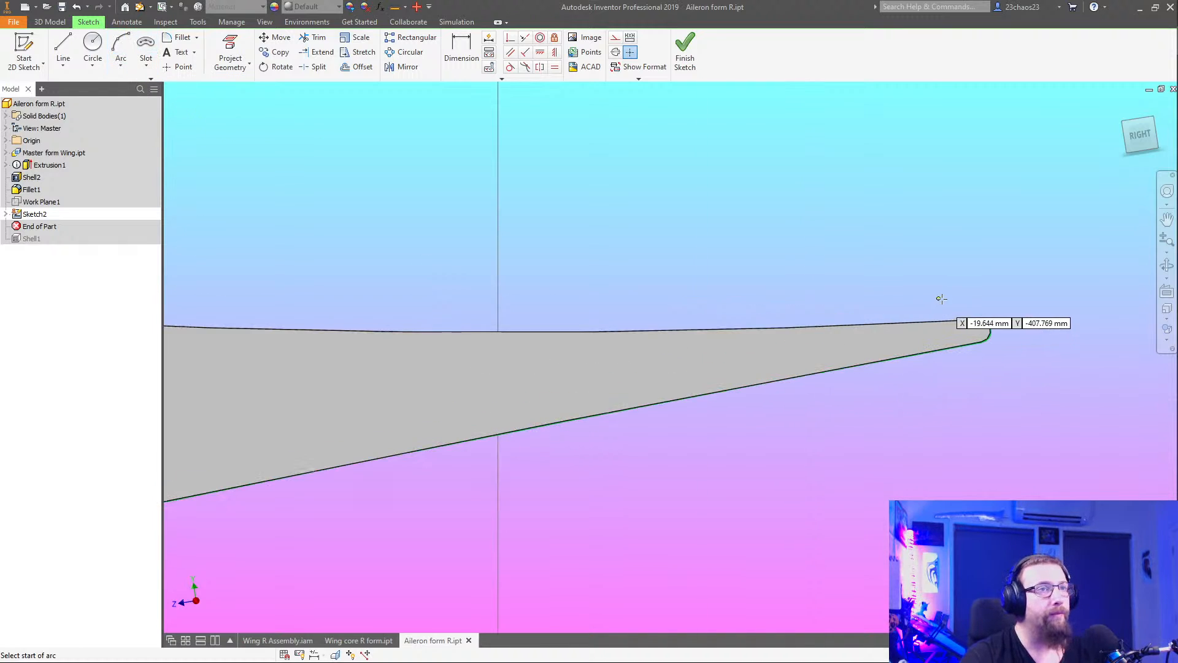
click(981, 341)
scroll(912, 395, down, 5)
middle_drag(912, 394, 1013, 355)
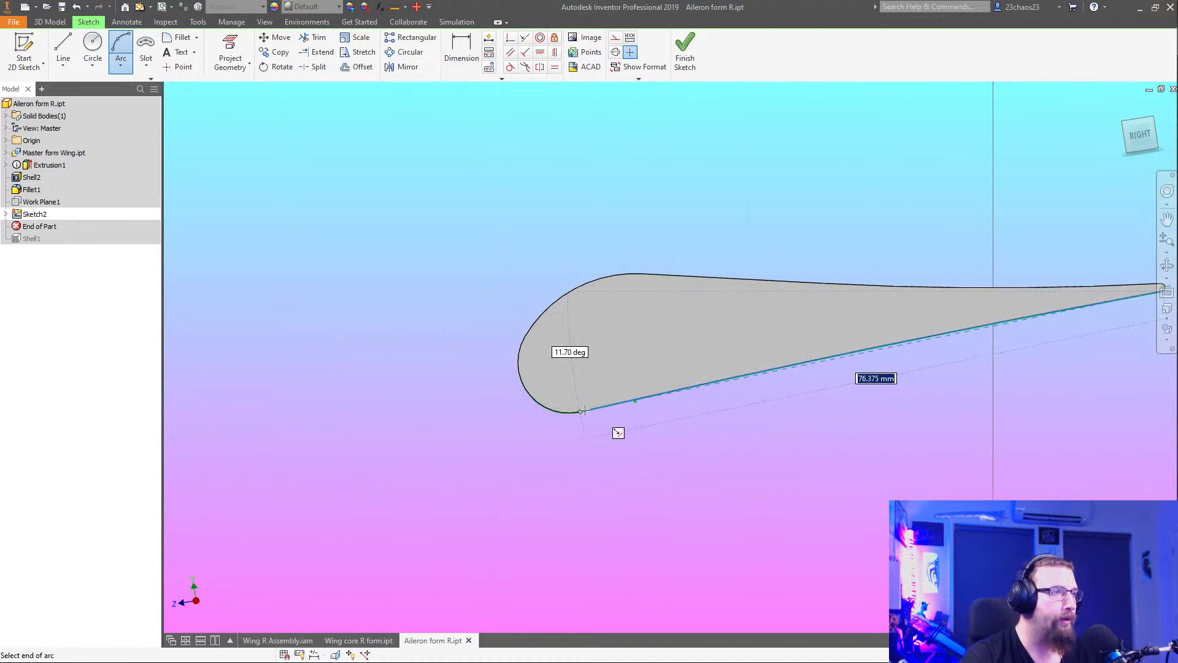
click(645, 396)
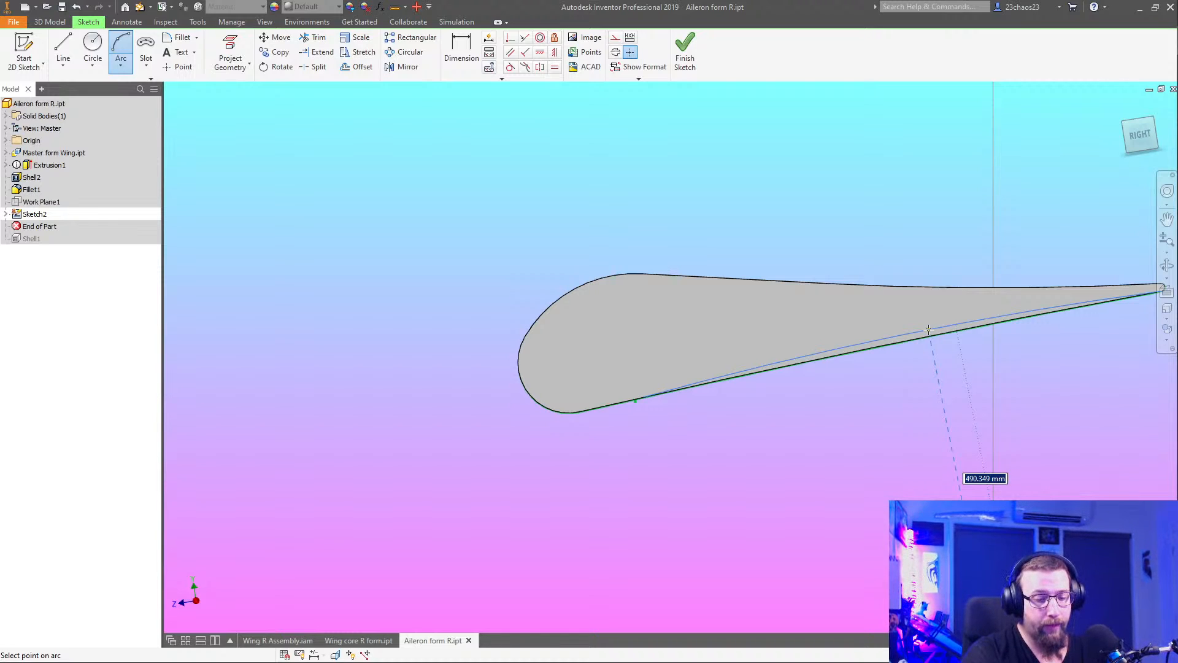
text(4)
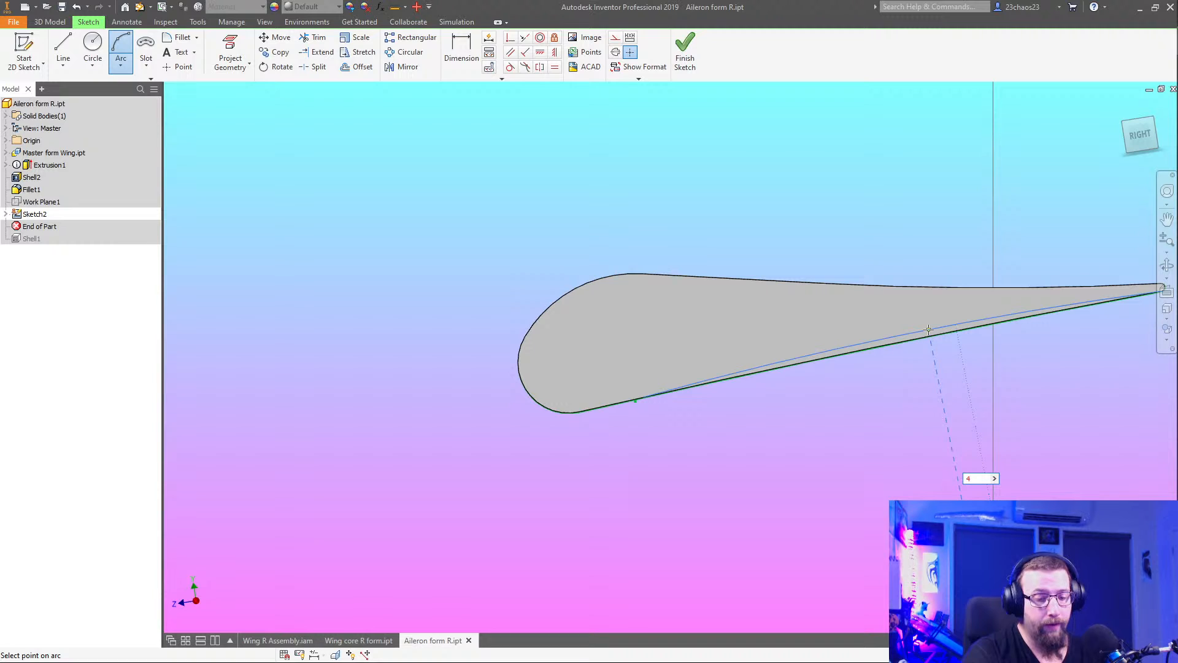
text(90)
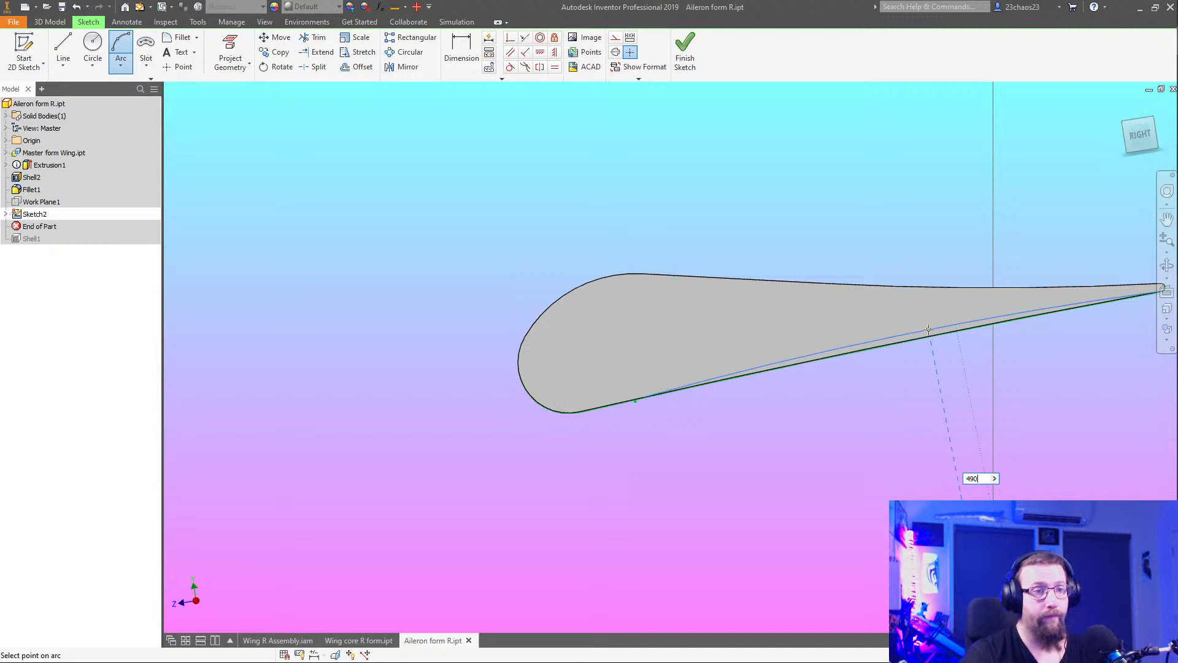
key(Return)
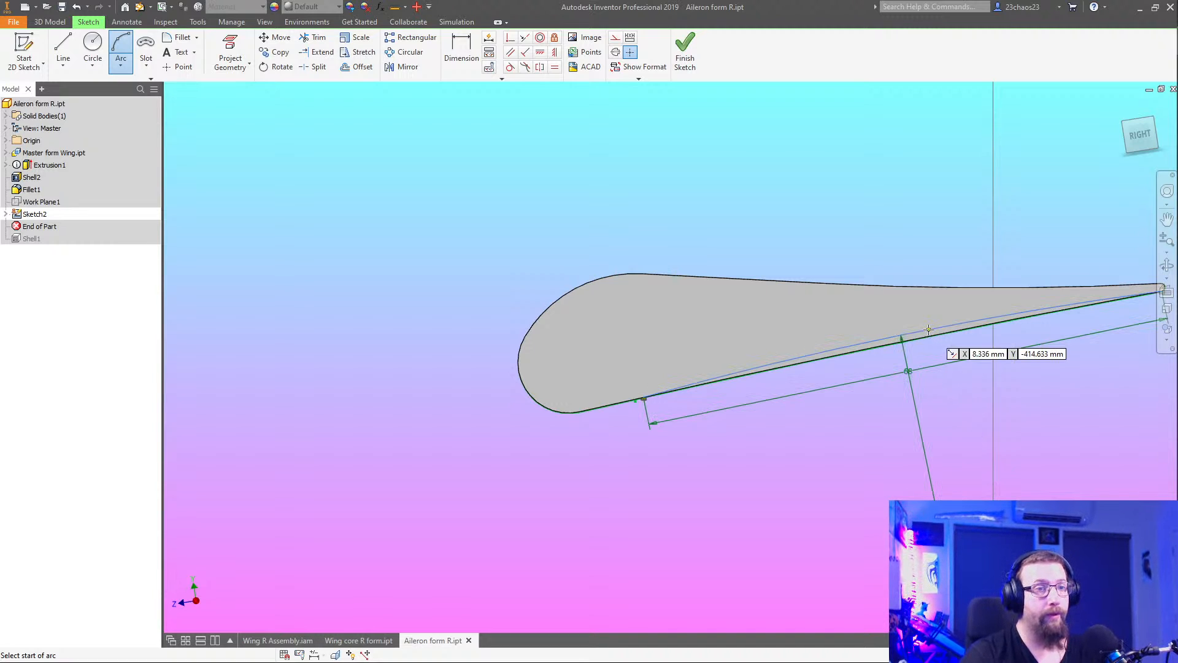
right_click(779, 480)
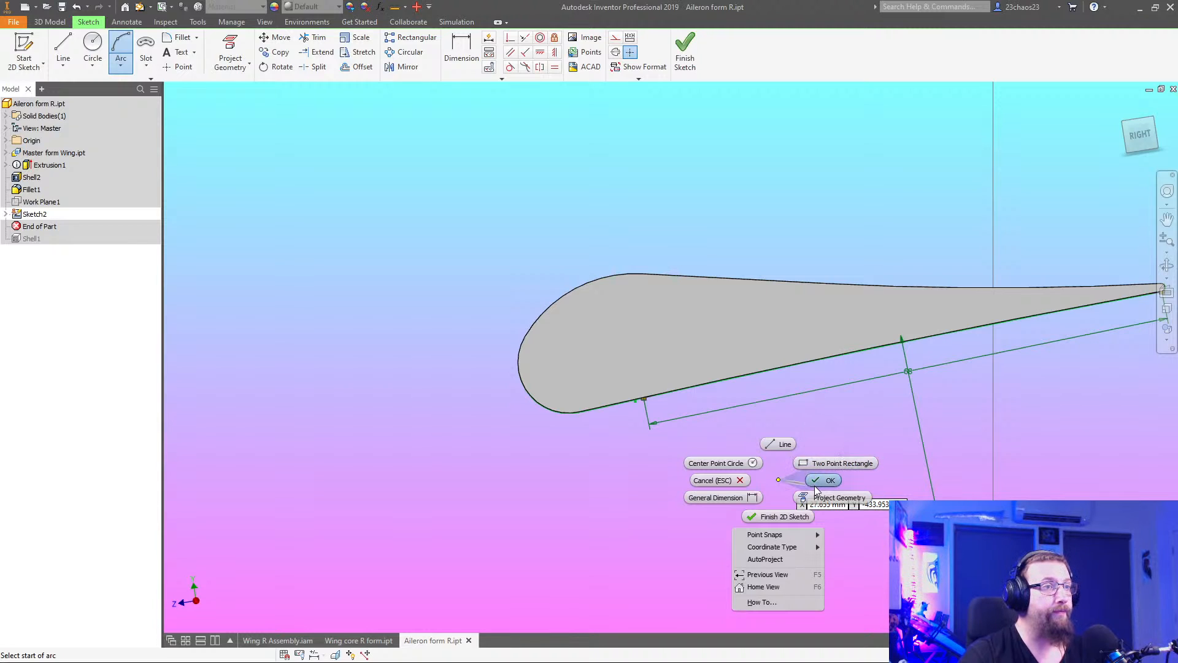
click(824, 480)
click(685, 52)
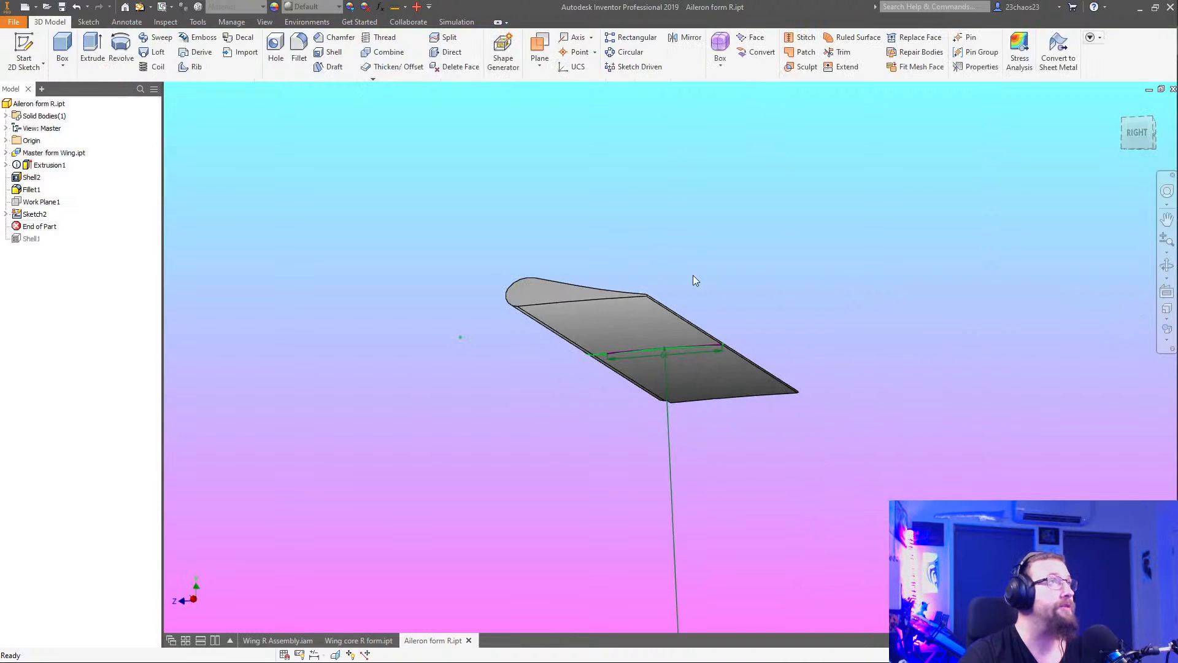
Delete all features below the end-of-part marker, removing the old Shell1
double_click(20, 243)
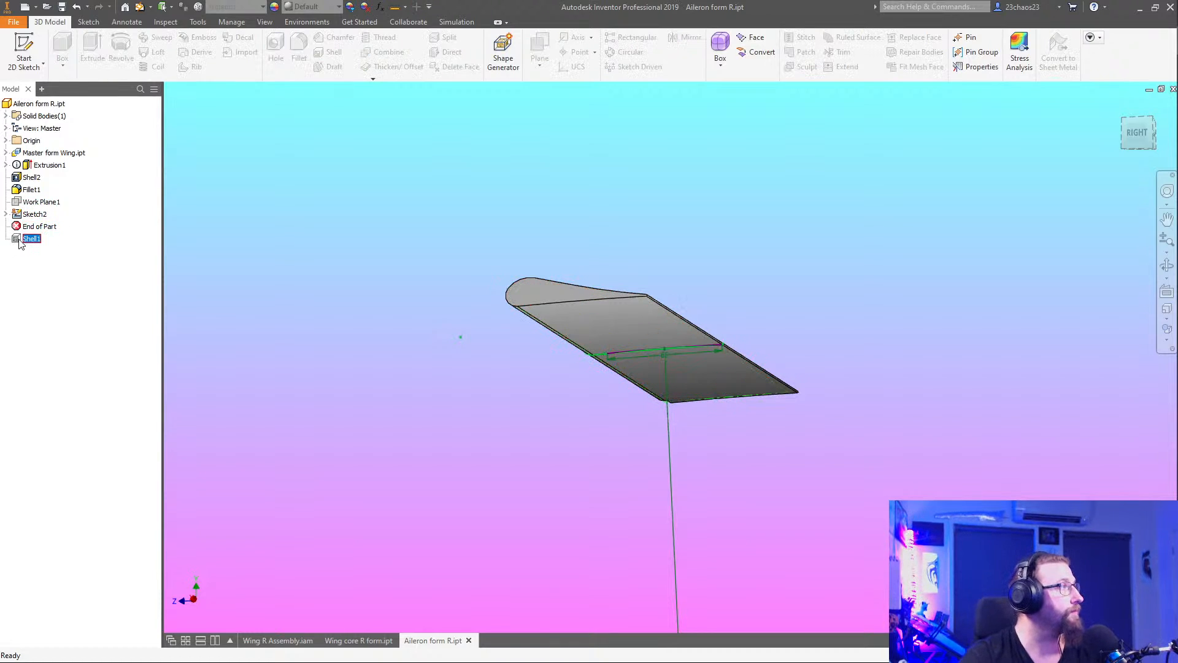
right_click(17, 239)
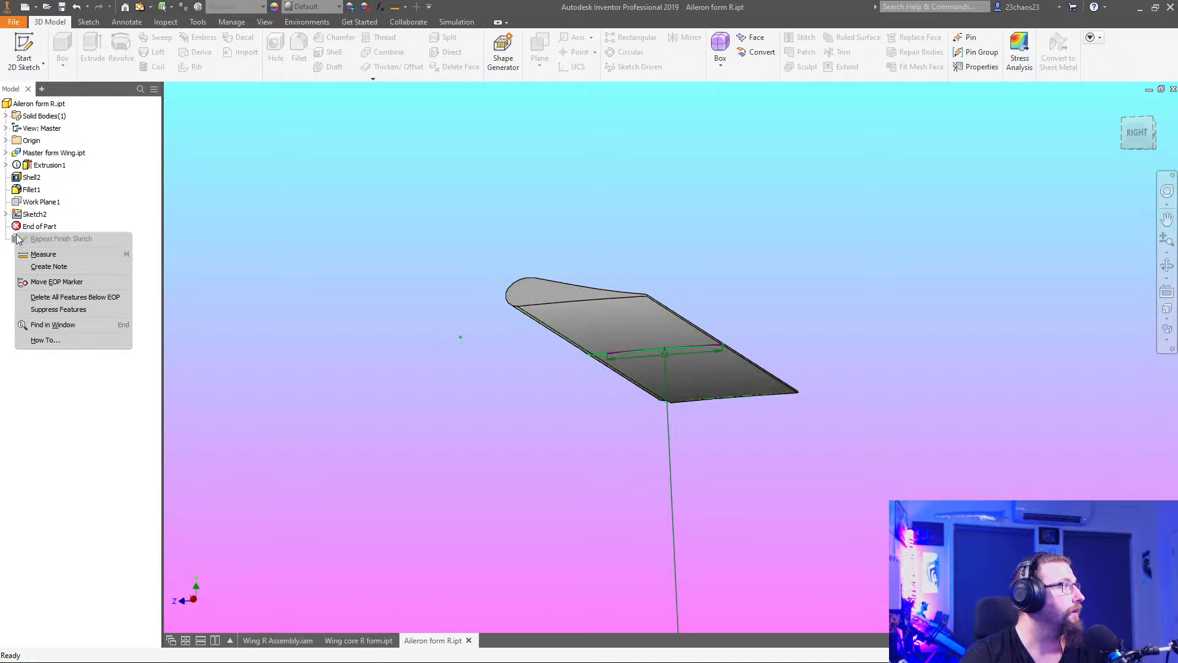
click(39, 297)
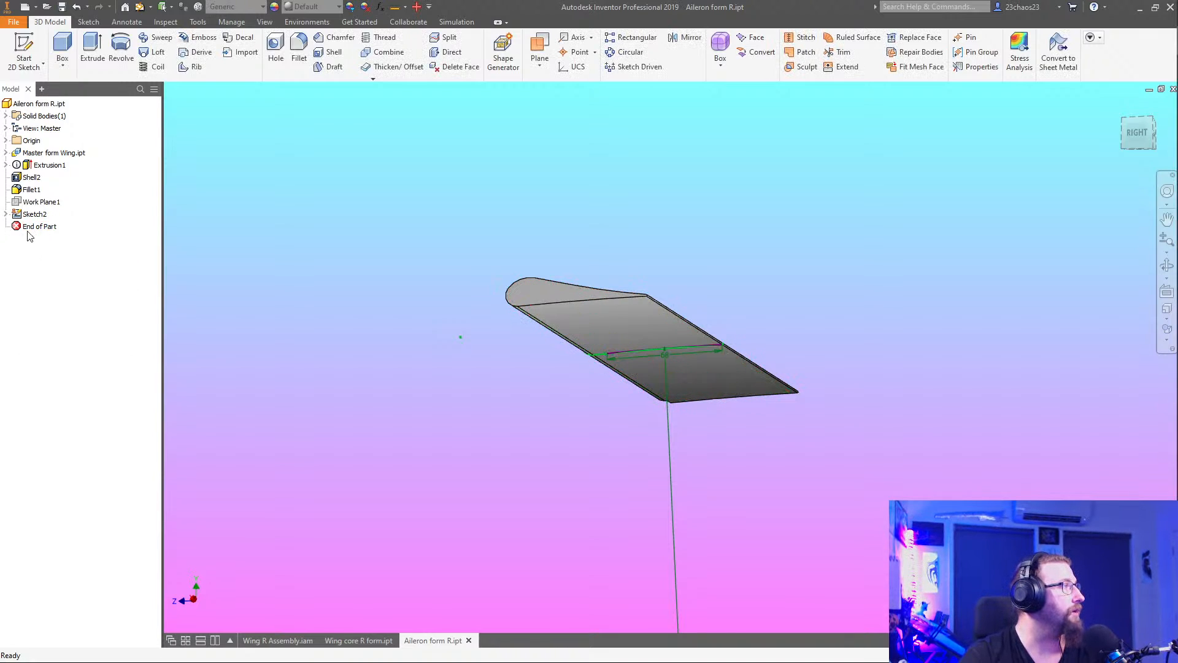
Reorder the midplane work plane and its sketch ahead of Shell2, placing the end-of-part marker before the shell and fillet
click(27, 178)
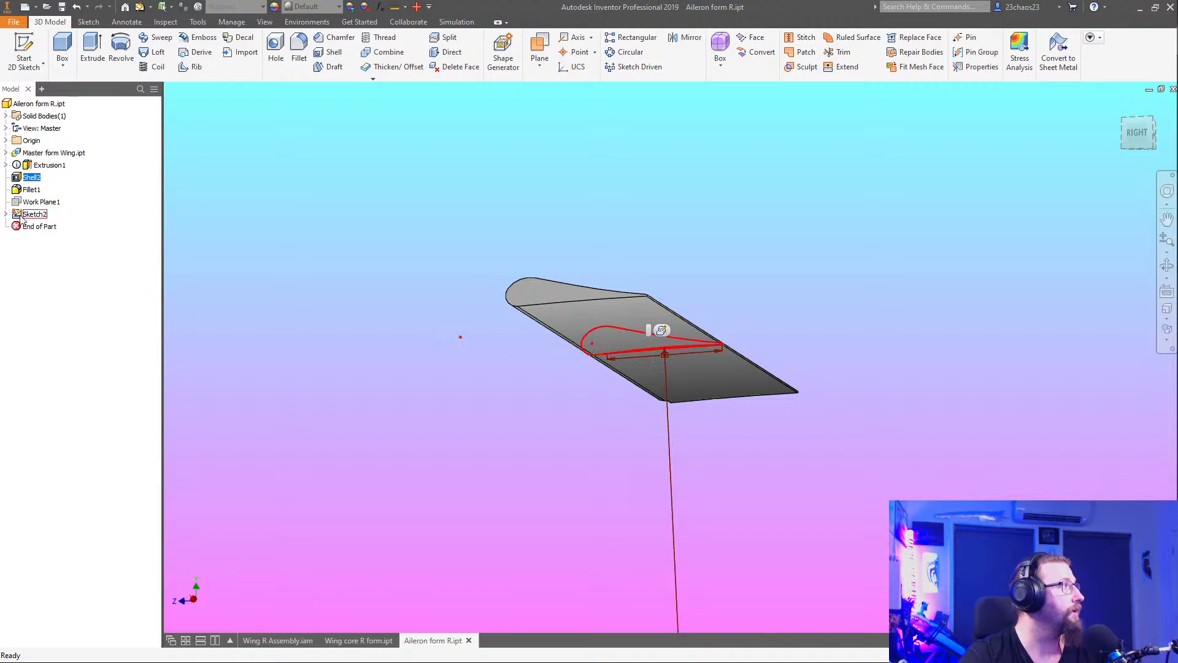
drag(17, 215, 18, 173)
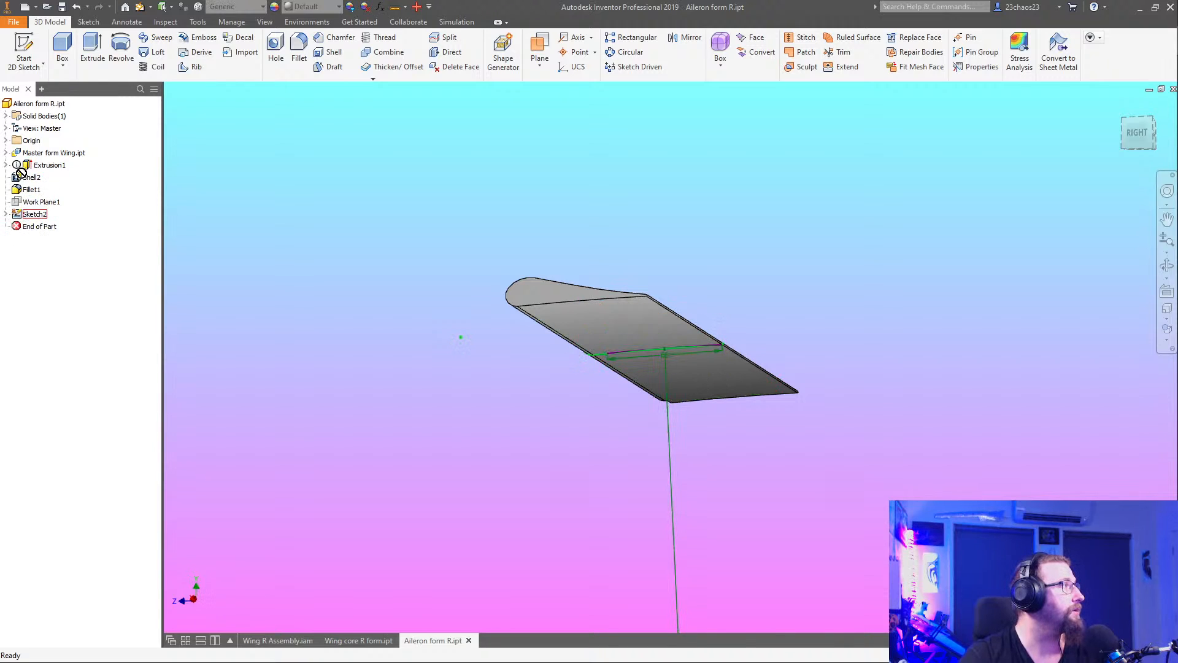
click(20, 200)
mouse_move(20, 197)
mouse_down()
mouse_move(19, 175)
mouse_move(20, 195)
mouse_up()
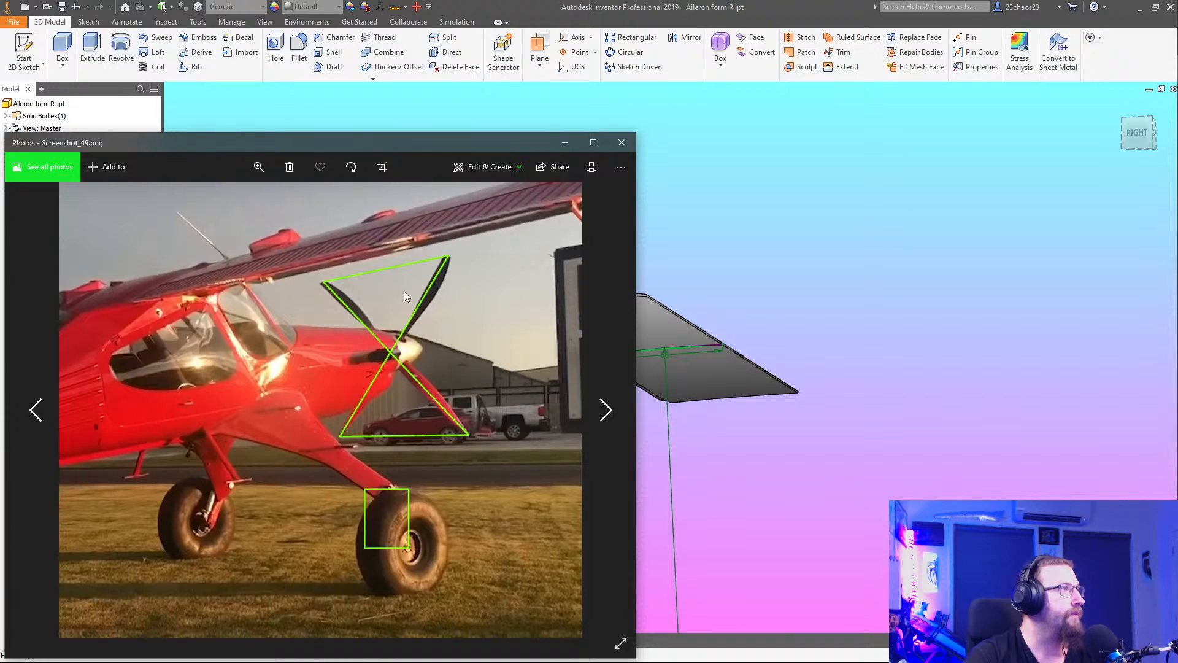
click(622, 142)
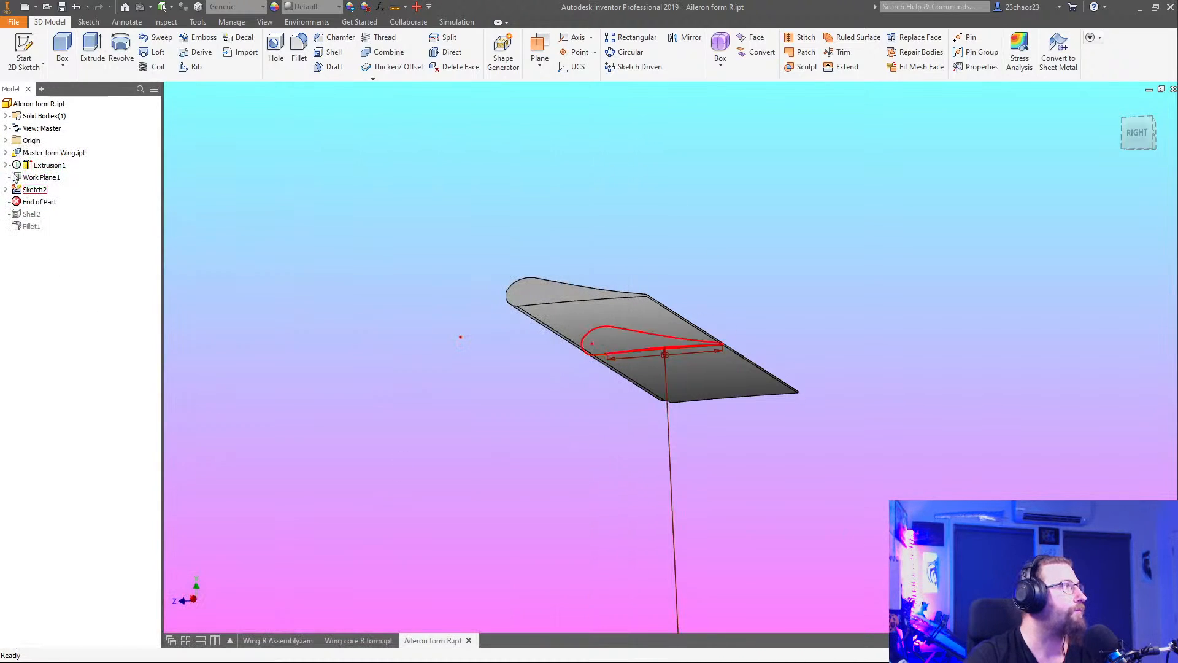
Reopen the midplane sketch for editing and switch the display style to Wireframe
double_click(19, 190)
click(1168, 337)
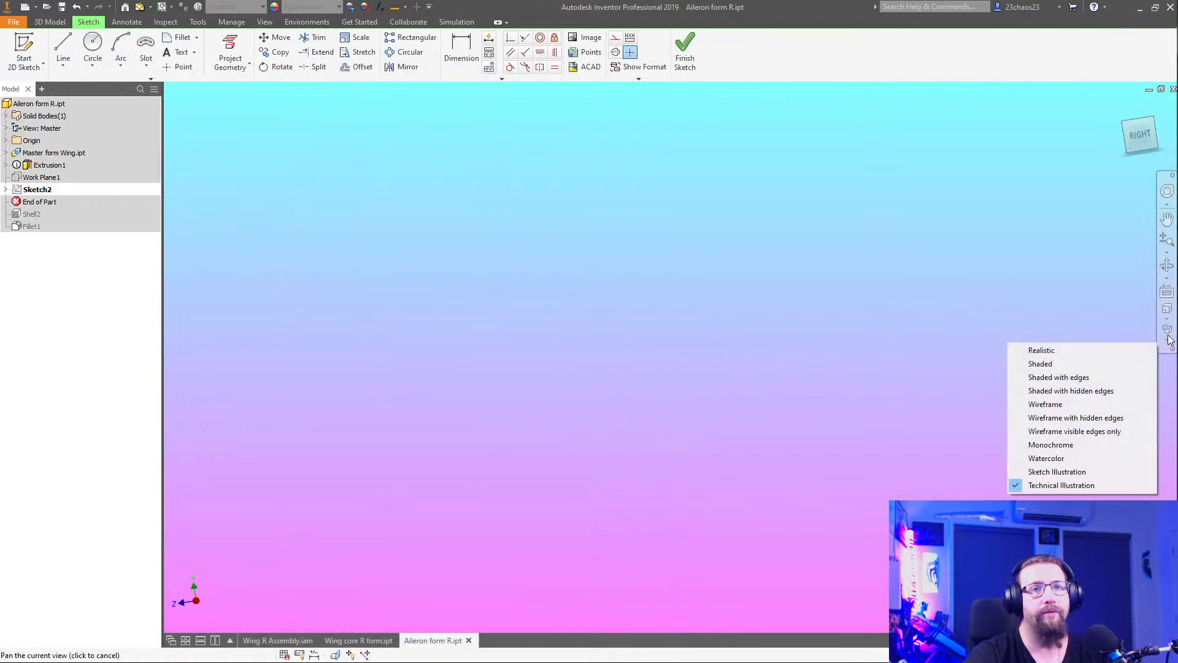
click(1047, 405)
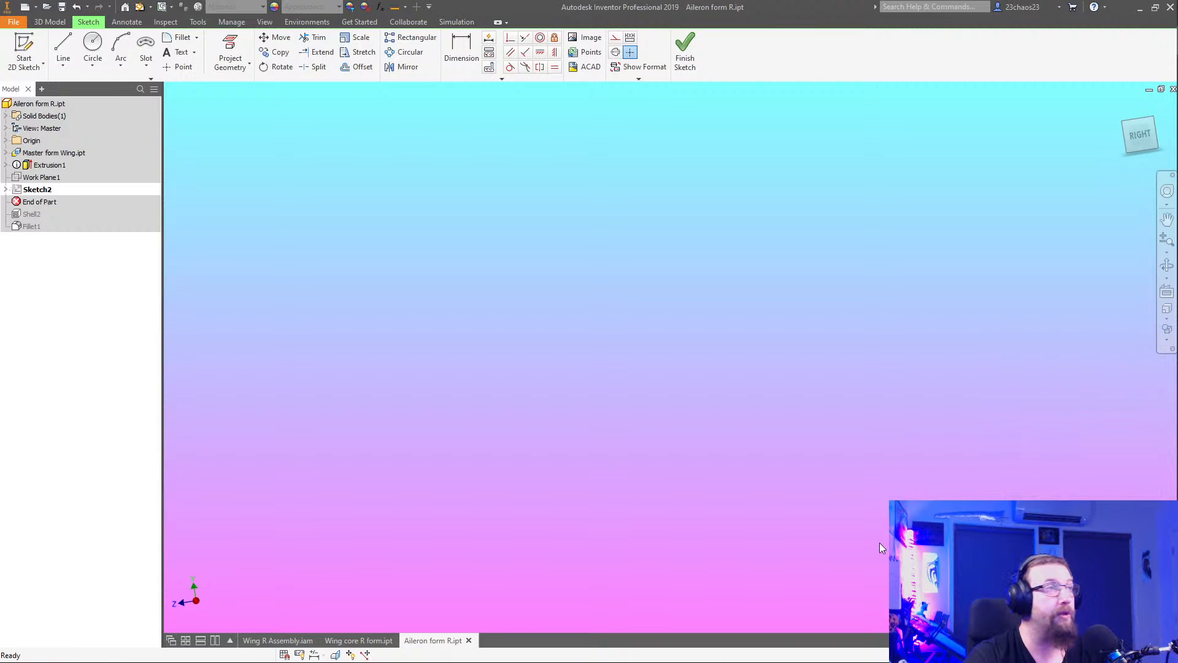
scroll(879, 542, down, 10)
scroll(679, 101, up, 1)
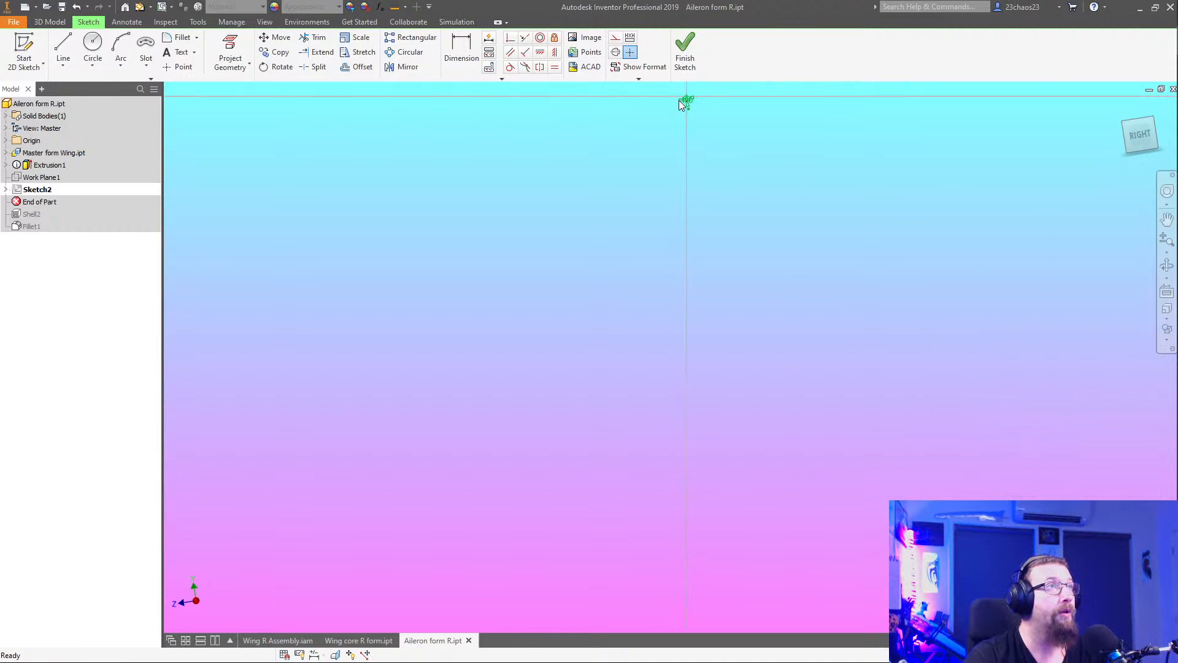
scroll(679, 100, up, 6)
scroll(760, 95, up, 4)
middle_drag(762, 146, 703, 244)
scroll(788, 143, up, 4)
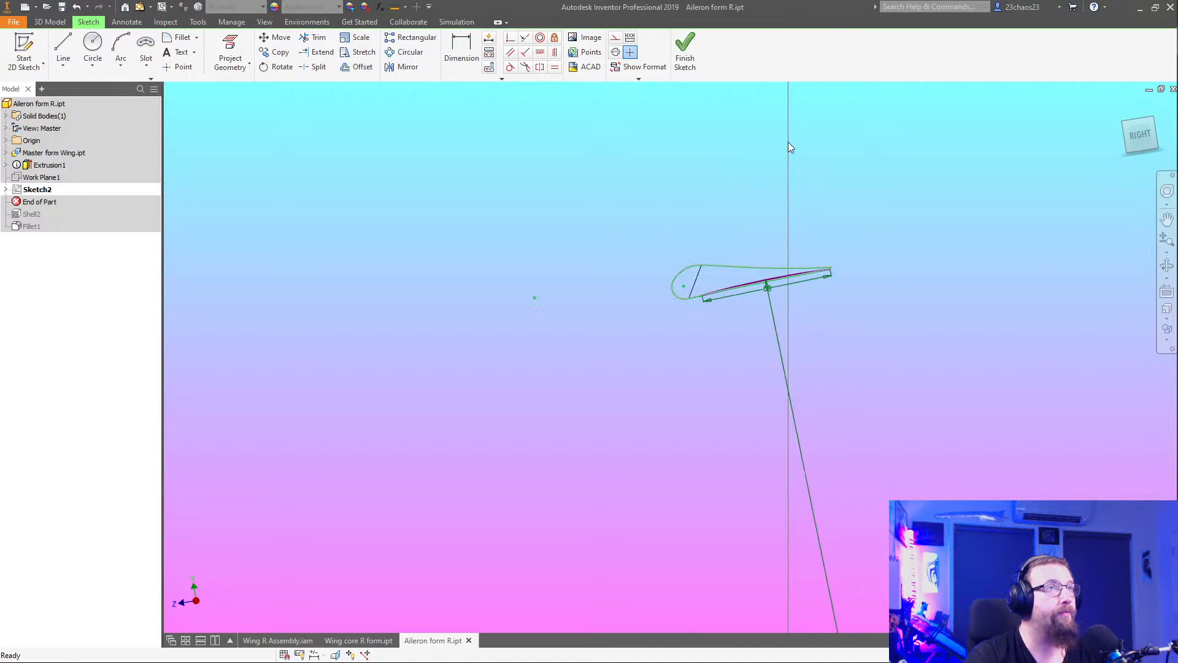
scroll(772, 277, up, 4)
middle_drag(771, 278, 739, 329)
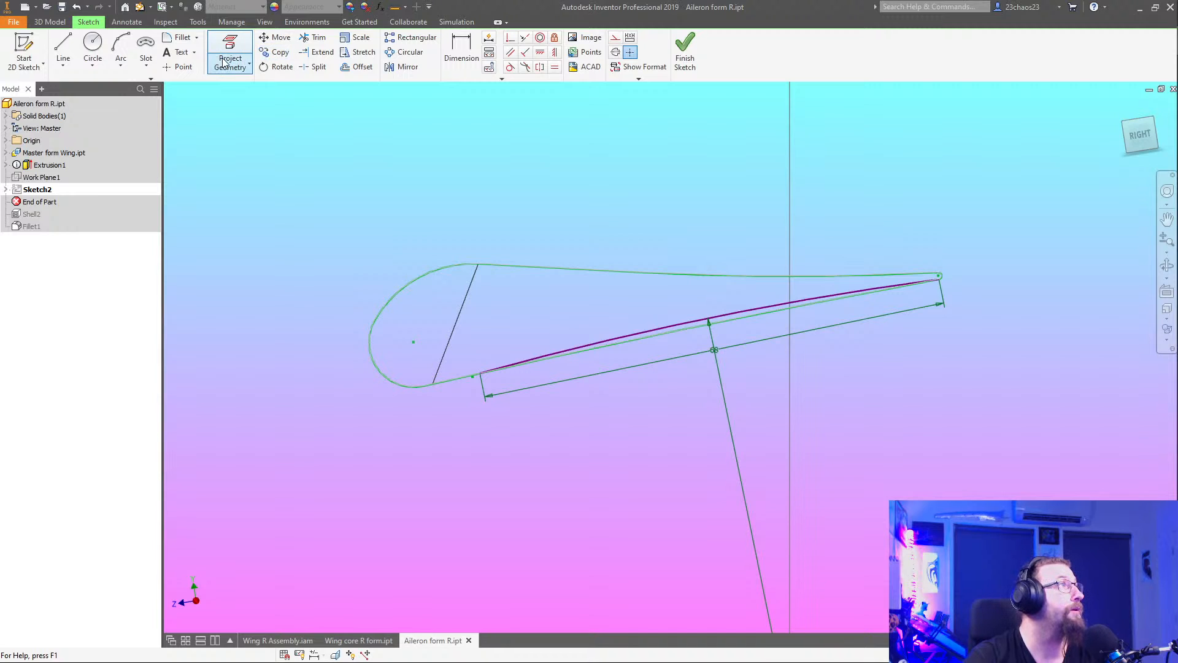
Draw a three-point arc with a 350 mm radius along the profile's upper edge, from the trailing-edge rounding to the upper end of the slanted nose line
click(121, 43)
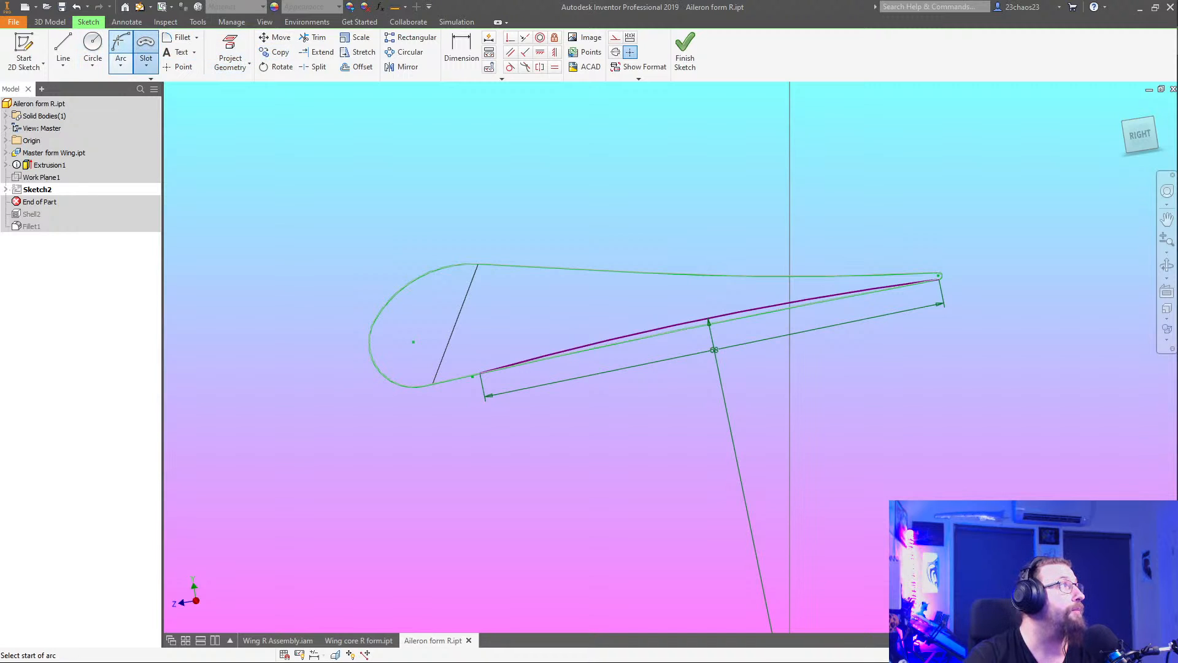
scroll(939, 279, up, 6)
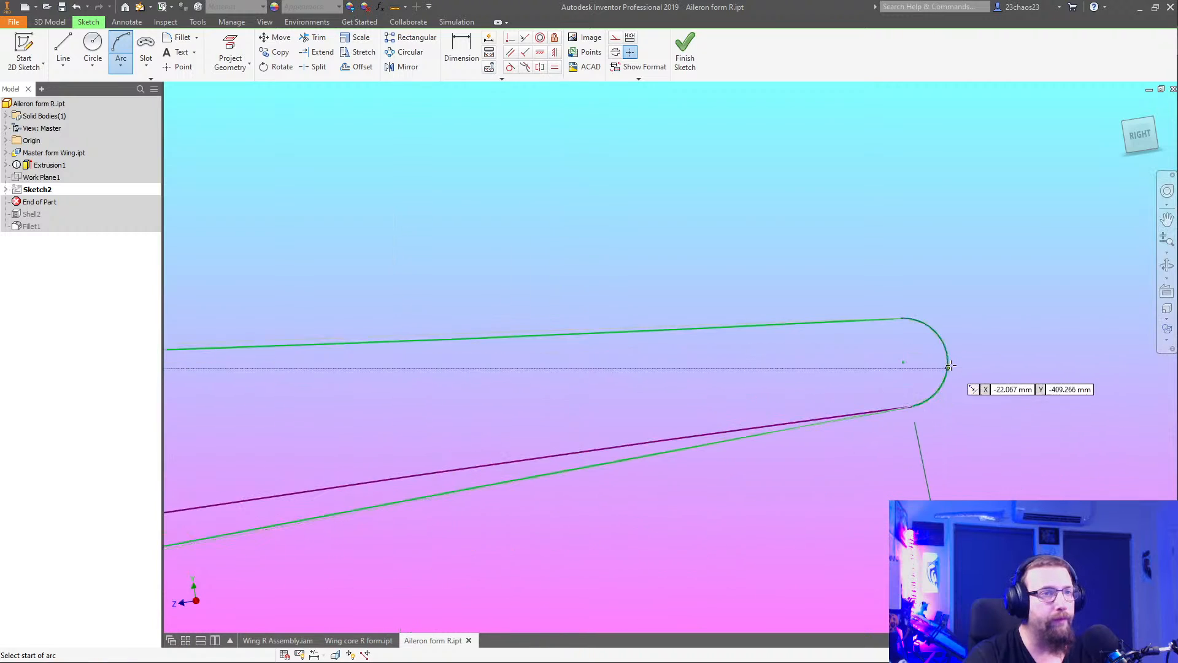
scroll(950, 366, up, 3)
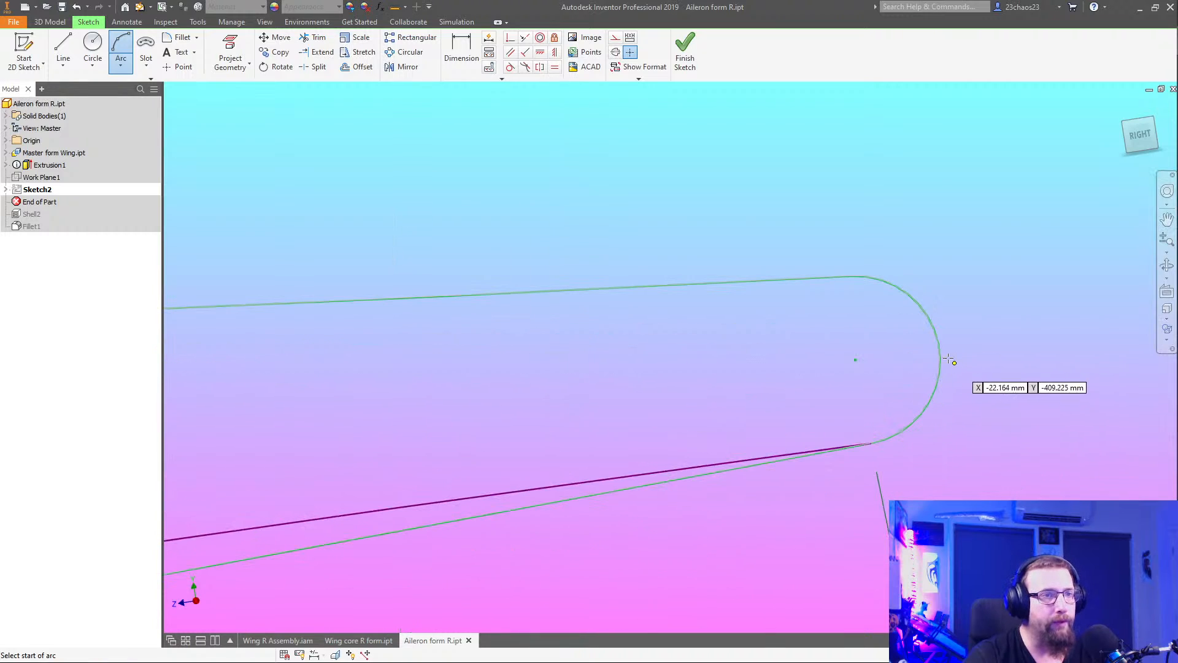
click(851, 276)
scroll(705, 353, down, 5)
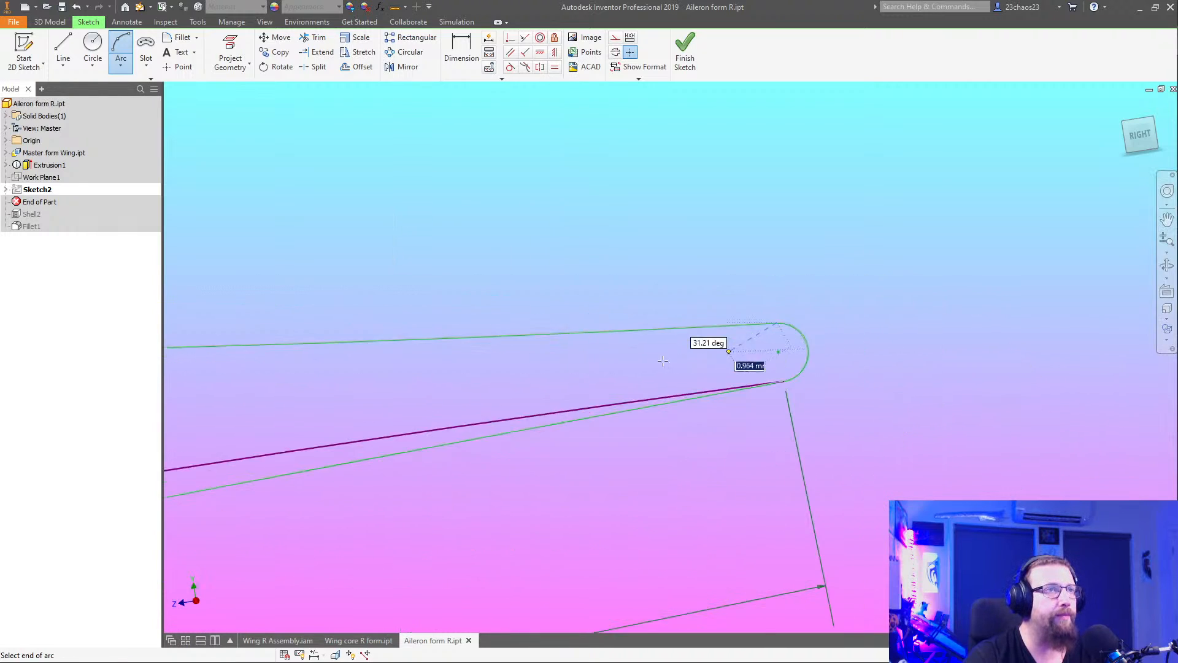
middle_drag(564, 344, 1166, 263)
middle_drag(410, 319, 937, 351)
scroll(397, 353, down, 5)
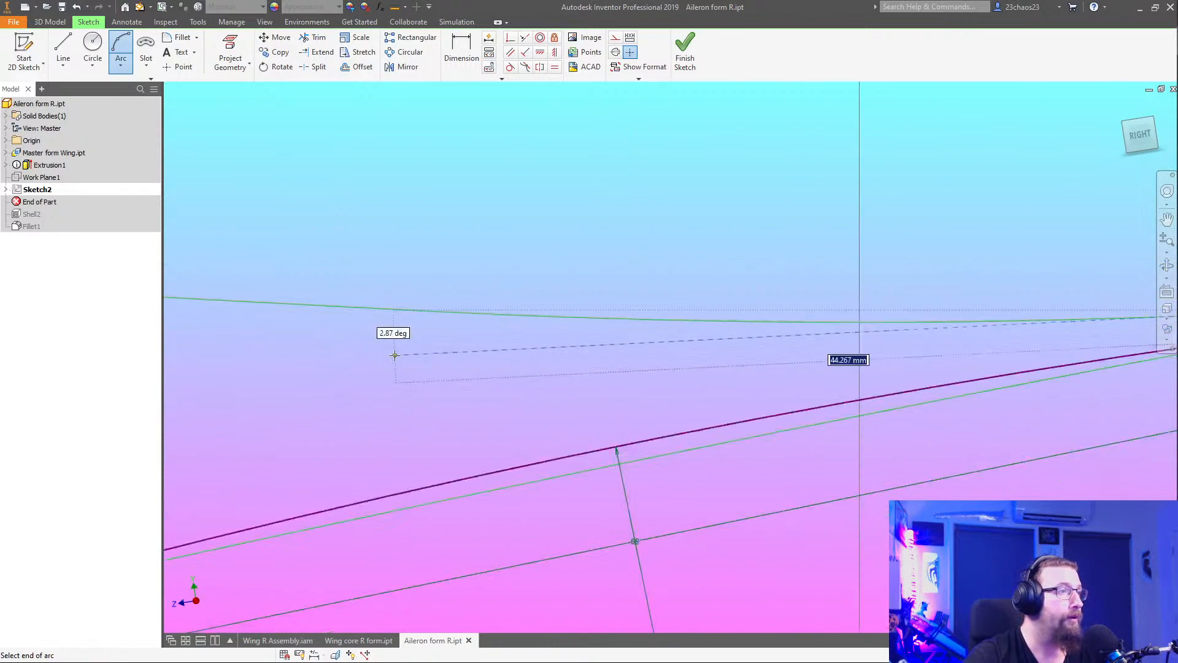
middle_drag(398, 352, 803, 327)
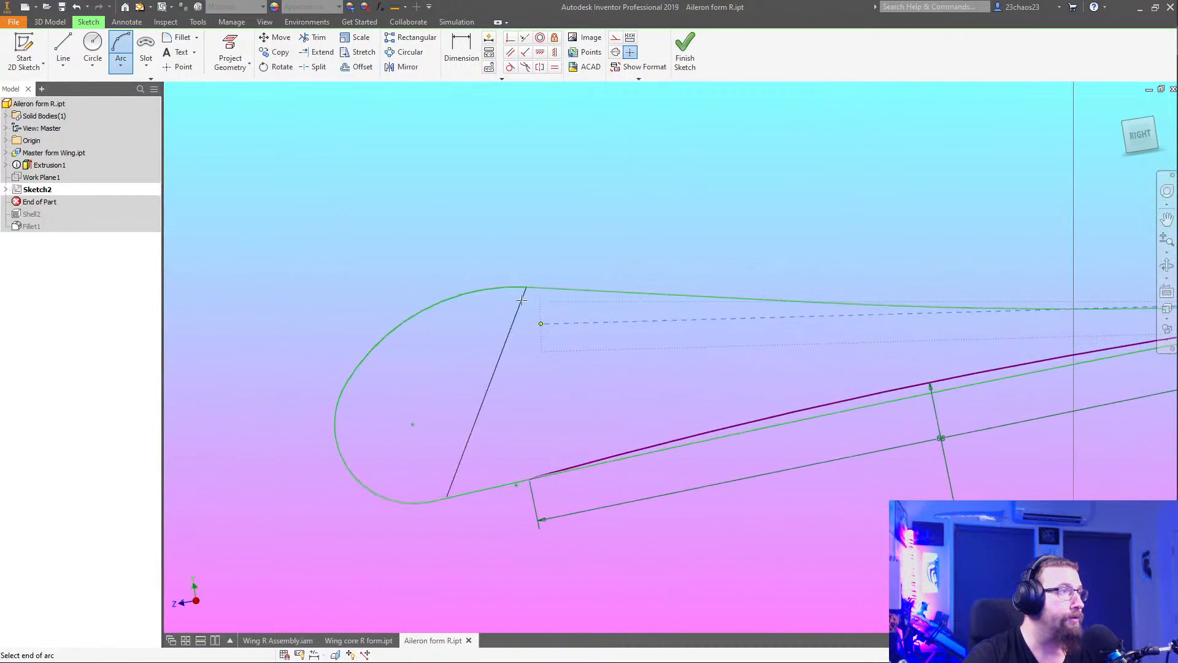
scroll(524, 284, up, 4)
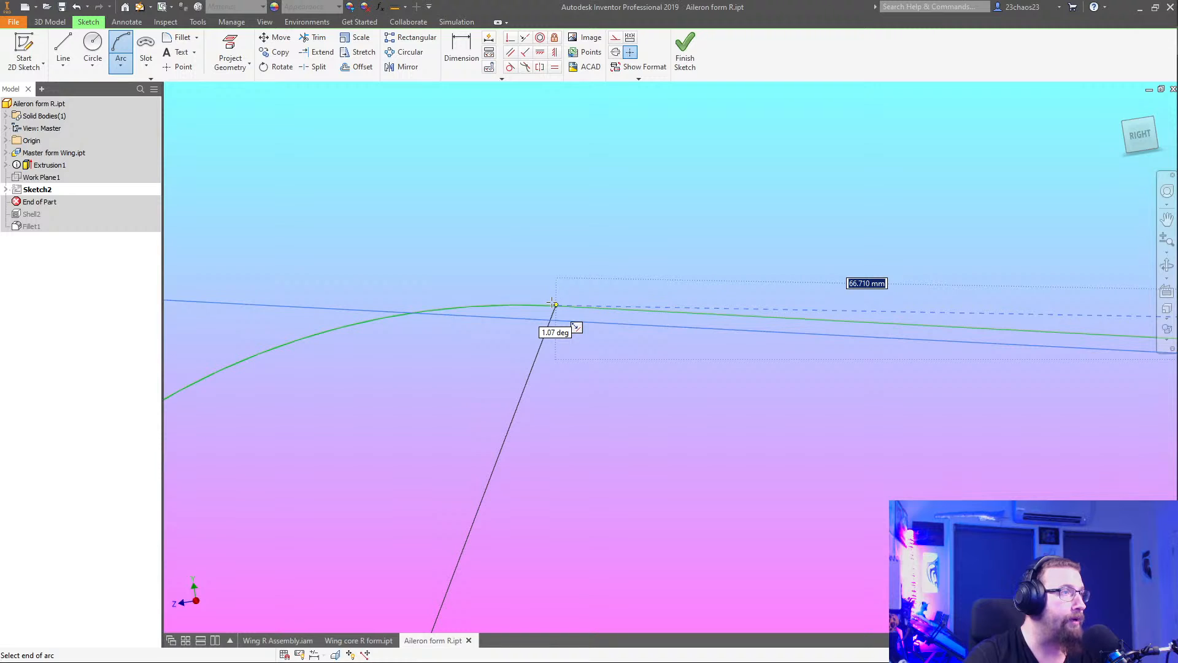
click(556, 305)
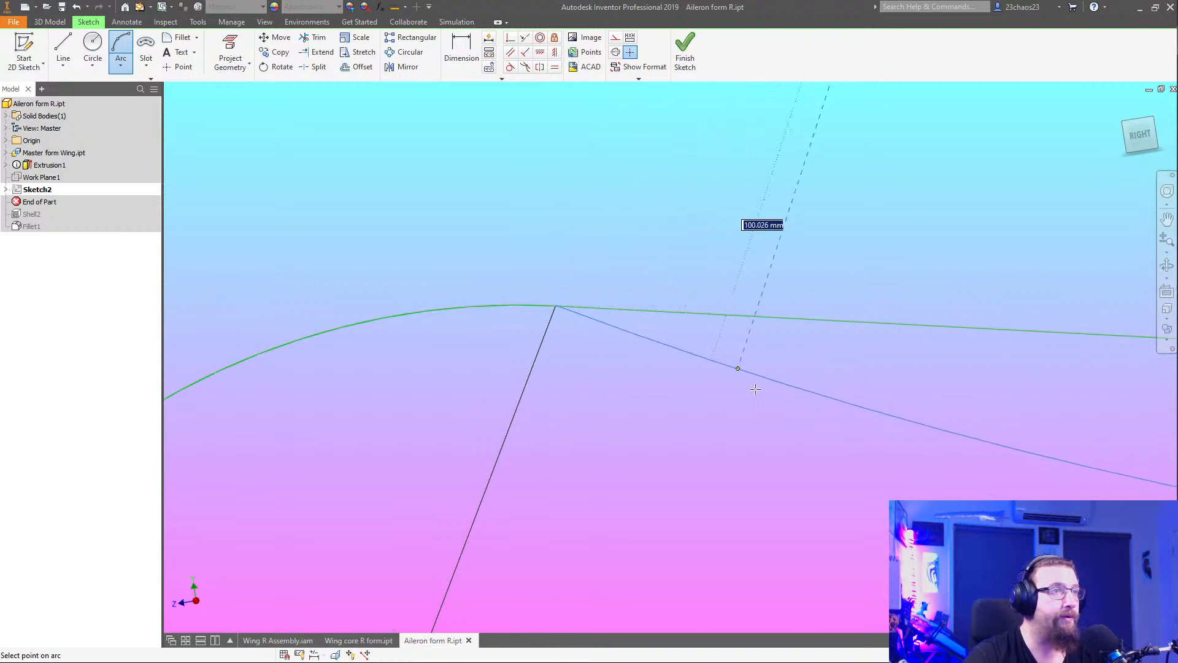
scroll(798, 396, down, 3)
middle_drag(939, 405, 348, 384)
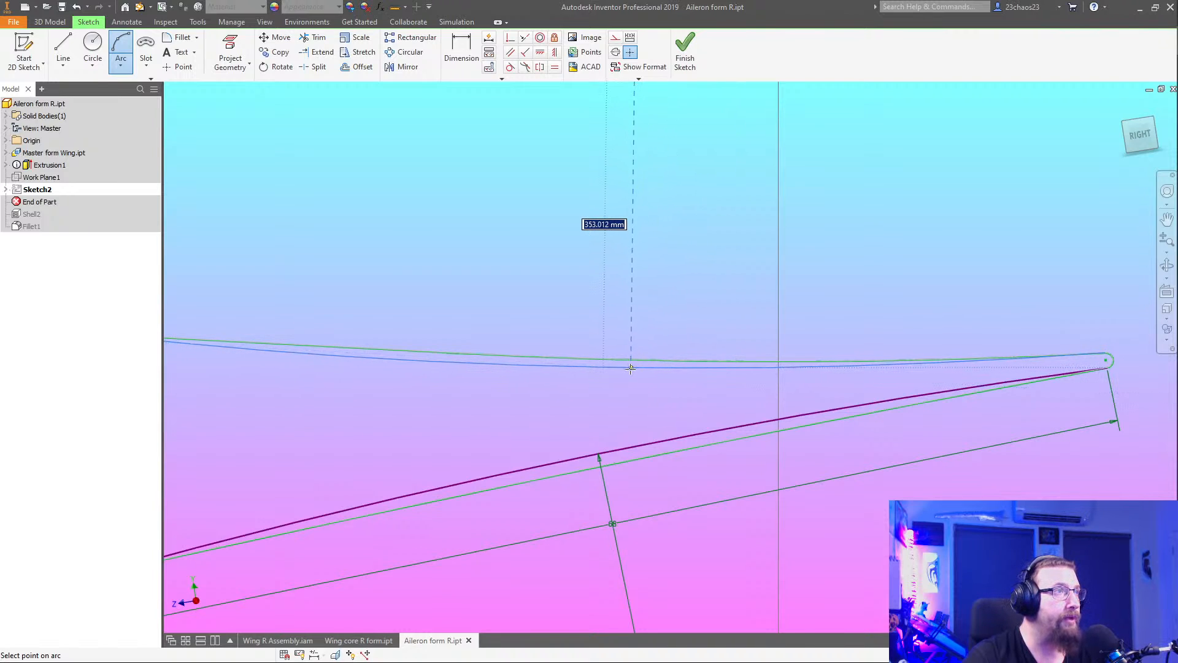
text(3)
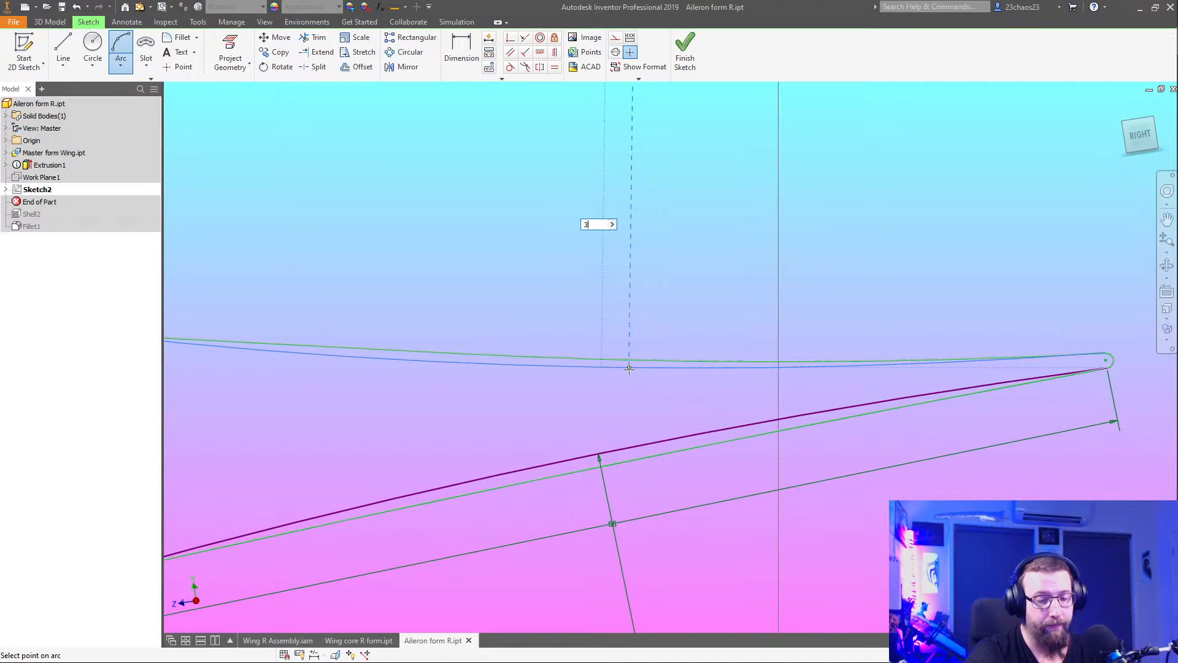
text(50)
key(Return)
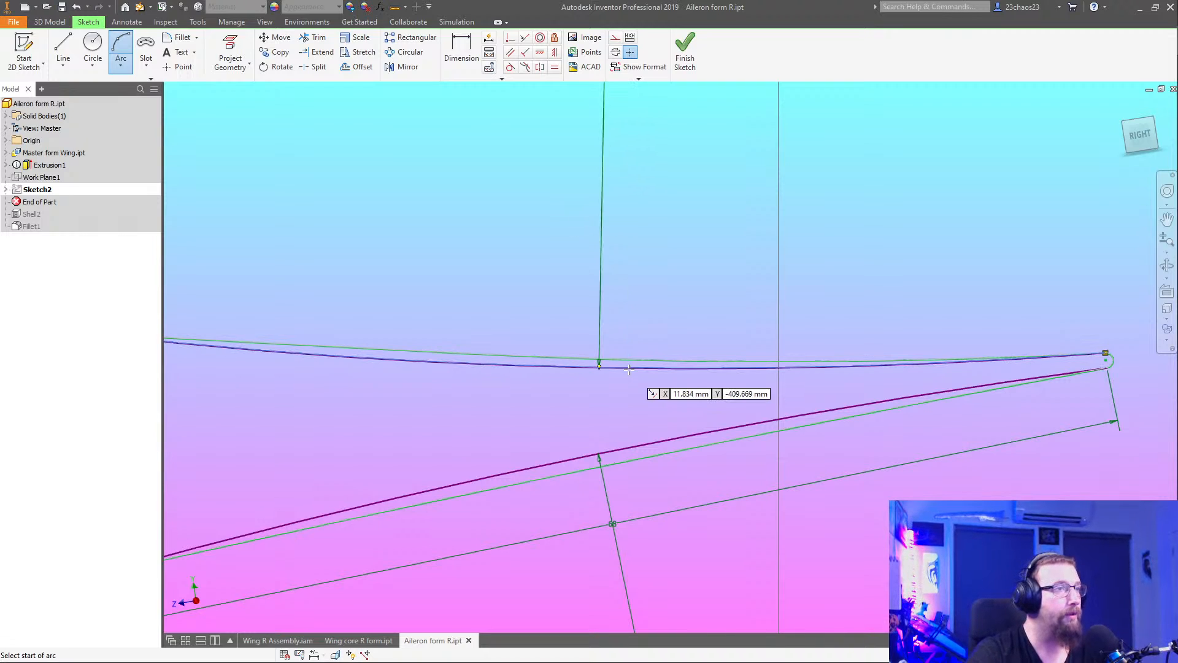
scroll(696, 394, down, 5)
right_click(695, 394)
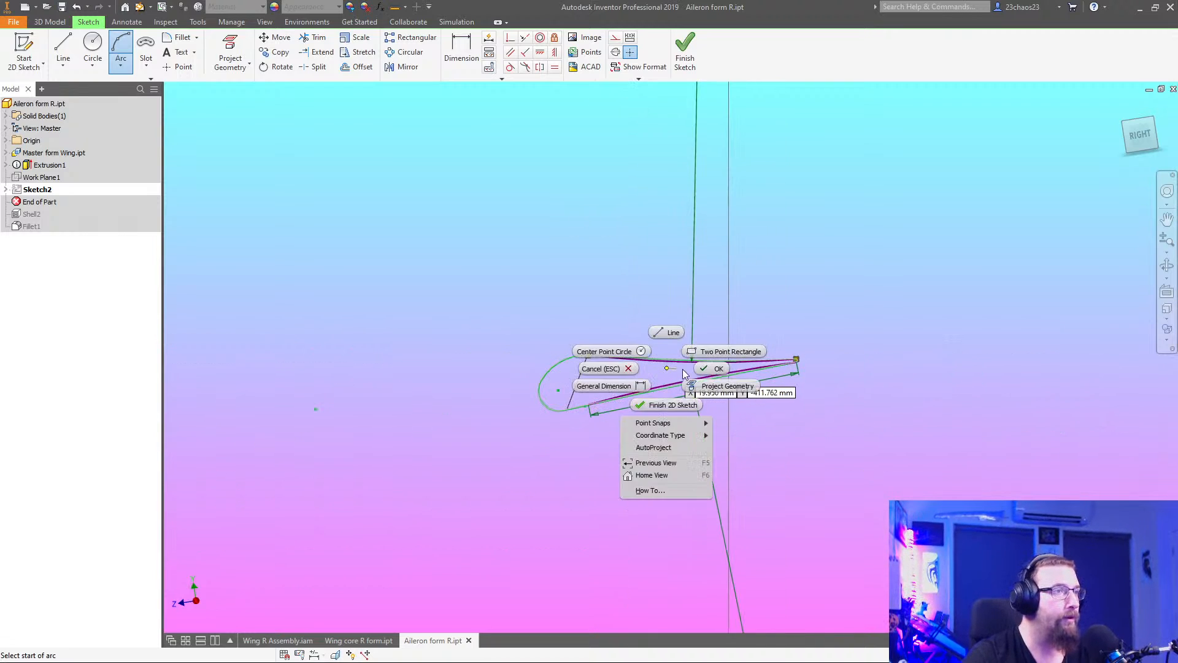
Exit the arc command and finish editing the midplane sketch with the concave arcs
click(661, 400)
scroll(668, 380, up, 3)
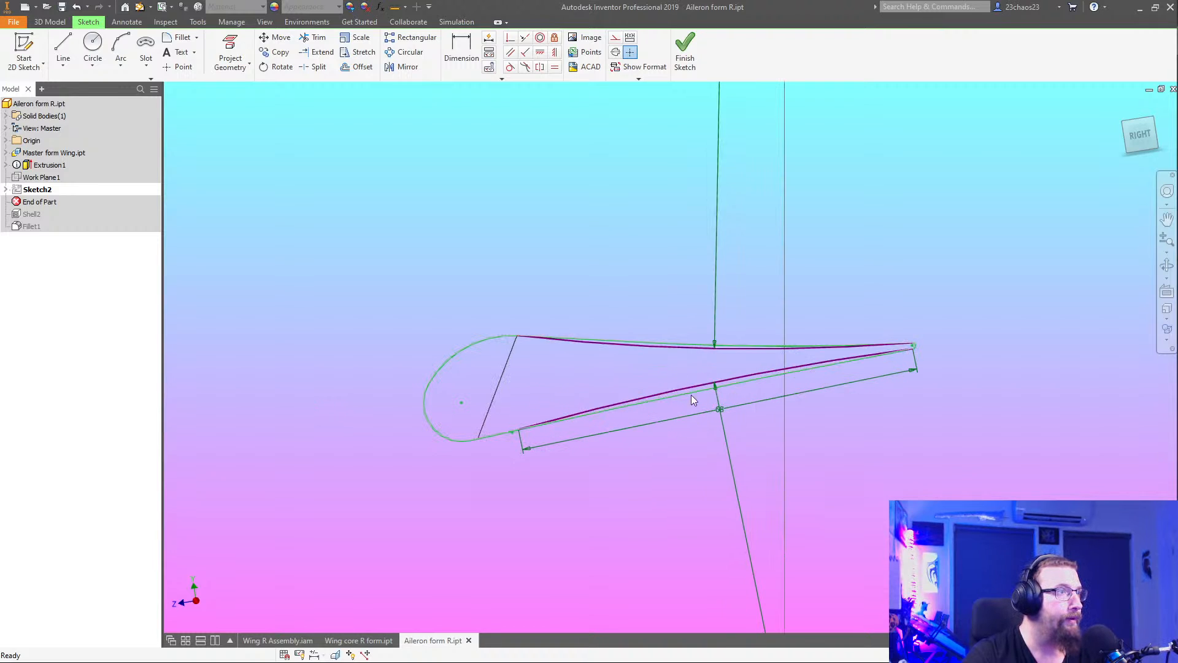
click(686, 52)
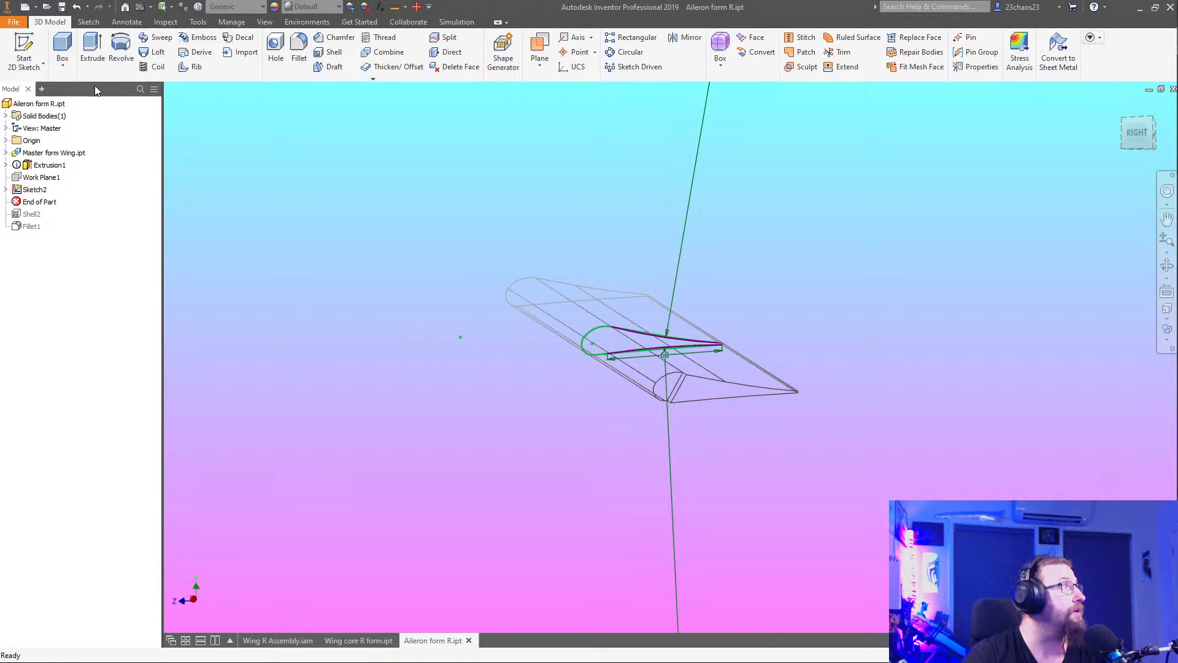
Start an extrusion using the two thin regions between the concave arcs and the upper and lower profile edges
click(92, 49)
scroll(649, 322, up, 5)
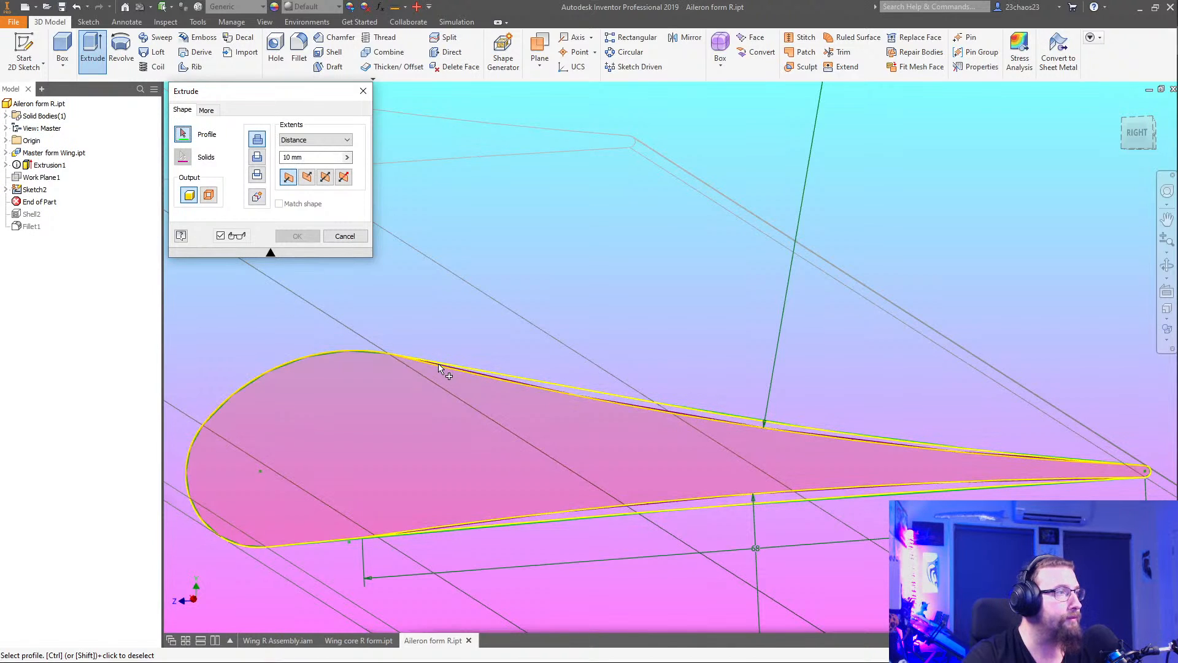
scroll(451, 369, up, 5)
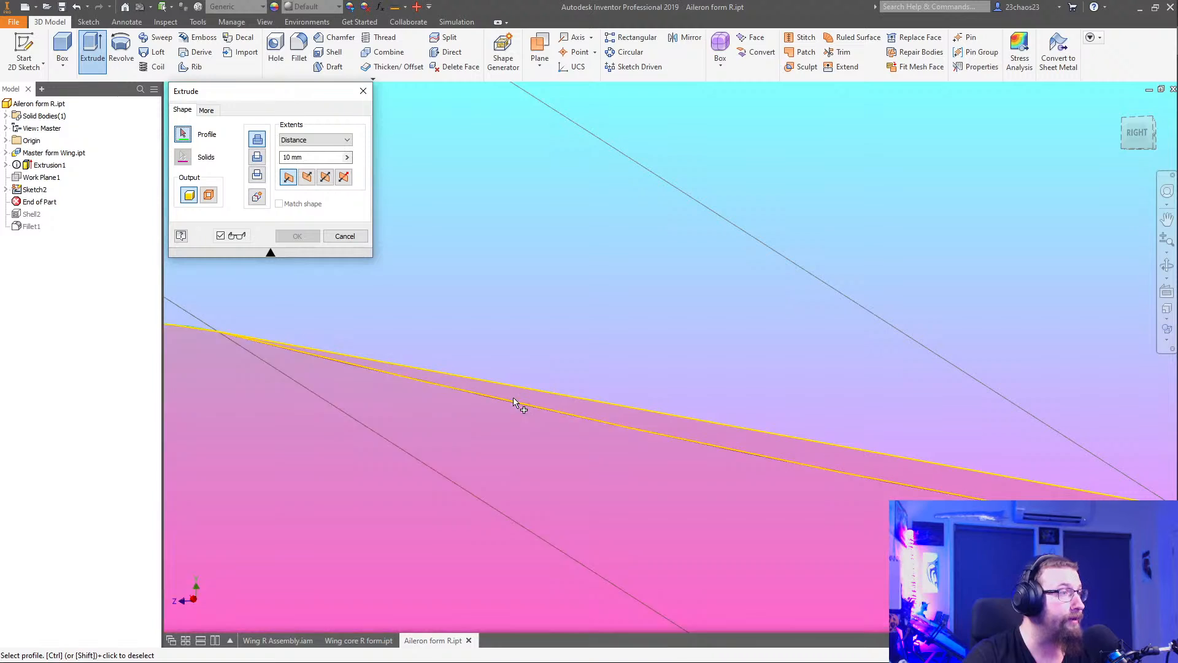
click(517, 401)
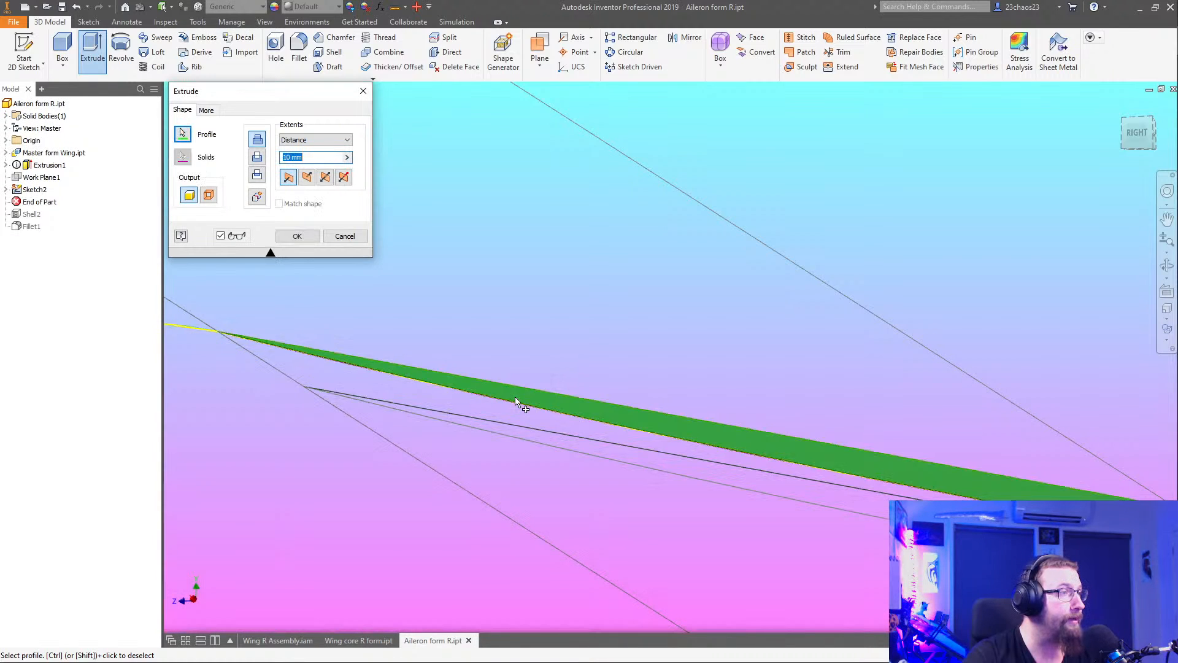
scroll(525, 430, down, 3)
scroll(528, 455, up, 3)
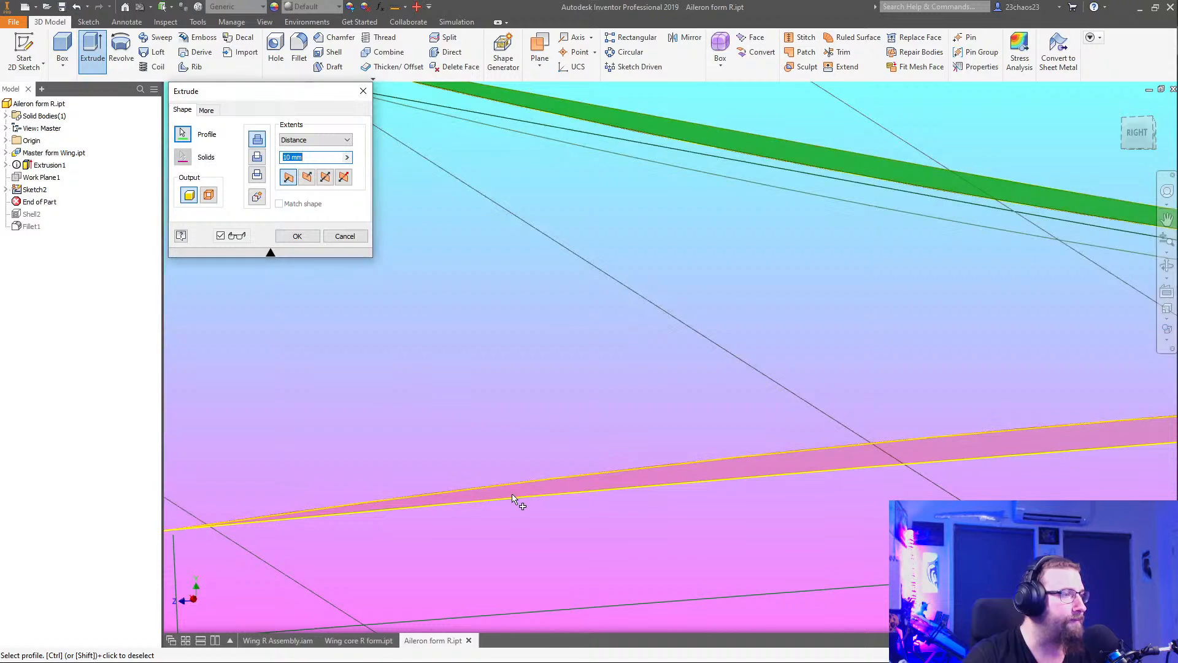
click(513, 498)
scroll(540, 512, down, 5)
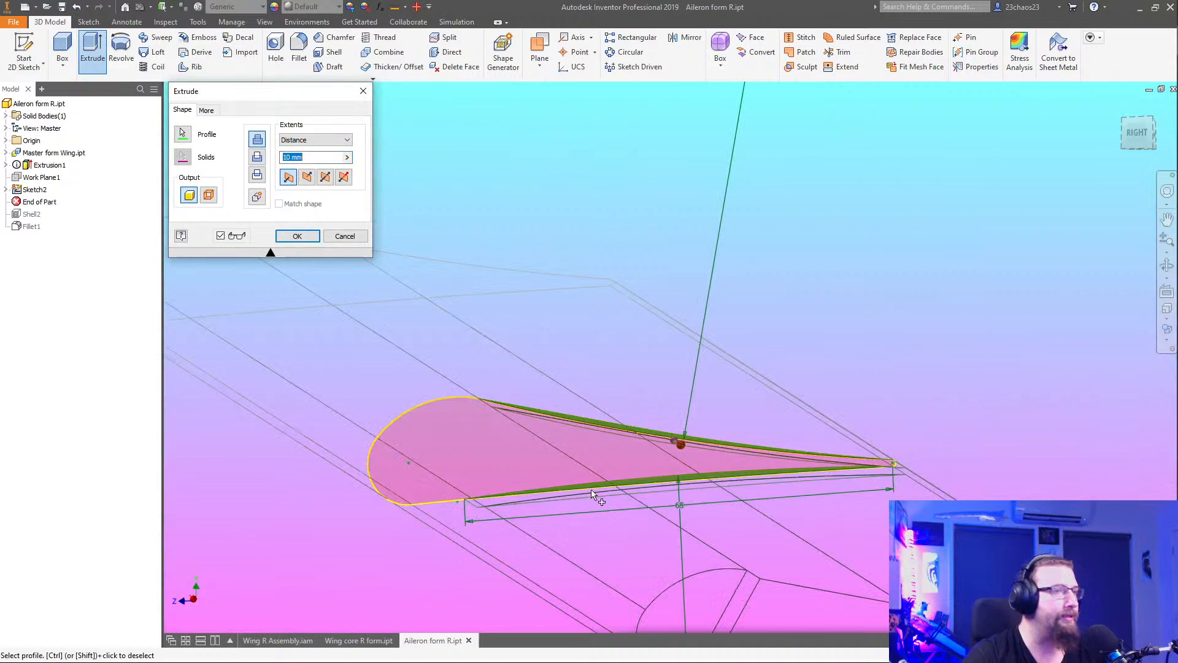
Extrude the two thin regions as a symmetric cut with a total distance of 9 mm
click(326, 177)
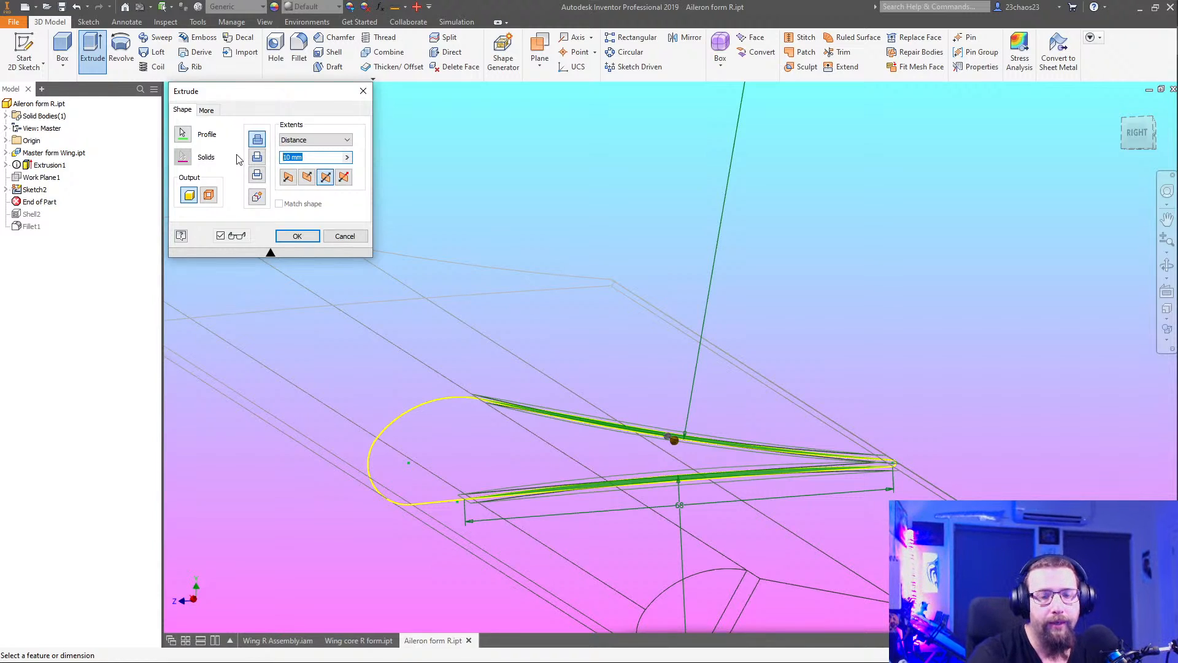
text(9)
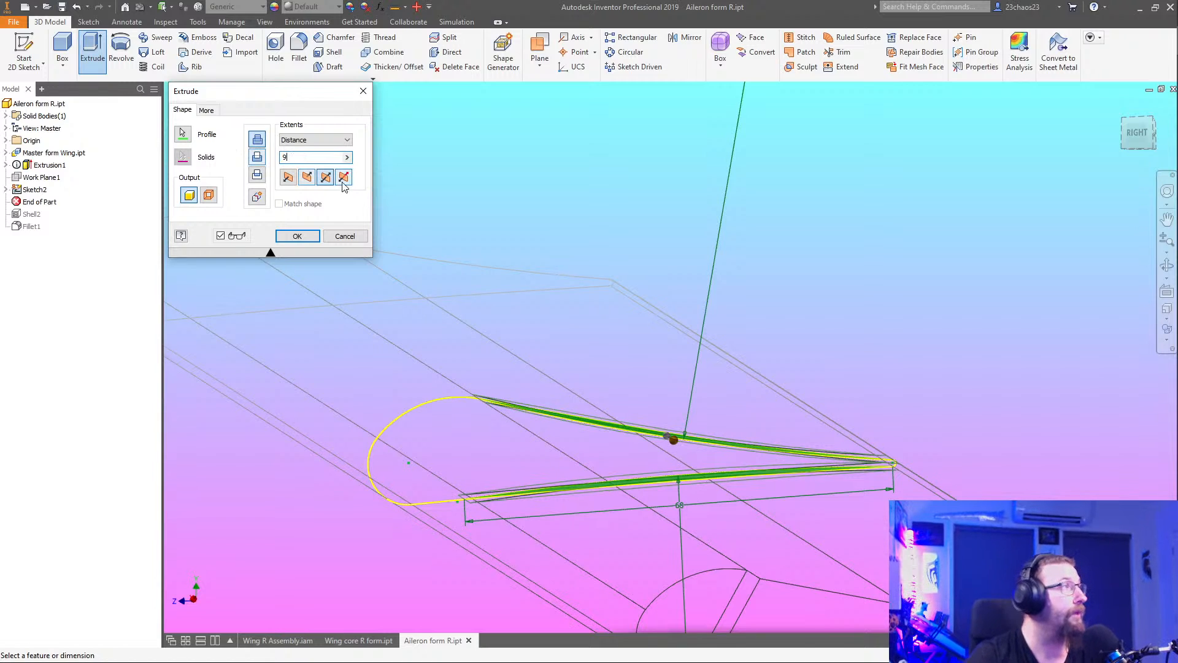
click(263, 156)
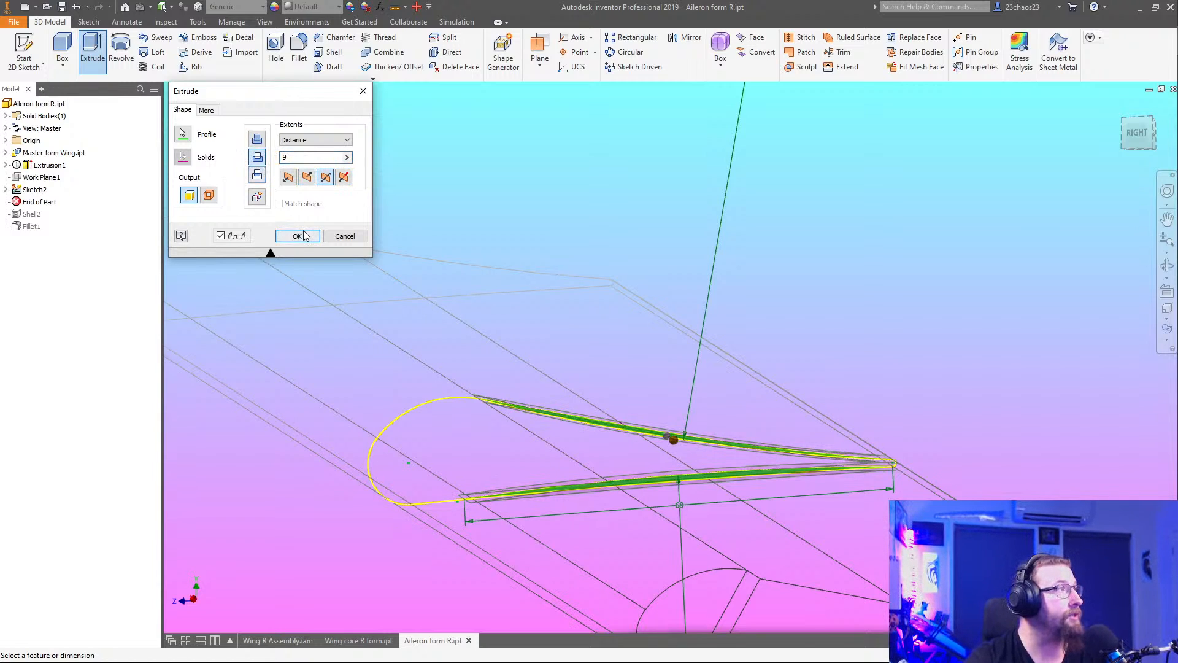
scroll(631, 435, down, 3)
shift+middle_drag(631, 437, 642, 511)
mouse_move(692, 376)
middle_down()
mouse_move(728, 483)
mouse_move(726, 344)
mouse_move(665, 196)
mouse_move(657, 489)
middle_up()
scroll(657, 490, up, 4)
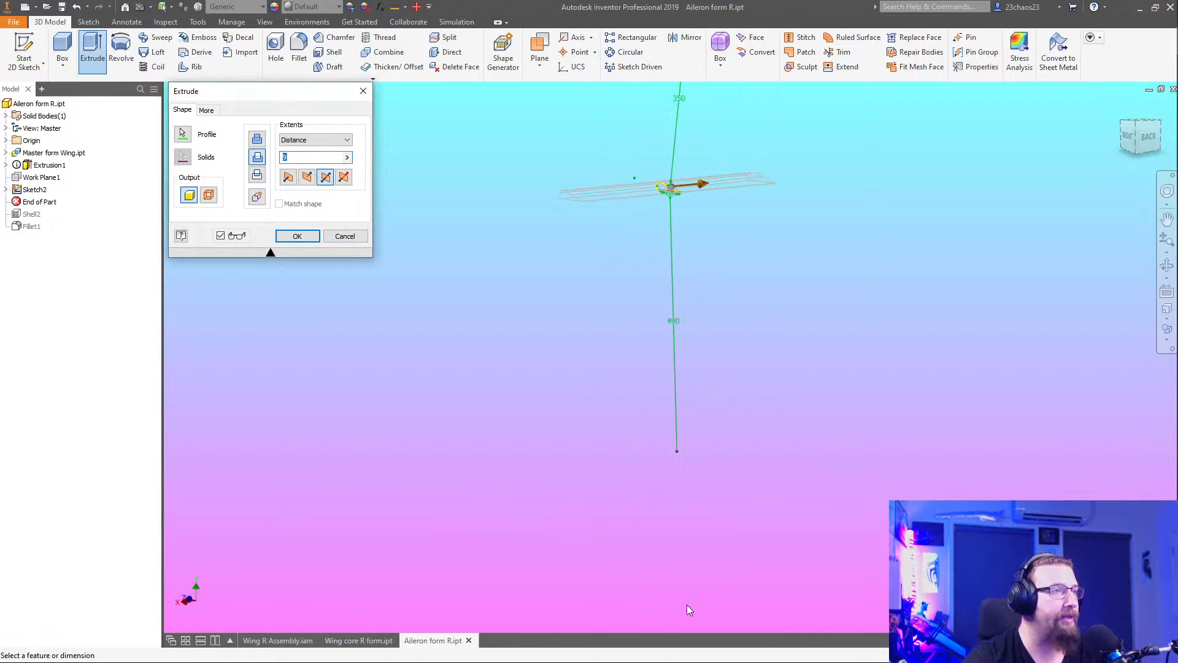
scroll(675, 603, down, 4)
scroll(667, 417, up, 5)
scroll(658, 403, up, 5)
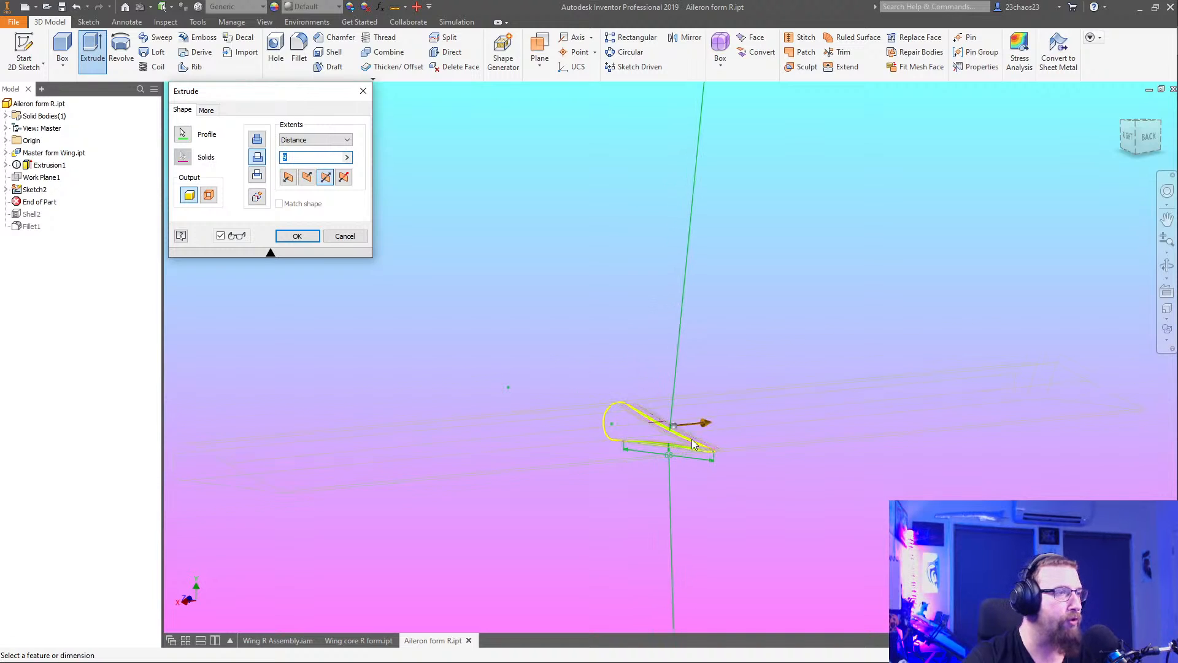
scroll(679, 450, down, 2)
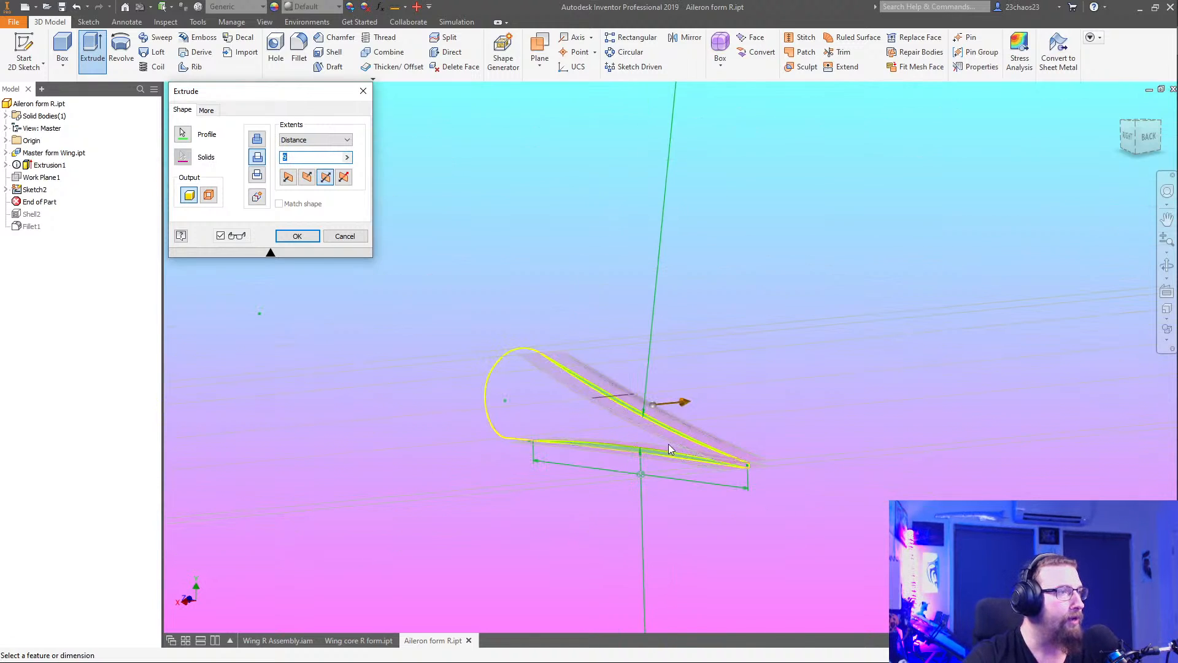
click(297, 235)
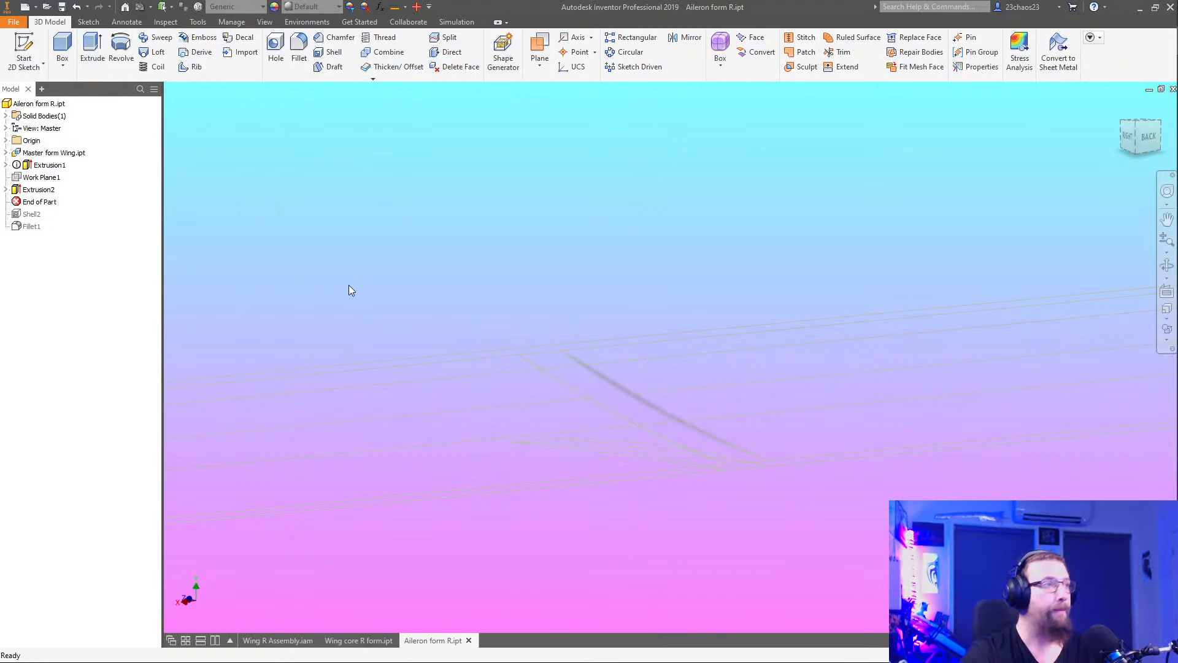
Show the whole aileron and switch its display style from wireframe to shaded with visible edges
middle_click(939, 377)
middle_click(939, 377)
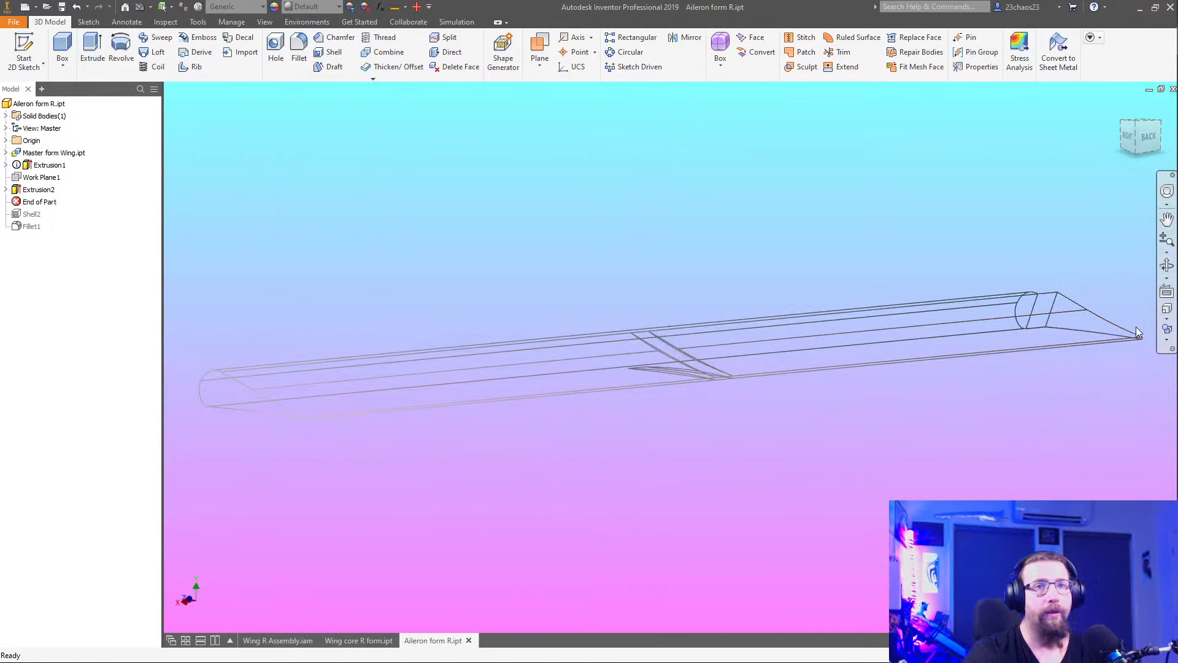
click(1165, 334)
click(1080, 489)
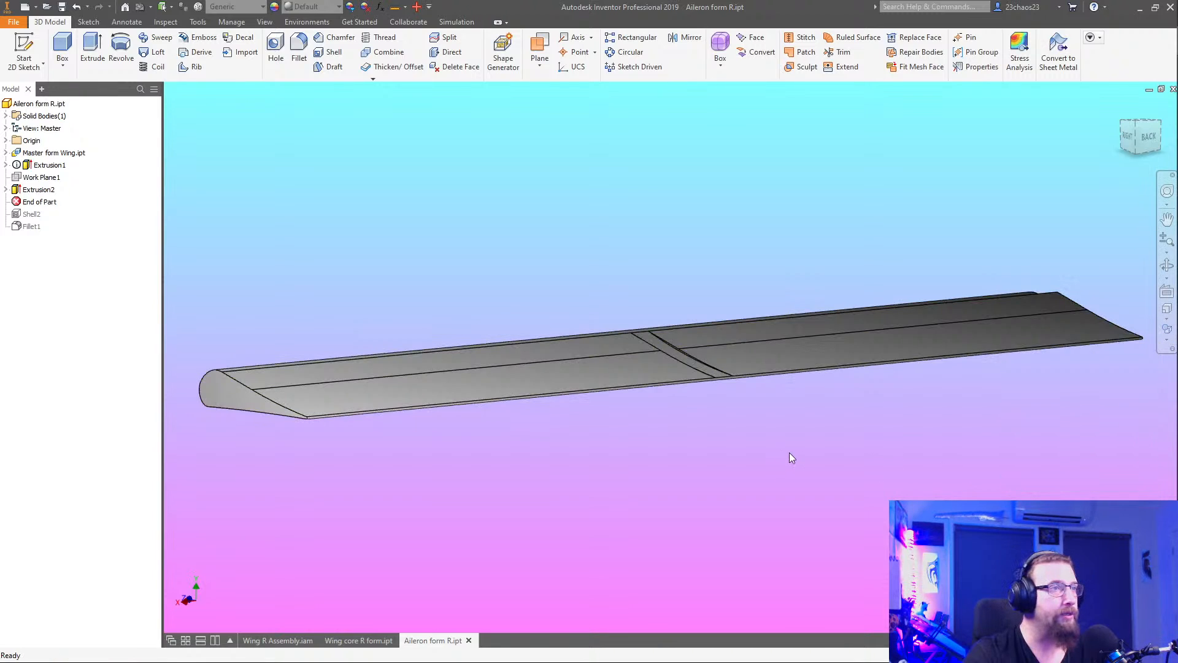
Fillet the two long outer edges of the groove on the aileron's upper surface with a 0.2 mm radius
shift+middle_drag(789, 460, 665, 482)
scroll(650, 340, up, 8)
middle_drag(690, 418, 617, 258)
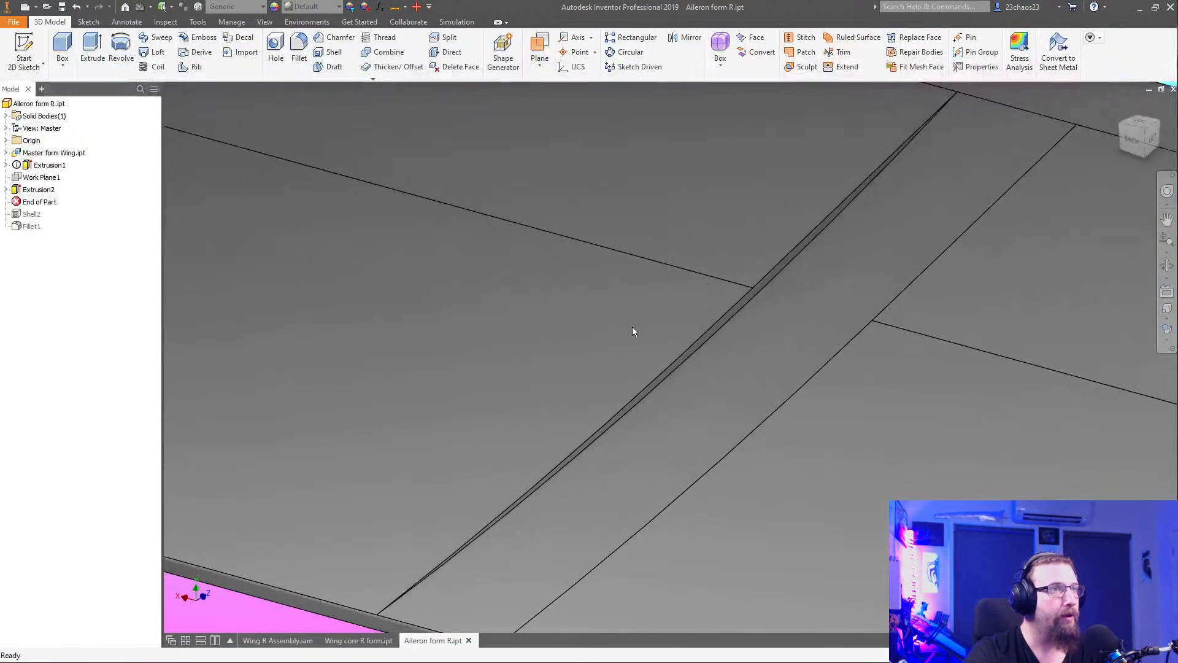
click(299, 49)
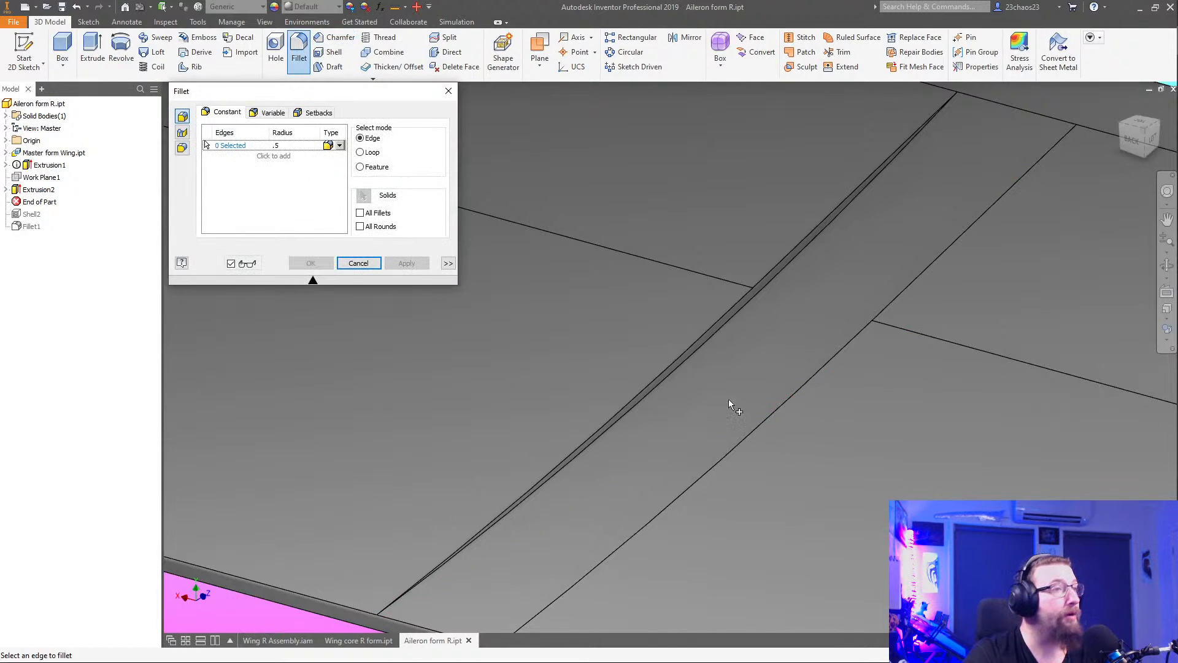
click(687, 352)
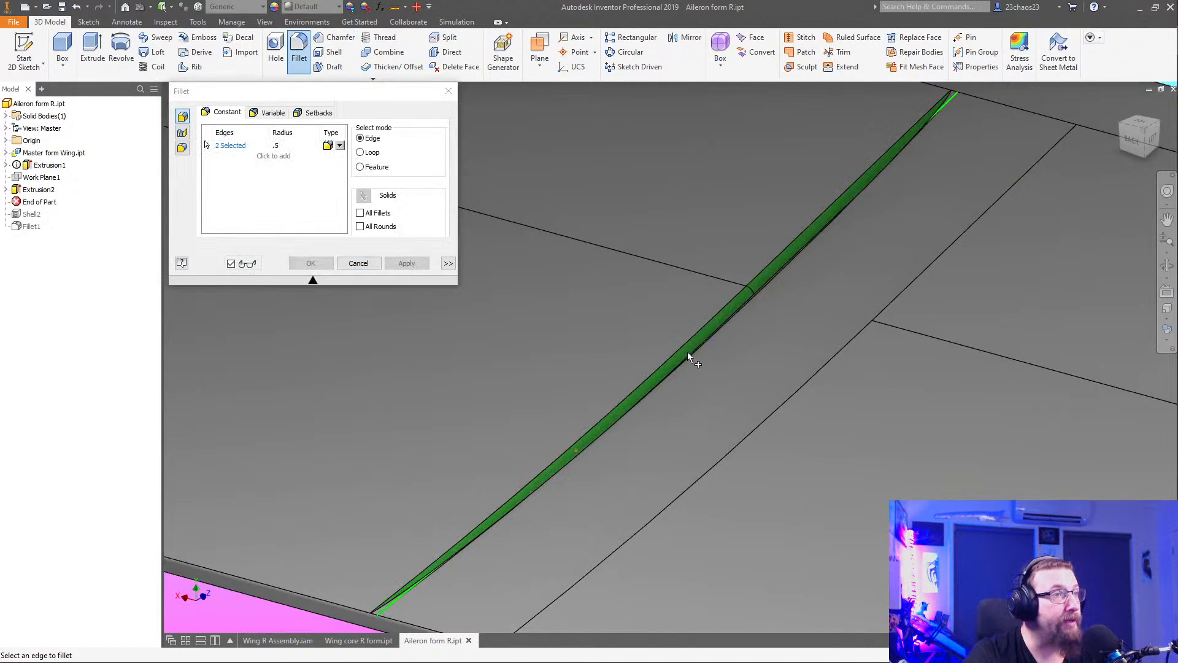
click(820, 369)
click(276, 146)
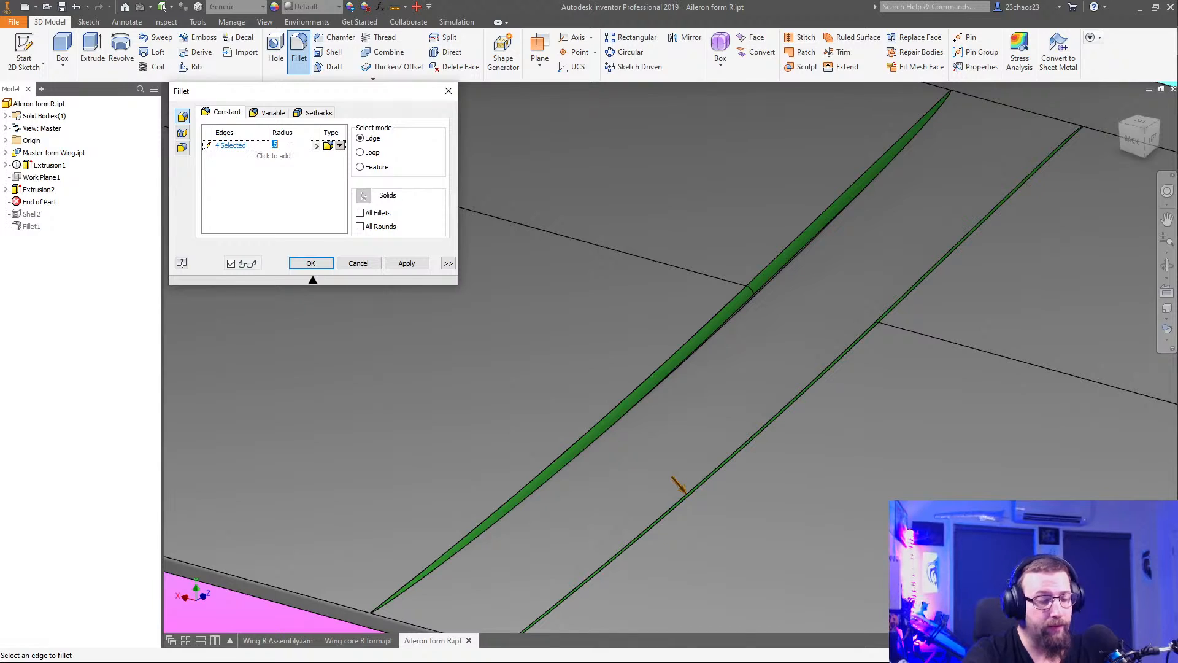
text(2)
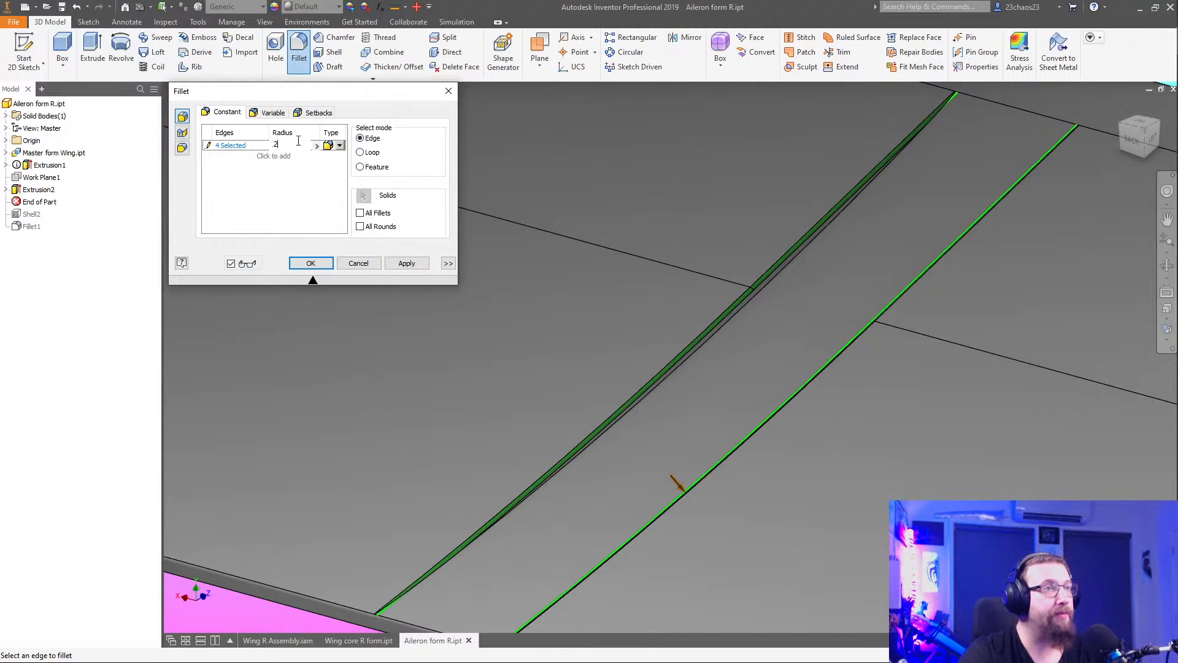
click(729, 319)
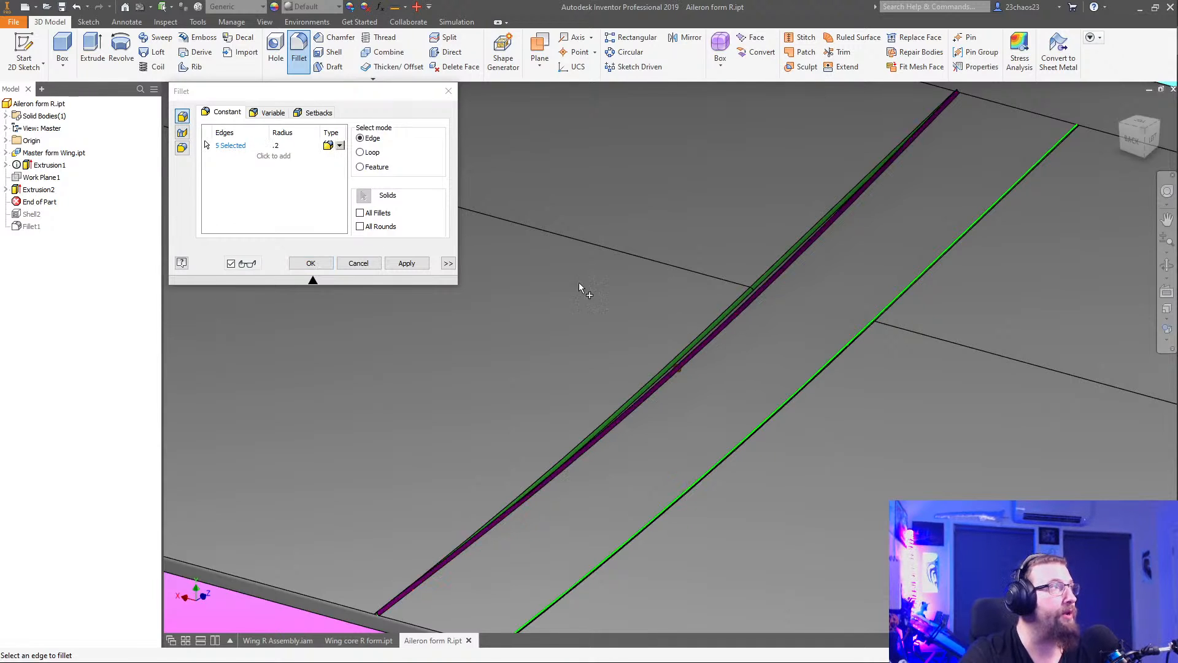
ctrl+click(696, 349)
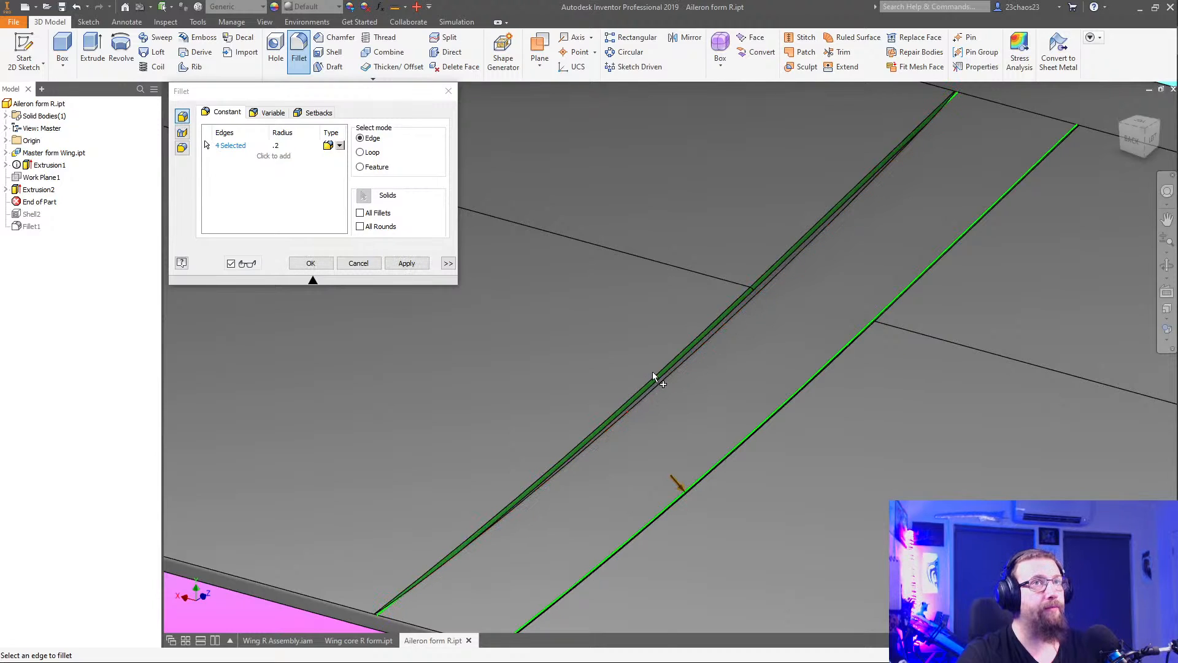
click(311, 263)
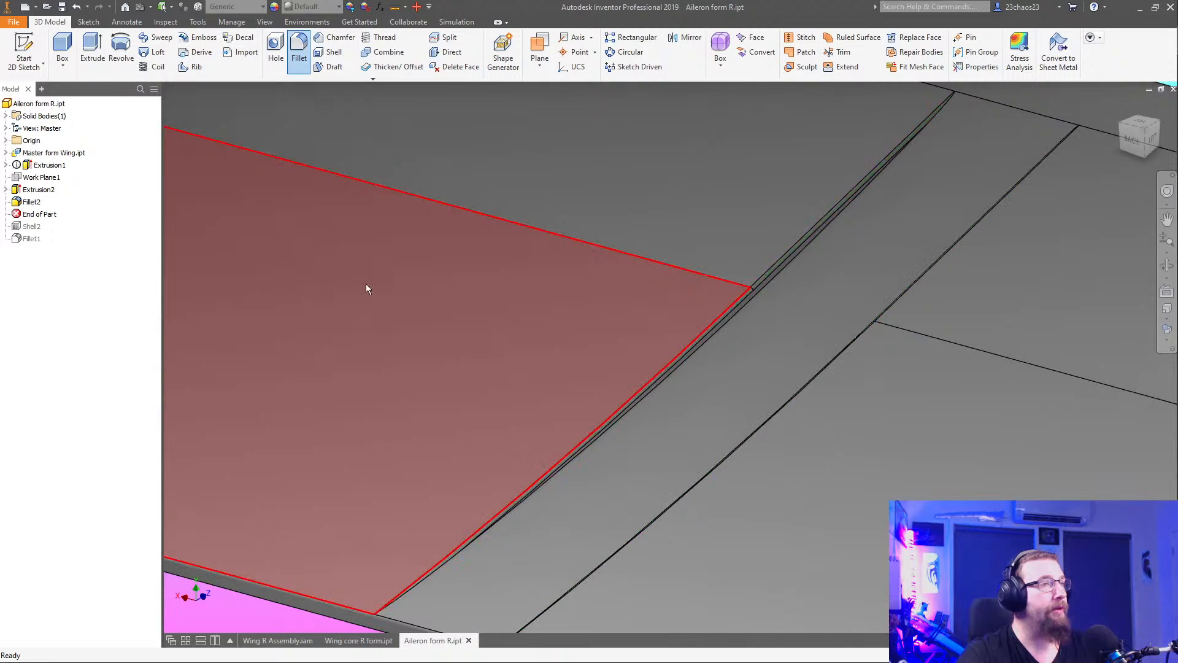
Try to fillet the inner floor edges of the upper groove with a 0.1 mm radius
click(299, 49)
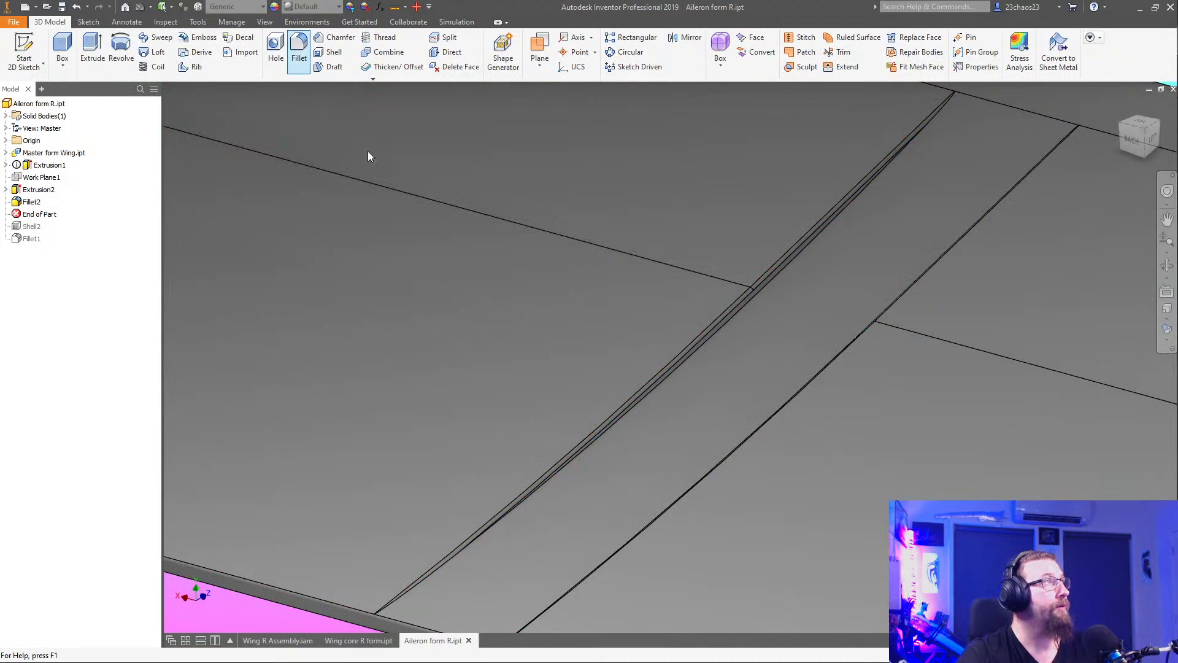
click(680, 367)
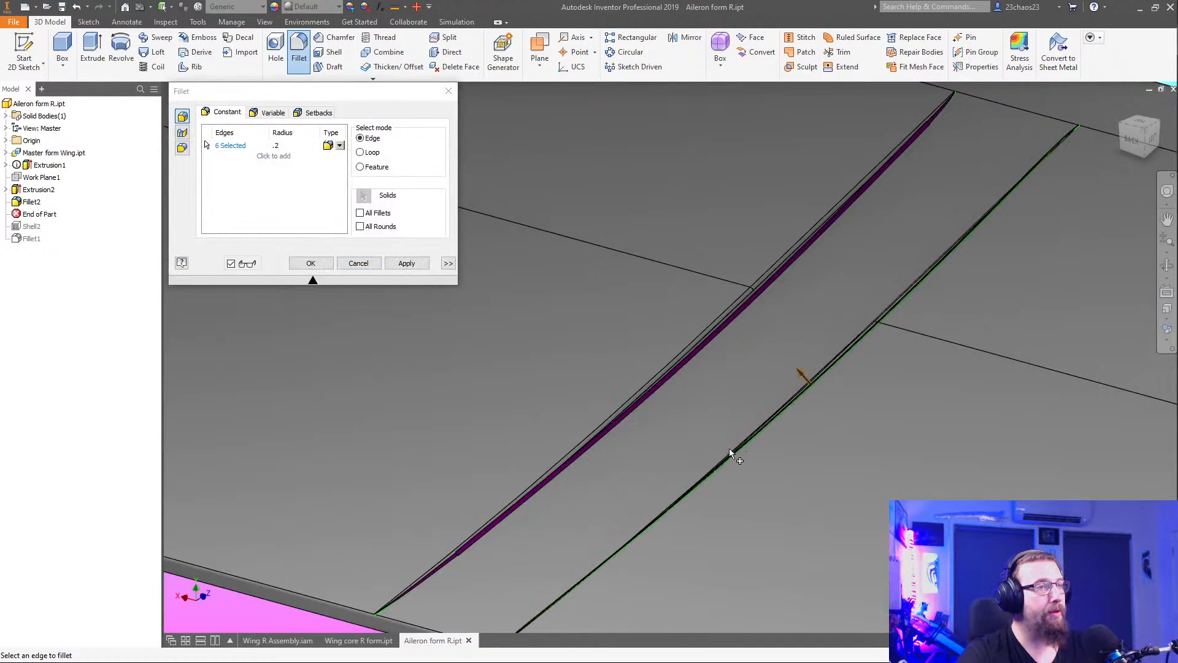
click(754, 442)
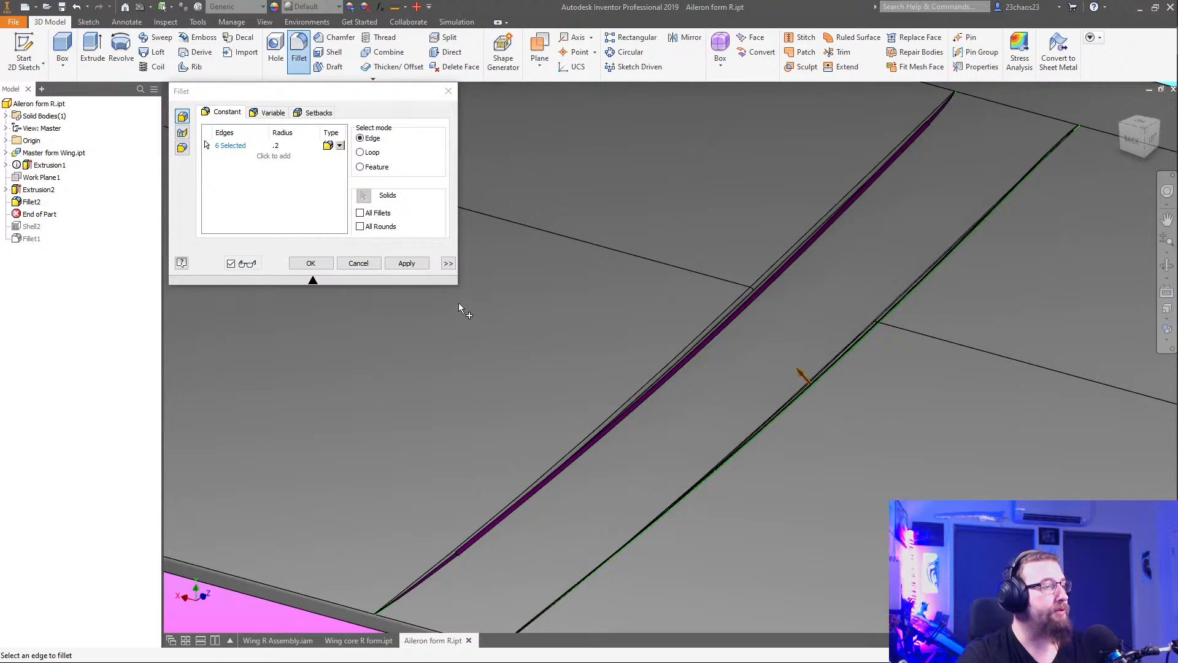
click(295, 145)
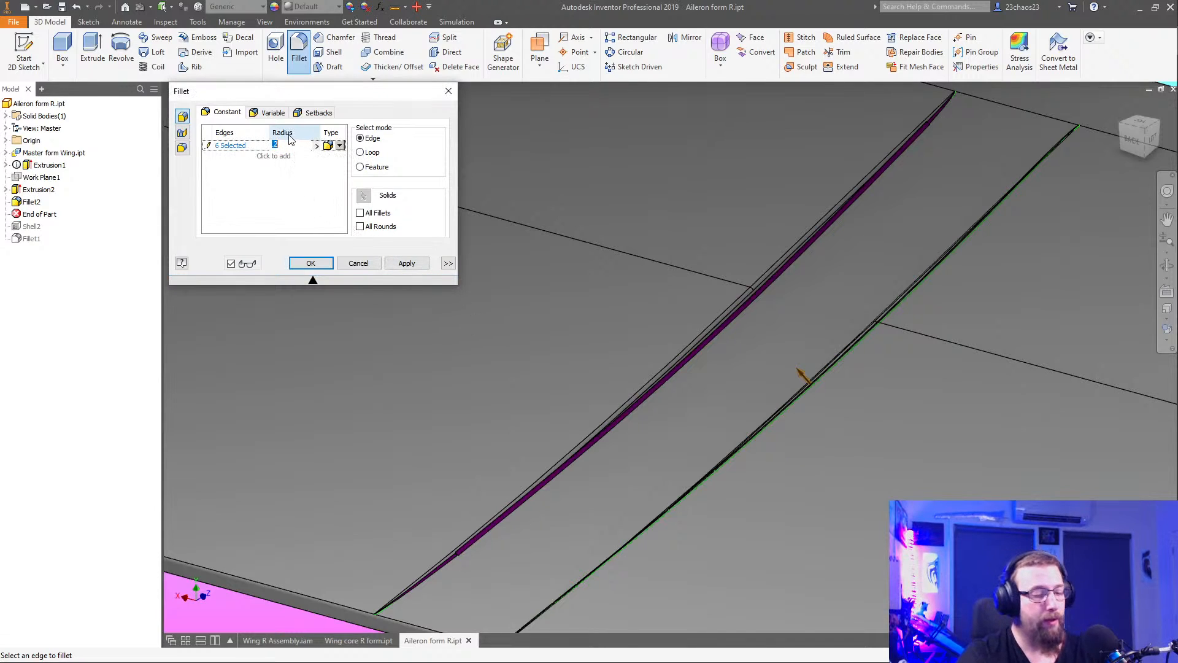
text(.1)
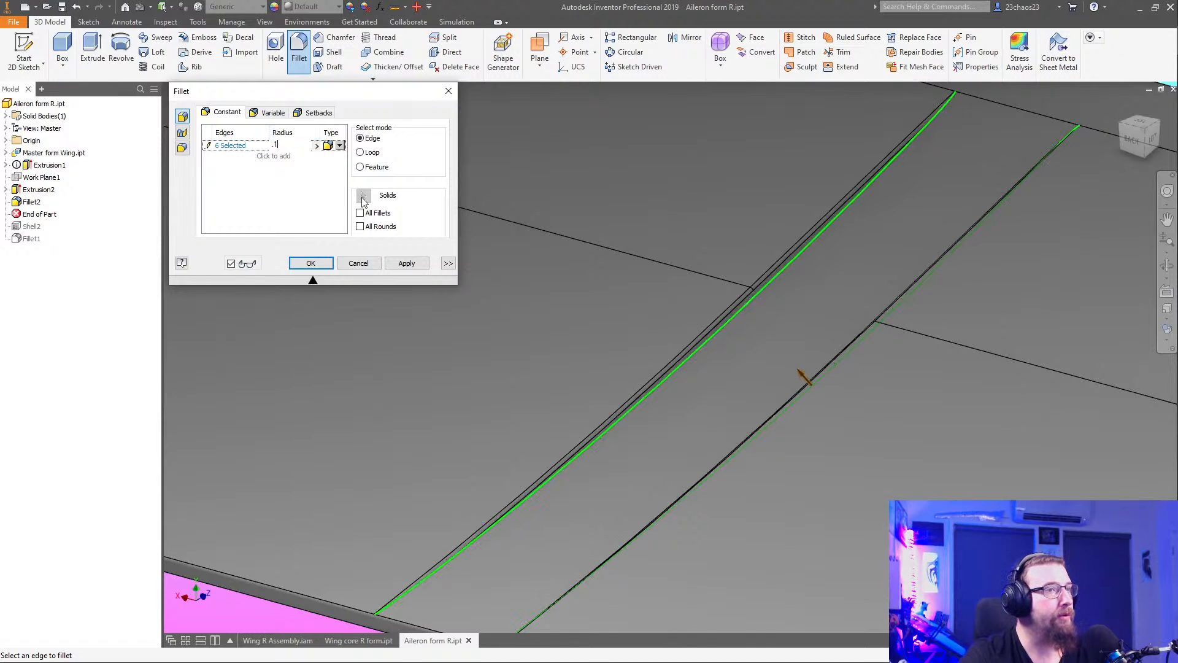
scroll(657, 376, up, 3)
click(313, 264)
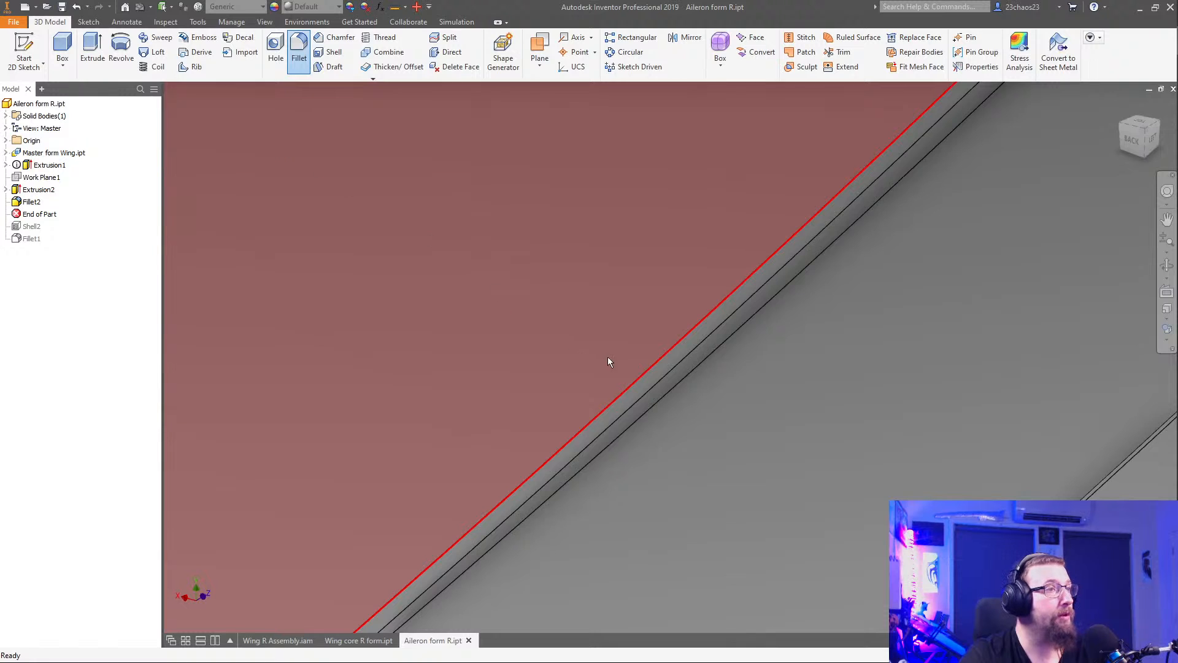
Edit the 0.2 mm groove fillet to include the two long edges of the groove on the aileron's underside
scroll(608, 356, down, 5)
shift+middle_drag(583, 368, 617, 353)
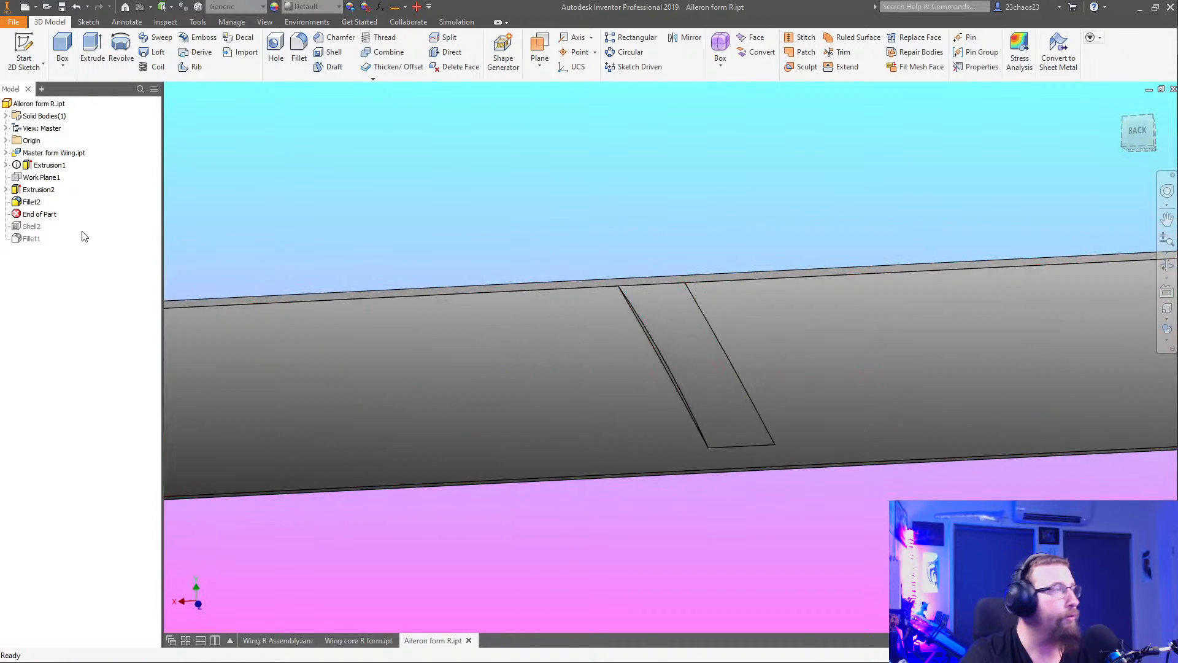
click(14, 227)
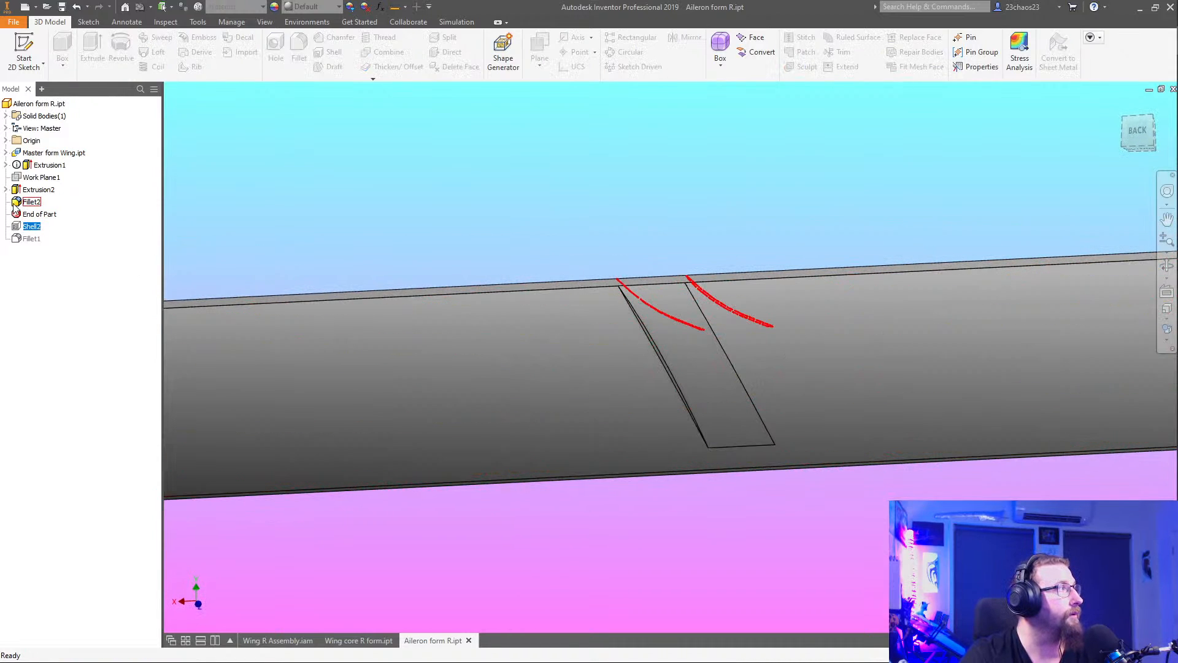
double_click(14, 204)
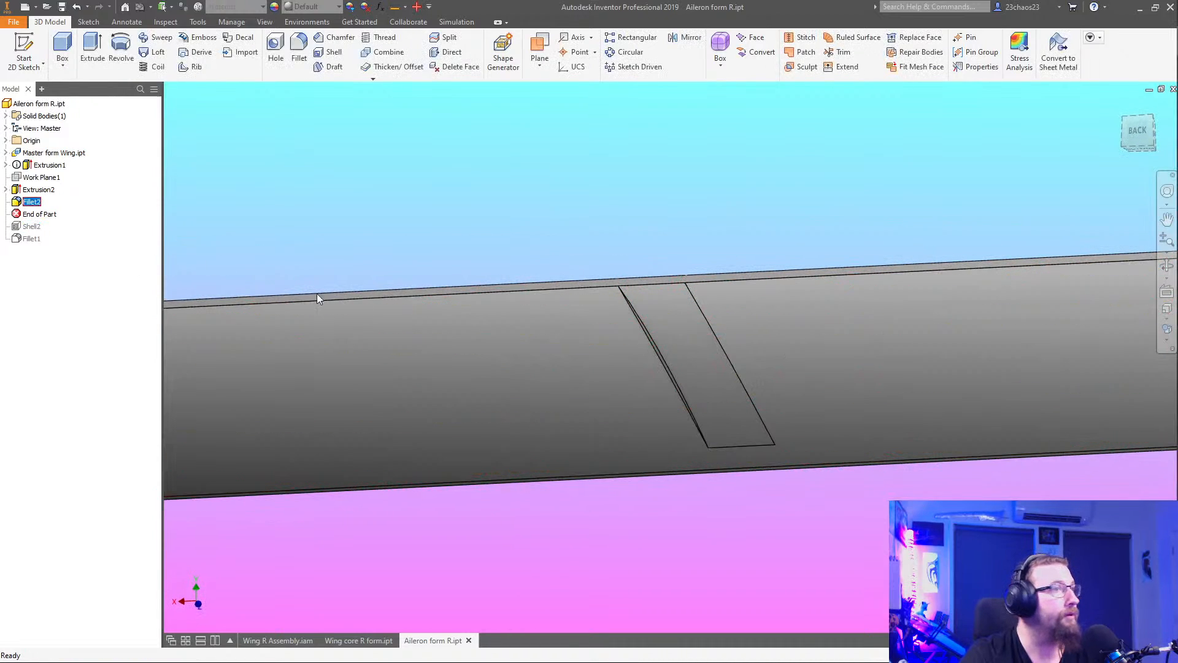
click(656, 354)
click(723, 347)
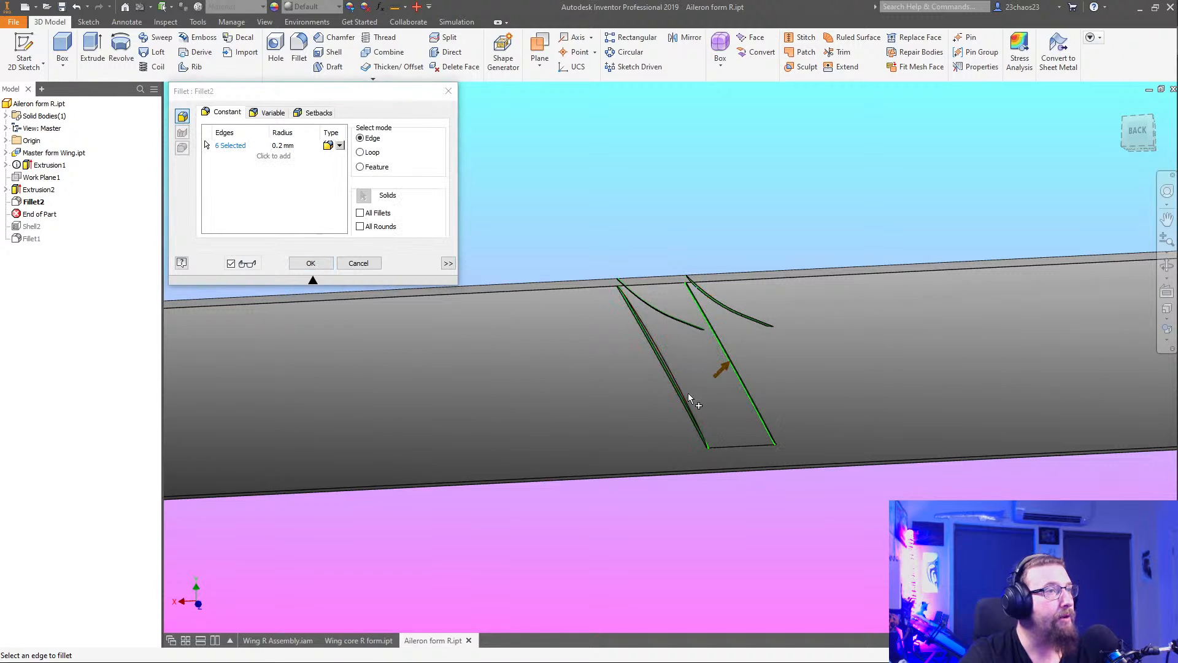
click(297, 260)
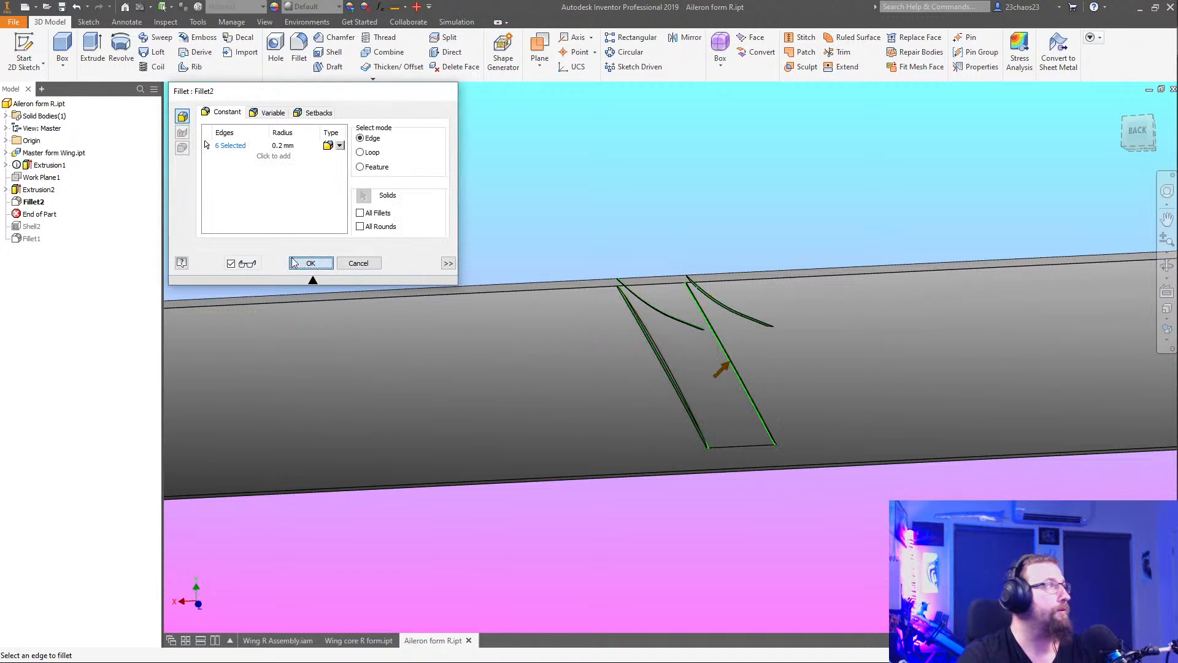
Roll the part history back above the outer groove fillet and fillet the four inner floor edges of both grooves with a 0.2 mm radius
drag(37, 213, 37, 195)
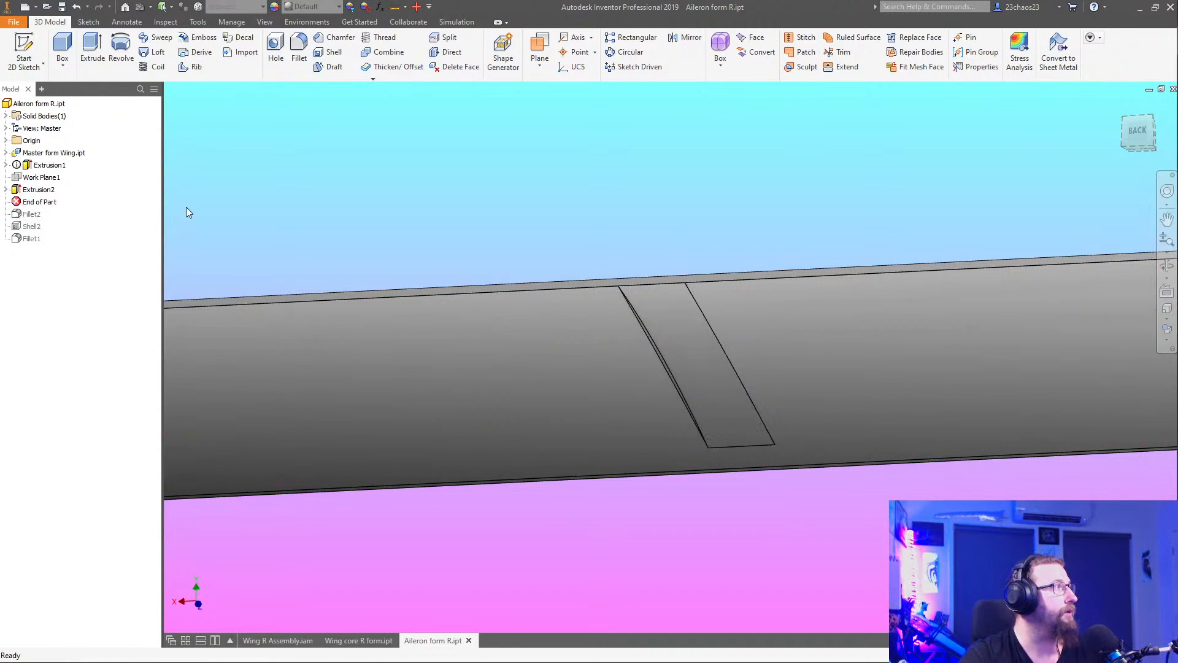
click(298, 52)
click(655, 344)
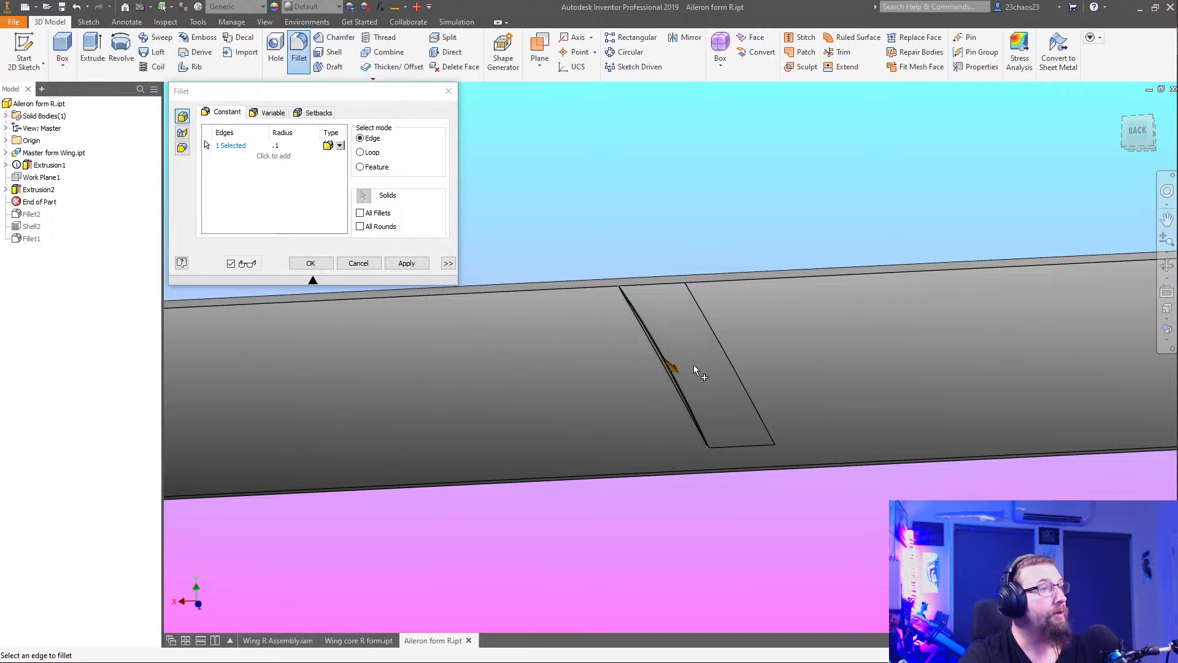
scroll(691, 364, up, 5)
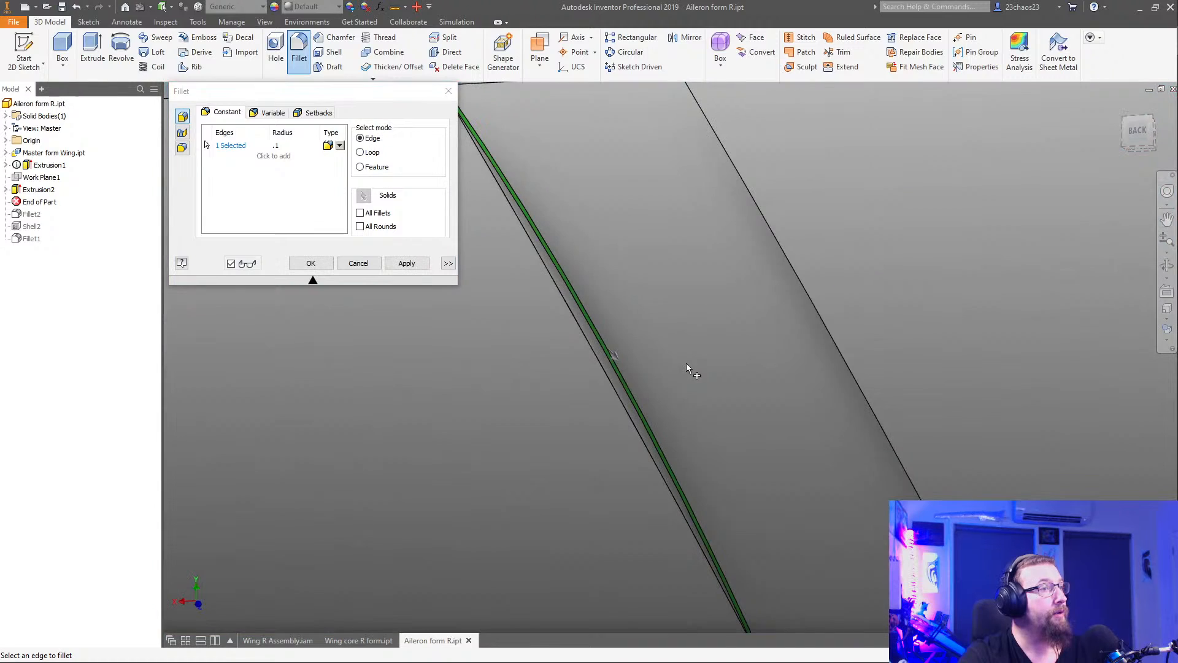
click(788, 245)
scroll(655, 250, down, 5)
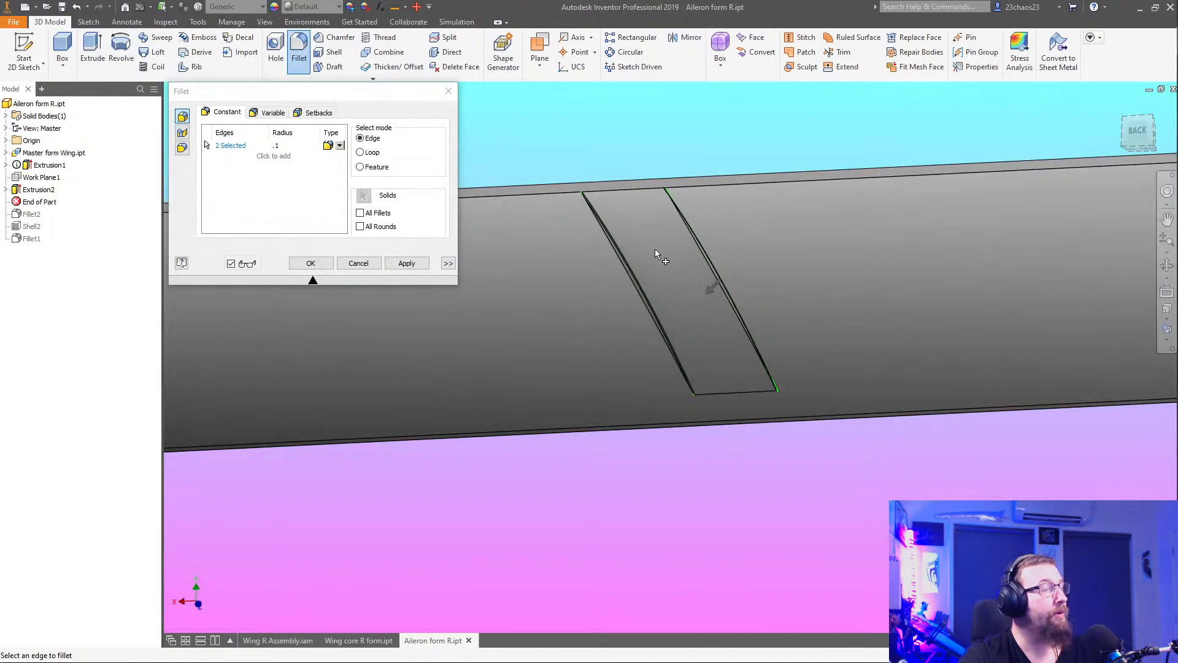
shift+middle_drag(656, 252, 635, 307)
click(620, 245)
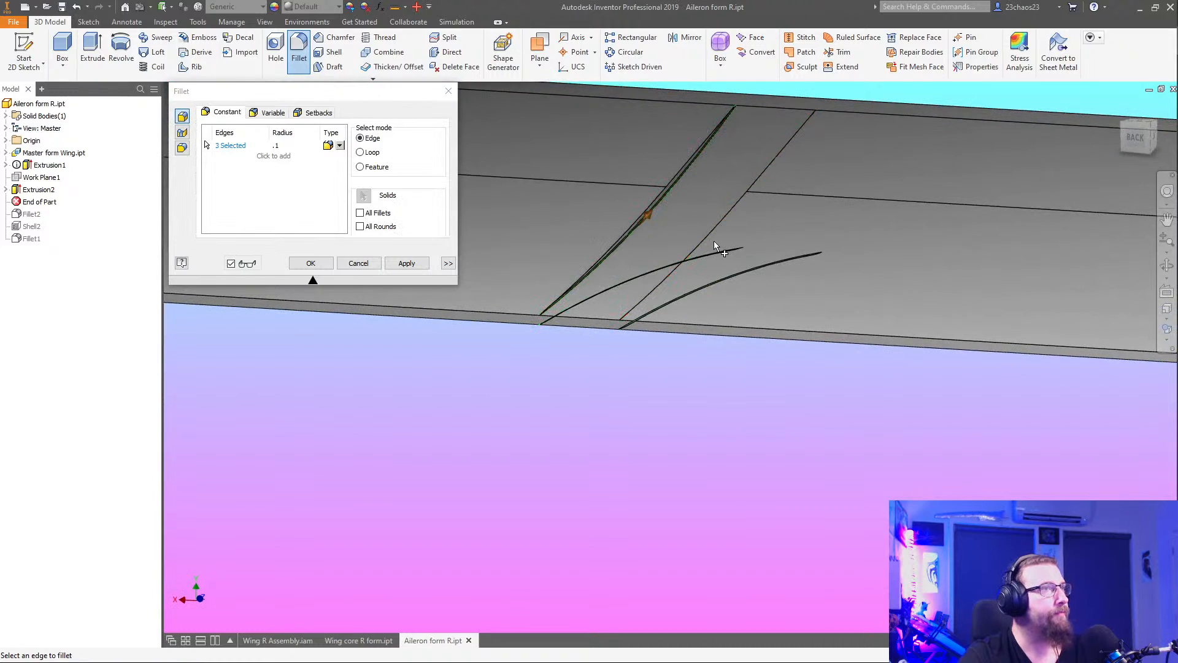
click(296, 144)
text(2)
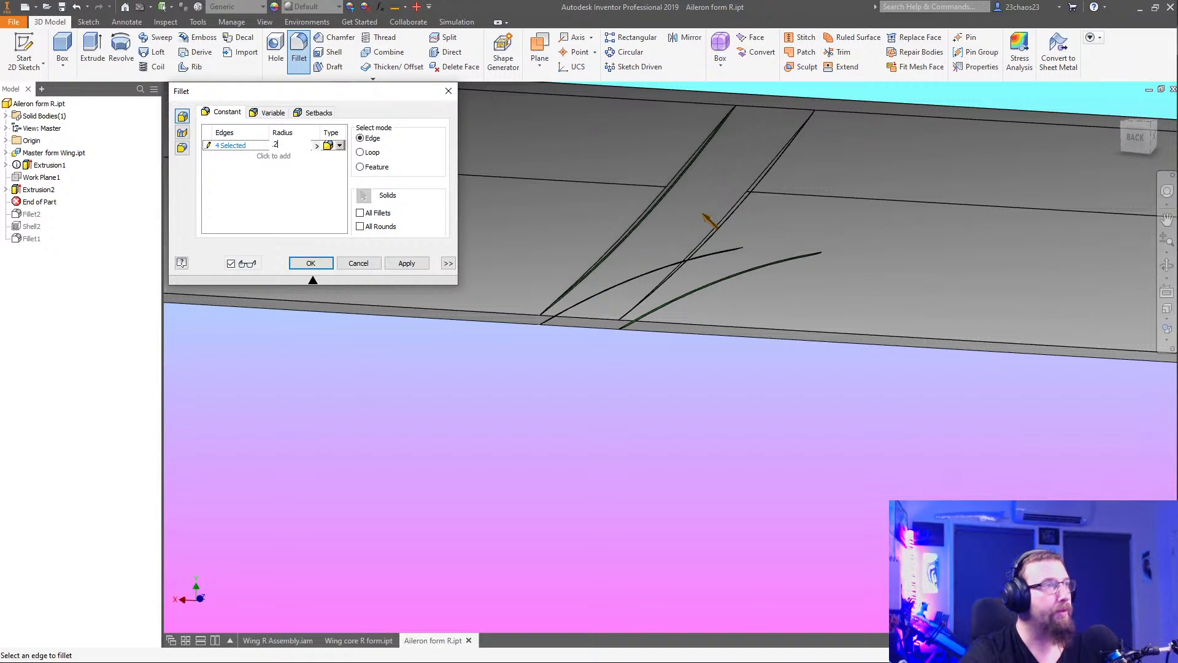
click(311, 263)
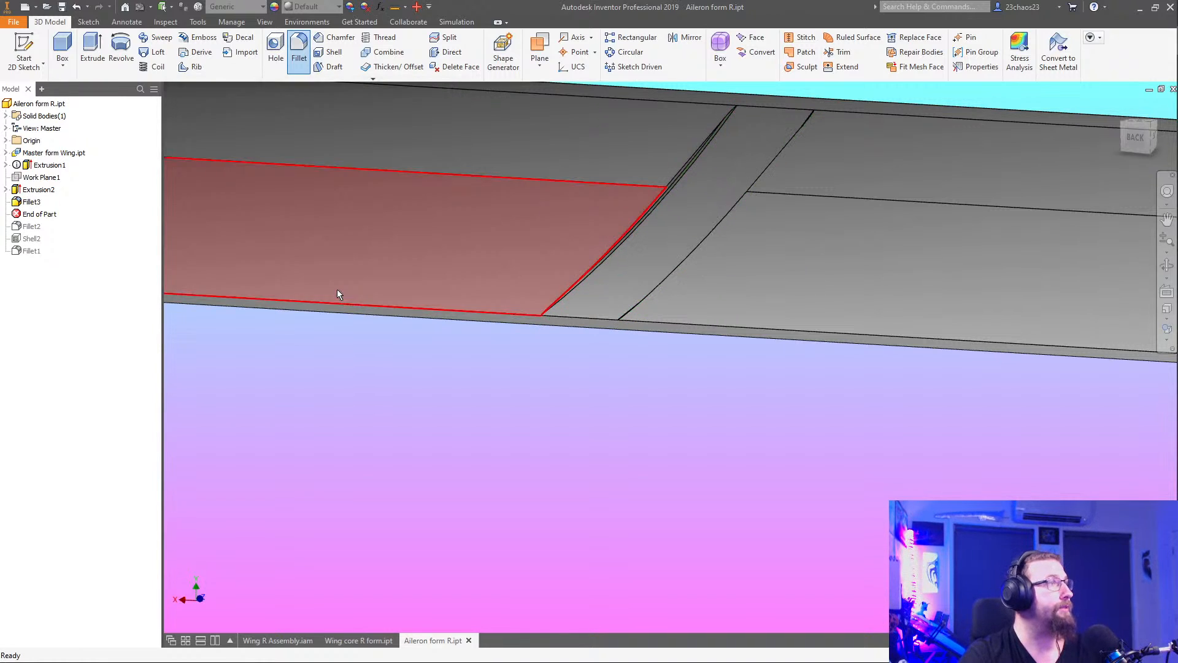
Roll the part history forward to include the outer groove fillet and check both fillets along the groove
drag(29, 214, 20, 229)
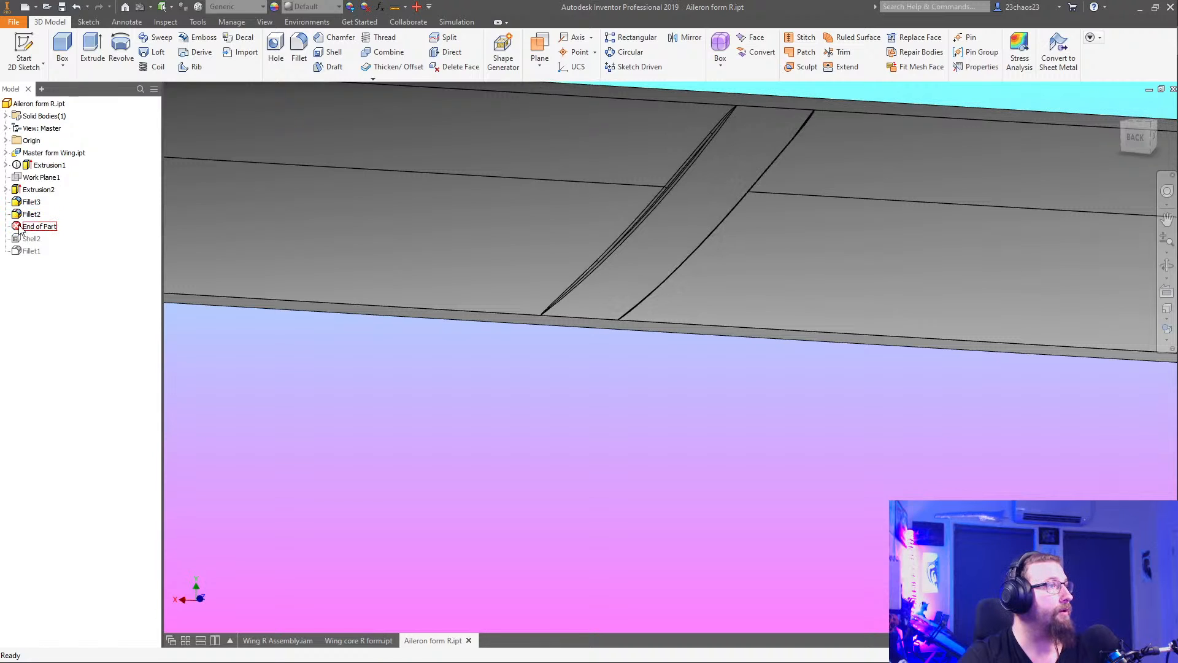
scroll(579, 270, up, 5)
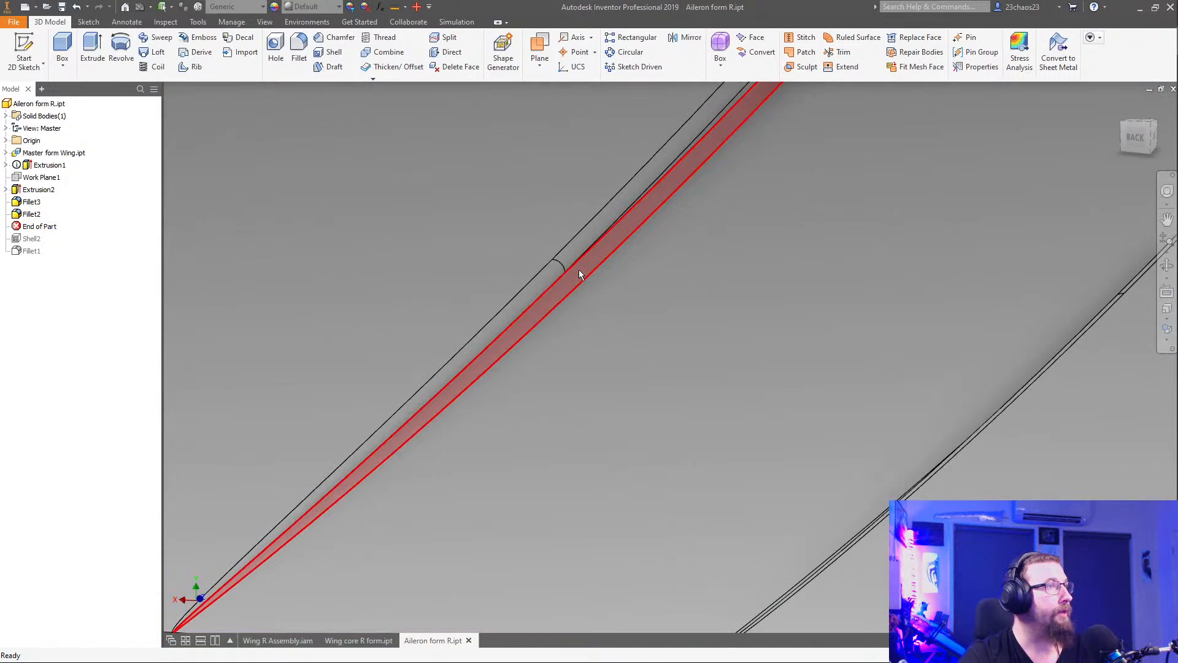
shift+middle_drag(580, 270, 705, 454)
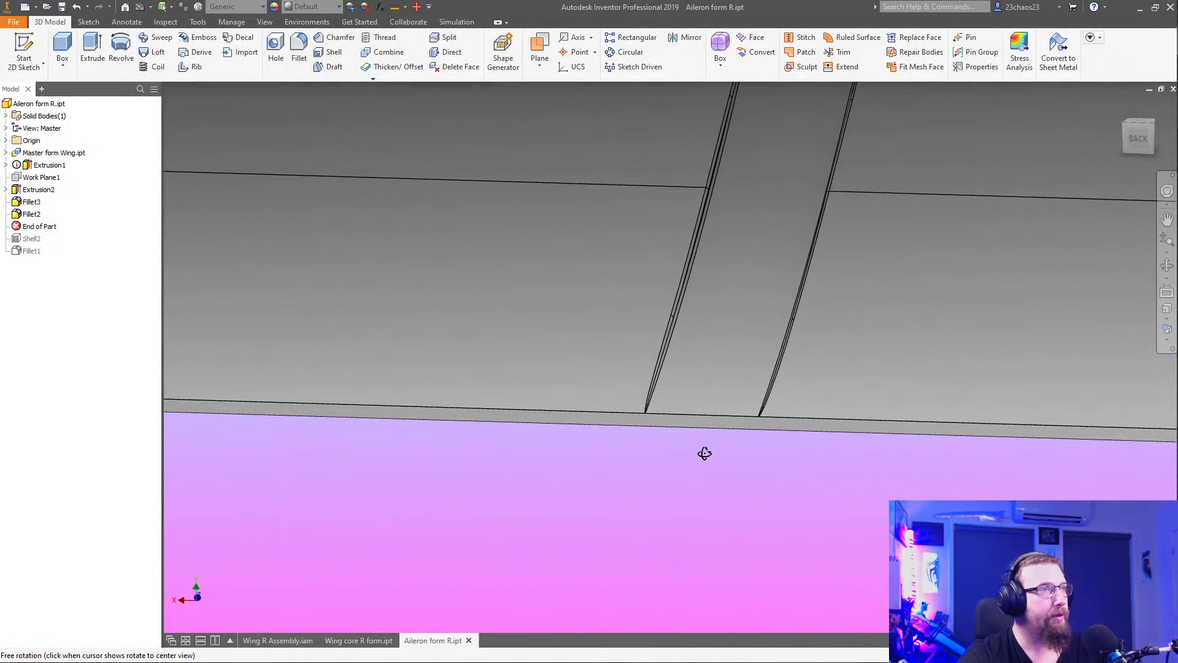
shift+middle_drag(490, 338, 484, 437)
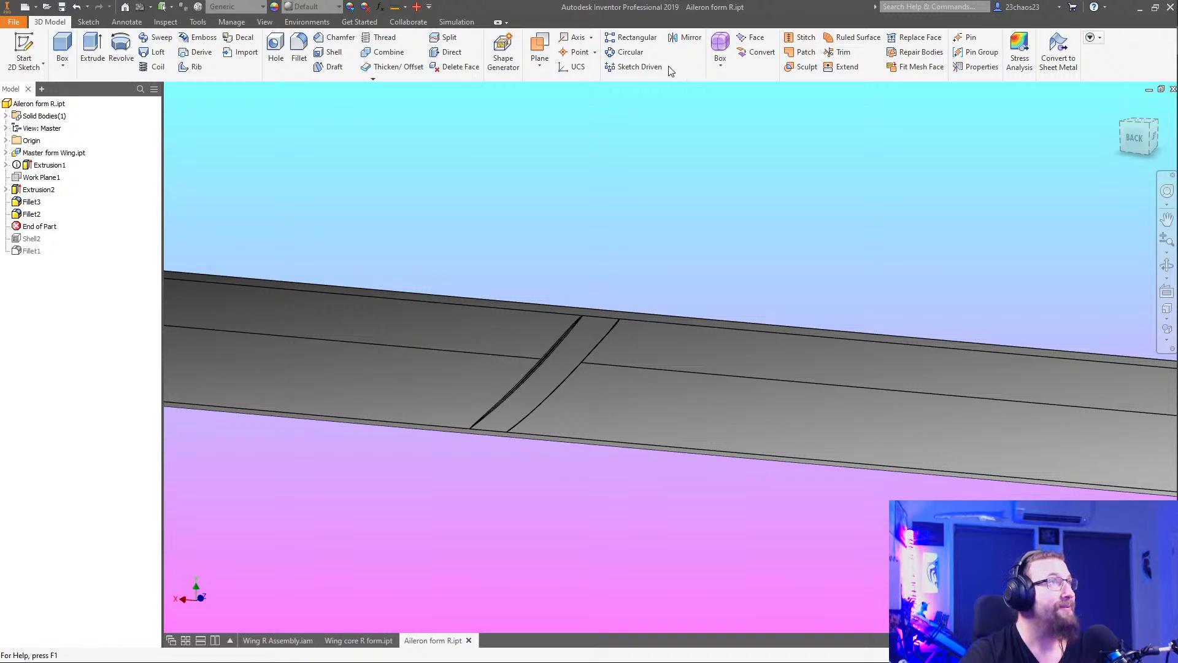
Set up a rectangular pattern of the groove extrusion and its two fillets along the X axis
click(632, 38)
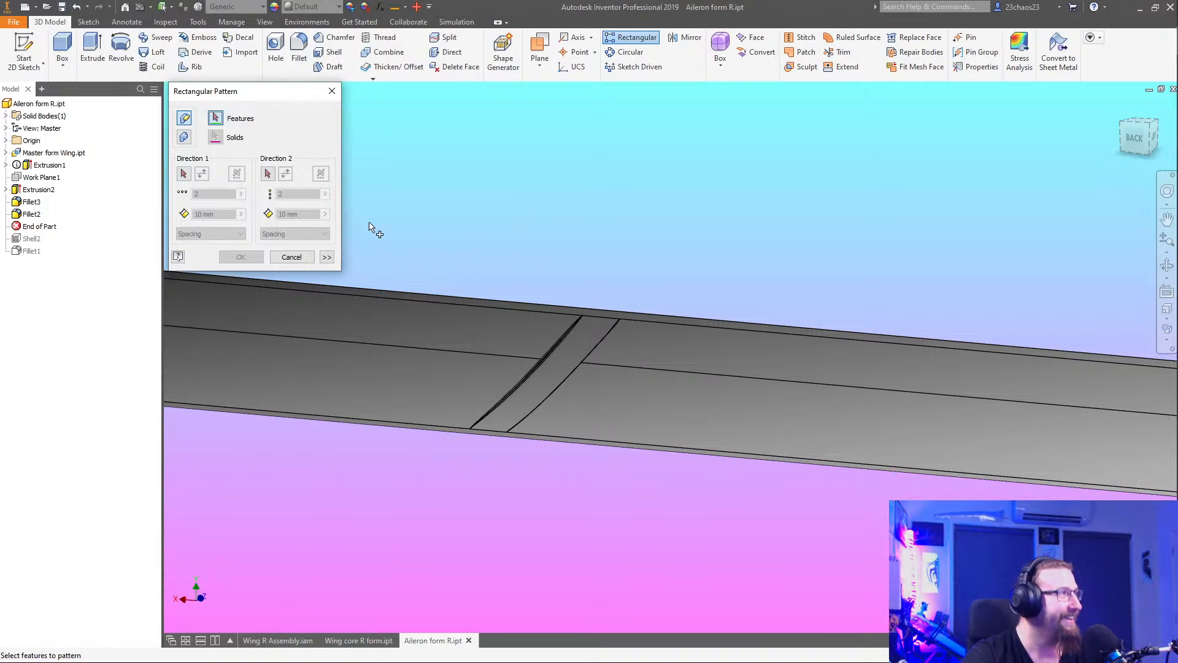
click(38, 189)
shift+click(32, 214)
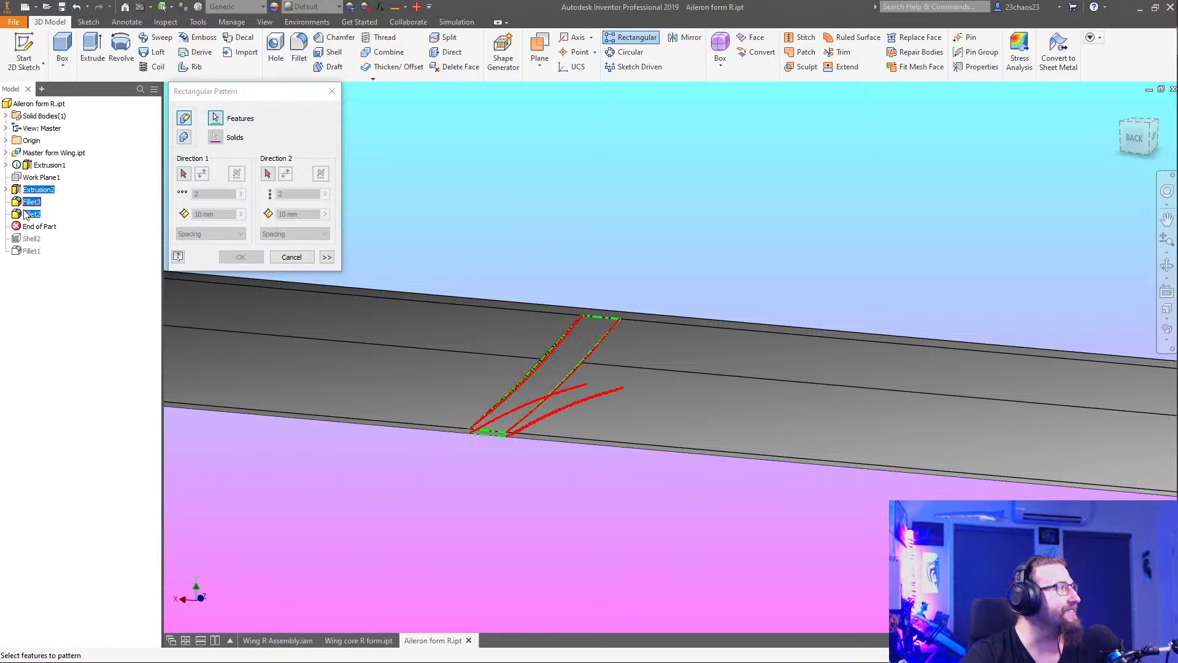
click(184, 174)
click(6, 140)
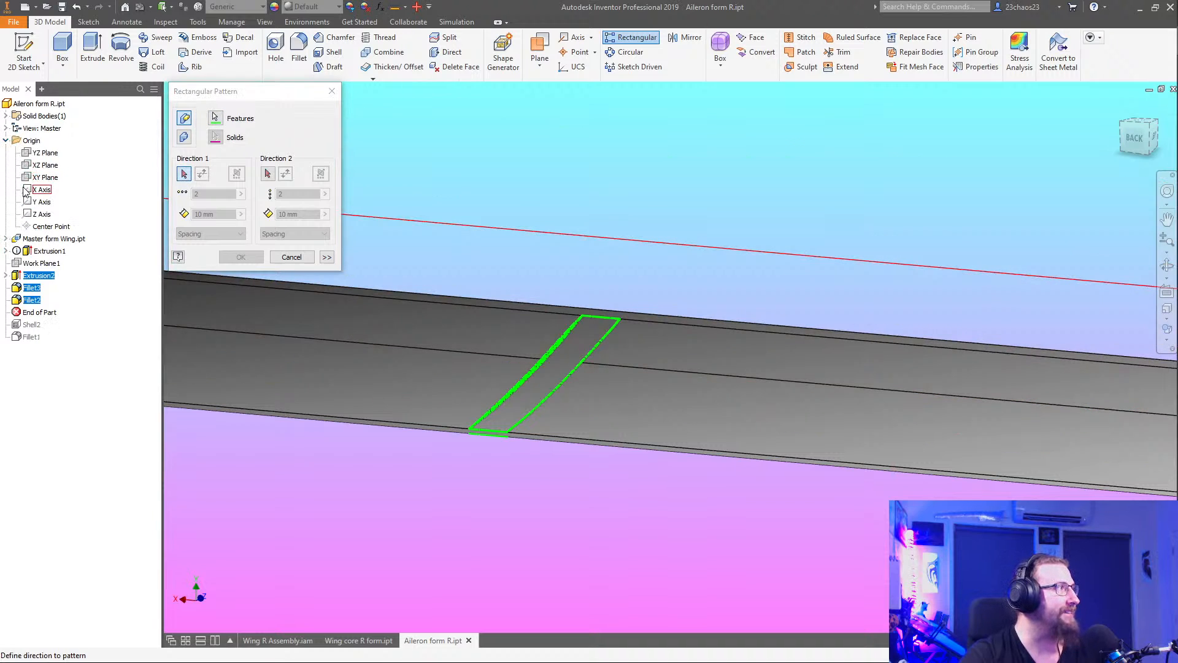
click(42, 189)
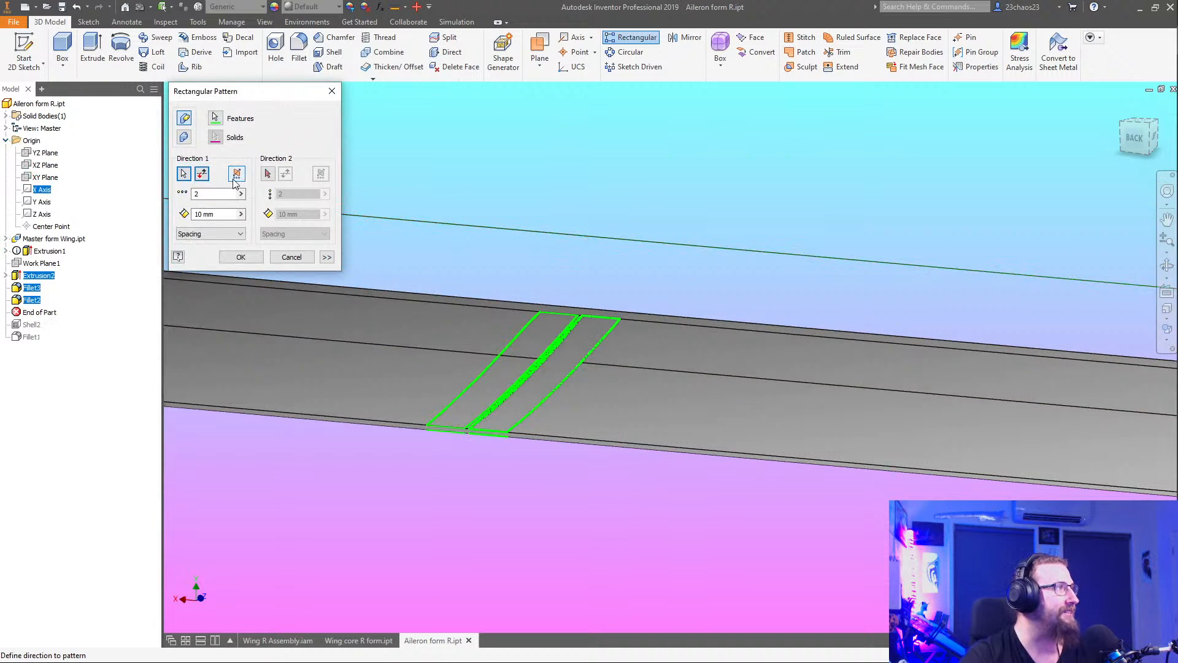
Distribute the groove pattern to both sides of the midplane and set its count to 49 occurrences
double_click(209, 194)
scroll(546, 325, down, 6)
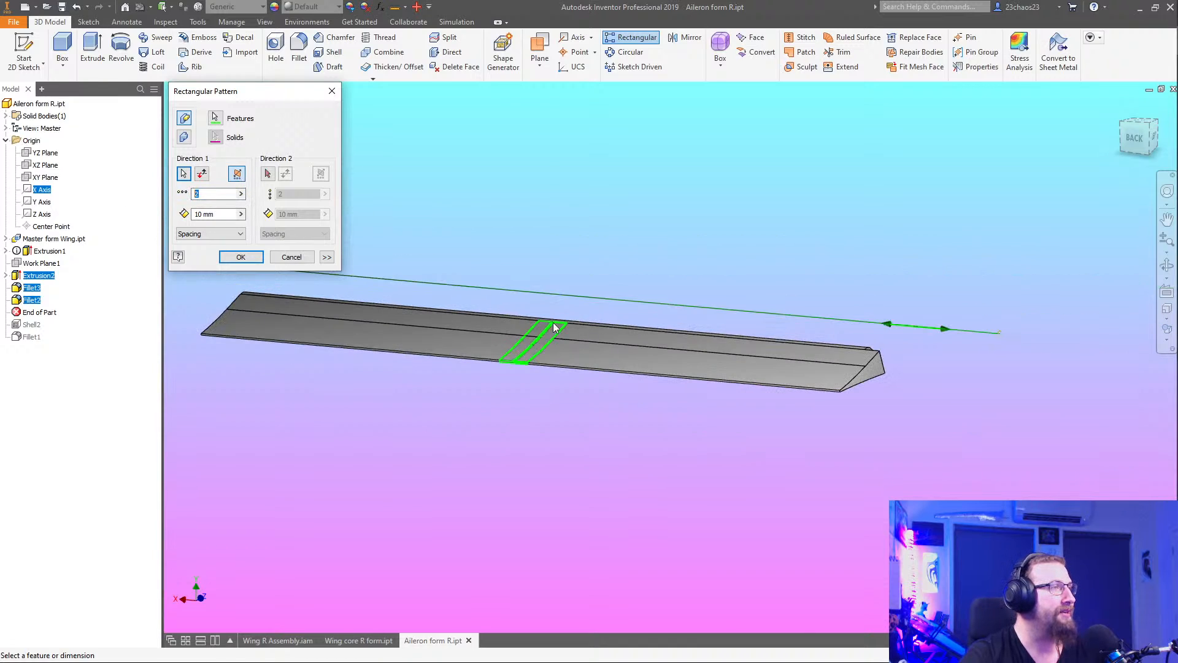
middle_drag(554, 365, 678, 361)
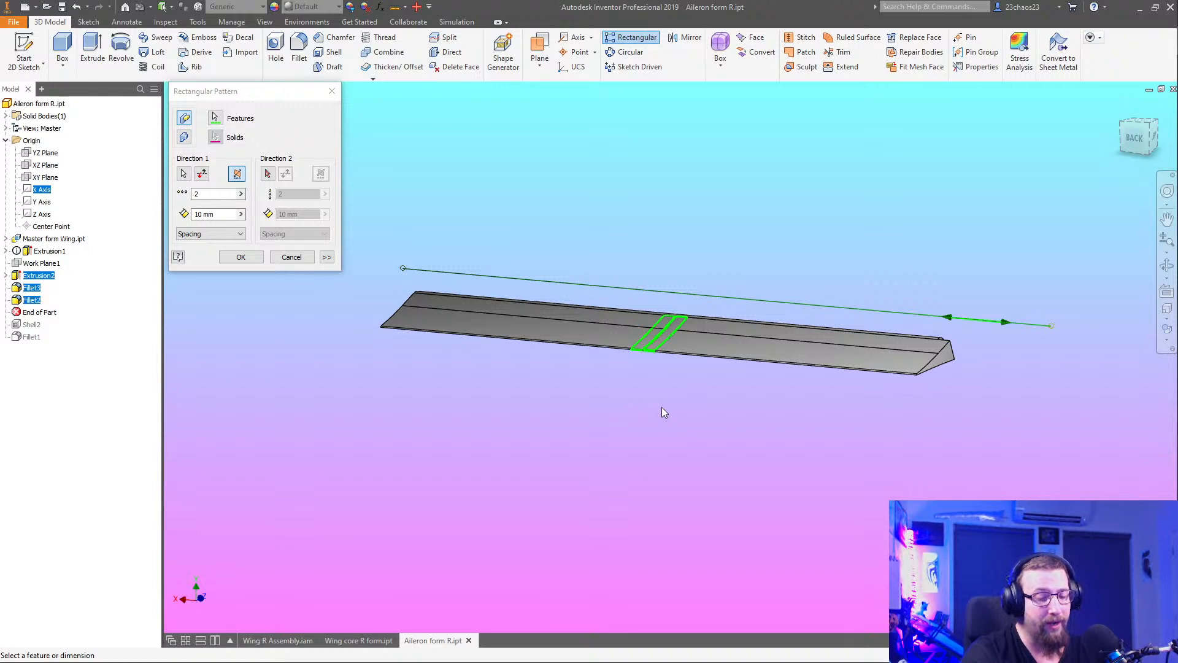
text(49)
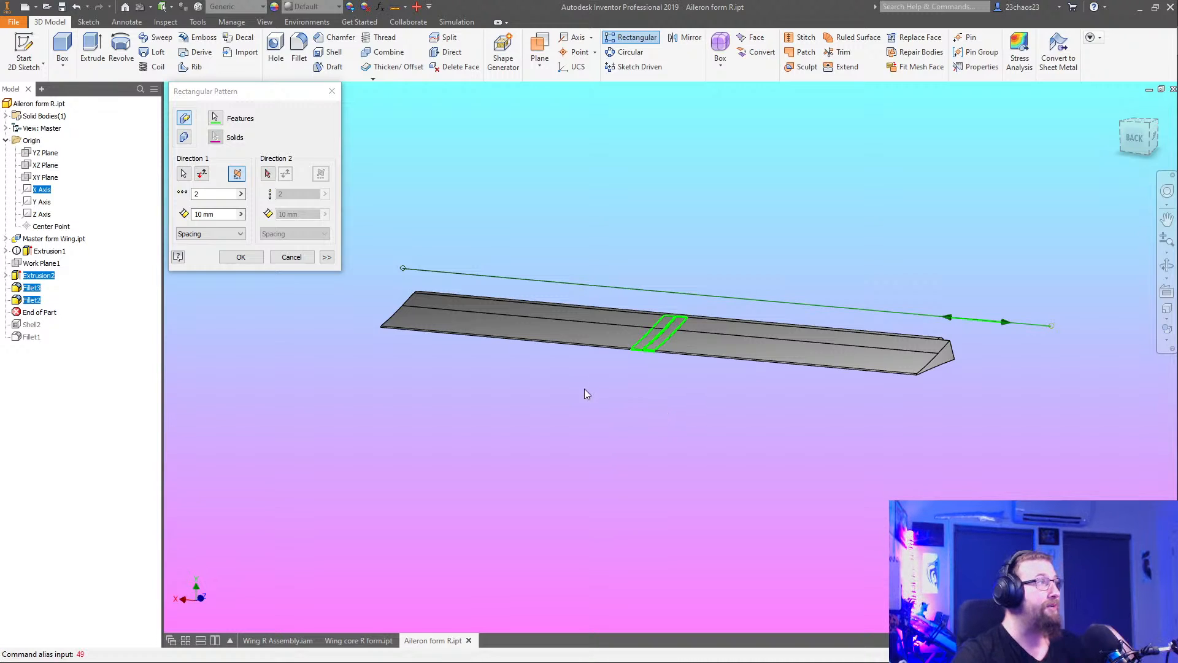
click(203, 194)
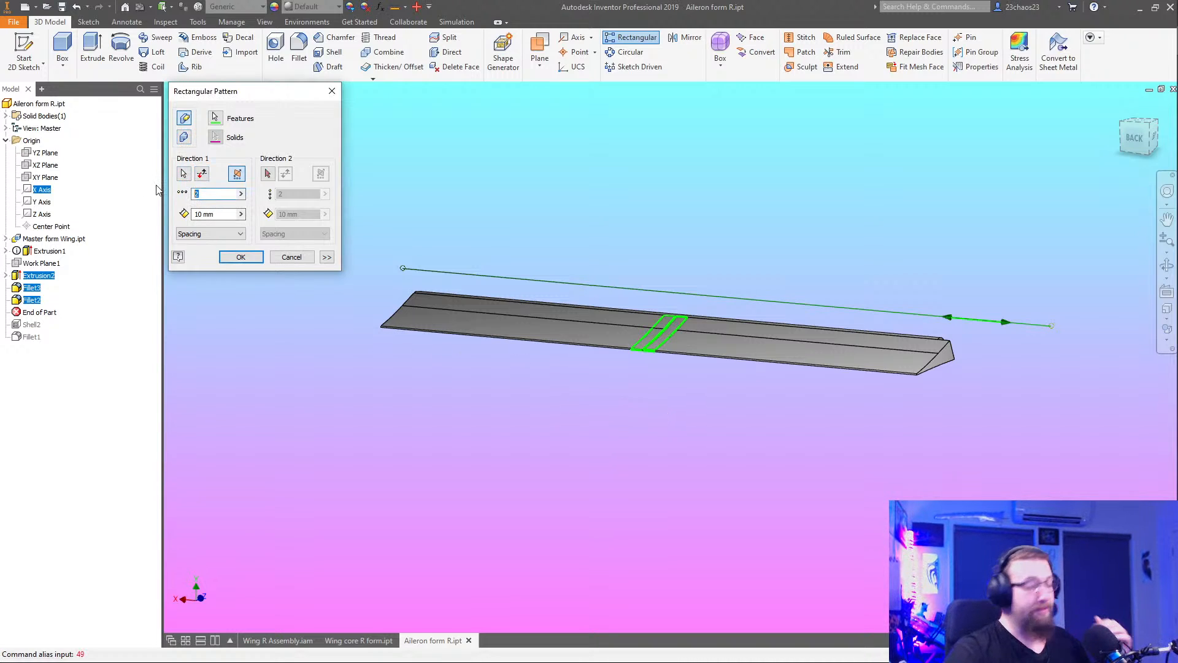
text(49)
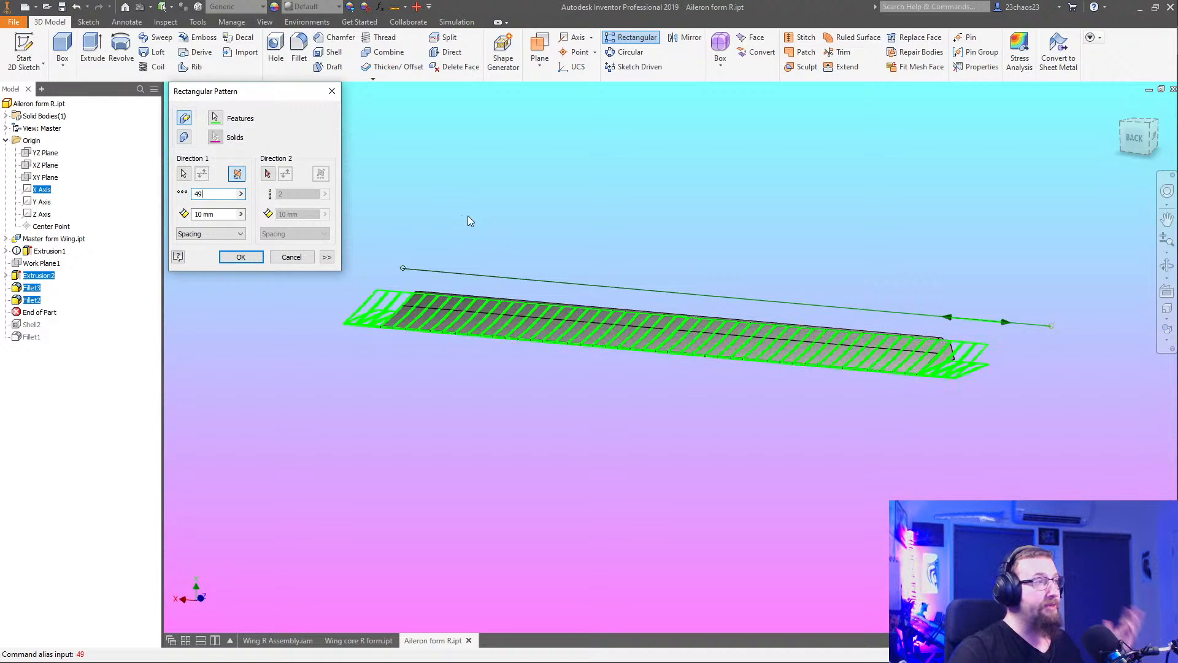
Examine the pattern preview from above, checking the gaps between grooves and the overhang past the aileron's end
shift+middle_drag(524, 389, 565, 435)
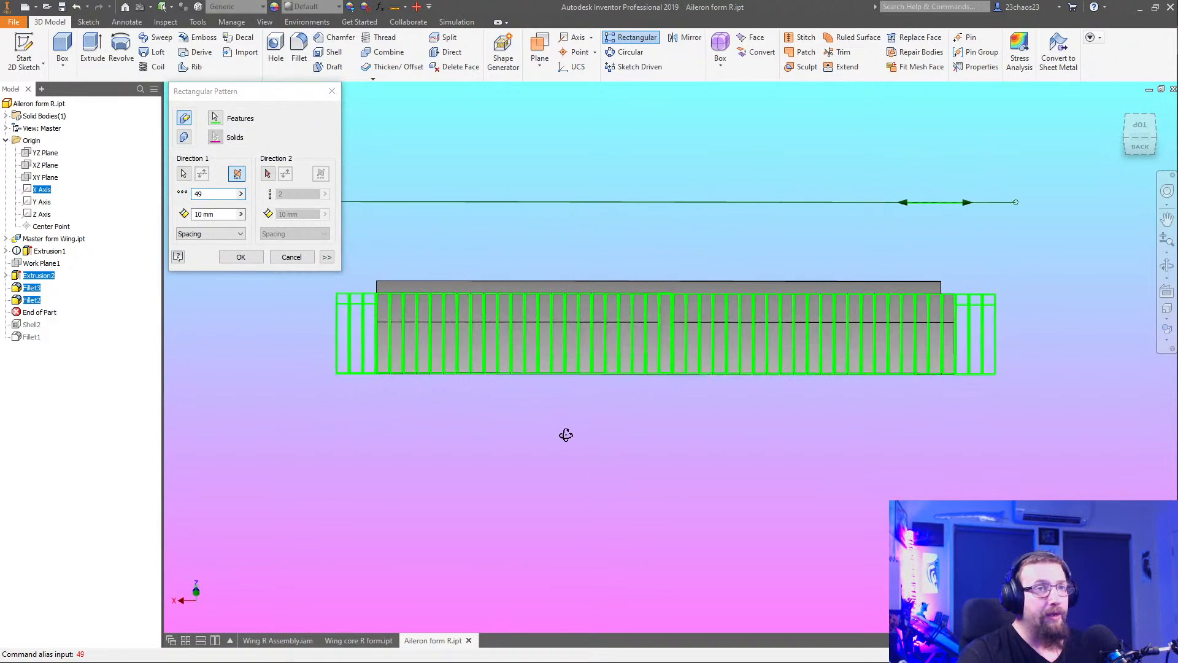
scroll(687, 332, down, 5)
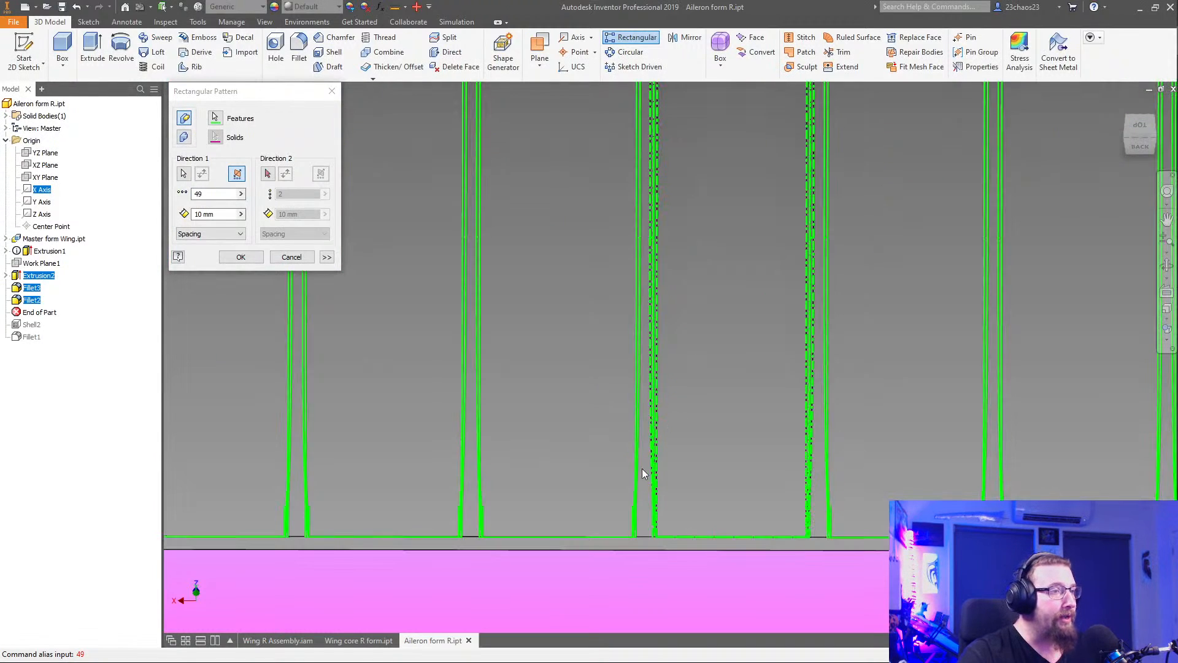
scroll(644, 276, up, 4)
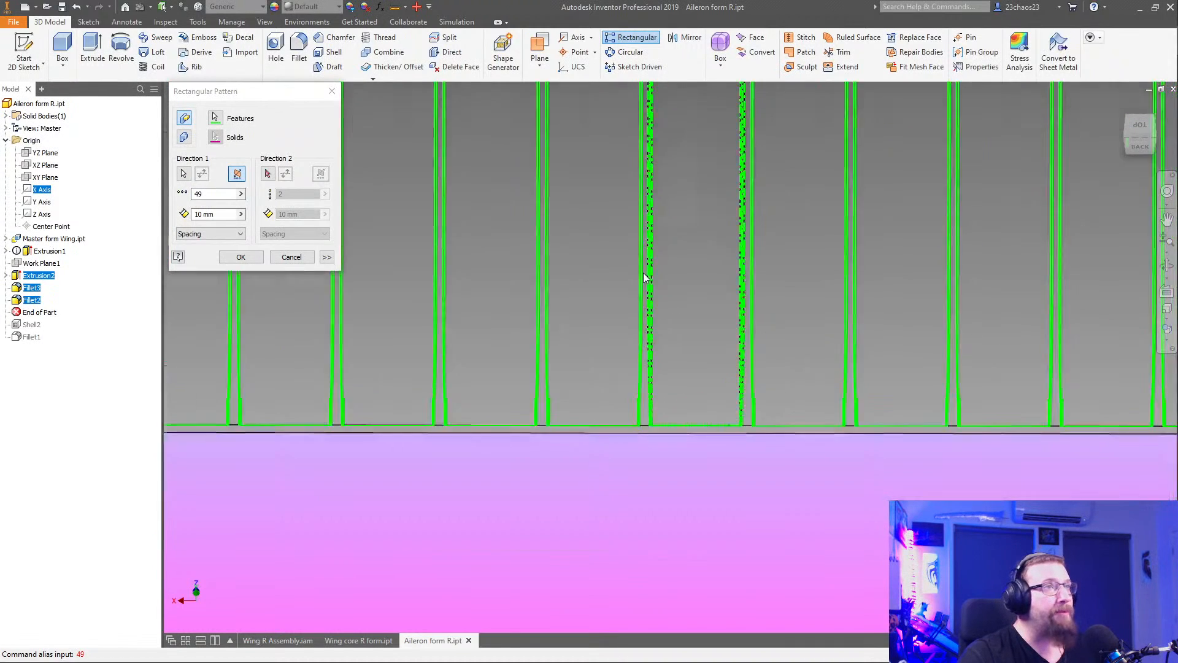
middle_drag(847, 330, 421, 362)
middle_drag(785, 341, 312, 343)
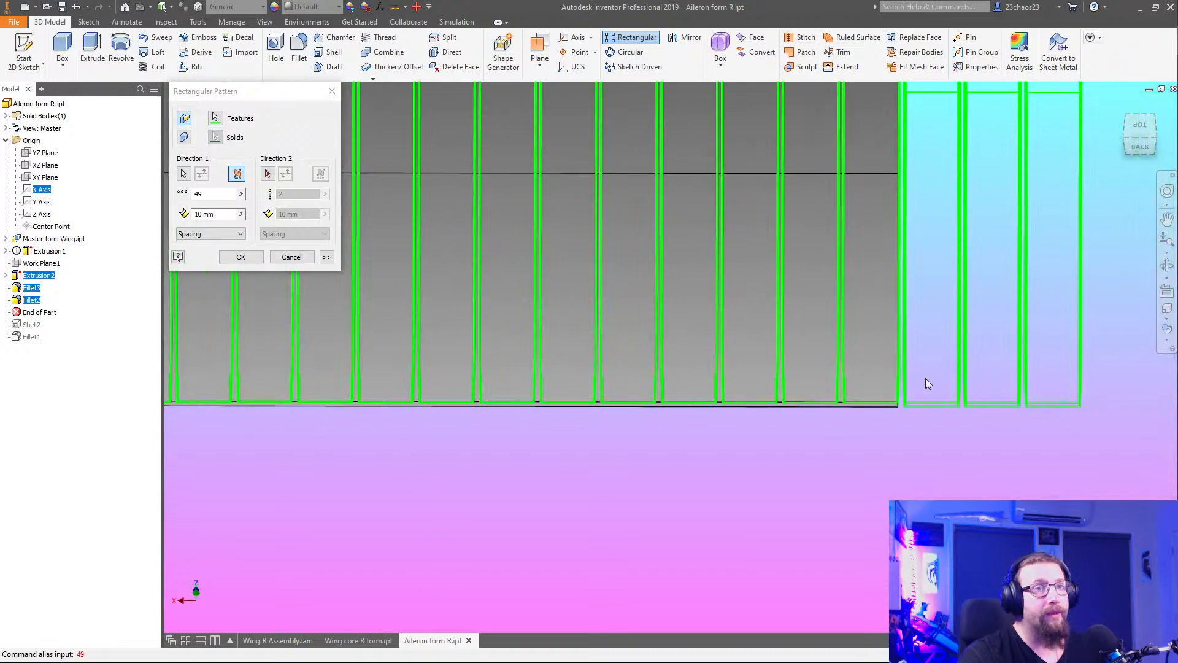
middle_drag(902, 379, 788, 385)
scroll(793, 386, down, 3)
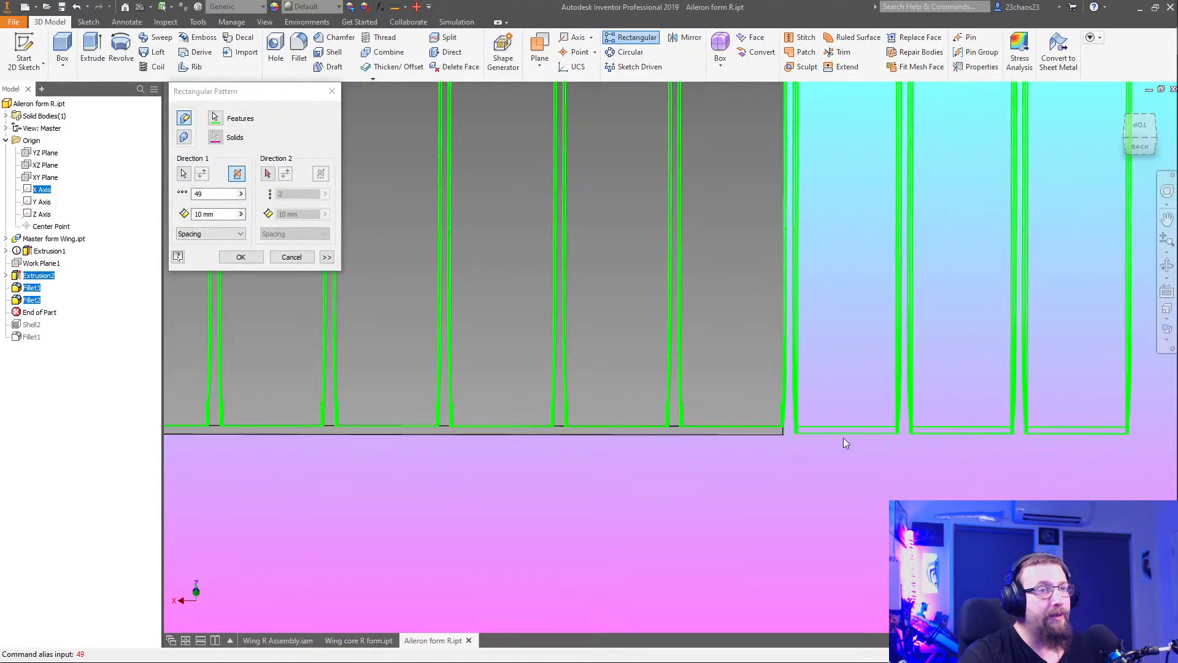
middle_drag(896, 374, 850, 531)
middle_drag(784, 163, 786, 389)
middle_drag(764, 128, 767, 196)
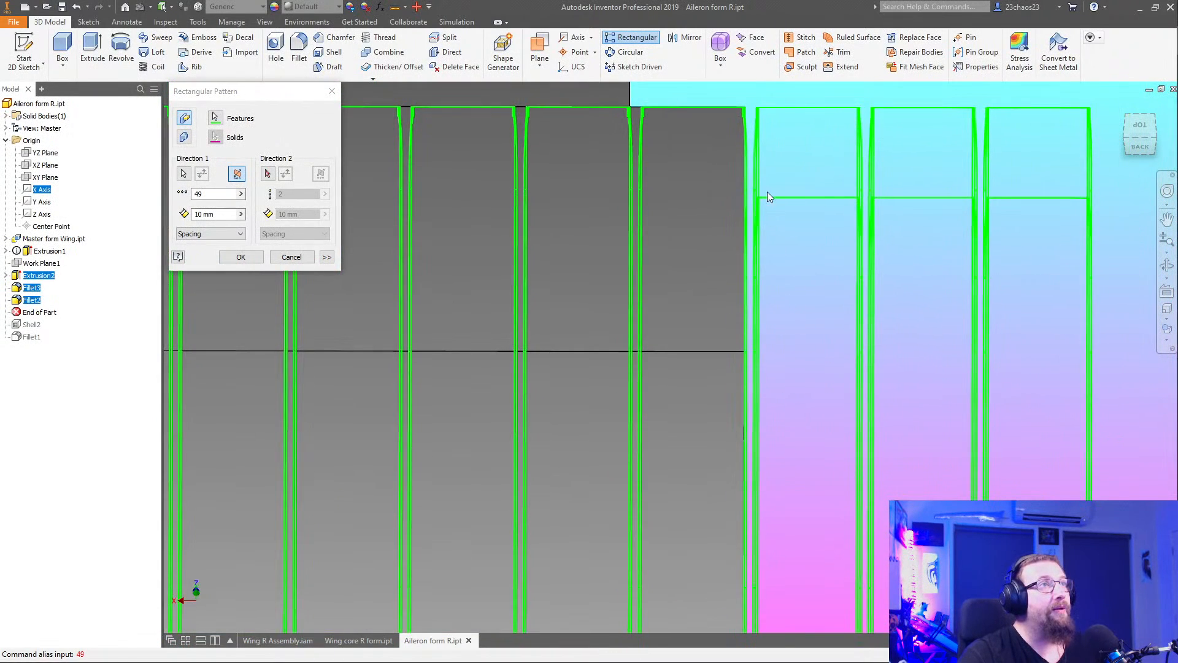
scroll(742, 129, up, 5)
scroll(699, 255, down, 1)
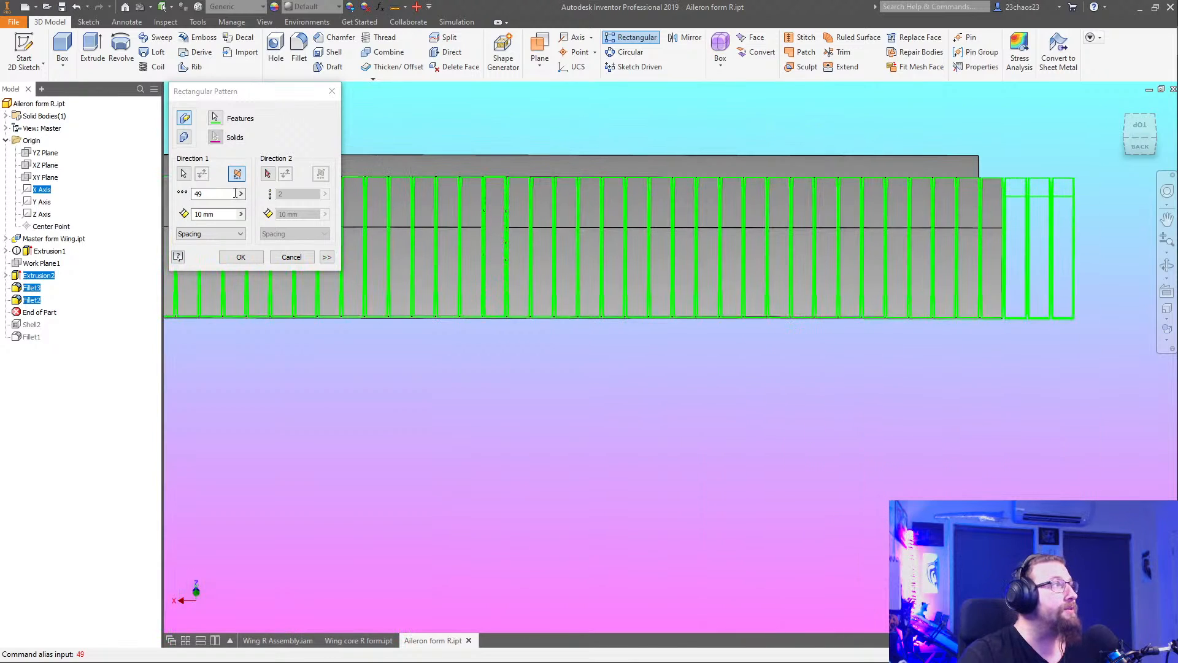
Set the groove pattern spacing to 9.5 mm and check the gap between neighbouring grooves
click(219, 213)
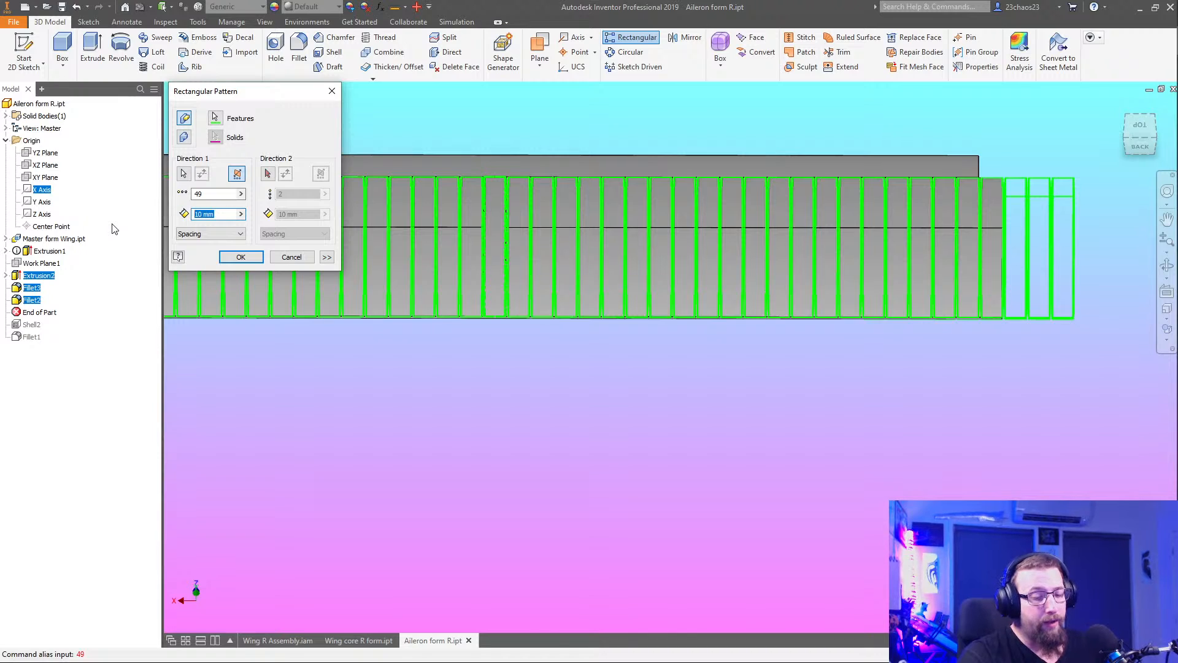
text(9.5)
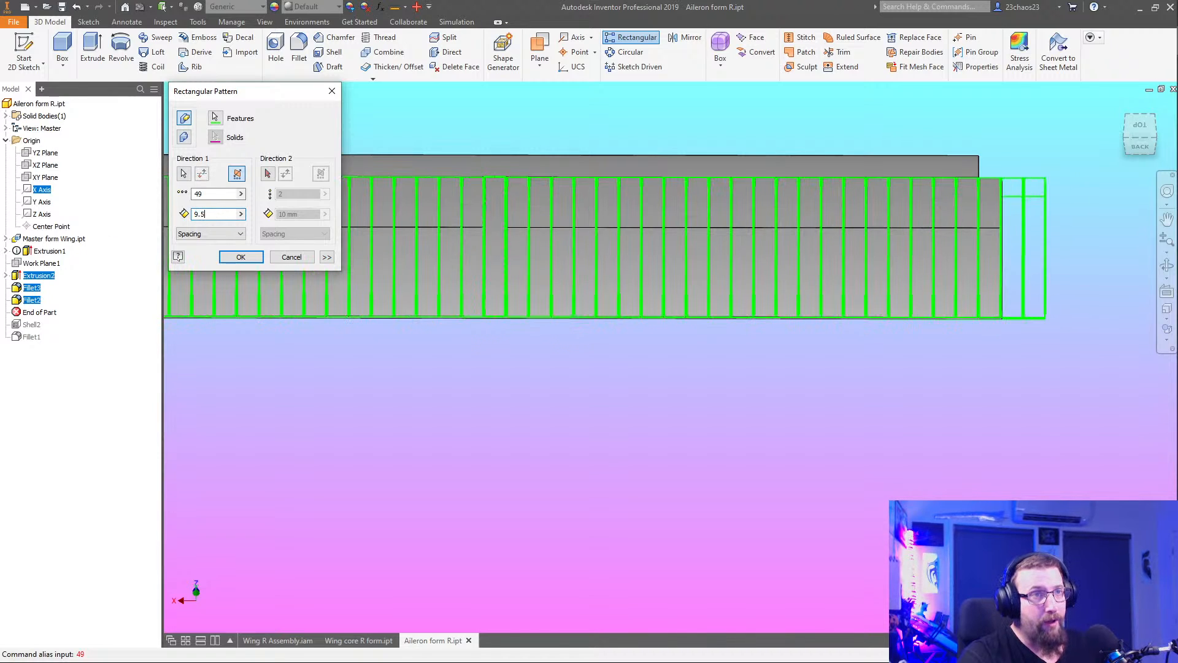
scroll(491, 326, down, 10)
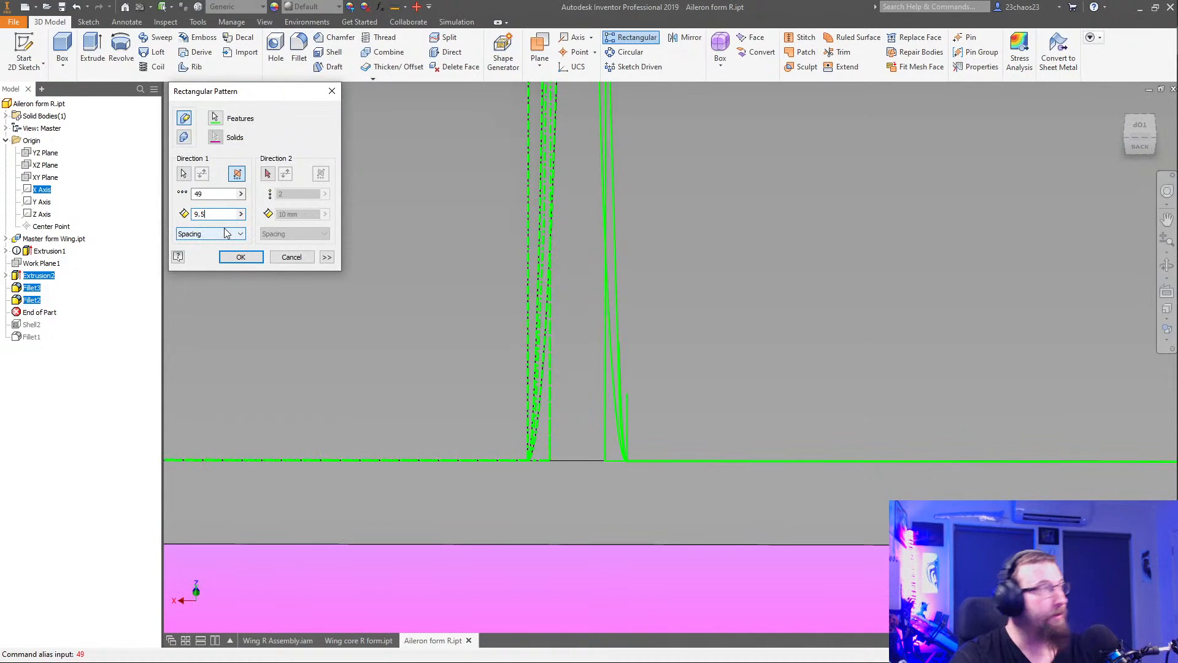
Try a groove pattern spacing of 9 mm and inspect how neighbouring grooves meet along their length
key(BackSpace)
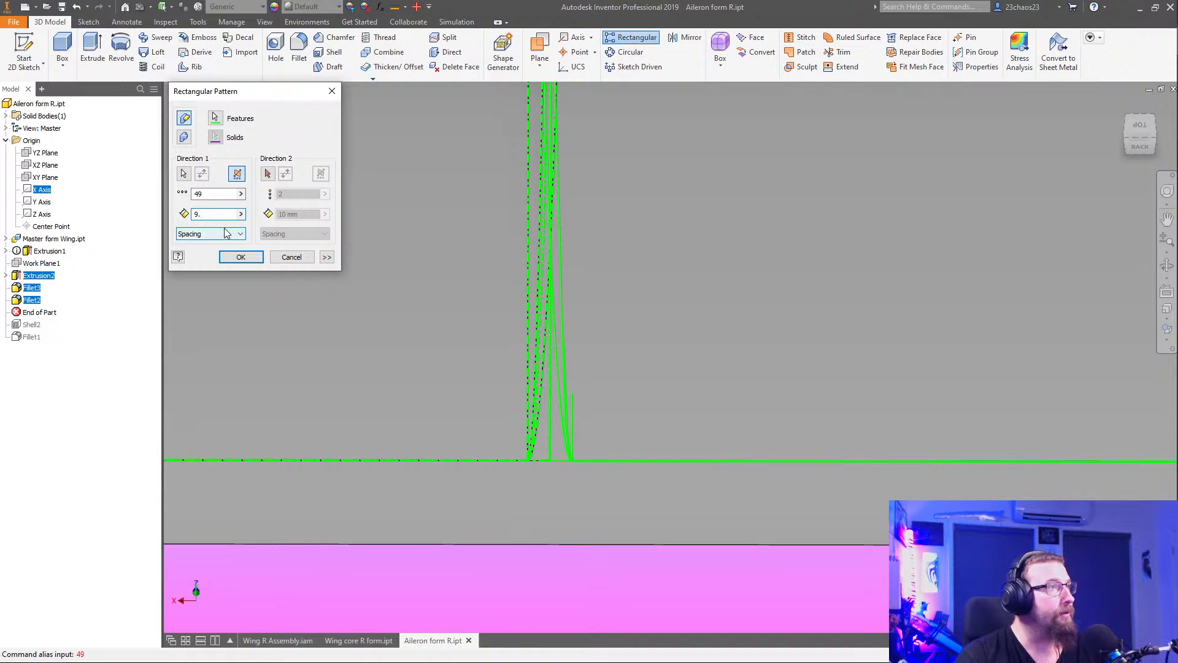
scroll(521, 278, down, 4)
middle_drag(552, 178, 592, 516)
middle_drag(593, 171, 585, 433)
mouse_move(574, 206)
middle_down()
mouse_move(598, 416)
mouse_move(619, 437)
middle_up()
key(BackSpace)
scroll(617, 195, down, 4)
middle_drag(615, 152, 627, 461)
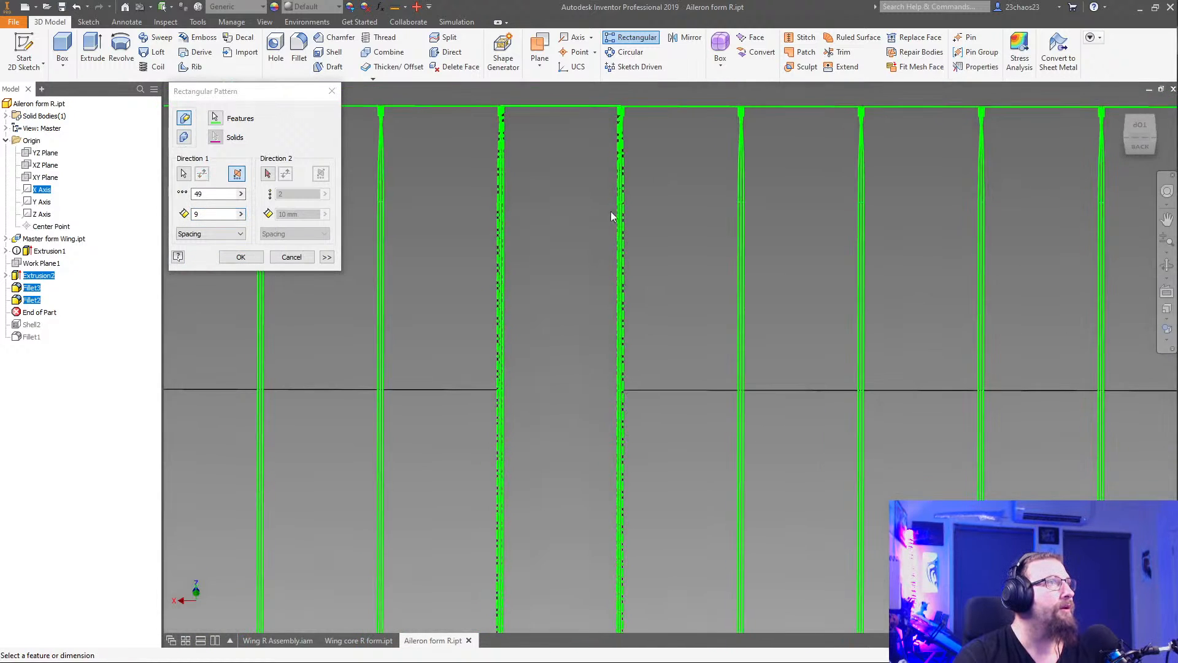
scroll(627, 110, up, 3)
scroll(587, 110, down, 5)
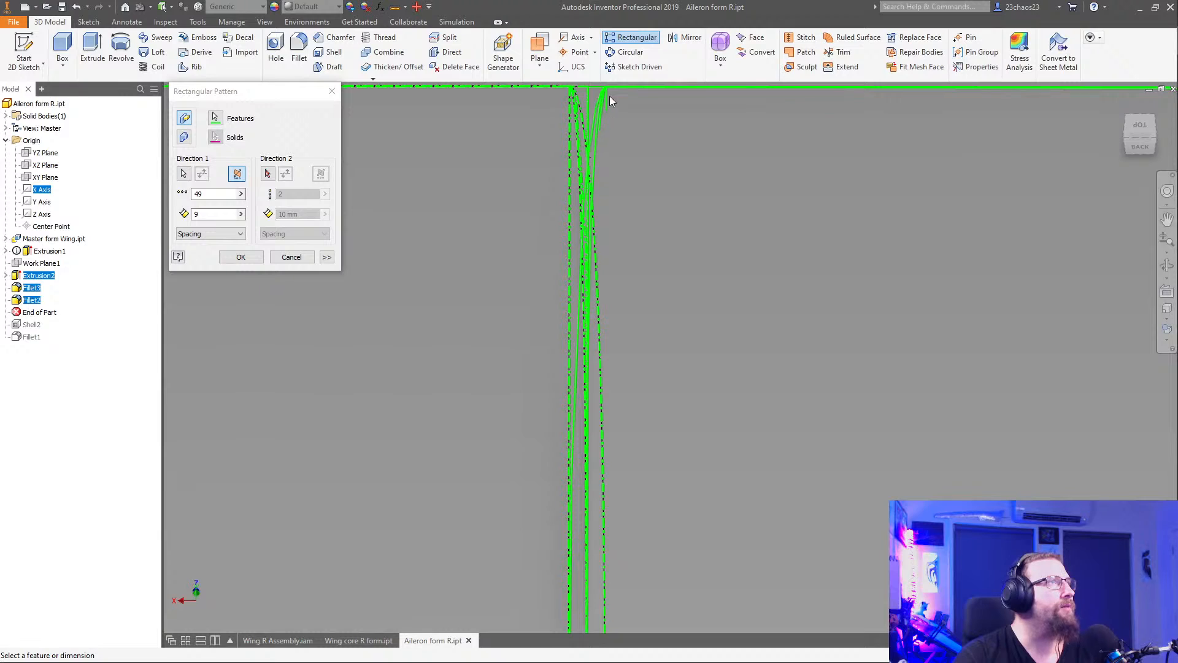
Return the groove pattern spacing to 9.5 mm and check the preview between neighbouring grooves
click(232, 213)
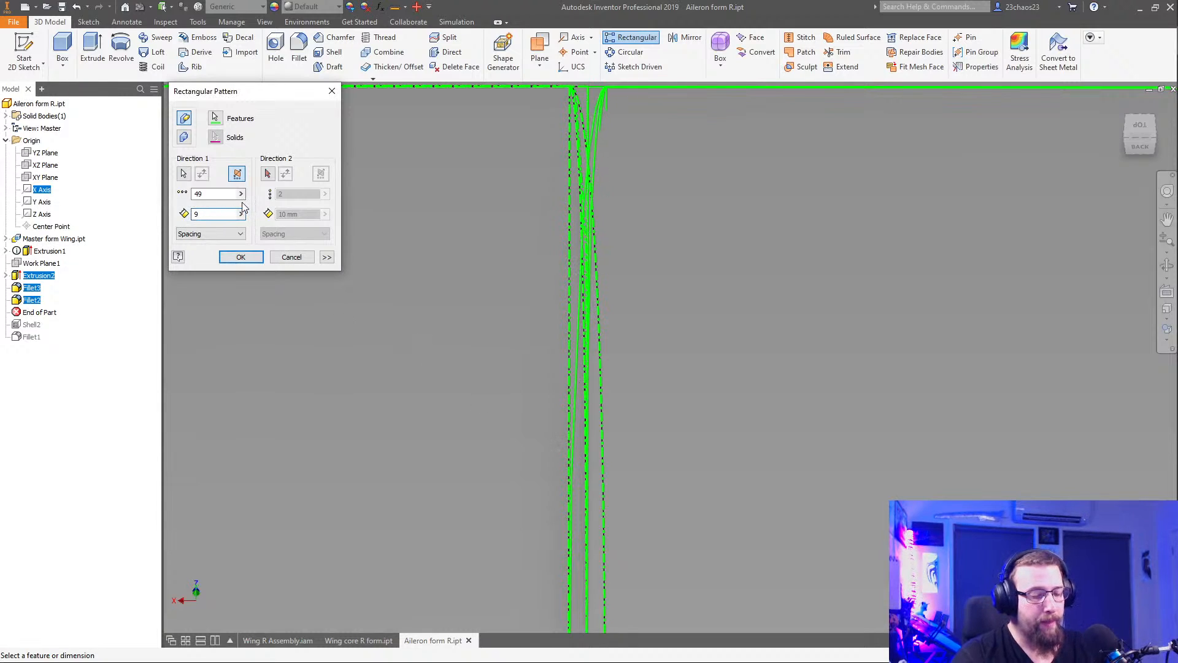
text(.5)
scroll(482, 381, up, 5)
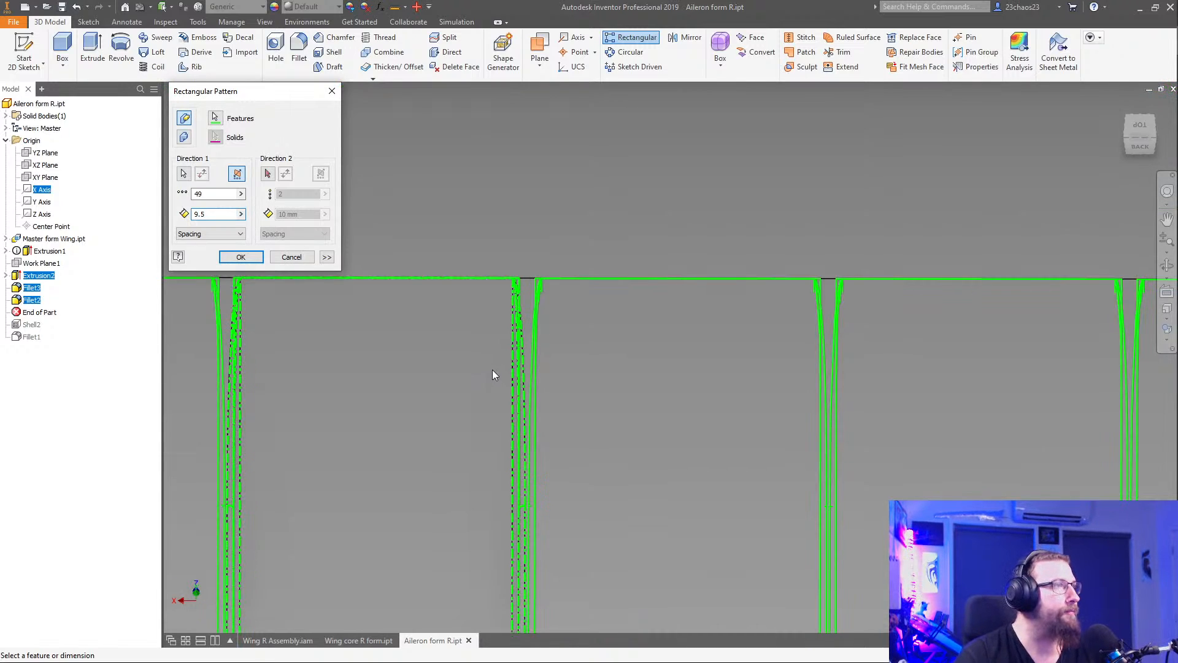
Inspect the 9.5 mm pattern preview for gaps between neighbouring grooves and their alignment with the aileron's end edge
scroll(525, 515, up, 3)
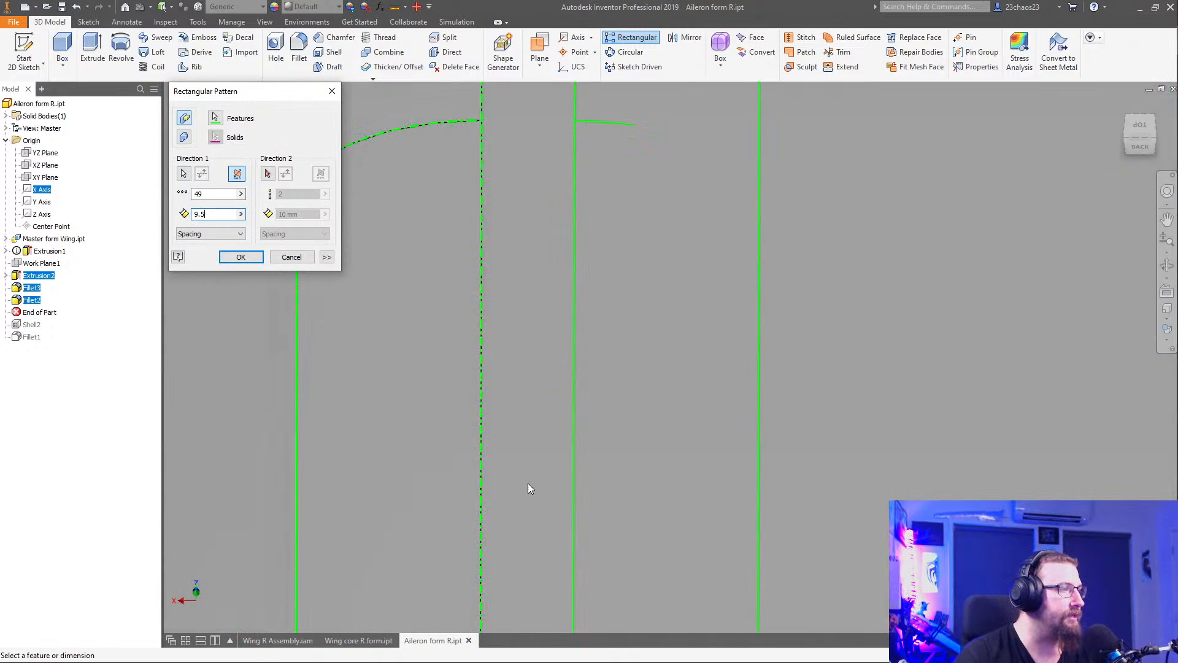
scroll(502, 485, down, 3)
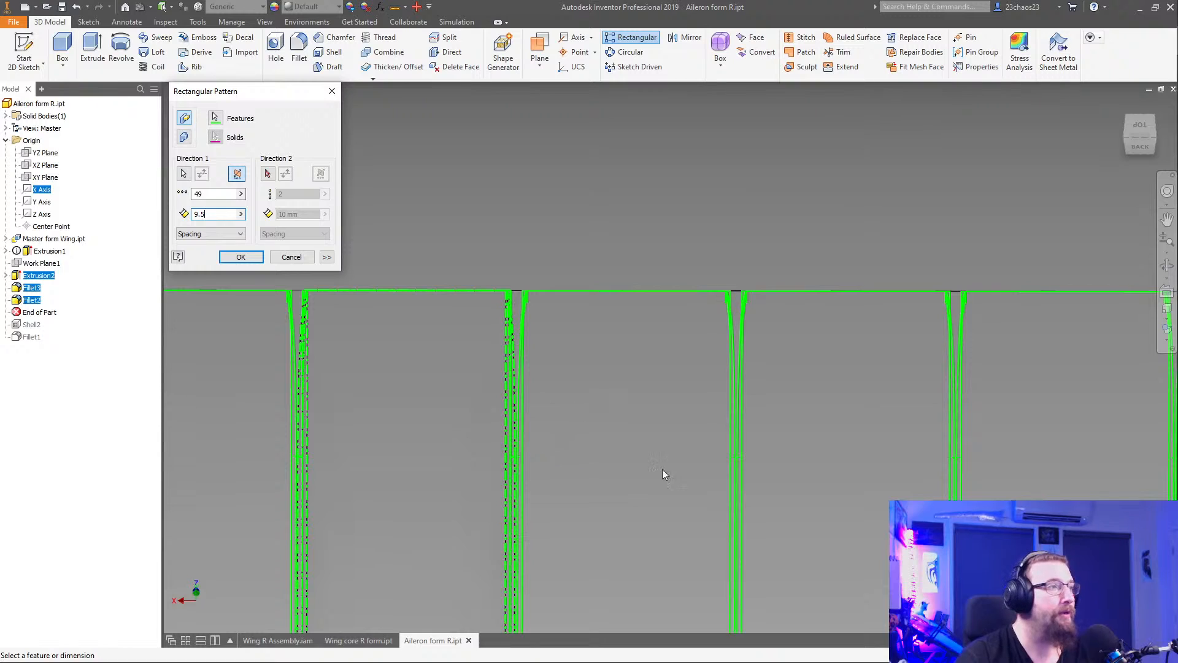
scroll(662, 472, down, 8)
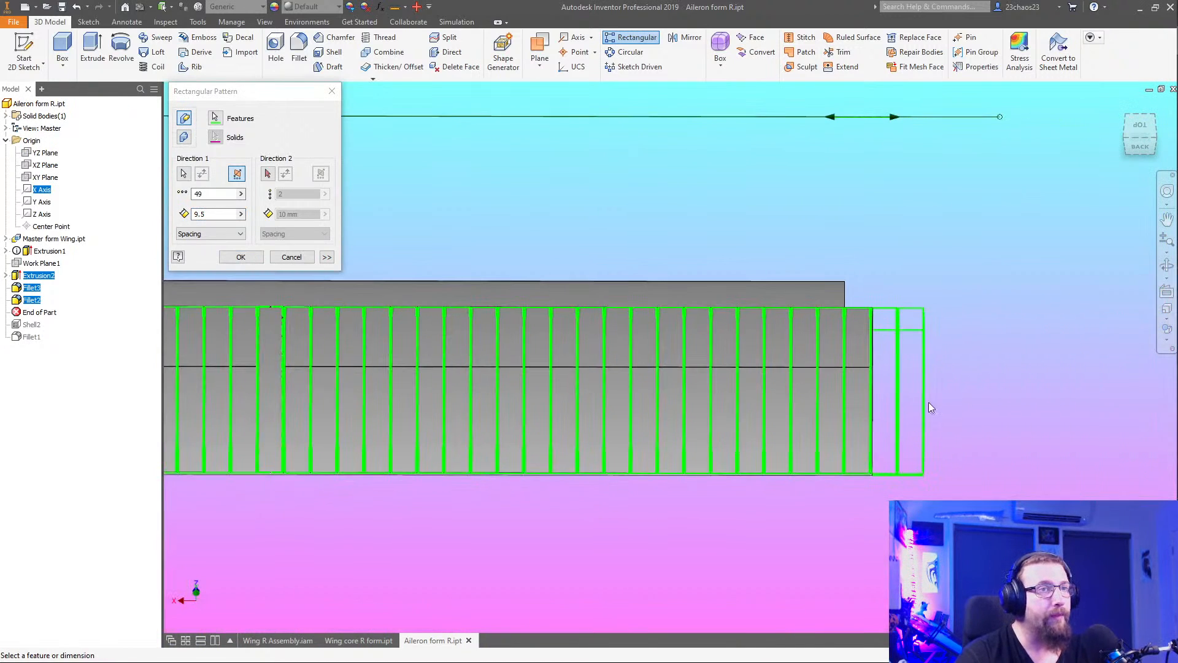
scroll(931, 407, up, 5)
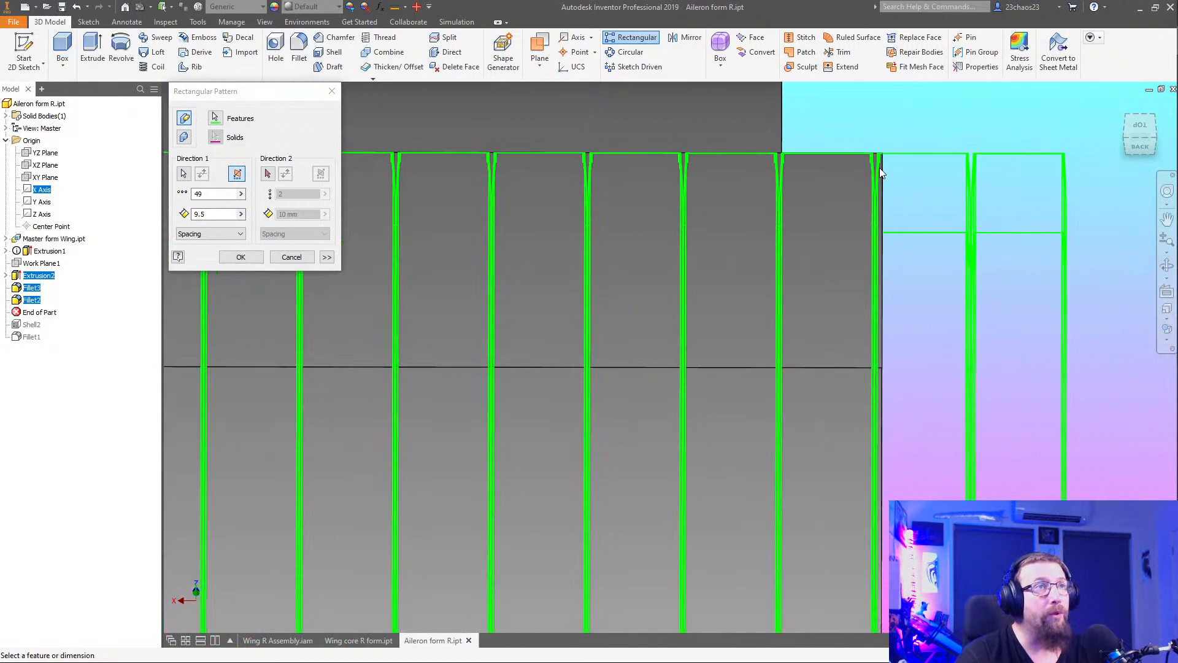
scroll(879, 167, up, 3)
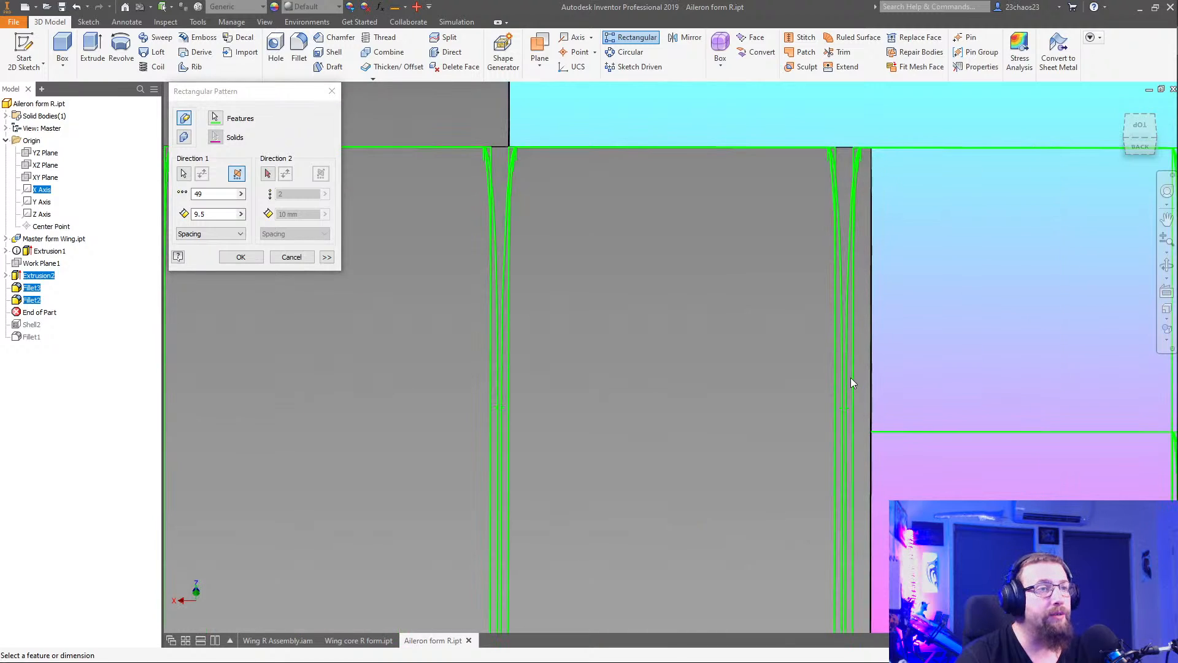
Switch the groove pattern's direction 1 definition from Spacing to Distance, with the whole aileron in view
click(206, 234)
scroll(259, 301, down, 3)
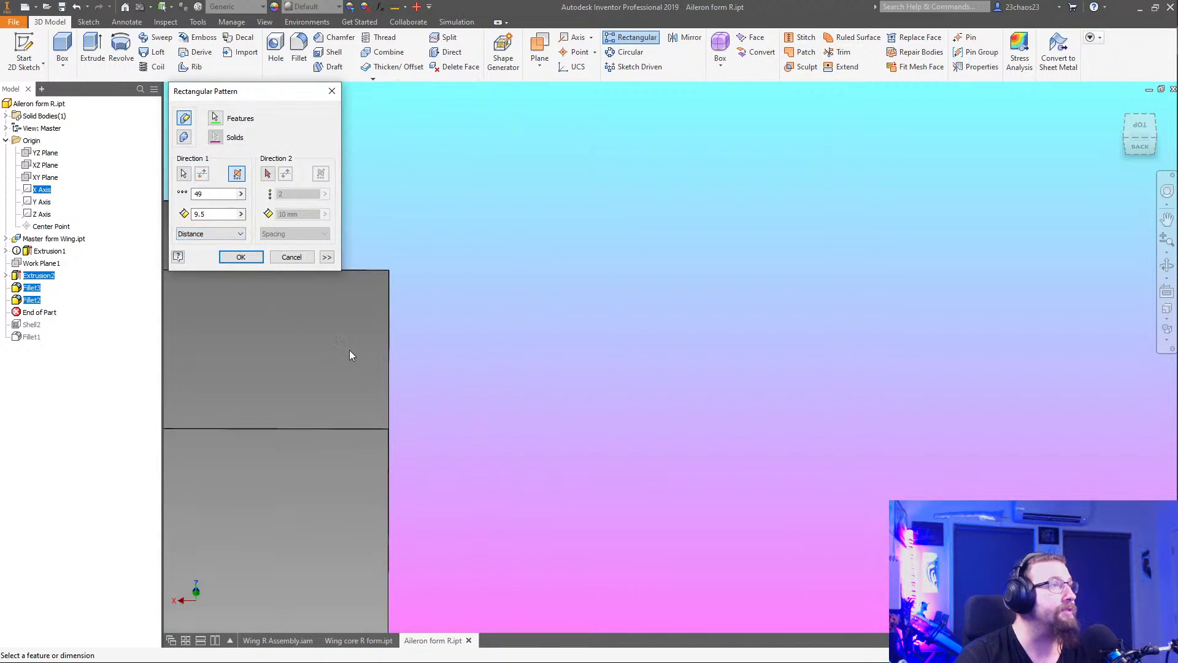
scroll(349, 350, down, 2)
middle_drag(480, 303, 955, 251)
scroll(955, 251, down, 1)
shift+middle_drag(750, 422, 709, 375)
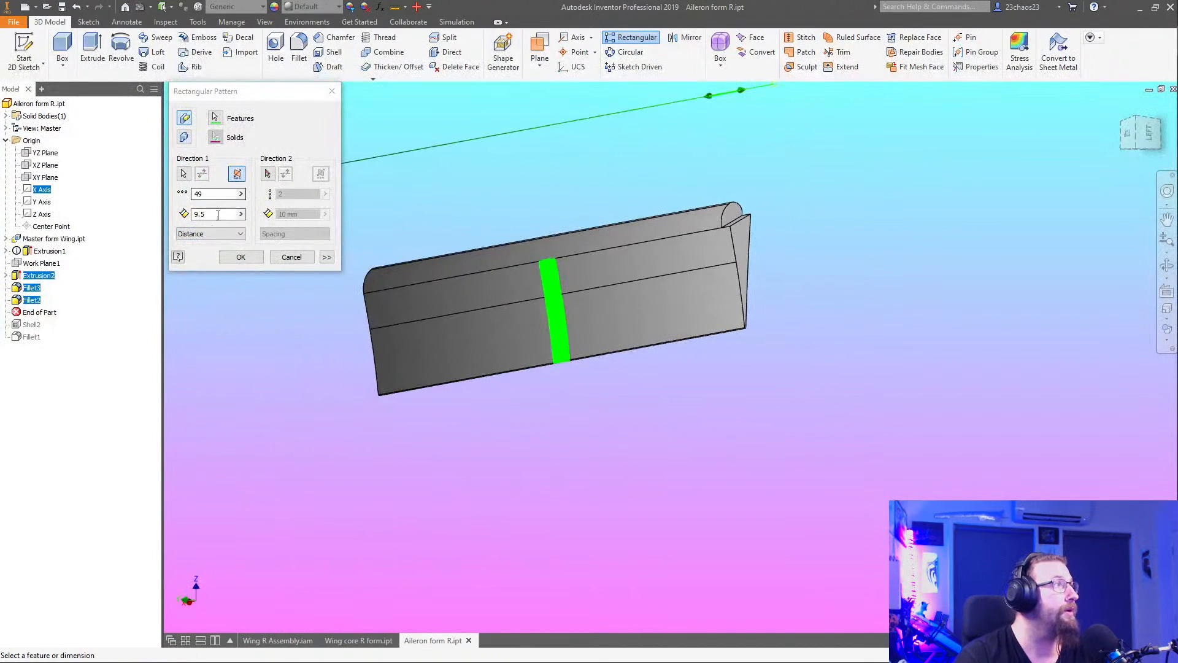
click(210, 234)
click(208, 243)
Measure between the aileron's two end faces to fill in the pattern distance, and correct the entry to 429 mm
click(242, 213)
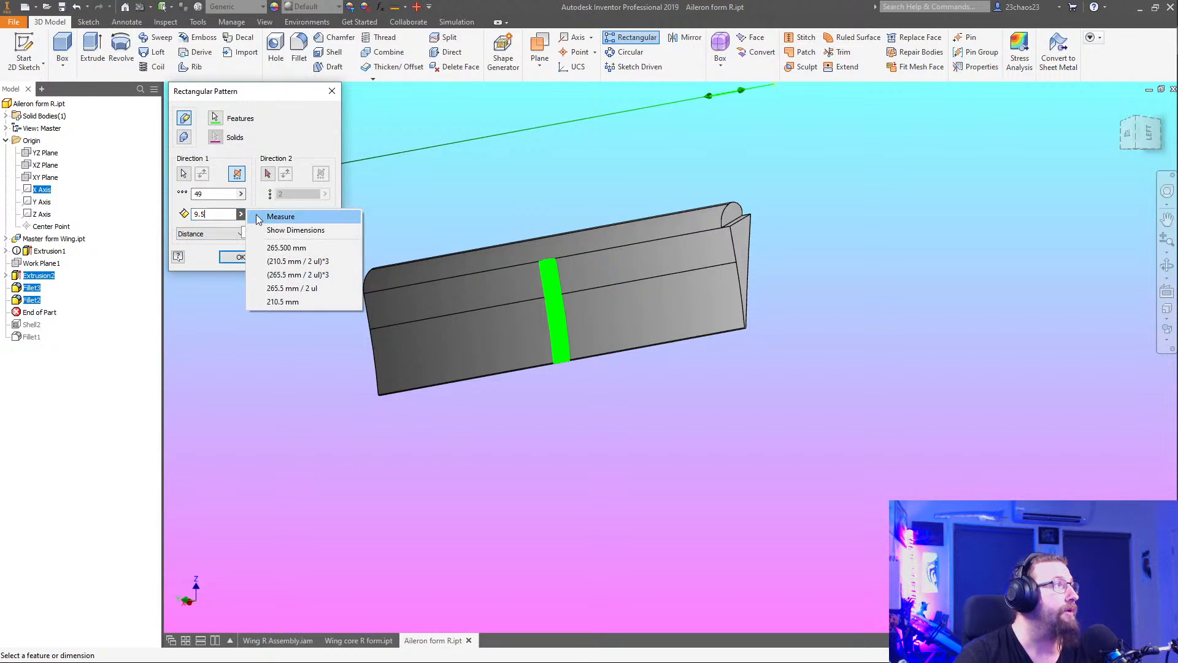
click(283, 216)
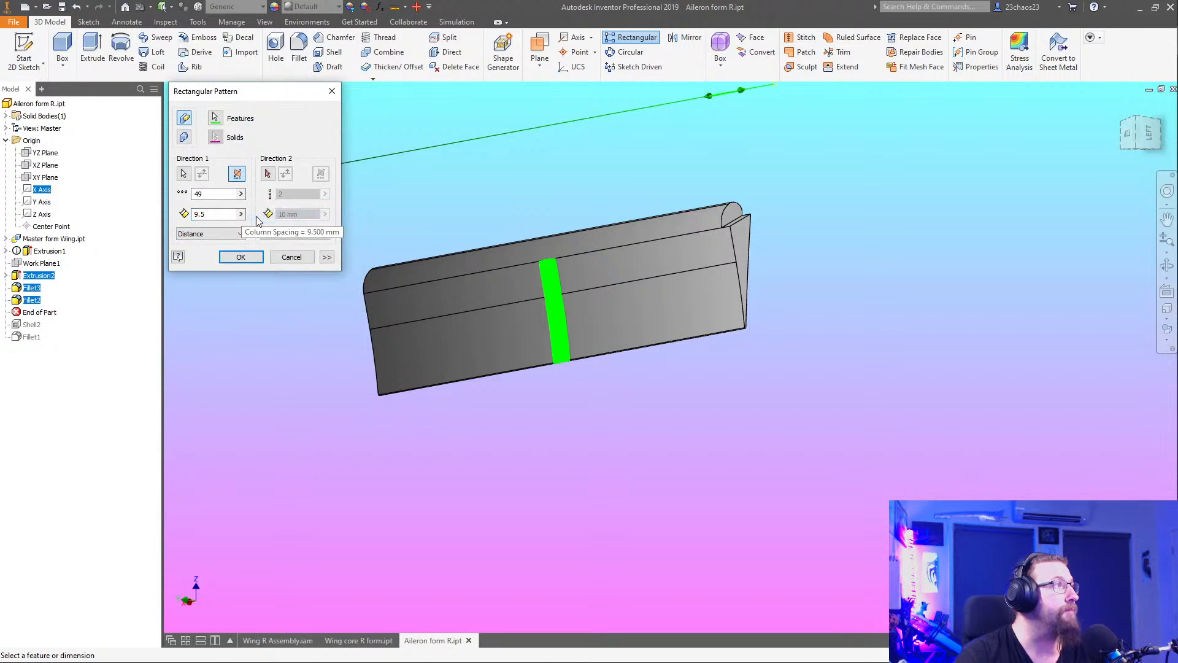
click(739, 251)
shift+middle_drag(560, 387, 503, 351)
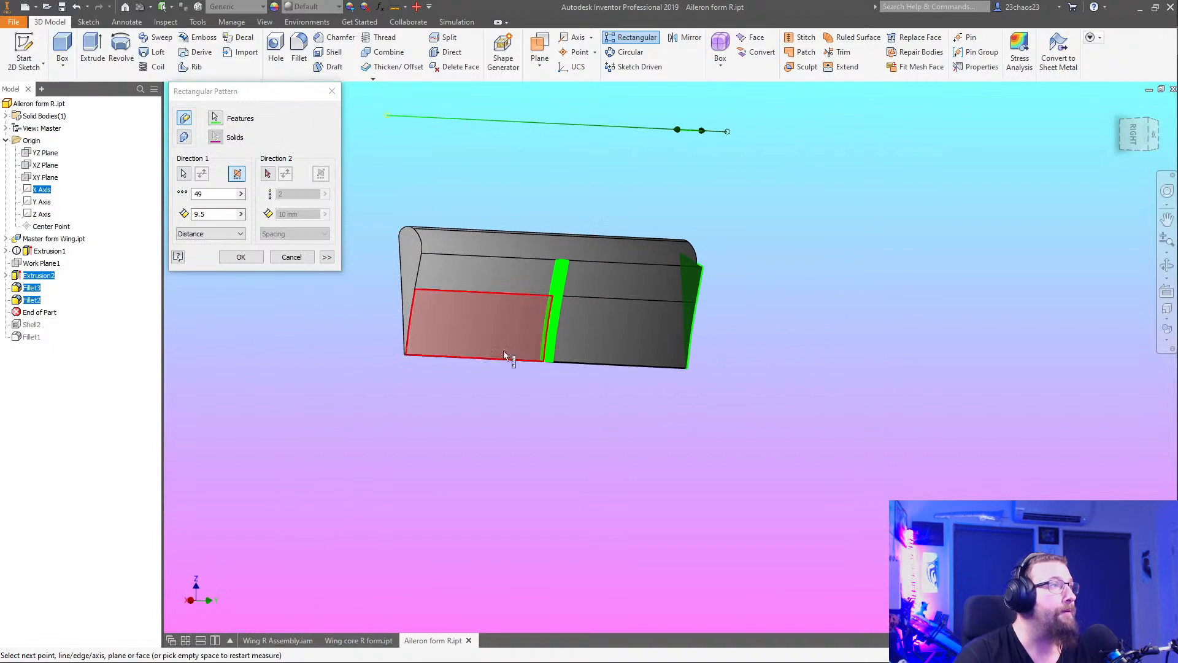
click(408, 255)
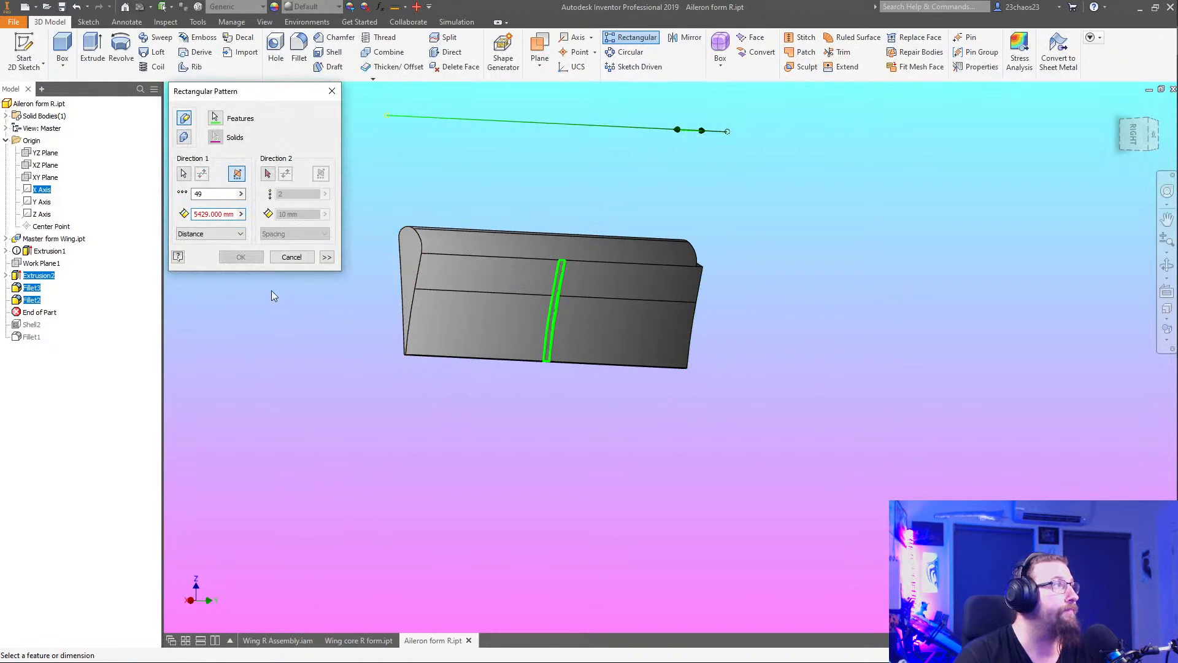
click(196, 214)
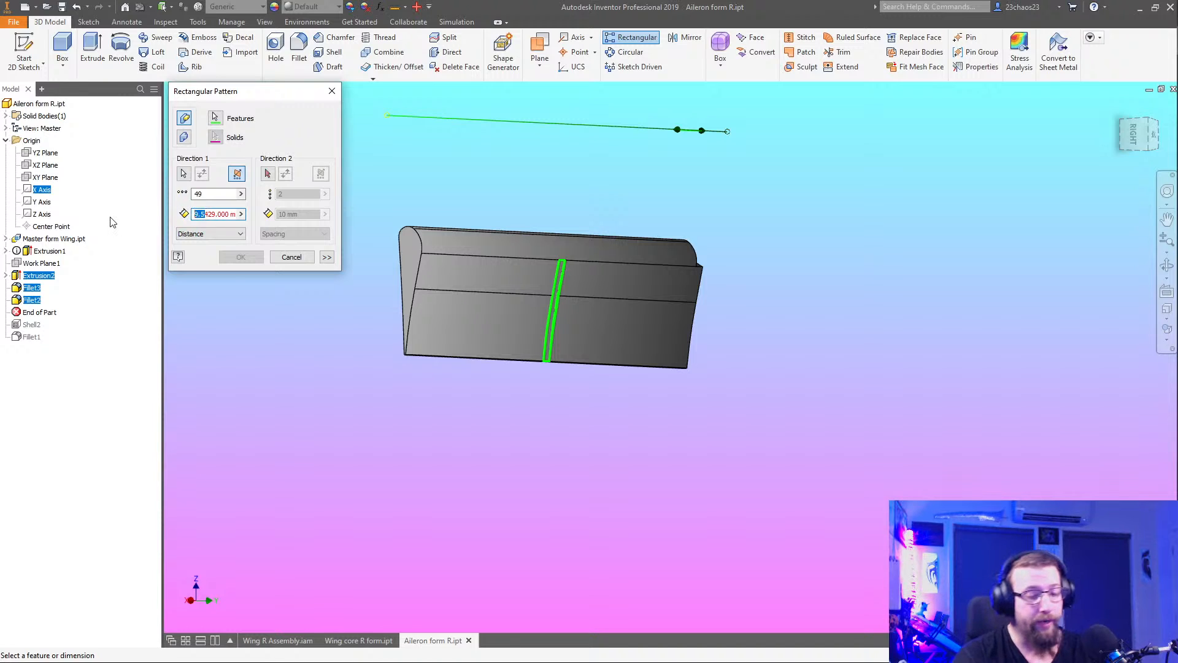
key(Delete)
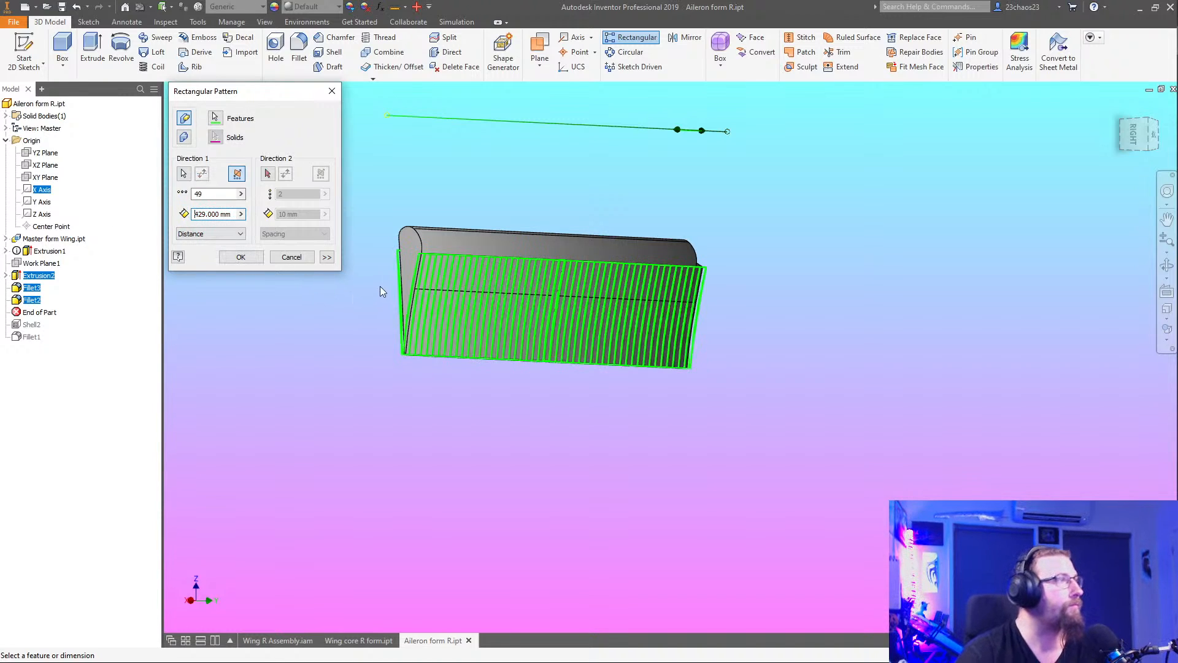
shift+middle_drag(642, 398, 542, 408)
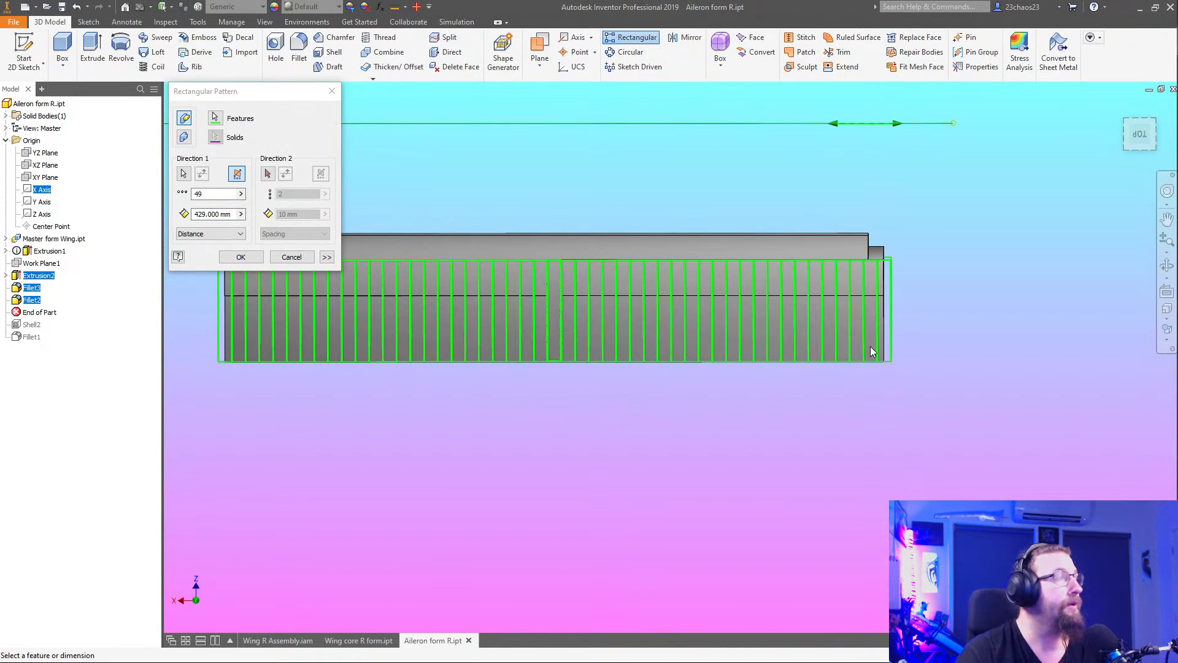
Try a groove count of 42 over the pattern distance and check how the grooves sit at both aileron ends
click(207, 194)
key(BackSpace)
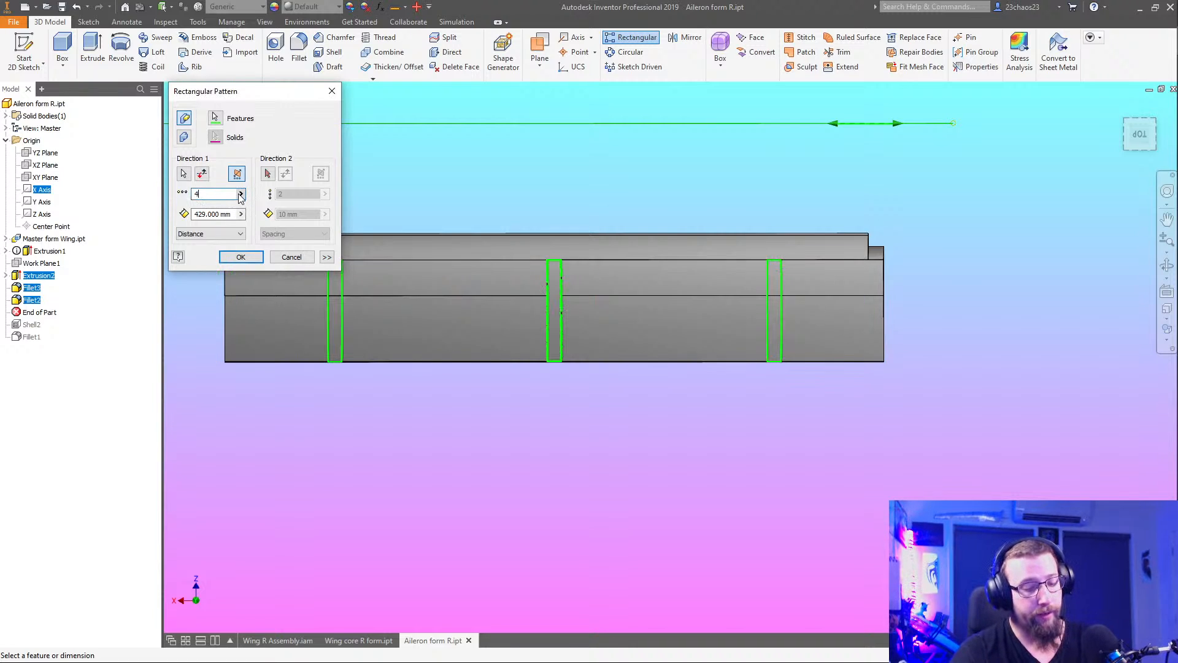
text(2)
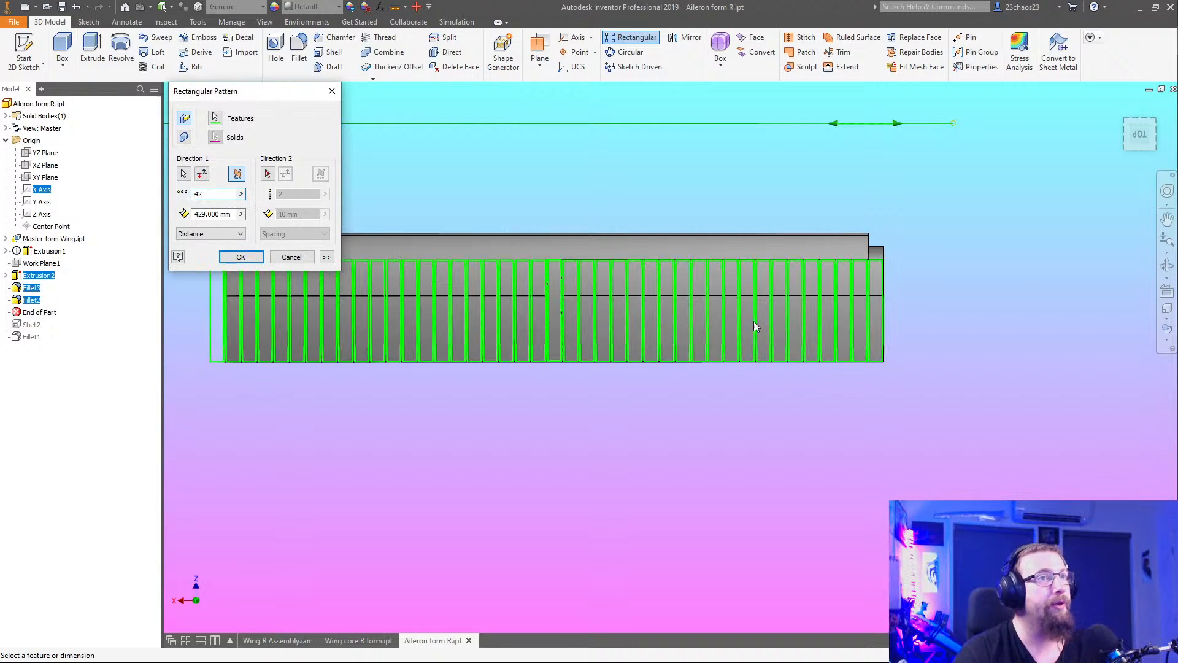
scroll(896, 352, up, 10)
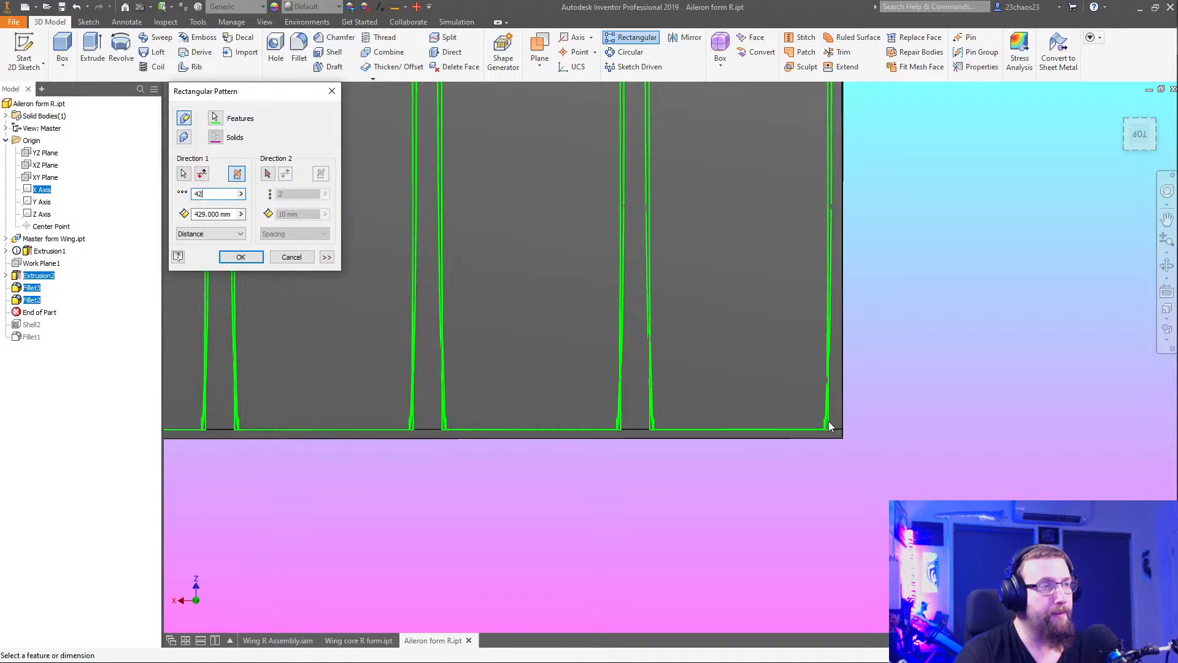
scroll(830, 423, down, 10)
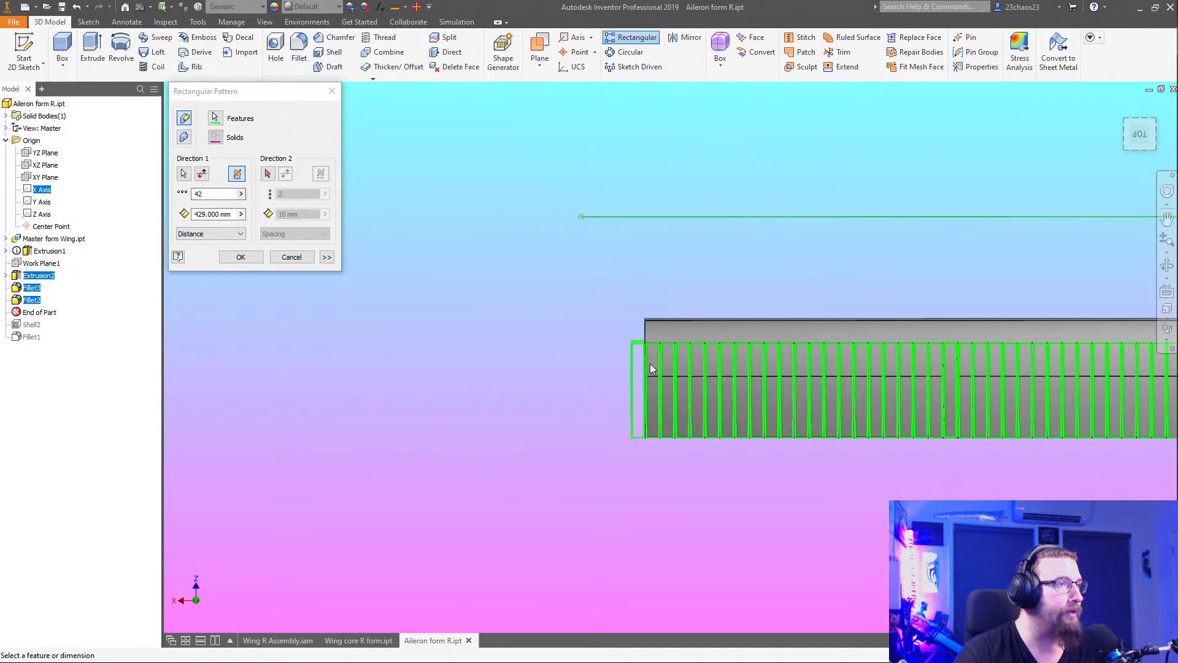
scroll(625, 296, up, 5)
scroll(624, 279, down, 5)
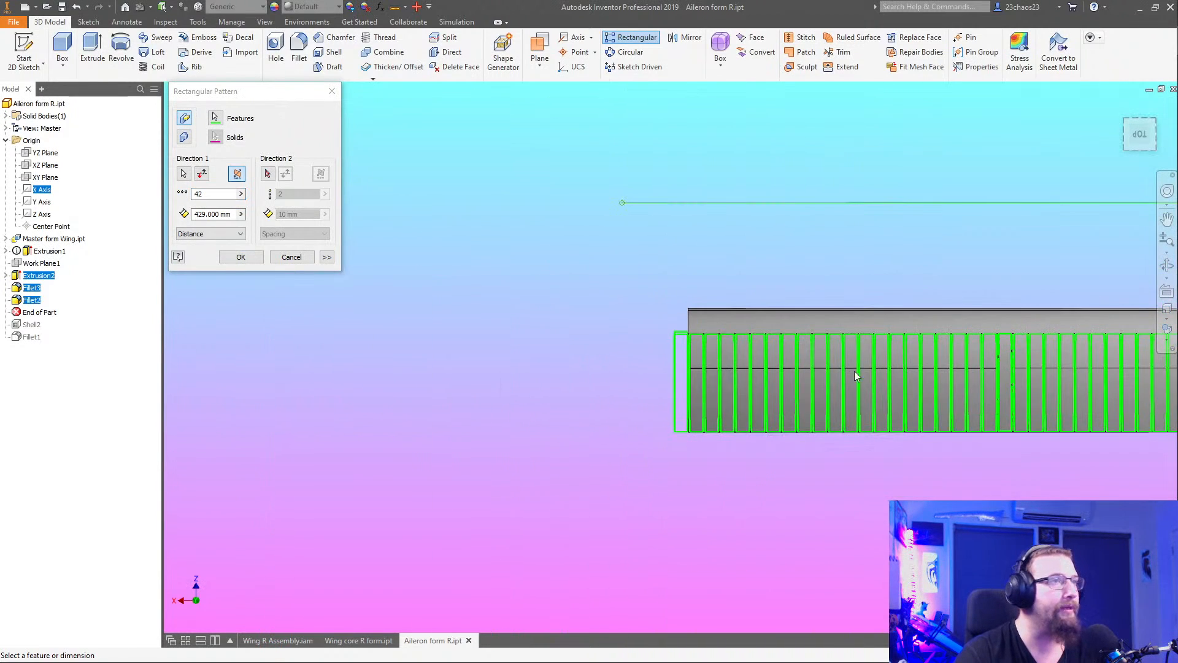
middle_drag(855, 371, 535, 347)
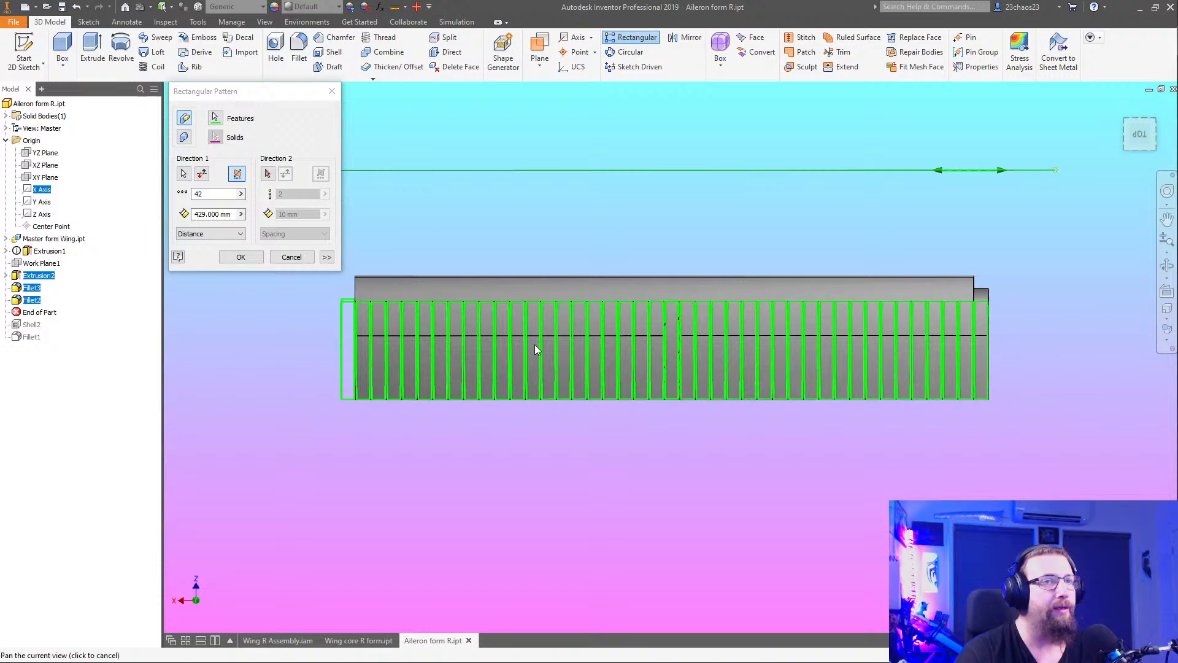
Try to create the 42-groove pattern, return to editing it and inspect the outermost groove beyond the aileron's end
click(241, 257)
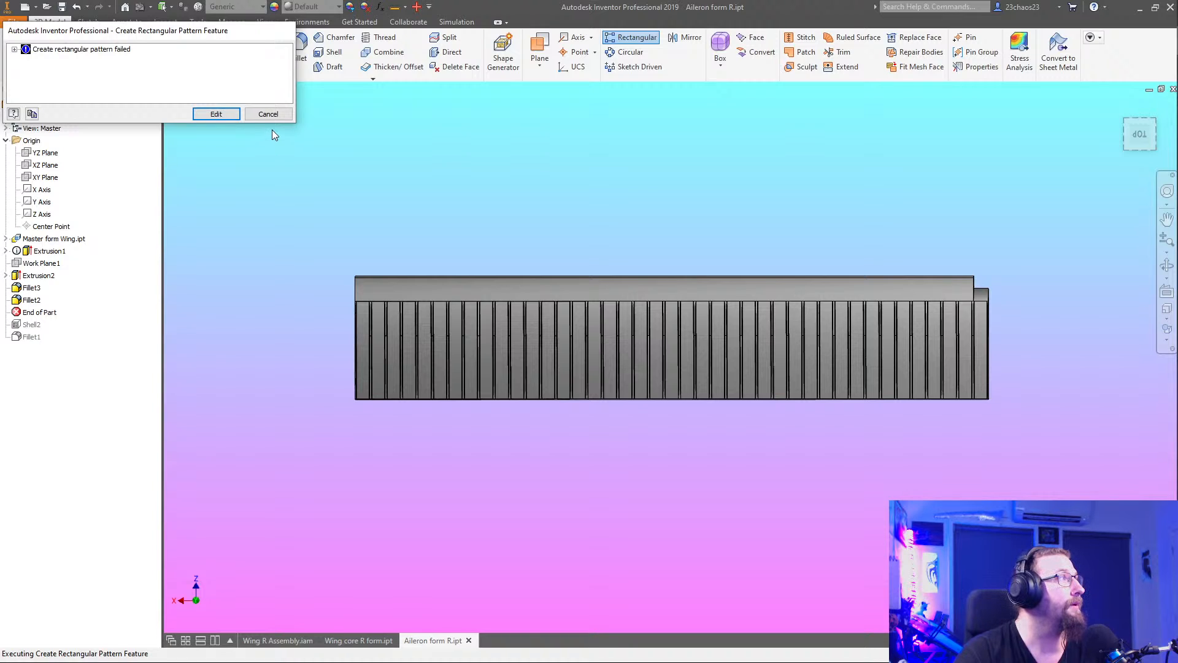
click(221, 115)
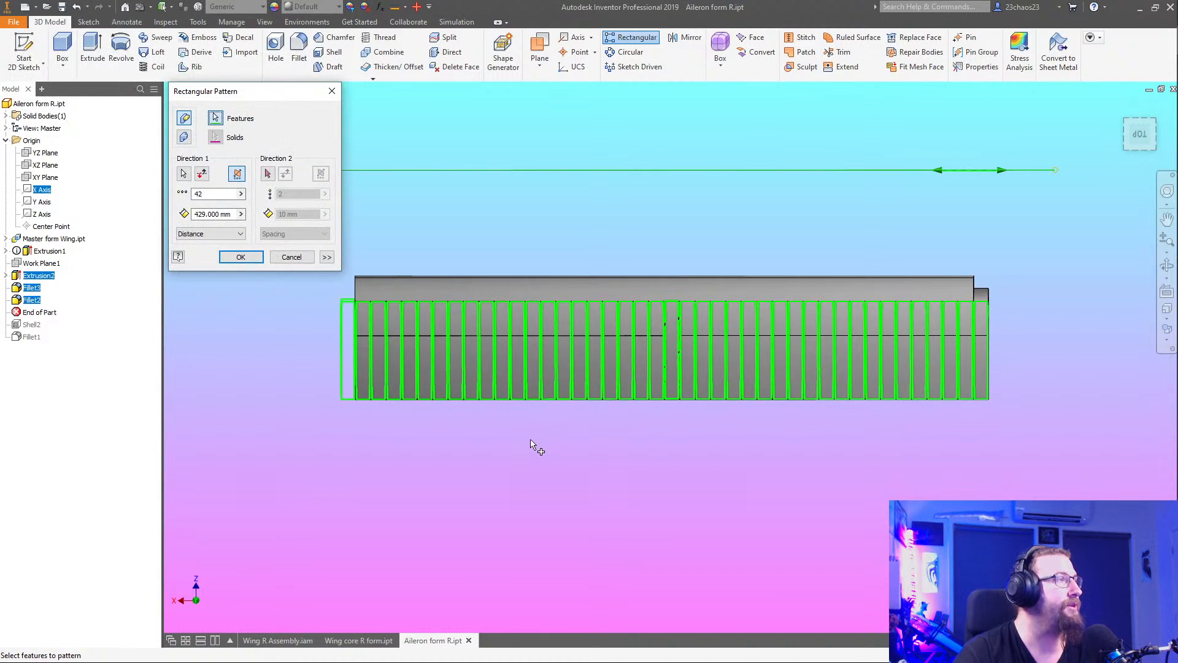
scroll(539, 411, up, 6)
scroll(540, 478, down, 2)
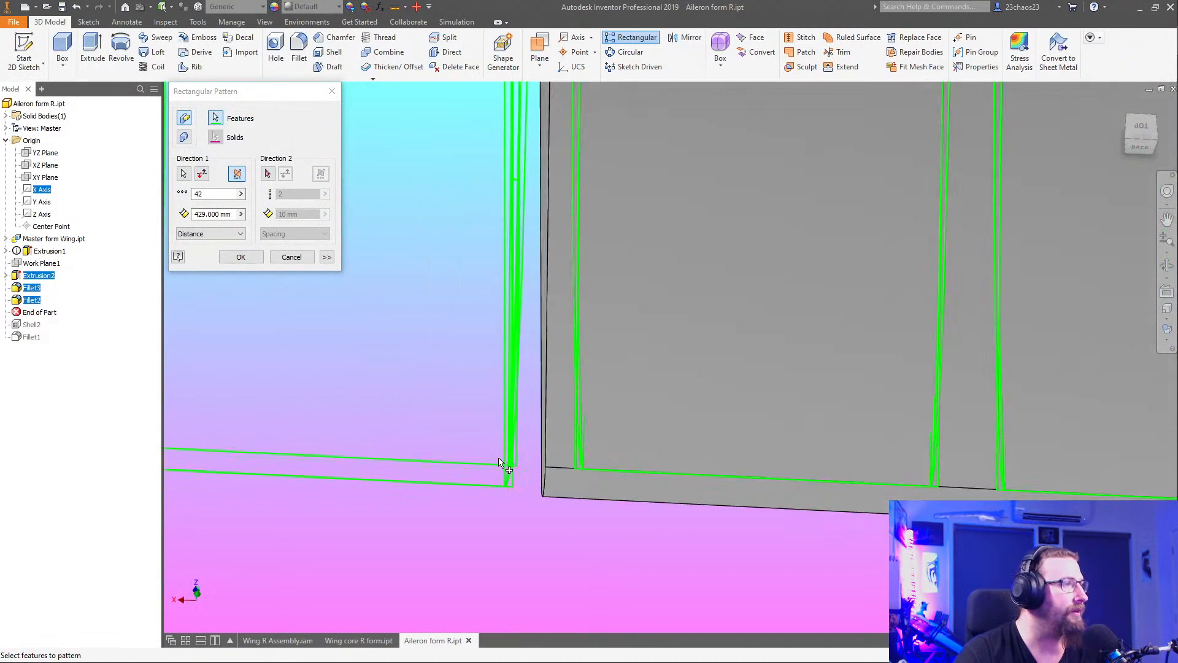
scroll(500, 466, down, 3)
Compare groove counts of 40 and 39 in the pattern preview and settle on 40
click(227, 196)
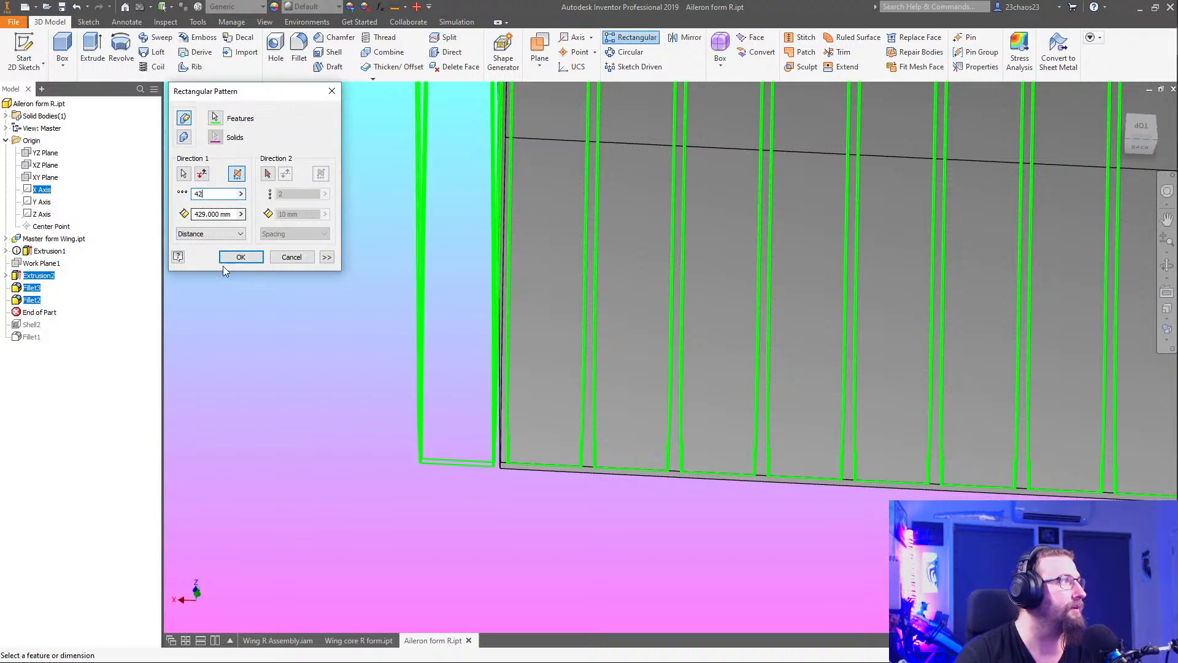
key(BackSpace)
text(0)
scroll(389, 361, down, 8)
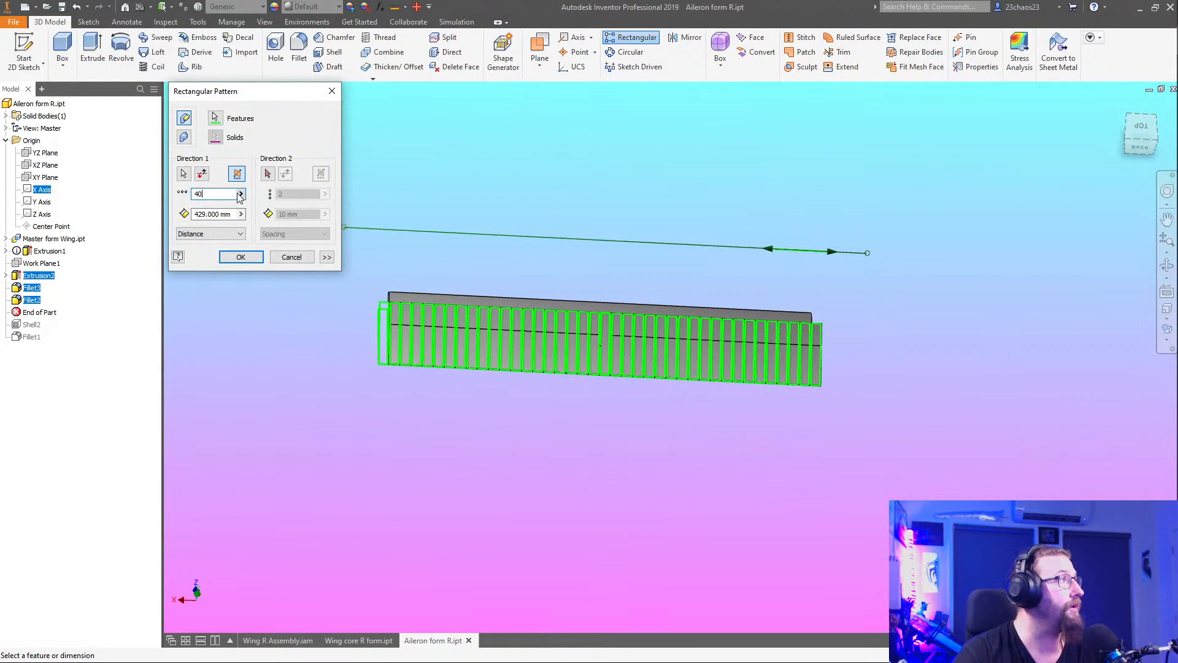
text(39)
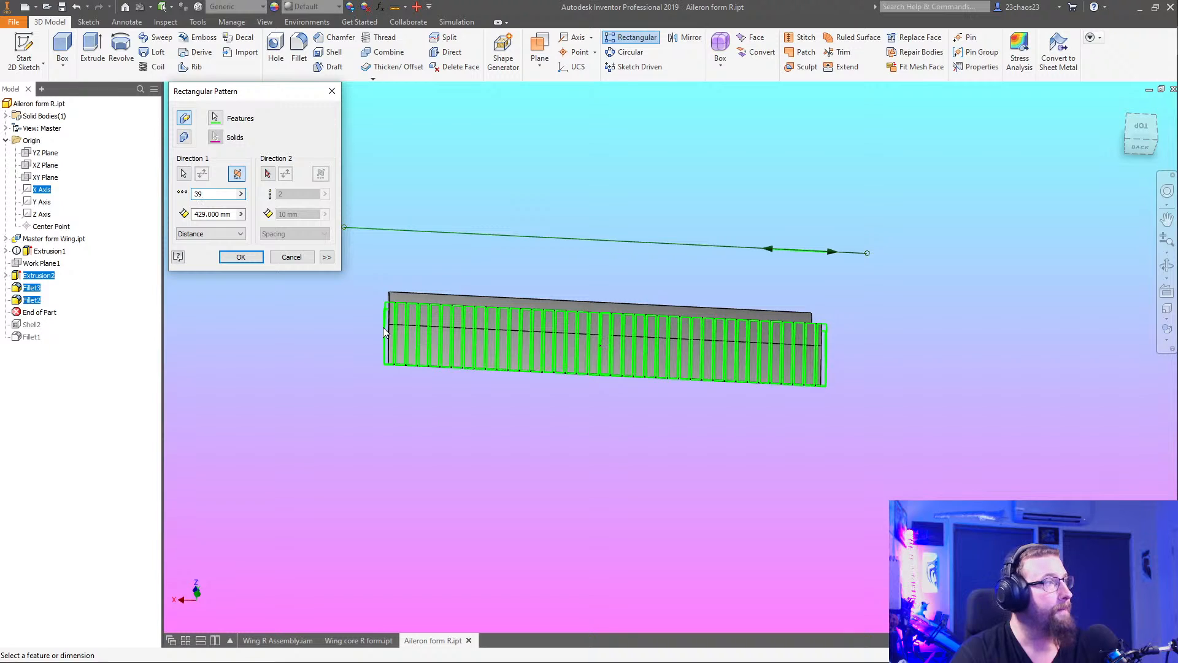
drag(211, 193, 121, 194)
text(40)
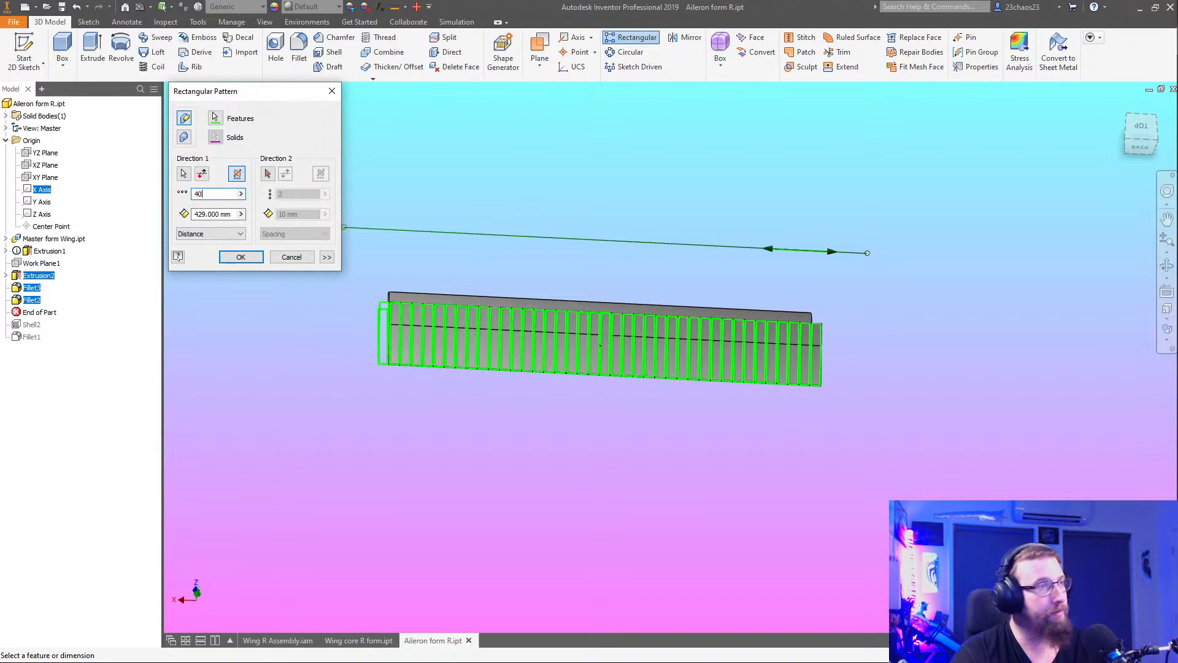
Examine the 40-groove preview from several angles, checking the end groove and the gaps near the original groove
shift+middle_drag(405, 399, 538, 406)
scroll(775, 305, up, 6)
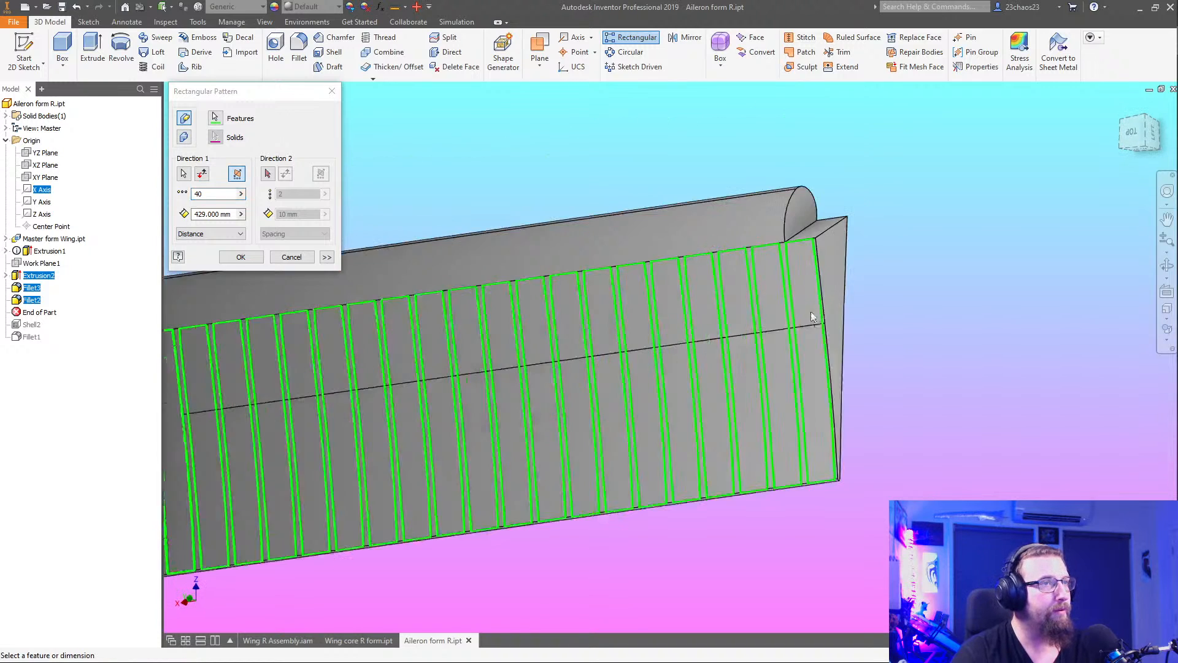
scroll(812, 391, down, 5)
shift+middle_drag(615, 414, 586, 413)
scroll(588, 392, up, 6)
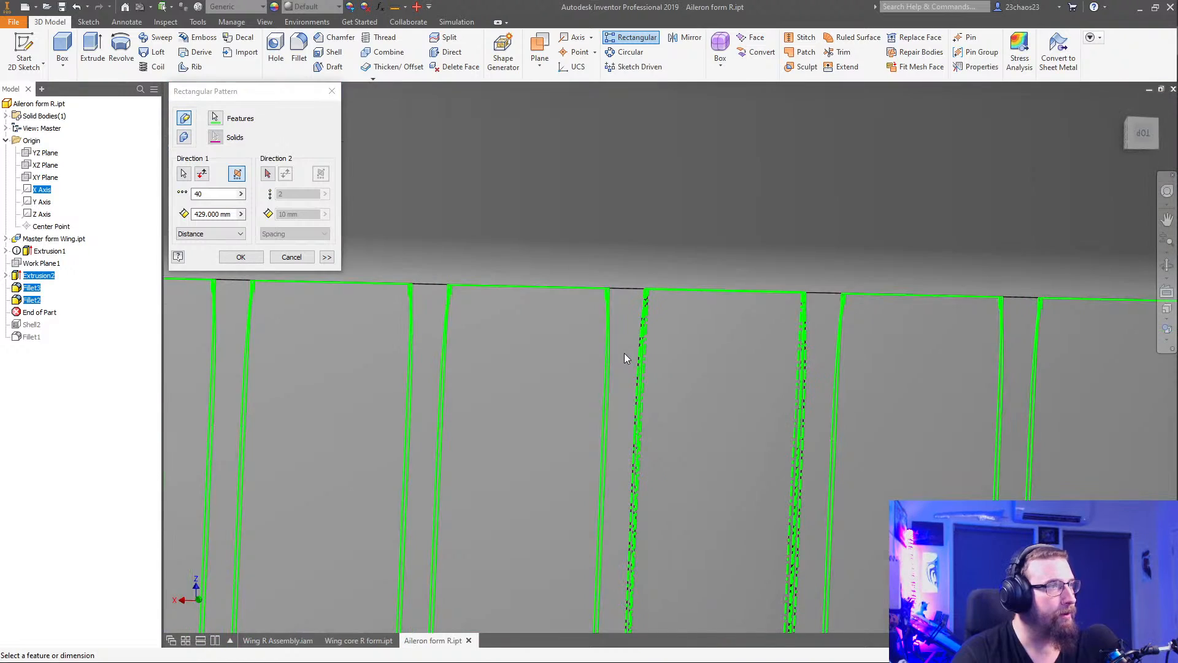
scroll(626, 358, down, 8)
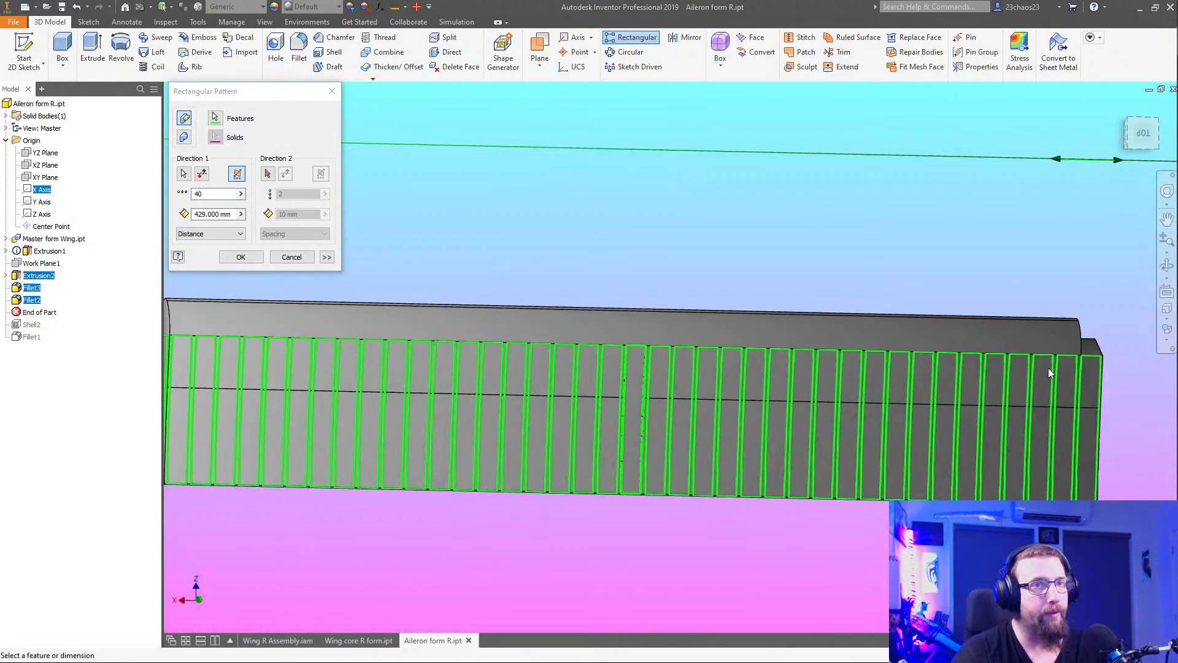
Check how the previewed grooves align with the stepped end of the aileron and extend past its opposite end
scroll(1133, 357, up, 8)
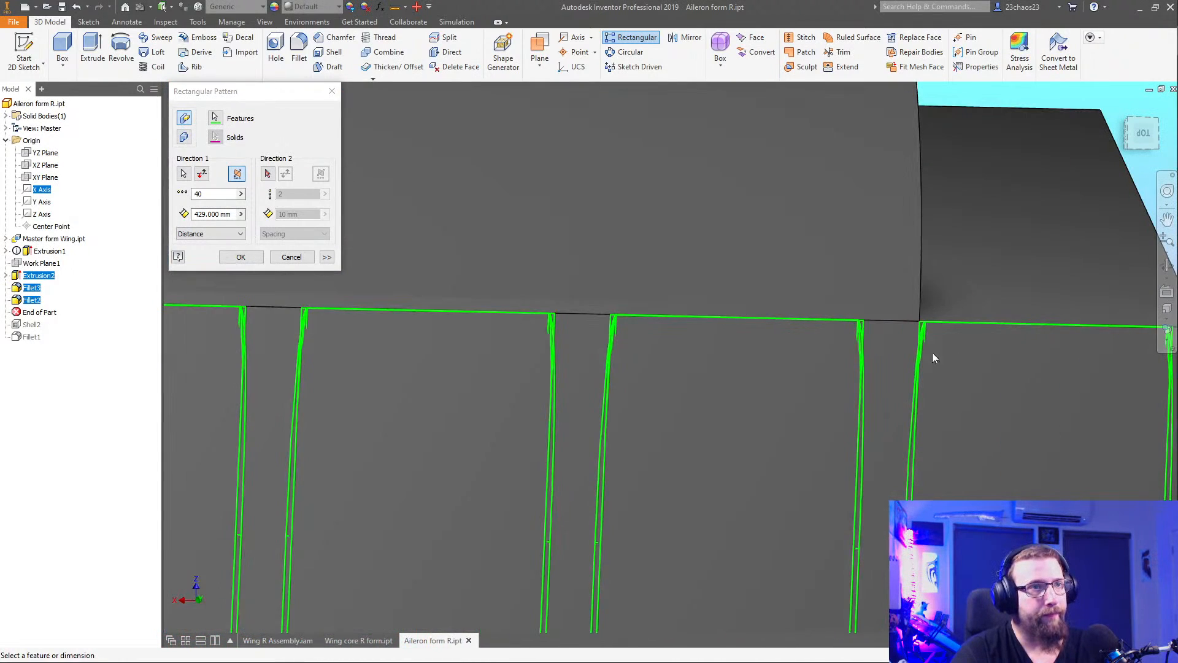
scroll(923, 337, up, 3)
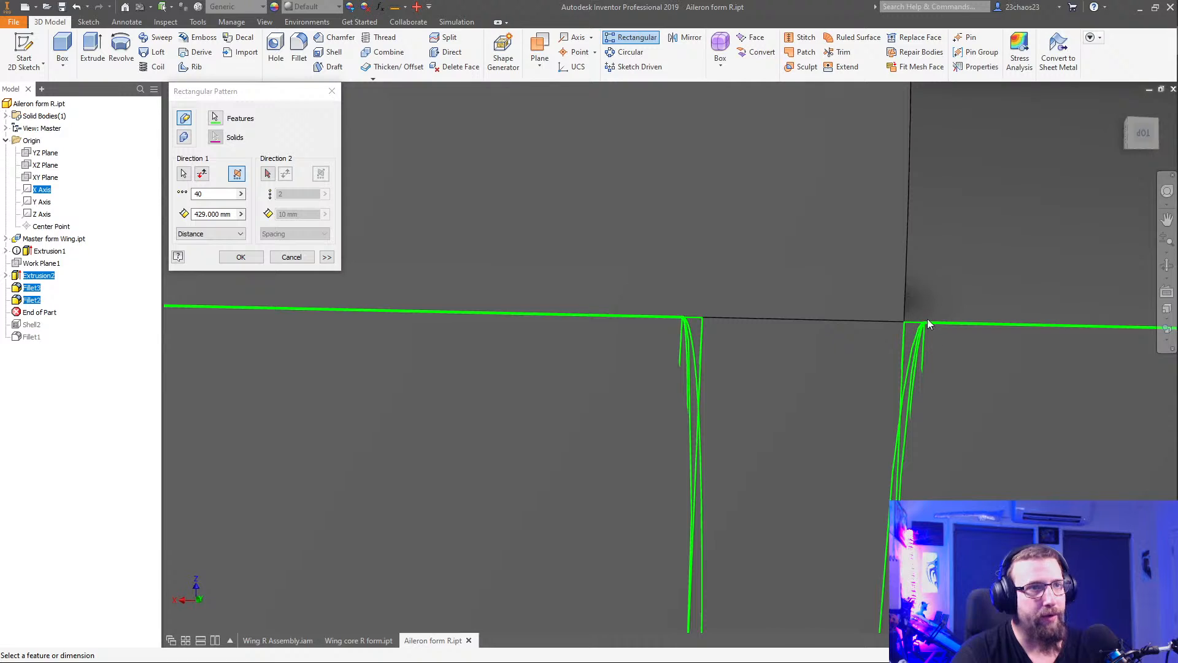
scroll(904, 323, down, 6)
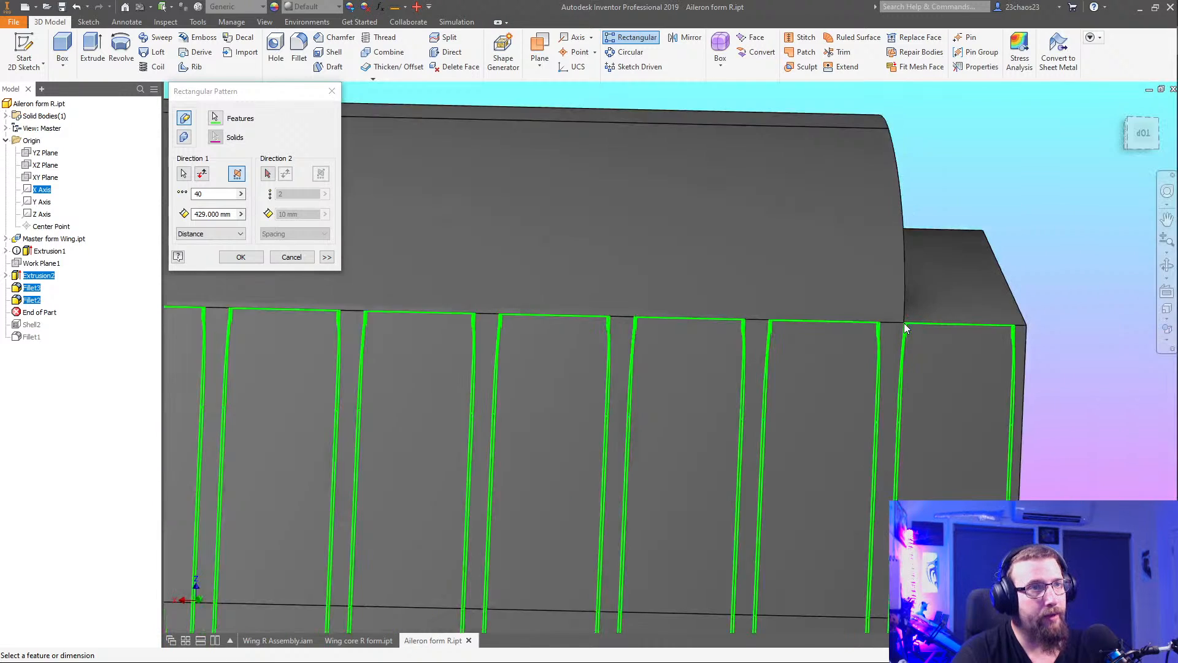
scroll(903, 308, down, 4)
middle_drag(867, 321, 1019, 383)
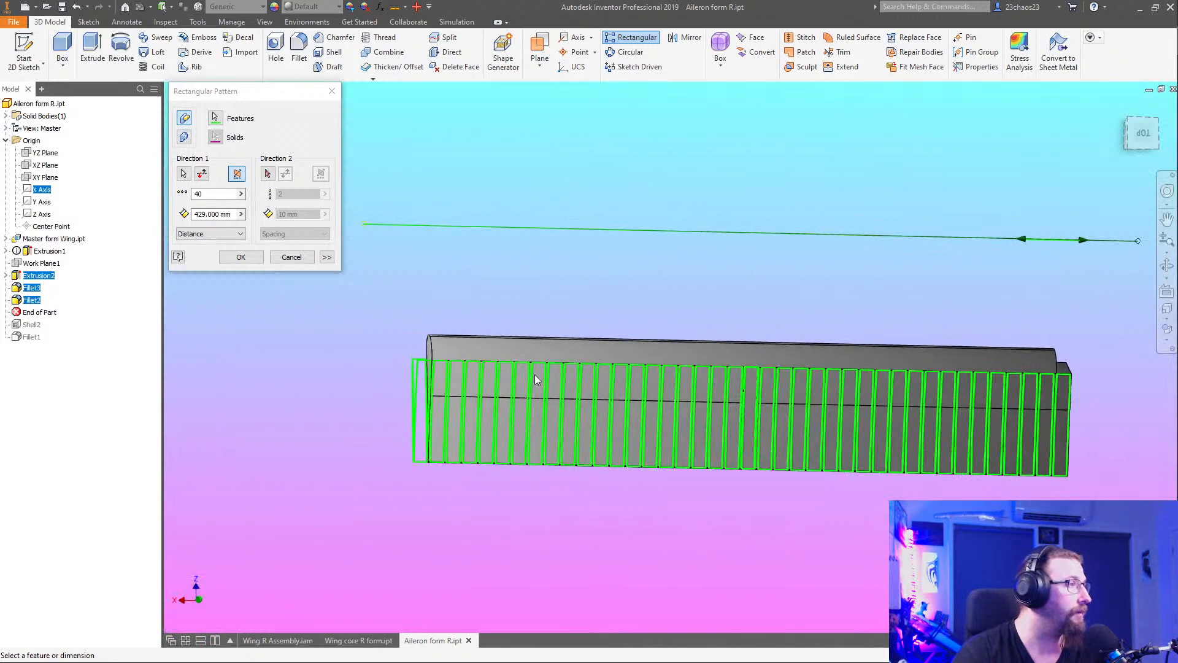
scroll(417, 355, up, 10)
scroll(408, 356, down, 5)
scroll(666, 421, down, 8)
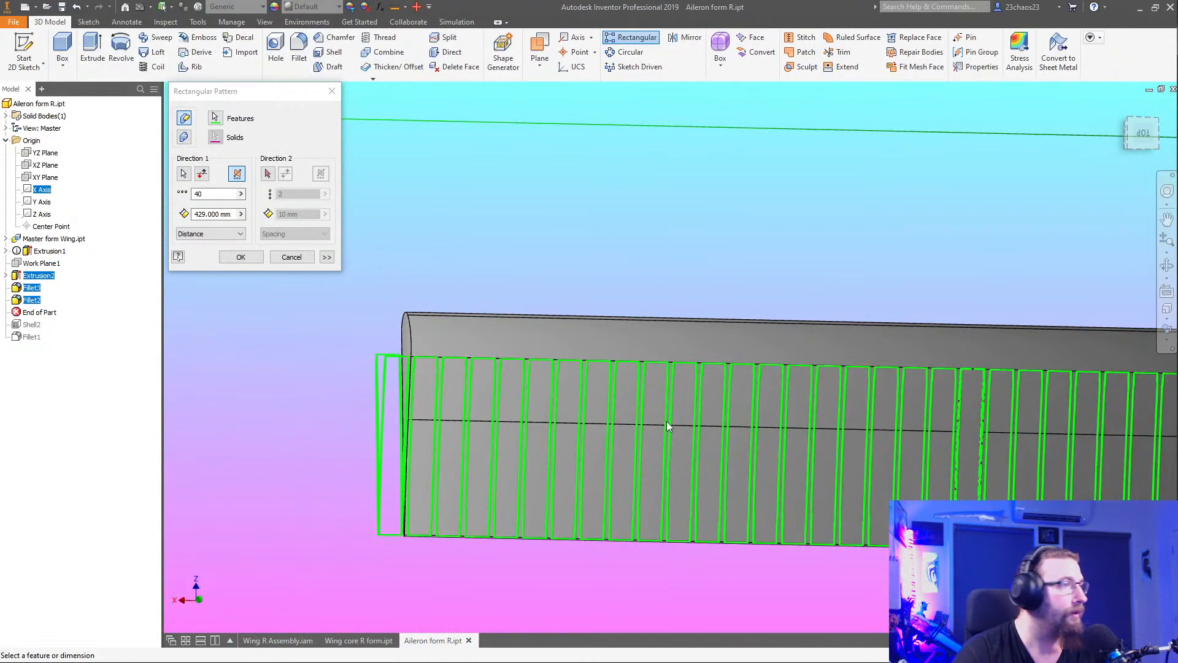
Switch the groove pattern from overall distance to spacing between grooves, trying a value of 42.9 mm
click(232, 214)
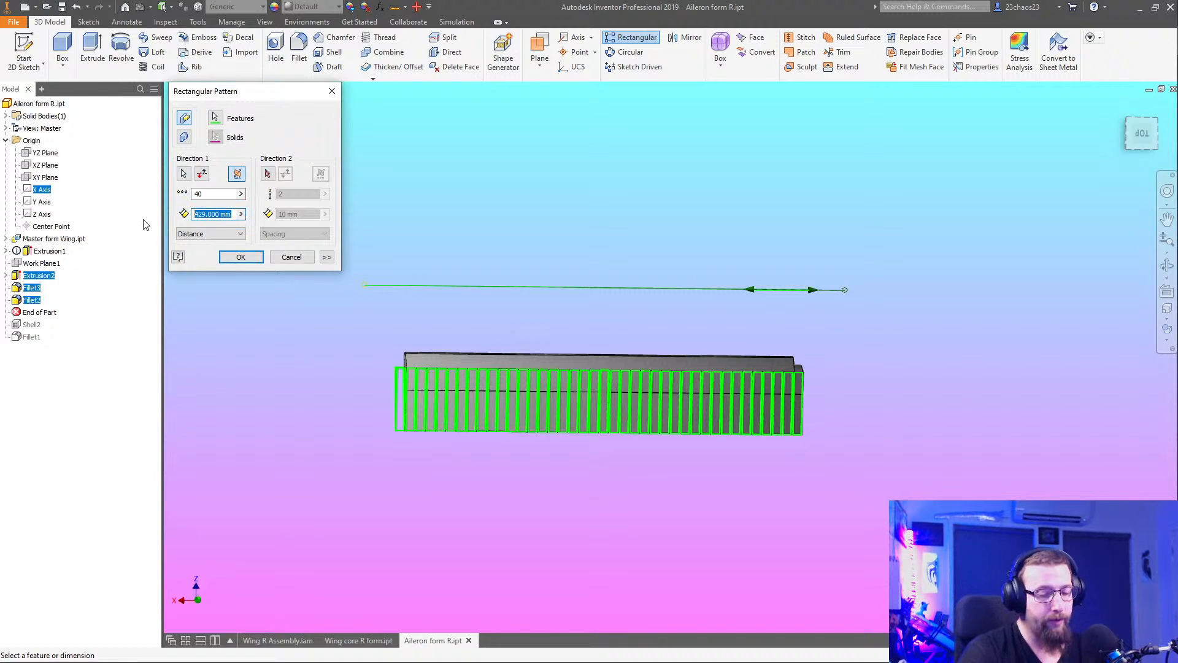
text(42.)
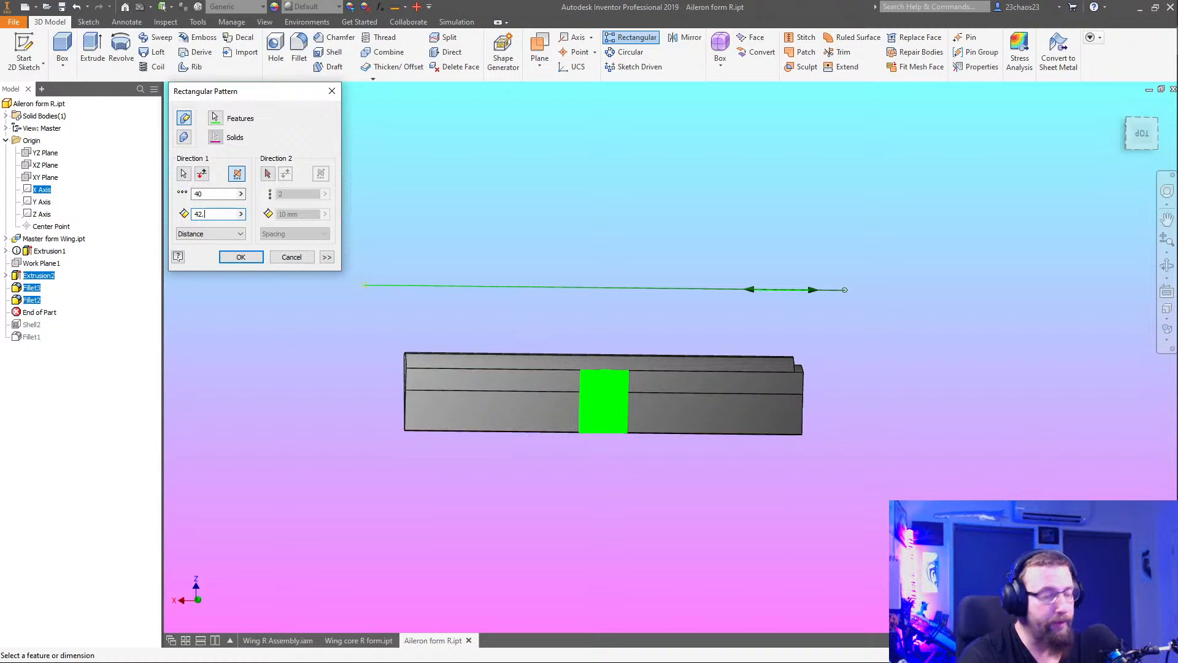
text(9)
click(186, 232)
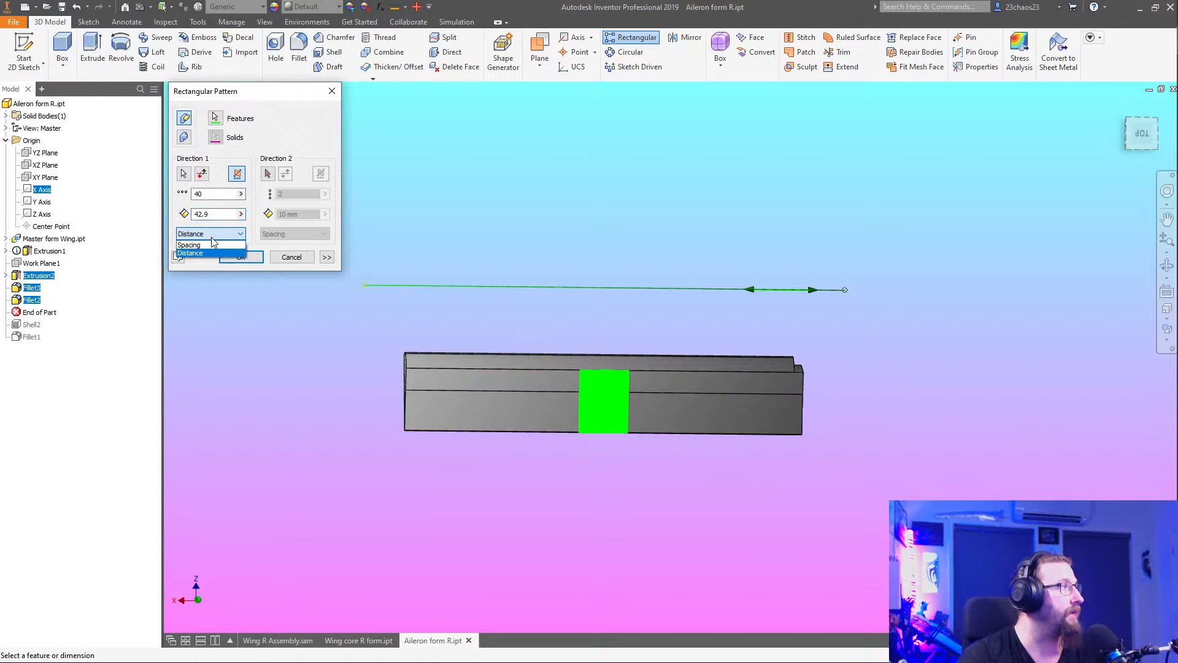
click(198, 242)
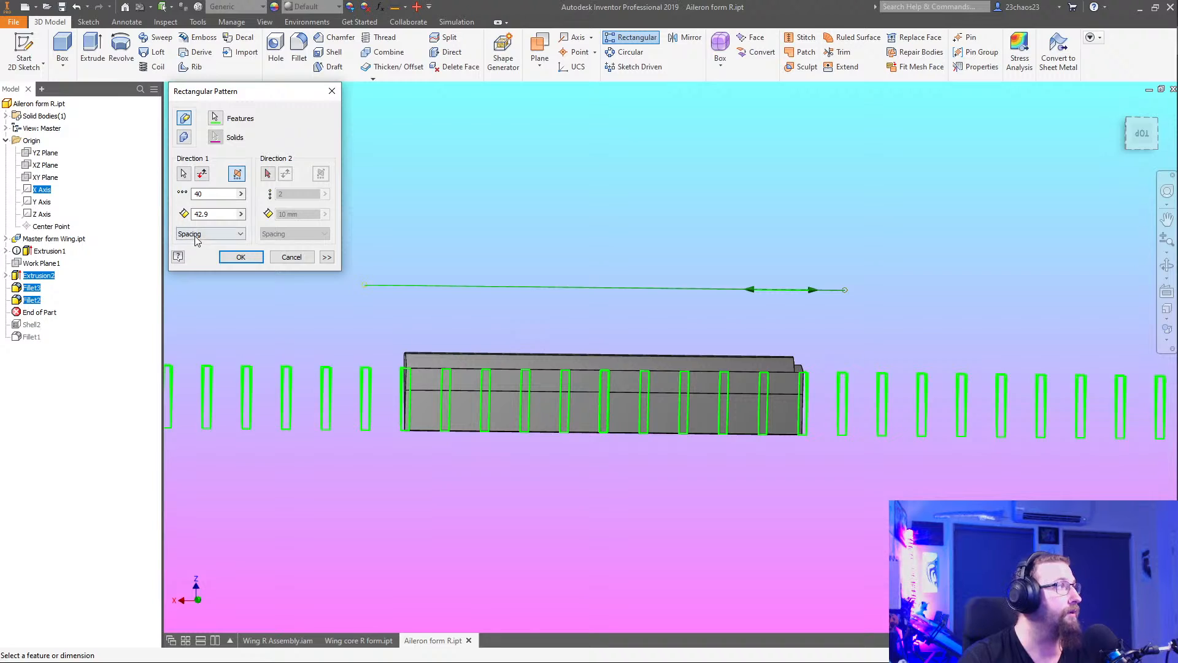
Try a groove spacing of 4.29*2 mm and inspect the preview gaps around the original groove
drag(212, 214, 176, 215)
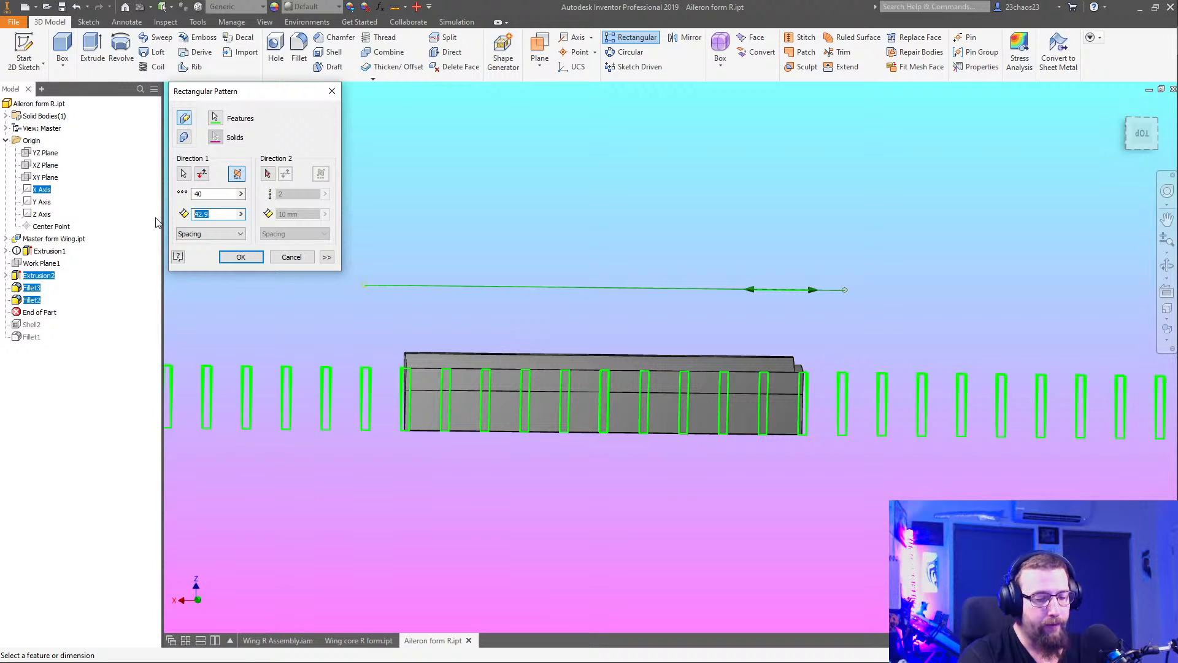
text(4.)
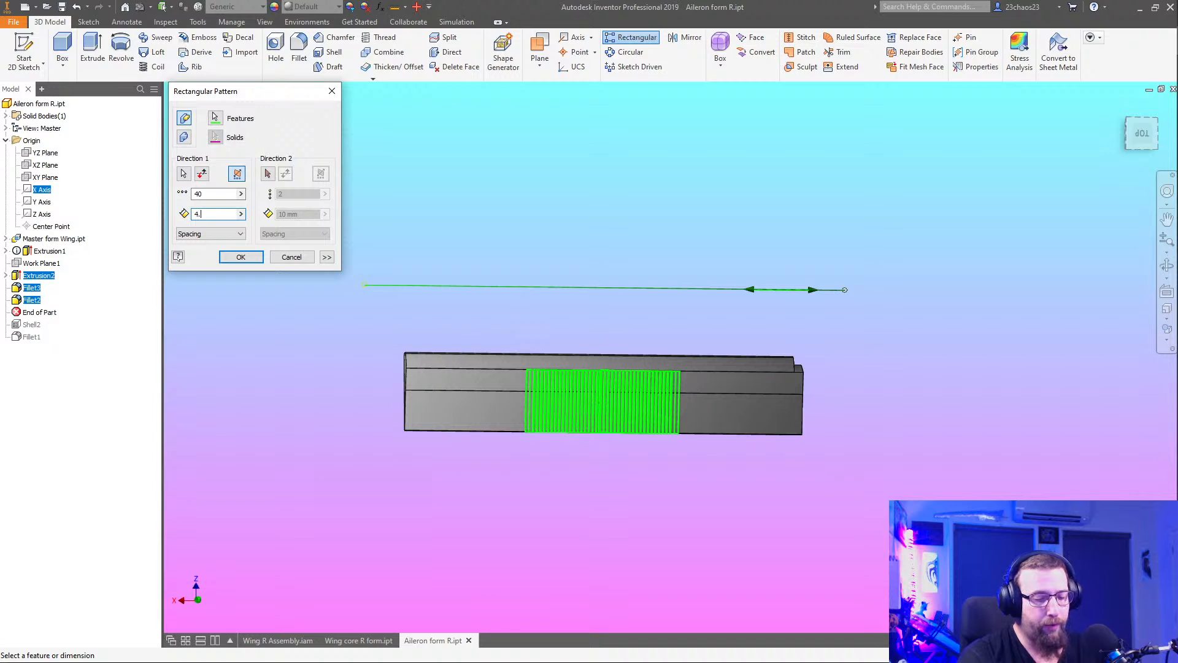
text(29*2)
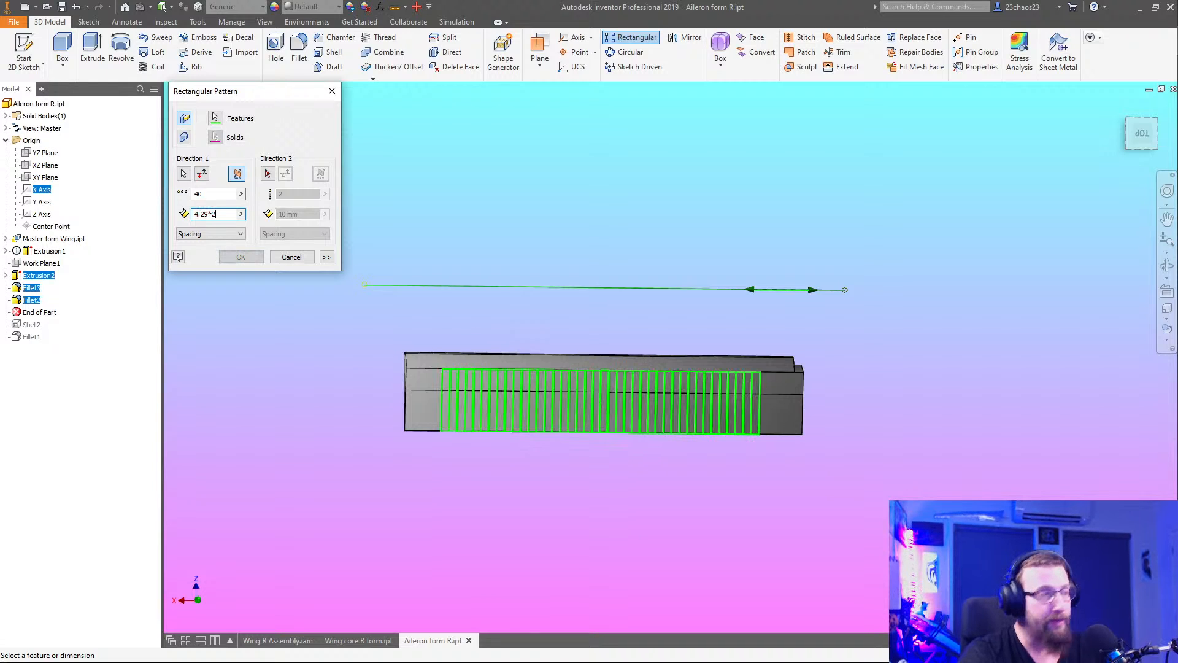
scroll(609, 416, up, 5)
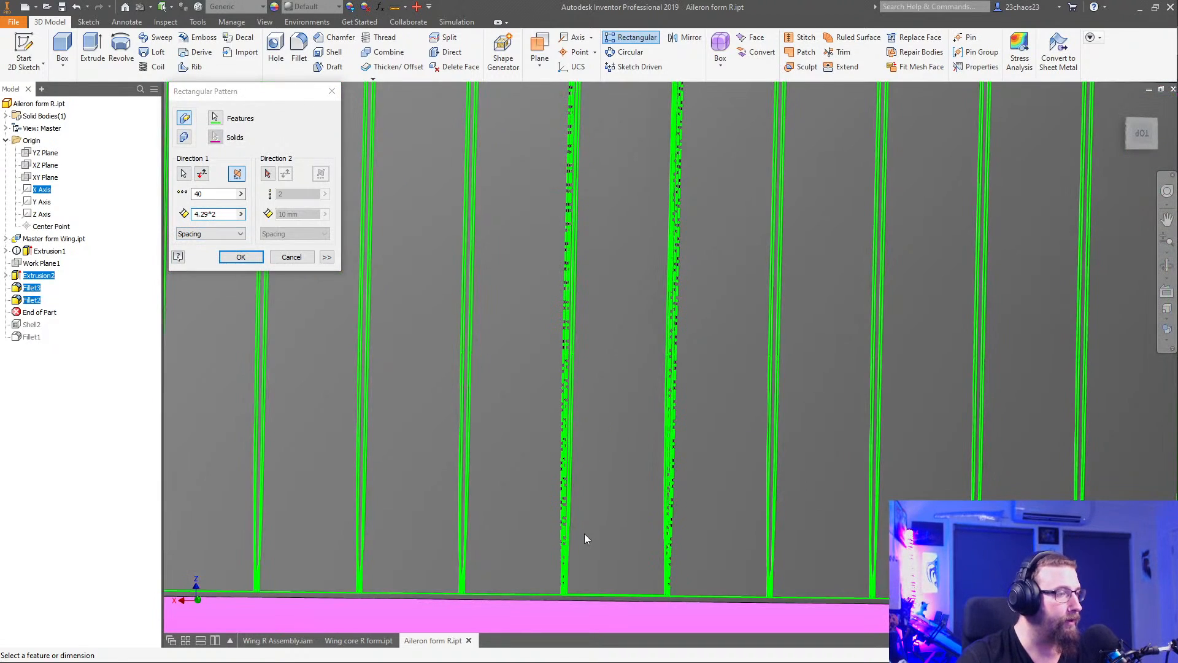
scroll(590, 506, down, 3)
shift+middle_drag(590, 506, 605, 475)
scroll(608, 477, up, 5)
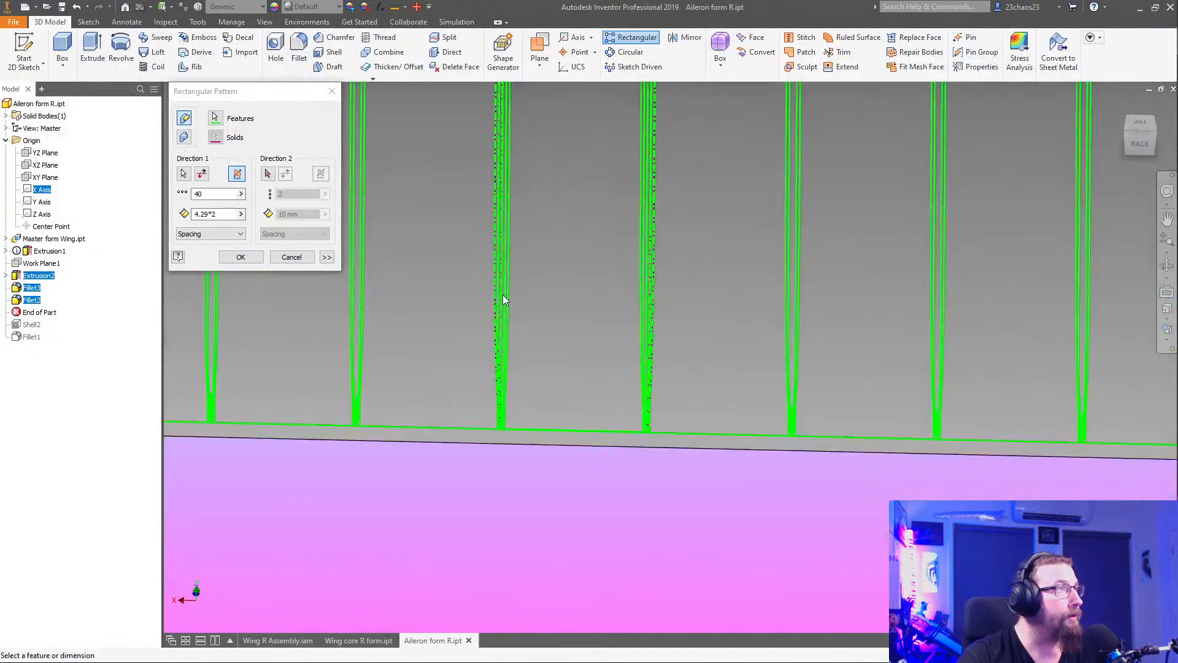
scroll(503, 300, down, 5)
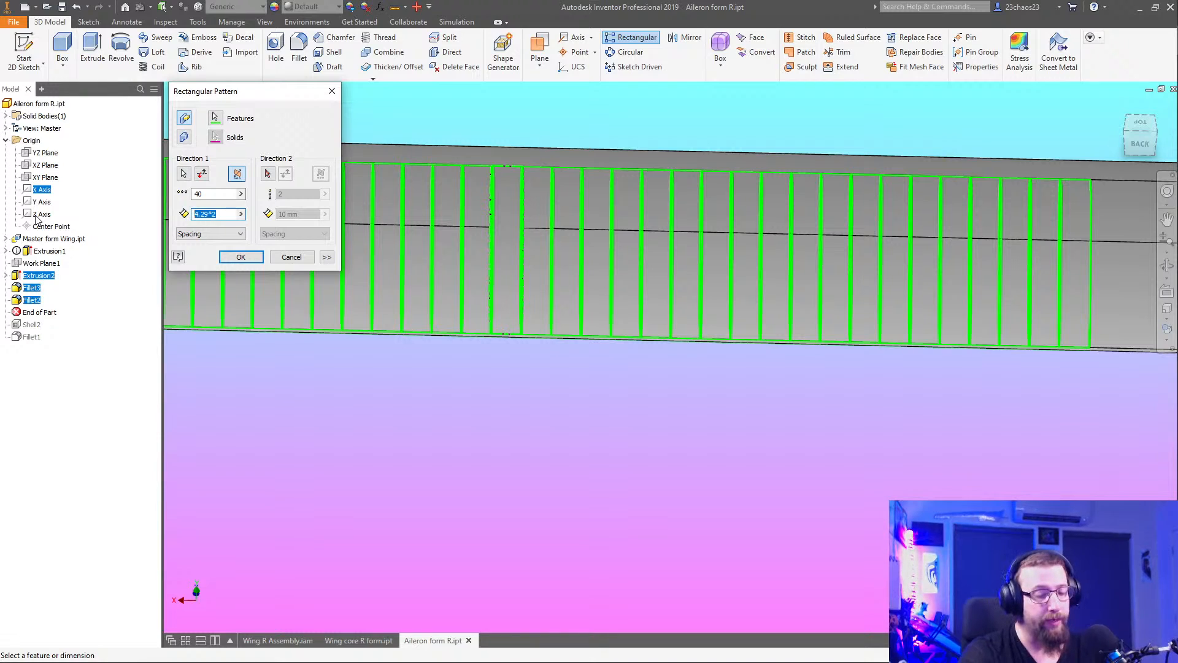
Try a 9 mm groove spacing with 42 grooves and check the preview's coverage along the aileron
text(9)
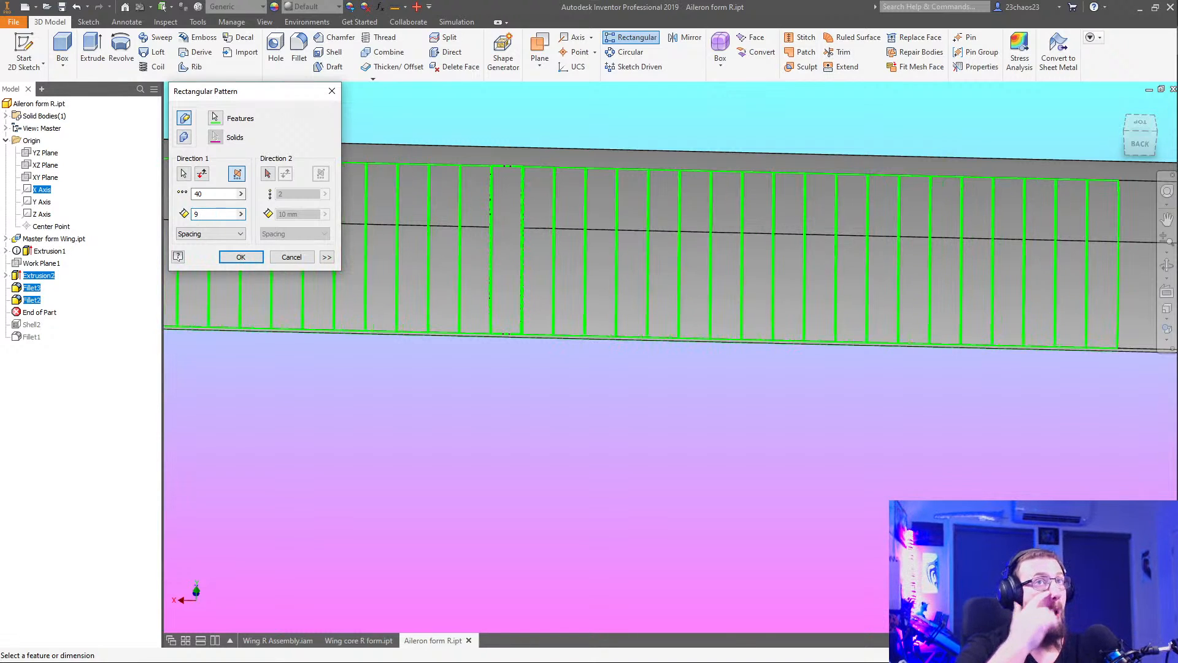
key(shift+Tab)
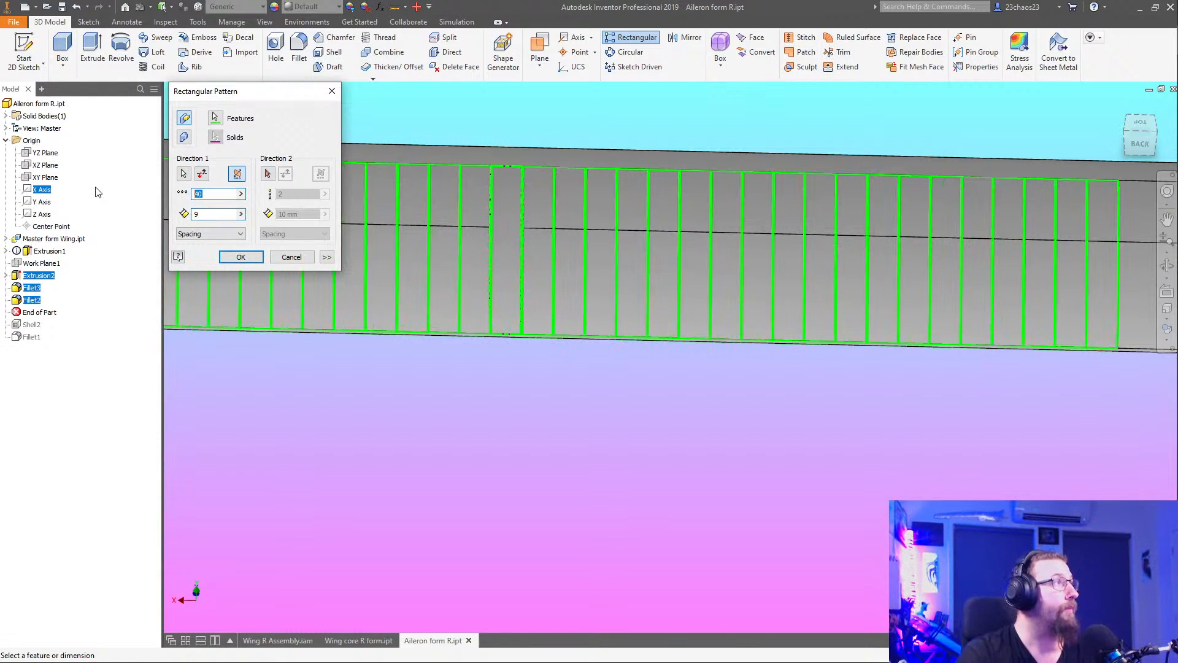
text(42)
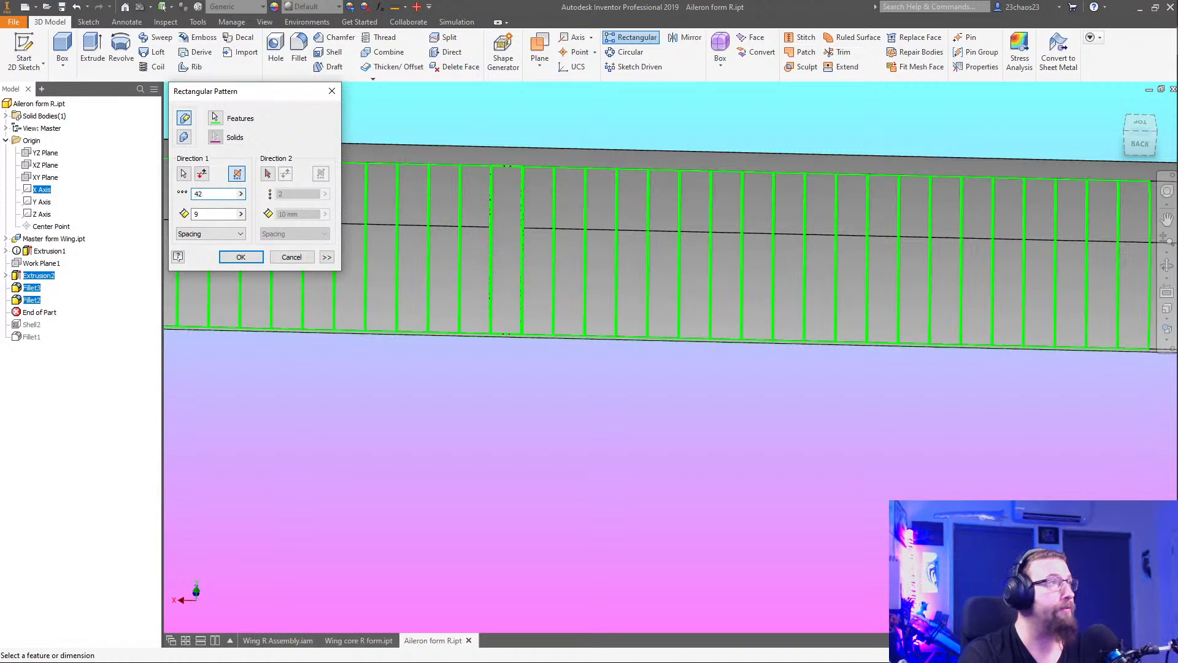
scroll(515, 280, down, 5)
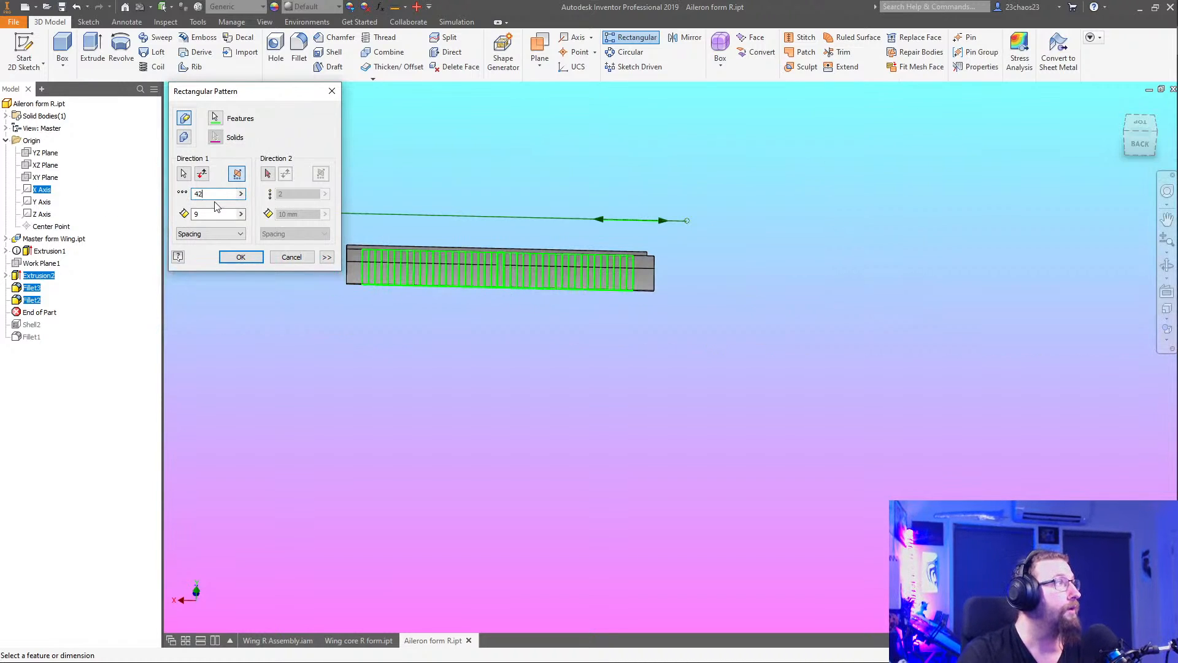
Try 43 grooves at 10 mm spacing and inspect the outermost groove at the aileron's stepped end
drag(213, 195, 113, 199)
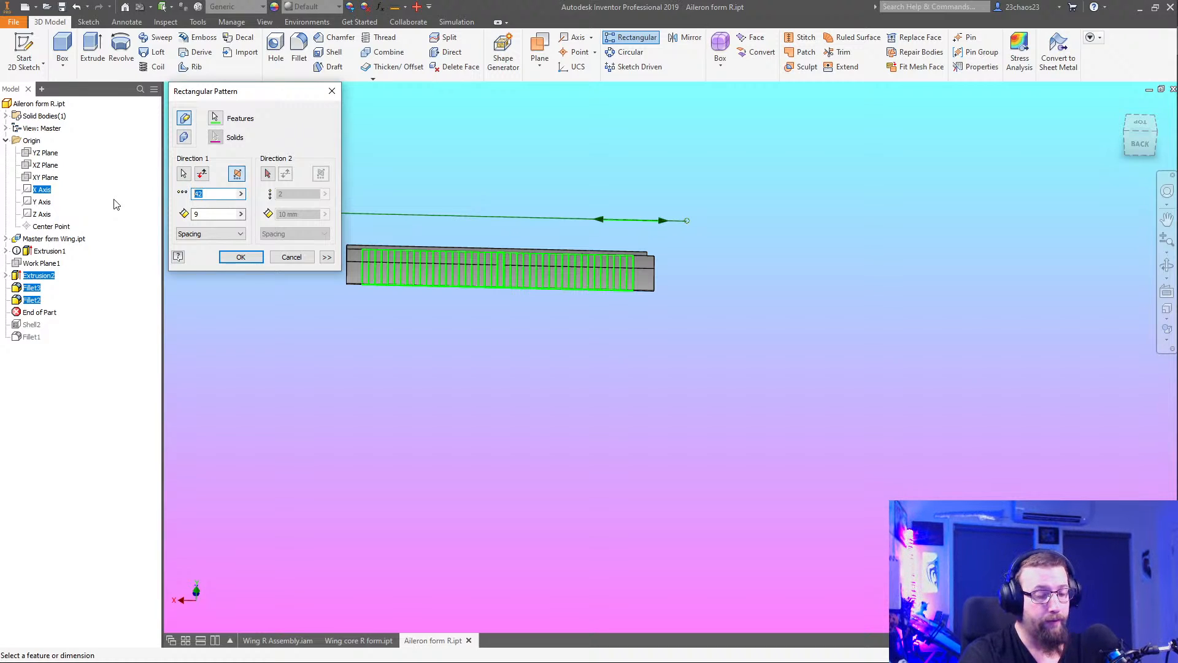
text(43)
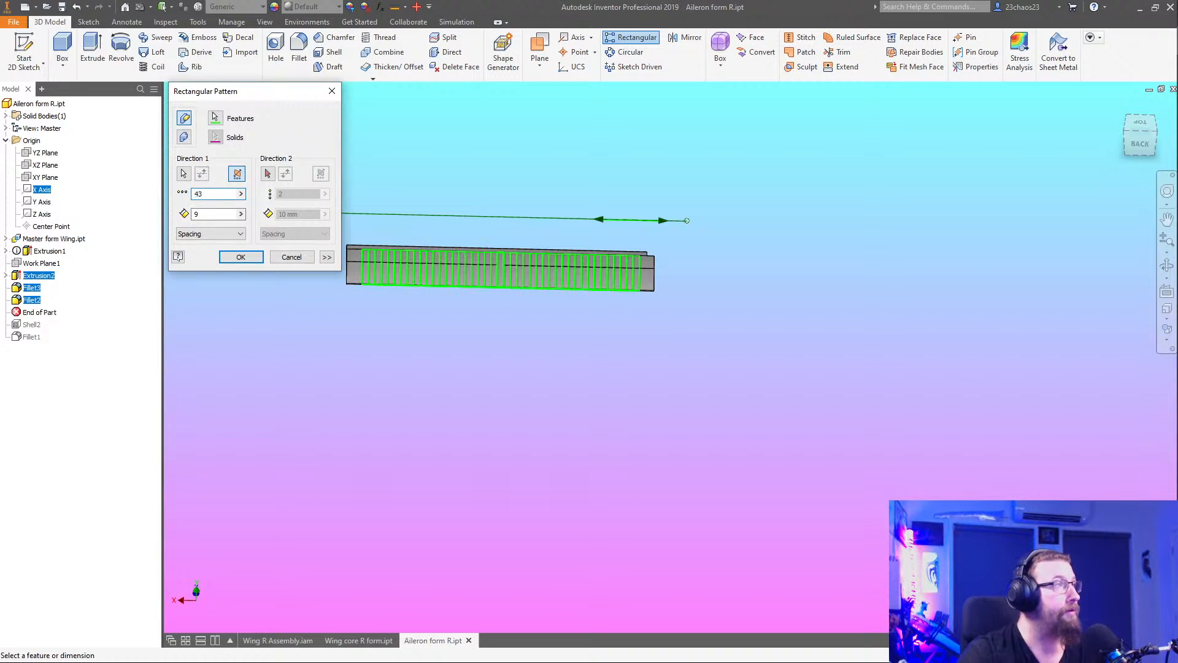
key(Tab)
text(10)
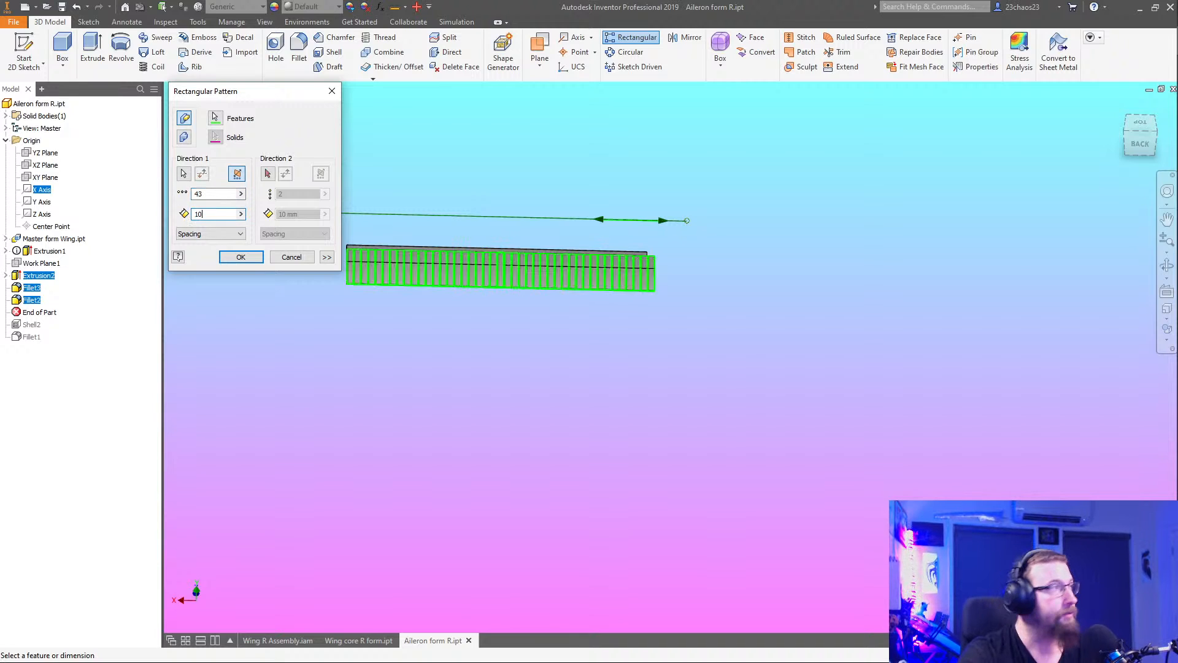
scroll(659, 261, up, 10)
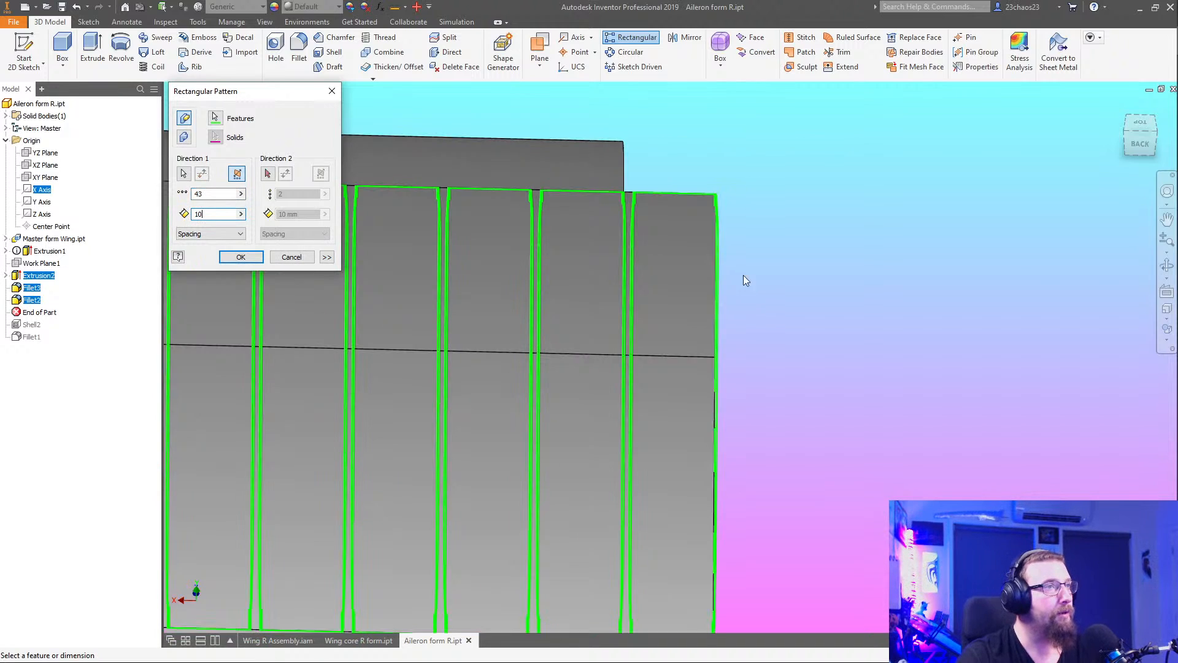
scroll(723, 197, up, 5)
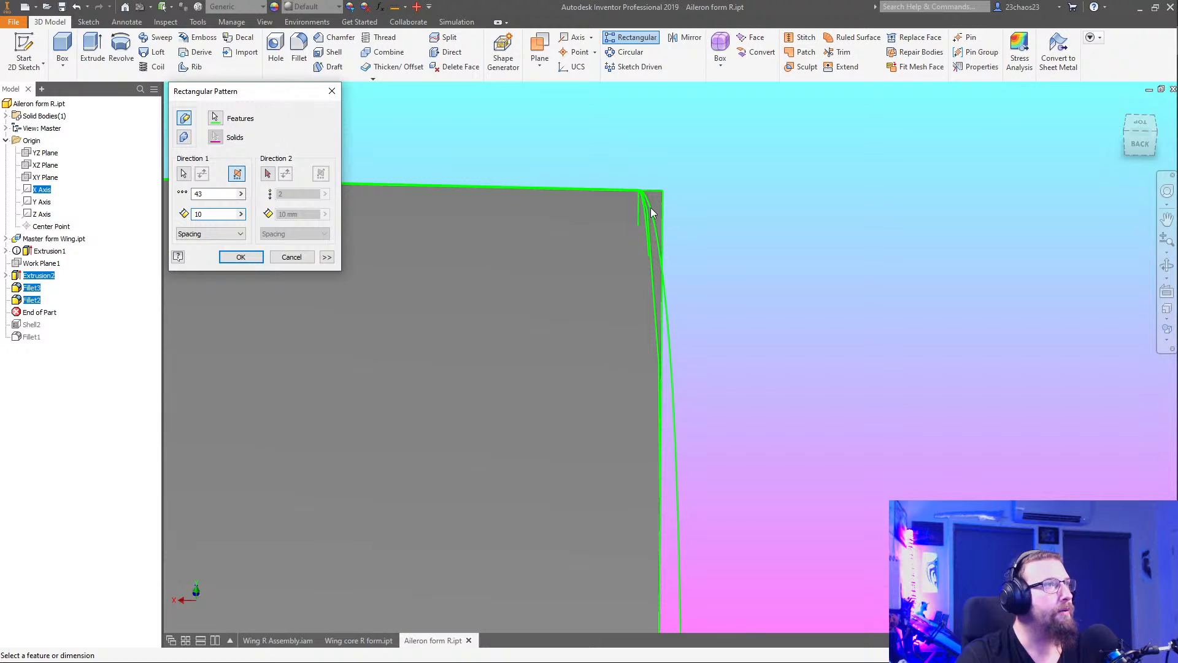
Set the groove spacing to 9.5 mm with a count of 43 and check the preview at the aileron's far end
double_click(228, 197)
text(4)
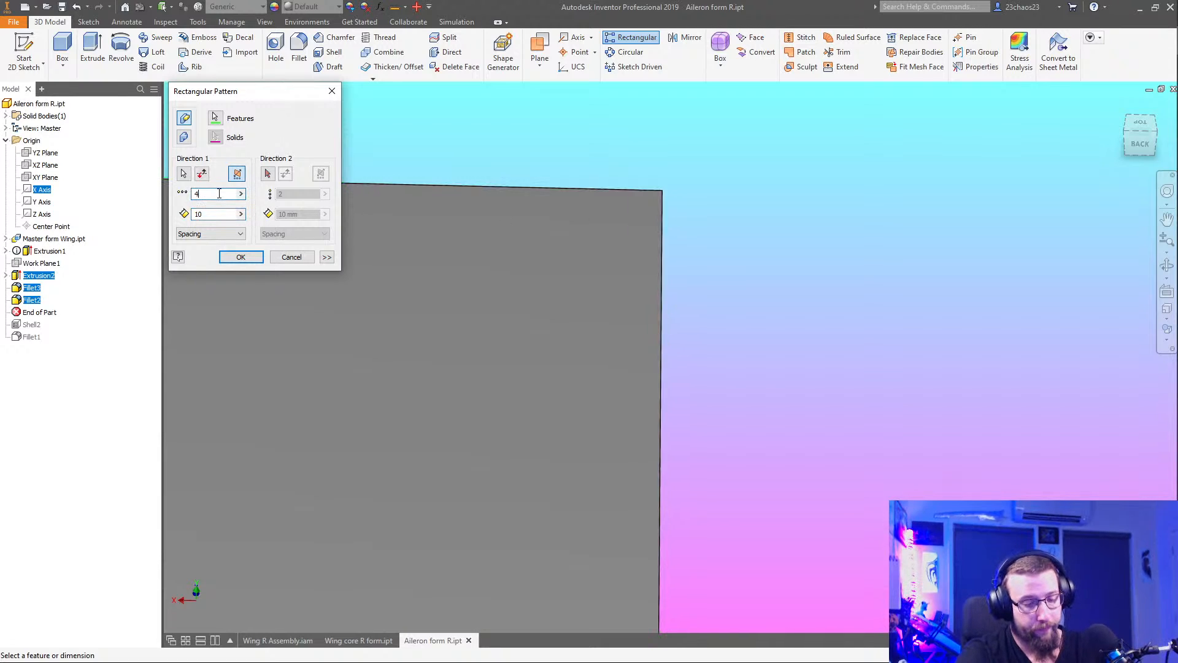
text(2.9)
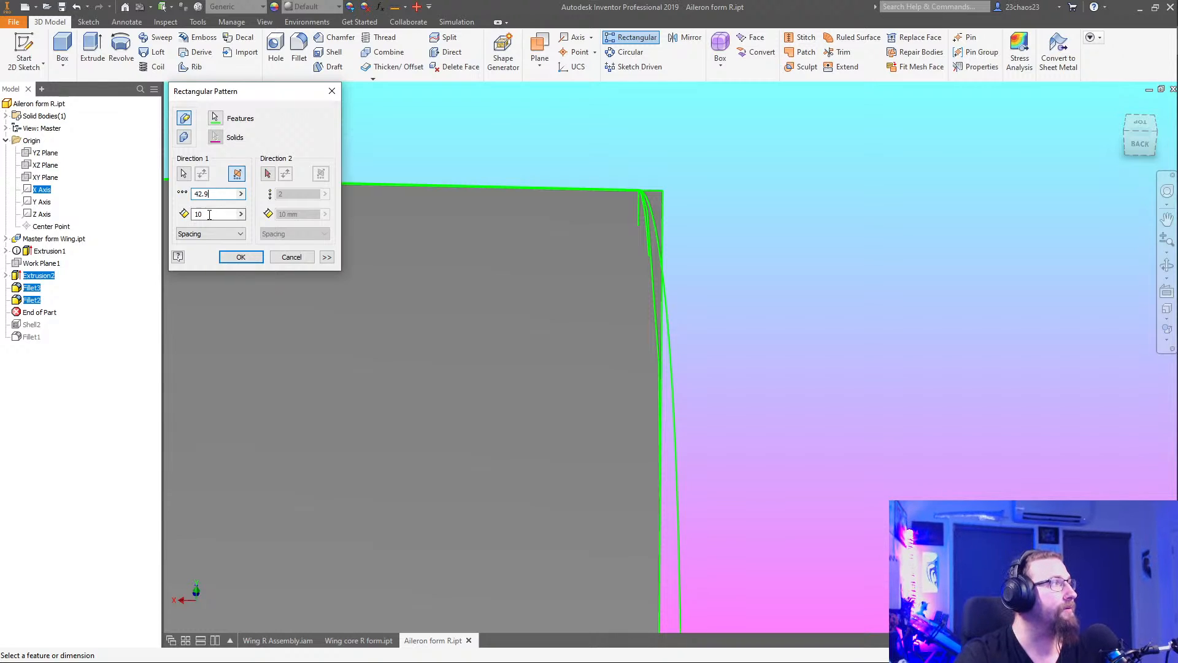
key(Tab)
text(933.5)
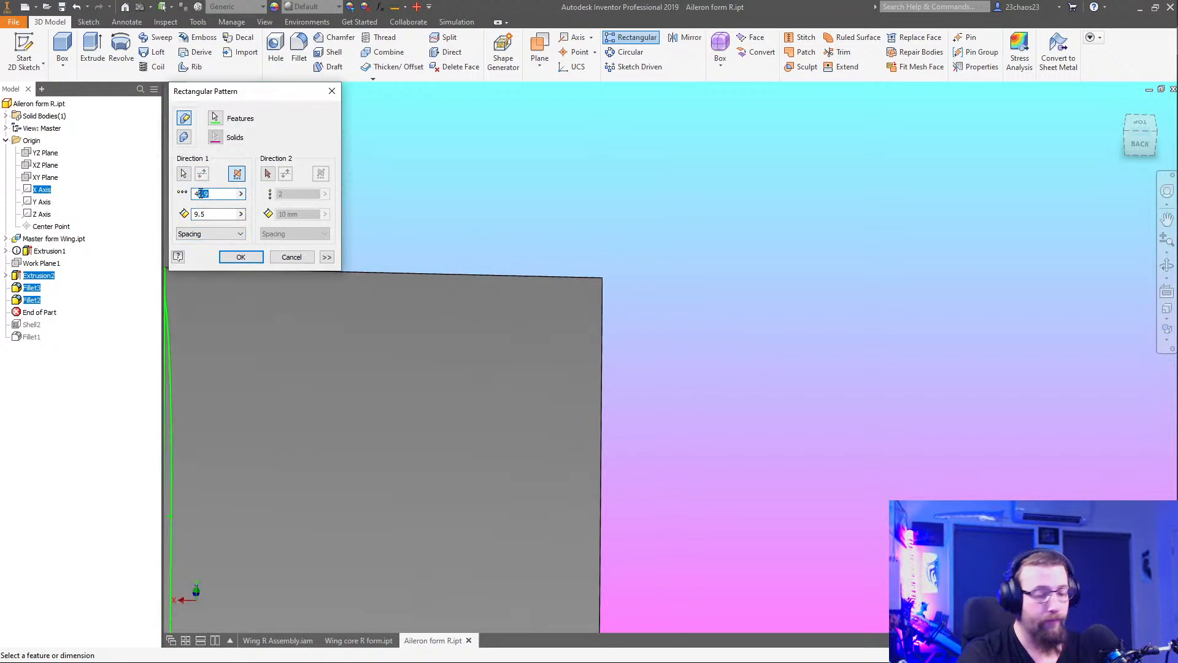
text(3)
scroll(549, 322, down, 10)
middle_drag(567, 407, 926, 435)
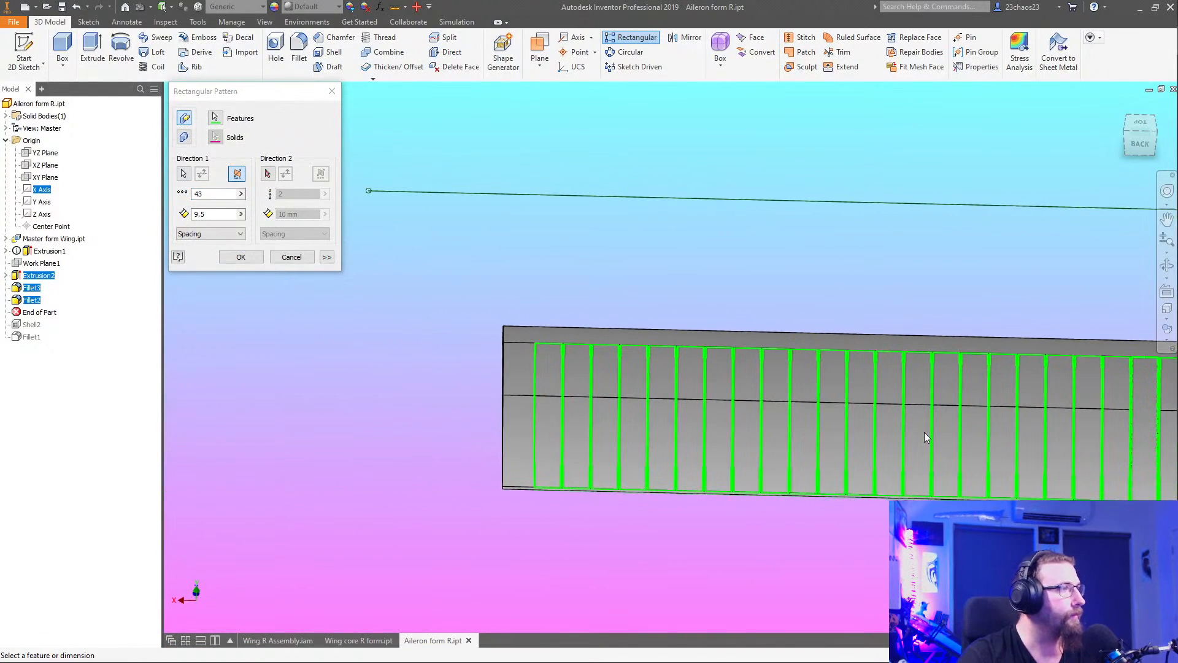
Raise the groove count to 45, check both ends of the preview and create the rectangular pattern
click(212, 193)
key(BackSpace)
text(5)
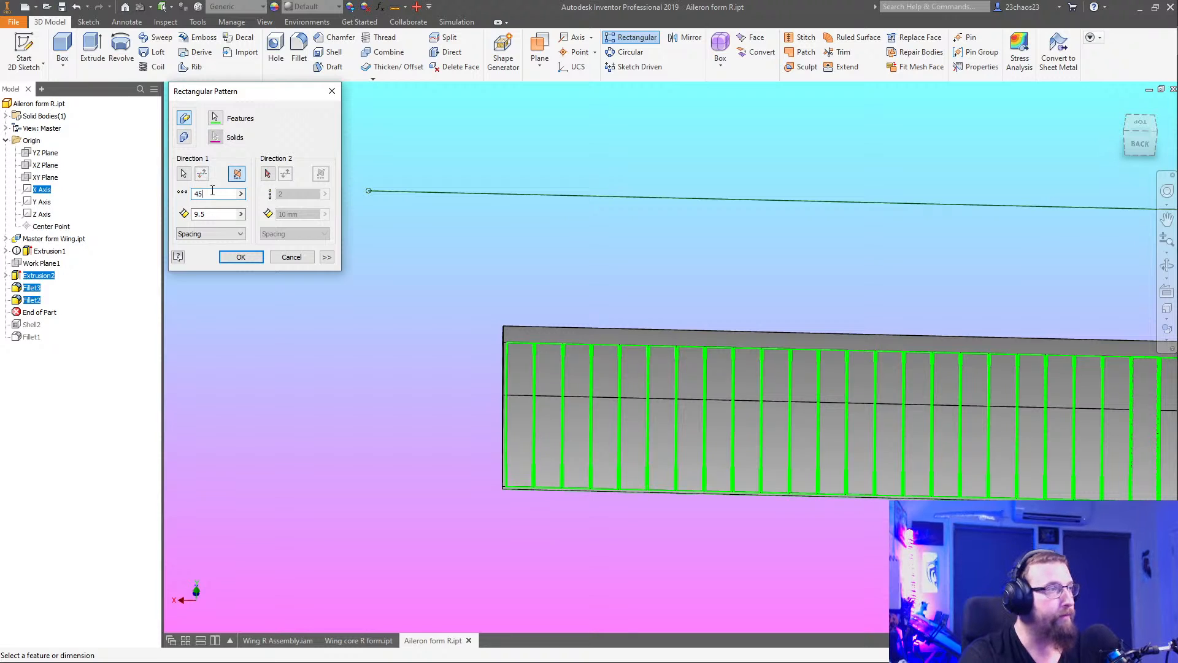
middle_drag(944, 415, 209, 349)
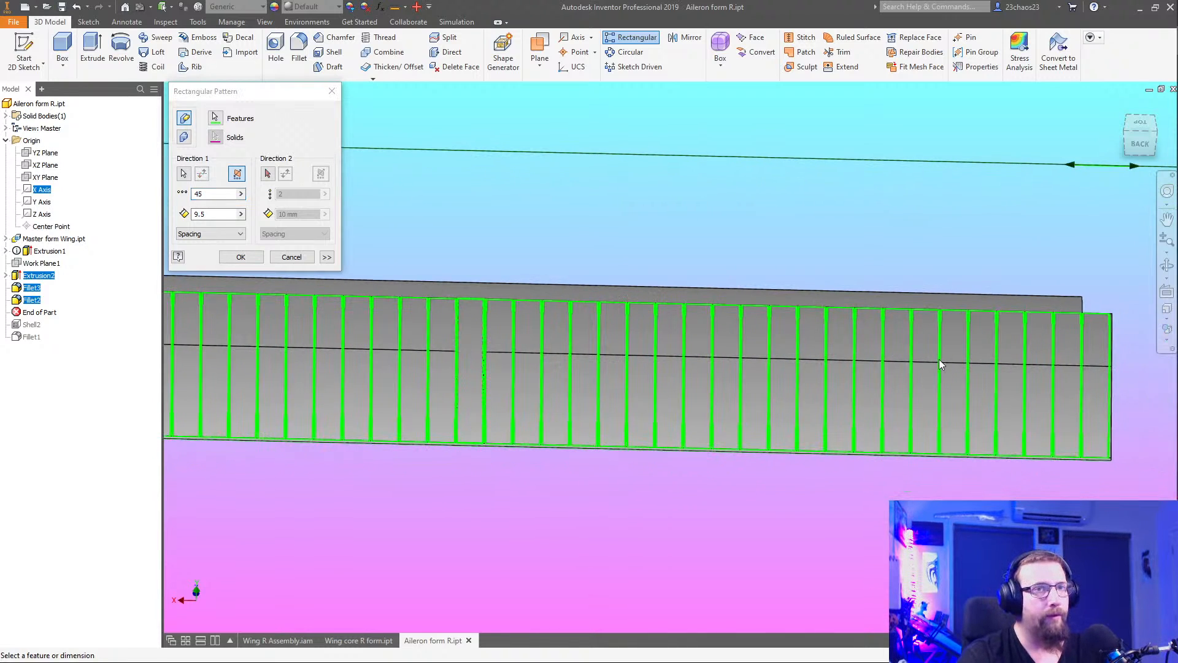
click(259, 257)
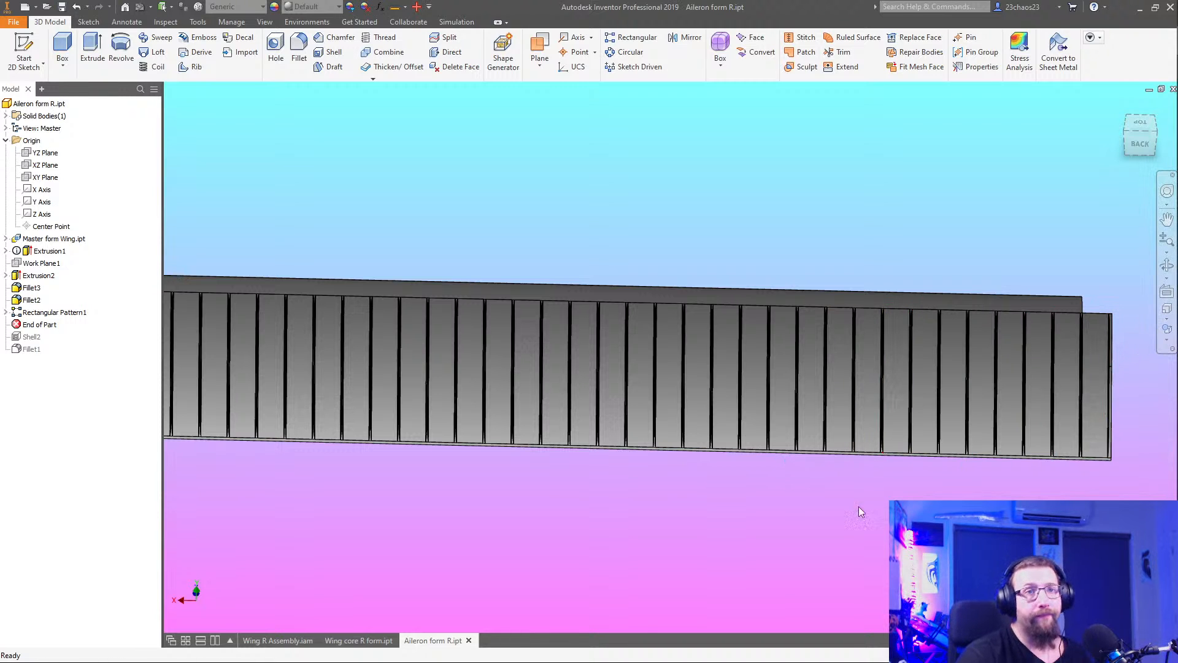
Examine the patterned grooves on both the upper and lower surfaces of the aileron from several angles
scroll(856, 507, down, 3)
shift+middle_drag(680, 532, 902, 589)
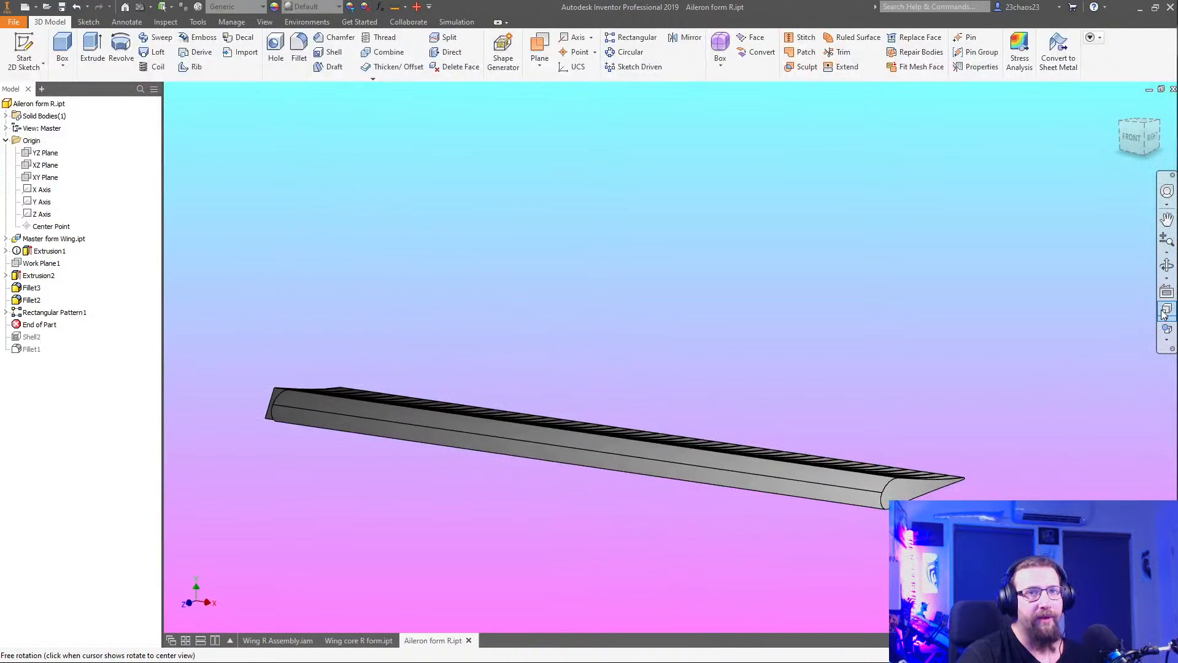
click(1167, 319)
click(1108, 343)
shift+middle_drag(957, 454, 899, 455)
shift+middle_drag(916, 460, 963, 455)
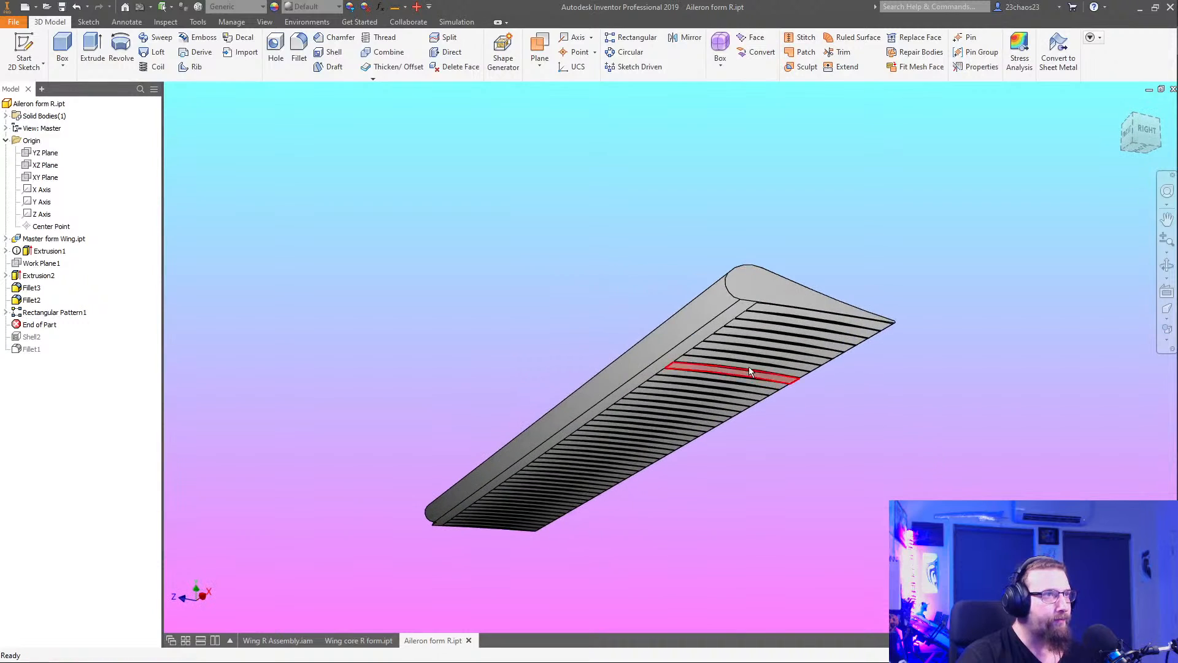
scroll(750, 368, up, 5)
scroll(759, 300, down, 2)
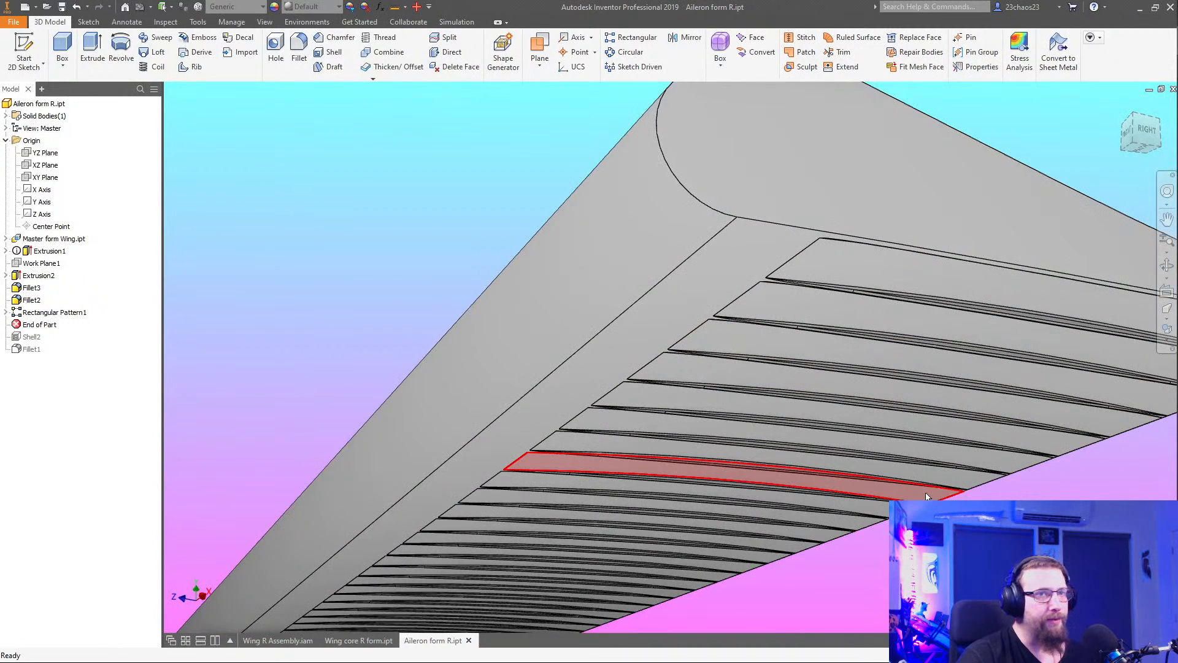
scroll(772, 399, down, 6)
shift+middle_drag(772, 399, 399, 553)
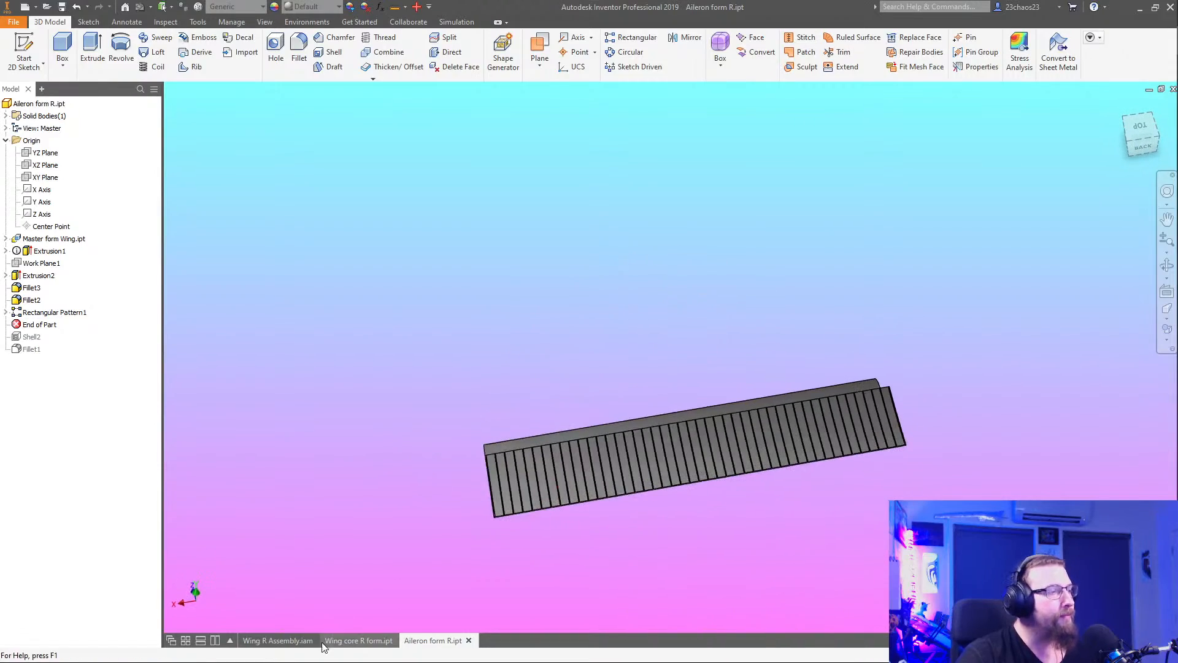
Switch to Wing R Assembly and examine how the grooved aileron sits against the wing core and its end gap
click(289, 640)
shift+middle_drag(817, 464, 428, 489)
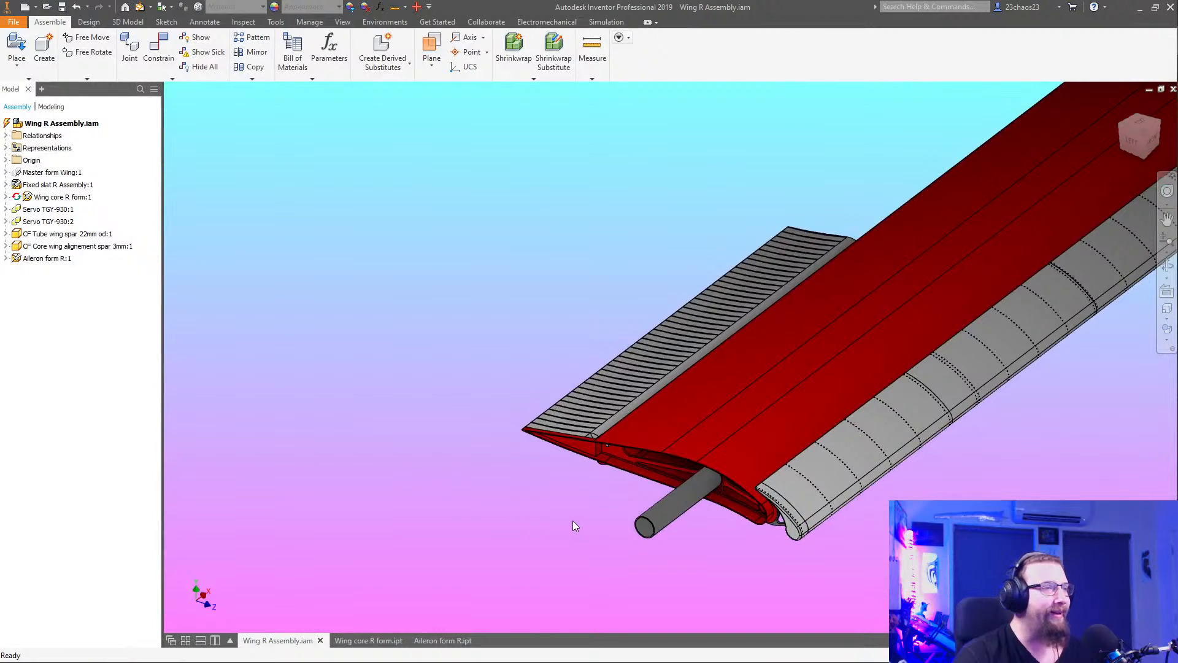
shift+middle_drag(572, 520, 646, 532)
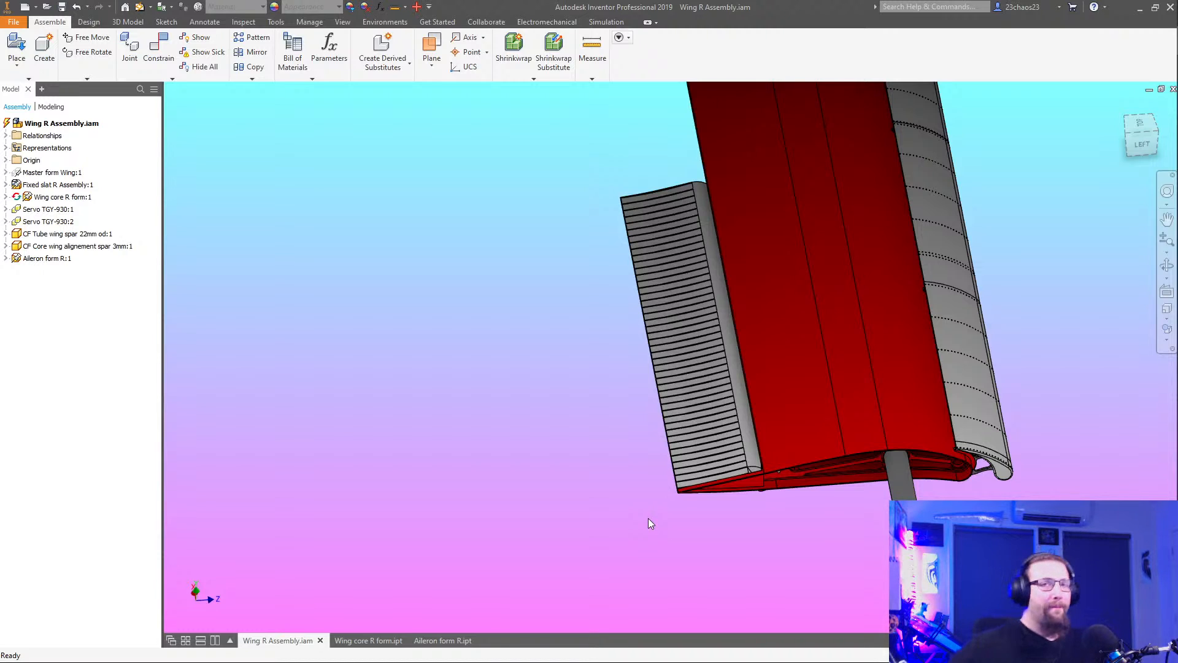
shift+middle_drag(624, 460, 522, 502)
middle_drag(550, 449, 873, 192)
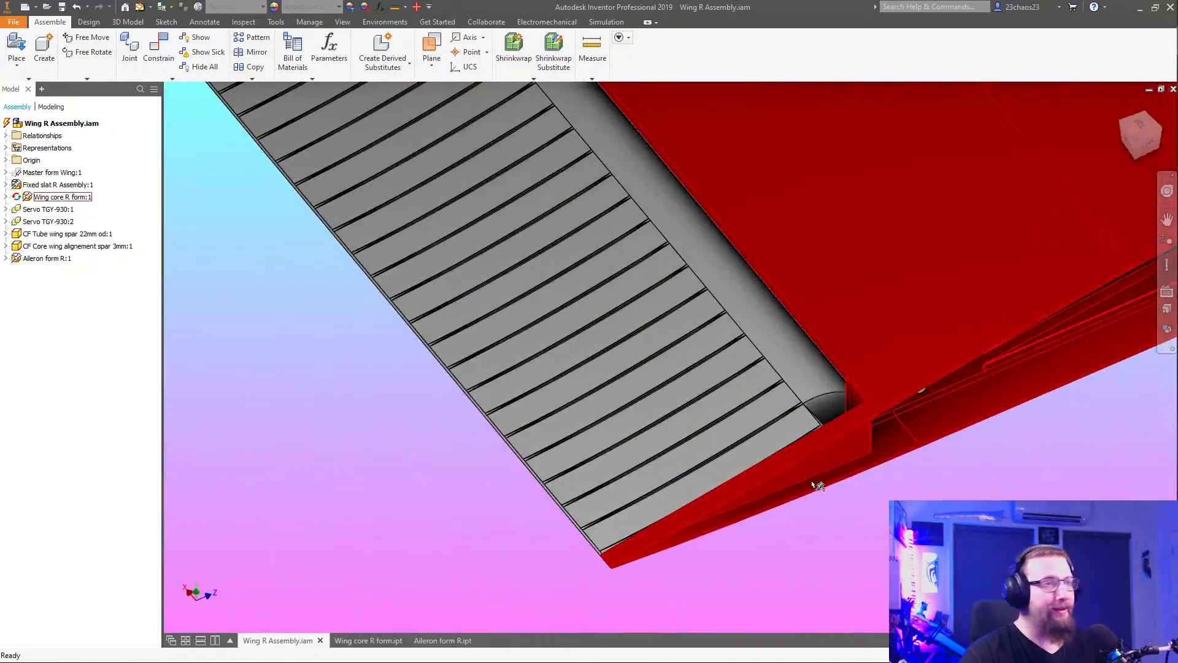
shift+middle_drag(815, 484, 778, 389)
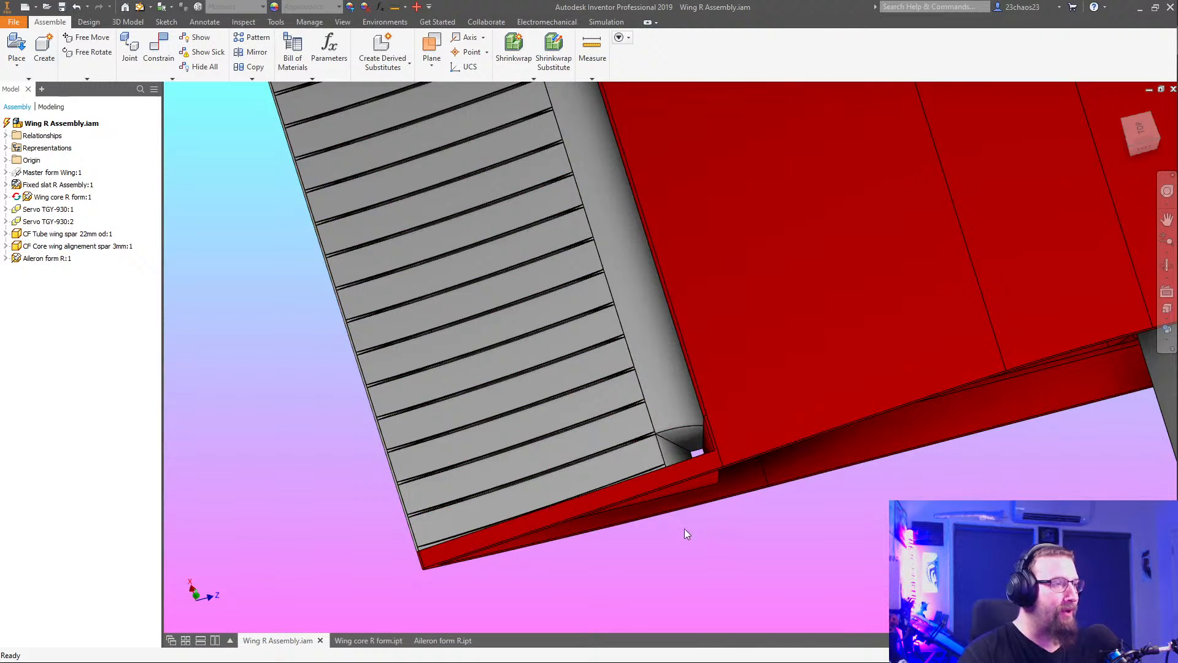
shift+middle_drag(697, 576, 657, 322)
scroll(656, 469, down, 6)
scroll(661, 201, up, 6)
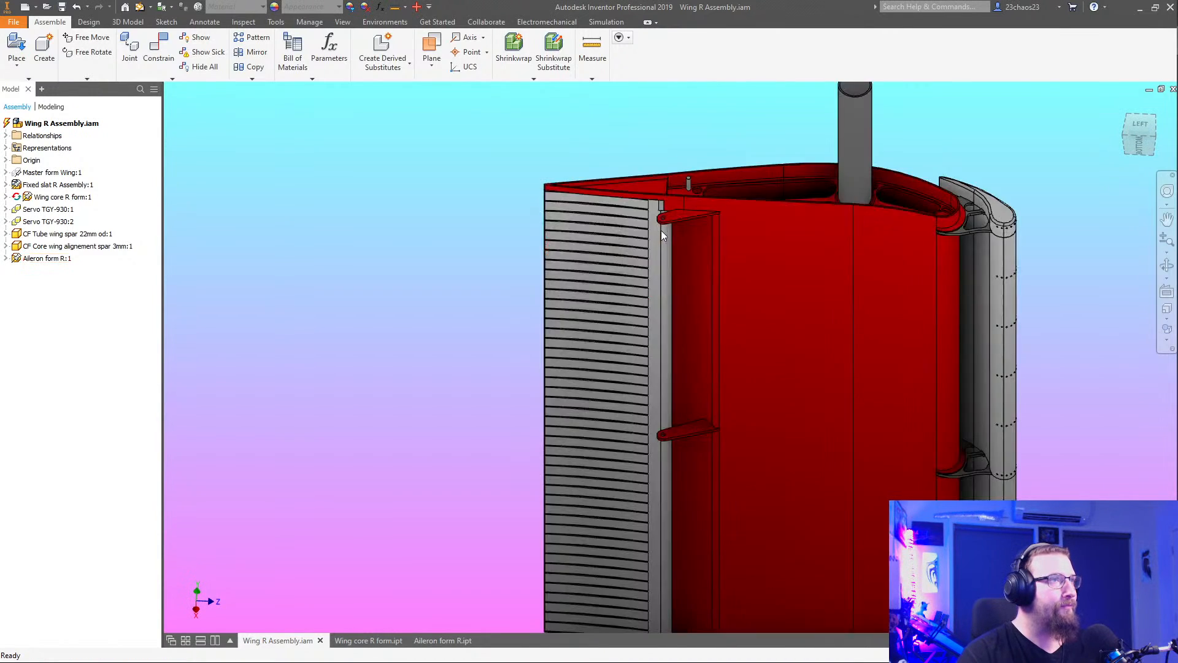
Examine the aileron's clearance around the wing core's end hinge bracket and along the end plate
scroll(668, 191, up, 6)
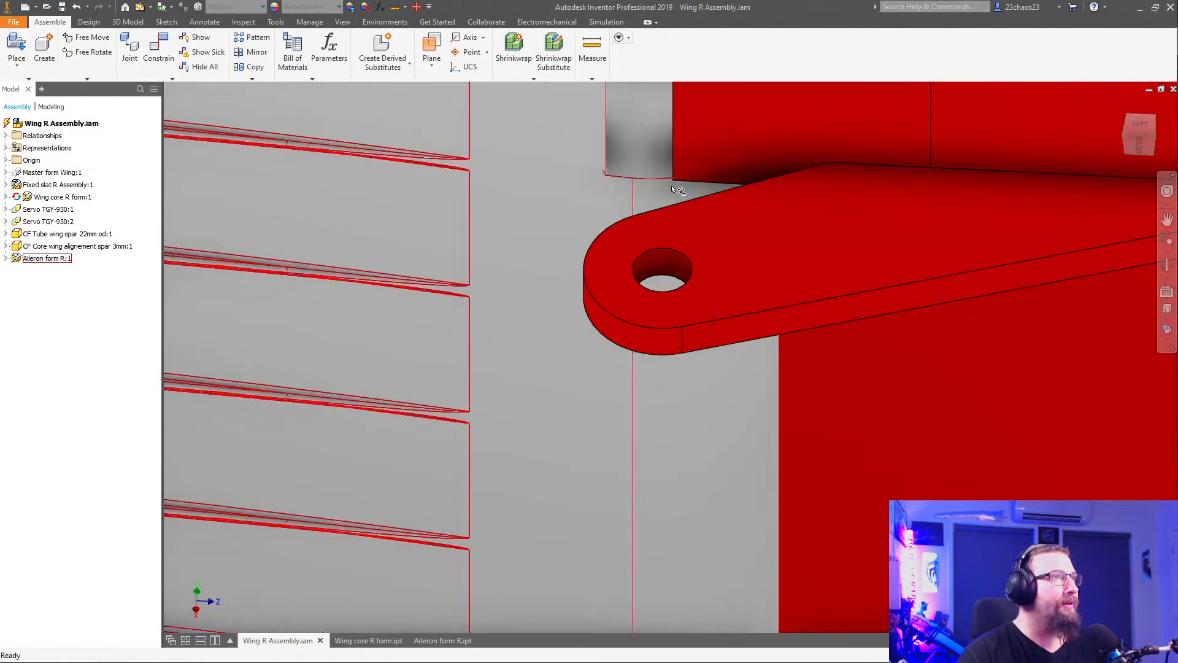
scroll(668, 187, down, 5)
shift+middle_drag(686, 344, 708, 345)
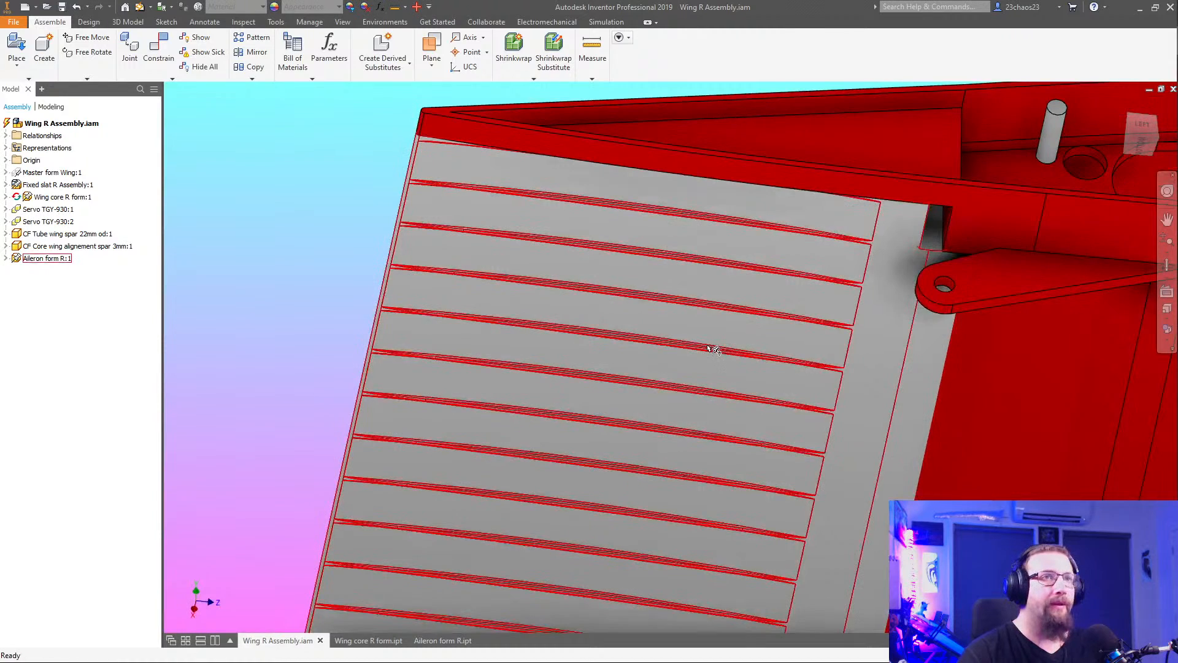
Switch to the Wing core R form part and inspect its end plate and the edges covered by Fillet4 and Fillet3
click(368, 640)
shift+middle_drag(631, 533, 392, 491)
scroll(615, 440, up, 5)
middle_drag(615, 439, 608, 373)
scroll(659, 437, up, 5)
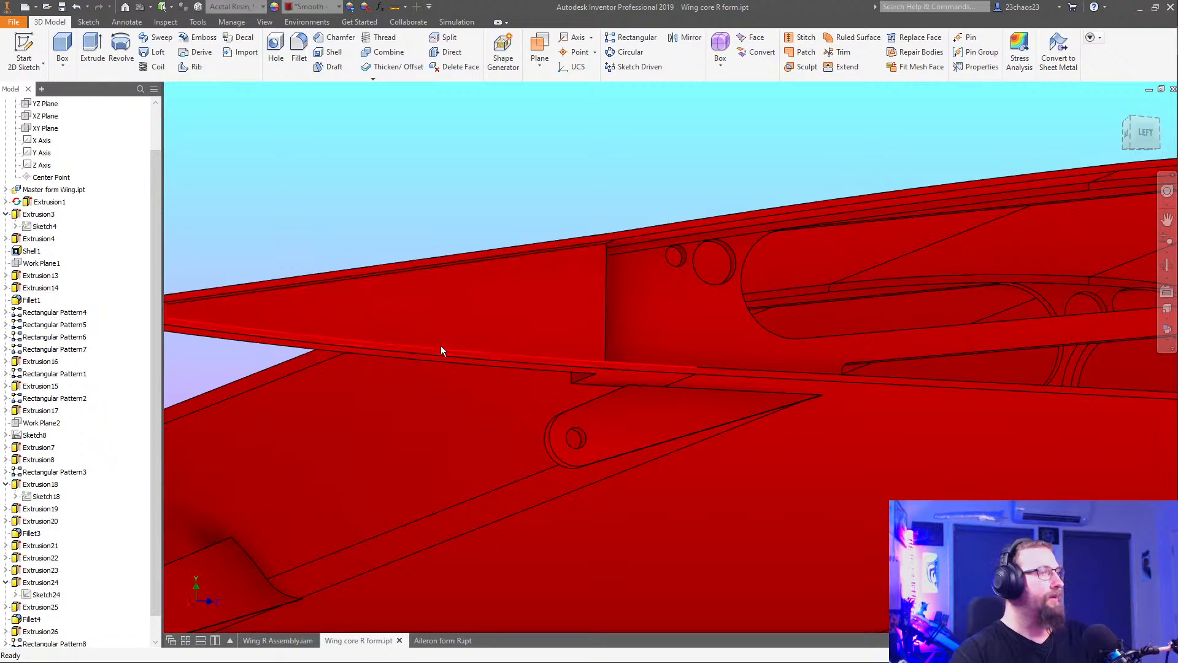
scroll(85, 566, down, 1)
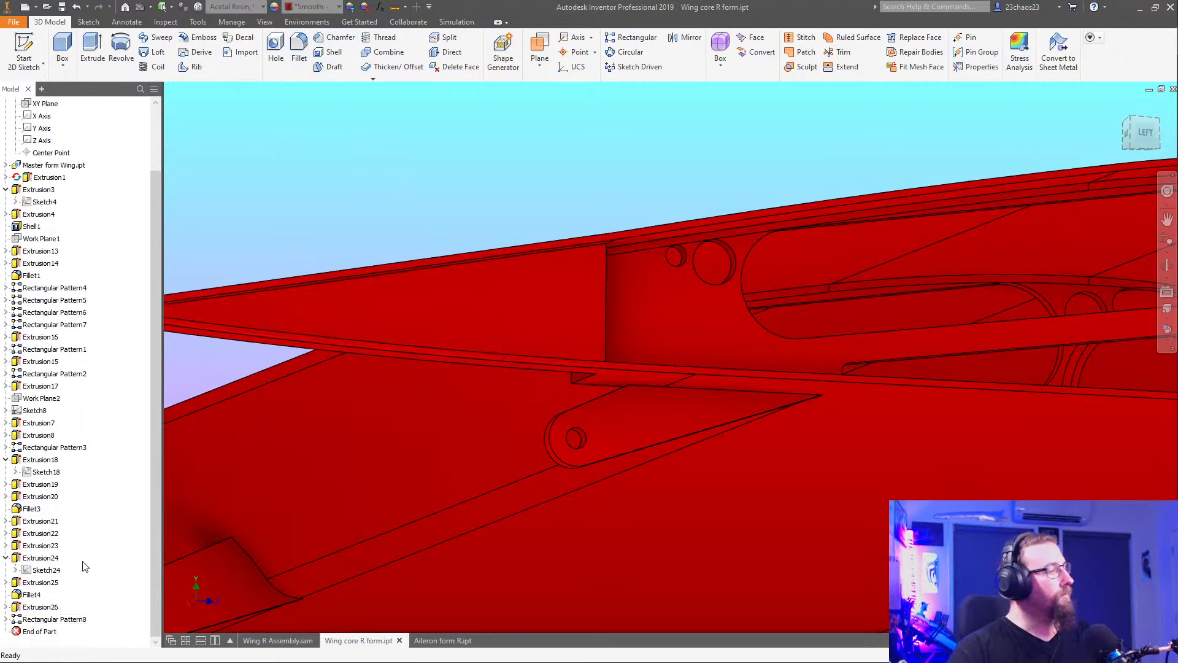
scroll(192, 569, down, 8)
middle_drag(213, 519, 576, 335)
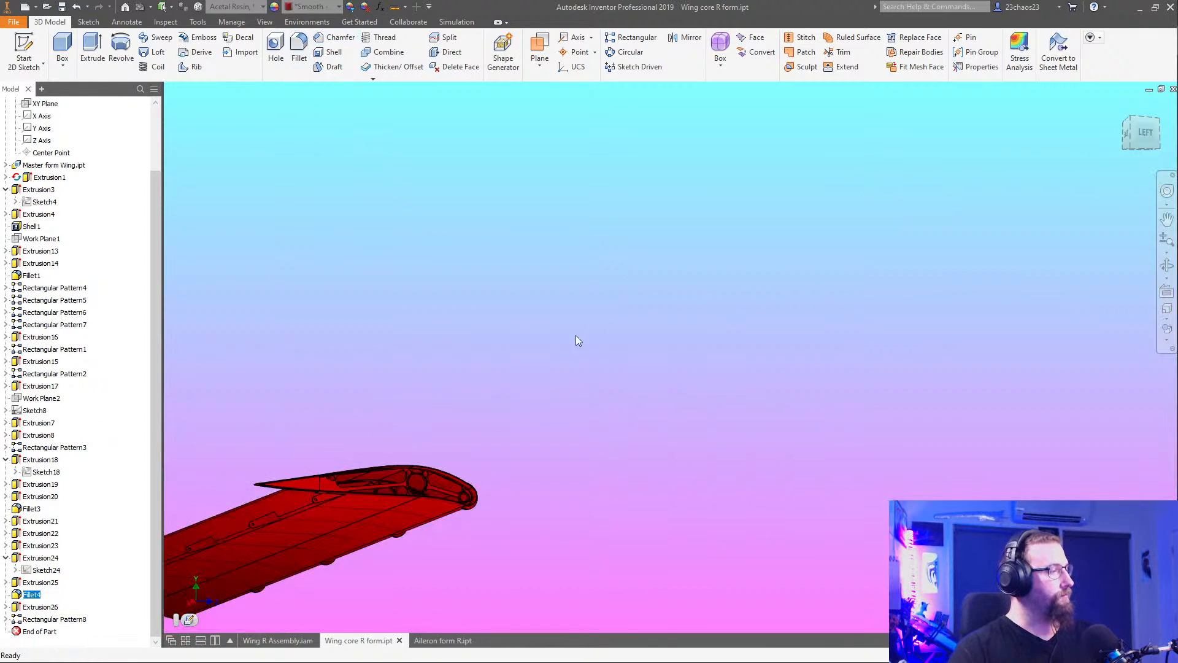
shift+middle_drag(311, 455, 637, 435)
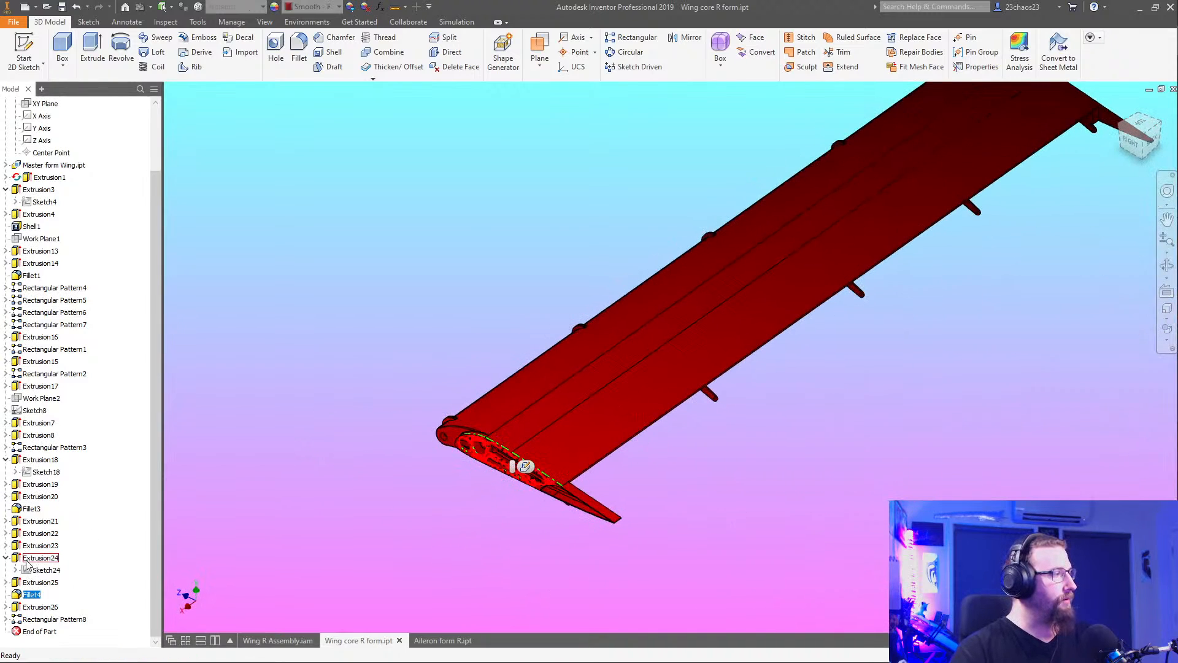
click(27, 510)
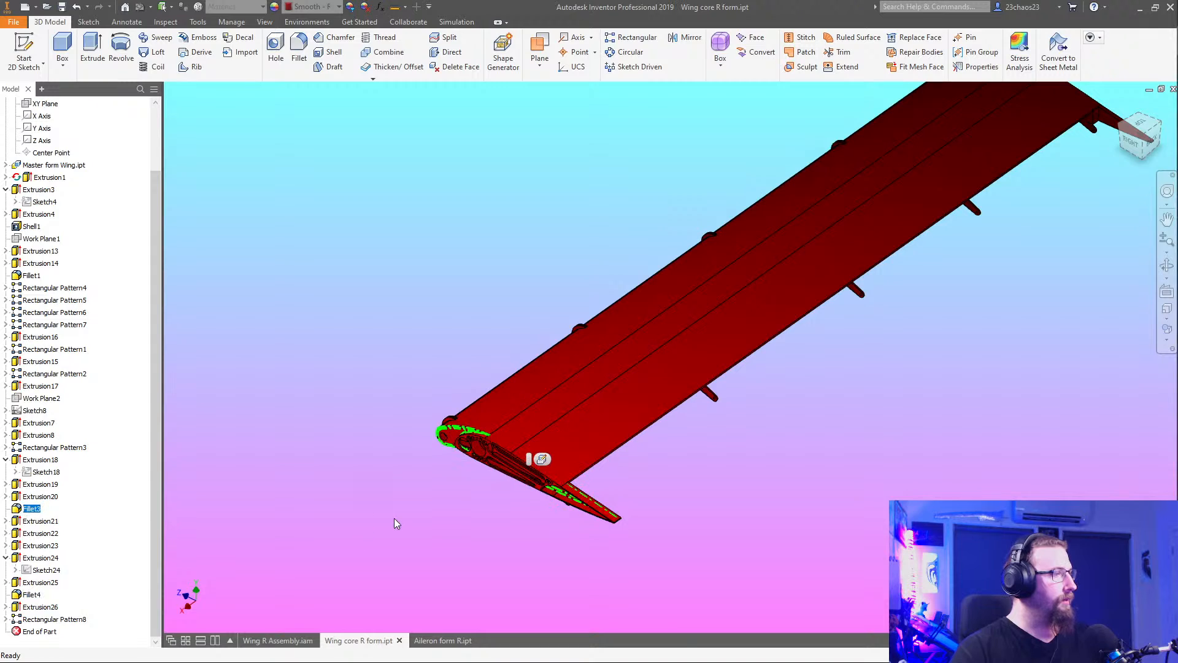
middle_drag(894, 429, 468, 196)
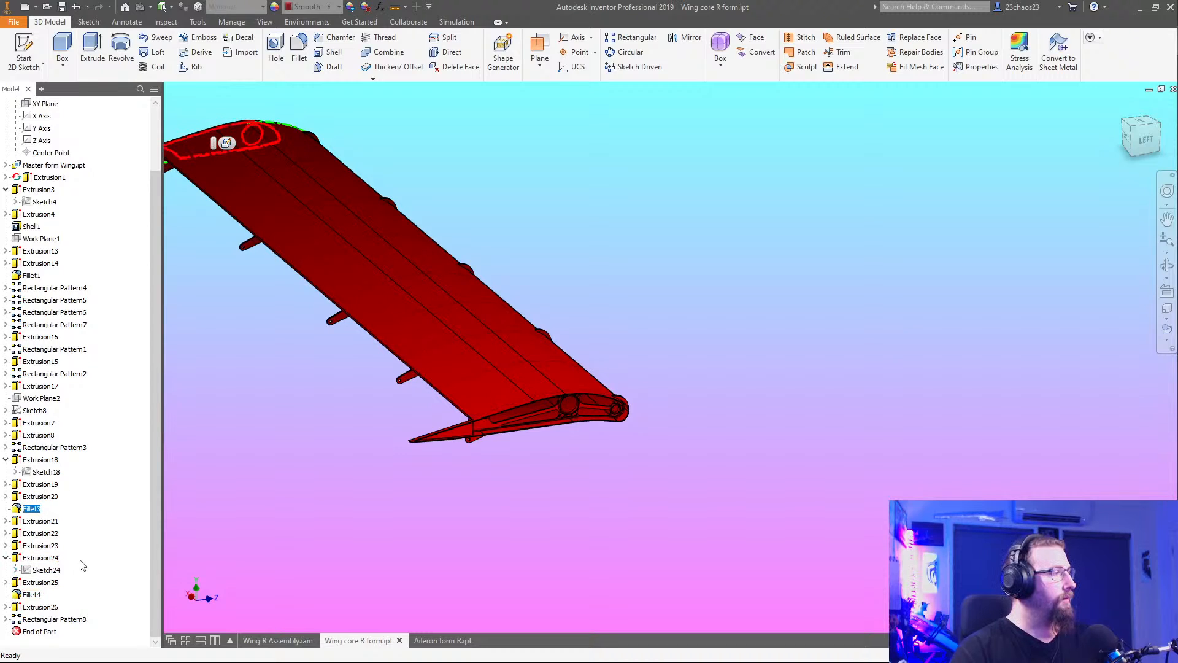
Start a Fillet with a 0.5 mm radius on the short inner edge at the end plate's trailing tip
click(329, 487)
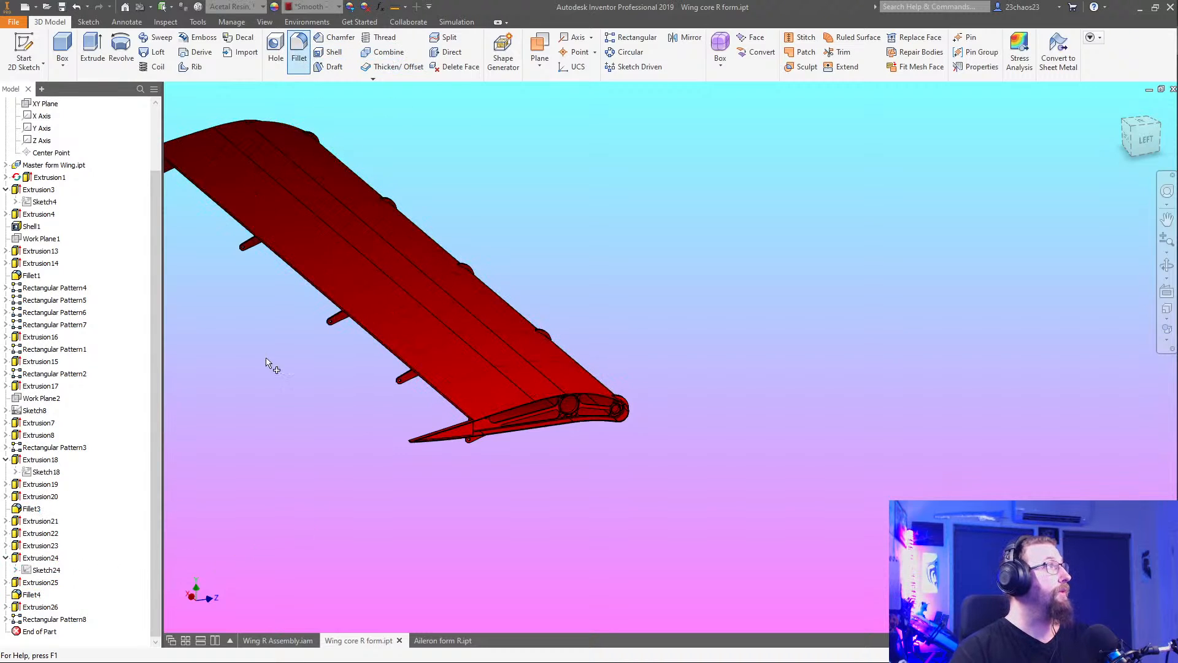
scroll(470, 418, up, 8)
middle_drag(491, 485, 571, 341)
scroll(619, 500, down, 3)
shift+middle_drag(615, 494, 573, 491)
mouse_move(491, 503)
middle_down()
mouse_move(1041, 218)
mouse_move(1175, 178)
middle_up()
middle_drag(386, 457, 761, 453)
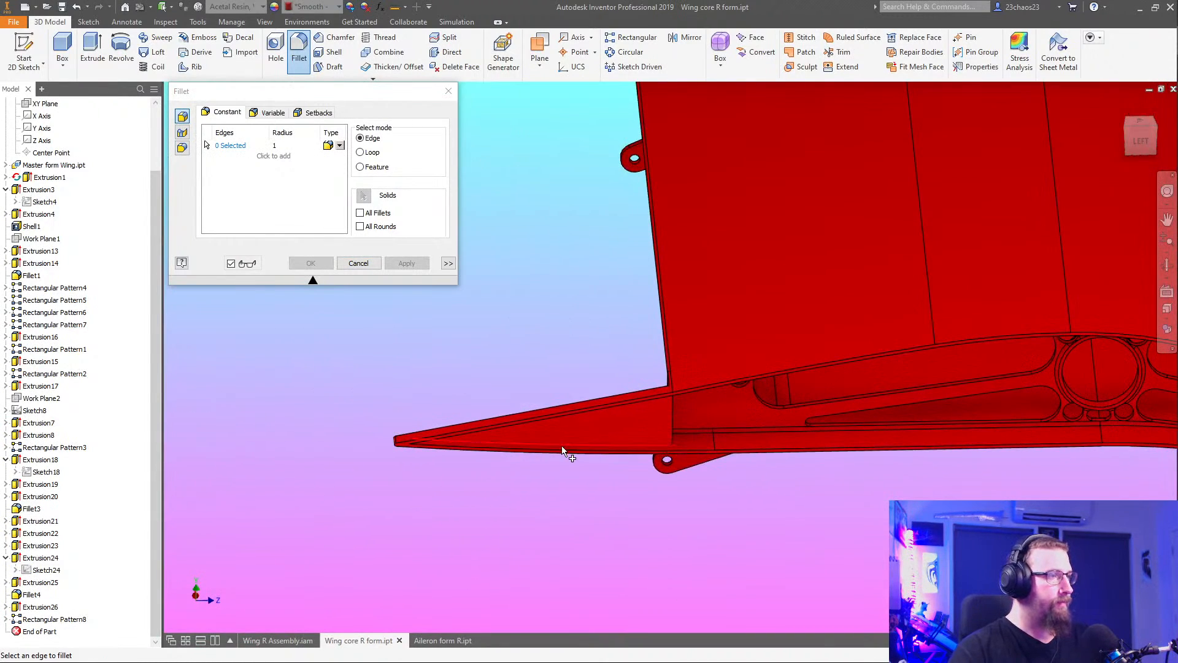
scroll(409, 442, up, 4)
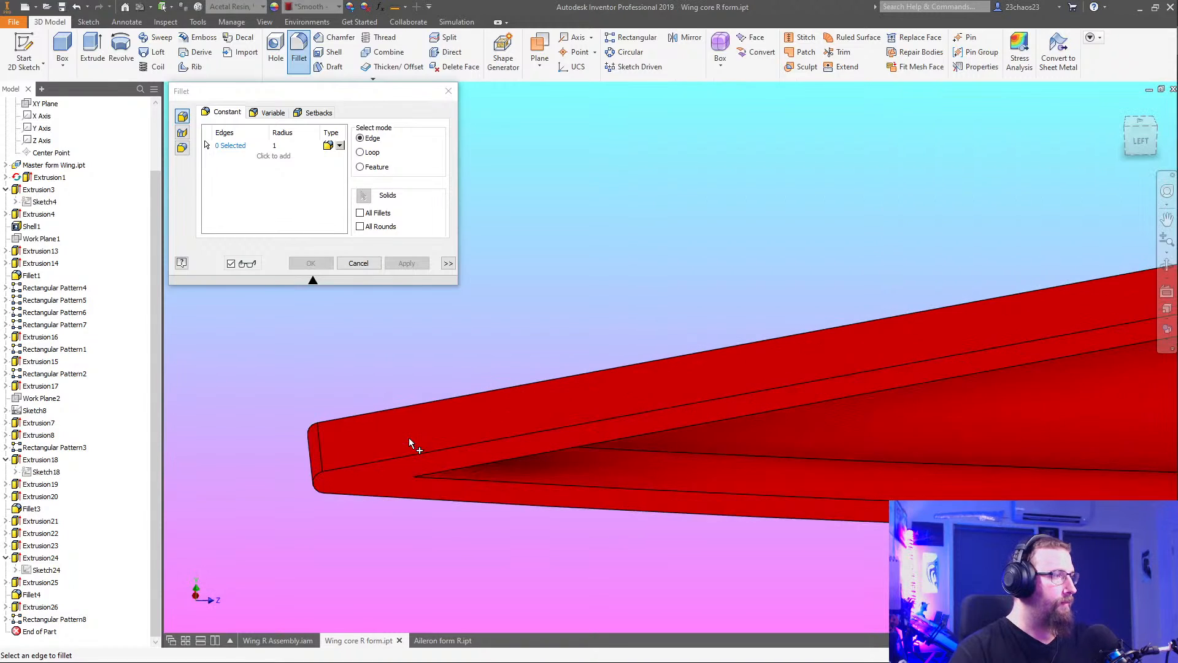
click(416, 468)
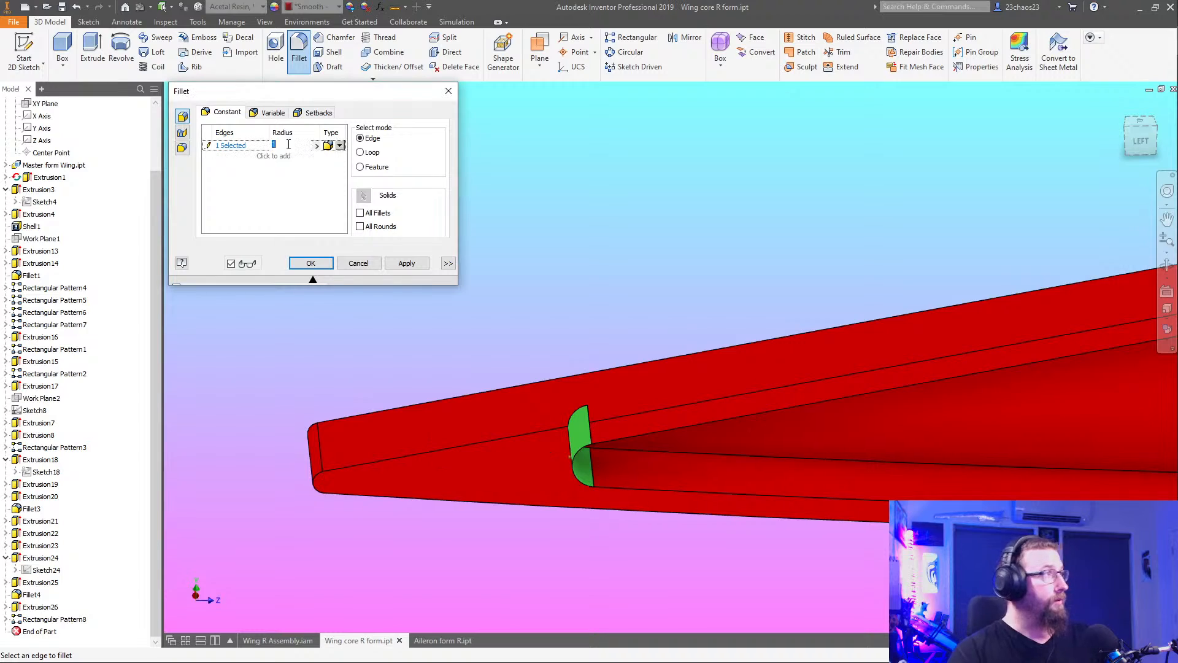
text(.5)
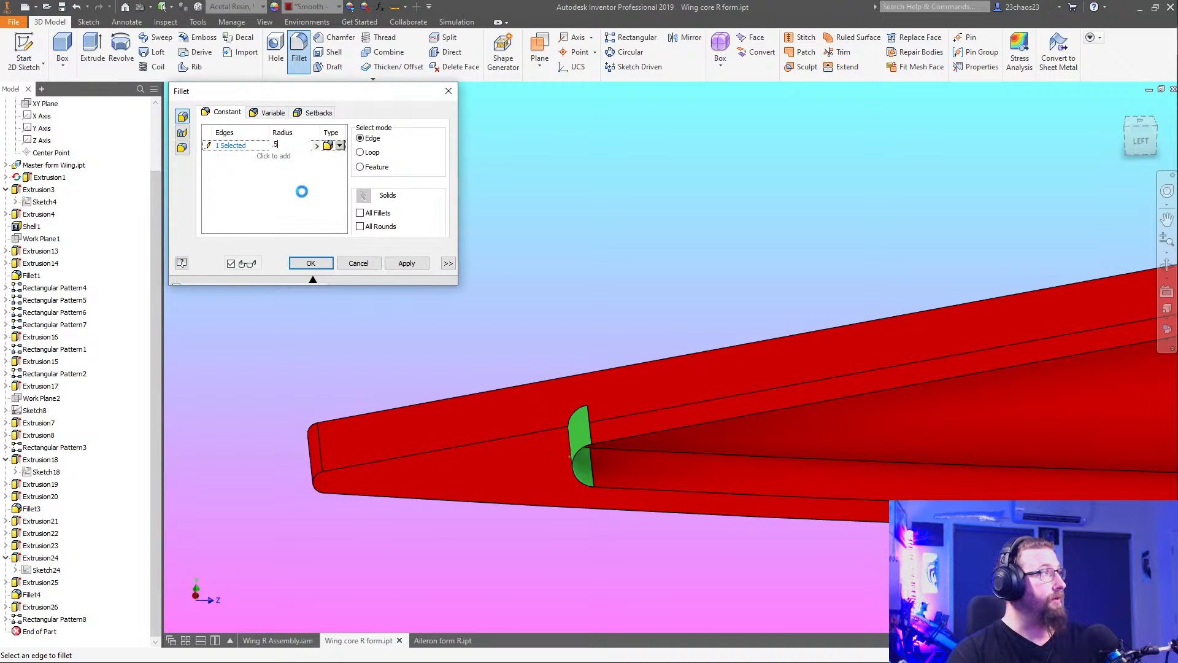
Add a 1 mm radius set to the fillet and assign the end plate's two long inner edges to it
click(278, 158)
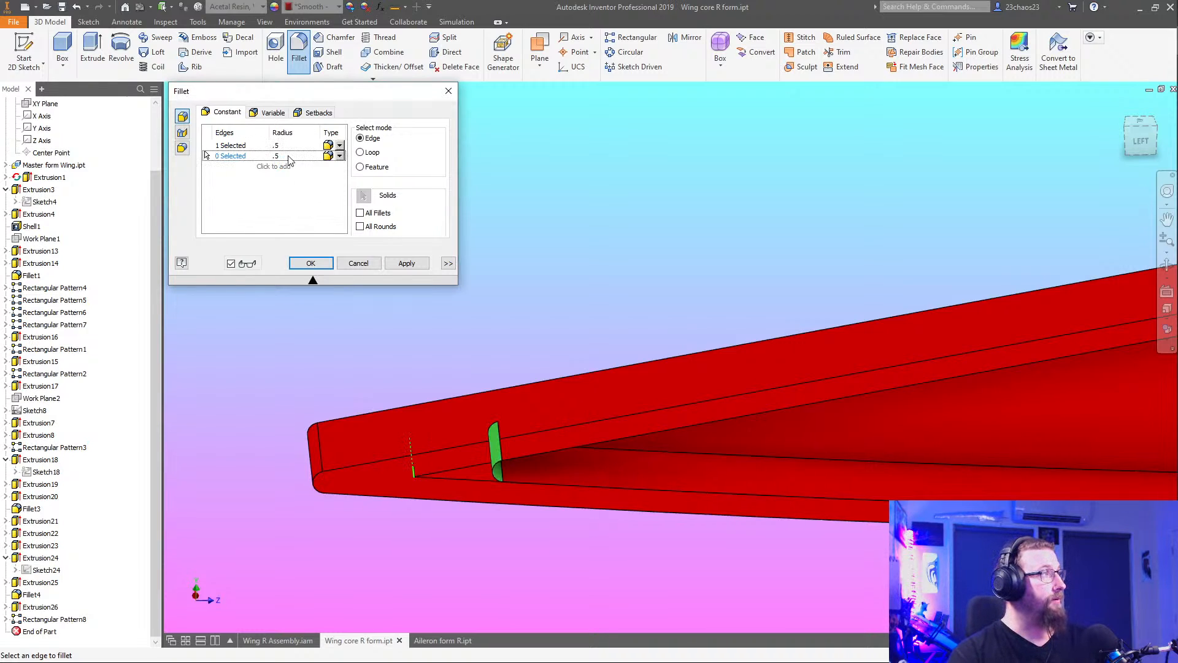
text(1)
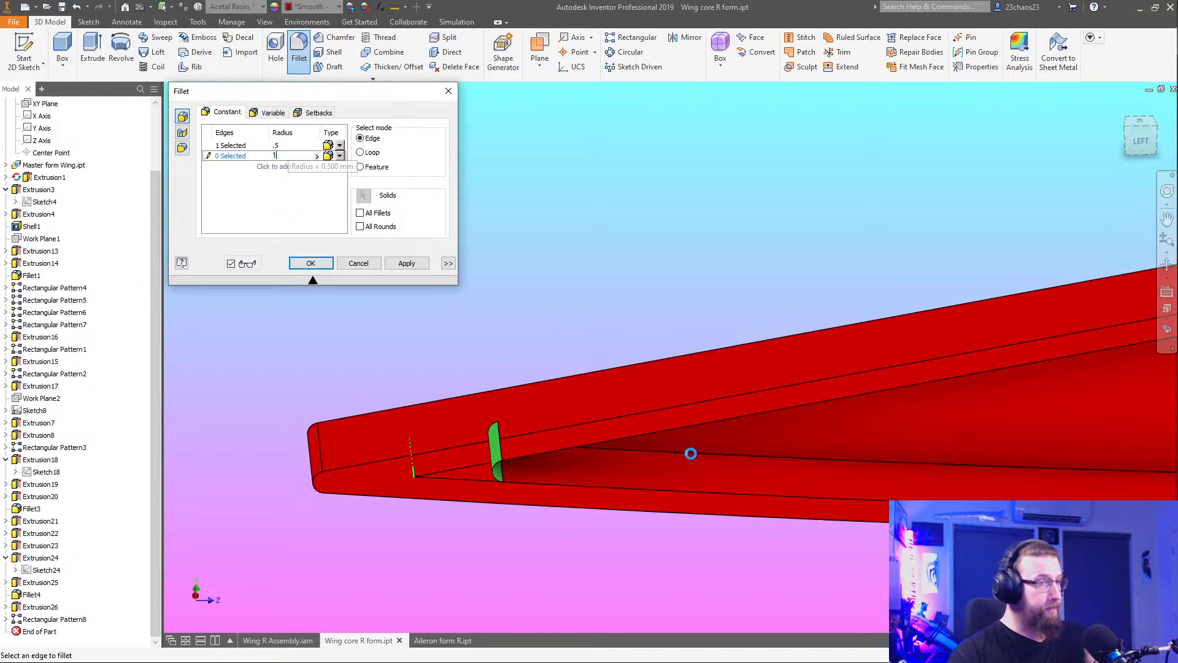
click(696, 460)
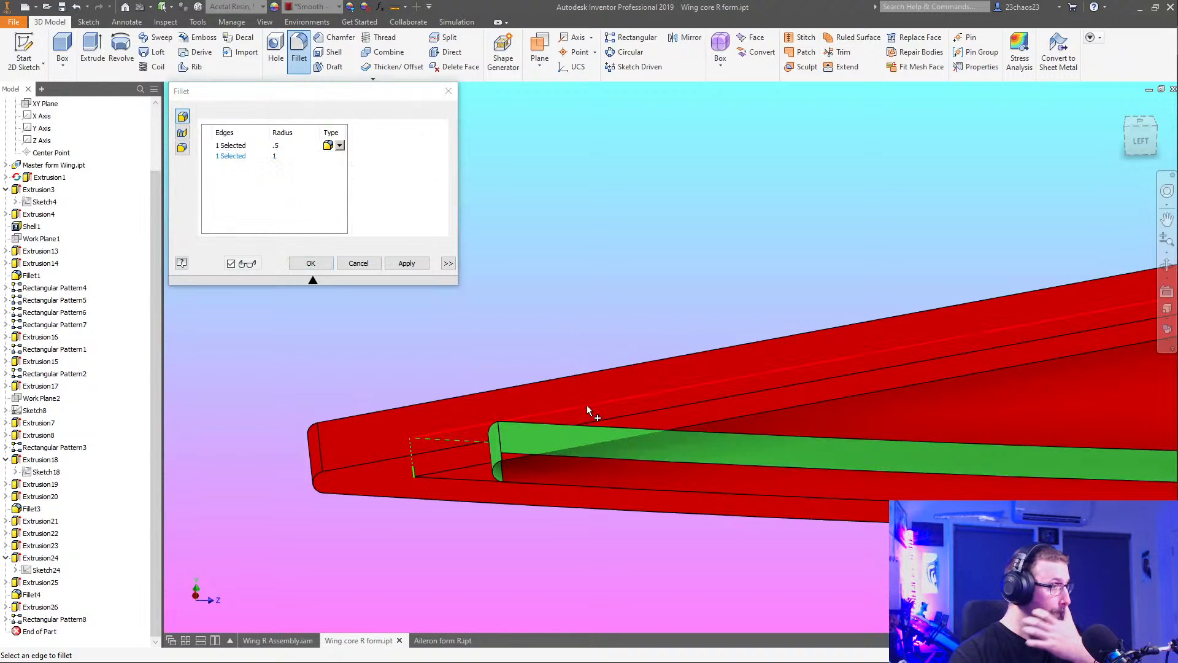
click(624, 486)
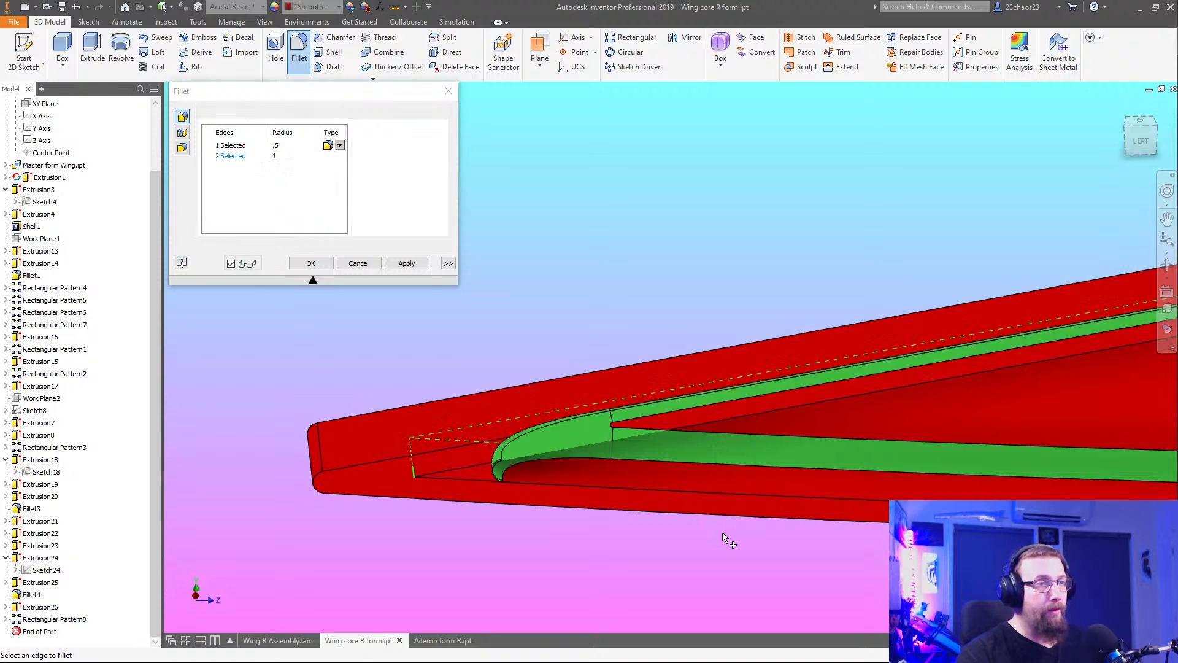
Add a 2 mm radius set to the fillet for the edge chain where the end plate meets the wing core's rear wall
scroll(730, 539, up, 3)
scroll(511, 457, down, 6)
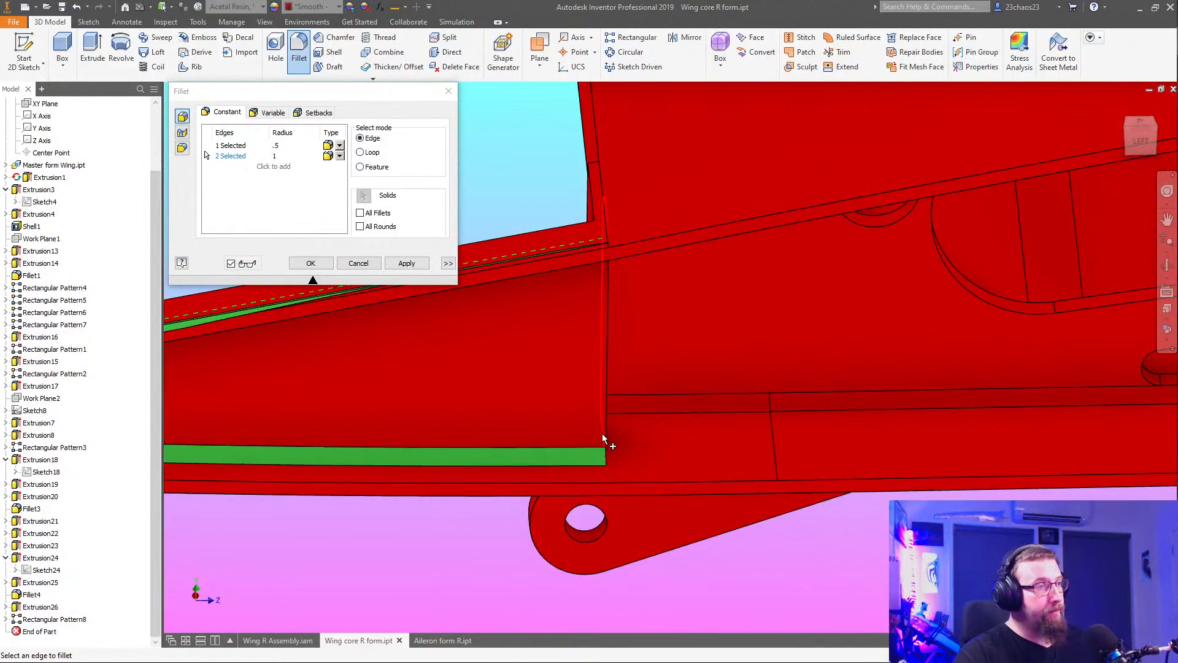
scroll(666, 569, up, 8)
scroll(639, 558, down, 3)
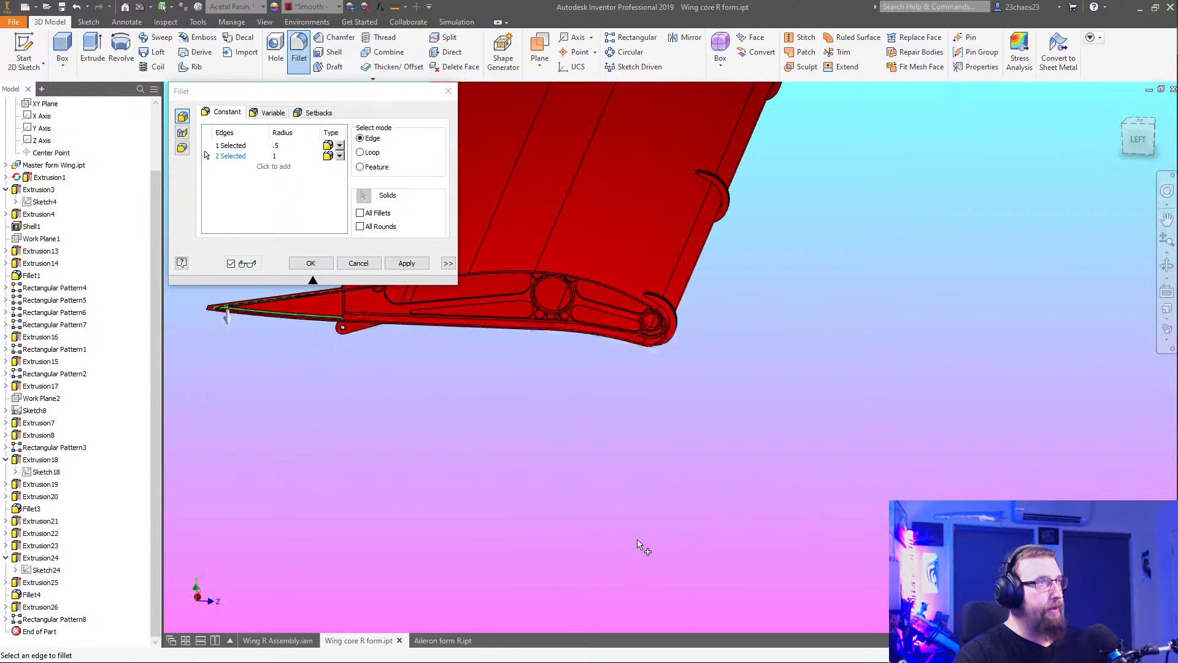
scroll(624, 382, down, 10)
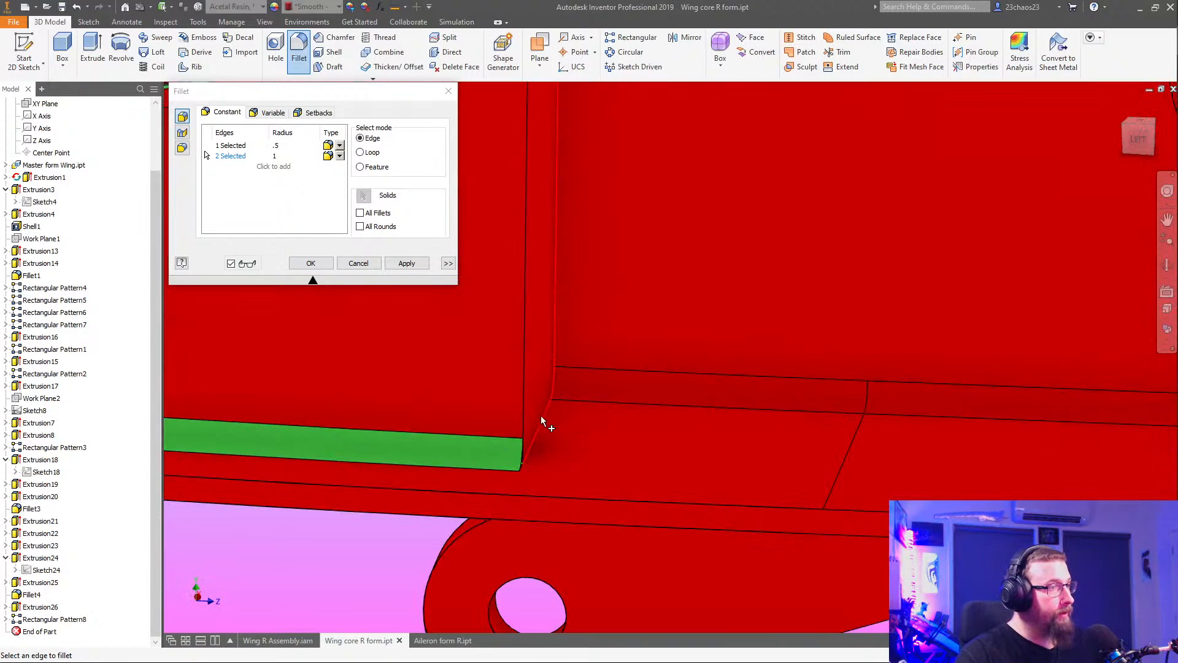
click(275, 166)
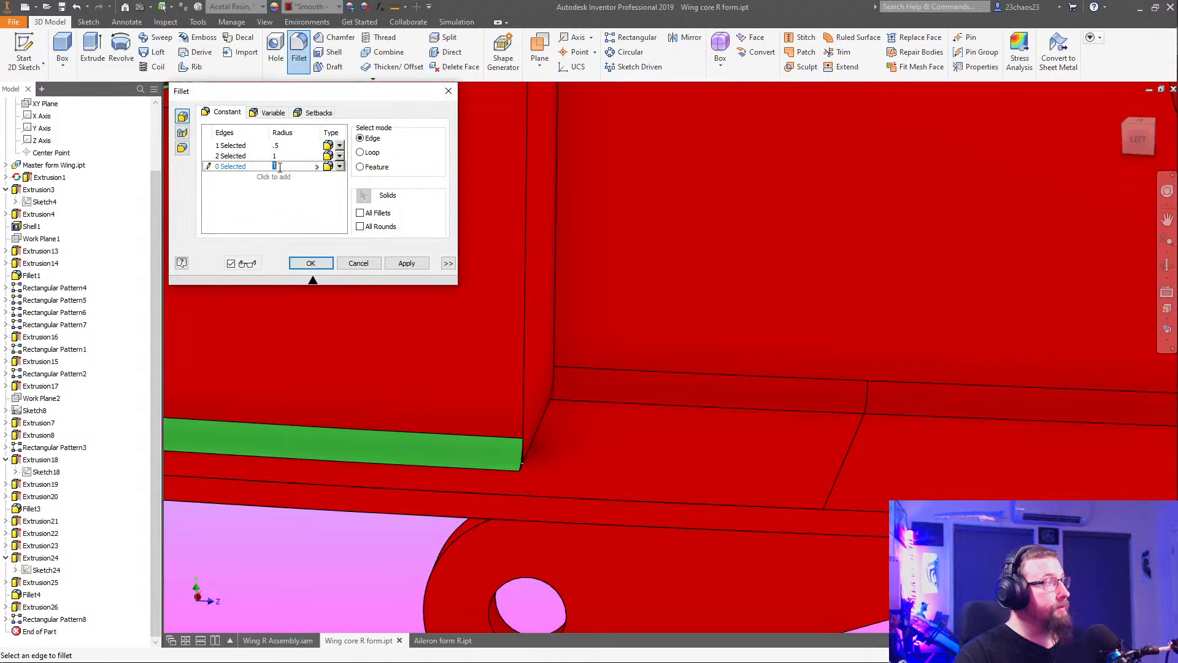
text(2)
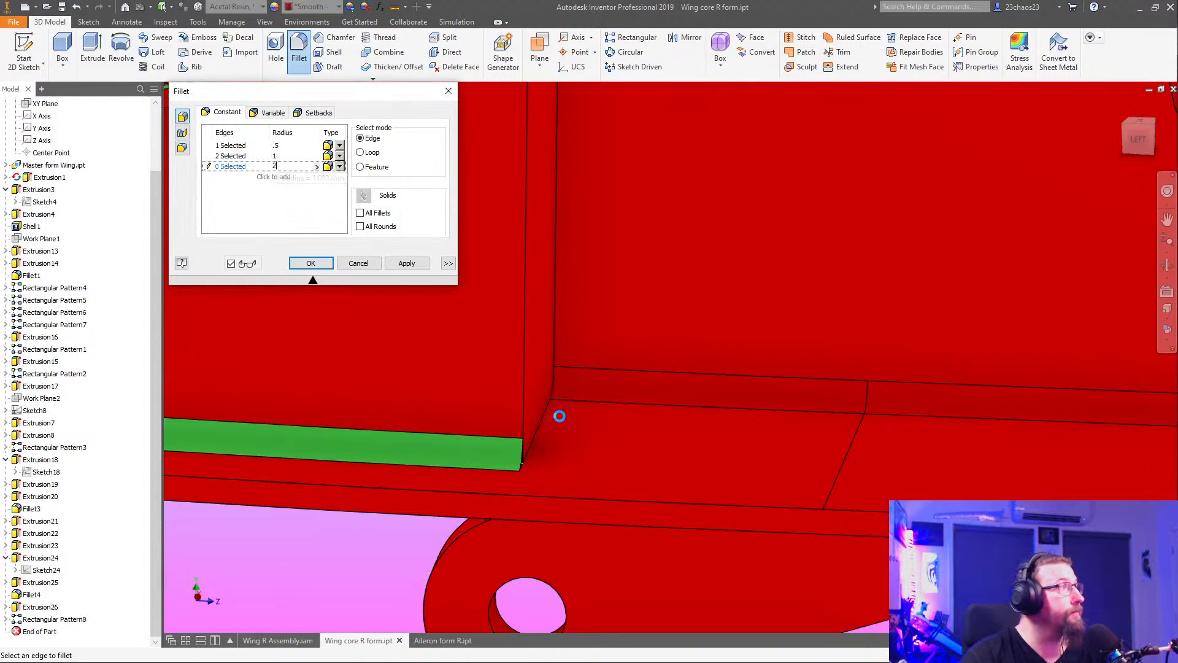
click(550, 422)
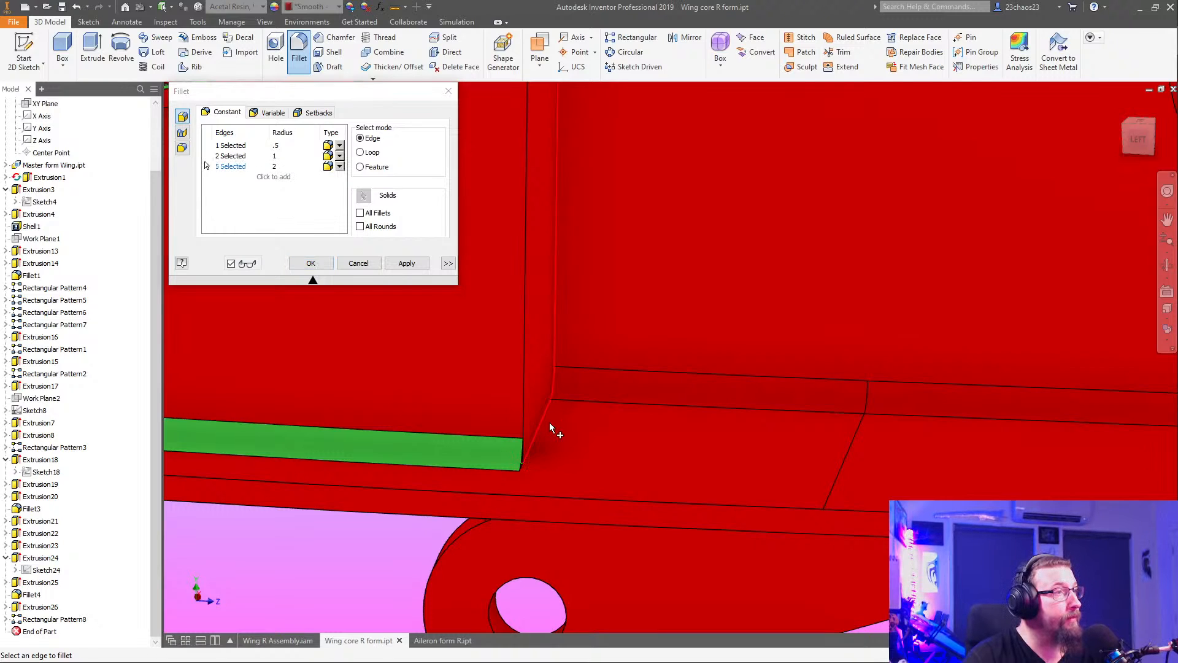
scroll(550, 422, down, 5)
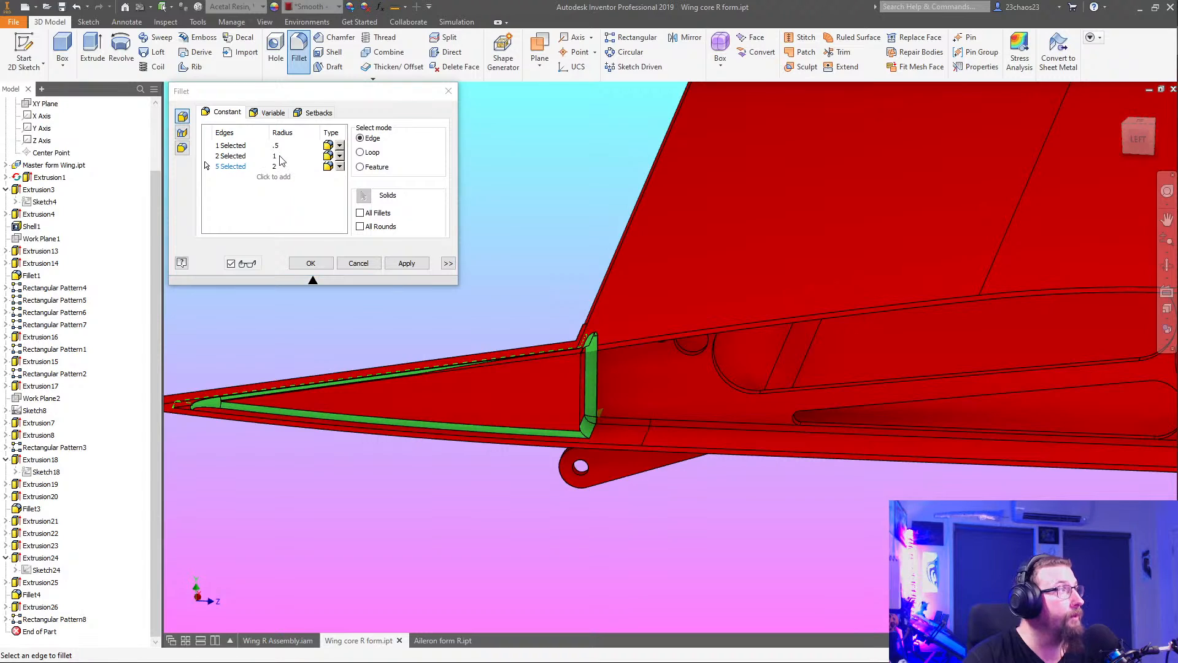
Add two more edges to the 1 mm fillet set at the rear junction of the end plate and wing core
click(236, 156)
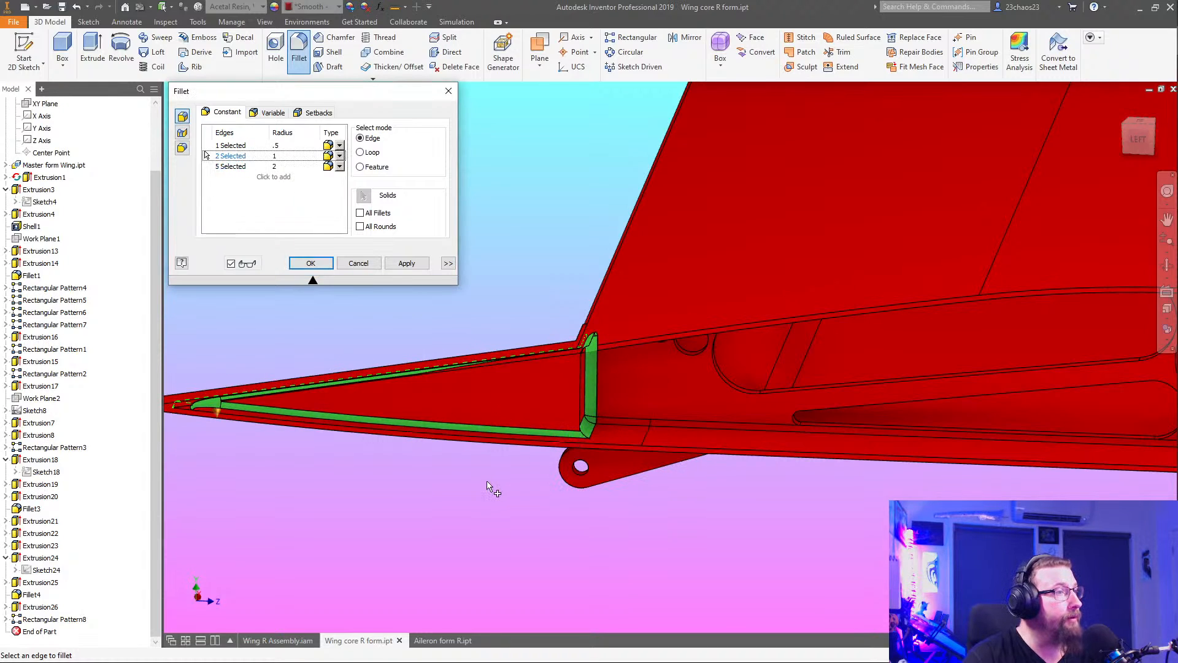
shift+middle_drag(488, 482, 859, 470)
middle_drag(859, 469, 439, 458)
scroll(685, 249, down, 4)
scroll(684, 248, down, 3)
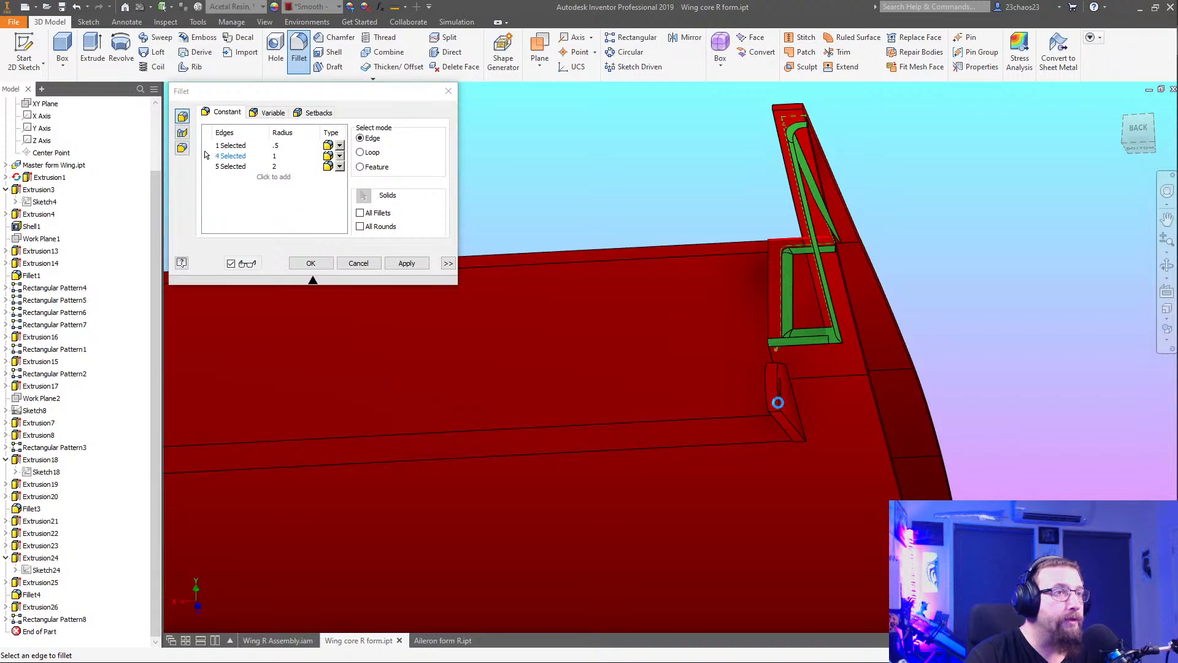
Remove the long spanwise edge along the wing core's rear from the 1 mm fillet set
scroll(775, 476, up, 4)
shift+middle_drag(776, 476, 669, 537)
middle_drag(668, 537, 976, 125)
scroll(736, 495, down, 3)
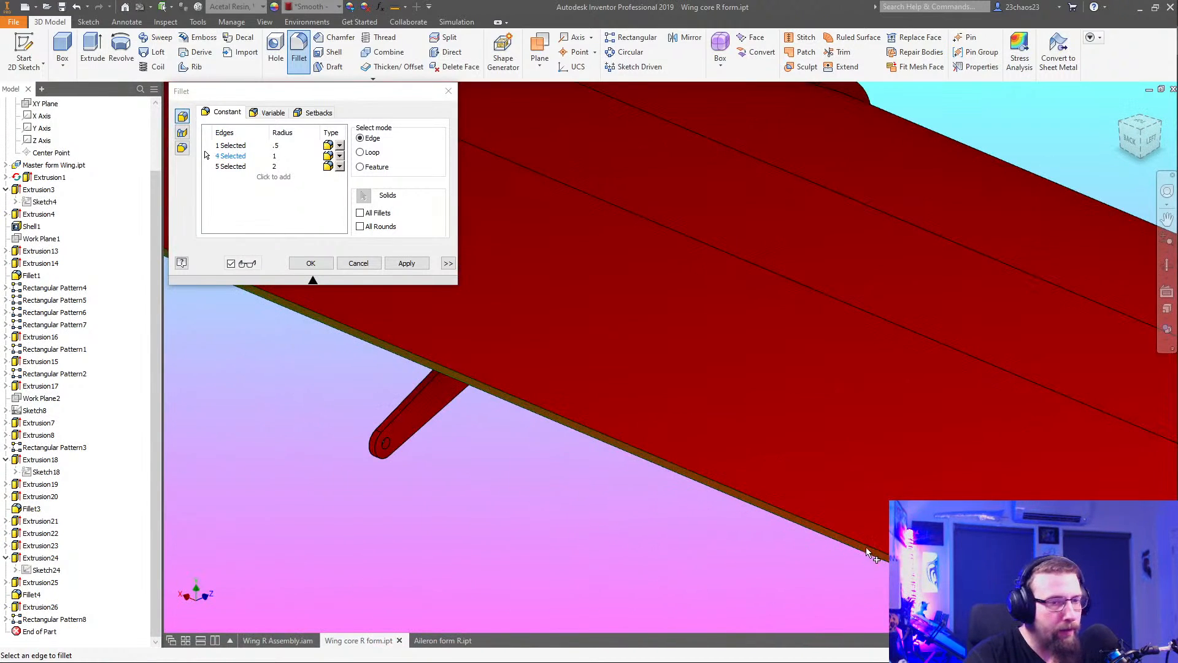
scroll(798, 510, up, 3)
scroll(703, 462, down, 4)
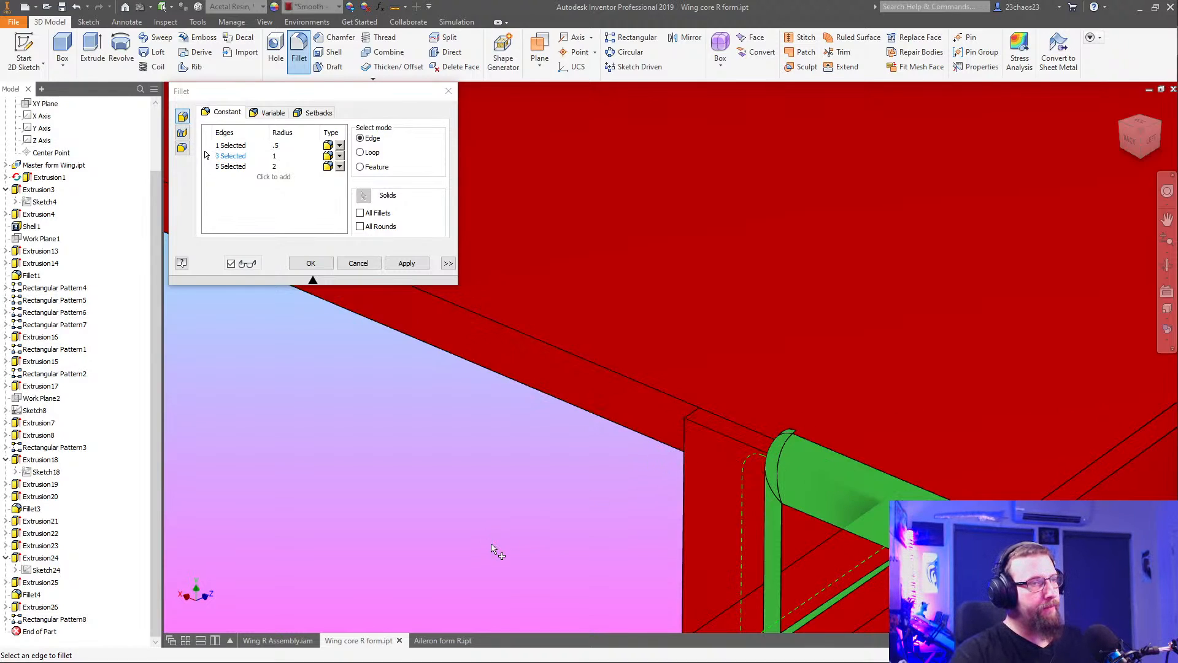
Try to add the remaining edge beside the end plate's rear corner to the 0.5 mm set, then reactivate the 1 mm set
middle_drag(496, 551, 684, 311)
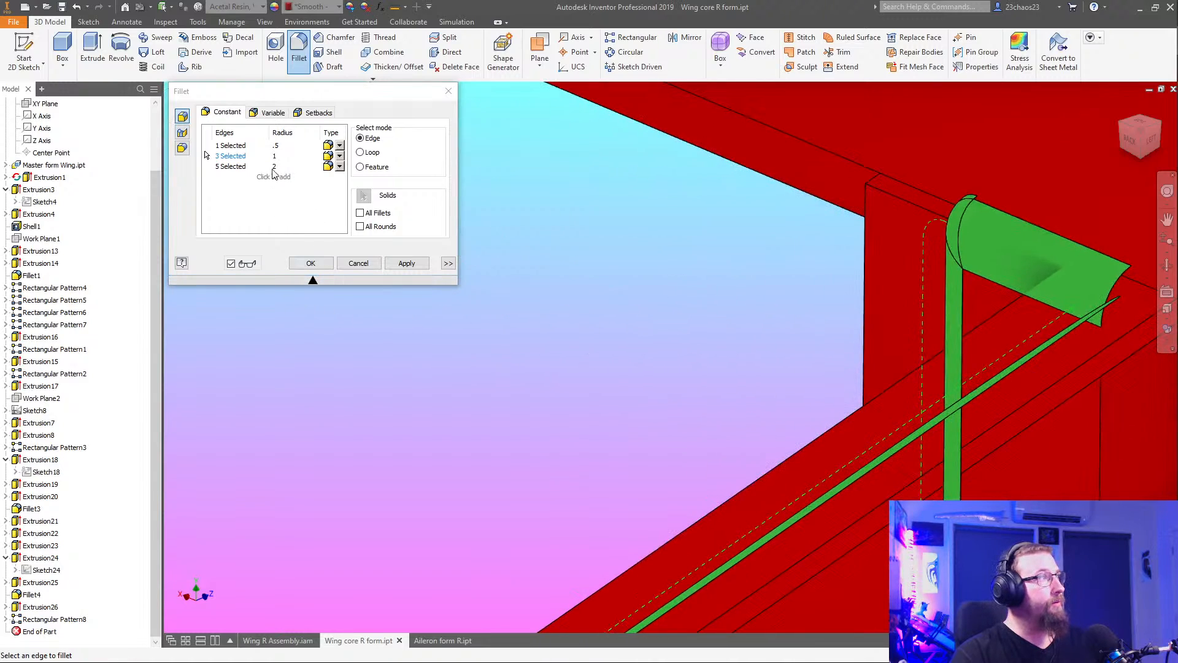
click(205, 146)
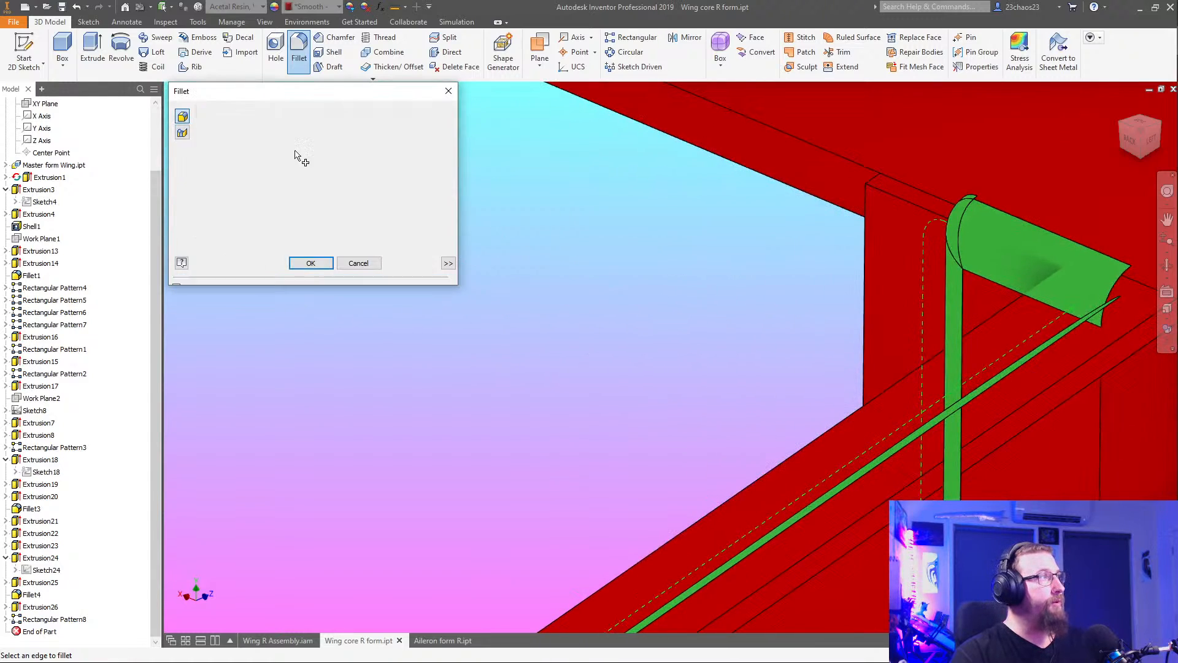
click(883, 192)
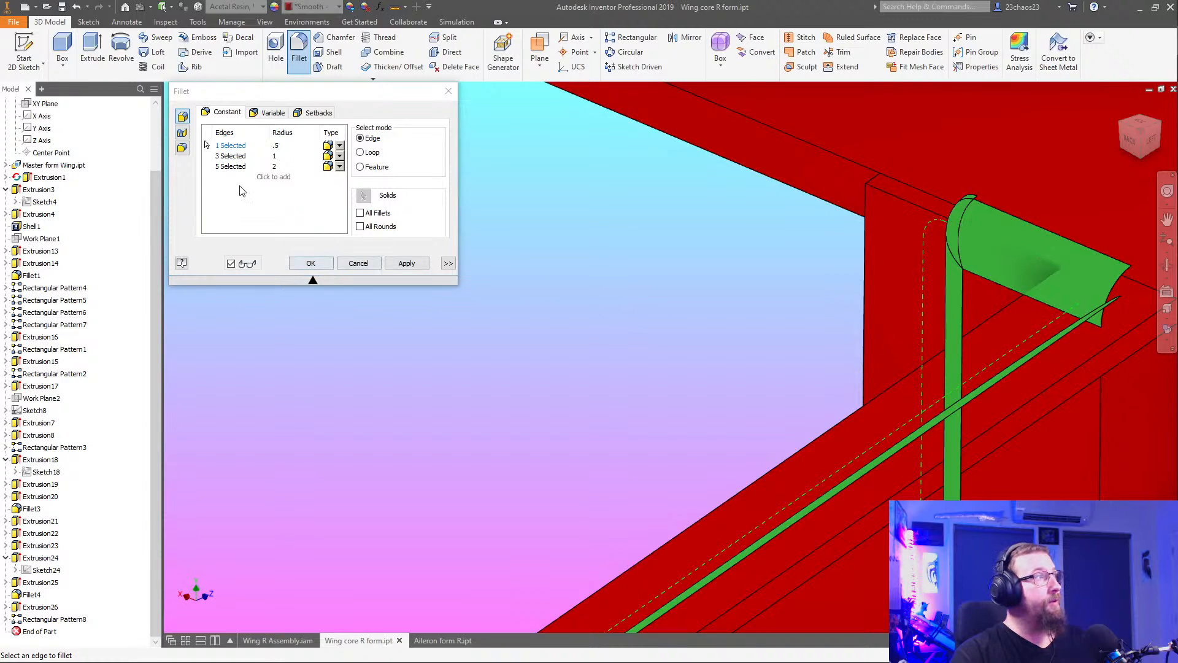
click(230, 166)
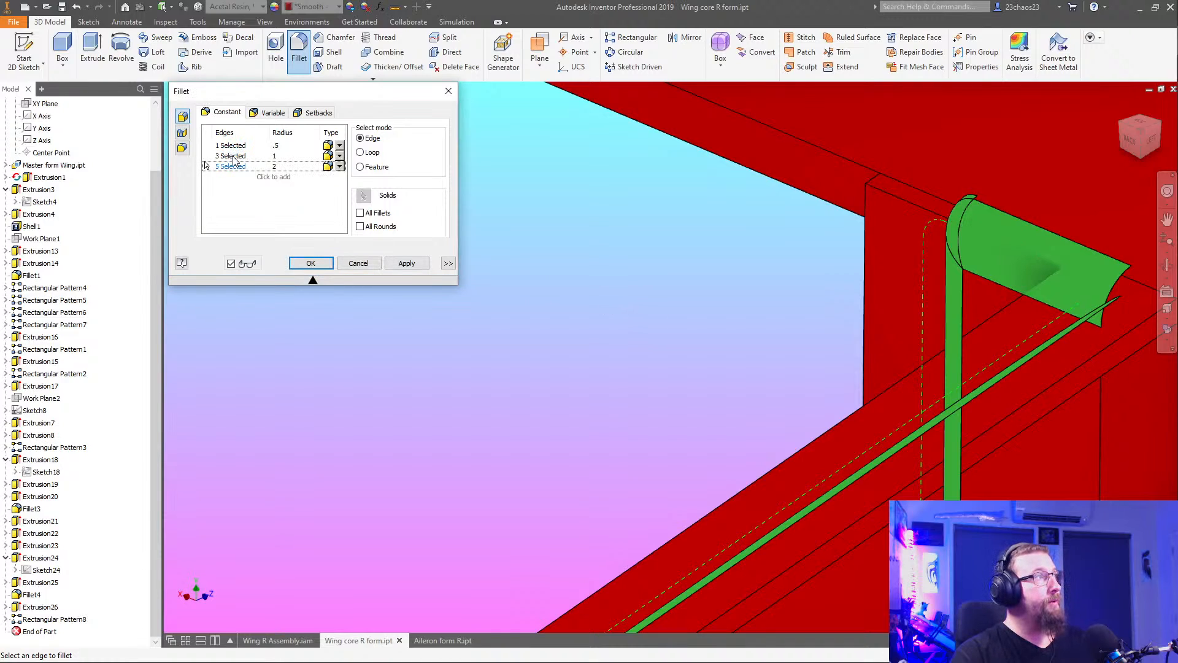
click(232, 156)
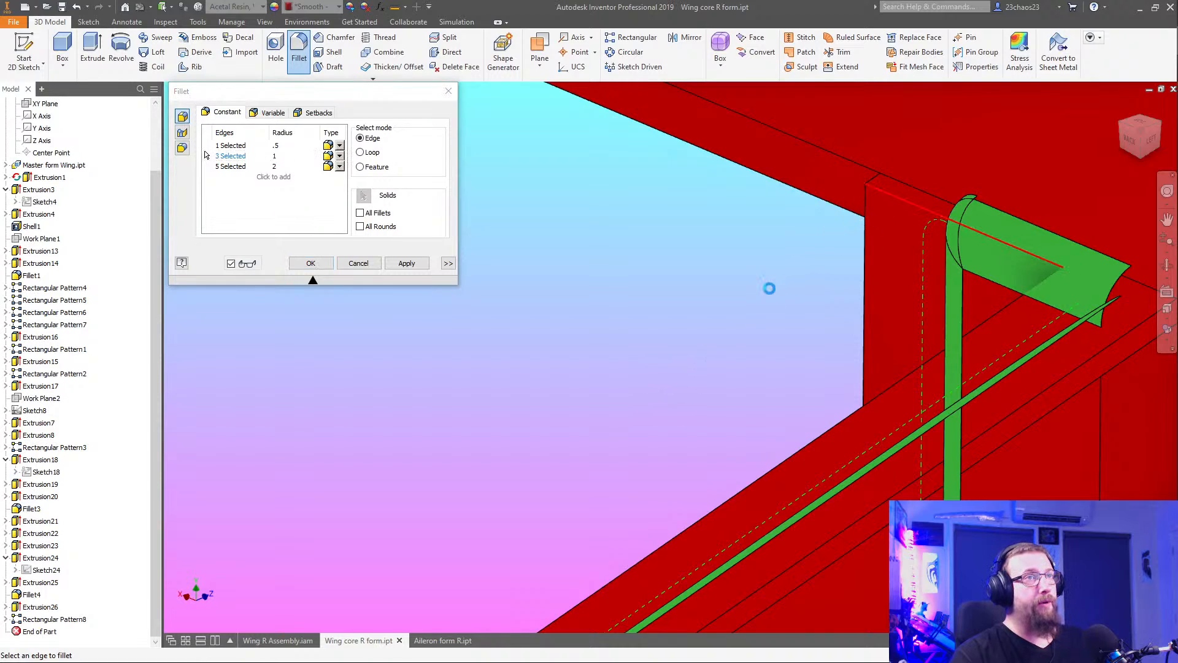
Check the fillet preview at the wing core's end plates and rear junction, and apply the fillet with its 0.5, 1 and 2 mm sets
scroll(772, 294, down, 5)
shift+middle_drag(867, 478, 835, 466)
middle_click(836, 468)
middle_click(836, 468)
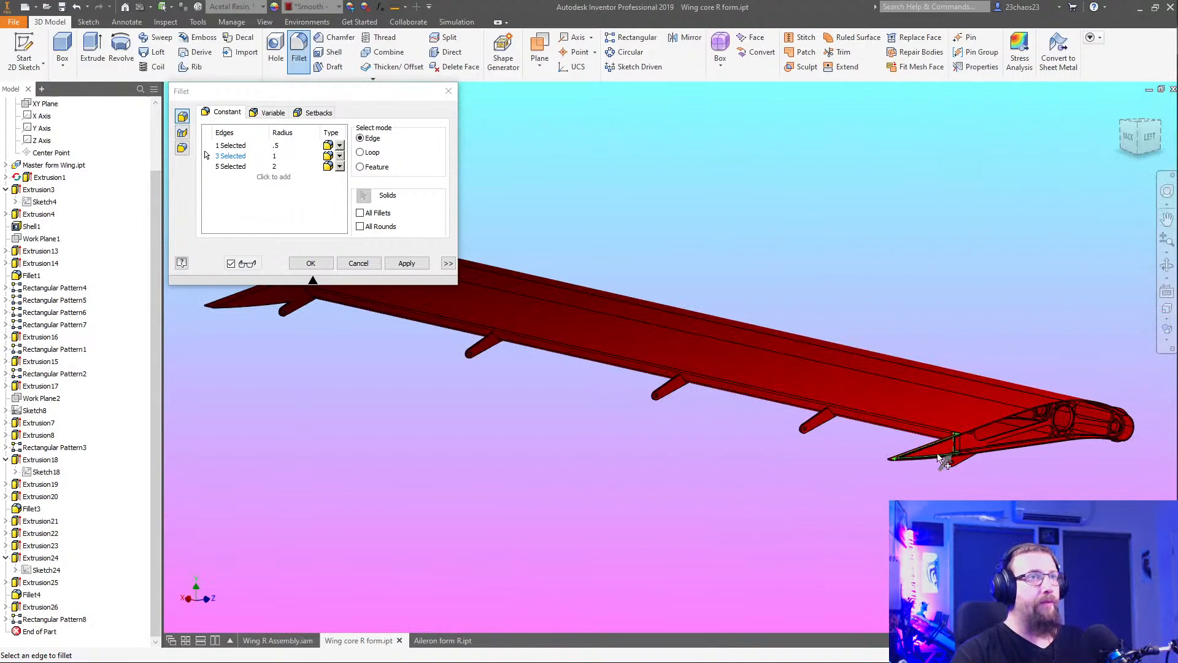
click(1166, 266)
click(956, 446)
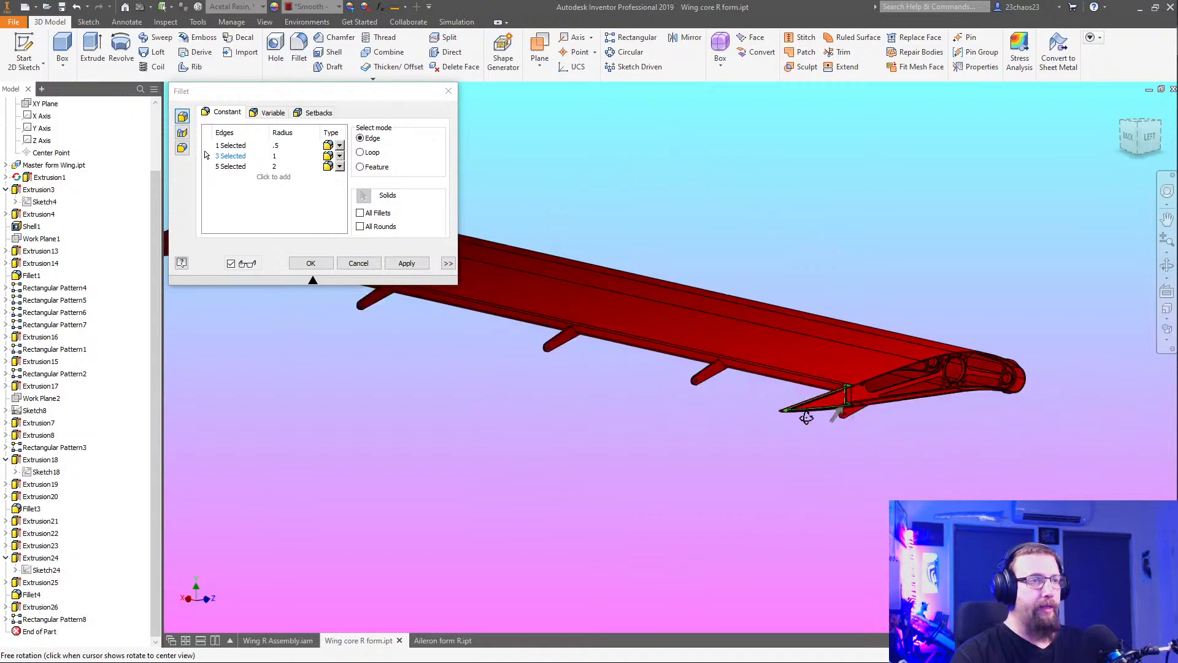
right_click(668, 342)
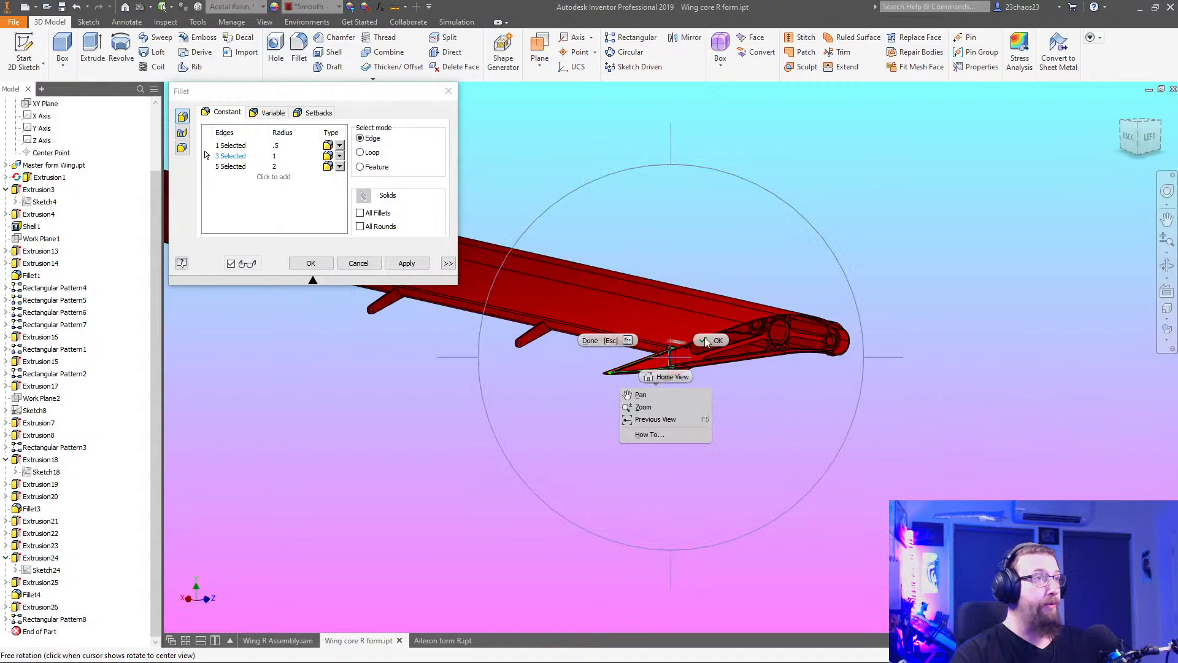
click(711, 343)
shift+middle_drag(704, 370, 809, 399)
scroll(662, 371, up, 8)
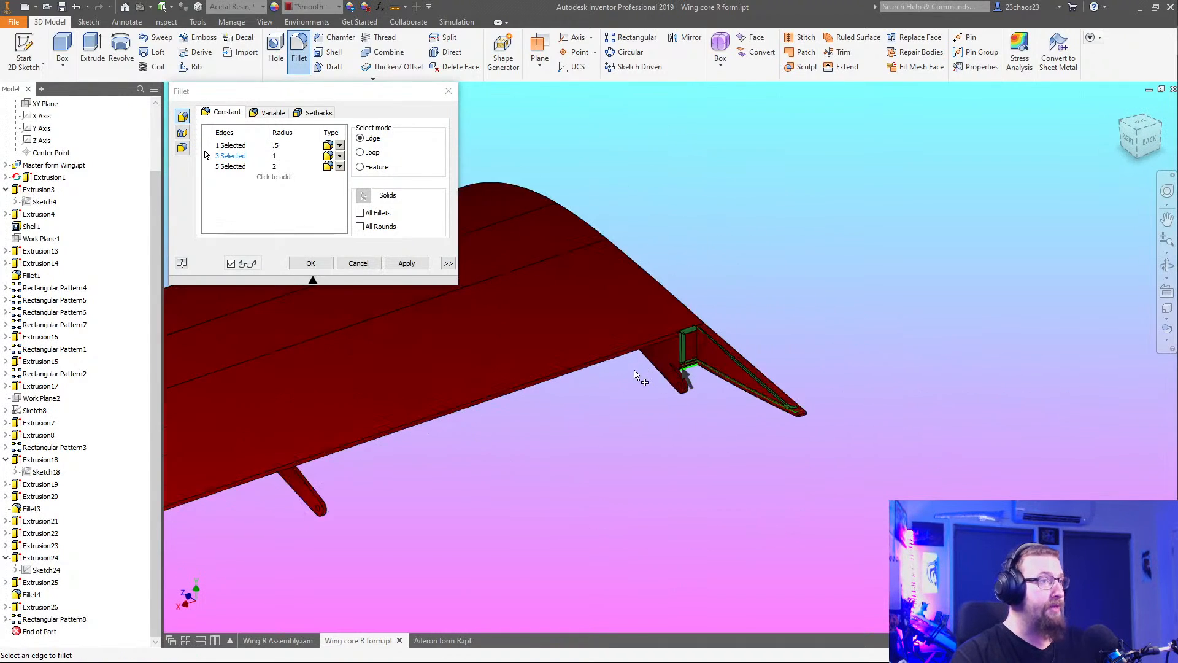
scroll(686, 372, up, 2)
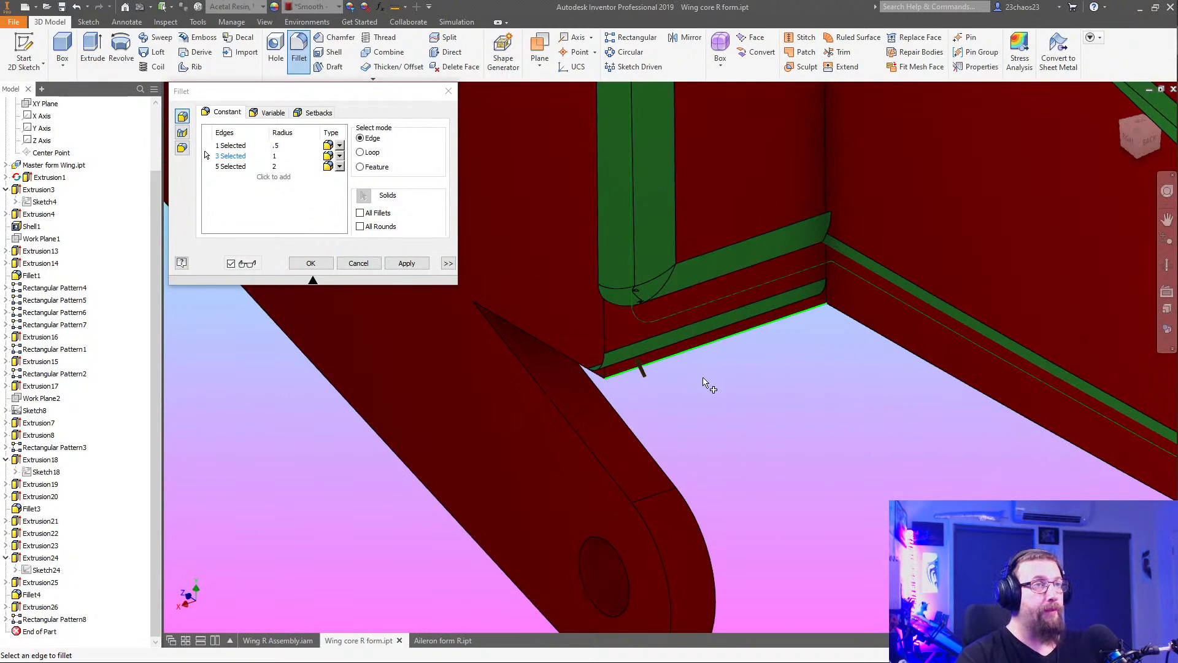
scroll(705, 382, down, 3)
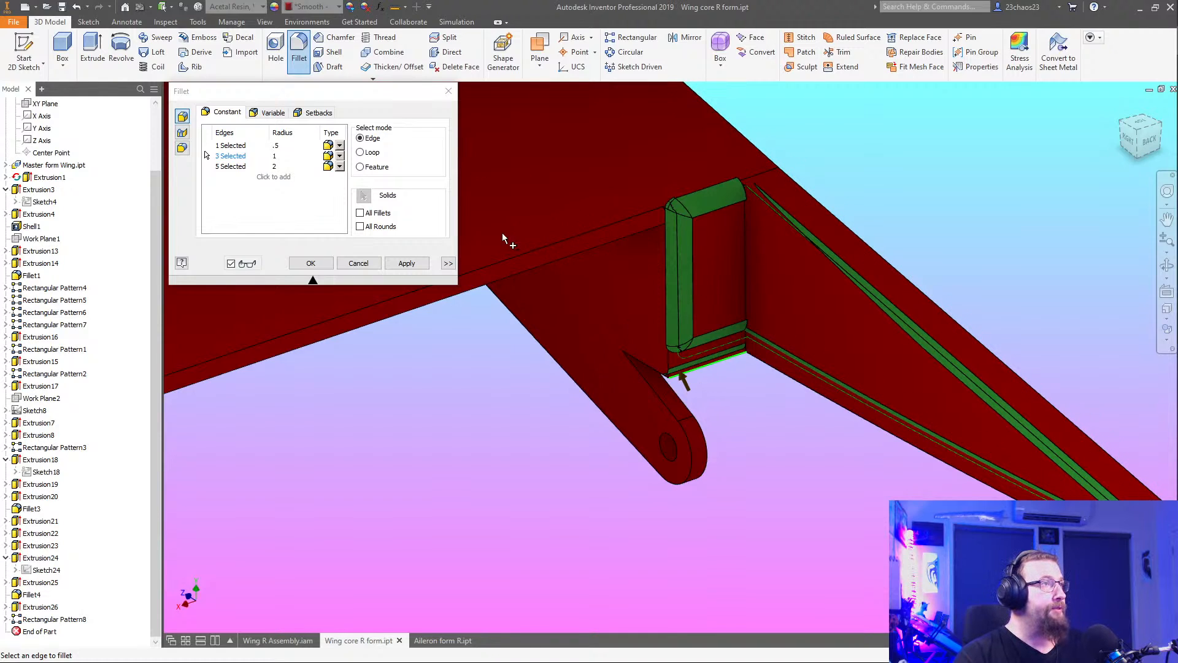
scroll(430, 344, down, 3)
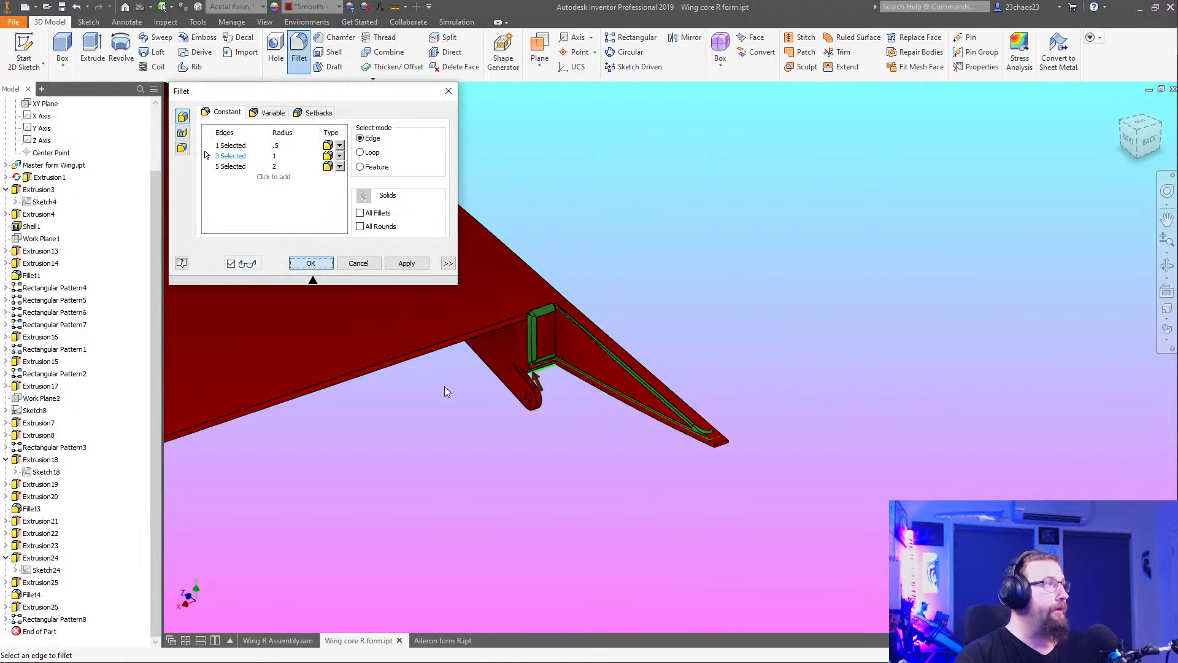
key(Return)
Start a new 0.5 mm fillet on the inner spanwise edge of the wing core bay nearest the end plate
shift+middle_drag(998, 241, 642, 376)
scroll(781, 301, up, 5)
shift+middle_drag(816, 402, 730, 414)
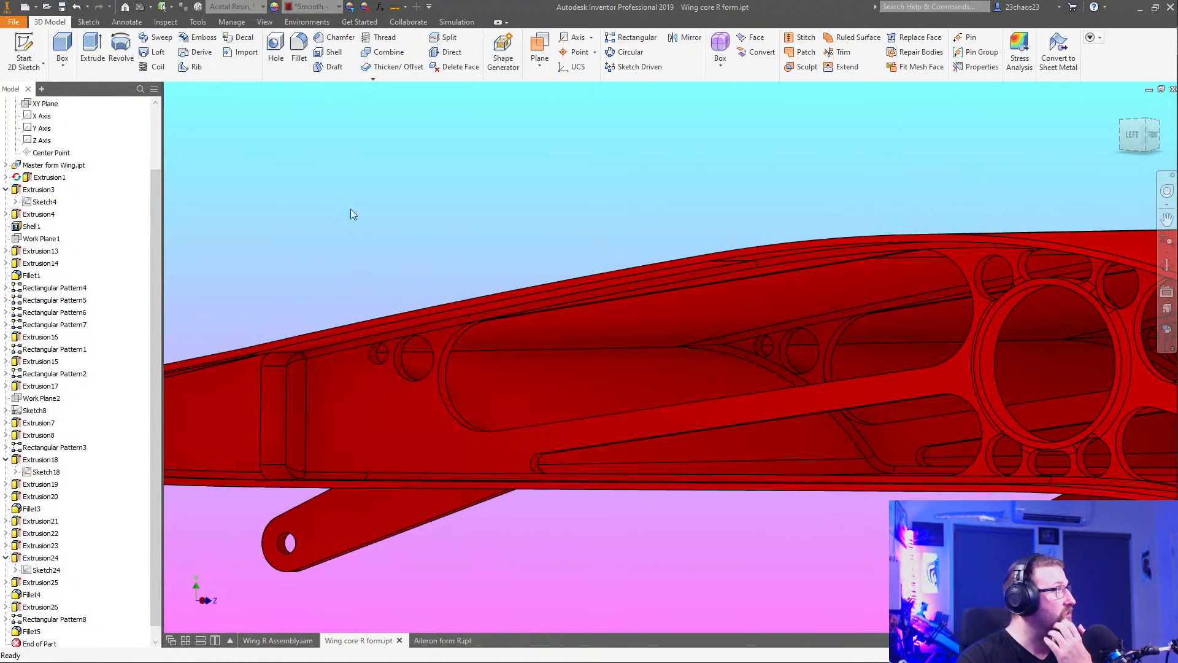
click(298, 54)
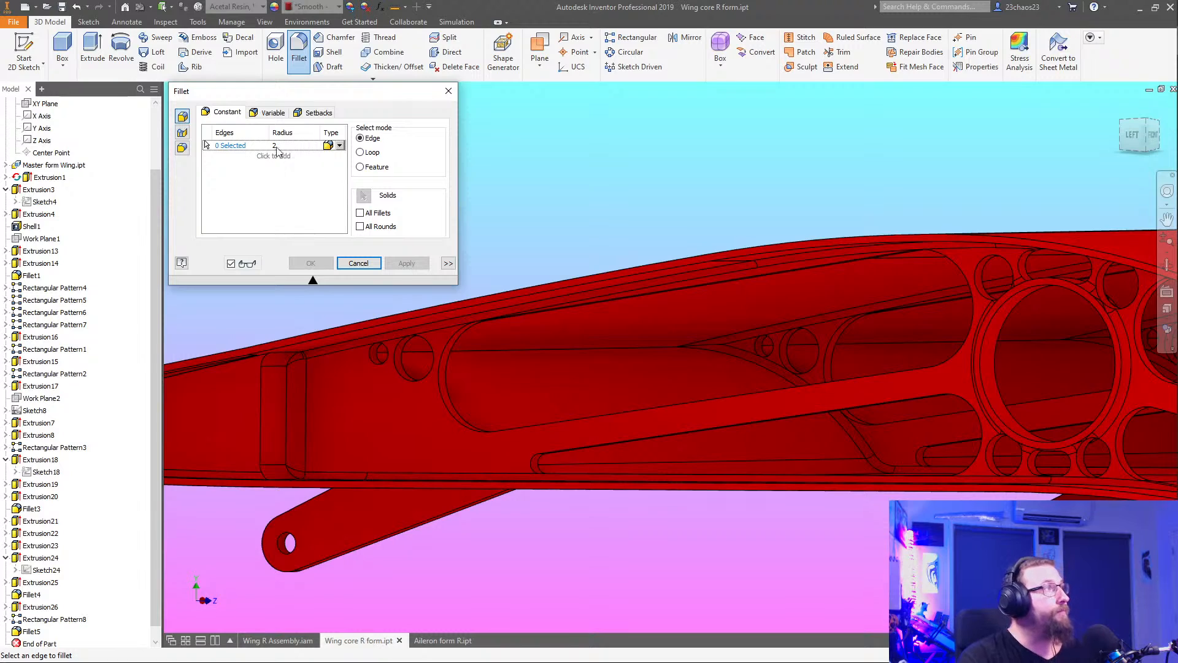
text(5)
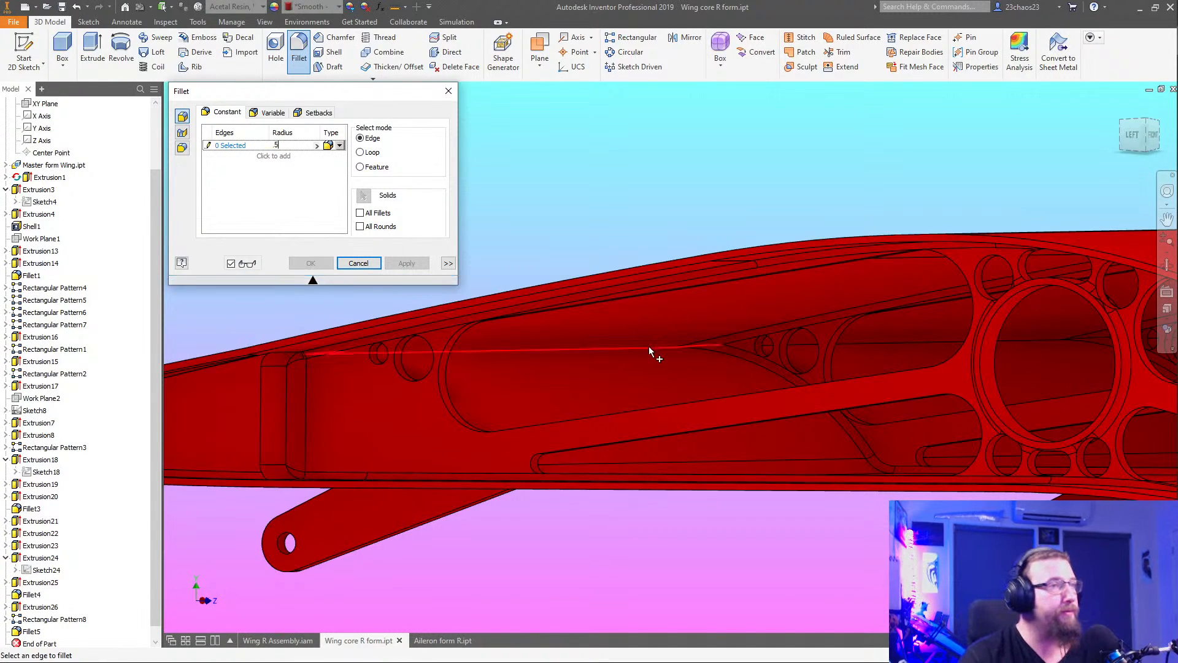
click(667, 358)
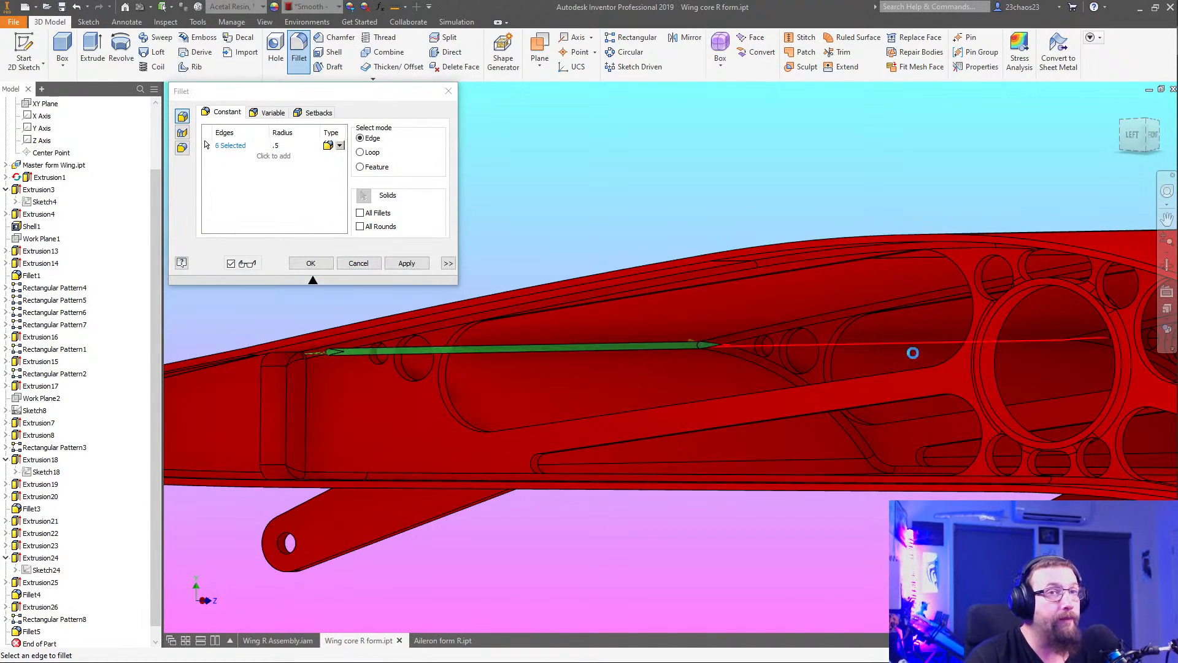
Add the following inner edge segments across the adjoining rib bays to the 0.5 mm fillet
middle_drag(1037, 355, 764, 355)
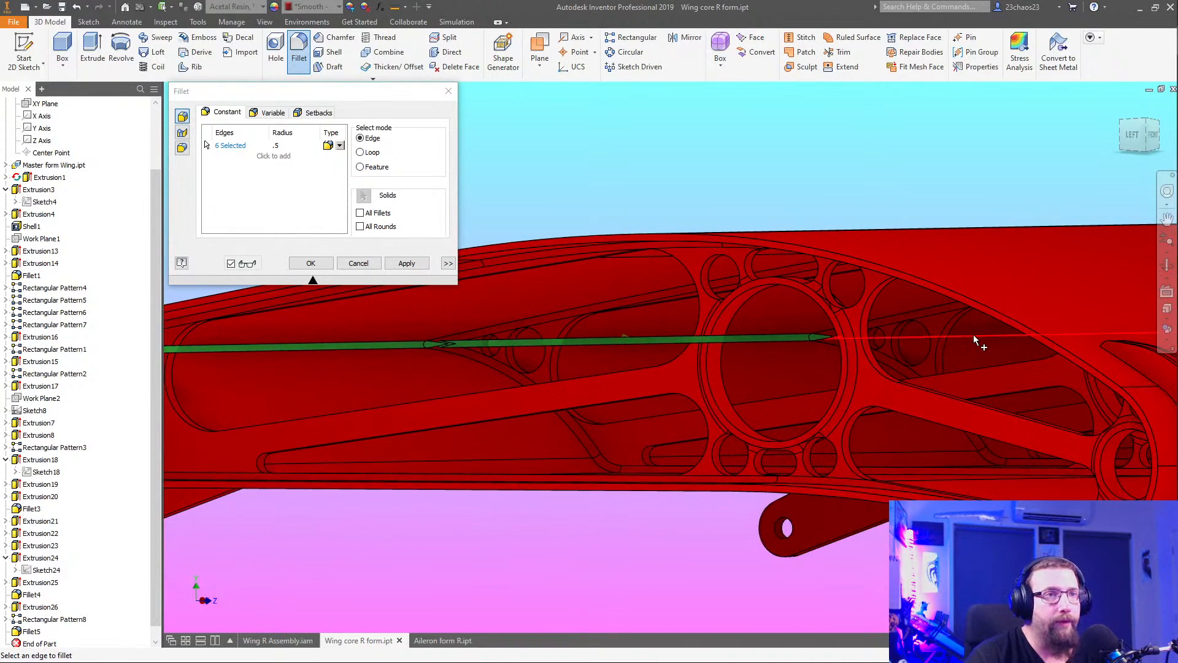
scroll(948, 348, down, 3)
shift+middle_drag(885, 394, 904, 398)
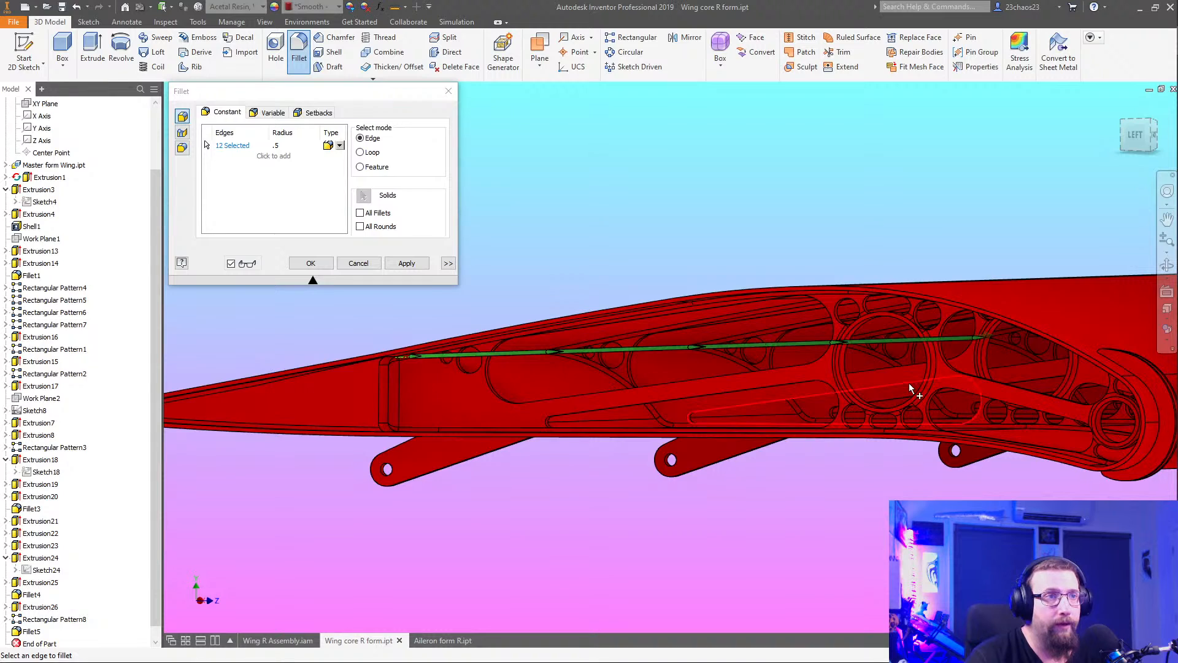
shift+middle_drag(909, 385, 830, 396)
click(1004, 340)
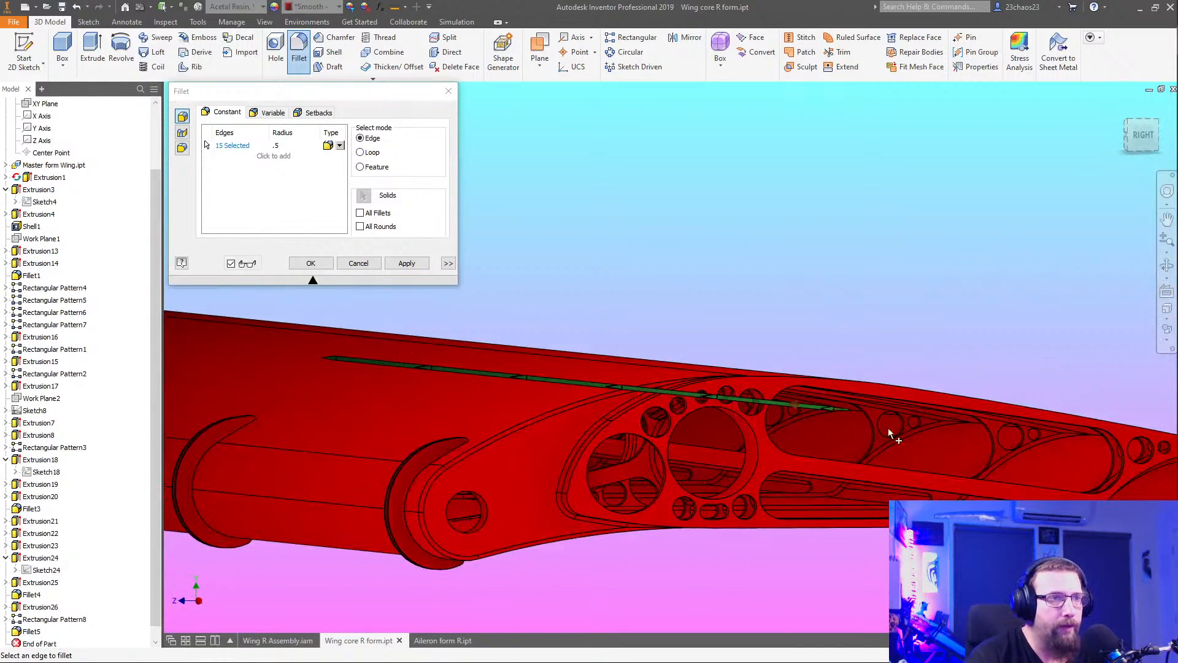
Add the remaining inner edge segments, up to the short one beside the opposite end plate's pocket, to the 0.5 mm fillet
click(976, 425)
click(939, 427)
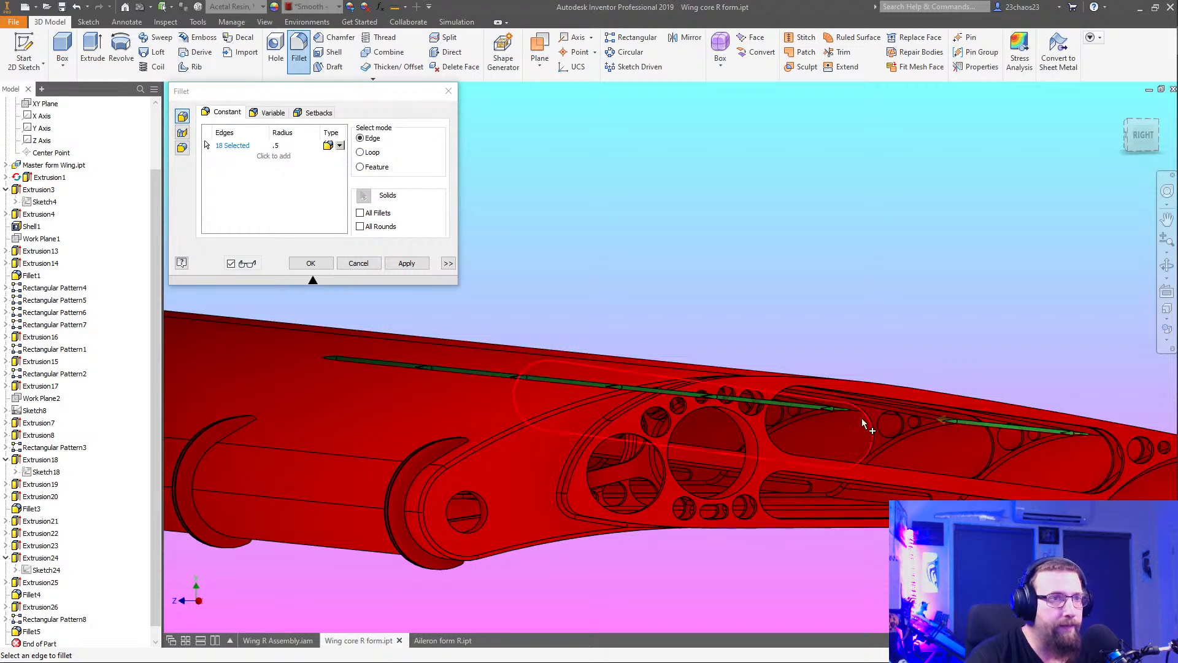
click(847, 413)
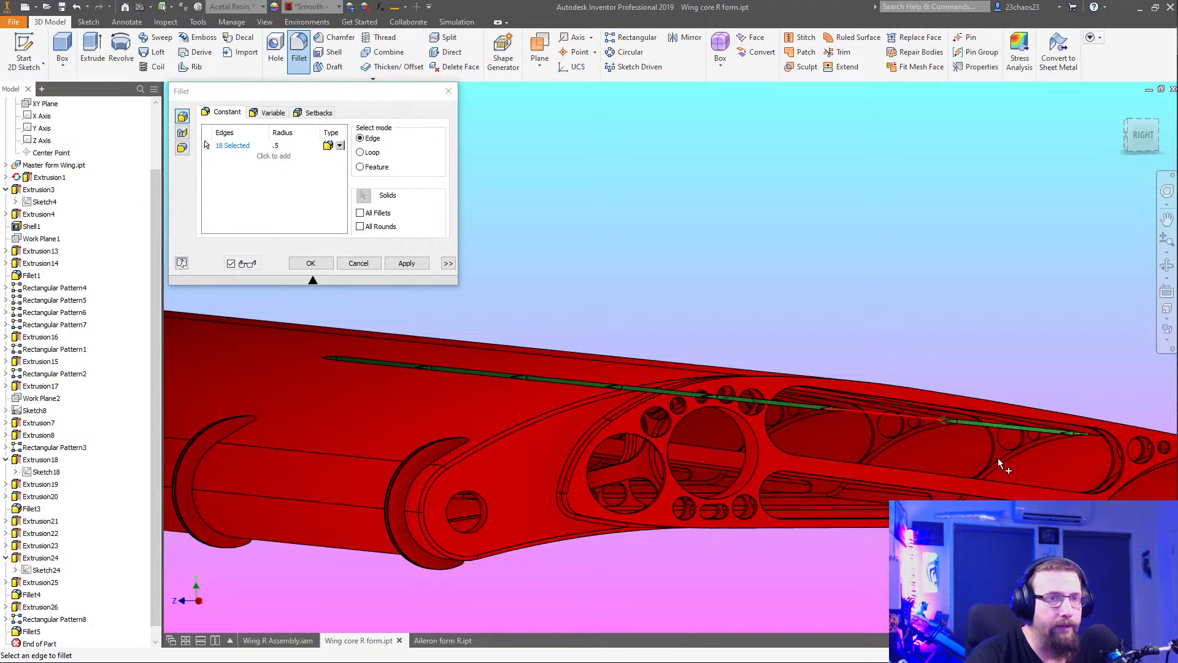
click(1083, 434)
middle_drag(1067, 472, 800, 451)
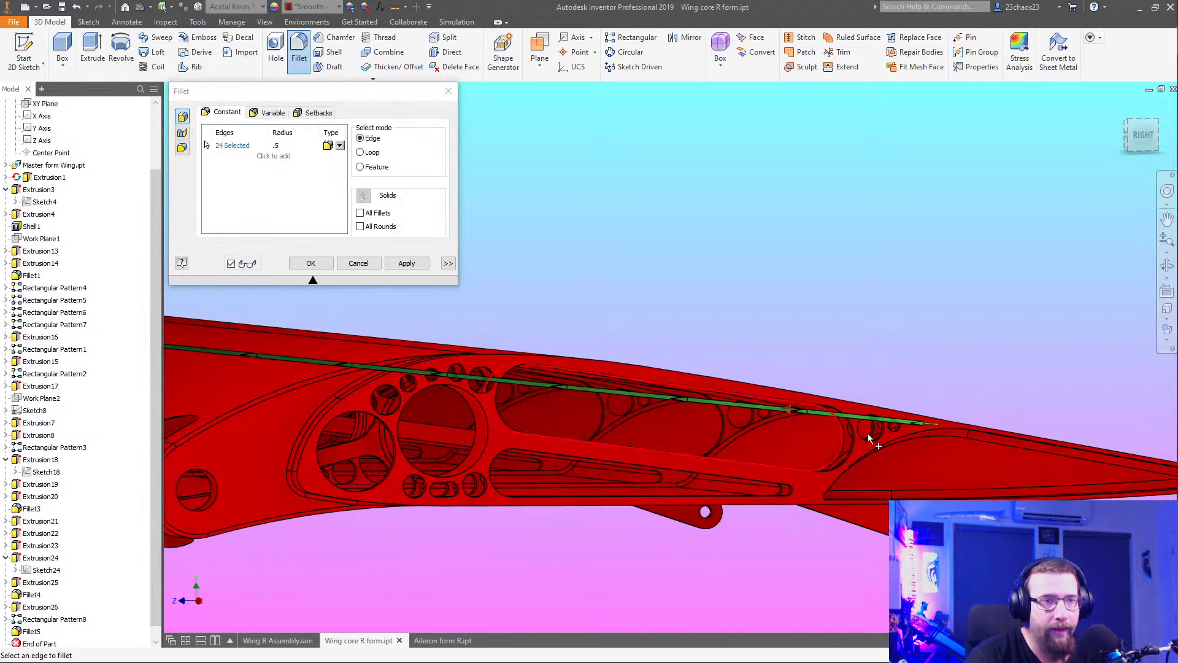
scroll(956, 419, up, 3)
scroll(922, 436, up, 4)
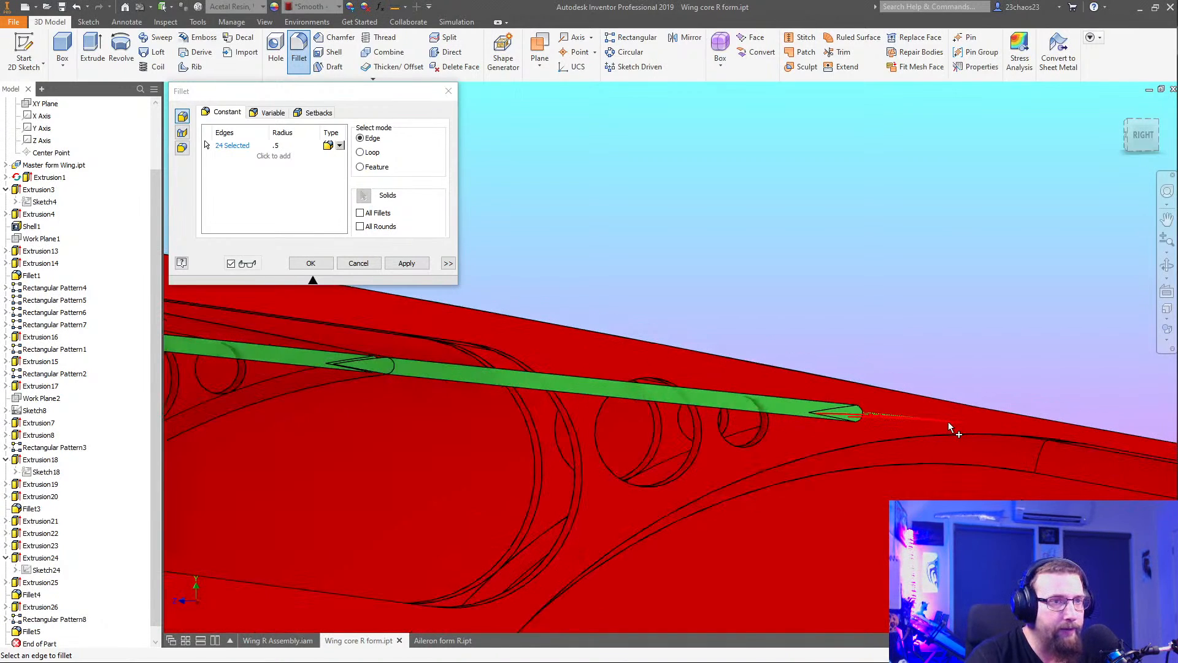
click(949, 424)
Add the inner edge at the pointed tip of the end plate's pocket and apply the 0.5 mm fillet
scroll(931, 486, down, 3)
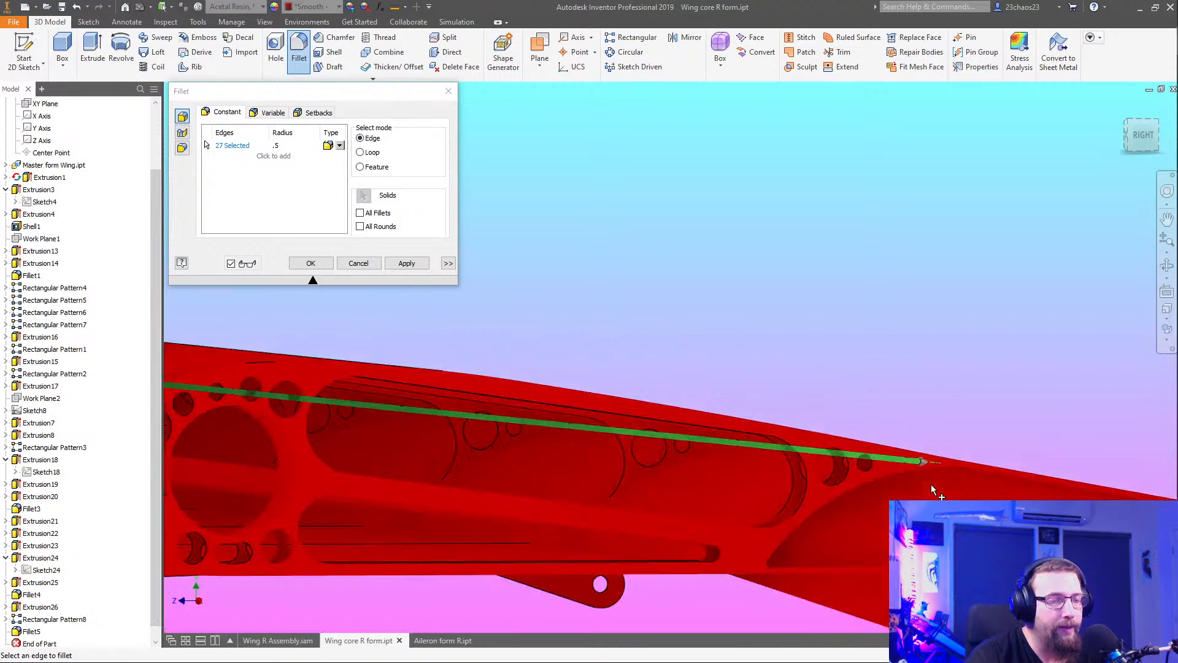
scroll(931, 484, down, 5)
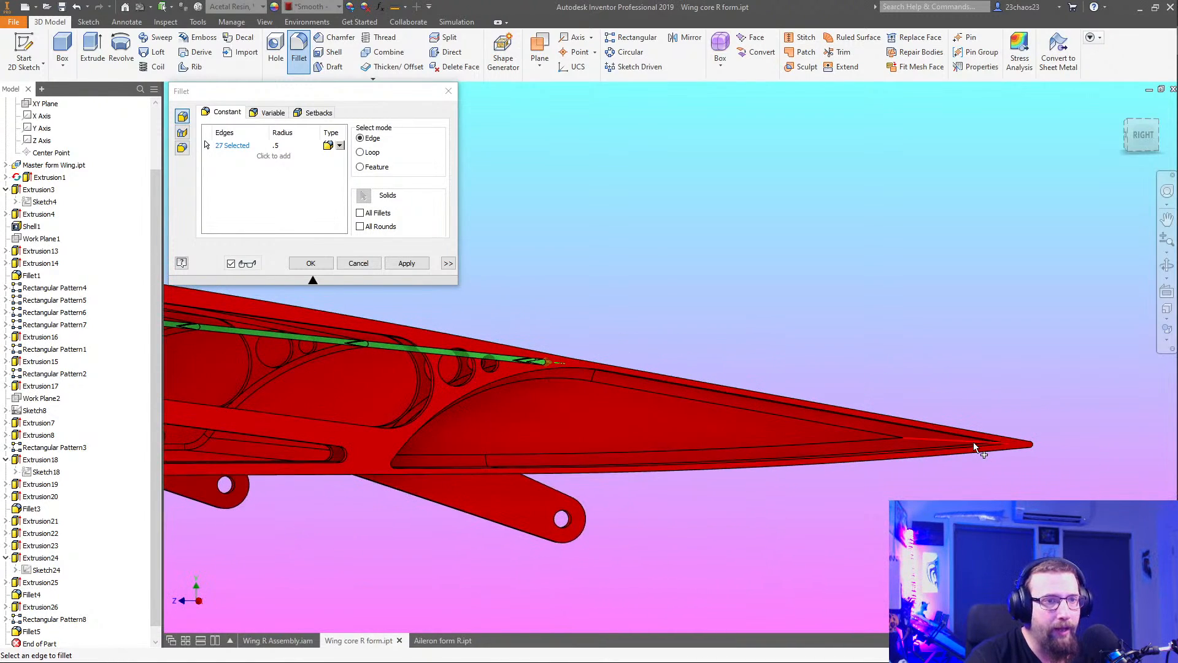
click(975, 446)
scroll(876, 539, down, 3)
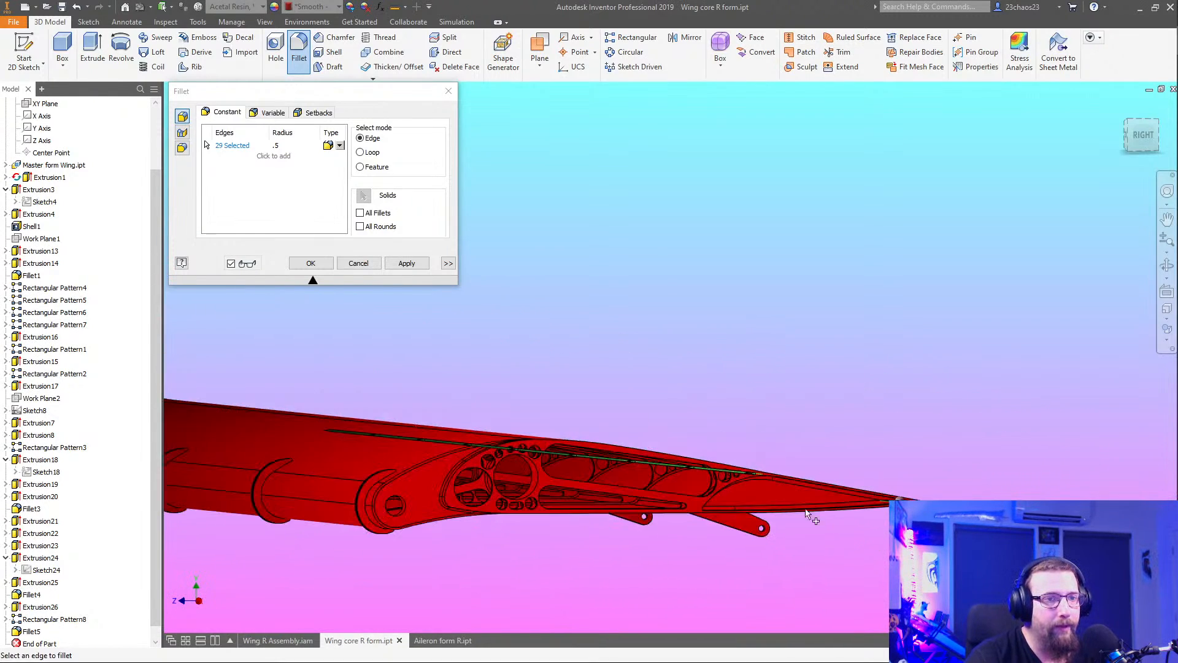
middle_drag(635, 468, 901, 430)
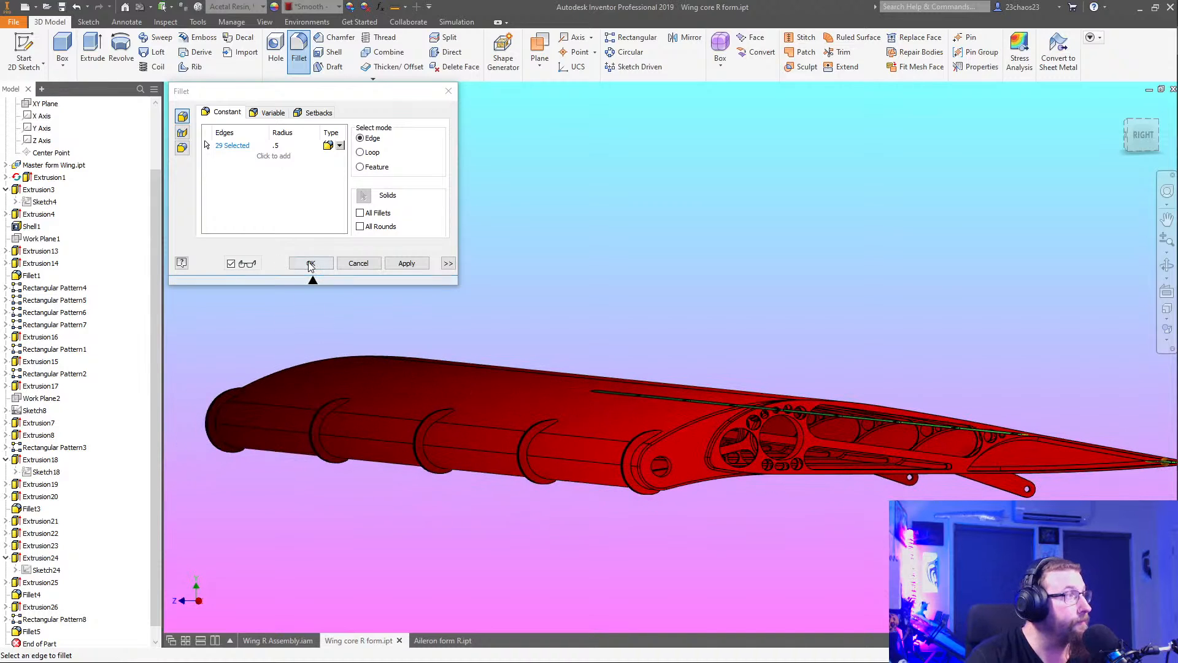
click(311, 263)
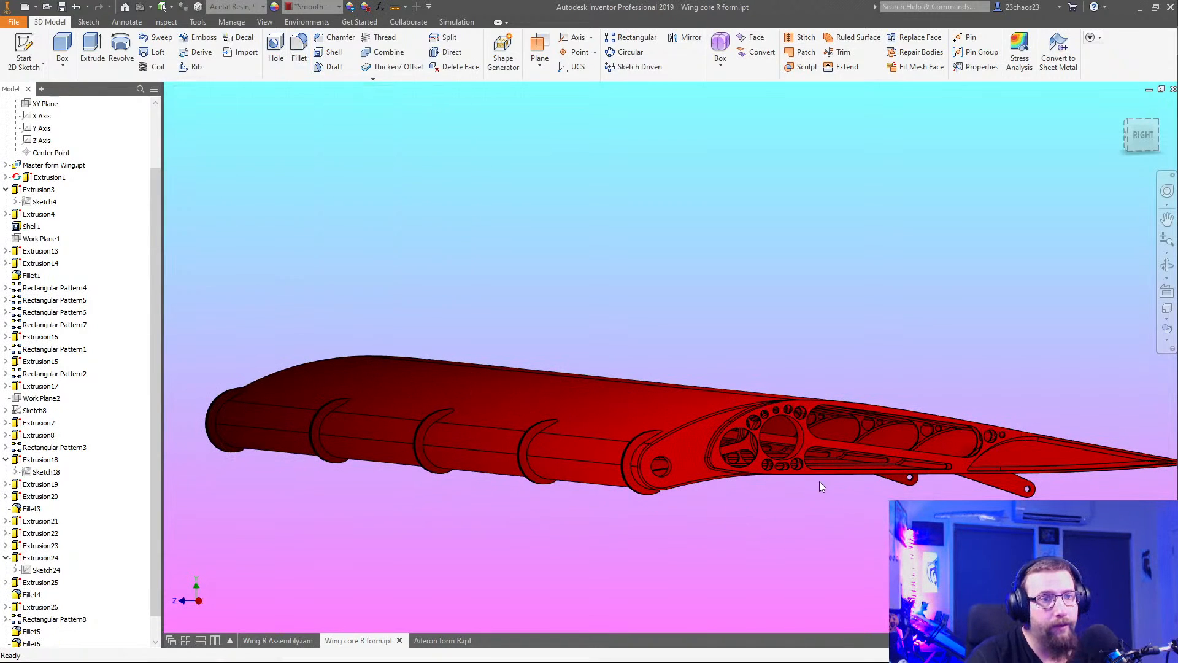
shift+middle_drag(819, 481, 1053, 380)
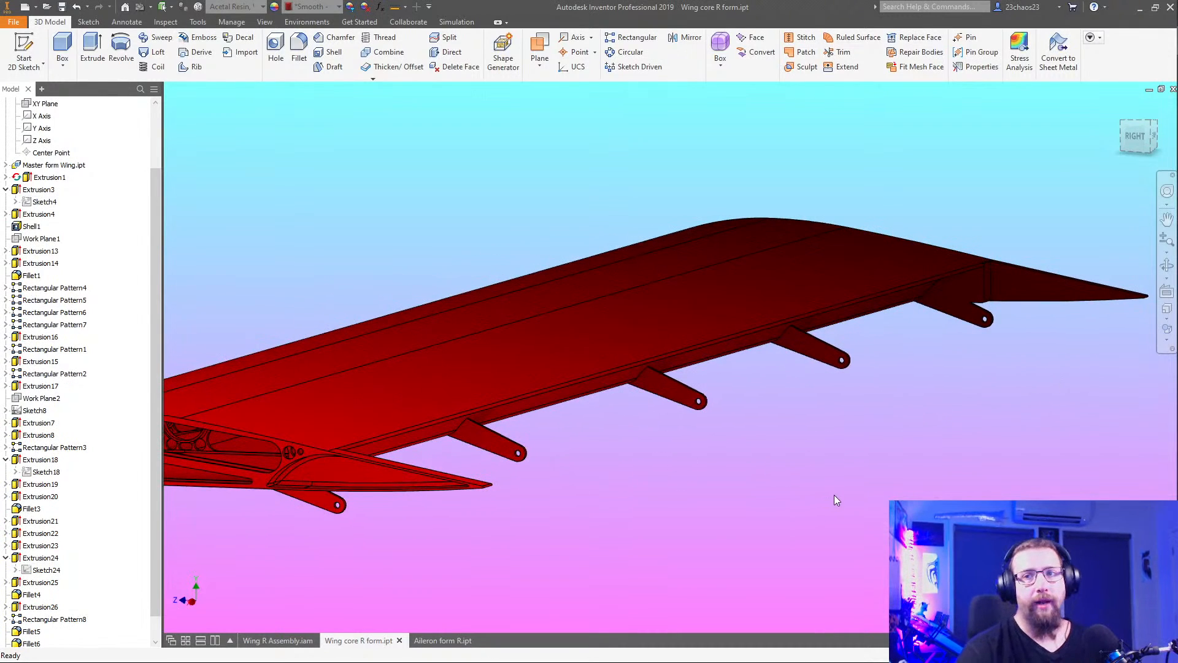
middle_drag(675, 469, 907, 461)
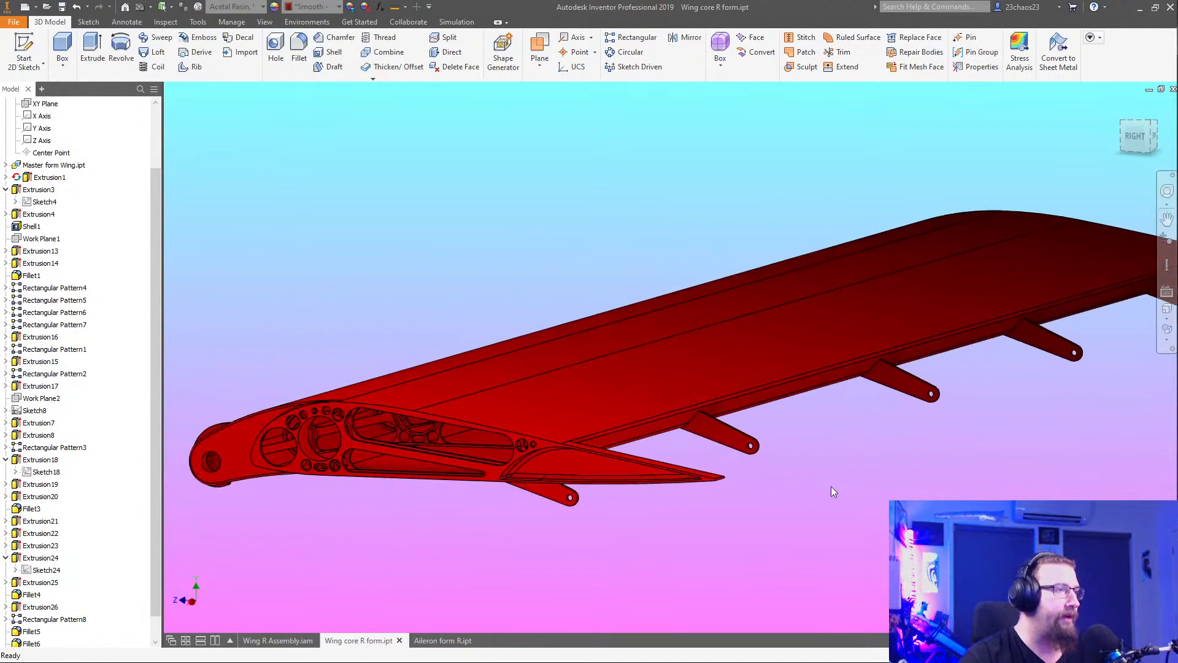
shift+middle_drag(832, 487, 796, 485)
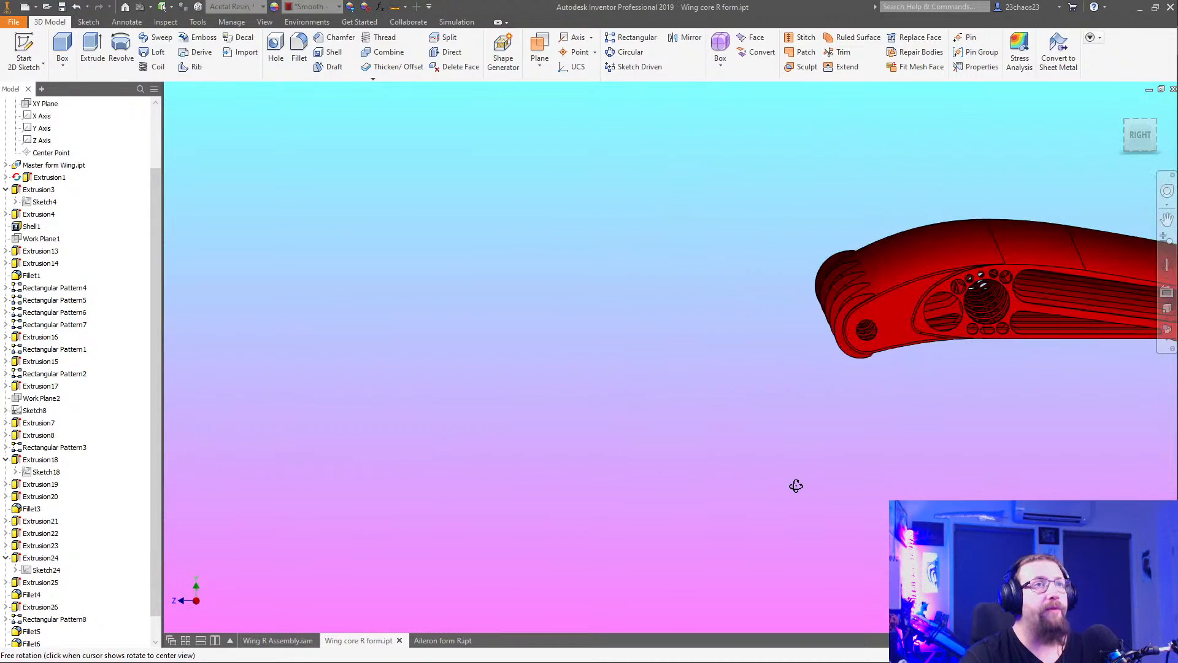
middle_drag(844, 445, 619, 429)
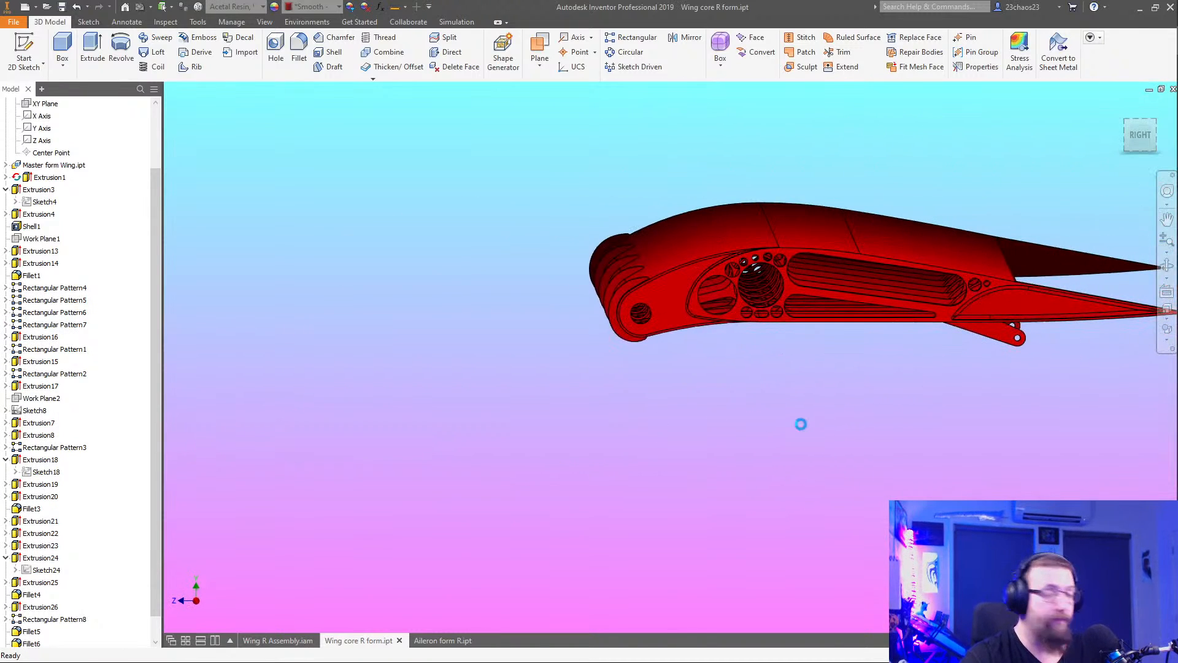
middle_drag(852, 410, 687, 471)
Switch to Aileron form R.ipt and move the End of Part marker below Fillet1, accepting the feature reorder
click(457, 640)
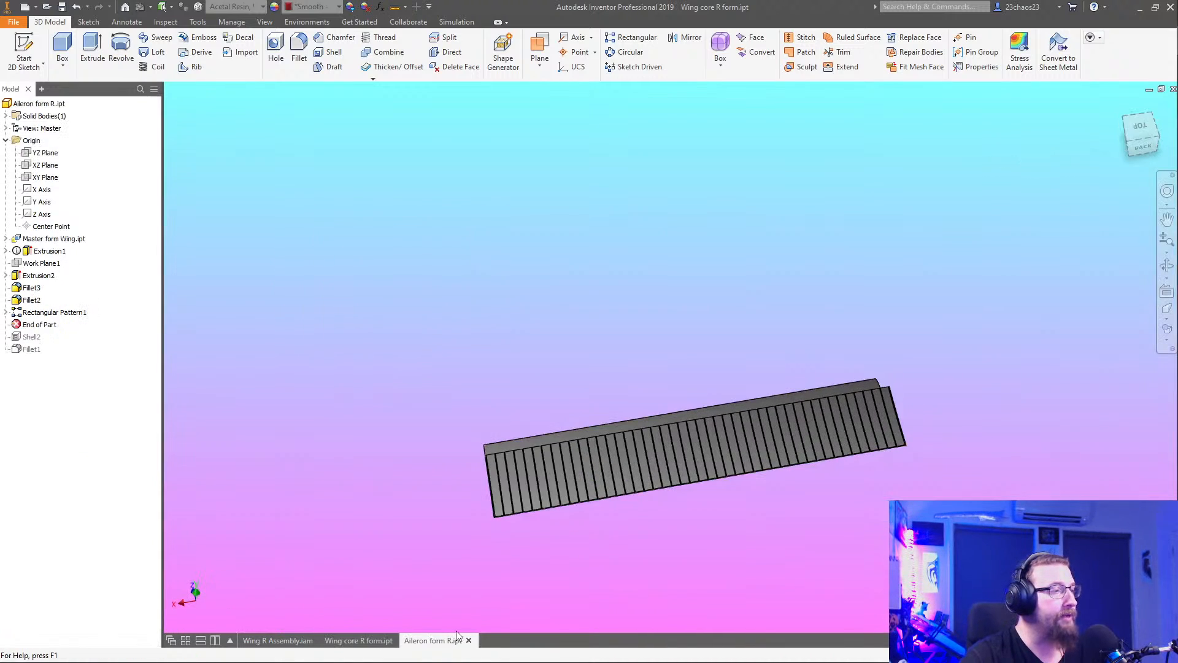
shift+middle_drag(789, 534, 810, 520)
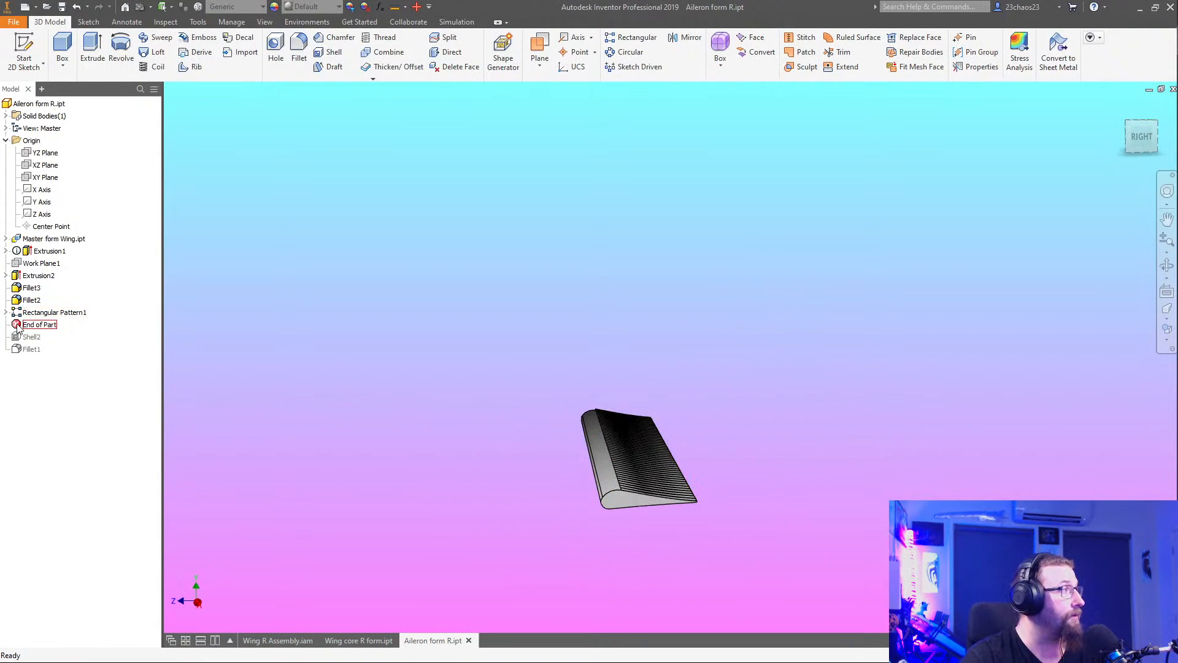
drag(17, 330, 19, 354)
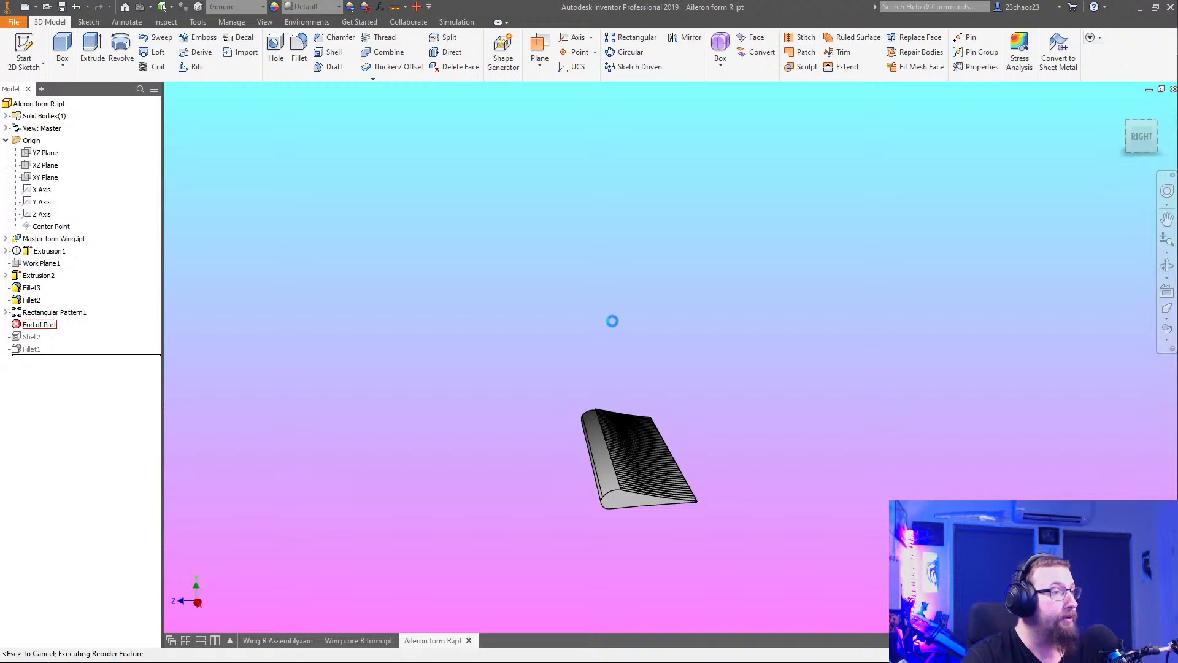
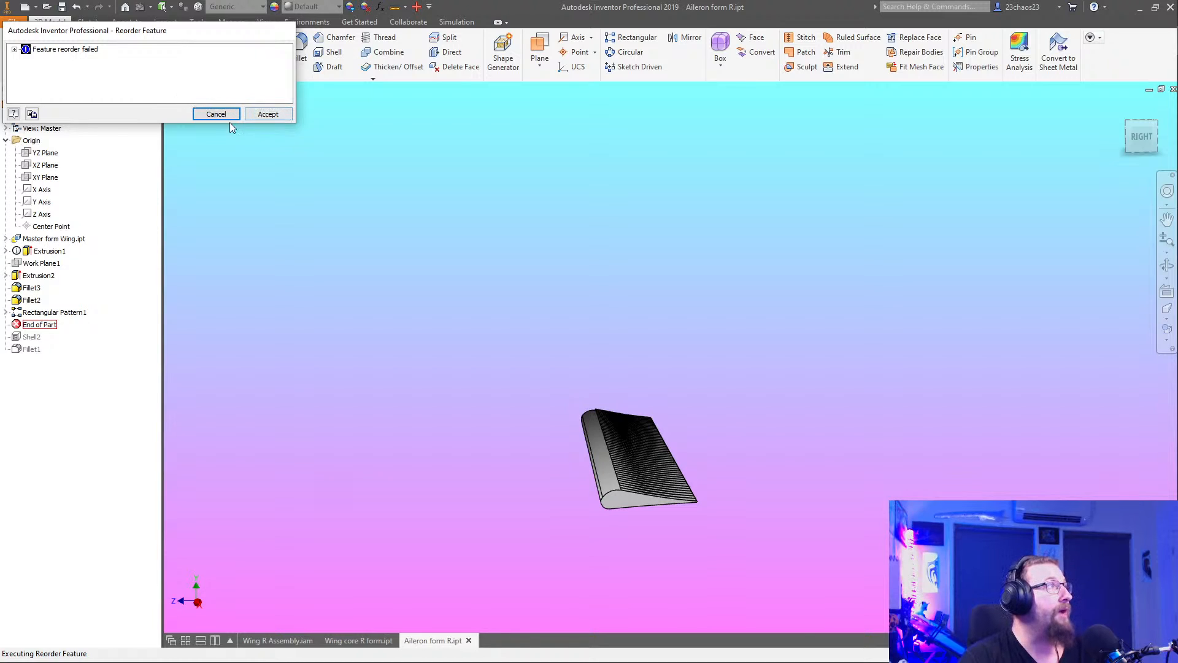
click(268, 114)
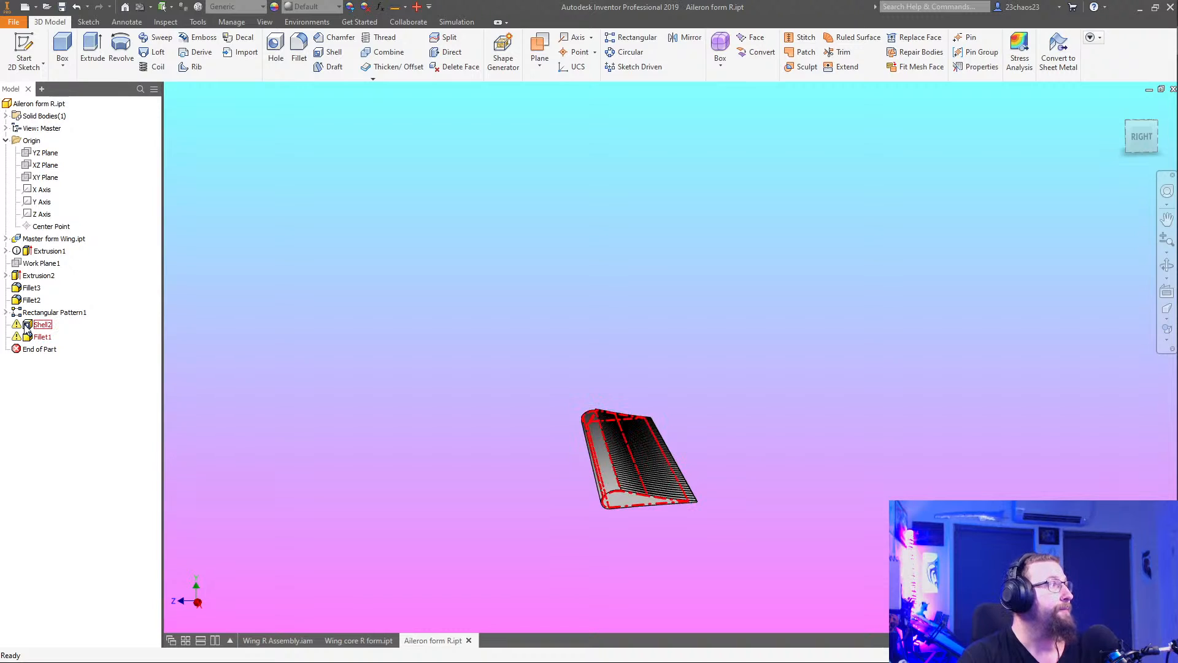
Delete the Fillet1 and Shell2 features from the aileron part
click(43, 324)
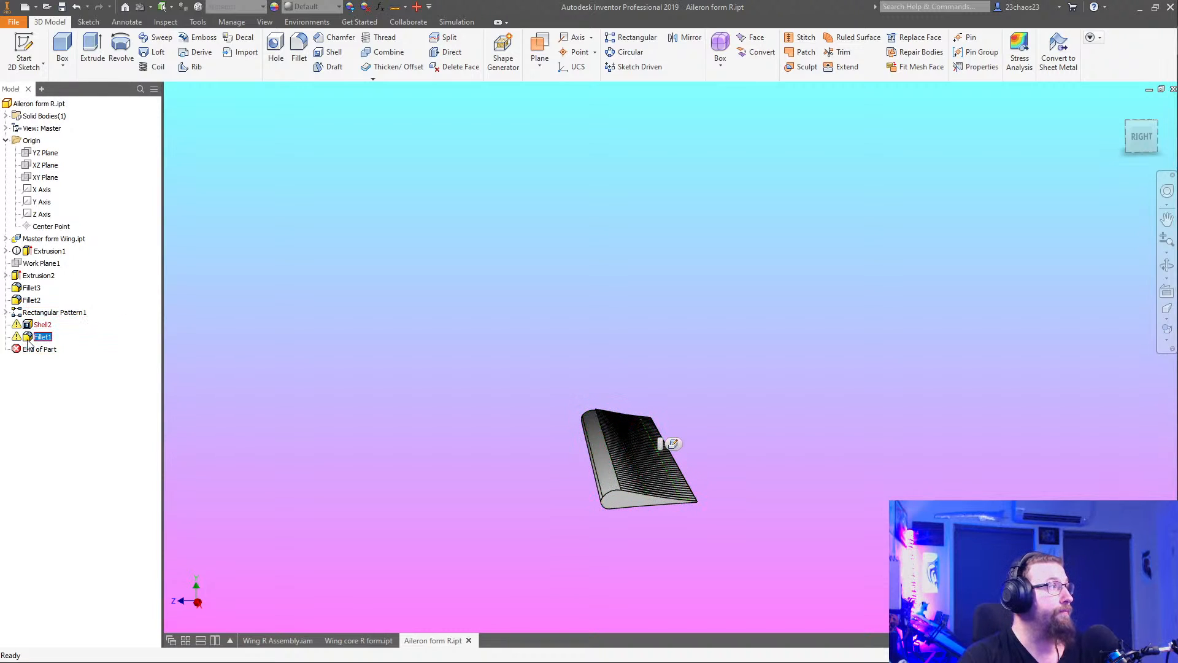
click(36, 339)
key(Delete)
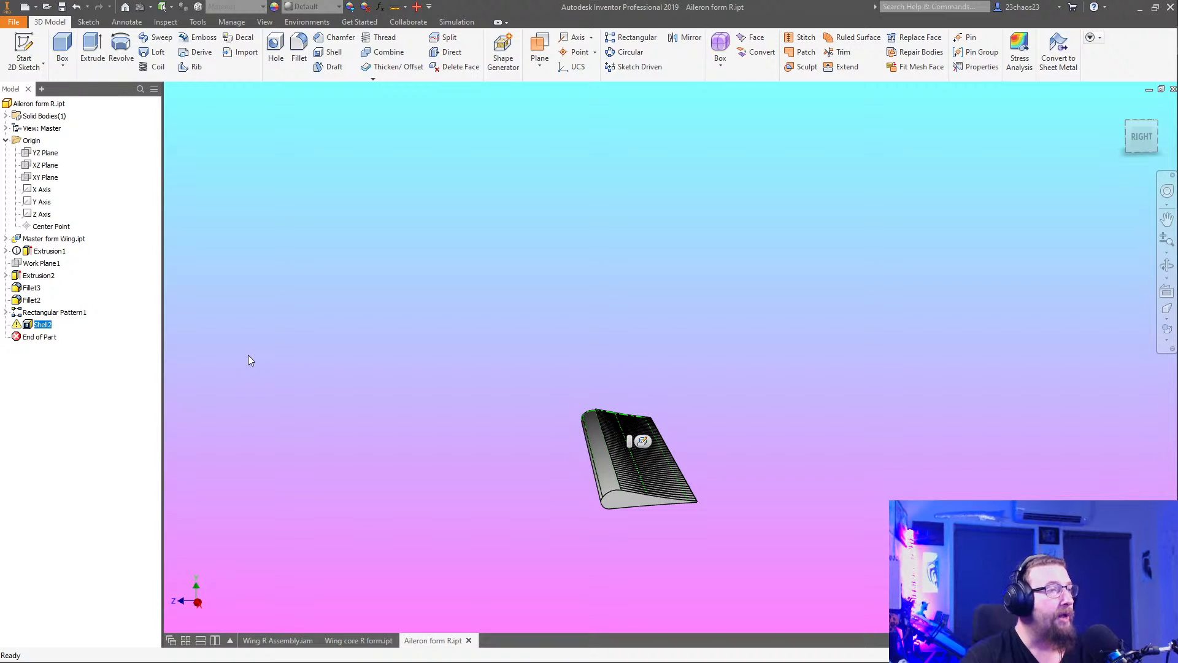
key(Delete)
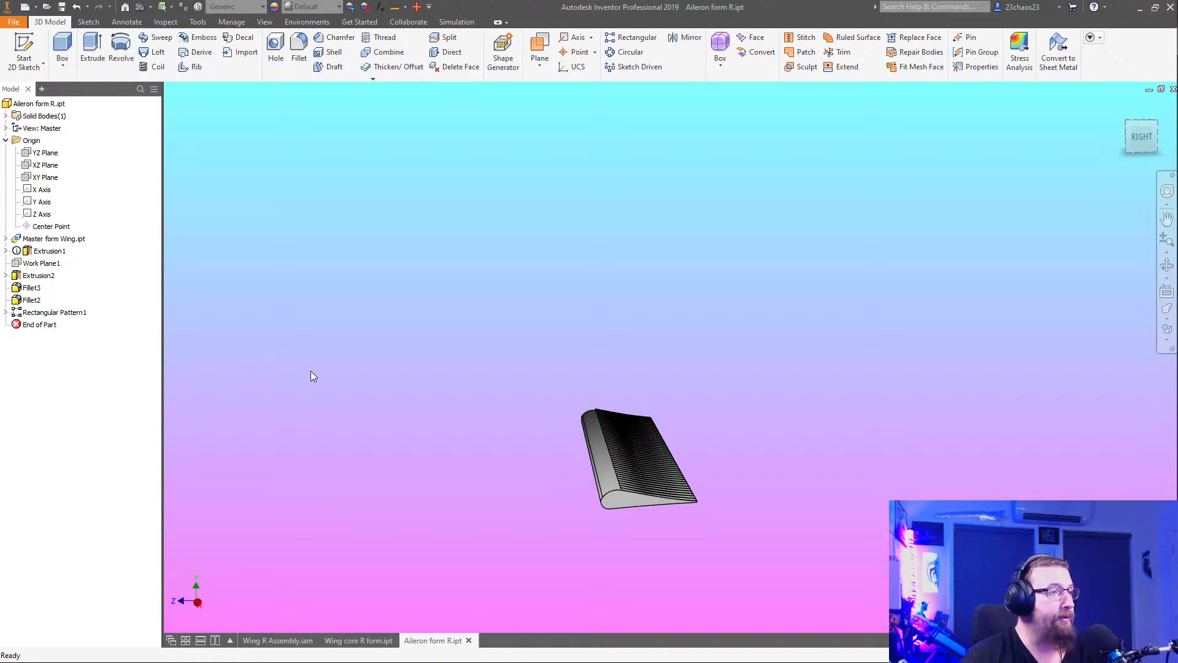
Switch to Wing R Assembly.iam and save the assembly with its dependents
shift+middle_drag(318, 419, 651, 429)
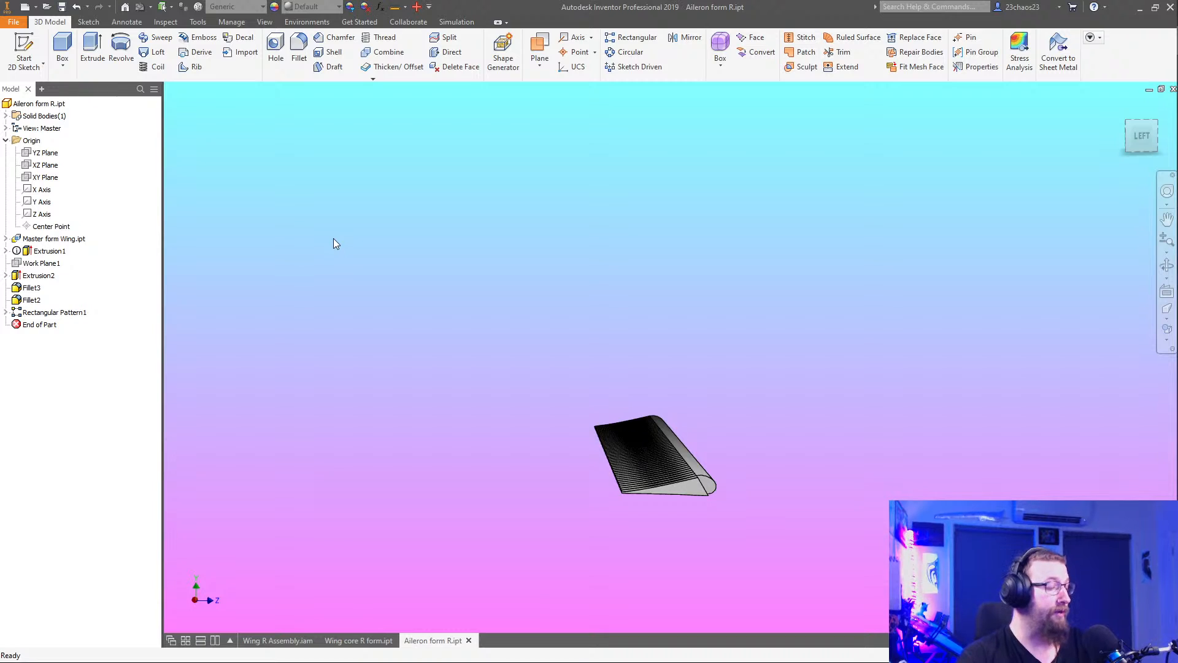
click(362, 640)
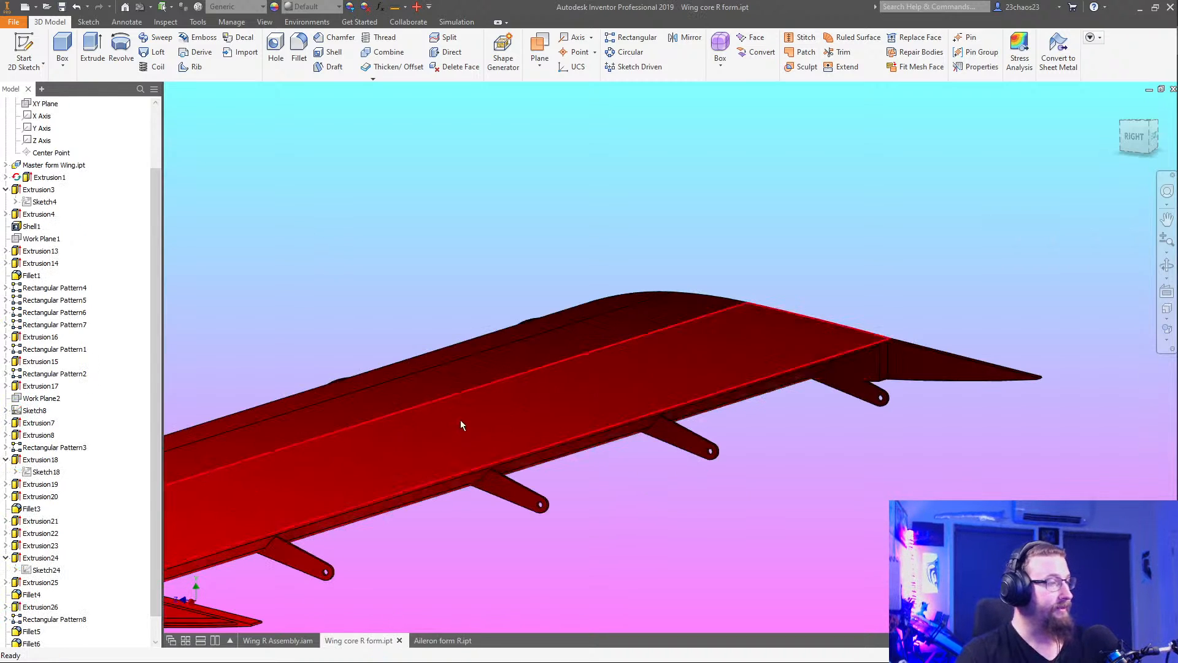
click(278, 640)
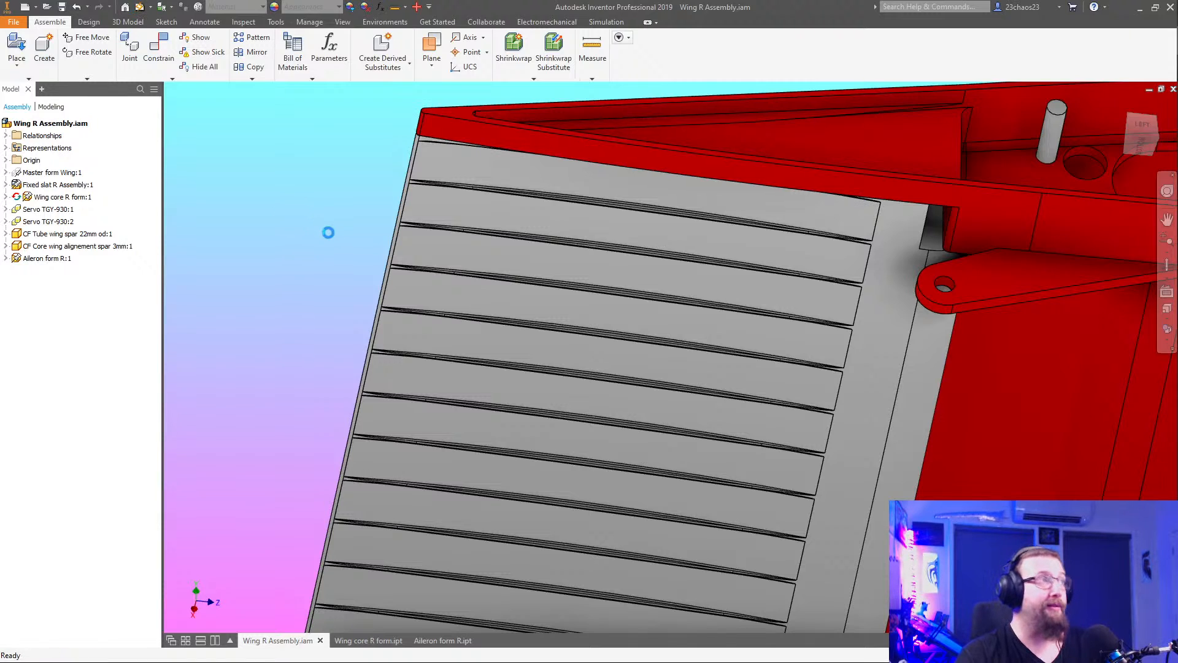
key(ctrl+s)
click(651, 281)
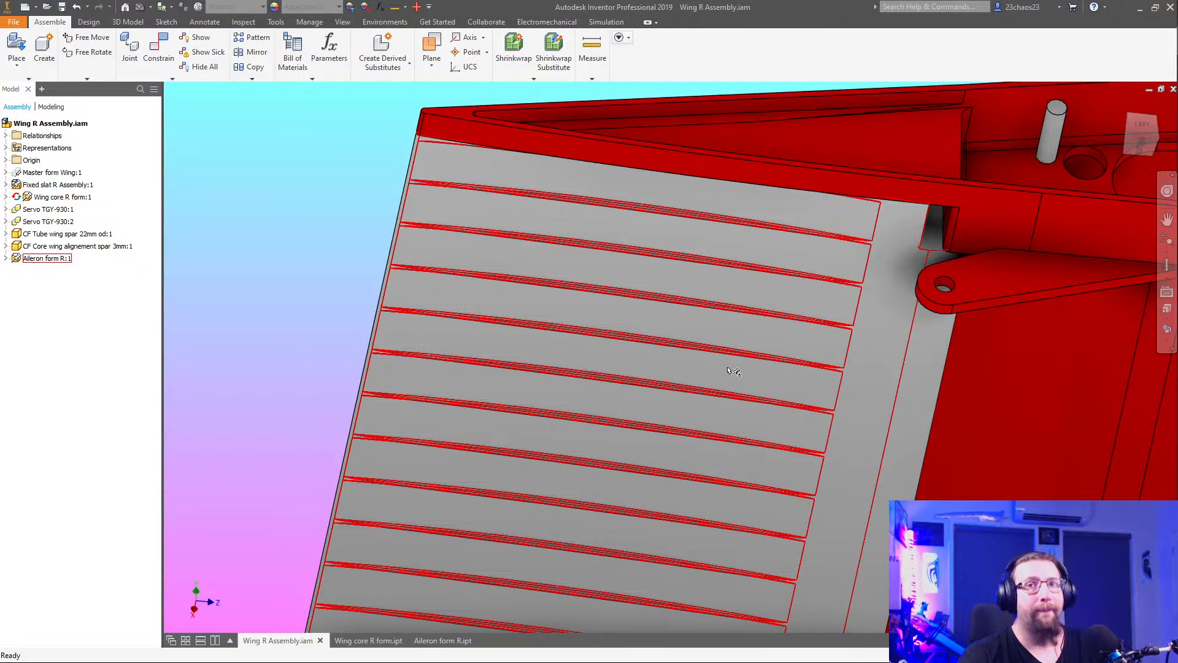
Examine the wing assembly from above, below and the end, including the servos visible through the end rib's openings
scroll(562, 329, down, 5)
shift+middle_drag(576, 343, 598, 515)
middle_drag(661, 430, 891, 196)
scroll(804, 424, down, 3)
shift+middle_drag(804, 424, 589, 415)
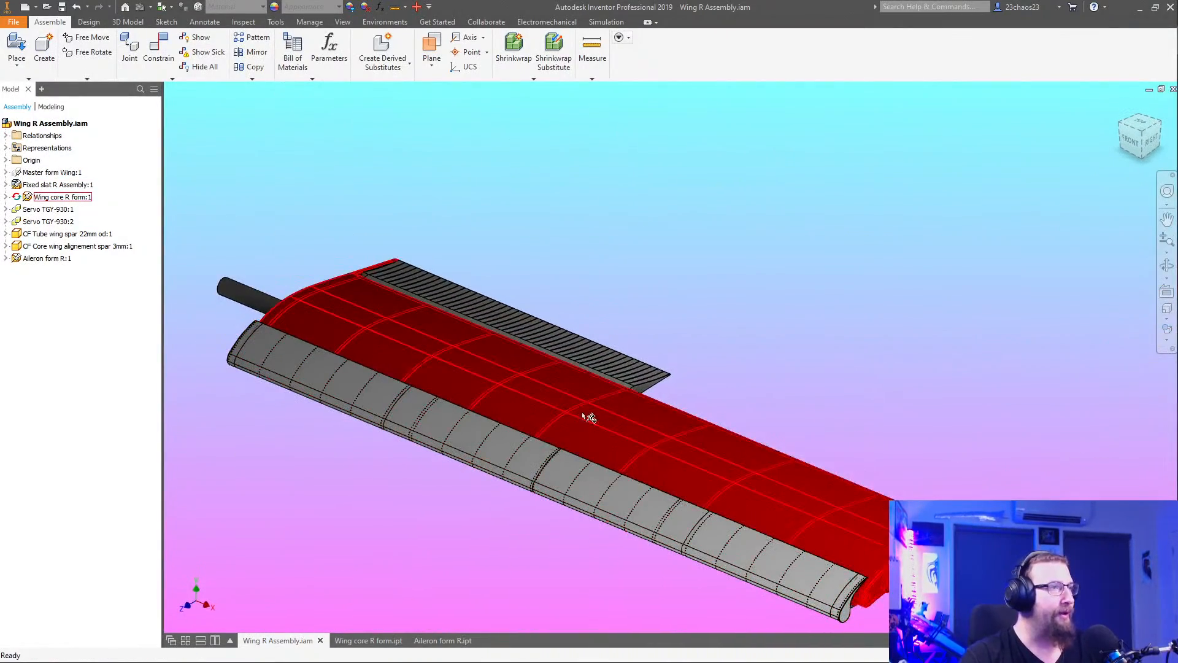
shift+middle_drag(770, 508, 707, 532)
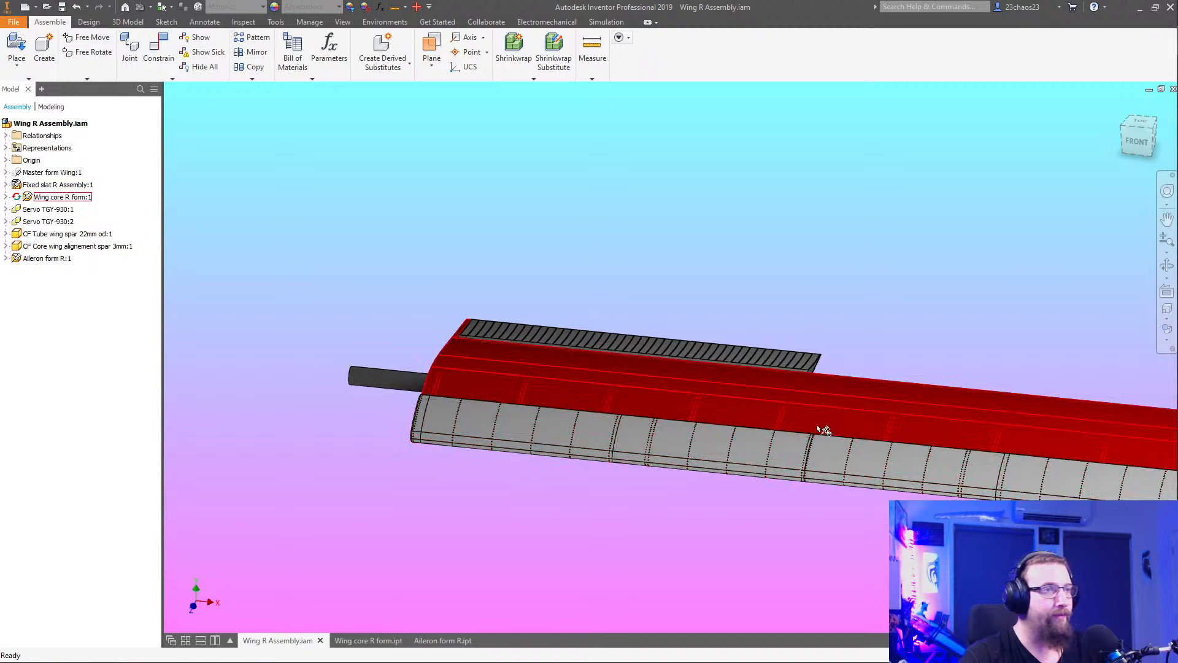
middle_drag(814, 415, 790, 362)
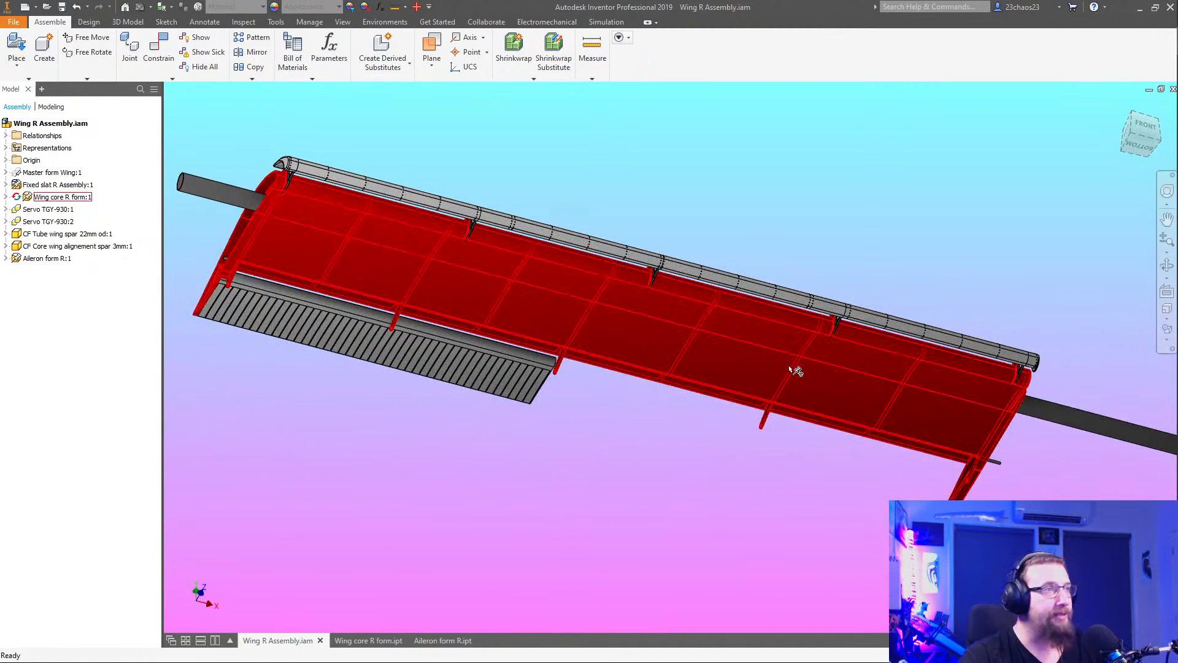
shift+middle_drag(570, 323, 701, 368)
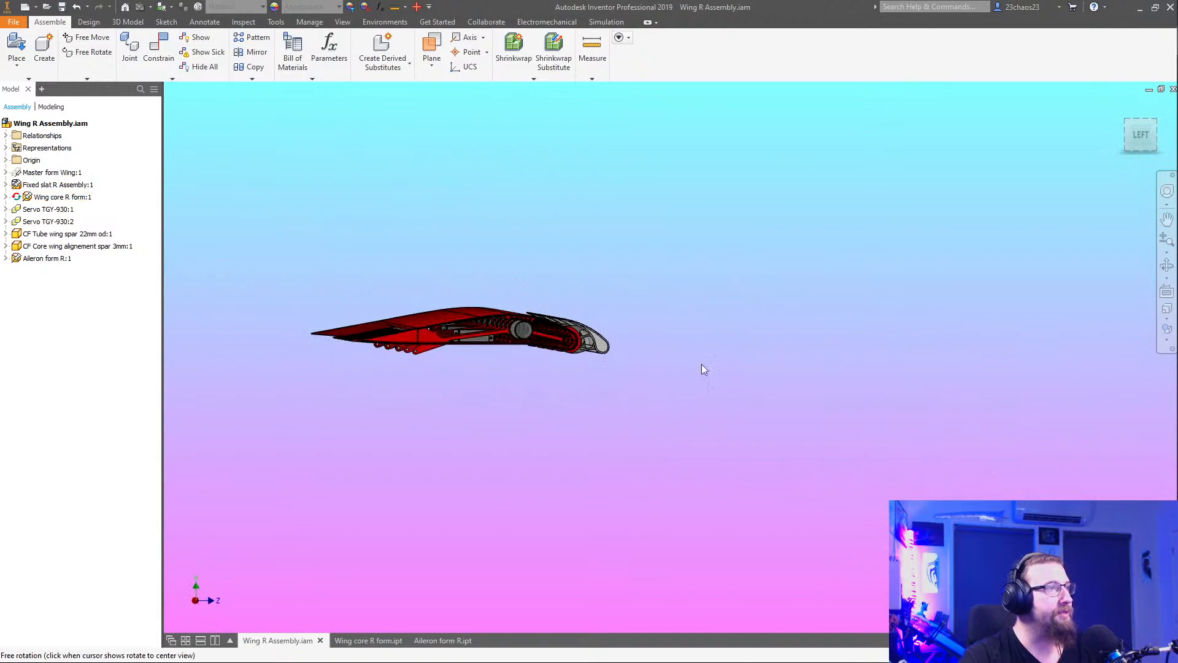
scroll(456, 363, up, 5)
scroll(455, 367, up, 4)
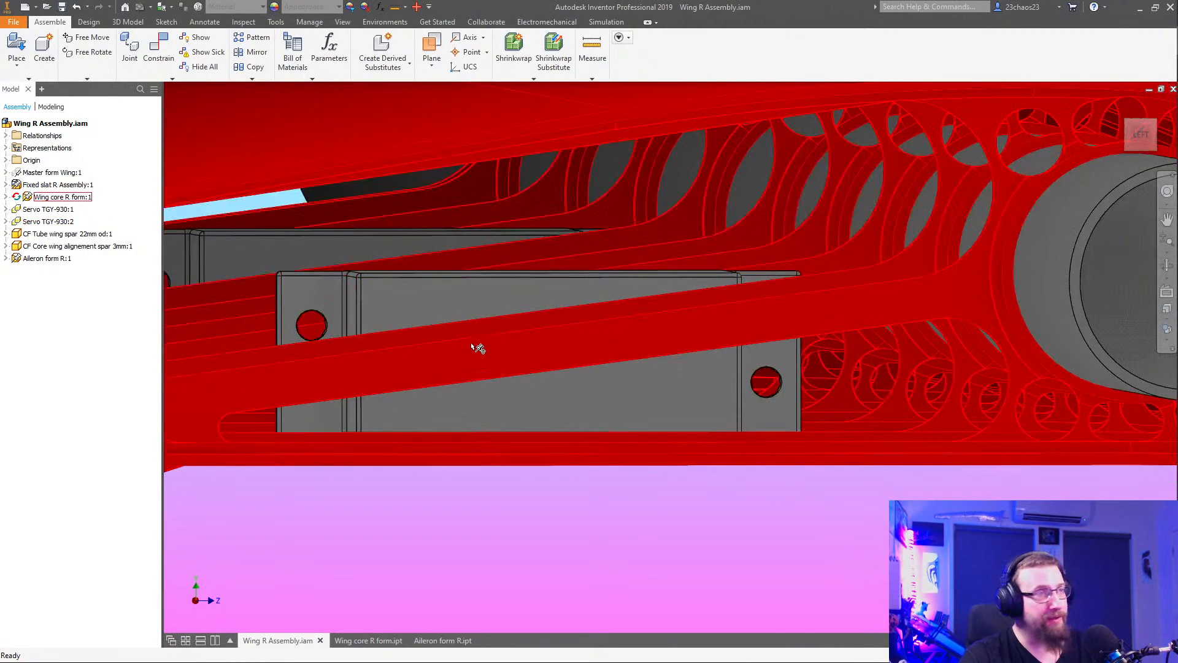
scroll(442, 291, down, 8)
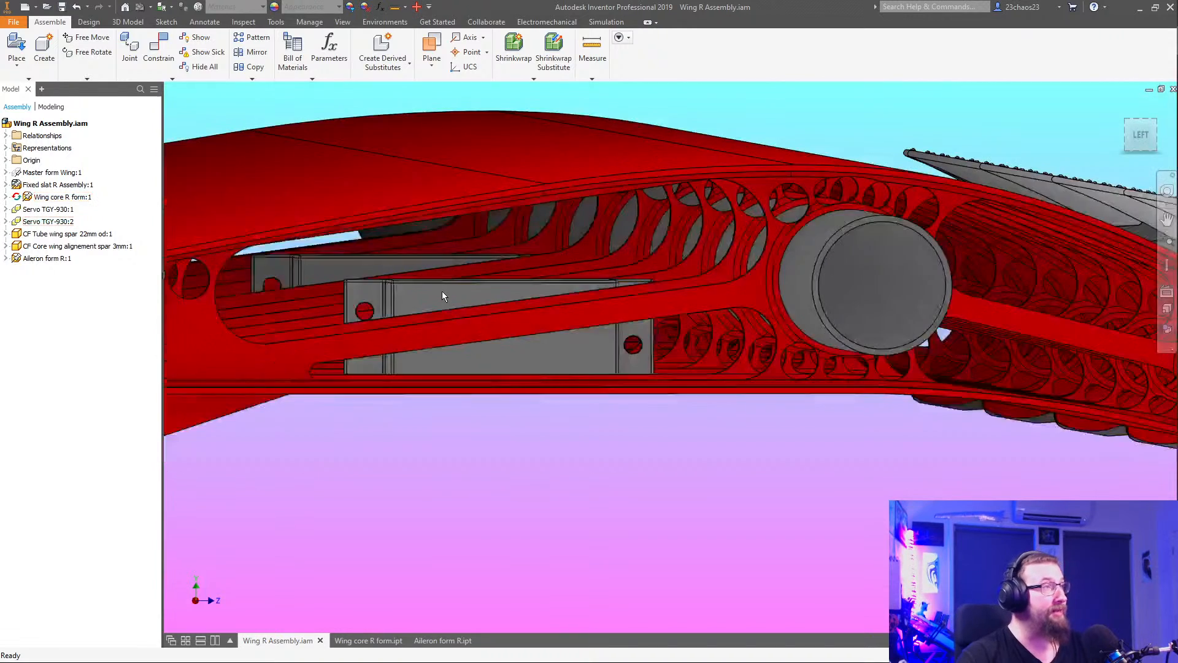
click(574, 287)
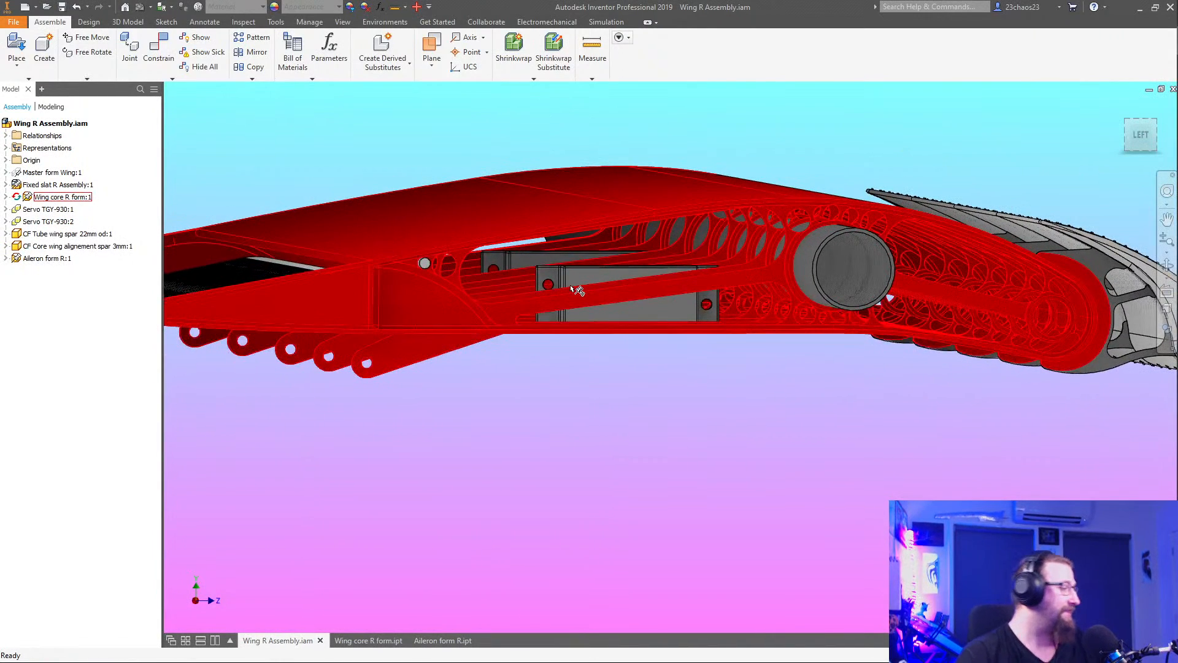
mouse_move(590, 305)
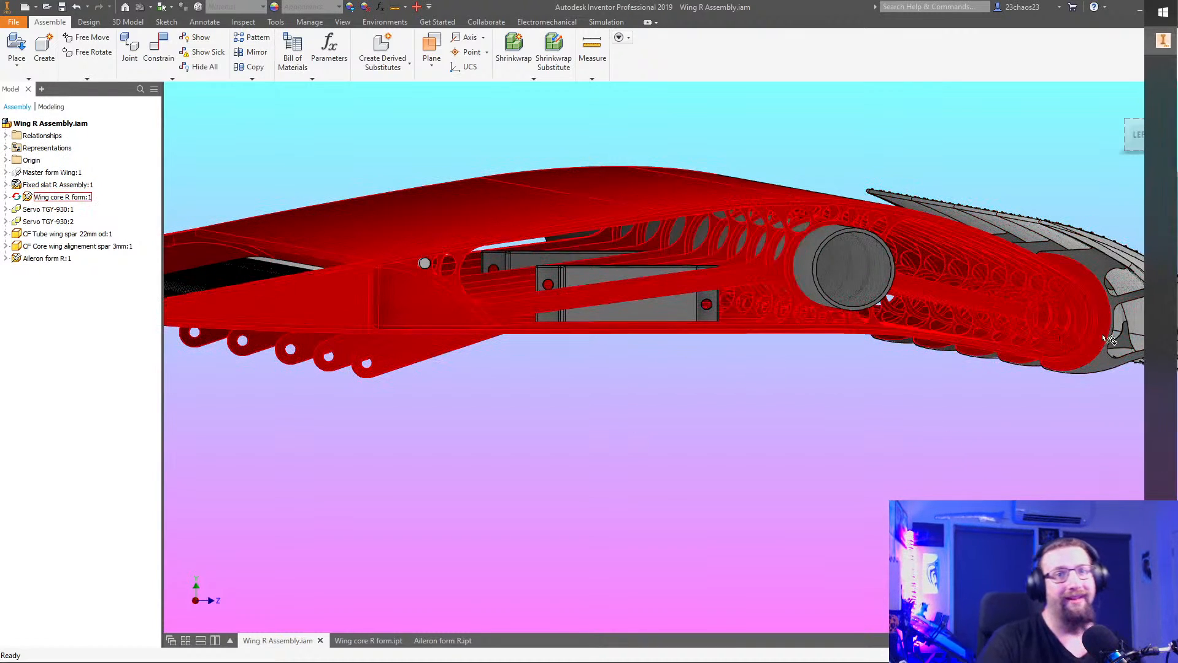
Display the assembly in Wireframe and examine both Servo TGY-930 positions relative to the ribs and aileron, mainly from the top
click(1167, 334)
click(1065, 405)
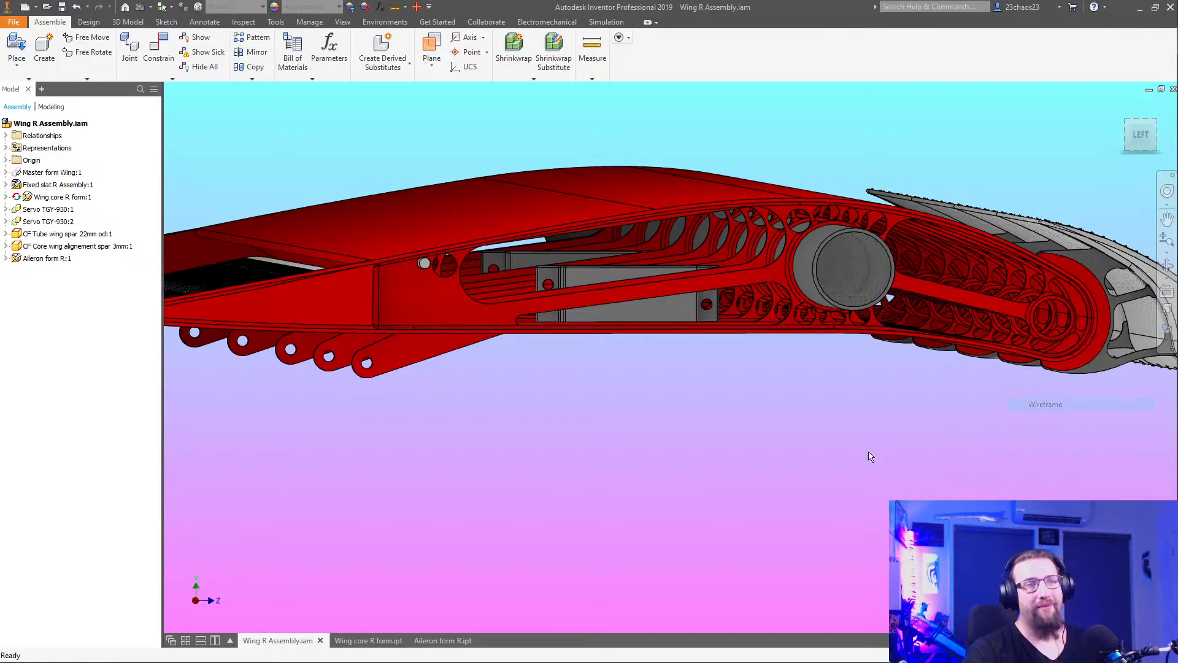
shift+middle_drag(726, 457, 767, 500)
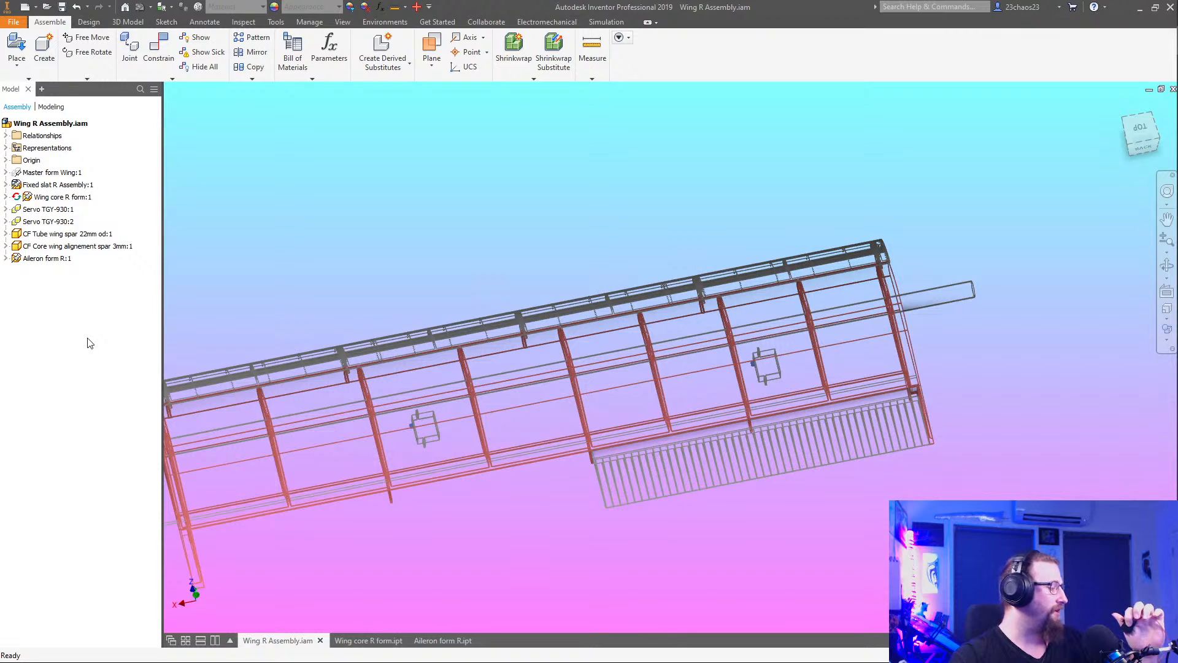
click(48, 209)
ctrl+click(48, 221)
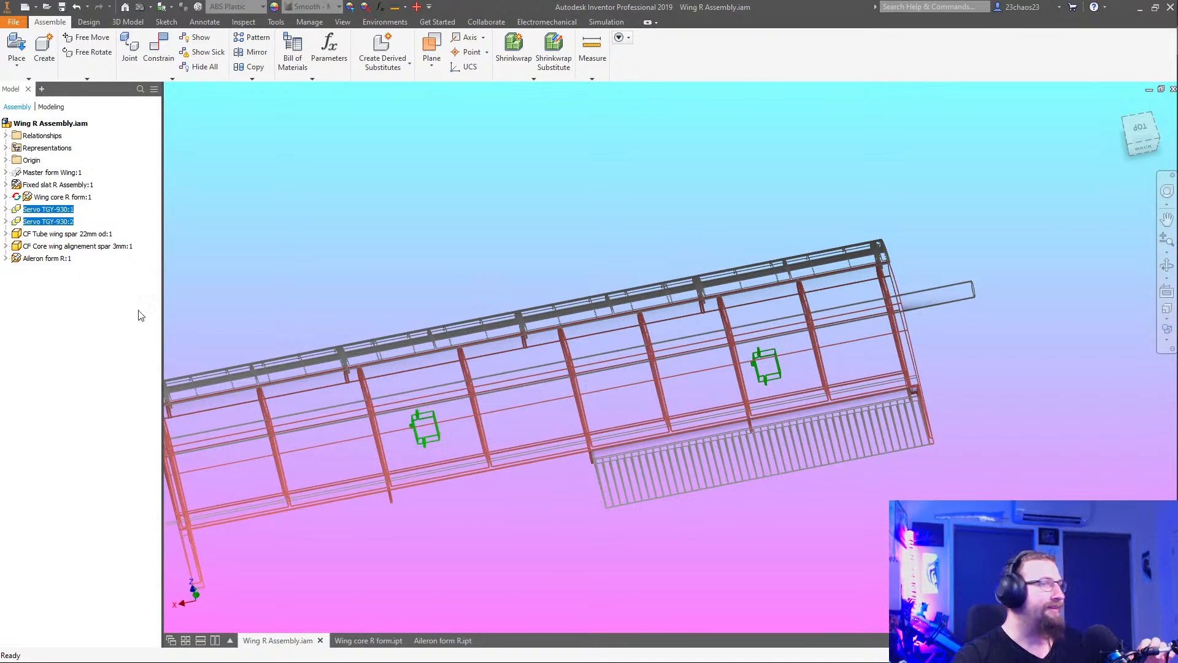
middle_drag(464, 550, 613, 598)
click(1146, 132)
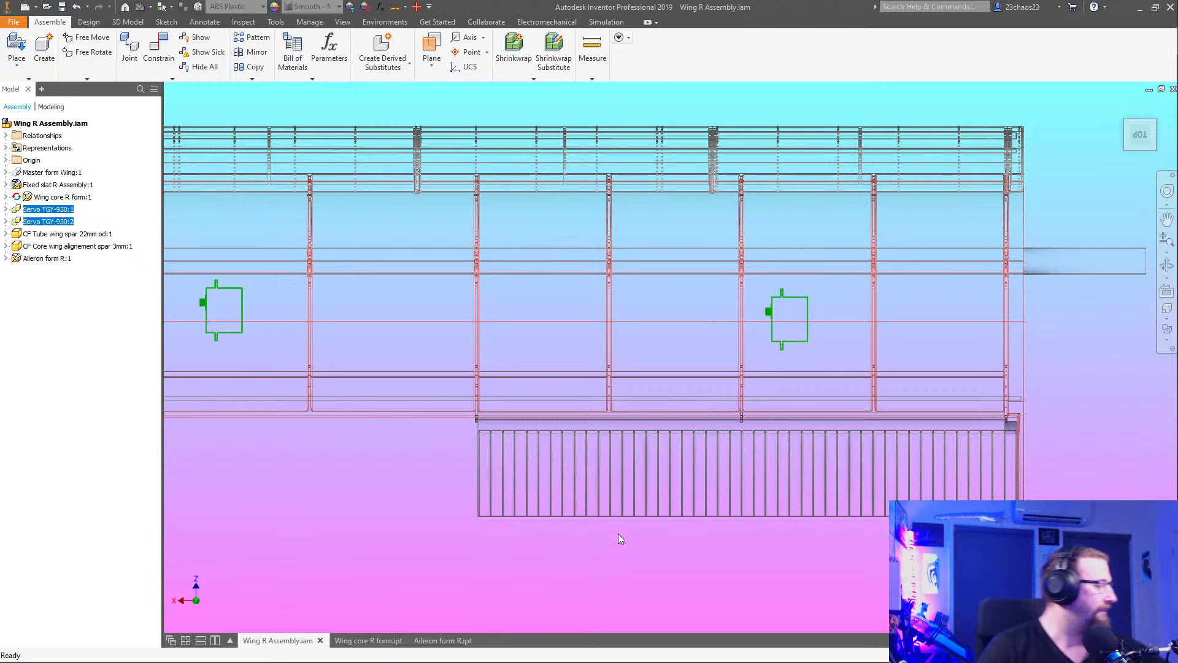
scroll(502, 495, up, 2)
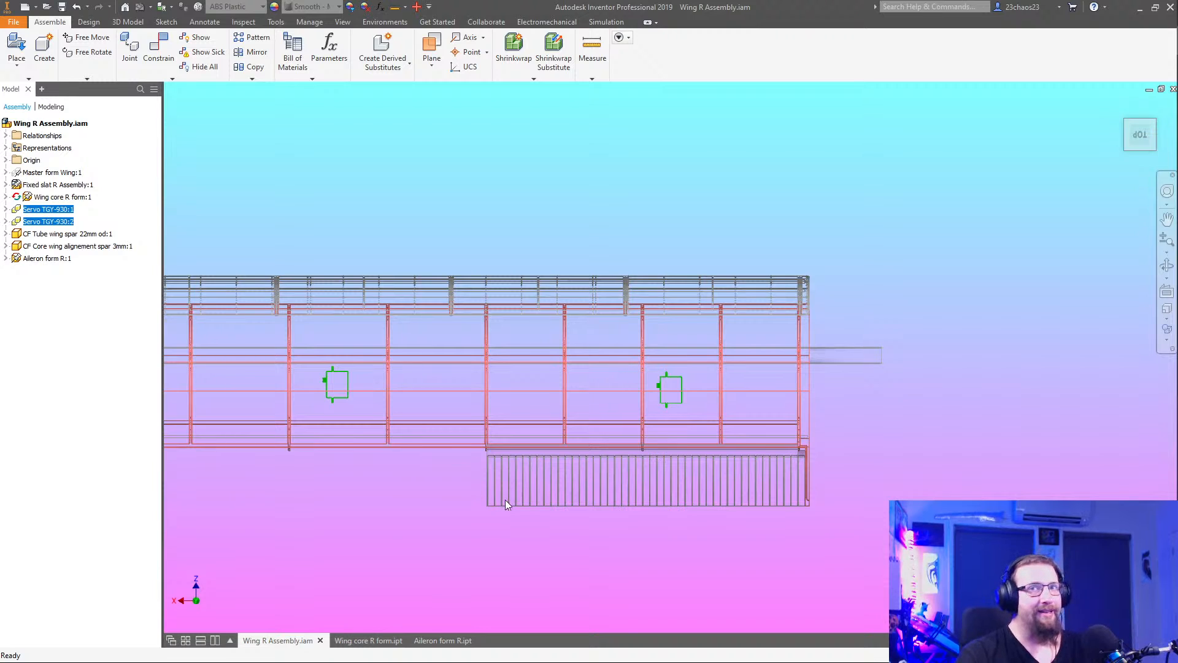
middle_drag(505, 499, 713, 561)
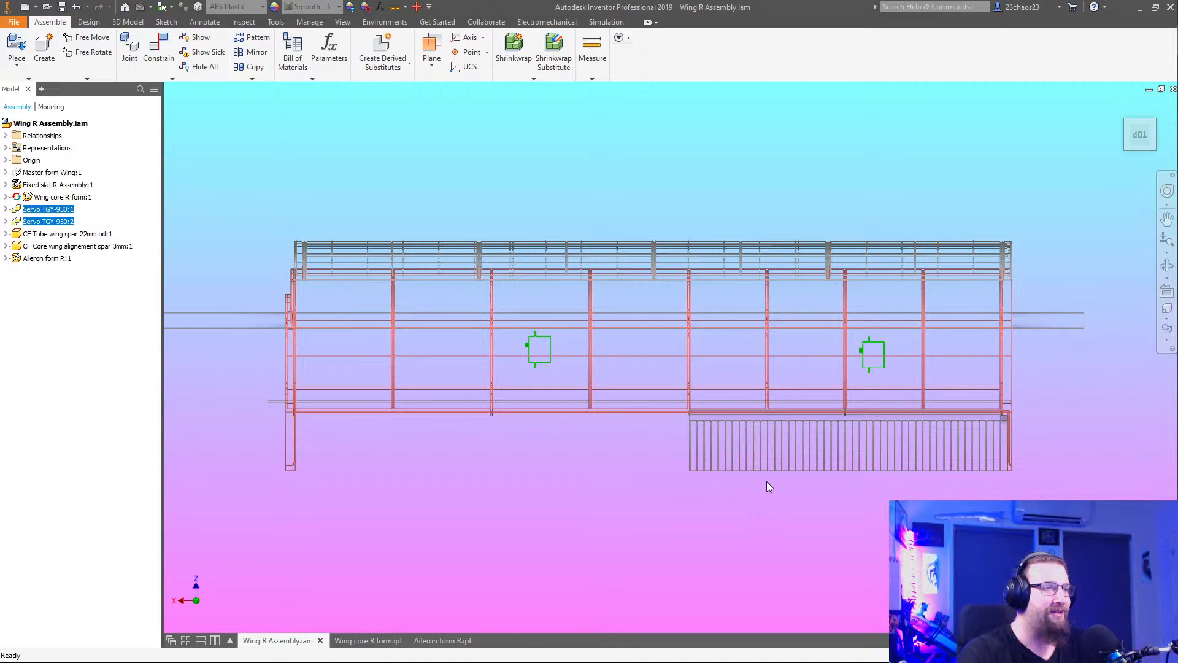
middle_drag(705, 537, 568, 546)
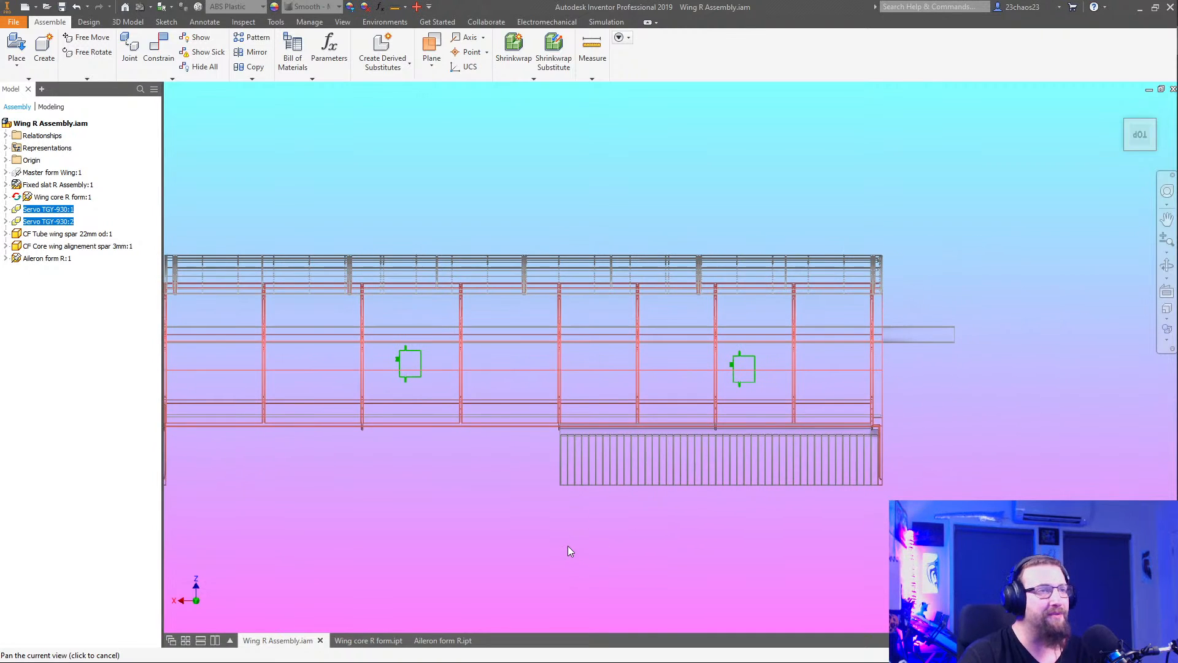
middle_drag(623, 578, 816, 514)
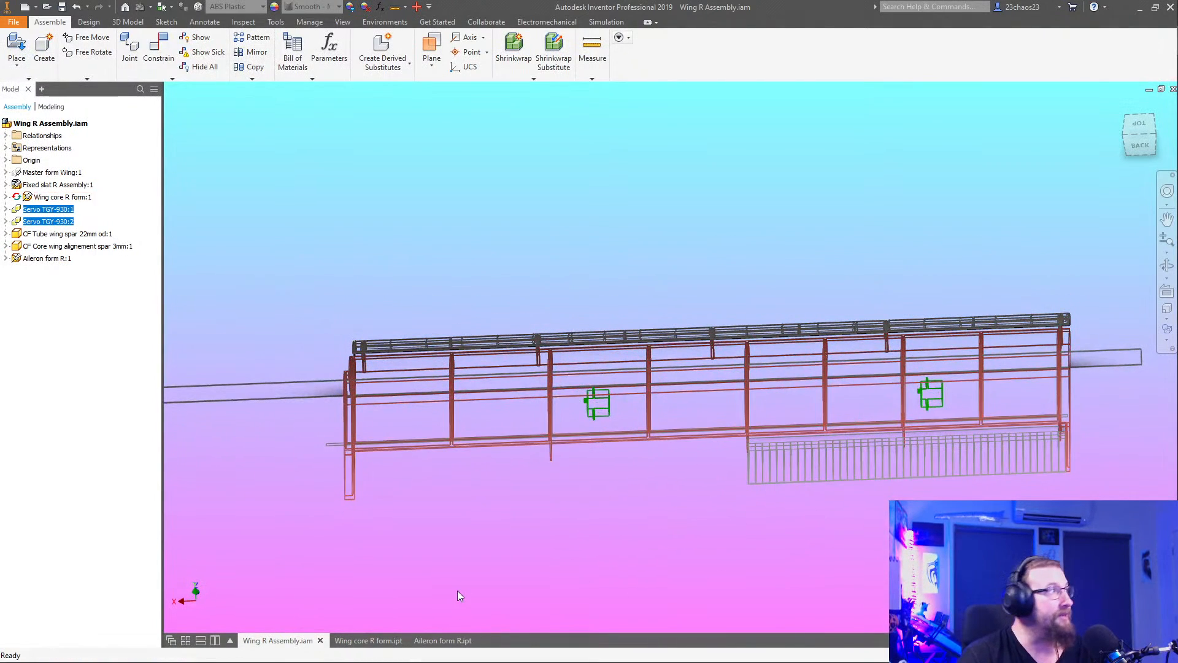
click(492, 565)
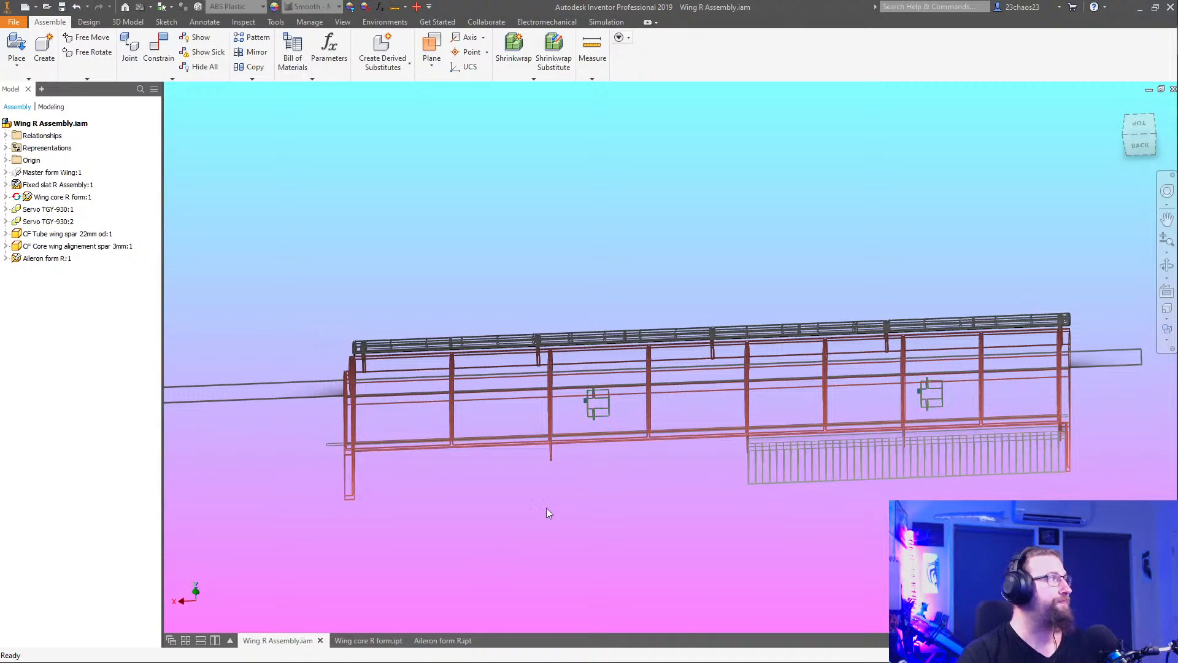
Return the assembly from wireframe to a shaded display with edges and save it together with all its dependents
click(1166, 331)
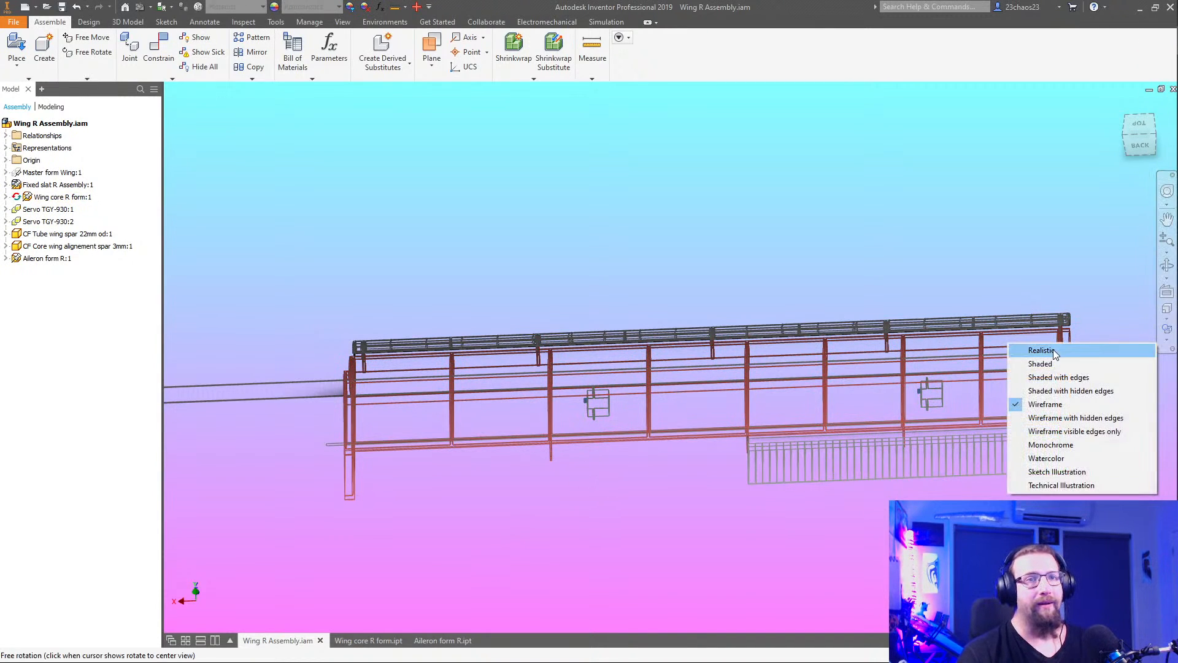
click(1041, 488)
key(ctrl+s)
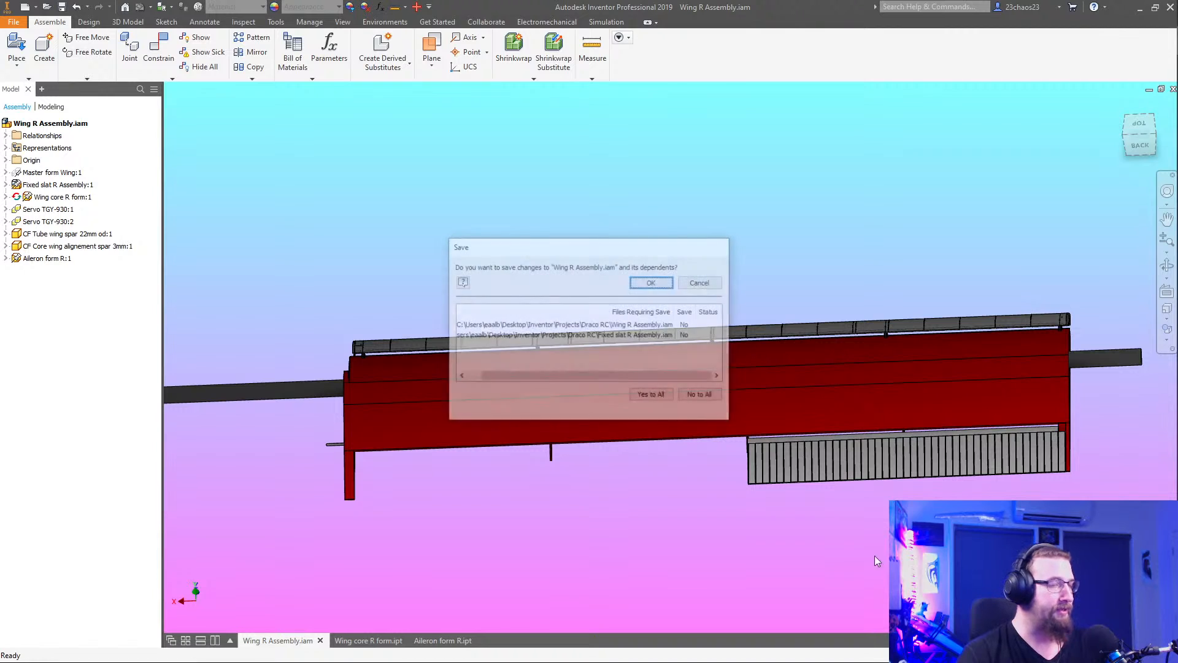
click(650, 395)
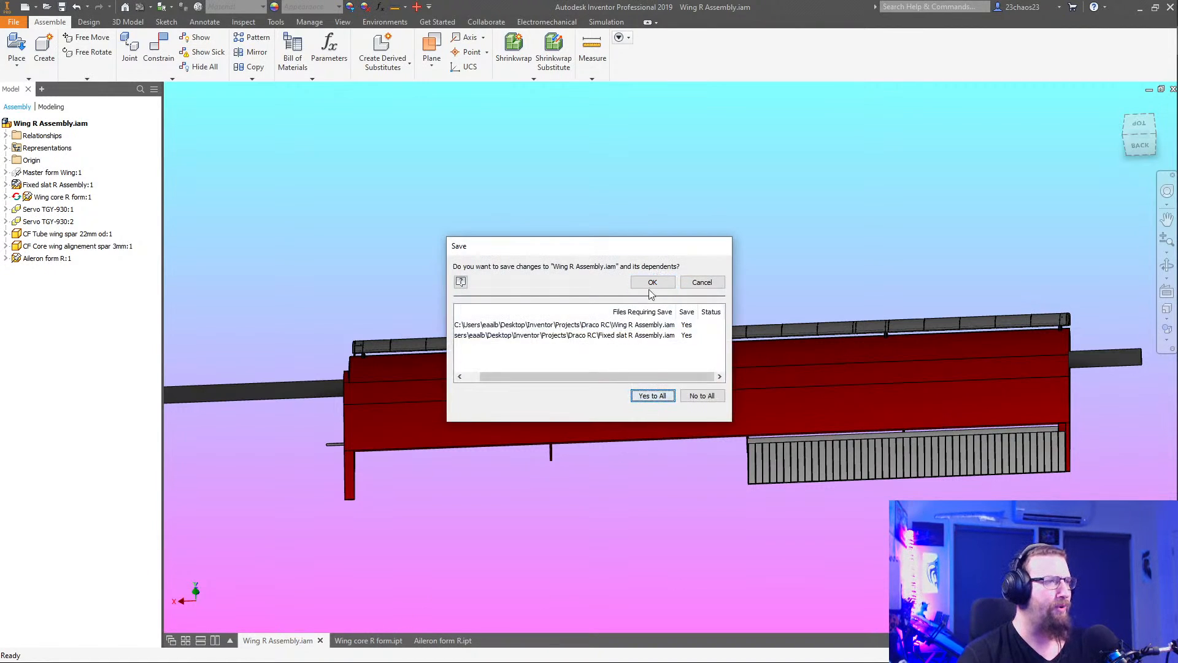
click(651, 284)
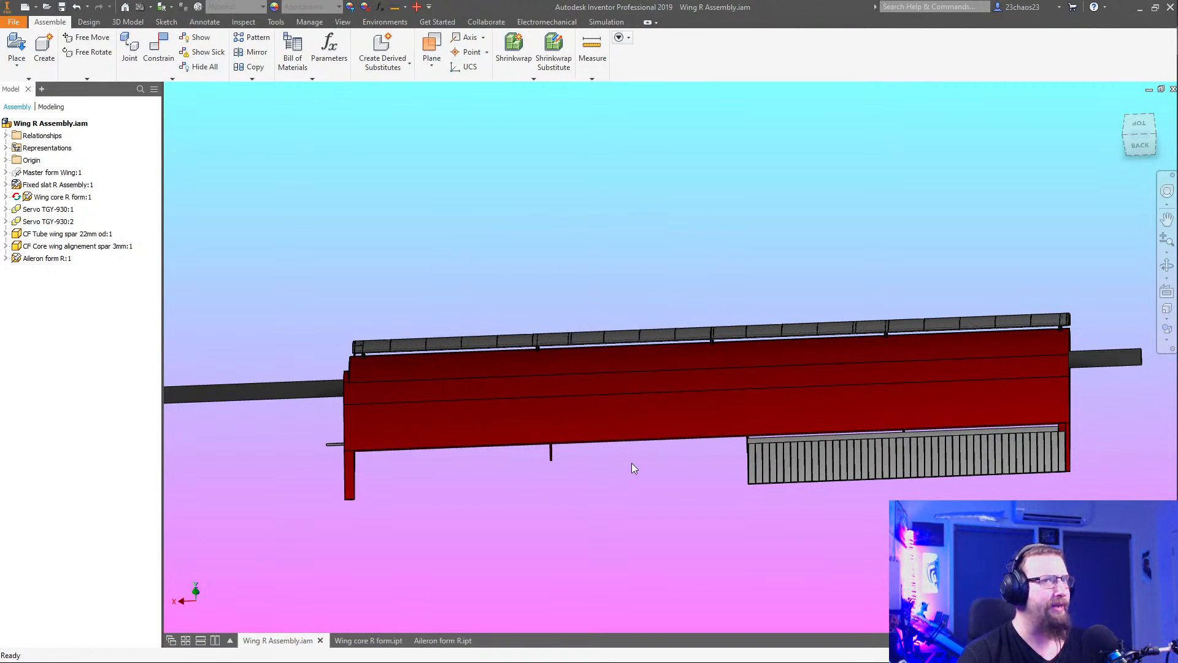
Switch to Aileron form R.ipt and start a new 2D sketch on Work Plane1
click(433, 641)
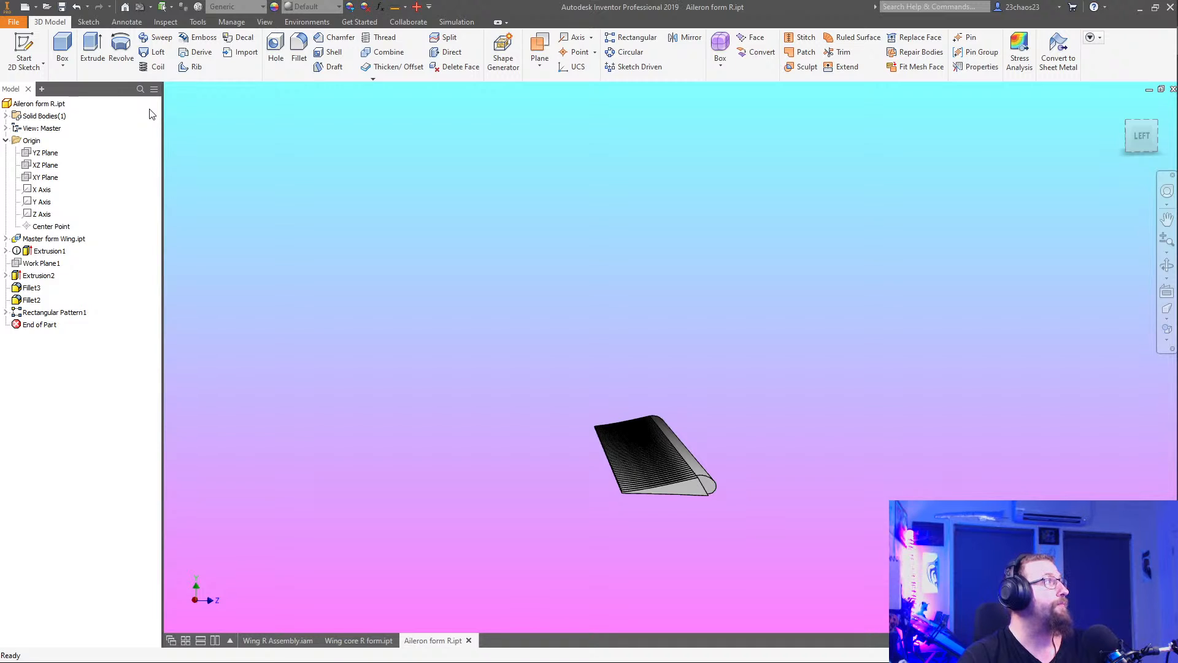
click(24, 52)
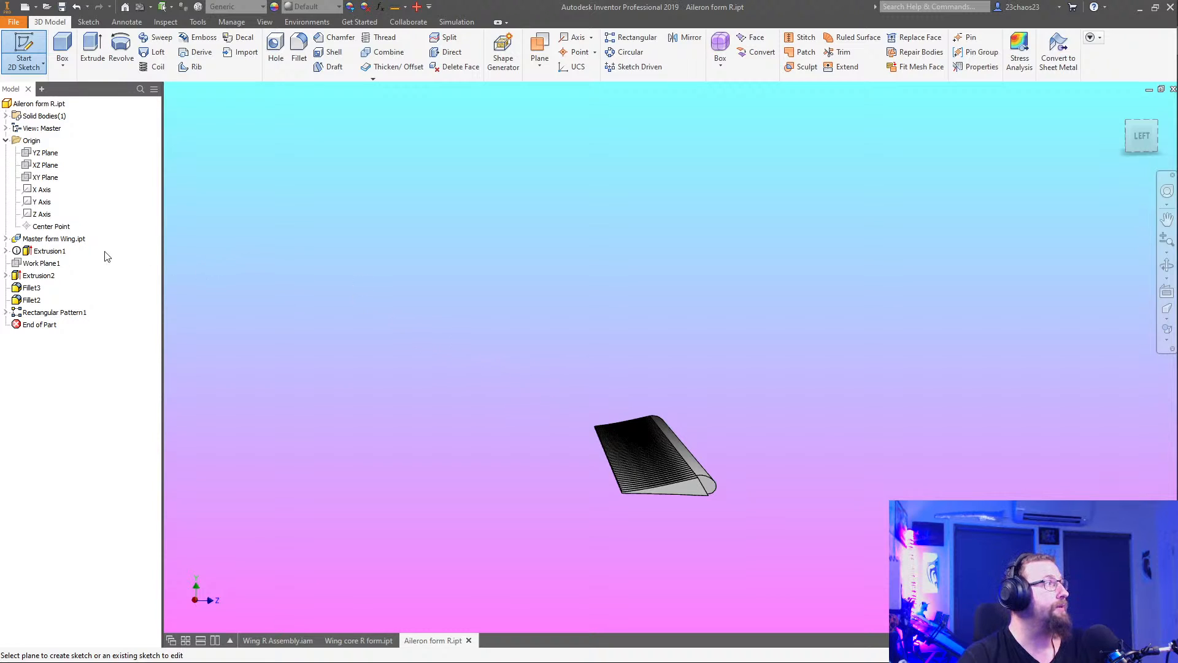
click(61, 262)
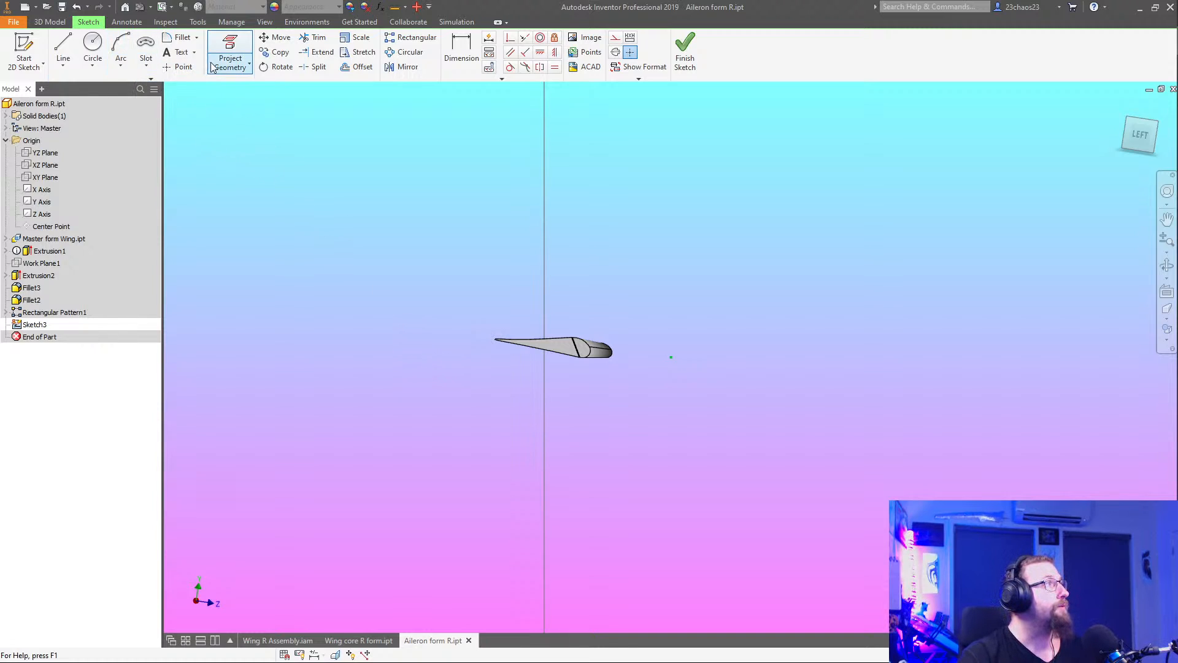
Project the outline of the aileron's end face into the sketch and try to offset the projected loop
click(228, 57)
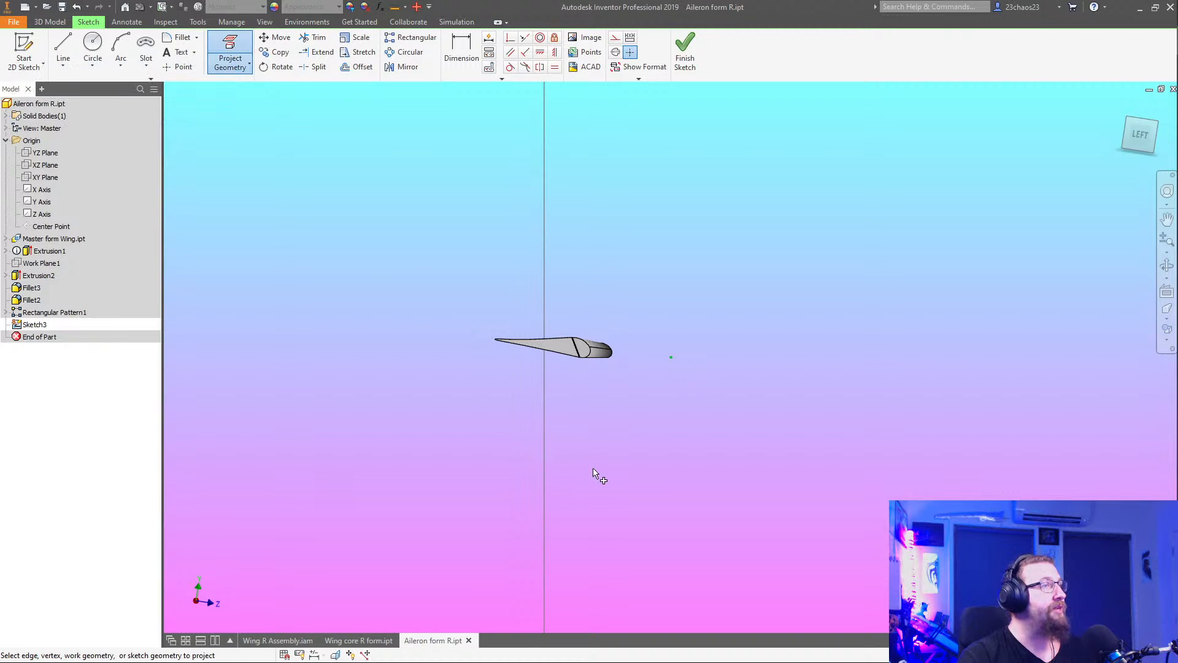
shift+middle_drag(597, 476, 429, 470)
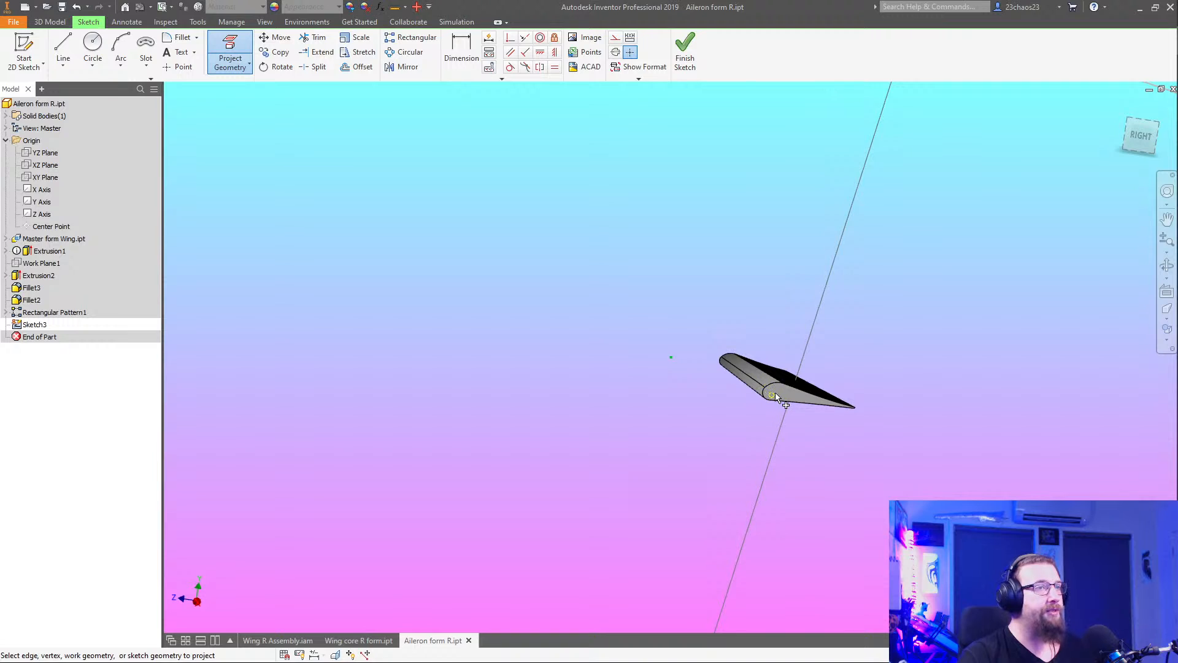
scroll(776, 398, up, 5)
scroll(755, 388, down, 3)
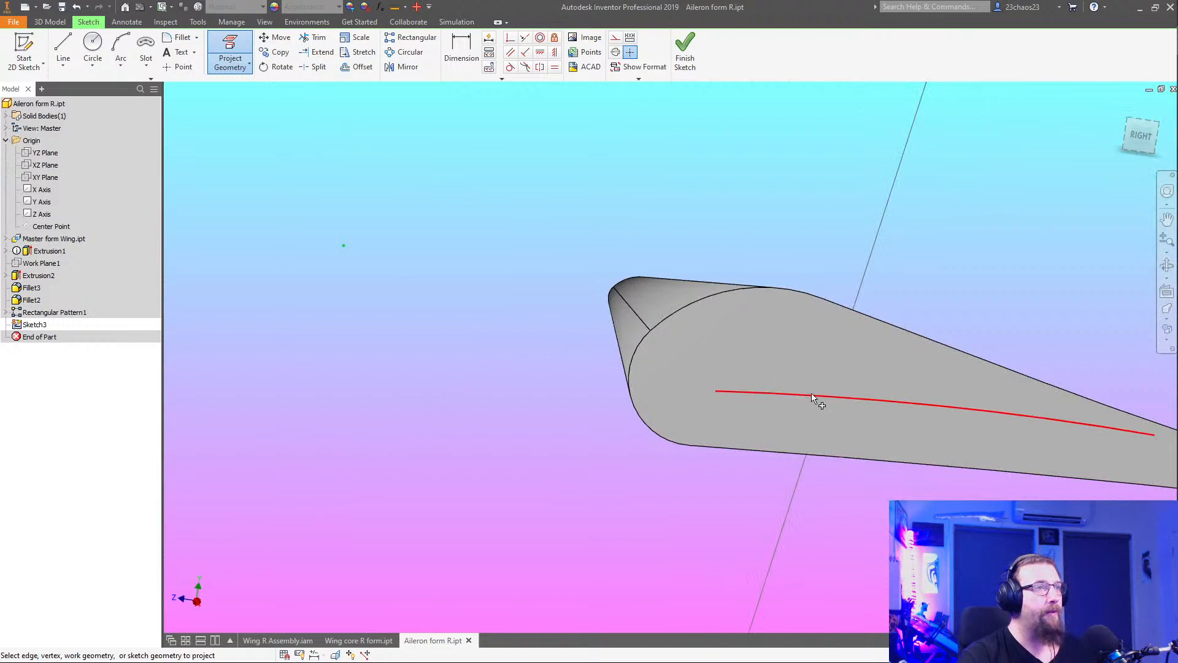
click(1166, 319)
click(1123, 329)
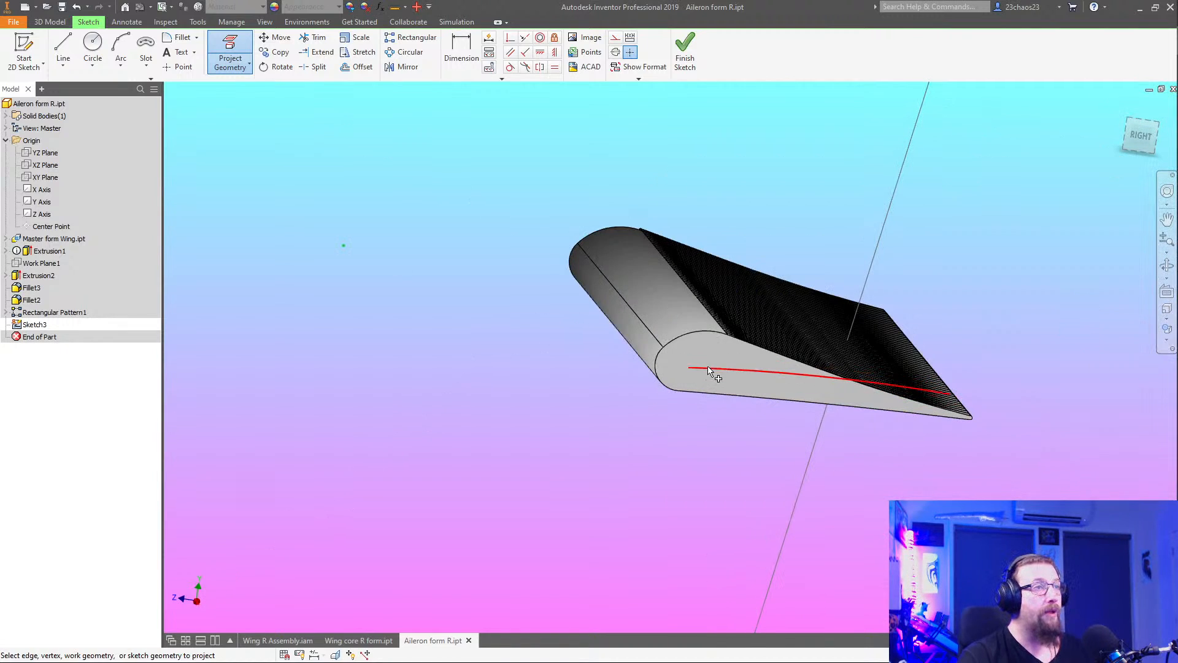
click(670, 364)
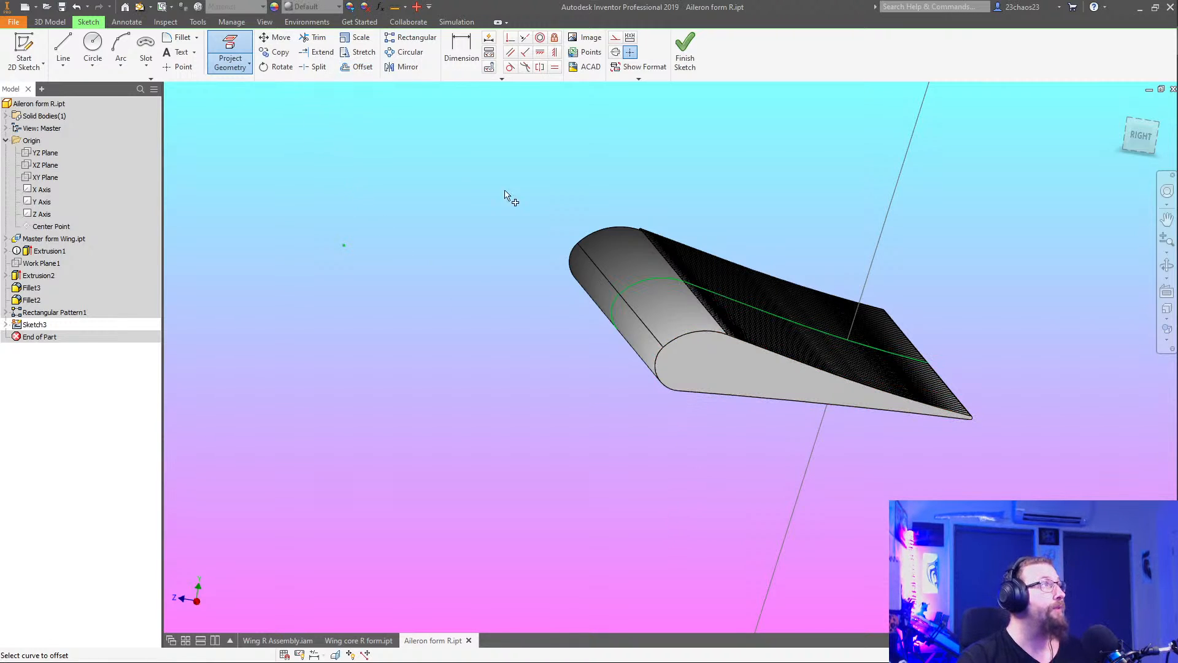
click(649, 279)
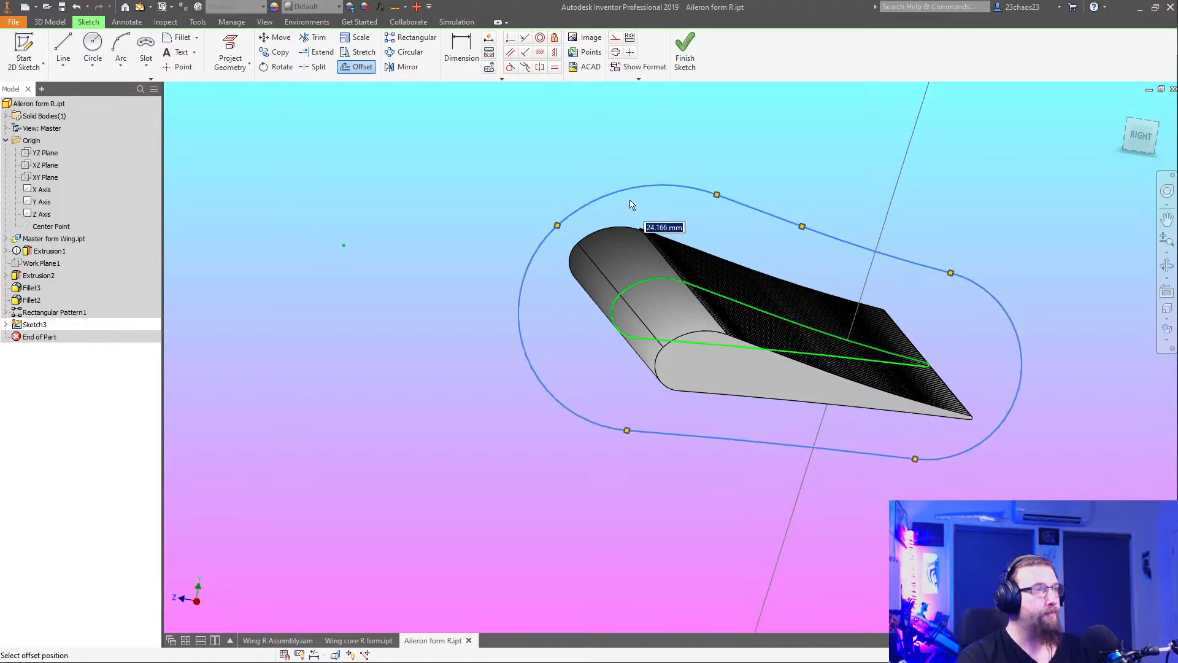
key(Escape)
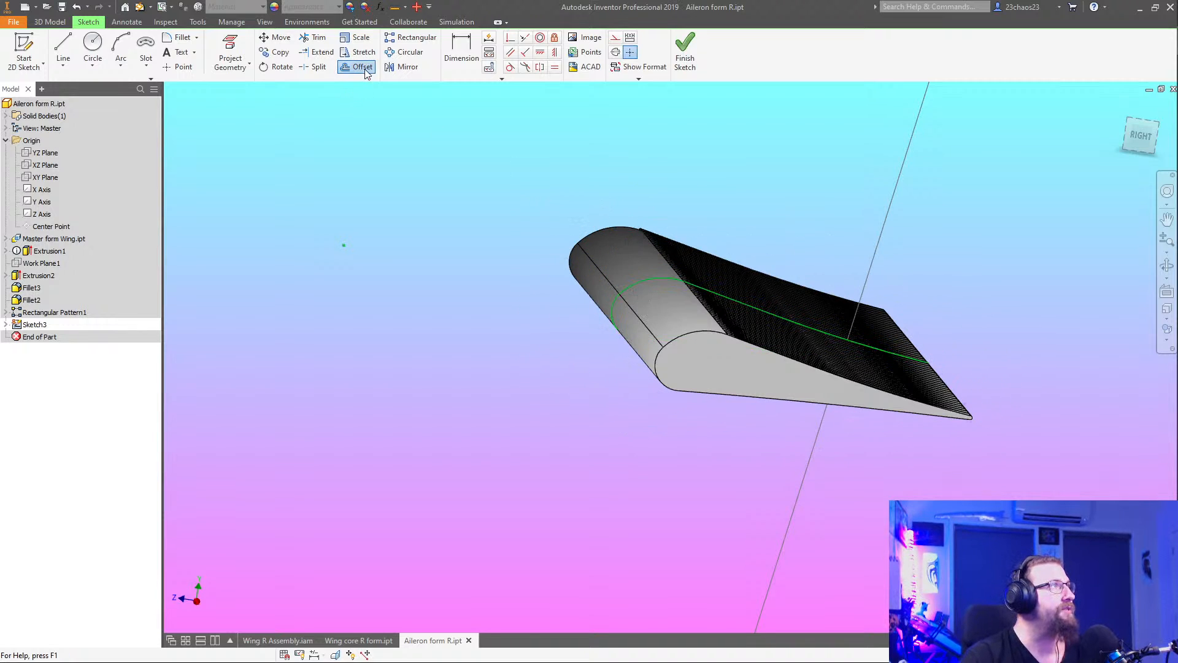
Offset the projected aileron outline 1 mm inward and display the part as wireframe with hidden edges
click(364, 69)
click(640, 283)
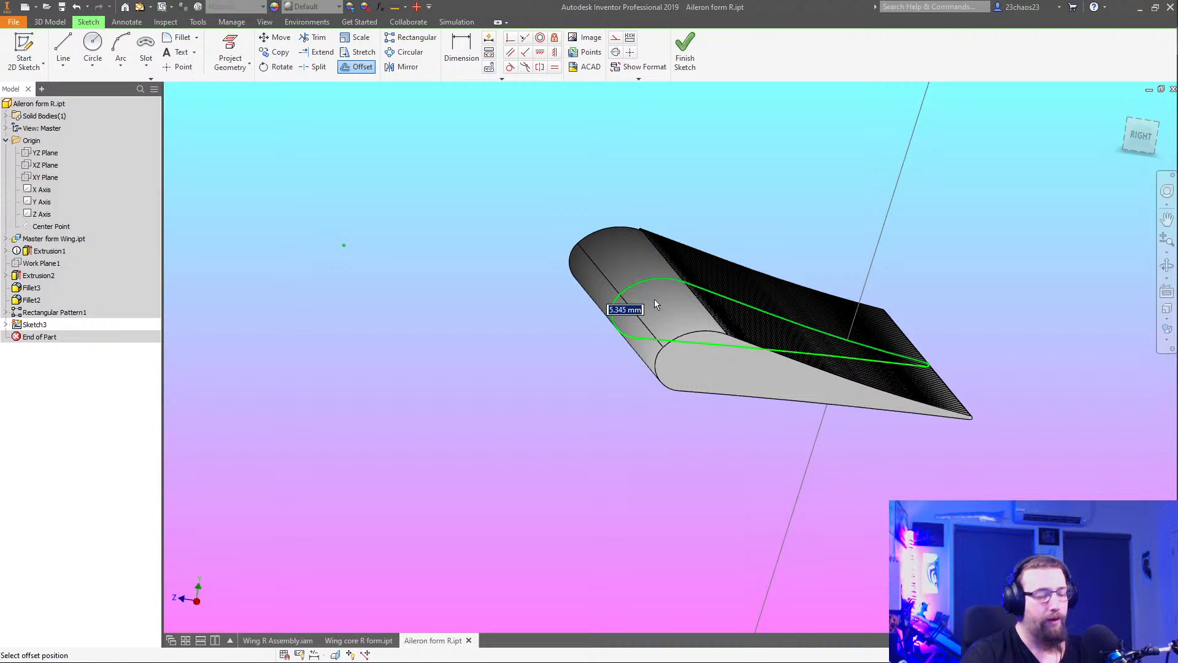
click(654, 300)
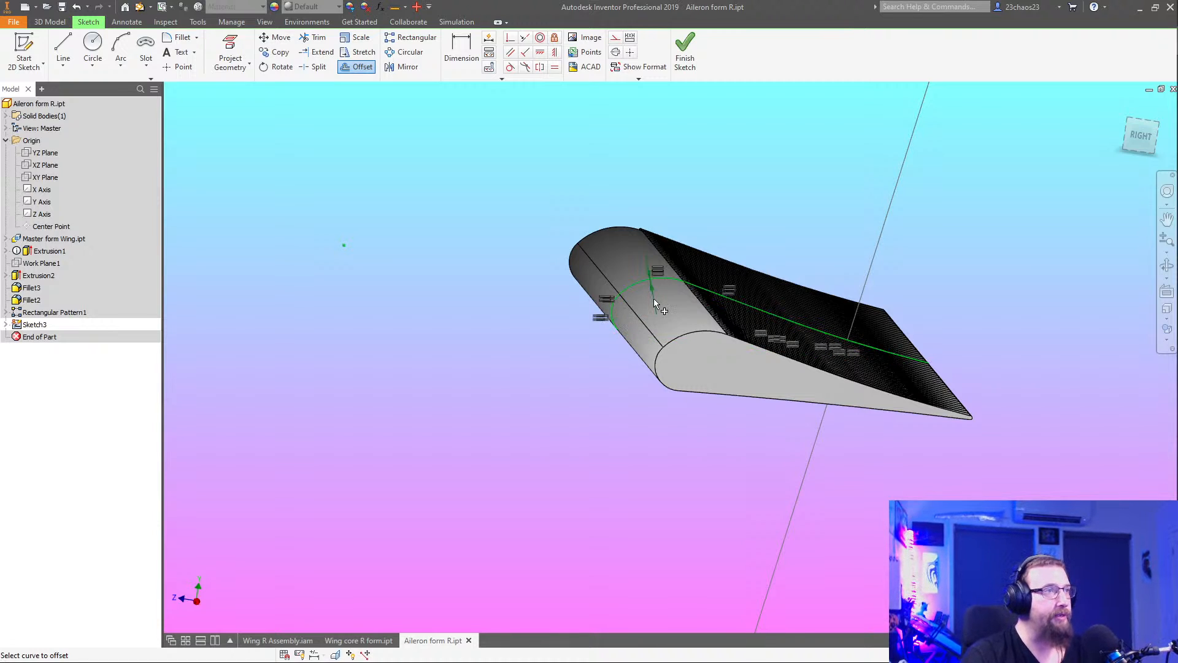
click(1167, 338)
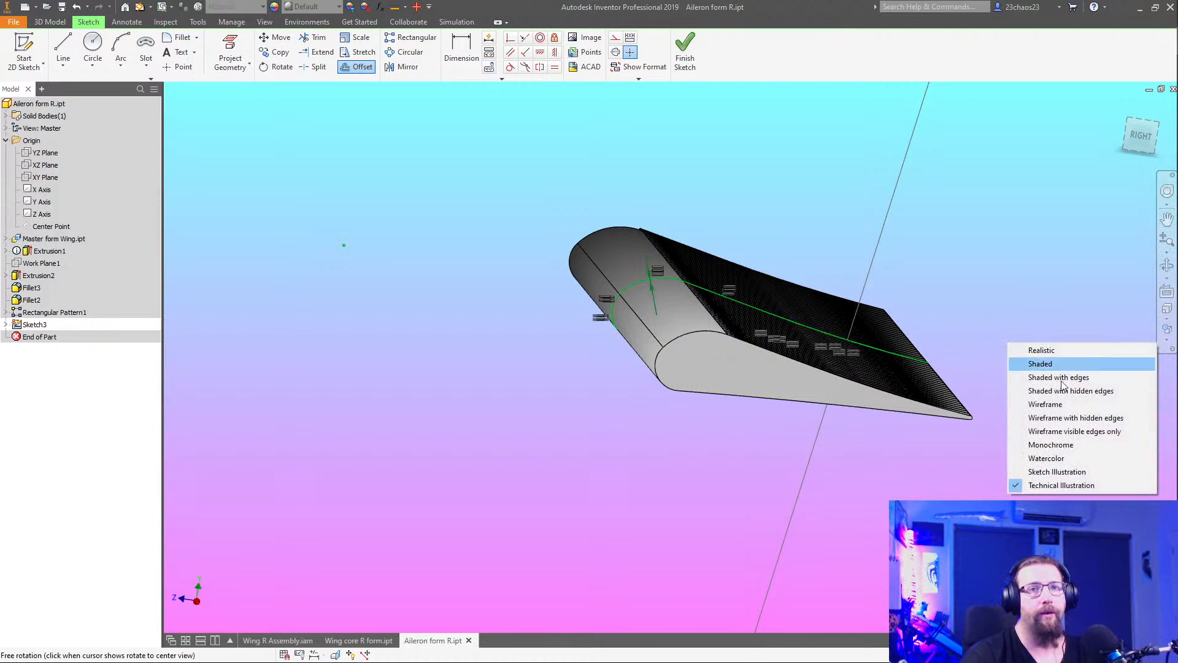
click(1053, 419)
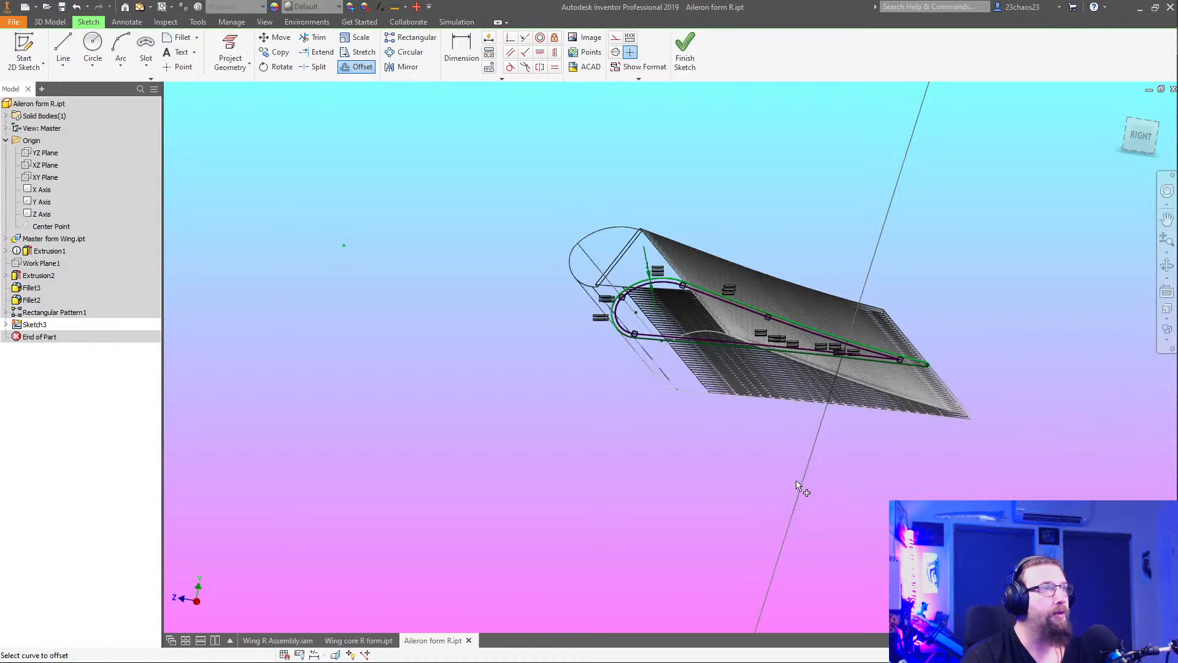
mouse_move(798, 489)
mouse_down()
mouse_move(772, 478)
mouse_move(798, 481)
mouse_up()
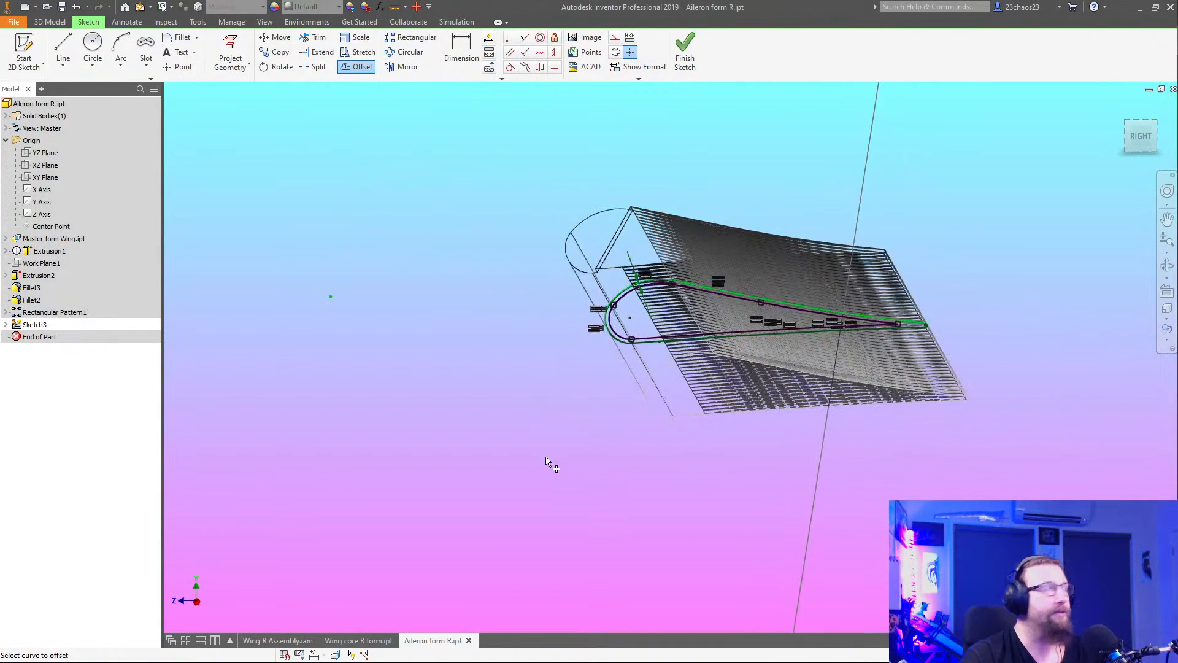
Fillet the sharp trailing-edge corner of the inner offset loop with a 0.5 mm radius
click(179, 37)
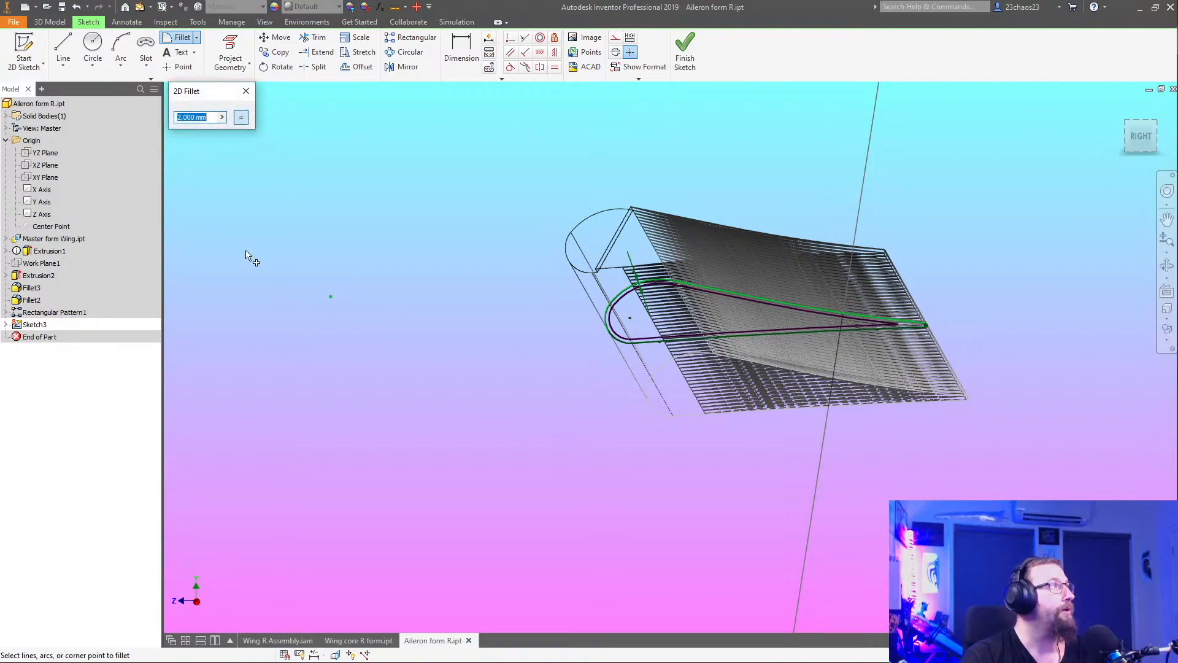
text(.5)
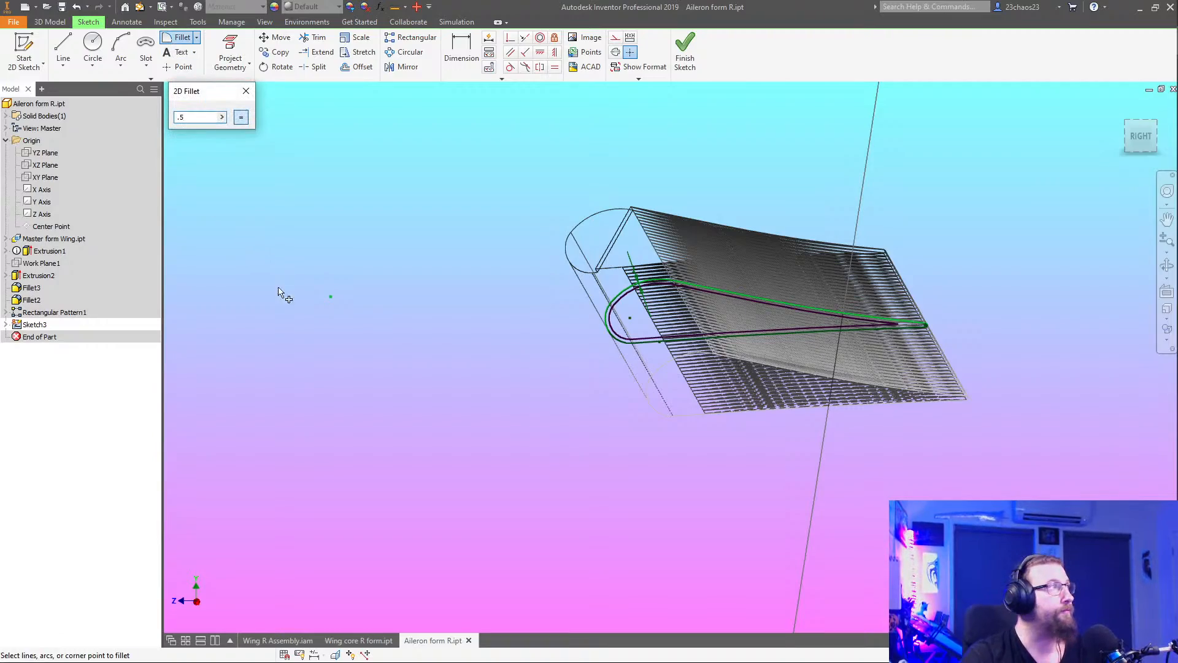
scroll(797, 315, up, 5)
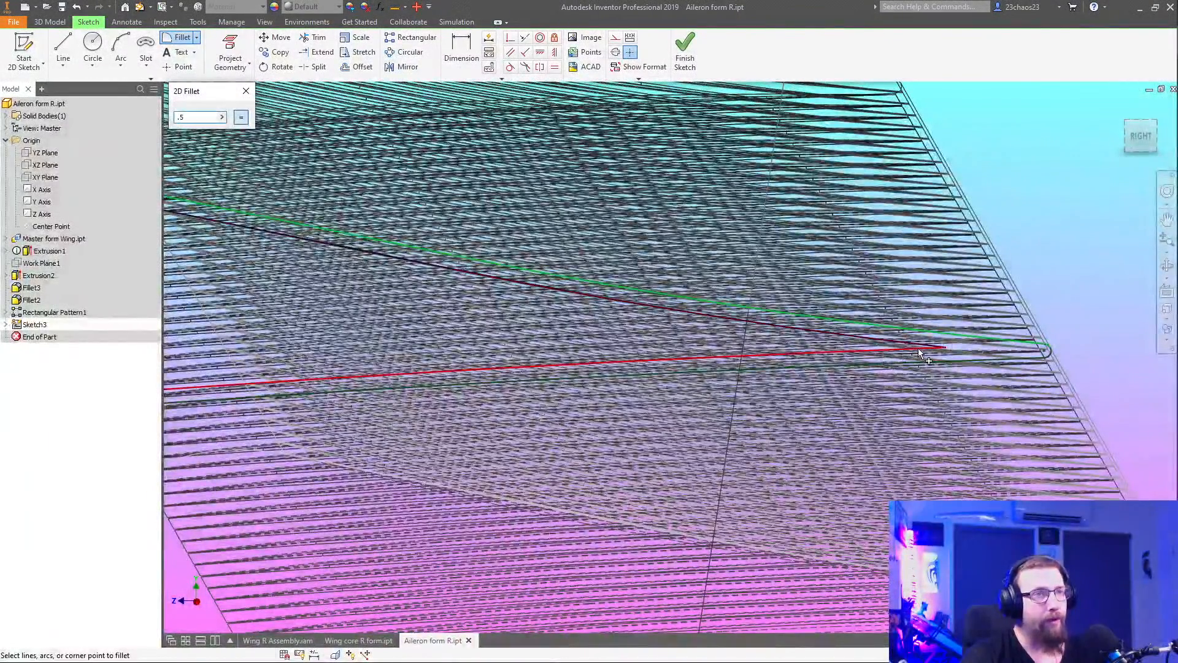
click(921, 350)
scroll(774, 410, down, 5)
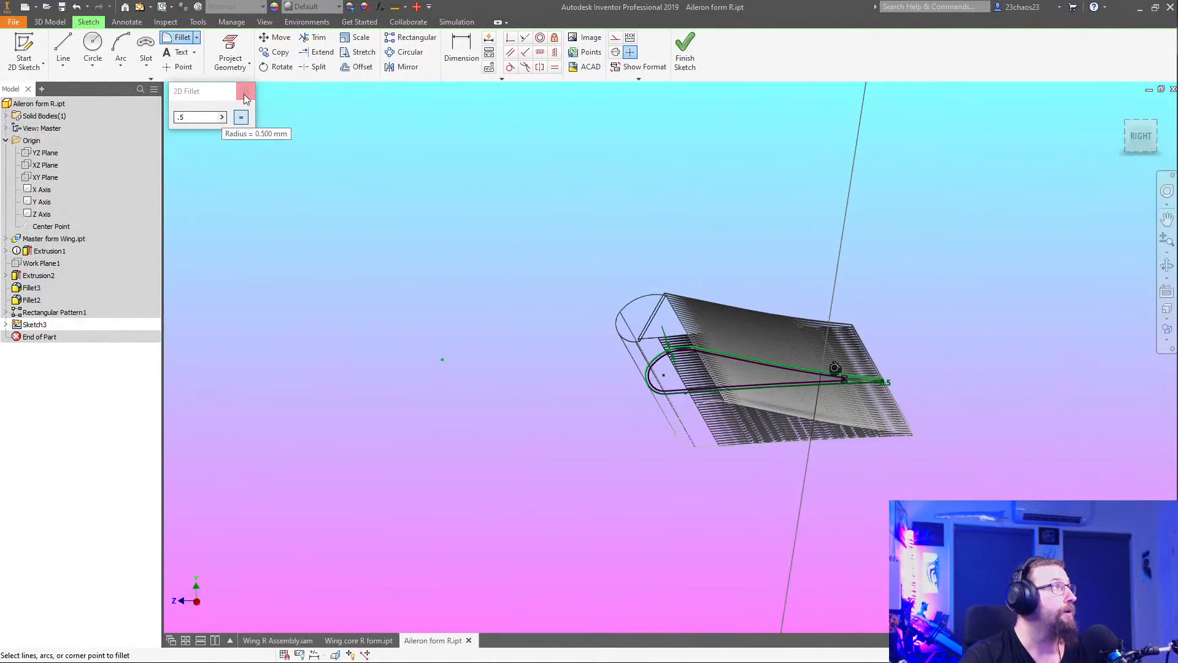
key(Escape)
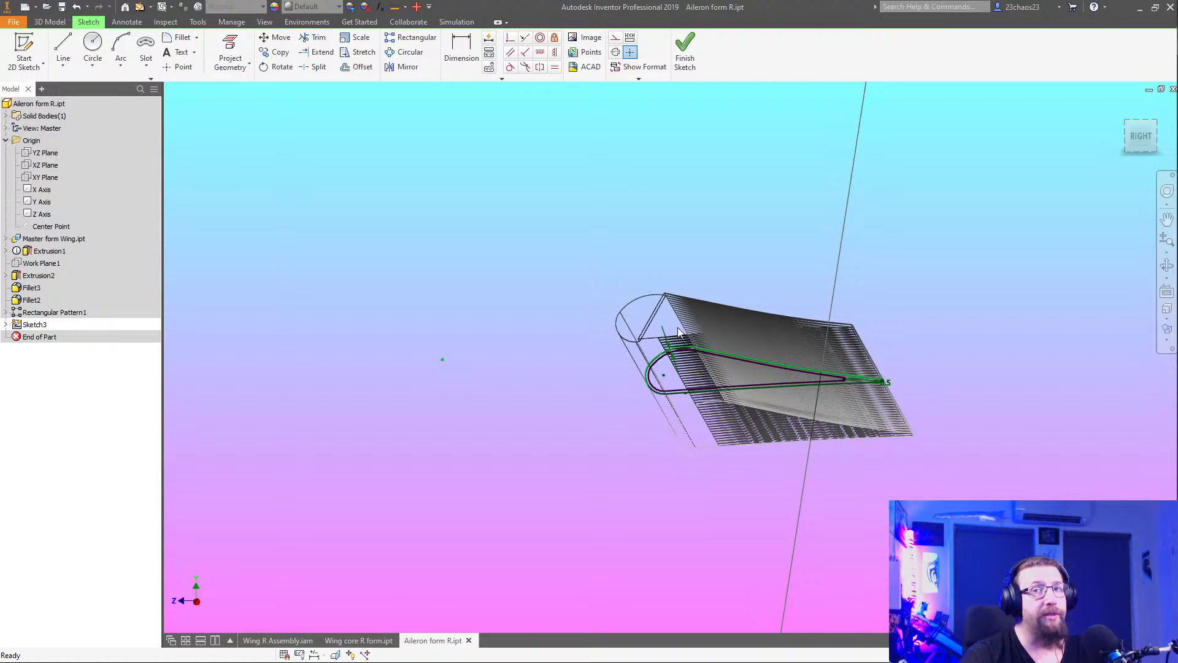
Examine the clearance between the inner offset profile and the patterned surface edges along both sides, viewed squarely from the right
middle_drag(678, 328, 618, 348)
shift+middle_drag(651, 498, 633, 522)
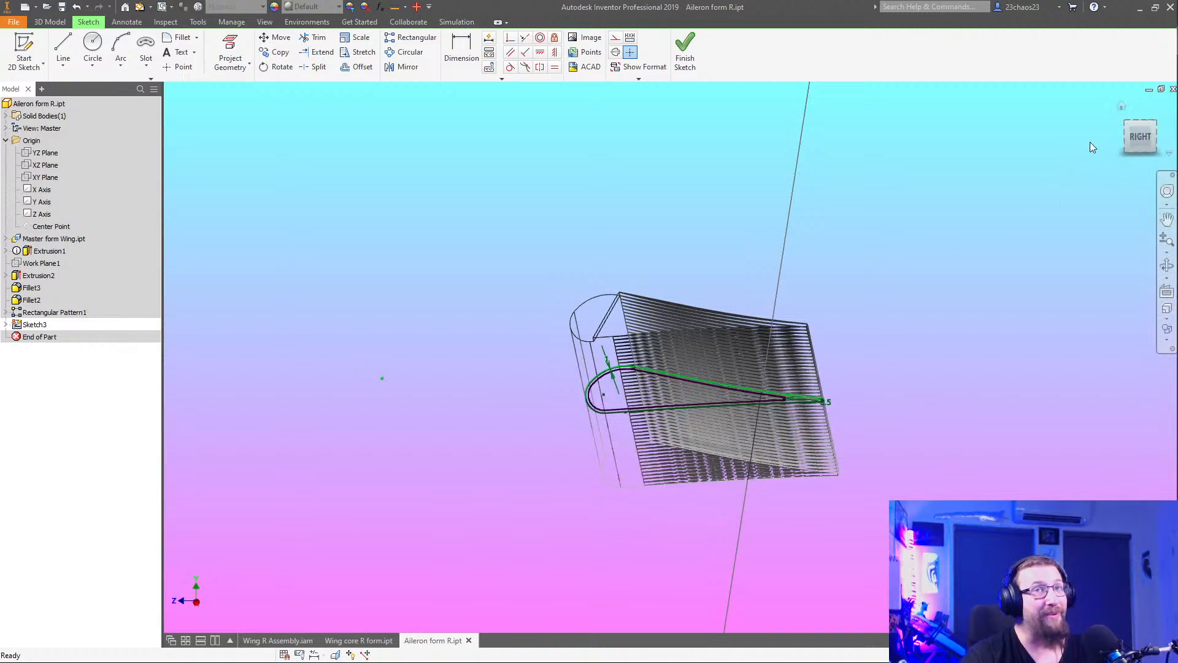
click(1141, 135)
scroll(681, 255, up, 10)
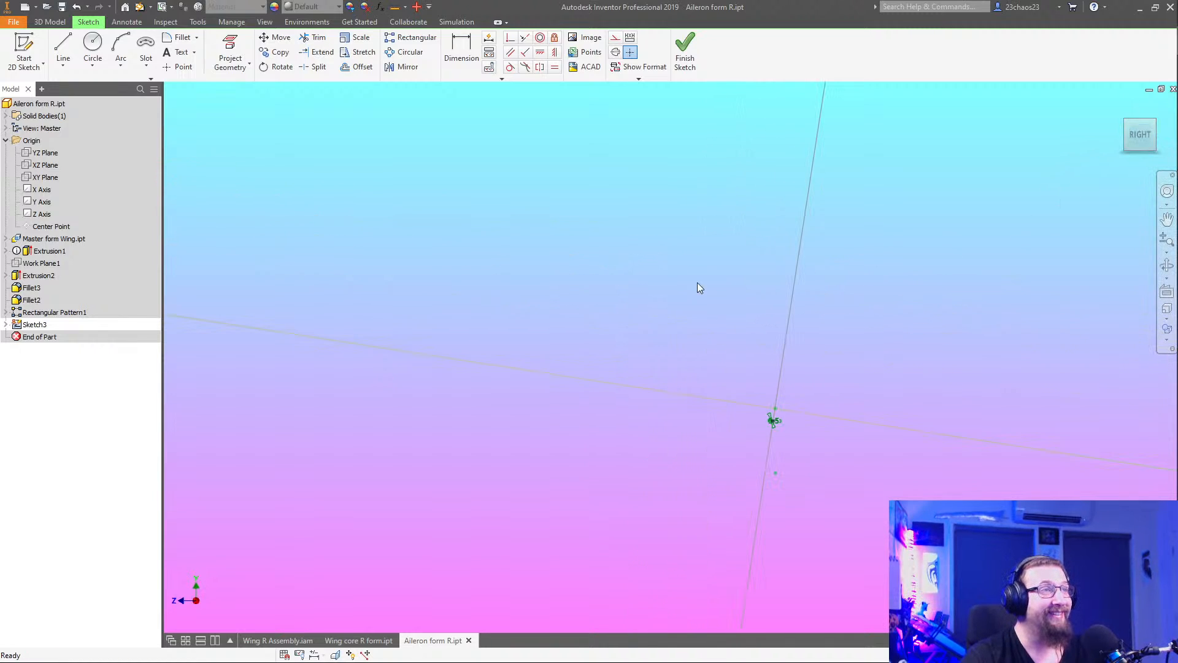
scroll(765, 577, up, 10)
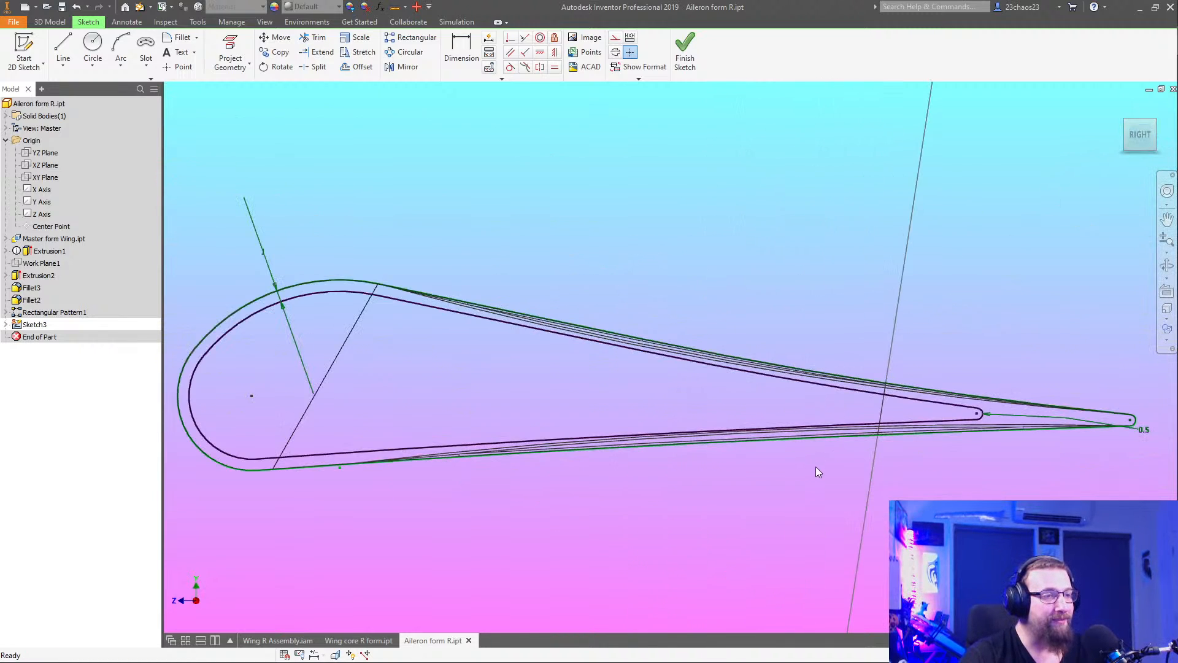
scroll(644, 436, down, 3)
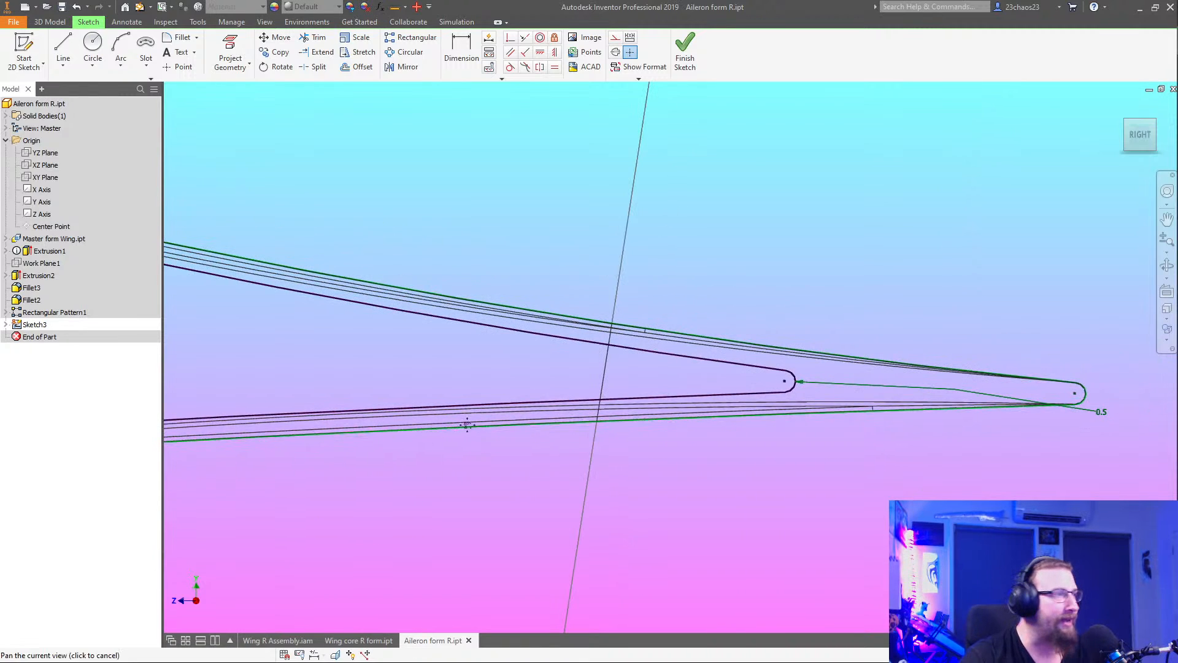
scroll(802, 421, up, 4)
scroll(497, 324, down, 5)
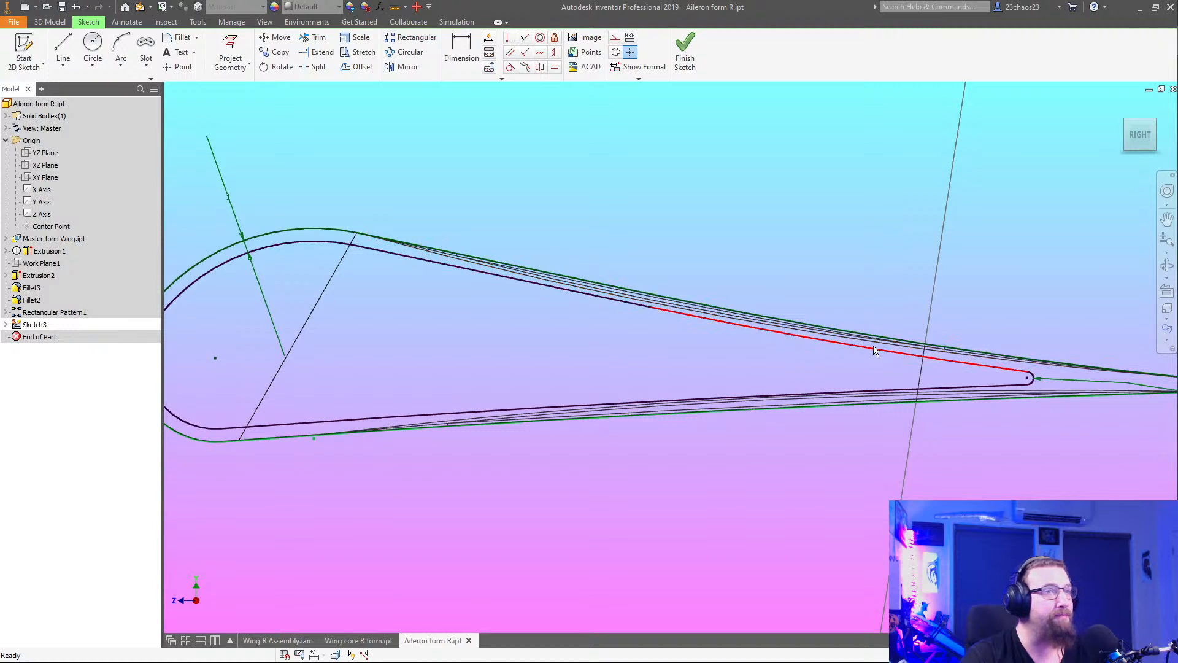
scroll(556, 476, up, 3)
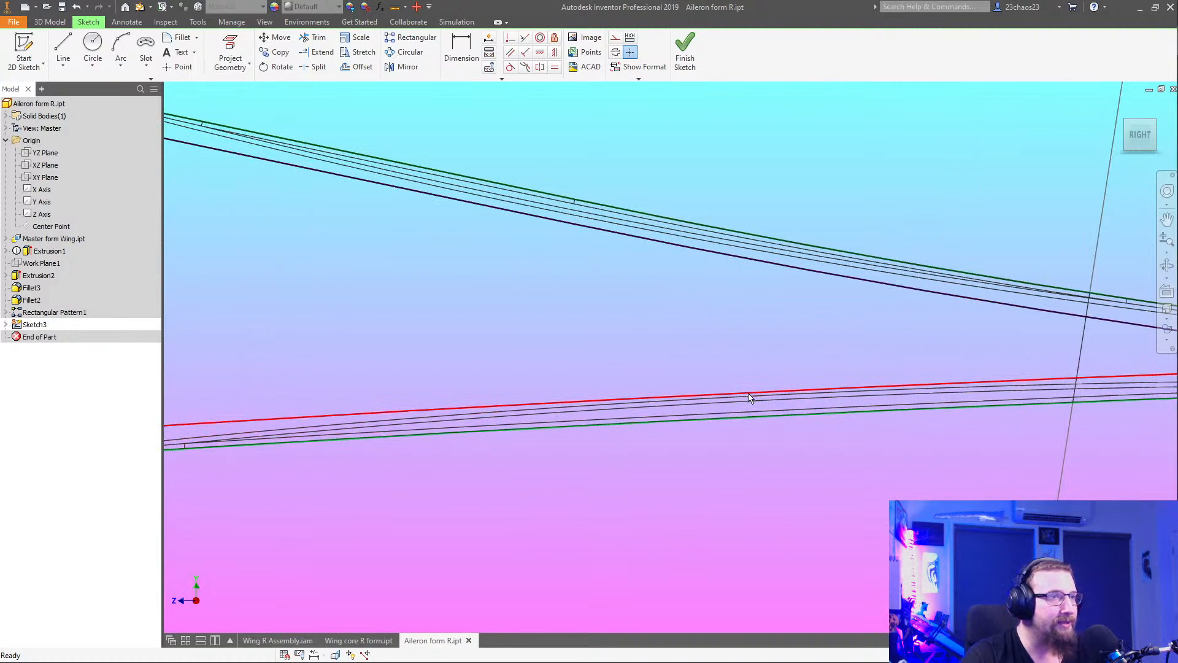
scroll(785, 400, up, 2)
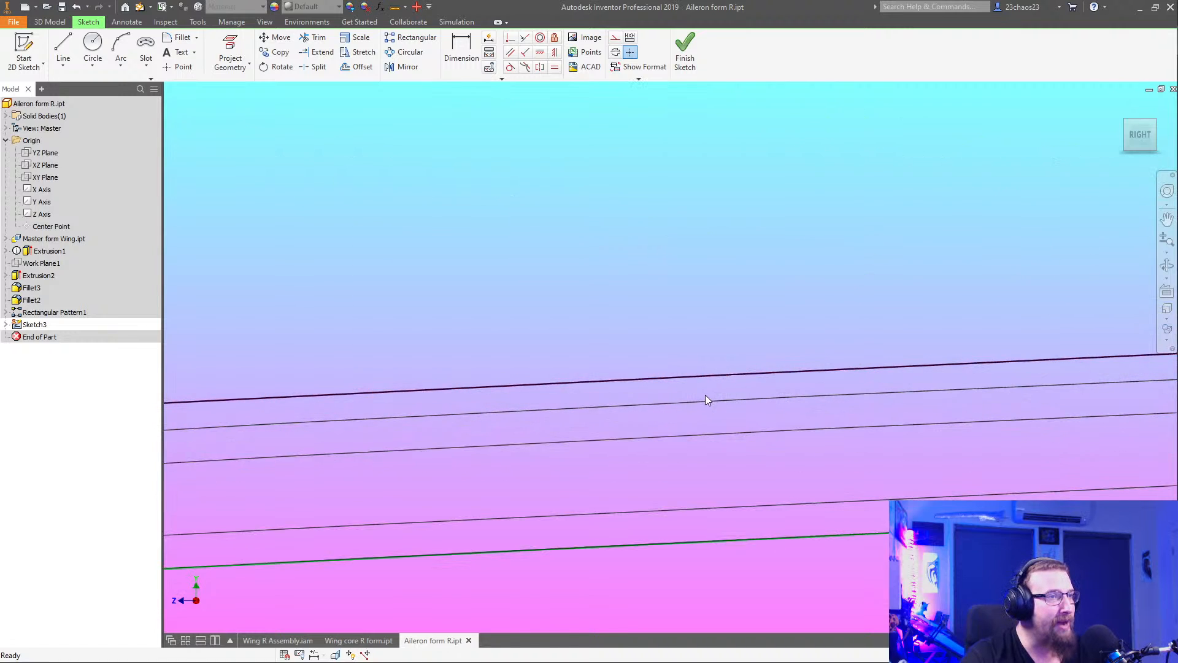
scroll(723, 417, down, 5)
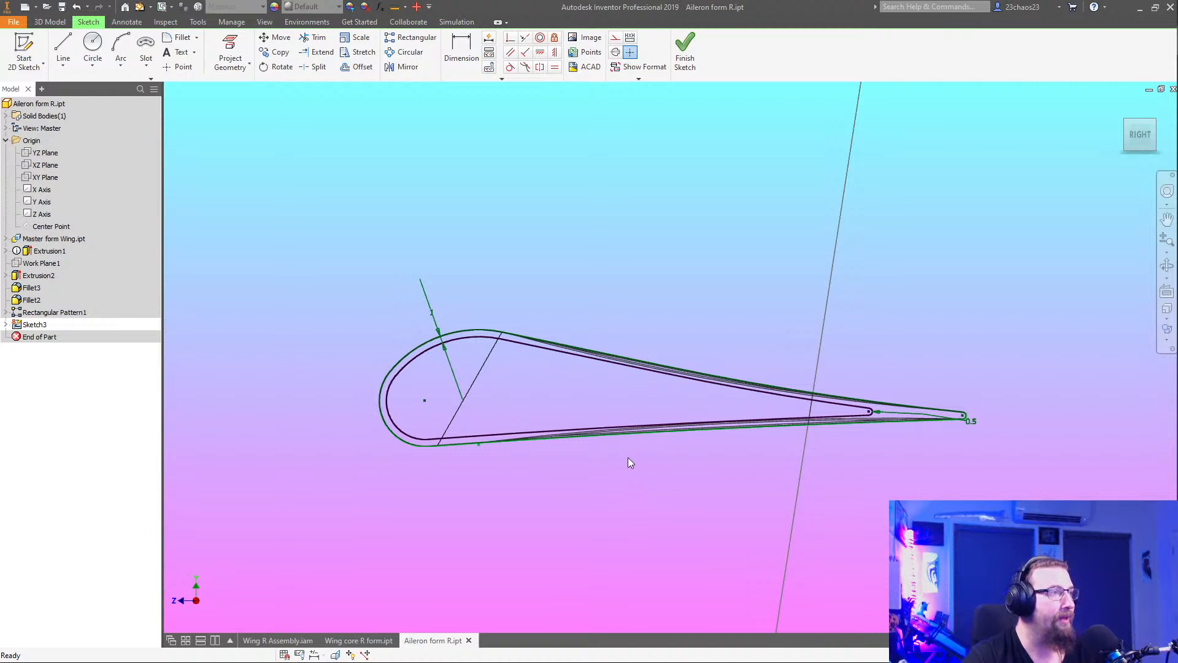
key(ctrl+z)
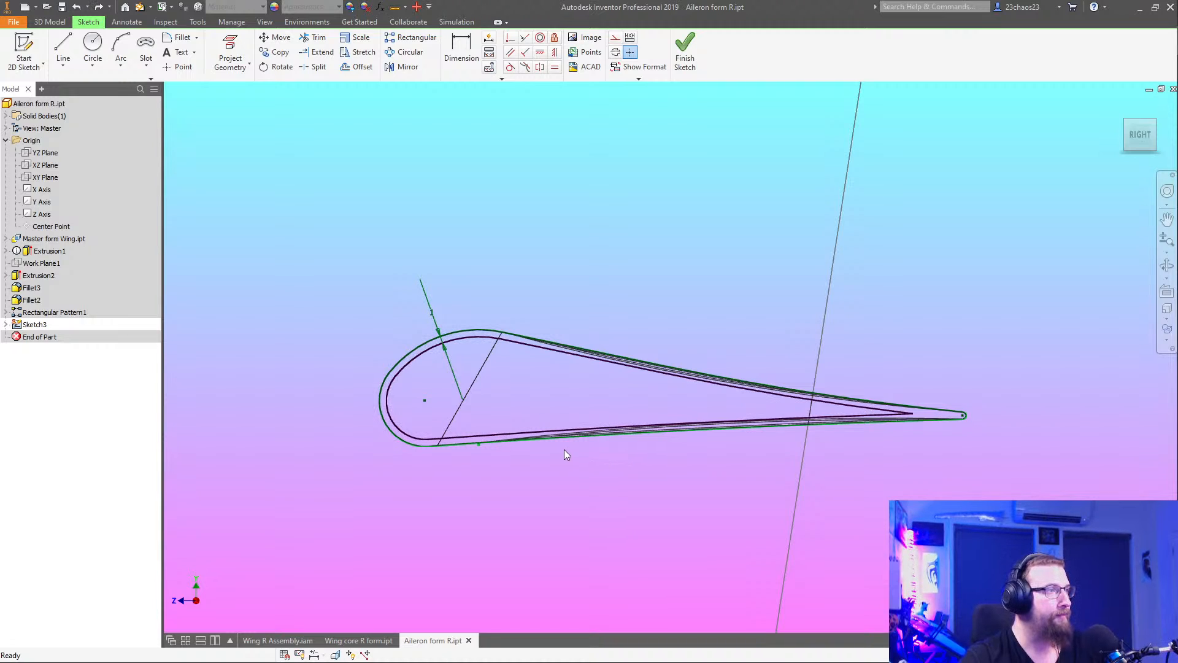
key(ctrl+z)
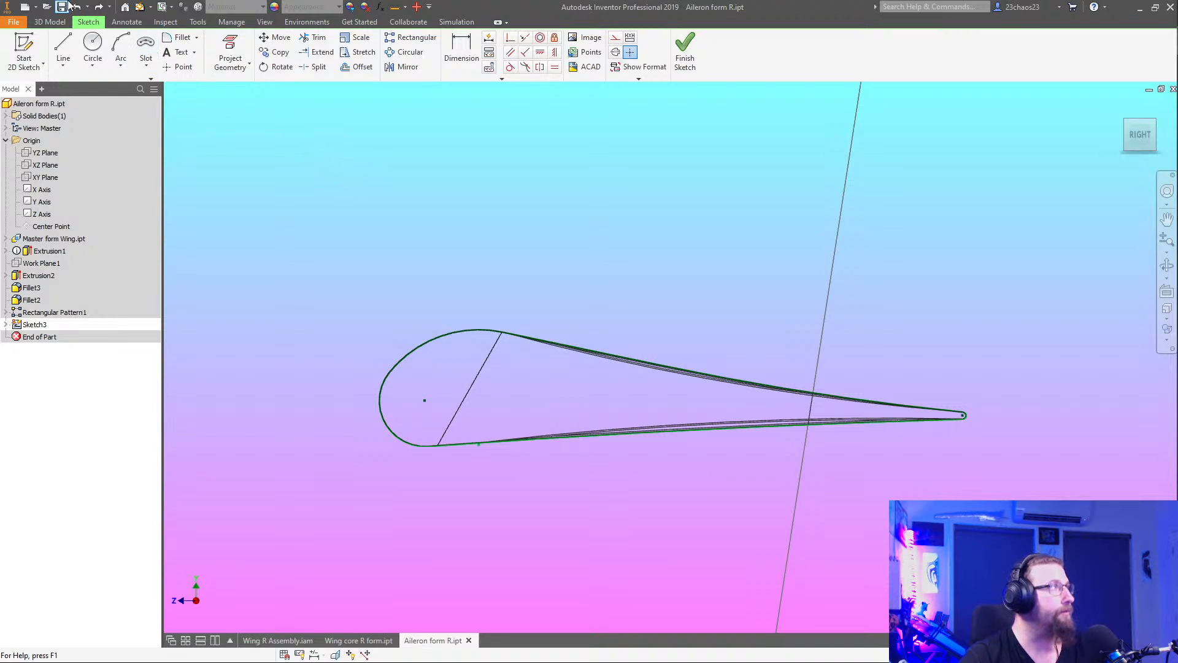
click(99, 7)
click(99, 8)
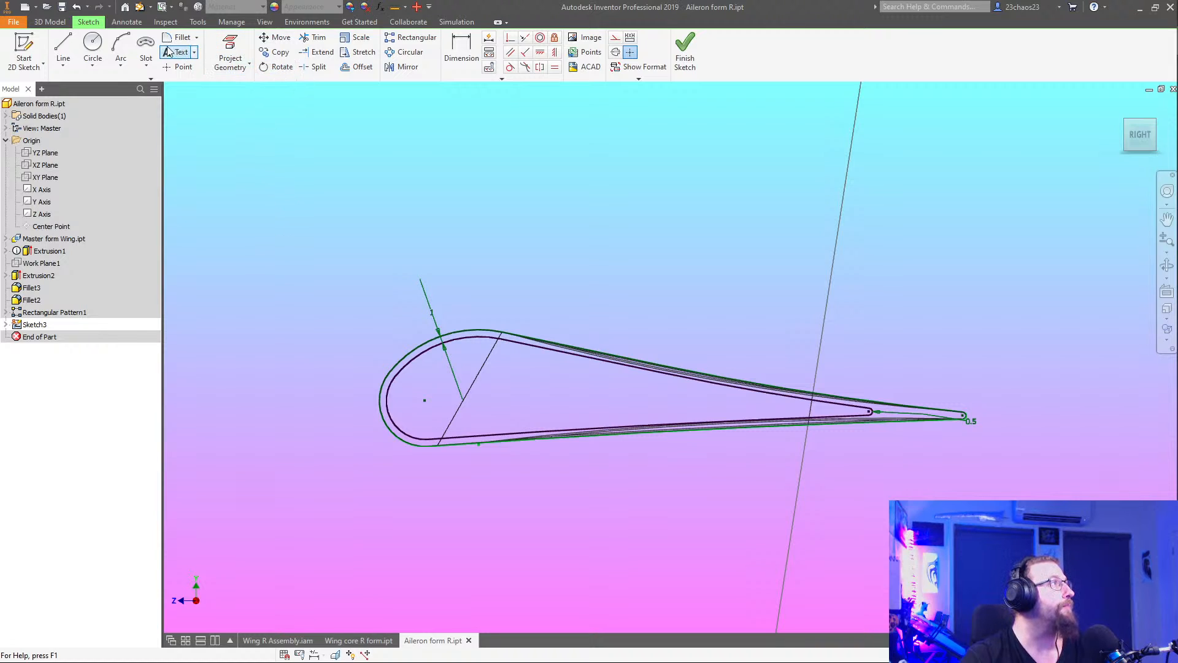
Project the innermost curved edges of the upper and lower aileron surfaces into the sketch
click(230, 54)
scroll(526, 461, up, 5)
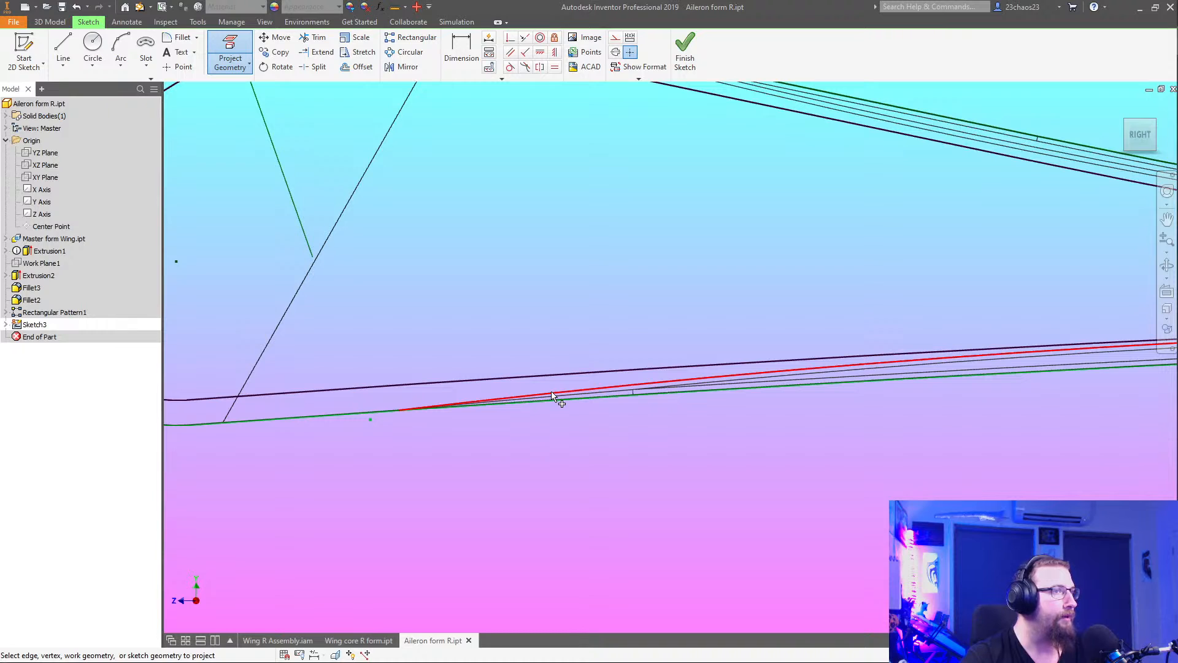
mouse_move(622, 213)
middle_down()
mouse_move(600, 400)
mouse_move(616, 411)
middle_up()
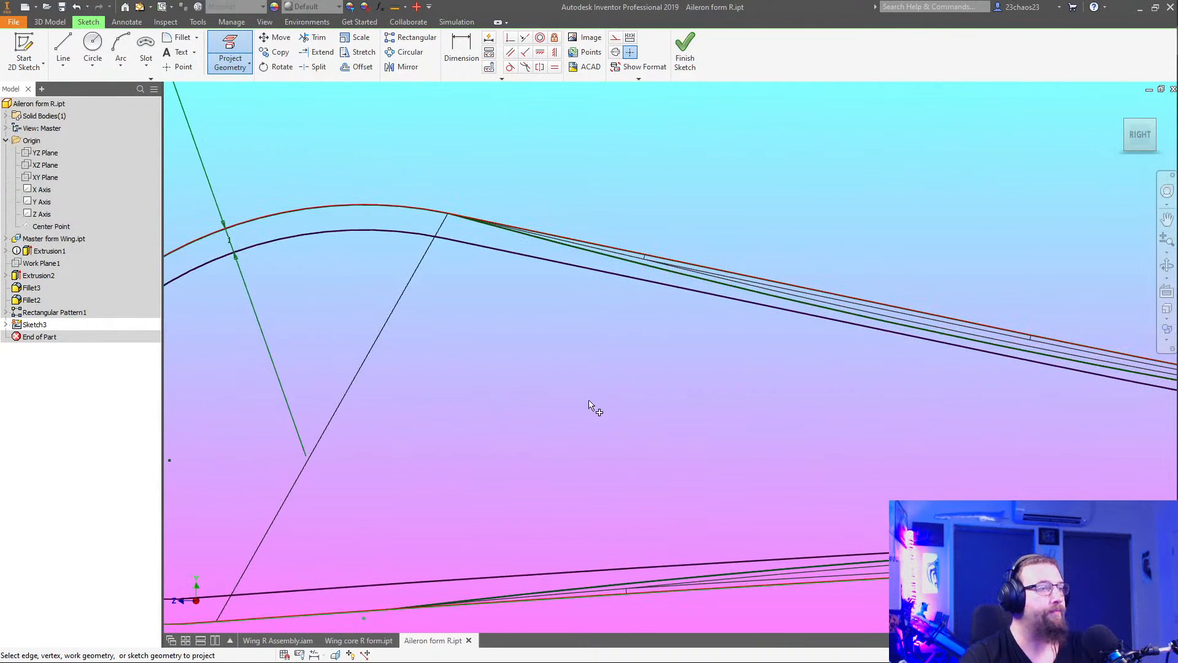
key(Escape)
Offset the projected innermost curve of the lower surface toward the inside of the profile
click(353, 66)
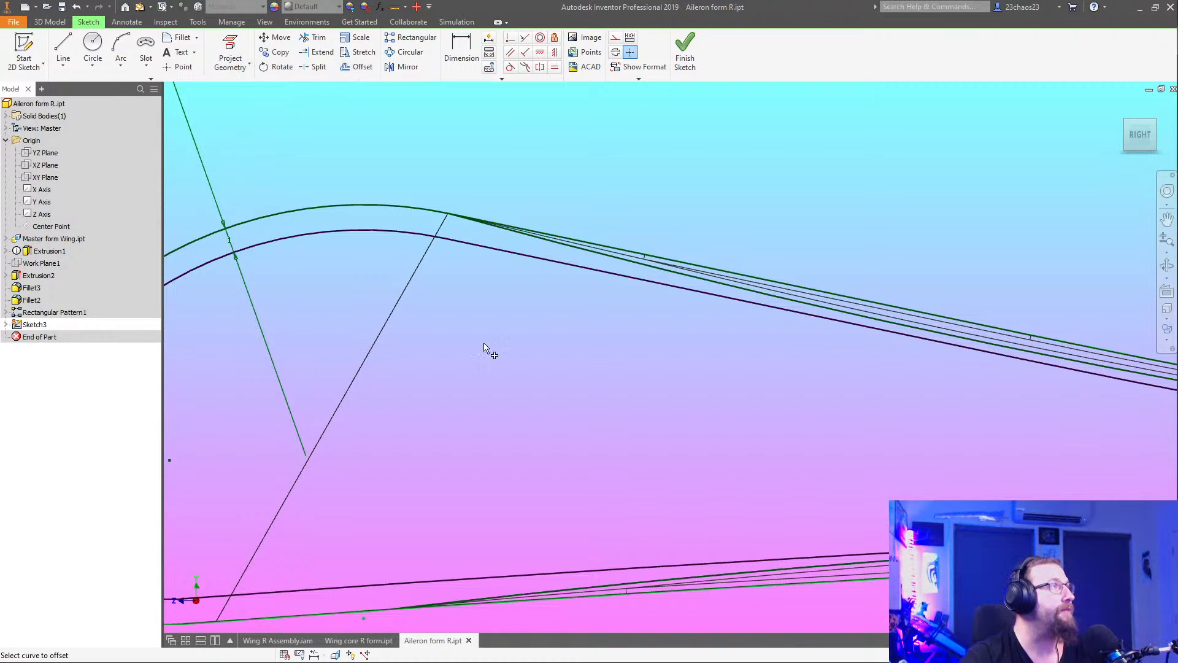
click(608, 588)
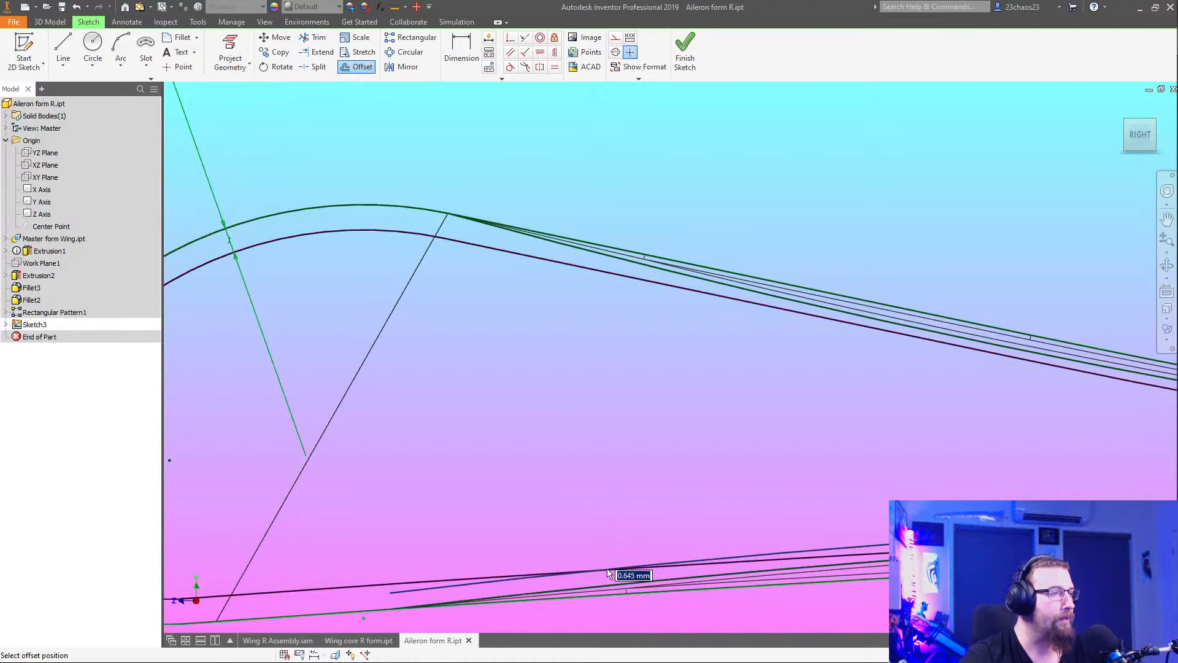
Offset the lower and upper inner skin curves of the aileron section inward by 1 mm
click(606, 555)
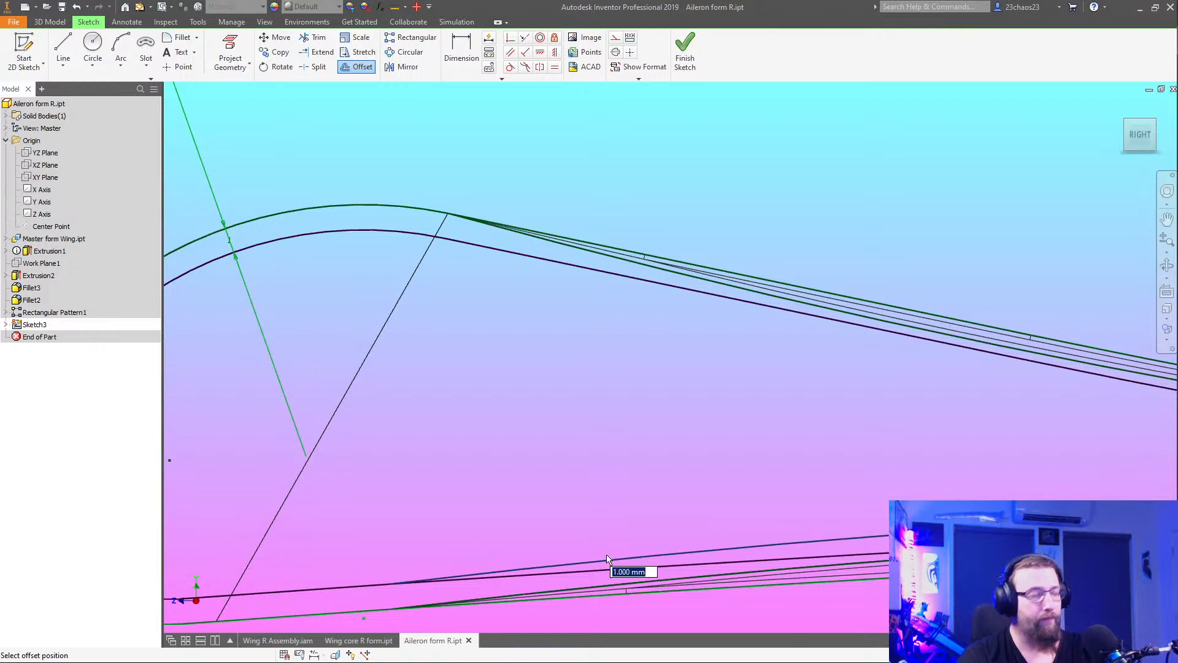
click(734, 293)
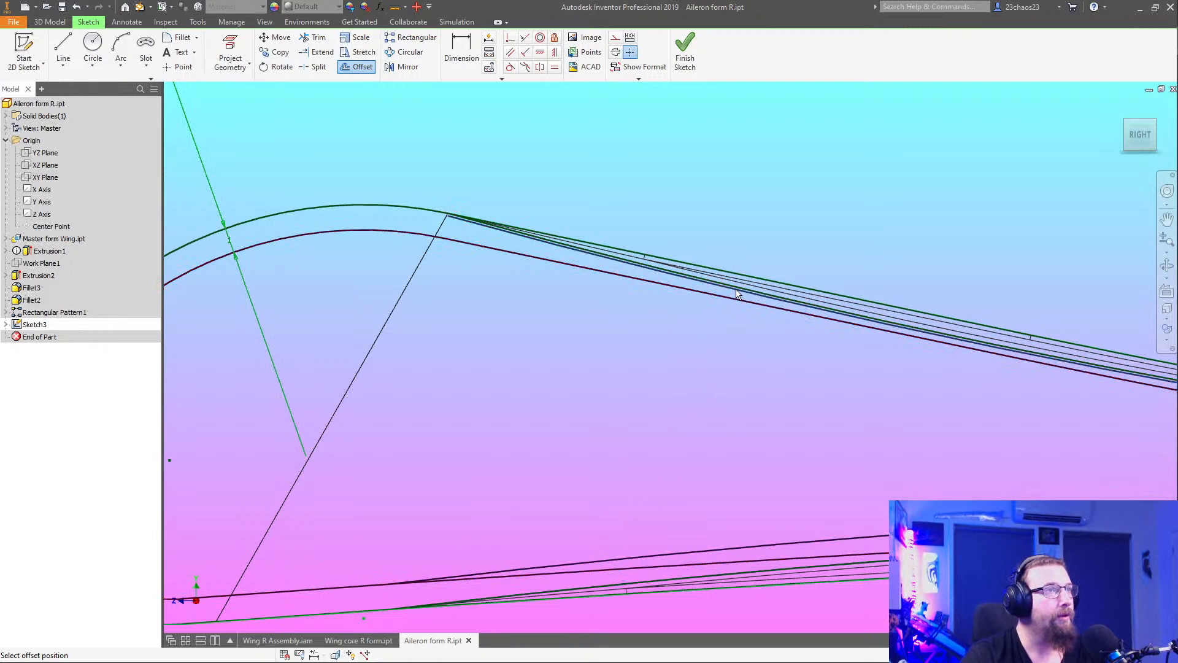
click(725, 311)
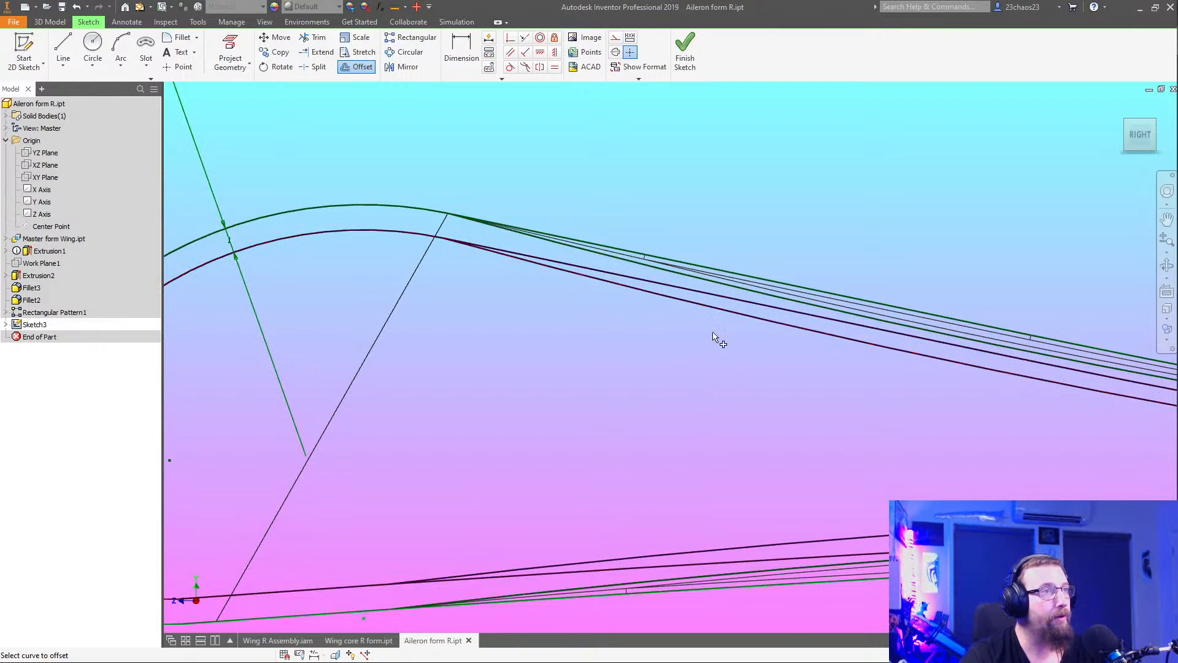
key(Escape)
scroll(614, 417, down, 3)
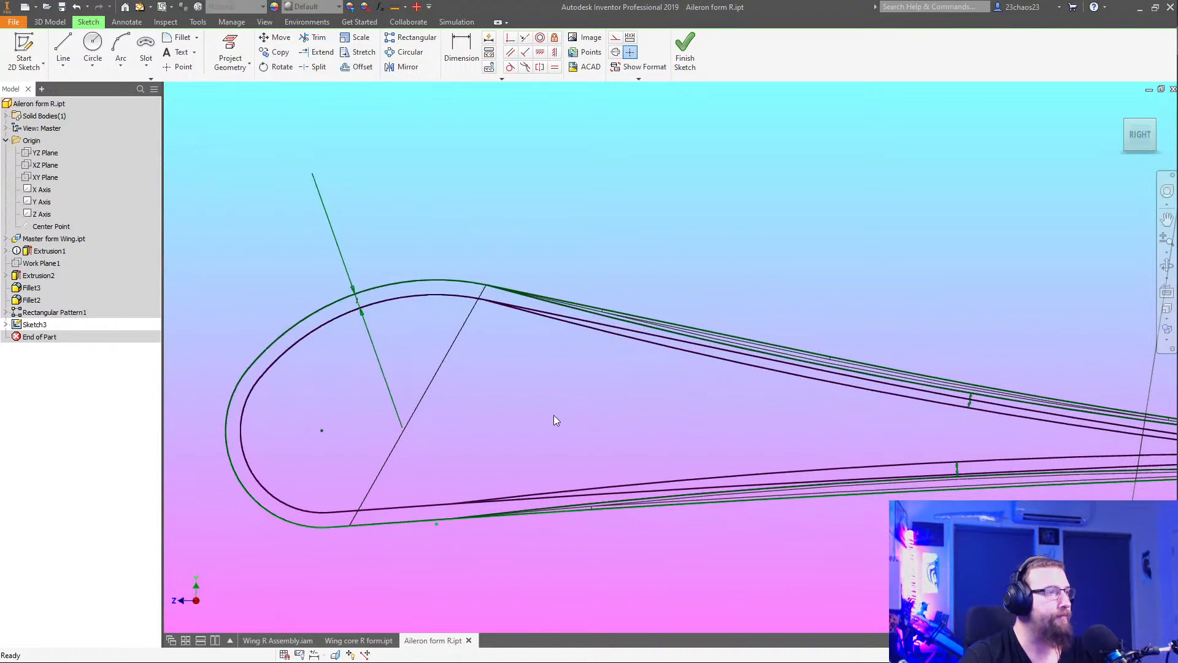
Trim away the earlier inner offset lines that run between the skin curves and the new offsets, on the lower and upper sides
click(313, 38)
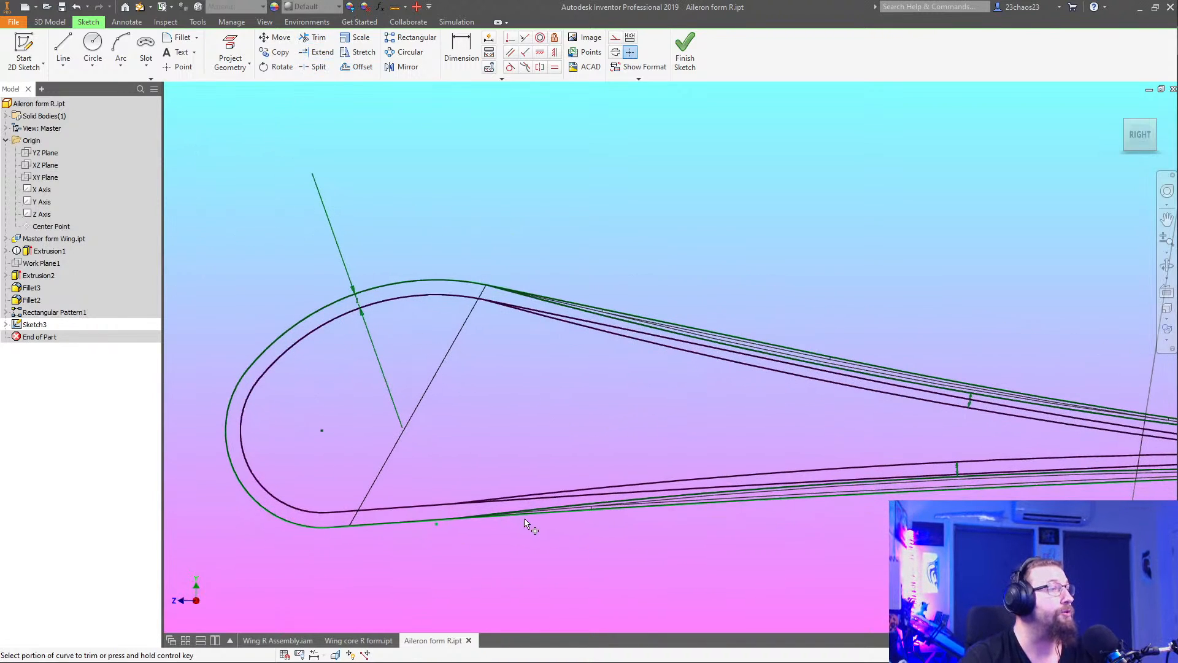
click(562, 495)
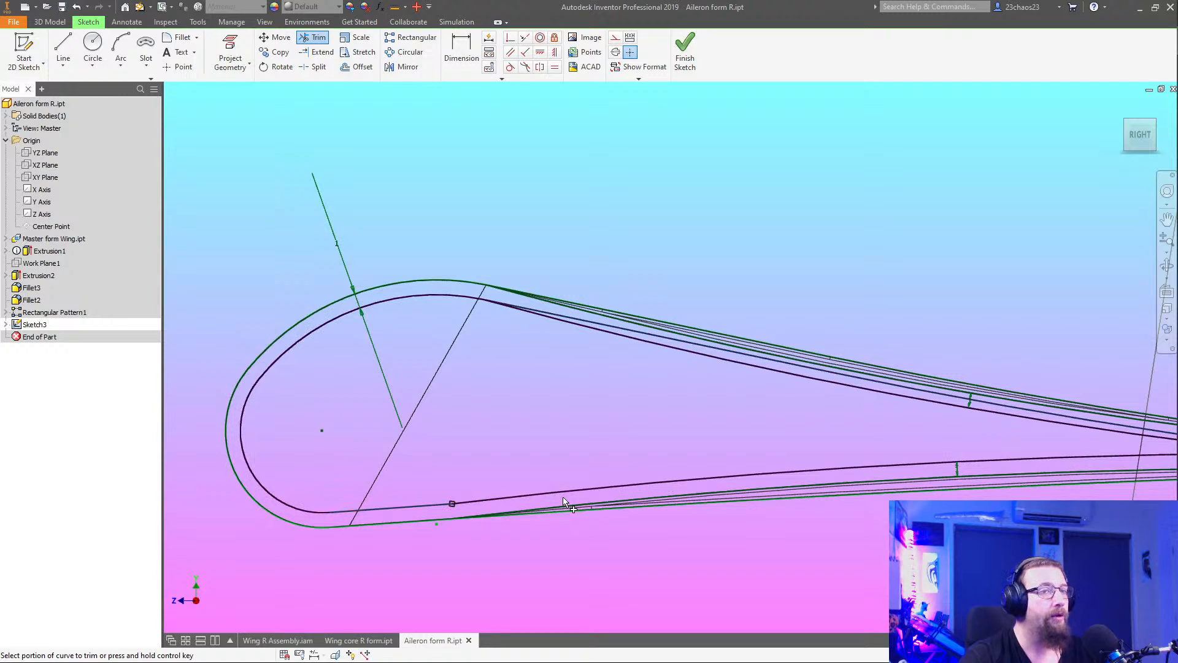
click(656, 342)
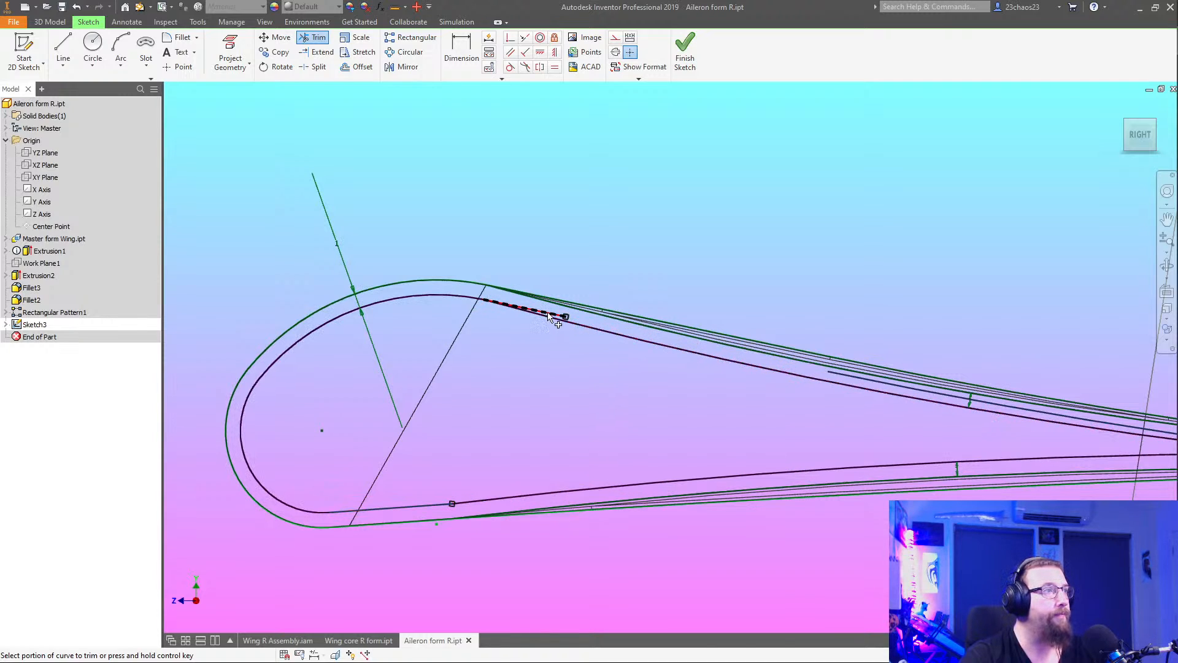
click(767, 367)
click(838, 378)
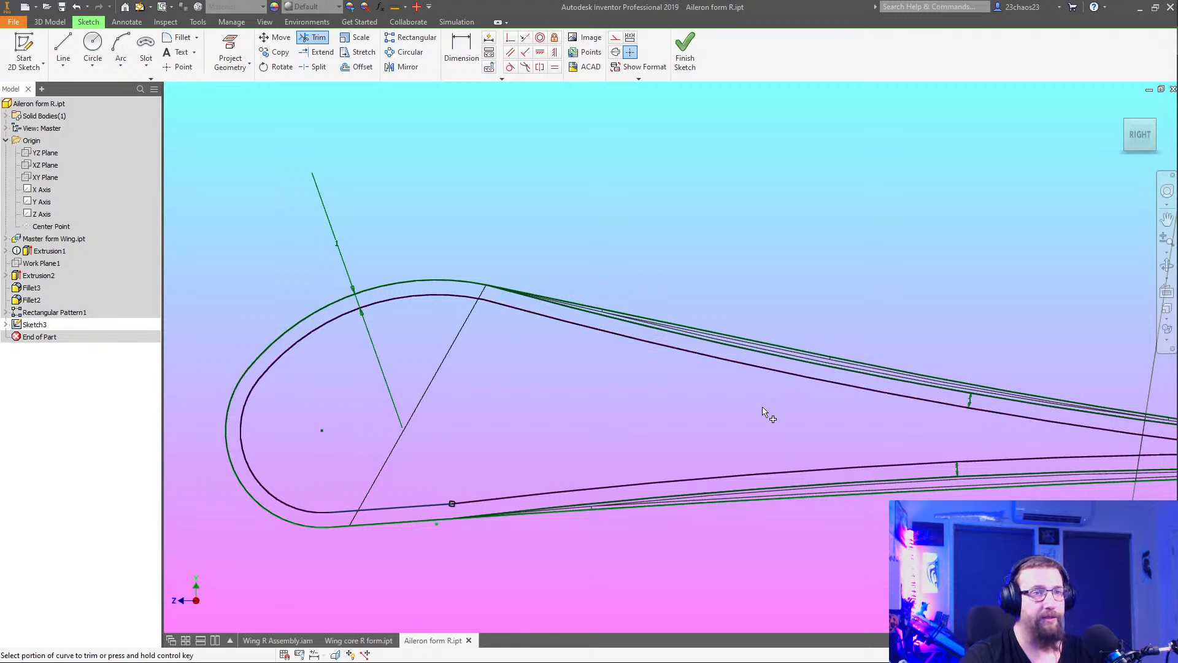
Trim the new offset curves beyond their crossing near the trailing edge and remove the leftover pieces of the old inner end arc
scroll(540, 403, down, 3)
scroll(835, 459, up, 5)
scroll(835, 459, up, 2)
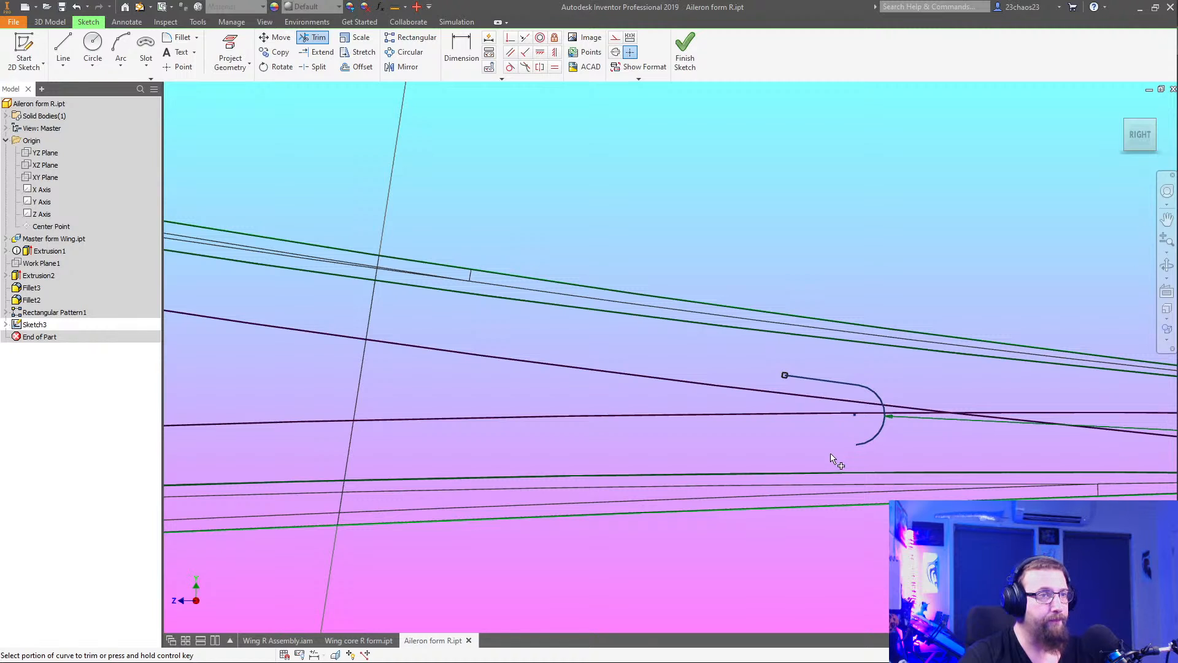
click(1006, 411)
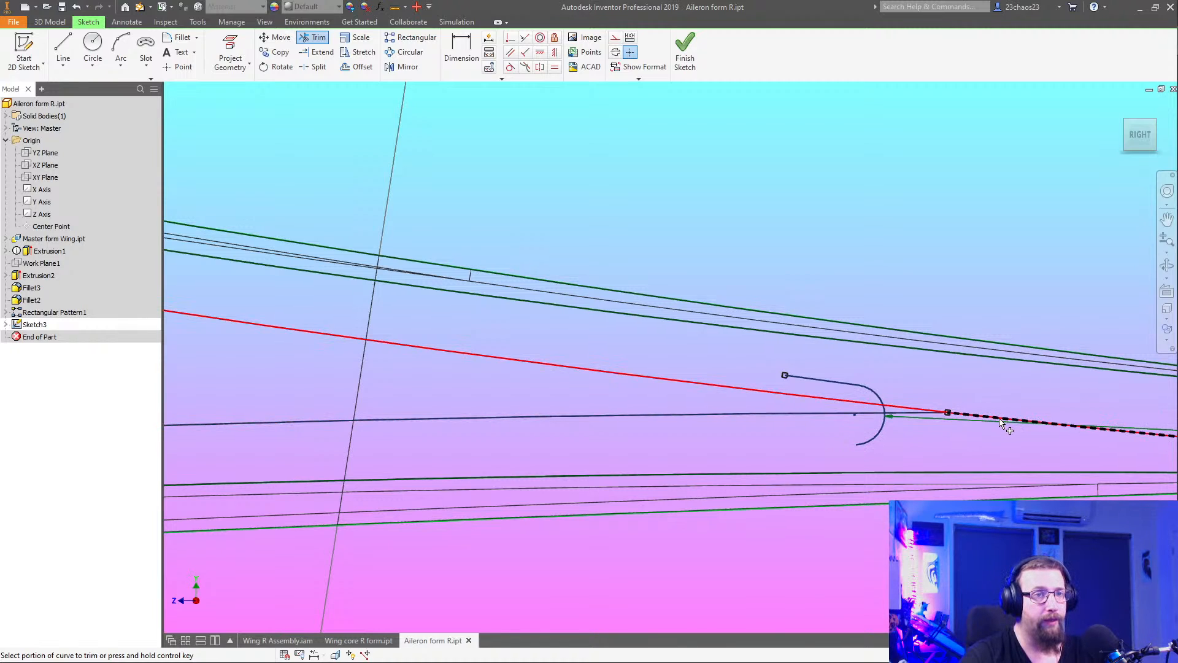
click(1006, 420)
click(879, 439)
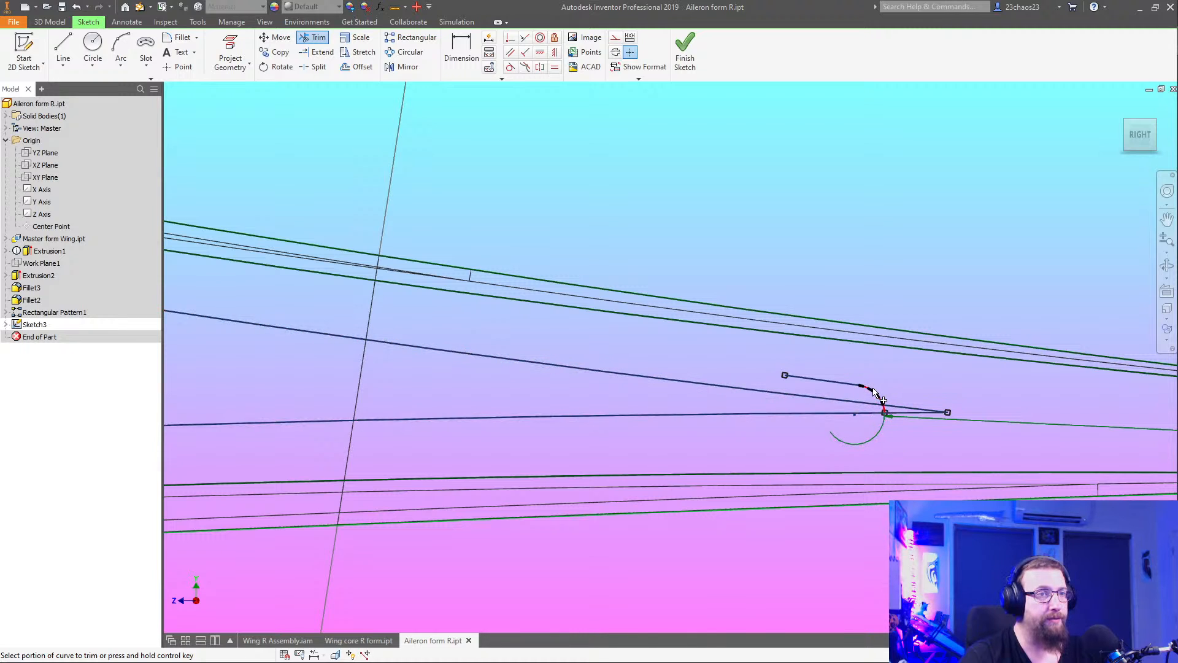
click(871, 391)
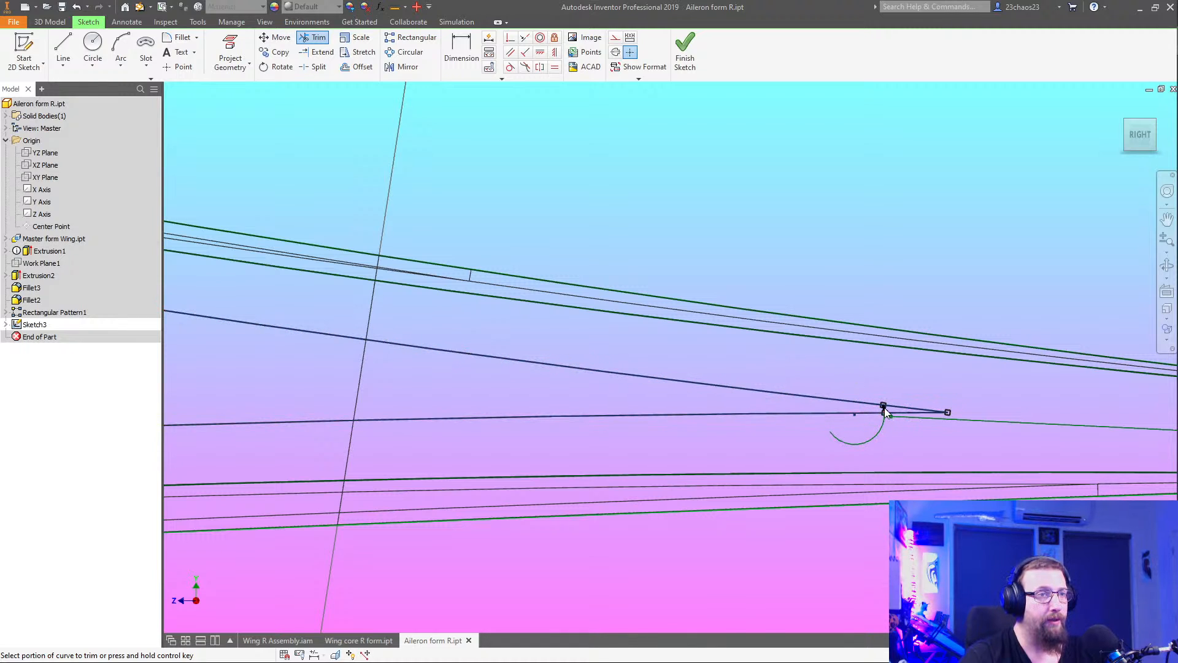
click(884, 408)
key(Escape)
key(Escape)
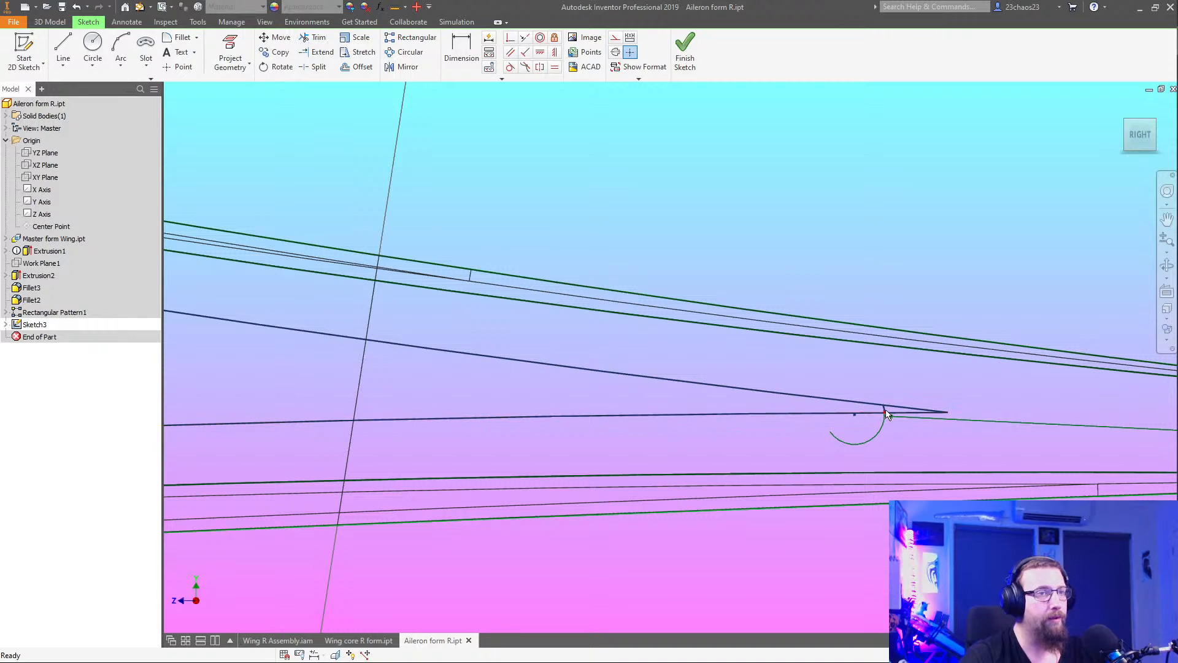
click(885, 414)
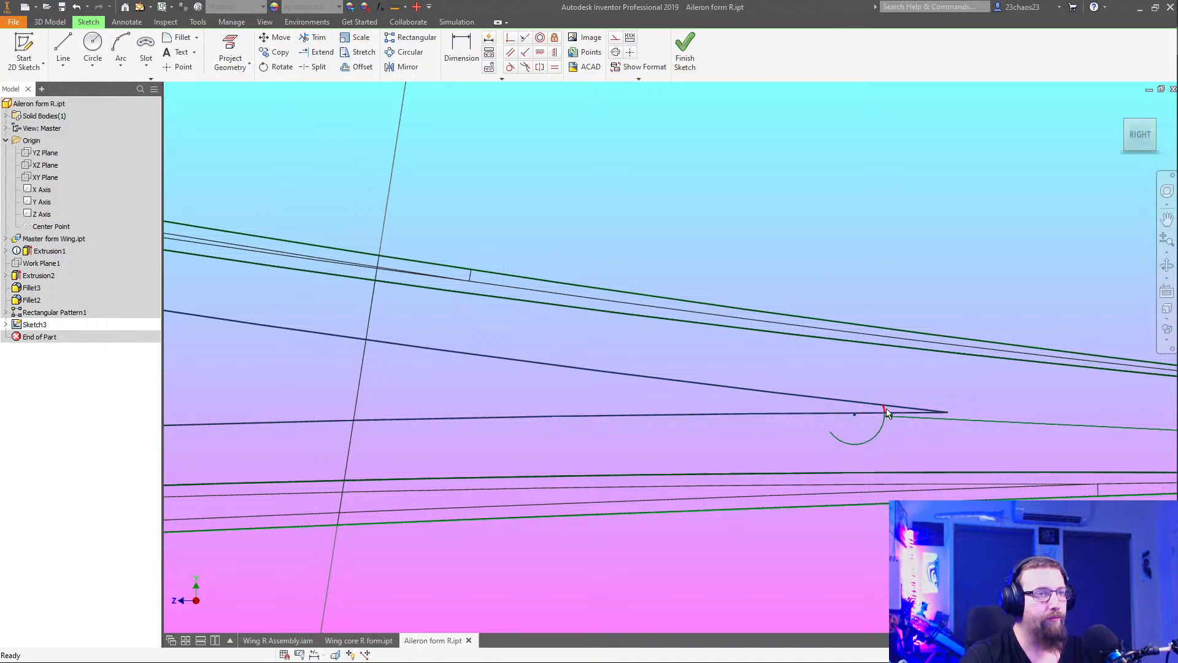
key(Delete)
scroll(832, 452, down, 2)
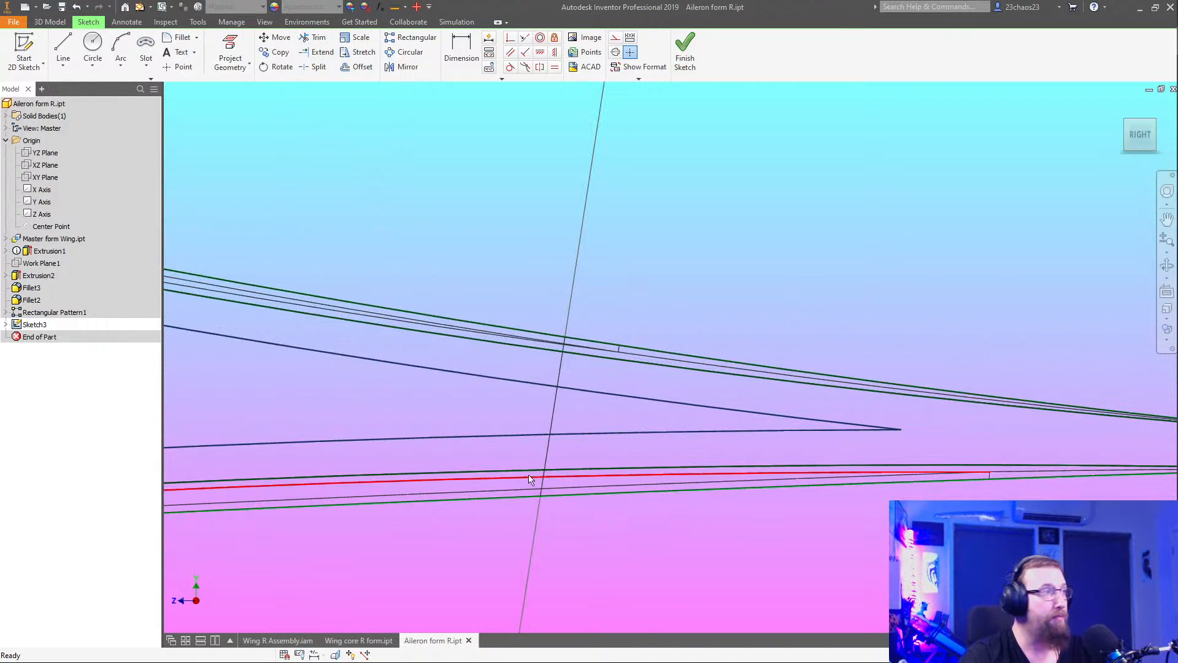
Round the pointed trailing corner of the inner profile with a 0.5 mm fillet
scroll(528, 481, down, 4)
middle_drag(602, 483, 951, 470)
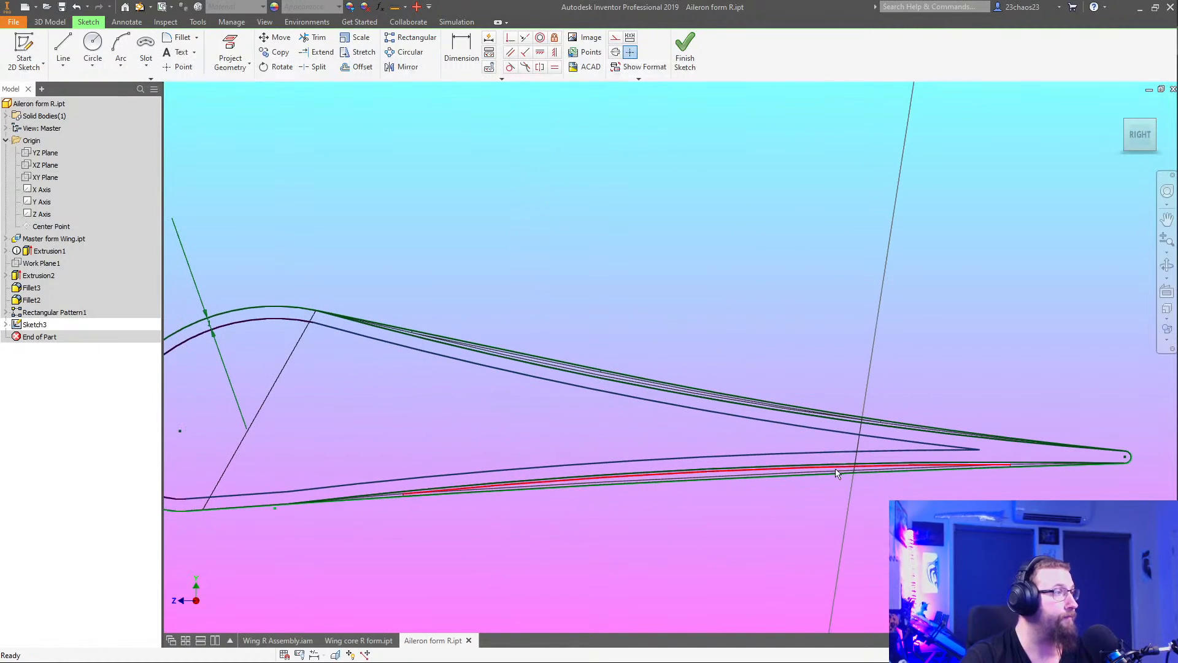
click(182, 37)
click(968, 449)
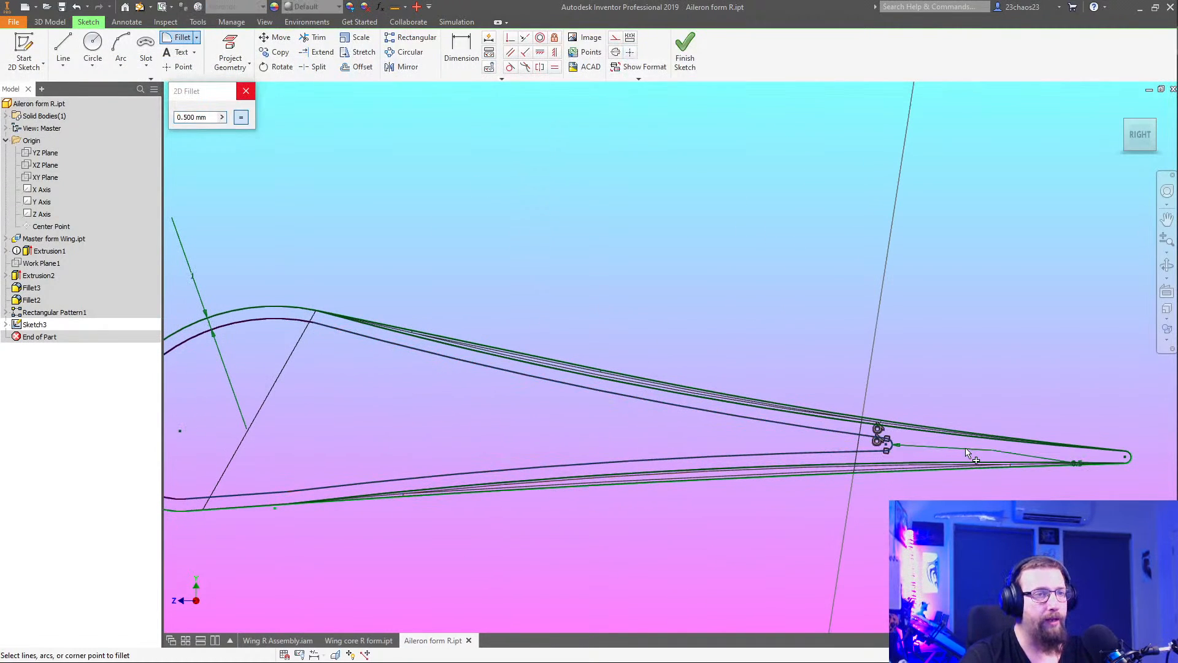
right_click(816, 377)
click(878, 362)
mouse_move(494, 388)
middle_down()
mouse_move(738, 383)
mouse_move(460, 386)
middle_up()
scroll(680, 394, down, 3)
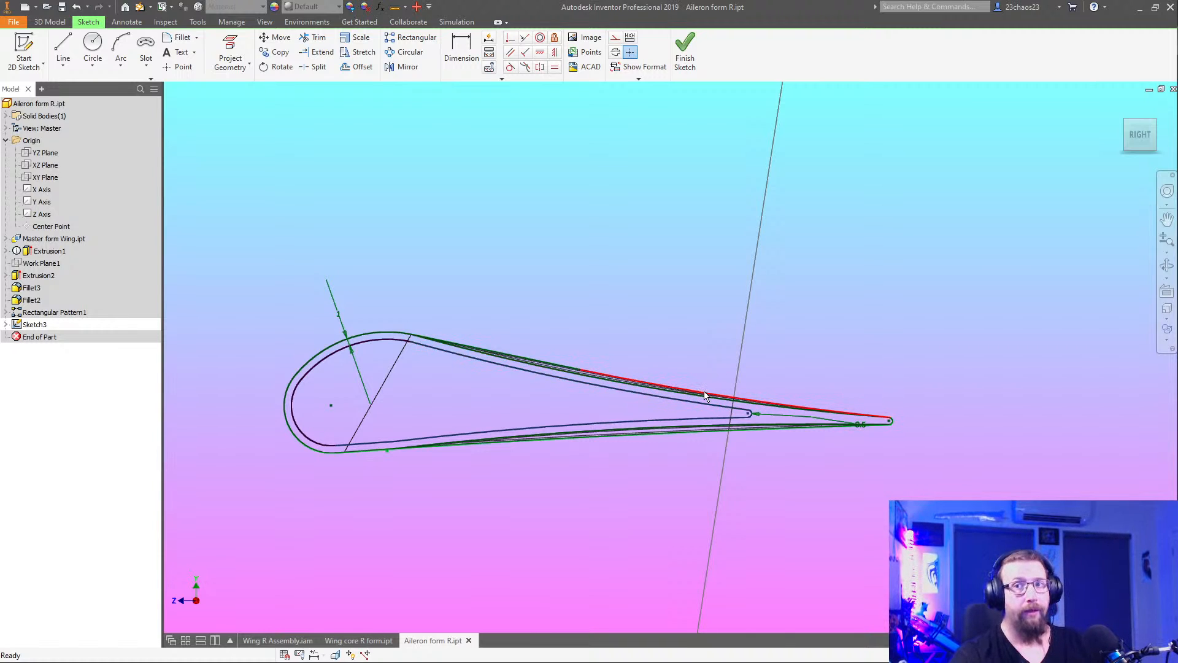
Close the wing reference photo and inspect the sketch around the rounded trailing end of the inner profile
mouse_move(723, 411)
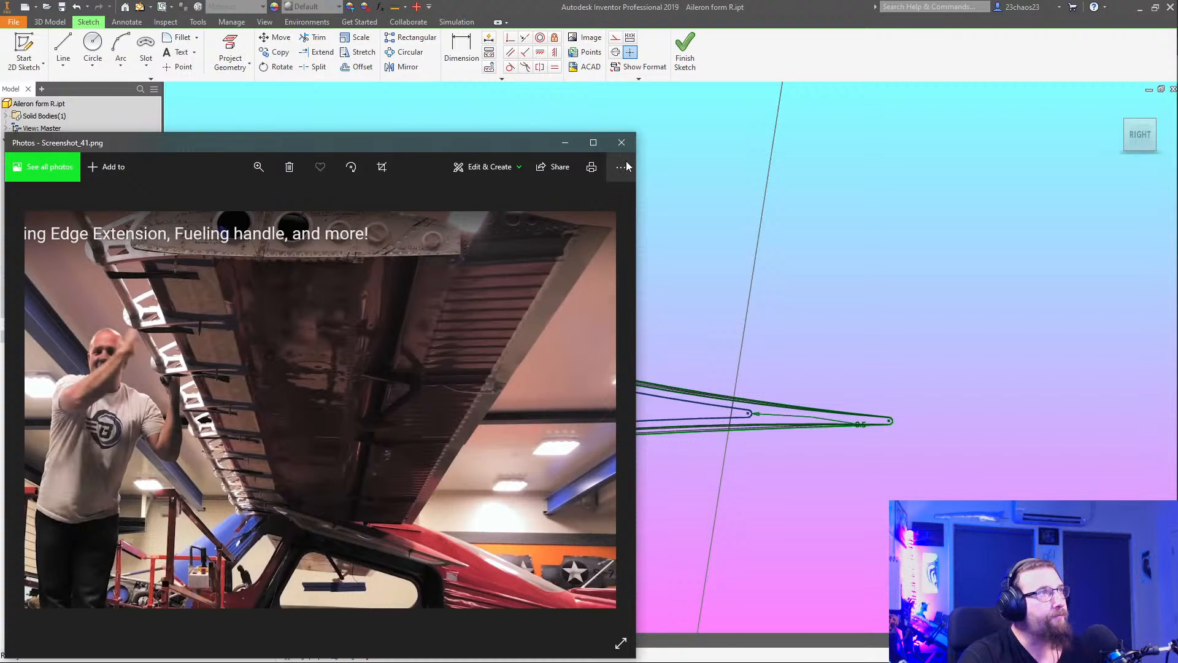
click(621, 142)
scroll(835, 403, up, 3)
scroll(834, 404, up, 3)
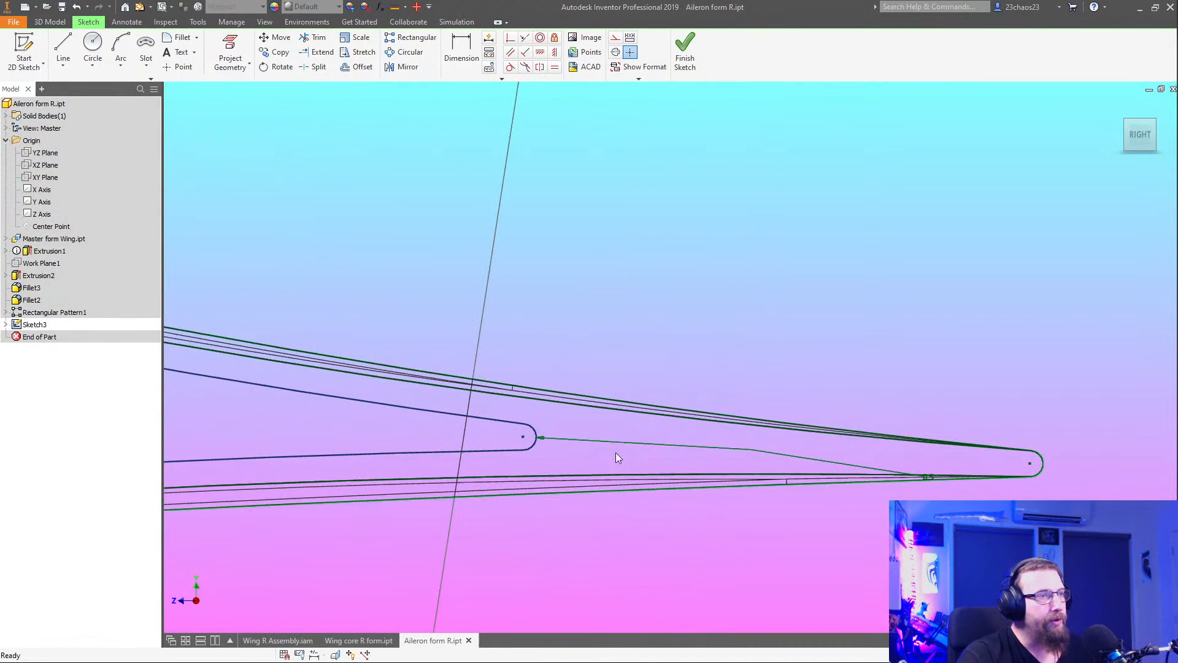
middle_drag(640, 418, 800, 403)
scroll(687, 380, up, 3)
scroll(656, 400, up, 3)
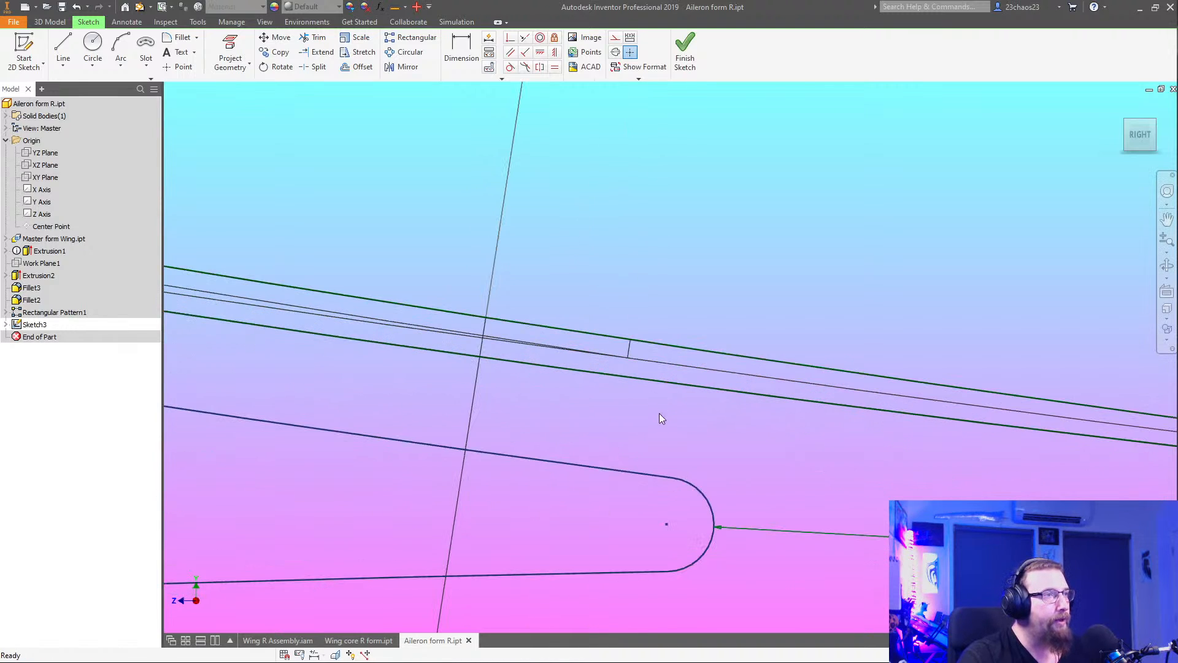
Inspect the closely spaced upper skin lines near the trailing edge, especially around the short step line above the rounded inner end
click(63, 50)
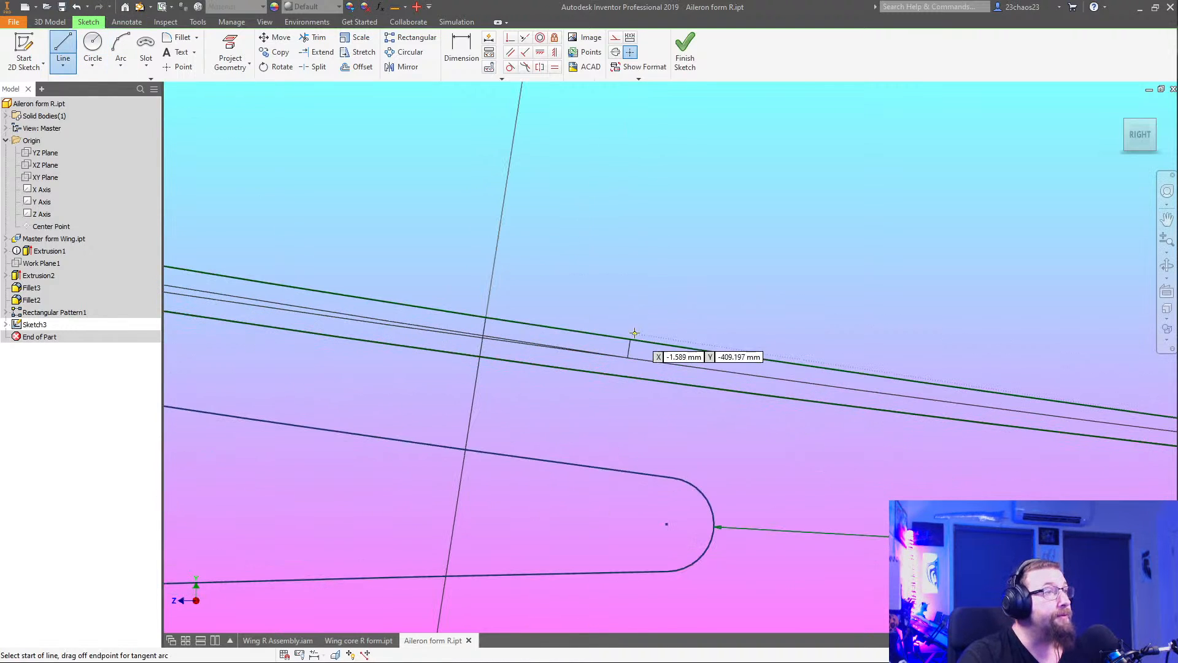
scroll(723, 297, down, 2)
middle_drag(681, 295, 392, 263)
scroll(580, 302, down, 5)
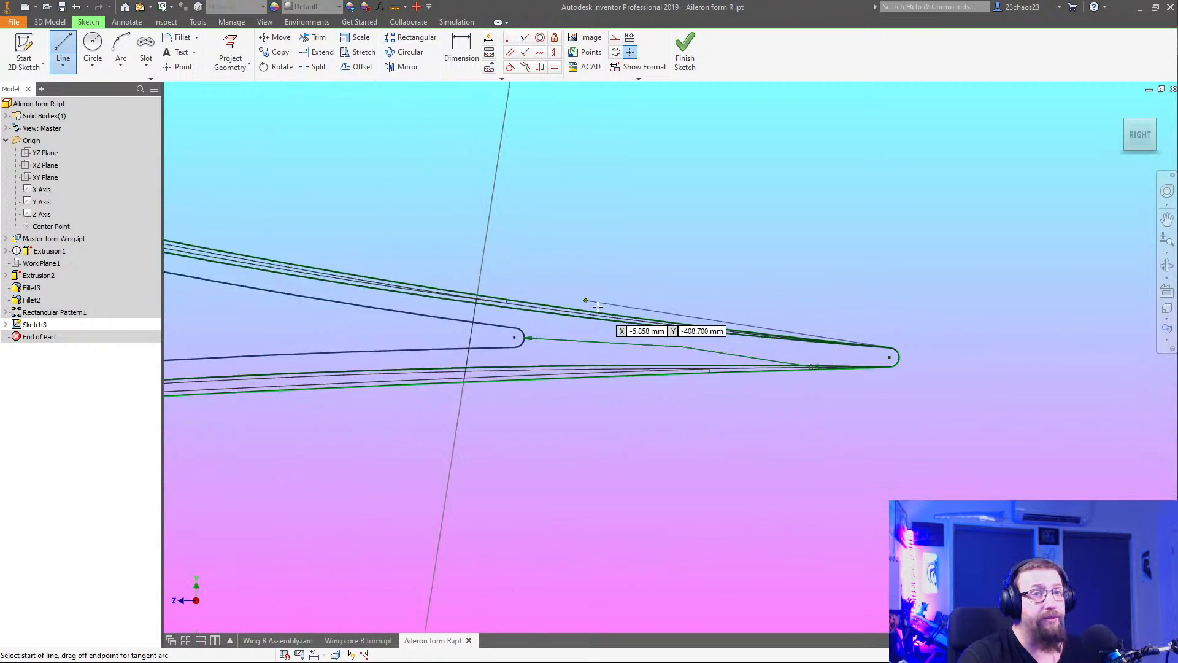
scroll(597, 306, up, 3)
scroll(448, 292, up, 6)
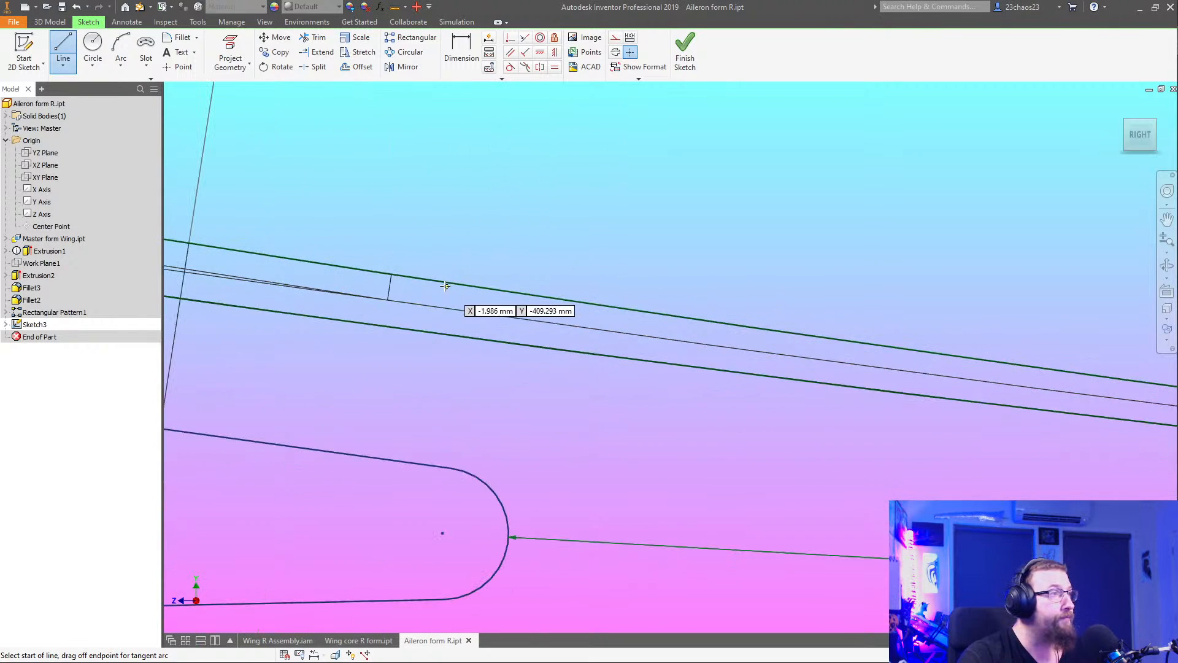
mouse_move(424, 288)
middle_down()
mouse_move(491, 296)
mouse_move(229, 252)
mouse_move(245, 253)
middle_up()
middle_drag(944, 347, 356, 288)
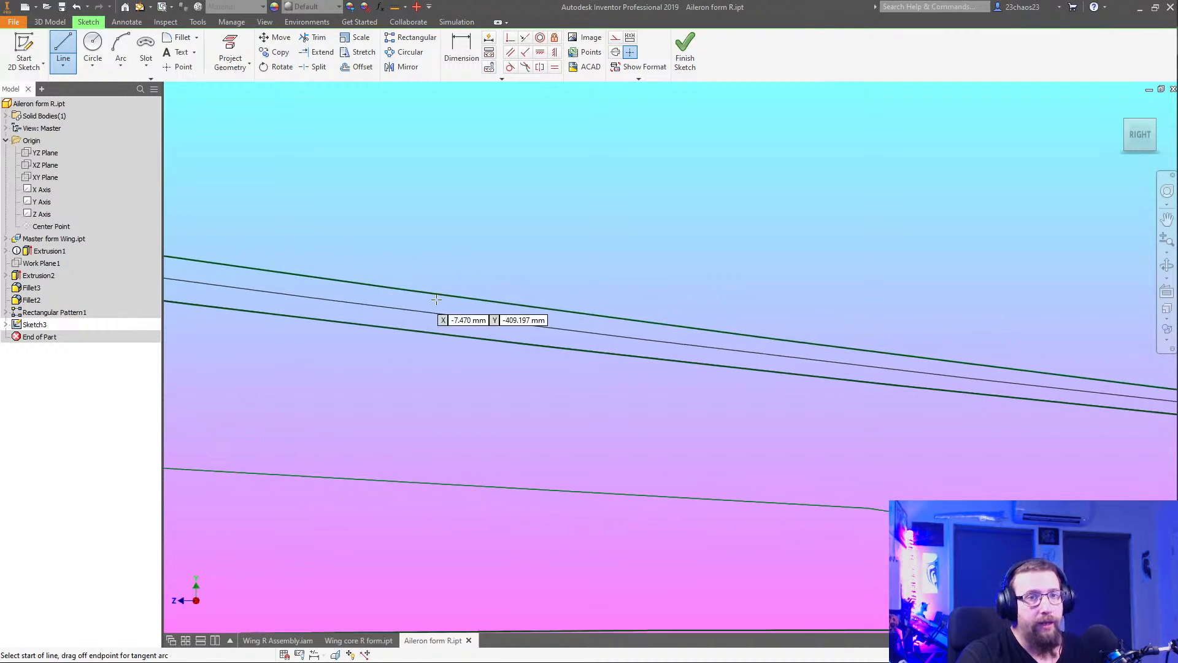
middle_drag(1030, 397, 417, 332)
middle_drag(1072, 405, 528, 341)
mouse_move(1020, 396)
middle_down()
mouse_move(877, 392)
mouse_move(1172, 407)
middle_up()
scroll(612, 395, down, 4)
middle_drag(700, 386, 1112, 419)
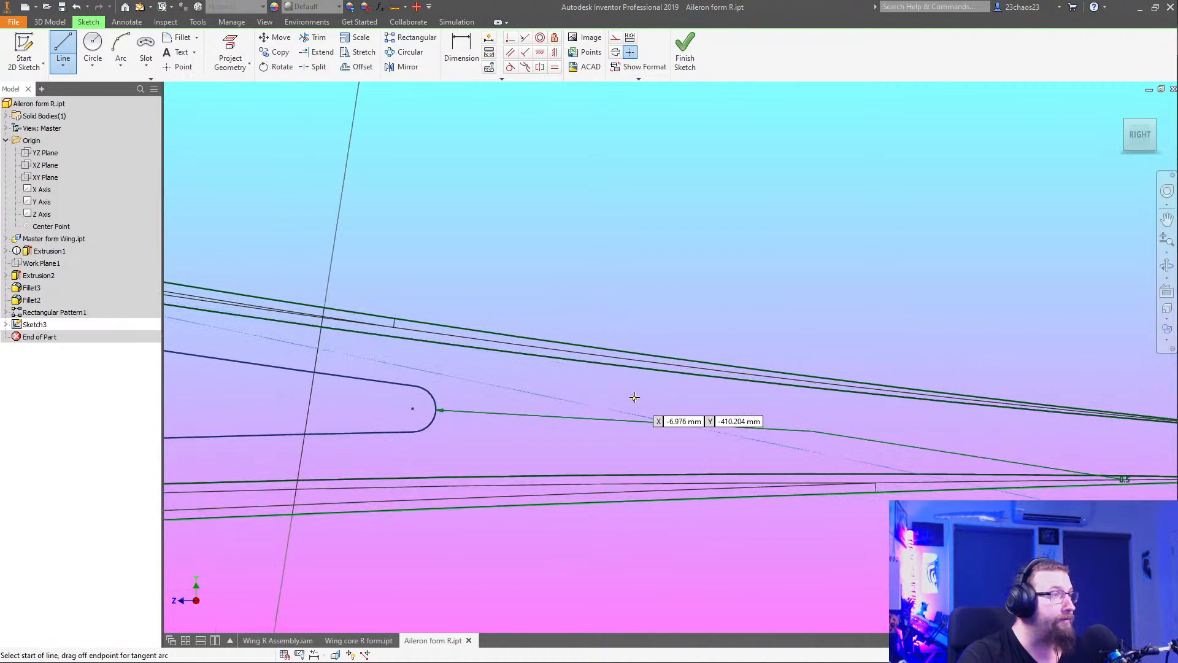
middle_drag(587, 388, 894, 415)
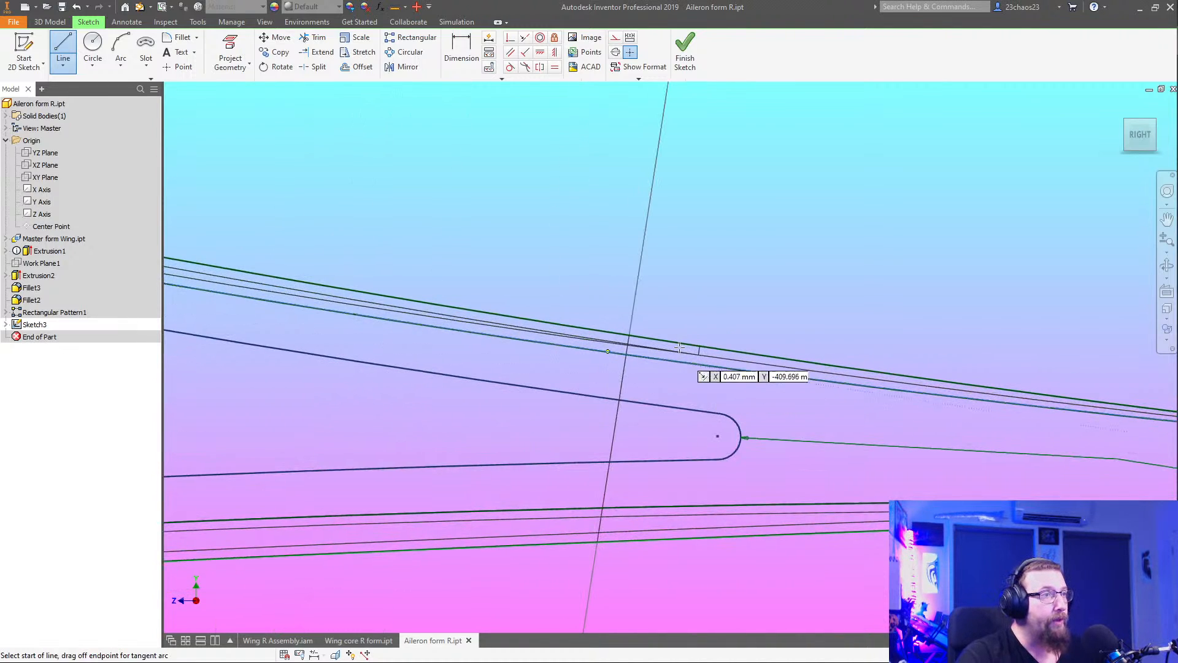
scroll(693, 344, up, 3)
scroll(712, 364, down, 8)
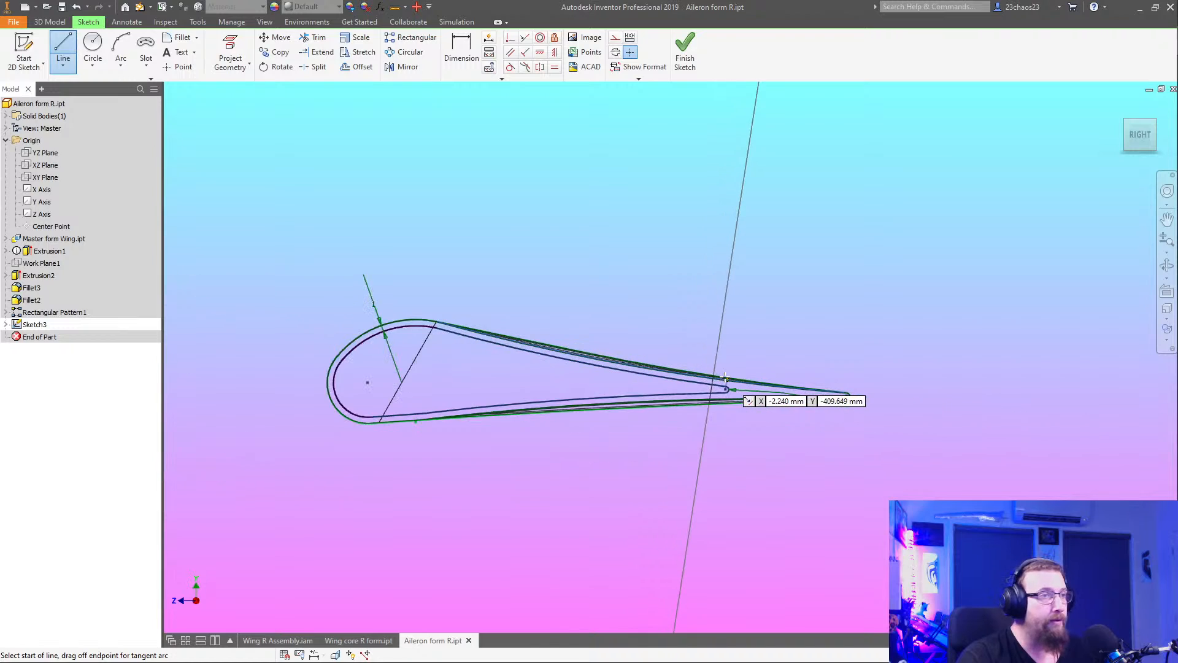
scroll(718, 412, down, 2)
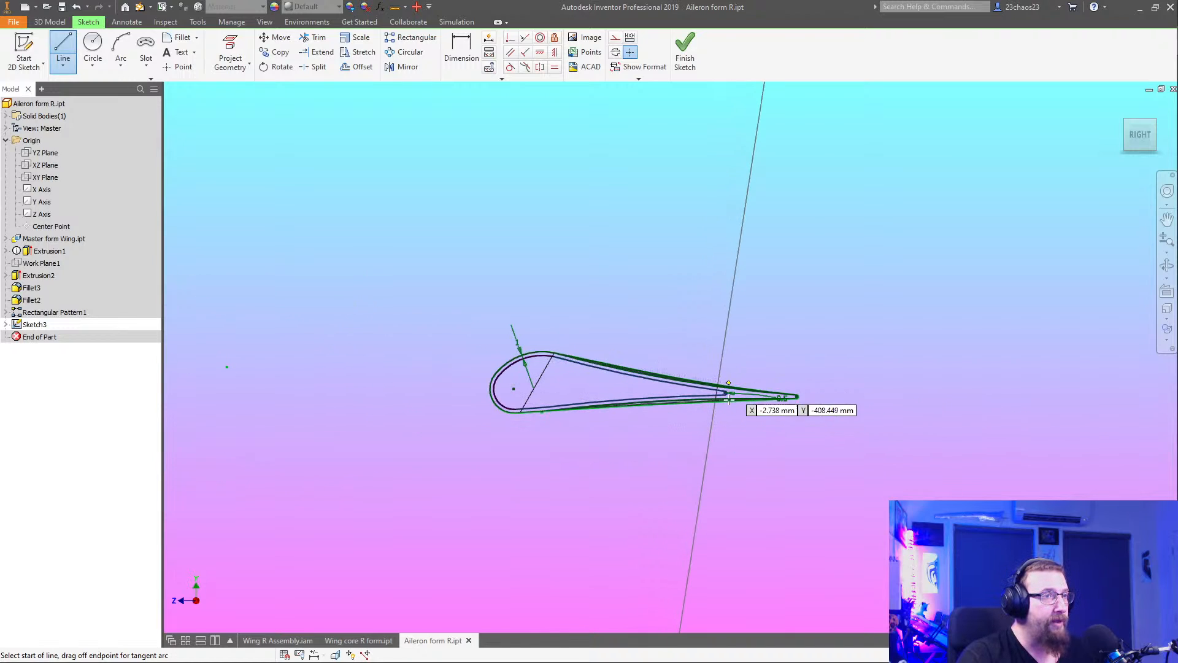
scroll(728, 380, up, 5)
scroll(728, 380, up, 6)
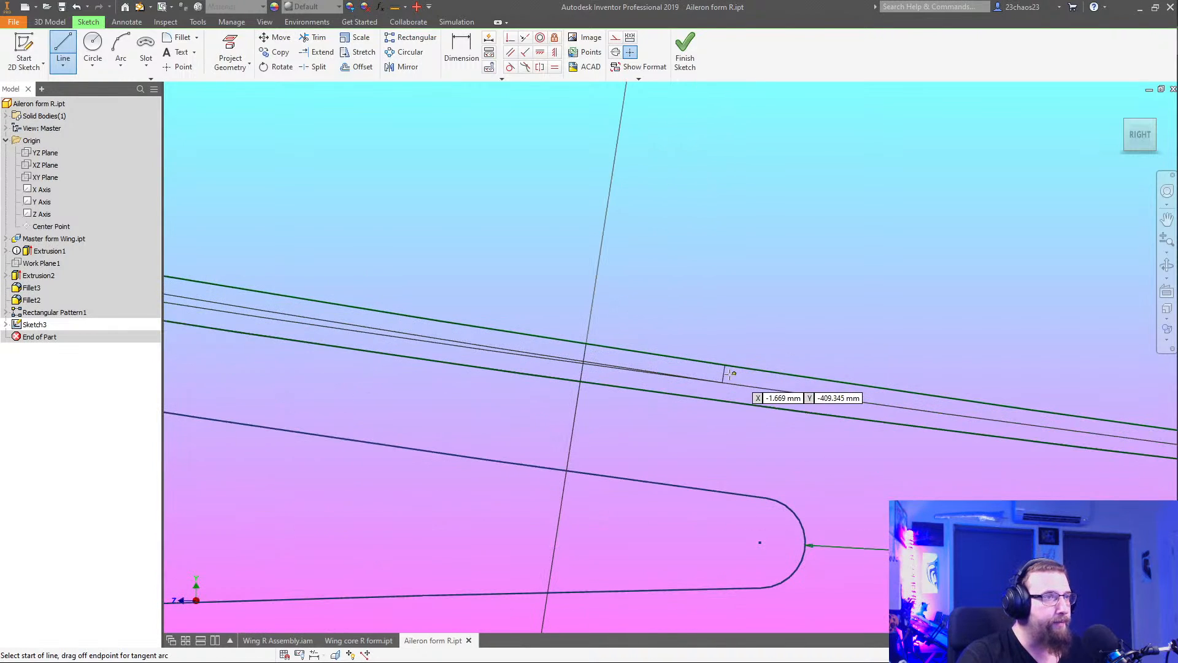
scroll(728, 365, up, 2)
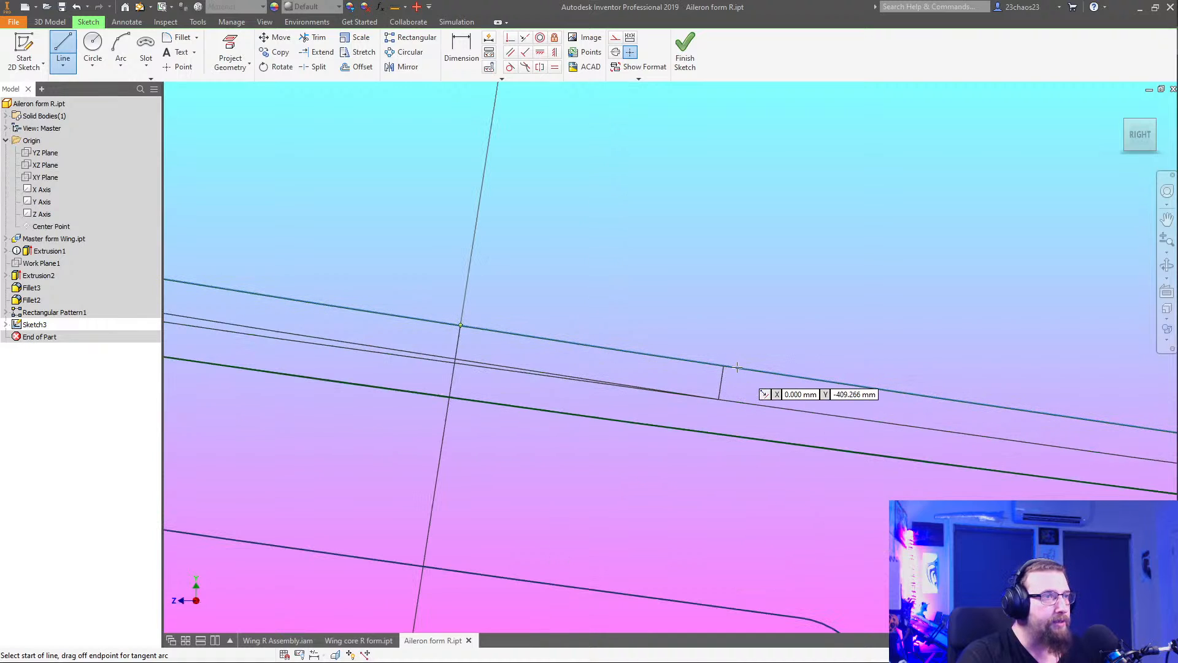
scroll(731, 366, up, 3)
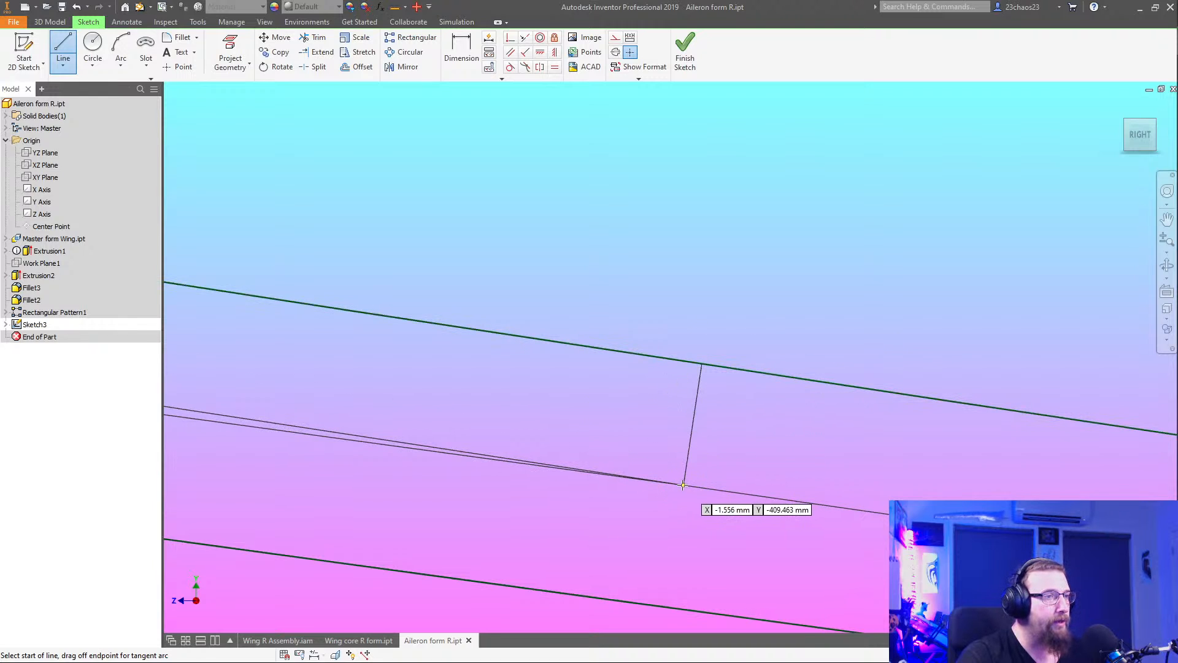
scroll(658, 551, down, 2)
mouse_move(747, 455)
middle_down()
mouse_move(792, 394)
mouse_move(765, 420)
middle_up()
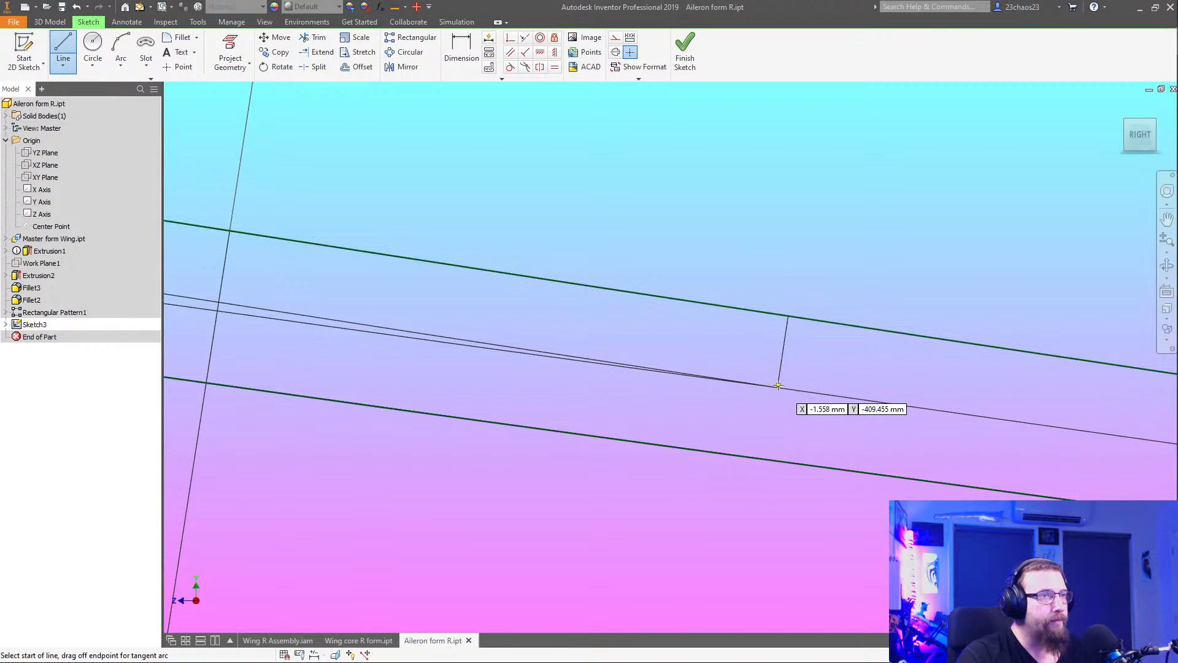
scroll(779, 386, down, 3)
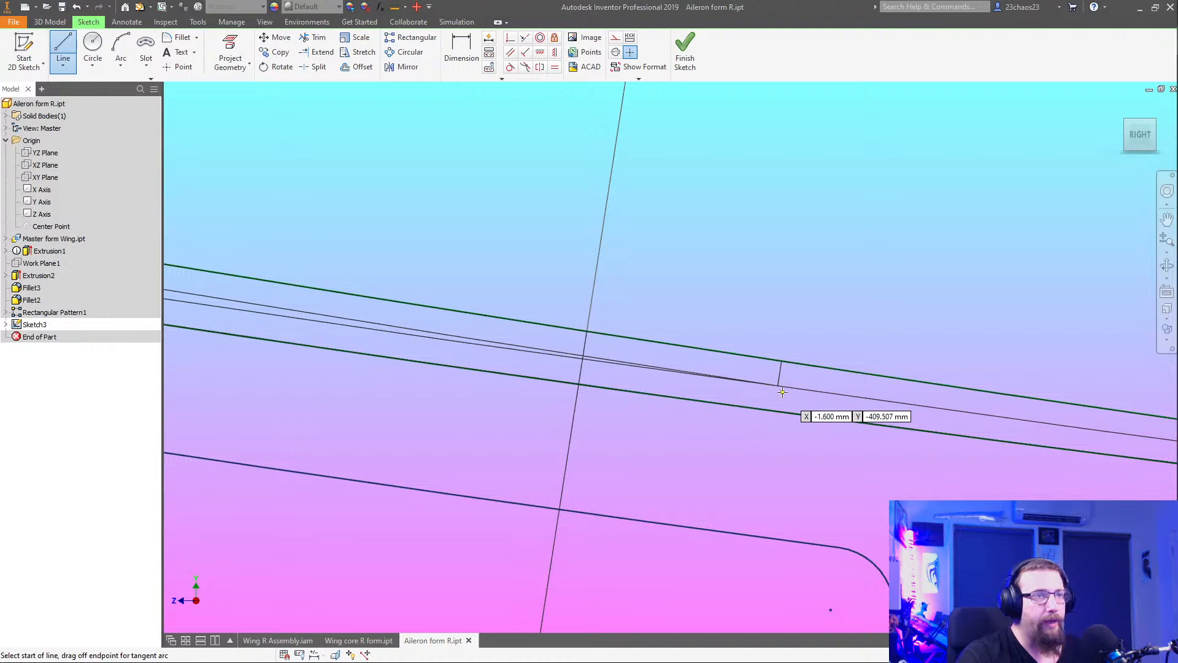
middle_drag(778, 387, 616, 388)
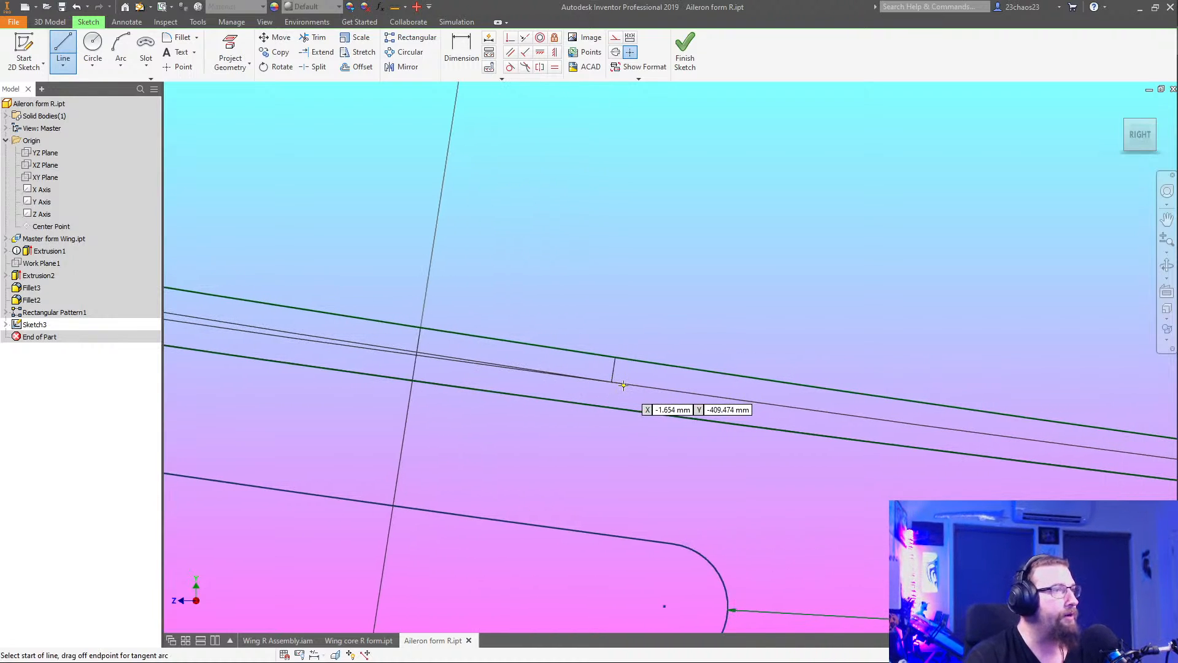
scroll(619, 385, down, 4)
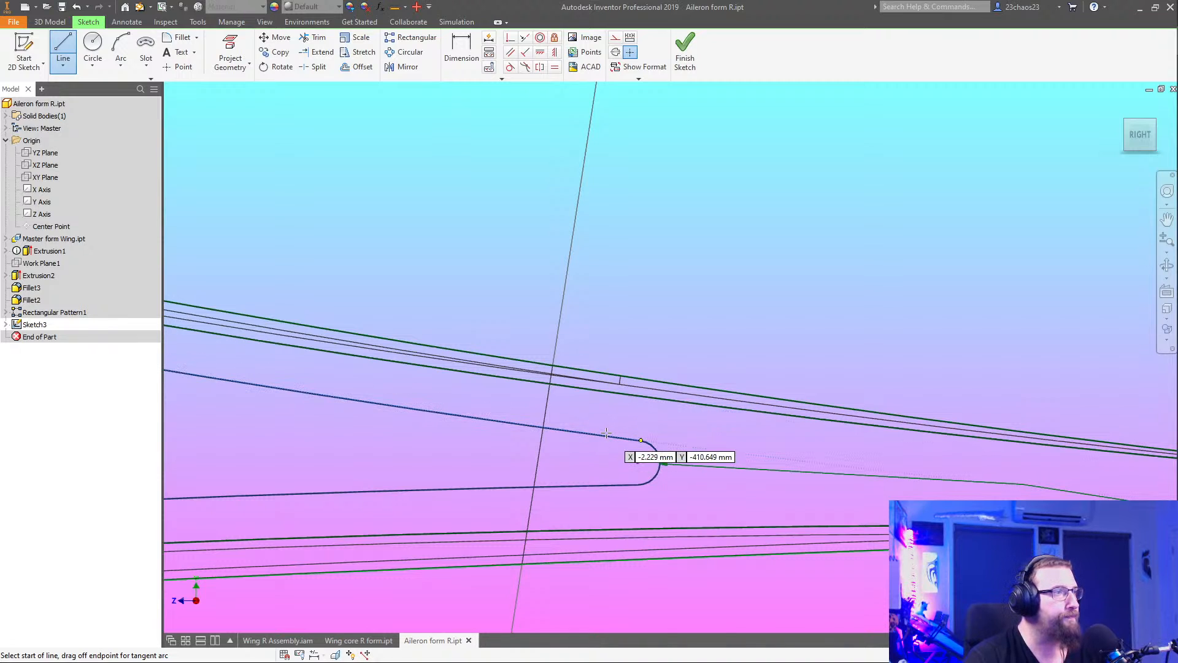
key(Escape)
Project the intermediate edges between the upper skin curves and between the lower skin curves near the trailing edge into the sketch
click(236, 49)
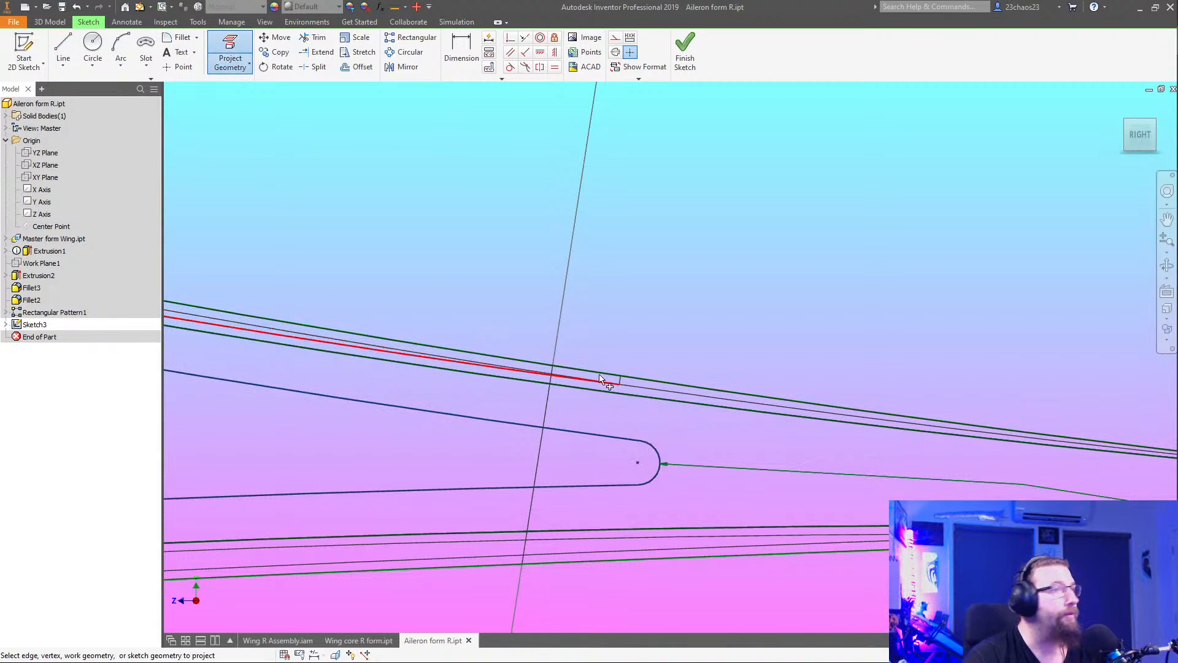
scroll(610, 387, up, 5)
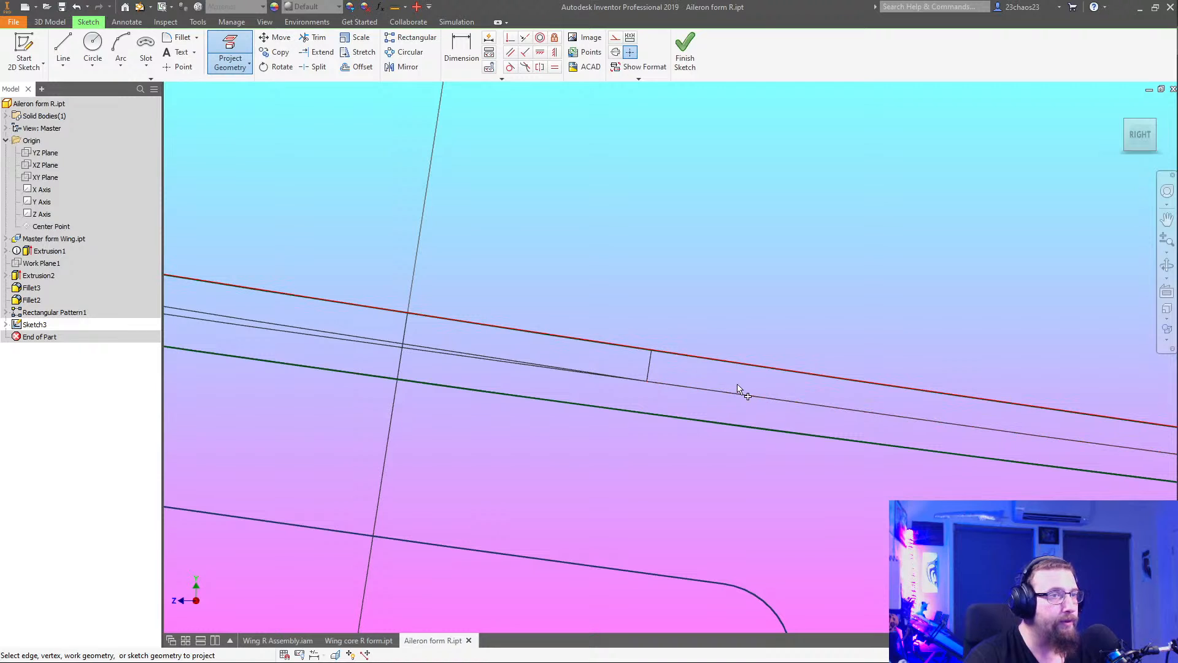
scroll(731, 429, down, 3)
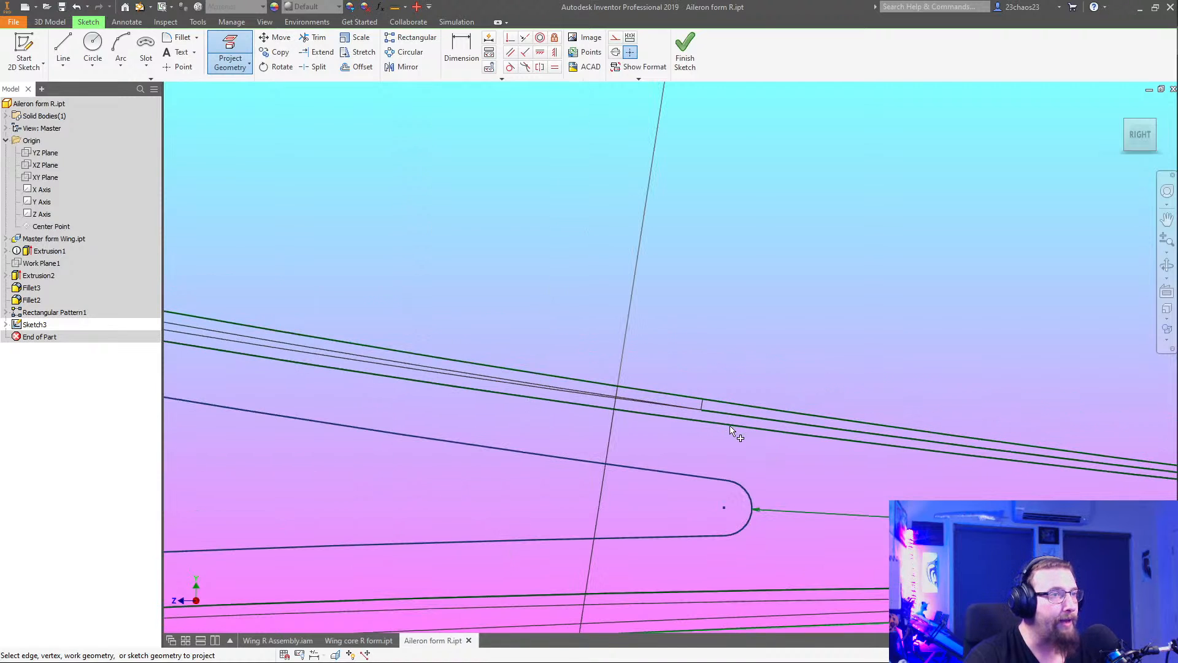
middle_drag(748, 531, 737, 366)
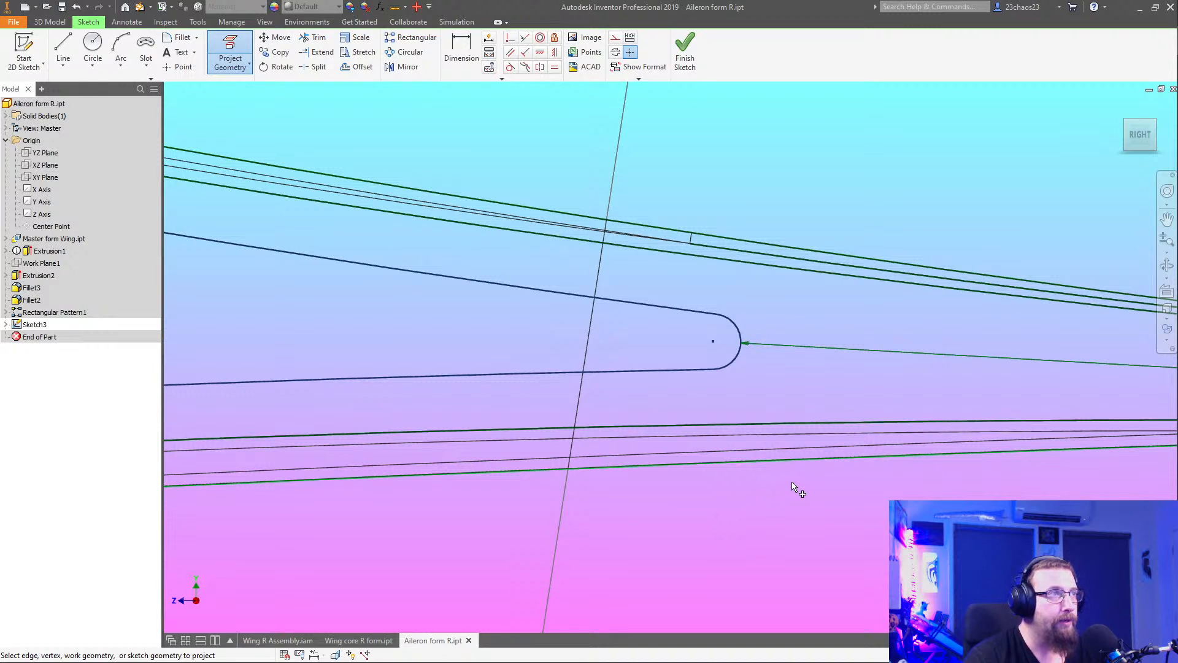
scroll(791, 488, down, 3)
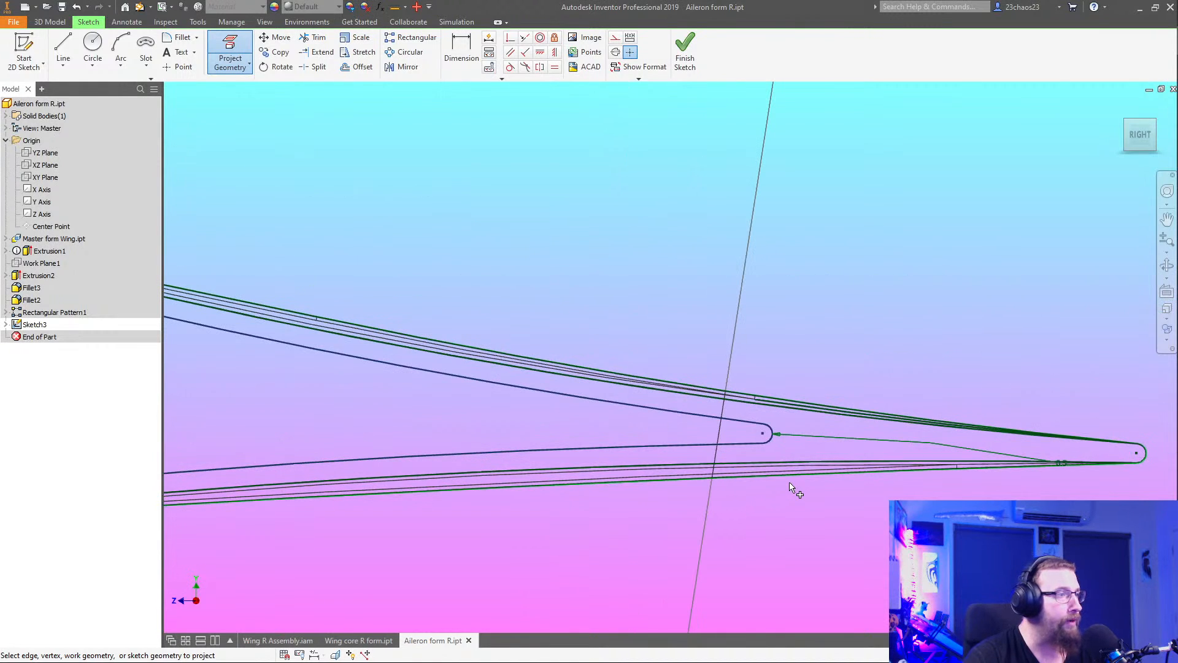
scroll(968, 471, up, 4)
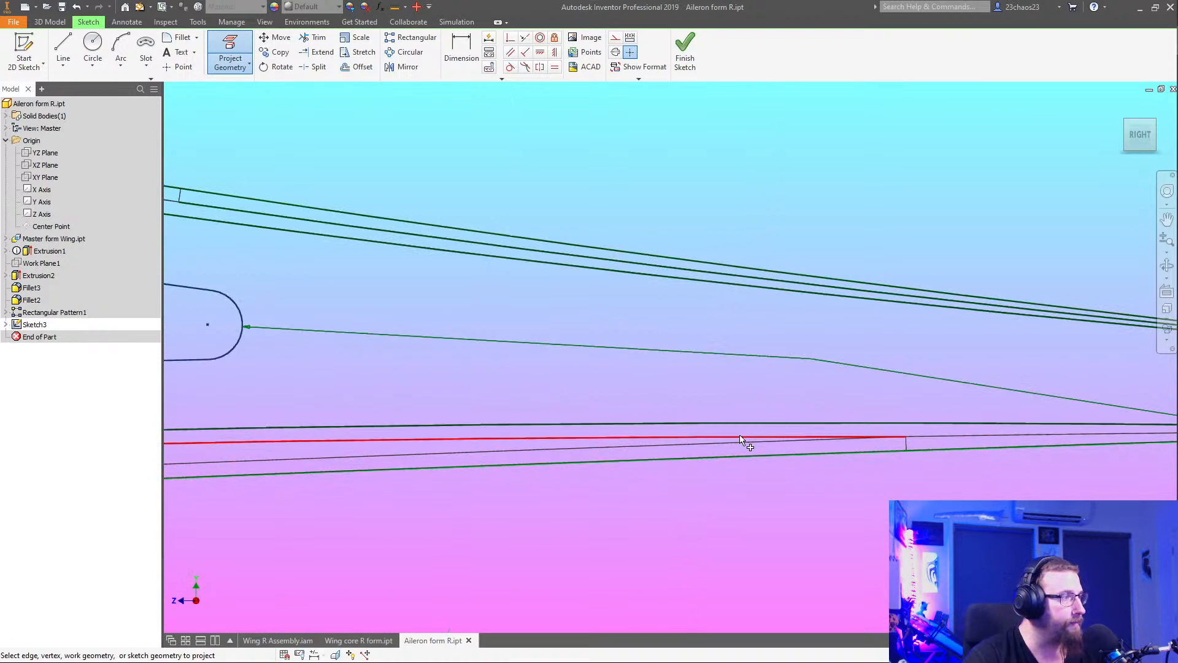
click(609, 442)
click(923, 440)
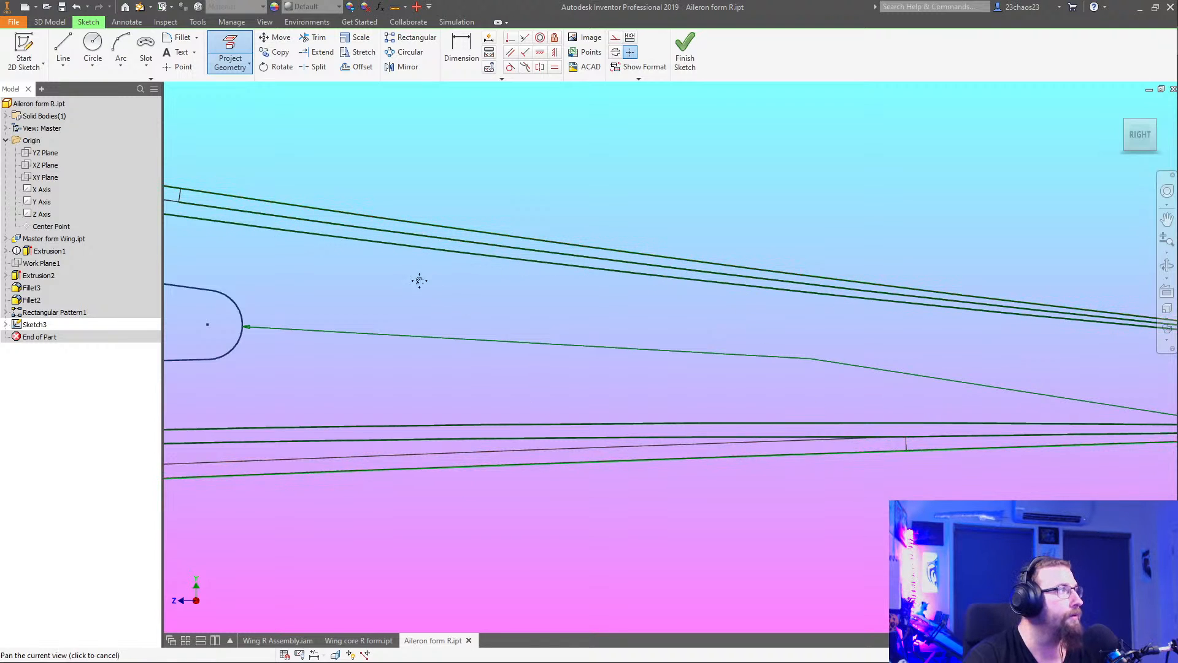
middle_drag(416, 278, 684, 323)
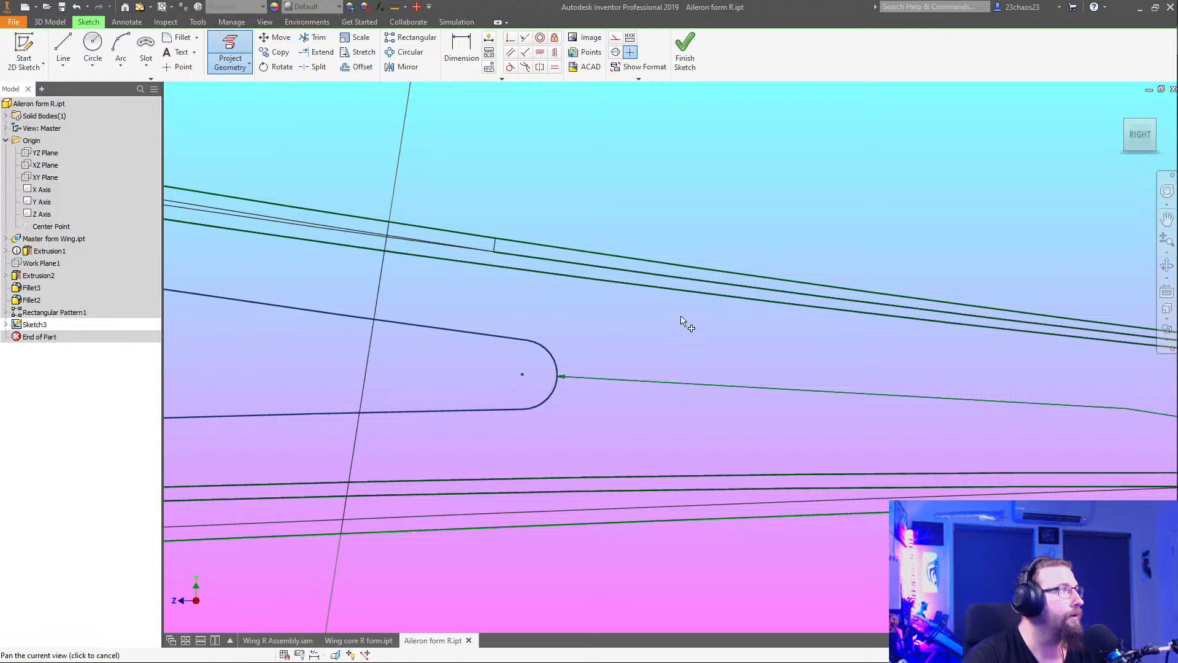
click(508, 268)
key(Escape)
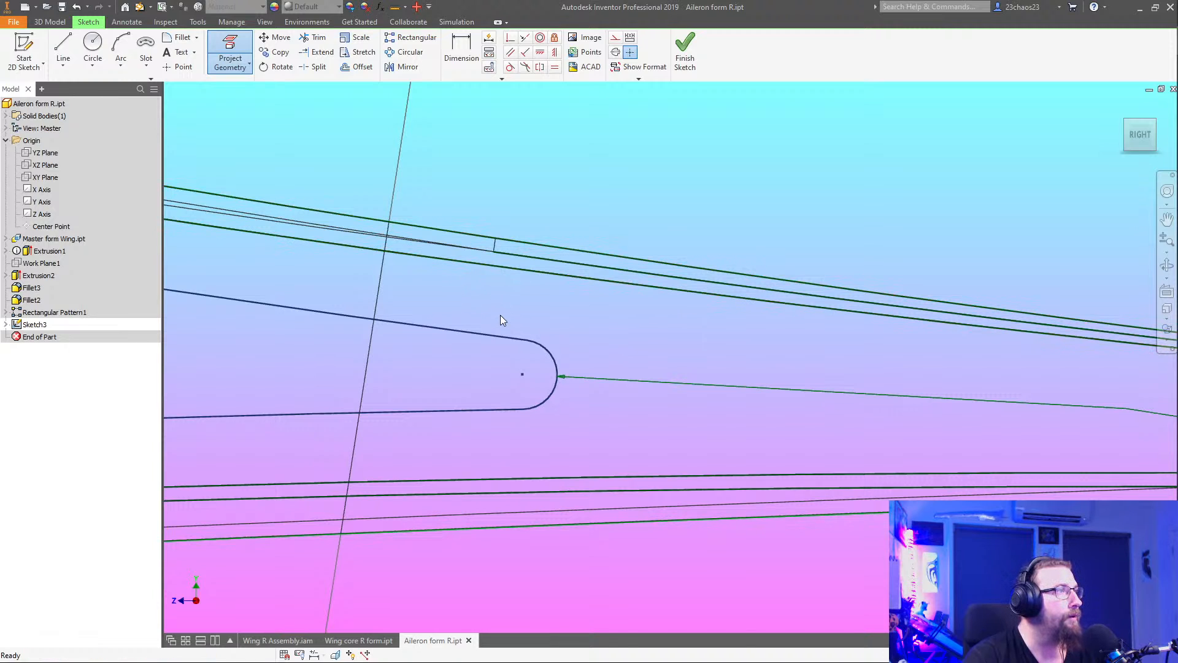
Change the visual style of the part to Wireframe
scroll(675, 327, down, 3)
mouse_move(675, 327)
middle_down()
mouse_move(638, 321)
mouse_move(791, 342)
middle_up()
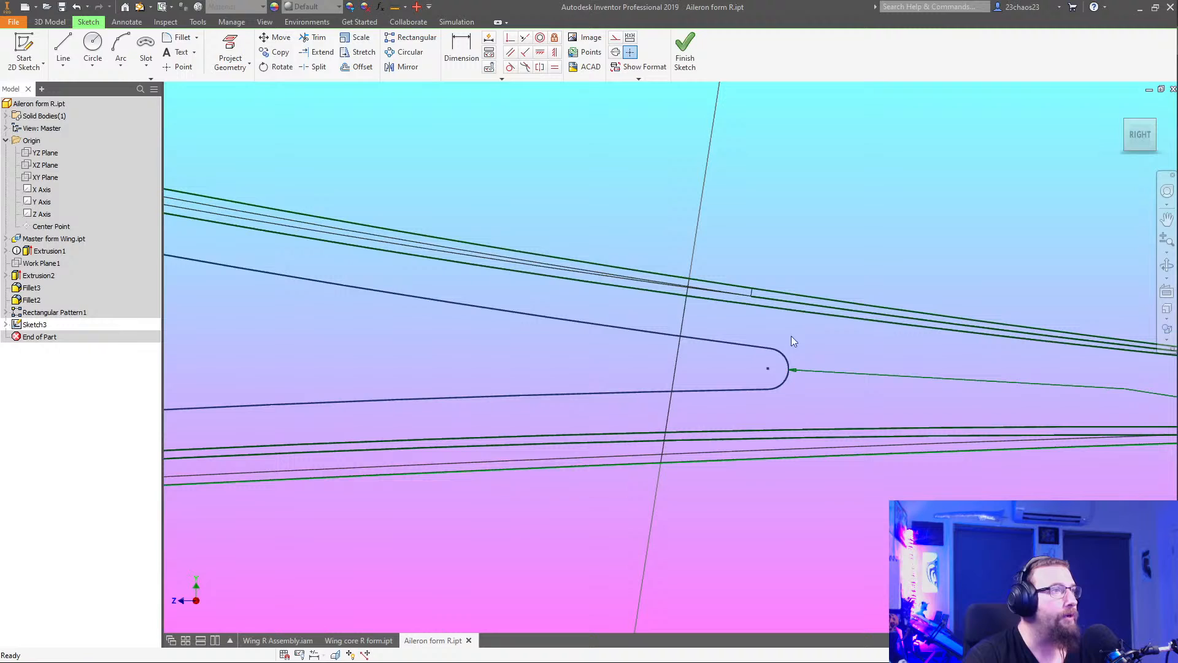
click(1164, 311)
click(1174, 301)
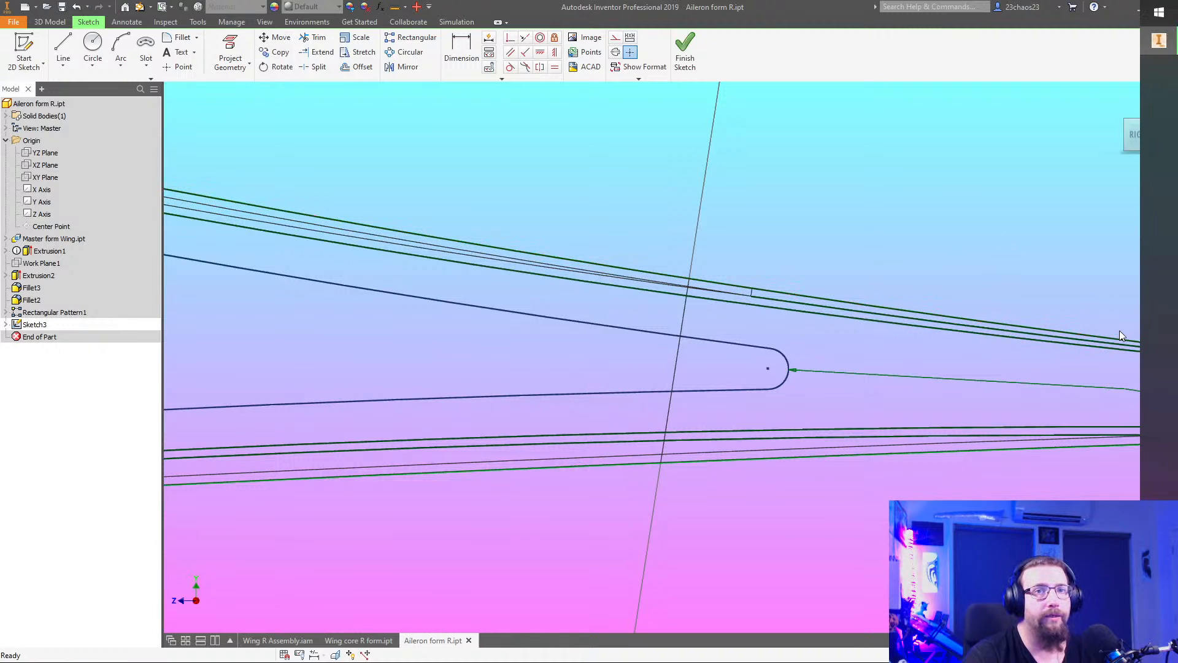
click(1167, 328)
click(1042, 404)
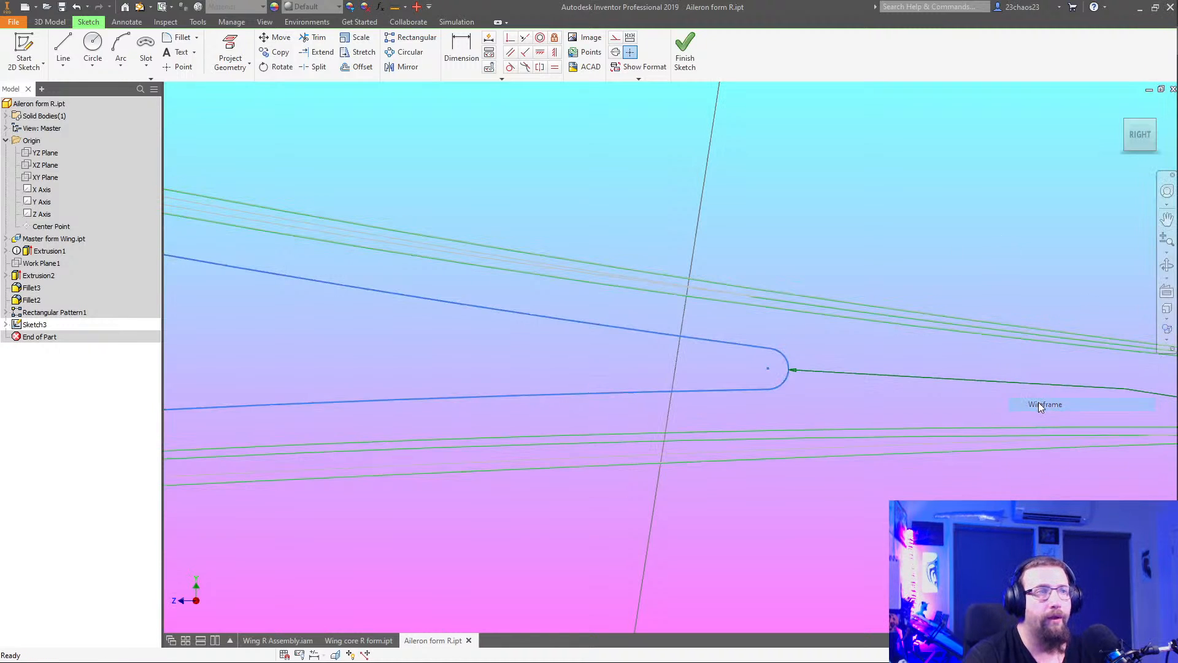
Examine the projected edges and the inner profile from the trailing edge to the rounded nose
middle_drag(926, 421, 605, 376)
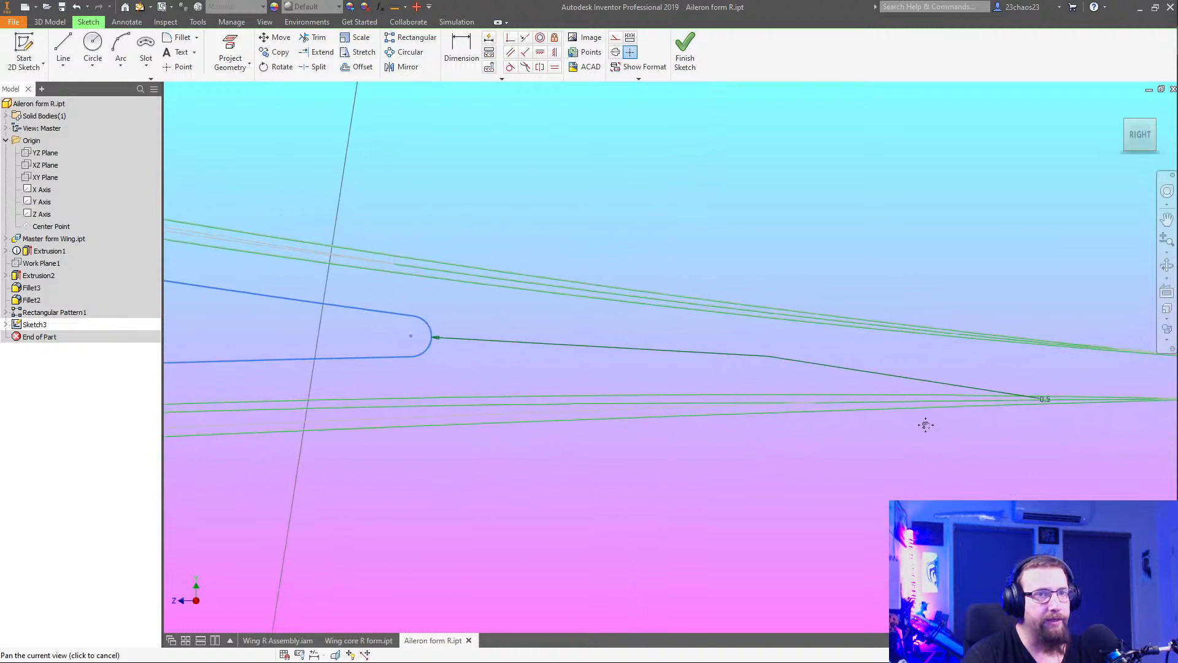
middle_drag(926, 421, 768, 425)
middle_drag(605, 441, 859, 420)
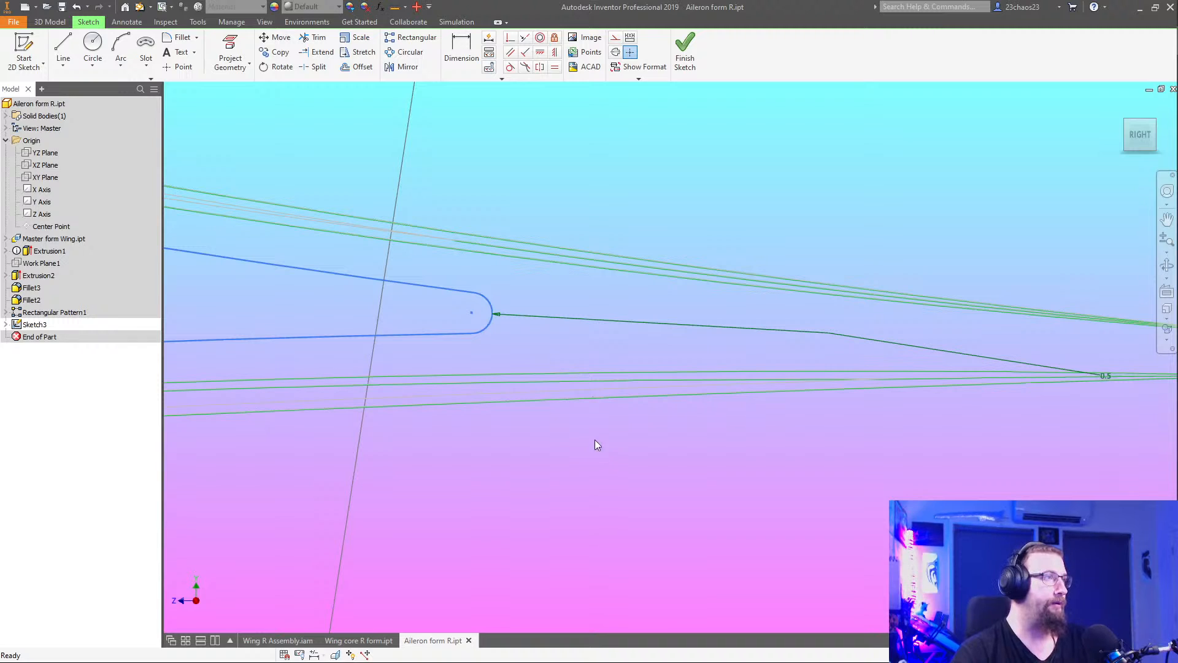
middle_drag(389, 442, 675, 443)
scroll(675, 444, up, 2)
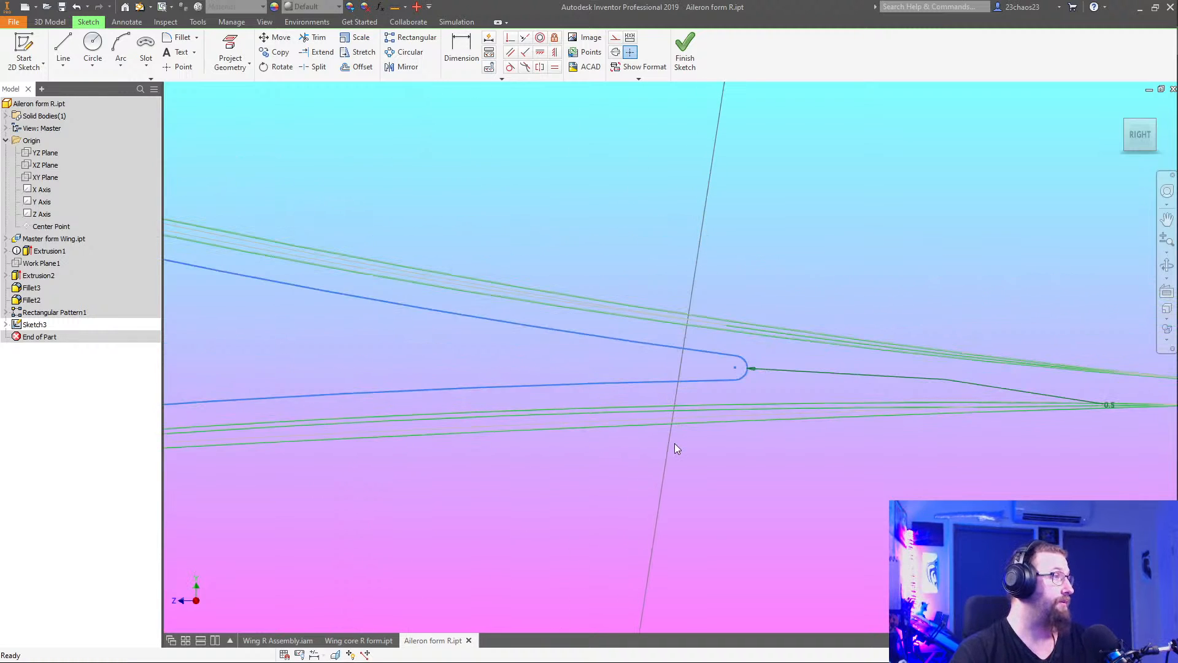
scroll(675, 443, up, 2)
scroll(617, 447, up, 1)
middle_drag(577, 423, 773, 428)
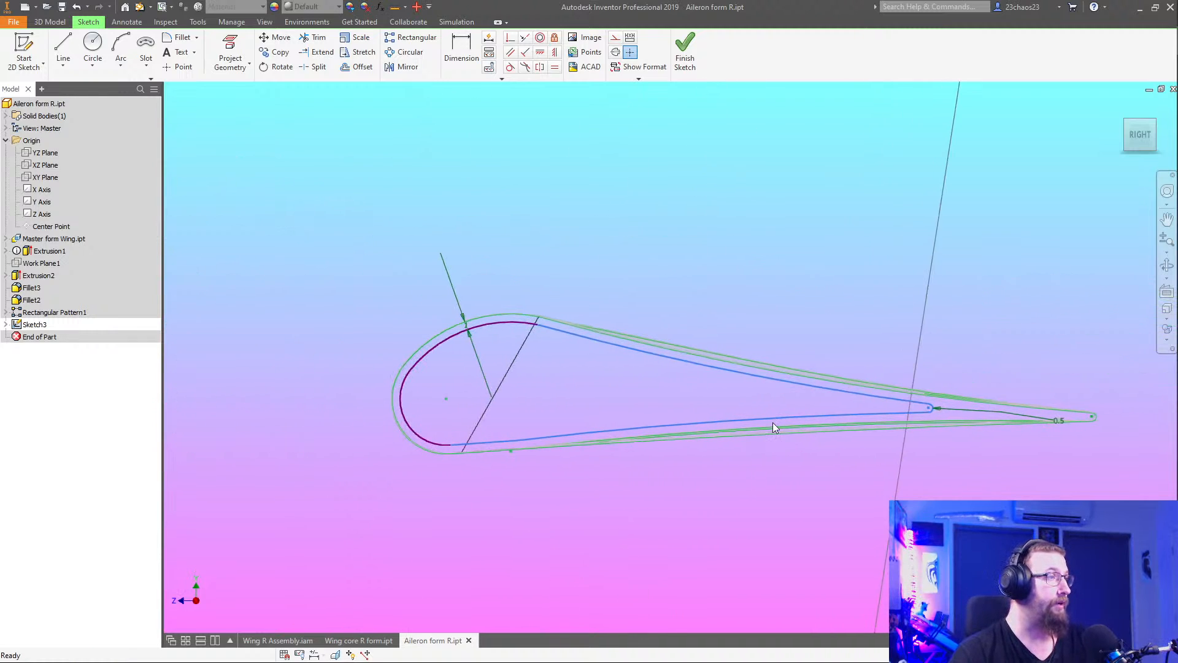
click(685, 52)
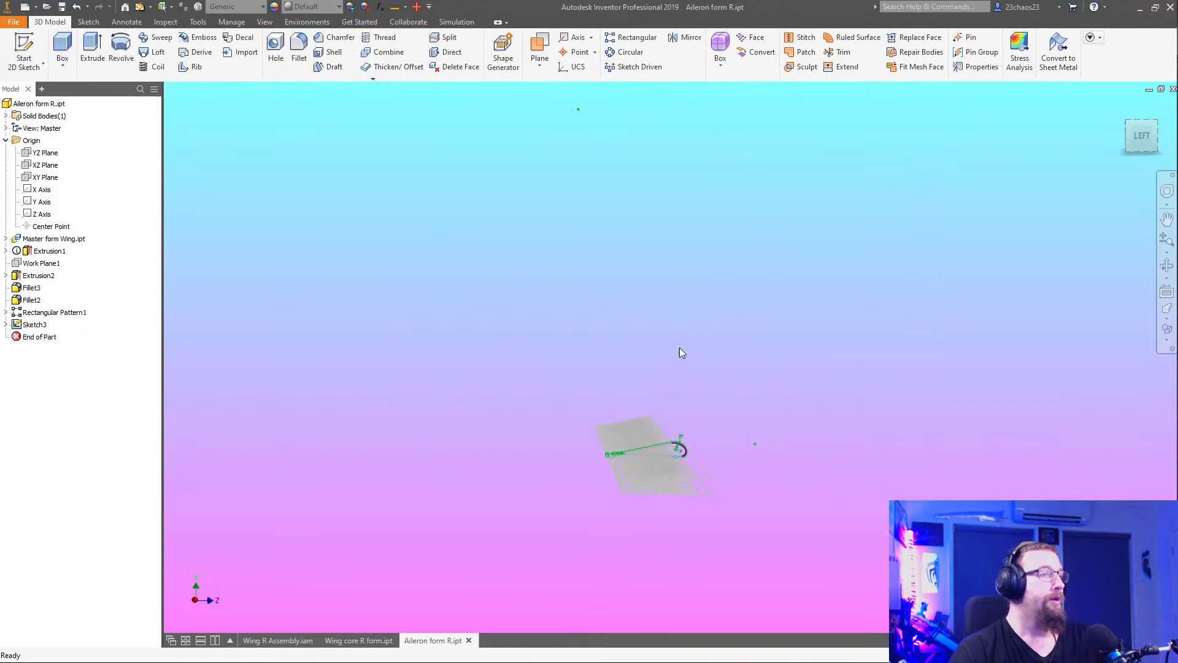
click(93, 52)
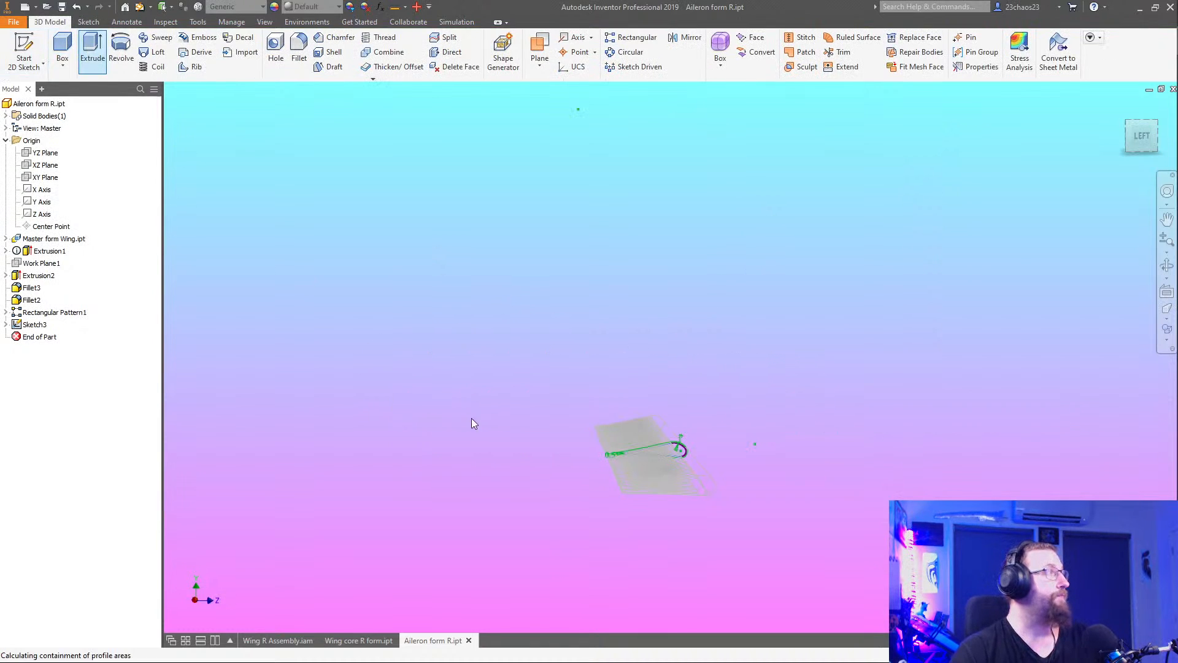
scroll(673, 482, down, 5)
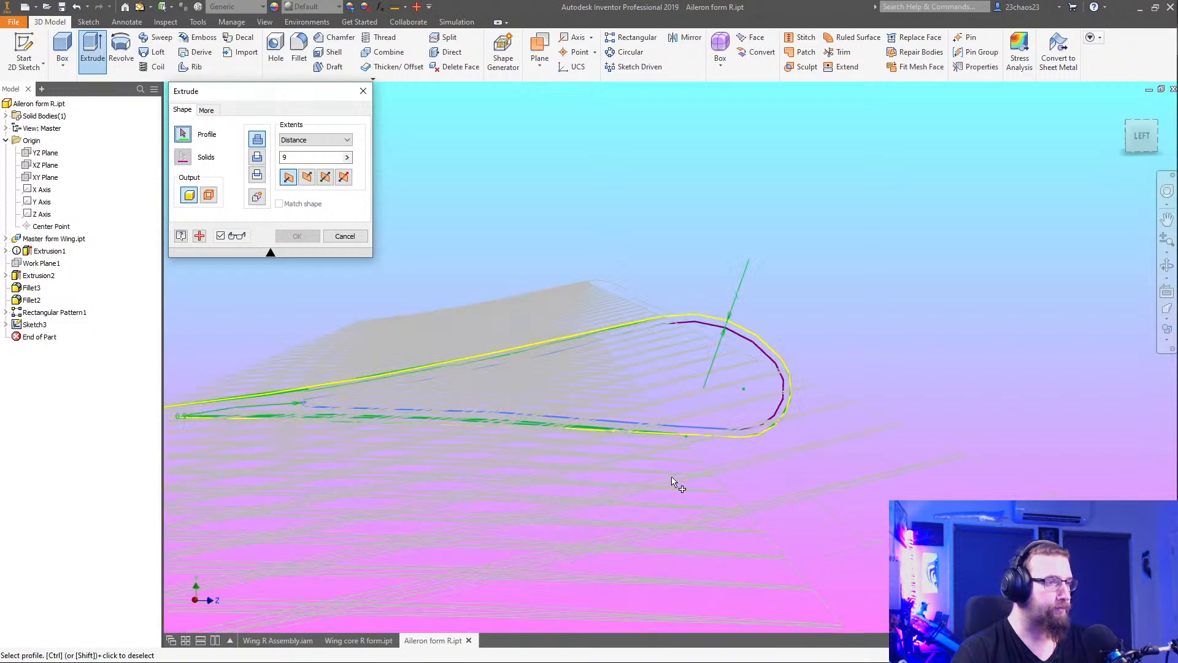
click(715, 392)
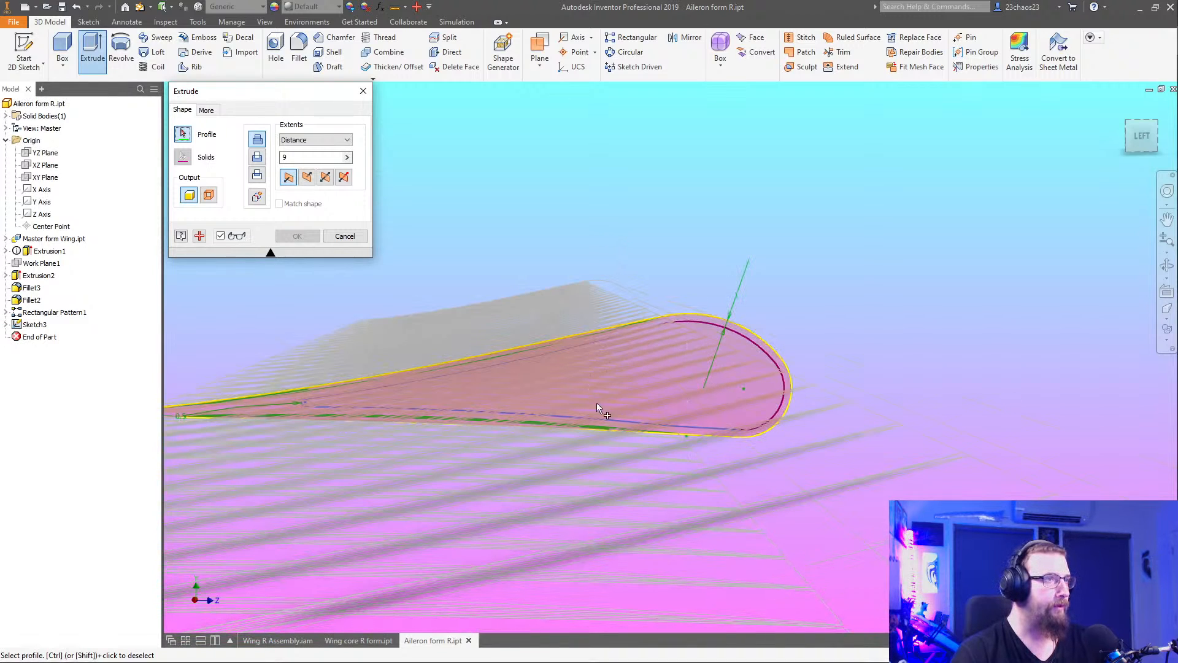
key(Escape)
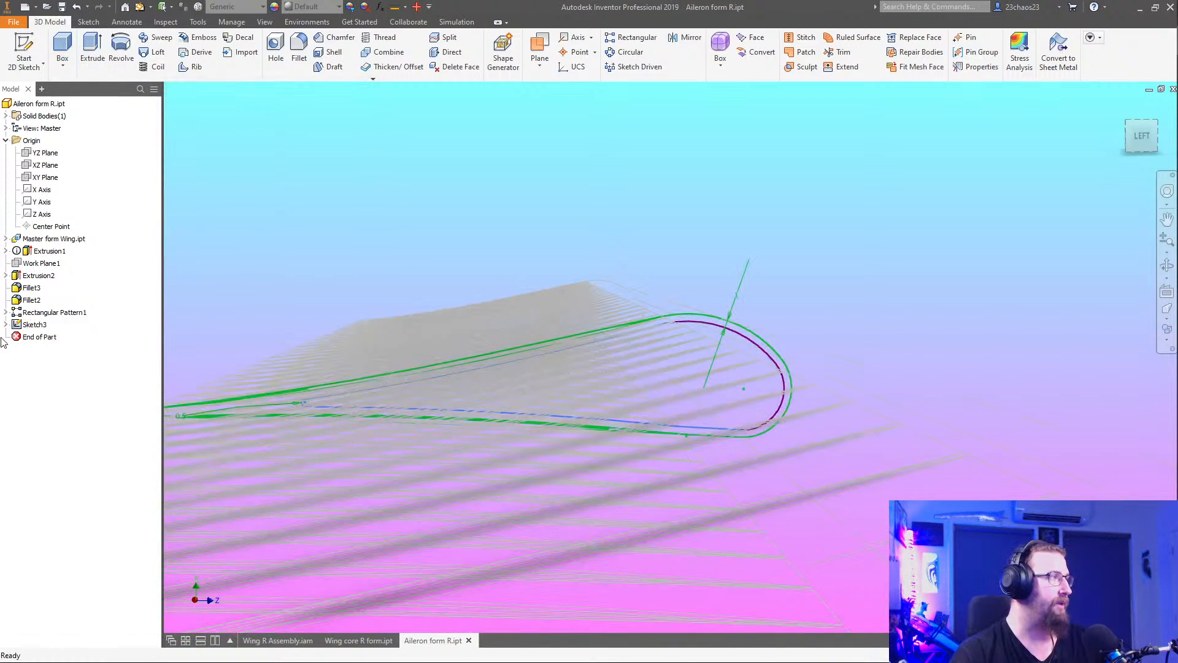
Reopen the inner profile sketch for editing and switch its view to orthographic
double_click(34, 325)
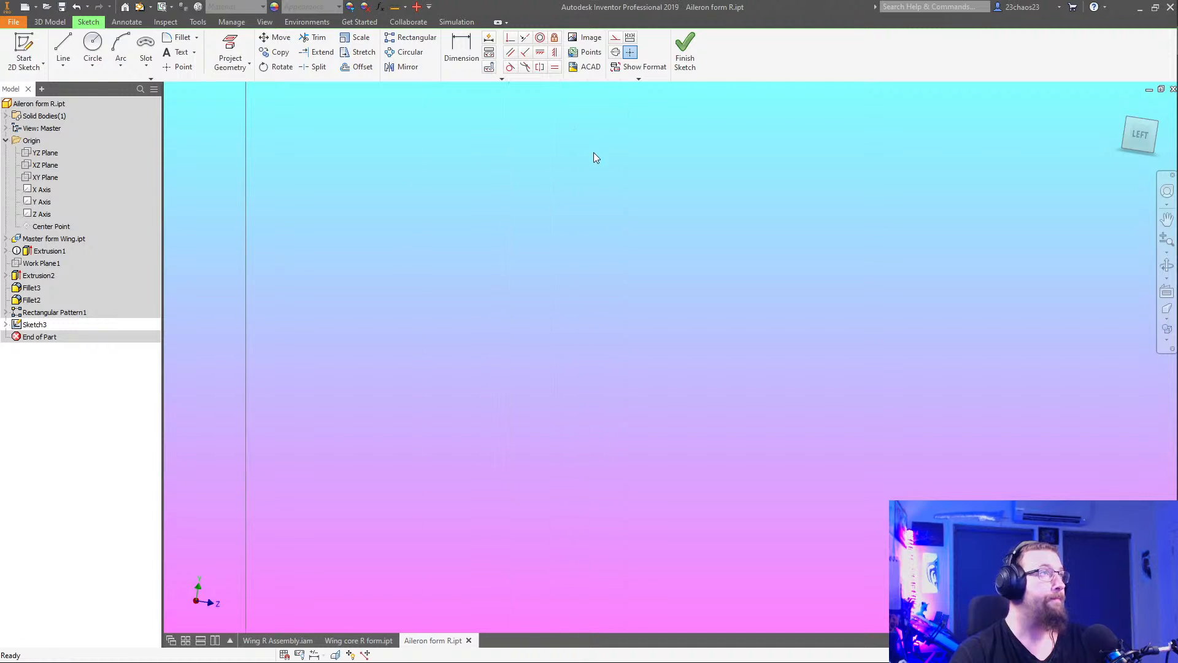
middle_drag(594, 152, 969, 429)
middle_drag(675, 184, 653, 628)
middle_drag(580, 184, 580, 542)
middle_drag(626, 184, 607, 573)
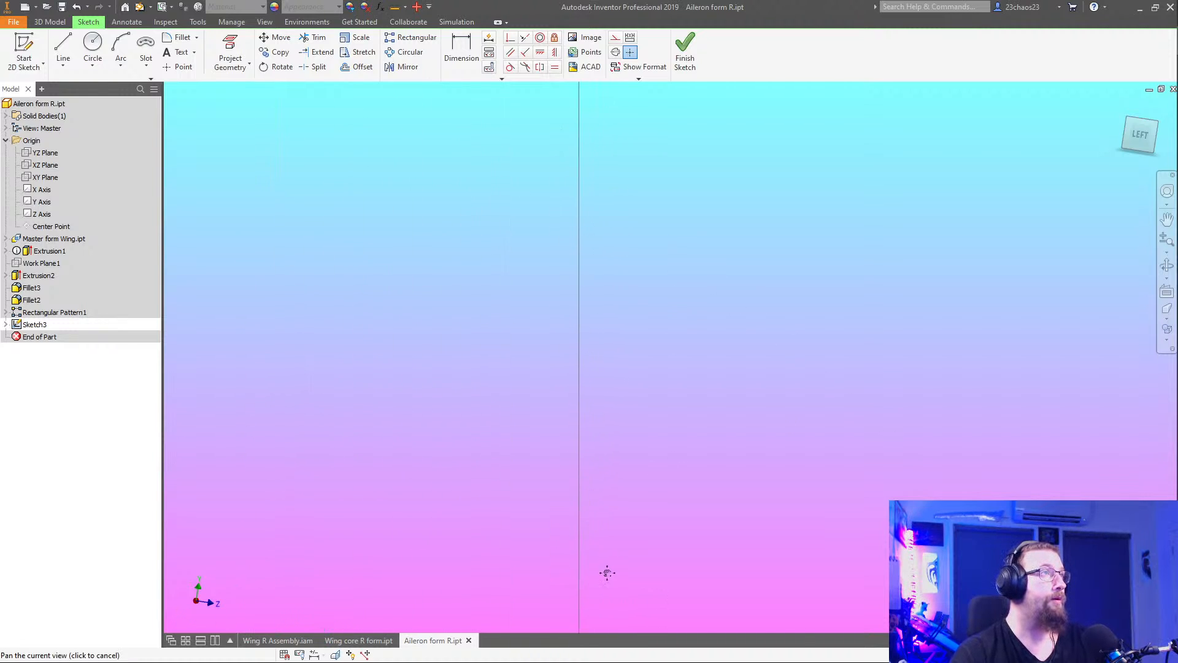
middle_drag(594, 233, 618, 552)
middle_drag(601, 400, 603, 403)
mouse_move(599, 282)
middle_down()
mouse_move(612, 294)
mouse_move(584, 307)
middle_up()
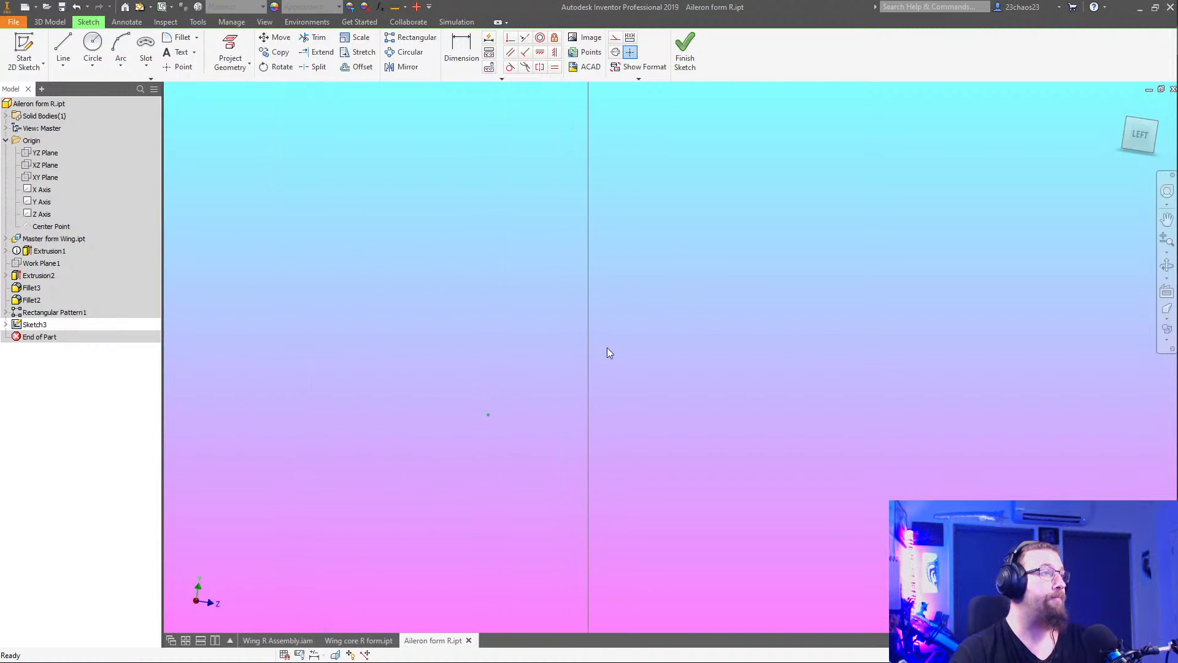
scroll(608, 326, down, 5)
scroll(620, 350, up, 10)
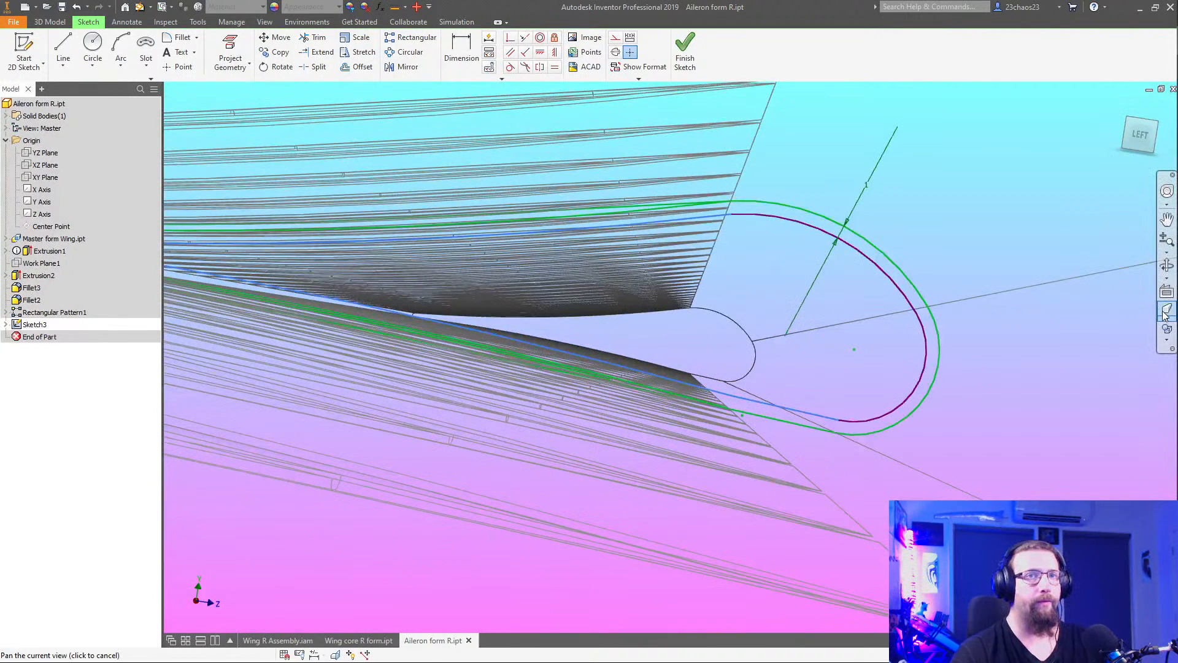
click(1167, 330)
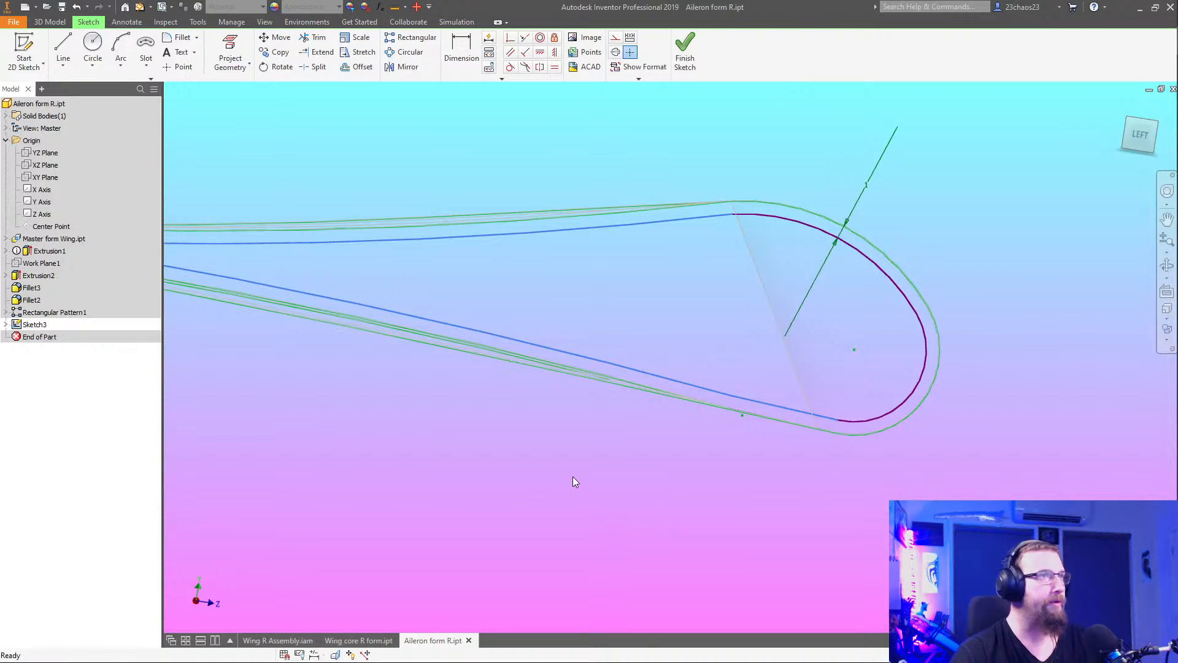
Use Close Loop on the inner profile's lower curve, short lower line, nose curve and upper curve, closing the gaps, and finish the sketch
right_click(519, 340)
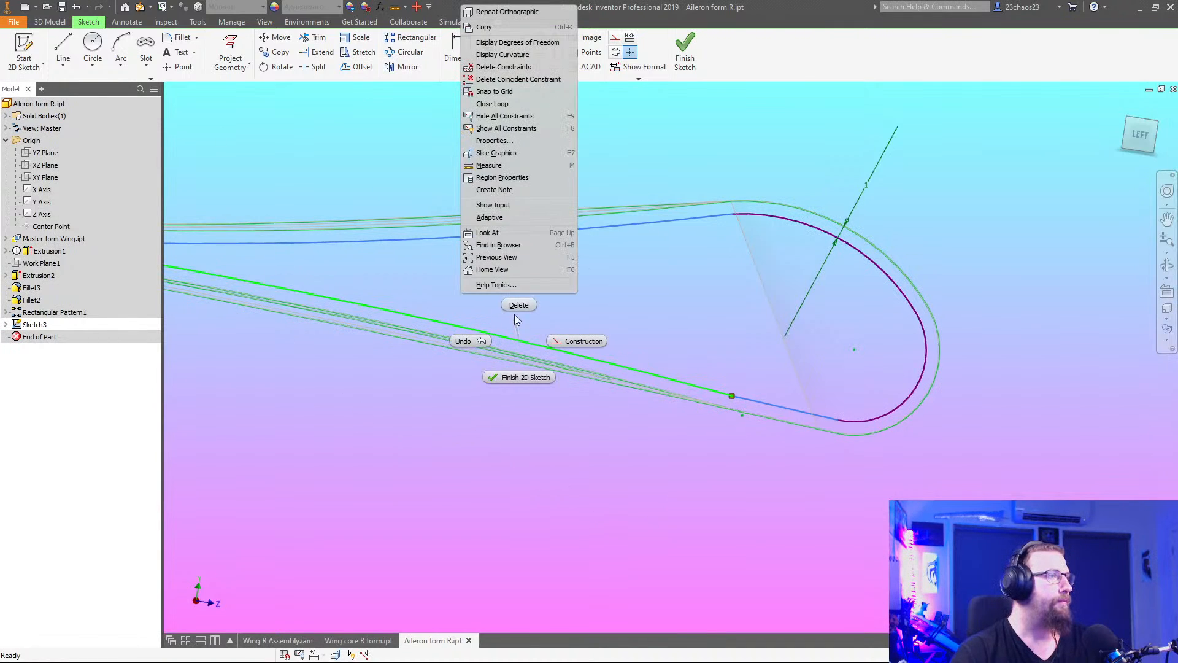
click(509, 103)
click(517, 362)
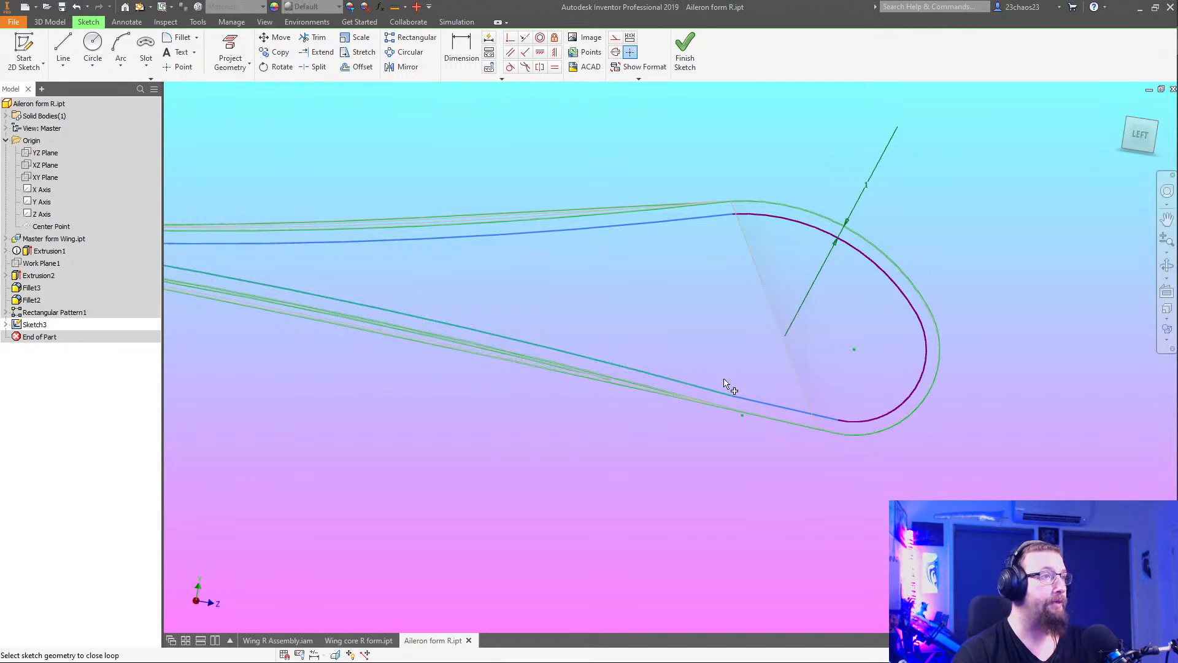
click(753, 405)
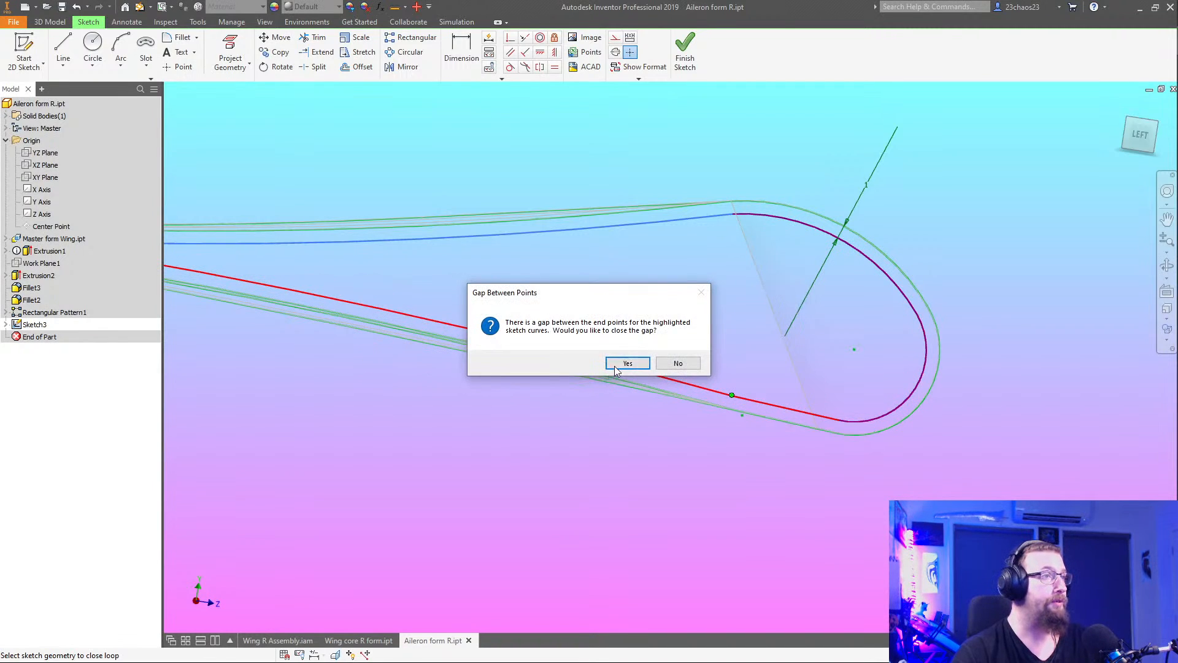
click(625, 363)
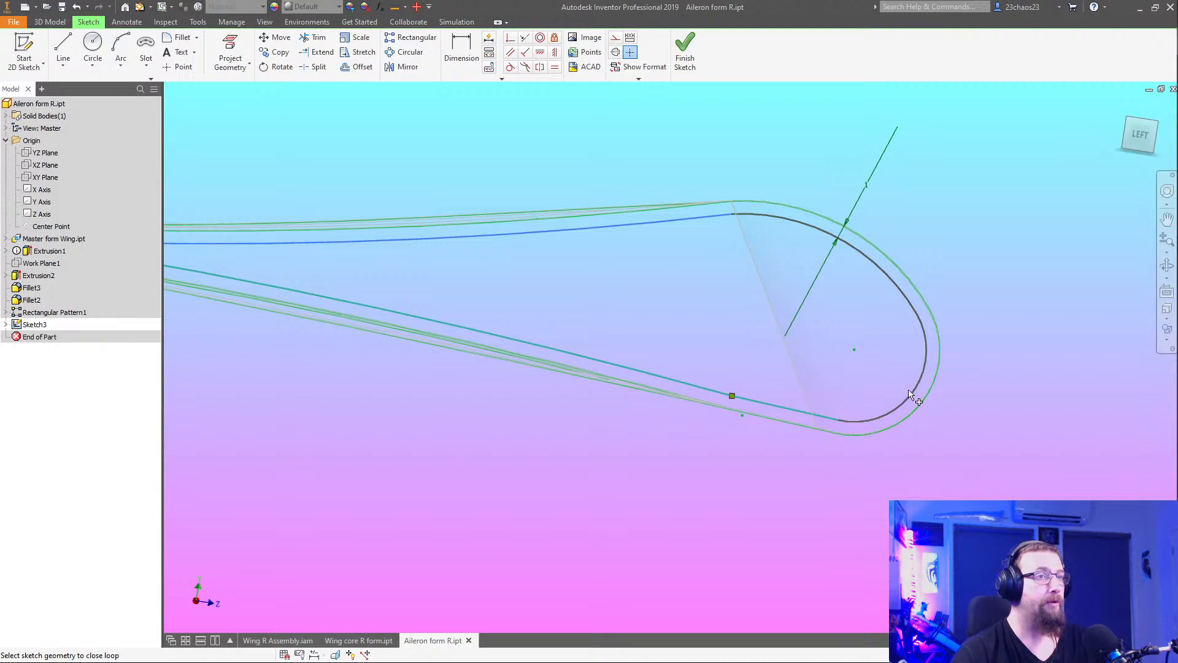
click(772, 214)
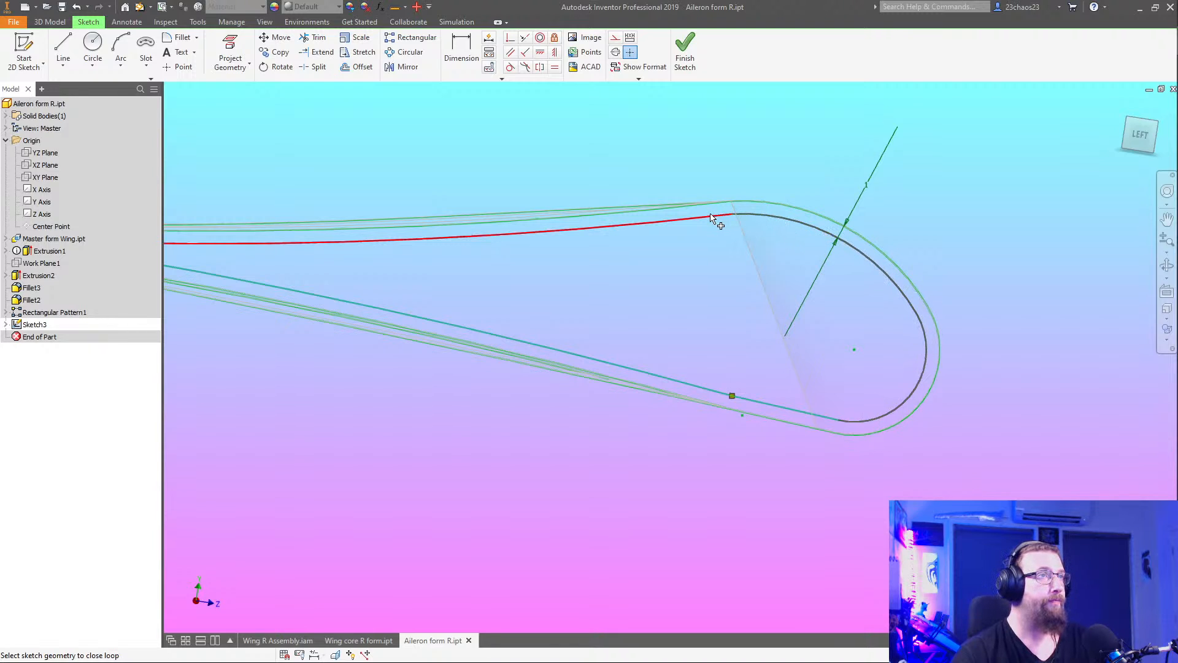
click(627, 363)
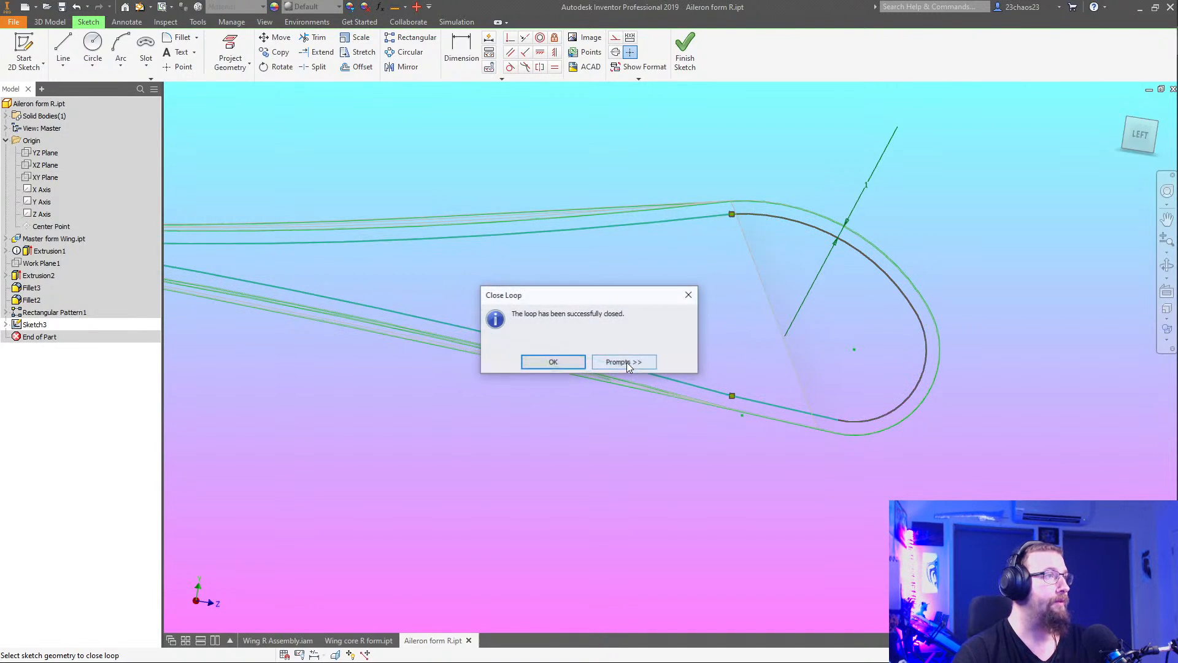
click(551, 362)
middle_drag(508, 316, 934, 345)
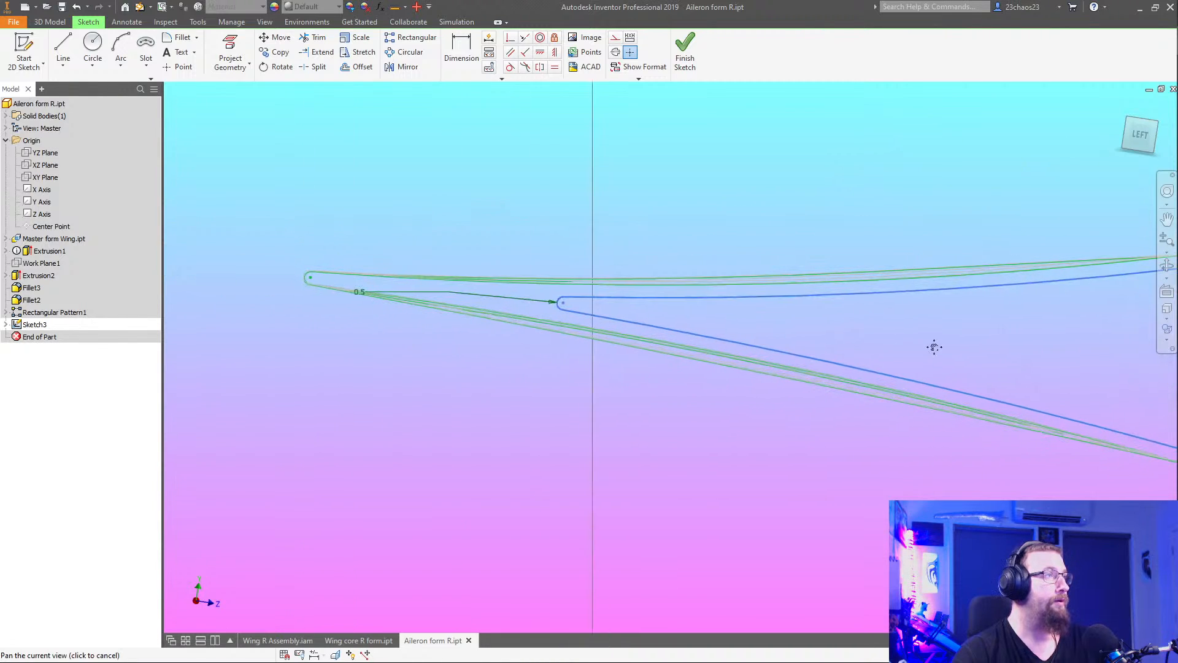
click(684, 55)
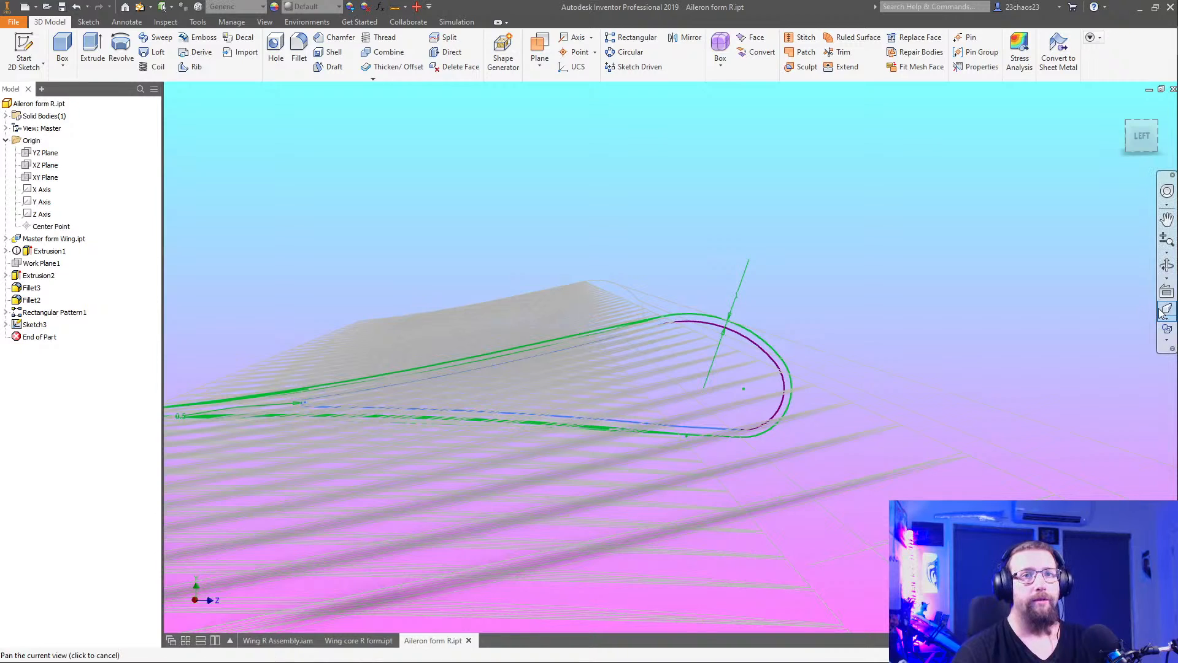
Switch the part view to orthographic and set up an Extrude cut of the inner profile in the flipped direction
click(1167, 338)
click(1101, 330)
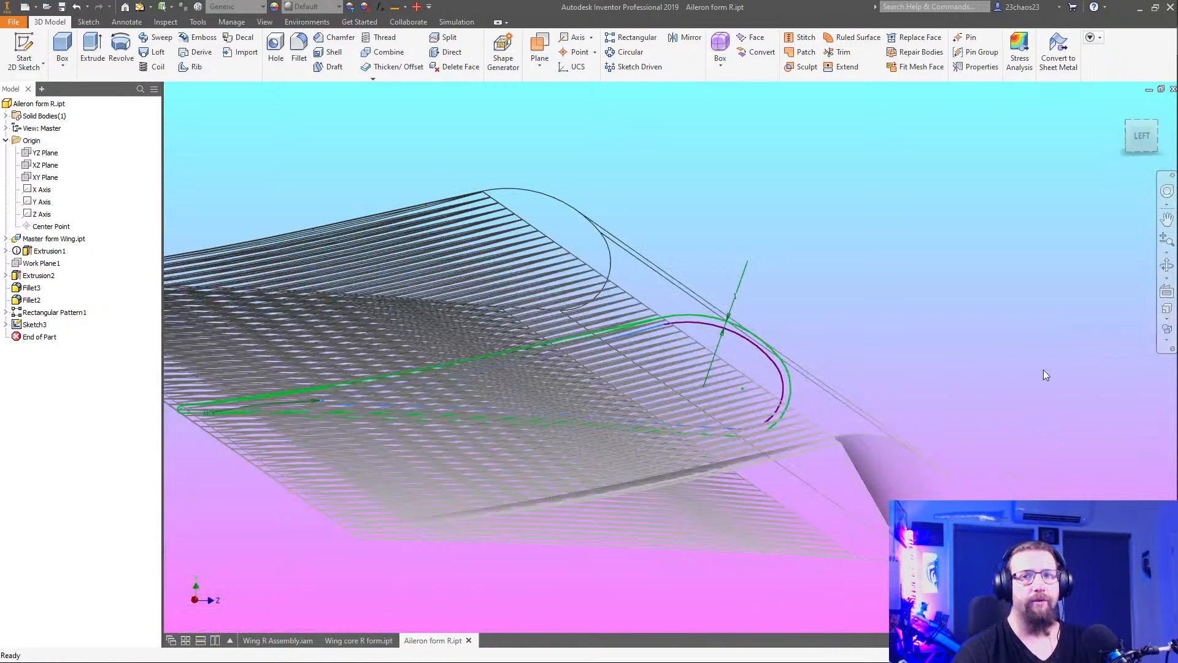
click(86, 52)
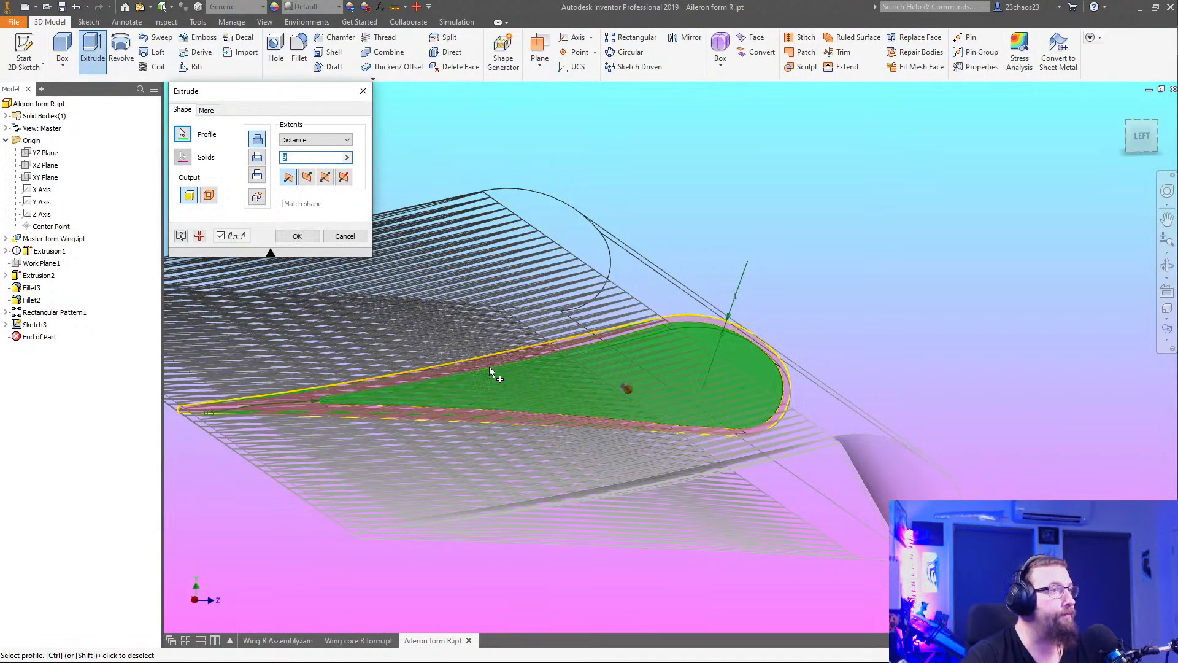
scroll(488, 367, down, 3)
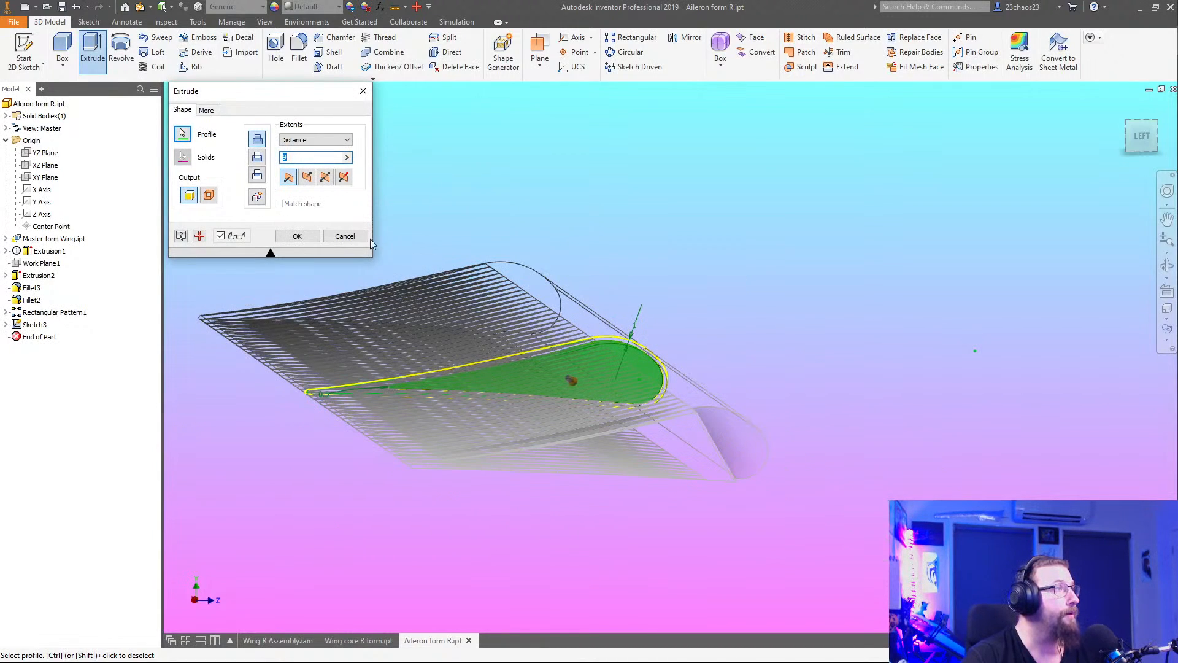
click(307, 177)
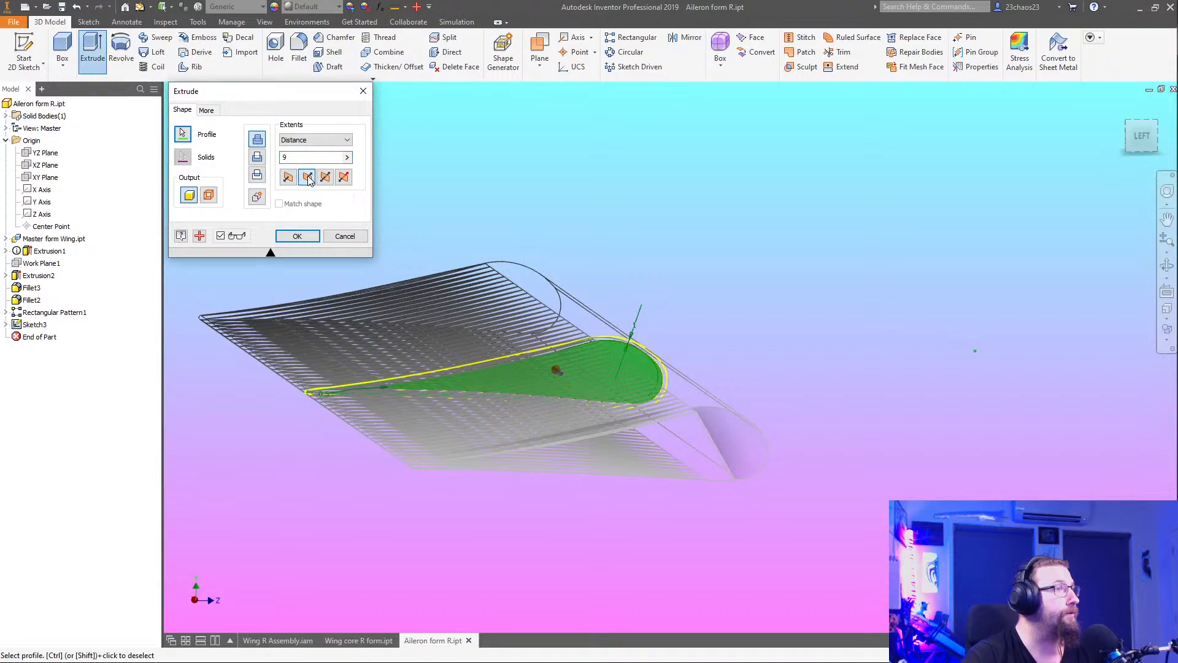
click(257, 156)
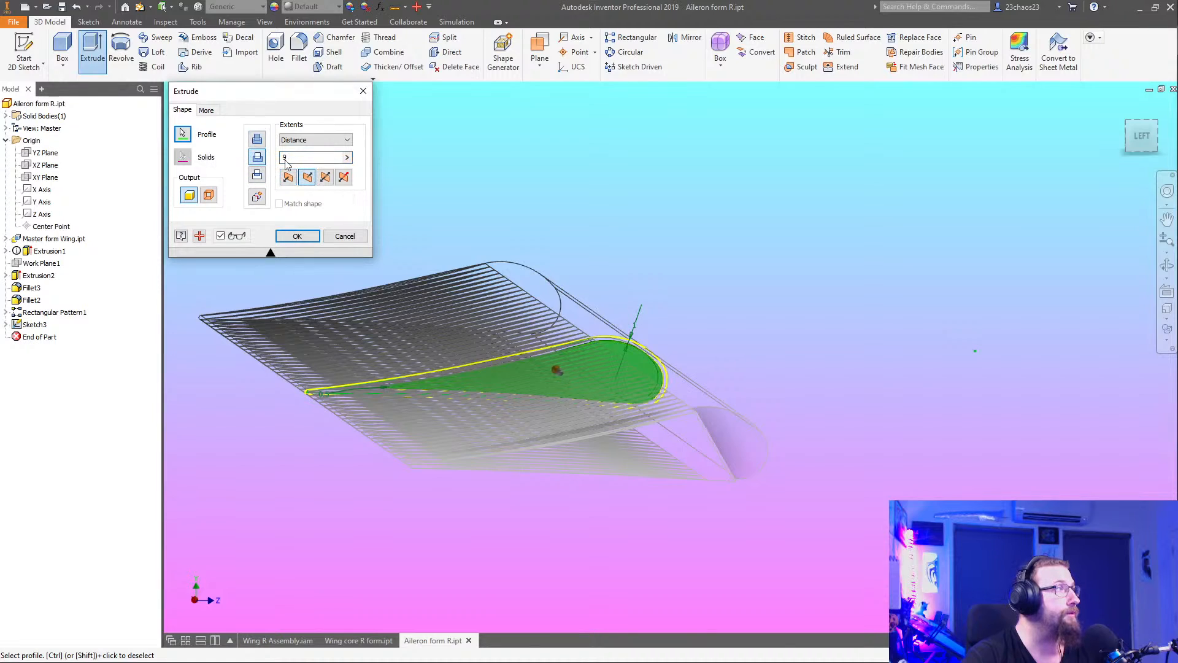
Measure between the aileron's two end faces to fill in the cut's extrusion distance
click(347, 158)
click(365, 163)
shift+middle_drag(844, 431, 642, 442)
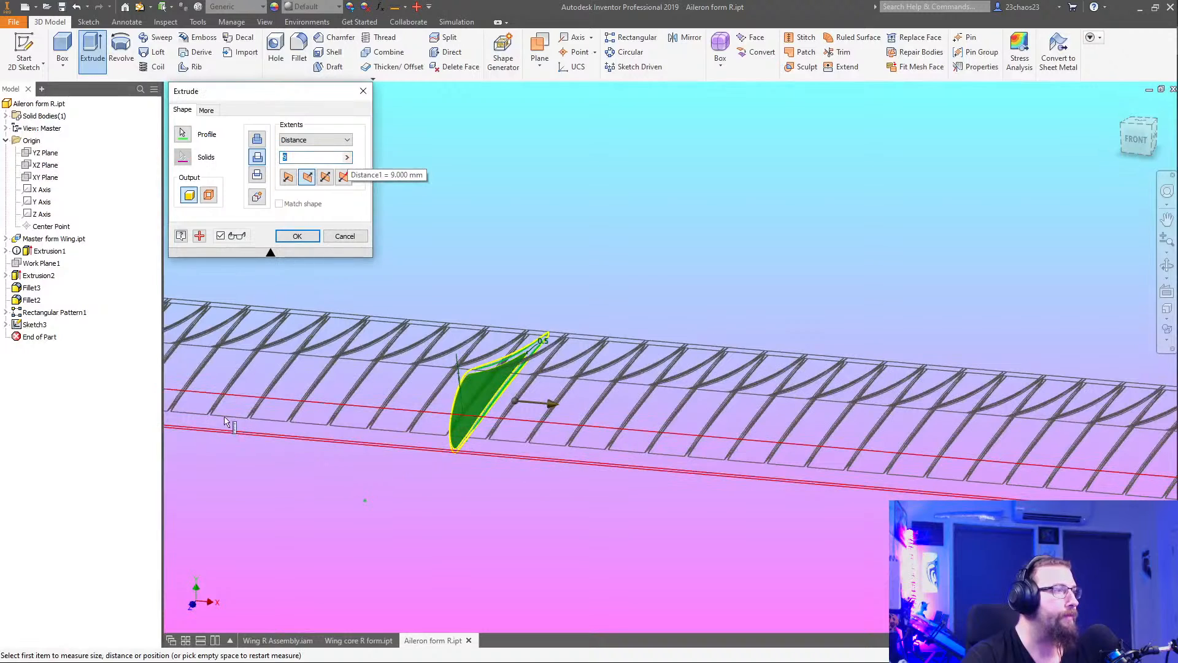
scroll(275, 370, down, 2)
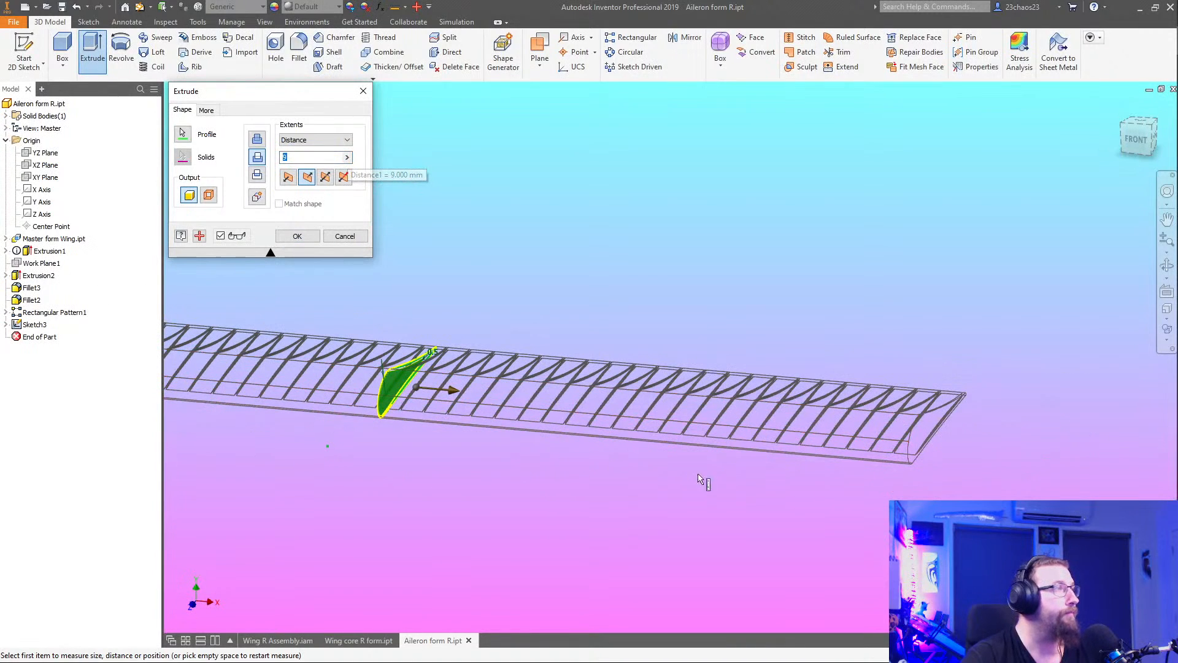
click(916, 443)
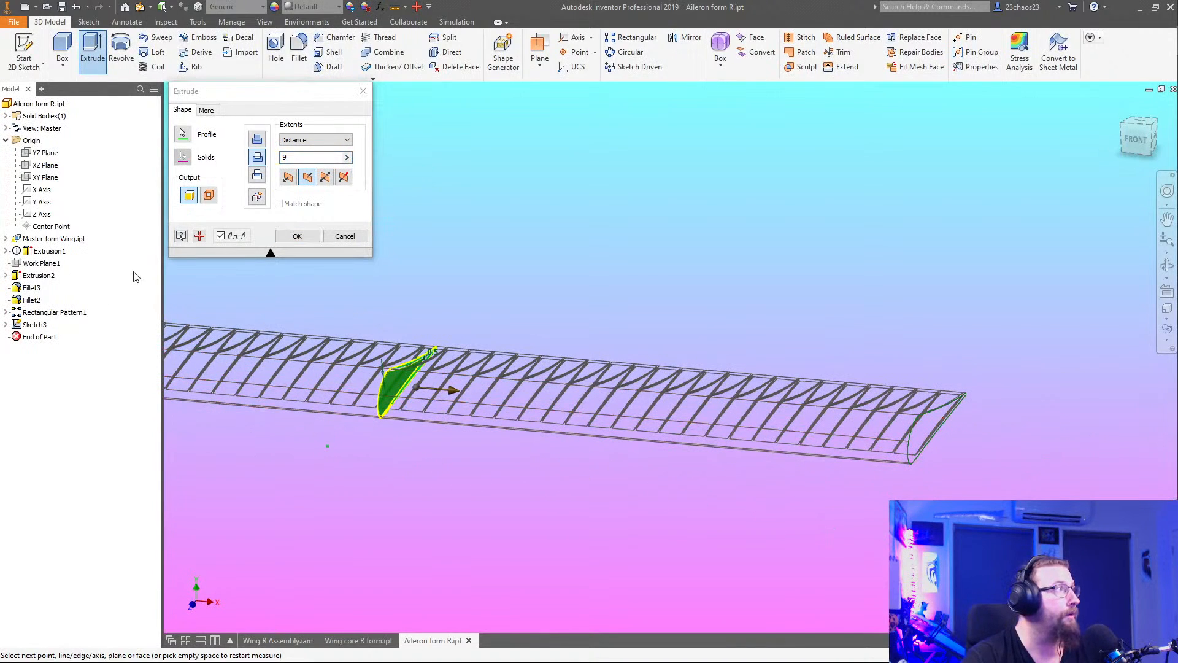
middle_drag(371, 448, 828, 448)
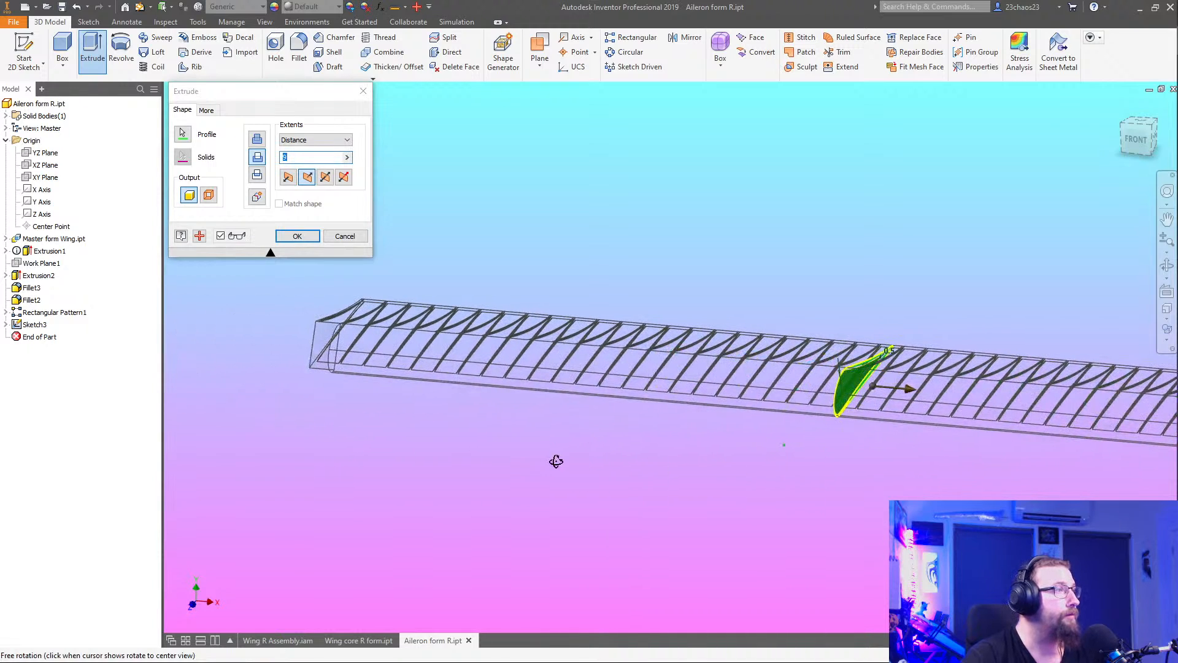
shift+middle_drag(556, 461, 624, 466)
click(499, 535)
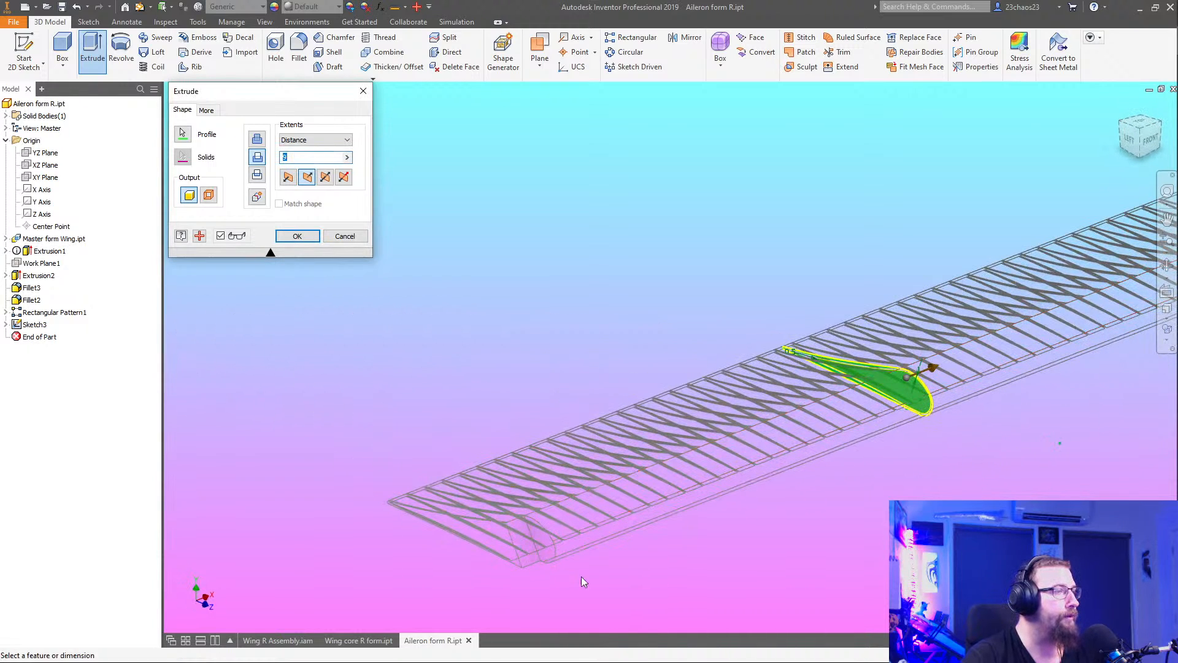
scroll(594, 317, down, 3)
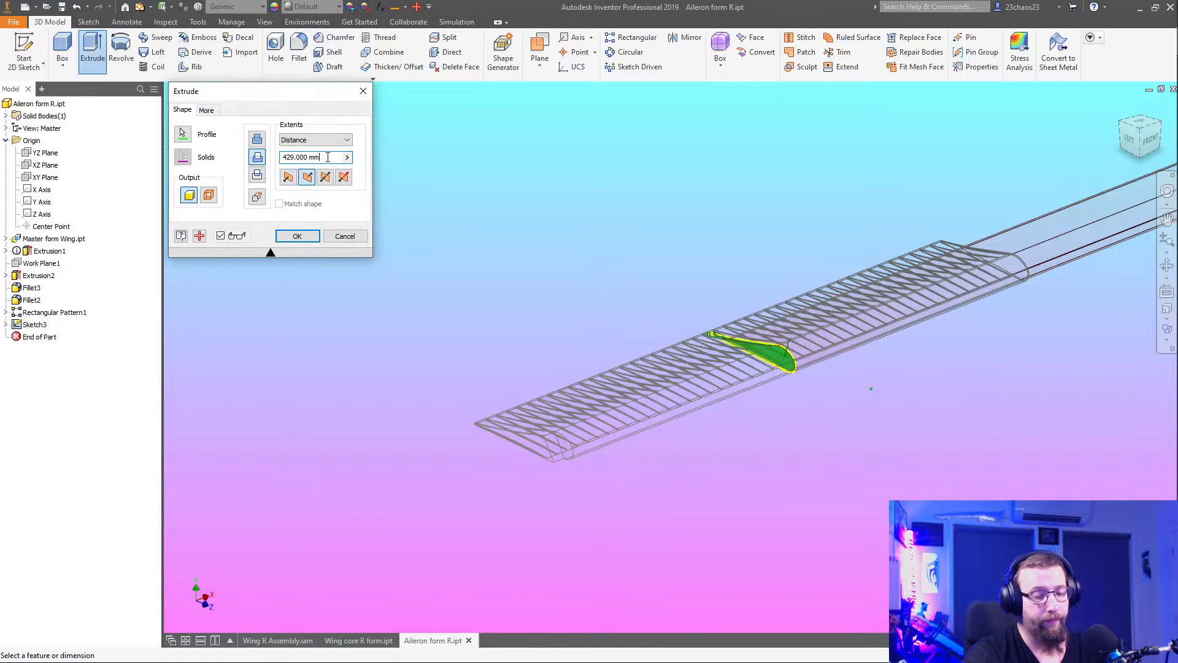
Set the cut distance to 429.000 mm/2-1, check its reach at the aileron's end, and create the extruded cut
text(/2)
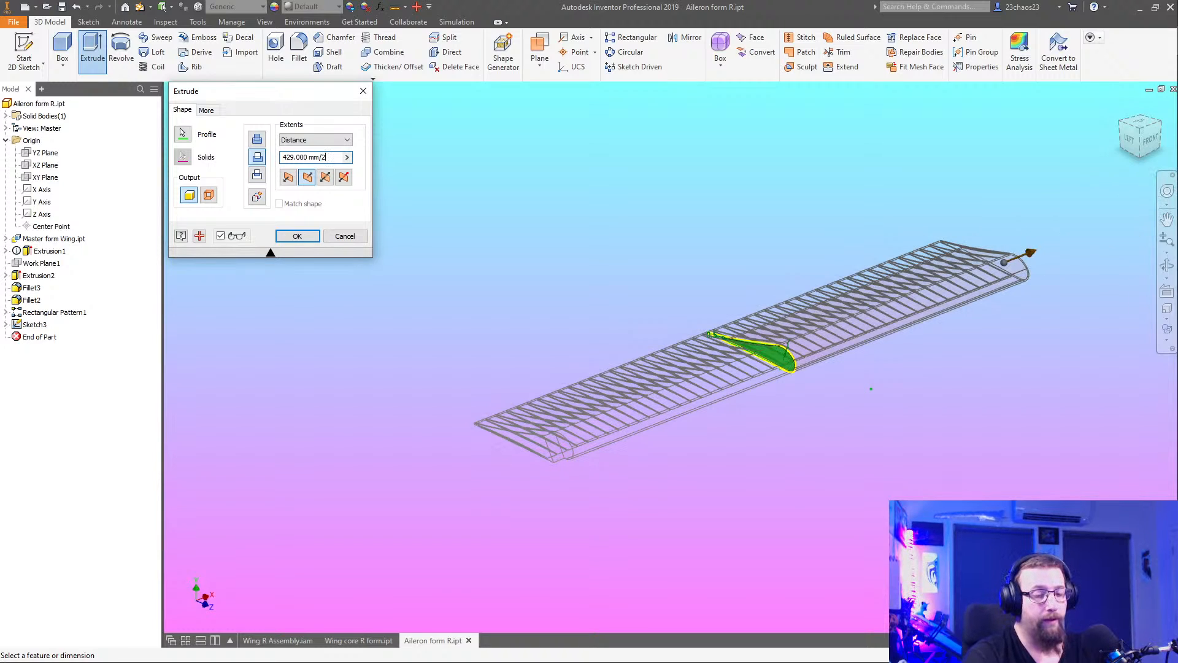
text(-1)
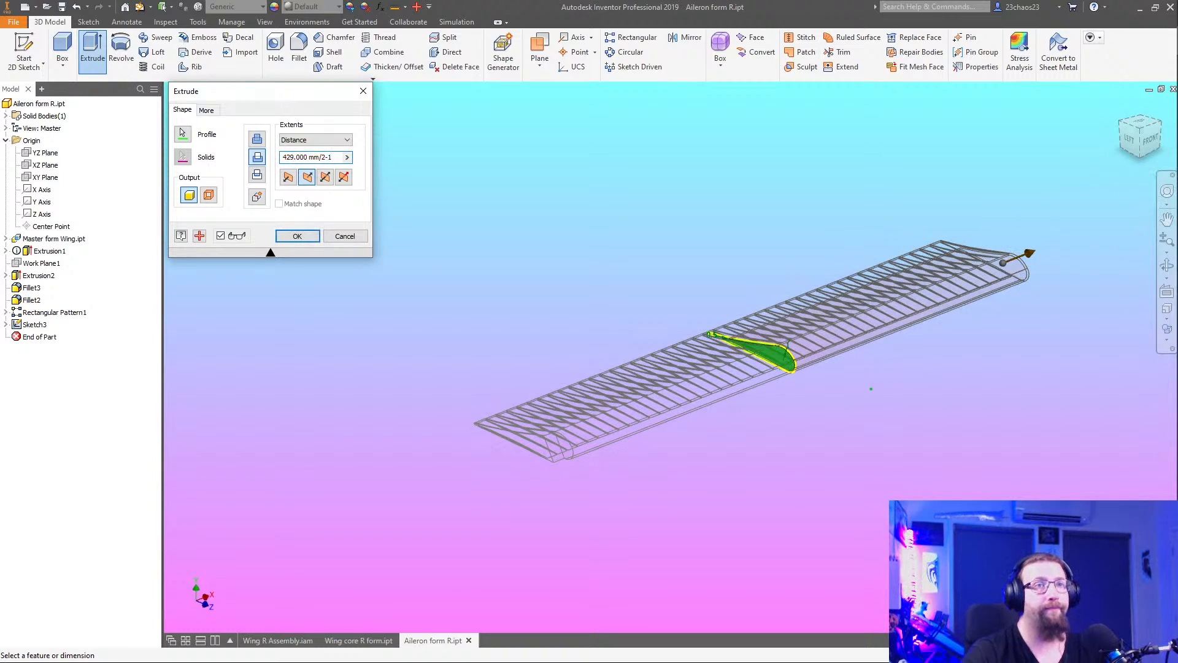
shift+middle_drag(843, 375, 776, 410)
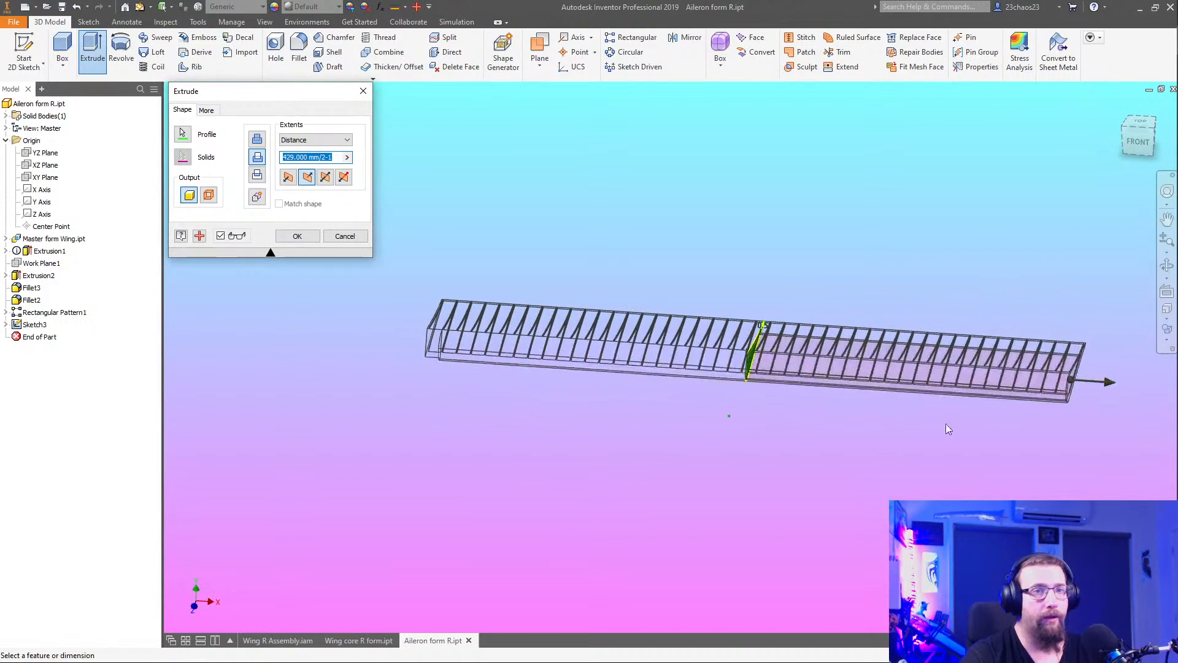
scroll(1081, 384, up, 7)
middle_drag(1064, 384, 955, 439)
scroll(938, 432, down, 4)
scroll(1020, 336, up, 2)
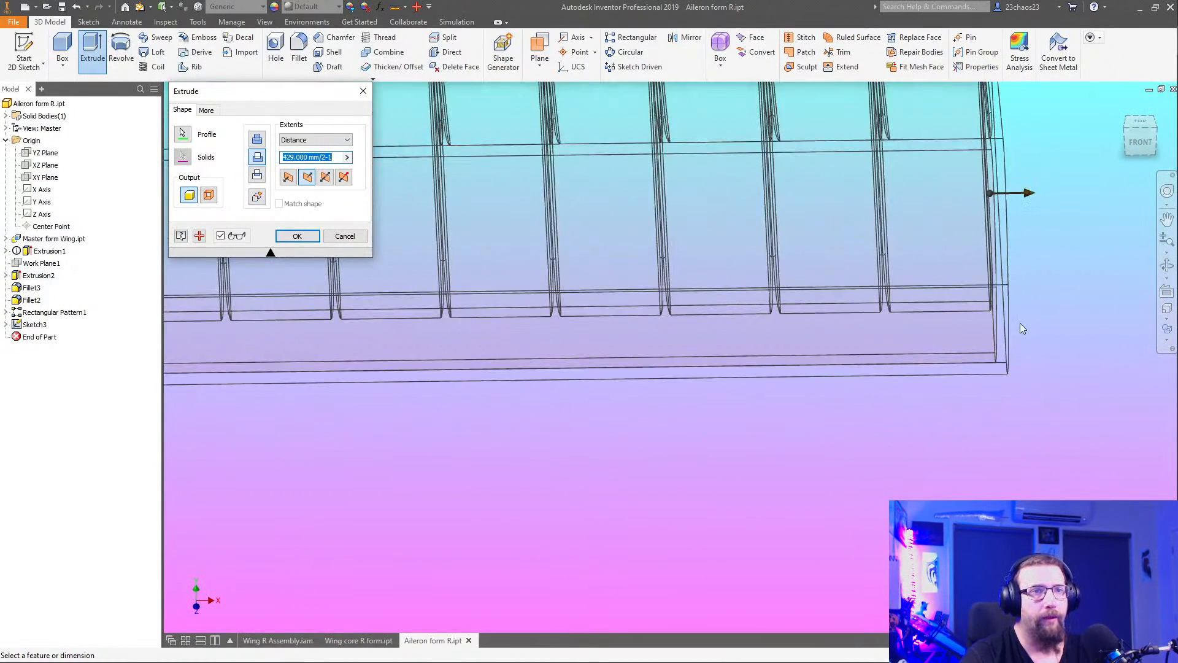
scroll(1020, 329, down, 2)
click(297, 236)
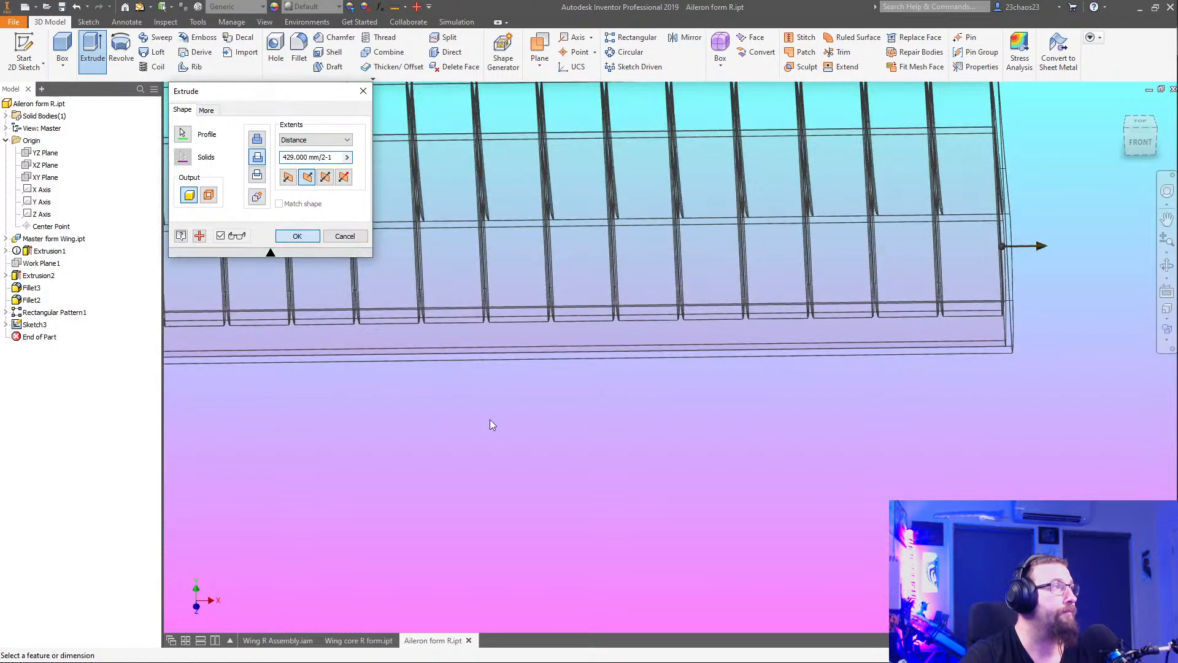
scroll(513, 413, down, 4)
middle_drag(513, 413, 825, 423)
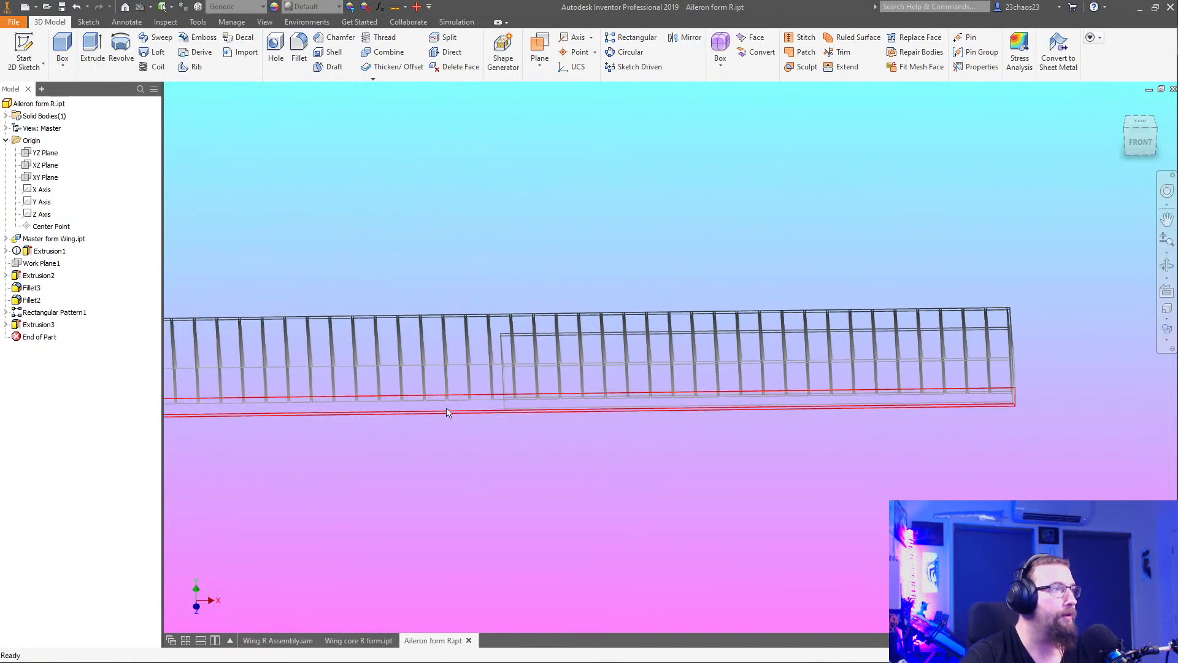
Start a sketch on Work Plane1, project the edges of the inner cavity profile into it, and finish the sketch
click(23, 51)
click(38, 265)
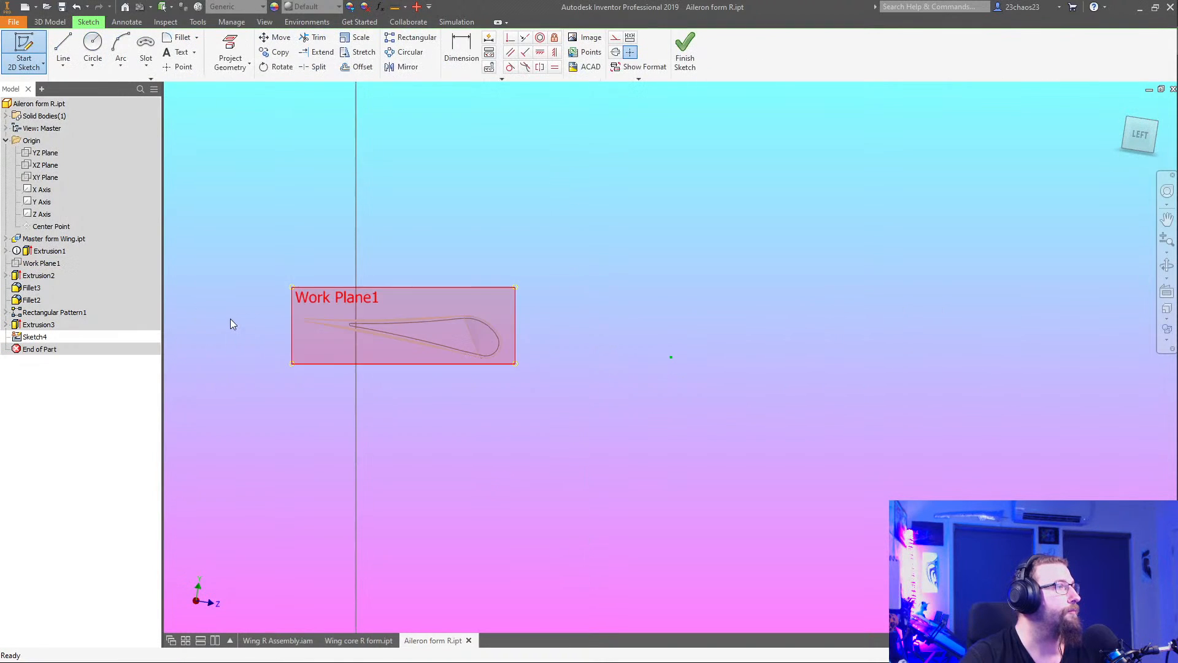
click(230, 52)
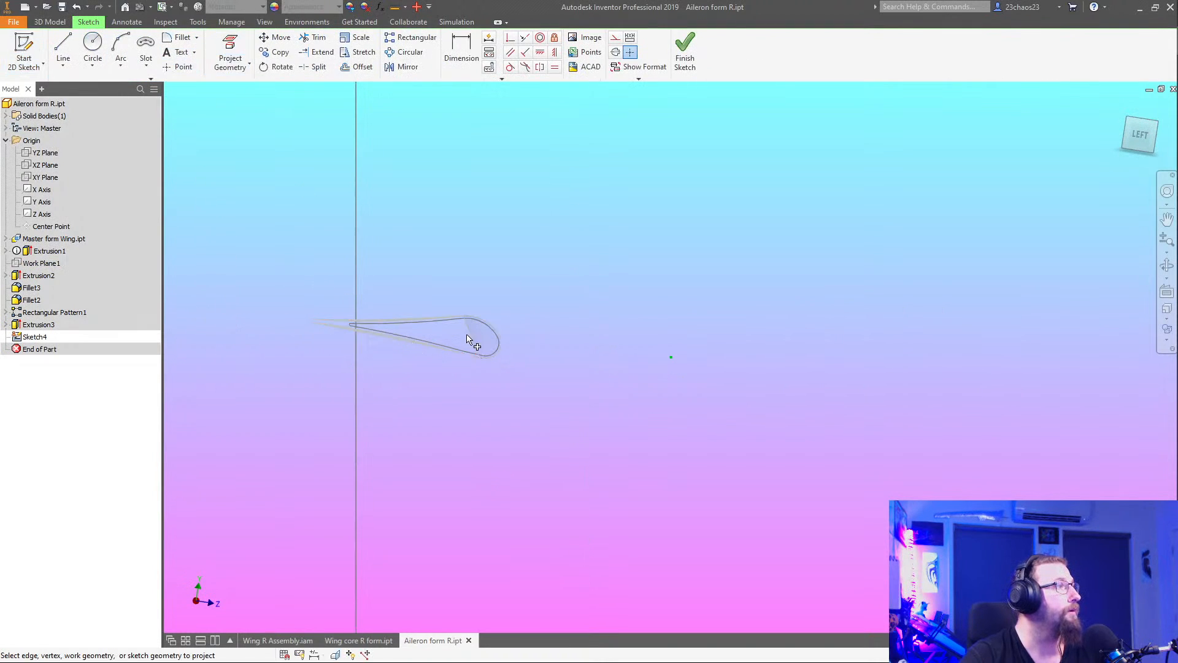
scroll(472, 340, up, 3)
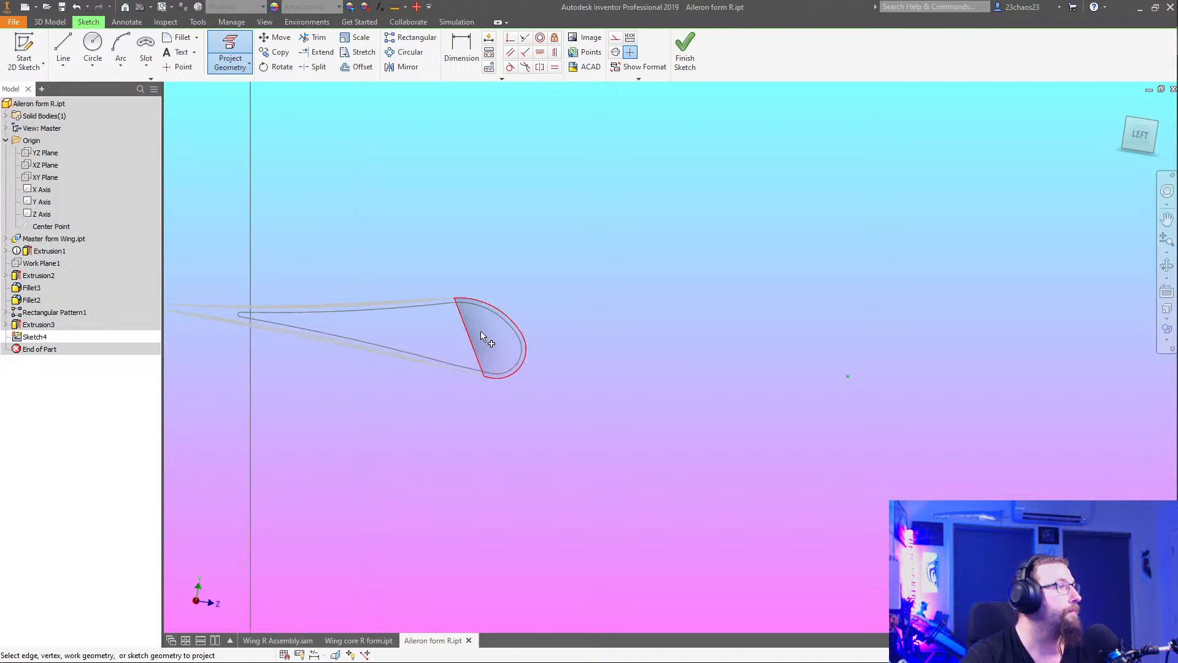
click(500, 351)
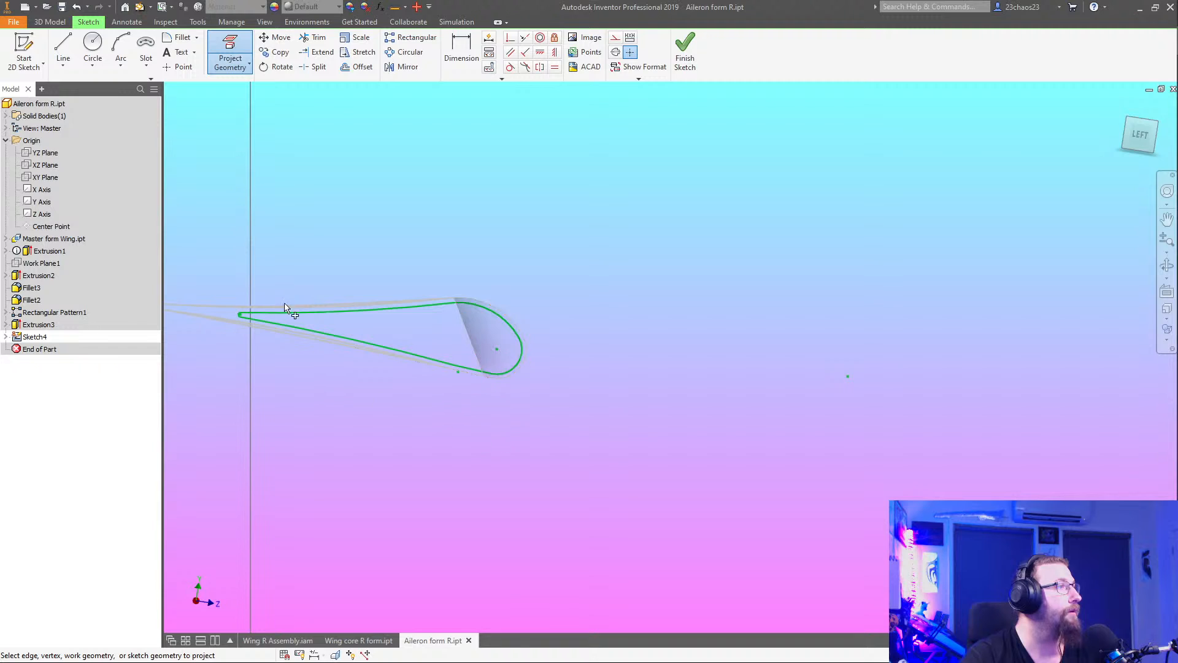
click(685, 52)
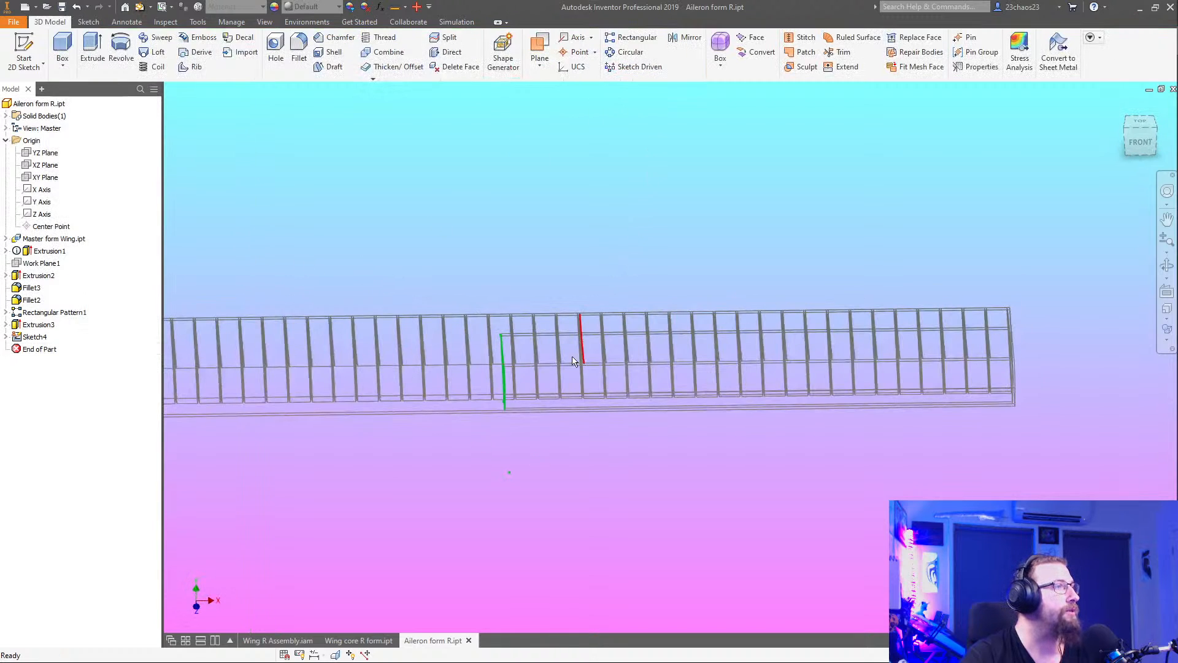
Extrude-cut the projected inner profile toward the aileron's other end with a distance of 429.000 mm/2-11
click(92, 49)
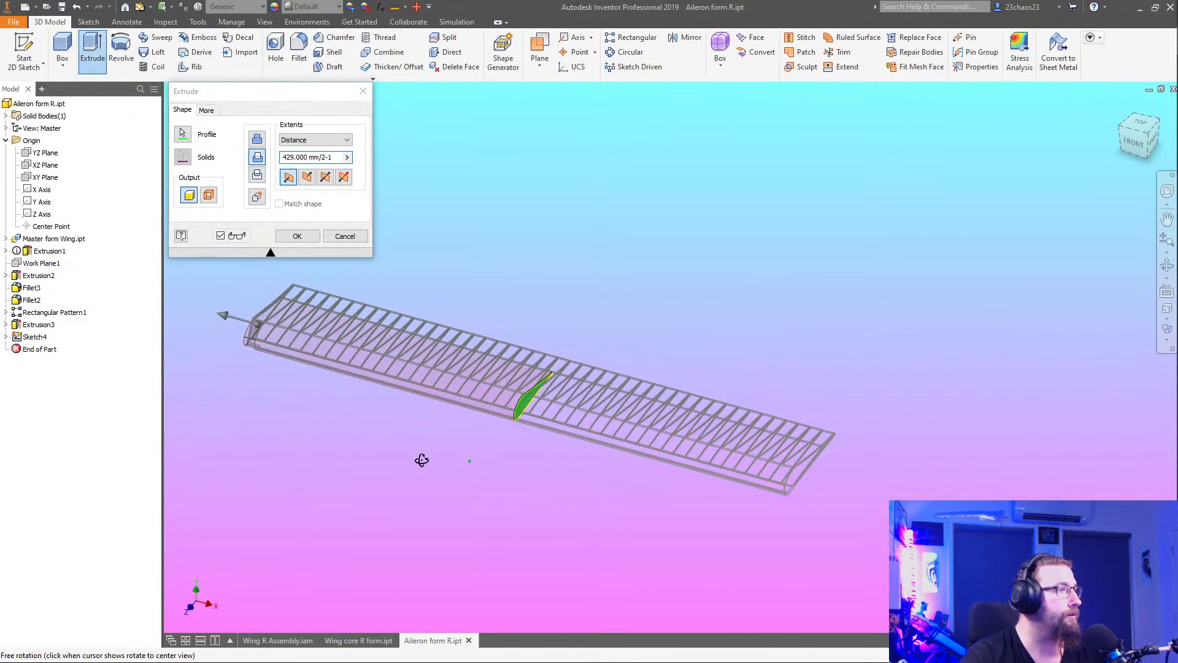
shift+middle_drag(260, 459, 482, 442)
scroll(584, 433, up, 6)
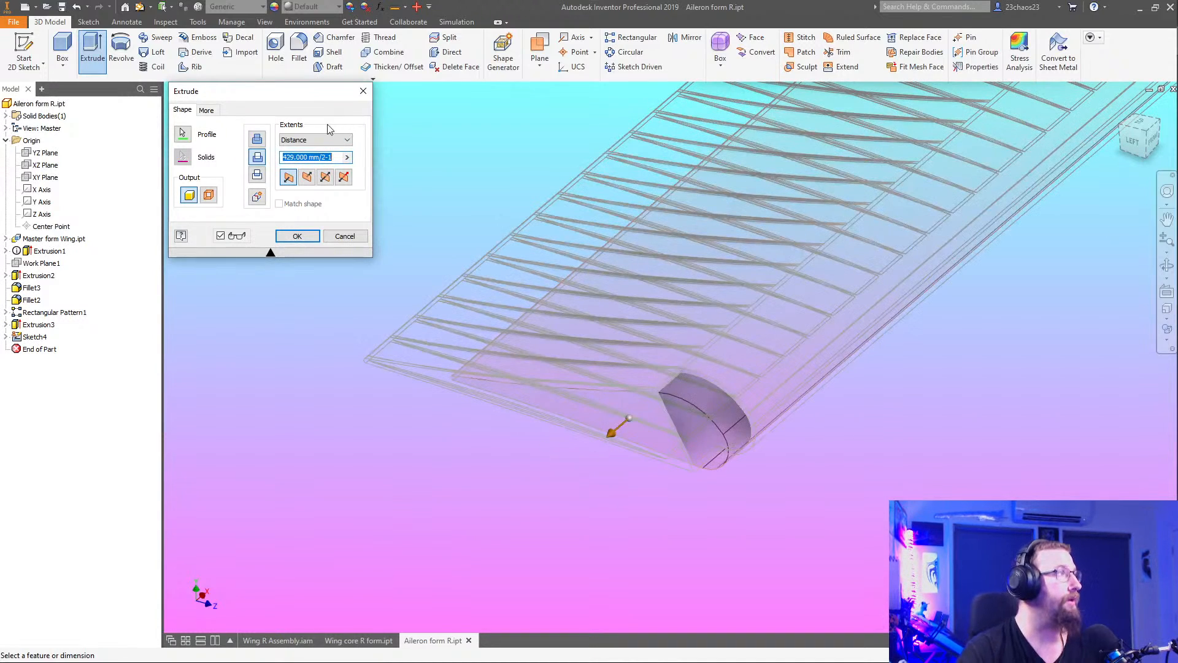
click(336, 157)
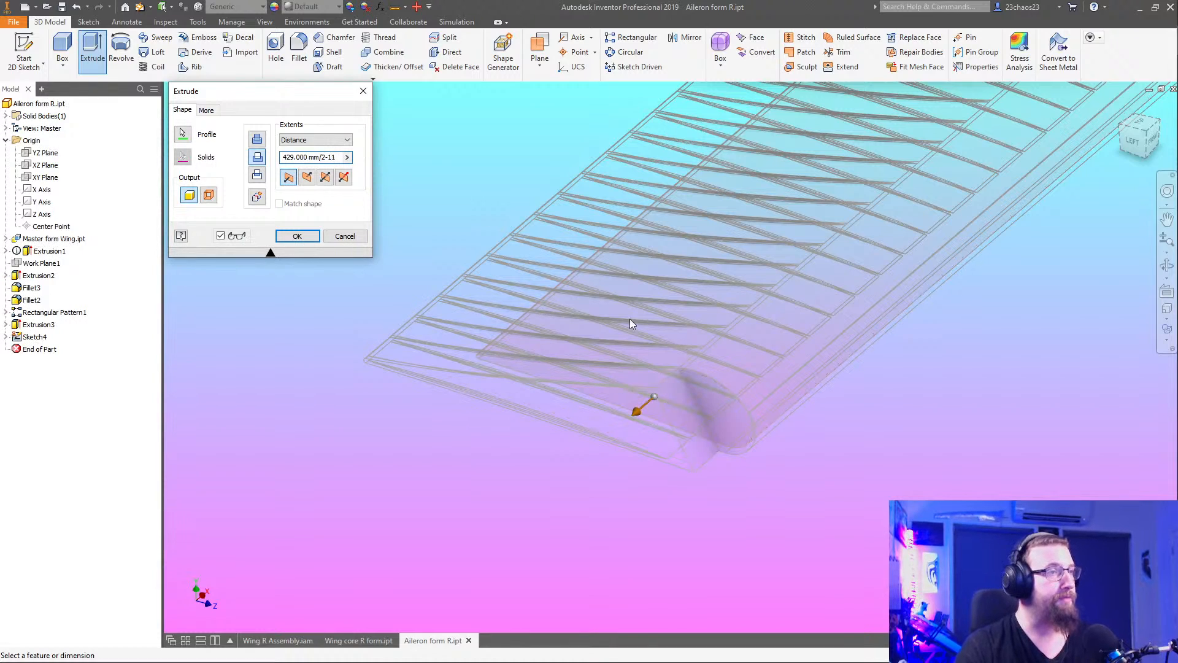
click(297, 237)
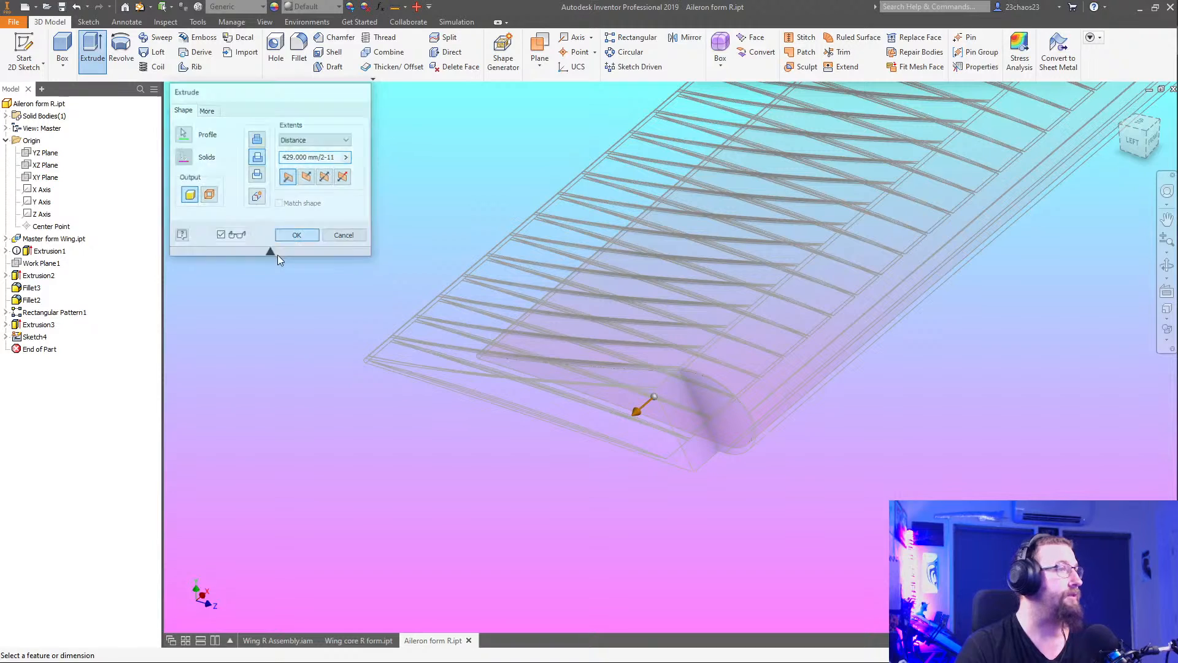
Start a new sketch on the end face inside the second cut, at the aileron end with the cut-back nose
scroll(489, 385, down, 2)
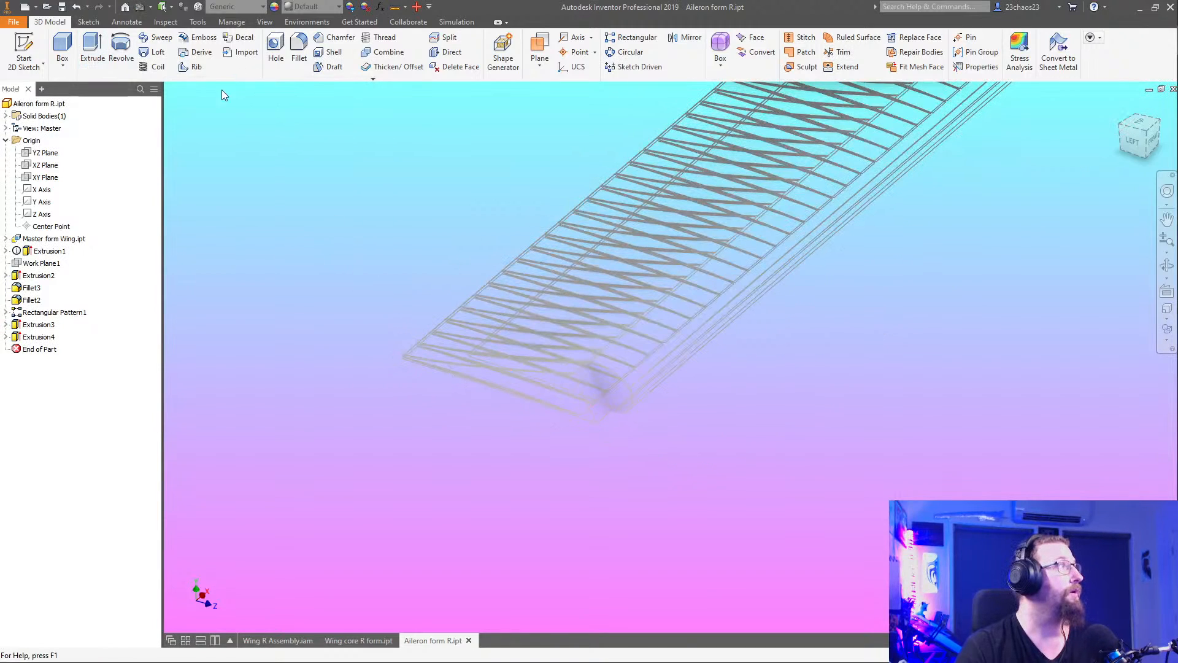
click(23, 52)
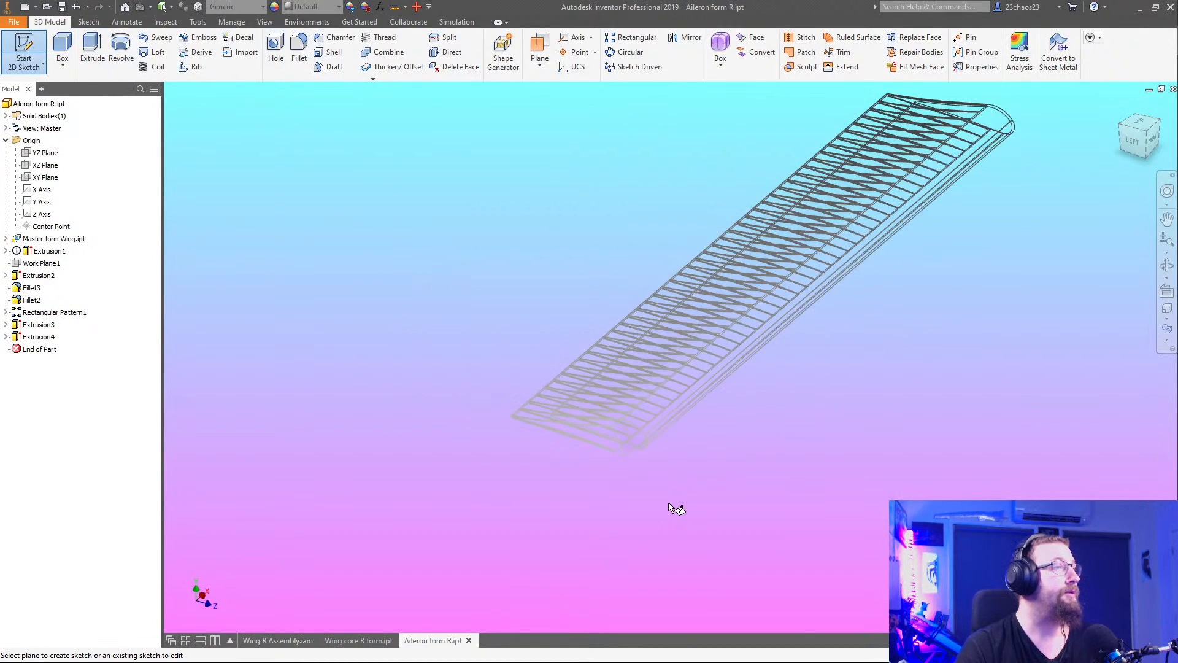
scroll(669, 503, down, 3)
shift+middle_drag(708, 506, 538, 501)
scroll(678, 313, up, 6)
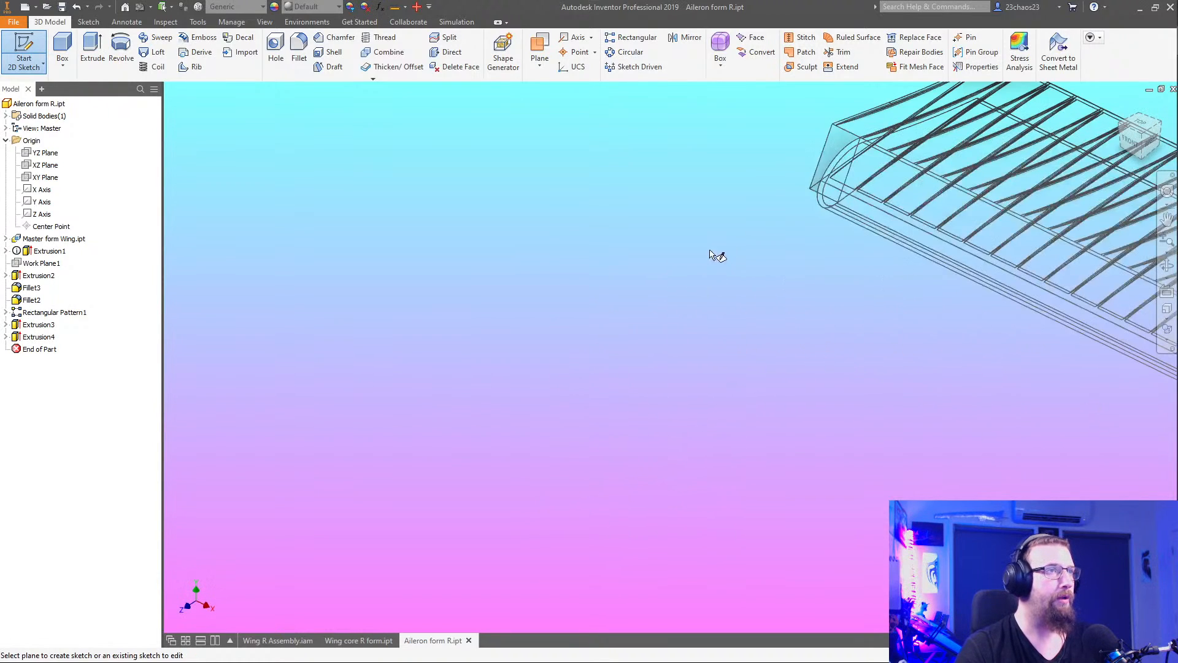
middle_drag(712, 255, 554, 413)
scroll(610, 350, up, 3)
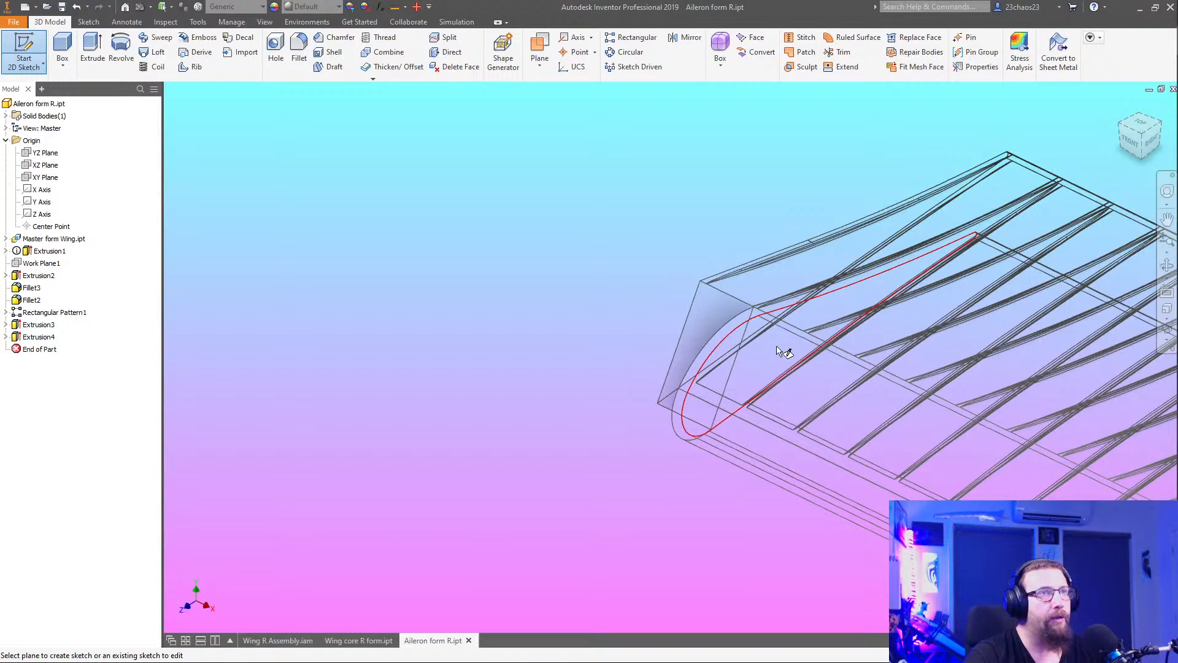
click(776, 346)
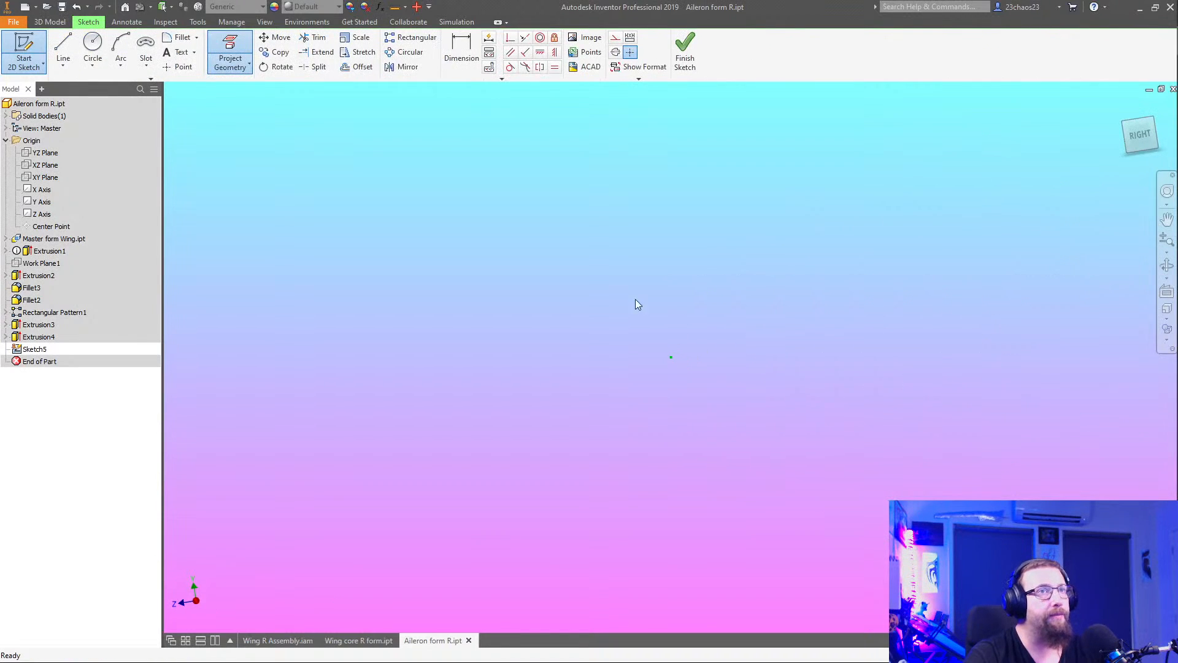
Project the outline of the aileron's outer end face, with its slanted front edge, into the new sketch
scroll(679, 269, down, 5)
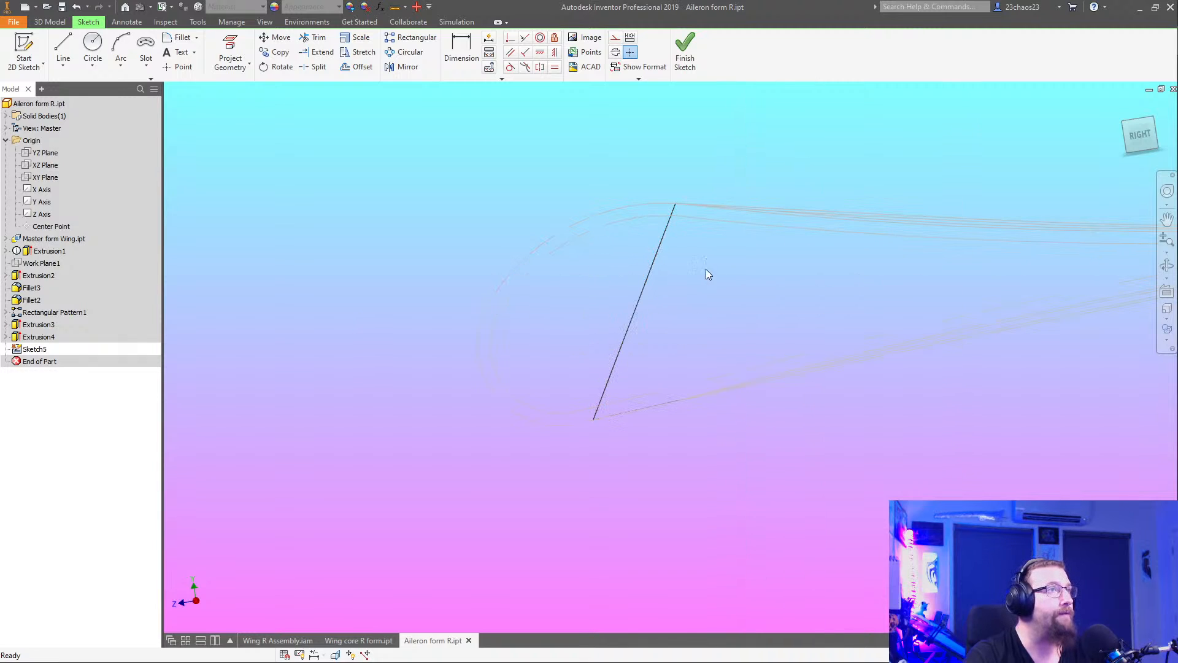
scroll(622, 163, down, 5)
shift+middle_drag(649, 263, 656, 269)
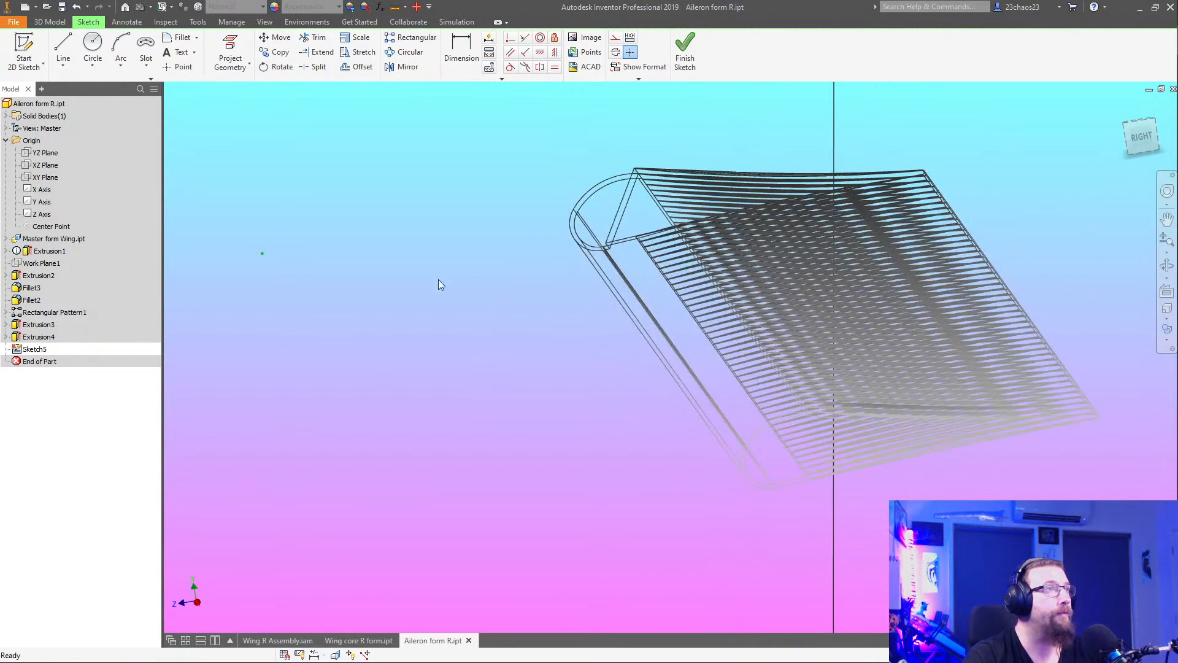
middle_drag(431, 268, 501, 300)
click(230, 52)
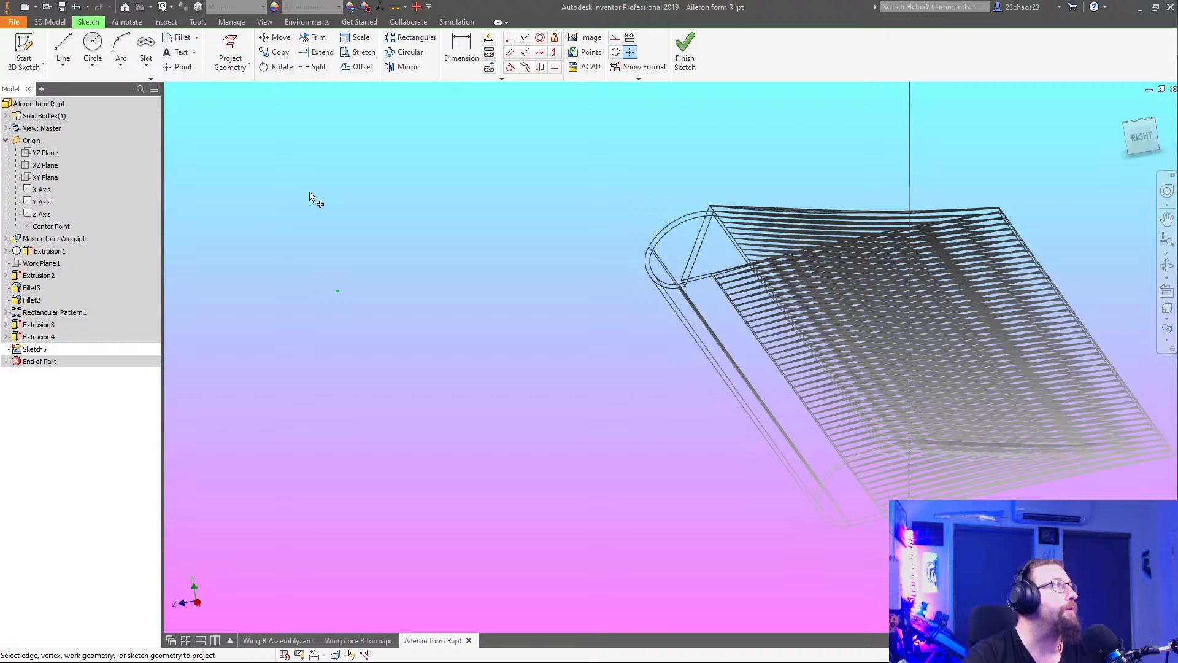
scroll(430, 368, down, 4)
shift+middle_drag(428, 373, 670, 355)
click(787, 305)
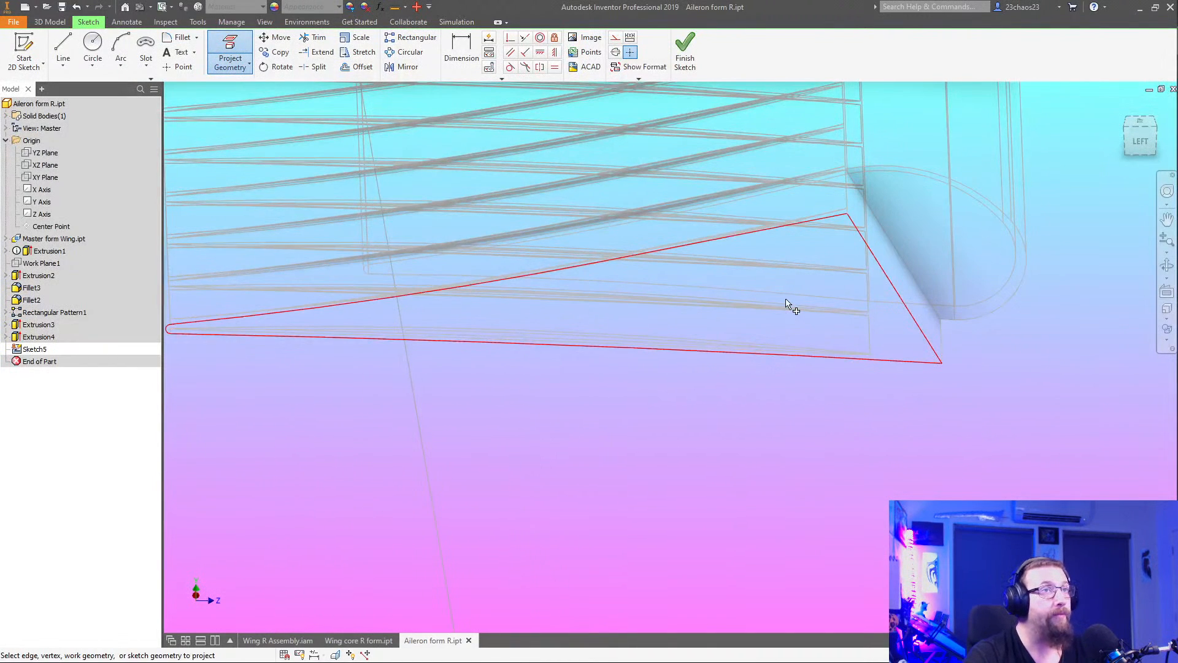
click(885, 347)
key(Escape)
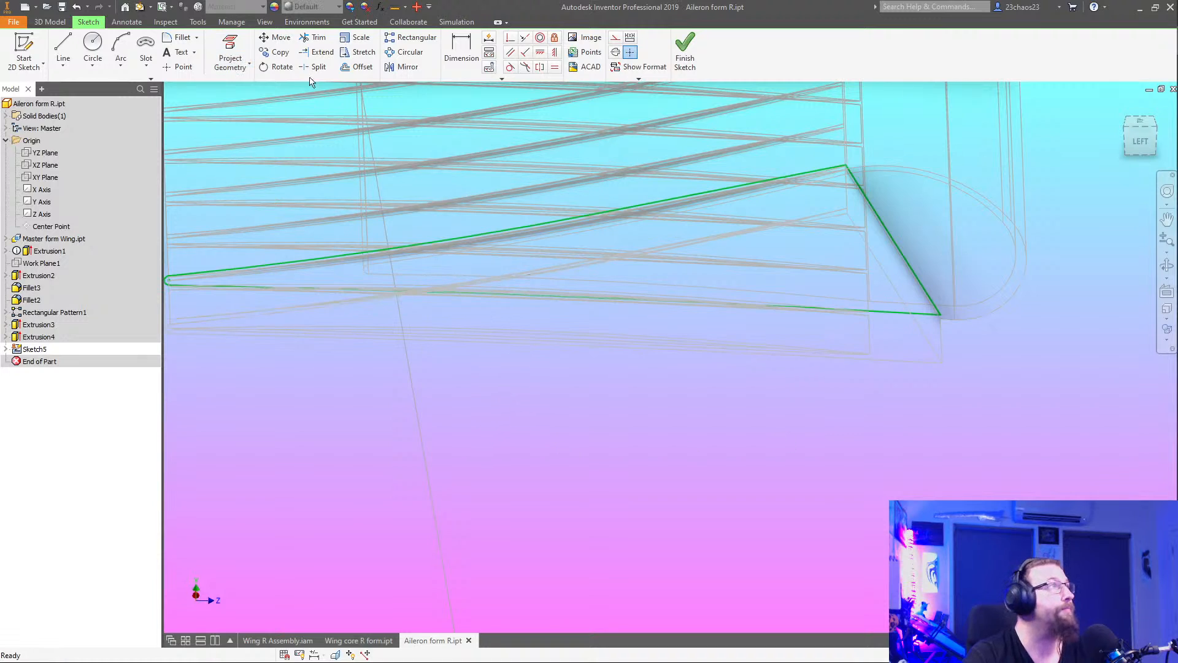
Offset the projected end-face outline inward by 1 mm
click(362, 67)
click(896, 250)
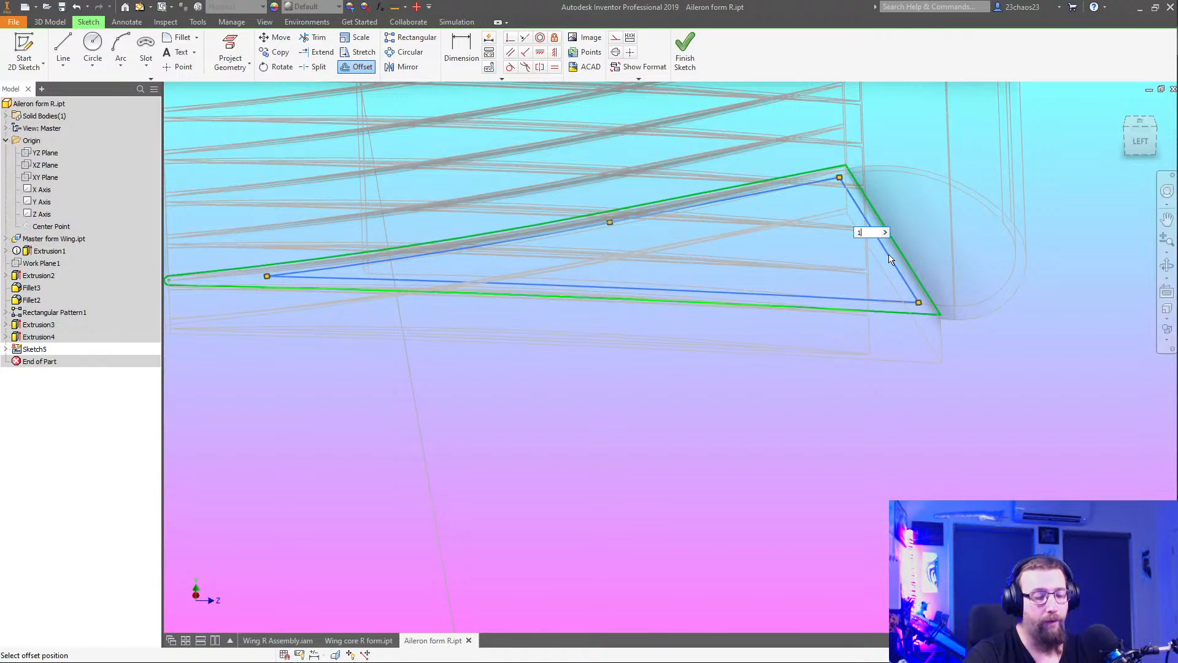
click(891, 259)
key(Escape)
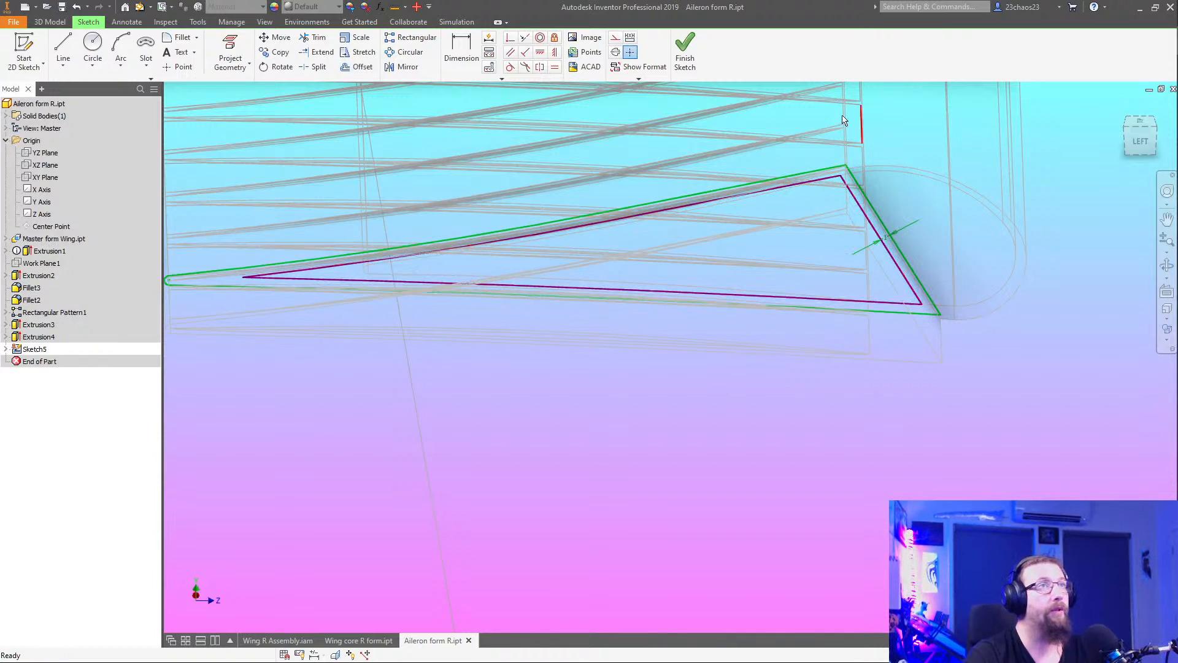
Examine the offset outline from the left side, comparing its trailing tip with the existing cavity edges
click(1135, 148)
scroll(664, 265, down, 3)
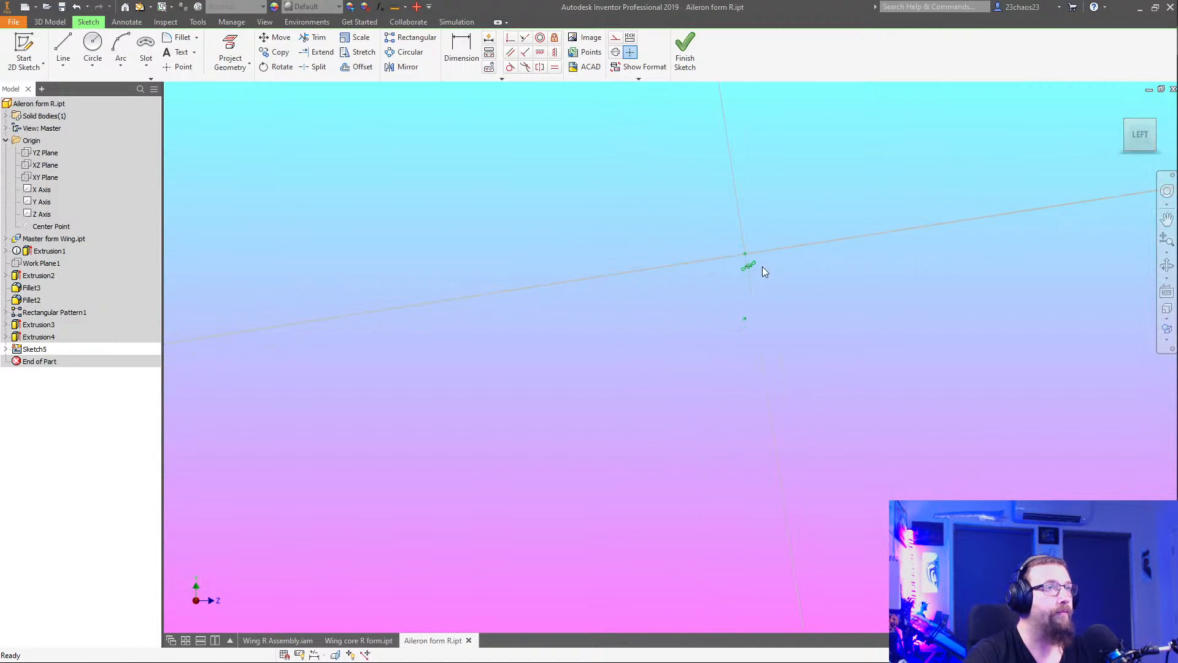
scroll(706, 224, down, 3)
scroll(830, 393, down, 10)
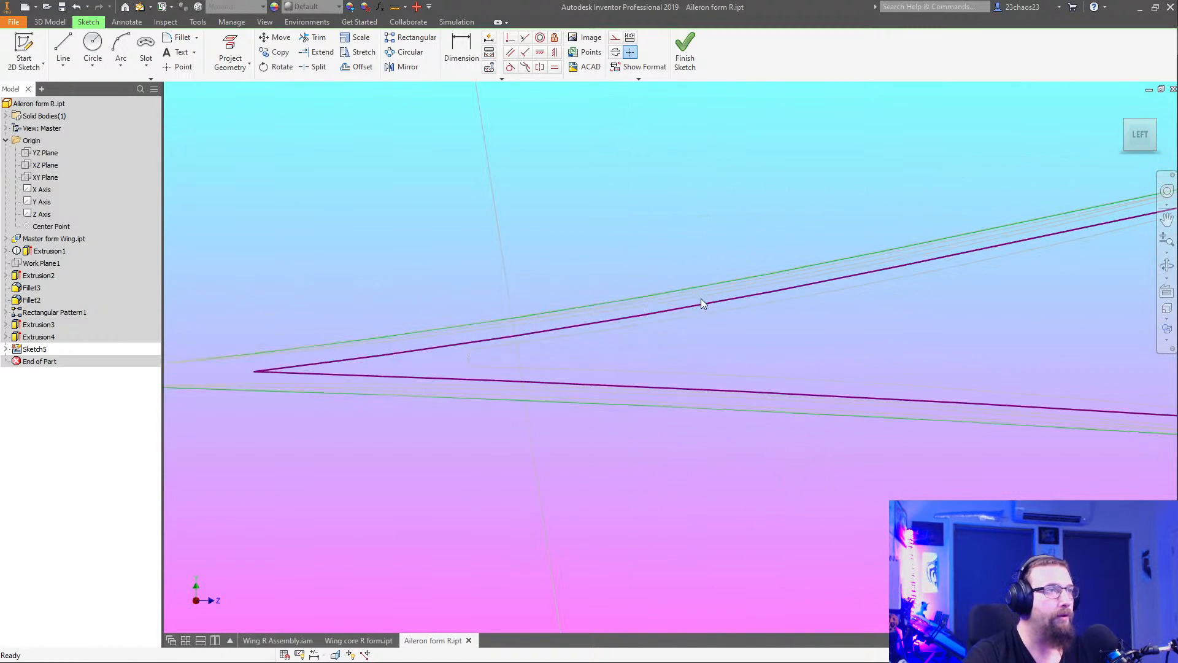
middle_drag(520, 378, 808, 337)
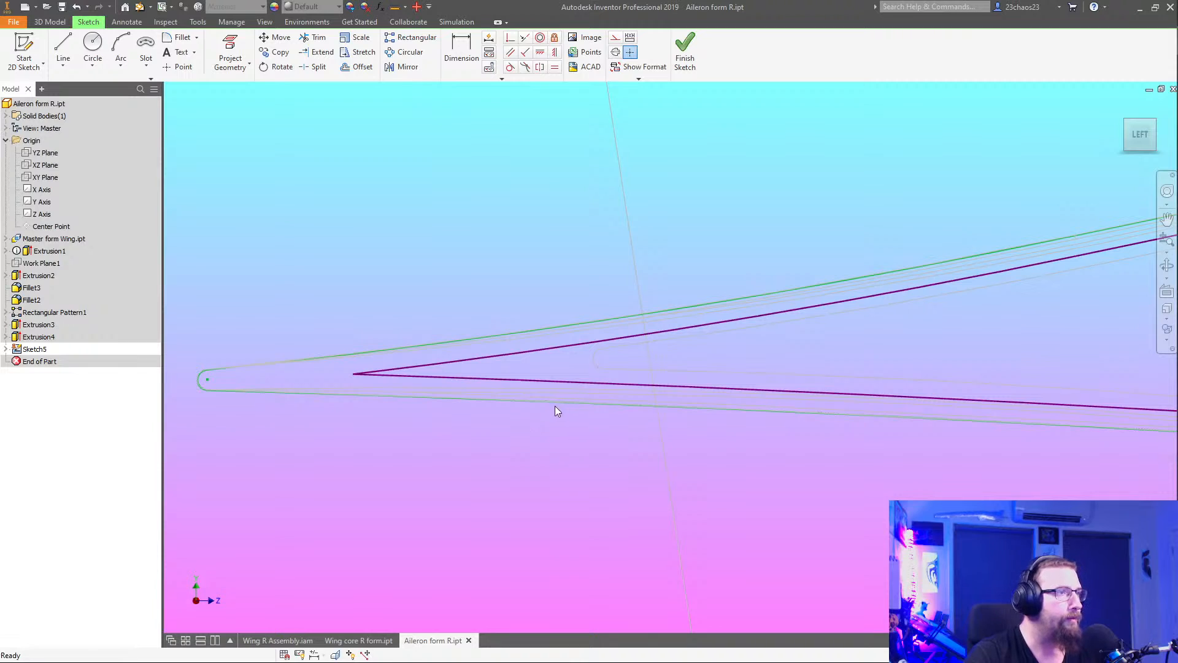
middle_drag(697, 423, 578, 429)
scroll(588, 433, up, 3)
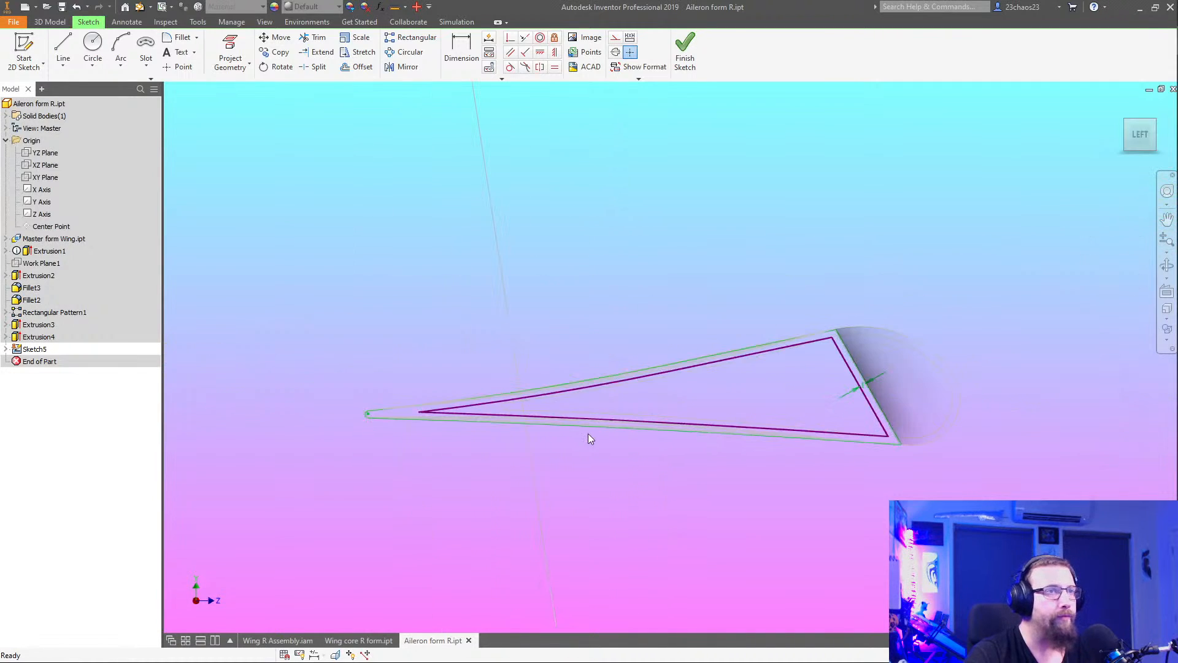
scroll(479, 445, down, 4)
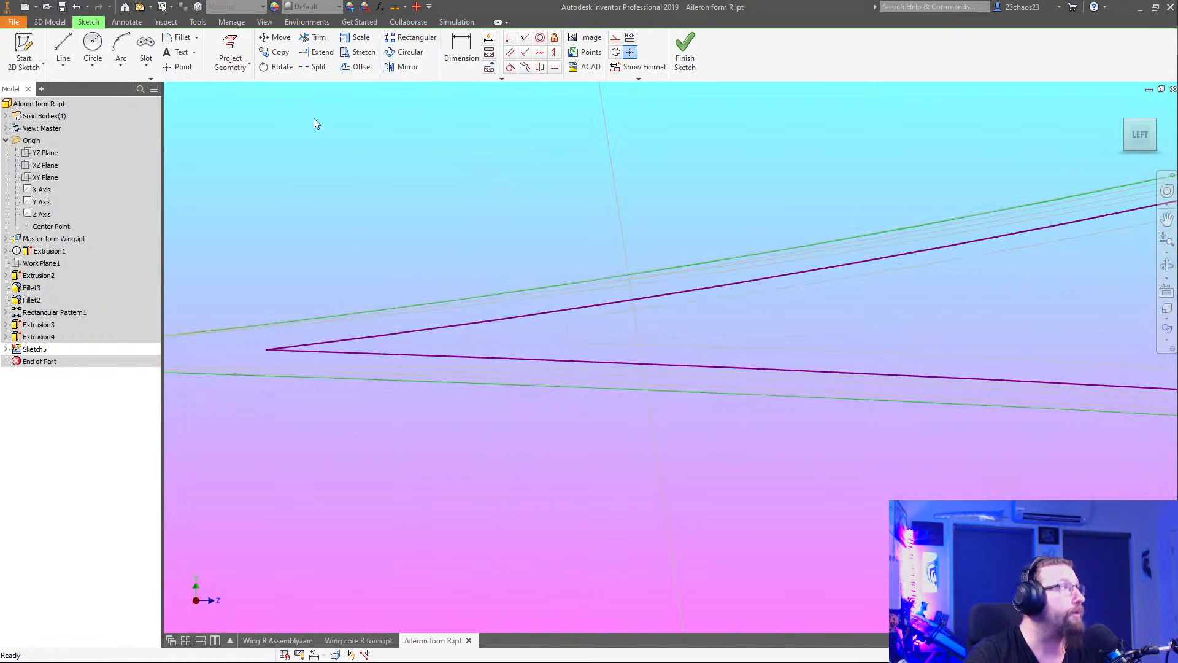
Project the inner cavity's rounded trailing end and its upper and lower curves into the sketch
key(p)
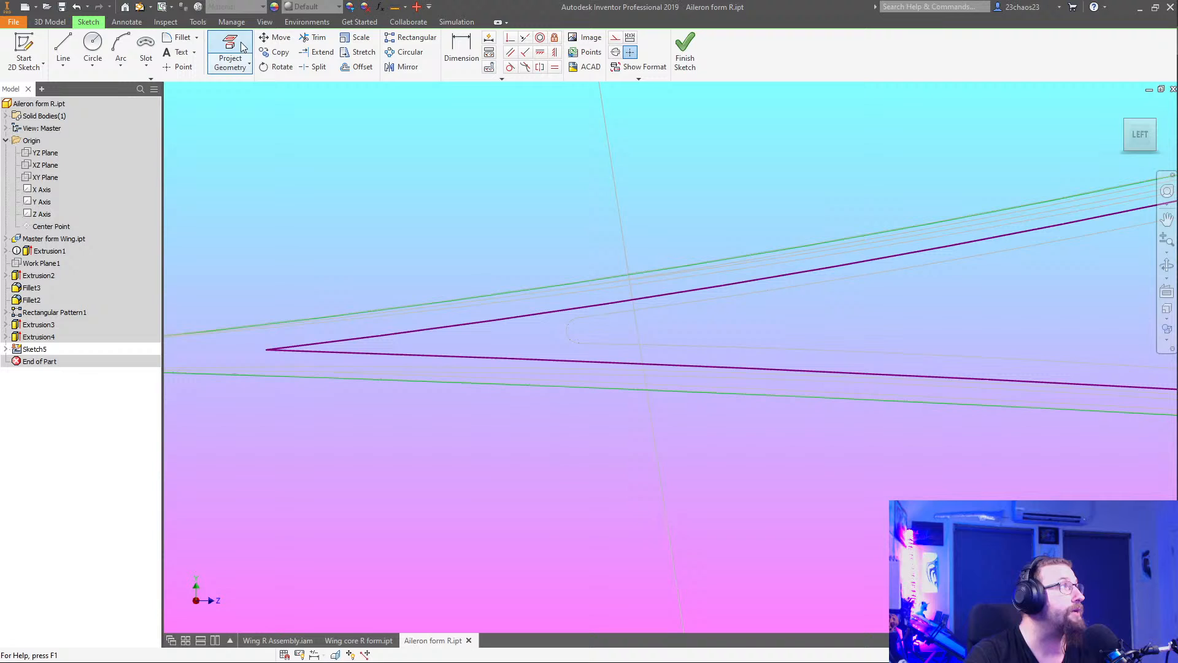
click(571, 338)
click(594, 316)
middle_drag(668, 314, 253, 411)
middle_drag(930, 273, 696, 255)
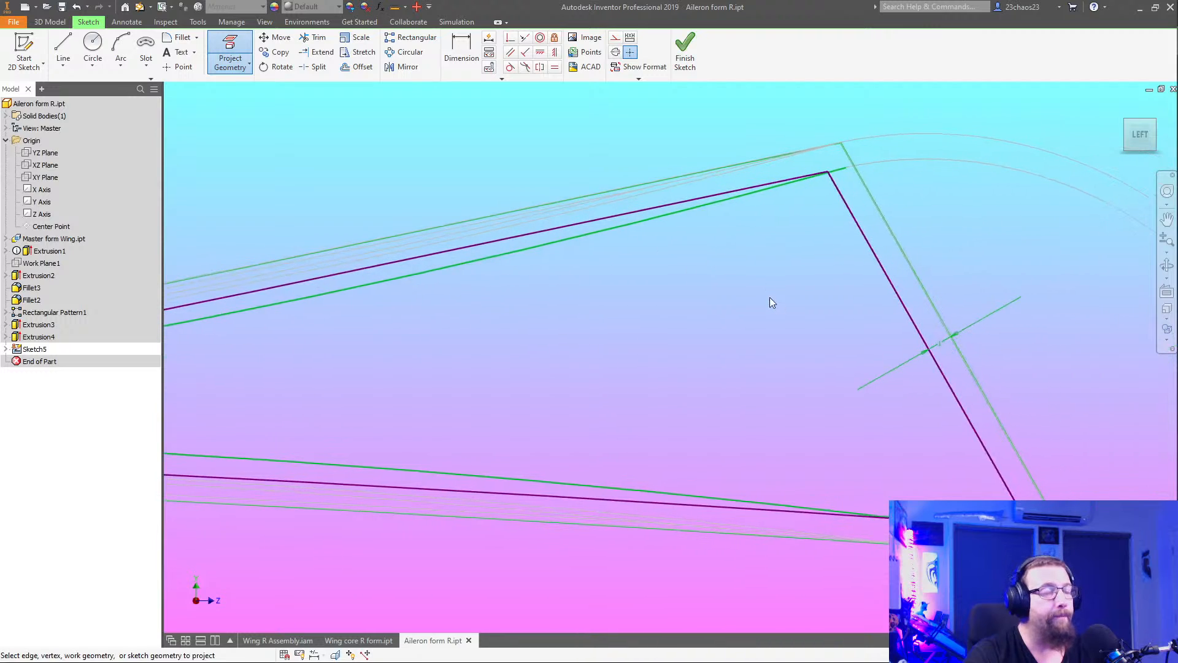
key(Escape)
Trim away the upper and lower offset lines around the cavity's rounded trailing end
middle_drag(333, 216, 1136, 155)
middle_drag(367, 194, 394, 191)
click(325, 41)
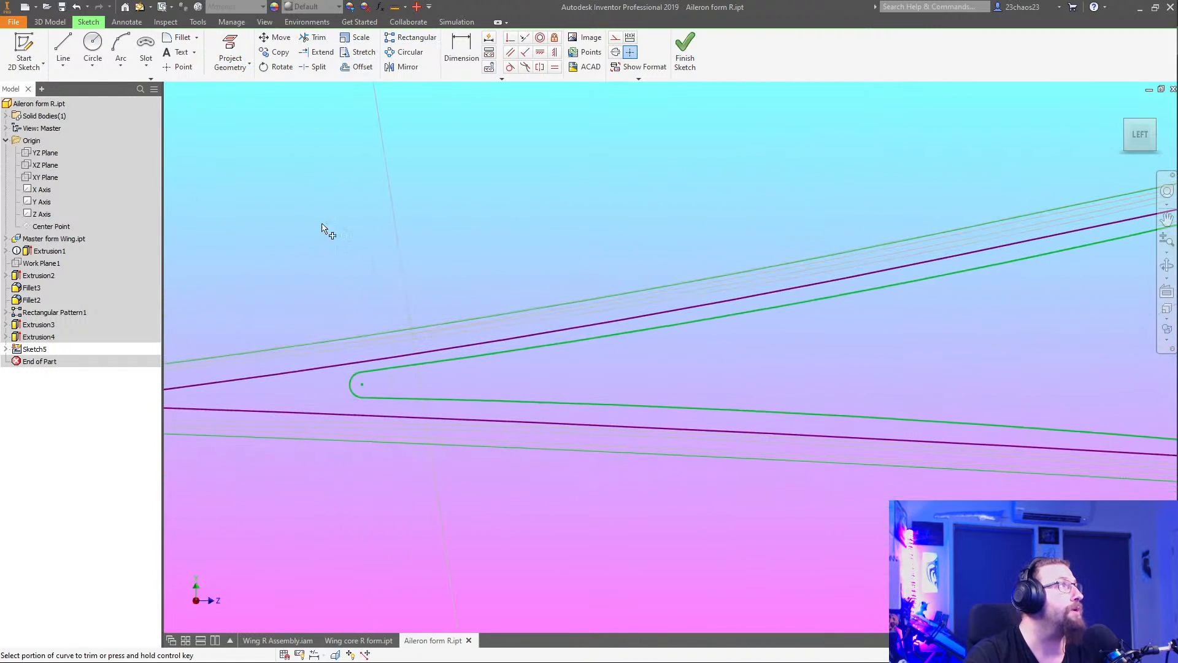
click(317, 363)
click(228, 385)
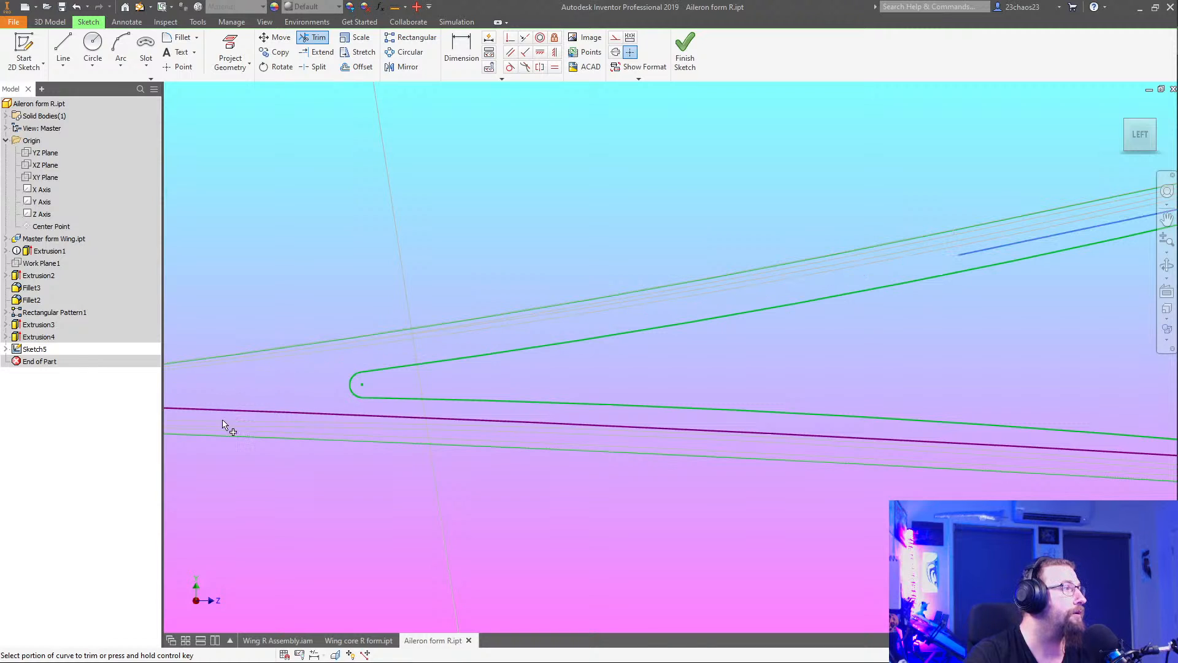
click(240, 411)
Trim the leftover upper offset segment near the slanted front line and end the Trim command
middle_drag(430, 390, 878, 364)
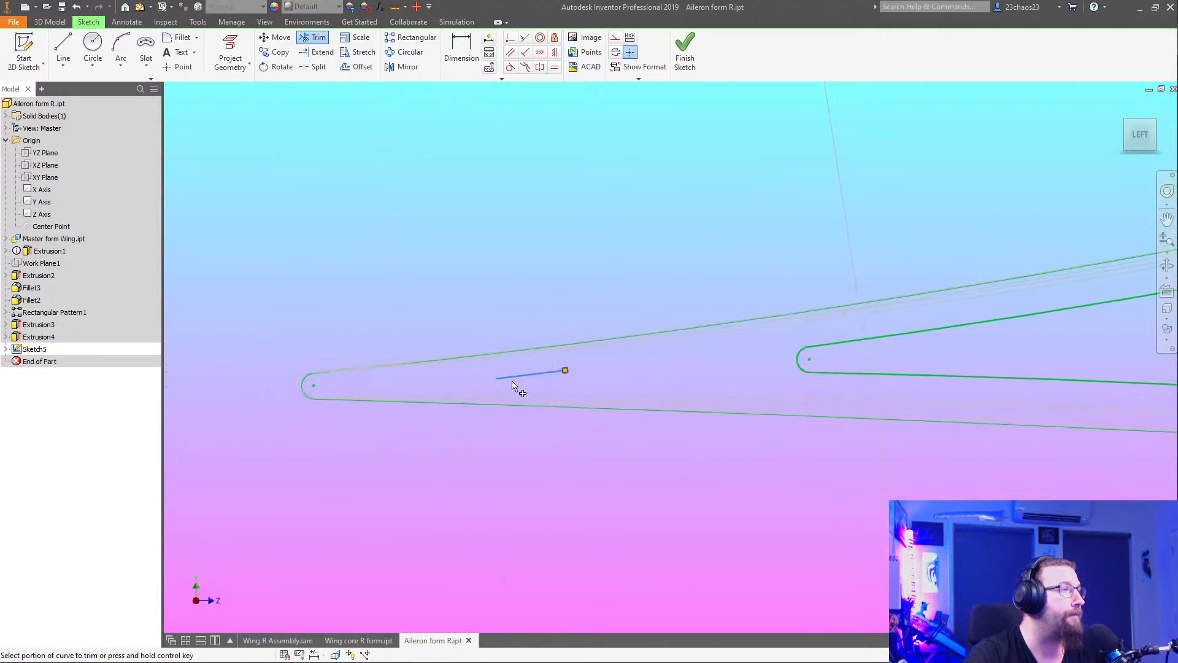
middle_drag(755, 326, 130, 361)
middle_drag(977, 289, 610, 384)
click(697, 305)
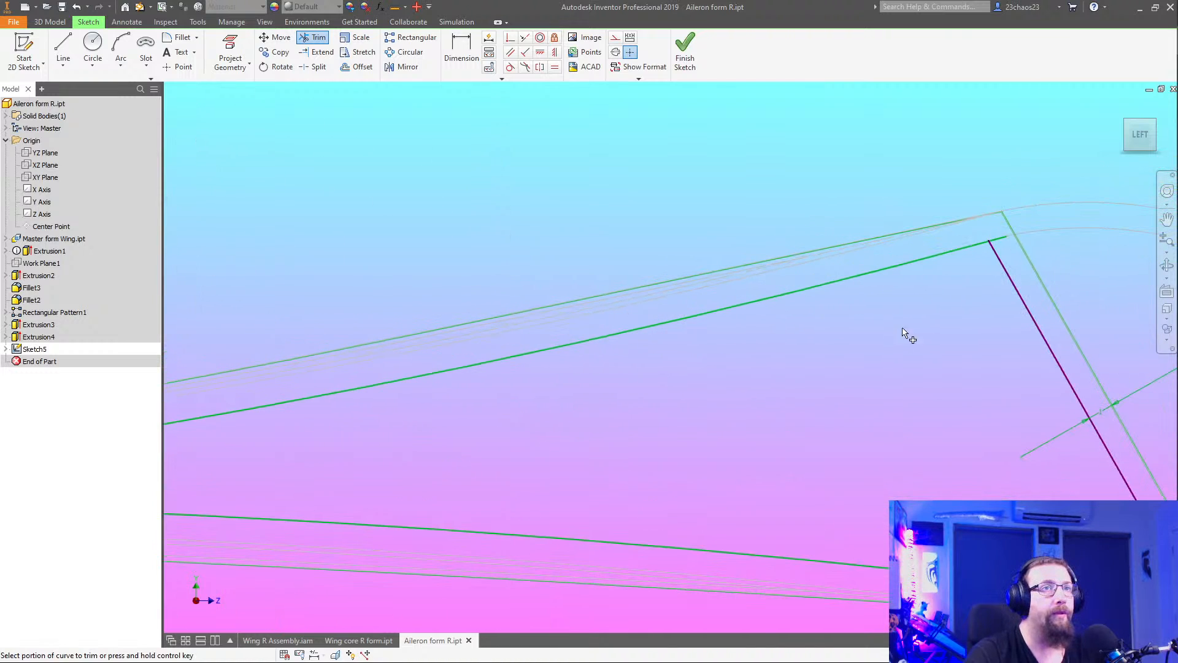
mouse_move(904, 334)
middle_down()
mouse_move(789, 281)
mouse_move(796, 295)
middle_up()
scroll(874, 541, up, 3)
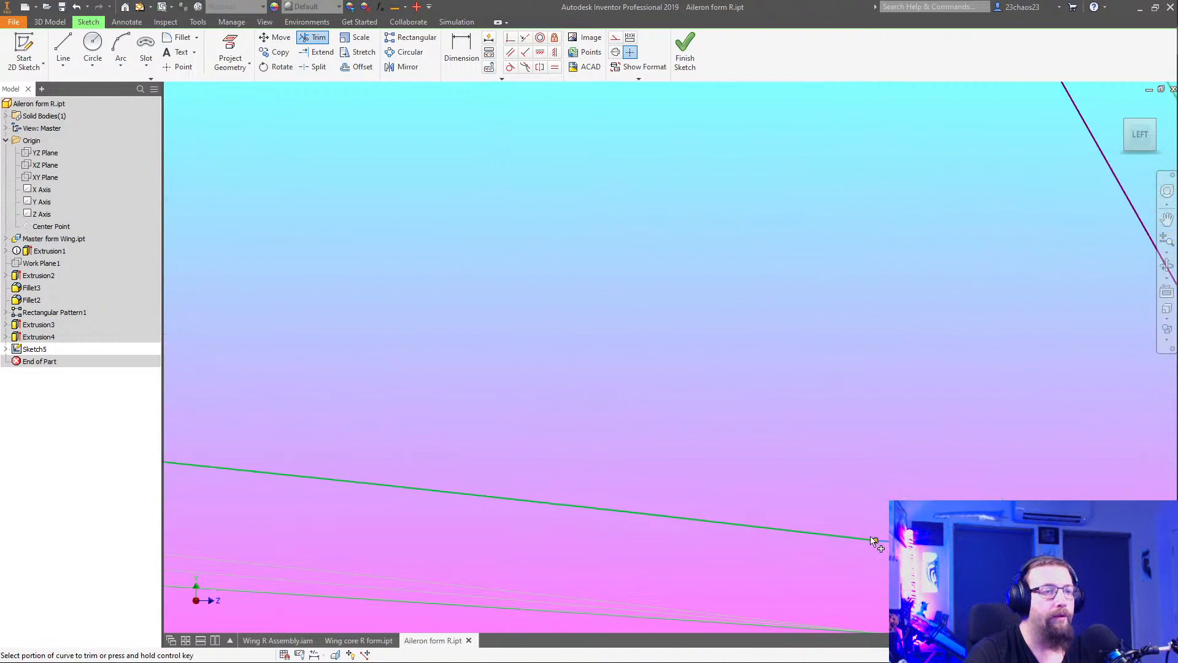
scroll(832, 383, down, 3)
middle_drag(724, 133, 801, 399)
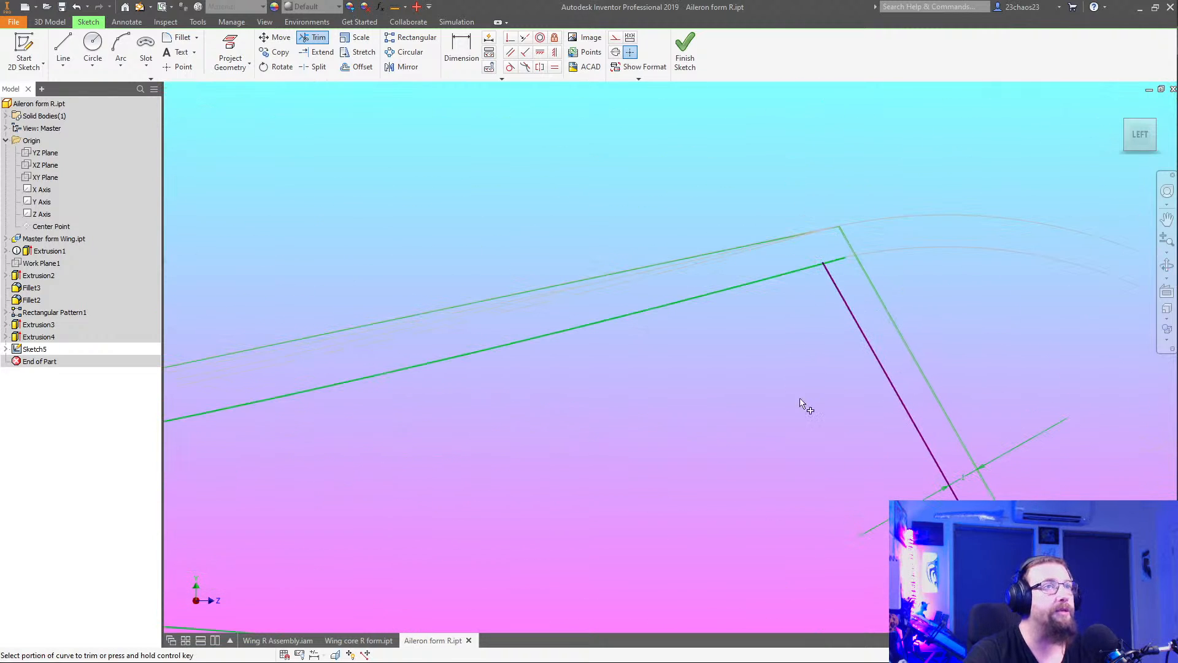
key(Escape)
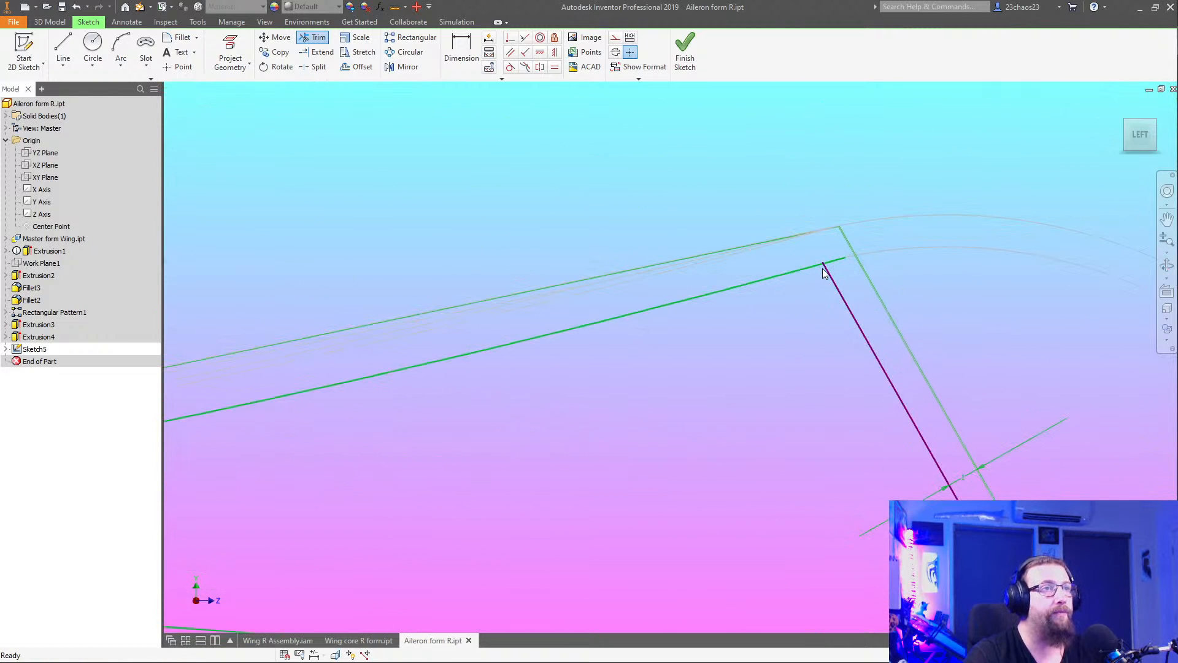
Trim the slanted front line's short overshoot above the projected upper cavity curve and end the Trim command
scroll(844, 252, up, 5)
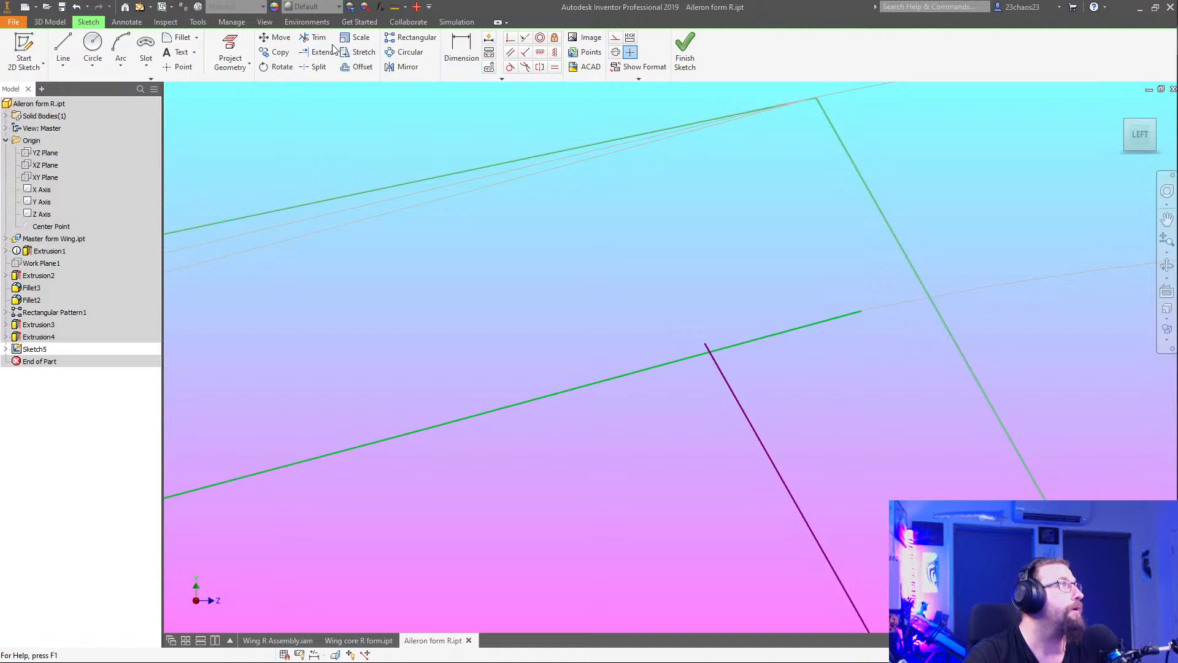
click(314, 38)
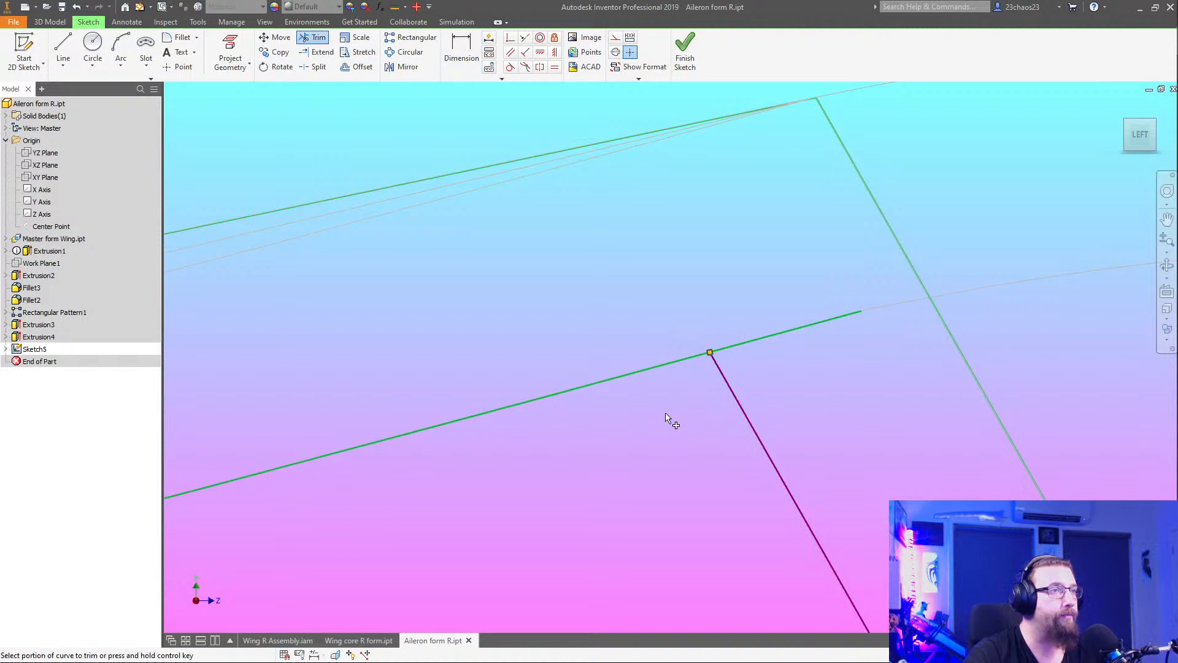
key(Escape)
Close the inner profile's loop from the slanted front line, joining the short lower segment to the lower curve, and finish the sketch
right_click(744, 408)
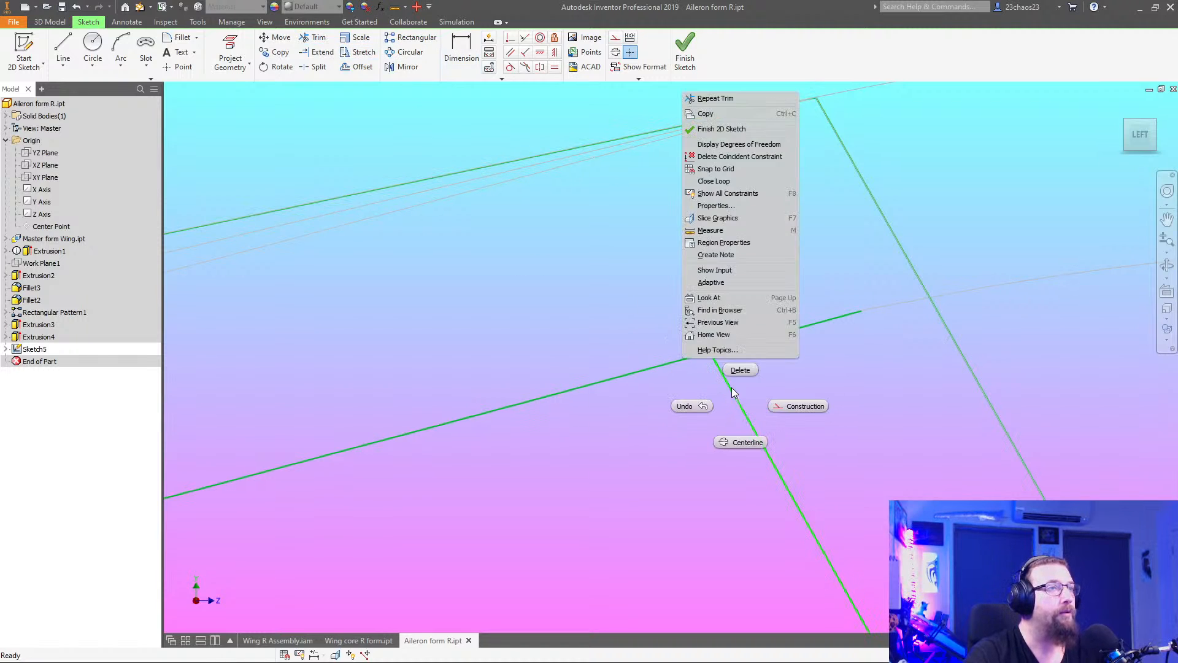
click(713, 182)
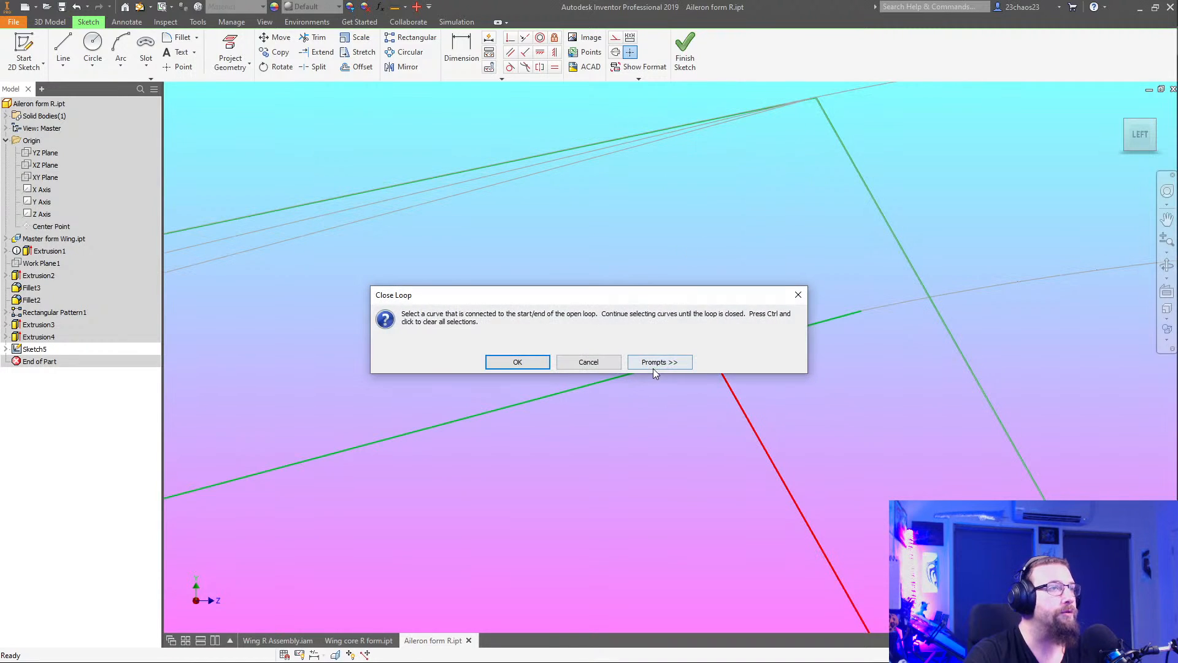
click(521, 361)
click(590, 386)
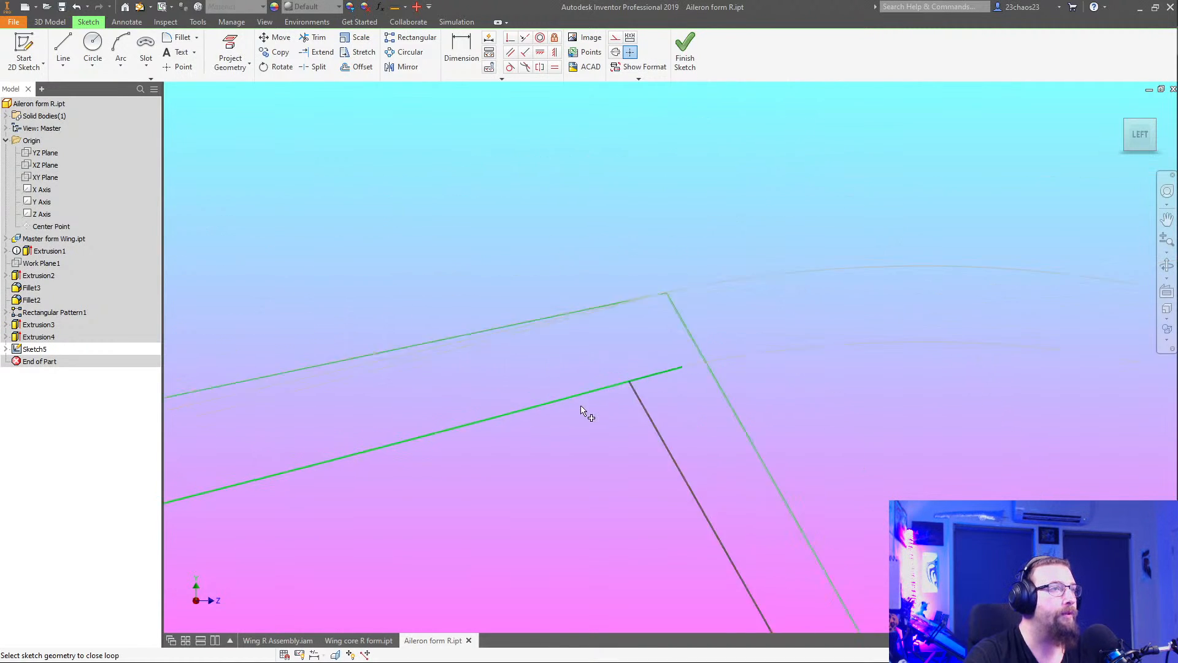
scroll(862, 334, down, 3)
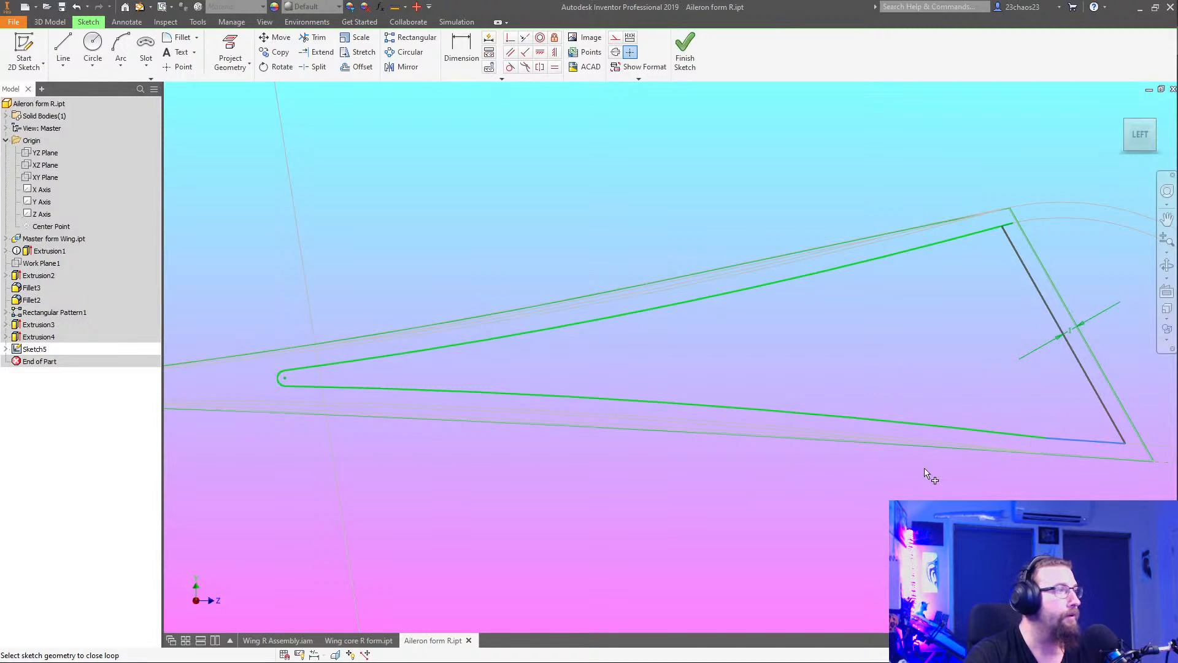
click(1055, 438)
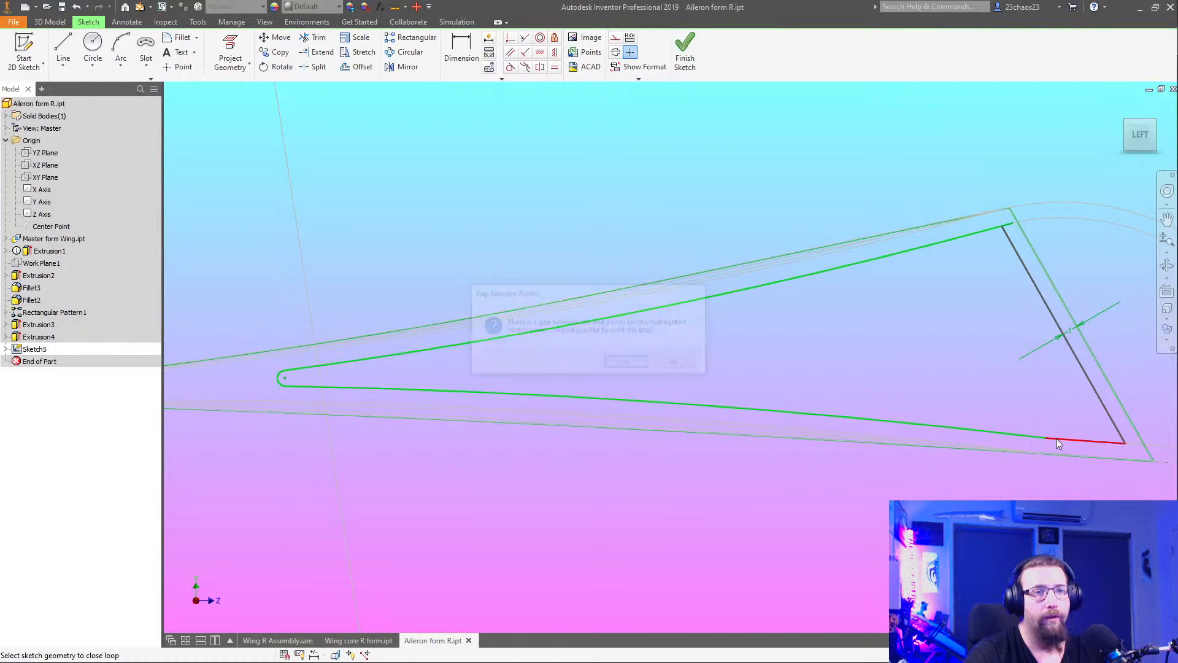
click(630, 363)
click(562, 363)
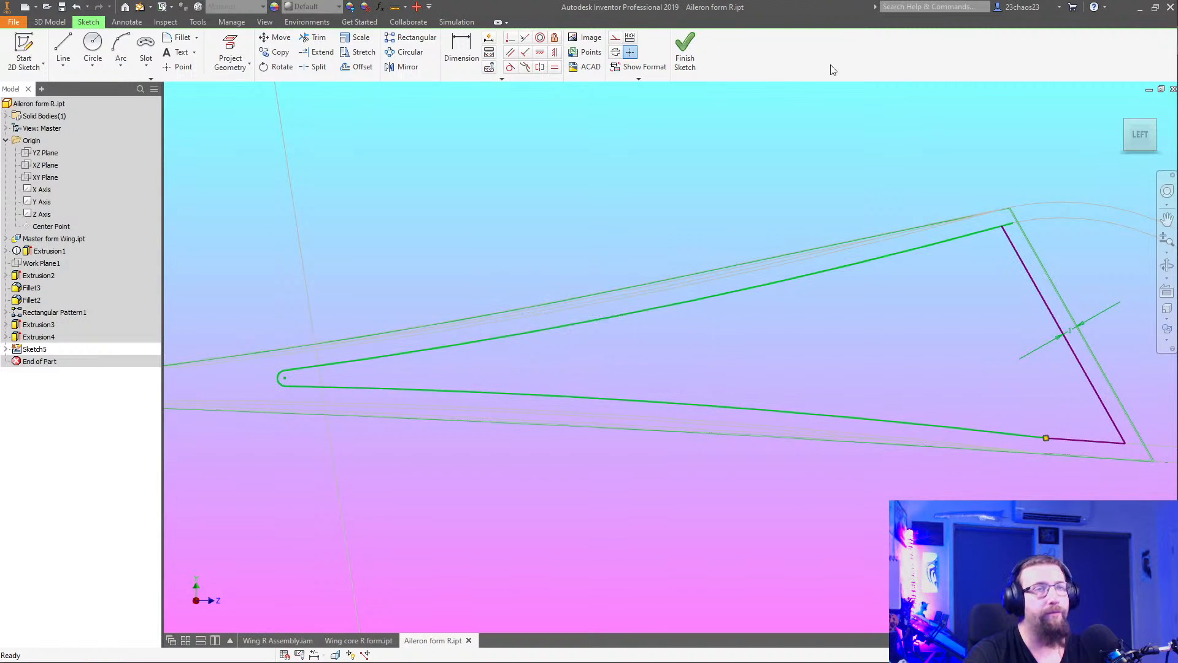
click(684, 59)
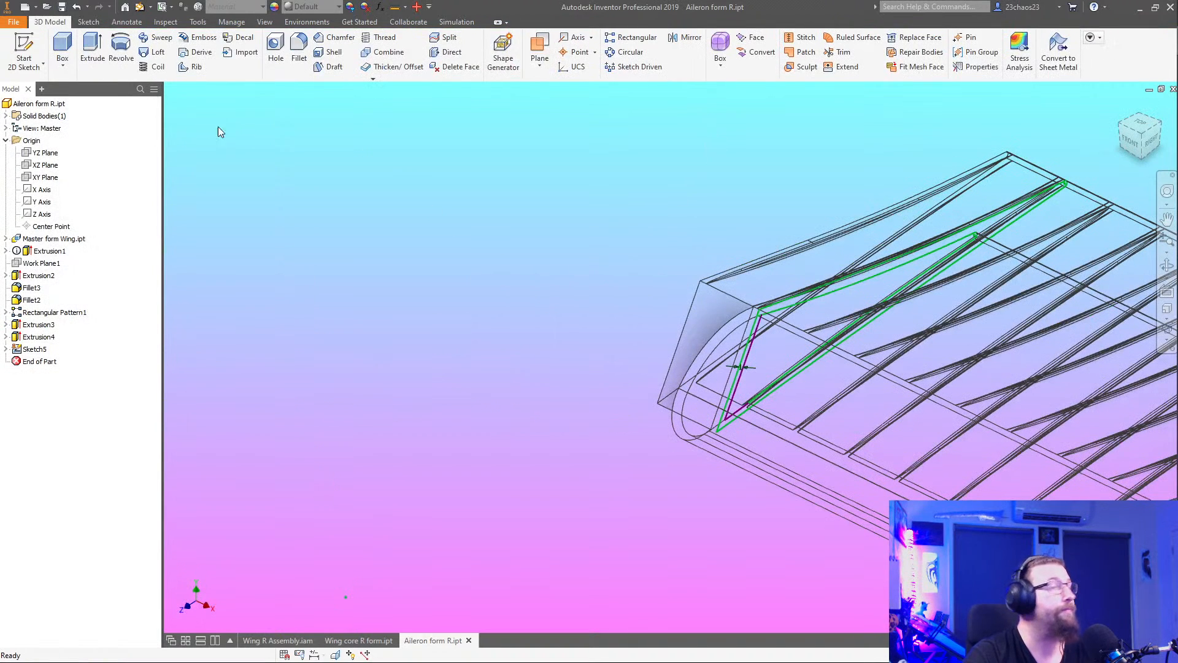
Extrude the closed inner profile as a 10 mm cut in the reversed direction, into the end with the cut-back nose
key(e)
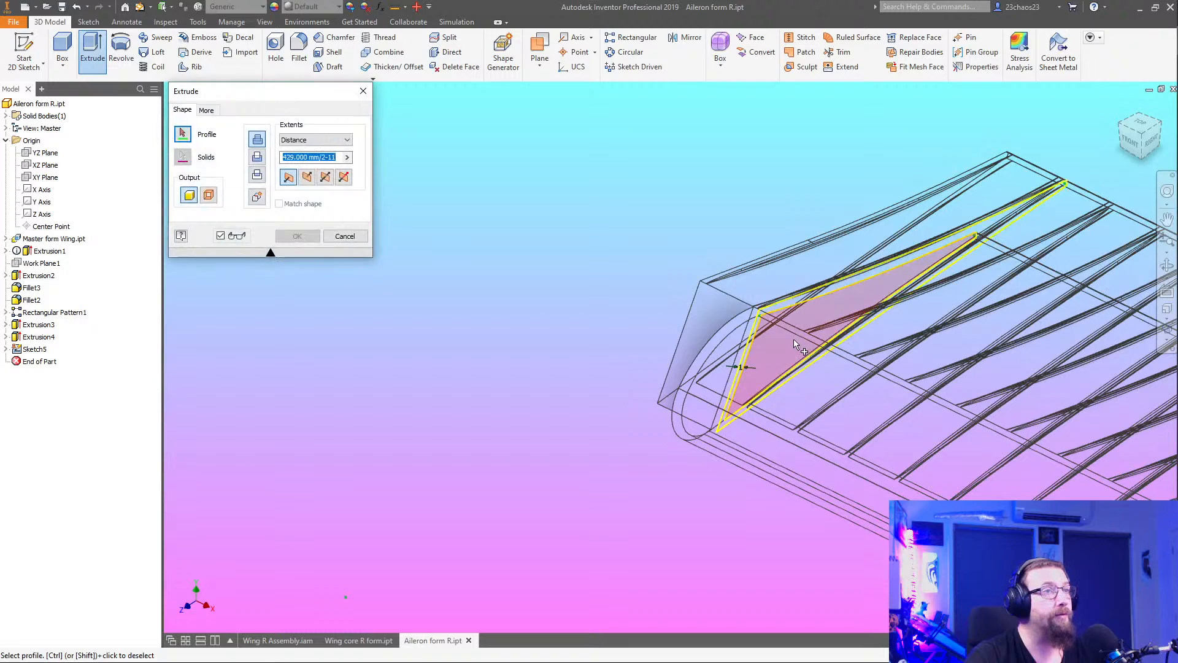
click(793, 339)
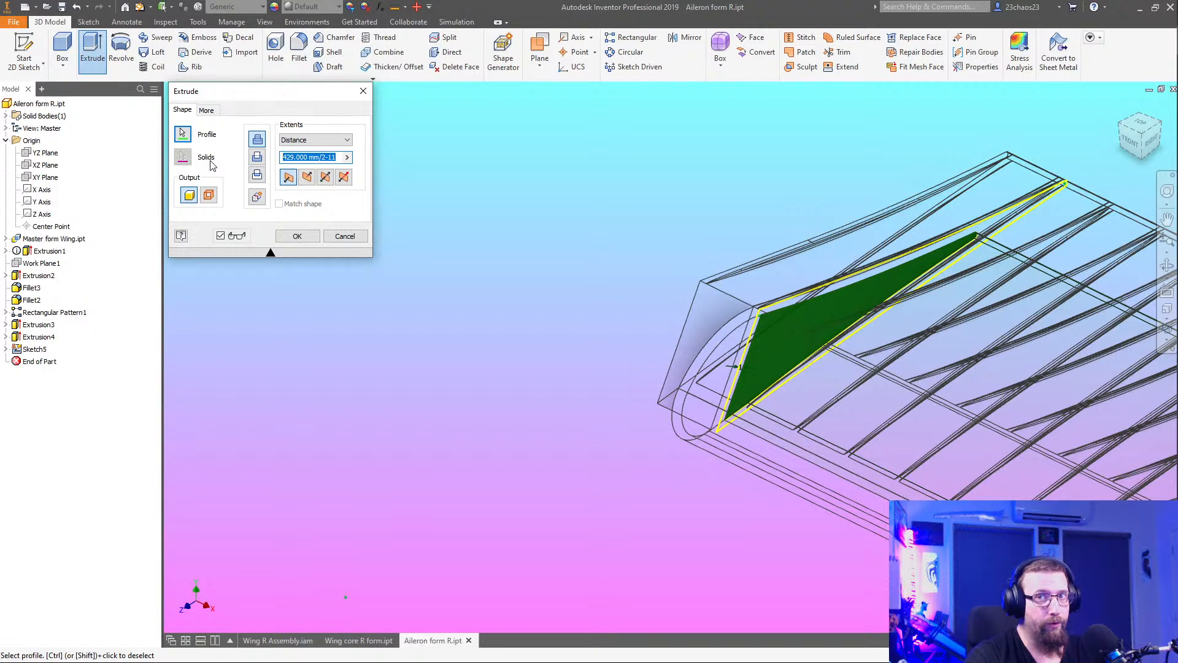
text(10)
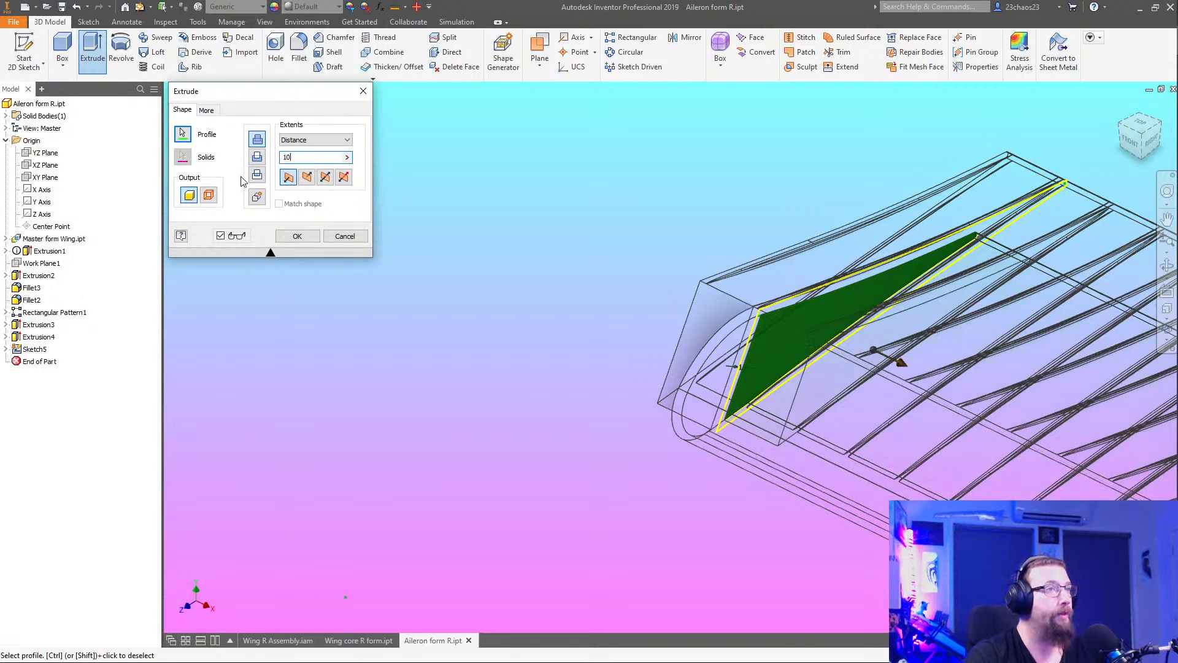
click(257, 157)
click(307, 177)
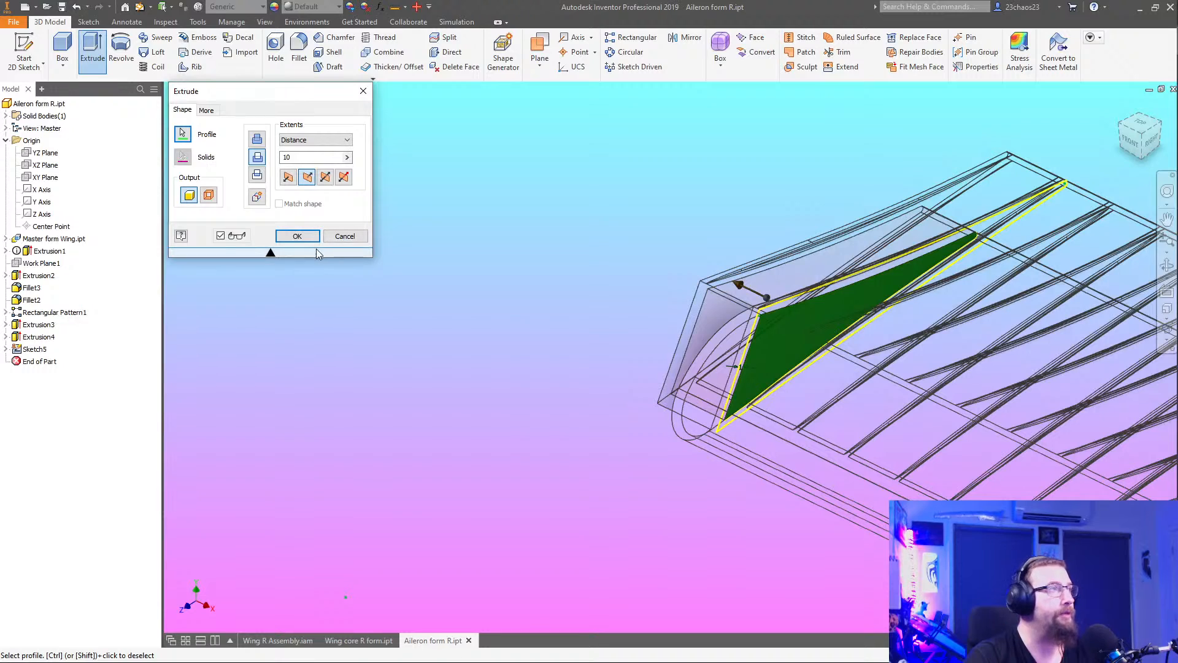
click(297, 236)
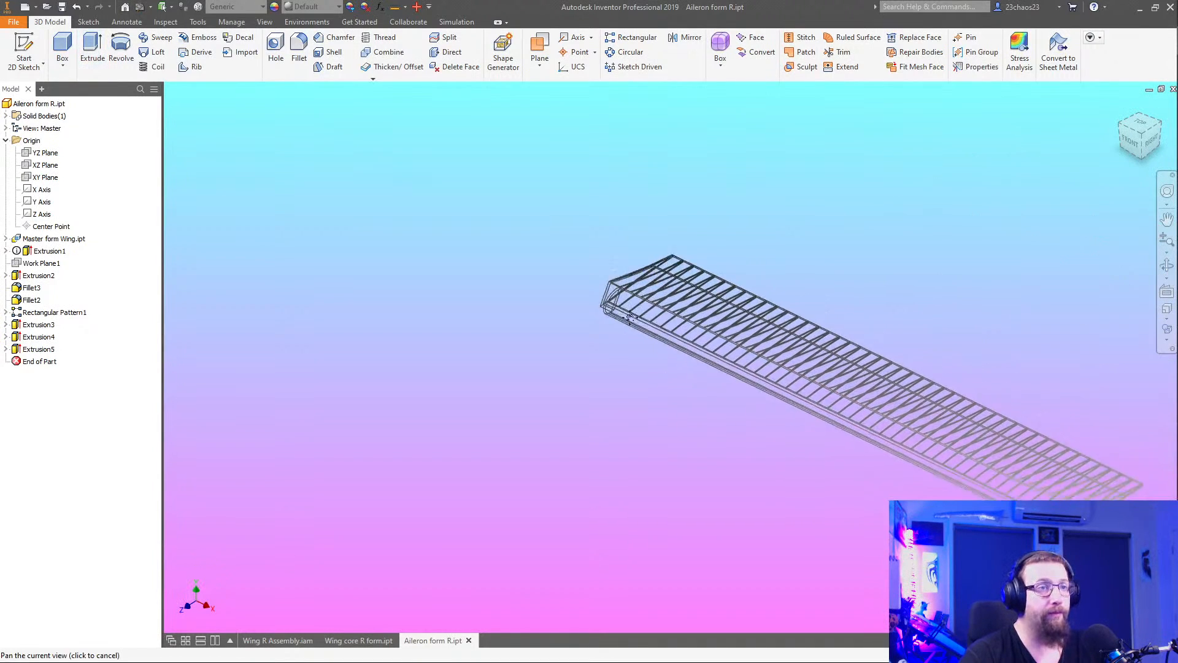
Examine the hollowed aileron form from both open ends and along its full length
shift+middle_drag(830, 606, 756, 565)
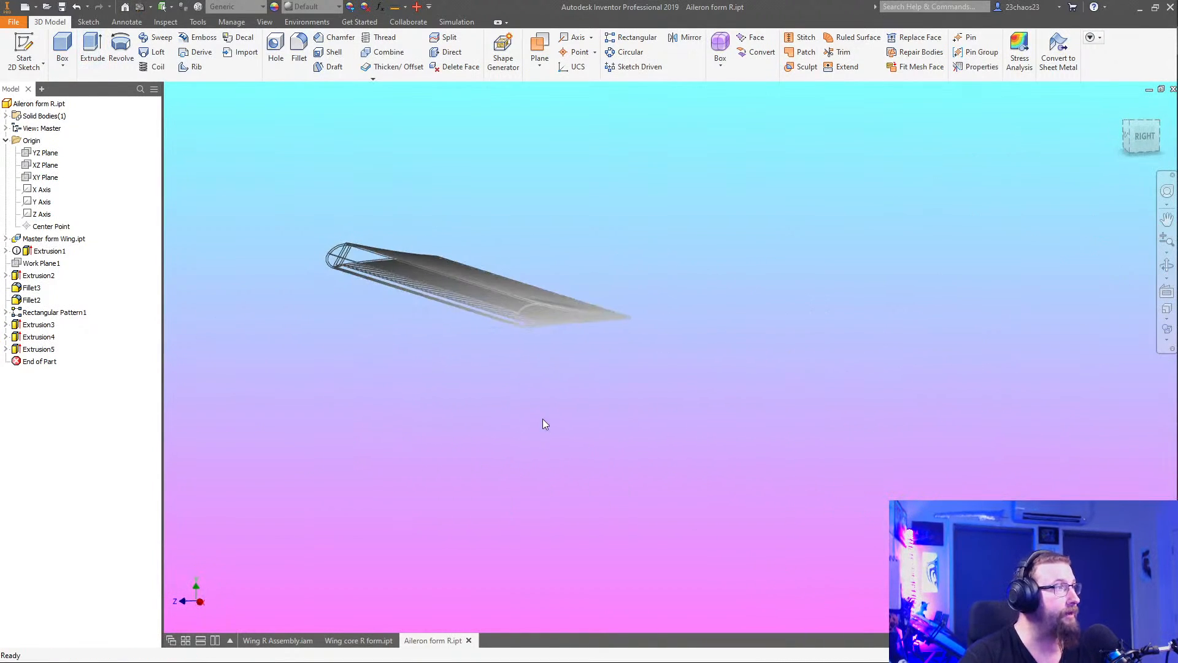
middle_drag(543, 419, 4, 434)
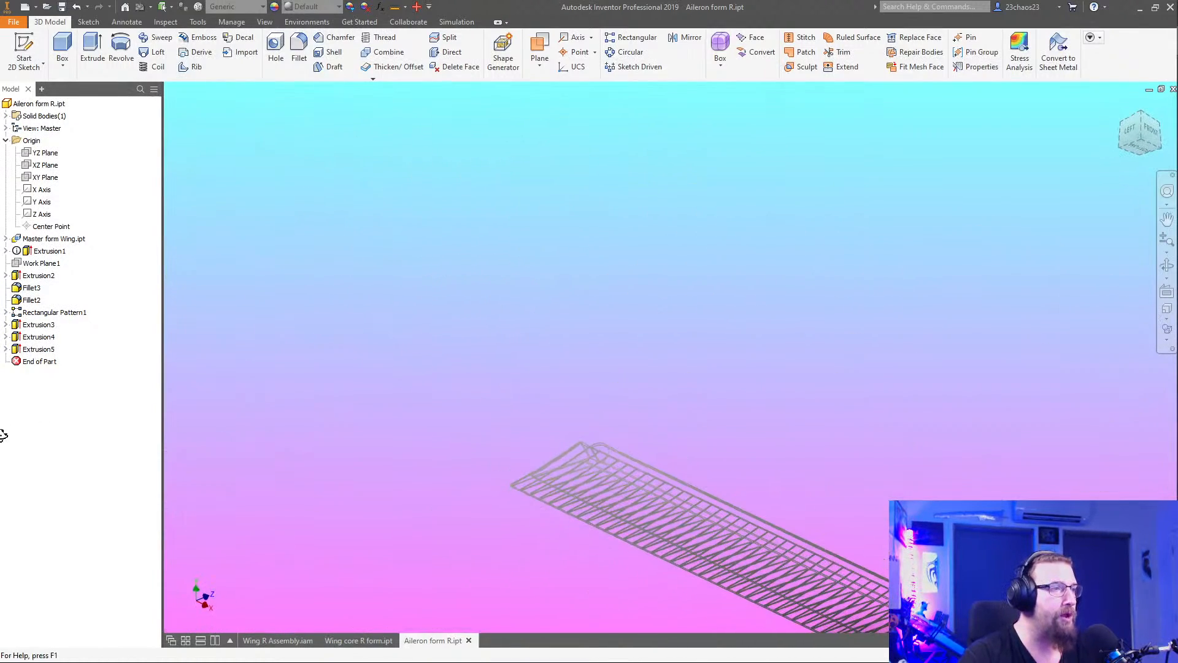
middle_drag(637, 433, 664, 307)
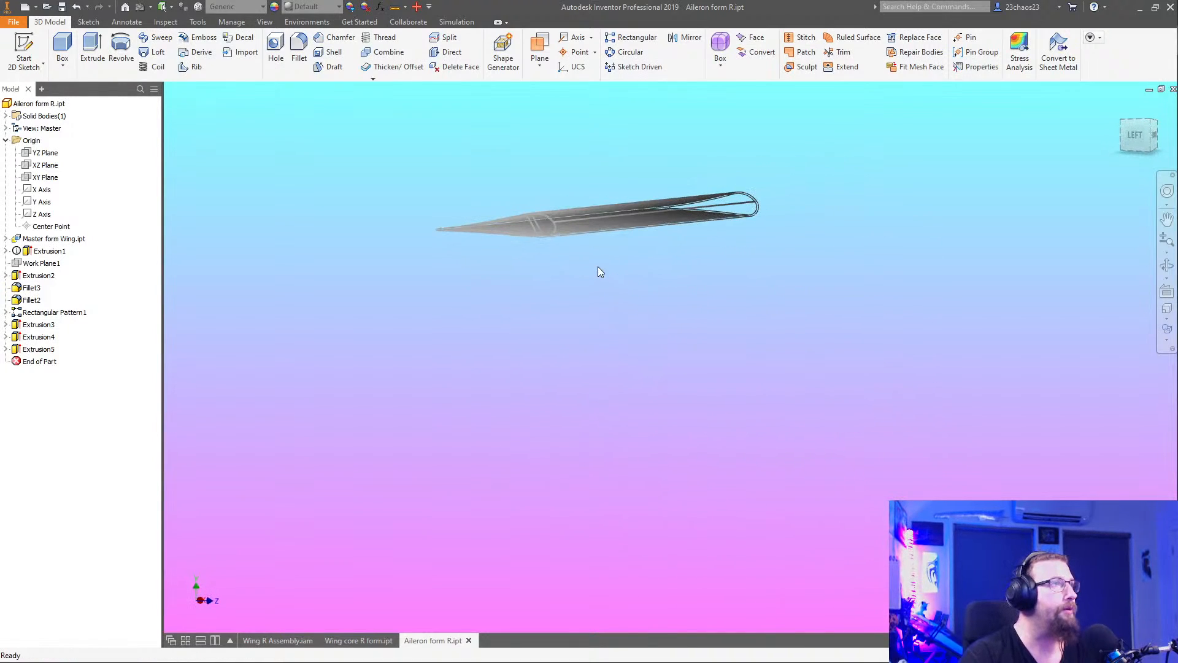
middle_drag(600, 271, 527, 413)
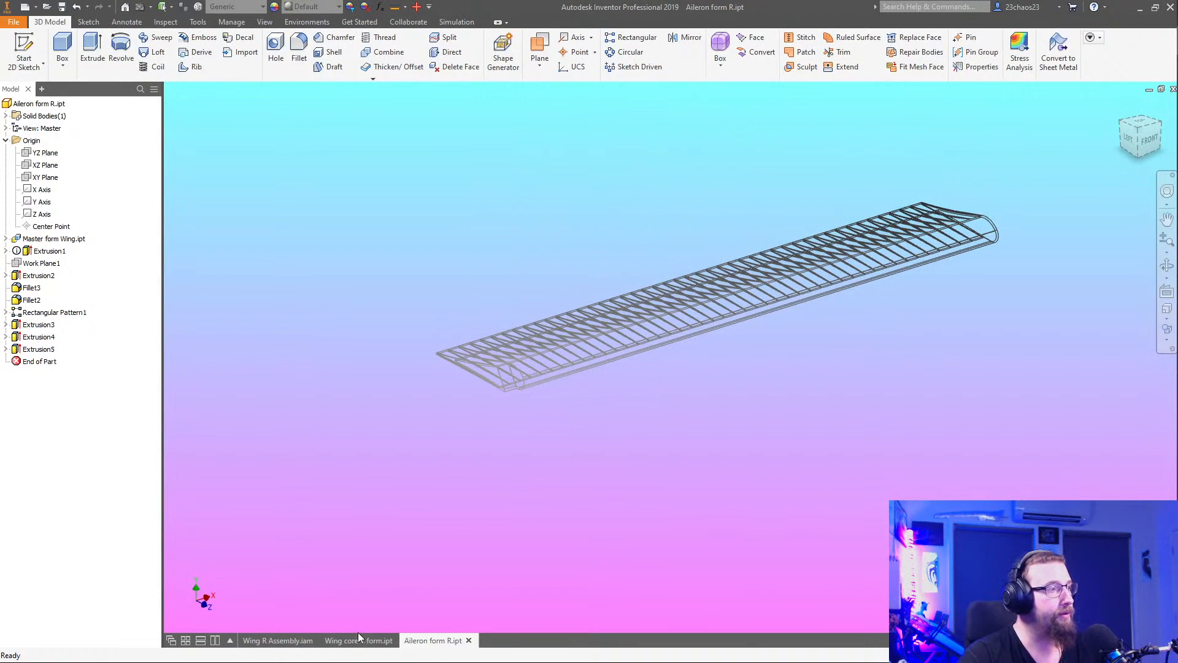
shift+middle_drag(421, 479, 598, 535)
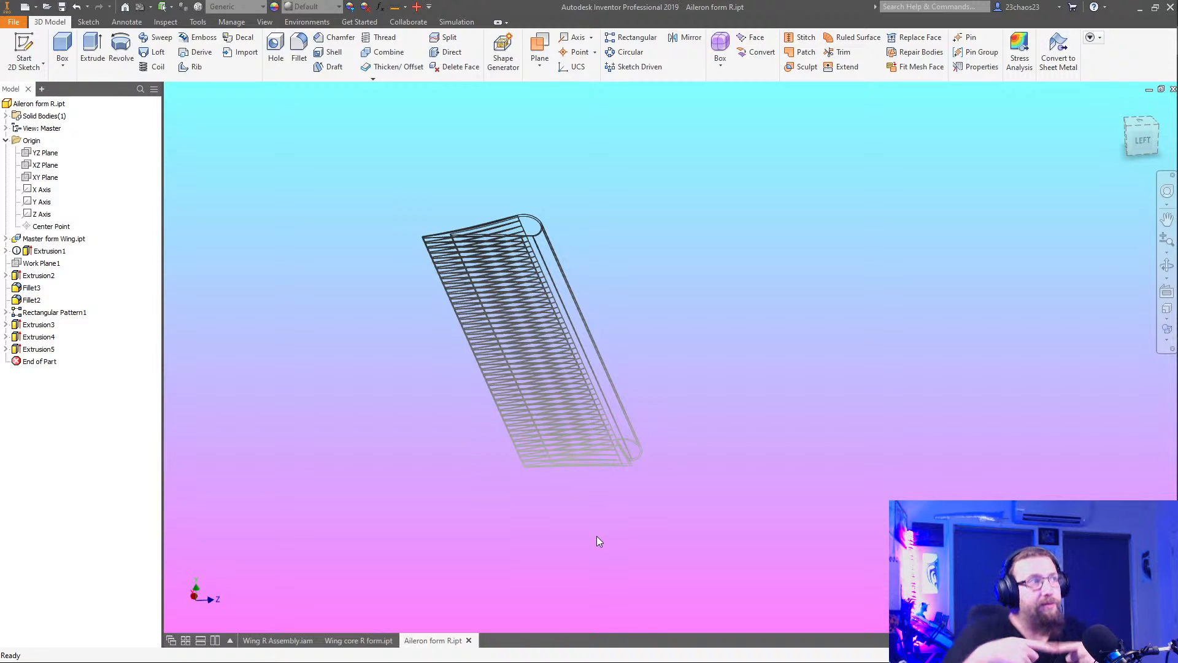
shift+middle_drag(697, 528, 687, 443)
Switch to the Wing core R form part, measure between the two middle hinge arms' side faces, and add the distance to the accumulated total
click(359, 640)
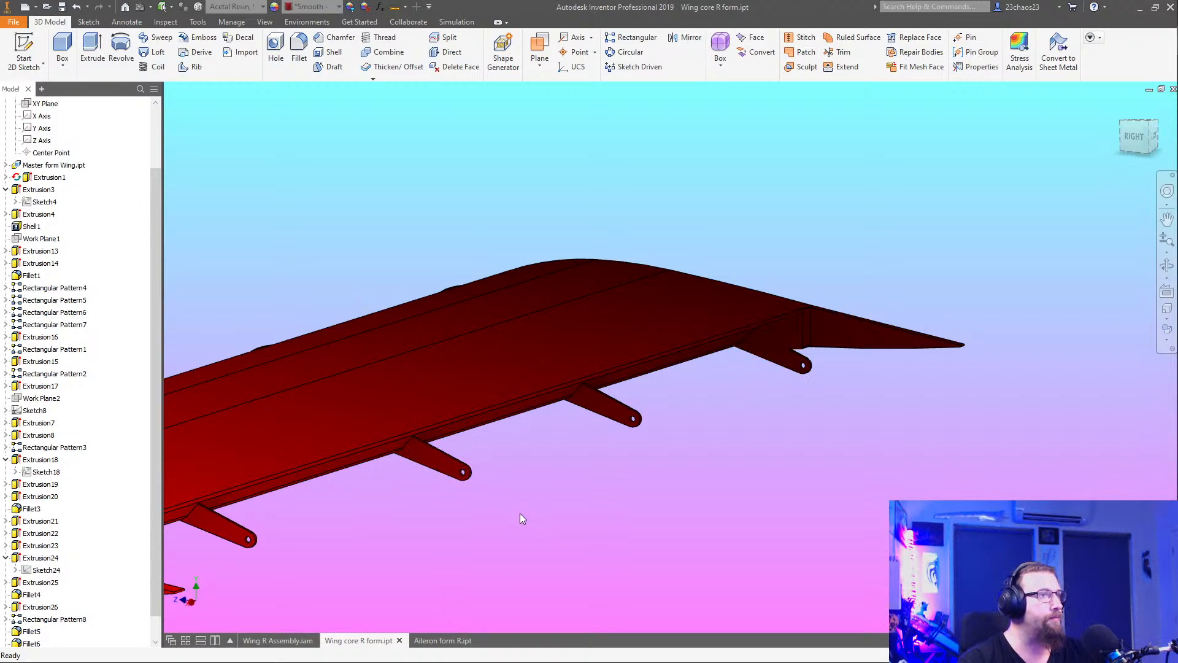
click(395, 9)
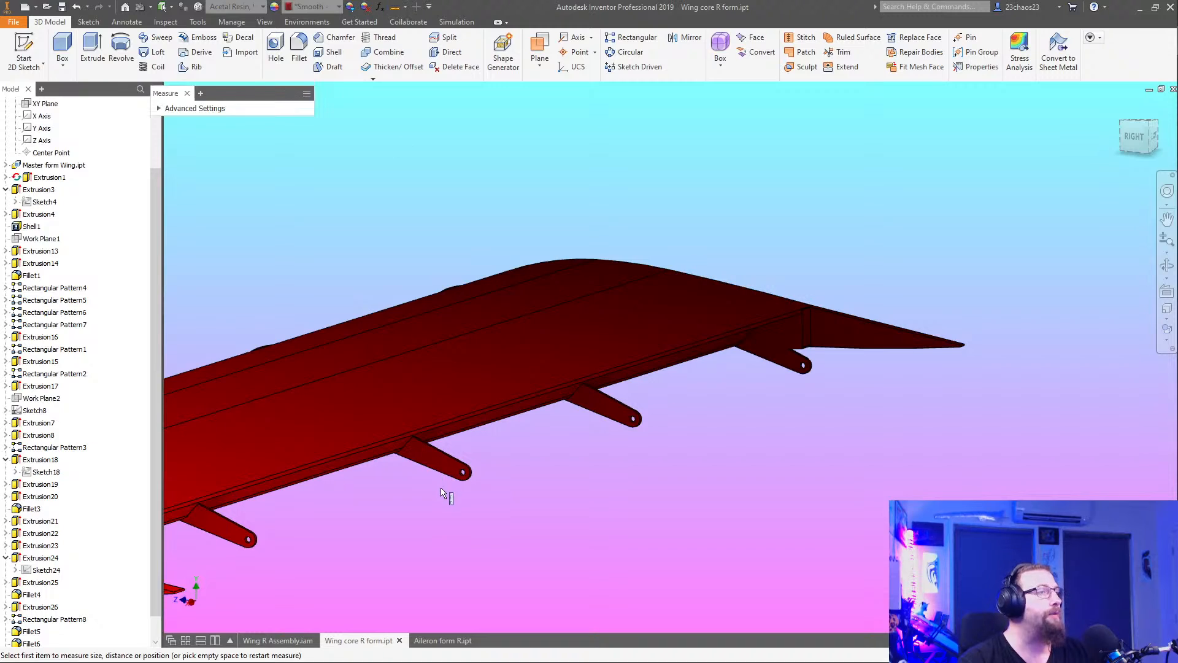
click(443, 465)
click(592, 408)
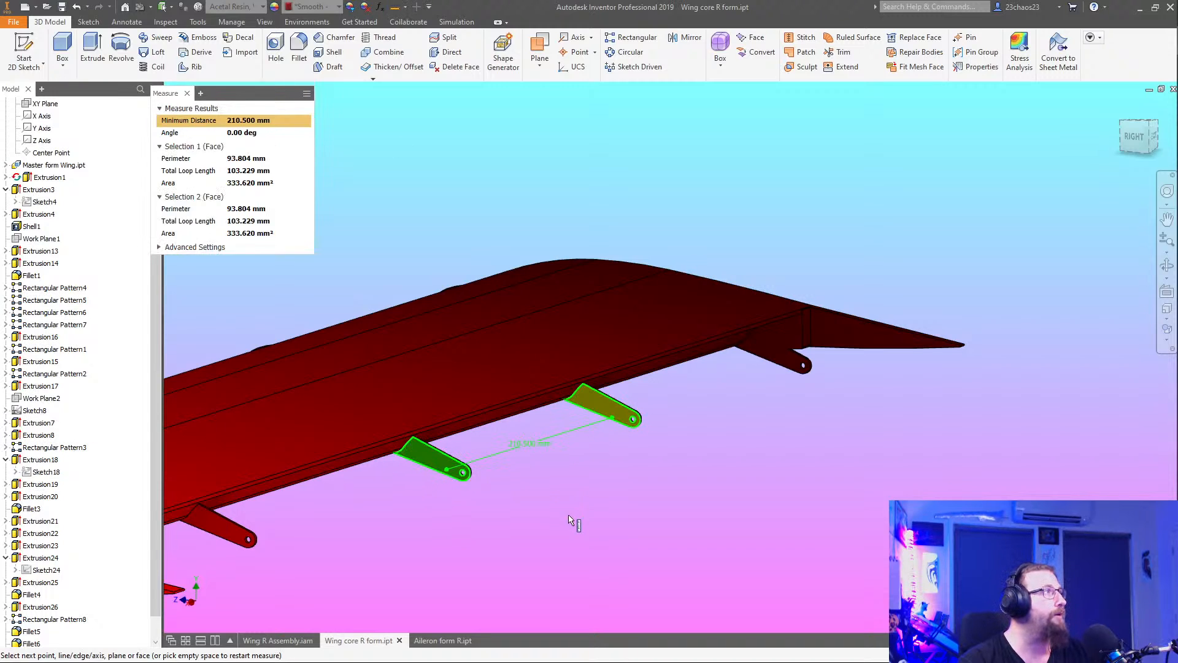
click(303, 121)
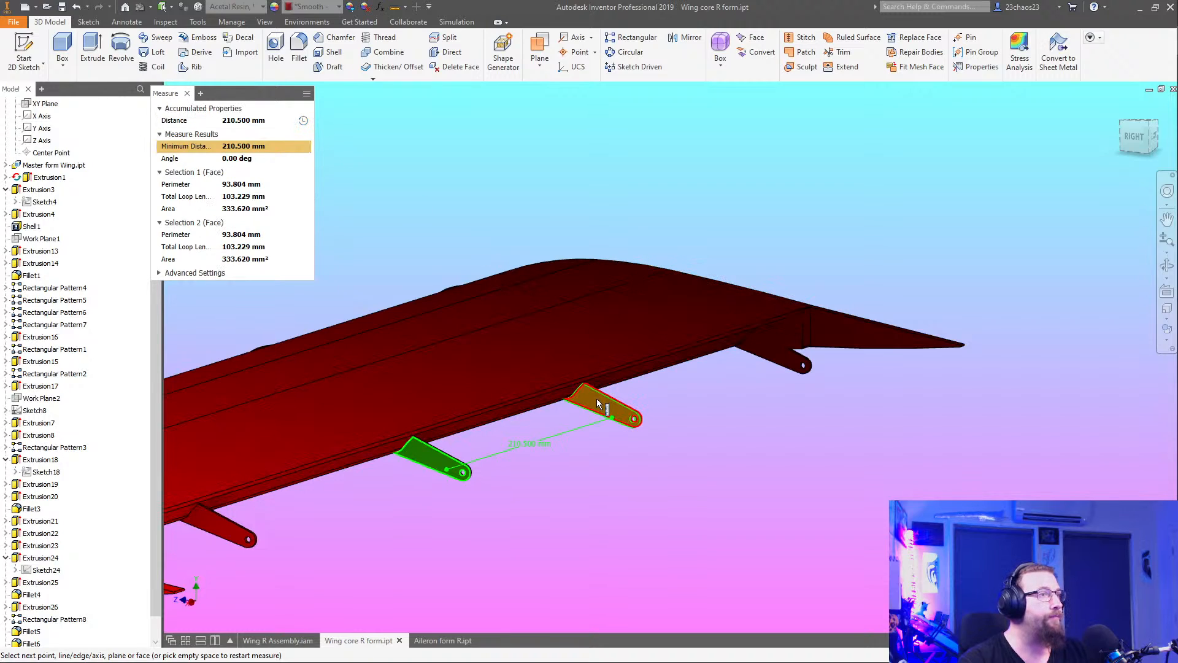
Measure the distance from the hinge arm nearest the wing tip arm to the tip arm's side face, ending the measurement
click(623, 404)
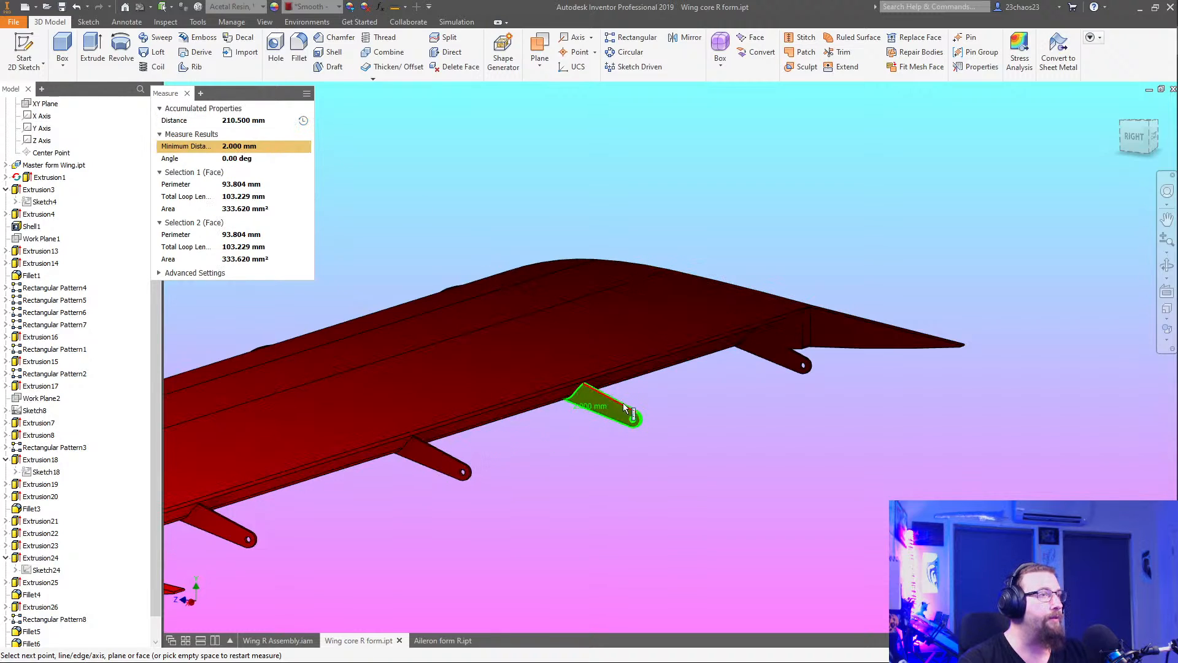
click(780, 357)
shift+middle_drag(767, 422, 696, 428)
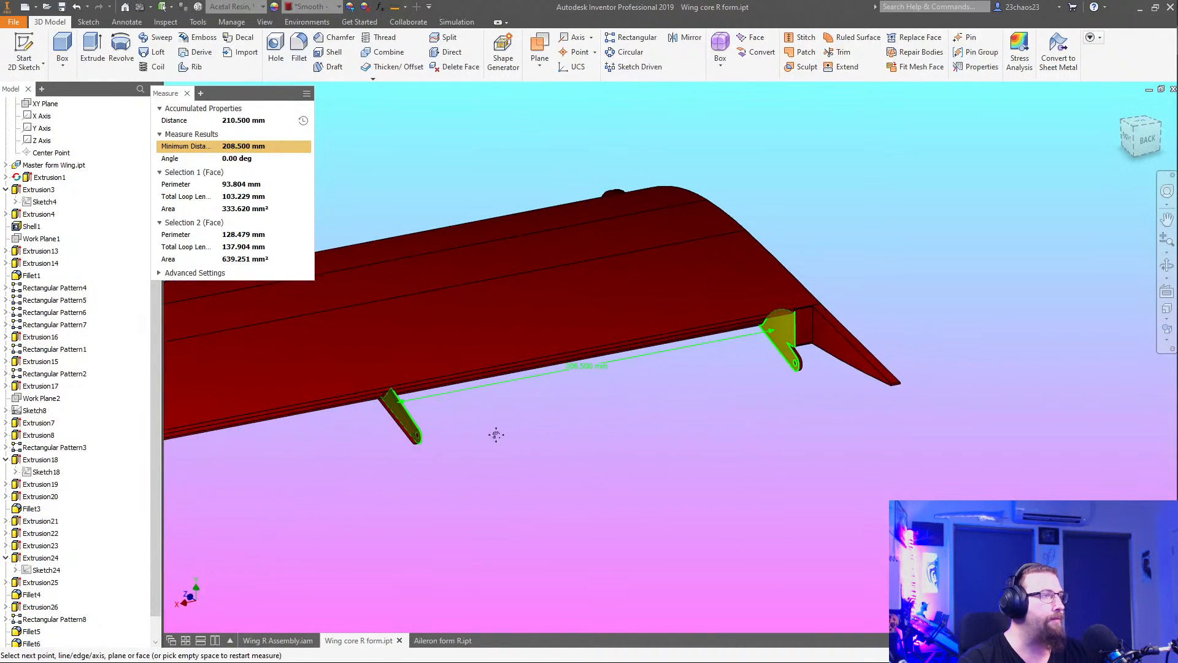
middle_drag(494, 433, 628, 405)
key(Escape)
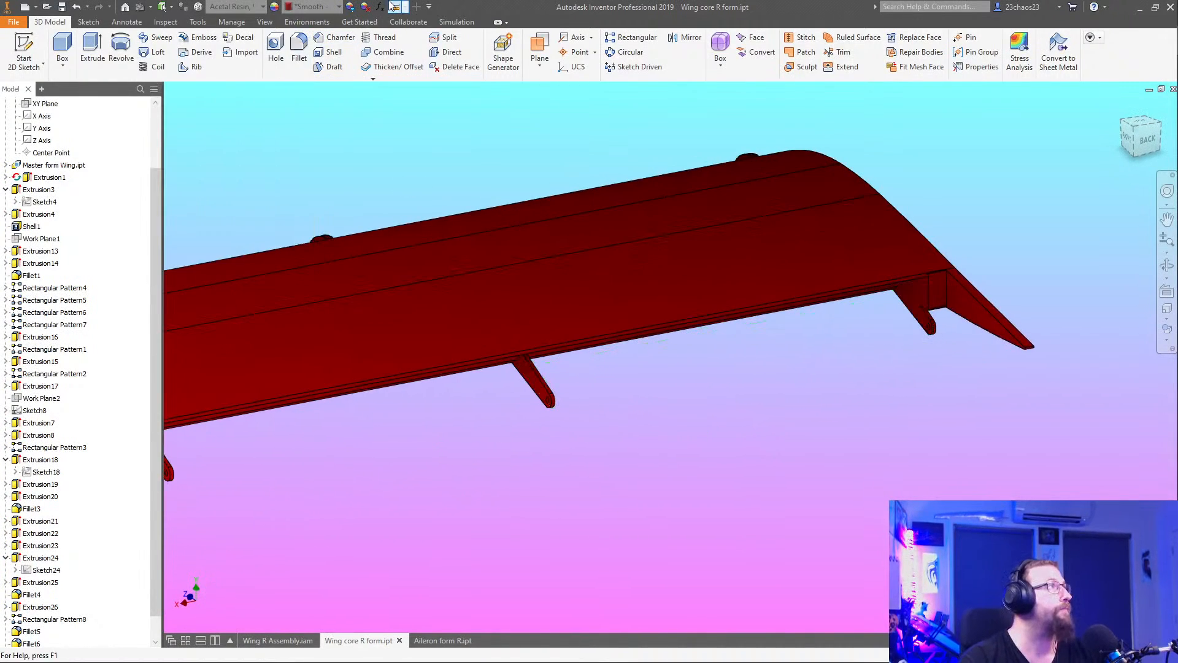
Measure the spacing between the wing tip hinge arm and its neighbour using their matching side faces
key(m)
click(911, 302)
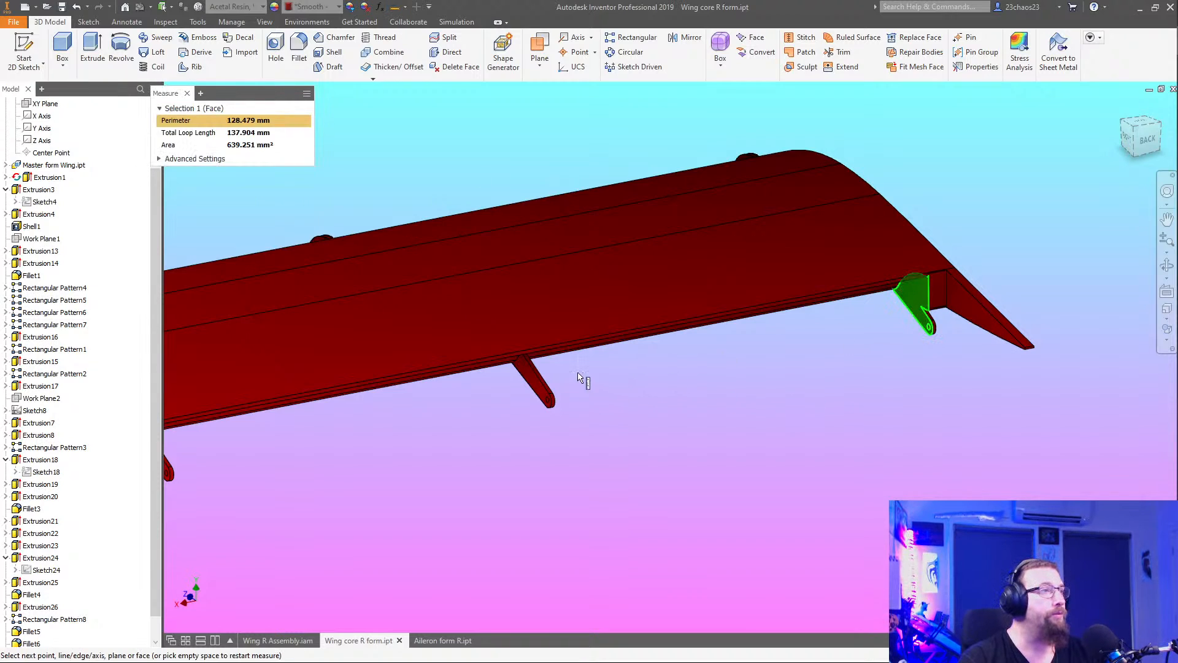
scroll(603, 496, up, 2)
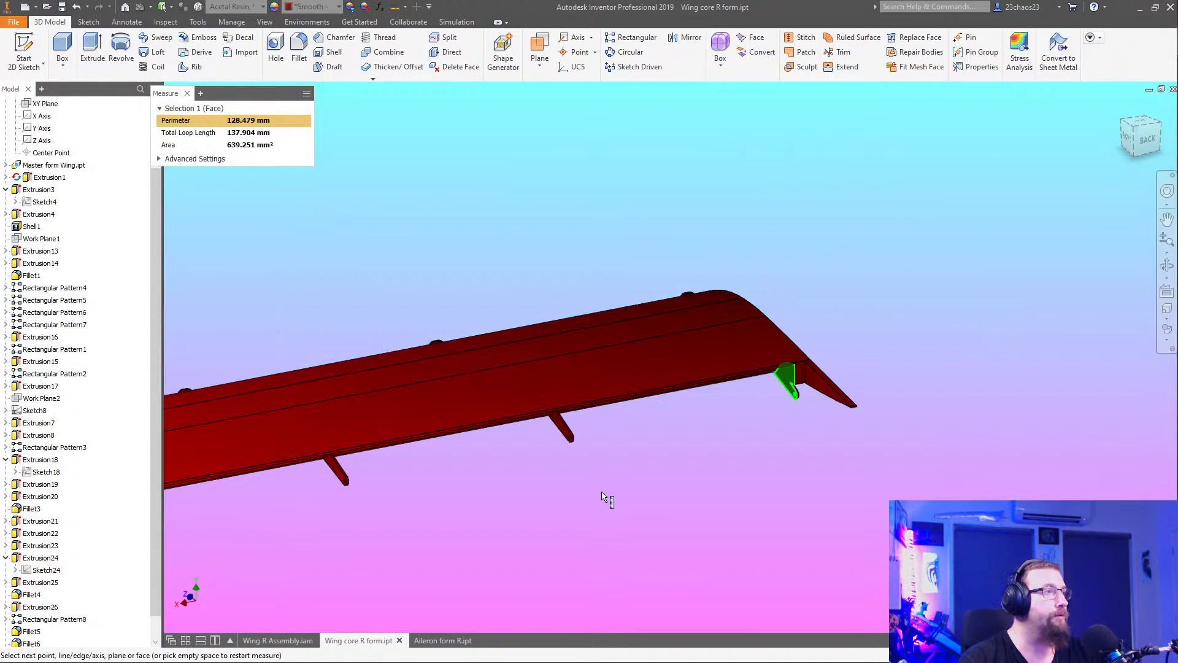
click(561, 431)
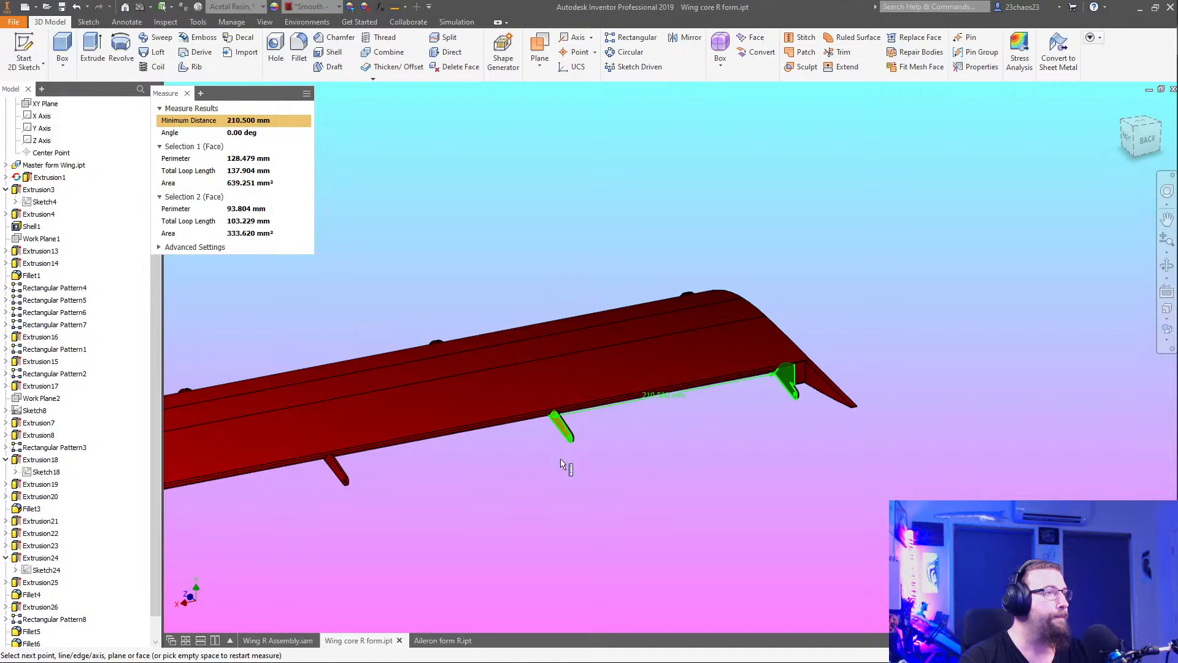
key(Escape)
Measure the spacing between the second and third hinge arms from the wing tip, using matching side faces
middle_drag(472, 467, 586, 400)
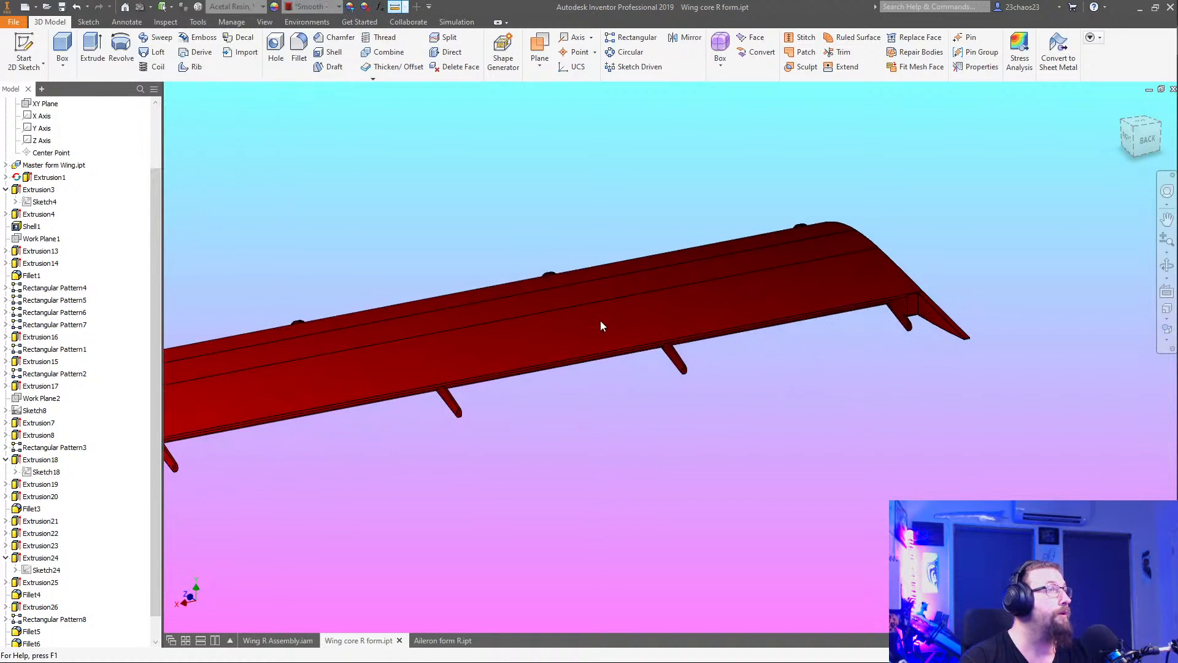
click(674, 358)
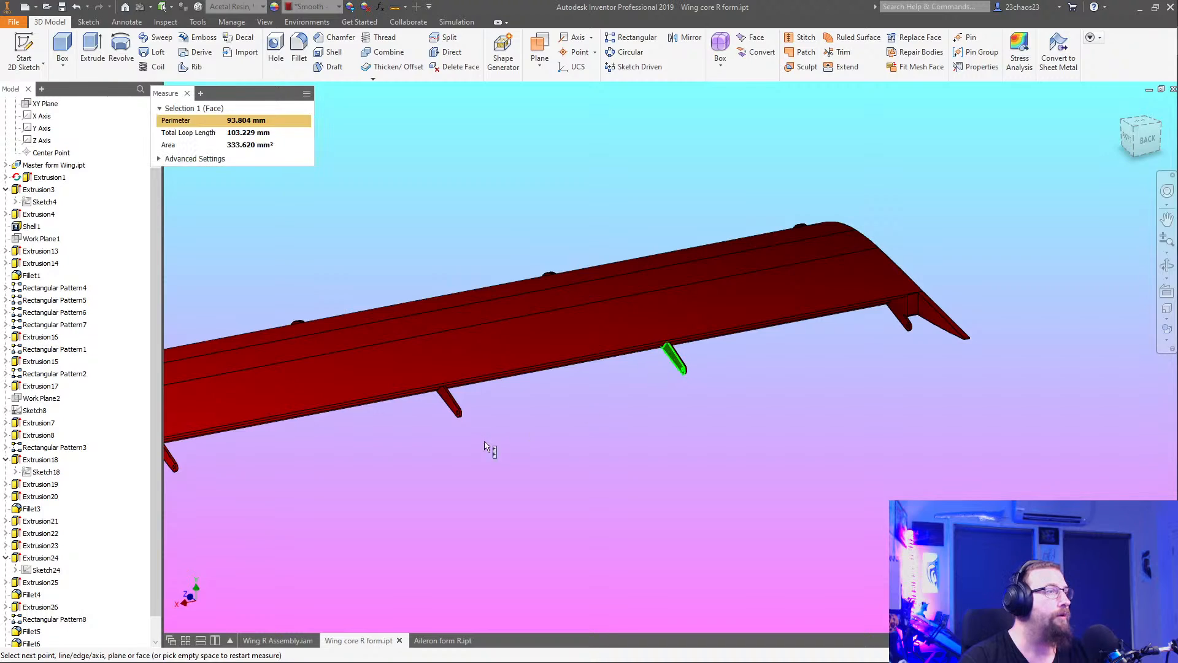
click(447, 403)
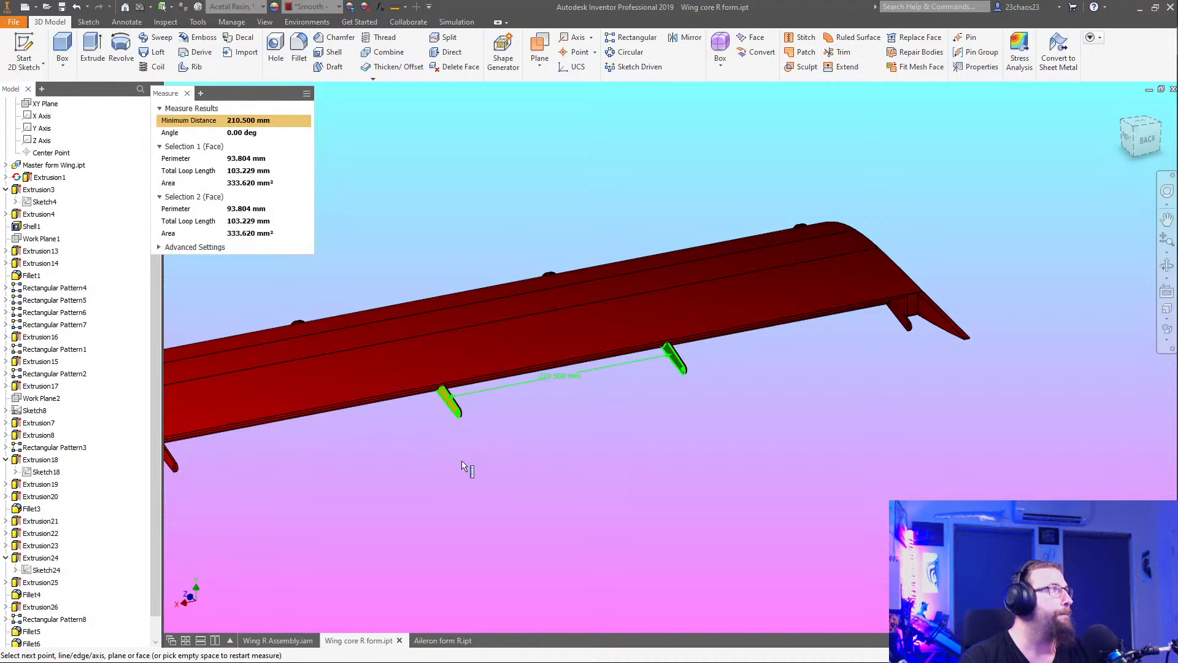
key(Escape)
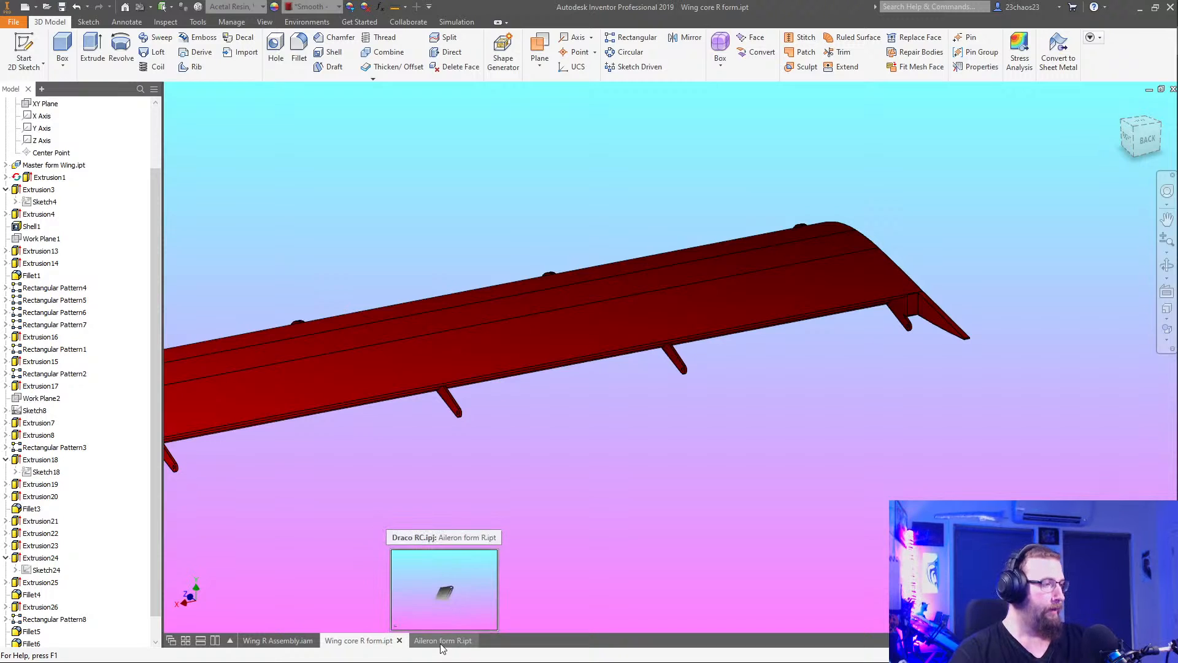
click(443, 644)
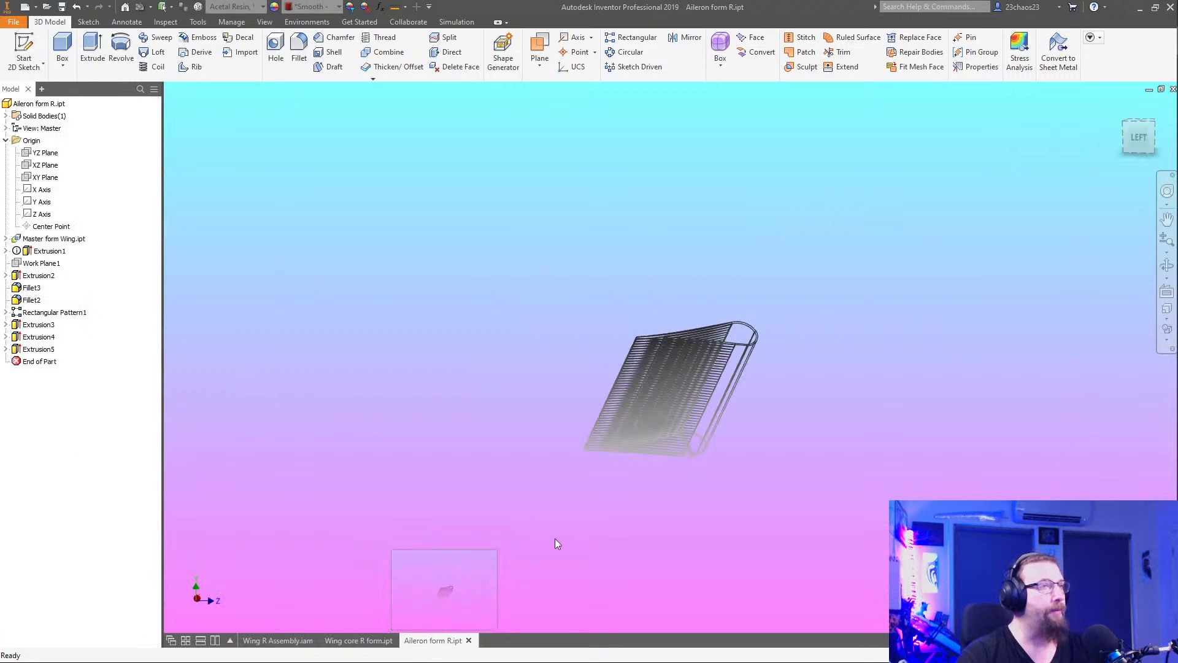
shift+middle_drag(743, 536, 554, 521)
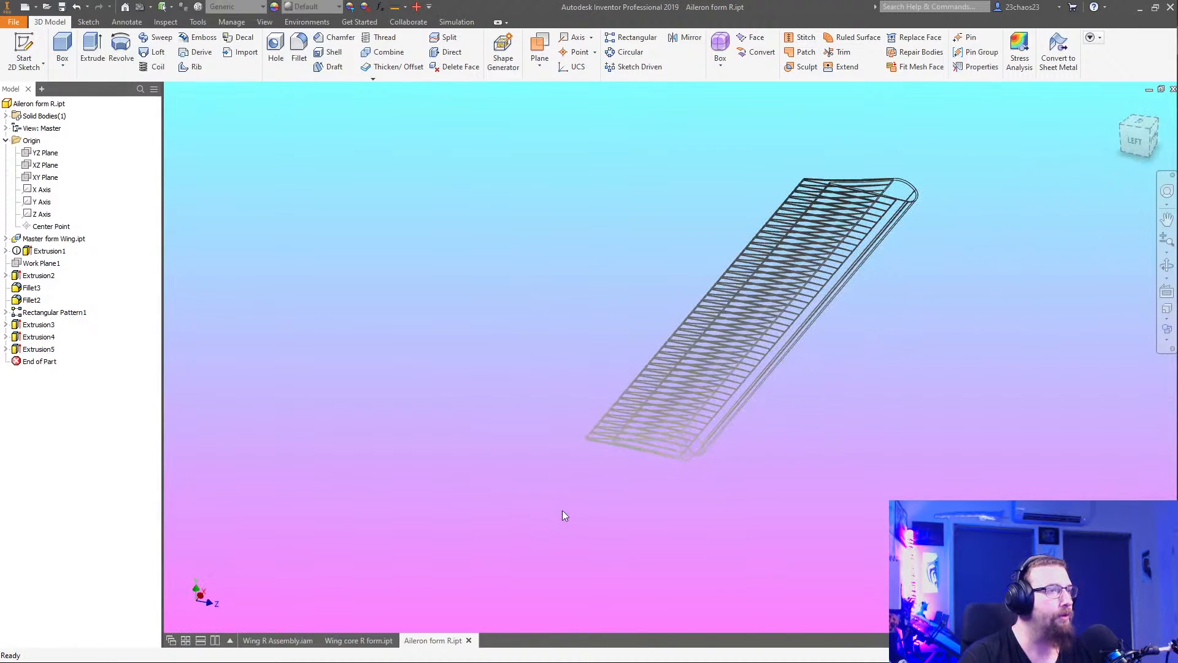
key(s)
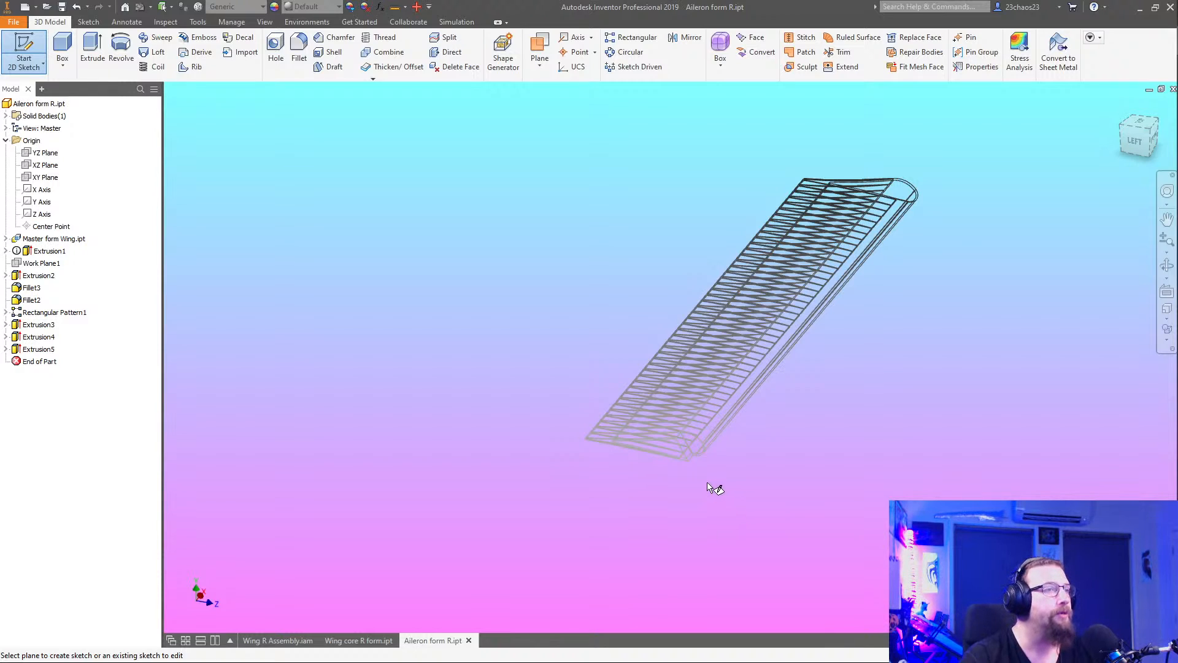
key(Escape)
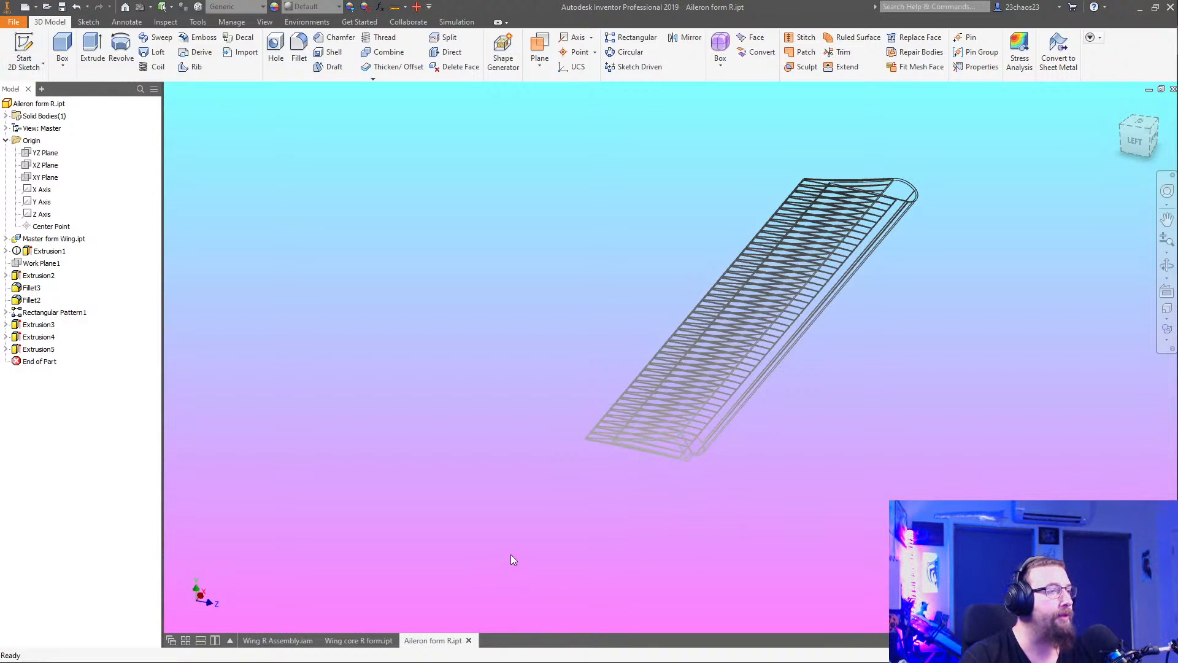
Close the Aileron form R part, switch to the Wing R Assembly, and edit the aileron in place
click(468, 640)
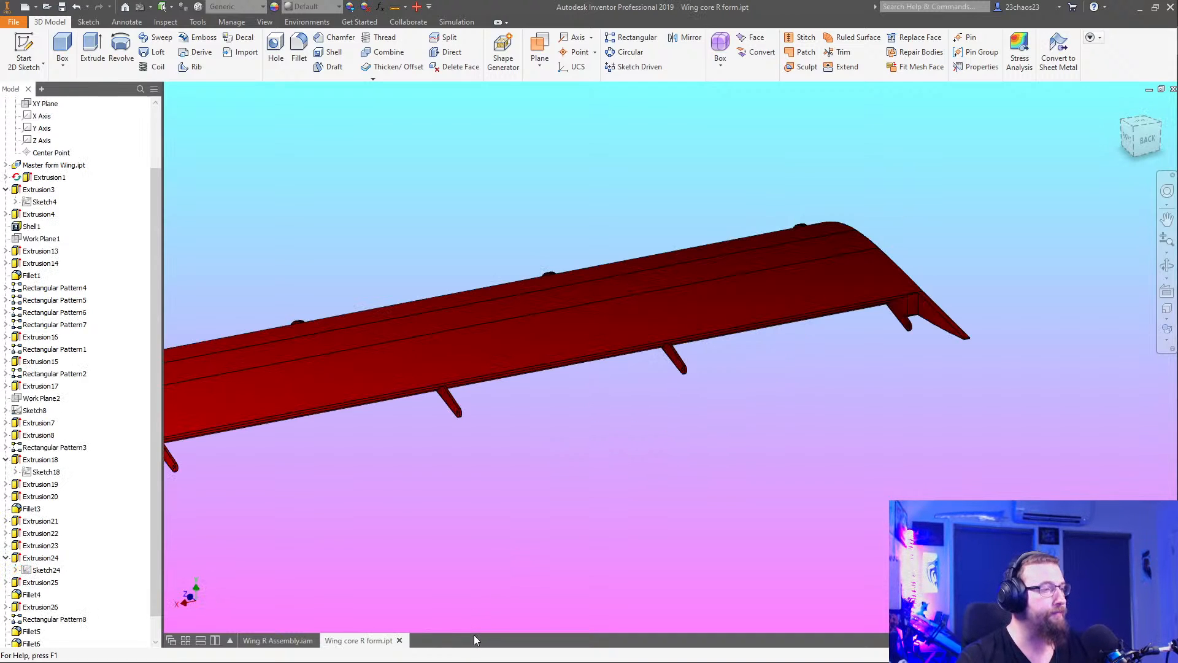
click(266, 639)
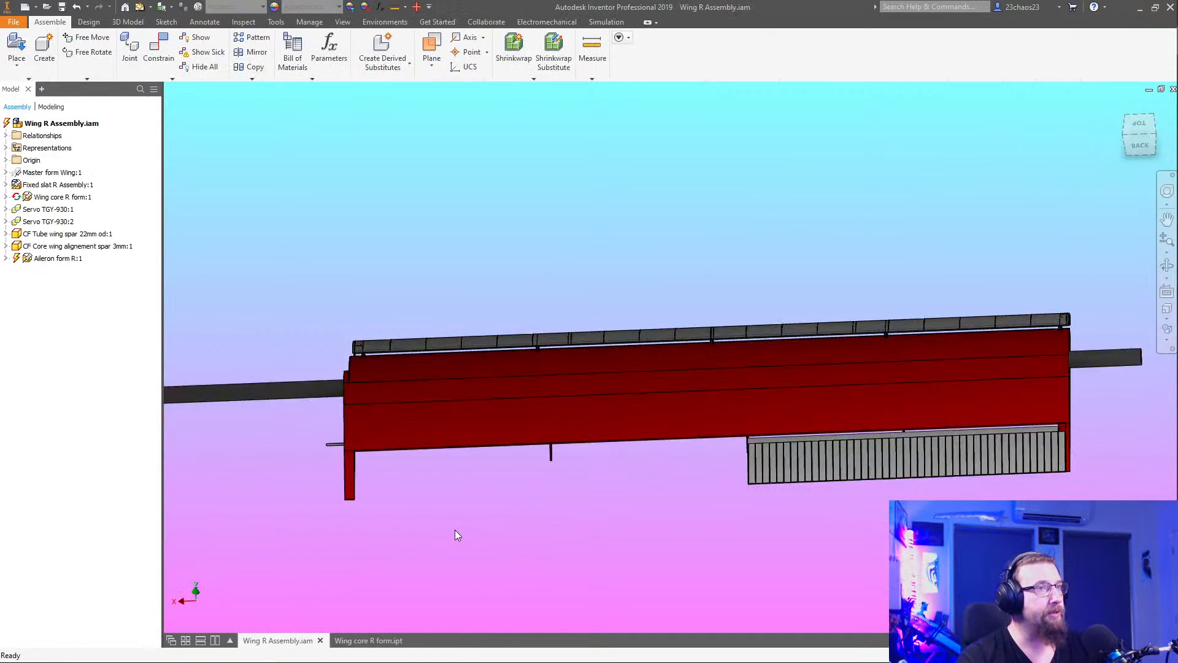
double_click(917, 460)
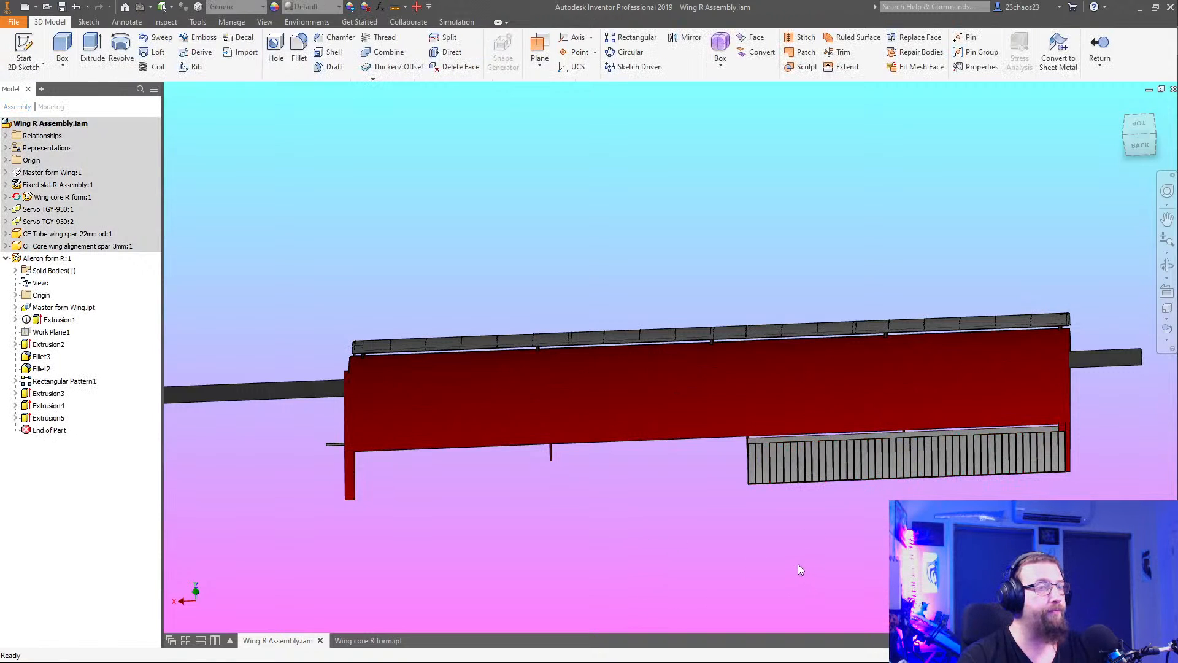
Start a 2D sketch on the aileron's inboard end face and set the visual style to Wireframe
shift+middle_drag(798, 565, 761, 530)
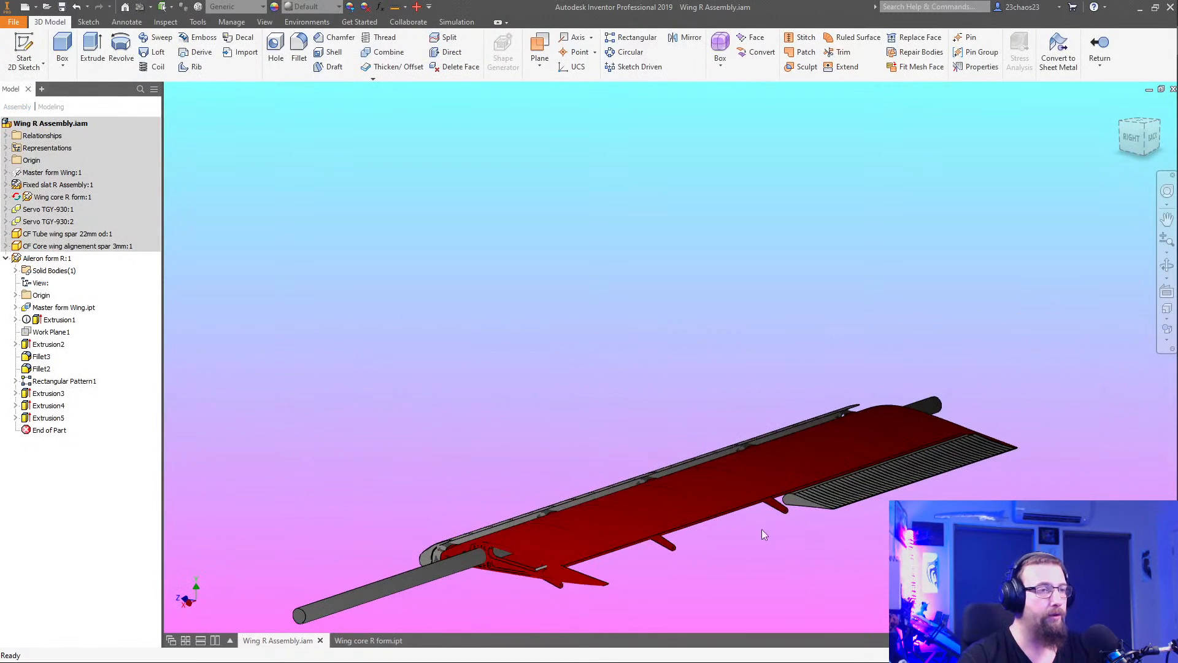
click(24, 54)
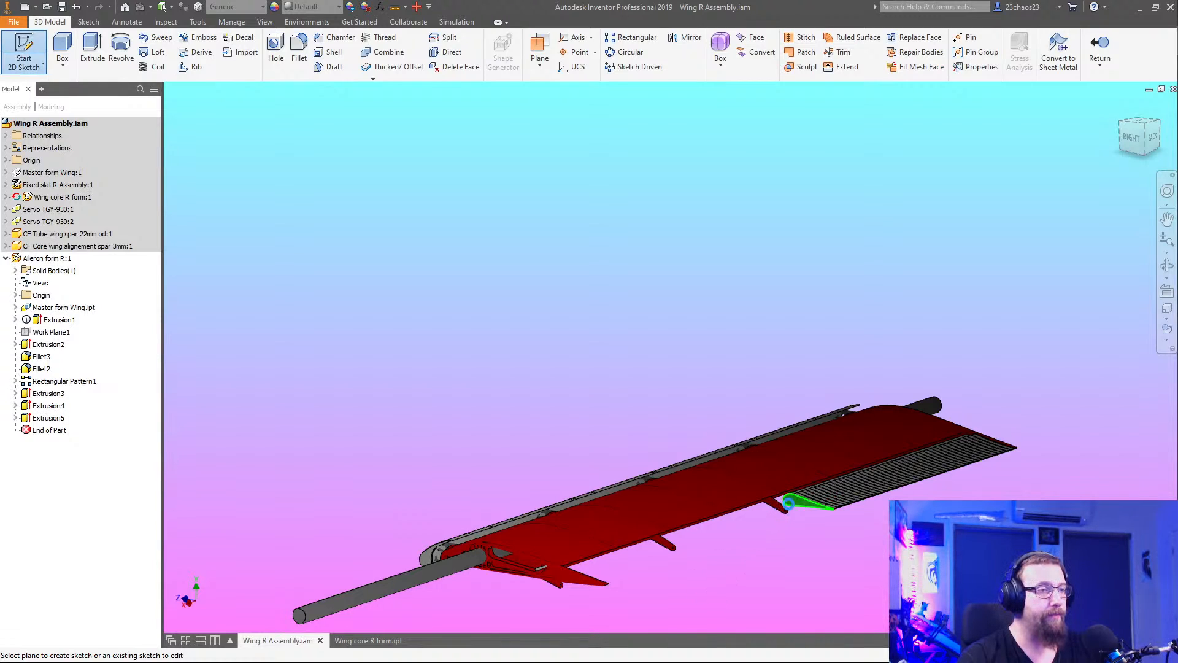
click(792, 505)
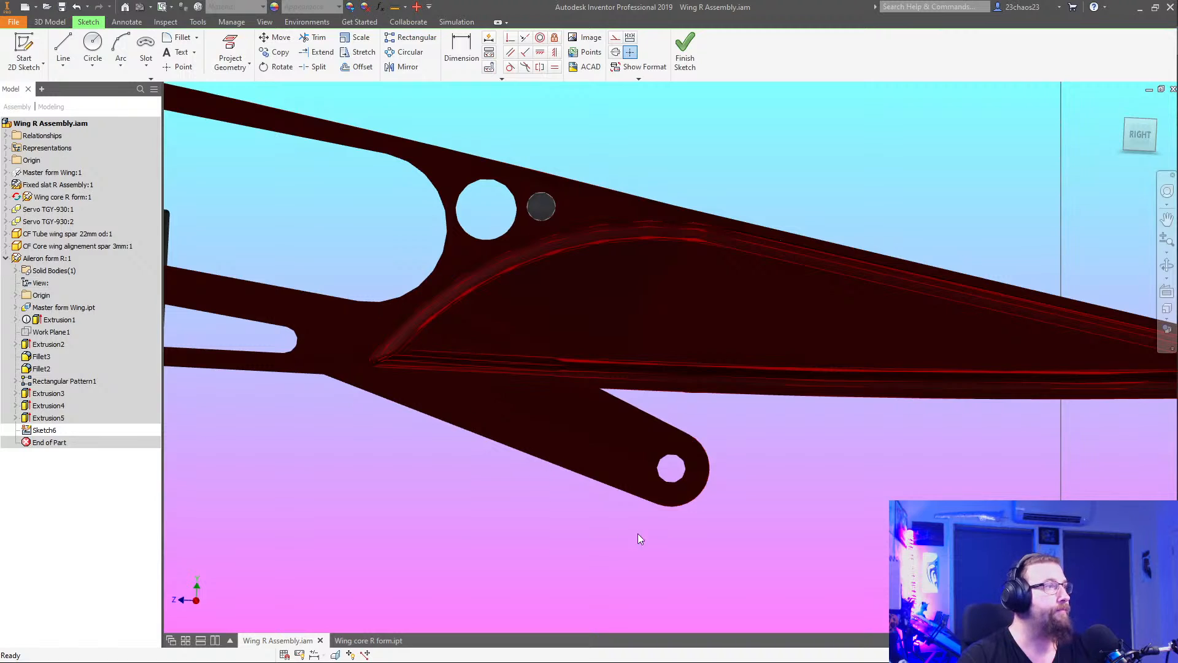
click(1167, 334)
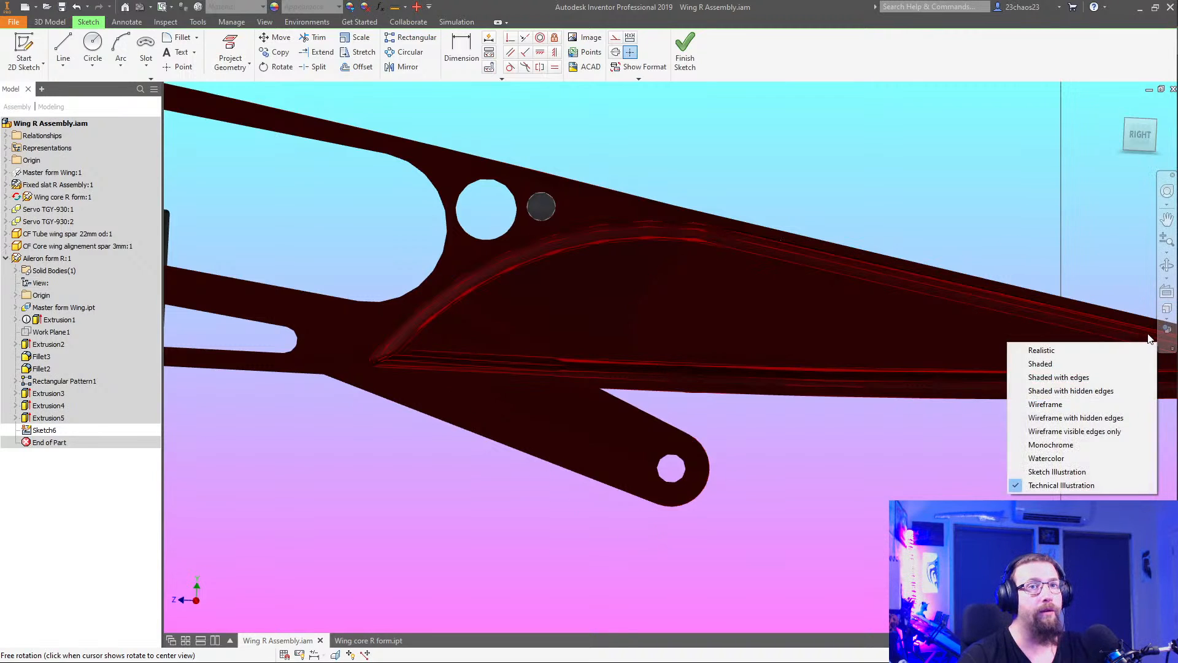
click(1060, 406)
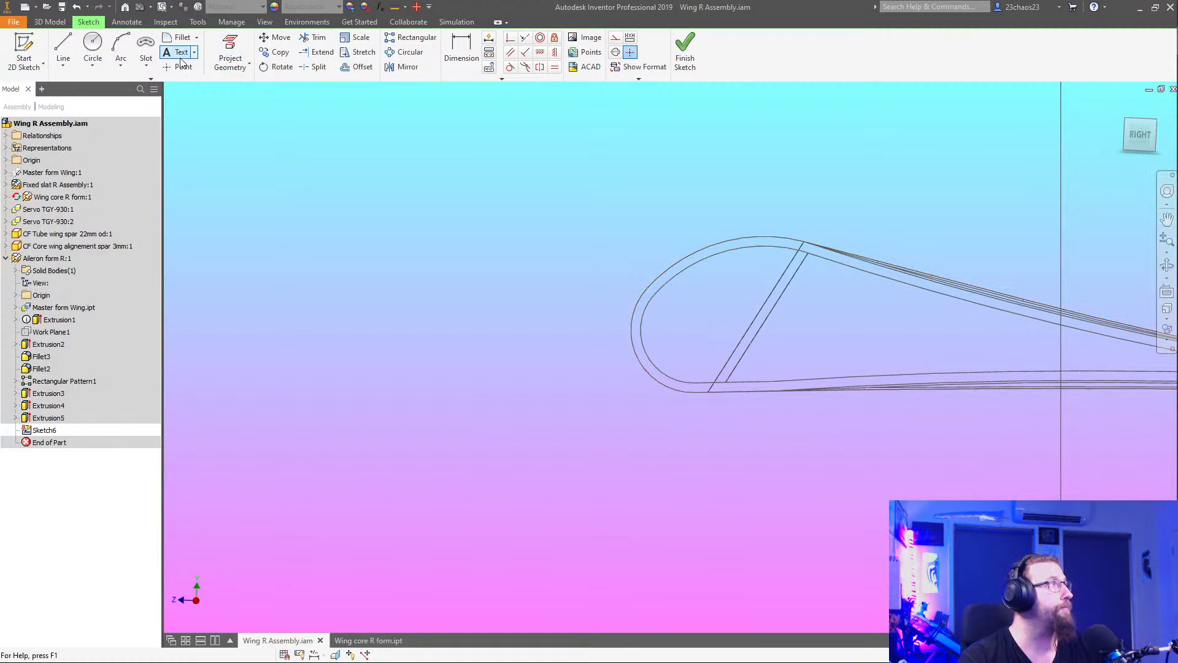
Project the wing hinge arm's hole and the aileron's outer nose arc into the sketch
click(235, 74)
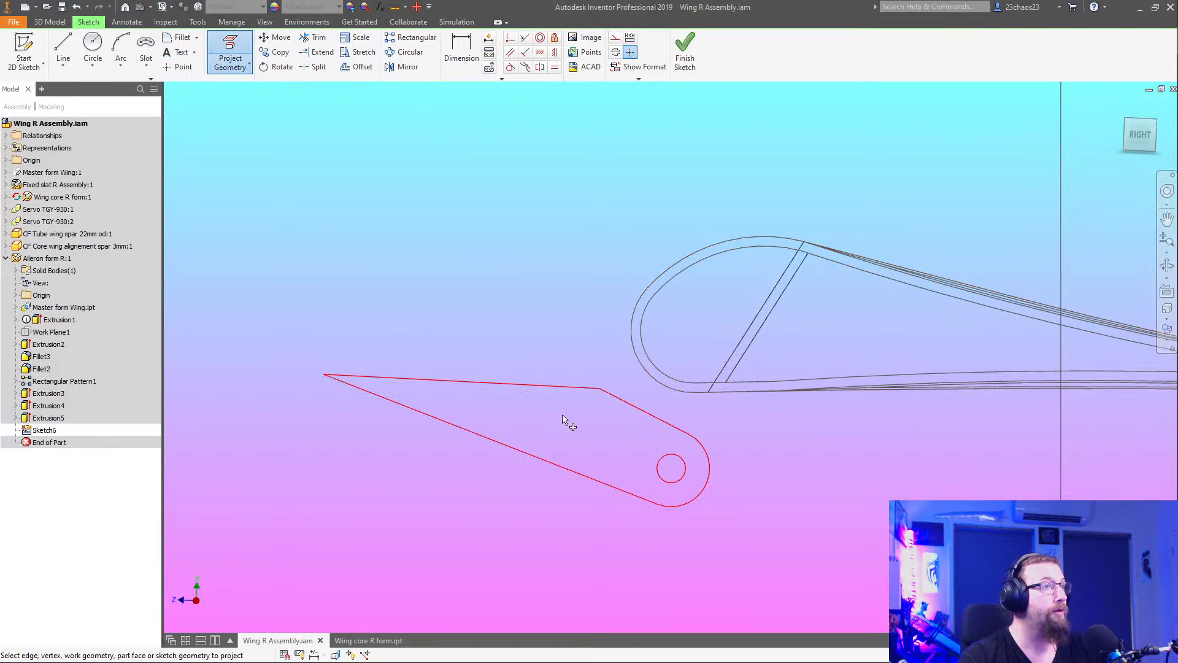
click(657, 467)
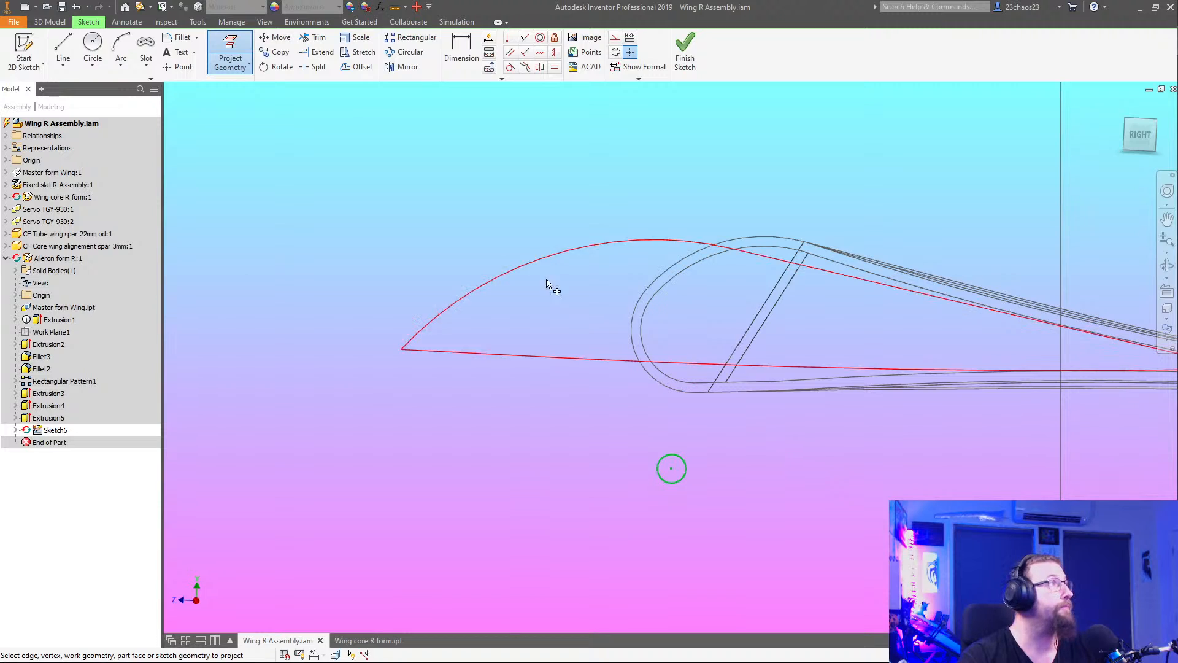
click(141, 68)
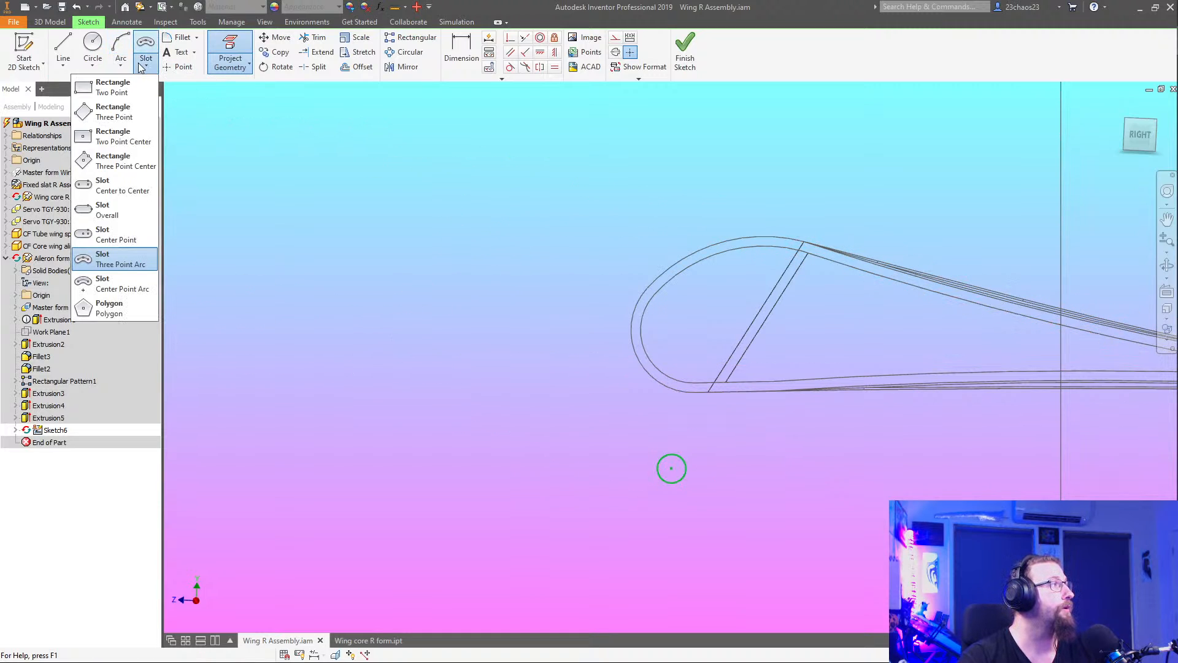
click(114, 185)
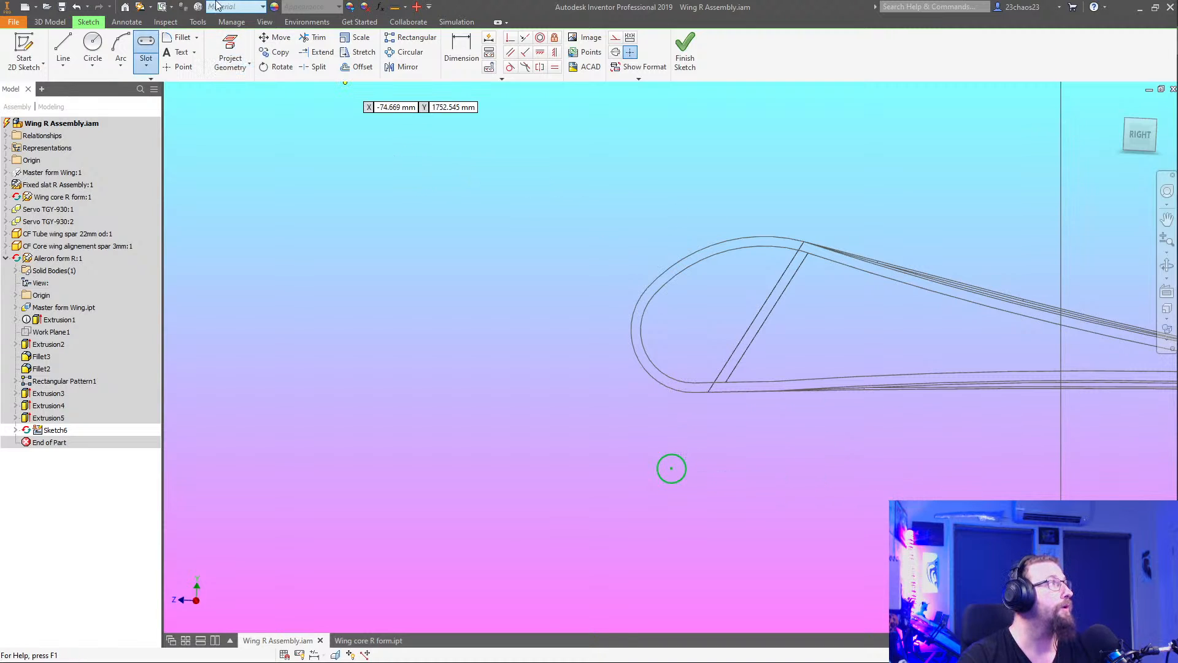
click(242, 54)
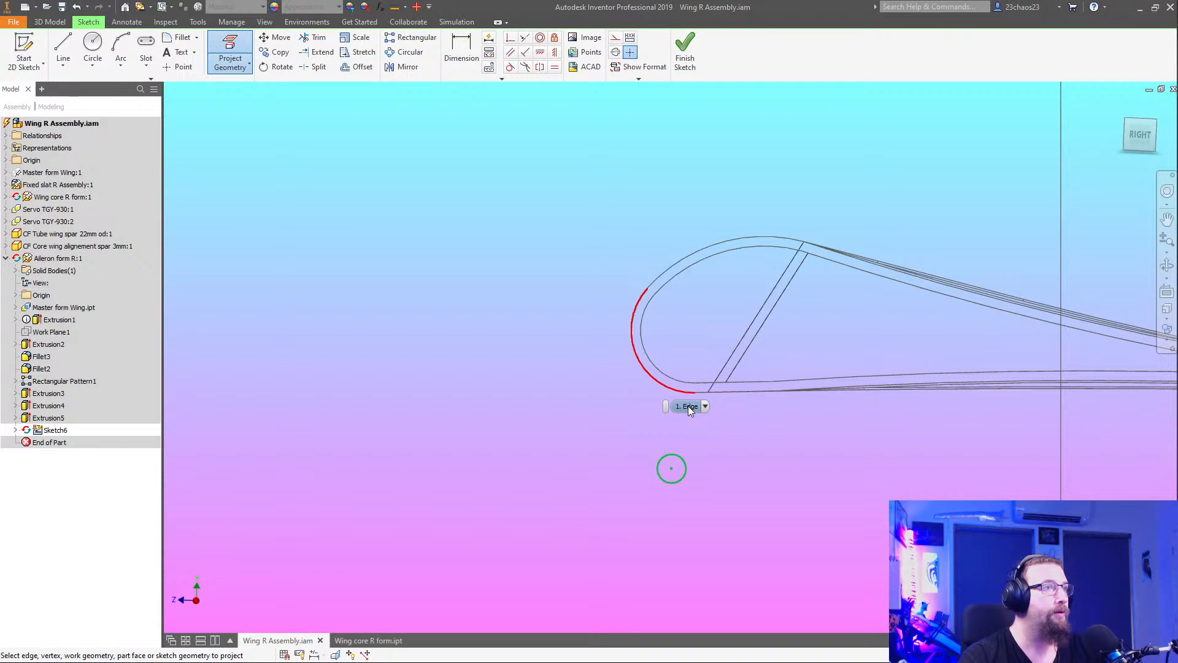
click(650, 379)
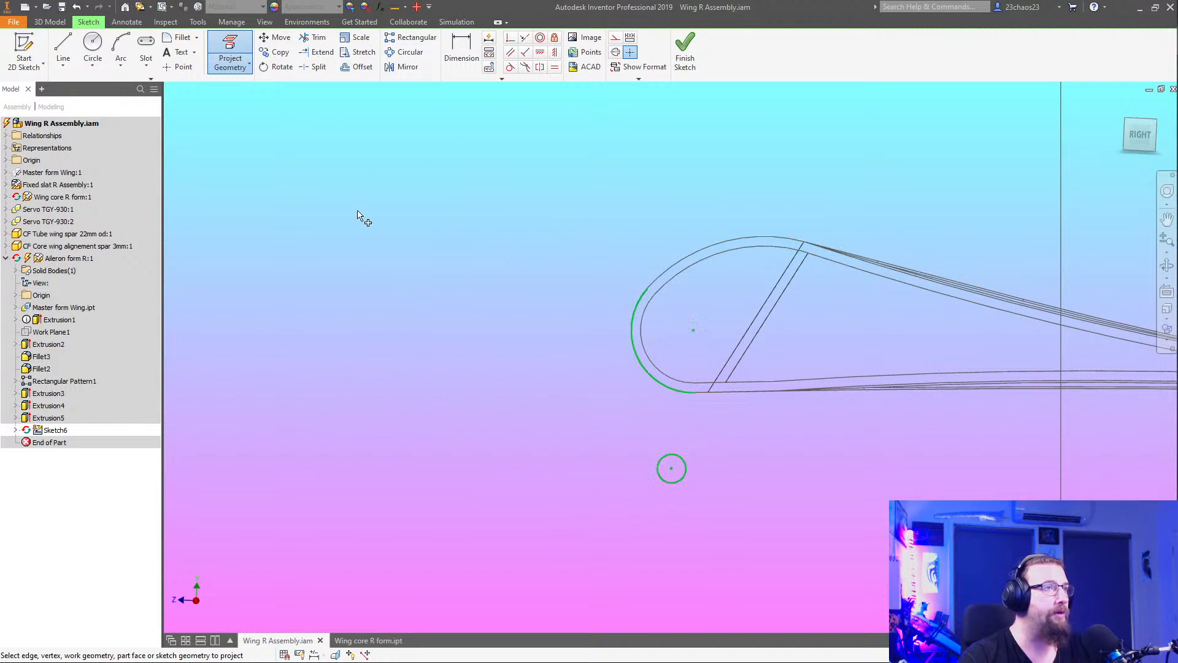
Sketch a center-to-center slot from the projected hinge hole's centre to the nose arc's centre, with end radii of about 3.3 mm
click(146, 43)
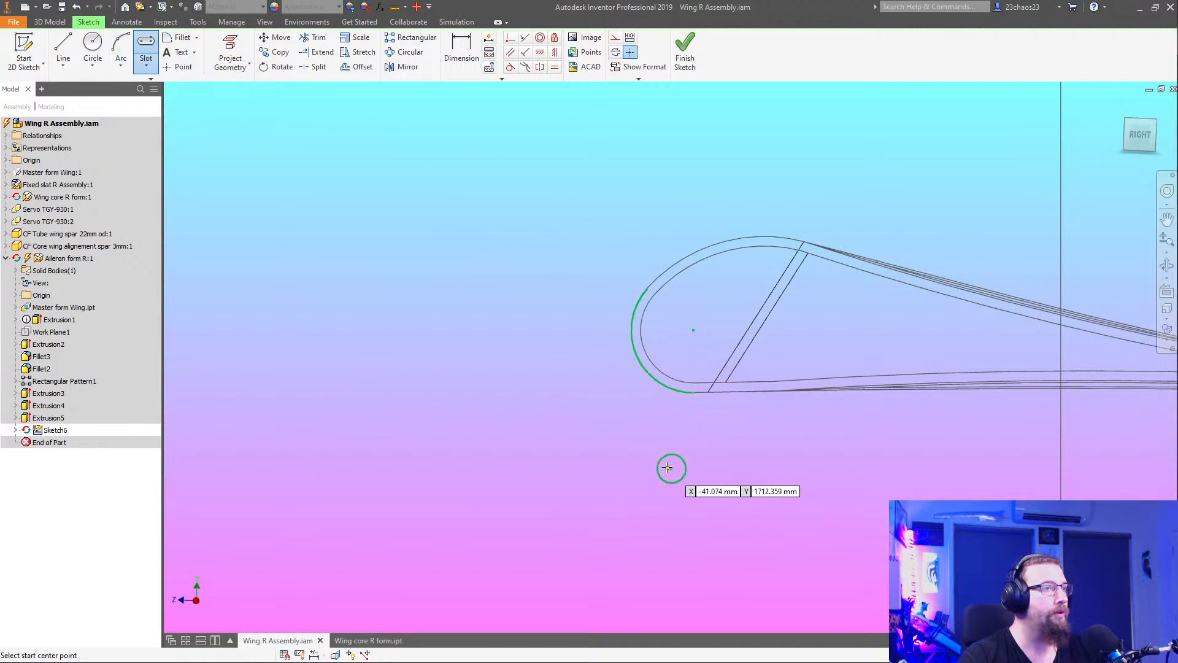
click(670, 468)
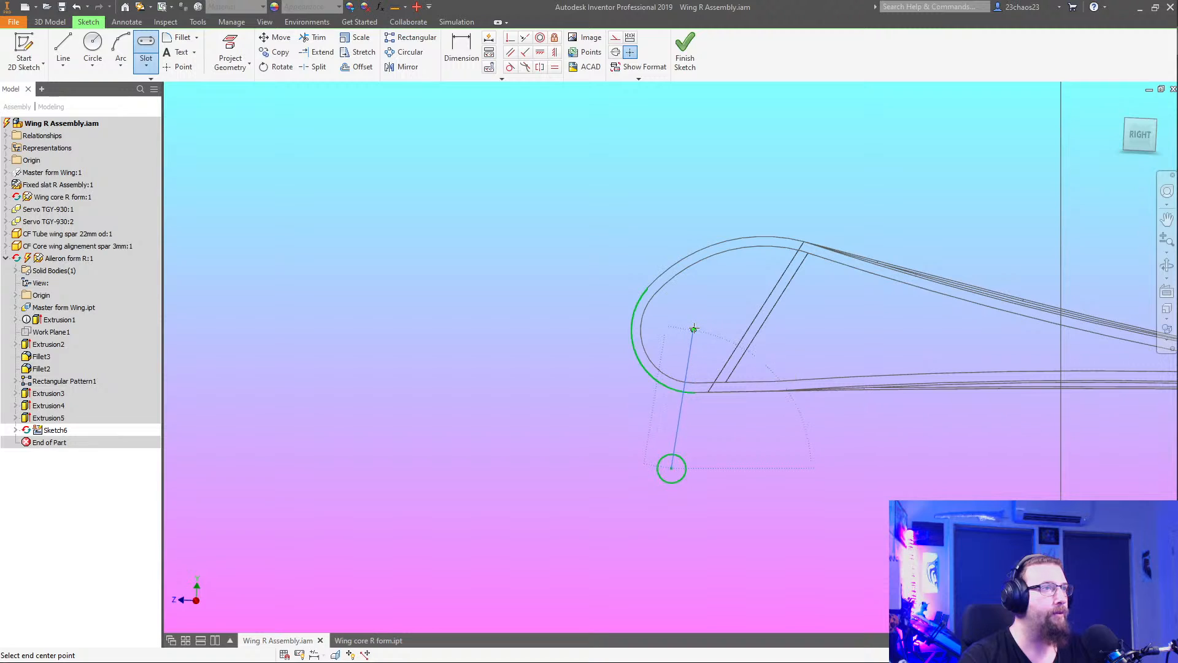
click(694, 329)
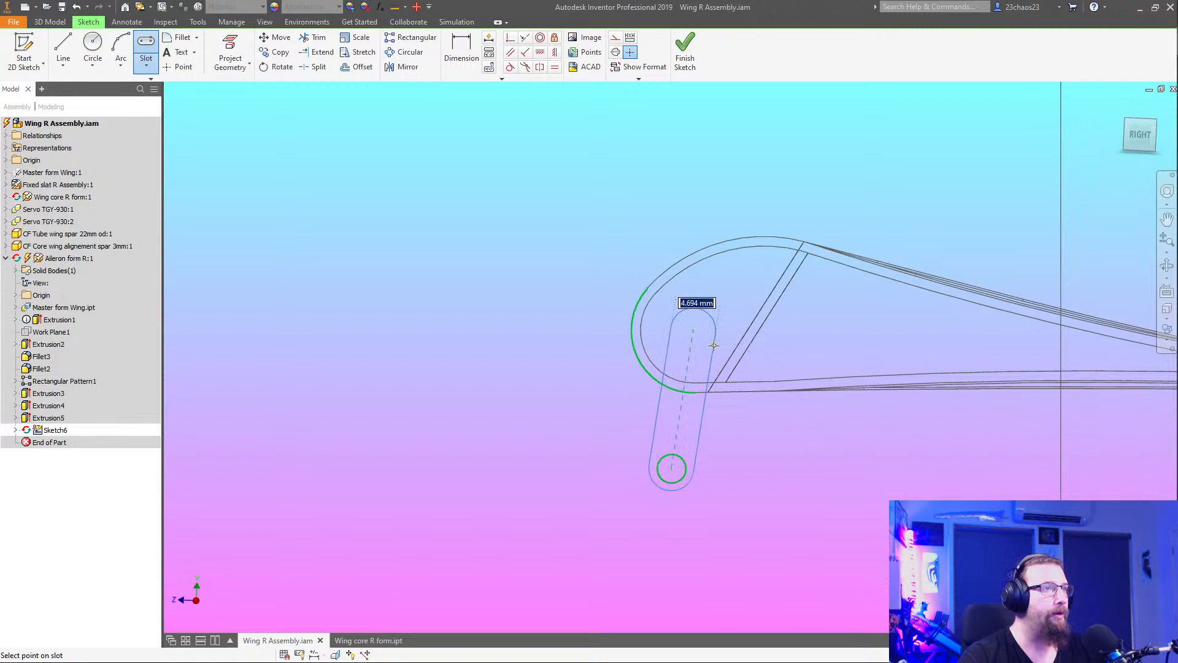
click(719, 368)
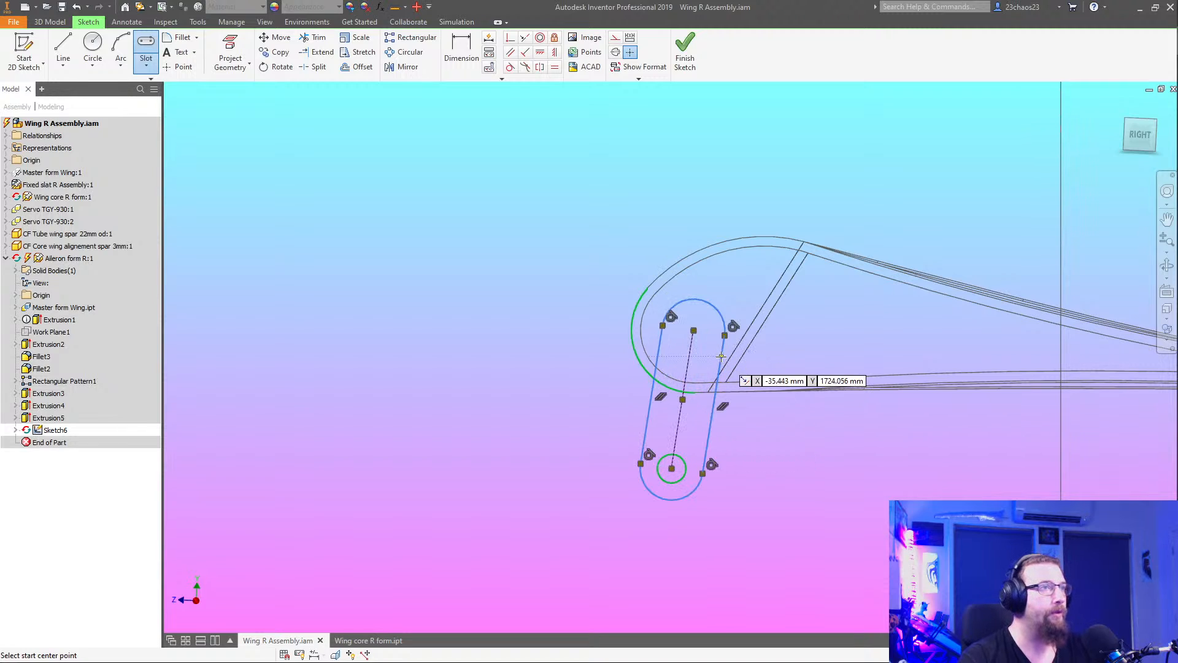
key(Escape)
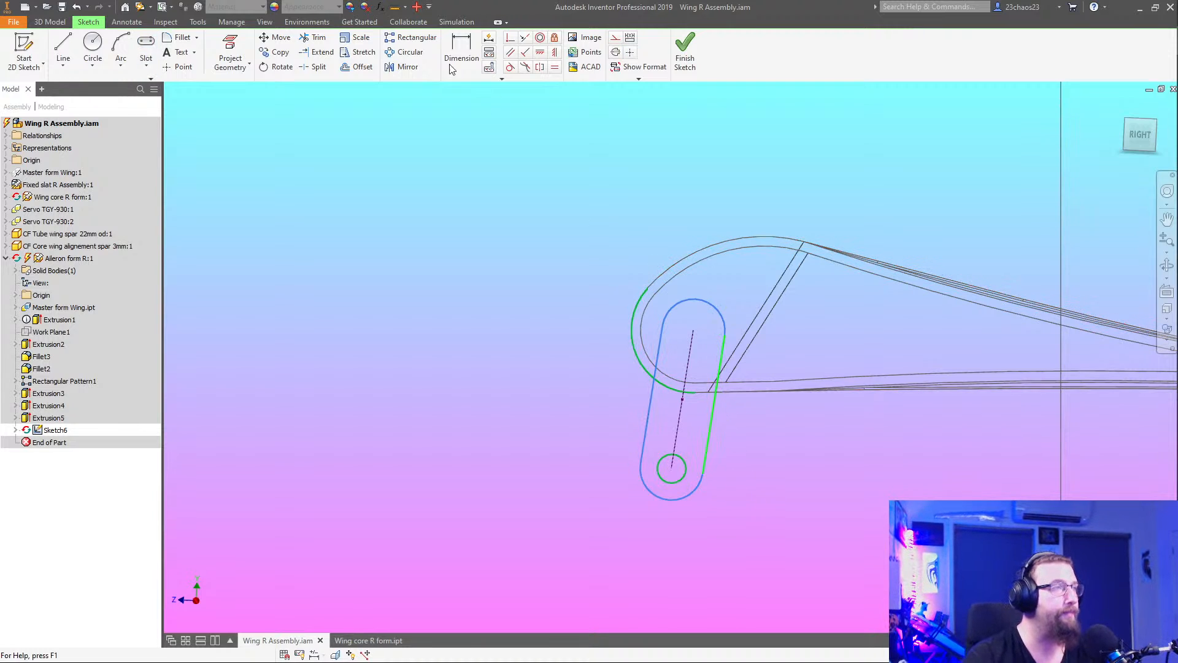
Dimension the slot's end arcs with a 4 mm radius around the hinge hole and 6 mm at the aileron nose
click(461, 42)
click(698, 494)
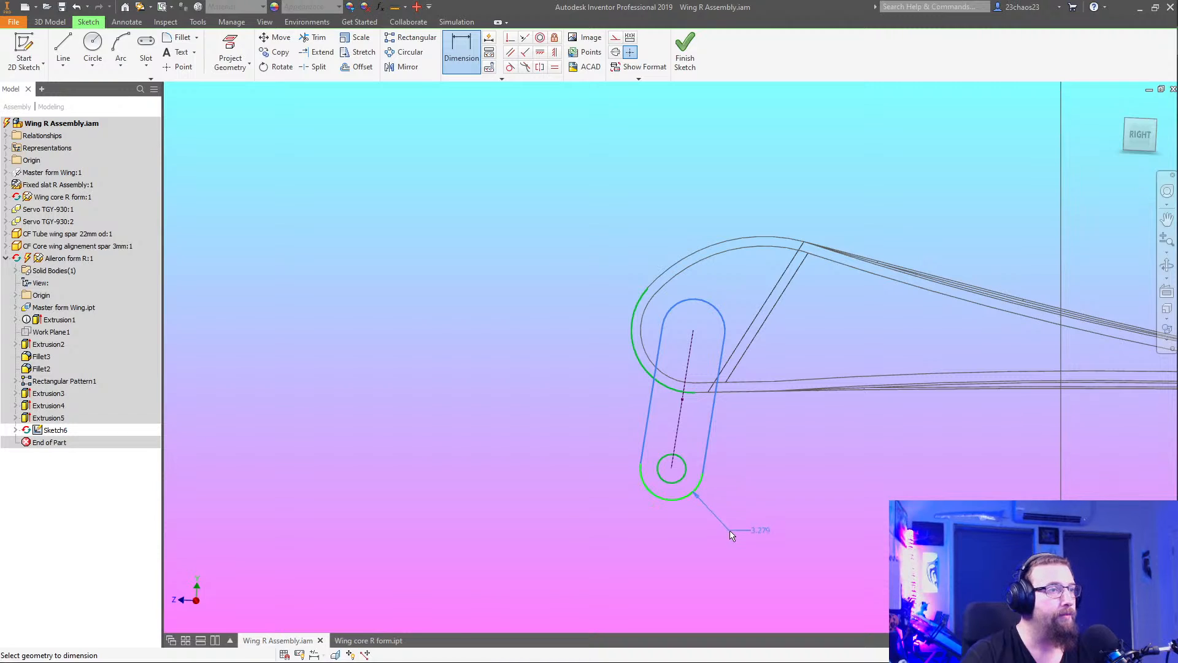
click(730, 532)
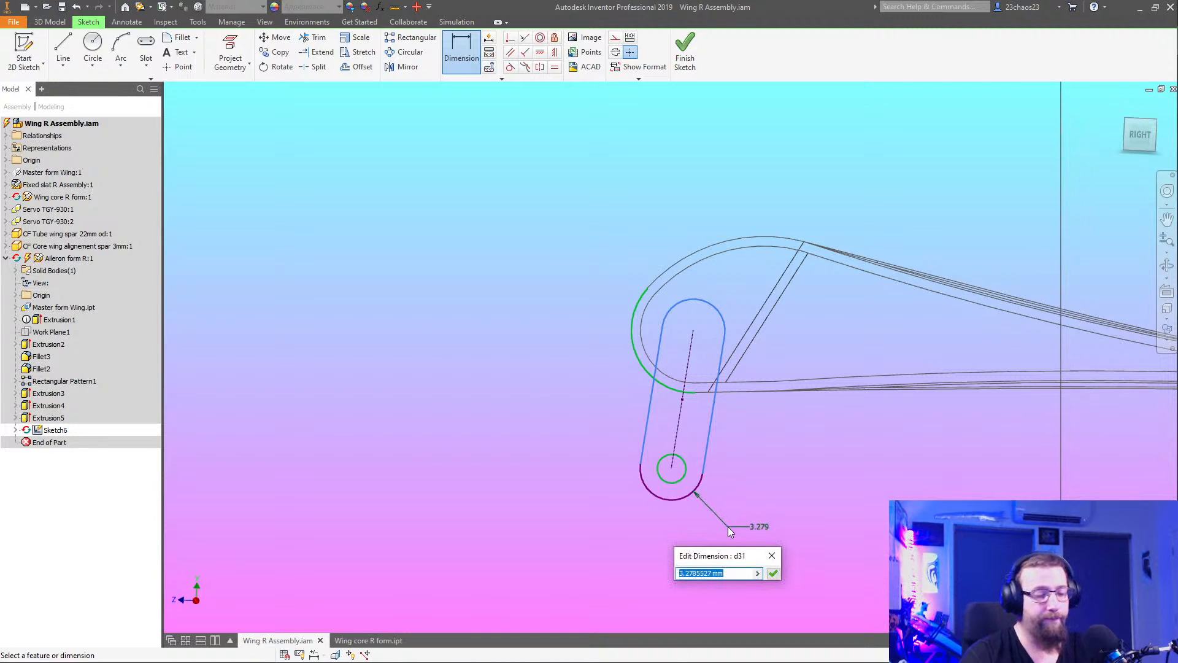
text(4)
key(Return)
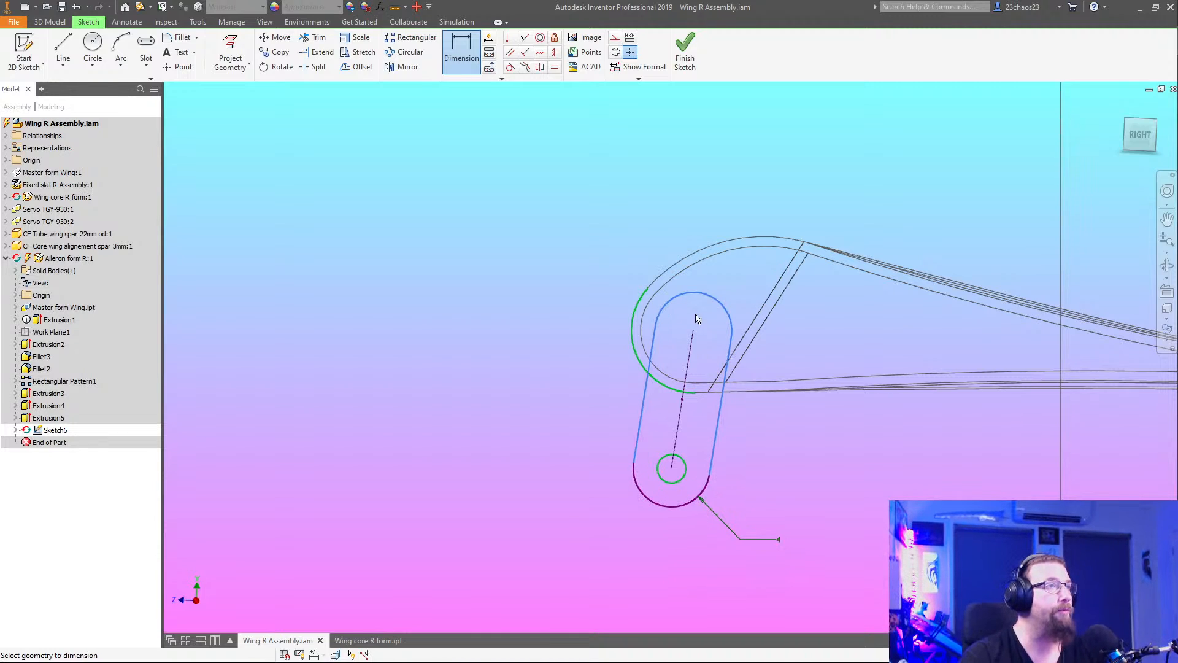
click(719, 307)
click(748, 281)
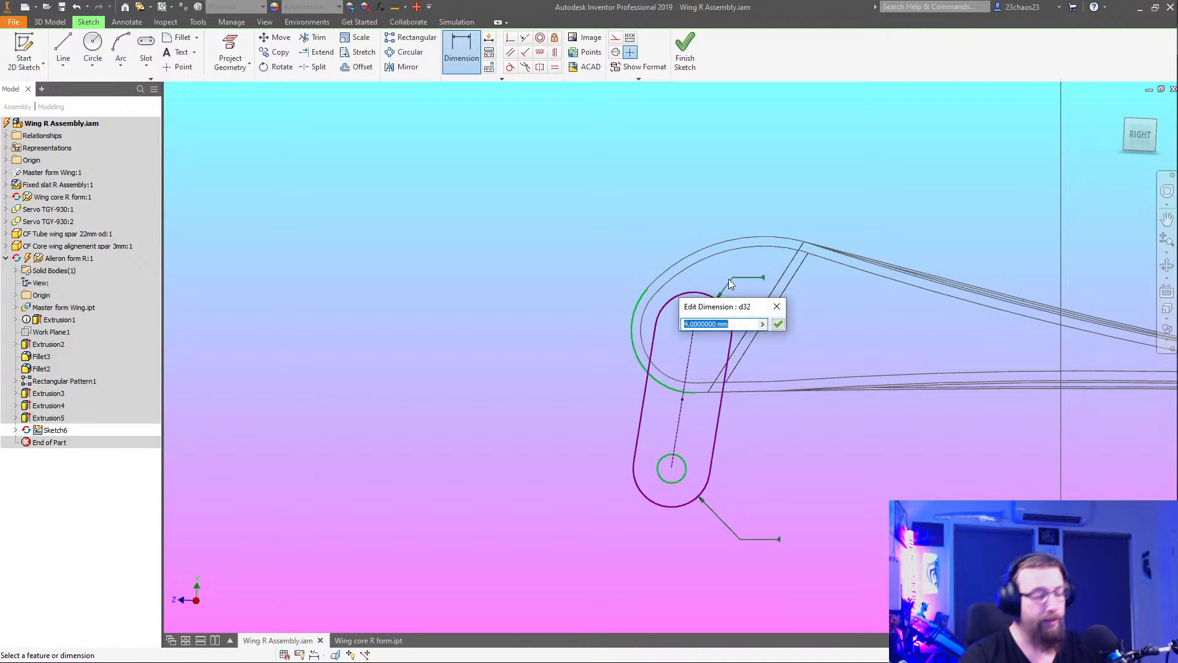
text(6)
key(Return)
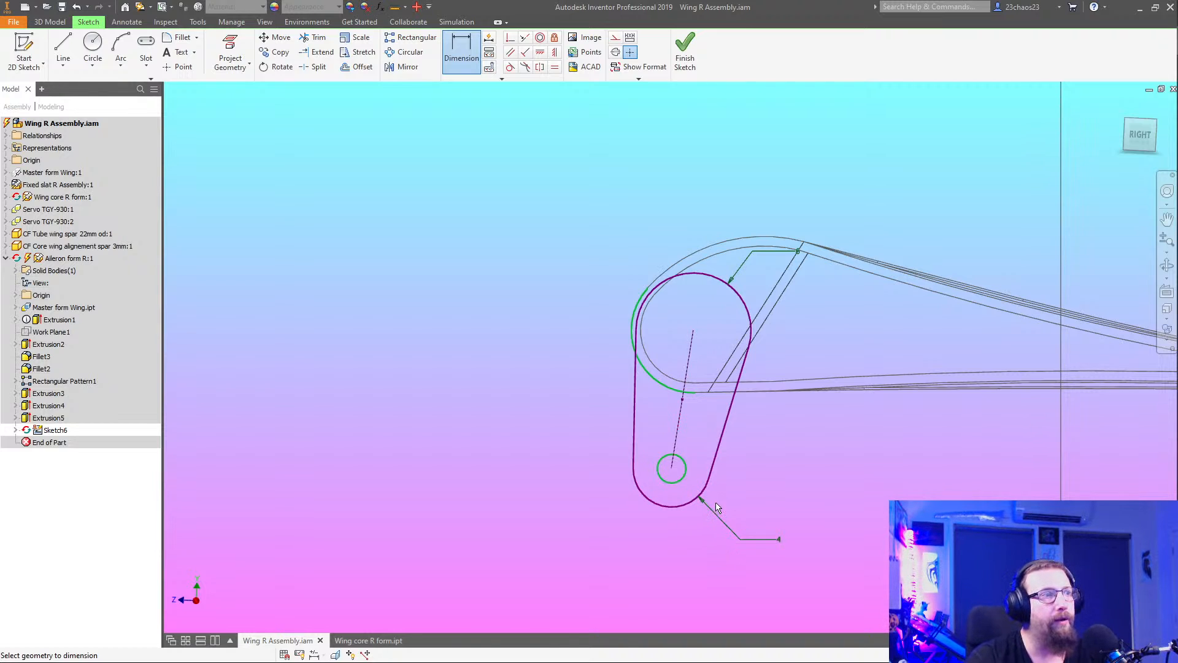
Finish the sketch and set up a joined extrusion of the slot profile around the hinge hole, 1 mm toward the aileron
click(684, 52)
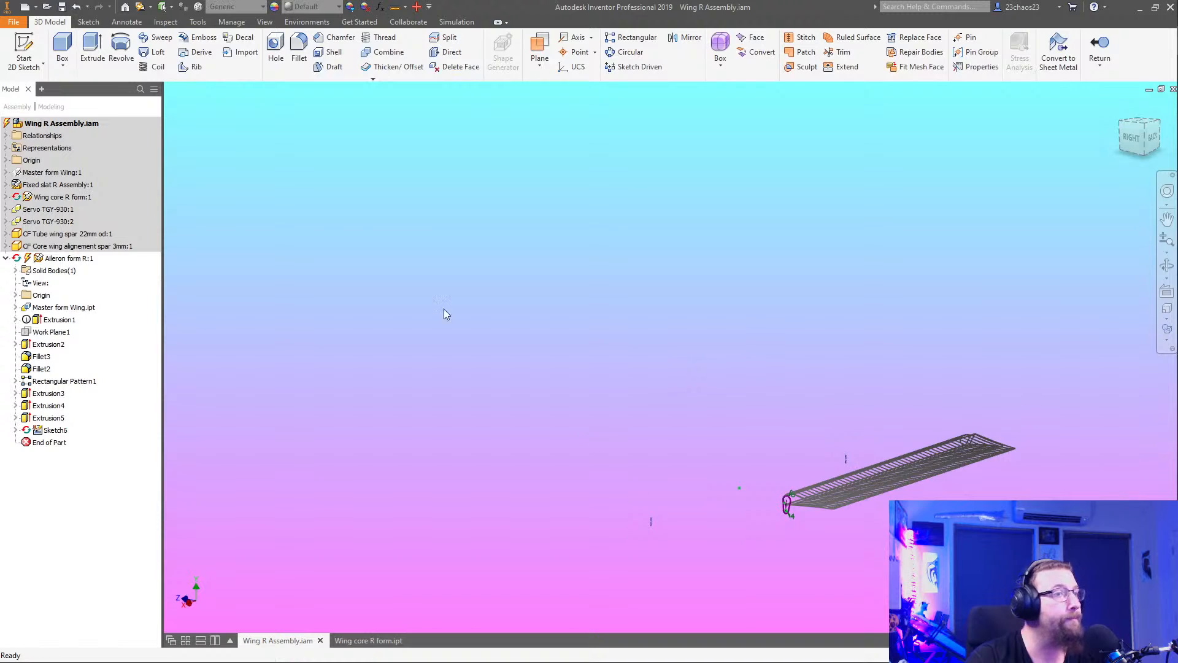
click(93, 49)
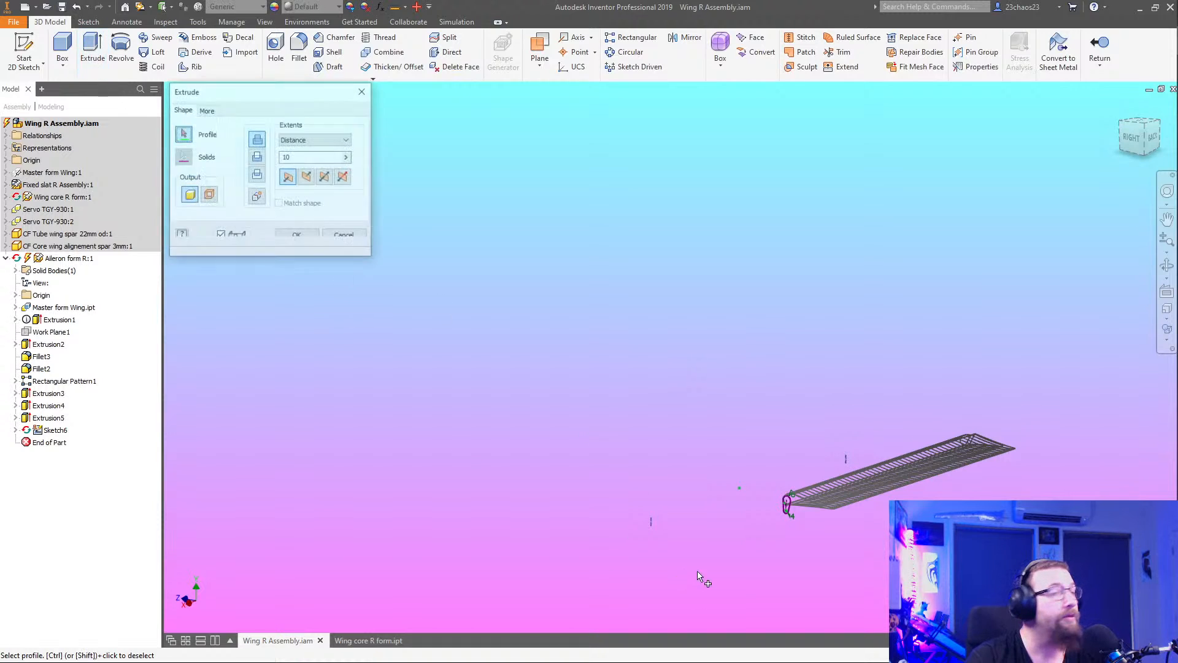
scroll(779, 510, down, 5)
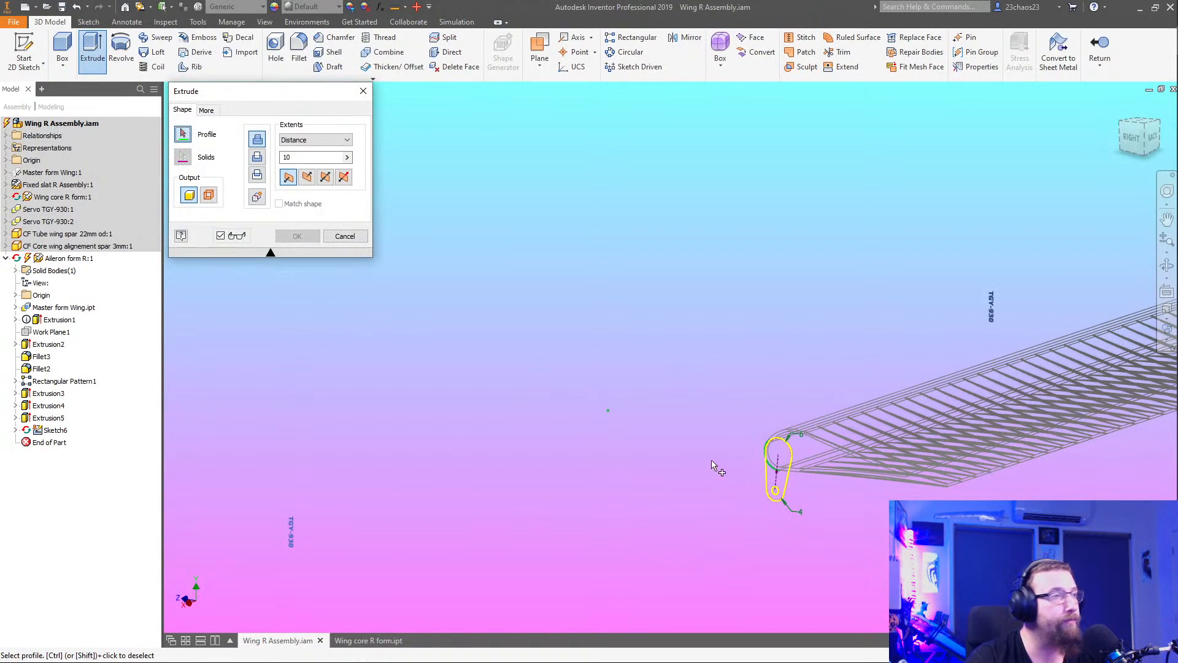
click(779, 477)
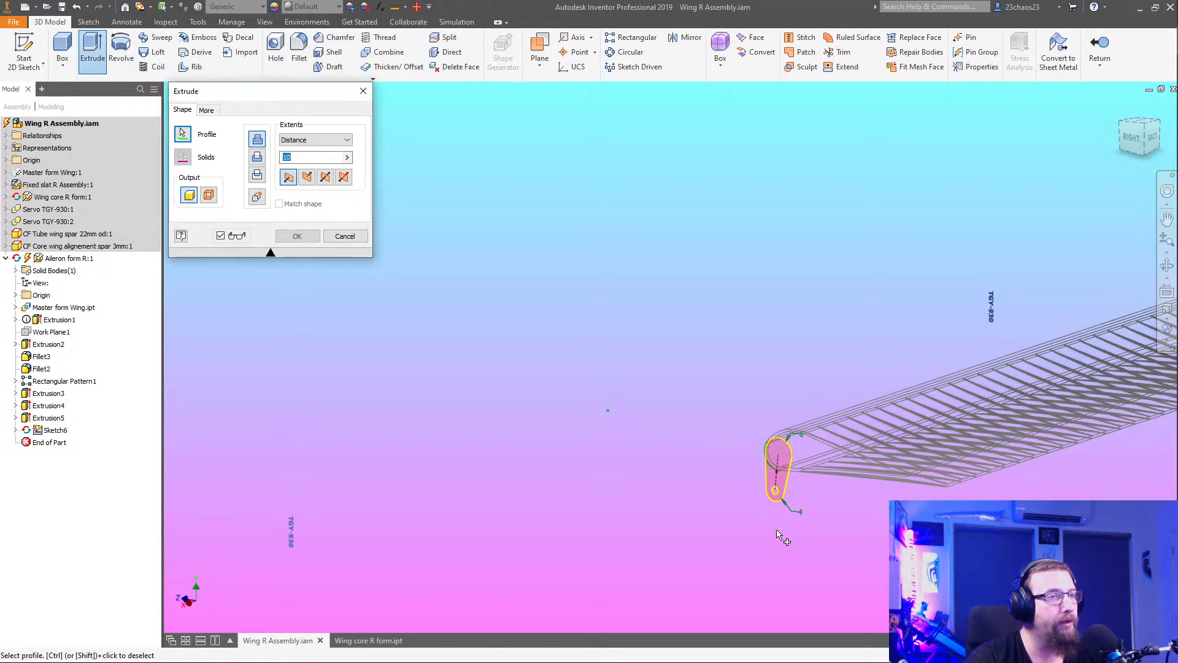
click(307, 176)
click(257, 156)
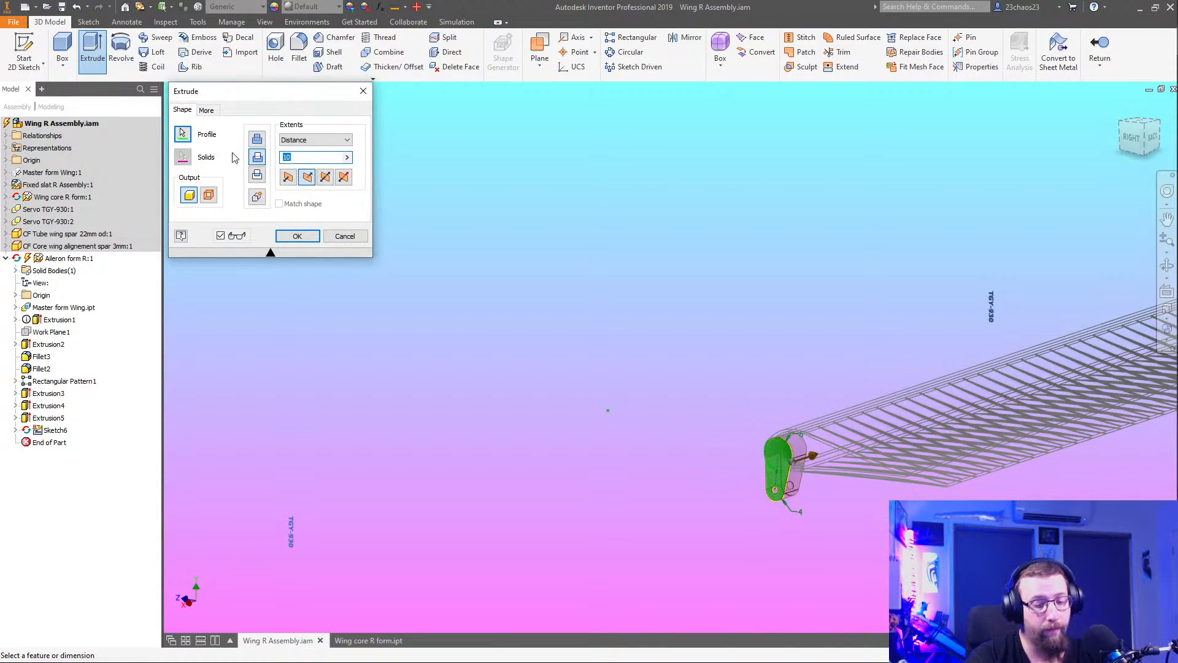
click(258, 139)
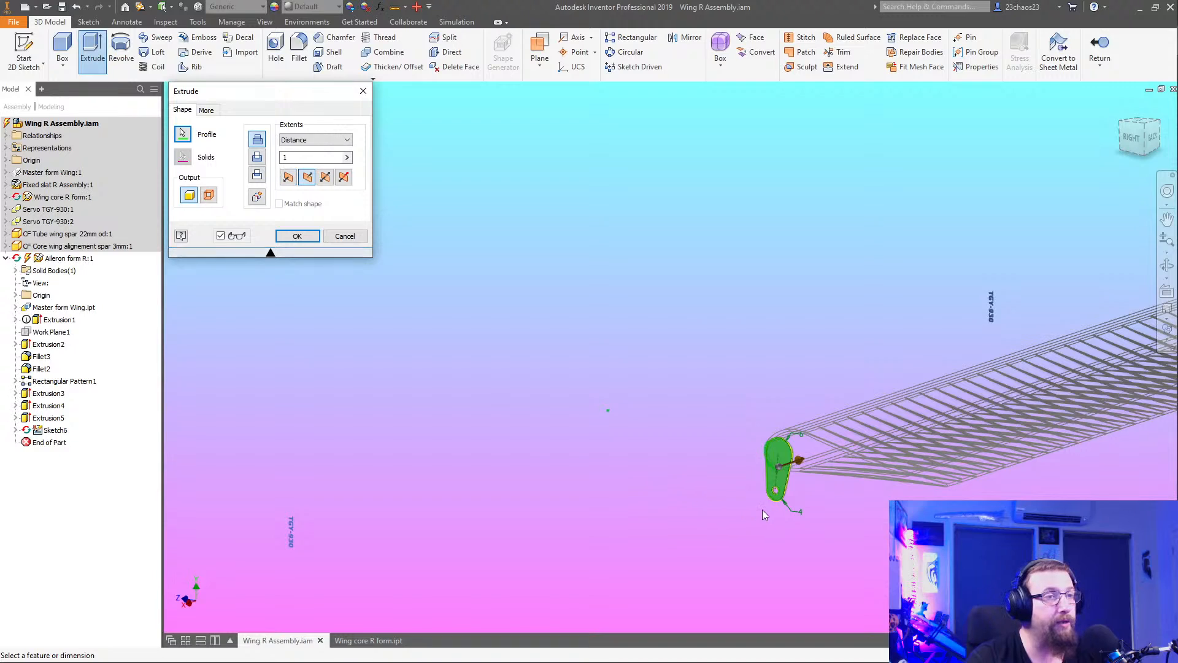
Set the hinge tab's extrusion distance to 2 mm and create the extrusion
shift+middle_drag(765, 513, 969, 533)
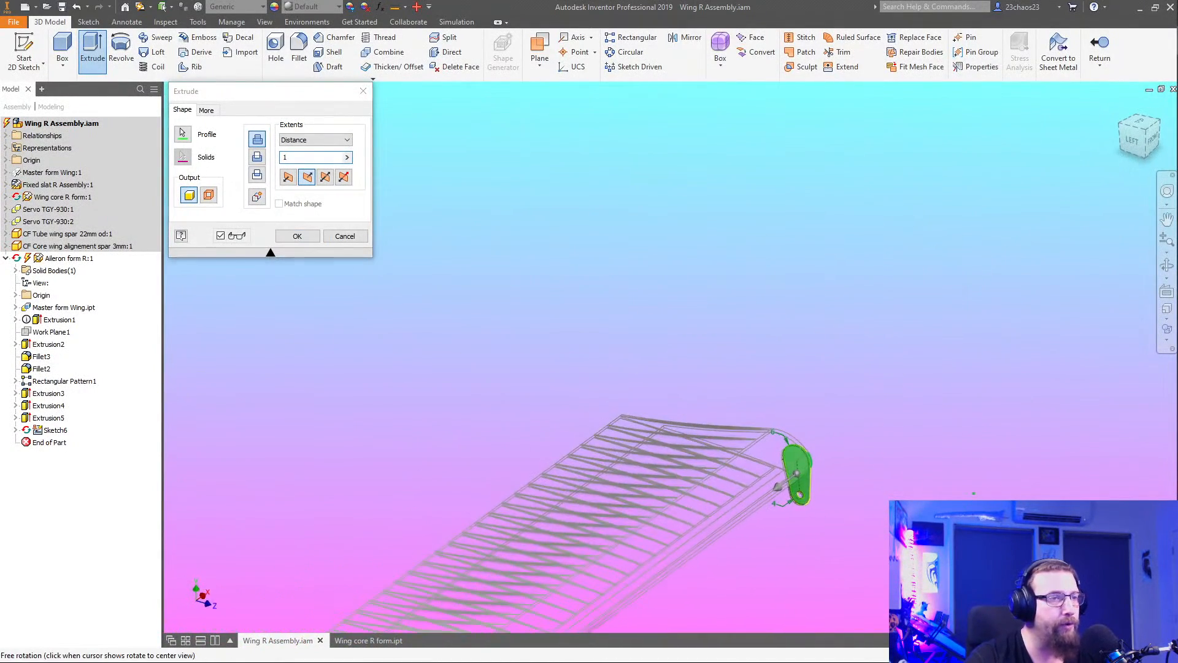
scroll(784, 456, up, 5)
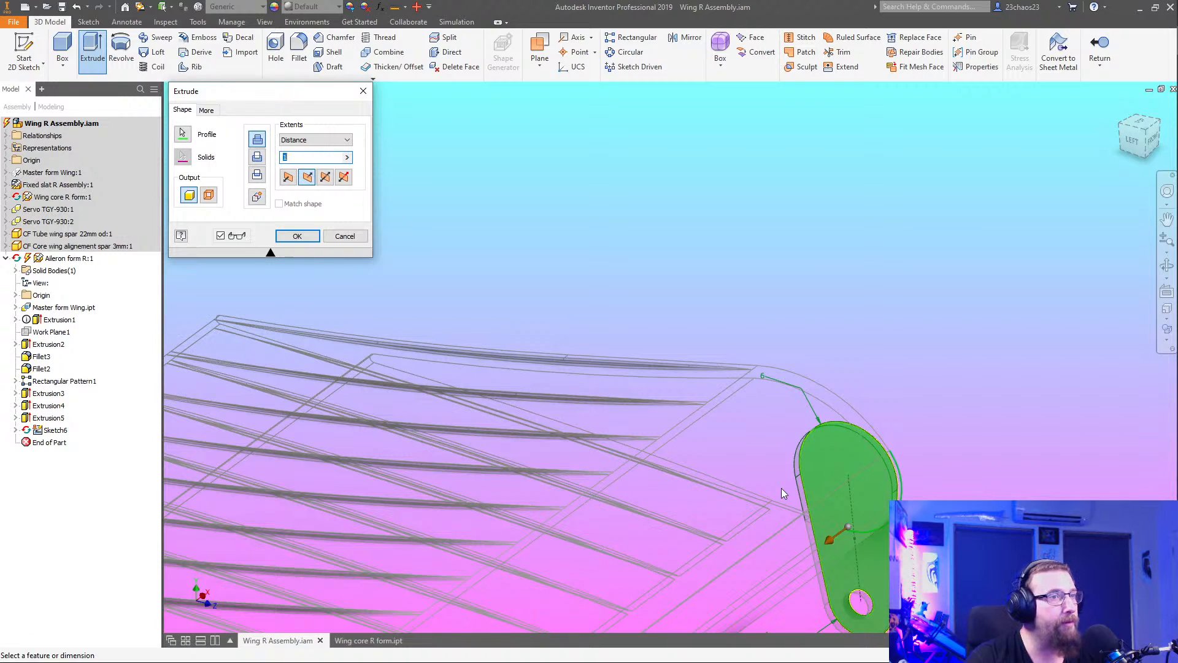
click(313, 189)
scroll(681, 380, down, 5)
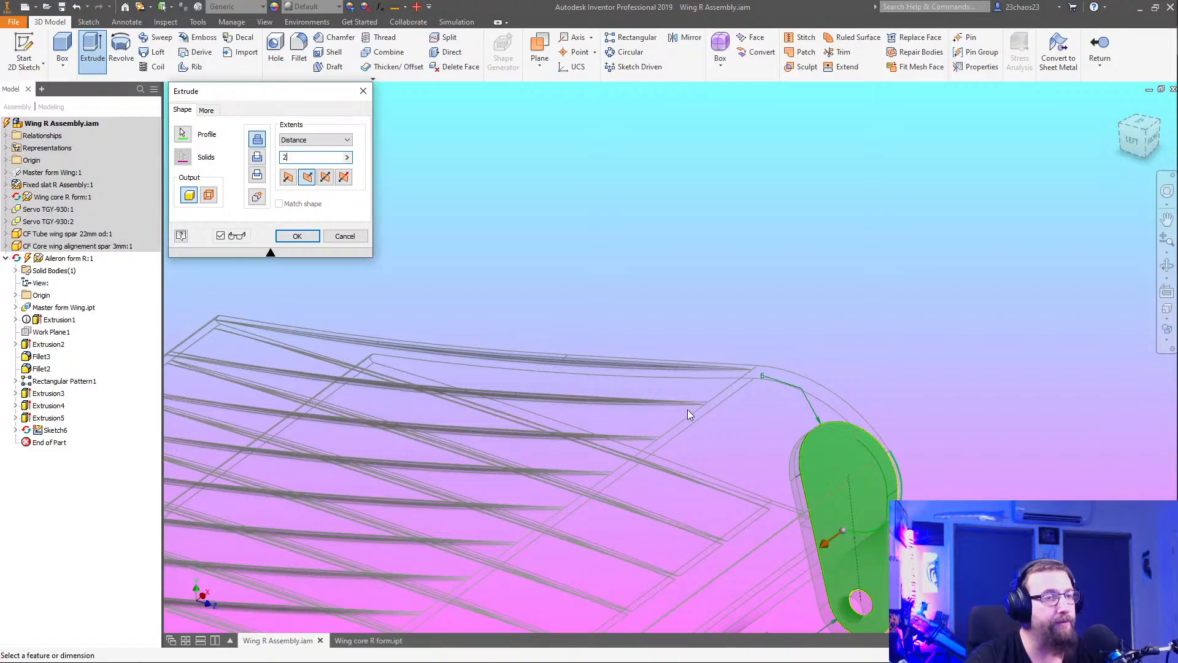
middle_drag(867, 393, 874, 209)
scroll(894, 176, down, 5)
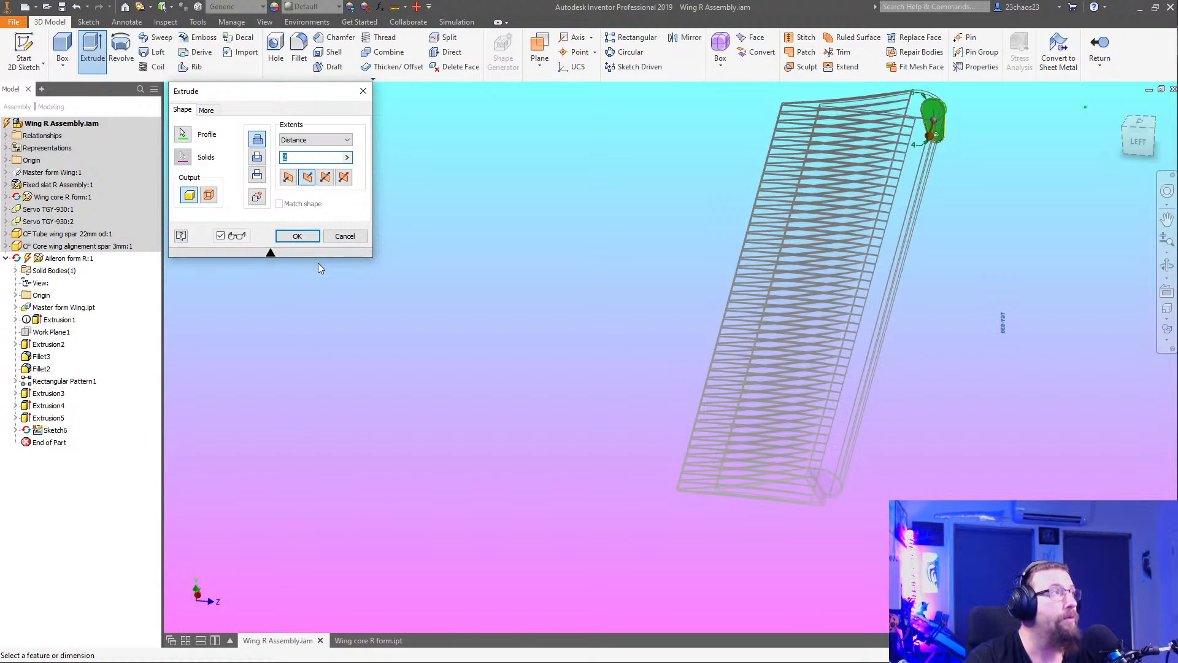
click(297, 236)
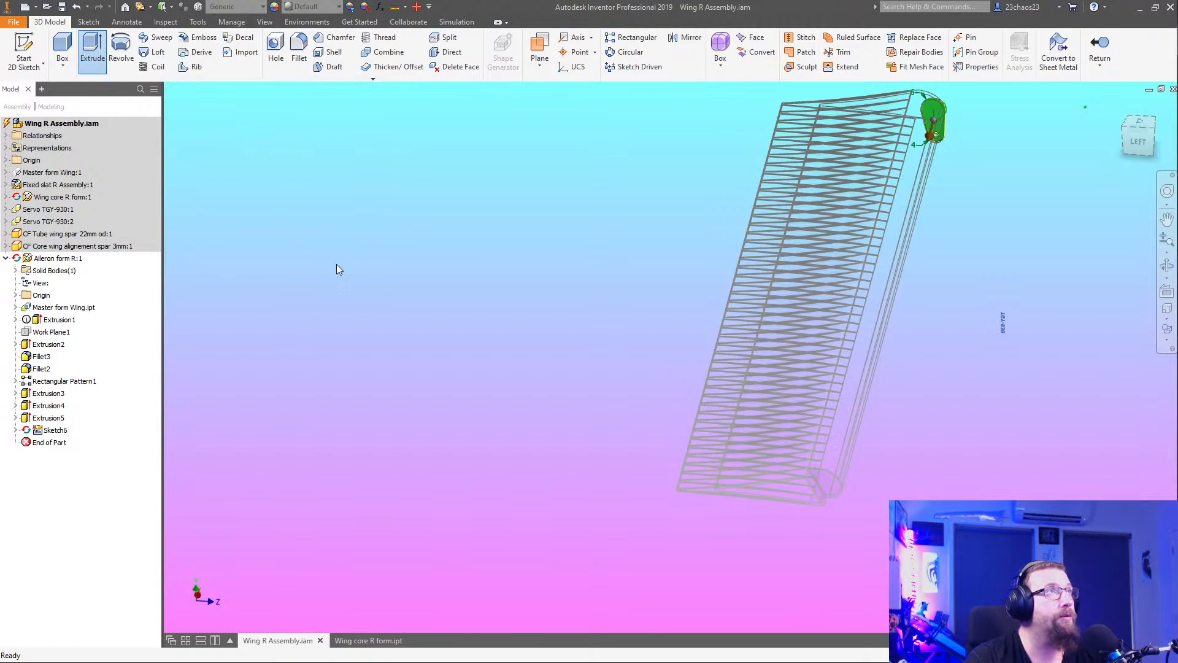
Set up a rectangular pattern of the hinge tab extrusion along the aileron part's origin X Axis
shift+middle_drag(642, 343, 569, 399)
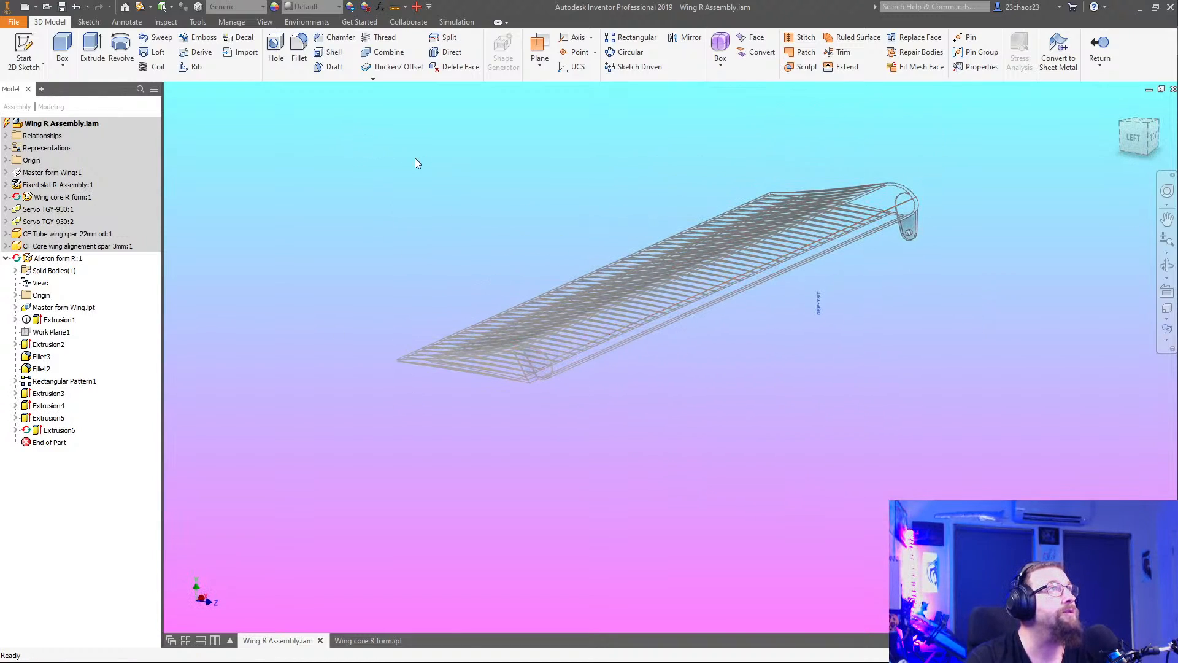
click(632, 37)
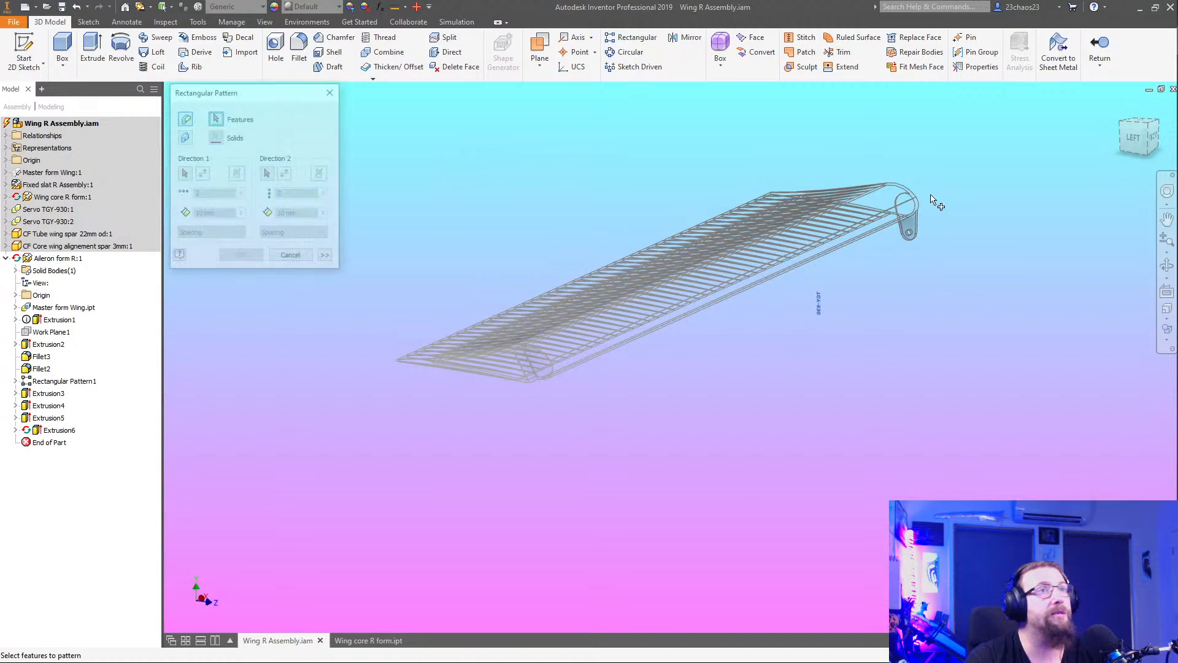
click(919, 227)
middle_drag(613, 412, 634, 463)
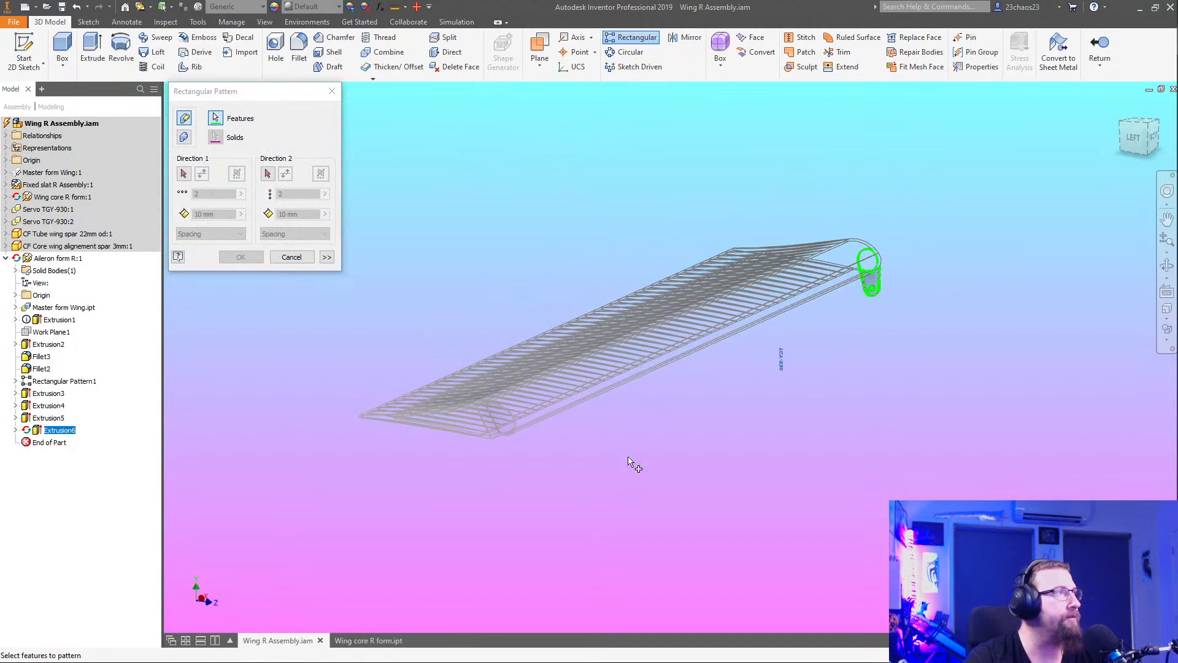
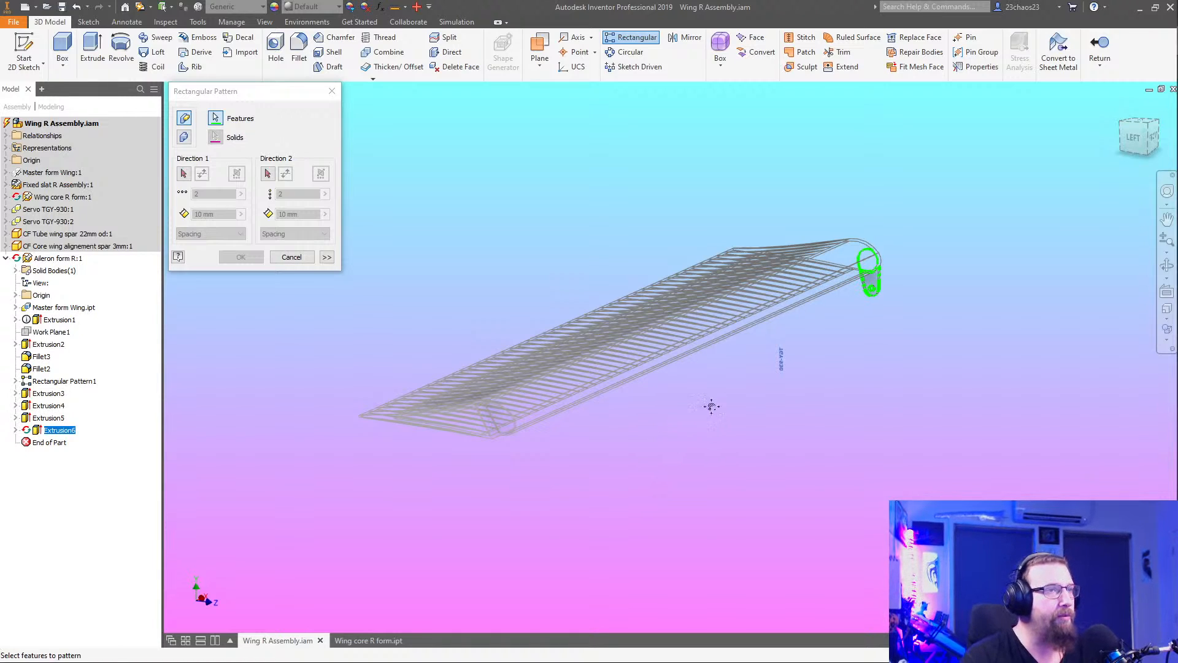
middle_drag(710, 402, 723, 468)
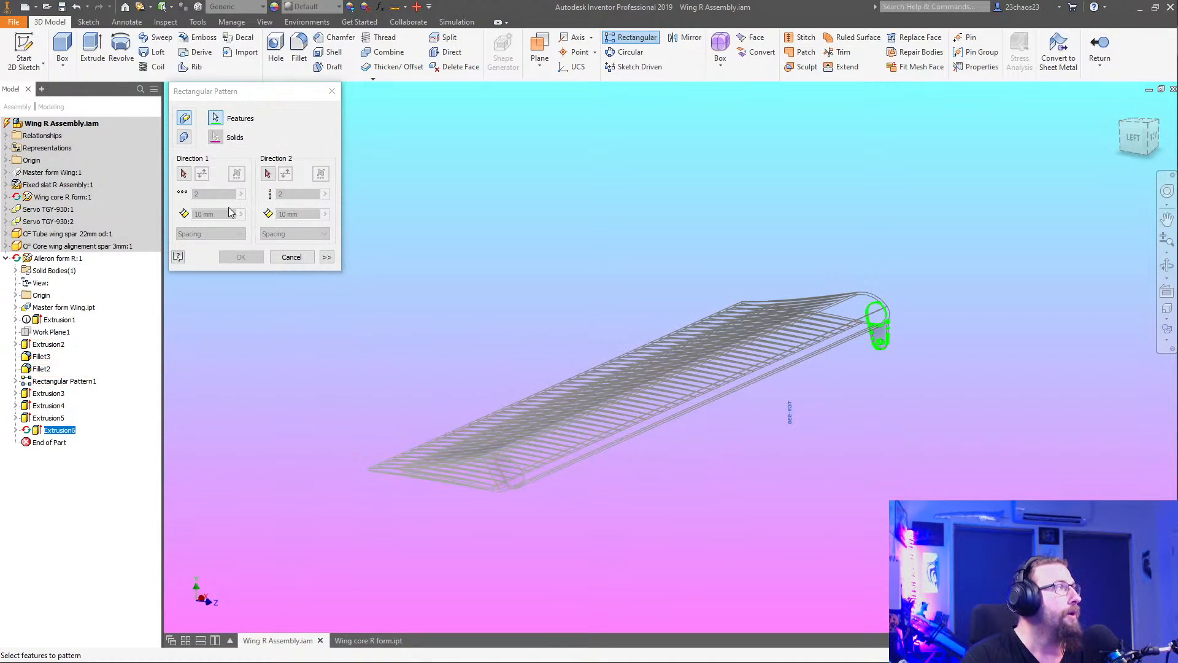
click(184, 174)
click(15, 295)
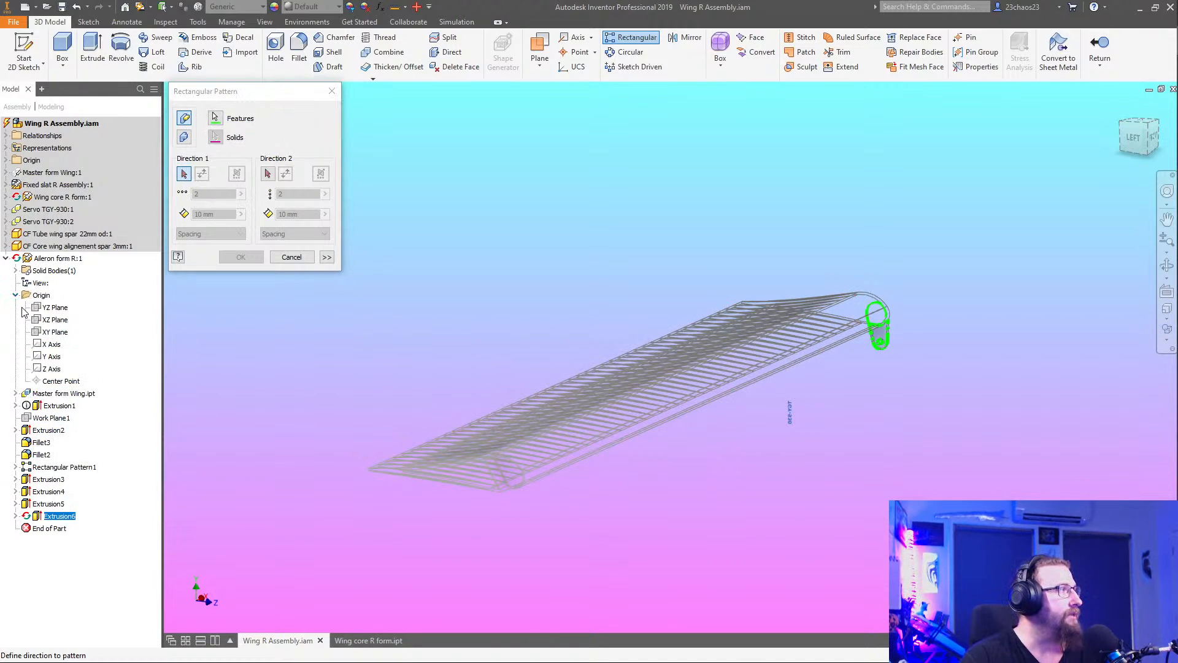
click(53, 345)
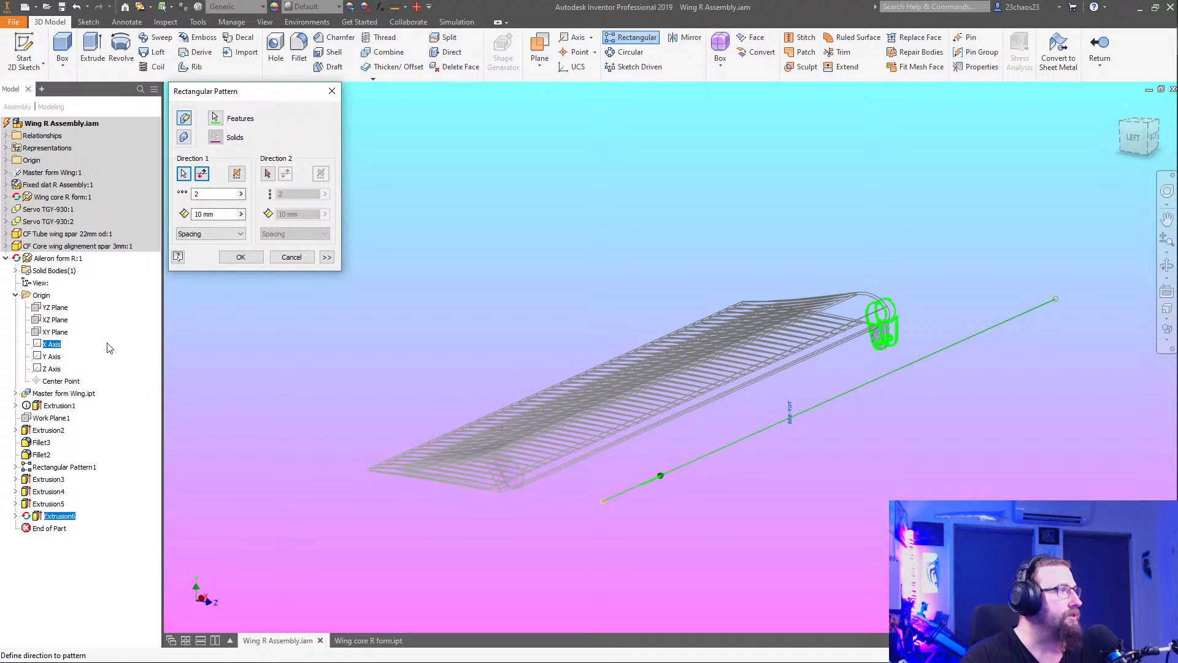
Set the tab pattern's spacing to 480 mm and reverse its direction so the copy runs along the aileron
click(215, 214)
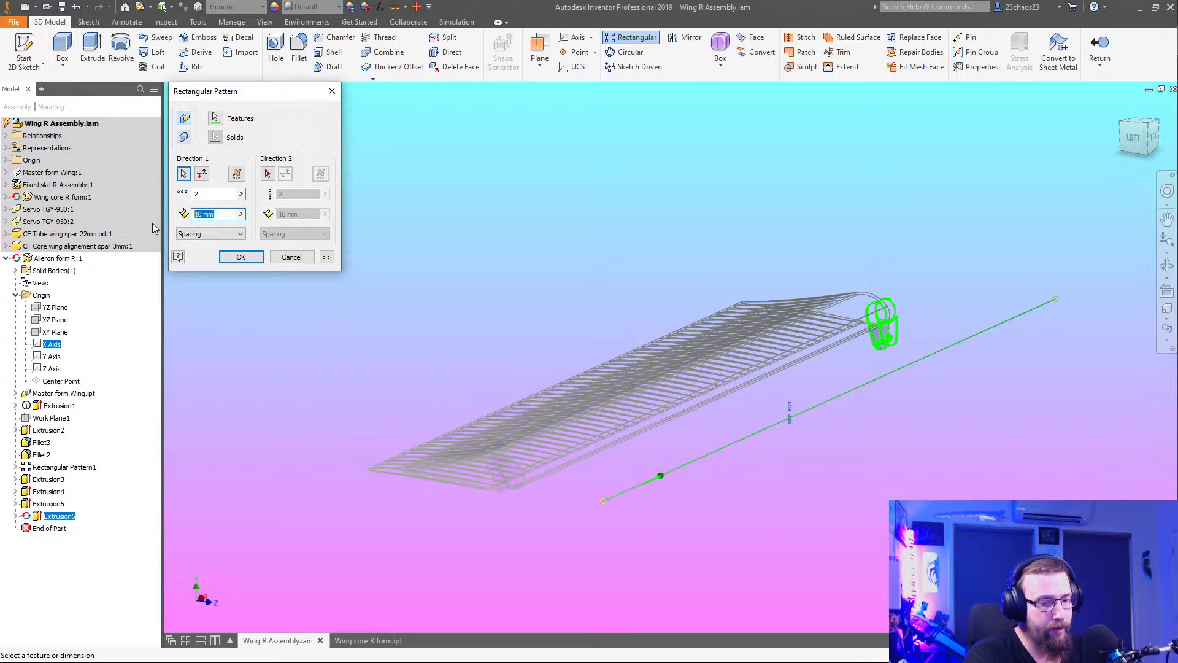
text(4)
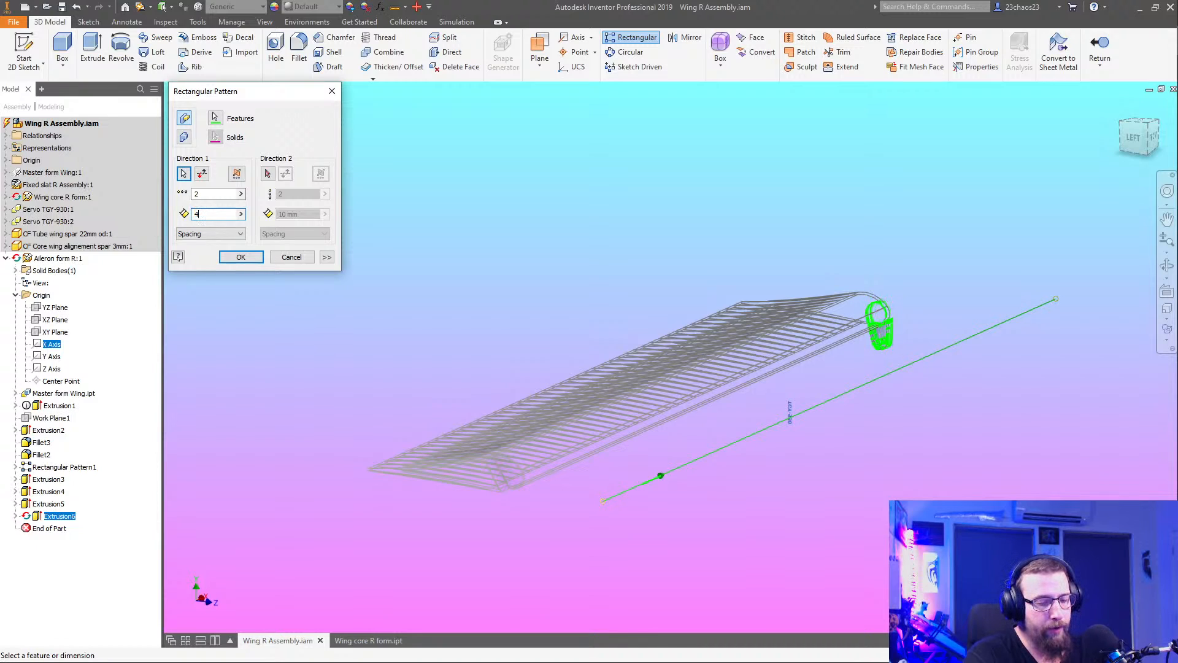
text(80)
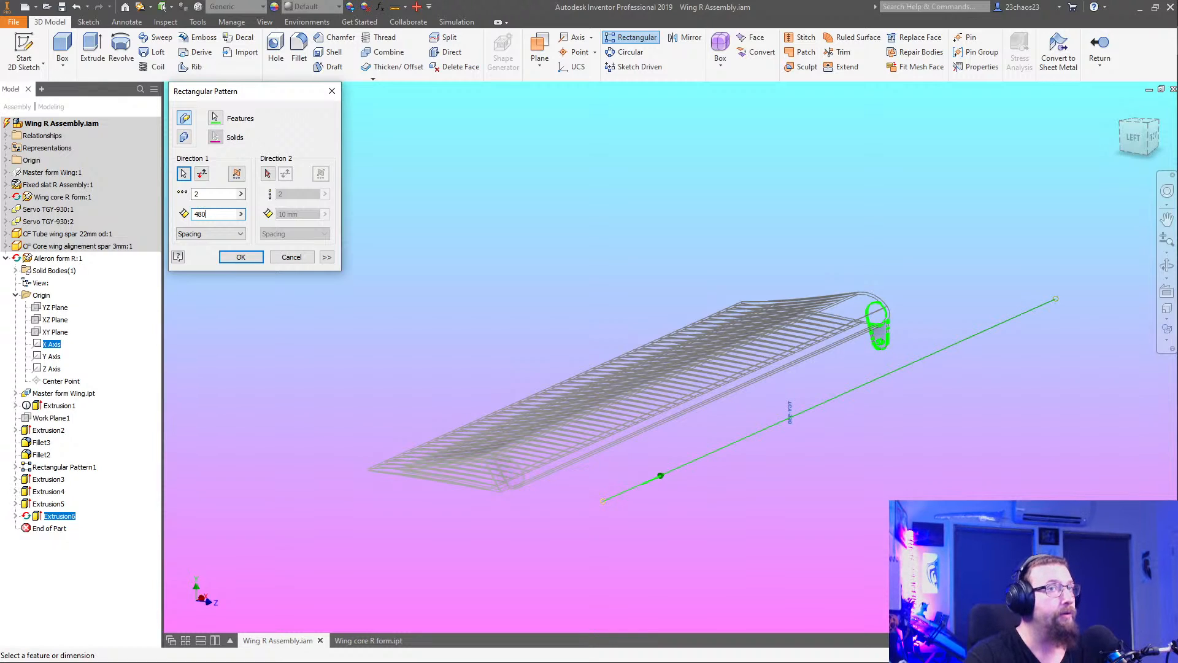
click(203, 174)
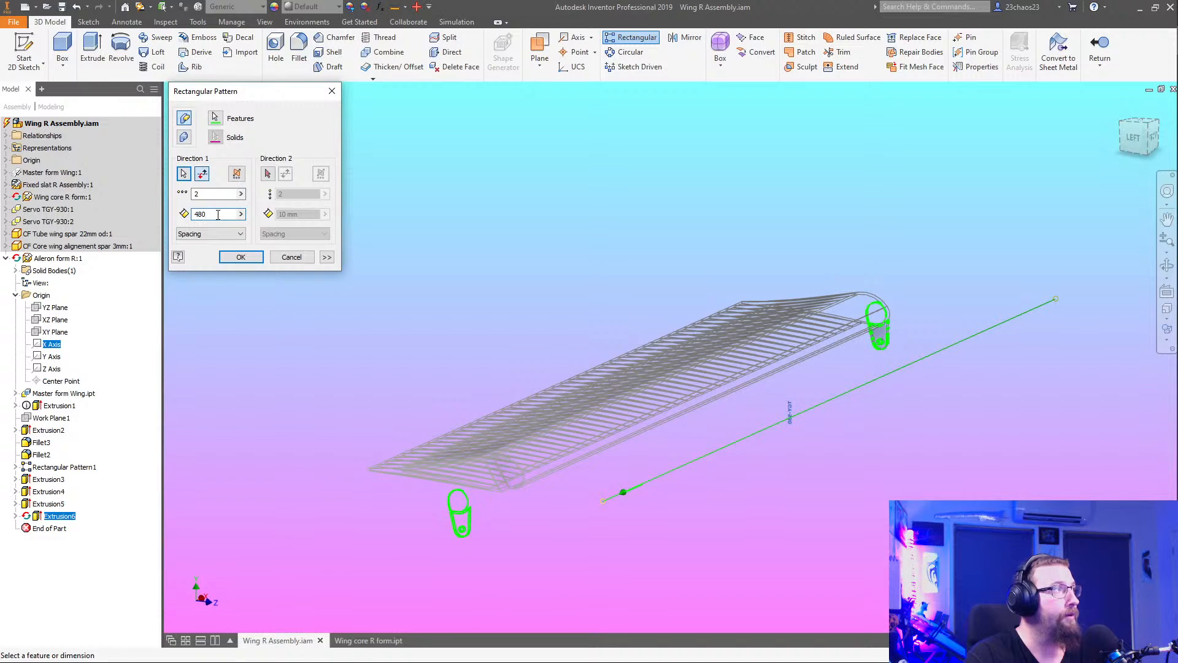
Reduce the tab pattern's spacing to 419 mm to bring the copied tab near the aileron's outboard end
shift+middle_drag(597, 371, 650, 400)
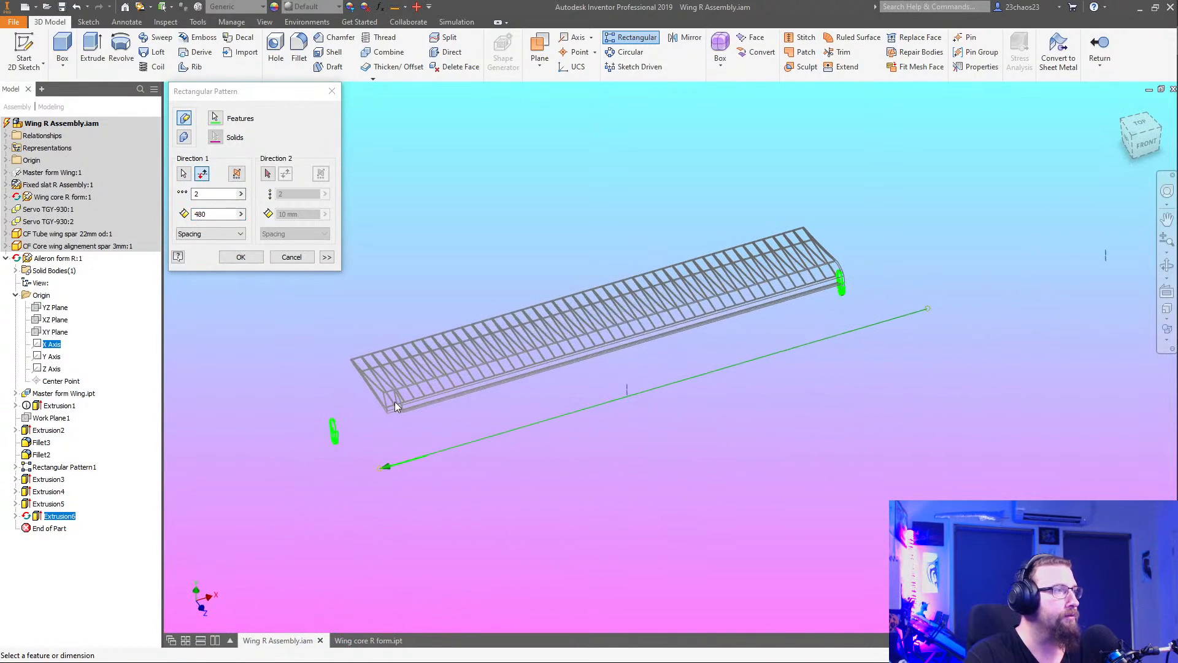
middle_drag(398, 390, 420, 417)
click(219, 214)
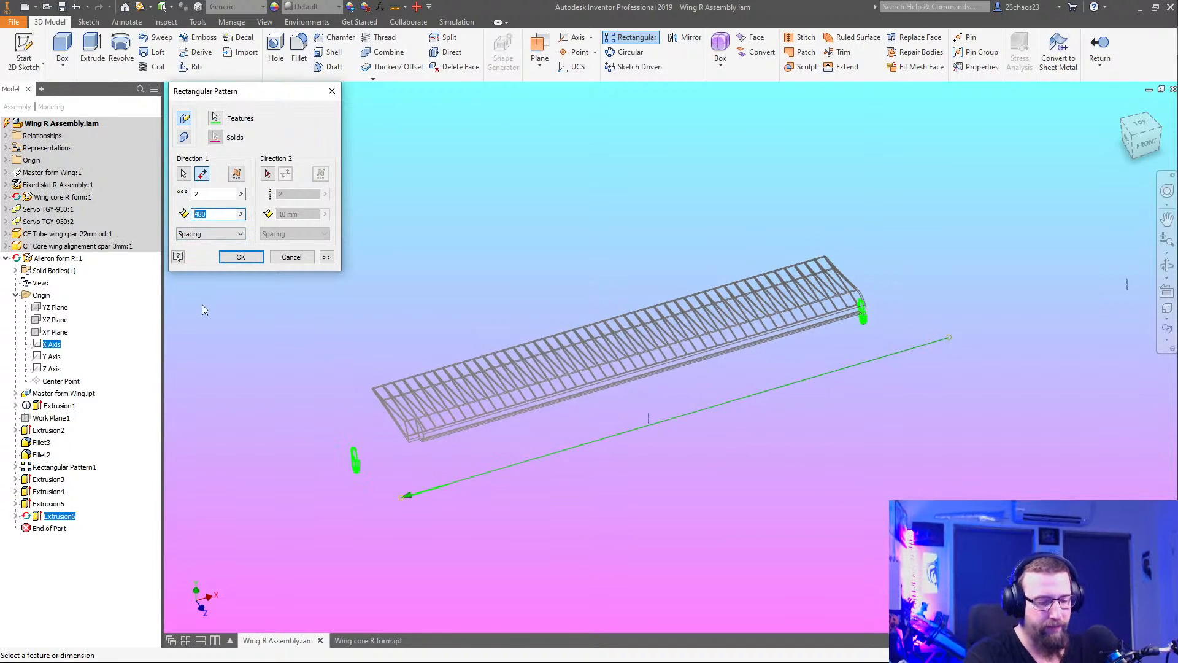
text(429)
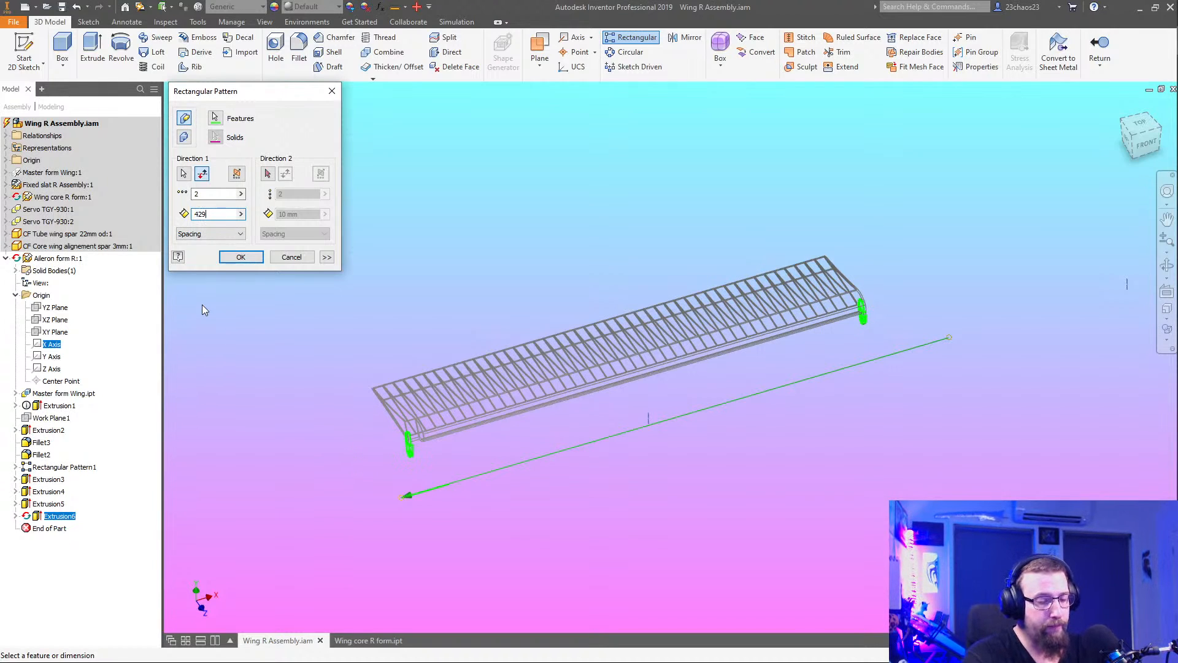
key(BackSpace)
text(1)
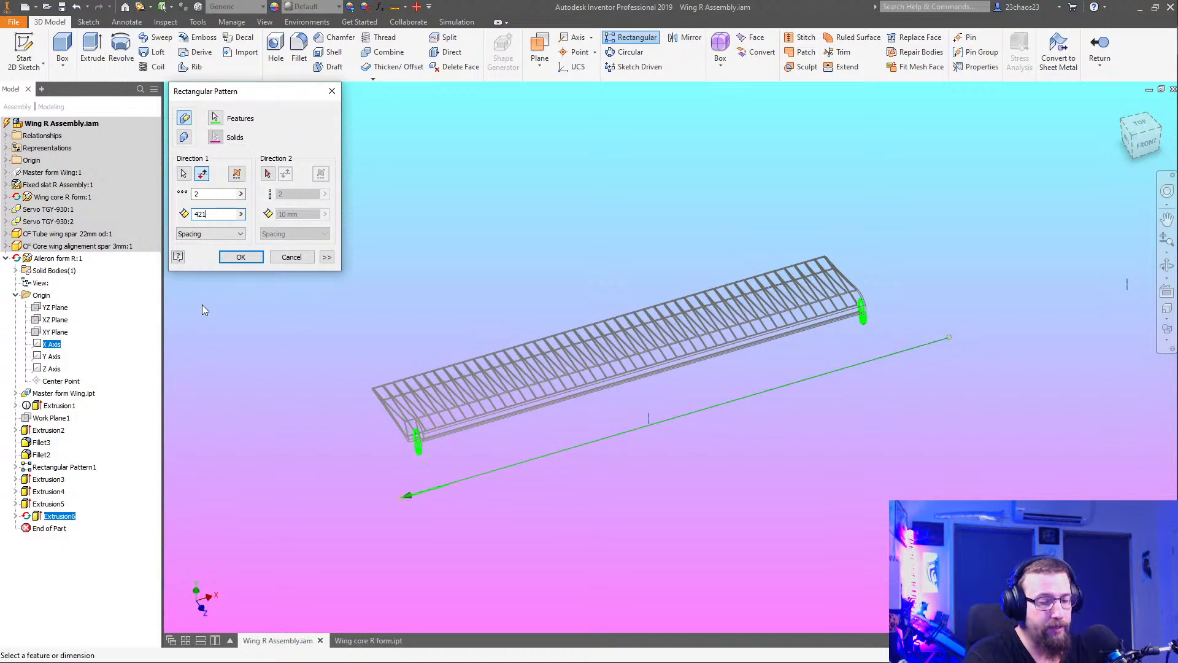
key(BackSpace)
key(BackSpace)
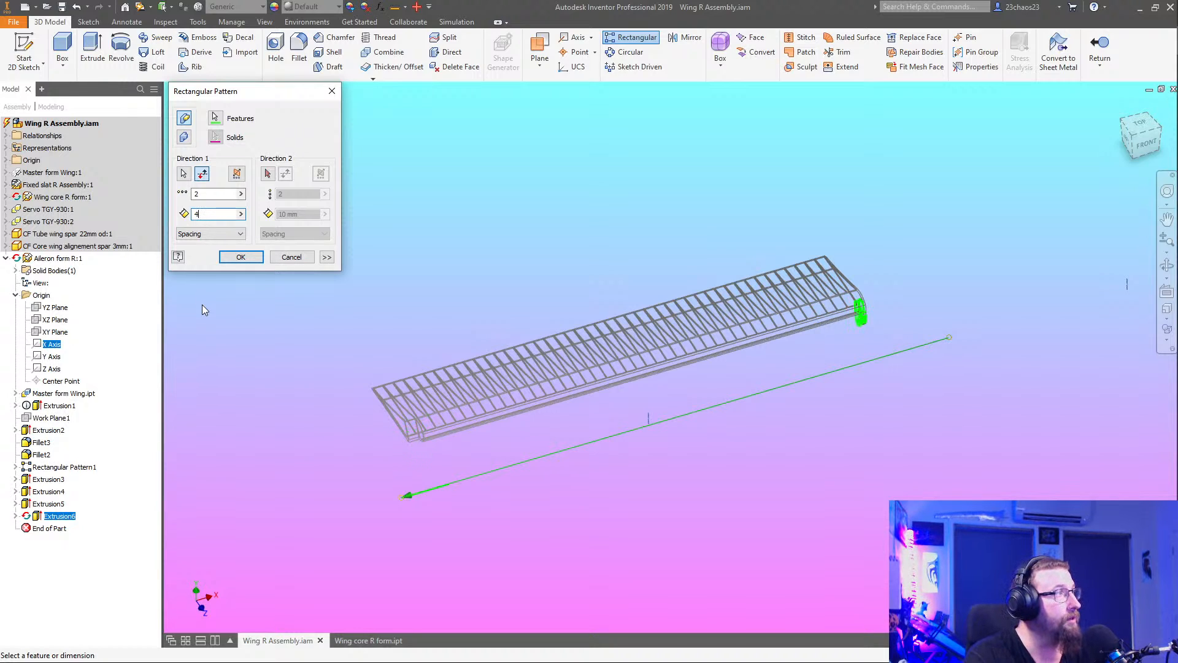
text(19)
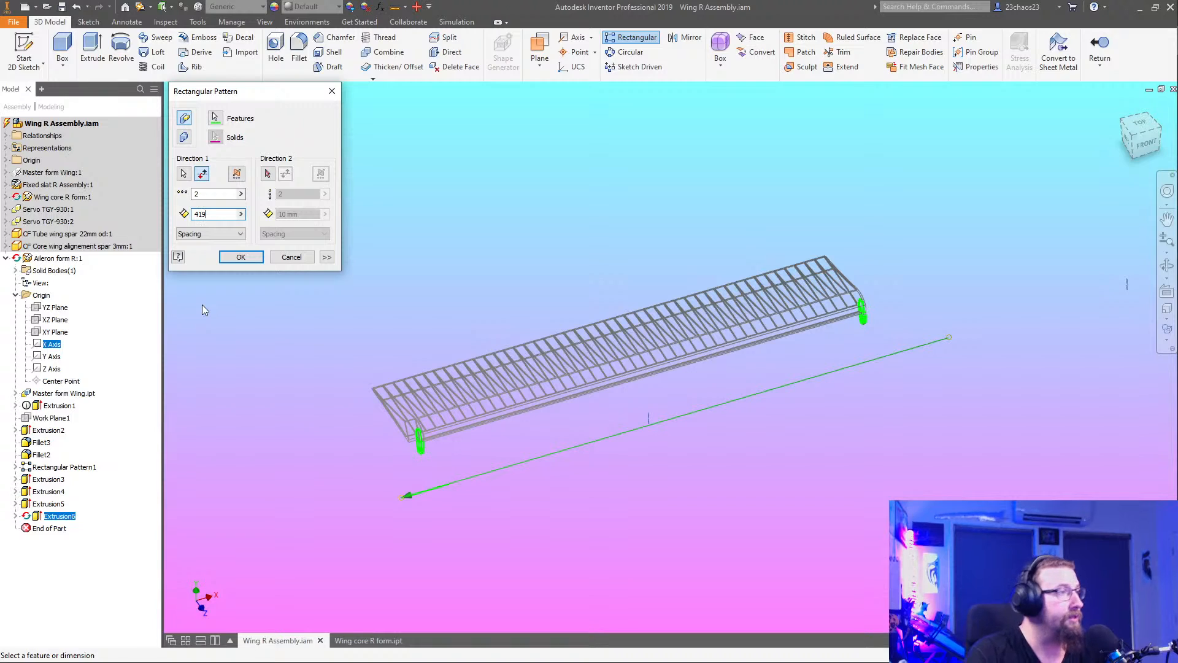
Refine the spacing to 417 mm in the top view, aligning the copied tab's outer face with the aileron nose's outboard end
click(1139, 124)
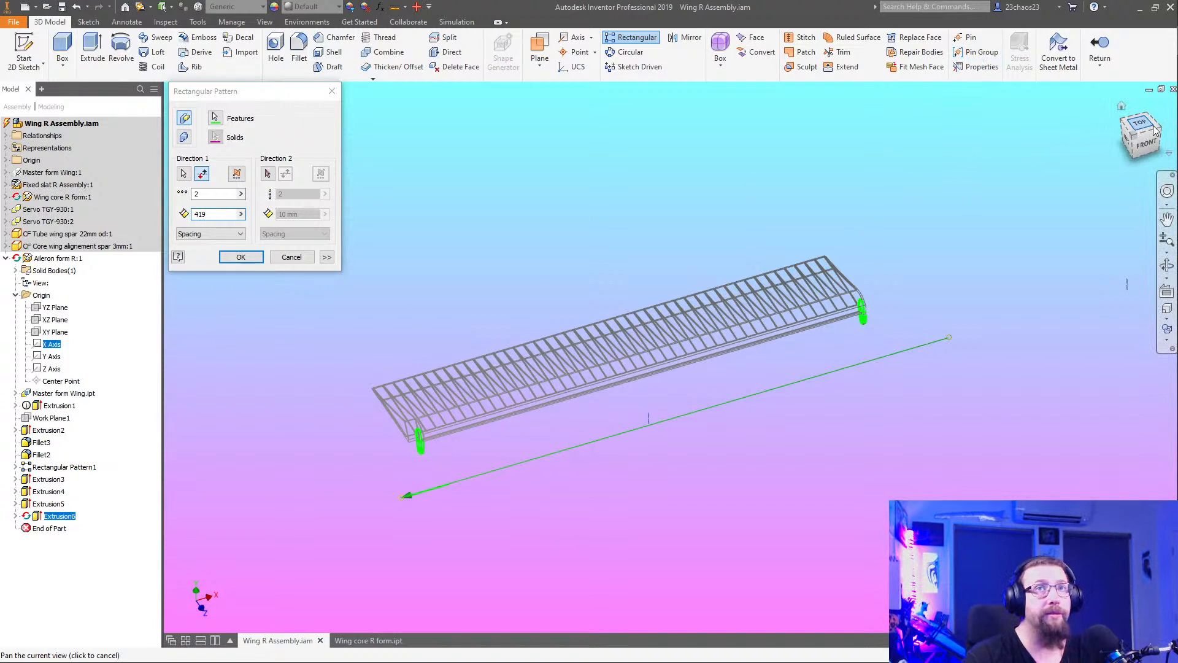
scroll(471, 314, up, 5)
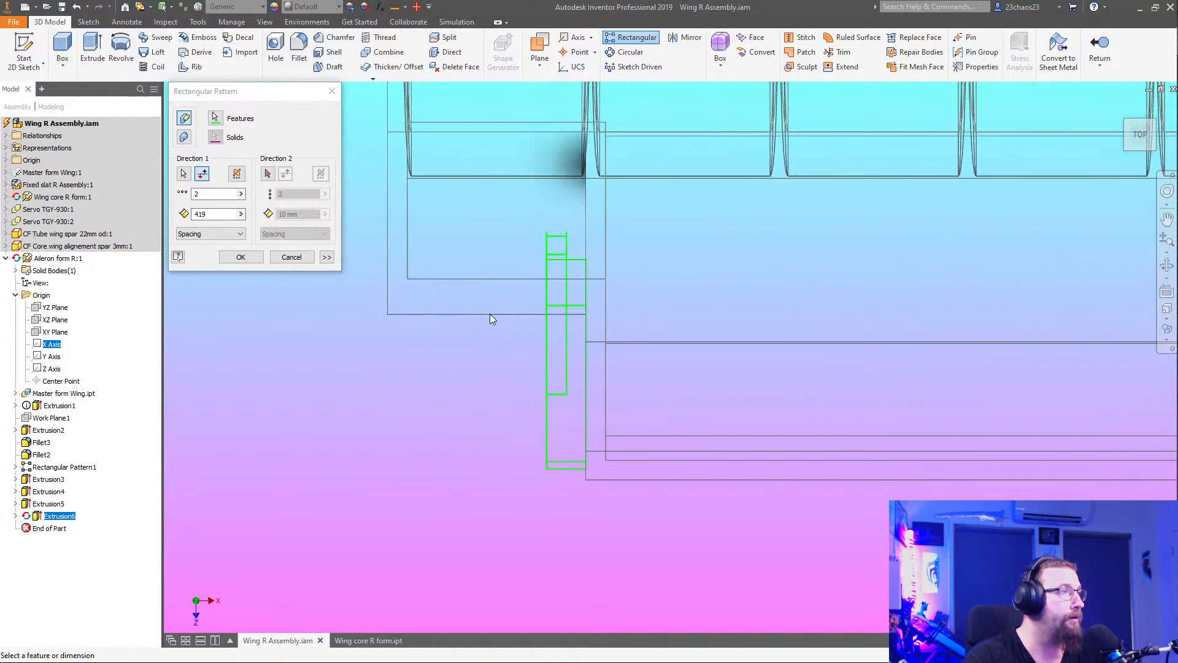
click(219, 214)
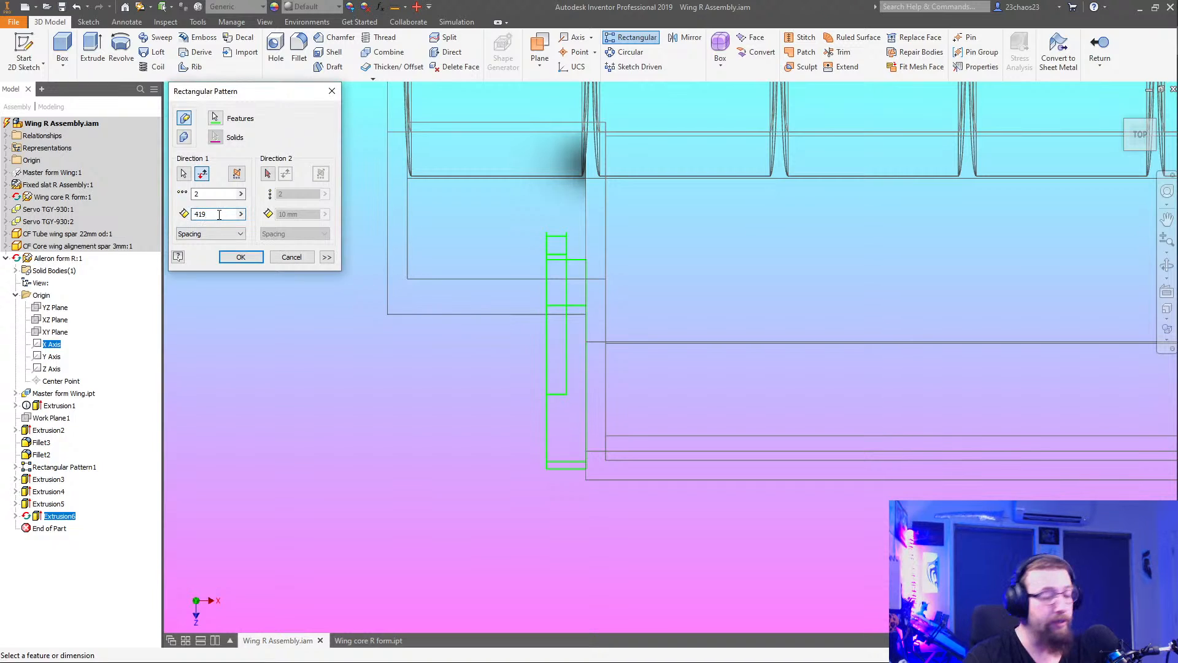
key(BackSpace)
text(7)
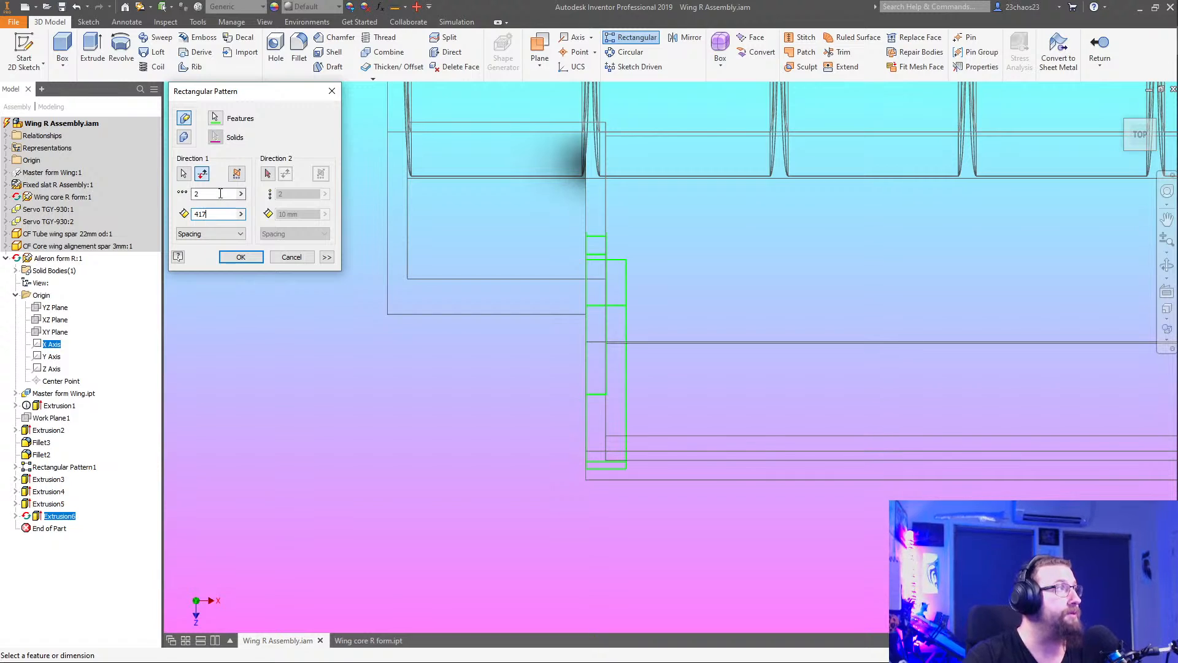
Set the pattern to 3 hinge tabs distributed over the 417 mm total distance instead of using individual spacing
double_click(220, 193)
text(3)
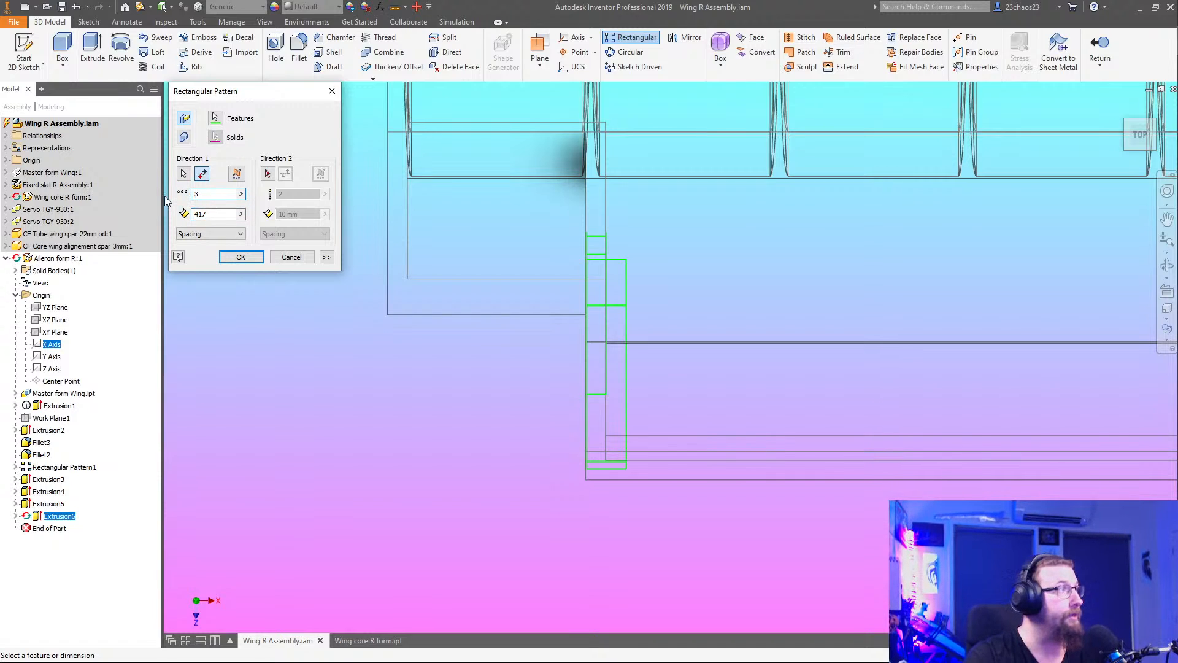
click(214, 234)
scroll(577, 378, down, 8)
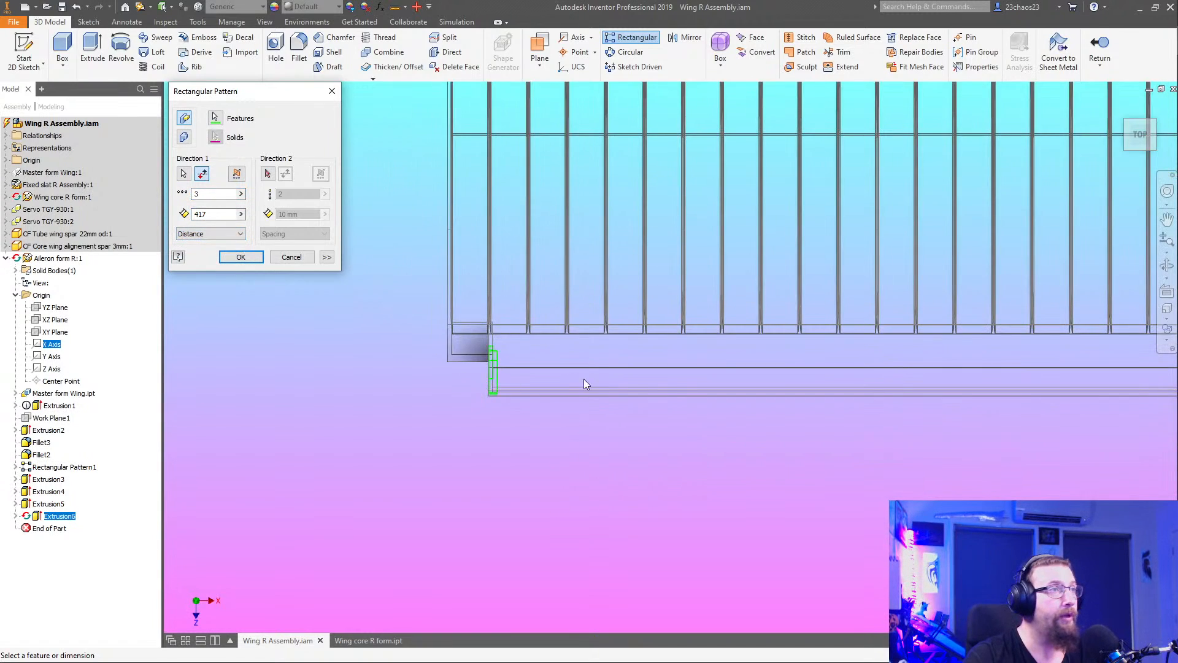
middle_drag(772, 410, 514, 394)
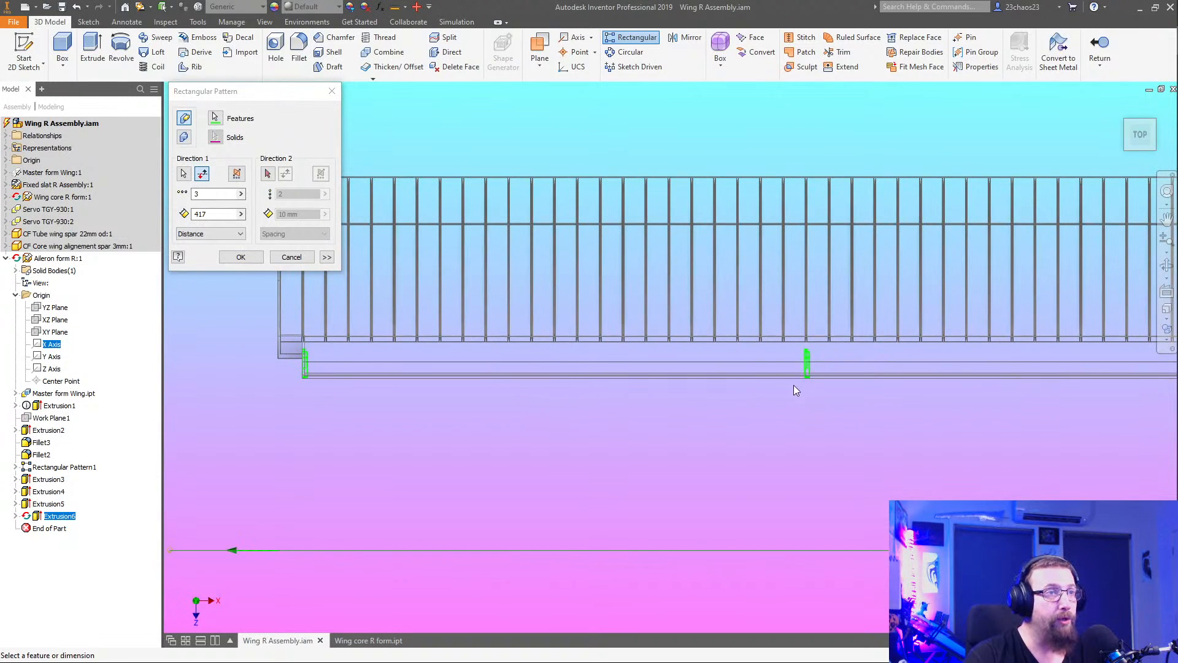
Switch the tab pattern back to individual spacing with 2 instances at 417 mm and create it
scroll(796, 390, up, 5)
scroll(705, 328, down, 6)
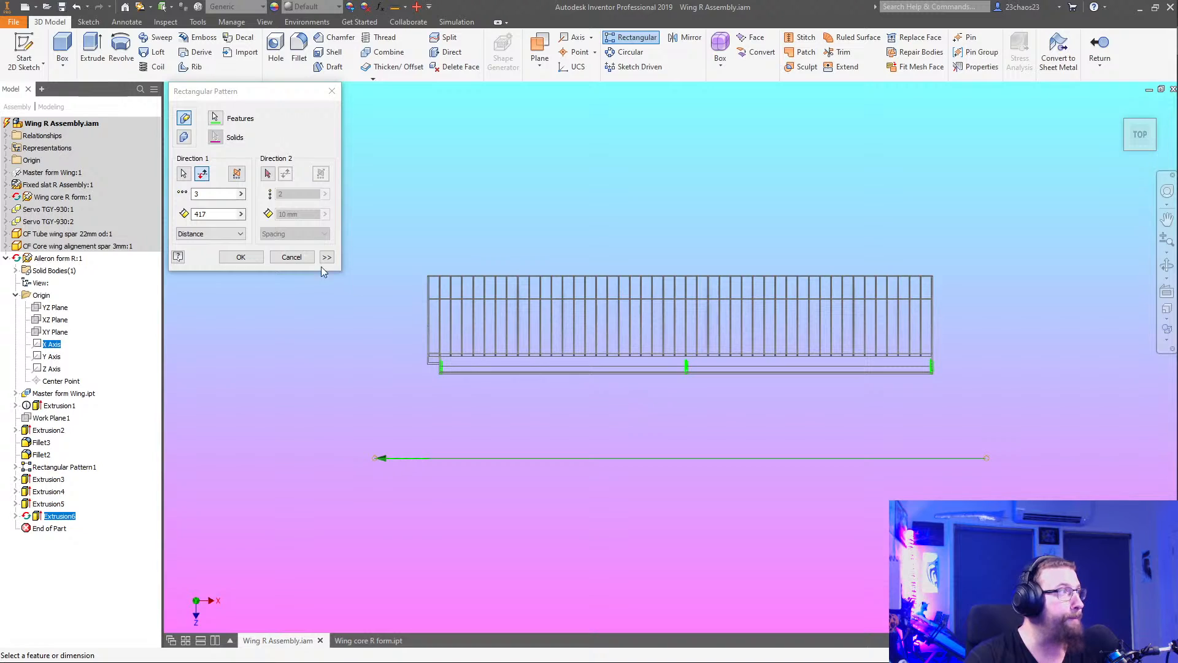
click(226, 233)
click(202, 245)
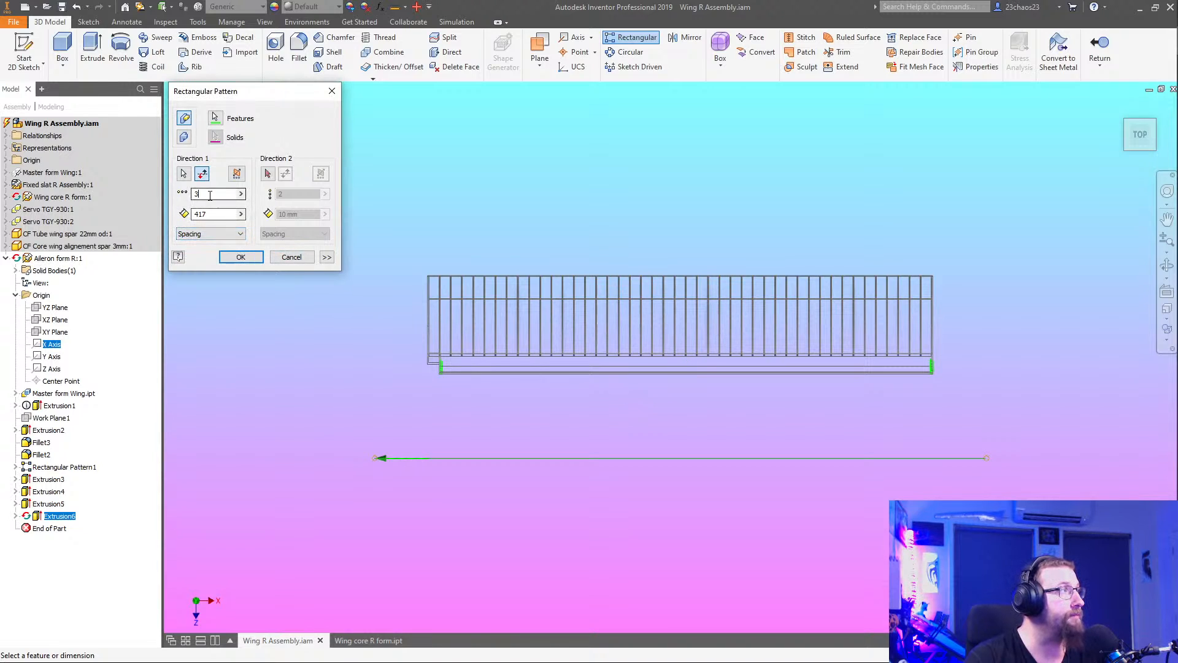
text(2)
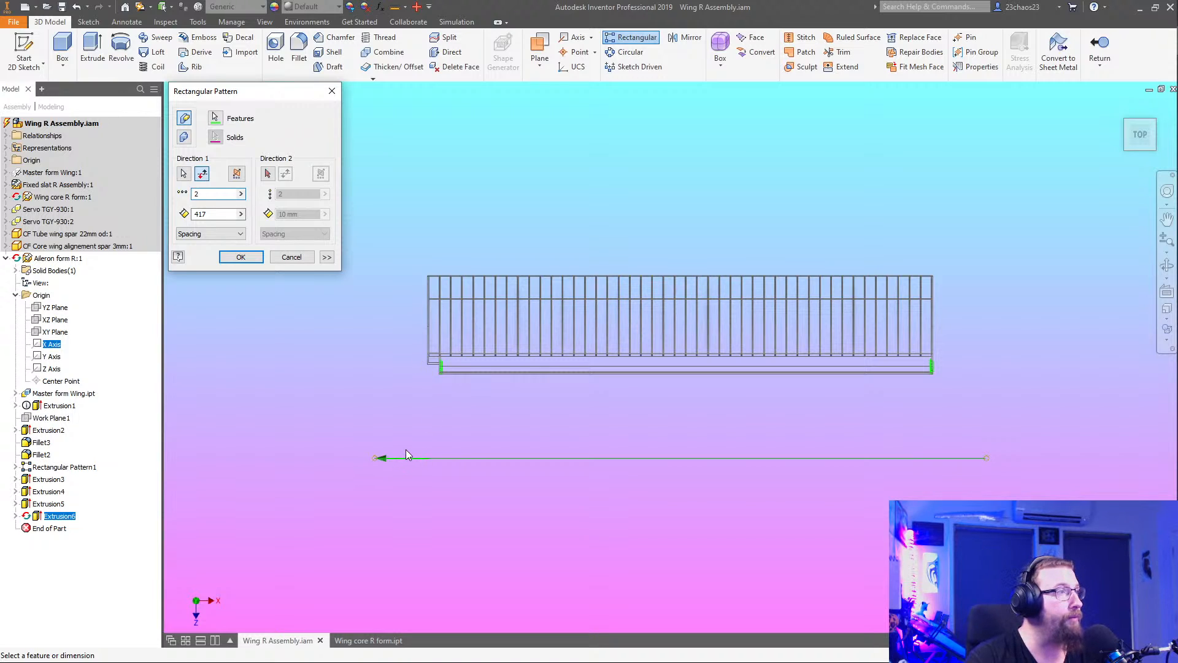
click(225, 259)
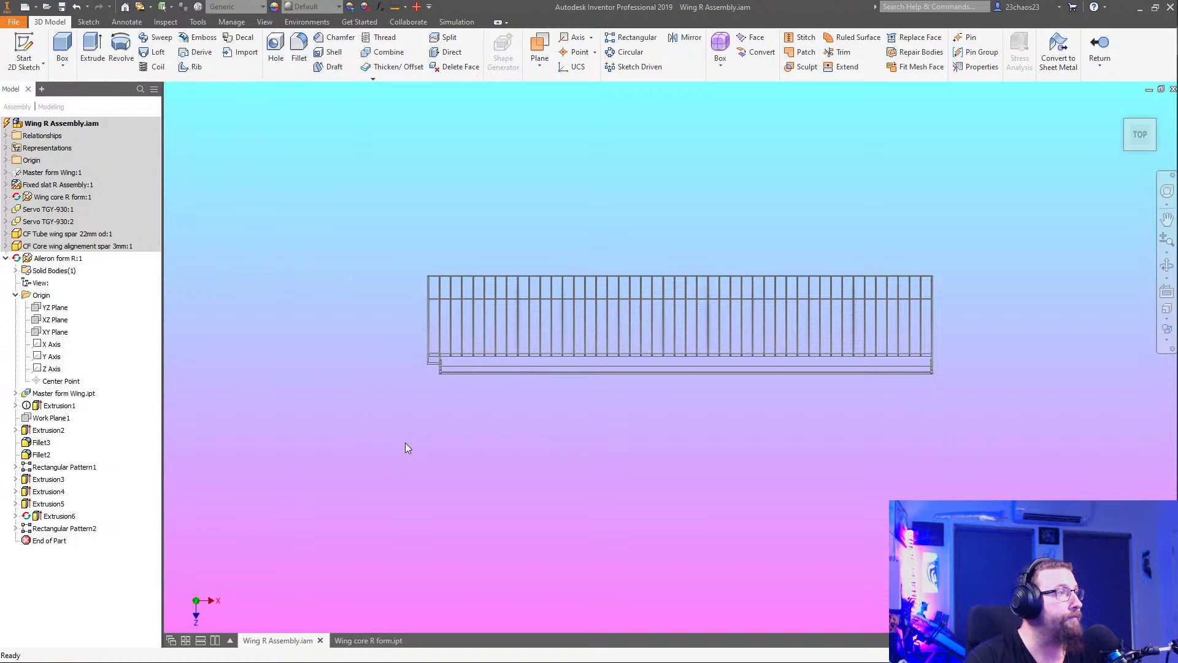
Highlight the existing work plane to check its position along the aileron form relative to the two hinge tabs
shift+middle_drag(407, 447, 477, 455)
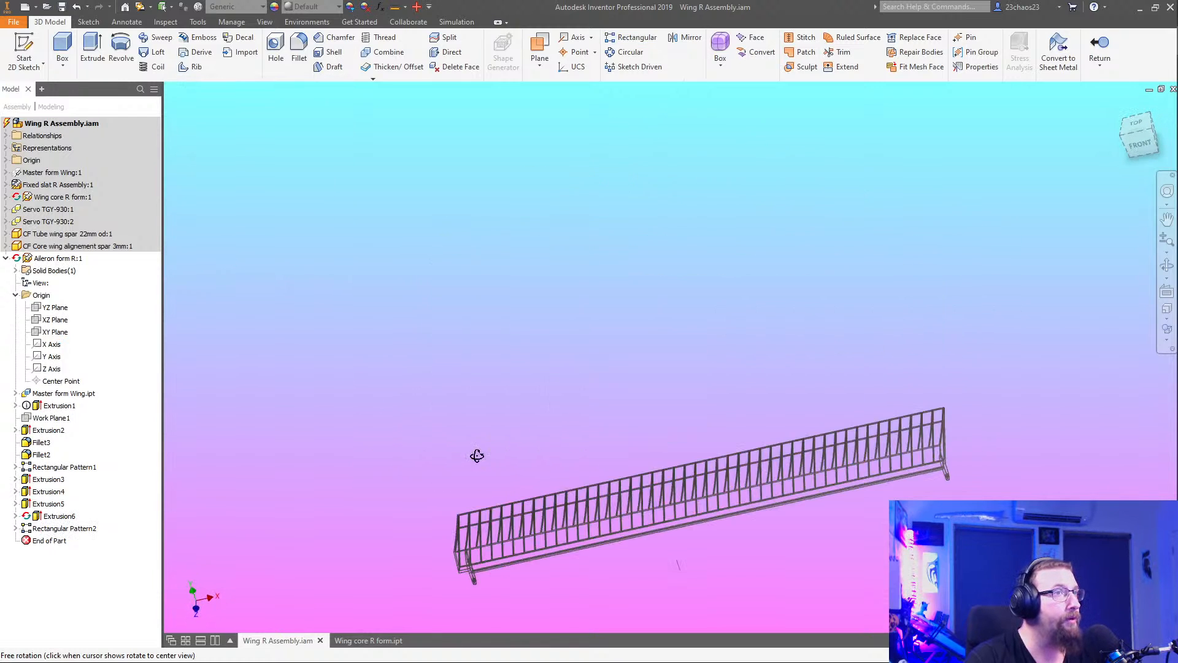
click(540, 548)
key(Page_Up)
middle_drag(542, 514, 612, 318)
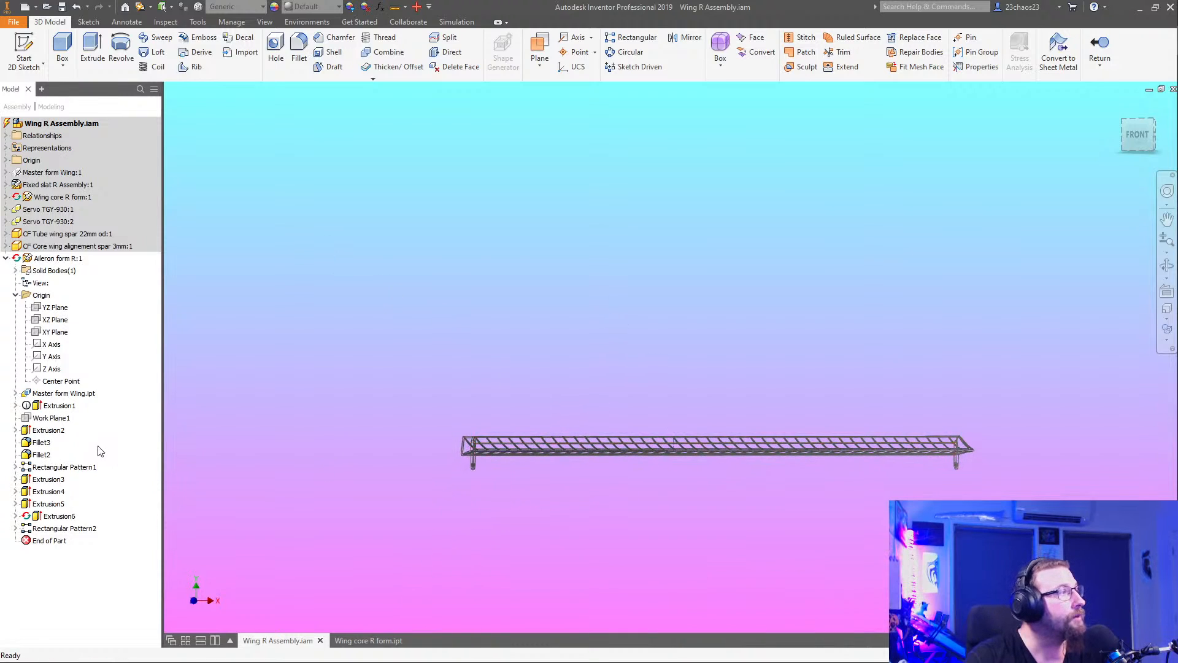
click(51, 417)
shift+middle_drag(446, 499, 477, 528)
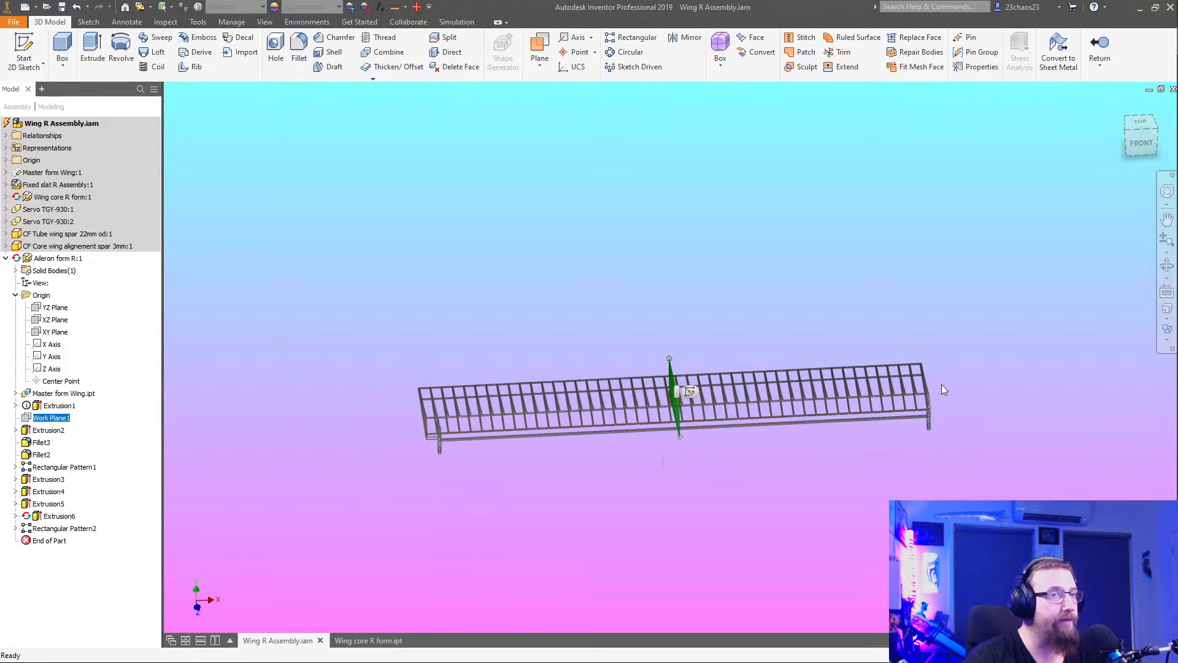
key(Escape)
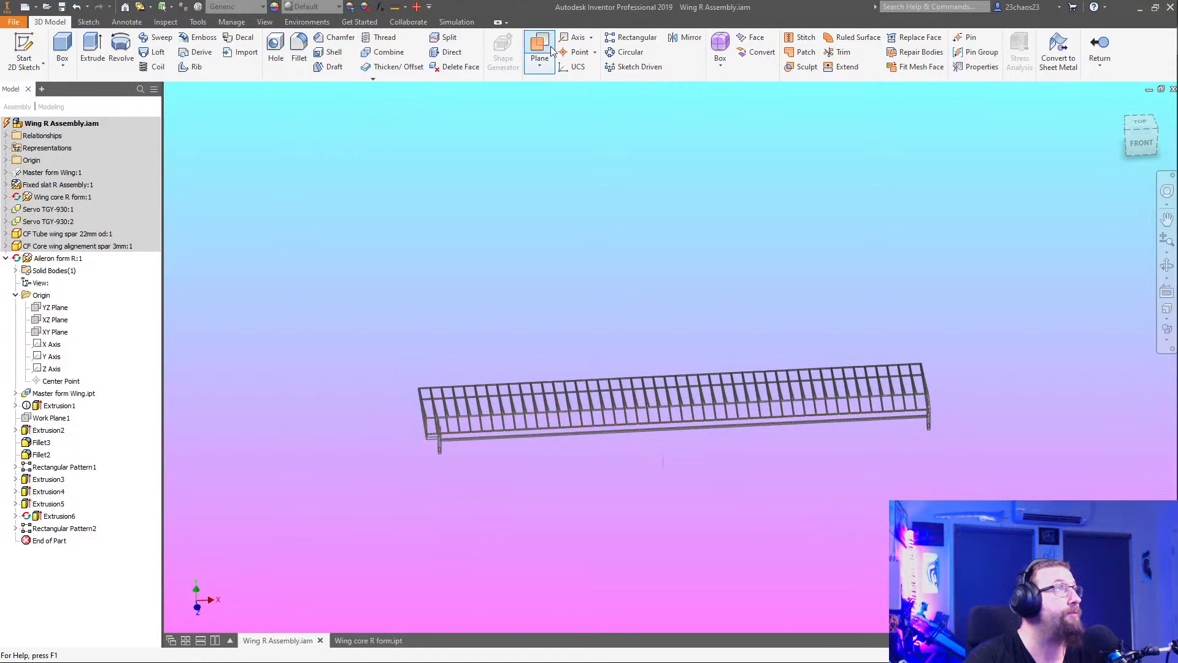
Create a midplane work plane between the outer side faces of the two end hinge tabs
click(540, 58)
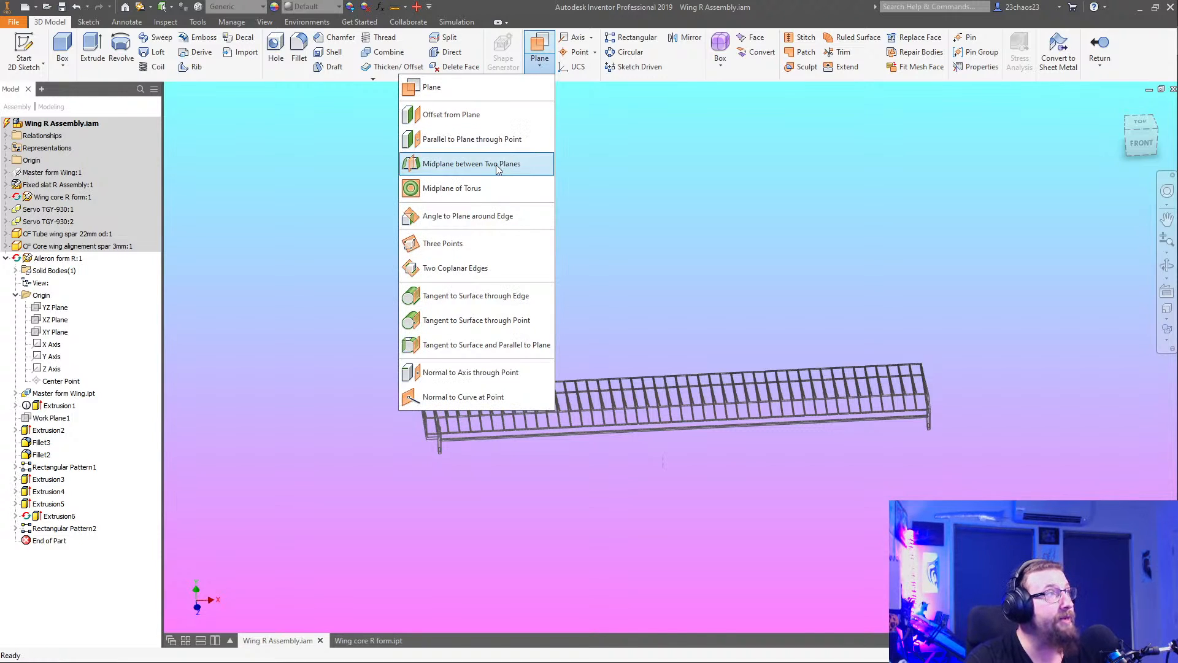
click(471, 163)
scroll(934, 407, up, 5)
scroll(956, 473, down, 5)
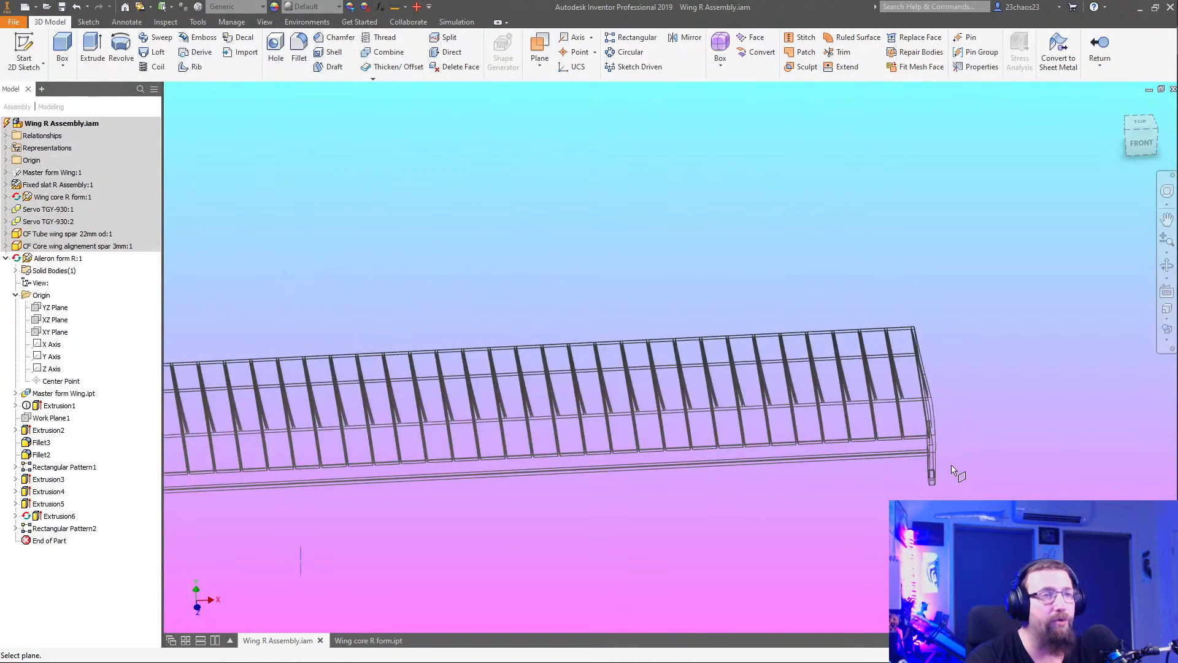
shift+middle_drag(952, 477, 907, 454)
scroll(981, 398, up, 5)
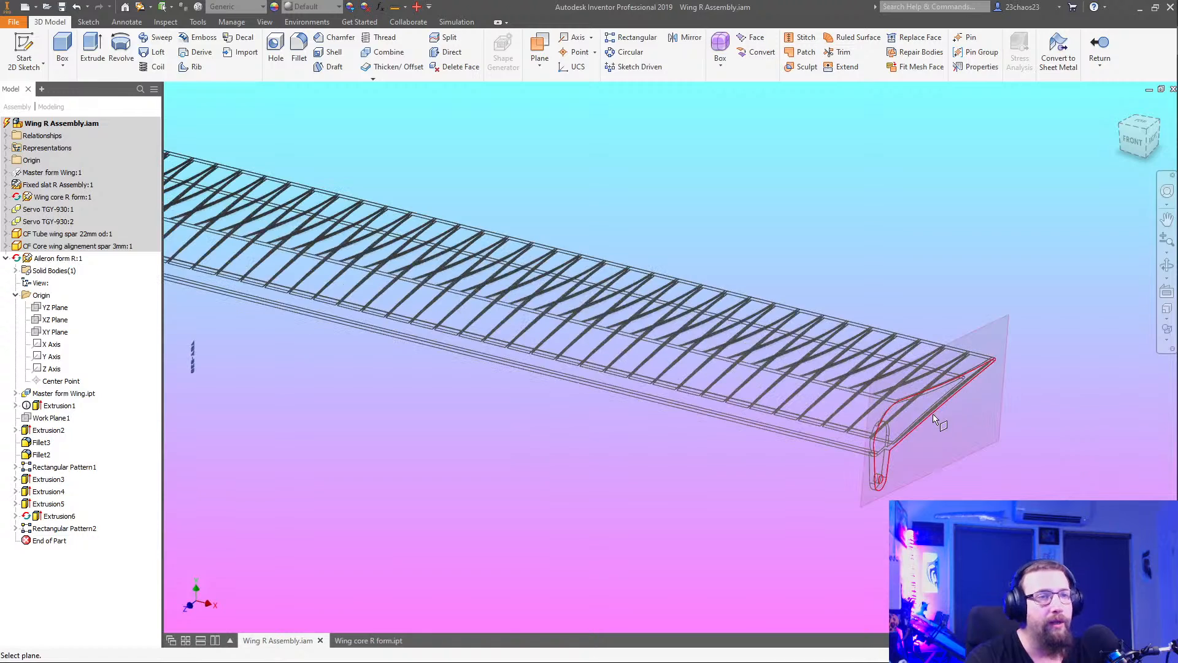
shift+middle_drag(670, 494, 1121, 211)
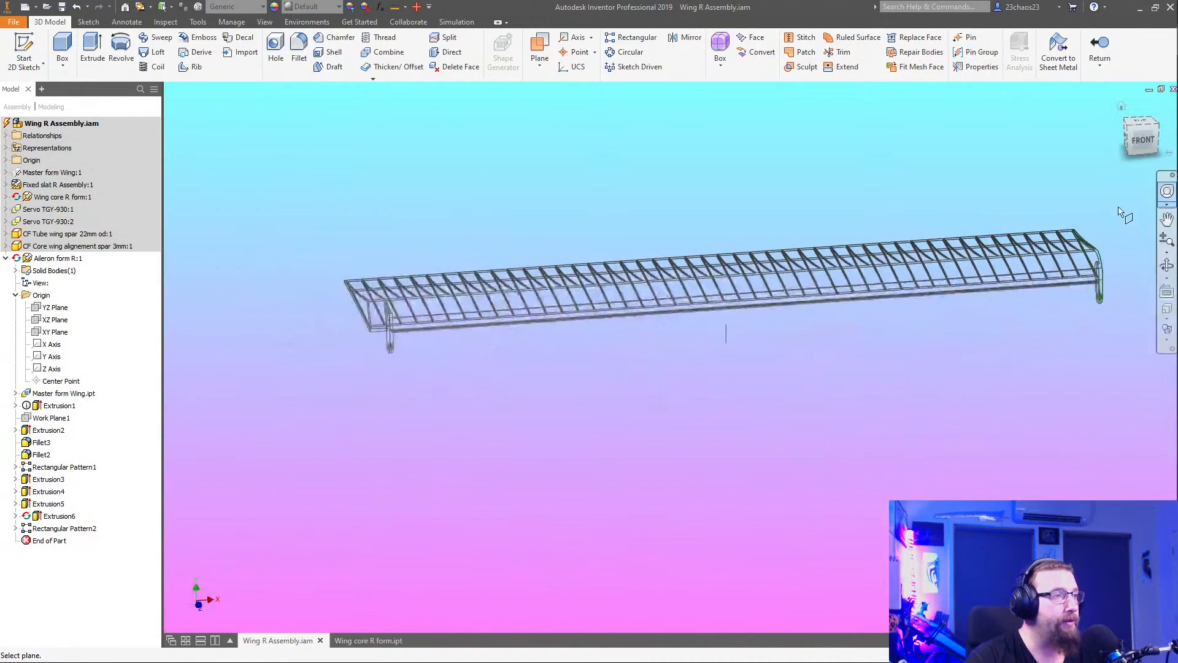
scroll(285, 290, up, 4)
scroll(403, 372, up, 5)
click(642, 322)
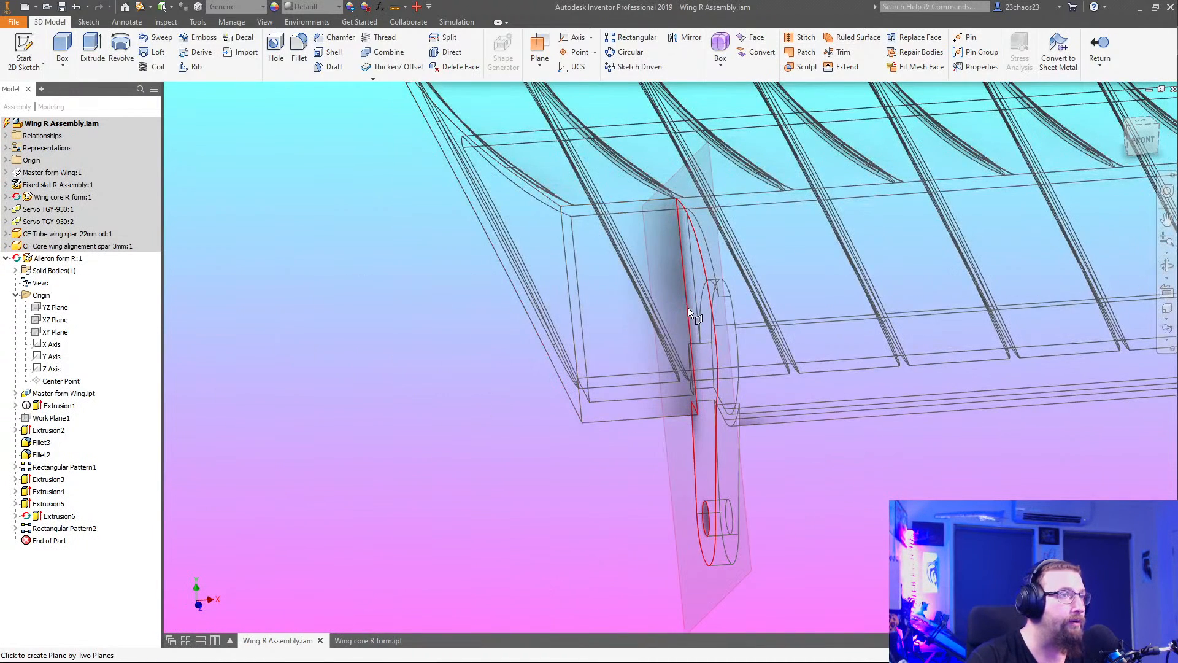
click(687, 307)
scroll(680, 425, down, 5)
middle_drag(845, 430, 421, 393)
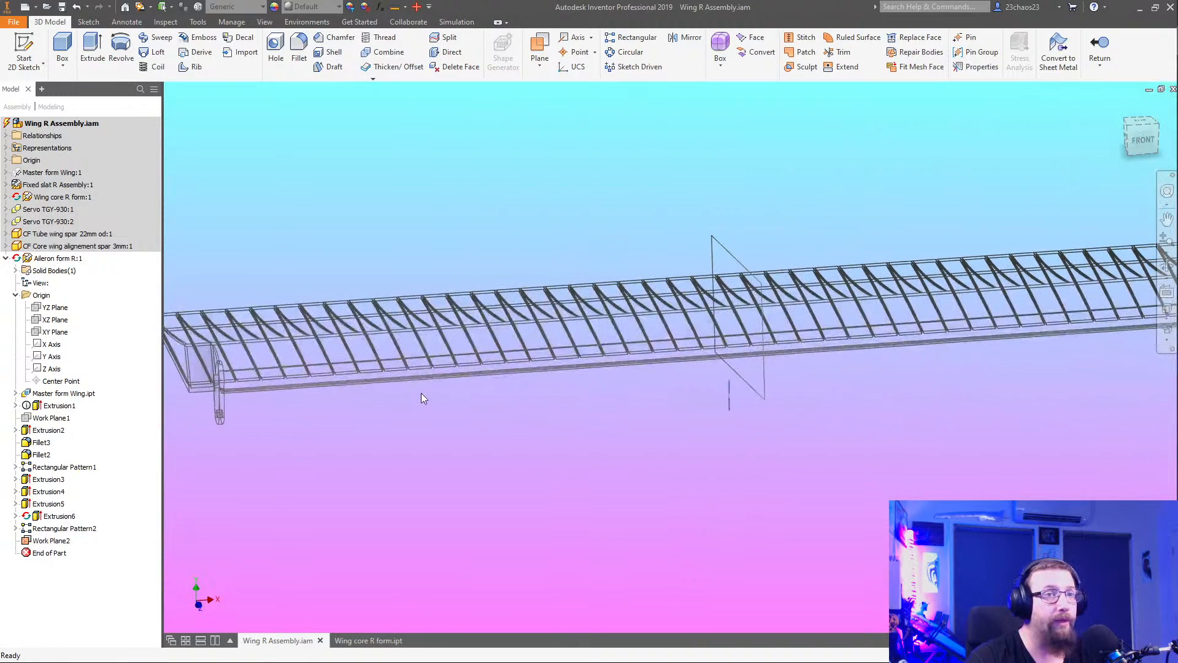
Start a sketch on the new midplane and project the outline and pin hole of the hinge tab's lower face
right_click(756, 390)
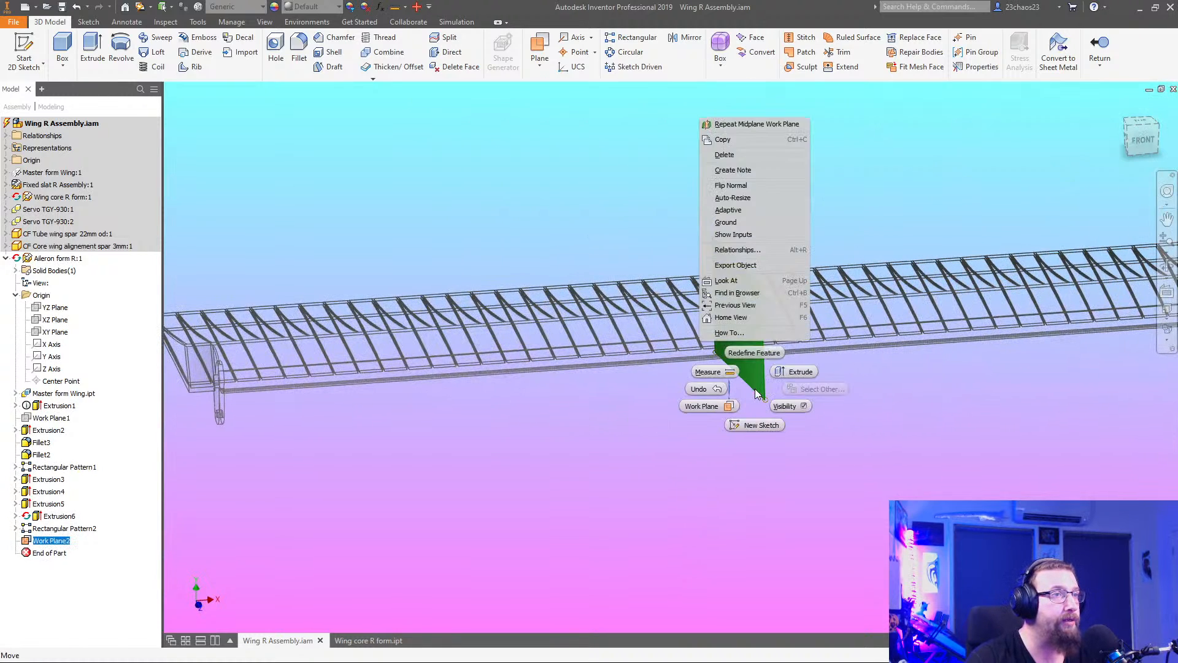
click(755, 421)
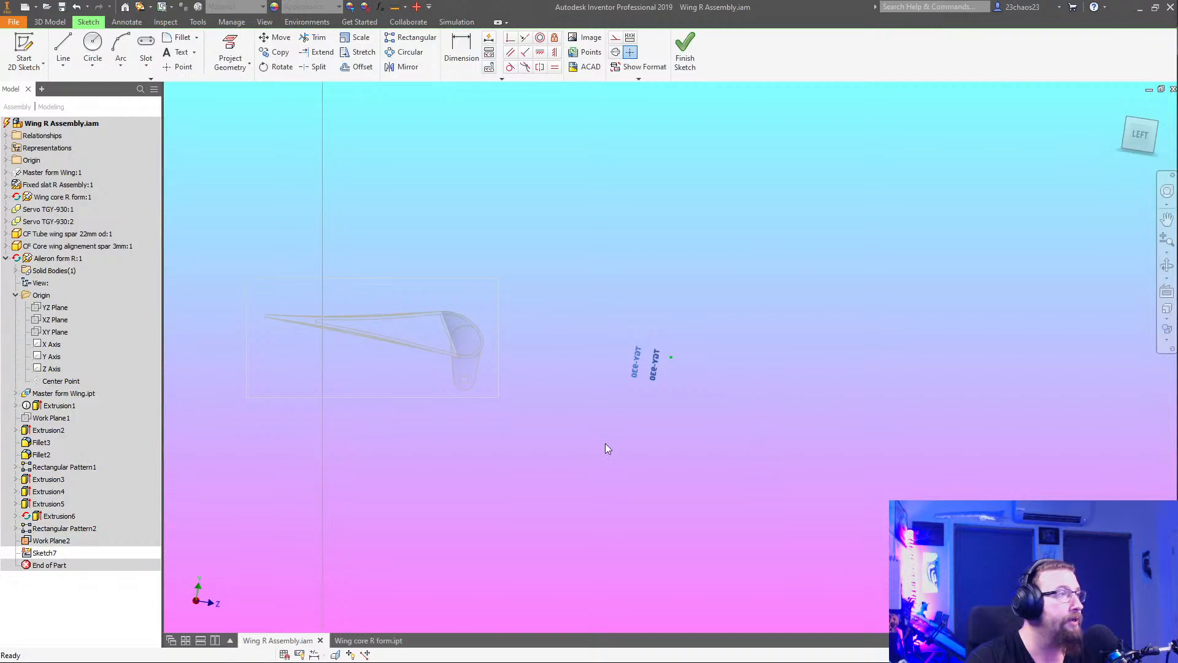
click(239, 50)
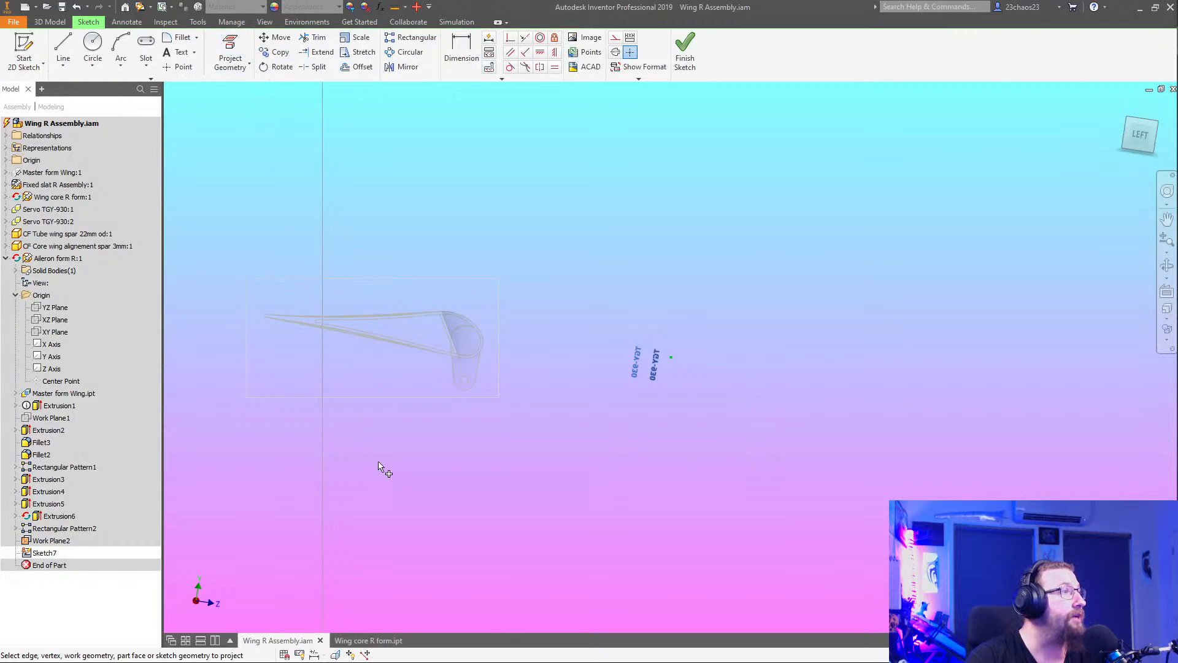
scroll(461, 368, up, 5)
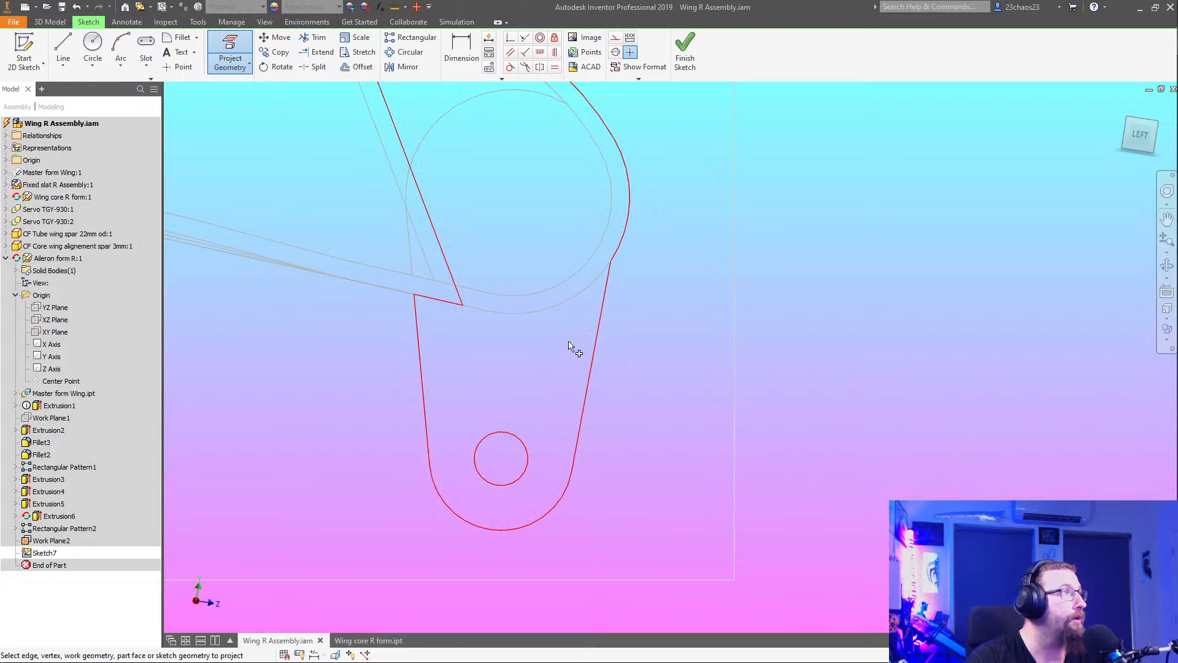
mouse_move(590, 365)
scroll(590, 366, down, 1)
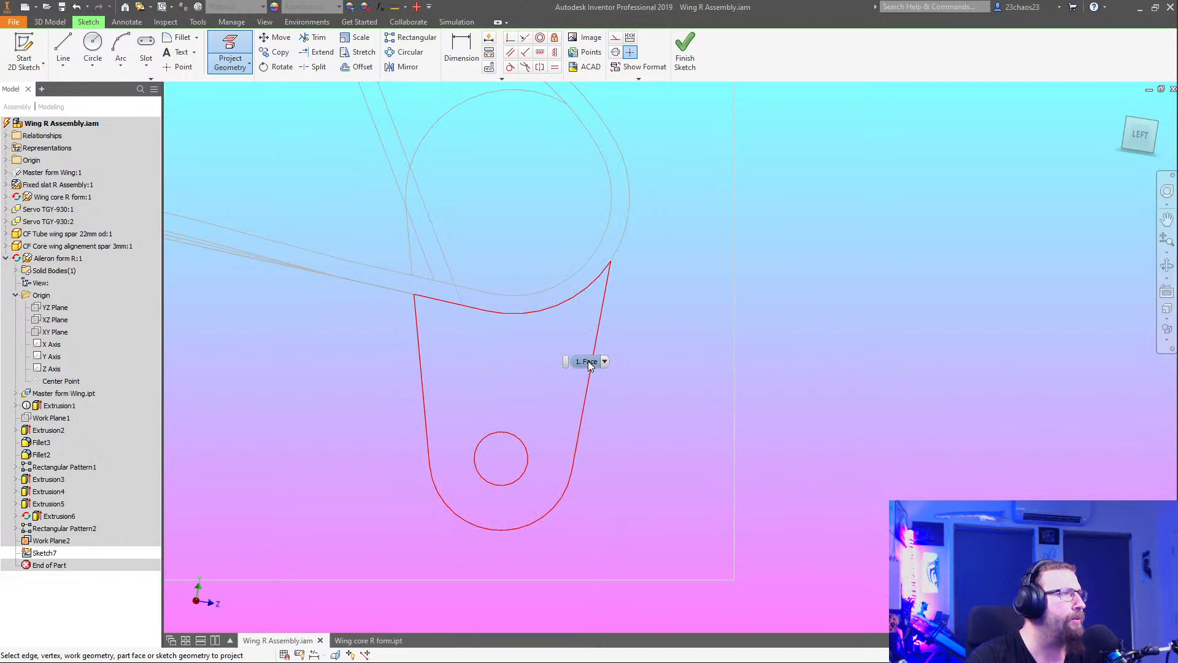
click(588, 362)
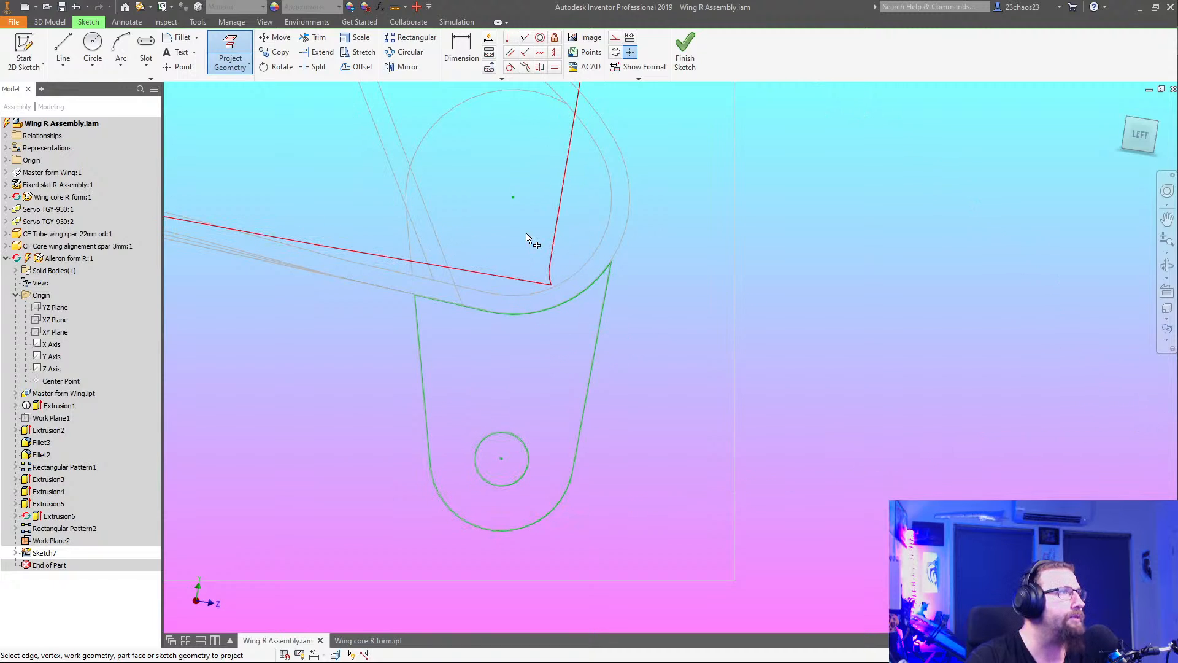
Project the rounded outline inside the aileron nose above the tab into the midplane sketch
mouse_move(546, 253)
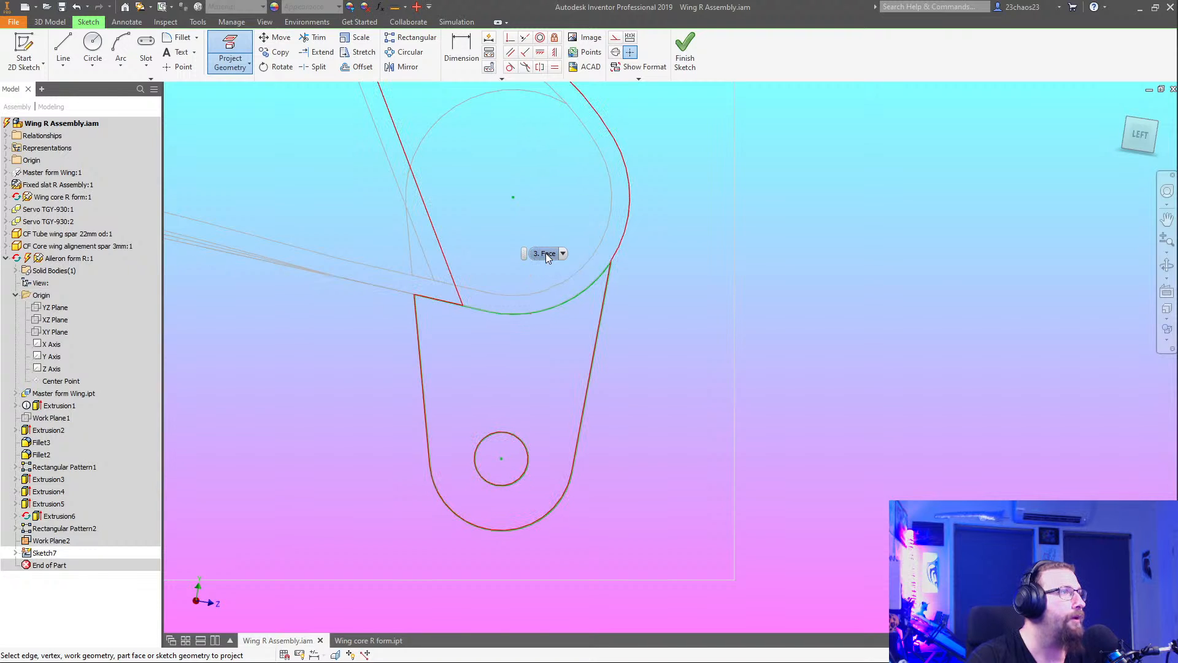
click(546, 253)
click(546, 253)
scroll(621, 319, down, 3)
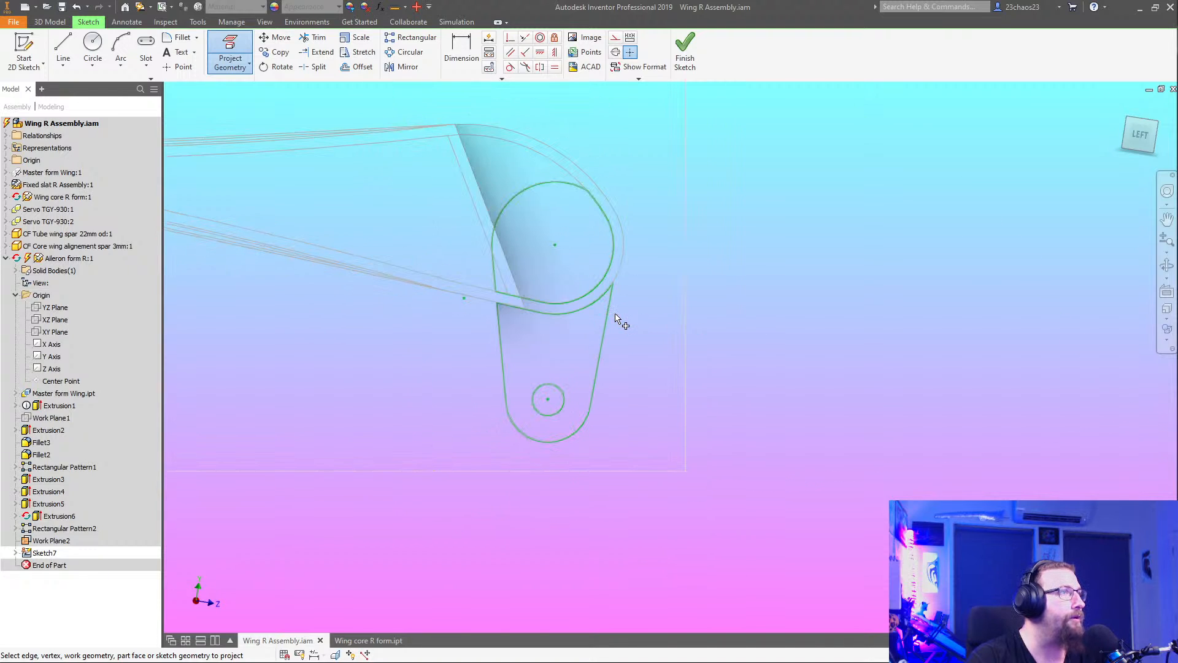
middle_drag(507, 384, 737, 417)
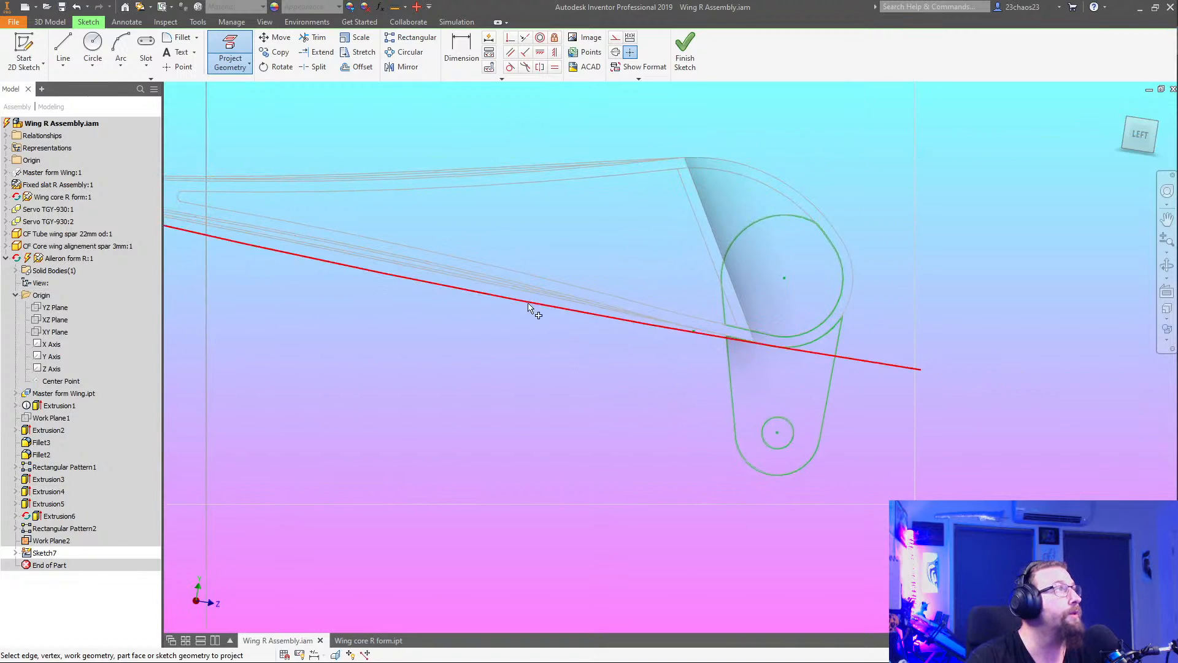
click(816, 381)
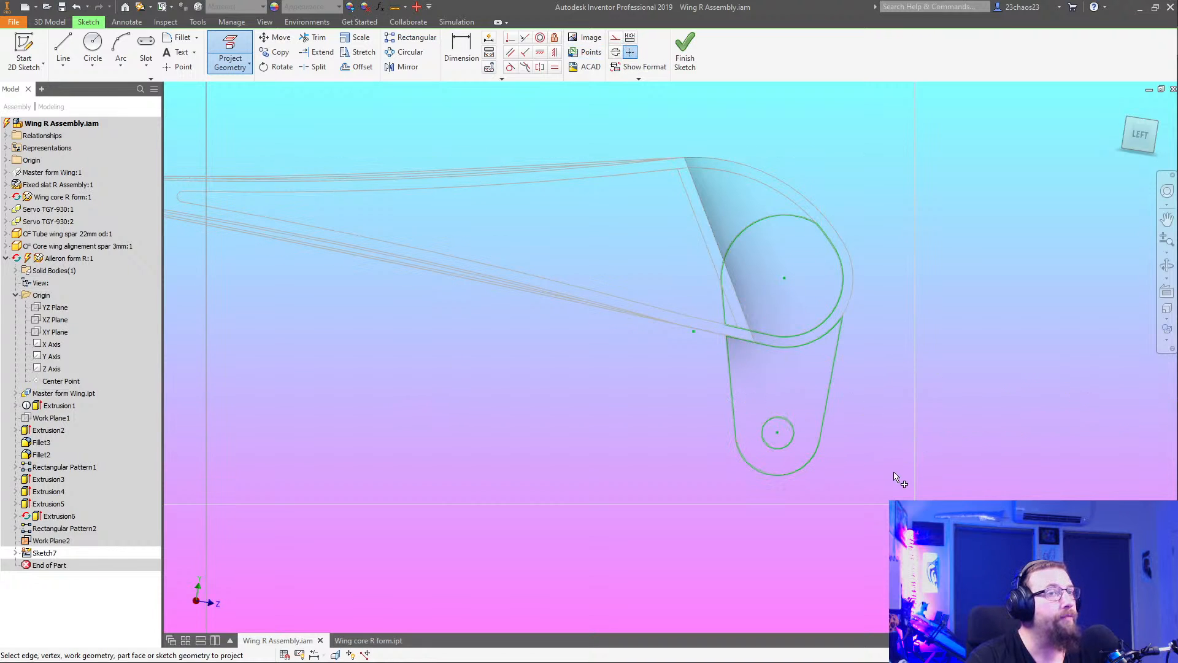
key(Escape)
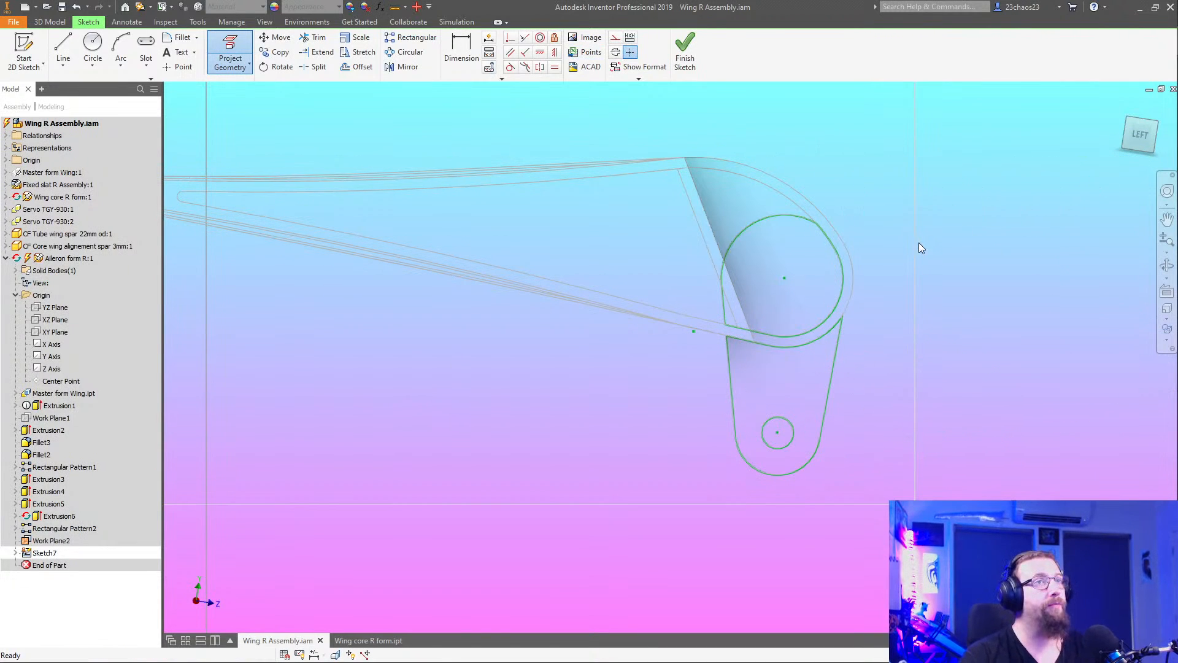
Hide the midplane work plane and finish the sketch of the middle hinge tab
click(913, 279)
click(926, 294)
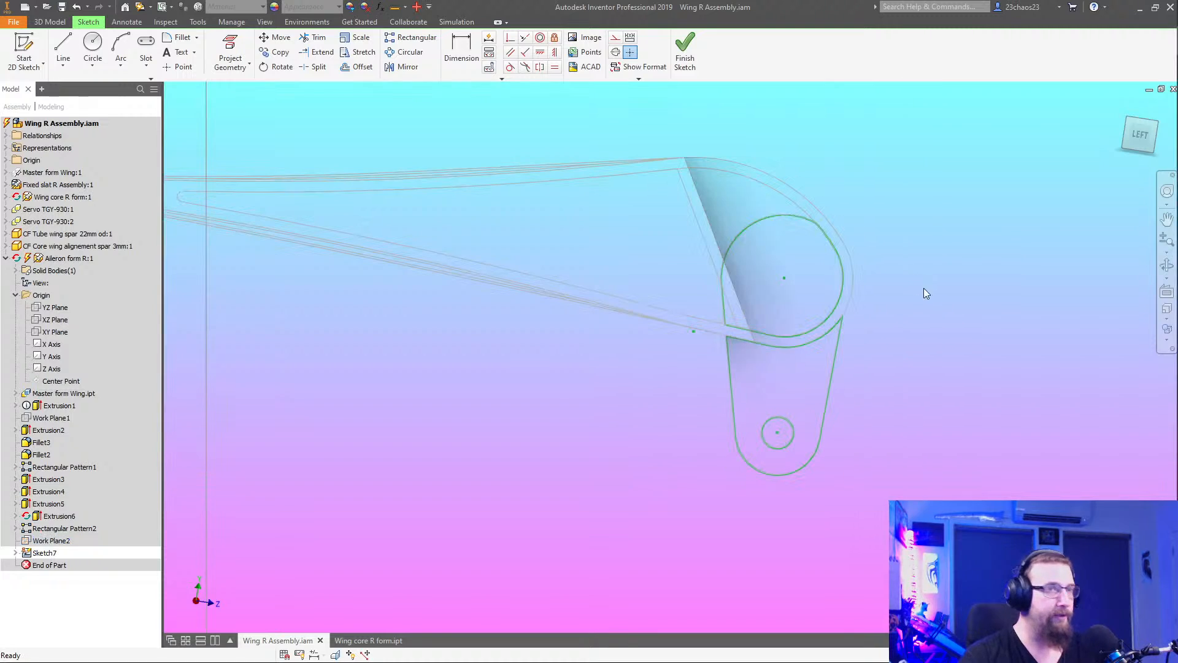
scroll(883, 292, down, 5)
shift+middle_drag(904, 315, 854, 336)
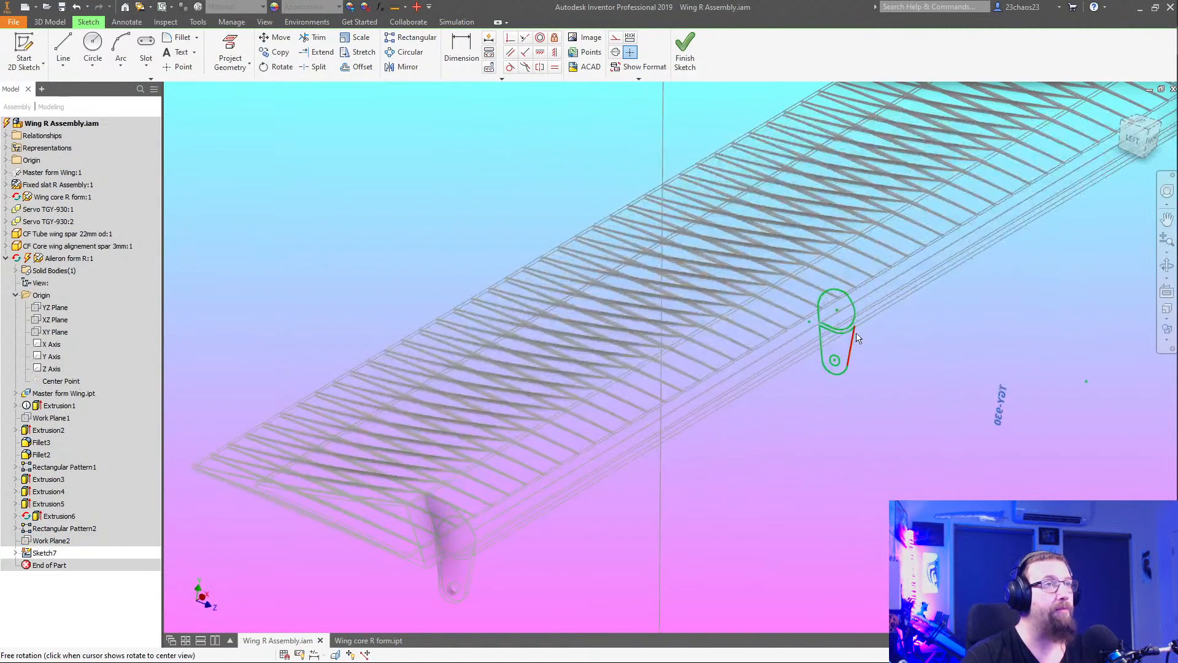
click(685, 52)
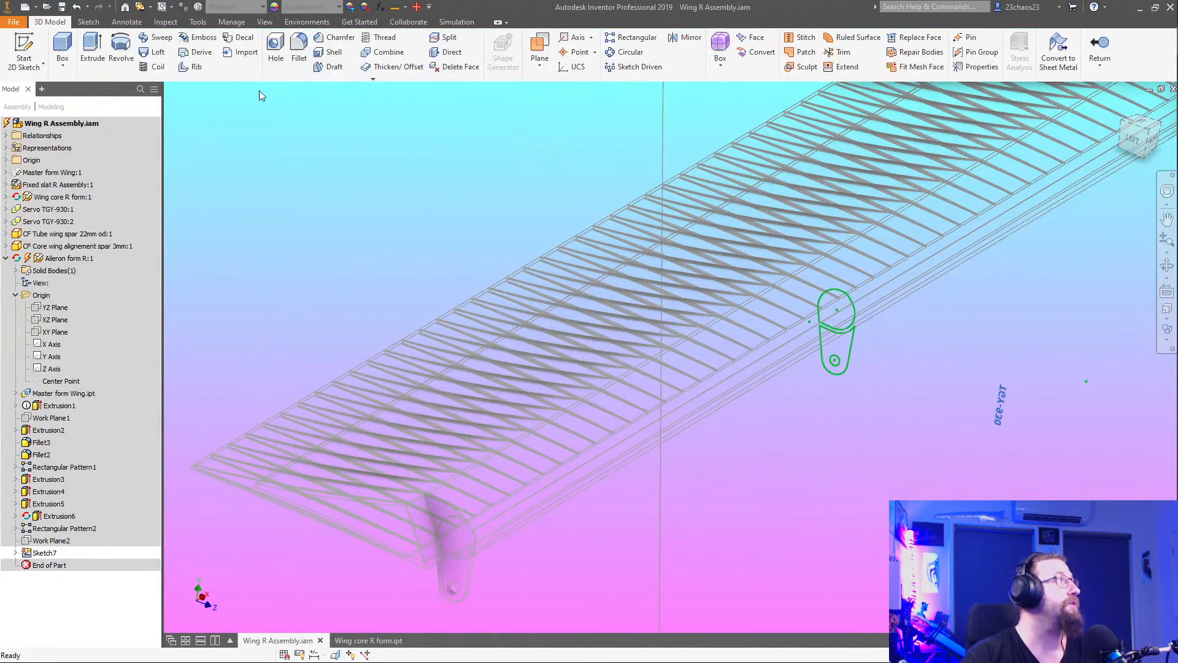
Extrude the middle tab's projected profile 6 mm symmetrically about the midplane
key(e)
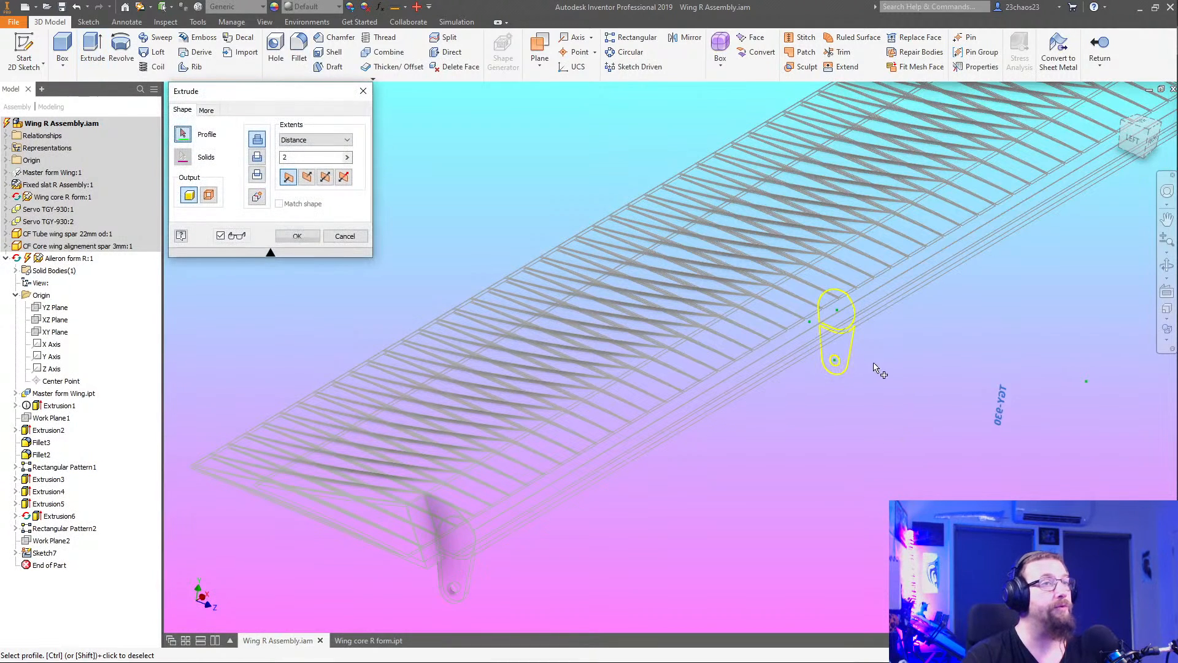
click(845, 345)
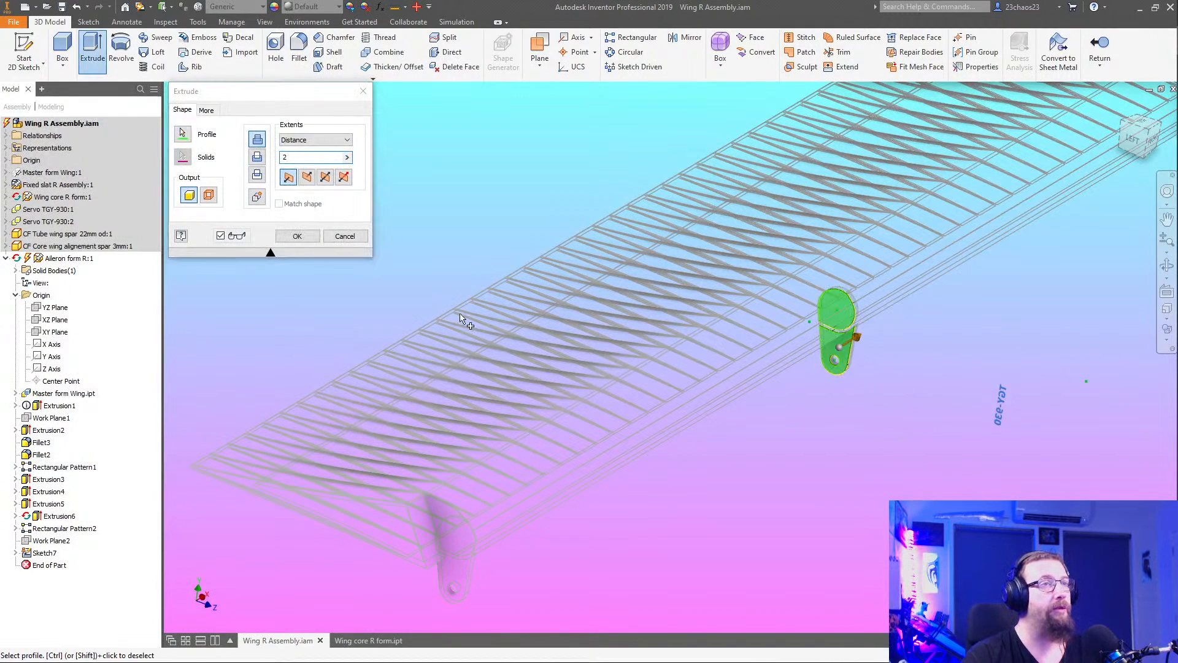
click(326, 178)
click(288, 161)
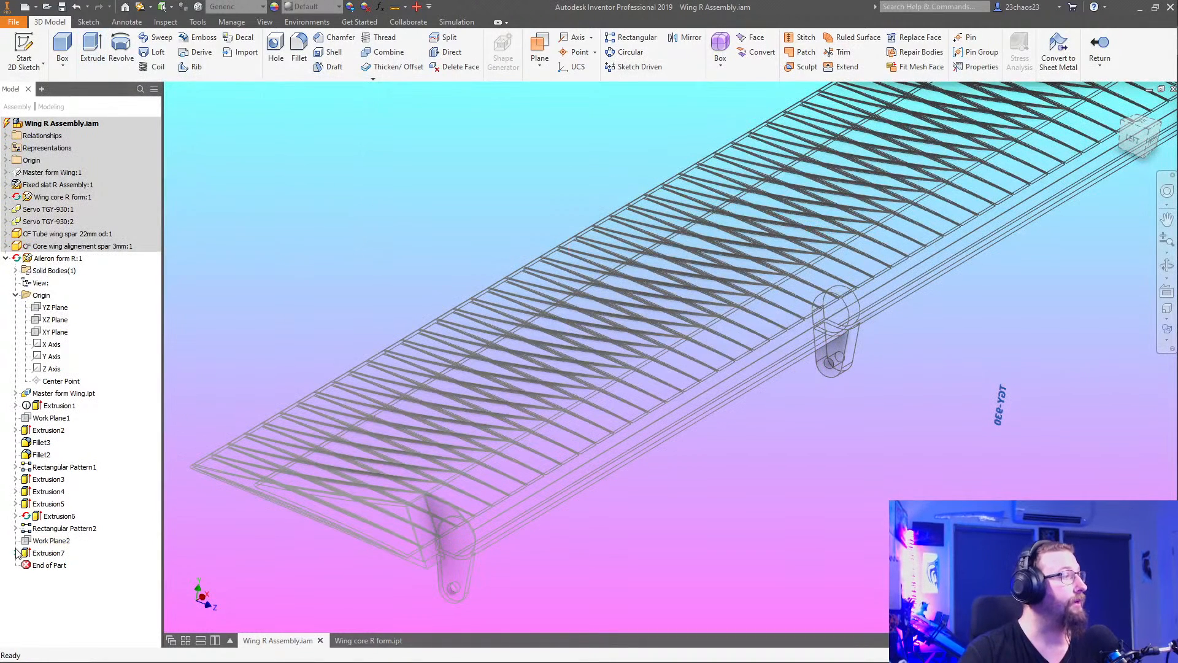
Make the sketch used by the middle tab's extrusion visible again for reuse
click(16, 553)
click(41, 567)
right_click(41, 567)
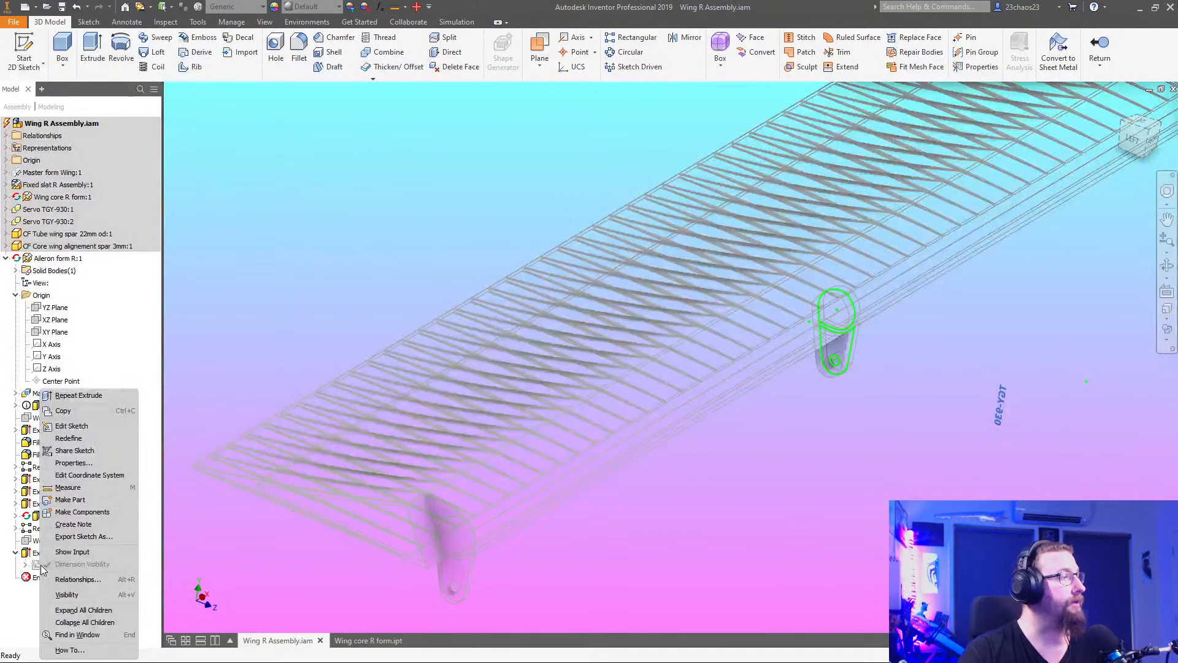
click(61, 597)
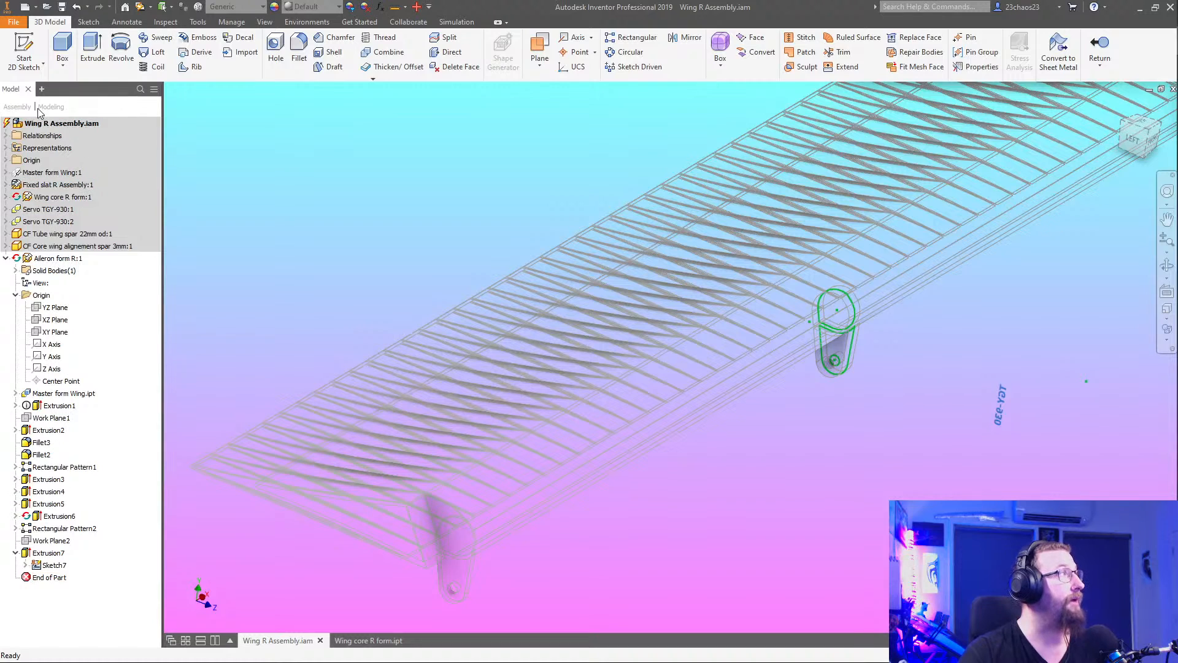
Cut the middle hinge tab's profile and the rounded nose outline 2 mm wide, symmetrically about the midplane
click(93, 52)
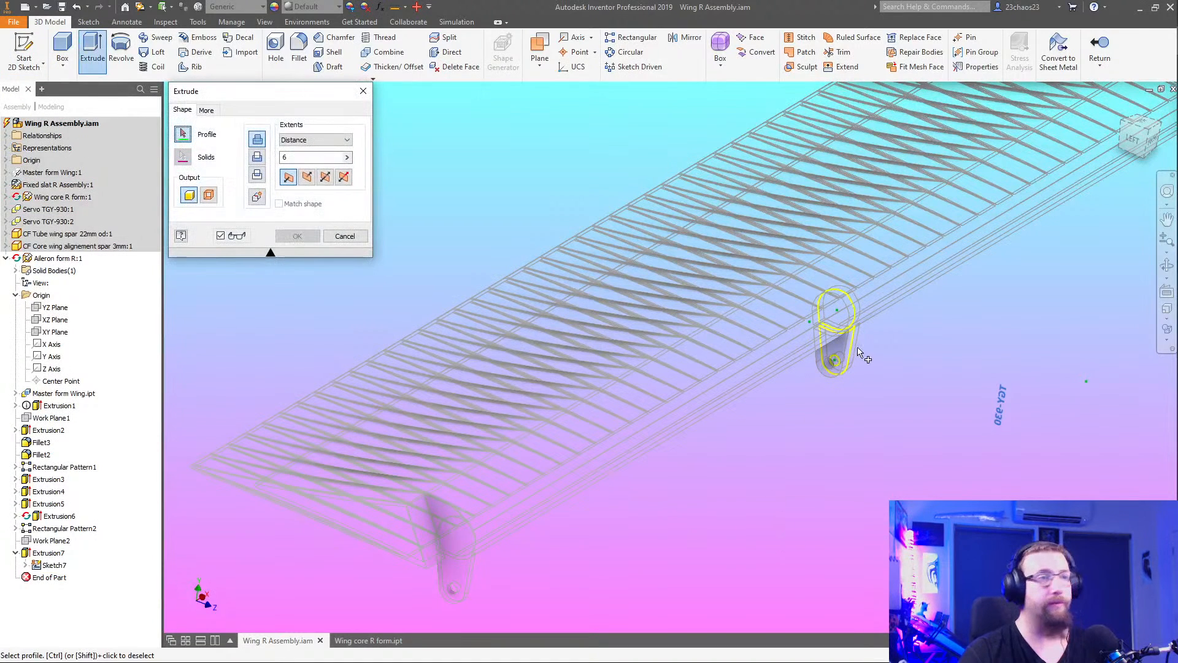
click(841, 322)
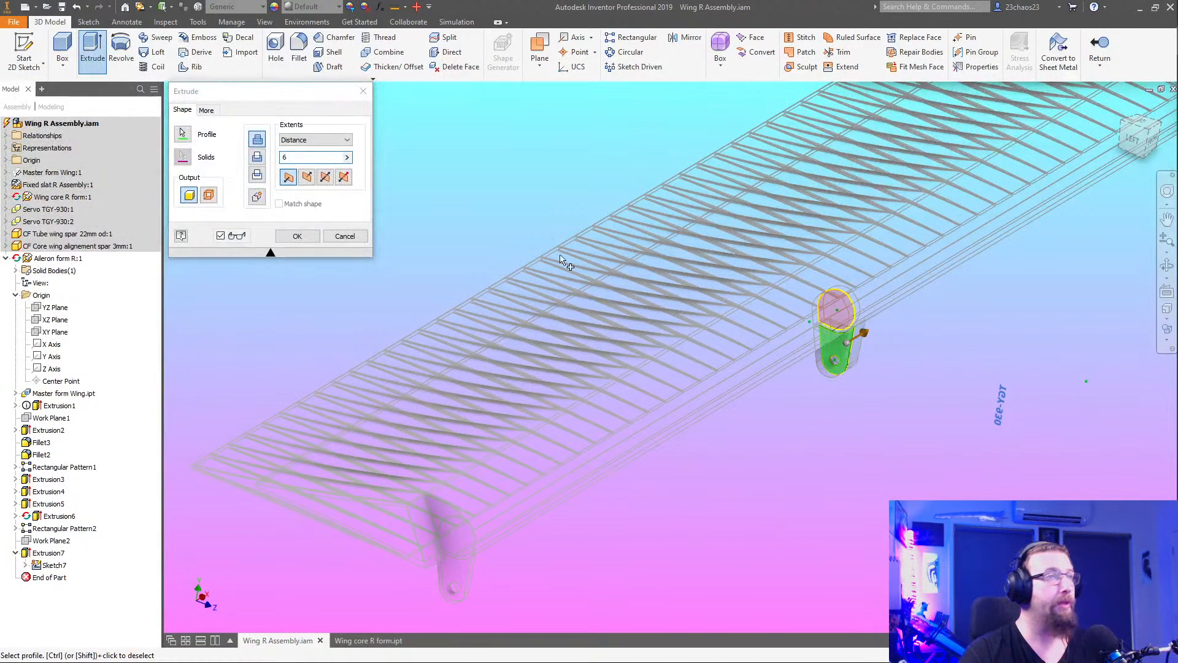
click(325, 177)
click(290, 158)
text(6)
drag(289, 157, 253, 164)
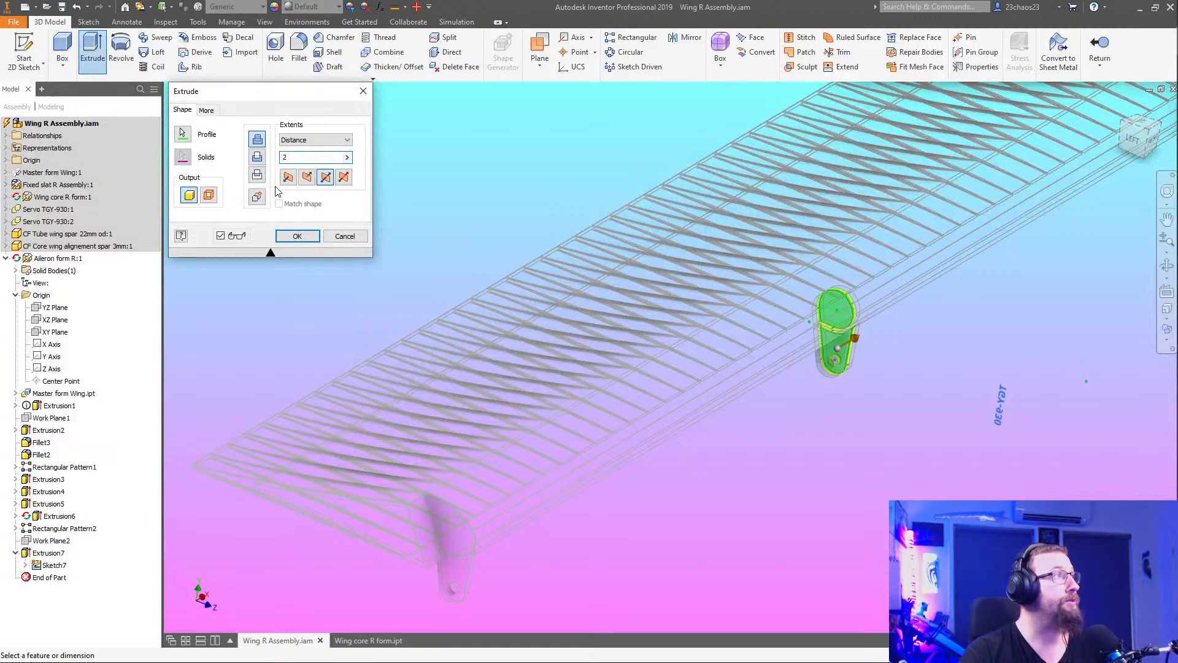
click(259, 159)
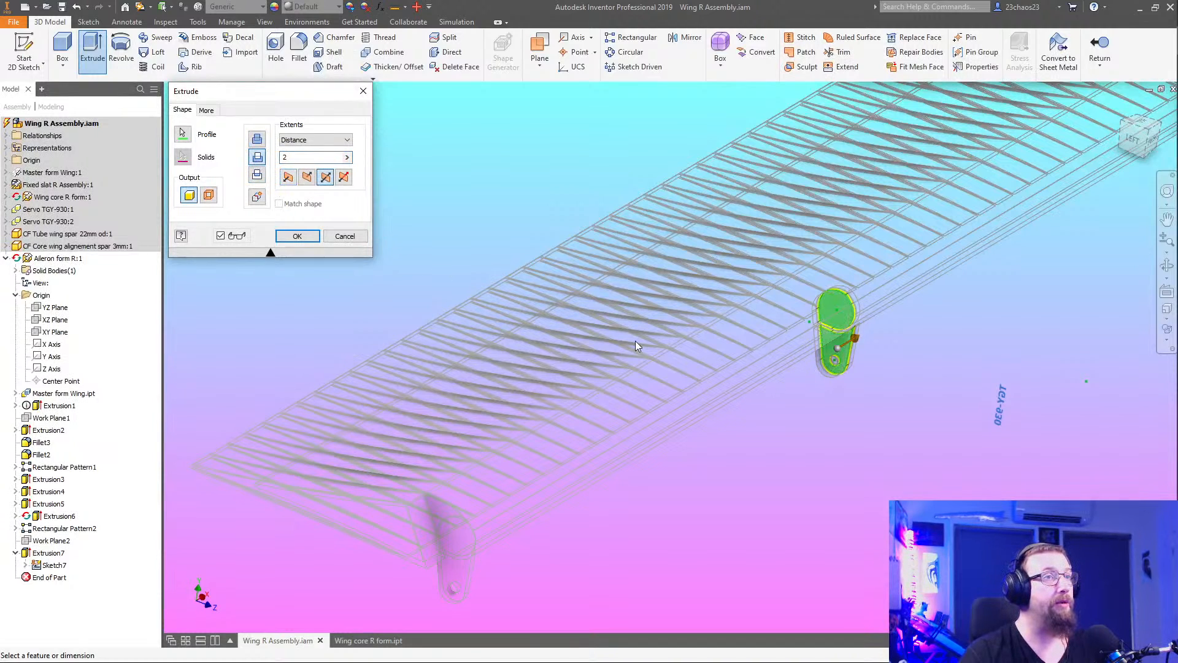
shift+middle_drag(635, 340, 683, 394)
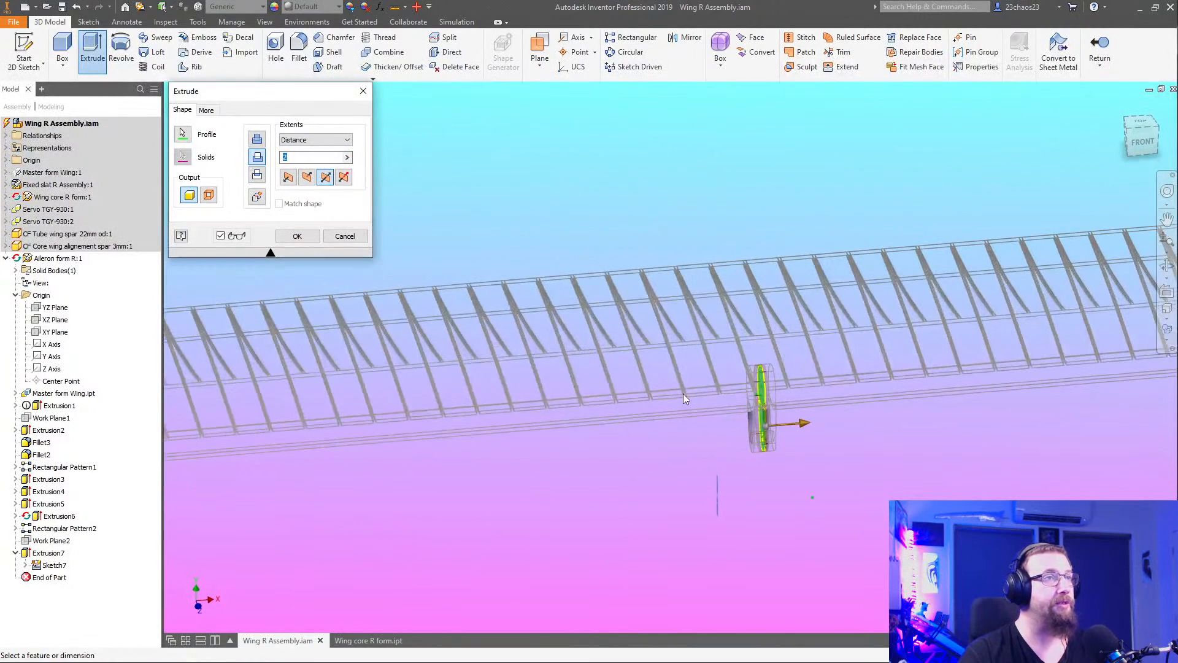
key(Return)
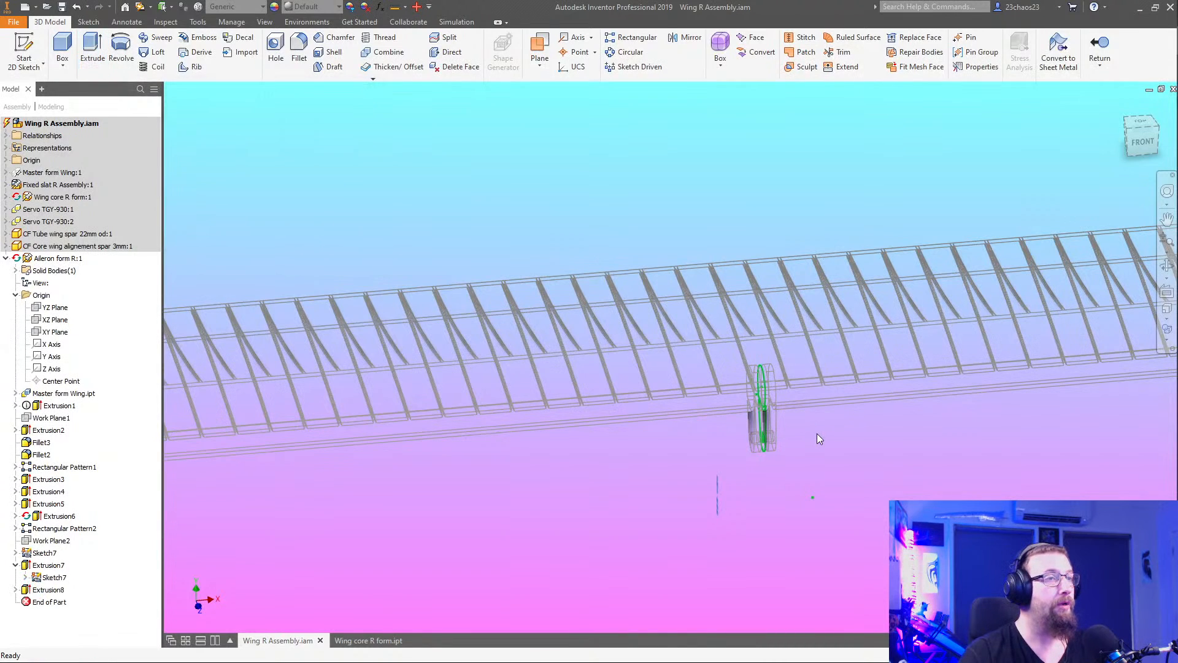
Hide the middle tab's shared sketch and collapse the tab extrusion in the model tree
shift+drag(797, 429, 767, 423)
right_click(49, 578)
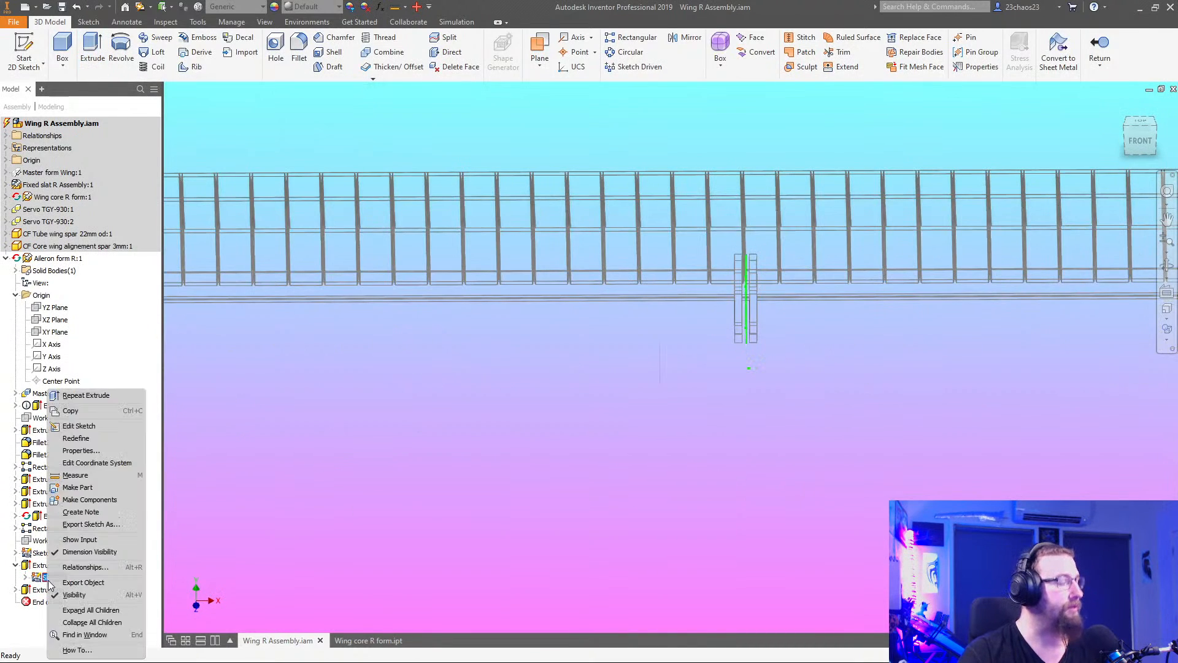
click(73, 594)
click(15, 565)
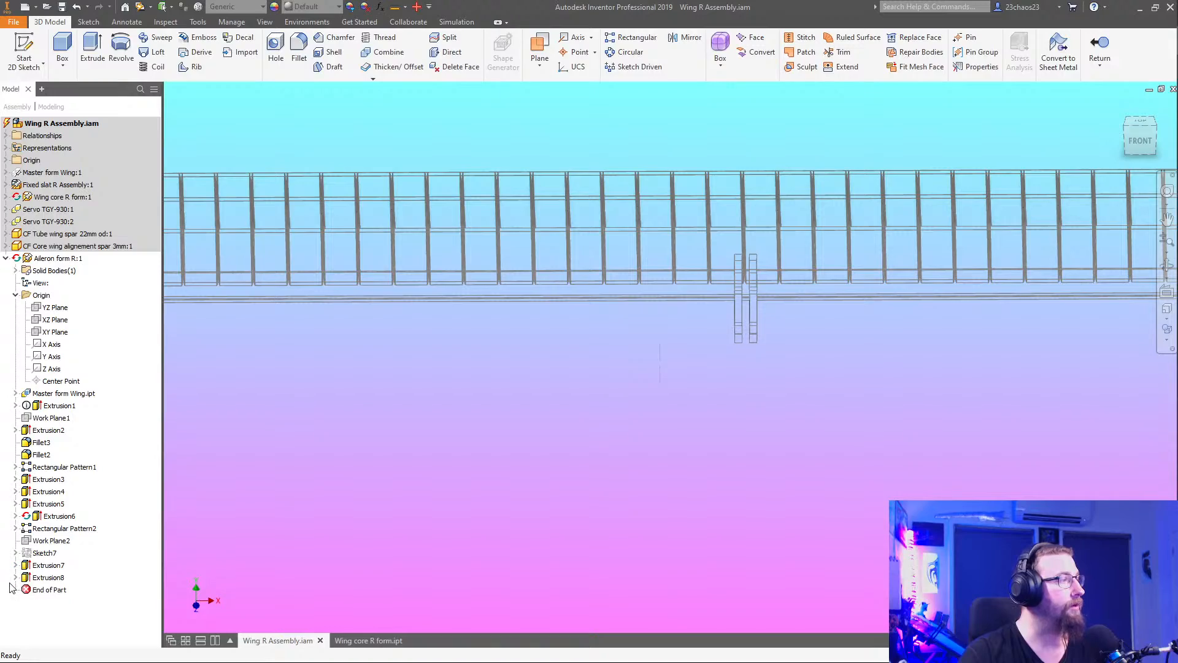
Edit the 2 mm middle tab cut to remove the rounded nose outline from its profile, keeping only the tab area
scroll(735, 435, down, 3)
shift+middle_drag(735, 436, 665, 250)
shift+middle_drag(697, 413, 863, 407)
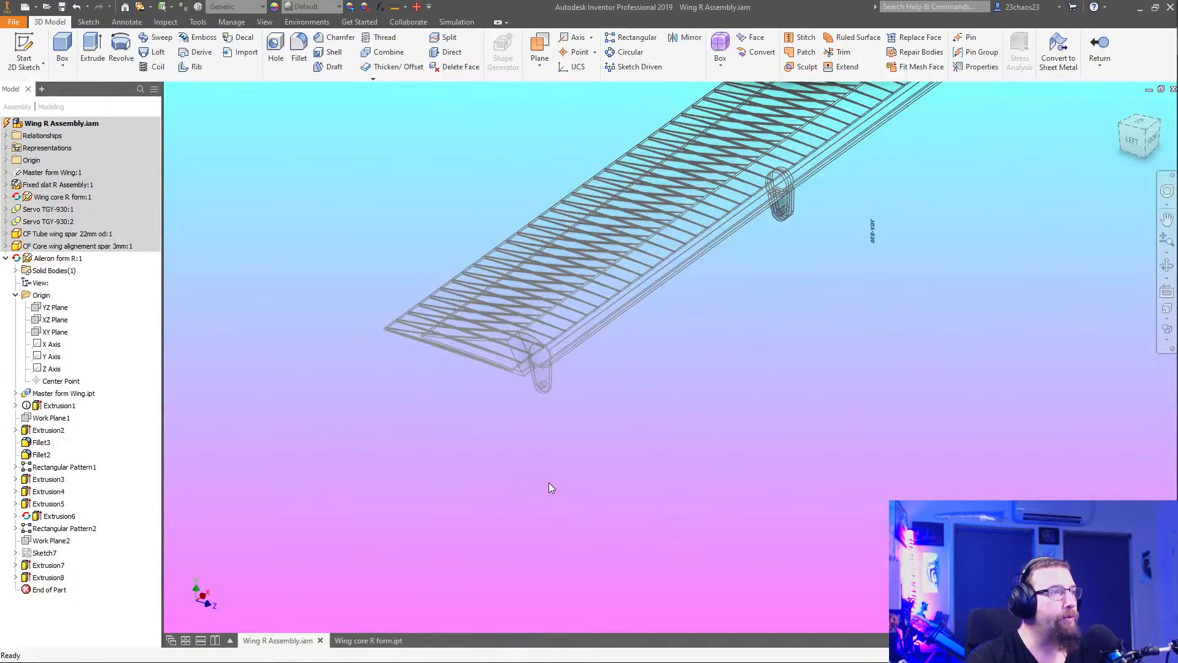
middle_drag(857, 291, 611, 432)
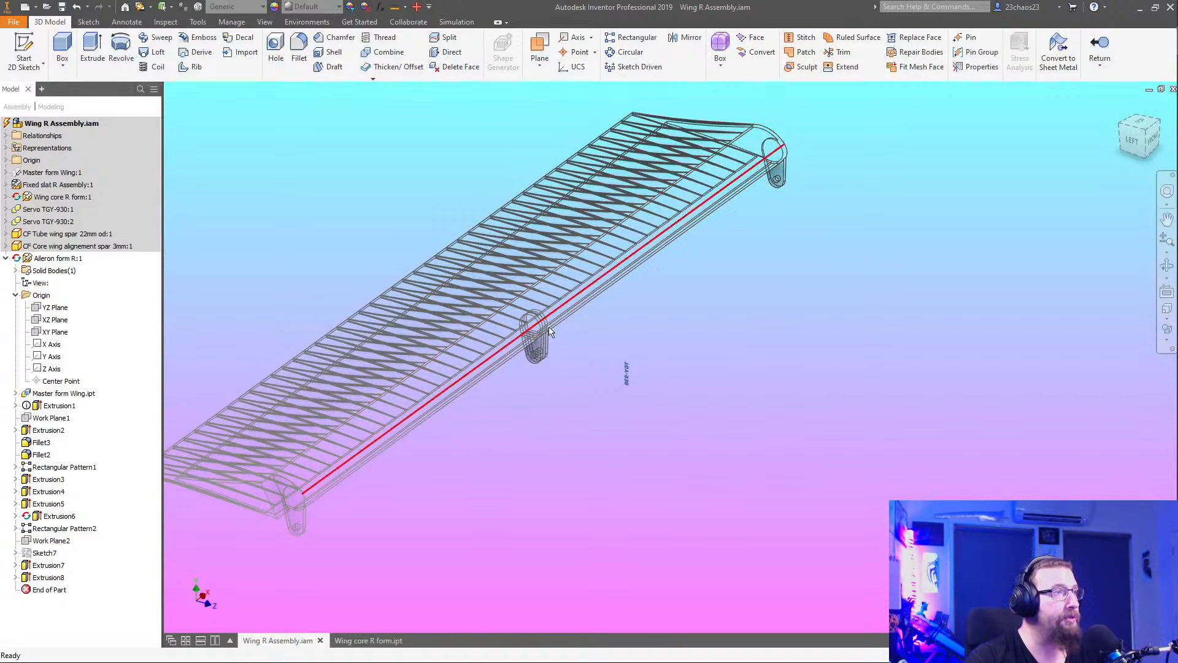
shift+middle_drag(533, 415, 482, 370)
scroll(509, 276, up, 5)
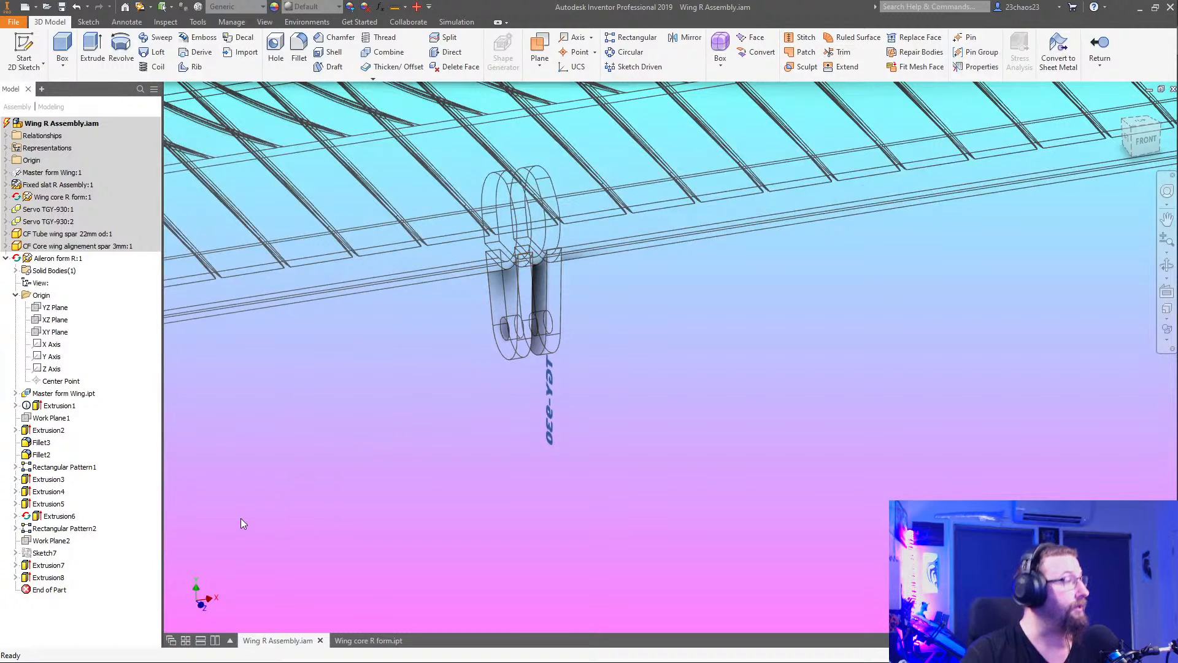
click(15, 577)
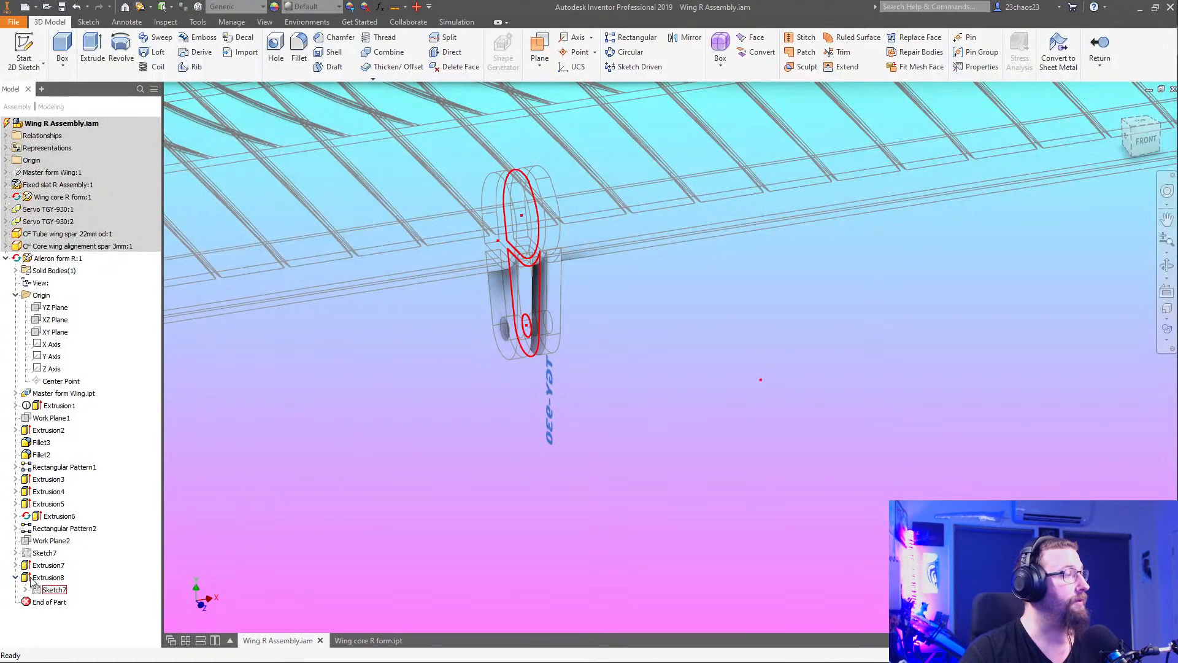
double_click(34, 578)
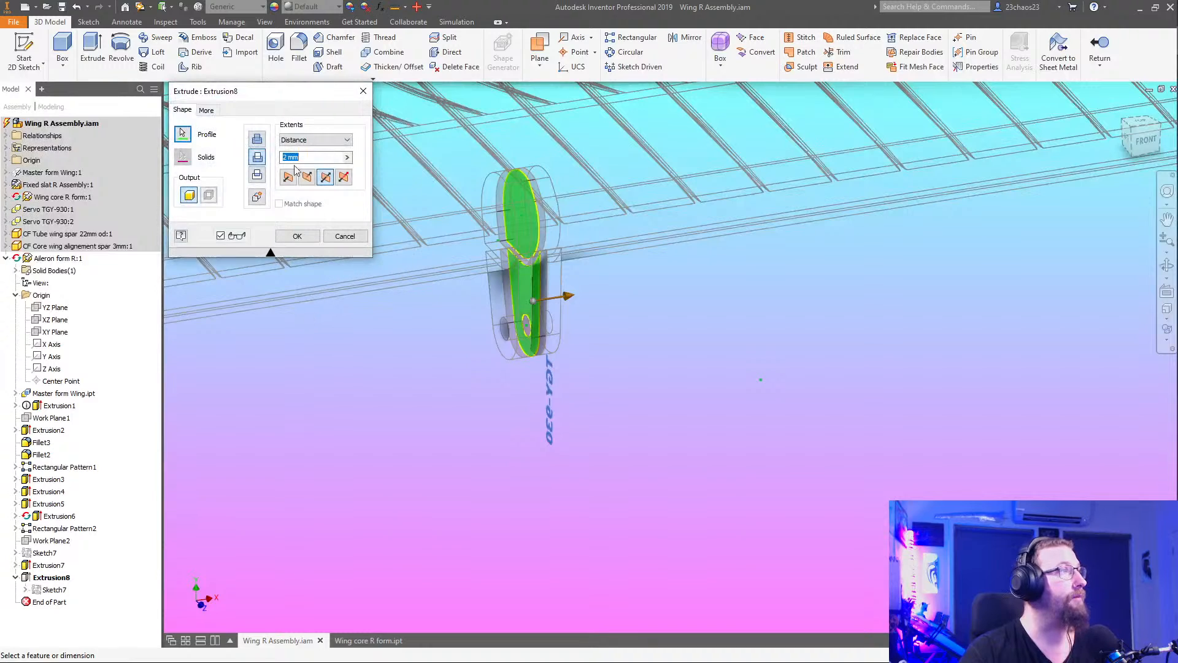
click(177, 136)
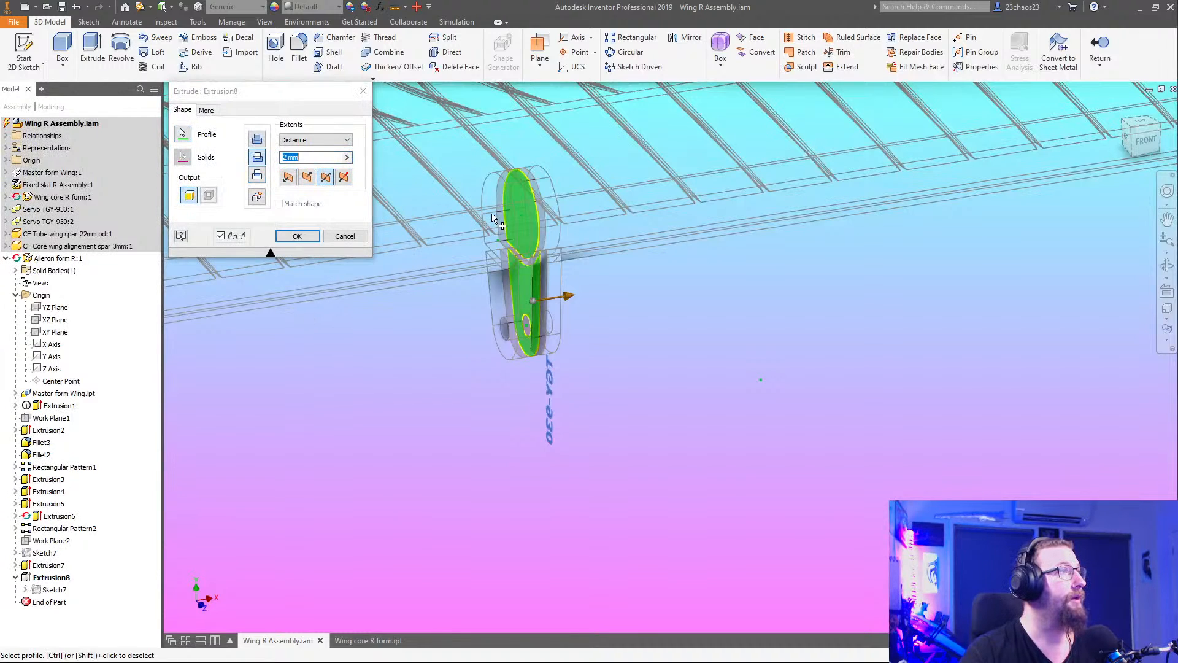
key(super)
key(super)
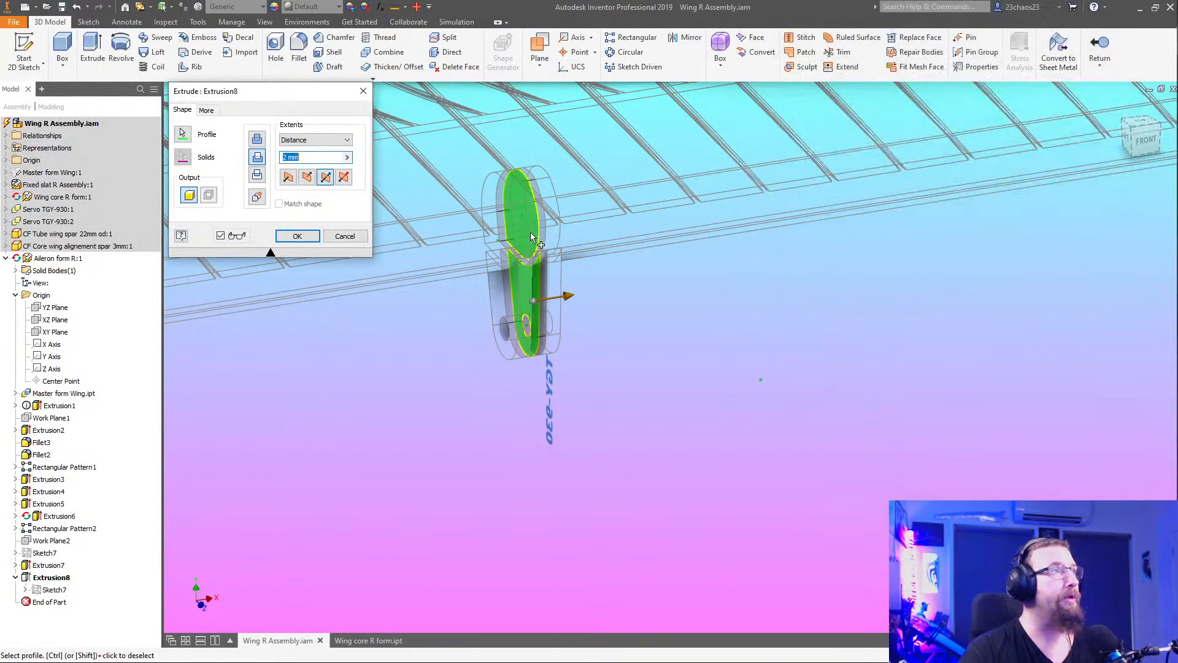
click(529, 230)
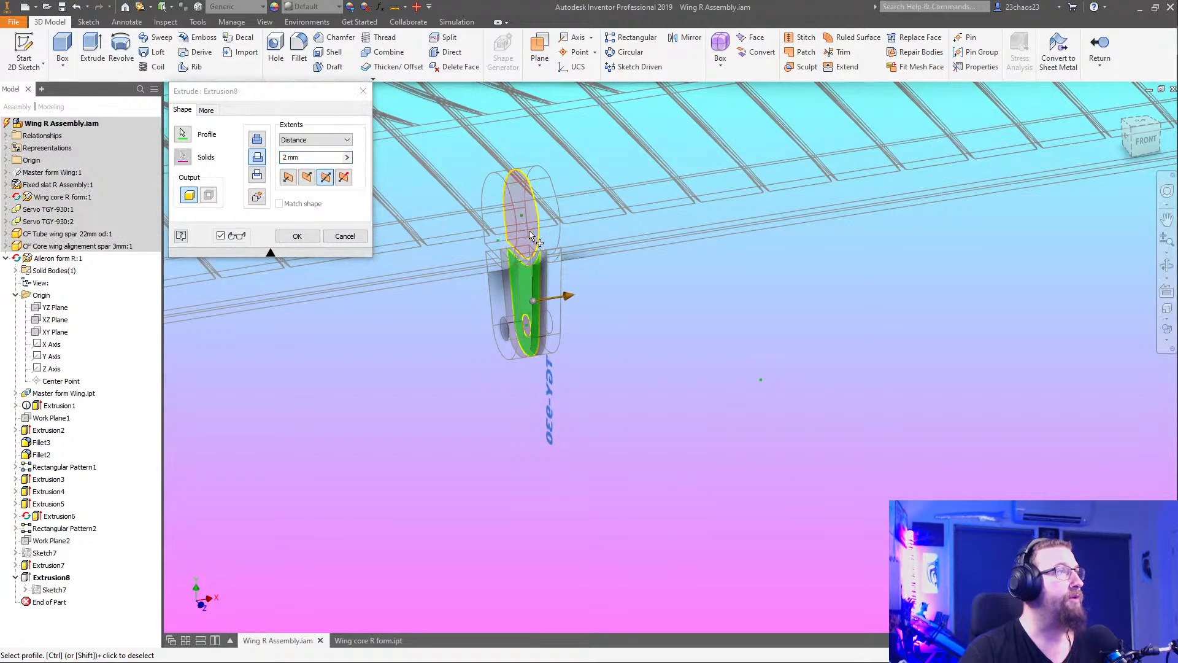
click(313, 239)
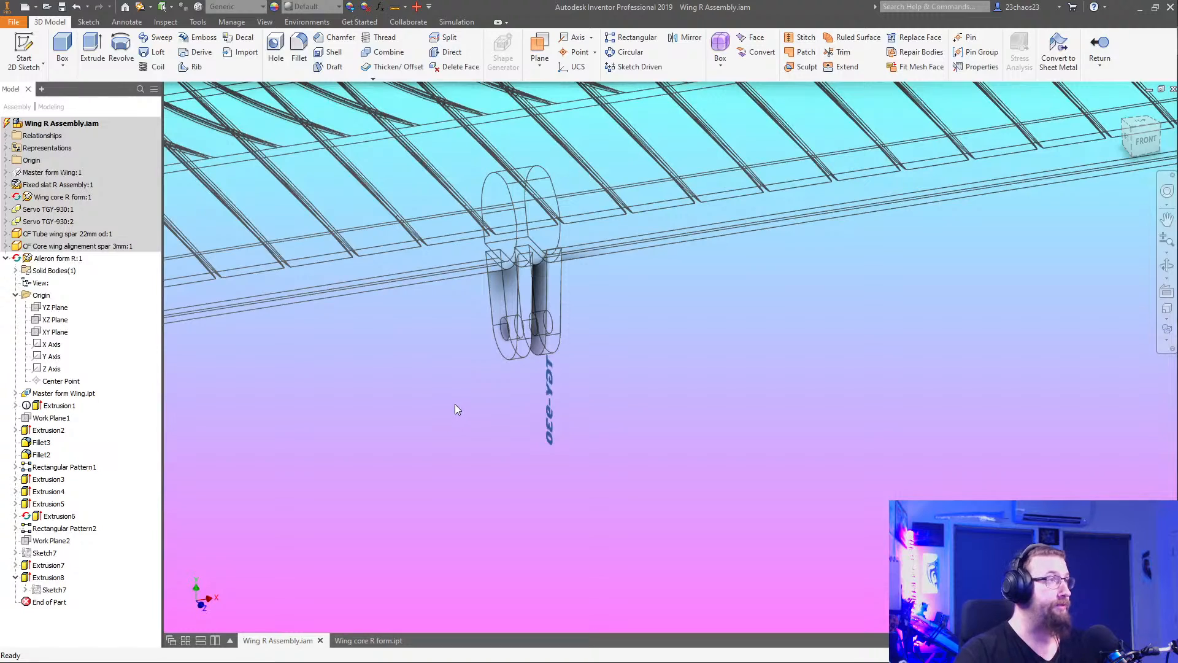
Fillet the three inner edges where the rounded bases of the hinge tabs meet the aileron nose with a 2 mm radius
scroll(459, 421, down, 3)
shift+middle_drag(458, 420, 603, 410)
scroll(466, 436, down, 3)
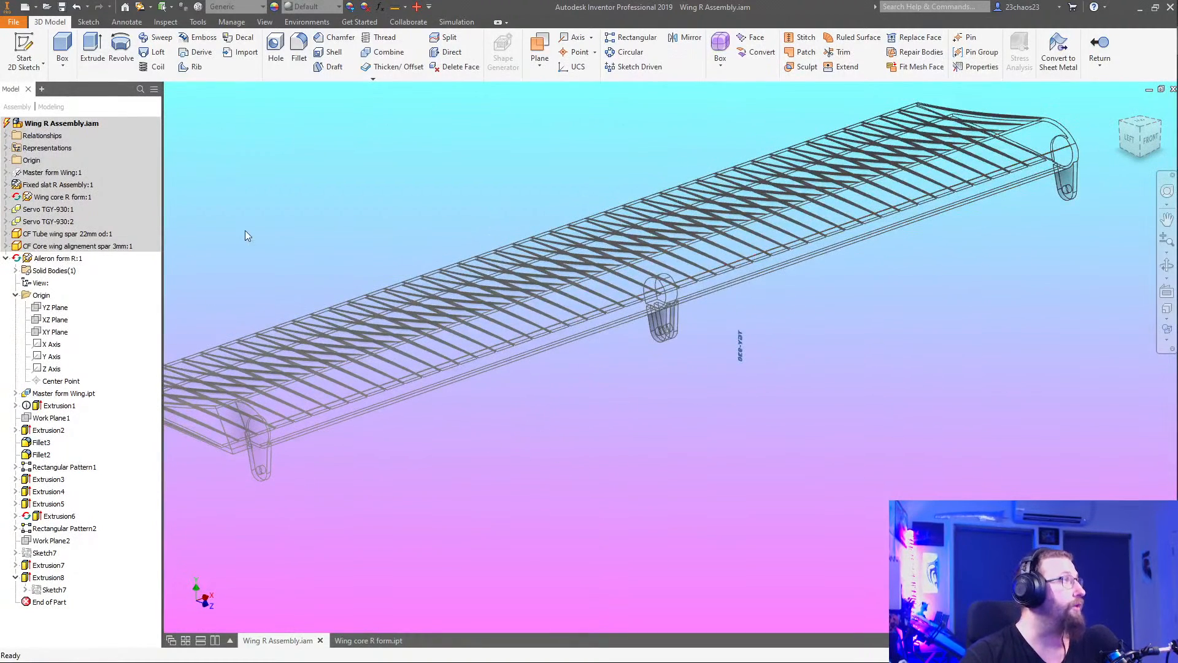
click(297, 59)
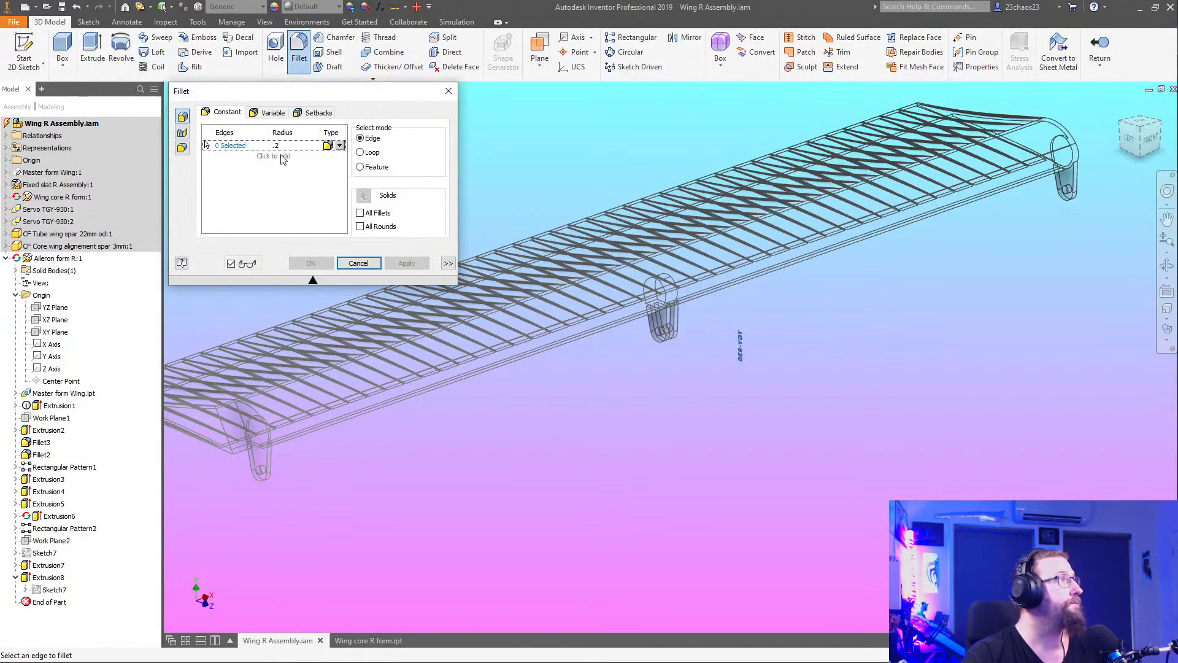
text(2)
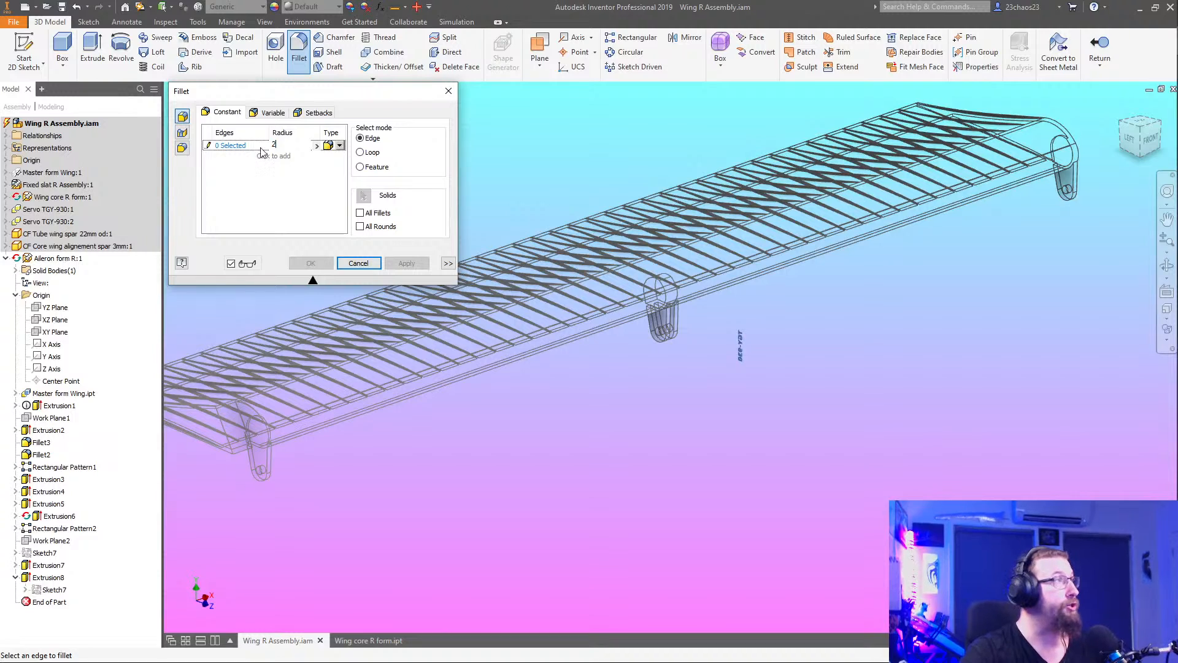
scroll(277, 406, down, 6)
middle_drag(231, 454, 461, 388)
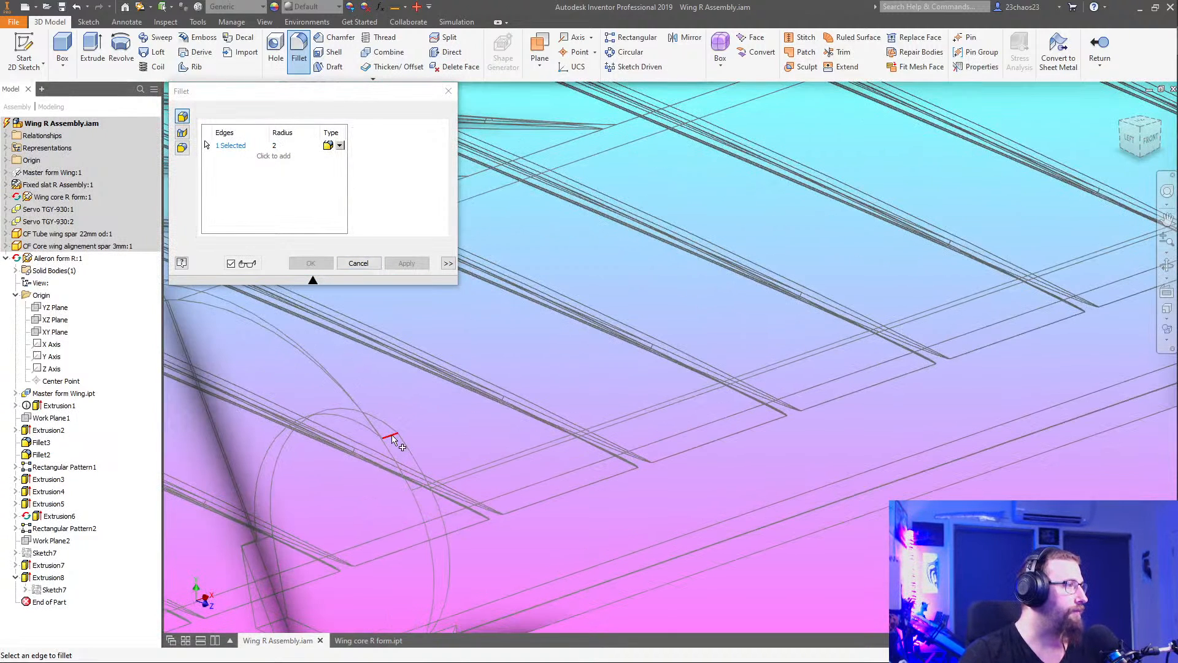
scroll(421, 468, up, 5)
middle_drag(670, 393, 10, 594)
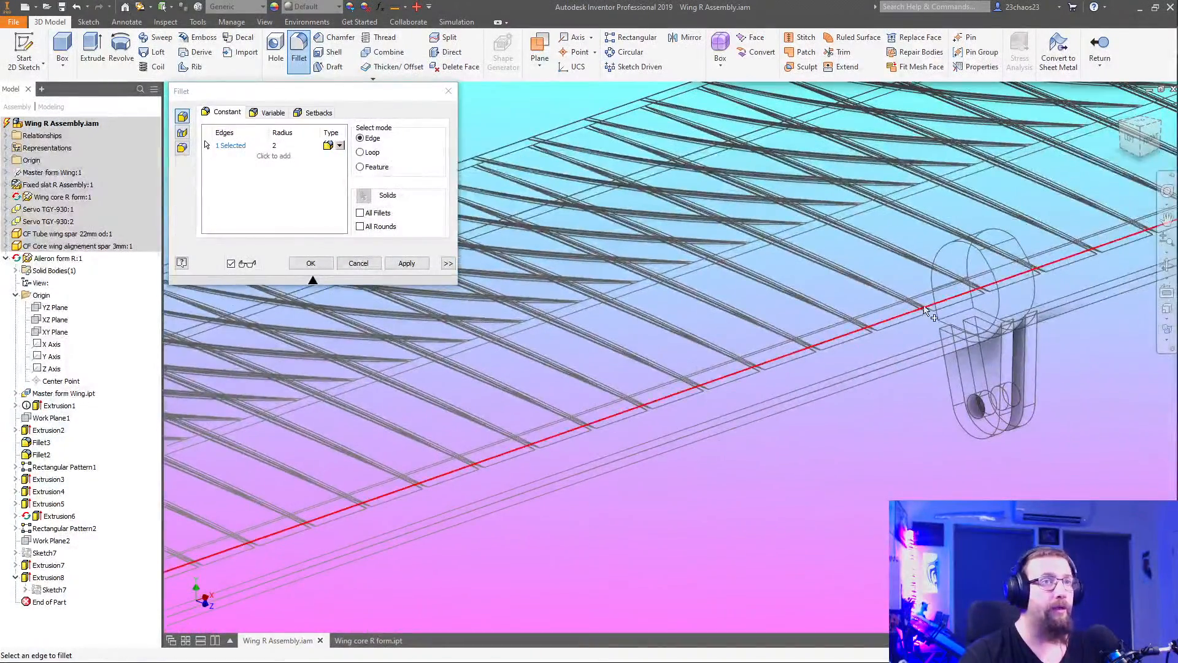
click(1004, 244)
middle_drag(1046, 186, 284, 498)
middle_drag(925, 237, 630, 371)
click(818, 331)
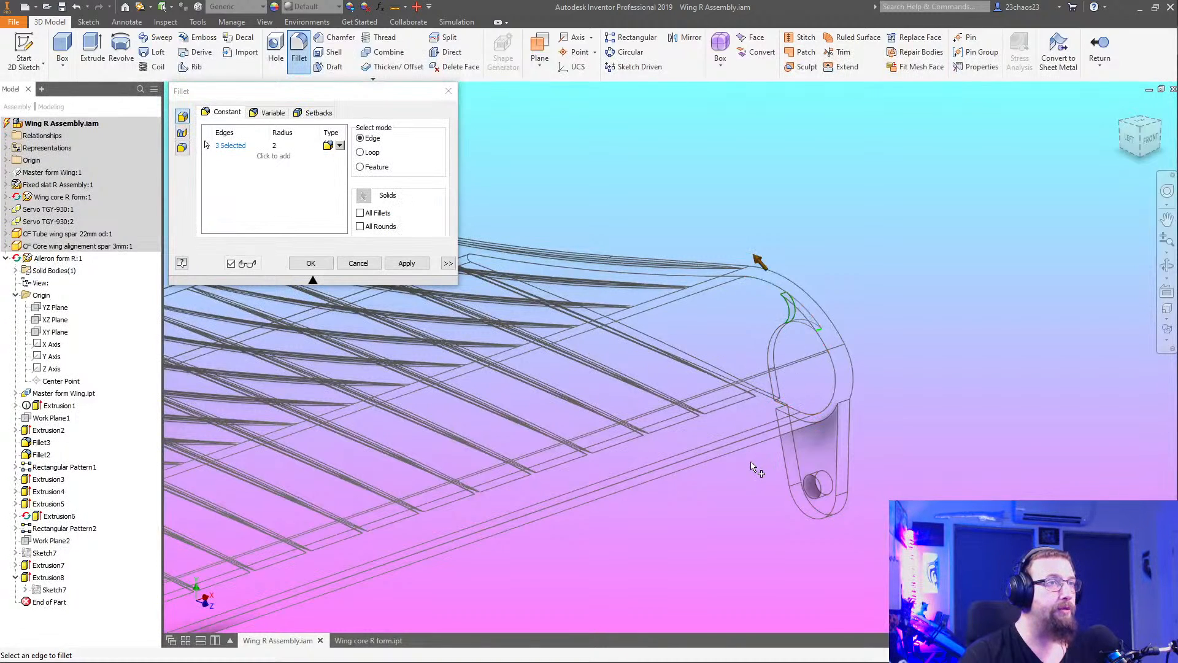
click(324, 262)
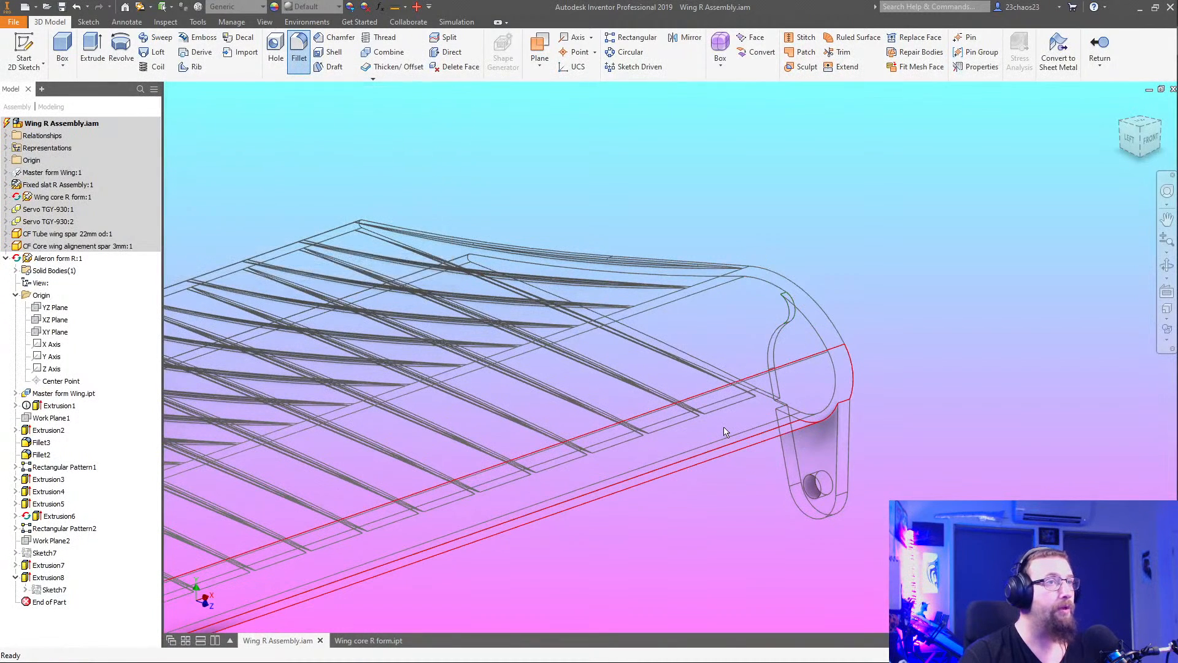
Change the visual style of the wing assembly from wireframe to Realistic
scroll(726, 429, down, 5)
middle_drag(666, 478, 890, 308)
scroll(684, 450, down, 3)
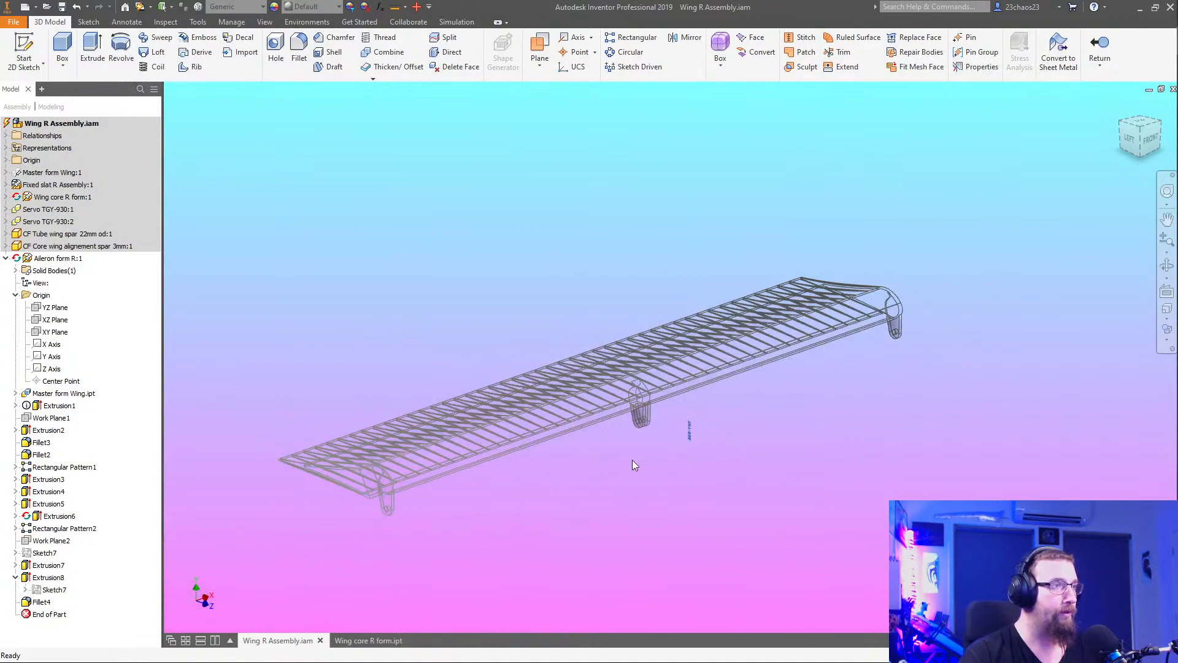
shift+middle_drag(632, 459, 694, 460)
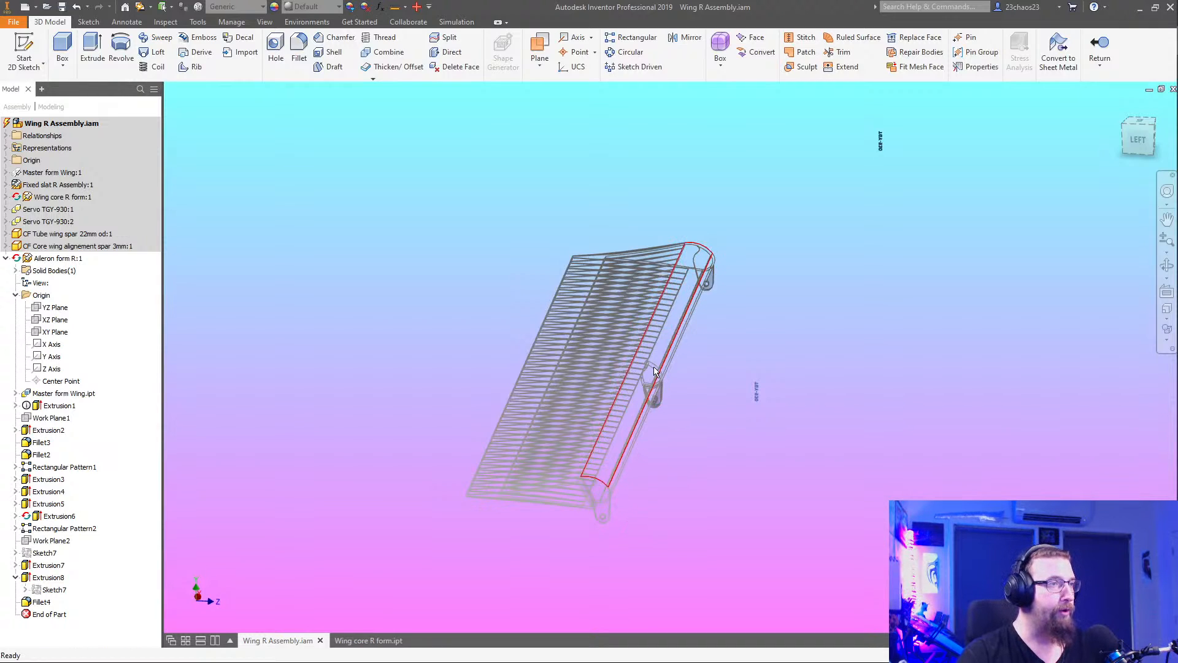
click(356, 644)
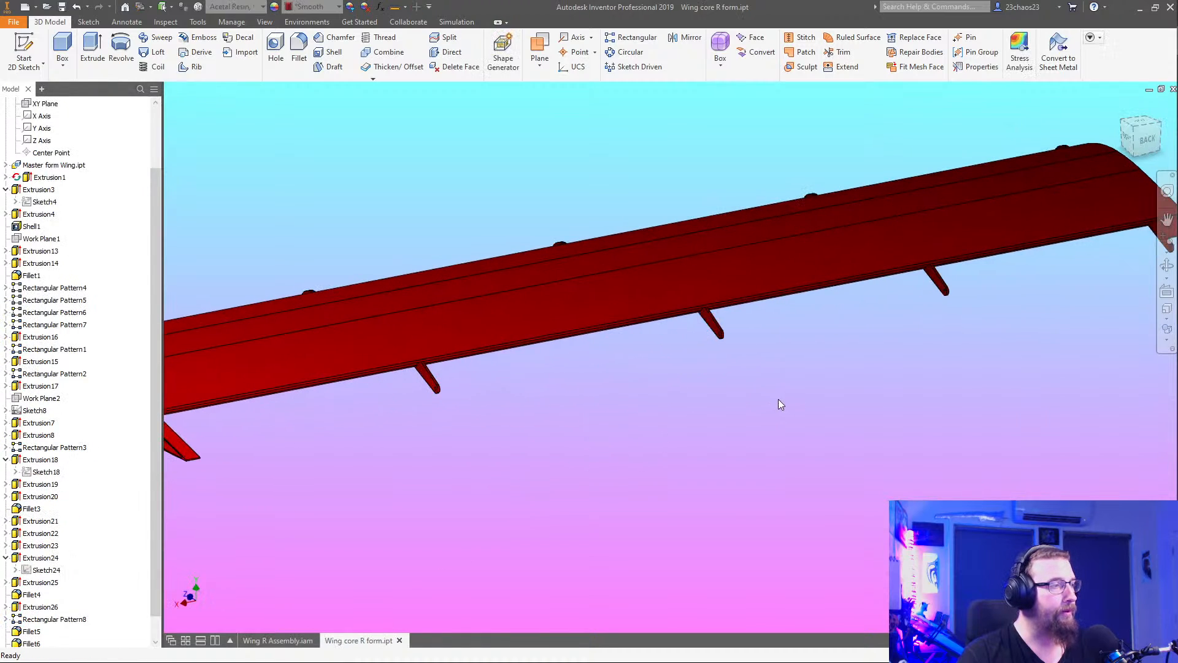
click(277, 640)
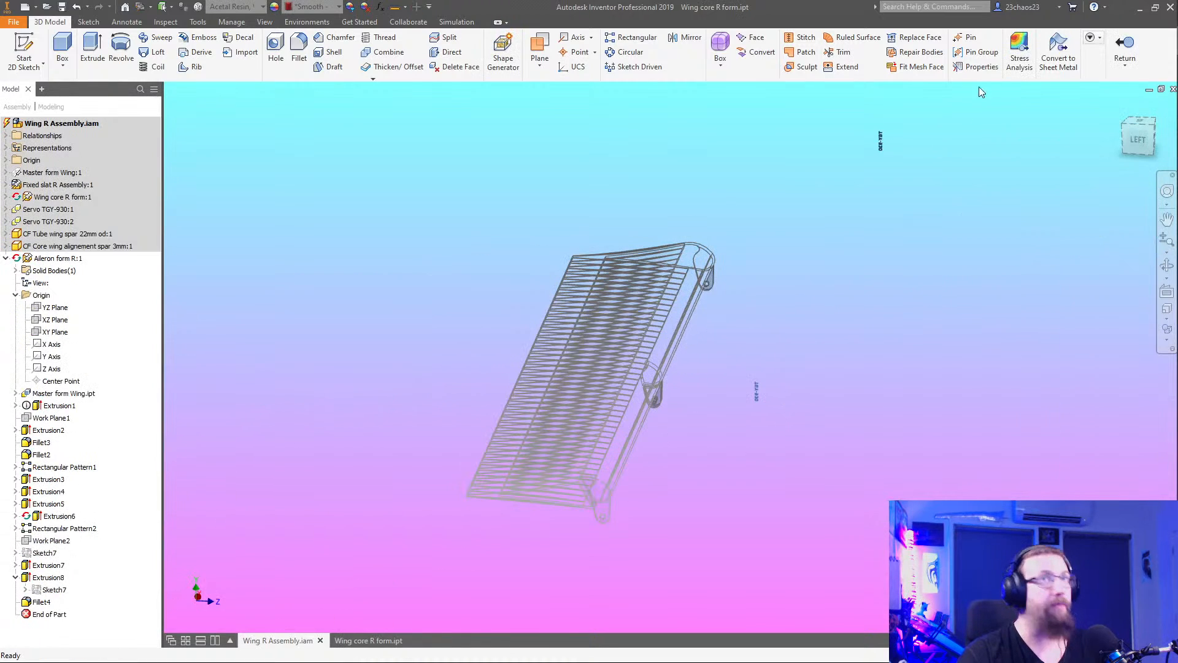
click(1167, 339)
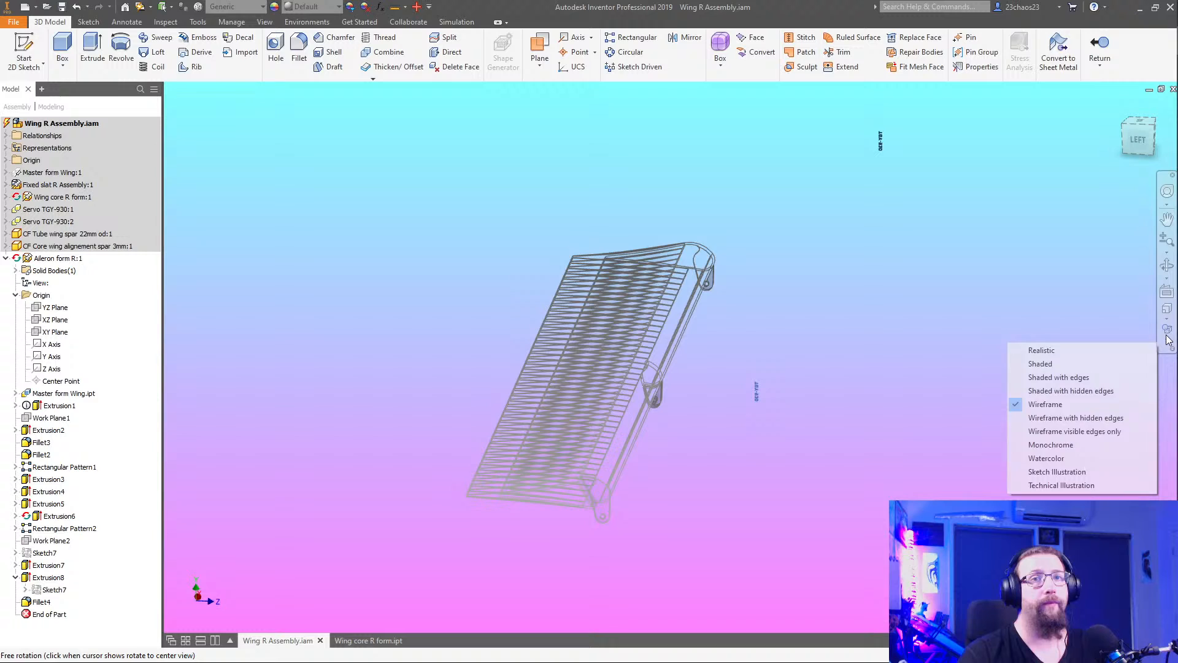
click(1064, 352)
Inspect the aileron's hinge tabs alongside the wing's hinge arms, then finish editing the aileron and return to the wing assembly
shift+middle_drag(604, 536, 642, 543)
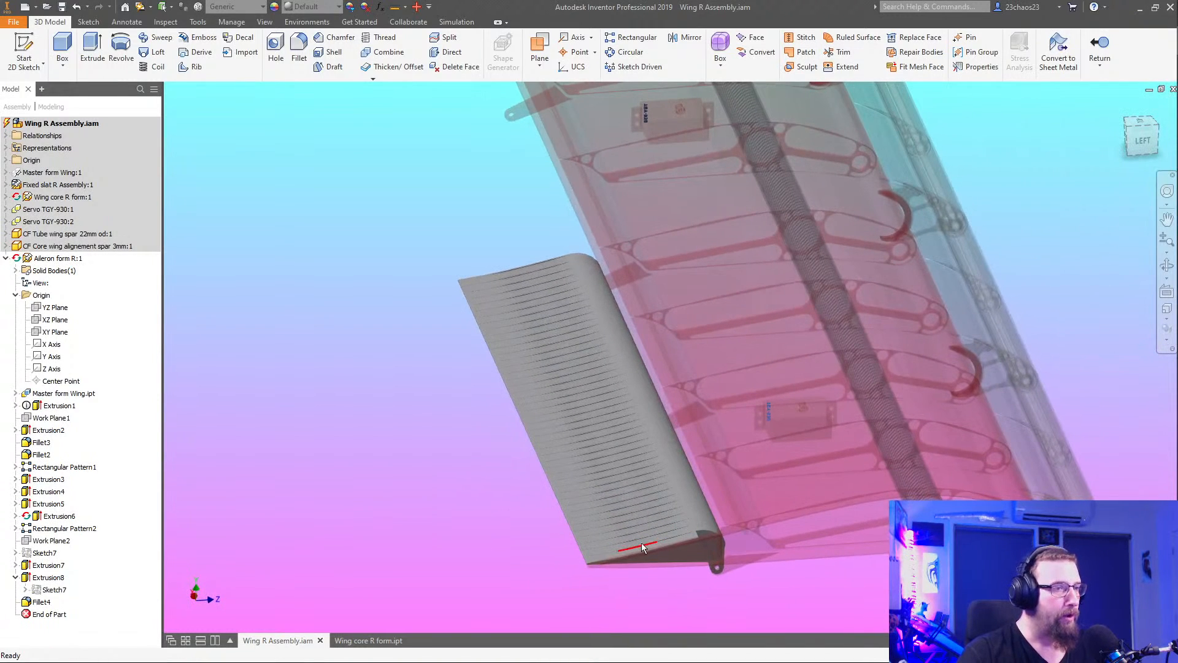
scroll(650, 538, down, 3)
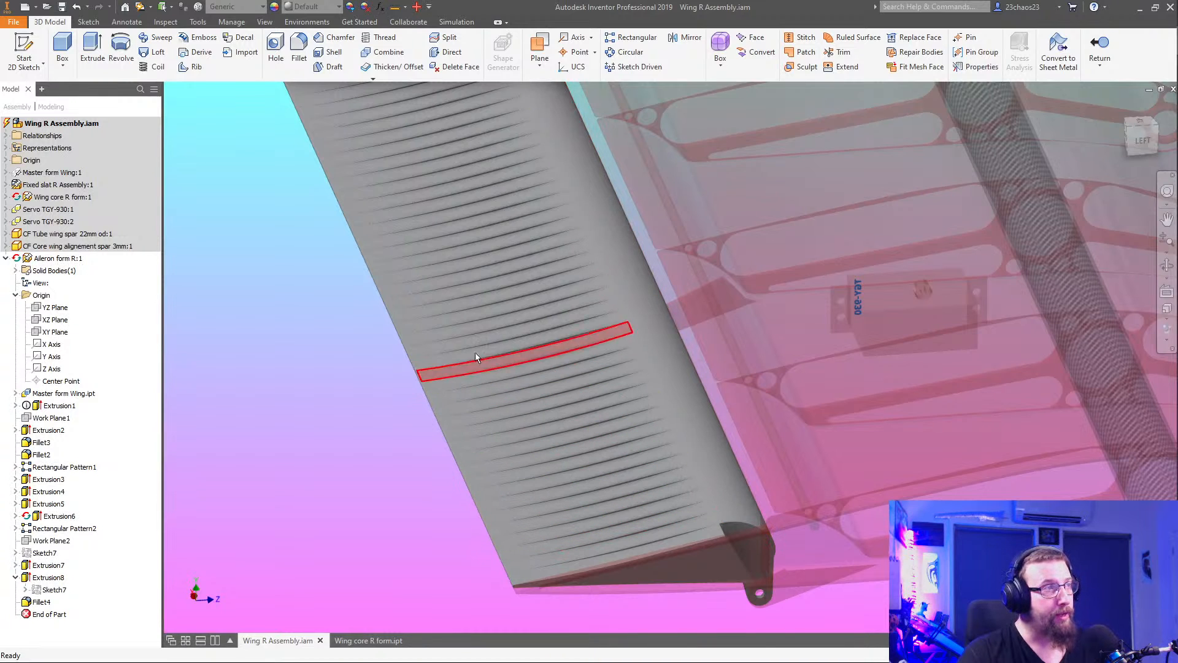
shift+middle_drag(649, 599, 595, 561)
middle_drag(706, 255, 678, 457)
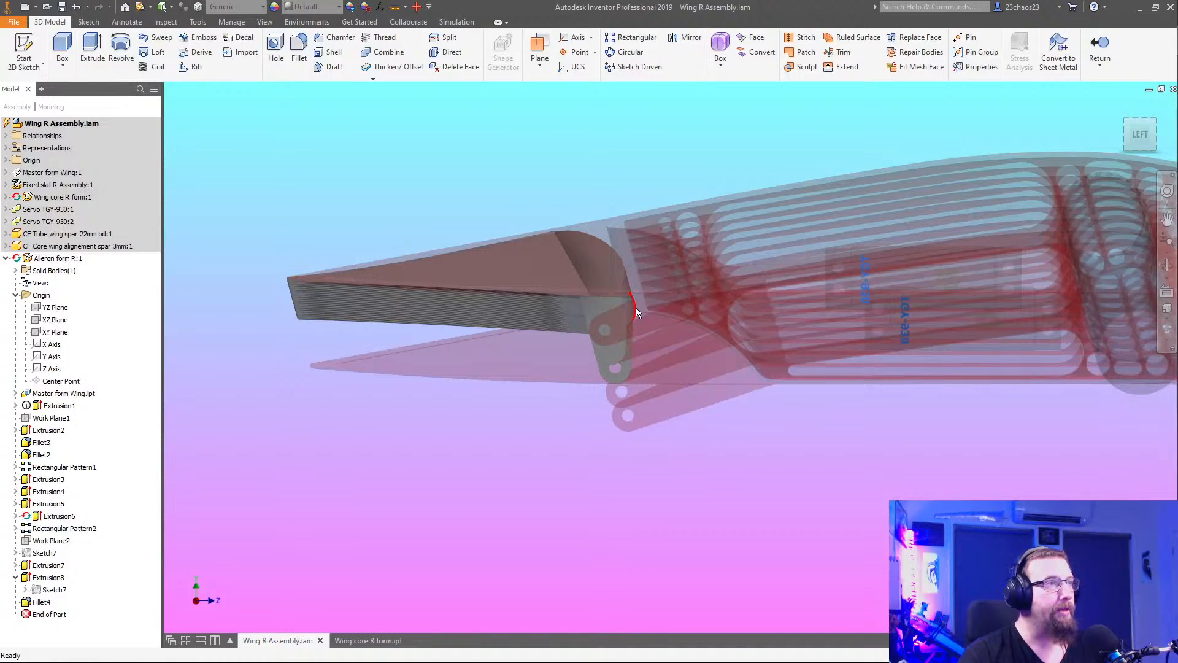
shift+middle_drag(666, 343, 565, 322)
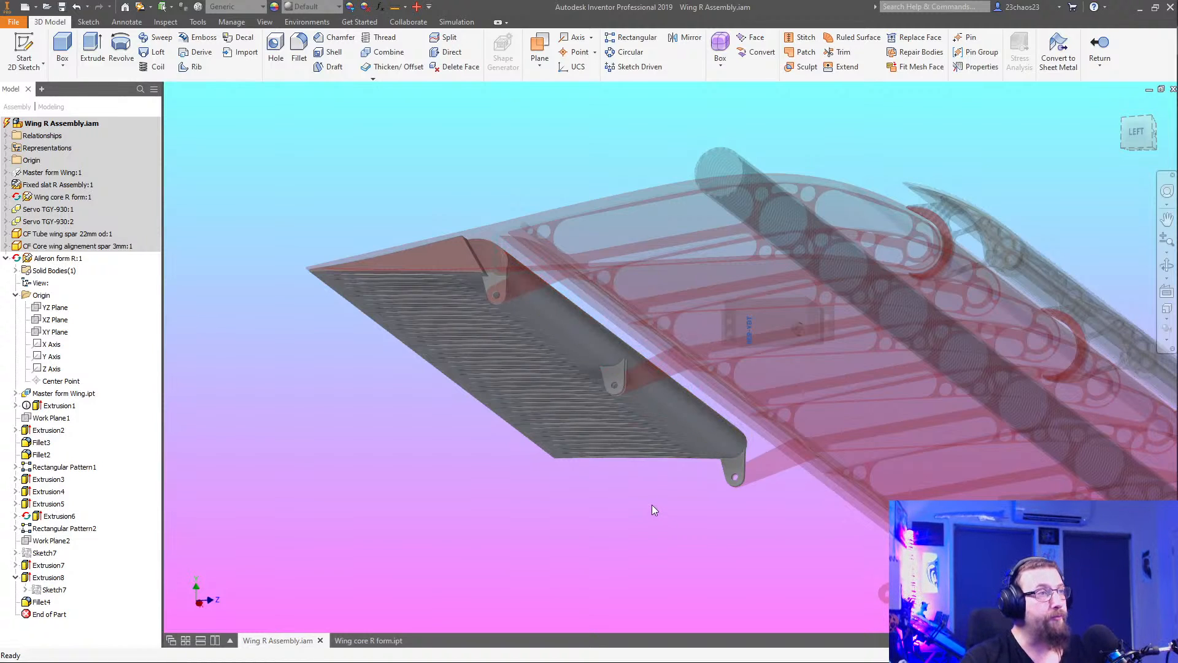
shift+middle_drag(651, 505, 713, 512)
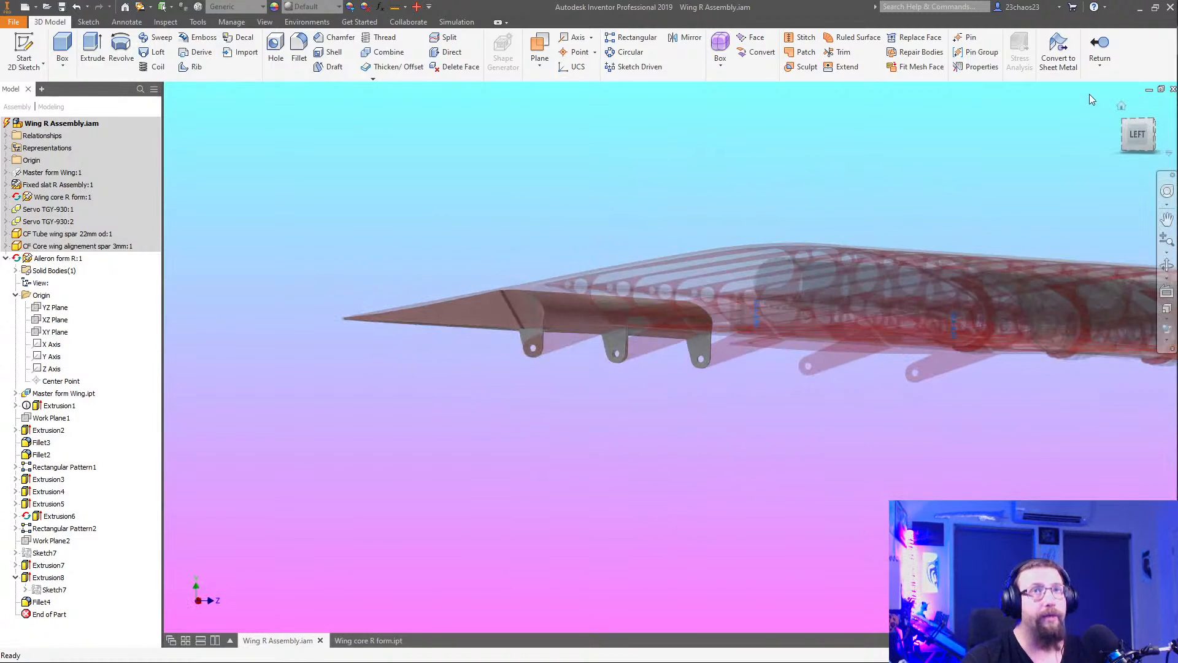
click(1100, 46)
Delete the mate along the aileron's trailing edge and check which faces the remaining aileron mate uses
shift+middle_drag(477, 475, 540, 466)
click(34, 419)
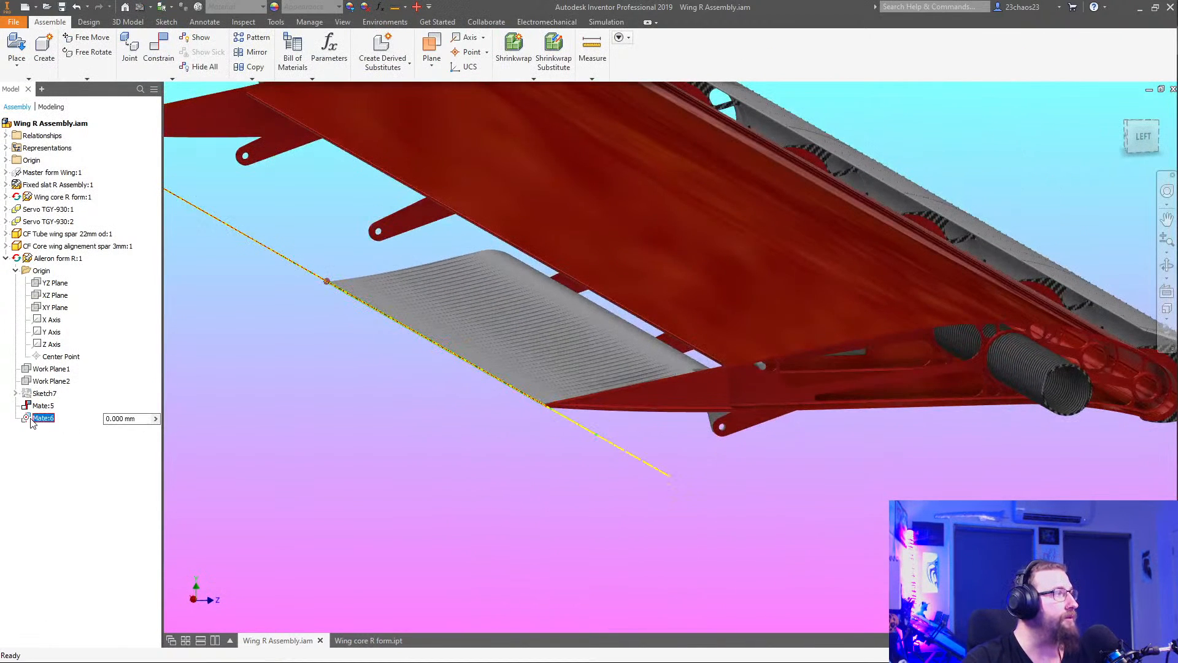
click(23, 431)
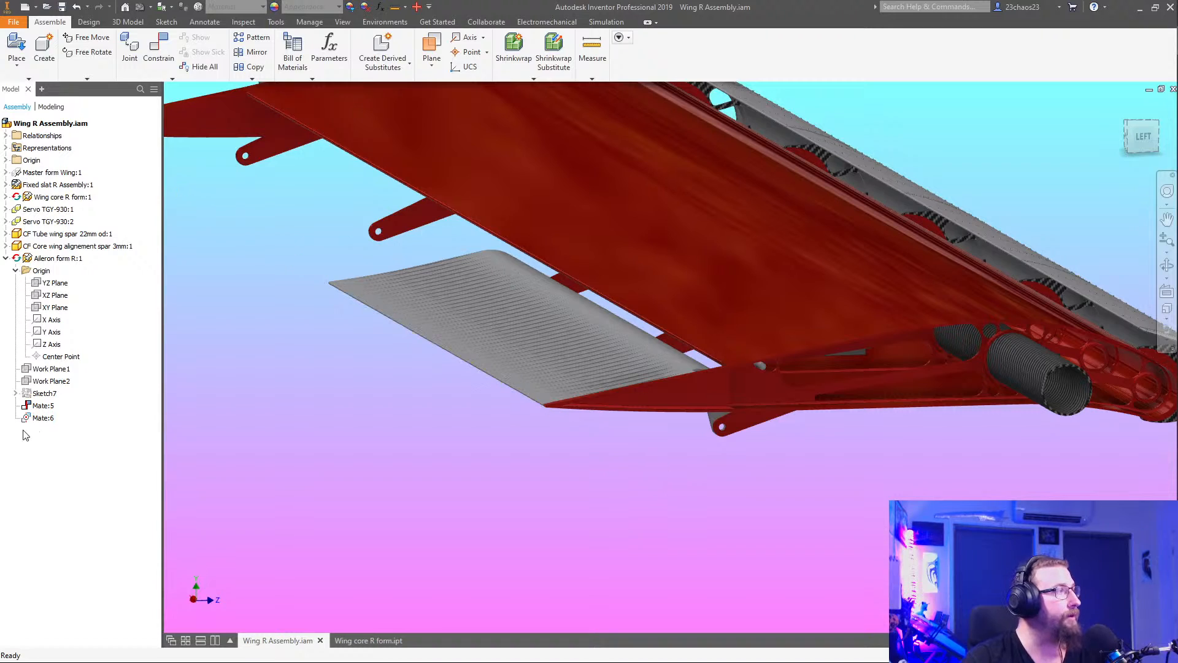
double_click(25, 419)
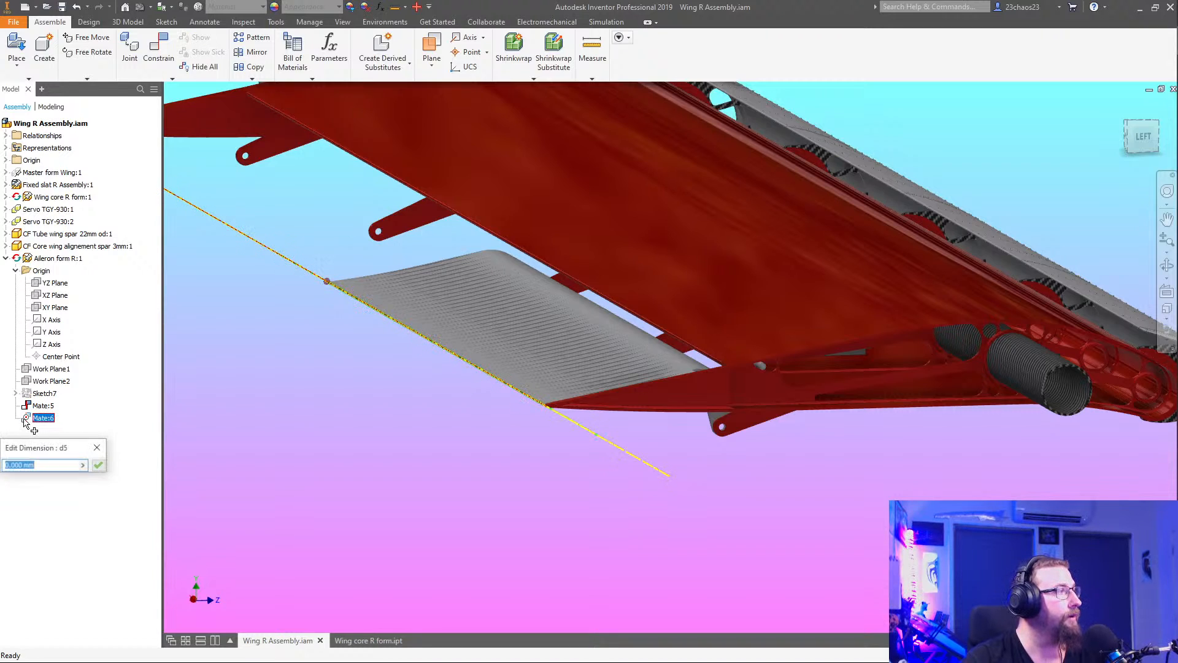
click(98, 448)
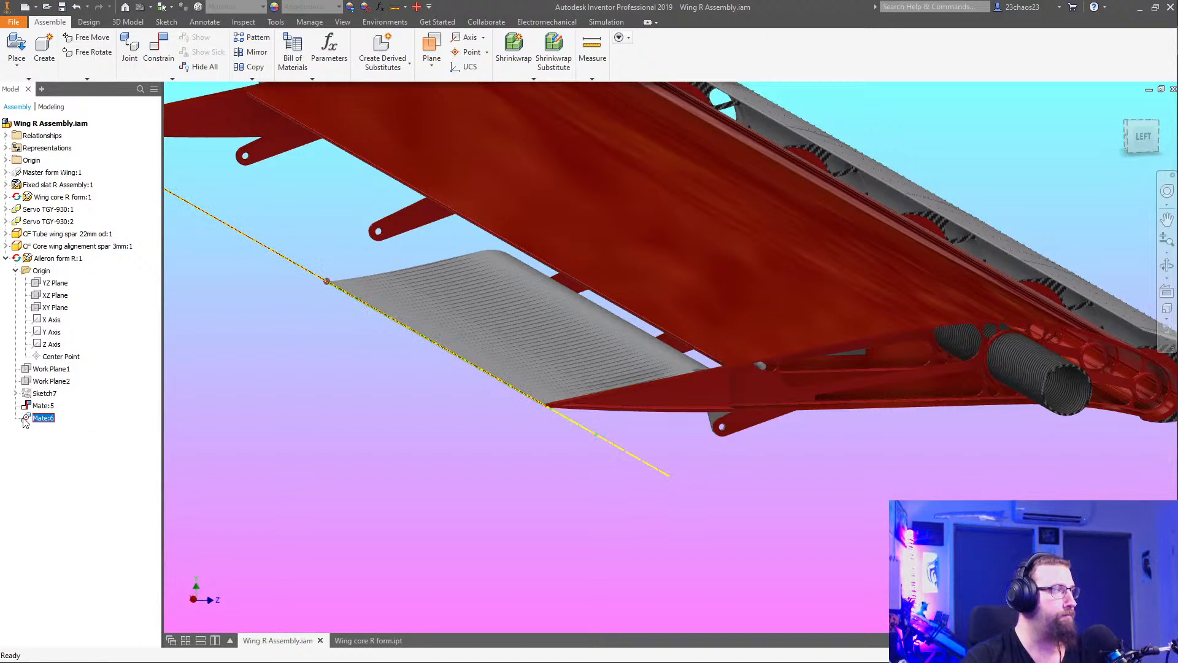
key(Delete)
double_click(26, 408)
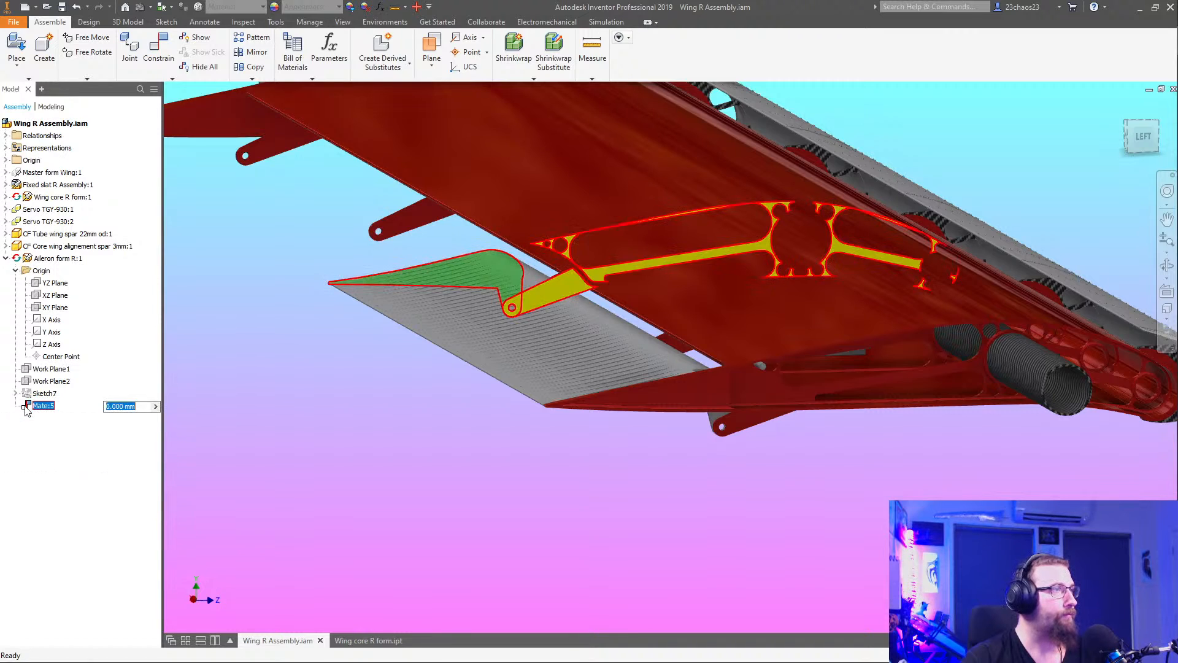
click(63, 473)
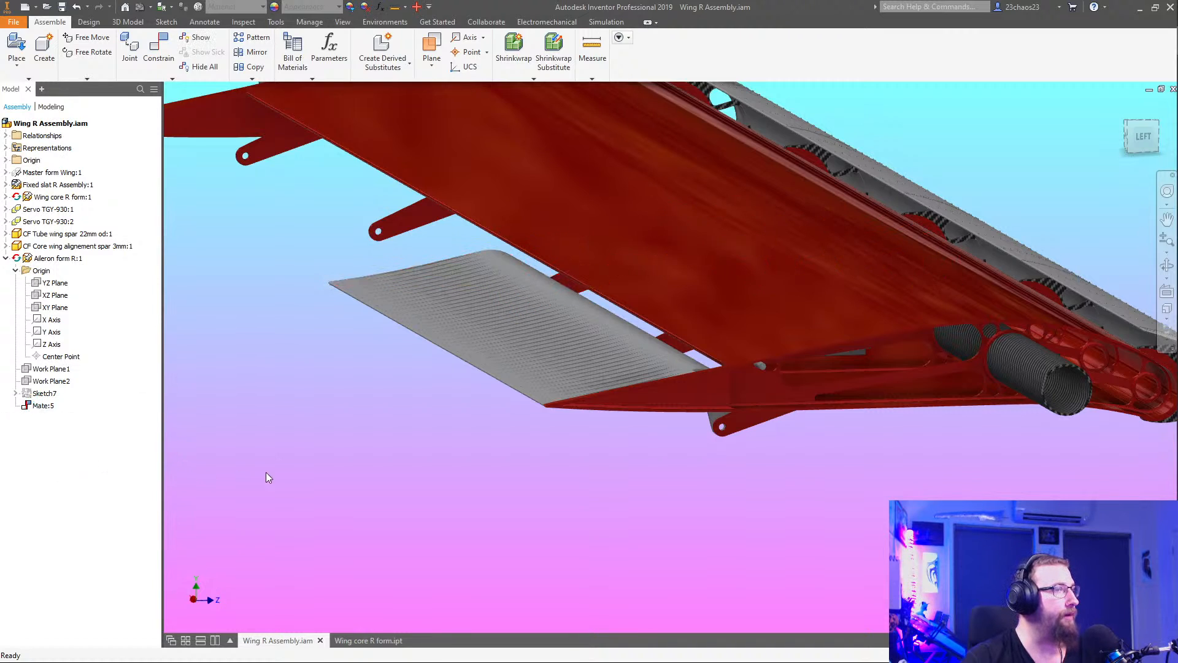
Mate the hole axis of the aileron's end hinge tab to the wing hinge arm's hole axis with a 0 mm offset
click(157, 57)
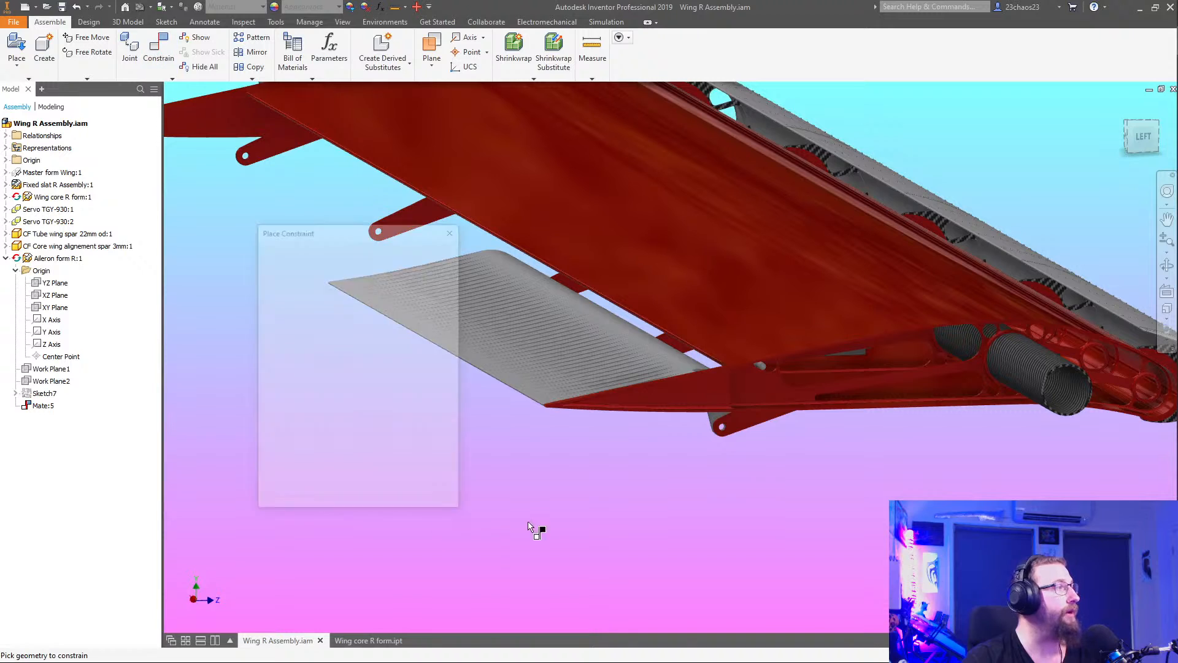
scroll(665, 466, up, 5)
middle_drag(872, 372, 713, 495)
scroll(771, 449, up, 3)
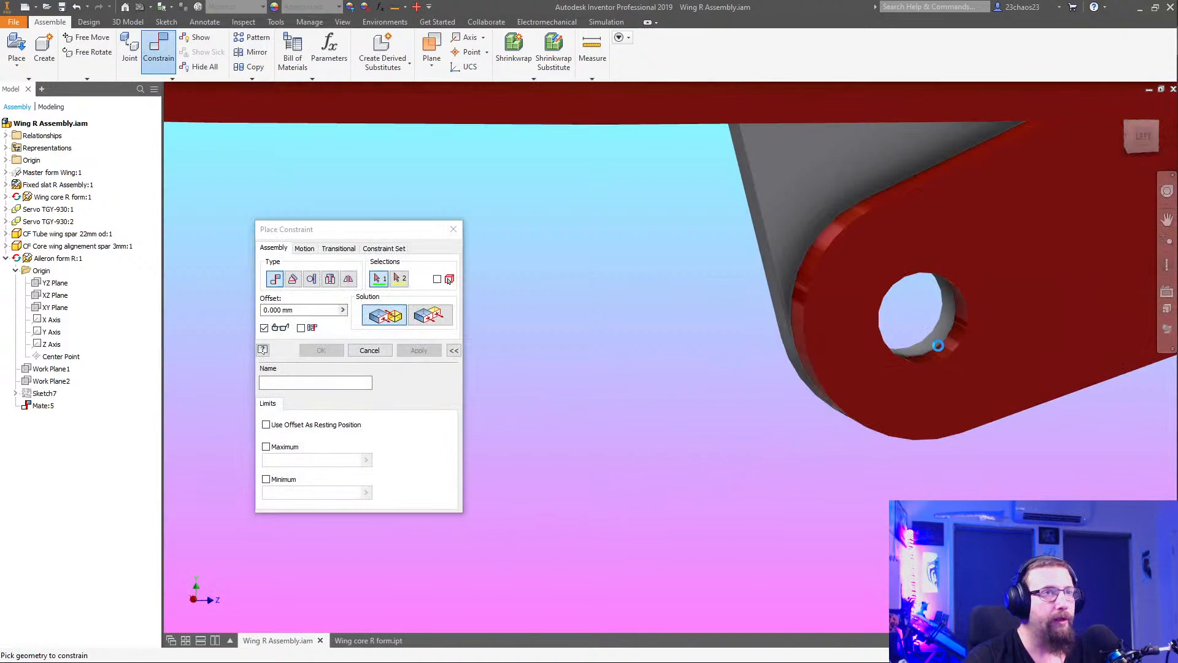
click(933, 336)
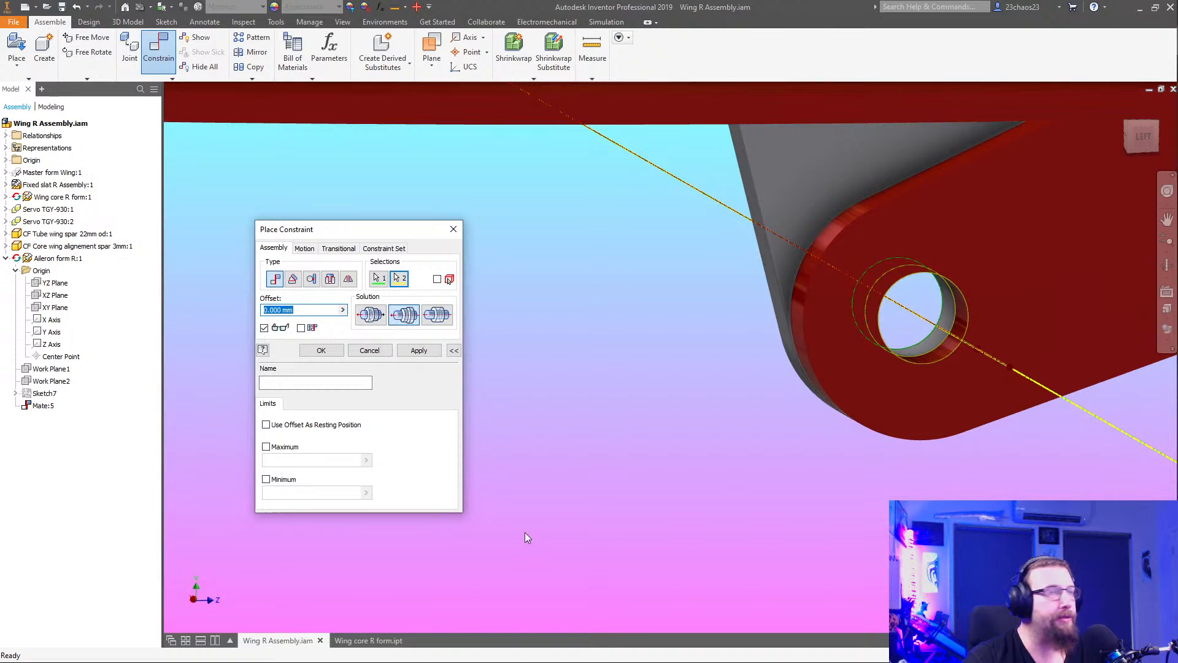
click(321, 350)
scroll(897, 488, down, 6)
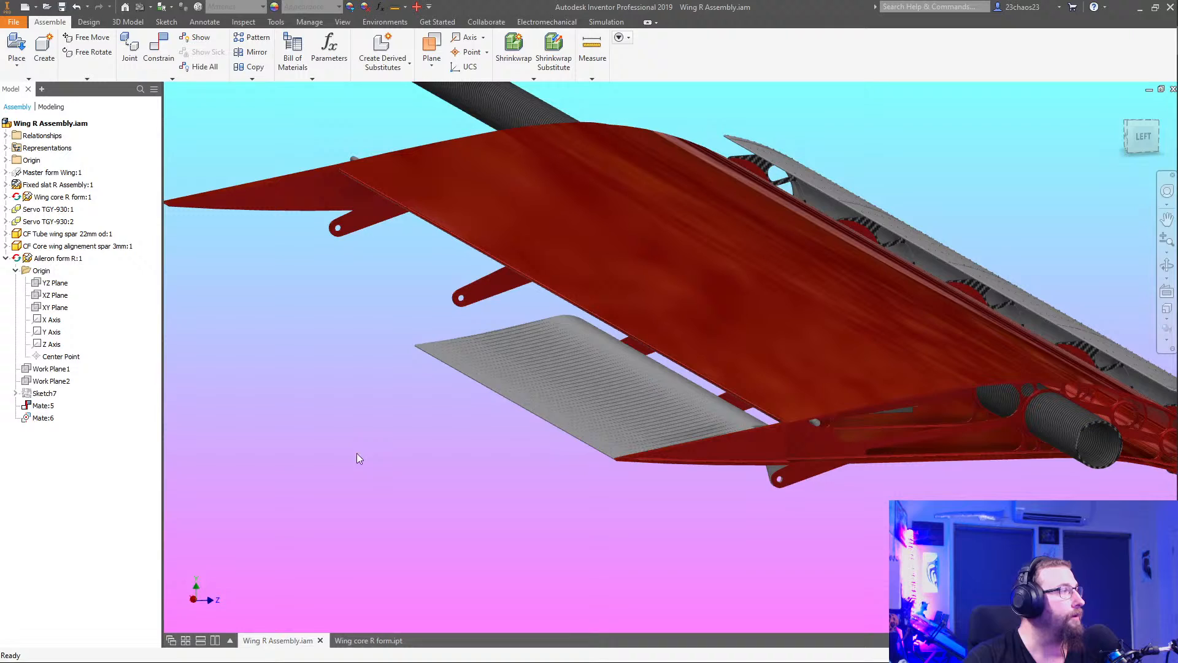
Unground the aileron and swing it downward about its hinge axis
right_click(528, 398)
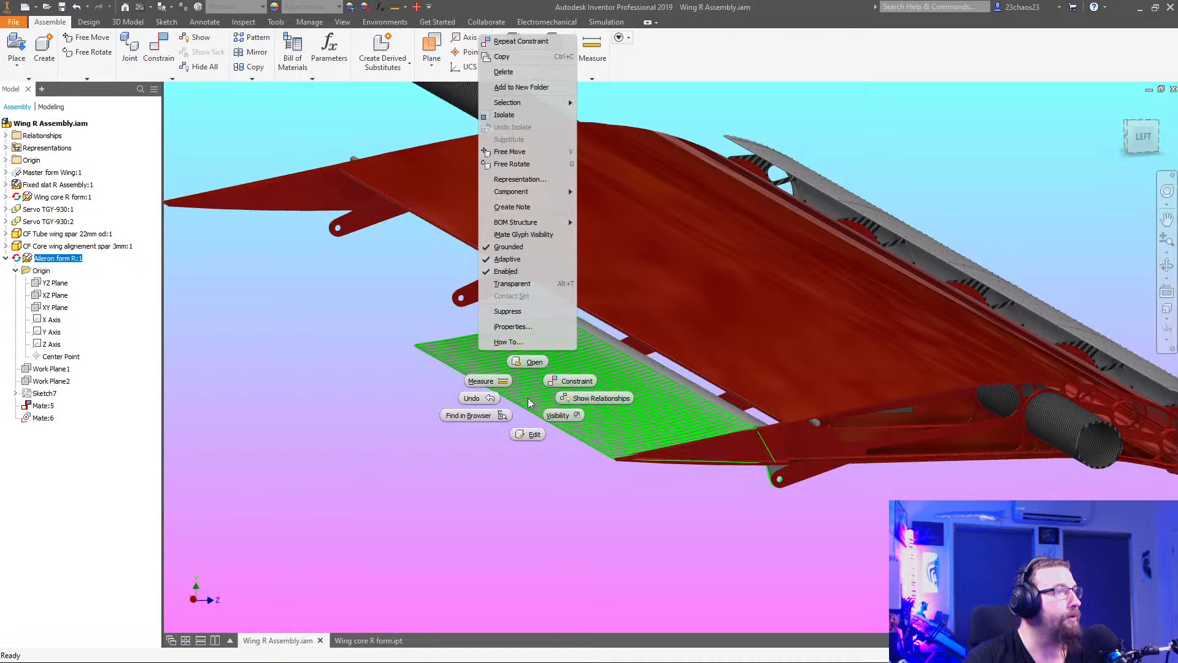
click(509, 247)
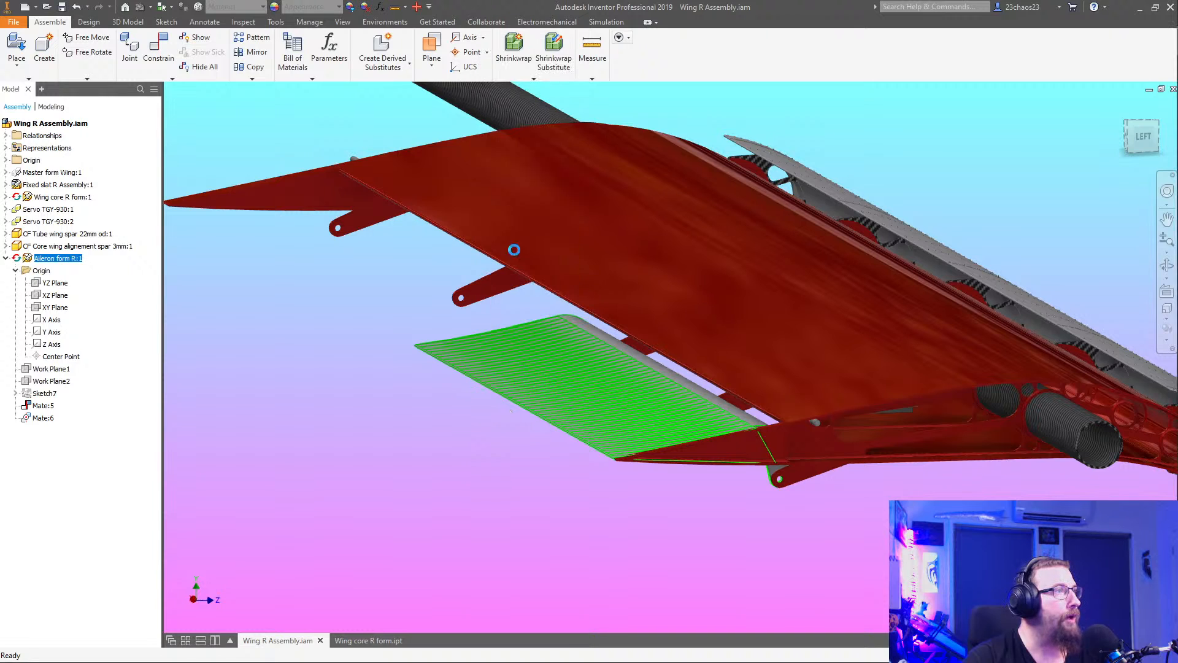
drag(560, 429, 466, 540)
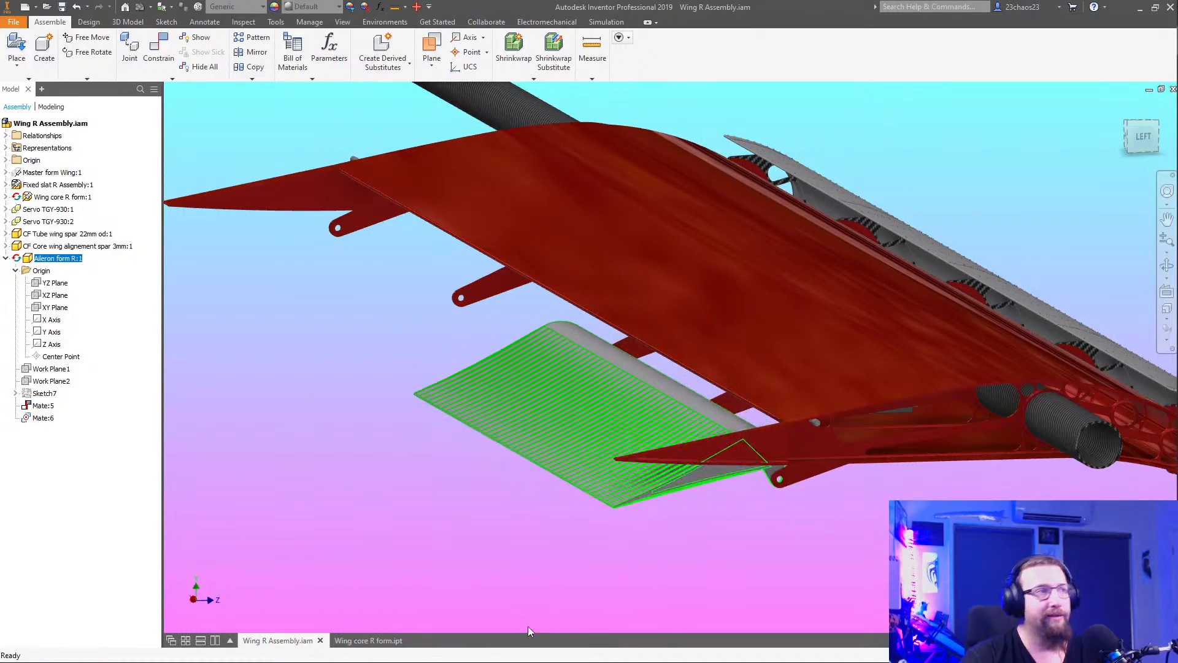
Create a half section view of the wing assembly on the side face of the aileron's middle hinge arm, with 0 mm offset
shift+middle_drag(645, 540, 685, 585)
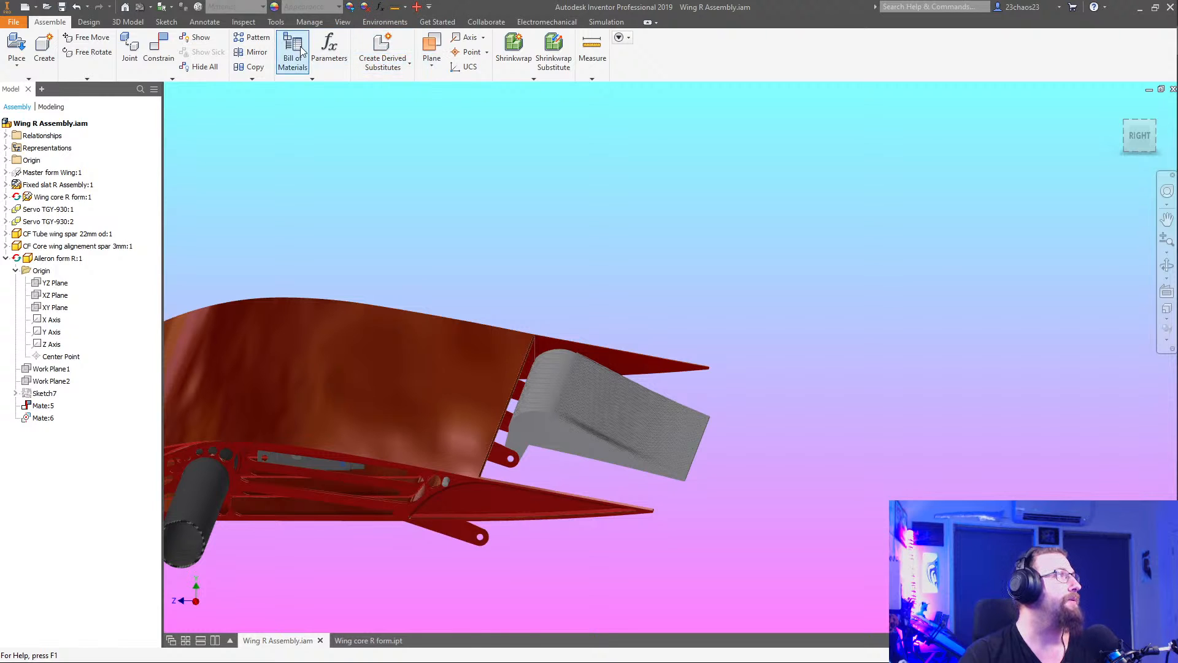
click(344, 21)
click(450, 55)
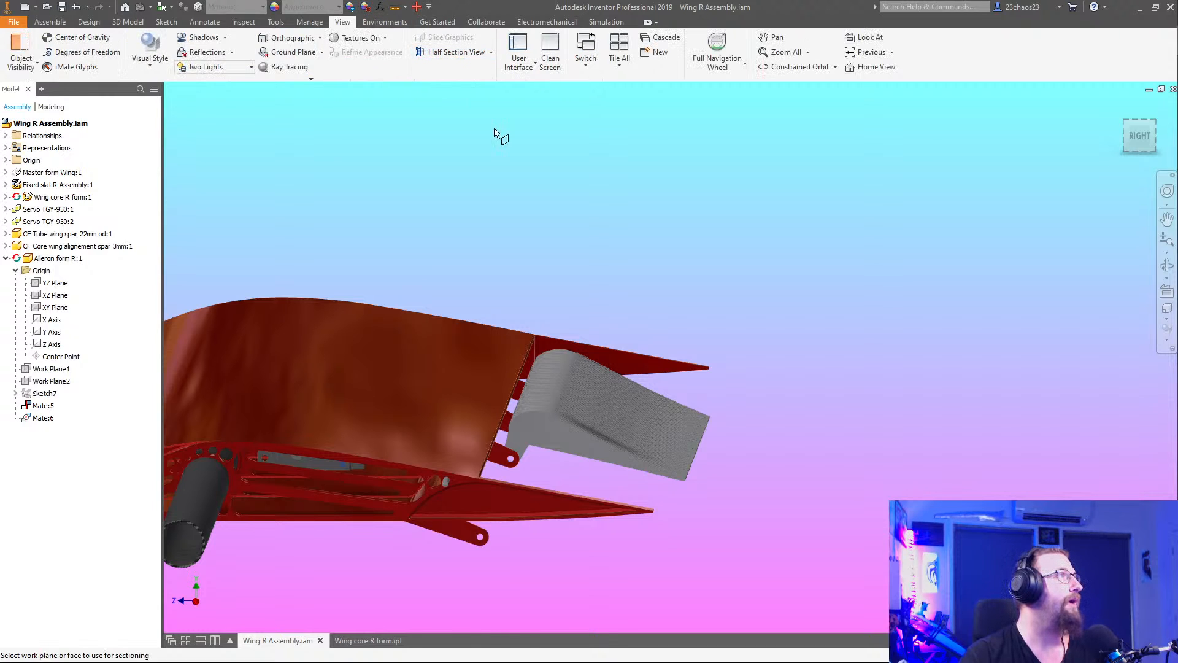
shift+middle_drag(698, 399, 696, 406)
shift+middle_drag(687, 400, 668, 403)
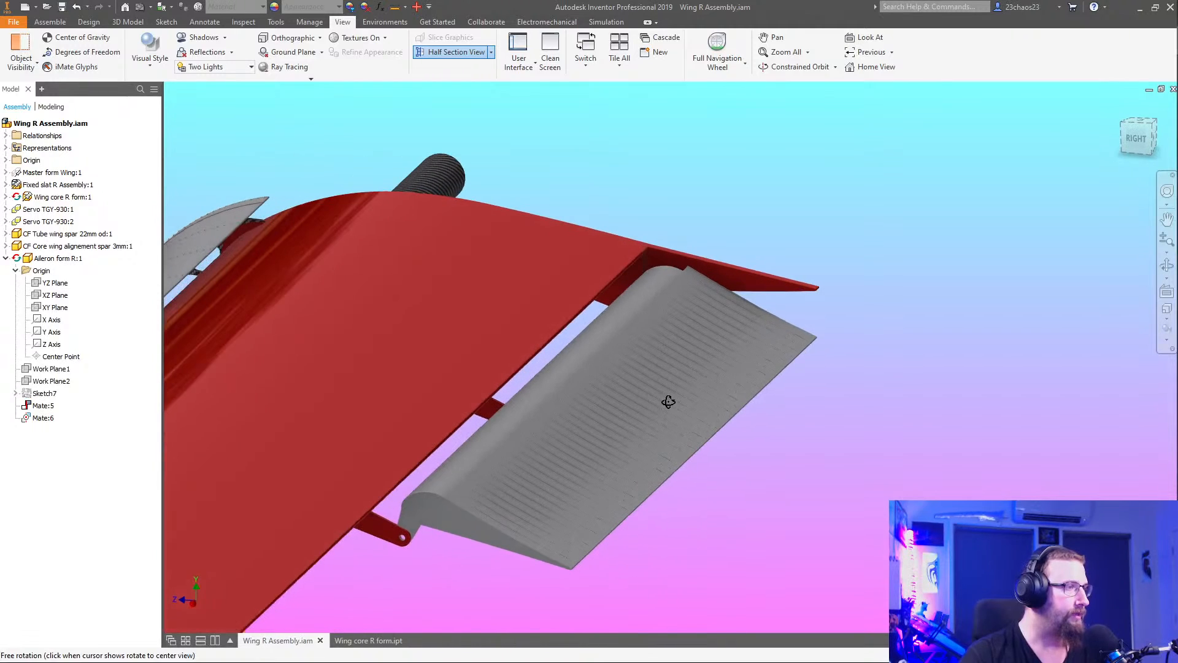
scroll(505, 411, up, 6)
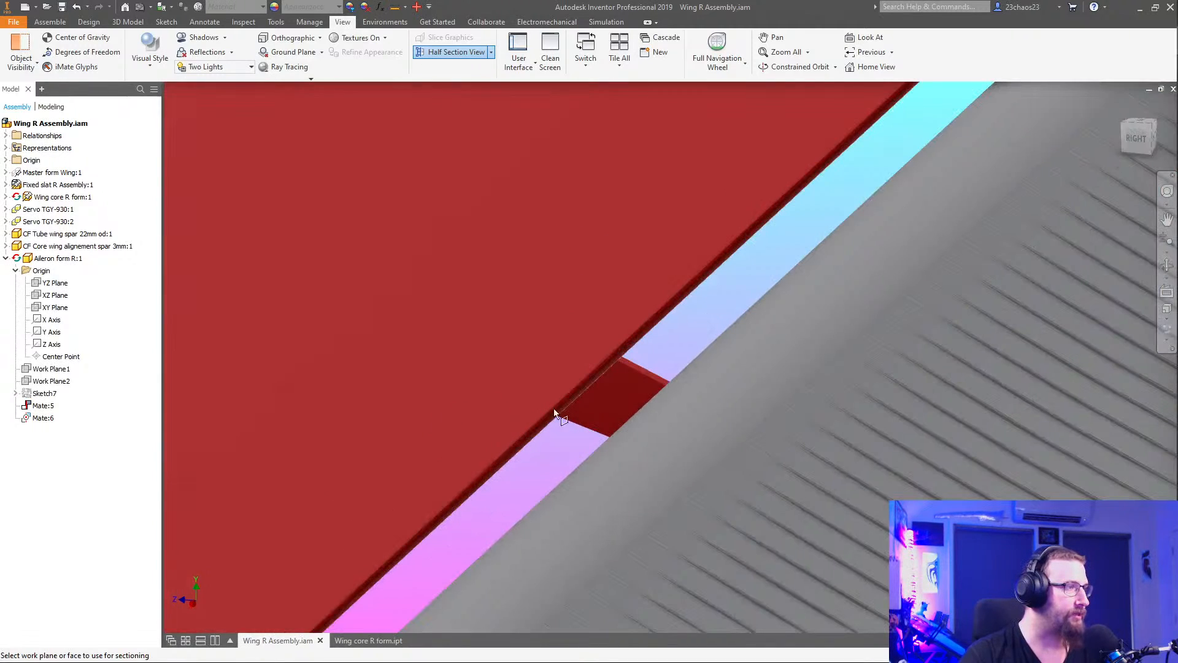
click(617, 394)
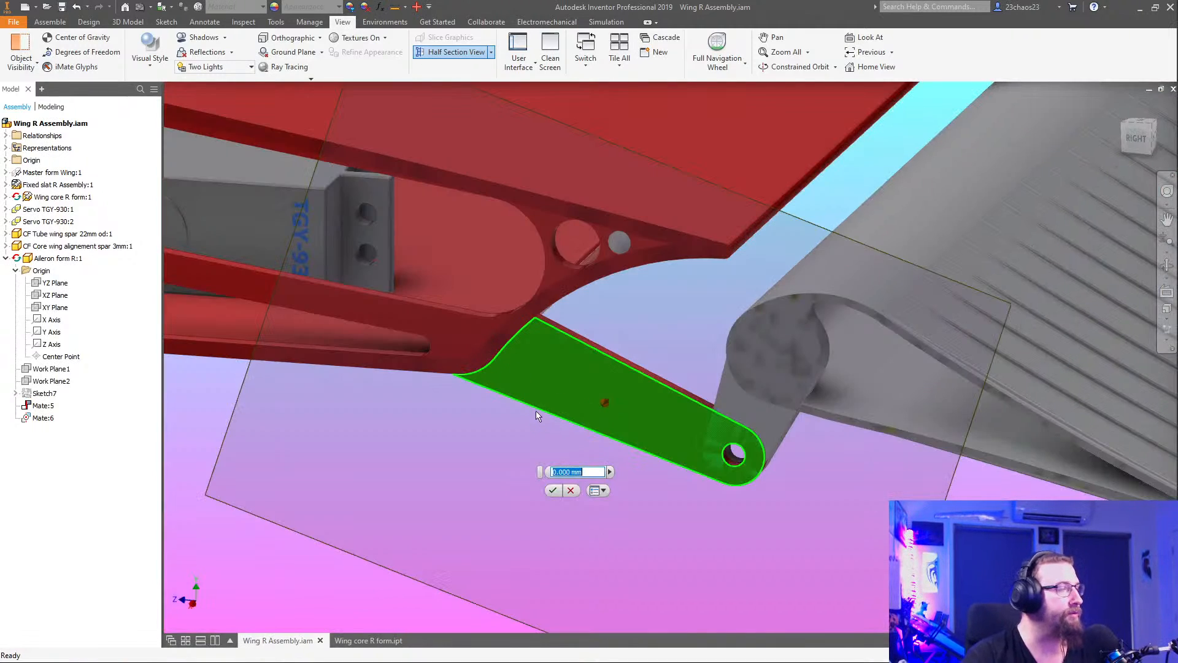
click(552, 490)
scroll(614, 479, down, 5)
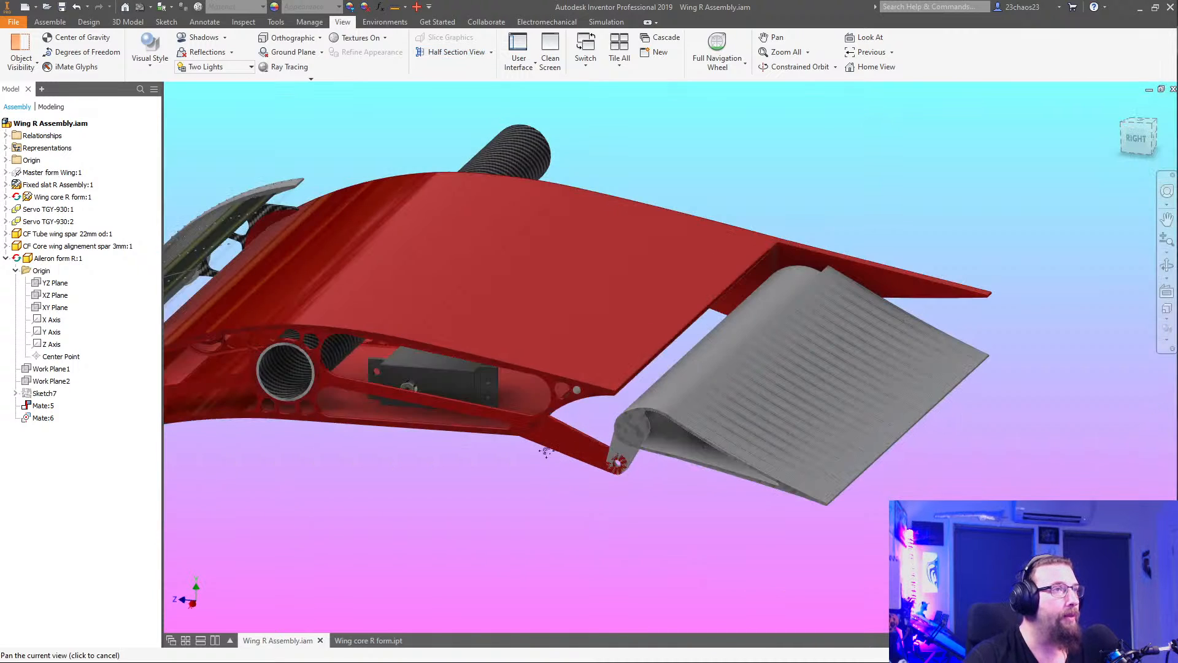
Examine the sectioned hinge joint and the fit between the aileron's nose, its middle tab and the wing's hinge arm
shift+middle_drag(660, 489, 622, 476)
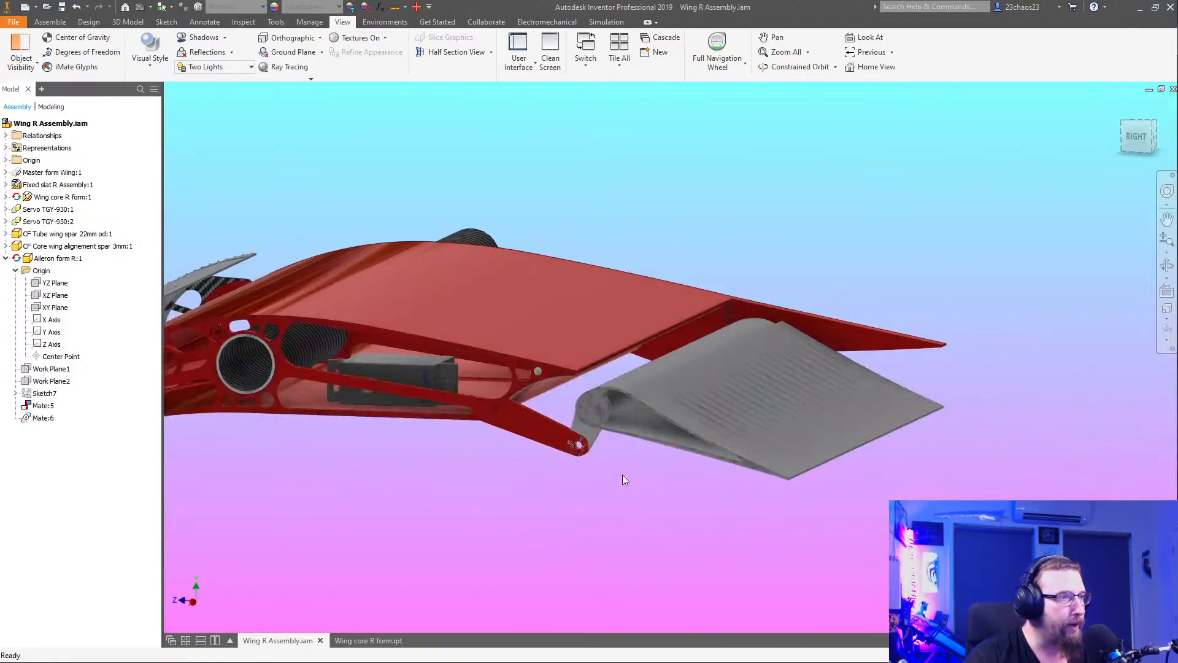
scroll(568, 443, up, 5)
shift+middle_drag(564, 418, 714, 487)
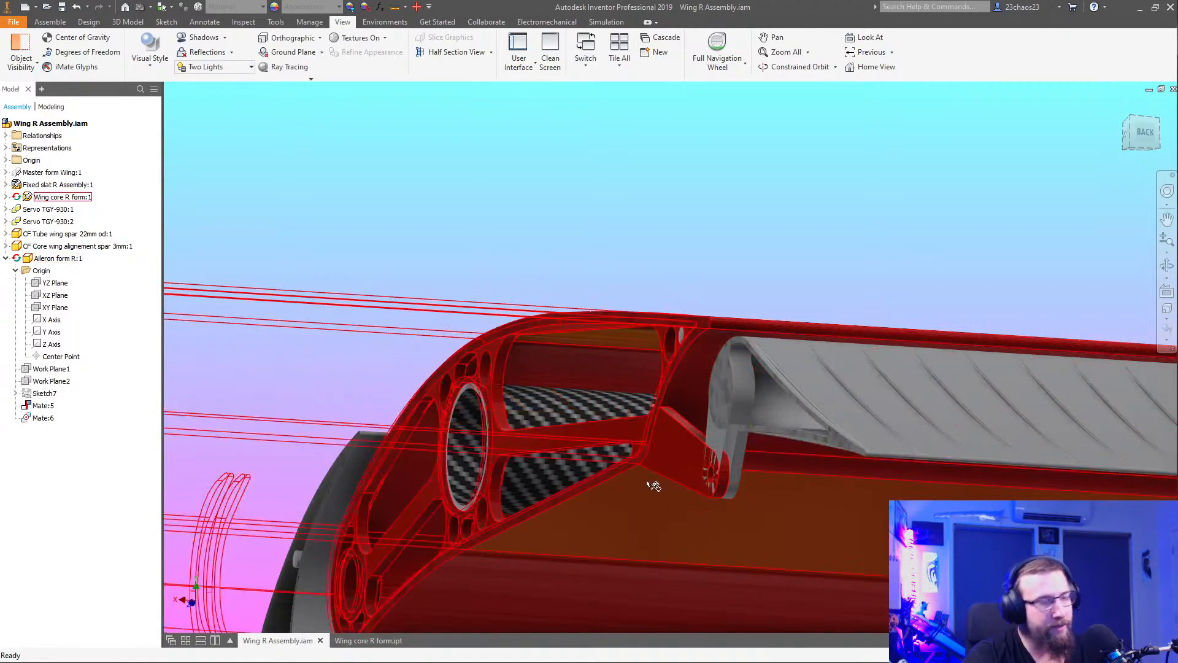
middle_drag(652, 484, 376, 369)
shift+middle_drag(486, 310, 563, 351)
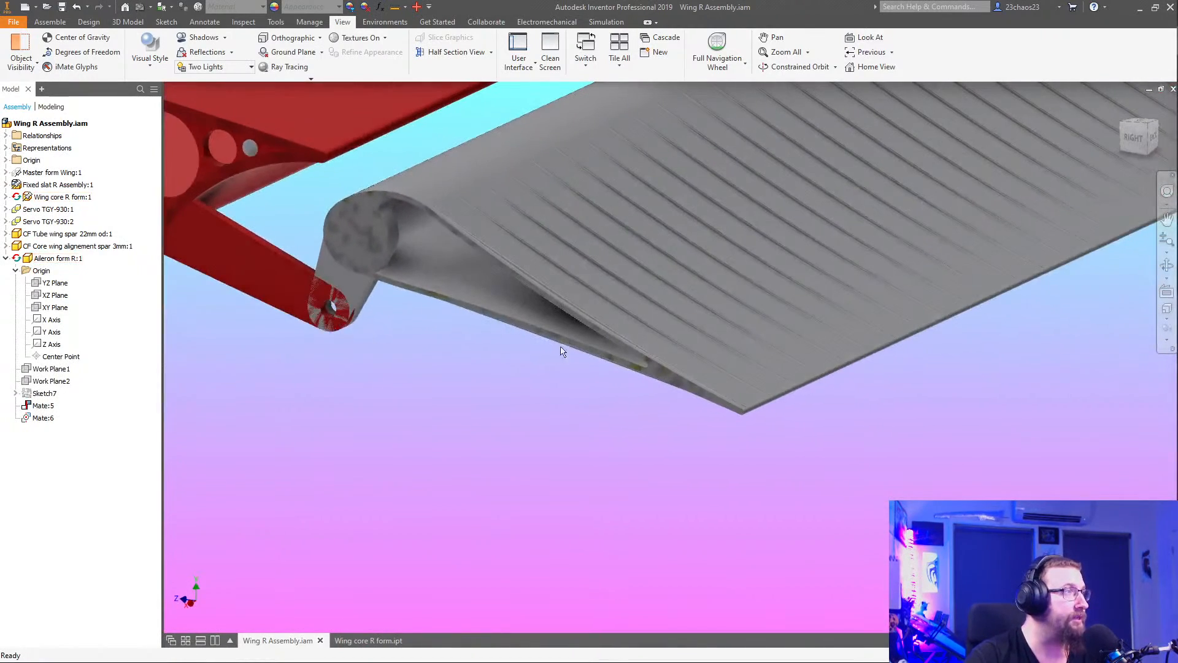
middle_drag(652, 431, 721, 425)
scroll(721, 426, down, 5)
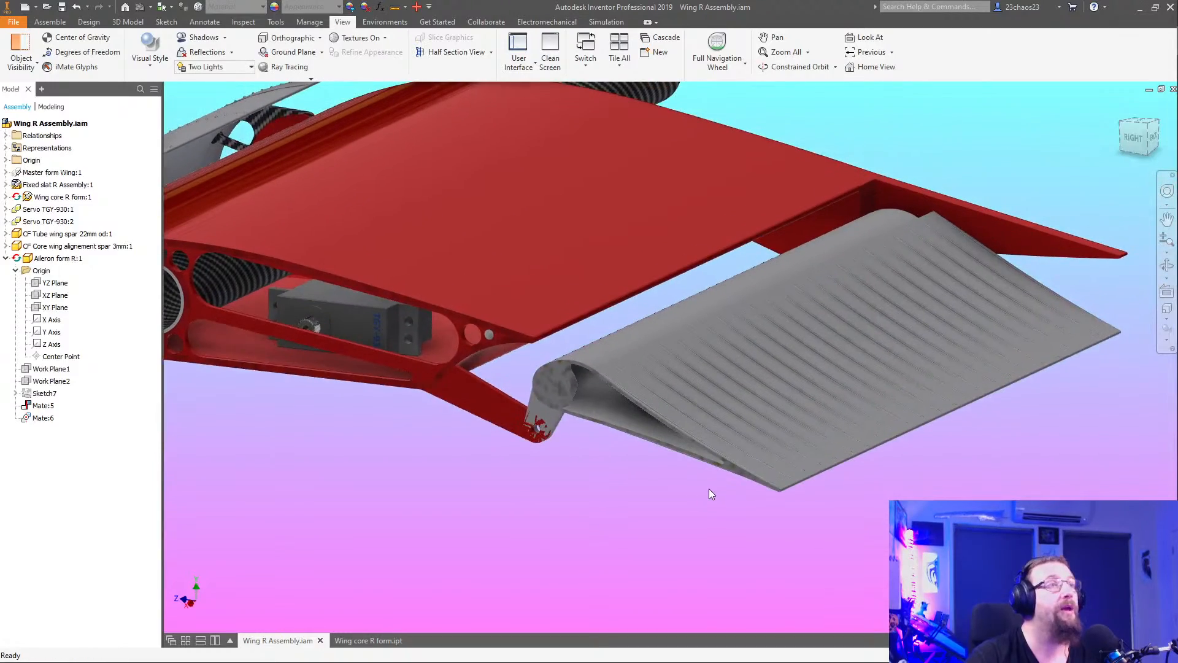
Swing the aileron upward about its hinge and show the sectioned joint in the straight Right view
click(778, 485)
drag(778, 485, 721, 362)
mouse_move(730, 436)
shift+middle_down()
mouse_move(710, 470)
mouse_move(742, 464)
mouse_move(726, 468)
mouse_move(731, 459)
shift+middle_up()
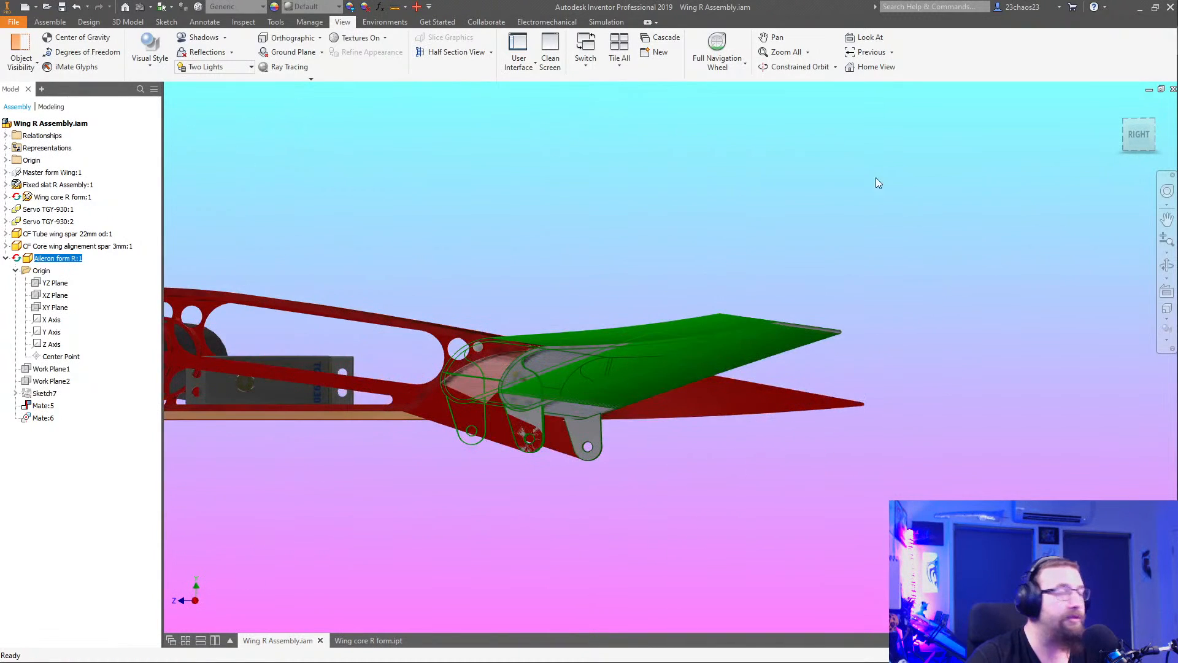
click(1132, 133)
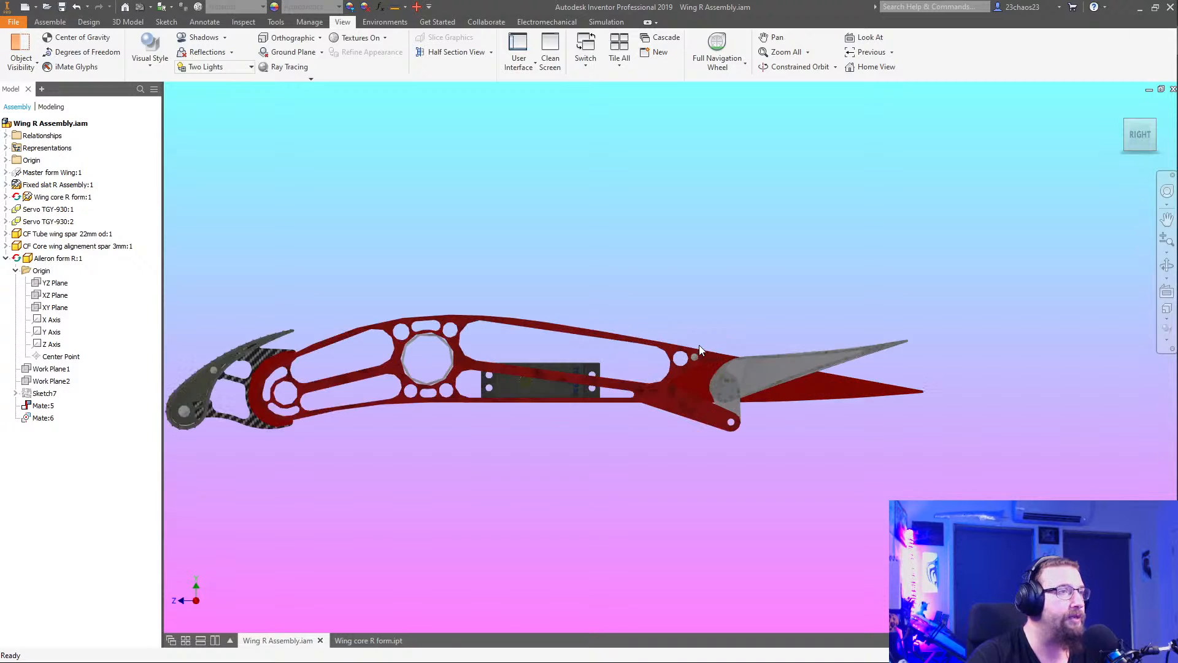
scroll(721, 392, up, 5)
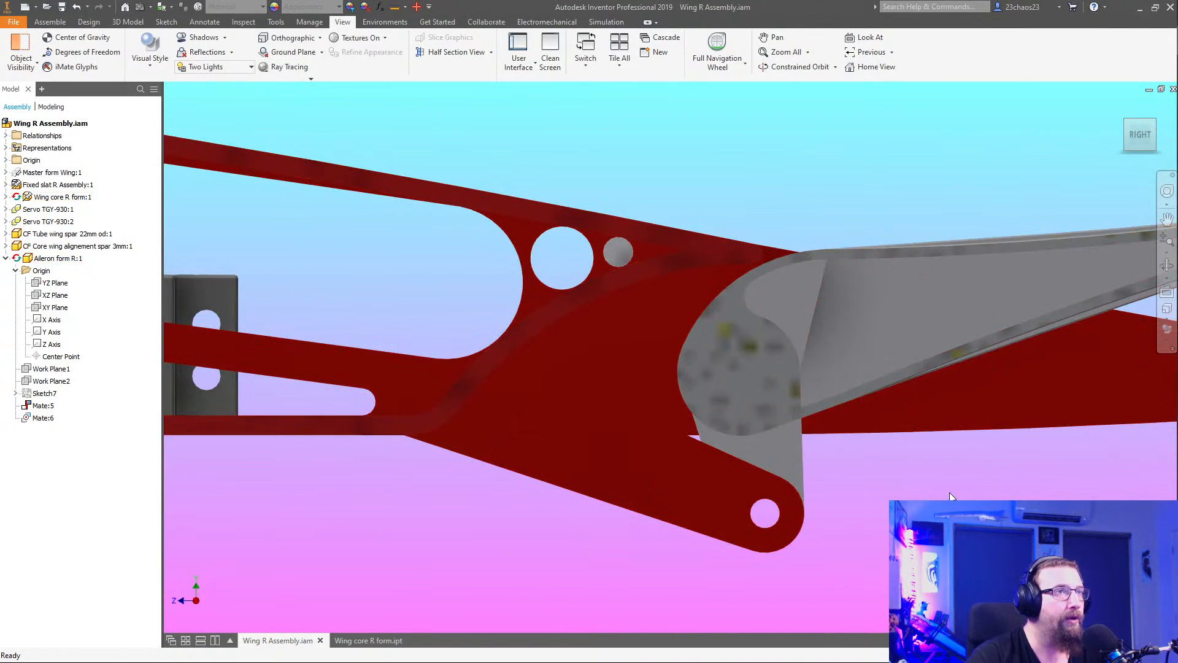
middle_drag(949, 494, 882, 461)
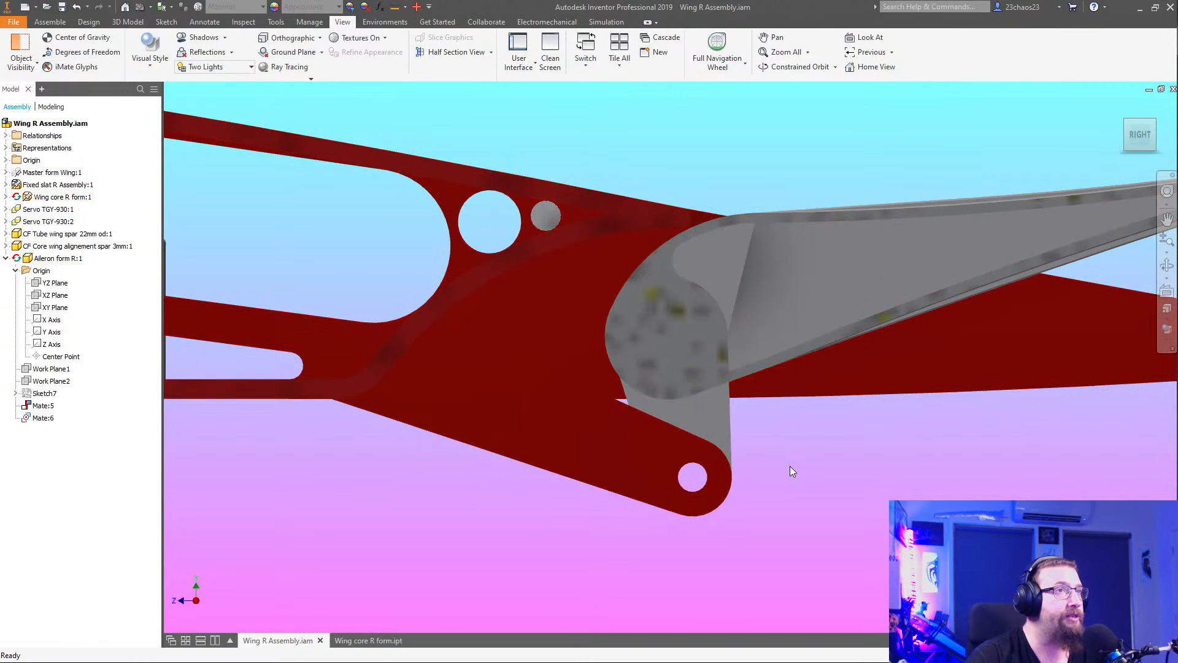
Adjust the aileron's upward deflection slightly and check how its rounded nose meets the wing's upper trailing edge
click(861, 208)
drag(859, 207, 850, 208)
scroll(686, 223, up, 3)
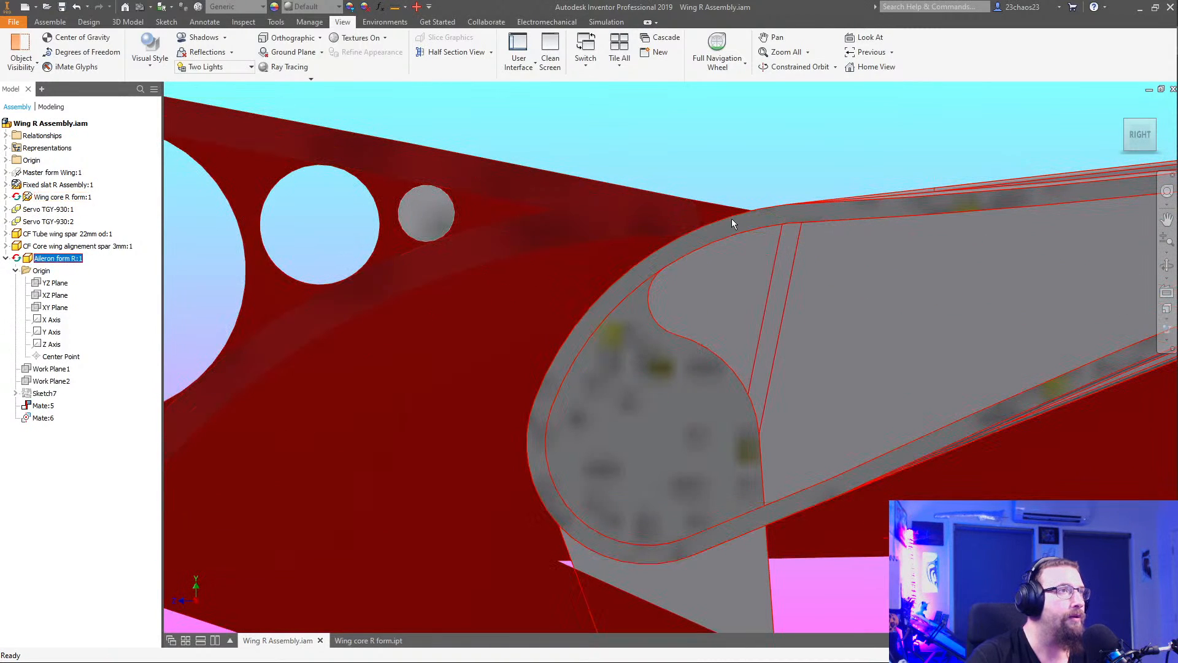
scroll(742, 223, down, 6)
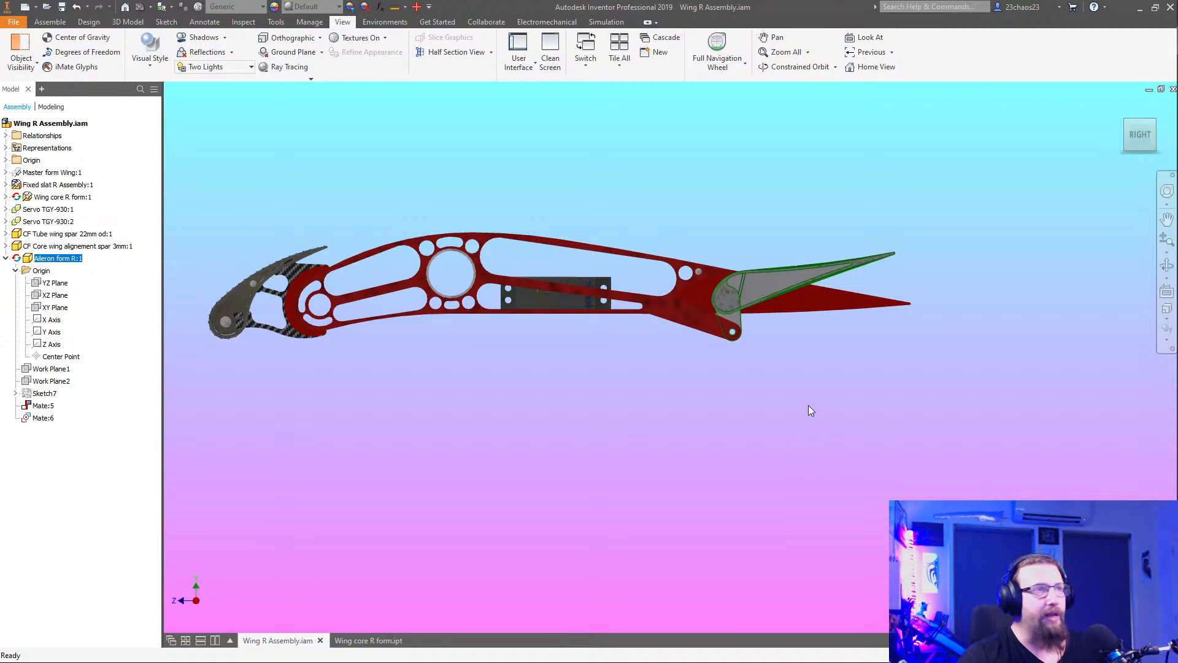
middle_drag(723, 389, 802, 426)
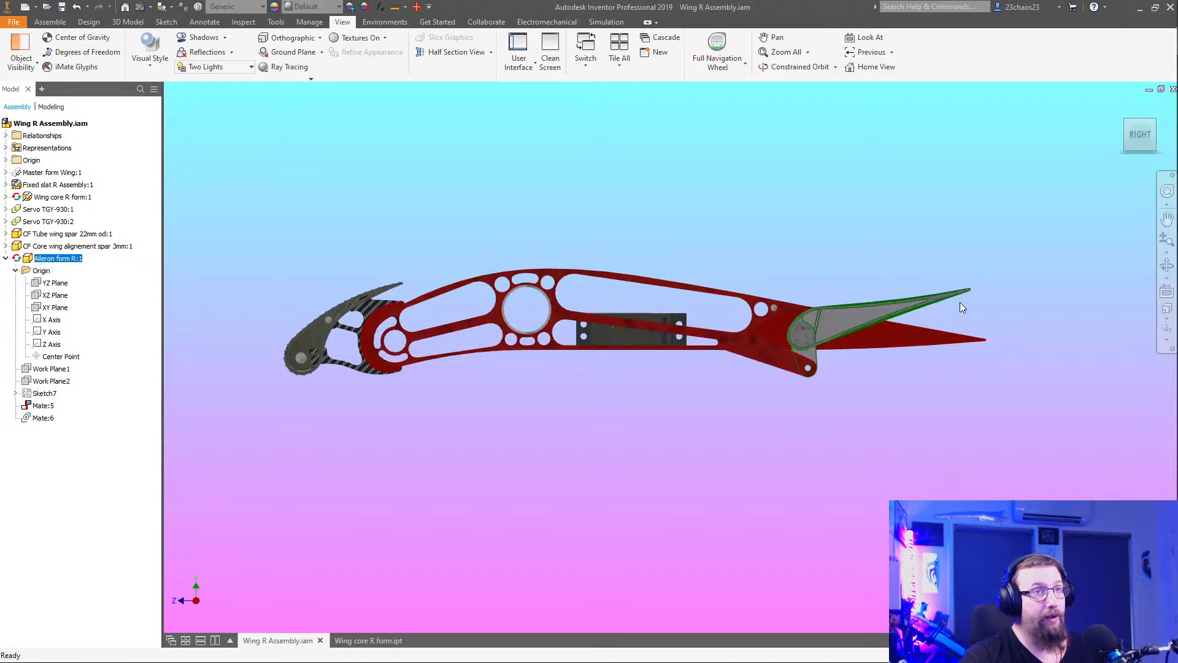
Swing the aileron down past its neutral position to a slight downward deflection in the sectioned side view
drag(963, 306, 983, 327)
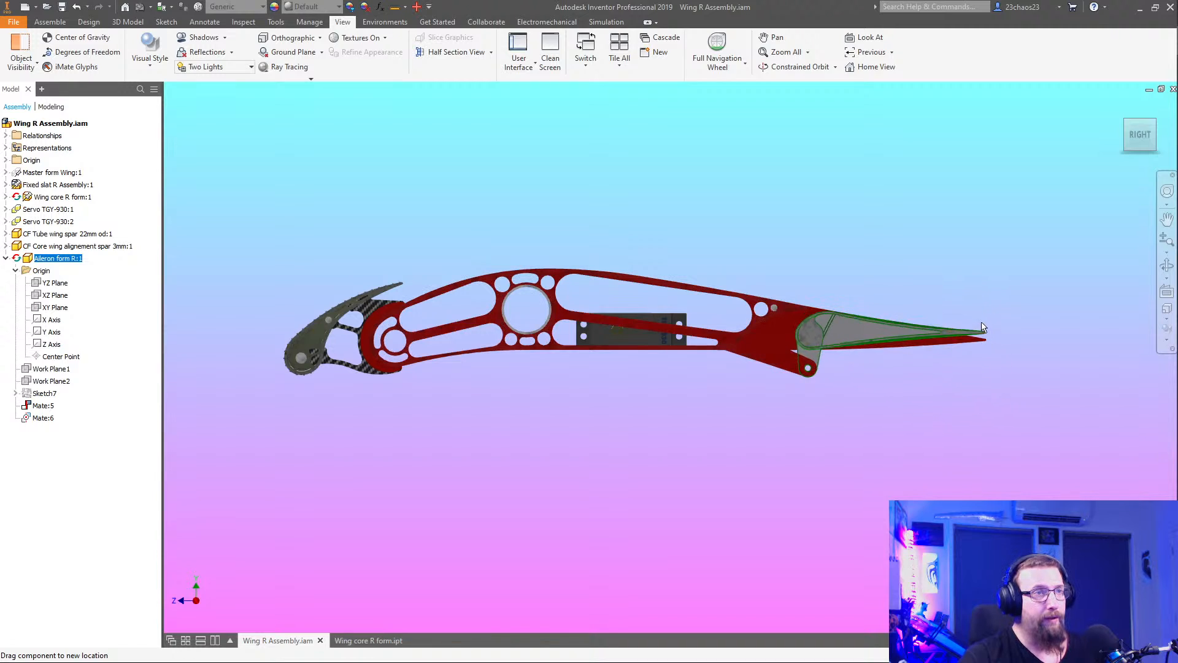
mouse_move(981, 287)
mouse_down()
mouse_move(994, 384)
mouse_move(973, 305)
mouse_move(978, 367)
mouse_move(975, 301)
mouse_up()
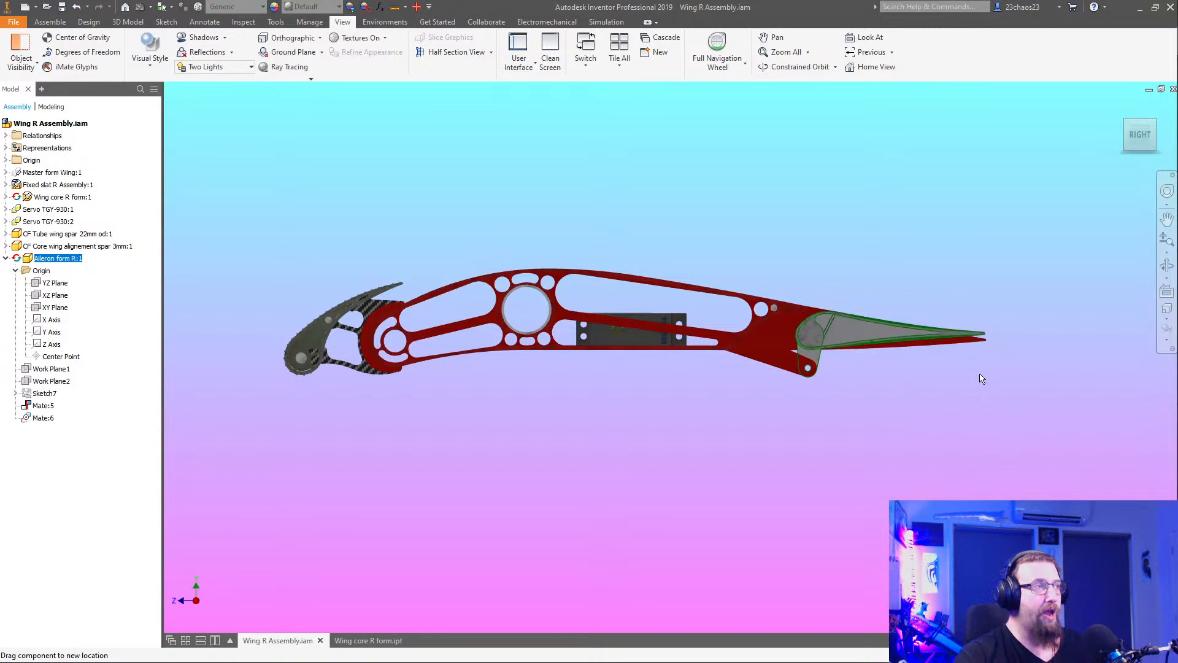
drag(982, 379, 985, 345)
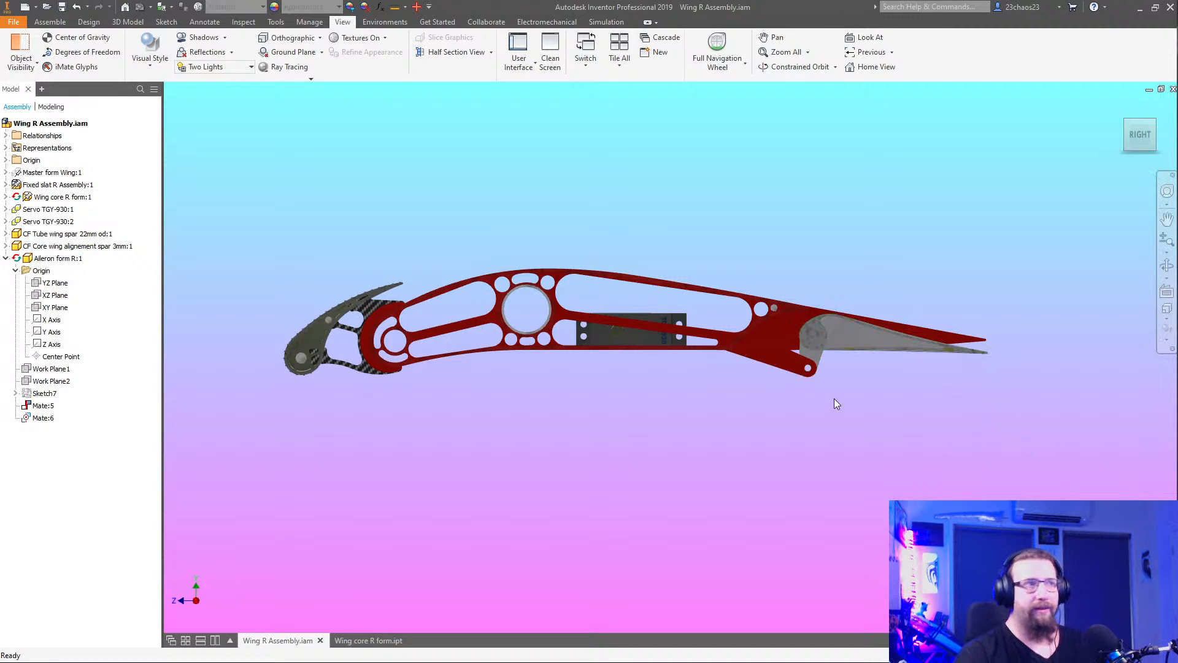
Swing the aileron upward and examine the gap between its nose and the wing's upper trailing edge at the section cut
shift+middle_drag(829, 447, 686, 528)
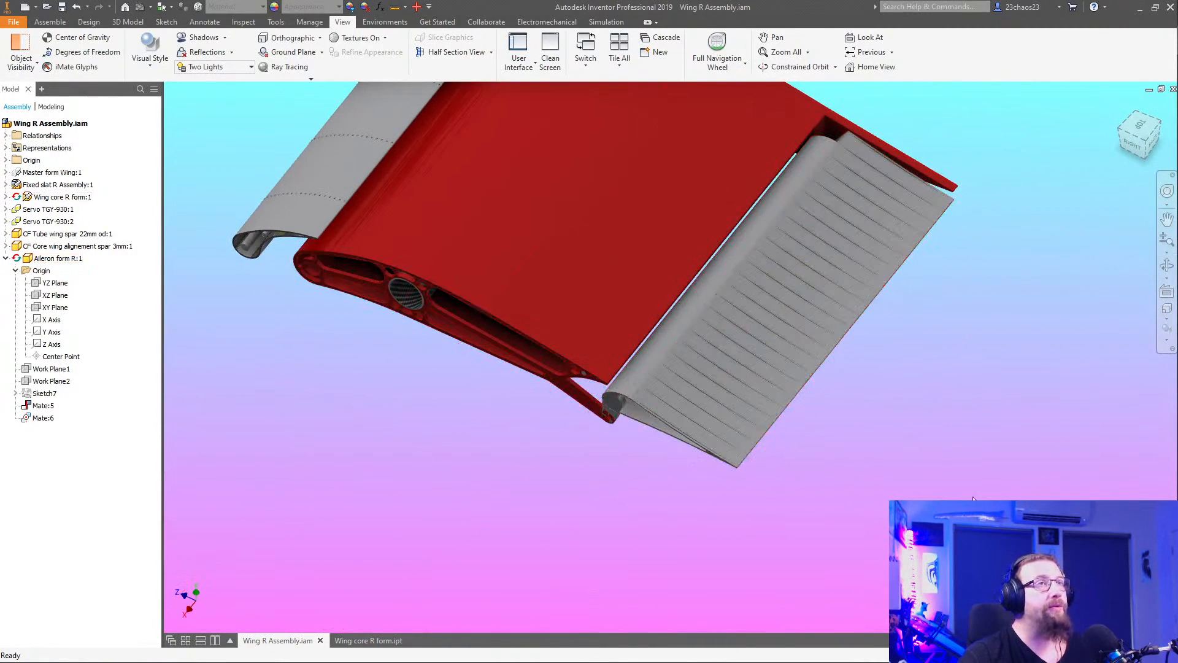
drag(819, 353, 786, 300)
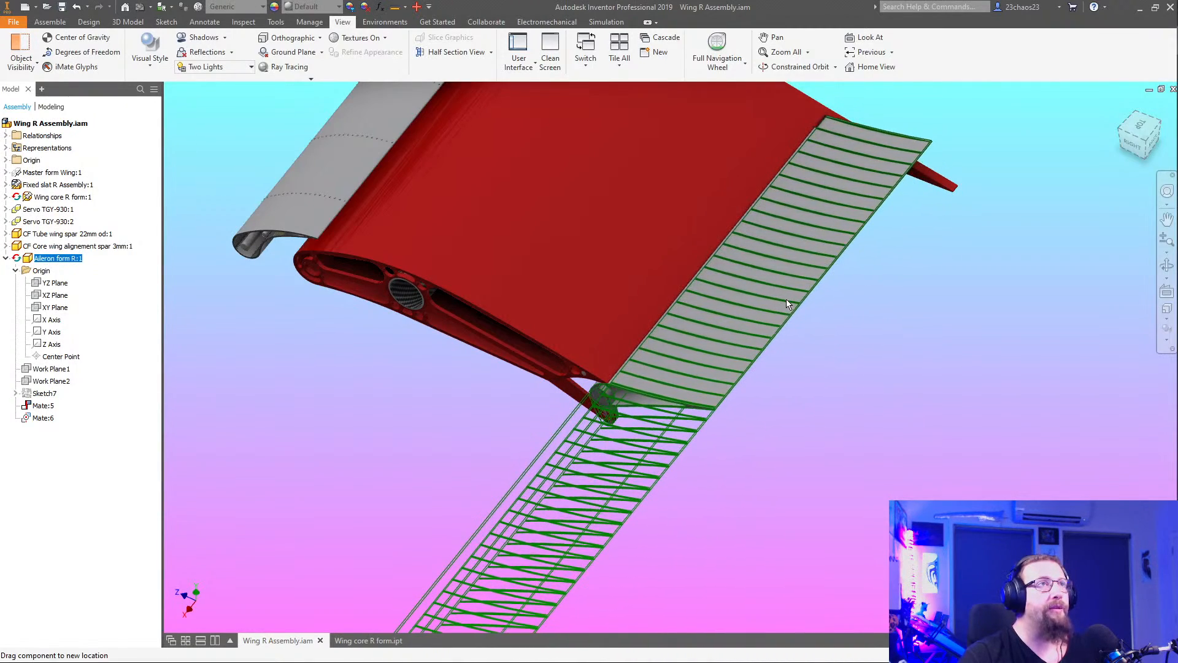
shift+middle_drag(694, 509, 739, 473)
scroll(600, 380, up, 5)
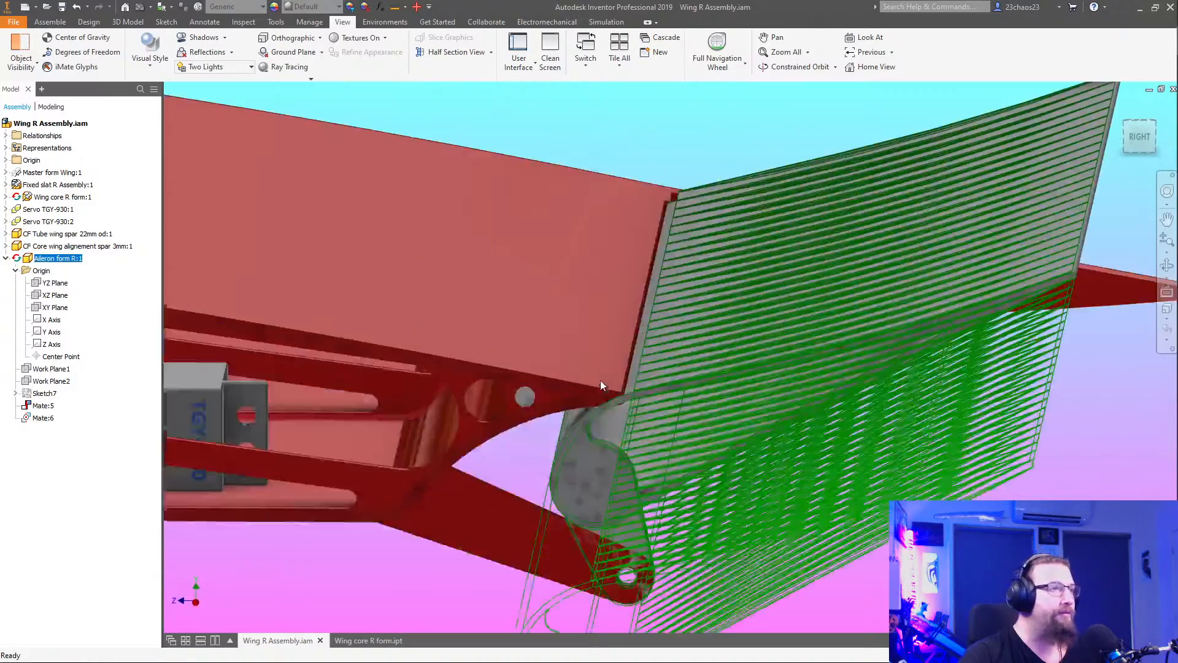
scroll(600, 384, up, 3)
scroll(619, 438, down, 2)
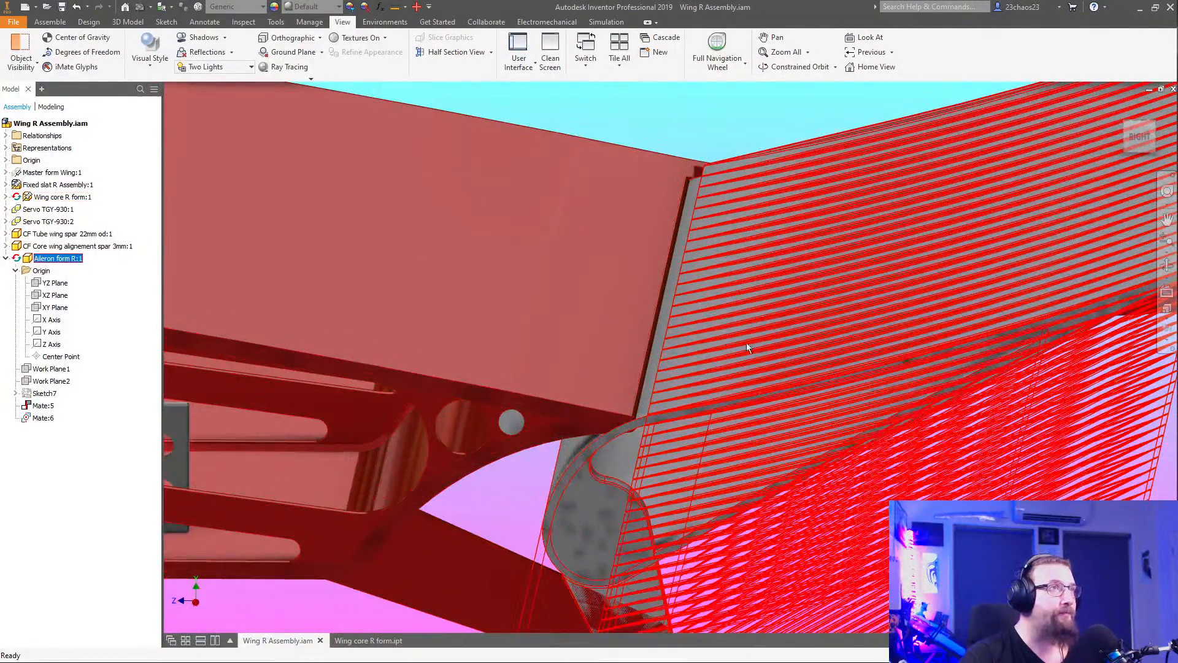
mouse_move(746, 343)
mouse_down()
mouse_move(768, 306)
mouse_move(779, 316)
mouse_move(752, 350)
mouse_move(724, 337)
mouse_up()
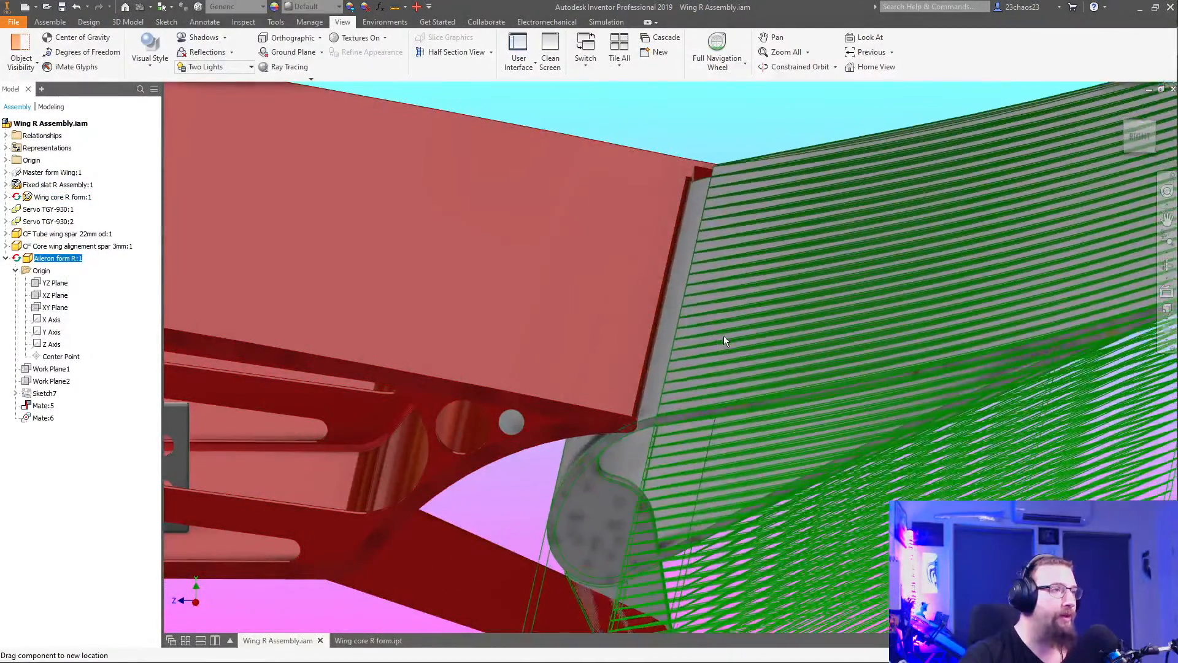
Vary the aileron's upward deflection slightly and inspect the sectioned hinge joint's clearance from both sides of the wing
scroll(639, 499, down, 5)
middle_drag(639, 499, 705, 427)
scroll(709, 419, up, 6)
scroll(709, 420, down, 3)
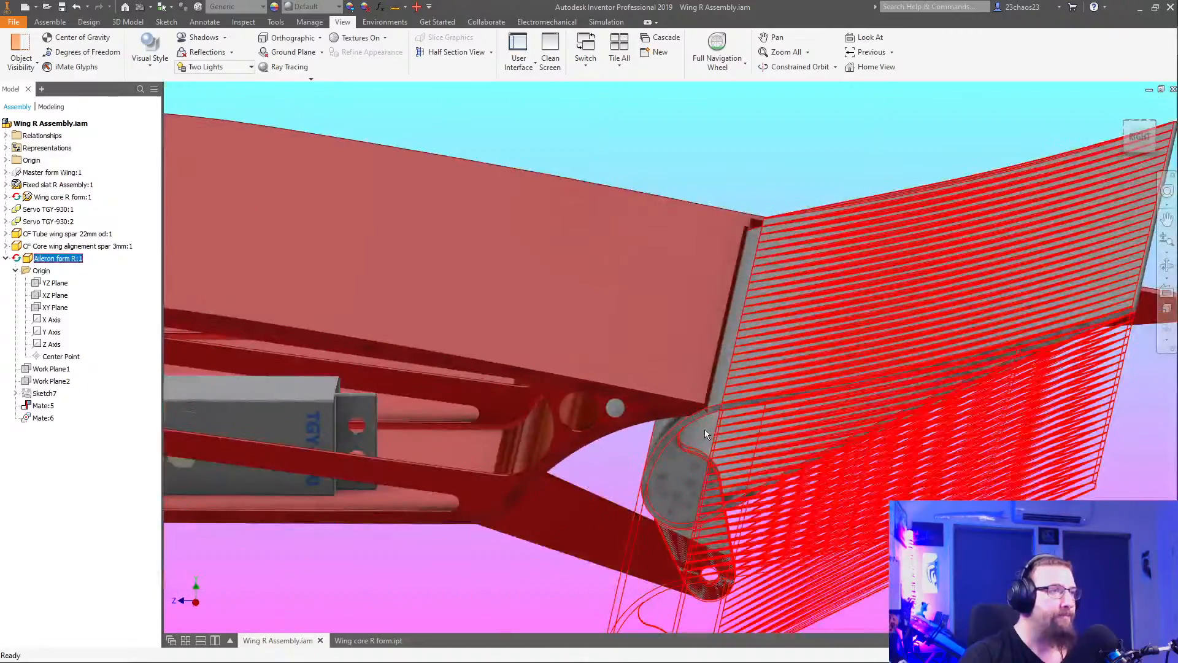
drag(775, 390, 785, 410)
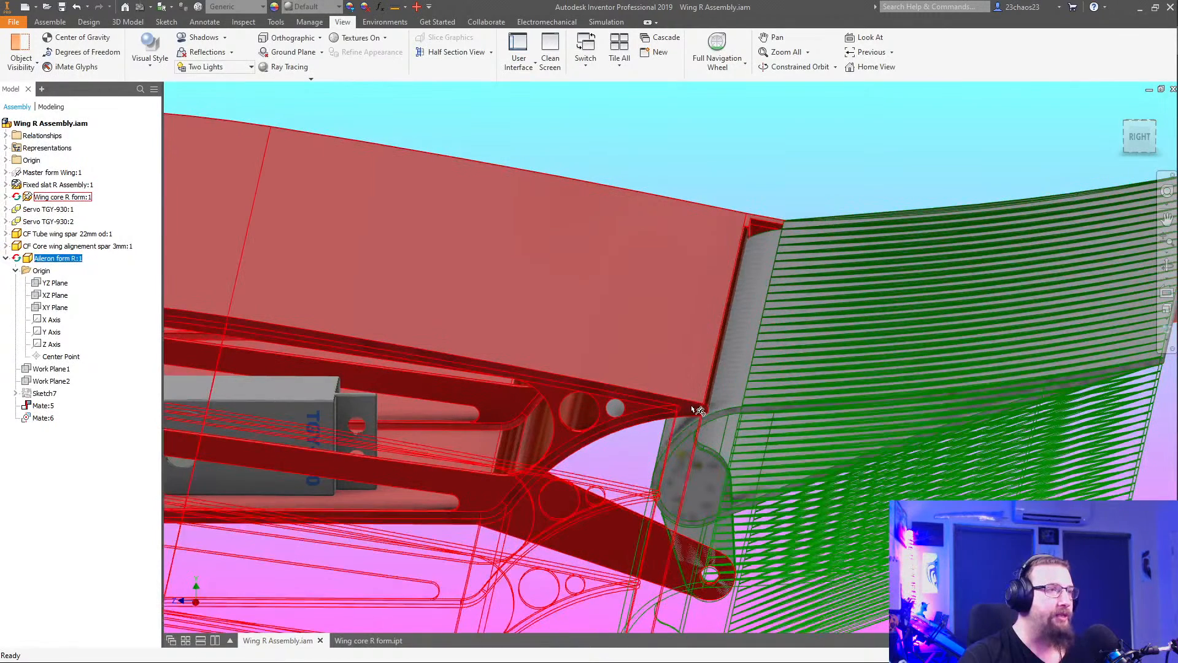
scroll(714, 404, down, 4)
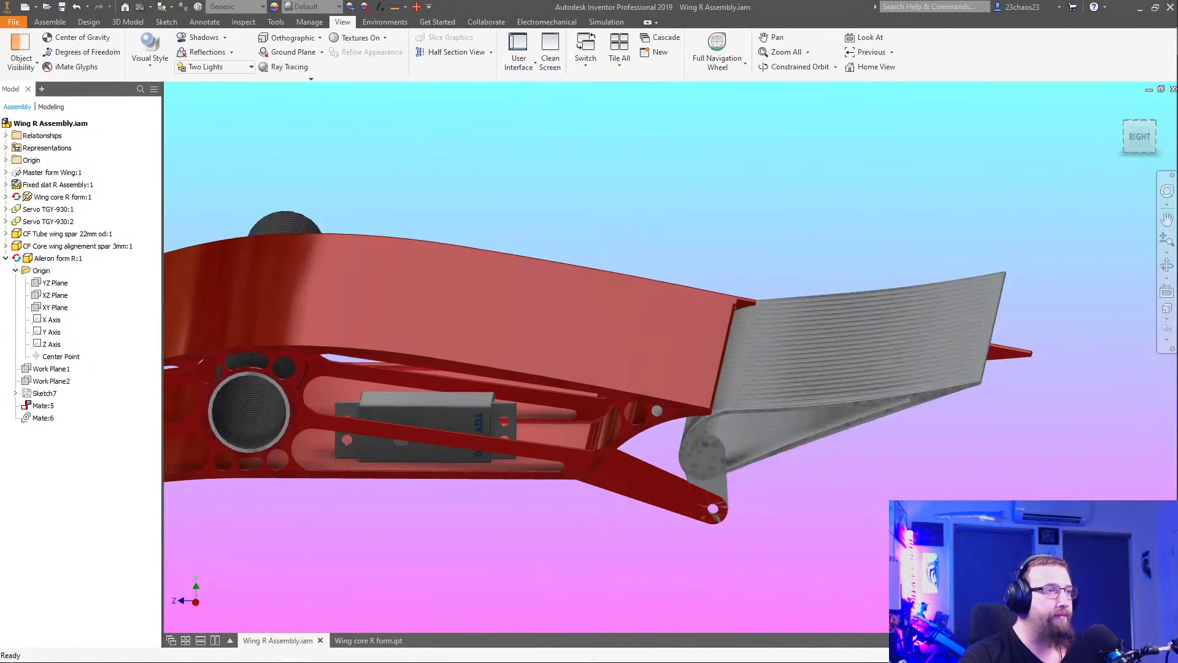
shift+middle_drag(1006, 546, 516, 455)
drag(603, 388, 593, 397)
End the half section view and swing the aileron downward on the complete wing
scroll(540, 509, down, 5)
shift+middle_drag(583, 542, 889, 506)
middle_drag(634, 523, 817, 502)
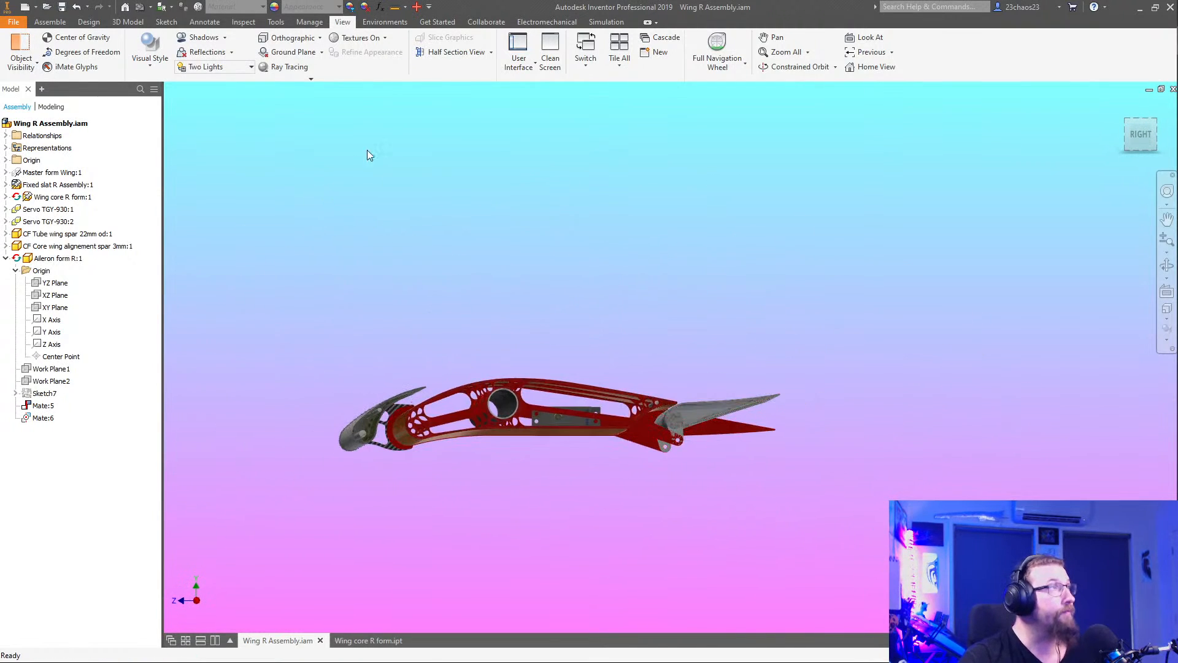
click(490, 52)
click(423, 145)
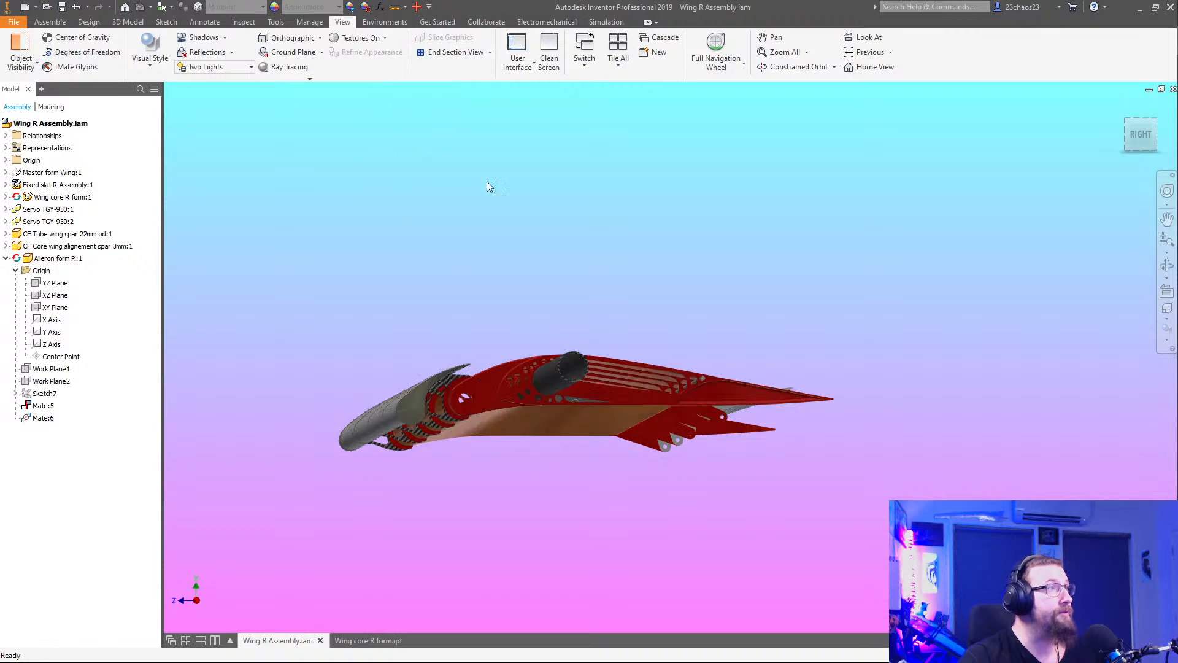
shift+middle_drag(841, 417, 634, 434)
drag(634, 434, 625, 459)
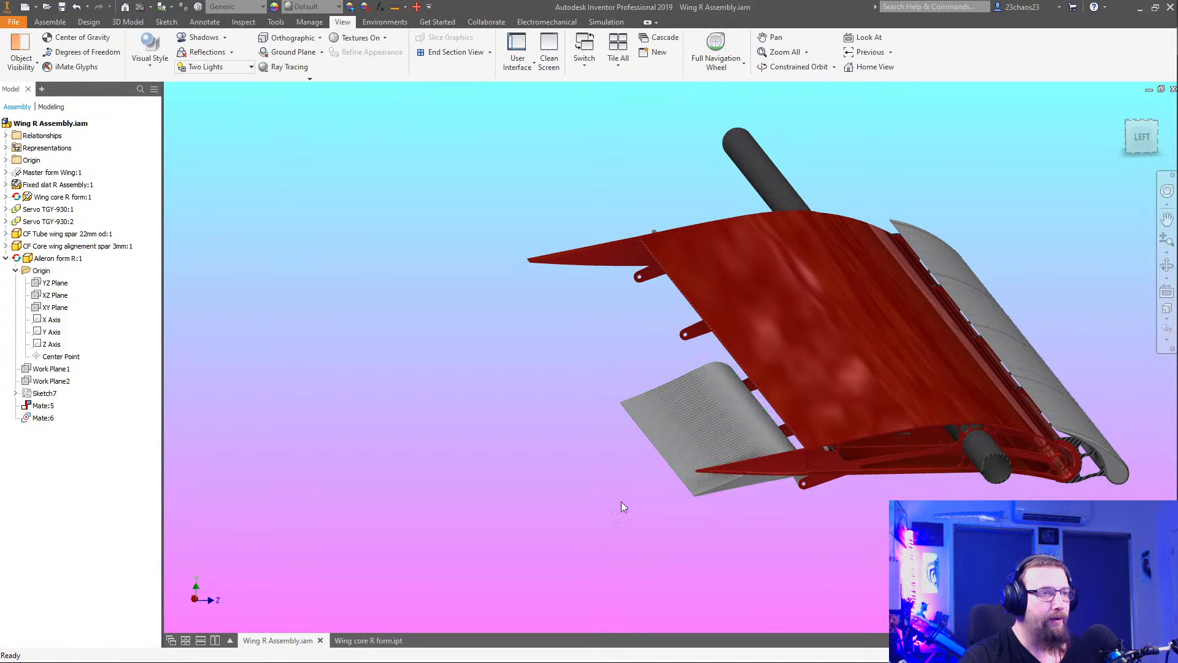
Examine the complete wing with its deflected aileron from the rear, from above and from the spar end
shift+middle_drag(603, 509, 161, 502)
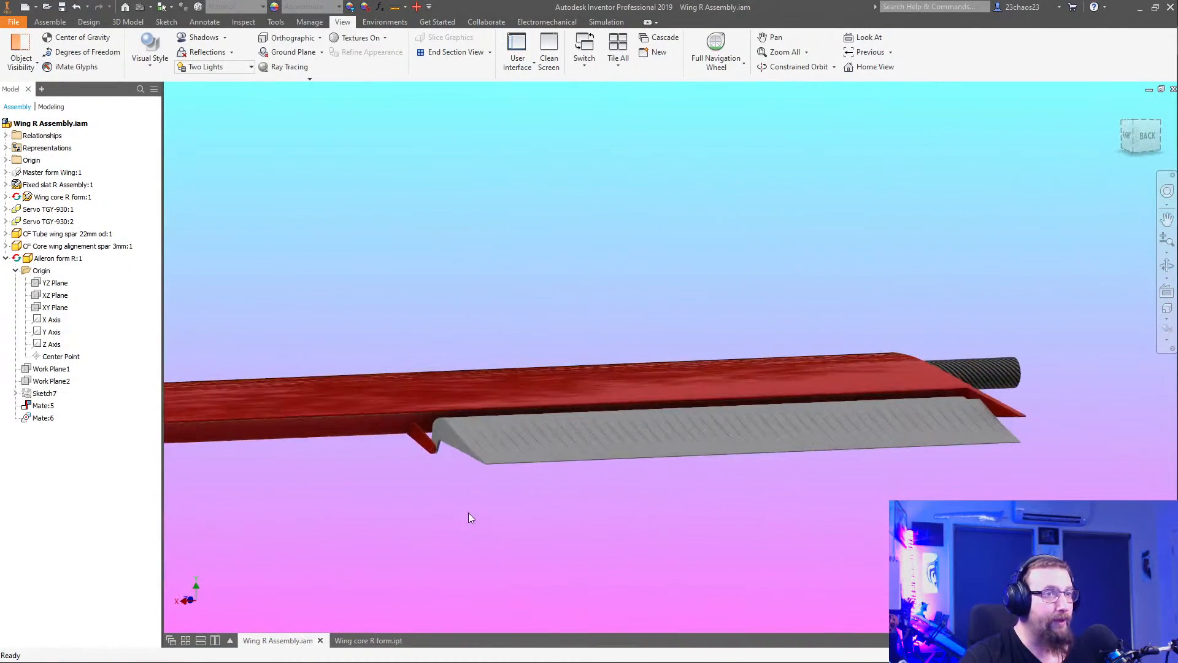
shift+middle_drag(468, 513, 765, 431)
shift+middle_drag(773, 483, 700, 522)
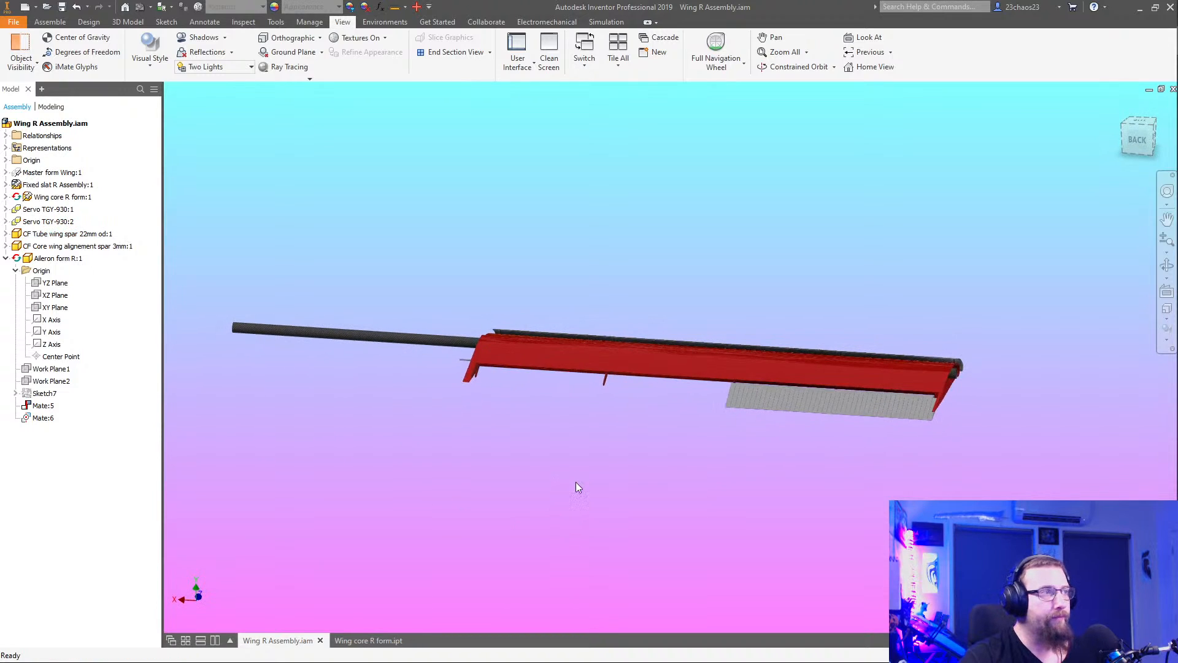
shift+middle_drag(576, 482, 588, 477)
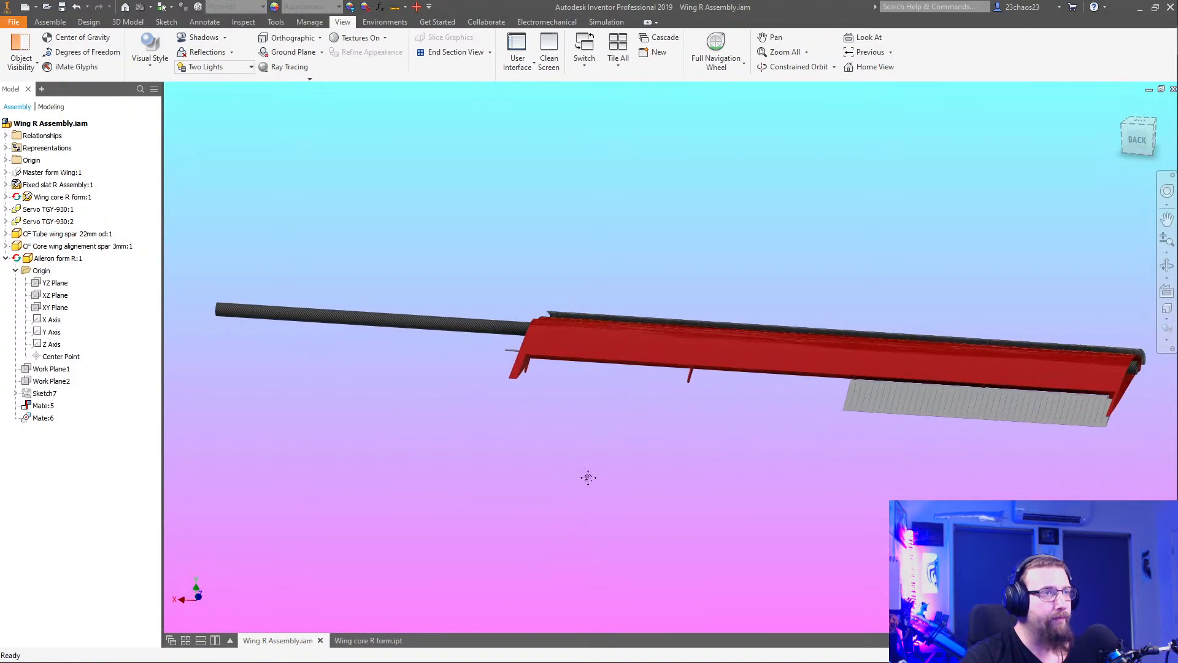
click(1163, 266)
drag(669, 486, 580, 534)
drag(668, 511, 772, 492)
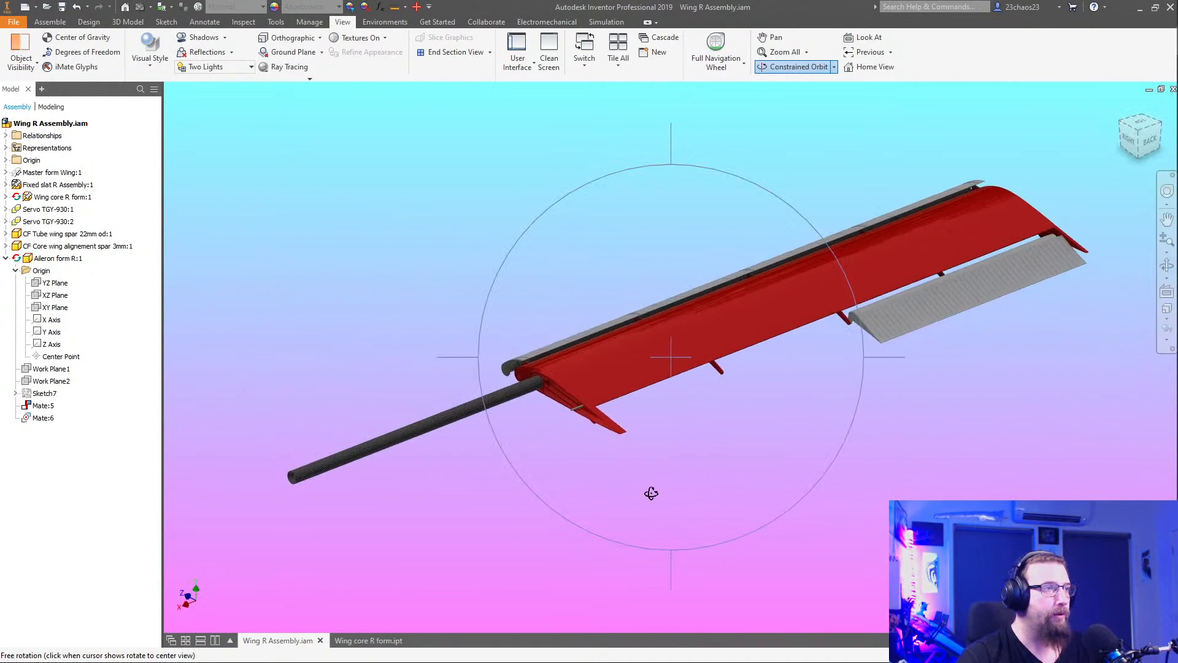
drag(651, 493, 742, 473)
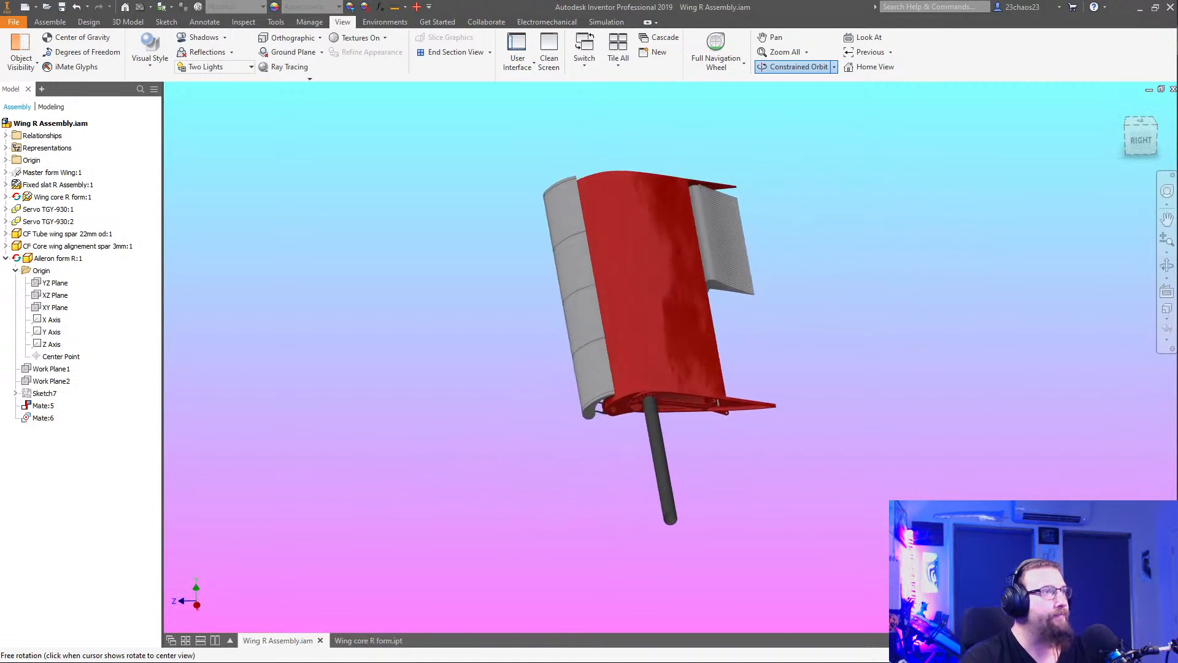
drag(846, 315, 1160, 315)
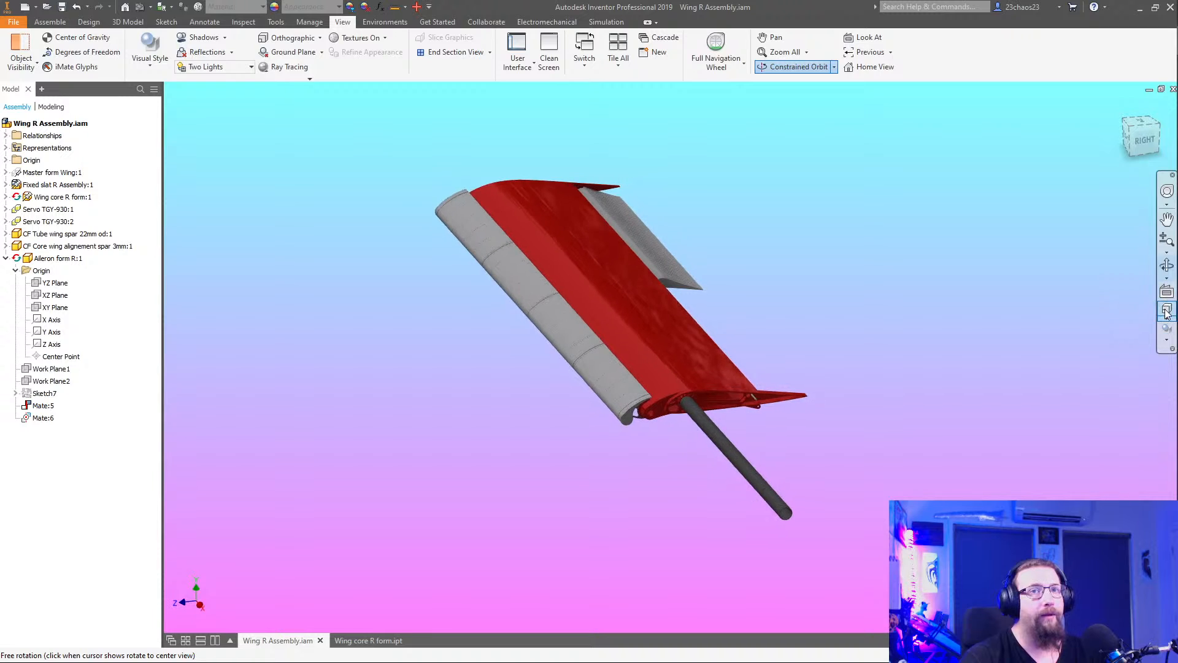
Switch the display from orthographic to perspective projection and show the wing from its leading edge
click(1166, 313)
click(1115, 343)
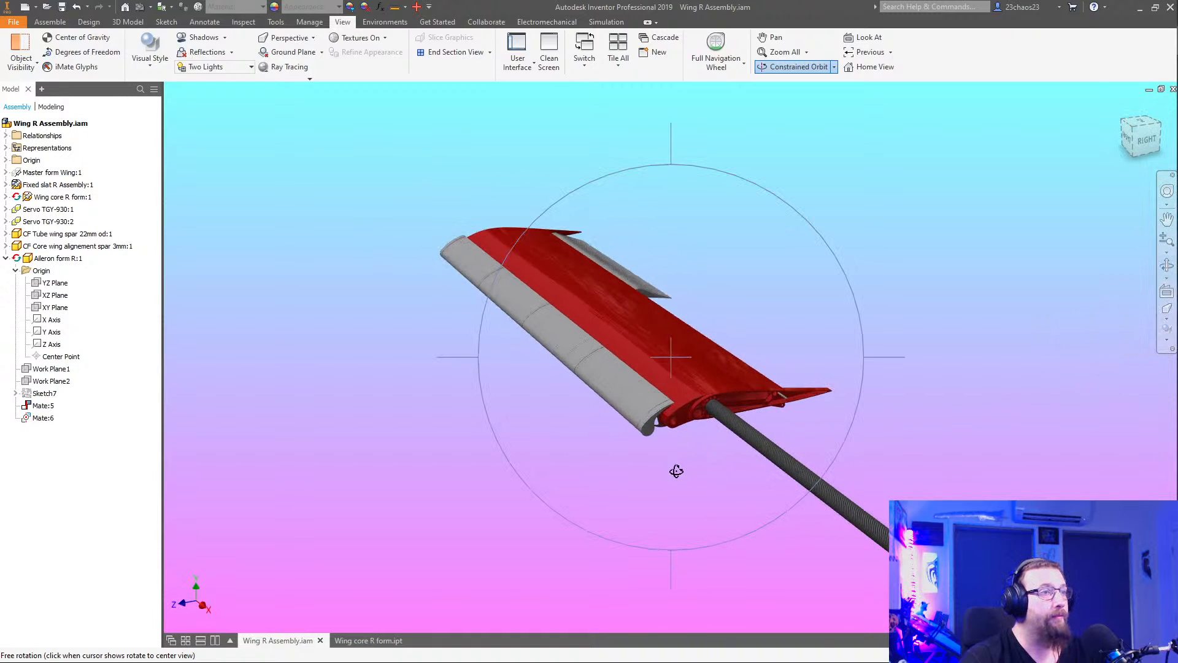
drag(677, 470, 702, 463)
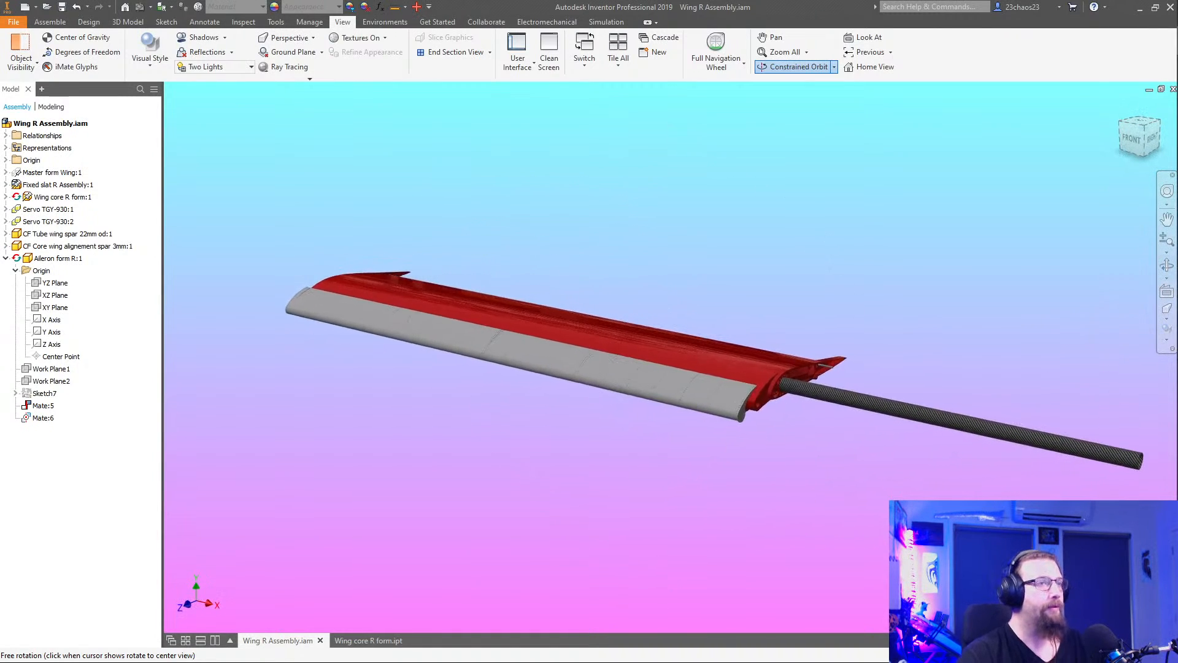